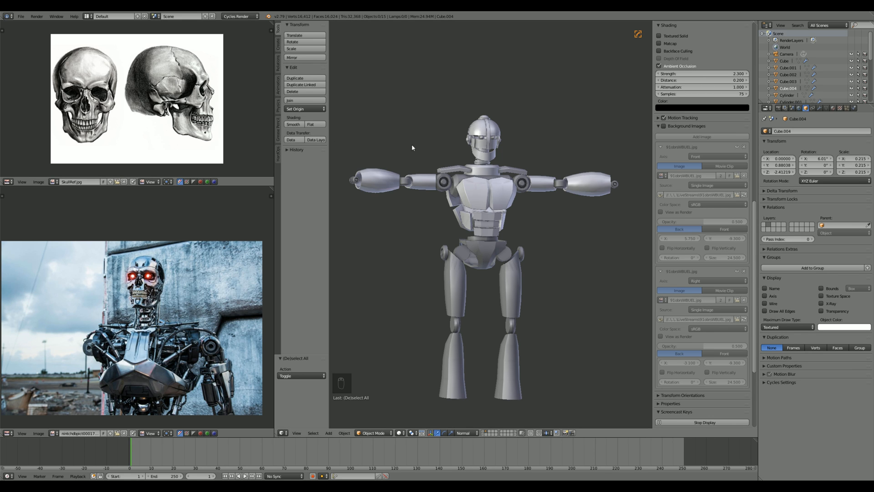
# Step: Examine the robot's overall proportions, torso and head from the front and at an angle
pyautogui.moveTo(411, 143); pyautogui.dragTo(473, 179, button='middle')
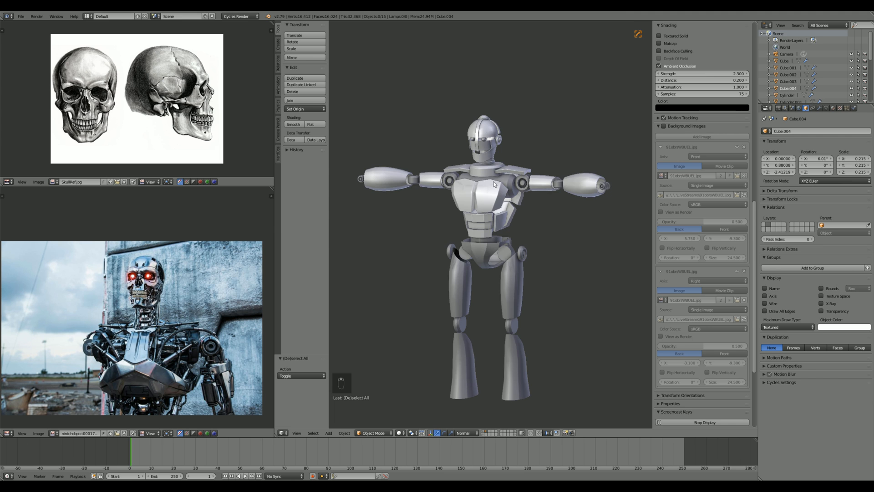
pyautogui.scroll(5, 493, 181)
pyautogui.press('KP_1')
pyautogui.press('KP_5')
pyautogui.press('KP_5')
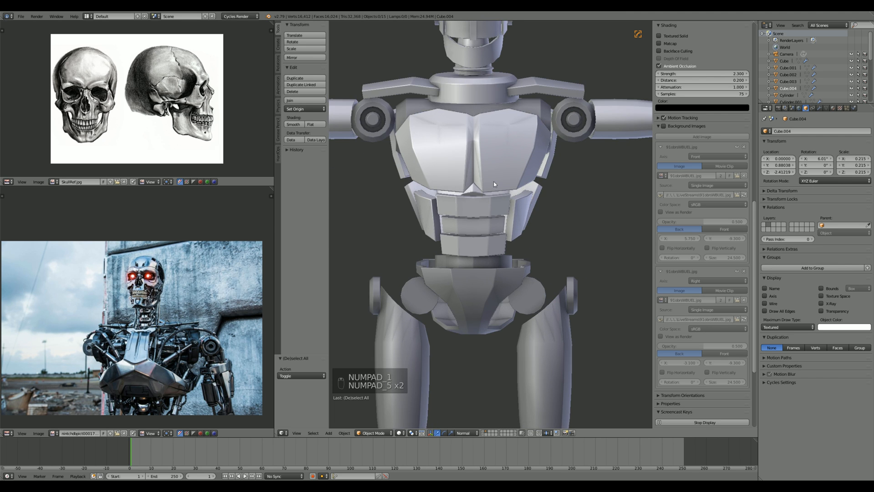
pyautogui.scroll(-4, 504, 174)
pyautogui.scroll(6, 532, 157)
pyautogui.scroll(-5, 533, 157)
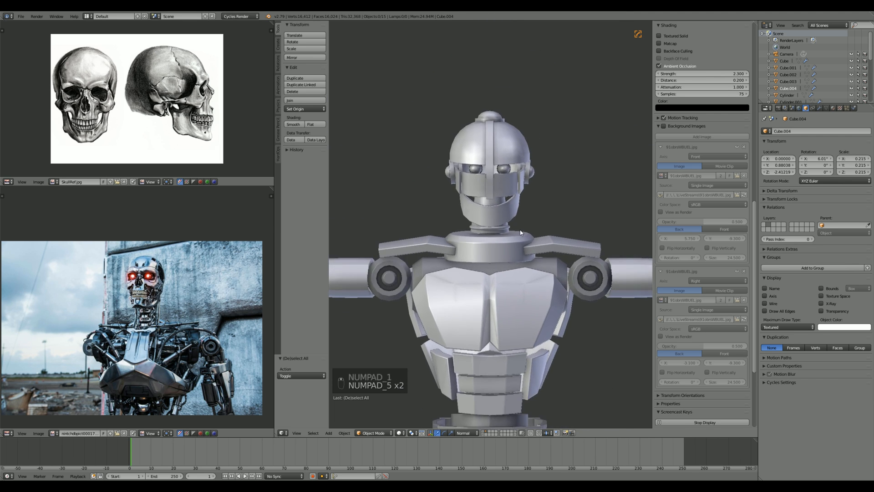
# Step: Lower the lengthwise edge loops on the forearm's upper panel along Z, the middle one by about 0.022 and all three by about 0.035
pyautogui.moveTo(524, 182); pyautogui.dragTo(499, 233, button='middle')
pyautogui.scroll(6, 535, 249)
pyautogui.rightClick(535, 252)
pyautogui.press('Tab')
pyautogui.scroll(3, 543, 200)
pyautogui.scroll(1, 499, 233)
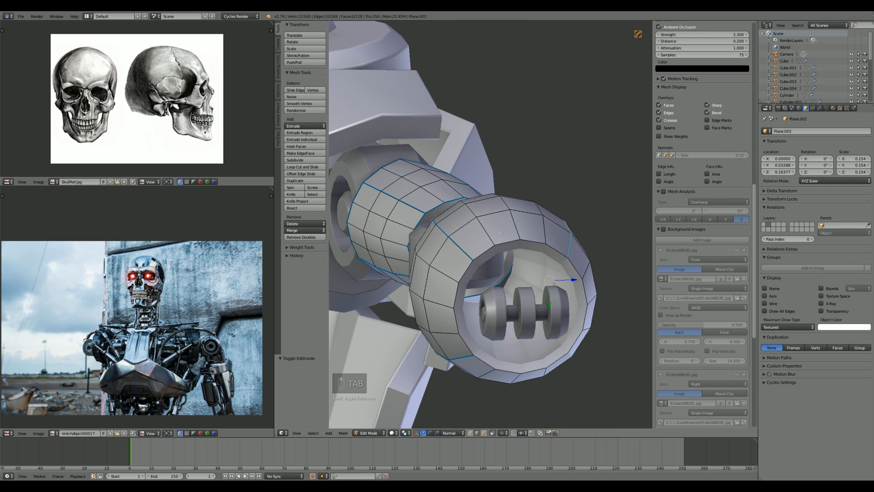
pyautogui.keyDown('alt'); pyautogui.rightClick(514, 220); pyautogui.keyUp('alt')
pyautogui.press('g')
pyautogui.press('z')
pyautogui.click(511, 224)
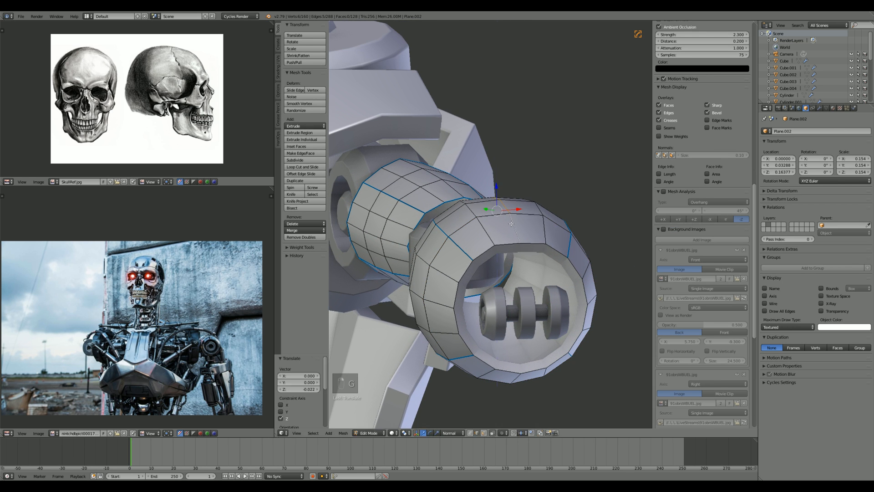
pyautogui.press('g')
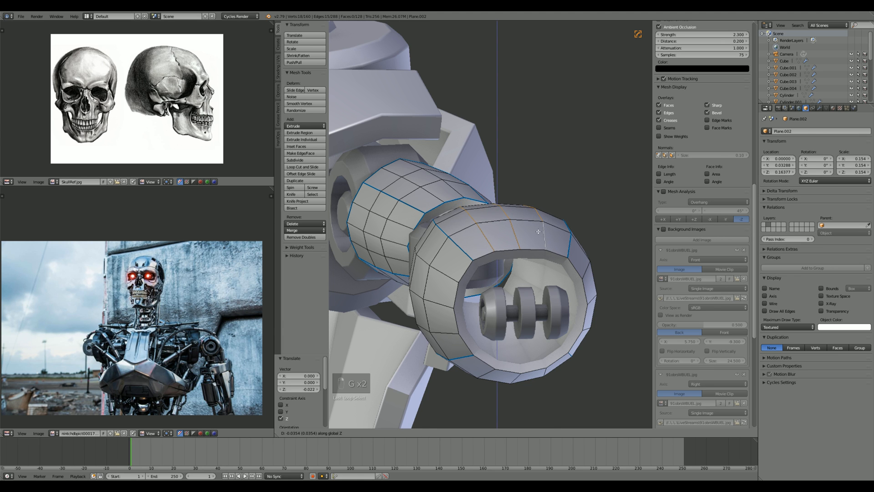
pyautogui.click(538, 232)
# Step: Push the three lengthwise edge loops on the forearm's front panel inward about 0.055 along Y and adjust the middle loop
pyautogui.press('a')
pyautogui.keyDown('alt'); pyautogui.rightClick(440, 272); pyautogui.keyUp('alt')
pyautogui.keyDown('alt'); pyautogui.keyDown('shift'); pyautogui.rightClick(440, 305); pyautogui.keyUp('shift'); pyautogui.keyUp('alt')
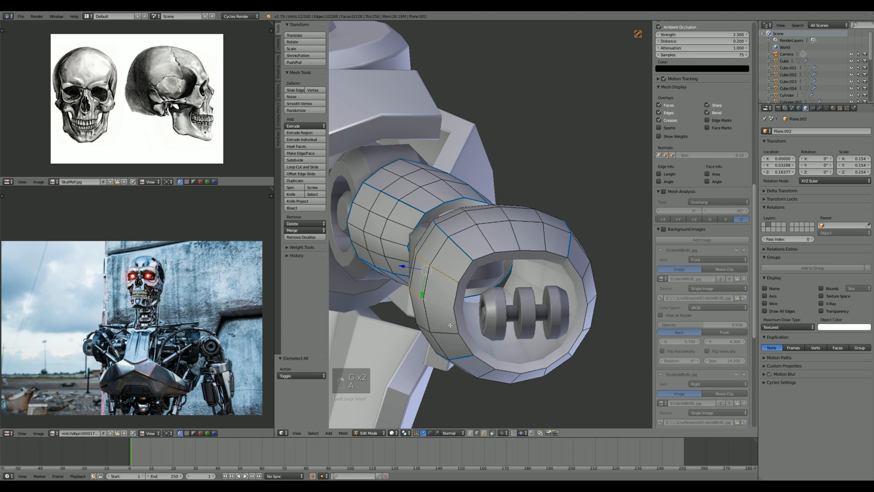
pyautogui.press('g')
pyautogui.press('y')
pyautogui.click(461, 329)
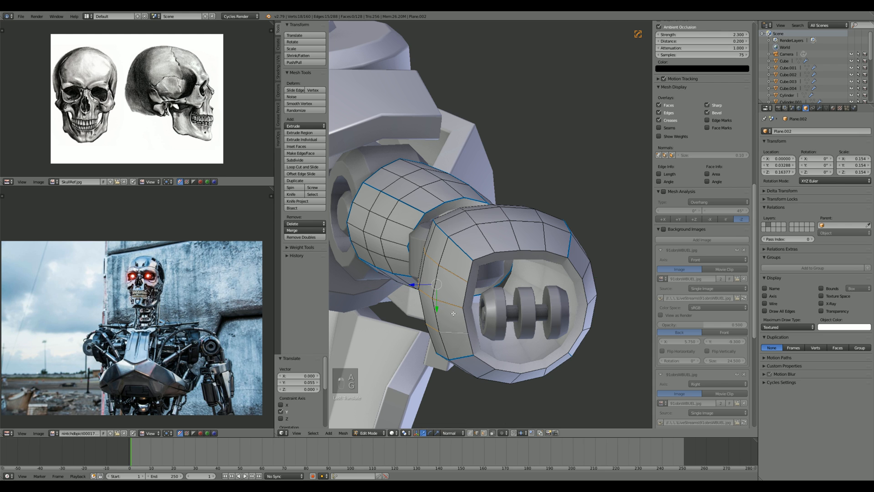
pyautogui.keyDown('alt'); pyautogui.rightClick(453, 311); pyautogui.keyUp('alt')
pyautogui.press('g')
pyautogui.click(456, 312)
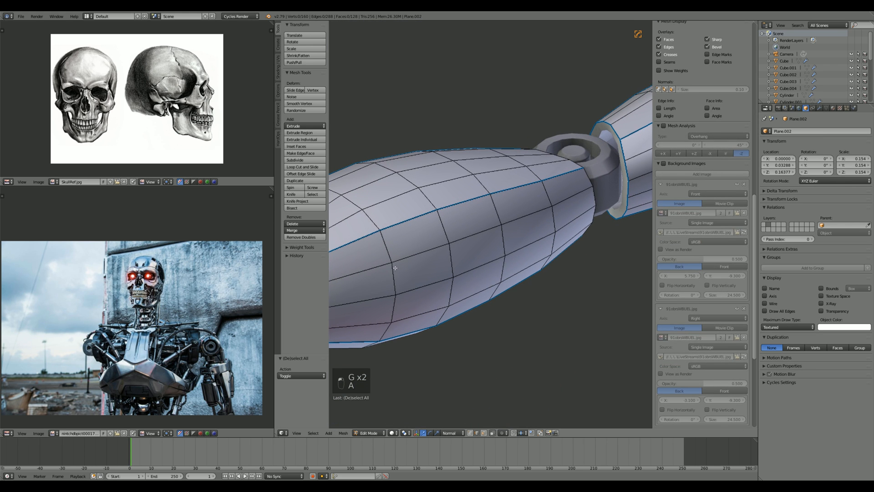
# Step: Move the three lengthwise edge loops on the forearm's back panel about -0.035 along Y and adjust the middle loop
pyautogui.press('a')
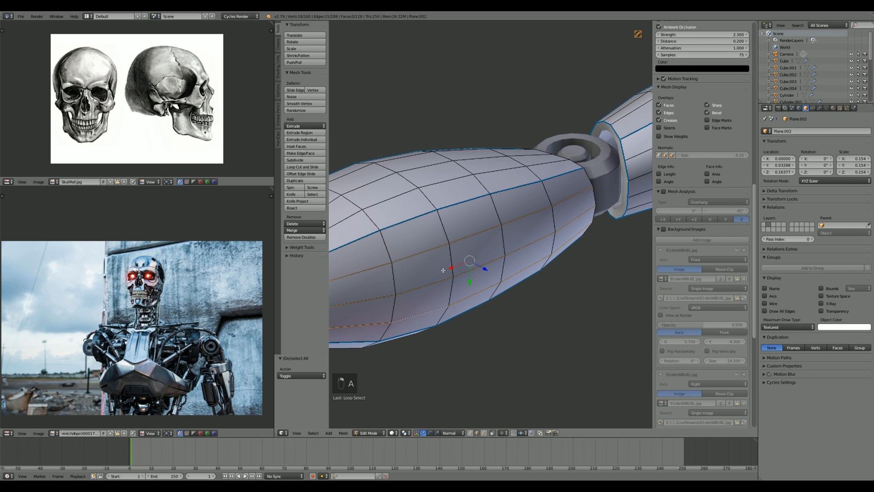
pyautogui.moveTo(442, 270); pyautogui.dragTo(509, 256, button='middle')
pyautogui.scroll(1, 510, 256)
pyautogui.press('g')
pyautogui.press('y')
pyautogui.click(531, 281)
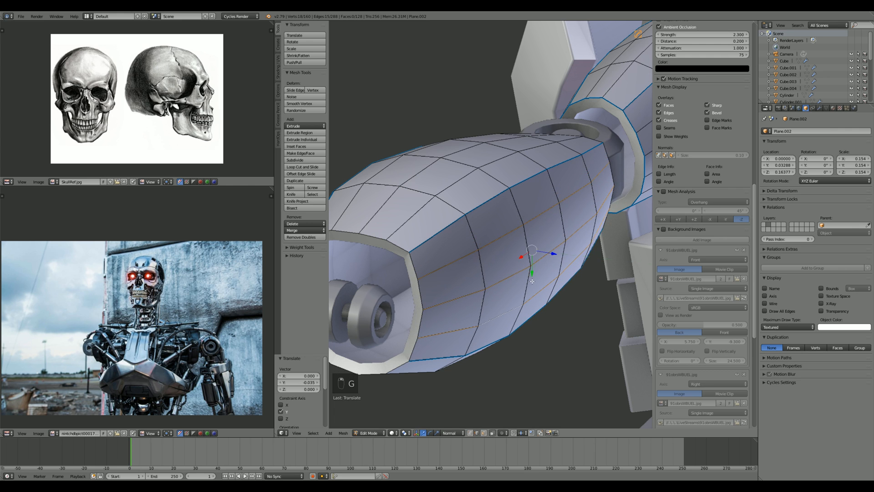
pyautogui.press('g')
pyautogui.click(489, 283)
pyautogui.press('a')
# Step: Raise the three lengthwise edge loops on the forearm's underside about 0.021 along Z
pyautogui.moveTo(488, 282); pyautogui.dragTo(514, 221, button='middle')
pyautogui.keyDown('alt'); pyautogui.rightClick(464, 248); pyautogui.keyUp('alt')
pyautogui.keyDown('alt'); pyautogui.keyDown('shift'); pyautogui.rightClick(431, 251); pyautogui.keyUp('shift'); pyautogui.keyUp('alt')
pyautogui.keyDown('alt'); pyautogui.keyDown('shift'); pyautogui.rightClick(490, 243); pyautogui.keyUp('shift'); pyautogui.keyUp('alt')
pyautogui.press('g')
pyautogui.press('z')
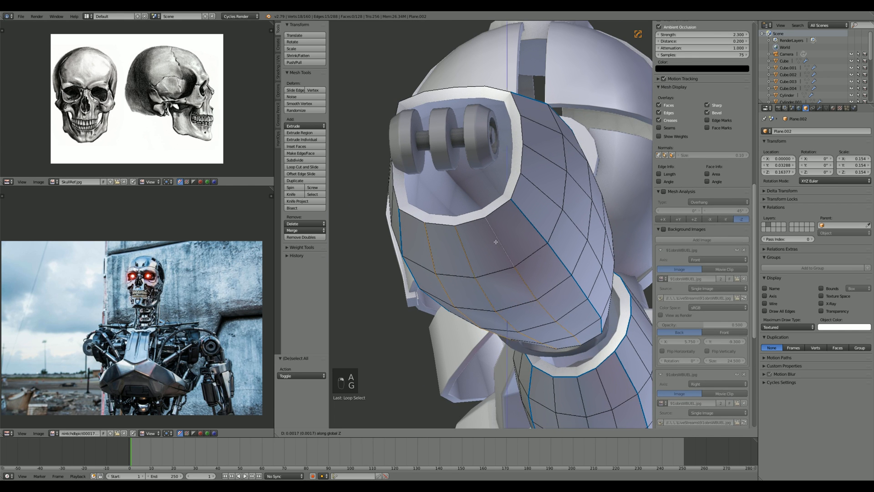
pyautogui.click(486, 238)
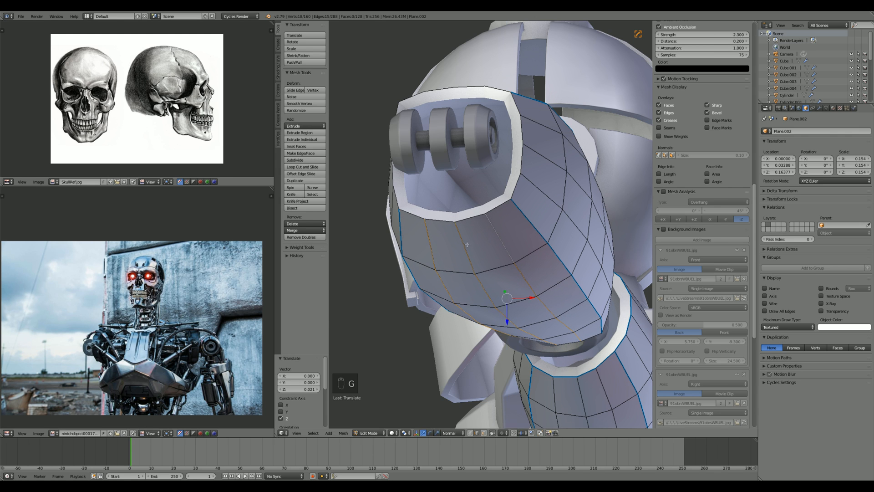
# Step: Raise the middle lengthwise loop on the forearm's underside about 0.017 along Z and fine-tune the underside's height
pyautogui.keyDown('alt'); pyautogui.rightClick(463, 243); pyautogui.keyUp('alt')
pyautogui.press('g')
pyautogui.press('z')
pyautogui.click(463, 242)
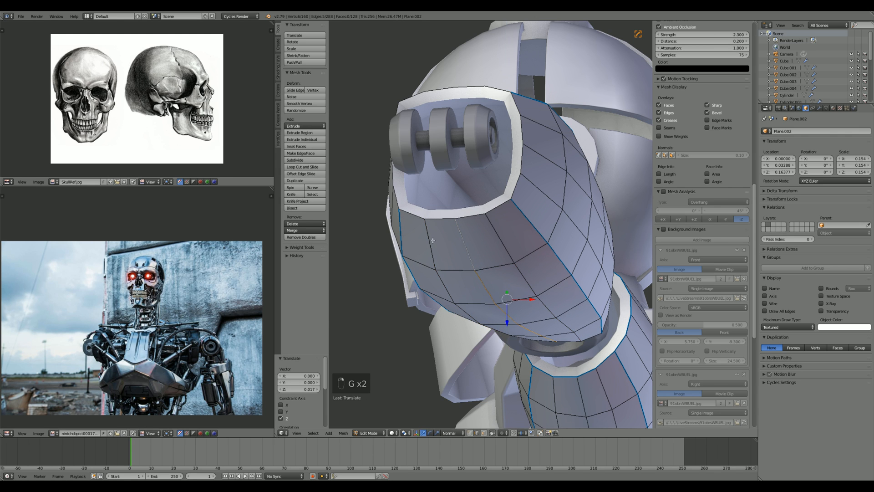
pyautogui.press('g')
pyautogui.press('z')
pyautogui.click(494, 236)
pyautogui.press('a')
# Step: Mark the ring loop around the forearm's widest part as sharp with Set SSharp
pyautogui.moveTo(493, 244); pyautogui.dragTo(536, 236, button='middle')
pyautogui.scroll(-6, 528, 248)
pyautogui.press('Tab')
pyautogui.scroll(6, 536, 236)
pyautogui.press('KP_1')
pyautogui.press('Tab')
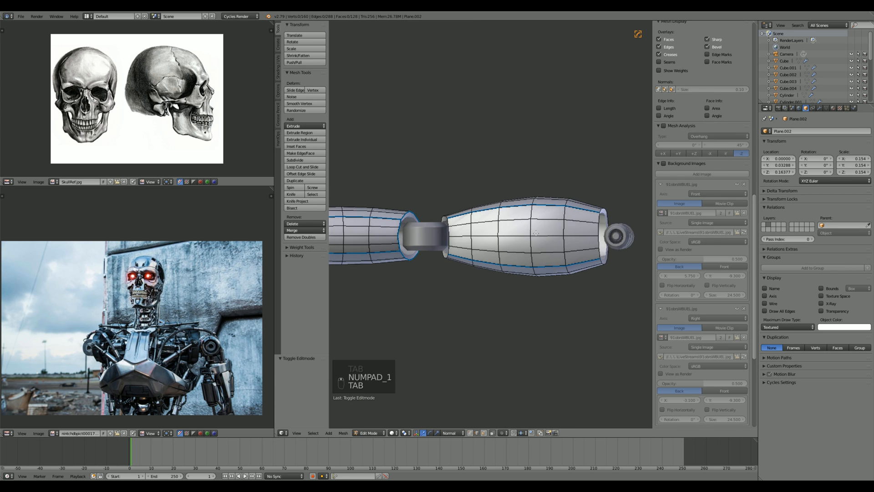
pyautogui.scroll(3, 500, 231)
pyautogui.keyDown('alt'); pyautogui.rightClick(577, 217); pyautogui.keyUp('alt')
pyautogui.keyDown('alt'); pyautogui.rightClick(561, 228); pyautogui.keyUp('alt')
pyautogui.keyDown('shift'); pyautogui.moveTo(597, 233); pyautogui.dragTo(532, 268, button='middle'); pyautogui.keyUp('shift')
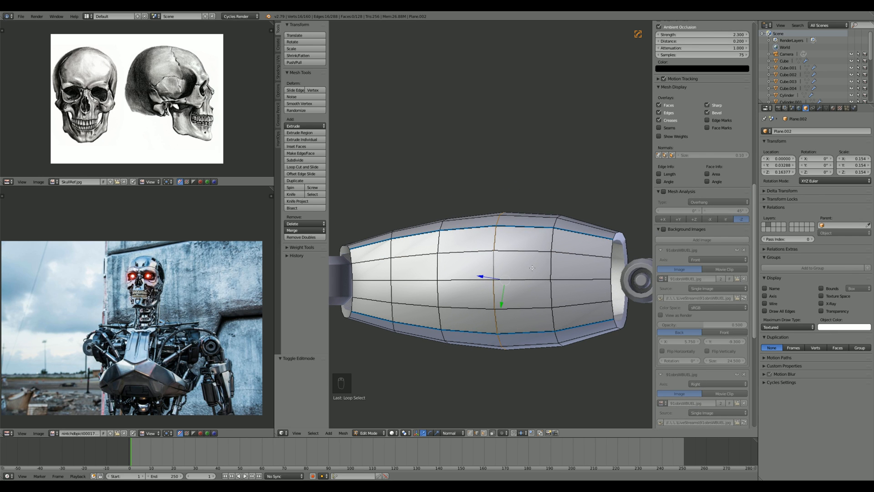
pyautogui.press('q')
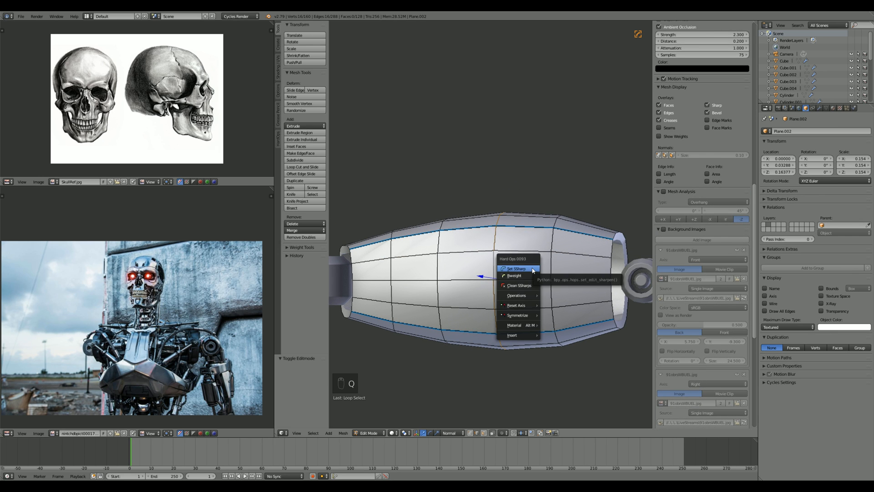
pyautogui.click(531, 268)
# Step: Try marking the neighbouring ring loop on the wrist side of the forearm as sharp
pyautogui.press('q')
pyautogui.press('Tab')
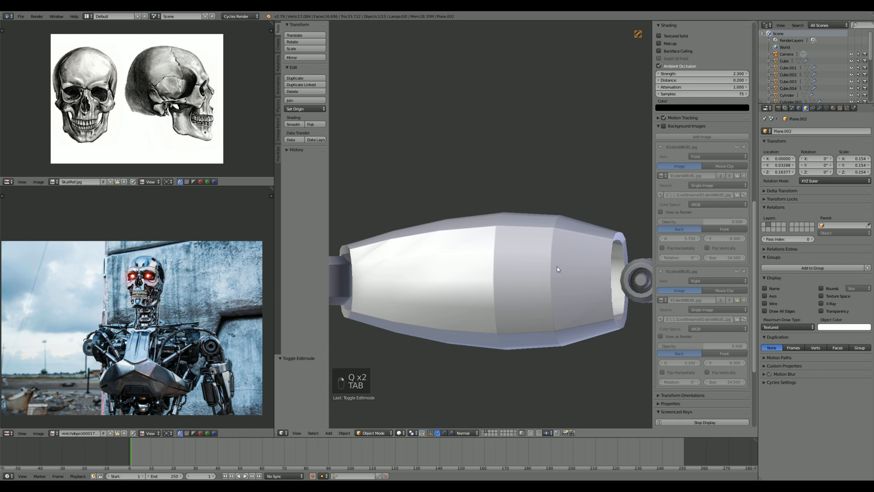
pyautogui.moveTo(553, 266); pyautogui.dragTo(472, 272, button='middle')
pyautogui.press('Tab')
pyautogui.hotkey('ctrl', 'z')
pyautogui.hotkey('ctrl', 'z')
pyautogui.hotkey('ctrl', 'z')
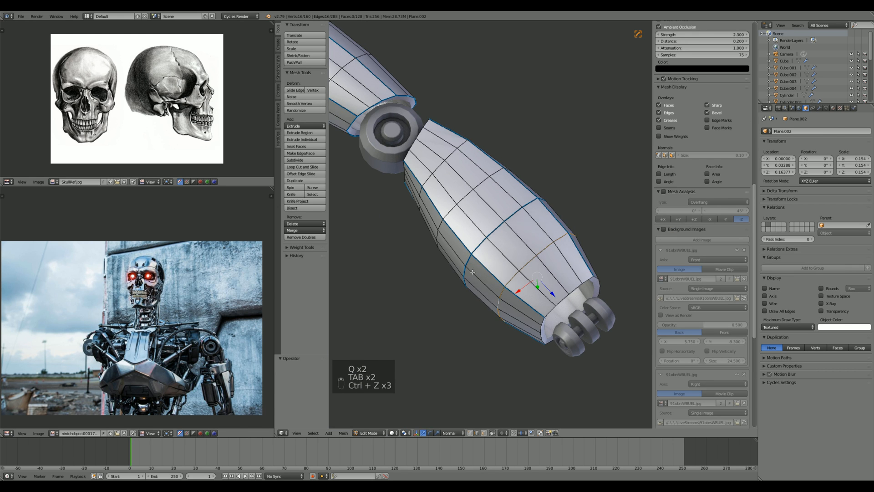
# Step: Scale down the two ring loops on the elbow side of the forearm, the one nearer the middle to about 0.983
pyautogui.press('Tab')
pyautogui.press('Tab')
pyautogui.press('KP_1')
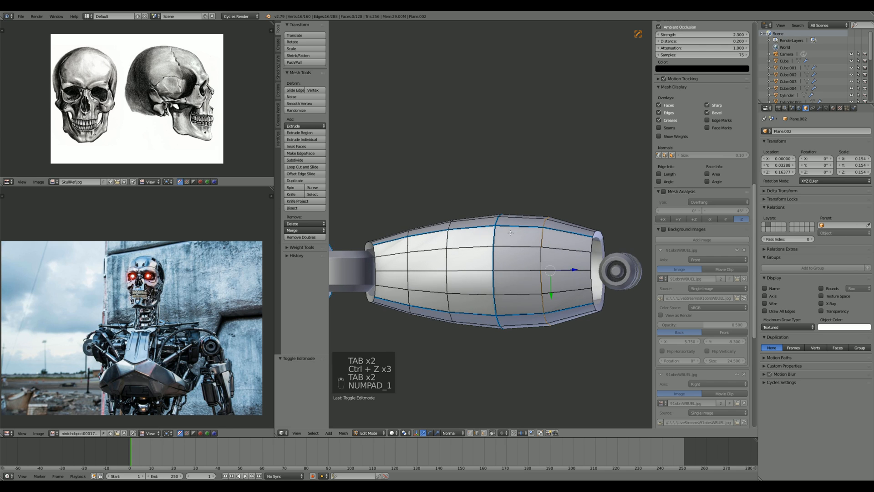
pyautogui.press('s')
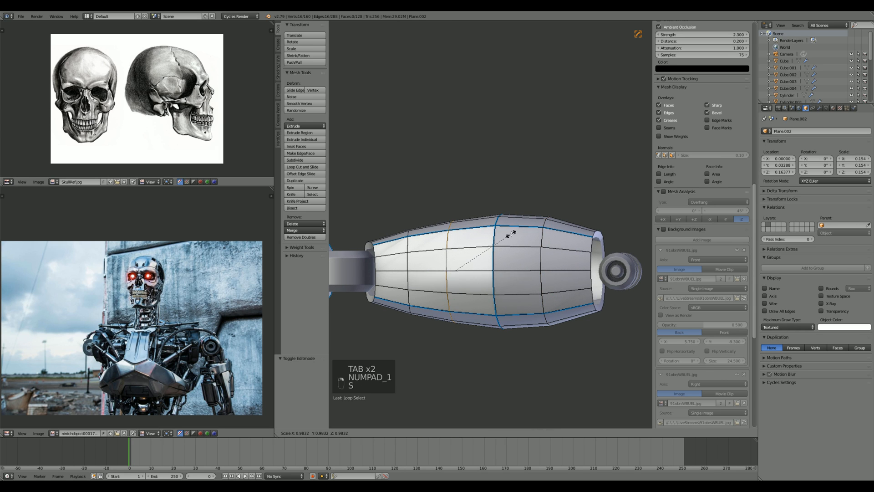
pyautogui.click(509, 233)
pyautogui.press('s')
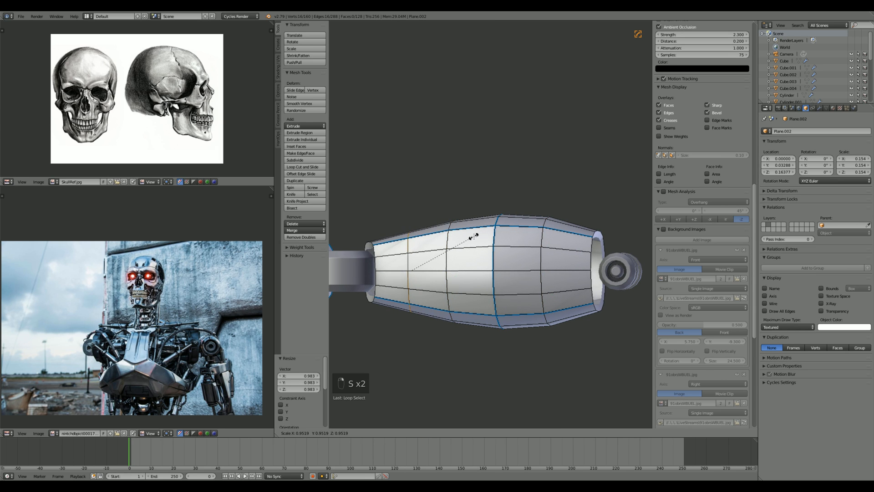
pyautogui.click(474, 236)
pyautogui.press('a')
# Step: Tune the size of the ring loop nearest the wrist, scaling it by about 0.990 and finally by about 1.026
pyautogui.press('s')
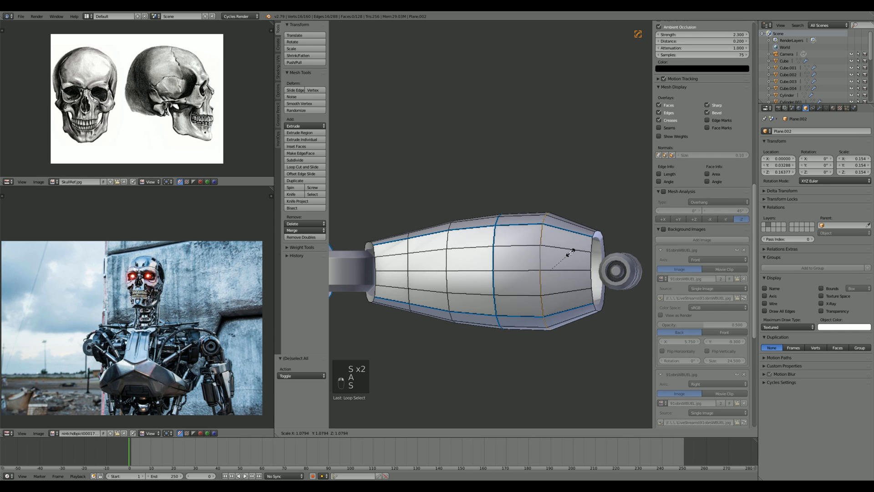
pyautogui.click(567, 252)
pyautogui.press('s')
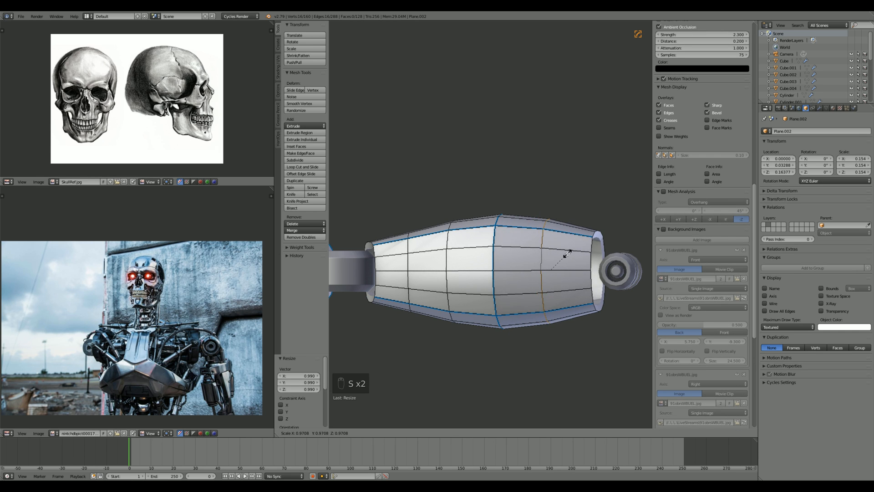
pyautogui.click(569, 250)
pyautogui.press('s')
pyautogui.rightClick(567, 250)
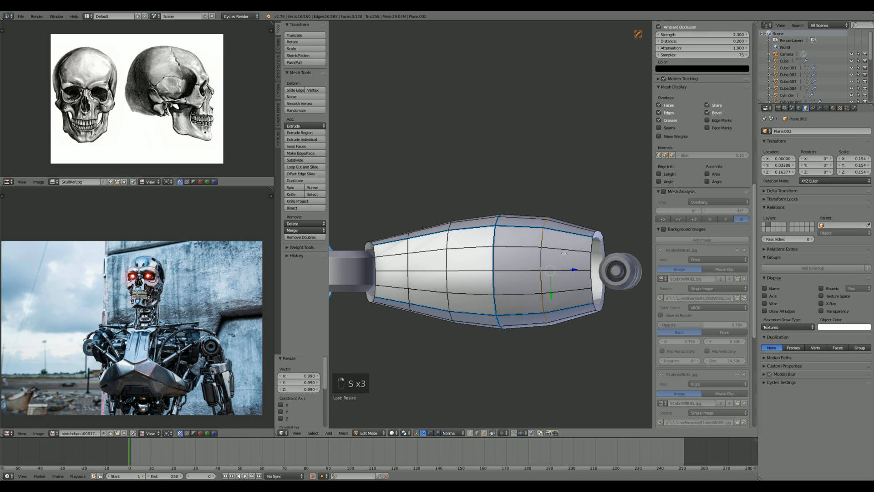
pyautogui.press('s')
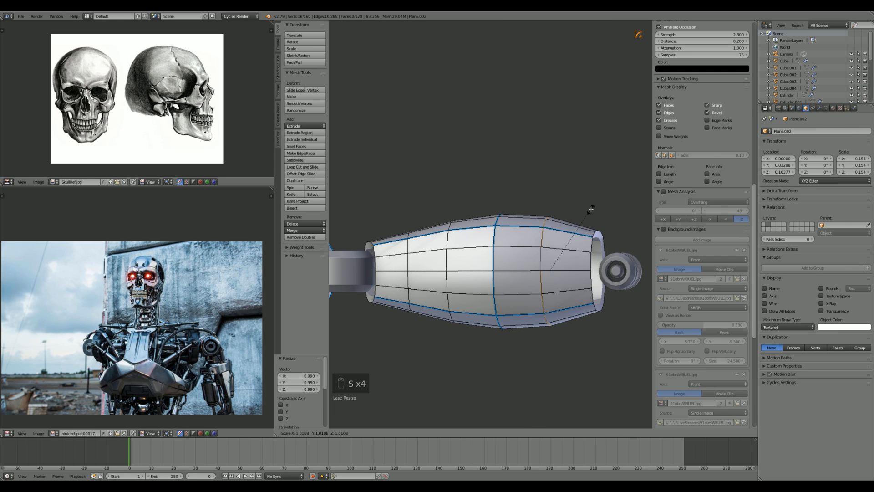
pyautogui.click(592, 196)
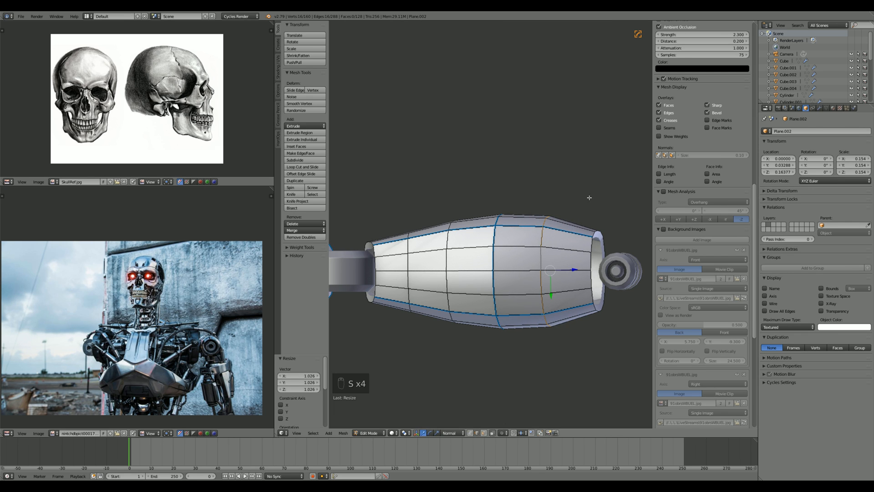
# Step: Move the forearm's wrist-side ring loop closer to the wrist, mark it as sharp and finish editing the mesh
pyautogui.press('g')
pyautogui.rightClick(542, 197)
pyautogui.press('KP_7')
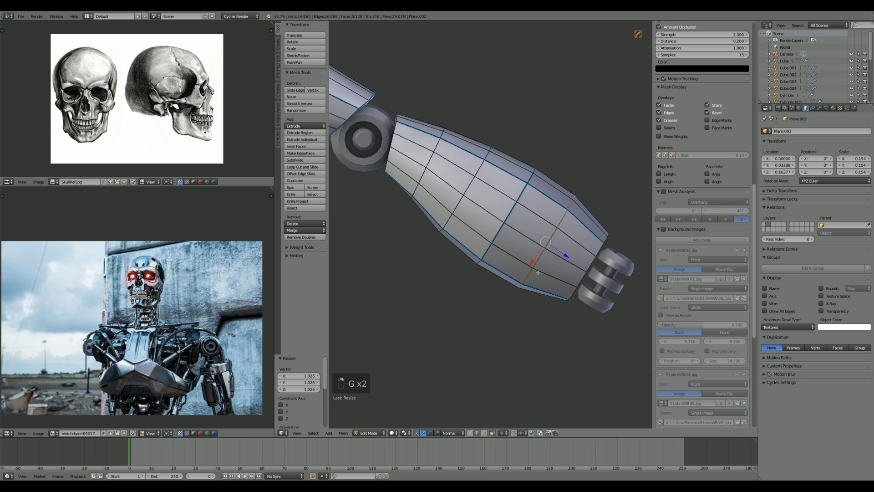
pyautogui.scroll(2, 530, 258)
pyautogui.press('g')
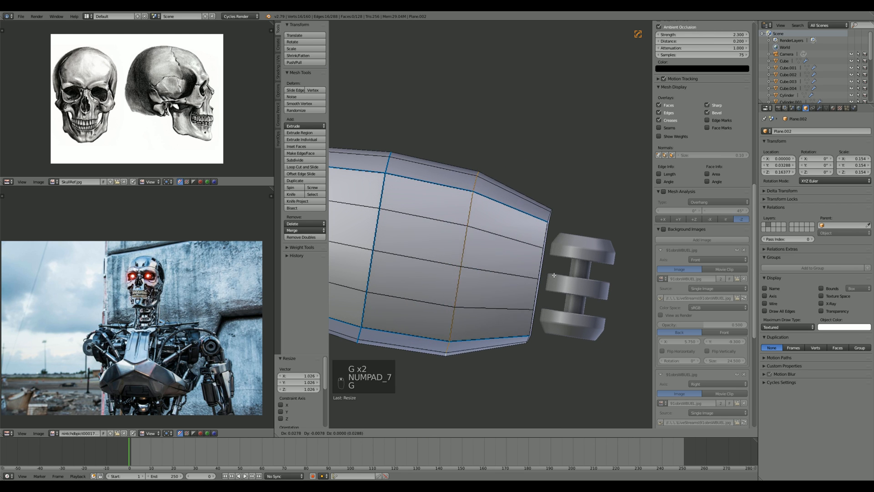
pyautogui.click(476, 308)
pyautogui.press('q')
pyautogui.click(471, 301)
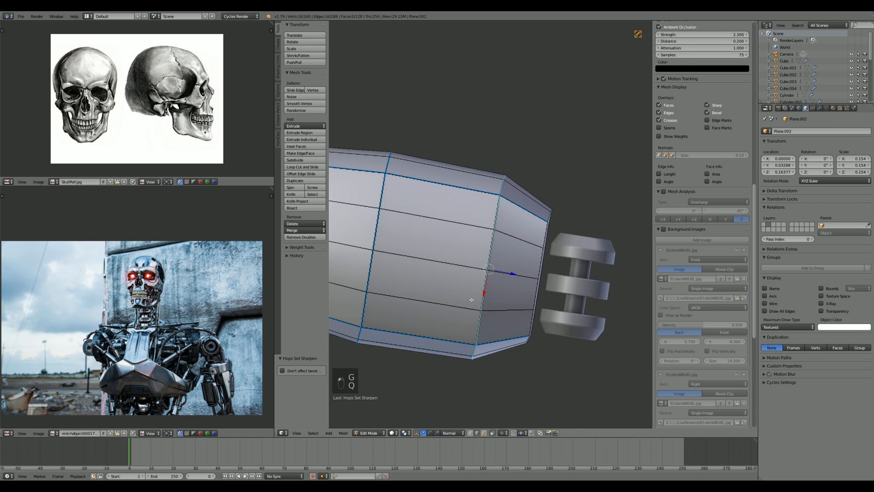
pyautogui.press('Tab')
# Step: Review the reshaped forearm against the whole robot and inspect the chest up close
pyautogui.scroll(-6, 518, 321)
pyautogui.moveTo(519, 322); pyautogui.dragTo(561, 250, button='middle')
pyautogui.scroll(-5, 510, 252)
pyautogui.scroll(2, 562, 249)
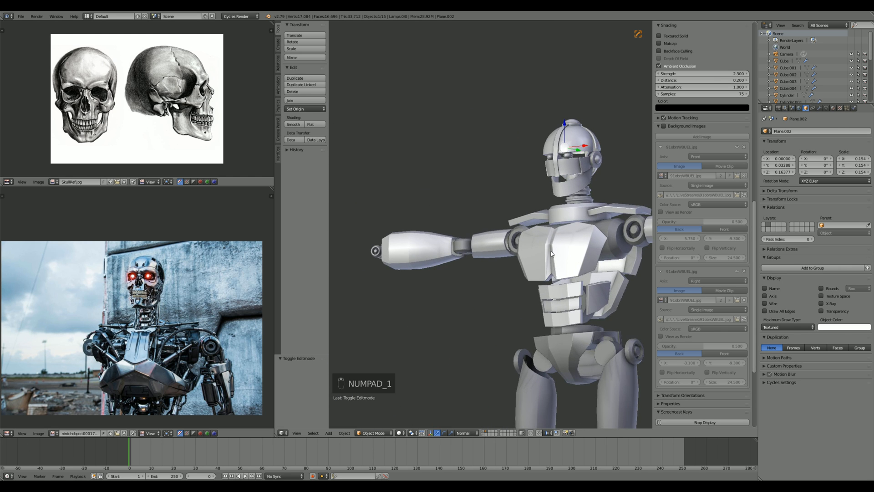
pyautogui.scroll(-4, 551, 252)
pyautogui.scroll(3, 551, 251)
pyautogui.moveTo(552, 252); pyautogui.dragTo(557, 314, button='middle')
pyautogui.press('KP_1')
pyautogui.scroll(4, 413, 227)
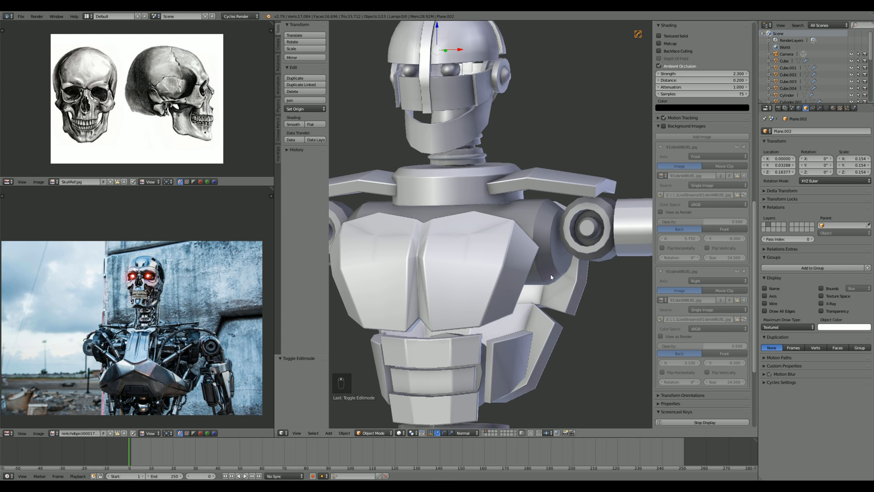
# Step: Check the robot's side profile and inspect its head closely from the front
pyautogui.press('KP_3')
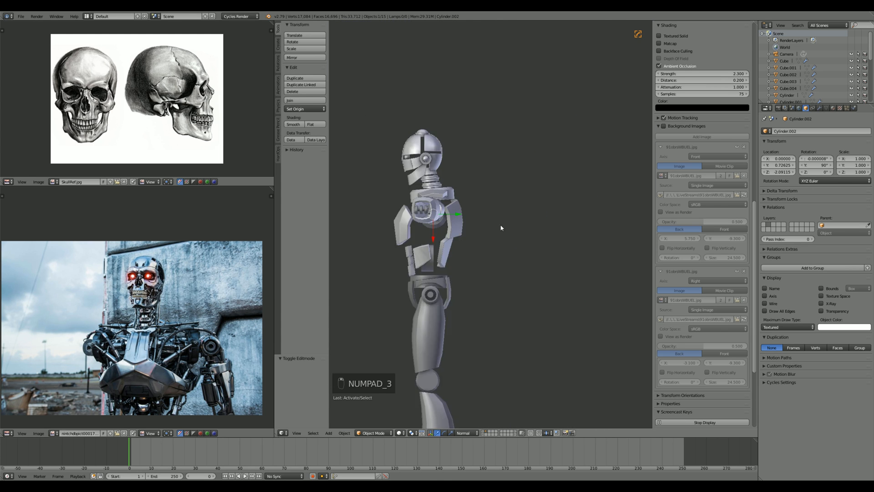
pyautogui.press('KP_1')
pyautogui.keyDown('shift'); pyautogui.moveTo(457, 233); pyautogui.dragTo(544, 337, button='middle'); pyautogui.keyUp('shift')
pyautogui.scroll(6, 541, 318)
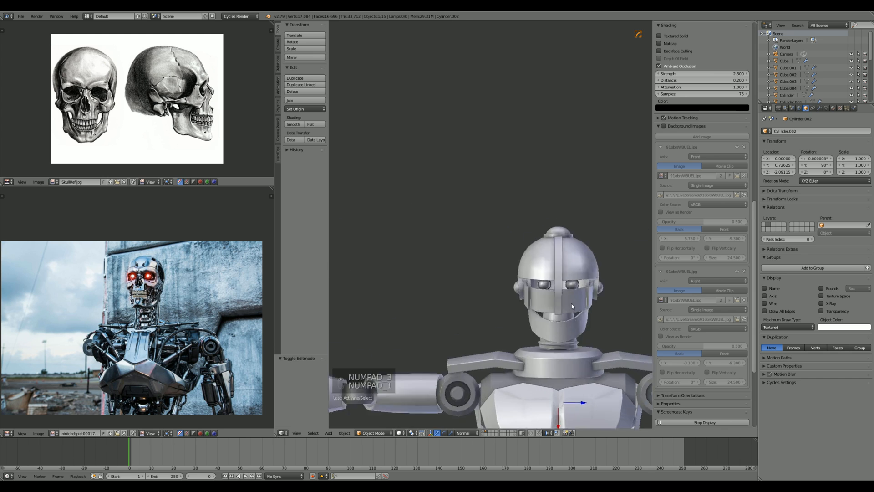
pyautogui.keyDown('shift'); pyautogui.moveTo(536, 299); pyautogui.dragTo(401, 154, button='middle'); pyautogui.keyUp('shift')
pyautogui.scroll(3, 471, 262)
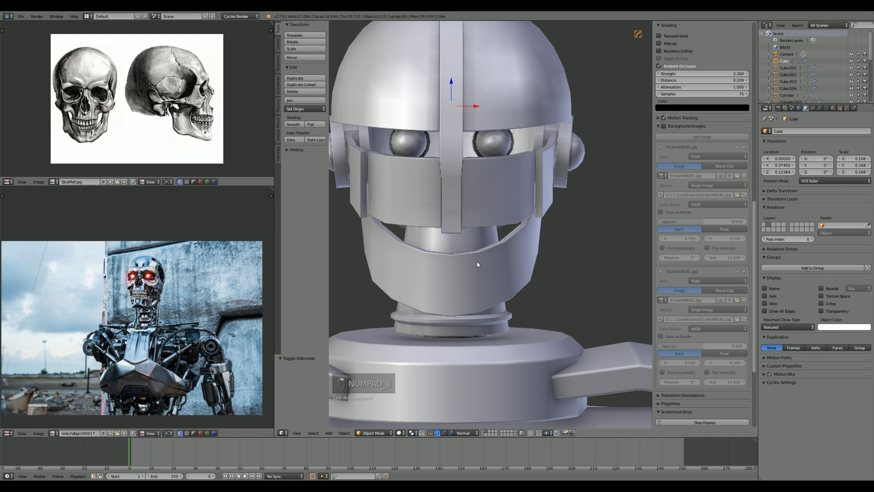
pyautogui.press('m')
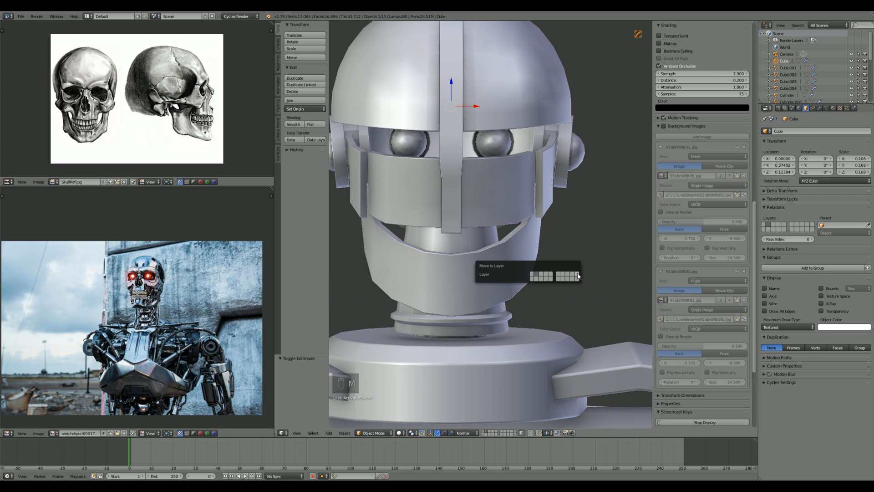
pyautogui.click(577, 274)
pyautogui.hotkey('ctrl', 'z')
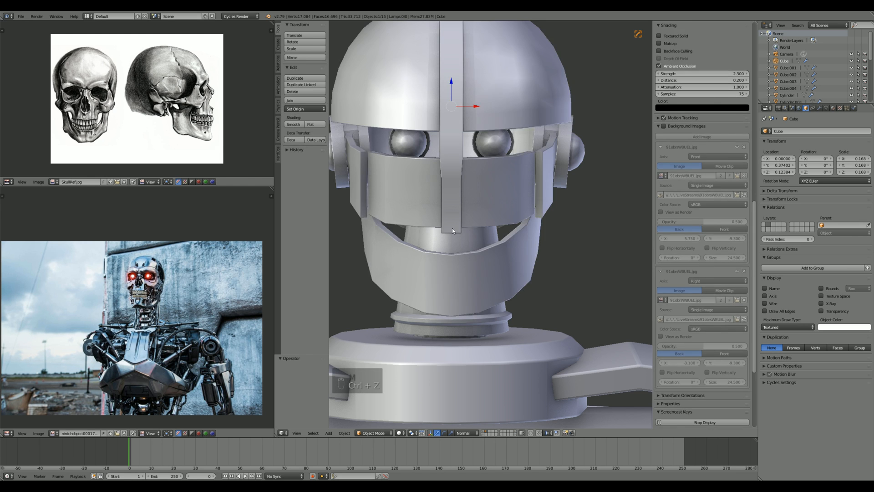
# Step: Separate the lower jaw plate from the head mesh into its own object and finish editing the mesh
pyautogui.press('Tab')
pyautogui.moveTo(452, 231); pyautogui.dragTo(428, 273, button='middle')
pyautogui.press('a')
pyautogui.press('a')
pyautogui.press('a')
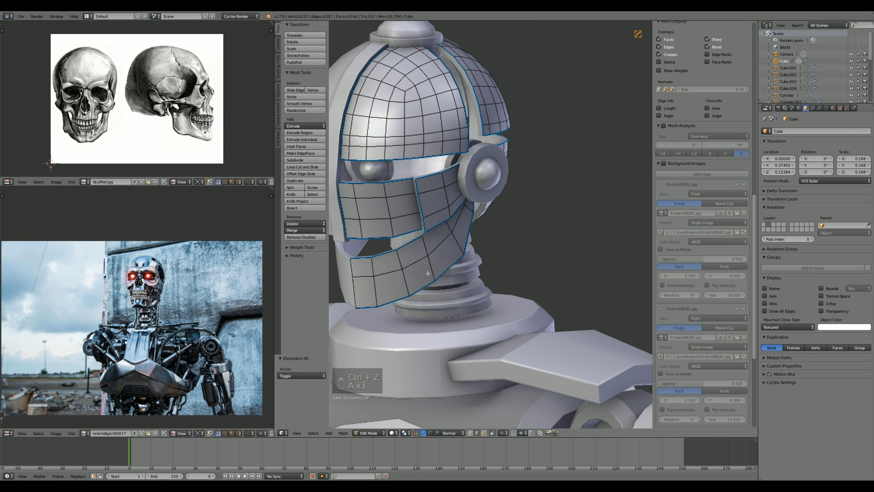
pyautogui.press('k')
pyautogui.press('l')
pyautogui.press('p')
pyautogui.click(422, 269)
pyautogui.press('Tab')
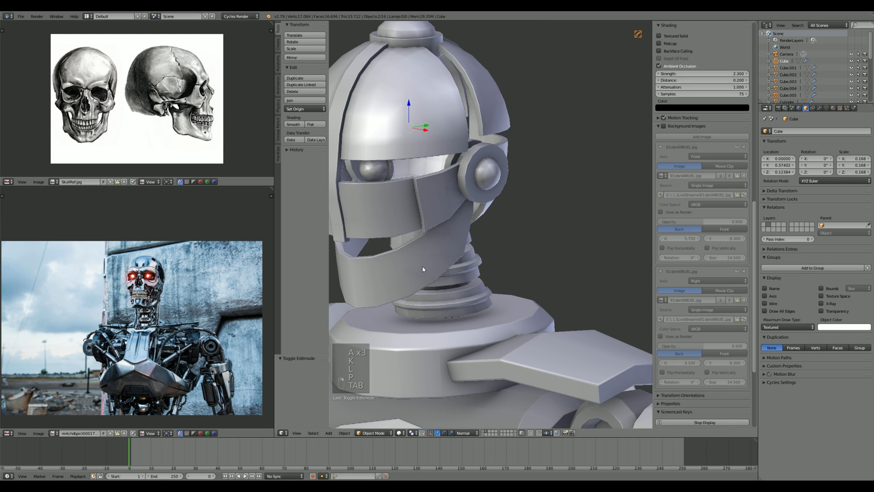
# Step: Move the separated jaw plate to the last layer of the top row, out of view
pyautogui.rightClick(425, 266)
pyautogui.press('z')
pyautogui.press('z')
pyautogui.press('m')
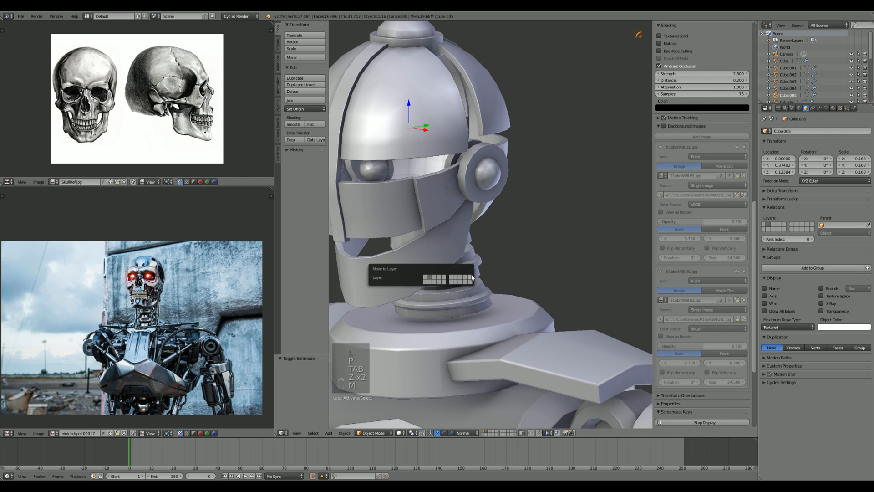
pyautogui.click(471, 276)
pyautogui.scroll(-3, 479, 273)
pyautogui.moveTo(484, 268); pyautogui.dragTo(463, 250, button='middle')
pyautogui.scroll(1, 463, 250)
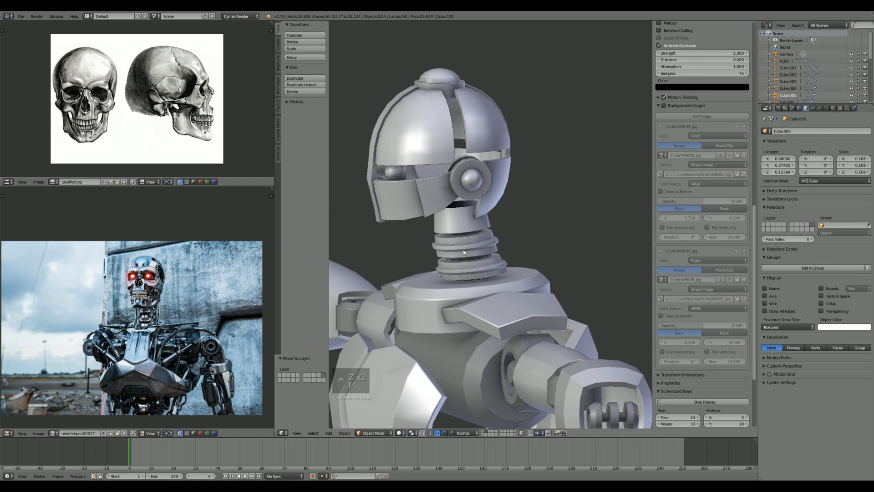
# Step: Duplicate the front and side face plates below the eyes in place and separate the copy into its own object
pyautogui.press('KP_3')
pyautogui.scroll(4, 463, 249)
pyautogui.press('z')
pyautogui.rightClick(439, 244)
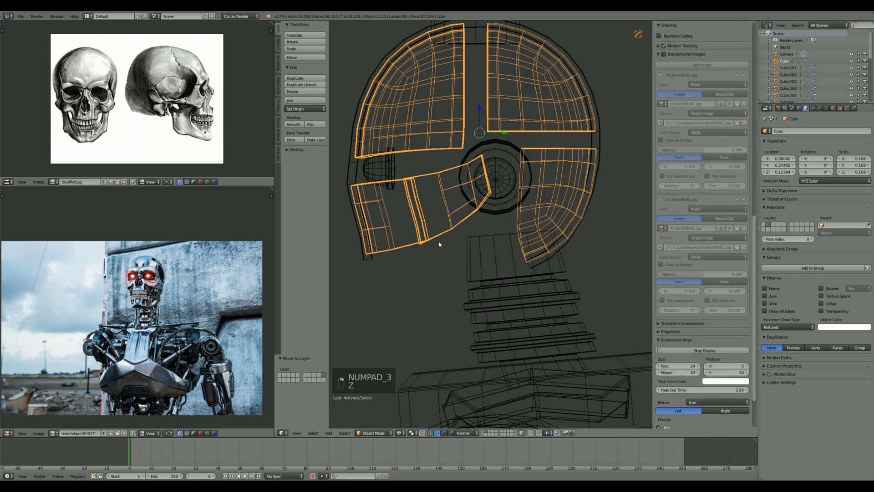
pyautogui.press('z')
pyautogui.press('z')
pyautogui.press('Tab')
pyautogui.press('l')
pyautogui.press('l')
pyautogui.press('l')
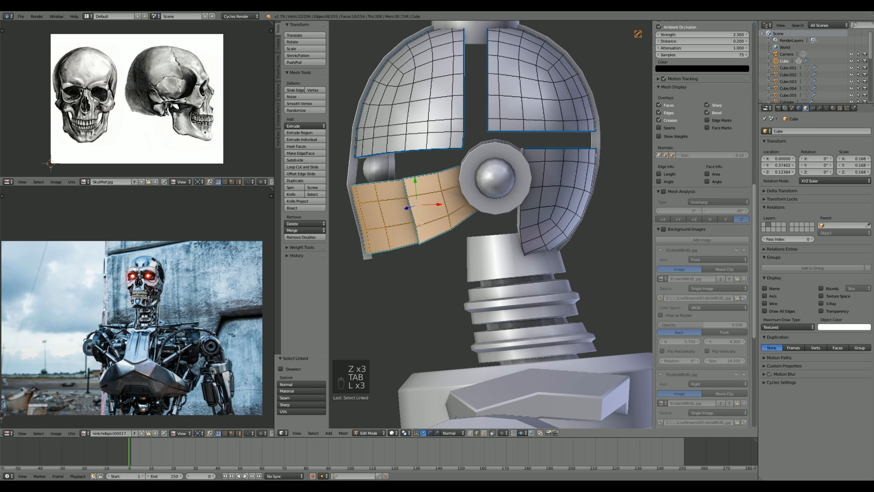
pyautogui.hotkey('shift', 'd')
pyautogui.press('o')
pyautogui.press('p')
pyautogui.click(419, 242)
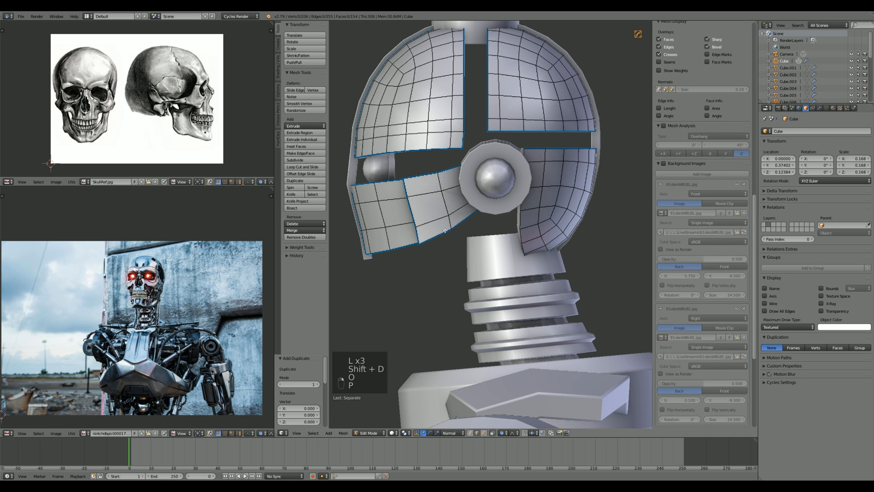
pyautogui.press('Tab')
# Step: Move the duplicated face plates to an unused layer as a hidden backup
pyautogui.press('z')
pyautogui.rightClick(427, 240)
pyautogui.press('z')
pyautogui.press('m')
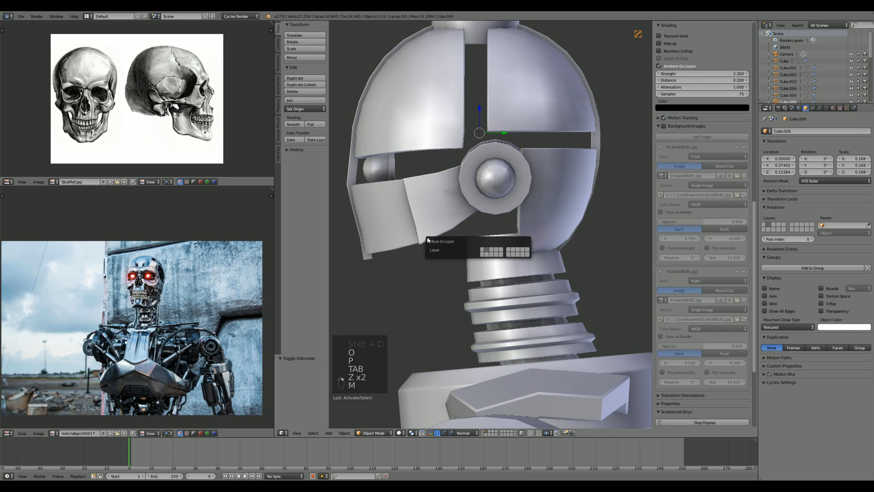
pyautogui.click(526, 253)
# Step: Extend the lower edge of the front and side face plates down to chin level, with proportional editing turned off
pyautogui.rightClick(461, 207)
pyautogui.press('Tab')
pyautogui.press('a')
pyautogui.press('a')
pyautogui.press('a')
pyautogui.press('a')
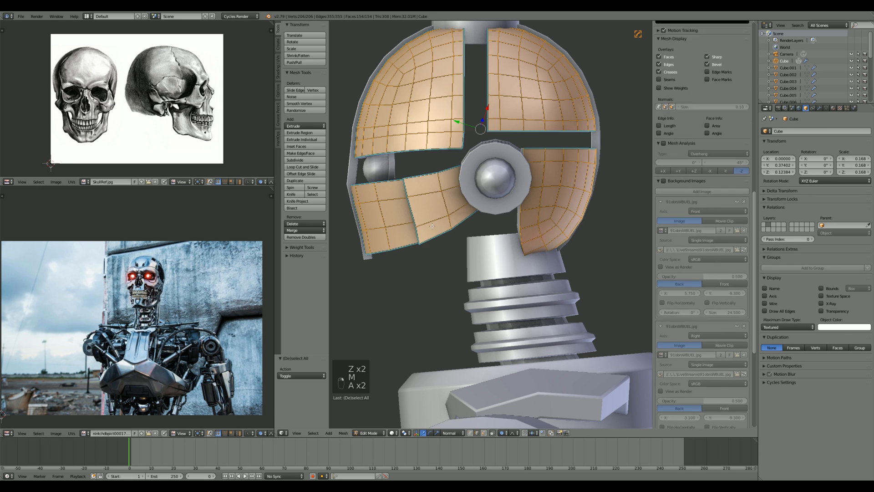
pyautogui.press('z')
pyautogui.press('c')
pyautogui.hotkey('ctrl', 'Tab')
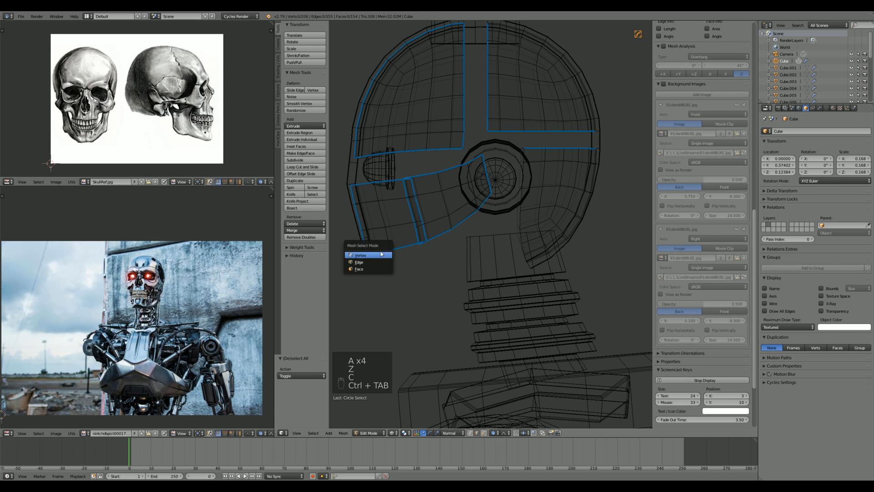
pyautogui.click(381, 254)
pyautogui.press('c')
pyautogui.moveTo(361, 258); pyautogui.dragTo(466, 232)
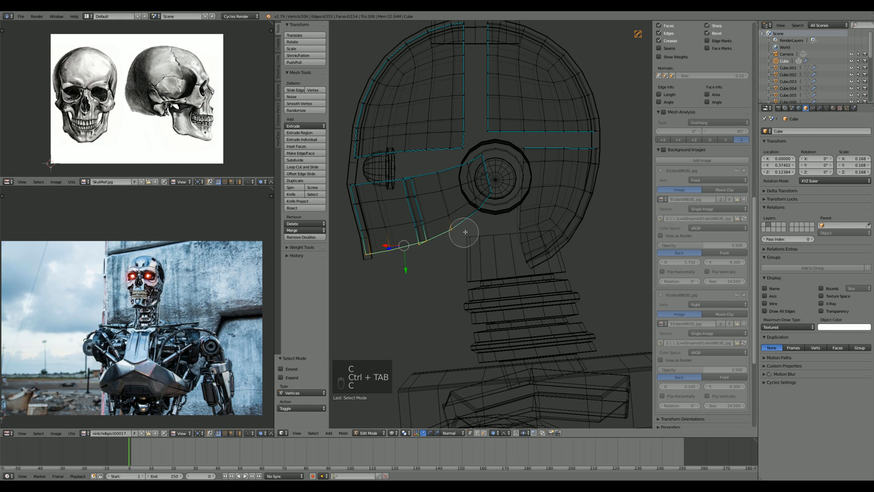
pyautogui.rightClick(481, 220)
pyautogui.press('g')
pyautogui.rightClick(481, 253)
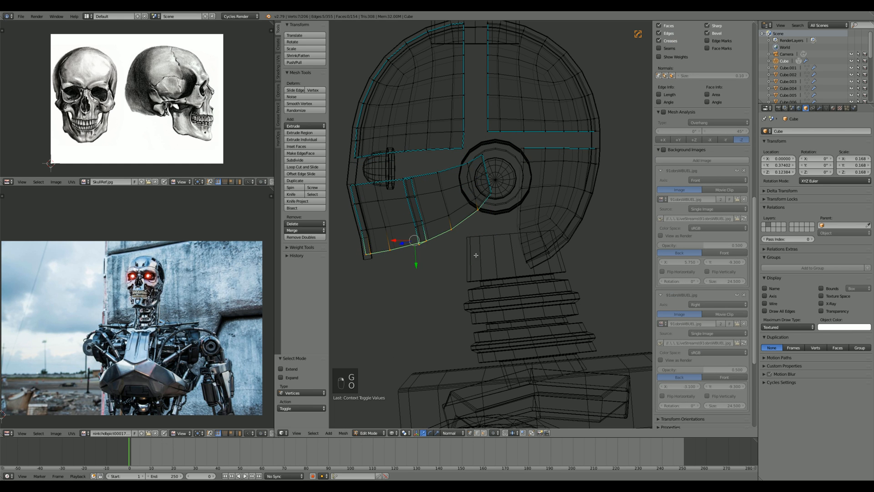
pyautogui.press('g')
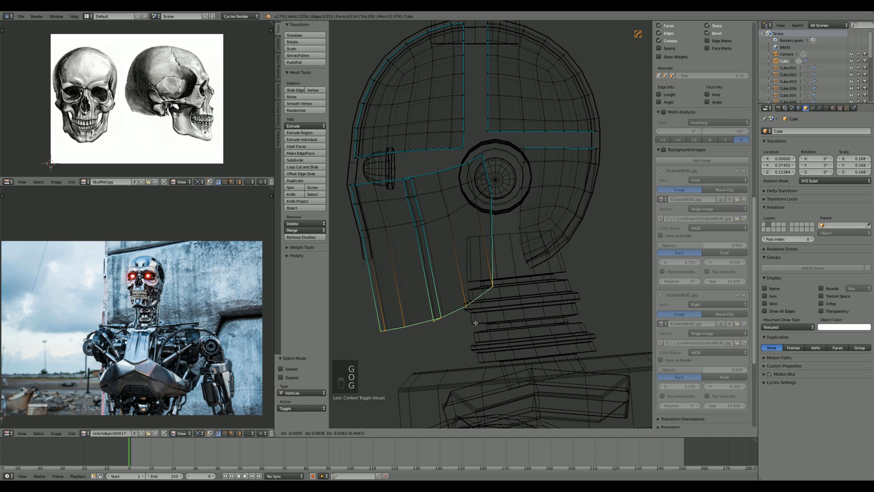
pyautogui.click(476, 323)
pyautogui.press('Tab')
pyautogui.press('z')
pyautogui.scroll(-4, 437, 278)
pyautogui.moveTo(418, 274)
pyautogui.mouseDown(button='middle')
pyautogui.moveTo(506, 264)
pyautogui.moveTo(438, 258)
pyautogui.moveTo(464, 262)
pyautogui.moveTo(408, 266)
pyautogui.mouseUp(button='middle')
pyautogui.scroll(3, 420, 261)
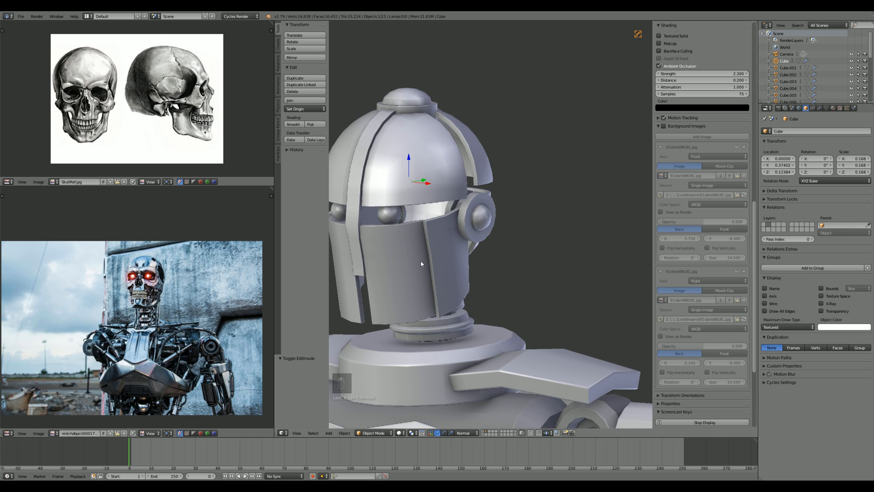
# Step: Raise the side face plate's rear lower corner vertex, in side view, to begin an angled jawline
pyautogui.press('KP_1')
pyautogui.keyDown('shift'); pyautogui.moveTo(418, 243); pyautogui.dragTo(489, 216, button='middle'); pyautogui.keyUp('shift')
pyautogui.scroll(1, 512, 212)
pyautogui.press('KP_3')
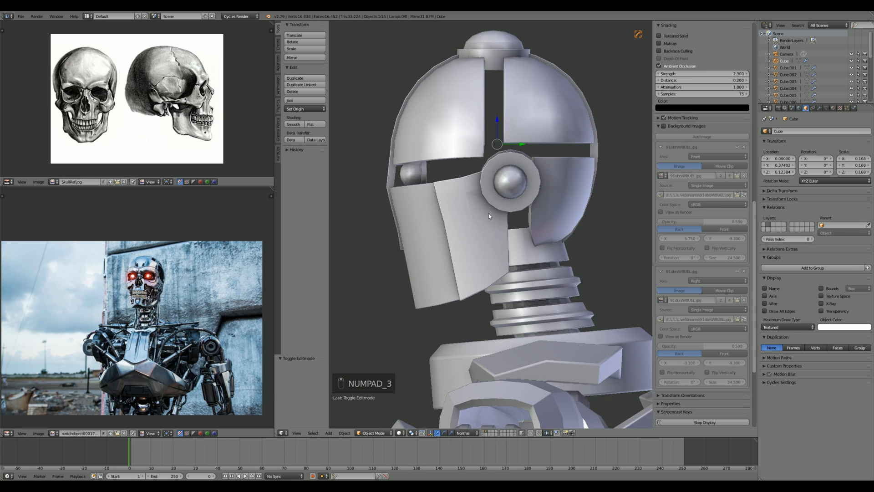
pyautogui.press('Tab')
pyautogui.scroll(5, 490, 216)
pyautogui.press('a')
pyautogui.press('a')
pyautogui.press('z')
pyautogui.press('c')
pyautogui.rightClick(535, 307)
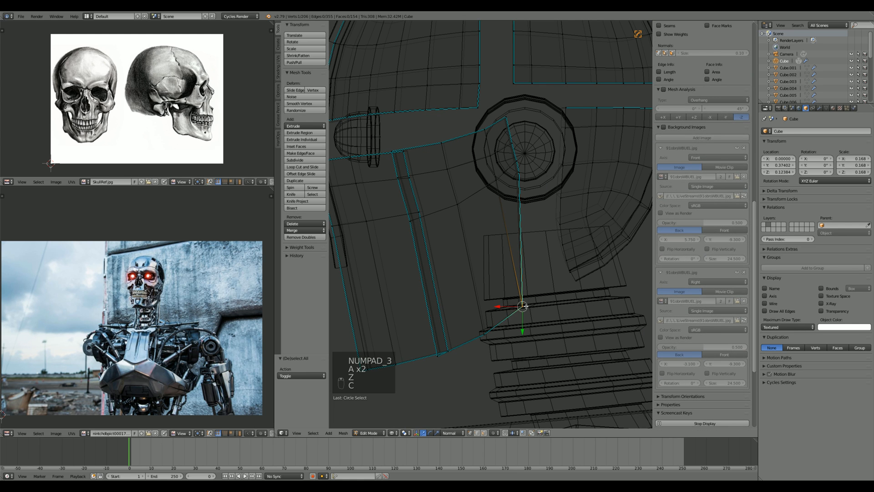
pyautogui.press('g')
pyautogui.click(516, 247)
pyautogui.press('a')
# Step: Raise the next vertex along the jawline to even out the slope, and finish editing the mesh
pyautogui.press('c')
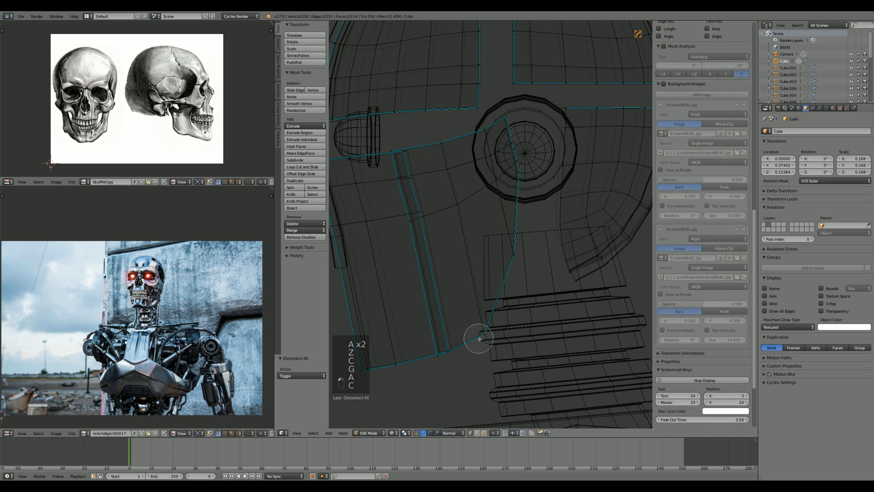
pyautogui.click(480, 338)
pyautogui.rightClick(485, 329)
pyautogui.press('g')
pyautogui.click(484, 301)
pyautogui.press('a')
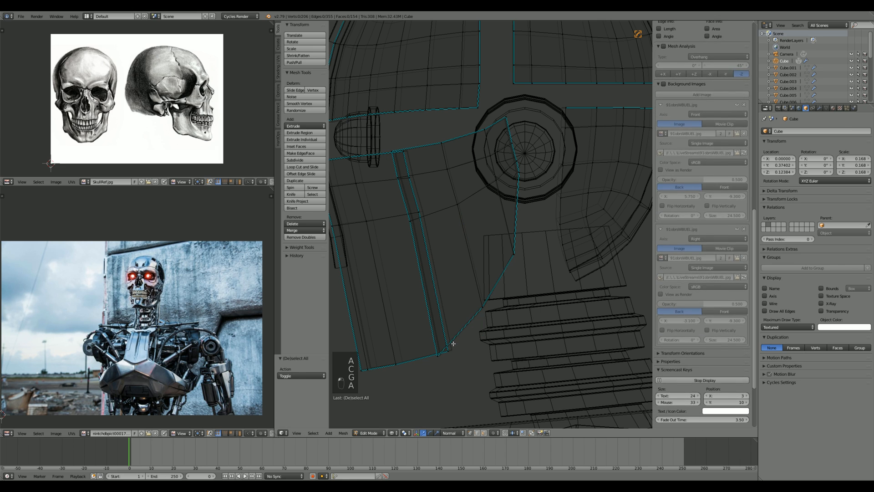
pyautogui.keyDown('shift'); pyautogui.moveTo(453, 343); pyautogui.dragTo(488, 302, button='middle'); pyautogui.keyUp('shift')
pyautogui.press('Tab')
pyautogui.press('z')
# Step: Review the extended face plates against the whole robot and from the front
pyautogui.scroll(-6, 487, 302)
pyautogui.press('a')
pyautogui.moveTo(421, 291)
pyautogui.mouseDown(button='middle')
pyautogui.moveTo(568, 267)
pyautogui.moveTo(426, 273)
pyautogui.moveTo(522, 261)
pyautogui.mouseUp(button='middle')
pyautogui.scroll(-5, 478, 276)
pyautogui.scroll(5, 490, 281)
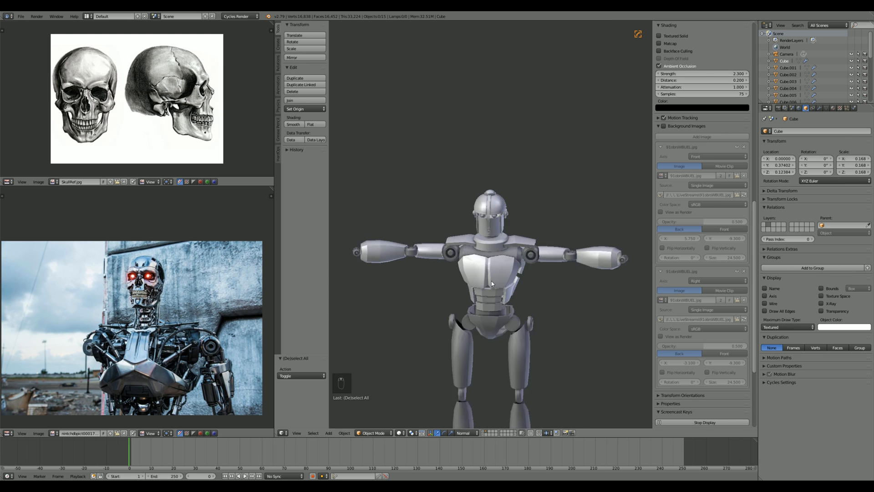
pyautogui.scroll(-4, 487, 273)
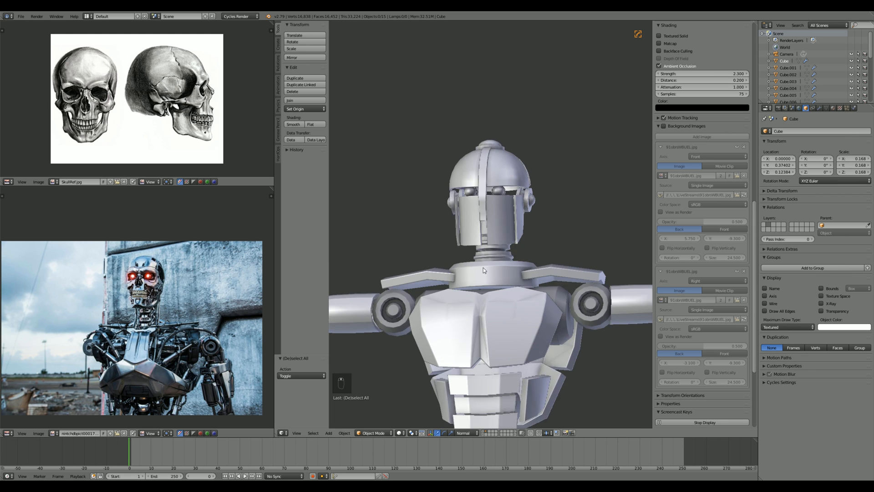
pyautogui.press('KP_1')
pyautogui.scroll(4, 479, 250)
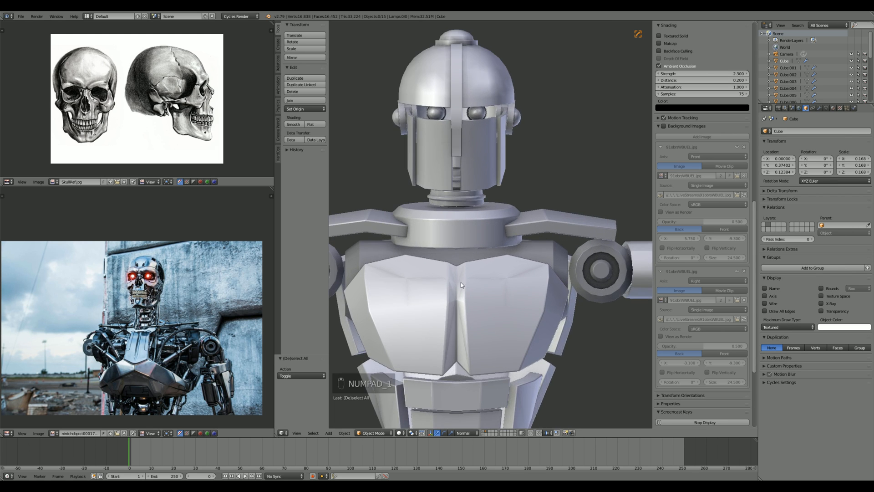
# Step: Add a cylinder with 16 vertices and show the model in wireframe
pyautogui.hotkey('shift', 'a')
pyautogui.moveTo(534, 234)
pyautogui.click(566, 270)
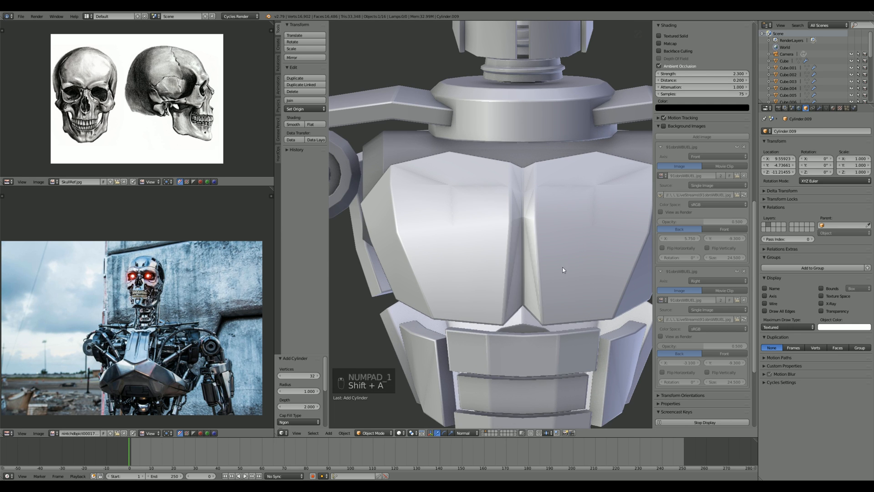
pyautogui.scroll(-8, 546, 264)
pyautogui.hotkey('shift', 'z')
pyautogui.scroll(3, 551, 267)
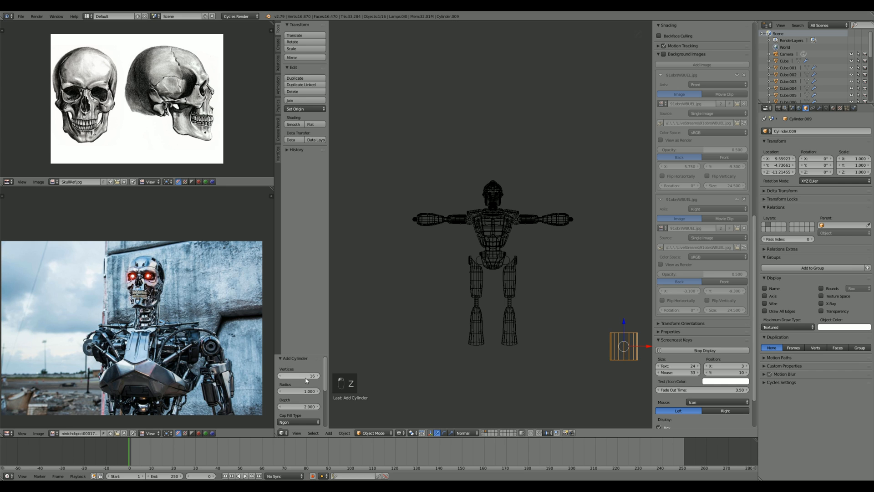
# Step: Clear the cylinder's location and rotate it 90° about the X axis
pyautogui.hotkey('alt', 'g')
pyautogui.press('r')
pyautogui.press('x')
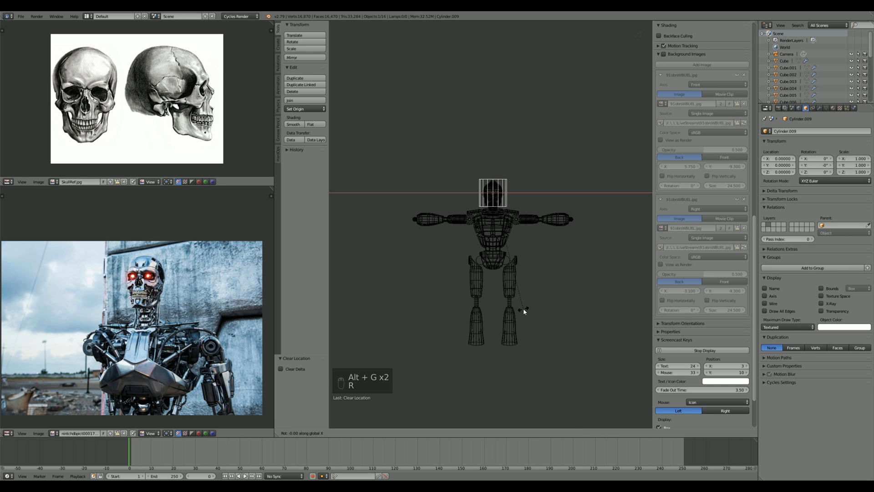
pyautogui.press('9')
pyautogui.press('0')
pyautogui.click(523, 308)
# Step: Move the cylinder to the middle of the chest plates and scale it down to about 0.356
pyautogui.press('KP_3')
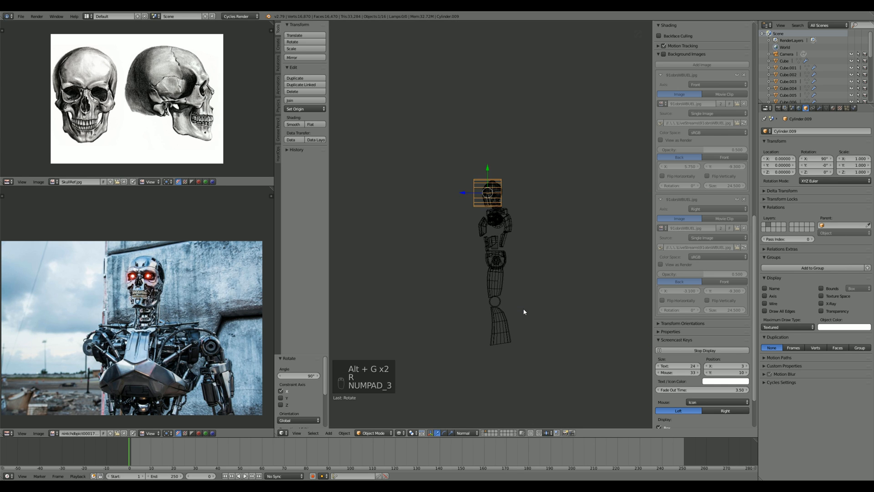
pyautogui.scroll(5, 553, 272)
pyautogui.scroll(4, 552, 270)
pyautogui.press('z')
pyautogui.press('g')
pyautogui.click(567, 357)
pyautogui.press('s')
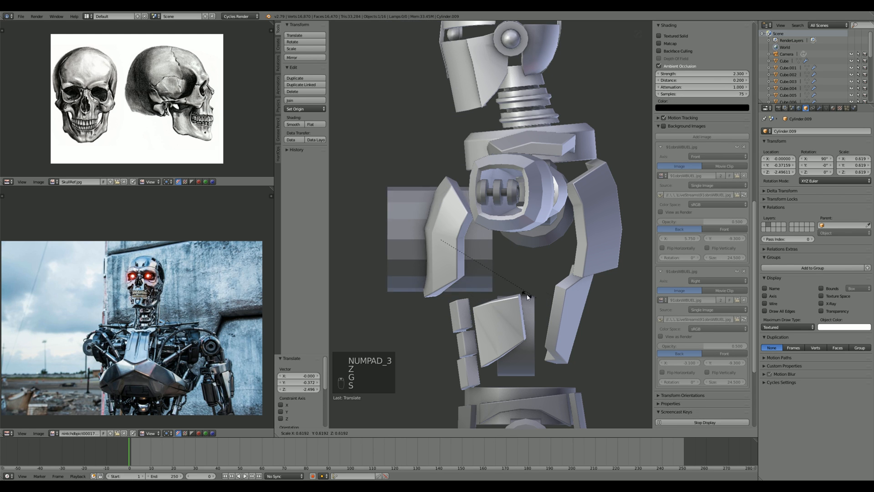
pyautogui.click(491, 276)
pyautogui.press('g')
pyautogui.click(490, 271)
pyautogui.press('KP_1')
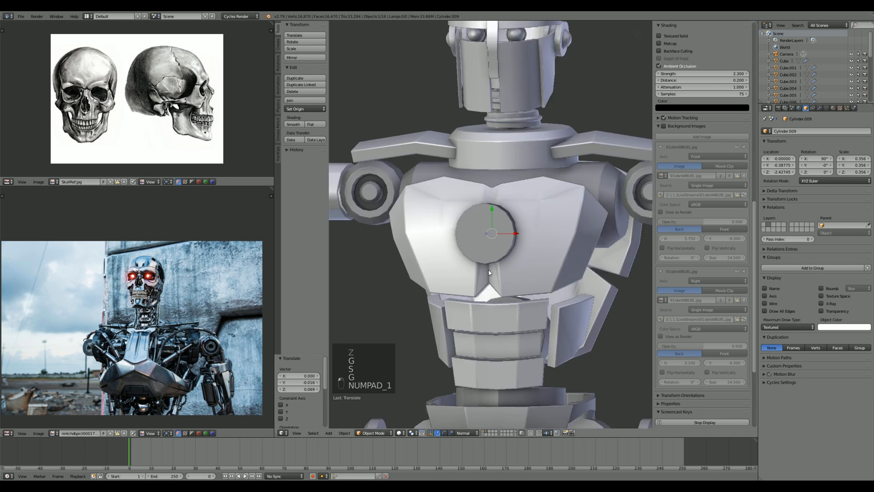
# Step: Widen the chest cylinder's radius by a factor of about 1.258, excluding the global Y axis
pyautogui.moveTo(521, 245); pyautogui.dragTo(482, 291, button='middle')
pyautogui.press('s')
pyautogui.press('s')
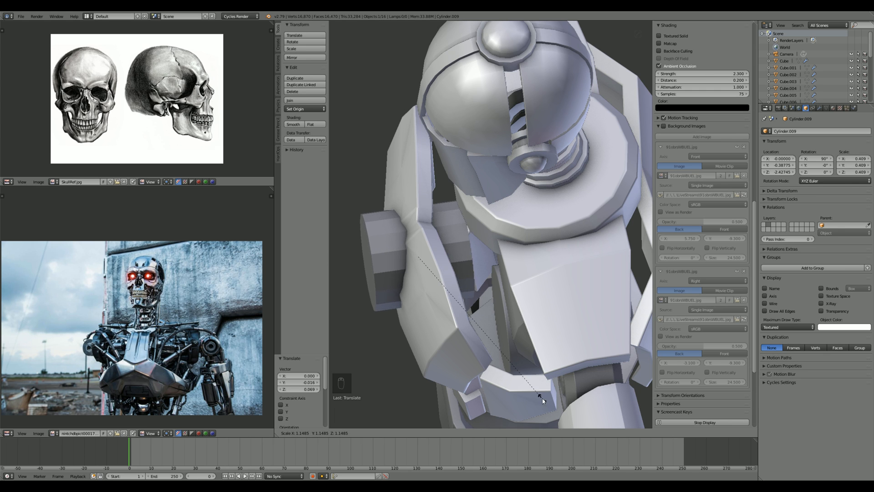
pyautogui.hotkey('shift', 'x')
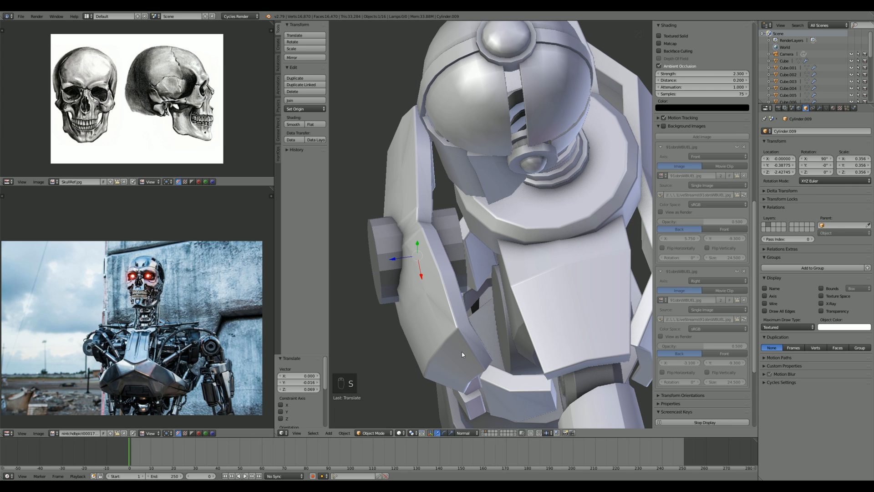
pyautogui.press('s')
pyautogui.press('s')
pyautogui.press('s')
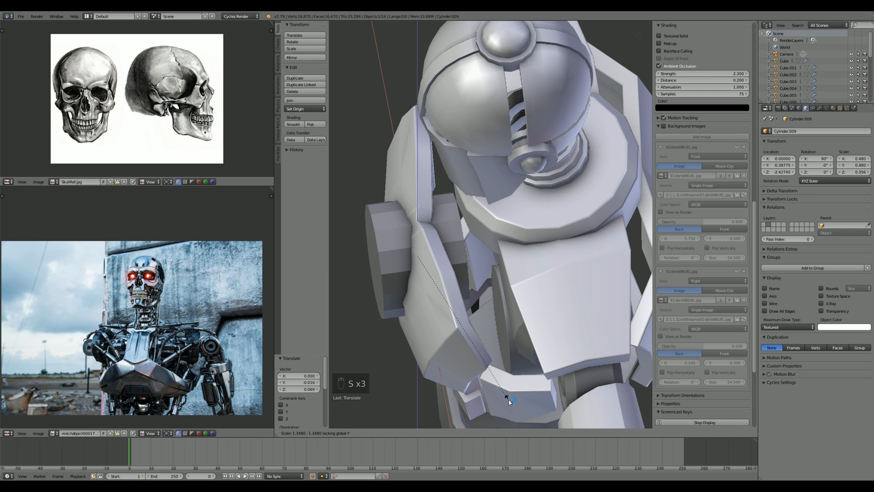
pyautogui.hotkey('shift', 'y')
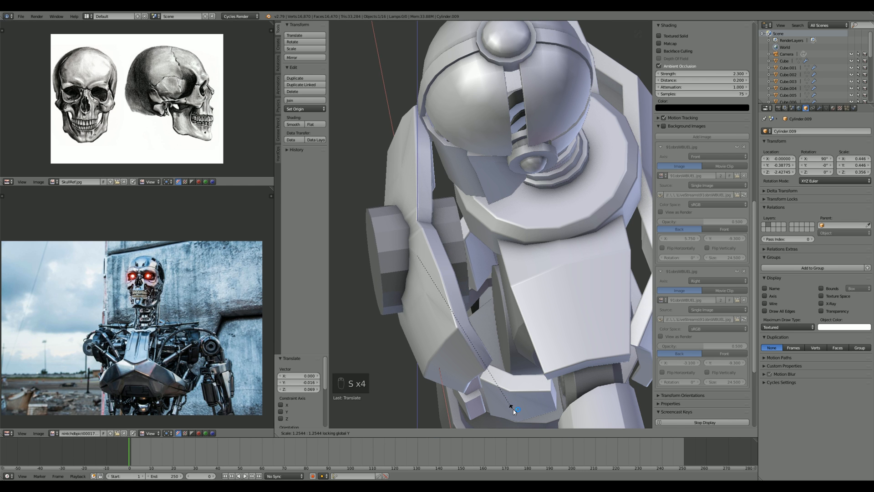
pyautogui.click(514, 411)
pyautogui.press('KP_1')
pyautogui.press('KP_3')
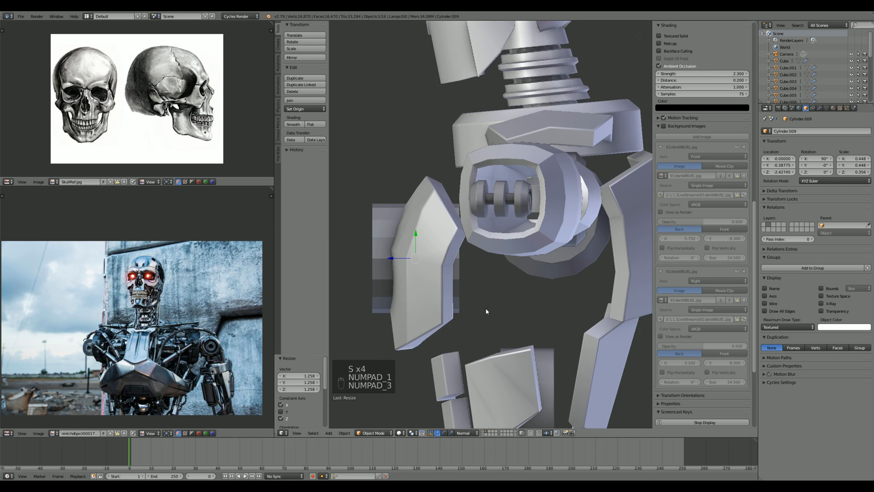
# Step: Add a loop cut around the chest cylinder close to its front end
pyautogui.press('Tab')
pyautogui.scroll(3, 468, 292)
pyautogui.press('a')
pyautogui.press('a')
pyautogui.hotkey('ctrl', 'r')
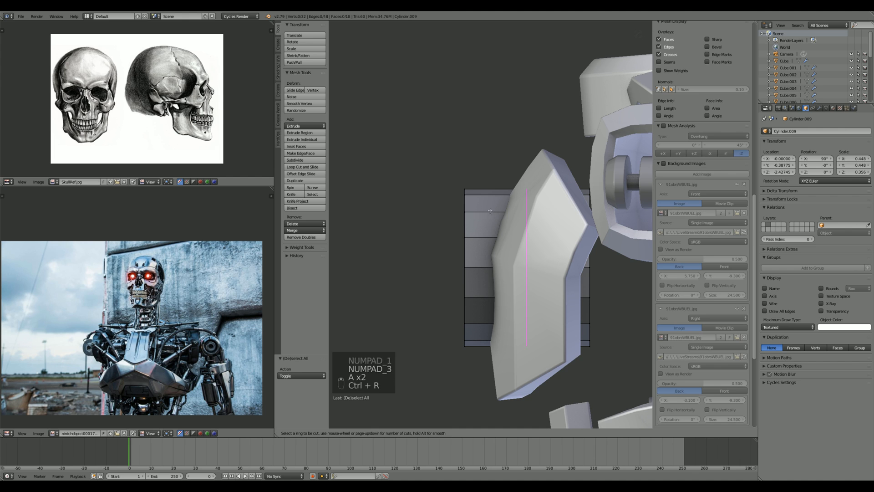
pyautogui.click(489, 210)
pyautogui.click(437, 215)
# Step: Scale down the chest cylinder's front rim loop so that its front end tapers
pyautogui.press('a')
pyautogui.keyDown('alt'); pyautogui.rightClick(464, 255); pyautogui.keyUp('alt')
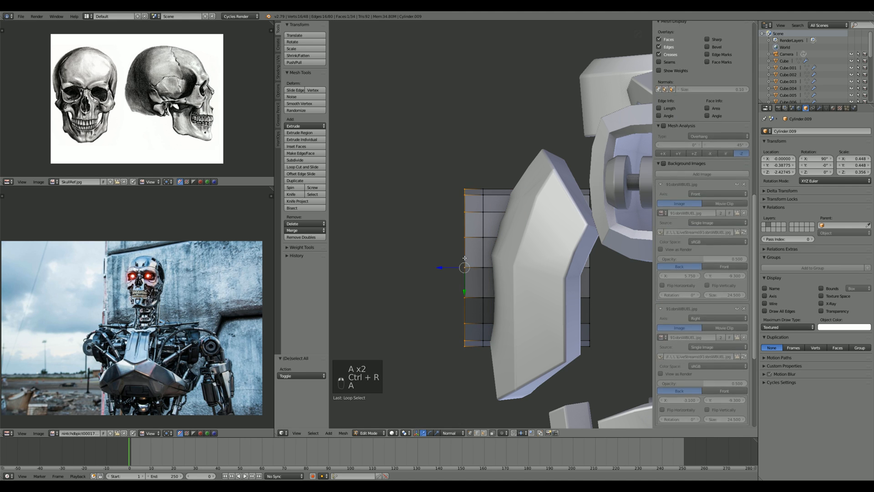
pyautogui.press('s')
pyautogui.click(567, 237)
# Step: Mark the front rim sharp and apply Hard Ops SSharpen to the cylinder with 30° sharpness
pyautogui.press('q')
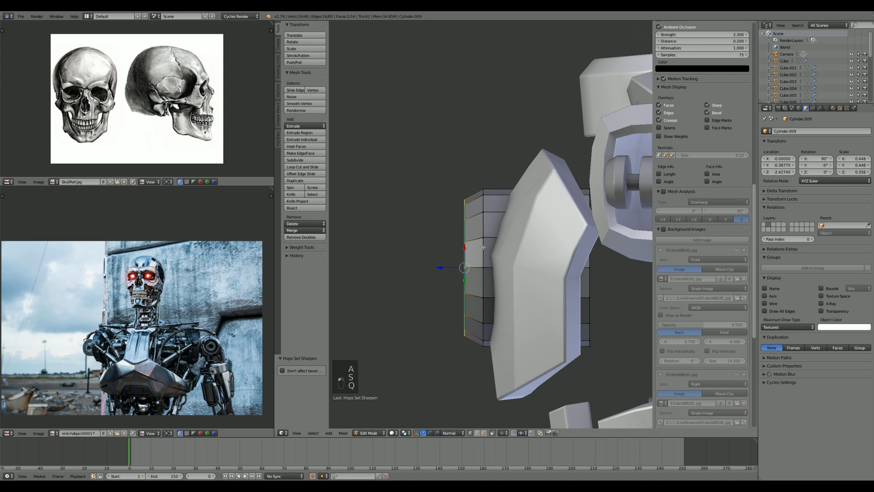
pyautogui.press('q')
pyautogui.press('Tab')
pyautogui.press('q')
pyautogui.click(515, 246)
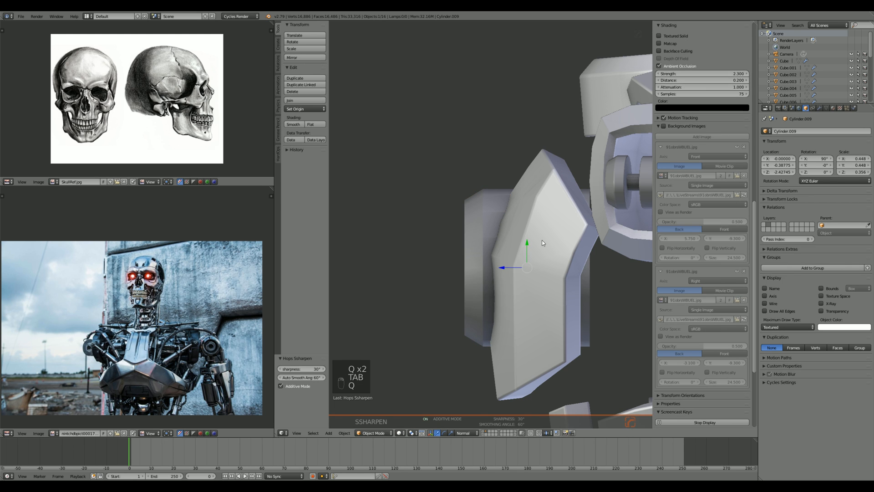
pyautogui.scroll(5, 541, 239)
pyautogui.scroll(5, 526, 298)
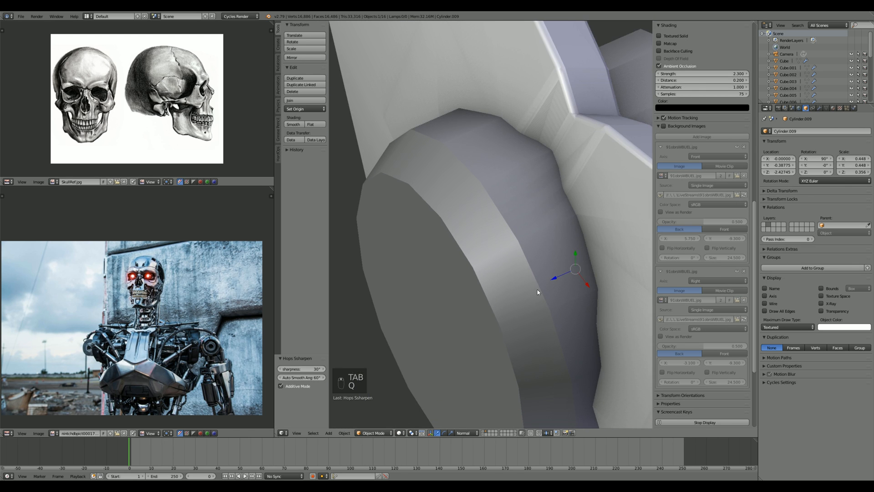
# Step: Clear the cylinder's sharp markings and apply Hard Ops CSharpen with a 0.02 bevel width and 3 segments
pyautogui.click(819, 108)
pyautogui.press('q')
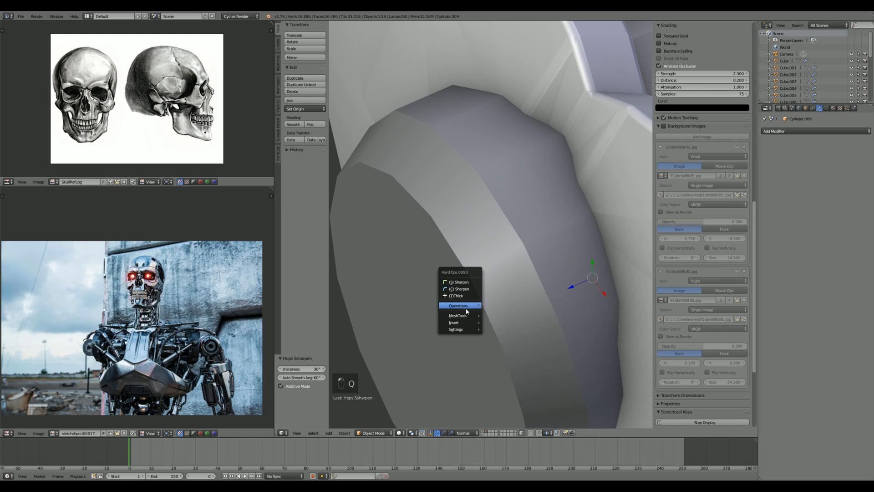
pyautogui.moveTo(467, 309)
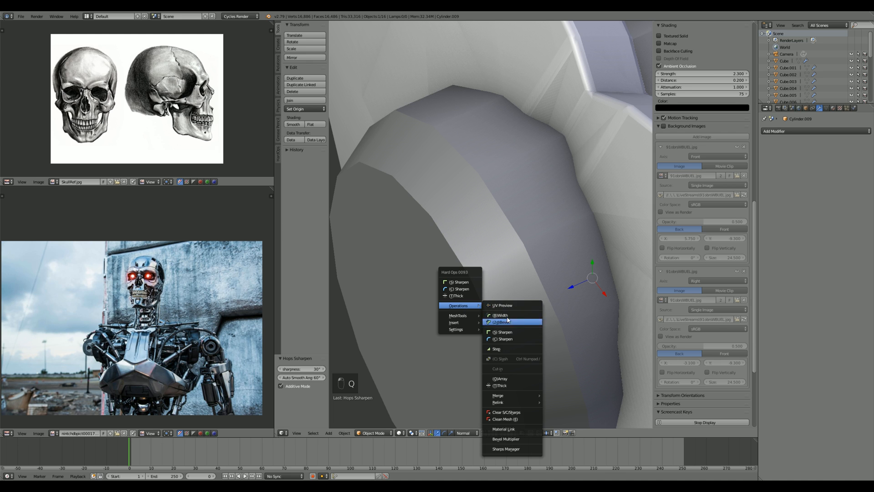
pyautogui.click(511, 412)
pyautogui.press('q')
pyautogui.press('q')
pyautogui.click(472, 290)
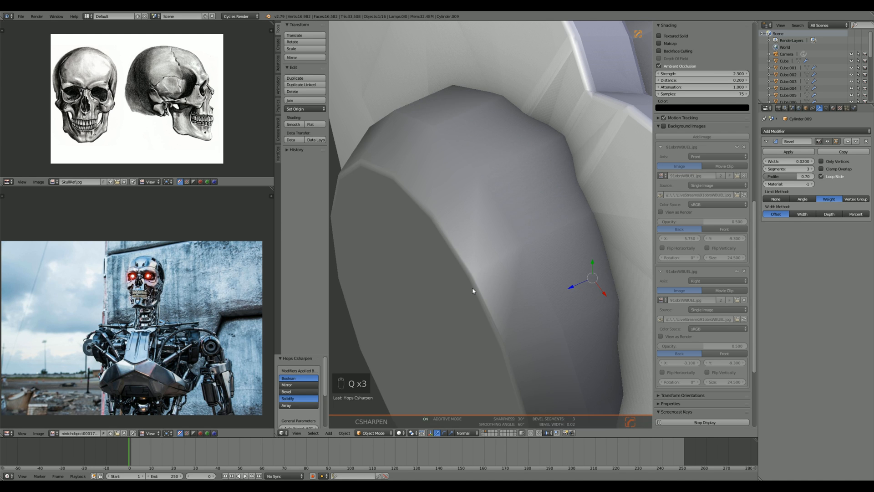
# Step: Mark the edge loop where the cylinder's front taper begins as sharp with Hard Ops
pyautogui.scroll(-4, 473, 291)
pyautogui.press('Tab')
pyautogui.press('q')
pyautogui.click(479, 246)
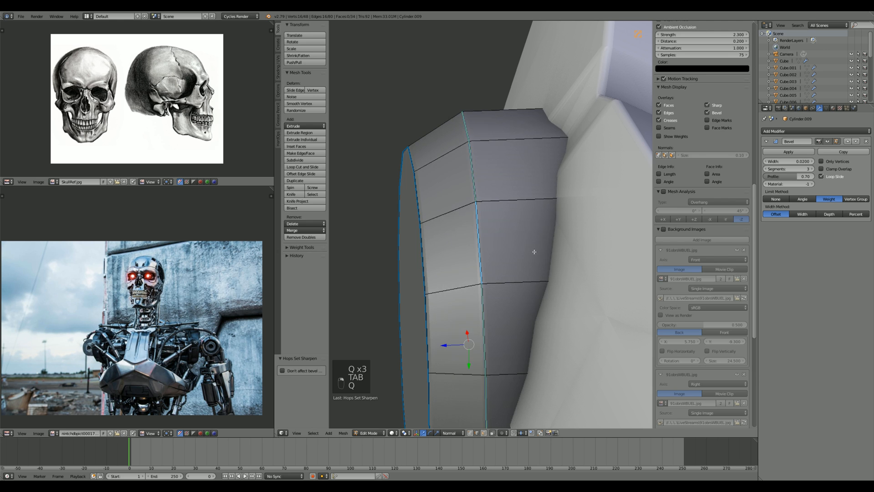
pyautogui.scroll(-8, 534, 252)
pyautogui.press('Tab')
pyautogui.scroll(2, 568, 227)
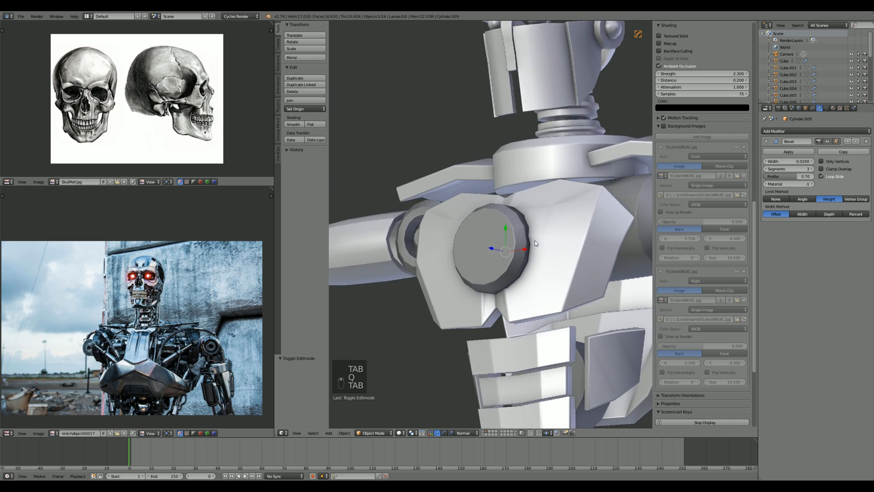
pyautogui.moveTo(535, 243); pyautogui.dragTo(522, 270, button='middle')
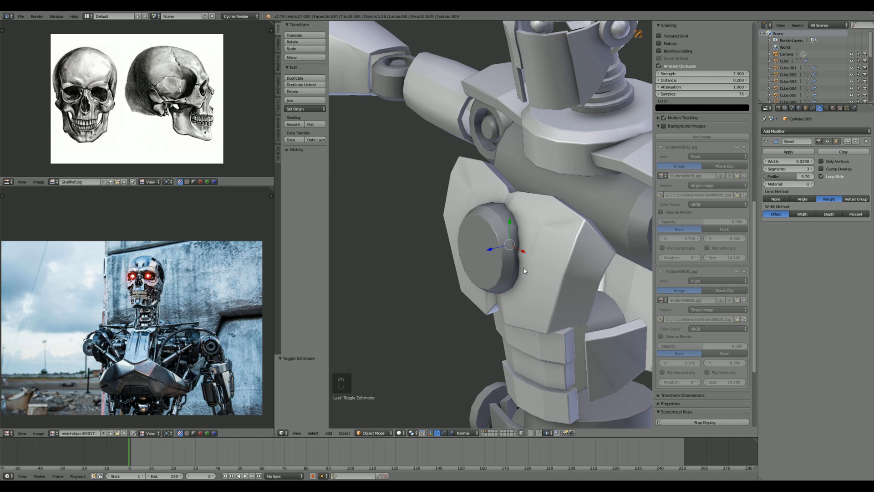
# Step: Select the cylinder's tapered front section in wireframe and move it about 0.02 forward along the global Y axis
pyautogui.moveTo(522, 272); pyautogui.dragTo(483, 246, button='middle')
pyautogui.press('KP_3')
pyautogui.press('Tab')
pyautogui.scroll(3, 496, 246)
pyautogui.press('a')
pyautogui.press('a')
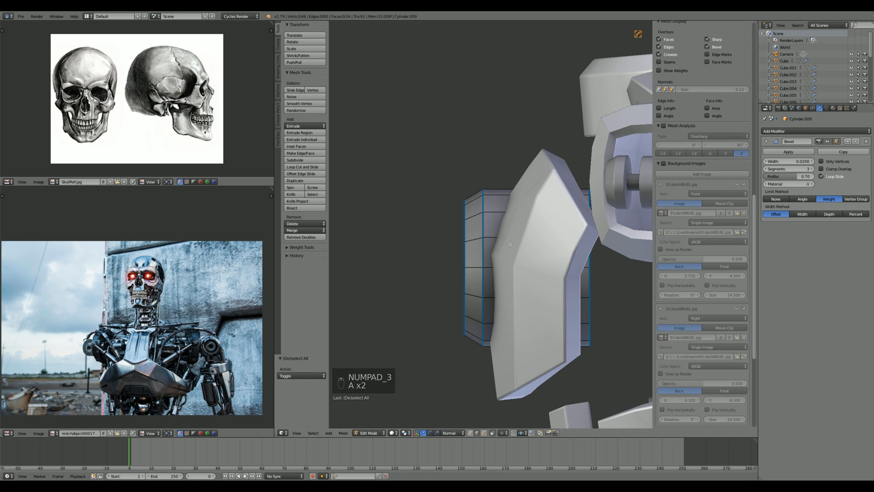
pyautogui.press('z')
pyautogui.press('b')
pyautogui.moveTo(391, 160); pyautogui.dragTo(482, 365)
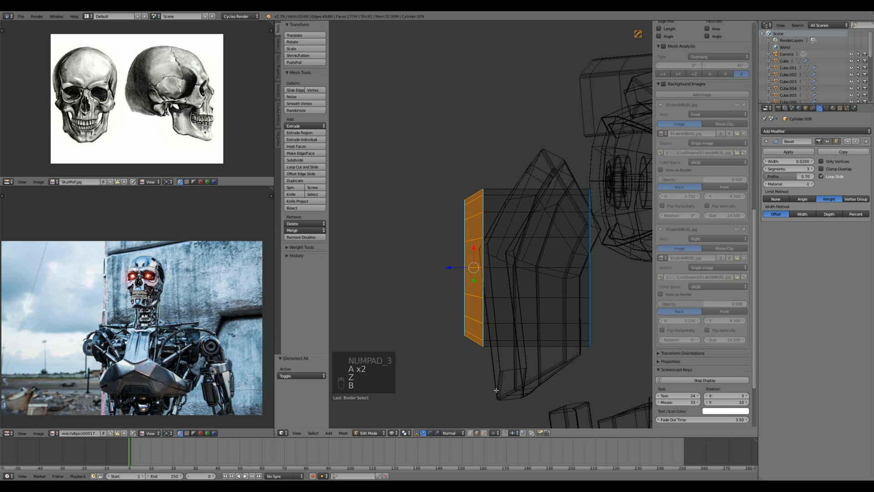
pyautogui.press('z')
pyautogui.press('g')
pyautogui.press('y')
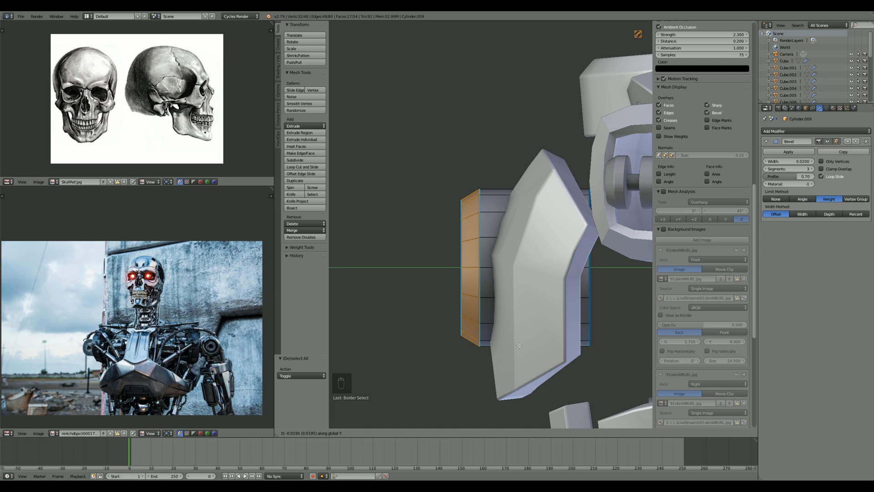
pyautogui.click(519, 345)
# Step: Select the cylinder's rear loop in wireframe and move it -0.374 along the global Y axis
pyautogui.press('a')
pyautogui.press('z')
pyautogui.press('b')
pyautogui.moveTo(457, 157); pyautogui.dragTo(608, 349)
pyautogui.press('g')
pyautogui.press('y')
pyautogui.click(553, 355)
pyautogui.press('z')
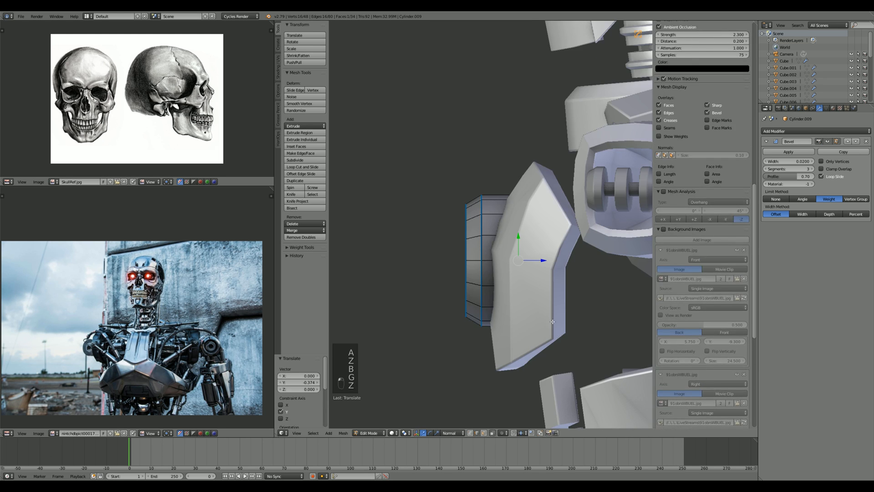
# Step: Nudge the cylinder's rear end slightly further forward along the global Y axis
pyautogui.moveTo(553, 355); pyautogui.dragTo(587, 319, button='middle')
pyautogui.scroll(3, 596, 297)
pyautogui.press('g')
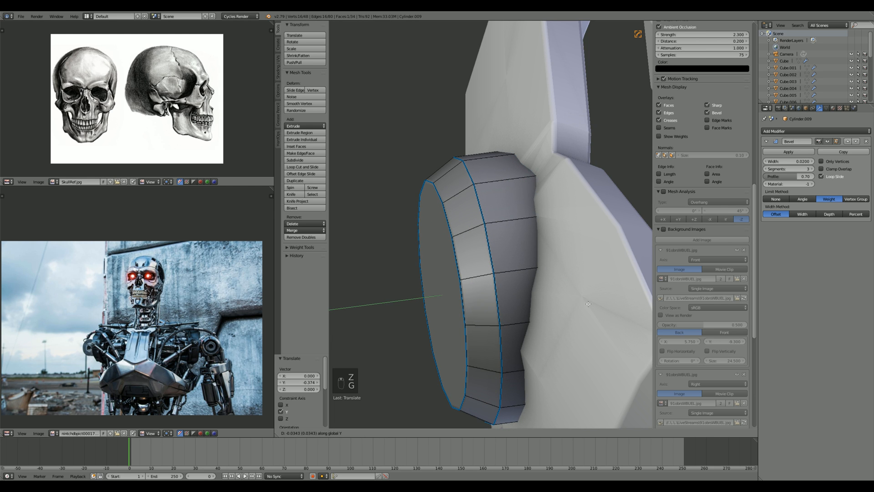
pyautogui.scroll(-6, 587, 305)
pyautogui.press('Tab')
pyautogui.moveTo(550, 312); pyautogui.dragTo(527, 304, button='middle')
pyautogui.scroll(-5, 527, 304)
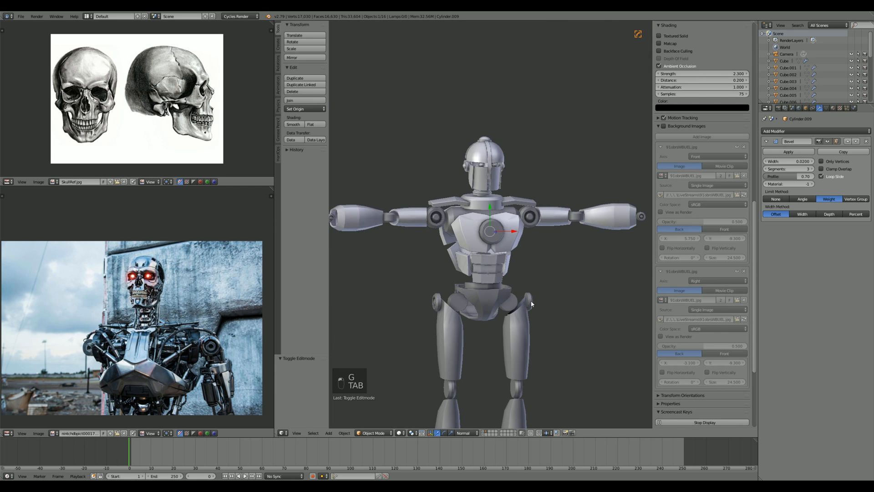
# Step: Scale the whole chest cylinder to 0.779, excluding the global Y axis
pyautogui.scroll(1, 521, 299)
pyautogui.press('Tab')
pyautogui.press('KP_1')
pyautogui.press('a')
pyautogui.press('a')
pyautogui.press('a')
pyautogui.press('a')
pyautogui.scroll(8, 604, 306)
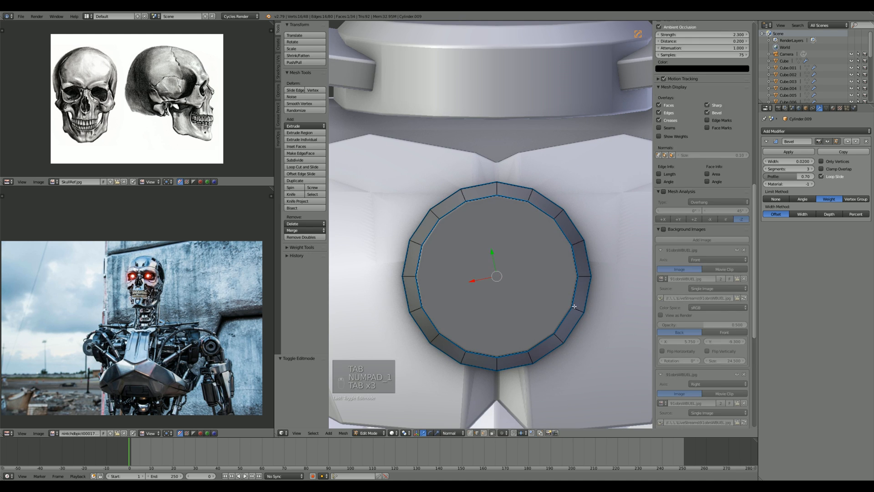
pyautogui.press('a')
pyautogui.press('a')
pyautogui.press('s')
pyautogui.hotkey('shift', 'y')
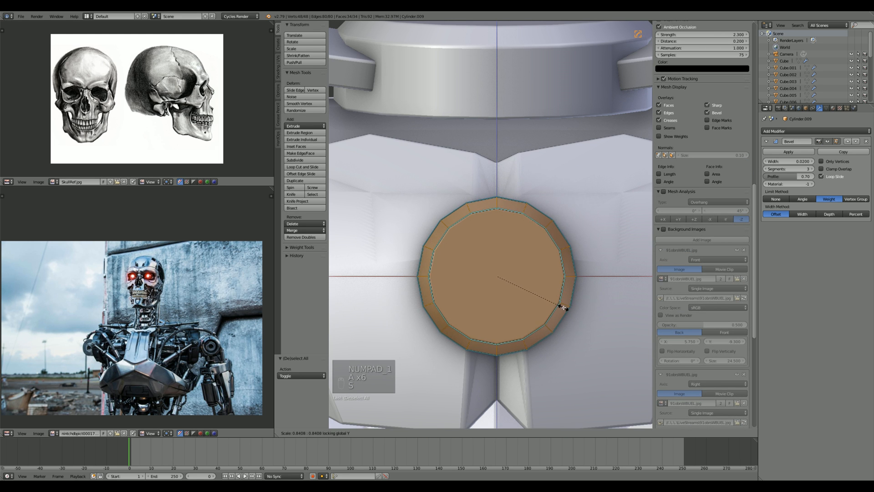
pyautogui.press('s')
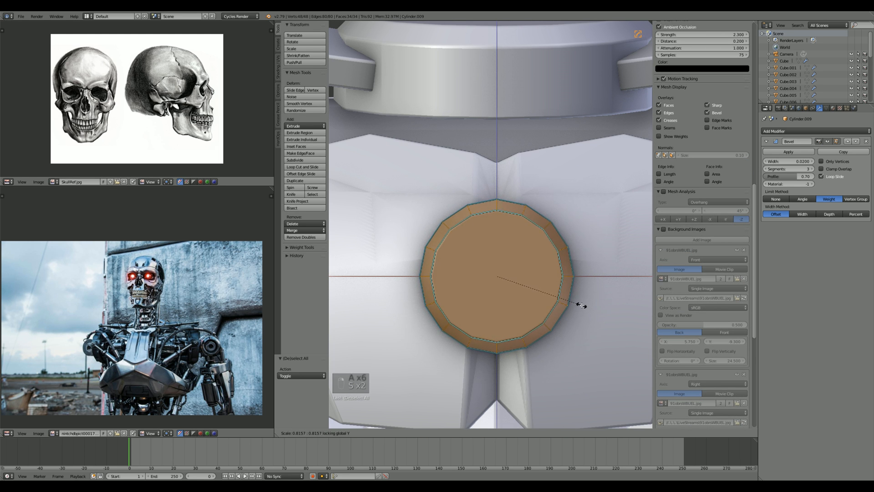
pyautogui.click(570, 301)
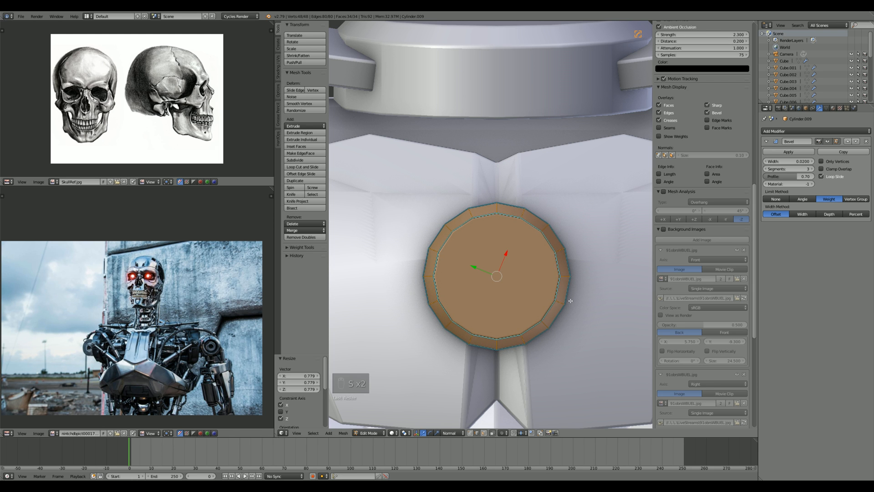
# Step: Select the cylinder's front face and scale it to 0.918
pyautogui.press('a')
pyautogui.keyDown('alt'); pyautogui.click(547, 241); pyautogui.keyUp('alt')
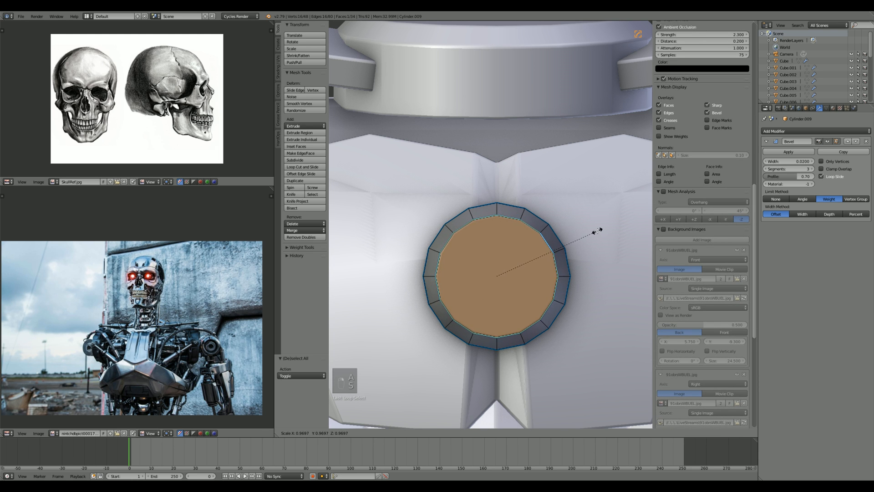
pyautogui.click(591, 232)
# Step: Widen the front face by a factor of about 1.087, excluding global Y, and move it 0.042 along Y
pyautogui.moveTo(591, 232); pyautogui.dragTo(565, 314, button='middle')
pyautogui.press('KP_7')
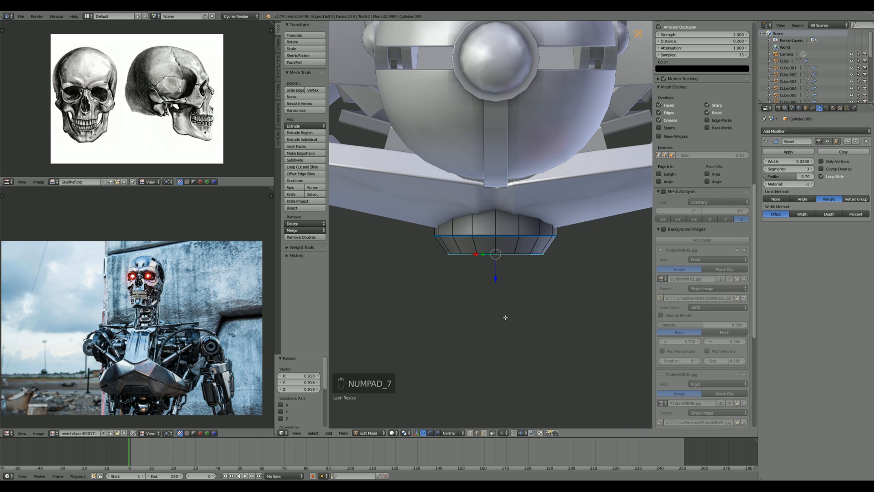
pyautogui.press('s')
pyautogui.hotkey('shift', 'y')
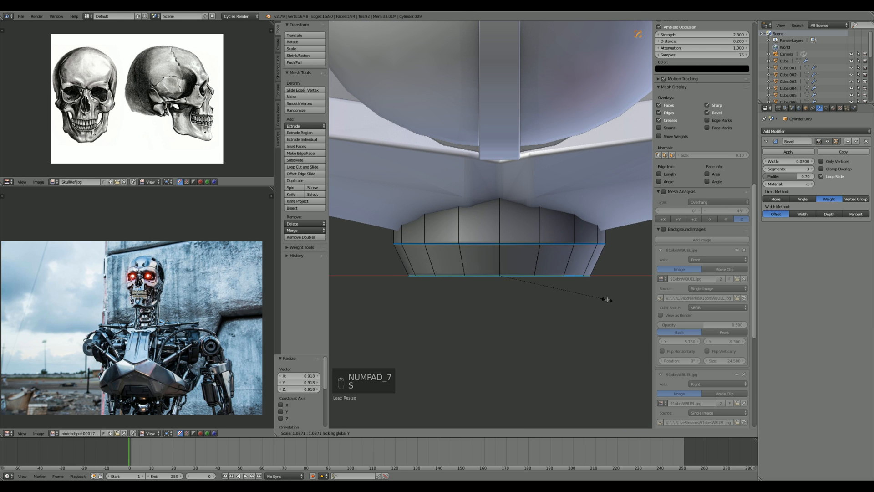
pyautogui.click(607, 299)
pyautogui.press('g')
pyautogui.press('y')
pyautogui.click(596, 285)
# Step: Inset the cylinder's front face by 0.1969
pyautogui.press('KP_1')
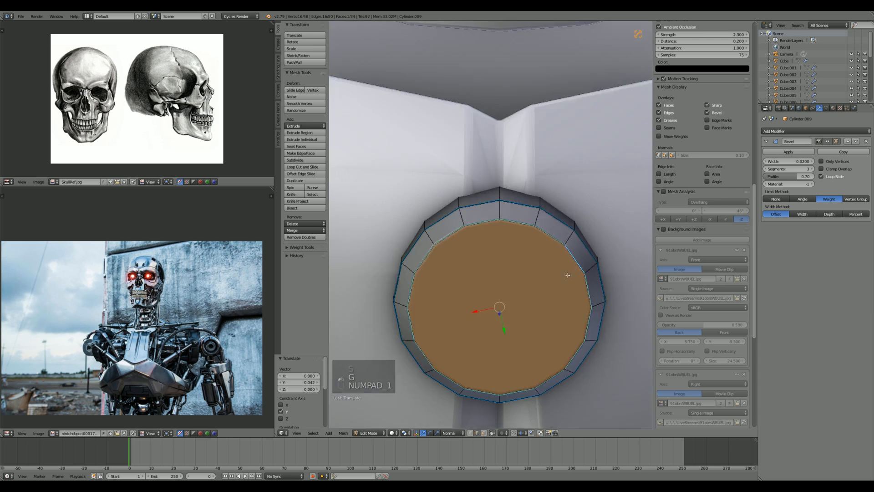
pyautogui.press('i')
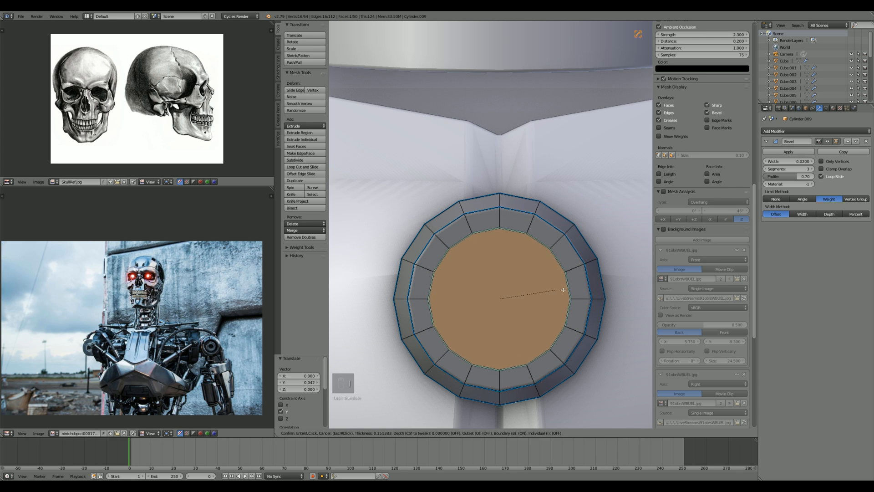
pyautogui.click(543, 293)
# Step: Extrude the inset face about 0.07 inward to form a recess in the chest cylinder
pyautogui.moveTo(542, 294); pyautogui.dragTo(531, 280, button='middle')
pyautogui.press('e')
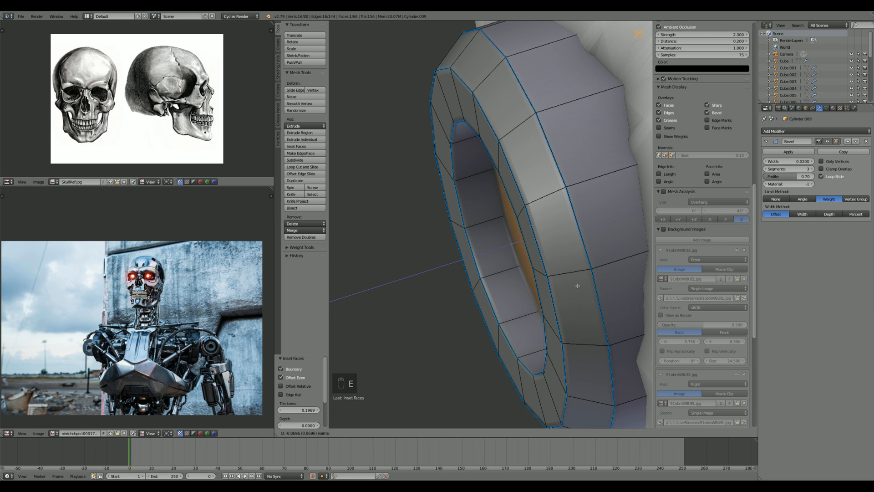
pyautogui.click(578, 286)
pyautogui.scroll(-8, 542, 293)
pyautogui.press('Tab')
pyautogui.moveTo(542, 293)
pyautogui.mouseDown(button='middle')
pyautogui.moveTo(554, 273)
pyautogui.moveTo(516, 278)
pyautogui.moveTo(518, 292)
pyautogui.moveTo(539, 286)
pyautogui.mouseUp(button='middle')
pyautogui.scroll(3, 544, 283)
# Step: Adjust the position of the recessed inner face in the chest cylinder
pyautogui.press('Tab')
pyautogui.scroll(4, 516, 278)
pyautogui.press('g')
pyautogui.click(516, 278)
pyautogui.press('Tab')
pyautogui.scroll(-6, 513, 275)
pyautogui.scroll(-5, 513, 275)
pyautogui.press('a')
pyautogui.press('a')
pyautogui.scroll(4, 539, 286)
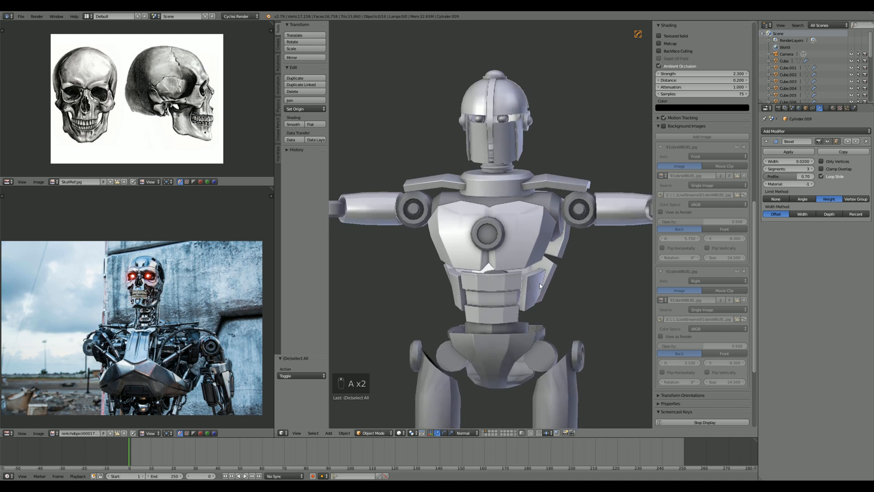
# Step: Select the entire chest ring mesh and rescale it uniformly
pyautogui.scroll(4, 537, 283)
pyautogui.press('Tab')
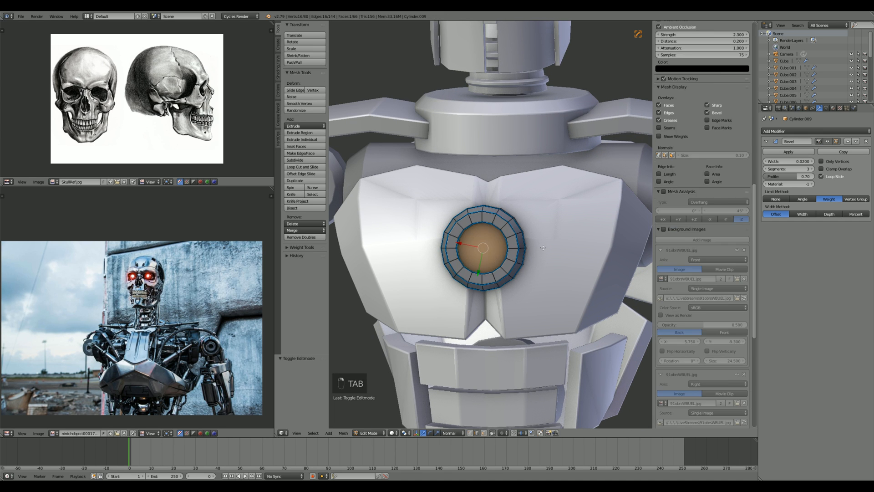
pyautogui.press('a')
pyautogui.press('a')
pyautogui.press('a')
pyautogui.press('a')
pyautogui.press('s')
pyautogui.press('s')
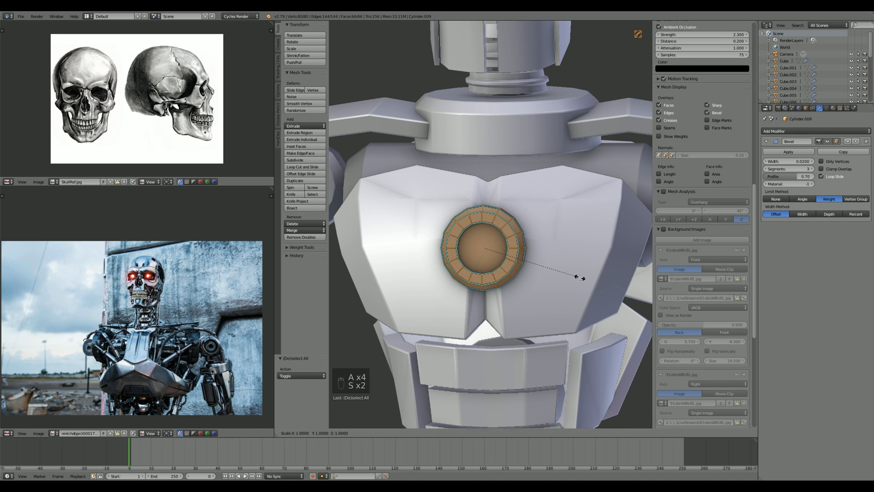
pyautogui.click(595, 296)
# Step: Reposition the chest ring against the chest plates and return to object mode
pyautogui.moveTo(595, 296); pyautogui.dragTo(603, 353, button='middle')
pyautogui.scroll(-1, 612, 242)
pyautogui.press('g')
pyautogui.click(587, 236)
pyautogui.press('Tab')
pyautogui.scroll(-5, 569, 230)
pyautogui.press('KP_1')
pyautogui.scroll(-5, 547, 223)
pyautogui.scroll(5, 438, 245)
pyautogui.scroll(3, 571, 333)
pyautogui.scroll(3, 587, 333)
# Step: Edit the upper arm shell and shift its side edge loops about 0.025 along the global Y axis
pyautogui.rightClick(566, 308)
pyautogui.press('Tab')
pyautogui.moveTo(566, 308); pyautogui.dragTo(490, 303, button='middle')
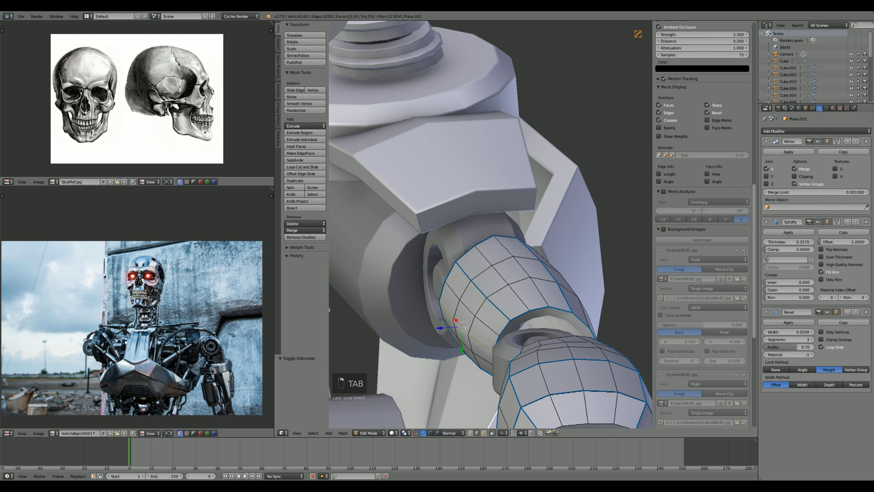
pyautogui.click(506, 322)
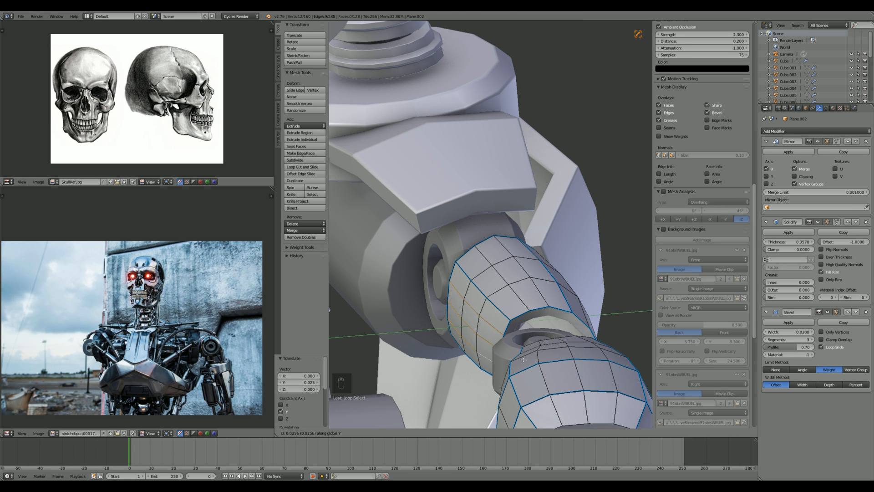
# Step: Shift the edge loops on the upper arm's opposite side about -0.015 along the global Y axis
pyautogui.press('a')
pyautogui.moveTo(523, 360); pyautogui.dragTo(502, 343, button='middle')
pyautogui.keyDown('alt'); pyautogui.rightClick(503, 343); pyautogui.keyUp('alt')
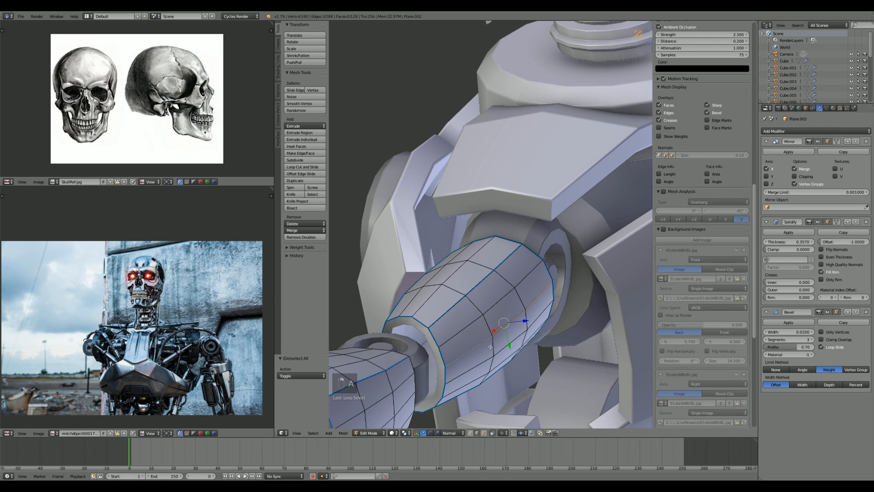
pyautogui.press('g')
pyautogui.press('y')
pyautogui.click(500, 344)
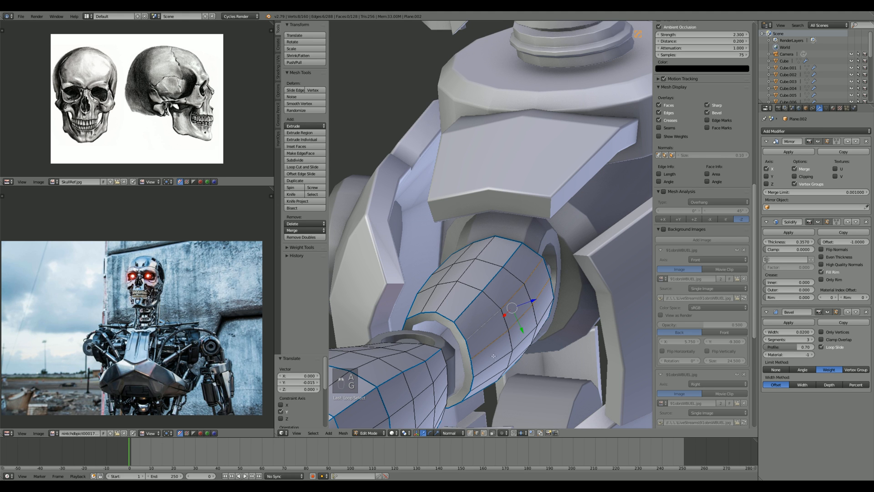
pyautogui.click(491, 360)
# Step: Shift two edge loops on the upper arm shell's underside along the global Y axis, the second by about -0.008
pyautogui.press('a')
pyautogui.moveTo(492, 359); pyautogui.dragTo(508, 299, button='middle')
pyautogui.keyDown('alt'); pyautogui.rightClick(509, 299); pyautogui.keyUp('alt')
pyautogui.press('g')
pyautogui.press('y')
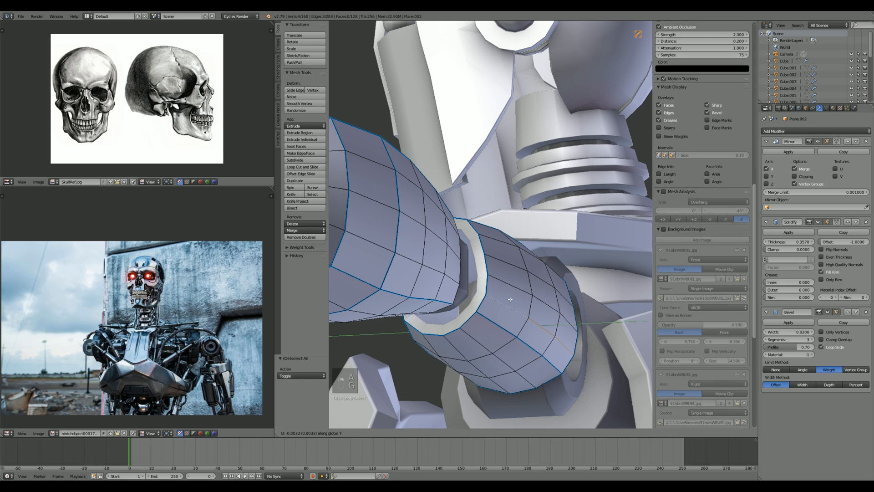
pyautogui.click(509, 297)
pyautogui.press('a')
pyautogui.keyDown('alt'); pyautogui.rightClick(509, 285); pyautogui.keyUp('alt')
pyautogui.press('g')
pyautogui.press('y')
pyautogui.click(508, 283)
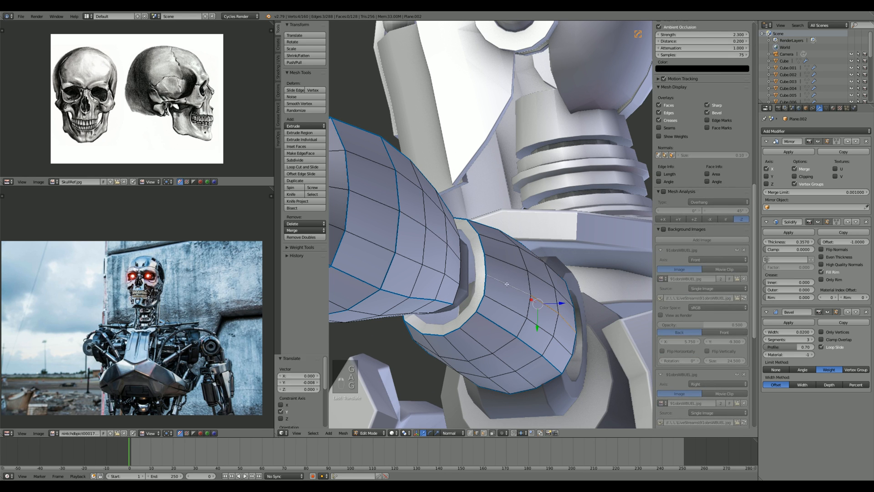
# Step: Shift the next two edge loops of the upper arm shell slightly along negative global Y and return to object mode
pyautogui.press('a')
pyautogui.keyDown('alt'); pyautogui.rightClick(500, 260); pyautogui.keyUp('alt')
pyautogui.press('g')
pyautogui.press('y')
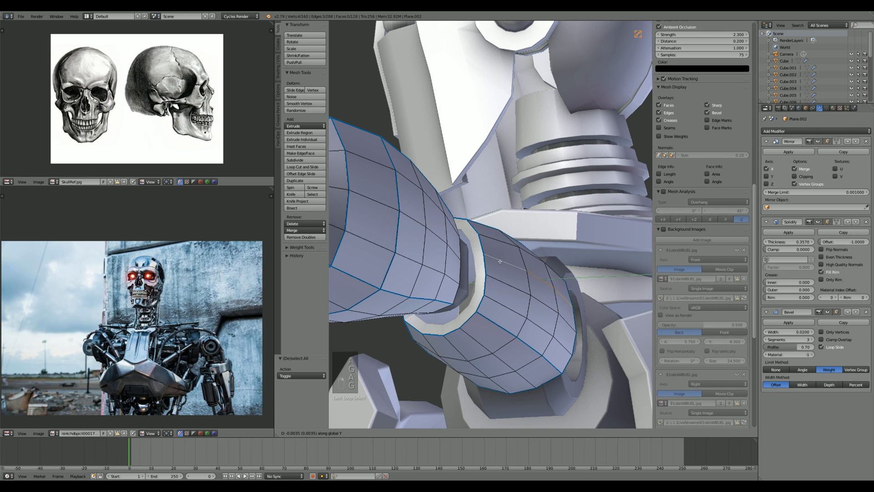
pyautogui.click(500, 261)
pyautogui.press('a')
pyautogui.keyDown('alt'); pyautogui.rightClick(487, 241); pyautogui.keyUp('alt')
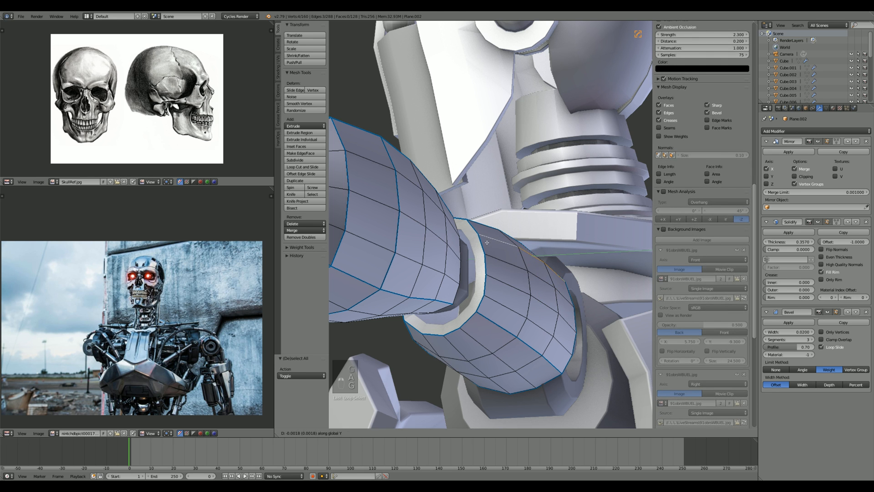
pyautogui.click(486, 242)
pyautogui.press('Tab')
pyautogui.scroll(-8, 490, 336)
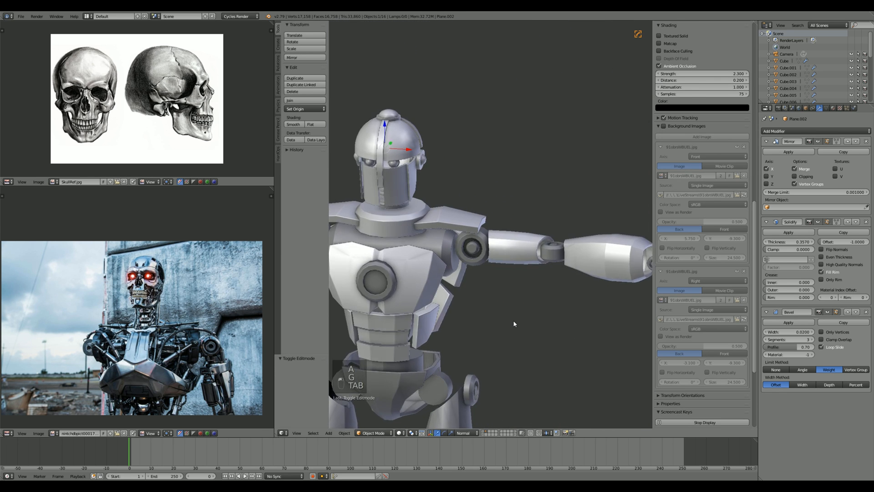
# Step: Split the upper arm shell along its lengthwise panel edge loops with Edge Split, then return to object mode
pyautogui.press('Tab')
pyautogui.scroll(8, 523, 314)
pyautogui.press('KP_7')
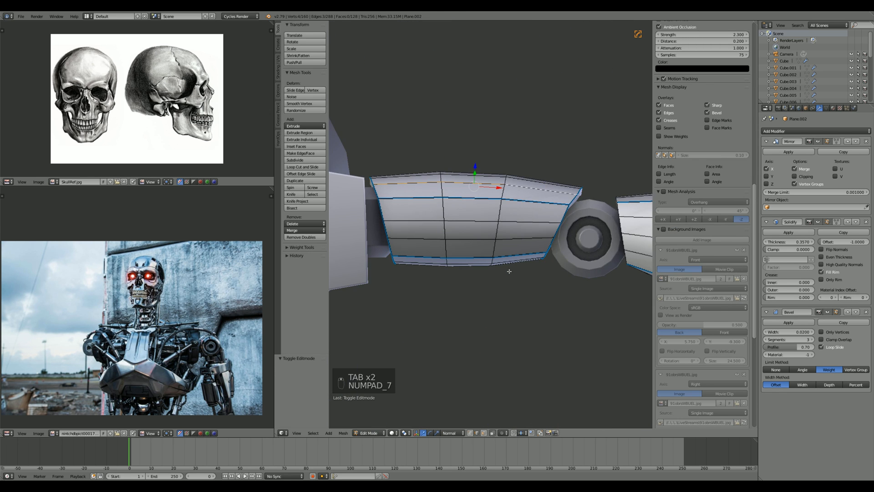
pyautogui.moveTo(517, 272); pyautogui.dragTo(556, 248, button='middle')
pyautogui.scroll(3, 546, 255)
pyautogui.moveTo(528, 273); pyautogui.dragTo(555, 230, button='middle')
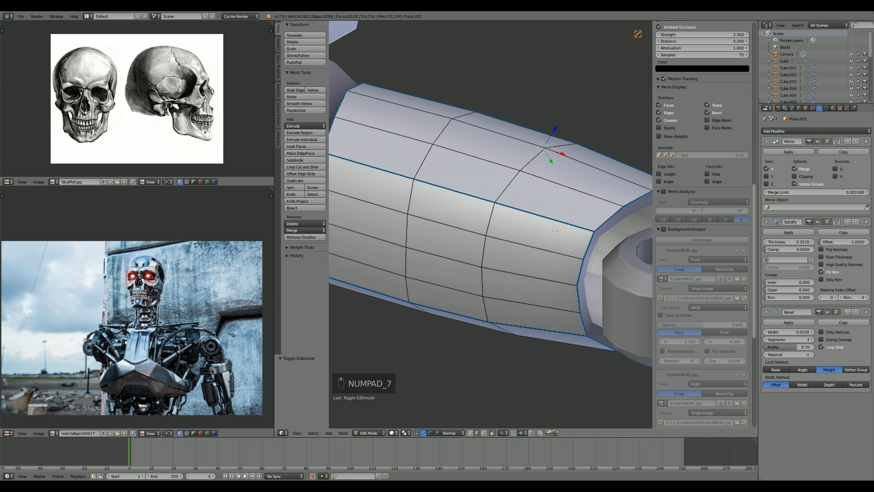
pyautogui.press('space')
pyautogui.write('e')
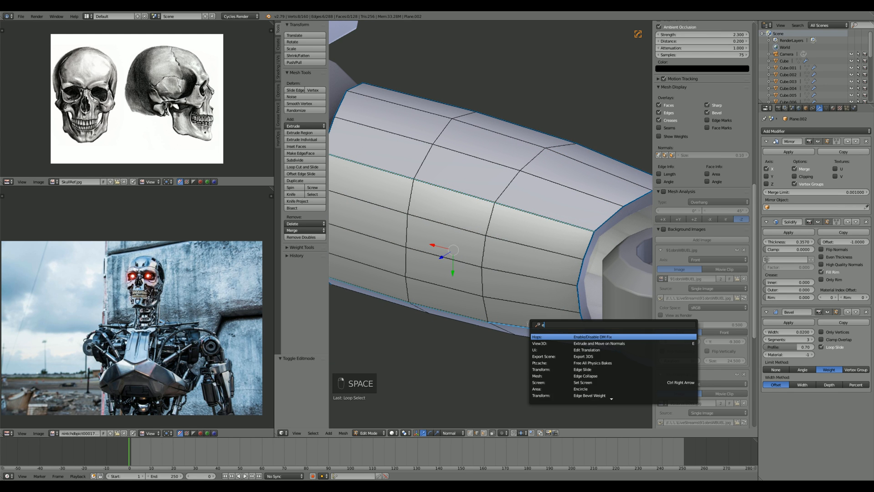
pyautogui.press('Return')
pyautogui.press('Tab')
pyautogui.scroll(-5, 527, 324)
pyautogui.moveTo(527, 324); pyautogui.dragTo(427, 322, button='middle')
# Step: Select the linked geometry of the upper arm's separated side panel and hide all other geometry
pyautogui.press('Tab')
pyautogui.scroll(2, 514, 267)
pyautogui.click(504, 265)
pyautogui.rightClick(557, 239)
pyautogui.scroll(-3, 487, 261)
pyautogui.press('l')
pyautogui.press('l')
pyautogui.hotkey('shift', 'h')
# Step: Reposition an elbow-end corner vertex of the isolated side panel and compare the shape in object mode
pyautogui.press('a')
pyautogui.rightClick(588, 247)
pyautogui.press('g')
pyautogui.click(553, 236)
pyautogui.press('Tab')
pyautogui.press('Tab')
pyautogui.press('Tab')
pyautogui.press('Tab')
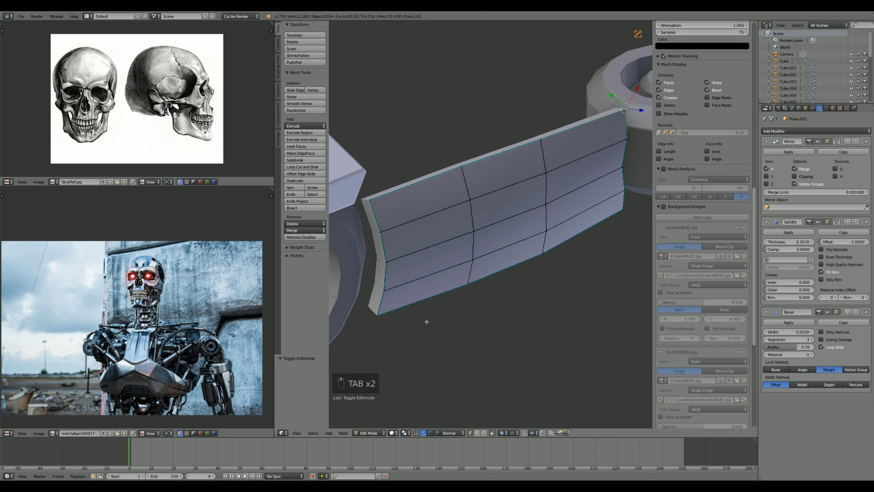
# Step: Move the panel's shoulder-end corner vertex about 0.04 along global Y with proportional editing and check it against the arm
pyautogui.press('KP_Decimal')
pyautogui.moveTo(490, 280); pyautogui.dragTo(487, 284, button='middle')
pyautogui.press('g')
pyautogui.press('y')
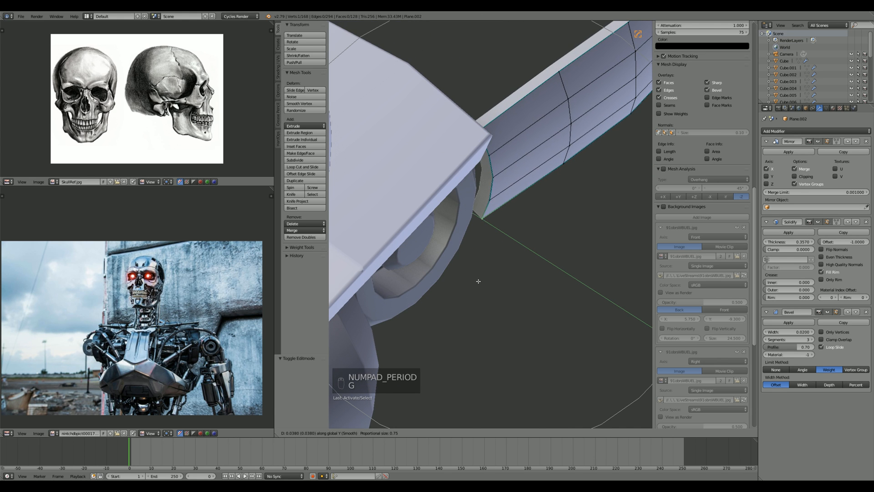
pyautogui.click(478, 281)
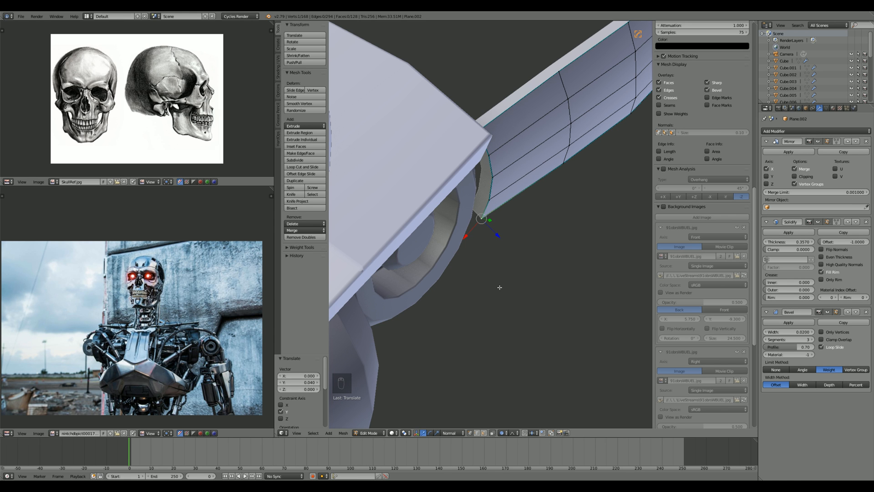
pyautogui.press('Tab')
pyautogui.scroll(-2, 501, 289)
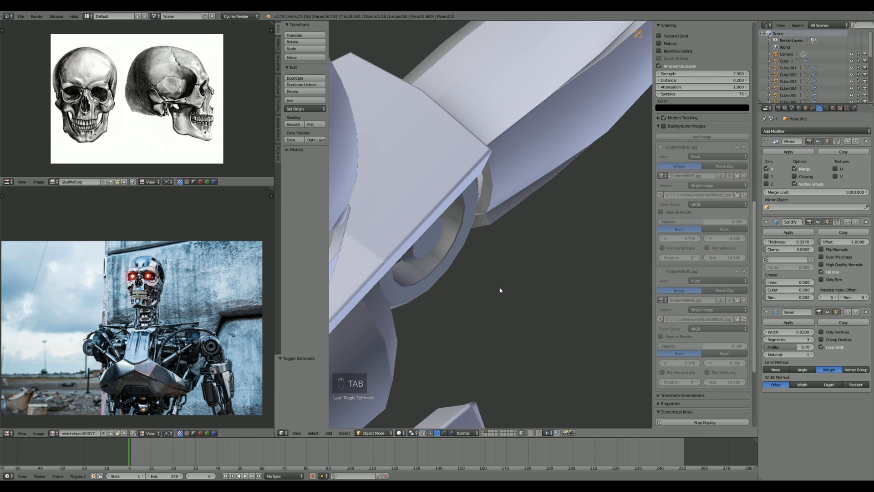
pyautogui.moveTo(501, 290); pyautogui.dragTo(540, 277, button='middle')
pyautogui.scroll(-2, 464, 264)
pyautogui.scroll(3, 546, 280)
pyautogui.scroll(3, 525, 287)
pyautogui.press('Tab')
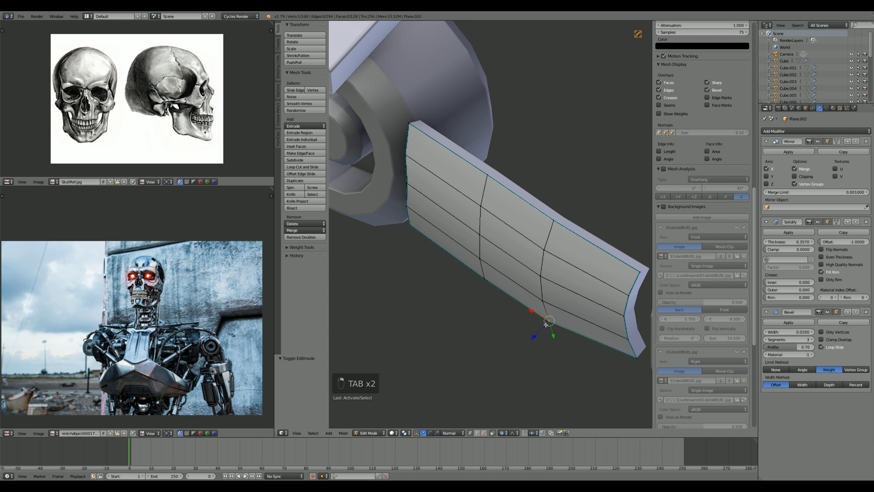
# Step: Reposition a middle vertex on the panel's lower edge and shift an upper-edge one about -0.027 along global Y
pyautogui.press('g')
pyautogui.click(551, 321)
pyautogui.press('Tab')
pyautogui.press('Tab')
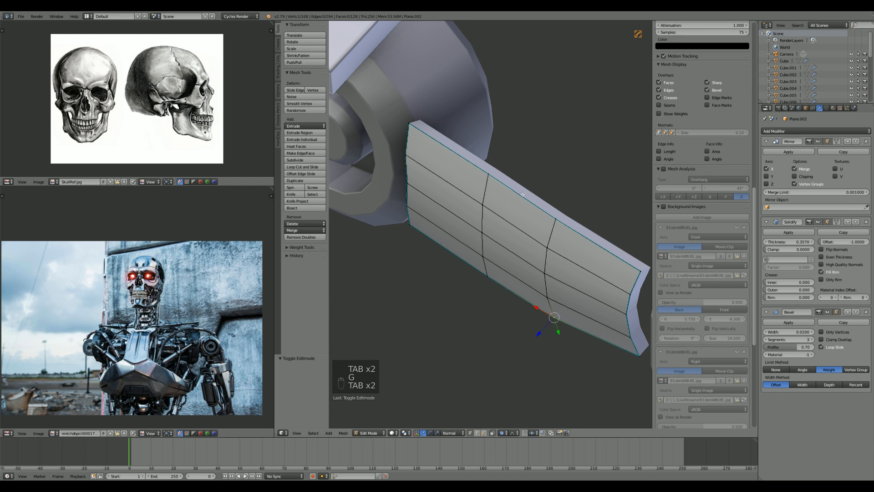
pyautogui.press('g')
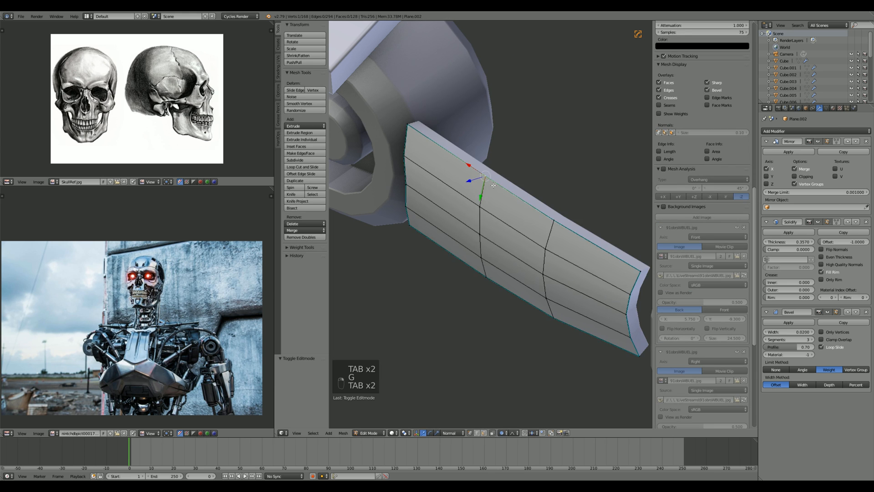
pyautogui.click(486, 191)
pyautogui.keyDown('shift'); pyautogui.moveTo(573, 246); pyautogui.dragTo(520, 243, button='middle'); pyautogui.keyUp('shift')
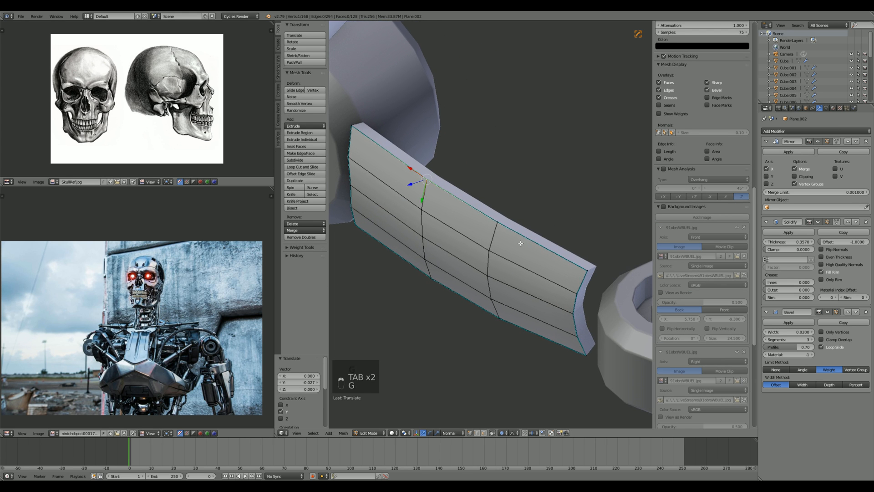
# Step: Reposition the upper-edge vertices toward the panel's elbow end and return to object mode
pyautogui.keyDown('shift'); pyautogui.rightClick(589, 271); pyautogui.keyUp('shift')
pyautogui.press('g')
pyautogui.click(538, 294)
pyautogui.press('Tab')
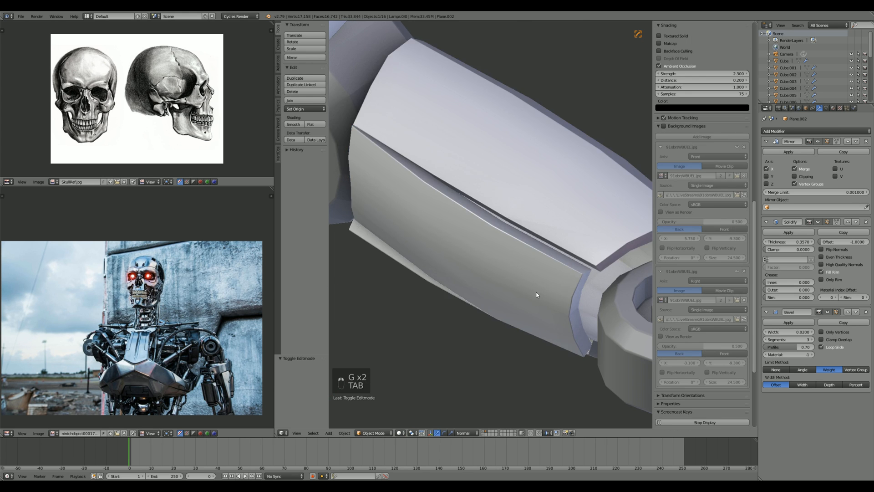
pyautogui.scroll(-3, 538, 295)
pyautogui.moveTo(538, 295); pyautogui.dragTo(486, 301, button='middle')
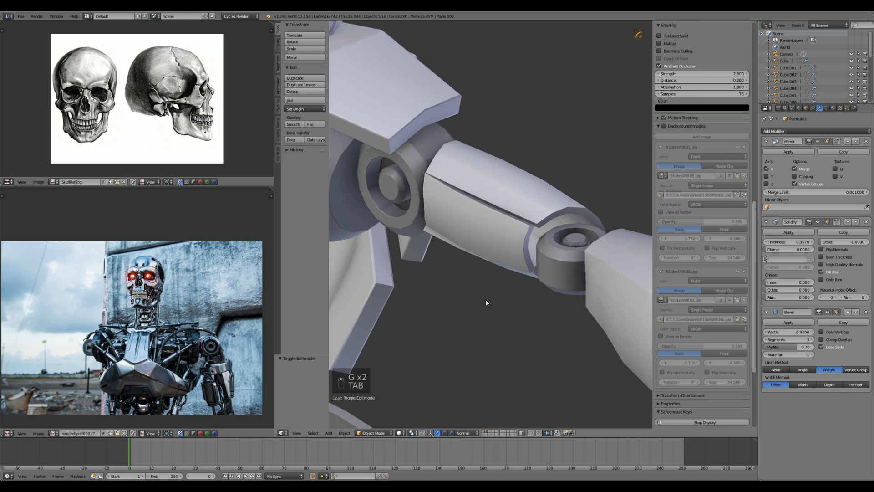
# Step: Shift the two middle vertices on the side panel's lower edge along the global Y axis and return to object mode
pyautogui.scroll(3, 480, 296)
pyautogui.press('Tab')
pyautogui.scroll(1, 479, 295)
pyautogui.rightClick(427, 273)
pyautogui.keyDown('shift'); pyautogui.rightClick(487, 302); pyautogui.keyUp('shift')
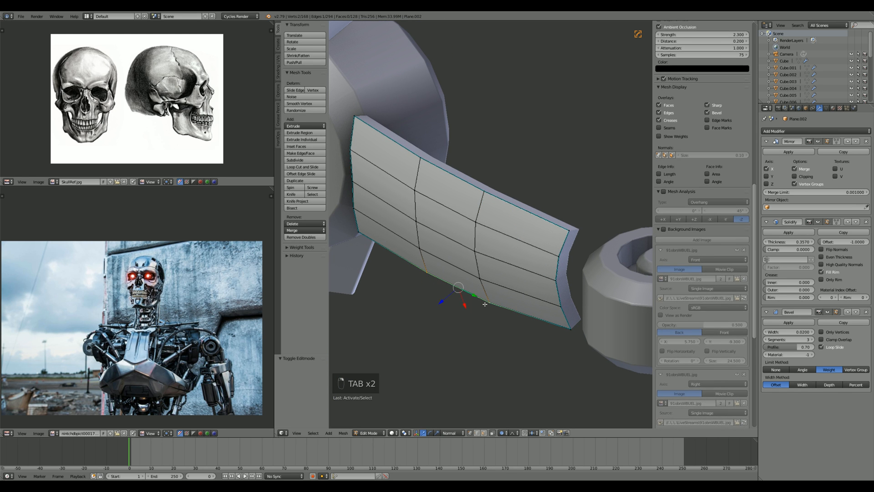
pyautogui.press('g')
pyautogui.press('y')
pyautogui.click(485, 303)
pyautogui.press('Tab')
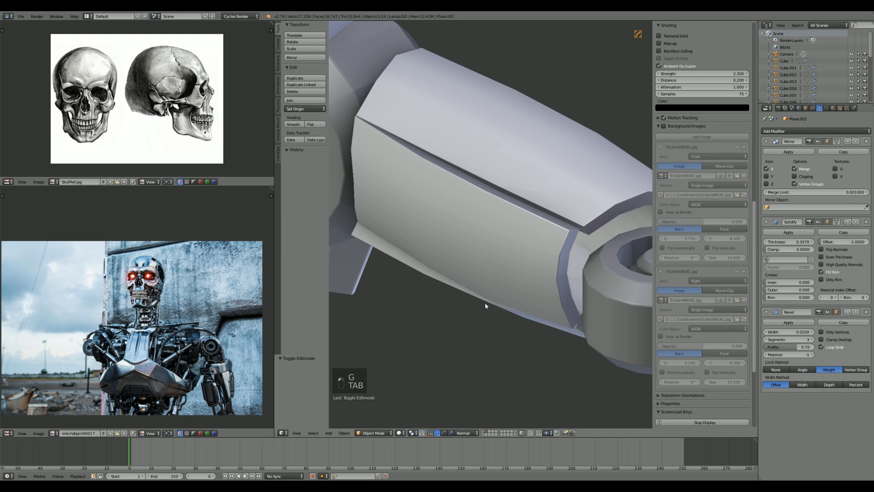
# Step: Reveal the hidden arm geometry and isolate the remaining linked part of the upper arm shell
pyautogui.moveTo(484, 302); pyautogui.dragTo(511, 248, button='middle')
pyautogui.scroll(-6, 504, 274)
pyautogui.scroll(9, 482, 289)
pyautogui.press('Tab')
pyautogui.hotkey('alt', 'h')
pyautogui.press('a')
pyautogui.press('l')
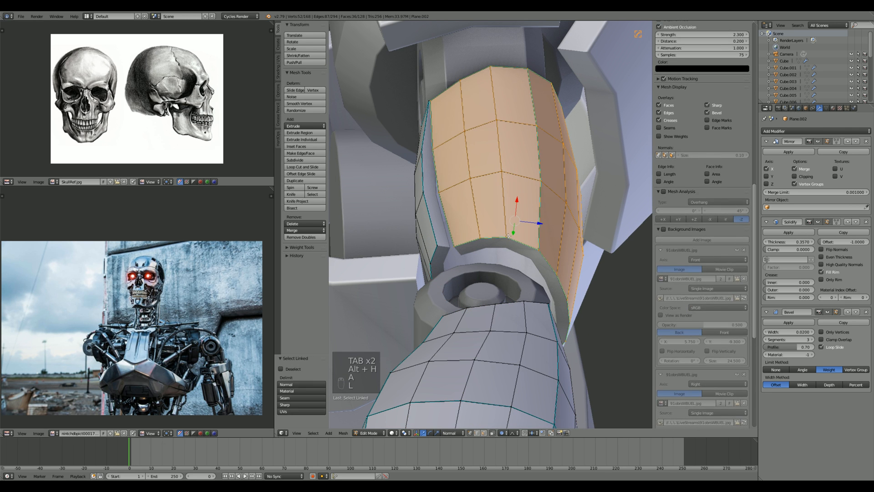
pyautogui.hotkey('shift', 'h')
pyautogui.press('a')
# Step: Split the isolated shell along its upper lengthwise edge loop with Edge Split
pyautogui.moveTo(505, 235); pyautogui.dragTo(483, 235, button='middle')
pyautogui.keyDown('alt'); pyautogui.rightClick(522, 231); pyautogui.keyUp('alt')
pyautogui.press('space')
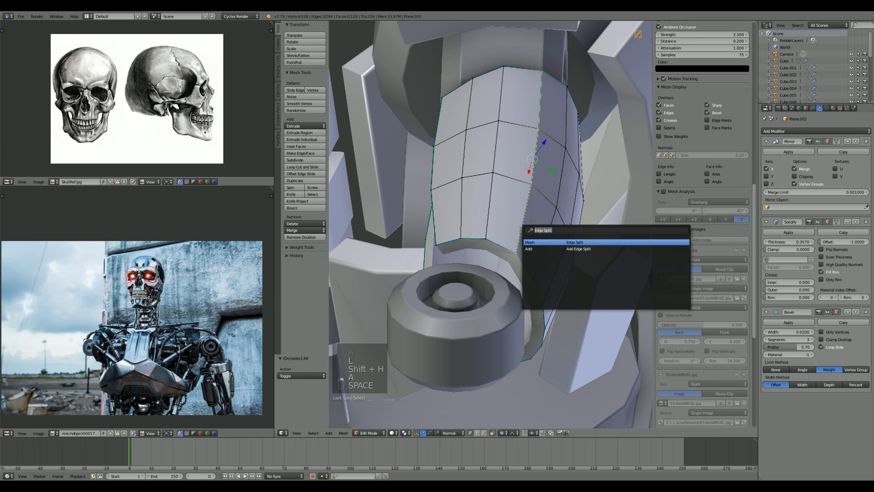
pyautogui.press('Return')
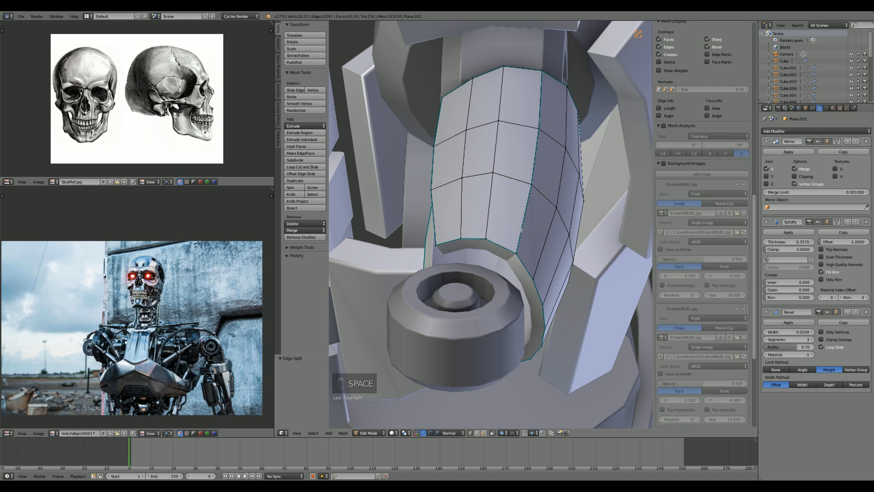
# Step: Select the linked top panel of the upper arm and hide everything else
pyautogui.press('a')
pyautogui.press('a')
pyautogui.press('a')
pyautogui.press('l')
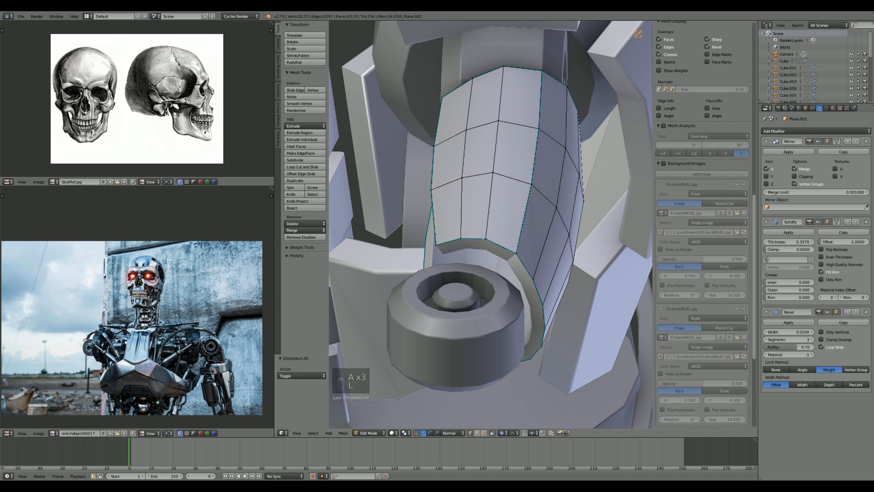
pyautogui.press('l')
pyautogui.hotkey('shift', 'h')
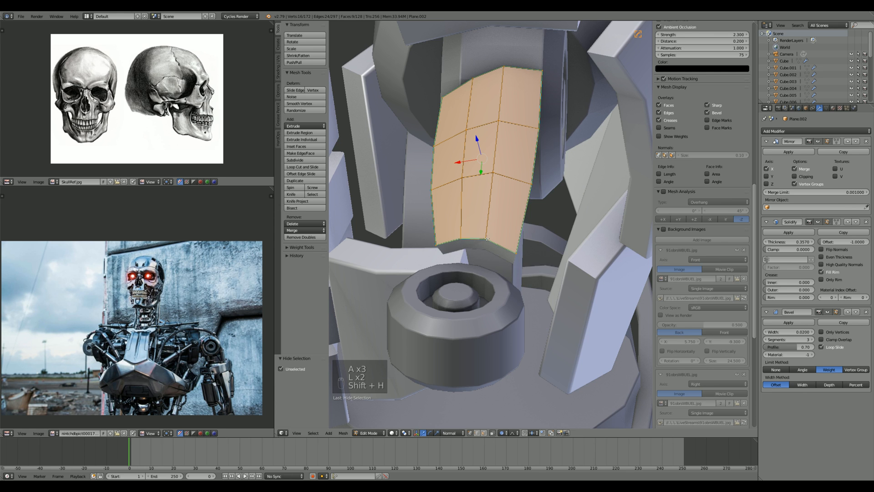
# Step: Raise the top panel's elbow-end corner vertex about 0.02 along global Z using proportional editing
pyautogui.rightClick(515, 250)
pyautogui.press('g')
pyautogui.press('z')
pyautogui.click(516, 246)
pyautogui.moveTo(516, 246); pyautogui.dragTo(506, 228, button='middle')
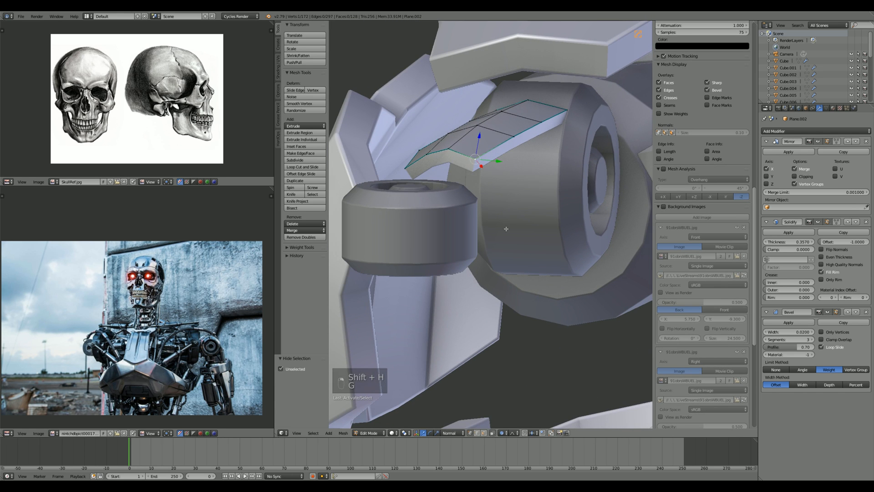
pyautogui.press('g')
pyautogui.press('z')
pyautogui.scroll(4, 509, 228)
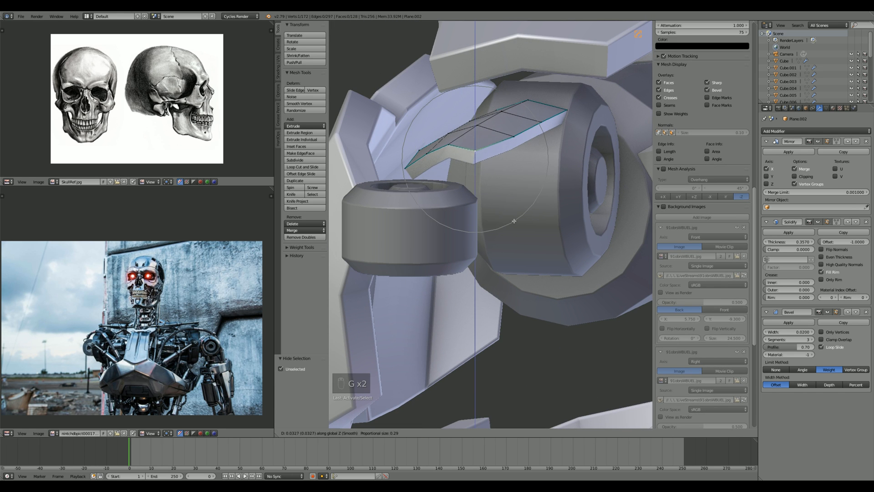
pyautogui.press('g')
pyautogui.click(515, 217)
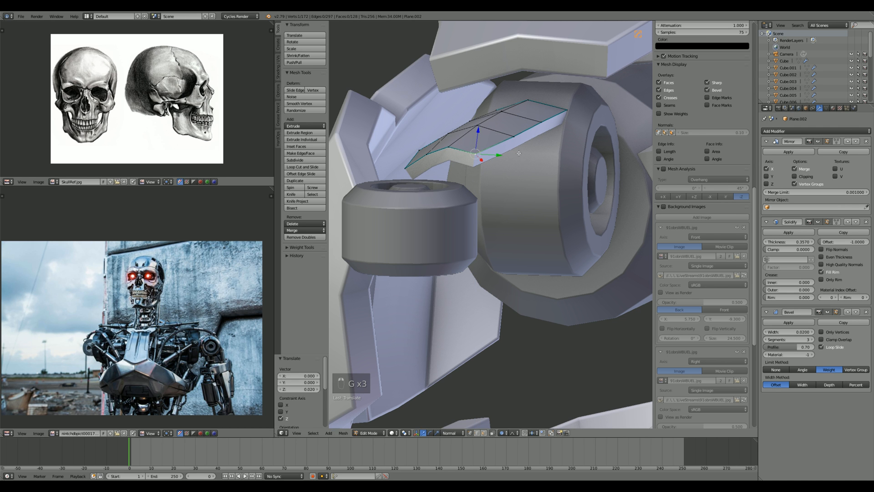
# Step: Adjust a middle vertex on the top panel's side edge along global Z and review the arm in object mode
pyautogui.rightClick(516, 136)
pyautogui.press('g')
pyautogui.press('z')
pyautogui.press('Tab')
pyautogui.moveTo(515, 136); pyautogui.dragTo(425, 247, button='middle')
pyautogui.scroll(-6, 517, 201)
pyautogui.scroll(6, 475, 253)
# Step: Reveal the hidden geometry and isolate the upper arm's large wraparound side panel
pyautogui.press('Tab')
pyautogui.hotkey('alt', 'h')
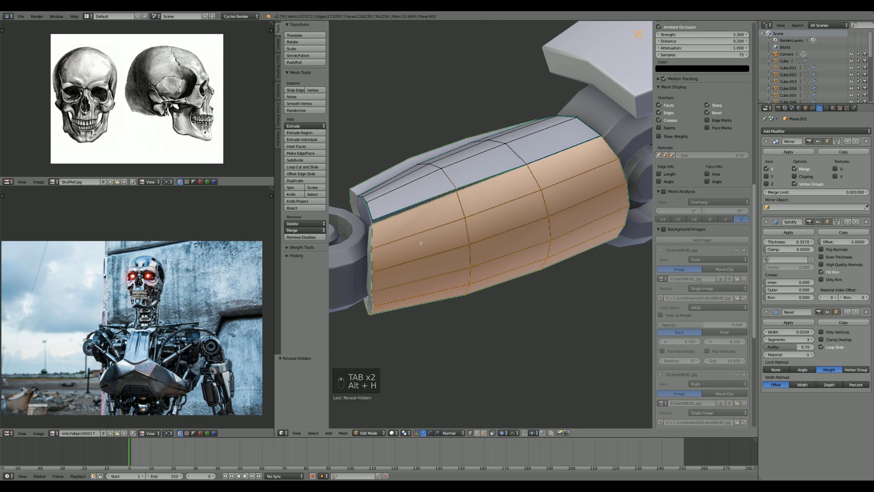
pyautogui.press('a')
pyautogui.press('l')
pyautogui.hotkey('shift', 'h')
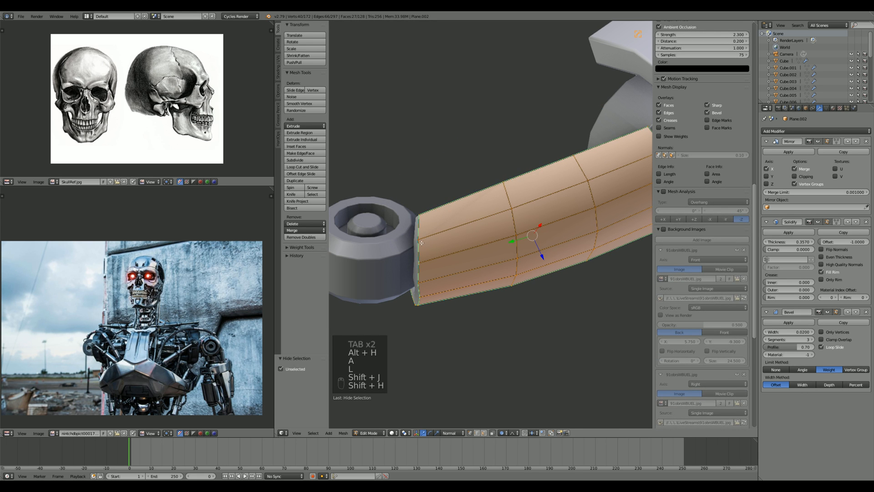
# Step: Move the wraparound panel's elbow-end corner vertex about 0.02 with proportional editing at a size of about 0.83
pyautogui.press('a')
pyautogui.moveTo(430, 243); pyautogui.dragTo(490, 153, button='middle')
pyautogui.rightClick(490, 153)
pyautogui.press('g')
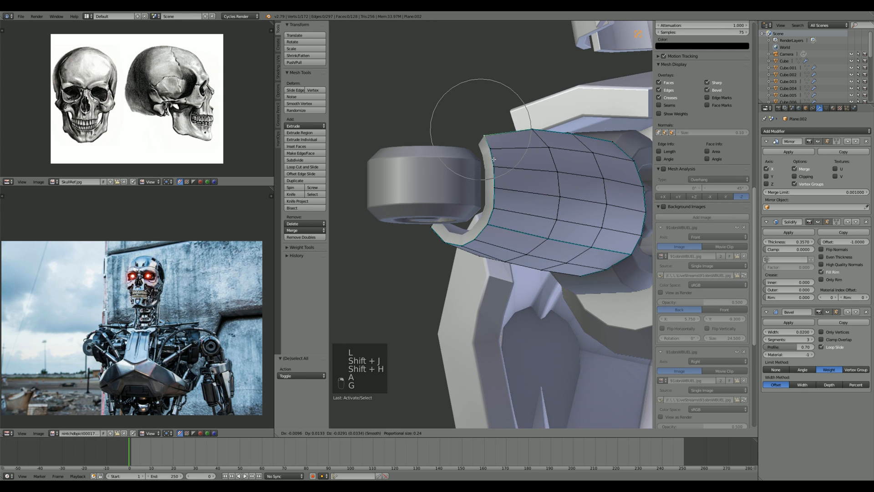
pyautogui.rightClick(494, 157)
pyautogui.press('g')
pyautogui.scroll(-12, 493, 158)
pyautogui.rightClick(496, 164)
pyautogui.press('g')
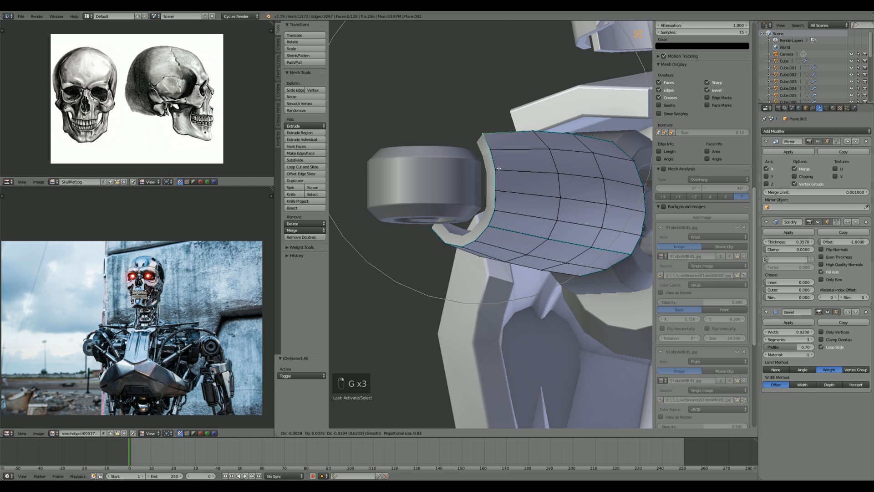
pyautogui.click(494, 168)
# Step: Reposition further edge vertices of the wraparound panel and review the arm in object mode
pyautogui.moveTo(495, 168); pyautogui.dragTo(443, 282, button='middle')
pyautogui.scroll(4, 539, 223)
pyautogui.rightClick(534, 233)
pyautogui.press('g')
pyautogui.click(536, 231)
pyautogui.press('g')
pyautogui.click(503, 168)
pyautogui.press('Tab')
pyautogui.scroll(-4, 507, 169)
pyautogui.scroll(-4, 482, 275)
pyautogui.scroll(3, 493, 208)
# Step: Apply Edge Split along a lengthwise edge loop of the upper arm's wraparound panel
pyautogui.press('Tab')
pyautogui.keyDown('alt'); pyautogui.click(443, 282); pyautogui.keyUp('alt')
pyautogui.write('ge')
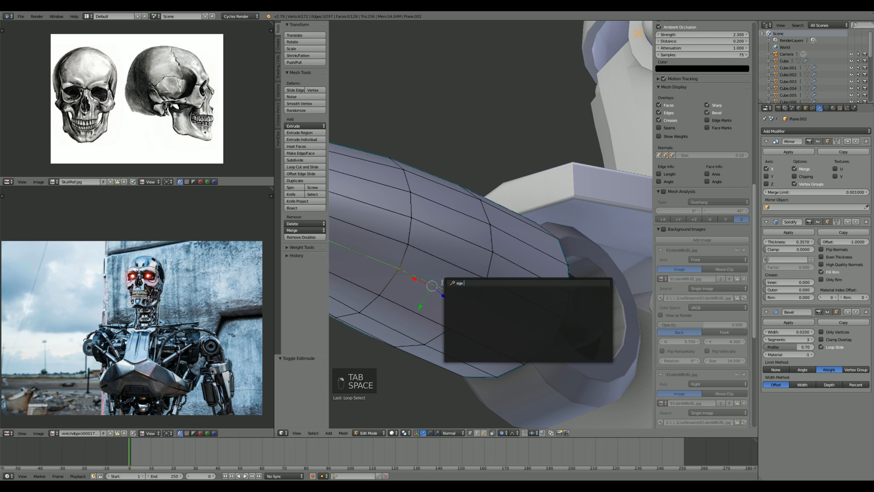
pyautogui.press('BackSpace')
pyautogui.press('BackSpace')
pyautogui.press('BackSpace')
pyautogui.press('BackSpace')
pyautogui.write('deg')
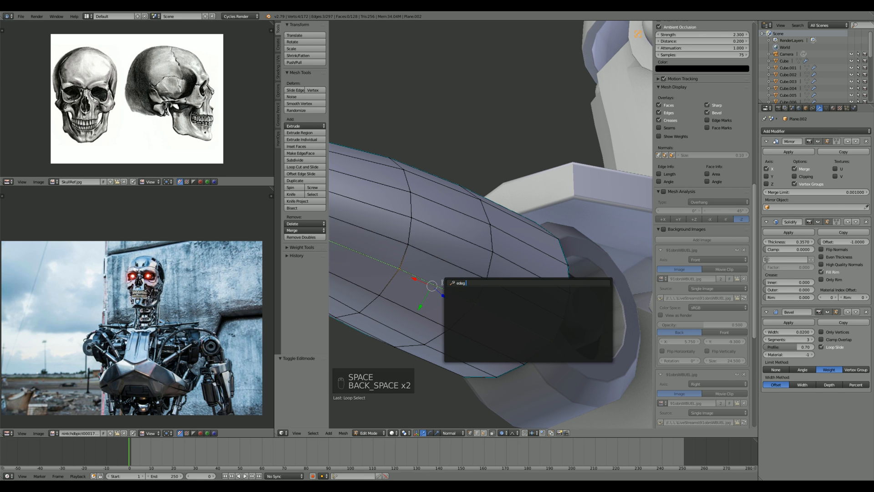
pyautogui.write('e split')
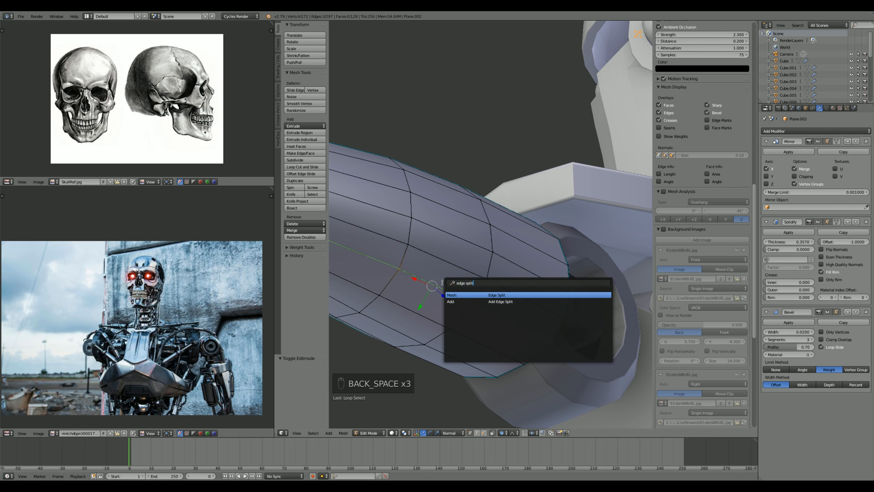
pyautogui.press('Return')
# Step: Isolate the split-off lengthwise strip and move its middle edge vertex about 0.017 along global Y with proportional editing
pyautogui.moveTo(445, 284); pyautogui.dragTo(494, 344, button='middle')
pyautogui.press('l')
pyautogui.hotkey('shift', 'h')
pyautogui.press('a')
pyautogui.scroll(2, 494, 344)
pyautogui.press('g')
pyautogui.press('y')
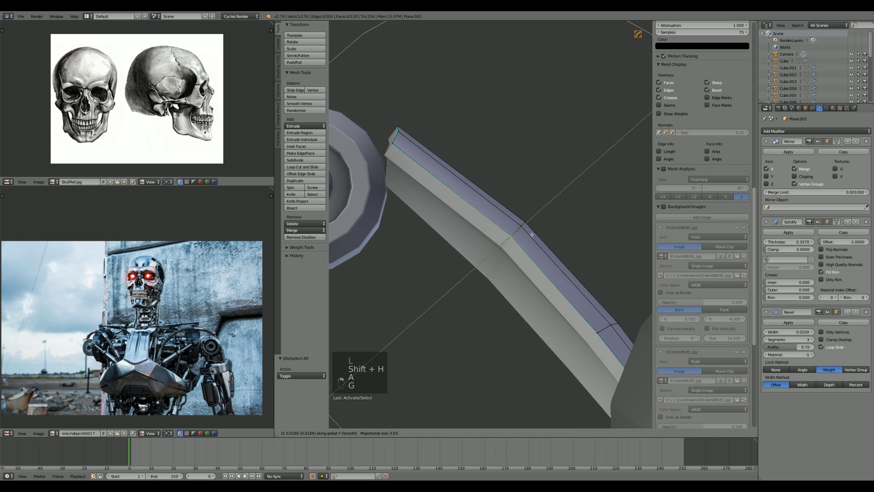
pyautogui.click(337, 137)
# Step: Move the strip's end corner vertex about 0.019 along global Y with a proportional size of about 0.14
pyautogui.click(393, 138)
pyautogui.press('g')
pyautogui.press('y')
pyautogui.scroll(4, 395, 135)
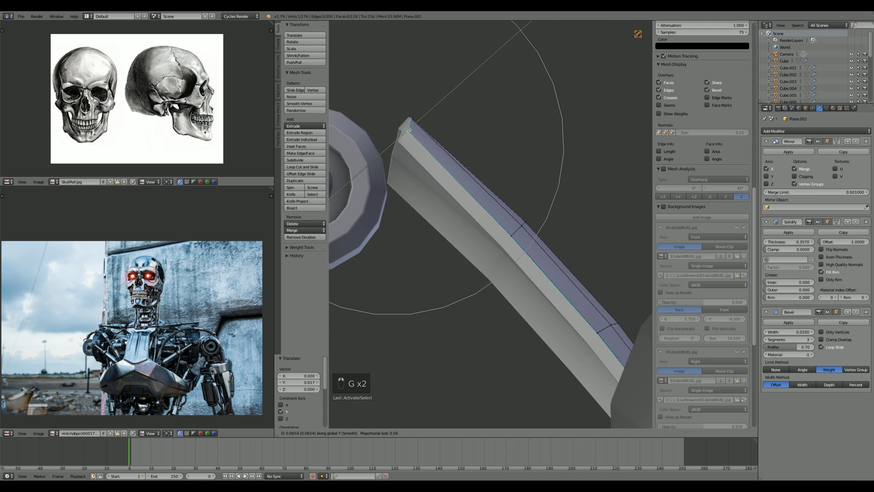
pyautogui.scroll(1, 396, 132)
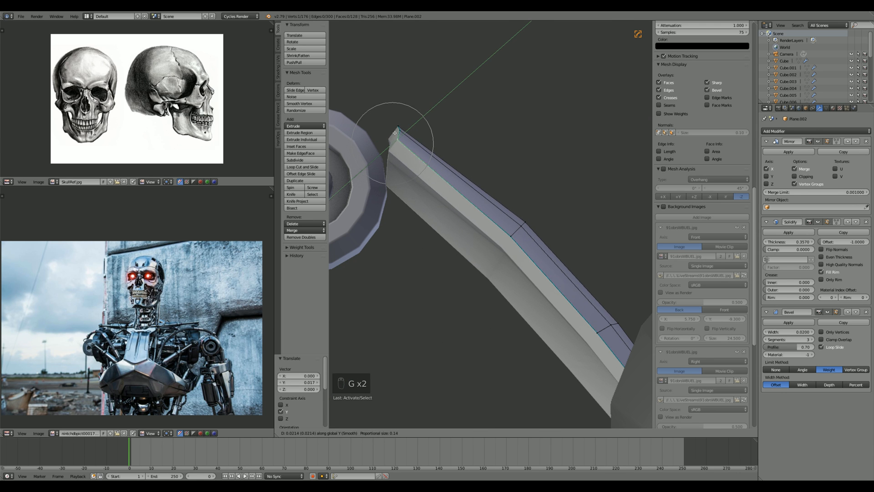
pyautogui.press('g')
pyautogui.click(397, 138)
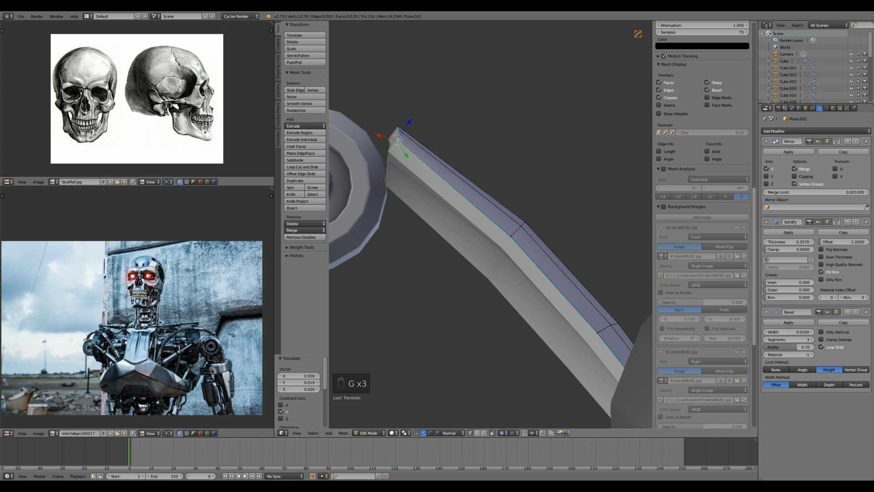
# Step: Move two vertices at the strip's opposite end about 0.028 and 0.021 along global Y
pyautogui.moveTo(398, 138); pyautogui.dragTo(533, 338, button='middle')
pyautogui.rightClick(533, 337)
pyautogui.press('g')
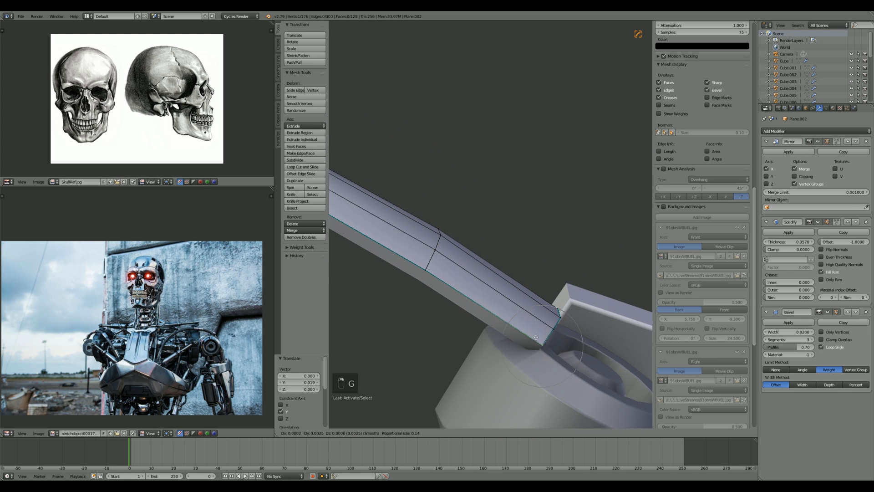
pyautogui.click(541, 334)
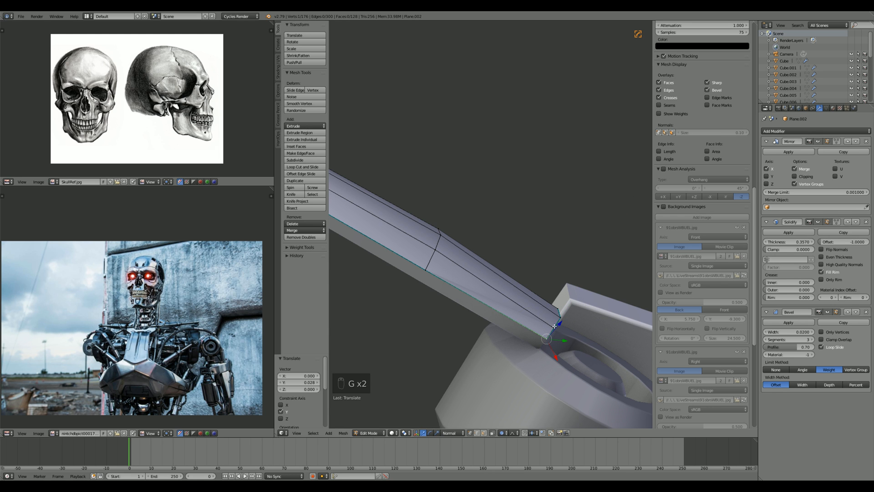
pyautogui.rightClick(554, 326)
pyautogui.press('g')
pyautogui.click(553, 323)
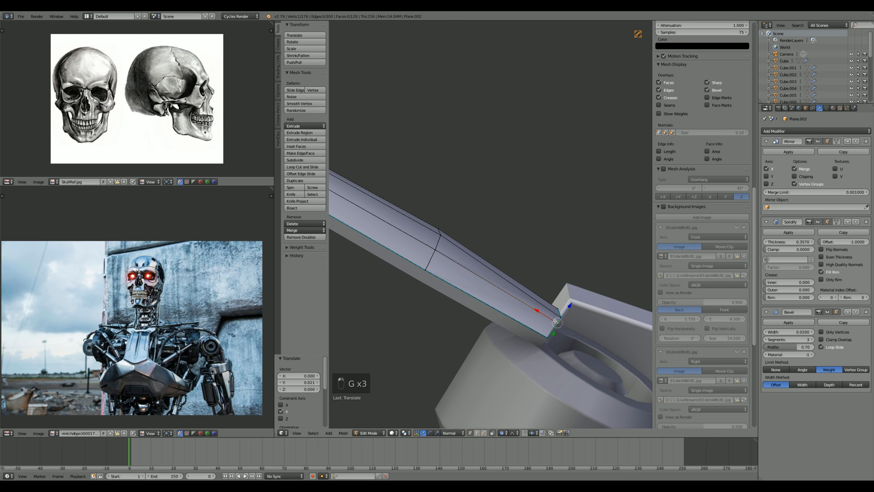
# Step: Review the arm in object mode, then reveal the hidden geometry and isolate the adjacent panel with a vertex near its split edge selected
pyautogui.press('Tab')
pyautogui.scroll(-4, 514, 273)
pyautogui.moveTo(483, 255); pyautogui.dragTo(466, 296, button='middle')
pyautogui.scroll(2, 455, 273)
pyautogui.press('Tab')
pyautogui.hotkey('alt', 'h')
pyautogui.press('a')
pyautogui.press('l')
pyautogui.hotkey('shift', 'h')
pyautogui.press('a')
pyautogui.rightClick(472, 301)
pyautogui.press('g')
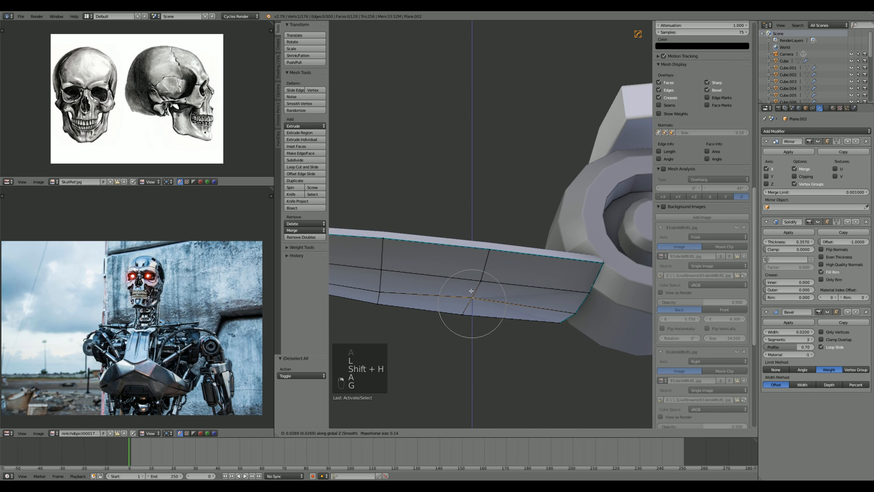
pyautogui.click(471, 294)
pyautogui.hotkey('ctrl', 'z')
# Step: Move the selected split-edge vertex along global Z with a larger proportional size, and the panel's end corner vertex about -0.024 in Z
pyautogui.press('g')
pyautogui.press('z')
pyautogui.scroll(-14, 471, 290)
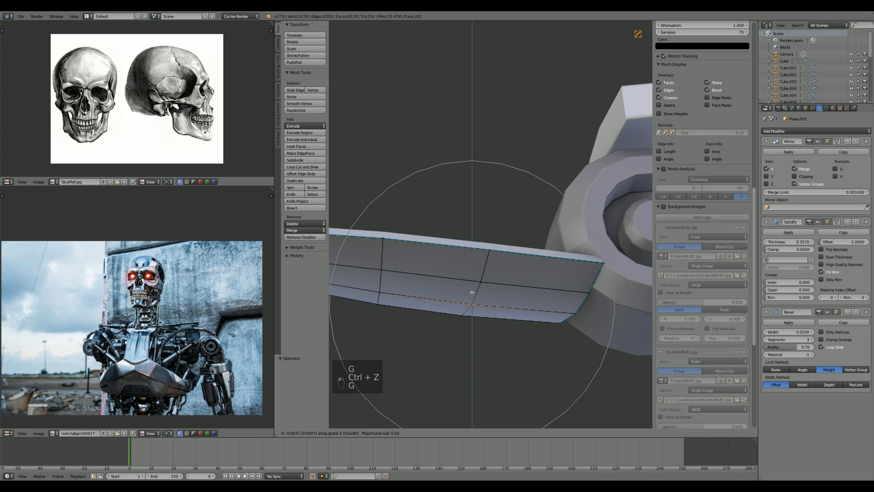
pyautogui.click(472, 286)
pyautogui.press('g')
pyautogui.press('z')
pyautogui.click(577, 313)
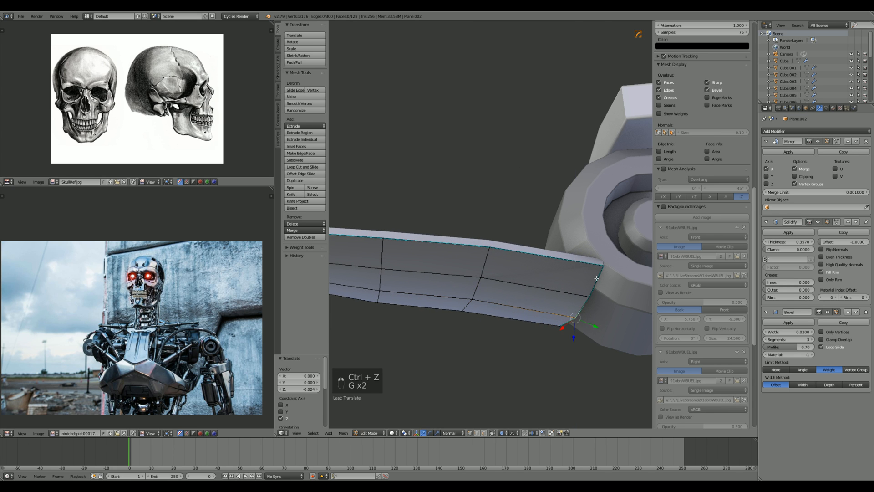
# Step: Move the other corner vertex at the same panel end about -0.03 along global Z with a proportional size of about 0.29
pyautogui.rightClick(598, 263)
pyautogui.press('g')
pyautogui.press('z')
pyautogui.scroll(6, 599, 270)
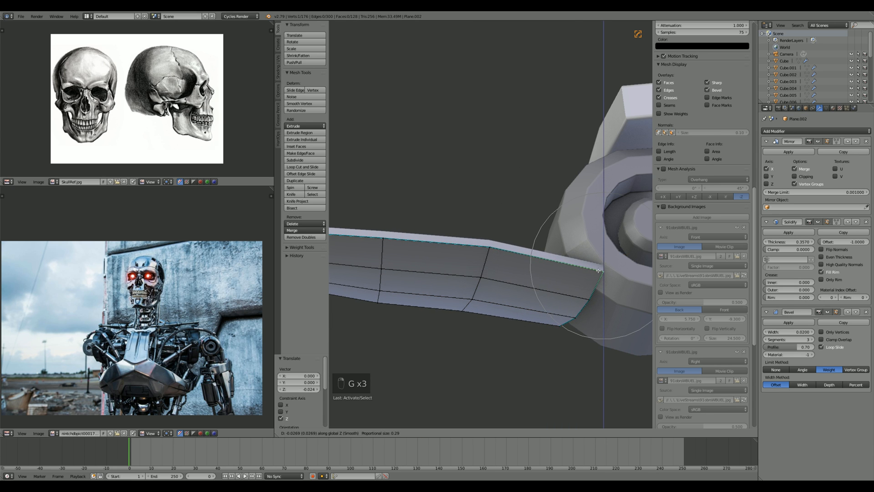
pyautogui.click(596, 272)
# Step: Move the corner vertex at the panel's far end about -0.017 along global Z and review the arm in object mode
pyautogui.keyDown('shift'); pyautogui.moveTo(402, 283); pyautogui.dragTo(565, 283, button='middle'); pyautogui.keyUp('shift')
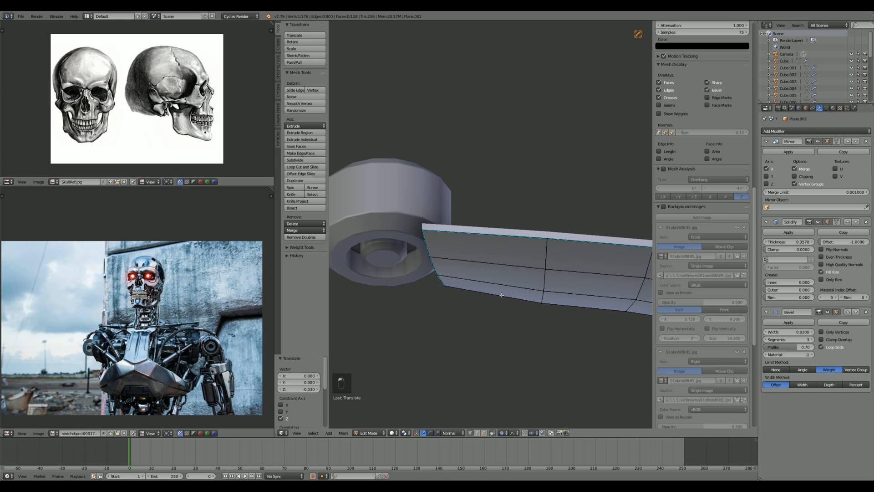
pyautogui.rightClick(452, 290)
pyautogui.press('g')
pyautogui.press('z')
pyautogui.click(450, 293)
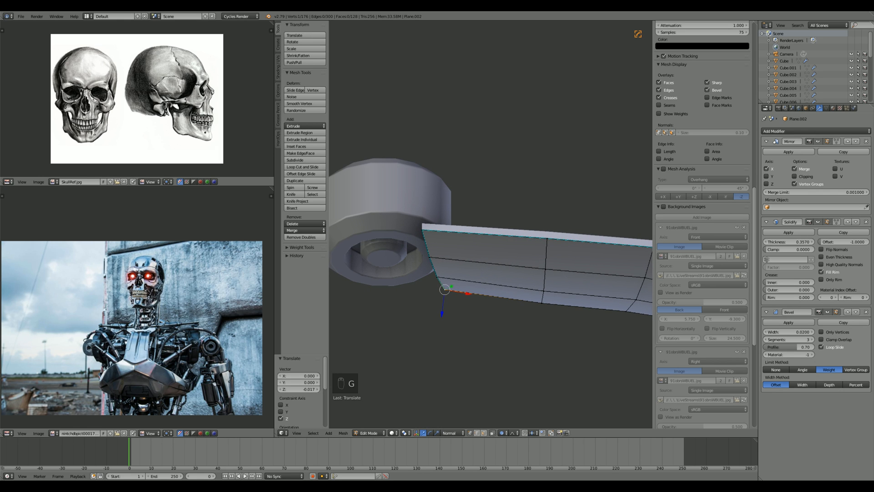
pyautogui.moveTo(482, 277); pyautogui.dragTo(494, 283, button='right')
pyautogui.rightClick(486, 275)
pyautogui.press('Tab')
pyautogui.scroll(-6, 486, 274)
pyautogui.moveTo(486, 274); pyautogui.dragTo(511, 294, button='middle')
pyautogui.scroll(-3, 519, 288)
pyautogui.scroll(-5, 539, 283)
pyautogui.scroll(7, 514, 250)
pyautogui.scroll(2, 527, 258)
# Step: Reveal all panels and apply Edge Split along a crosswise edge loop of the arm's underside panel
pyautogui.press('Tab')
pyautogui.hotkey('alt', 'h')
pyautogui.press('a')
pyautogui.scroll(6, 532, 284)
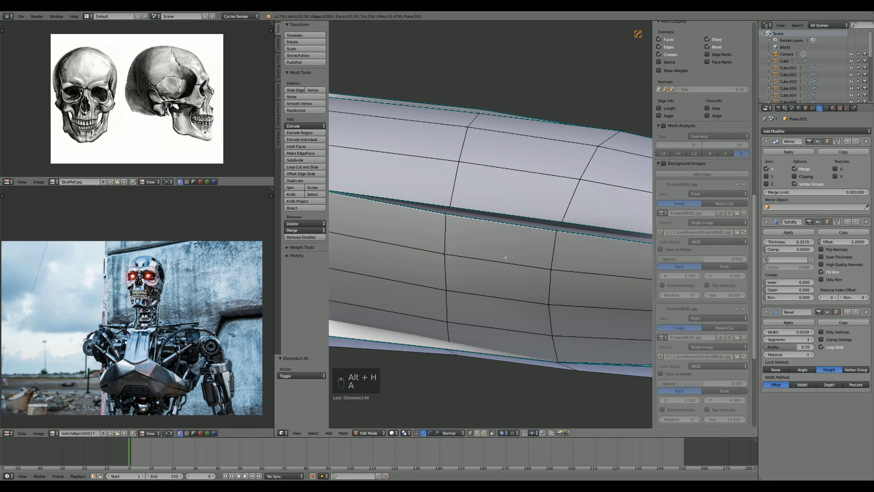
pyautogui.keyDown('alt'); pyautogui.rightClick(450, 272); pyautogui.keyUp('alt')
pyautogui.press('space')
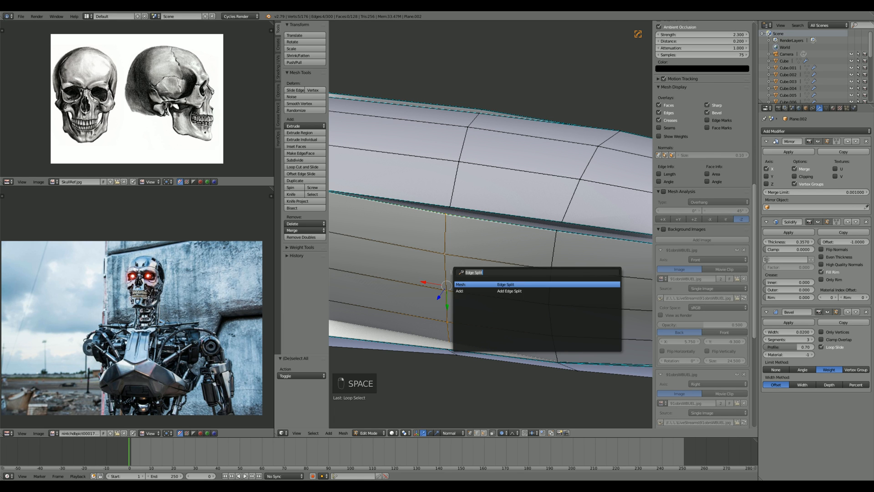
pyautogui.write('edg')
pyautogui.press('Return')
# Step: Isolate one section of the freshly split underside panel and clear the selection
pyautogui.press('a')
pyautogui.press('a')
pyautogui.press('a')
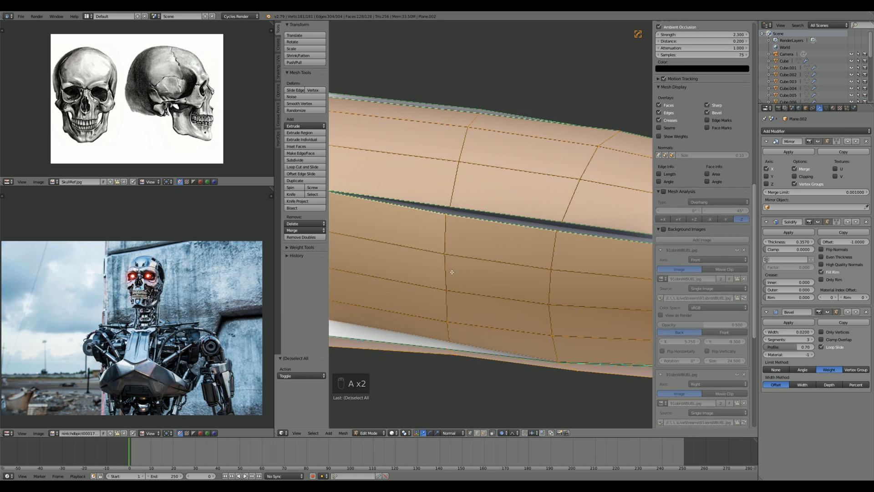
pyautogui.press('l')
pyautogui.hotkey('shift', 'h')
pyautogui.moveTo(544, 268); pyautogui.dragTo(490, 291, button='middle')
pyautogui.press('a')
# Step: Move the cut end's upper corner vertex about -0.022 and the vertex below it about -0.014 along global Y
pyautogui.rightClick(446, 233)
pyautogui.rightClick(451, 212)
pyautogui.press('g')
pyautogui.press('y')
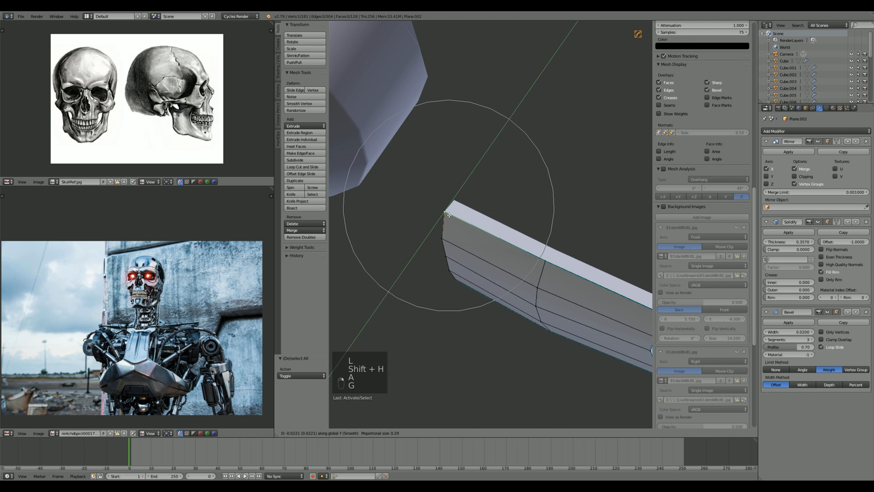
pyautogui.click(448, 218)
pyautogui.keyDown('shift'); pyautogui.rightClick(444, 235); pyautogui.keyUp('shift')
pyautogui.press('g')
pyautogui.press('y')
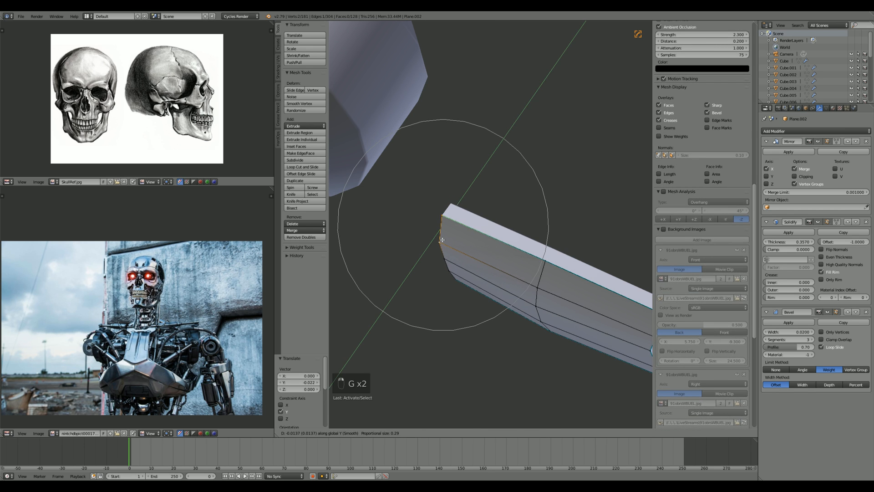
pyautogui.click(441, 241)
# Step: Move the cut end's two lower vertices about -0.008 and -0.016 along global Y
pyautogui.rightClick(445, 259)
pyautogui.press('g')
pyautogui.press('y')
pyautogui.click(443, 264)
pyautogui.rightClick(455, 284)
pyautogui.press('g')
pyautogui.press('y')
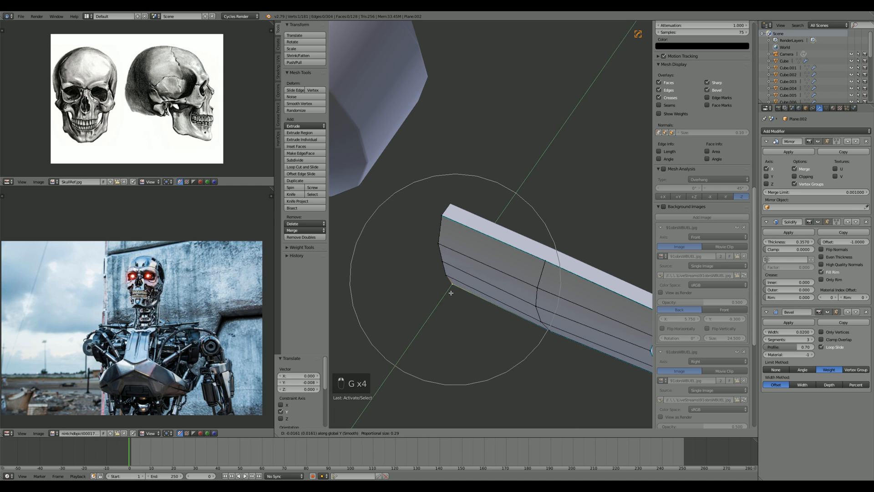
pyautogui.click(451, 293)
# Step: Readjust the cut end's upper corner vertex along global Y and review the section in object mode
pyautogui.rightClick(443, 218)
pyautogui.press('g')
pyautogui.press('y')
pyautogui.click(444, 224)
pyautogui.press('Tab')
pyautogui.moveTo(450, 269); pyautogui.dragTo(503, 220, button='middle')
pyautogui.scroll(-5, 511, 203)
pyautogui.scroll(4, 477, 168)
# Step: Shift the selected corner vertex further along global Y and check the shape in object mode
pyautogui.press('Tab')
pyautogui.press('g')
pyautogui.press('y')
pyautogui.click(515, 225)
pyautogui.press('Tab')
pyautogui.press('Tab')
pyautogui.press('Tab')
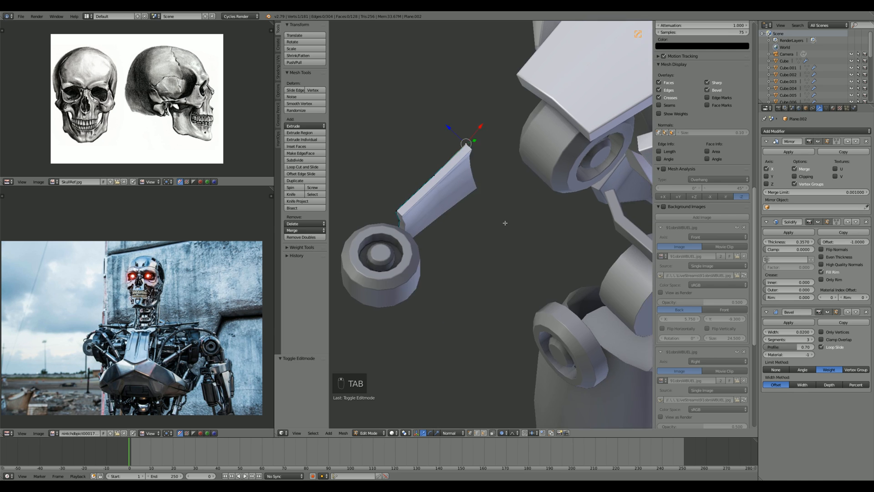
# Step: Reveal the hidden panels and apply Edge Split along the side panel's crosswise edge loop nearest the elbow
pyautogui.scroll(3, 504, 221)
pyautogui.press('Tab')
pyautogui.hotkey('alt', 'h')
pyautogui.press('a')
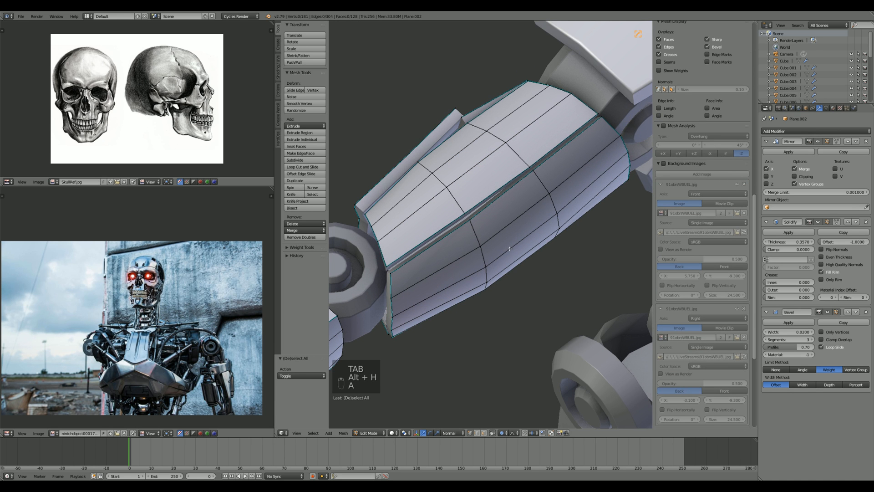
pyautogui.keyDown('alt'); pyautogui.rightClick(487, 249); pyautogui.keyUp('alt')
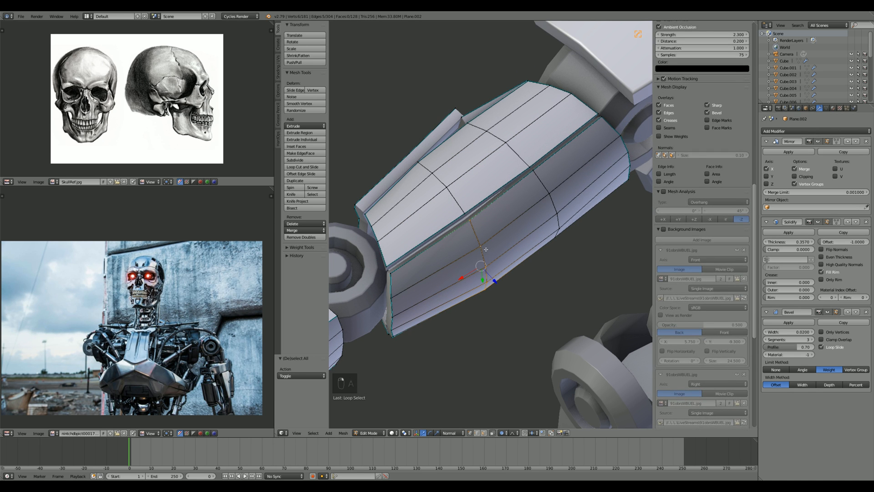
pyautogui.moveTo(499, 246); pyautogui.dragTo(474, 245, button='middle')
pyautogui.press('space')
pyautogui.write('edge split')
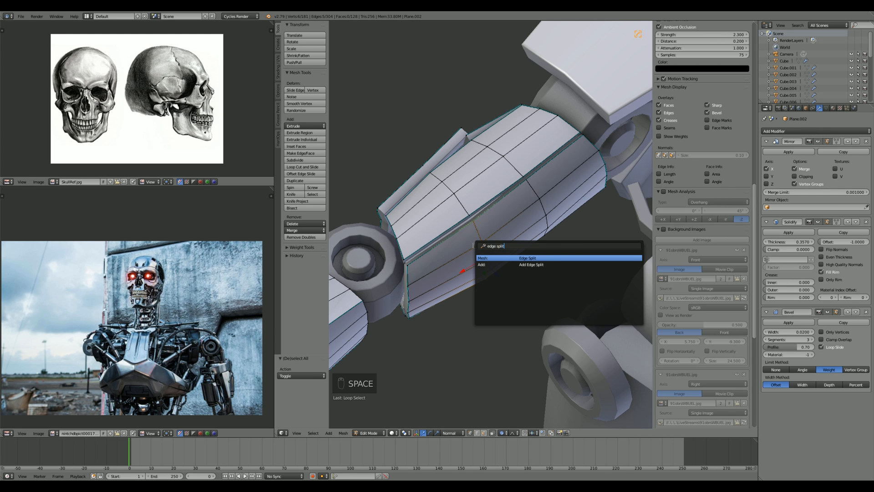
pyautogui.press('Return')
# Step: Isolate the longer side panel section and move two vertices on its cut end about 0.016 and 0.028 along global Y
pyautogui.scroll(2, 486, 244)
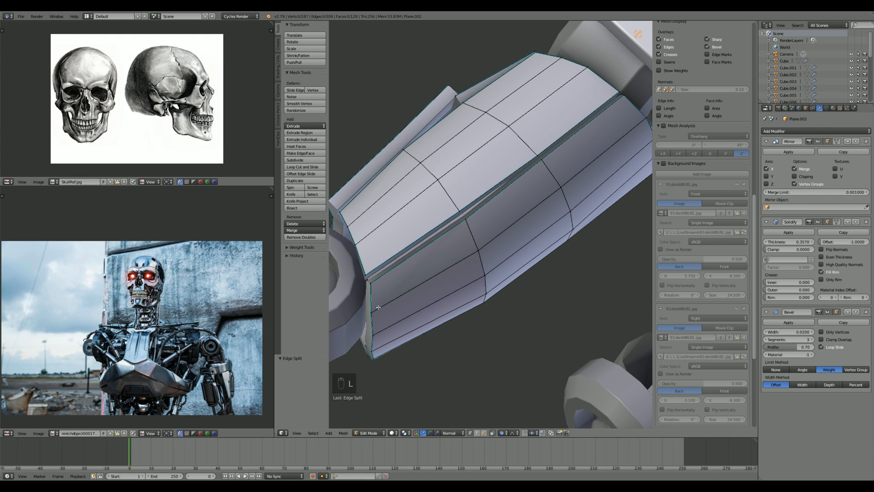
pyautogui.press('l')
pyautogui.hotkey('shift', 'h')
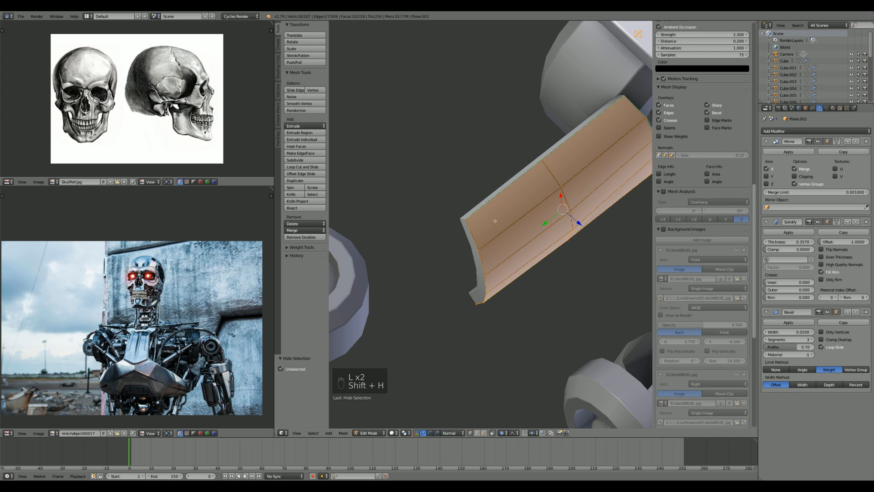
pyautogui.press('a')
pyautogui.press('g')
pyautogui.press('y')
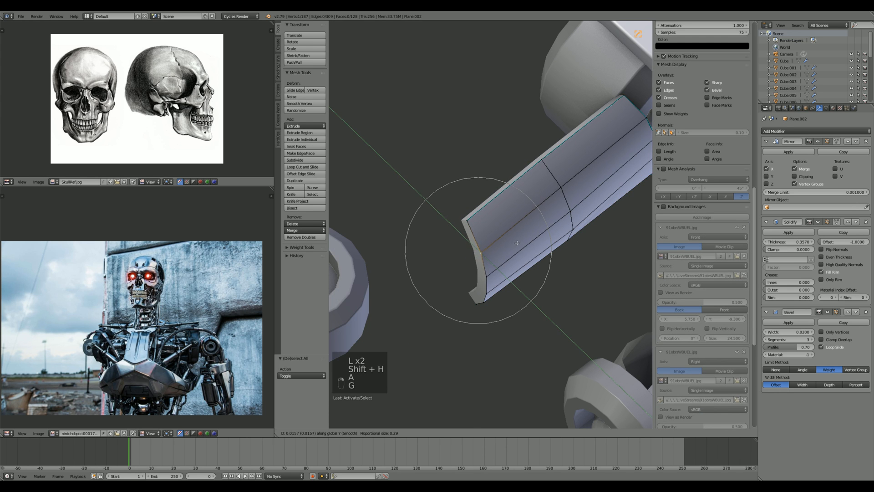
pyautogui.click(517, 243)
pyautogui.rightClick(472, 221)
pyautogui.press('g')
pyautogui.press('y')
pyautogui.click(483, 224)
# Step: Move the section's upper-edge vertex about 0.014 and the cut end's lower corner vertex along global Y, and check the shape in object mode
pyautogui.rightClick(548, 158)
pyautogui.press('g')
pyautogui.press('y')
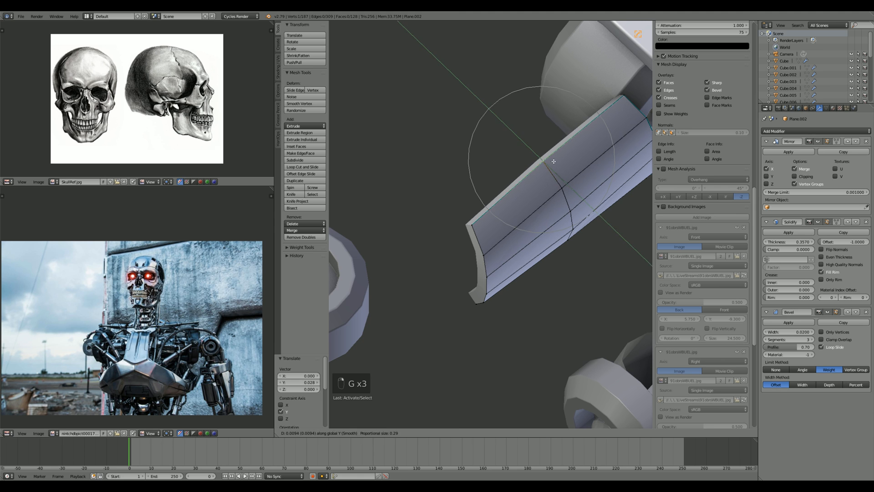
pyautogui.click(554, 162)
pyautogui.press('g')
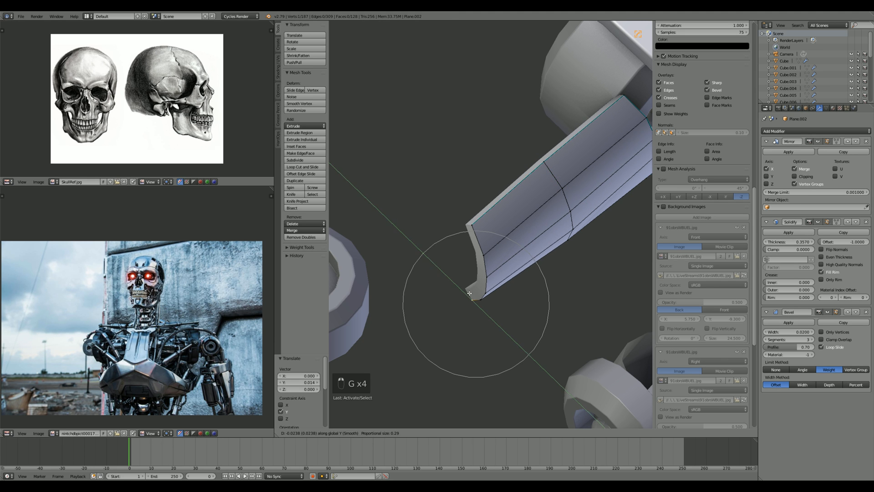
pyautogui.click(483, 291)
pyautogui.press('Tab')
pyautogui.moveTo(493, 287); pyautogui.dragTo(475, 235, button='middle')
# Step: Shift the cut end's lower corner vertex along global Z, review the arm in object mode and deselect everything
pyautogui.press('Tab')
pyautogui.scroll(1, 482, 187)
pyautogui.press('g')
pyautogui.press('z')
pyautogui.click(486, 189)
pyautogui.press('Tab')
pyautogui.scroll(-4, 473, 260)
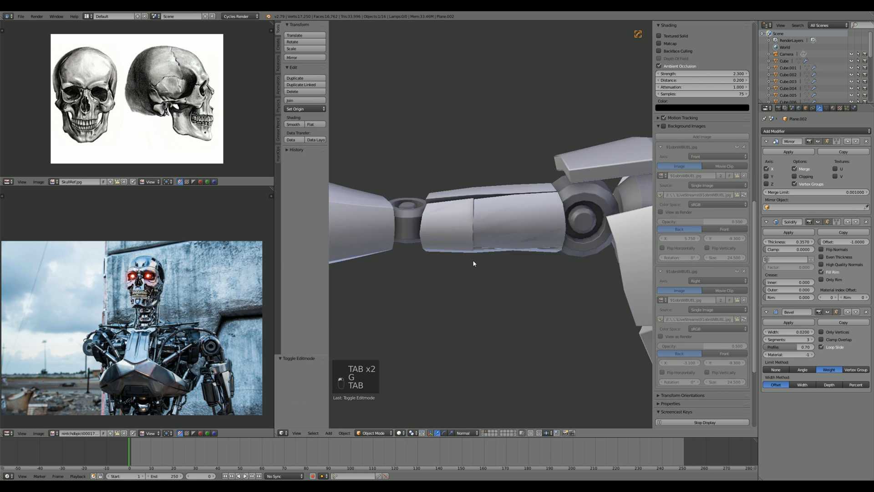
pyautogui.press('a')
pyautogui.press('a')
# Step: Reveal the hidden panels and apply Edge Split along the forearm shell's lengthwise edge loops
pyautogui.scroll(-4, 478, 267)
pyautogui.moveTo(478, 267); pyautogui.dragTo(514, 279, button='middle')
pyautogui.scroll(-3, 591, 258)
pyautogui.scroll(5, 515, 278)
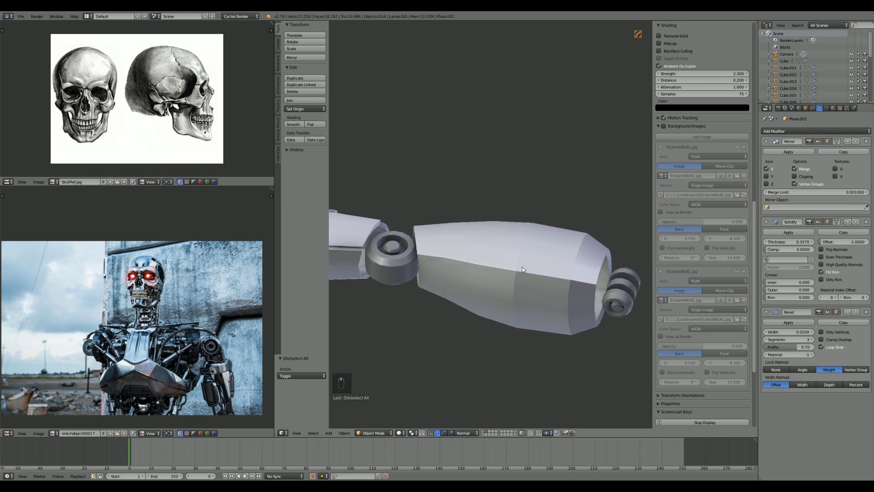
pyautogui.press('Tab')
pyautogui.hotkey('alt', 'h')
pyautogui.press('a')
pyautogui.keyDown('alt'); pyautogui.rightClick(508, 271); pyautogui.keyUp('alt')
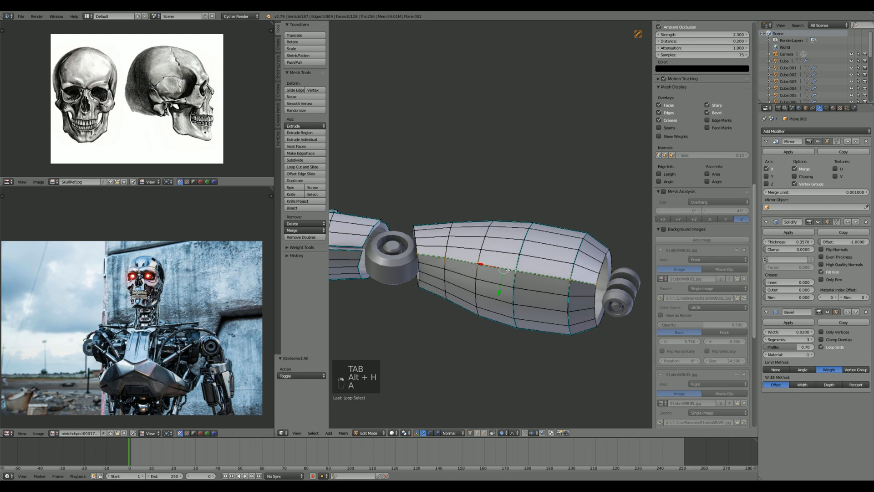
pyautogui.press('z')
pyautogui.moveTo(495, 325); pyautogui.dragTo(482, 332, button='middle')
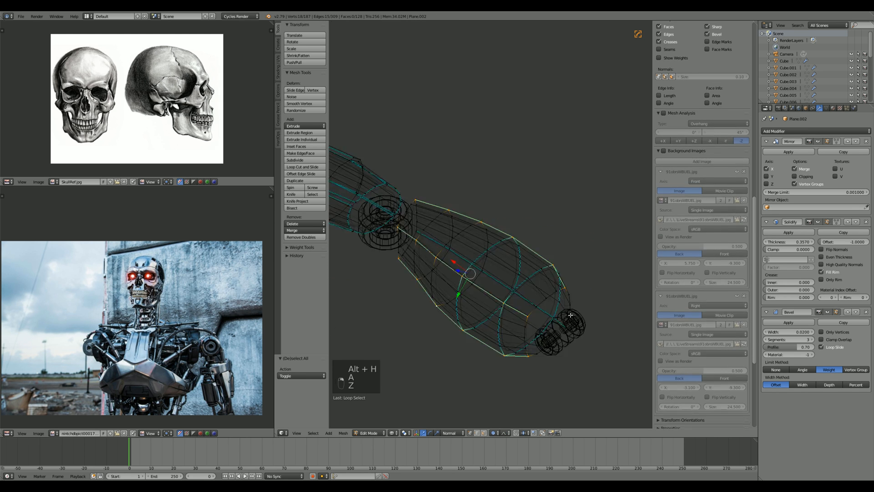
pyautogui.keyDown('alt'); pyautogui.keyDown('shift'); pyautogui.rightClick(482, 332); pyautogui.keyUp('shift'); pyautogui.keyUp('alt')
pyautogui.moveTo(542, 291); pyautogui.dragTo(469, 308, button='middle')
pyautogui.press('z')
pyautogui.press('space')
pyautogui.write('edge split')
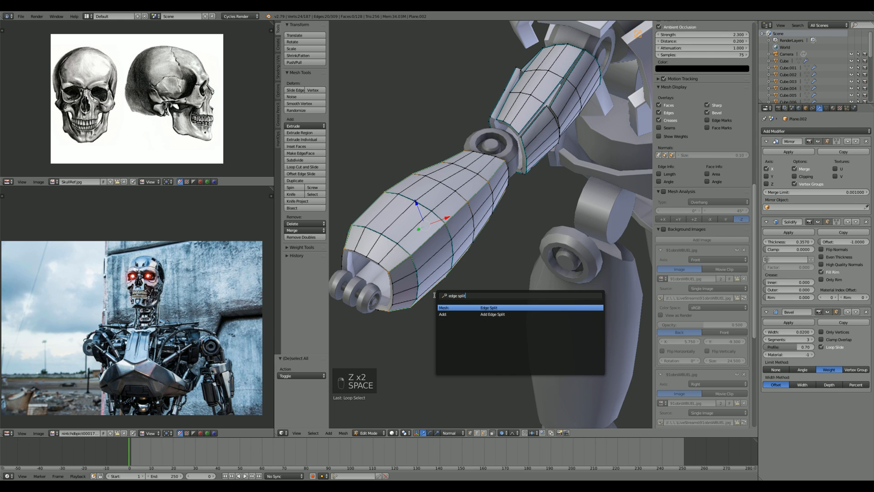
pyautogui.press('Return')
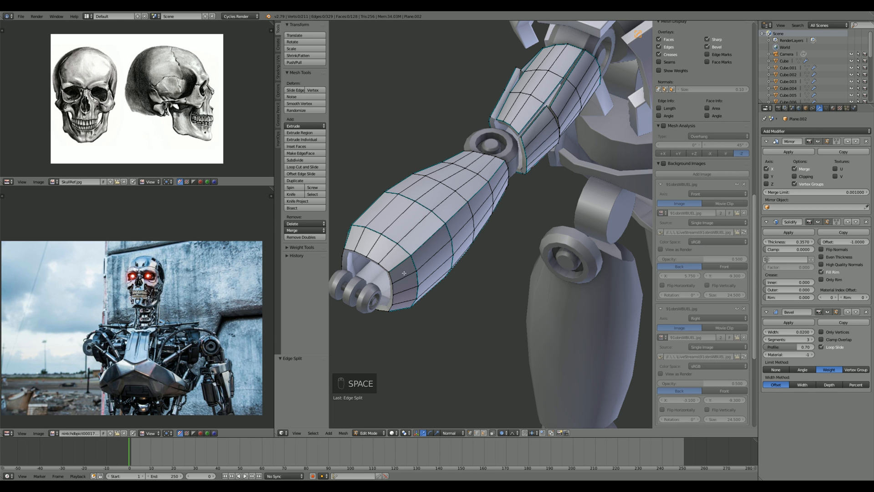
# Step: Isolate the forearm's top panel and move the corner vertex at its wrist end about 0.018 along global Z
pyautogui.moveTo(404, 274); pyautogui.dragTo(548, 290, button='middle')
pyautogui.rightClick(609, 305)
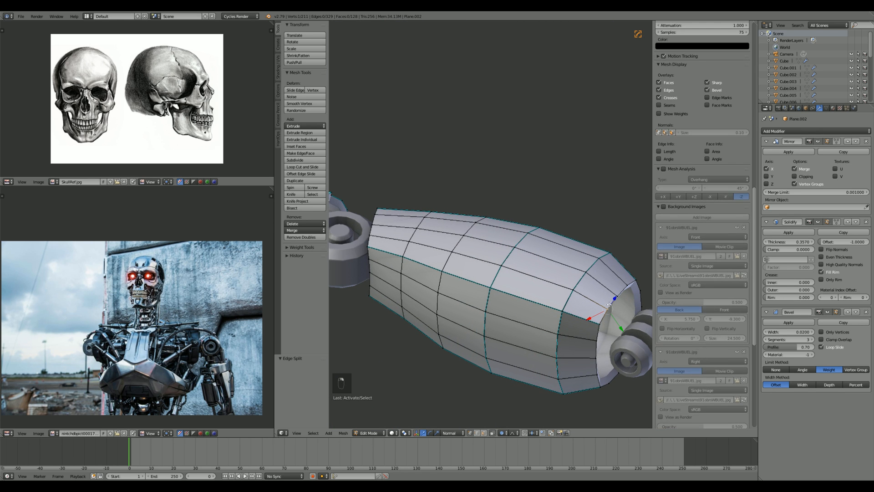
pyautogui.press('l')
pyautogui.press('l')
pyautogui.hotkey('shift', 'h')
pyautogui.press('a')
pyautogui.rightClick(609, 305)
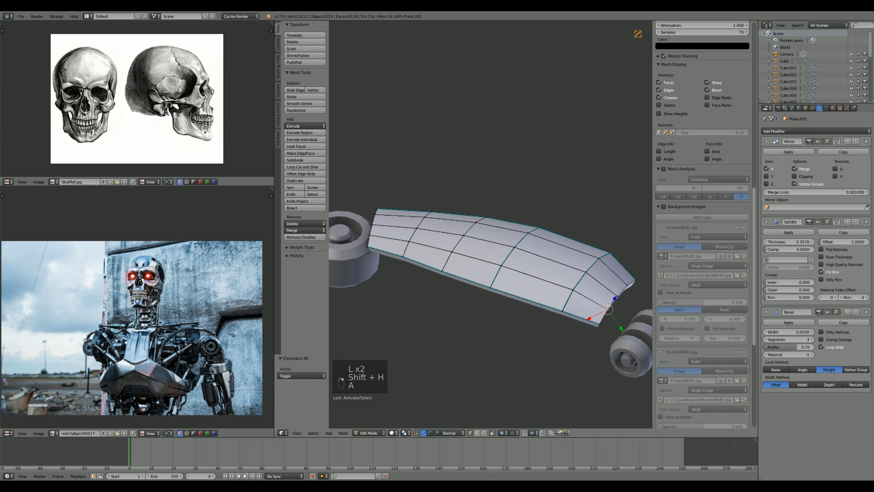
pyautogui.press('g')
pyautogui.click(608, 308)
pyautogui.press('g')
pyautogui.press('z')
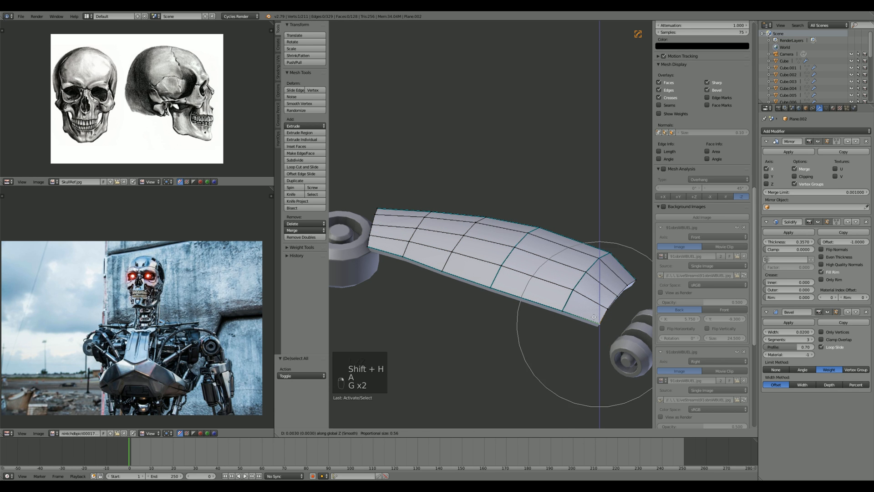
pyautogui.scroll(-5, 596, 317)
pyautogui.click(451, 282)
# Step: Adjust the middle vertex of the top panel's lengthwise edge along global Z, finishing with a move of about 0.009
pyautogui.rightClick(488, 286)
pyautogui.press('g')
pyautogui.press('z')
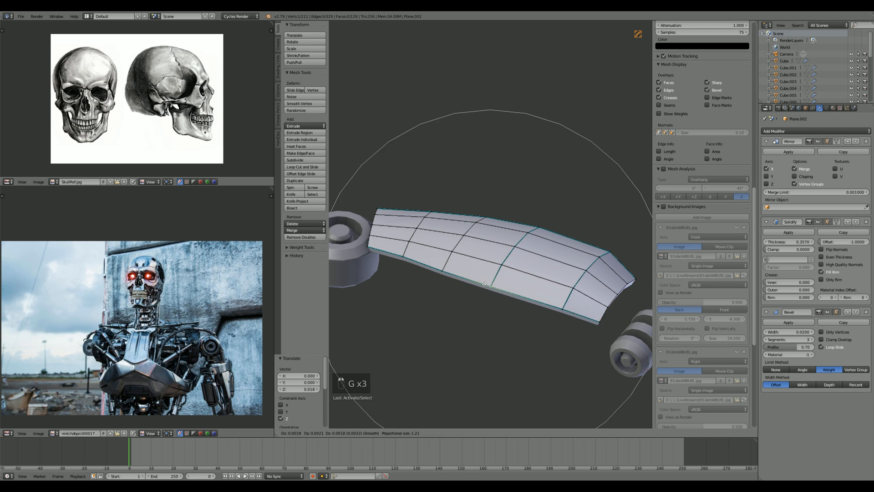
pyautogui.click(483, 279)
pyautogui.press('g')
pyautogui.press('z')
pyautogui.click(486, 276)
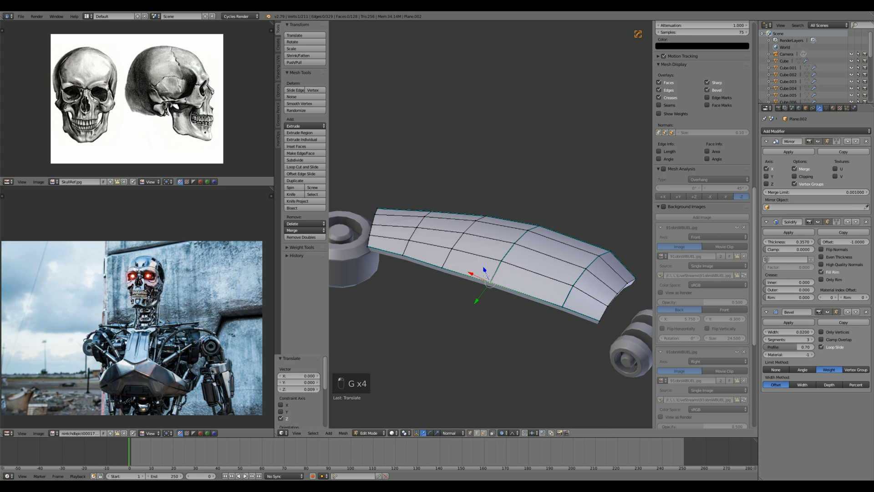
# Step: Move the edge's middle vertex about 0.008 and the neighbouring wrist-side vertex along global Y, and check the panel in object mode
pyautogui.moveTo(567, 216); pyautogui.dragTo(517, 244, button='middle')
pyautogui.press('g')
pyautogui.press('y')
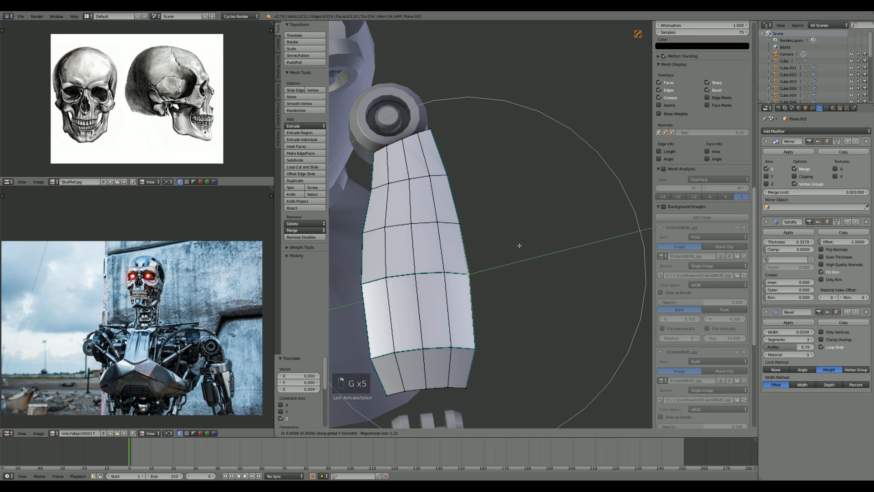
pyautogui.click(521, 258)
pyautogui.press('g')
pyautogui.press('y')
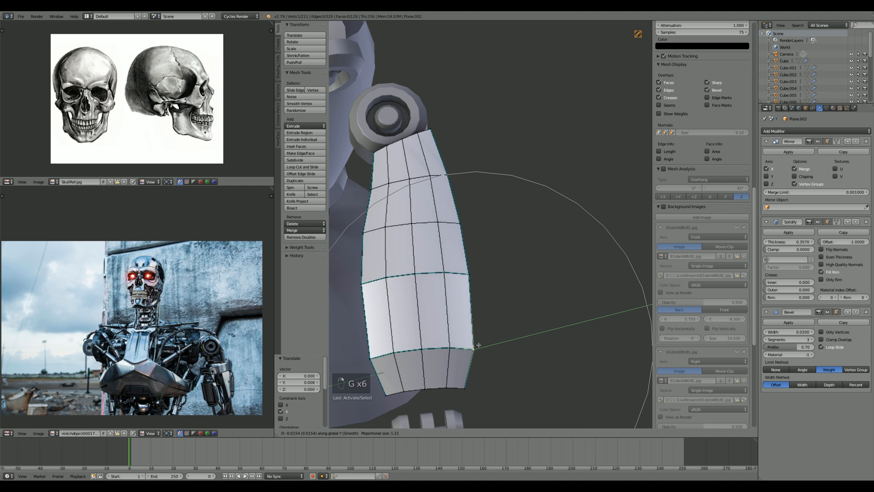
pyautogui.click(483, 345)
pyautogui.press('Tab')
pyautogui.moveTo(542, 314); pyautogui.dragTo(527, 281, button='middle')
# Step: Raise the wrist-side edge vertex about 0.018 along global Z, and shift the wrist-end corner vertex along the same axis
pyautogui.press('Tab')
pyautogui.scroll(-4, 504, 275)
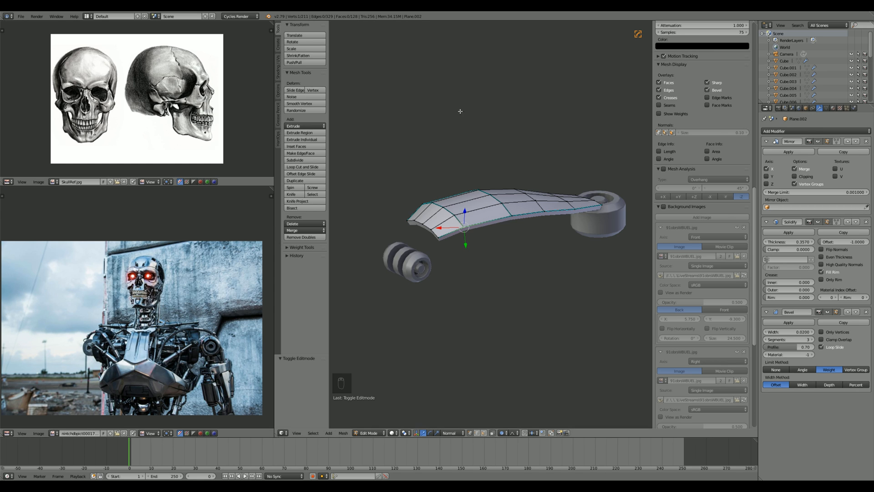
pyautogui.press('g')
pyautogui.press('z')
pyautogui.click(500, 227)
pyautogui.rightClick(439, 236)
pyautogui.press('g')
pyautogui.press('z')
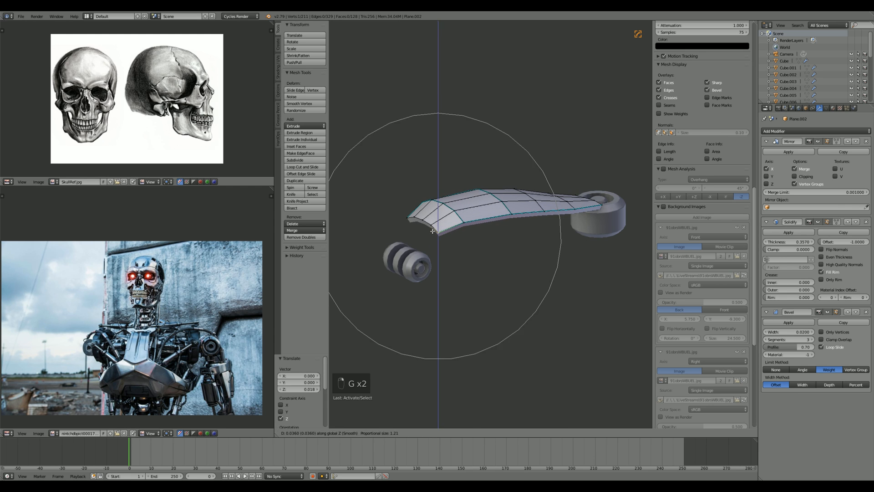
pyautogui.click(439, 233)
# Step: Move the edge's middle vertex about -0.025 along global Z and -0.017 along global Y, adjust it again along Y, and check the panel
pyautogui.rightClick(512, 214)
pyautogui.press('g')
pyautogui.press('z')
pyautogui.click(513, 219)
pyautogui.moveTo(519, 223); pyautogui.dragTo(507, 273, button='middle')
pyautogui.scroll(2, 510, 274)
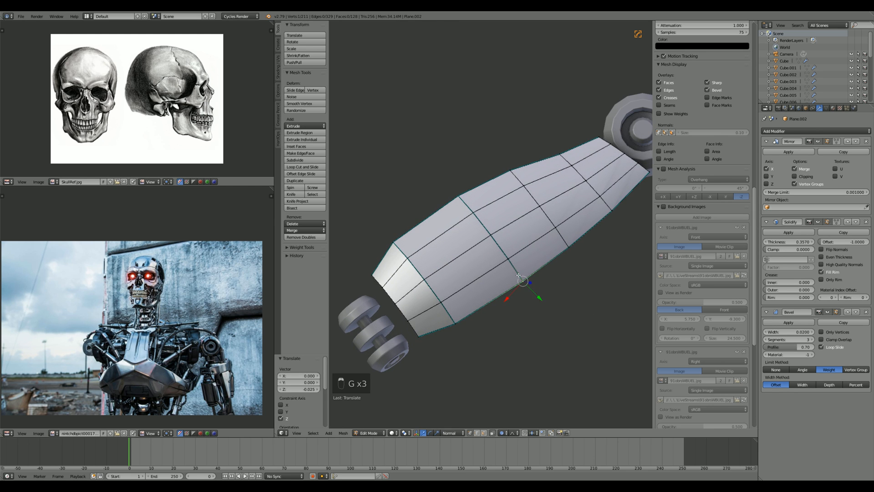
pyautogui.press('g')
pyautogui.press('y')
pyautogui.click(517, 274)
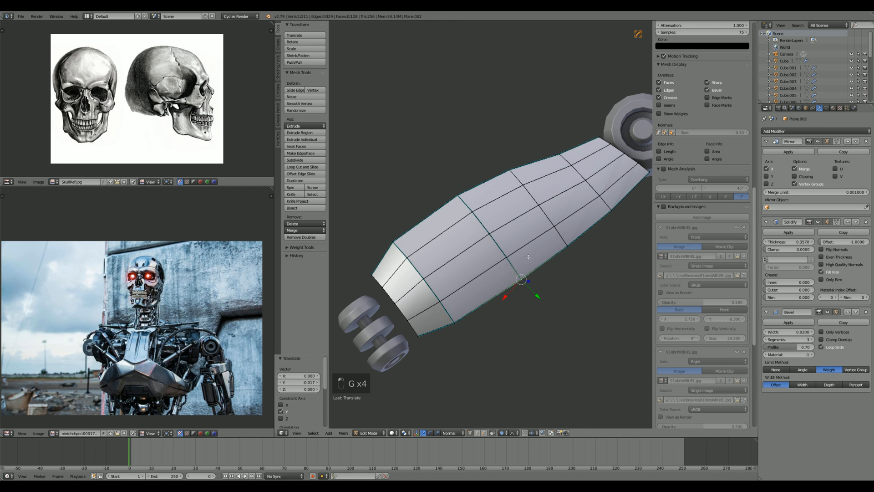
pyautogui.press('g')
pyautogui.press('y')
pyautogui.click(573, 248)
pyautogui.press('Tab')
pyautogui.scroll(-3, 493, 256)
# Step: Shift the top panel's elbow-end corner vertex slightly along global Z and check the result in object mode
pyautogui.moveTo(521, 273); pyautogui.dragTo(472, 237, button='middle')
pyautogui.scroll(2, 533, 229)
pyautogui.press('Tab')
pyautogui.scroll(3, 471, 236)
pyautogui.rightClick(445, 231)
pyautogui.press('g')
pyautogui.press('z')
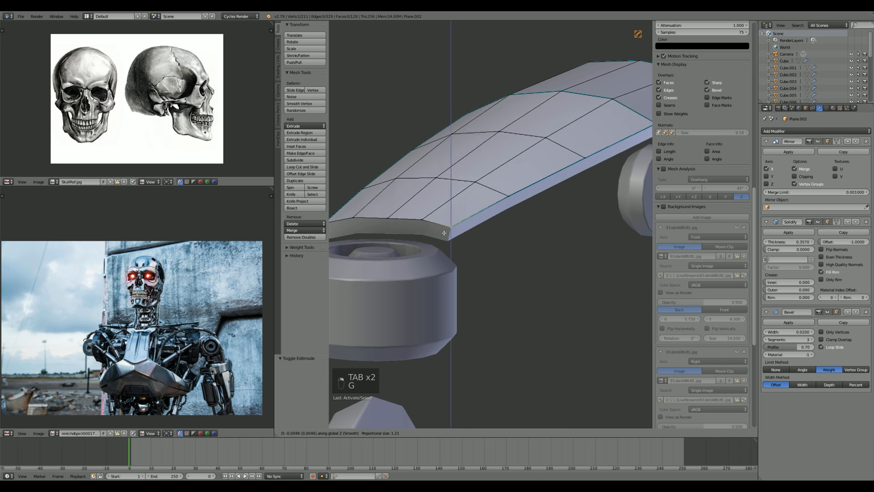
pyautogui.click(445, 235)
pyautogui.press('Tab')
pyautogui.scroll(-2, 481, 248)
pyautogui.press('Tab')
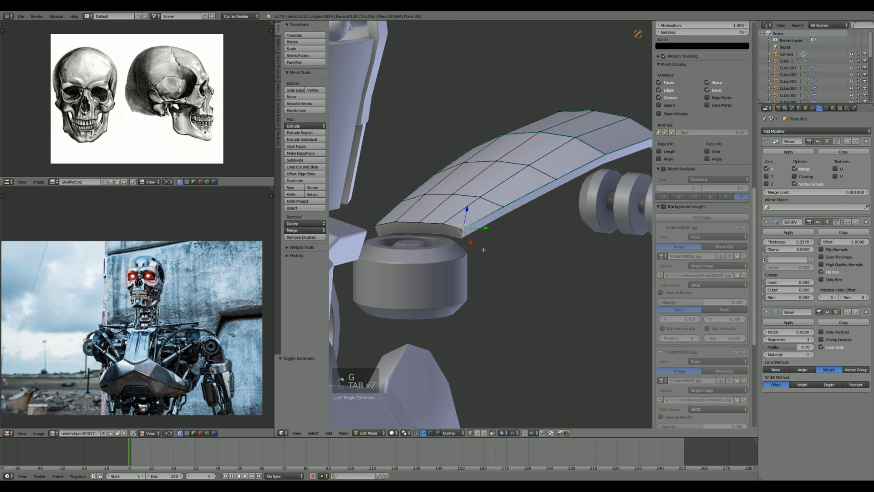
# Step: Reveal all panels, isolate the forearm's side panel and move its elbow-end upper corner vertex along global Y
pyautogui.hotkey('alt', 'h')
pyautogui.press('a')
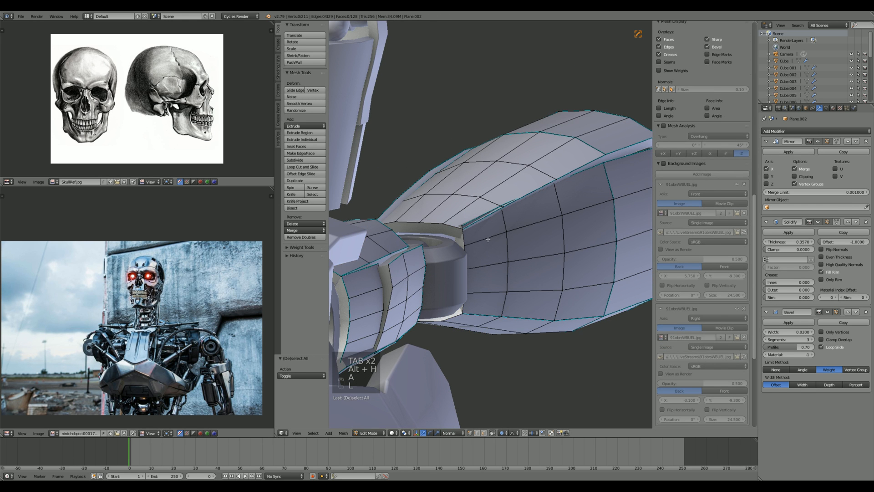
pyautogui.press('l')
pyautogui.hotkey('shift', 'h')
pyautogui.press('z')
pyautogui.rightClick(462, 226)
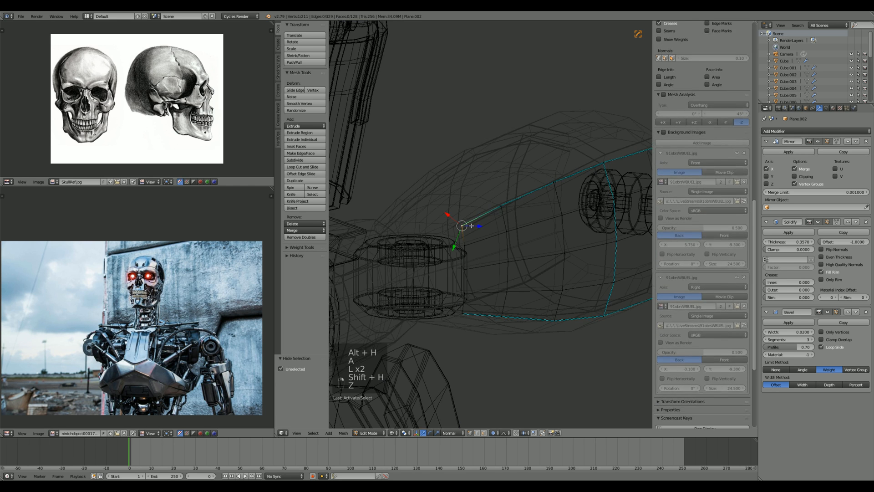
pyautogui.press('z')
pyautogui.moveTo(462, 226); pyautogui.dragTo(478, 242, button='middle')
pyautogui.press('z')
pyautogui.press('g')
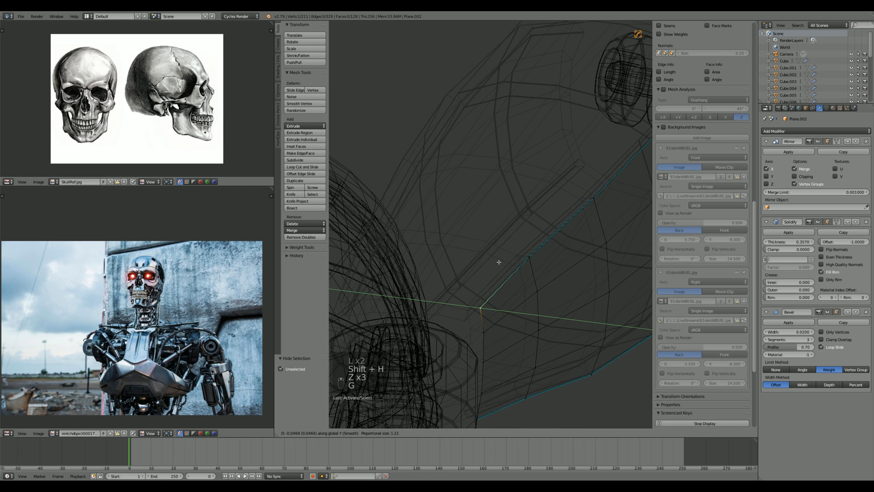
pyautogui.click(503, 266)
pyautogui.press('z')
# Step: Move the side panel's wrist-end corner vertex about 0.028 along global Y and -0.034 along global Z with a smaller proportional radius
pyautogui.scroll(-3, 503, 266)
pyautogui.moveTo(504, 267)
pyautogui.mouseDown(button='middle')
pyautogui.moveTo(410, 252)
pyautogui.moveTo(460, 255)
pyautogui.moveTo(455, 267)
pyautogui.mouseUp(button='middle')
pyautogui.press('Tab')
pyautogui.press('Tab')
pyautogui.scroll(3, 455, 266)
pyautogui.rightClick(438, 265)
pyautogui.press('g')
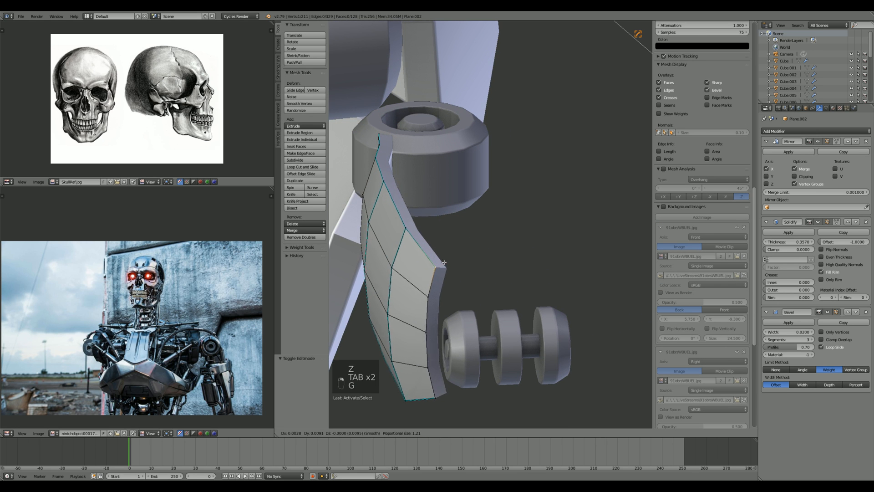
pyautogui.middleClick(446, 262)
pyautogui.click(446, 262)
pyautogui.press('g')
pyautogui.middleClick(446, 266)
pyautogui.scroll(9, 445, 270)
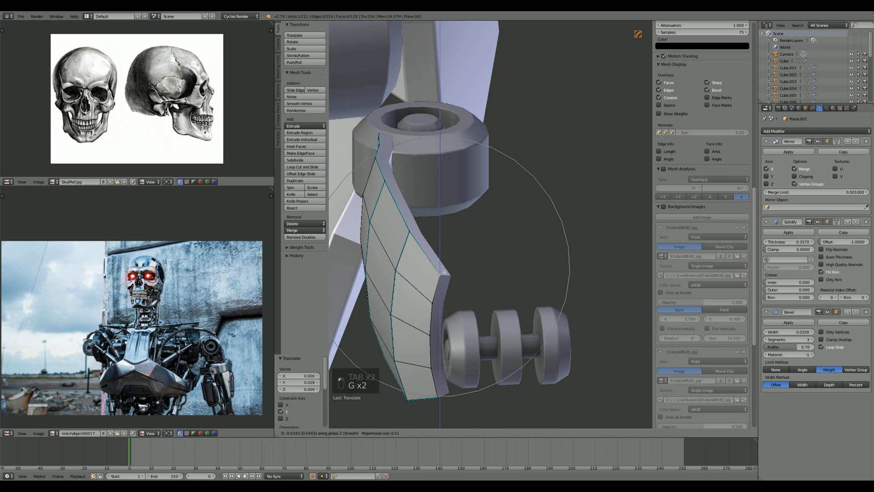
pyautogui.click(444, 271)
# Step: Move the middle vertex on the side panel's opposite lengthwise edge about 0.018 along global Z
pyautogui.moveTo(444, 272); pyautogui.dragTo(509, 241, button='middle')
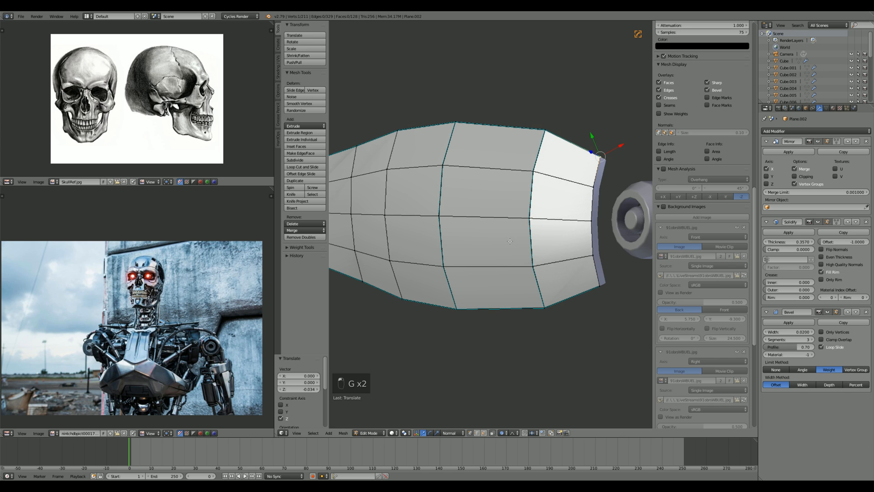
pyautogui.rightClick(451, 303)
pyautogui.press('g')
pyautogui.middleClick(449, 300)
pyautogui.click(449, 299)
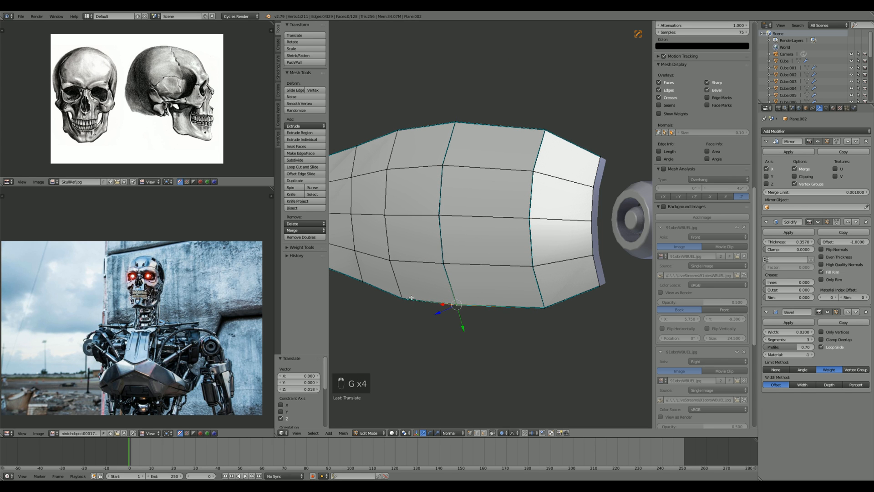
# Step: Readjust that middle edge vertex with two more axis-constrained moves and review the forearm in object mode
pyautogui.moveTo(430, 217); pyautogui.dragTo(520, 220, button='middle')
pyautogui.press('g')
pyautogui.middleClick(457, 277)
pyautogui.click(444, 276)
pyautogui.press('g')
pyautogui.middleClick(444, 277)
pyautogui.click(444, 275)
pyautogui.press('Tab')
pyautogui.scroll(-5, 445, 276)
pyautogui.scroll(-3, 524, 213)
pyautogui.scroll(4, 520, 219)
pyautogui.scroll(3, 520, 219)
# Step: Reveal all panels, isolate the lower forearm panel and move one lengthwise-edge vertex and one interior vertex, the latter about 0.032, along global Z
pyautogui.press('Tab')
pyautogui.press('a')
pyautogui.press('a')
pyautogui.hotkey('alt', 'h')
pyautogui.press('a')
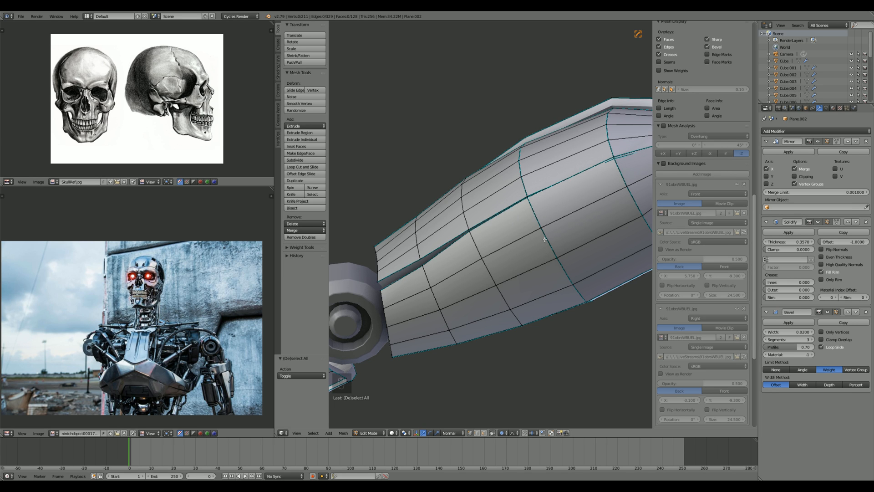
pyautogui.press('l')
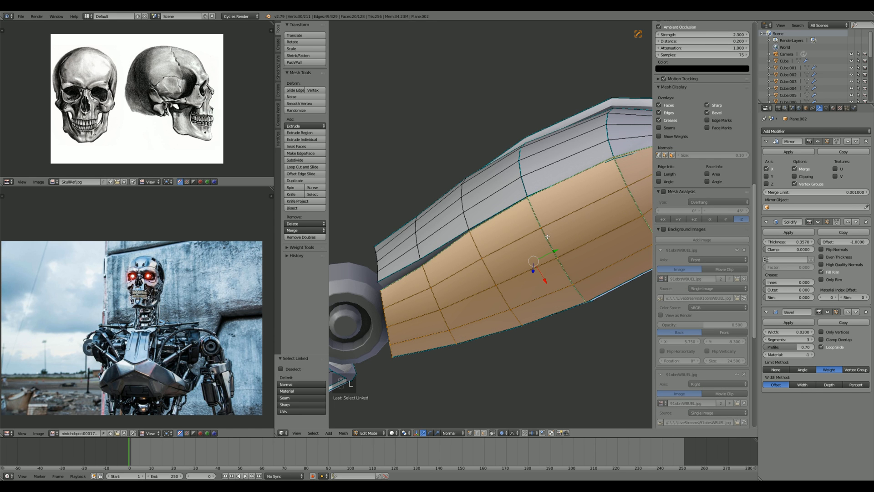
pyautogui.hotkey('shift', 'h')
pyautogui.press('a')
pyautogui.moveTo(547, 236); pyautogui.dragTo(522, 249, button='middle')
pyautogui.rightClick(577, 253)
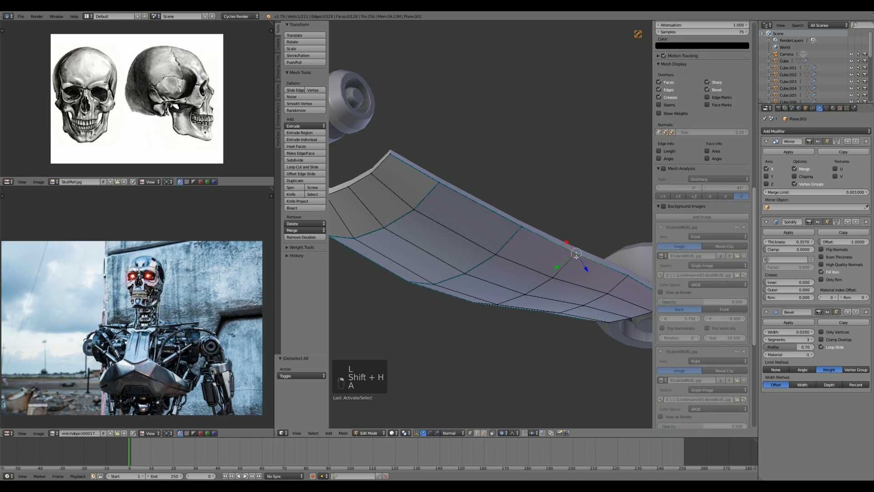
pyautogui.press('g')
pyautogui.press('z')
pyautogui.click(576, 250)
pyautogui.rightClick(527, 293)
pyautogui.press('g')
pyautogui.press('z')
pyautogui.click(529, 285)
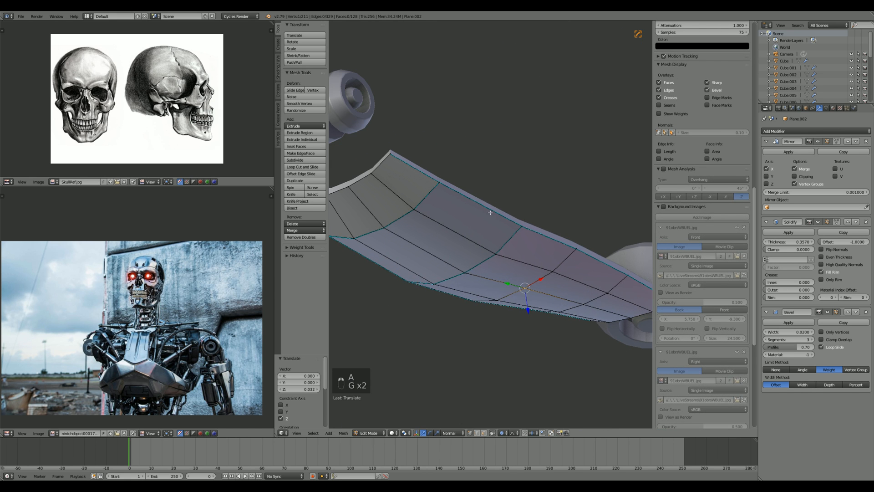
# Step: Adjust the middle vertex on the lower forearm panel's opposite lengthwise edge with two moves along global Z, the second about 0.015
pyautogui.rightClick(518, 224)
pyautogui.press('g')
pyautogui.press('z')
pyautogui.click(515, 229)
pyautogui.press('g')
pyautogui.press('z')
pyautogui.click(511, 223)
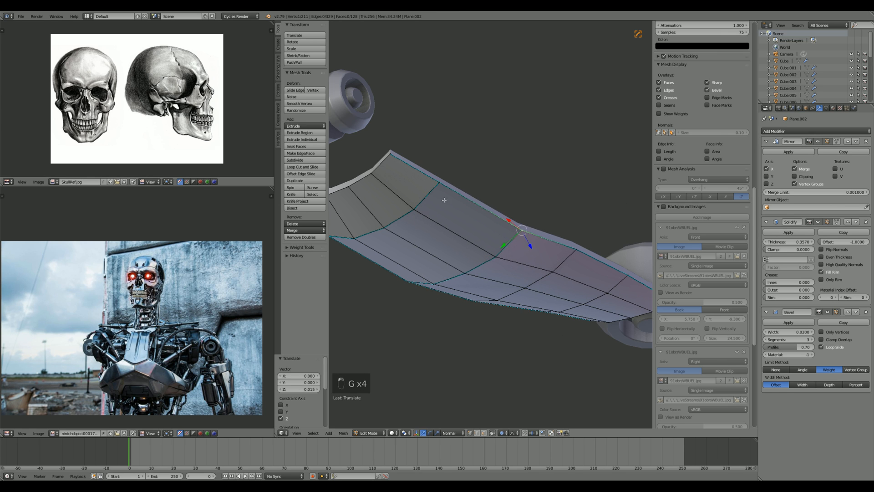
# Step: Move the next vertex toward the elbow along global Z and the elbow-end corner vertex about -0.019 along global Z
pyautogui.rightClick(440, 186)
pyautogui.press('g')
pyautogui.press('z')
pyautogui.click(429, 189)
pyautogui.rightClick(394, 162)
pyautogui.press('g')
pyautogui.press('z')
pyautogui.click(395, 168)
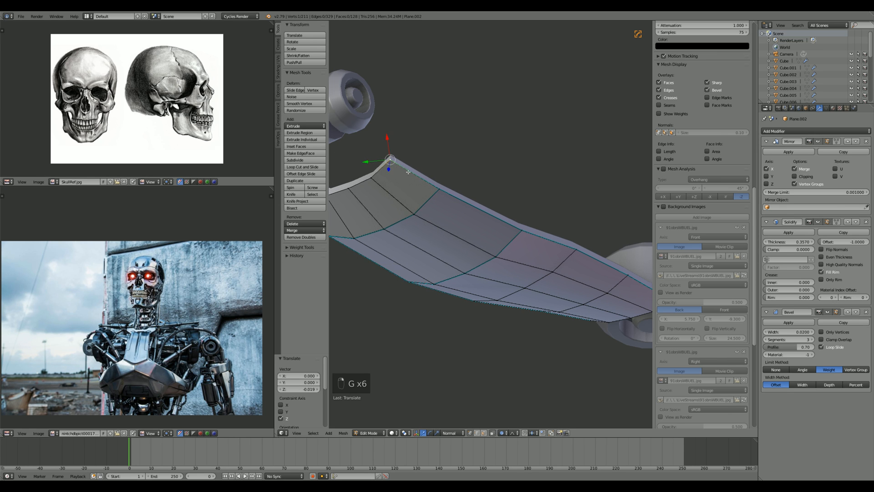
# Step: Move the two vertices nearest the wrist on that lengthwise edge along global Z
pyautogui.keyDown('shift'); pyautogui.moveTo(537, 210); pyautogui.dragTo(376, 183, button='middle'); pyautogui.keyUp('shift')
pyautogui.scroll(2, 378, 185)
pyautogui.rightClick(465, 258)
pyautogui.keyDown('shift'); pyautogui.rightClick(517, 293); pyautogui.keyUp('shift')
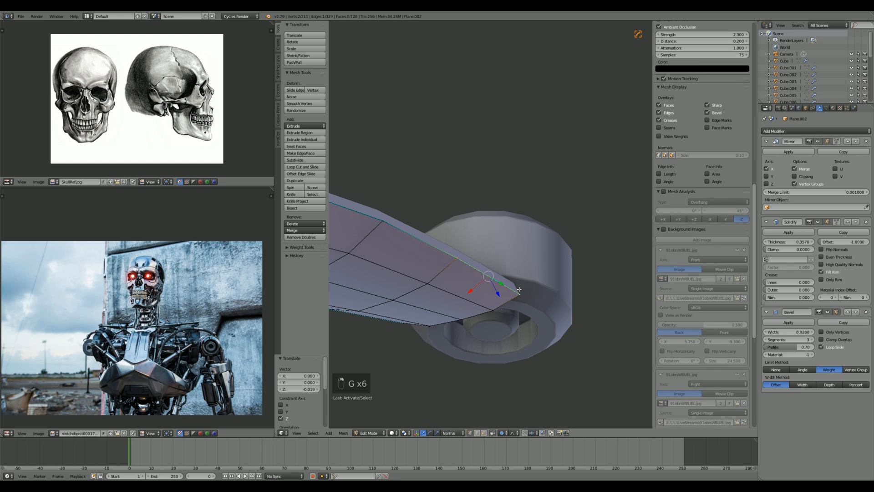
pyautogui.press('g')
pyautogui.press('z')
pyautogui.click(509, 298)
pyautogui.press('Tab')
# Step: Shift the same two wrist-end vertices along global Y and check the panel in object mode
pyautogui.moveTo(510, 298); pyautogui.dragTo(503, 195, button='middle')
pyautogui.press('Tab')
pyautogui.press('g')
pyautogui.press('y')
pyautogui.click(467, 180)
pyautogui.press('Tab')
pyautogui.press('Tab')
# Step: Move one vertex on the lower panel's lengthwise edge about -0.016 along global Y and -0.011 along global Z
pyautogui.keyDown('shift'); pyautogui.moveTo(562, 155); pyautogui.dragTo(512, 192, button='middle'); pyautogui.keyUp('shift')
pyautogui.scroll(2, 512, 191)
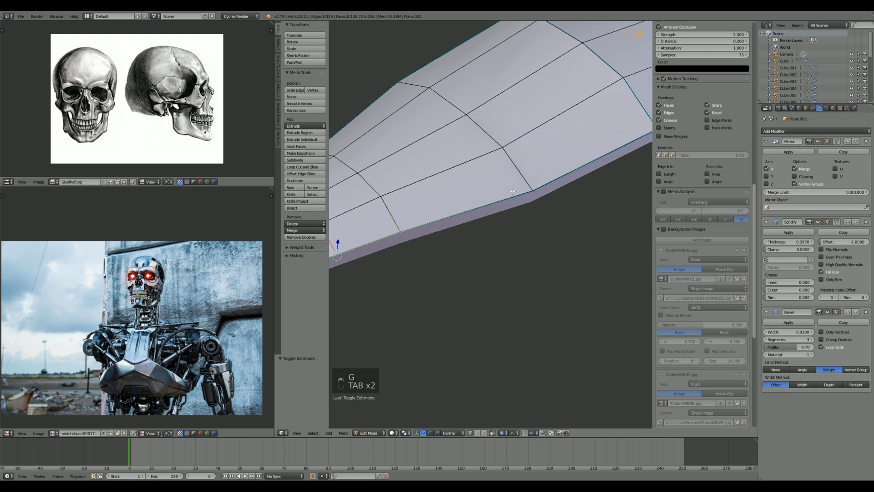
pyautogui.rightClick(531, 189)
pyautogui.press('g')
pyautogui.press('g')
pyautogui.press('g')
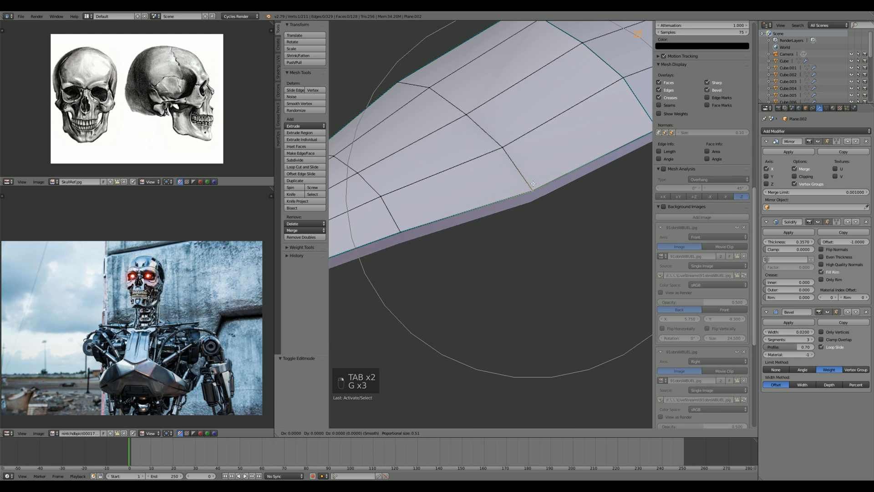
pyautogui.press('y')
pyautogui.click(533, 183)
pyautogui.moveTo(533, 183); pyautogui.dragTo(472, 281, button='middle')
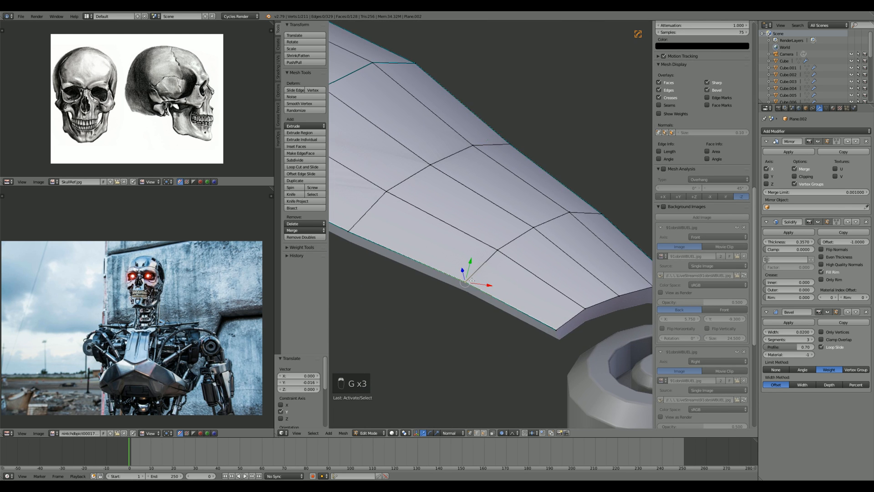
pyautogui.press('g')
pyautogui.press('z')
pyautogui.click(472, 277)
# Step: Move the lower panel's wrist-end corner vertex about -0.02 along global Z and review the forearm in object mode
pyautogui.press('g')
pyautogui.press('z')
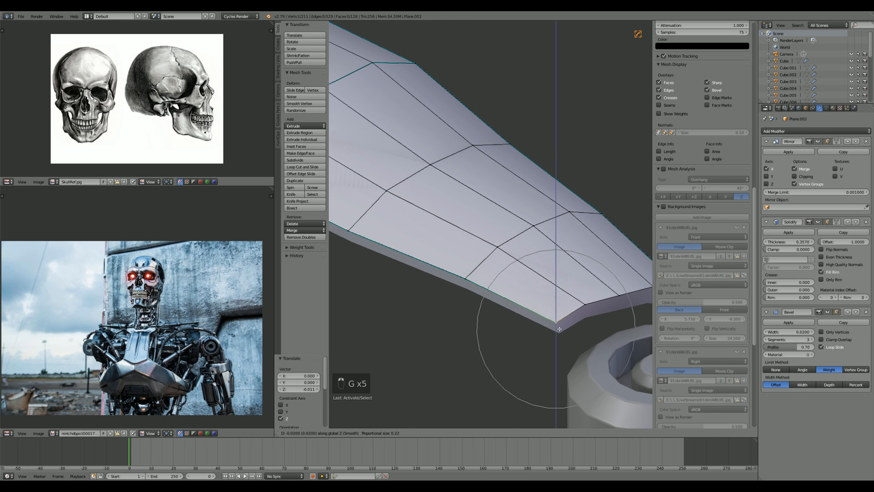
pyautogui.click(560, 328)
pyautogui.press('Tab')
pyautogui.scroll(-5, 573, 190)
pyautogui.moveTo(574, 189); pyautogui.dragTo(506, 252, button='middle')
pyautogui.scroll(-3, 527, 252)
pyautogui.scroll(8, 523, 241)
# Step: Reveal all forearm panels and isolate the elbow-side section of the side shell
pyautogui.press('Tab')
pyautogui.scroll(5, 506, 252)
pyautogui.hotkey('alt', 'h')
pyautogui.press('a')
pyautogui.keyDown('alt'); pyautogui.rightClick(457, 251); pyautogui.keyUp('alt')
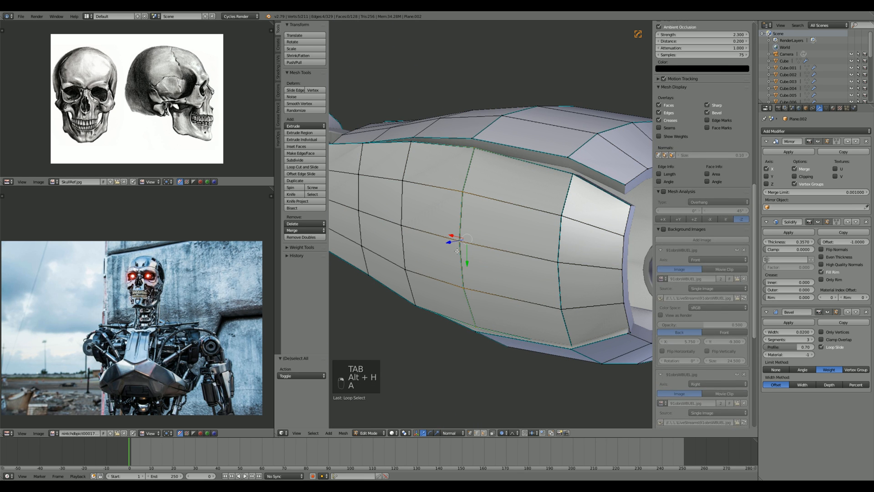
pyautogui.press('a')
pyautogui.press('a')
pyautogui.press('a')
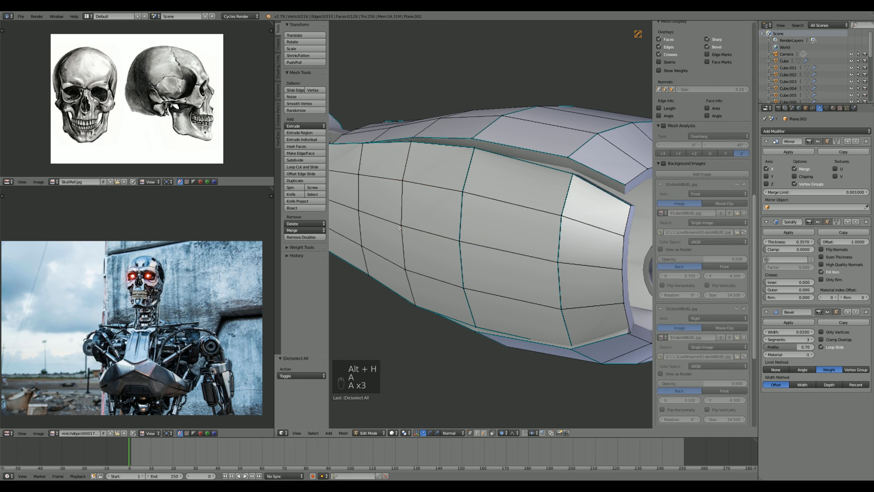
pyautogui.press('l')
pyautogui.hotkey('shift', 'h')
# Step: Move the middle vertex of the section's wrist-facing edge about -0.021 along global Y with a smaller proportional radius
pyautogui.press('a')
pyautogui.rightClick(458, 241)
pyautogui.press('g')
pyautogui.press('y')
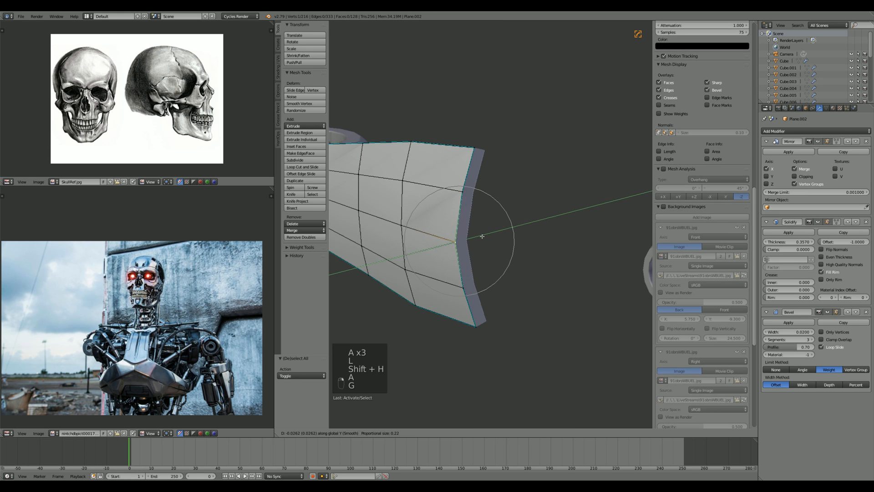
pyautogui.scroll(-5, 482, 236)
pyautogui.click(480, 236)
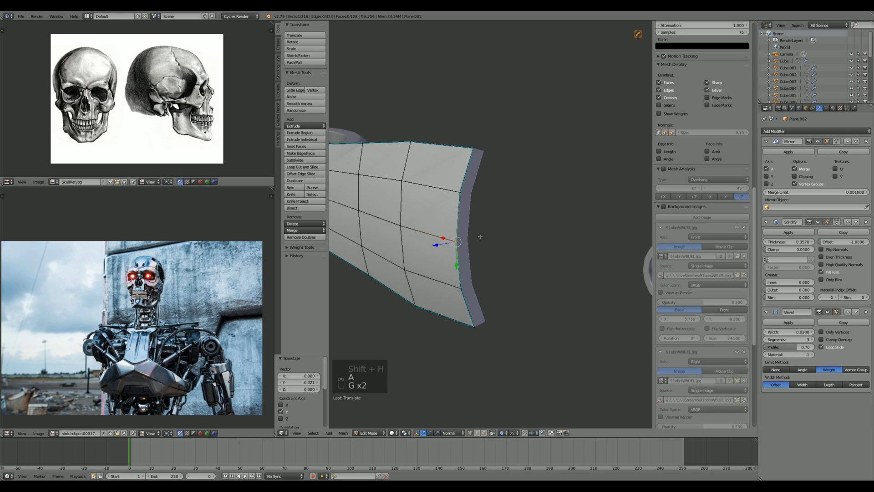
# Step: Move the wrist-facing edge's lower corner about -0.025 and its upper corner slightly along global Y, then review in object mode
pyautogui.press('g')
pyautogui.press('y')
pyautogui.click(469, 326)
pyautogui.rightClick(473, 154)
pyautogui.press('g')
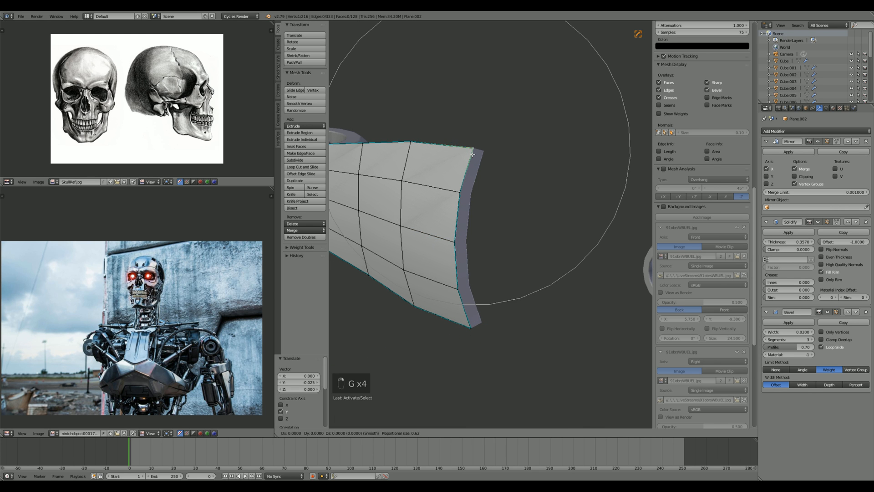
pyautogui.press('y')
pyautogui.click(475, 155)
pyautogui.press('Tab')
pyautogui.moveTo(483, 163); pyautogui.dragTo(532, 186, button='middle')
pyautogui.scroll(-5, 530, 171)
# Step: Move the upper corner vertex of the wrist-facing edge along global Z and check the shape in object mode
pyautogui.press('Tab')
pyautogui.press('KP_Decimal')
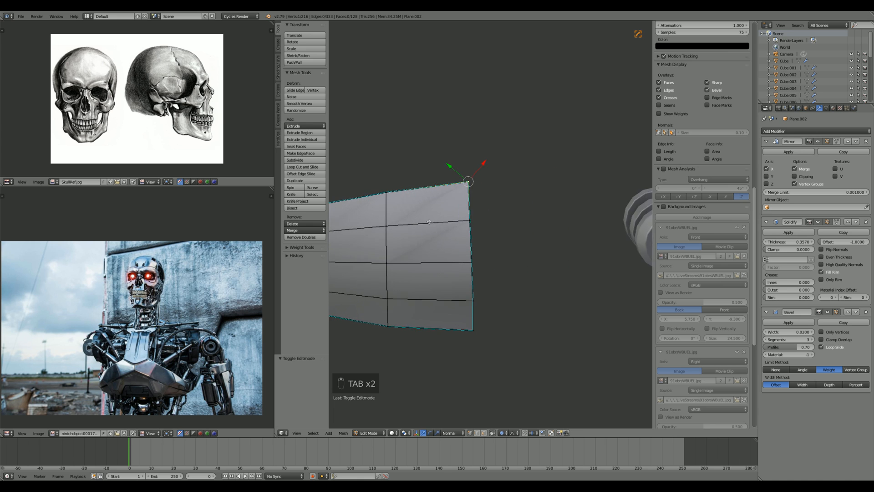
pyautogui.scroll(-3, 523, 230)
pyautogui.scroll(6, 500, 227)
pyautogui.moveTo(522, 231); pyautogui.dragTo(546, 234, button='middle')
pyautogui.press('g')
pyautogui.press('z')
pyautogui.click(504, 234)
pyautogui.press('Tab')
pyautogui.scroll(-6, 507, 234)
pyautogui.scroll(3, 546, 234)
pyautogui.press('Tab')
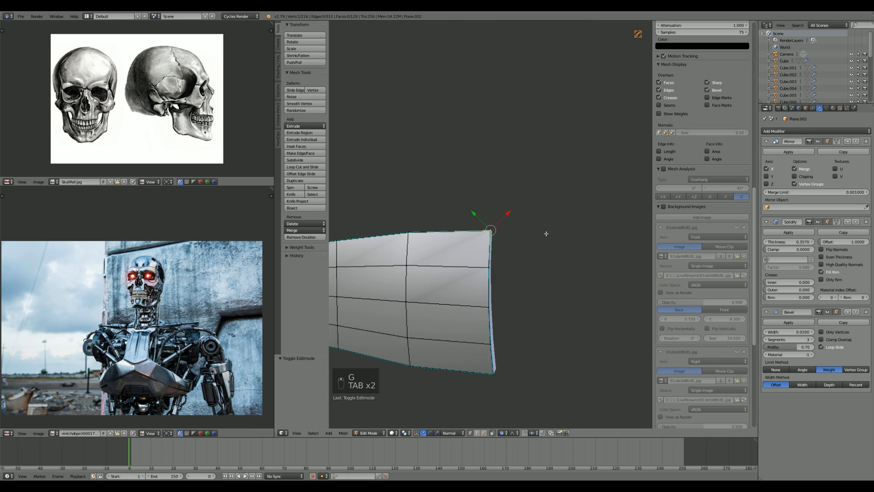
# Step: Move that upper corner vertex along global Y and about -0.023 along global X, then review the whole robot in object mode
pyautogui.press('g')
pyautogui.press('y')
pyautogui.click(543, 234)
pyautogui.press('g')
pyautogui.click(538, 232)
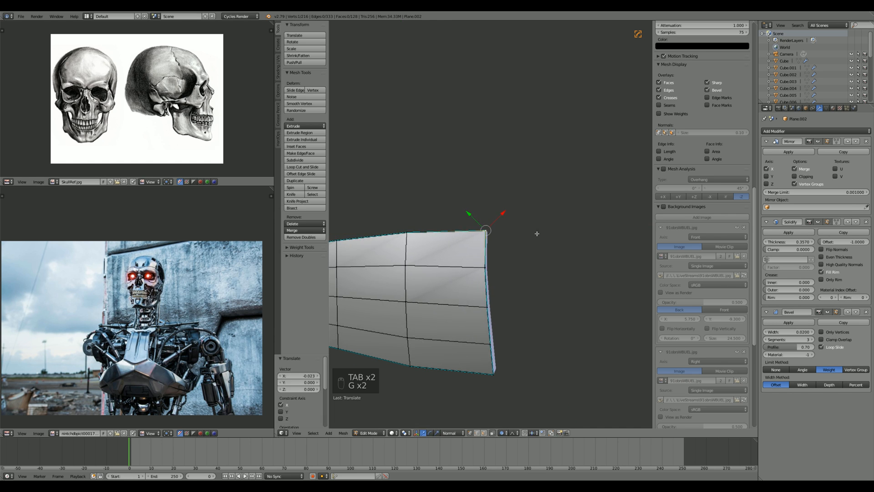
pyautogui.press('Tab')
pyautogui.scroll(-11, 526, 241)
pyautogui.keyDown('shift'); pyautogui.moveTo(484, 226); pyautogui.dragTo(465, 243, button='middle'); pyautogui.keyUp('shift')
pyautogui.scroll(8, 509, 237)
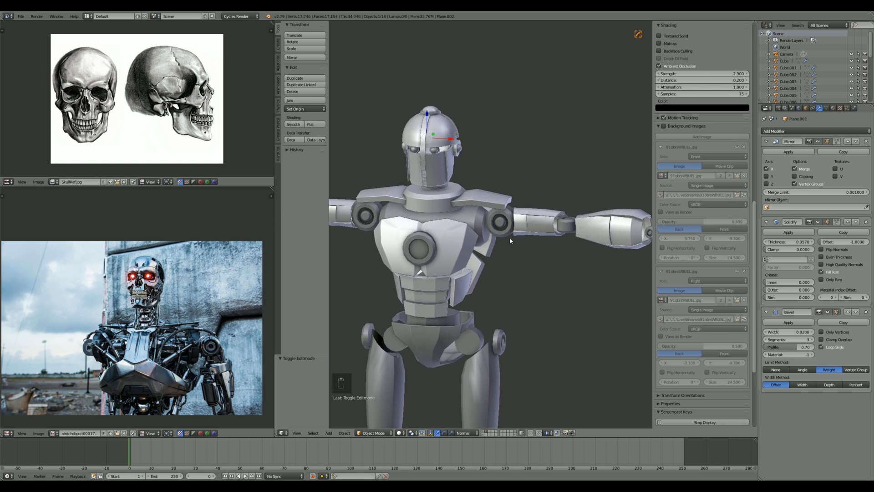
# Step: Open the torso and shoulder armor mesh for editing with the shoulder plate in close view
pyautogui.rightClick(487, 177)
pyautogui.press('Tab')
pyautogui.moveTo(459, 151); pyautogui.dragTo(477, 167, button='middle')
pyautogui.scroll(3, 477, 167)
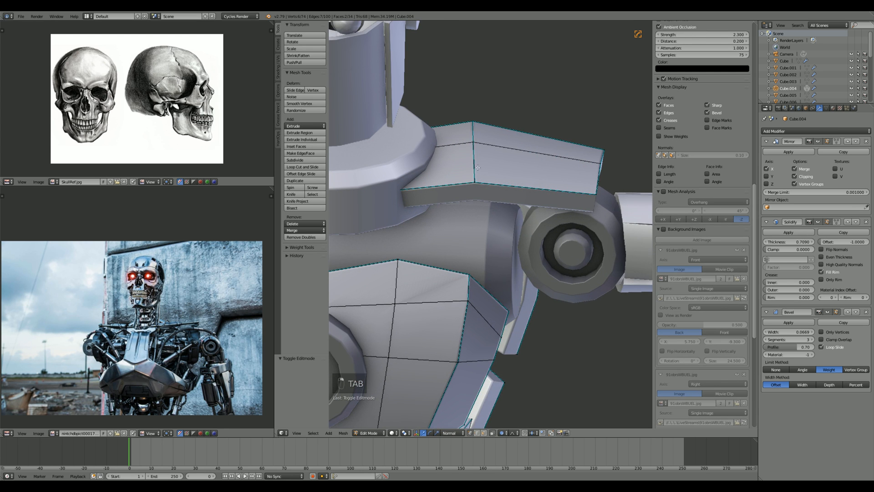
pyautogui.scroll(-1, 499, 162)
pyautogui.press('space')
pyautogui.write('edge')
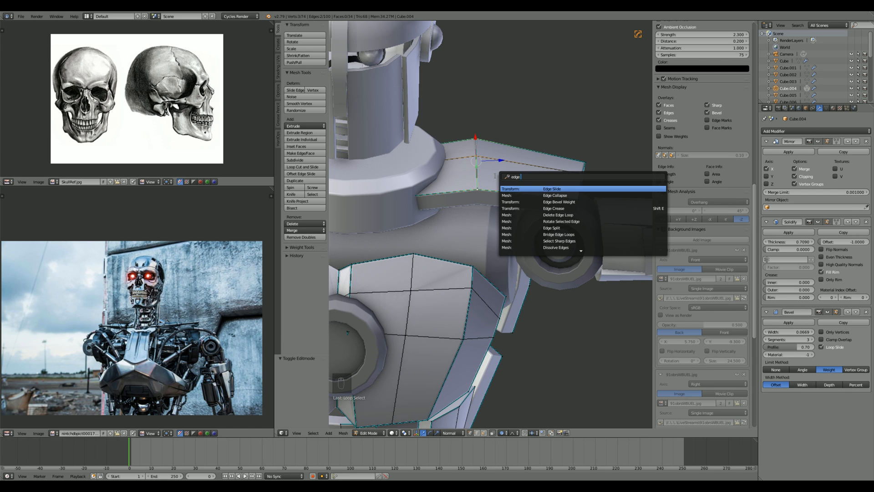
pyautogui.press('Return')
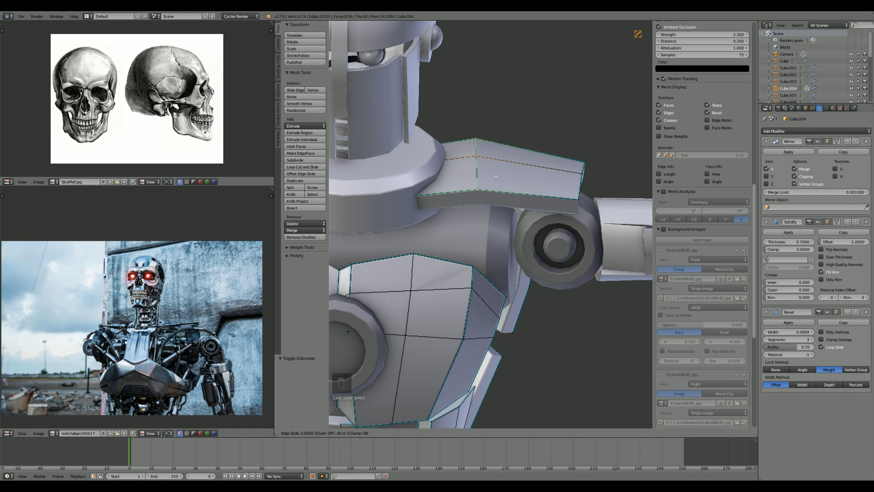
pyautogui.click(496, 176)
pyautogui.press('a')
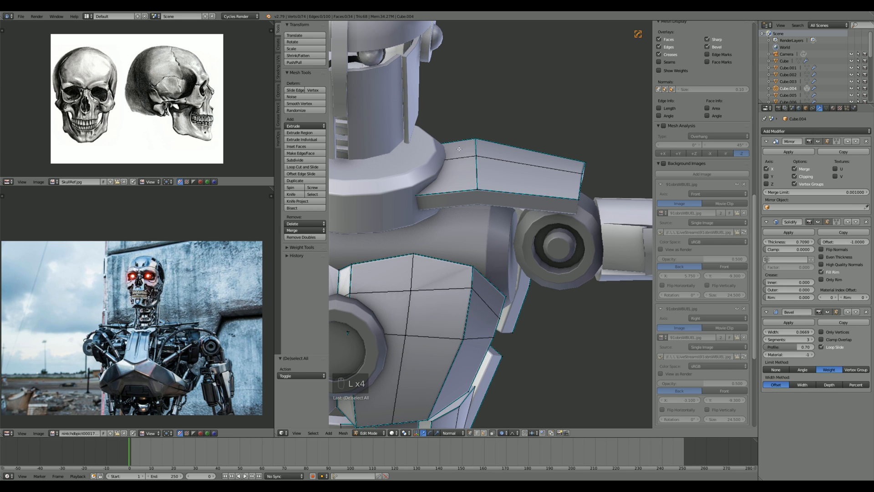
# Step: Select the crosswise edge loop where the shoulder plate bends and separate it with Edge Split
pyautogui.moveTo(459, 146); pyautogui.dragTo(421, 197, button='middle')
pyautogui.press('z')
pyautogui.press('z')
pyautogui.press('z')
pyautogui.press('l')
pyautogui.press('a')
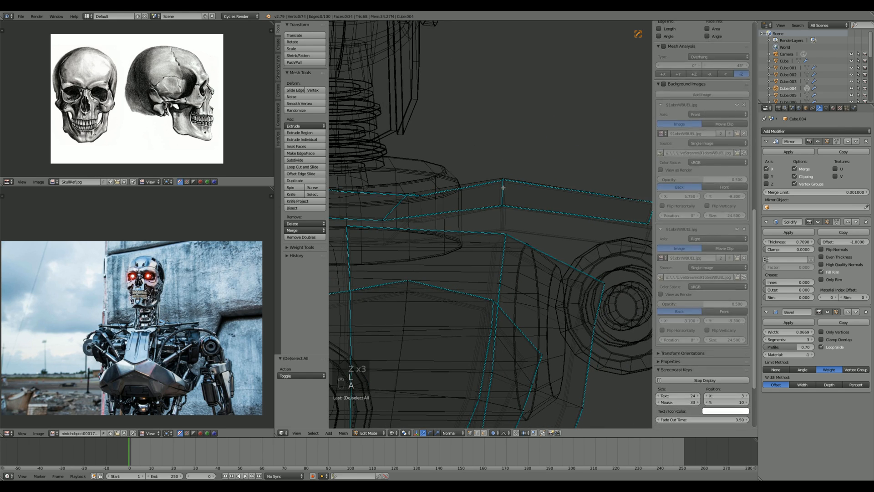
pyautogui.keyDown('alt'); pyautogui.rightClick(502, 189); pyautogui.keyUp('alt')
pyautogui.moveTo(503, 189); pyautogui.dragTo(546, 220, button='middle')
pyautogui.press('z')
pyautogui.press('space')
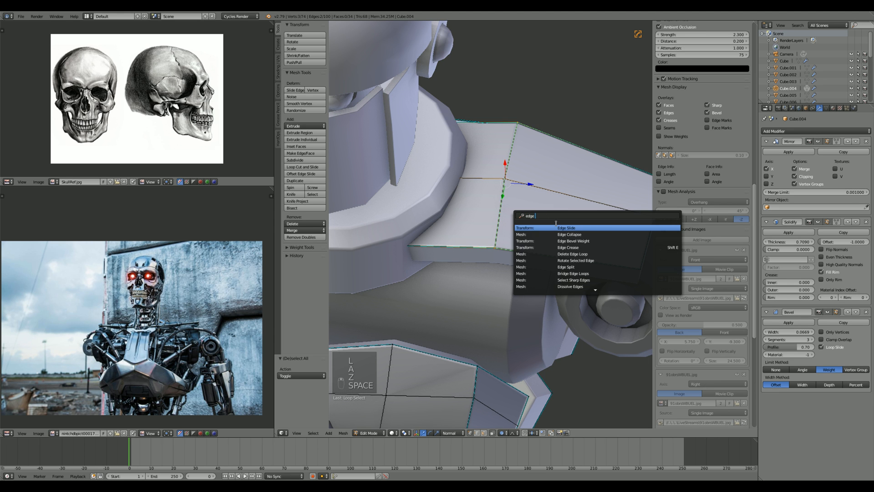
pyautogui.write('edge spli')
pyautogui.press('Return')
# Step: Isolate the neck-side section of the split shoulder plate
pyautogui.press('a')
pyautogui.press('a')
pyautogui.press('a')
pyautogui.press('a')
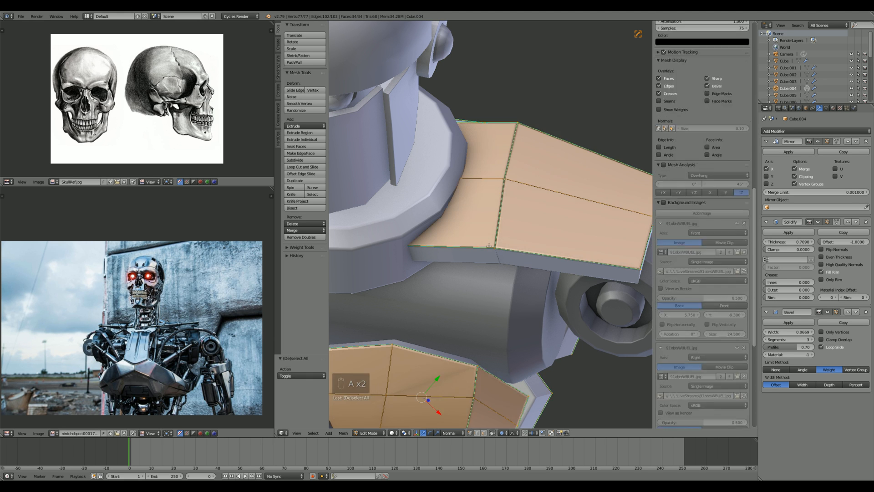
pyautogui.press('l')
pyautogui.press('a')
pyautogui.press('z')
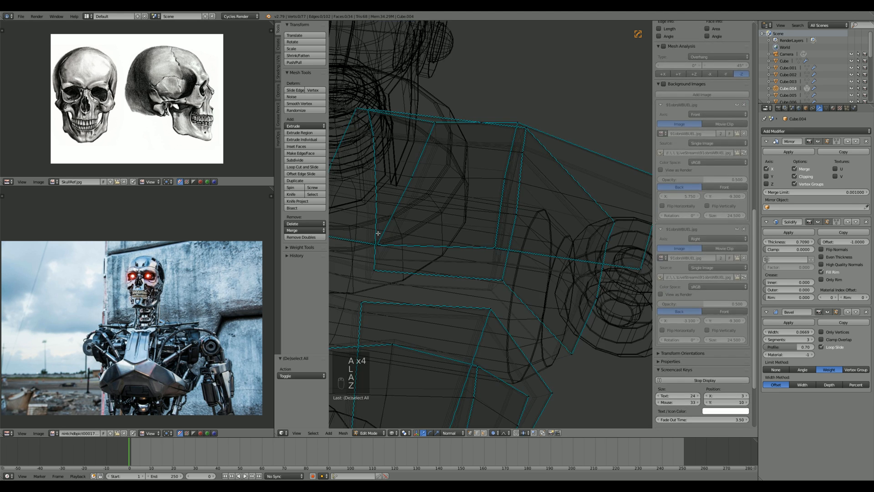
pyautogui.press('l')
pyautogui.hotkey('shift', 'h')
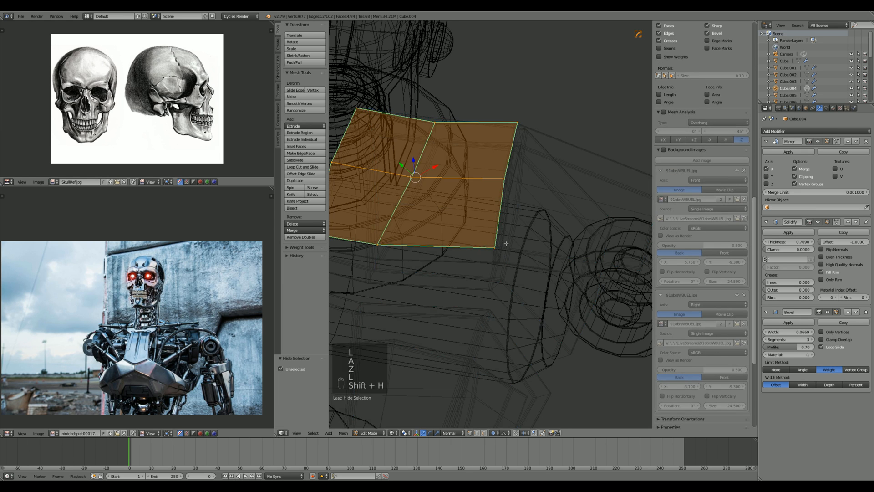
# Step: Raise the front corner vertex of the neck-side section's split edge about 0.081 along global Z
pyautogui.press('z')
pyautogui.scroll(3, 486, 223)
pyautogui.press('z')
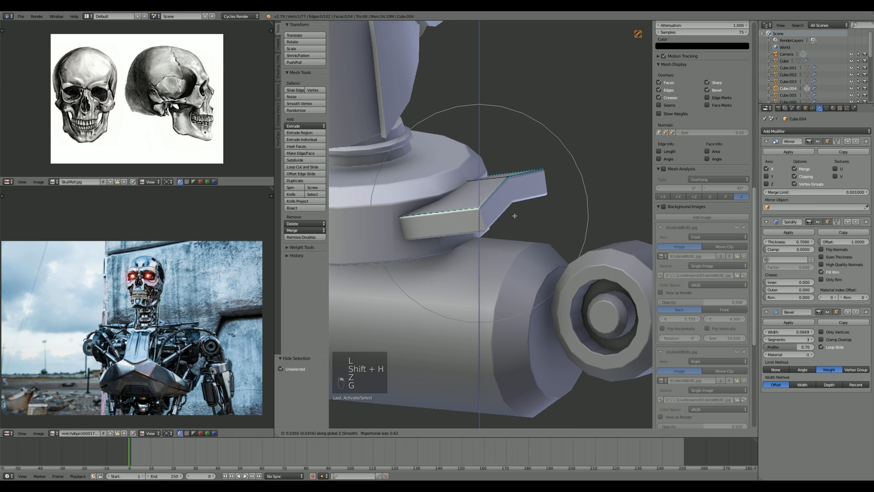
pyautogui.click(515, 208)
# Step: Raise the back corner vertex of the same split edge about 0.043 along global Z and review it in object mode
pyautogui.rightClick(546, 163)
pyautogui.press('g')
pyautogui.press('z')
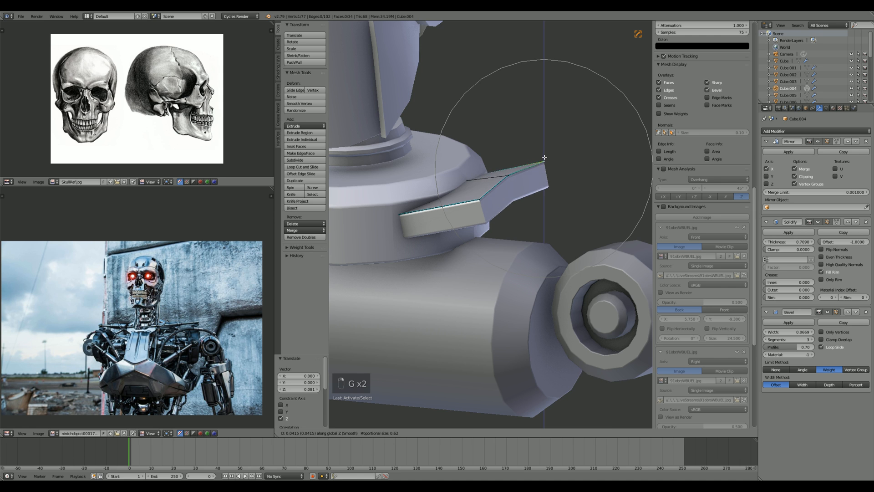
pyautogui.click(544, 157)
pyautogui.press('Tab')
pyautogui.moveTo(541, 161); pyautogui.dragTo(559, 222, button='middle')
pyautogui.press('Tab')
pyautogui.press('Tab')
pyautogui.press('Tab')
pyautogui.press('Tab')
pyautogui.press('Tab')
# Step: Reveal all armor parts and isolate the outer section of the shoulder plate
pyautogui.hotkey('alt', 'h')
pyautogui.press('a')
pyautogui.press('l')
pyautogui.hotkey('shift', 'h')
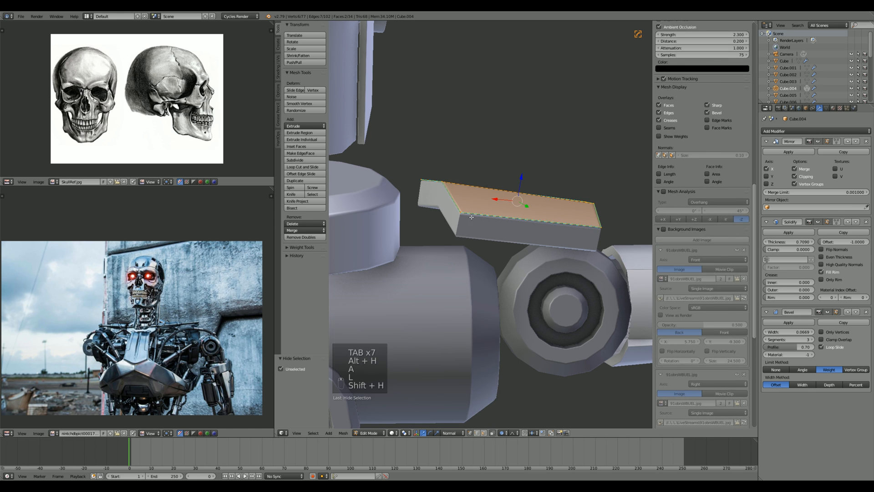
pyautogui.press('z')
pyautogui.press('z')
# Step: Lower two vertices on the split edge of the outer shoulder-plate section about 0.035 each along global Z
pyautogui.rightClick(424, 175)
pyautogui.press('g')
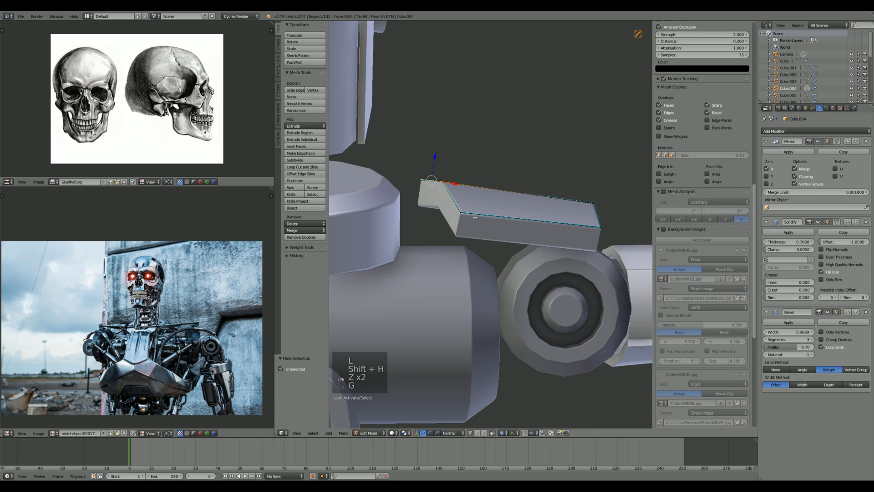
pyautogui.press('z')
pyautogui.click(460, 220)
pyautogui.rightClick(442, 187)
pyautogui.press('g')
pyautogui.press('z')
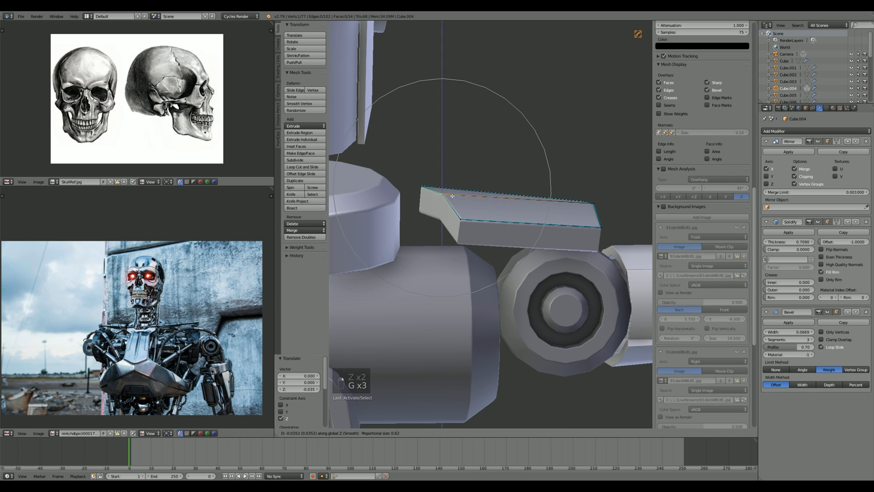
pyautogui.click(442, 194)
# Step: Reposition the corner vertex on the outer section's split edge and review the shoulder armor in shaded object mode
pyautogui.rightClick(430, 189)
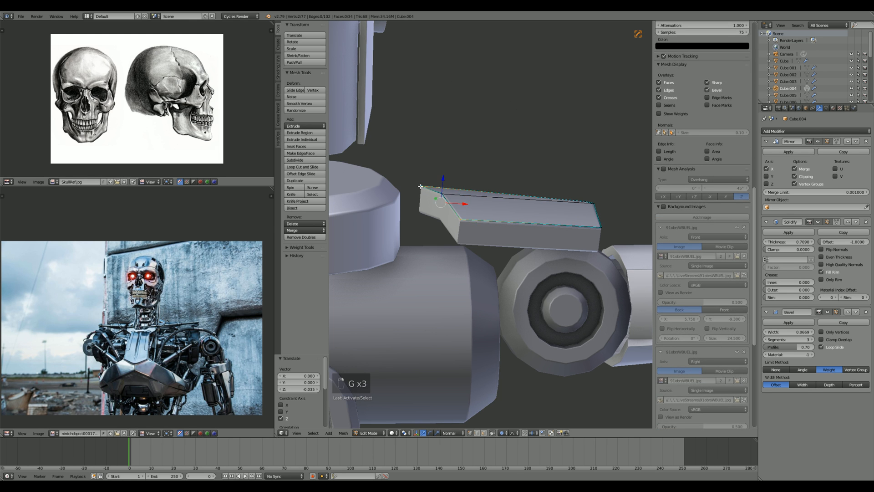
pyautogui.press('z')
pyautogui.press('g')
pyautogui.click(422, 193)
pyautogui.press('Tab')
pyautogui.scroll(-4, 456, 195)
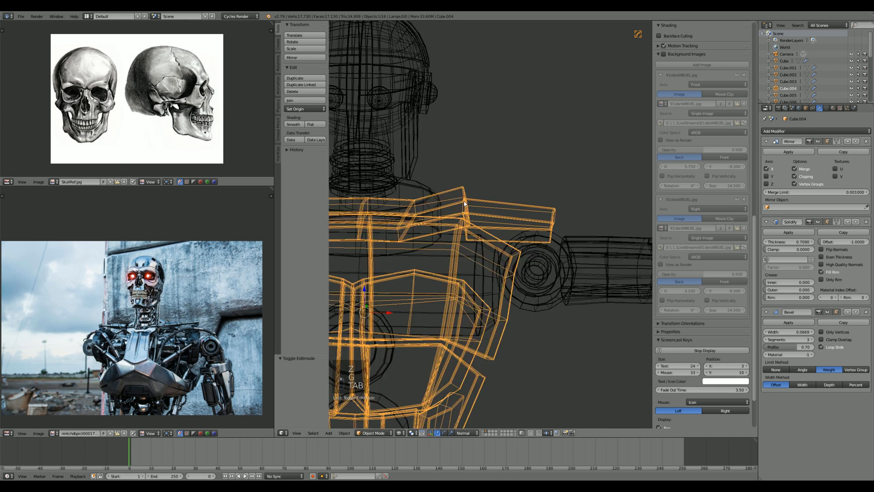
pyautogui.press('a')
pyautogui.press('z')
pyautogui.moveTo(494, 185)
pyautogui.mouseDown(button='middle')
pyautogui.moveTo(478, 199)
pyautogui.moveTo(550, 212)
pyautogui.moveTo(462, 201)
pyautogui.moveTo(485, 228)
pyautogui.moveTo(531, 223)
pyautogui.mouseUp(button='middle')
# Step: Select the head's face-plate mesh and enter edit mode with its geometry deselected
pyautogui.scroll(-3, 487, 204)
pyautogui.scroll(-5, 491, 198)
pyautogui.scroll(5, 515, 205)
pyautogui.scroll(2, 462, 201)
pyautogui.scroll(4, 484, 229)
pyautogui.keyDown('shift'); pyautogui.moveTo(432, 208); pyautogui.dragTo(558, 244, button='middle'); pyautogui.keyUp('shift')
pyautogui.scroll(2, 558, 244)
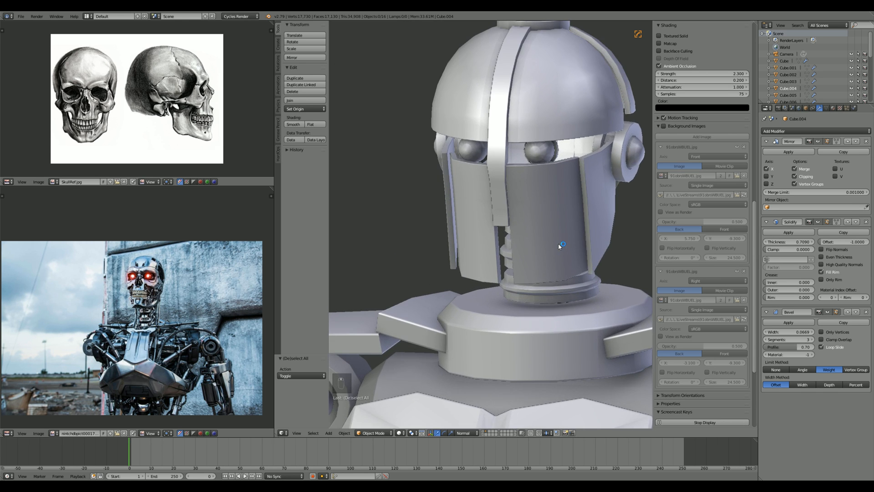
pyautogui.press('Tab')
pyautogui.moveTo(505, 240)
pyautogui.mouseDown(button='middle')
pyautogui.moveTo(536, 236)
pyautogui.moveTo(517, 224)
pyautogui.moveTo(502, 238)
pyautogui.mouseUp(button='middle')
pyautogui.press('Tab')
pyautogui.rightClick(523, 235)
pyautogui.press('Tab')
pyautogui.press('a')
pyautogui.press('a')
pyautogui.press('a')
pyautogui.press('a')
pyautogui.press('a')
pyautogui.press('a')
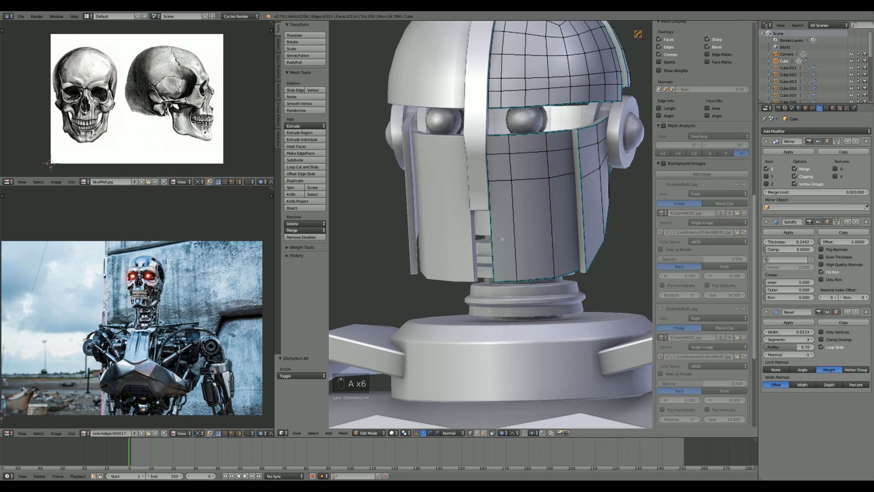
# Step: Snap the 3D cursor to the selected vertex at the face plate's lower front and add a plane of radius 1 there
pyautogui.press('space')
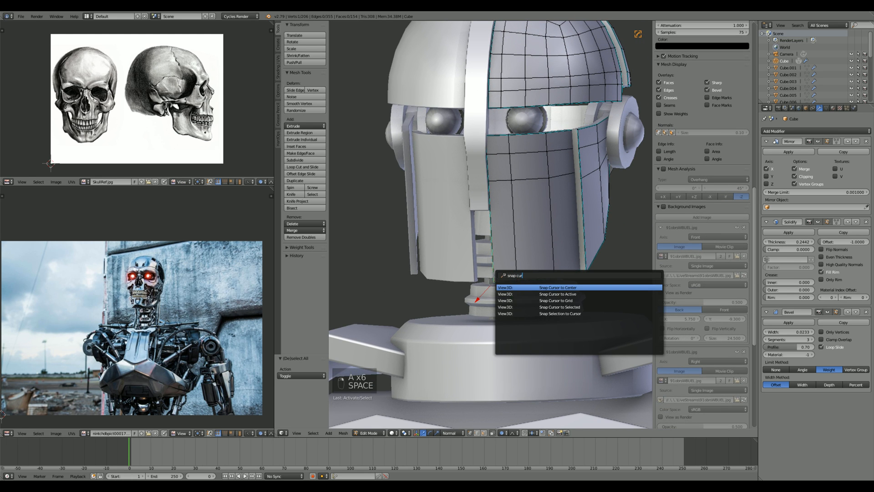
pyautogui.press('Down')
pyautogui.press('Down')
pyautogui.press('Down')
pyautogui.press('Return')
pyautogui.hotkey('shift', 'a')
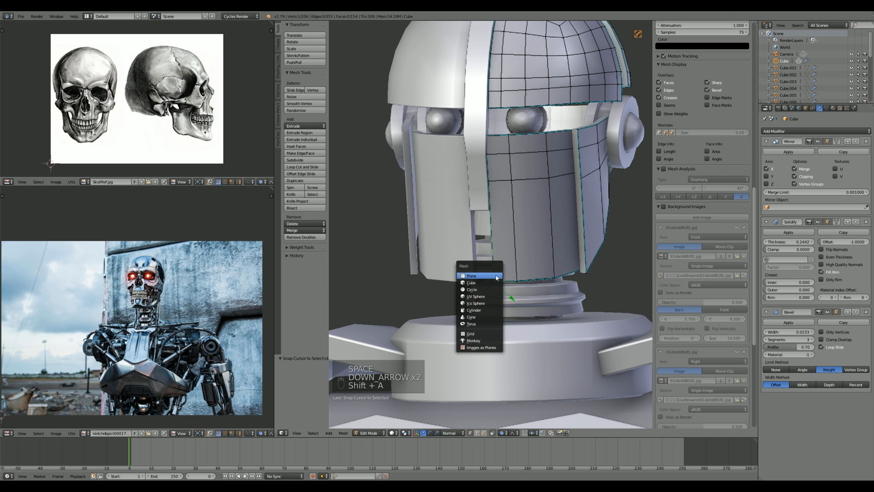
pyautogui.click(496, 276)
pyautogui.moveTo(496, 277); pyautogui.dragTo(485, 301, button='middle')
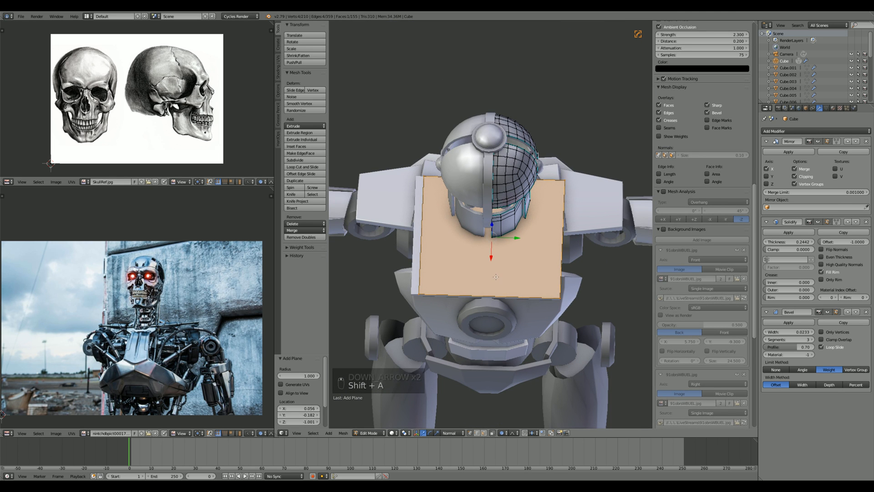
# Step: Turn off proportional editing and rotate the new plane about 103° in side view to match the face plate's slant
pyautogui.press('g')
pyautogui.press('a')
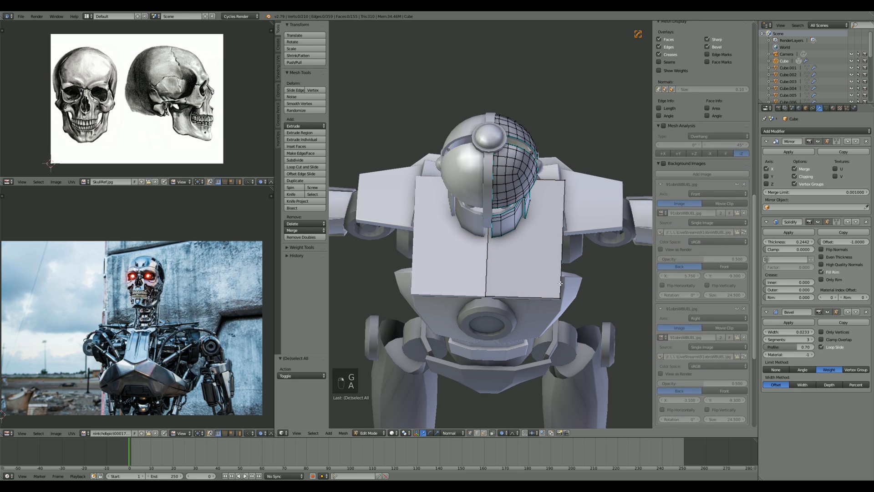
pyautogui.press('l')
pyautogui.press('KP_3')
pyautogui.press('z')
pyautogui.press('r')
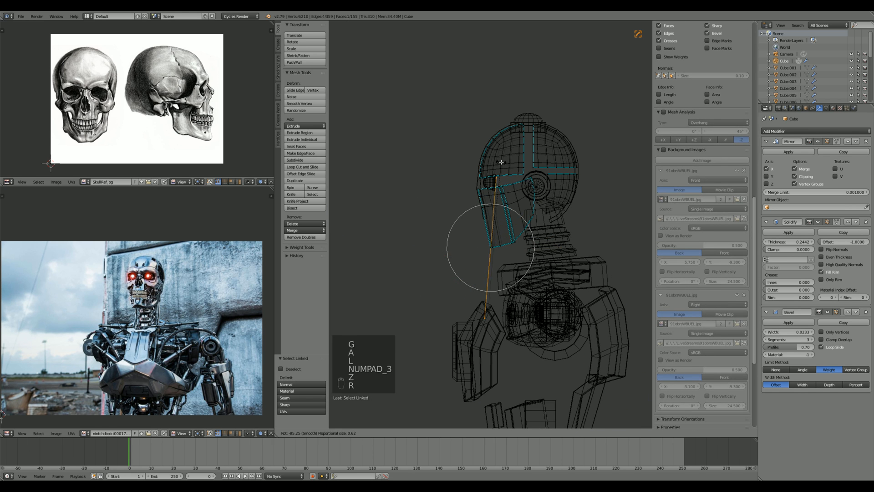
pyautogui.rightClick(556, 192)
pyautogui.press('o')
pyautogui.press('r')
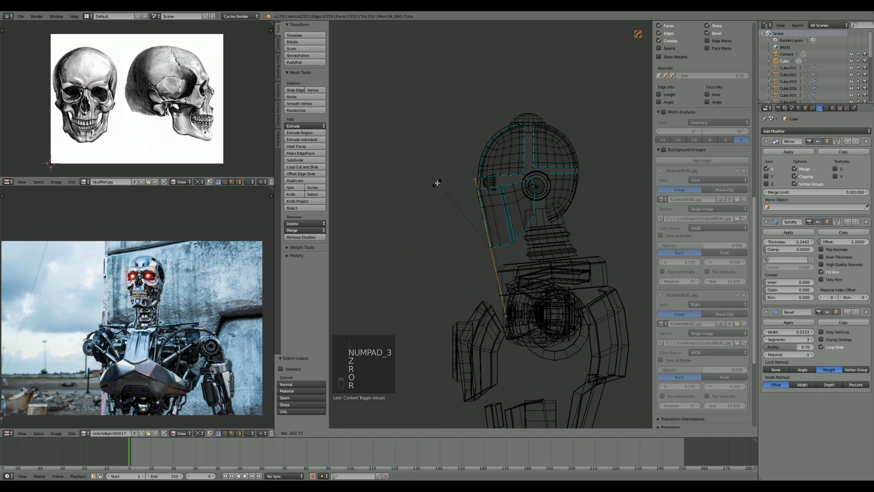
pyautogui.click(438, 182)
# Step: Scale the plane to about 0.187 and move it in front of the face plate's lower end
pyautogui.press('s')
pyautogui.click(511, 236)
pyautogui.press('g')
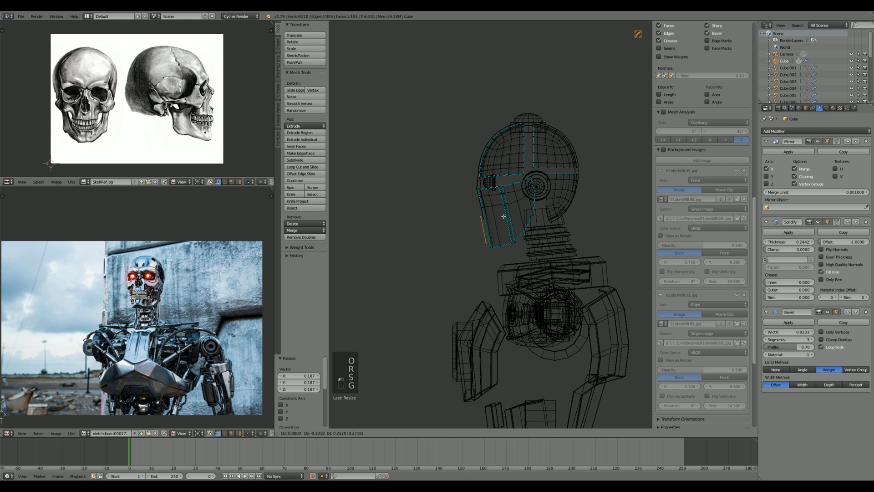
pyautogui.press('g')
pyautogui.click(512, 222)
pyautogui.press('z')
pyautogui.press('KP_1')
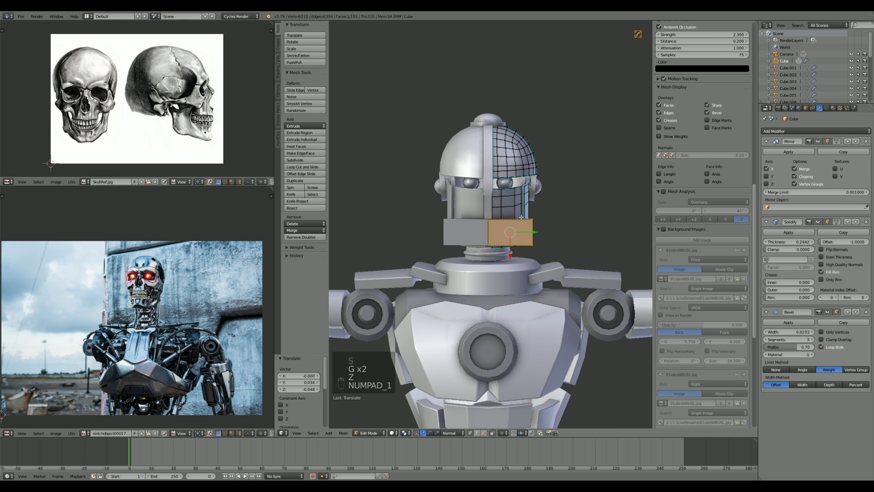
# Step: Shift the plane down along the face plate's slanted front toward the chin in side view
pyautogui.scroll(4, 542, 203)
pyautogui.moveTo(544, 200)
pyautogui.mouseDown(button='middle')
pyautogui.moveTo(511, 226)
pyautogui.moveTo(460, 209)
pyautogui.mouseUp(button='middle')
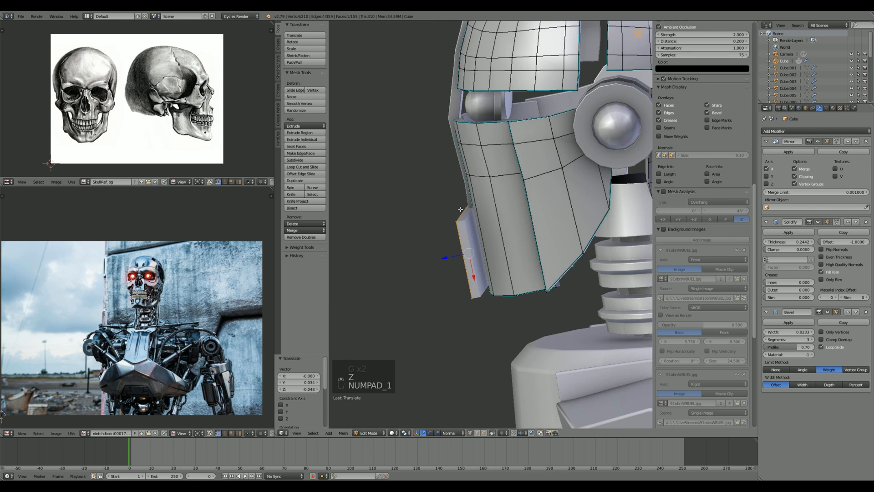
pyautogui.press('KP_3')
pyautogui.scroll(2, 468, 215)
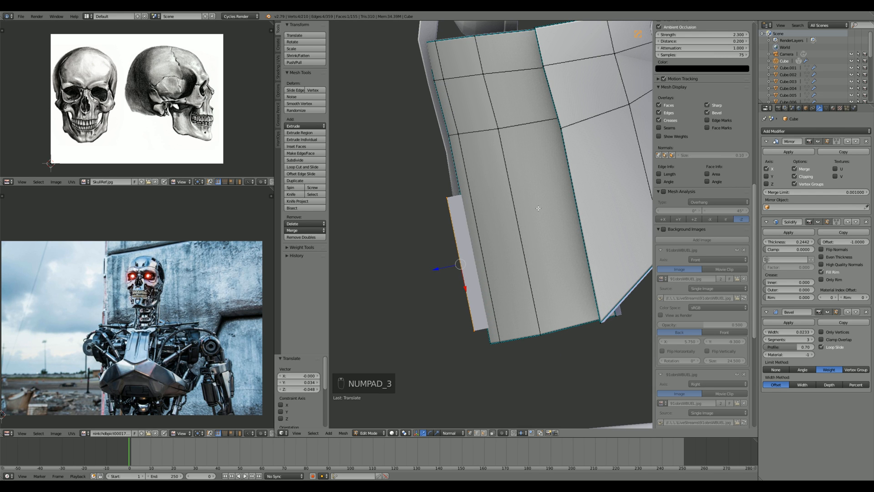
pyautogui.press('g')
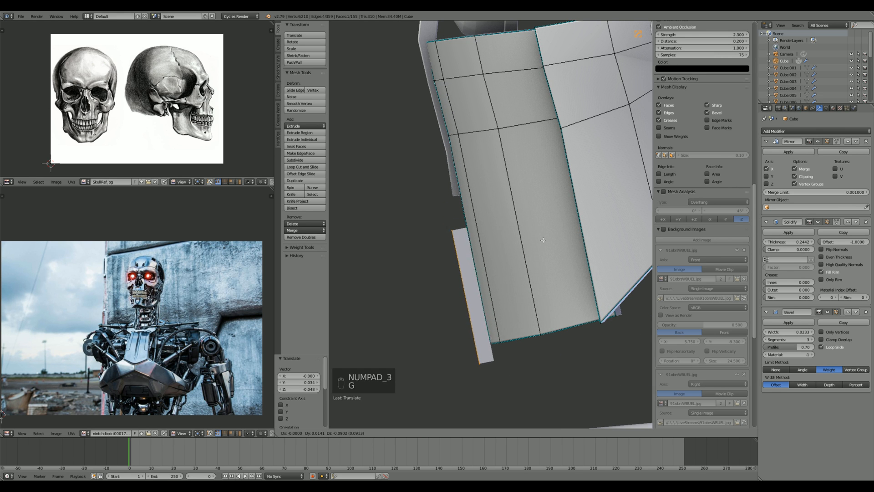
pyautogui.moveTo(489, 224); pyautogui.dragTo(543, 292, button='middle')
# Step: Move the plane's outer side edge horizontally about -0.148 in X and 0.336 in Y toward the jaw
pyautogui.press('a')
pyautogui.rightClick(549, 337)
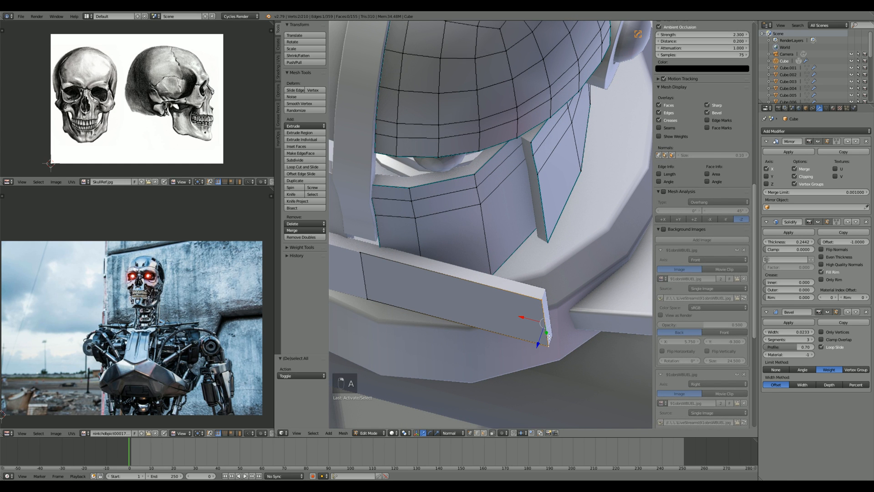
pyautogui.press('g')
pyautogui.hotkey('shift', 'z')
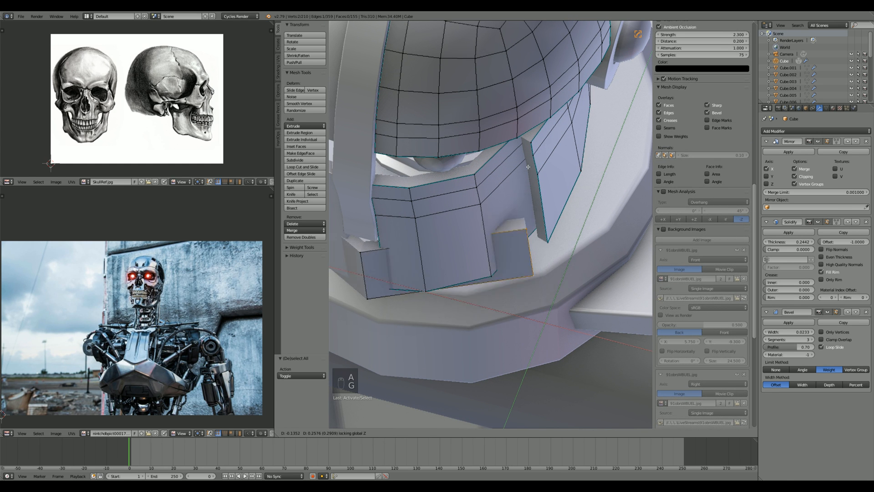
pyautogui.click(533, 150)
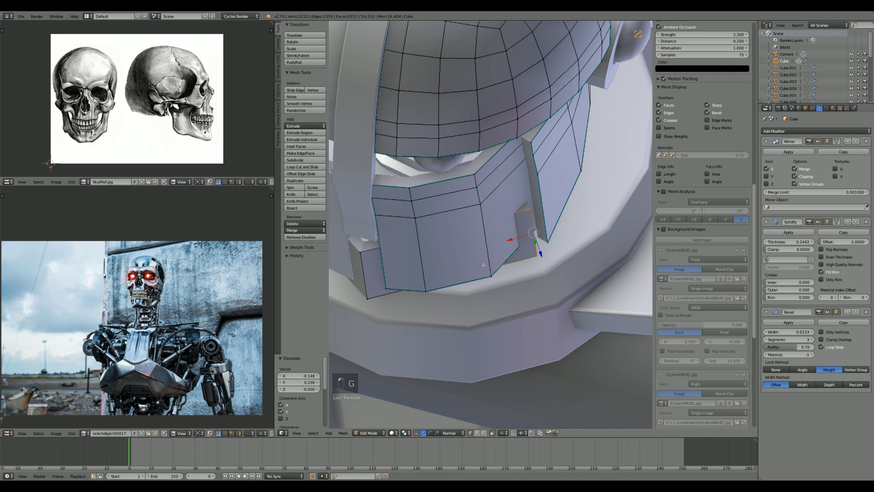
# Step: Add a vertical loop cut to the chin plane and move it about 0.171 in X and -0.012 in Y to clear the face plate
pyautogui.press('z')
pyautogui.hotkey('ctrl', 'r')
pyautogui.click(455, 229)
pyautogui.rightClick(455, 229)
pyautogui.press('z')
pyautogui.press('g')
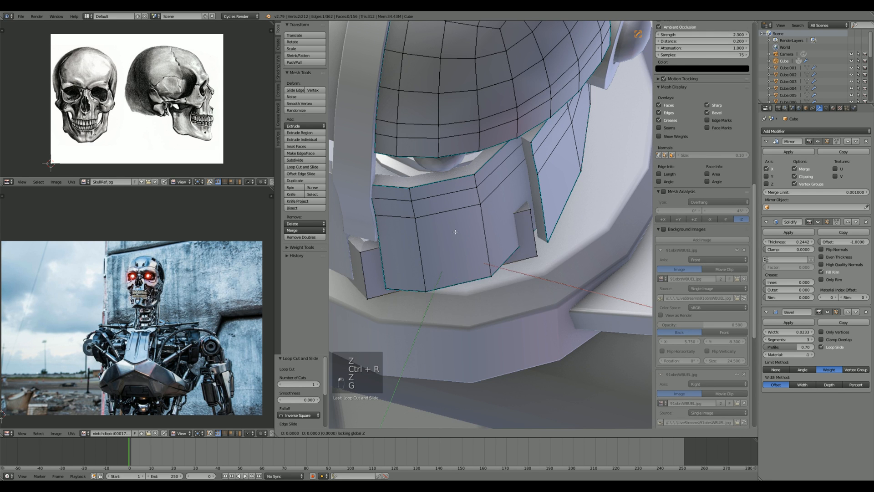
pyautogui.hotkey('shift', 'z')
pyautogui.click(510, 255)
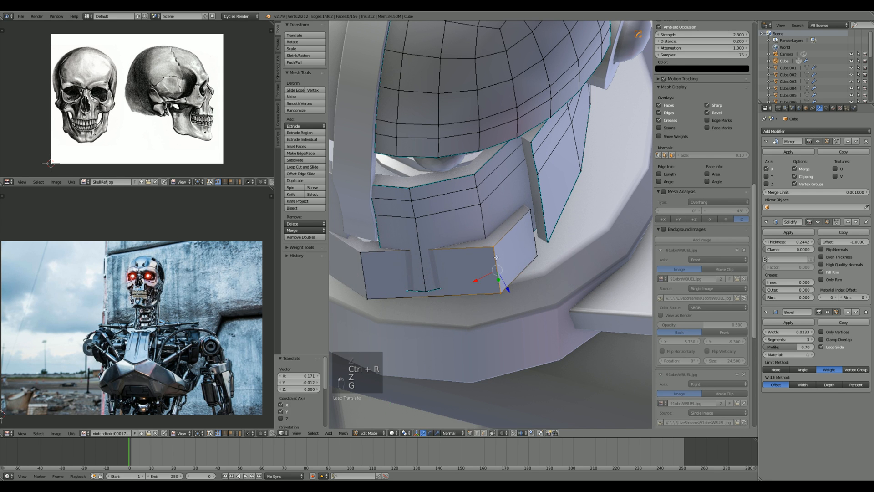
# Step: Add a second vertical loop cut to the chin plane's front face and move it about -0.010 in X and -0.039 in Y
pyautogui.press('a')
pyautogui.hotkey('ctrl', 'r')
pyautogui.click(455, 250)
pyautogui.rightClick(455, 251)
pyautogui.press('g')
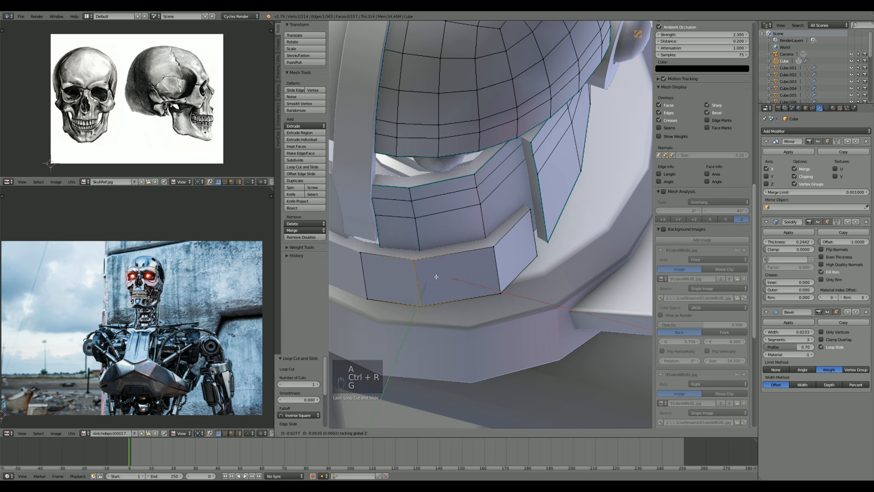
pyautogui.click(443, 273)
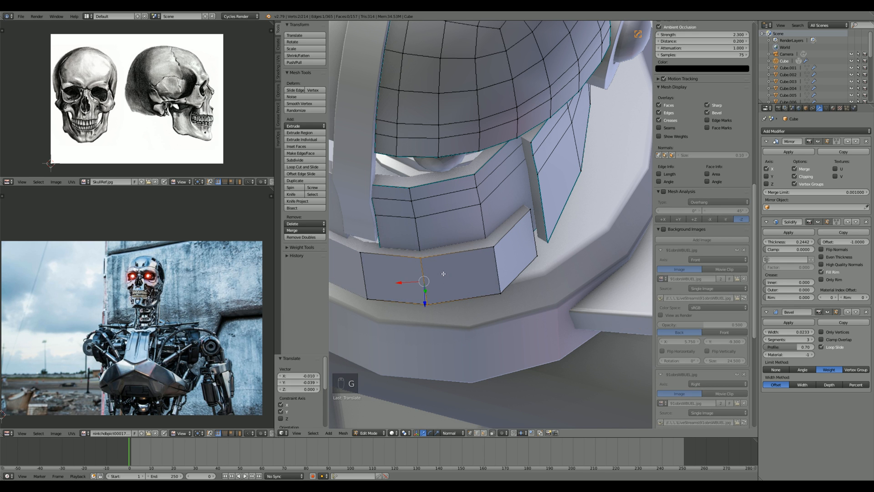
# Step: Select the chin plate's boundary edges in edge mode and mark them for beveling like the other head panels
pyautogui.keyDown('alt'); pyautogui.keyDown('shift'); pyautogui.rightClick(453, 276); pyautogui.keyUp('shift'); pyautogui.keyUp('alt')
pyautogui.hotkey('ctrl', 'Tab')
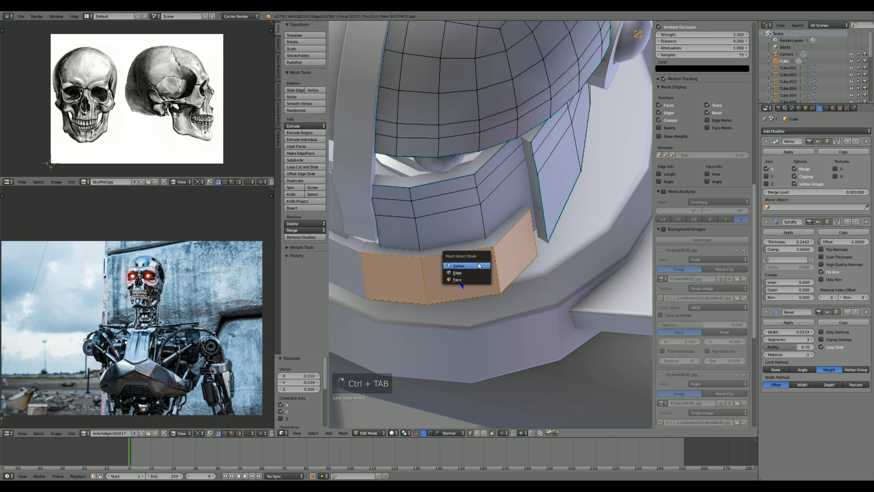
pyautogui.click(457, 273)
pyautogui.press('a')
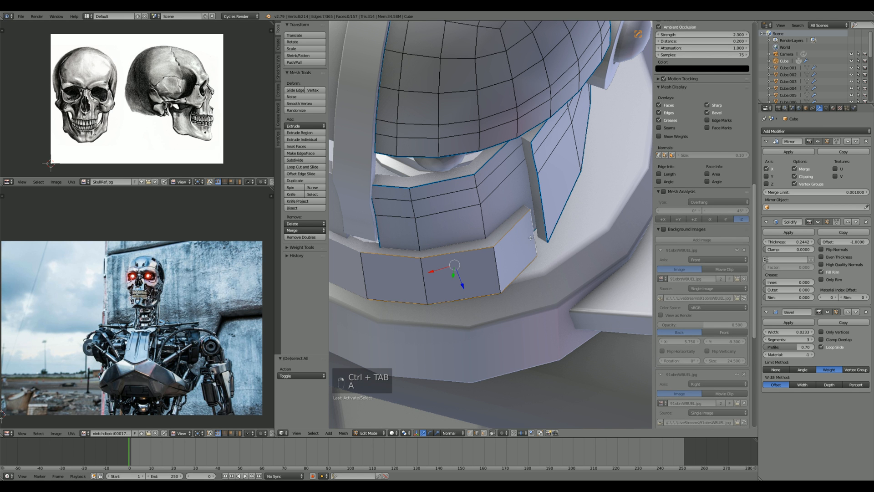
pyautogui.press('q')
pyautogui.click(531, 238)
# Step: Slide the chin plate's lower vertices up along their edges so its bottom edge rises toward the jaw
pyautogui.press('Tab')
pyautogui.moveTo(561, 244); pyautogui.dragTo(498, 246, button='middle')
pyautogui.press('Tab')
pyautogui.press('KP_3')
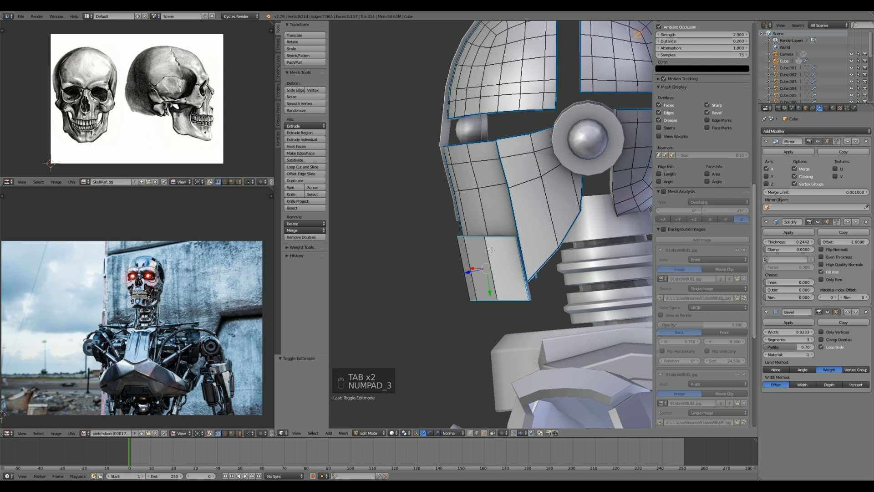
pyautogui.scroll(-2, 491, 250)
pyautogui.scroll(3, 487, 249)
pyautogui.hotkey('ctrl', 'Tab')
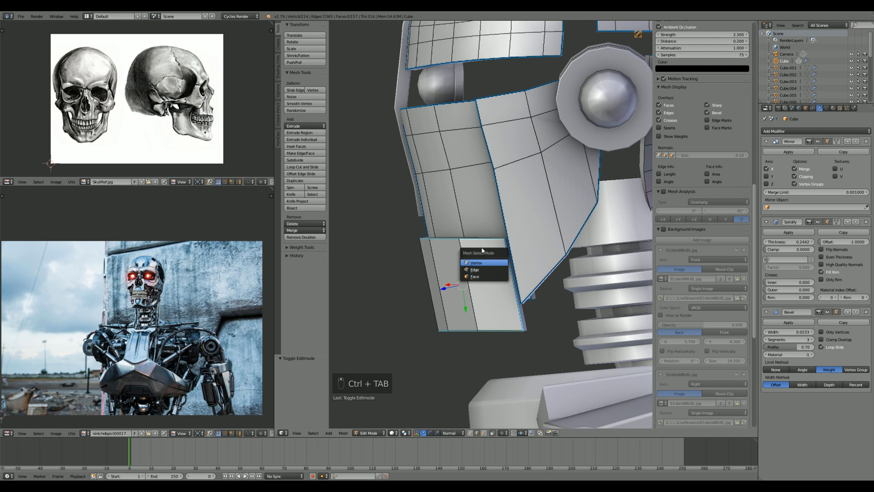
pyautogui.click(485, 263)
pyautogui.click(518, 287)
pyautogui.press('g')
pyautogui.press('g')
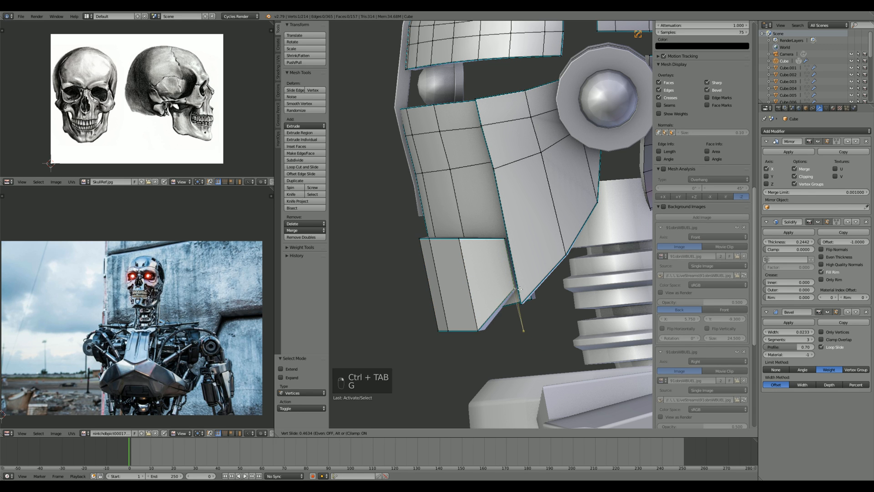
pyautogui.click(521, 301)
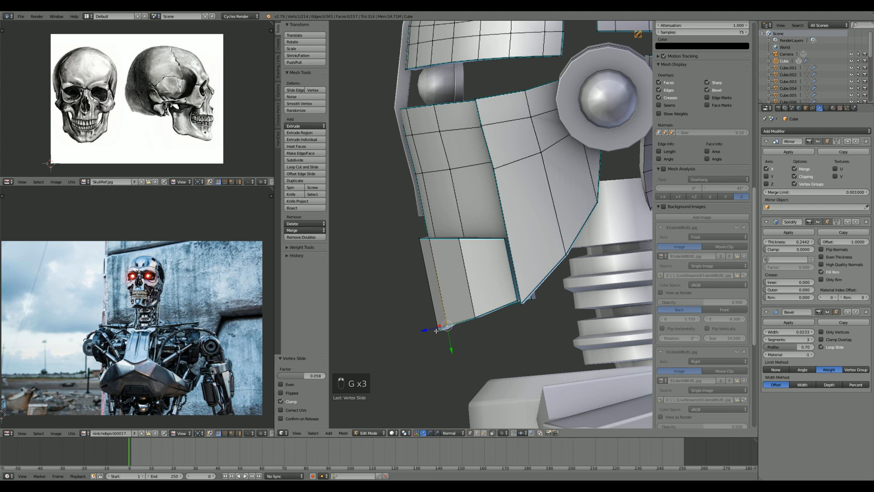
# Step: Examine the chin plate's shape against the face and jaw panels in object mode from several angles
pyautogui.scroll(-2, 485, 296)
pyautogui.press('Tab')
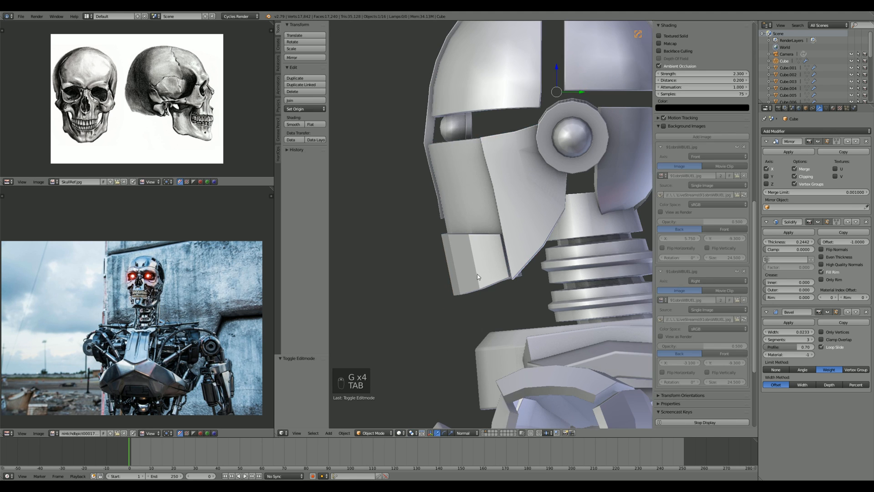
pyautogui.press('Tab')
pyautogui.scroll(-1, 460, 267)
pyautogui.press('Tab')
pyautogui.scroll(-4, 504, 261)
pyautogui.moveTo(437, 258); pyautogui.dragTo(513, 256, button='middle')
pyautogui.scroll(-5, 504, 261)
pyautogui.scroll(5, 513, 256)
pyautogui.press('Tab')
pyautogui.scroll(6, 512, 256)
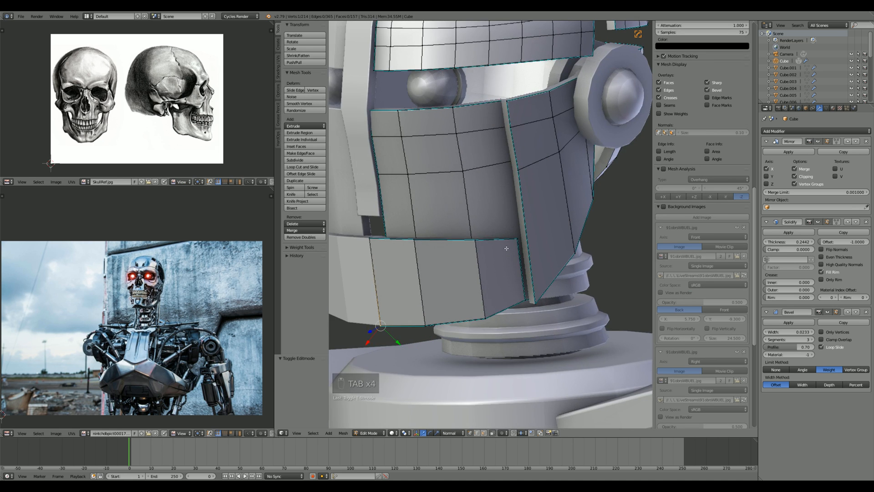
pyautogui.scroll(-2, 499, 245)
# Step: Try to remove the rear vertical edge loop of the chin plate with Delete Edge Loop
pyautogui.rightClick(499, 245)
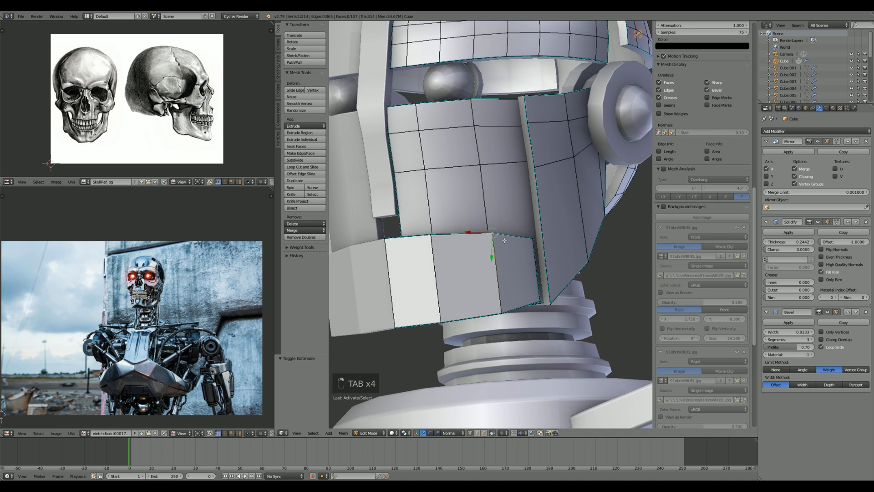
pyautogui.press('KP_1')
pyautogui.press('a')
pyautogui.keyDown('alt'); pyautogui.rightClick(524, 243); pyautogui.keyUp('alt')
pyautogui.moveTo(537, 237); pyautogui.dragTo(507, 246, button='middle')
pyautogui.scroll(2, 507, 246)
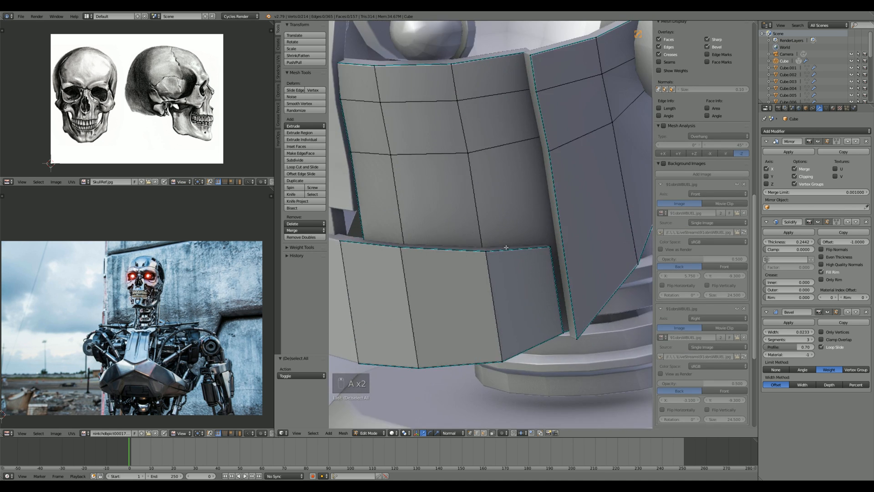
pyautogui.press('a')
pyautogui.press('z')
pyautogui.keyDown('alt'); pyautogui.rightClick(553, 266); pyautogui.keyUp('alt')
pyautogui.press('z')
pyautogui.press('space')
pyautogui.write('delete edge')
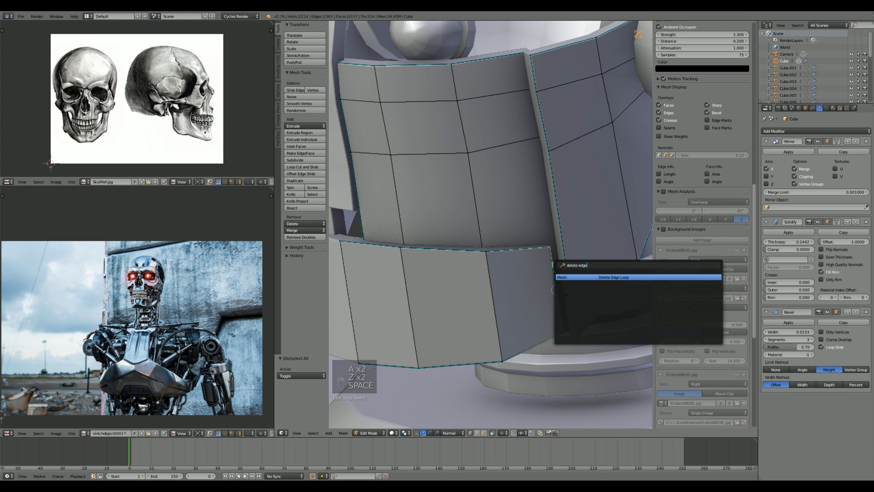
pyautogui.press('Return')
pyautogui.hotkey('ctrl', 'z')
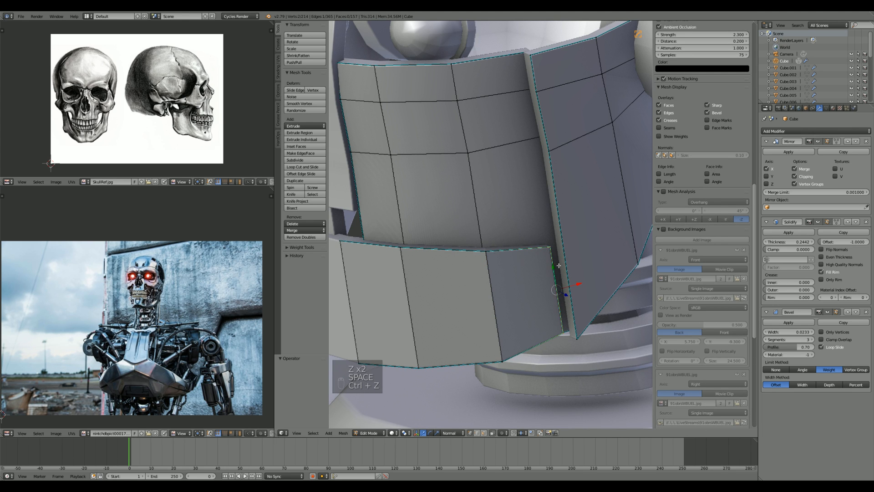
# Step: Delete the vertices of the chin plate's rear vertical edge to cut off its side-facing face
pyautogui.press('Delete')
pyautogui.click(555, 267)
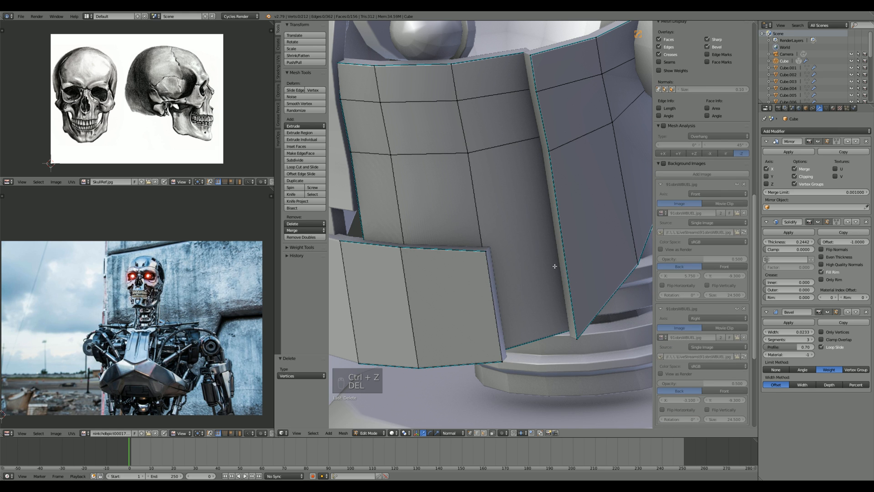
pyautogui.scroll(-2, 490, 286)
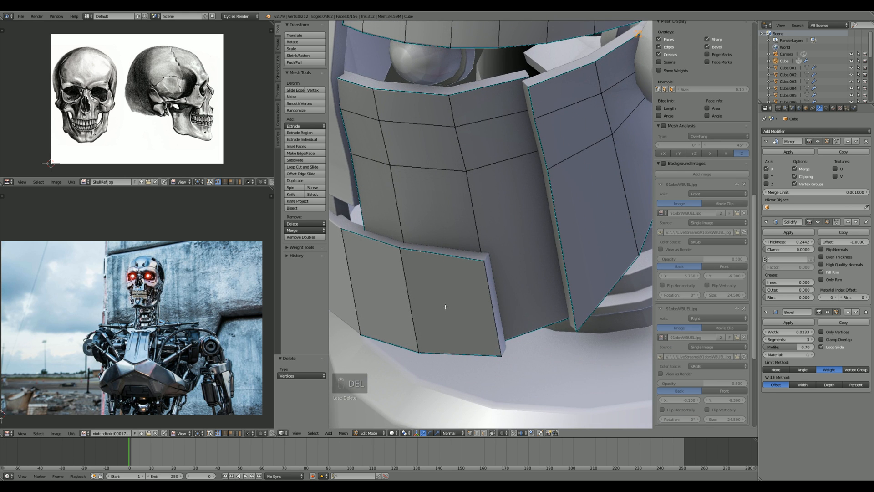
# Step: Move the chin plate's rear edge about -0.015 X, -0.012 Y and its middle edge about 0.005 X, -0.012 Y, locking Z
pyautogui.moveTo(489, 303); pyautogui.dragTo(492, 273, button='middle')
pyautogui.rightClick(504, 298)
pyautogui.press('g')
pyautogui.hotkey('shift', 'z')
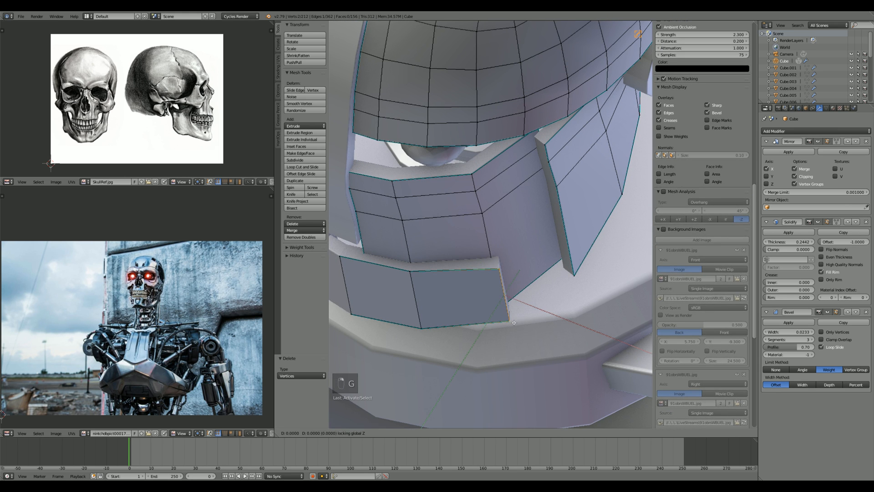
pyautogui.click(507, 324)
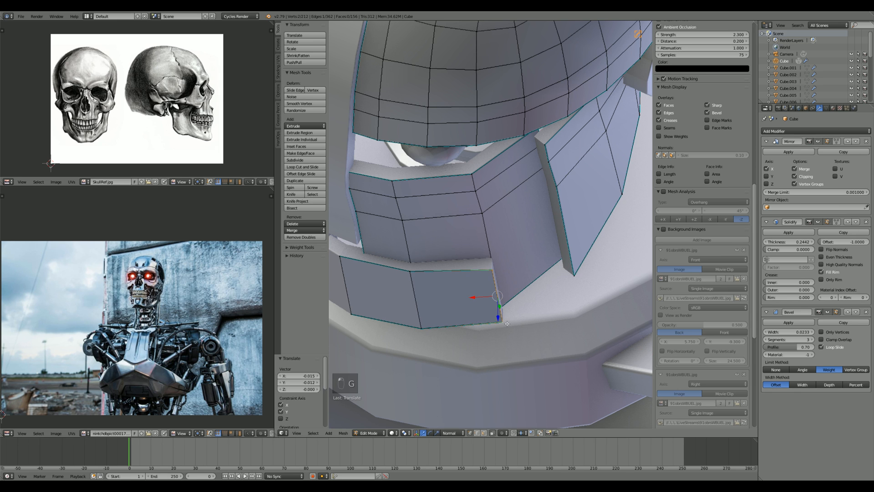
pyautogui.rightClick(410, 279)
pyautogui.press('g')
pyautogui.hotkey('shift', 'z')
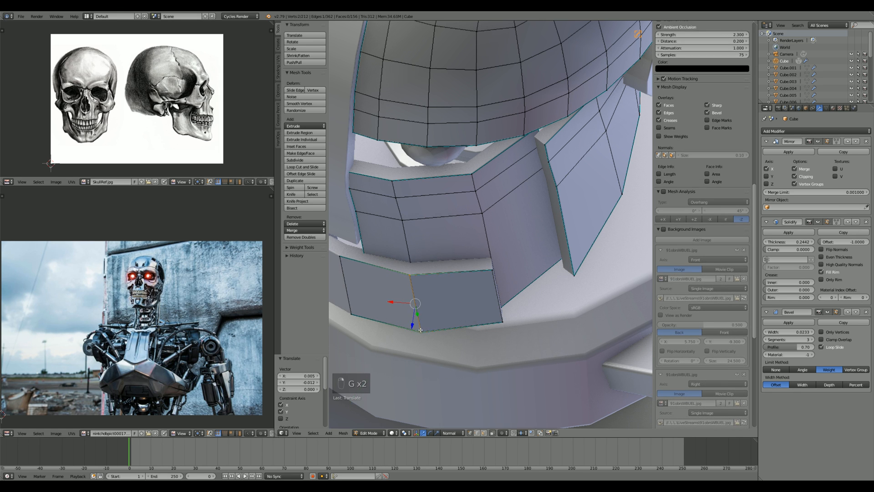
pyautogui.press('a')
# Step: Try to shift the chin plate's front vertical edge about -0.014 in the horizontal plane
pyautogui.keyDown('shift'); pyautogui.moveTo(394, 289); pyautogui.dragTo(460, 279, button='middle'); pyautogui.keyUp('shift')
pyautogui.rightClick(414, 292)
pyautogui.press('g')
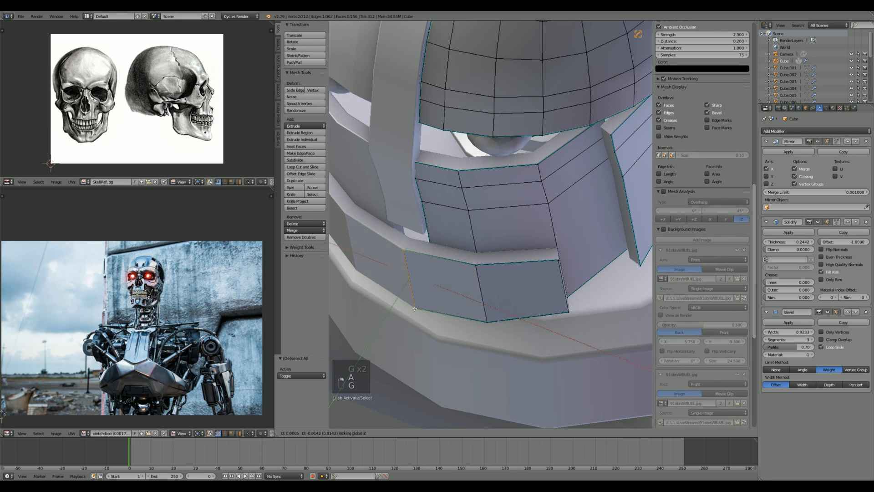
pyautogui.rightClick(414, 309)
pyautogui.press('a')
# Step: In side view, raise the chin plate's upper rear corner about 0.043 in Z and its lower rear corner about 0.070
pyautogui.press('KP_3')
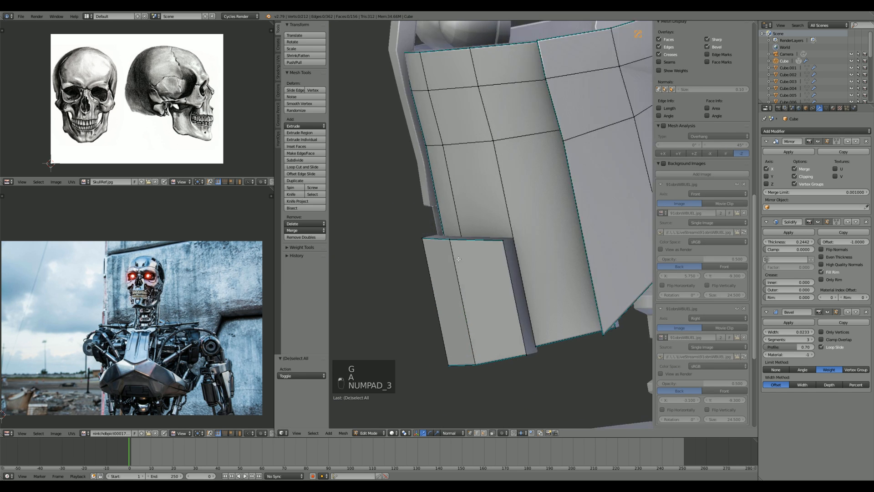
pyautogui.rightClick(495, 261)
pyautogui.press('g')
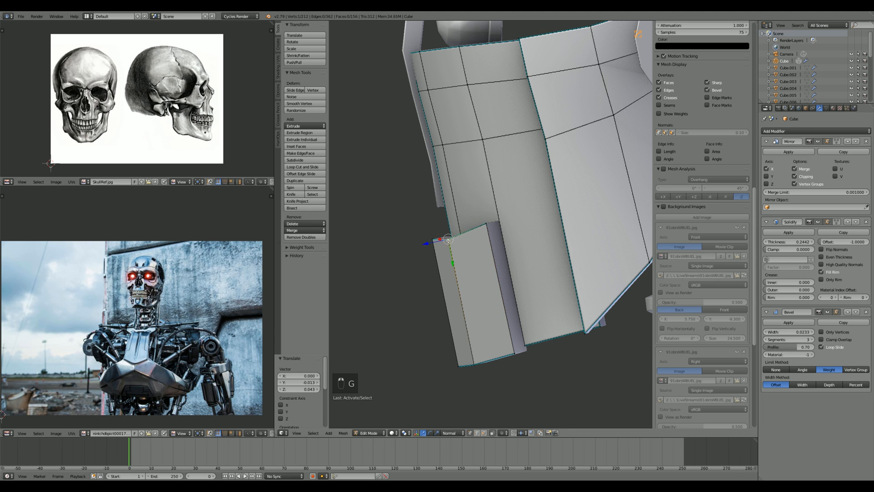
pyautogui.press('g')
pyautogui.click(448, 236)
pyautogui.press('a')
pyautogui.rightClick(511, 352)
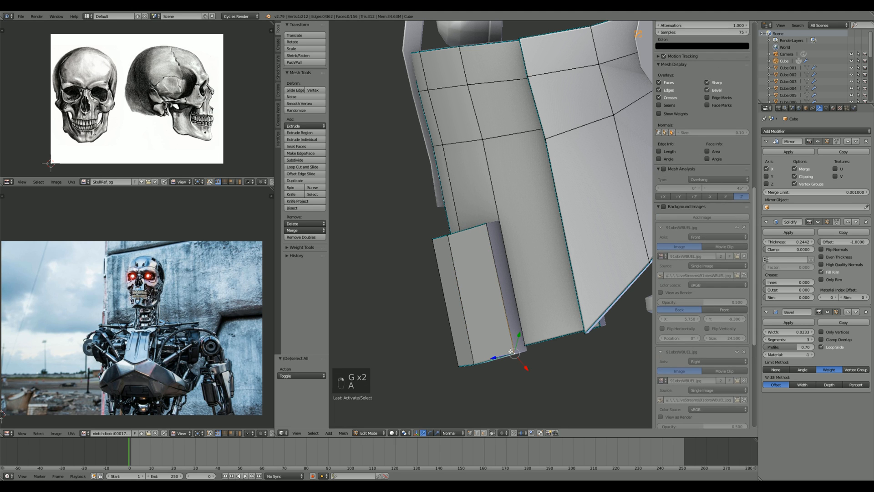
pyautogui.press('g')
pyautogui.click(504, 324)
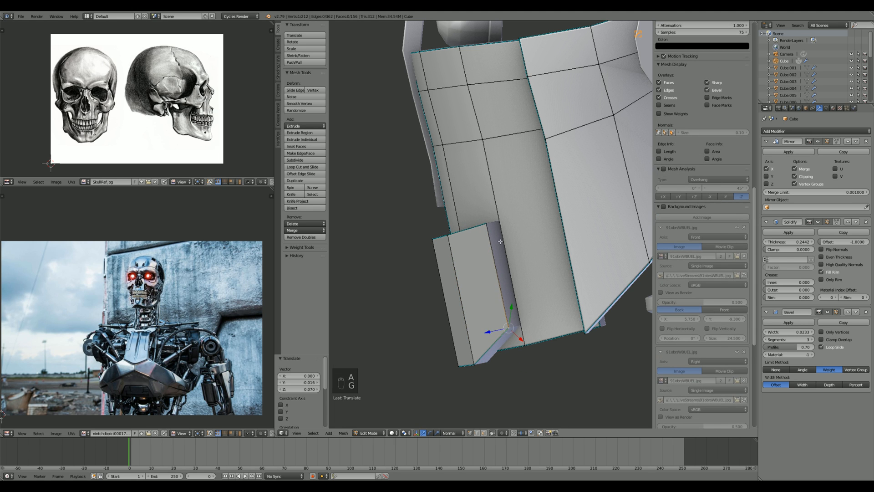
# Step: Select all linked geometry of the chin plate, delete it from the head mesh, and return to object mode
pyautogui.press('Tab')
pyautogui.scroll(-8, 474, 258)
pyautogui.moveTo(474, 258); pyautogui.dragTo(483, 232, button='middle')
pyautogui.press('Tab')
pyautogui.scroll(5, 482, 271)
pyautogui.press('a')
pyautogui.press('a')
pyautogui.press('a')
pyautogui.press('a')
pyautogui.press('a')
pyautogui.press('a')
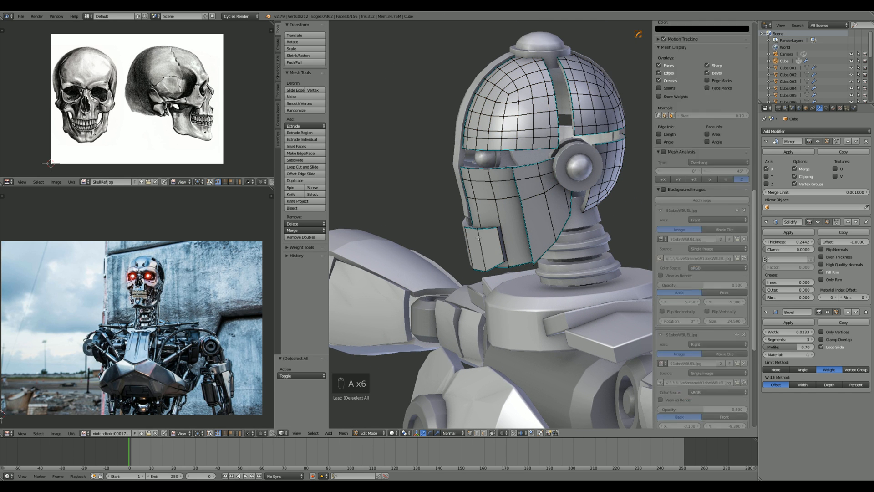
pyautogui.press('l')
pyautogui.press('\\')
pyautogui.press('Delete')
pyautogui.press('Tab')
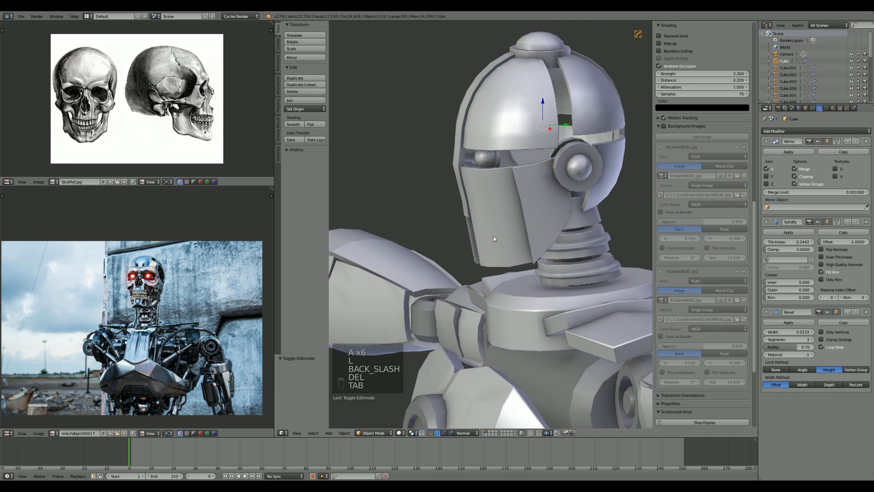
# Step: Try to pull the face panel's lower front corner vertex straight down along Z to extend the chin
pyautogui.scroll(-3, 509, 195)
pyautogui.moveTo(509, 197); pyautogui.dragTo(515, 249, button='middle')
pyautogui.scroll(-2, 588, 208)
pyautogui.scroll(-2, 485, 212)
pyautogui.scroll(10, 515, 249)
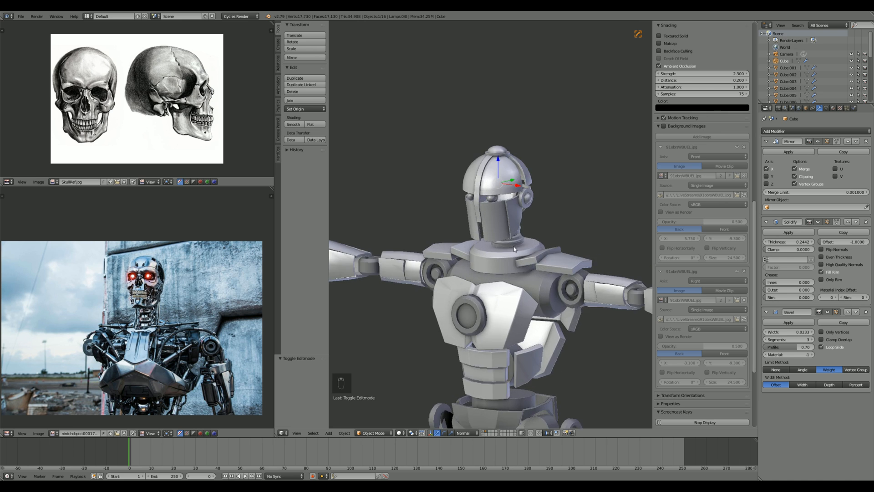
pyautogui.scroll(2, 514, 233)
pyautogui.press('Tab')
pyautogui.rightClick(461, 301)
pyautogui.press('g')
pyautogui.press('z')
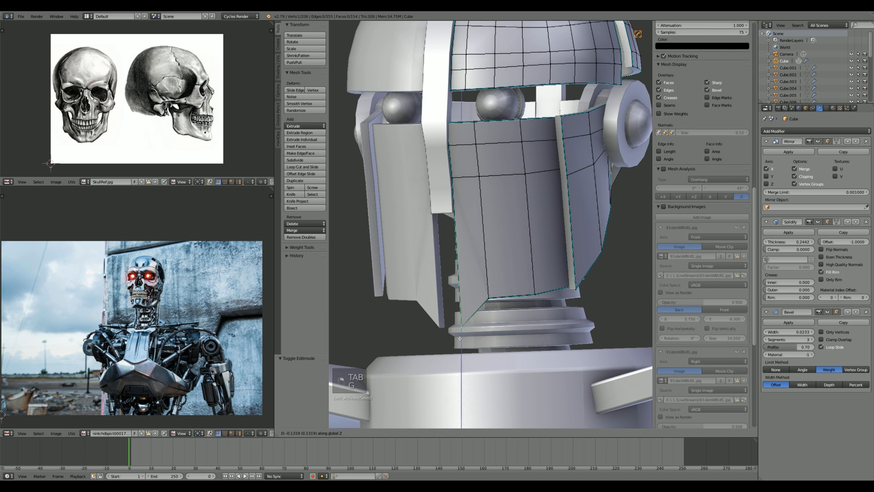
pyautogui.click(469, 353)
pyautogui.press('Tab')
# Step: Compare the robot's head, chest and shoulders in front view with the Terminator reference's shoulder and torso details
pyautogui.scroll(-10, 520, 281)
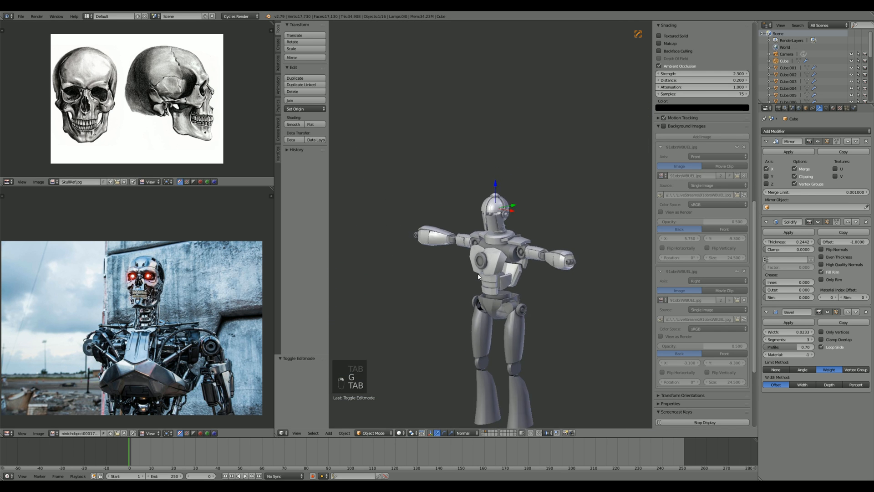
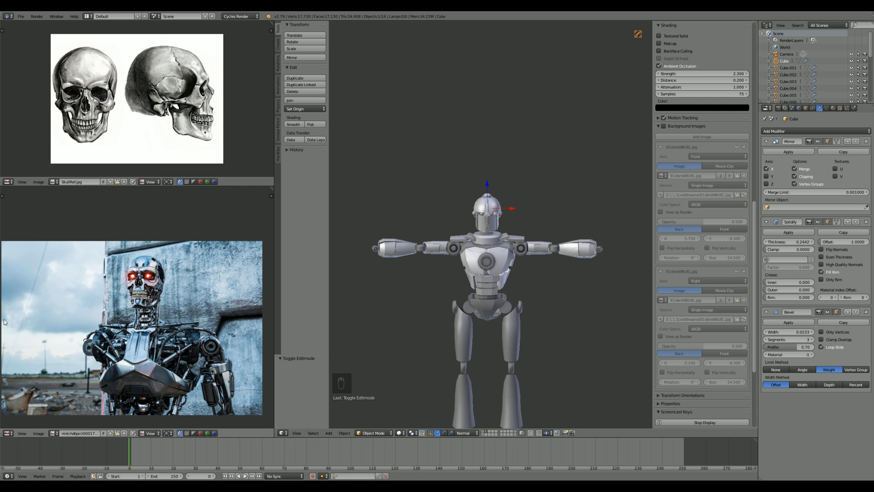
pyautogui.scroll(6, 192, 290)
pyautogui.scroll(-5, 182, 295)
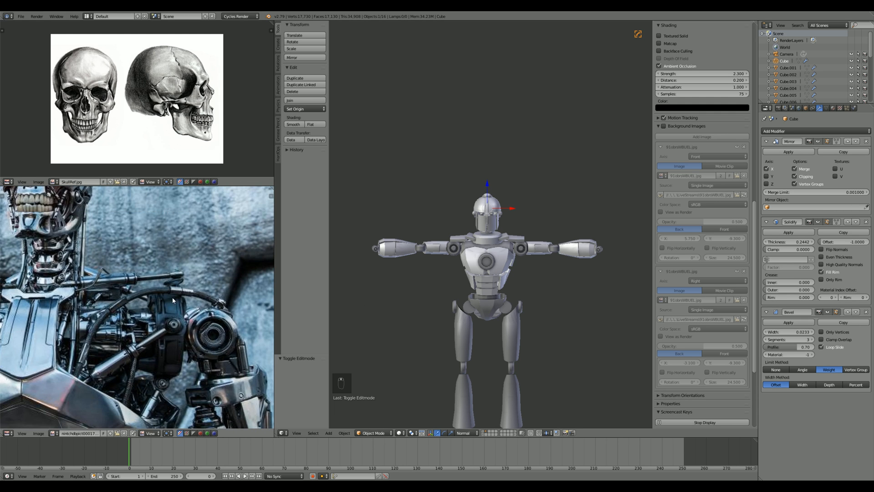
pyautogui.scroll(-4, 93, 301)
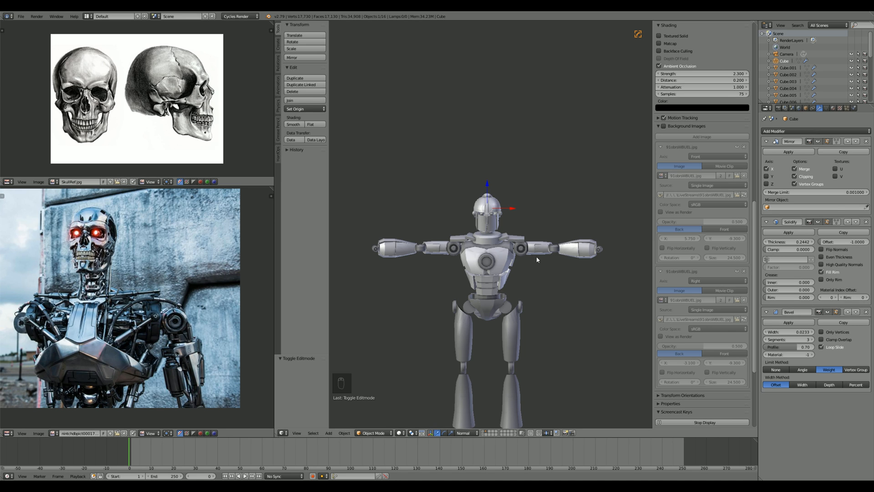
pyautogui.moveTo(537, 260); pyautogui.dragTo(519, 273, button='middle')
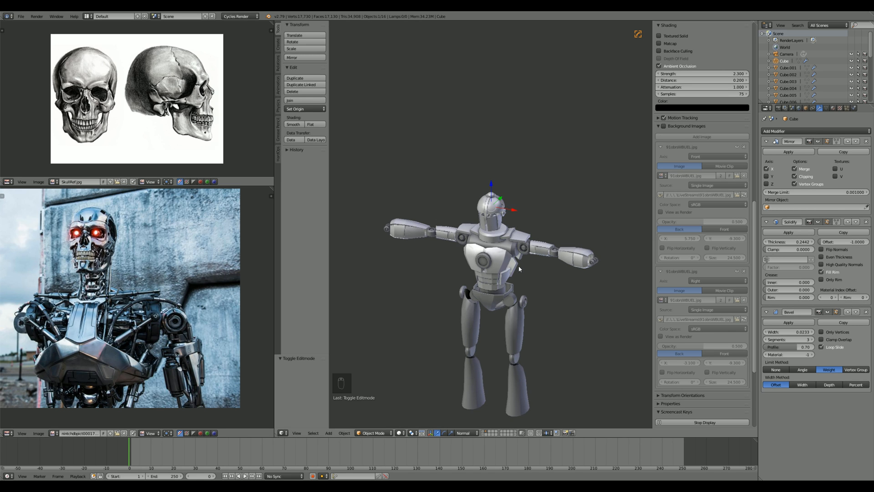
pyautogui.press('KP_1')
pyautogui.scroll(7, 519, 270)
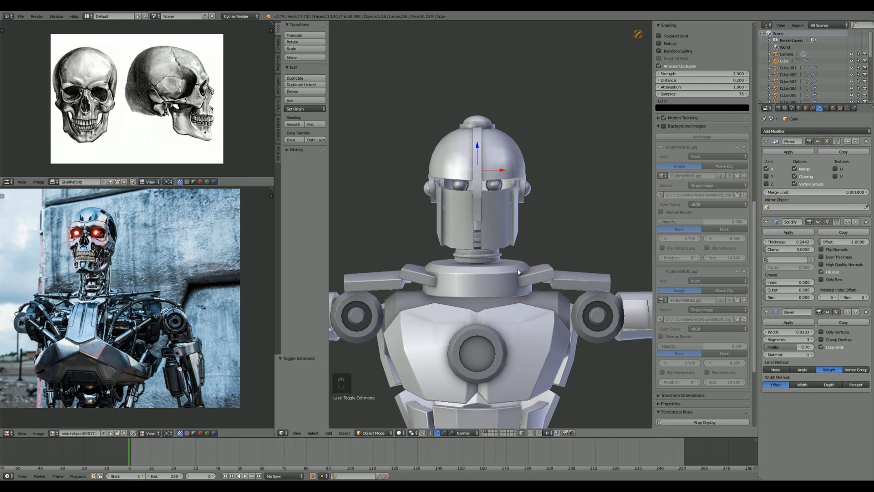
pyautogui.scroll(-2, 518, 271)
pyautogui.keyDown('shift'); pyautogui.moveTo(565, 291); pyautogui.dragTo(533, 233, button='middle'); pyautogui.keyUp('shift')
pyautogui.scroll(5, 533, 233)
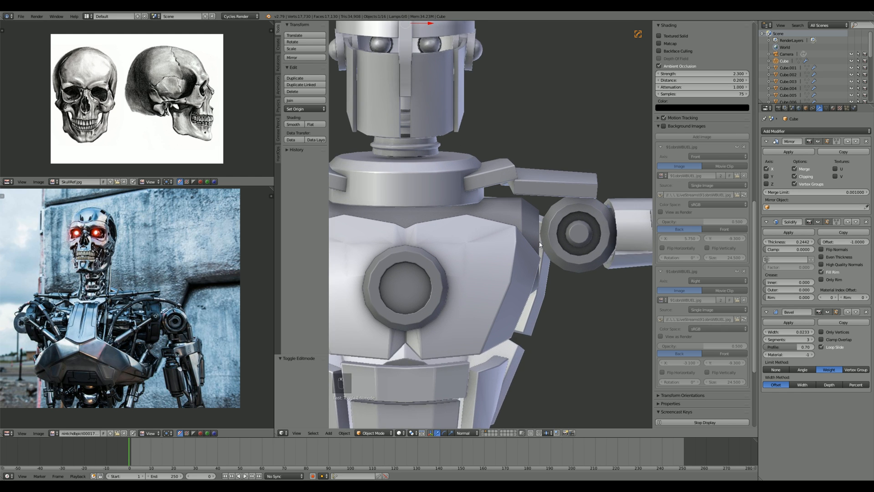
pyautogui.scroll(-4, 536, 228)
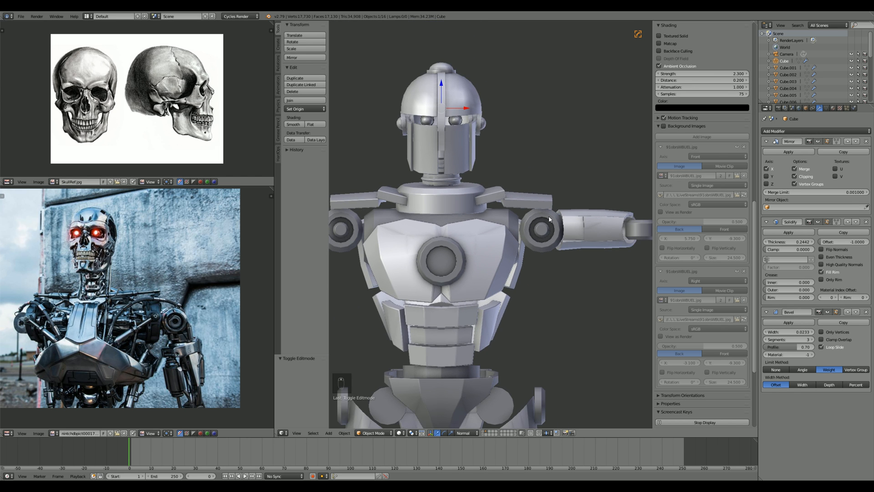
# Step: In side view, move the chest plate's top point vertex about 0.024 in Y and -0.037 in Z
pyautogui.scroll(3, 542, 226)
pyautogui.moveTo(541, 226); pyautogui.dragTo(454, 225, button='middle')
pyautogui.rightClick(548, 168)
pyautogui.press('Tab')
pyautogui.press('KP_3')
pyautogui.hotkey('alt', 'h')
pyautogui.press('a')
pyautogui.scroll(2, 455, 228)
pyautogui.rightClick(461, 211)
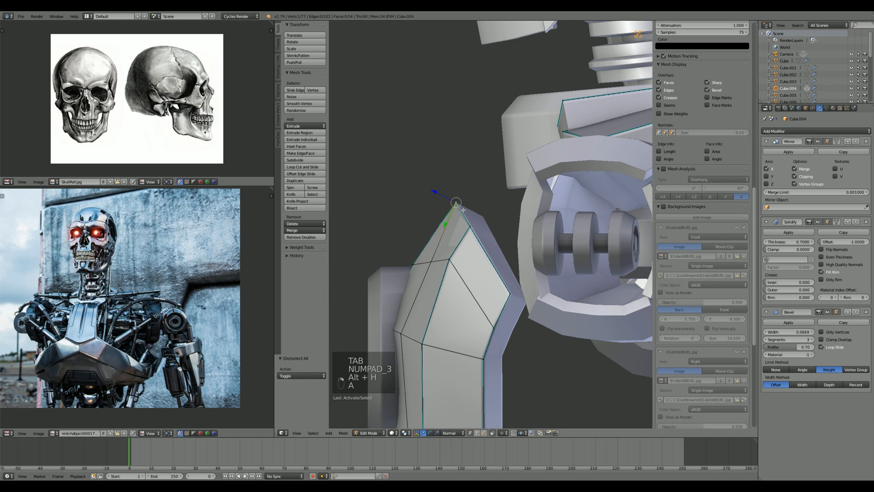
pyautogui.press('g')
pyautogui.click(468, 218)
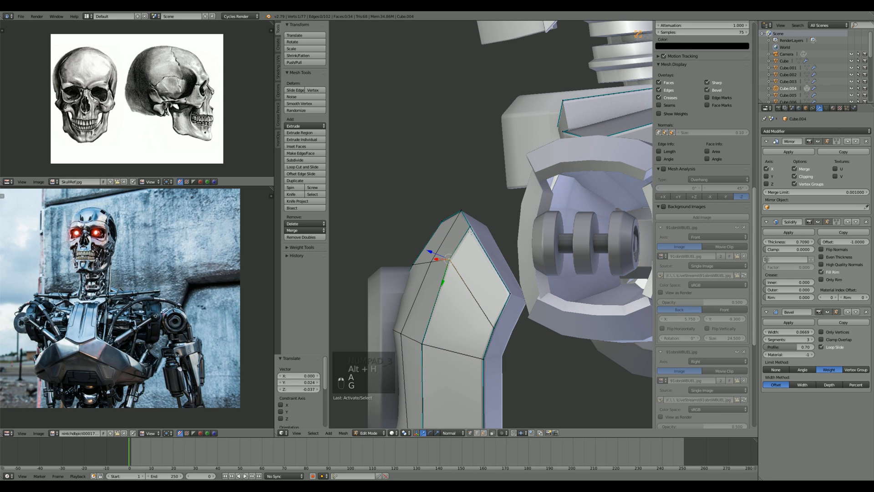
# Step: Move the chest plate vertex just below the top point slightly back and down
pyautogui.keyDown('shift'); pyautogui.rightClick(471, 230); pyautogui.keyUp('shift')
pyautogui.press('g')
pyautogui.rightClick(474, 250)
pyautogui.press('g')
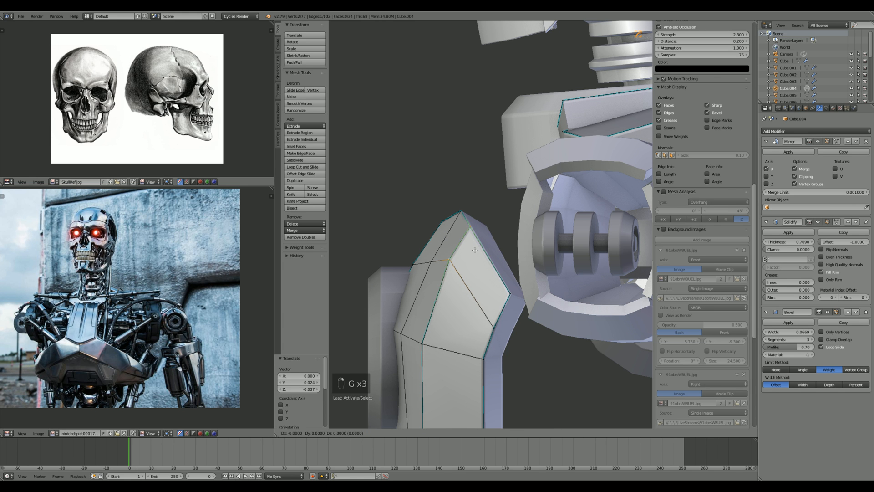
pyautogui.click(482, 261)
pyautogui.press('a')
pyautogui.press('Tab')
# Step: Examine the full robot from the side and front, and the shoulder area from below
pyautogui.scroll(-7, 481, 261)
pyautogui.moveTo(481, 261); pyautogui.dragTo(622, 272, button='middle')
pyautogui.scroll(-9, 536, 261)
pyautogui.scroll(-2, 513, 251)
pyautogui.press('a')
pyautogui.press('a')
pyautogui.hotkey('ctrl', 't')
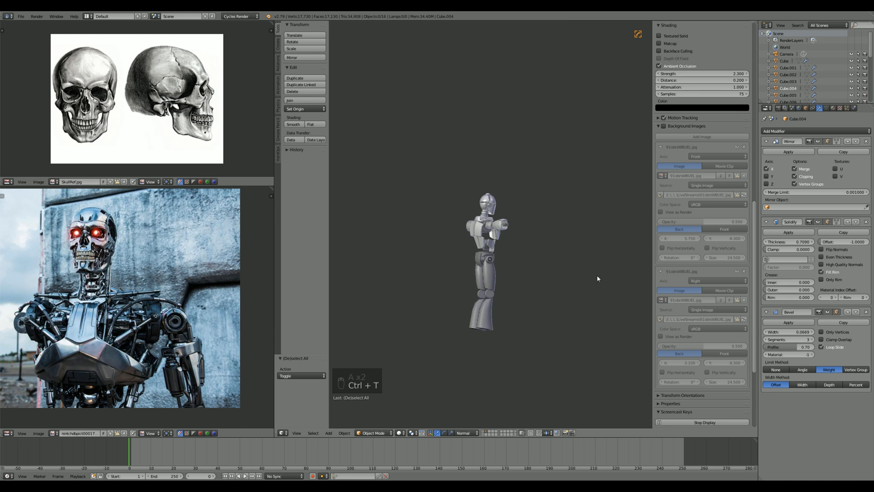
pyautogui.scroll(3, 459, 275)
pyautogui.press('KP_1')
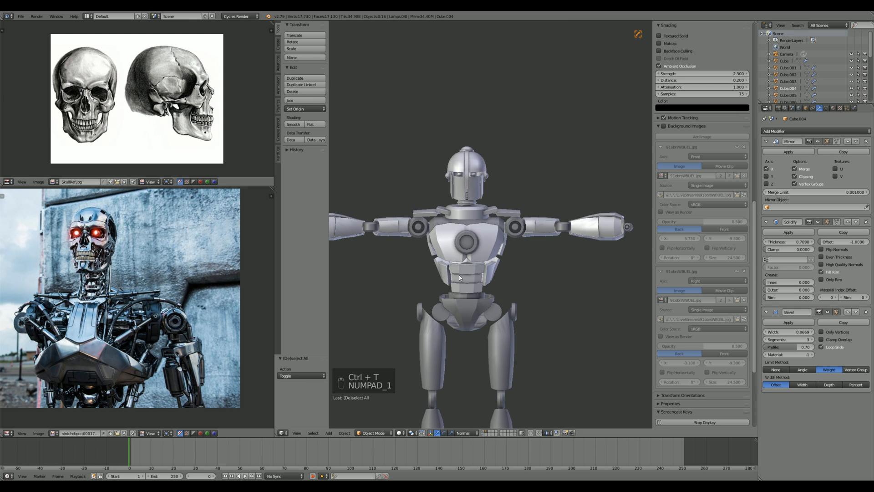
pyautogui.scroll(3, 459, 275)
pyautogui.moveTo(471, 246); pyautogui.dragTo(423, 246, button='middle')
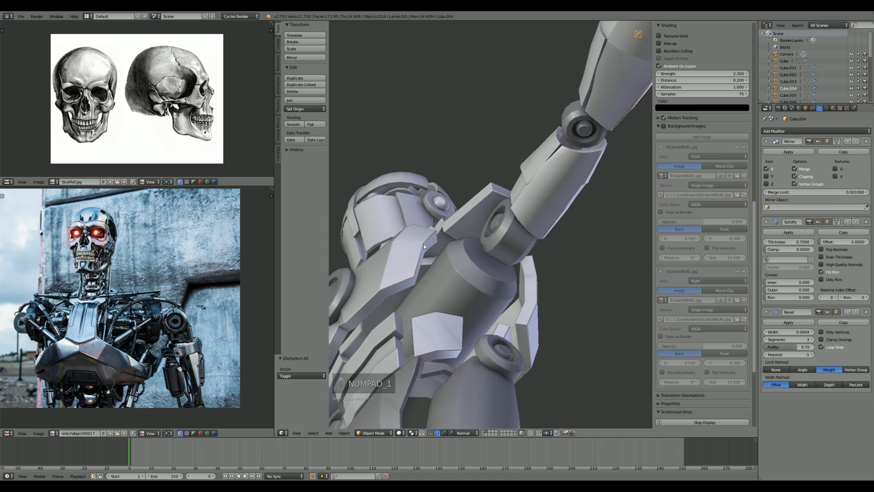
# Step: Add two loop cuts around the outer wall of the shoulder joint cylinder
pyautogui.scroll(3, 491, 259)
pyautogui.rightClick(487, 267)
pyautogui.press('Tab')
pyautogui.press('a')
pyautogui.scroll(2, 506, 250)
pyautogui.hotkey('ctrl', 'r')
pyautogui.scroll(1, 502, 253)
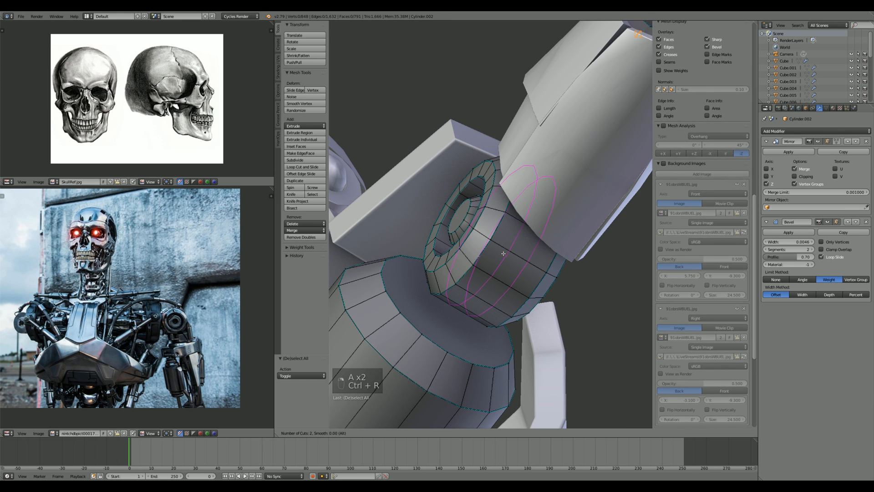
pyautogui.click(503, 253)
pyautogui.press('a')
# Step: Edge-slide the new loops on the shoulder joint cylinder apart toward its two rims
pyautogui.keyDown('alt'); pyautogui.rightClick(505, 261); pyautogui.keyUp('alt')
pyautogui.press('g')
pyautogui.press('g')
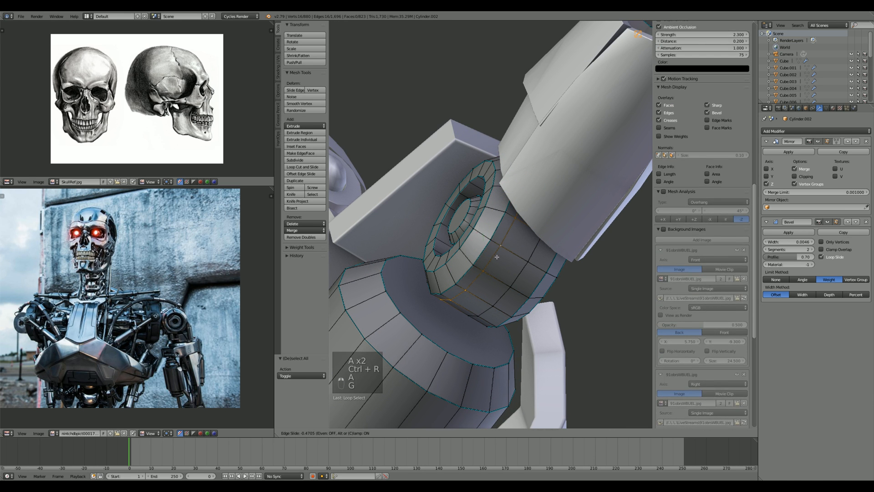
pyautogui.click(535, 292)
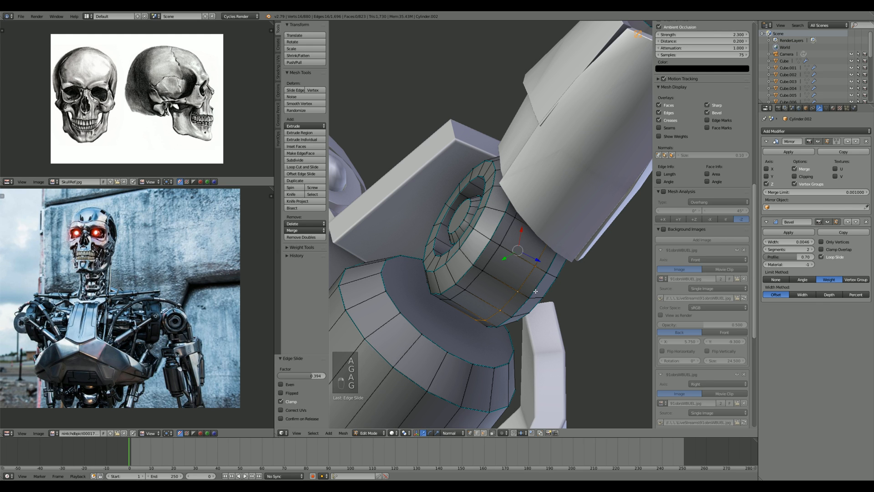
# Step: Extrude the middle face ring of the shoulder joint cylinder and scale it inward to about 0.71, excluding Y, to form a groove
pyautogui.press('a')
pyautogui.hotkey('ctrl', 'Tab')
pyautogui.click(498, 287)
pyautogui.keyDown('alt'); pyautogui.rightClick(527, 279); pyautogui.keyUp('alt')
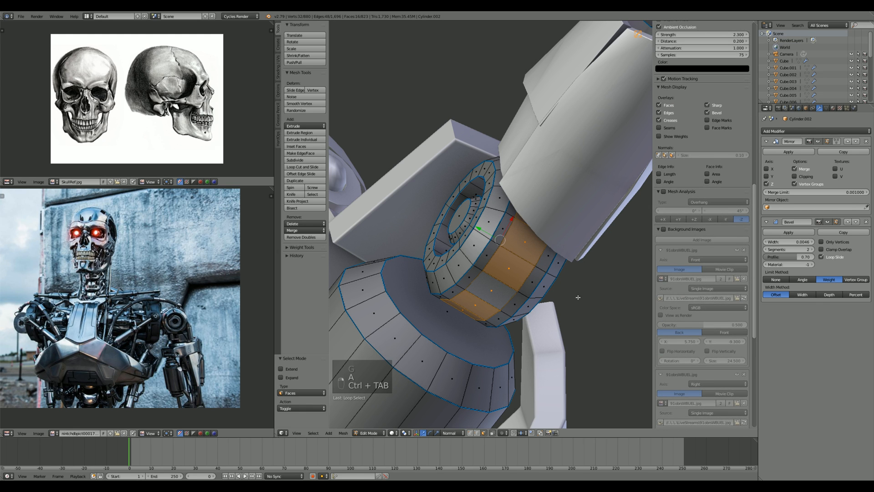
pyautogui.press('e')
pyautogui.press('s')
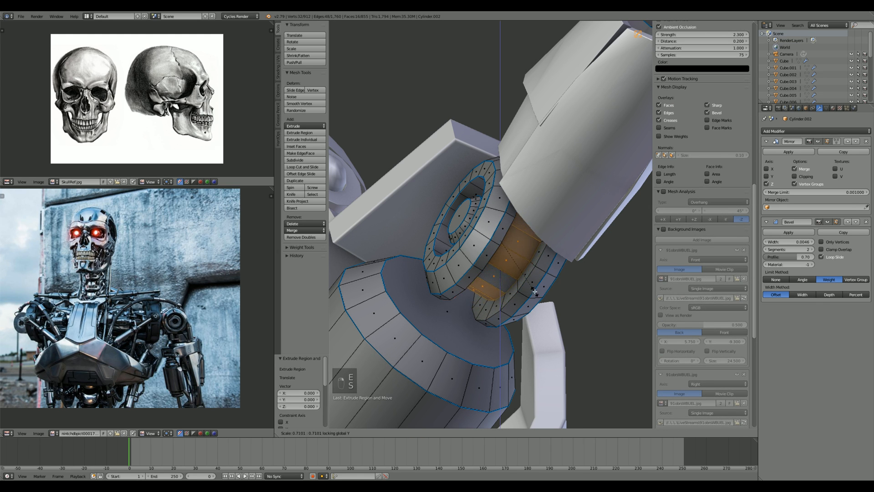
pyautogui.click(537, 296)
pyautogui.press('a')
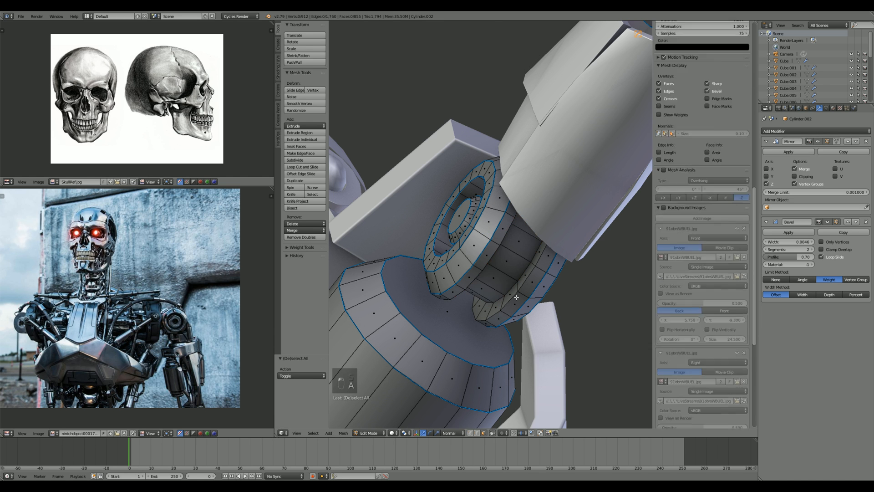
# Step: Mark the two outer edge loops of the shoulder joint groove as sharp with Hard Ops SSharp
pyautogui.hotkey('ctrl', 'Tab')
pyautogui.click(484, 284)
pyautogui.keyDown('alt'); pyautogui.rightClick(497, 292); pyautogui.keyUp('alt')
pyautogui.keyDown('alt'); pyautogui.keyDown('shift'); pyautogui.rightClick(509, 300); pyautogui.keyUp('shift'); pyautogui.keyUp('alt')
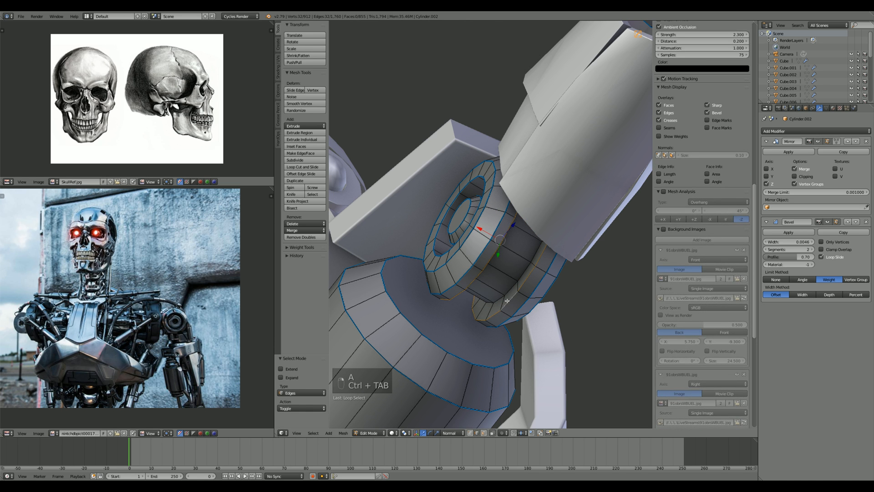
pyautogui.press('q')
pyautogui.click(508, 301)
pyautogui.press('Tab')
pyautogui.scroll(-2, 509, 300)
pyautogui.moveTo(514, 298); pyautogui.dragTo(442, 308, button='middle')
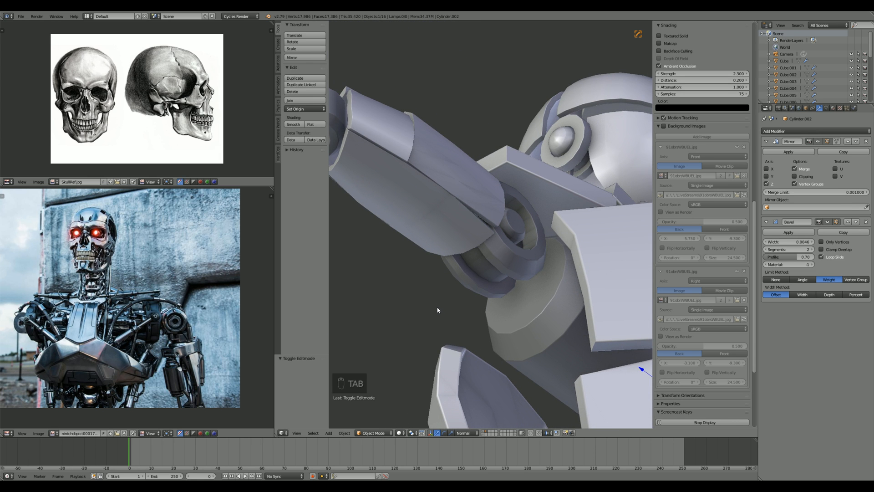
# Step: Inset the end face of the tapered torso cylinder facing the shoulder joint by 0.1625 and extrude it slightly outward as a disc
pyautogui.scroll(-3, 438, 309)
pyautogui.moveTo(443, 282)
pyautogui.mouseDown(button='middle')
pyautogui.moveTo(527, 265)
pyautogui.moveTo(557, 269)
pyautogui.moveTo(530, 271)
pyautogui.moveTo(483, 219)
pyautogui.mouseUp(button='middle')
pyautogui.scroll(4, 524, 266)
pyautogui.press('KP_1')
pyautogui.press('z')
pyautogui.press('Tab')
pyautogui.press('z')
pyautogui.press('a')
pyautogui.hotkey('ctrl', 'Tab')
pyautogui.click(480, 220)
pyautogui.rightClick(483, 208)
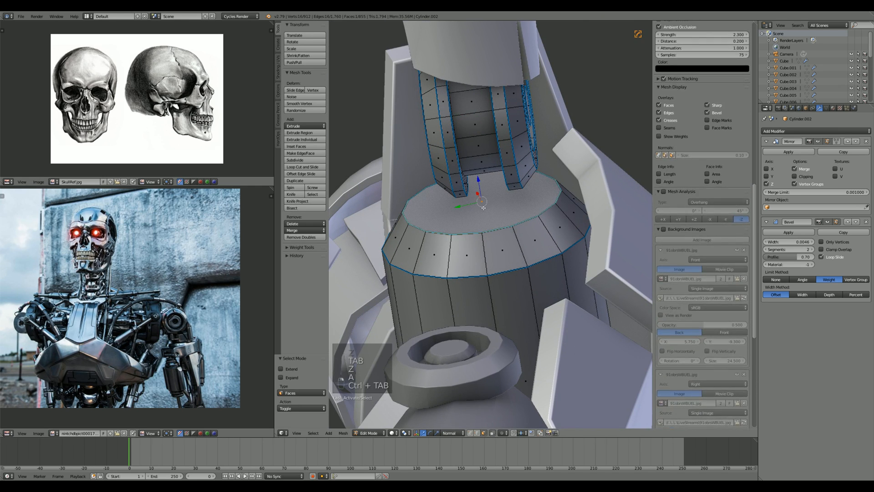
pyautogui.press('i')
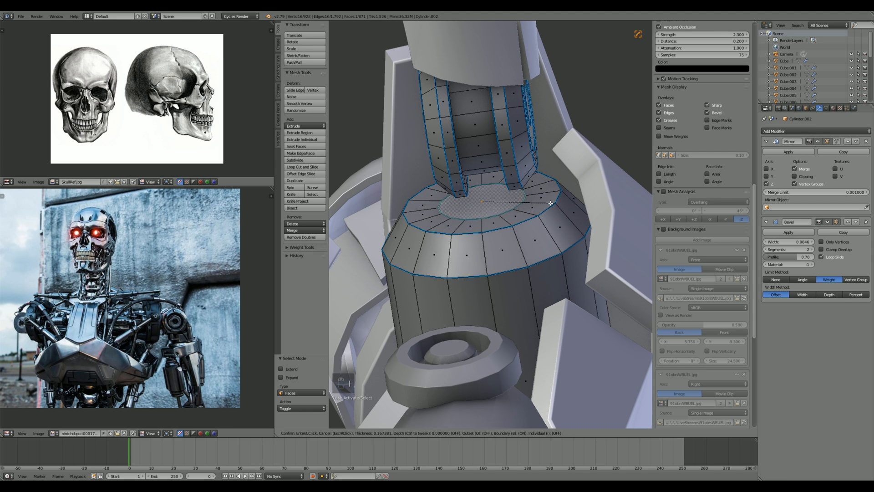
pyautogui.click(552, 204)
pyautogui.press('e')
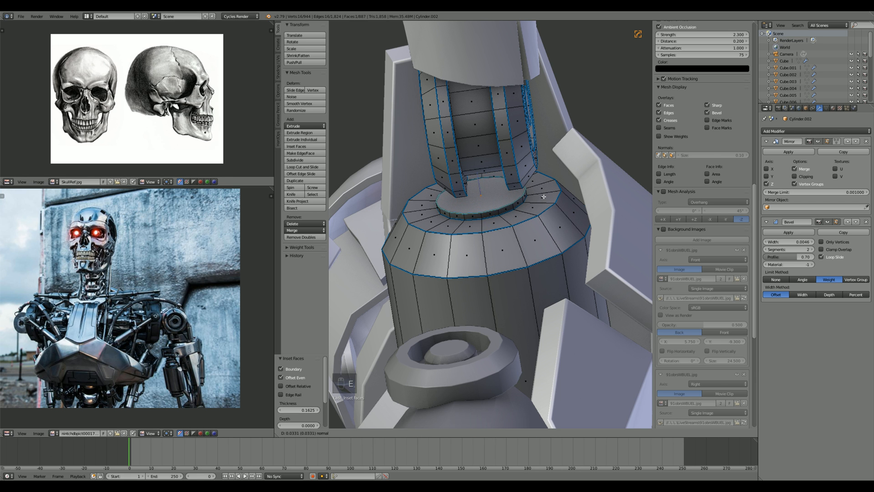
pyautogui.click(543, 196)
# Step: Mark the edge loops of the extruded disc on the torso cylinder's end as sharp with Hard Ops SSharp
pyautogui.press('Tab')
pyautogui.scroll(-4, 528, 203)
pyautogui.moveTo(528, 203); pyautogui.dragTo(533, 230, button='middle')
pyautogui.scroll(6, 532, 230)
pyautogui.press('Tab')
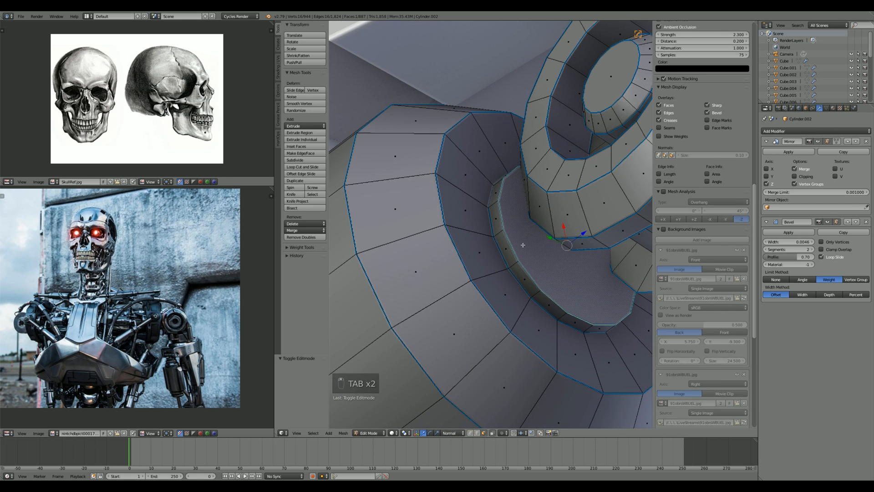
pyautogui.hotkey('ctrl', 'Tab')
pyautogui.click(498, 251)
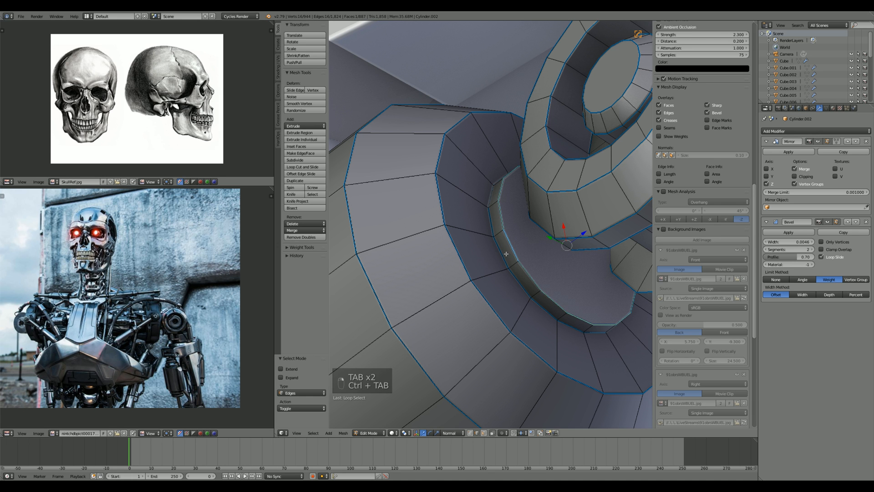
pyautogui.press('space')
pyautogui.press('q')
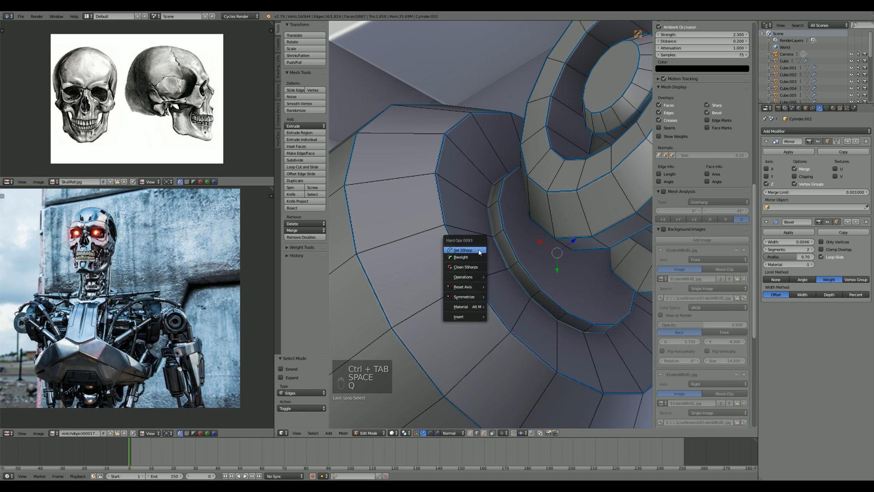
pyautogui.click(479, 249)
pyautogui.scroll(-3, 498, 249)
pyautogui.press('Tab')
pyautogui.moveTo(502, 251); pyautogui.dragTo(501, 290, button='middle')
pyautogui.press('KP_1')
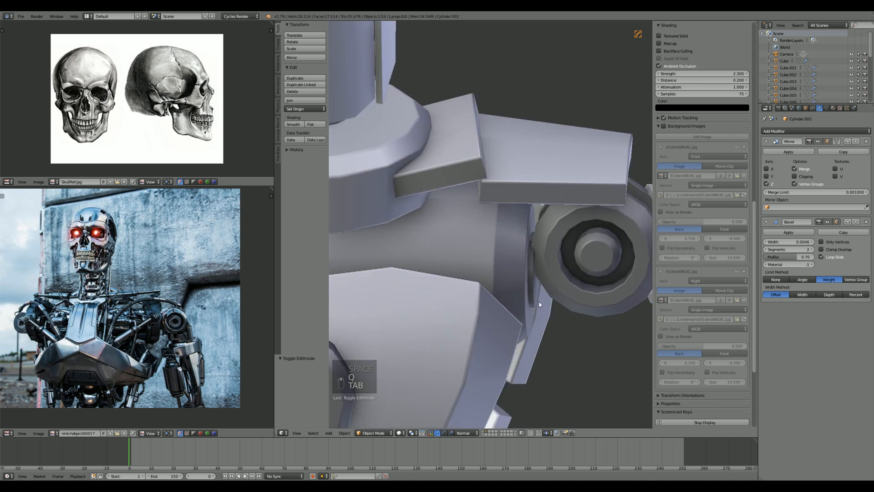
pyautogui.scroll(3, 536, 286)
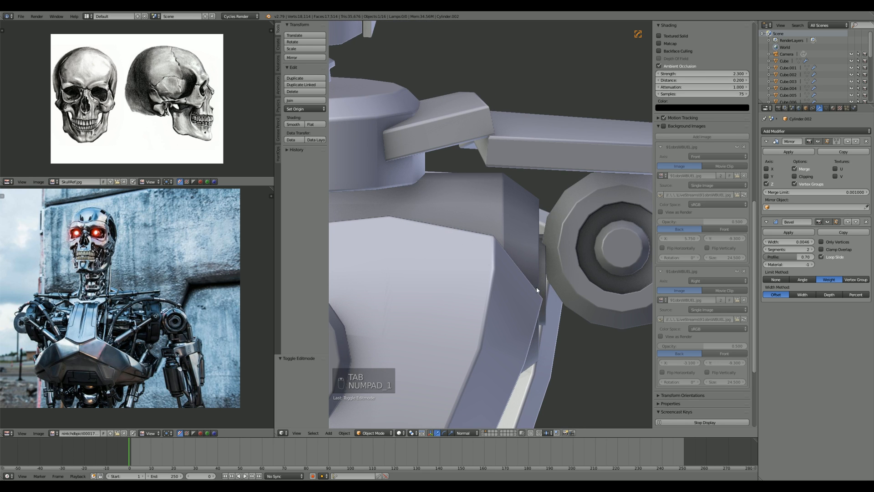
# Step: Select the disc's side face ring and scale it to 0.504, excluding the X axis
pyautogui.press('Tab')
pyautogui.moveTo(537, 290); pyautogui.dragTo(491, 314, button='middle')
pyautogui.hotkey('ctrl', 'Tab')
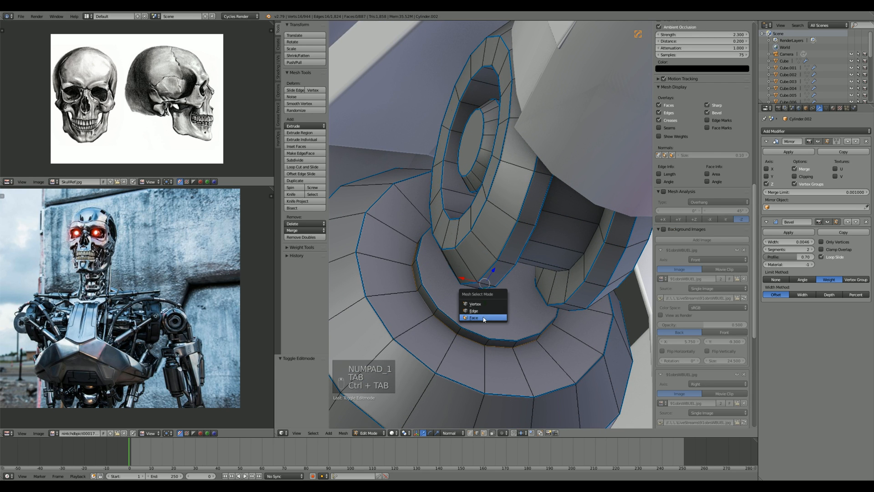
pyautogui.click(484, 317)
pyautogui.keyDown('alt'); pyautogui.click(484, 296); pyautogui.keyUp('alt')
pyautogui.press('s')
pyautogui.hotkey('shift', 'x')
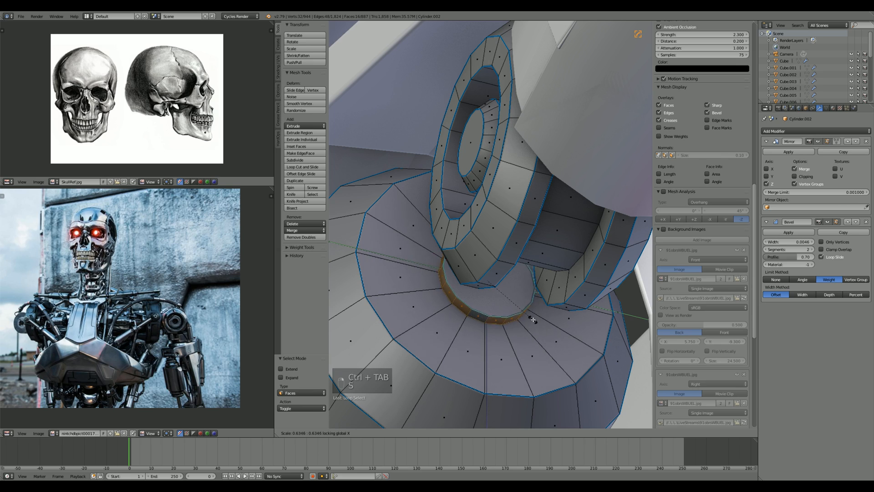
pyautogui.click(521, 308)
pyautogui.moveTo(521, 309); pyautogui.dragTo(517, 328, button='middle')
pyautogui.press('KP_1')
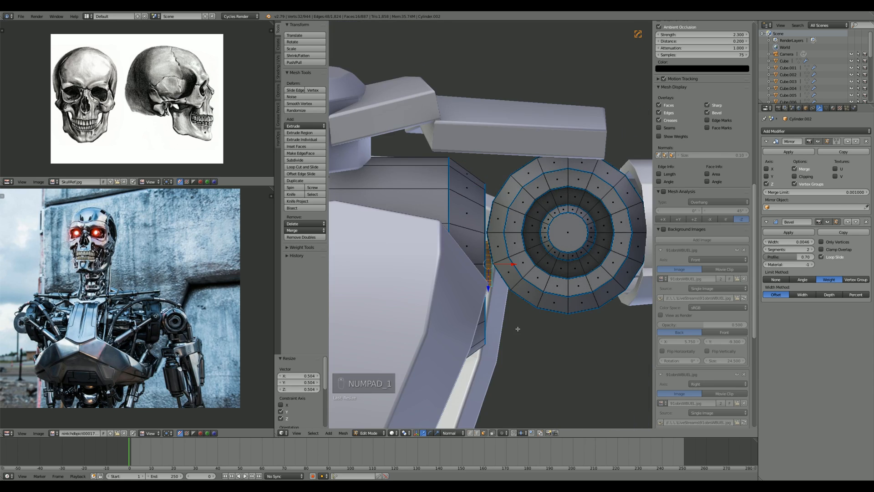
# Step: Select the whole linked shoulder joint cylinder and move it slightly outward from the torso along X
pyautogui.press('a')
pyautogui.press('a')
pyautogui.press('l')
pyautogui.scroll(-1, 564, 245)
pyautogui.keyDown('shift'); pyautogui.moveTo(575, 236); pyautogui.dragTo(512, 253, button='middle'); pyautogui.keyUp('shift')
pyautogui.scroll(1, 511, 253)
pyautogui.press('z')
pyautogui.press('g')
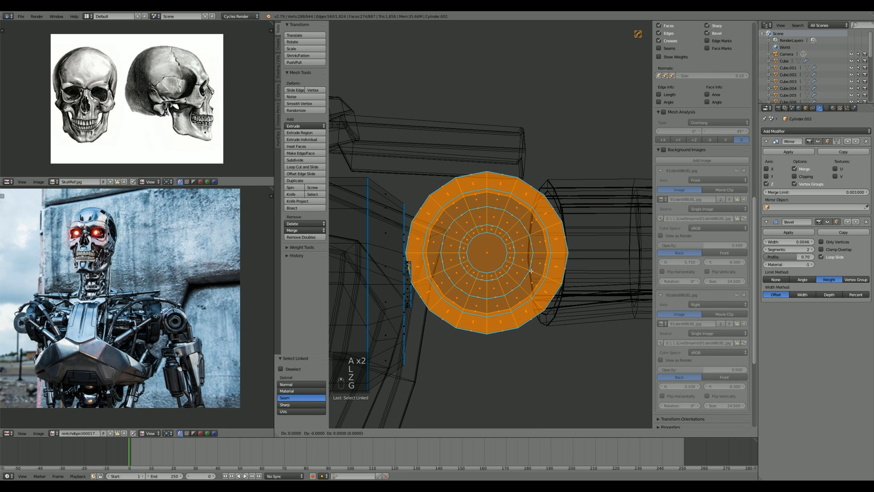
pyautogui.press('x')
pyautogui.click(534, 271)
pyautogui.press('z')
pyautogui.press('g')
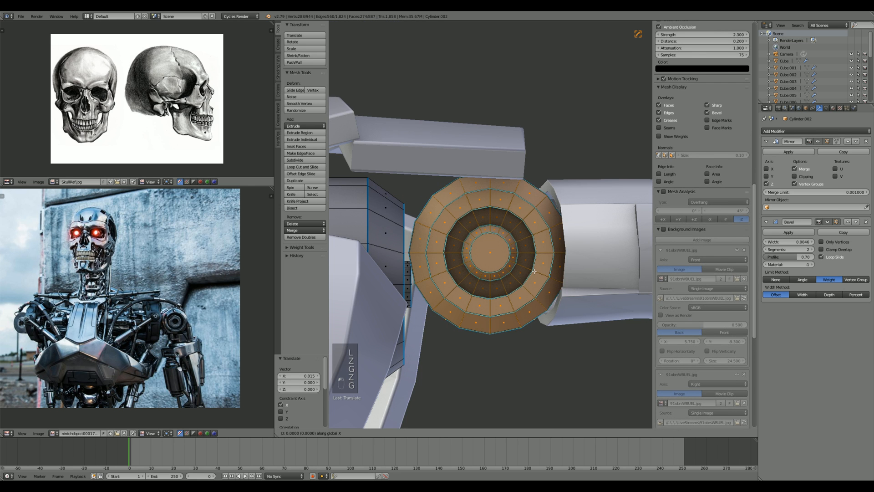
pyautogui.click(537, 272)
# Step: Select the rear half of the shoulder joint cylinder and move it about 0.023 inward along Y
pyautogui.moveTo(537, 272); pyautogui.dragTo(530, 319, button='middle')
pyautogui.press('KP_1')
pyautogui.press('a')
pyautogui.press('a')
pyautogui.press('z')
pyautogui.press('b')
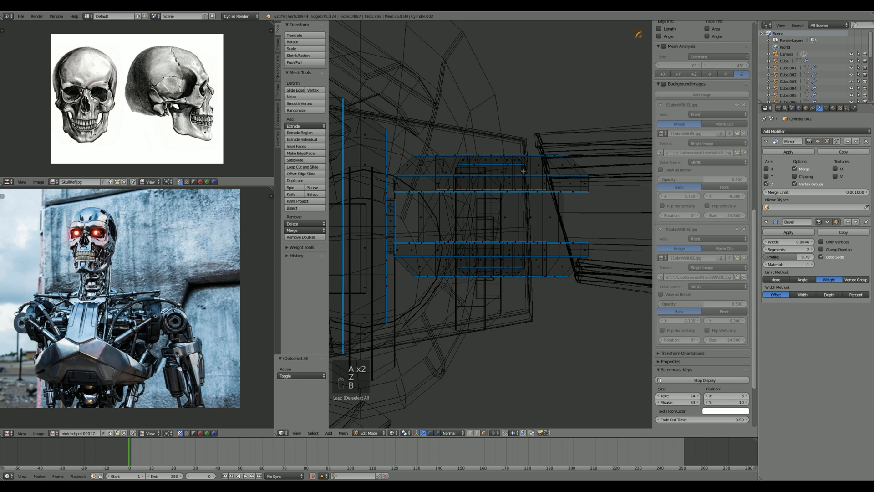
pyautogui.press('b')
pyautogui.moveTo(637, 113); pyautogui.dragTo(391, 198)
pyautogui.press('g')
pyautogui.press('y')
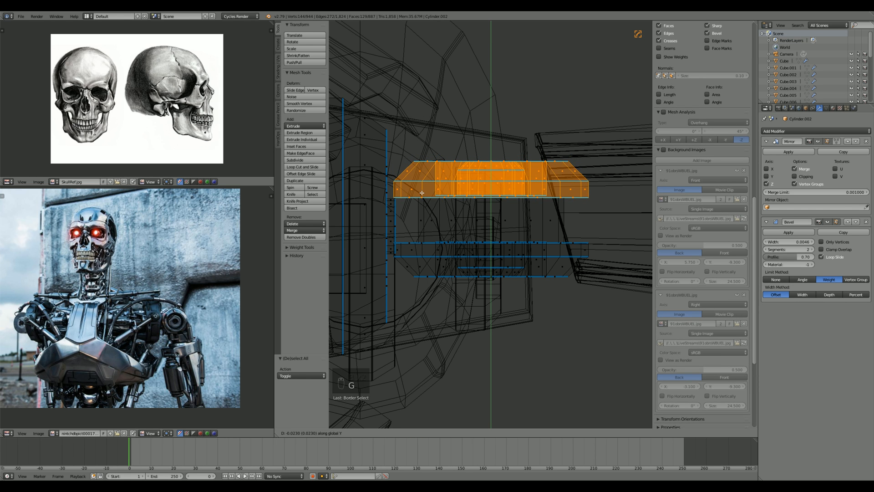
pyautogui.click(421, 194)
pyautogui.press('Tab')
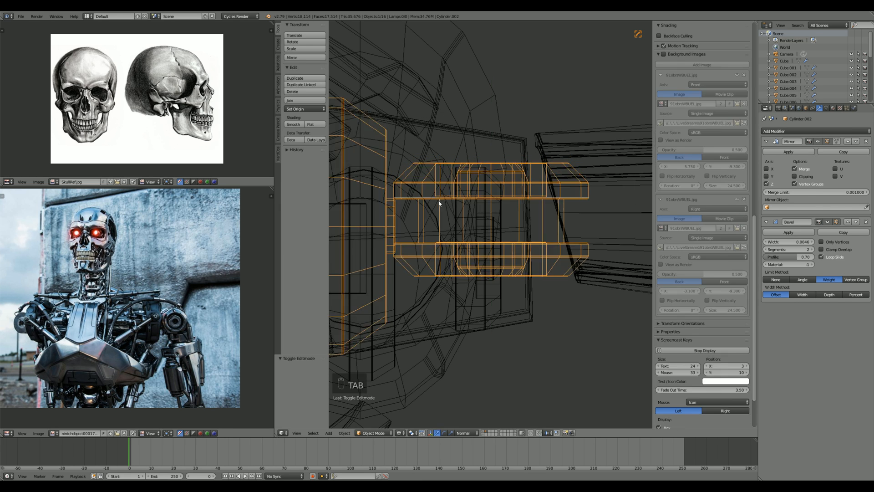
pyautogui.press('z')
pyautogui.moveTo(439, 243); pyautogui.dragTo(428, 157, button='middle')
pyautogui.press('a')
pyautogui.scroll(-3, 459, 194)
pyautogui.press('KP_1')
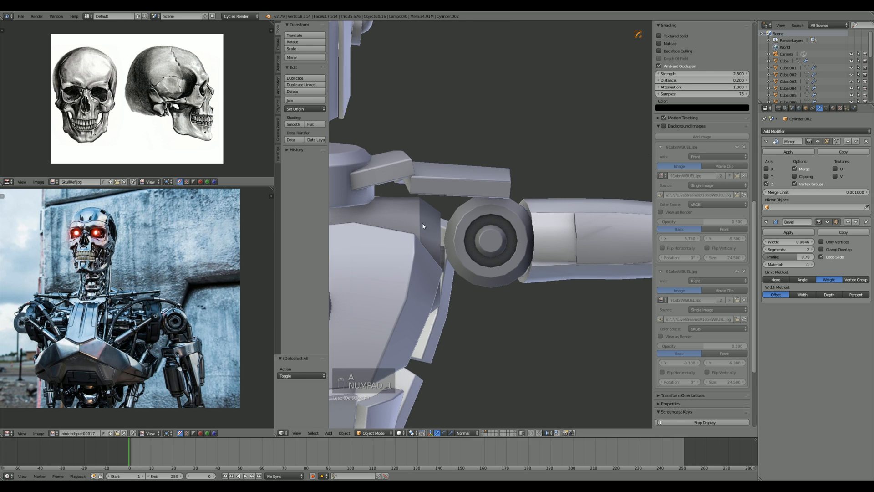
# Step: Add a Bezier curve and turn off the Only Render display option
pyautogui.scroll(3, 422, 226)
pyautogui.press('z')
pyautogui.hotkey('shift', 'a')
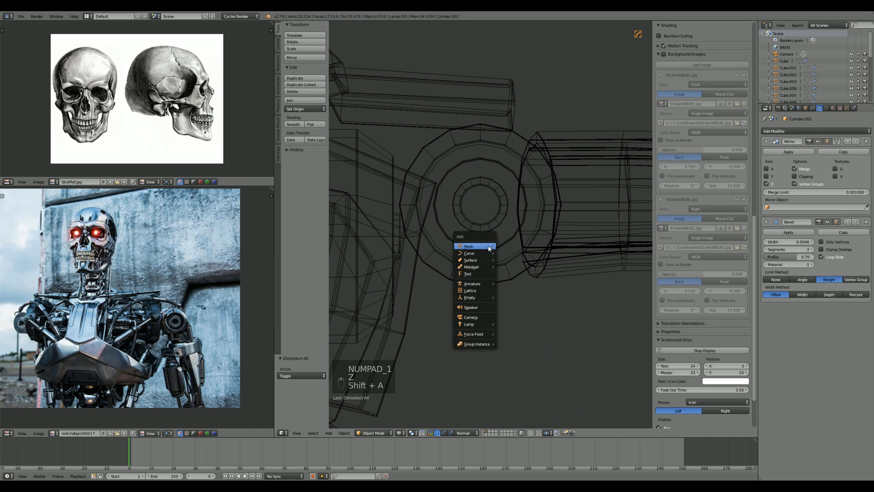
pyautogui.moveTo(489, 248)
pyautogui.click(513, 253)
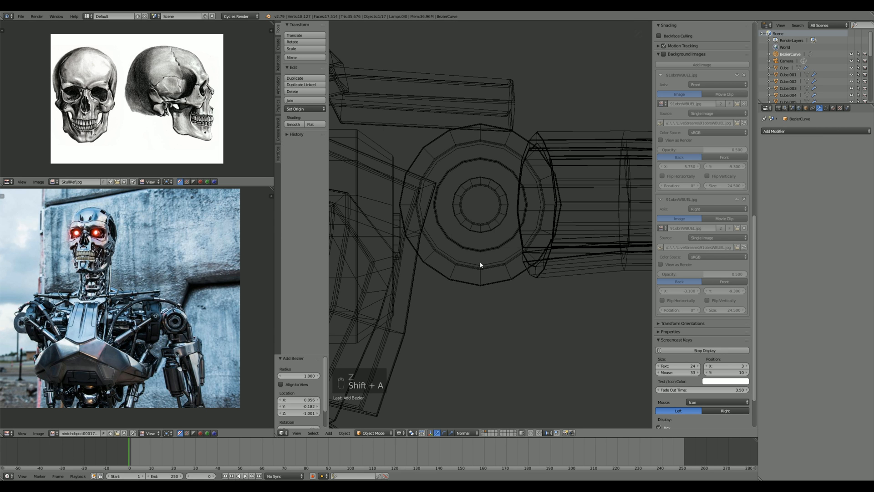
pyautogui.scroll(-4, 478, 262)
pyautogui.scroll(10, 727, 234)
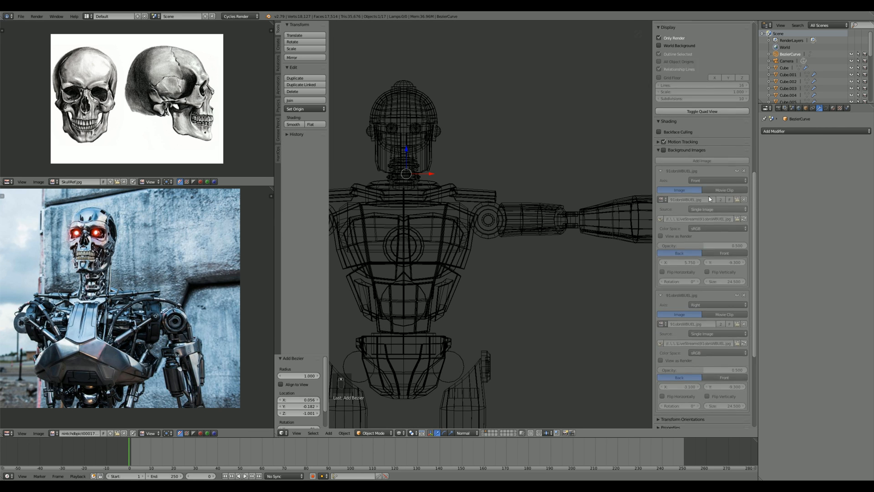
pyautogui.scroll(2, 400, 273)
# Step: Move the Bezier curve beside the rib cage below the shoulder and flatten its points by scaling Y to 0
pyautogui.press('g')
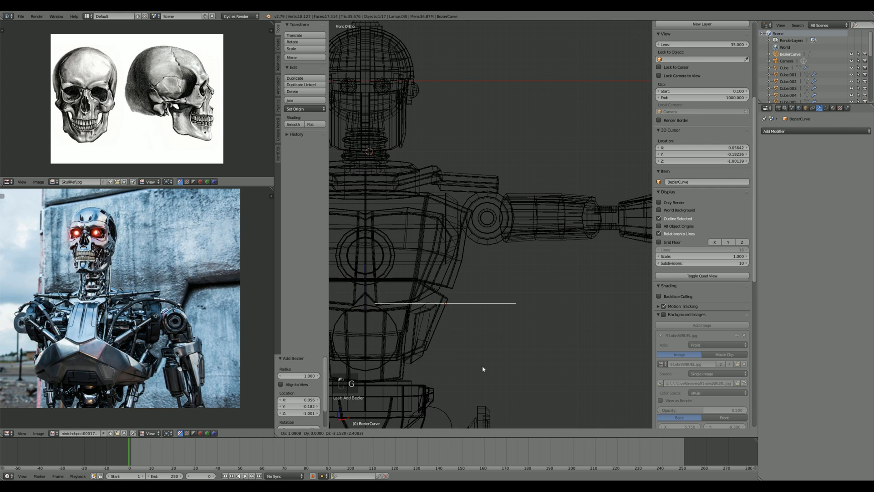
pyautogui.click(515, 329)
pyautogui.press('Tab')
pyautogui.press('KP_7')
pyautogui.press('s')
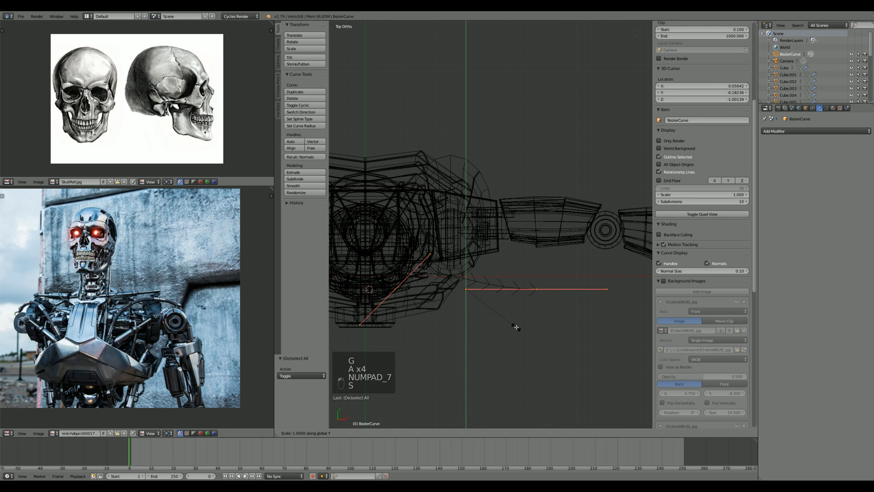
pyautogui.press('0')
pyautogui.press('Return')
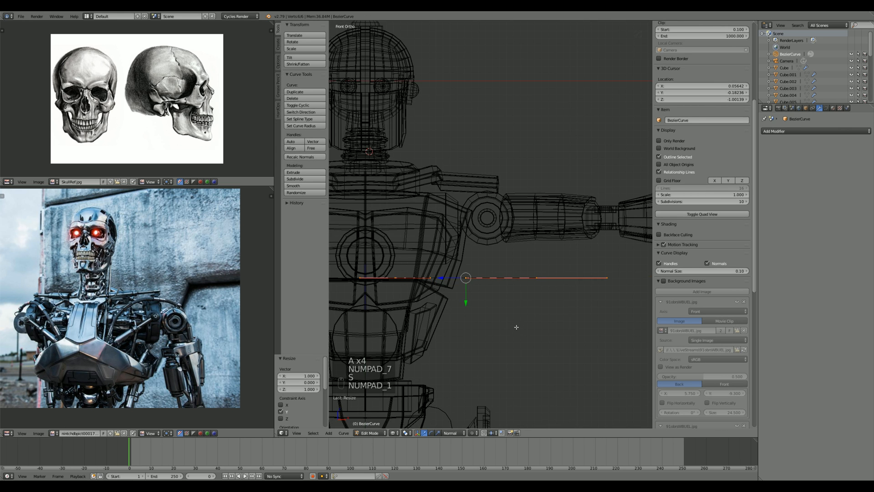
# Step: Move the curve's outer control point onto the shoulder joint and rotate its handles by -84.9°
pyautogui.scroll(5, 516, 327)
pyautogui.press('a')
pyautogui.press('a')
pyautogui.press('g')
pyautogui.click(475, 268)
pyautogui.press('r')
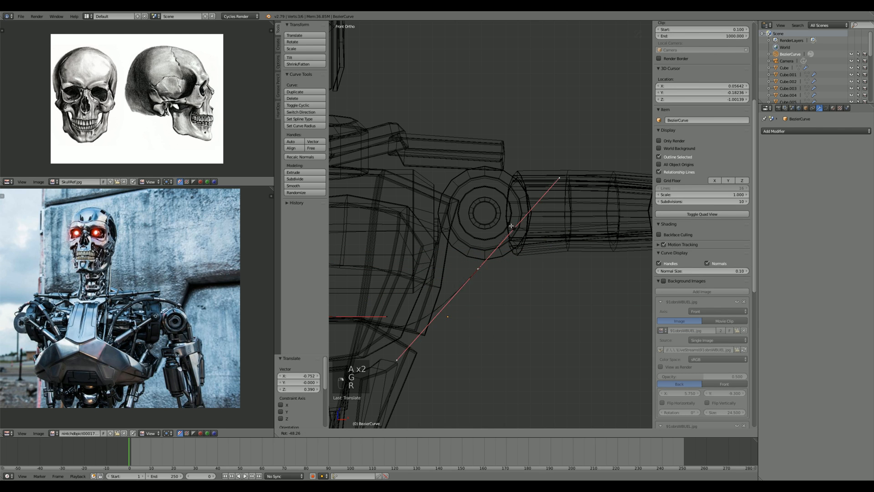
pyautogui.click(478, 273)
pyautogui.press('g')
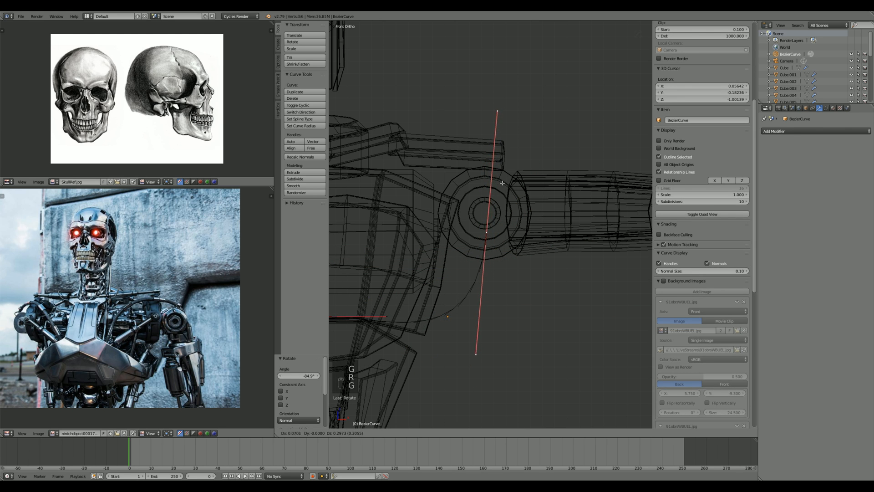
pyautogui.click(500, 182)
# Step: Scale the outer control point's handles to 0.231, rotate them 5.11° and settle the point inside the joint's lower half
pyautogui.scroll(3, 501, 200)
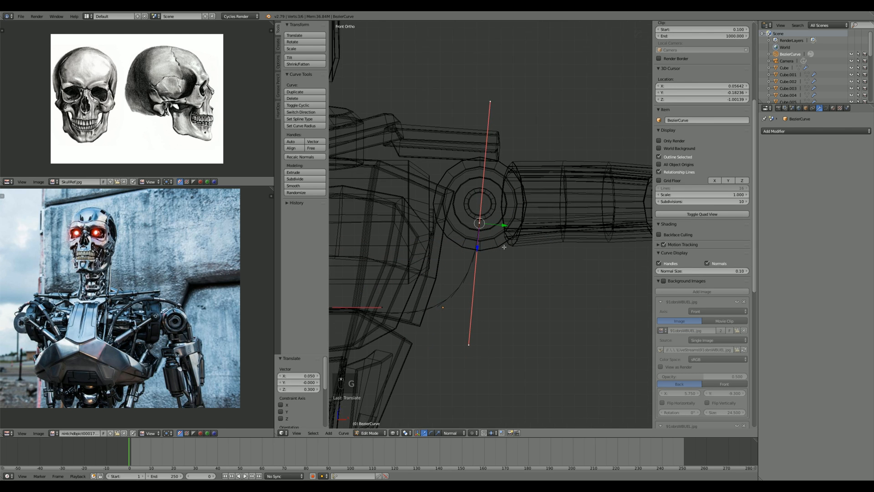
pyautogui.press('s')
pyautogui.click(495, 223)
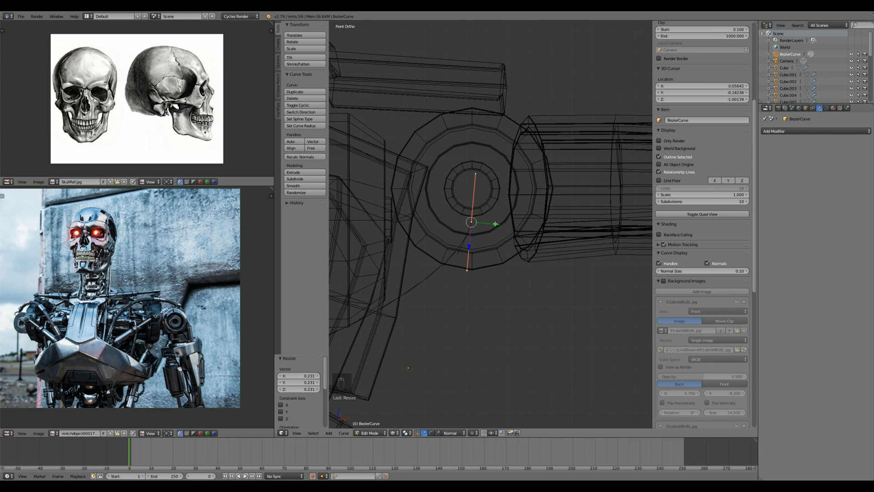
pyautogui.press('g')
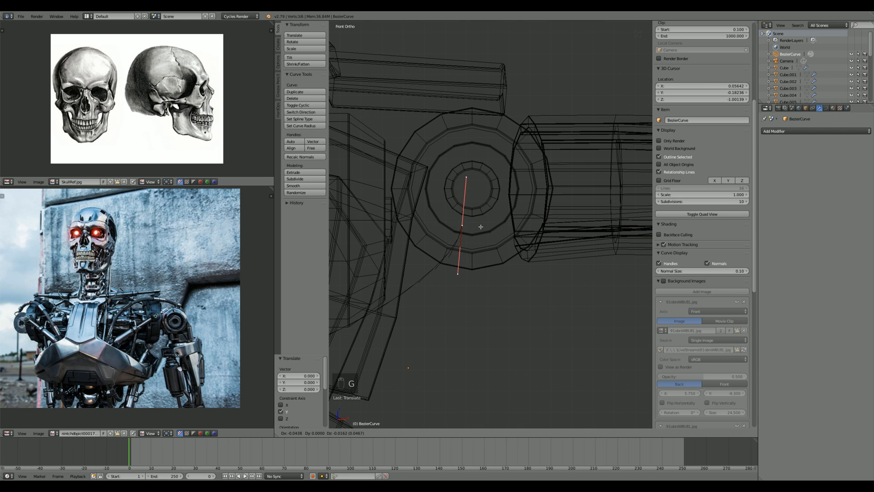
pyautogui.click(479, 228)
pyautogui.press('r')
pyautogui.click(489, 232)
pyautogui.press('g')
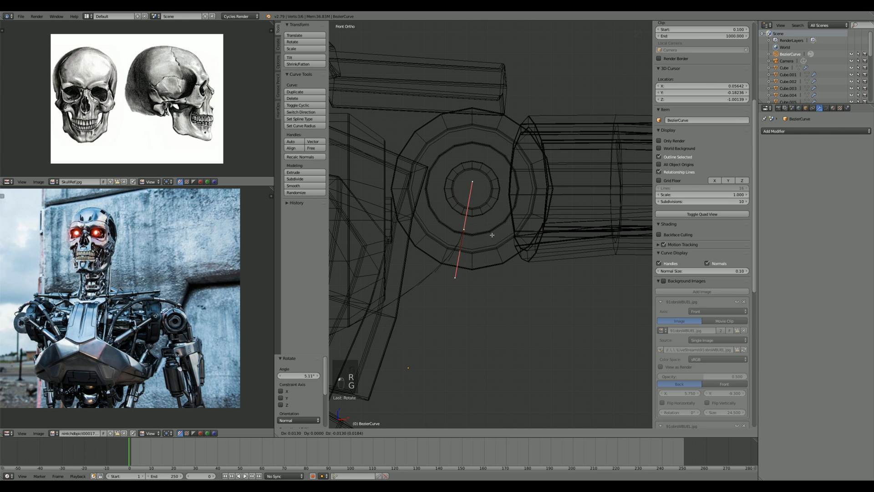
pyautogui.click(491, 235)
# Step: Move the curve's inner control point to the connector between chest and shoulder joint and scale its handles to 0.330
pyautogui.keyDown('shift'); pyautogui.moveTo(405, 288); pyautogui.dragTo(500, 267, button='middle'); pyautogui.keyUp('shift')
pyautogui.scroll(-2, 496, 269)
pyautogui.rightClick(355, 318)
pyautogui.press('g')
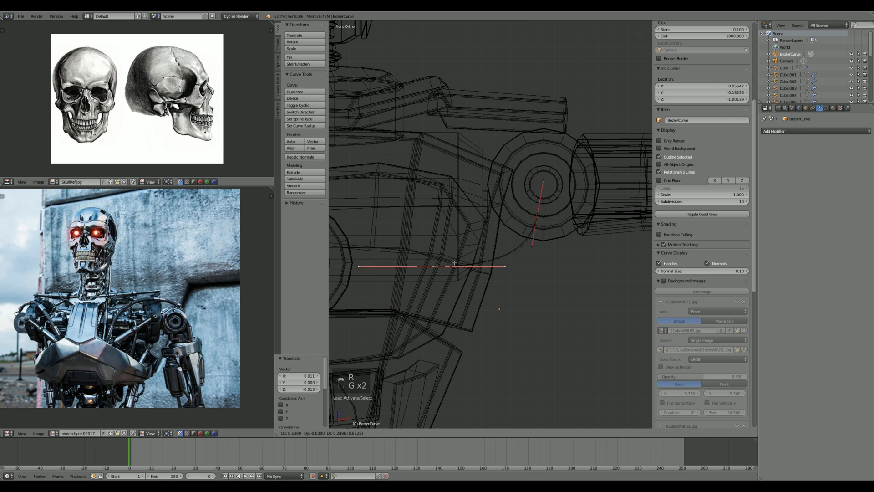
pyautogui.click(494, 223)
pyautogui.scroll(3, 500, 228)
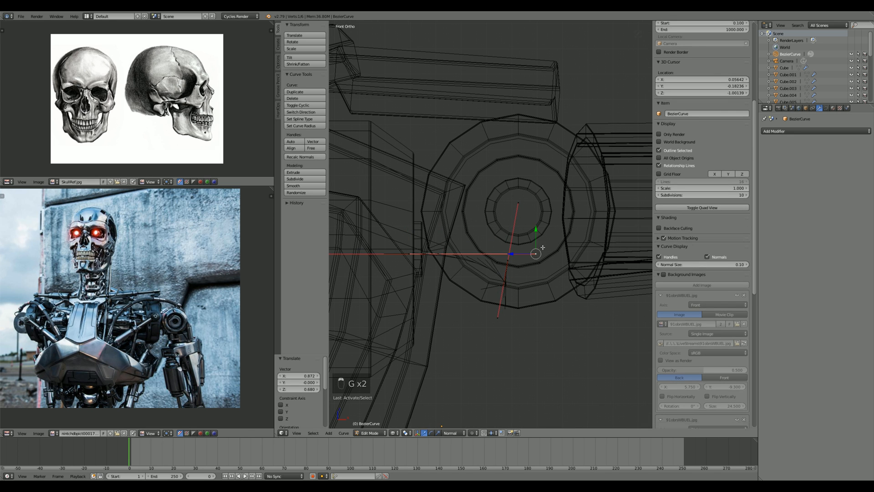
pyautogui.press('s')
pyautogui.click(446, 246)
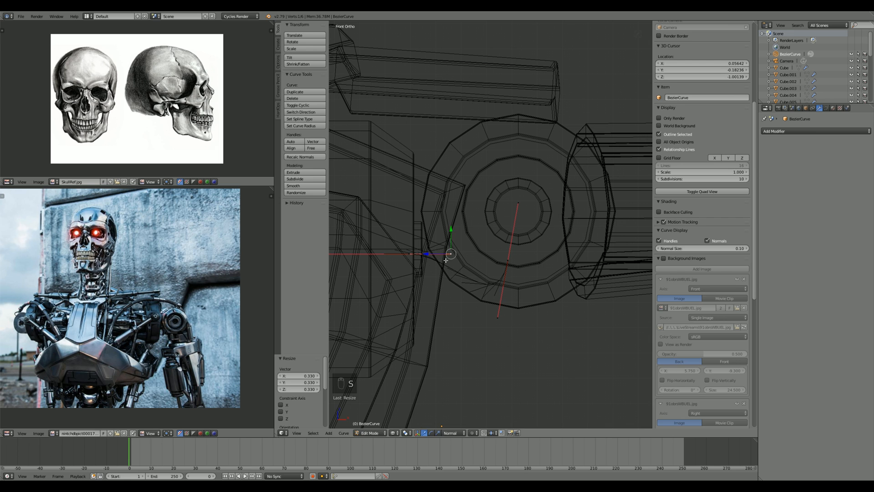
pyautogui.press('g')
pyautogui.click(436, 247)
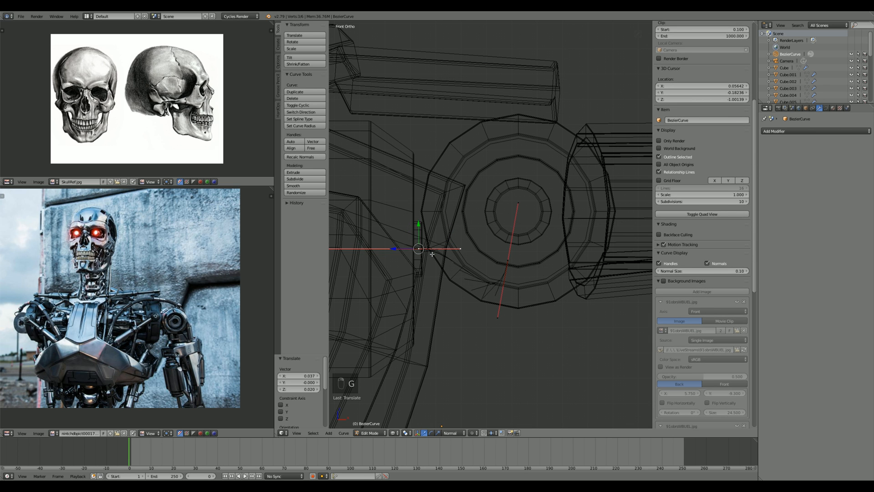
# Step: Nudge the inner control point -0.002 along Z to centre it on the chest connector
pyautogui.scroll(6, 415, 244)
pyautogui.keyDown('shift'); pyautogui.moveTo(387, 314); pyautogui.dragTo(589, 258, button='middle'); pyautogui.keyUp('shift')
pyautogui.scroll(5, 493, 296)
pyautogui.scroll(4, 589, 257)
pyautogui.press('g')
pyautogui.press('z')
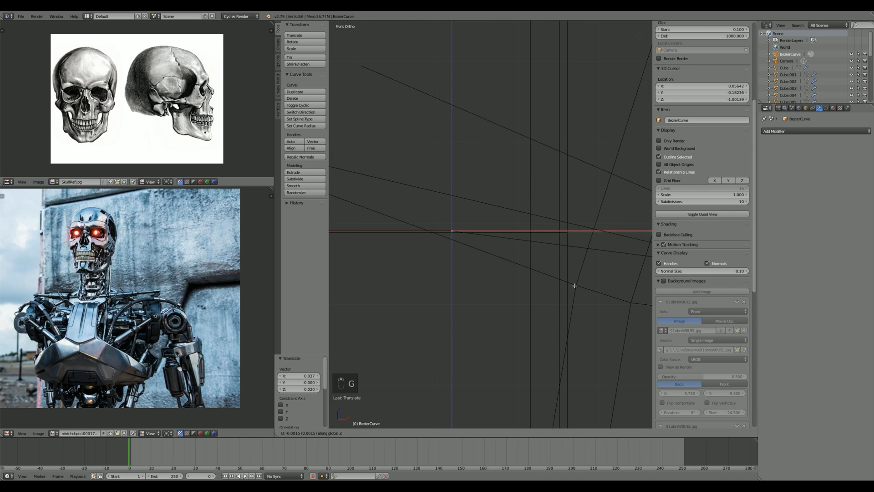
pyautogui.click(572, 304)
pyautogui.scroll(-3, 566, 293)
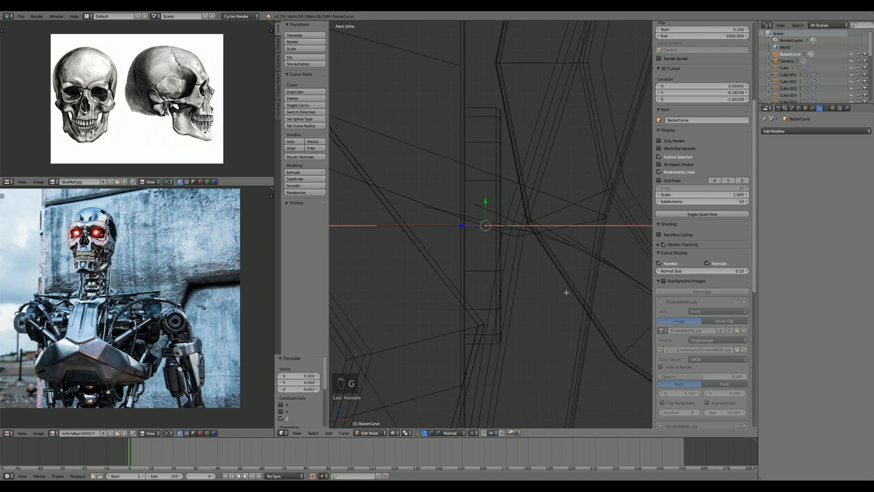
# Step: Select the whole curve in top view and move it 0.933 along Y into the shoulder joint
pyautogui.moveTo(565, 292); pyautogui.dragTo(517, 339, button='middle')
pyautogui.press('KP_7')
pyautogui.scroll(-2, 517, 339)
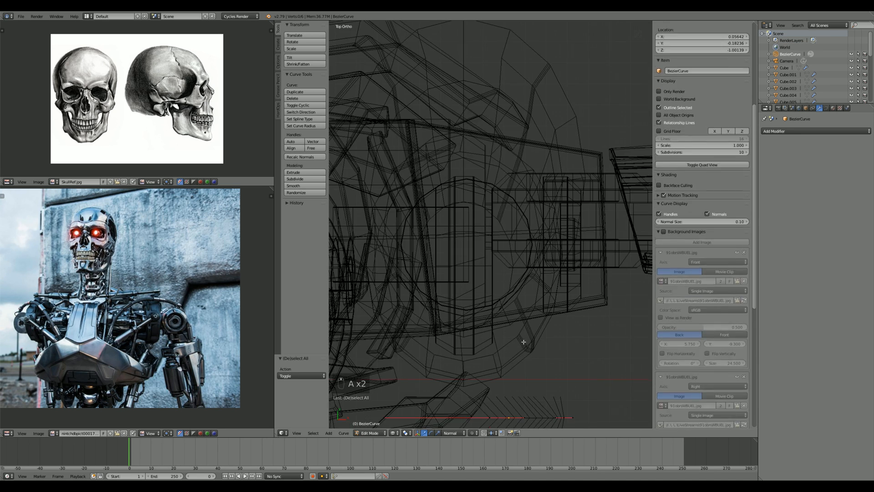
pyautogui.press('a')
pyautogui.press('a')
pyautogui.press('a')
pyautogui.press('a')
pyautogui.scroll(1, 515, 346)
pyautogui.press('s')
pyautogui.press('g')
pyautogui.press('y')
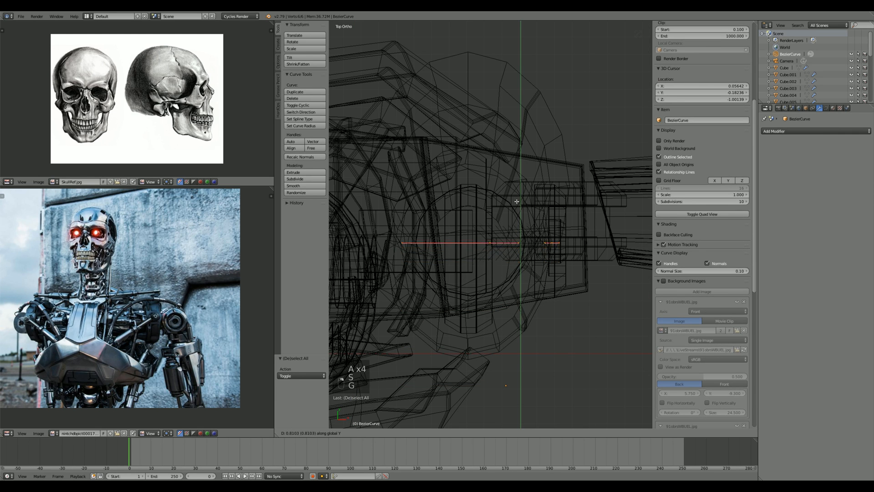
pyautogui.click(518, 182)
# Step: Move only the inner control point -0.024 along Y in top view to line it up with the chest connector
pyautogui.scroll(5, 501, 200)
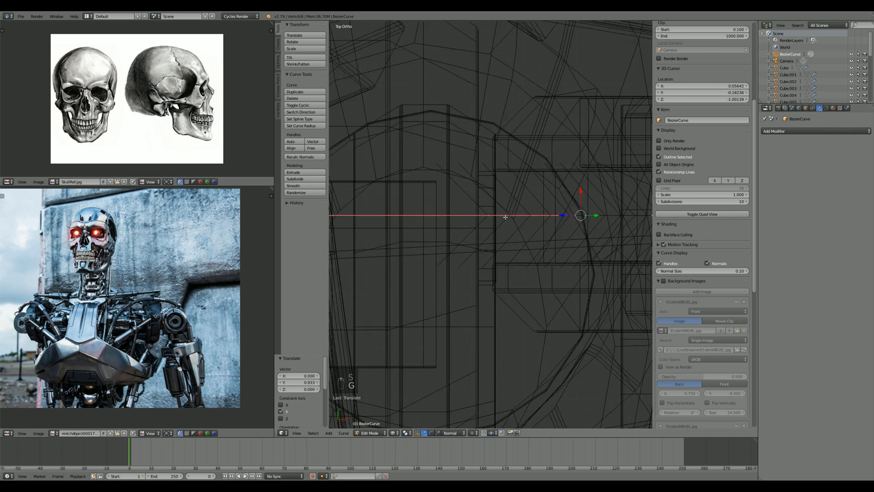
pyautogui.rightClick(486, 209)
pyautogui.press('y')
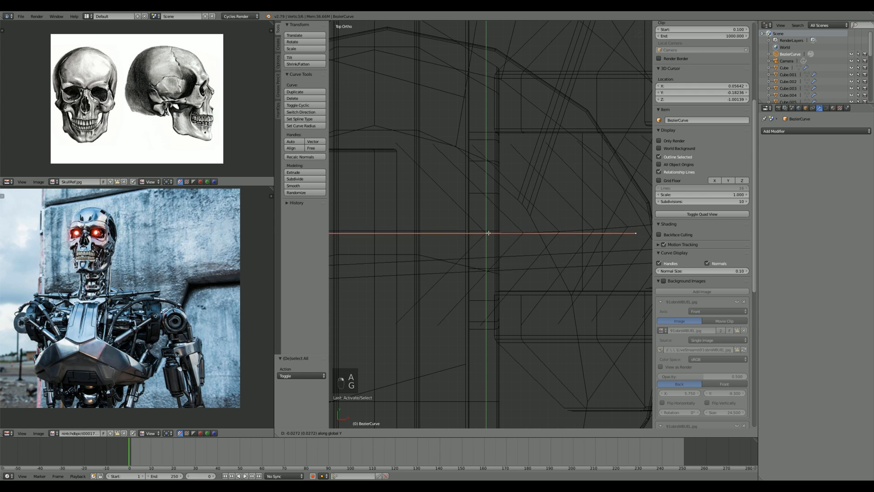
pyautogui.click(489, 238)
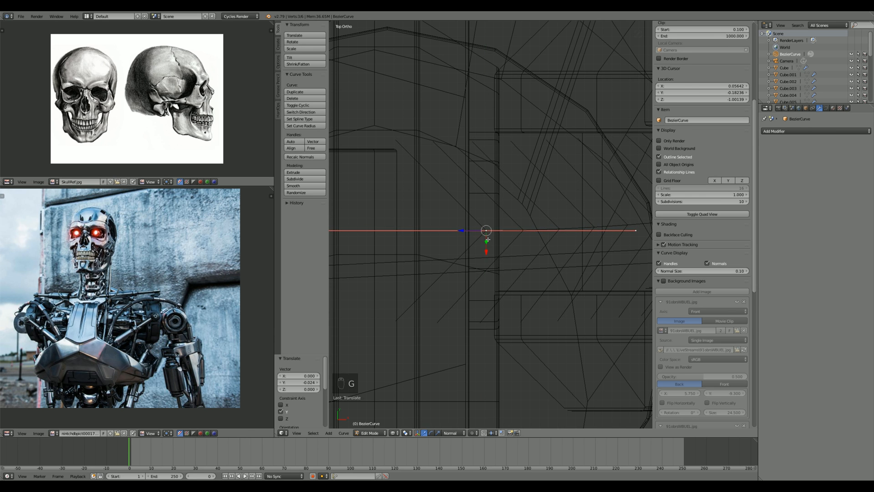
# Step: In front view, move the outer control point below the joint's hub and rotate its handles by -9.46°
pyautogui.press('KP_1')
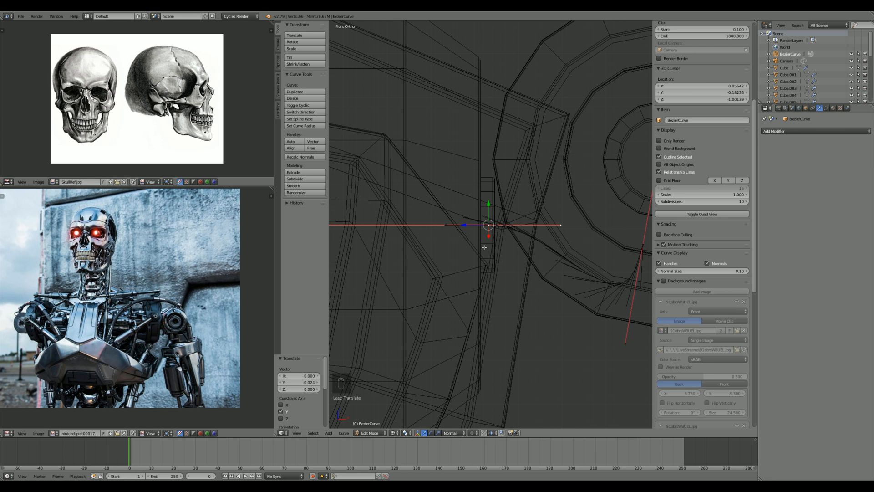
pyautogui.scroll(-2, 484, 247)
pyautogui.scroll(2, 507, 243)
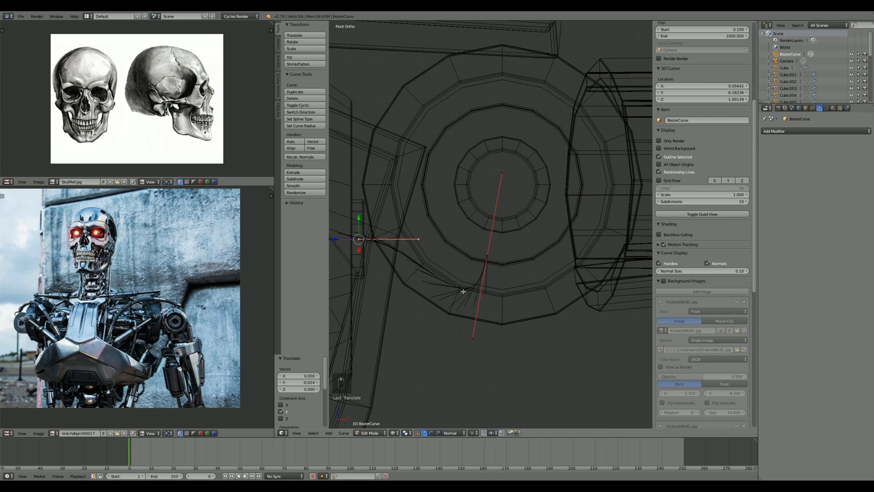
pyautogui.rightClick(486, 256)
pyautogui.press('g')
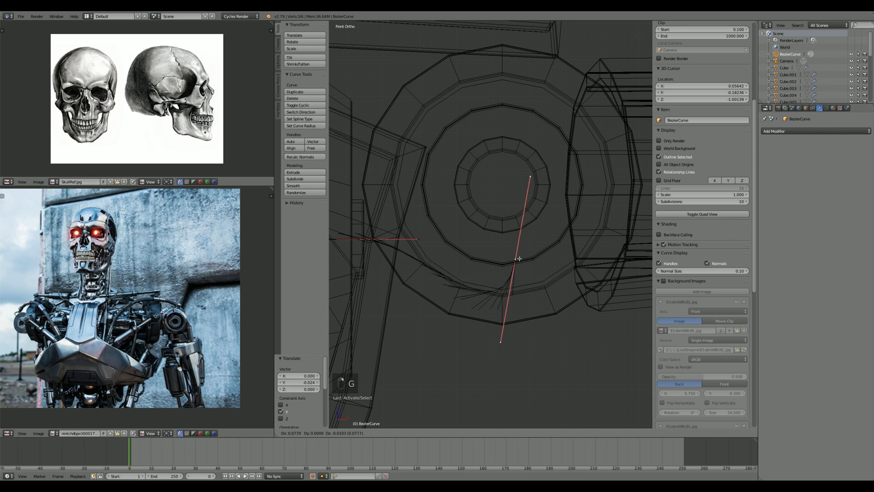
pyautogui.click(506, 259)
pyautogui.press('r')
pyautogui.click(546, 255)
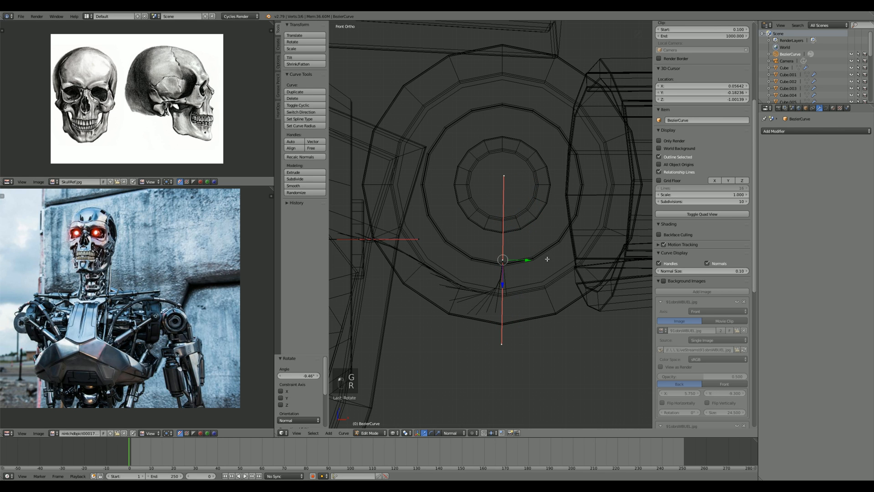
# Step: Adjust the curve's handle lengths, scaling the outer control point's lower handle to 1.023
pyautogui.press('s')
pyautogui.click(413, 238)
pyautogui.rightClick(501, 339)
pyautogui.press('s')
pyautogui.click(504, 339)
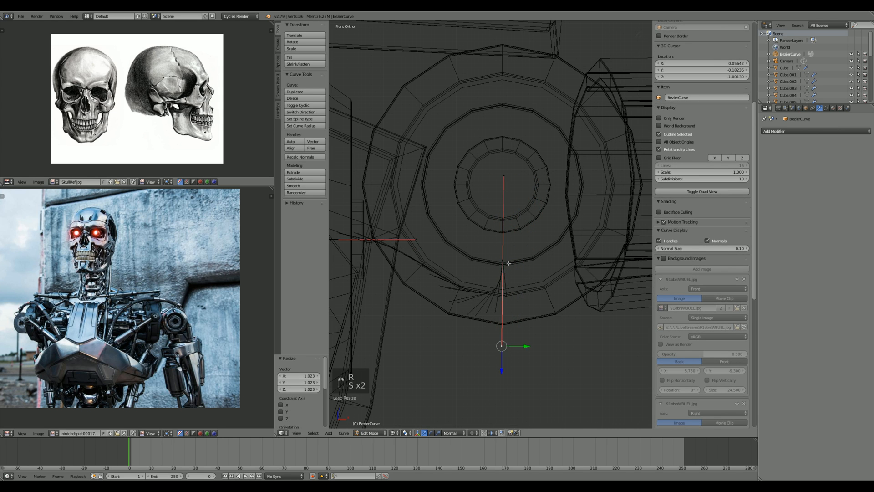
pyautogui.rightClick(506, 261)
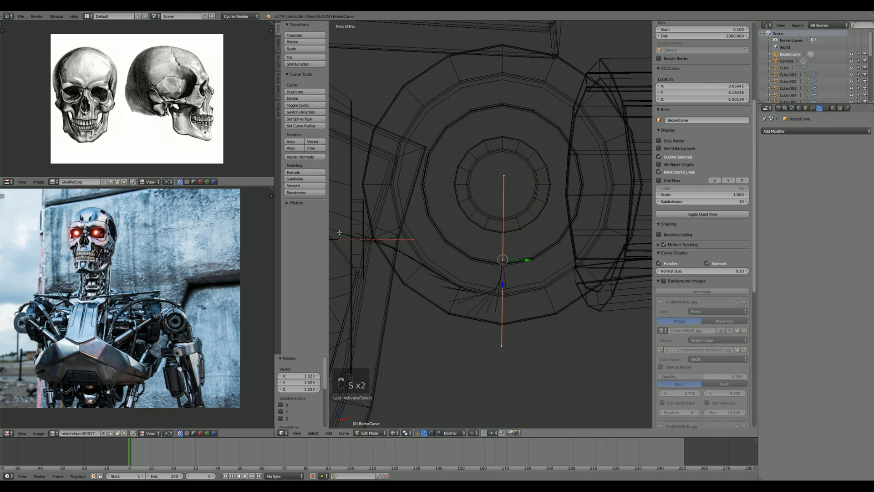
# Step: Subdivide the curve and move the new middle control point by -0.034 in X and -0.018 in Z
pyautogui.press('w')
pyautogui.click(446, 293)
pyautogui.press('a')
pyautogui.rightClick(451, 275)
pyautogui.press('g')
pyautogui.click(438, 284)
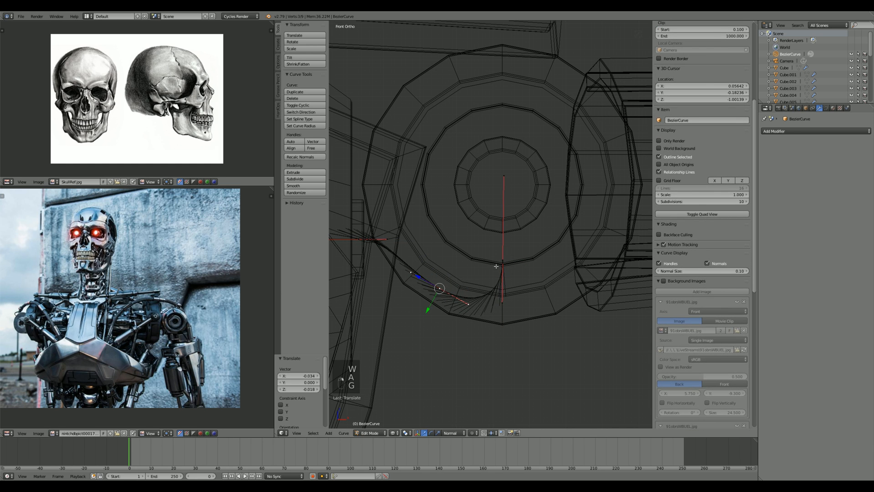
# Step: Shift the outer control point by 0.018 in X and -0.002 in Z, and rotate the middle point's handles by 20.6°
pyautogui.rightClick(497, 265)
pyautogui.press('g')
pyautogui.click(504, 266)
pyautogui.rightClick(428, 291)
pyautogui.press('g')
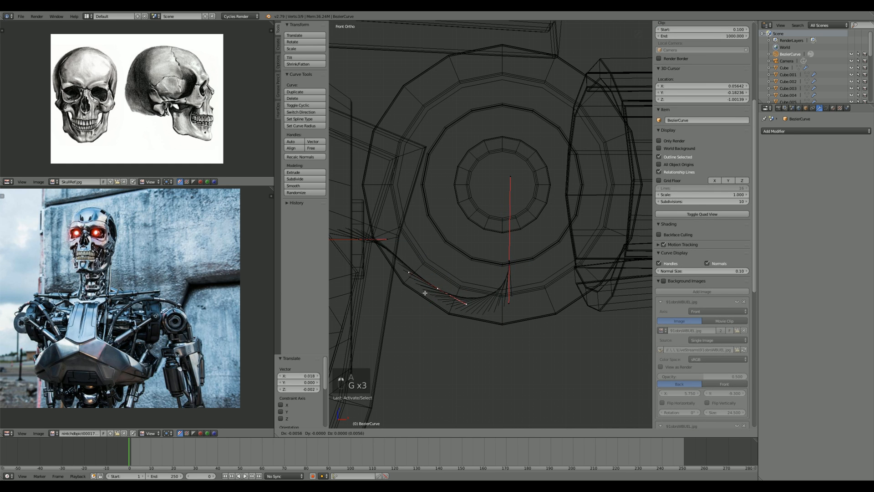
pyautogui.click(425, 292)
pyautogui.press('r')
pyautogui.click(481, 292)
pyautogui.press('g')
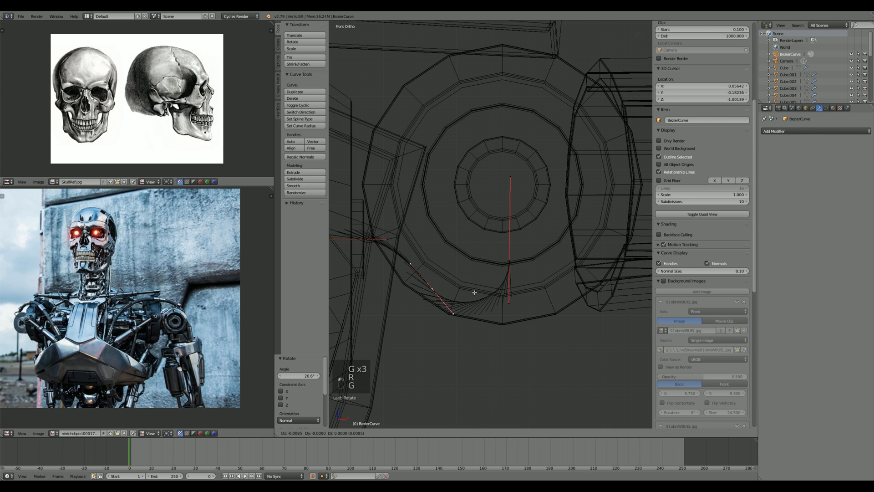
pyautogui.click(474, 293)
# Step: Lower the middle control point by 0.055 and the outer control point by 0.099 in Z onto the joint's outer rim
pyautogui.press('Tab')
pyautogui.moveTo(474, 293)
pyautogui.mouseDown(button='middle')
pyautogui.moveTo(455, 273)
pyautogui.moveTo(462, 246)
pyautogui.moveTo(363, 263)
pyautogui.moveTo(369, 232)
pyautogui.moveTo(339, 244)
pyautogui.moveTo(649, 272)
pyautogui.moveTo(382, 259)
pyautogui.moveTo(472, 277)
pyautogui.moveTo(462, 283)
pyautogui.mouseUp(button='middle')
pyautogui.press('z')
pyautogui.press('KP_1')
pyautogui.press('Tab')
pyautogui.press('z')
pyautogui.rightClick(450, 288)
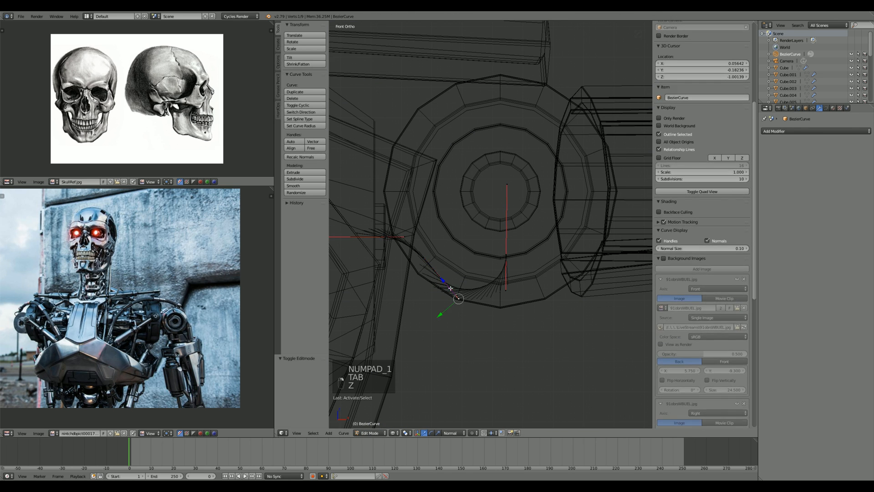
pyautogui.rightClick(443, 283)
pyautogui.press('g')
pyautogui.click(440, 299)
pyautogui.rightClick(508, 255)
pyautogui.press('g')
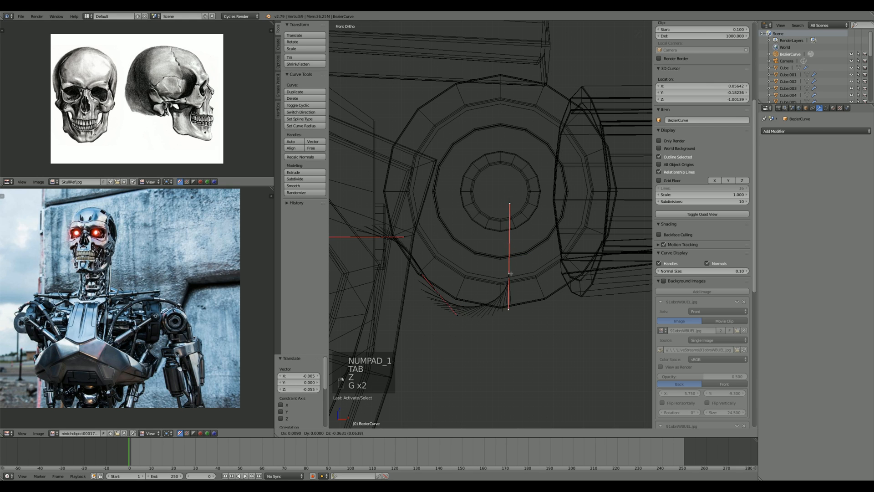
pyautogui.click(512, 284)
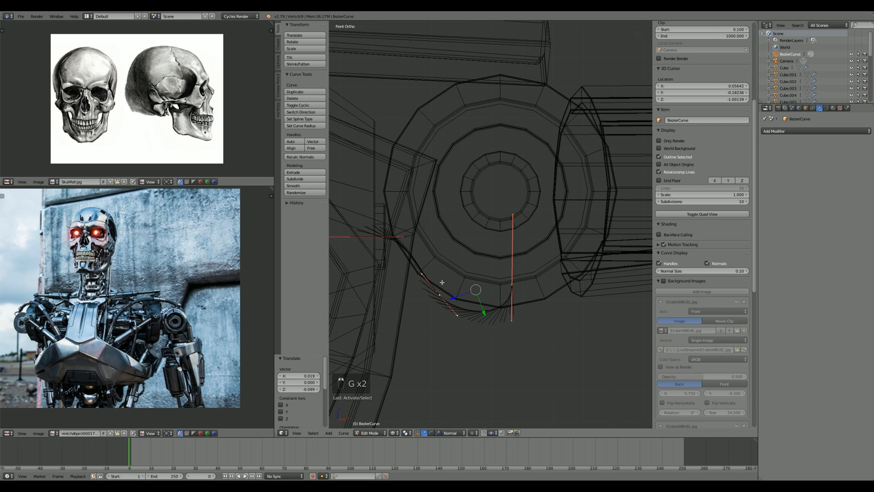
# Step: Lower the middle and outer control points together, and rotate the middle point's handles to follow the rim
pyautogui.press('g')
pyautogui.click(440, 298)
pyautogui.press('g')
pyautogui.click(442, 299)
pyautogui.rightClick(441, 307)
pyautogui.press('r')
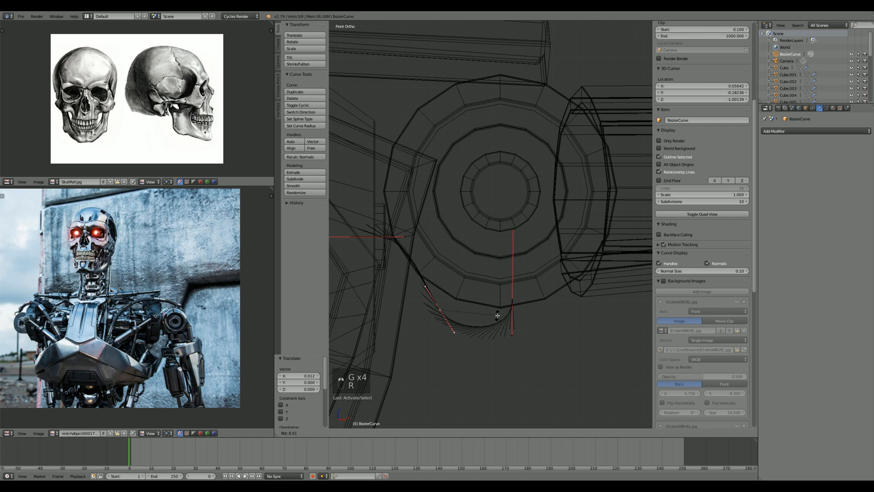
pyautogui.click(499, 316)
pyautogui.press('g')
pyautogui.click(497, 318)
# Step: Extrude a new end point upward from the outer control point by -0.032 in X and 0.167 in Z, and shrink its handles
pyautogui.rightClick(505, 308)
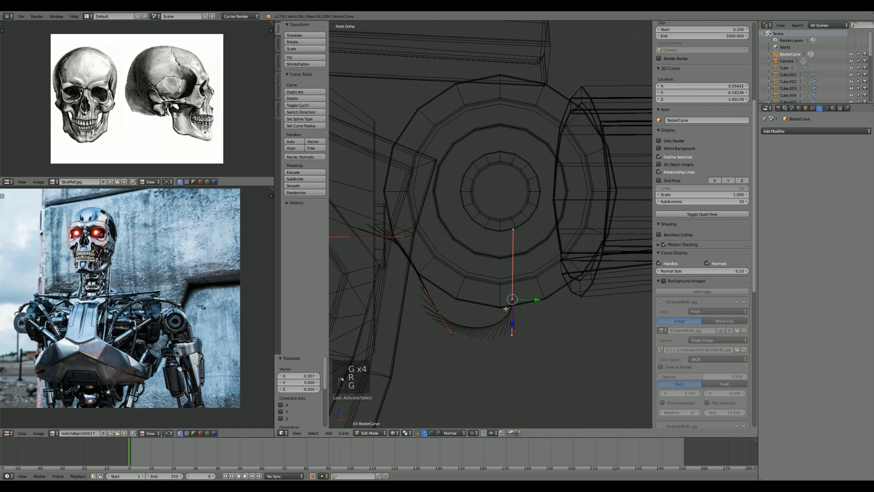
pyautogui.press('g')
pyautogui.press('y')
pyautogui.rightClick(501, 309)
pyautogui.press('e')
pyautogui.click(522, 245)
pyautogui.press('s')
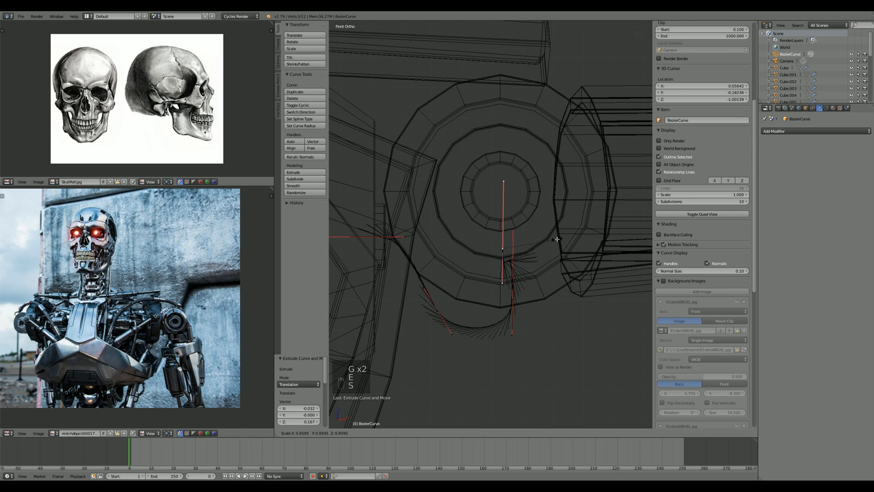
pyautogui.click(511, 248)
pyautogui.press('g')
pyautogui.click(517, 252)
# Step: Scale the upper handle of the control point below the curve's end to 0.398 and align that point under the end
pyautogui.rightClick(513, 232)
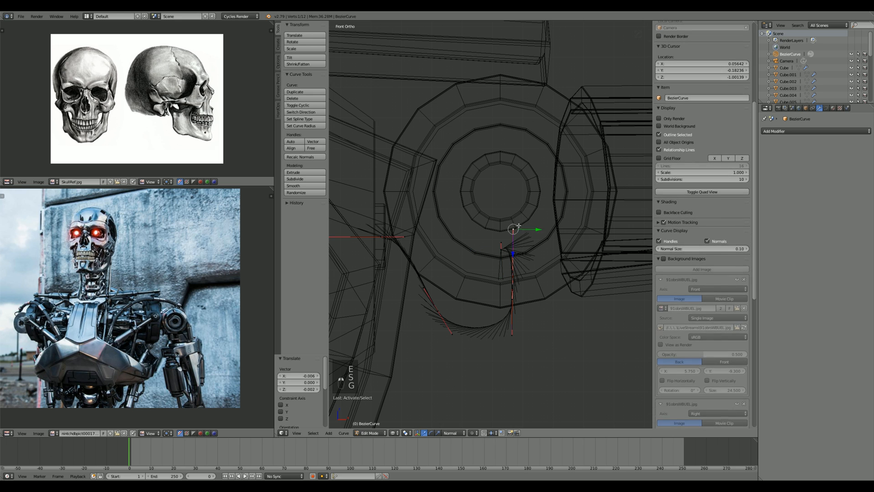
pyautogui.press('s')
pyautogui.click(504, 292)
pyautogui.rightClick(501, 306)
pyautogui.press('g')
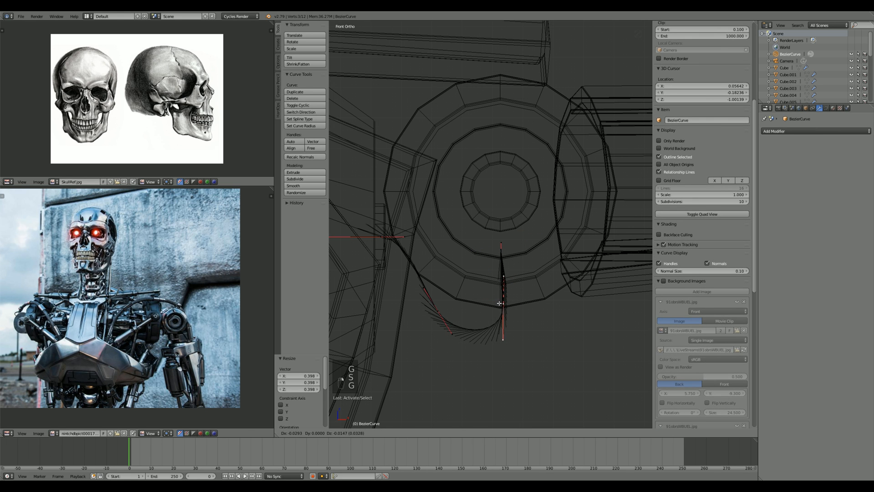
pyautogui.click(498, 303)
# Step: Return to object mode with solid shading and give the curve a bevel depth of 0.039
pyautogui.press('Tab')
pyautogui.moveTo(497, 301); pyautogui.dragTo(489, 234, button='middle')
pyautogui.press('z')
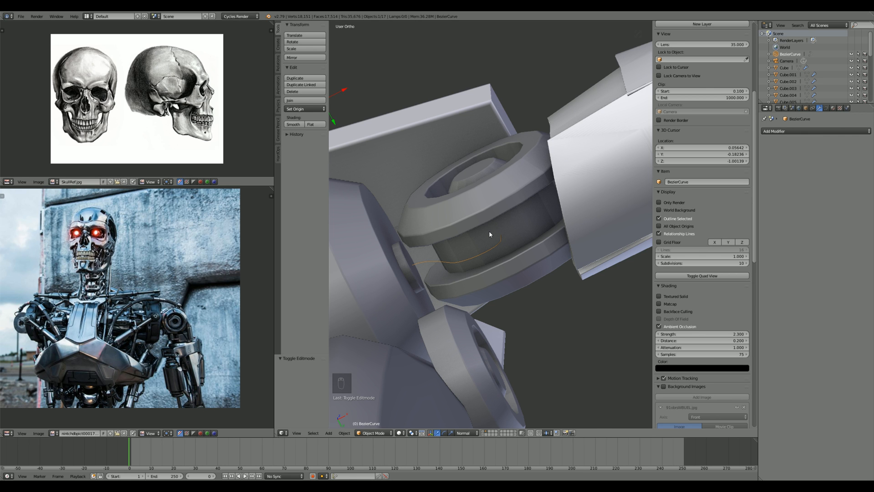
pyautogui.moveTo(489, 234)
pyautogui.mouseDown(button='middle')
pyautogui.moveTo(489, 221)
pyautogui.moveTo(503, 255)
pyautogui.moveTo(502, 246)
pyautogui.mouseUp(button='middle')
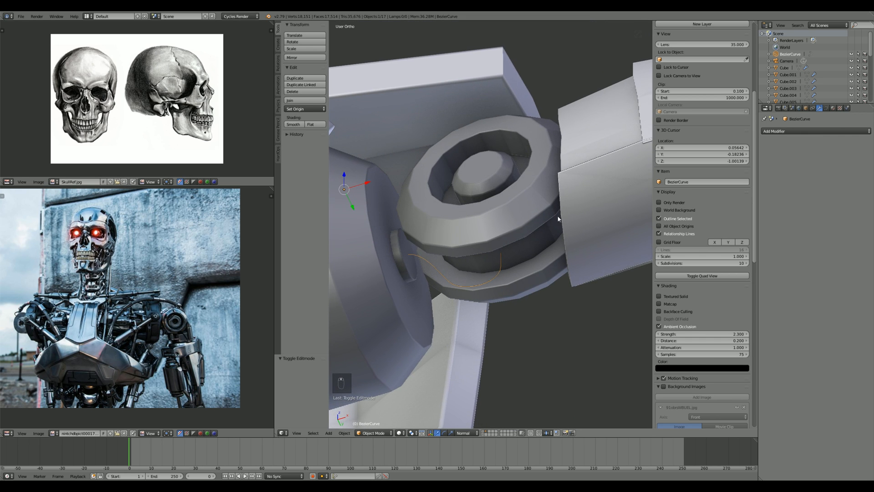
pyautogui.click(828, 109)
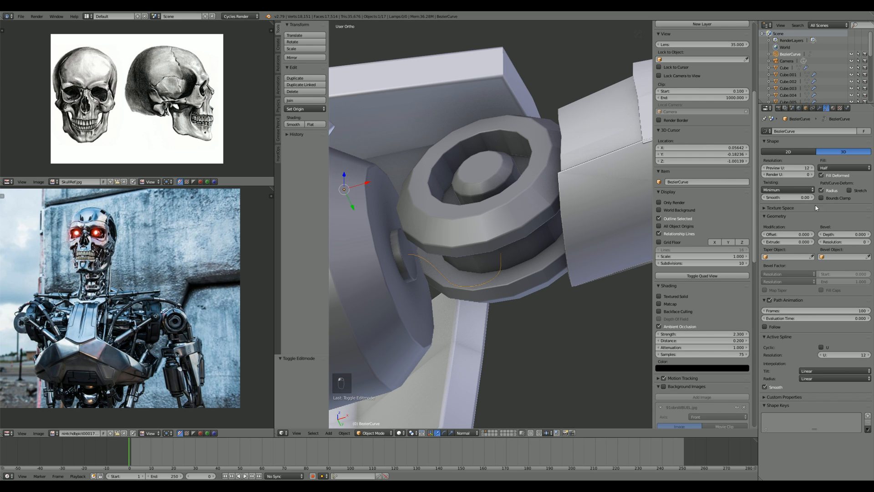
pyautogui.moveTo(839, 237); pyautogui.dragTo(846, 236)
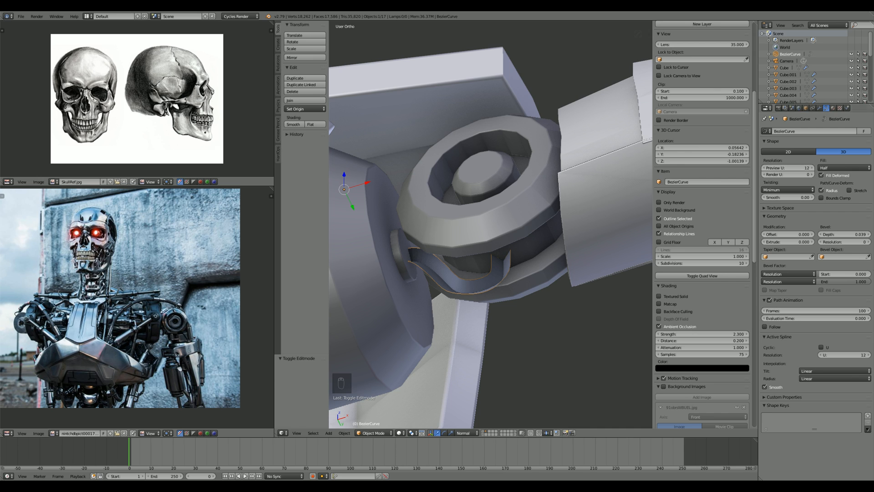
# Step: Set the curve's fill mode to Full and its bevel resolution to 4
pyautogui.click(842, 167)
pyautogui.click(842, 140)
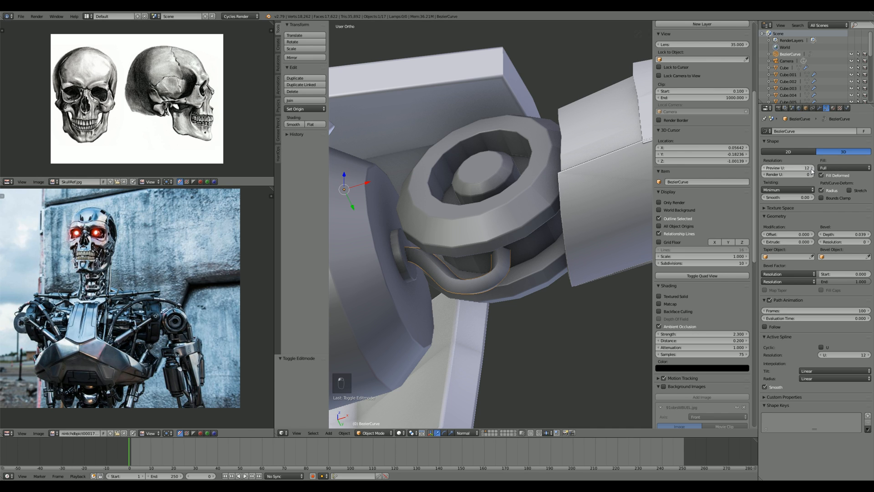
pyautogui.click(869, 241)
pyautogui.click(869, 242)
pyautogui.click(870, 242)
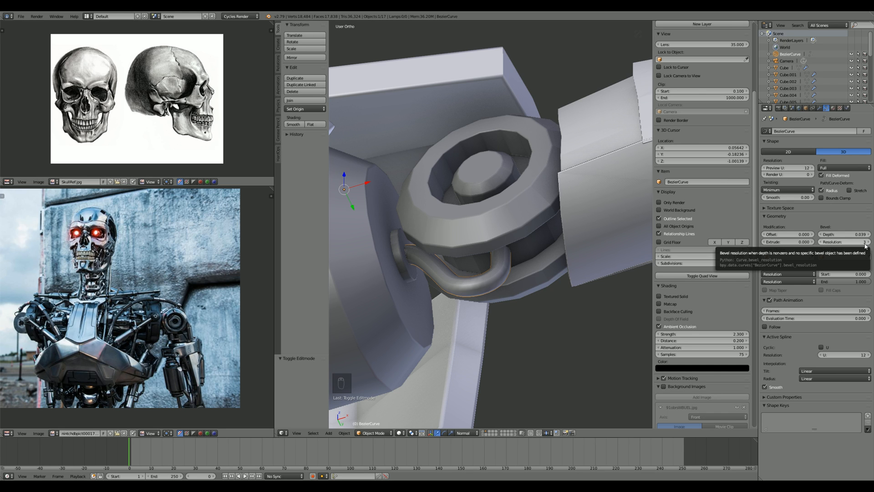
pyautogui.click(866, 243)
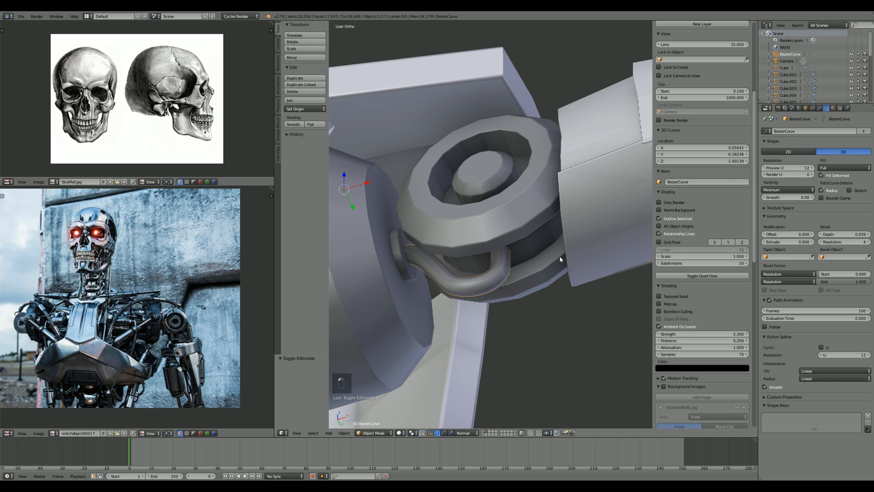
# Step: In the front wireframe view, shift the cable curve's upper end point by -0.003 in X and 0.009 in Z
pyautogui.moveTo(559, 256); pyautogui.dragTo(505, 271, button='middle')
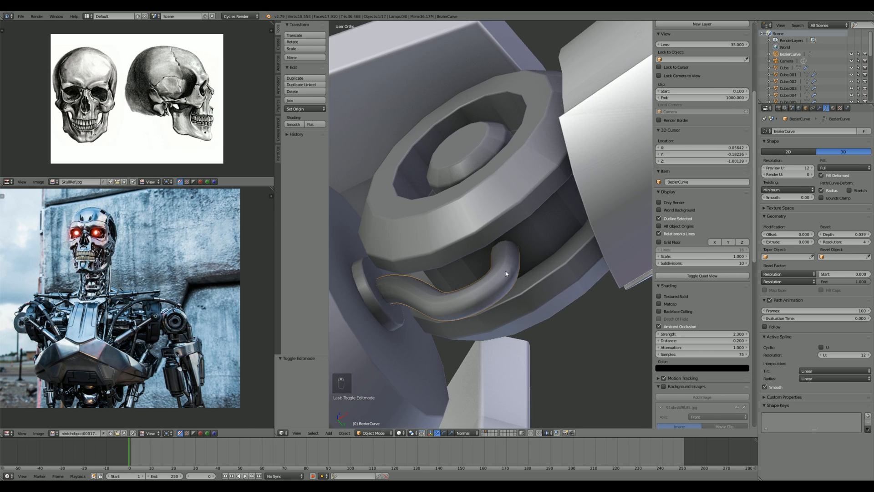
pyautogui.press('KP_1')
pyautogui.press('z')
pyautogui.press('Tab')
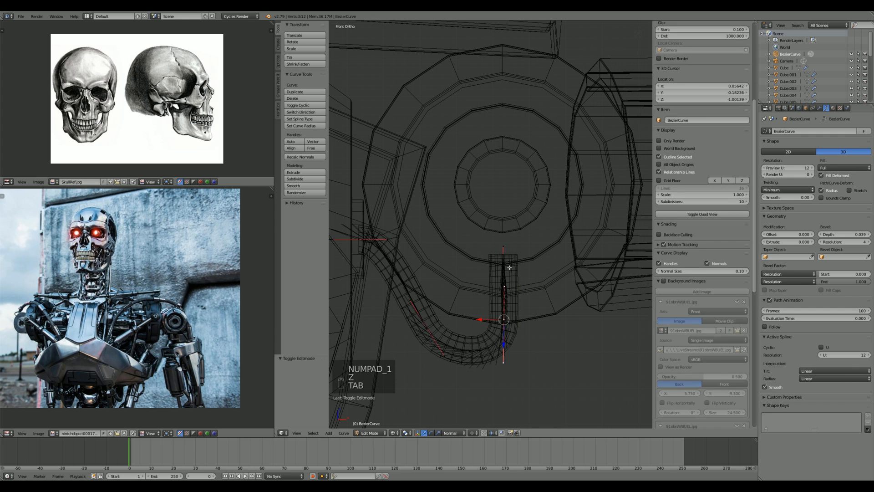
pyautogui.rightClick(508, 267)
pyautogui.press('g')
pyautogui.press('a')
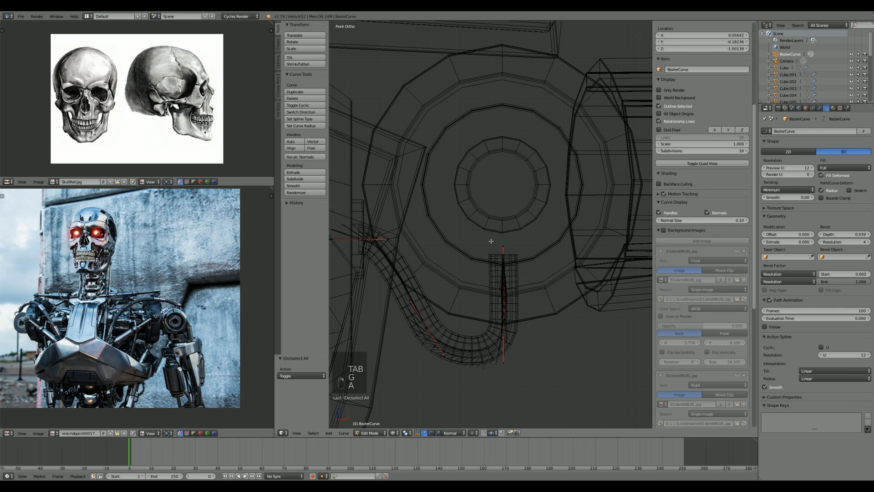
pyautogui.press('b')
pyautogui.moveTo(485, 233); pyautogui.dragTo(540, 264)
pyautogui.press('g')
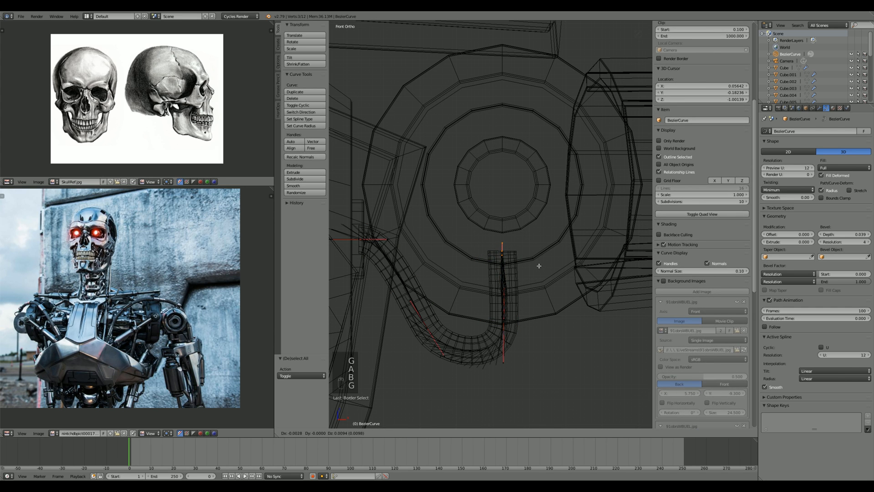
pyautogui.click(539, 265)
# Step: Lower the control point beneath the curve's end, rotate it 8.91°, and nudge it slightly toward the chest
pyautogui.press('g')
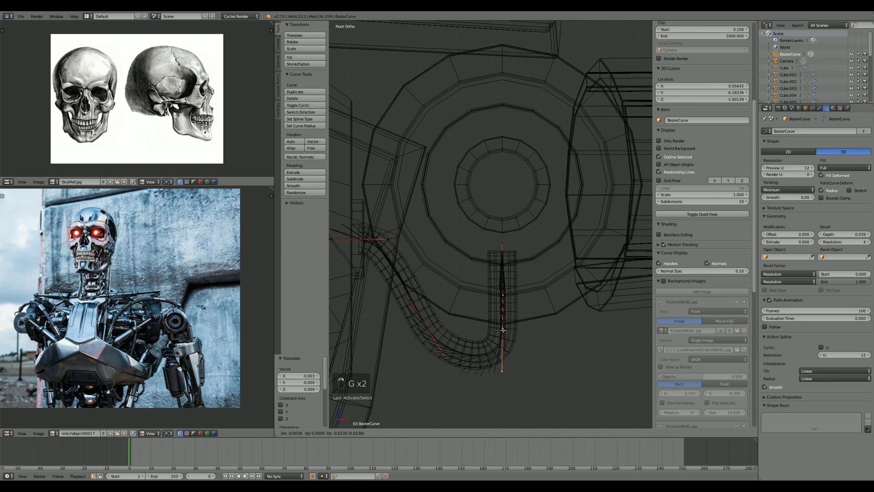
pyautogui.click(502, 329)
pyautogui.press('r')
pyautogui.click(560, 322)
pyautogui.press('g')
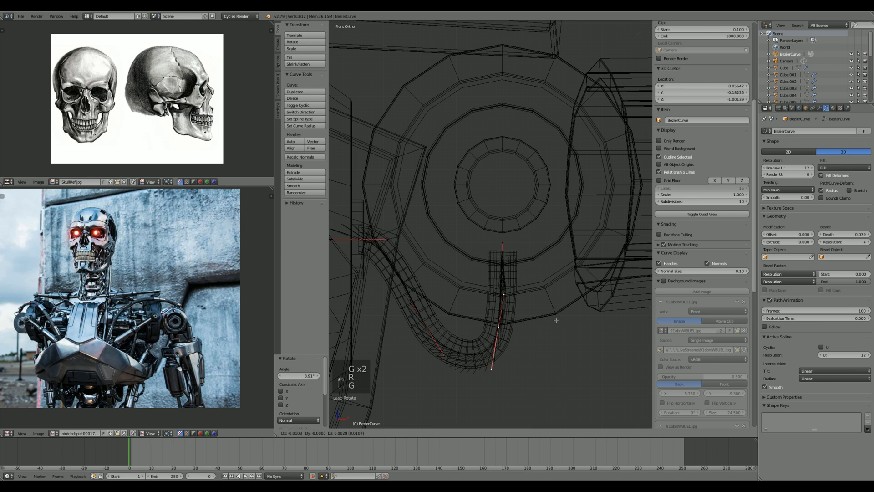
pyautogui.click(556, 320)
# Step: Reposition the cable's inner lower control point slightly up and toward the chest
pyautogui.rightClick(428, 327)
pyautogui.press('g')
pyautogui.click(420, 326)
pyautogui.press('g')
pyautogui.click(424, 322)
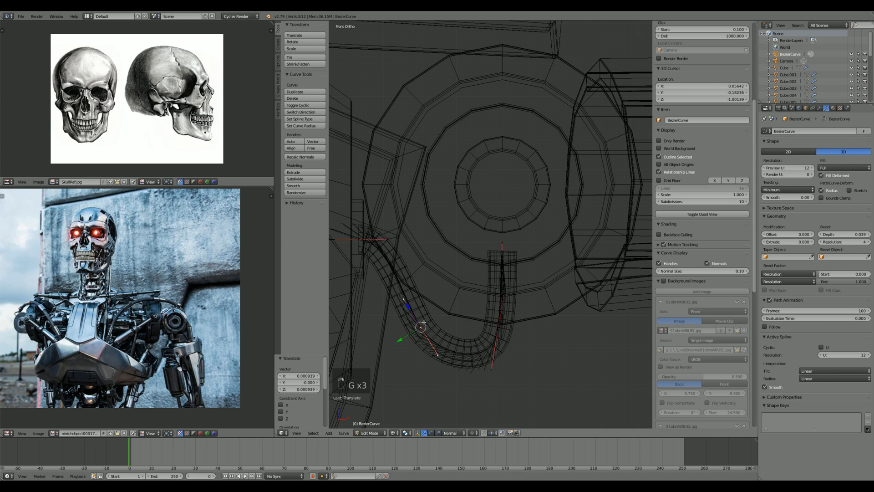
# Step: Check the cable from above, return to object mode with solid shading, and examine how it sits on the whole robot and shoulder
pyautogui.press('a')
pyautogui.press('KP_7')
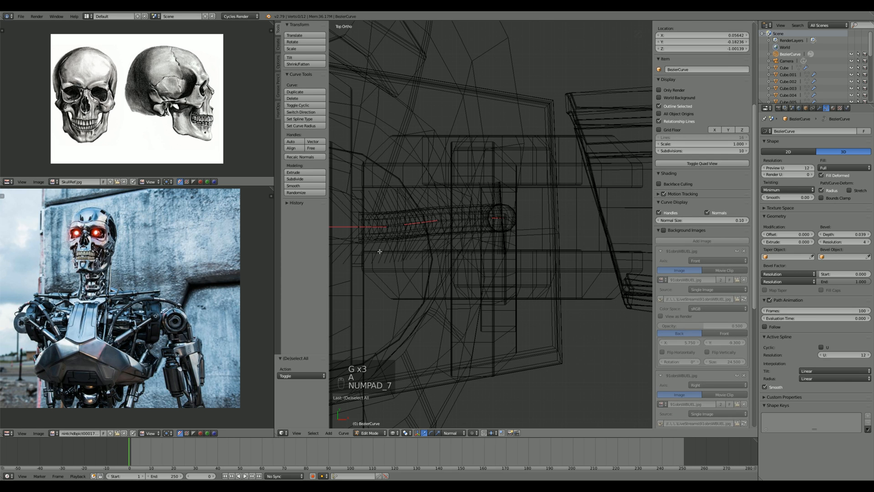
pyautogui.press('a')
pyautogui.press('a')
pyautogui.press('a')
pyautogui.press('a')
pyautogui.scroll(-2, 448, 257)
pyautogui.press('Tab')
pyautogui.press('z')
pyautogui.moveTo(450, 261); pyautogui.dragTo(486, 246, button='middle')
pyautogui.scroll(-8, 494, 259)
pyautogui.press('a')
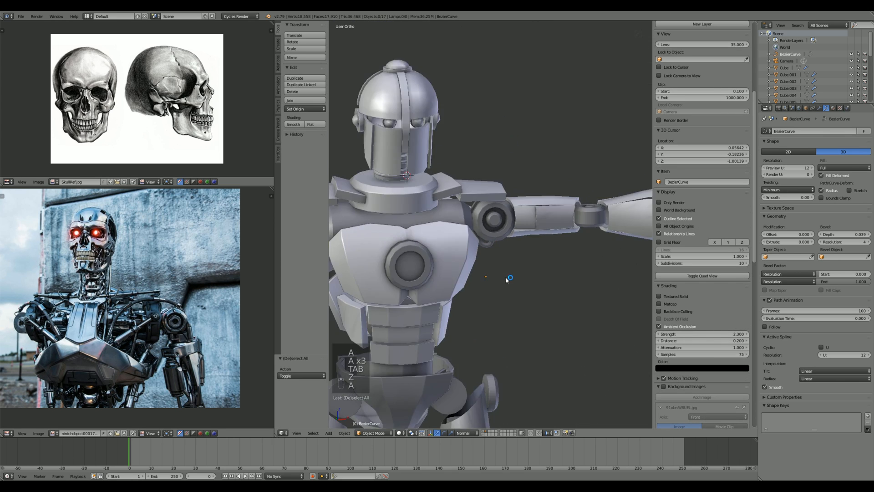
pyautogui.moveTo(505, 276); pyautogui.dragTo(469, 241, button='middle')
pyautogui.scroll(-1, 517, 256)
pyautogui.scroll(12, 553, 258)
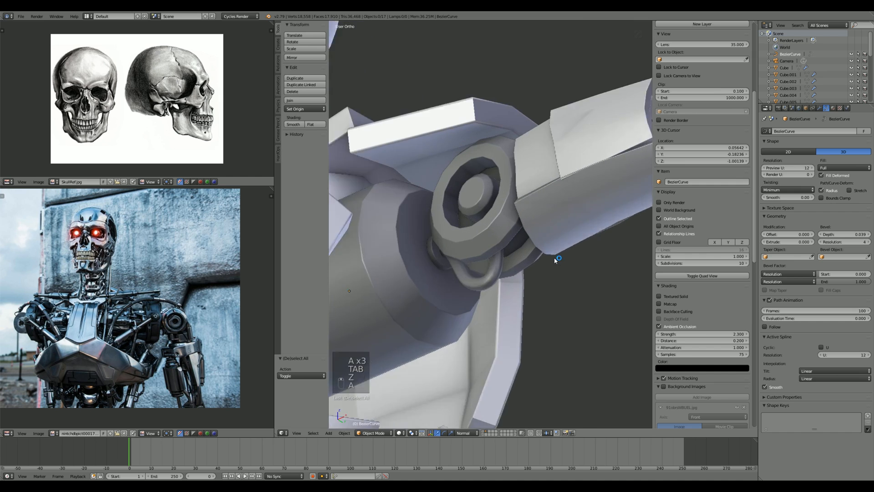
# Step: Select the cable curve and set its preview resolution U to 4
pyautogui.rightClick(486, 307)
pyautogui.press('z')
pyautogui.press('z')
pyautogui.press('z')
pyautogui.moveTo(486, 307)
pyautogui.mouseDown(button='middle')
pyautogui.moveTo(503, 279)
pyautogui.moveTo(501, 290)
pyautogui.mouseUp(button='middle')
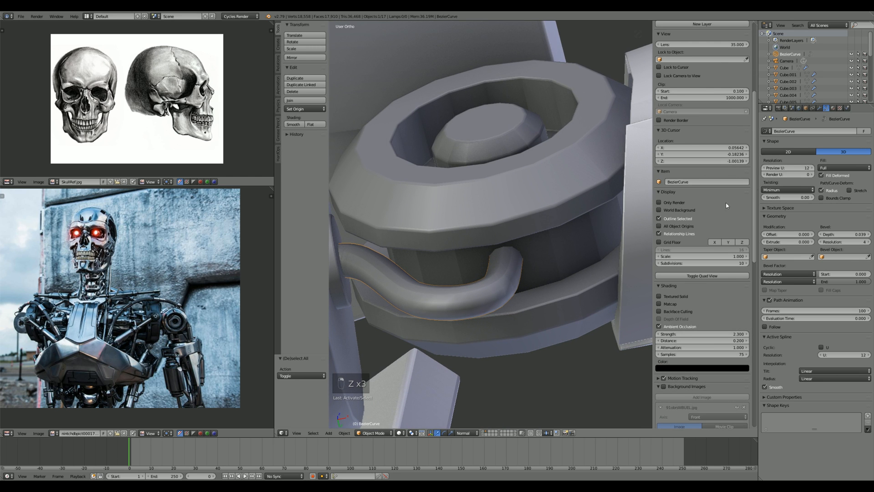
pyautogui.click(766, 168)
pyautogui.click(766, 169)
pyautogui.click(766, 169)
pyautogui.click(765, 169)
pyautogui.click(811, 168)
pyautogui.click(811, 168)
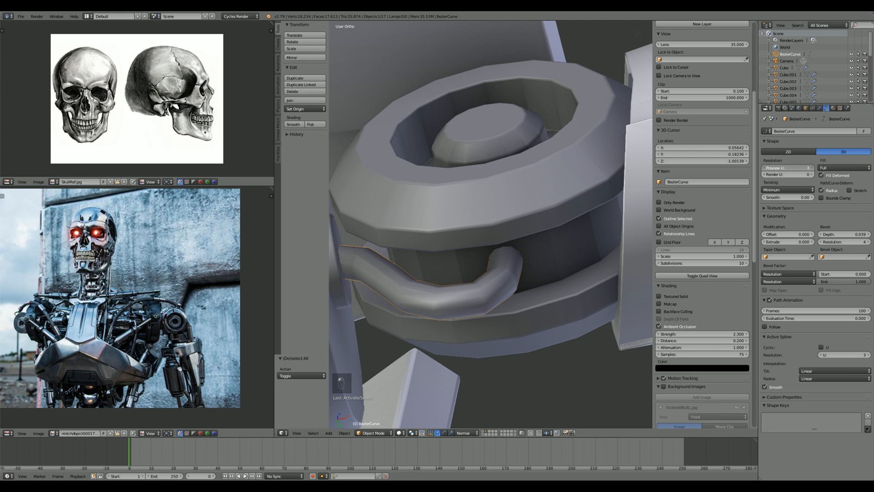
pyautogui.click(812, 168)
# Step: Check the cable's mesh density in wireframe, set its bevel resolution to 3, and deselect it in solid shading
pyautogui.scroll(-2, 505, 304)
pyautogui.moveTo(483, 276)
pyautogui.mouseDown(button='middle')
pyautogui.moveTo(476, 294)
pyautogui.moveTo(495, 322)
pyautogui.moveTo(487, 292)
pyautogui.mouseUp(button='middle')
pyautogui.press('z')
pyautogui.press('z')
pyautogui.scroll(-5, 492, 321)
pyautogui.press('z')
pyautogui.scroll(8, 487, 293)
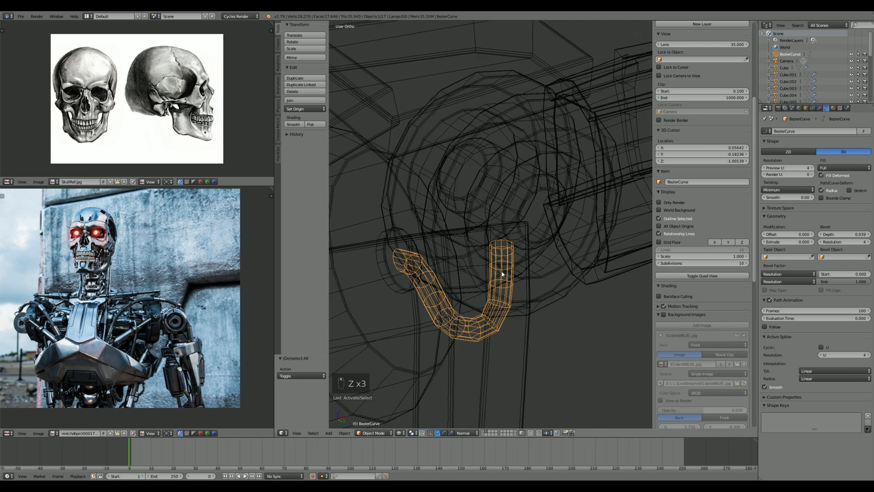
pyautogui.click(821, 242)
pyautogui.scroll(-2, 541, 232)
pyautogui.press('z')
pyautogui.scroll(-6, 546, 246)
pyautogui.press('a')
pyautogui.moveTo(550, 255)
pyautogui.mouseDown(button='middle')
pyautogui.moveTo(520, 228)
pyautogui.moveTo(501, 241)
pyautogui.moveTo(459, 245)
pyautogui.moveTo(433, 235)
pyautogui.moveTo(396, 248)
pyautogui.moveTo(447, 204)
pyautogui.mouseUp(button='middle')
pyautogui.scroll(3, 460, 246)
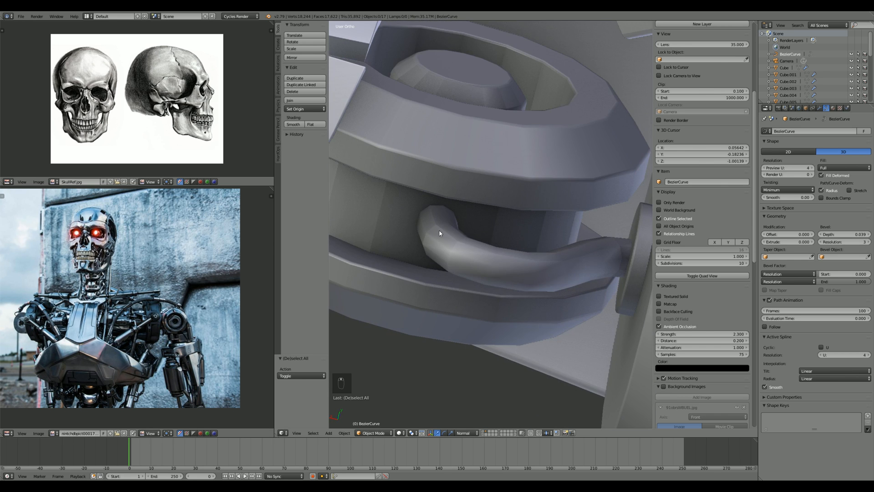
# Step: Nudge the control point below the curve's end by 0.002 in X and move the end point outward by 0.069 in X
pyautogui.press('Tab')
pyautogui.press('KP_1')
pyautogui.press('z')
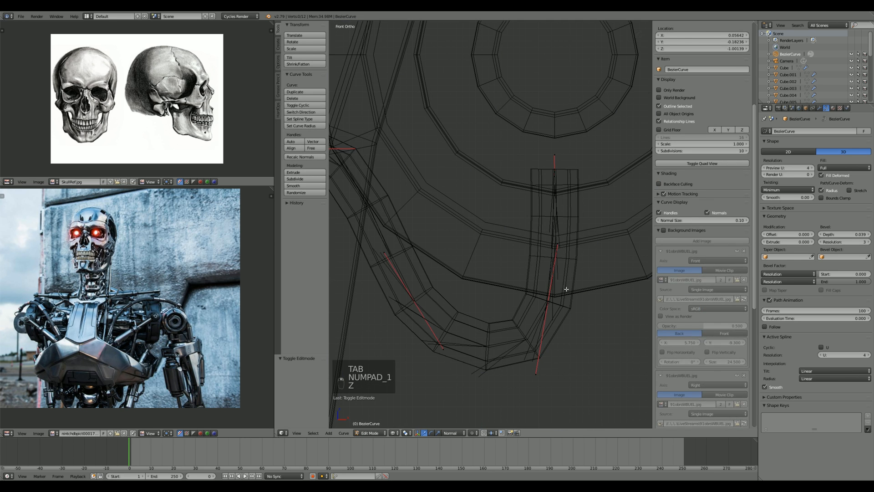
pyautogui.rightClick(555, 302)
pyautogui.press('g')
pyautogui.click(558, 303)
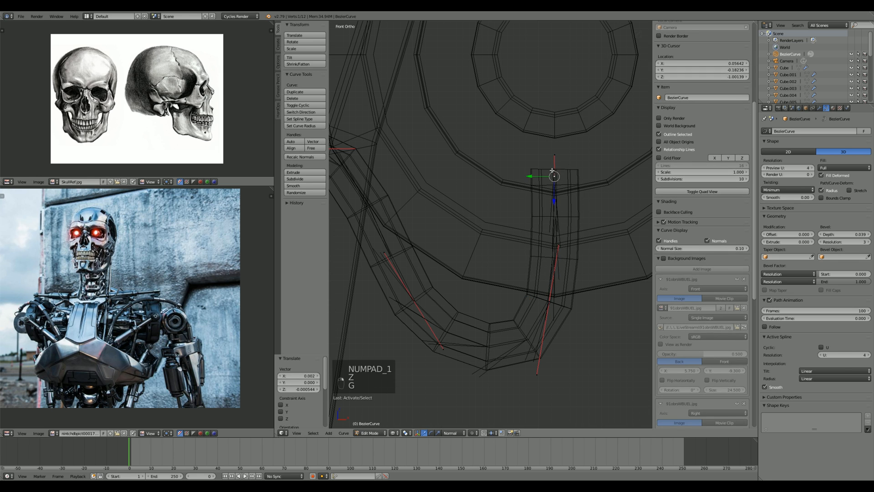
pyautogui.press('g')
pyautogui.click(547, 311)
# Step: Move the control point below the end by 0.105 in X and -0.022 in Z, and rotate the end point by -16.8°
pyautogui.rightClick(548, 310)
pyautogui.press('g')
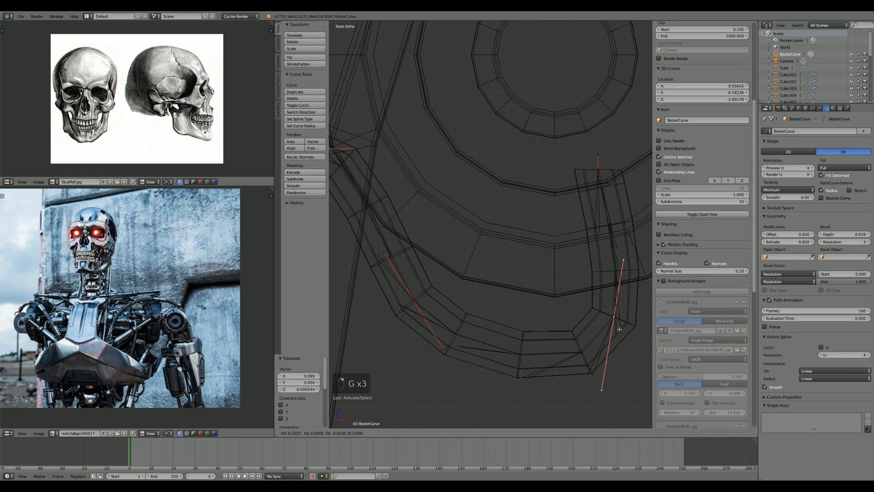
pyautogui.click(615, 325)
pyautogui.keyDown('shift'); pyautogui.moveTo(585, 224); pyautogui.dragTo(537, 242, button='middle'); pyautogui.keyUp('shift')
pyautogui.press('r')
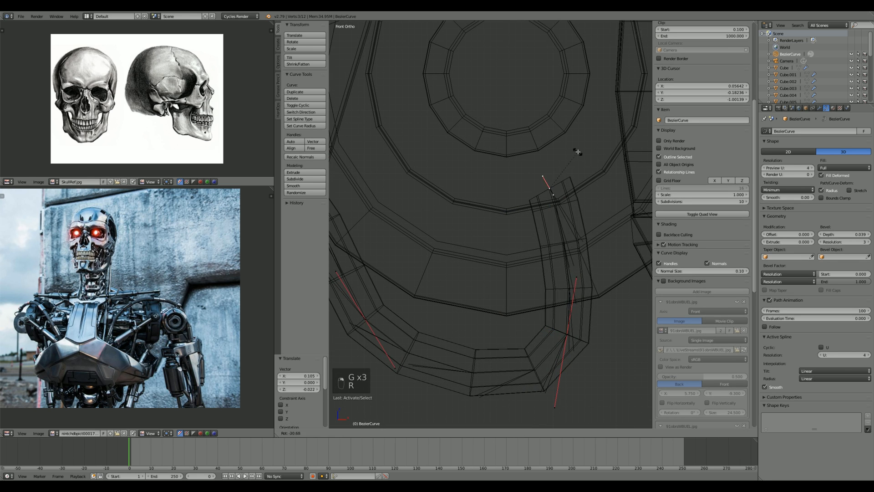
pyautogui.click(585, 160)
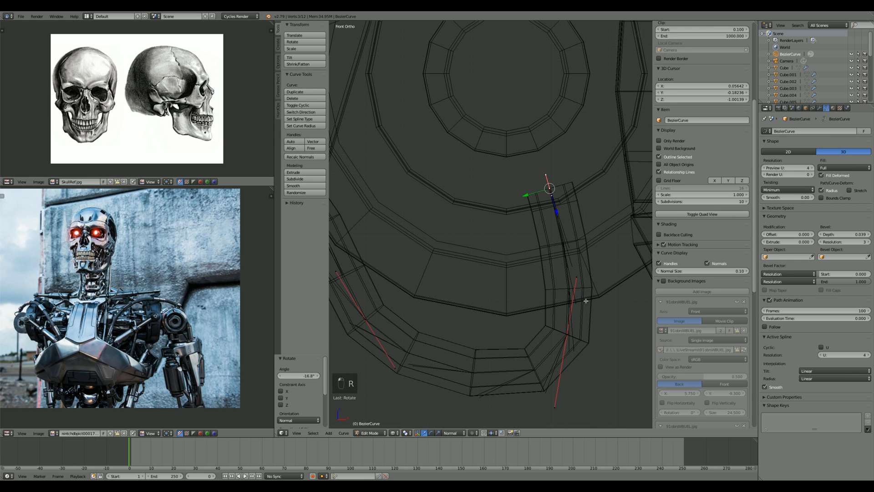
# Step: Adjust the outer lower control point by 0.002 in X and 0.003 in Z, and lower the inner control point slightly
pyautogui.rightClick(568, 336)
pyautogui.press('g')
pyautogui.click(569, 334)
pyautogui.keyDown('shift'); pyautogui.moveTo(422, 352); pyautogui.dragTo(483, 310, button='middle'); pyautogui.keyUp('shift')
pyautogui.rightClick(430, 279)
pyautogui.press('g')
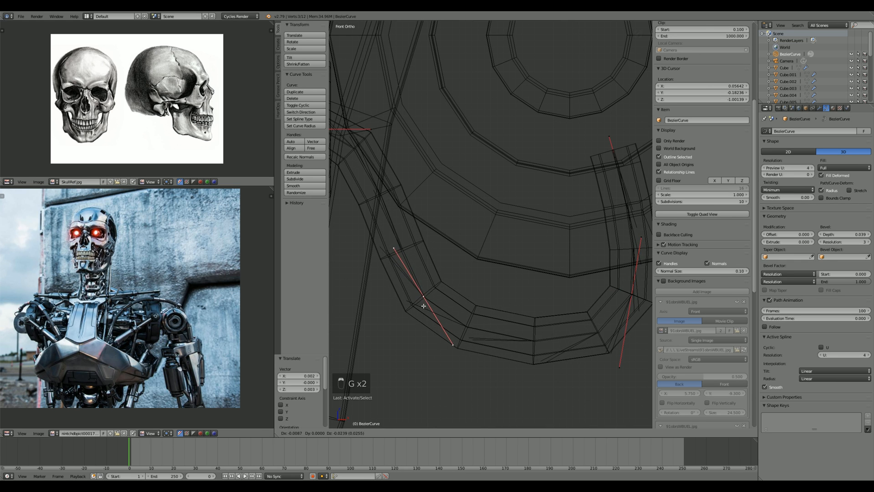
pyautogui.click(427, 306)
# Step: Leave curve editing, restore solid shading with nothing selected, and examine the reshaped cable under the shoulder joint
pyautogui.press('Tab')
pyautogui.press('z')
pyautogui.scroll(-7, 463, 309)
pyautogui.scroll(-3, 464, 305)
pyautogui.press('a')
pyautogui.moveTo(527, 277); pyautogui.dragTo(503, 250, button='middle')
pyautogui.scroll(4, 504, 250)
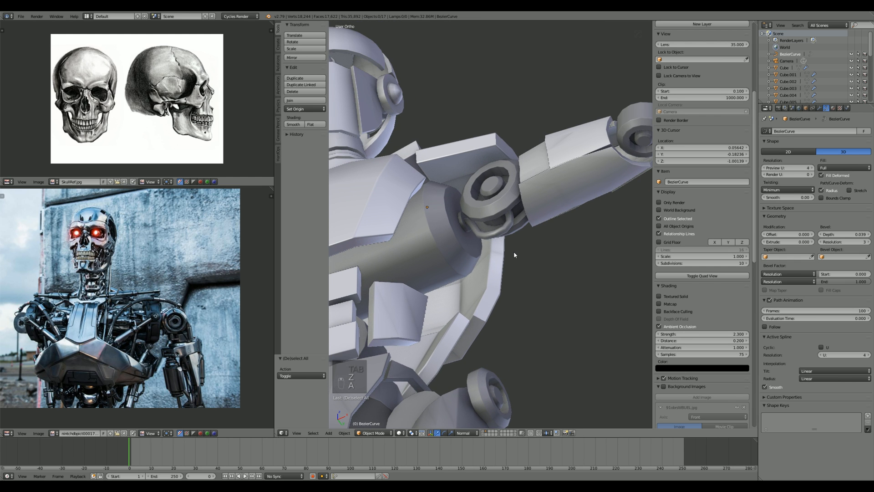
# Step: In the front view, pull the lower handle of the cable's inner control point down by 0.061 in Z
pyautogui.press('KP_1')
pyautogui.press('Tab')
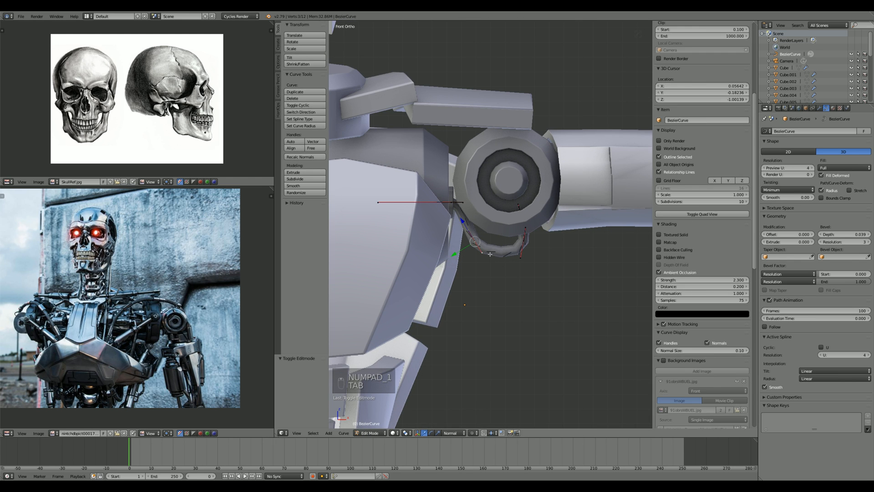
pyautogui.rightClick(490, 253)
pyautogui.press('g')
pyautogui.click(485, 261)
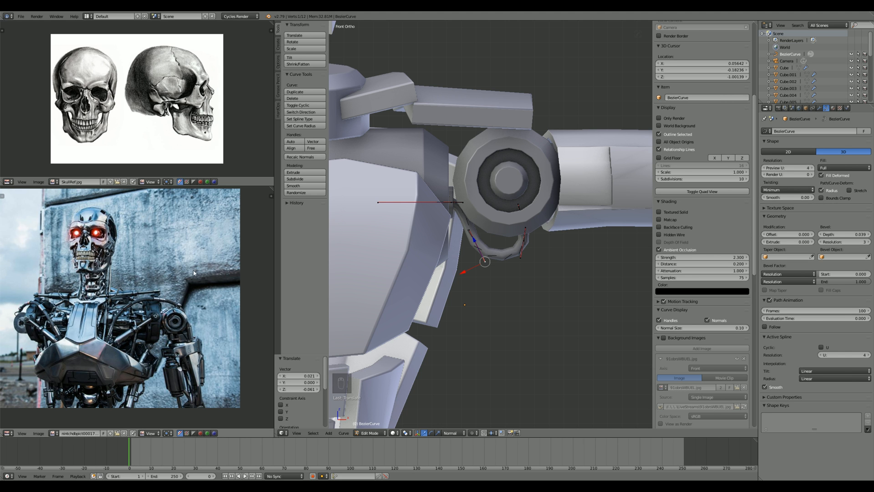
# Step: In front wireframe view, scale the shoulder cable curve's chest-side end control point to about 1.55 times
pyautogui.press('Tab')
pyautogui.scroll(-5, 529, 240)
pyautogui.moveTo(530, 240)
pyautogui.mouseDown(button='middle')
pyautogui.moveTo(506, 251)
pyautogui.moveTo(541, 245)
pyautogui.moveTo(531, 234)
pyautogui.mouseUp(button='middle')
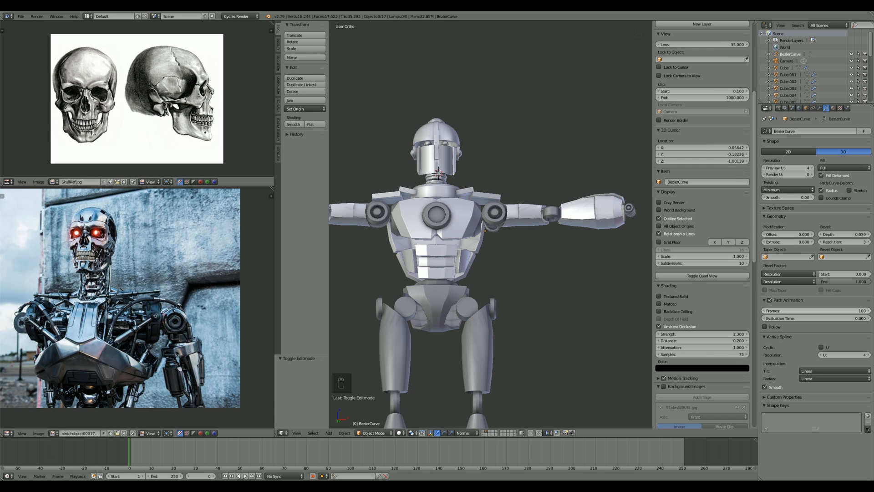
pyautogui.scroll(4, 532, 234)
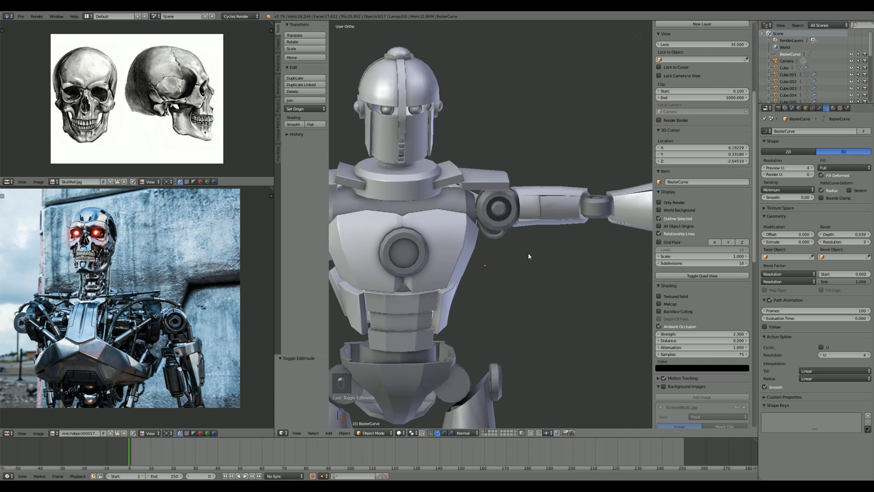
pyautogui.press('KP_1')
pyautogui.press('z')
pyautogui.scroll(4, 505, 254)
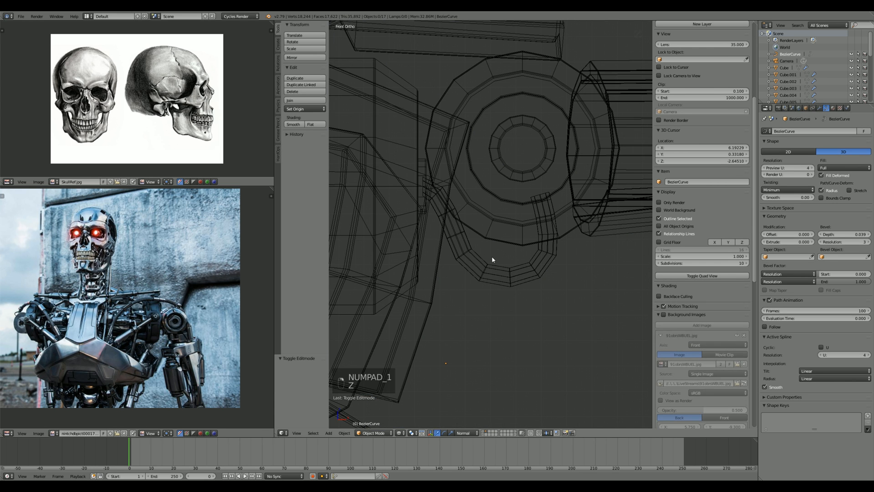
pyautogui.press('Tab')
pyautogui.press('s')
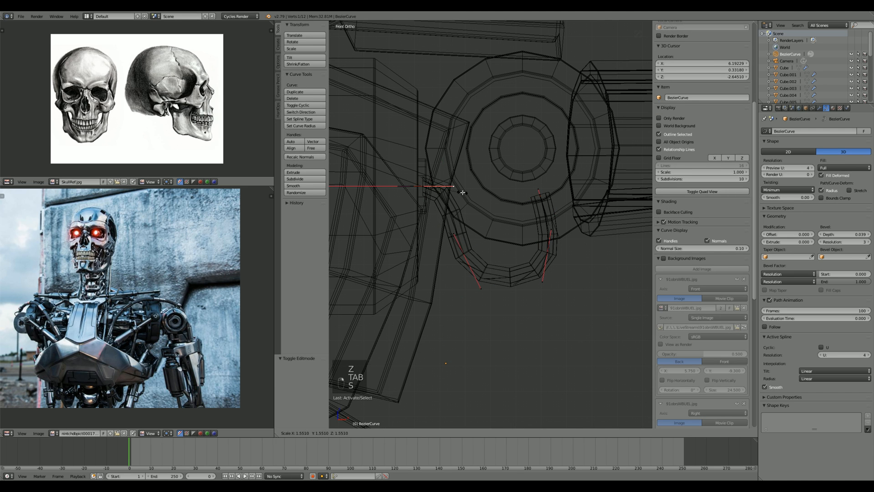
pyautogui.click(463, 192)
# Step: Nudge the cable's two lower control points slightly downward to reshape its loop, and return to solid shading in Object Mode
pyautogui.rightClick(459, 254)
pyautogui.press('g')
pyautogui.click(458, 263)
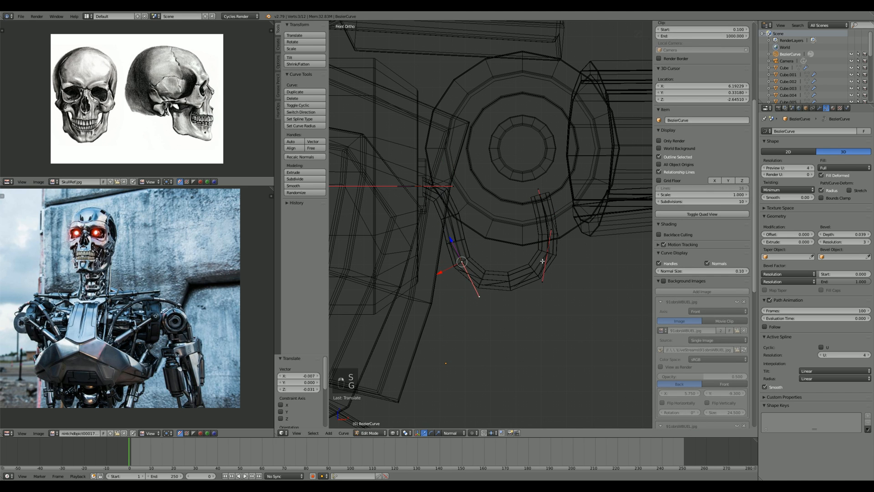
pyautogui.rightClick(547, 263)
pyautogui.press('g')
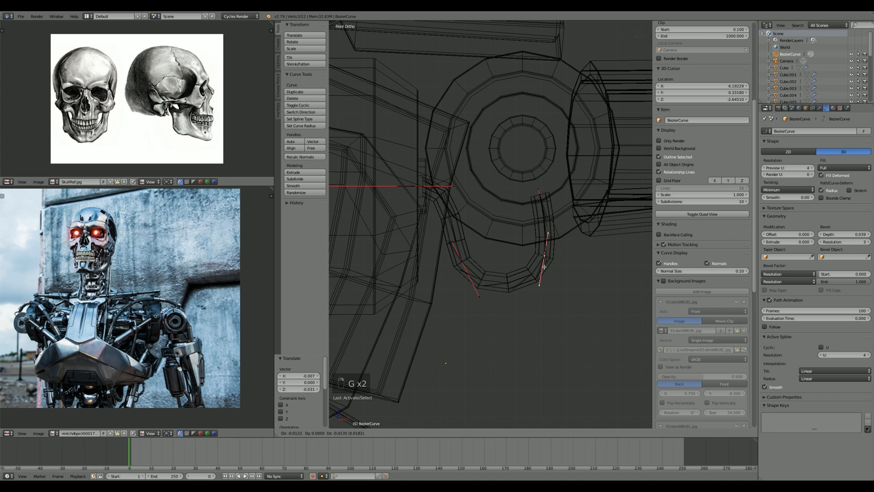
pyautogui.click(543, 268)
pyautogui.scroll(-11, 541, 271)
pyautogui.press('Tab')
pyautogui.press('z')
pyautogui.press('a')
# Step: Select the shoulder cable curve and apply its location
pyautogui.scroll(-2, 511, 249)
pyautogui.moveTo(533, 265)
pyautogui.mouseDown(button='middle')
pyautogui.moveTo(511, 249)
pyautogui.moveTo(535, 255)
pyautogui.mouseUp(button='middle')
pyautogui.scroll(2, 535, 257)
pyautogui.press('KP_1')
pyautogui.scroll(3, 535, 255)
pyautogui.rightClick(503, 239)
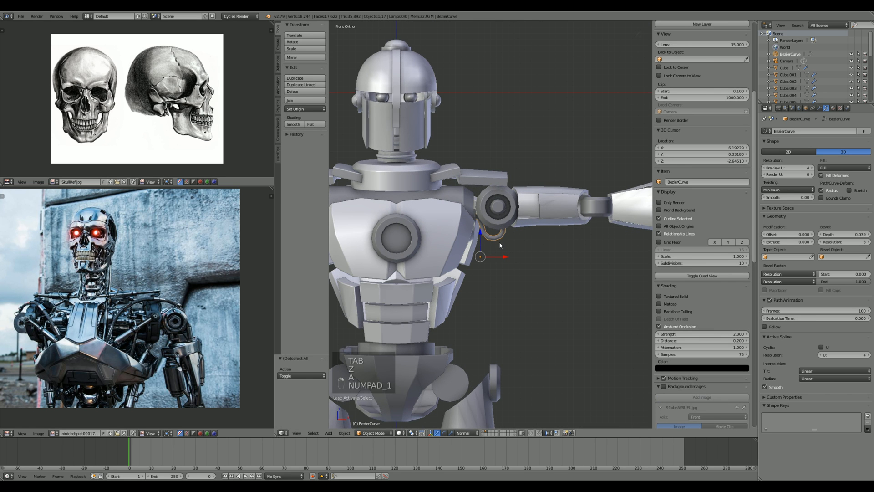
pyautogui.hotkey('ctrl', 'a')
pyautogui.click(490, 249)
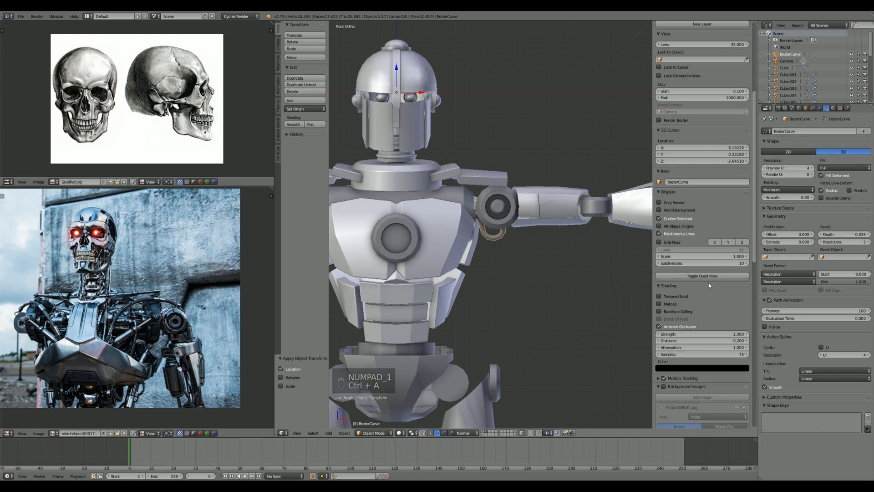
# Step: Add a Mirror modifier across X to the cable curve
pyautogui.click(819, 107)
pyautogui.click(815, 131)
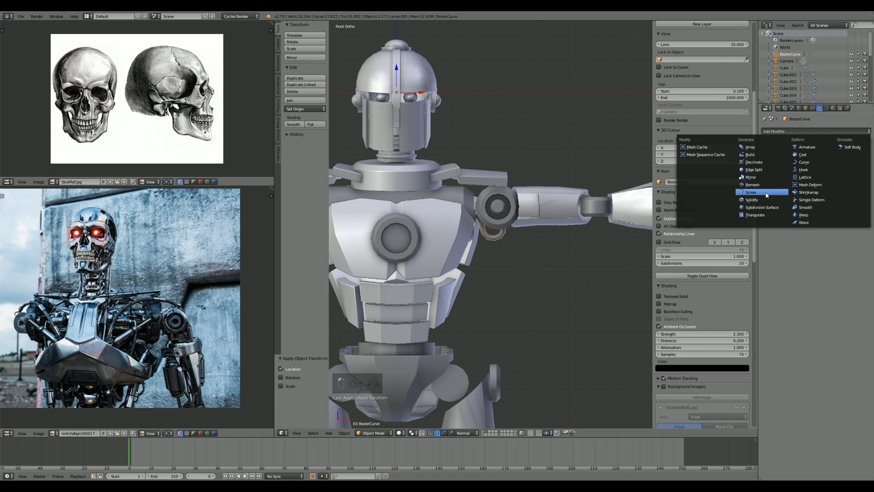
pyautogui.click(751, 177)
pyautogui.scroll(-4, 470, 240)
pyautogui.scroll(1, 470, 240)
pyautogui.press('a')
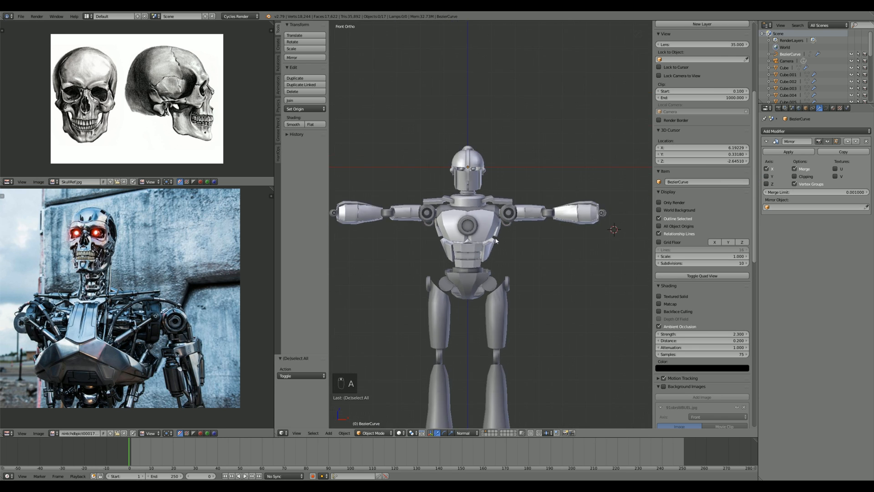
# Step: Cut a centred edge loop around the inner section of the horizontal shoulder cylinder
pyautogui.moveTo(495, 240); pyautogui.dragTo(451, 227, button='middle')
pyautogui.scroll(5, 451, 228)
pyautogui.moveTo(509, 232); pyautogui.dragTo(478, 283, button='middle')
pyautogui.scroll(3, 478, 214)
pyautogui.rightClick(491, 220)
pyautogui.press('Tab')
pyautogui.press('a')
pyautogui.hotkey('ctrl', 'r')
pyautogui.click(486, 264)
pyautogui.rightClick(486, 264)
pyautogui.hotkey('ctrl', 'Tab')
pyautogui.click(478, 266)
pyautogui.press('a')
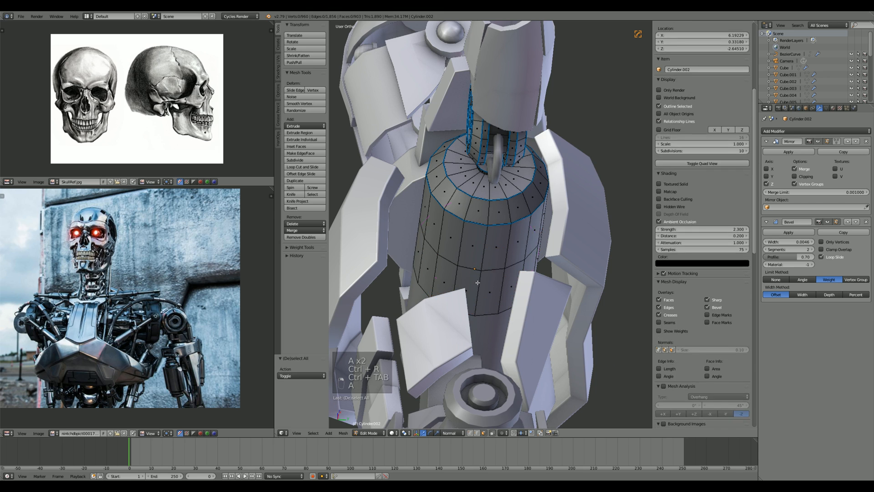
# Step: Cut a second edge loop close to the first and shrink the inner face ring to about 0.7, excluding X
pyautogui.hotkey('ctrl', 'r')
pyautogui.click(478, 281)
pyautogui.click(486, 270)
pyautogui.hotkey('ctrl', 'Tab')
pyautogui.click(490, 268)
pyautogui.keyDown('alt'); pyautogui.rightClick(499, 285); pyautogui.keyUp('alt')
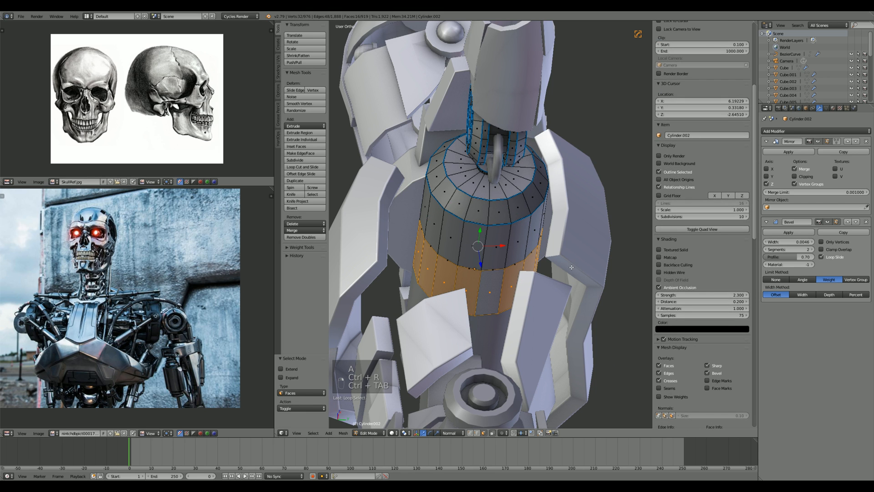
pyautogui.press('s')
pyautogui.hotkey('shift', 'x')
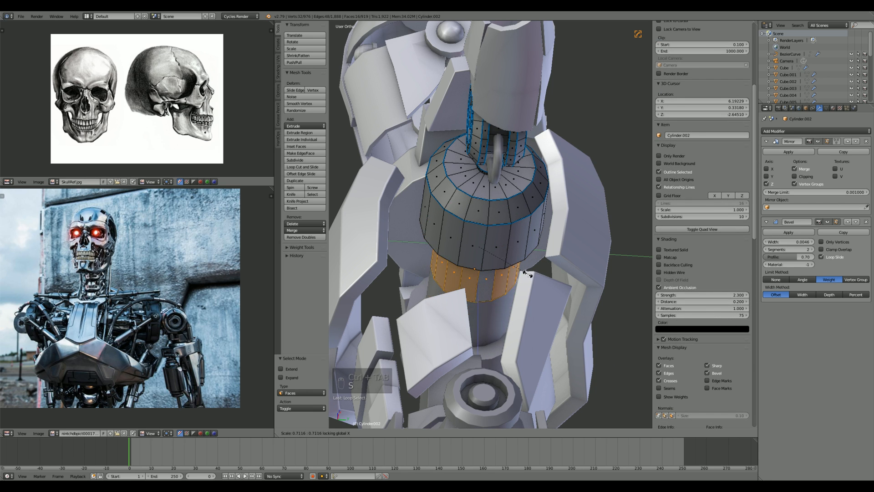
pyautogui.click(517, 272)
pyautogui.press('a')
# Step: Cut two more edge loops around the narrowed section of the shoulder cylinder, sliding each into place
pyautogui.moveTo(516, 272); pyautogui.dragTo(494, 268, button='middle')
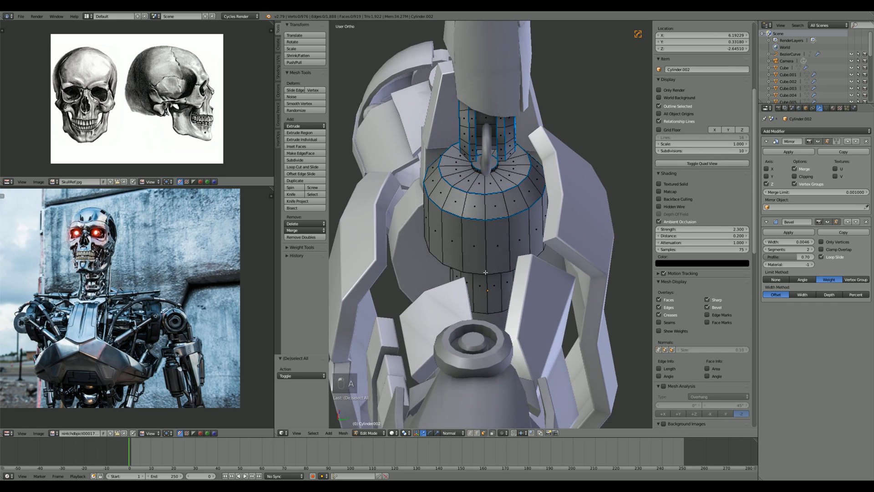
pyautogui.scroll(3, 496, 296)
pyautogui.hotkey('ctrl', 'r')
pyautogui.click(498, 324)
pyautogui.click(495, 348)
pyautogui.hotkey('ctrl', 'r')
pyautogui.click(489, 332)
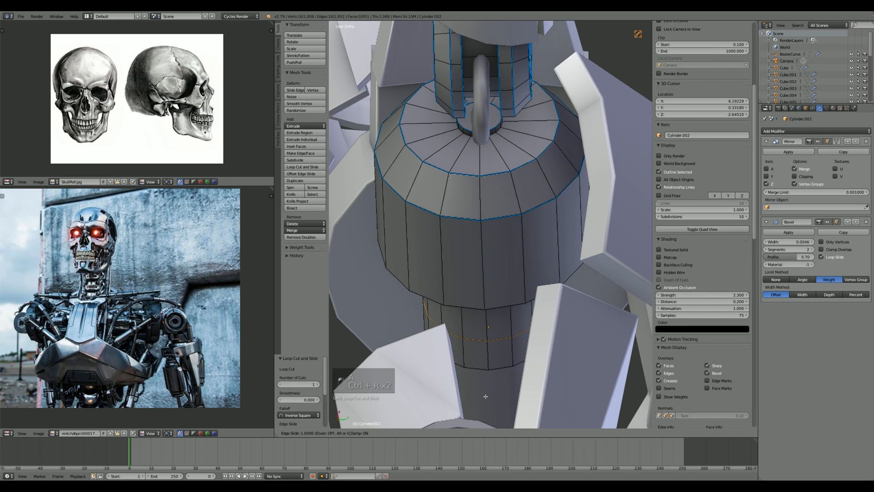
pyautogui.click(486, 395)
# Step: Select the face ring between the new loops and scale it up to about 1.44, excluding X, to form a raised flange
pyautogui.hotkey('ctrl', 'Tab')
pyautogui.click(500, 350)
pyautogui.keyDown('alt'); pyautogui.click(486, 355); pyautogui.keyUp('alt')
pyautogui.moveTo(485, 355); pyautogui.dragTo(514, 274, button='middle')
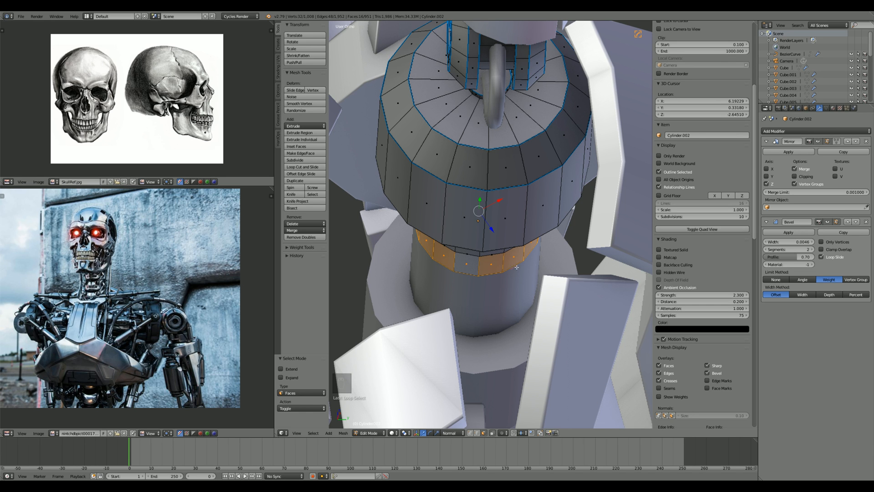
pyautogui.scroll(1, 516, 268)
pyautogui.press('s')
pyautogui.hotkey('shift', 'y')
pyautogui.press('s')
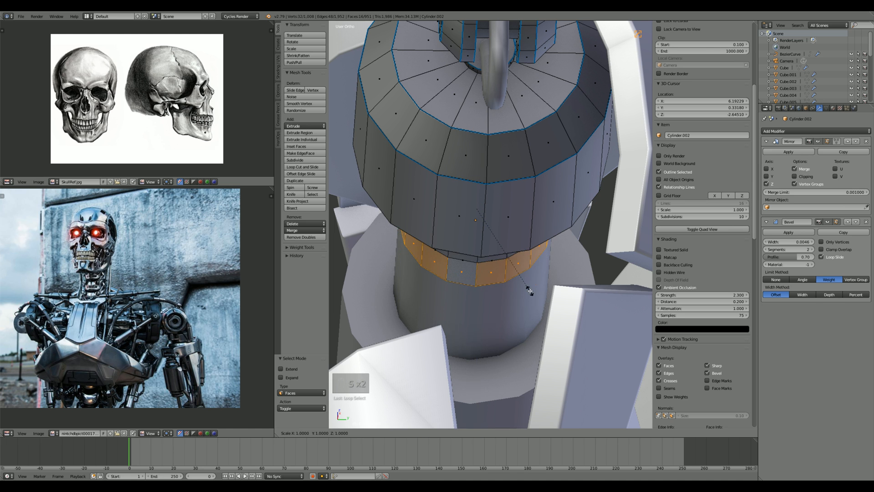
pyautogui.hotkey('shift', 'x')
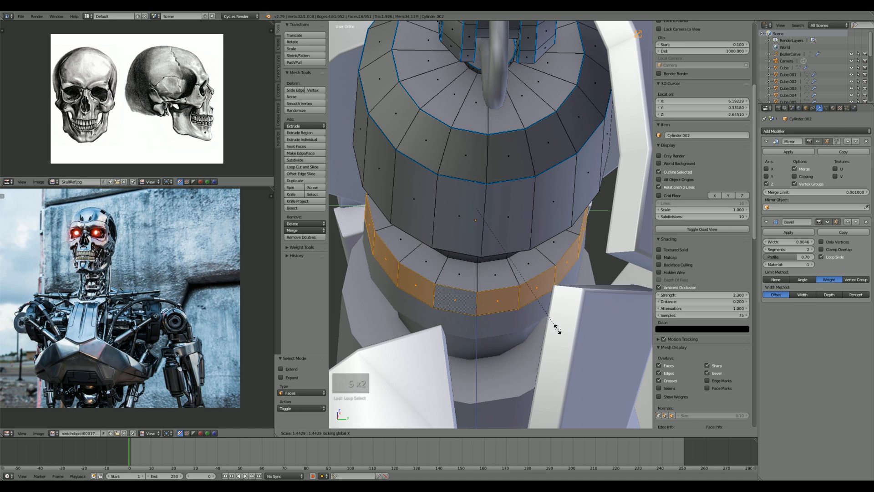
pyautogui.click(556, 327)
# Step: Scale the flange's face ring down to about 0.91, excluding X
pyautogui.scroll(-4, 542, 300)
pyautogui.moveTo(524, 273); pyautogui.dragTo(482, 218, button='middle')
pyautogui.scroll(-2, 517, 249)
pyautogui.press('Tab')
pyautogui.moveTo(542, 236); pyautogui.dragTo(519, 233, button='middle')
pyautogui.scroll(2, 519, 233)
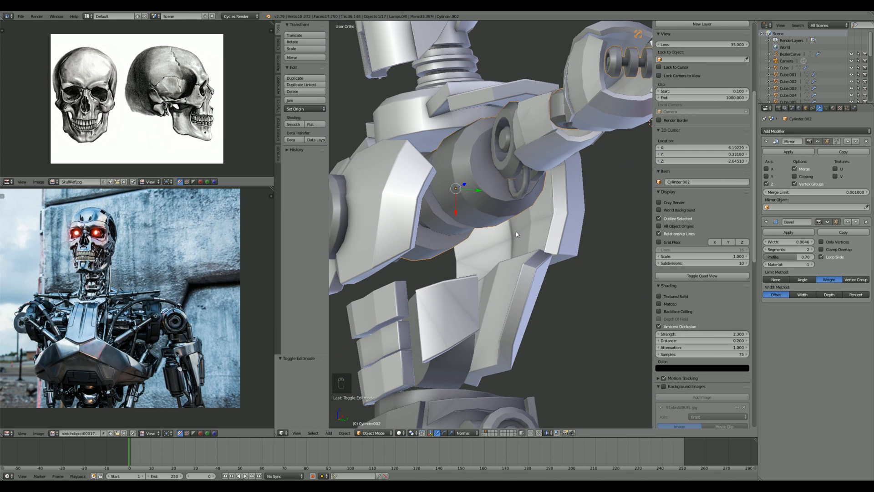
pyautogui.moveTo(515, 234)
pyautogui.mouseDown(button='middle')
pyautogui.moveTo(502, 230)
pyautogui.moveTo(496, 242)
pyautogui.moveTo(528, 246)
pyautogui.mouseUp(button='middle')
pyautogui.press('Tab')
pyautogui.scroll(2, 528, 246)
pyautogui.press('s')
pyautogui.hotkey('shift', 'x')
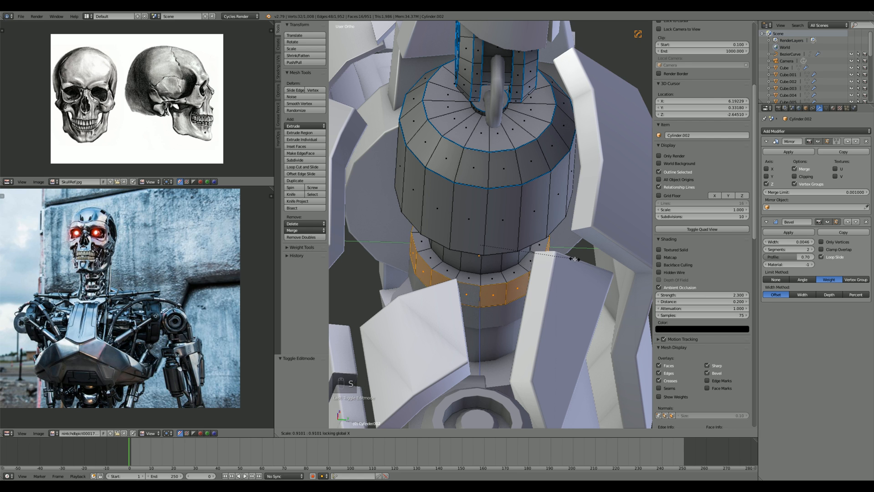
pyautogui.click(574, 258)
# Step: Give the edge loops around the cylinder's stepped section and flange bevel weight
pyautogui.moveTo(574, 259); pyautogui.dragTo(432, 228, button='middle')
pyautogui.scroll(-3, 520, 282)
pyautogui.press('a')
pyautogui.scroll(3, 432, 227)
pyautogui.hotkey('ctrl', 'Tab')
pyautogui.click(401, 230)
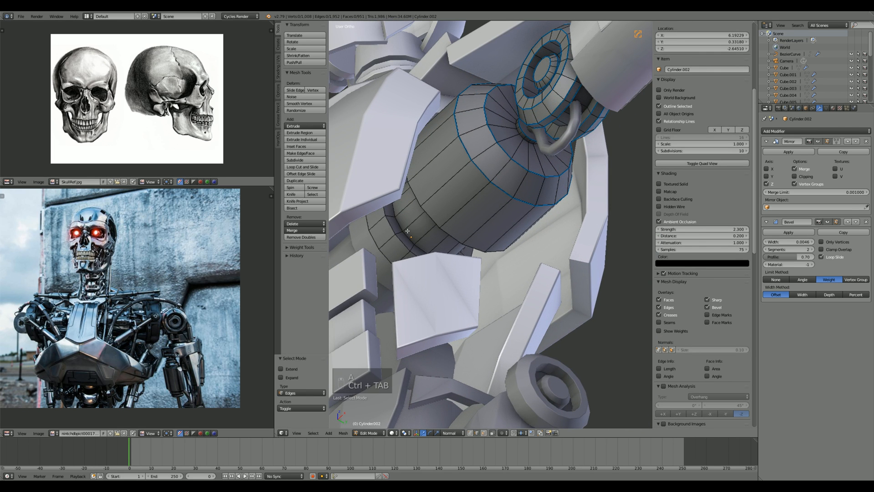
pyautogui.keyDown('alt'); pyautogui.click(424, 229); pyautogui.keyUp('alt')
pyautogui.press('q')
pyautogui.press('Tab')
# Step: Select the flange's face ring and move it about 0.07 along the X axis
pyautogui.moveTo(429, 213); pyautogui.dragTo(459, 200, button='middle')
pyautogui.press('Tab')
pyautogui.scroll(2, 539, 261)
pyautogui.keyDown('alt'); pyautogui.click(460, 200); pyautogui.keyUp('alt')
pyautogui.press('g')
pyautogui.press('x')
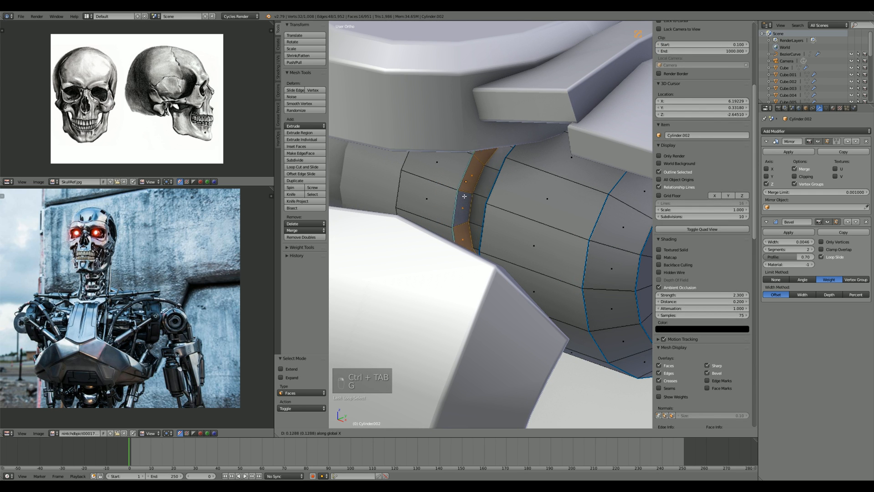
pyautogui.press('g')
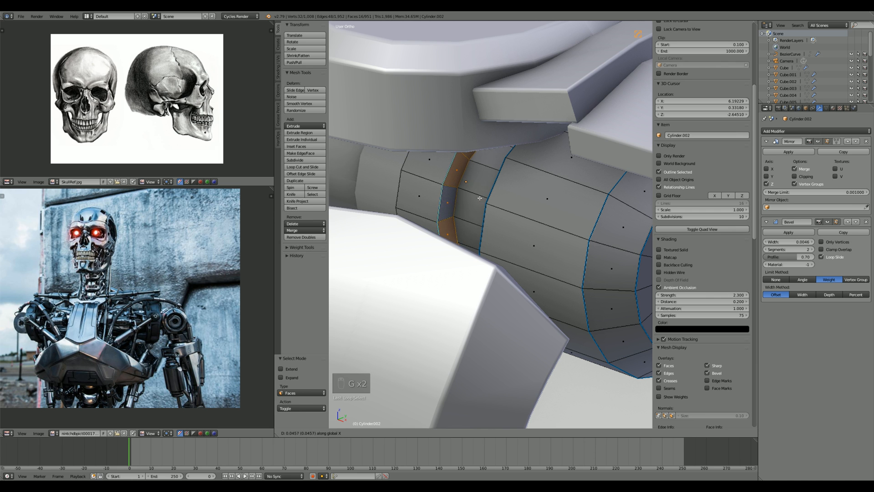
pyautogui.press('g')
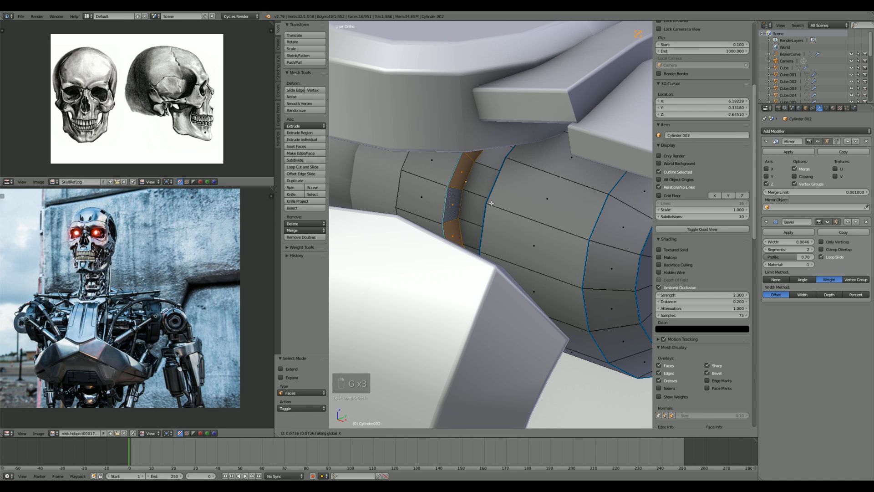
pyautogui.click(491, 203)
# Step: Deselect everything, examine the reshaped shoulder cylinder from several angles, and leave mesh editing
pyautogui.scroll(-7, 493, 203)
pyautogui.moveTo(514, 203); pyautogui.dragTo(475, 168, button='middle')
pyautogui.scroll(5, 478, 176)
pyautogui.press('a')
pyautogui.scroll(2, 520, 238)
pyautogui.scroll(-8, 511, 241)
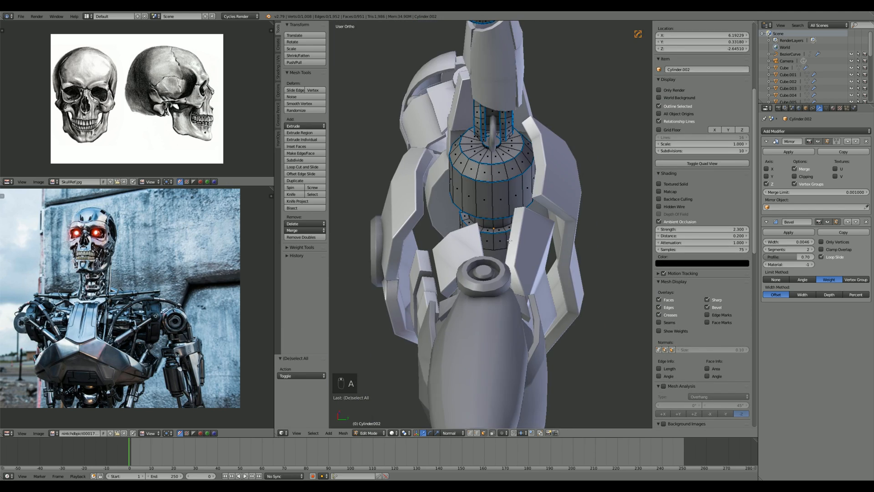
pyautogui.moveTo(509, 240); pyautogui.dragTo(568, 281, button='middle')
pyautogui.scroll(2, 533, 246)
pyautogui.scroll(-5, 520, 241)
pyautogui.press('Tab')
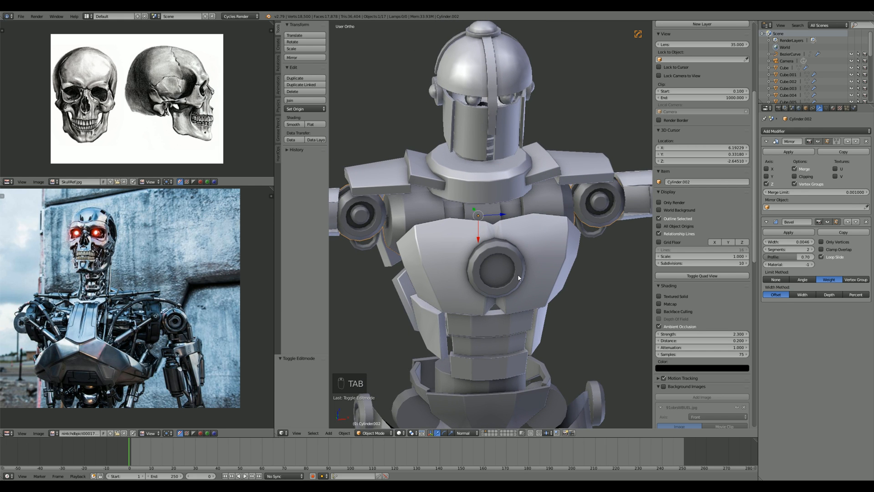
# Step: In right side view, edit the abdomen's inner cylinder and scale the whole mesh to about 1.3 along Y
pyautogui.press('KP_3')
pyautogui.scroll(1, 483, 291)
pyautogui.keyDown('shift'); pyautogui.moveTo(483, 290); pyautogui.dragTo(502, 252, button='middle'); pyautogui.keyUp('shift')
pyautogui.rightClick(504, 294)
pyautogui.press('Tab')
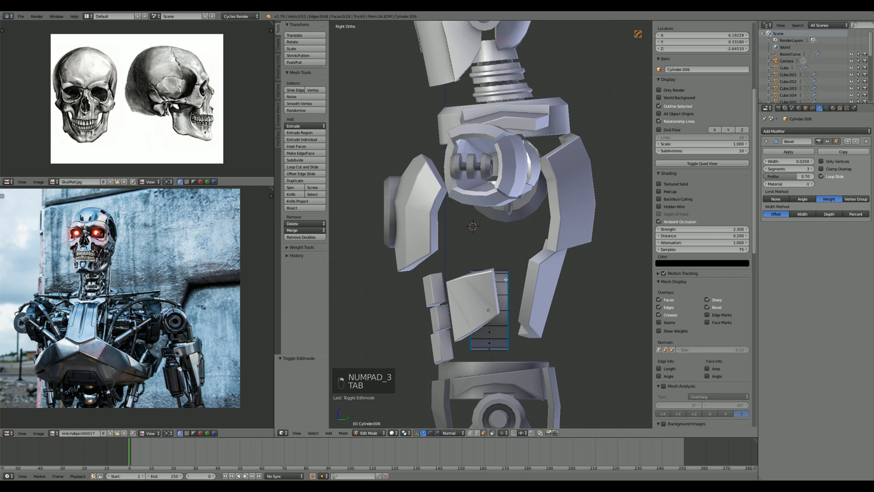
pyautogui.keyDown('shift'); pyautogui.moveTo(514, 310); pyautogui.dragTo(525, 266, button='middle'); pyautogui.keyUp('shift')
pyautogui.scroll(4, 525, 267)
pyautogui.press('a')
pyautogui.press('a')
pyautogui.press('a')
pyautogui.press('a')
pyautogui.press('a')
pyautogui.press('s')
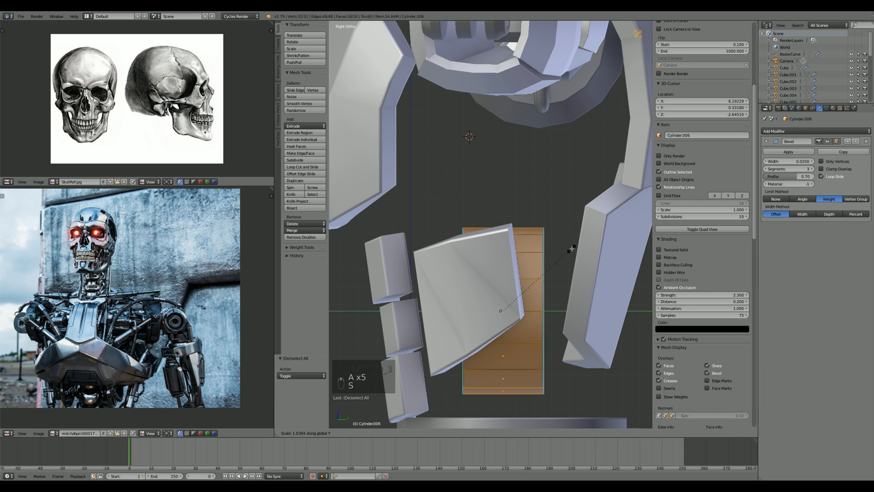
pyautogui.press('y')
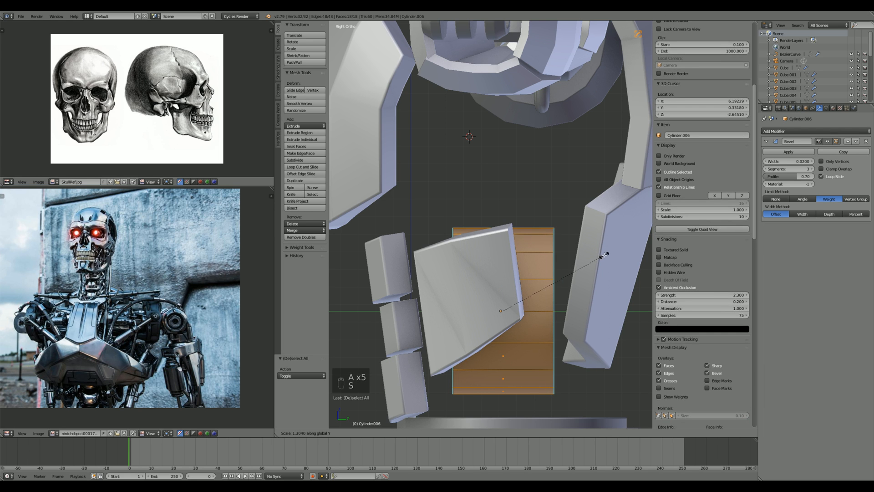
pyautogui.click(605, 254)
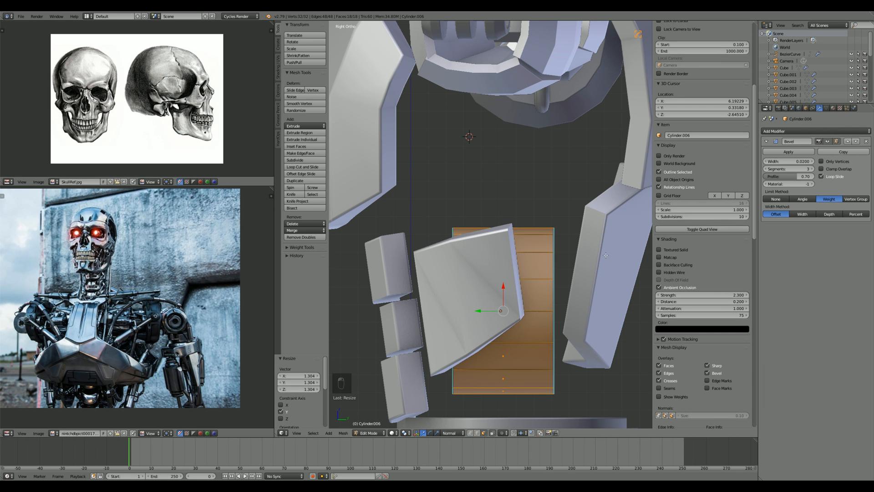
pyautogui.press('a')
# Step: Cut two edge loops around the abdomen cylinder and spread them apart along Y
pyautogui.moveTo(598, 252); pyautogui.dragTo(528, 218, button='middle')
pyautogui.hotkey('ctrl', 'r')
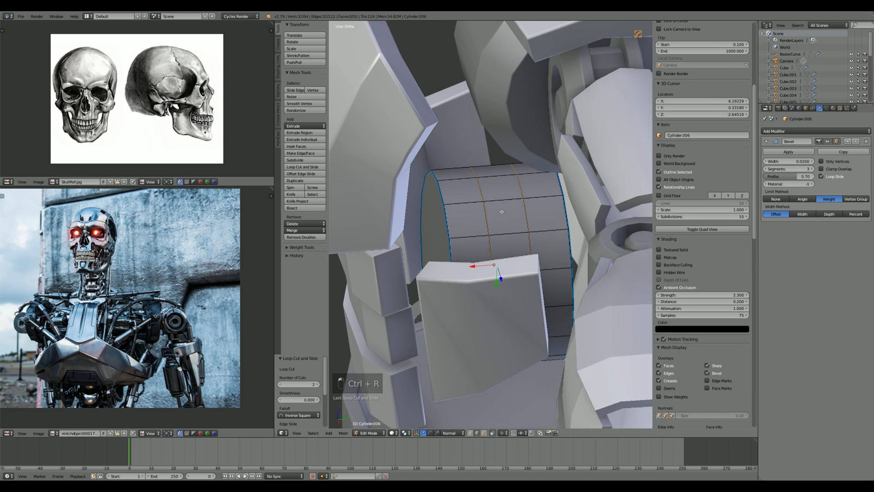
pyautogui.scroll(1, 501, 212)
pyautogui.press('s')
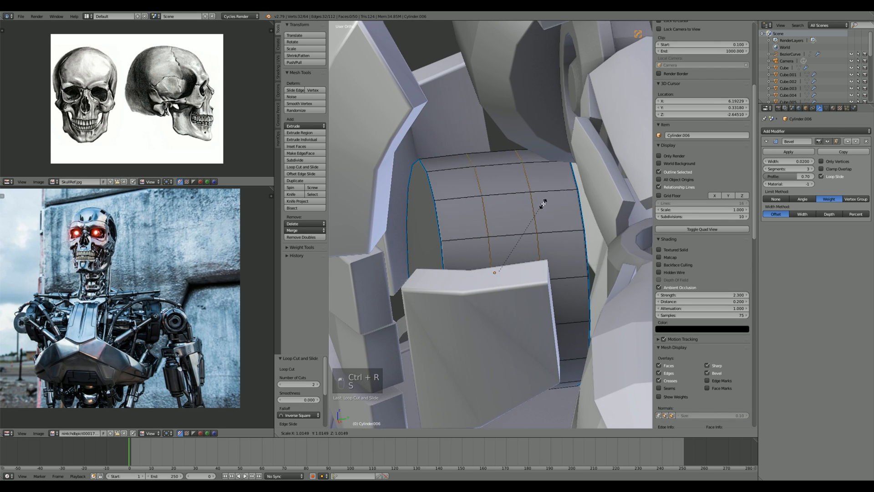
pyautogui.press('y')
pyautogui.click(625, 211)
pyautogui.press('a')
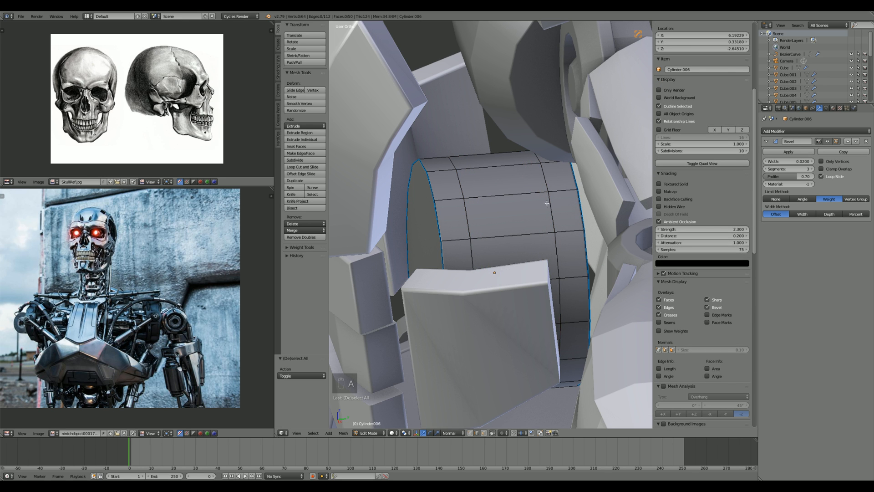
# Step: Cut two additional edge loops inside the middle section, sliding each close to one of the existing loops
pyautogui.hotkey('ctrl', 'r')
pyautogui.click(520, 195)
pyautogui.click(478, 200)
pyautogui.hotkey('ctrl', 'r')
pyautogui.click(503, 205)
pyautogui.click(540, 211)
# Step: Select the face ring around the middle of the abdomen cylinder and scale it to about 0.86, excluding the Y axis
pyautogui.hotkey('ctrl', 'Tab')
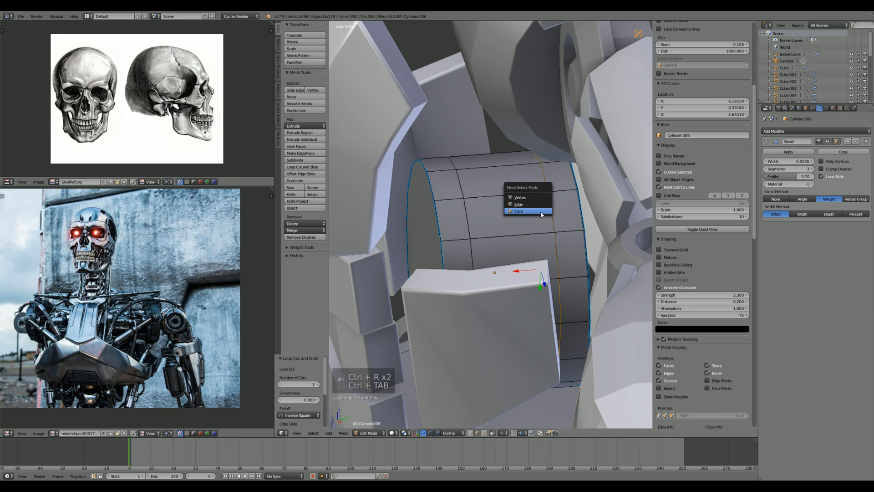
pyautogui.click(540, 212)
pyautogui.keyDown('alt'); pyautogui.rightClick(524, 214); pyautogui.keyUp('alt')
pyautogui.press('s')
pyautogui.hotkey('shift', 'y')
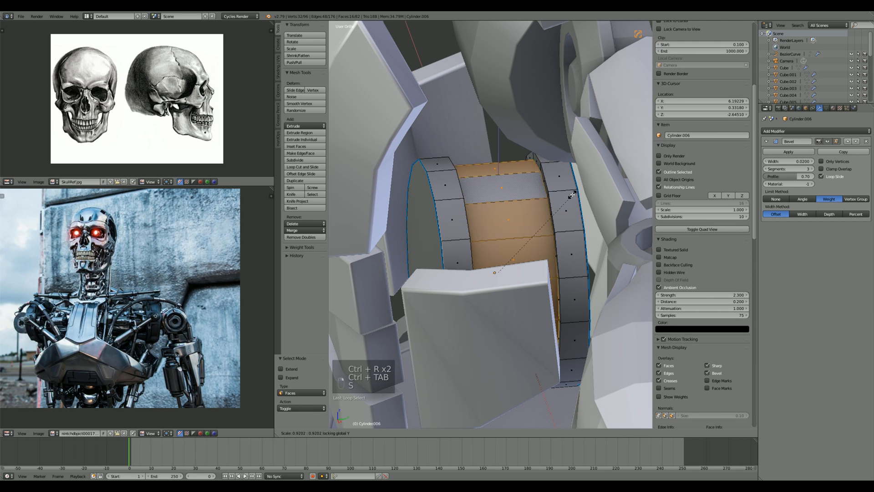
pyautogui.click(565, 197)
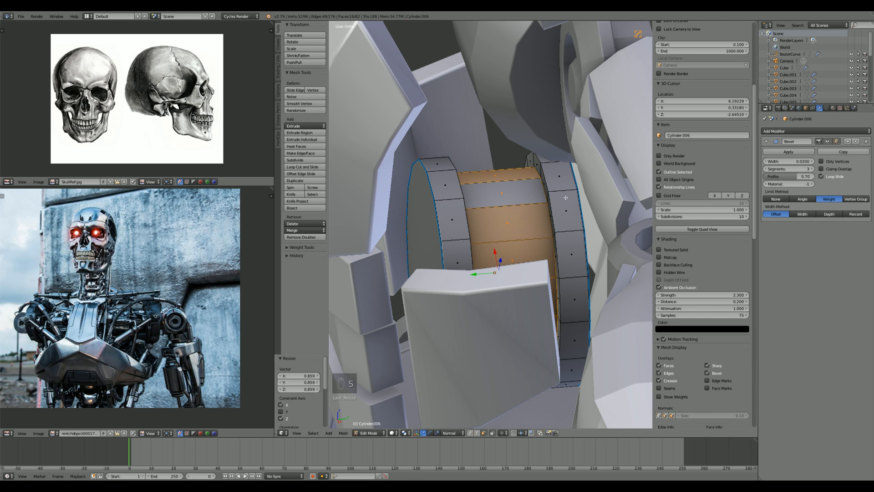
# Step: Select the inner rim edge loops where the recessed section meets the end flanges, and leave mesh editing
pyautogui.hotkey('ctrl', 'Tab')
pyautogui.click(544, 189)
pyautogui.keyDown('alt'); pyautogui.rightClick(546, 185); pyautogui.keyUp('alt')
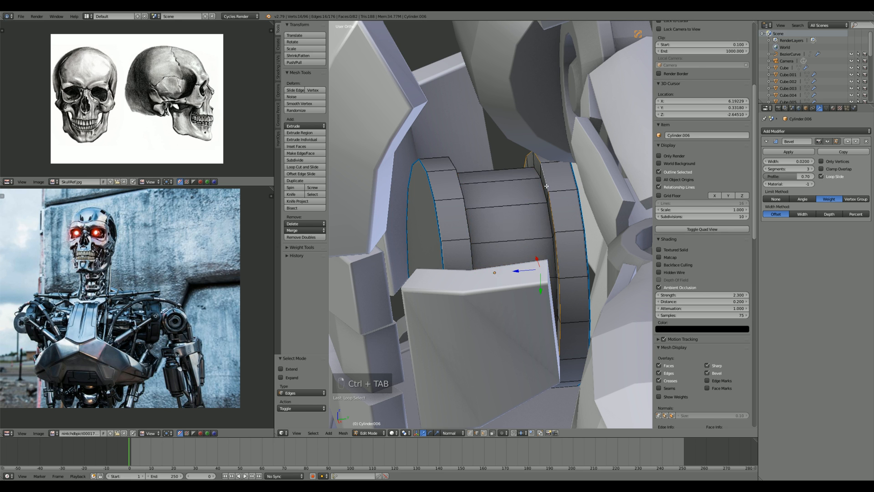
pyautogui.press('q')
pyautogui.click(455, 181)
pyautogui.press('Tab')
# Step: Deselect everything and examine the recessed abdomen cylinder within the torso from several angles
pyautogui.scroll(-5, 455, 181)
pyautogui.moveTo(454, 181); pyautogui.dragTo(592, 144, button='middle')
pyautogui.scroll(-4, 524, 182)
pyautogui.press('KP_1')
pyautogui.scroll(3, 548, 187)
pyautogui.press('KP_3')
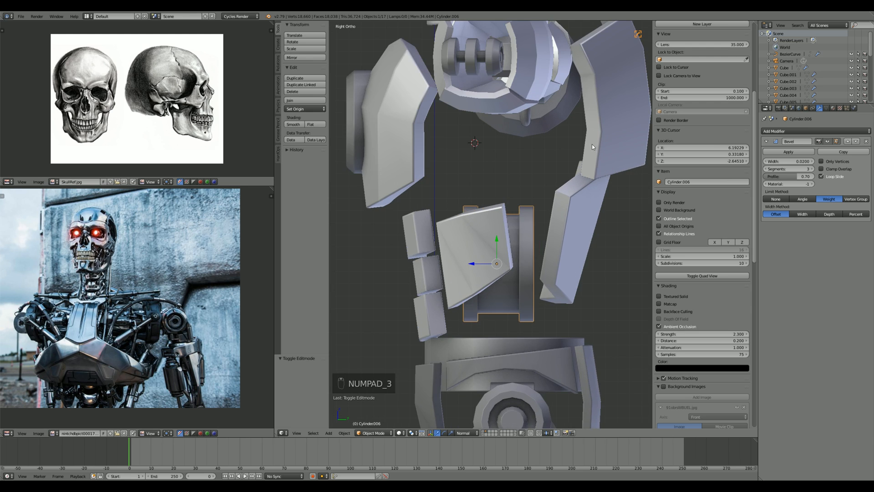
pyautogui.press('z')
pyautogui.press('a')
pyautogui.press('z')
pyautogui.scroll(4, 499, 171)
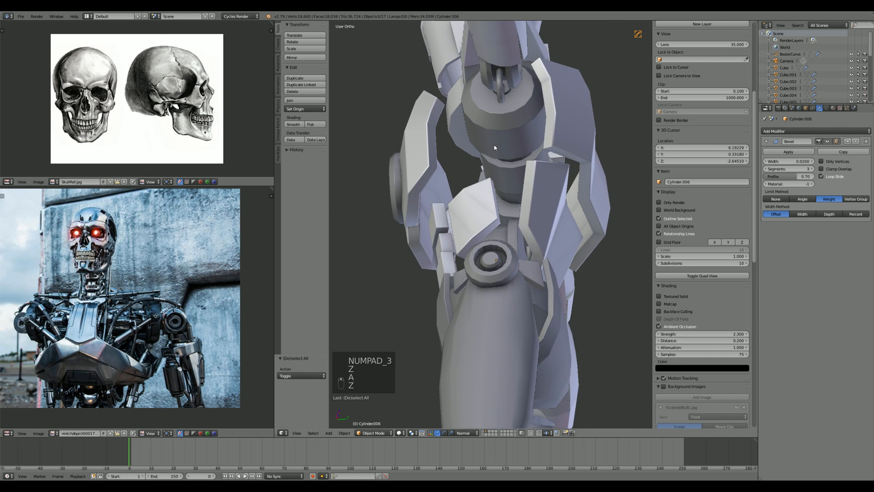
# Step: In right side view, isolate the shoulder cylinder and the abdomen cylinder by hiding all other objects, and deselect them
pyautogui.press('KP_3')
pyautogui.press('z')
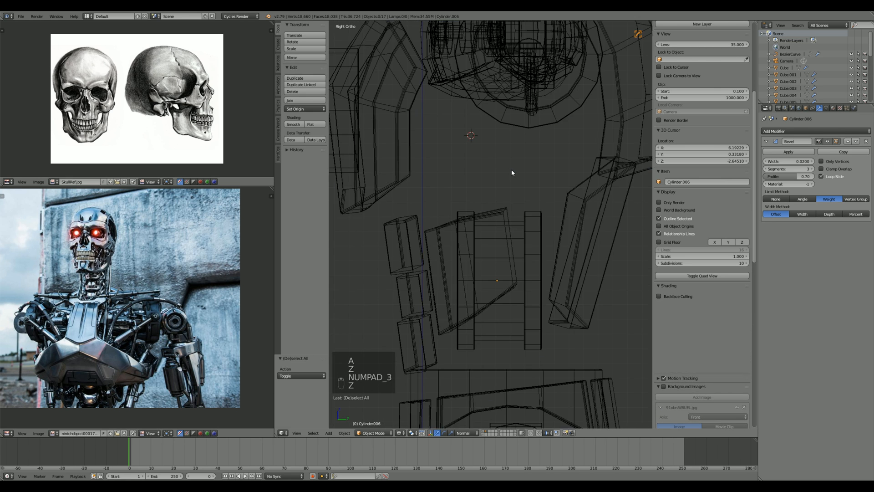
pyautogui.scroll(-3, 534, 191)
pyautogui.keyDown('shift'); pyautogui.rightClick(526, 178); pyautogui.keyUp('shift')
pyautogui.hotkey('shift', 'h')
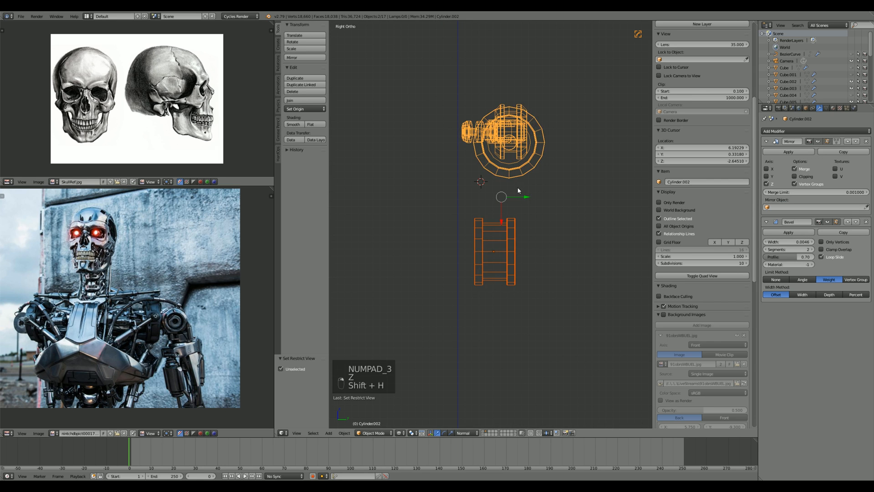
pyautogui.press('a')
pyautogui.press('z')
# Step: Add a Bezier curve and move it to the top of the abdomen cylinder
pyautogui.hotkey('shift', 'a')
pyautogui.click(547, 201)
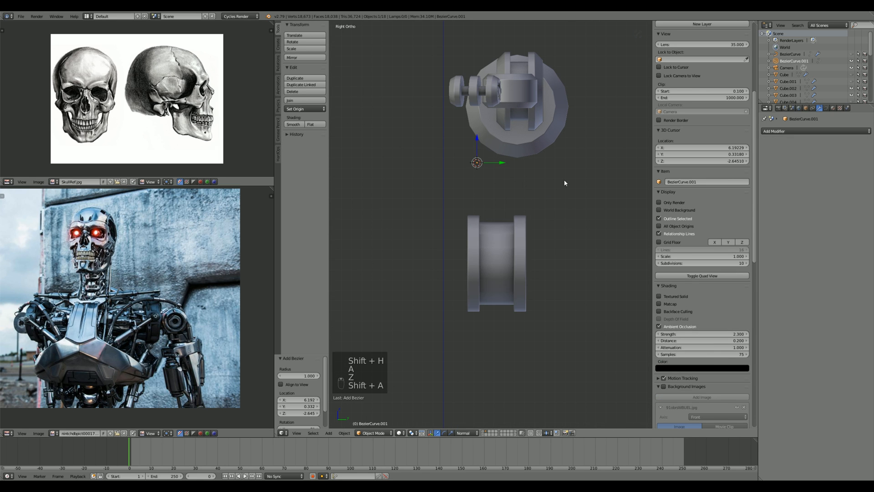
pyautogui.press('z')
pyautogui.scroll(2, 519, 219)
pyautogui.press('g')
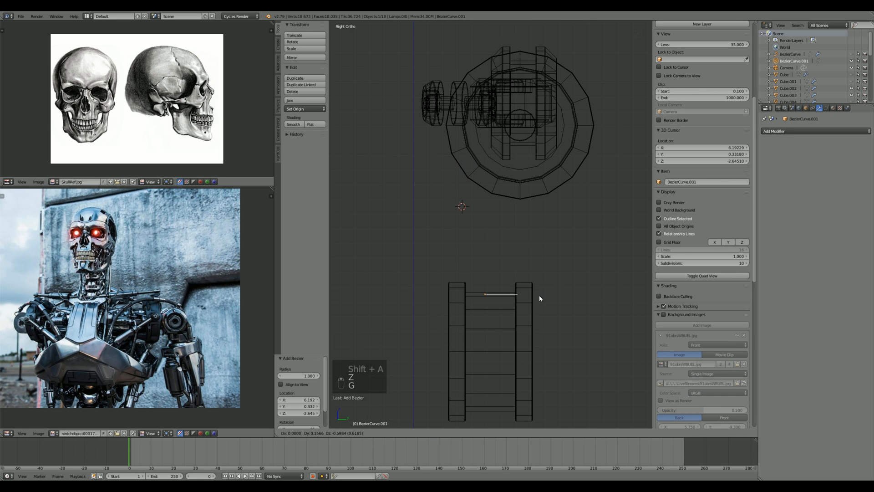
pyautogui.click(540, 298)
# Step: Edit the curve in top view and flatten all its points by scaling them to 0 along Y
pyautogui.press('Tab')
pyautogui.click(546, 295)
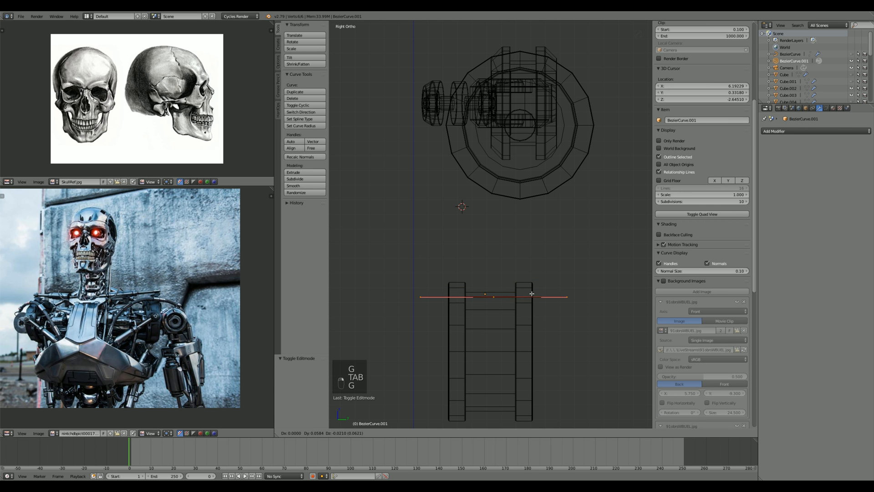
pyautogui.rightClick(549, 293)
pyautogui.press('KP_7')
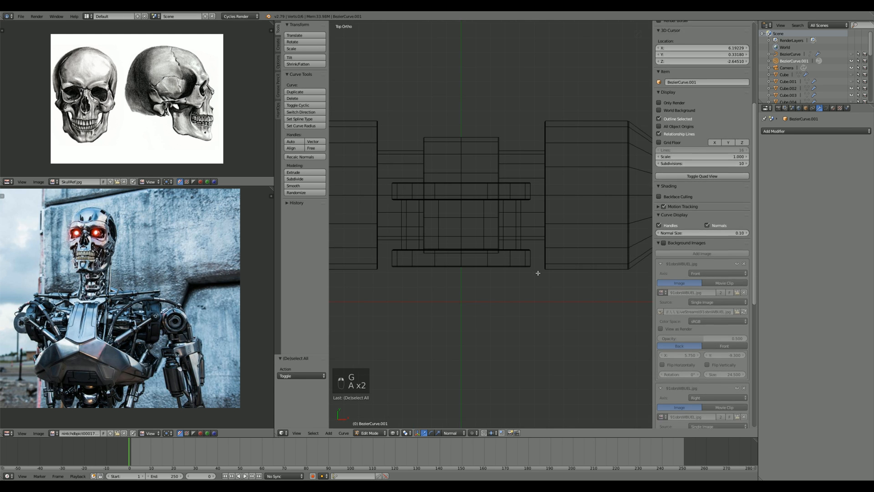
pyautogui.scroll(-4, 524, 290)
pyautogui.press('a')
pyautogui.press('a')
pyautogui.press('a')
pyautogui.press('s')
pyautogui.click(541, 292)
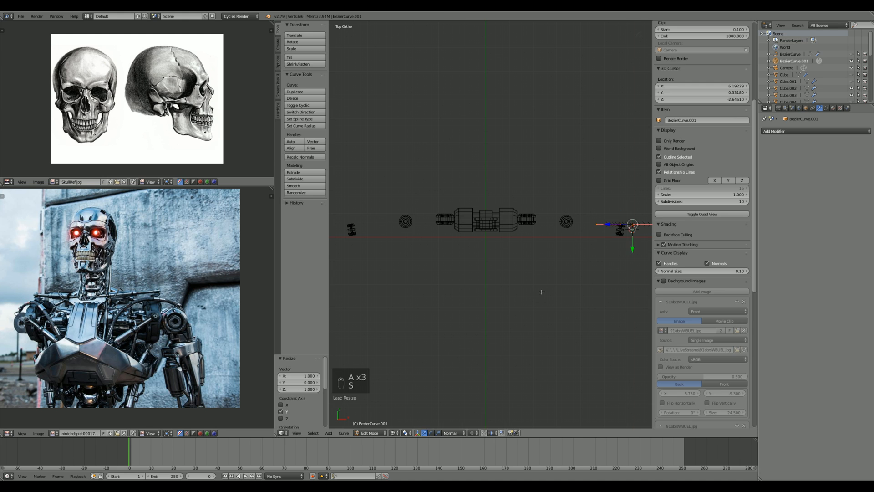
# Step: Clear the curve object's location and resume editing with all of its points selected
pyautogui.press('Tab')
pyautogui.hotkey('alt', 'h')
pyautogui.hotkey('ctrl', 'z')
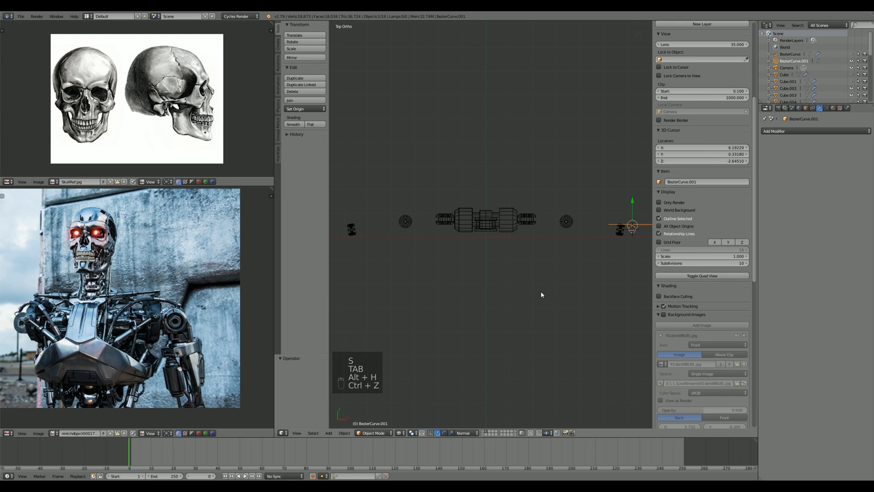
pyautogui.press('Tab')
pyautogui.press('a')
pyautogui.press('a')
pyautogui.press('a')
pyautogui.press('a')
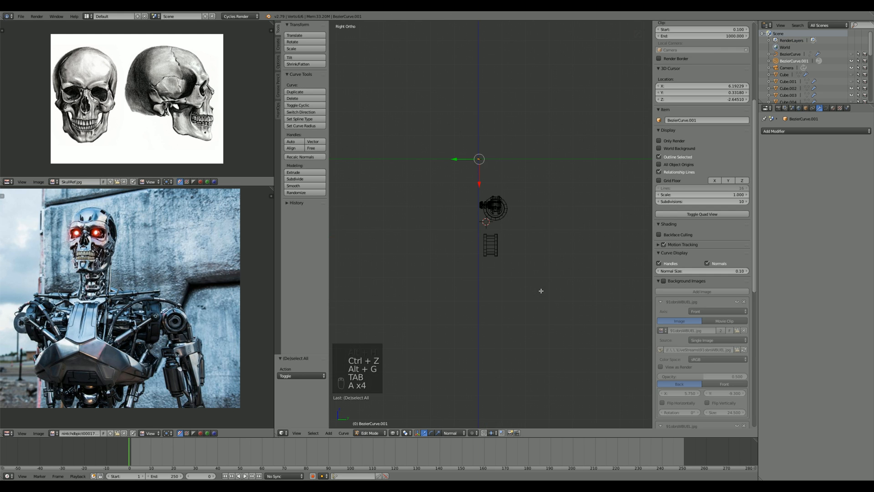
# Step: Rotate all the curve points 90 degrees in top view
pyautogui.press('KP_7')
pyautogui.write('r')
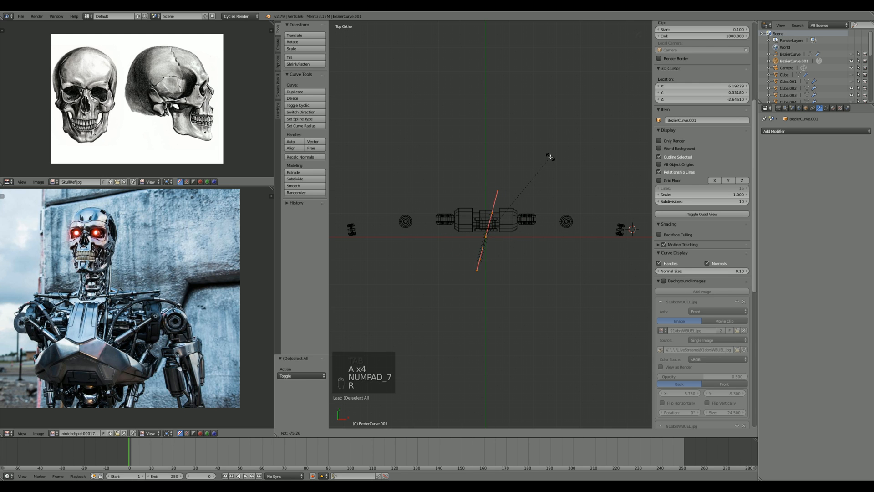
pyautogui.write('90')
pyautogui.press('Return')
# Step: In right side view, move one end point of the curve down to the top of the abdomen cylinder's recessed section
pyautogui.press('KP_3')
pyautogui.scroll(5, 550, 157)
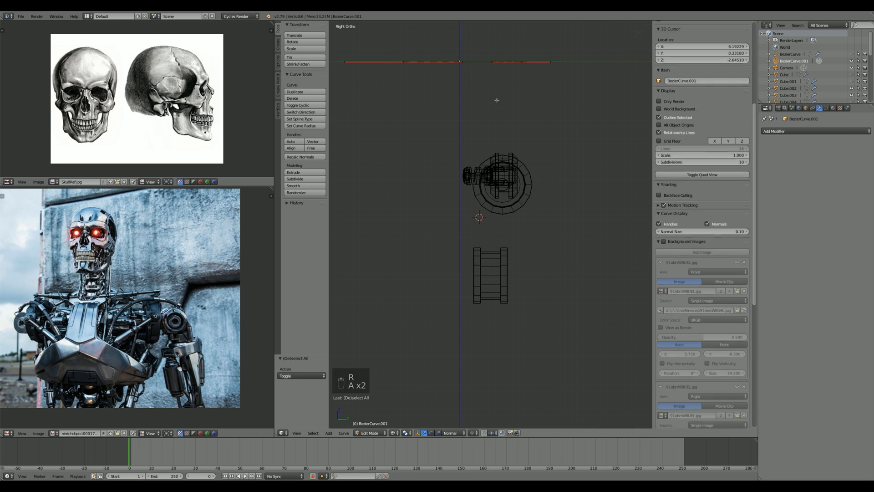
pyautogui.press('a')
pyautogui.press('a')
pyautogui.press('g')
pyautogui.click(497, 261)
# Step: Turn the lower end point's handles vertical, flatten them to 0 along Y, and shift the point slightly off-centre between the flanges
pyautogui.scroll(5, 496, 257)
pyautogui.press('r')
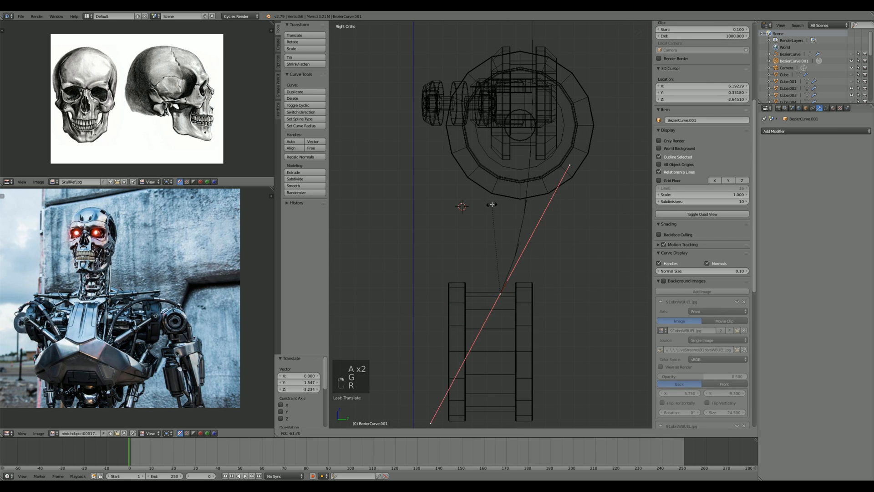
pyautogui.click(500, 204)
pyautogui.press('s')
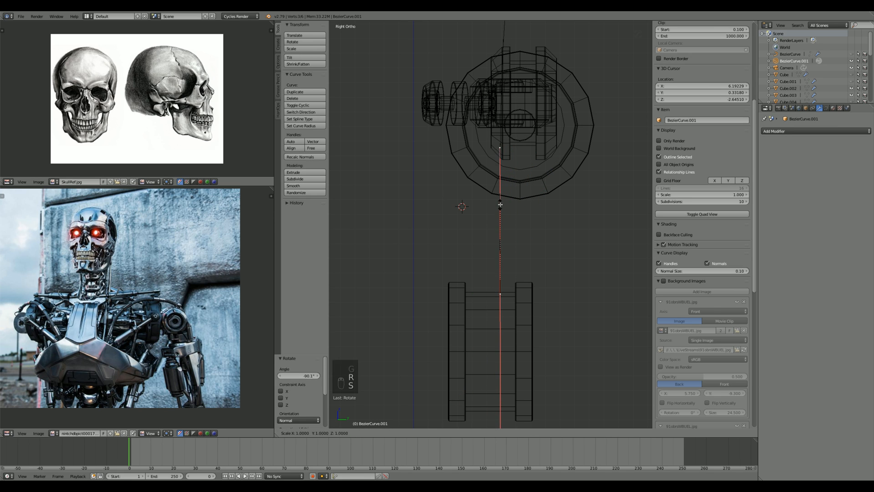
pyautogui.click(505, 205)
pyautogui.press('g')
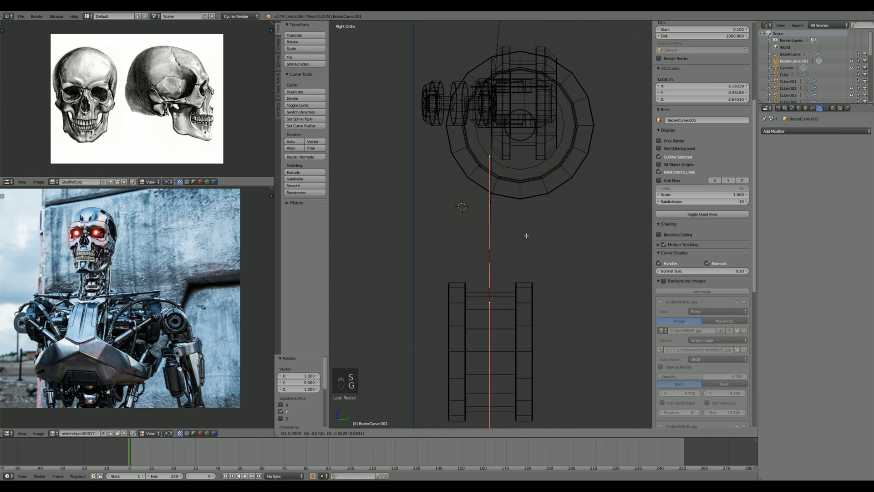
pyautogui.scroll(-2, 528, 238)
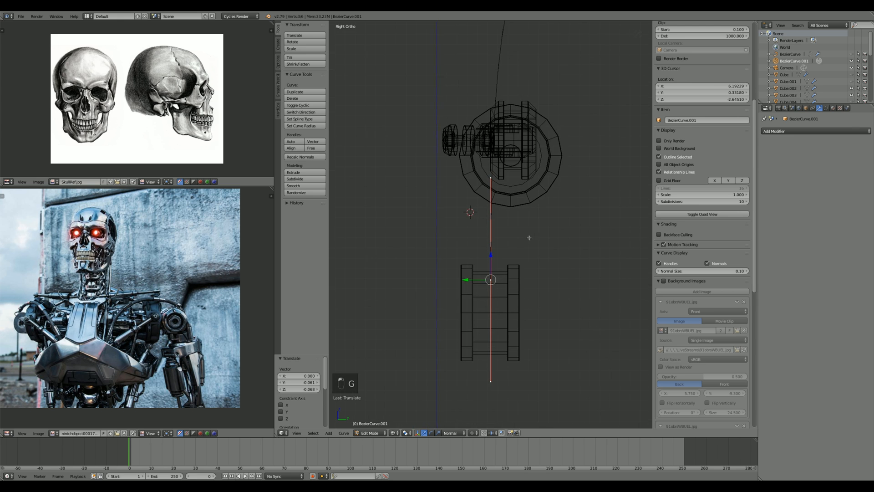
# Step: Shorten the lower end point's upper handle by scaling it to about 0.265
pyautogui.click(495, 265)
pyautogui.press('s')
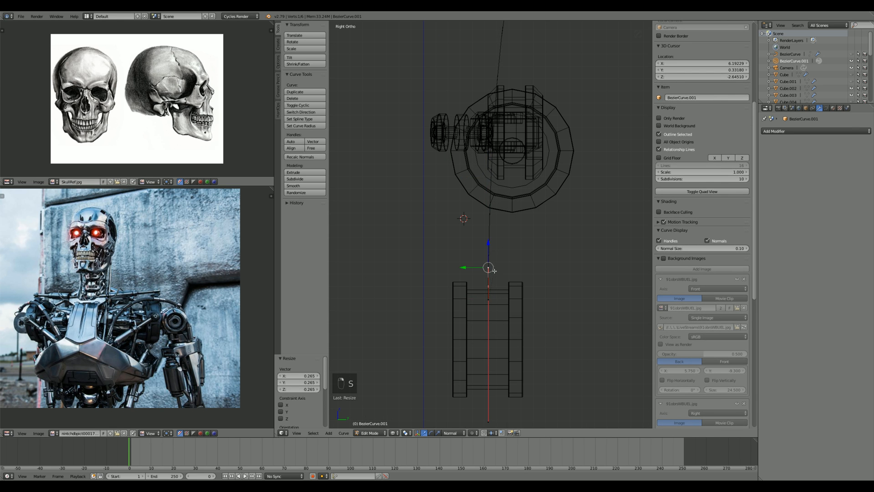
pyautogui.scroll(-3, 493, 270)
# Step: Move the curve's other end point to the underside of the shoulder cylinder and rotate its handles by about -93 degrees
pyautogui.click(506, 87)
pyautogui.press('g')
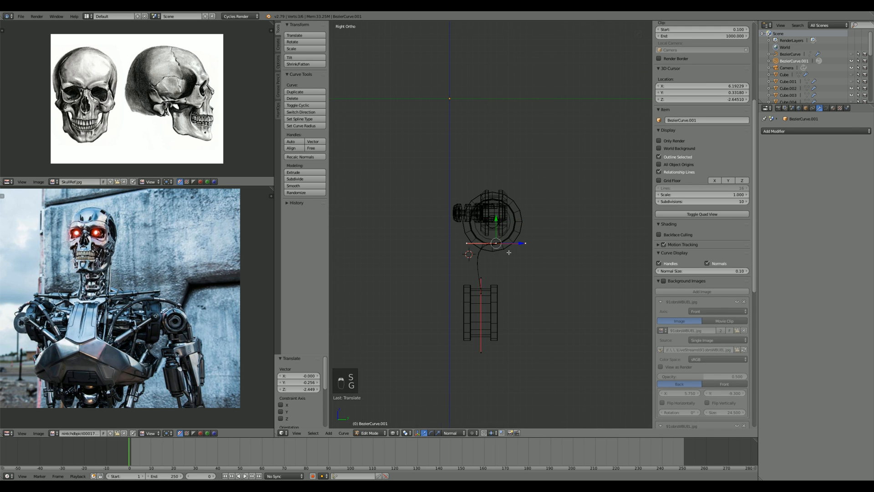
pyautogui.scroll(6, 508, 252)
pyautogui.press('r')
pyautogui.click(461, 231)
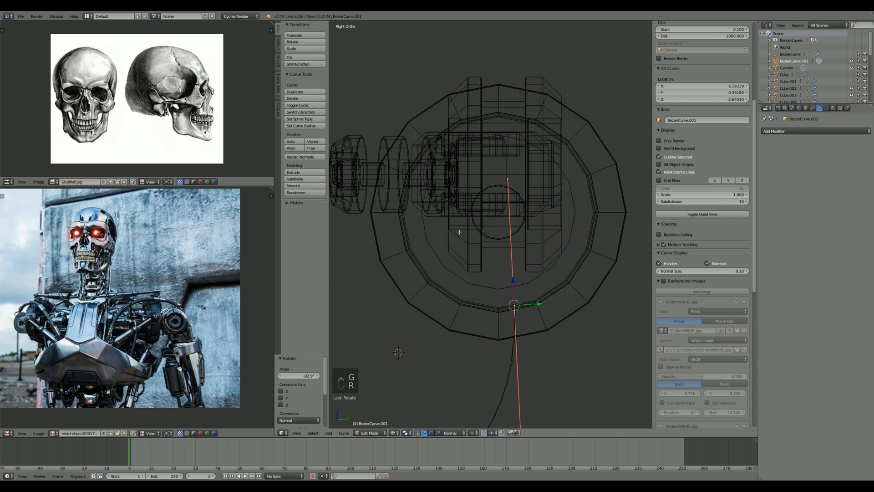
pyautogui.press('s')
pyautogui.click(544, 239)
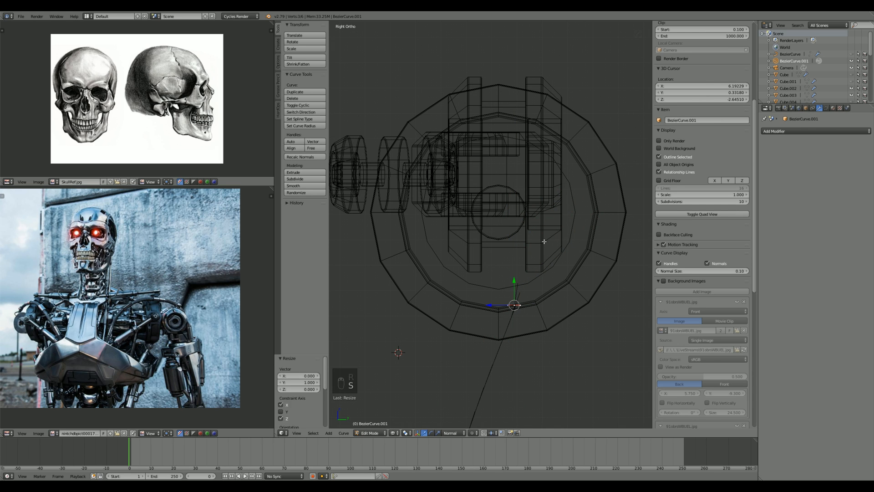
pyautogui.hotkey('ctrl', 'z')
# Step: Straighten the upper end point's handles by scaling X and Y to 0, and align the point with the shoulder cylinder's lowest vertex
pyautogui.press('s')
pyautogui.click(543, 242)
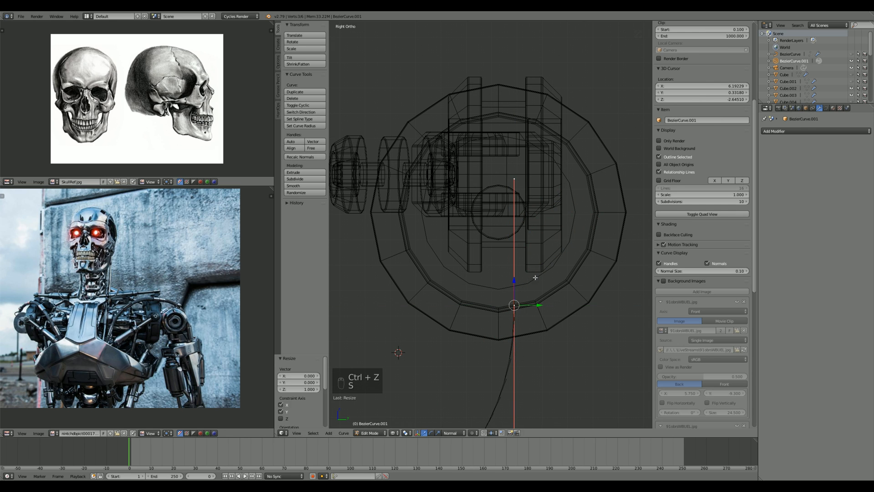
pyautogui.scroll(3, 541, 241)
pyautogui.press('g')
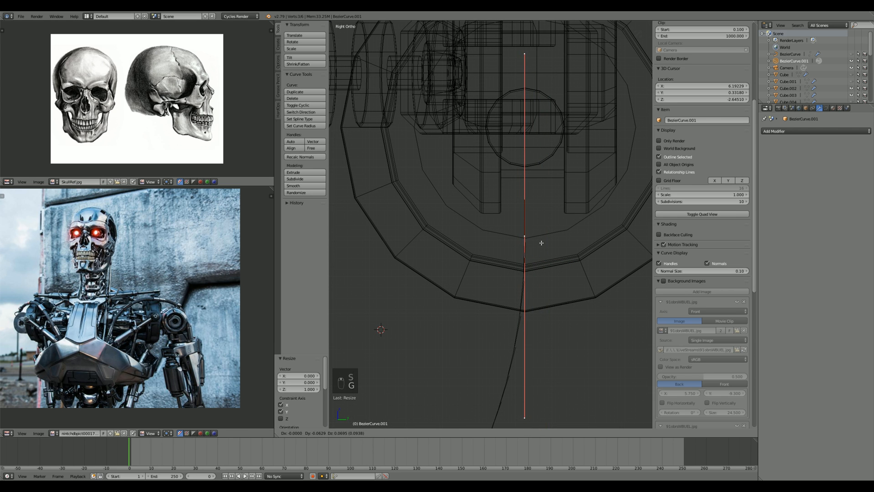
pyautogui.click(538, 237)
pyautogui.scroll(5, 531, 210)
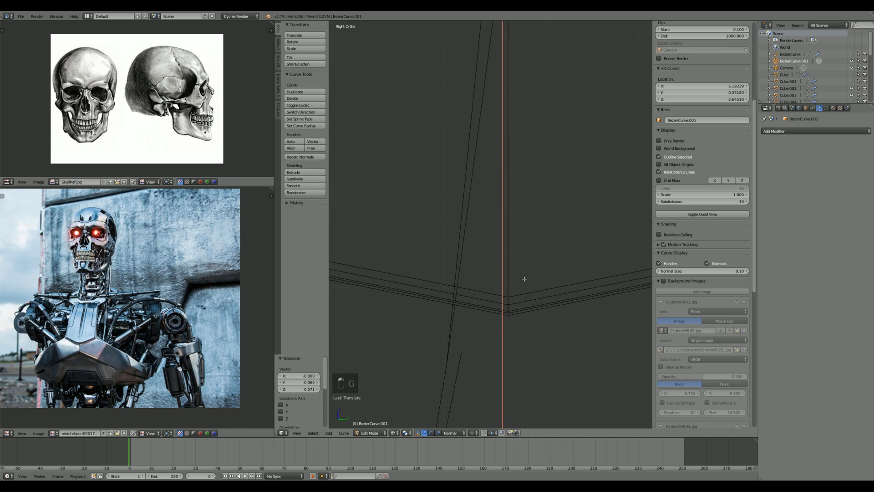
pyautogui.scroll(2, 526, 187)
pyautogui.press('g')
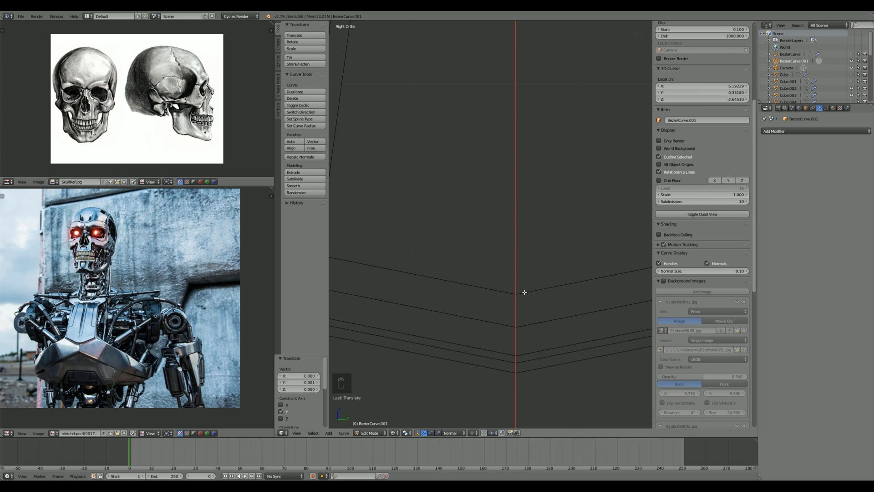
pyautogui.scroll(-6, 524, 292)
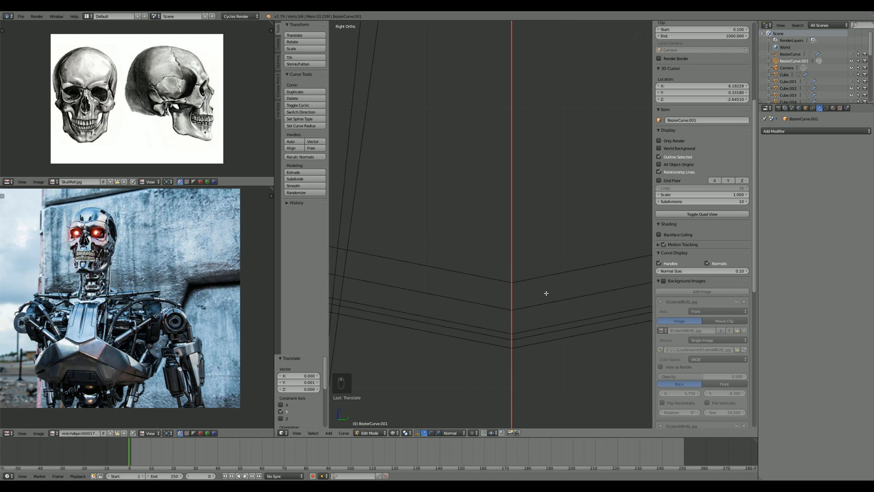
# Step: In solid shading, lower the curve's upper end point along Z by about 0.064 and again by about 0.025
pyautogui.moveTo(479, 252); pyautogui.dragTo(498, 249, button='middle')
pyautogui.press('z')
pyautogui.press('g')
pyautogui.press('z')
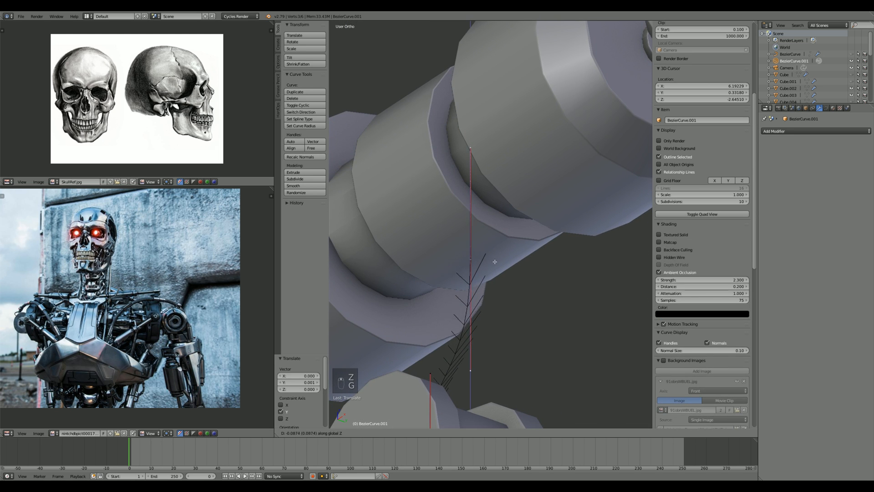
pyautogui.click(491, 252)
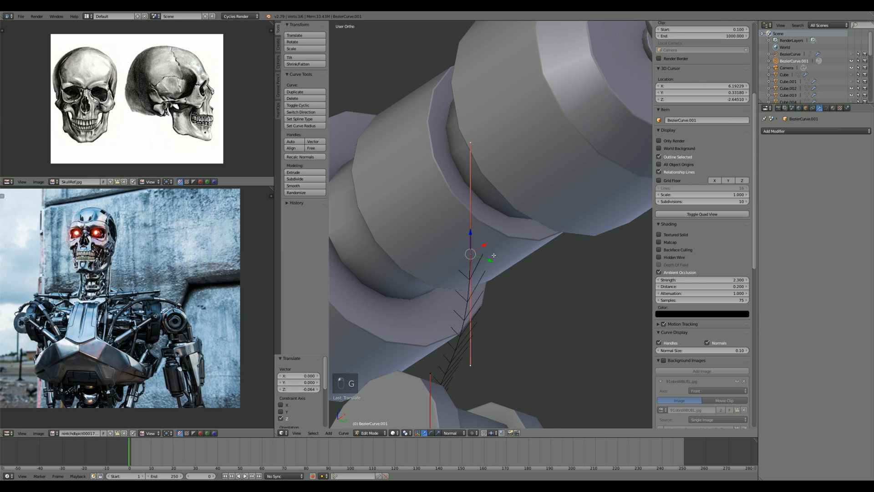
pyautogui.scroll(6, 491, 251)
pyautogui.press('g')
pyautogui.press('z')
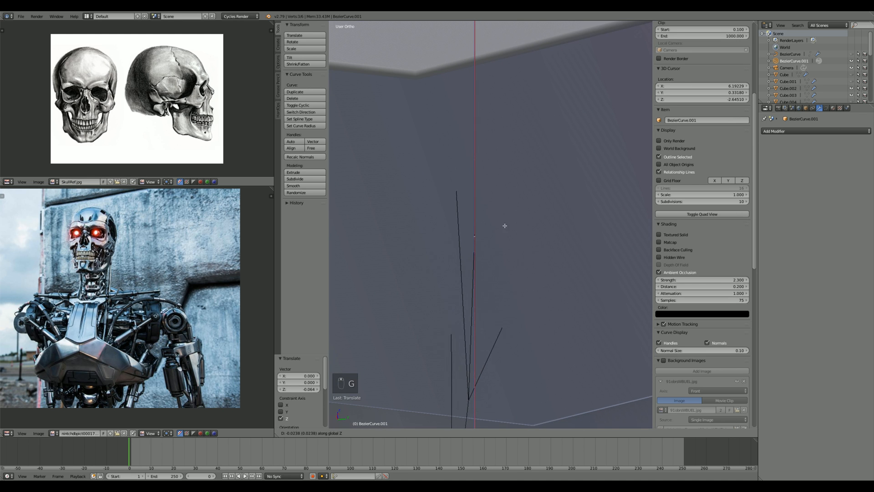
pyautogui.click(502, 234)
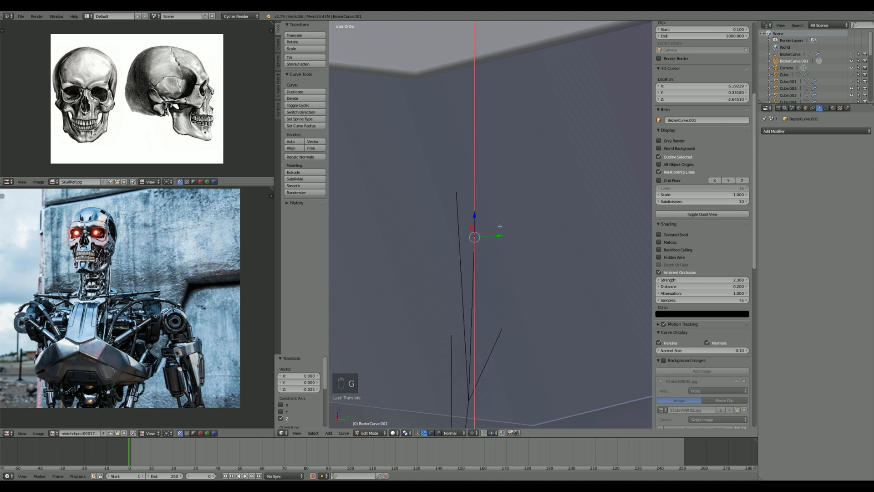
# Step: Move the curve's lower end point along Z to meet the top of the abdomen cylinder, and leave Edit Mode
pyautogui.scroll(-6, 502, 239)
pyautogui.scroll(4, 501, 245)
pyautogui.moveTo(501, 245); pyautogui.dragTo(522, 264, button='middle')
pyautogui.scroll(4, 521, 273)
pyautogui.rightClick(499, 308)
pyautogui.press('g')
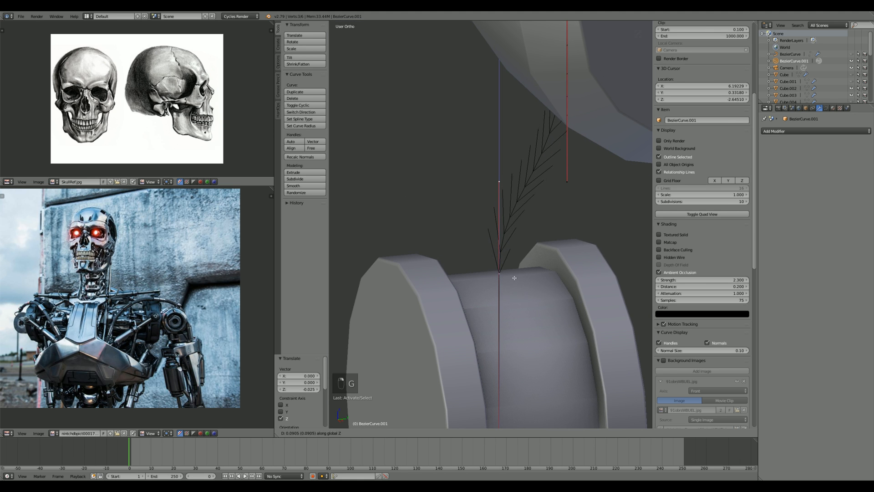
pyautogui.click(512, 290)
pyautogui.press('Tab')
# Step: Turn the curve into a tube with a bevel depth of 0.052, a bevel resolution of 2 and Full fill
pyautogui.scroll(-5, 513, 292)
pyautogui.moveTo(513, 293); pyautogui.dragTo(503, 248, button='middle')
pyautogui.scroll(3, 505, 248)
pyautogui.click(815, 131)
pyautogui.click(826, 109)
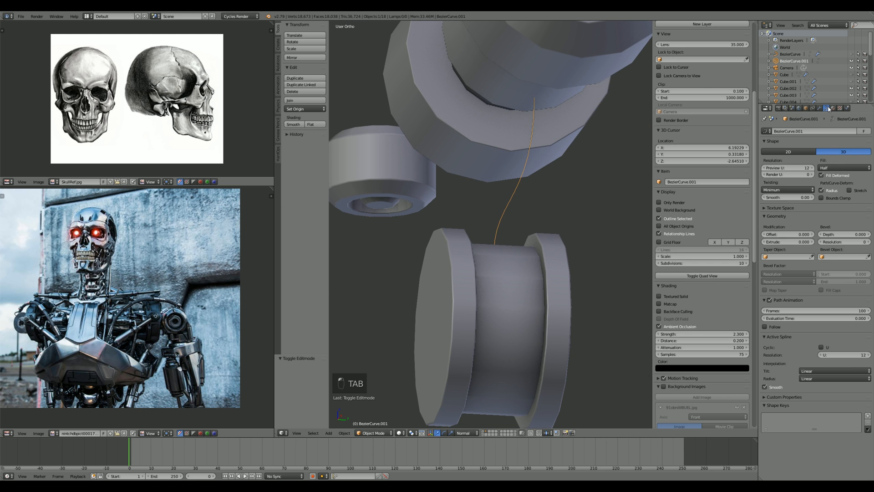
pyautogui.moveTo(837, 234); pyautogui.dragTo(850, 234)
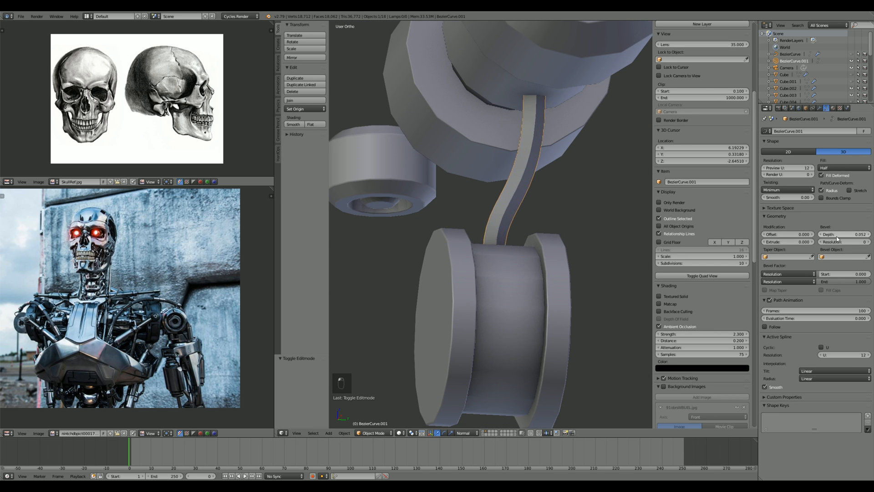
pyautogui.click(834, 169)
pyautogui.click(838, 139)
# Step: Thicken the cable by raising its bevel depth to about 0.114
pyautogui.moveTo(646, 219); pyautogui.dragTo(362, 212, button='middle')
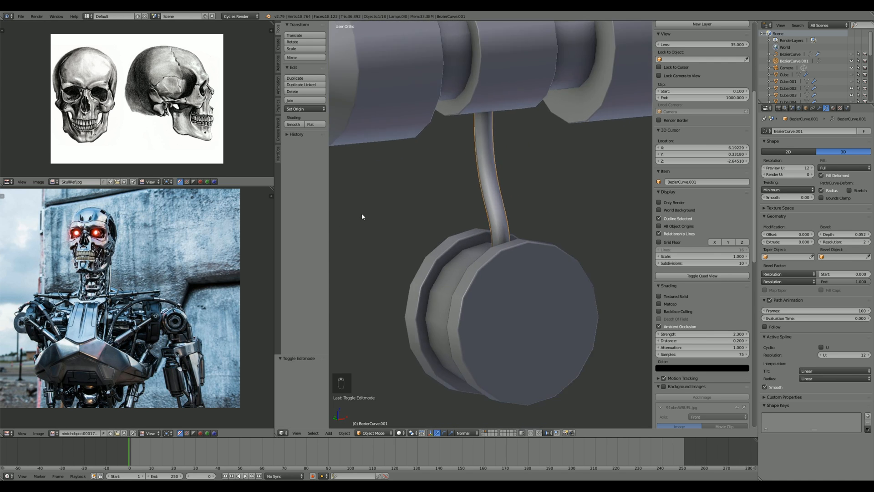
pyautogui.scroll(-8, 361, 212)
pyautogui.moveTo(477, 204); pyautogui.dragTo(432, 223, button='middle')
pyautogui.scroll(4, 433, 195)
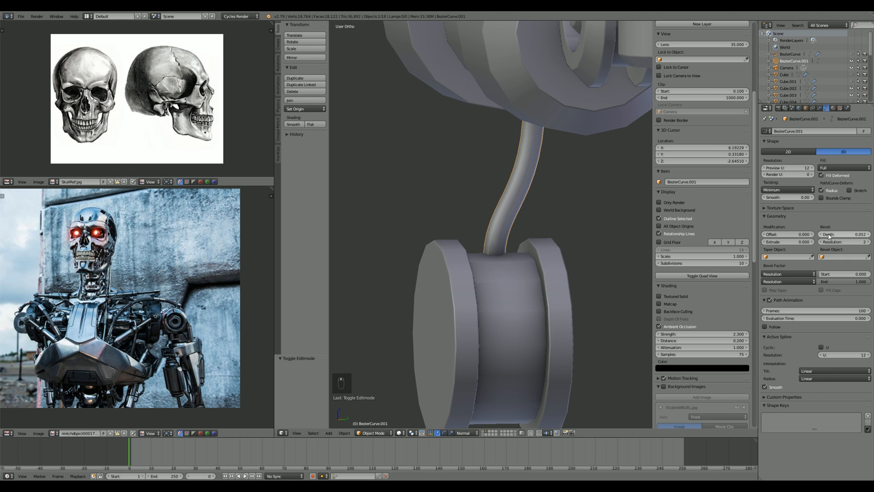
pyautogui.moveTo(844, 234); pyautogui.dragTo(867, 234)
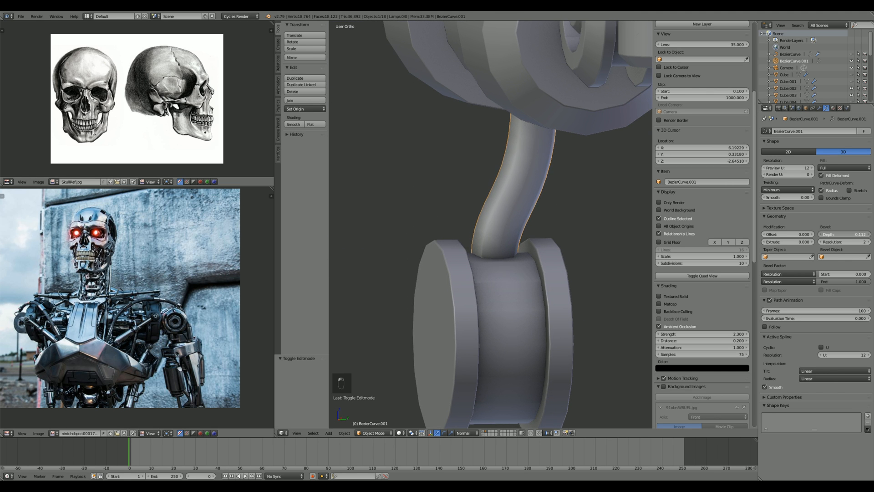
# Step: Inspect the cable in wireframe and reduce its Preview U resolution to 10
pyautogui.press('z')
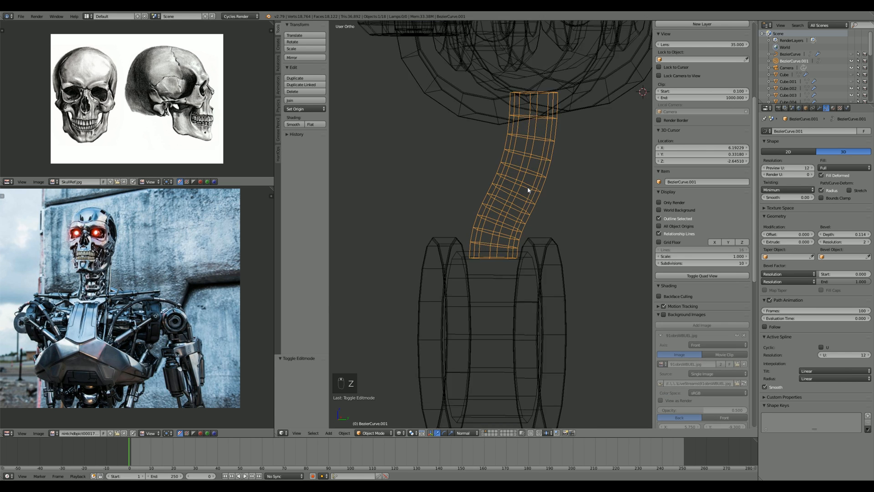
pyautogui.moveTo(782, 168)
pyautogui.mouseDown()
pyautogui.moveTo(768, 168)
pyautogui.moveTo(792, 171)
pyautogui.mouseUp()
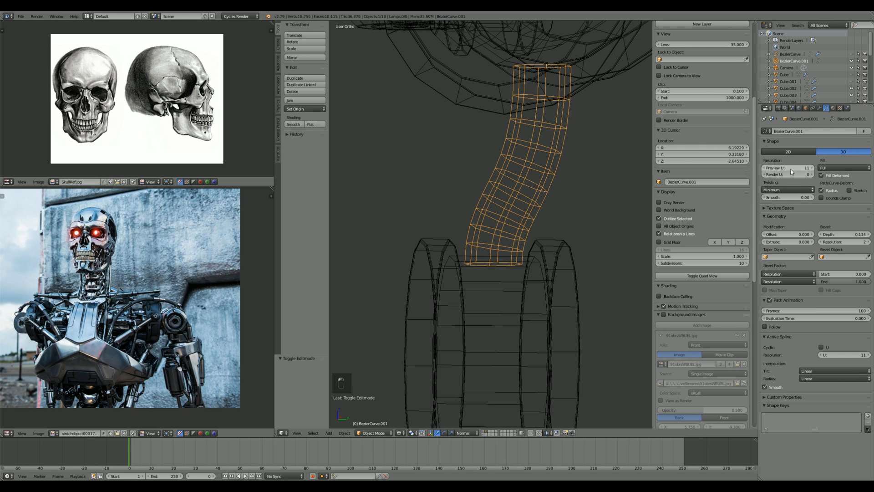
pyautogui.click(763, 167)
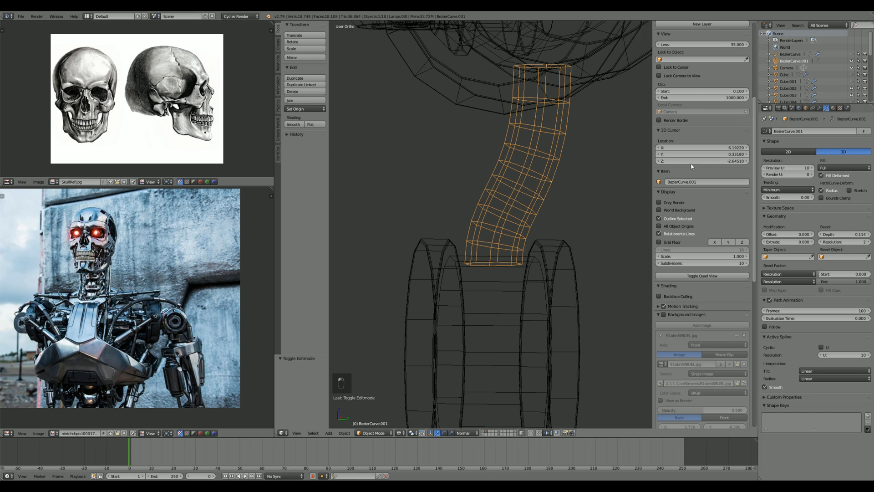
pyautogui.press('z')
# Step: Convert the cable curve to a mesh
pyautogui.scroll(2, 500, 230)
pyautogui.hotkey('alt', 'c')
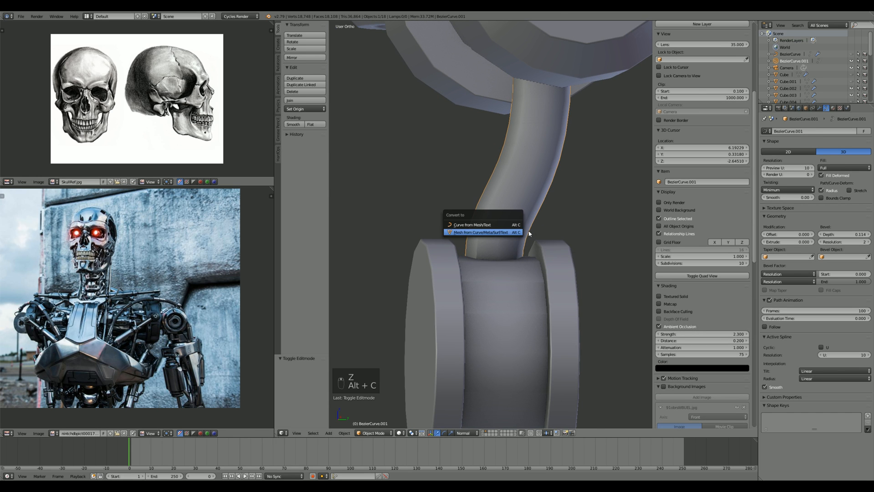
pyautogui.click(512, 232)
# Step: In Edit Mode, remove an edge loop near the cable's lower end with Delete Edge Loop
pyautogui.press('Tab')
pyautogui.keyDown('alt'); pyautogui.rightClick(501, 251); pyautogui.keyUp('alt')
pyautogui.press('space')
pyautogui.write('d')
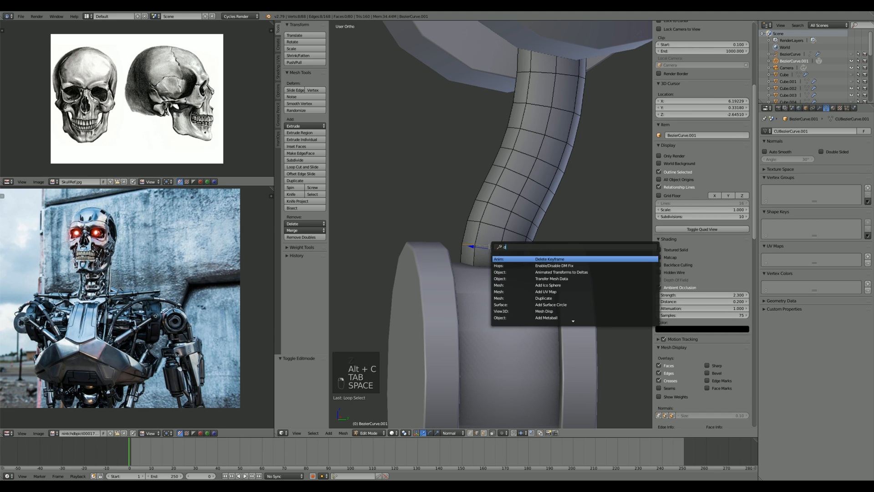
pyautogui.write('elt')
pyautogui.press('BackSpace')
pyautogui.press('BackSpace')
pyautogui.write('lete')
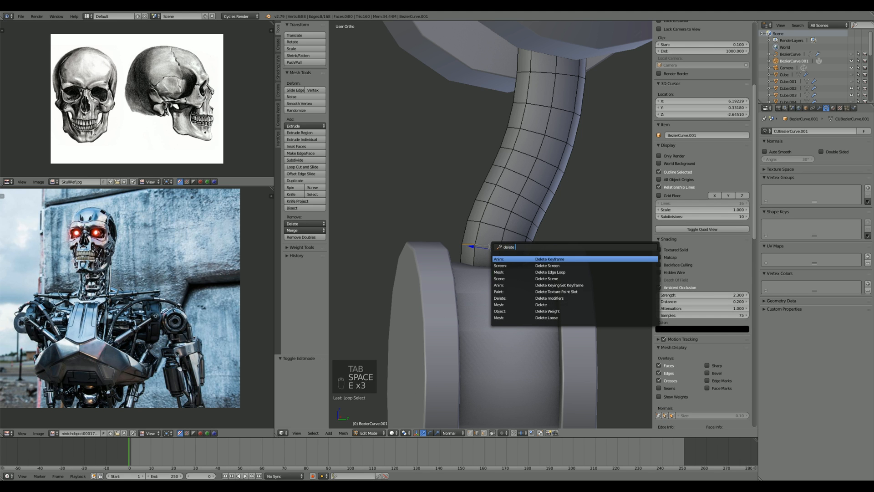
pyautogui.write(' edge')
pyautogui.press('Return')
pyautogui.press('a')
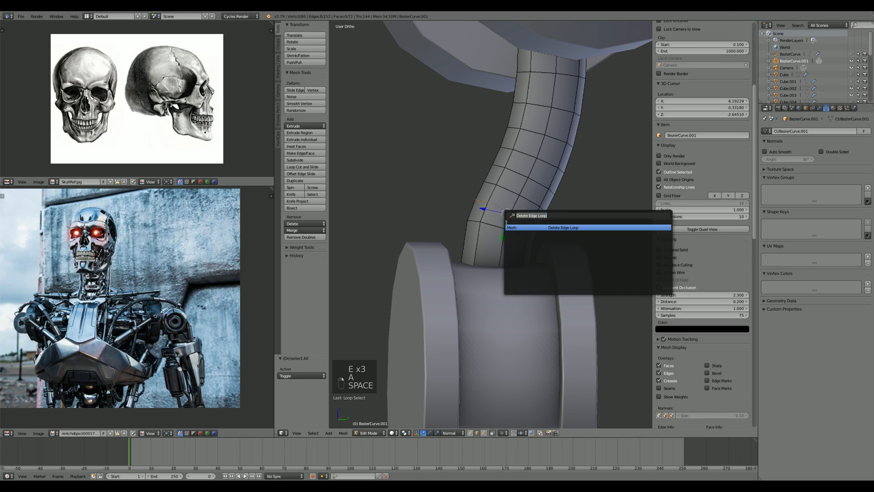
# Step: Delete two more edge loops along the bend of the cable
pyautogui.press('a')
pyautogui.press('a')
pyautogui.keyDown('alt'); pyautogui.rightClick(535, 182); pyautogui.keyUp('alt')
pyautogui.press('space')
pyautogui.press('Return')
pyautogui.press('a')
pyautogui.press('a')
pyautogui.scroll(-9, 541, 195)
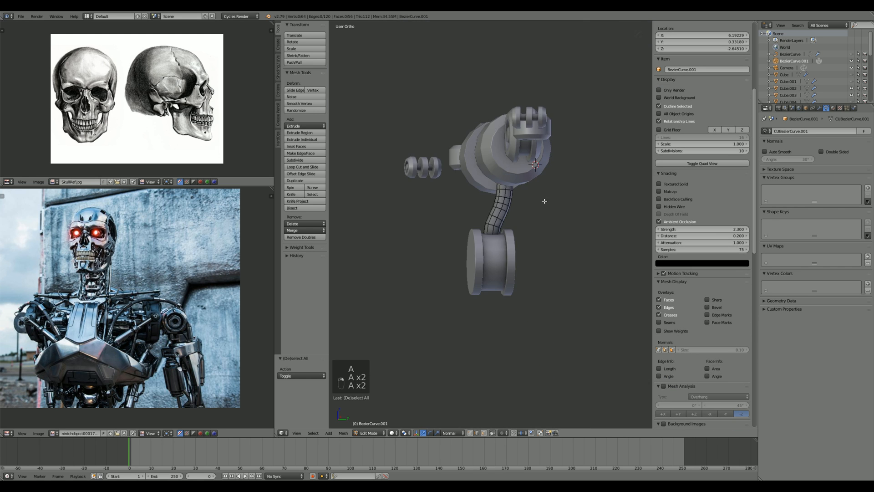
# Step: Edge-slide the cable's middle loop by a factor of about 0.154 and slide an upper loop to even out the spacing
pyautogui.scroll(6, 537, 204)
pyautogui.scroll(2, 532, 206)
pyautogui.keyDown('alt'); pyautogui.rightClick(539, 179); pyautogui.keyUp('alt')
pyautogui.press('g')
pyautogui.press('g')
pyautogui.click(542, 185)
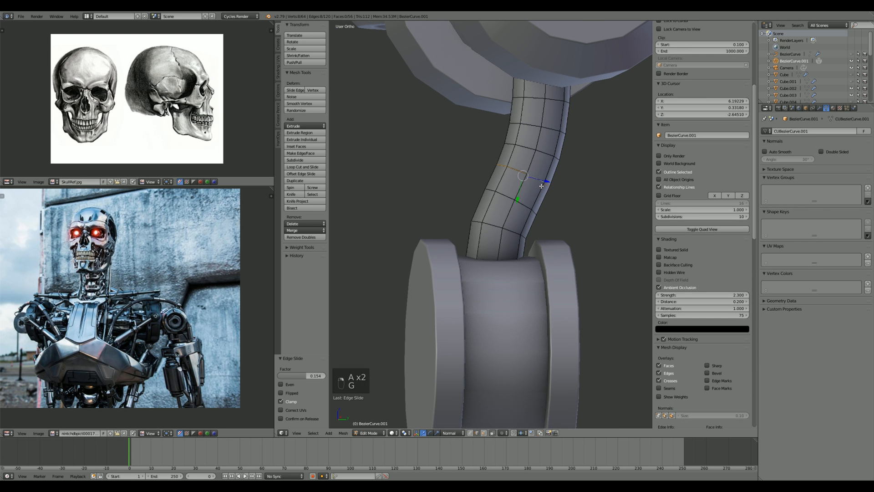
pyautogui.press('a')
pyautogui.keyDown('alt'); pyautogui.rightClick(544, 124); pyautogui.keyUp('alt')
pyautogui.press('g')
pyautogui.press('g')
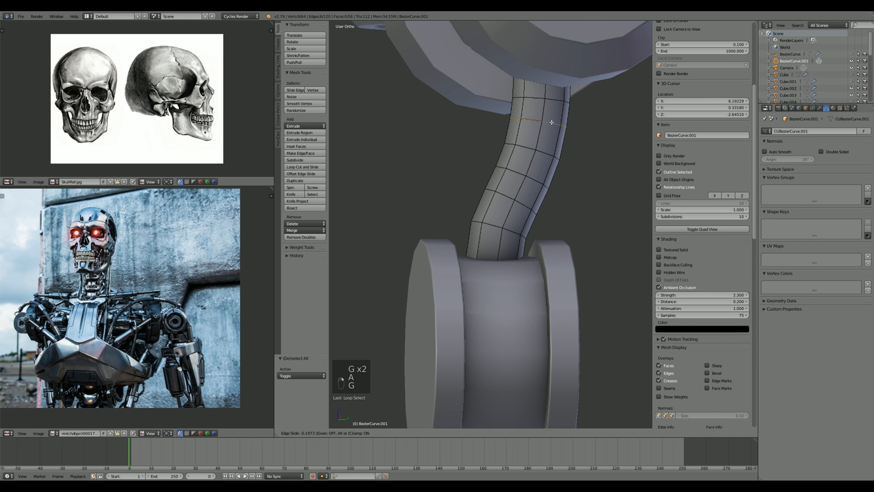
pyautogui.click(553, 120)
pyautogui.press('a')
# Step: Add two edge loops around the cable's lower end, just above the abdomen cylinder
pyautogui.scroll(3, 487, 259)
pyautogui.press('z')
pyautogui.hotkey('ctrl', 'r')
pyautogui.click(515, 223)
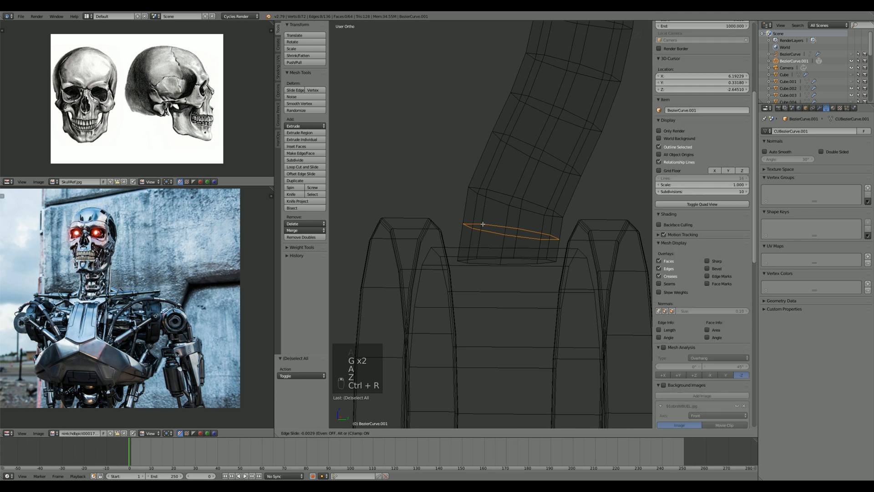
pyautogui.click(505, 264)
pyautogui.press('z')
pyautogui.press('g')
pyautogui.click(489, 299)
pyautogui.press('a')
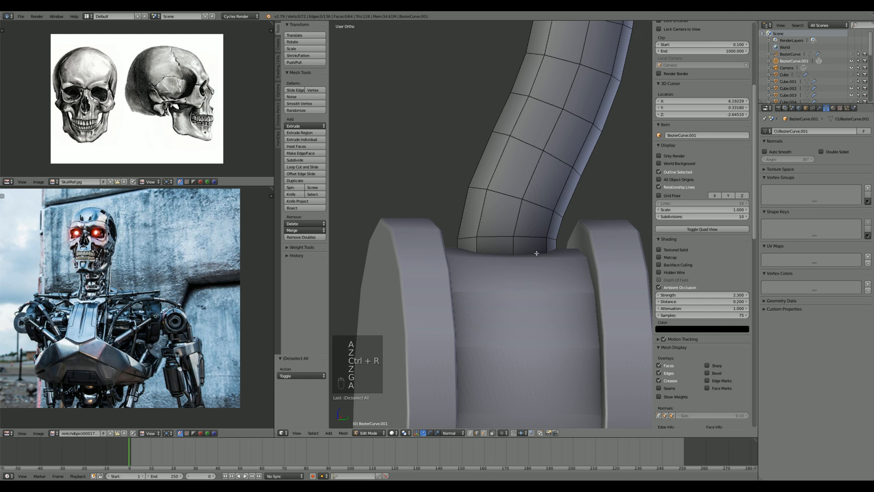
pyautogui.hotkey('ctrl', 'r')
pyautogui.click(546, 224)
pyautogui.click(534, 277)
# Step: Form a collar from the lowest visible face ring by scaling it outward by about 1.438 with Z locked
pyautogui.hotkey('ctrl', 'Tab')
pyautogui.click(527, 286)
pyautogui.keyDown('alt'); pyautogui.click(520, 256); pyautogui.keyUp('alt')
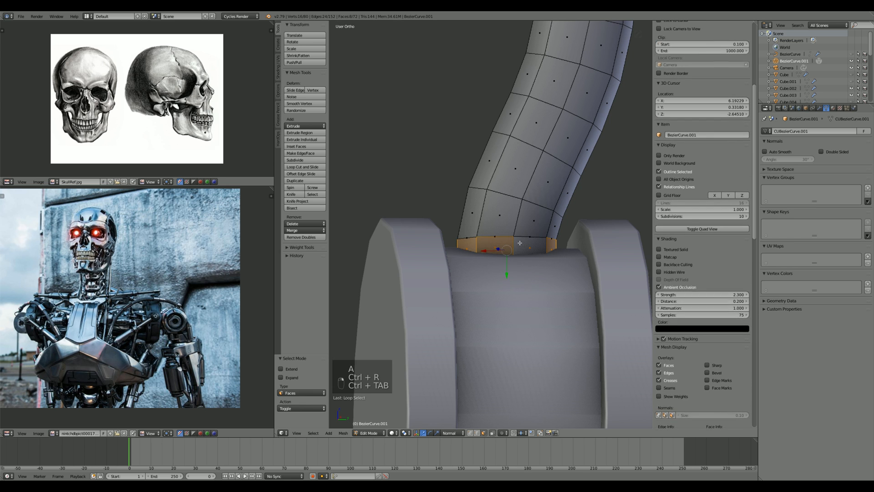
pyautogui.moveTo(521, 257); pyautogui.dragTo(562, 280, button='middle')
pyautogui.press('s')
pyautogui.hotkey('shift', 'z')
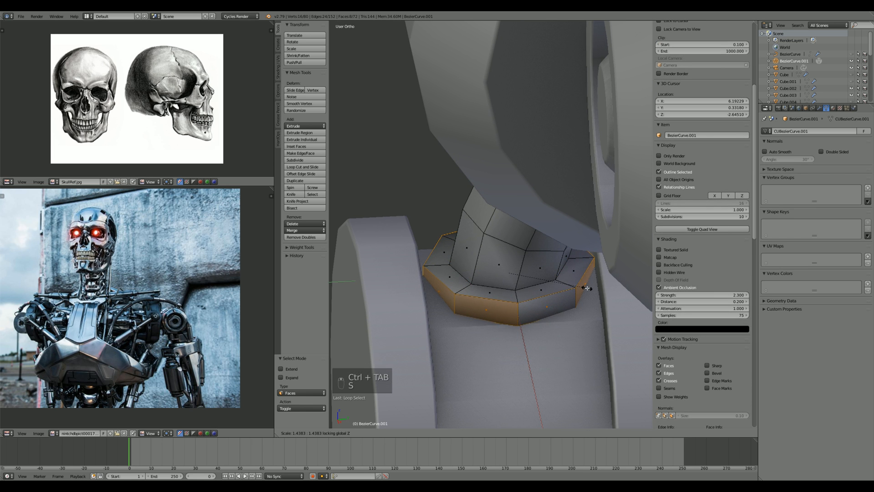
pyautogui.click(587, 288)
pyautogui.press('a')
# Step: Lower the bottom edge loop of the collar along Z by about 0.014
pyautogui.moveTo(580, 309); pyautogui.dragTo(505, 327, button='middle')
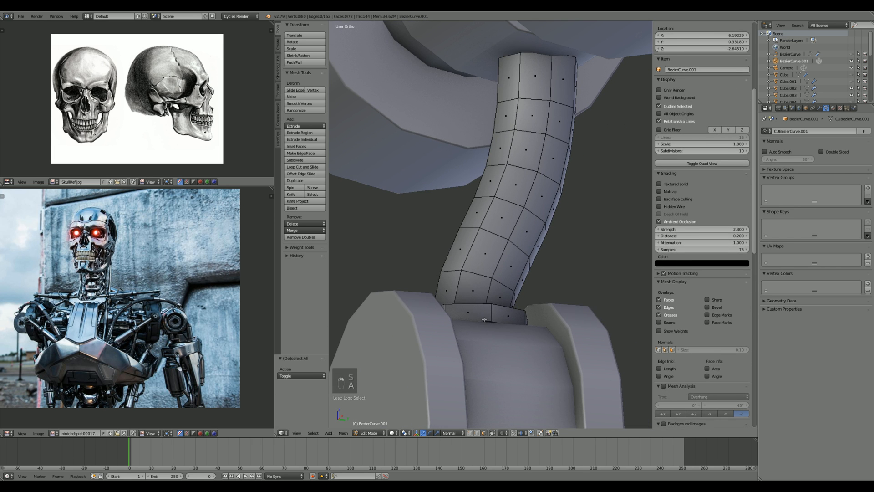
pyautogui.hotkey('ctrl', 'Tab')
pyautogui.click(473, 302)
pyautogui.hotkey('ctrl', 'Tab')
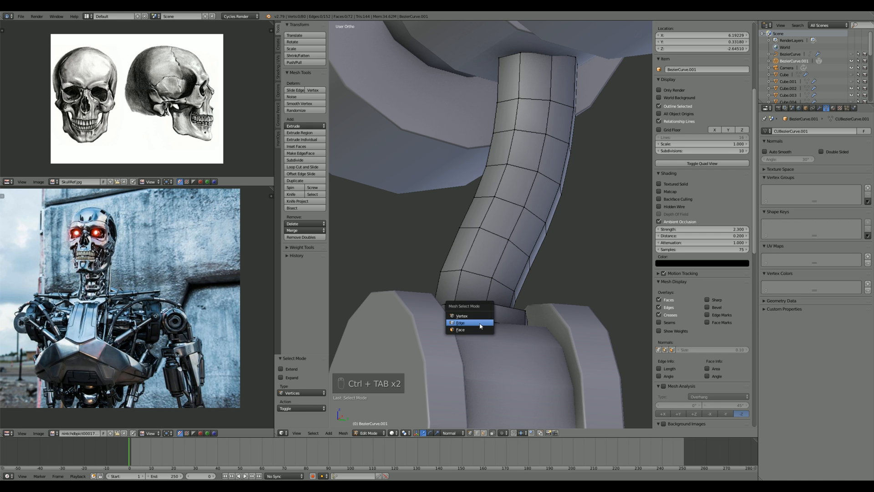
pyautogui.click(479, 324)
pyautogui.keyDown('alt'); pyautogui.rightClick(479, 324); pyautogui.keyUp('alt')
pyautogui.press('g')
pyautogui.press('z')
pyautogui.click(479, 324)
# Step: Add an edge loop around the cable's upper end, close to the shoulder cylinder
pyautogui.scroll(4, 522, 237)
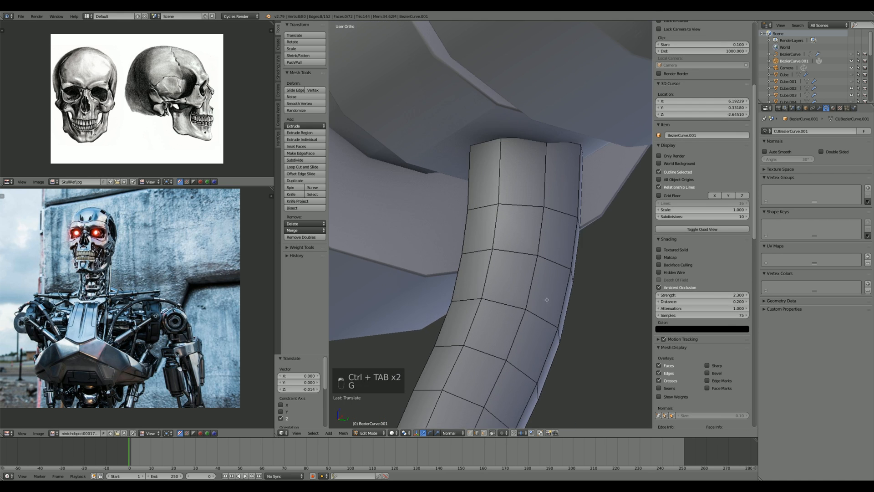
pyautogui.press('a')
pyautogui.moveTo(526, 256); pyautogui.dragTo(524, 171)
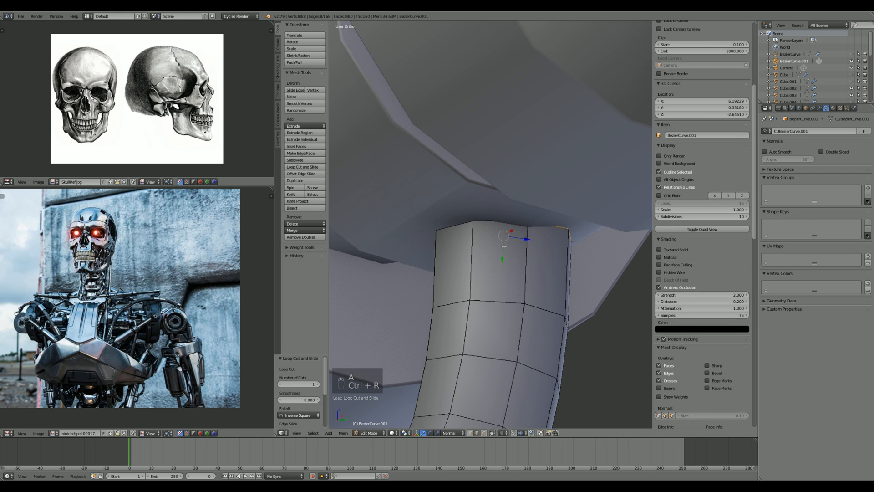
# Step: Try scaling the cable's upper edge loop along Z, and undo the change
pyautogui.press('z')
pyautogui.press('a')
pyautogui.keyDown('alt'); pyautogui.click(494, 220); pyautogui.keyUp('alt')
pyautogui.press('s')
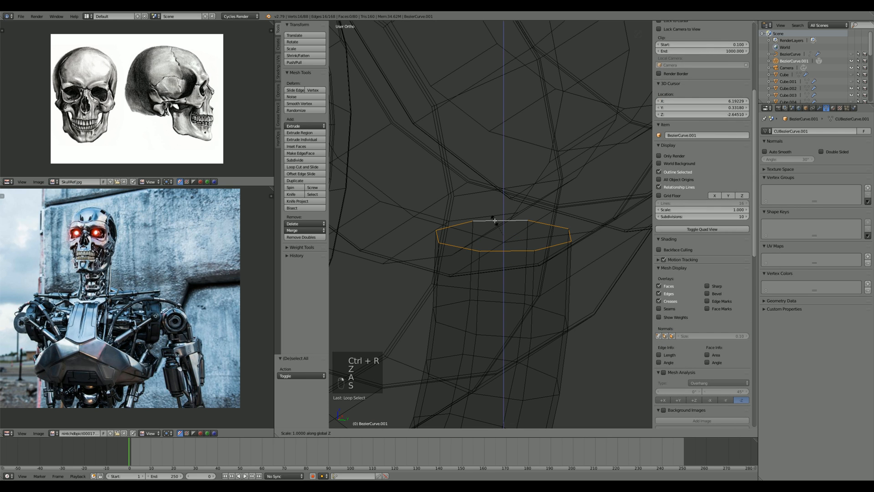
pyautogui.click(489, 227)
pyautogui.press('a')
pyautogui.press('z')
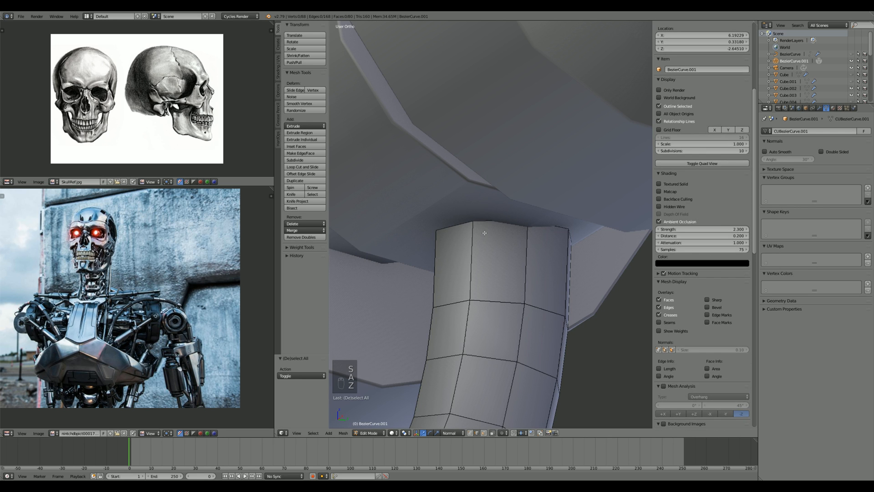
pyautogui.hotkey('ctrl', 'z')
pyautogui.press('g')
pyautogui.rightClick(484, 233)
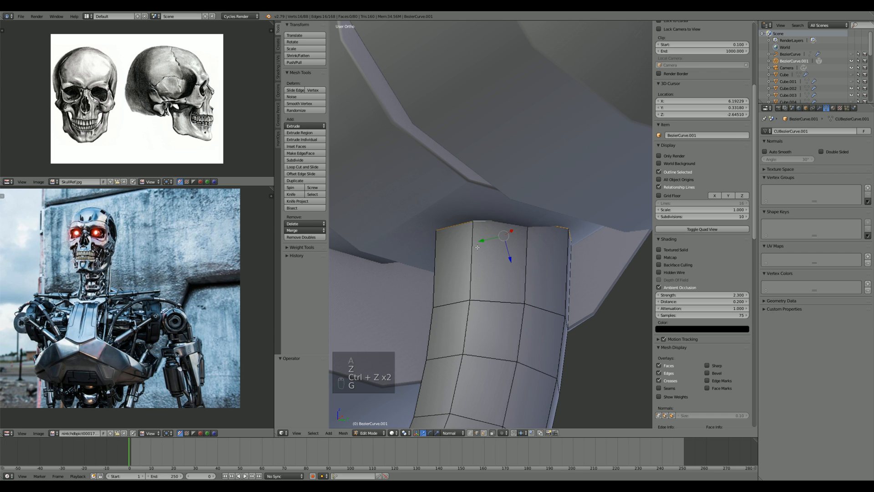
# Step: Add another edge loop near the cable's upper end and lower it along Z by about 0.059
pyautogui.hotkey('ctrl', 'r')
pyautogui.click(482, 236)
pyautogui.press('g')
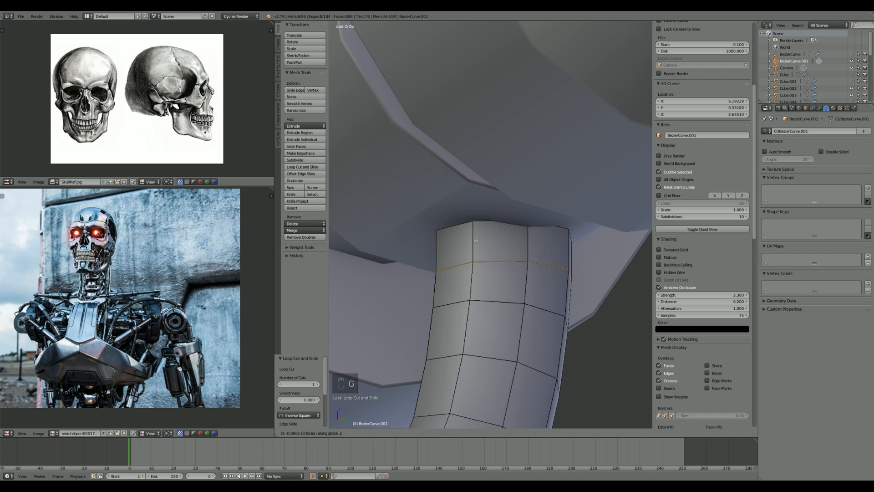
pyautogui.click(477, 235)
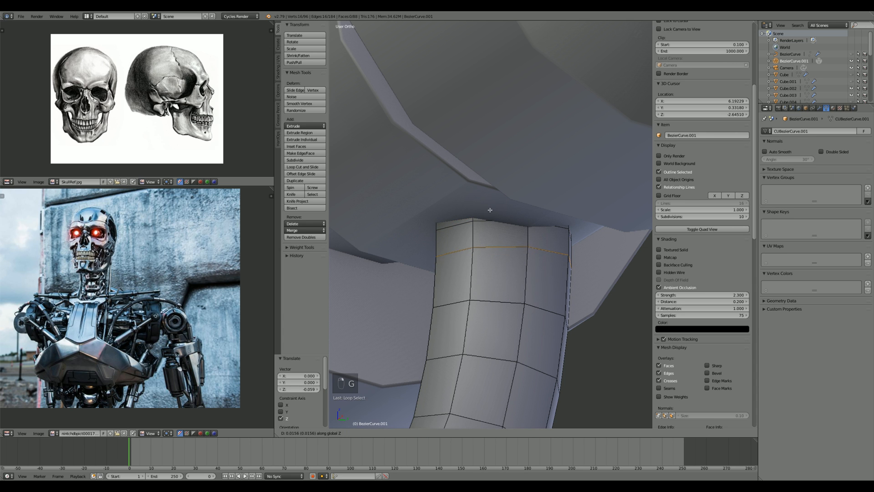
# Step: Delete the edge loop nearest the shoulder cylinder with Delete Edge Loop
pyautogui.press('a')
pyautogui.keyDown('alt'); pyautogui.click(489, 220); pyautogui.keyUp('alt')
pyautogui.press('space')
pyautogui.write('delete')
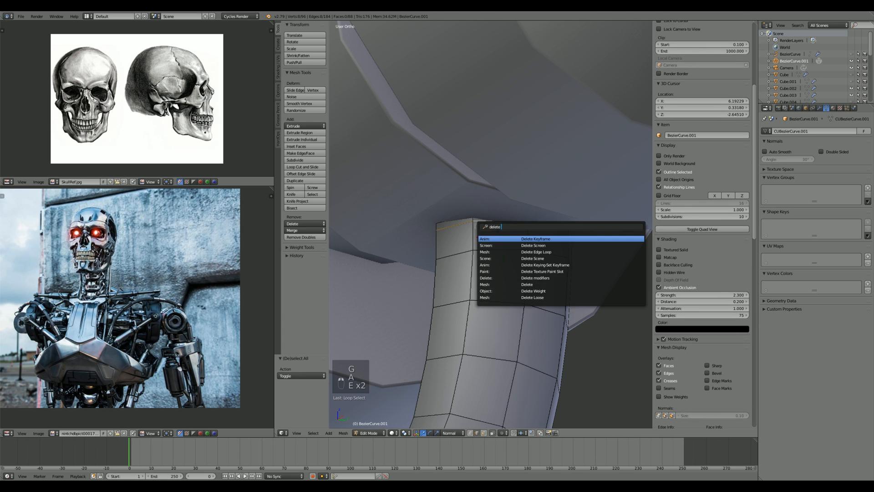
pyautogui.write(' edge')
pyautogui.press('Return')
pyautogui.press('g')
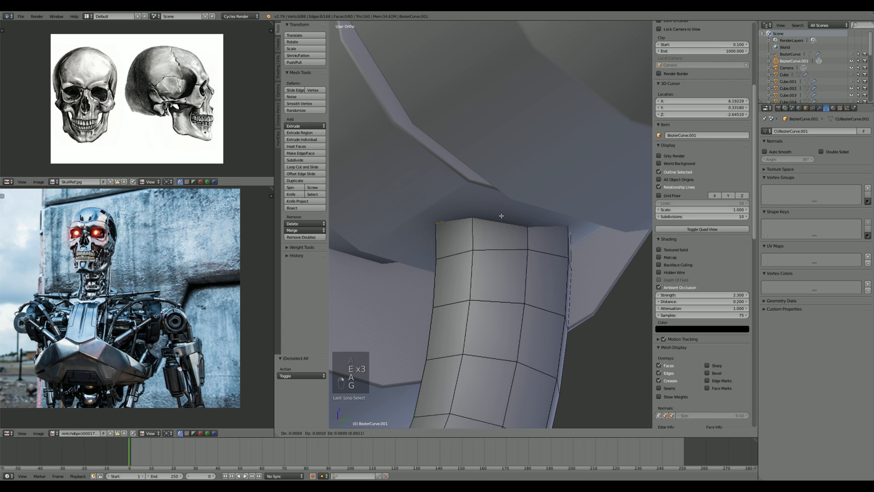
pyautogui.rightClick(504, 212)
# Step: Cut a new centred edge loop around the cable's topmost visible section
pyautogui.press('a')
pyautogui.hotkey('ctrl', 'r')
pyautogui.click(536, 233)
pyautogui.rightClick(536, 233)
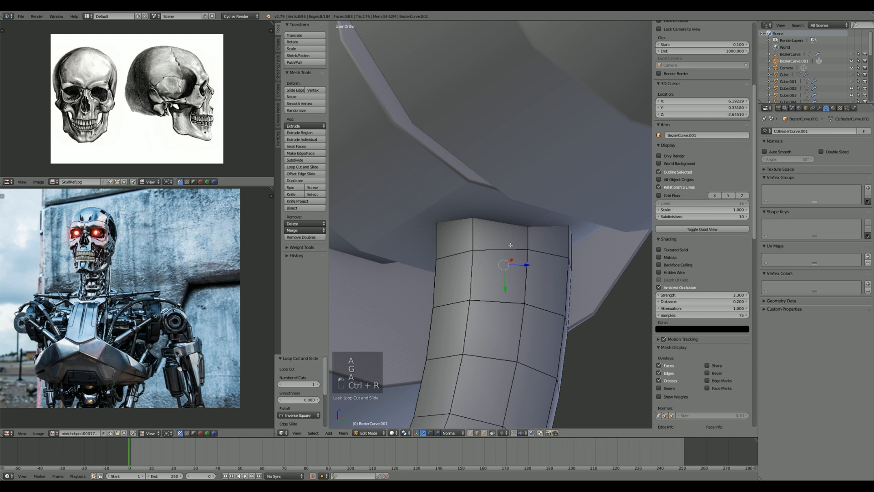
# Step: Select the face ring beneath the shoulder cylinder and scale it outward with Z locked to form an upper collar
pyautogui.hotkey('ctrl', 'Tab')
pyautogui.click(534, 248)
pyautogui.keyDown('alt'); pyautogui.click(524, 237); pyautogui.keyUp('alt')
pyautogui.scroll(-7, 495, 266)
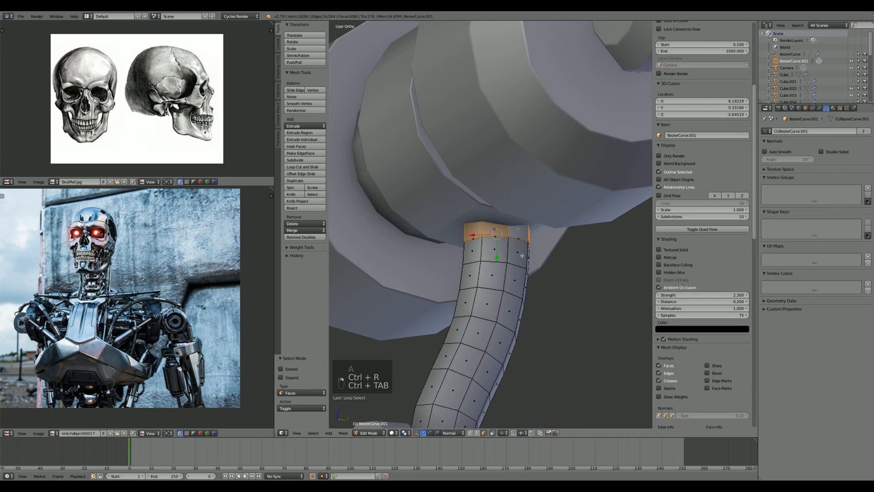
pyautogui.scroll(5, 494, 266)
pyautogui.moveTo(494, 266); pyautogui.dragTo(526, 247, button='middle')
pyautogui.press('s')
pyautogui.hotkey('shift', 'z')
pyautogui.click(599, 215)
pyautogui.press('a')
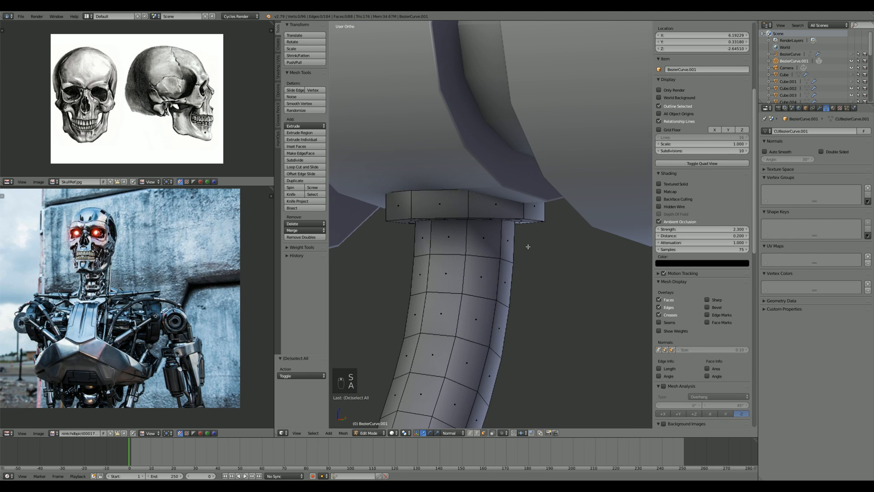
# Step: Select the top edge loop of the cable's upper collar and raise it slightly along Z
pyautogui.hotkey('ctrl', 'Tab')
pyautogui.click(388, 203)
pyautogui.keyDown('alt'); pyautogui.click(424, 193); pyautogui.keyUp('alt')
pyautogui.press('g')
pyautogui.press('z')
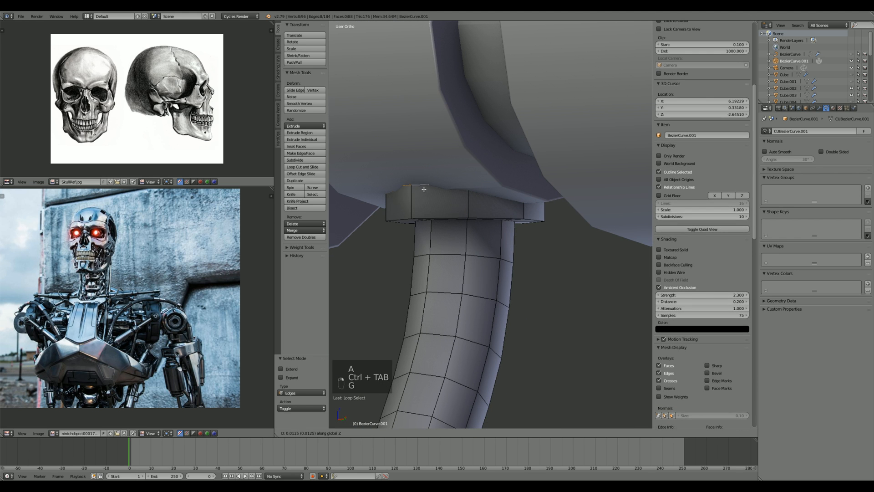
pyautogui.click(424, 186)
pyautogui.press('a')
# Step: Apply the Hard Ops CSharpen operation to the cable, undoing the first attempt and running it again
pyautogui.press('Tab')
pyautogui.scroll(-5, 504, 273)
pyautogui.moveTo(504, 274); pyautogui.dragTo(517, 246, button='middle')
pyautogui.scroll(3, 517, 246)
pyautogui.press('q')
pyautogui.click(517, 244)
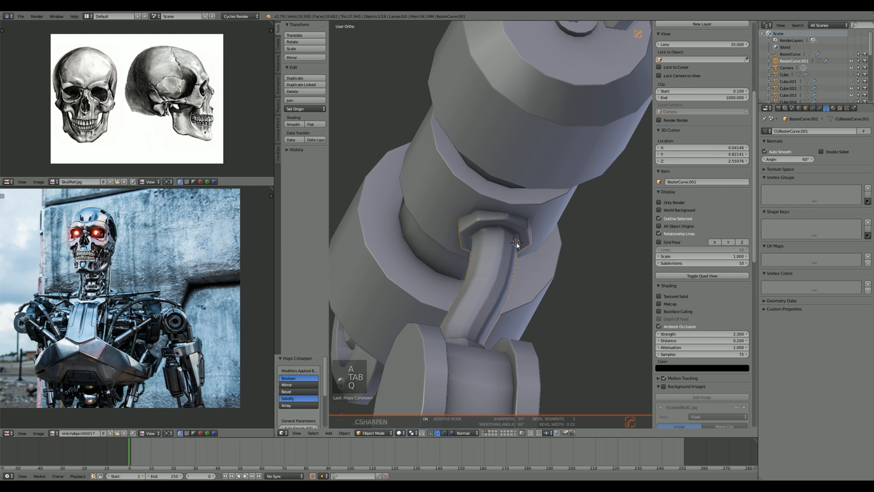
pyautogui.hotkey('ctrl', 'z')
pyautogui.press('q')
pyautogui.click(517, 244)
pyautogui.moveTo(517, 243)
pyautogui.mouseDown(button='middle')
pyautogui.moveTo(492, 253)
pyautogui.moveTo(491, 237)
pyautogui.moveTo(523, 241)
pyautogui.moveTo(519, 264)
pyautogui.moveTo(465, 266)
pyautogui.moveTo(482, 277)
pyautogui.moveTo(442, 243)
pyautogui.moveTo(415, 239)
pyautogui.mouseUp(button='middle')
# Step: Select two edge loops around the cable's collars and apply Set SSharp to them
pyautogui.scroll(2, 492, 252)
pyautogui.press('Tab')
pyautogui.press('a')
pyautogui.press('a')
pyautogui.press('a')
pyautogui.press('a')
pyautogui.keyDown('alt'); pyautogui.click(539, 245); pyautogui.keyUp('alt')
pyautogui.press('z')
pyautogui.press('z')
pyautogui.keyDown('alt'); pyautogui.keyDown('shift'); pyautogui.click(465, 266); pyautogui.keyUp('shift'); pyautogui.keyUp('alt')
pyautogui.press('q')
pyautogui.click(471, 274)
pyautogui.press('a')
# Step: Adjust the cable's Hard Ops bevel to a width of about 0.008
pyautogui.keyDown('shift'); pyautogui.moveTo(477, 222); pyautogui.dragTo(492, 272, button='middle'); pyautogui.keyUp('shift')
pyautogui.scroll(2, 492, 272)
pyautogui.press('q')
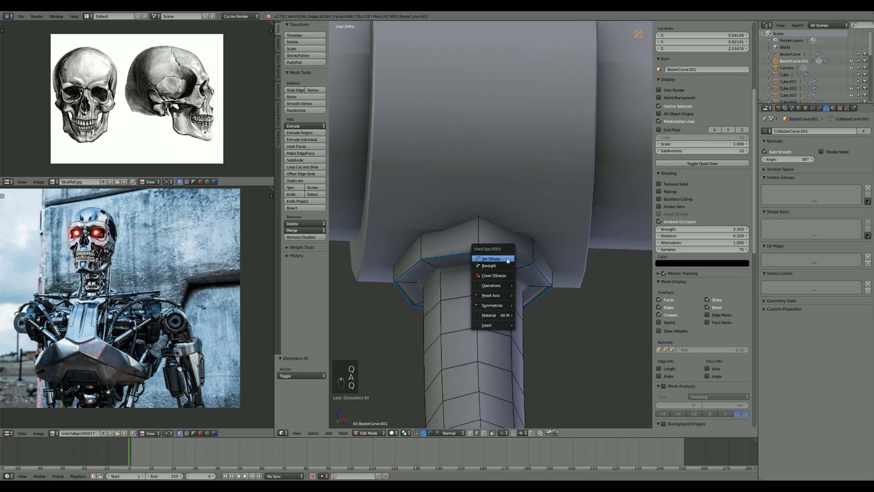
pyautogui.press('Tab')
pyautogui.press('q')
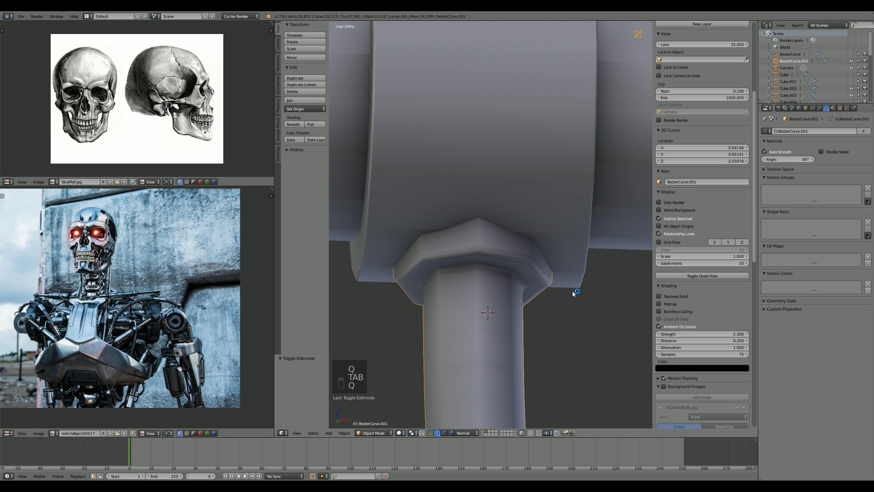
pyautogui.press('q')
pyautogui.click(576, 298)
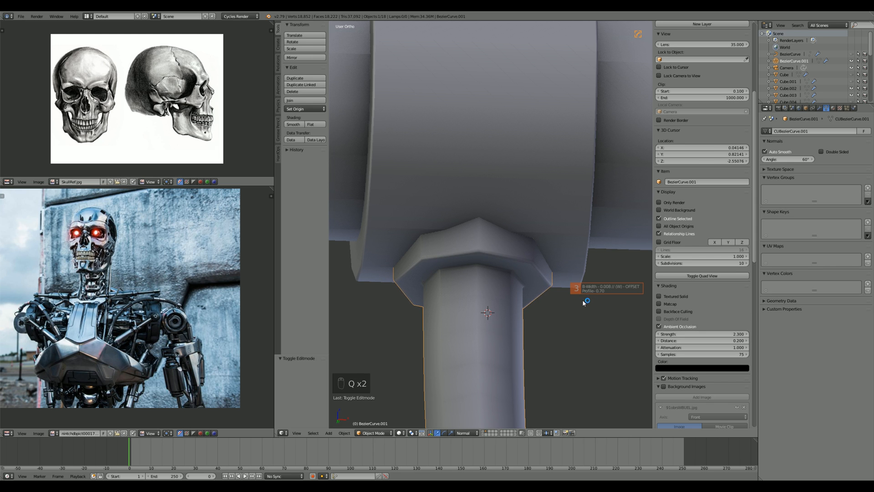
# Step: Select the inner edge loops where both collars meet the cable and toggle their sharp marking with Set SSharp
pyautogui.press('Tab')
pyautogui.press('a')
pyautogui.press('a')
pyautogui.keyDown('alt'); pyautogui.rightClick(493, 270); pyautogui.keyUp('alt')
pyautogui.scroll(-5, 493, 269)
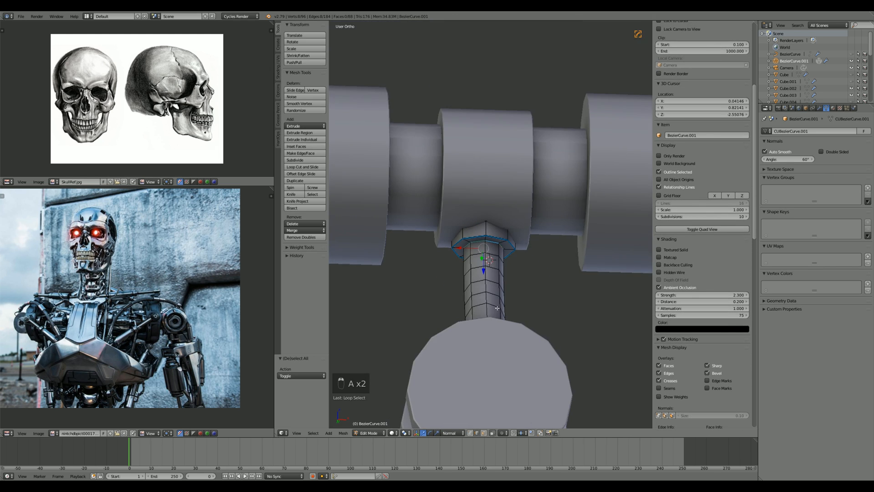
pyautogui.scroll(2, 479, 315)
pyautogui.moveTo(500, 270)
pyautogui.mouseDown(button='middle')
pyautogui.moveTo(479, 316)
pyautogui.moveTo(495, 269)
pyautogui.mouseUp(button='middle')
pyautogui.press('z')
pyautogui.scroll(4, 495, 269)
pyautogui.keyDown('alt'); pyautogui.keyDown('shift'); pyautogui.rightClick(511, 384); pyautogui.keyUp('shift'); pyautogui.keyUp('alt')
pyautogui.press('q')
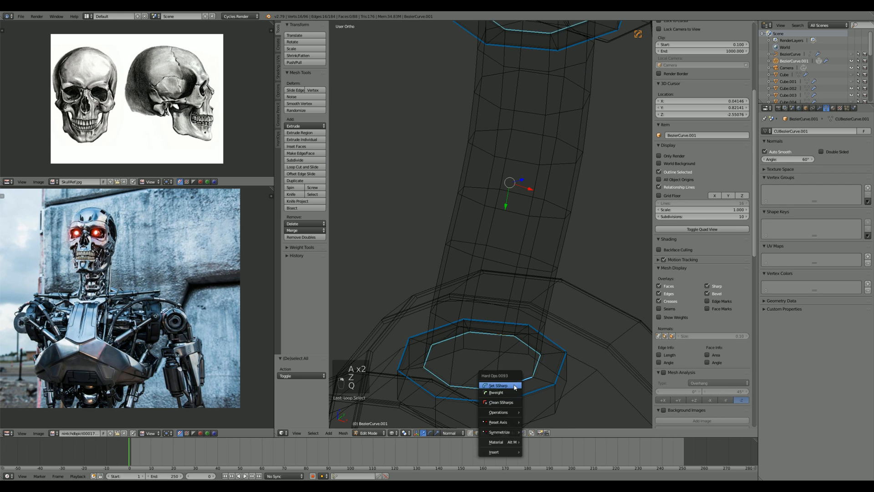
pyautogui.click(517, 386)
pyautogui.press('Tab')
pyautogui.scroll(-2, 532, 371)
pyautogui.press('z')
pyautogui.scroll(-3, 505, 318)
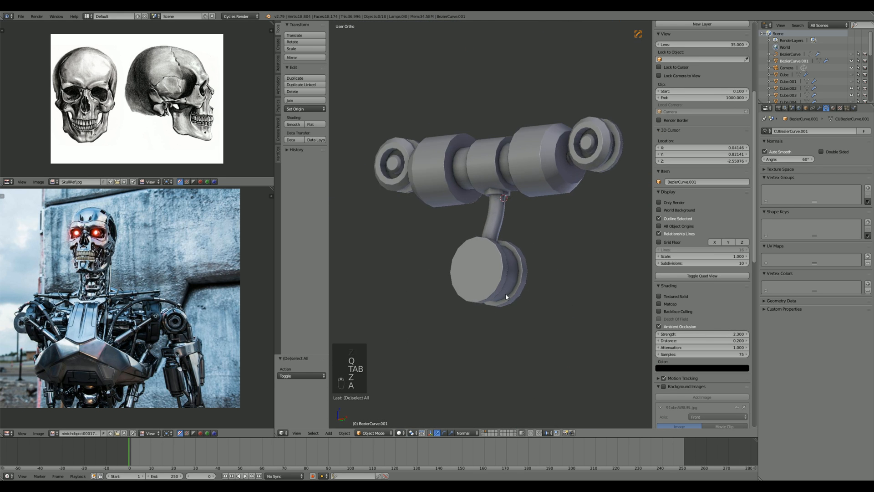
# Step: Unhide all of the robot's hidden parts and clear the selection
pyautogui.press('a')
pyautogui.hotkey('alt', 'h')
pyautogui.press('a')
pyautogui.moveTo(507, 300); pyautogui.dragTo(627, 291, button='middle')
pyautogui.scroll(-3, 453, 297)
pyautogui.scroll(4, 627, 289)
pyautogui.scroll(4, 545, 298)
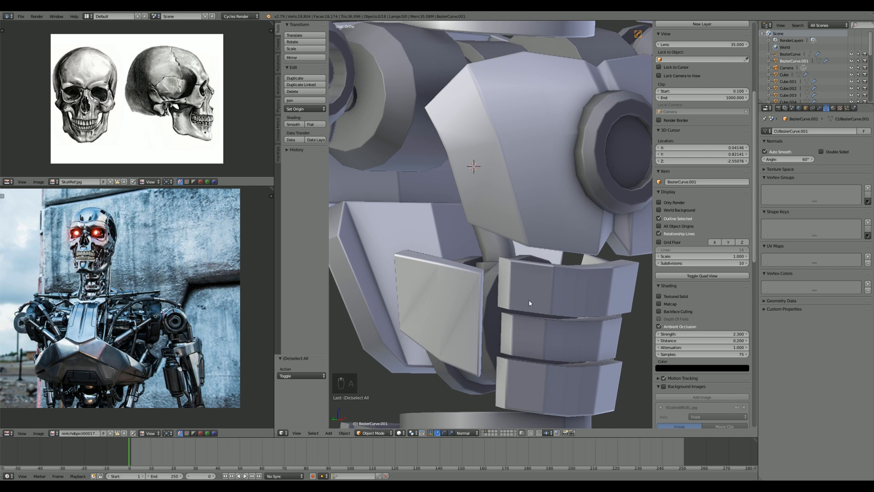
pyautogui.scroll(-3, 528, 302)
pyautogui.moveTo(529, 302); pyautogui.dragTo(519, 323, button='middle')
pyautogui.scroll(-4, 536, 272)
pyautogui.scroll(4, 519, 323)
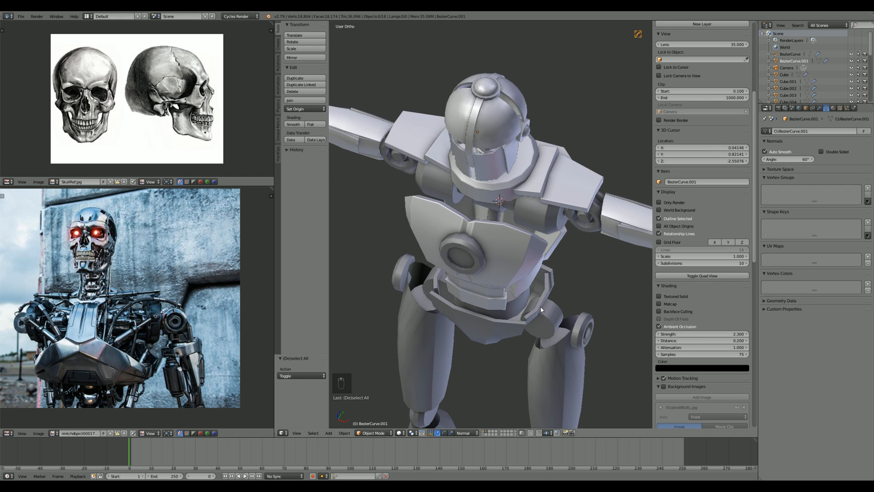
# Step: Cut two edge loops around the elbow joint cylinder and spread them apart along Z
pyautogui.press('KP_1')
pyautogui.scroll(-2, 540, 307)
pyautogui.scroll(8, 567, 263)
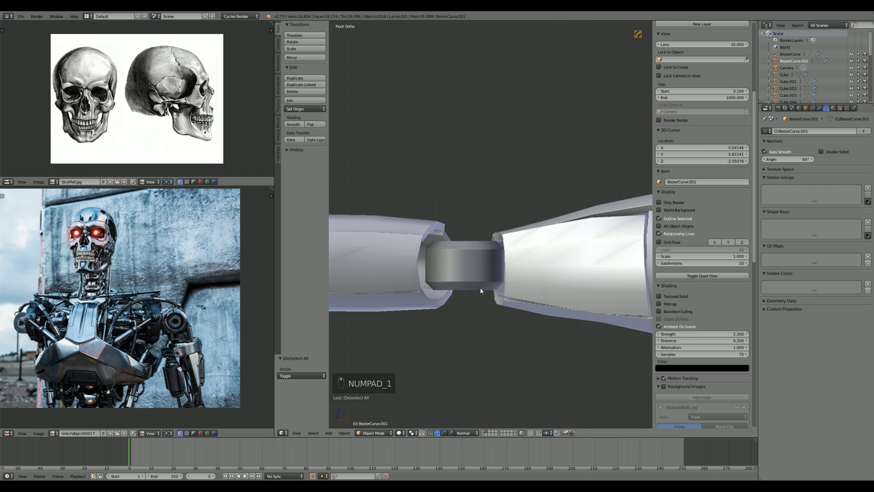
pyautogui.rightClick(460, 272)
pyautogui.press('Tab')
pyautogui.keyDown('shift'); pyautogui.moveTo(460, 273); pyautogui.dragTo(500, 268, button='middle'); pyautogui.keyUp('shift')
pyautogui.scroll(2, 508, 267)
pyautogui.hotkey('ctrl', 'r')
pyautogui.scroll(1, 523, 267)
pyautogui.click(525, 267)
pyautogui.rightClick(536, 267)
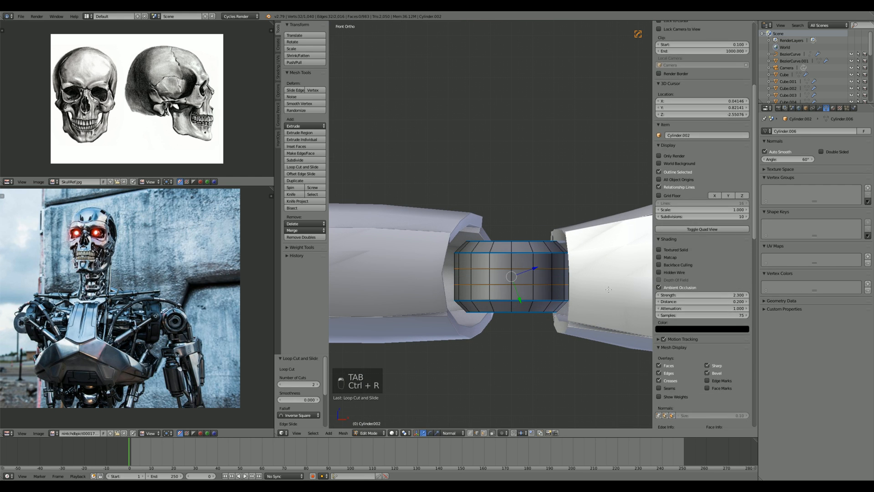
pyautogui.press('s')
pyautogui.press('z')
pyautogui.click(648, 347)
# Step: Add two more edge loops between them, sliding one fully onto the upper loop and the other onto the lower loop
pyautogui.press('a')
pyautogui.hotkey('ctrl', 'r')
pyautogui.click(518, 275)
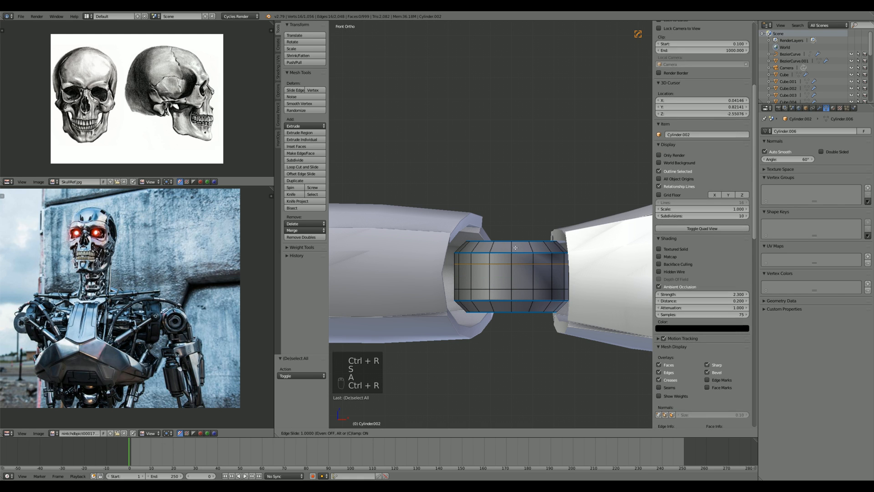
pyautogui.click(510, 268)
pyautogui.hotkey('ctrl', 'r')
pyautogui.click(507, 279)
pyautogui.click(507, 349)
# Step: Select the elbow cylinder's middle face ring and scale it inward to about 0.84 with Z locked to form a groove
pyautogui.hotkey('ctrl', 'Tab')
pyautogui.click(512, 290)
pyautogui.keyDown('alt'); pyautogui.rightClick(509, 277); pyautogui.keyUp('alt')
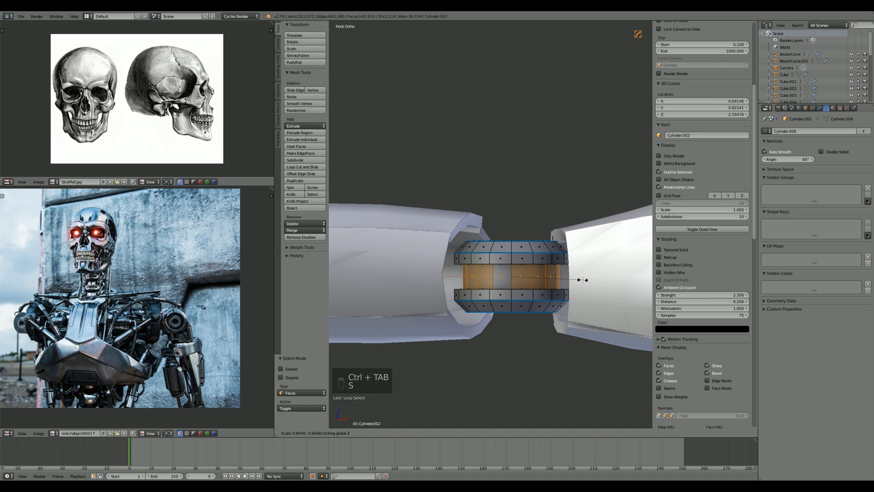
pyautogui.click(579, 280)
pyautogui.press('a')
pyautogui.scroll(-7, 565, 279)
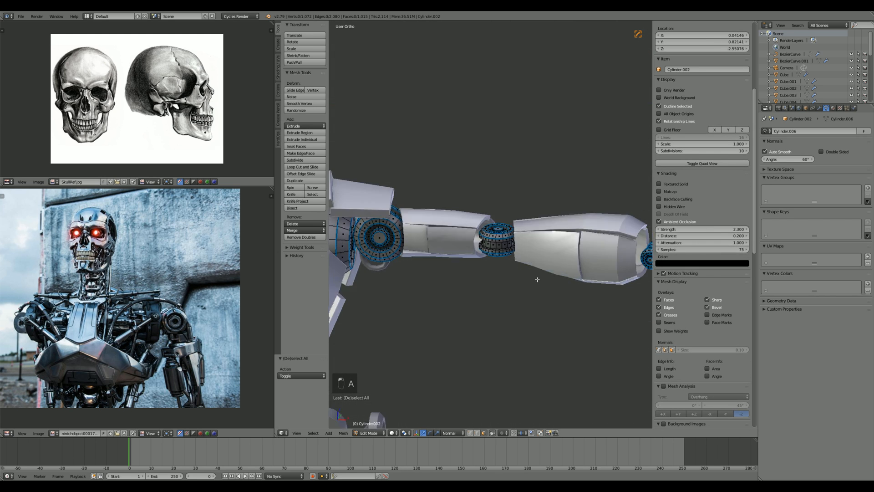
# Step: Select the outer rim edge loops of the elbow groove and mark them with Set SSharp
pyautogui.scroll(6, 536, 277)
pyautogui.moveTo(536, 277); pyautogui.dragTo(512, 223, button='middle')
pyautogui.scroll(3, 512, 224)
pyautogui.hotkey('ctrl', 'Tab')
pyautogui.click(500, 216)
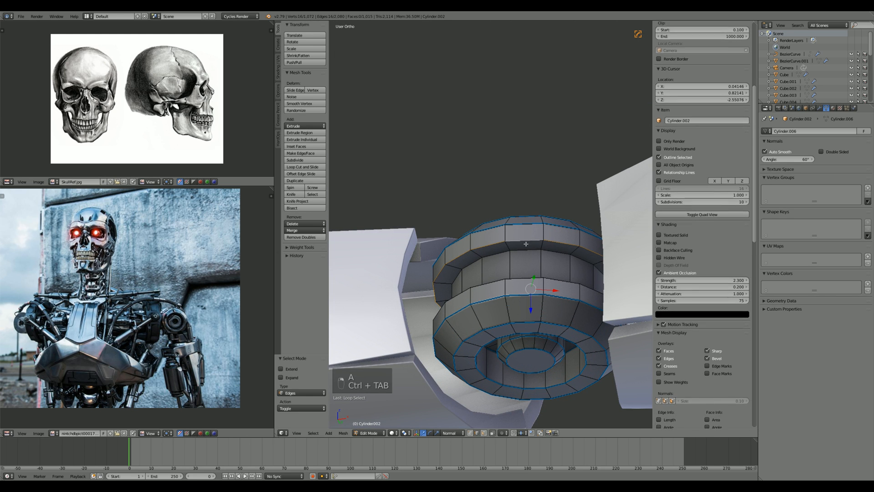
pyautogui.keyDown('alt'); pyautogui.rightClick(530, 279); pyautogui.keyUp('alt')
pyautogui.press('q')
pyautogui.click(530, 281)
pyautogui.press('Tab')
pyautogui.scroll(-8, 542, 275)
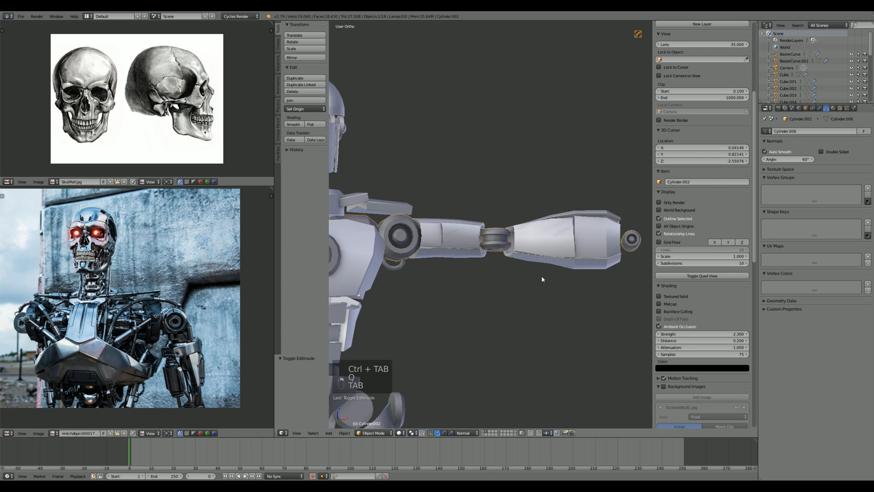
# Step: Open the hip joint mesh for editing and select the front end cap of its large cylinder
pyautogui.moveTo(519, 279); pyautogui.dragTo(595, 293, button='middle')
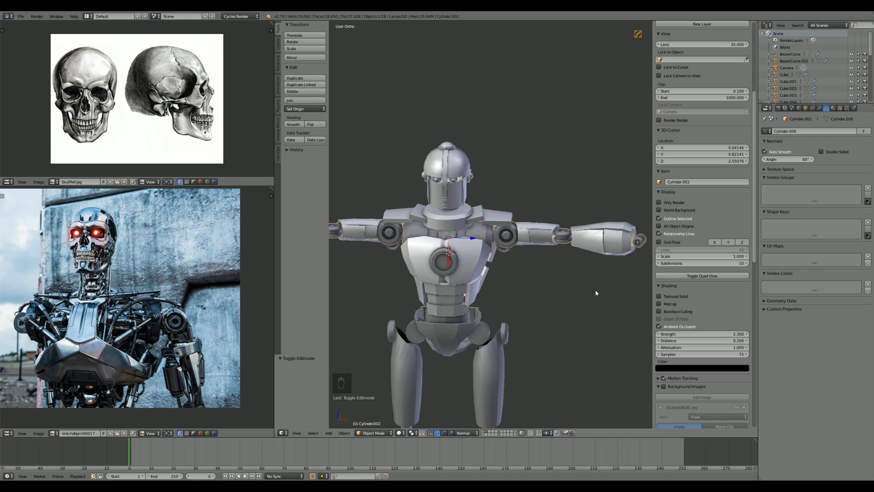
pyautogui.scroll(-2, 587, 301)
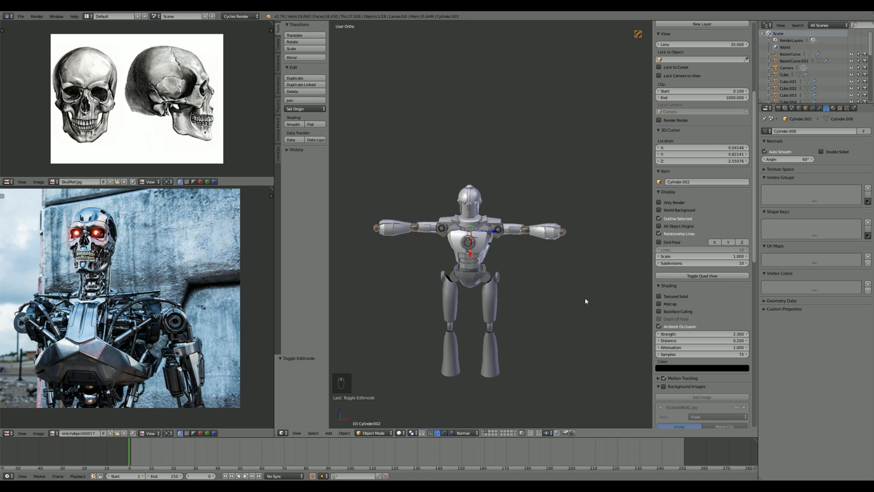
pyautogui.press('KP_1')
pyautogui.scroll(5, 580, 304)
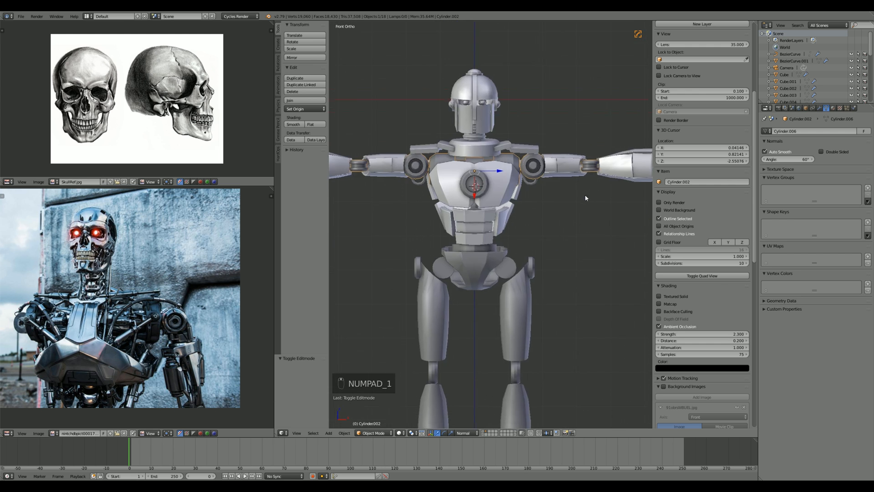
pyautogui.moveTo(511, 254)
pyautogui.mouseDown(button='middle')
pyautogui.moveTo(372, 241)
pyautogui.moveTo(440, 229)
pyautogui.moveTo(524, 263)
pyautogui.mouseUp(button='middle')
pyautogui.scroll(3, 440, 229)
pyautogui.rightClick(462, 250)
pyautogui.press('Tab')
pyautogui.scroll(3, 525, 263)
pyautogui.scroll(-4, 518, 269)
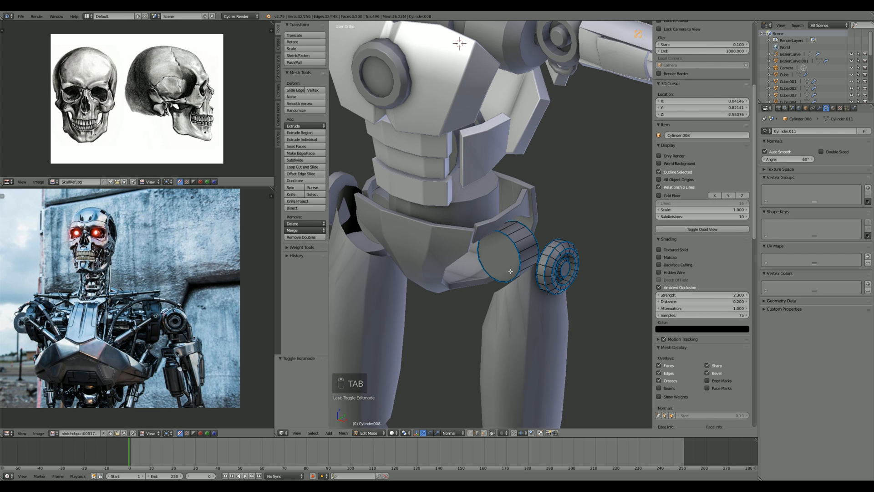
pyautogui.scroll(2, 502, 271)
pyautogui.press('a')
pyautogui.press('a')
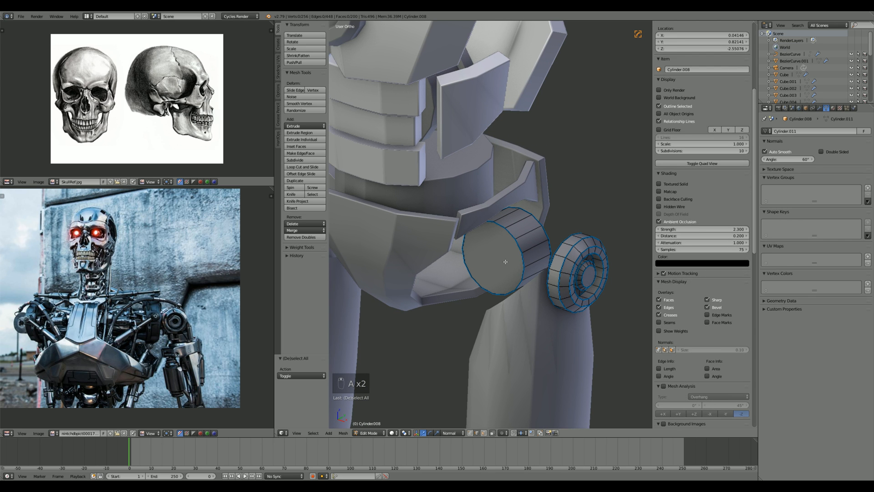
pyautogui.hotkey('ctrl', 'Tab')
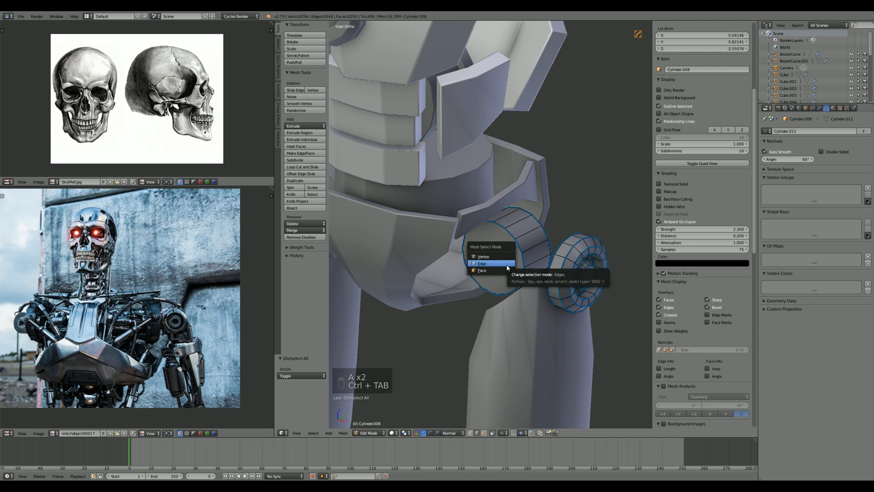
pyautogui.click(481, 270)
pyautogui.rightClick(489, 259)
# Step: Add the hip cylinder's opposite end cap to the selection and inset both faces by about 0.12
pyautogui.scroll(-8, 500, 250)
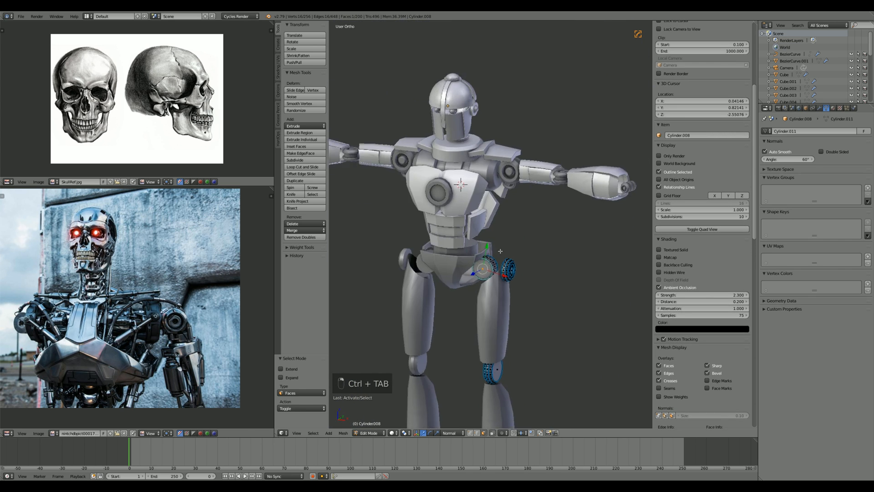
pyautogui.scroll(5, 500, 251)
pyautogui.moveTo(525, 328); pyautogui.dragTo(572, 230, button='middle')
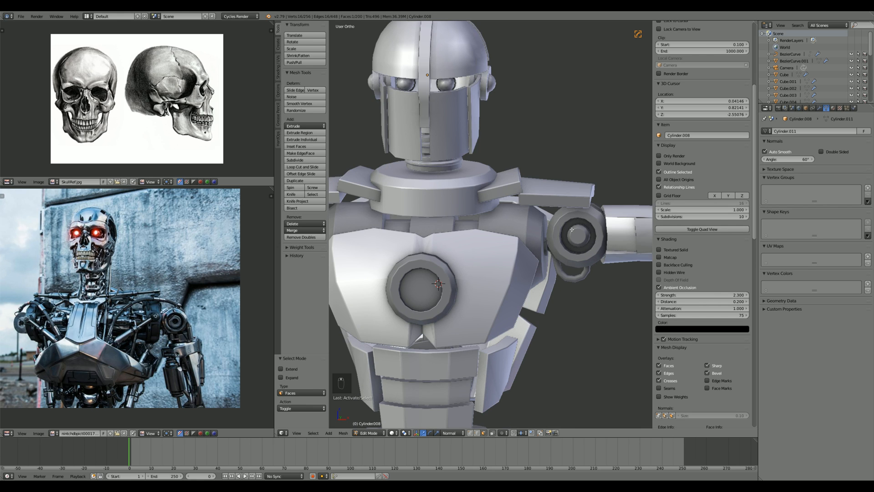
pyautogui.scroll(-5, 607, 246)
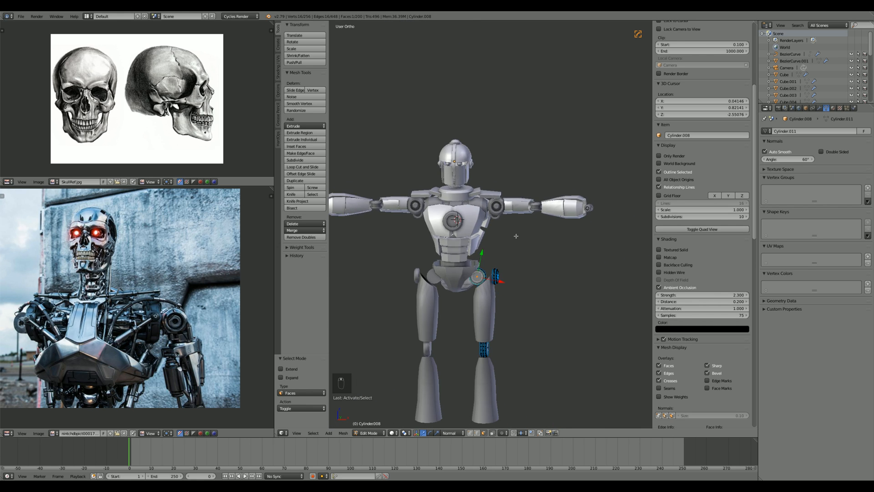
pyautogui.moveTo(509, 205); pyautogui.dragTo(477, 220, button='middle')
pyautogui.scroll(4, 496, 269)
pyautogui.keyDown('shift'); pyautogui.moveTo(496, 270); pyautogui.dragTo(466, 248, button='middle'); pyautogui.keyUp('shift')
pyautogui.scroll(3, 511, 233)
pyautogui.keyDown('shift'); pyautogui.moveTo(531, 316); pyautogui.dragTo(469, 216, button='middle'); pyautogui.keyUp('shift')
pyautogui.keyDown('shift'); pyautogui.rightClick(512, 232); pyautogui.keyUp('shift')
pyautogui.scroll(4, 500, 241)
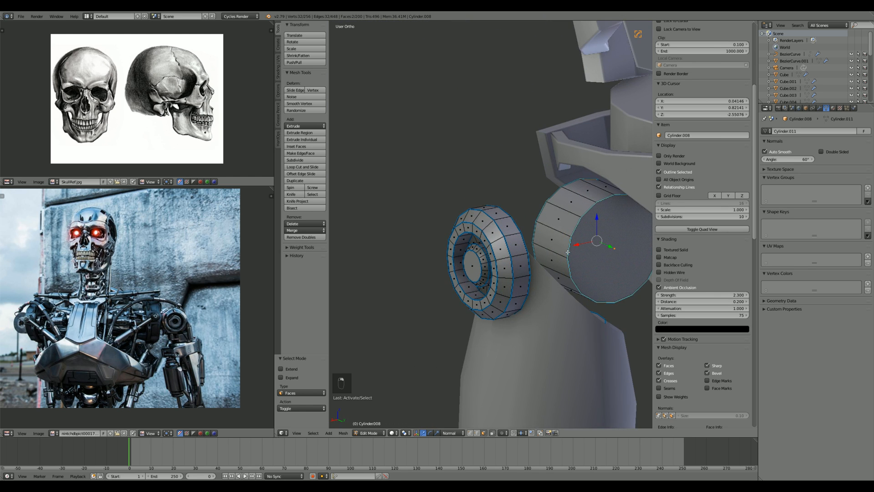
pyautogui.keyDown('shift'); pyautogui.moveTo(623, 273); pyautogui.dragTo(501, 273, button='middle'); pyautogui.keyUp('shift')
pyautogui.press('i')
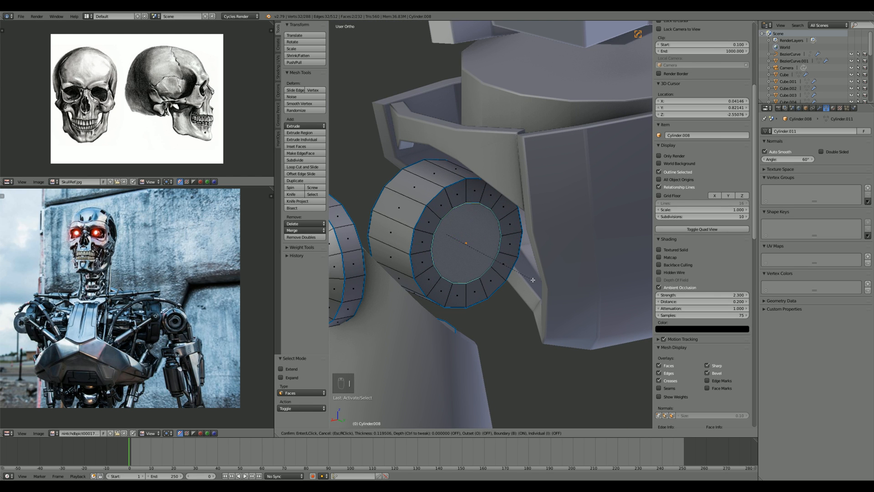
pyautogui.click(532, 279)
# Step: Extrude both inset faces and scale them to about 0.572 along Y to recess the hip cylinder's ends
pyautogui.press('e')
pyautogui.press('s')
pyautogui.press('y')
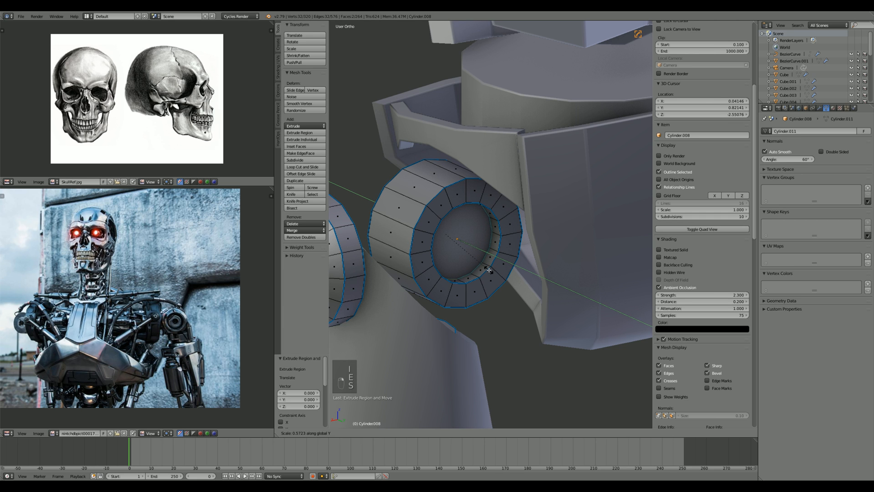
pyautogui.click(488, 270)
pyautogui.scroll(3, 490, 272)
pyautogui.press('q')
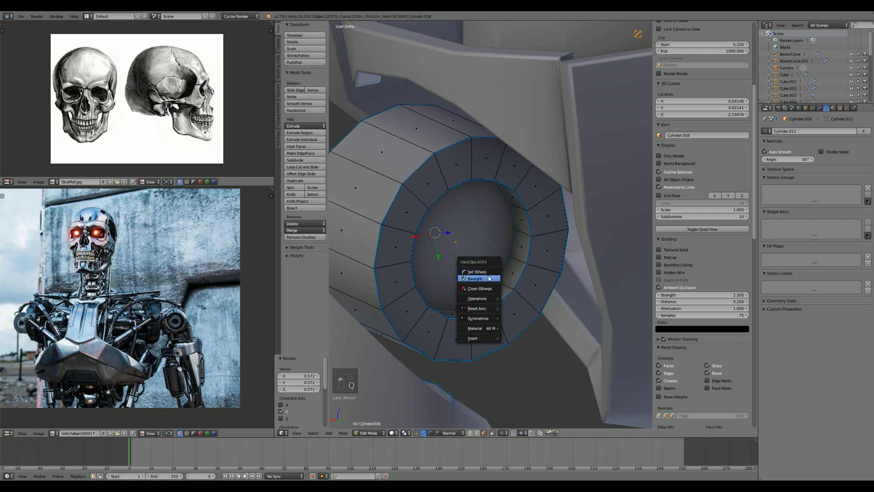
pyautogui.press('q')
pyautogui.press('a')
pyautogui.scroll(-6, 565, 267)
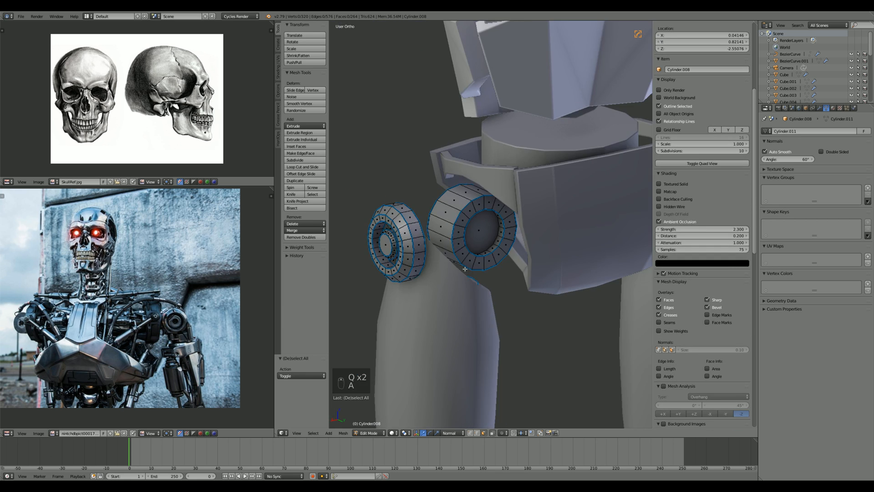
# Step: Cut two evenly spaced edge loops around the side of the hip cylinder
pyautogui.scroll(-2, 565, 267)
pyautogui.keyDown('shift'); pyautogui.moveTo(487, 288); pyautogui.dragTo(541, 269, button='middle'); pyautogui.keyUp('shift')
pyautogui.scroll(2, 541, 270)
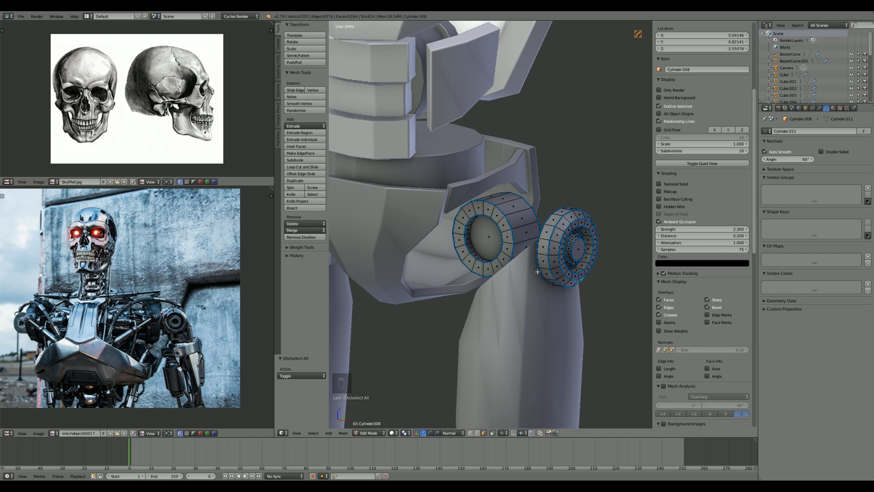
pyautogui.moveTo(537, 272); pyautogui.dragTo(525, 275, button='middle')
pyautogui.scroll(3, 525, 274)
pyautogui.hotkey('ctrl', 'r')
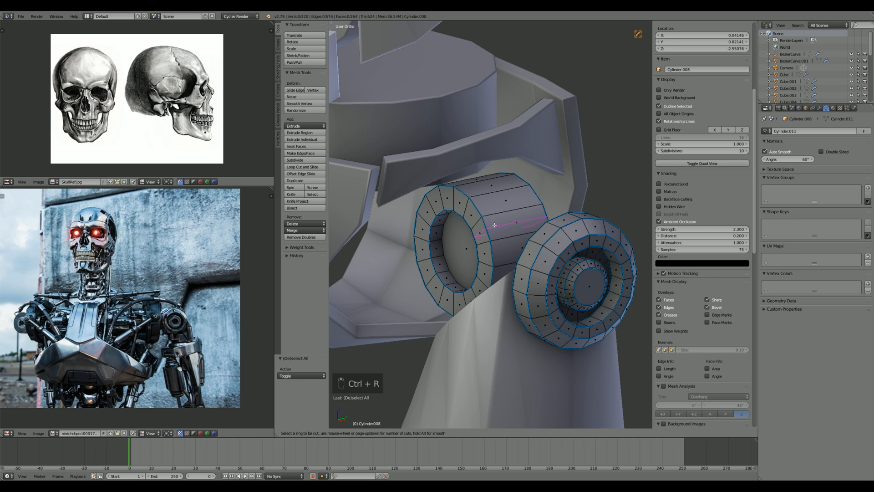
pyautogui.scroll(1, 506, 214)
pyautogui.click(506, 214)
pyautogui.rightClick(506, 214)
pyautogui.moveTo(512, 214); pyautogui.dragTo(526, 219, button='middle')
# Step: Spread the hip cylinder's two new edge loops to about 1.628 along Y and enlarge them to about 1.078 across X and Z
pyautogui.press('s')
pyautogui.press('y')
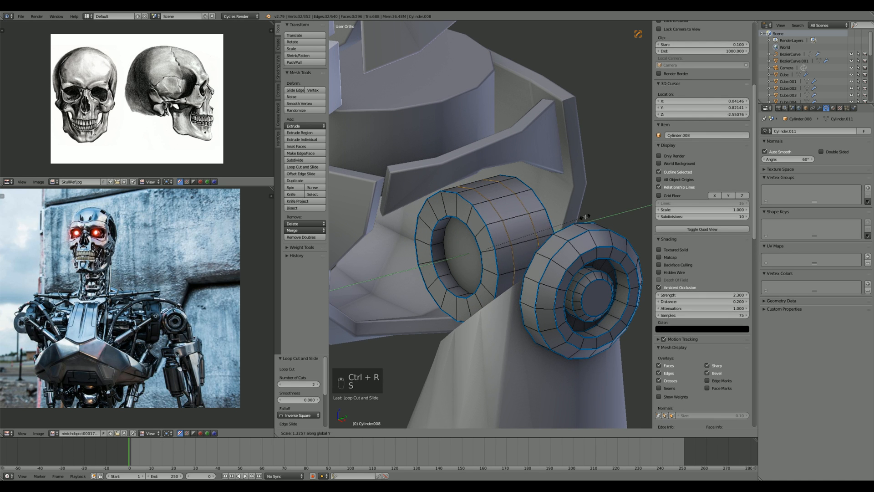
pyautogui.click(608, 213)
pyautogui.press('s')
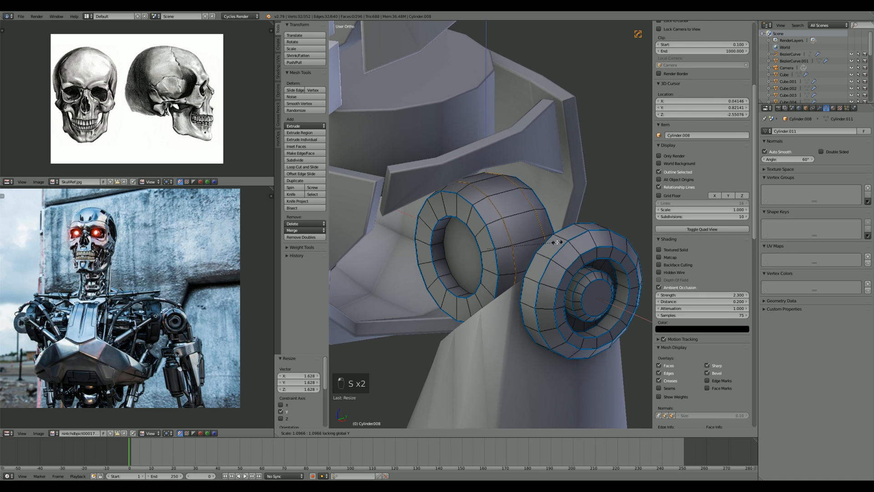
pyautogui.click(556, 242)
pyautogui.press('s')
pyautogui.click(570, 249)
# Step: Apply Set SSharp to the hip cylinder's selected edge loops and leave mesh editing
pyautogui.press('q')
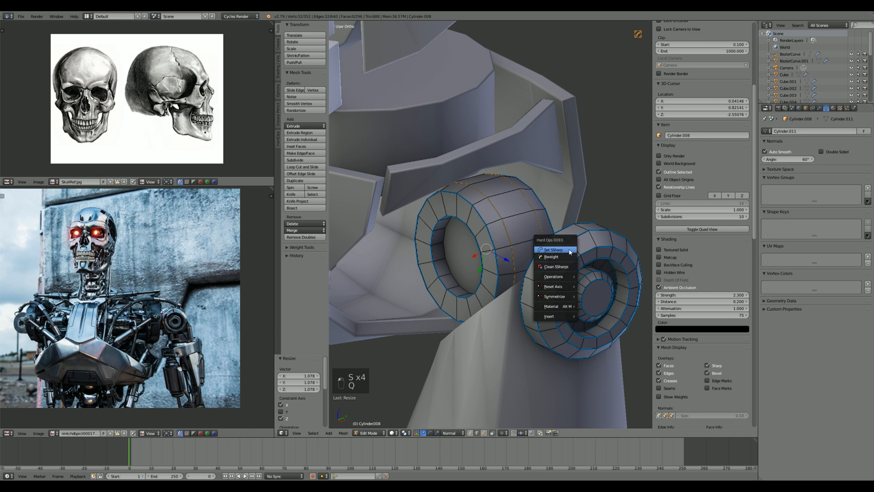
pyautogui.click(569, 250)
pyautogui.scroll(-6, 514, 268)
pyautogui.press('Tab')
pyautogui.scroll(-4, 495, 271)
pyautogui.moveTo(496, 271); pyautogui.dragTo(517, 263, button='middle')
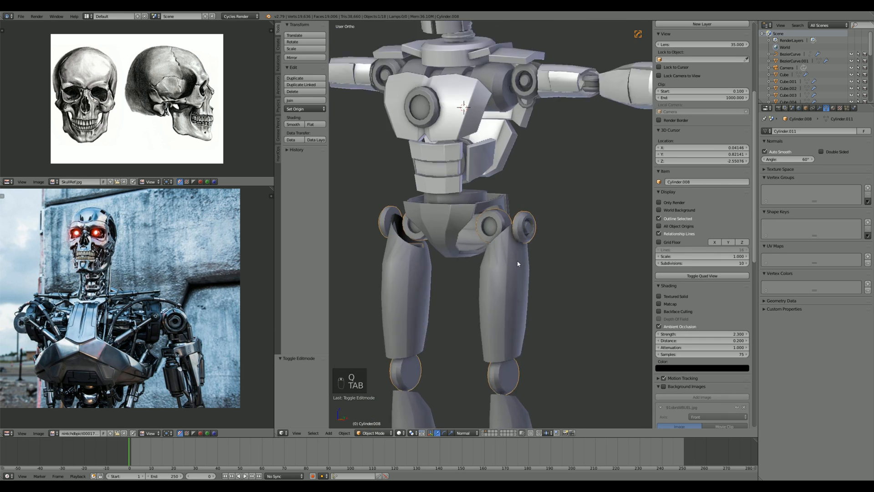
# Step: Reopen the hip joint mesh and scale the edge loops at both rims of the hip cylinder slightly inward
pyautogui.scroll(8, 518, 260)
pyautogui.press('Tab')
pyautogui.press('a')
pyautogui.press('a')
pyautogui.press('a')
pyautogui.keyDown('alt'); pyautogui.rightClick(527, 201); pyautogui.keyUp('alt')
pyautogui.moveTo(568, 201); pyautogui.dragTo(449, 205, button='middle')
pyautogui.keyDown('alt'); pyautogui.keyDown('shift'); pyautogui.rightClick(512, 226); pyautogui.keyUp('shift'); pyautogui.keyUp('alt')
pyautogui.press('s')
pyautogui.rightClick(516, 237)
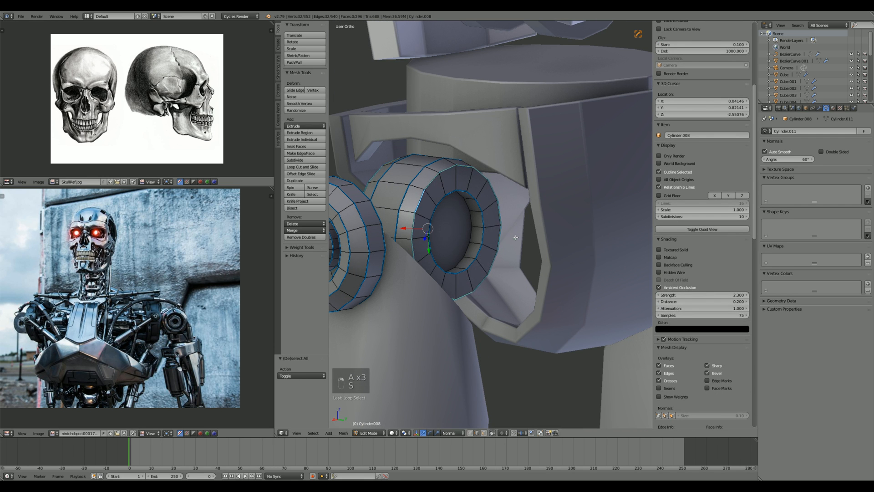
pyautogui.rightClick(563, 229)
pyautogui.press('s')
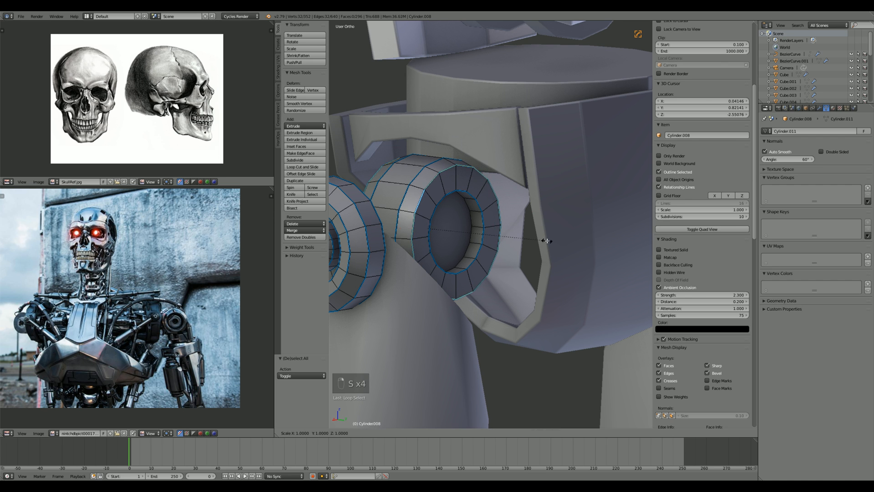
pyautogui.click(534, 244)
pyautogui.press('a')
pyautogui.scroll(-4, 468, 267)
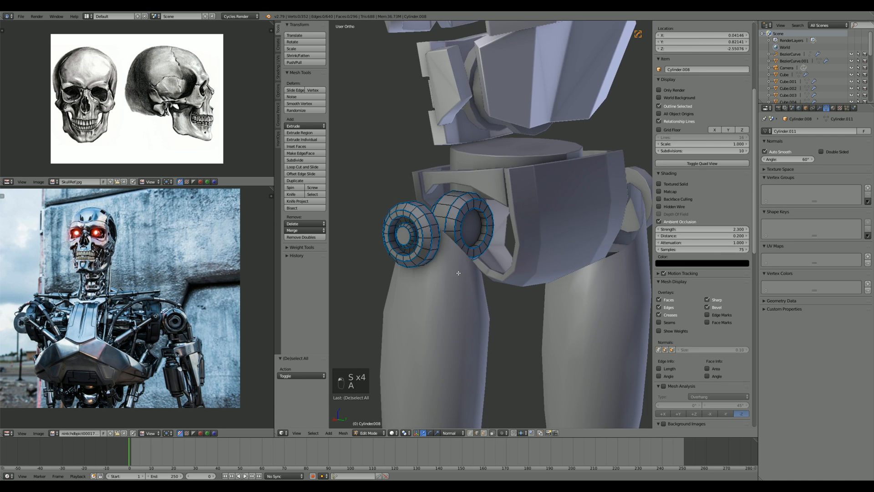
# Step: Leave mesh editing and examine the hip joints and overall robot proportions from the front, side and above
pyautogui.moveTo(458, 271); pyautogui.dragTo(520, 272, button='middle')
pyautogui.scroll(-3, 546, 268)
pyautogui.press('Tab')
pyautogui.scroll(-4, 486, 246)
pyautogui.scroll(-3, 542, 270)
pyautogui.scroll(3, 520, 272)
pyautogui.scroll(6, 520, 274)
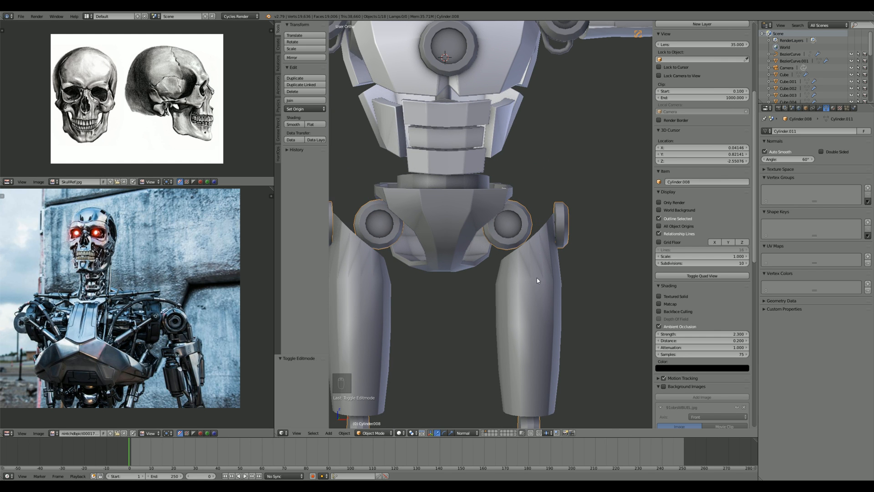
pyautogui.scroll(-4, 520, 269)
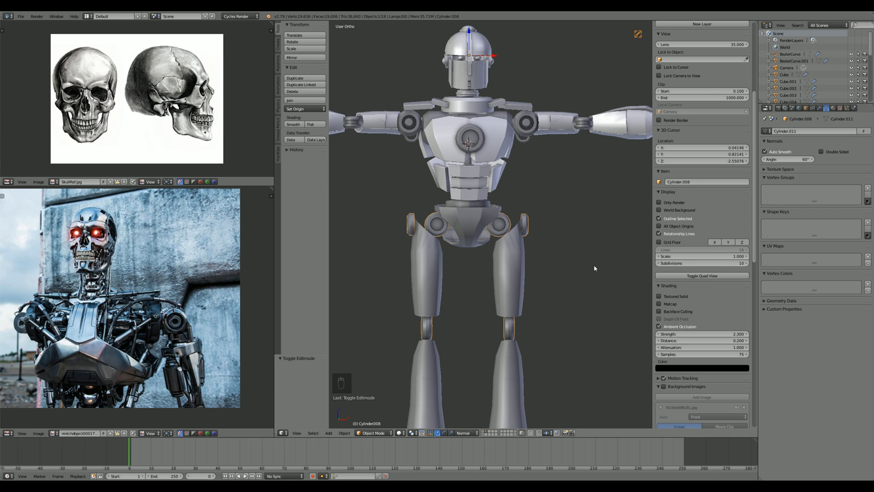
pyautogui.moveTo(518, 263); pyautogui.dragTo(448, 256, button='middle')
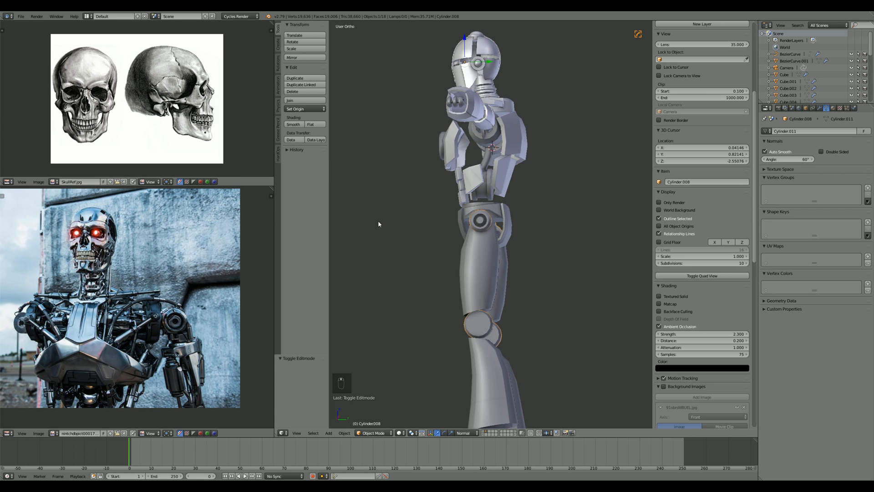
pyautogui.moveTo(428, 304); pyautogui.dragTo(520, 288, button='middle')
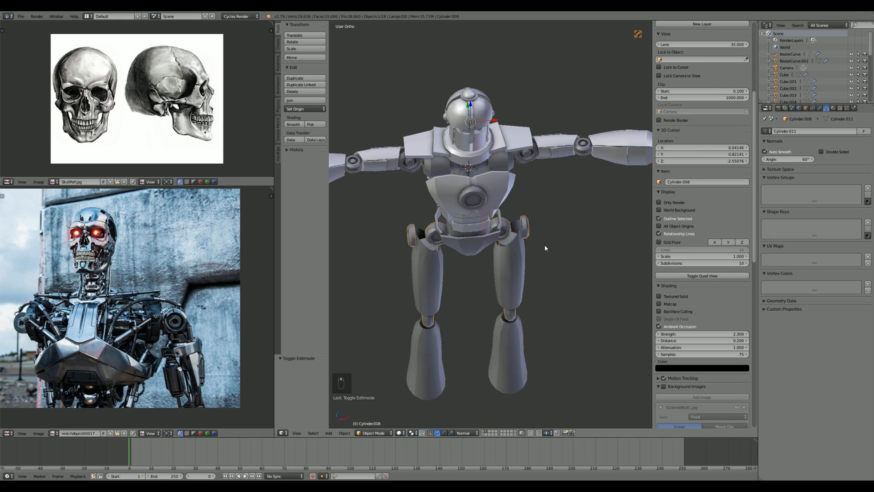
pyautogui.scroll(6, 545, 247)
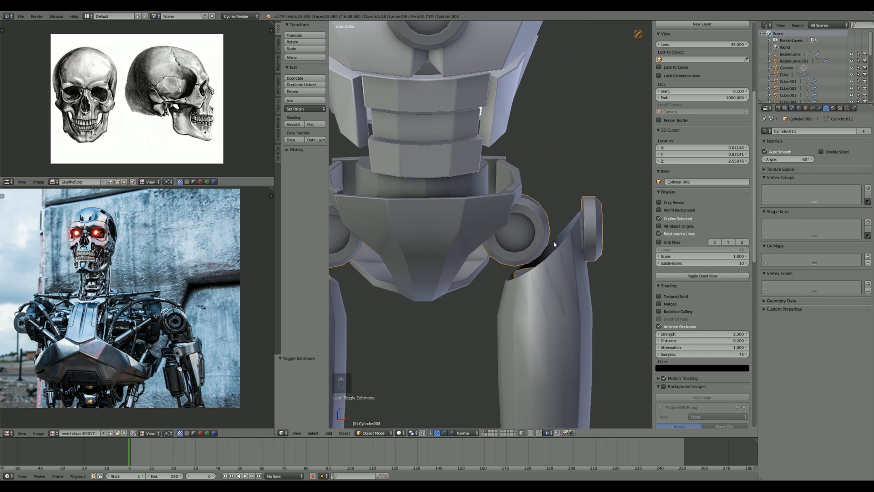
# Step: Reopen the hip joint mesh and inset the inner face of the outer hip disc by about 0.196 in face mode
pyautogui.press('KP_1')
pyautogui.scroll(2, 554, 241)
pyautogui.press('Tab')
pyautogui.moveTo(508, 222); pyautogui.dragTo(553, 237, button='middle')
pyautogui.scroll(2, 556, 234)
pyautogui.press('a')
pyautogui.press('a')
pyautogui.press('a')
pyautogui.press('a')
pyautogui.hotkey('ctrl', 'Tab')
pyautogui.click(554, 236)
pyautogui.rightClick(571, 225)
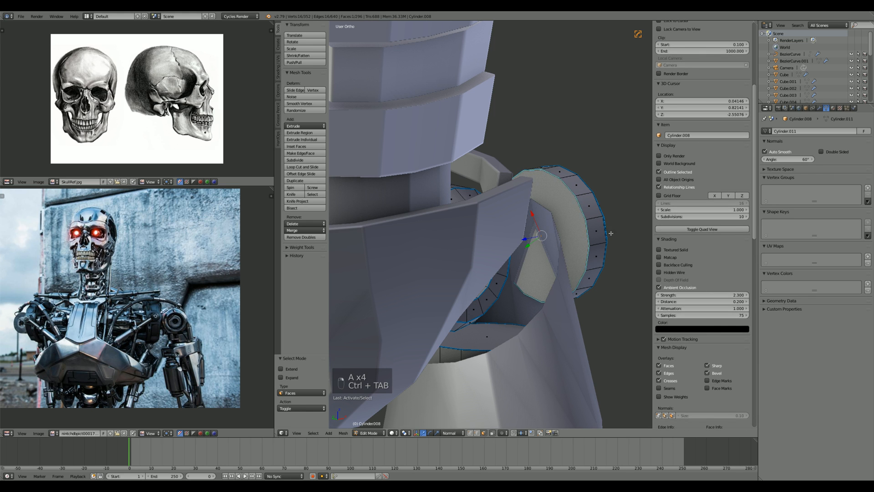
pyautogui.press('i')
pyautogui.click(573, 238)
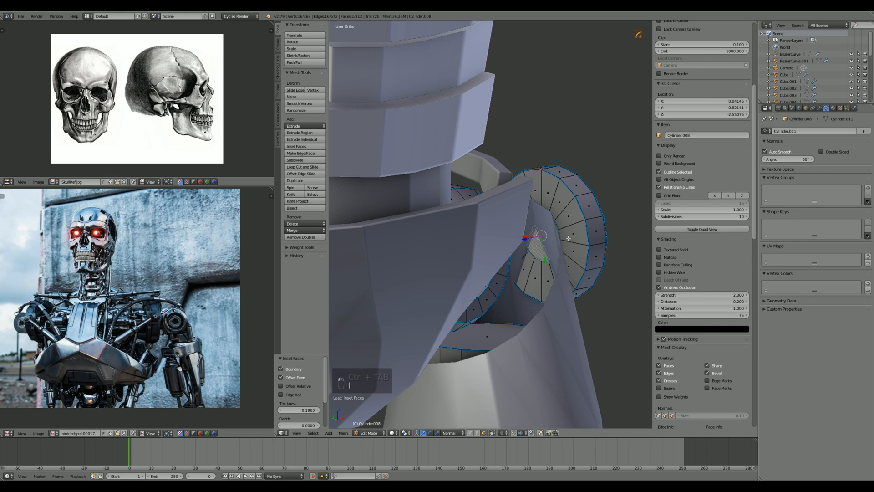
# Step: Extrude the inset face about 0.541 toward the hip cylinder to form a connecting shaft
pyautogui.press('KP_1')
pyautogui.press('z')
pyautogui.press('e')
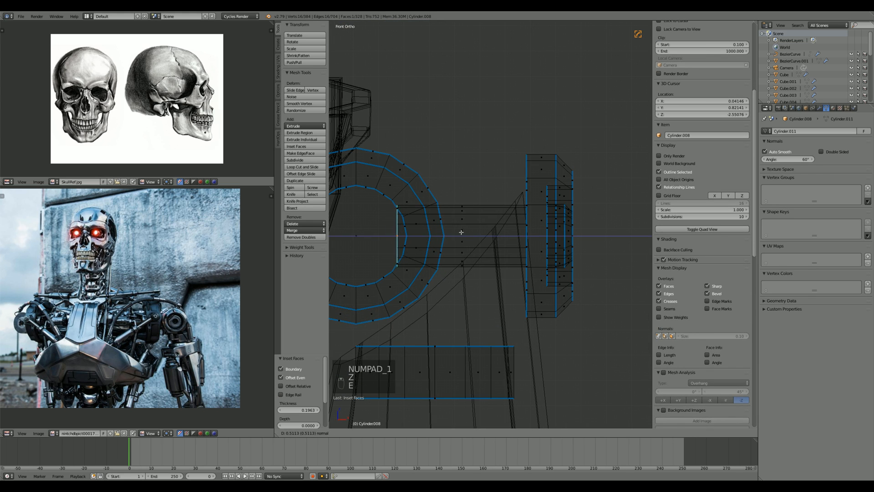
pyautogui.click(455, 231)
pyautogui.moveTo(454, 231)
pyautogui.mouseDown(button='middle')
pyautogui.moveTo(473, 218)
pyautogui.moveTo(454, 233)
pyautogui.mouseUp(button='middle')
pyautogui.press('z')
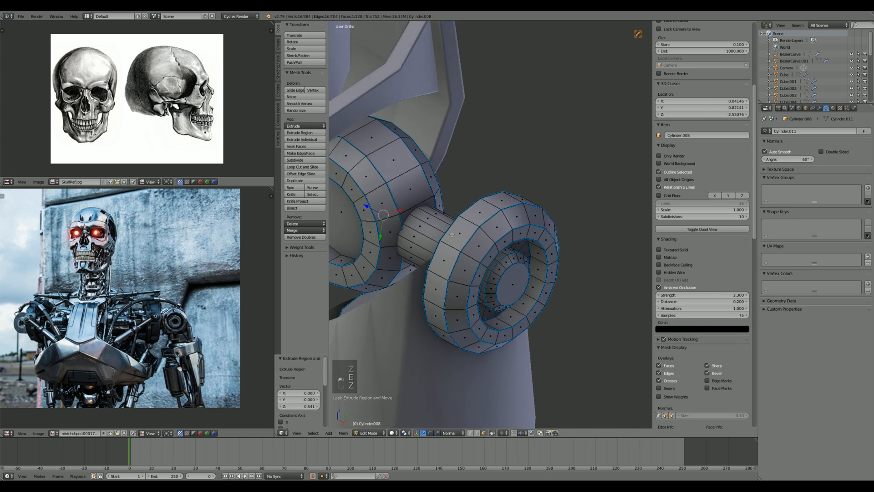
# Step: Select the side faces of the connecting shaft and scale them to about 0.495 across Y and Z, excluding X
pyautogui.press('a')
pyautogui.keyDown('alt'); pyautogui.rightClick(454, 232); pyautogui.keyUp('alt')
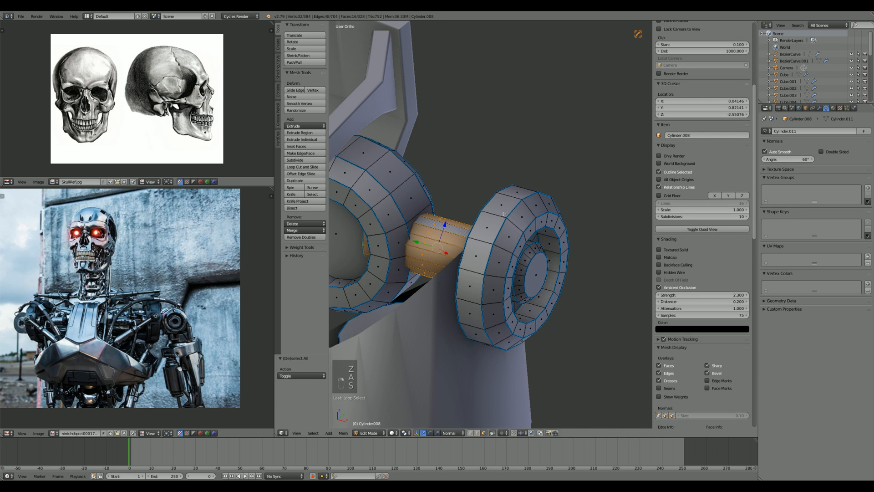
pyautogui.hotkey('shift', 'x')
pyautogui.click(471, 237)
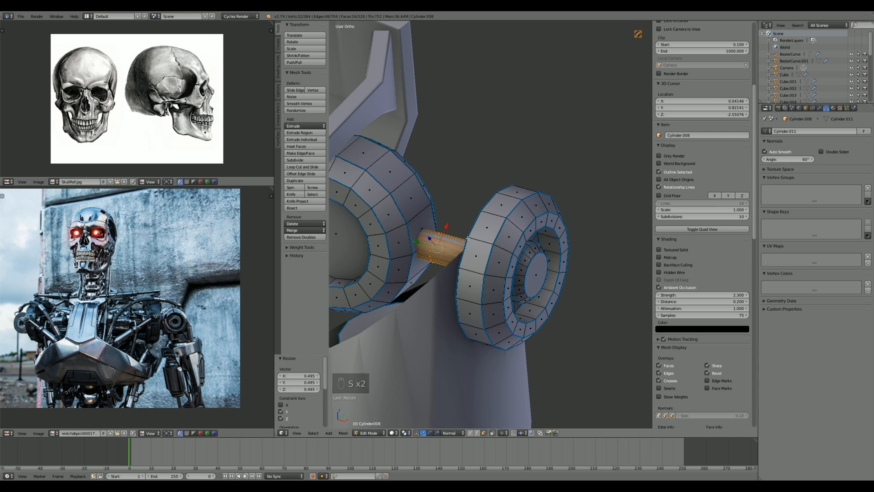
# Step: Examine the slimmed hip shaft on the whole robot and up close, clearing the mesh selection
pyautogui.press('Tab')
pyautogui.scroll(-12, 472, 237)
pyautogui.moveTo(473, 237); pyautogui.dragTo(545, 198, button='middle')
pyautogui.press('KP_1')
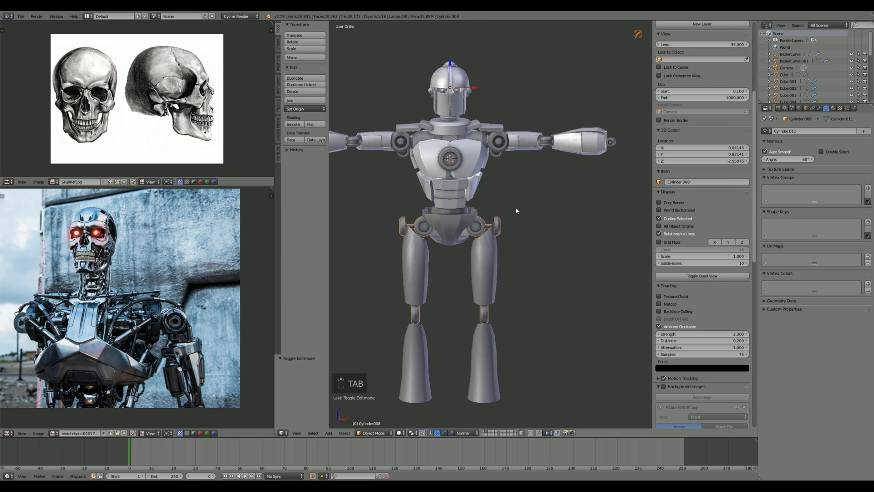
pyautogui.scroll(3, 524, 214)
pyautogui.scroll(9, 495, 231)
pyautogui.press('Tab')
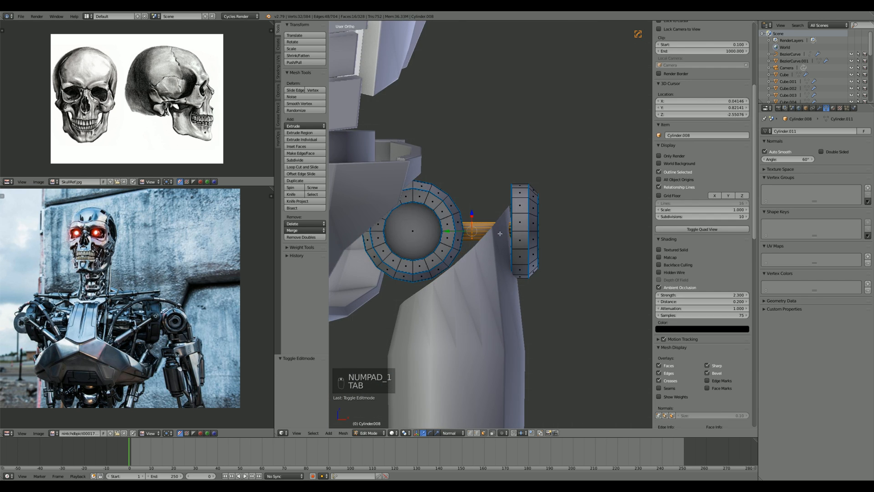
pyautogui.press('a')
pyautogui.press('a')
pyautogui.moveTo(498, 233); pyautogui.dragTo(532, 278, button='middle')
pyautogui.press('Tab')
# Step: Add a Solidify modifier above Bevel on the leg shells and set its thickness to 0.088
pyautogui.rightClick(549, 336)
pyautogui.scroll(-8, 535, 347)
pyautogui.keyDown('shift'); pyautogui.moveTo(520, 355); pyautogui.dragTo(509, 223, button='middle'); pyautogui.keyUp('shift')
pyautogui.moveTo(508, 223); pyautogui.dragTo(541, 193, button='middle')
pyautogui.scroll(7, 541, 193)
pyautogui.scroll(2, 537, 192)
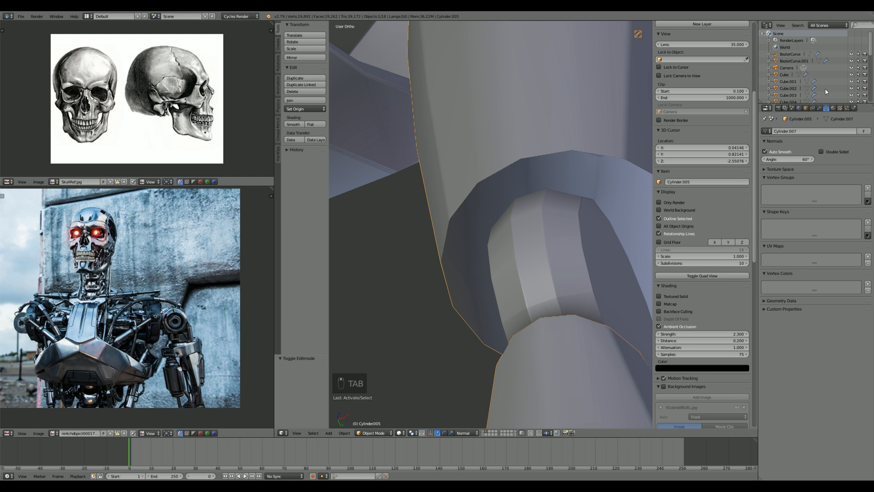
pyautogui.click(819, 108)
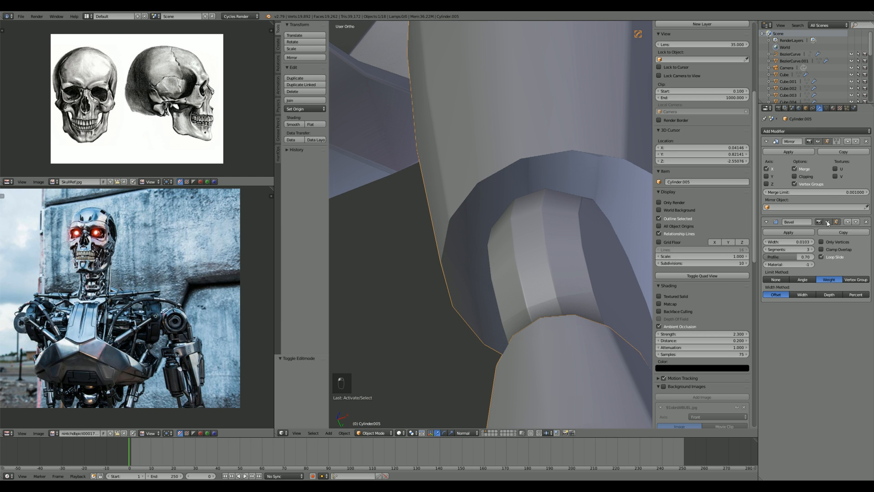
pyautogui.click(801, 131)
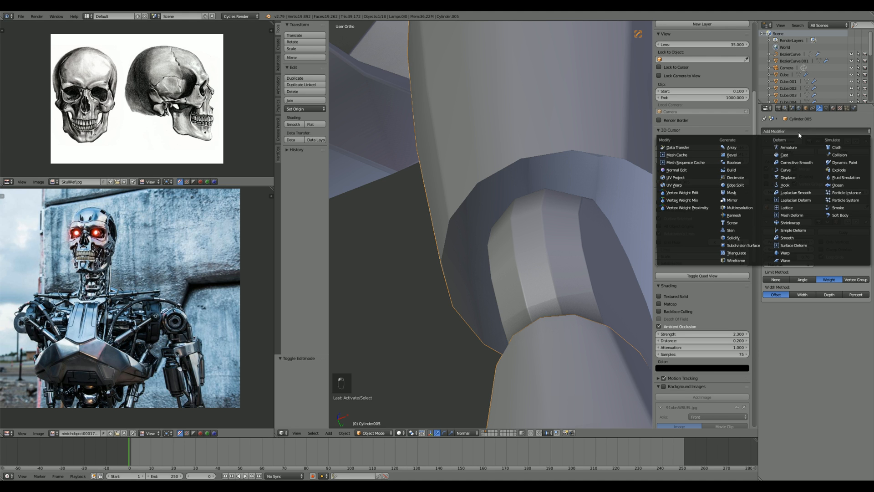
pyautogui.click(748, 237)
pyautogui.click(849, 311)
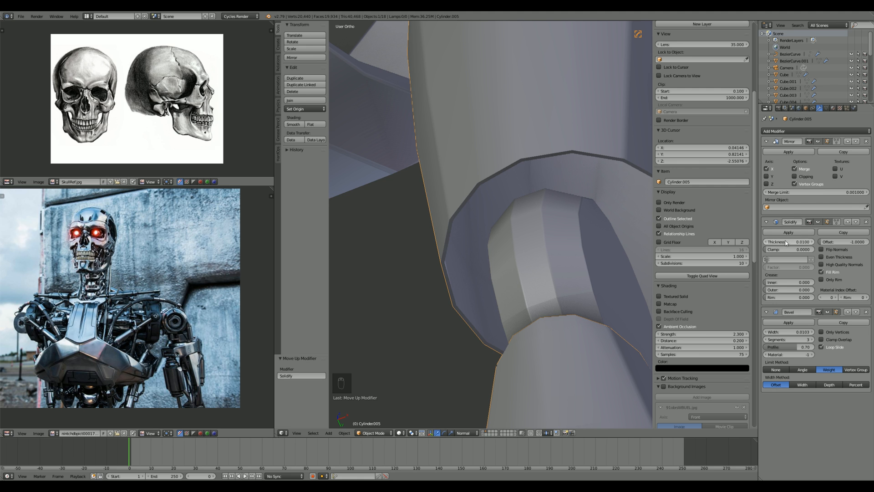
pyautogui.moveTo(789, 242); pyautogui.dragTo(802, 241)
pyautogui.scroll(-8, 477, 211)
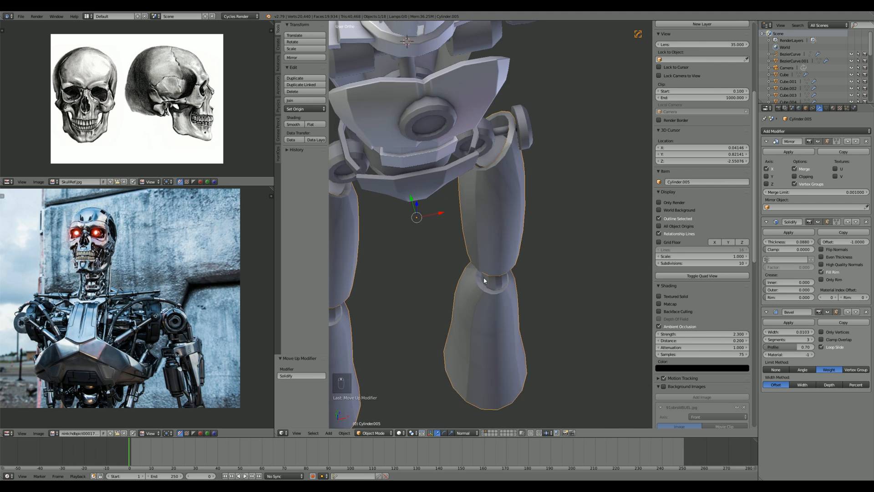
# Step: Open the leg mesh for editing and flatten the lower leg's top edge loop along Z in edge mode
pyautogui.press('Tab')
pyautogui.moveTo(484, 281); pyautogui.dragTo(475, 249, button='middle')
pyautogui.scroll(-3, 490, 309)
pyautogui.keyDown('shift'); pyautogui.moveTo(494, 325); pyautogui.dragTo(496, 206, button='middle'); pyautogui.keyUp('shift')
pyautogui.press('a')
pyautogui.press('a')
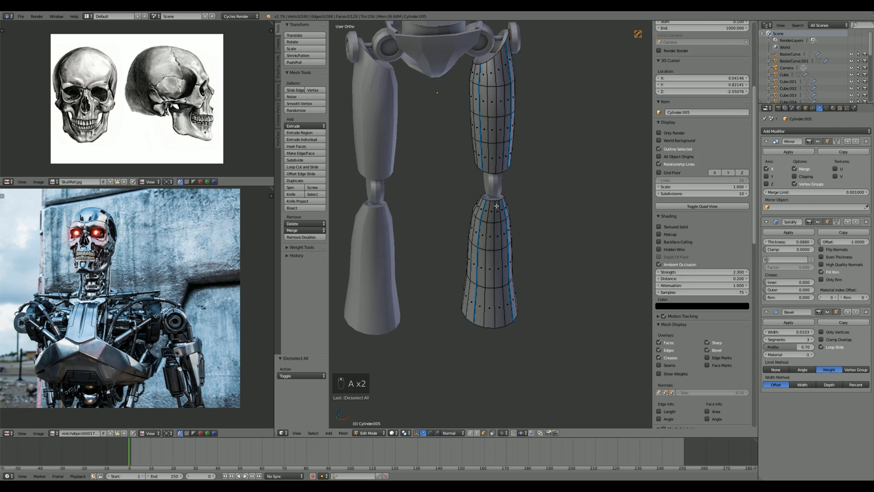
pyautogui.scroll(6, 496, 206)
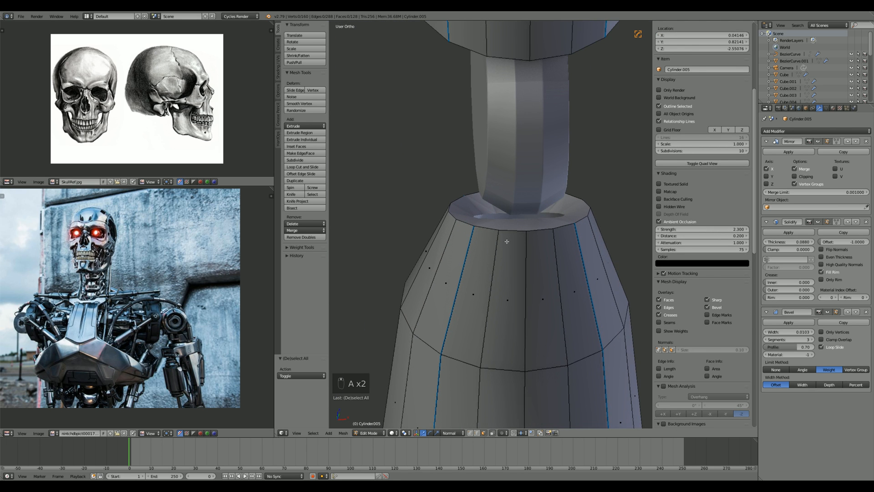
pyautogui.scroll(-9, 506, 241)
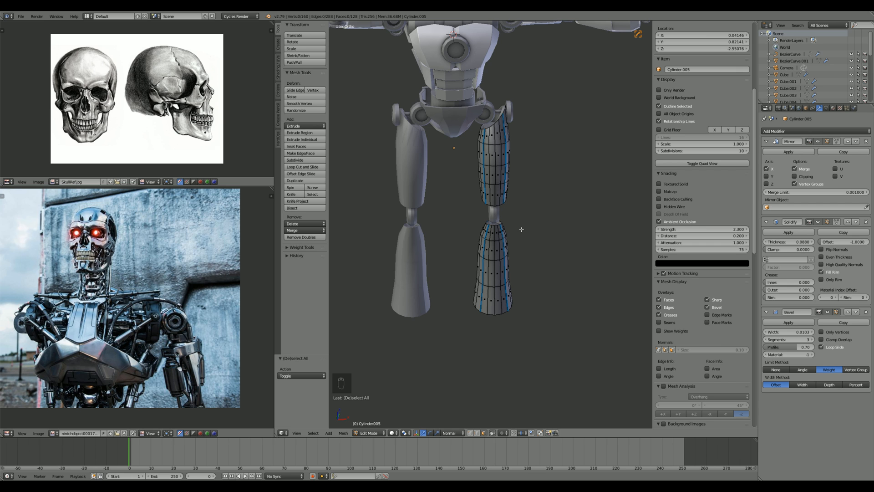
pyautogui.scroll(10, 522, 230)
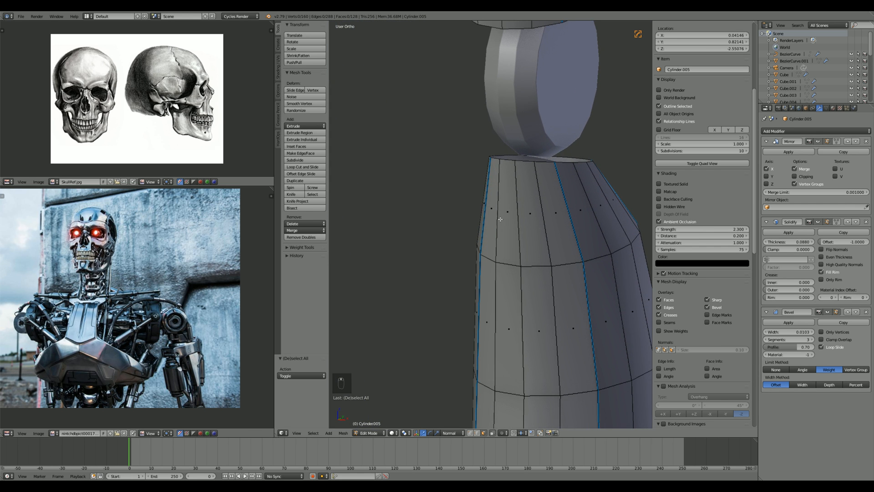
pyautogui.click(479, 212)
pyautogui.keyDown('alt'); pyautogui.rightClick(527, 163); pyautogui.keyUp('alt')
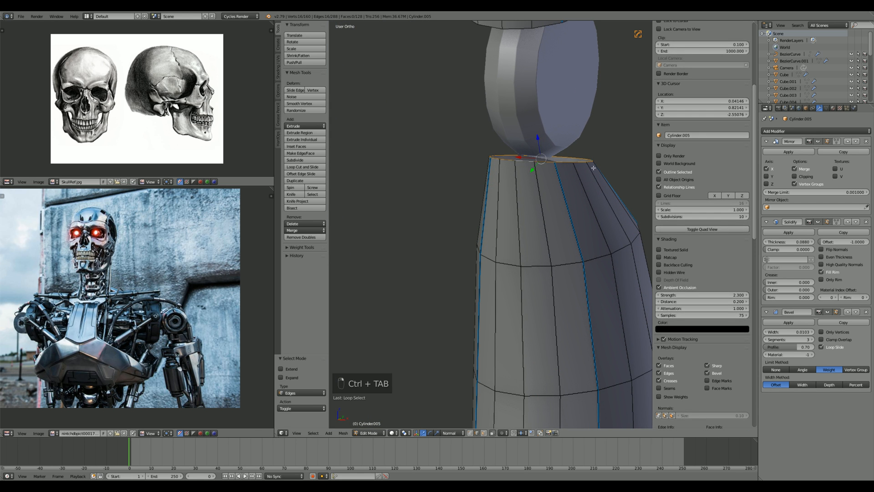
pyautogui.press('s')
pyautogui.click(613, 181)
# Step: Raise the lower leg's top edge loop about 0.034 along Z toward the knee disc and leave mesh editing
pyautogui.moveTo(613, 180); pyautogui.dragTo(526, 196, button='middle')
pyautogui.press('KP_3')
pyautogui.press('z')
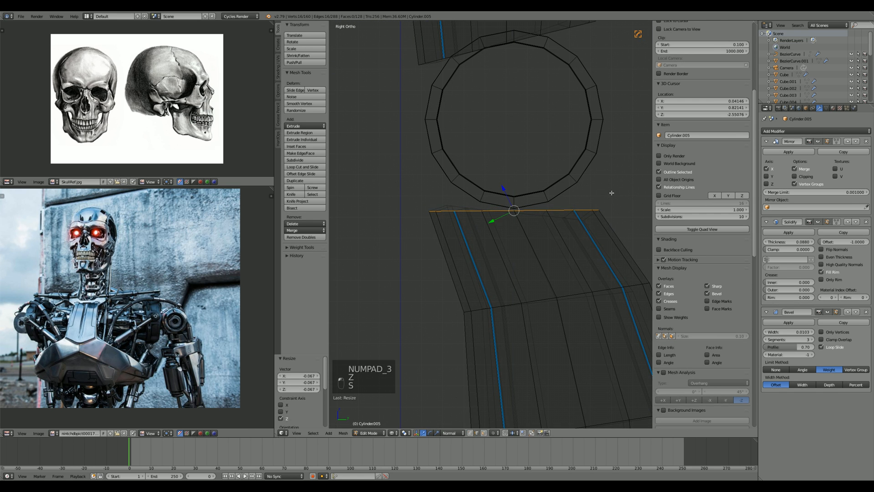
pyautogui.press('g')
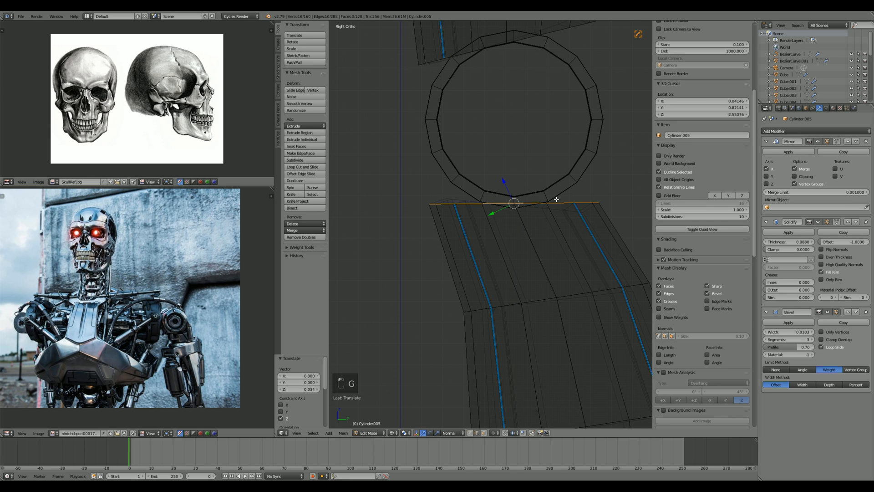
pyautogui.scroll(-9, 546, 202)
pyautogui.press('a')
pyautogui.press('z')
pyautogui.scroll(1, 455, 210)
pyautogui.moveTo(450, 210); pyautogui.dragTo(535, 228, button='middle')
pyautogui.press('Tab')
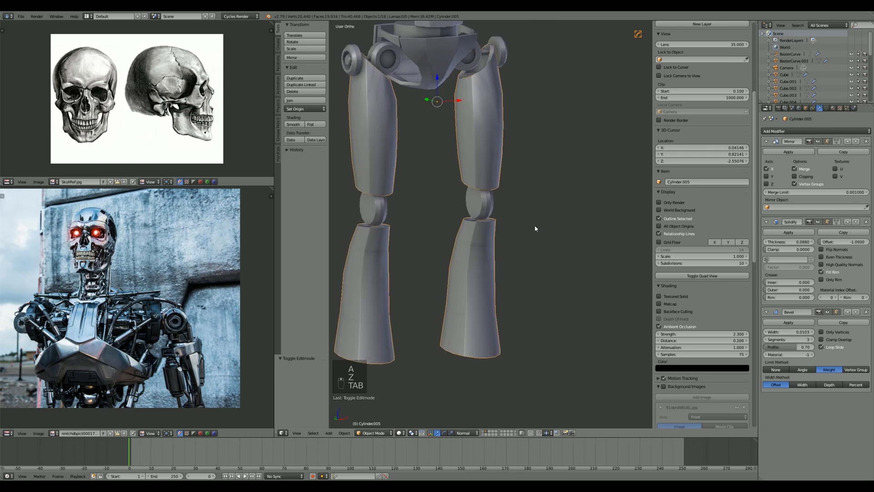
# Step: Open the knee disc mesh for editing and select both of its round side faces in face mode
pyautogui.scroll(5, 510, 207)
pyautogui.rightClick(483, 187)
pyautogui.press('Tab')
pyautogui.moveTo(483, 187); pyautogui.dragTo(523, 228, button='middle')
pyautogui.scroll(3, 510, 228)
pyautogui.hotkey('ctrl', 'Tab')
pyautogui.click(492, 236)
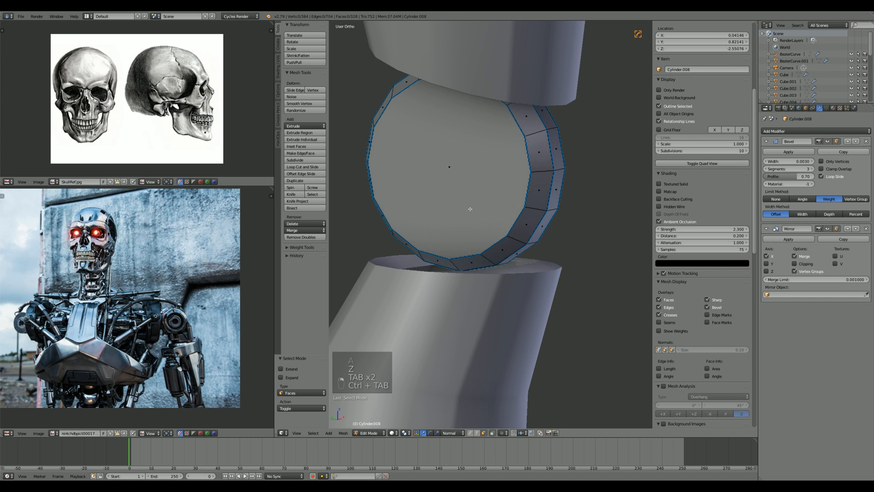
pyautogui.rightClick(470, 209)
pyautogui.moveTo(468, 205); pyautogui.dragTo(462, 194, button='middle')
pyautogui.rightClick(464, 196)
pyautogui.moveTo(524, 196); pyautogui.dragTo(437, 196, button='middle')
pyautogui.moveTo(546, 186); pyautogui.dragTo(496, 184, button='middle')
pyautogui.scroll(1, 502, 184)
pyautogui.keyDown('shift'); pyautogui.rightClick(505, 183); pyautogui.keyUp('shift')
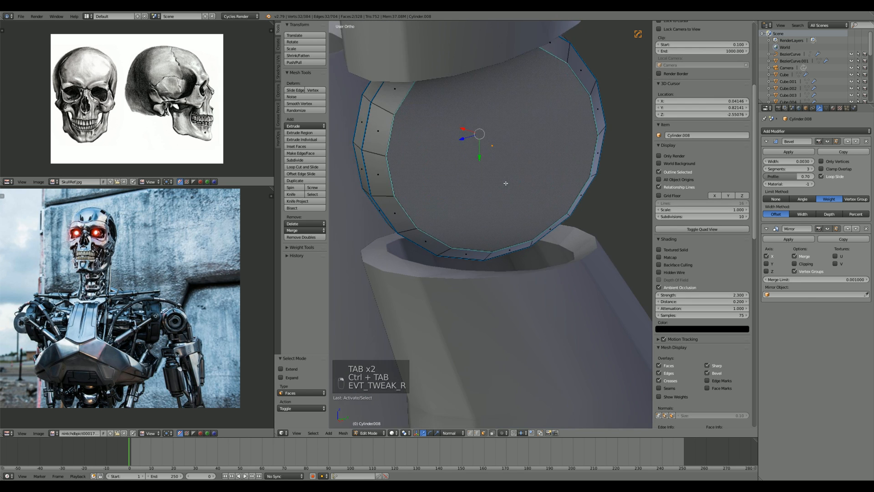
# Step: Inset both round side faces of the knee disc by about 0.12
pyautogui.scroll(1, 505, 183)
pyautogui.press('i')
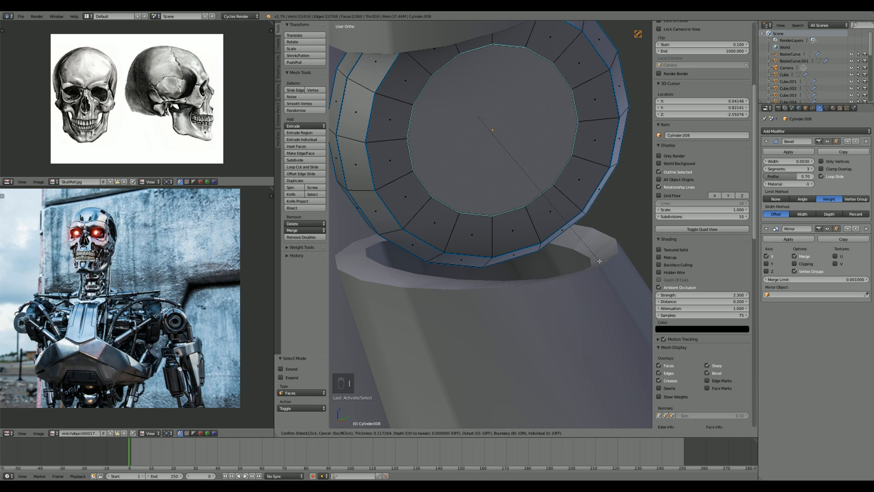
pyautogui.click(602, 264)
# Step: Extrude the inset knee disc faces in place and scale them together along X to form recesses
pyautogui.moveTo(553, 261); pyautogui.dragTo(601, 256, button='middle')
pyautogui.scroll(-5, 600, 255)
pyautogui.press('e')
pyautogui.rightClick(601, 256)
pyautogui.press('s')
pyautogui.press('x')
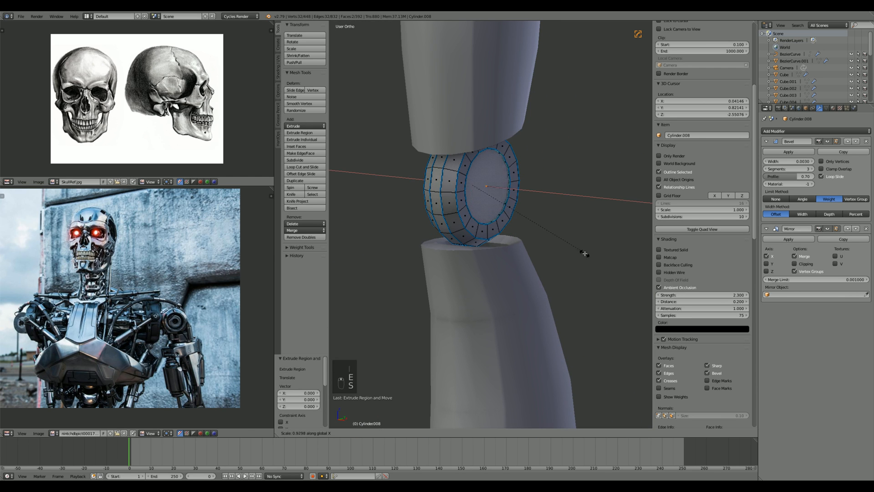
pyautogui.click(525, 230)
# Step: Apply the HardOps Set Sharpen operation to the knee disc and leave mesh editing
pyautogui.press('q')
pyautogui.click(526, 231)
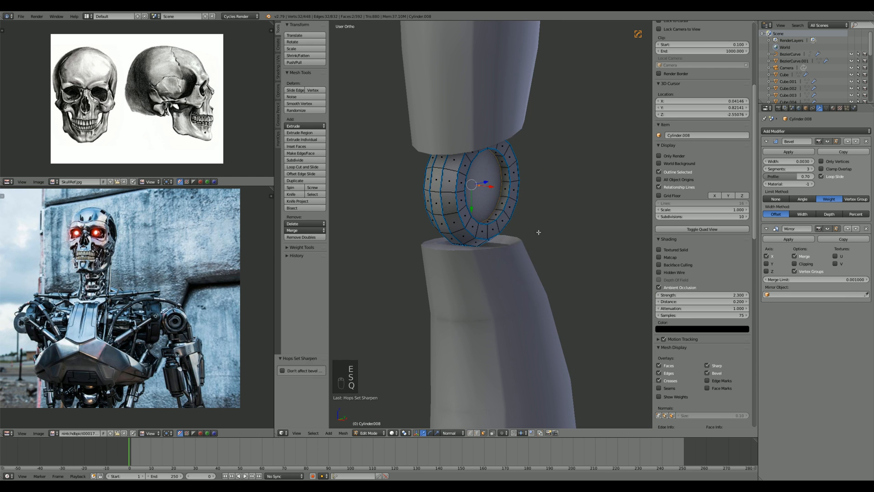
pyautogui.press('Tab')
# Step: Examine the whole robot and its torso from the front, at oblique angles and from the right side
pyautogui.scroll(-8, 521, 223)
pyautogui.moveTo(538, 232); pyautogui.dragTo(526, 249, button='middle')
pyautogui.scroll(-5, 524, 226)
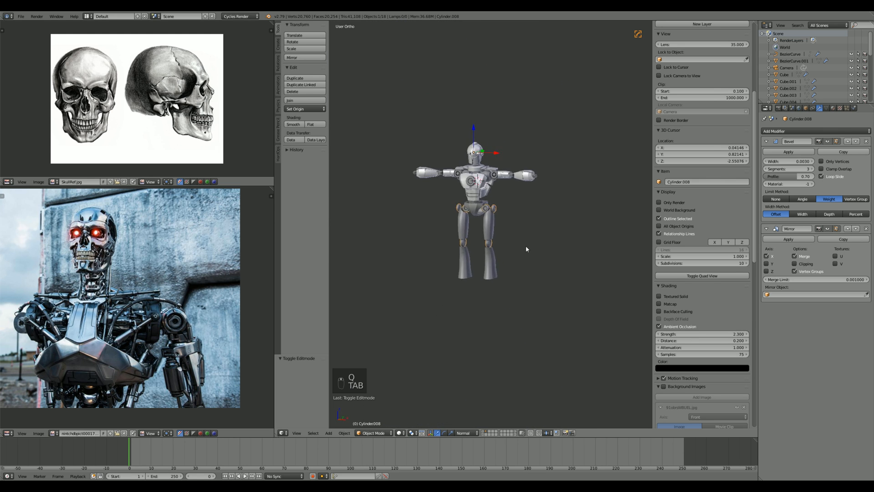
pyautogui.scroll(6, 526, 249)
pyautogui.keyDown('shift'); pyautogui.moveTo(504, 164); pyautogui.dragTo(554, 281, button='middle'); pyautogui.keyUp('shift')
pyautogui.scroll(4, 555, 283)
pyautogui.scroll(4, 542, 268)
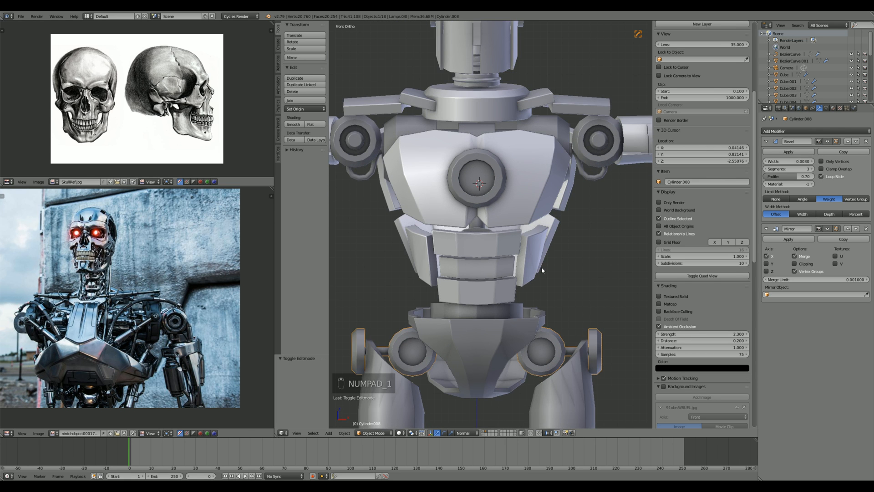
pyautogui.press('KP_1')
pyautogui.moveTo(550, 235); pyautogui.dragTo(531, 271, button='middle')
pyautogui.press('KP_3')
pyautogui.scroll(-4, 474, 247)
pyautogui.scroll(4, 524, 255)
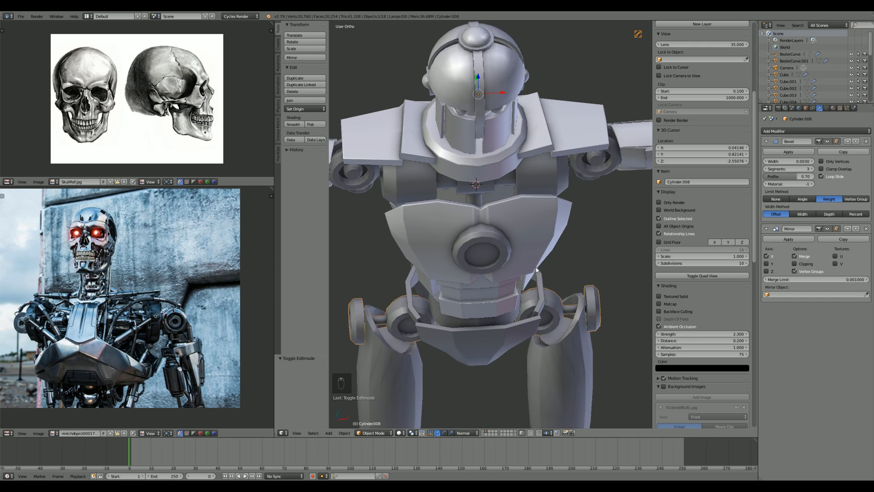
pyautogui.moveTo(511, 220); pyautogui.dragTo(509, 195, button='middle')
pyautogui.scroll(5, 511, 214)
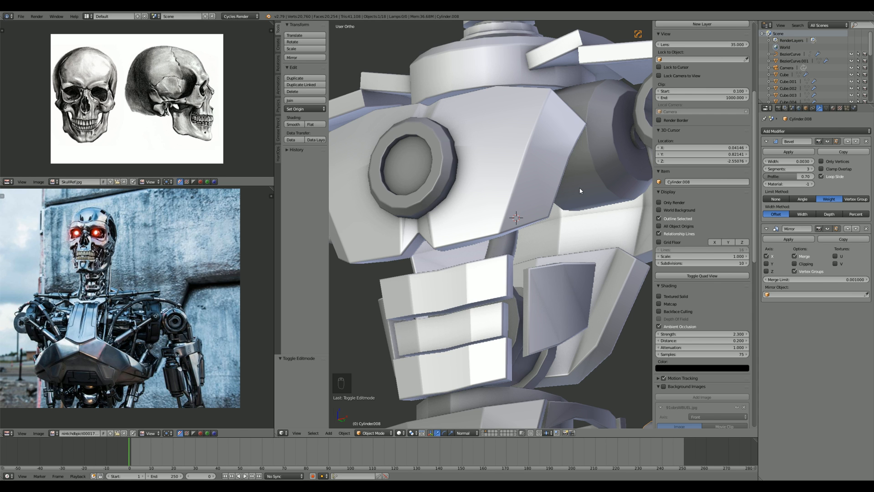
pyautogui.scroll(-4, 530, 223)
pyautogui.press('KP_3')
pyautogui.scroll(4, 537, 221)
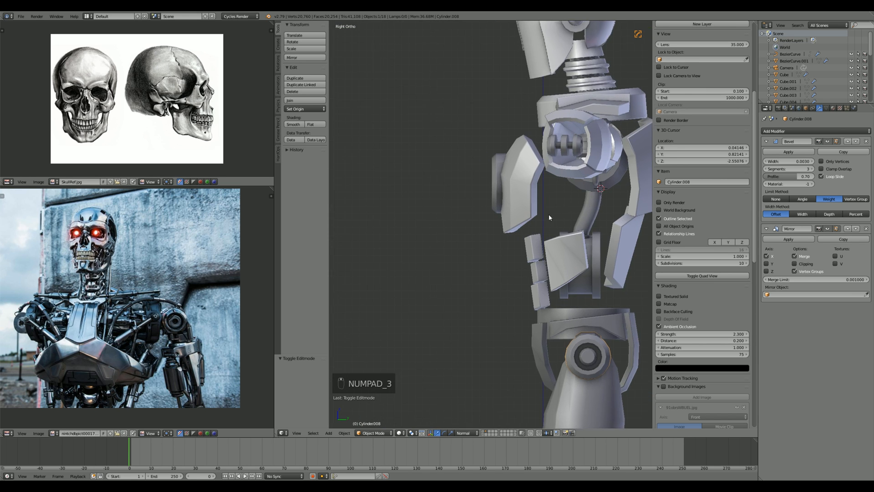
# Step: Add a Bezier curve and clear its location to the world origin
pyautogui.hotkey('shift', 'a')
pyautogui.click(564, 222)
pyautogui.scroll(-4, 560, 225)
pyautogui.hotkey('alt', 'g')
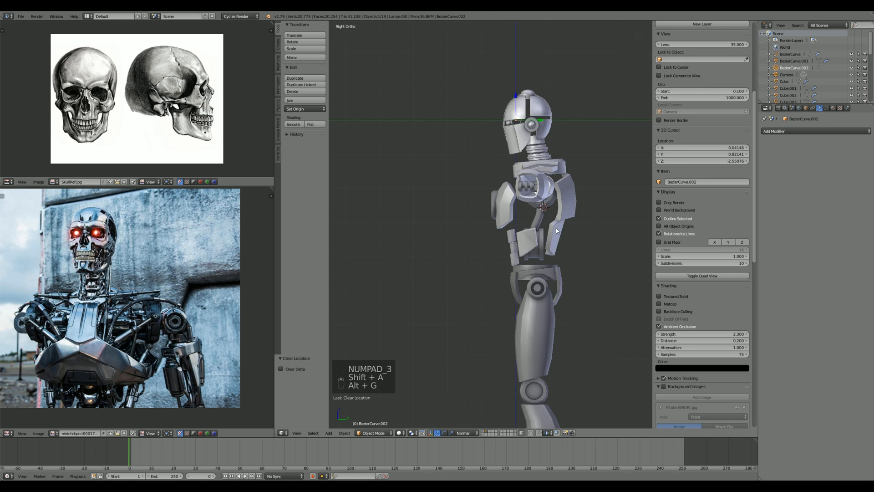
# Step: Open the curve for editing and move all its points about 1.43 along X and -1.64 along Y, in front of the torso
pyautogui.press('KP_7')
pyautogui.press('Tab')
pyautogui.press('a')
pyautogui.press('a')
pyautogui.press('a')
pyautogui.press('a')
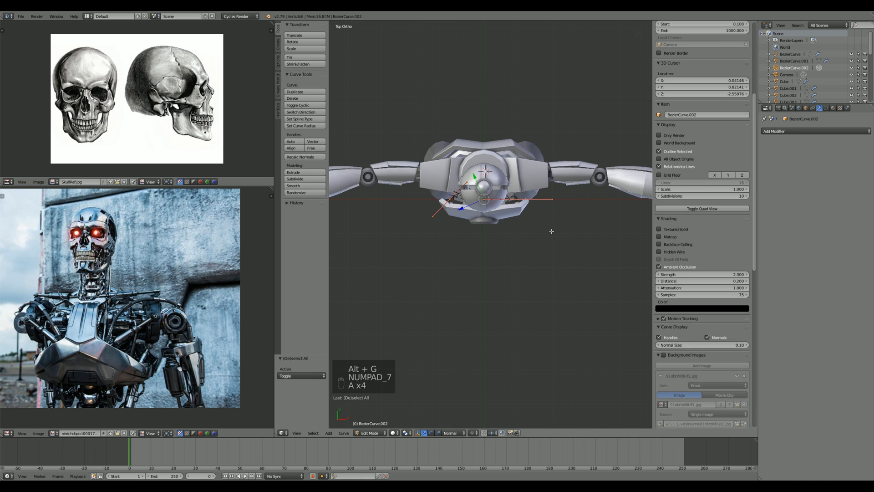
pyautogui.press('g')
pyautogui.click(579, 277)
# Step: Rotate the curve's first end point about 92° and lower it about 2.86 along Z, placing it beside the chest plate's outer edge
pyautogui.rightClick(491, 256)
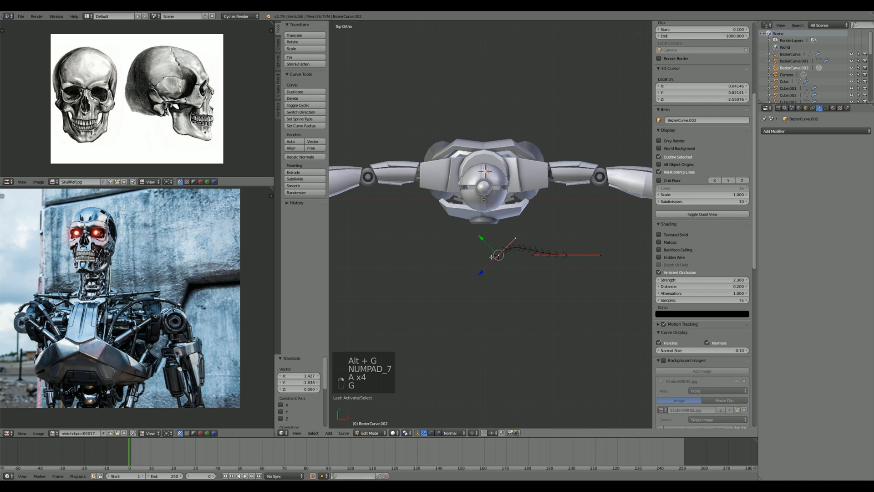
pyautogui.click(558, 254)
pyautogui.press('KP_3')
pyautogui.press('g')
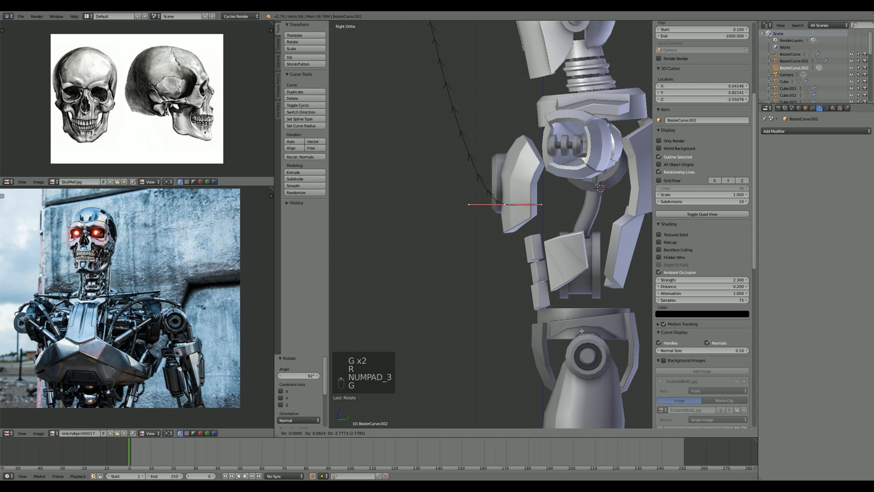
pyautogui.click(593, 335)
pyautogui.press('KP_7')
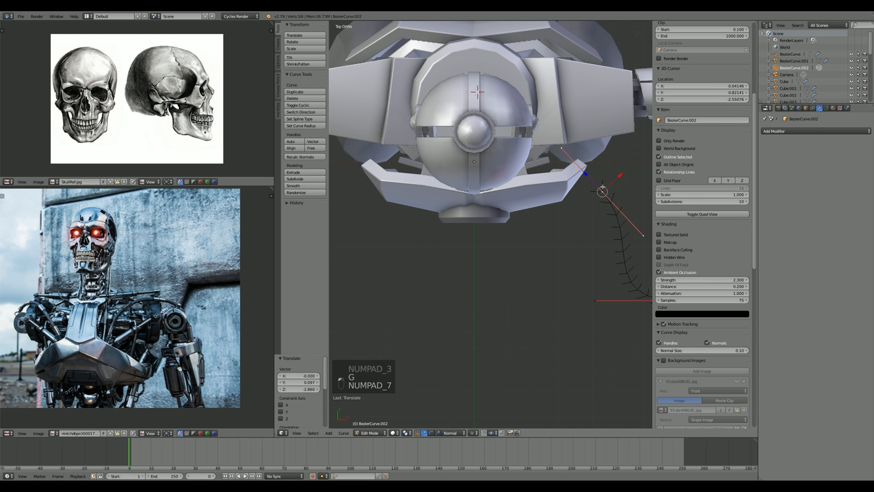
pyautogui.click(571, 177)
pyautogui.scroll(-3, 570, 187)
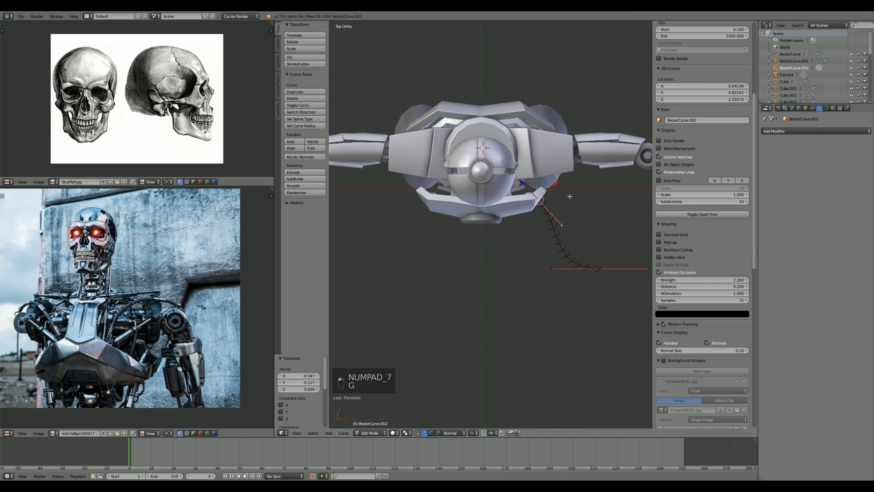
# Step: Move the curve's other end point about -0.68 along X and 1.89 along Y beside the shoulder, and rotate it about -116°
pyautogui.keyDown('shift'); pyautogui.moveTo(569, 195); pyautogui.dragTo(464, 221, button='middle'); pyautogui.keyUp('shift')
pyautogui.scroll(2, 475, 246)
pyautogui.press('a')
pyautogui.rightClick(499, 316)
pyautogui.press('g')
pyautogui.click(450, 173)
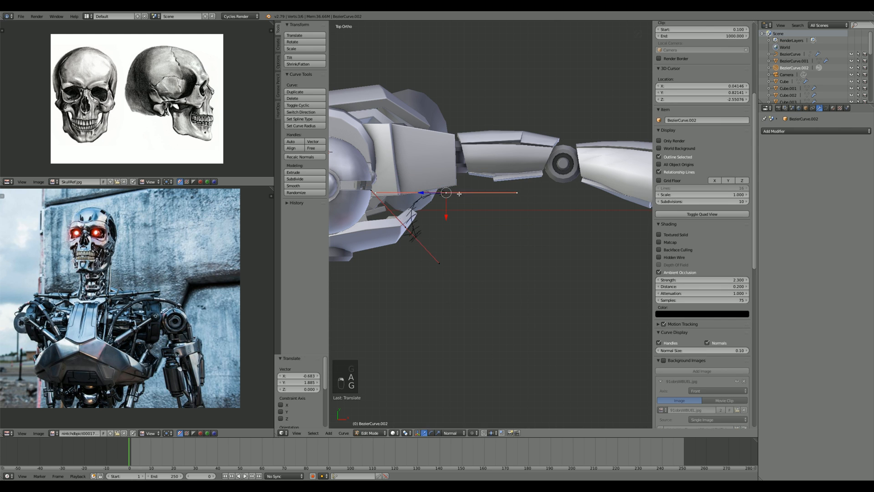
pyautogui.click(454, 145)
pyautogui.moveTo(455, 145); pyautogui.dragTo(459, 192, button='middle')
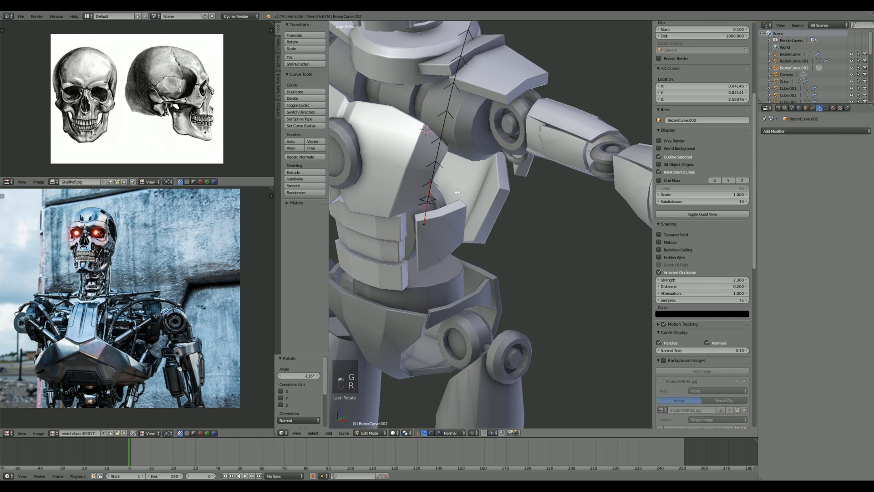
# Step: Move the rear curve point about 0.72 along Y and -2.78 along Z, and rotate it below the shoulder joint
pyautogui.press('KP_3')
pyautogui.press('g')
pyautogui.click(587, 198)
pyautogui.press('r')
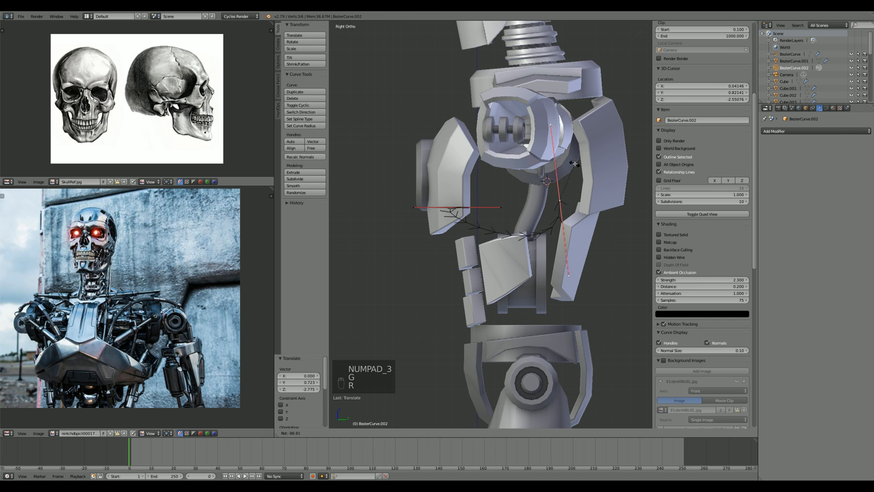
pyautogui.click(572, 164)
pyautogui.press('g')
pyautogui.press('g')
pyautogui.click(514, 160)
# Step: Rotate the rear curve point in front view and shift it inward along X by about 0.57 and a further 0.29
pyautogui.moveTo(514, 159); pyautogui.dragTo(529, 199, button='middle')
pyautogui.scroll(1, 529, 199)
pyautogui.press('KP_1')
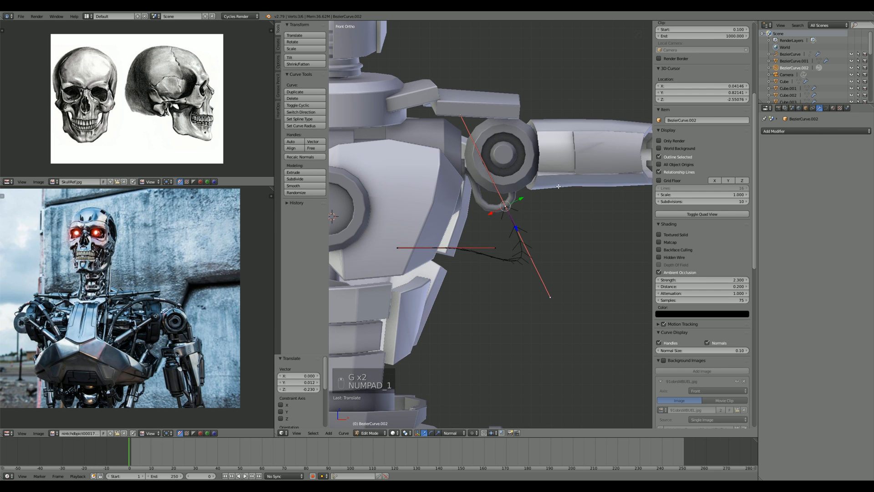
pyautogui.click(582, 257)
pyautogui.press('g')
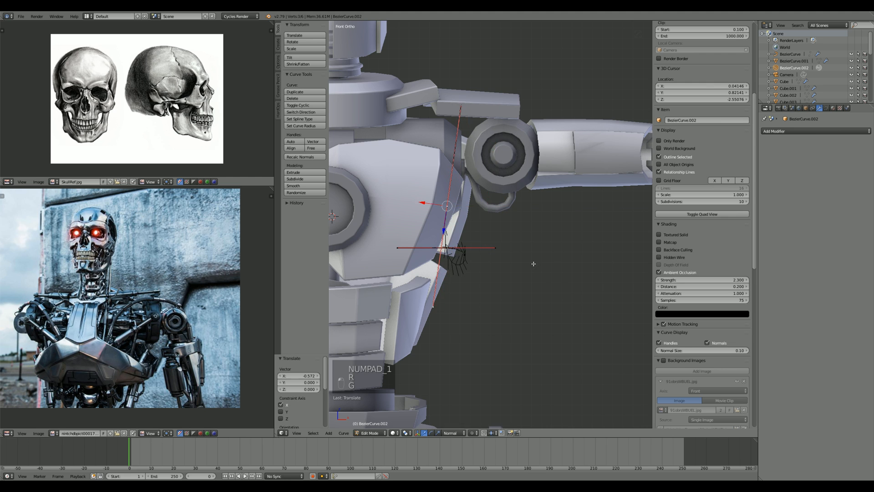
pyautogui.moveTo(533, 264); pyautogui.dragTo(582, 186, button='middle')
pyautogui.click(522, 214)
# Step: Nudge the rear curve point about 0.12 along Y and -0.06 along Z, using wireframe display in side view
pyautogui.press('KP_3')
pyautogui.press('z')
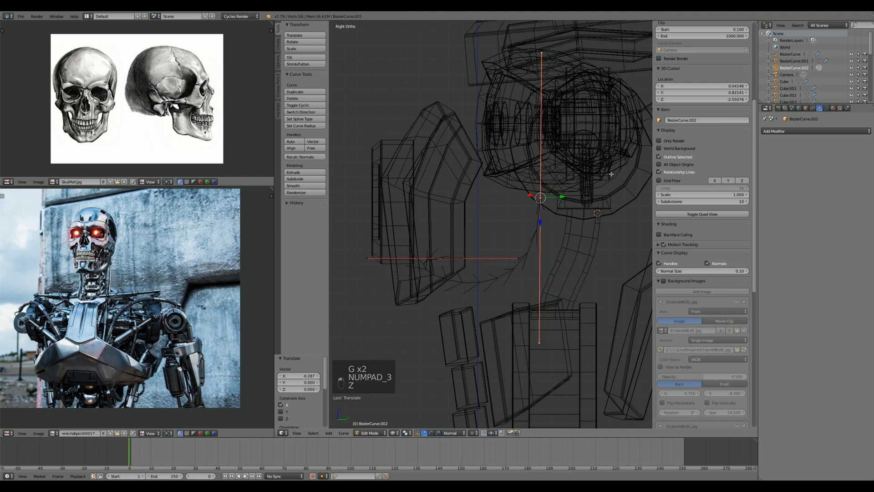
pyautogui.click(620, 205)
pyautogui.press('g')
pyautogui.press('z')
# Step: Reposition the curve's front end point in small moves against the lower outer corner of the chest plate
pyautogui.moveTo(640, 218)
pyautogui.mouseDown(button='middle')
pyautogui.moveTo(471, 254)
pyautogui.moveTo(459, 244)
pyautogui.moveTo(478, 269)
pyautogui.mouseUp(button='middle')
pyautogui.scroll(2, 477, 269)
pyautogui.scroll(3, 472, 239)
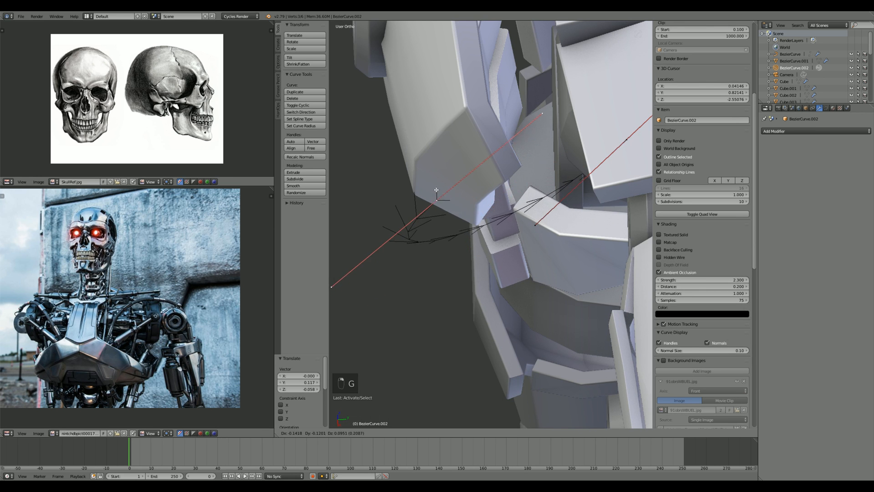
pyautogui.click(491, 172)
pyautogui.moveTo(492, 172); pyautogui.dragTo(564, 169, button='middle')
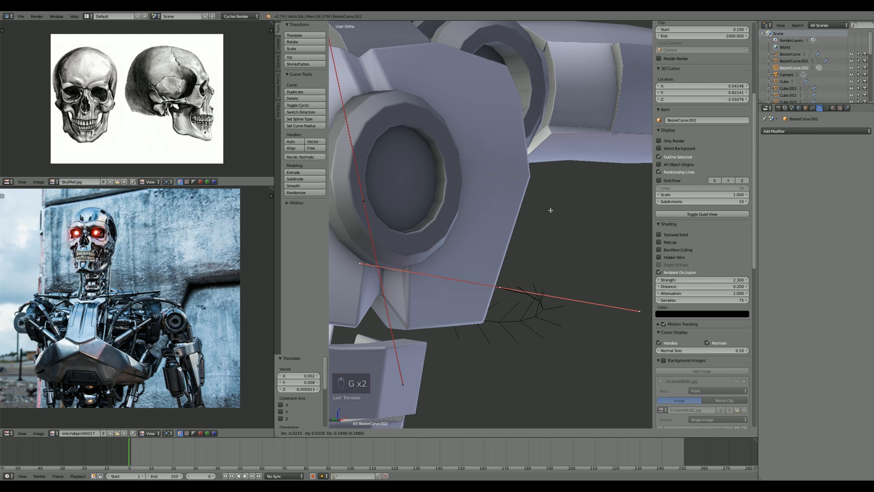
pyautogui.click(550, 211)
pyautogui.moveTo(550, 210); pyautogui.dragTo(558, 187, button='middle')
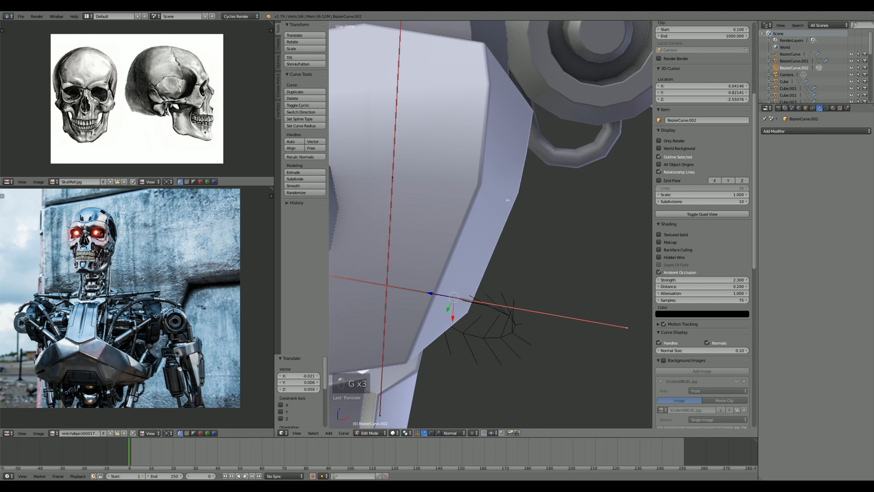
# Step: Fine-tune the front end point about 0.015 along X and -0.003 along Y with Z locked, against the chest plate
pyautogui.press('KP_Decimal')
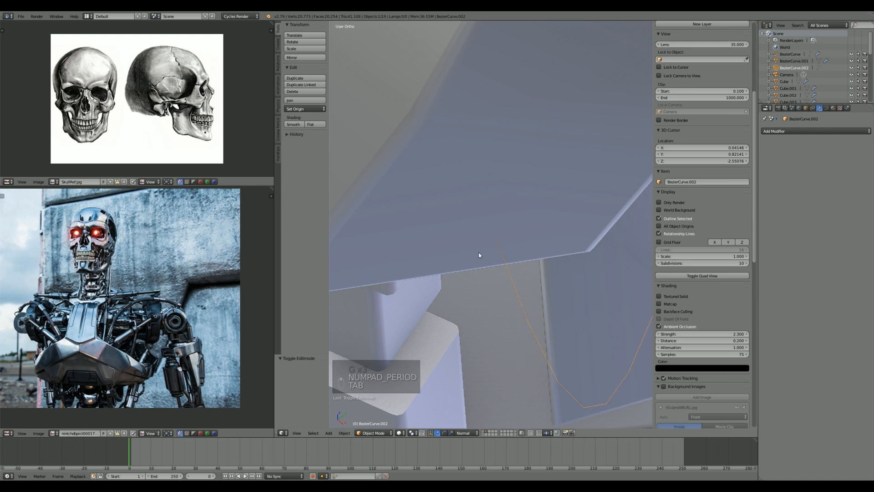
pyautogui.press('Tab')
pyautogui.press('Tab')
pyautogui.press('g')
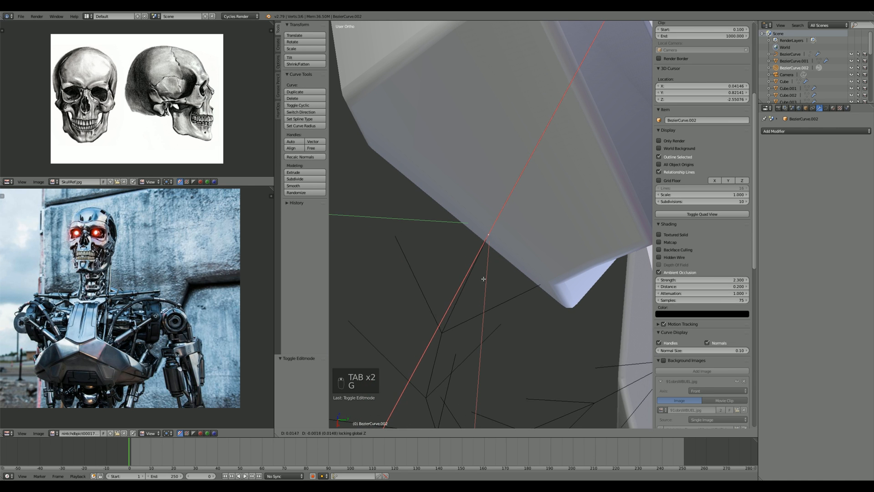
pyautogui.click(482, 278)
pyautogui.scroll(-4, 487, 262)
pyautogui.moveTo(488, 261); pyautogui.dragTo(516, 198, button='middle')
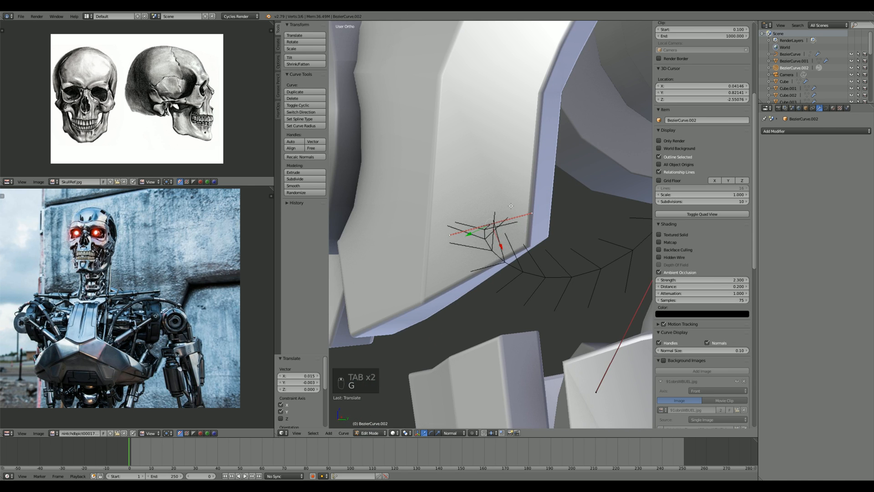
# Step: Subdivide the curve and move its new middle point about 0.037 along X, 0.105 along Y and -0.092 along Z
pyautogui.scroll(-5, 508, 203)
pyautogui.press('a')
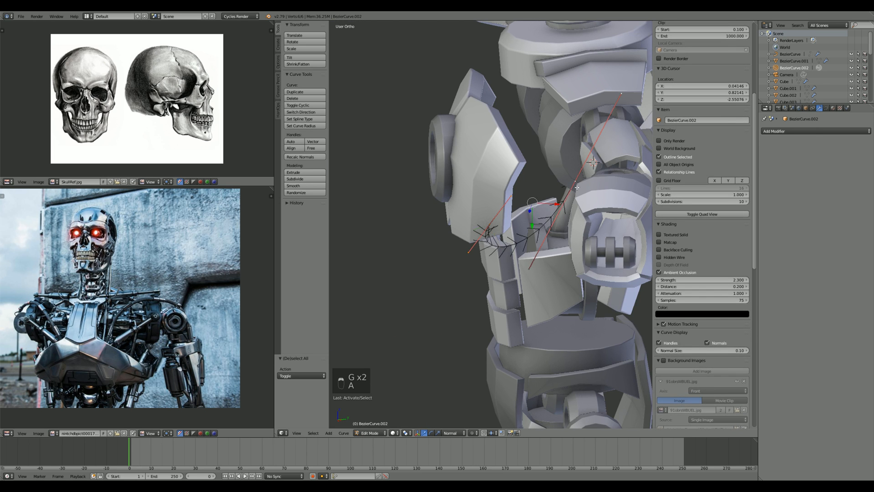
pyautogui.press('a')
pyautogui.rightClick(512, 261)
pyautogui.press('g')
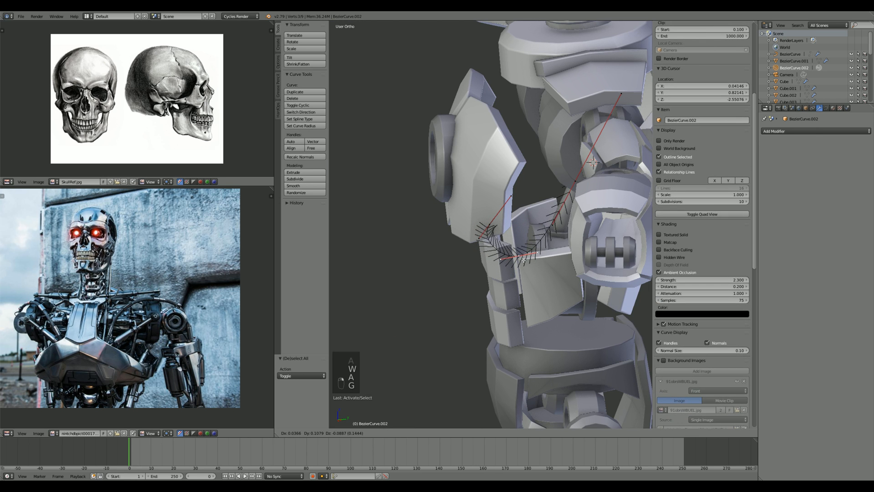
pyautogui.click(523, 261)
# Step: Try to move the rear curve point's lower handle from the oblique view, and undo the move
pyautogui.rightClick(553, 219)
pyautogui.press('g')
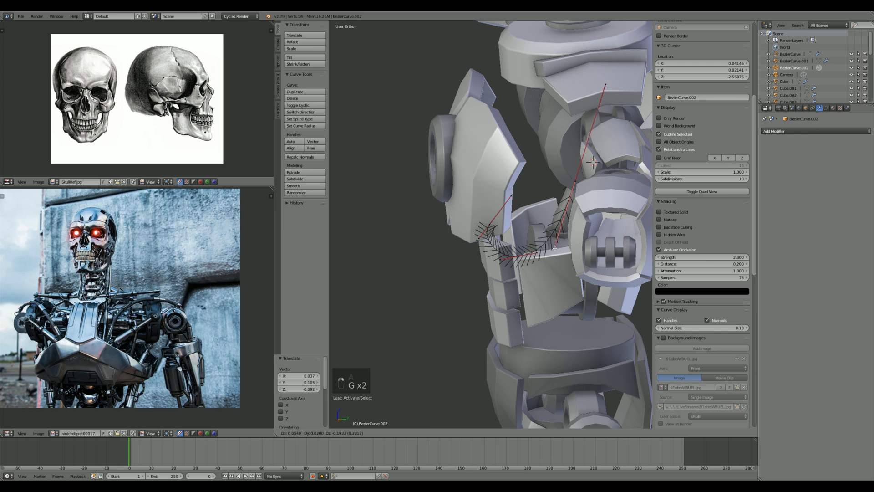
pyautogui.hotkey('ctrl', 'z')
# Step: Reposition the rear curve point below the shoulder in side view and rotate it about 17°
pyautogui.press('KP_3')
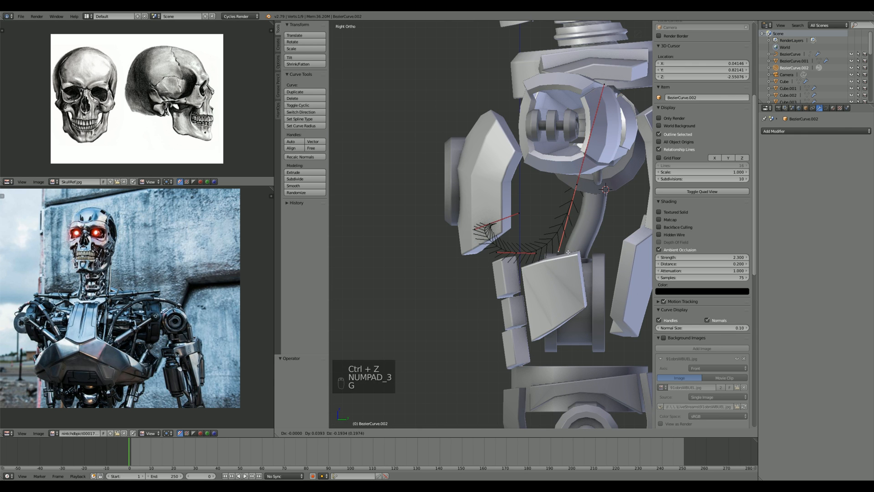
pyautogui.rightClick(577, 203)
pyautogui.press('g')
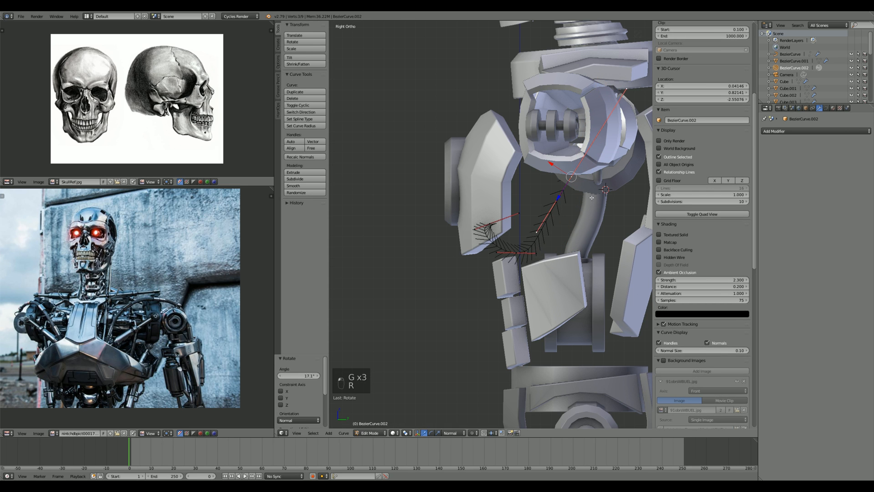
# Step: Move the curve's middle point about -0.085 along Y and 0.01 along Z, adjust its handles and deselect the points
pyautogui.click(514, 253)
pyautogui.press('g')
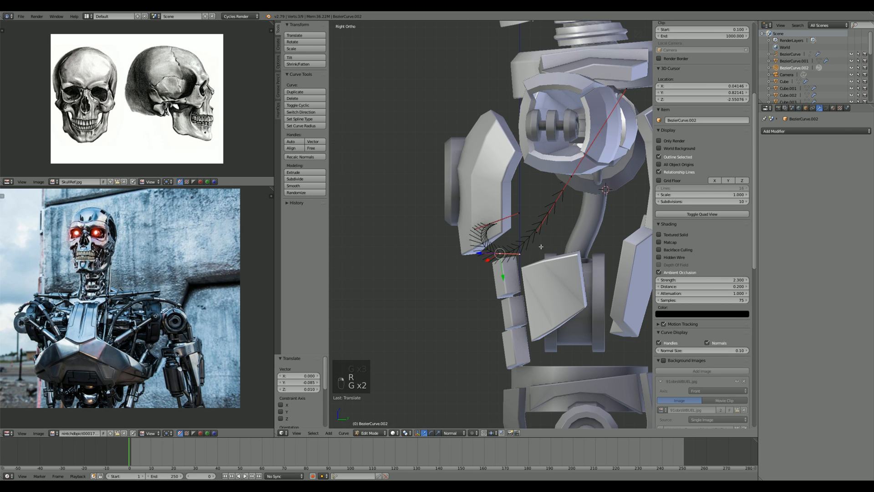
pyautogui.press('a')
pyautogui.scroll(-3, 566, 255)
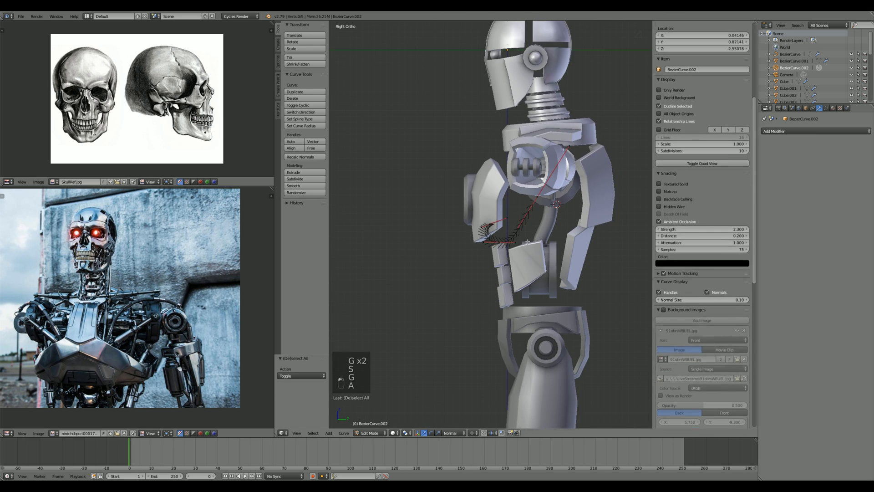
# Step: Leave curve editing and set the cable's fill mode to Full and its bevel resolution to 3
pyautogui.press('Tab')
pyautogui.moveTo(513, 246); pyautogui.dragTo(578, 246, button='middle')
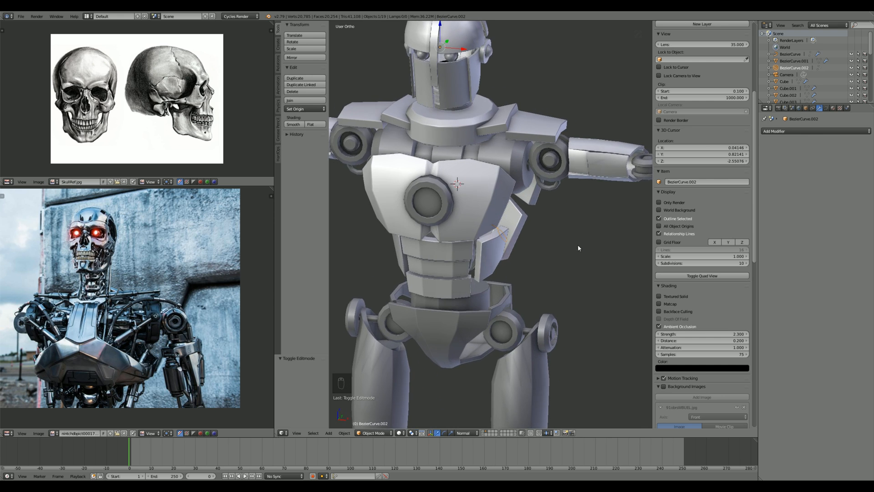
pyautogui.scroll(-1, 572, 241)
pyautogui.scroll(1, 572, 241)
pyautogui.keyDown('shift'); pyautogui.moveTo(528, 196); pyautogui.dragTo(637, 259, button='middle'); pyautogui.keyUp('shift')
pyautogui.scroll(2, 573, 275)
pyautogui.scroll(-2, 575, 275)
pyautogui.click(827, 108)
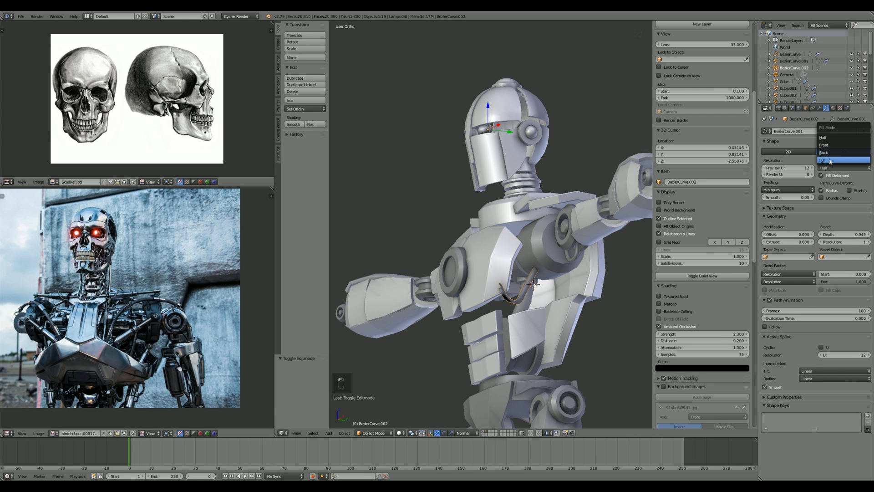
pyautogui.click(830, 160)
pyautogui.scroll(4, 628, 255)
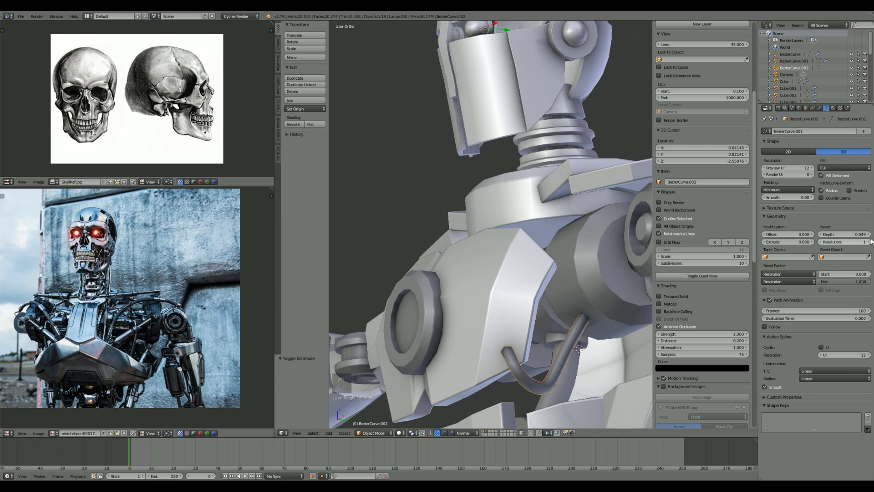
pyautogui.click(868, 242)
pyautogui.scroll(-2, 534, 322)
pyautogui.press('z')
pyautogui.press('z')
# Step: Reposition the cable's rear curve point as seen from below the torso, then finish editing and clear the selection
pyautogui.moveTo(533, 322); pyautogui.dragTo(563, 281, button='middle')
pyautogui.press('Tab')
pyautogui.rightClick(559, 282)
pyautogui.press('g')
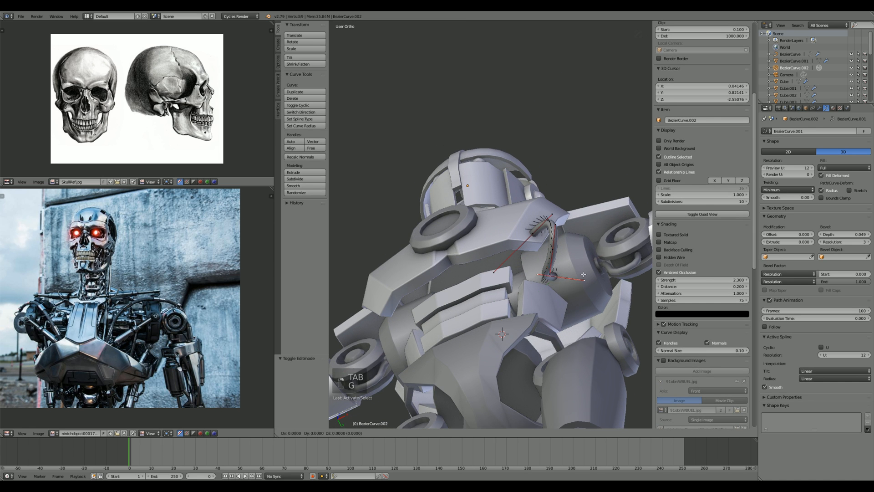
pyautogui.click(578, 280)
pyautogui.press('Tab')
pyautogui.scroll(-6, 574, 276)
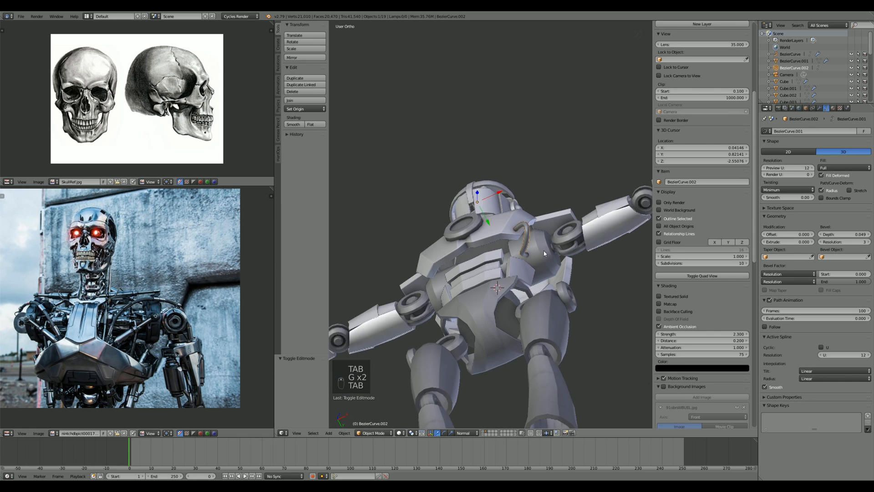
pyautogui.moveTo(569, 268); pyautogui.dragTo(536, 302, button='middle')
pyautogui.press('a')
pyautogui.press('a')
pyautogui.press('Tab')
pyautogui.scroll(4, 546, 296)
pyautogui.press('a')
pyautogui.press('a')
pyautogui.press('Tab')
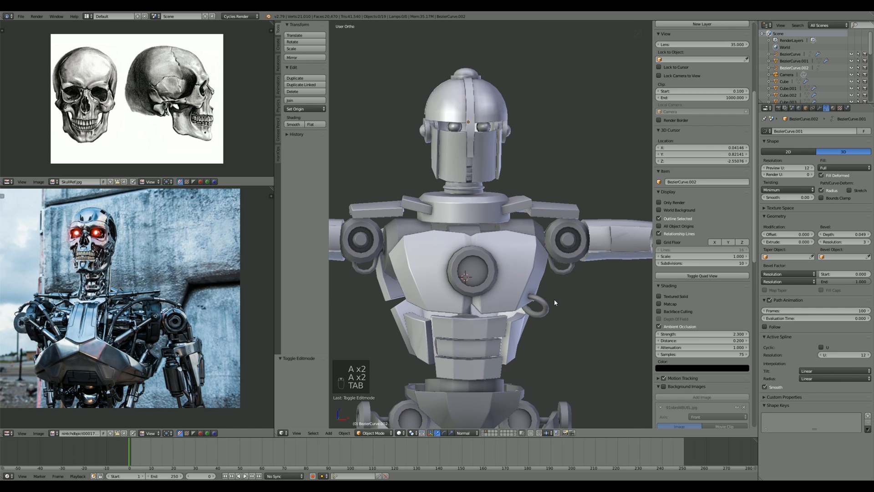
# Step: Add a Mirror modifier on the X axis to the chest cable and deselect it
pyautogui.rightClick(541, 310)
pyautogui.press('z')
pyautogui.press('z')
pyautogui.click(819, 109)
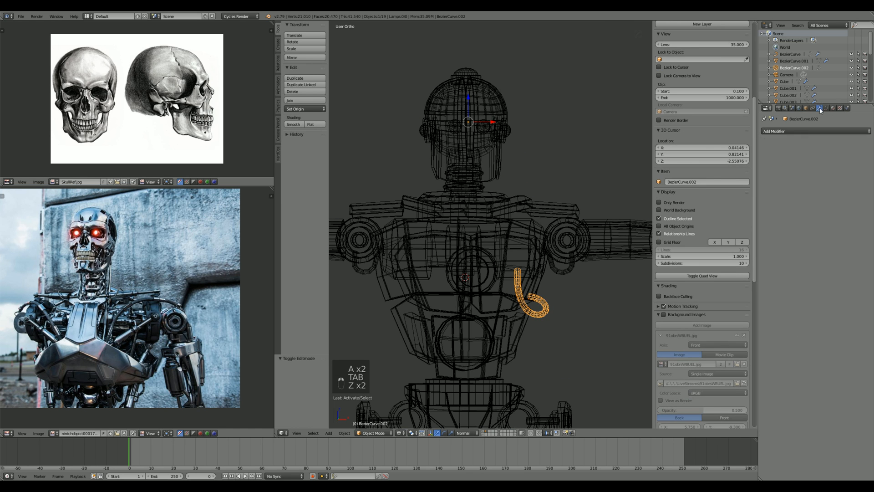
pyautogui.click(810, 132)
pyautogui.click(750, 177)
pyautogui.press('z')
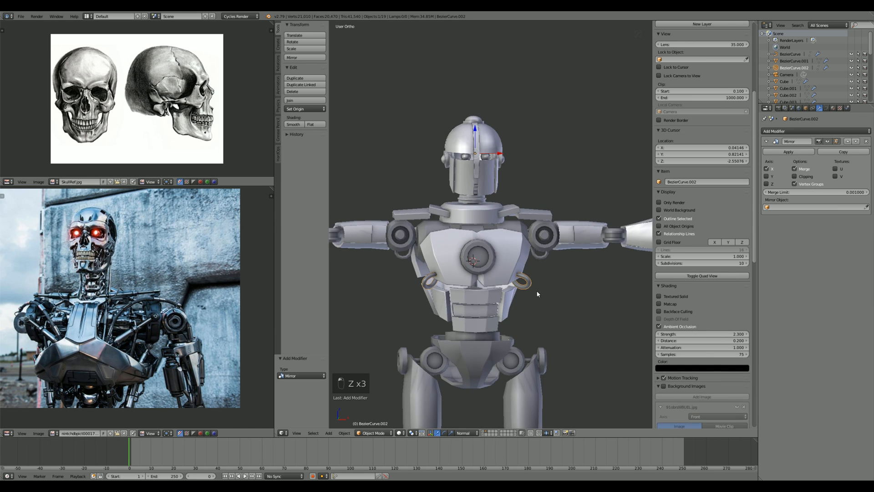
pyautogui.scroll(-5, 550, 290)
pyautogui.press('a')
# Step: Examine the mirrored cables and how they meet the chest plate from several angles around the torso
pyautogui.scroll(8, 580, 289)
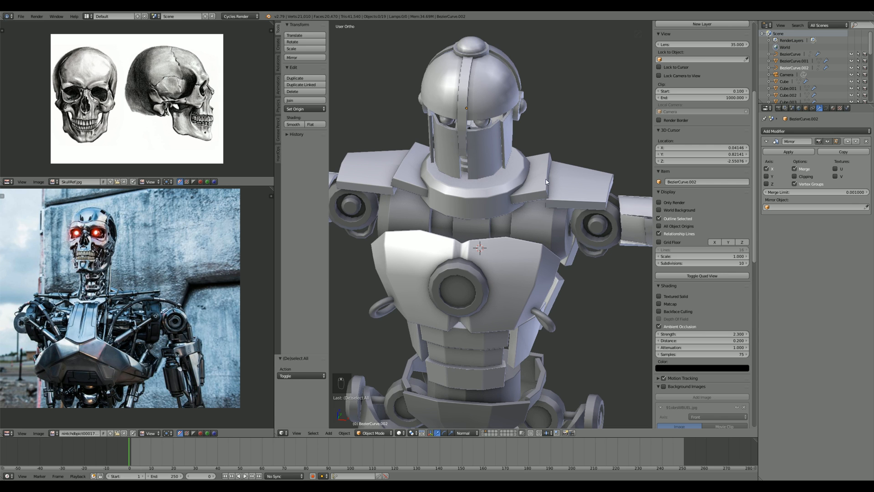
pyautogui.press('KP_3')
pyautogui.scroll(5, 524, 228)
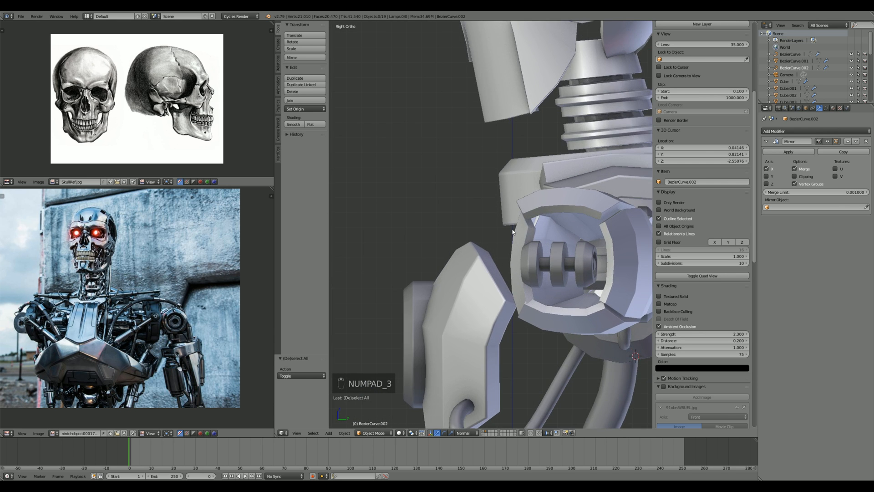
pyautogui.moveTo(515, 230); pyautogui.dragTo(541, 256, button='middle')
pyautogui.scroll(-3, 540, 256)
pyautogui.scroll(3, 527, 335)
pyautogui.keyDown('shift'); pyautogui.moveTo(527, 335); pyautogui.dragTo(513, 198, button='middle'); pyautogui.keyUp('shift')
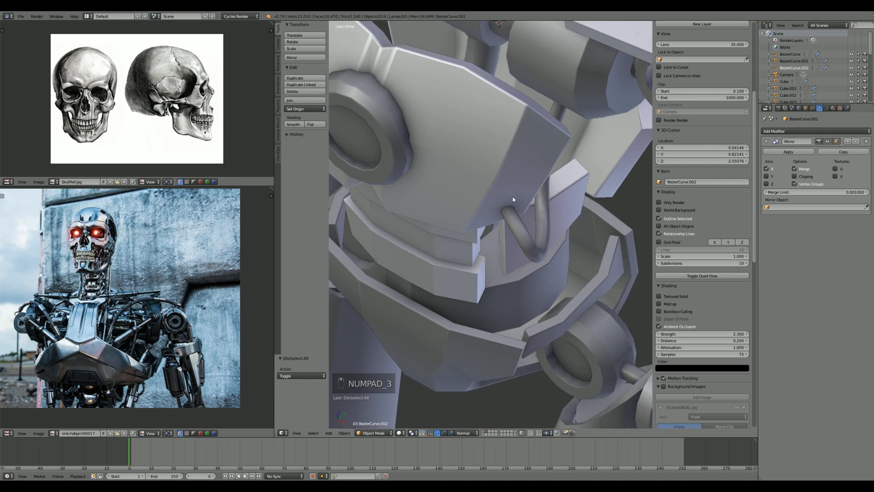
pyautogui.scroll(1, 514, 197)
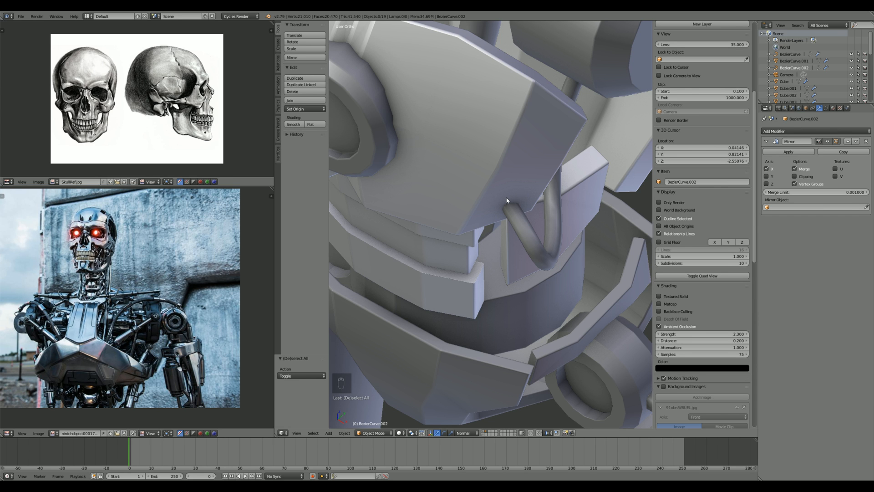
pyautogui.scroll(-8, 507, 199)
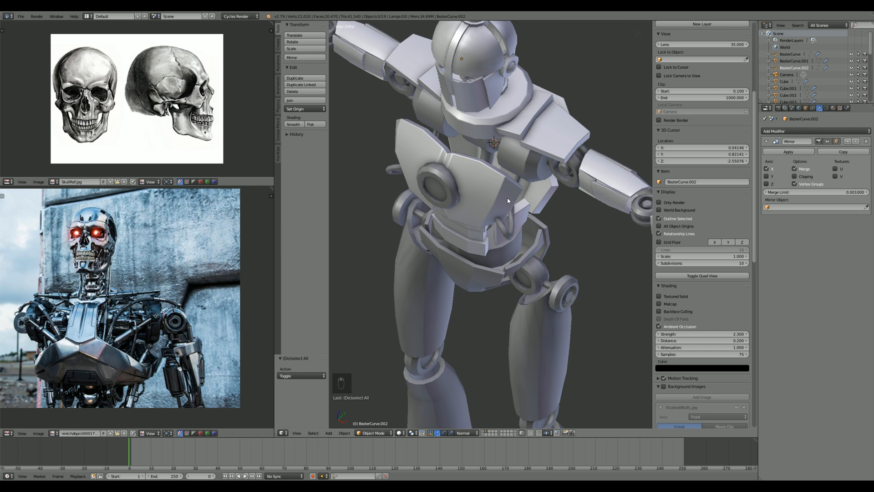
pyautogui.scroll(2, 478, 150)
pyautogui.moveTo(482, 188); pyautogui.dragTo(620, 218, button='middle')
pyautogui.scroll(-5, 542, 218)
pyautogui.scroll(5, 592, 219)
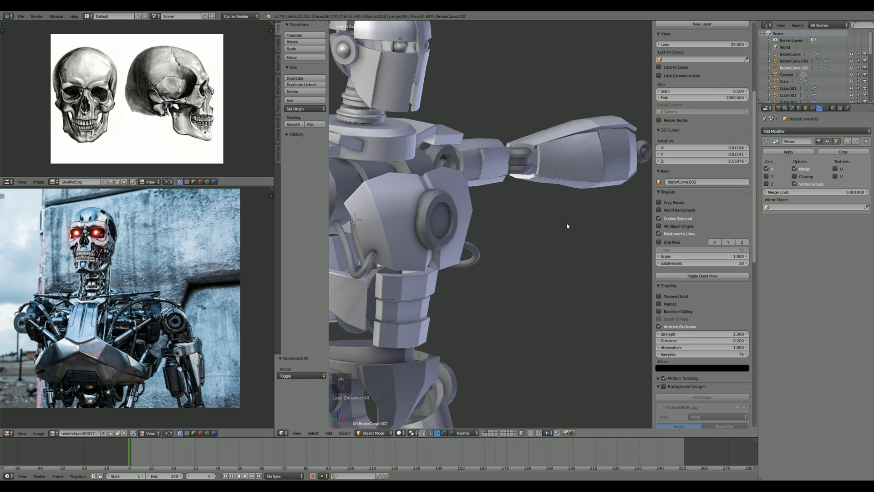
# Step: In side view, move the rear curve point's lower handle about 0.066 along Y and -0.155 along Z
pyautogui.press('KP_3')
pyautogui.scroll(3, 586, 269)
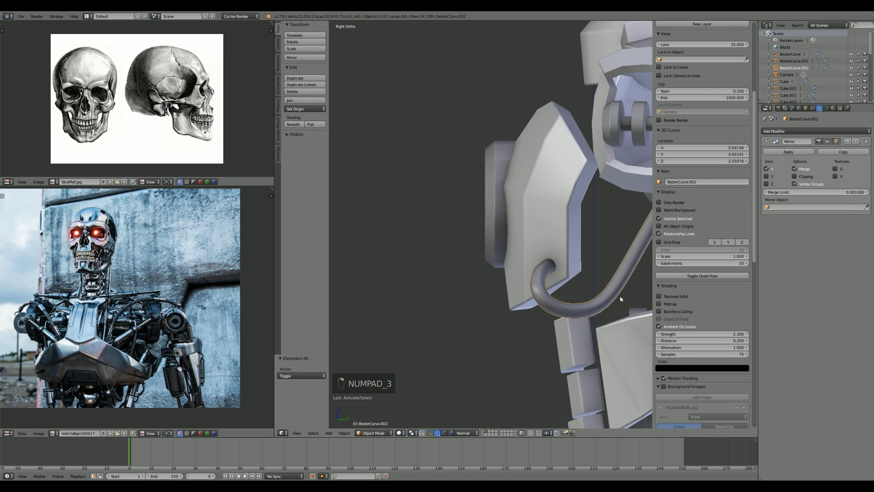
pyautogui.press('Tab')
pyautogui.press('Tab')
pyautogui.press('Tab')
pyautogui.press('Tab')
pyautogui.keyDown('shift'); pyautogui.moveTo(629, 291); pyautogui.dragTo(554, 284, button='middle'); pyautogui.keyUp('shift')
pyautogui.rightClick(554, 263)
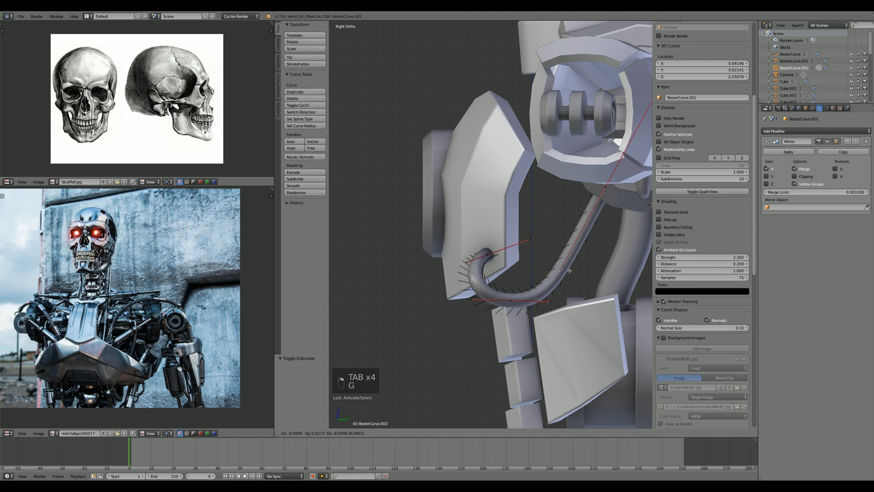
pyautogui.press('g')
pyautogui.click(572, 288)
# Step: Move the cable's middle point about 0.046 along Y and -0.087 along Z, and nudge it slightly lower
pyautogui.rightClick(488, 298)
pyautogui.press('g')
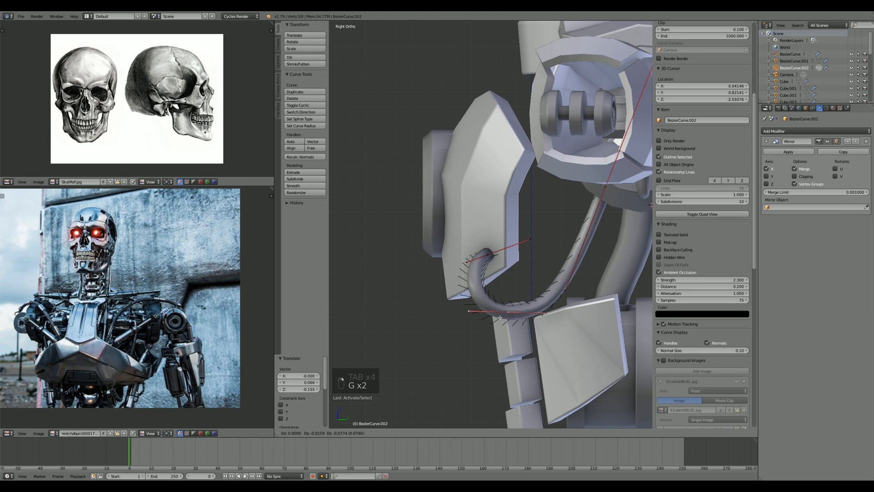
pyautogui.press('g')
pyautogui.click(512, 314)
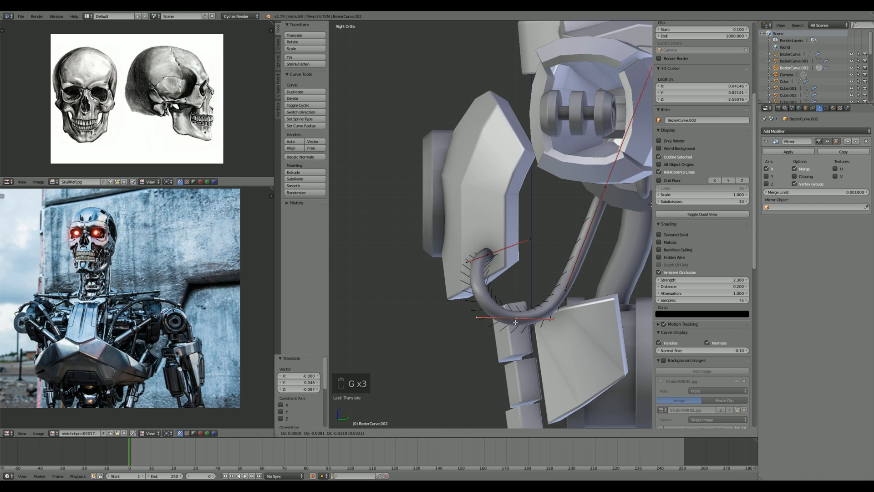
# Step: In front view, rotate the middle point about 1.4°, move it about -0.056 along X, and finish editing
pyautogui.press('Tab')
pyautogui.press('KP_1')
pyautogui.press('Tab')
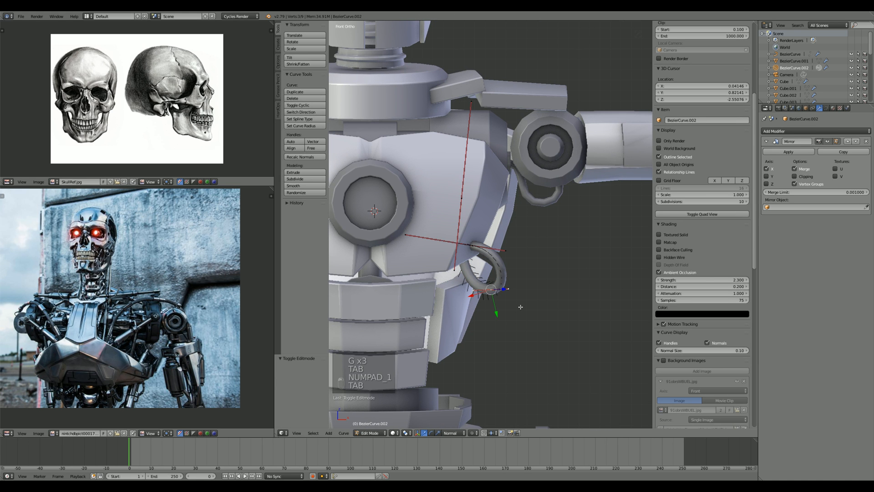
pyautogui.press('g')
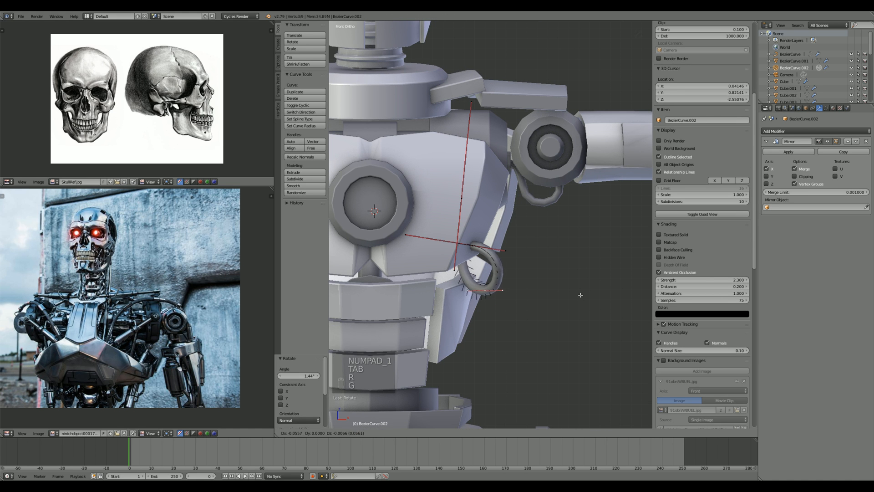
pyautogui.click(579, 295)
pyautogui.press('Tab')
# Step: Examine the reshaped cables on both sides of the torso
pyautogui.scroll(-9, 533, 283)
pyautogui.moveTo(577, 292); pyautogui.dragTo(378, 296, button='middle')
pyautogui.press('a')
pyautogui.press('a')
pyautogui.moveTo(440, 299); pyautogui.dragTo(529, 300, button='middle')
pyautogui.scroll(7, 572, 298)
pyautogui.scroll(1, 528, 300)
# Step: Duplicate the whole cable curve in side view, offset about -1.114 along Y and 1.751 along Z
pyautogui.press('KP_1')
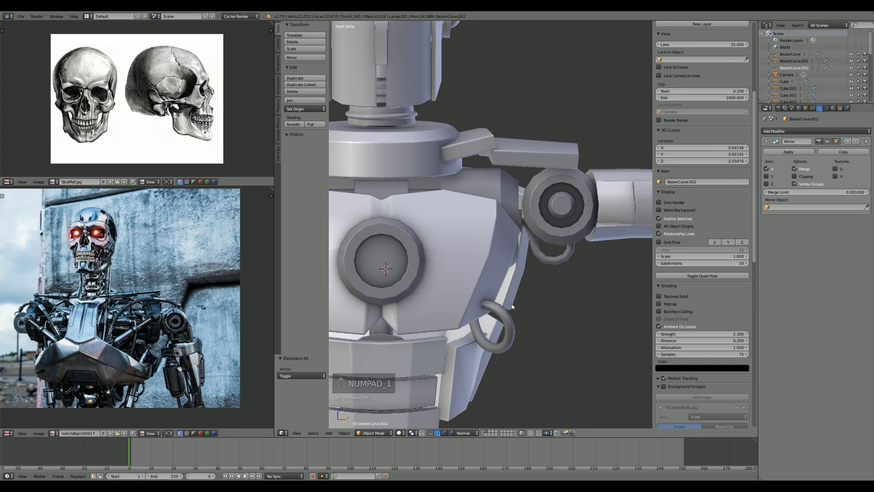
pyautogui.press('Tab')
pyautogui.press('a')
pyautogui.press('a')
pyautogui.scroll(-2, 495, 280)
pyautogui.press('l')
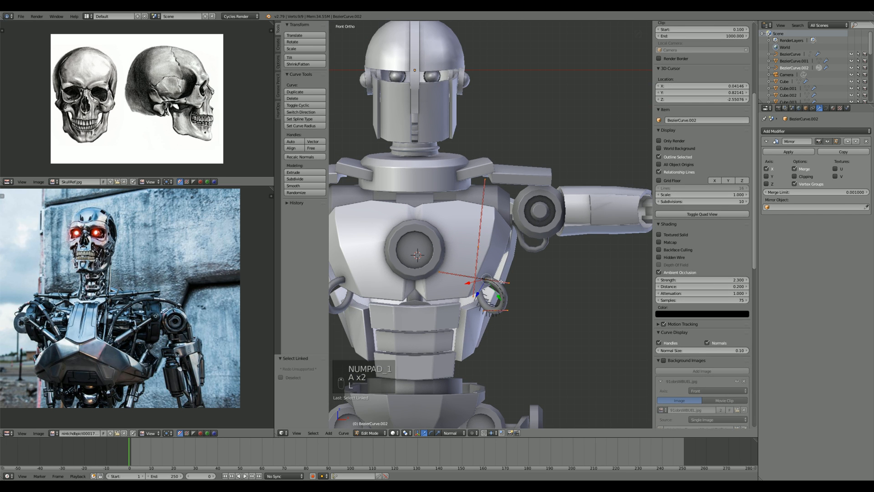
pyautogui.press('KP_3')
pyautogui.hotkey('shift', 'd')
pyautogui.click(424, 159)
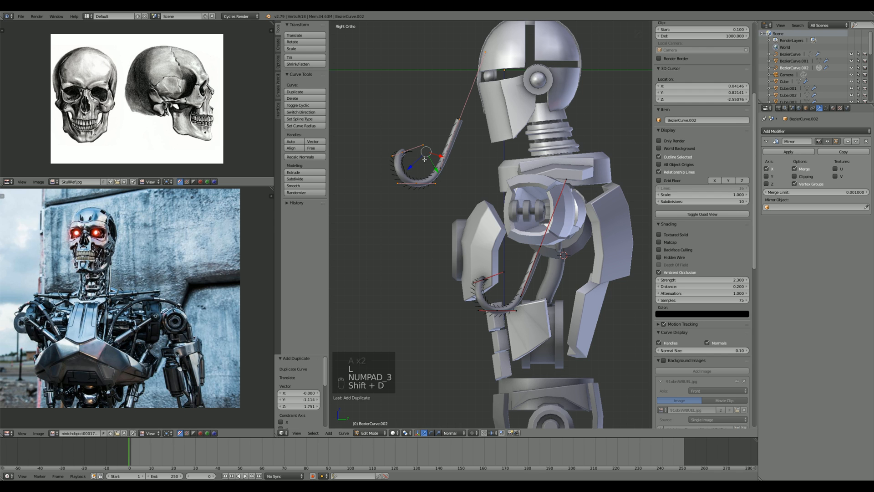
# Step: Mirror the duplicated cable along Z and move it about 1.166 along Y and -1.133 along Z, onto the upper chest plate
pyautogui.hotkey('ctrl', 'm')
pyautogui.click(425, 164)
pyautogui.press('g')
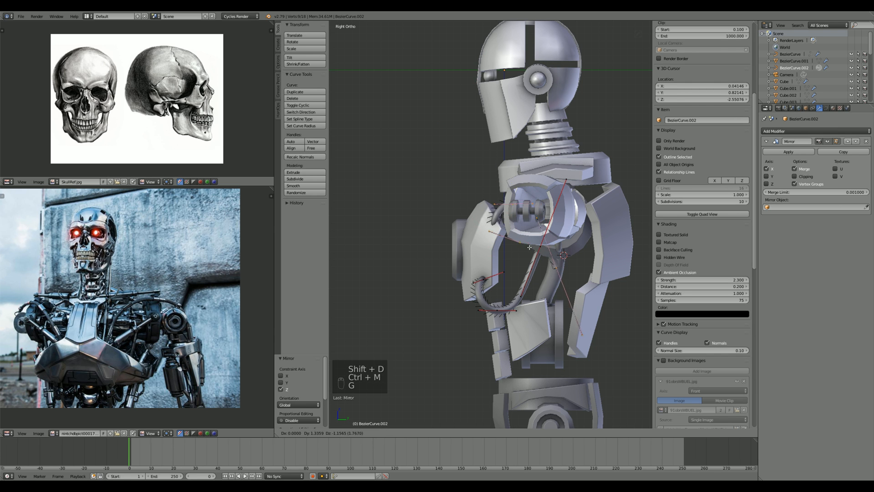
pyautogui.click(517, 246)
# Step: Refine the duplicated cable's placement at the upper chest plate edge from front and oblique views, and deselect its points
pyautogui.press('KP_1')
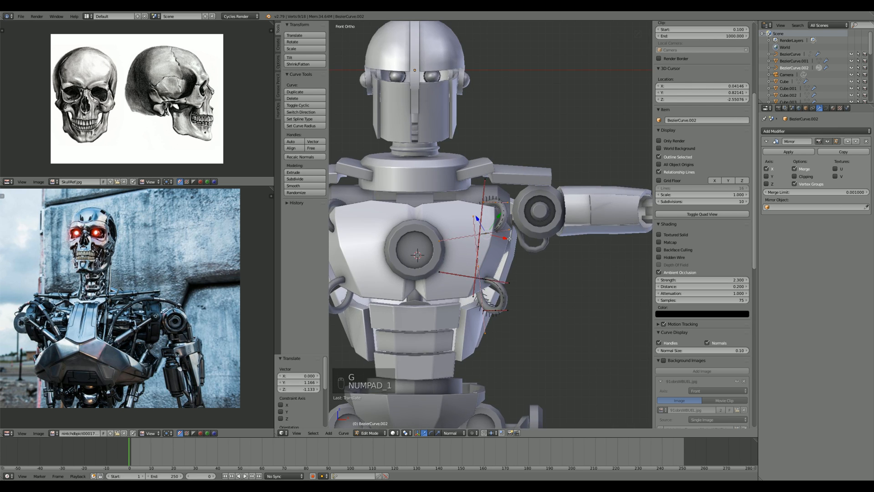
pyautogui.scroll(4, 509, 238)
pyautogui.press('g')
pyautogui.click(552, 222)
pyautogui.moveTo(552, 222); pyautogui.dragTo(506, 222, button='middle')
pyautogui.press('g')
pyautogui.hotkey('shift', 'z')
pyautogui.click(569, 273)
pyautogui.press('g')
pyautogui.click(444, 191)
pyautogui.press('a')
# Step: In side view, move the upper cable's rear point up and forward to the front of the shoulder, and finish editing
pyautogui.press('z')
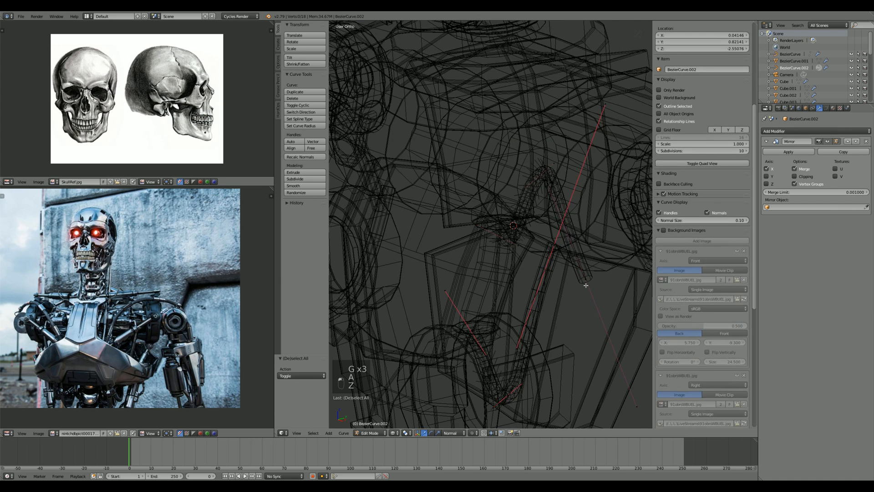
pyautogui.press('z')
pyautogui.press('KP_3')
pyautogui.press('z')
pyautogui.rightClick(570, 275)
pyautogui.press('z')
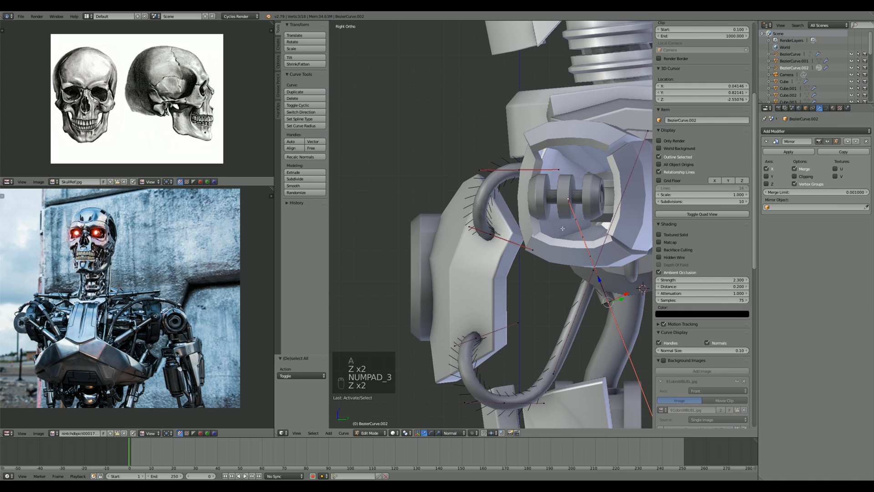
pyautogui.press('g')
pyautogui.press('Tab')
# Step: Isolate the cables with the armor plates and shoulder cylinders by hiding everything else, and reopen the cable for editing
pyautogui.press('z')
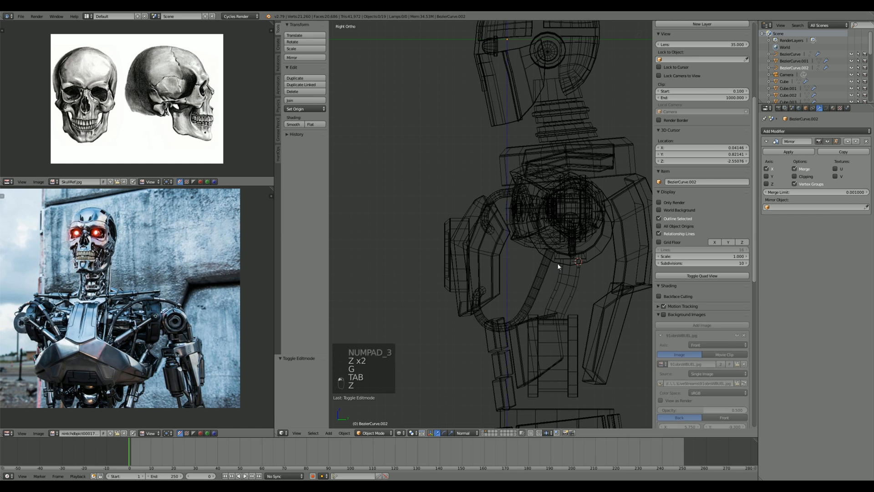
pyautogui.rightClick(486, 194)
pyautogui.keyDown('shift'); pyautogui.rightClick(483, 197); pyautogui.keyUp('shift')
pyautogui.keyDown('shift'); pyautogui.rightClick(539, 253); pyautogui.keyUp('shift')
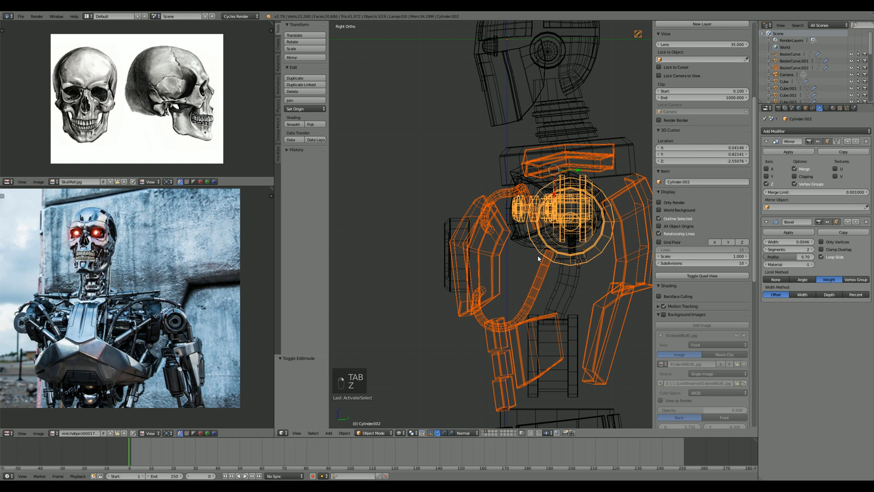
pyautogui.hotkey('shift', 'h')
pyautogui.press('z')
pyautogui.rightClick(506, 190)
pyautogui.press('Tab')
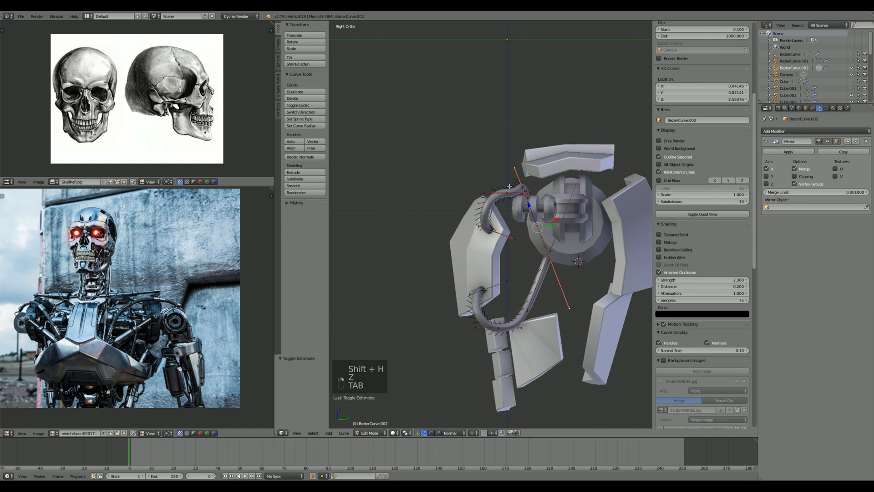
# Step: Rotate the upper cable's rear point about -44.5° and move it about -0.046 along Y and 0.246 along Z in side view
pyautogui.moveTo(510, 196); pyautogui.dragTo(595, 197, button='middle')
pyautogui.scroll(2, 595, 197)
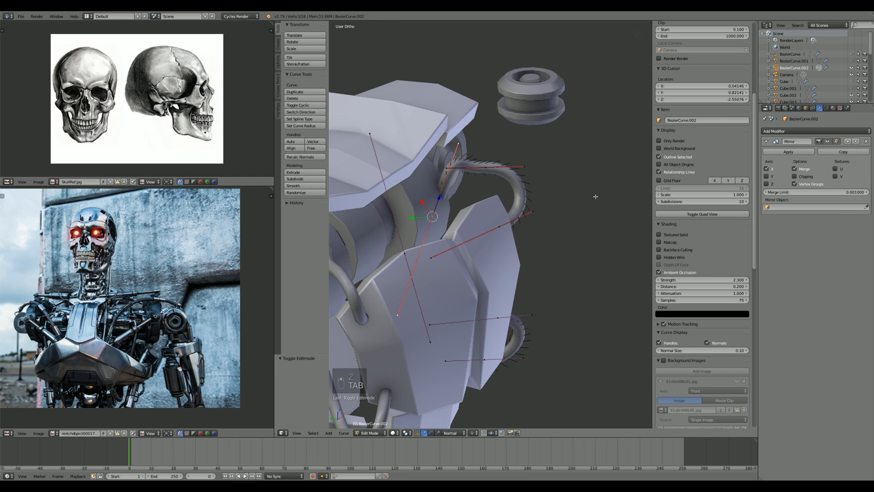
pyautogui.moveTo(523, 173); pyautogui.dragTo(538, 168, button='middle')
pyautogui.press('KP_3')
pyautogui.press('z')
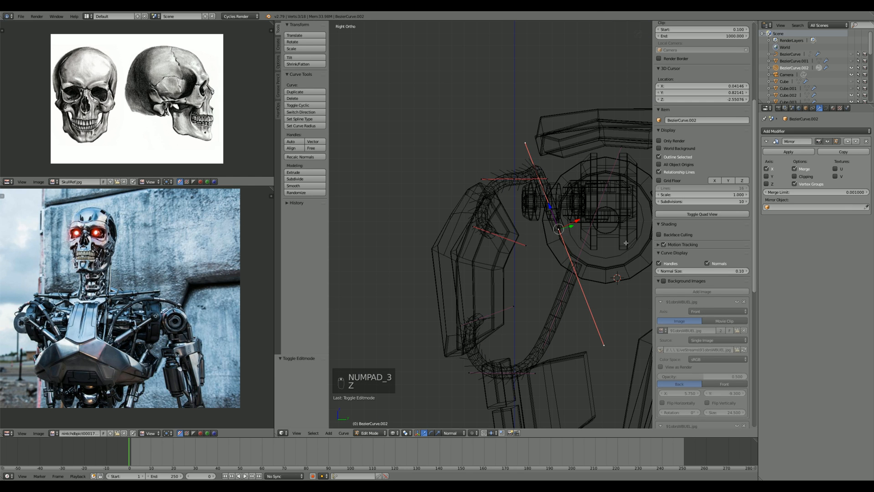
pyautogui.press('r')
pyautogui.click(620, 178)
pyautogui.press('g')
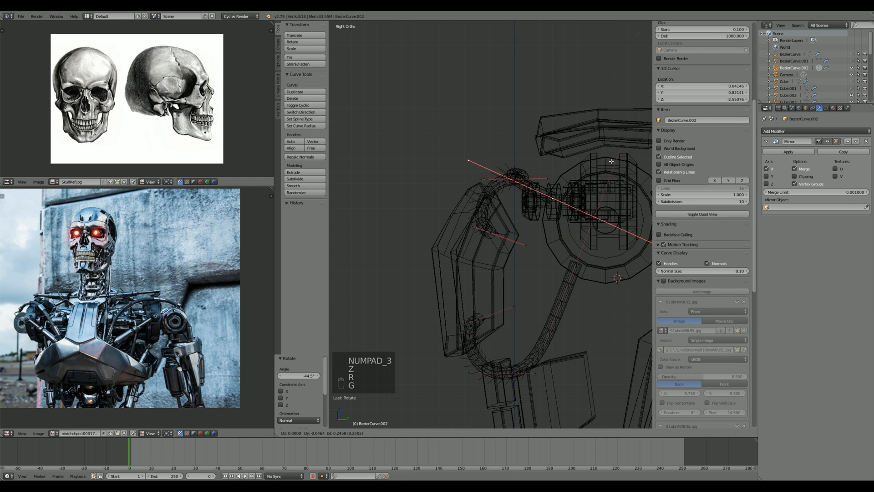
pyautogui.click(611, 161)
# Step: Scale the upper cable's rear point to about 0.427, rotate it about -43.6° in an oblique view, and finish editing
pyautogui.moveTo(611, 162); pyautogui.dragTo(631, 188, button='middle')
pyautogui.press('a')
pyautogui.press('z')
pyautogui.rightClick(471, 174)
pyautogui.press('s')
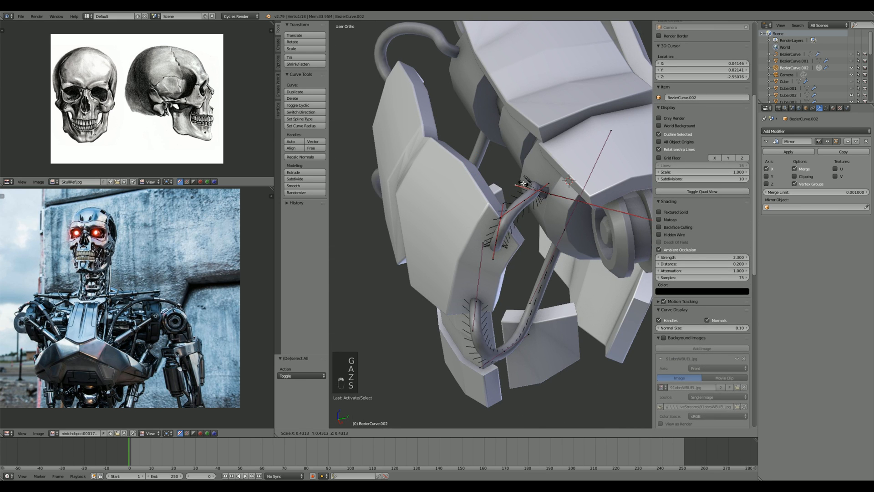
pyautogui.click(523, 184)
pyautogui.press('r')
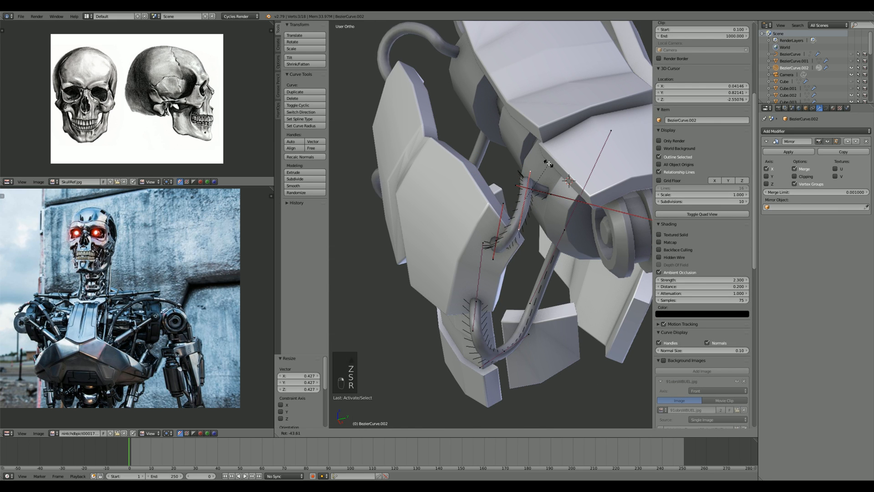
pyautogui.click(548, 163)
pyautogui.press('Tab')
pyautogui.scroll(-6, 573, 182)
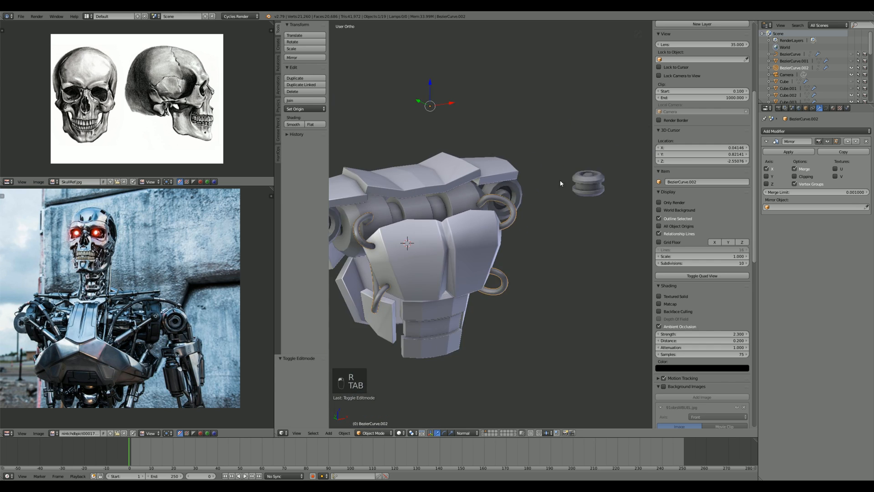
# Step: Move the upper cable's rear point about 0.074 in X, -0.039 in Y and 0.011 in Z, and scale it to about 0.71
pyautogui.press('Tab')
pyautogui.scroll(5, 560, 183)
pyautogui.press('g')
pyautogui.click(514, 172)
pyautogui.rightClick(482, 170)
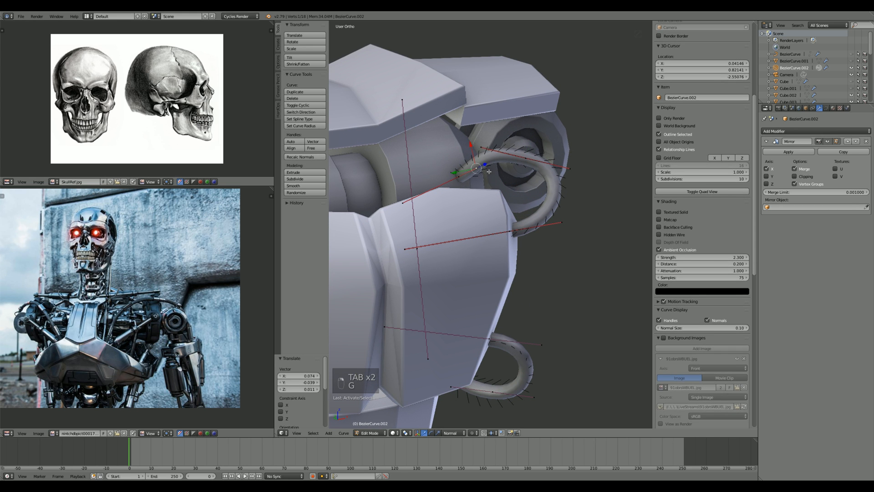
pyautogui.press('s')
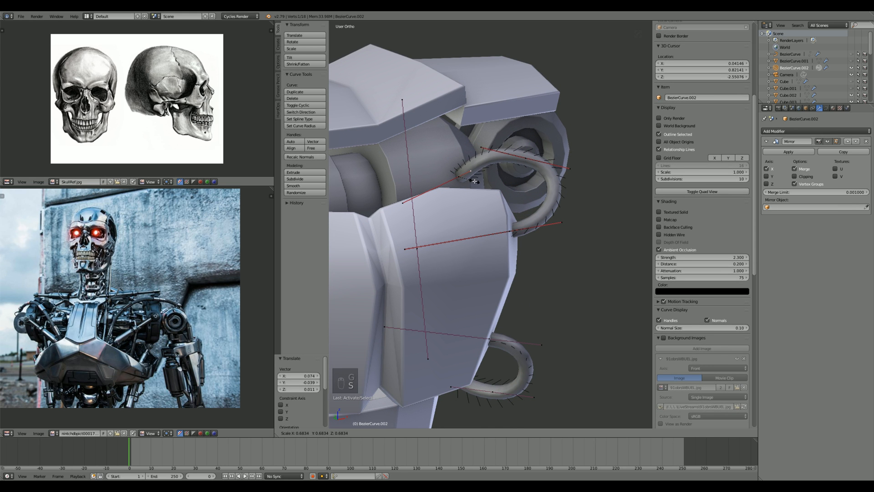
pyautogui.click(475, 182)
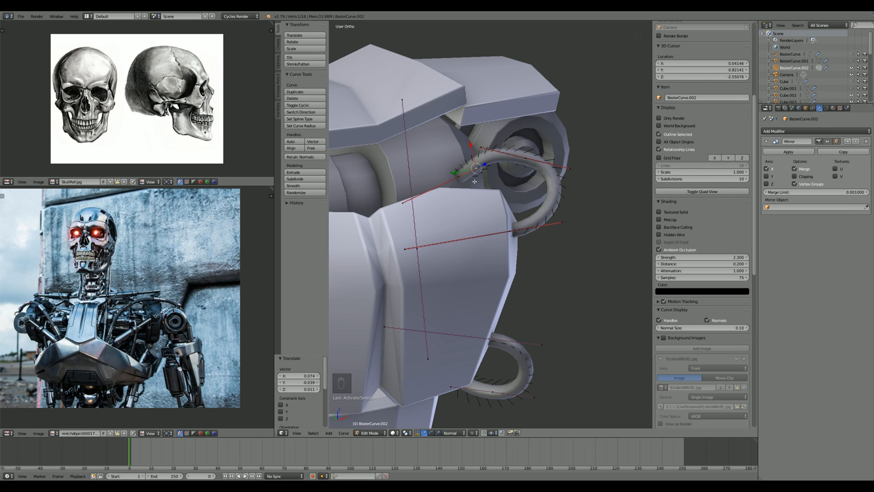
pyautogui.press('s')
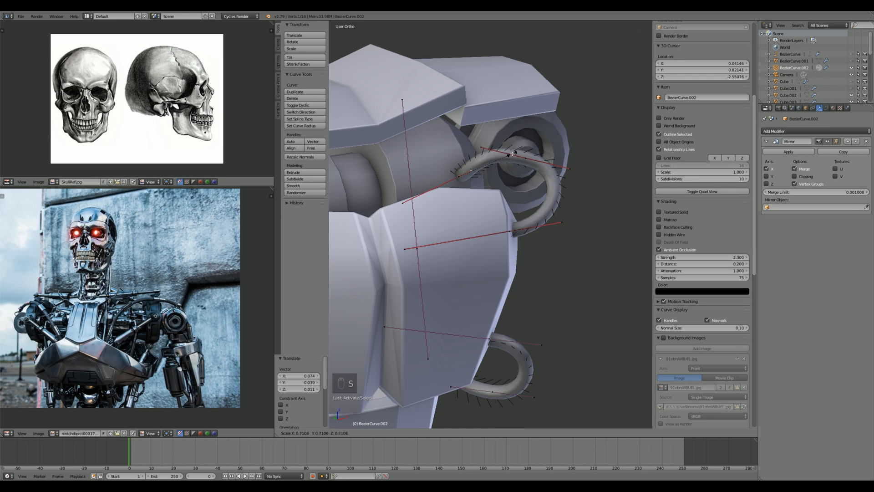
pyautogui.click(512, 153)
# Step: Scale the upper cable's middle bend point to 0.836, rotate it 15.8°, and shrink it again to about 0.90
pyautogui.rightClick(525, 157)
pyautogui.press('g')
pyautogui.rightClick(530, 157)
pyautogui.press('s')
pyautogui.click(593, 147)
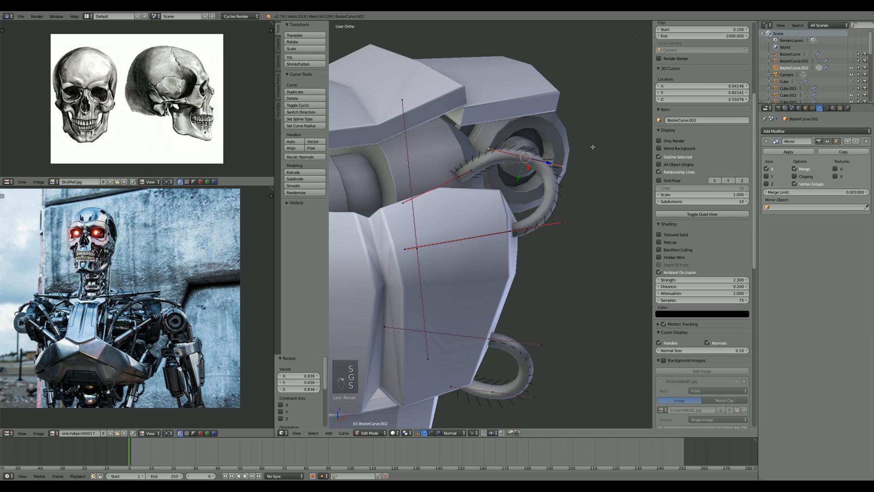
pyautogui.press('r')
pyautogui.click(581, 168)
pyautogui.press('s')
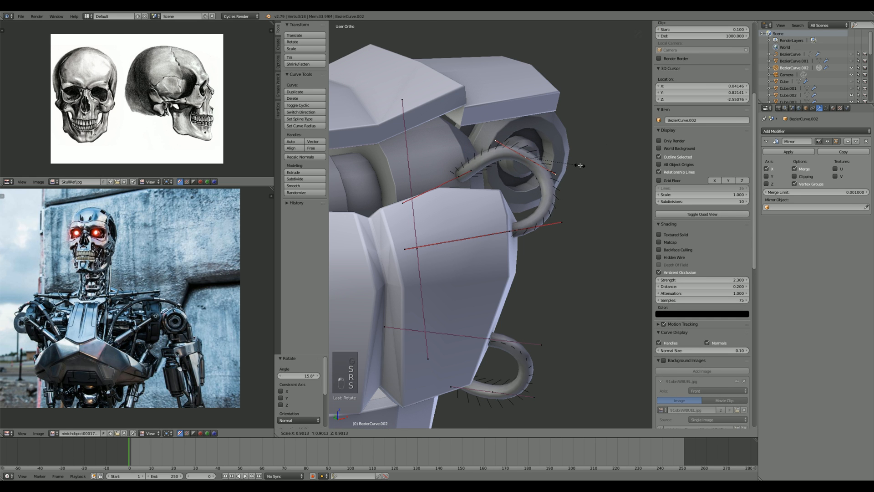
pyautogui.click(579, 164)
# Step: Slide the upper cable's rear point about -0.209 along X toward the body's centre, and finish editing the curve
pyautogui.press('Tab')
pyautogui.scroll(-3, 584, 162)
pyautogui.moveTo(583, 162); pyautogui.dragTo(546, 266, button='middle')
pyautogui.scroll(2, 519, 181)
pyautogui.press('Tab')
pyautogui.rightClick(527, 249)
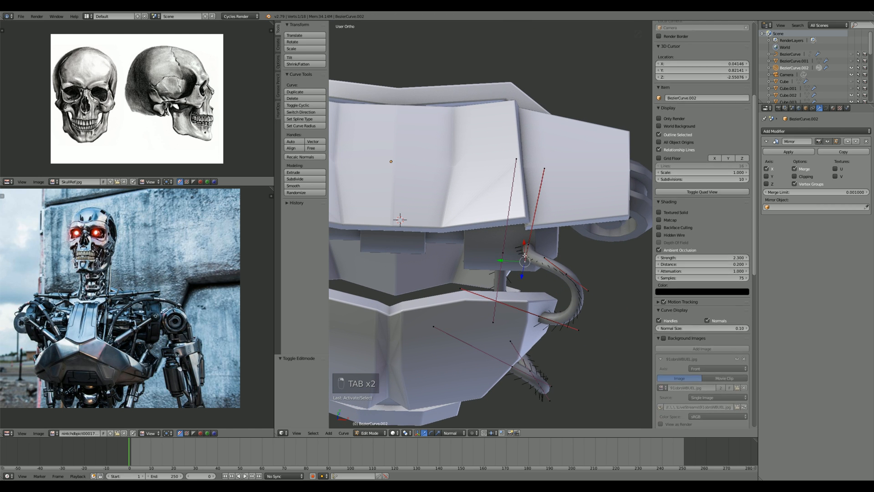
pyautogui.rightClick(528, 244)
pyautogui.press('g')
pyautogui.press('x')
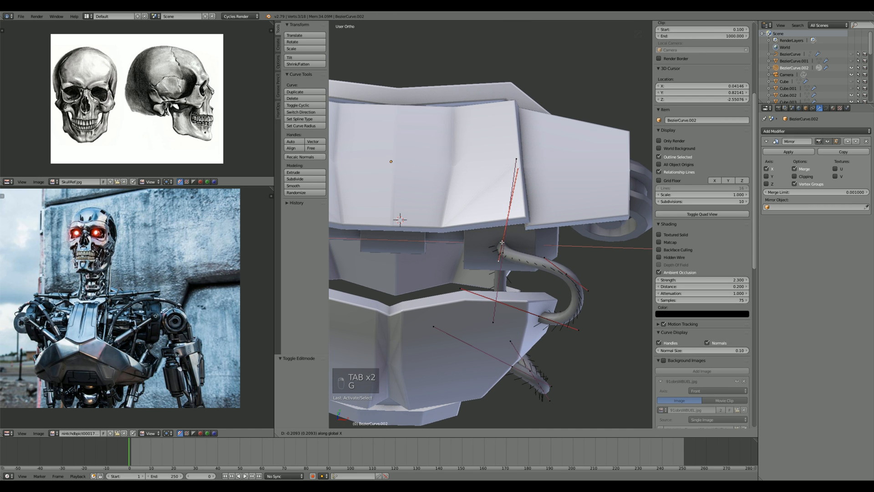
pyautogui.click(502, 243)
pyautogui.scroll(-6, 513, 227)
pyautogui.press('Tab')
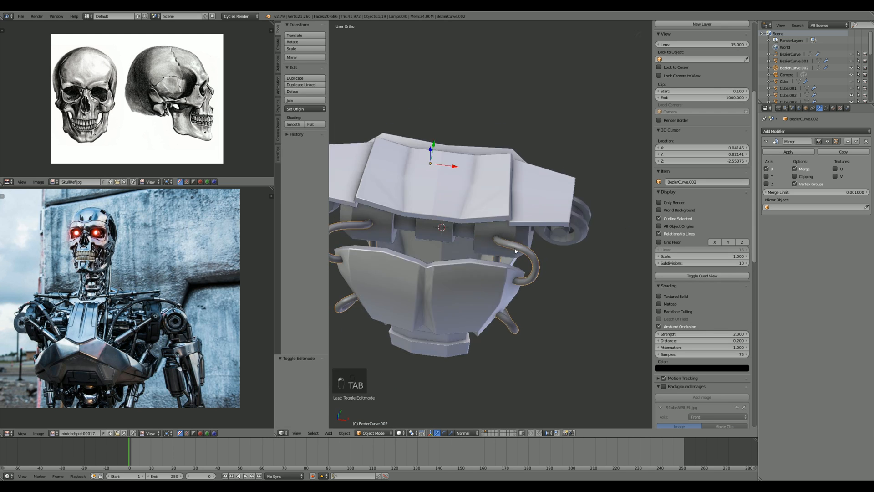
# Step: Reveal all hidden robot parts around the finished cables
pyautogui.press('a')
pyautogui.press('a')
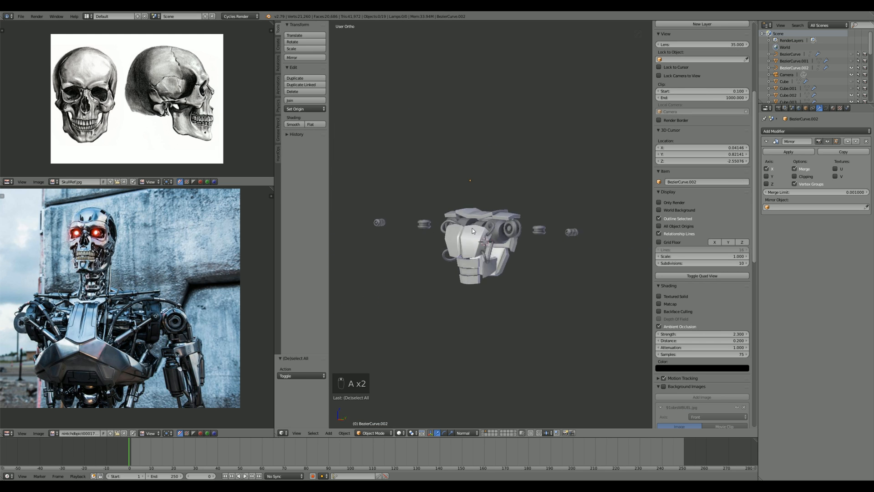
pyautogui.hotkey('alt', 'h')
pyautogui.moveTo(506, 244); pyautogui.dragTo(526, 255, button='middle')
pyautogui.scroll(8, 521, 244)
pyautogui.scroll(4, 525, 255)
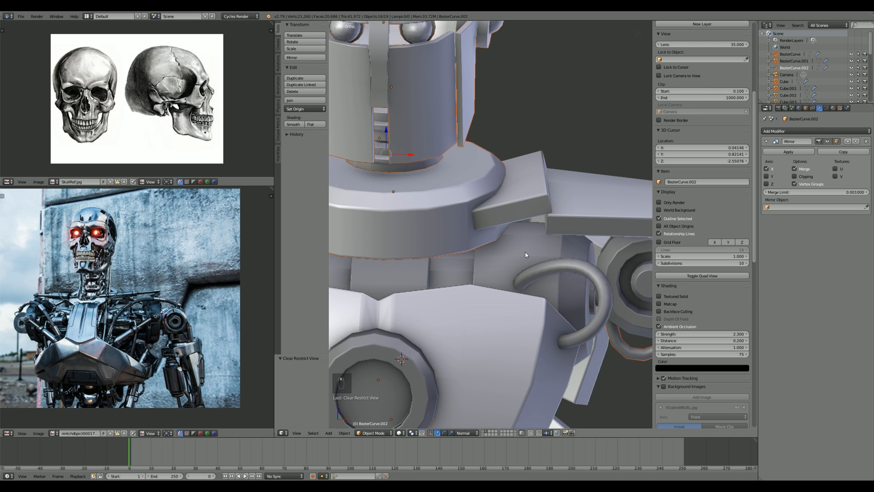
# Step: Add a 16-vertex cylinder with radius 1 and depth 2, and clear its location to the world origin
pyautogui.press('KP_3')
pyautogui.press('z')
pyautogui.press('z')
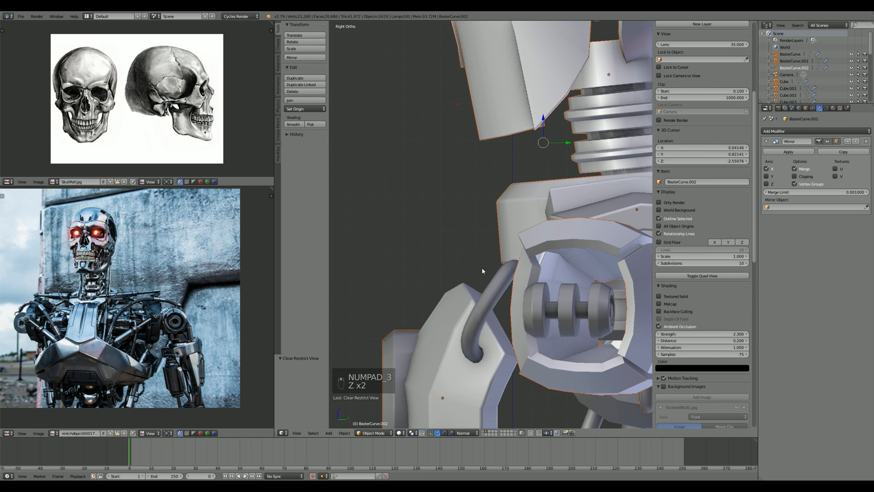
pyautogui.press('a')
pyautogui.hotkey('shift', 'a')
pyautogui.moveTo(474, 262)
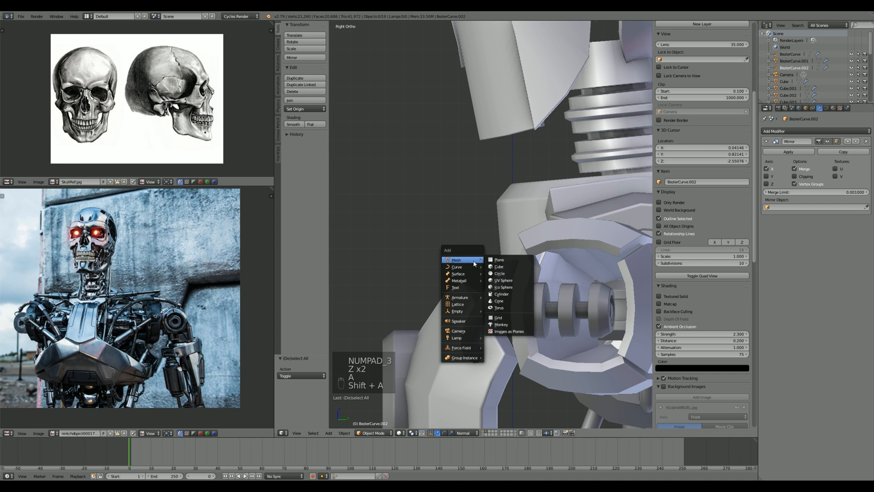
pyautogui.click(497, 294)
pyautogui.press('z')
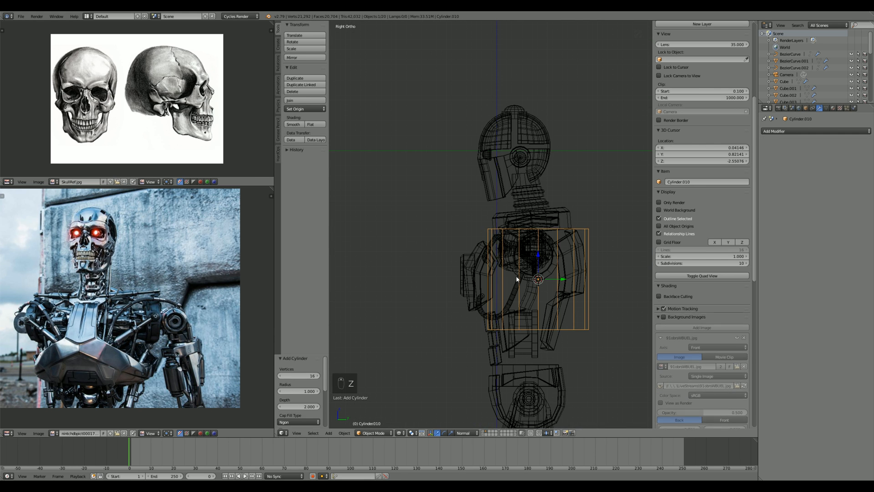
pyautogui.press('g')
pyautogui.click(415, 235)
pyautogui.hotkey('alt', 'g')
# Step: In edit mode, move the whole cylinder mesh in front of the chest in side view and scale it to 0.051
pyautogui.press('Tab')
pyautogui.press('a')
pyautogui.press('a')
pyautogui.press('a')
pyautogui.press('a')
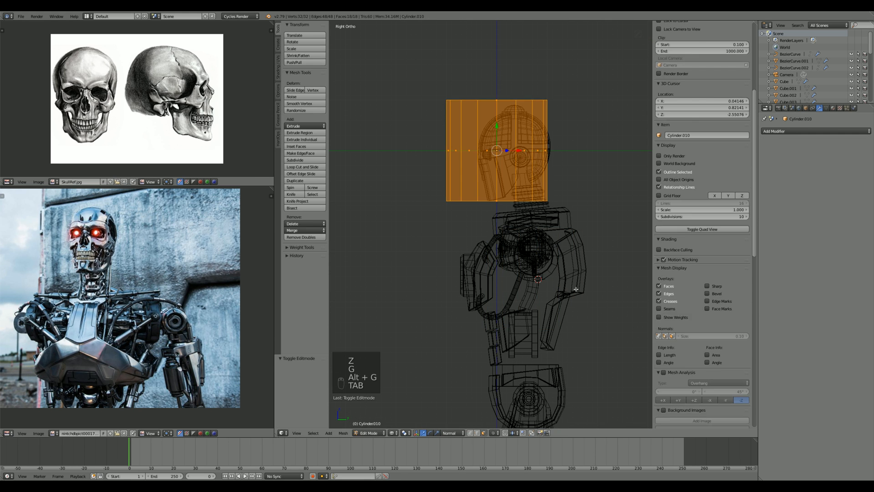
pyautogui.press('g')
pyautogui.click(471, 287)
pyautogui.press('s')
pyautogui.click(453, 253)
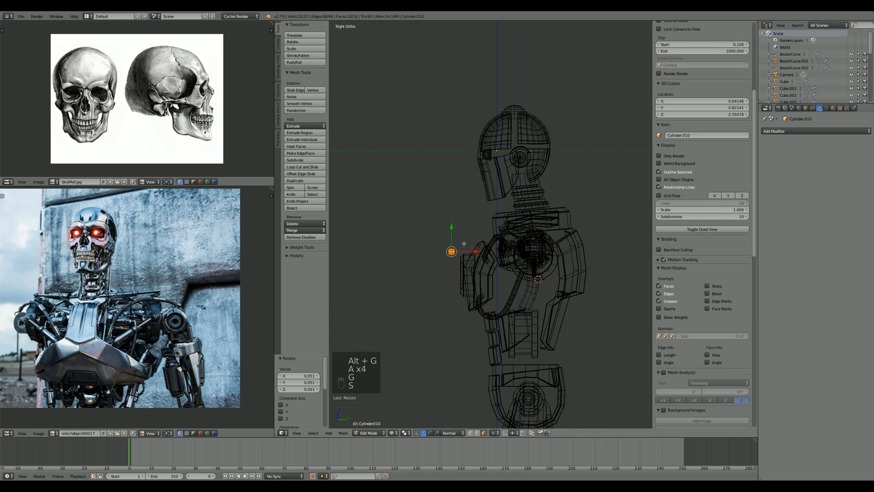
# Step: Shrink the cylinder mesh further, rotate it 29.6°, and place it near the chest plate's upper edge in side view
pyautogui.scroll(2, 486, 241)
pyautogui.scroll(3, 486, 241)
pyautogui.press('g')
pyautogui.click(556, 226)
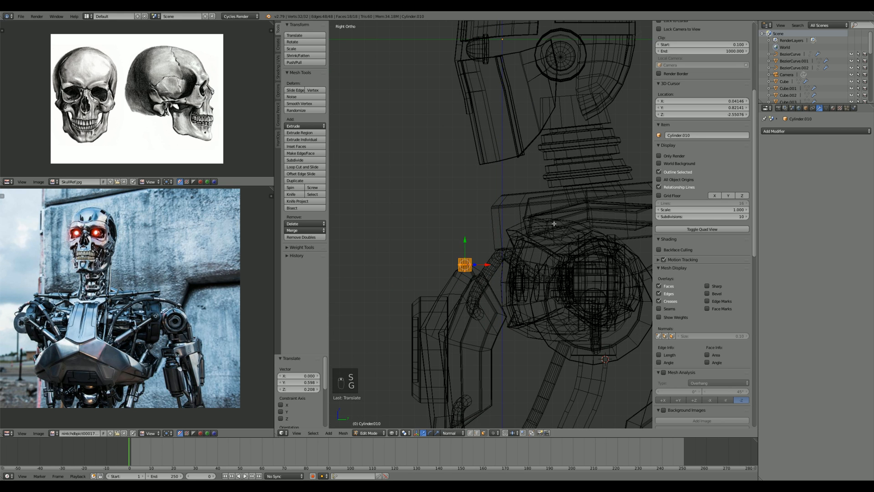
pyautogui.press('s')
pyautogui.click(550, 251)
pyautogui.press('r')
pyautogui.click(539, 257)
pyautogui.press('g')
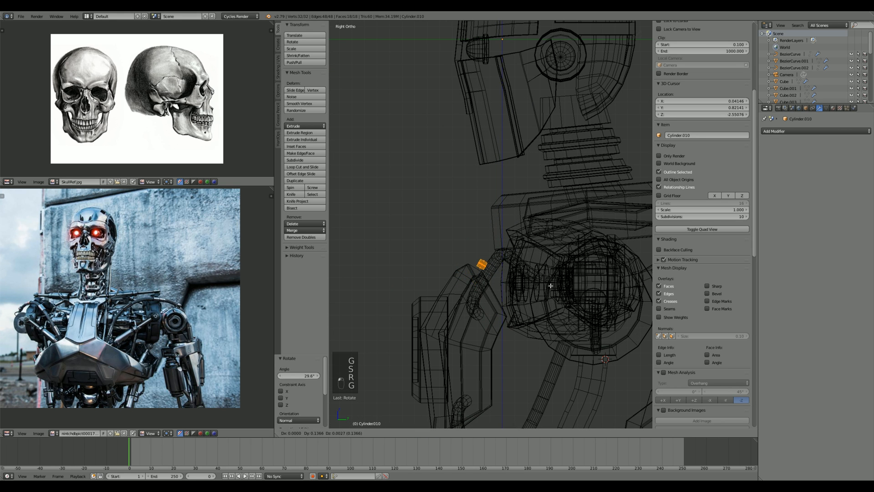
pyautogui.click(533, 272)
# Step: Shift the cylinder mesh sideways about 0.762 in X, and lower it onto the chest plate edge by 0.093 in Y and -0.070 in Z
pyautogui.press('z')
pyautogui.moveTo(533, 273); pyautogui.dragTo(599, 299, button='middle')
pyautogui.press('g')
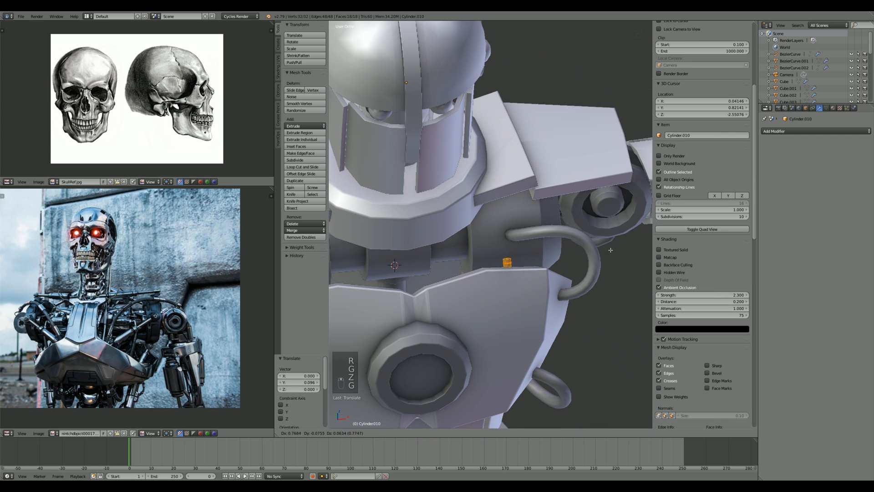
pyautogui.click(609, 252)
pyautogui.press('KP_3')
pyautogui.scroll(4, 530, 241)
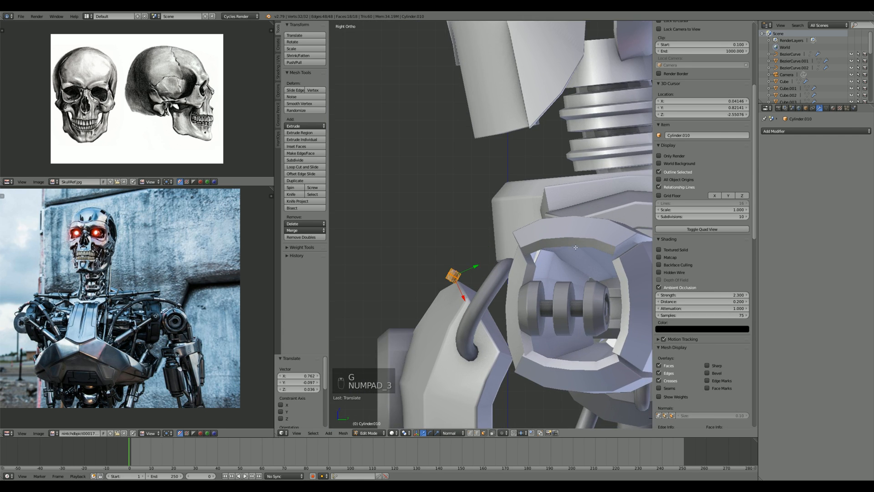
pyautogui.press('g')
pyautogui.click(543, 246)
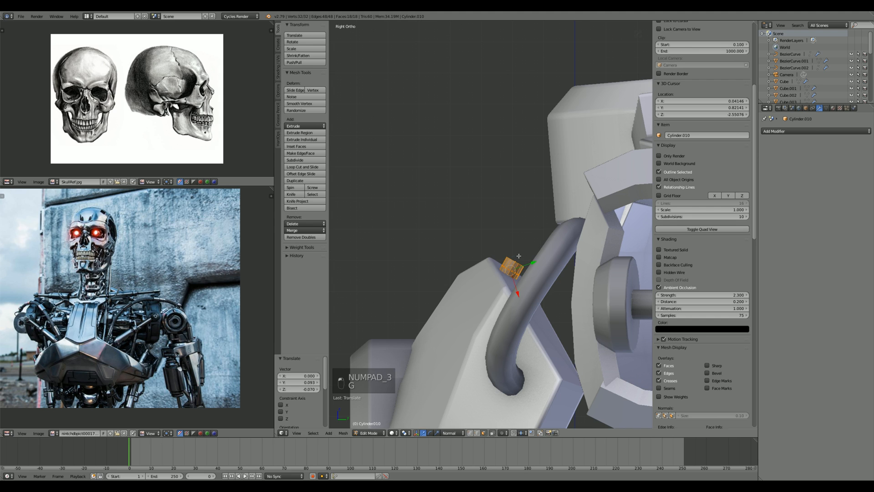
# Step: Stretch the cylinder's upper end away from the chest plate into a rod, rotate that end 59.3°, and reposition it
pyautogui.press('z')
pyautogui.rightClick(517, 259)
pyautogui.press('z')
pyautogui.press('g')
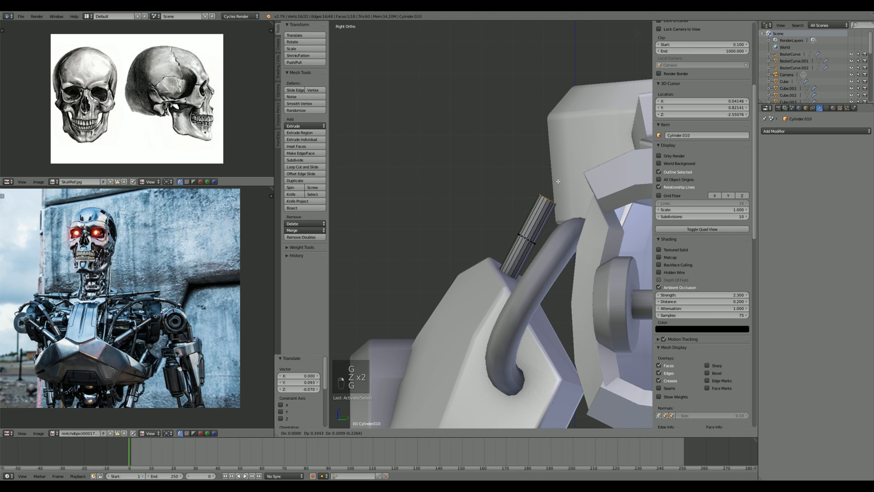
pyautogui.click(554, 179)
pyautogui.press('r')
pyautogui.click(595, 213)
pyautogui.press('g')
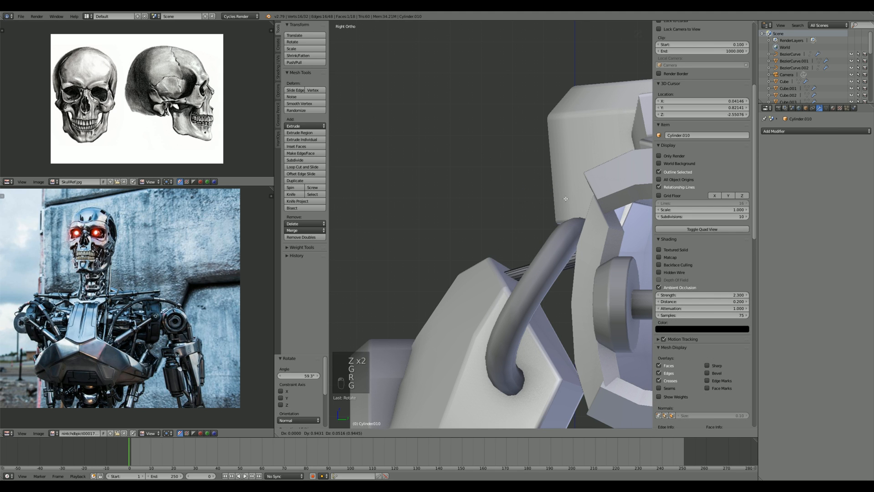
pyautogui.click(473, 193)
pyautogui.moveTo(473, 193); pyautogui.dragTo(533, 247, button='middle')
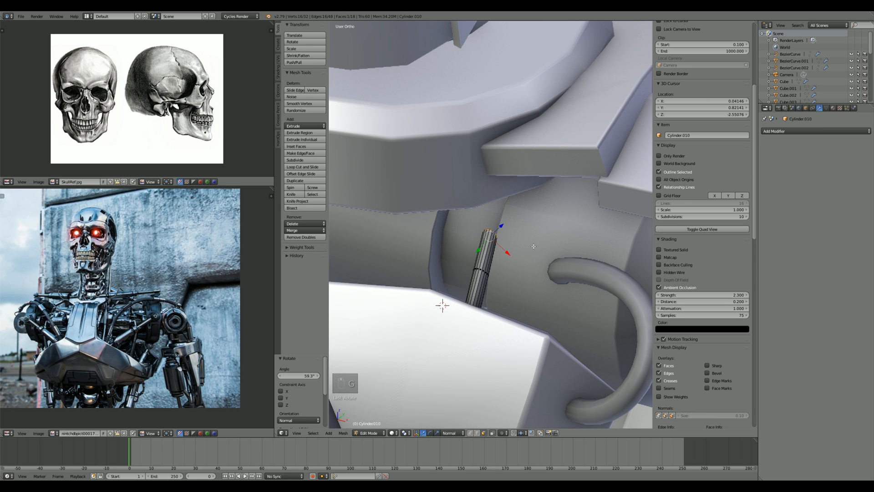
# Step: Move the rod's upper end up to the collar and shoulder area from side and oblique views, and deselect it
pyautogui.press('KP_7')
pyautogui.press('KP_3')
pyautogui.press('g')
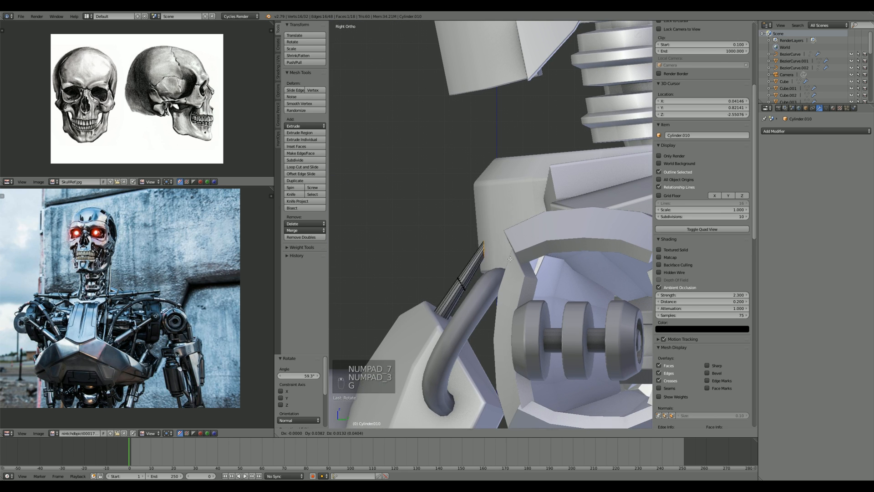
pyautogui.click(551, 231)
pyautogui.press('z')
pyautogui.press('g')
pyautogui.click(569, 231)
pyautogui.press('z')
pyautogui.moveTo(553, 227)
pyautogui.mouseDown(button='middle')
pyautogui.moveTo(596, 240)
pyautogui.moveTo(587, 229)
pyautogui.moveTo(541, 222)
pyautogui.mouseUp(button='middle')
pyautogui.press('g')
pyautogui.press('z')
pyautogui.click(579, 220)
pyautogui.press('a')
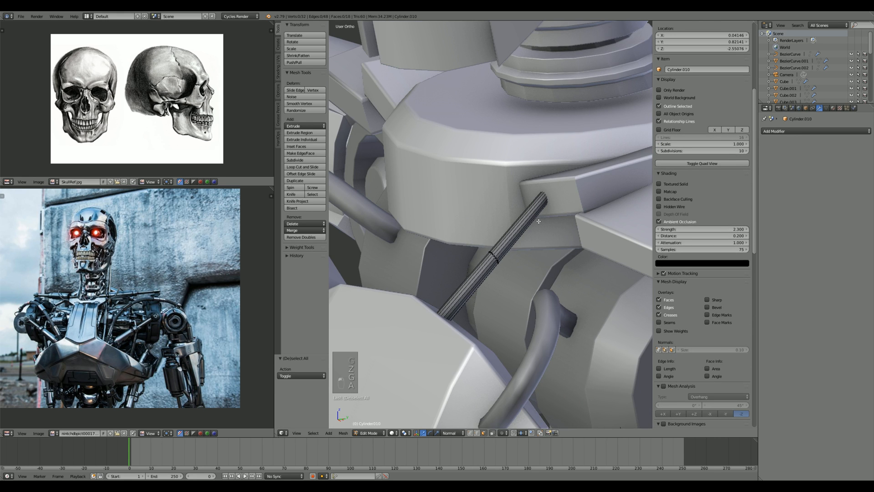
# Step: Add one loop cut around the rod in side wireframe view
pyautogui.press('KP_3')
pyautogui.press('z')
pyautogui.hotkey('ctrl', 'r')
pyautogui.click(507, 240)
pyautogui.click(507, 240)
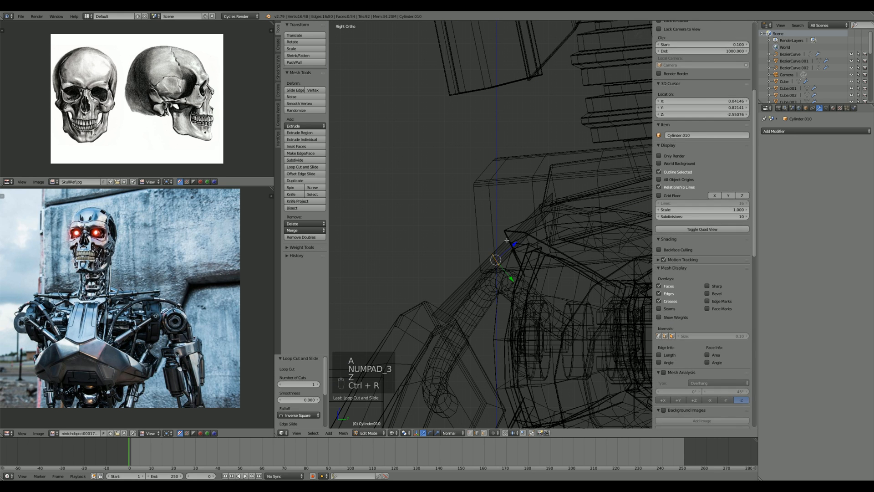
# Step: Select the rod's lower end in side view and nudge it into line with the chest plate's upper edge
pyautogui.press('a')
pyautogui.press('b')
pyautogui.moveTo(412, 301); pyautogui.dragTo(468, 352)
pyautogui.press('g')
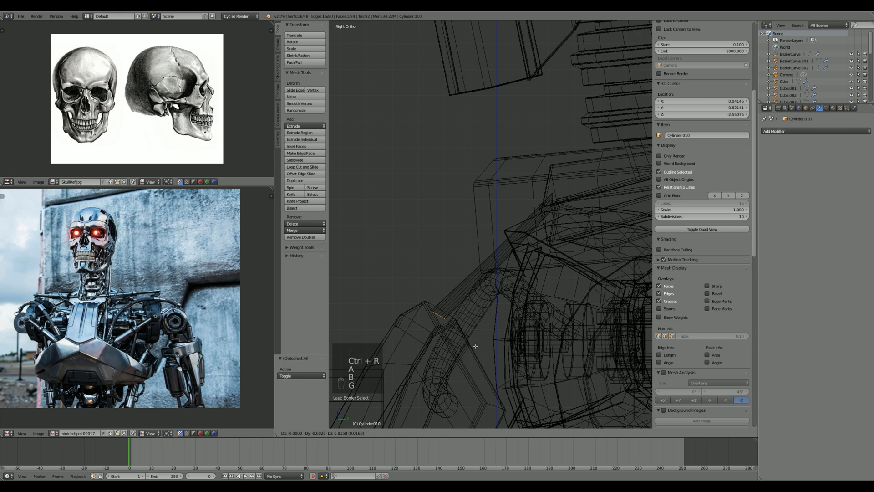
pyautogui.click(475, 346)
pyautogui.press('a')
pyautogui.press('z')
pyautogui.press('z')
pyautogui.press('b')
pyautogui.moveTo(417, 301); pyautogui.dragTo(457, 334)
pyautogui.press('g')
pyautogui.click(451, 334)
# Step: Seat the rod's lower end on the chest plate by moving it -0.003 in X, 0.030 in Y and 0.010 in Z, and deselect it
pyautogui.press('z')
pyautogui.moveTo(455, 335); pyautogui.dragTo(441, 361, button='middle')
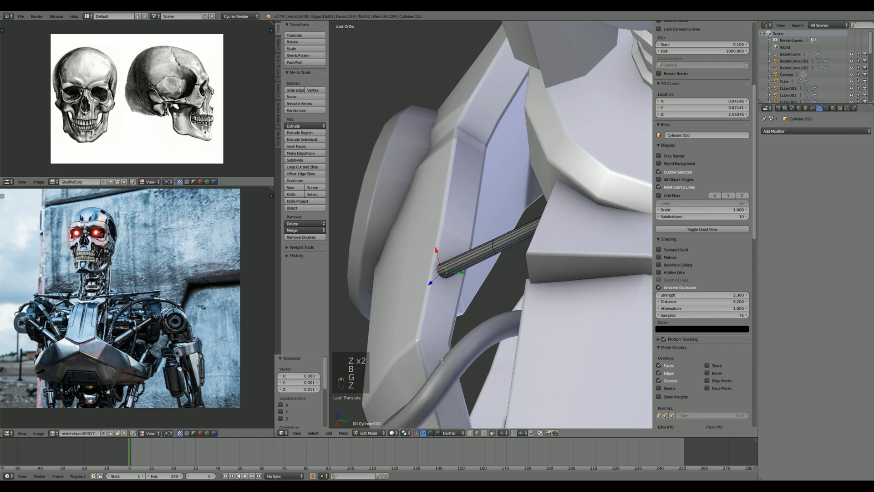
pyautogui.press('g')
pyautogui.click(527, 372)
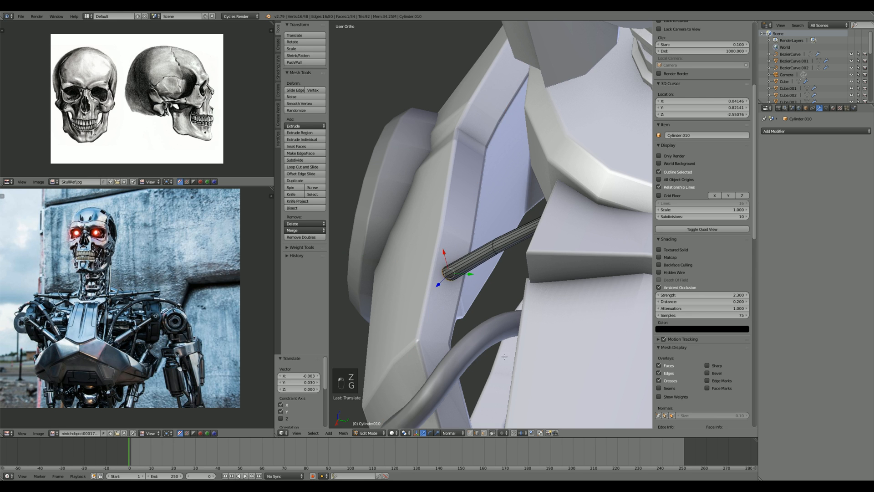
pyautogui.press('KP_Decimal')
pyautogui.scroll(-3, 513, 295)
pyautogui.moveTo(513, 296); pyautogui.dragTo(532, 295, button='middle')
pyautogui.moveTo(481, 244)
pyautogui.mouseDown()
pyautogui.moveTo(466, 263)
pyautogui.moveTo(468, 254)
pyautogui.mouseUp()
pyautogui.press('a')
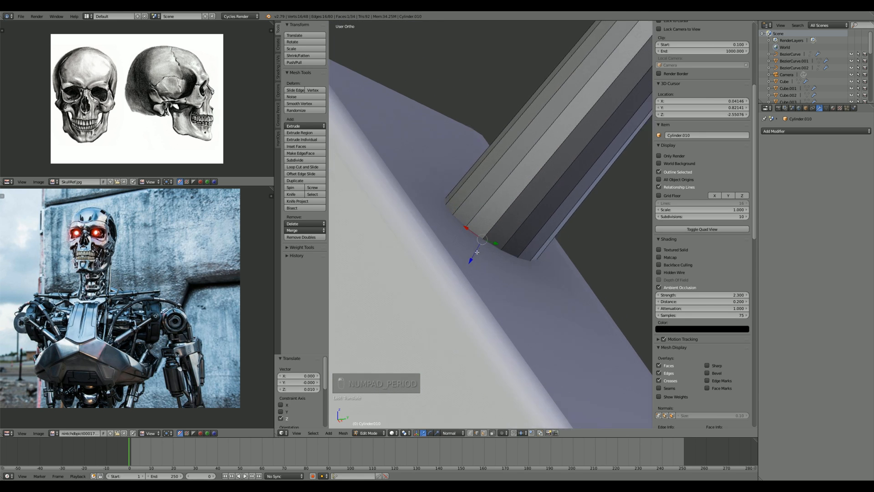
pyautogui.press('KP_3')
pyautogui.press('z')
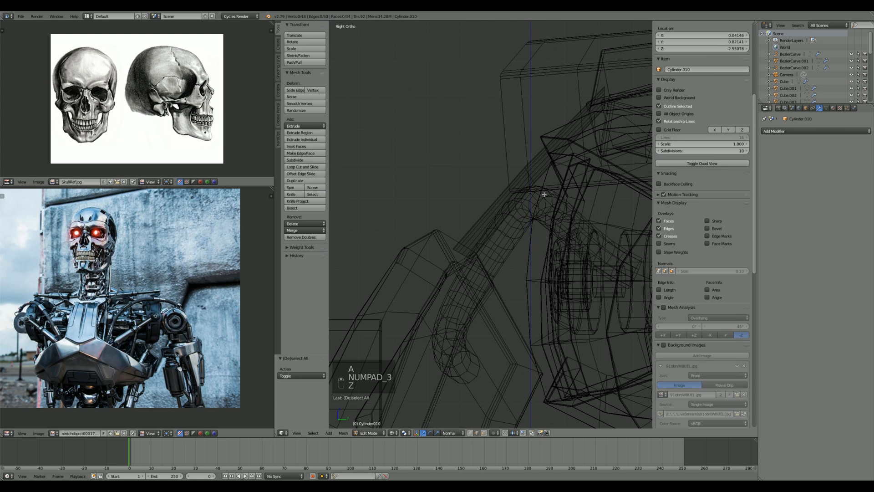
# Step: Delete the existing edge loop around the rod near the collar using Delete Edge Loop, and clear the selection
pyautogui.press('b')
pyautogui.moveTo(510, 155); pyautogui.dragTo(558, 202)
pyautogui.press('space')
pyautogui.write('delete edge')
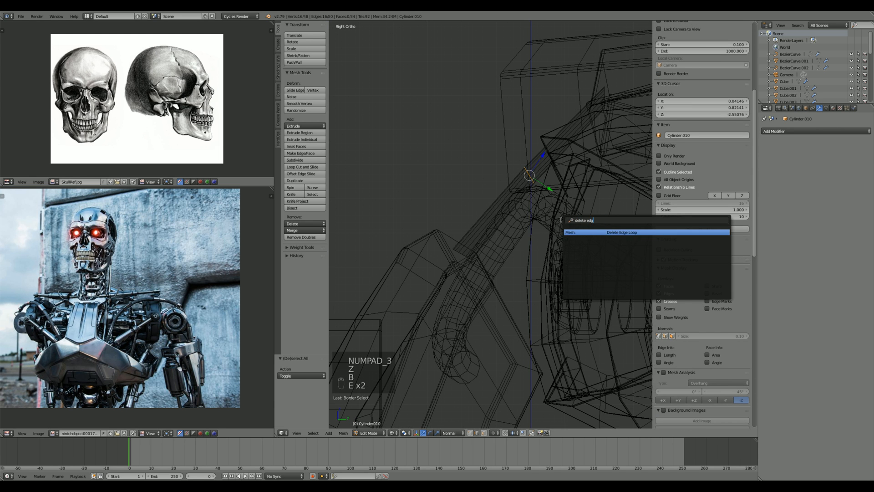
pyautogui.press('Return')
pyautogui.press('a')
# Step: Add a loop cut around the rod, move it about -0.248 in Y and -0.161 in Z, rotate it -46.9° and nudge it outward into a bend
pyautogui.keyDown('shift'); pyautogui.moveTo(507, 173); pyautogui.dragTo(484, 207, button='middle'); pyautogui.keyUp('shift')
pyautogui.hotkey('ctrl', 'r')
pyautogui.click(509, 199)
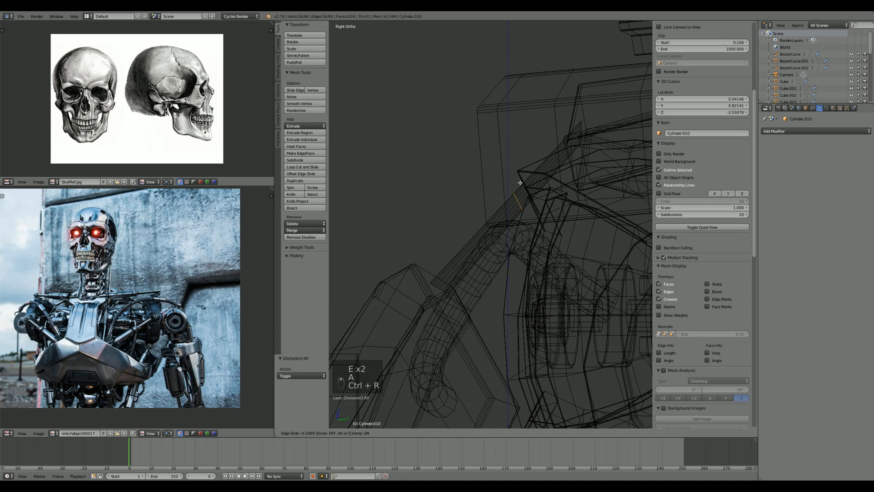
pyautogui.click(574, 139)
pyautogui.press('g')
pyautogui.click(501, 186)
pyautogui.press('r')
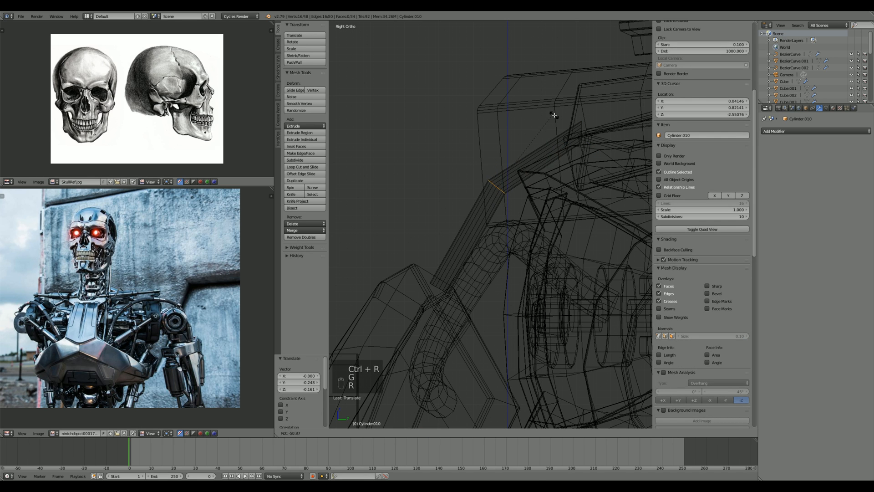
pyautogui.click(551, 119)
pyautogui.press('g')
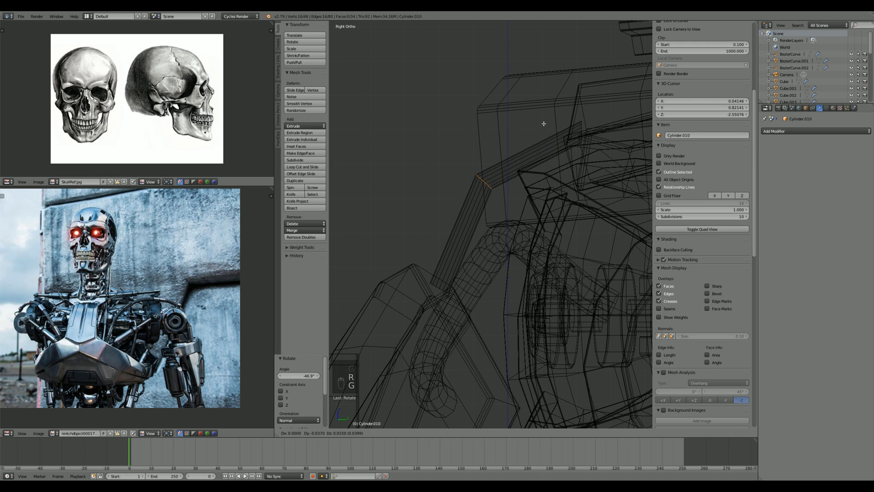
pyautogui.click(543, 124)
pyautogui.press('a')
# Step: Add a loop cut in the rod's upper section, and rotate and move it outward to continue the curve over the collar
pyautogui.hotkey('ctrl', 'r')
pyautogui.click(525, 156)
pyautogui.click(603, 115)
pyautogui.press('r')
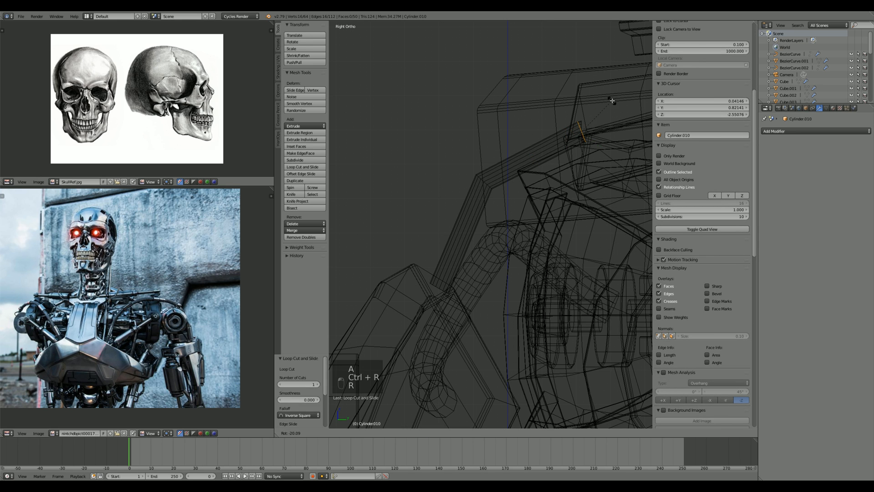
pyautogui.click(611, 101)
pyautogui.press('g')
pyautogui.click(548, 124)
pyautogui.press('r')
pyautogui.click(569, 110)
pyautogui.press('g')
pyautogui.click(569, 112)
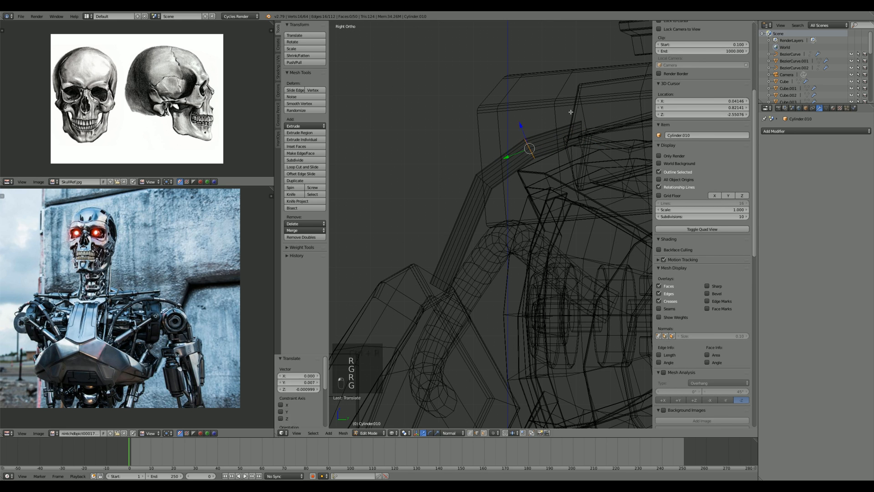
pyautogui.press('a')
# Step: Add a loop cut in the rod's lower section, and move and rotate it outward to bow the rod above the chest plate
pyautogui.hotkey('ctrl', 'r')
pyautogui.click(475, 211)
pyautogui.click(488, 302)
pyautogui.press('g')
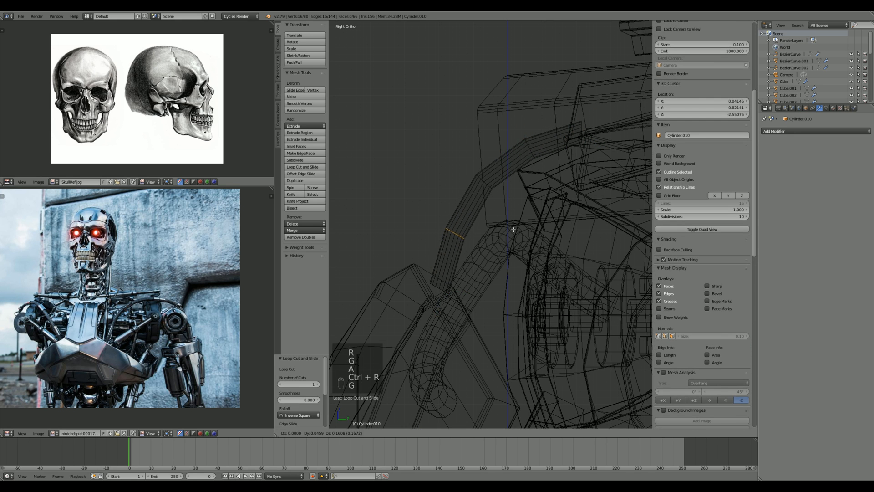
pyautogui.click(519, 218)
pyautogui.press('r')
pyautogui.click(523, 211)
pyautogui.press('g')
pyautogui.click(518, 223)
pyautogui.press('a')
# Step: Select the edge loop at the rod's main bend and rotate it slightly to follow the curve
pyautogui.press('b')
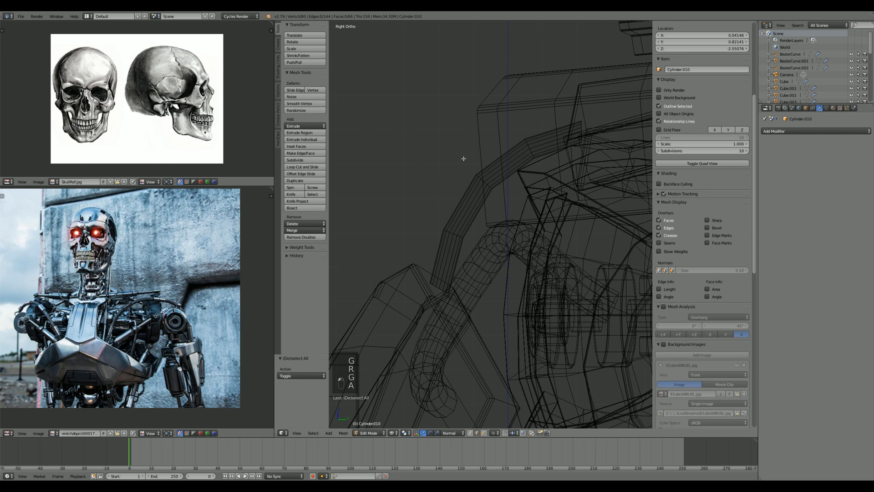
pyautogui.moveTo(463, 156); pyautogui.dragTo(506, 200)
pyautogui.press('r')
pyautogui.click(521, 204)
pyautogui.press('a')
# Step: Select the edge loop in the rod's upper section, adjust its rotation and position slightly, and deselect it
pyautogui.press('b')
pyautogui.moveTo(503, 109); pyautogui.dragTo(548, 177)
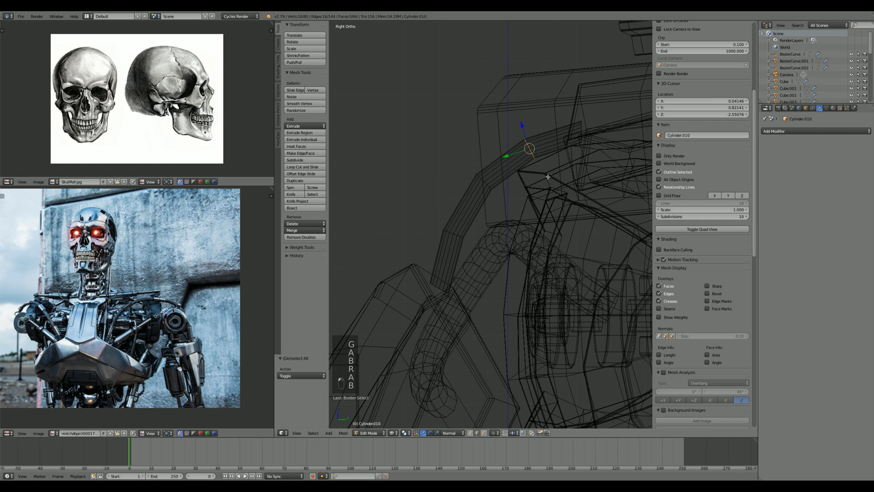
pyautogui.press('r')
pyautogui.click(551, 176)
pyautogui.press('g')
pyautogui.click(553, 174)
pyautogui.press('a')
# Step: Add a loop cut between the rod's main bend and lower loop, move it outward and rotate it -11.1° to round the curve
pyautogui.hotkey('ctrl', 'r')
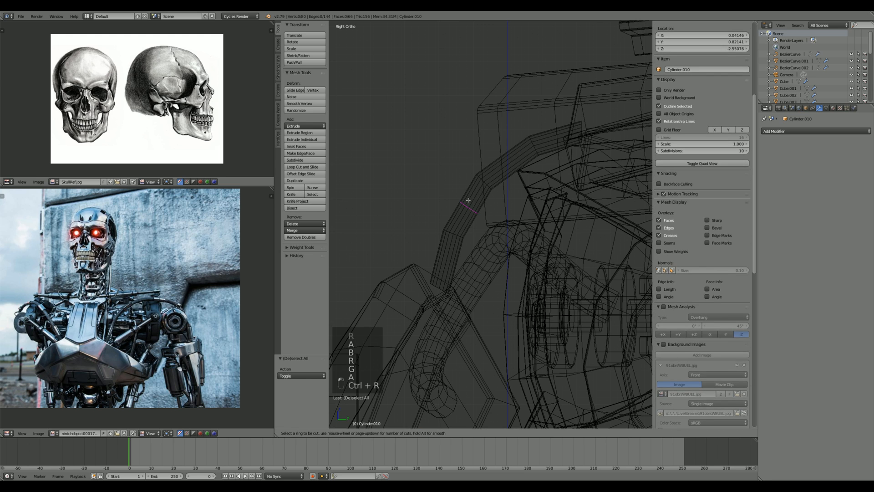
pyautogui.click(467, 200)
pyautogui.click(564, 112)
pyautogui.press('g')
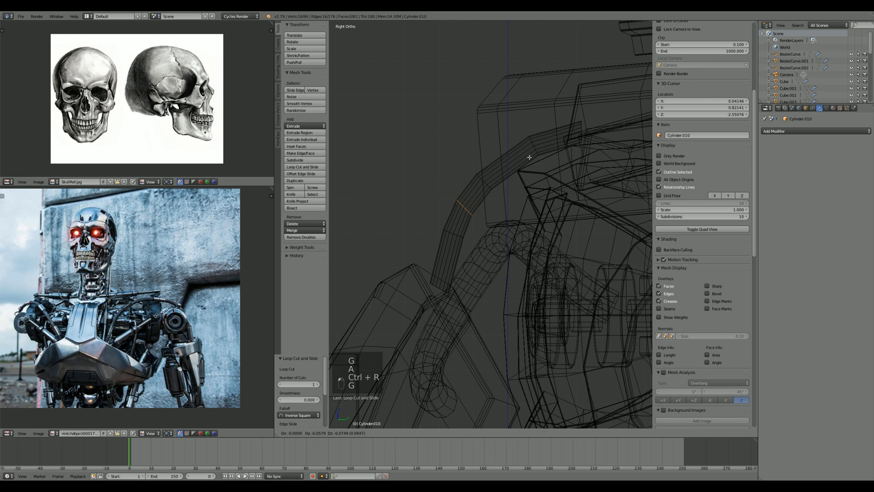
pyautogui.click(528, 156)
pyautogui.press('r')
pyautogui.click(528, 141)
pyautogui.press('g')
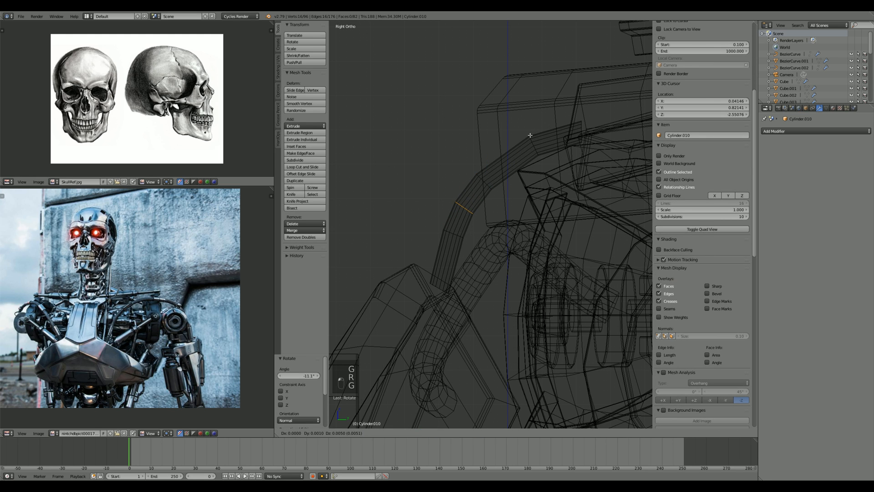
pyautogui.click(532, 136)
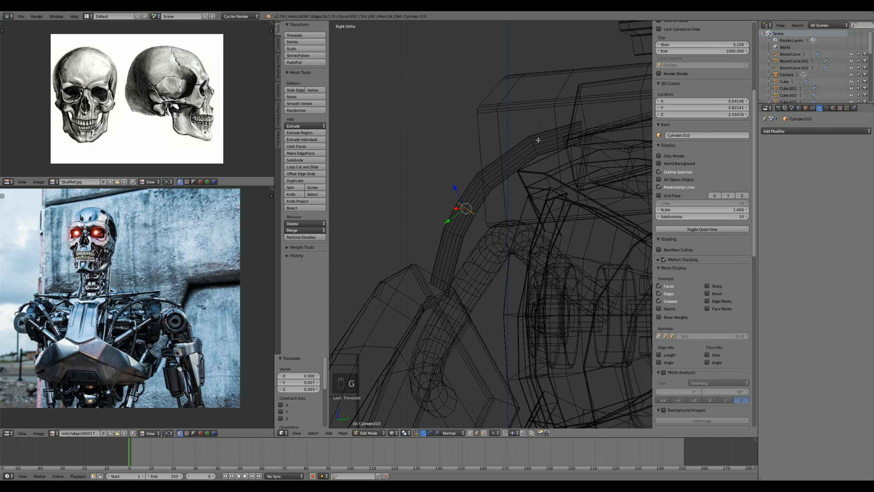
# Step: Fine-tune the new loop below the main bend by rotating it -0.89° and nudging it into line
pyautogui.press('r')
pyautogui.click(543, 130)
pyautogui.press('g')
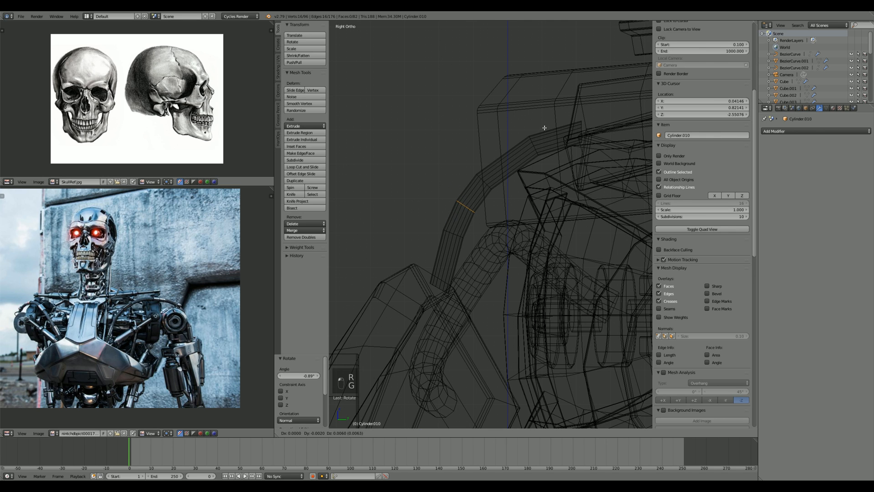
pyautogui.click(541, 132)
pyautogui.press('a')
# Step: Add a loop cut just above the rod's main bend, rotate it and move it about 0.055 in Y and 0.056 in Z onto the curve
pyautogui.hotkey('ctrl', 'r')
pyautogui.click(483, 182)
pyautogui.click(499, 187)
pyautogui.press('r')
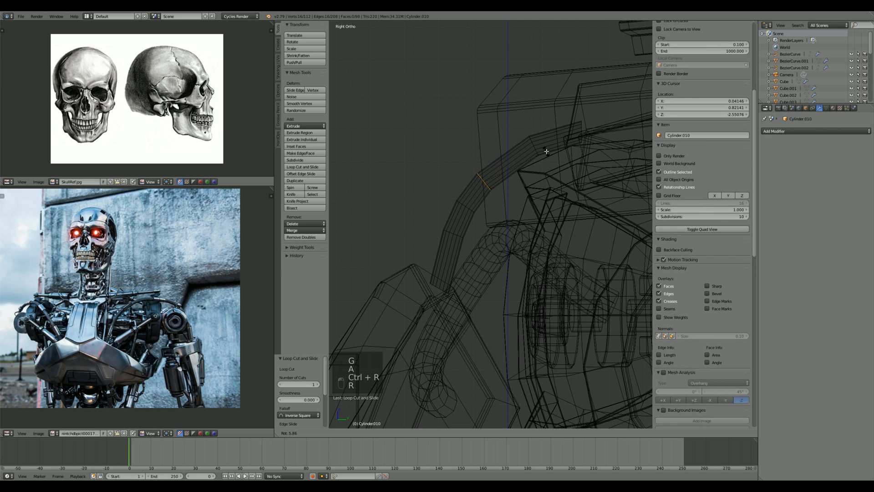
pyautogui.click(546, 151)
pyautogui.press('g')
pyautogui.click(576, 126)
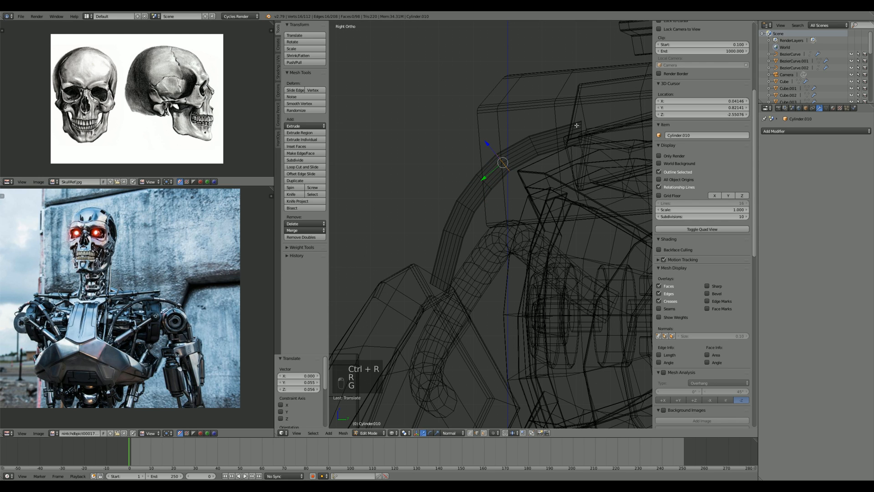
pyautogui.press('r')
pyautogui.click(576, 128)
pyautogui.press('g')
pyautogui.click(577, 128)
pyautogui.press('a')
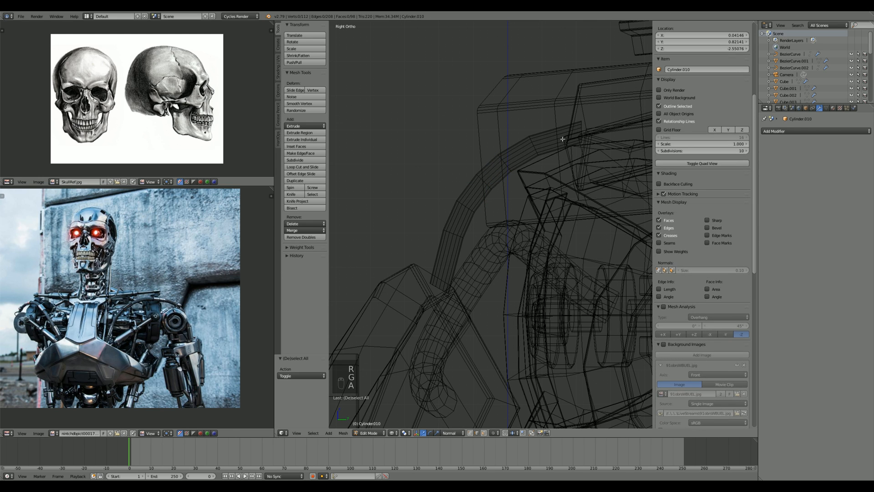
# Step: Reselect the loop just above the main bend, refine its rotation and position, and deselect it
pyautogui.moveTo(508, 154); pyautogui.dragTo(519, 176)
pyautogui.press('r')
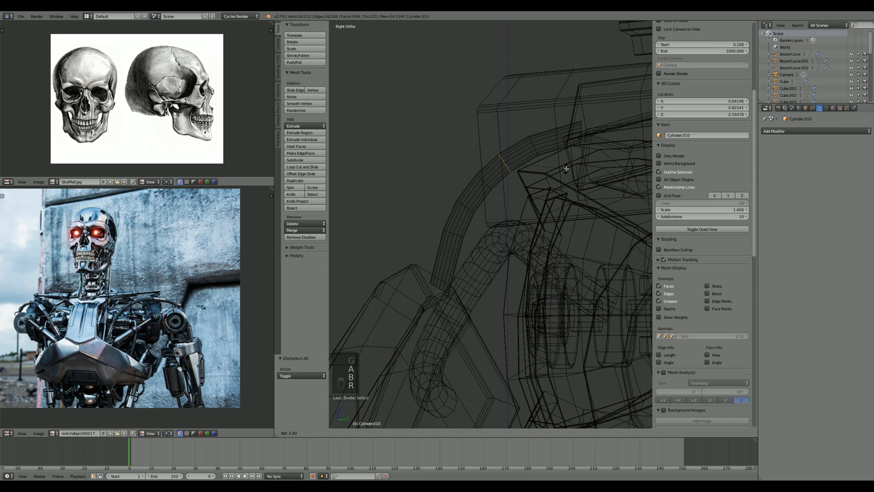
pyautogui.click(568, 166)
pyautogui.press('r')
pyautogui.click(572, 162)
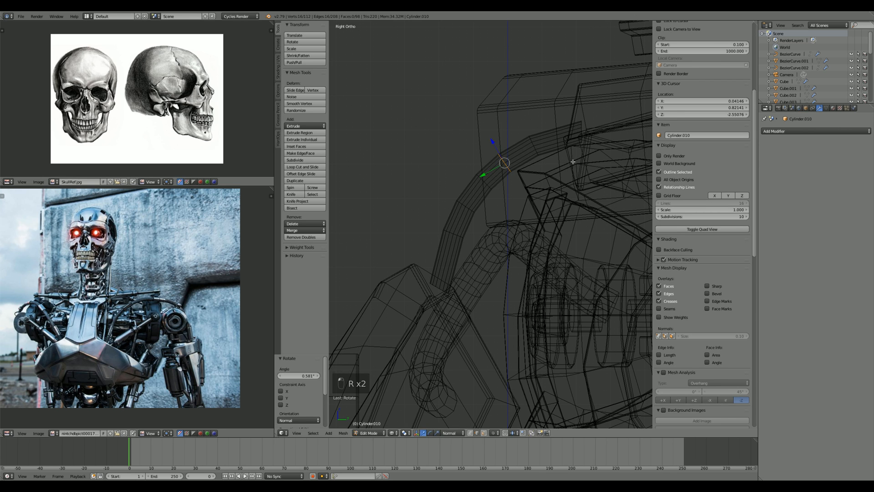
pyautogui.press('g')
pyautogui.click(573, 158)
pyautogui.press('a')
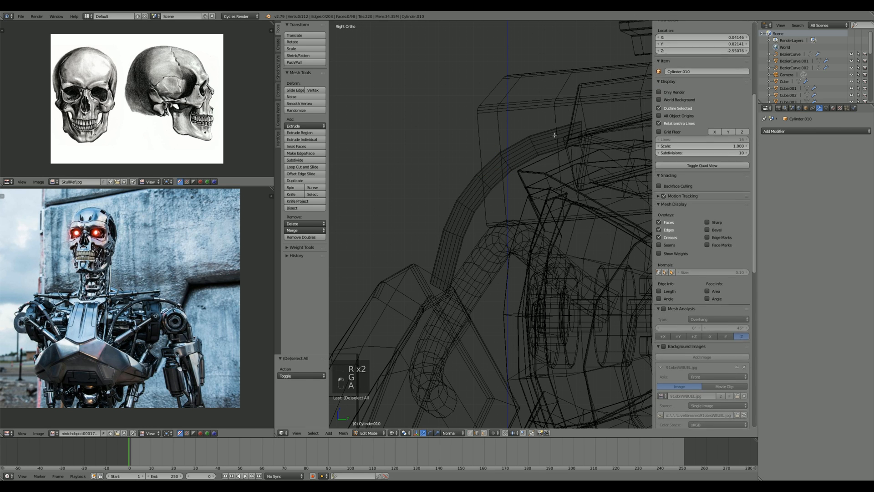
# Step: Add a loop cut near the rod's upper end, rotate it 9.57°, move it 0.069 in Y and 0.025 in Z, and fine-tune its angle
pyautogui.hotkey('ctrl', 'r')
pyautogui.click(552, 136)
pyautogui.click(504, 138)
pyautogui.press('r')
pyautogui.click(591, 138)
pyautogui.press('g')
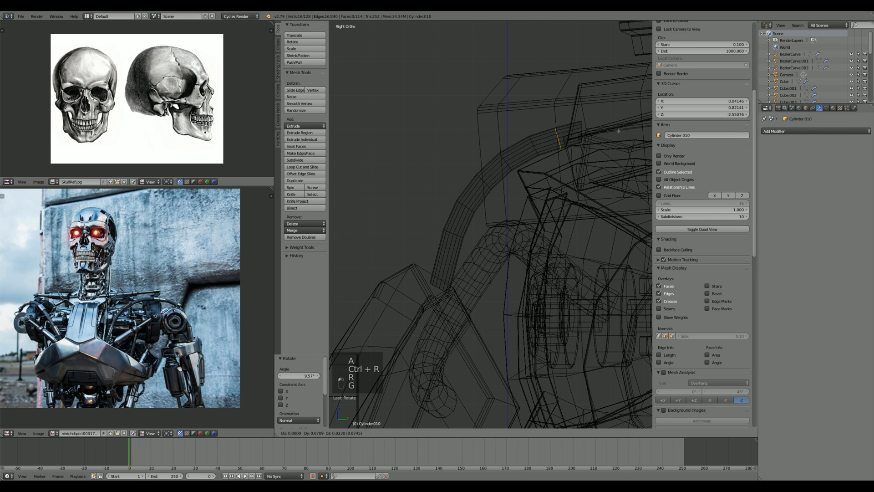
pyautogui.click(622, 129)
pyautogui.press('r')
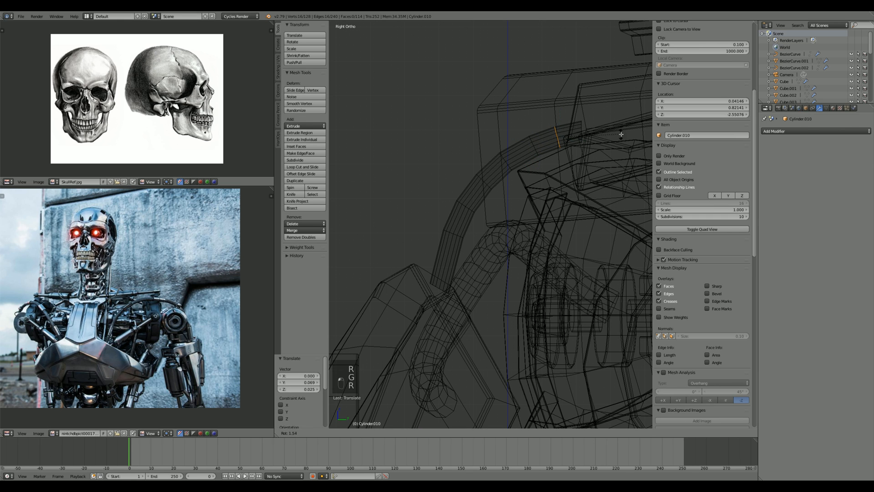
pyautogui.click(621, 140)
pyautogui.press('a')
# Step: Add a loop cut near the rod's lower end, move it -0.025 in Y and -0.088 in Z, rotate it slightly, and return to solid Object Mode
pyautogui.keyDown('shift'); pyautogui.moveTo(468, 253); pyautogui.dragTo(515, 225, button='middle'); pyautogui.keyUp('shift')
pyautogui.scroll(2, 515, 225)
pyautogui.hotkey('ctrl', 'r')
pyautogui.click(498, 224)
pyautogui.click(499, 220)
pyautogui.press('g')
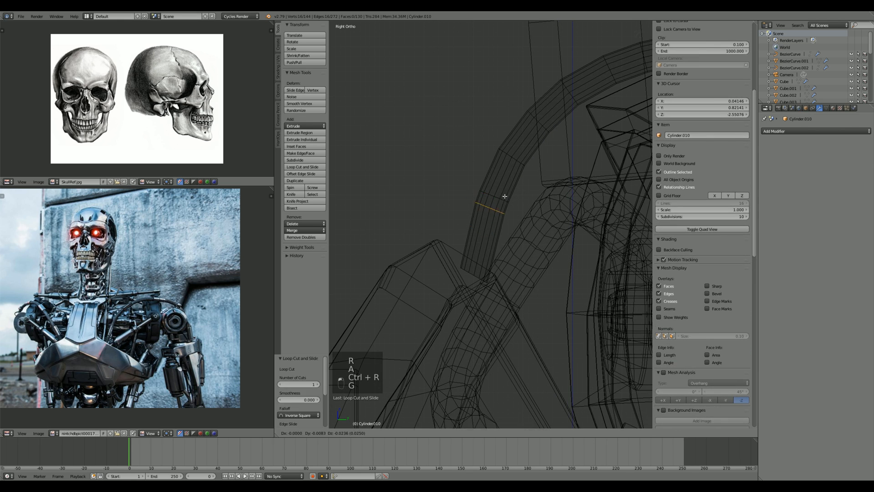
pyautogui.click(497, 226)
pyautogui.press('r')
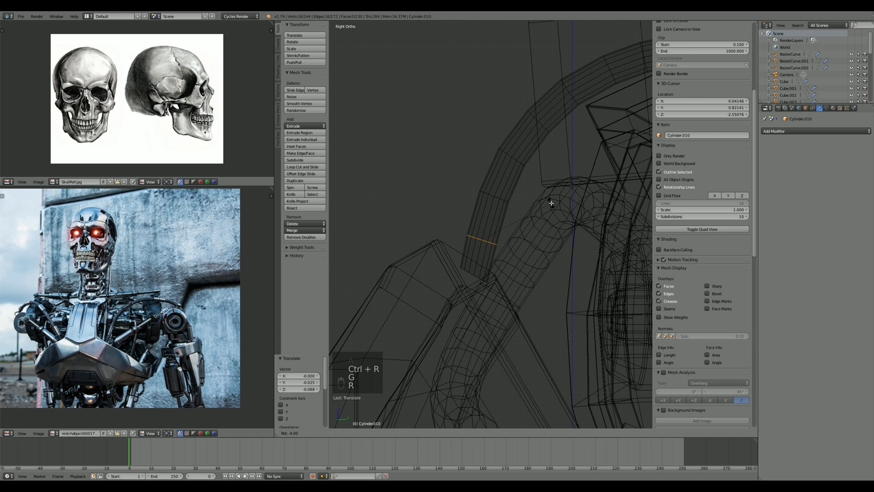
pyautogui.click(549, 206)
pyautogui.press('Tab')
pyautogui.press('z')
# Step: Examine the curved rod on the whole robot from oblique and front views
pyautogui.scroll(-8, 537, 212)
pyautogui.press('a')
pyautogui.moveTo(493, 227)
pyautogui.mouseDown(button='middle')
pyautogui.moveTo(467, 232)
pyautogui.moveTo(526, 248)
pyautogui.moveTo(597, 234)
pyautogui.moveTo(549, 244)
pyautogui.mouseUp(button='middle')
pyautogui.scroll(-5, 467, 233)
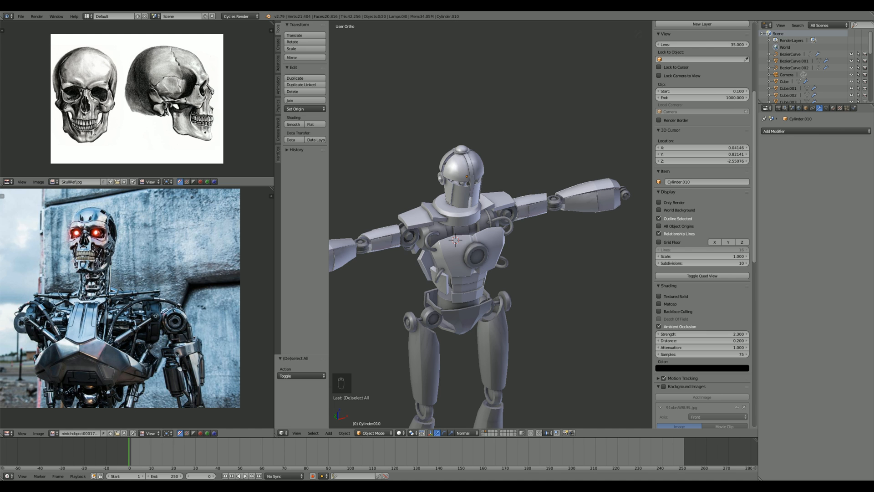
pyautogui.scroll(-3, 555, 283)
pyautogui.moveTo(522, 257); pyautogui.dragTo(500, 223, button='middle')
pyautogui.scroll(5, 539, 285)
pyautogui.scroll(-3, 534, 294)
pyautogui.scroll(4, 500, 220)
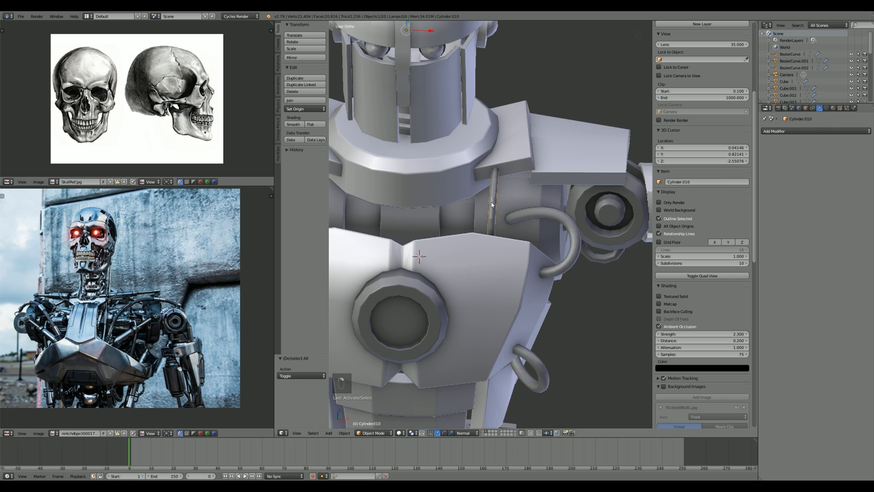
# Step: Add a Mirror modifier on the X axis to the curved rod
pyautogui.scroll(-3, 491, 205)
pyautogui.click(774, 131)
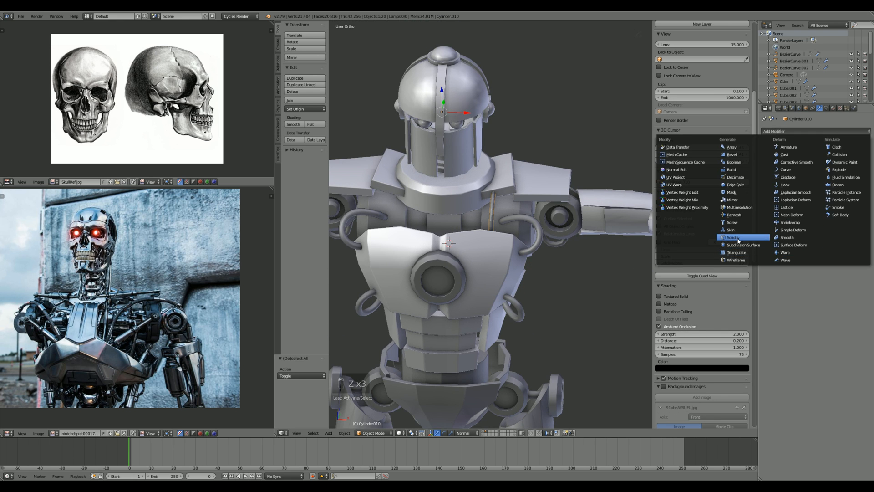
pyautogui.click(747, 201)
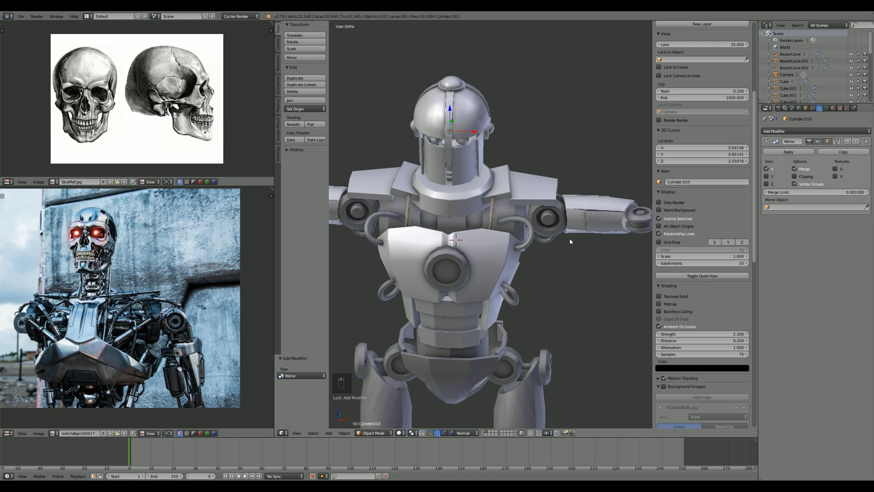
pyautogui.scroll(4, 494, 184)
# Step: Duplicate the rod's linked mesh in Edit Mode and place the copy 0.170 along X beside the original
pyautogui.press('Tab')
pyautogui.press('a')
pyautogui.press('a')
pyautogui.press('l')
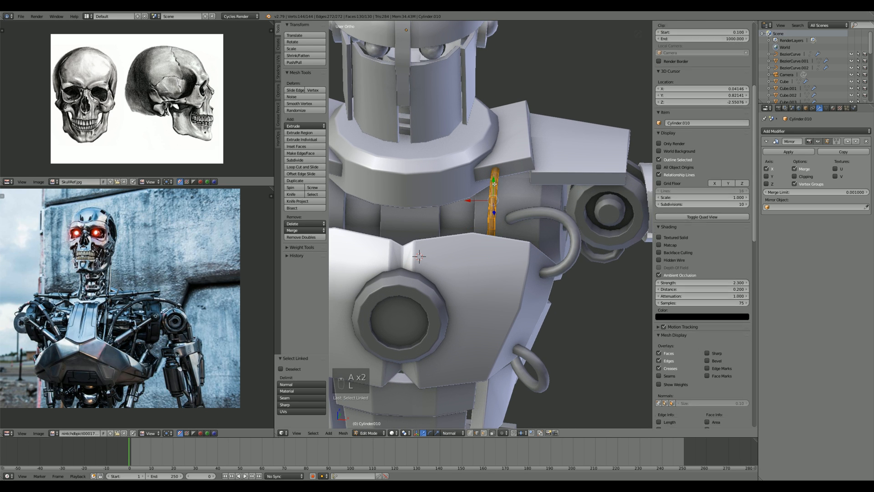
pyautogui.hotkey('shift', 'd')
pyautogui.click(525, 183)
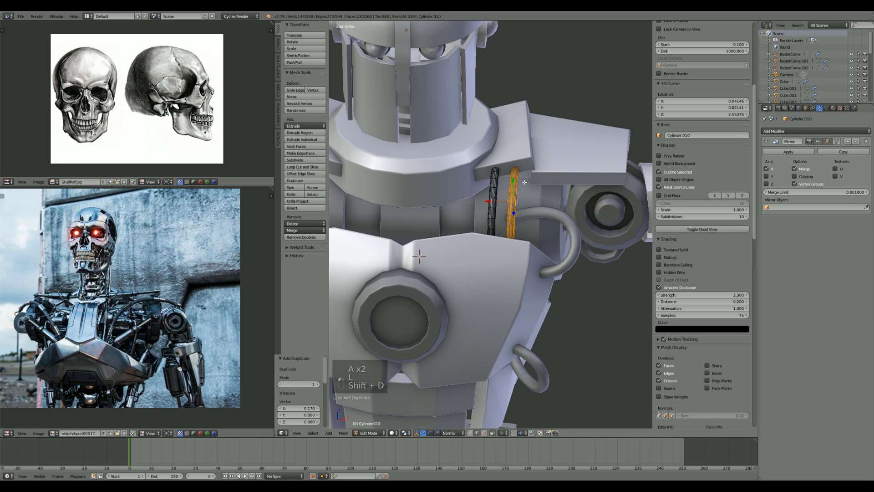
# Step: Isolate the duplicated rod in side view, enable proportional editing, and shift its lower end slightly at the chest plate
pyautogui.press('KP_3')
pyautogui.scroll(4, 485, 254)
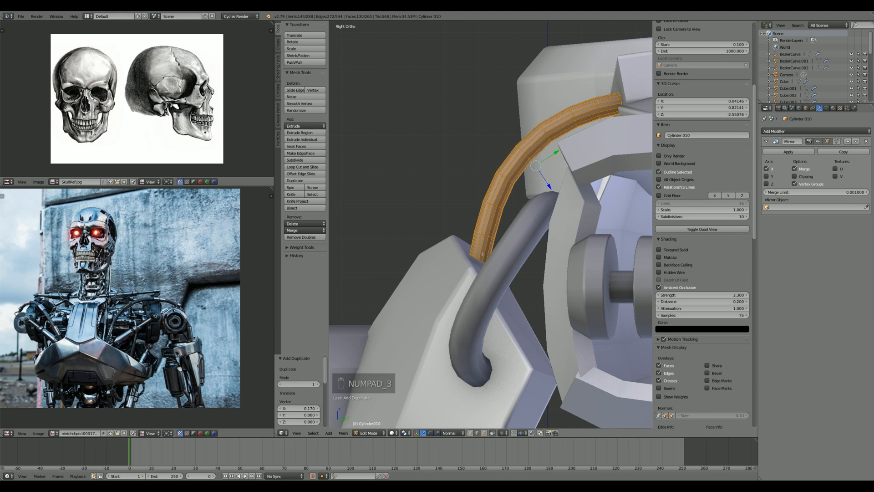
pyautogui.hotkey('shift', 'h')
pyautogui.press('a')
pyautogui.press('o')
pyautogui.press('g')
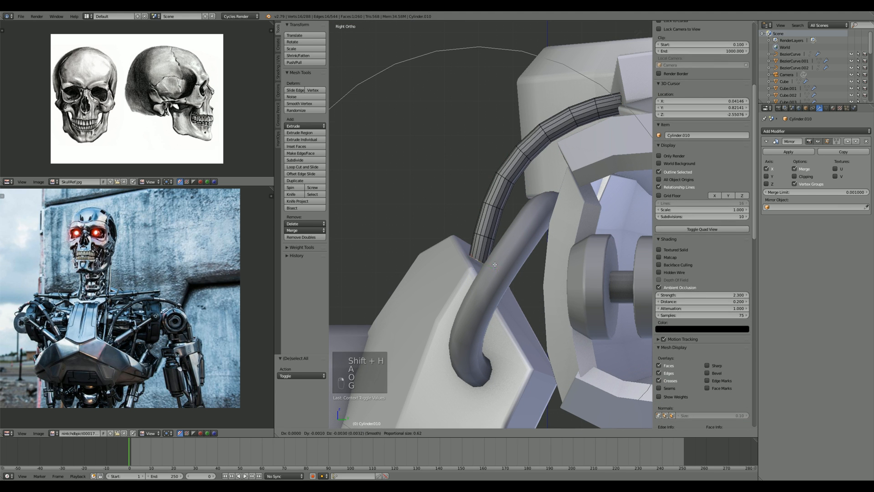
pyautogui.click(494, 264)
# Step: Select the duplicated rod's upper end loop and seat it on the collar block with proportional moves, including 0.010 in Y
pyautogui.keyDown('shift'); pyautogui.moveTo(547, 214); pyautogui.dragTo(492, 298, button='middle'); pyautogui.keyUp('shift')
pyautogui.press('a')
pyautogui.keyDown('alt'); pyautogui.rightClick(566, 184); pyautogui.keyUp('alt')
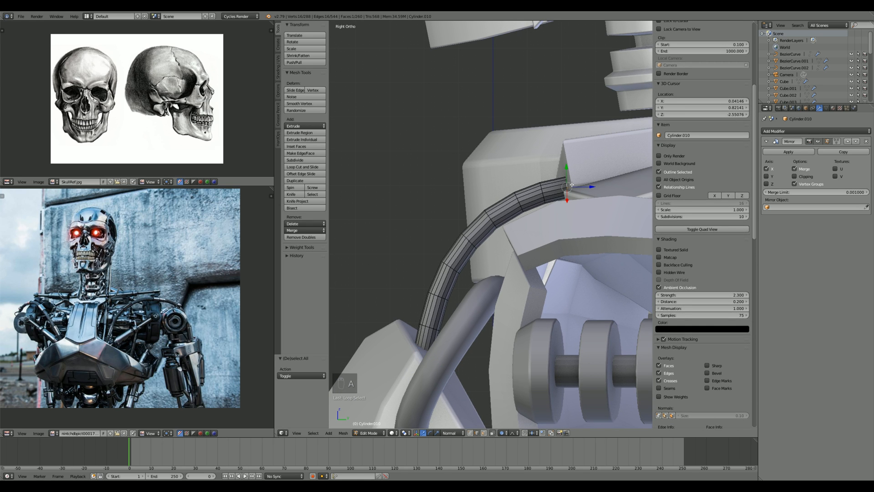
pyautogui.press('g')
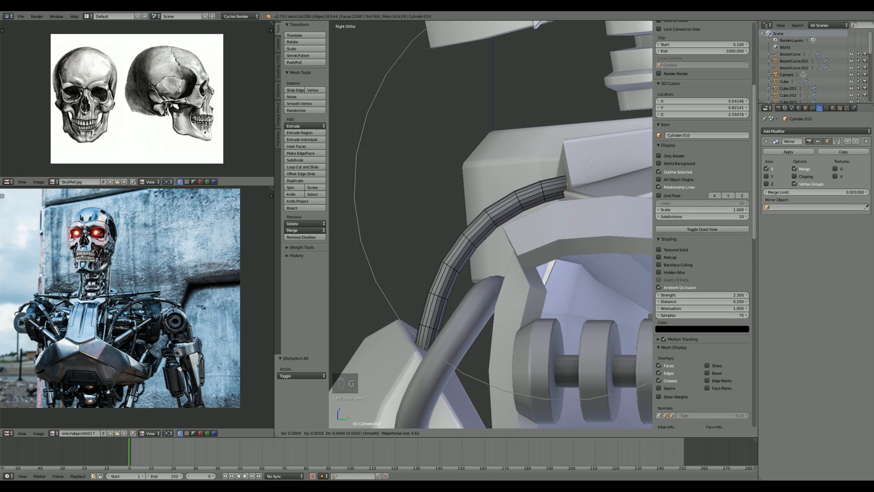
pyautogui.click(574, 180)
pyautogui.moveTo(575, 180); pyautogui.dragTo(621, 195, button='middle')
pyautogui.press('g')
pyautogui.click(592, 181)
pyautogui.scroll(-5, 593, 187)
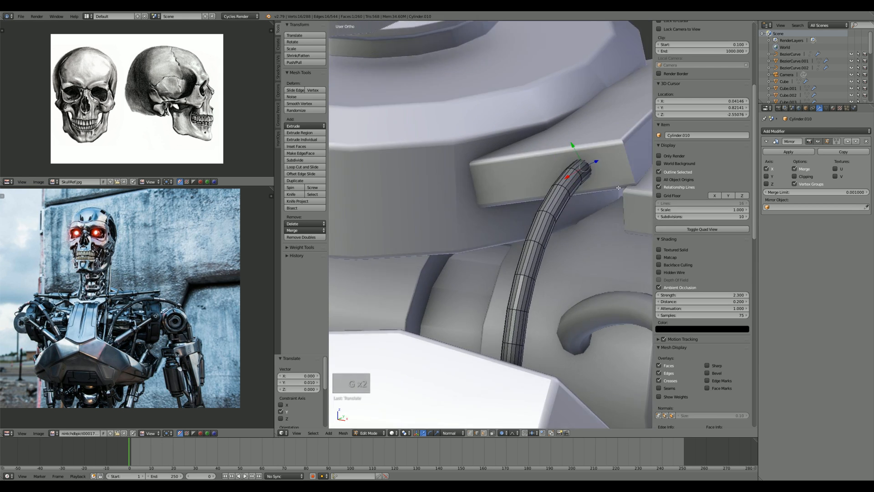
# Step: Adjust the duplicated rod's seating between collar block and chest plate with a proportional move, leave Edit Mode and deselect everything
pyautogui.moveTo(444, 312); pyautogui.dragTo(572, 217, button='middle')
pyautogui.press('Tab')
pyautogui.scroll(3, 569, 225)
pyautogui.press('Tab')
pyautogui.press('g')
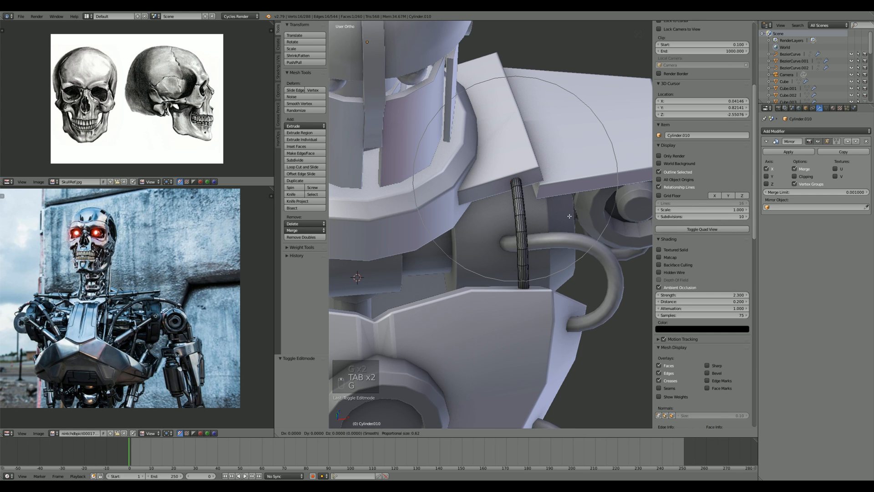
pyautogui.click(577, 215)
pyautogui.press('Tab')
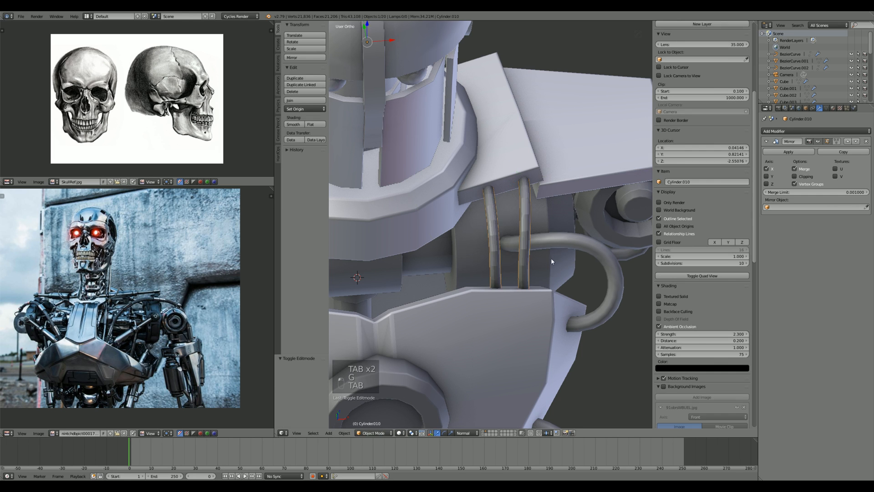
pyautogui.moveTo(551, 260); pyautogui.dragTo(533, 232, button='middle')
pyautogui.scroll(-6, 534, 232)
pyautogui.scroll(4, 510, 213)
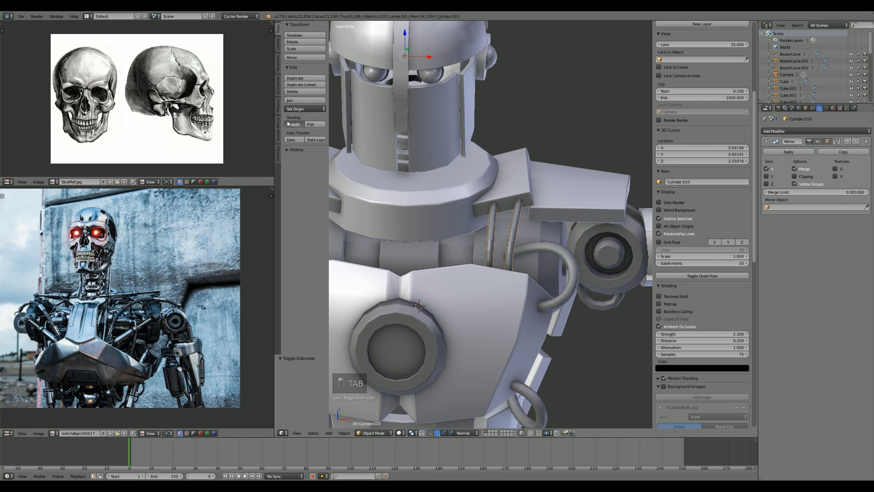
pyautogui.scroll(-6, 536, 248)
pyautogui.press('a')
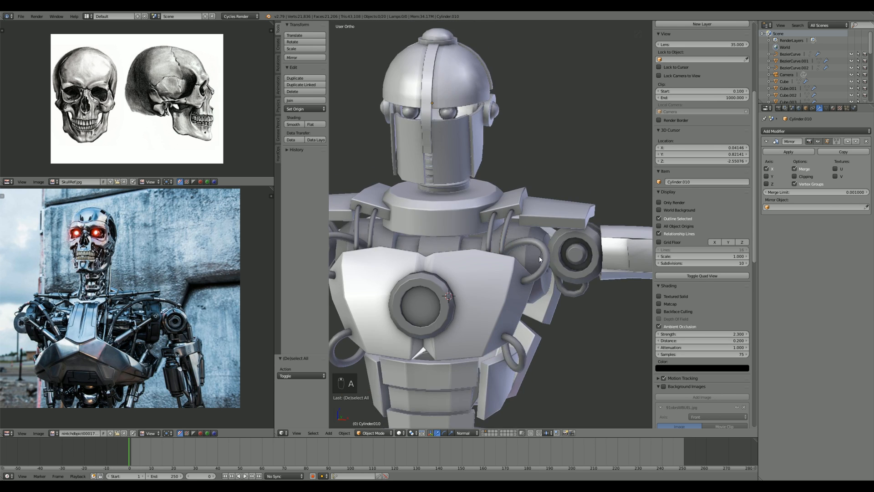
# Step: Select the looping cable at the lower chest and move it to another layer
pyautogui.moveTo(531, 262); pyautogui.dragTo(550, 137, button='middle')
pyautogui.scroll(4, 537, 224)
pyautogui.press('KP_3')
pyautogui.scroll(4, 523, 191)
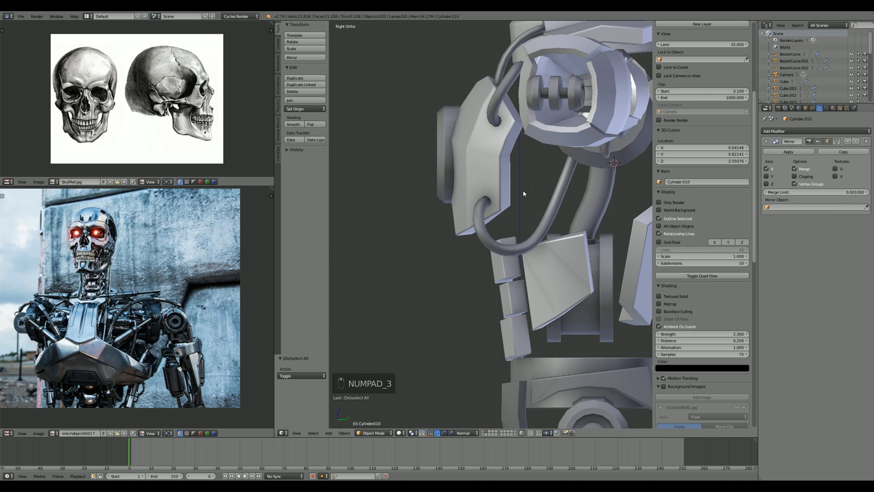
pyautogui.rightClick(483, 230)
pyautogui.scroll(-5, 483, 230)
pyautogui.moveTo(483, 230); pyautogui.dragTo(552, 225, button='middle')
pyautogui.scroll(-2, 550, 224)
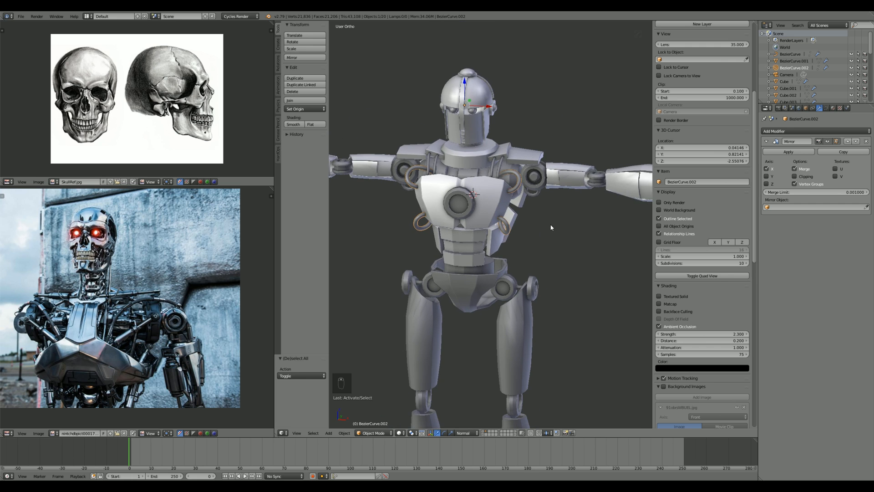
pyautogui.press('m')
pyautogui.click(650, 242)
# Step: Edit the chest armour mesh and add a horizontal loop cut near the chest plate's lower edge
pyautogui.moveTo(601, 259); pyautogui.dragTo(504, 281, button='middle')
pyautogui.scroll(3, 504, 281)
pyautogui.rightClick(482, 232)
pyautogui.press('Tab')
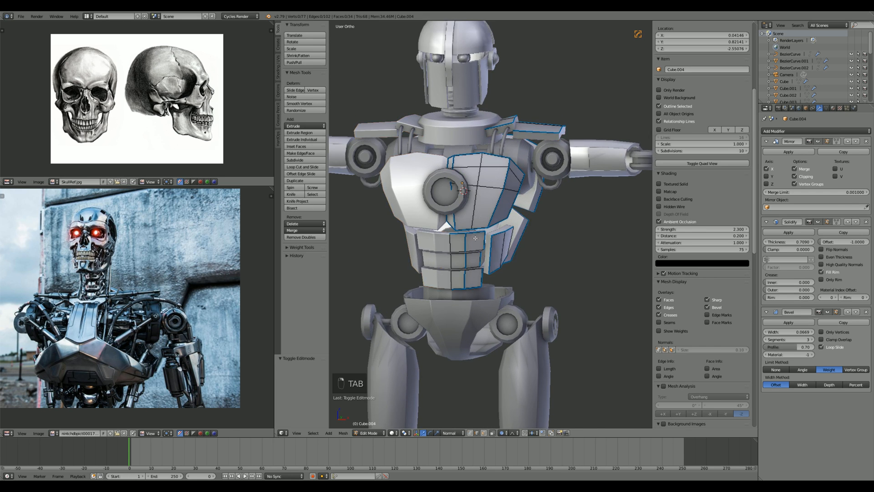
pyautogui.scroll(5, 503, 250)
pyautogui.press('a')
pyautogui.press('a')
pyautogui.press('a')
pyautogui.press('a')
pyautogui.hotkey('ctrl', 'r')
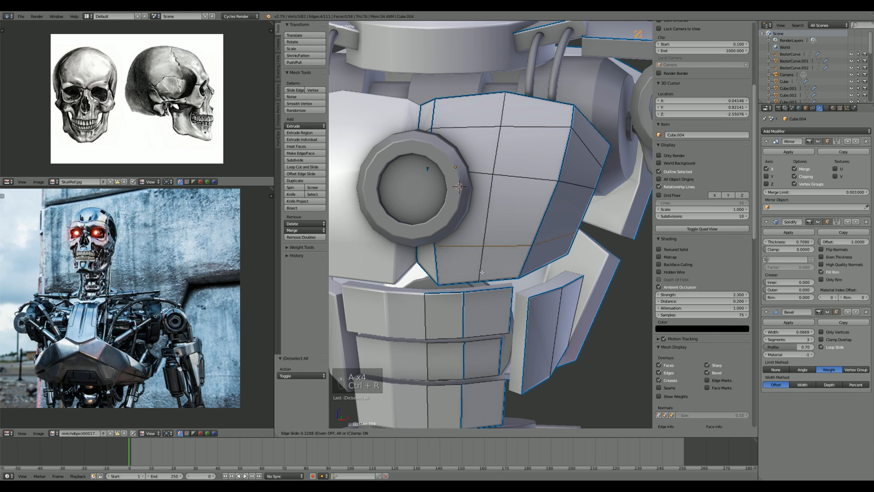
pyautogui.click(503, 252)
pyautogui.click(512, 266)
# Step: Apply Edge Split to the new loop and test the separation by selecting the linked bottom strip
pyautogui.press('space')
pyautogui.write('edge s')
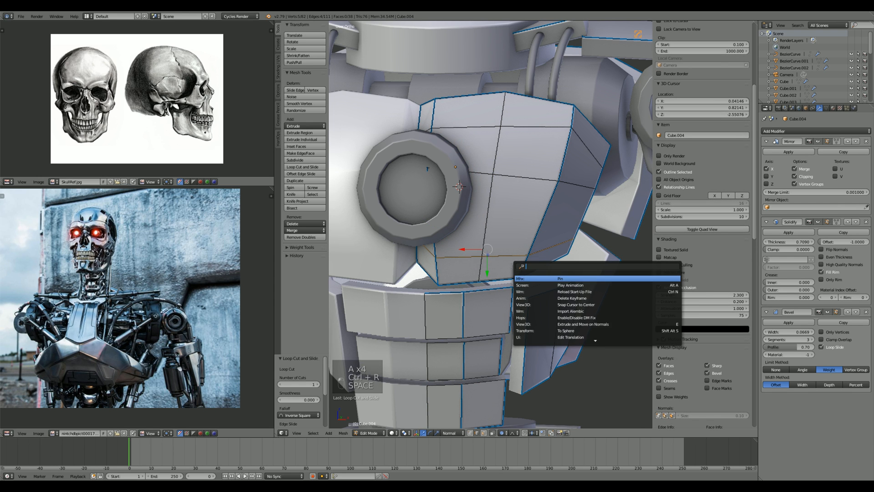
pyautogui.press('Escape')
pyautogui.press('a')
pyautogui.press('a')
pyautogui.press('a')
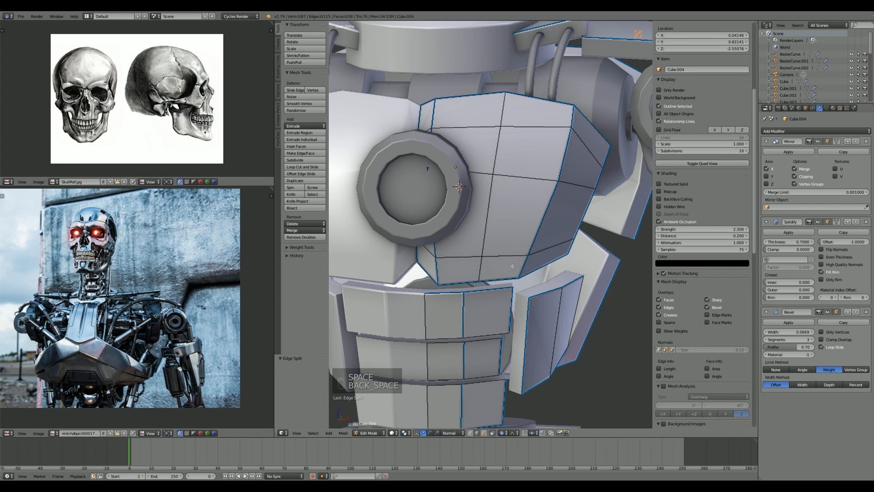
pyautogui.press('l')
pyautogui.press('l')
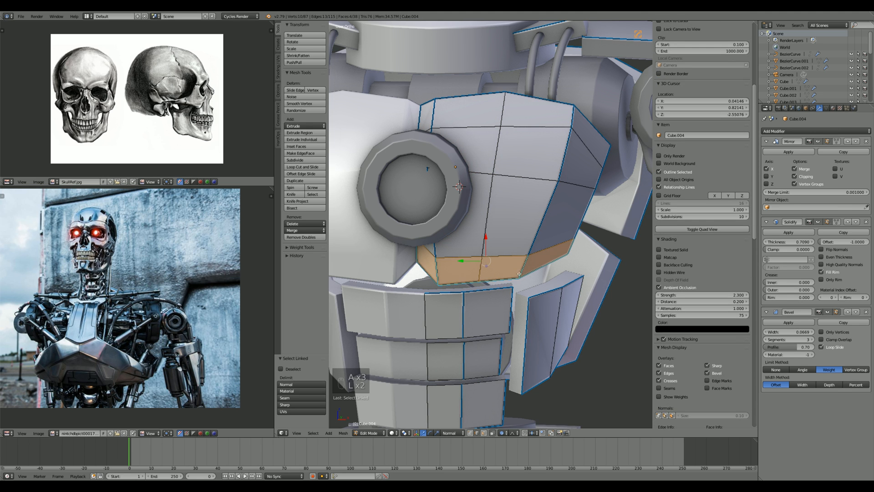
# Step: Reselect the cut loop, run Edge Split on it again, and select the linked bottom strip
pyautogui.press('a')
pyautogui.press('space')
pyautogui.write('edge split')
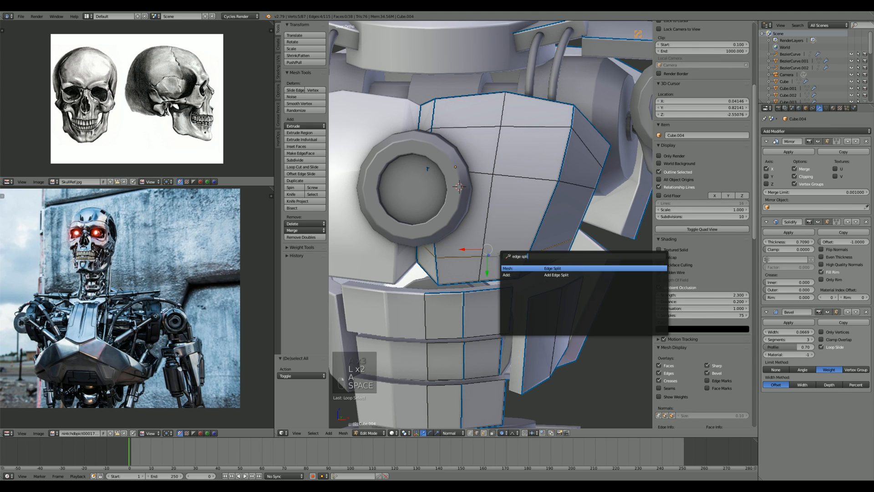
pyautogui.press('Return')
pyautogui.press('l')
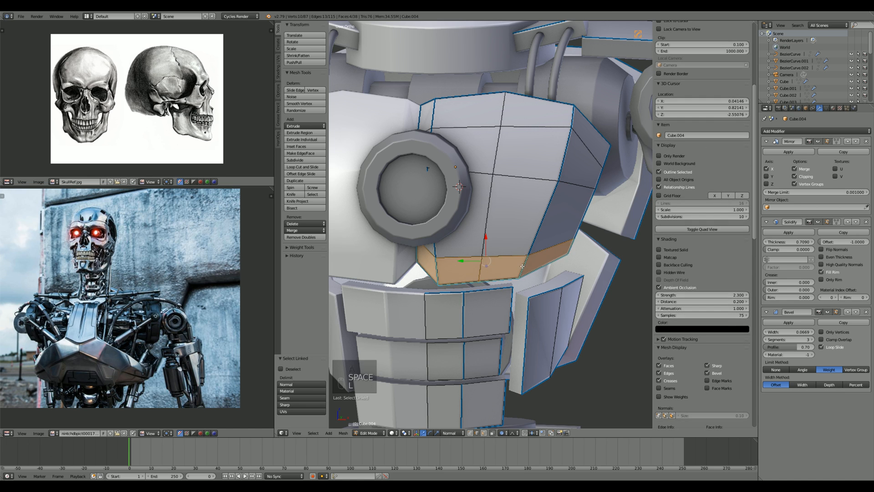
# Step: In side view, turn off proportional editing, shift the bottom strip 0.052 in Y and slightly downward, and leave Edit Mode
pyautogui.press('KP_2')
pyautogui.press('KP_3')
pyautogui.press('g')
pyautogui.rightClick(525, 267)
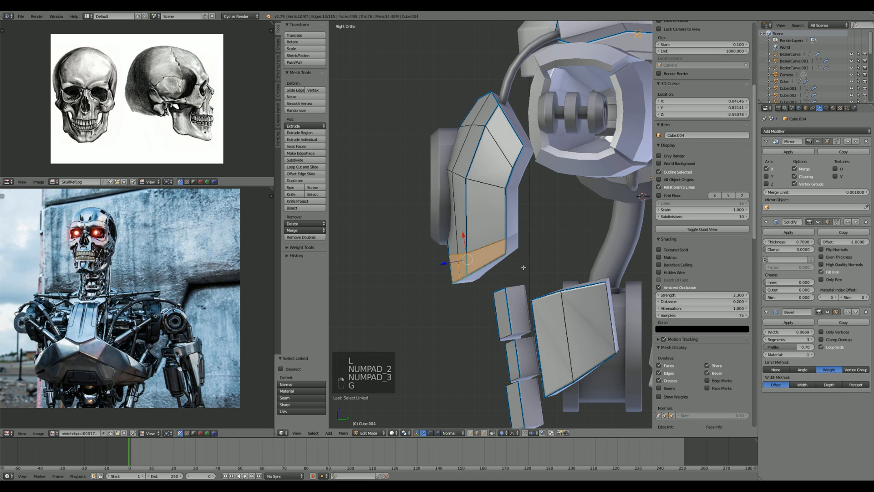
pyautogui.press('o')
pyautogui.press('g')
pyautogui.click(534, 269)
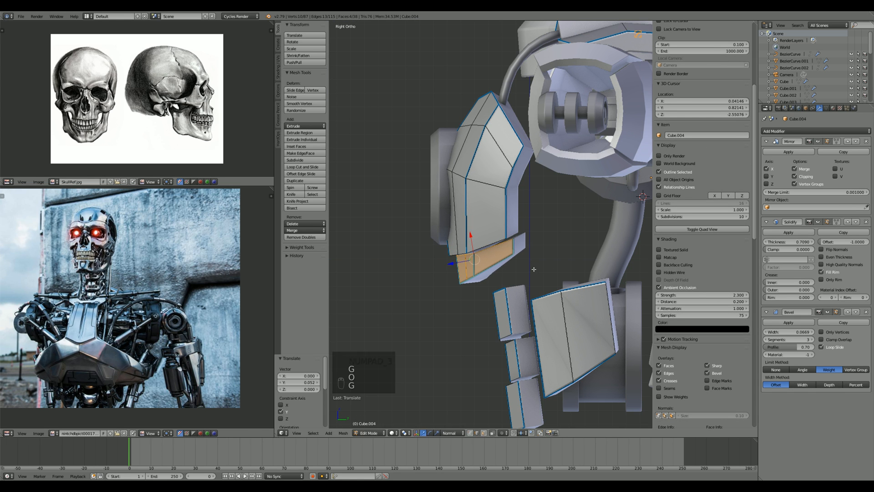
pyautogui.press('g')
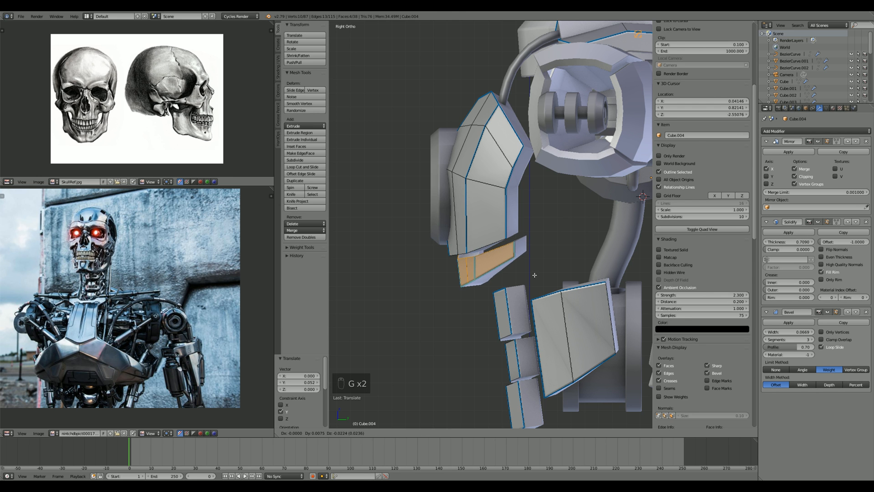
pyautogui.click(534, 275)
pyautogui.press('Tab')
# Step: Switch to vertex selection, nudge the bottom strip's inner corner vertex slightly near the chest centre, and deselect it
pyautogui.scroll(-4, 535, 275)
pyautogui.moveTo(535, 275); pyautogui.dragTo(567, 274, button='middle')
pyautogui.scroll(-5, 567, 274)
pyautogui.scroll(5, 560, 271)
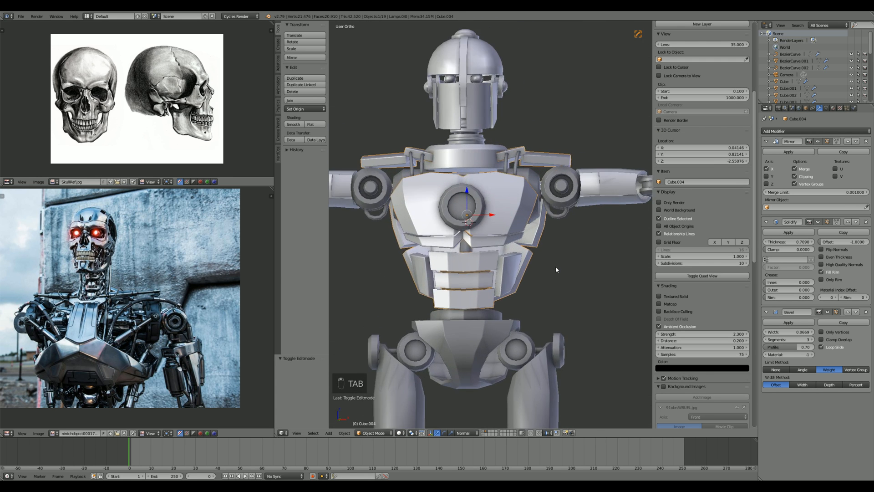
pyautogui.scroll(5, 554, 267)
pyautogui.press('Tab')
pyautogui.hotkey('ctrl', 'Tab')
pyautogui.click(414, 245)
pyautogui.rightClick(418, 263)
pyautogui.press('g')
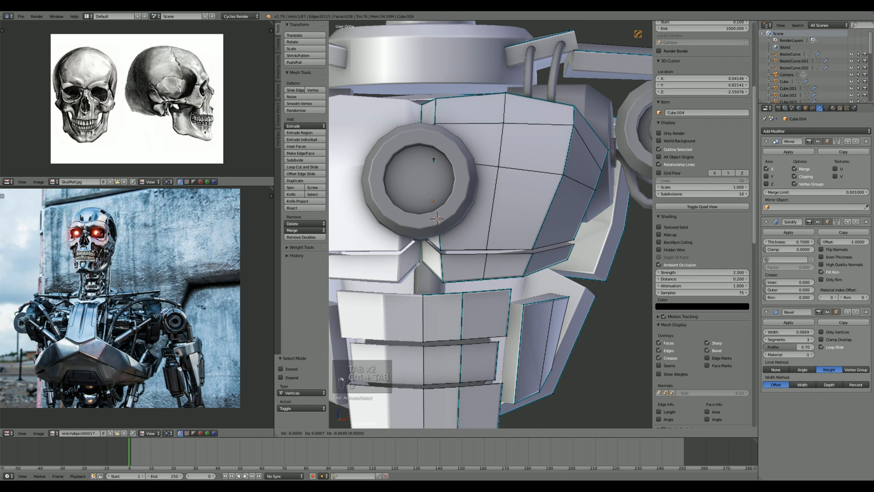
pyautogui.click(417, 273)
pyautogui.press('a')
# Step: Select the bottom strip's outer end vertices and reposition them with several axis-constrained moves
pyautogui.moveTo(433, 273); pyautogui.dragTo(402, 272, button='middle')
pyautogui.rightClick(562, 238)
pyautogui.keyDown('shift'); pyautogui.rightClick(559, 248); pyautogui.keyUp('shift')
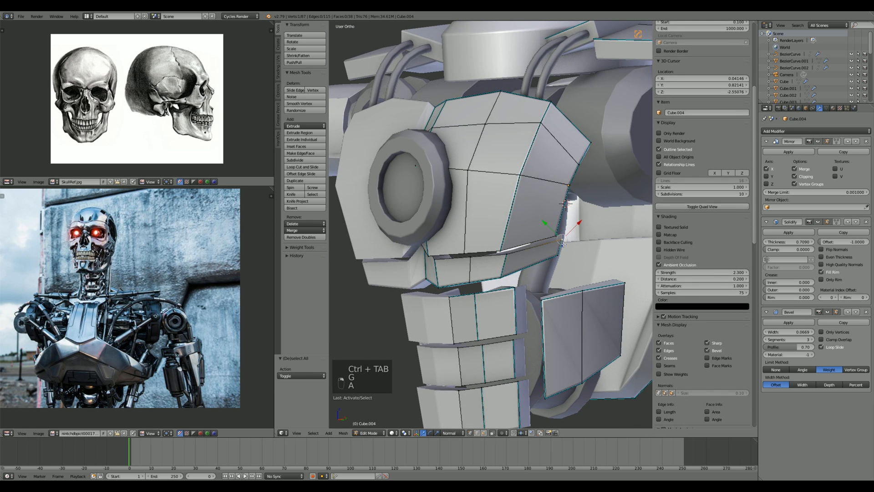
pyautogui.moveTo(559, 251); pyautogui.dragTo(507, 205, button='middle')
pyautogui.scroll(2, 551, 278)
pyautogui.press('g')
pyautogui.middleClick(556, 280)
pyautogui.click(559, 279)
pyautogui.press('g')
pyautogui.middleClick(556, 195)
pyautogui.press('g')
pyautogui.middleClick(560, 199)
pyautogui.click(562, 200)
# Step: Select the chest plate's lower edge loop, mark it with bevel weight, and return to Object Mode
pyautogui.press('Tab')
pyautogui.press('Tab')
pyautogui.scroll(2, 504, 200)
pyautogui.press('a')
pyautogui.press('a')
pyautogui.press('a')
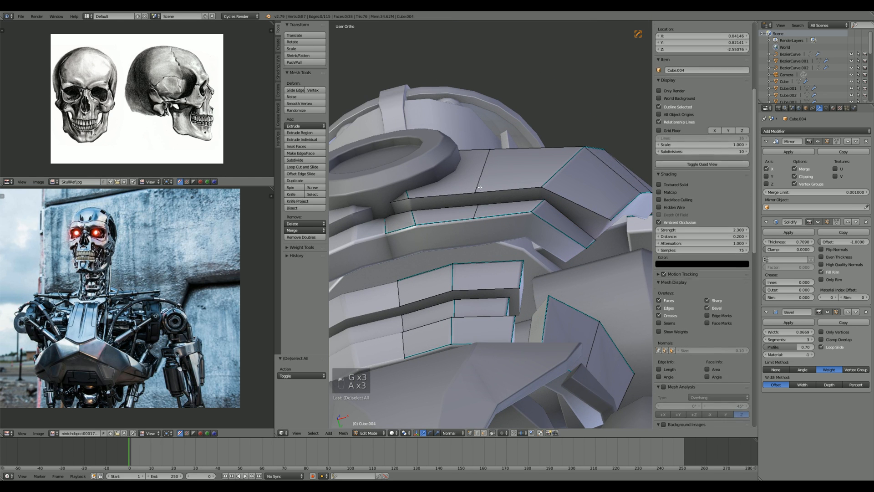
pyautogui.keyDown('alt'); pyautogui.rightClick(497, 191); pyautogui.keyUp('alt')
pyautogui.press('q')
pyautogui.press('Tab')
pyautogui.scroll(-6, 491, 274)
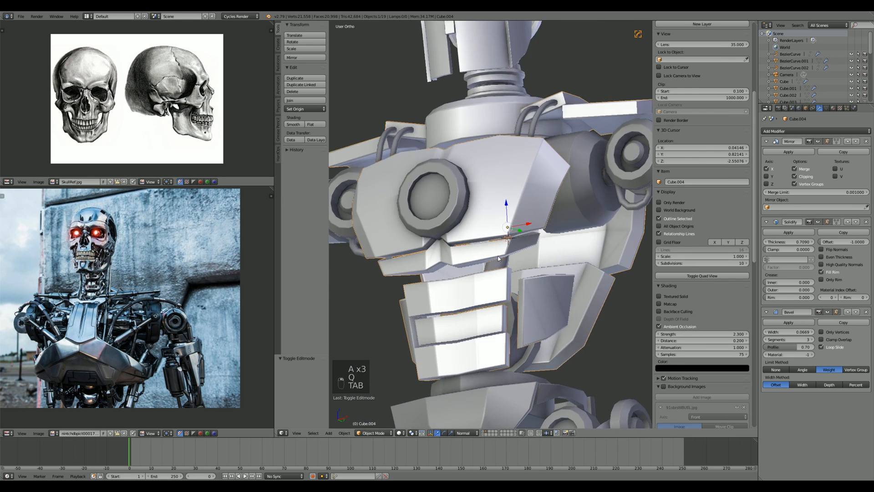
# Step: Reopen the armour mesh for editing and select the chest plate's lower centre vertex through wireframe display
pyautogui.scroll(4, 490, 273)
pyautogui.moveTo(491, 274); pyautogui.dragTo(558, 213, button='middle')
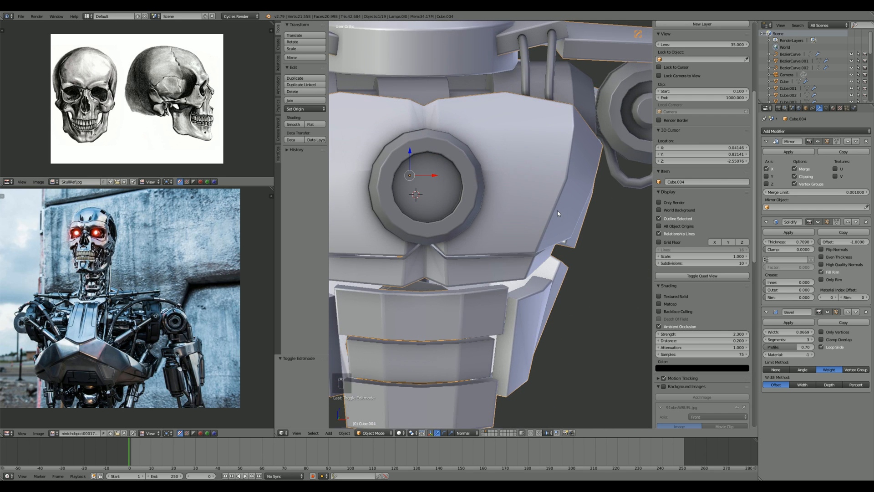
pyautogui.scroll(-3, 510, 261)
pyautogui.moveTo(510, 260); pyautogui.dragTo(528, 223, button='middle')
pyautogui.scroll(5, 528, 223)
pyautogui.press('Tab')
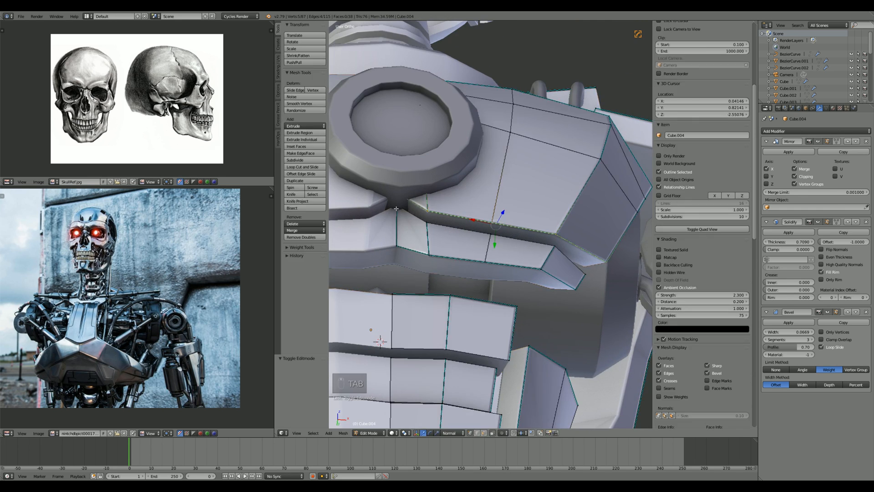
pyautogui.keyDown('shift'); pyautogui.moveTo(422, 207); pyautogui.dragTo(482, 224, button='middle'); pyautogui.keyUp('shift')
pyautogui.scroll(2, 483, 224)
pyautogui.press('z')
pyautogui.rightClick(450, 202)
pyautogui.press('z')
pyautogui.press('g')
pyautogui.press('z')
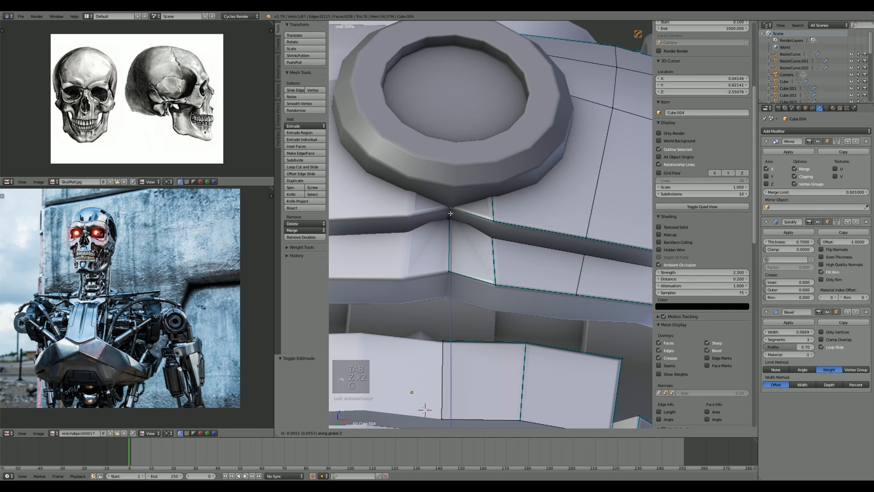
pyautogui.rightClick(450, 211)
# Step: Add the bottom strip's upper centre vertex to the selection and lower both vertices 0.072 along Z
pyautogui.press('z')
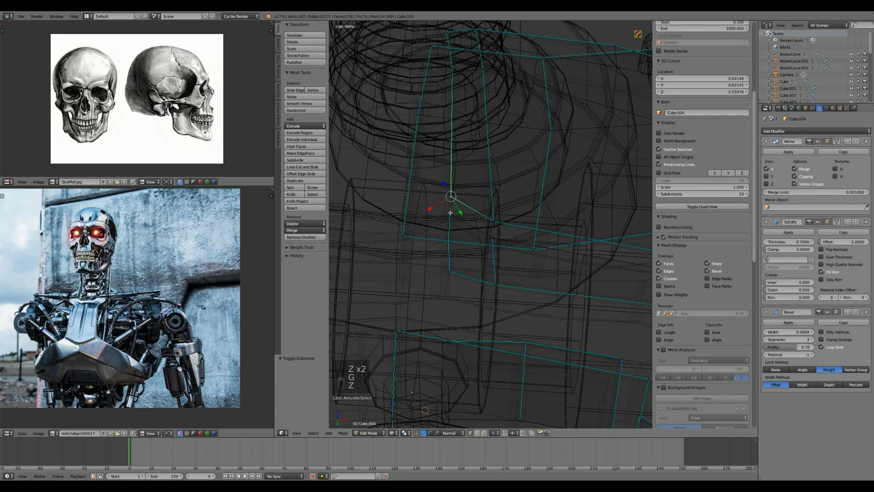
pyautogui.keyDown('shift'); pyautogui.rightClick(451, 218); pyautogui.keyUp('shift')
pyautogui.press('z')
pyautogui.press('g')
pyautogui.press('z')
pyautogui.click(450, 226)
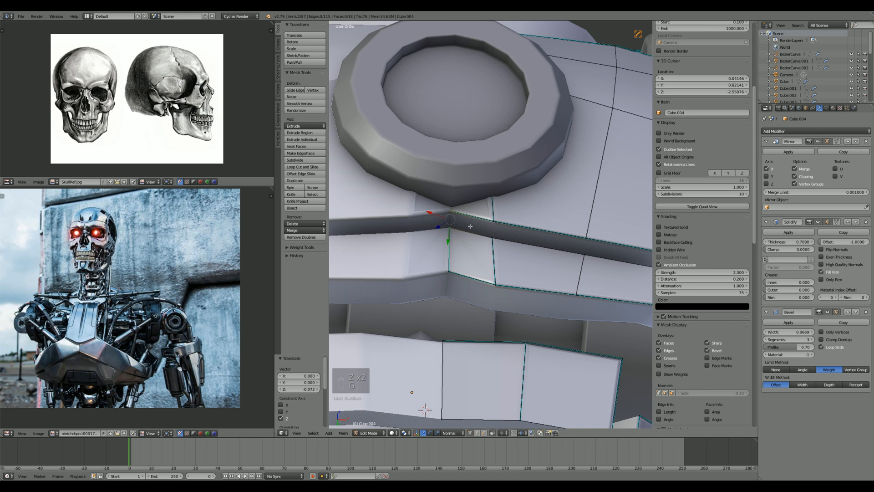
# Step: Lower the facing corner vertices beside the centre notch about 0.039 along Z and leave Edit Mode
pyautogui.press('z')
pyautogui.press('z')
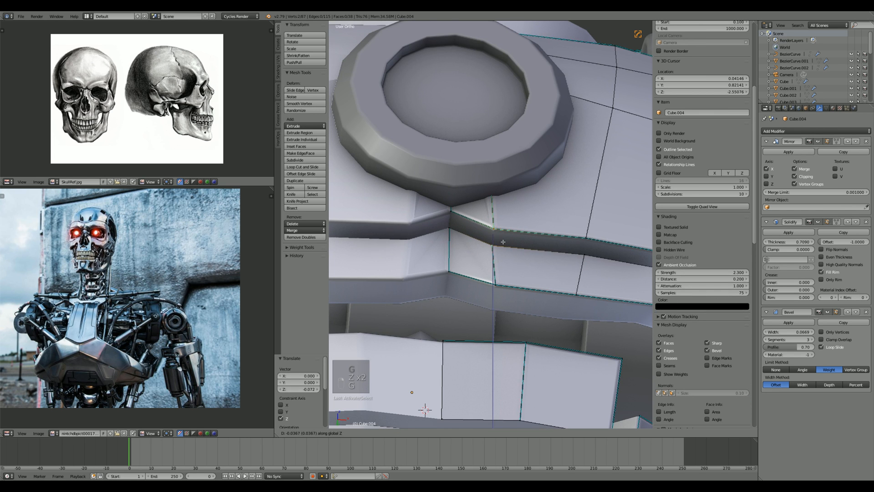
pyautogui.press('Tab')
pyautogui.scroll(-5, 505, 234)
pyautogui.scroll(-4, 499, 233)
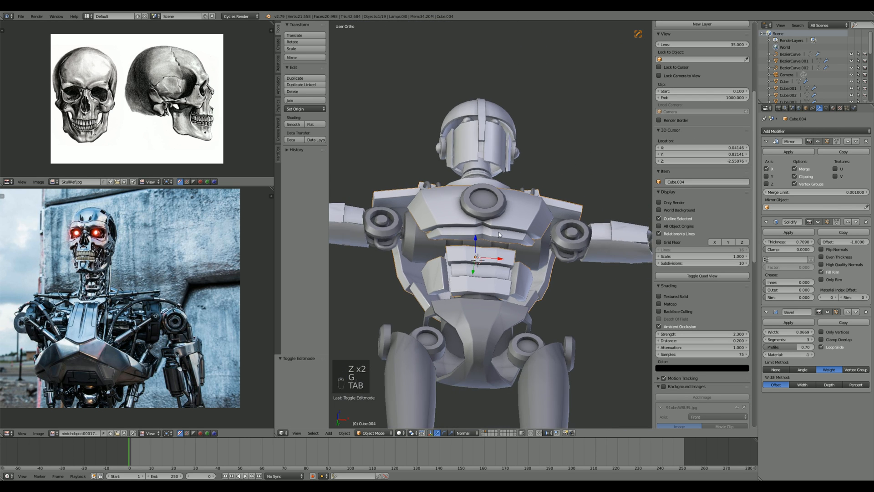
# Step: Edit the armour mesh and lower the middle vertex of the bottom strip's upper edge 0.035 along Z
pyautogui.scroll(7, 531, 237)
pyautogui.scroll(4, 531, 238)
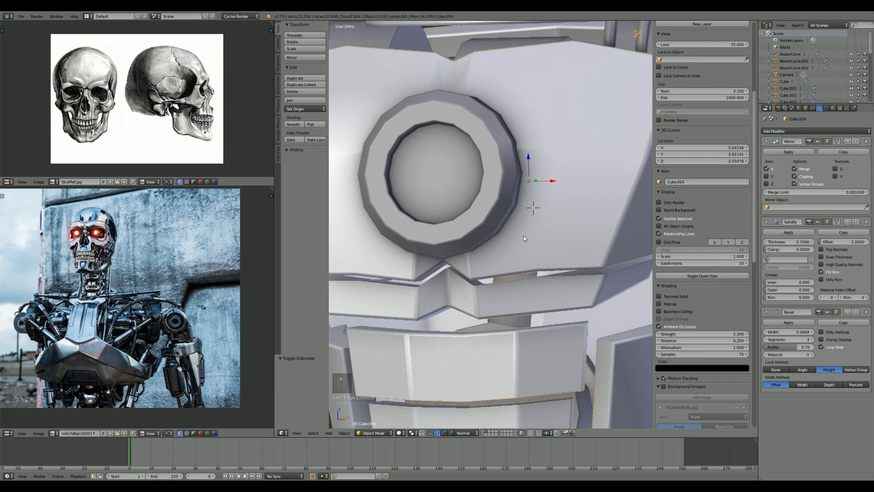
pyautogui.moveTo(531, 238); pyautogui.dragTo(500, 242, button='middle')
pyautogui.press('Tab')
pyautogui.scroll(1, 496, 255)
pyautogui.press('a')
pyautogui.press('a')
pyautogui.rightClick(490, 270)
pyautogui.press('g')
pyautogui.press('z')
pyautogui.click(491, 279)
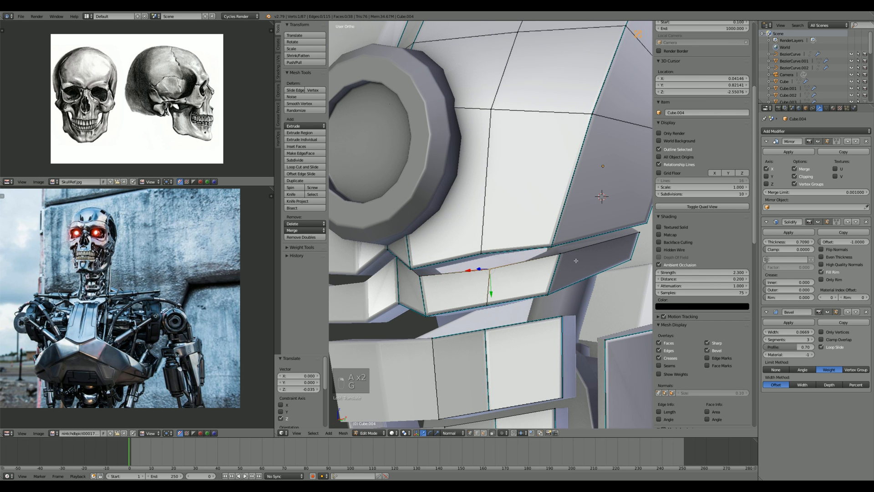
# Step: Adjust the bottom strip's outer upper corner along Z, mark the strip's upper edge loop with bevel weight, and exit Edit Mode
pyautogui.press('g')
pyautogui.press('z')
pyautogui.click(556, 265)
pyautogui.press('a')
pyautogui.press('q')
pyautogui.press('Tab')
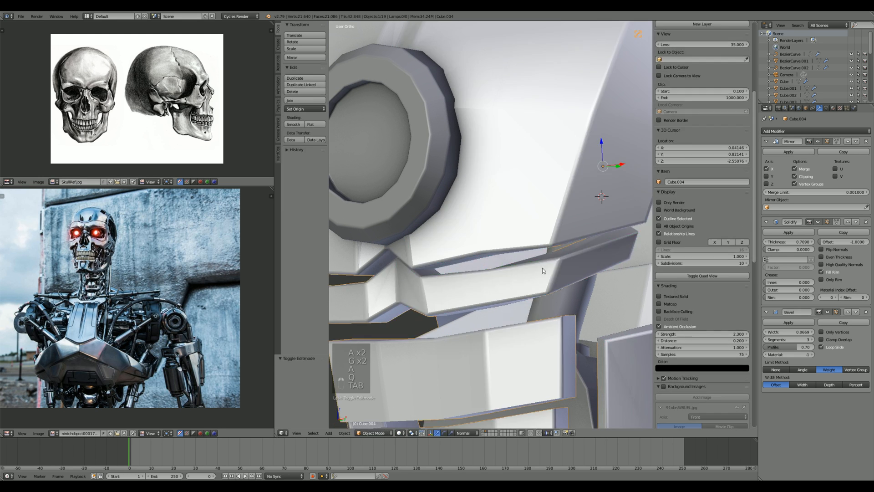
# Step: Apply Edge Split to the bottom strip's vertical centre edge, reselect that edge, and try to move it off the mirror line
pyautogui.scroll(-6, 542, 270)
pyautogui.scroll(-3, 552, 278)
pyautogui.scroll(4, 553, 285)
pyautogui.press('Tab')
pyautogui.scroll(3, 460, 290)
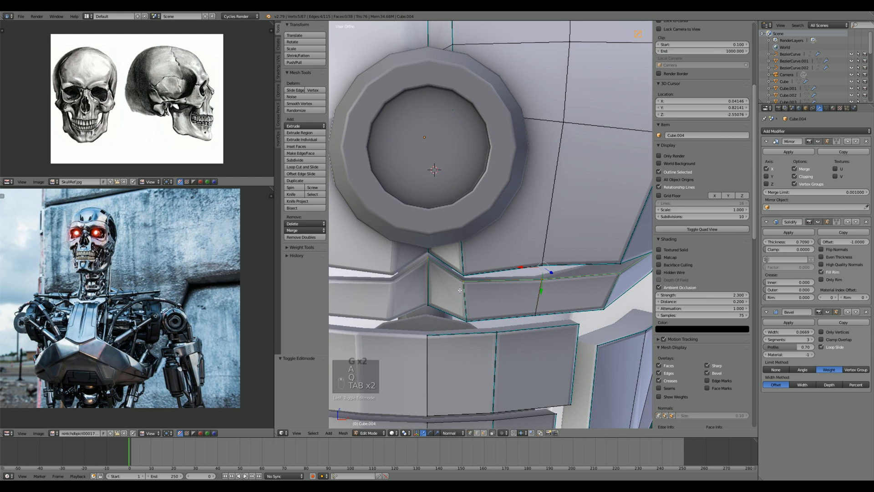
pyautogui.press('space')
pyautogui.write('edge split')
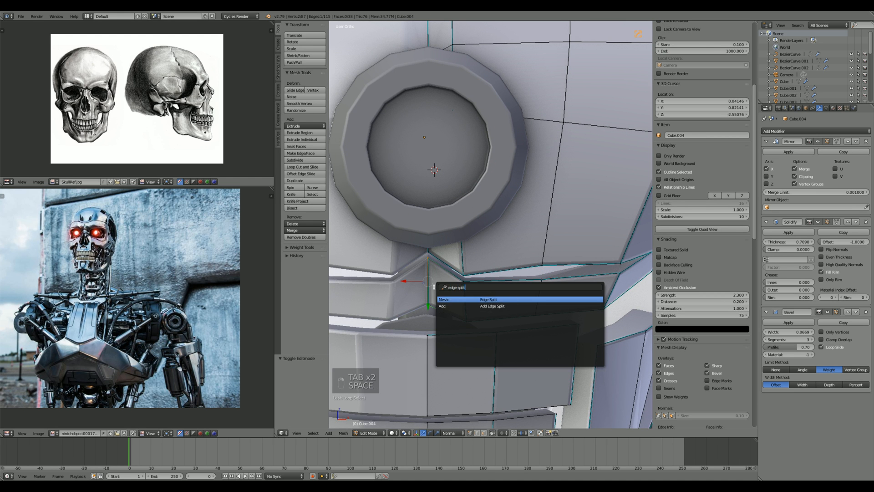
pyautogui.press('Return')
pyautogui.keyDown('alt'); pyautogui.rightClick(431, 286); pyautogui.keyUp('alt')
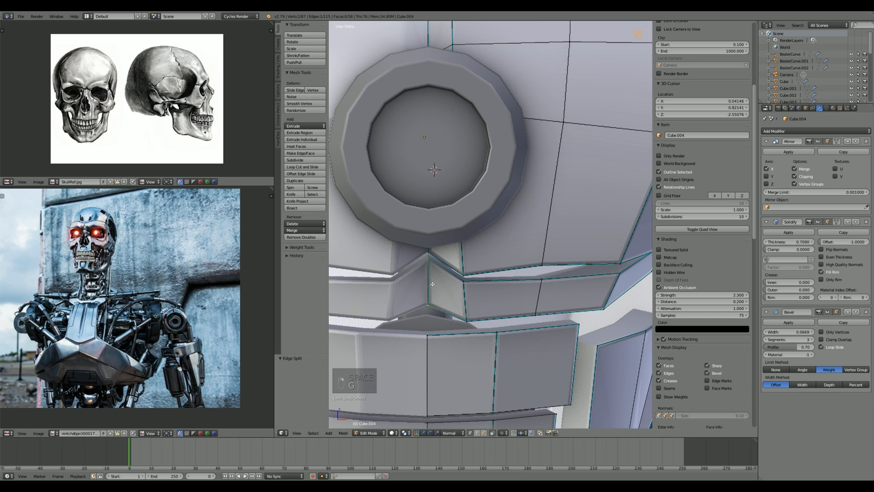
pyautogui.rightClick(441, 285)
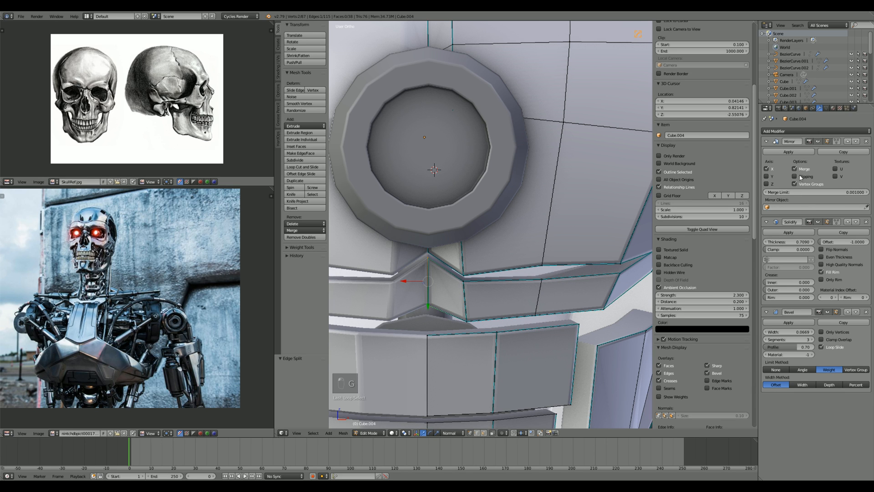
# Step: Move the bottom strip's vertical centre edge about 0.003 along X, leave Edit Mode and deselect everything
pyautogui.press('g')
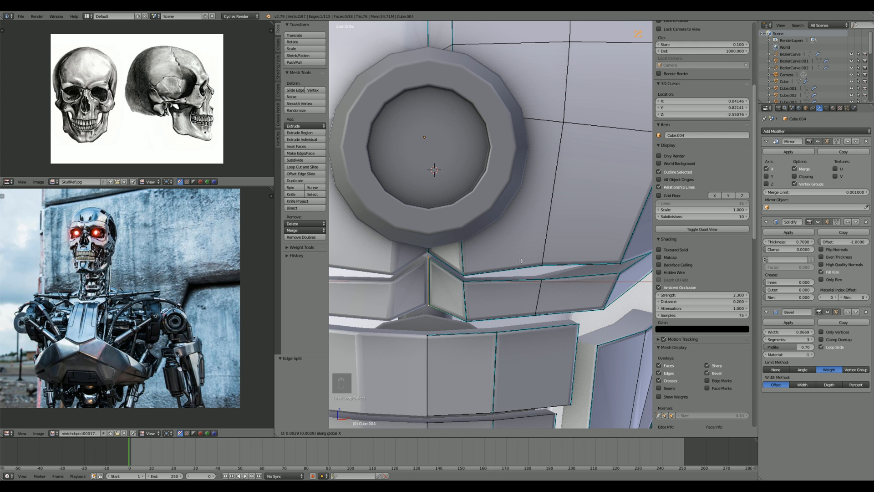
pyautogui.click(522, 261)
pyautogui.press('Tab')
pyautogui.scroll(-5, 522, 261)
pyautogui.moveTo(494, 321); pyautogui.dragTo(515, 343, button='middle')
pyautogui.press('a')
# Step: Add a 16-vertex cylinder with radius 1 and depth 2, and clear its location so it sits at the origin
pyautogui.scroll(-4, 493, 283)
pyautogui.scroll(-3, 530, 293)
pyautogui.scroll(3, 515, 342)
pyautogui.keyDown('shift'); pyautogui.moveTo(495, 272); pyautogui.dragTo(496, 328, button='middle'); pyautogui.keyUp('shift')
pyautogui.moveTo(496, 327); pyautogui.dragTo(469, 364, button='middle')
pyautogui.press('KP_3')
pyautogui.scroll(4, 469, 364)
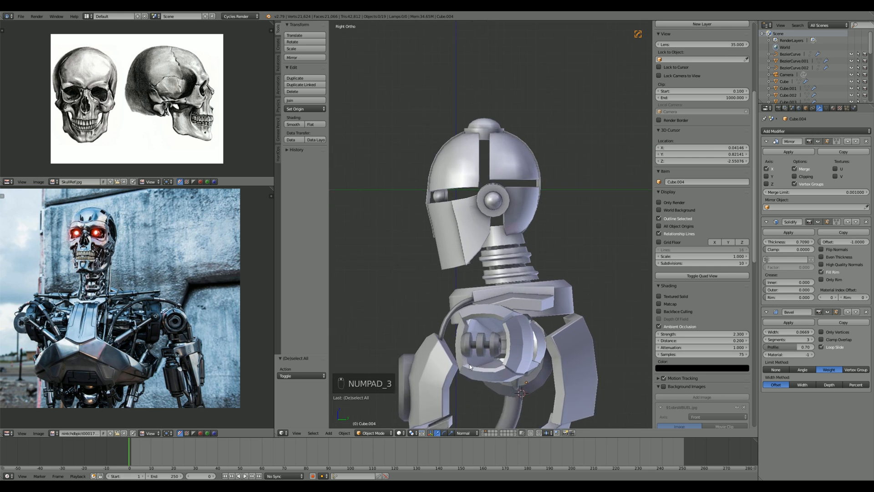
pyautogui.moveTo(400, 244); pyautogui.dragTo(435, 267, button='middle')
pyautogui.press('KP_3')
pyautogui.press('z')
pyautogui.scroll(4, 370, 254)
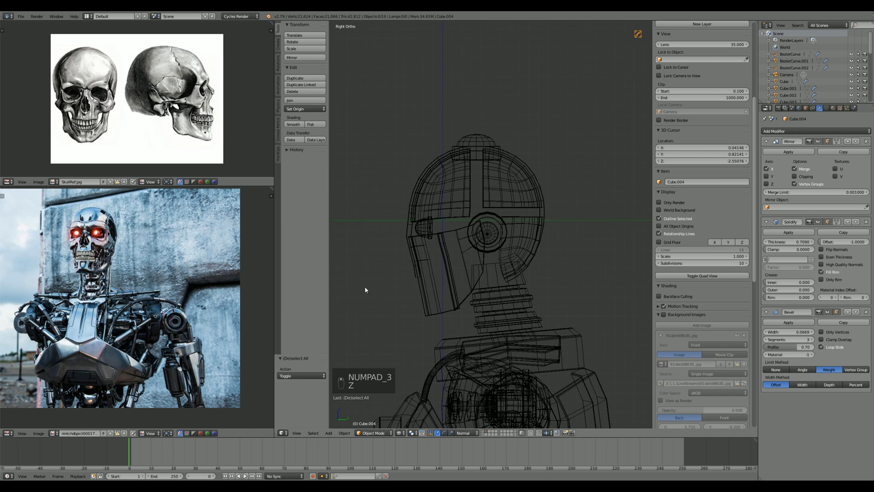
pyautogui.hotkey('shift', 'a')
pyautogui.moveTo(470, 239)
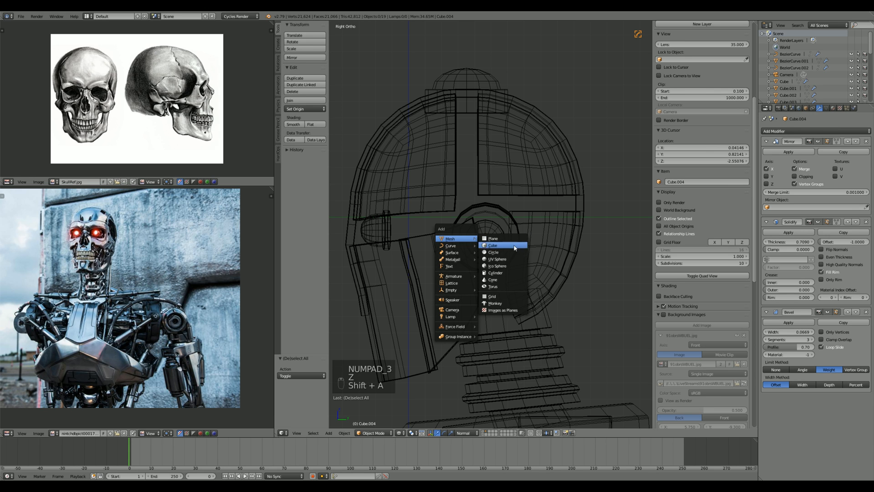
pyautogui.click(506, 277)
pyautogui.scroll(-5, 521, 248)
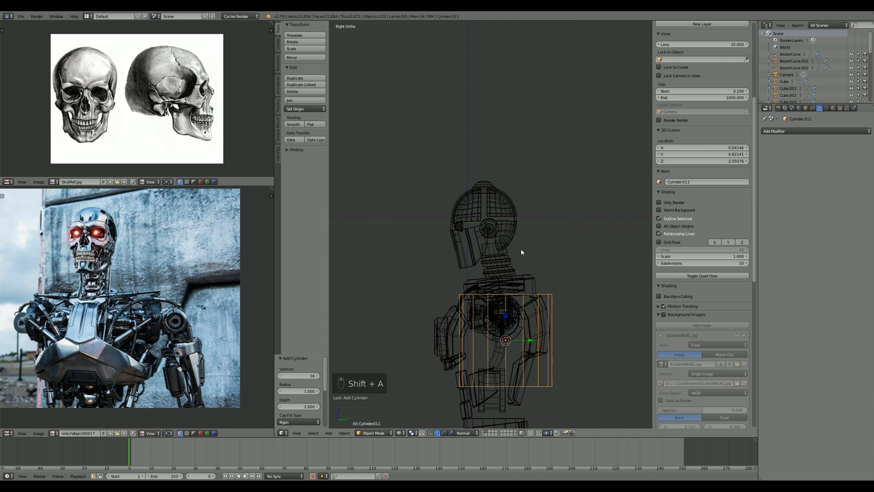
pyautogui.hotkey('alt', 'g')
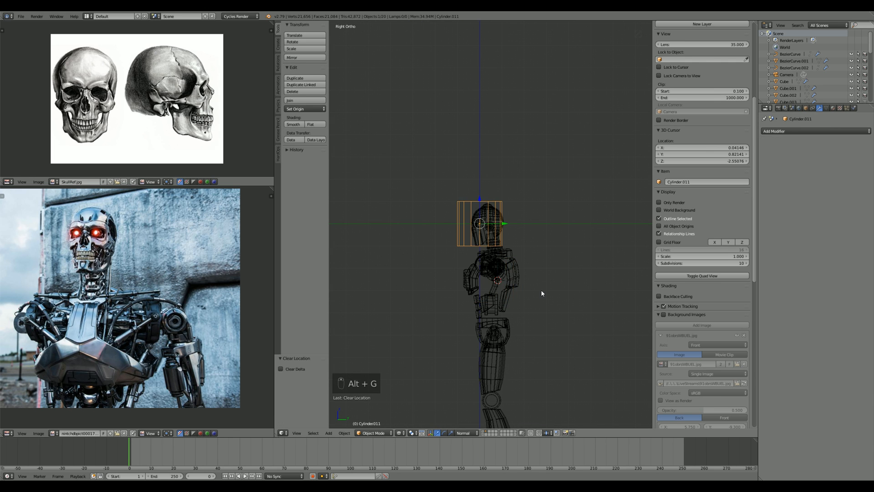
# Step: Rotate the cylinder 90° in front view, scale it to 0.371, and apply its rotation and scale
pyautogui.press('KP_1')
pyautogui.scroll(5, 541, 290)
pyautogui.press('r')
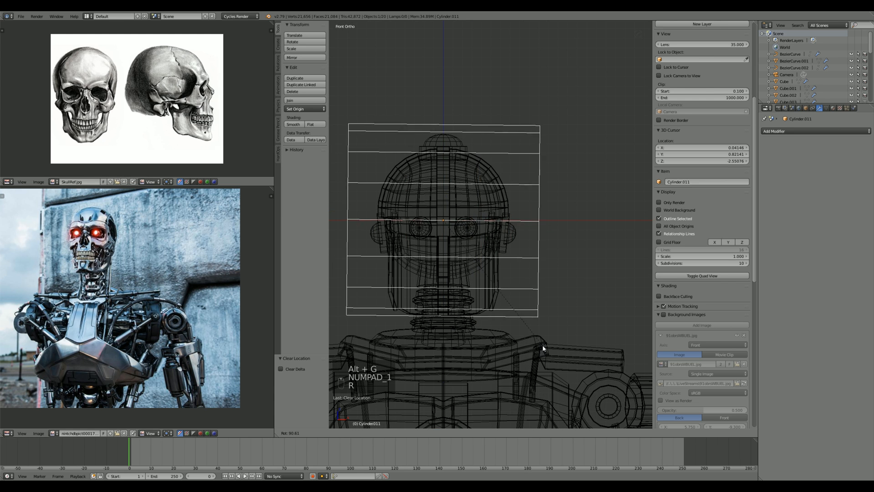
pyautogui.click(542, 345)
pyautogui.press('s')
pyautogui.click(474, 276)
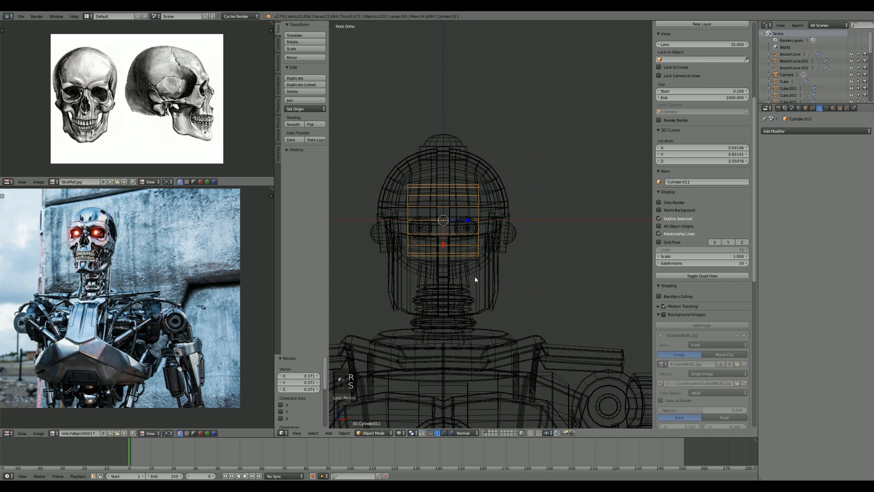
pyautogui.hotkey('ctrl', 'a')
pyautogui.click(476, 291)
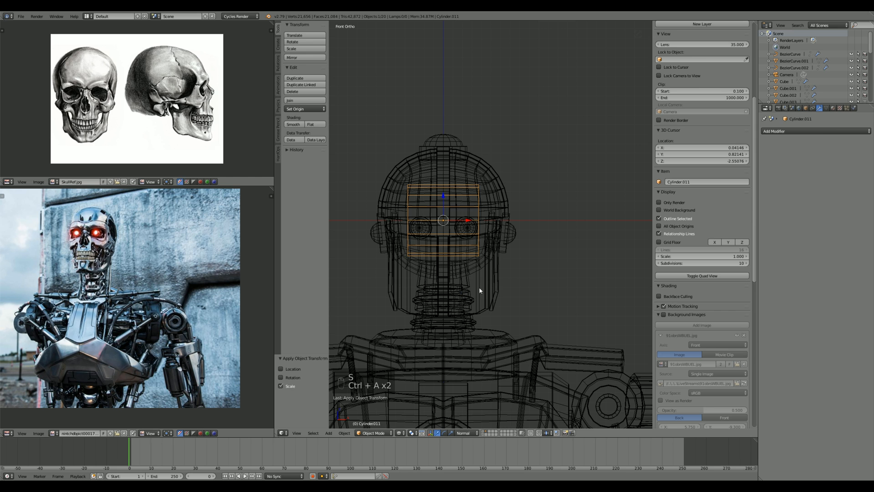
# Step: In side view, move the cylinder's whole mesh into the middle of the head and enlarge it to fit inside the skull
pyautogui.press('KP_3')
pyautogui.scroll(2, 517, 274)
pyautogui.press('Tab')
pyautogui.press('a')
pyautogui.press('a')
pyautogui.press('a')
pyautogui.press('a')
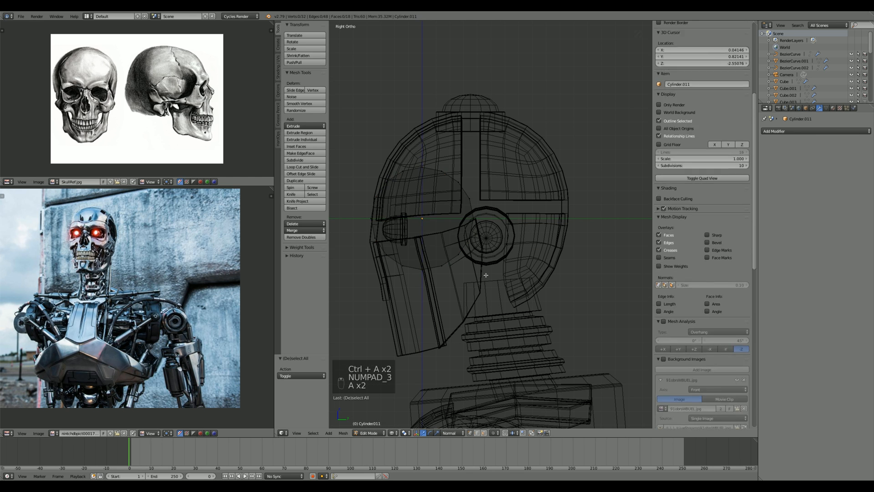
pyautogui.press('g')
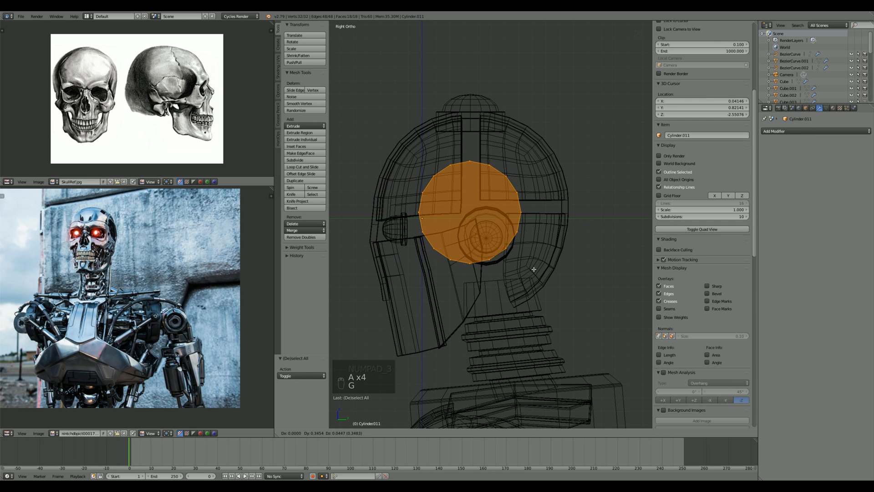
pyautogui.click(518, 283)
pyautogui.press('s')
pyautogui.press('g')
pyautogui.click(552, 293)
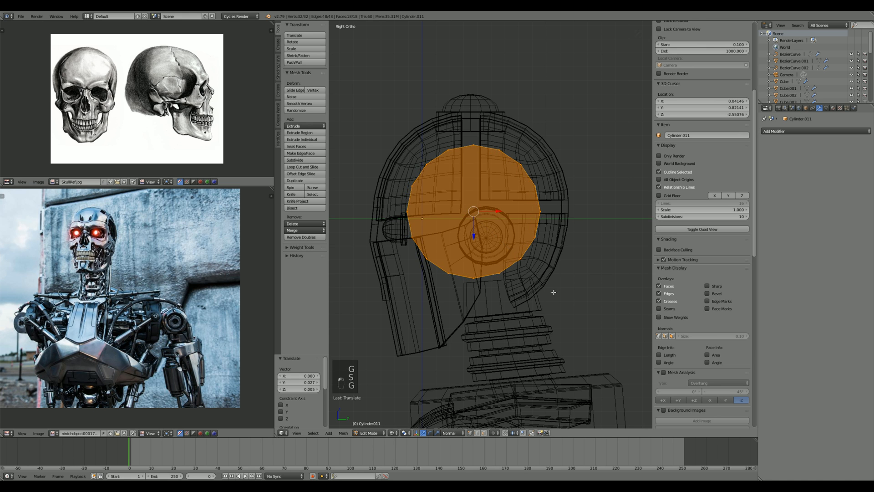
# Step: Narrow the cylinder's mesh along X in front view and deselect it
pyautogui.press('KP_1')
pyautogui.press('s')
pyautogui.press('x')
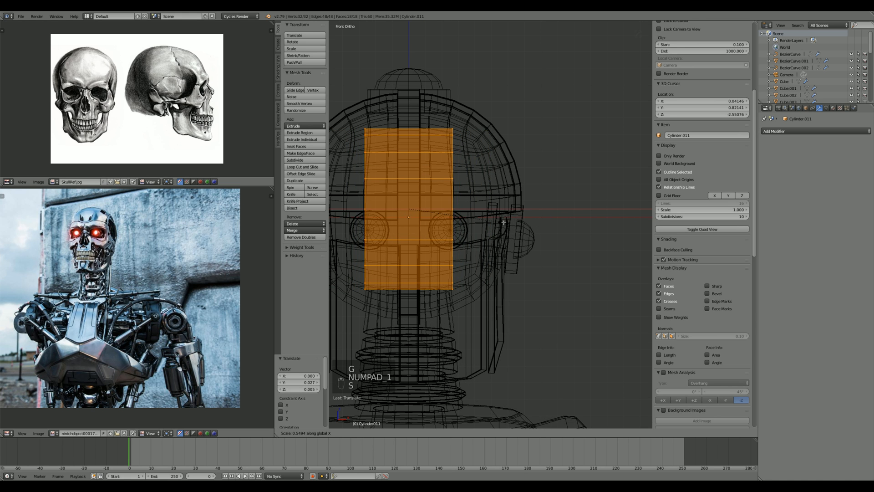
pyautogui.click(474, 221)
pyautogui.press('a')
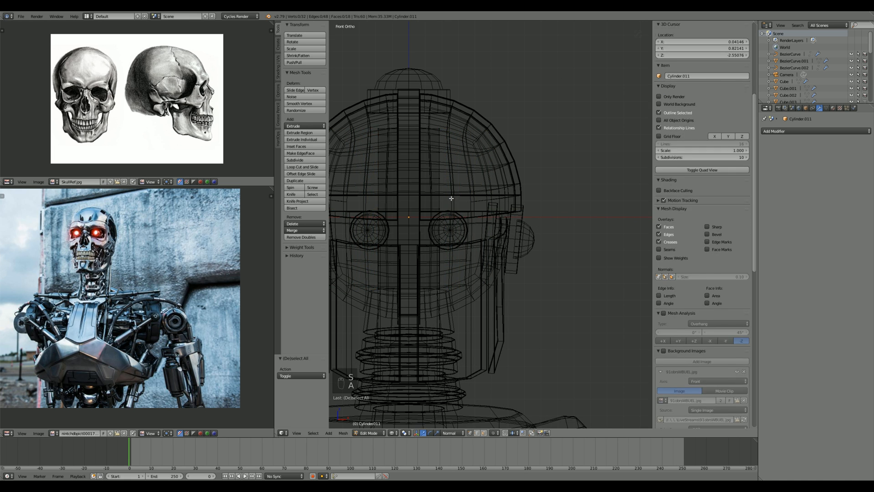
# Step: Cut a centred edge loop around the cylinder and delete the vertices on its negative X side
pyautogui.press('b')
pyautogui.moveTo(421, 99); pyautogui.dragTo(482, 298)
pyautogui.press('a')
pyautogui.hotkey('ctrl', 'r')
pyautogui.click(414, 171)
pyautogui.rightClick(414, 171)
pyautogui.press('a')
pyautogui.press('b')
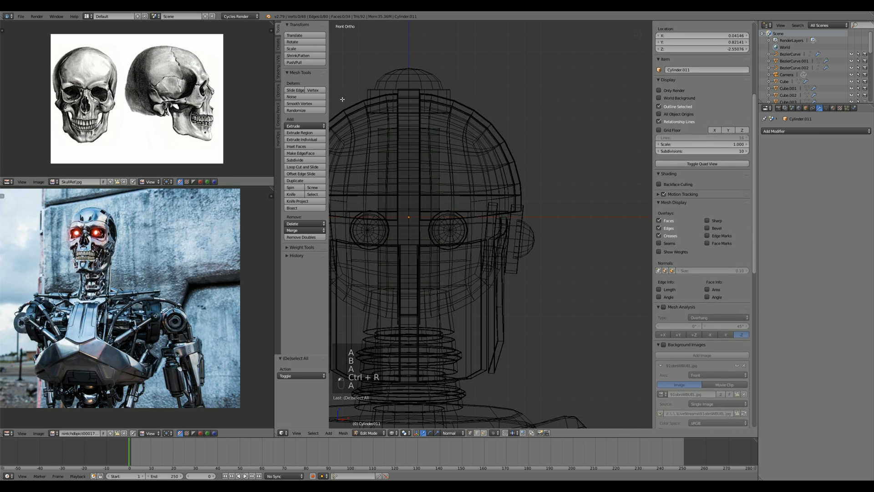
pyautogui.moveTo(339, 86); pyautogui.dragTo(400, 346)
pyautogui.press('Delete')
pyautogui.click(401, 325)
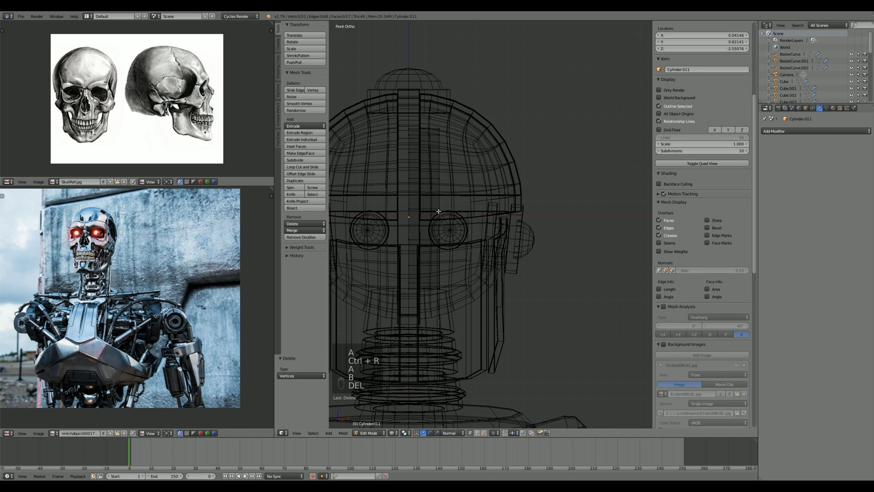
# Step: Leave Edit Mode and add a Mirror modifier on the X axis to the half cylinder
pyautogui.press('Tab')
pyautogui.moveTo(410, 219)
pyautogui.mouseDown(button='middle')
pyautogui.moveTo(431, 206)
pyautogui.moveTo(432, 221)
pyautogui.mouseUp(button='middle')
pyautogui.press('z')
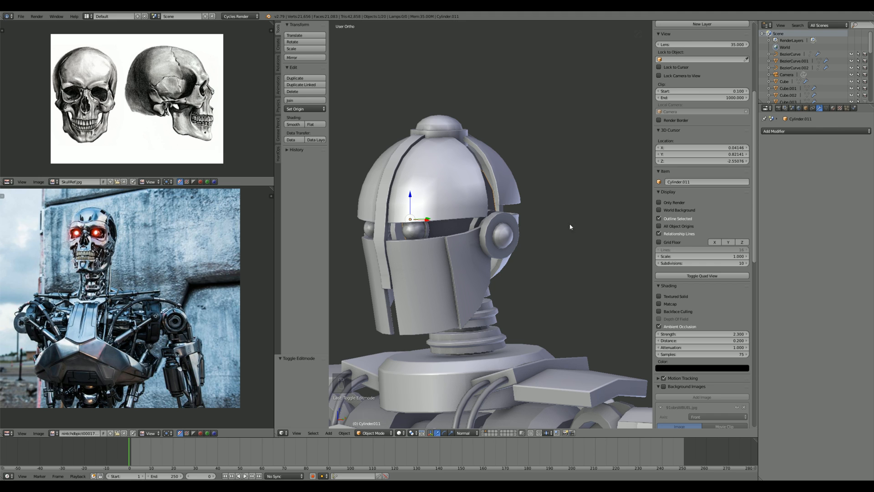
pyautogui.click(810, 132)
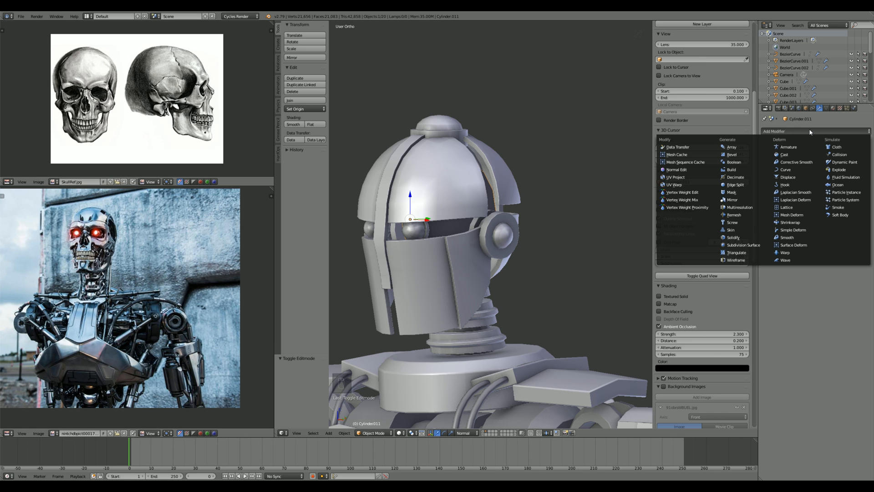
pyautogui.click(723, 200)
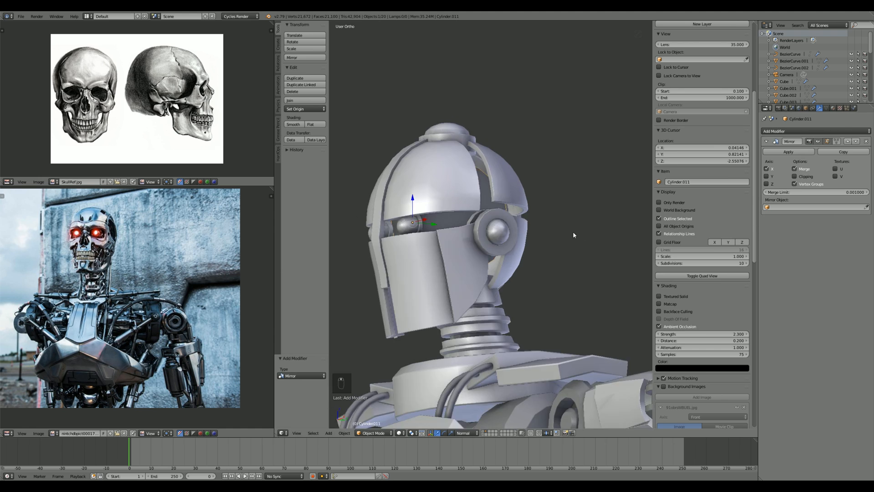
# Step: Clear the half cylinder's sharp, bevel and crease marks with Hard Ops
pyautogui.scroll(2, 586, 263)
pyautogui.press('z')
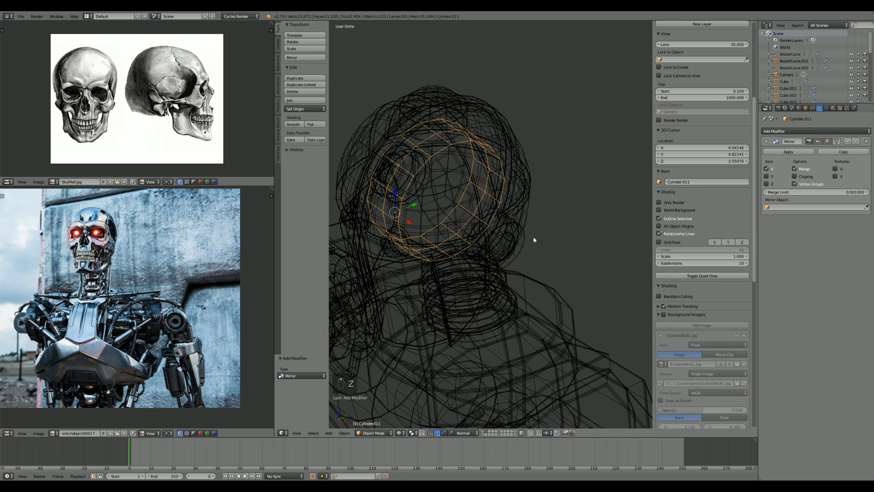
pyautogui.press('z')
pyautogui.scroll(3, 449, 185)
pyautogui.press('z')
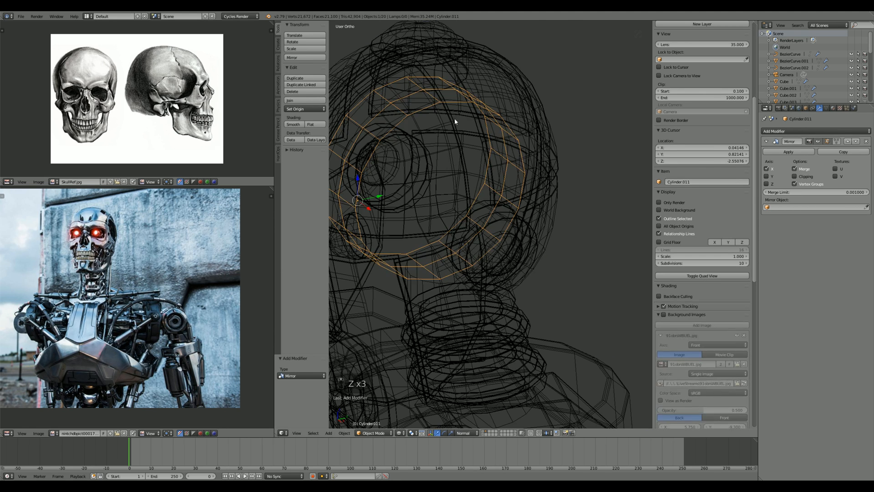
pyautogui.press('Tab')
pyautogui.press('q')
pyautogui.click(457, 104)
pyautogui.press('Tab')
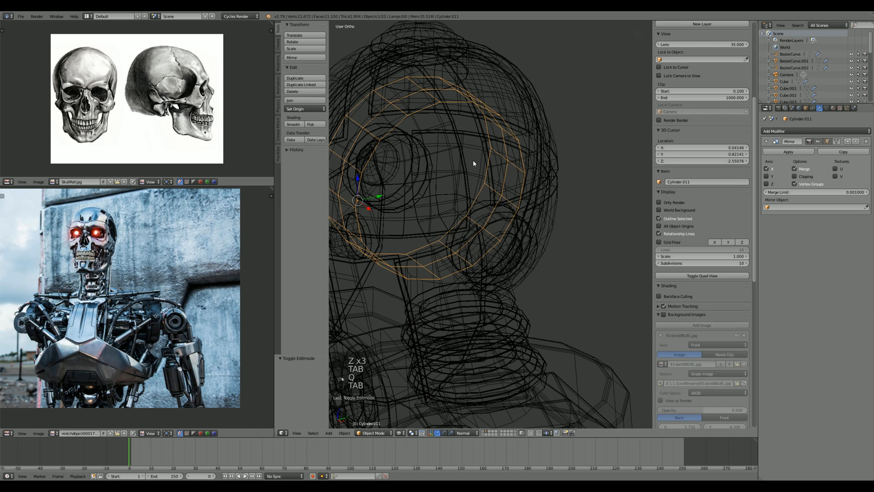
pyautogui.press('Tab')
pyautogui.hotkey('ctrl', 'Tab')
pyautogui.press('q')
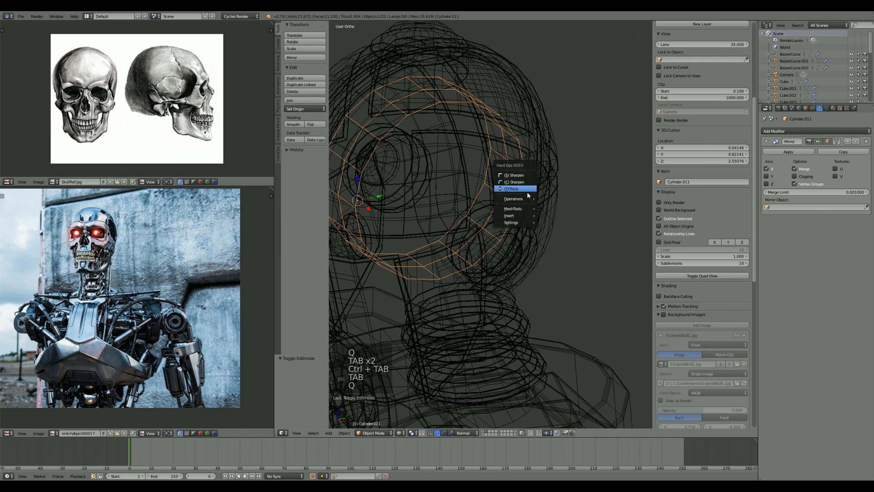
pyautogui.moveTo(526, 199)
pyautogui.click(575, 322)
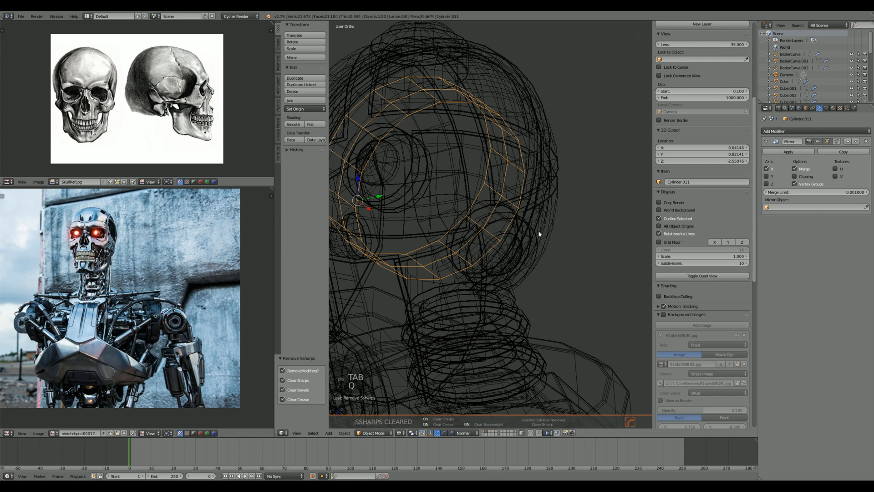
# Step: Sharpen the half cylinder with Hard Ops and adjust its bevel width to 0.013
pyautogui.press('q')
pyautogui.click(558, 264)
pyautogui.moveTo(543, 195)
pyautogui.mouseDown(button='middle')
pyautogui.moveTo(534, 183)
pyautogui.moveTo(526, 191)
pyautogui.moveTo(533, 195)
pyautogui.mouseUp(button='middle')
pyautogui.press('q')
pyautogui.click(535, 184)
pyautogui.click(534, 191)
pyautogui.press('z')
pyautogui.scroll(-5, 528, 187)
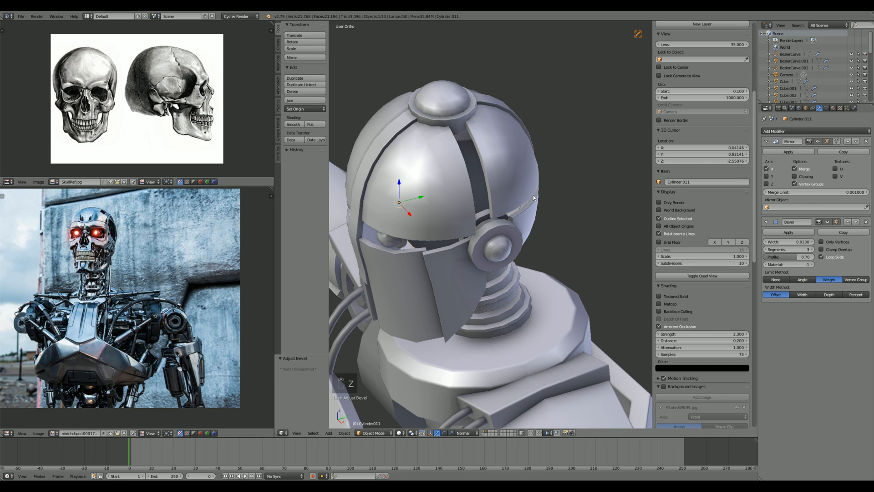
# Step: Switch to face selection in Edit Mode, select the cylinder's end cap, and inset it by 0.129
pyautogui.scroll(3, 534, 194)
pyautogui.press('Tab')
pyautogui.moveTo(533, 195); pyautogui.dragTo(563, 190, button='middle')
pyautogui.press('a')
pyautogui.press('Tab')
pyautogui.press('Tab')
pyautogui.hotkey('ctrl', 'Tab')
pyautogui.click(465, 216)
pyautogui.rightClick(479, 185)
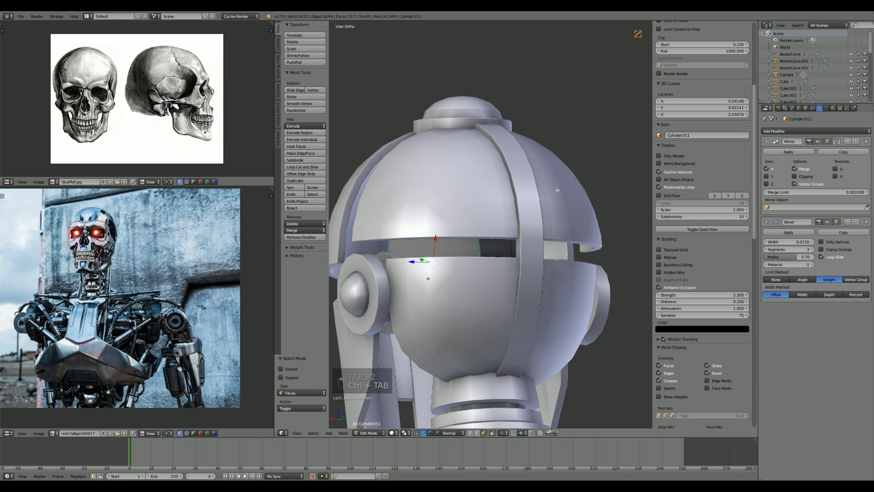
pyautogui.press('i')
pyautogui.click(517, 208)
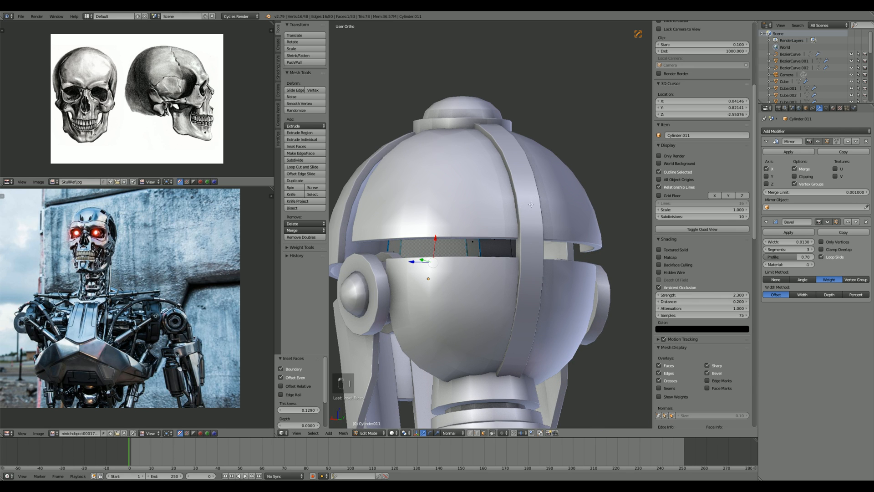
# Step: Extrude the inset cap outward twice, the second time by 0.094, and scale the new end face to 0.647
pyautogui.moveTo(517, 205); pyautogui.dragTo(524, 217, button='middle')
pyautogui.scroll(1, 523, 217)
pyautogui.press('e')
pyautogui.click(514, 222)
pyautogui.press('e')
pyautogui.click(500, 228)
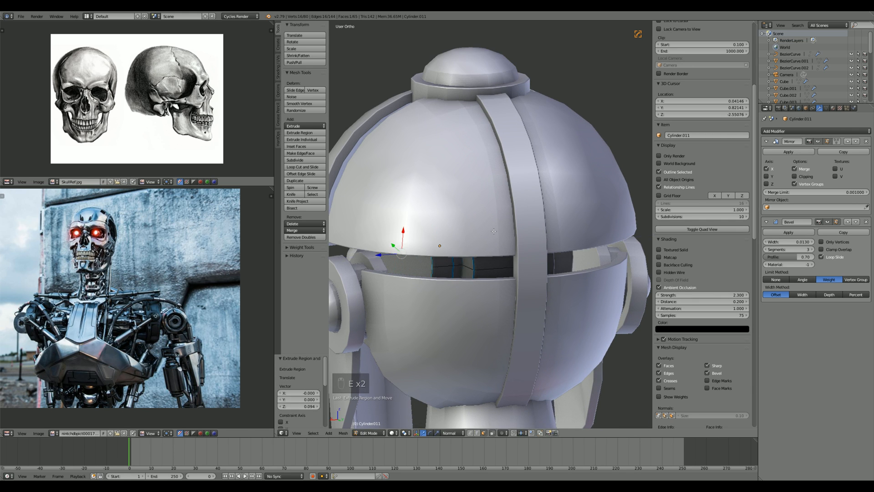
pyautogui.press('s')
pyautogui.click(484, 234)
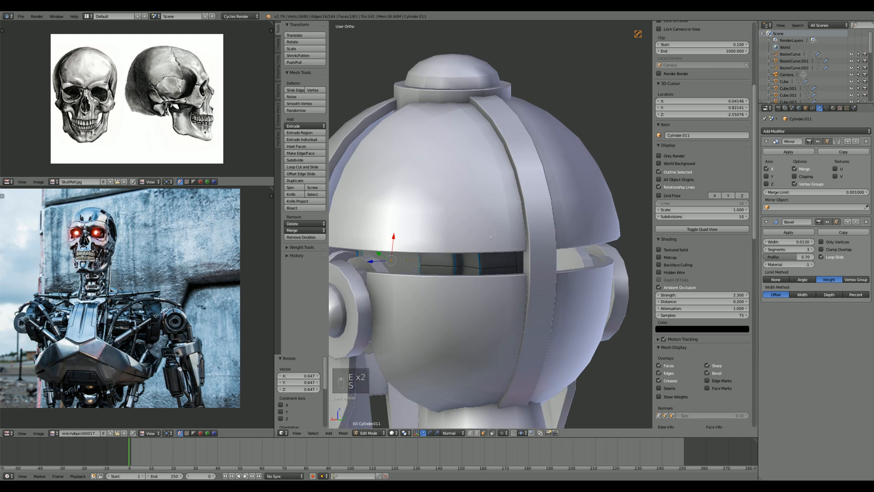
# Step: Isolate the cylinder, select the sloped face ring and end cap, and move them 0.058 outward along X
pyautogui.press('Tab')
pyautogui.moveTo(484, 235); pyautogui.dragTo(558, 258, button='middle')
pyautogui.hotkey('shift', 'h')
pyautogui.press('Tab')
pyautogui.scroll(5, 500, 250)
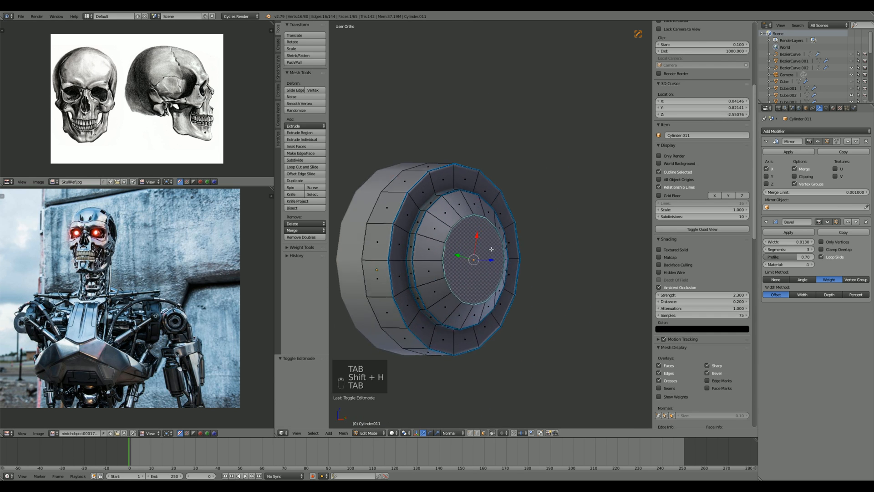
pyautogui.keyDown('alt'); pyautogui.click(423, 216); pyautogui.keyUp('alt')
pyautogui.keyDown('shift'); pyautogui.click(455, 227); pyautogui.keyUp('shift')
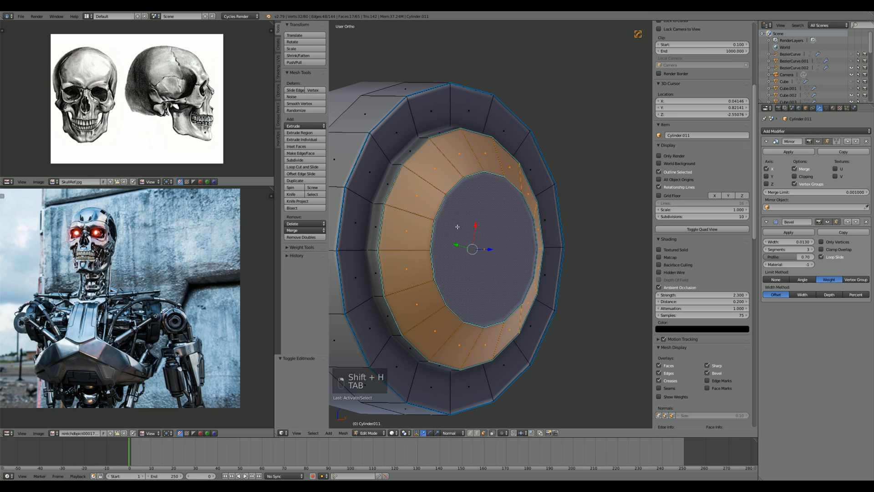
pyautogui.press('g')
pyautogui.press('x')
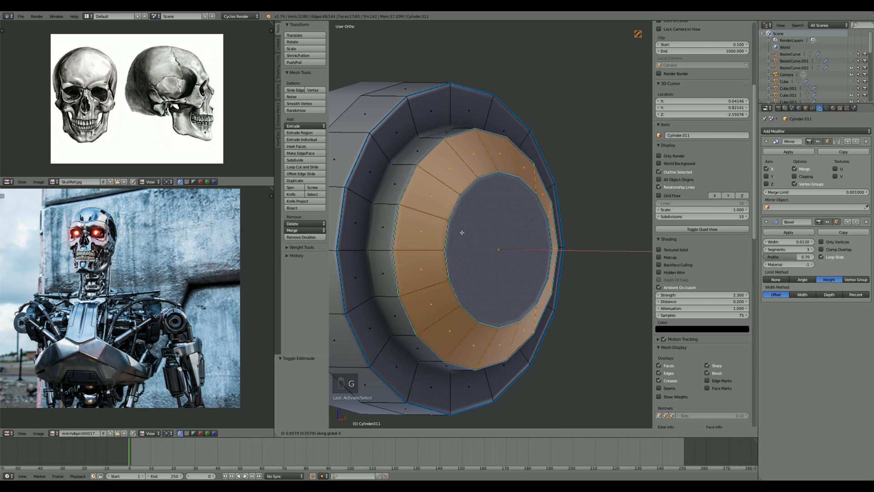
pyautogui.click(462, 232)
pyautogui.press('a')
# Step: Mark the edge loop at the base of the raised hub as sharp with Set SSharp and exit Edit Mode
pyautogui.hotkey('ctrl', 'Tab')
pyautogui.click(359, 232)
pyautogui.press('z')
pyautogui.press('q')
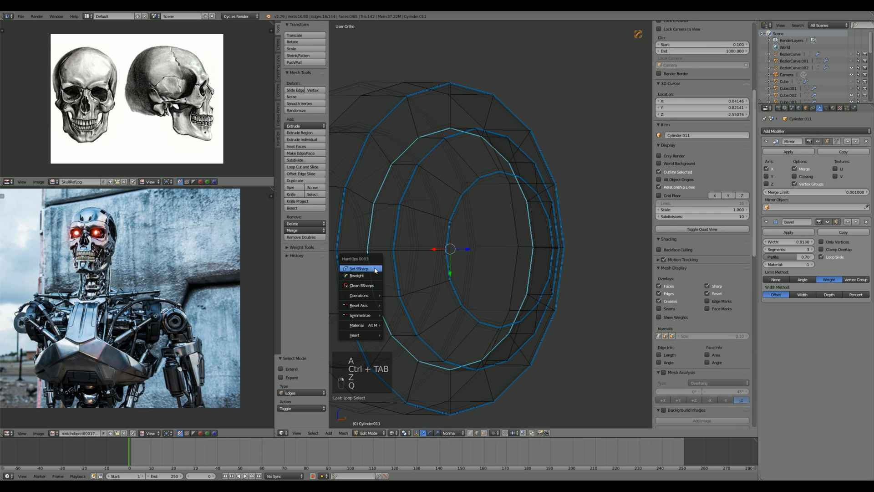
pyautogui.press('z')
pyautogui.press('Tab')
pyautogui.scroll(-5, 520, 287)
pyautogui.scroll(4, 510, 284)
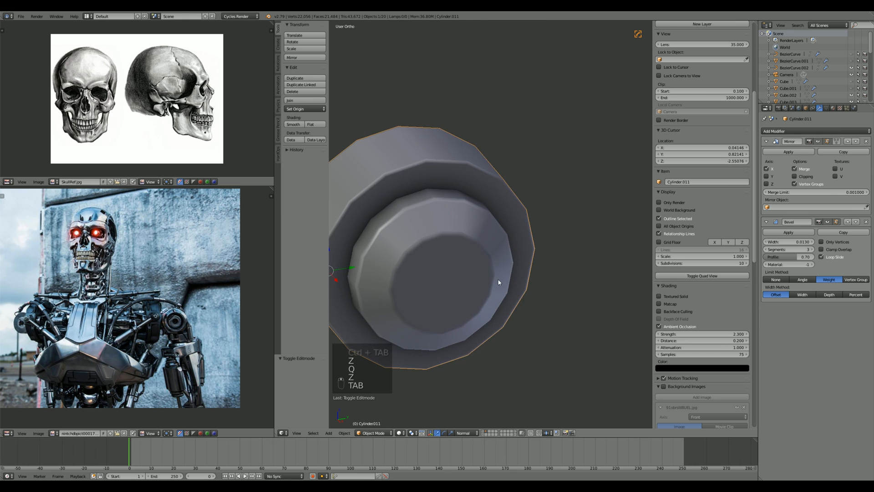
# Step: Reduce the cylinder's bevel width to 0.0049 with Hard Ops
pyautogui.scroll(-4, 497, 282)
pyautogui.scroll(5, 531, 238)
pyautogui.press('q')
pyautogui.click(531, 233)
pyautogui.click(559, 241)
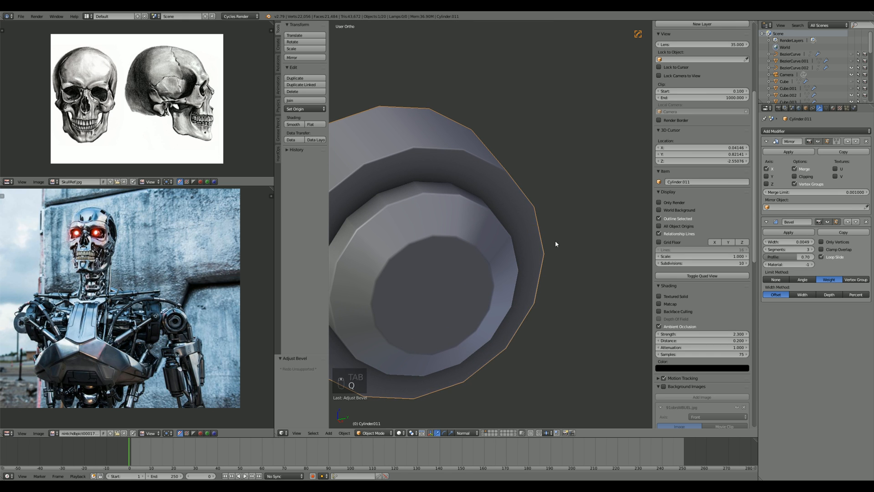
# Step: Unhide all the robot's hidden parts and clear the selection
pyautogui.scroll(-6, 552, 242)
pyautogui.press('a')
pyautogui.moveTo(536, 255); pyautogui.dragTo(484, 269, button='middle')
pyautogui.hotkey('alt', 'h')
pyautogui.press('a')
pyautogui.scroll(5, 484, 269)
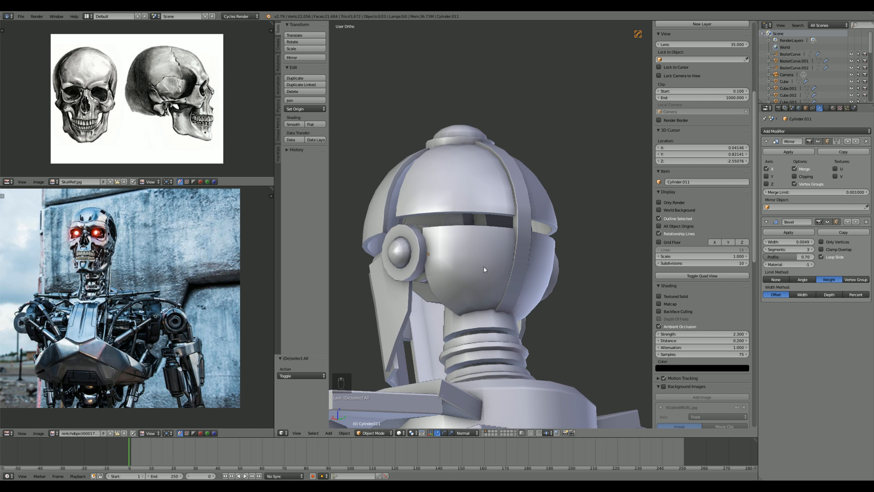
# Step: Examine the robot's full figure, head, chest plates, shoulders and waist from the front, at an angle and in right side view
pyautogui.scroll(-5, 485, 269)
pyautogui.moveTo(484, 269); pyautogui.dragTo(570, 277, button='middle')
pyautogui.scroll(1, 569, 277)
pyautogui.scroll(-3, 570, 277)
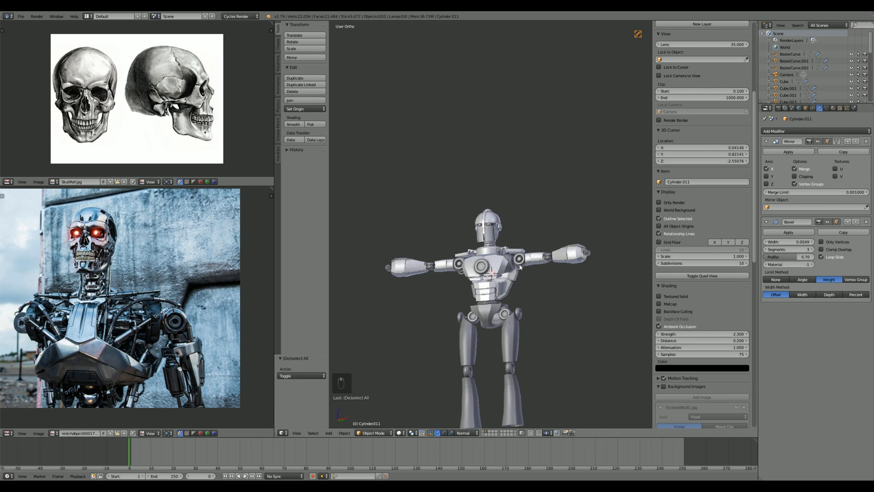
pyautogui.moveTo(545, 291)
pyautogui.mouseDown(button='middle')
pyautogui.moveTo(479, 263)
pyautogui.moveTo(541, 297)
pyautogui.mouseUp(button='middle')
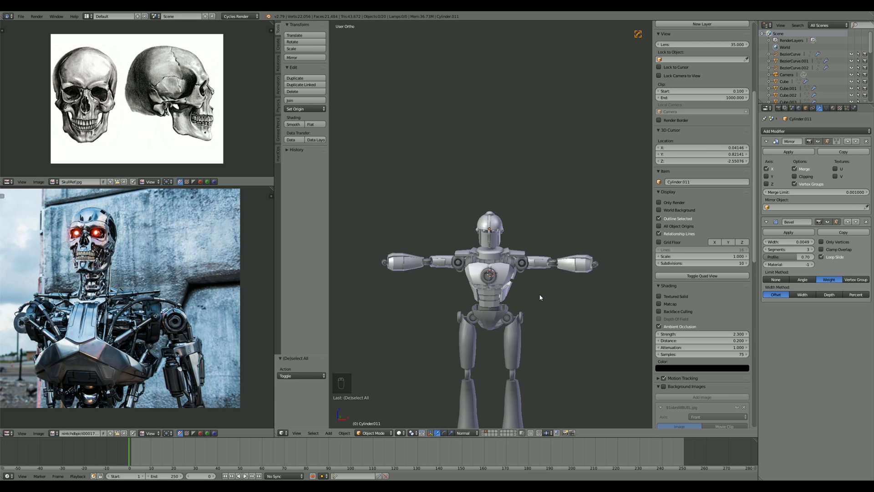
pyautogui.scroll(6, 538, 295)
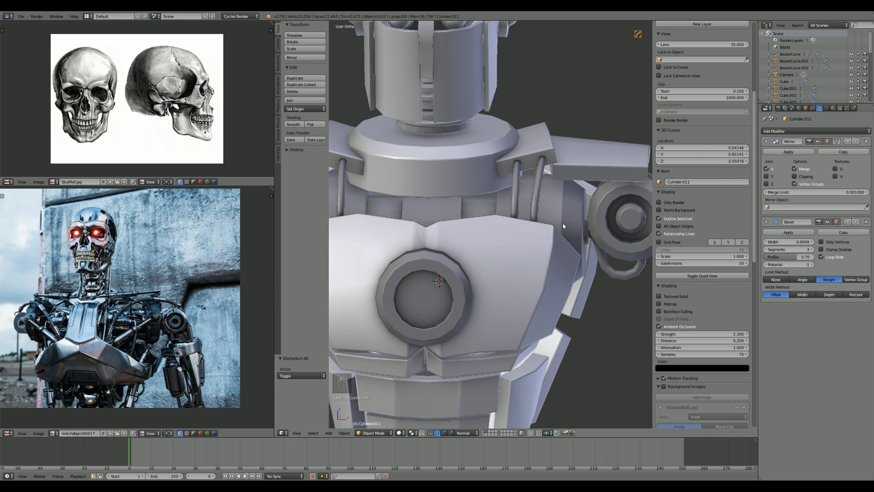
pyautogui.moveTo(541, 208); pyautogui.dragTo(504, 215, button='middle')
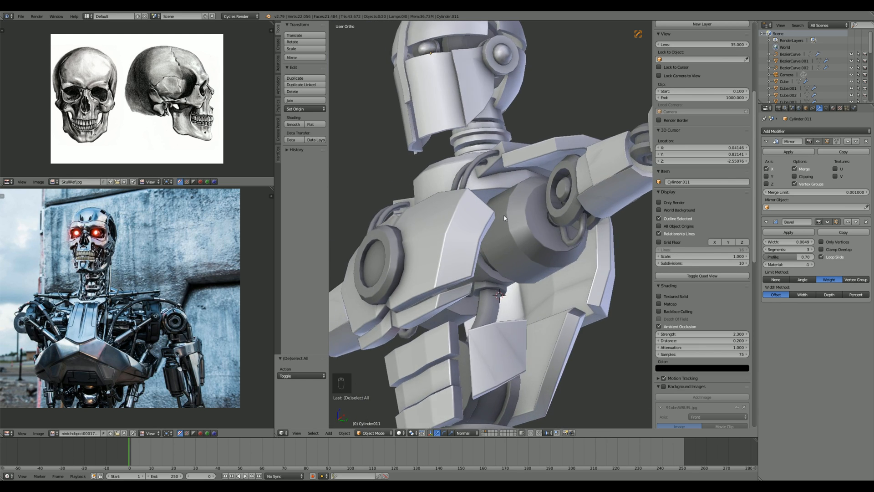
pyautogui.scroll(-2, 498, 226)
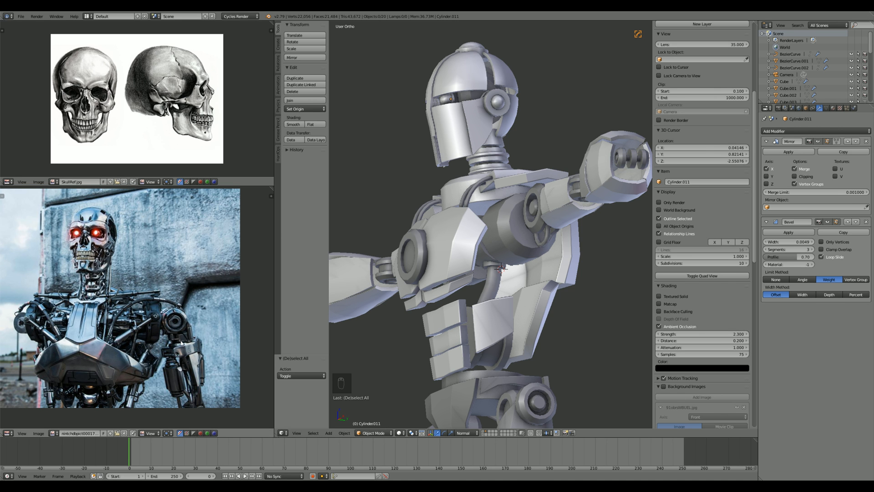
pyautogui.moveTo(565, 255); pyautogui.dragTo(599, 253, button='middle')
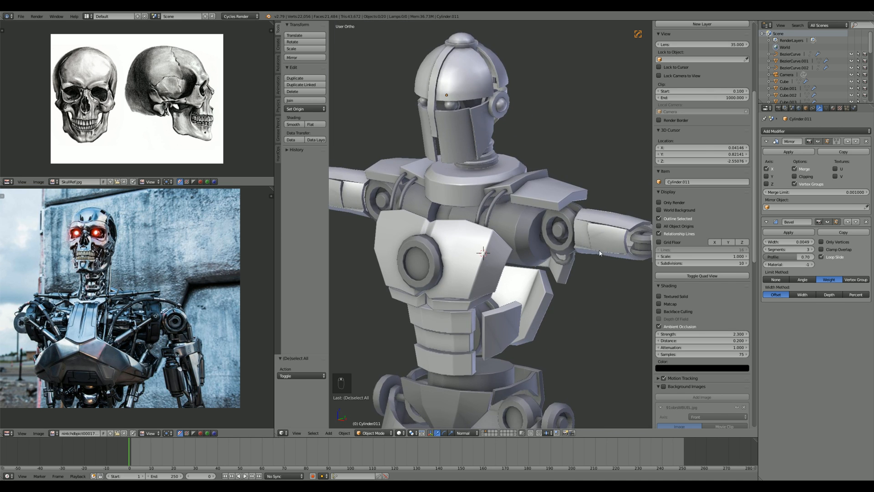
pyautogui.scroll(-3, 527, 254)
pyautogui.scroll(3, 534, 253)
pyautogui.moveTo(534, 254); pyautogui.dragTo(486, 227, button='middle')
pyautogui.press('KP_3')
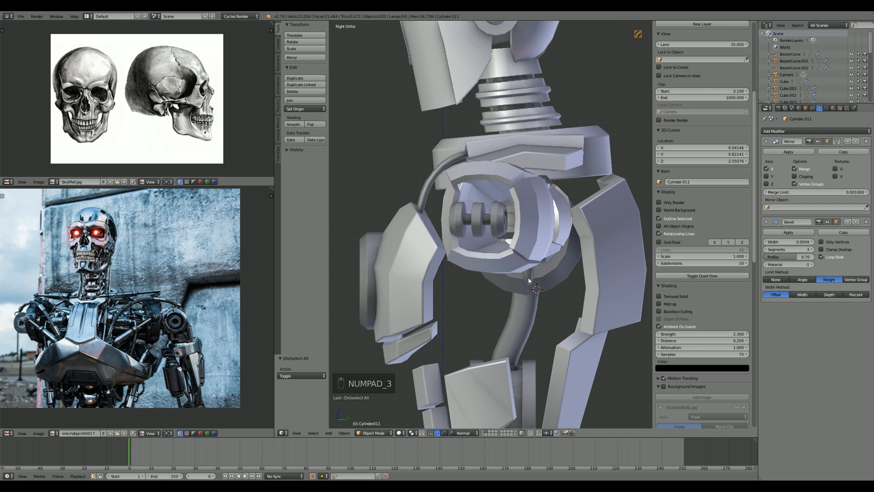
# Step: Add a 16-vertex cylinder mesh and show the scene as a wireframe from the front
pyautogui.scroll(2, 528, 280)
pyautogui.hotkey('shift', 'a')
pyautogui.moveTo(526, 270)
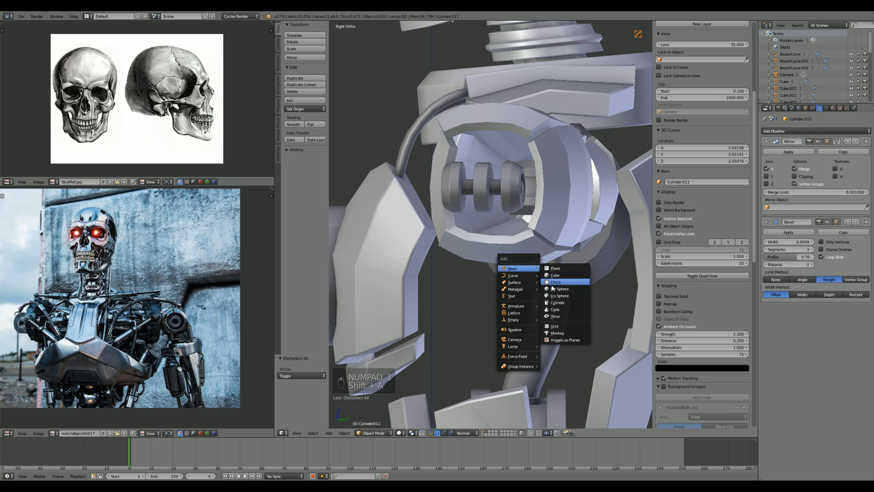
pyautogui.click(551, 303)
pyautogui.press('z')
pyautogui.press('KP_1')
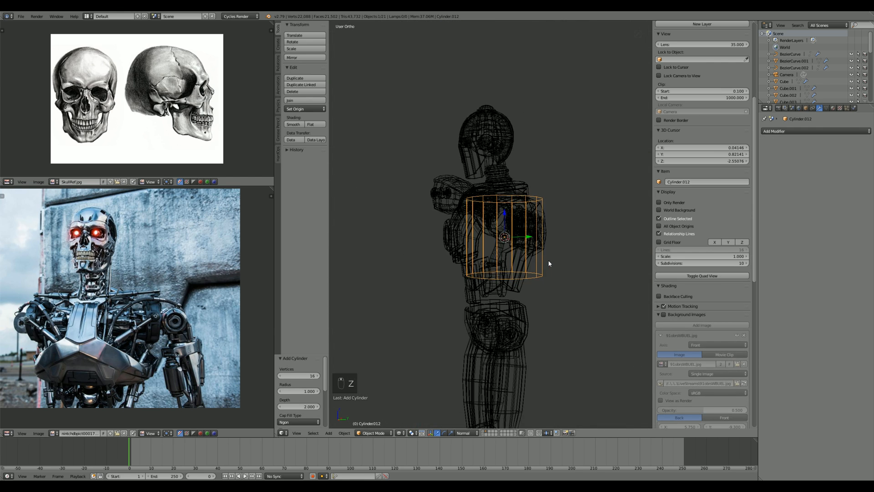
# Step: Clear the cylinder object's location, and move its whole mesh by 0.751 on X and -3.014 on Z
pyautogui.press('Tab')
pyautogui.scroll(3, 550, 259)
pyautogui.press('a')
pyautogui.press('a')
pyautogui.press('a')
pyautogui.press('a')
pyautogui.press('s')
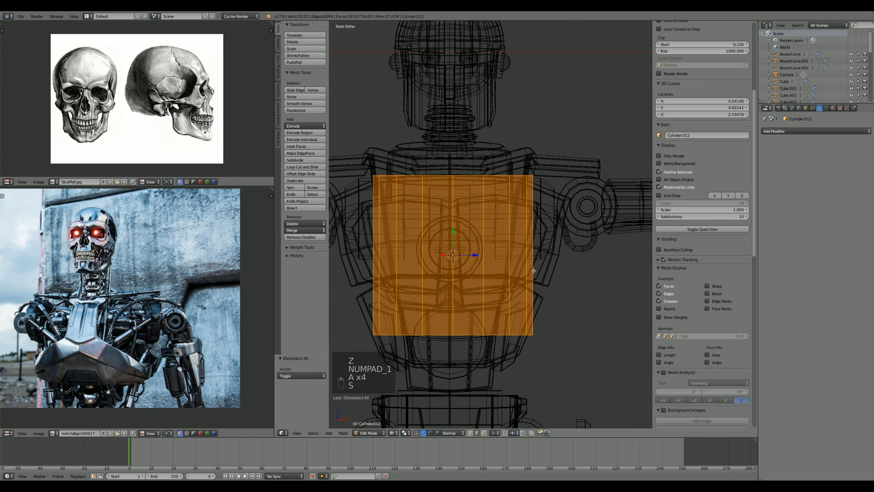
pyautogui.press('Tab')
pyautogui.hotkey('alt', 'g')
pyautogui.press('Tab')
pyautogui.press('g')
pyautogui.click(606, 398)
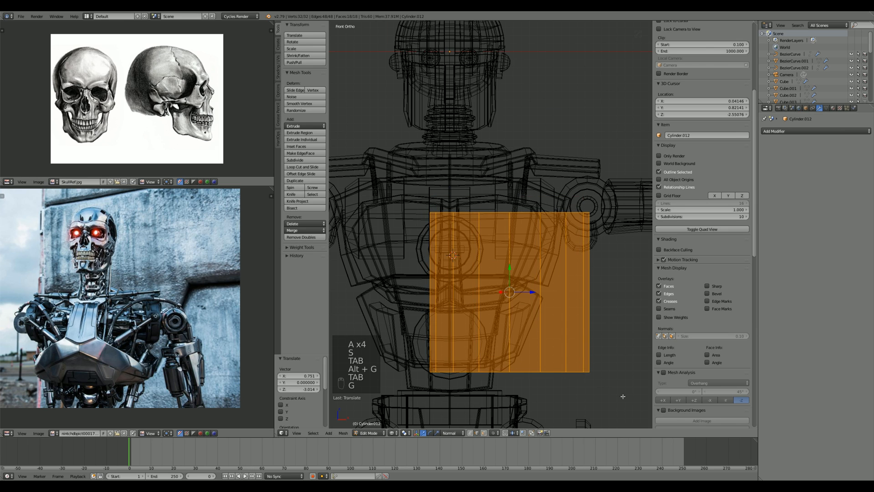
# Step: Scale the cylinder mesh by 0.411 and again by 0.213, and stretch it along Z into a tall thin rod
pyautogui.press('s')
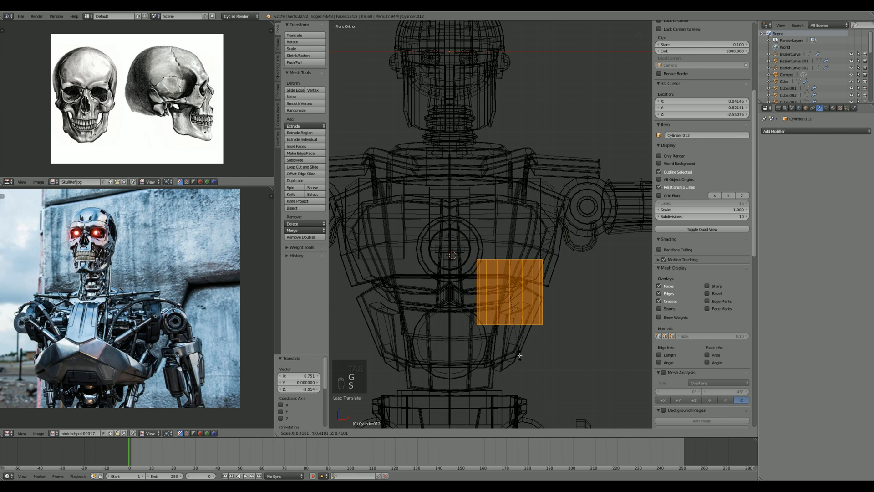
pyautogui.click(538, 347)
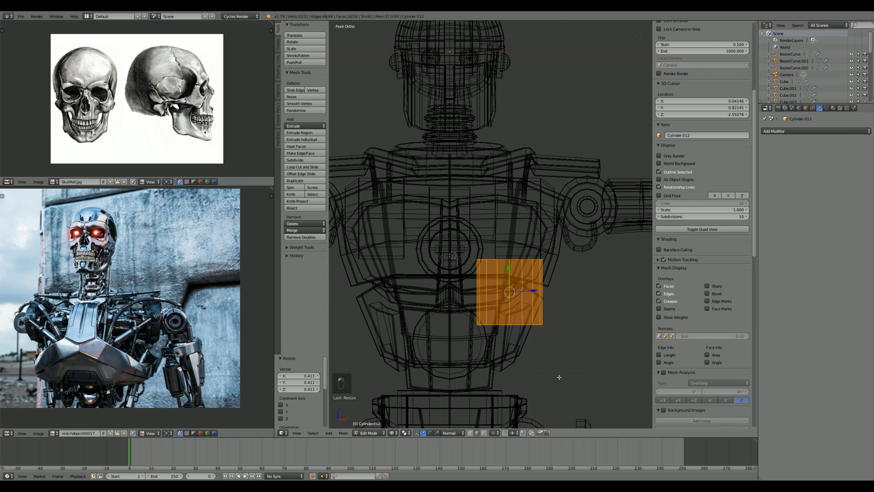
pyautogui.press('s')
pyautogui.click(520, 310)
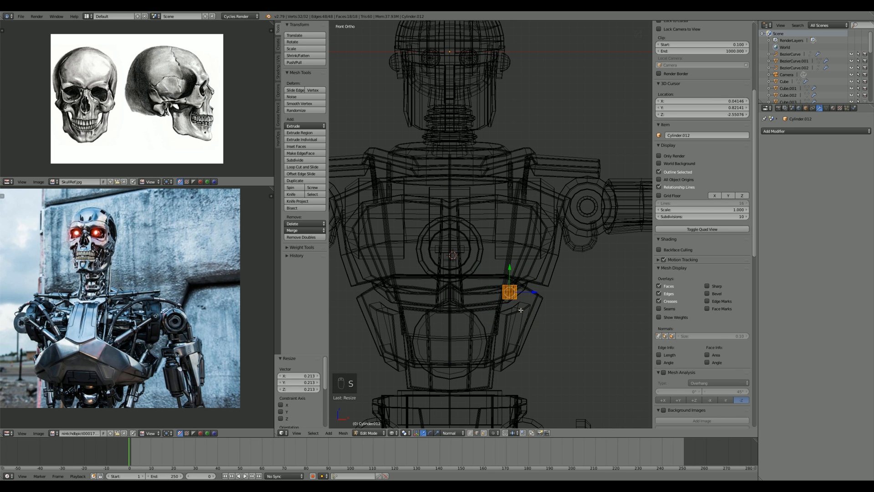
pyautogui.press('s')
pyautogui.press('z')
pyautogui.click(355, 138)
pyautogui.press('Tab')
# Step: Add a single-bone armature, move it beside the robot's legs to about X 7.0, Z -7.1, and open it for editing
pyautogui.scroll(-6, 542, 213)
pyautogui.hotkey('shift', 'a')
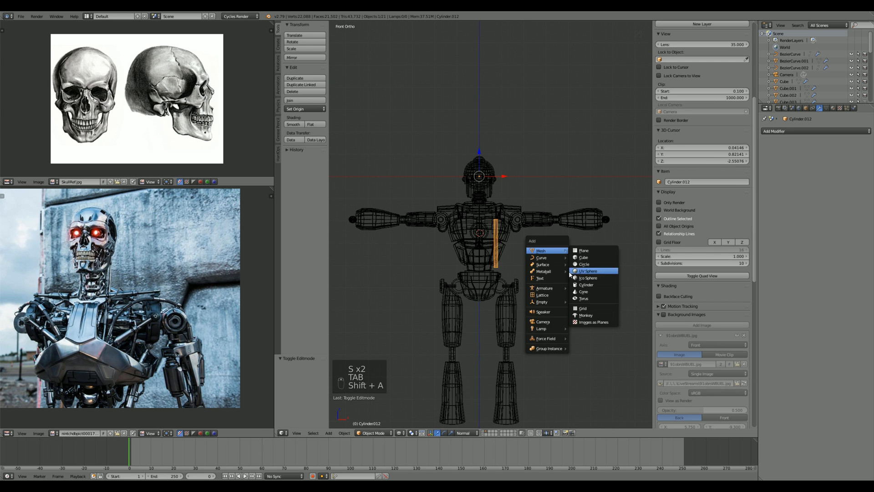
pyautogui.click(604, 289)
pyautogui.scroll(-3, 527, 267)
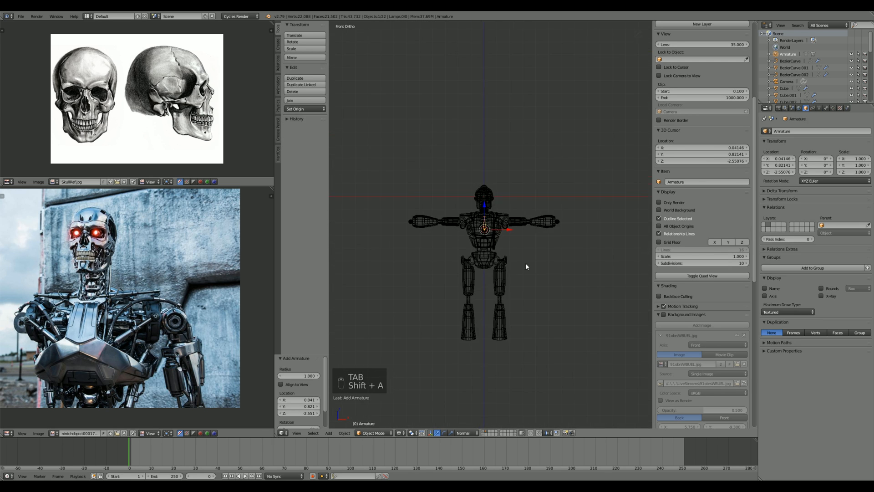
pyautogui.press('g')
pyautogui.click(579, 315)
pyautogui.keyDown('shift'); pyautogui.moveTo(563, 304); pyautogui.dragTo(493, 278, button='middle'); pyautogui.keyUp('shift')
pyautogui.scroll(3, 498, 287)
pyautogui.press('Tab')
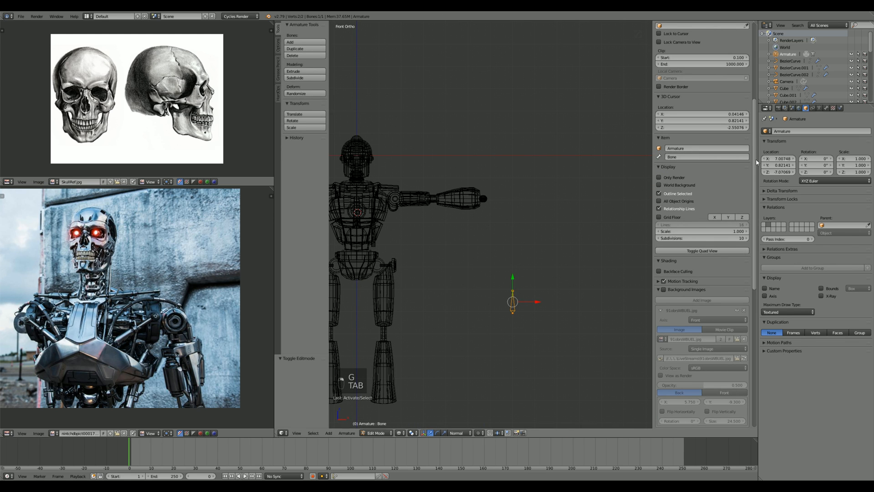
# Step: Examine the armature and bone properties, including the inverse kinematics, deform and motion path settings
pyautogui.click(826, 107)
pyautogui.click(820, 108)
pyautogui.click(833, 107)
pyautogui.click(820, 107)
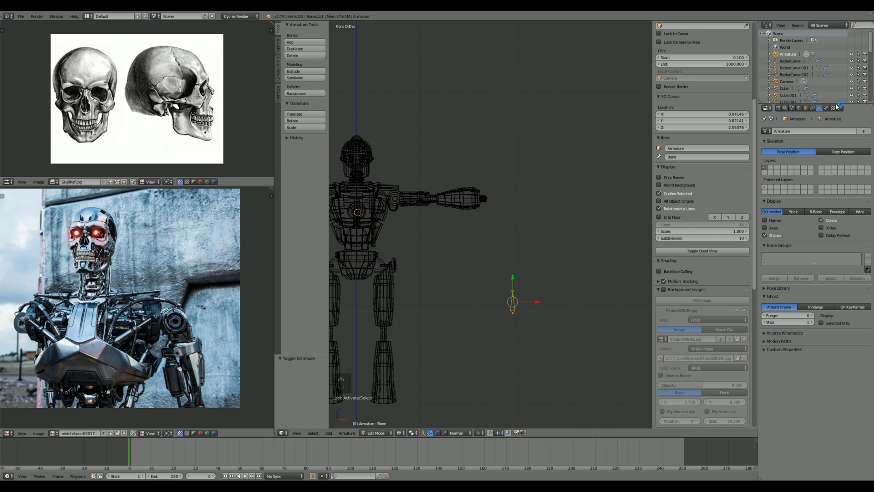
pyautogui.click(767, 333)
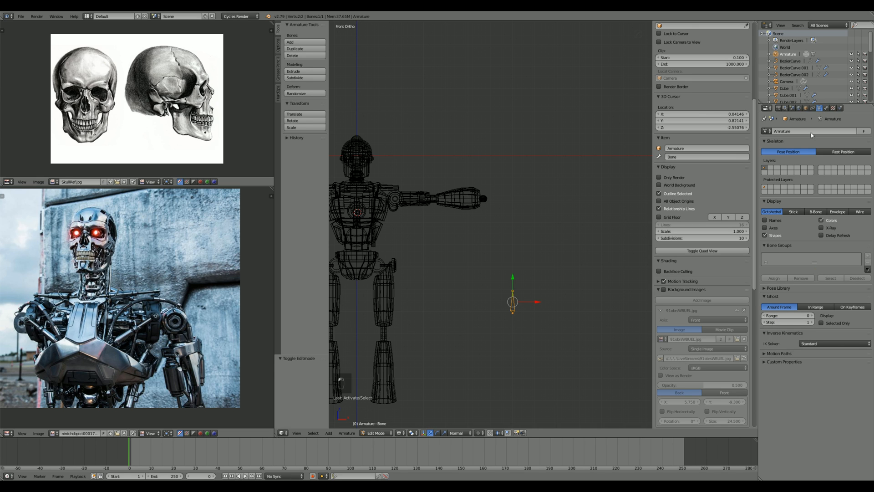
pyautogui.click(826, 108)
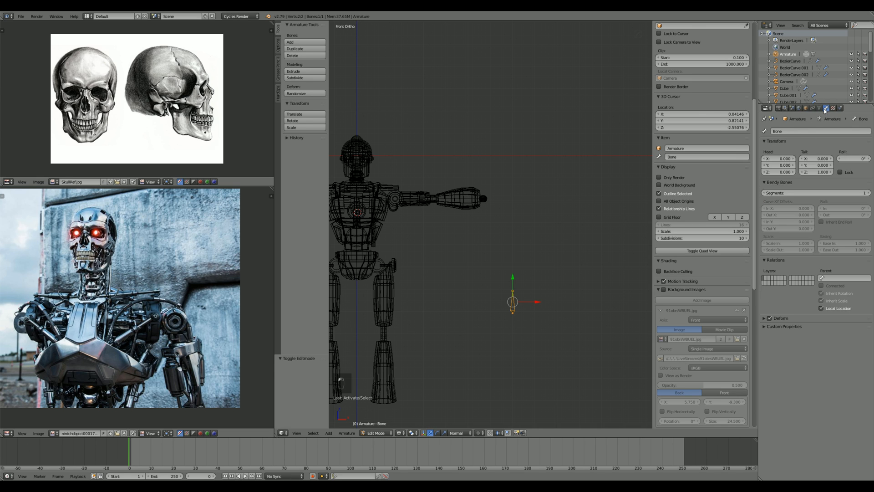
pyautogui.click(764, 319)
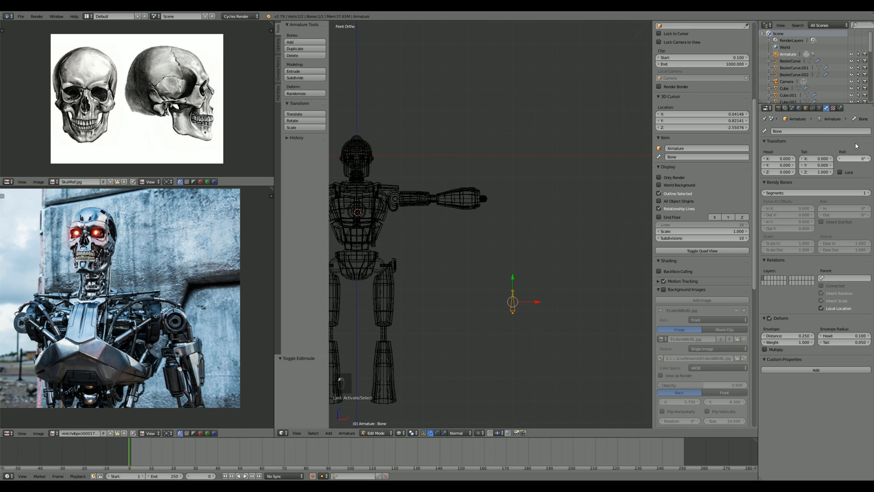
pyautogui.click(819, 108)
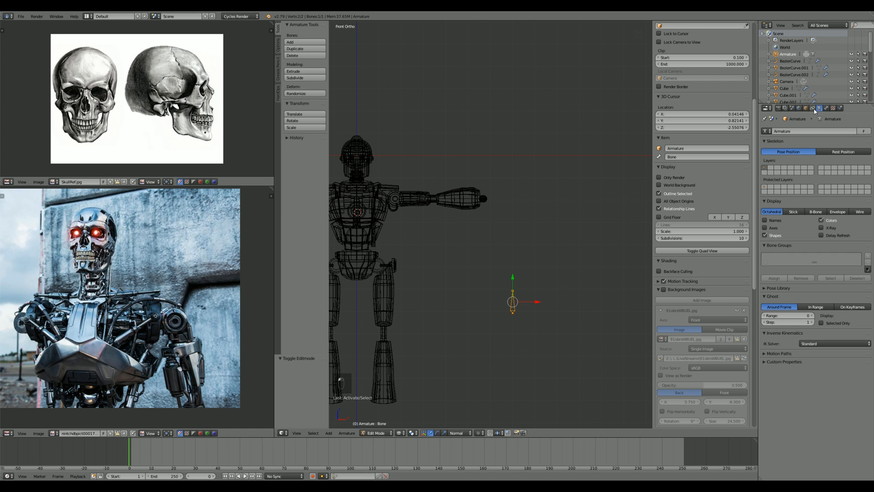
pyautogui.click(779, 355)
pyautogui.scroll(2, 478, 316)
pyautogui.press('a')
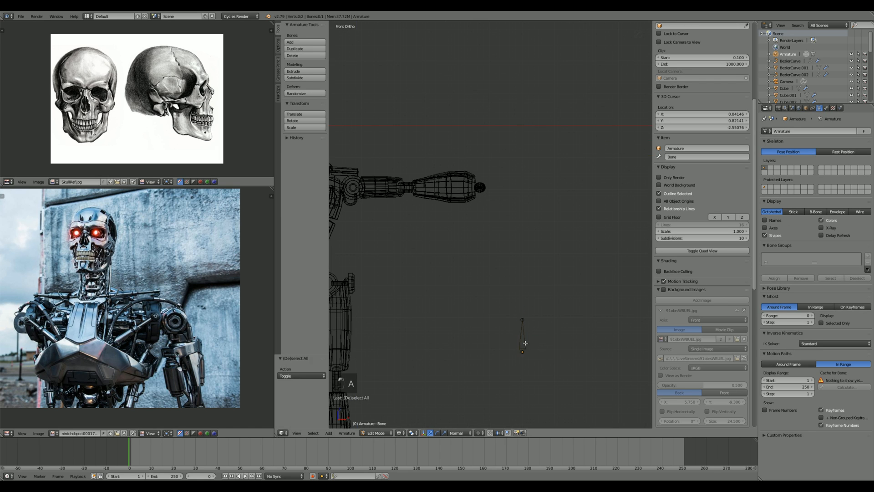
pyautogui.press('a')
pyautogui.click(826, 108)
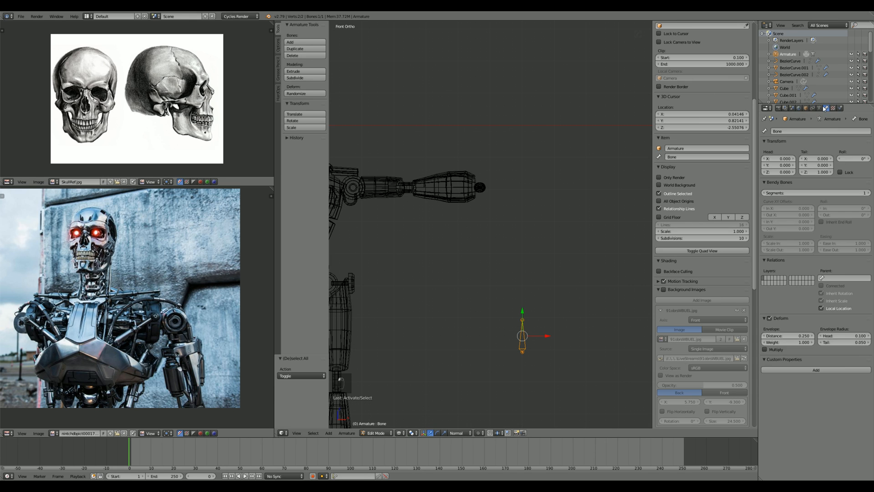
pyautogui.click(820, 108)
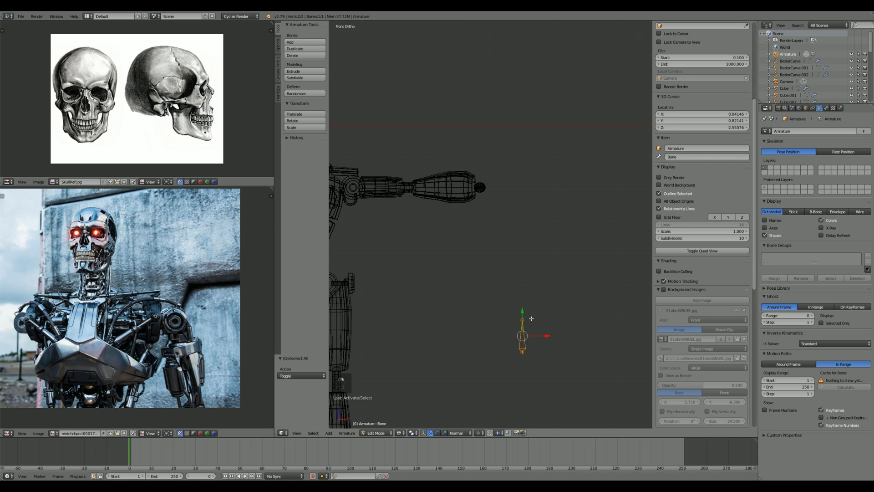
# Step: Extrude two connected bones from the first bone's tip and move the end of the chain back near the robot
pyautogui.rightClick(518, 317)
pyautogui.keyDown('shift'); pyautogui.moveTo(532, 319); pyautogui.dragTo(516, 318, button='middle'); pyautogui.keyUp('shift')
pyautogui.scroll(-1, 515, 317)
pyautogui.press('e')
pyautogui.click(572, 248)
pyautogui.press('e')
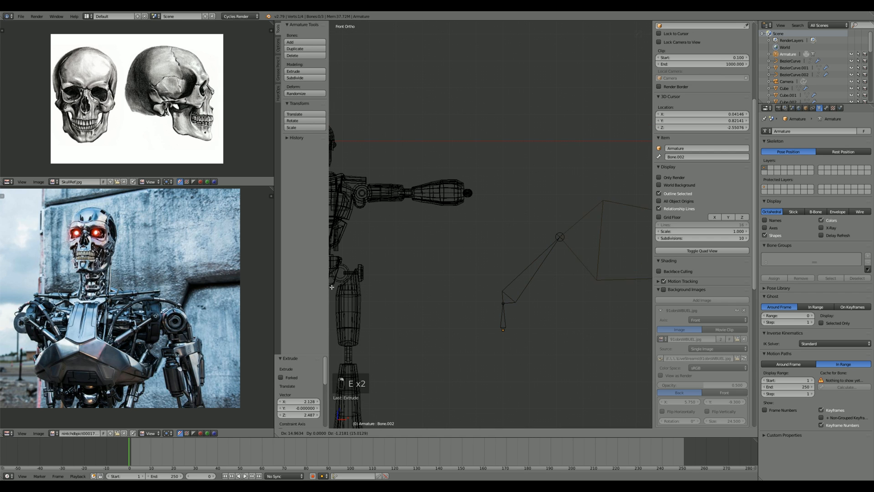
pyautogui.click(328, 292)
pyautogui.scroll(-8, 486, 268)
pyautogui.press('g')
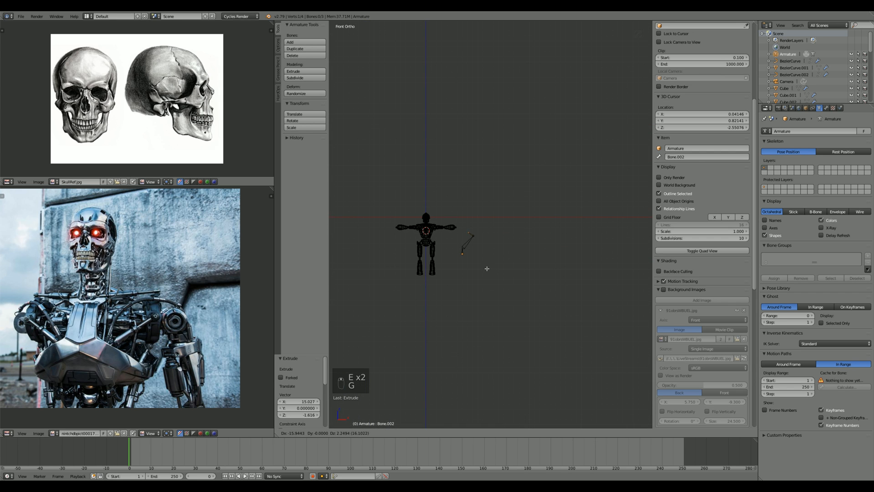
pyautogui.click(521, 286)
# Step: Extrude a third bone diagonally downward from the free end of the bone chain
pyautogui.press('Tab')
pyautogui.press('Tab')
pyautogui.scroll(8, 517, 337)
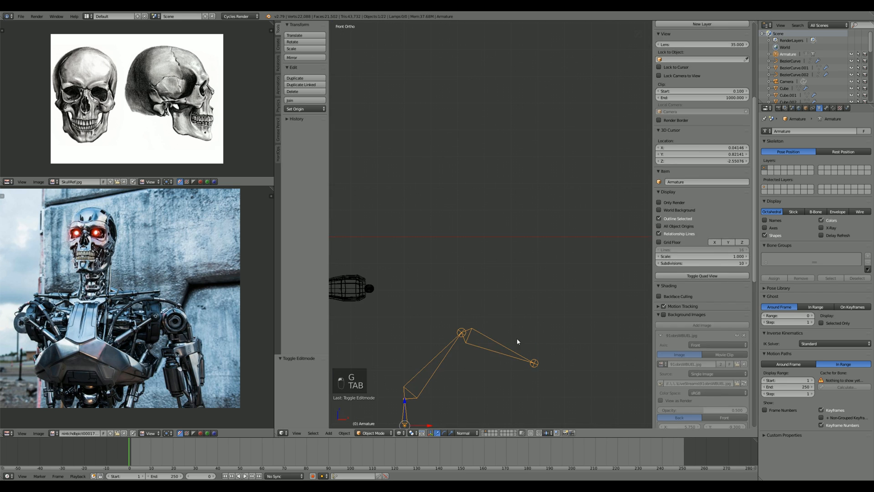
pyautogui.keyDown('shift'); pyautogui.moveTo(538, 370); pyautogui.dragTo(487, 303, button='middle'); pyautogui.keyUp('shift')
pyautogui.press('e')
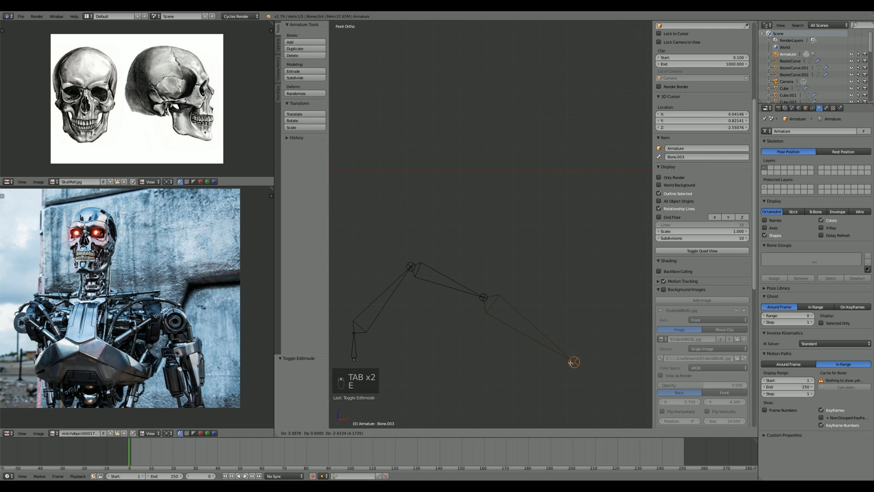
pyautogui.click(568, 364)
# Step: Examine the bones' relations in Edit Mode and their inverse kinematics settings in Pose Mode
pyautogui.rightClick(523, 319)
pyautogui.click(825, 108)
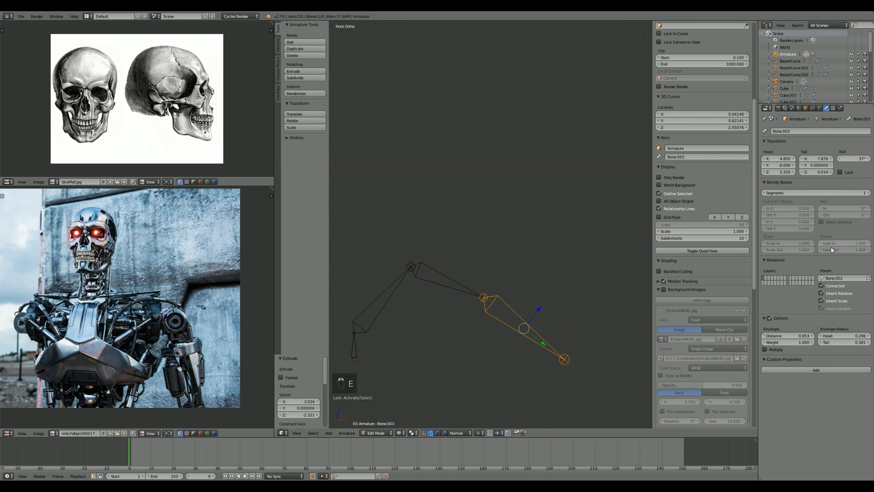
pyautogui.press('Tab')
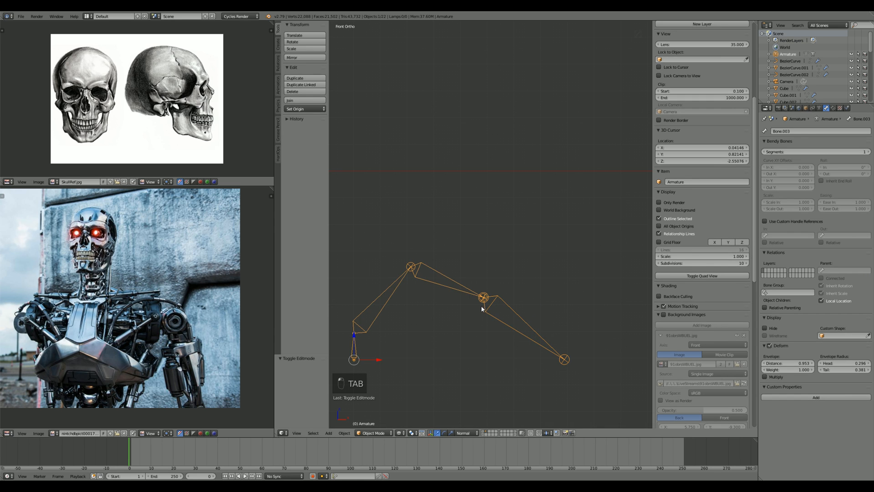
pyautogui.hotkey('ctrl', 'Tab')
pyautogui.rightClick(439, 274)
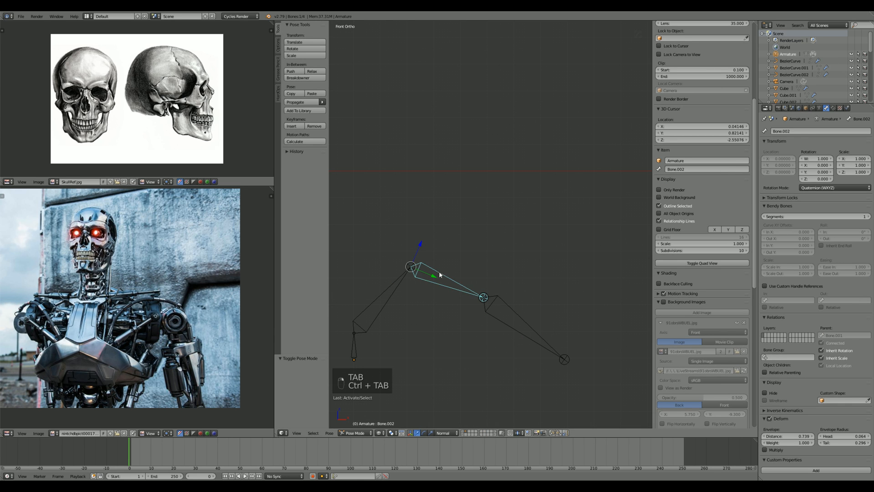
pyautogui.rightClick(355, 342)
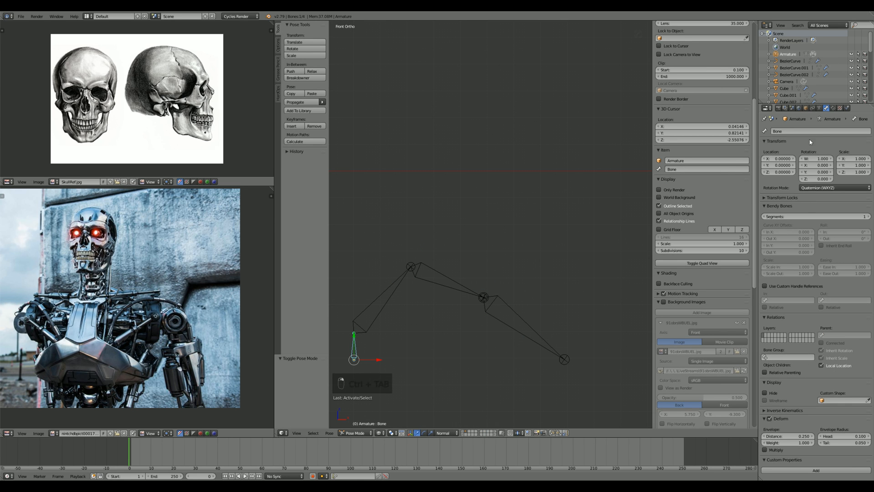
pyautogui.click(789, 410)
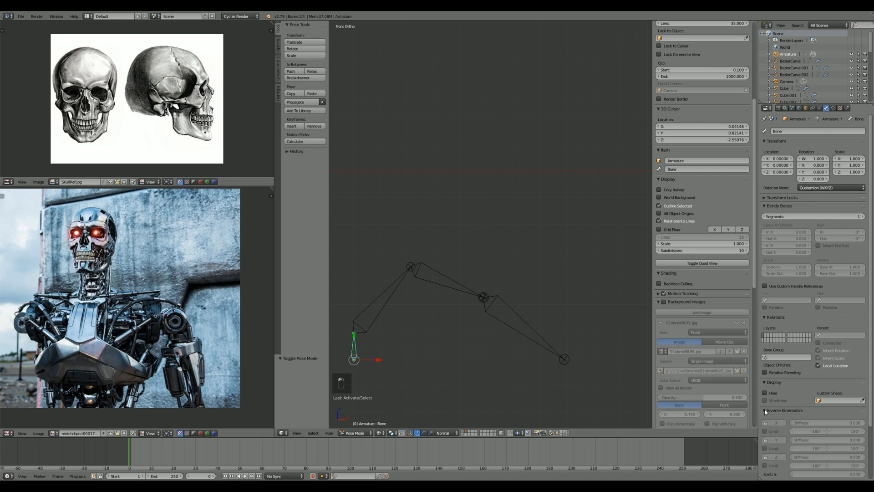
pyautogui.scroll(-4, 789, 402)
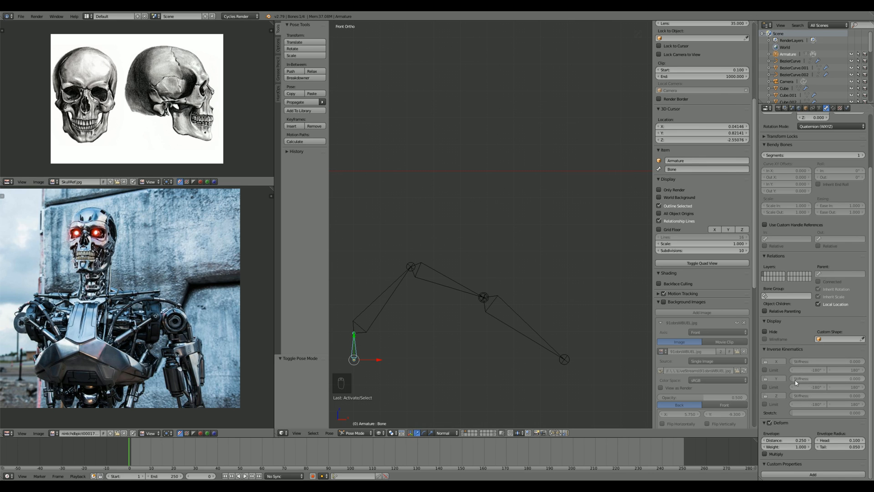
pyautogui.keyDown('shift'); pyautogui.moveTo(458, 351); pyautogui.dragTo(528, 312, button='middle'); pyautogui.keyUp('shift')
pyautogui.press('a')
pyautogui.press('z')
pyautogui.press('z')
pyautogui.rightClick(478, 322)
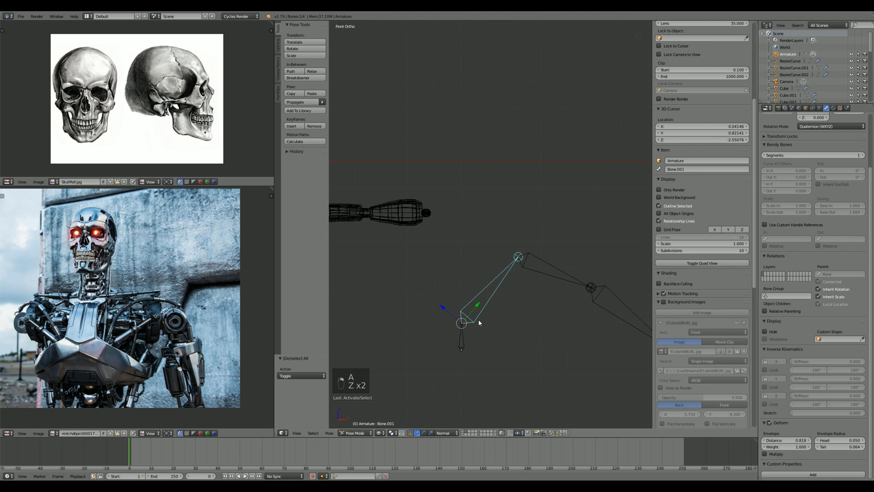
pyautogui.press('Tab')
pyautogui.press('Tab')
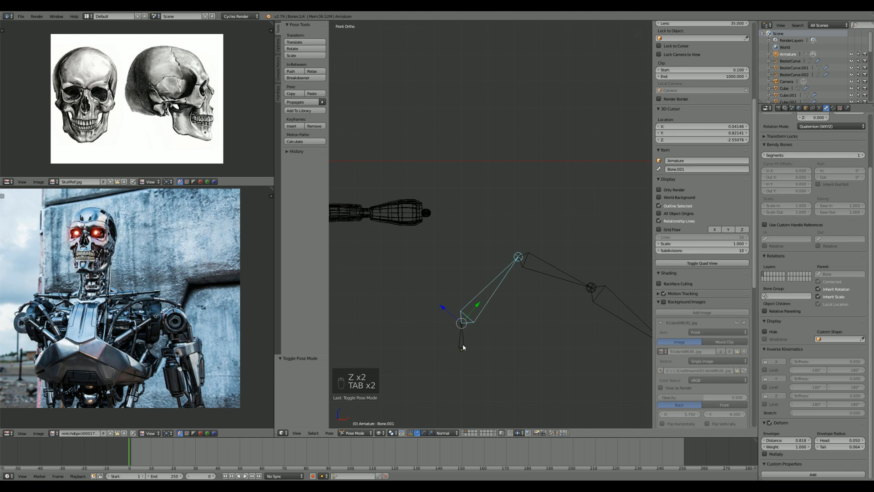
# Step: Leave Pose Mode and delete the test armature
pyautogui.hotkey('ctrl', 'Tab')
pyautogui.scroll(-4, 468, 344)
pyautogui.press('Delete')
# Step: Return the viewport to solid shading and show the robot's upper body from the front
pyautogui.scroll(-2, 470, 344)
pyautogui.keyDown('shift'); pyautogui.moveTo(469, 268); pyautogui.dragTo(501, 265, button='middle'); pyautogui.keyUp('shift')
pyautogui.scroll(5, 505, 291)
pyautogui.scroll(4, 504, 290)
pyautogui.press('z')
pyautogui.scroll(3, 515, 288)
pyautogui.scroll(-2, 496, 282)
pyautogui.moveTo(497, 297)
pyautogui.mouseDown(button='middle')
pyautogui.moveTo(470, 340)
pyautogui.moveTo(444, 304)
pyautogui.moveTo(464, 335)
pyautogui.moveTo(488, 296)
pyautogui.mouseUp(button='middle')
pyautogui.scroll(-1, 470, 340)
pyautogui.scroll(-2, 465, 334)
pyautogui.press('KP_1')
pyautogui.scroll(3, 485, 295)
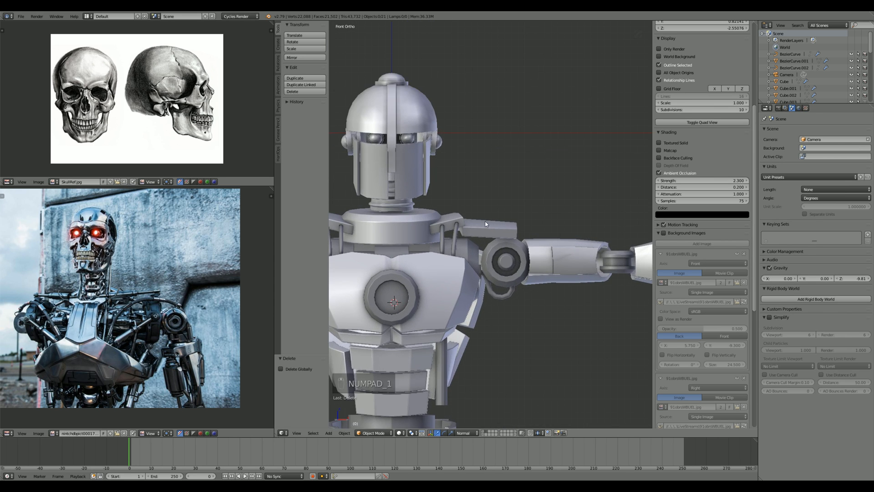
# Step: Reduce the Solidify thickness of the flat plate above the shoulder joint to about 0.34
pyautogui.rightClick(485, 223)
pyautogui.scroll(5, 485, 224)
pyautogui.click(820, 108)
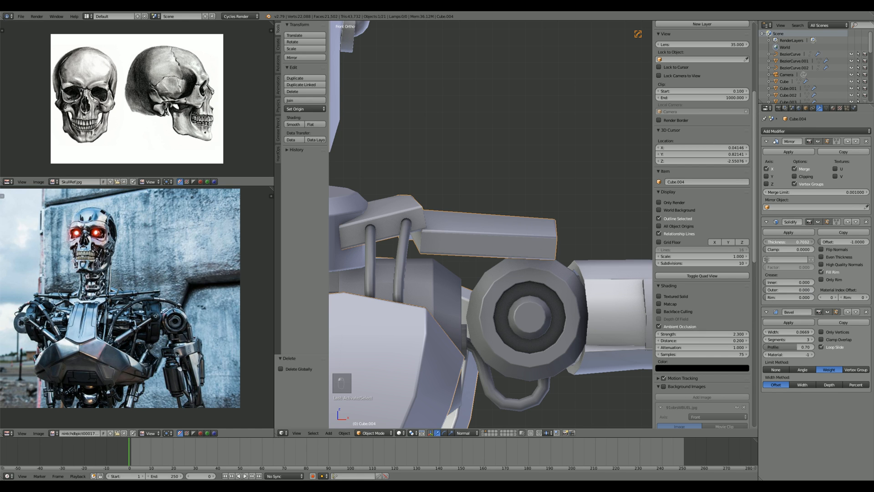
pyautogui.moveTo(790, 242); pyautogui.dragTo(784, 242)
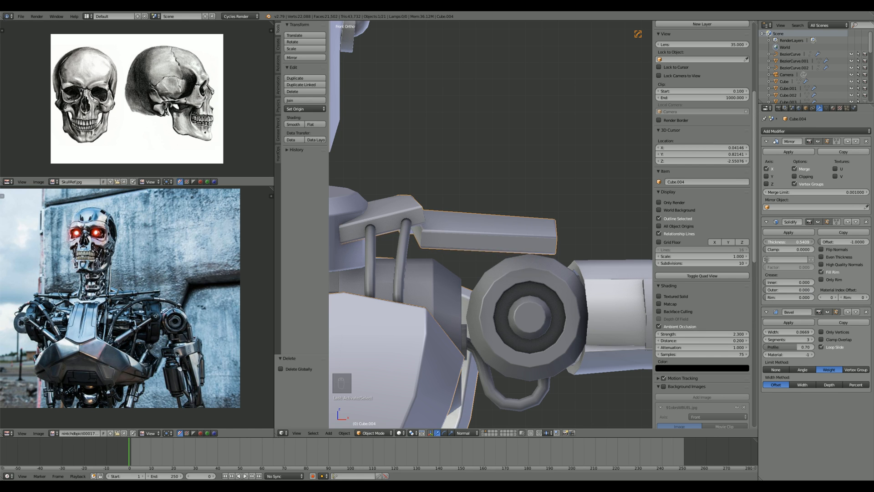
# Step: Raise the upper end of the thin tube under the shoulder plate in Edit Mode, using proportional editing to bend the tube smoothly
pyautogui.moveTo(581, 234); pyautogui.dragTo(413, 283, button='middle')
pyautogui.scroll(3, 423, 275)
pyautogui.rightClick(463, 251)
pyautogui.press('Tab')
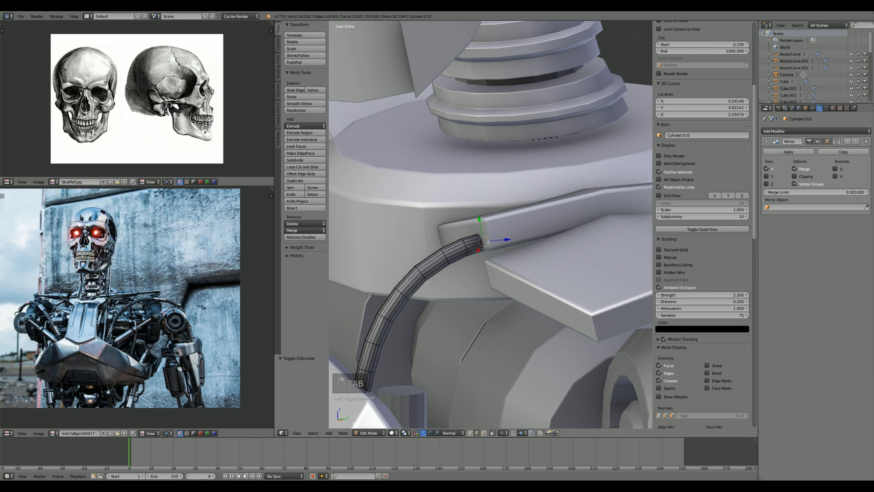
pyautogui.press('g')
pyautogui.rightClick(489, 242)
pyautogui.press('o')
pyautogui.press('g')
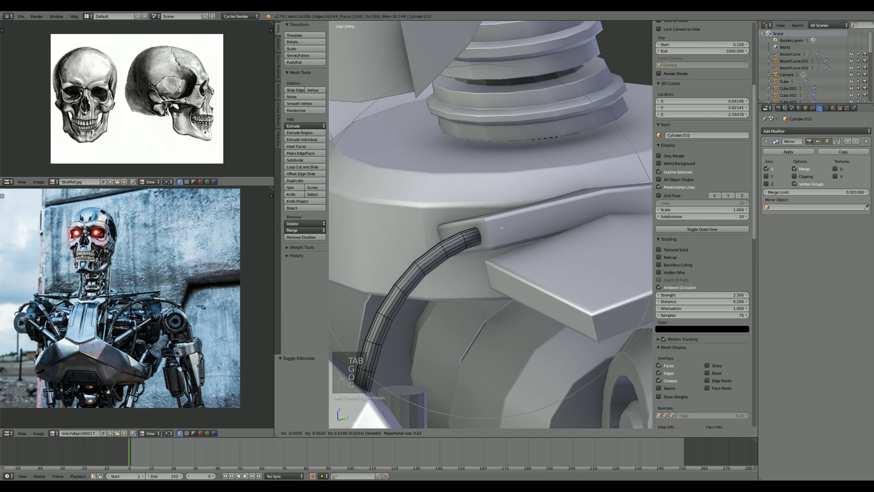
pyautogui.click(501, 227)
pyautogui.press('Tab')
# Step: Examine the shoulder tubes and the whole robot's proportions from the front with everything deselected
pyautogui.scroll(-2, 482, 237)
pyautogui.moveTo(449, 236); pyautogui.dragTo(505, 237, button='middle')
pyautogui.scroll(-3, 448, 250)
pyautogui.scroll(-1, 430, 241)
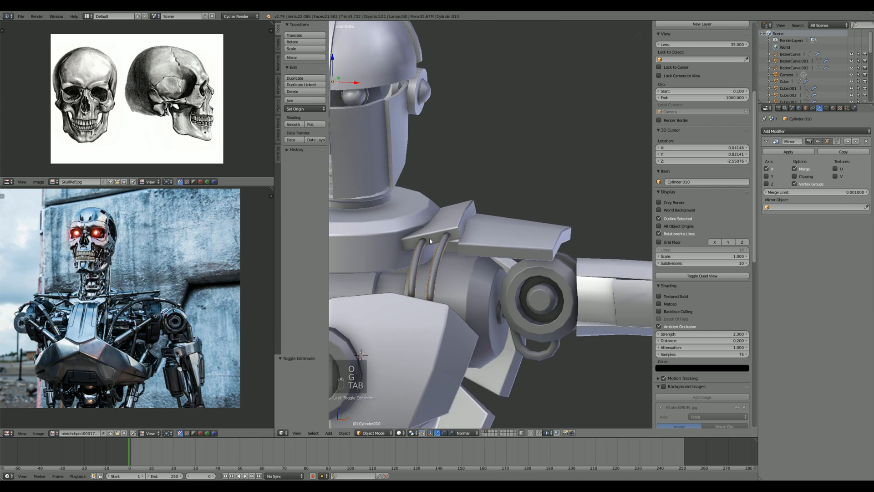
pyautogui.scroll(-6, 429, 240)
pyautogui.press('a')
pyautogui.press('a')
pyautogui.moveTo(364, 244); pyautogui.dragTo(510, 243, button='middle')
pyautogui.scroll(2, 513, 243)
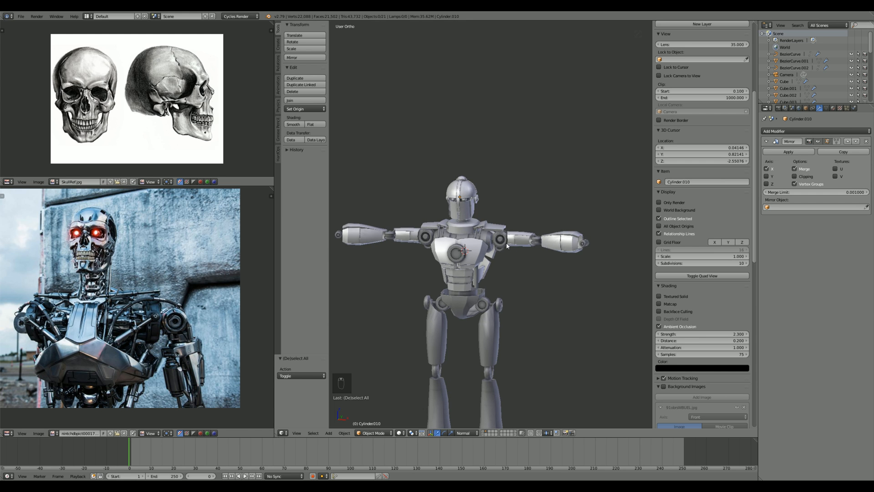
pyautogui.scroll(3, 508, 246)
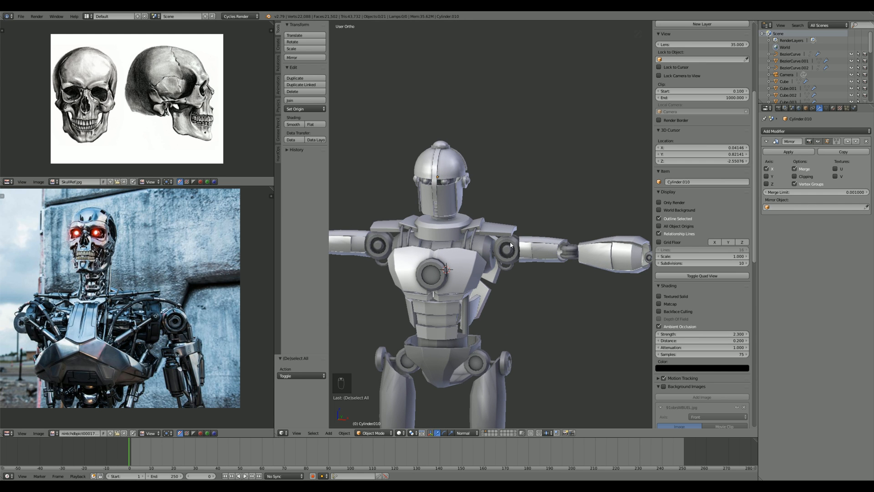
# Step: Scale the tall thin cylinder beside the torso to about 0.4 in side view and rotate it 51.1° without proportional editing
pyautogui.press('KP_1')
pyautogui.press('KP_3')
pyautogui.scroll(4, 525, 241)
pyautogui.rightClick(525, 241)
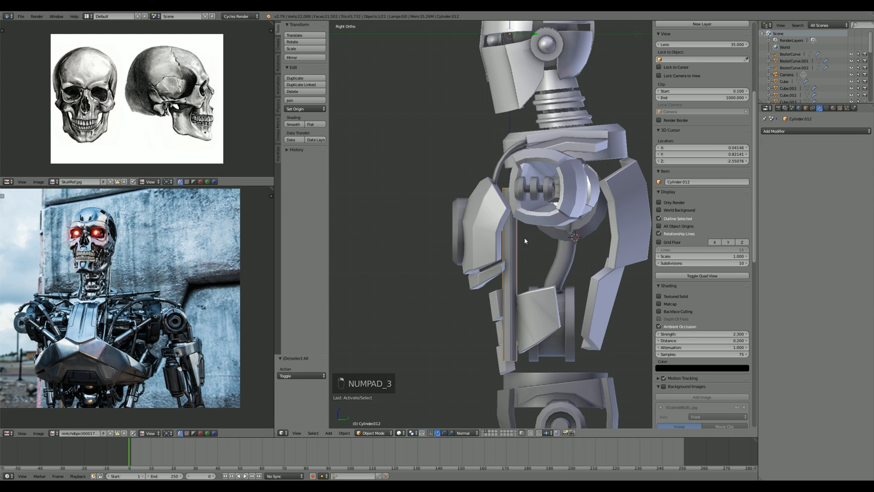
pyautogui.scroll(3, 525, 241)
pyautogui.press('Tab')
pyautogui.press('a')
pyautogui.press('a')
pyautogui.press('a')
pyautogui.press('a')
pyautogui.press('s')
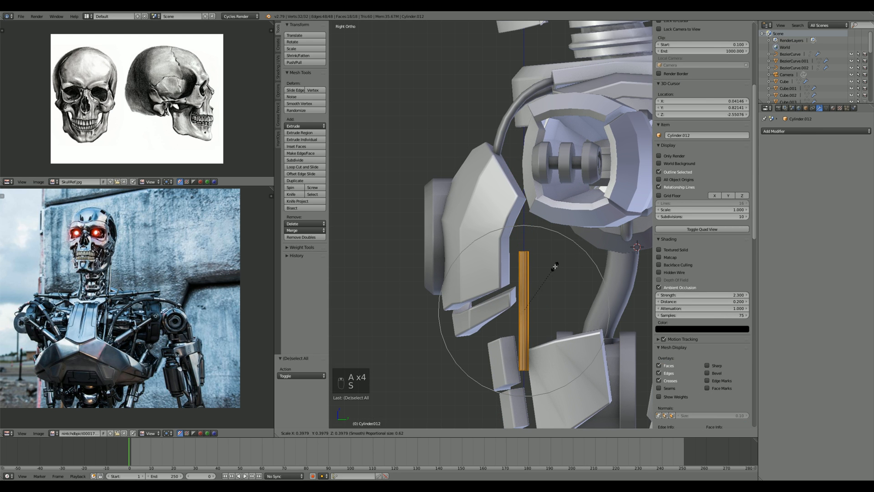
pyautogui.click(561, 265)
pyautogui.press('o')
pyautogui.press('r')
pyautogui.click(578, 303)
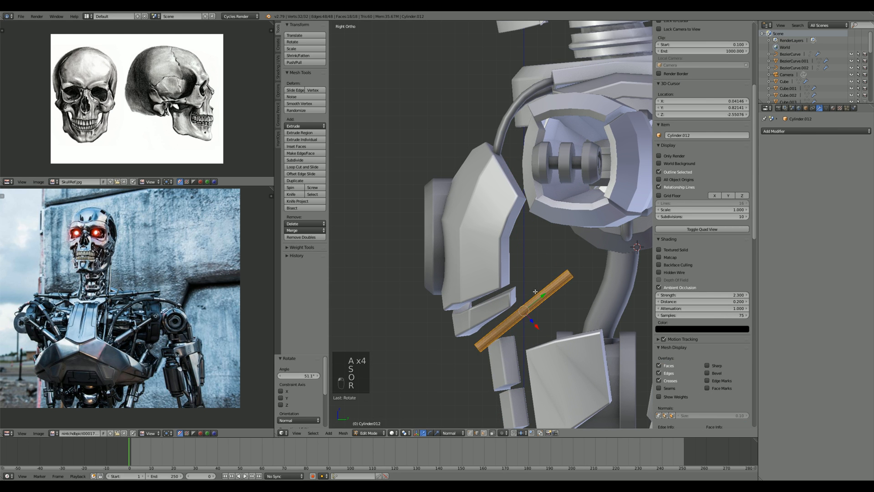
# Step: Move the thin rod up 0.46 and back 0.055 in side view, toward the underside of the shoulder joint
pyautogui.moveTo(578, 303); pyautogui.dragTo(614, 290, button='middle')
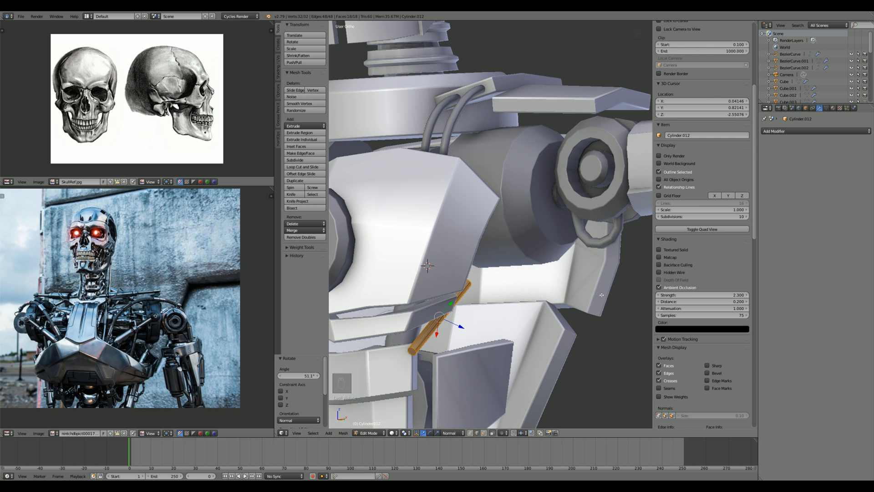
pyautogui.press('KP_3')
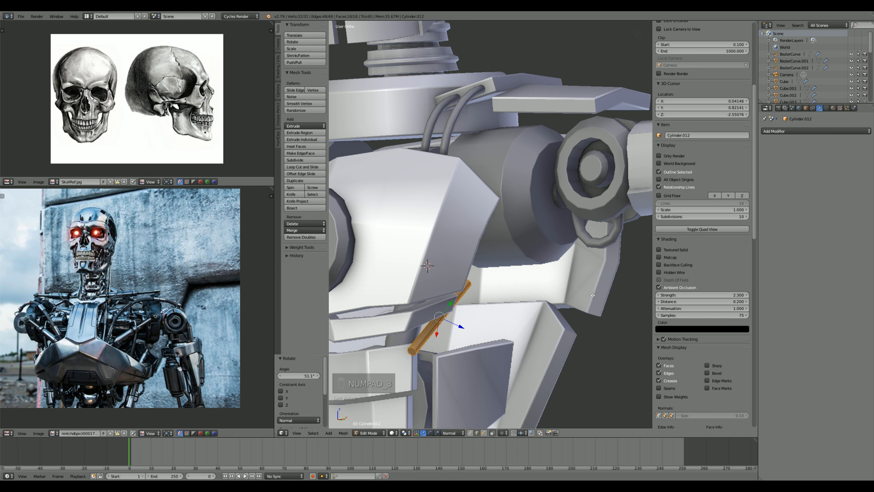
pyautogui.press('g')
pyautogui.click(540, 255)
pyautogui.moveTo(540, 254); pyautogui.dragTo(564, 318, button='middle')
pyautogui.keyDown('shift'); pyautogui.moveTo(478, 191); pyautogui.dragTo(506, 238, button='middle'); pyautogui.keyUp('shift')
pyautogui.press('KP_3')
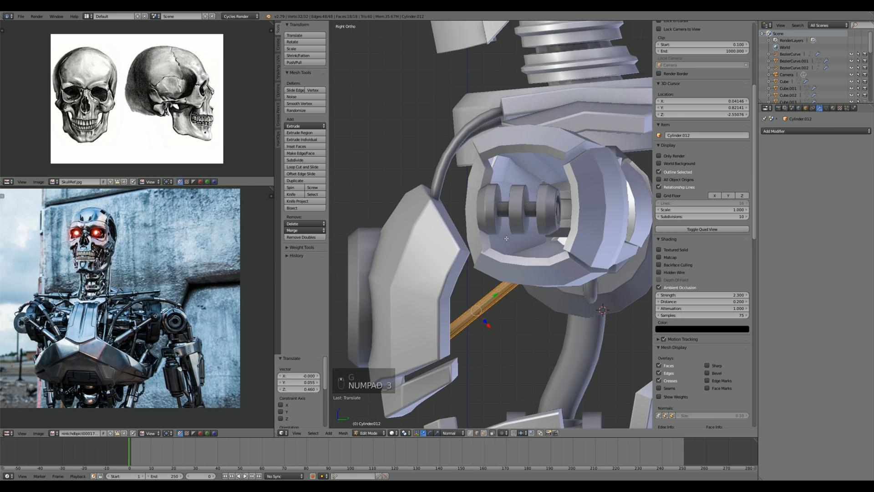
# Step: Tilt the rod a further 13° in wireframe side view and reposition it between the chest plate and the shoulder joint
pyautogui.press('z')
pyautogui.press('g')
pyautogui.click(564, 215)
pyautogui.press('r')
pyautogui.click(575, 240)
pyautogui.press('g')
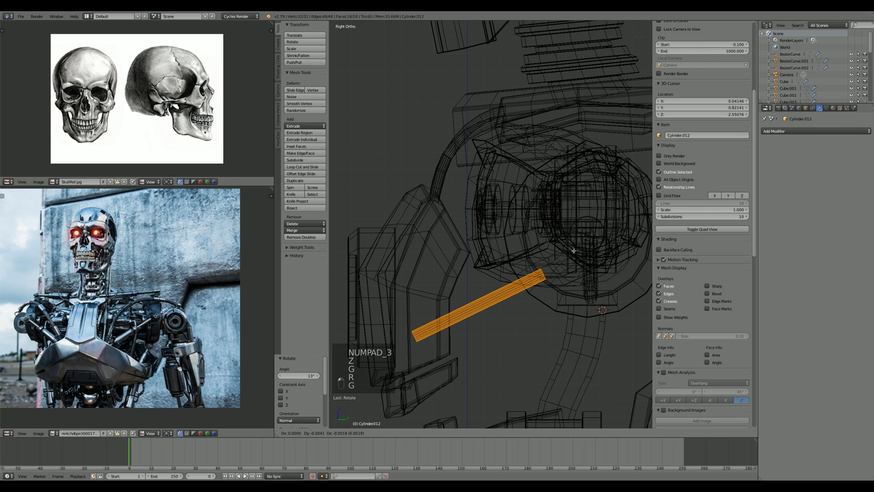
pyautogui.click(576, 249)
# Step: Shift the rod 0.236 outward along X so it sits beneath the shoulder
pyautogui.moveTo(505, 260)
pyautogui.mouseDown(button='middle')
pyautogui.moveTo(554, 293)
pyautogui.moveTo(551, 252)
pyautogui.mouseUp(button='middle')
pyautogui.press('z')
pyautogui.click(586, 289)
pyautogui.moveTo(541, 207); pyautogui.dragTo(523, 210, button='middle')
pyautogui.scroll(-5, 557, 224)
pyautogui.press('KP_3')
pyautogui.scroll(4, 494, 197)
pyautogui.scroll(2, 522, 202)
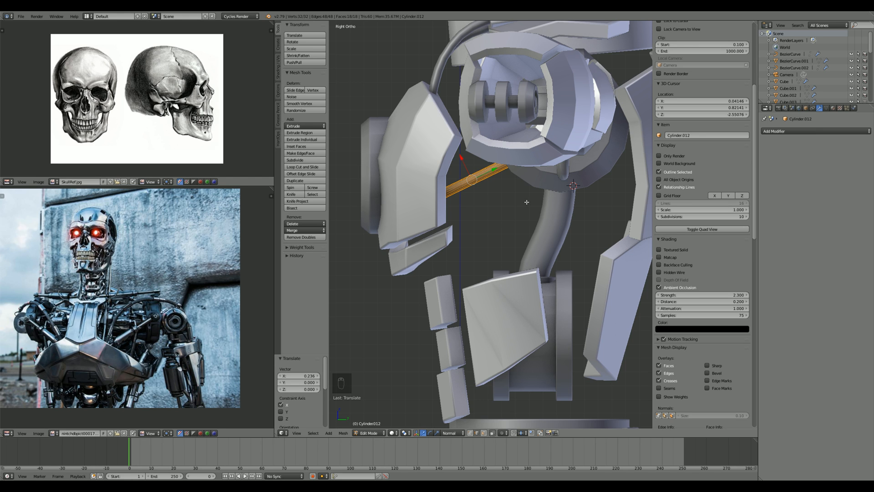
# Step: Rotate the rod more upright in side view and place it between the shoulder joint and the side waist plate
pyautogui.press('g')
pyautogui.click(516, 254)
pyautogui.click(554, 161)
pyautogui.press('g')
pyautogui.click(585, 216)
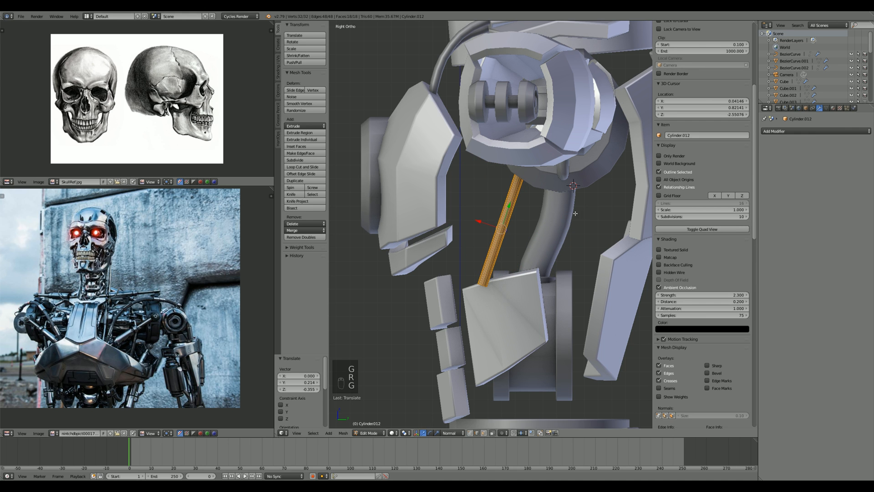
# Step: Lengthen the rod by moving its lower end face 0.12 along its normal and its upper end face into the shoulder joint
pyautogui.press('KP_1')
pyautogui.press('z')
pyautogui.hotkey('ctrl', 'Tab')
pyautogui.click(552, 253)
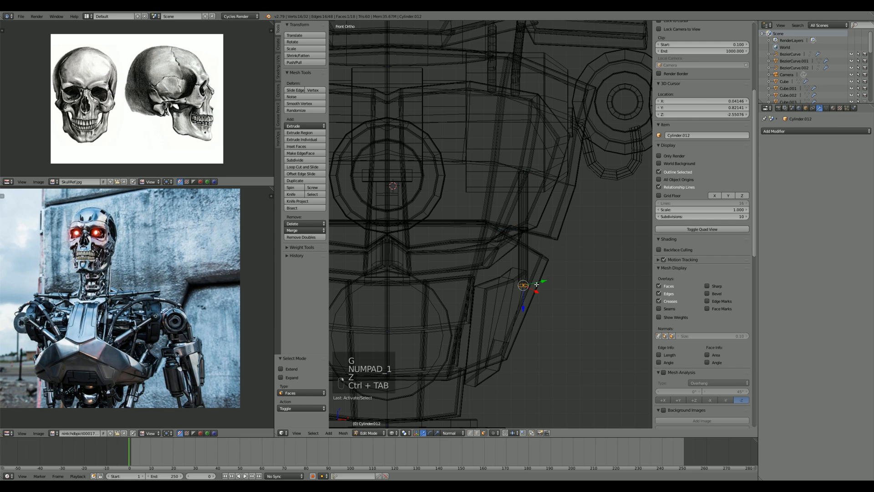
pyautogui.moveTo(537, 285); pyautogui.dragTo(483, 301, button='middle')
pyautogui.press('z')
pyautogui.click(488, 318)
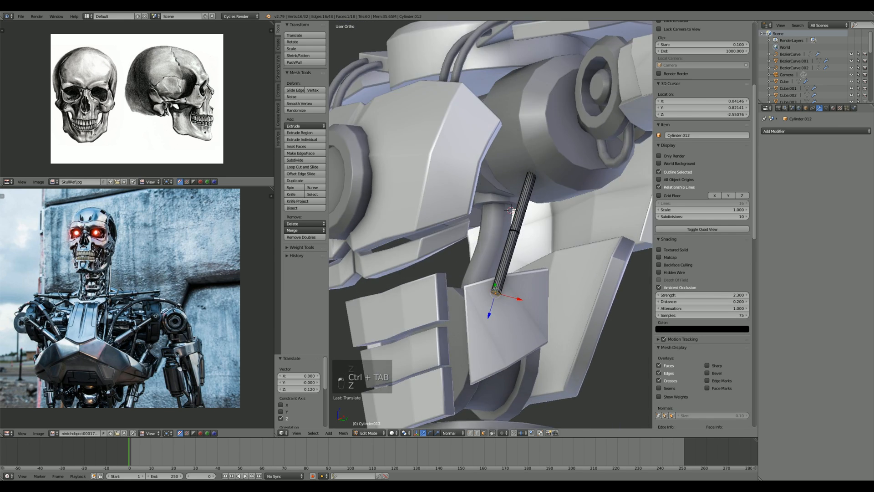
pyautogui.press('z')
pyautogui.press('z')
pyautogui.press('e')
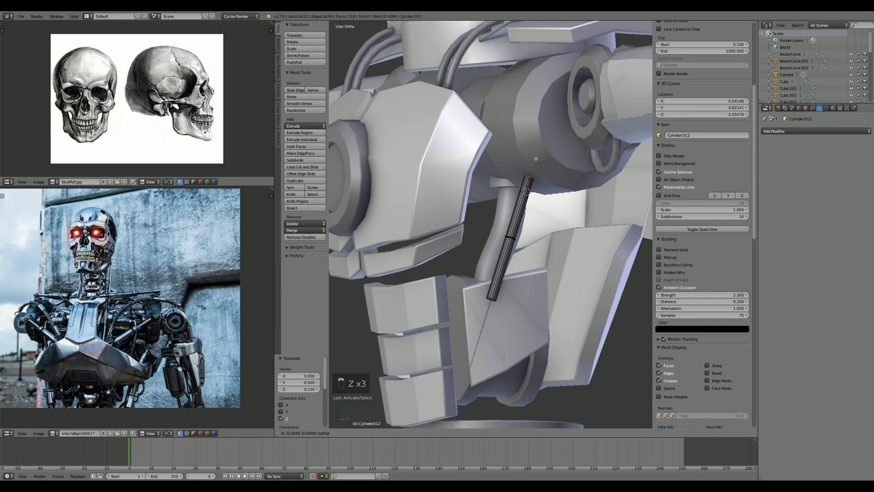
pyautogui.click(539, 152)
pyautogui.moveTo(539, 152); pyautogui.dragTo(579, 168, button='middle')
# Step: Select the rod's upper end in wireframe front view and snap the 3D cursor to it
pyautogui.press('a')
pyautogui.press('KP_1')
pyautogui.press('z')
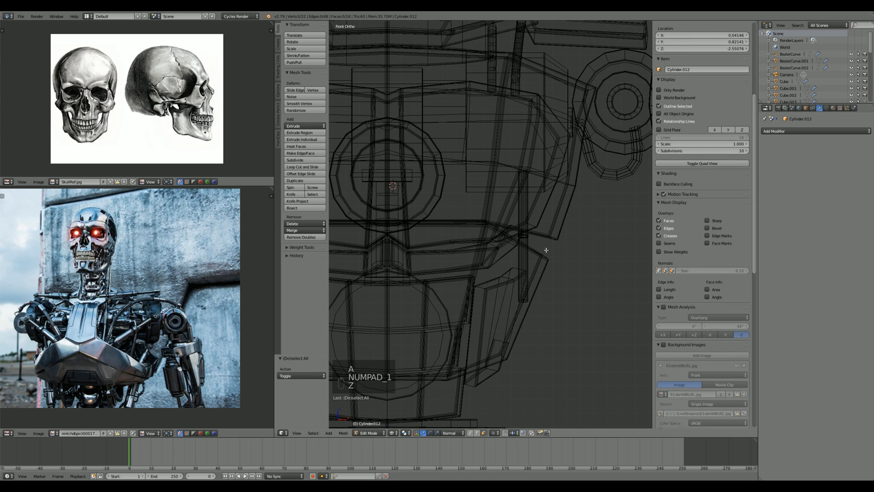
pyautogui.moveTo(562, 196); pyautogui.dragTo(562, 196)
pyautogui.press('space')
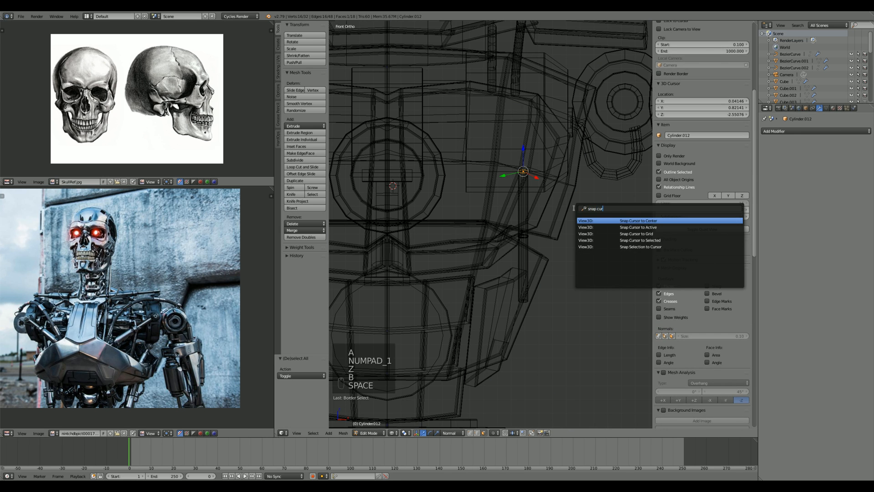
pyautogui.write('snap cur')
pyautogui.press('Down')
pyautogui.press('Down')
pyautogui.press('Down')
pyautogui.press('Return')
# Step: Rotate the whole rod about the 3D cursor in front view by 12.1° and again by 10.1°, swinging its lower end inward
pyautogui.press('a')
pyautogui.press('a')
pyautogui.press('a')
pyautogui.press('a')
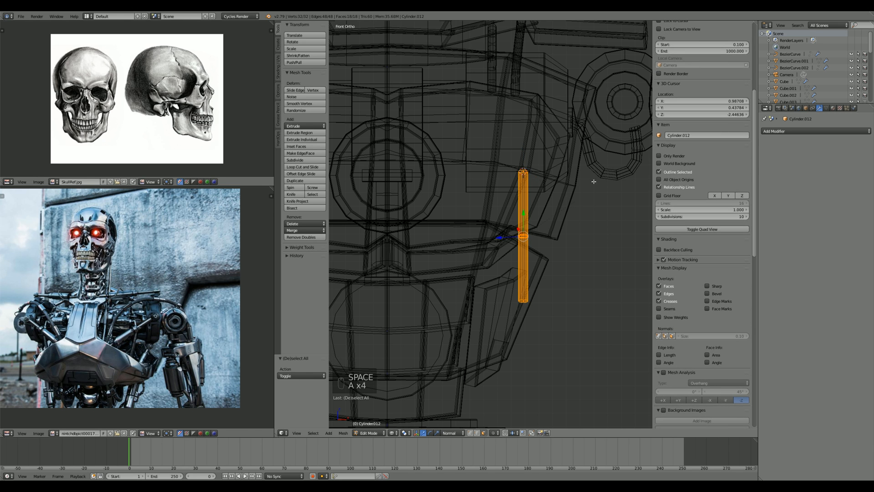
pyautogui.press('r')
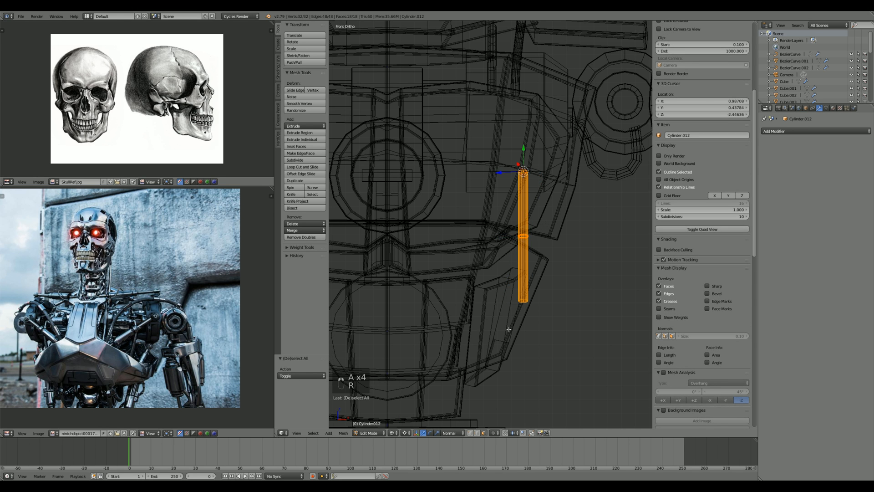
pyautogui.press('r')
pyautogui.click(548, 318)
pyautogui.press('z')
pyautogui.press('r')
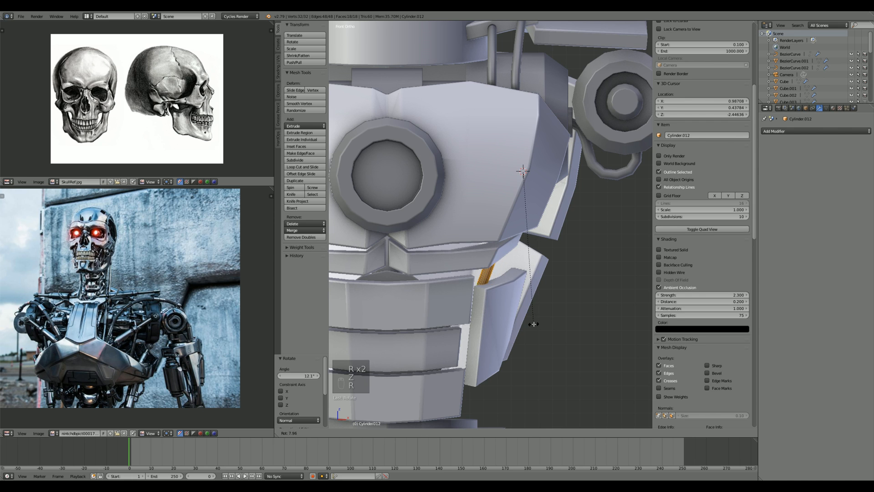
pyautogui.click(528, 324)
pyautogui.moveTo(528, 324); pyautogui.dragTo(499, 290, button='middle')
# Step: Fine-tune the rod's tilt about the 3D cursor in side view and return to Object Mode
pyautogui.press('KP_3')
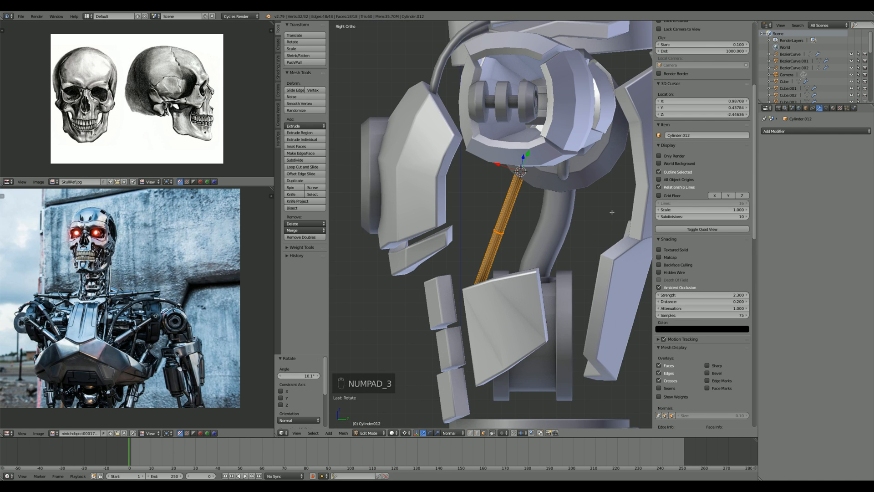
pyautogui.press('r')
pyautogui.click(605, 198)
pyautogui.press('Tab')
pyautogui.moveTo(579, 214); pyautogui.dragTo(481, 209, button='middle')
pyautogui.press('a')
pyautogui.press('a')
pyautogui.scroll(-10, 549, 223)
pyautogui.scroll(3, 482, 213)
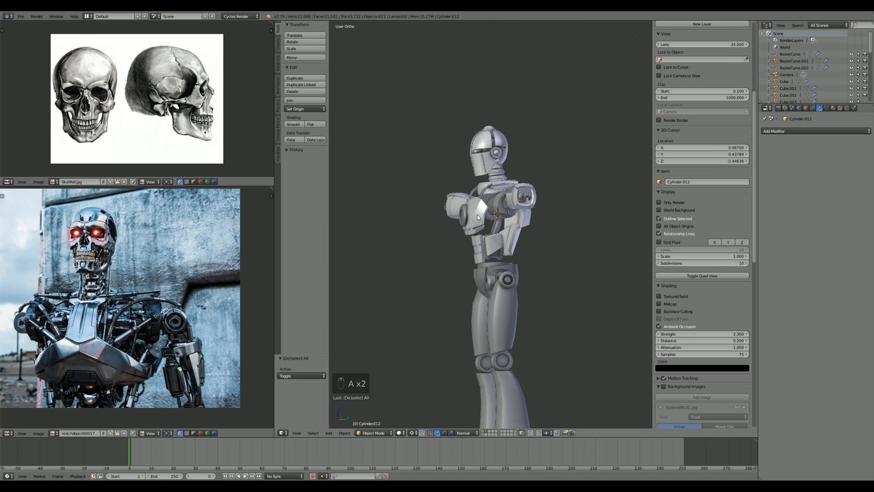
pyautogui.scroll(9, 531, 227)
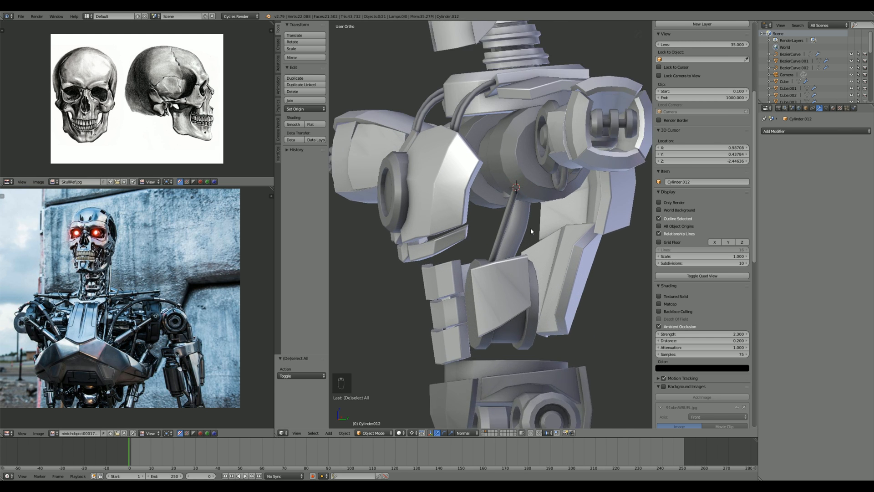
# Step: Thicken the whole rod in Edit Mode with Shrink/Fatten
pyautogui.press('Tab')
pyautogui.press('a')
pyautogui.press('a')
pyautogui.keyDown('alt'); pyautogui.rightClick(498, 230); pyautogui.keyUp('alt')
pyautogui.hotkey('alt', 's')
pyautogui.hotkey('alt', 's')
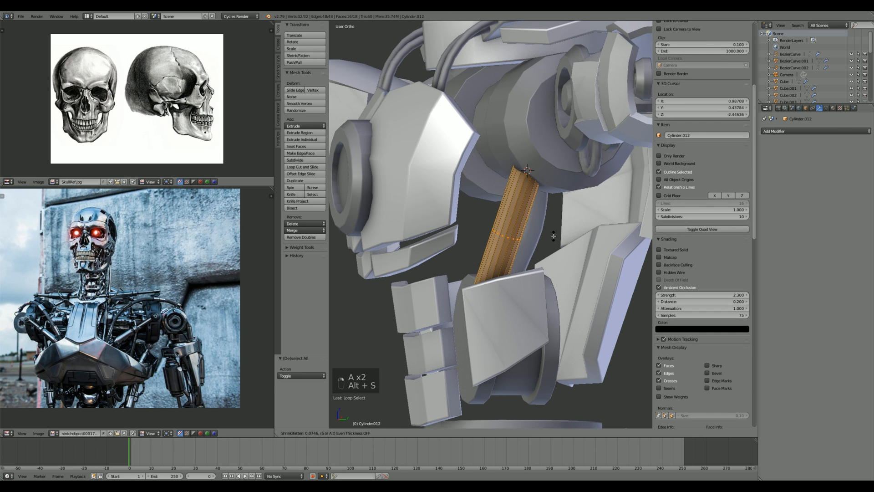
pyautogui.click(608, 266)
# Step: Add two evenly spaced loop cuts around the rod
pyautogui.press('a')
pyautogui.hotkey('ctrl', 'r')
pyautogui.scroll(1, 514, 239)
pyautogui.click(514, 239)
pyautogui.rightClick(513, 239)
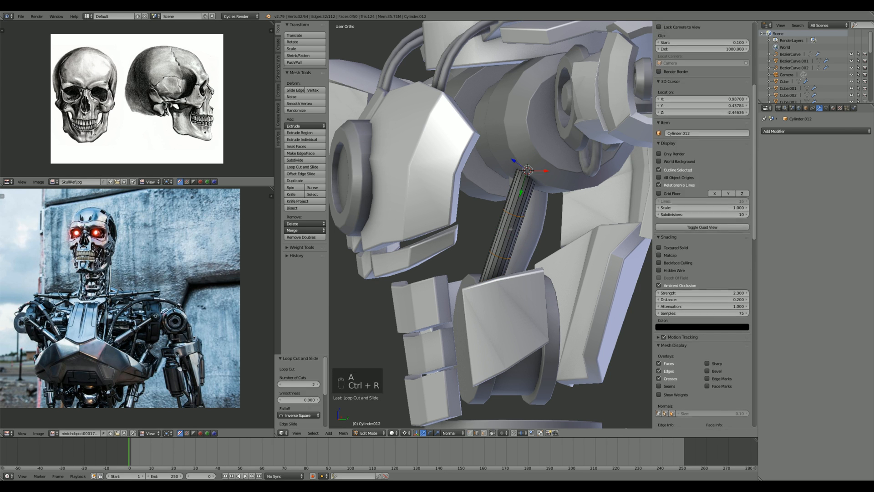
# Step: Extrude the rod's middle ring of faces and shrink it inward to form a thinner piston shaft between two sleeves
pyautogui.press('a')
pyautogui.hotkey('ctrl', 'Tab')
pyautogui.click(509, 239)
pyautogui.keyDown('alt'); pyautogui.rightClick(506, 239); pyautogui.keyUp('alt')
pyautogui.press('e')
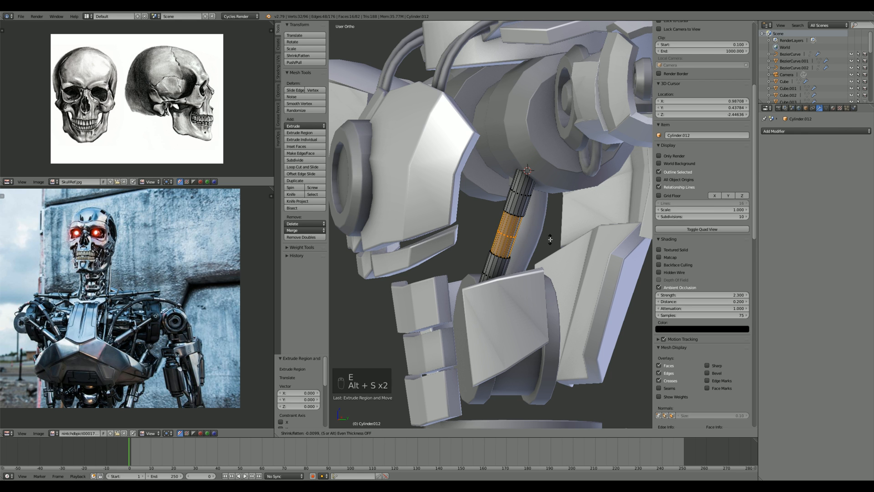
pyautogui.click(526, 215)
pyautogui.press('Tab')
# Step: Rotate the entire piston about the 3D cursor in wireframe side view so it stands more upright
pyautogui.scroll(-6, 505, 242)
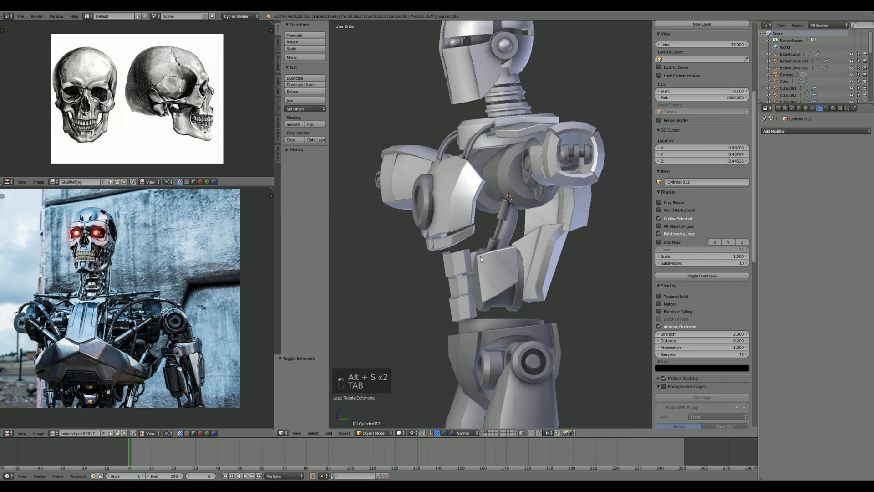
pyautogui.moveTo(480, 256); pyautogui.dragTo(529, 268, button='middle')
pyautogui.scroll(4, 509, 273)
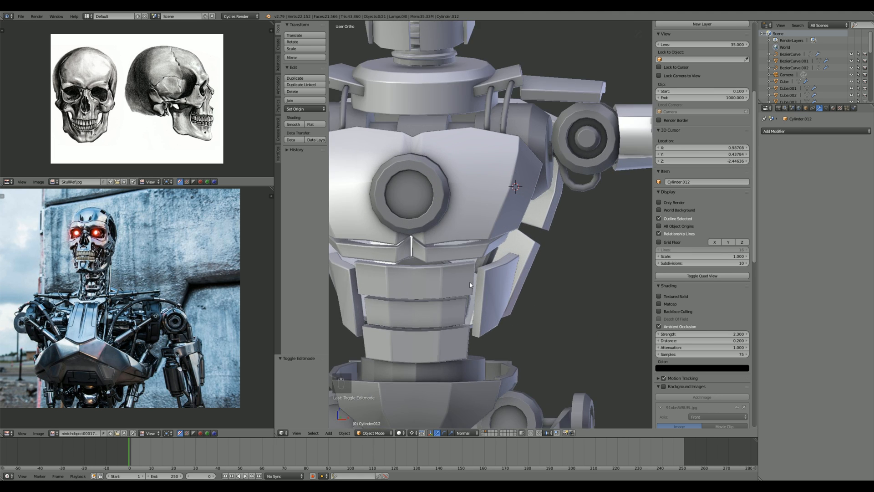
pyautogui.moveTo(472, 283); pyautogui.dragTo(451, 250, button='middle')
pyautogui.press('KP_3')
pyautogui.press('z')
pyautogui.press('Tab')
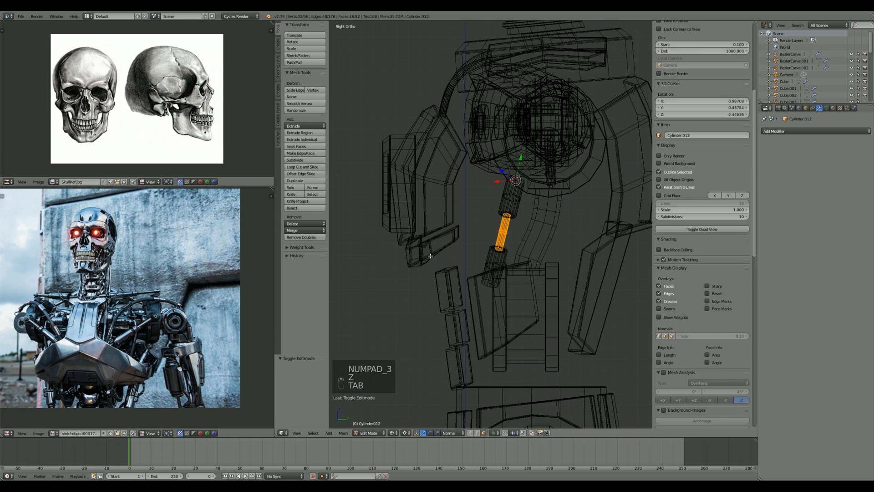
pyautogui.press('a')
pyautogui.press('a')
pyautogui.press('a')
pyautogui.press('r')
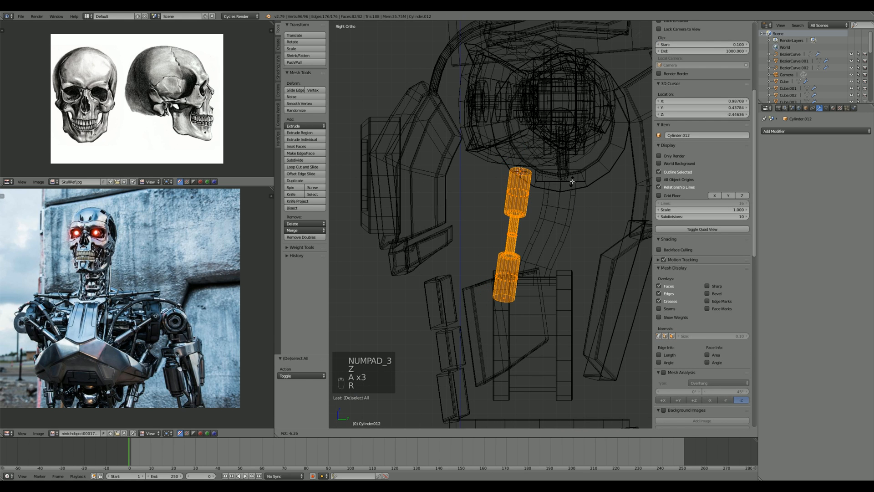
pyautogui.press('KP_1')
pyautogui.press('z')
# Step: Adjust the piston's position beneath the shoulder joint and return to Object Mode
pyautogui.moveTo(552, 188)
pyautogui.mouseDown(button='middle')
pyautogui.moveTo(557, 274)
pyautogui.moveTo(602, 259)
pyautogui.moveTo(612, 238)
pyautogui.moveTo(589, 248)
pyautogui.moveTo(542, 237)
pyautogui.moveTo(505, 243)
pyautogui.mouseUp(button='middle')
pyautogui.press('z')
pyautogui.click(588, 238)
pyautogui.press('a')
pyautogui.press('z')
pyautogui.scroll(-3, 542, 237)
pyautogui.press('Tab')
pyautogui.scroll(-7, 540, 236)
pyautogui.scroll(12, 505, 242)
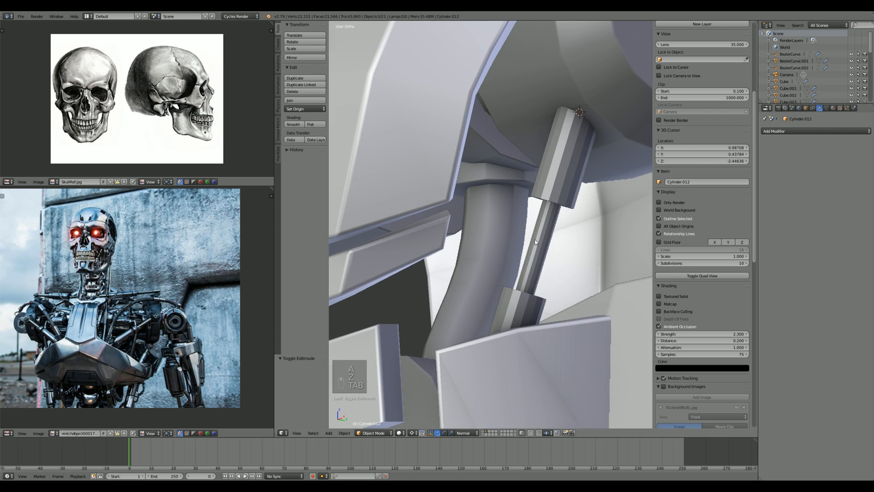
# Step: Move the lower end ring of the piston's upper sleeve along the piston's axis to adjust the sleeve's length
pyautogui.press('Tab')
pyautogui.keyDown('alt'); pyautogui.rightClick(550, 197); pyautogui.keyUp('alt')
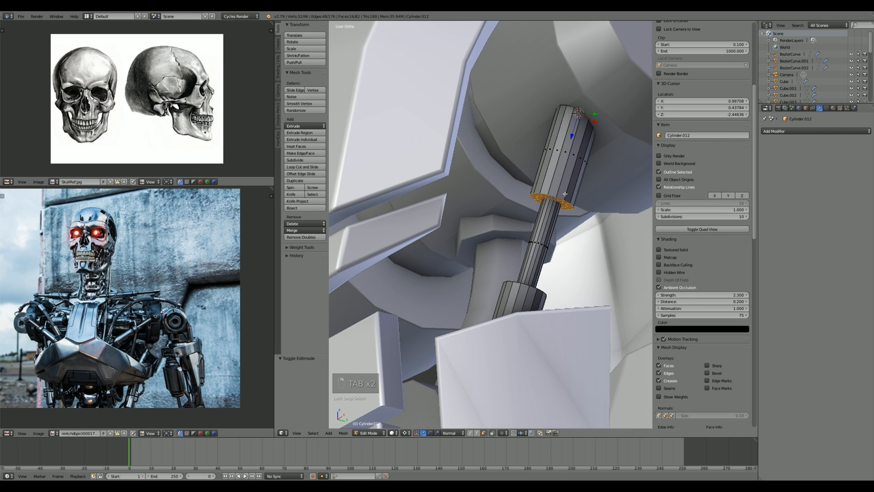
pyautogui.moveTo(565, 194); pyautogui.dragTo(545, 167, button='middle')
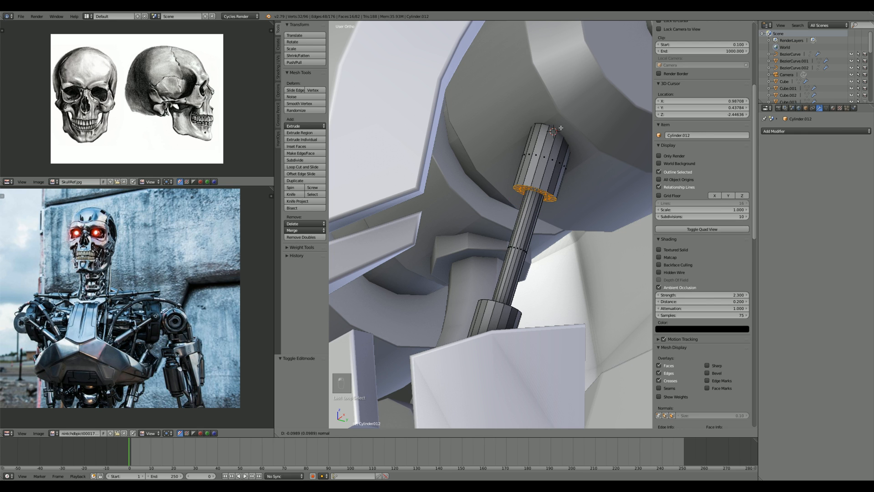
pyautogui.moveTo(558, 133); pyautogui.dragTo(558, 133)
pyautogui.press('z')
pyautogui.rightClick(551, 134)
pyautogui.press('z')
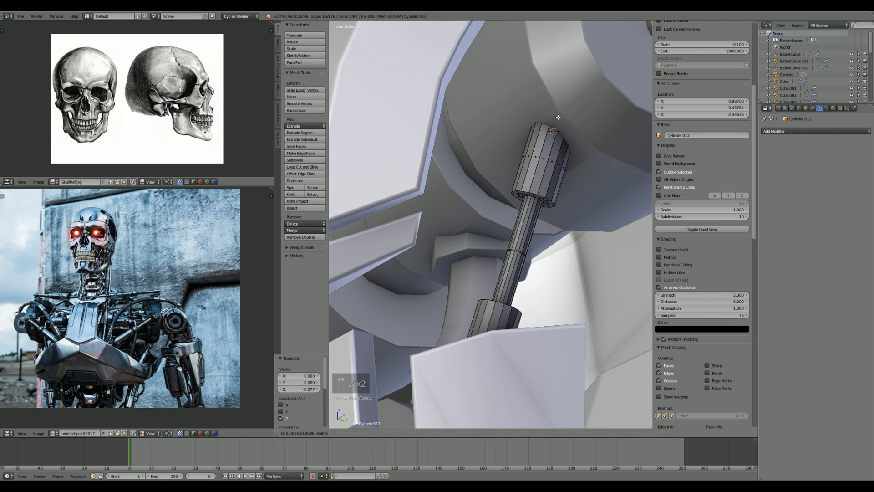
pyautogui.press('Tab')
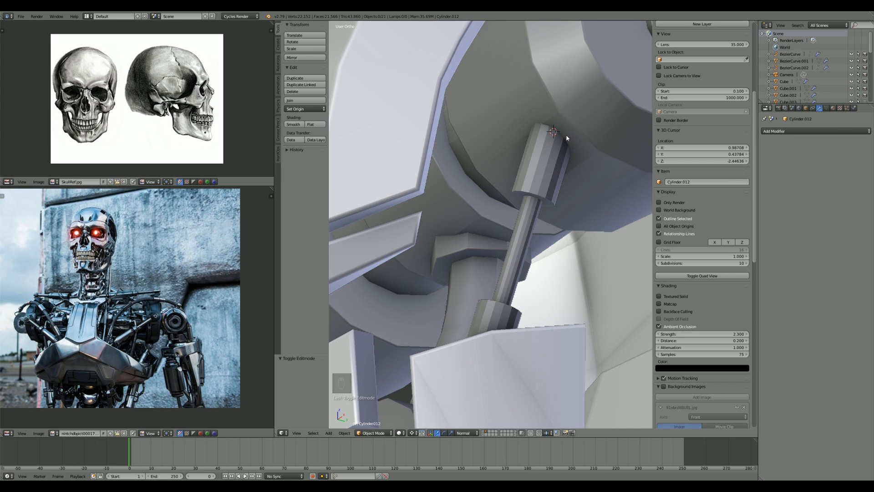
# Step: Select the whole piston object and run Csharpen on it to add sharp edges and bevels
pyautogui.scroll(-4, 548, 150)
pyautogui.press('z')
pyautogui.rightClick(517, 203)
pyautogui.press('z')
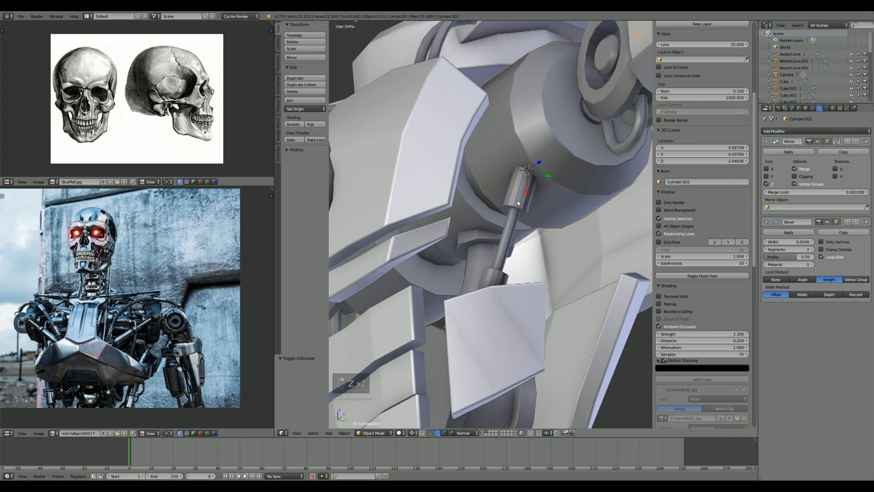
pyautogui.press('z')
pyautogui.rightClick(517, 203)
pyautogui.press('z')
pyautogui.press('z')
pyautogui.rightClick(516, 205)
pyautogui.press('z')
pyautogui.press('z')
pyautogui.press('z')
pyautogui.press('q')
pyautogui.click(512, 213)
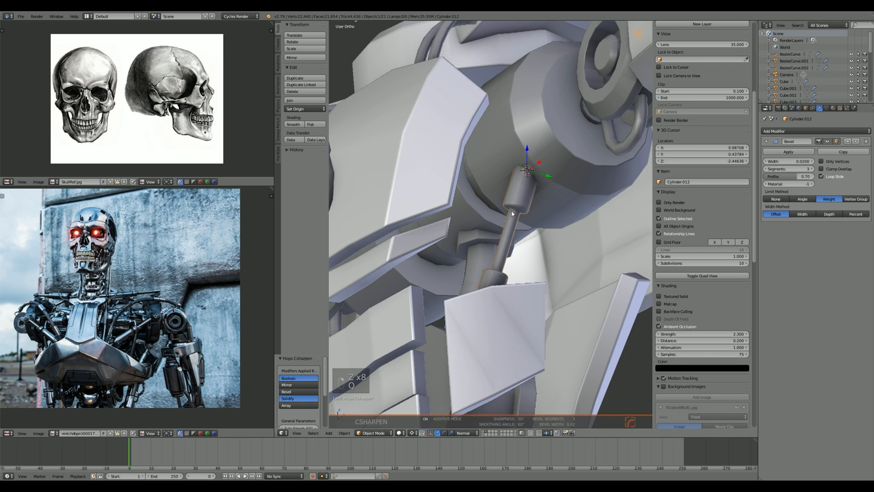
# Step: Clear the sharp and bevel marks from the inner edge loops where the piston shaft meets both sleeves
pyautogui.scroll(6, 566, 201)
pyautogui.press('Tab')
pyautogui.press('a')
pyautogui.press('a')
pyautogui.hotkey('ctrl', 'Tab')
pyautogui.click(550, 183)
pyautogui.press('z')
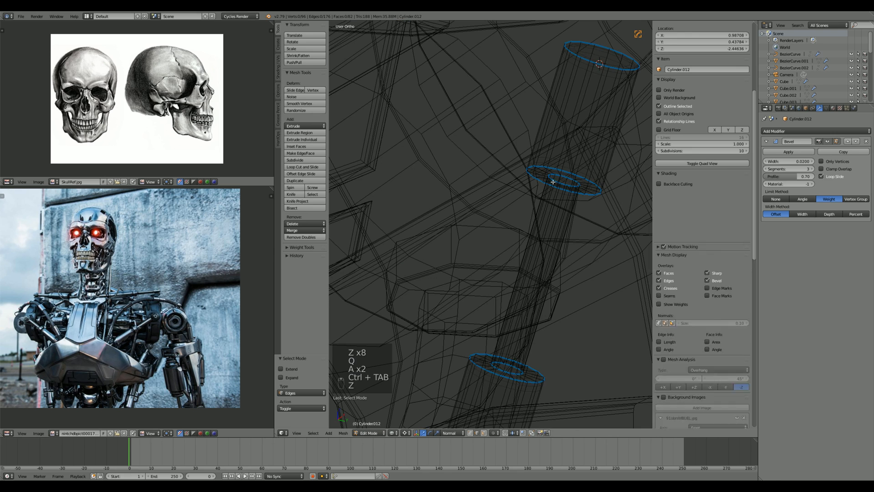
pyautogui.keyDown('alt'); pyautogui.rightClick(553, 182); pyautogui.keyUp('alt')
pyautogui.keyDown('shift'); pyautogui.moveTo(507, 374); pyautogui.dragTo(489, 341, button='middle'); pyautogui.keyUp('shift')
pyautogui.scroll(2, 490, 342)
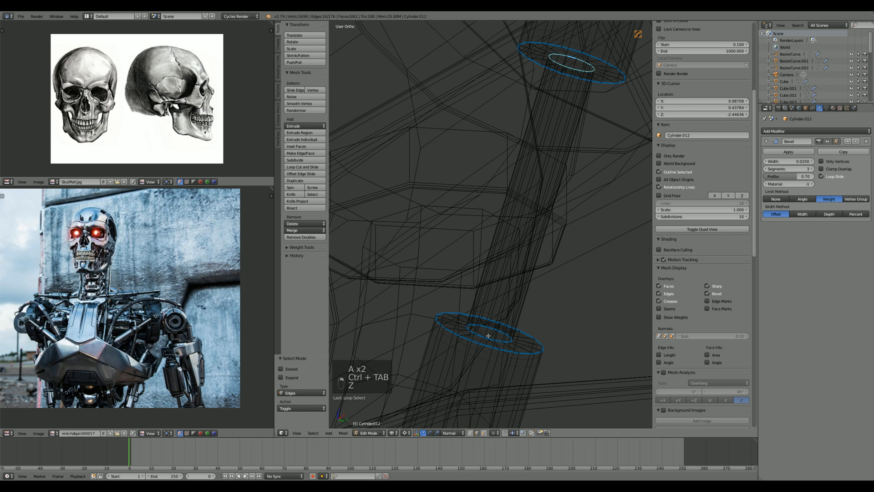
pyautogui.press('q')
pyautogui.click(497, 338)
pyautogui.press('a')
pyautogui.press('z')
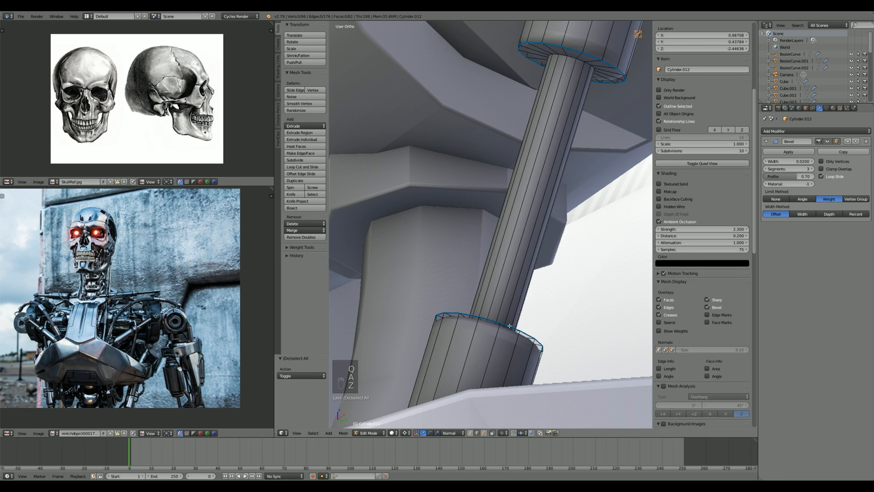
pyautogui.scroll(-4, 546, 218)
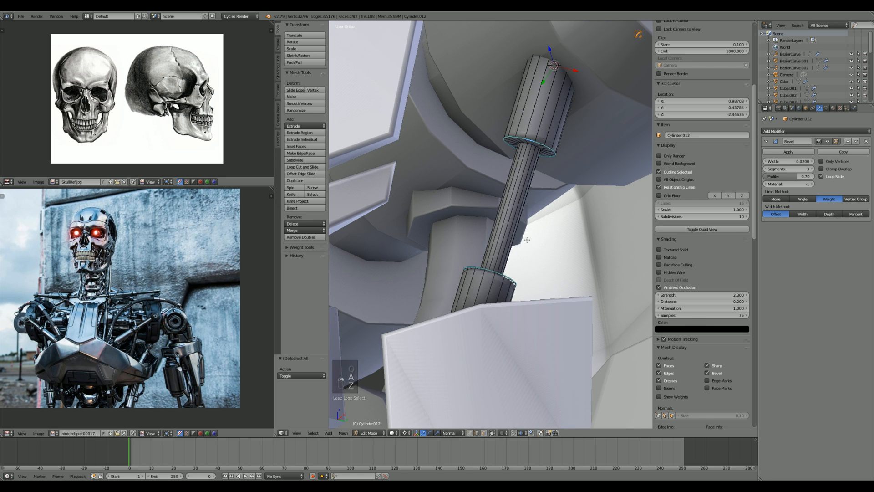
# Step: Return to Object Mode, set the piston's bevel width to 0.0070 and deselect everything
pyautogui.press('Tab')
pyautogui.press('q')
pyautogui.click(531, 241)
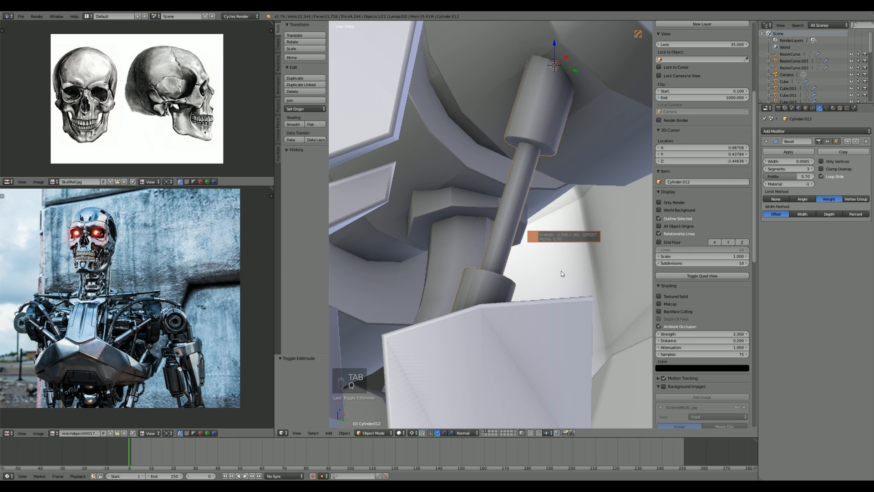
pyautogui.scroll(-8, 560, 273)
pyautogui.press('a')
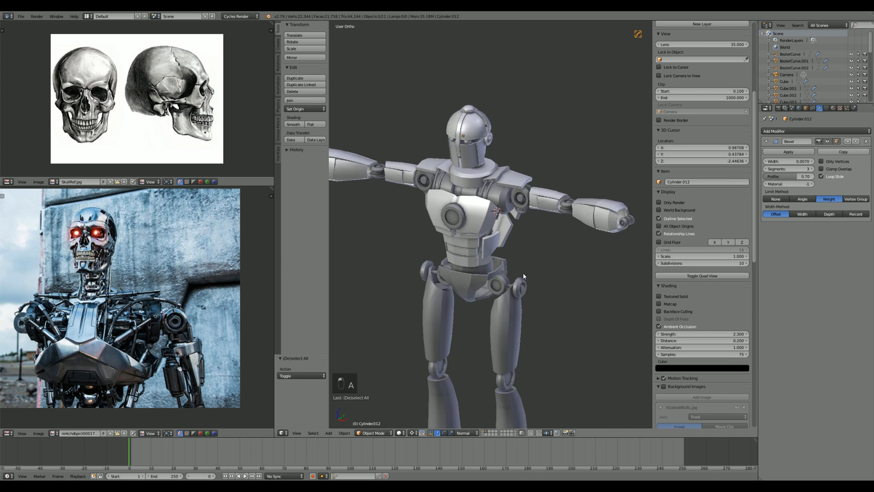
pyautogui.moveTo(526, 278); pyautogui.dragTo(564, 268, button='middle')
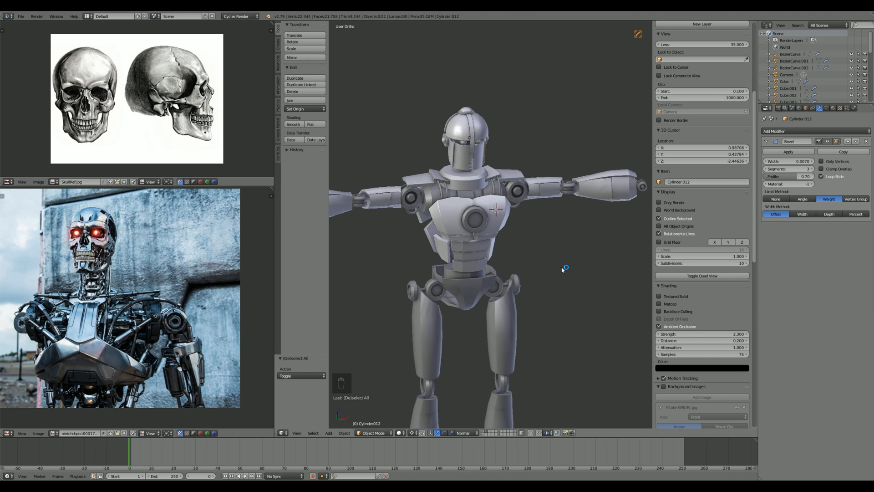
# Step: Delete the end-cap faces of the two shoulder tubes at their upper and lower ends
pyautogui.scroll(4, 573, 264)
pyautogui.keyDown('shift'); pyautogui.moveTo(514, 208); pyautogui.dragTo(525, 288, button='middle'); pyautogui.keyUp('shift')
pyautogui.scroll(5, 559, 256)
pyautogui.press('Tab')
pyautogui.moveTo(560, 256); pyautogui.dragTo(478, 247, button='middle')
pyautogui.press('Tab')
pyautogui.rightClick(478, 247)
pyautogui.press('Tab')
pyautogui.press('z')
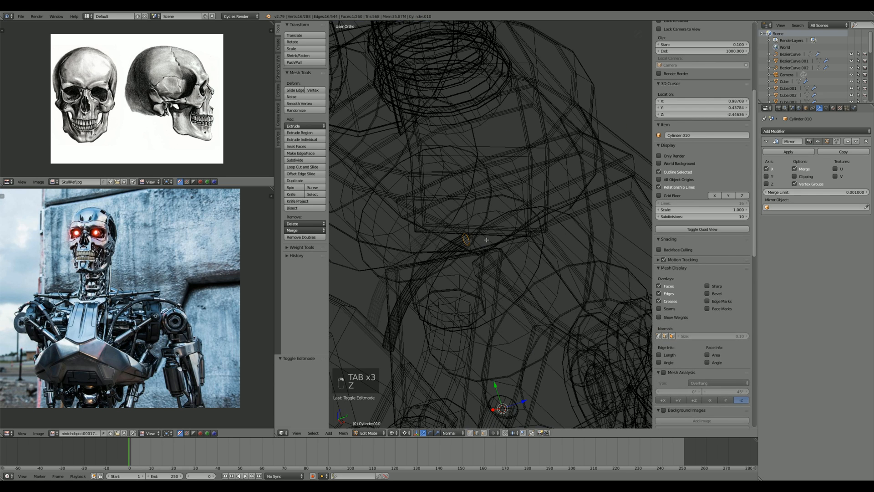
pyautogui.hotkey('alt', 'h')
pyautogui.press('a')
pyautogui.scroll(2, 495, 254)
pyautogui.click(489, 285)
pyautogui.rightClick(489, 279)
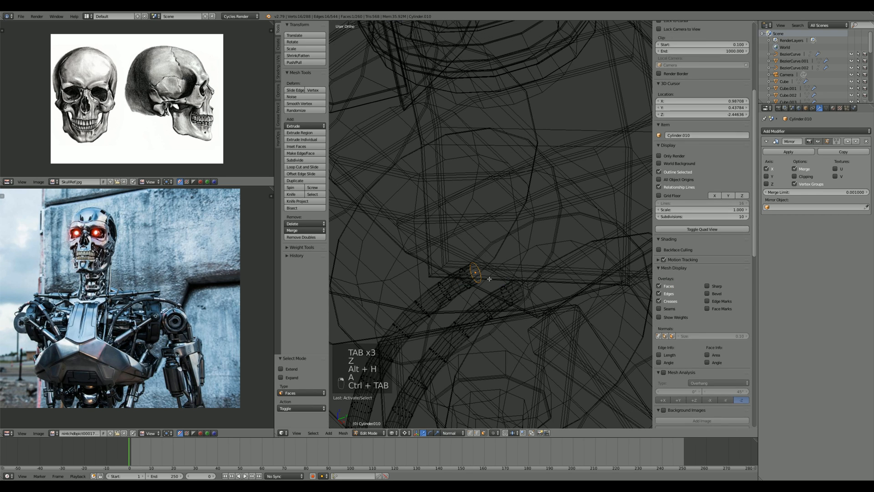
pyautogui.keyDown('shift'); pyautogui.rightClick(521, 292); pyautogui.keyUp('shift')
pyautogui.scroll(-5, 521, 294)
pyautogui.keyDown('shift'); pyautogui.moveTo(462, 347); pyautogui.dragTo(555, 231, button='middle'); pyautogui.keyUp('shift')
pyautogui.scroll(6, 554, 232)
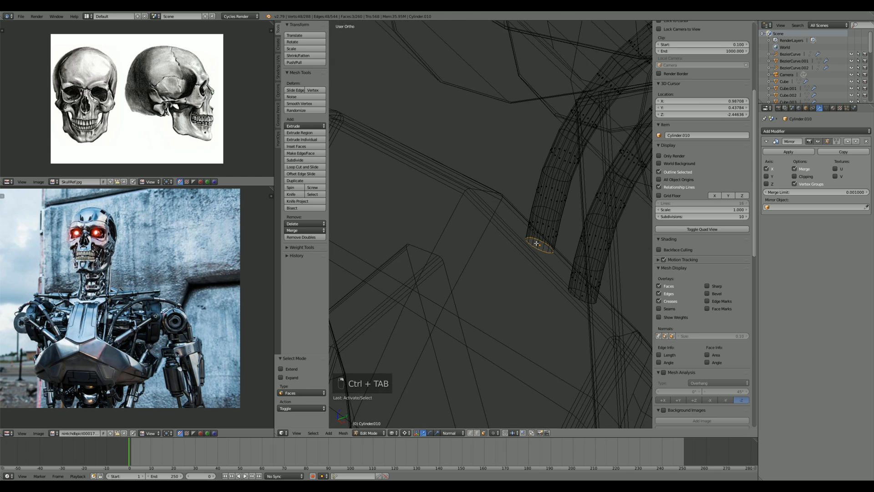
pyautogui.press('Delete')
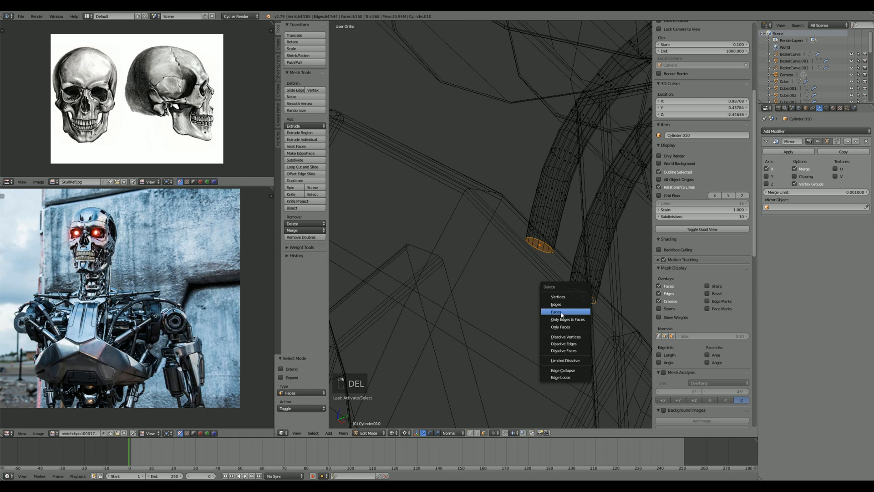
pyautogui.click(562, 313)
pyautogui.scroll(-3, 565, 302)
pyautogui.press('Tab')
pyautogui.press('z')
pyautogui.keyDown('shift'); pyautogui.moveTo(536, 282); pyautogui.dragTo(506, 288, button='middle'); pyautogui.keyUp('shift')
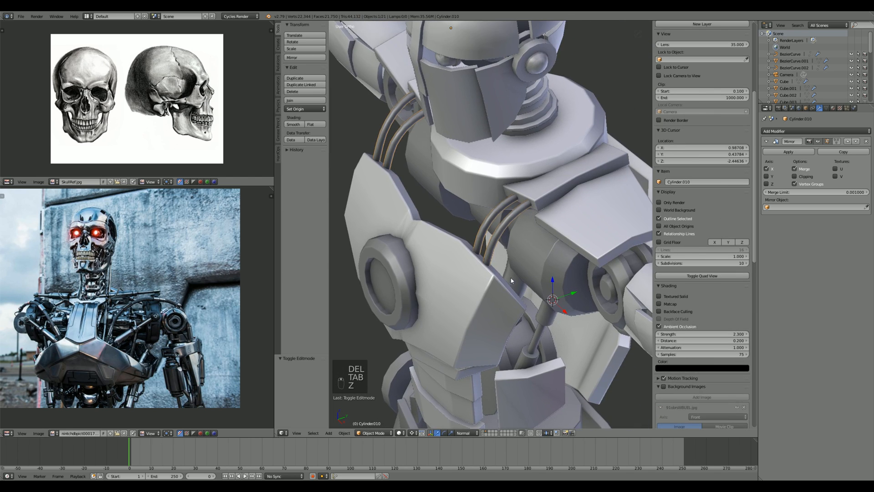
pyautogui.scroll(2, 511, 281)
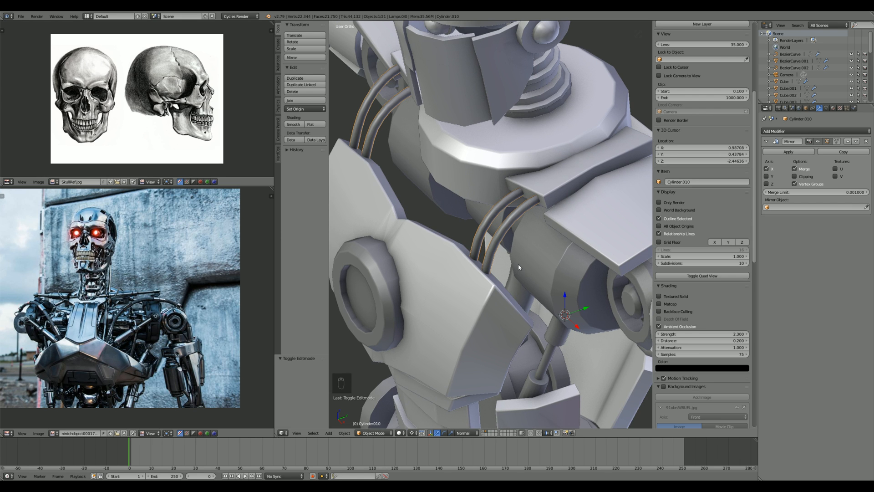
pyautogui.scroll(-4, 520, 267)
pyautogui.moveTo(514, 270); pyautogui.dragTo(562, 250, button='middle')
pyautogui.scroll(-6, 519, 247)
pyautogui.press('a')
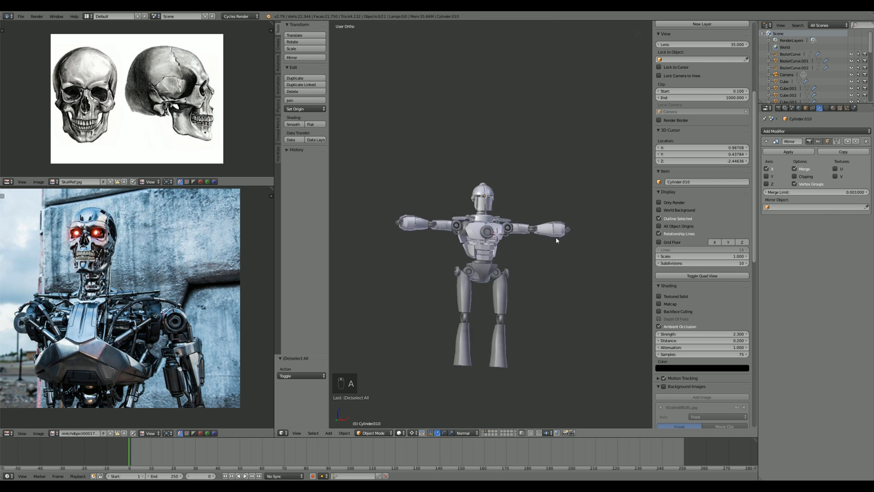
# Step: Add a Mirror modifier on the X axis to the piston and place it above the Bevel modifier
pyautogui.scroll(6, 481, 280)
pyautogui.rightClick(504, 342)
pyautogui.press('z')
pyautogui.scroll(-4, 514, 323)
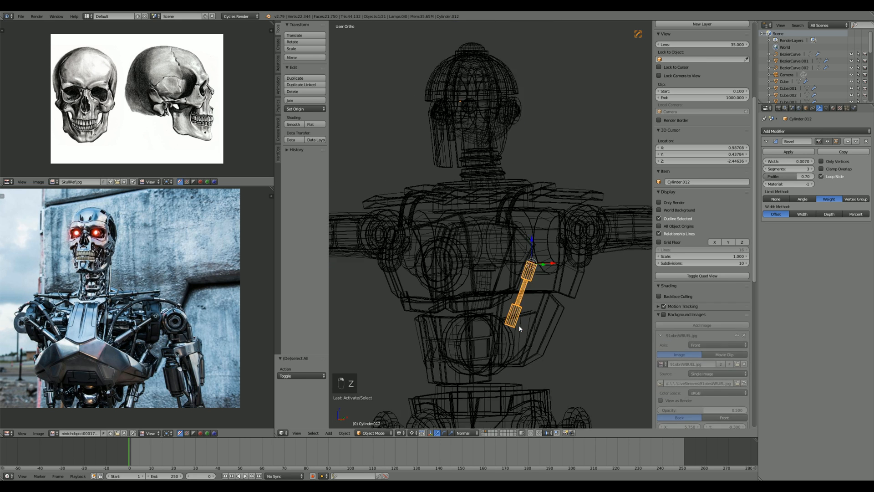
pyautogui.press('z')
pyautogui.click(816, 131)
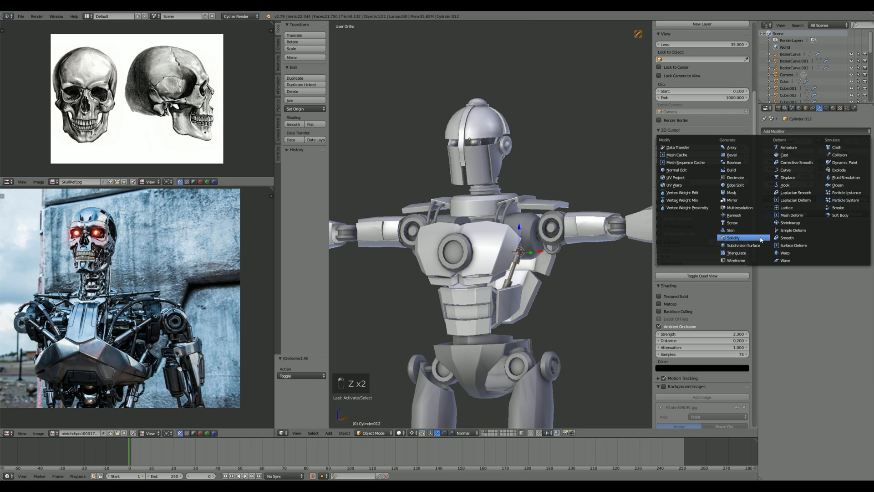
pyautogui.click(744, 202)
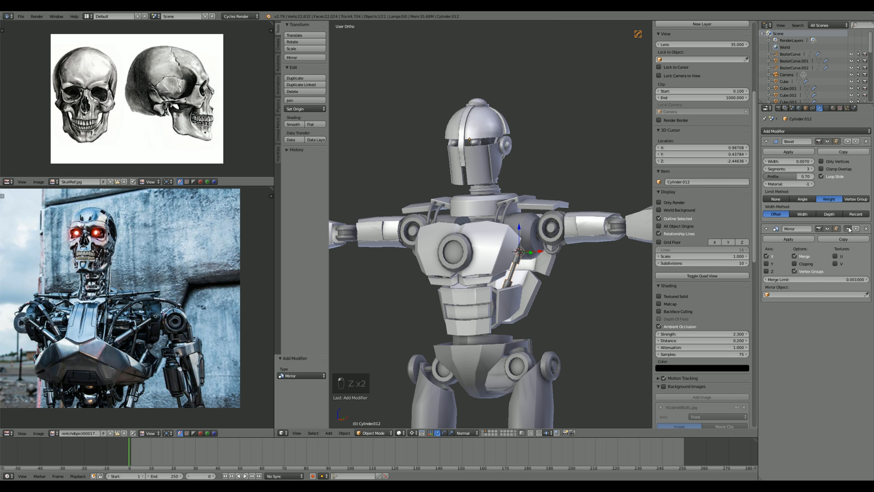
pyautogui.click(849, 229)
pyautogui.scroll(-1, 505, 282)
pyautogui.moveTo(496, 280)
pyautogui.mouseDown(button='middle')
pyautogui.moveTo(572, 286)
pyautogui.moveTo(476, 293)
pyautogui.moveTo(454, 275)
pyautogui.moveTo(538, 295)
pyautogui.moveTo(597, 294)
pyautogui.moveTo(520, 298)
pyautogui.moveTo(519, 365)
pyautogui.moveTo(490, 265)
pyautogui.mouseUp(button='middle')
pyautogui.press('a')
pyautogui.scroll(2, 508, 290)
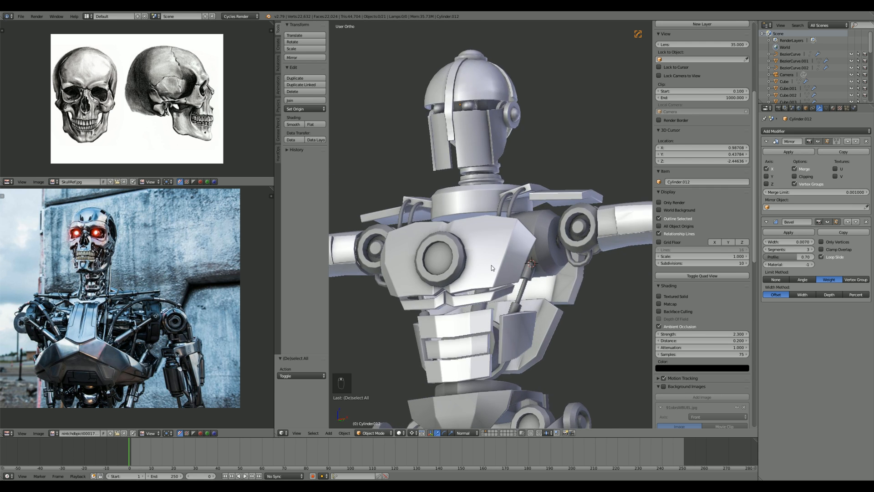
# Step: Widen the lower part of the head's central front strip by moving its side vertices 0.016 along X
pyautogui.keyDown('shift'); pyautogui.moveTo(471, 217); pyautogui.dragTo(496, 301, button='middle'); pyautogui.keyUp('shift')
pyautogui.scroll(3, 495, 302)
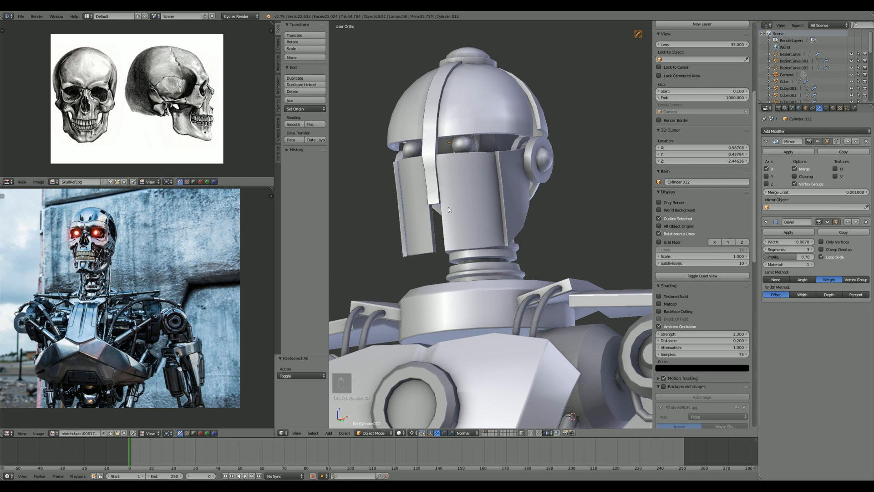
pyautogui.press('KP_1')
pyautogui.keyDown('shift'); pyautogui.moveTo(448, 207); pyautogui.dragTo(459, 239, button='middle'); pyautogui.keyUp('shift')
pyautogui.scroll(2, 455, 215)
pyautogui.rightClick(442, 214)
pyautogui.press('Tab')
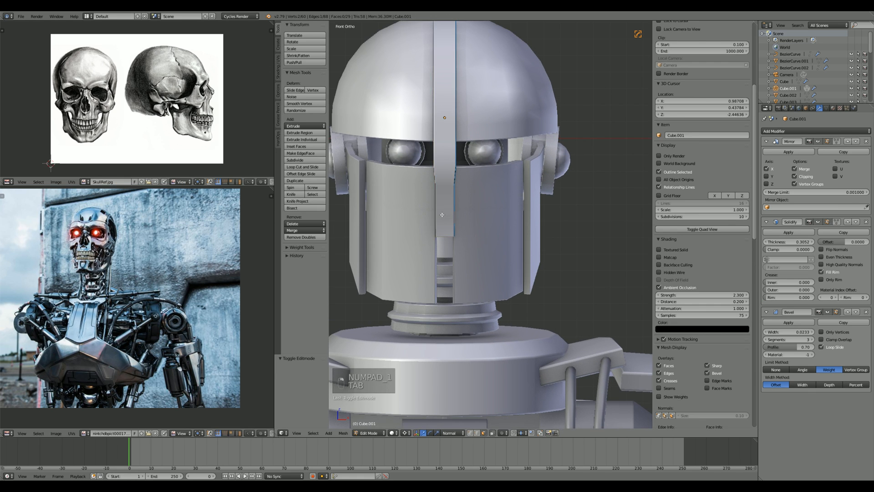
pyautogui.scroll(2, 442, 214)
pyautogui.press('z')
pyautogui.scroll(1, 483, 247)
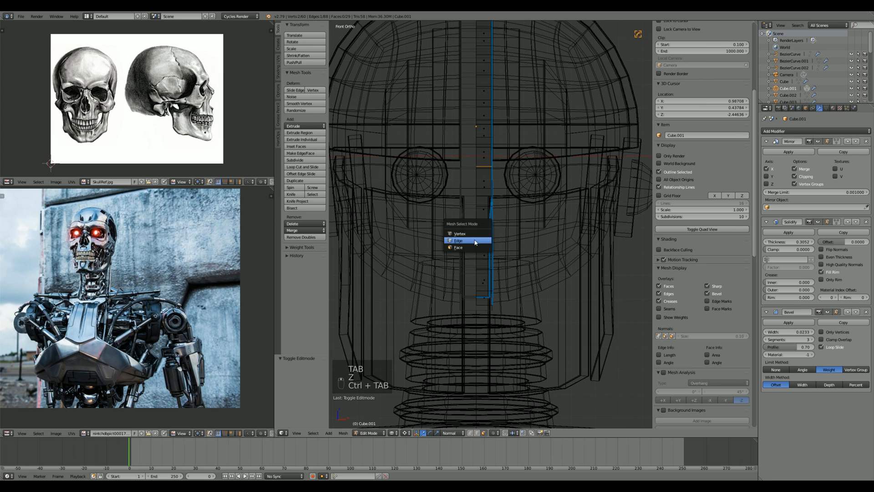
pyautogui.click(475, 241)
pyautogui.press('z')
pyautogui.moveTo(475, 242); pyautogui.dragTo(467, 272, button='middle')
pyautogui.press('z')
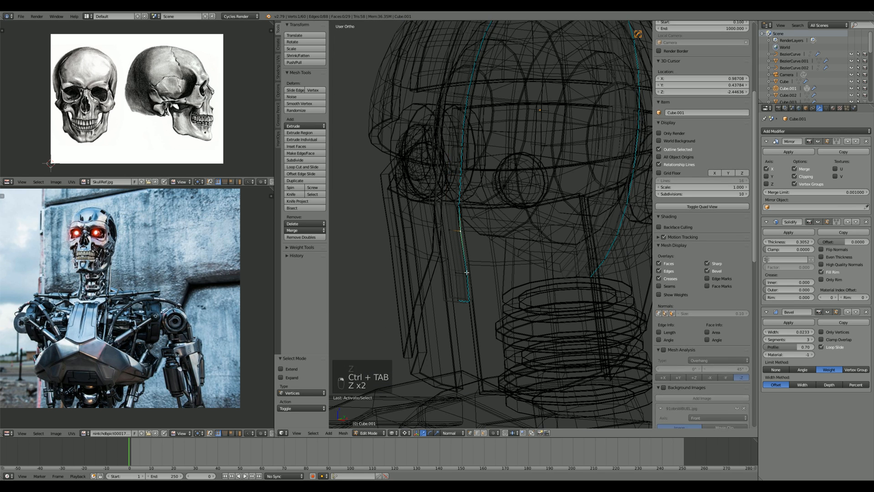
pyautogui.press('z')
pyautogui.scroll(1, 516, 254)
pyautogui.press('g')
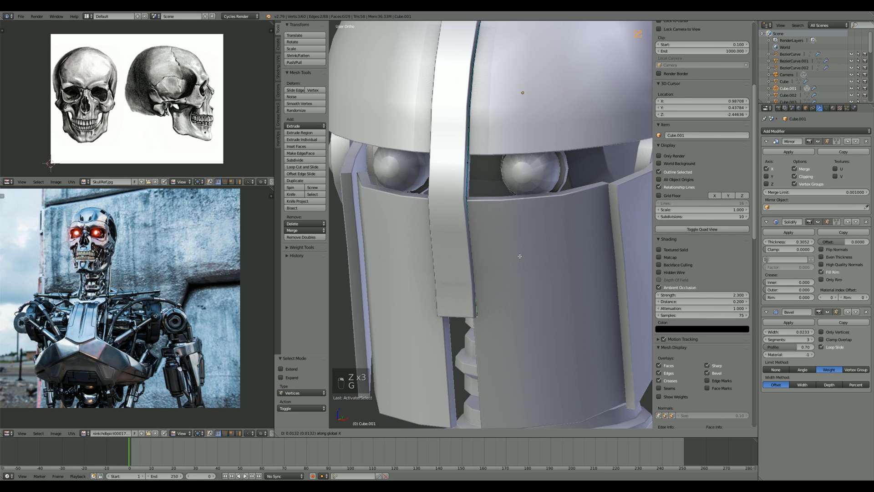
pyautogui.click(520, 257)
# Step: Flare the front strip's bottom end by moving its side vertices about 0.011 along X, and return to Object Mode
pyautogui.press('z')
pyautogui.press('z')
pyautogui.press('z')
pyautogui.scroll(-3, 483, 277)
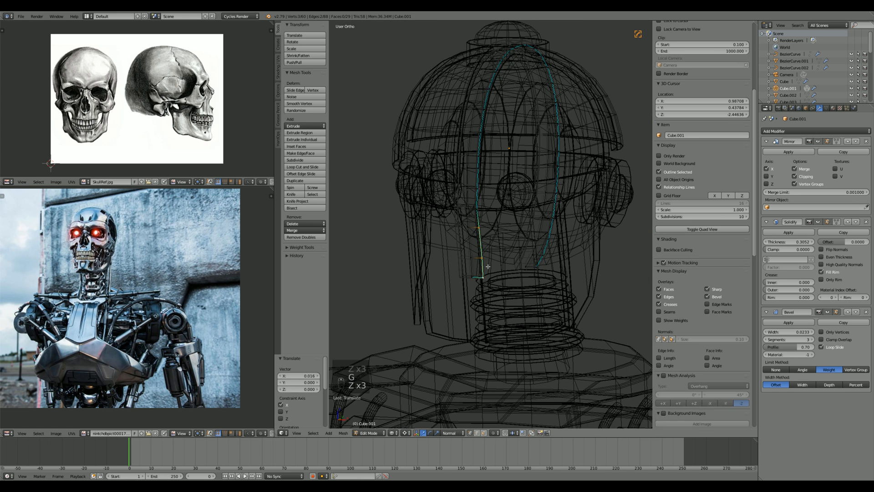
pyautogui.press('z')
pyautogui.press('g')
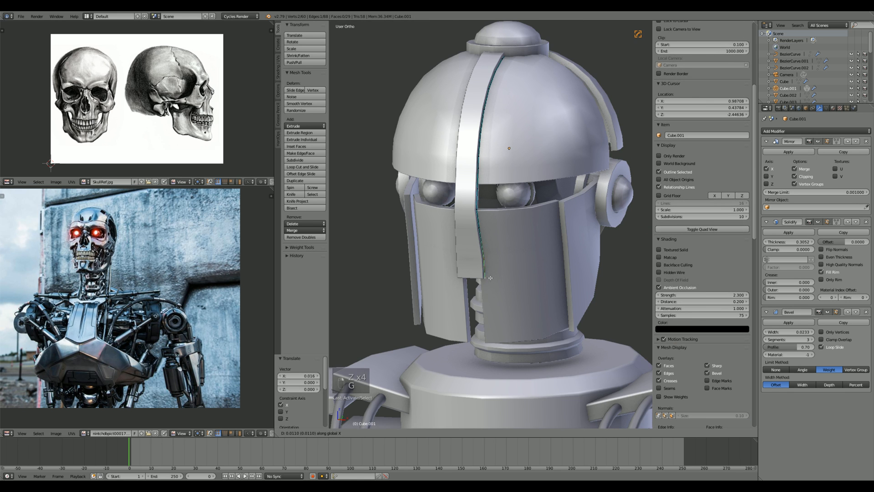
pyautogui.click(491, 277)
pyautogui.press('Tab')
pyautogui.scroll(-6, 490, 277)
pyautogui.press('a')
pyautogui.press('a')
pyautogui.moveTo(491, 278); pyautogui.dragTo(550, 269, button='middle')
pyautogui.scroll(-3, 564, 260)
pyautogui.scroll(-2, 451, 262)
pyautogui.scroll(5, 550, 269)
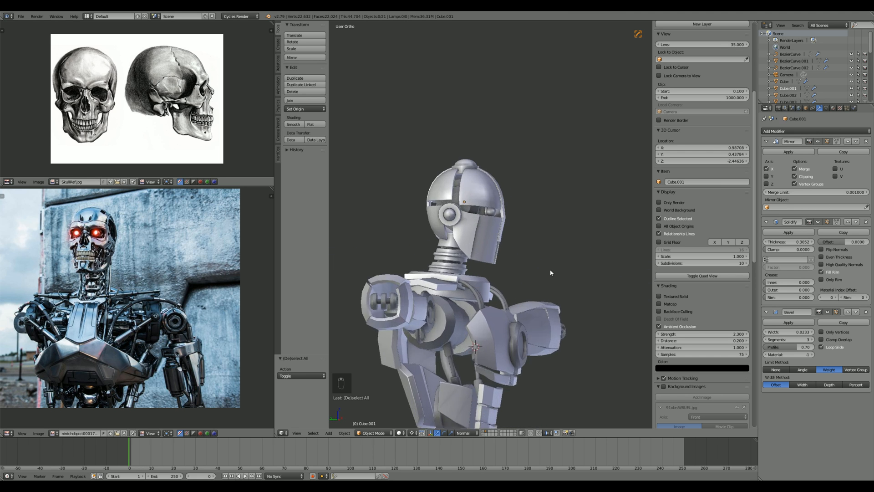
# Step: Add a Bezier curve, clear its location to the world origin and show it in top wireframe view
pyautogui.scroll(3, 550, 269)
pyautogui.press('KP_3')
pyautogui.scroll(1, 510, 226)
pyautogui.hotkey('shift', 'a')
pyautogui.moveTo(508, 227)
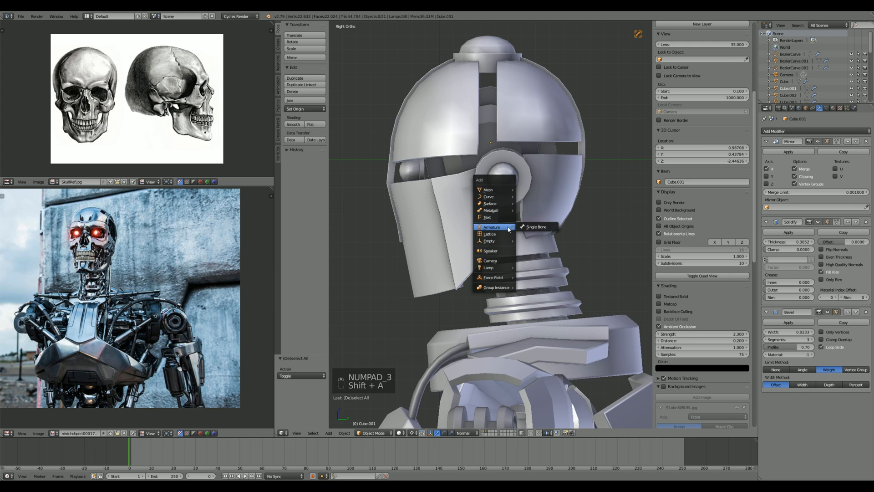
pyautogui.click(531, 196)
pyautogui.press('z')
pyautogui.scroll(-5, 532, 215)
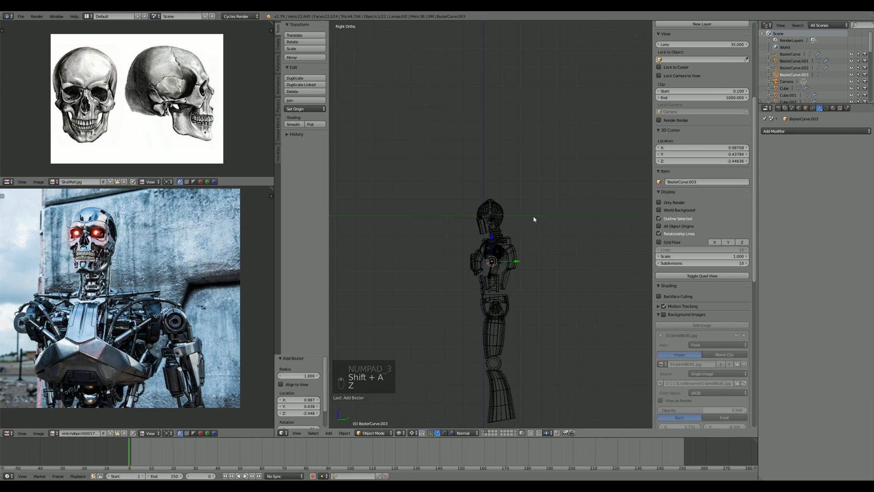
pyautogui.press('KP_7')
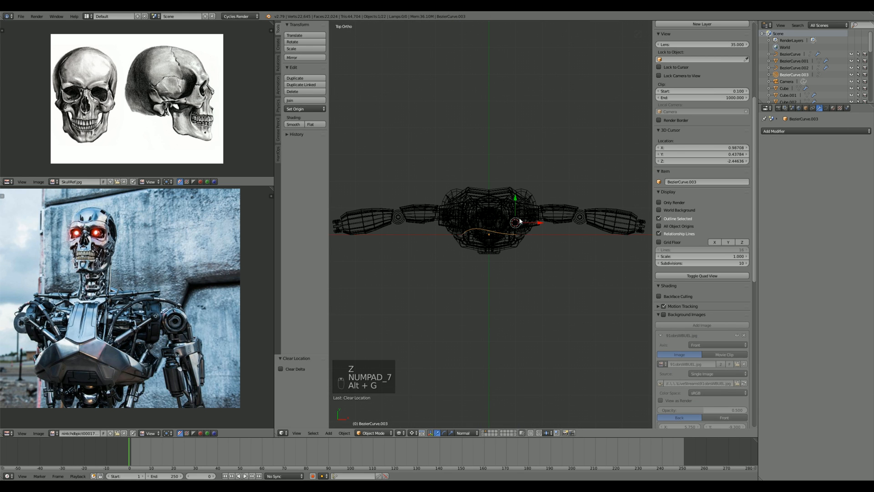
# Step: Reposition and angle the Bezier curve in front of the body with the Median Point pivot, and enter Edit Mode
pyautogui.press('g')
pyautogui.click(520, 280)
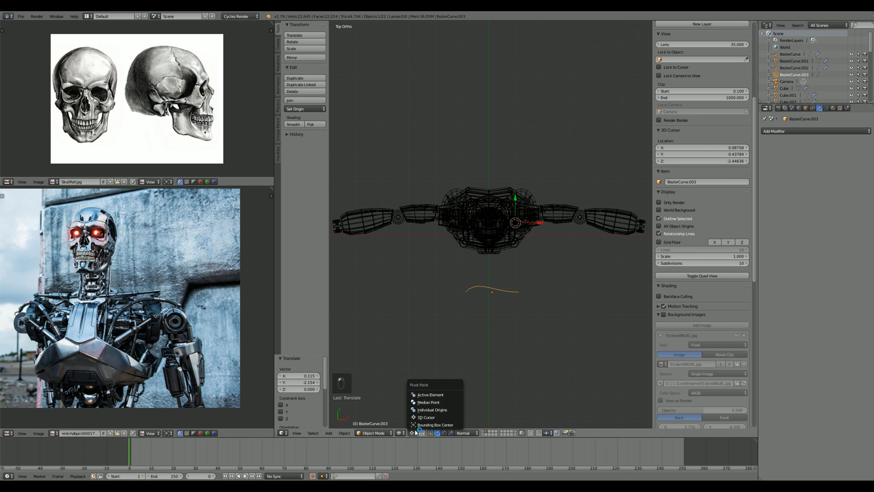
pyautogui.click(421, 401)
pyautogui.scroll(3, 473, 339)
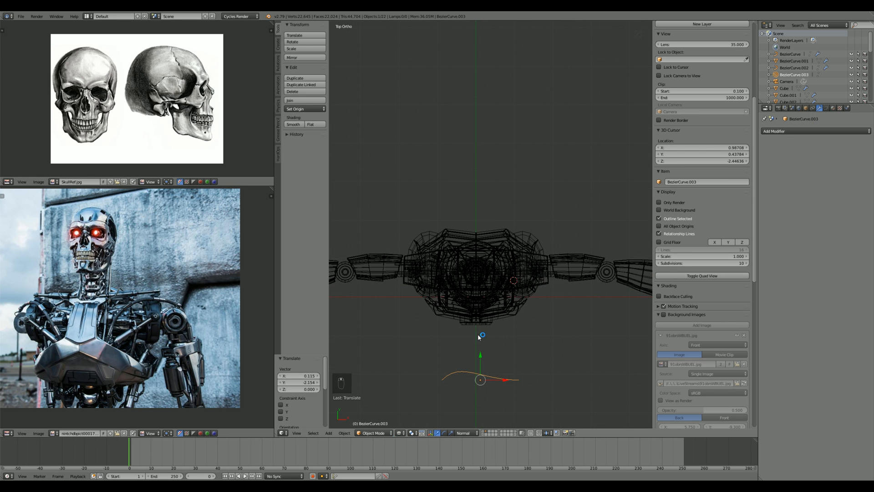
pyautogui.press('Tab')
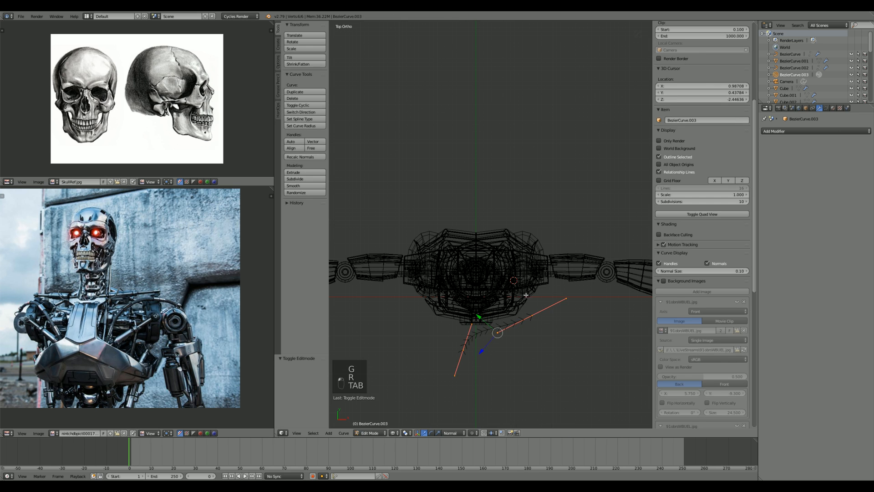
# Step: Move the curve's outer end point down beside the head, rotate its handles about -90°, and shift it back toward the neck
pyautogui.press('KP_1')
pyautogui.press('z')
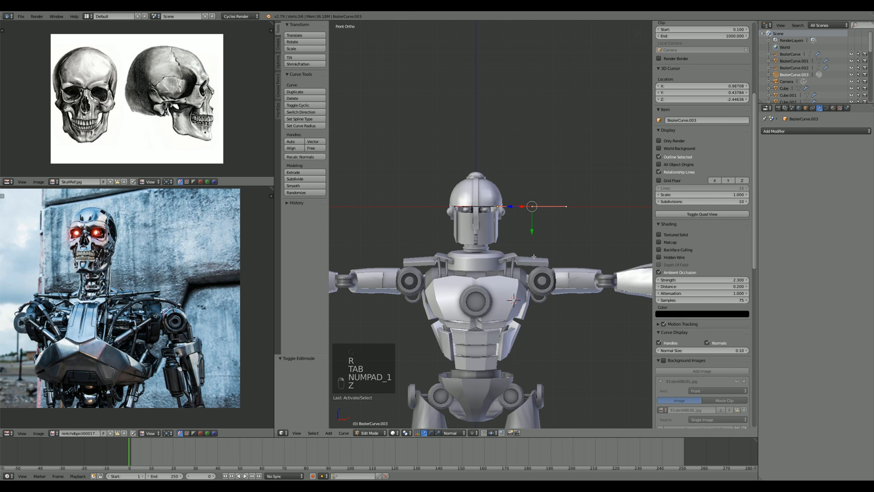
pyautogui.scroll(2, 533, 257)
pyautogui.press('g')
pyautogui.click(539, 243)
pyautogui.press('KP_3')
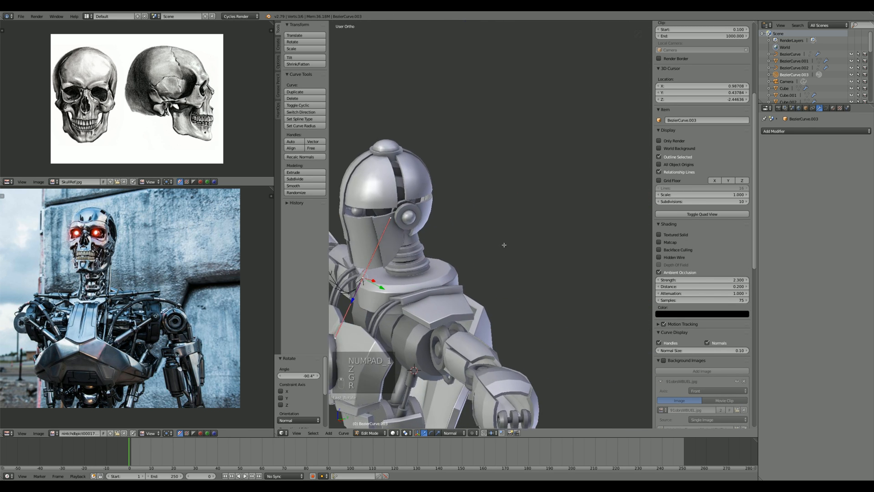
pyautogui.press('g')
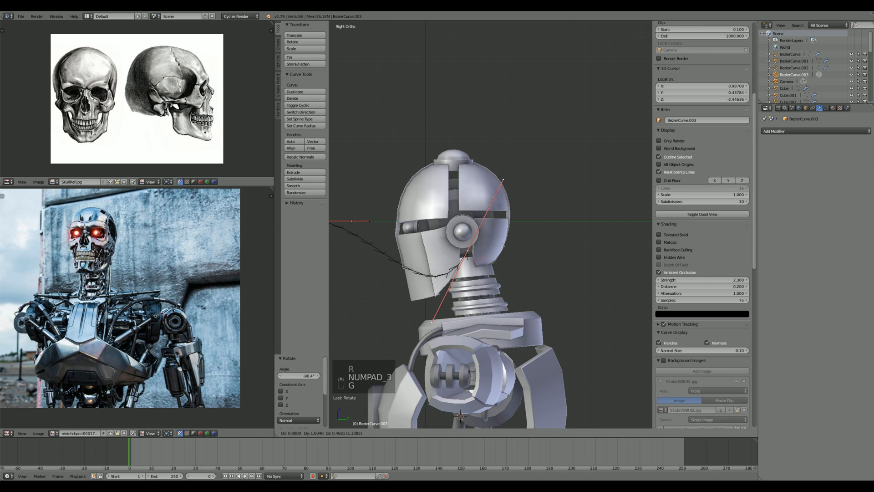
pyautogui.click(494, 212)
# Step: Bring the curve's front end point to the back edge of the jaw plate and rotate its handles 79°
pyautogui.press('g')
pyautogui.keyDown('shift'); pyautogui.moveTo(401, 237); pyautogui.dragTo(475, 230, button='middle'); pyautogui.keyUp('shift')
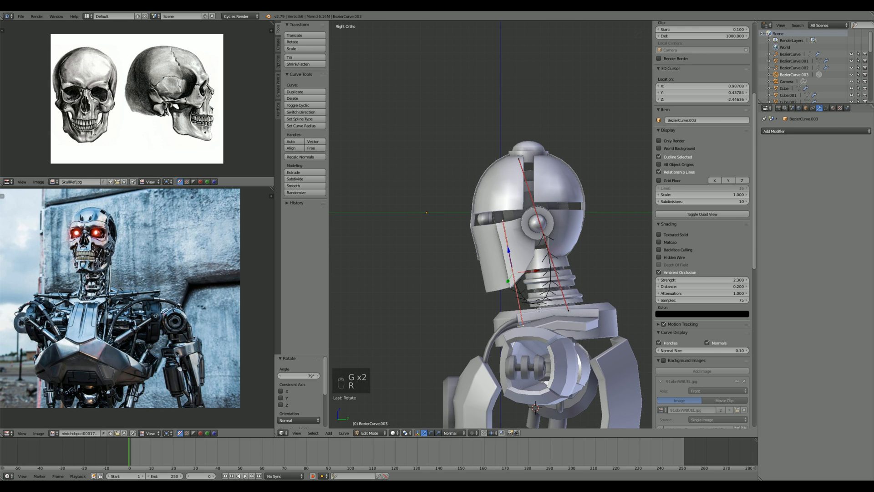
pyautogui.moveTo(537, 282); pyautogui.dragTo(455, 301, button='middle')
pyautogui.press('z')
pyautogui.press('z')
pyautogui.scroll(2, 440, 311)
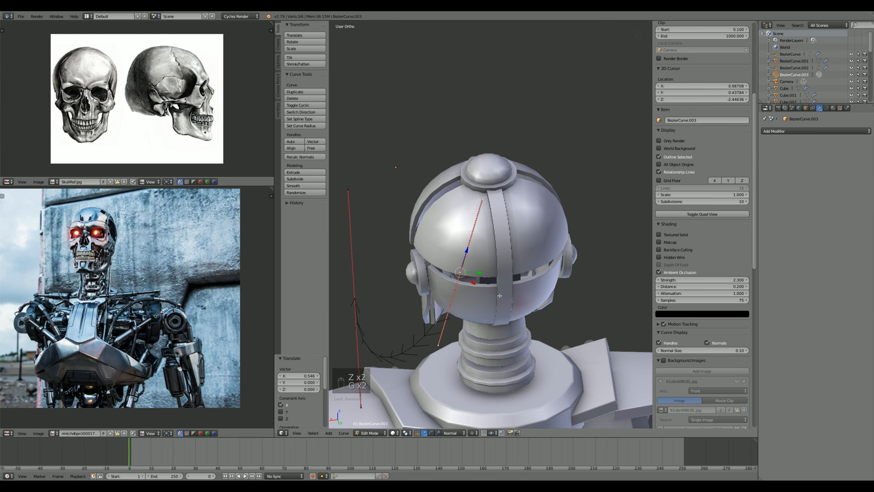
# Step: Shift the curve's front end point 0.077 along X and turn its handles upright
pyautogui.click(521, 263)
pyautogui.press('g')
pyautogui.press('x')
pyautogui.click(517, 261)
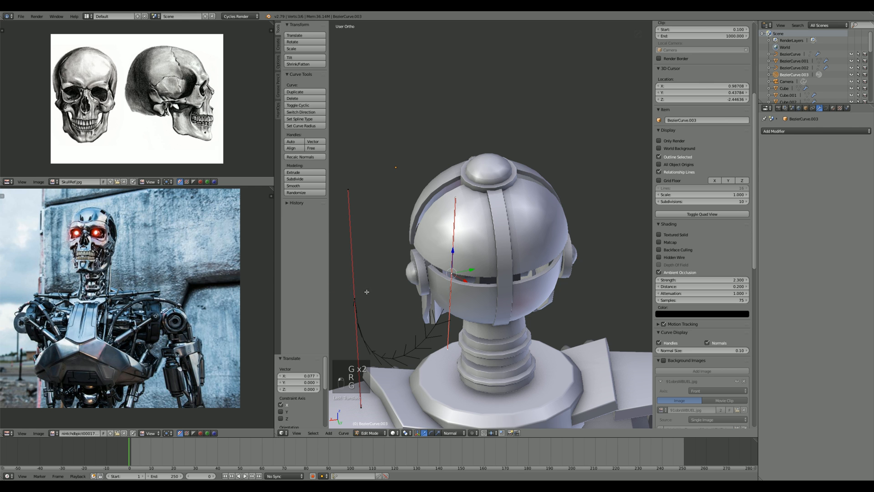
# Step: Move the curve's rear end point -0.882 along X toward the neck, and shift it 0.185 back outward
pyautogui.press('g')
pyautogui.press('x')
pyautogui.press('KP_1')
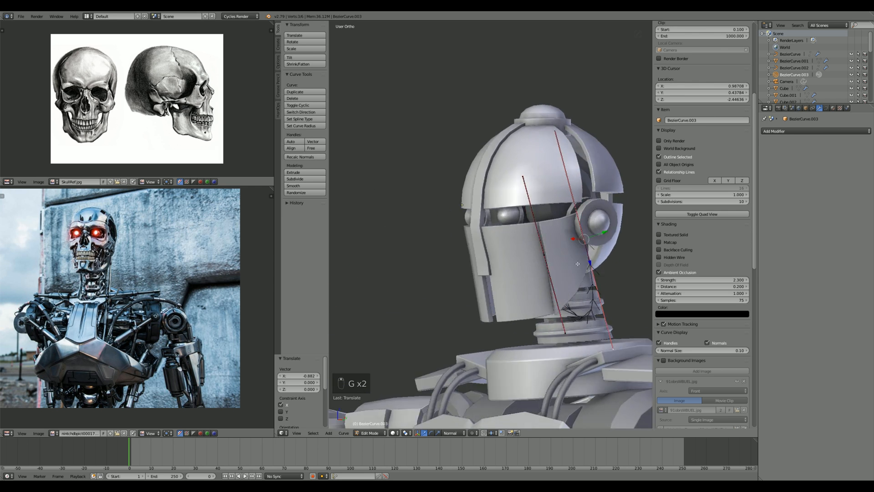
pyautogui.press('z')
pyautogui.press('z')
pyautogui.press('z')
pyautogui.moveTo(467, 286); pyautogui.dragTo(358, 239, button='middle')
pyautogui.press('g')
pyautogui.press('x')
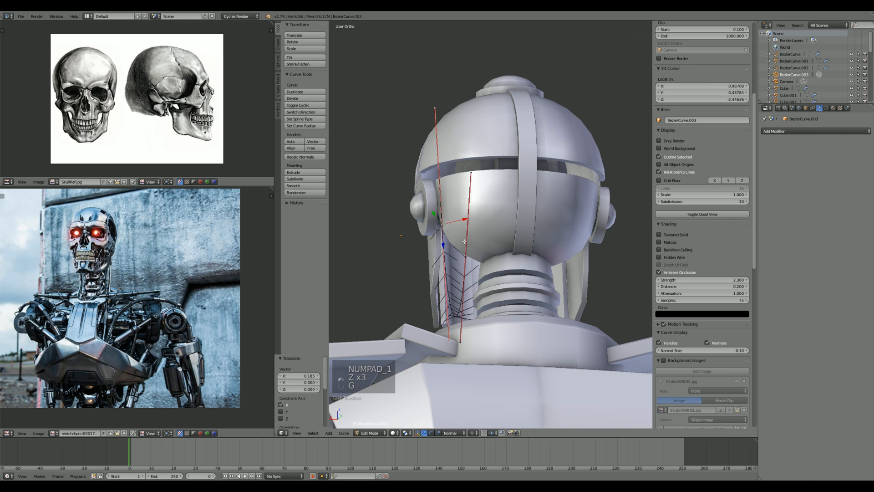
# Step: In side view, reposition the rear end point below the ear piece and scale its handles by 0.820
pyautogui.moveTo(463, 241); pyautogui.dragTo(515, 251, button='middle')
pyautogui.press('KP_3')
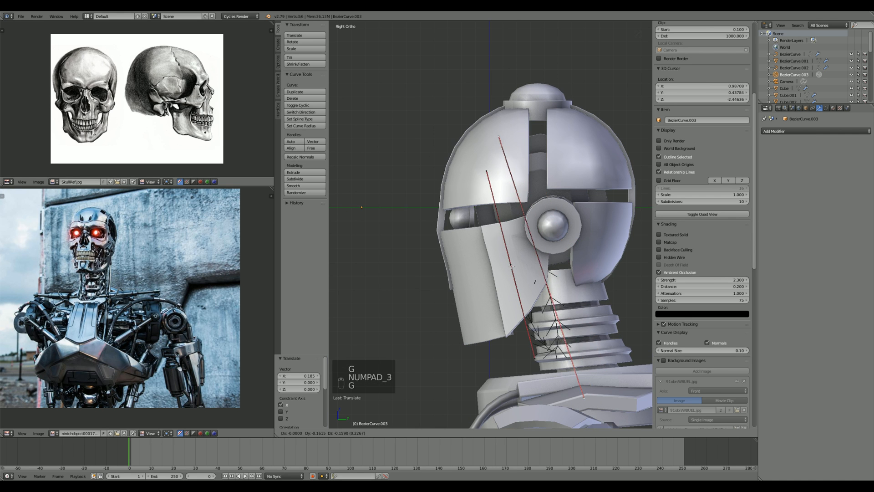
pyautogui.click(572, 258)
pyautogui.rightClick(566, 389)
# Step: Move the curve's front end point -0.234 along Y and -0.263 along Z behind the face plate
pyautogui.rightClick(533, 335)
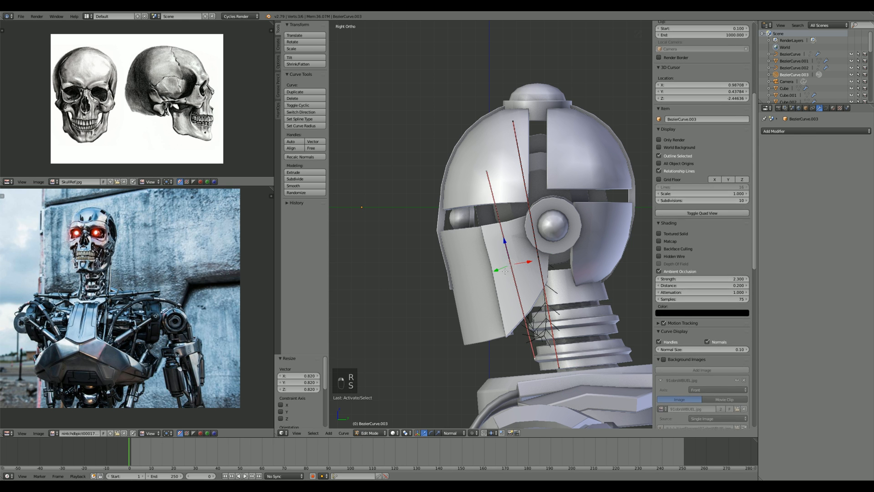
pyautogui.press('g')
pyautogui.moveTo(472, 308); pyautogui.dragTo(555, 317, button='middle')
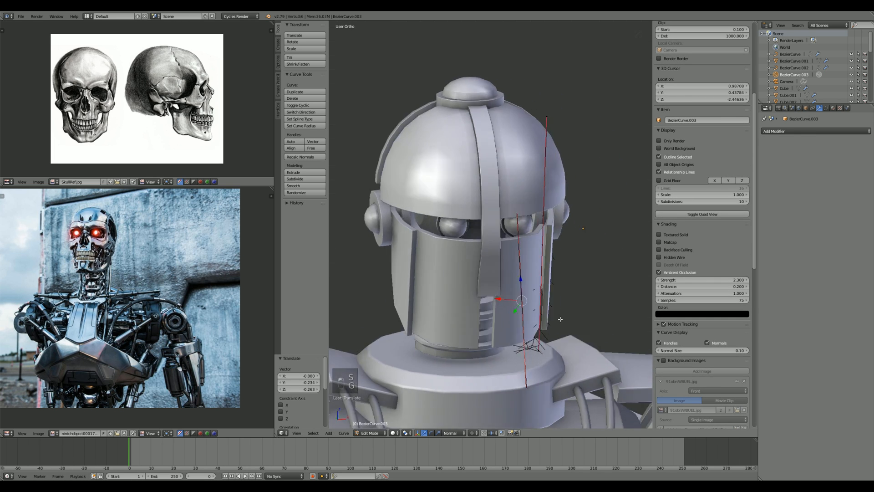
pyautogui.scroll(5, 555, 318)
pyautogui.press('z')
pyautogui.press('z')
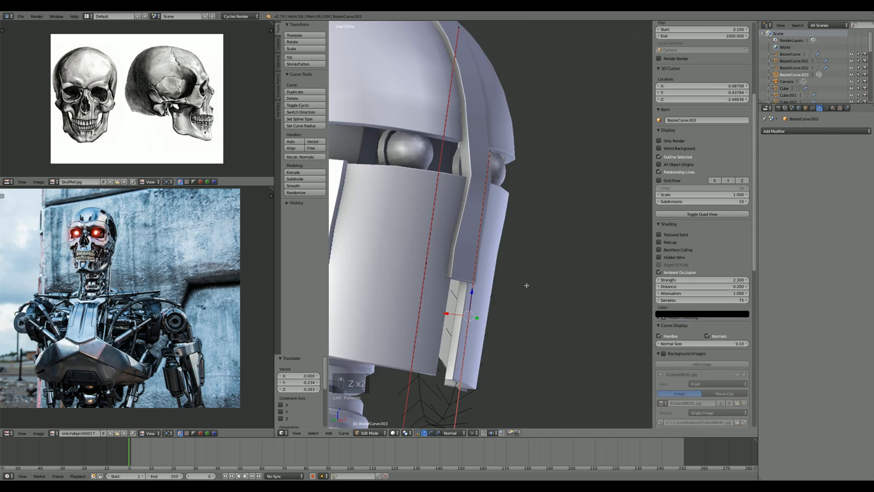
# Step: Nudge the curve's rear end point slightly so it meets the part inside the head
pyautogui.press('KP_5')
pyautogui.scroll(8, 527, 284)
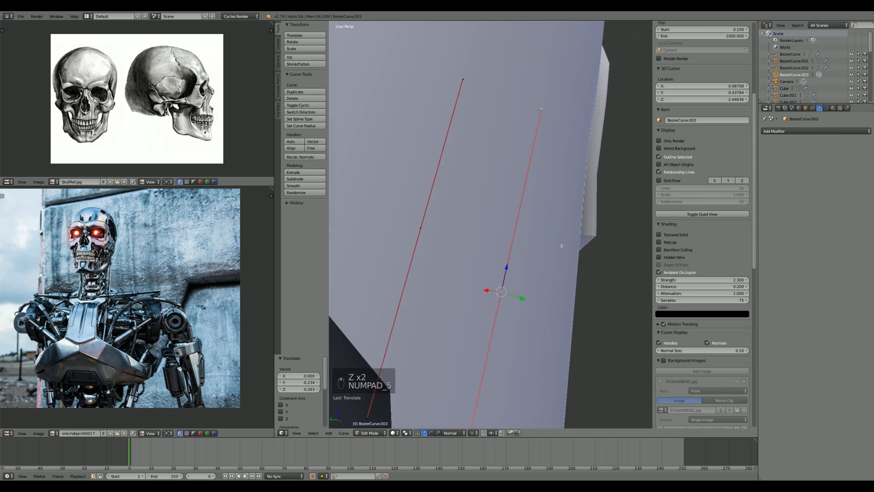
pyautogui.keyDown('shift'); pyautogui.moveTo(554, 274); pyautogui.dragTo(529, 207, button='middle'); pyautogui.keyUp('shift')
pyautogui.keyDown('shift'); pyautogui.moveTo(438, 49); pyautogui.dragTo(460, 129, button='middle'); pyautogui.keyUp('shift')
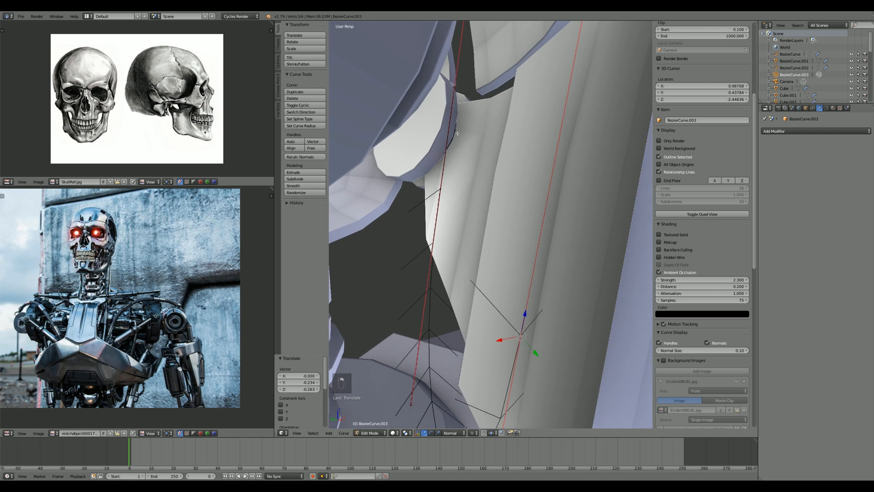
pyautogui.press('a')
pyautogui.scroll(-5, 460, 129)
pyautogui.press('a')
pyautogui.scroll(2, 460, 143)
pyautogui.press('z')
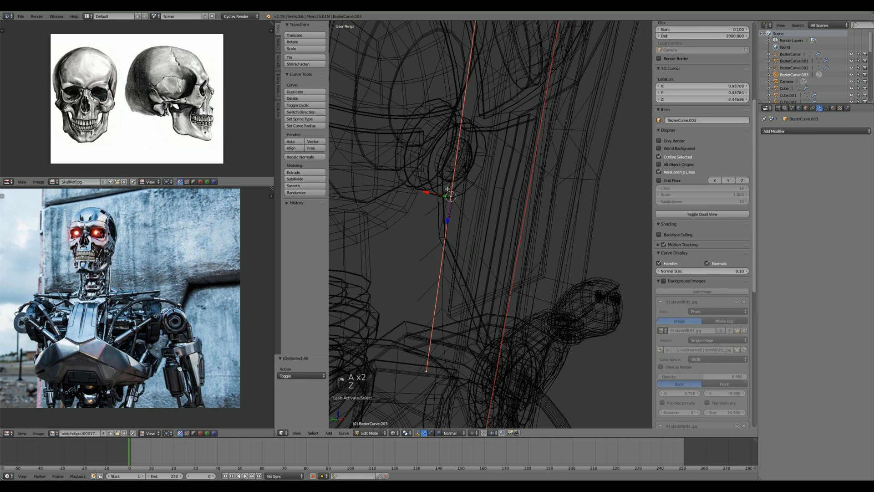
pyautogui.press('z')
pyautogui.press('g')
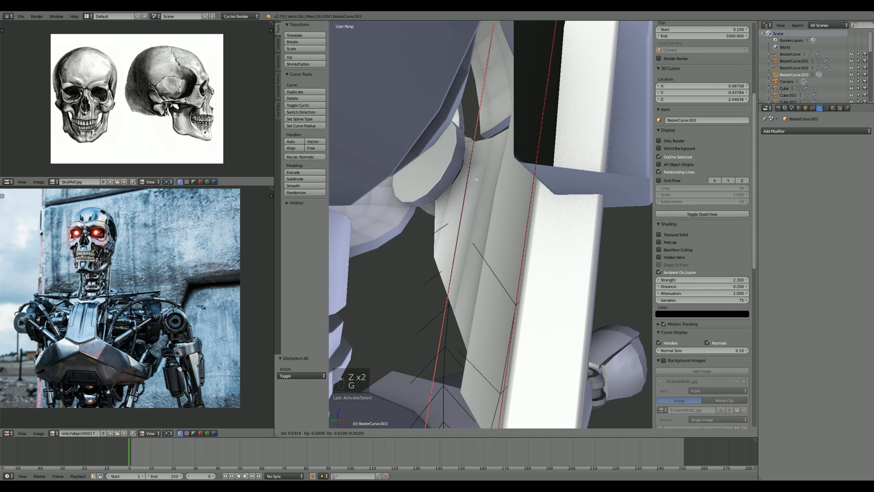
pyautogui.click(468, 183)
# Step: Subdivide the curve between its two end points
pyautogui.press('Tab')
pyautogui.scroll(-9, 446, 206)
pyautogui.moveTo(446, 207); pyautogui.dragTo(525, 296, button='middle')
pyautogui.press('Tab')
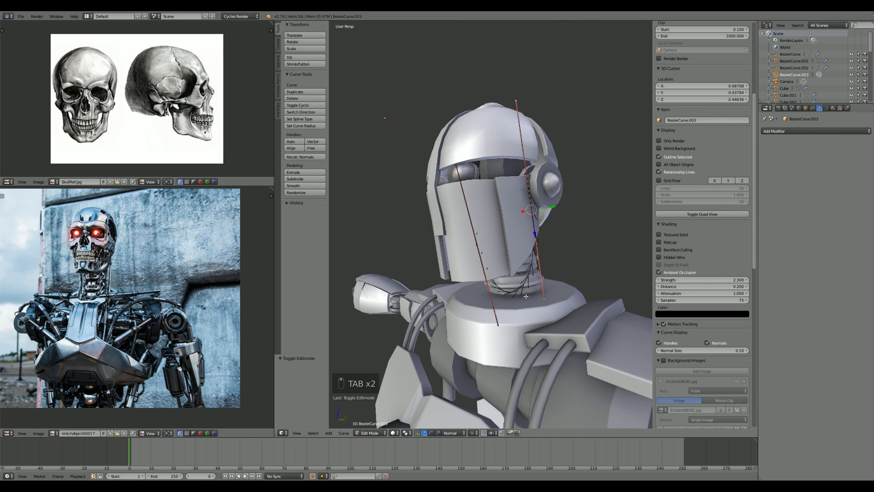
pyautogui.press('w')
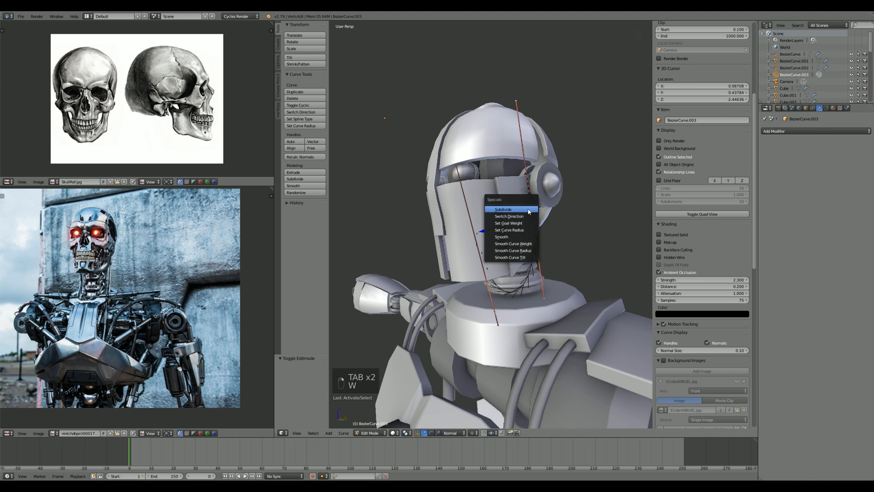
pyautogui.click(520, 208)
# Step: Lower the curve's middle control point 0.073 along Z and rotate it about -43° around the Z axis
pyautogui.press('a')
pyautogui.rightClick(518, 292)
pyautogui.press('g')
pyautogui.press('z')
pyautogui.click(575, 276)
pyautogui.press('r')
pyautogui.press('z')
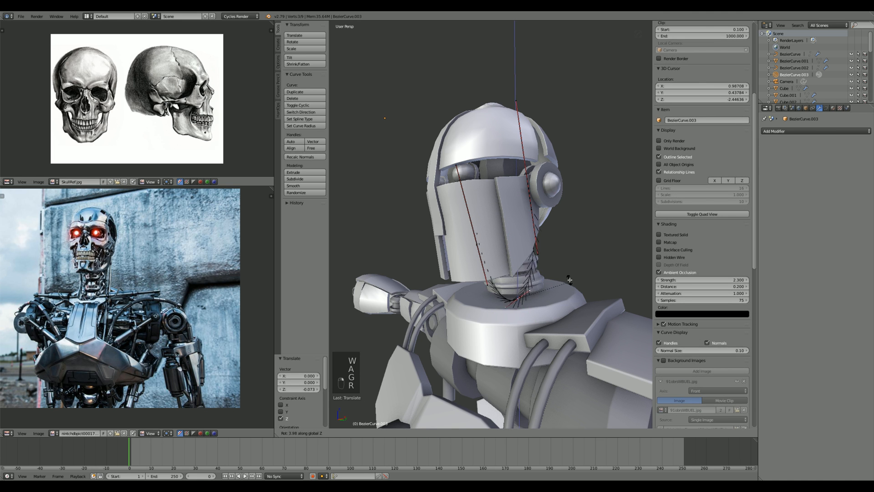
pyautogui.click(543, 232)
# Step: Scale the middle control point's handles by 1.075
pyautogui.moveTo(545, 289); pyautogui.dragTo(562, 311, button='middle')
pyautogui.scroll(3, 563, 312)
pyautogui.press('r')
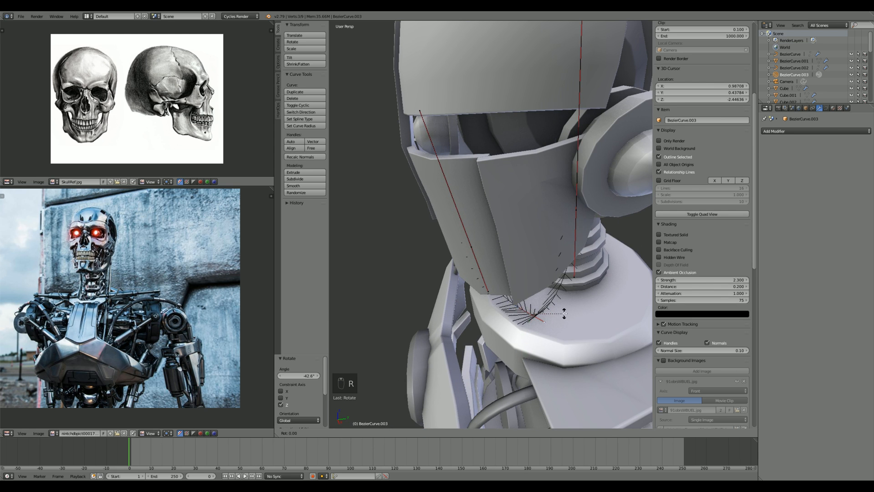
pyautogui.press('s')
pyautogui.click(526, 314)
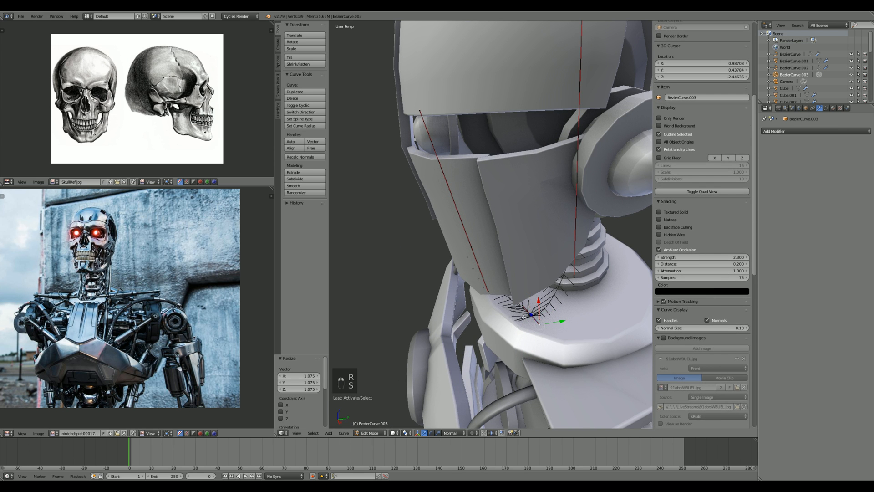
# Step: In front view, reposition both handles of the middle control point to shape the curve's bottom bend above the collar
pyautogui.press('KP_1')
pyautogui.press('KP_5')
pyautogui.press('g')
pyautogui.click(553, 326)
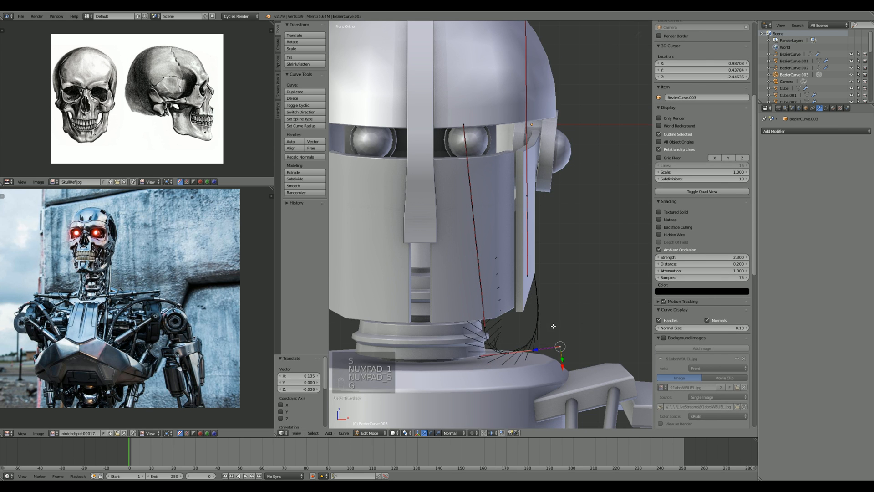
pyautogui.press('g')
pyautogui.click(461, 360)
pyautogui.rightClick(560, 347)
pyautogui.press('g')
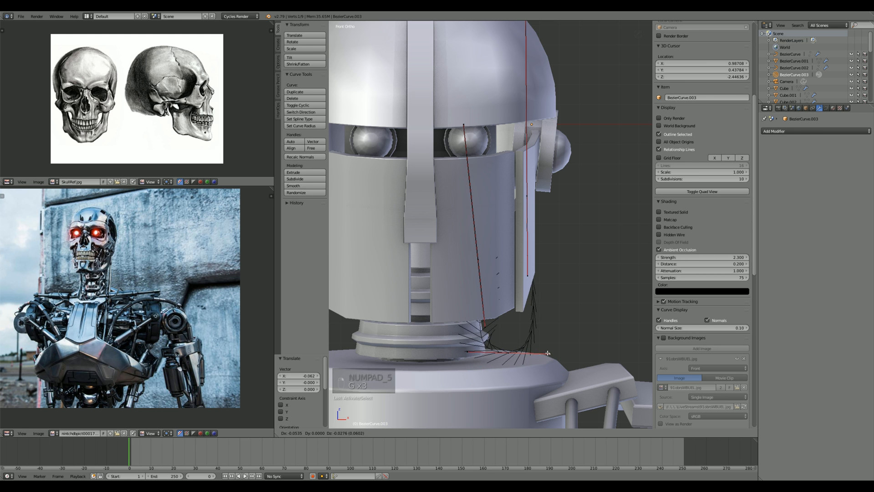
pyautogui.click(548, 352)
# Step: Rotate the middle control point around the global Z axis and return to Object Mode
pyautogui.press('Tab')
pyautogui.moveTo(545, 352); pyautogui.dragTo(523, 341, button='middle')
pyautogui.scroll(-3, 481, 365)
pyautogui.scroll(1, 522, 333)
pyautogui.press('Tab')
pyautogui.rightClick(518, 292)
pyautogui.press('r')
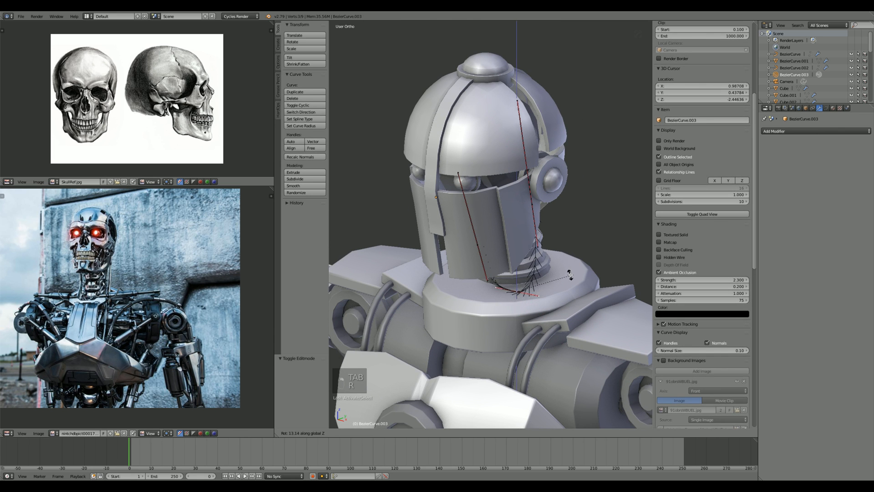
pyautogui.click(571, 273)
pyautogui.press('Tab')
# Step: Turn the curve into a tube with bevel depth 0.018, Full fill and bevel resolution 2
pyautogui.click(819, 131)
pyautogui.click(826, 108)
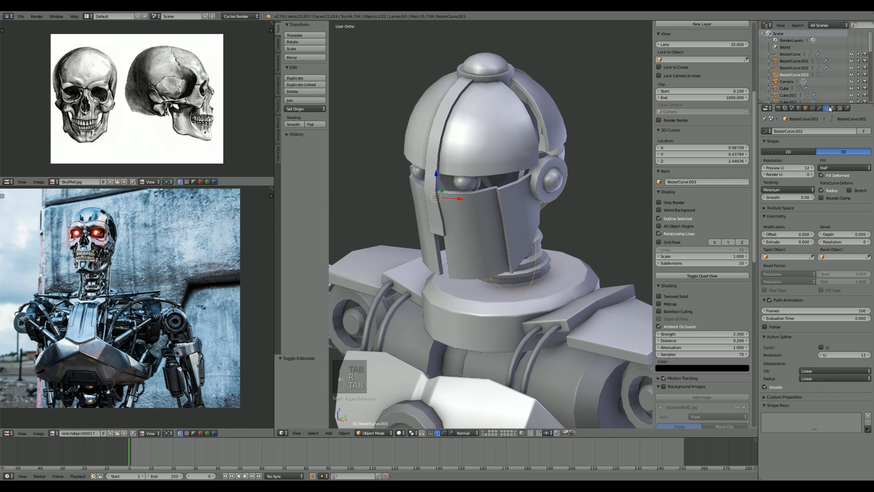
pyautogui.moveTo(835, 234); pyautogui.dragTo(856, 234)
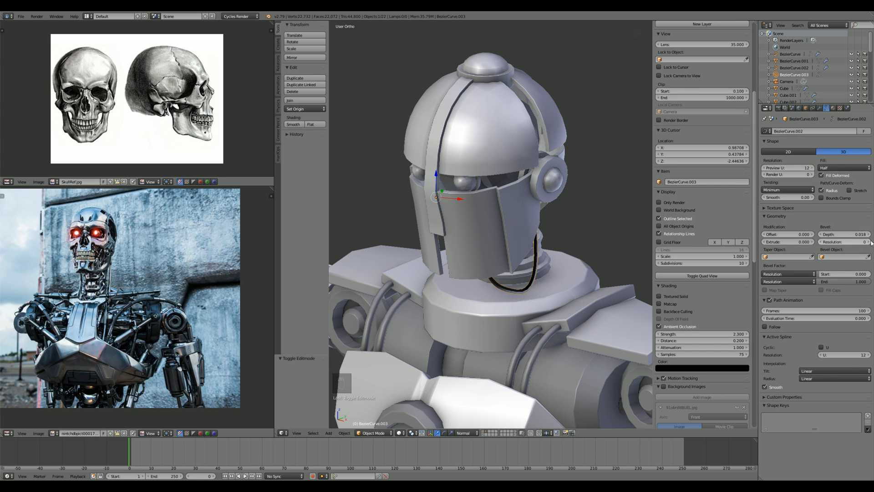
pyautogui.click(845, 167)
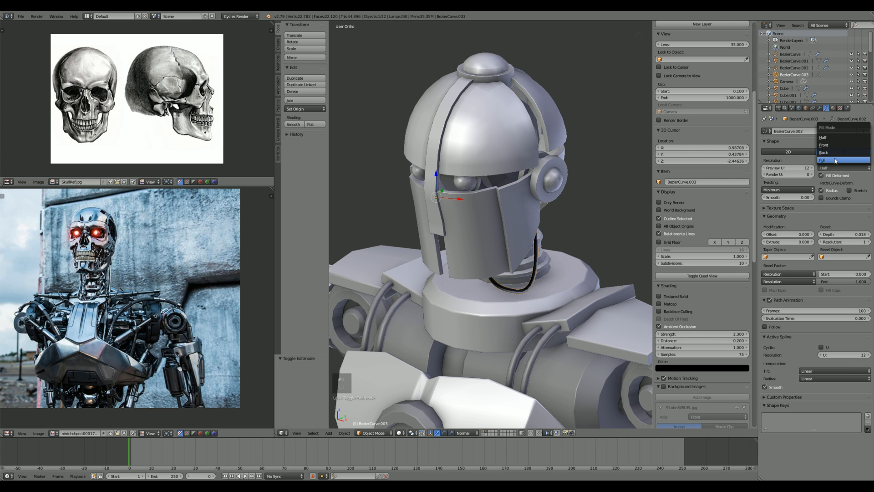
pyautogui.click(836, 160)
pyautogui.click(870, 242)
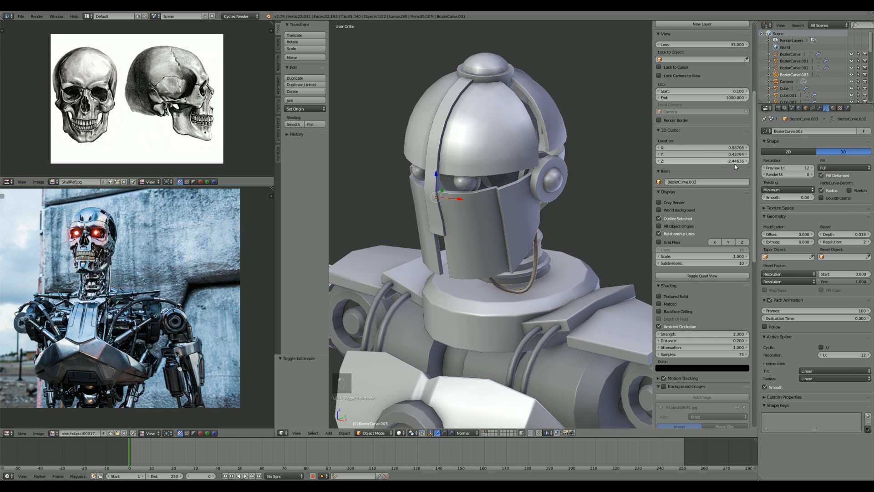
# Step: Set the tube's preview resolution U to 9 and deselect everything
pyautogui.click(764, 167)
pyautogui.scroll(2, 610, 260)
pyautogui.press('z')
pyautogui.moveTo(610, 260); pyautogui.dragTo(428, 267, button='middle')
pyautogui.press('z')
pyautogui.scroll(-2, 562, 260)
pyautogui.scroll(-4, 430, 267)
pyautogui.press('a')
pyautogui.moveTo(541, 247); pyautogui.dragTo(354, 237, button='middle')
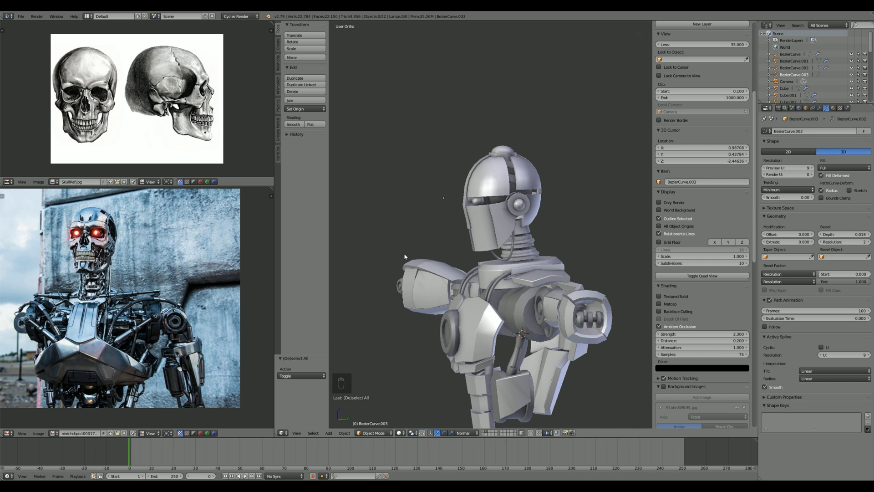
# Step: In Edit Mode, move the tube's front end point 0.029 along X, 0.037 along Y and 0.002 along Z
pyautogui.scroll(4, 405, 248)
pyautogui.press('Tab')
pyautogui.scroll(-2, 444, 244)
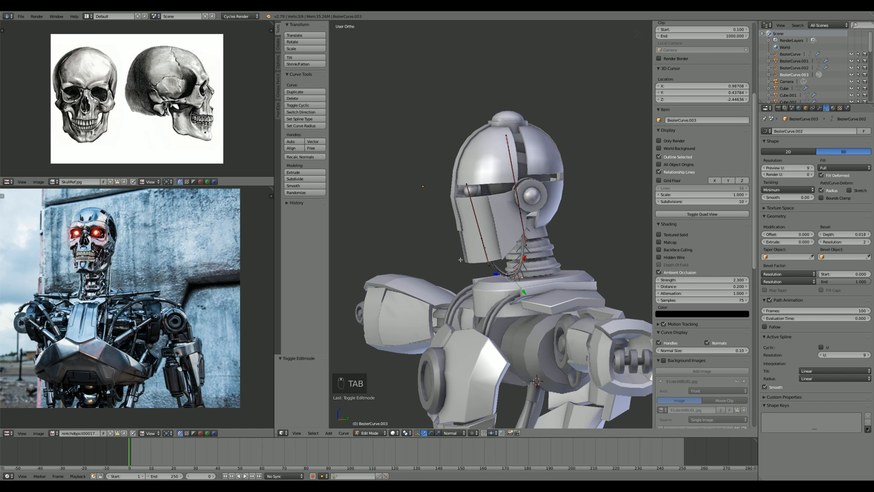
pyautogui.scroll(3, 458, 260)
pyautogui.press('a')
pyautogui.press('a')
pyautogui.rightClick(460, 259)
pyautogui.moveTo(461, 258); pyautogui.dragTo(482, 264, button='middle')
pyautogui.press('g')
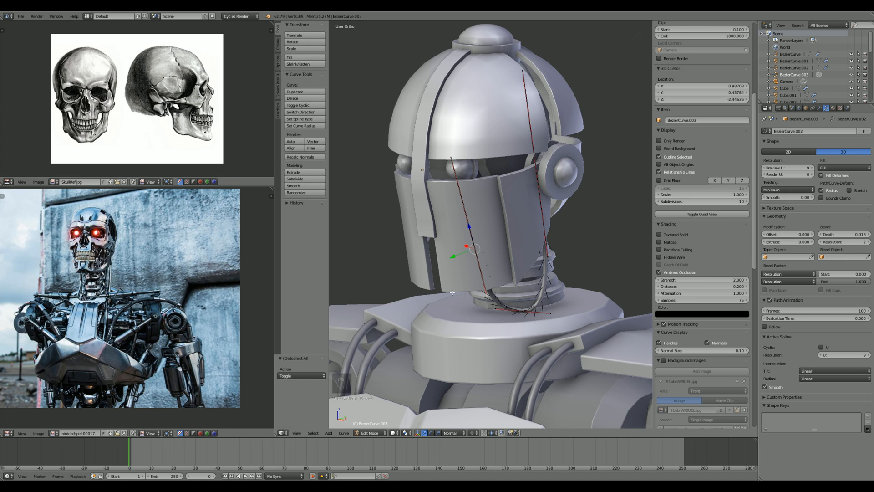
pyautogui.scroll(3, 451, 292)
pyautogui.press('g')
pyautogui.click(503, 281)
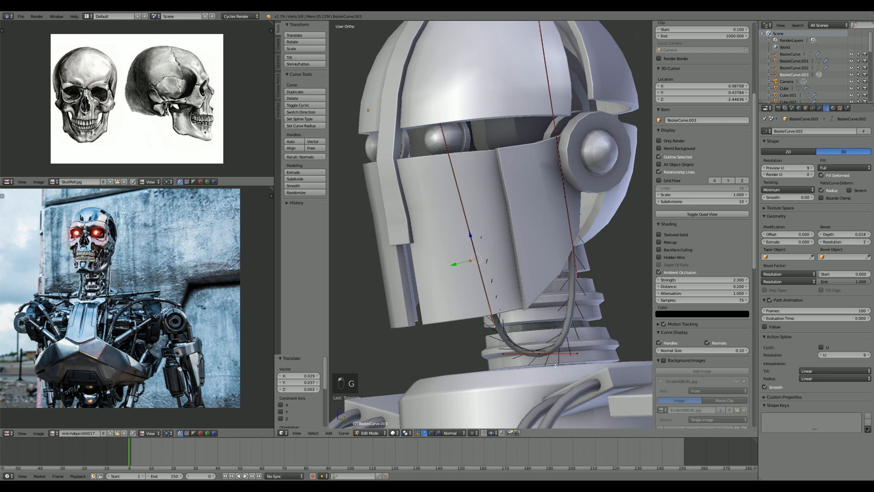
# Step: Move the tube's lowest control point, scale its handles by 0.673 and rotate it about 12 degrees
pyautogui.rightClick(540, 354)
pyautogui.press('g')
pyautogui.click(553, 353)
pyautogui.press('s')
pyautogui.click(581, 343)
pyautogui.press('r')
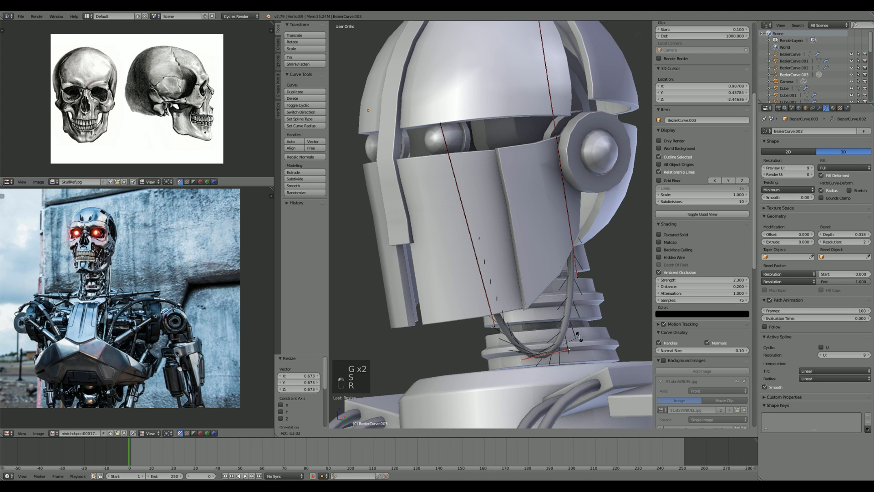
pyautogui.click(579, 337)
# Step: Rescale the lowest control point's handles slightly and reposition it 0.010 along X and 0.012 along Y
pyautogui.press('g')
pyautogui.click(579, 341)
pyautogui.press('s')
pyautogui.click(580, 342)
pyautogui.press('g')
pyautogui.click(580, 343)
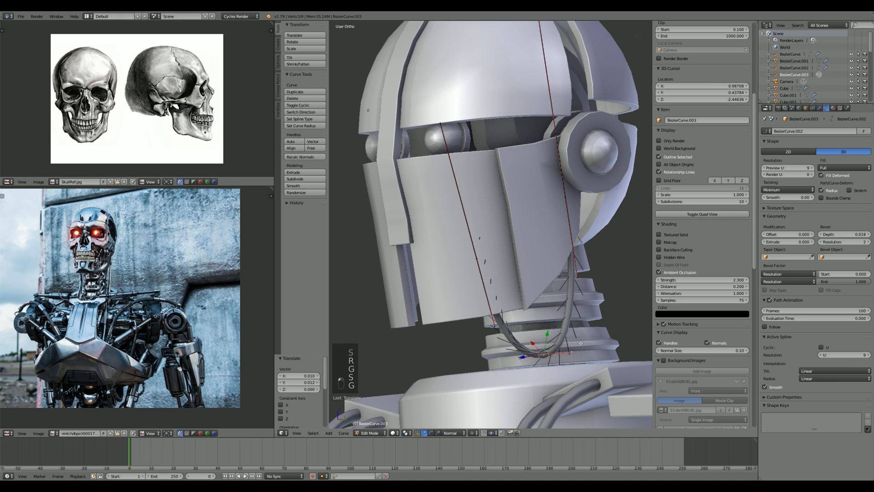
# Step: Move the tube's upper end point -0.036 along X and 0.005 along Y, then nudge it up 0.017 along Z behind the ear disc
pyautogui.moveTo(580, 343); pyautogui.dragTo(463, 311, button='middle')
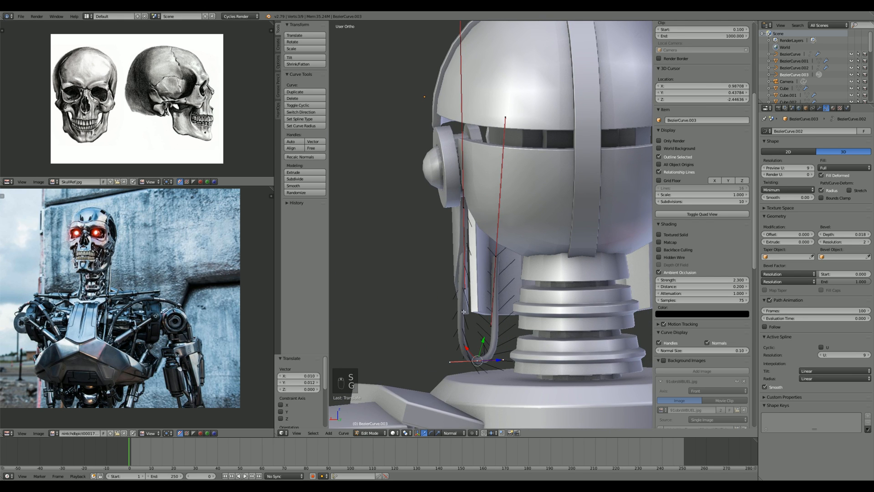
pyautogui.rightClick(466, 210)
pyautogui.press('g')
pyautogui.click(474, 210)
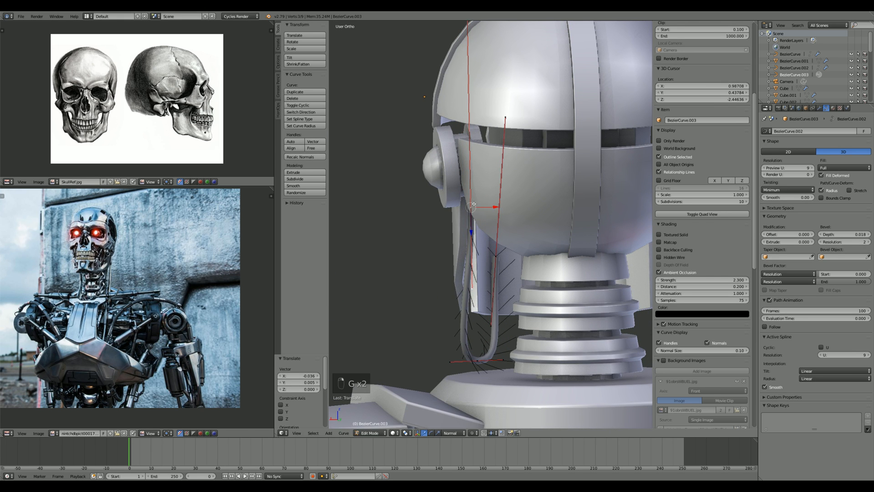
pyautogui.press('g')
pyautogui.moveTo(474, 237); pyautogui.dragTo(551, 230, button='middle')
pyautogui.press('g')
pyautogui.click(464, 226)
pyautogui.scroll(3, 542, 230)
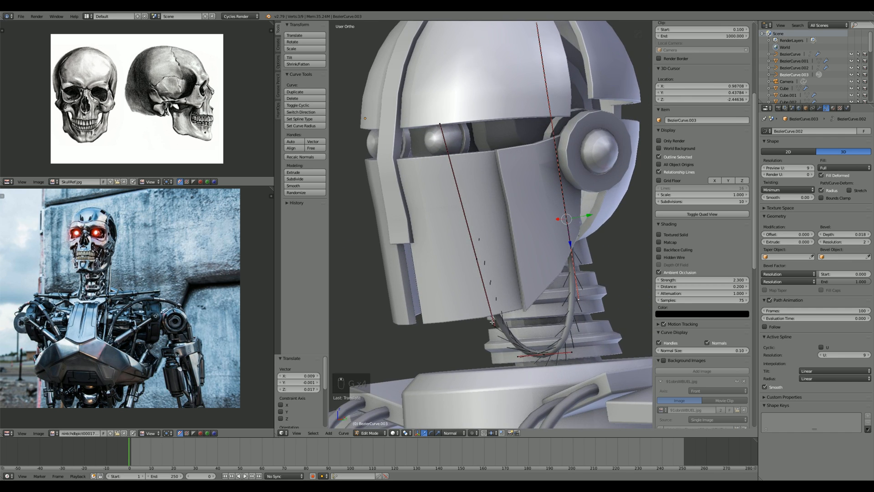
# Step: Nudge the tube's front end point behind the face plate and return to Object Mode
pyautogui.rightClick(487, 325)
pyautogui.press('g')
pyautogui.press('Tab')
pyautogui.scroll(-6, 480, 335)
pyautogui.moveTo(480, 336); pyautogui.dragTo(472, 305, button='middle')
pyautogui.scroll(4, 471, 306)
# Step: In Edit Mode, raise the tube's lowest control point along Z, deselect everything and return to Object Mode
pyautogui.press('Tab')
pyautogui.rightClick(529, 312)
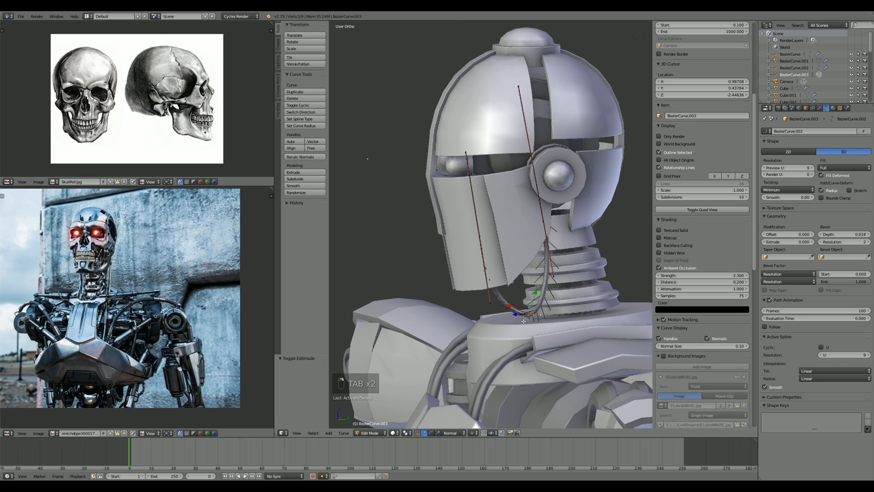
pyautogui.press('g')
pyautogui.press('z')
pyautogui.click(529, 300)
pyautogui.press('a')
pyautogui.moveTo(537, 282); pyautogui.dragTo(531, 310, button='middle')
pyautogui.scroll(-2, 467, 237)
pyautogui.press('a')
pyautogui.press('Tab')
# Step: Inspect the mesh of the helmet's central strip in Edit Mode, in both wireframe and solid shading
pyautogui.scroll(-5, 570, 220)
pyautogui.scroll(3, 494, 227)
pyautogui.scroll(5, 531, 310)
pyautogui.press('KP_1')
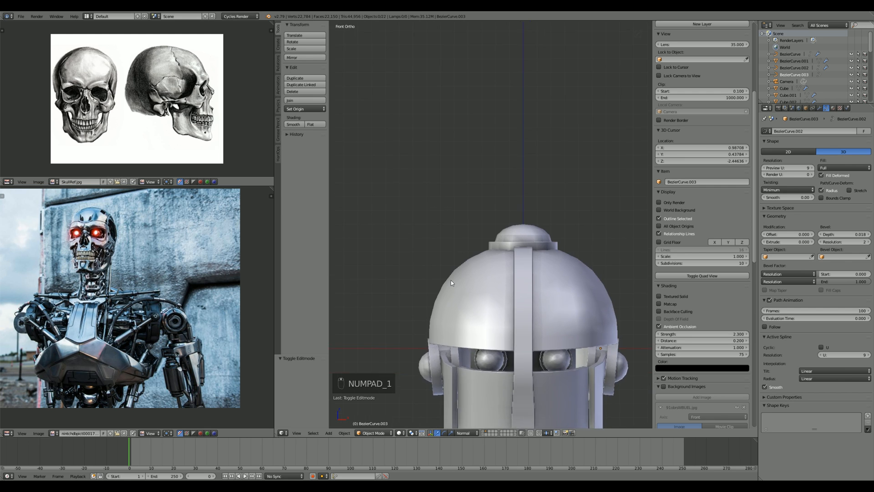
pyautogui.scroll(4, 450, 280)
pyautogui.rightClick(517, 276)
pyautogui.rightClick(543, 277)
pyautogui.press('Tab')
pyautogui.scroll(-4, 542, 278)
pyautogui.moveTo(553, 242); pyautogui.dragTo(512, 264, button='middle')
pyautogui.scroll(2, 512, 265)
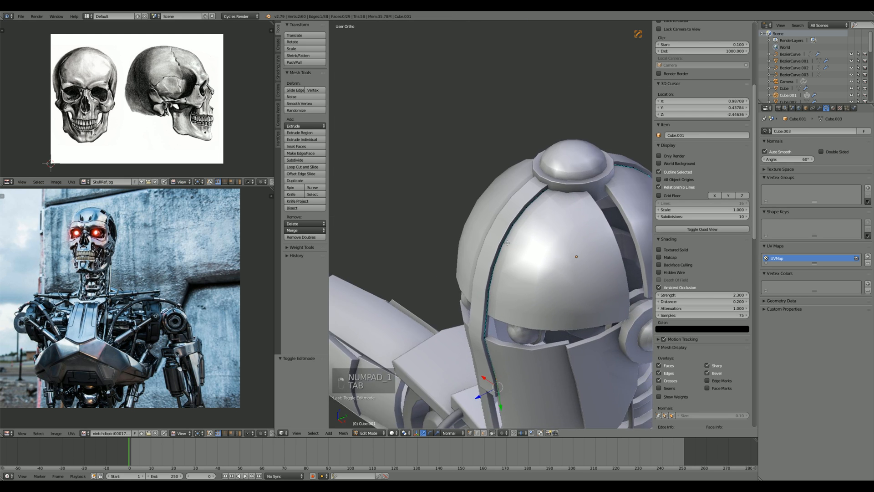
pyautogui.scroll(-2, 512, 264)
pyautogui.press('z')
pyautogui.press('z')
pyautogui.press('Tab')
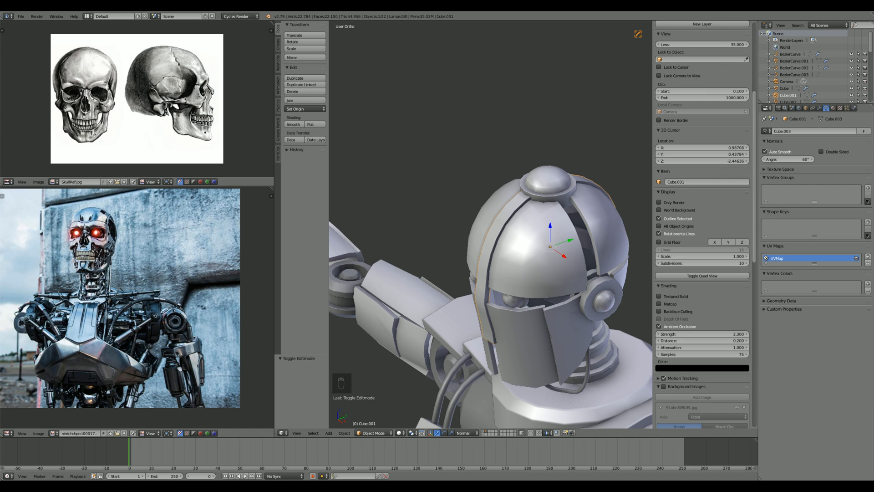
# Step: View the whole robot and show the layer holding the camera and the human figure on the pedestal
pyautogui.scroll(-3, 449, 351)
pyautogui.moveTo(448, 351); pyautogui.dragTo(495, 424, button='middle')
pyautogui.scroll(-5, 463, 325)
pyautogui.scroll(-5, 549, 253)
pyautogui.scroll(9, 598, 258)
pyautogui.scroll(-5, 571, 272)
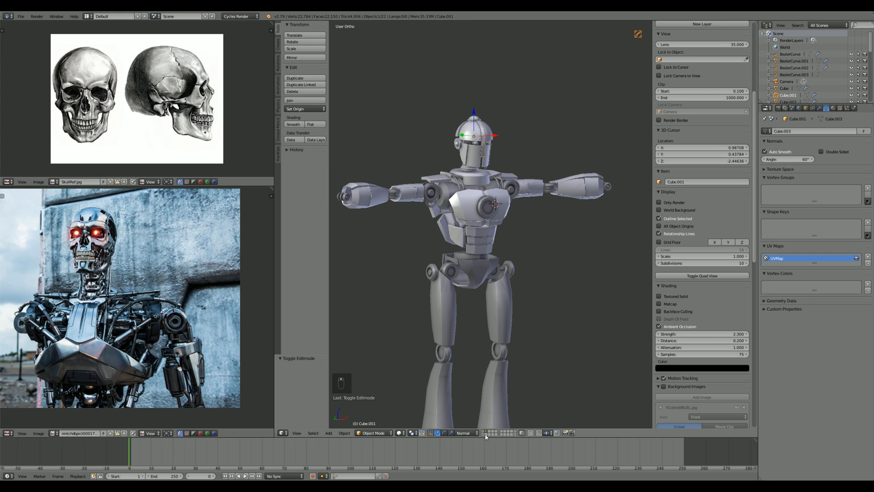
pyautogui.keyDown('shift'); pyautogui.click(484, 430); pyautogui.keyUp('shift')
pyautogui.moveTo(484, 335); pyautogui.dragTo(457, 294, button='middle')
pyautogui.scroll(1, 457, 294)
# Step: Check the robot through the camera, cancel fly navigation and hide the human figure's layer
pyautogui.press('KP_0')
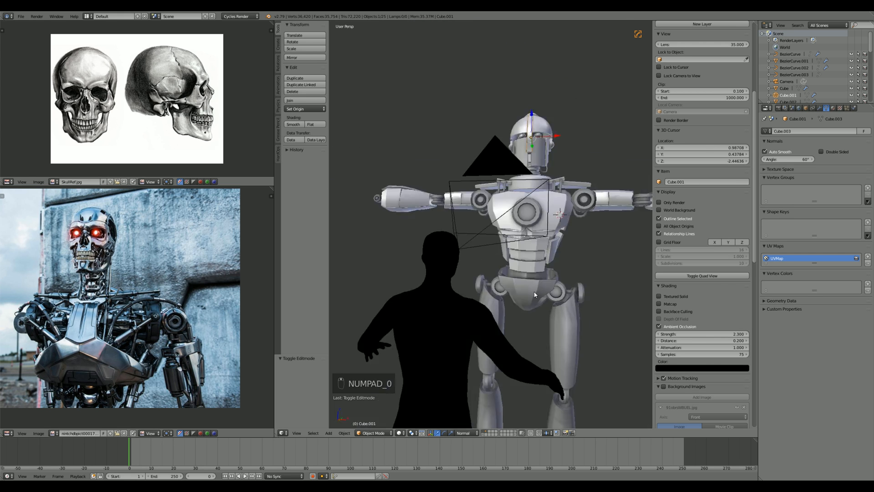
pyautogui.hotkey('shift', 'f')
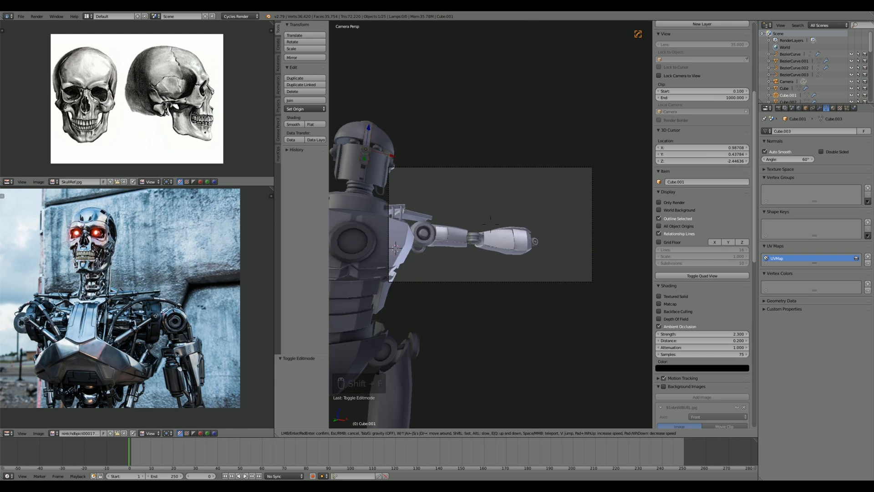
pyautogui.rightClick(490, 224)
pyautogui.moveTo(490, 224); pyautogui.dragTo(494, 264, button='middle')
pyautogui.scroll(-6, 487, 232)
pyautogui.scroll(5, 494, 264)
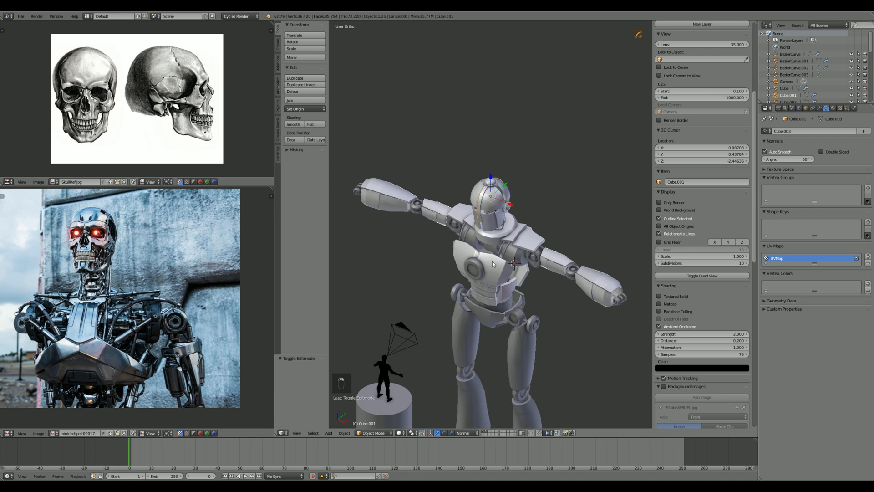
pyautogui.click(485, 432)
# Step: In top view, add a new Bezier curve
pyautogui.moveTo(500, 298); pyautogui.dragTo(603, 272, button='middle')
pyautogui.scroll(4, 601, 272)
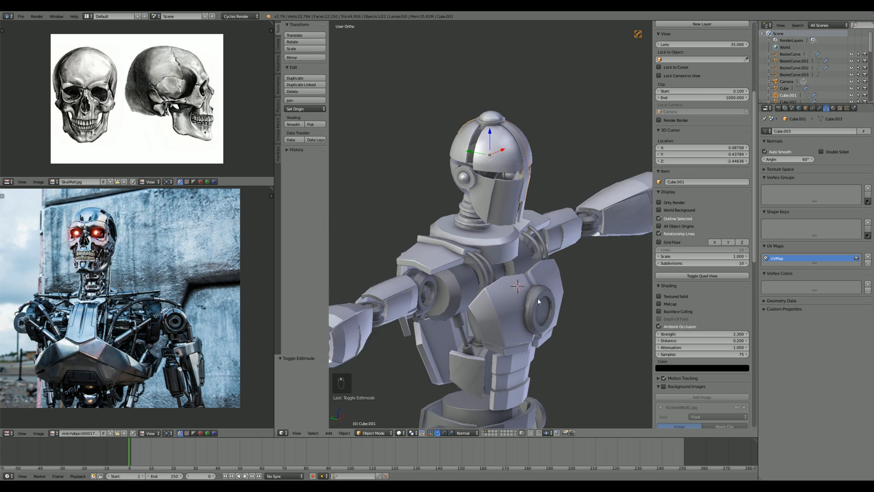
pyautogui.scroll(3, 537, 299)
pyautogui.moveTo(538, 306)
pyautogui.mouseDown(button='middle')
pyautogui.moveTo(534, 348)
pyautogui.moveTo(577, 300)
pyautogui.moveTo(547, 293)
pyautogui.mouseUp(button='middle')
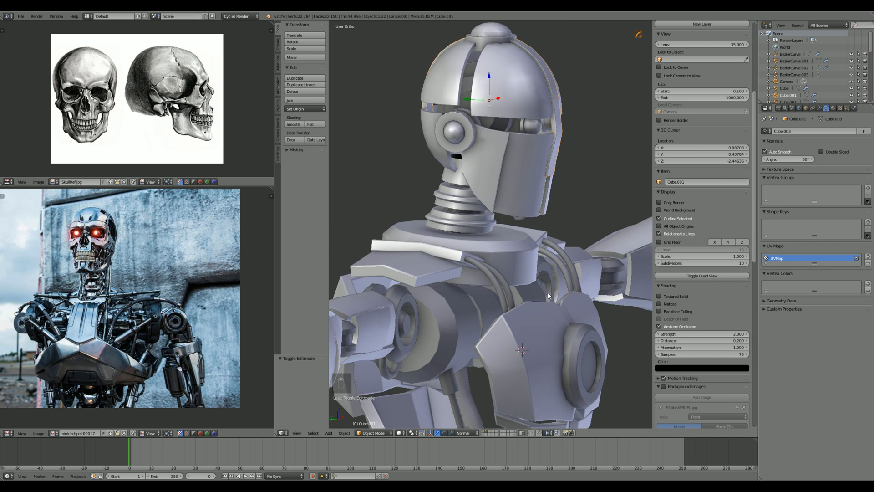
pyautogui.press('KP_7')
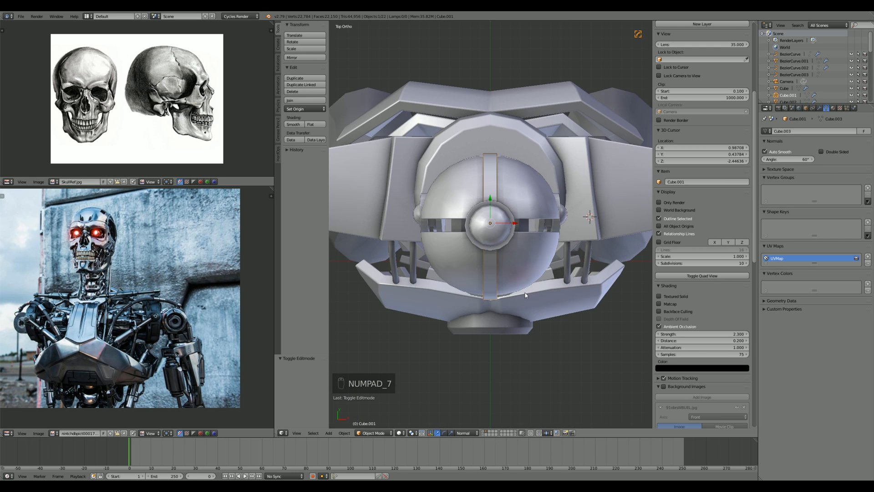
pyautogui.scroll(3, 525, 295)
pyautogui.hotkey('shift', 'a')
pyautogui.moveTo(528, 247)
pyautogui.click(555, 246)
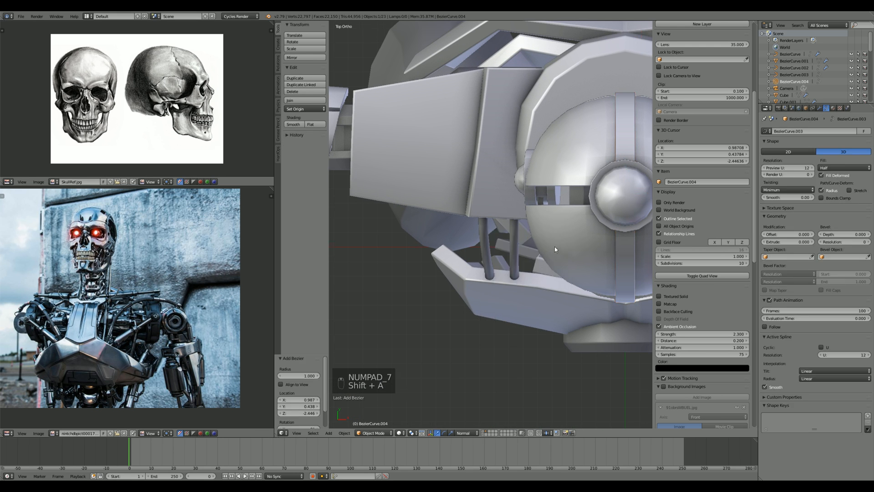
# Step: Clear the new curve's location and enter Edit Mode, keeping the viewport in solid shading
pyautogui.scroll(-4, 554, 246)
pyautogui.press('z')
pyautogui.hotkey('alt', 'g')
pyautogui.press('Tab')
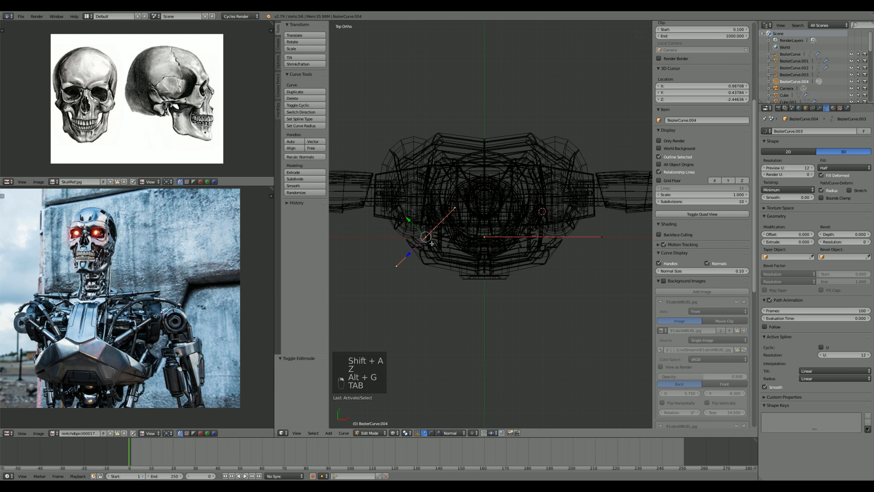
pyautogui.press('z')
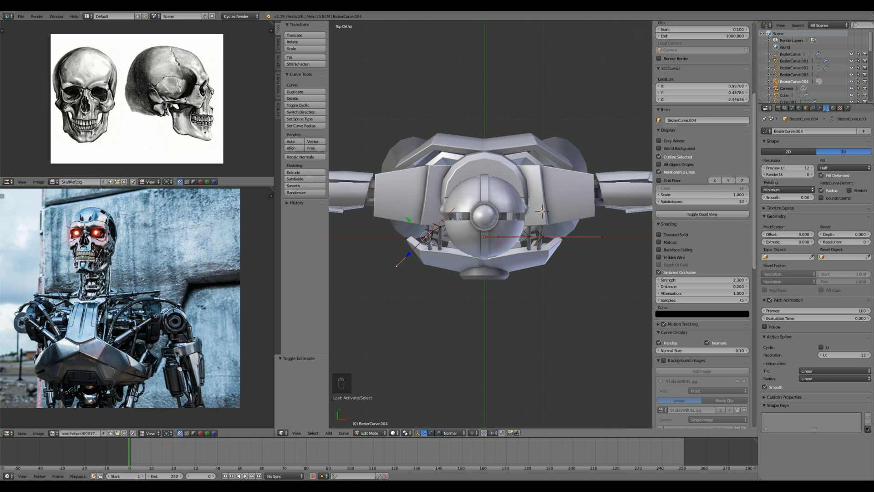
# Step: Move one curve end point 2.304 along X and -0.175 along Y, rotate it about 50 degrees, and lower it 2.124 along Z in side view
pyautogui.press('g')
pyautogui.click(565, 253)
pyautogui.press('r')
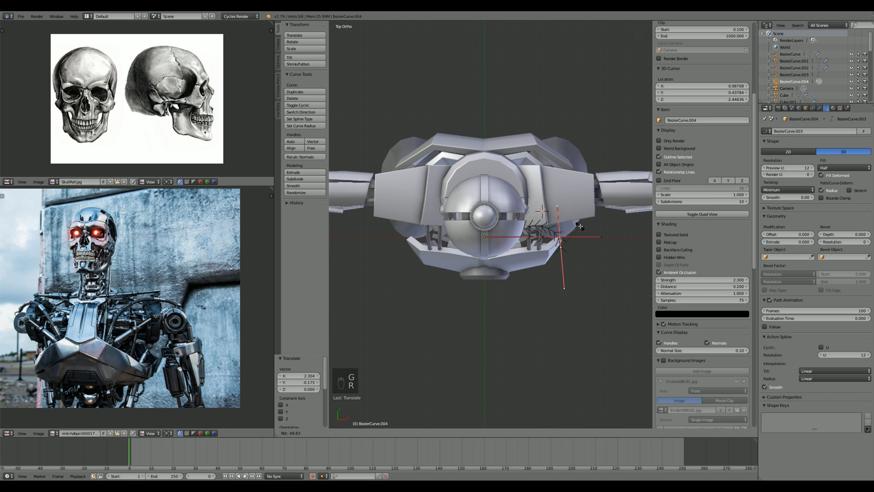
pyautogui.click(580, 226)
pyautogui.press('KP_3')
pyautogui.press('g')
pyautogui.click(491, 388)
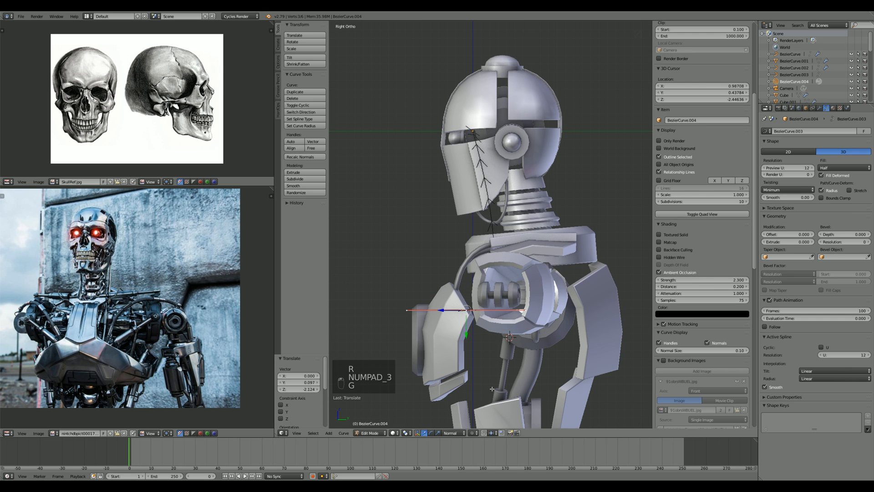
# Step: Rotate the lowered end point in side view and move it 0.032 along Y and -0.024 along Z
pyautogui.press('r')
pyautogui.click(484, 307)
pyautogui.press('g')
pyautogui.click(486, 308)
# Step: Move the end point -0.032 along X, 0.011 along Y and -0.019 along Z into the chest plate's corner
pyautogui.moveTo(482, 291); pyautogui.dragTo(482, 329, button='middle')
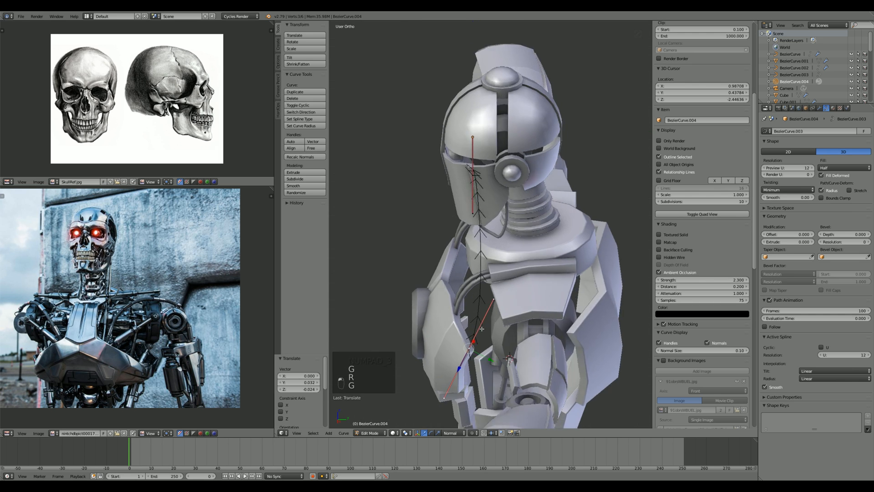
pyautogui.press('KP_Decimal')
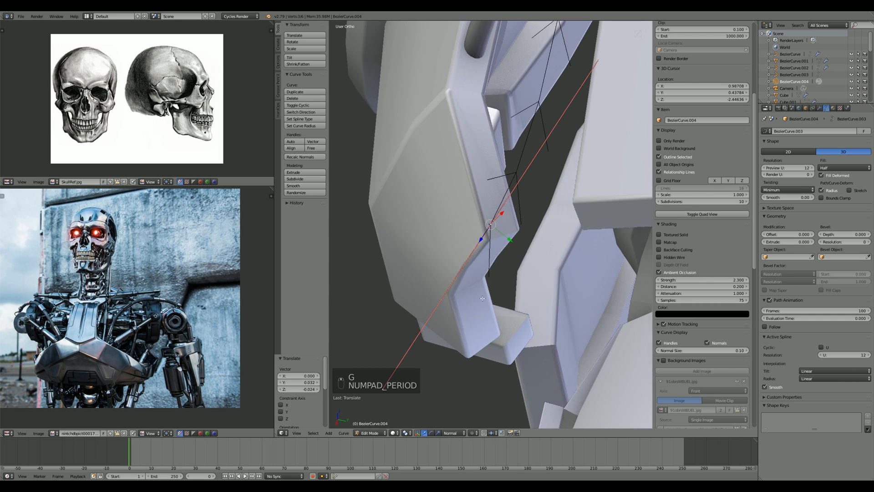
pyautogui.moveTo(482, 298); pyautogui.dragTo(472, 220, button='middle')
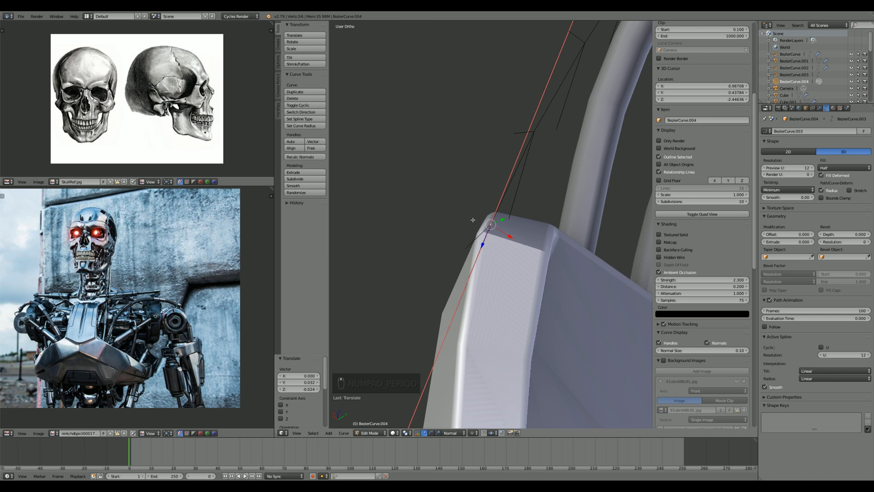
pyautogui.press('g')
pyautogui.click(489, 244)
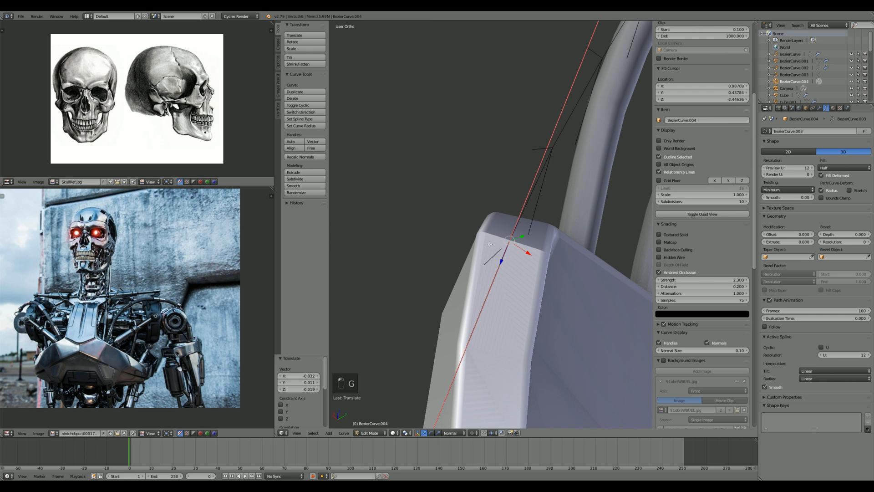
# Step: Rotate the end point at the chest plate and move it -0.034 along X, -0.026 along Y and 0.021 along Z
pyautogui.moveTo(489, 245); pyautogui.dragTo(511, 301, button='middle')
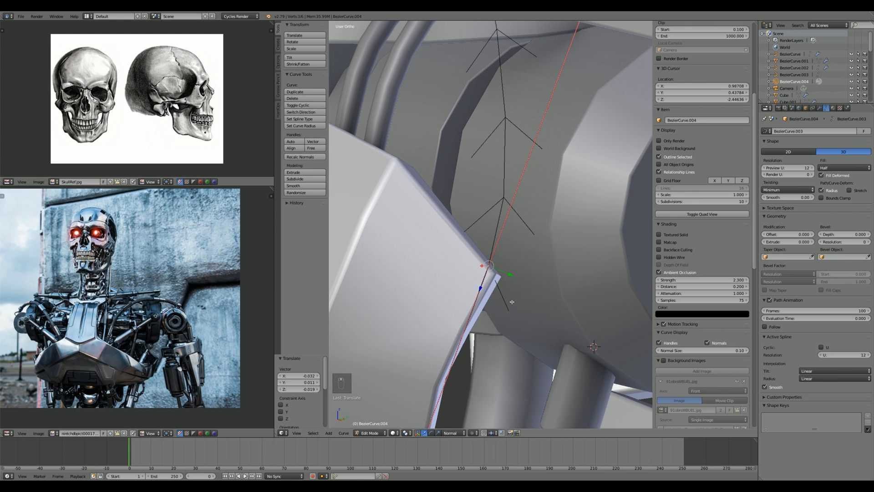
pyautogui.press('r')
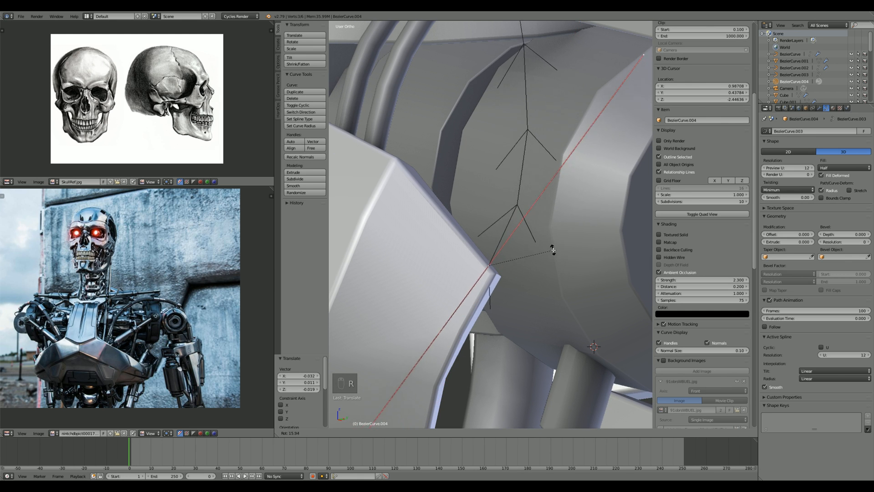
pyautogui.click(548, 247)
pyautogui.moveTo(548, 248); pyautogui.dragTo(532, 254, button='middle')
pyautogui.press('g')
pyautogui.click(523, 251)
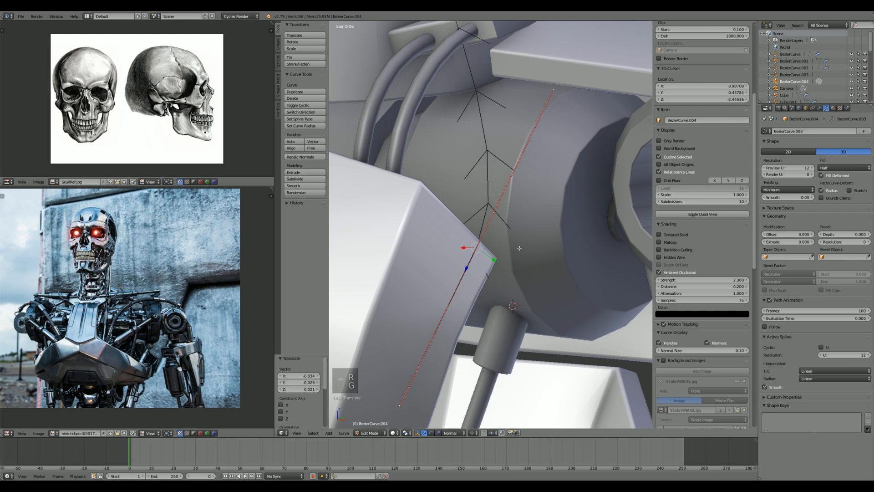
# Step: Return to Object Mode, show the human figure's layer again and compare the figure with the robot
pyautogui.press('Tab')
pyautogui.scroll(-8, 516, 253)
pyautogui.scroll(-1, 513, 257)
pyautogui.scroll(2, 514, 256)
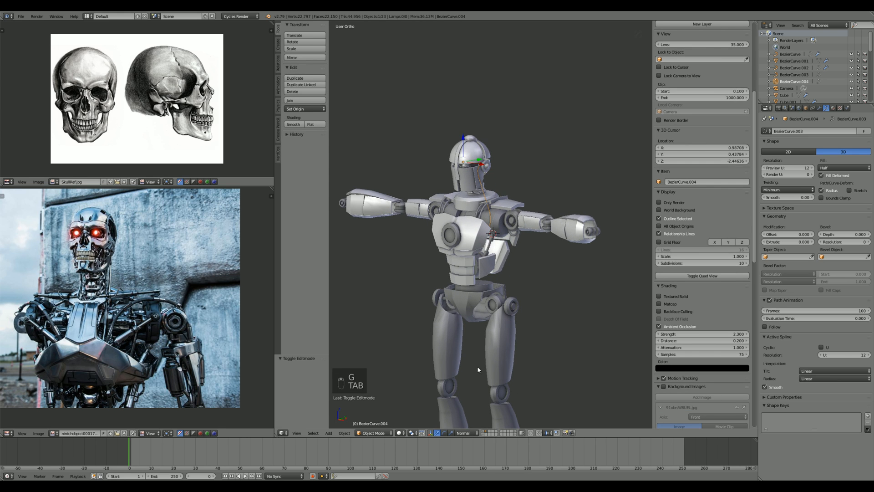
pyautogui.keyDown('shift'); pyautogui.click(485, 432); pyautogui.keyUp('shift')
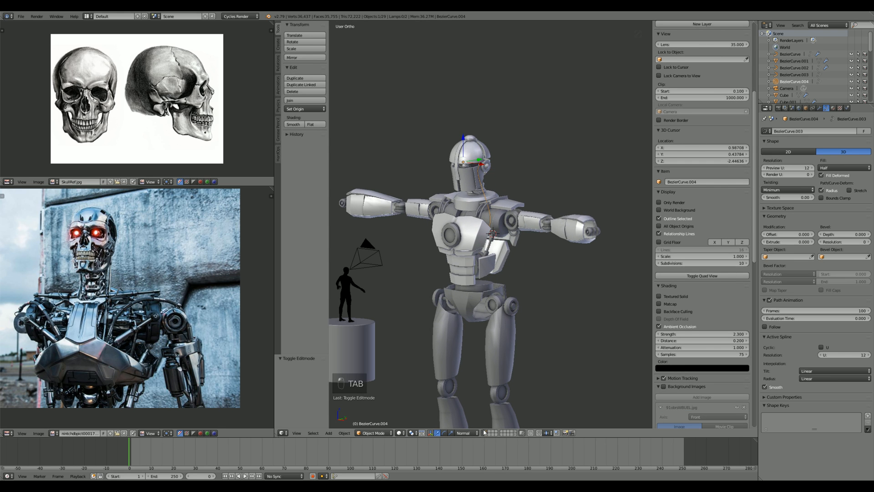
pyautogui.moveTo(505, 312); pyautogui.dragTo(487, 304, button='middle')
pyautogui.scroll(2, 474, 354)
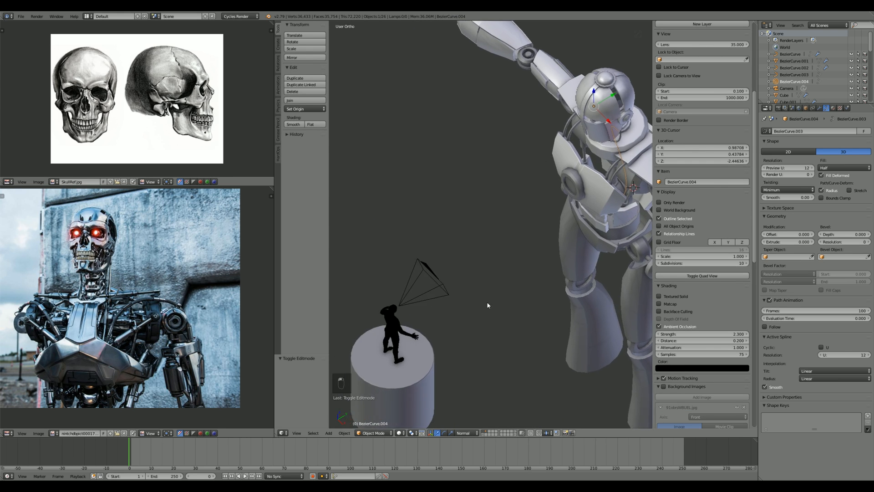
pyautogui.scroll(-5, 472, 304)
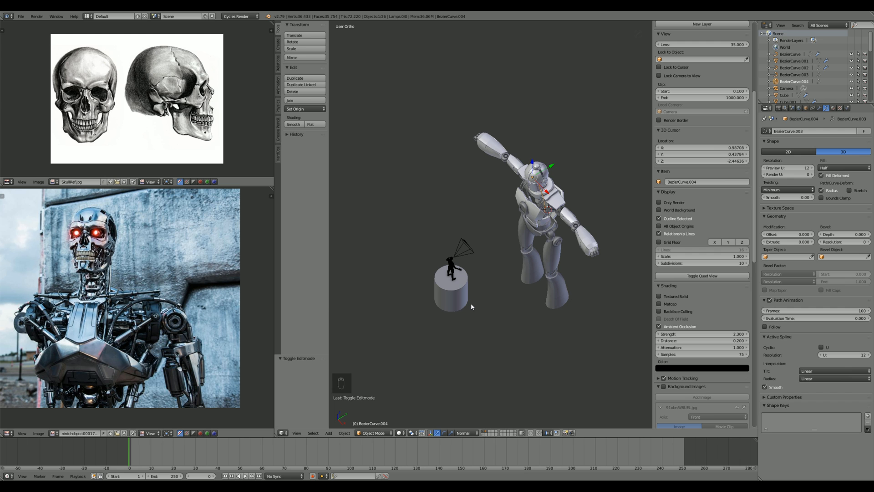
pyautogui.scroll(8, 478, 299)
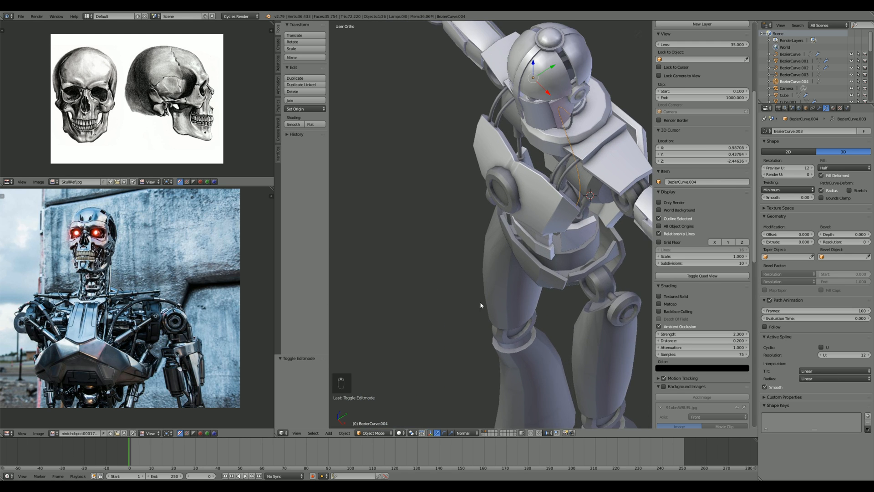
# Step: In Edit Mode, rotate the cable's shoulder-side end point and scale its handles to 0.226
pyautogui.scroll(4, 480, 301)
pyautogui.press('Tab')
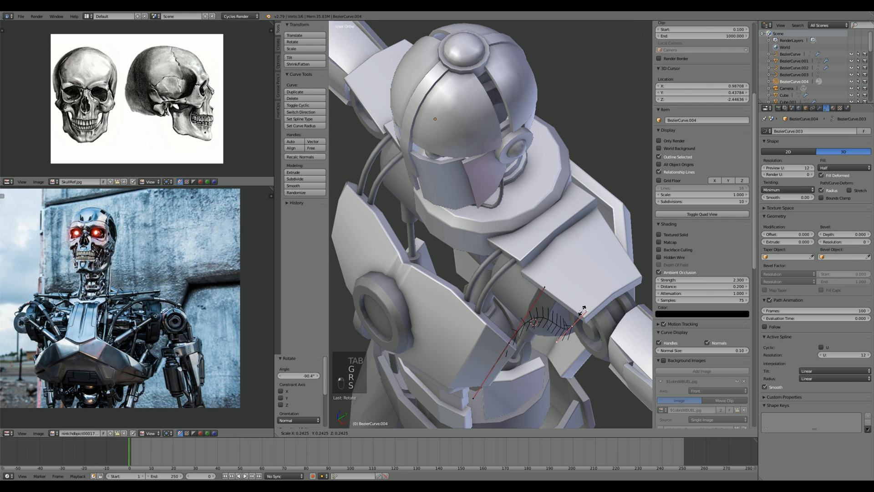
pyautogui.press('KP_3')
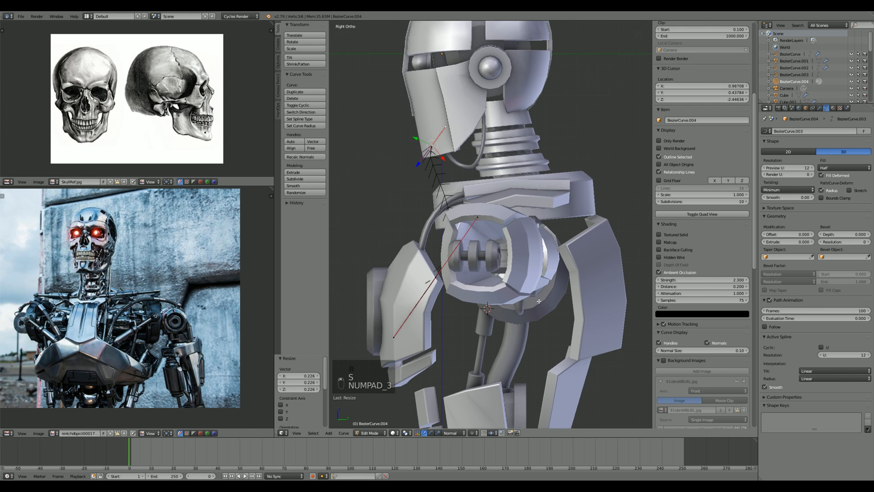
# Step: Move the shoulder-side end point 0.408 along Y and -0.648 along Z in side view, and -0.448 along X
pyautogui.moveTo(572, 304); pyautogui.dragTo(587, 292, button='middle')
pyautogui.press('KP_3')
pyautogui.scroll(6, 589, 288)
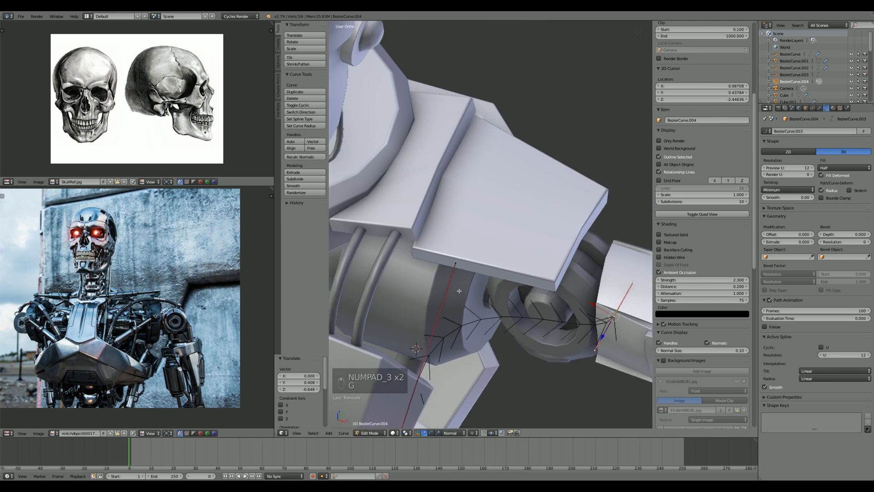
pyautogui.scroll(-4, 589, 288)
pyautogui.press('g')
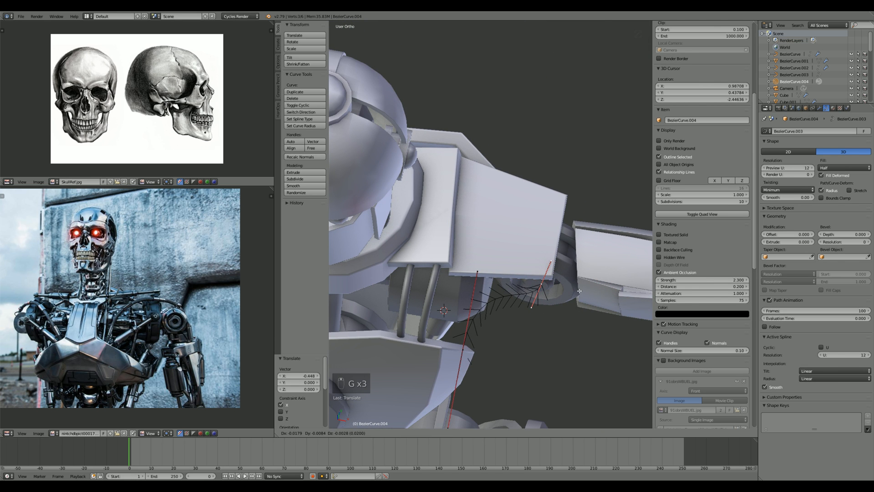
# Step: Rotate the shoulder-side end point 37.5° and move it 0.002 along X, -0.019 along Y and 0.027 along Z
pyautogui.moveTo(582, 278); pyautogui.dragTo(554, 301, button='middle')
pyautogui.press('KP_Decimal')
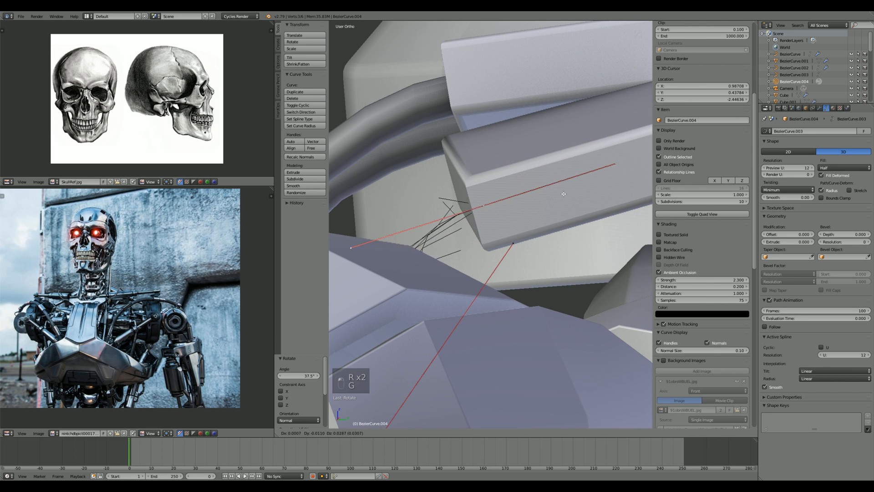
pyautogui.moveTo(559, 196); pyautogui.dragTo(463, 290, button='middle')
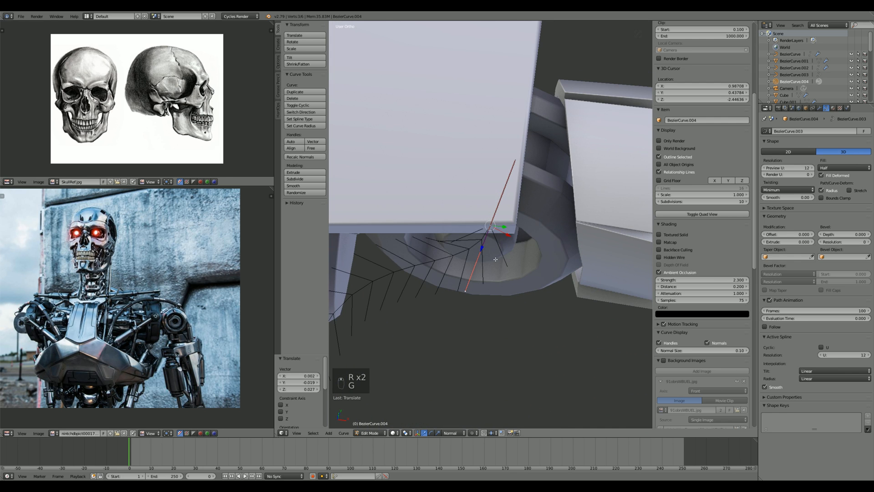
# Step: Move the shoulder end's lower handle 0.076 along X, -0.146 along Y and -0.089 along Z, and scale the chest-plate end point to 0.423
pyautogui.rightClick(463, 291)
pyautogui.press('g')
pyautogui.moveTo(481, 340); pyautogui.dragTo(510, 195, button='middle')
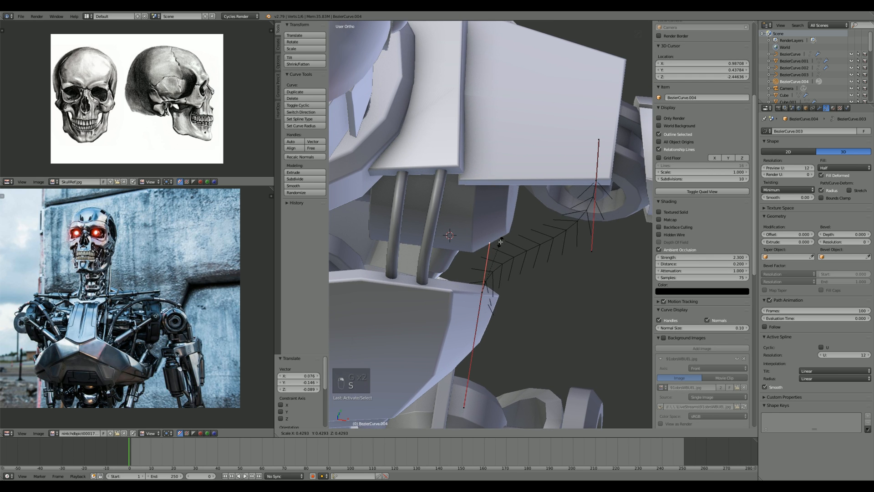
pyautogui.click(500, 243)
pyautogui.moveTo(500, 242)
pyautogui.mouseDown(button='middle')
pyautogui.moveTo(408, 206)
pyautogui.moveTo(487, 248)
pyautogui.mouseUp(button='middle')
# Step: Reposition the cable's chest-plate end point, check the curve in Object Mode and nudge the point 0.002 along Y
pyautogui.rightClick(522, 273)
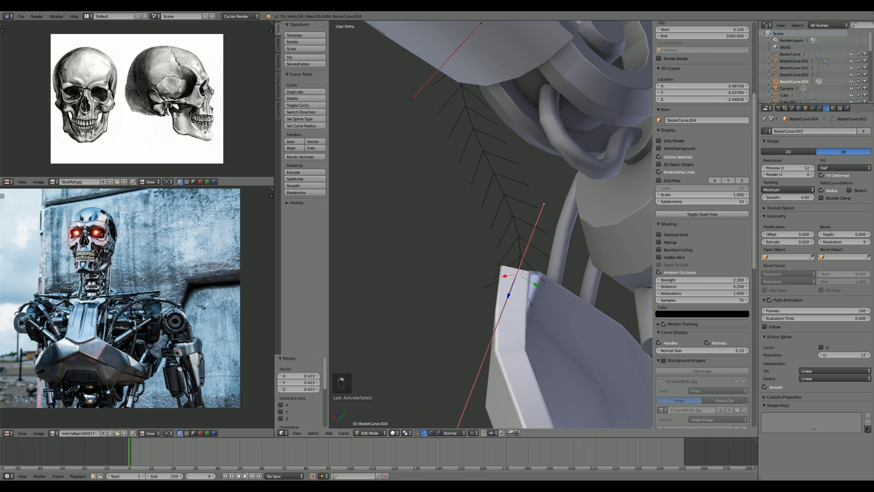
pyautogui.click(559, 250)
pyautogui.moveTo(559, 249); pyautogui.dragTo(507, 279, button='middle')
pyautogui.press('Tab')
pyautogui.scroll(-2, 509, 269)
pyautogui.scroll(5, 537, 290)
pyautogui.scroll(2, 490, 281)
pyautogui.press('Tab')
pyautogui.press('a')
pyautogui.press('a')
pyautogui.press('a')
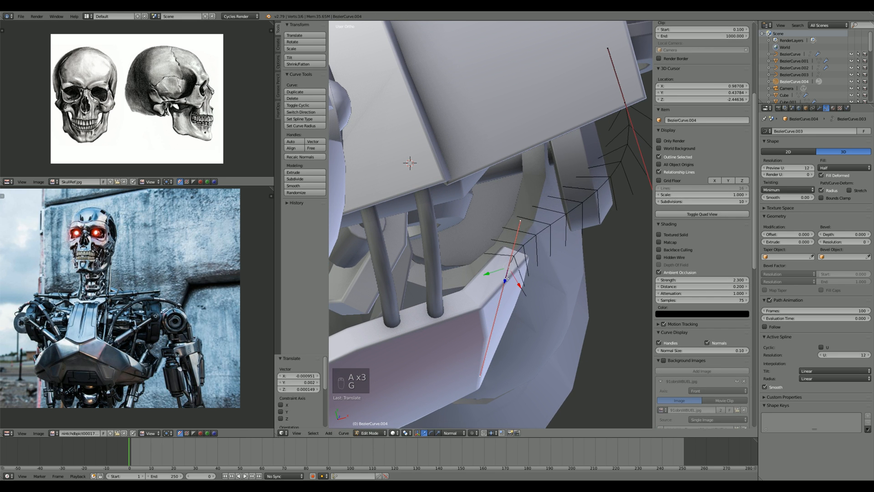
# Step: Seat the end point in the chest plate's corner by moving it -0.012, 0.009 and -0.003 along X, Y and Z, and return to Object Mode
pyautogui.moveTo(507, 278); pyautogui.dragTo(527, 281, button='middle')
pyautogui.press('g')
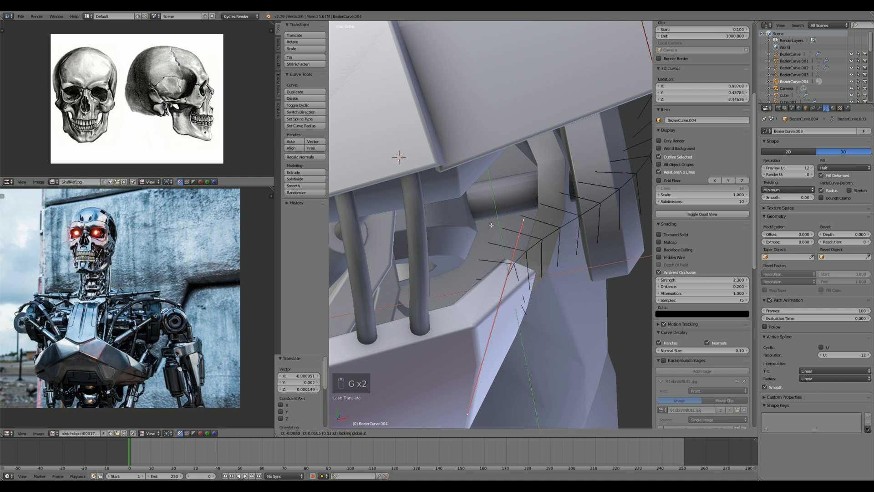
pyautogui.moveTo(495, 228); pyautogui.dragTo(472, 226, button='middle')
pyautogui.press('KP_Decimal')
pyautogui.scroll(5, 502, 250)
pyautogui.keyDown('shift'); pyautogui.moveTo(533, 204); pyautogui.dragTo(478, 275, button='middle'); pyautogui.keyUp('shift')
pyautogui.press('g')
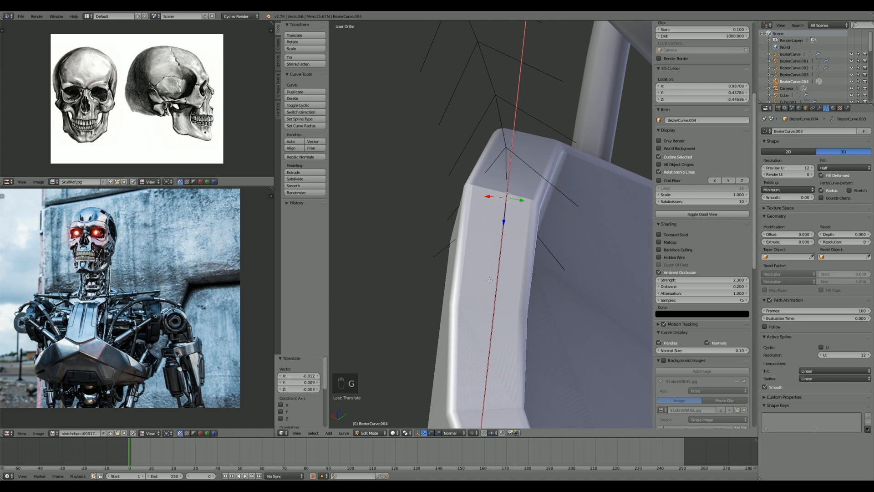
pyautogui.scroll(-4, 490, 280)
pyautogui.press('Tab')
pyautogui.moveTo(443, 205); pyautogui.dragTo(538, 265, button='middle')
pyautogui.moveTo(538, 265); pyautogui.dragTo(526, 285, button='middle')
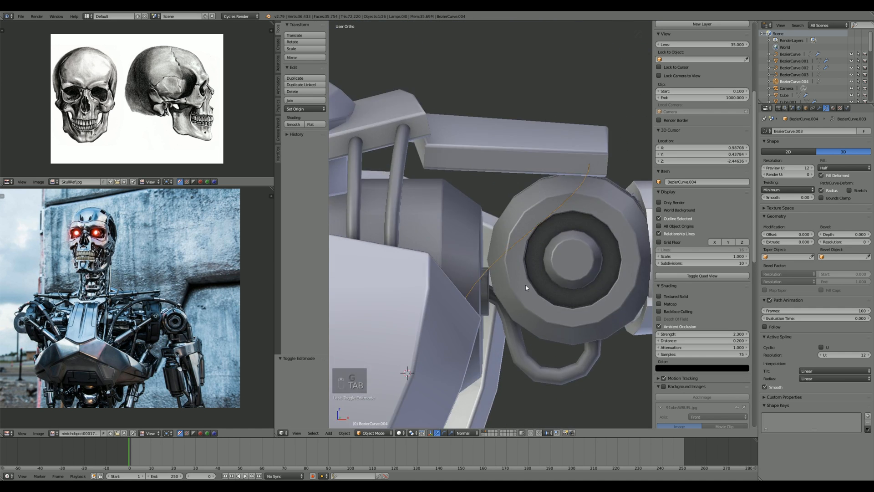
# Step: Give the cable curve Full fill, bevel depth 0.038, bevel resolution 2 and preview resolution 8
pyautogui.scroll(-6, 515, 247)
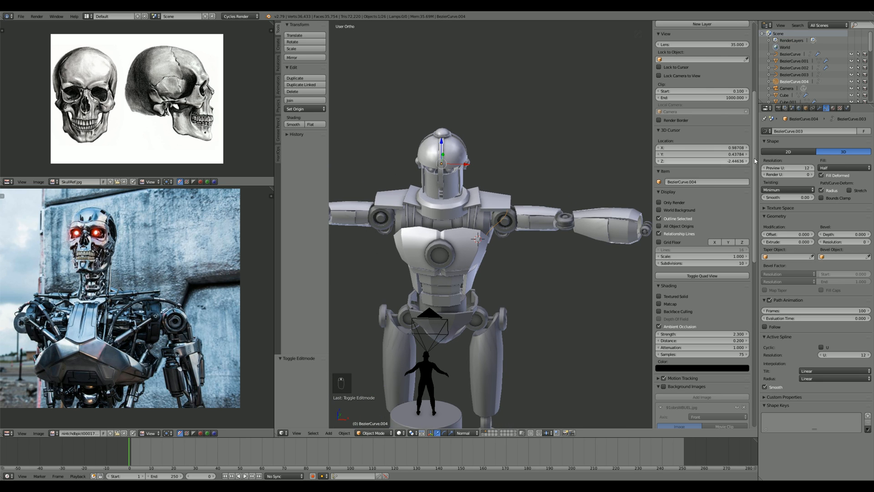
pyautogui.scroll(6, 560, 279)
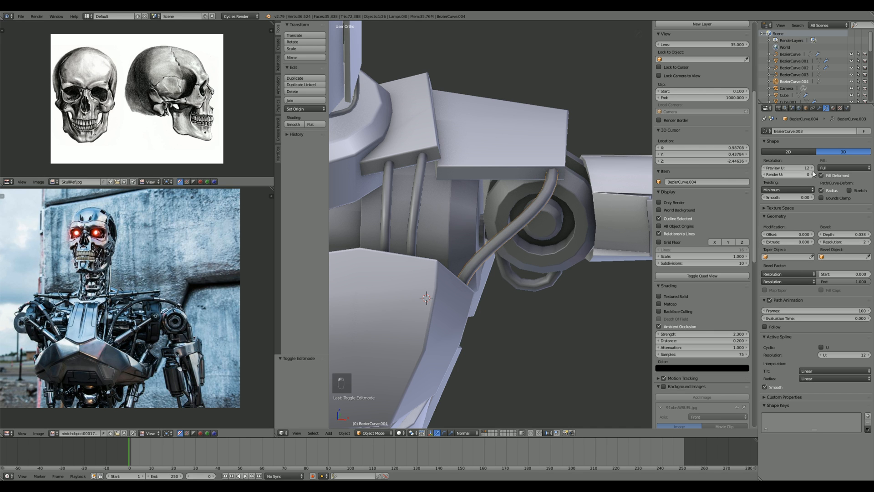
pyautogui.press('z')
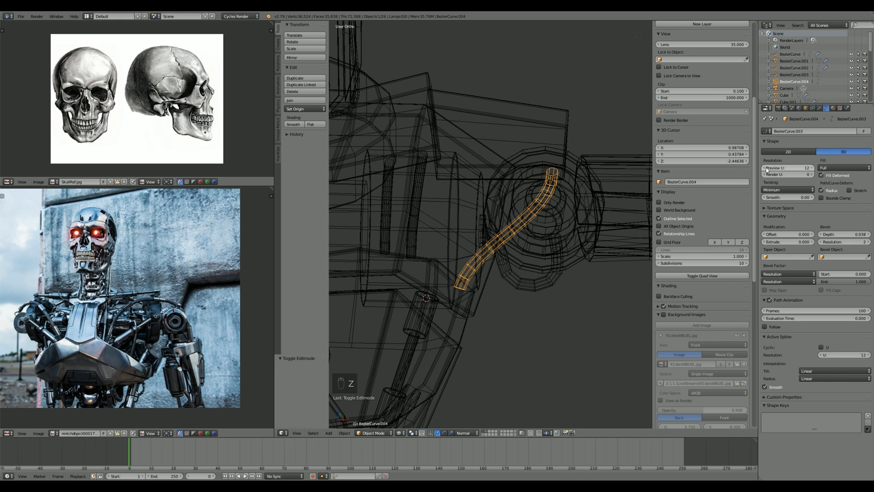
pyautogui.press('z')
pyautogui.scroll(-5, 587, 217)
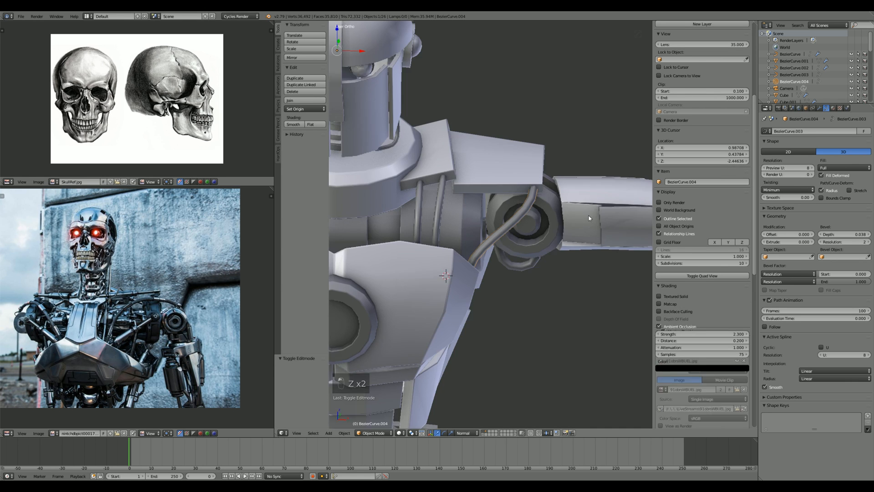
# Step: Examine where the new cable meets the chest plate and shoulder, and its thickness relative to the whole torso
pyautogui.moveTo(583, 215); pyautogui.dragTo(437, 241, button='middle')
pyautogui.scroll(6, 457, 268)
pyautogui.press('a')
pyautogui.scroll(4, 482, 268)
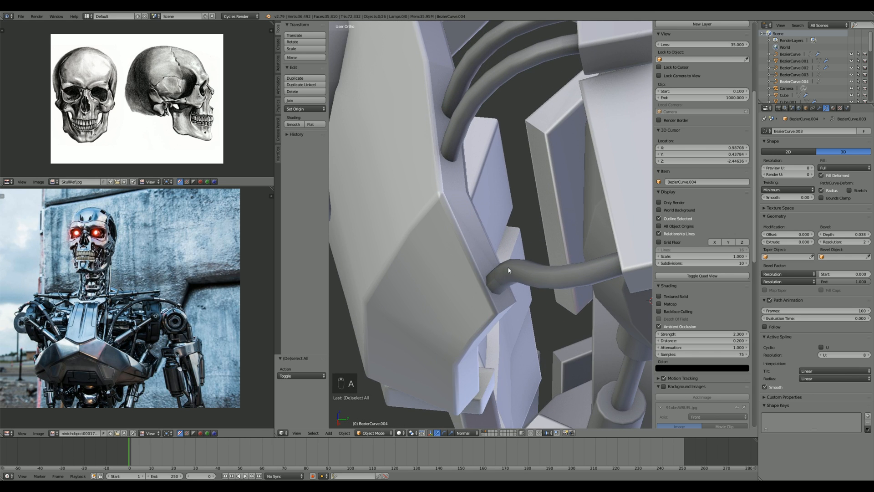
pyautogui.rightClick(511, 270)
pyautogui.moveTo(511, 270); pyautogui.dragTo(482, 227, button='middle')
pyautogui.press('Tab')
pyautogui.keyDown('shift'); pyautogui.moveTo(542, 359); pyautogui.dragTo(505, 277, button='middle'); pyautogui.keyUp('shift')
pyautogui.scroll(-6, 505, 277)
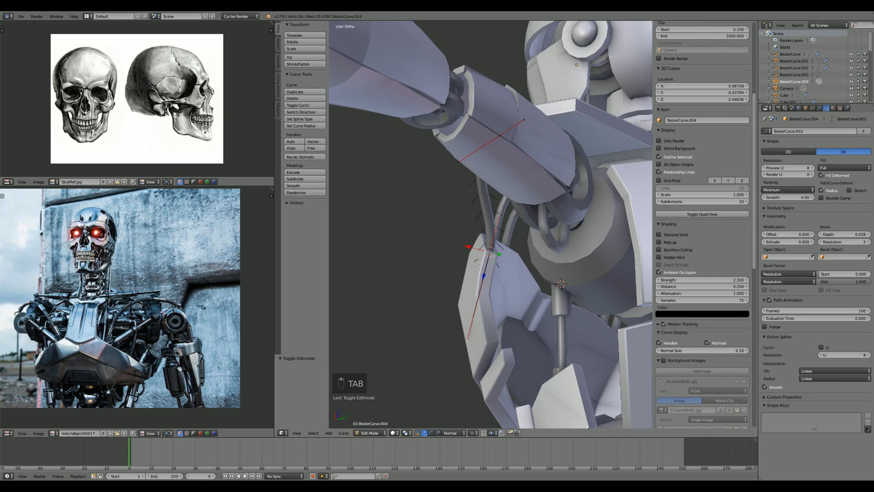
pyautogui.press('Tab')
pyautogui.moveTo(460, 251); pyautogui.dragTo(539, 275, button='middle')
pyautogui.scroll(-3, 537, 272)
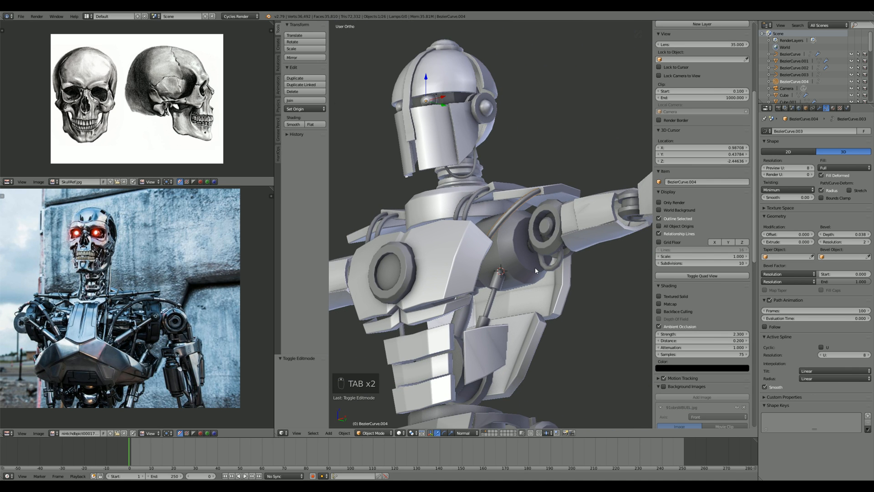
pyautogui.scroll(-3, 523, 294)
pyautogui.scroll(4, 523, 294)
pyautogui.scroll(-6, 509, 291)
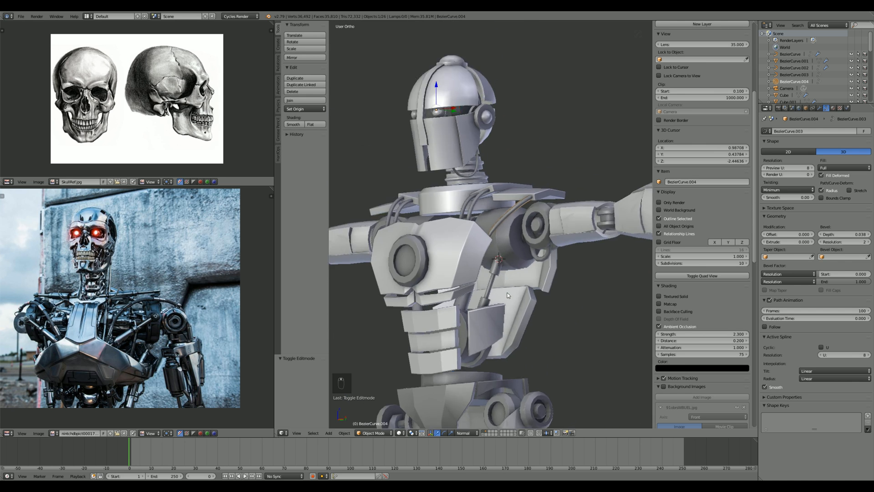
pyautogui.moveTo(503, 289); pyautogui.dragTo(537, 318, button='middle')
# Step: Set the shoulder cable's bevel depth to 0.027 and deselect everything
pyautogui.scroll(8, 537, 318)
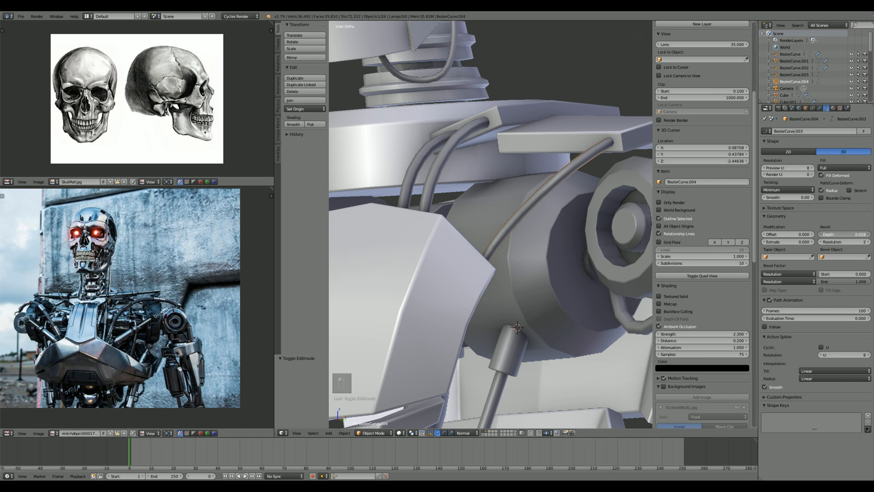
pyautogui.scroll(-5, 539, 178)
pyautogui.press('a')
pyautogui.moveTo(524, 195); pyautogui.dragTo(529, 219, button='middle')
pyautogui.scroll(-8, 531, 225)
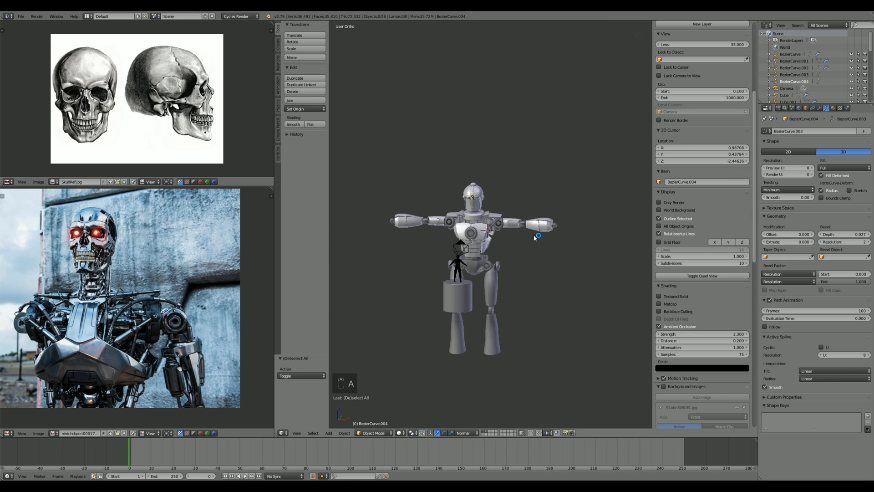
# Step: Select the shoulder cable and add a Mirror modifier on the X axis
pyautogui.scroll(8, 528, 235)
pyautogui.press('z')
pyautogui.press('z')
pyautogui.press('z')
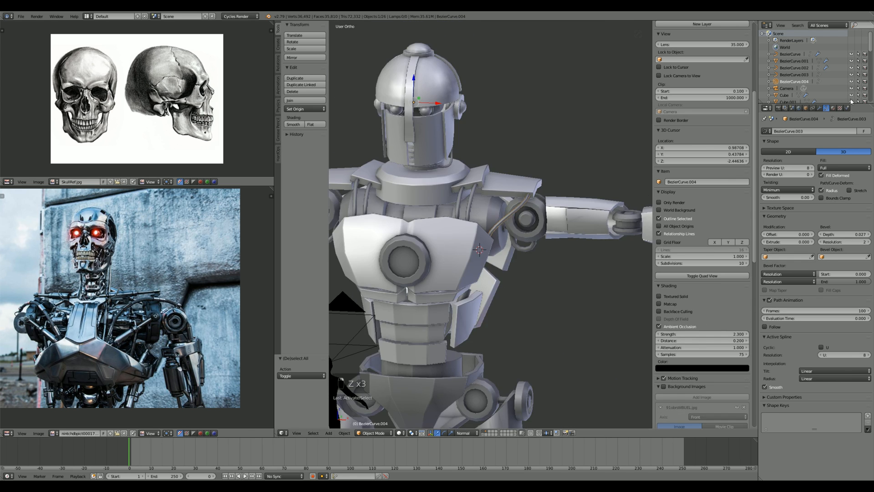
pyautogui.click(820, 109)
pyautogui.click(813, 131)
pyautogui.click(751, 177)
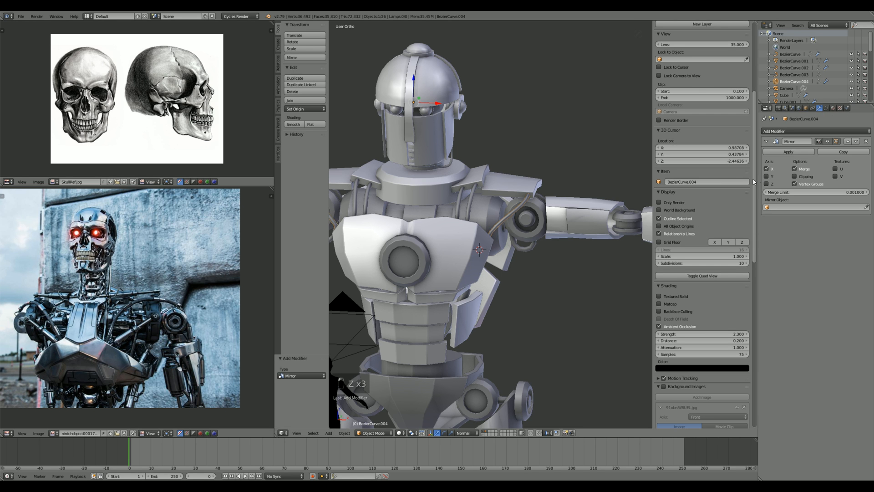
# Step: Deselect everything and examine the mirrored shoulder cables and the cables under the robot's jaw
pyautogui.scroll(-8, 507, 229)
pyautogui.press('a')
pyautogui.moveTo(564, 237); pyautogui.dragTo(472, 239, button='middle')
pyautogui.scroll(6, 527, 246)
pyautogui.scroll(-4, 497, 233)
pyautogui.scroll(5, 507, 247)
pyautogui.keyDown('shift'); pyautogui.moveTo(539, 220); pyautogui.dragTo(476, 289, button='middle'); pyautogui.keyUp('shift')
pyautogui.scroll(2, 476, 289)
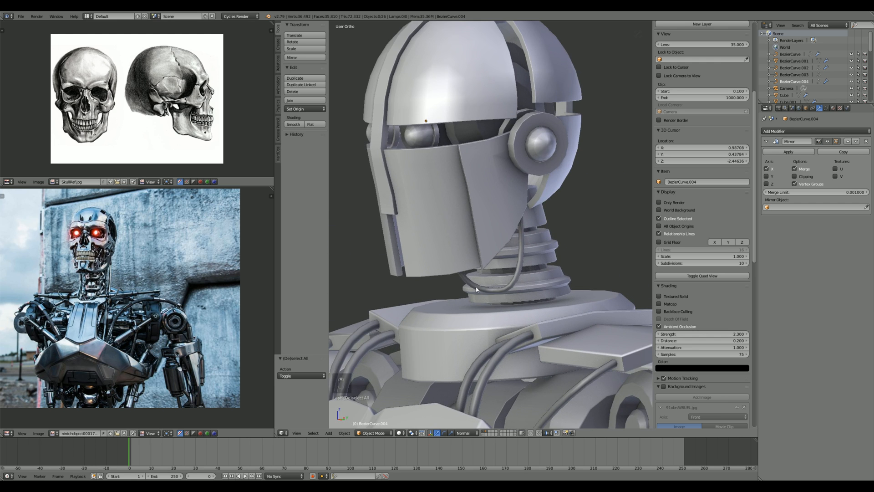
# Step: In the jaw cable's Edit Mode, select one linked cable, duplicate it and place the copy beside the original
pyautogui.rightClick(477, 290)
pyautogui.press('Tab')
pyautogui.press('a')
pyautogui.press('a')
pyautogui.moveTo(530, 303)
pyautogui.mouseDown(button='middle')
pyautogui.moveTo(506, 298)
pyautogui.moveTo(528, 289)
pyautogui.mouseUp(button='middle')
pyautogui.press('l')
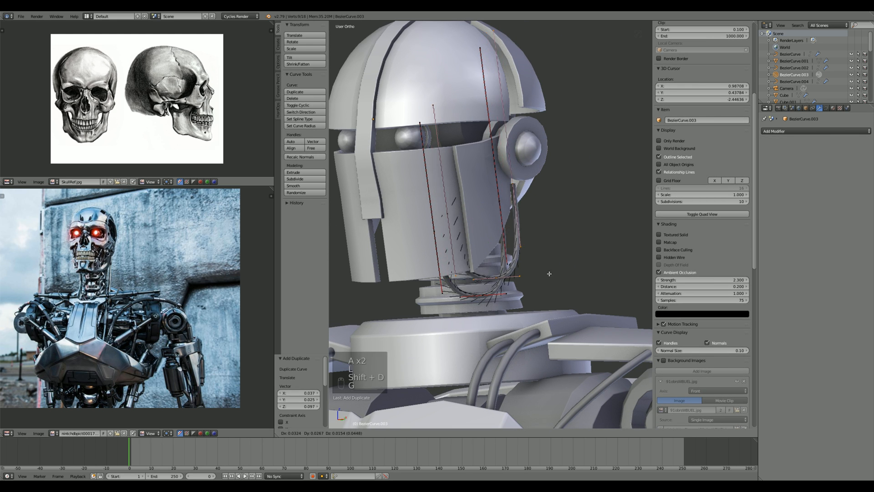
pyautogui.click(549, 274)
# Step: Rotate the duplicated cable's upper end point below the ear disc and move it into place there
pyautogui.moveTo(503, 157); pyautogui.dragTo(473, 178, button='middle')
pyautogui.scroll(1, 494, 200)
pyautogui.scroll(2, 509, 179)
pyautogui.click(497, 196)
pyautogui.press('r')
pyautogui.press('g')
pyautogui.click(546, 172)
pyautogui.moveTo(546, 172); pyautogui.dragTo(553, 192, button='middle')
pyautogui.click(557, 182)
# Step: Select the whole duplicated cable and thin it with Shrink/Fatten by 0.916 and once more
pyautogui.scroll(-4, 553, 196)
pyautogui.press('a')
pyautogui.scroll(4, 548, 301)
pyautogui.press('l')
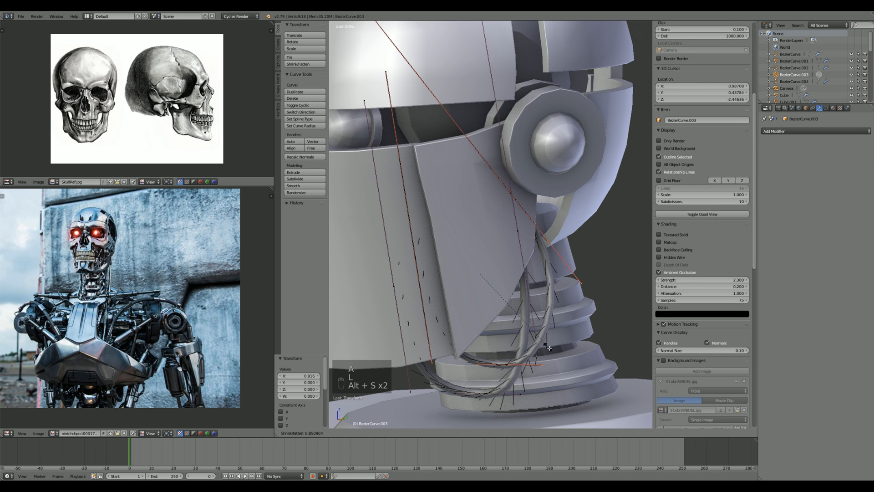
pyautogui.click(535, 333)
pyautogui.press('Tab')
# Step: Rotate the duplicated cable's bottom point 15.9°, move it closer to the neighbouring cable and return to Object Mode
pyautogui.scroll(-5, 539, 330)
pyautogui.moveTo(539, 329)
pyautogui.mouseDown(button='middle')
pyautogui.moveTo(585, 301)
pyautogui.moveTo(599, 311)
pyautogui.moveTo(534, 326)
pyautogui.mouseUp(button='middle')
pyautogui.scroll(4, 534, 326)
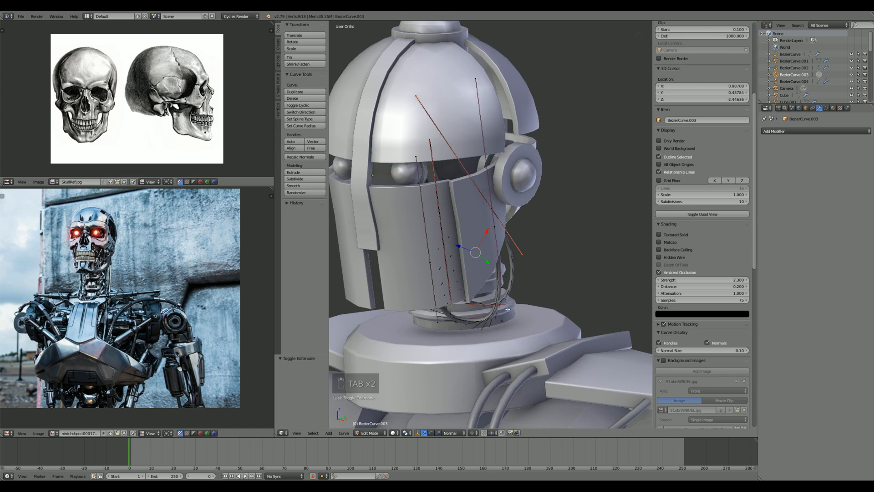
pyautogui.press('Tab')
pyautogui.scroll(2, 501, 342)
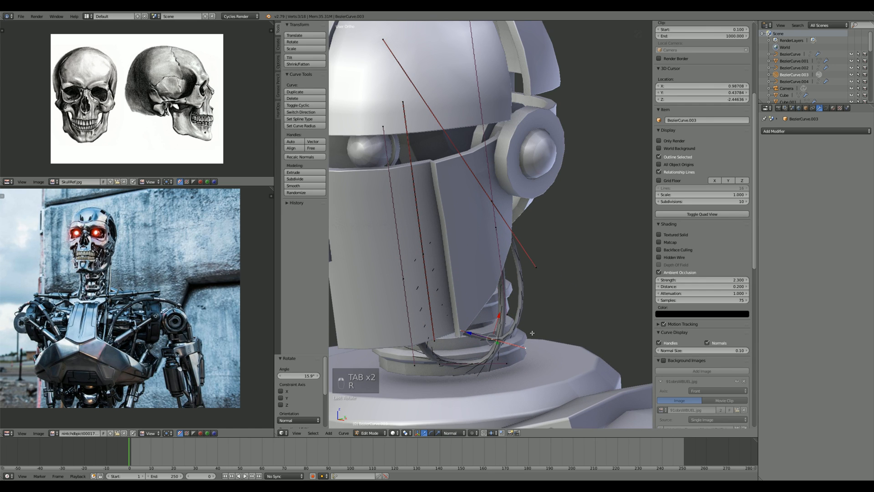
pyautogui.press('KP_Decimal')
pyautogui.moveTo(531, 331); pyautogui.dragTo(441, 332, button='middle')
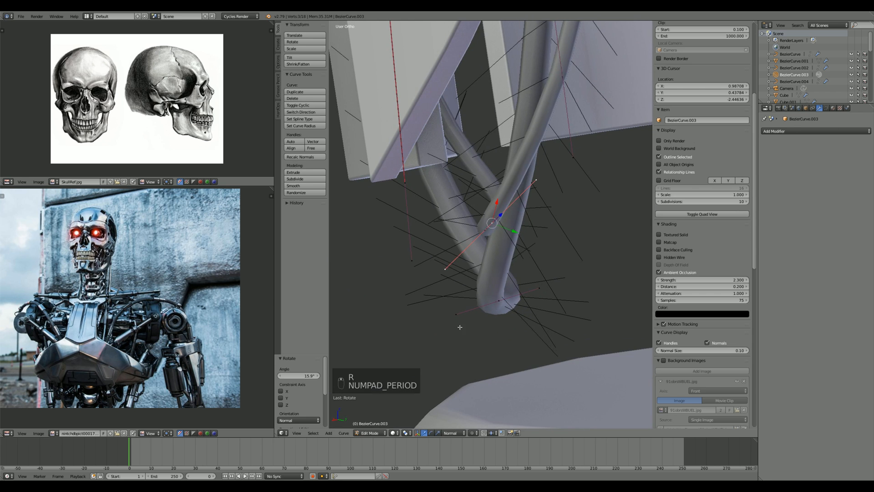
pyautogui.press('g')
pyautogui.press('Tab')
pyautogui.scroll(-10, 450, 314)
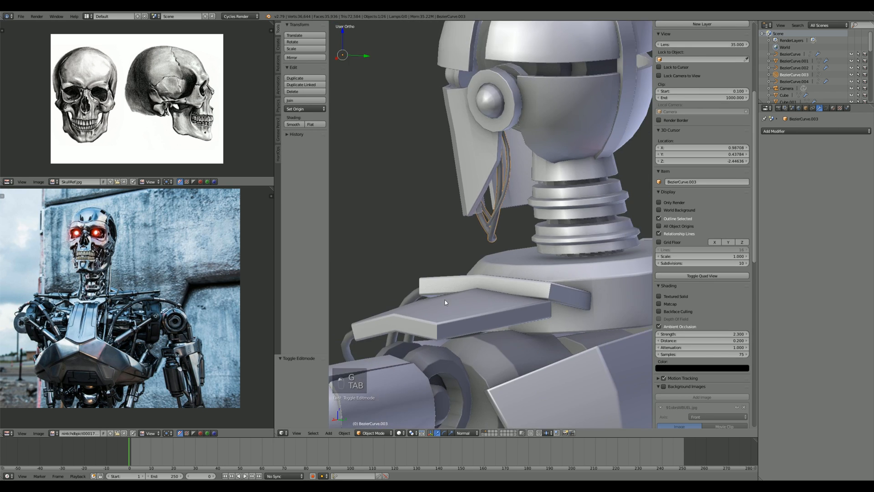
# Step: Reopen the jaw cables for editing and scale the duplicated cable's upper end point to about 0.89
pyautogui.press('a')
pyautogui.press('a')
pyautogui.moveTo(444, 303); pyautogui.dragTo(540, 218, button='middle')
pyautogui.scroll(-6, 519, 300)
pyautogui.scroll(6, 528, 290)
pyautogui.press('Tab')
pyautogui.scroll(5, 526, 255)
pyautogui.rightClick(553, 211)
pyautogui.press('s')
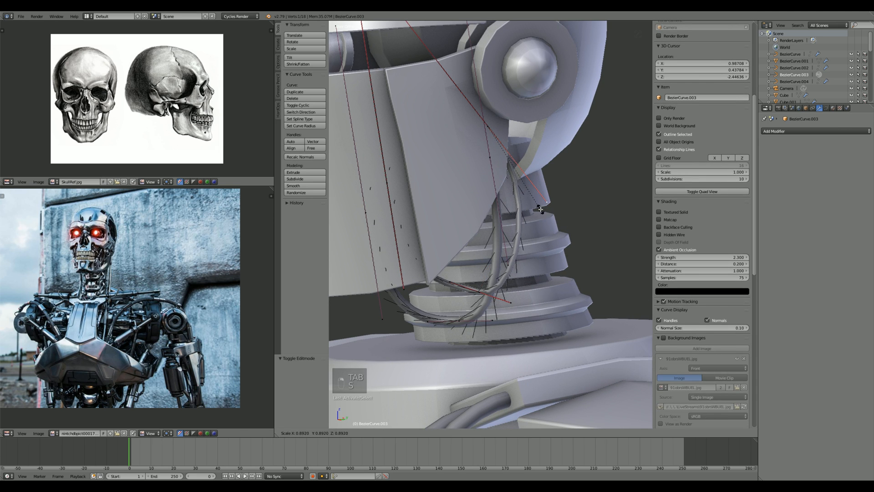
# Step: Move the duplicated cable's bottom point -0.011 along X, -0.027 along Y and -0.059 along Z, and rotate it
pyautogui.rightClick(481, 289)
pyautogui.press('g')
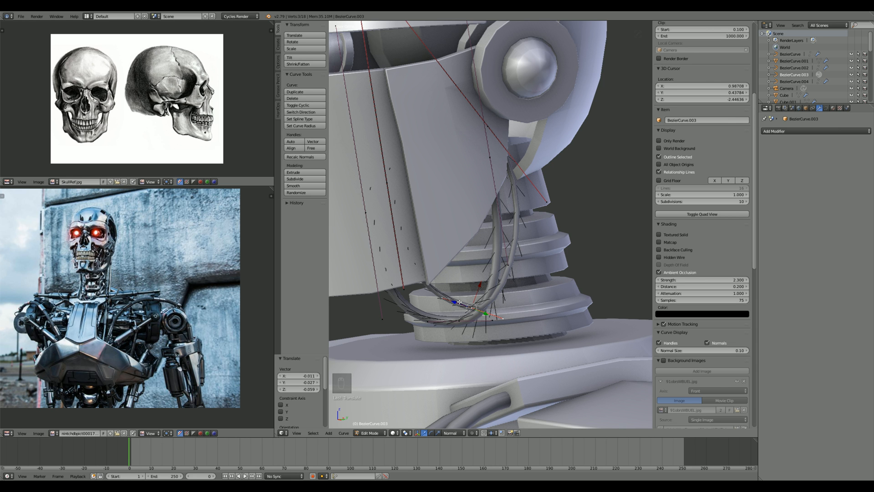
pyautogui.press('KP_Decimal')
pyautogui.moveTo(474, 292)
pyautogui.mouseDown(button='middle')
pyautogui.moveTo(468, 303)
pyautogui.moveTo(507, 277)
pyautogui.moveTo(509, 296)
pyautogui.moveTo(474, 359)
pyautogui.moveTo(523, 306)
pyautogui.moveTo(552, 295)
pyautogui.moveTo(497, 264)
pyautogui.moveTo(459, 209)
pyautogui.mouseUp(button='middle')
pyautogui.press('z')
pyautogui.press('z')
pyautogui.press('z')
pyautogui.press('r')
pyautogui.click(560, 289)
# Step: Move the upper end point of the duplicated jaw cable 0.012 along X, 0.043 along Y and 0.005 along Z
pyautogui.press('z')
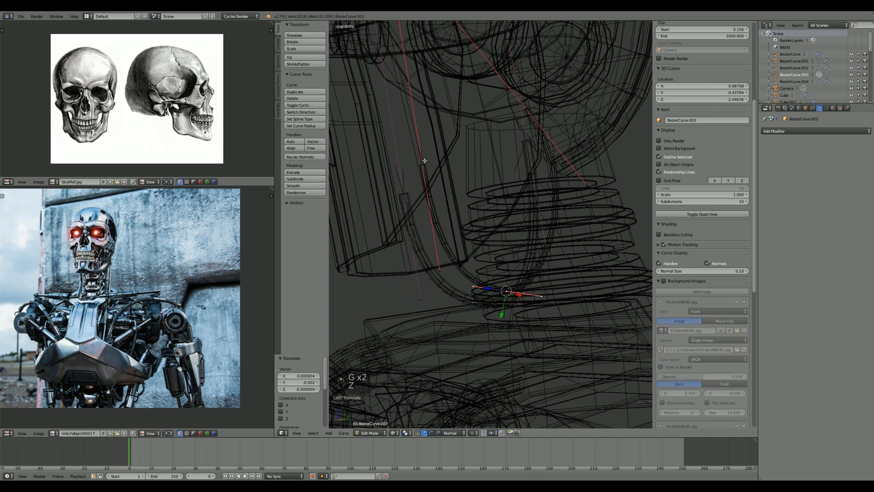
pyautogui.rightClick(424, 160)
pyautogui.press('z')
pyautogui.click(446, 151)
pyautogui.moveTo(446, 151); pyautogui.dragTo(464, 182, button='middle')
pyautogui.press('g')
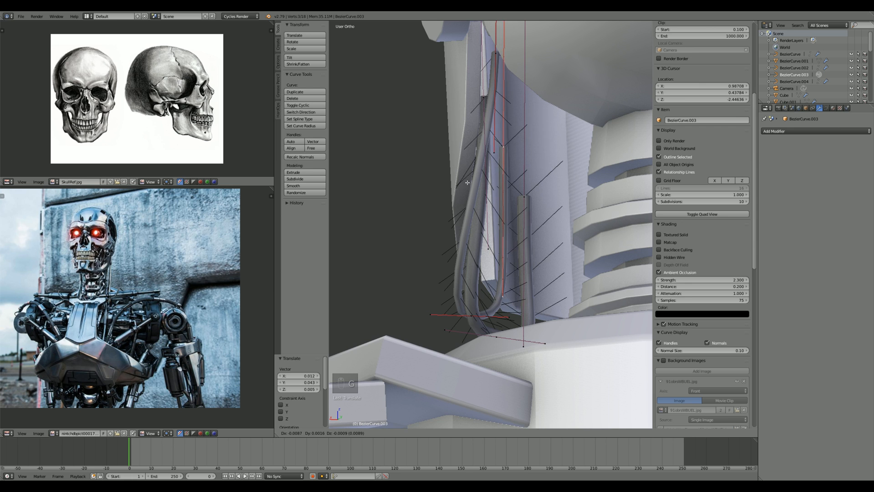
# Step: Reposition the lower handle of the cable's upper point to adjust its bend, and return to Object Mode
pyautogui.press('Tab')
pyautogui.press('Tab')
pyautogui.rightClick(504, 292)
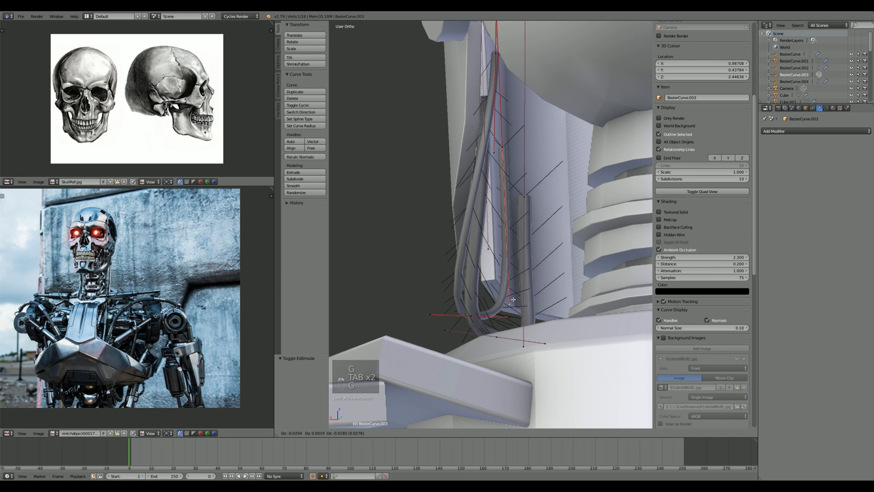
pyautogui.press('Tab')
# Step: Examine the whole robot's proportions from the front and from an angle
pyautogui.scroll(-5, 511, 299)
pyautogui.moveTo(511, 299); pyautogui.dragTo(537, 264, button='middle')
pyautogui.scroll(-8, 588, 281)
pyautogui.scroll(-2, 534, 261)
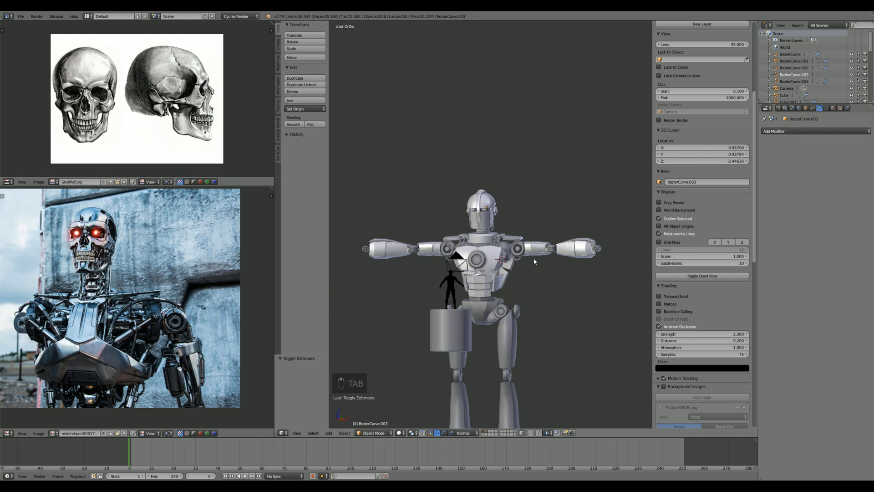
pyautogui.press('KP_1')
pyautogui.scroll(5, 534, 261)
pyautogui.scroll(-4, 534, 261)
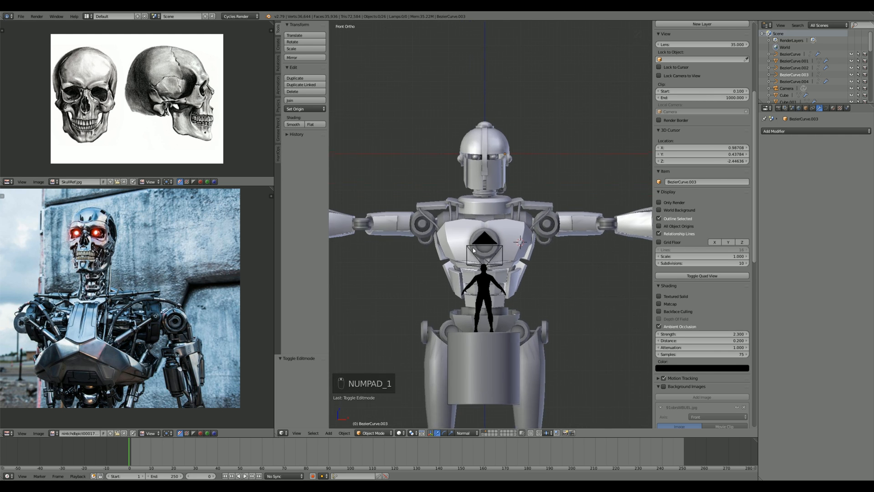
pyautogui.moveTo(533, 261); pyautogui.dragTo(548, 220, button='middle')
pyautogui.scroll(-4, 466, 257)
pyautogui.scroll(4, 461, 261)
pyautogui.scroll(-3, 473, 223)
pyautogui.scroll(-3, 477, 164)
pyautogui.scroll(5, 548, 220)
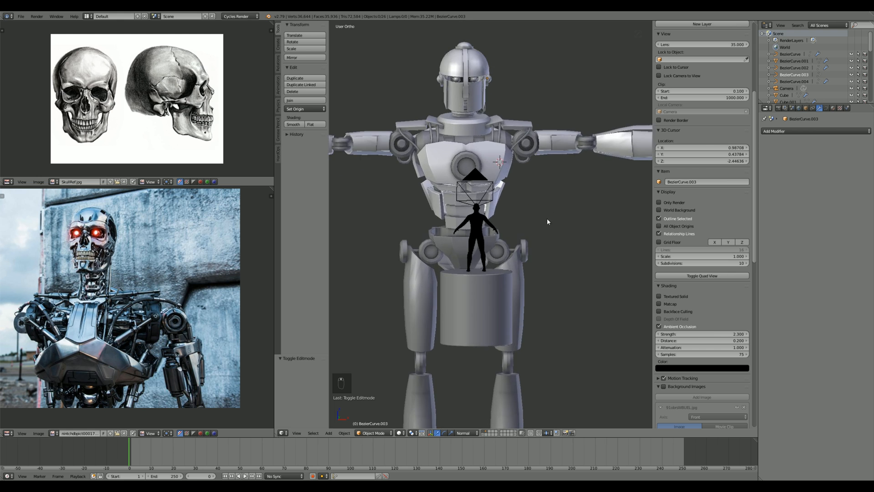
# Step: Examine the elbow joint from above in wireframe and solid shading
pyautogui.moveTo(506, 288); pyautogui.dragTo(502, 313, button='middle')
pyautogui.scroll(2, 528, 284)
pyautogui.keyDown('shift'); pyautogui.moveTo(539, 276); pyautogui.dragTo(409, 333, button='middle'); pyautogui.keyUp('shift')
pyautogui.scroll(1, 409, 333)
pyautogui.press('KP_7')
pyautogui.press('z')
pyautogui.scroll(3, 521, 319)
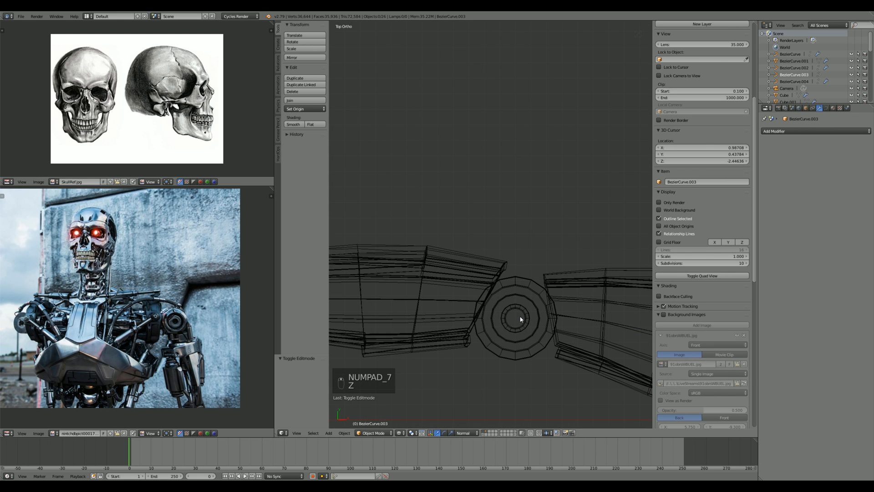
pyautogui.scroll(2, 510, 320)
pyautogui.press('z')
pyautogui.hotkey('shift', 'a')
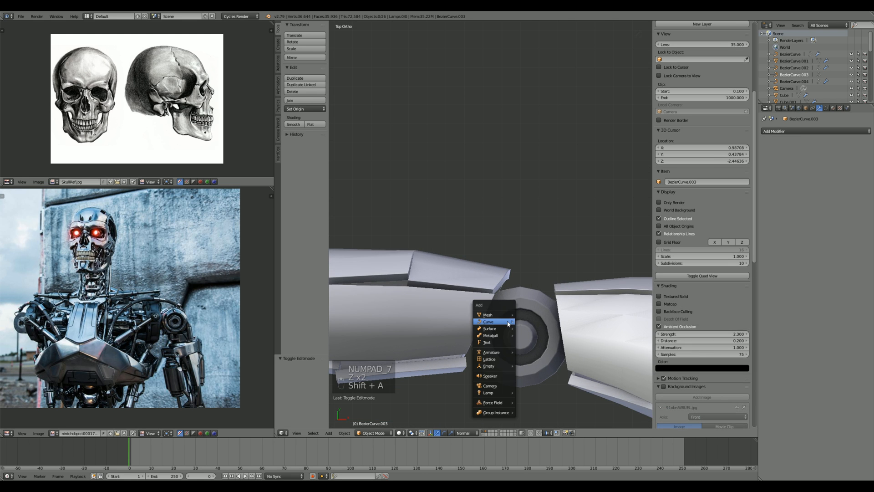
pyautogui.press('z')
pyautogui.hotkey('shift', 'a')
pyautogui.moveTo(536, 301)
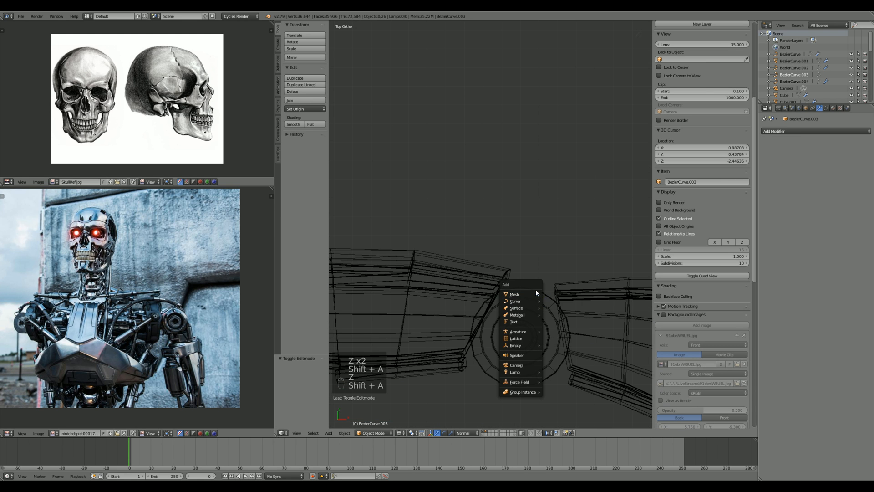
pyautogui.scroll(-1, 537, 326)
pyautogui.press('z')
pyautogui.moveTo(537, 326)
pyautogui.mouseDown(button='middle')
pyautogui.moveTo(530, 256)
pyautogui.moveTo(509, 270)
pyautogui.mouseUp(button='middle')
pyautogui.scroll(-3, 523, 263)
pyautogui.press('KP_1')
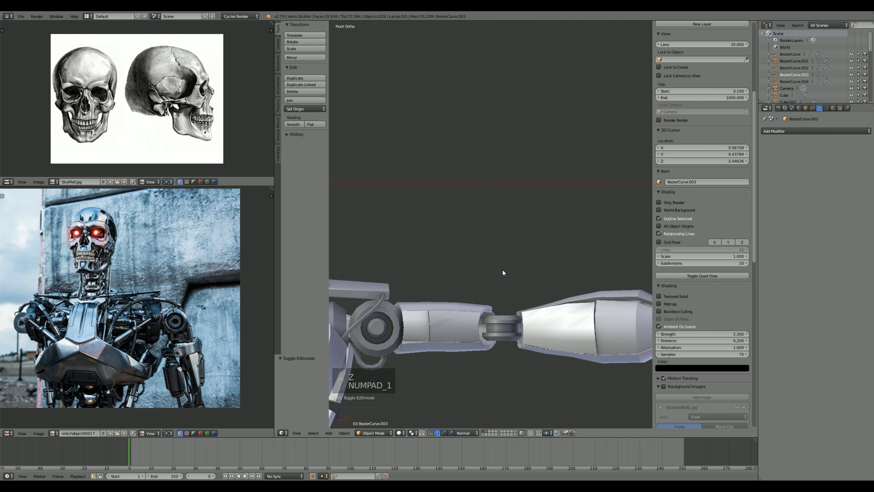
pyautogui.scroll(-3, 502, 270)
pyautogui.keyDown('shift'); pyautogui.moveTo(618, 295); pyautogui.dragTo(546, 220, button='middle'); pyautogui.keyUp('shift')
pyautogui.scroll(5, 547, 220)
pyautogui.rightClick(518, 224)
pyautogui.press('Tab')
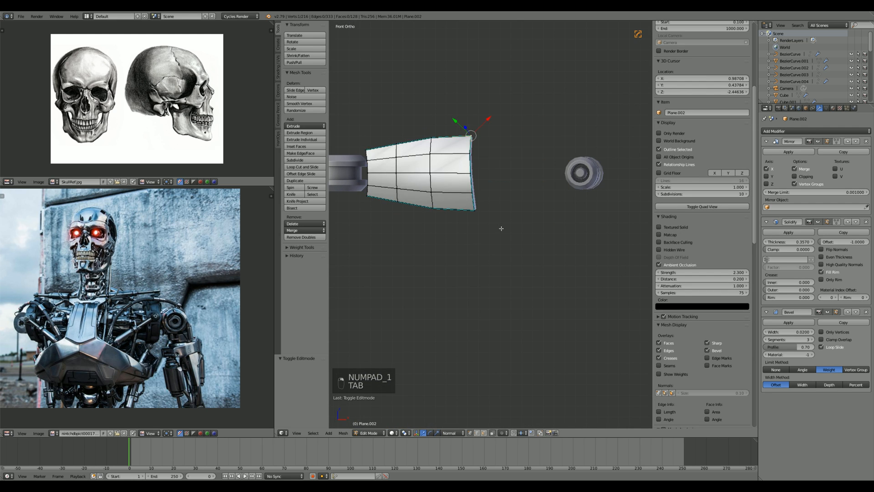
pyautogui.press('Tab')
pyautogui.scroll(-4, 492, 234)
pyautogui.moveTo(502, 219); pyautogui.dragTo(501, 248, button='middle')
pyautogui.scroll(-3, 482, 235)
# Step: Deselect everything, add a cube mesh and clear its location
pyautogui.press('a')
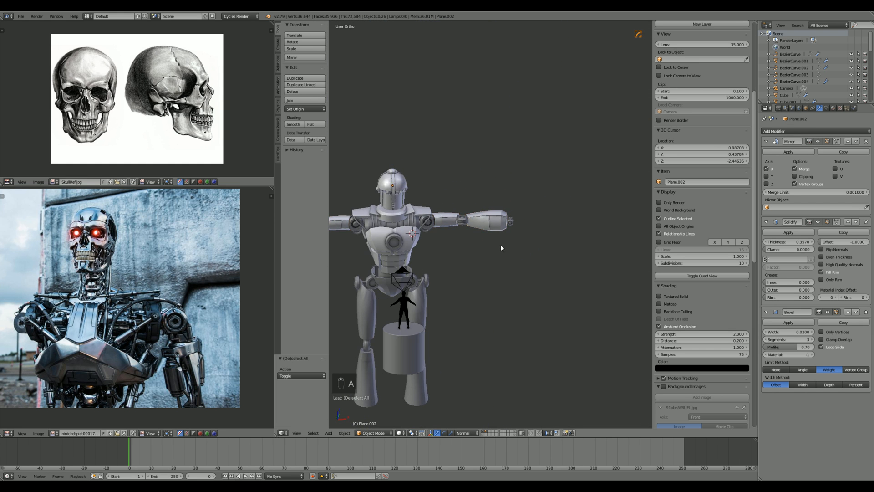
pyautogui.press('KP_1')
pyautogui.scroll(4, 490, 244)
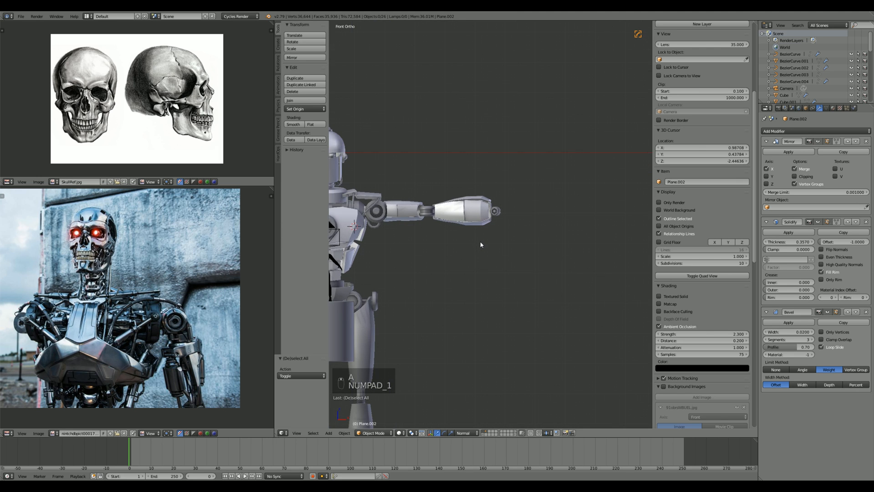
pyautogui.scroll(2, 480, 242)
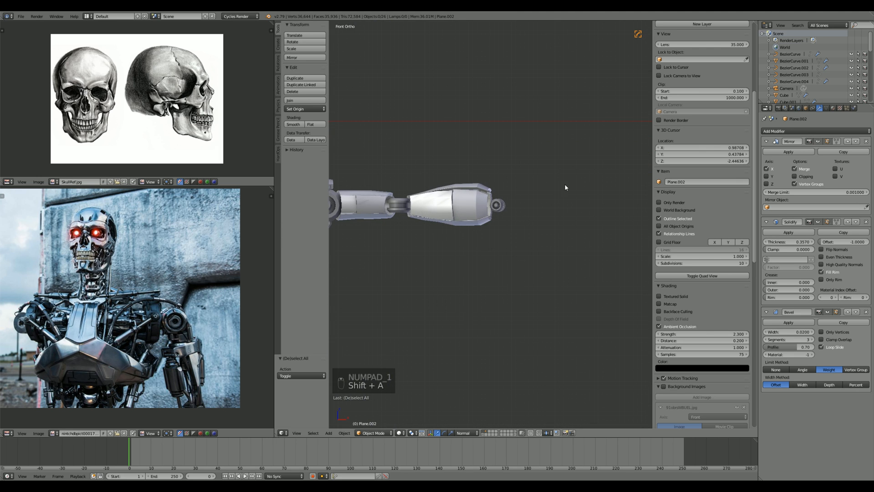
pyautogui.press('KP_7')
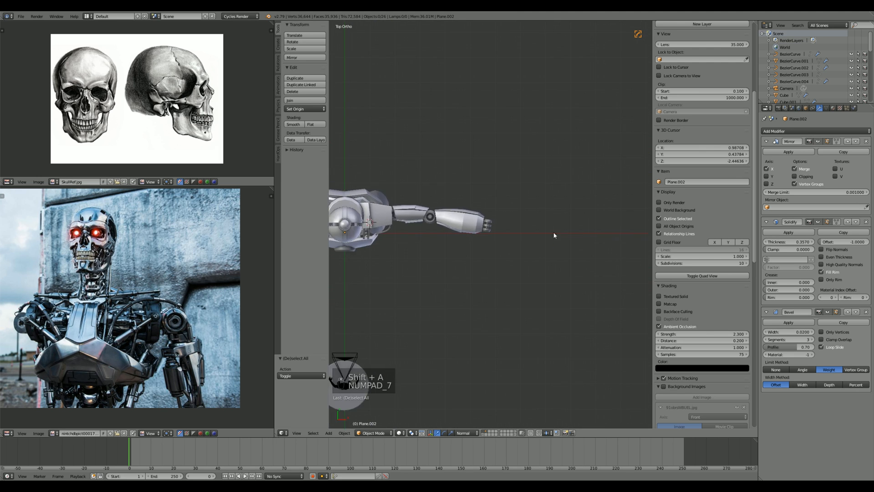
pyautogui.hotkey('shift', 'a')
pyautogui.moveTo(489, 265)
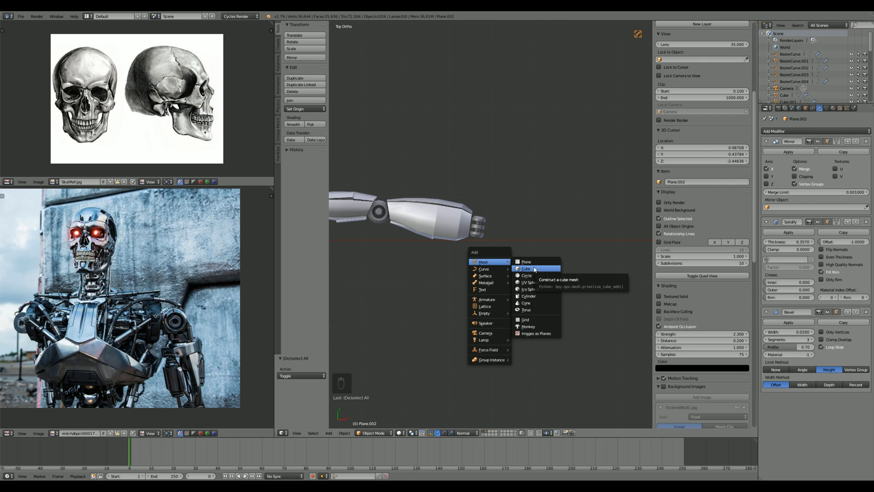
pyautogui.click(535, 269)
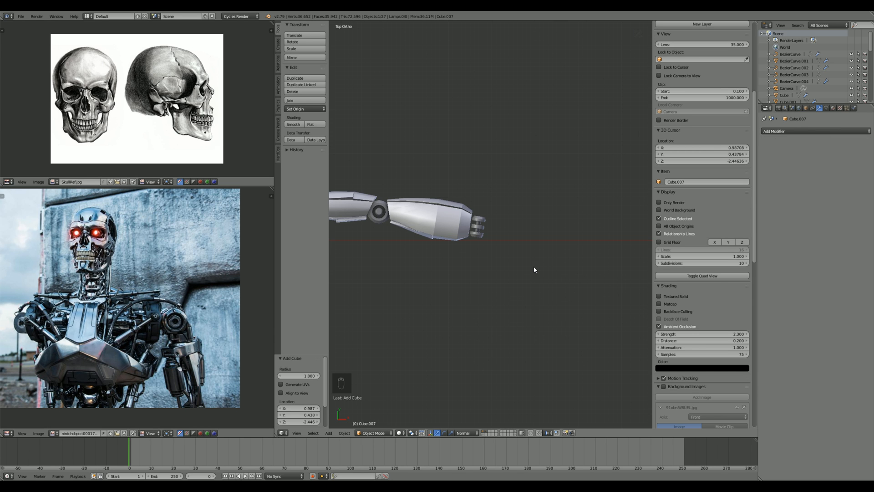
pyautogui.scroll(-6, 528, 261)
pyautogui.hotkey('alt', 'g')
# Step: Try moving the cube -6.204 along Y, and clear its location again
pyautogui.scroll(3, 542, 227)
pyautogui.press('g')
pyautogui.press('y')
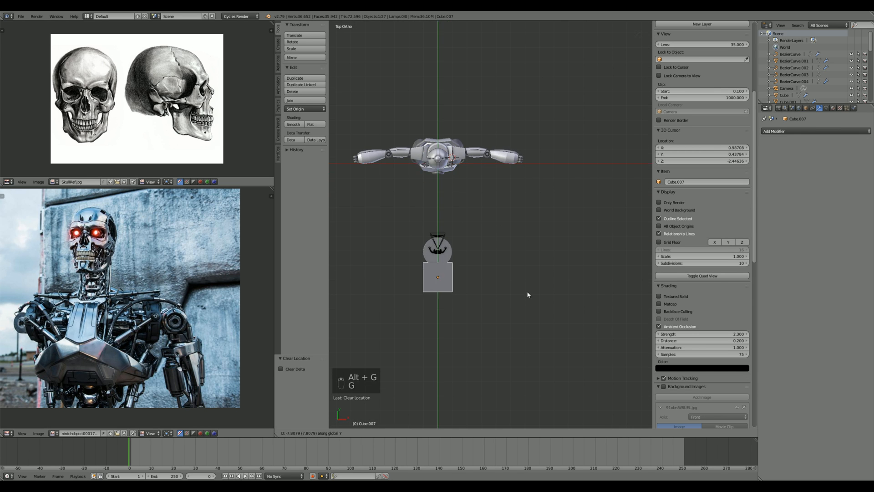
pyautogui.click(512, 262)
pyautogui.press('z')
pyautogui.scroll(5, 482, 282)
pyautogui.keyDown('shift'); pyautogui.moveTo(459, 299); pyautogui.dragTo(519, 297, button='middle'); pyautogui.keyUp('shift')
pyautogui.scroll(1, 514, 299)
pyautogui.press('g')
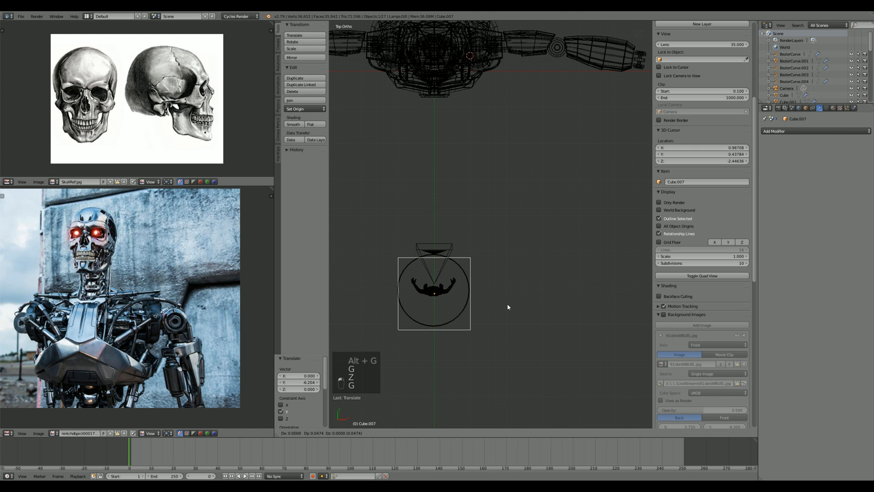
pyautogui.press('y')
pyautogui.rightClick(509, 303)
pyautogui.hotkey('alt', 'g')
# Step: Move the cube 7.503 along X beyond the wrist and scale it uniformly to 0.809
pyautogui.keyDown('shift'); pyautogui.moveTo(535, 201); pyautogui.dragTo(533, 209, button='middle'); pyautogui.keyUp('shift')
pyautogui.scroll(-3, 523, 205)
pyautogui.keyDown('shift'); pyautogui.moveTo(472, 188); pyautogui.dragTo(432, 269, button='middle'); pyautogui.keyUp('shift')
pyautogui.press('g')
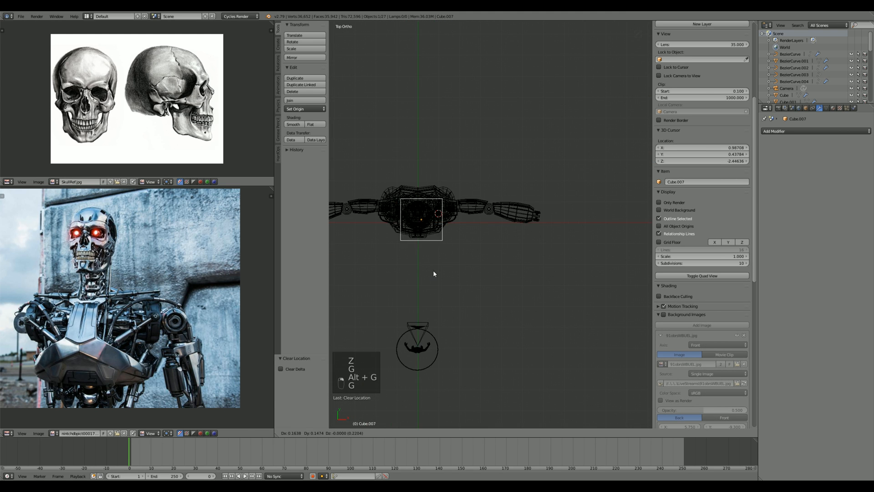
pyautogui.press('x')
pyautogui.click(585, 267)
pyautogui.scroll(3, 586, 268)
pyautogui.keyDown('shift'); pyautogui.moveTo(587, 268); pyautogui.dragTo(498, 285, button='middle'); pyautogui.keyUp('shift')
pyautogui.press('s')
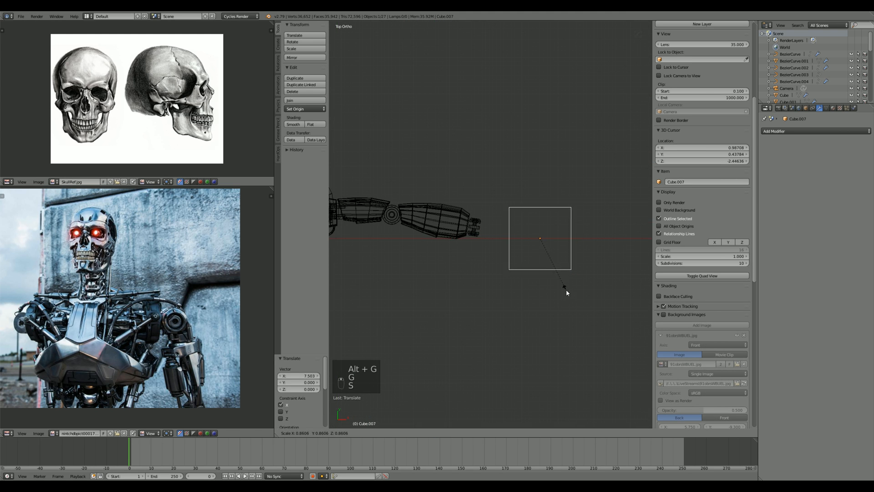
pyautogui.click(562, 288)
# Step: Flatten the cube along Z to about 0.69 and open its mesh for editing in top view
pyautogui.press('KP_1')
pyautogui.keyDown('shift'); pyautogui.moveTo(539, 293); pyautogui.dragTo(563, 281, button='middle'); pyautogui.keyUp('shift')
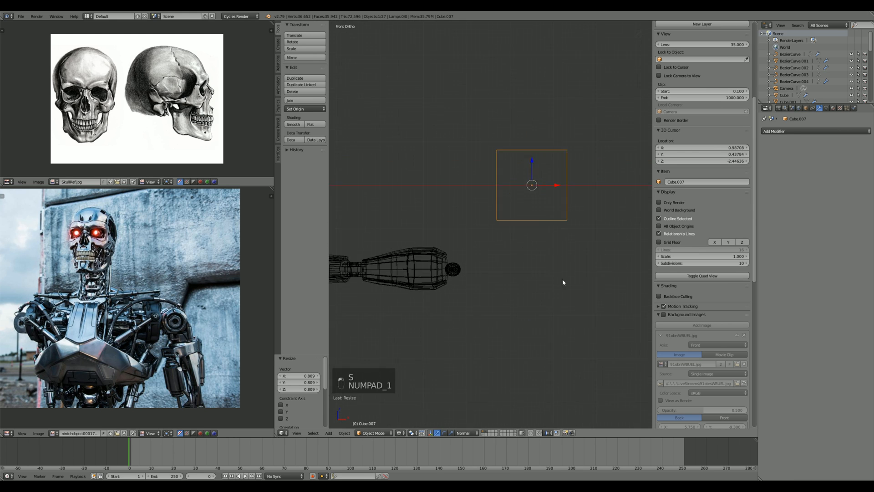
pyautogui.scroll(2, 626, 273)
pyautogui.press('s')
pyautogui.press('z')
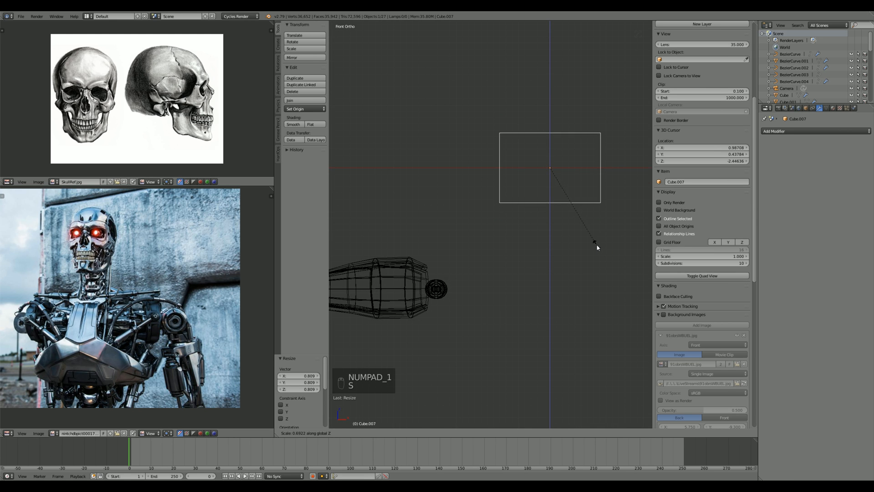
pyautogui.click(592, 244)
pyautogui.press('KP_7')
pyautogui.press('Tab')
pyautogui.press('a')
pyautogui.press('a')
pyautogui.press('b')
pyautogui.moveTo(460, 152); pyautogui.dragTo(546, 383)
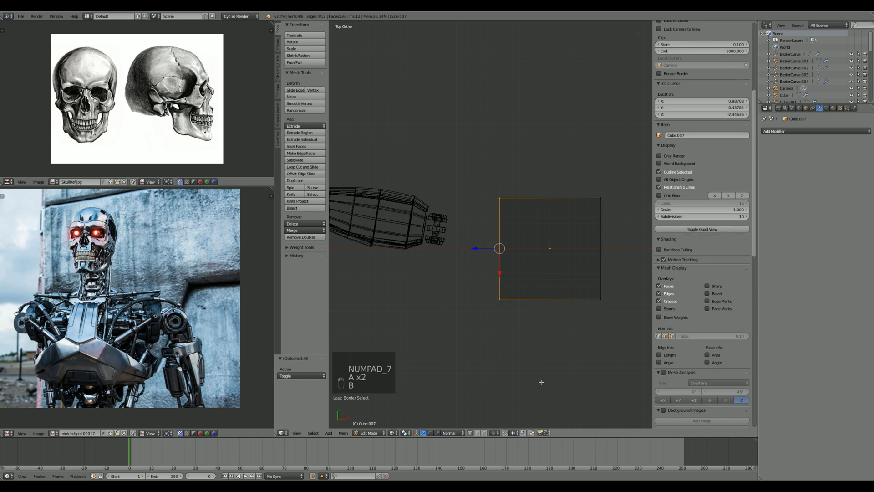
pyautogui.press('s')
pyautogui.press('y')
pyautogui.rightClick(528, 356)
pyautogui.press('a')
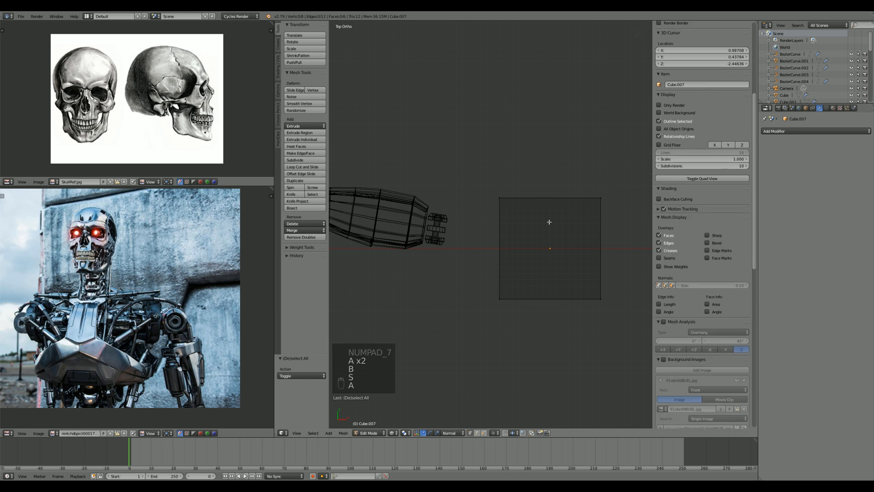
# Step: Add a centred loop cut that splits the block into a wrist-side half and an outer half
pyautogui.hotkey('ctrl', 'shift', 'r')
pyautogui.hotkey('ctrl', 'r')
pyautogui.click(567, 207)
pyautogui.rightClick(560, 207)
pyautogui.press('a')
# Step: Narrow the block's wrist-side end along Y to about 0.8 and return to Object Mode in solid shading
pyautogui.press('b')
pyautogui.moveTo(469, 168); pyautogui.dragTo(516, 347)
pyautogui.press('s')
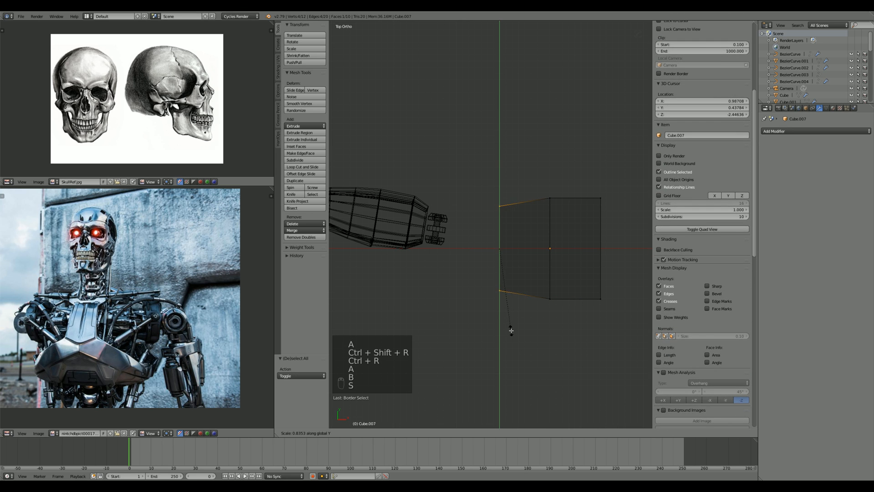
pyautogui.click(513, 324)
pyautogui.press('a')
pyautogui.press('Tab')
pyautogui.scroll(-3, 515, 330)
pyautogui.press('z')
pyautogui.moveTo(514, 327)
pyautogui.mouseDown(button='middle')
pyautogui.moveTo(509, 287)
pyautogui.moveTo(519, 285)
pyautogui.mouseUp(button='middle')
# Step: Reopen the block for editing in front view and add a centred horizontal loop cut
pyautogui.press('KP_1')
pyautogui.press('Tab')
pyautogui.scroll(2, 502, 304)
pyautogui.hotkey('ctrl', 'r')
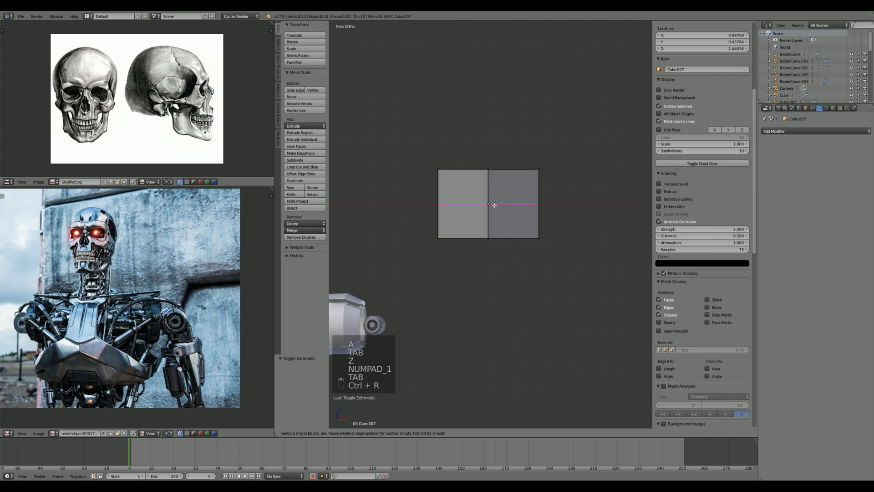
pyautogui.click(493, 206)
pyautogui.rightClick(493, 206)
pyautogui.press('a')
# Step: Delete the two vertices at the block's lower wrist-side corner
pyautogui.press('z')
pyautogui.press('b')
pyautogui.moveTo(431, 221); pyautogui.dragTo(471, 275)
pyautogui.press('Delete')
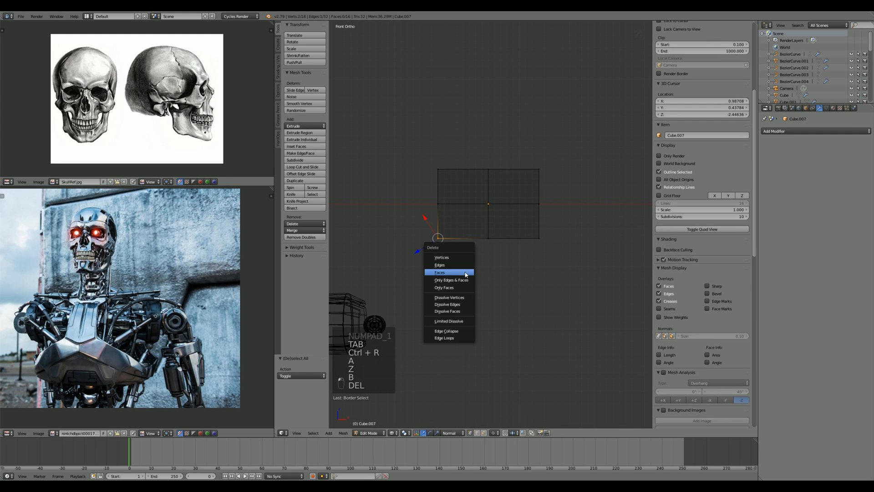
pyautogui.click(465, 272)
# Step: Switch to edge selection and fill the open underside of the block's upper wrist-side section with a face
pyautogui.scroll(3, 478, 273)
pyautogui.hotkey('ctrl', 'Tab')
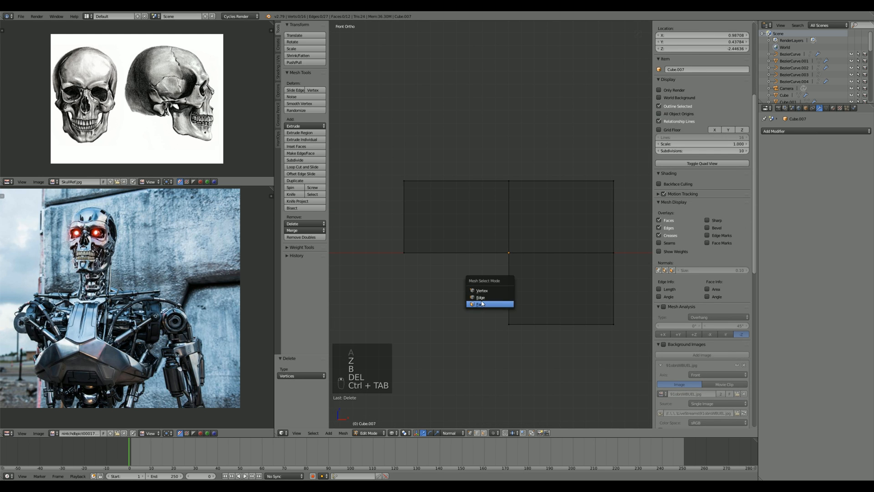
pyautogui.click(474, 298)
pyautogui.press('b')
pyautogui.press('f')
pyautogui.moveTo(396, 237); pyautogui.dragTo(540, 314)
# Step: Fill the open vertical side of the block's remaining lower section with a face
pyautogui.press('a')
pyautogui.press('b')
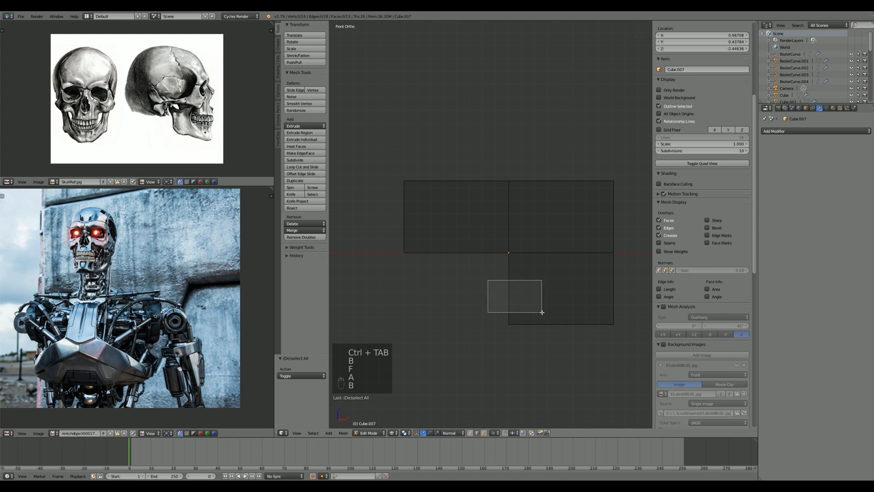
pyautogui.press('f')
pyautogui.press('a')
pyautogui.scroll(-4, 496, 313)
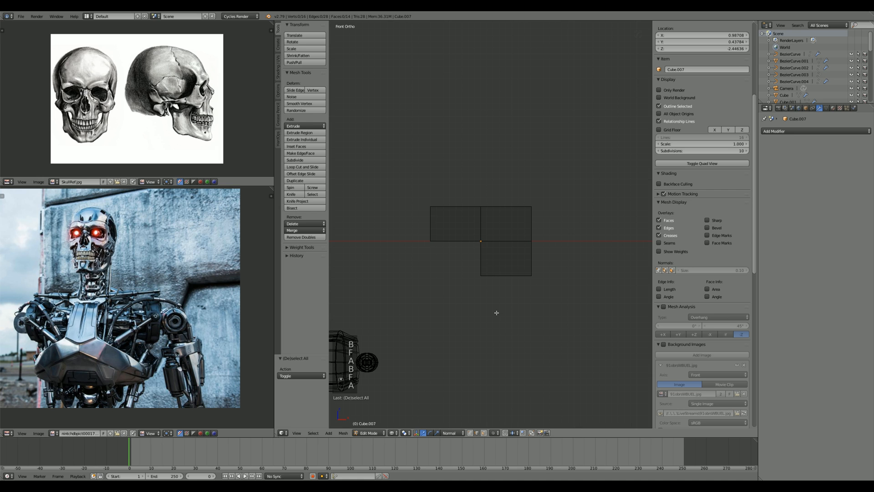
pyautogui.press('a')
pyautogui.press('a')
pyautogui.press('a')
pyautogui.press('a')
# Step: Select the side and bottom edges of the block's lower outer section and delete those edges
pyautogui.scroll(4, 500, 303)
pyautogui.press('b')
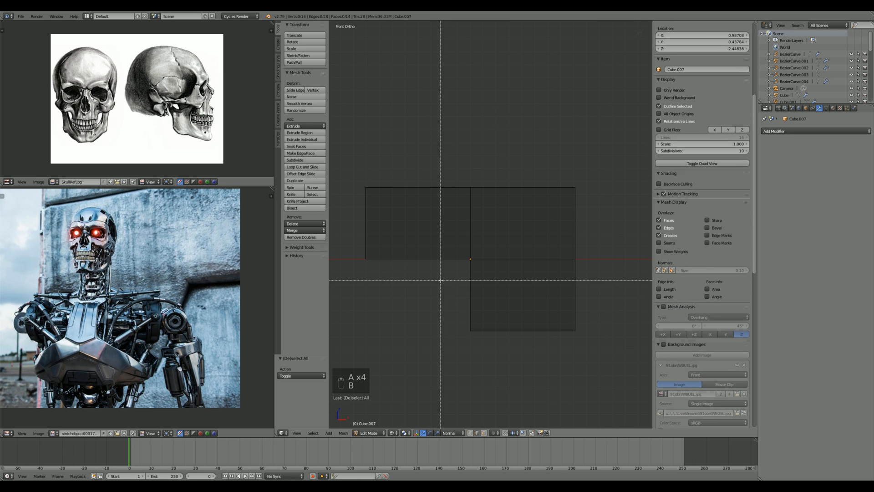
pyautogui.moveTo(440, 280); pyautogui.dragTo(594, 352)
pyautogui.press('b')
pyautogui.moveTo(428, 255); pyautogui.dragTo(526, 331)
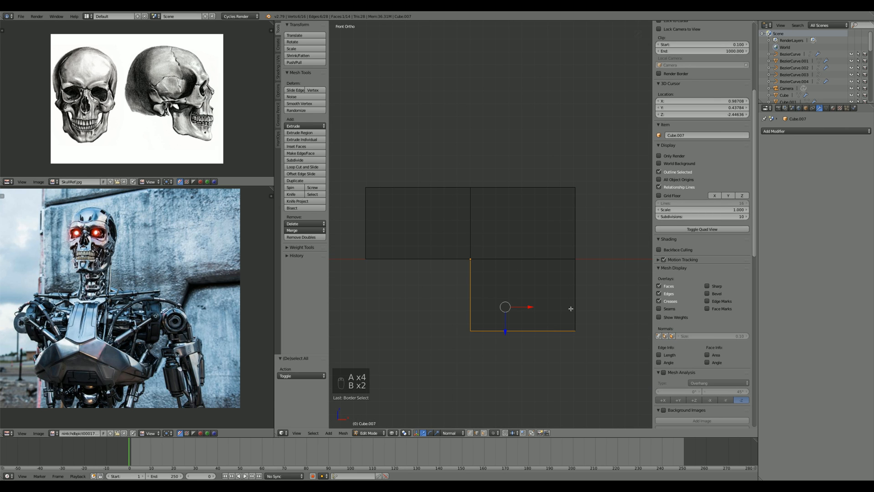
pyautogui.press('b')
pyautogui.moveTo(539, 257); pyautogui.dragTo(623, 332)
pyautogui.press('Delete')
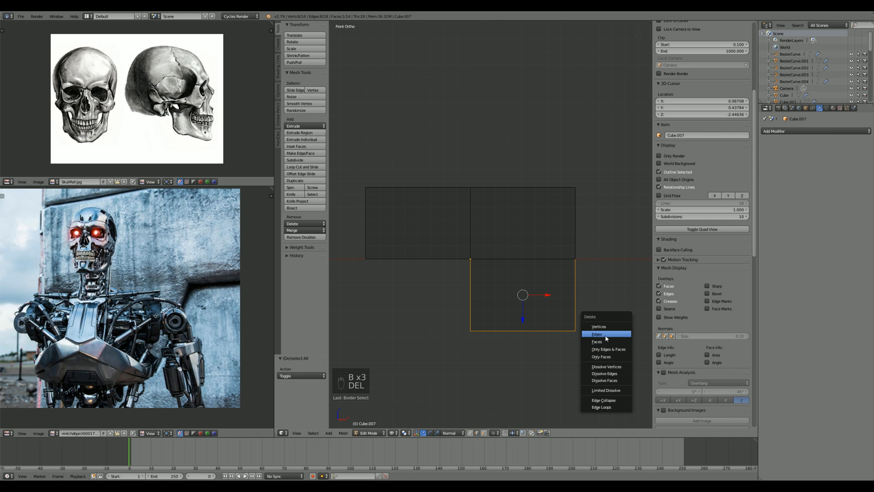
pyautogui.click(605, 334)
pyautogui.press('a')
pyautogui.press('a')
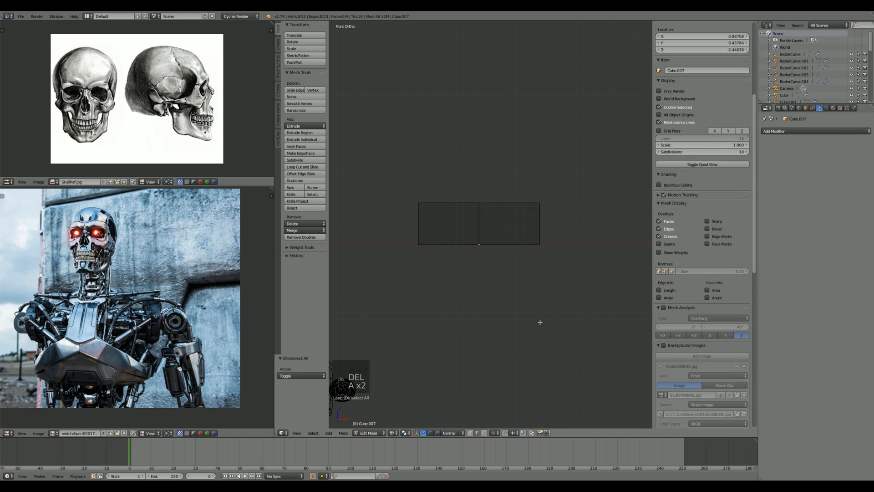
# Step: Fill the remaining open side of the hand block with a face from its boundary edge loop
pyautogui.press('KP_7')
pyautogui.press('z')
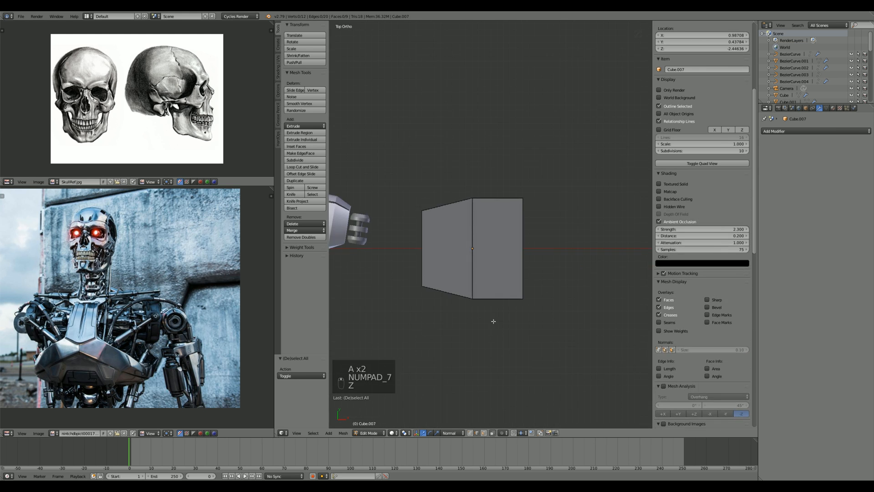
pyautogui.moveTo(491, 318)
pyautogui.mouseDown(button='middle')
pyautogui.moveTo(448, 238)
pyautogui.moveTo(463, 203)
pyautogui.moveTo(567, 264)
pyautogui.moveTo(479, 295)
pyautogui.mouseUp(button='middle')
pyautogui.keyDown('alt'); pyautogui.rightClick(463, 203); pyautogui.keyUp('alt')
pyautogui.press('f')
pyautogui.press('a')
pyautogui.press('KP_1')
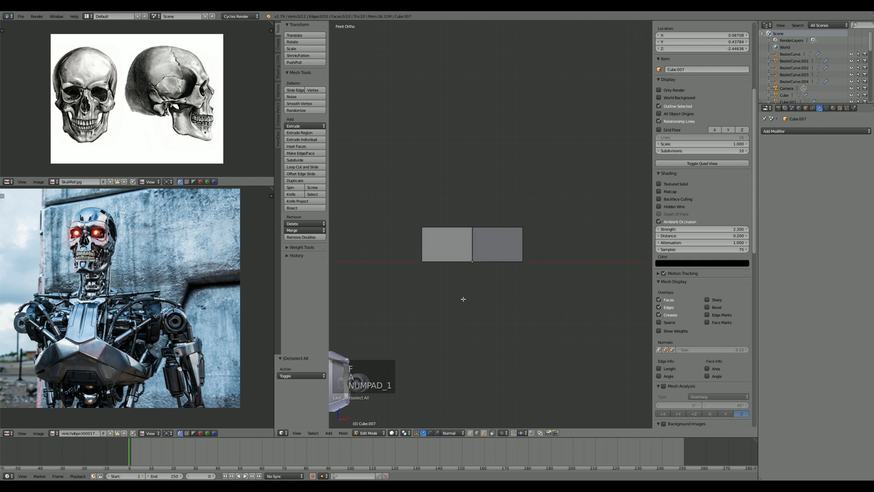
pyautogui.press('a')
pyautogui.moveTo(495, 324); pyautogui.dragTo(503, 279, button='middle')
pyautogui.press('KP_7')
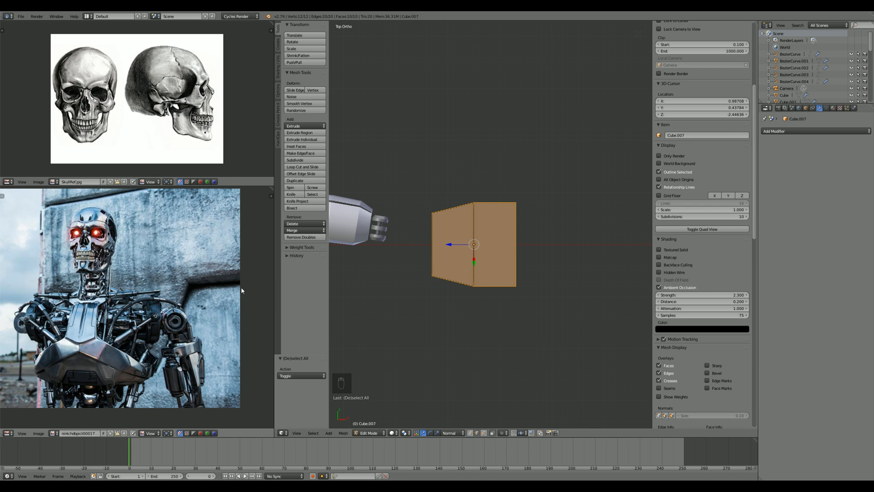
# Step: Load HandRef.jpg as the reference image in place of the robot photo
pyautogui.click(38, 433)
pyautogui.click(46, 420)
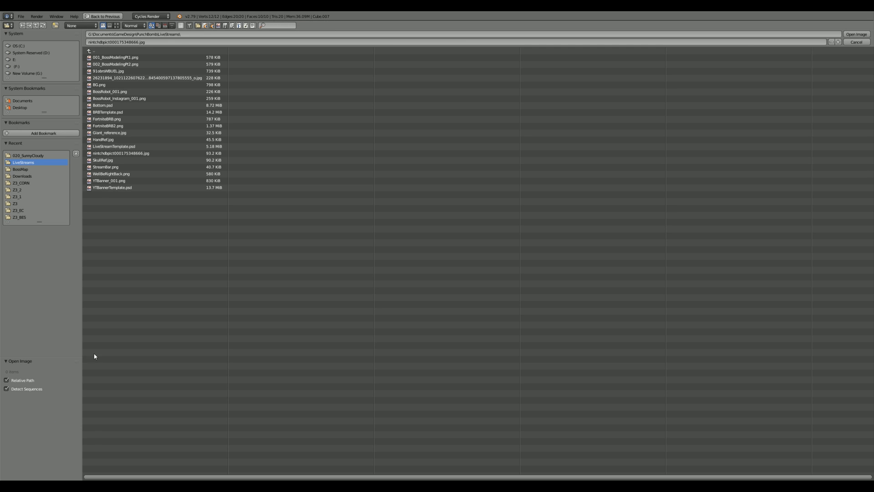
pyautogui.doubleClick(104, 140)
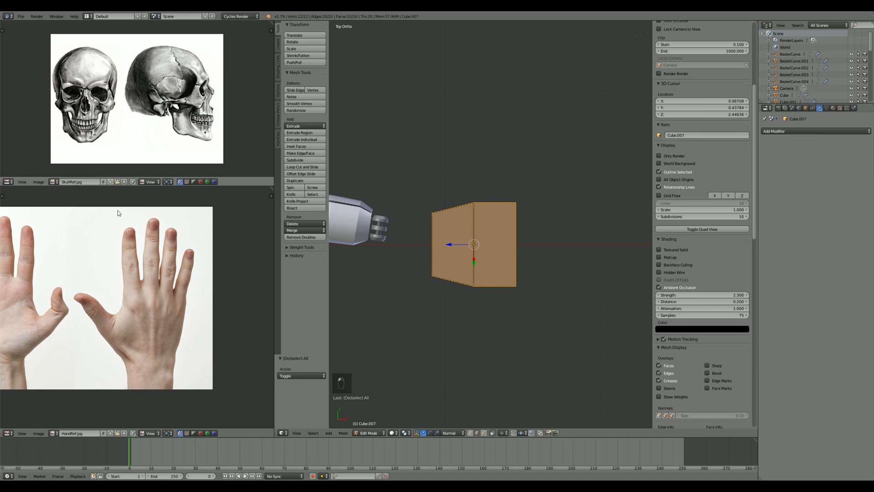
pyautogui.scroll(1, 183, 299)
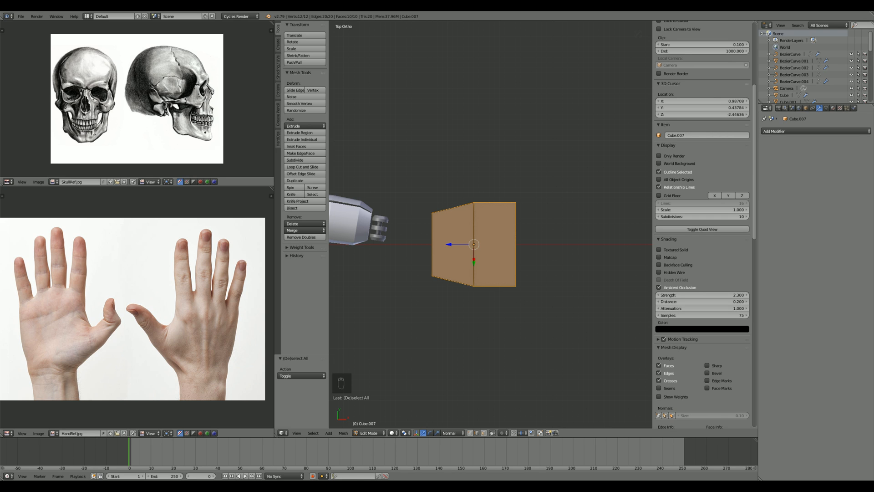
# Step: Load ScifiHandRef.jpg as the reference image in place of the skull drawing and frame both robotic hands
pyautogui.click(38, 182)
pyautogui.click(60, 173)
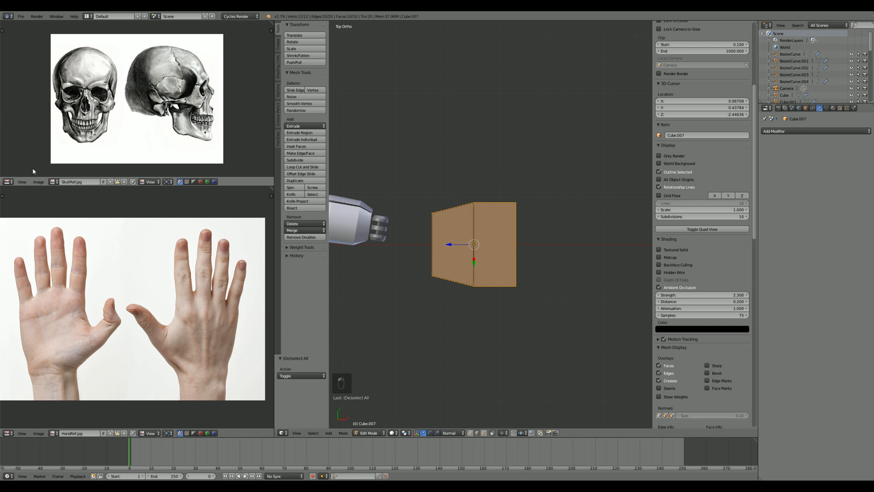
pyautogui.click(39, 182)
pyautogui.click(50, 166)
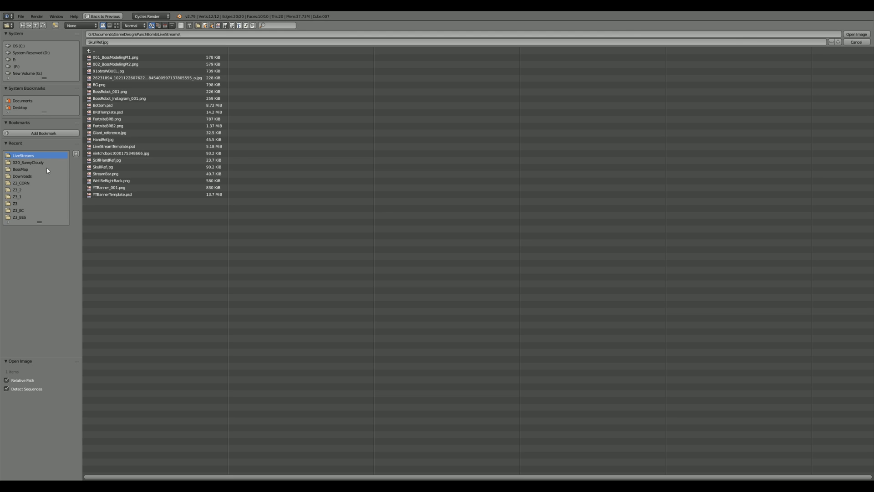
pyautogui.doubleClick(107, 160)
pyautogui.moveTo(152, 132); pyautogui.dragTo(128, 117, button='middle')
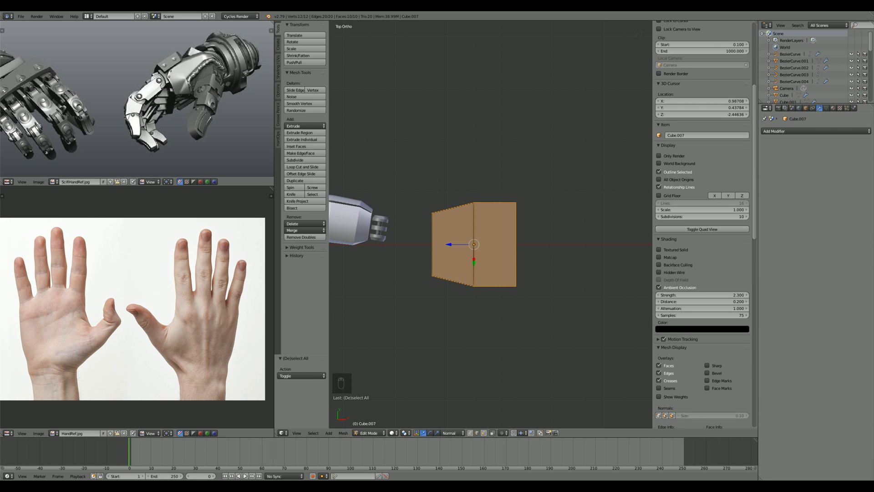
pyautogui.scroll(-3, 123, 137)
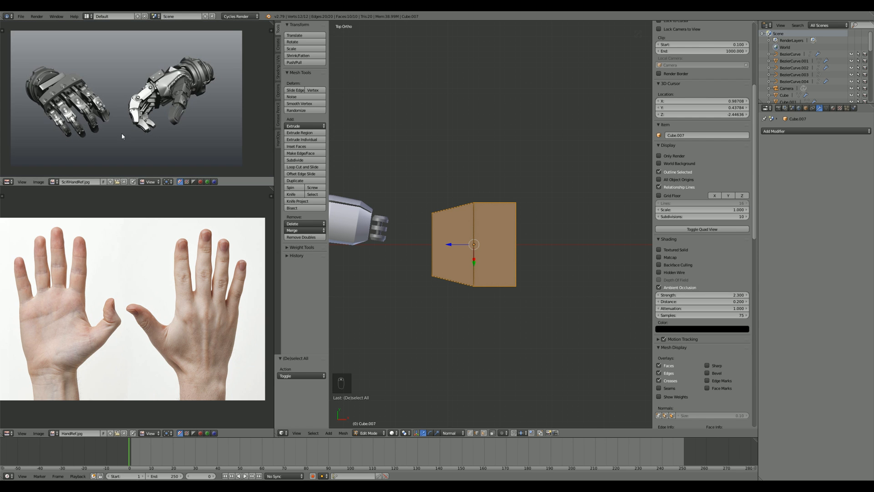
pyautogui.scroll(2, 132, 133)
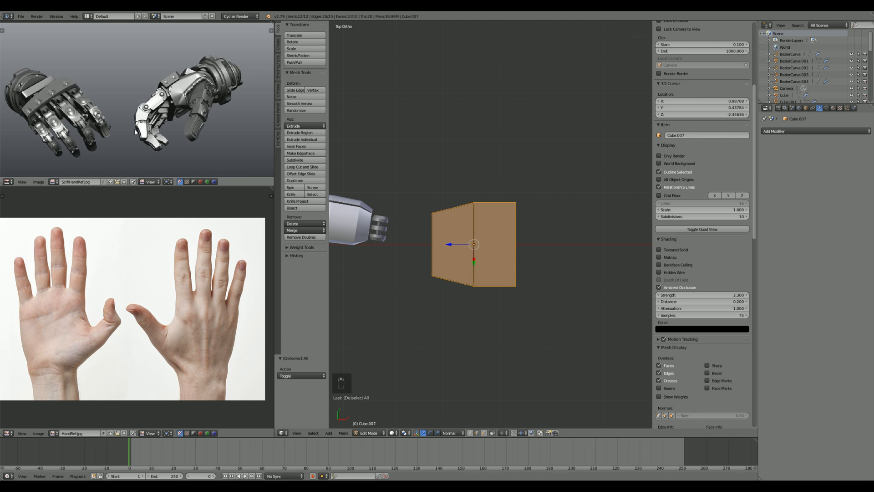
# Step: Add six evenly spaced loop cuts running lengthwise through the hand block, keeping them unslid
pyautogui.scroll(-3, 474, 241)
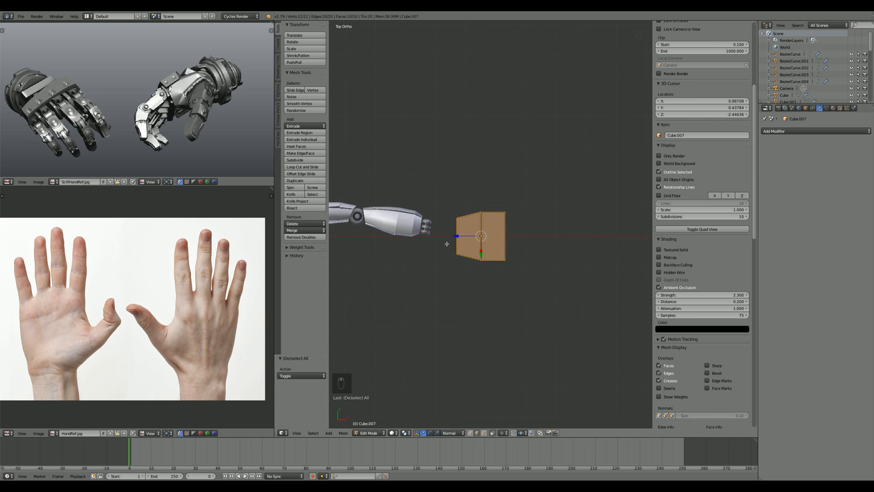
pyautogui.scroll(4, 479, 235)
pyautogui.press('a')
pyautogui.scroll(3, 510, 240)
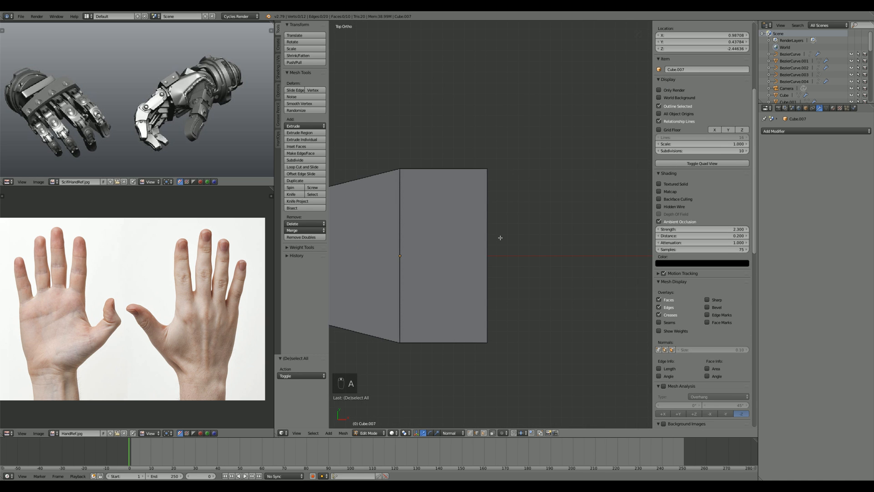
pyautogui.hotkey('shift', 'a')
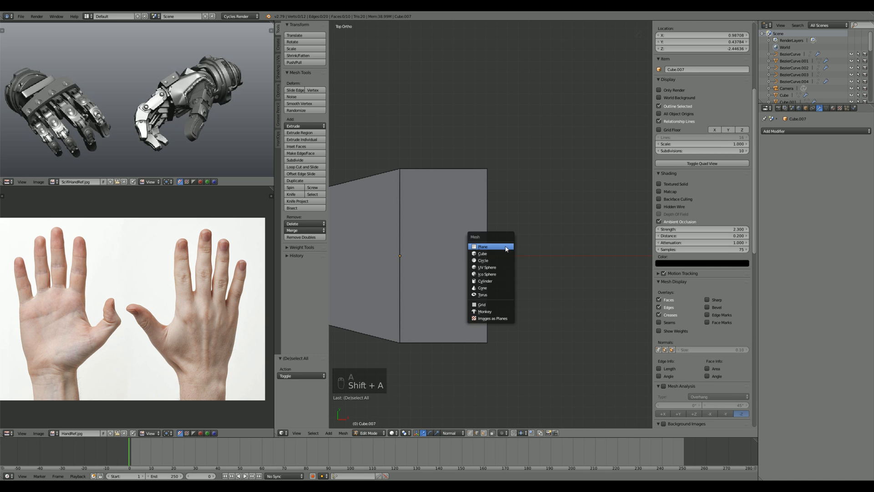
pyautogui.hotkey('ctrl', 'r')
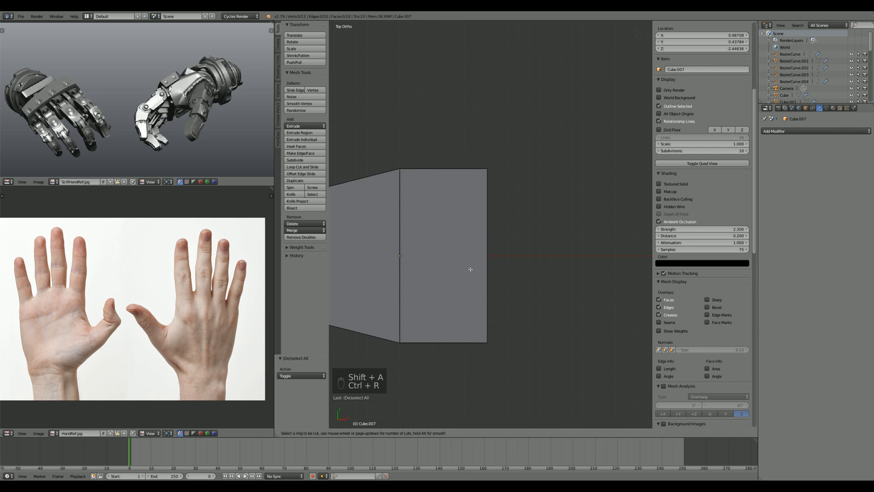
pyautogui.scroll(1, 492, 246)
pyautogui.scroll(1, 472, 248)
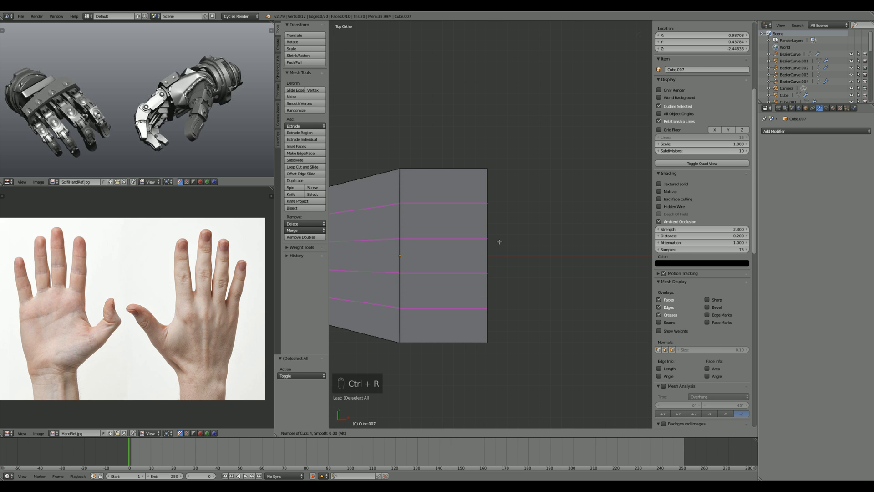
pyautogui.scroll(2, 499, 241)
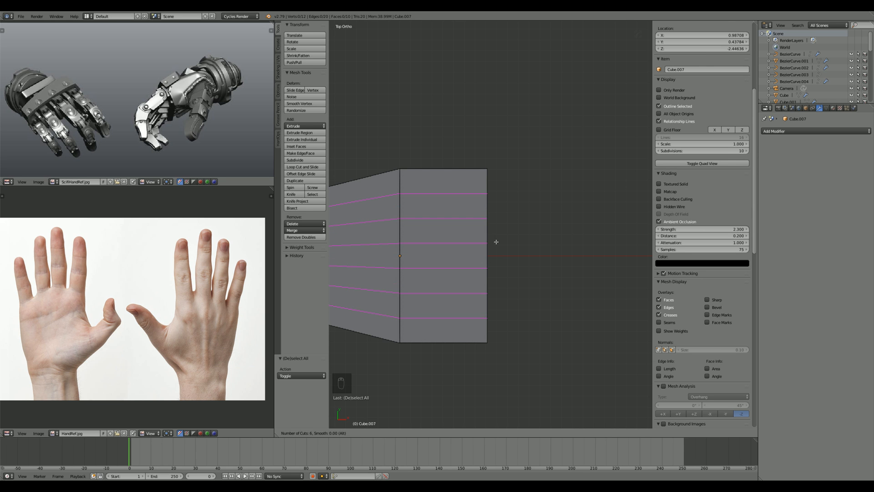
pyautogui.click(496, 242)
pyautogui.rightClick(497, 242)
pyautogui.press('a')
# Step: Switch to face selection and extrude three alternate faces on the block's finger-side end outward by about 0.295
pyautogui.moveTo(513, 256); pyautogui.dragTo(480, 244, button='middle')
pyautogui.hotkey('ctrl', 'Tab')
pyautogui.click(478, 250)
pyautogui.rightClick(434, 308)
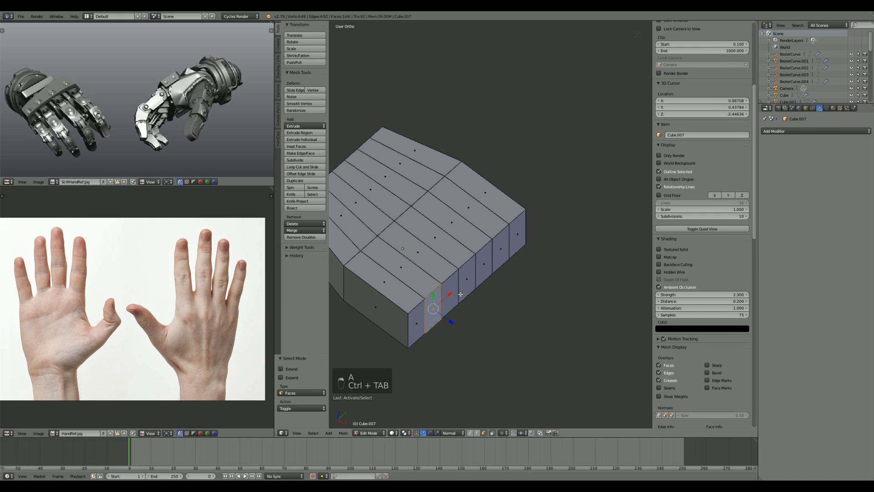
pyautogui.keyDown('shift'); pyautogui.rightClick(466, 278); pyautogui.keyUp('shift')
pyautogui.keyDown('shift'); pyautogui.rightClick(501, 248); pyautogui.keyUp('shift')
pyautogui.press('e')
pyautogui.click(535, 268)
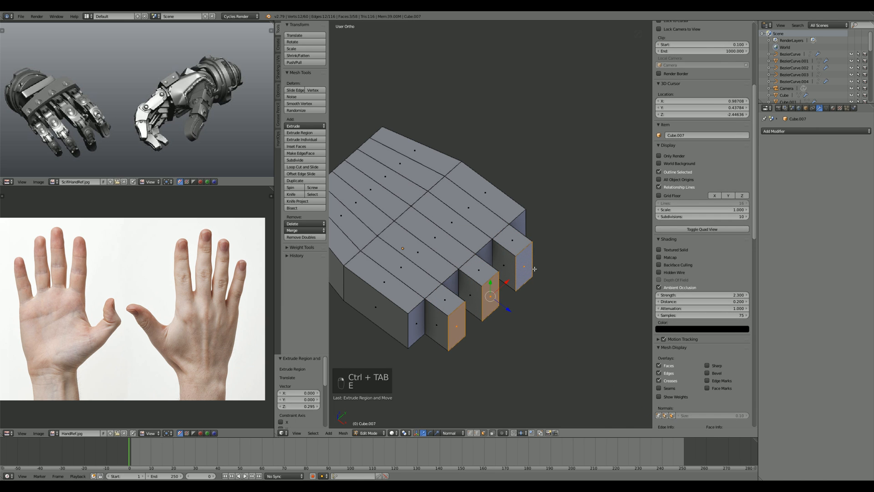
# Step: Adjust the length of the three extruded tabs by moving their end faces along X, first by about 0.048
pyautogui.press('KP_7')
pyautogui.press('g')
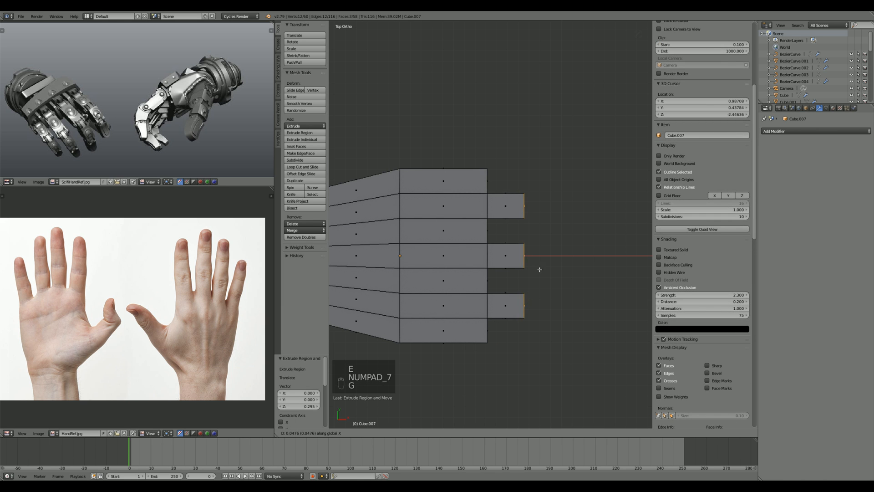
pyautogui.click(539, 269)
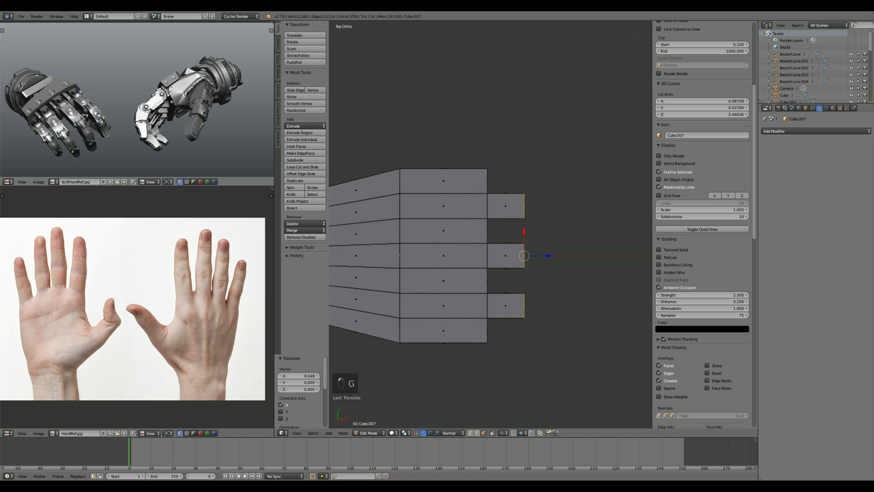
pyautogui.scroll(1, 512, 223)
pyautogui.press('g')
pyautogui.press('x')
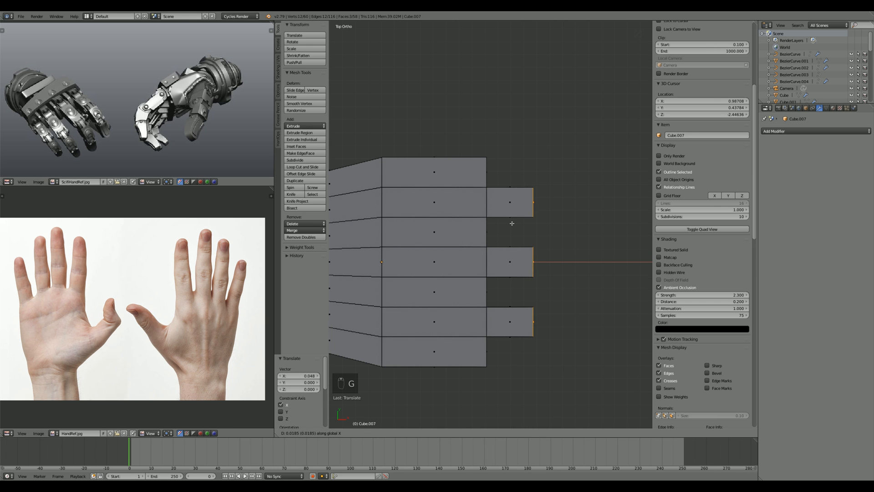
pyautogui.click(508, 225)
# Step: Select all faces of the three tabs and scale them to about 0.469 along Y around their individual origins
pyautogui.press('a')
pyautogui.hotkey('ctrl', 'Tab')
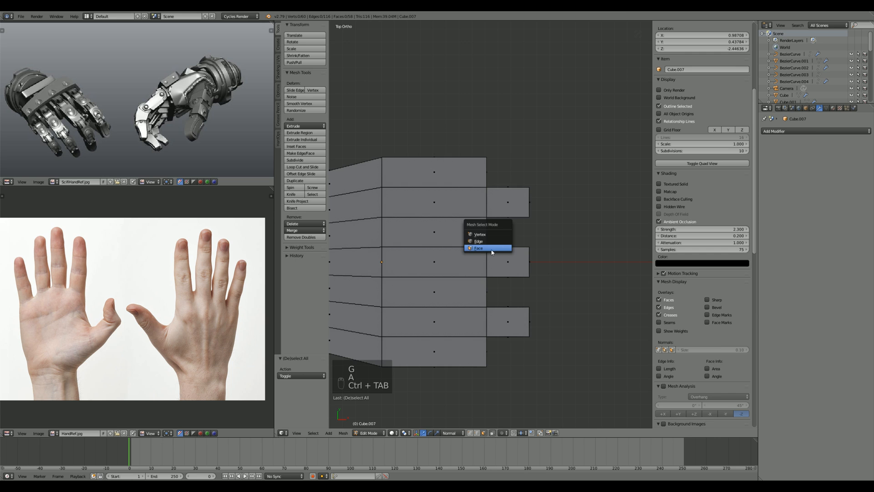
pyautogui.click(491, 250)
pyautogui.press('z')
pyautogui.press('b')
pyautogui.moveTo(491, 238)
pyautogui.mouseDown()
pyautogui.moveTo(512, 272)
pyautogui.moveTo(525, 393)
pyautogui.mouseUp()
pyautogui.press('b')
pyautogui.press('b')
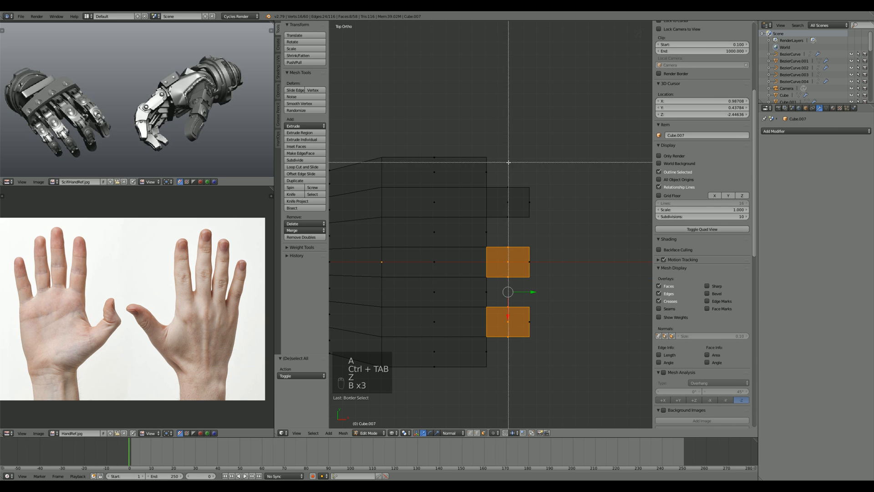
pyautogui.moveTo(508, 162); pyautogui.dragTo(523, 225)
pyautogui.click(404, 432)
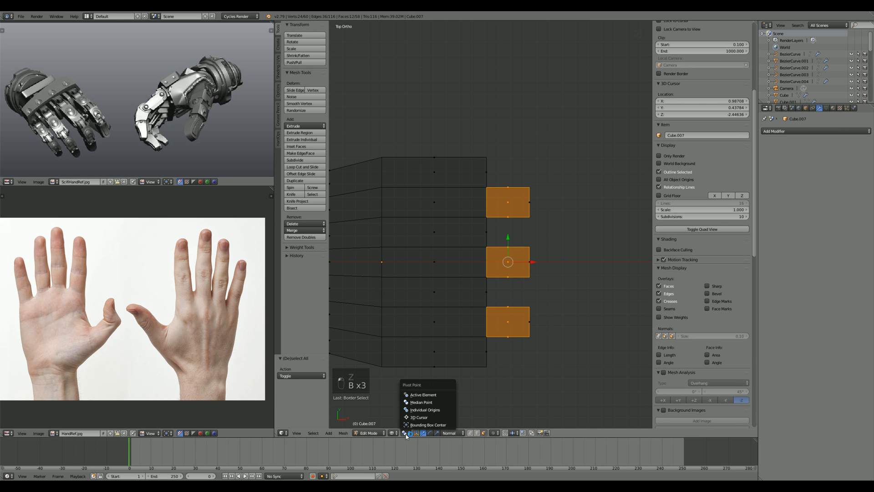
pyautogui.click(424, 409)
pyautogui.press('s')
pyautogui.press('y')
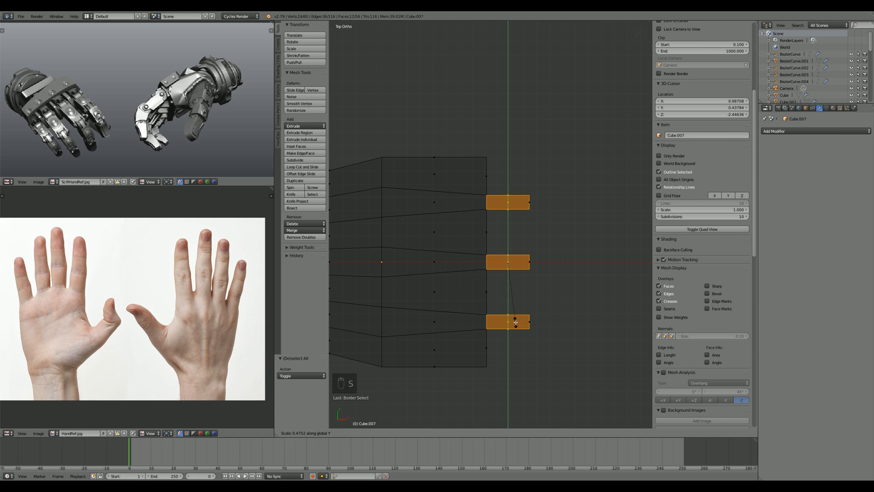
pyautogui.click(514, 321)
# Step: Examine the finger joints in the robotic hand reference and compare them with the narrowed tabs on the block
pyautogui.scroll(-4, 552, 308)
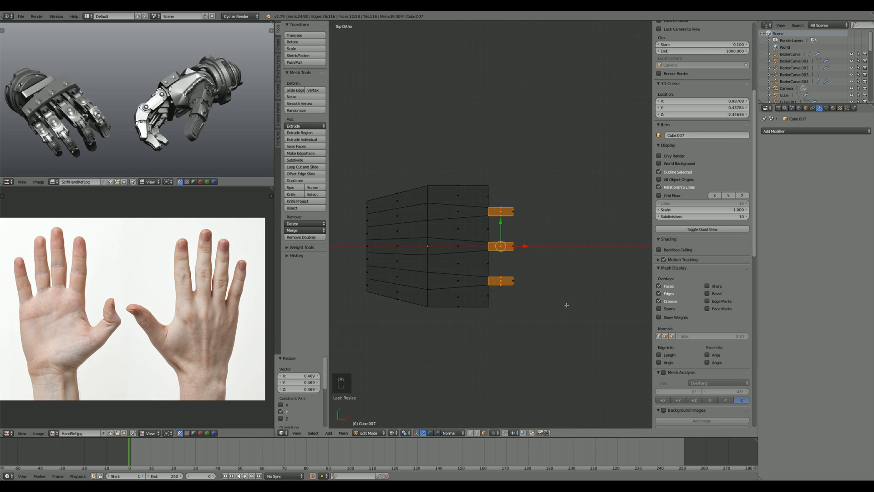
pyautogui.scroll(5, 149, 93)
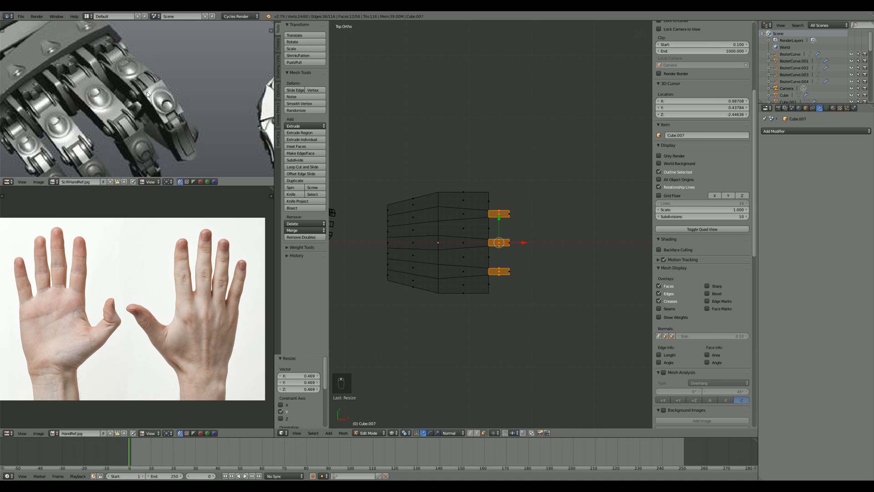
pyautogui.scroll(-4, 150, 91)
pyautogui.scroll(4, 164, 87)
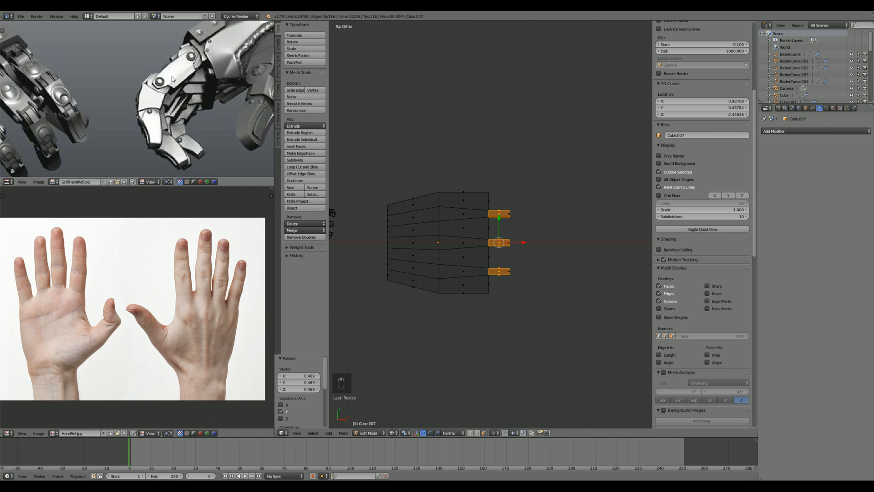
pyautogui.moveTo(166, 86); pyautogui.dragTo(182, 67, button='middle')
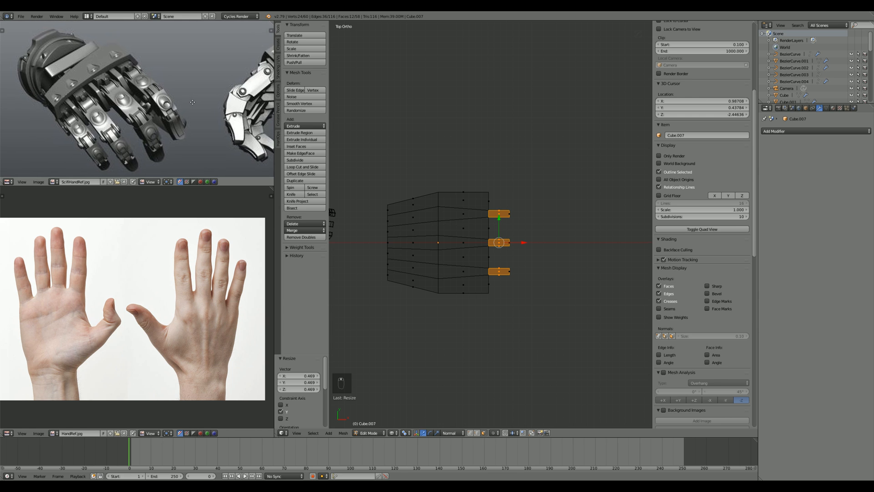
pyautogui.press('Tab')
pyautogui.press('z')
pyautogui.moveTo(499, 260); pyautogui.dragTo(482, 203, button='middle')
pyautogui.press('KP_1')
# Step: Lengthen the three tabs slightly by moving their end faces outward along X
pyautogui.press('Tab')
pyautogui.scroll(2, 496, 212)
pyautogui.press('a')
pyautogui.press('a')
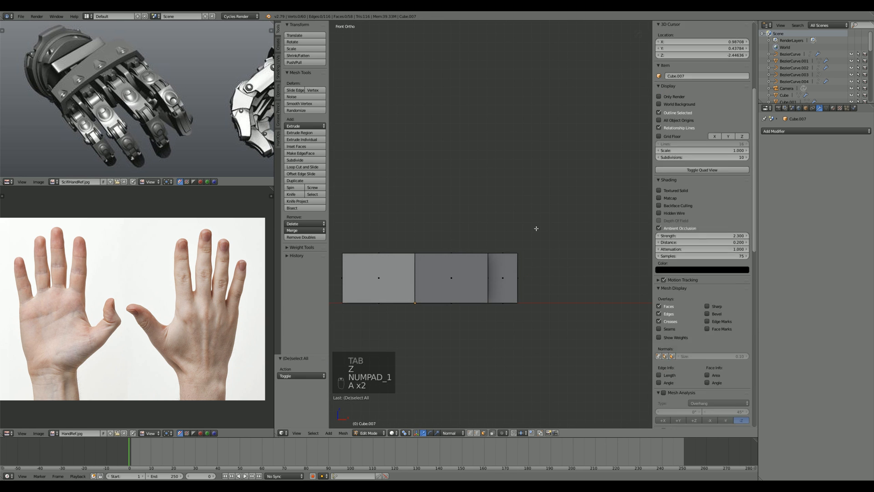
pyautogui.press('z')
pyautogui.press('b')
pyautogui.moveTo(511, 272); pyautogui.dragTo(549, 304)
pyautogui.press('z')
pyautogui.press('g')
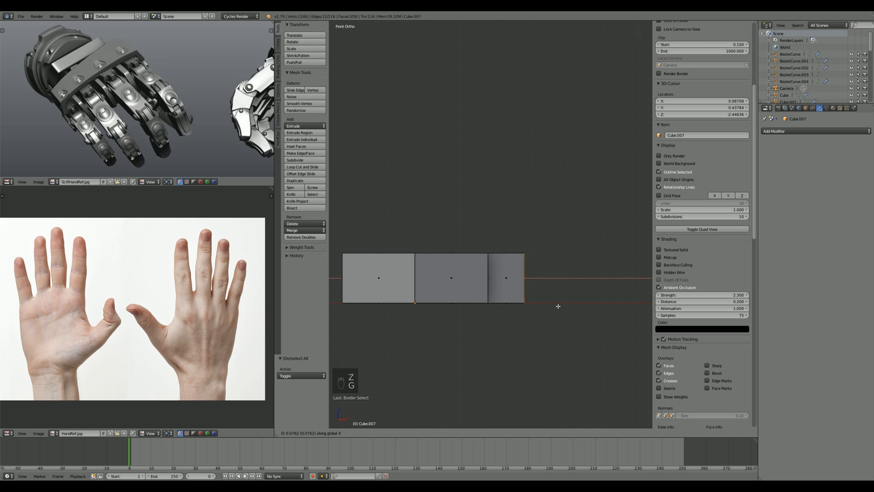
pyautogui.click(555, 305)
pyautogui.press('a')
# Step: Select the face loop running along the middle of the palm block and around its central tab, and enable proportional editing
pyautogui.keyDown('shift'); pyautogui.moveTo(494, 243); pyautogui.dragTo(537, 268, button='middle'); pyautogui.keyUp('shift')
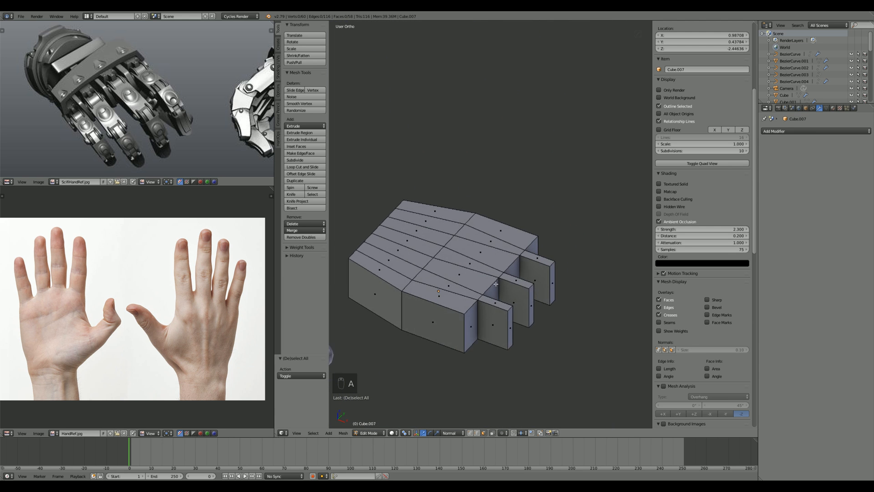
pyautogui.scroll(2, 459, 291)
pyautogui.hotkey('ctrl', 'Tab')
pyautogui.keyDown('alt'); pyautogui.click(432, 265); pyautogui.keyUp('alt')
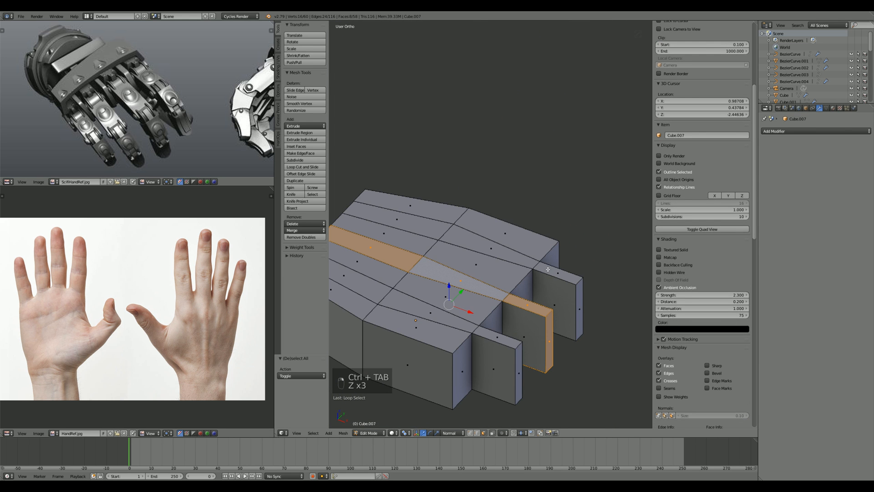
pyautogui.press('o')
# Step: Set the proportional falloff to Sphere and raise the selected loop about 0.042 along Z, arching the palm with a proportional size of about 0.68
pyautogui.press('g')
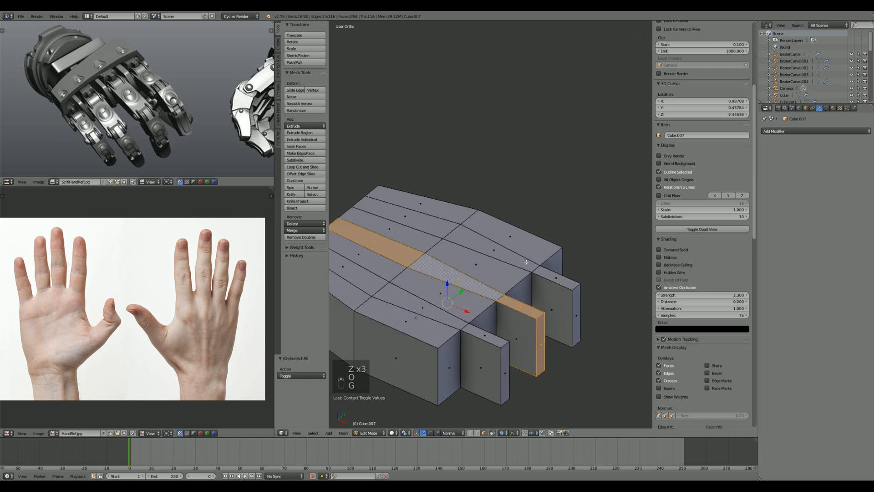
pyautogui.press('KP_3')
pyautogui.press('z')
pyautogui.press('g')
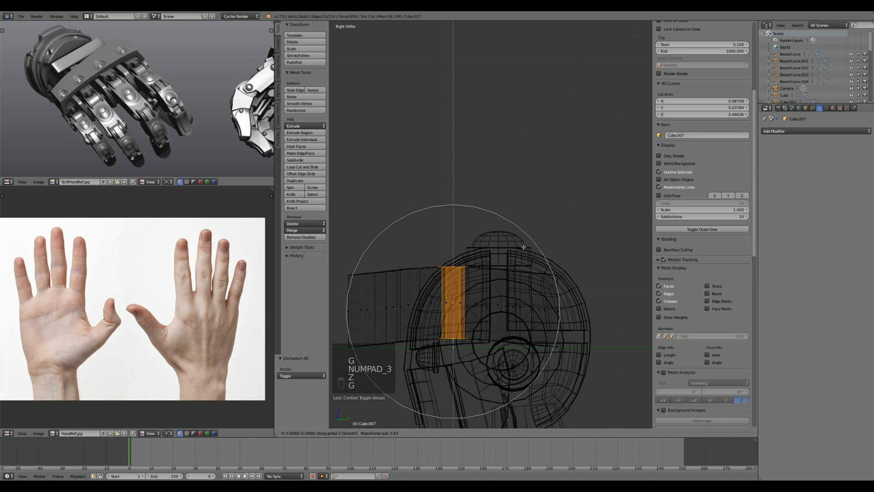
pyautogui.press('z')
pyautogui.click(514, 433)
pyautogui.click(526, 417)
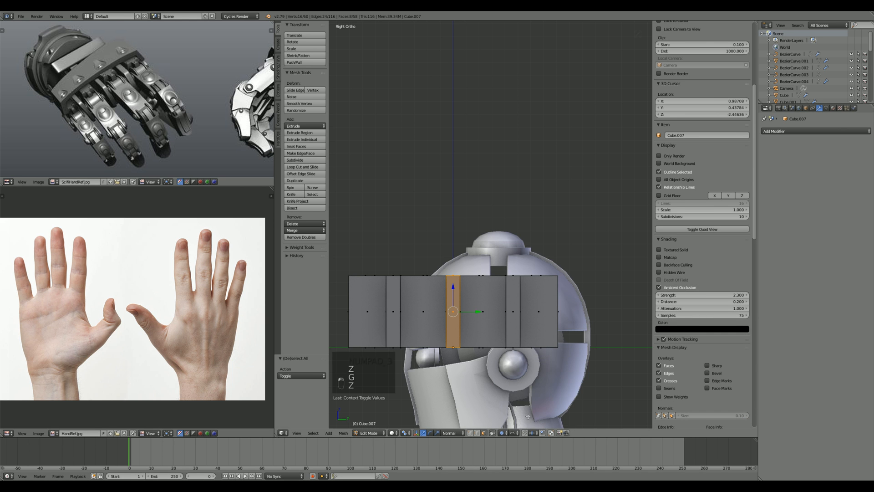
pyautogui.press('g')
pyautogui.press('z')
pyautogui.press('g')
pyautogui.scroll(3, 541, 344)
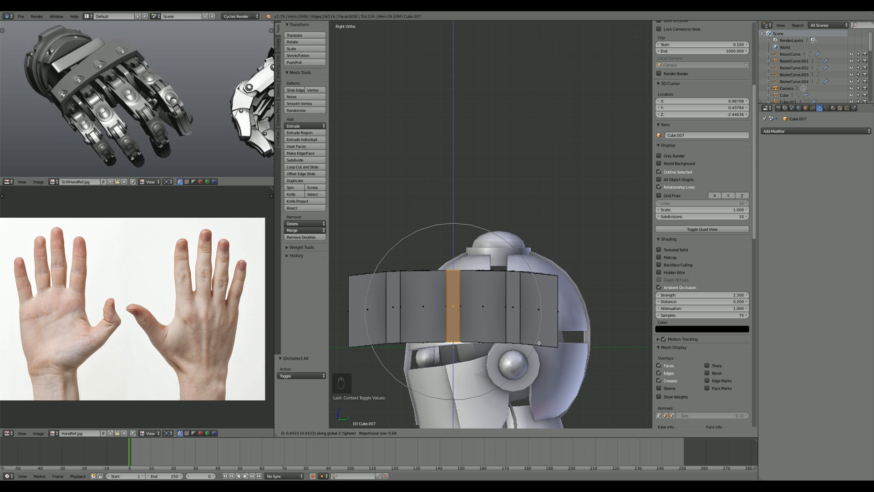
pyautogui.click(538, 342)
# Step: Apply Csharpen to the palm block in object mode and set its bevel width to about 0.0078
pyautogui.moveTo(539, 343); pyautogui.dragTo(482, 273, button='middle')
pyautogui.press('Tab')
pyautogui.press('q')
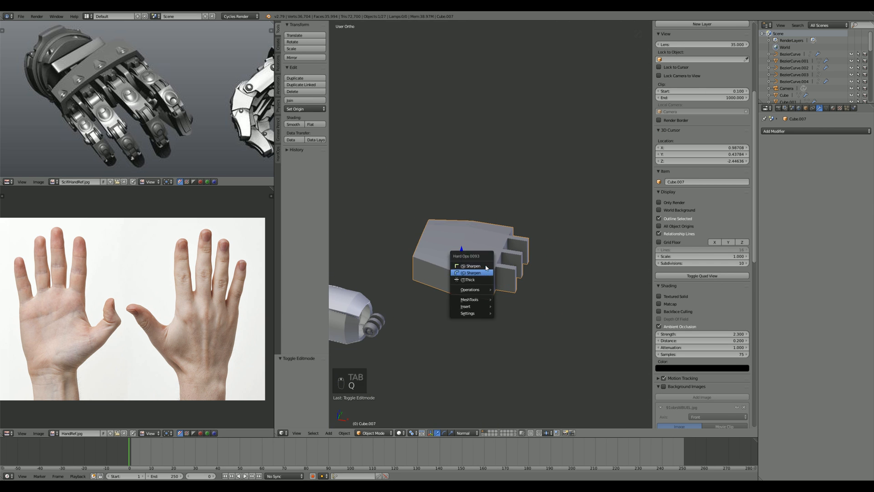
pyautogui.press('q')
pyautogui.scroll(8, 487, 354)
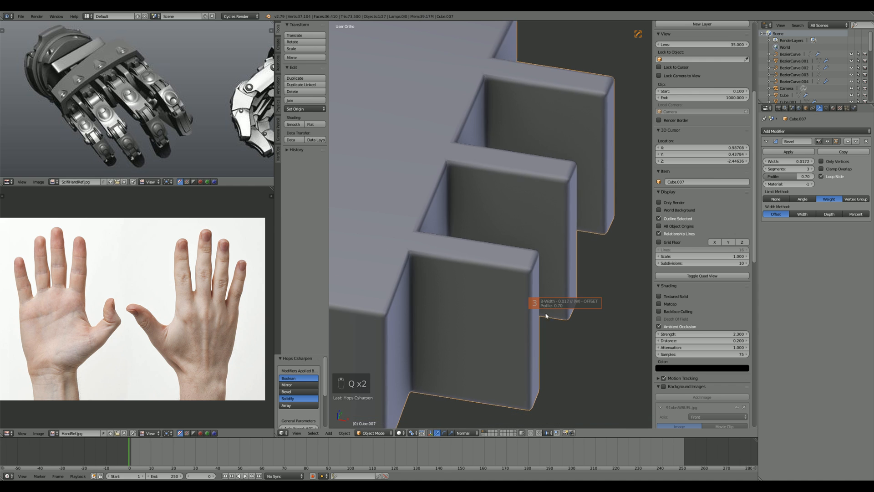
pyautogui.click(573, 349)
# Step: Add four evenly spaced horizontal loop cuts around the palm block and its tabs
pyautogui.press('KP_1')
pyautogui.press('a')
pyautogui.press('a')
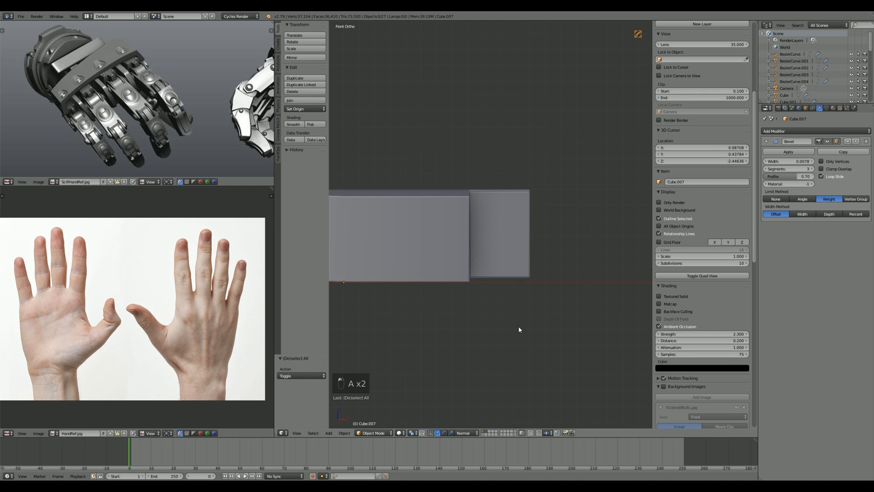
pyautogui.press('z')
pyautogui.press('Tab')
pyautogui.press('a')
pyautogui.press('a')
pyautogui.hotkey('ctrl', 'r')
pyautogui.scroll(2, 562, 238)
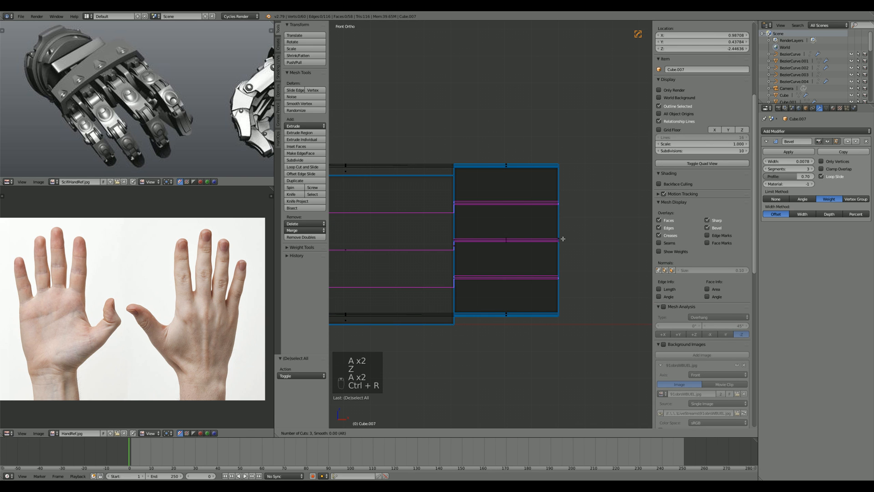
pyautogui.scroll(1, 563, 239)
pyautogui.click(563, 238)
pyautogui.rightClick(563, 238)
# Step: Select only the middle face on the end of each of the three tabs
pyautogui.press('a')
pyautogui.press('z')
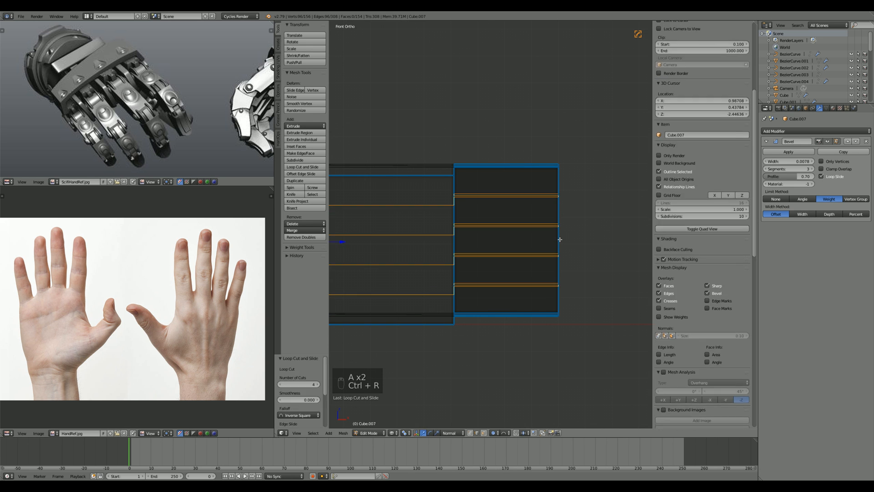
pyautogui.moveTo(562, 239); pyautogui.dragTo(491, 262, button='middle')
pyautogui.hotkey('ctrl', 'Tab')
pyautogui.click(480, 264)
pyautogui.rightClick(457, 265)
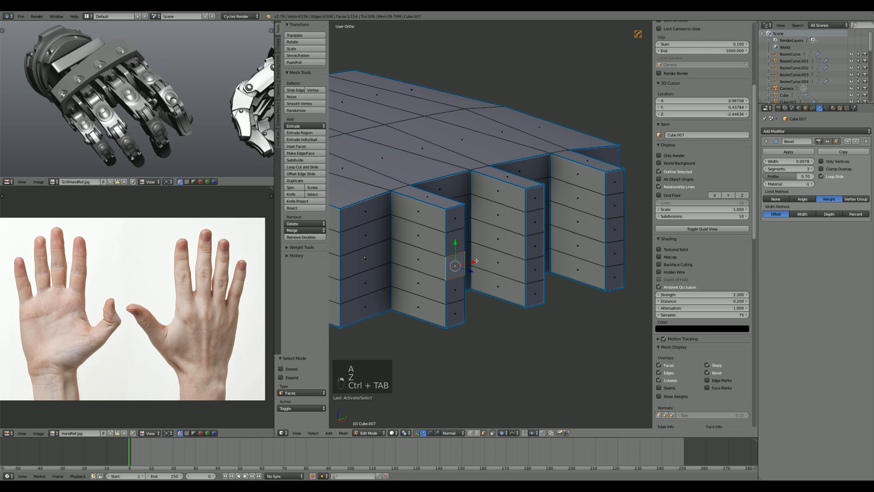
pyautogui.keyDown('shift'); pyautogui.rightClick(536, 245); pyautogui.keyUp('shift')
pyautogui.press('KP_1')
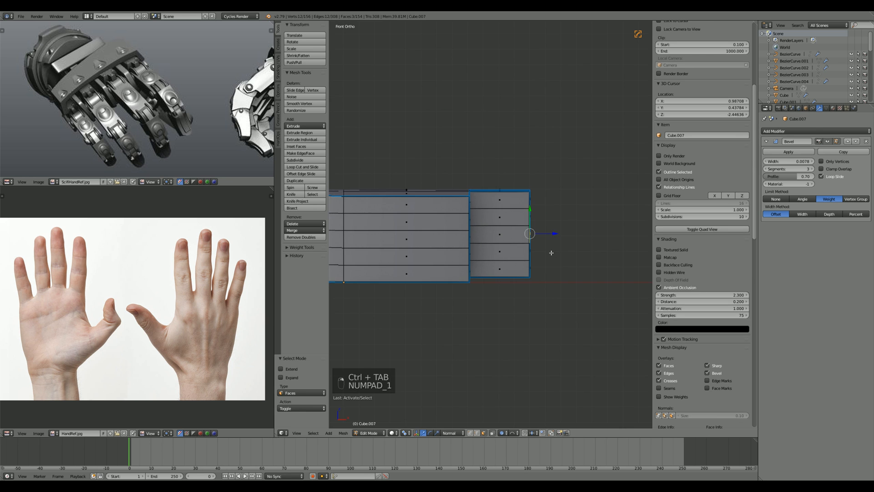
pyautogui.press('g')
pyautogui.press('x')
pyautogui.scroll(5, 569, 237)
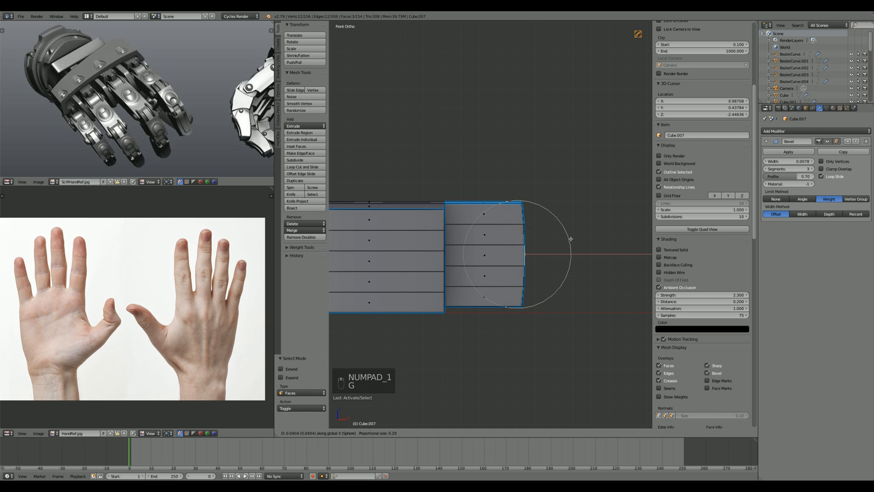
pyautogui.scroll(3, 577, 240)
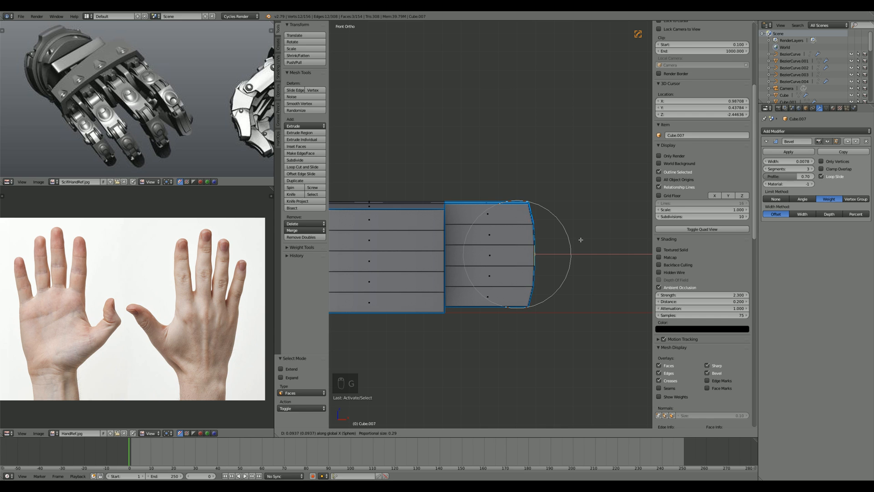
pyautogui.rightClick(578, 240)
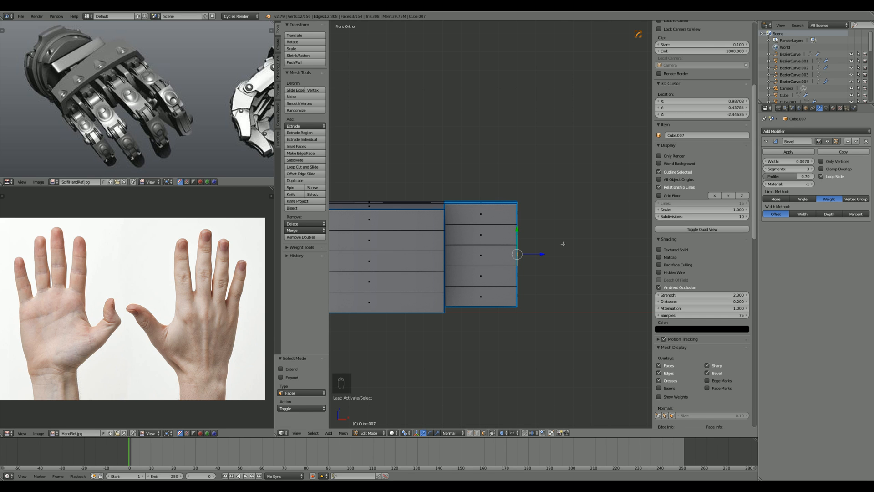
# Step: Round the tab ends by moving the middle end faces outward along X by about 0.055, with a Sphere falloff of about 0.22
pyautogui.press('g')
pyautogui.press('x')
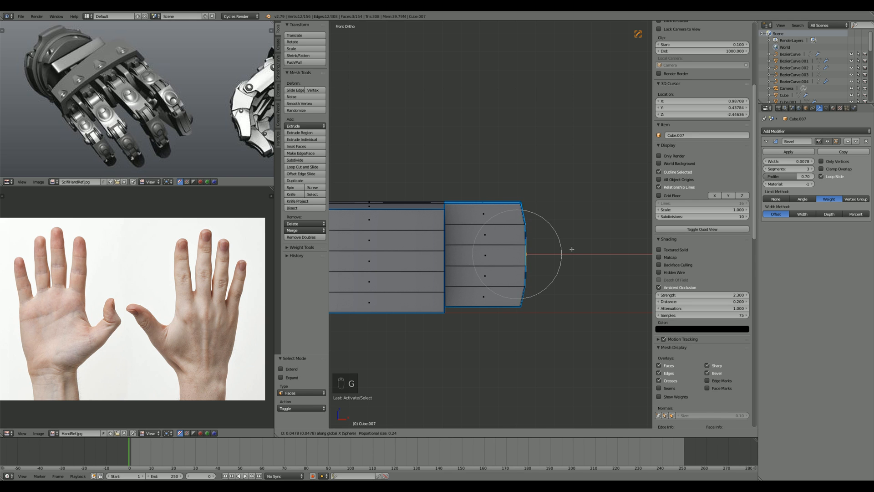
pyautogui.press('g')
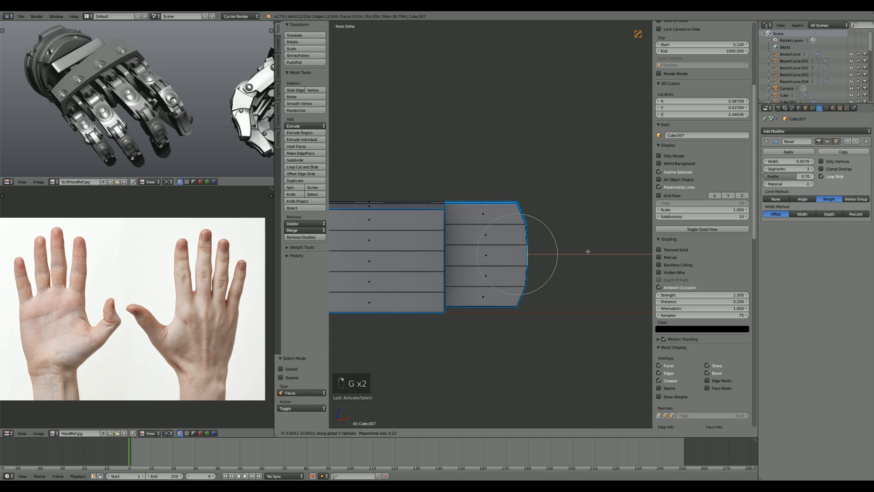
pyautogui.press('g')
pyautogui.click(602, 253)
pyautogui.press('Tab')
pyautogui.moveTo(558, 265); pyautogui.dragTo(517, 251, button='middle')
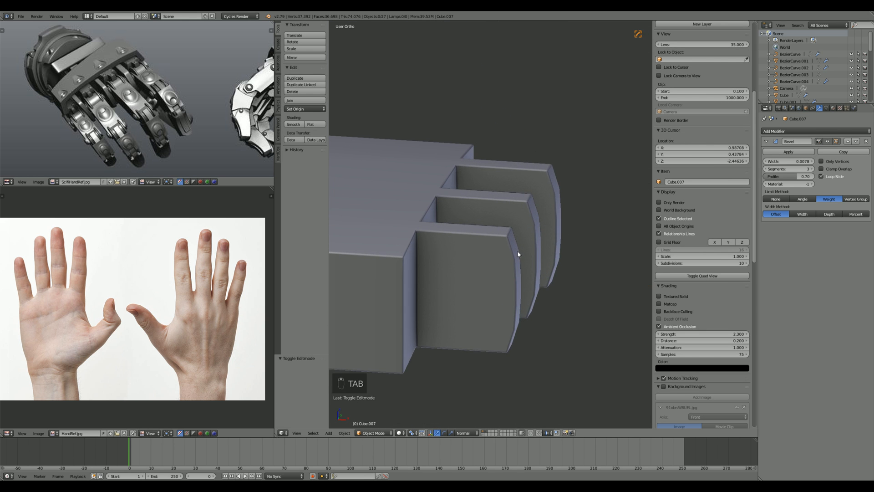
# Step: Adjust the palm block's bevel width to 0.0082
pyautogui.scroll(-2, 518, 255)
pyautogui.scroll(2, 531, 291)
pyautogui.rightClick(509, 286)
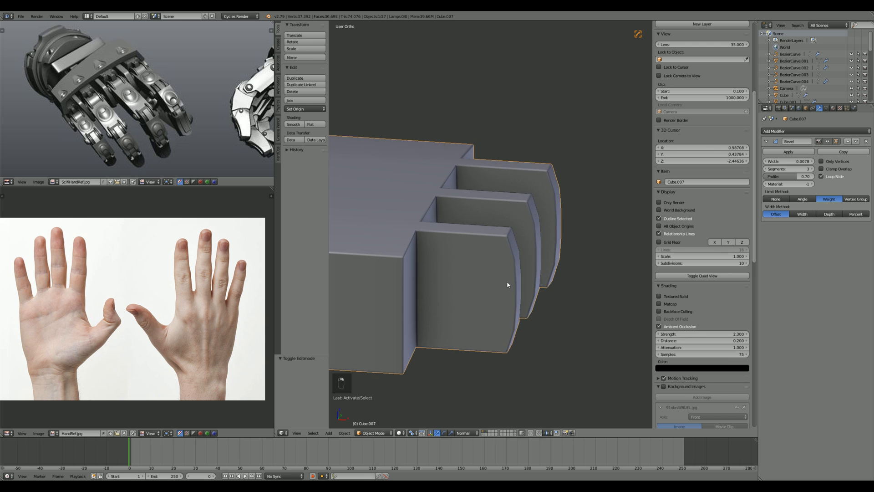
pyautogui.press('q')
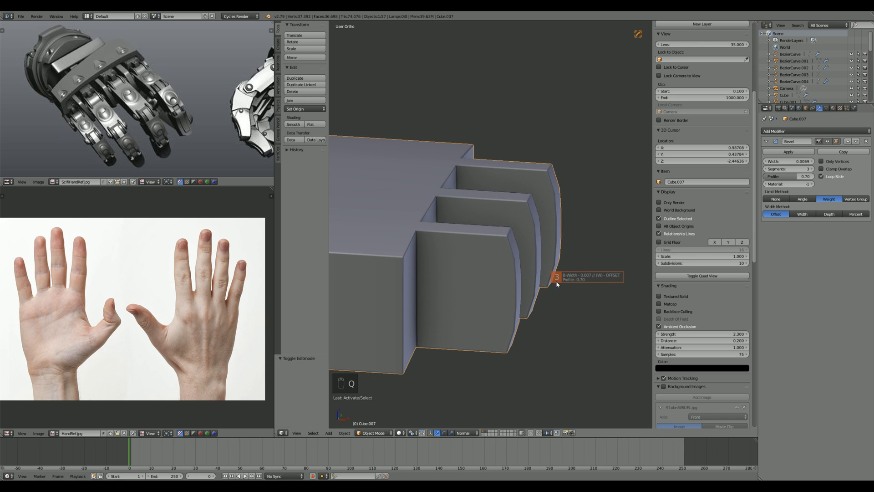
pyautogui.click(553, 283)
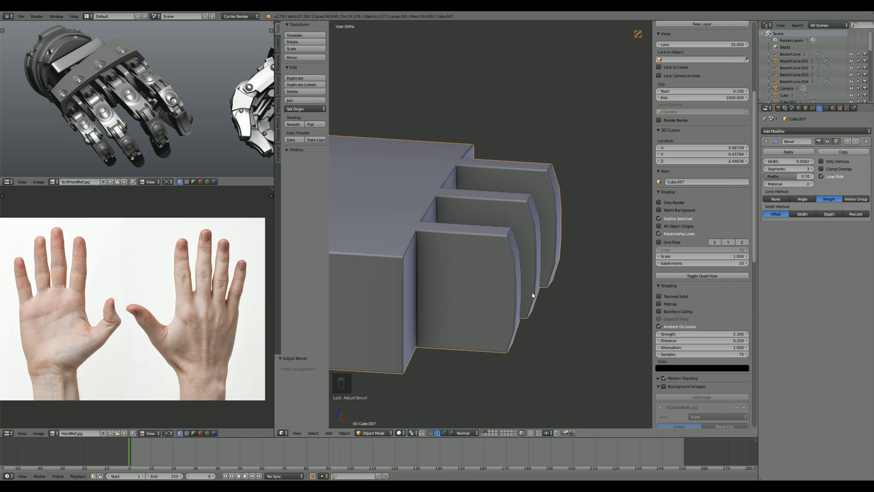
pyautogui.scroll(-2, 459, 307)
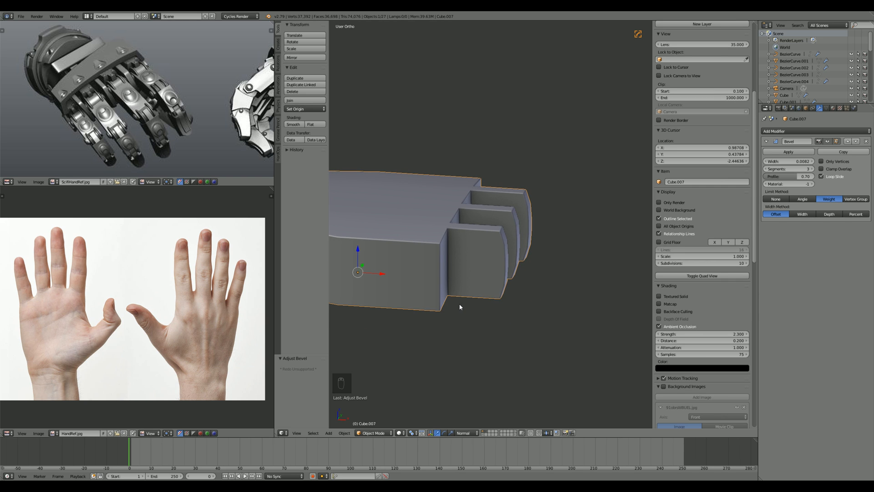
pyautogui.press('KP_7')
pyautogui.press('a')
pyautogui.scroll(-5, 459, 304)
pyautogui.keyDown('shift'); pyautogui.moveTo(580, 322); pyautogui.dragTo(570, 324, button='middle'); pyautogui.keyUp('shift')
pyautogui.scroll(5, 569, 324)
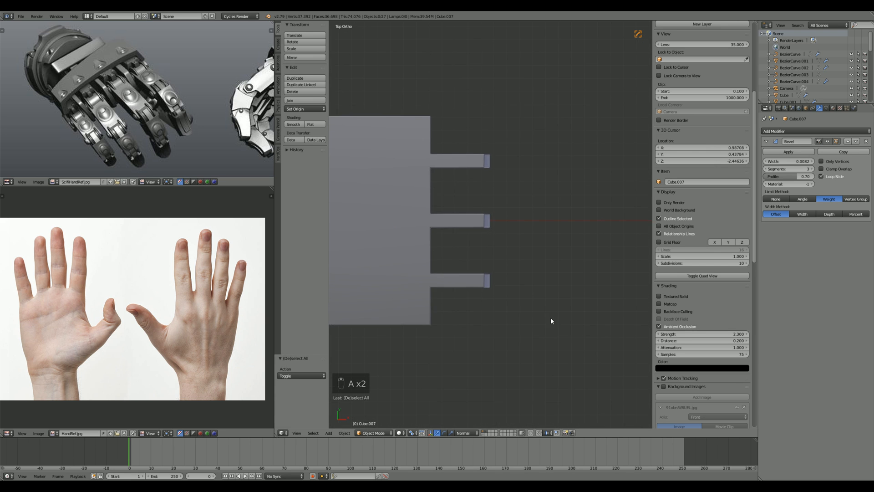
pyautogui.scroll(-5, 541, 318)
pyautogui.scroll(4, 533, 317)
pyautogui.hotkey('shift', 'a')
pyautogui.moveTo(531, 318)
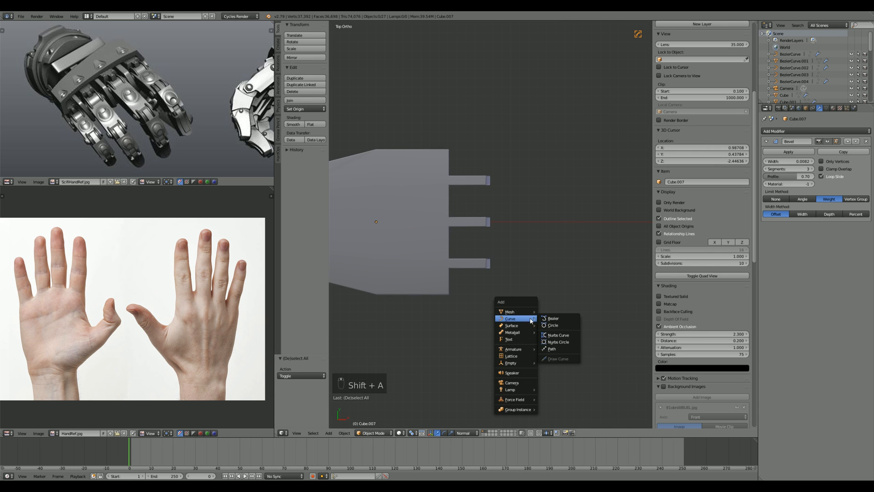
pyautogui.press('Tab')
pyautogui.scroll(-2, 520, 278)
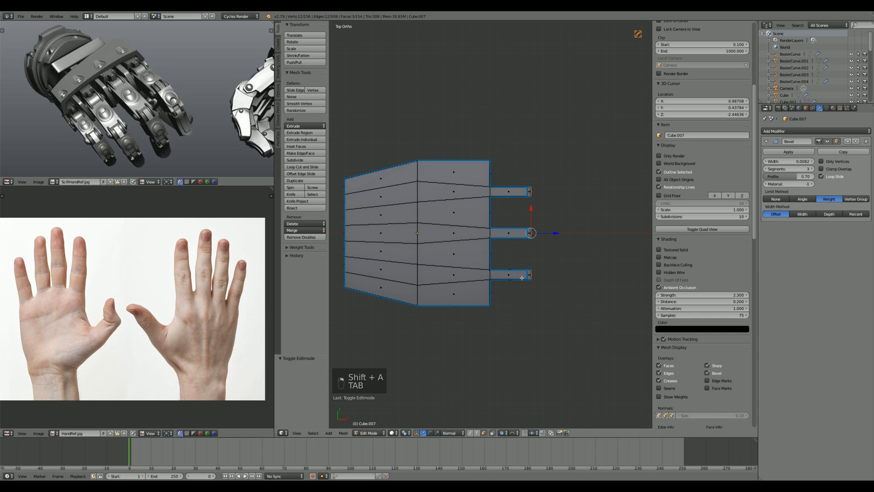
pyautogui.press('a')
pyautogui.press('a')
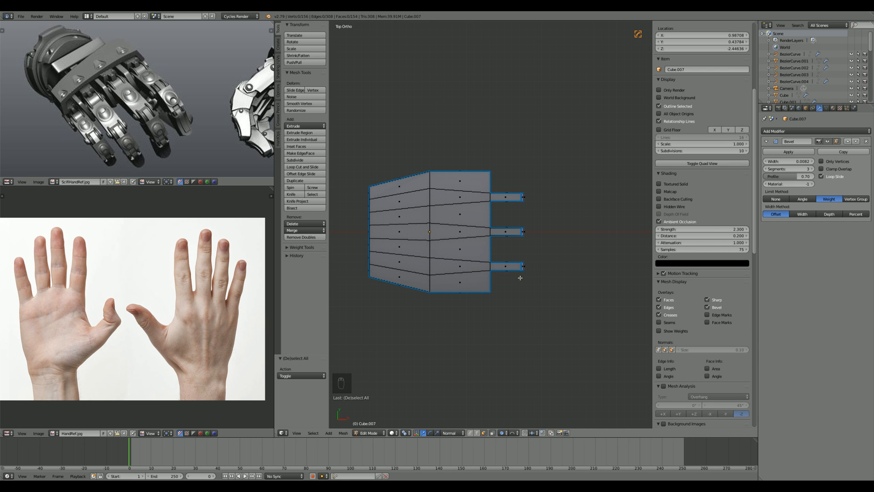
pyautogui.scroll(3, 520, 278)
pyautogui.hotkey('shift', 'a')
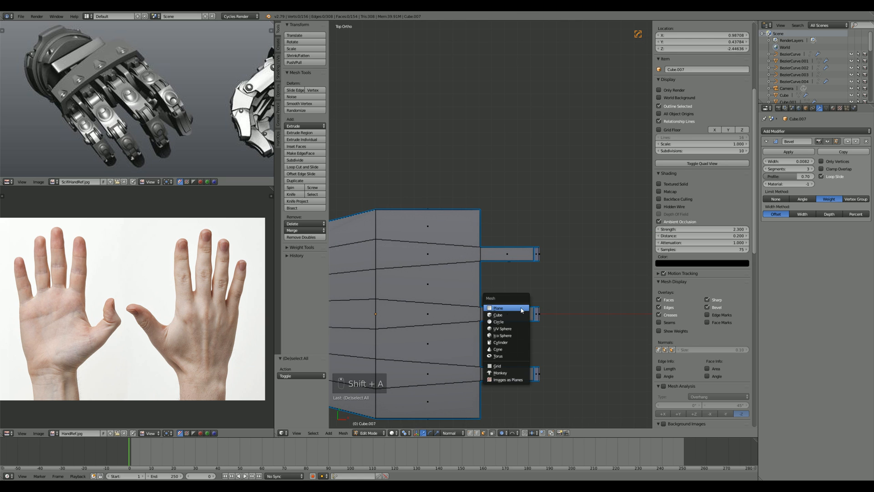
pyautogui.press('Tab')
# Step: Add a cube at the 3D cursor and delete it
pyautogui.hotkey('shift', 'a')
pyautogui.hotkey('shift', 'a')
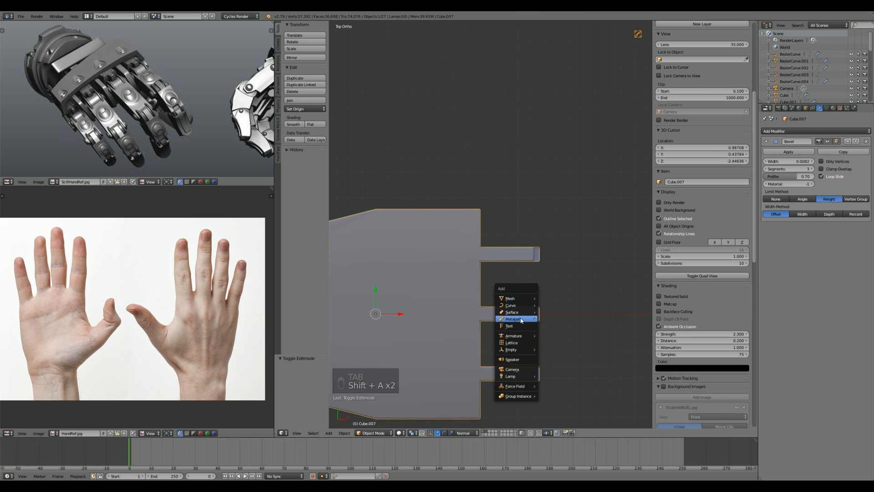
pyautogui.moveTo(523, 299)
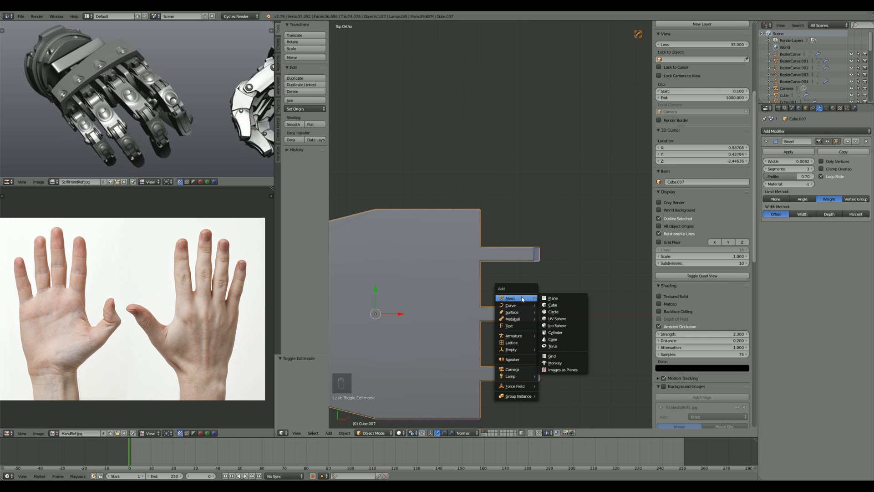
pyautogui.click(552, 305)
pyautogui.scroll(-7, 546, 291)
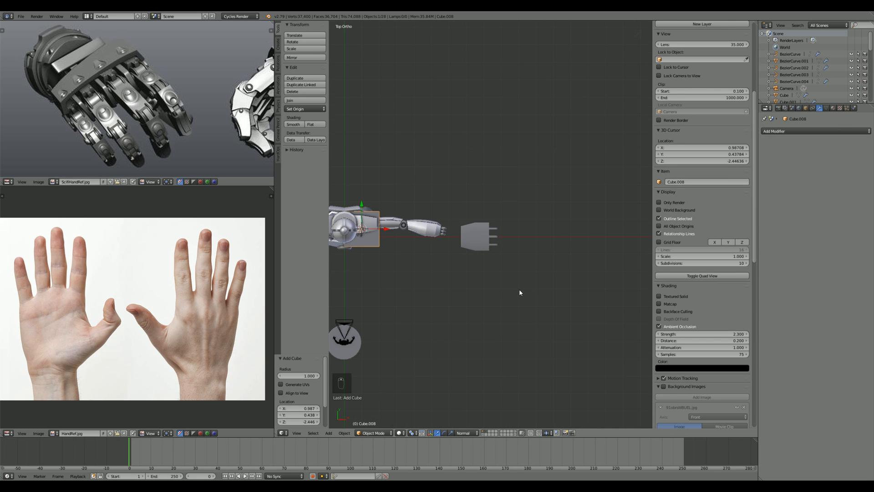
pyautogui.press('Delete')
# Step: Rotate the palm block -90° in top view and move it 1.311 along X, away from the arm
pyautogui.rightClick(483, 233)
pyautogui.scroll(8, 491, 245)
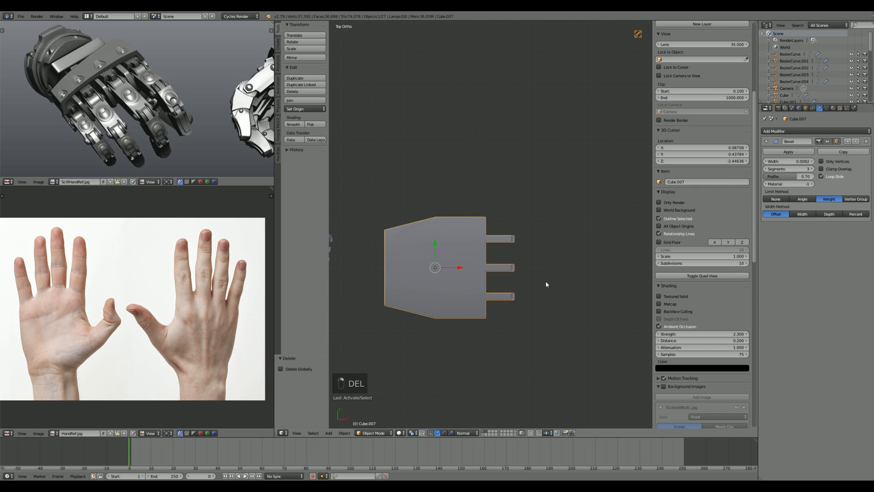
pyautogui.press('r')
pyautogui.click(452, 170)
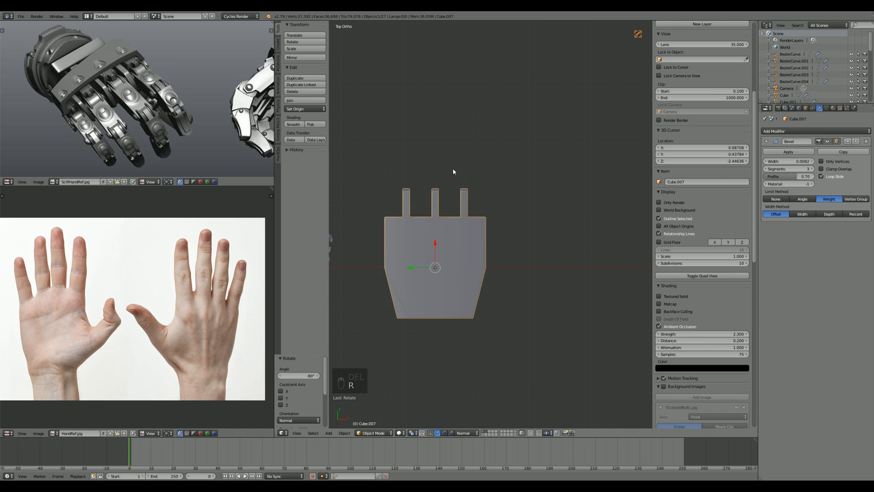
pyautogui.press('g')
pyautogui.press('x')
pyautogui.click(529, 245)
pyautogui.scroll(-5, 634, 261)
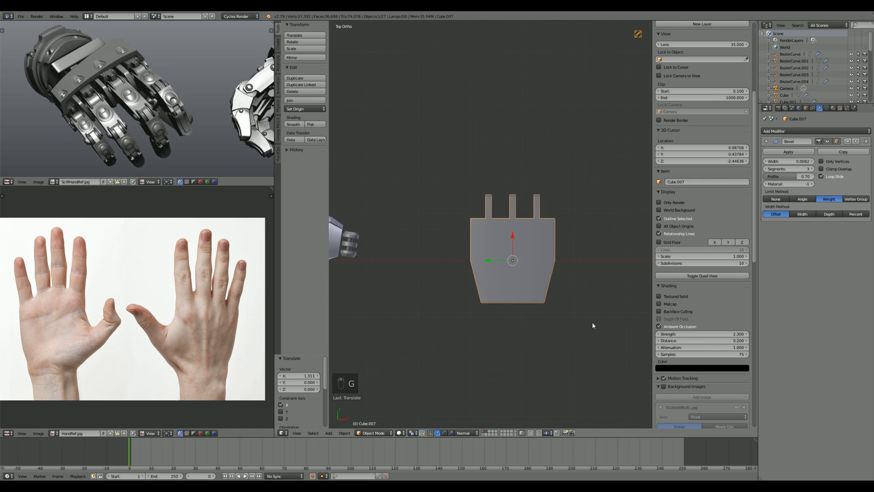
pyautogui.scroll(-5, 671, 398)
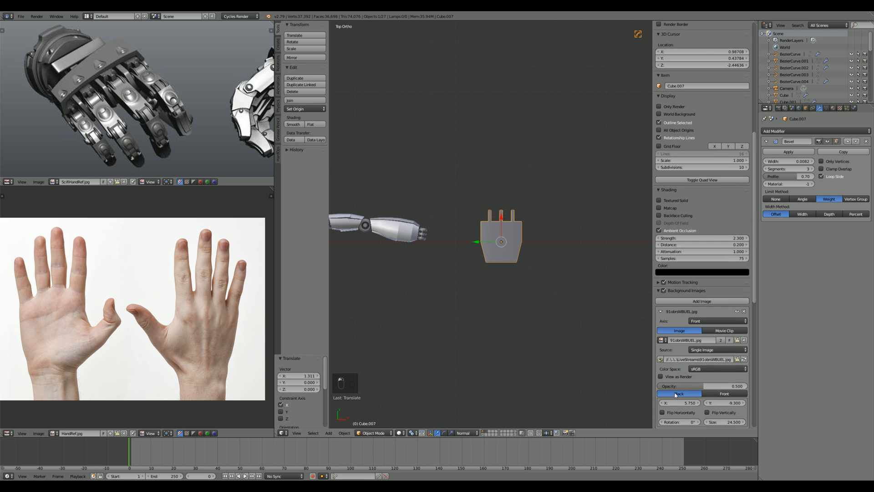
# Step: Switch the background image to HandRef.jpg and show it on the Top axis
pyautogui.click(661, 340)
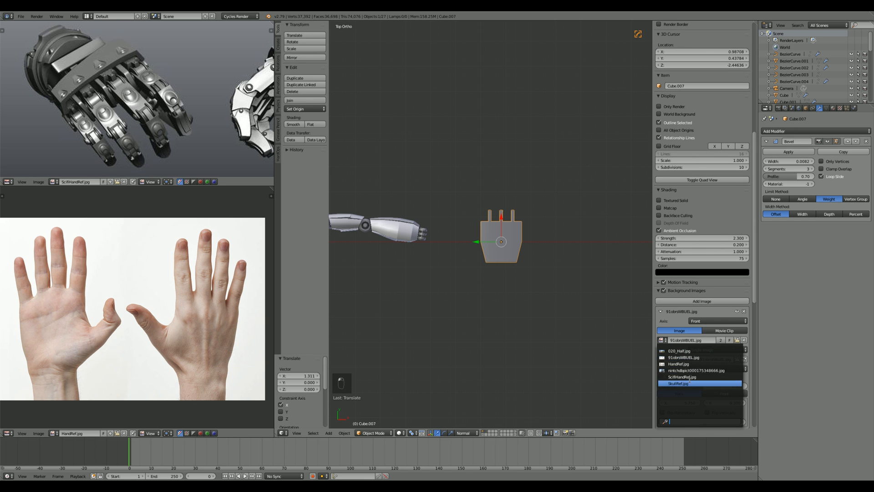
pyautogui.click(675, 365)
pyautogui.scroll(-7, 461, 235)
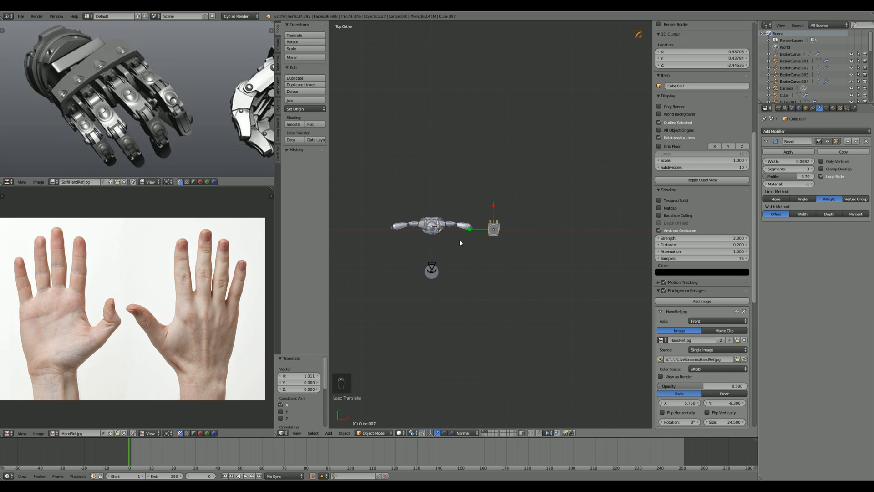
pyautogui.scroll(5, 460, 241)
pyautogui.keyDown('shift'); pyautogui.moveTo(465, 248); pyautogui.dragTo(480, 253, button='middle'); pyautogui.keyUp('shift')
pyautogui.press('z')
pyautogui.press('z')
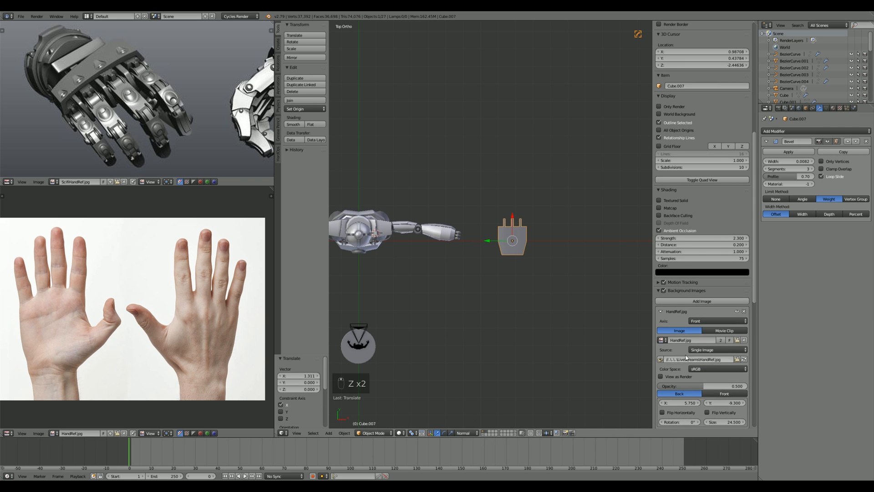
pyautogui.click(696, 323)
pyautogui.click(684, 315)
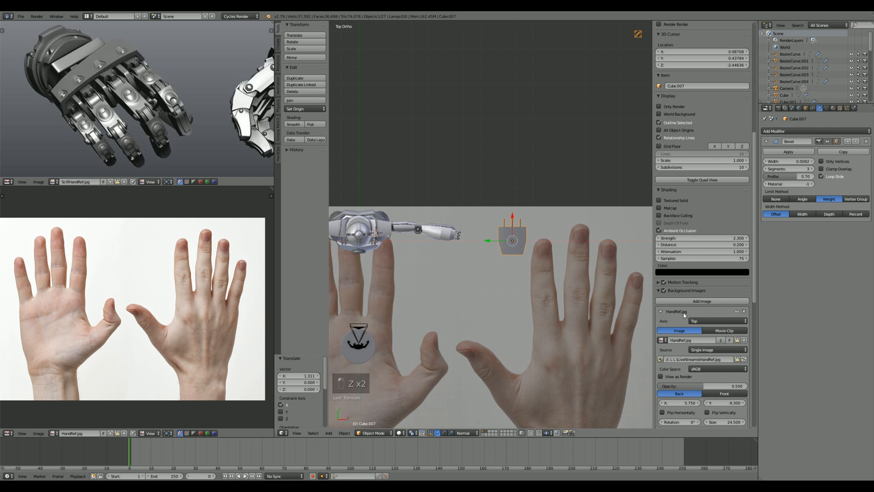
pyautogui.scroll(-6, 544, 308)
pyautogui.scroll(4, 540, 303)
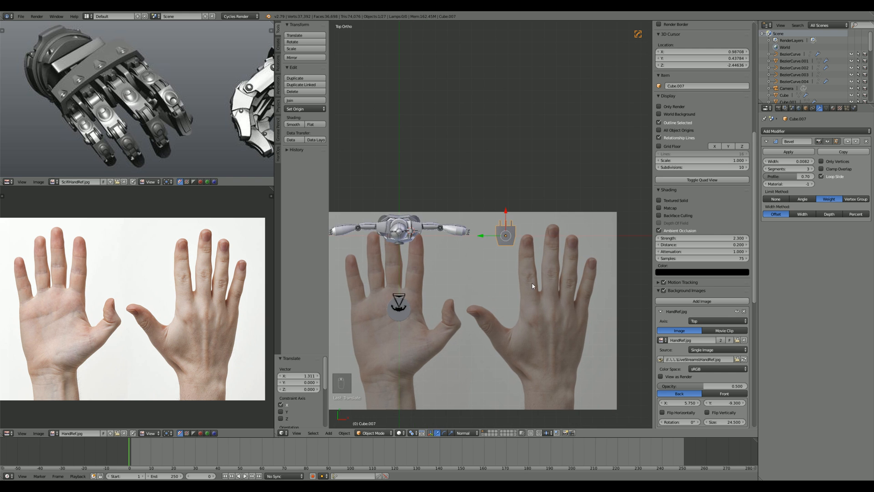
# Step: Move the palm block onto the back-of-hand photo in the background and enlarge it to more than twice its size
pyautogui.scroll(1, 524, 200)
pyautogui.press('g')
pyautogui.click(568, 348)
pyautogui.keyDown('shift'); pyautogui.moveTo(597, 391); pyautogui.dragTo(550, 363, button='middle'); pyautogui.keyUp('shift')
pyautogui.scroll(2, 553, 362)
pyautogui.press('s')
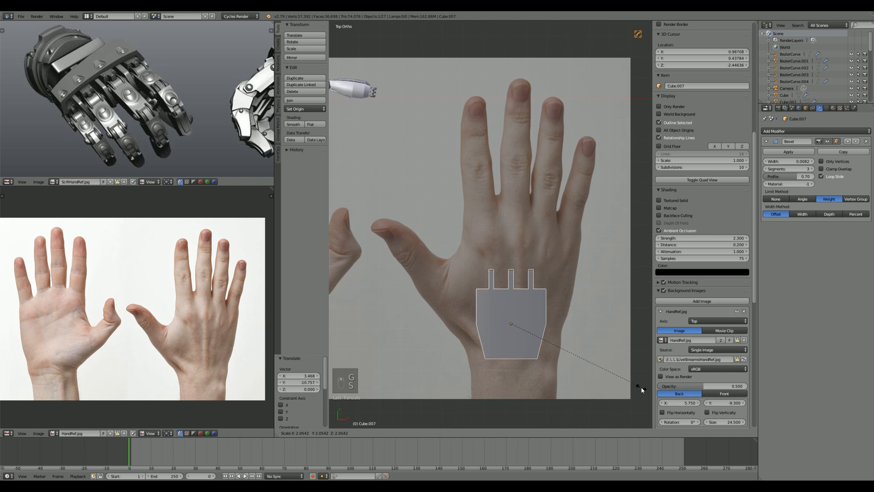
pyautogui.click(451, 224)
pyautogui.press('g')
pyautogui.click(452, 185)
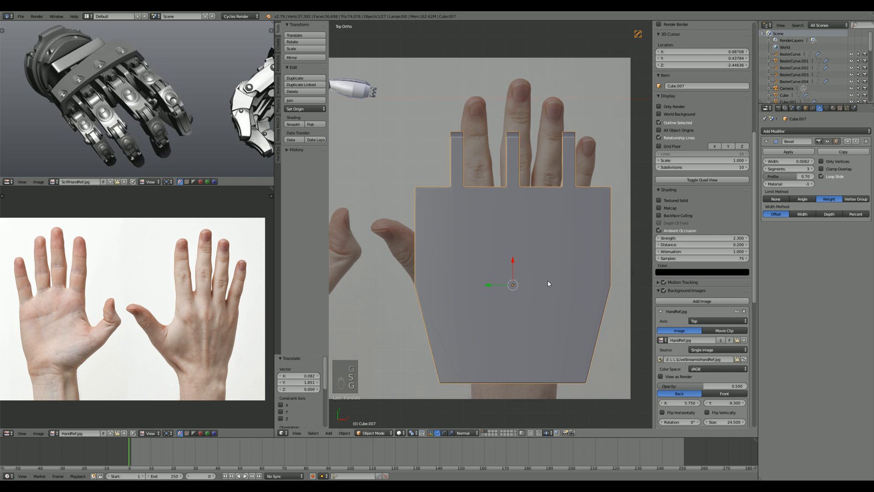
# Step: Scale the palm block by about 0.69 and nudge it into line with the hand photo's palm
pyautogui.press('s')
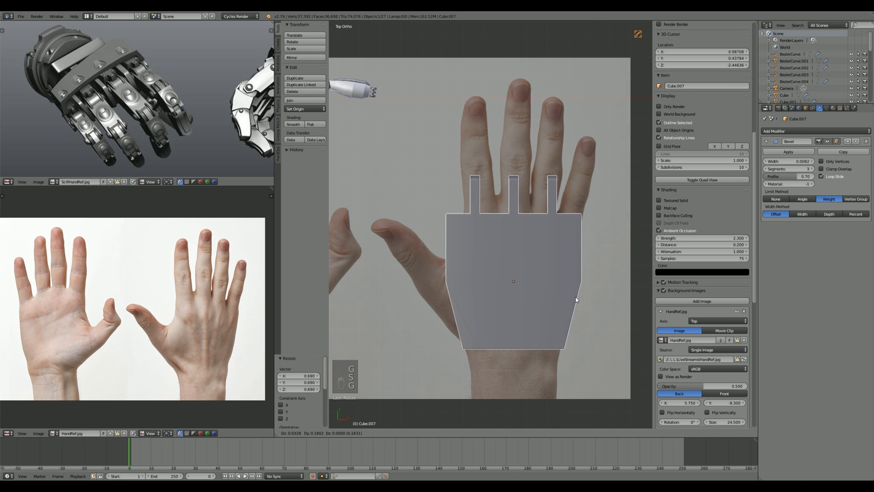
pyautogui.click(575, 296)
pyautogui.press('g')
pyautogui.click(572, 302)
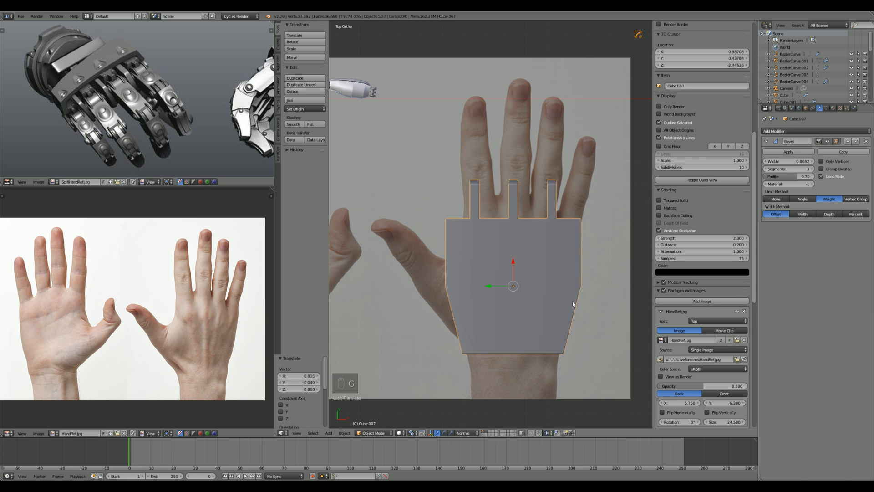
# Step: Select all geometry of the finger-joint tab lying over the index finger in the palm block's mesh
pyautogui.scroll(2, 545, 286)
pyautogui.press('Tab')
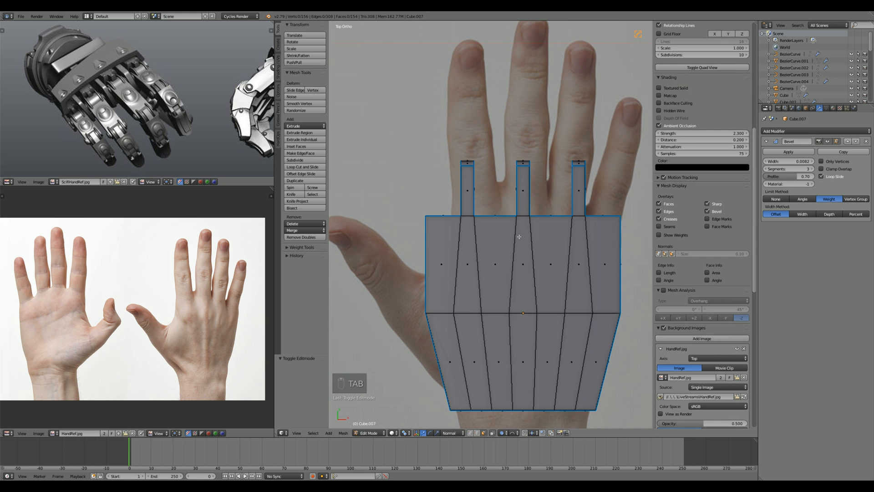
pyautogui.scroll(2, 441, 274)
pyautogui.press('z')
pyautogui.press('a')
pyautogui.press('a')
pyautogui.press('a')
pyautogui.press('b')
pyautogui.moveTo(428, 160); pyautogui.dragTo(486, 300)
pyautogui.press('z')
pyautogui.press('o')
pyautogui.scroll(-3, 485, 291)
pyautogui.press('g')
pyautogui.rightClick(484, 278)
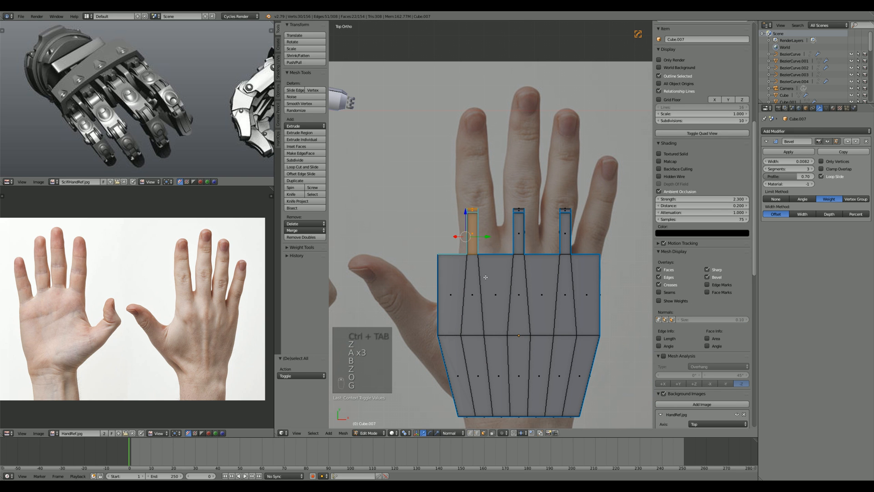
# Step: Raise the index-finger tab about 1.03 along Y with proportional editing, using a Sphere falloff of about 5.05
pyautogui.press('o')
pyautogui.press('g')
pyautogui.middleClick(484, 272)
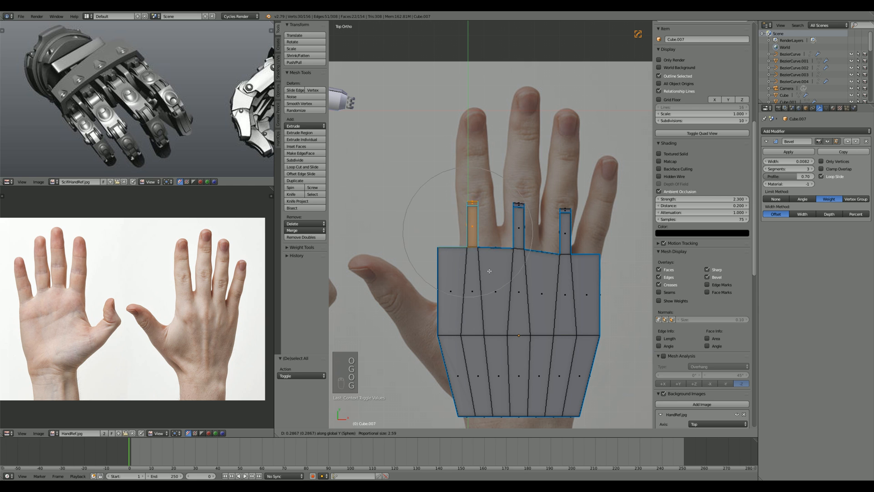
pyautogui.scroll(-7, 489, 269)
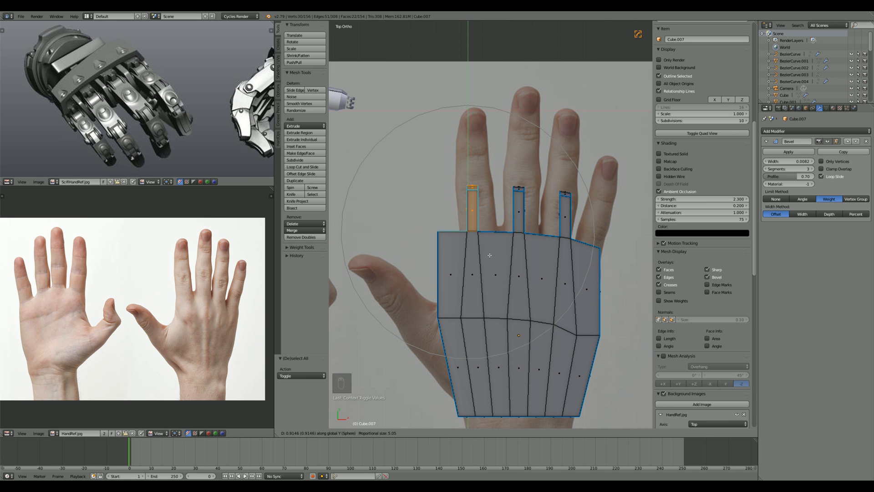
pyautogui.scroll(-1, 489, 253)
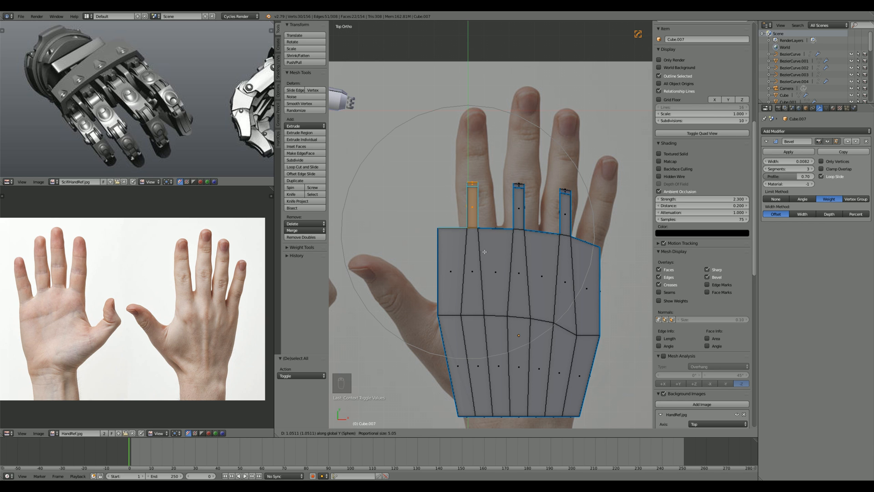
pyautogui.scroll(-1, 483, 251)
pyautogui.click(480, 251)
pyautogui.scroll(1, 523, 347)
# Step: Straighten the edge loop across the middle of the palm by scaling it to 0 along Y without proportional editing
pyautogui.hotkey('ctrl', 'Tab')
pyautogui.press('a')
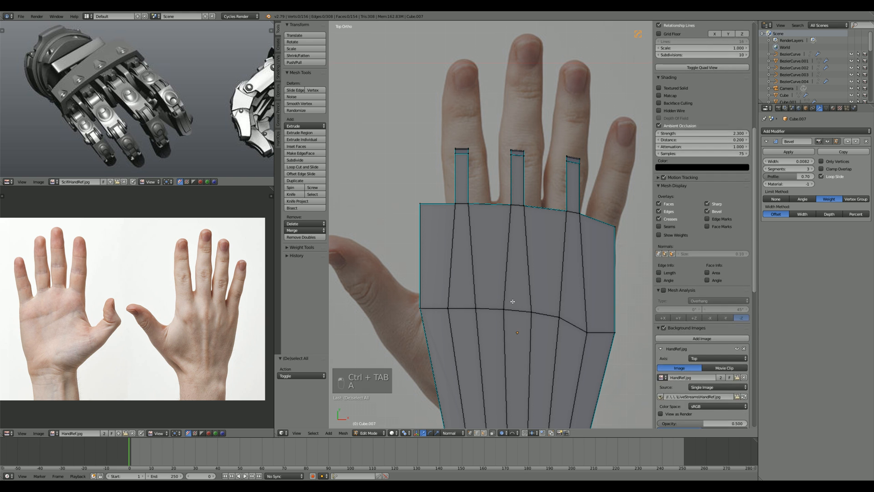
pyautogui.keyDown('alt'); pyautogui.rightClick(510, 309); pyautogui.keyUp('alt')
pyautogui.scroll(-2, 554, 315)
pyautogui.keyDown('shift'); pyautogui.moveTo(555, 317); pyautogui.dragTo(543, 286, button='middle'); pyautogui.keyUp('shift')
pyautogui.press('s')
pyautogui.rightClick(542, 286)
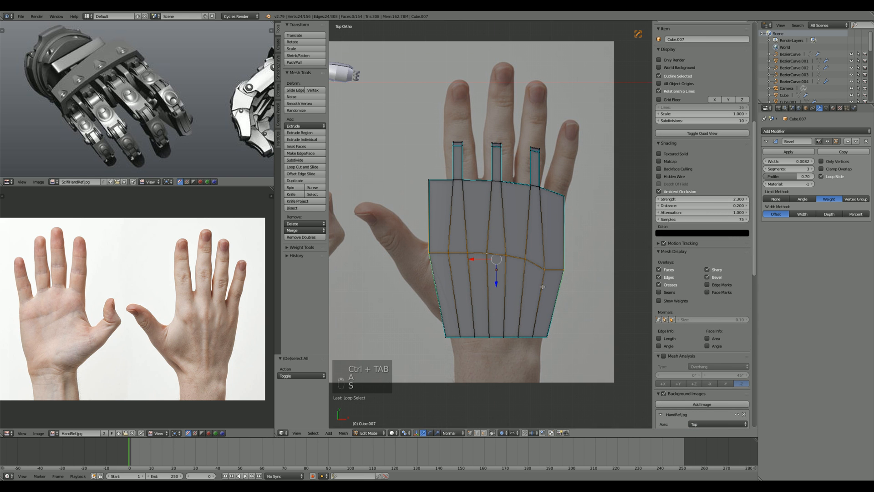
pyautogui.press('o')
pyautogui.press('s')
pyautogui.press('y')
pyautogui.press('0')
pyautogui.click(542, 287)
# Step: Select the four horizontal edge loops running around the sides of the palm block
pyautogui.scroll(1, 537, 288)
pyautogui.scroll(-3, 537, 290)
pyautogui.moveTo(547, 316); pyautogui.dragTo(484, 294, button='middle')
pyautogui.scroll(4, 439, 234)
pyautogui.press('a')
pyautogui.scroll(2, 490, 296)
pyautogui.rightClick(481, 270)
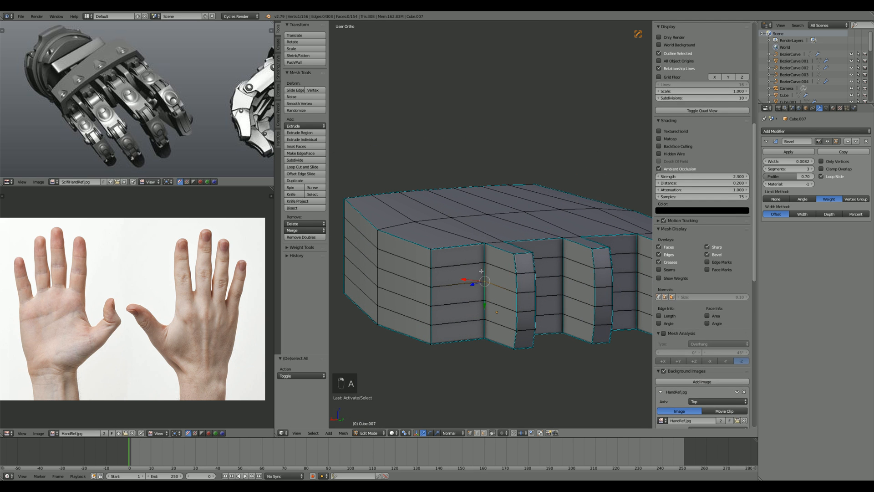
pyautogui.press('a')
pyautogui.keyDown('alt'); pyautogui.rightClick(462, 265); pyautogui.keyUp('alt')
pyautogui.keyDown('alt'); pyautogui.keyDown('shift'); pyautogui.rightClick(461, 283); pyautogui.keyUp('shift'); pyautogui.keyUp('alt')
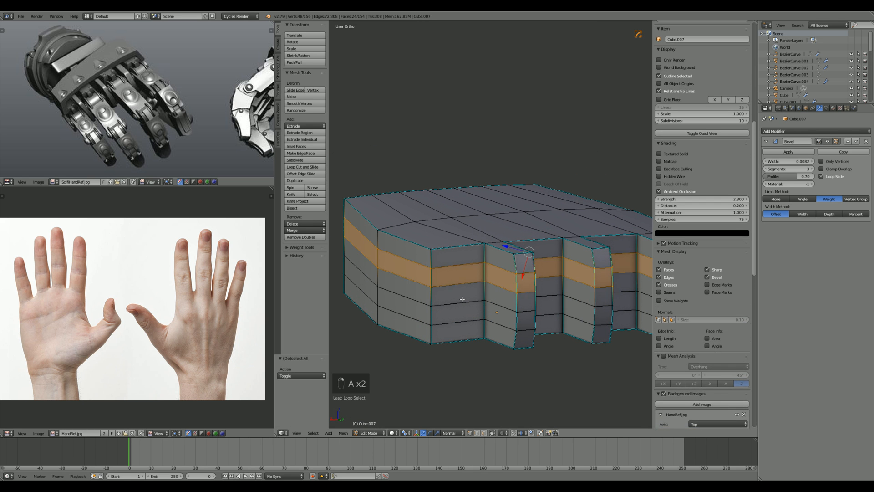
pyautogui.keyDown('alt'); pyautogui.keyDown('shift'); pyautogui.rightClick(463, 302); pyautogui.keyUp('shift'); pyautogui.keyUp('alt')
pyautogui.keyDown('alt'); pyautogui.keyDown('shift'); pyautogui.rightClick(465, 321); pyautogui.keyUp('shift'); pyautogui.keyUp('alt')
# Step: Try removing the finger tabs from the selection by box-deselecting their end faces in face selection mode
pyautogui.press('KP_7')
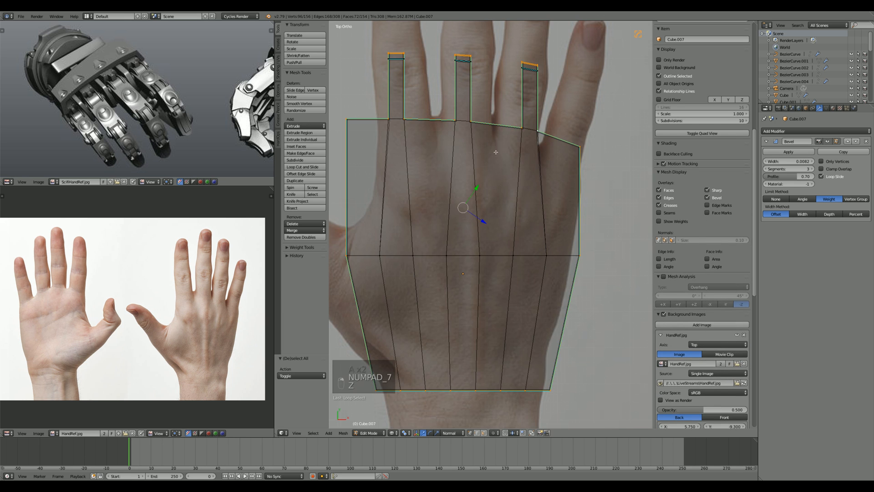
pyautogui.press('z')
pyautogui.hotkey('ctrl', 'Tab')
pyautogui.click(520, 267)
pyautogui.press('b')
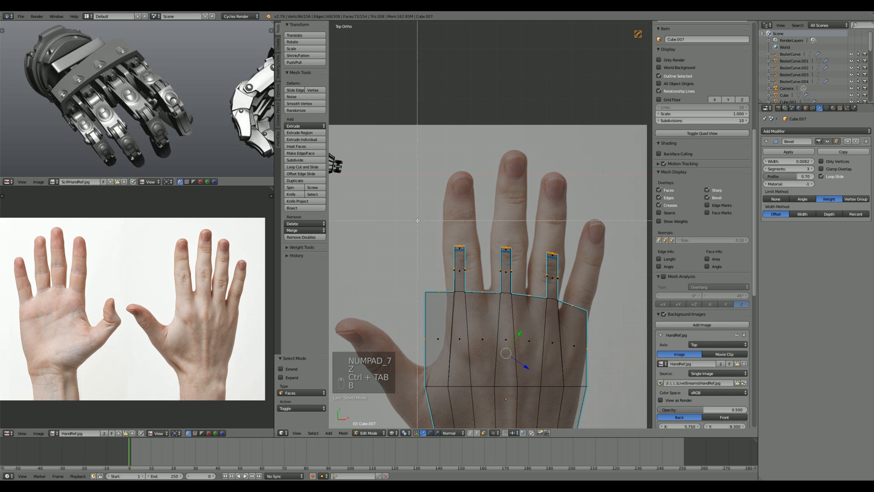
pyautogui.moveTo(443, 223); pyautogui.dragTo(450, 225)
pyautogui.press('b')
pyautogui.moveTo(398, 208); pyautogui.dragTo(567, 264, button='middle')
pyautogui.scroll(-2, 564, 255)
# Step: Box-deselect the end vertices of the three finger tabs in vertex selection mode, keeping the palm's side loops selected
pyautogui.press('KP_3')
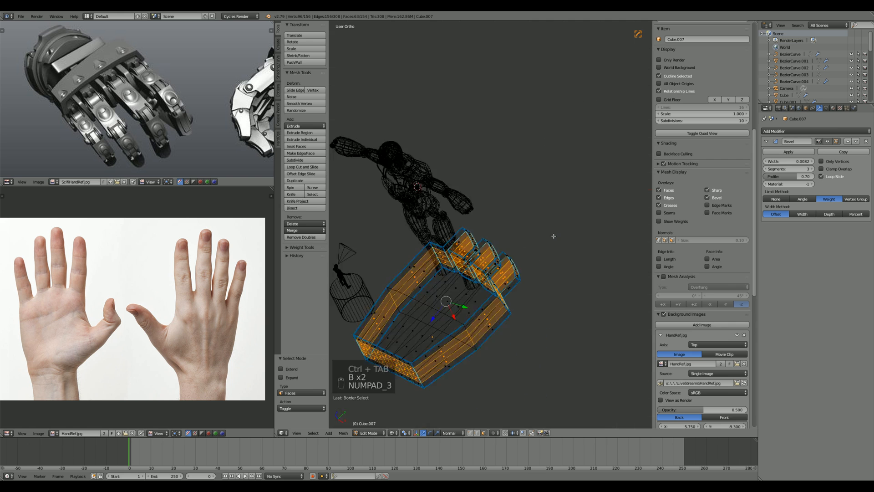
pyautogui.press('z')
pyautogui.scroll(3, 437, 289)
pyautogui.hotkey('ctrl', 'Tab')
pyautogui.moveTo(483, 258)
pyautogui.mouseDown(button='middle')
pyautogui.moveTo(544, 265)
pyautogui.moveTo(469, 255)
pyautogui.mouseUp(button='middle')
pyautogui.press('z')
pyautogui.press('b')
pyautogui.moveTo(441, 209); pyautogui.dragTo(505, 314, button='middle')
pyautogui.press('z')
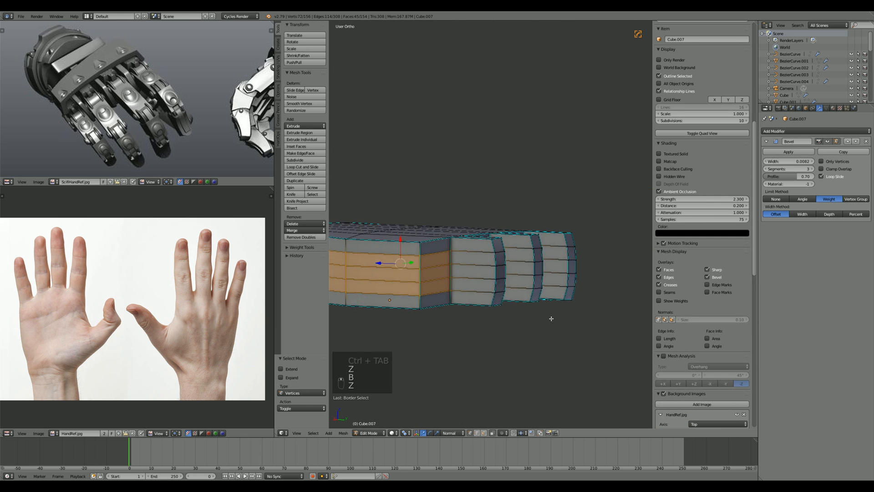
# Step: Flatten the selected side loops into one line by scaling Z to 0 and merge the overlapping vertices with Remove Doubles
pyautogui.write('sz')
pyautogui.write('0')
pyautogui.press('Return')
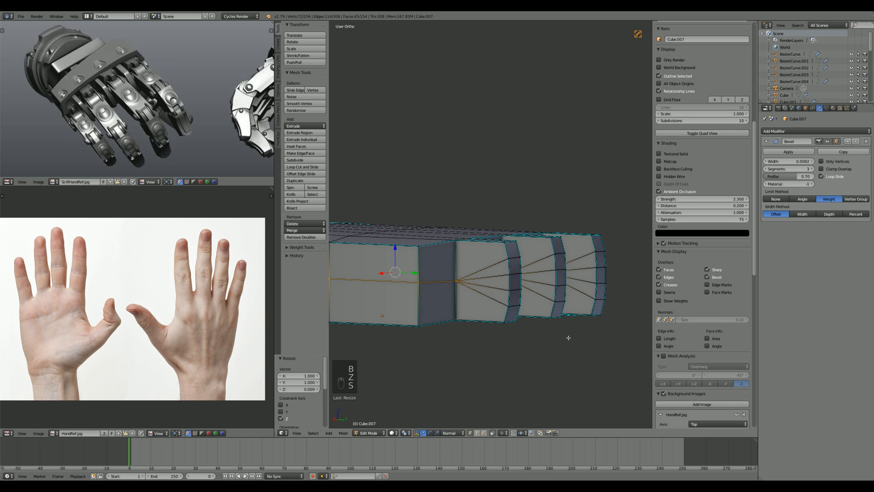
pyautogui.press('space')
pyautogui.write('remove doub')
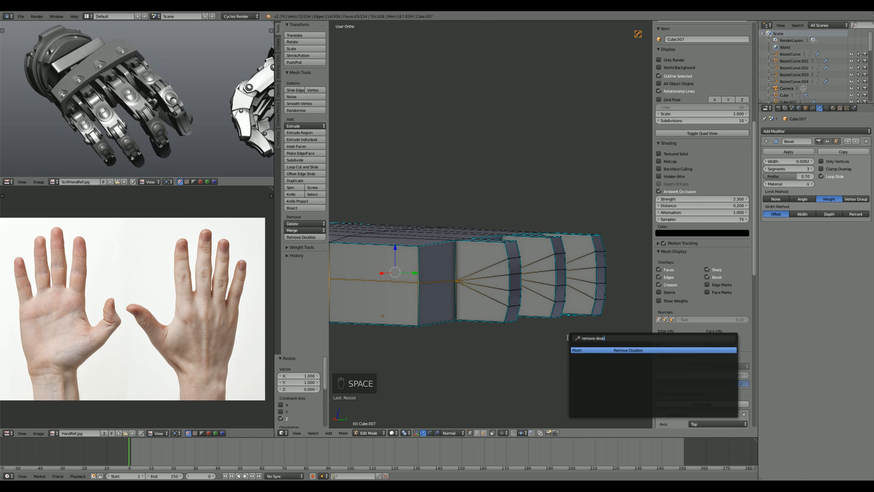
pyautogui.press('Return')
pyautogui.press('a')
pyautogui.press('a')
pyautogui.scroll(-4, 568, 338)
pyautogui.moveTo(568, 338); pyautogui.dragTo(572, 364, button='middle')
pyautogui.press('Tab')
pyautogui.press('Tab')
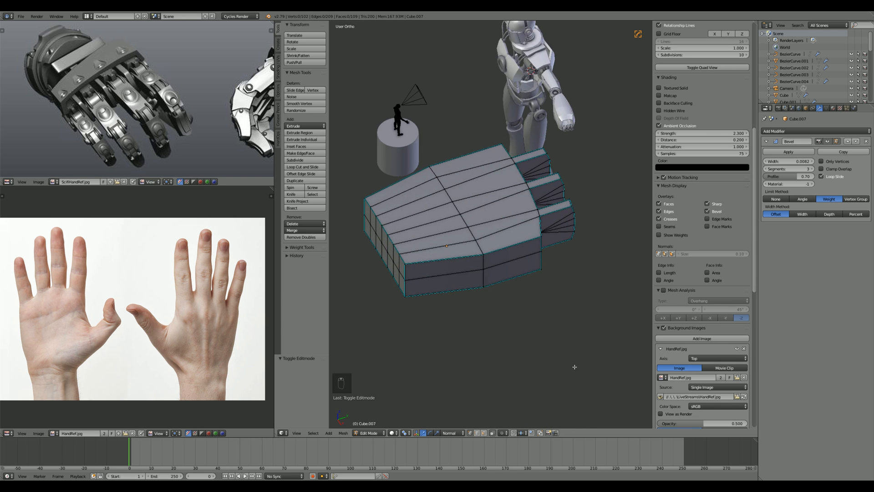
# Step: Add a centered loop cut across the palm between its middle edge loop and the finger tabs
pyautogui.press('KP_7')
pyautogui.scroll(2, 571, 366)
pyautogui.press('a')
pyautogui.press('a')
pyautogui.press('a')
pyautogui.press('a')
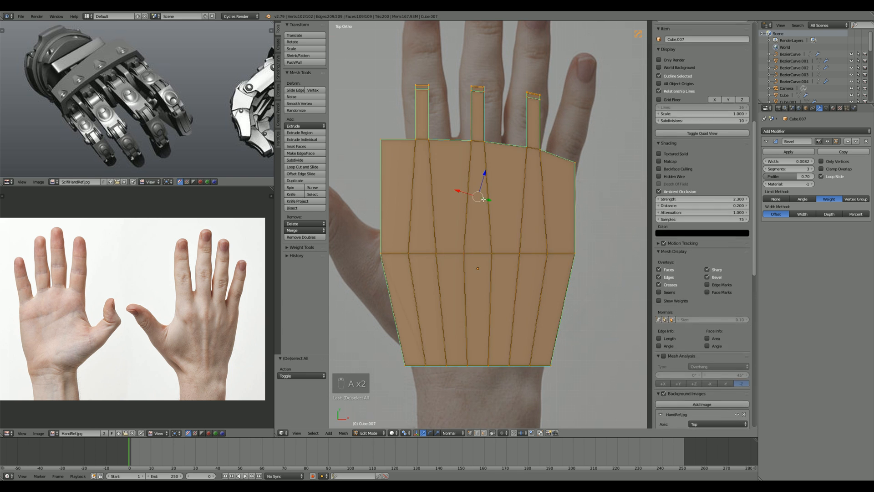
pyautogui.hotkey('ctrl', 'r')
pyautogui.click(483, 180)
pyautogui.rightClick(483, 180)
pyautogui.press('a')
# Step: Try collapsing the new loop's vertices below the index-finger tab along X, and undo the change
pyautogui.hotkey('ctrl', 'Tab')
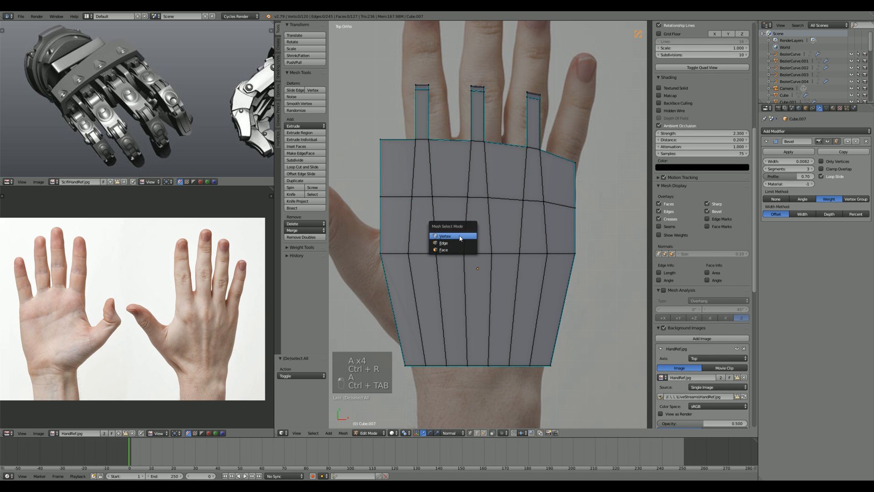
pyautogui.press('z')
pyautogui.press('b')
pyautogui.moveTo(441, 205); pyautogui.dragTo(441, 205)
pyautogui.press('s')
pyautogui.press('x')
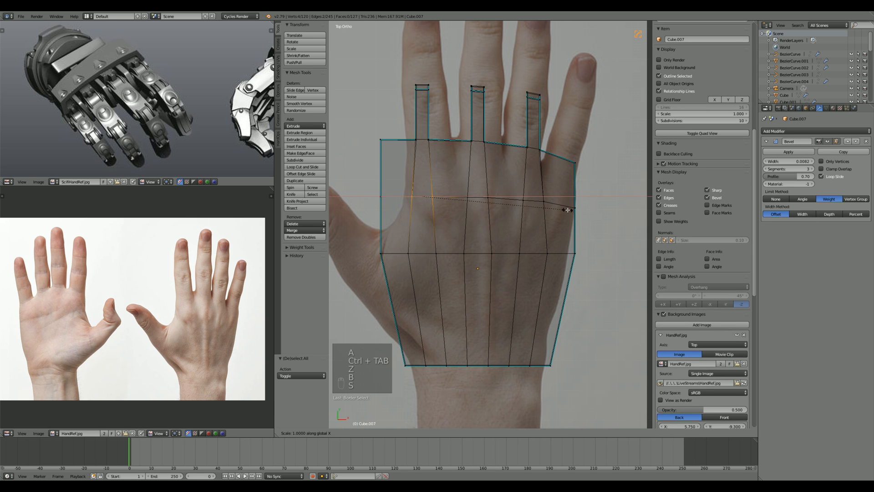
pyautogui.press('Return')
pyautogui.press('a')
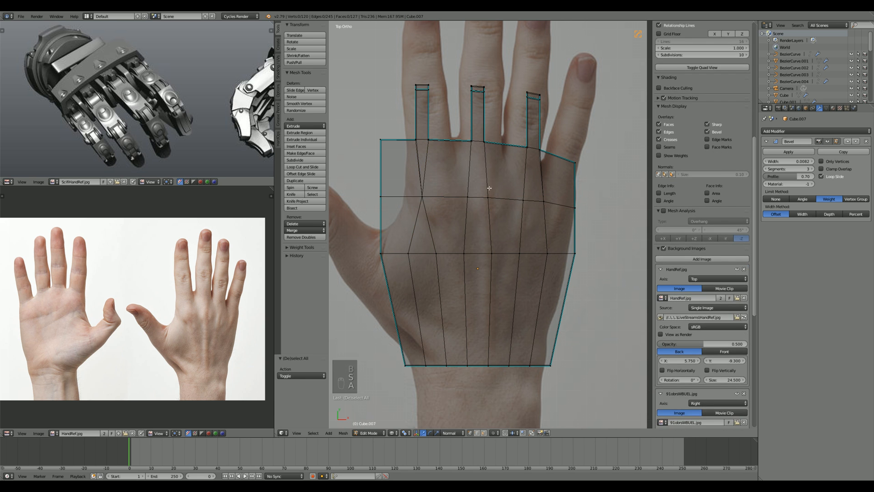
pyautogui.hotkey('ctrl', 'z')
pyautogui.hotkey('ctrl', 'z')
pyautogui.hotkey('ctrl', 'z')
pyautogui.press('z')
pyautogui.scroll(-1, 489, 188)
pyautogui.keyDown('shift'); pyautogui.moveTo(489, 188); pyautogui.dragTo(496, 206, button='middle'); pyautogui.keyUp('shift')
pyautogui.press('Tab')
pyautogui.scroll(-2, 501, 282)
pyautogui.moveTo(507, 287); pyautogui.dragTo(494, 269, button='middle')
pyautogui.press('KP_7')
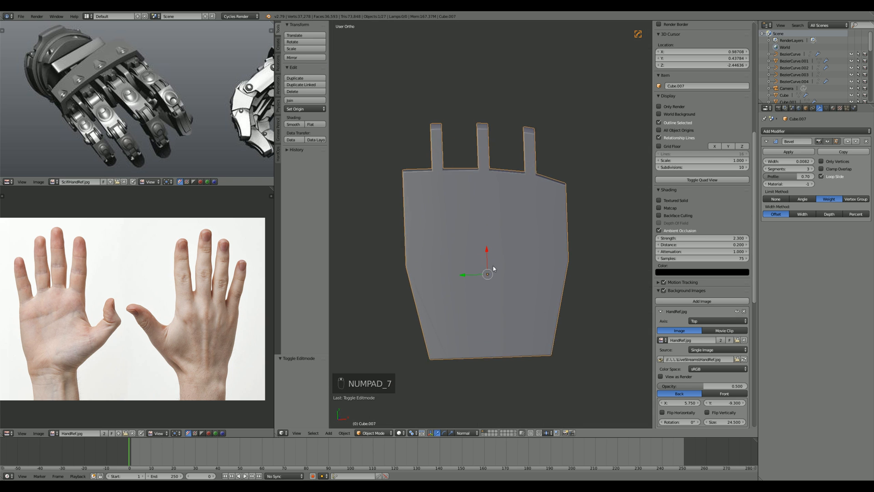
pyautogui.press('KP_7')
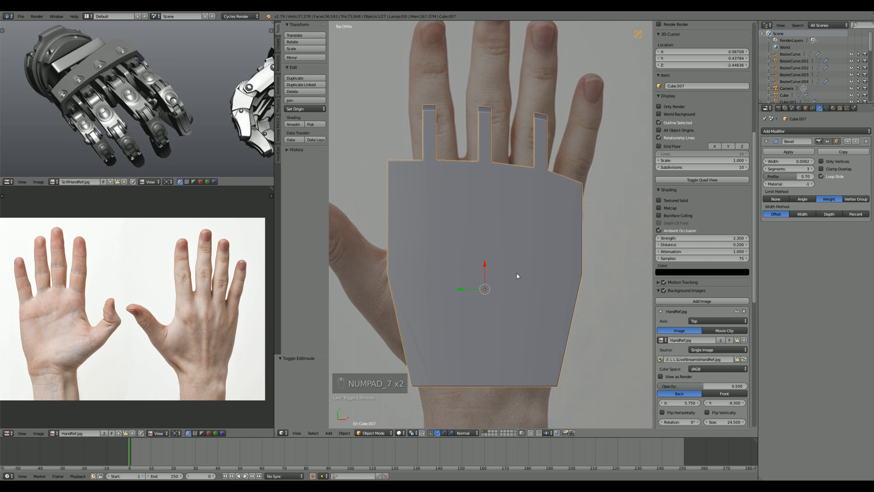
# Step: Select the edge loop at the palm's middle, where the sides begin to taper, and separate it with Edge Split
pyautogui.press('Tab')
pyautogui.press('a')
pyautogui.press('a')
pyautogui.press('a')
pyautogui.press('a')
pyautogui.press('a')
pyautogui.scroll(1, 529, 281)
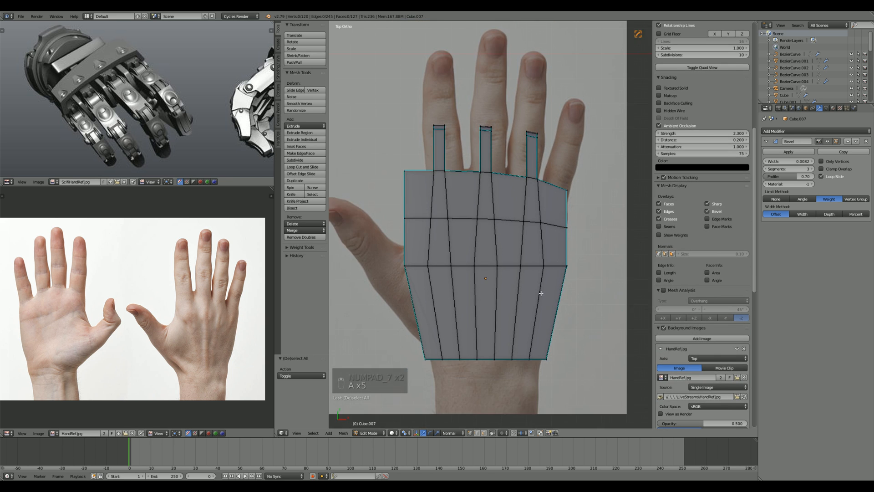
pyautogui.keyDown('alt'); pyautogui.rightClick(513, 283); pyautogui.keyUp('alt')
pyautogui.scroll(-2, 513, 281)
pyautogui.press('space')
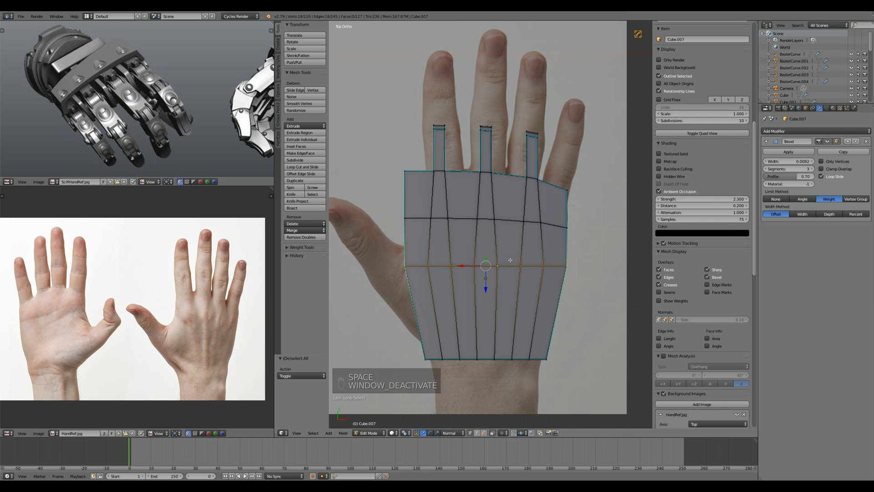
pyautogui.press('space')
pyautogui.write('edge split')
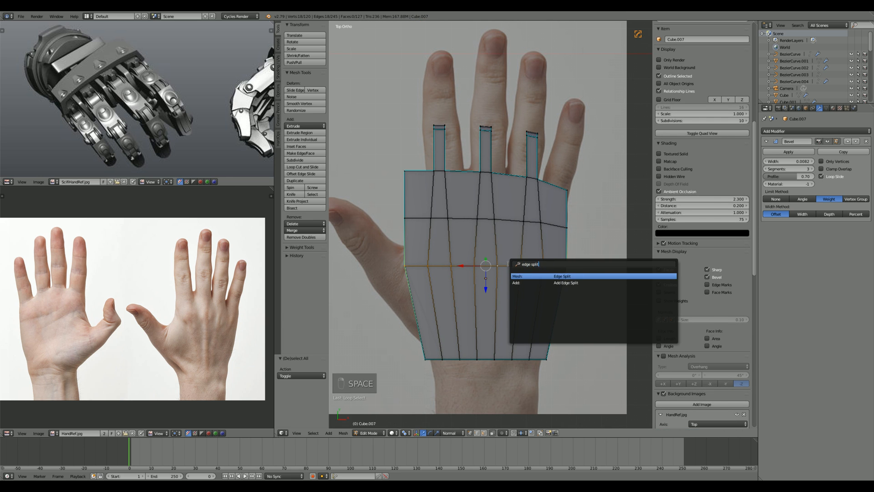
pyautogui.press('Return')
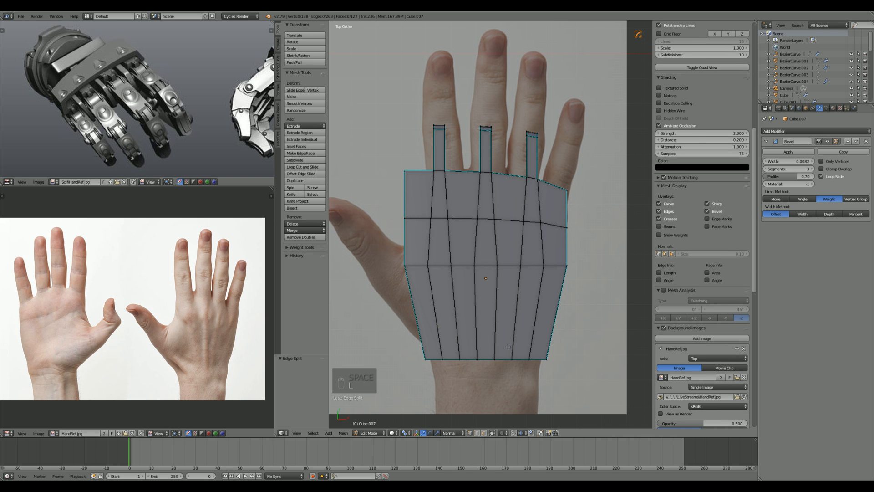
# Step: Isolate the wrist-side part of the palm by selecting its linked geometry and hiding the unselected mesh
pyautogui.press('l')
pyautogui.hotkey('shift', 'h')
pyautogui.moveTo(507, 346); pyautogui.dragTo(444, 268, button='middle')
pyautogui.press('a')
# Step: Select the edges around the wrist-side part's open end and close the opening with Bridge Edge Loops
pyautogui.scroll(1, 446, 262)
pyautogui.keyDown('alt'); pyautogui.rightClick(445, 262); pyautogui.keyUp('alt')
pyautogui.hotkey('ctrl', 'Tab')
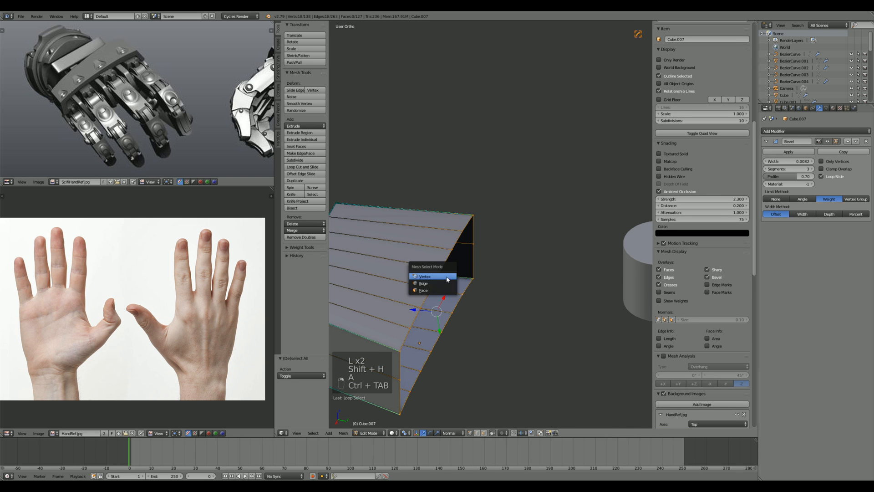
pyautogui.click(439, 283)
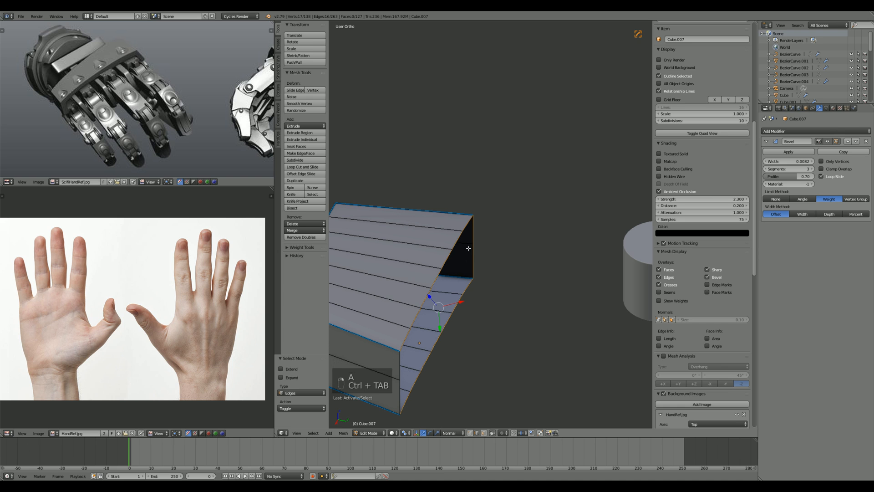
pyautogui.hotkey('ctrl', 'z')
pyautogui.press('space')
pyautogui.write('bridg')
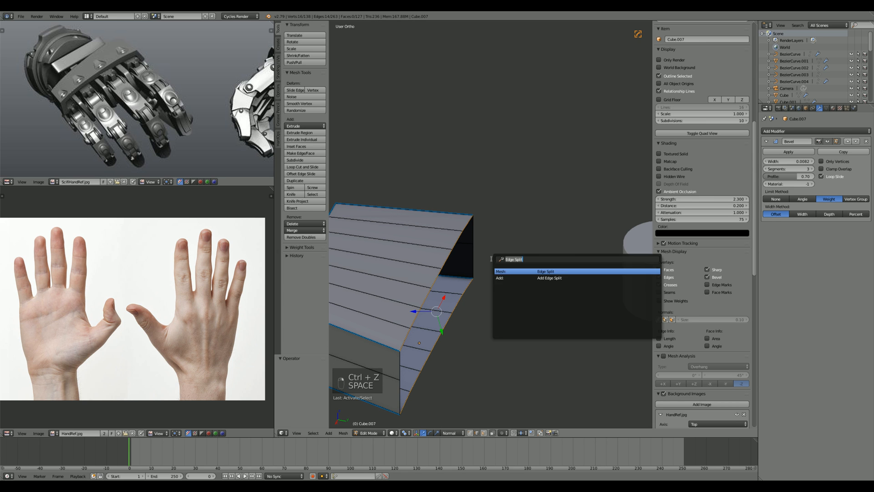
pyautogui.press('Return')
pyautogui.press('a')
pyautogui.press('a')
# Step: Add a centered loop cut across the new end faces, halfway up the part's height
pyautogui.keyDown('shift'); pyautogui.moveTo(429, 342); pyautogui.dragTo(472, 298, button='middle'); pyautogui.keyUp('shift')
pyautogui.scroll(1, 474, 297)
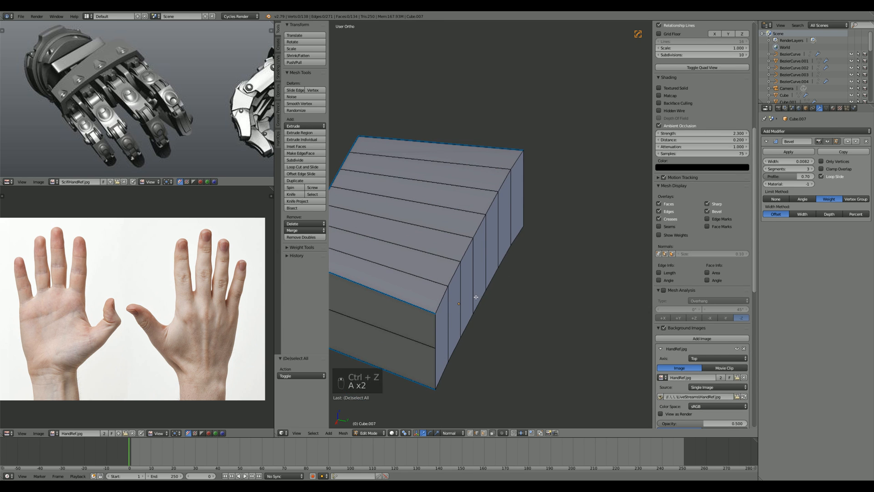
pyautogui.hotkey('ctrl', 'r')
pyautogui.doubleClick(471, 298)
# Step: Merge the overlapping mid-height vertices at the near corner of the new end wall using At Last
pyautogui.hotkey('ctrl', 'Tab')
pyautogui.click(436, 310)
pyautogui.press('a')
pyautogui.press('z')
pyautogui.rightClick(436, 350)
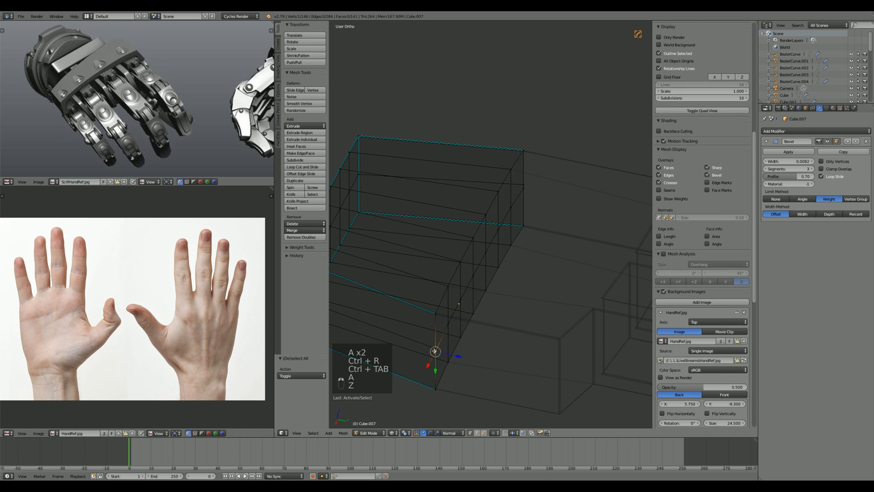
pyautogui.keyDown('shift'); pyautogui.rightClick(436, 349); pyautogui.keyUp('shift')
pyautogui.press('z')
pyautogui.hotkey('alt', 'm')
pyautogui.click(437, 352)
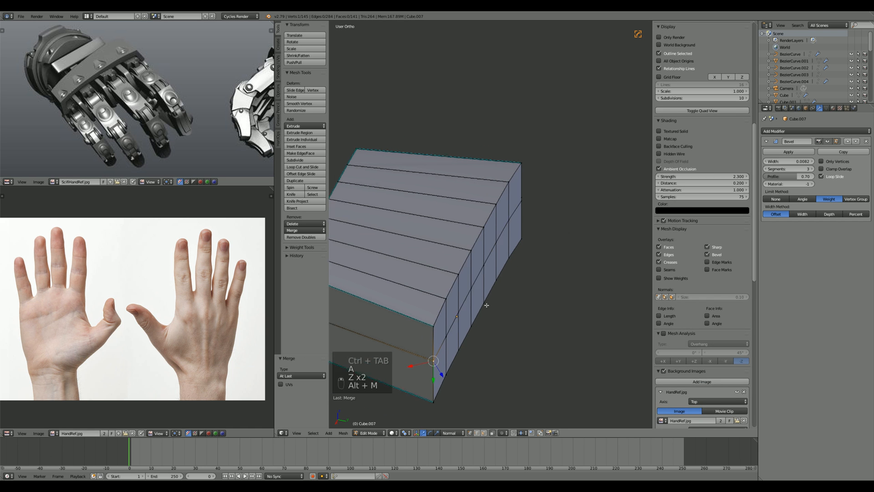
# Step: Merge the overlapping mid-height vertices at the end wall's opposite corner using At Last, and reveal the hidden palm part
pyautogui.press('z')
pyautogui.scroll(4, 523, 241)
pyautogui.press('z')
pyautogui.hotkey('alt', 'm')
pyautogui.click(575, 238)
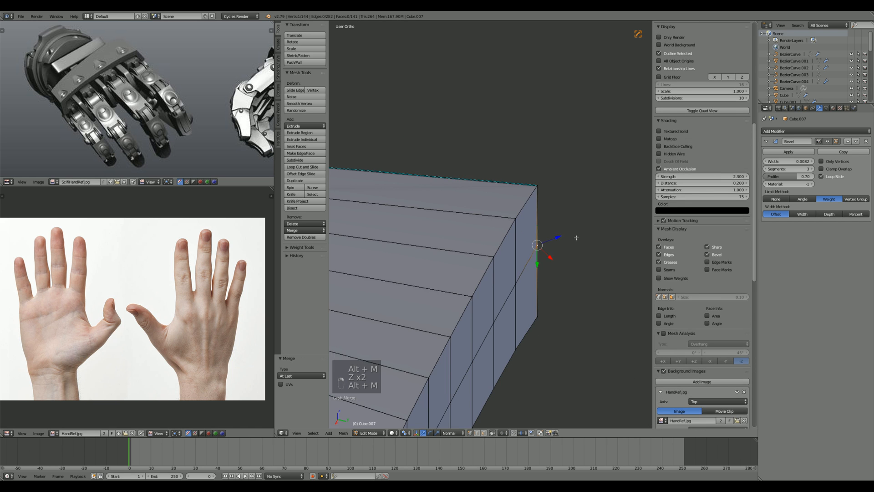
pyautogui.press('a')
pyautogui.scroll(-4, 546, 273)
pyautogui.moveTo(537, 287); pyautogui.dragTo(531, 330, button='middle')
pyautogui.hotkey('alt', 'h')
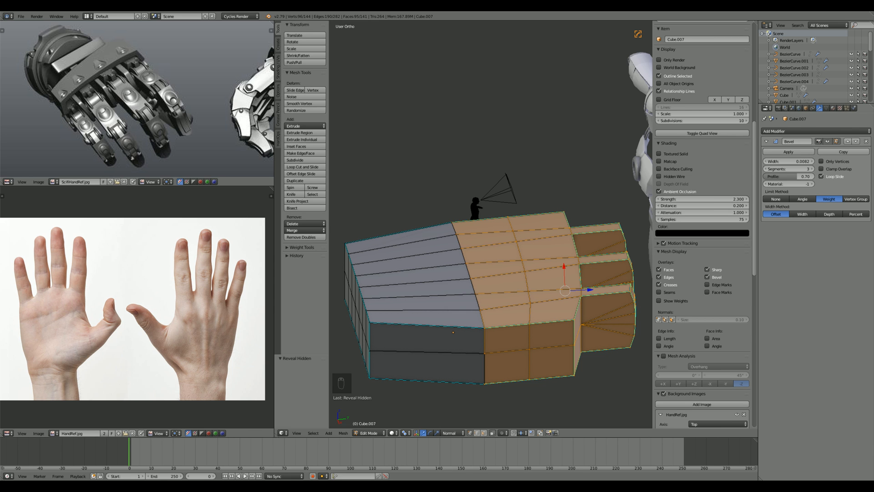
# Step: Select the linked geometry of the wrist-side palm part and isolate it by hiding everything unselected
pyautogui.scroll(-5, 602, 217)
pyautogui.moveTo(603, 216); pyautogui.dragTo(618, 228, button='middle')
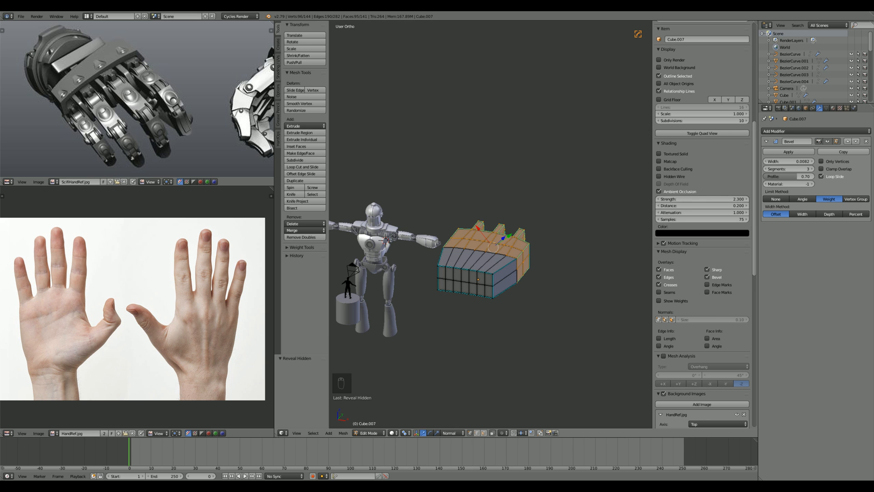
pyautogui.moveTo(440, 148)
pyautogui.mouseDown(button='middle')
pyautogui.moveTo(488, 165)
pyautogui.moveTo(436, 160)
pyautogui.mouseUp(button='middle')
pyautogui.scroll(6, 491, 231)
pyautogui.press('a')
pyautogui.press('l')
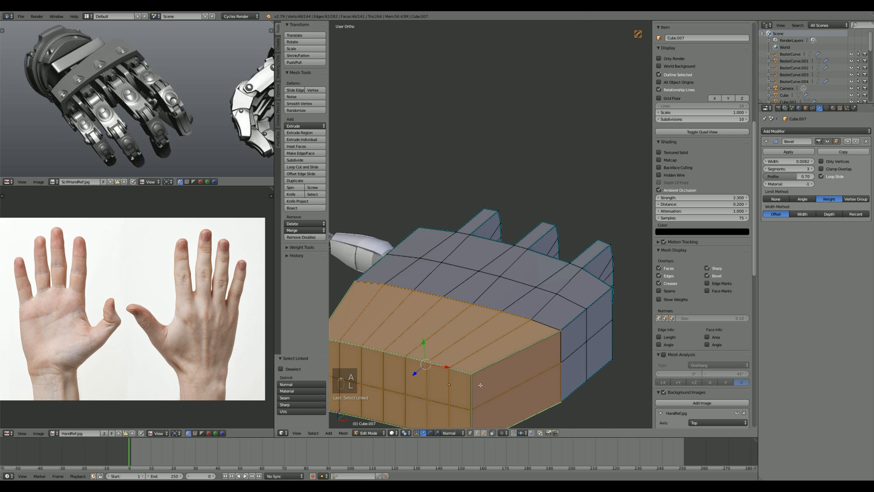
pyautogui.keyDown('shift'); pyautogui.moveTo(482, 383); pyautogui.dragTo(514, 306, button='middle'); pyautogui.keyUp('shift')
pyautogui.moveTo(548, 304); pyautogui.dragTo(463, 249, button='middle')
pyautogui.hotkey('shift', 'h')
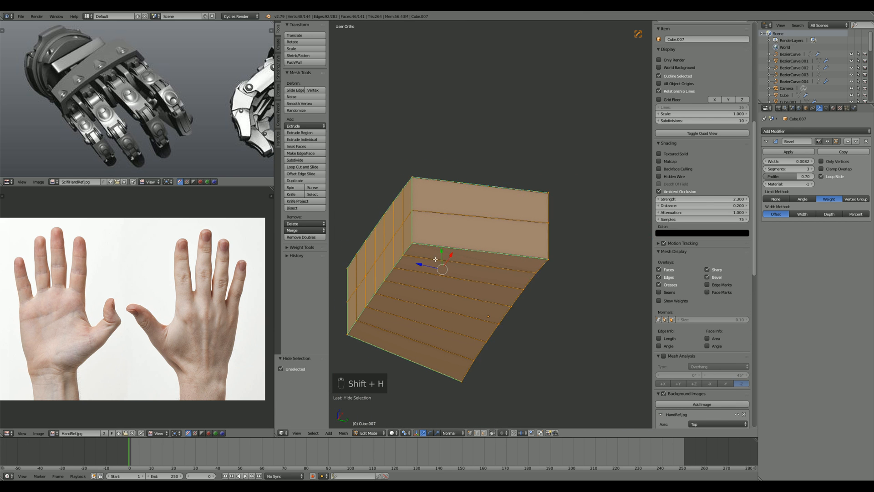
pyautogui.press('a')
pyautogui.hotkey('ctrl', 'Tab')
pyautogui.click(423, 267)
pyautogui.click(445, 254)
pyautogui.press('g')
pyautogui.press('z')
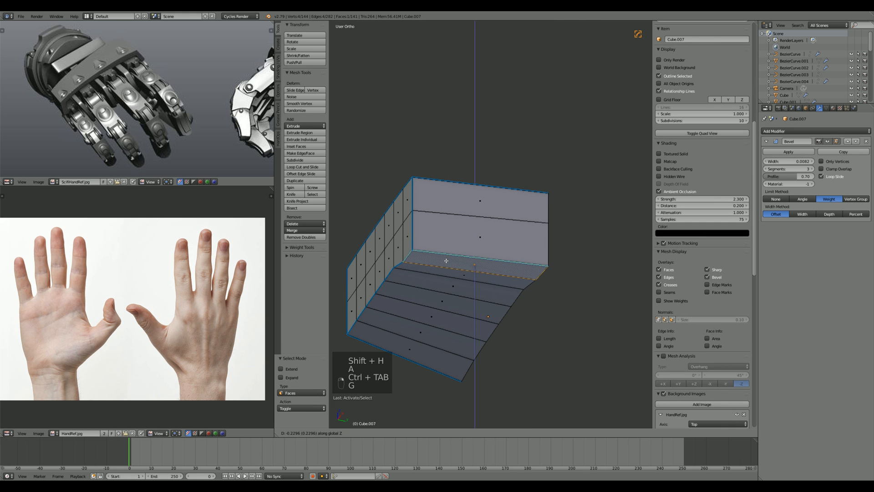
pyautogui.rightClick(449, 260)
# Step: Turn on proportional editing and try lowering the pinky-side underside face along Z with different influence sizes
pyautogui.press('o')
pyautogui.press('g')
pyautogui.press('z')
pyautogui.scroll(-4, 460, 261)
pyautogui.scroll(12, 460, 260)
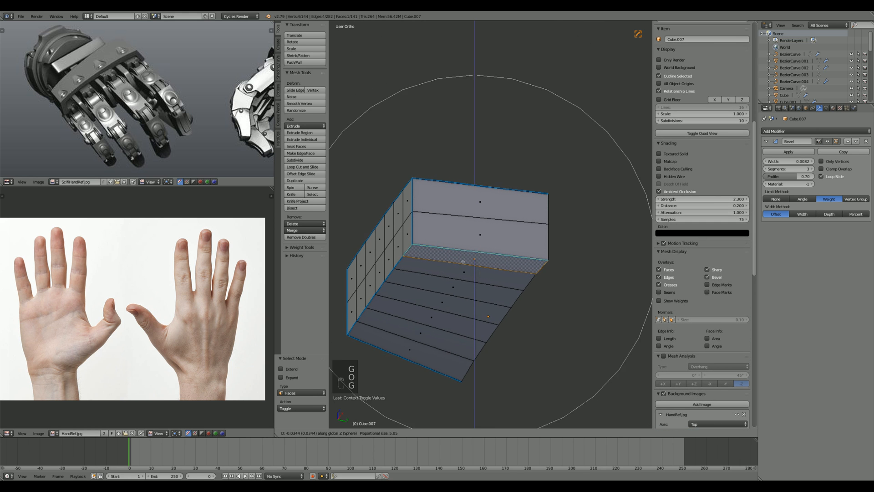
pyautogui.scroll(-3, 458, 271)
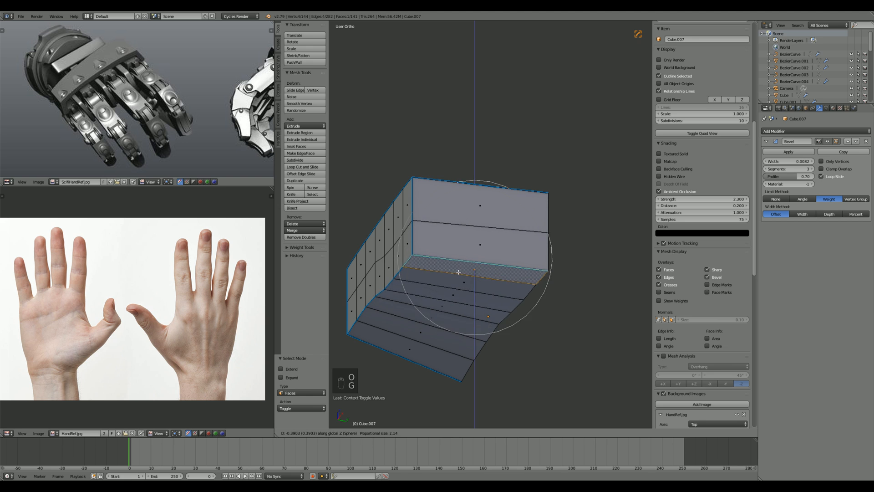
pyautogui.scroll(1, 456, 271)
pyautogui.rightClick(455, 273)
pyautogui.press('g')
pyautogui.press('z')
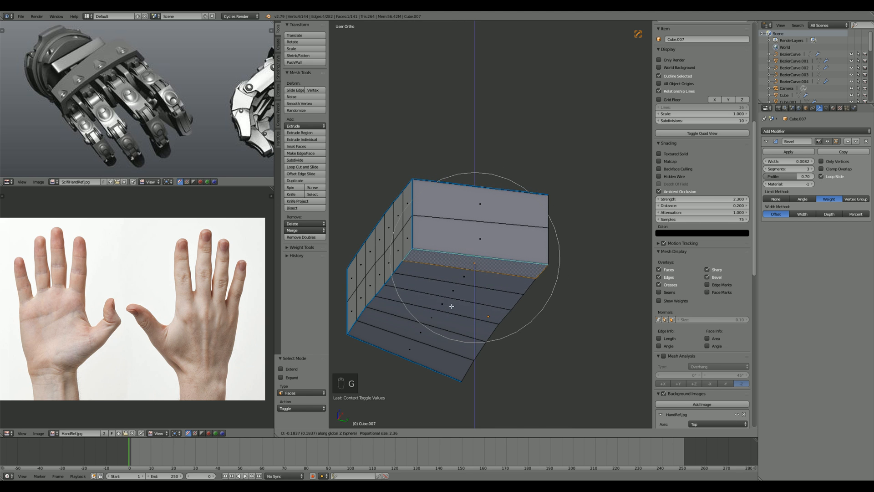
pyautogui.click(452, 306)
pyautogui.moveTo(452, 306); pyautogui.dragTo(518, 396, button='middle')
pyautogui.press('a')
pyautogui.moveTo(494, 241); pyautogui.dragTo(479, 286, button='middle')
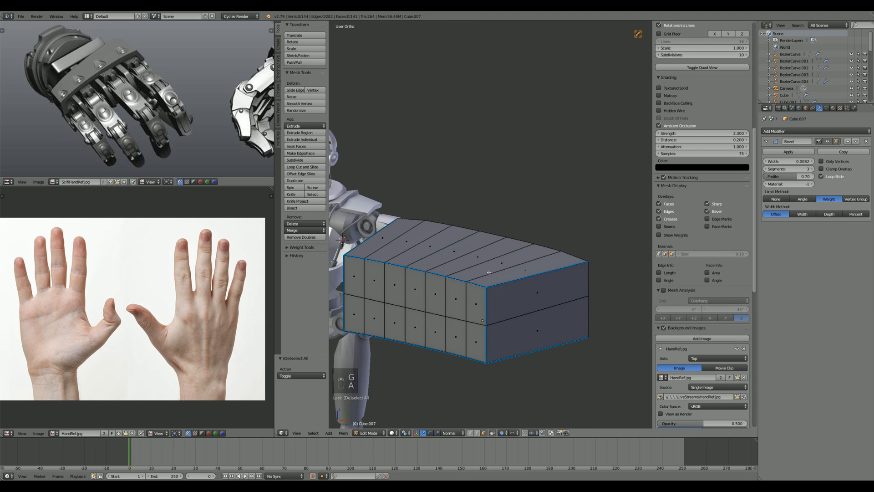
# Step: Box-select the upper row of vertices around the wrist-side part and hide them
pyautogui.hotkey('ctrl', 'Tab')
pyautogui.click(489, 255)
pyautogui.moveTo(489, 255); pyautogui.dragTo(400, 236, button='middle')
pyautogui.press('z')
pyautogui.press('b')
pyautogui.press('b')
pyautogui.moveTo(340, 228); pyautogui.dragTo(604, 272)
pyautogui.press('h')
pyautogui.press('z')
# Step: Try lowering the pinky-side underside face along Z with the upper vertices hidden
pyautogui.moveTo(600, 272); pyautogui.dragTo(556, 289, button='middle')
pyautogui.hotkey('ctrl', 'Tab')
pyautogui.click(537, 294)
pyautogui.press('z')
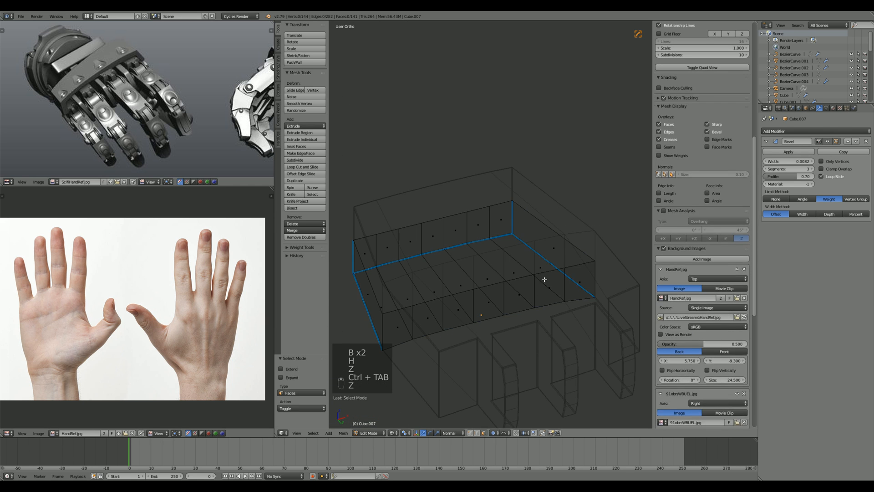
pyautogui.rightClick(541, 270)
pyautogui.press('z')
pyautogui.press('g')
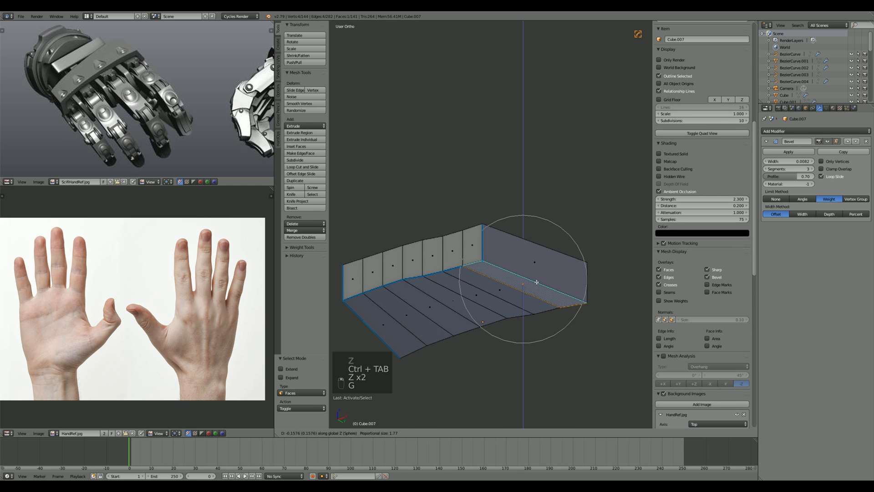
pyautogui.click(536, 282)
# Step: Select the mid-height vertex loop around the wrist-side part and hide it, leaving only the underside faces
pyautogui.click(470, 250)
pyautogui.press('a')
pyautogui.press('z')
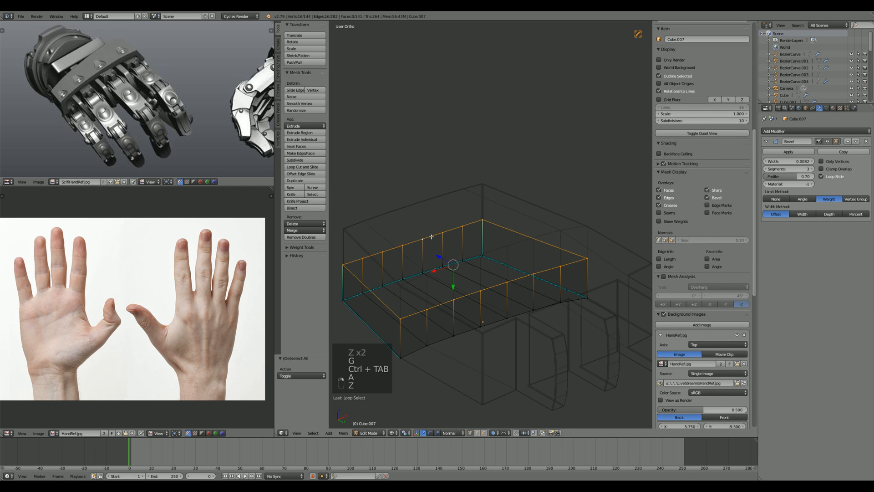
pyautogui.press('h')
pyautogui.press('z')
# Step: Try lowering the pinky-side underside face about 0.39 along Z with proportional editing, and undo the move
pyautogui.hotkey('ctrl', 'Tab')
pyautogui.click(505, 292)
pyautogui.rightClick(520, 281)
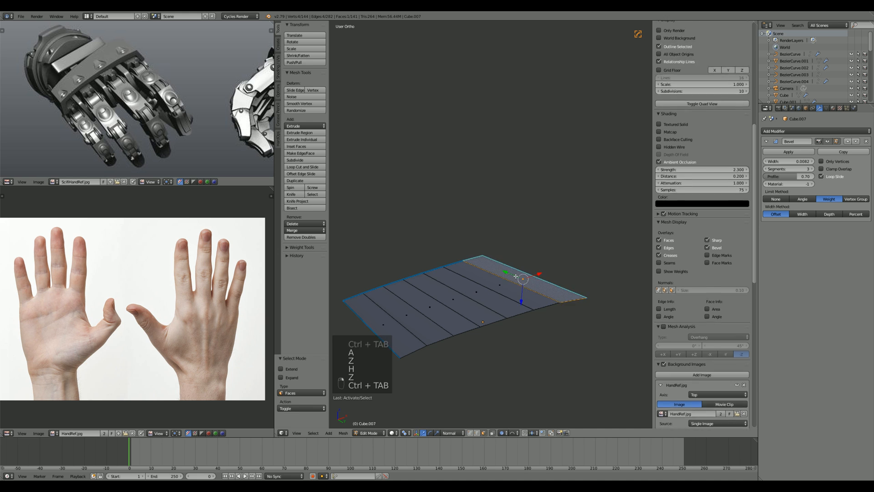
pyautogui.press('g')
pyautogui.press('z')
pyautogui.rightClick(518, 284)
pyautogui.press('z')
pyautogui.press('g')
pyautogui.press('z')
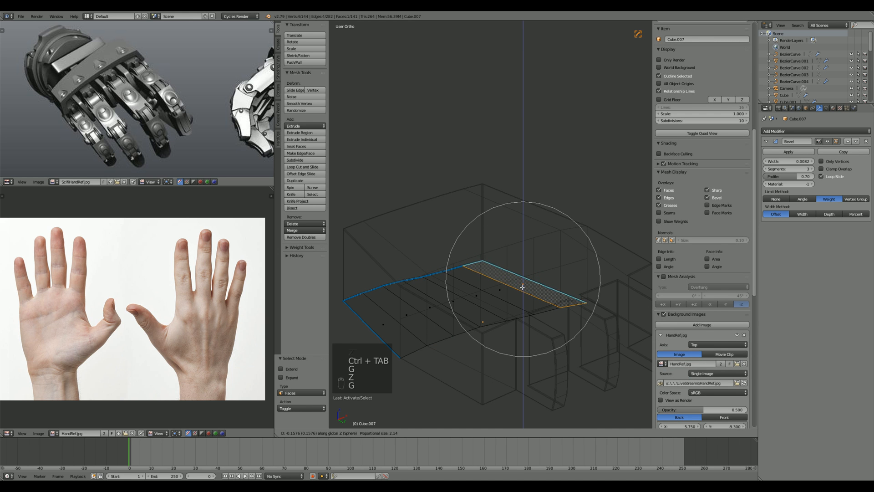
pyautogui.scroll(-6, 522, 289)
pyautogui.click(522, 295)
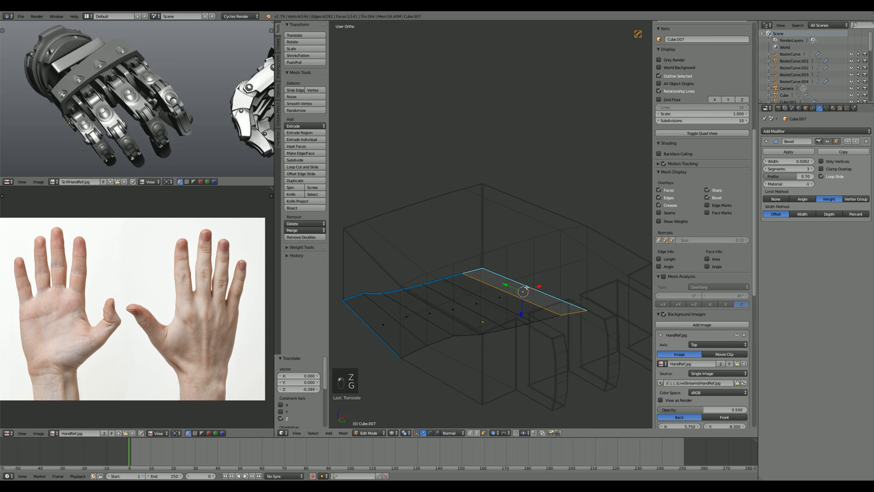
pyautogui.moveTo(526, 293); pyautogui.dragTo(579, 252, button='middle')
pyautogui.hotkey('ctrl', 'z')
# Step: Lower the thumb-side underside face by 0.382 along Z with proportional editing, and lower it further with a smaller influence size
pyautogui.rightClick(487, 285)
pyautogui.press('g')
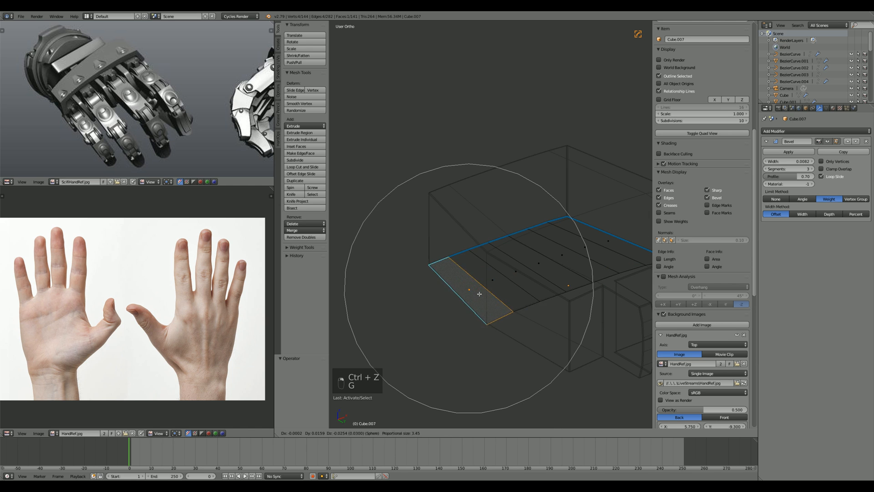
pyautogui.press('z')
pyautogui.click(480, 303)
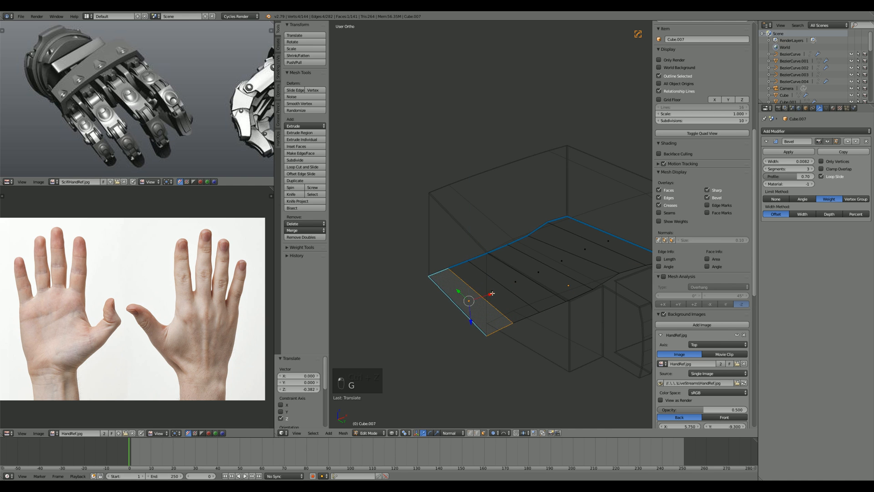
pyautogui.moveTo(492, 296); pyautogui.dragTo(530, 314, button='middle')
pyautogui.press('g')
pyautogui.press('z')
pyautogui.scroll(6, 531, 315)
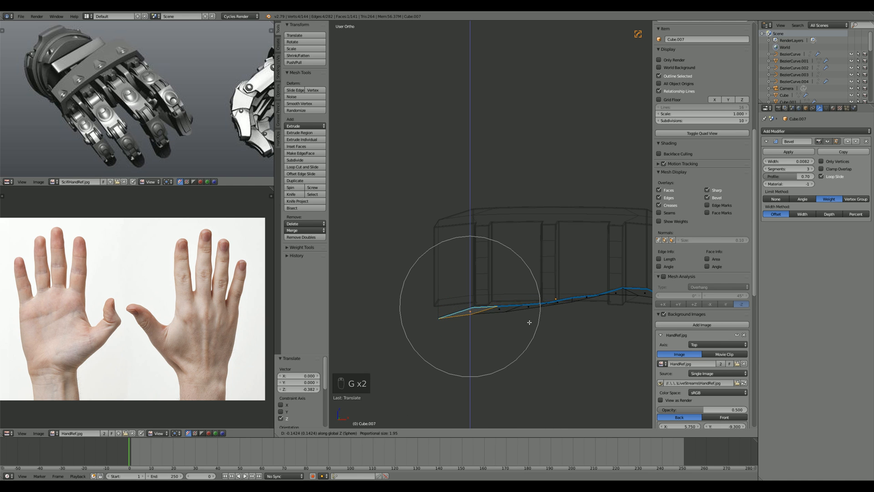
pyautogui.scroll(-4, 527, 320)
pyautogui.click(526, 323)
# Step: Return to solid shading, reveal all hidden parts of the hand mesh, and stop the animation playback
pyautogui.press('Tab')
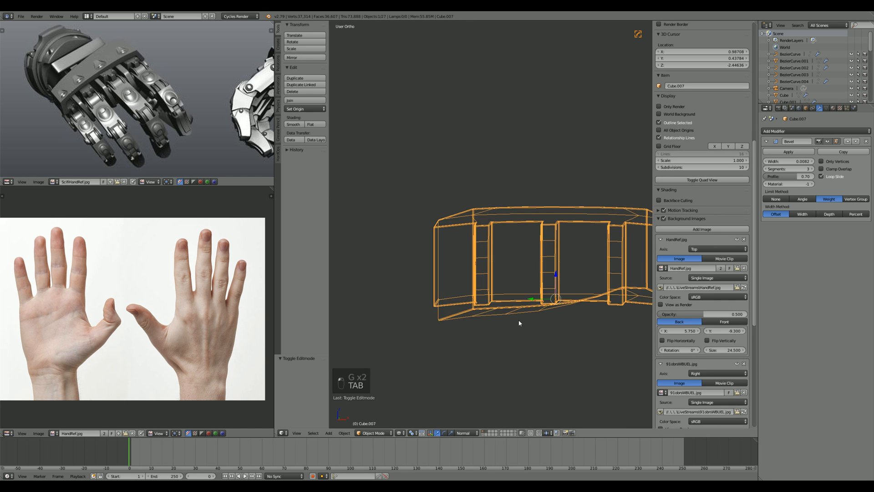
pyautogui.press('z')
pyautogui.press('Tab')
pyautogui.moveTo(554, 339); pyautogui.dragTo(527, 304, button='middle')
pyautogui.hotkey('alt', 'a')
pyautogui.hotkey('alt', 'a')
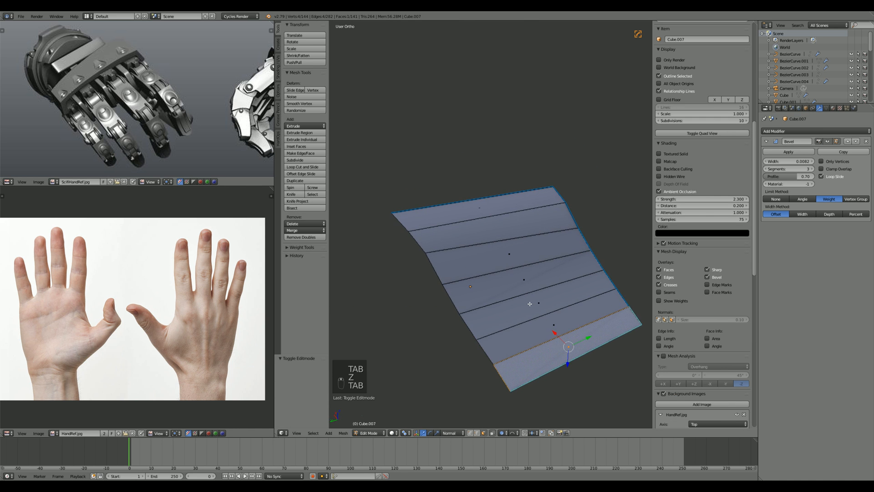
pyautogui.hotkey('ctrl', 'Tab')
pyautogui.press('a')
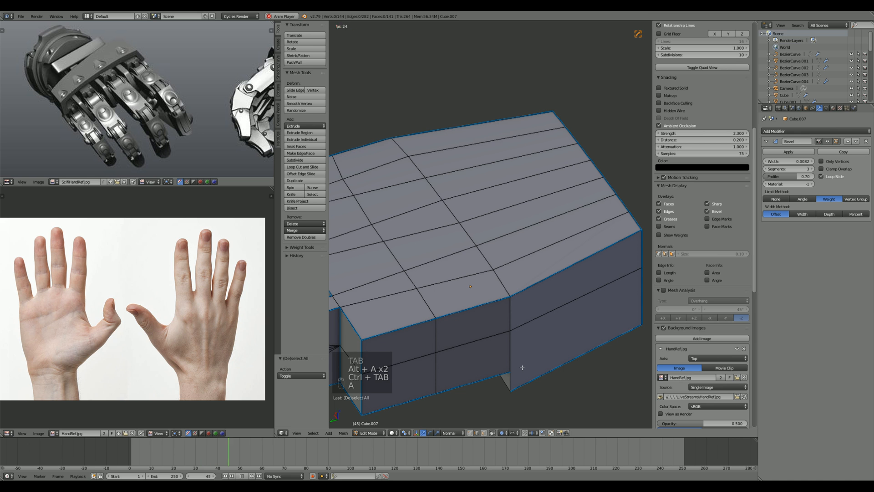
pyautogui.hotkey('alt', 'a')
# Step: Select the linked geometry of the finger-side palm part and hide it
pyautogui.keyDown('alt'); pyautogui.rightClick(511, 381); pyautogui.keyUp('alt')
pyautogui.press('z')
pyautogui.press('z')
pyautogui.press('z')
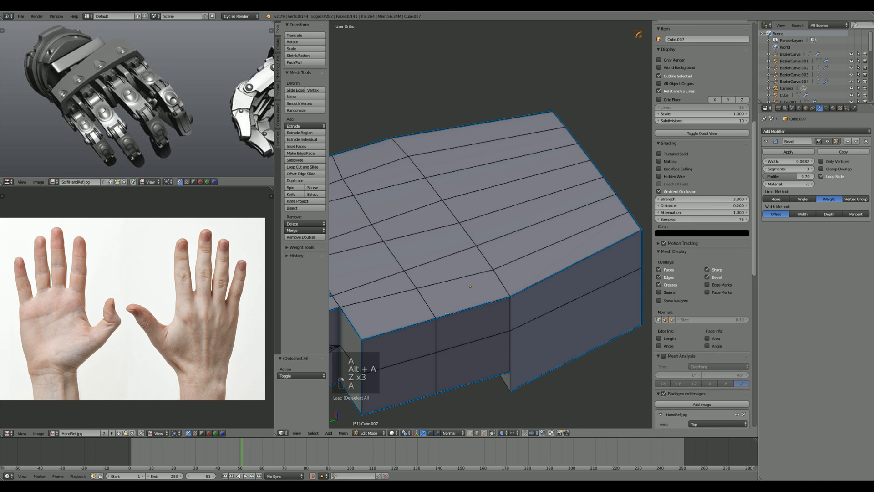
pyautogui.press('a')
pyautogui.press('l')
pyautogui.press('h')
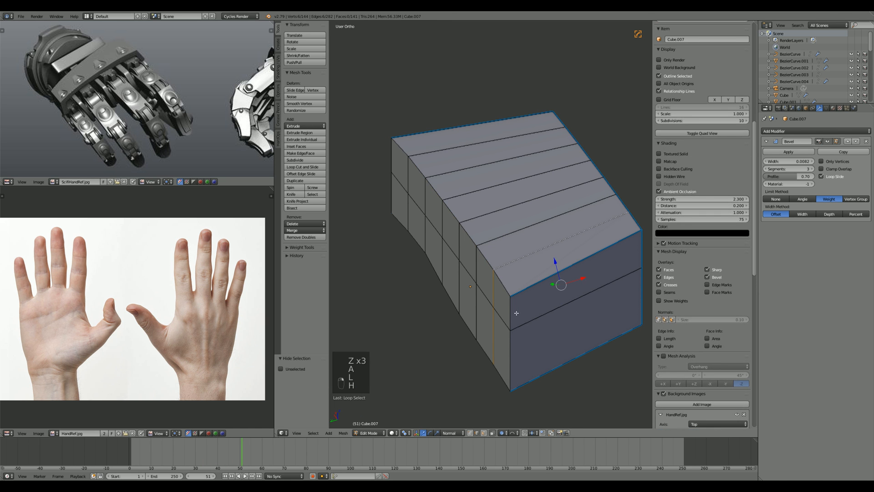
# Step: Examine the reshaped wrist-side palm part in Object Mode
pyautogui.keyDown('alt'); pyautogui.rightClick(444, 241); pyautogui.keyUp('alt')
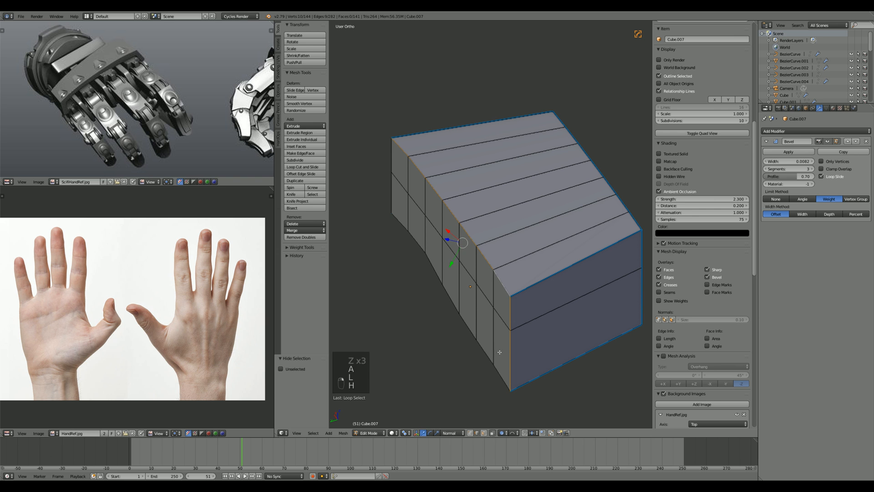
pyautogui.press('q')
pyautogui.click(390, 199)
pyautogui.press('Tab')
pyautogui.scroll(-3, 504, 261)
pyautogui.moveTo(504, 261); pyautogui.dragTo(505, 290, button='middle')
pyautogui.scroll(3, 487, 258)
pyautogui.press('Tab')
# Step: Align to the top view with nothing selected and switch to face selection for the wrist-side palm part
pyautogui.press('KP_7')
pyautogui.press('a')
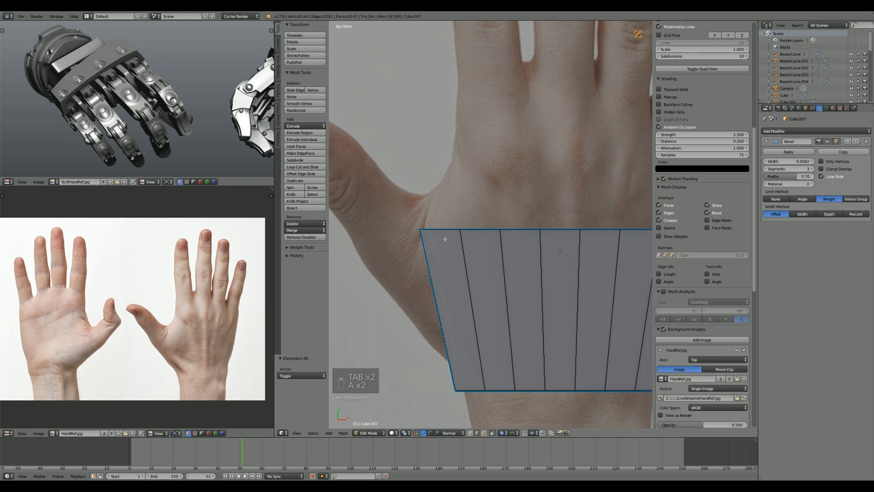
pyautogui.hotkey('ctrl', 'Tab')
pyautogui.click(439, 245)
pyautogui.press('z')
pyautogui.press('z')
pyautogui.rightClick(444, 237)
pyautogui.press('g')
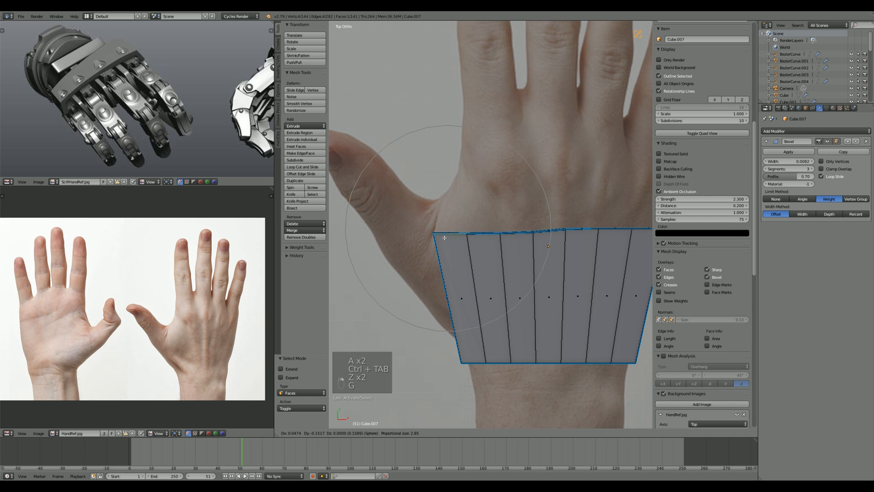
pyautogui.scroll(-2, 444, 237)
pyautogui.scroll(-1, 444, 238)
pyautogui.rightClick(445, 238)
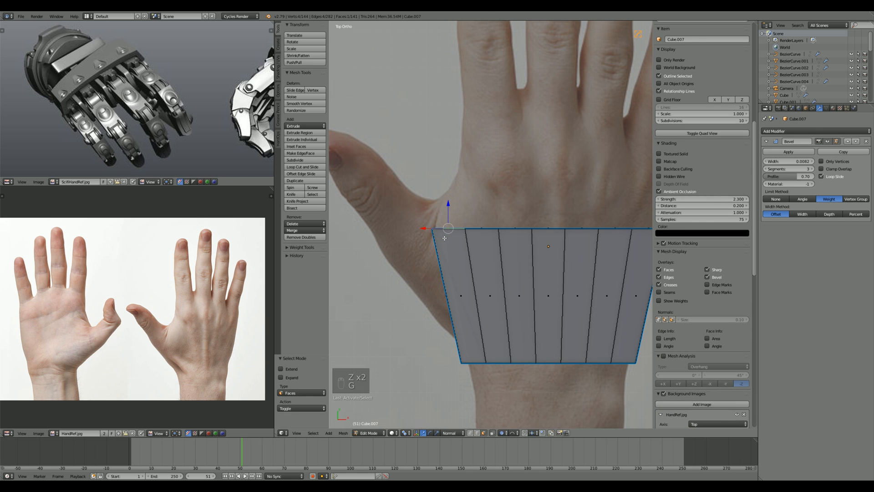
pyautogui.press('g')
pyautogui.press('y')
pyautogui.scroll(-4, 456, 237)
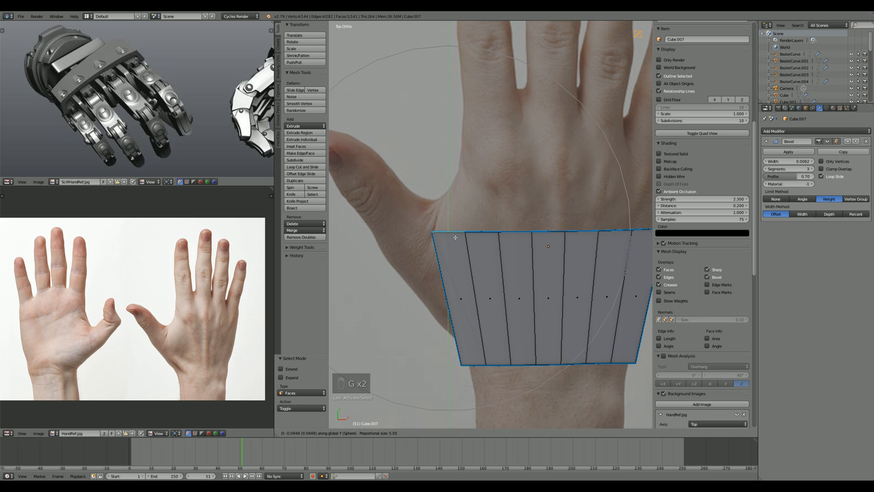
pyautogui.rightClick(456, 237)
# Step: Set the proportional editing falloff to Smooth
pyautogui.click(513, 433)
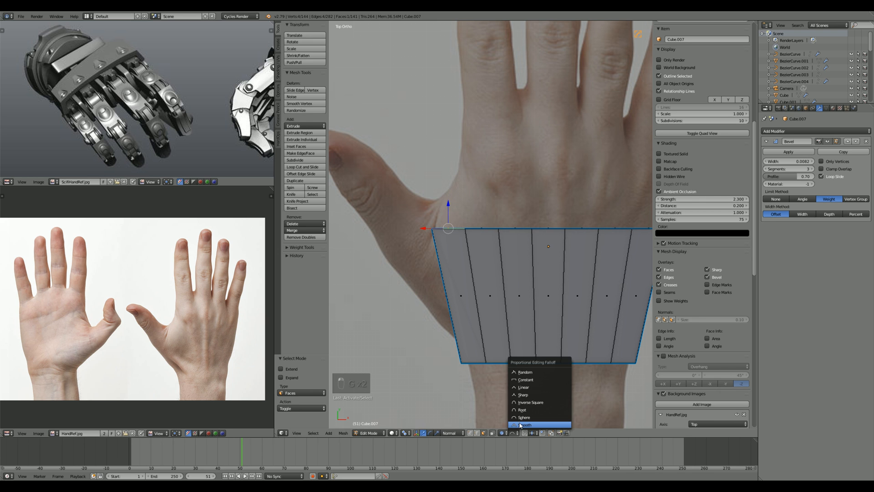
pyautogui.click(521, 425)
pyautogui.press('g')
pyautogui.click(516, 251)
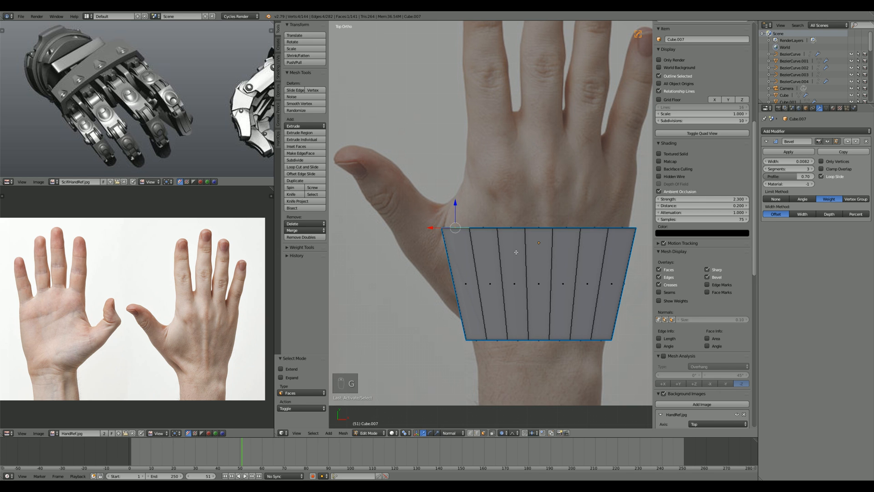
# Step: Box-select the thumb-side end faces facing the fingers through the mesh and move them -0.171 along Y with proportional editing
pyautogui.press('z')
pyautogui.press('a')
pyautogui.press('b')
pyautogui.moveTo(434, 213); pyautogui.dragTo(459, 246)
pyautogui.press('z')
pyautogui.press('g')
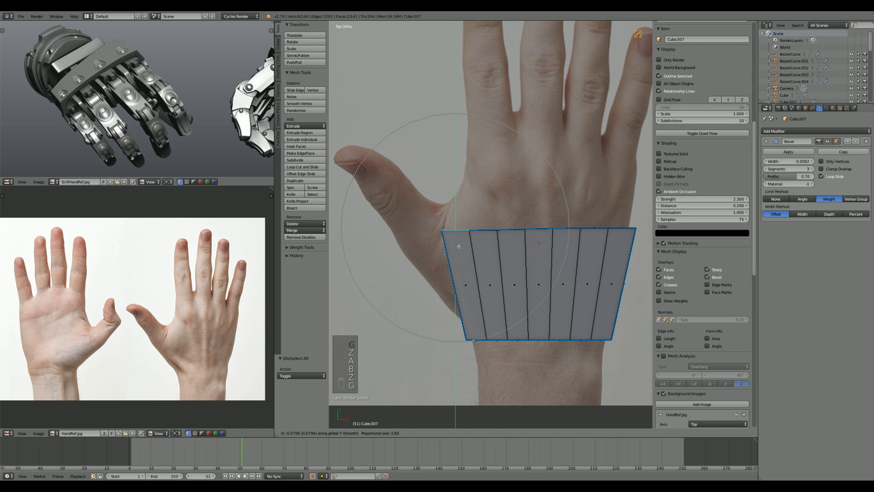
pyautogui.scroll(-2, 458, 246)
pyautogui.click(457, 248)
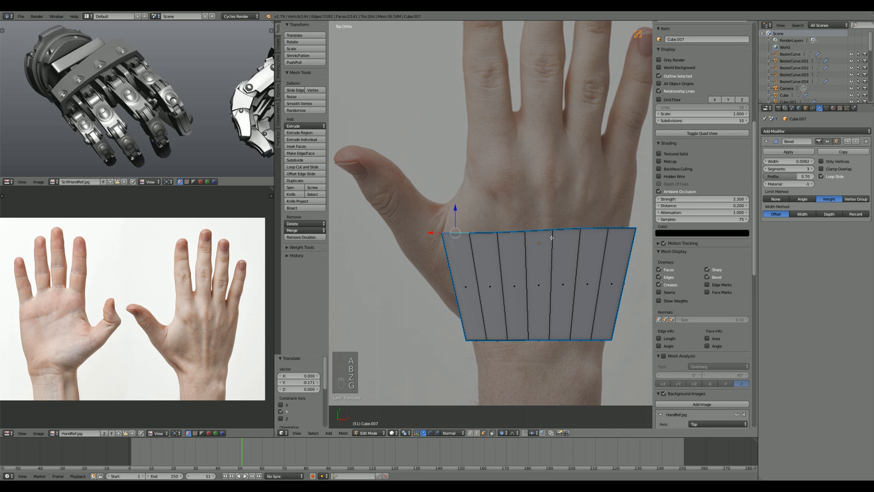
# Step: Box-select the end faces just past the middle towards the little finger and shift them slightly towards the wrist along Y with proportional editing
pyautogui.press('a')
pyautogui.press('z')
pyautogui.press('b')
pyautogui.click(563, 223)
pyautogui.press('b')
pyautogui.moveTo(563, 222); pyautogui.dragTo(568, 235)
pyautogui.press('g')
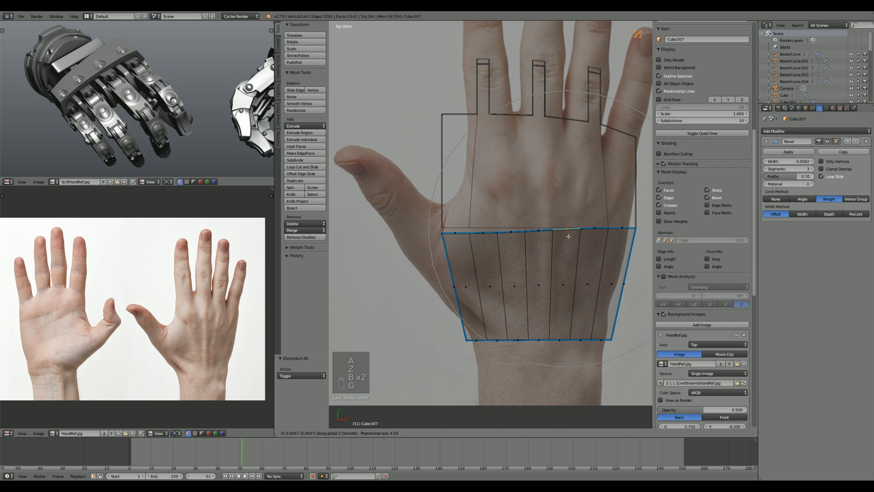
pyautogui.press('g')
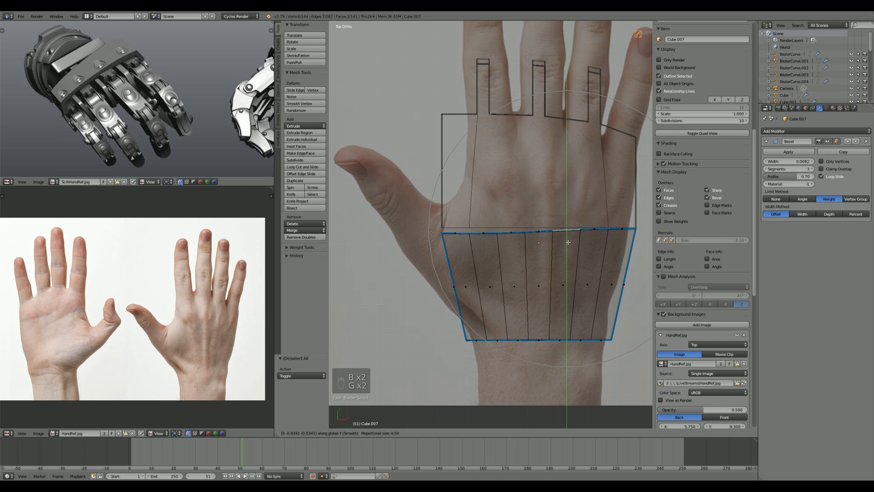
pyautogui.press('g')
pyautogui.click(565, 246)
# Step: Reveal the hidden finger-side palm part in solid shading and switch to edge selection in Edit Mode
pyautogui.press('Tab')
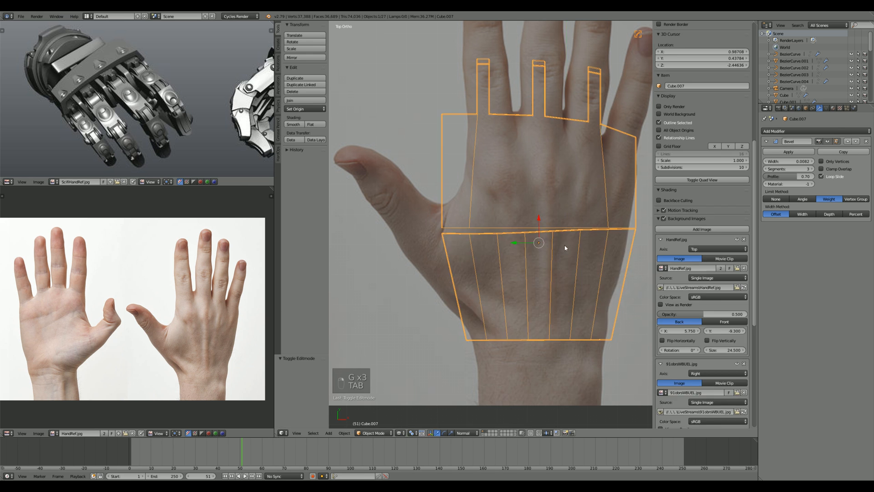
pyautogui.scroll(-2, 564, 248)
pyautogui.press('z')
pyautogui.moveTo(564, 248)
pyautogui.mouseDown(button='middle')
pyautogui.moveTo(556, 253)
pyautogui.moveTo(563, 245)
pyautogui.mouseUp(button='middle')
pyautogui.scroll(2, 563, 245)
pyautogui.press('Tab')
pyautogui.hotkey('ctrl', 'Tab')
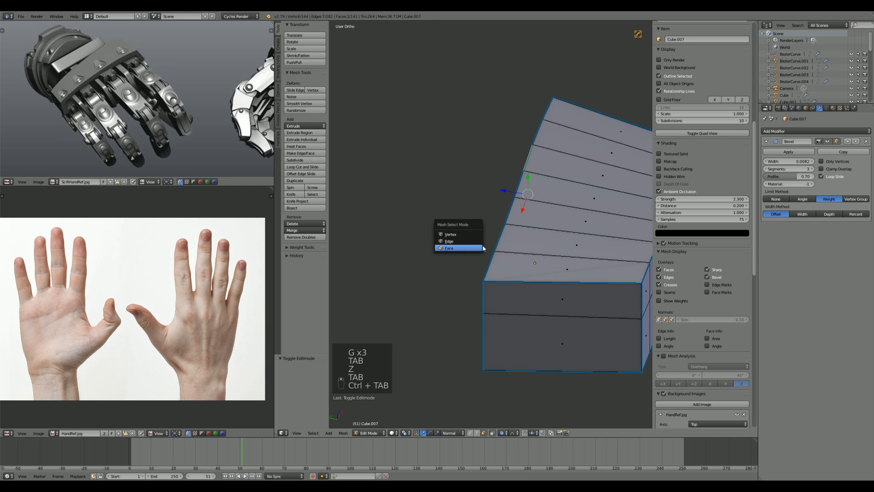
pyautogui.click(469, 248)
pyautogui.hotkey('alt', 'h')
pyautogui.hotkey('ctrl', 'Tab')
pyautogui.click(473, 248)
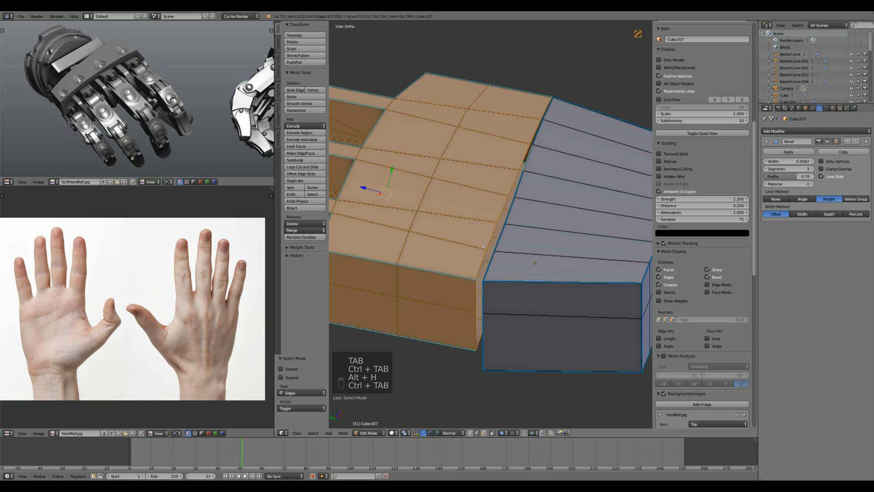
# Step: Isolate the front palm section and fill its open wrist-side end with a face
pyautogui.press('a')
pyautogui.keyDown('alt'); pyautogui.click(480, 268); pyautogui.keyUp('alt')
pyautogui.moveTo(488, 307); pyautogui.dragTo(536, 280, button='middle')
pyautogui.press('a')
pyautogui.press('l')
pyautogui.hotkey('shift', 'h')
pyautogui.press('a')
pyautogui.press('f')
pyautogui.press('a')
# Step: Connect the two mid-height side vertices with a lengthwise edge across the newly filled face
pyautogui.hotkey('ctrl', 'Tab')
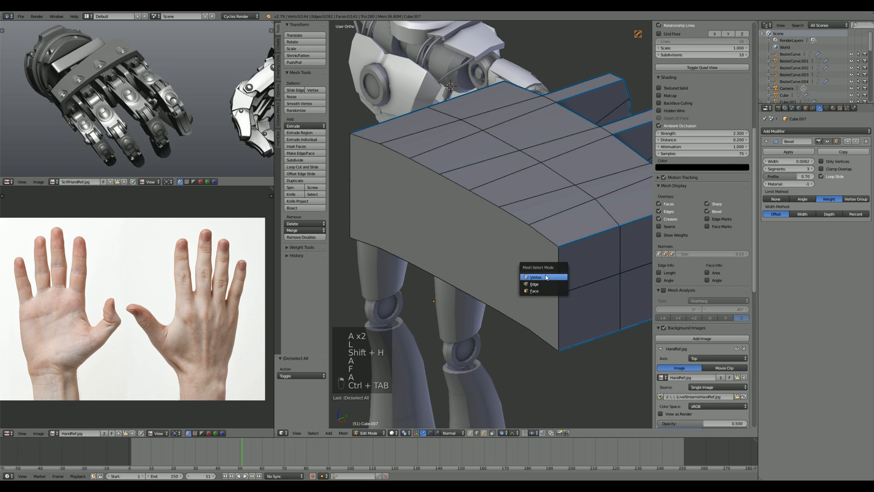
pyautogui.click(541, 275)
pyautogui.click(357, 180)
pyautogui.press('j')
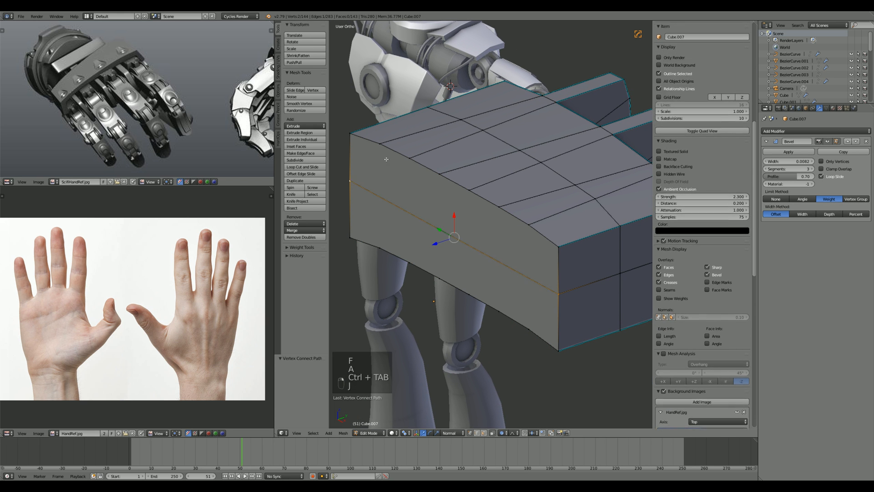
# Step: Connect the matching upper and lower vertices of the filled face with six vertical edges
pyautogui.rightClick(381, 145)
pyautogui.keyDown('shift'); pyautogui.rightClick(382, 247); pyautogui.keyUp('shift')
pyautogui.press('j')
pyautogui.rightClick(409, 259)
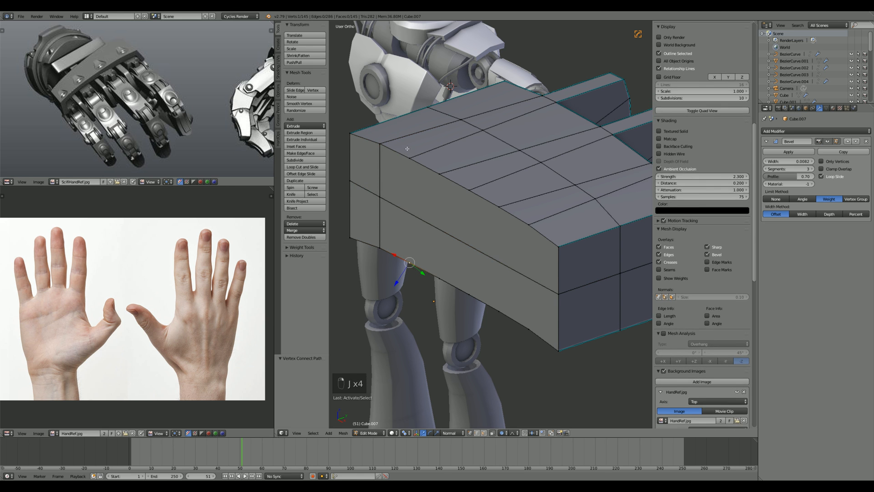
pyautogui.keyDown('shift'); pyautogui.rightClick(408, 155); pyautogui.keyUp('shift')
pyautogui.press('j')
pyautogui.rightClick(439, 176)
pyautogui.keyDown('shift'); pyautogui.rightClick(440, 278); pyautogui.keyUp('shift')
pyautogui.press('j')
pyautogui.rightClick(469, 294)
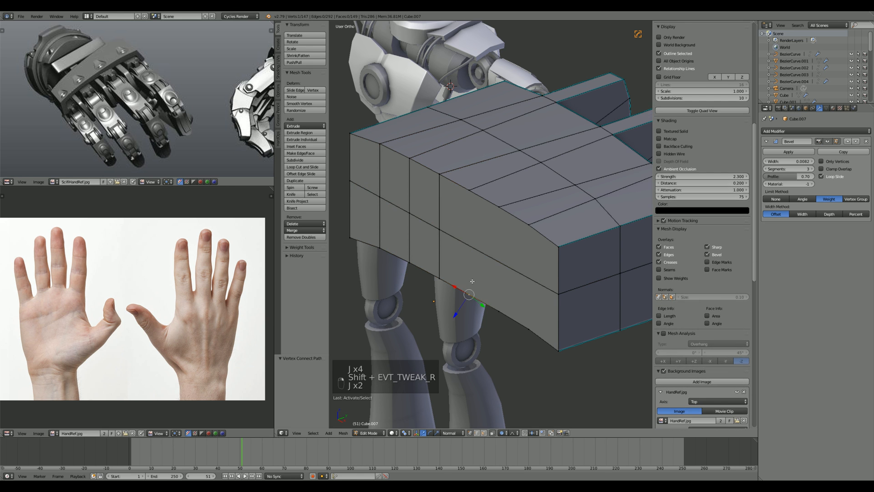
pyautogui.keyDown('shift'); pyautogui.rightClick(471, 189); pyautogui.keyUp('shift')
pyautogui.press('j')
pyautogui.rightClick(500, 208)
pyautogui.keyDown('shift'); pyautogui.rightClick(500, 311); pyautogui.keyUp('shift')
pyautogui.press('j')
pyautogui.rightClick(529, 328)
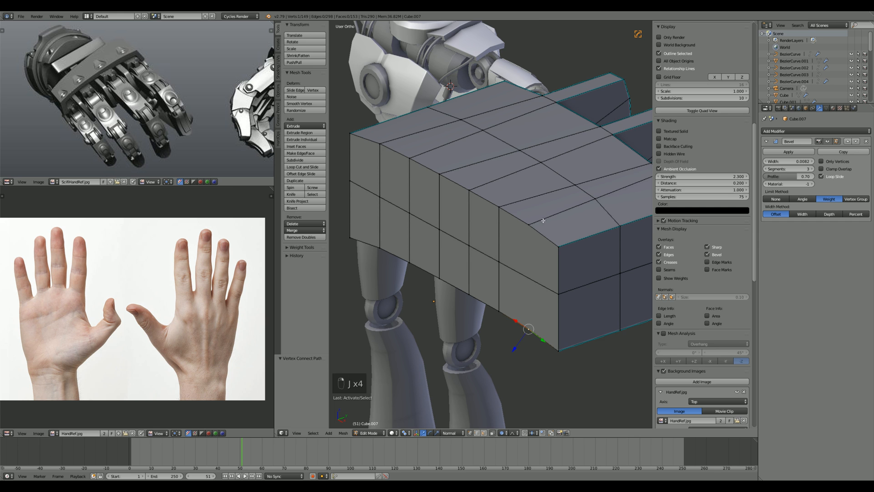
pyautogui.press('j')
pyautogui.press('a')
# Step: Select the edge loops around the perimeter of the filled end face and give them bevel weight
pyautogui.scroll(-5, 530, 227)
pyautogui.moveTo(473, 257); pyautogui.dragTo(561, 249, button='middle')
pyautogui.scroll(-2, 562, 249)
pyautogui.scroll(6, 501, 250)
pyautogui.hotkey('ctrl', 'Tab')
pyautogui.click(478, 249)
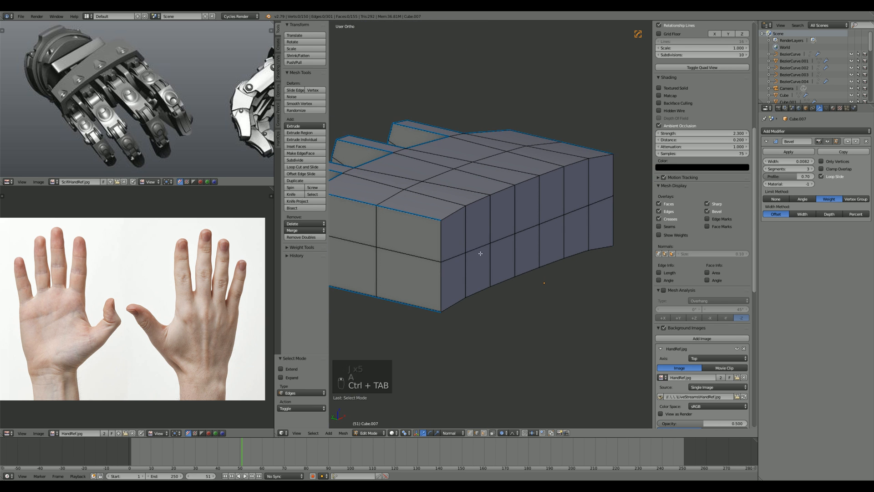
pyautogui.moveTo(478, 248); pyautogui.dragTo(418, 245, button='middle')
pyautogui.keyDown('alt'); pyautogui.rightClick(451, 227); pyautogui.keyUp('alt')
pyautogui.keyDown('alt'); pyautogui.keyDown('shift'); pyautogui.rightClick(459, 212); pyautogui.keyUp('shift'); pyautogui.keyUp('alt')
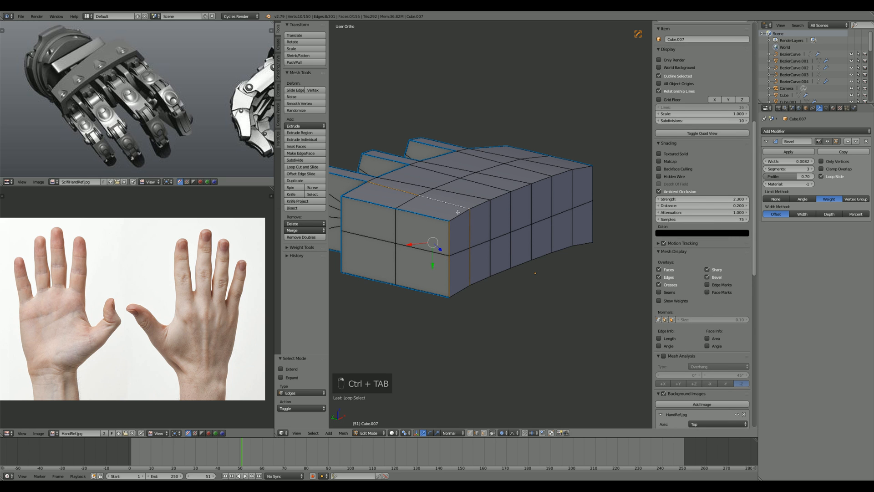
pyautogui.hotkey('ctrl', 'z')
pyautogui.keyDown('alt'); pyautogui.keyDown('shift'); pyautogui.rightClick(459, 216); pyautogui.keyUp('shift'); pyautogui.keyUp('alt')
pyautogui.keyDown('alt'); pyautogui.keyDown('shift'); pyautogui.rightClick(472, 282); pyautogui.keyUp('shift'); pyautogui.keyUp('alt')
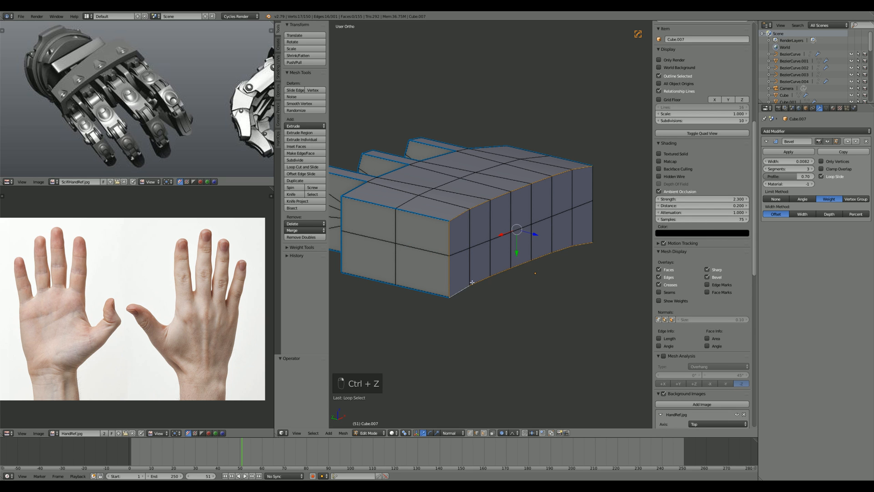
pyautogui.press('Tab')
# Step: Reveal all hidden geometry of the palm mesh and clear the selection
pyautogui.moveTo(592, 228); pyautogui.dragTo(446, 221, button='middle')
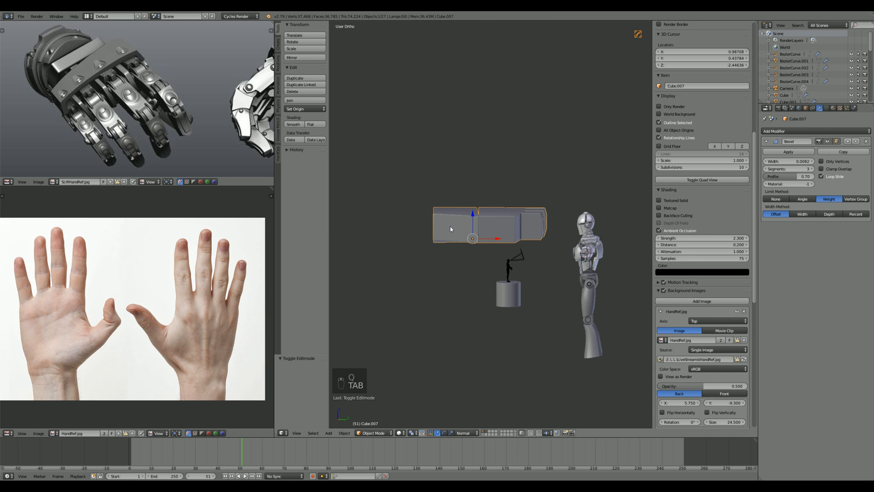
pyautogui.scroll(3, 450, 228)
pyautogui.press('Tab')
pyautogui.scroll(2, 487, 228)
pyautogui.hotkey('alt', 'h')
pyautogui.press('a')
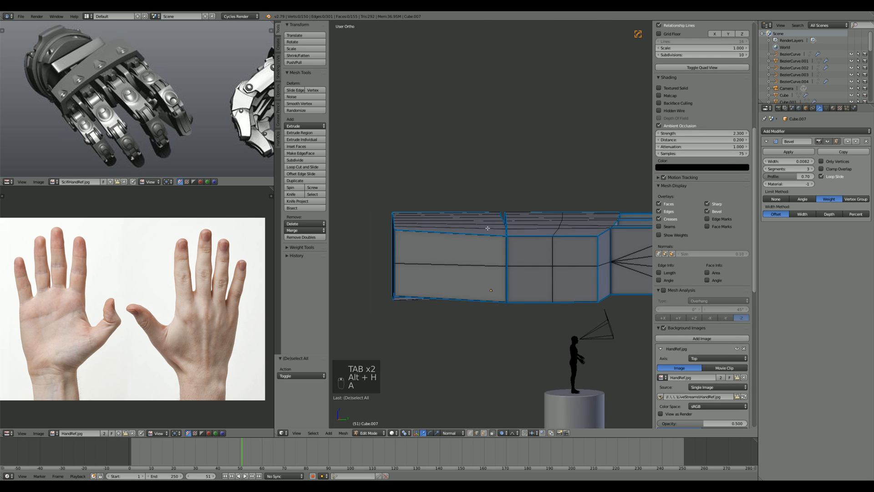
# Step: Lower the seven top faces of the wrist-side palm section about 0.11 along Z with proportional editing off
pyautogui.moveTo(487, 228); pyautogui.dragTo(447, 221, button='middle')
pyautogui.hotkey('ctrl', 'Tab')
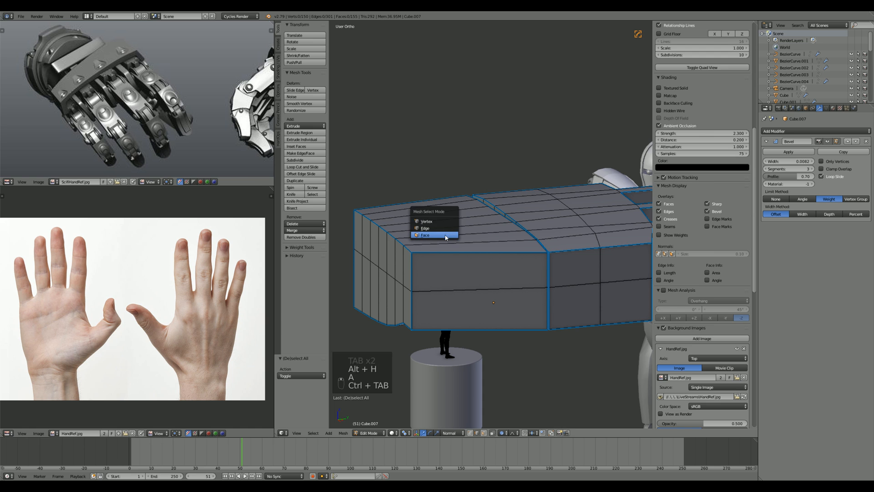
pyautogui.click(446, 236)
pyautogui.rightClick(447, 247)
pyautogui.keyDown('shift'); pyautogui.rightClick(445, 240); pyautogui.keyUp('shift')
pyautogui.keyDown('shift'); pyautogui.rightClick(441, 231); pyautogui.keyUp('shift')
pyautogui.keyDown('shift'); pyautogui.rightClick(436, 225); pyautogui.keyUp('shift')
pyautogui.keyDown('shift'); pyautogui.rightClick(432, 217); pyautogui.keyUp('shift')
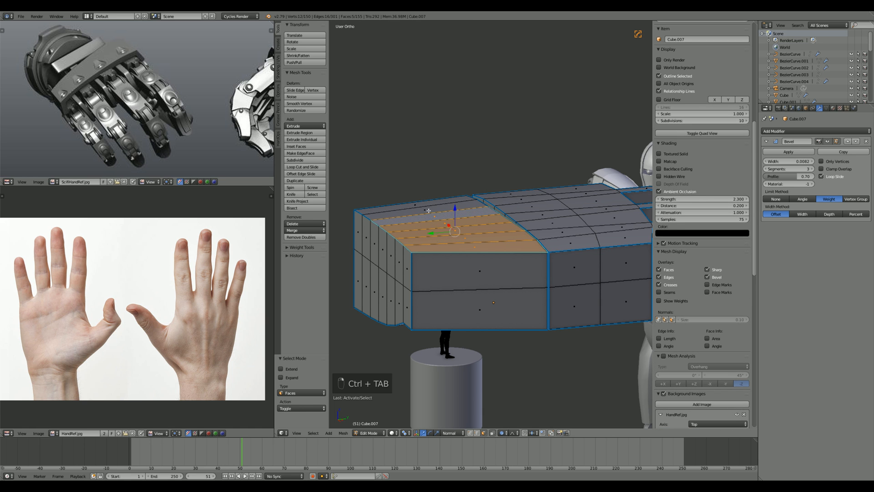
pyautogui.keyDown('shift'); pyautogui.rightClick(428, 210); pyautogui.keyUp('shift')
pyautogui.keyDown('shift'); pyautogui.rightClick(425, 204); pyautogui.keyUp('shift')
pyautogui.press('g')
pyautogui.rightClick(425, 208)
pyautogui.press('o')
pyautogui.press('g')
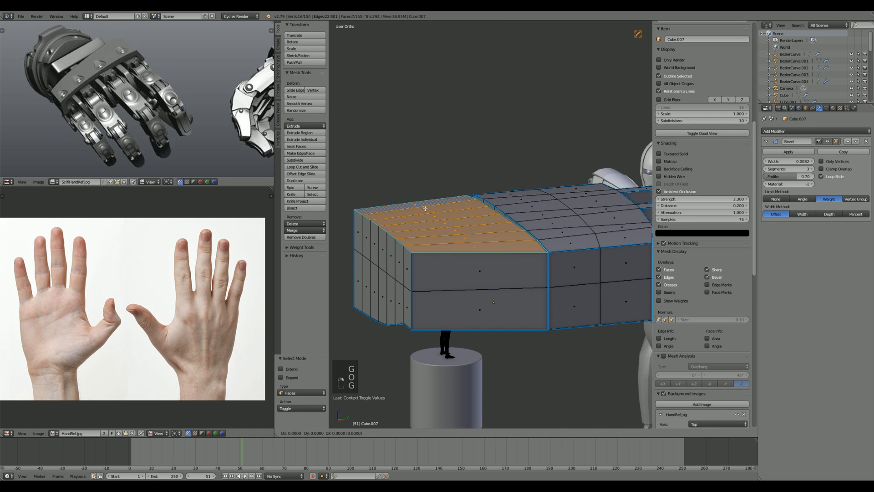
pyautogui.press('z')
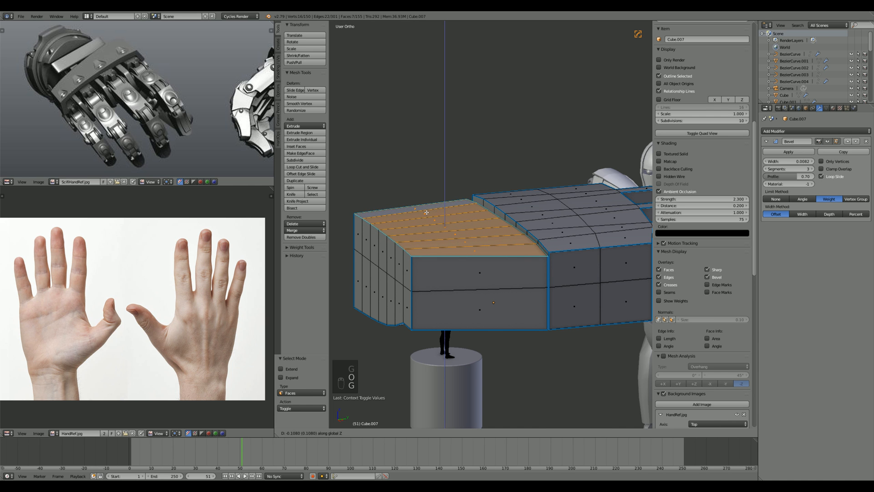
pyautogui.click(427, 213)
pyautogui.moveTo(426, 213); pyautogui.dragTo(432, 200, button='middle')
pyautogui.scroll(-1, 459, 259)
pyautogui.moveTo(464, 266); pyautogui.dragTo(454, 220, button='middle')
pyautogui.press('a')
pyautogui.rightClick(456, 222)
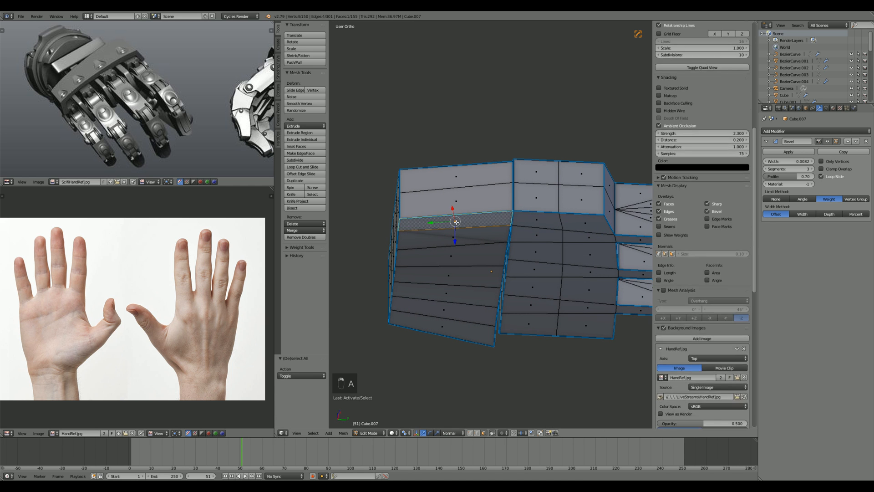
pyautogui.press('g')
pyautogui.rightClick(467, 223)
# Step: Isolate the wrist-side palm section by hiding all unconnected geometry, and clear the selection
pyautogui.press('a')
pyautogui.press('l')
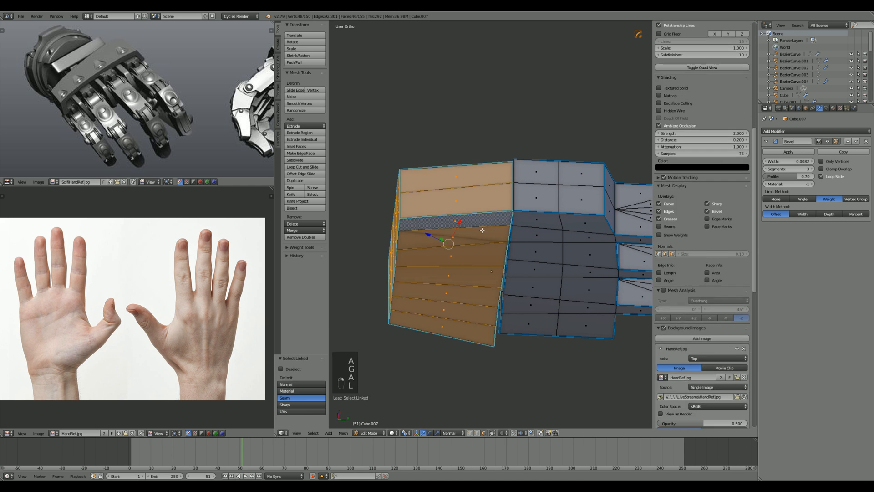
pyautogui.hotkey('shift', 'h')
pyautogui.press('a')
# Step: Move three adjacent underside faces at the edge of the isolated section along Z with proportional editing on
pyautogui.rightClick(485, 217)
pyautogui.press('o')
pyautogui.press('g')
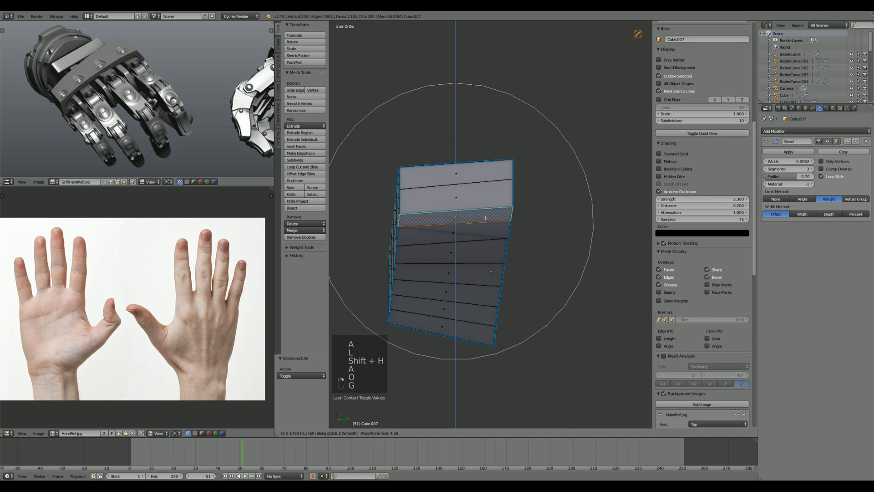
pyautogui.click(485, 217)
pyautogui.scroll(3, 486, 217)
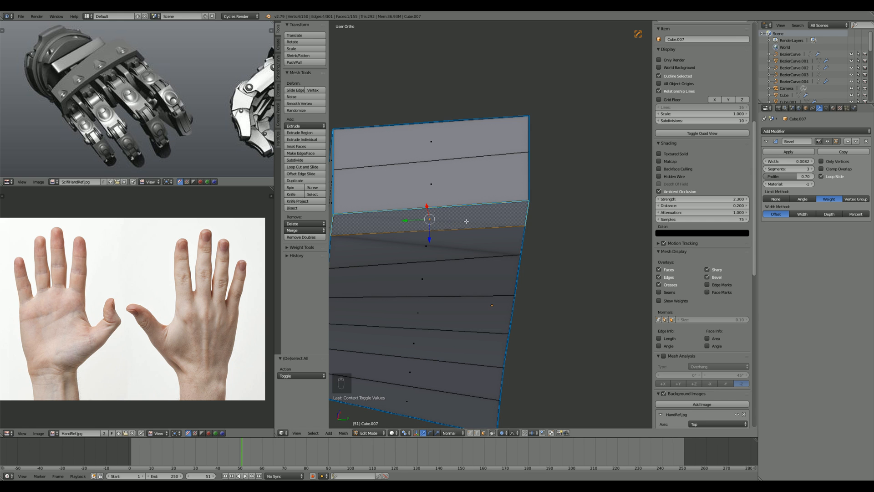
pyautogui.moveTo(460, 227); pyautogui.dragTo(487, 240, button='middle')
pyautogui.press('g')
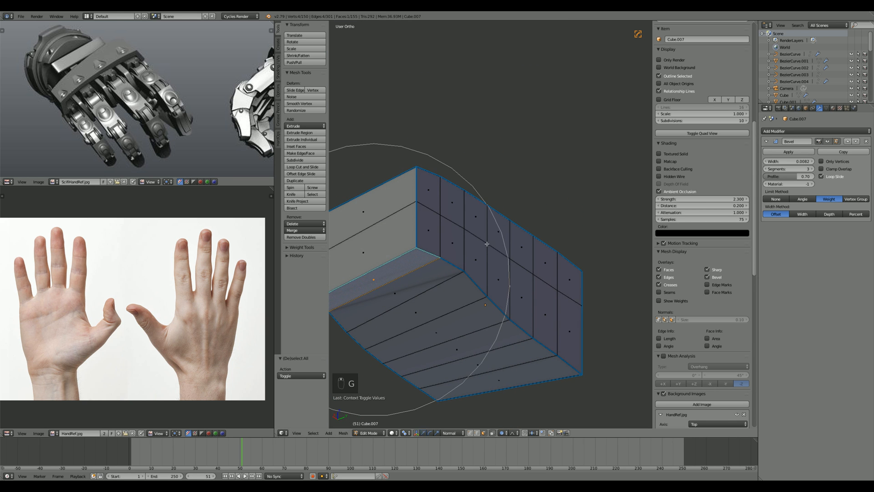
pyautogui.rightClick(487, 240)
pyautogui.keyDown('shift'); pyautogui.rightClick(433, 275); pyautogui.keyUp('shift')
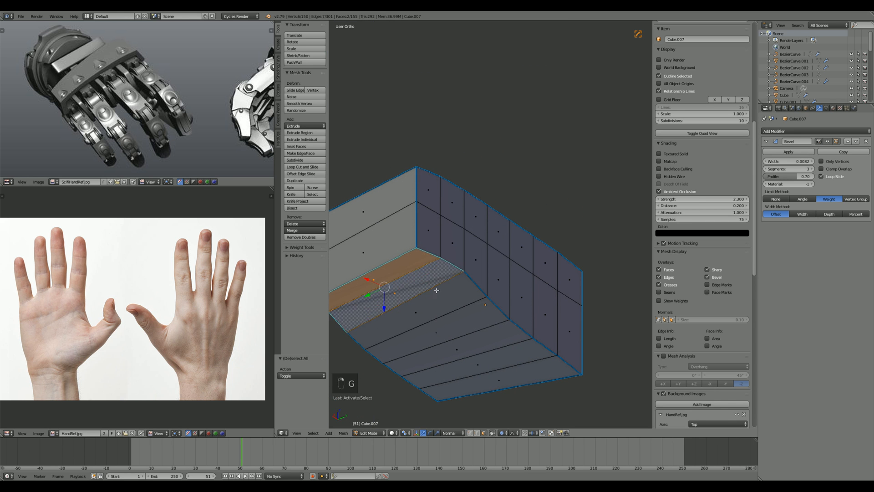
pyautogui.keyDown('shift'); pyautogui.rightClick(438, 297); pyautogui.keyUp('shift')
pyautogui.press('g')
pyautogui.press('z')
pyautogui.click(440, 294)
pyautogui.press('Tab')
# Step: Add a centred loop cut across the wrist-side palm section in top view
pyautogui.scroll(-3, 450, 289)
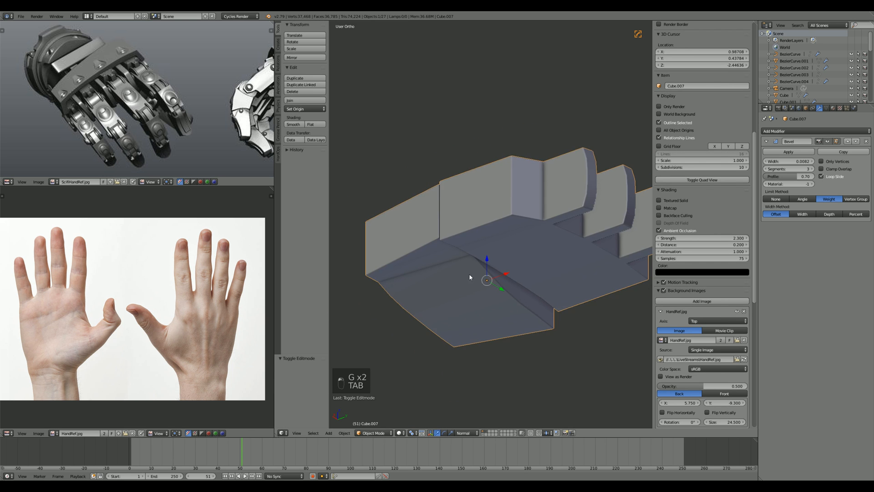
pyautogui.moveTo(470, 277); pyautogui.dragTo(510, 323, button='middle')
pyautogui.scroll(-4, 510, 324)
pyautogui.press('KP_7')
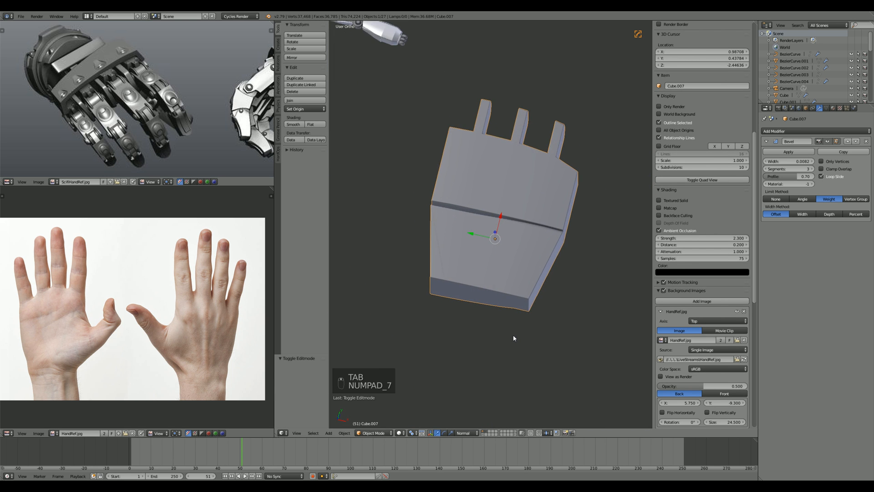
pyautogui.scroll(2, 529, 311)
pyautogui.press('Tab')
pyautogui.scroll(1, 546, 291)
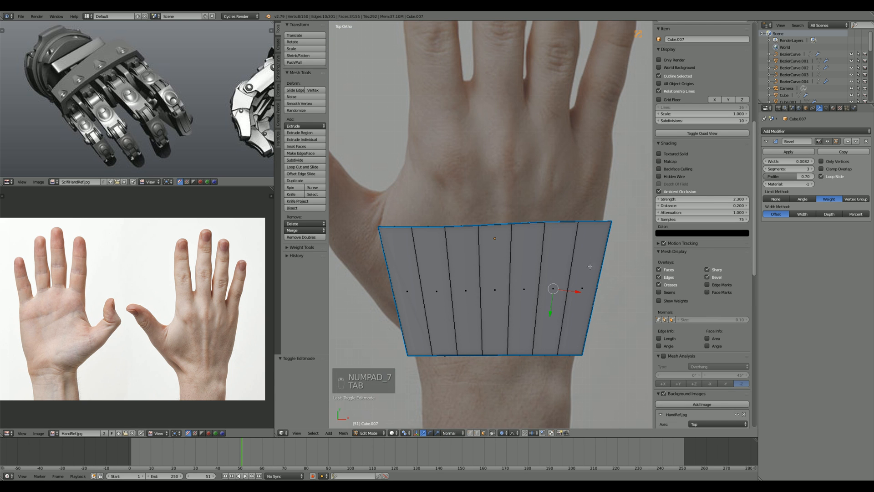
pyautogui.hotkey('ctrl', 'r')
pyautogui.click(590, 267)
pyautogui.rightClick(590, 266)
# Step: Move the little-finger-side front corner vertices of the wrist-side section slightly inward
pyautogui.hotkey('ctrl', 'Tab')
pyautogui.press('a')
pyautogui.press('z')
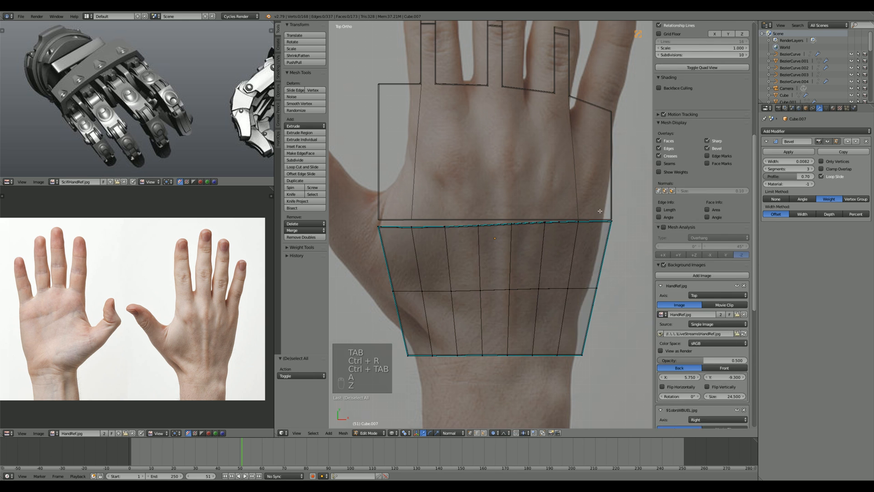
pyautogui.press('b')
pyautogui.moveTo(600, 211); pyautogui.dragTo(621, 237)
pyautogui.press('z')
pyautogui.press('g')
pyautogui.click(623, 242)
# Step: Move the thumb-side front corner vertices of the wrist-side section slightly inward along X
pyautogui.press('a')
pyautogui.press('z')
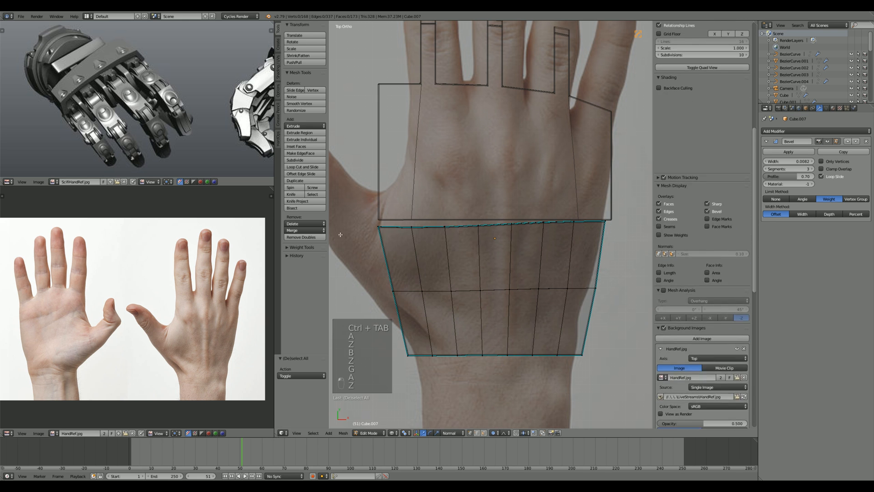
pyautogui.press('b')
pyautogui.moveTo(370, 214); pyautogui.dragTo(405, 245)
pyautogui.press('g')
pyautogui.press('x')
pyautogui.click(437, 247)
pyautogui.press('Tab')
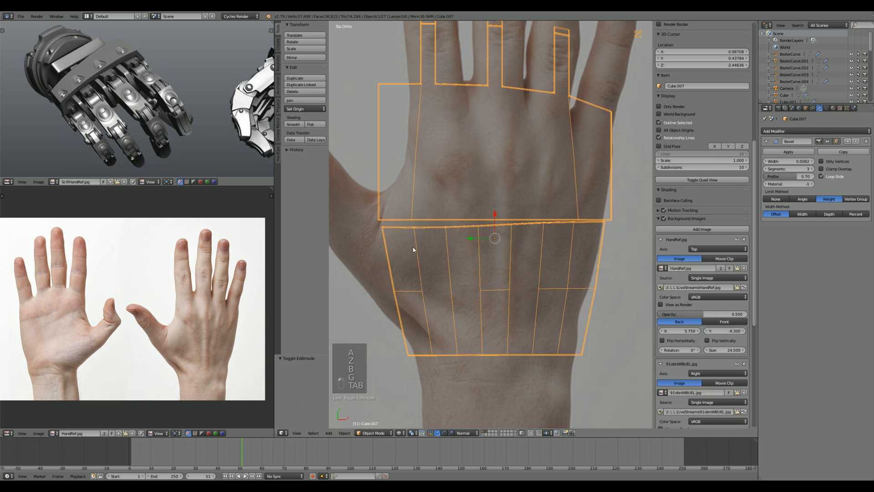
pyautogui.press('z')
# Step: Reveal the hidden front palm section in wireframe display and clear the selection
pyautogui.press('Tab')
pyautogui.scroll(2, 435, 176)
pyautogui.press('z')
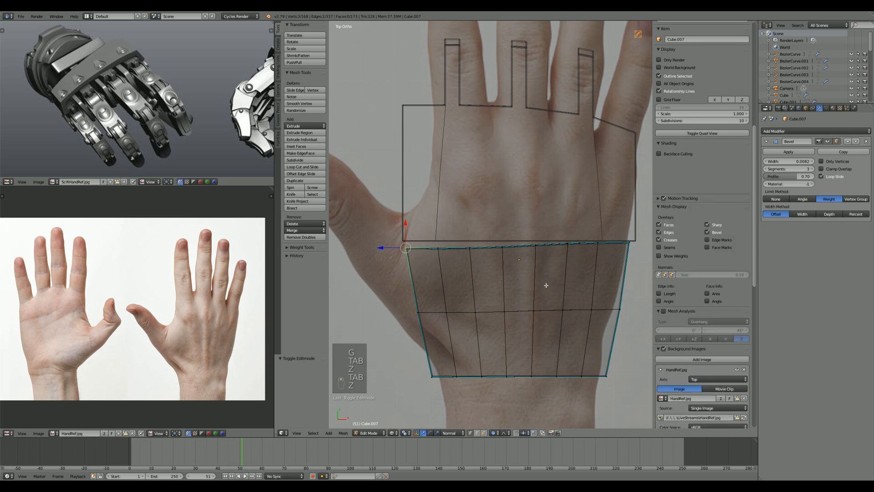
pyautogui.press('a')
pyautogui.hotkey('alt', 'h')
pyautogui.press('a')
pyautogui.press('b')
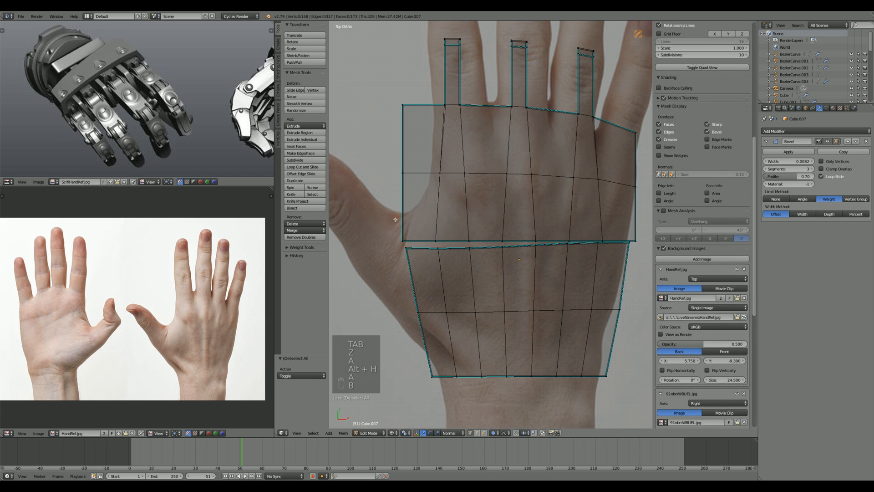
pyautogui.moveTo(393, 219); pyautogui.dragTo(428, 267)
pyautogui.press('g')
pyautogui.press('y')
pyautogui.rightClick(428, 257)
pyautogui.press('a')
pyautogui.scroll(-1, 458, 191)
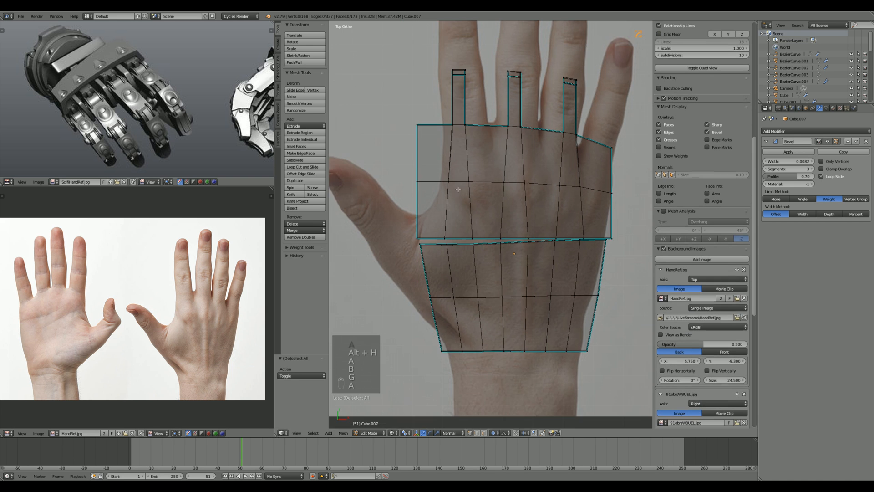
# Step: Hide the finger stubs and the knuckle-side vertices of the front palm section, leaving nothing selected
pyautogui.keyDown('shift'); pyautogui.moveTo(459, 189); pyautogui.dragTo(448, 252, button='middle'); pyautogui.keyUp('shift')
pyautogui.press('b')
pyautogui.moveTo(385, 89); pyautogui.dragTo(619, 225)
pyautogui.press('h')
pyautogui.press('a')
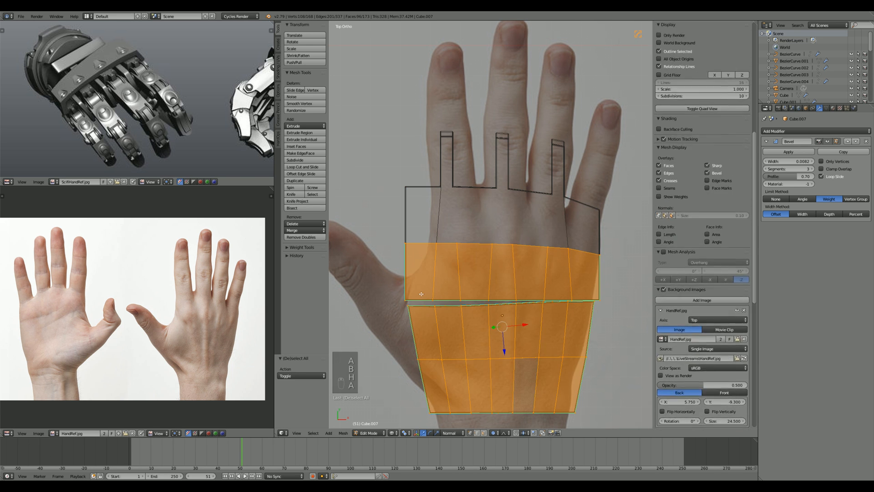
pyautogui.press('a')
# Step: Shift the thumb-side vertices at the gap about 0.7 along Y towards the fingers, using a proportional size of 8.14
pyautogui.press('b')
pyautogui.moveTo(368, 277); pyautogui.dragTo(426, 321)
pyautogui.press('g')
pyautogui.press('y')
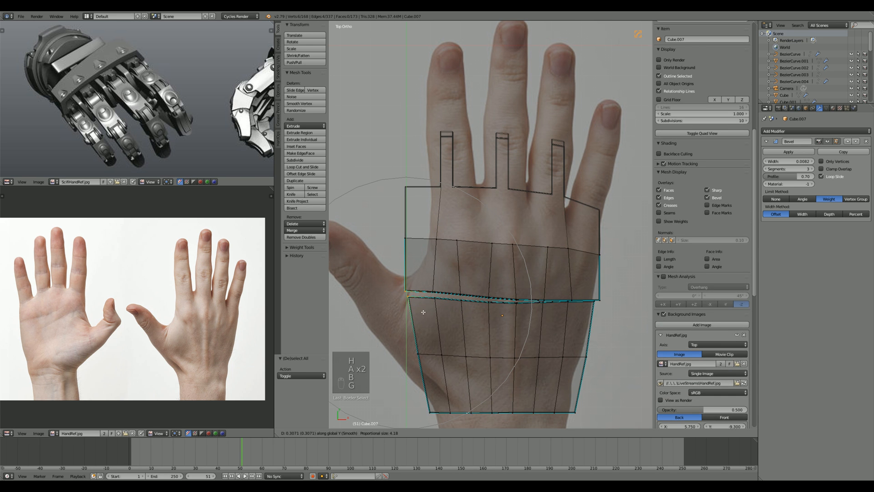
pyautogui.scroll(-5, 424, 309)
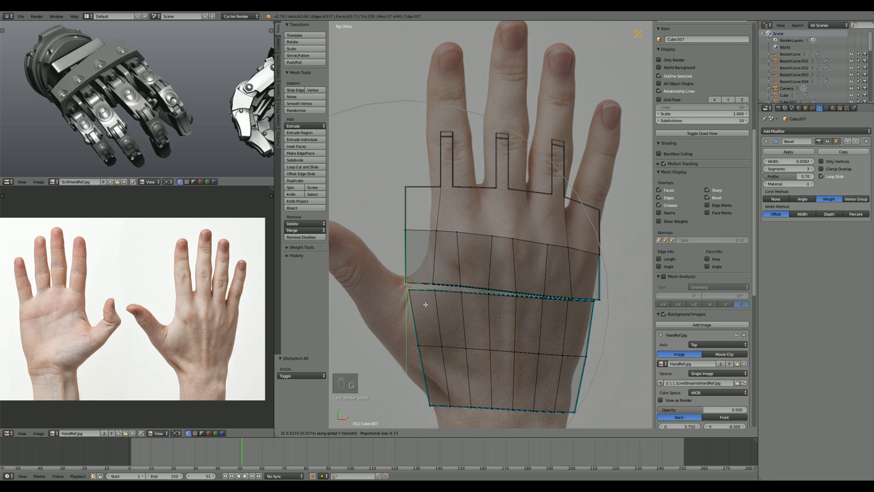
pyautogui.scroll(-2, 426, 300)
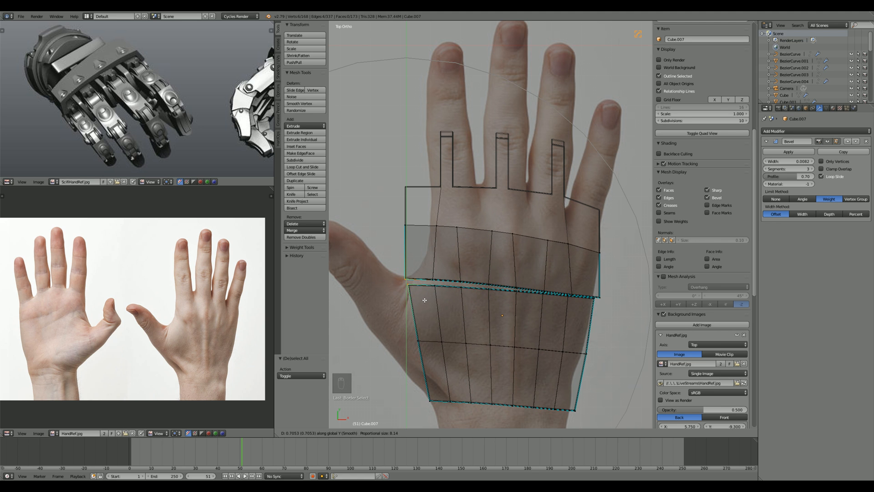
pyautogui.click(425, 298)
# Step: Move the wrist-edge vertices of the palm about 0.33 along Y towards the fingers, using a proportional size of 6.12
pyautogui.keyDown('shift'); pyautogui.moveTo(457, 302); pyautogui.dragTo(462, 252, button='middle'); pyautogui.keyUp('shift')
pyautogui.press('a')
pyautogui.press('b')
pyautogui.moveTo(425, 336); pyautogui.dragTo(625, 390)
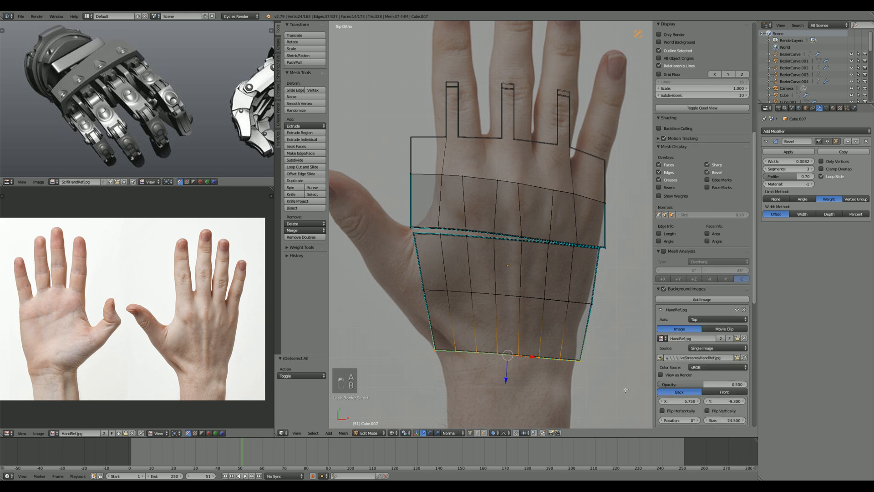
pyautogui.press('g')
pyautogui.press('y')
pyautogui.scroll(3, 623, 384)
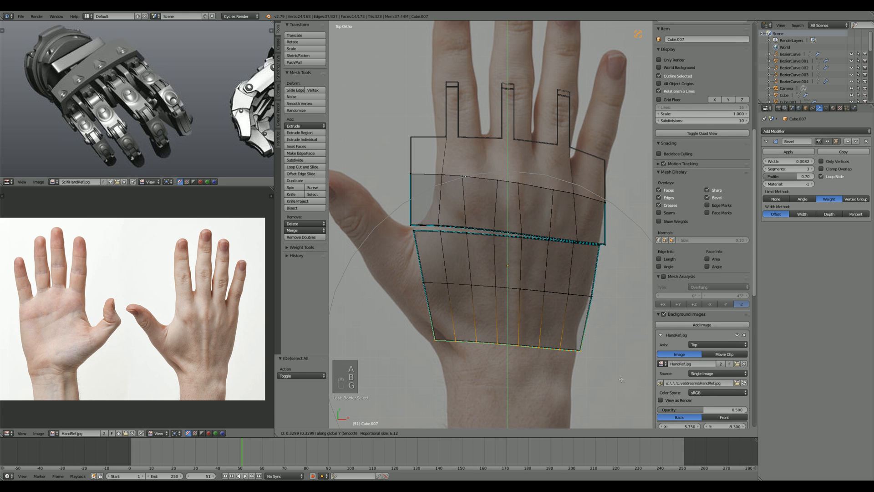
pyautogui.click(621, 379)
# Step: Shift the wrist-edge vertices about 0.15 towards the thumb side, keeping the proportional size of 6.12
pyautogui.press('g')
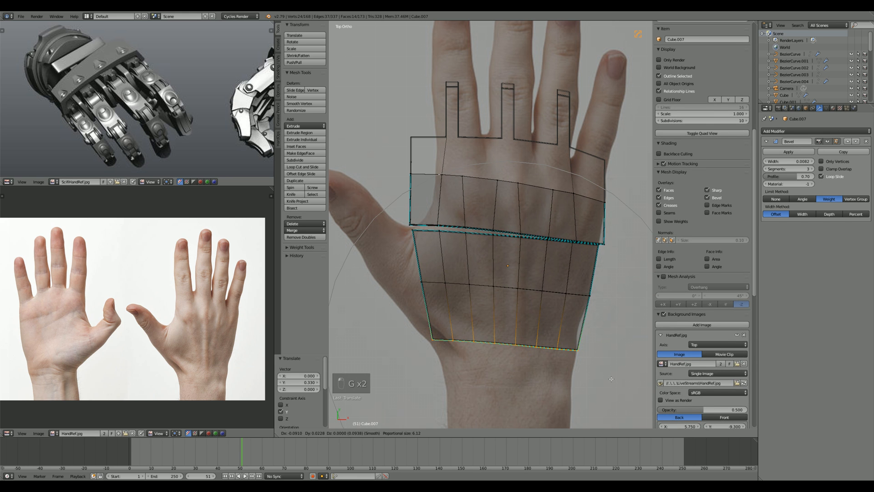
pyautogui.press('g')
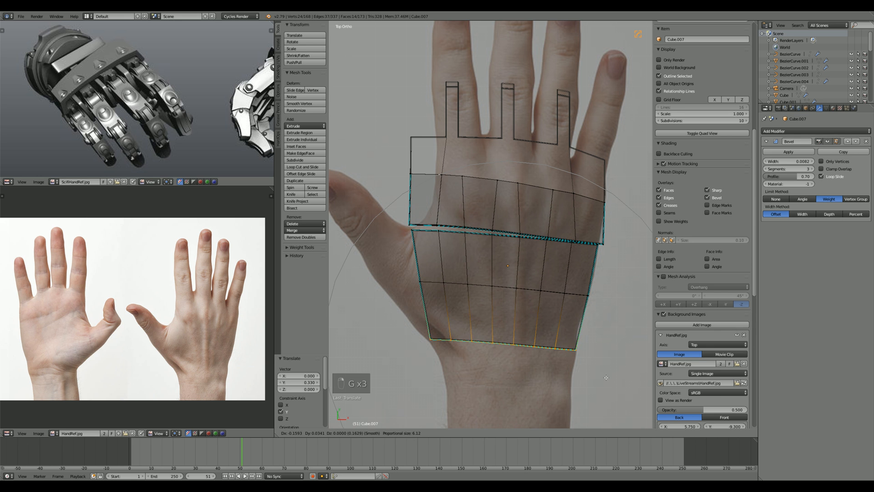
pyautogui.click(606, 377)
# Step: Nudge the thumb-side vertices midway along the wrist section slightly outward, using a proportional size of about 2.59
pyautogui.press('a')
pyautogui.press('b')
pyautogui.moveTo(402, 269); pyautogui.dragTo(435, 300)
pyautogui.press('g')
pyautogui.scroll(9, 431, 299)
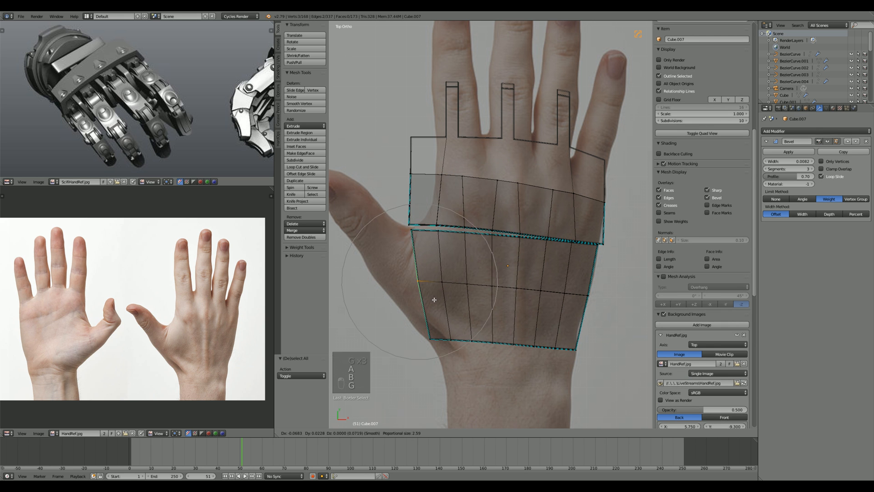
pyautogui.click(433, 301)
# Step: Examine the palm and the full robot in solid shading from several angles, outside mesh editing
pyautogui.press('Tab')
pyautogui.press('z')
pyautogui.scroll(-4, 505, 309)
pyautogui.moveTo(504, 309)
pyautogui.mouseDown(button='middle')
pyautogui.moveTo(447, 269)
pyautogui.moveTo(591, 255)
pyautogui.mouseUp(button='middle')
pyautogui.press('a')
pyautogui.scroll(6, 586, 246)
pyautogui.keyDown('shift'); pyautogui.moveTo(450, 277); pyautogui.dragTo(537, 257, button='middle'); pyautogui.keyUp('shift')
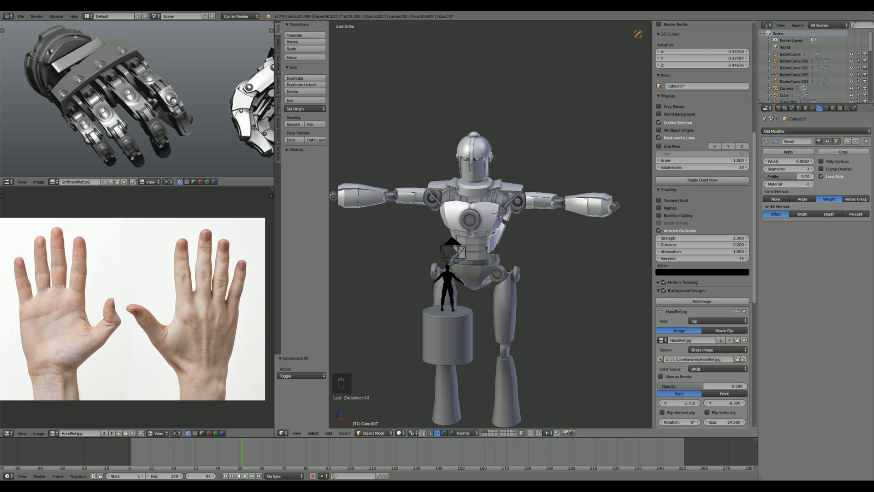
pyautogui.scroll(-3, 452, 242)
pyautogui.moveTo(478, 234); pyautogui.dragTo(464, 273, button='middle')
pyautogui.keyDown('shift'); pyautogui.moveTo(514, 271); pyautogui.dragTo(400, 283, button='middle'); pyautogui.keyUp('shift')
pyautogui.moveTo(496, 309); pyautogui.dragTo(531, 339, button='middle')
# Step: Resume mesh editing of the palm in top wireframe view and reveal its hidden geometry
pyautogui.press('KP_7')
pyautogui.press('z')
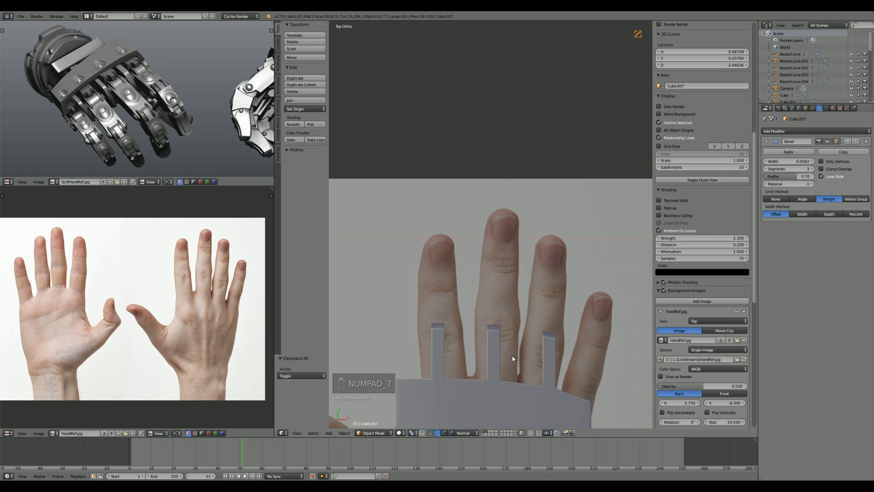
pyautogui.scroll(3, 518, 362)
pyautogui.press('z')
pyautogui.press('Tab')
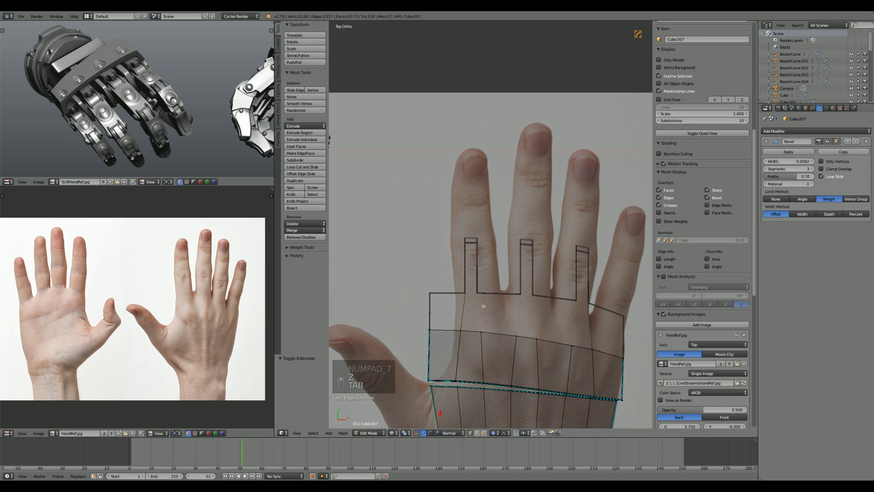
pyautogui.hotkey('alt', 'h')
# Step: Shift the thumb-side finger stub -0.148 along Y with proportional editing, then leave mesh editing in solid display
pyautogui.press('a')
pyautogui.press('b')
pyautogui.moveTo(460, 215); pyautogui.dragTo(495, 294)
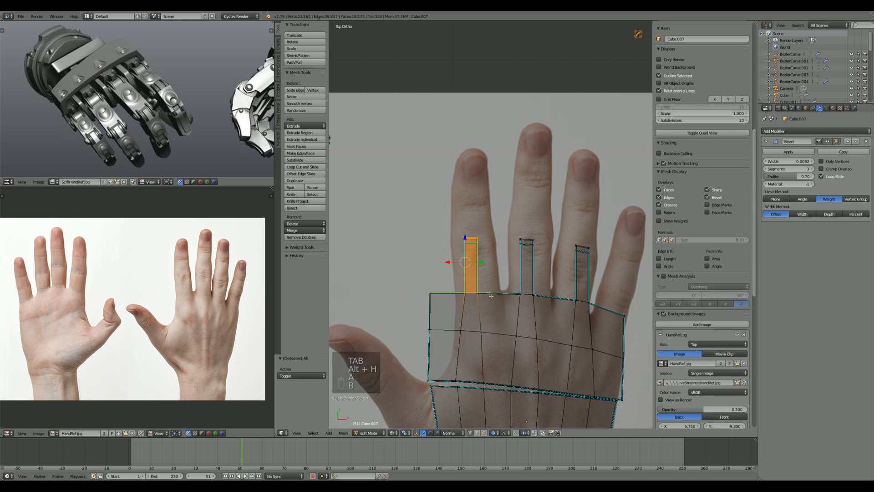
pyautogui.press('g')
pyautogui.scroll(-5, 489, 298)
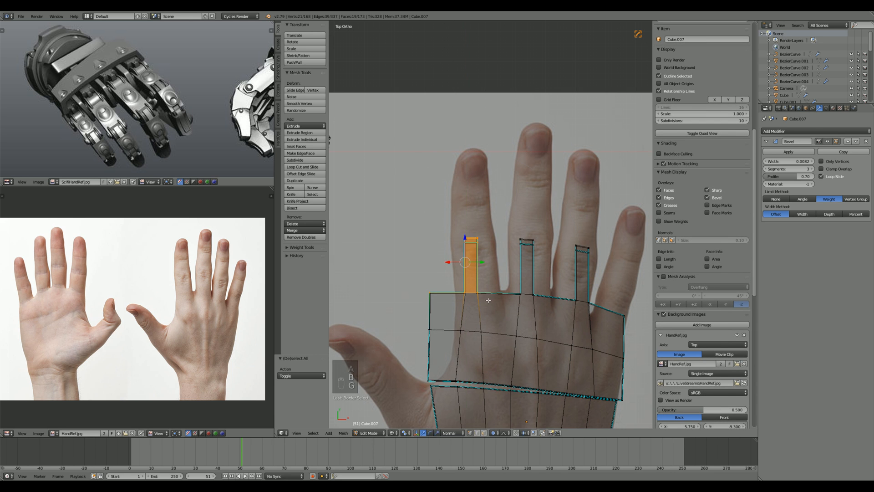
pyautogui.click(487, 304)
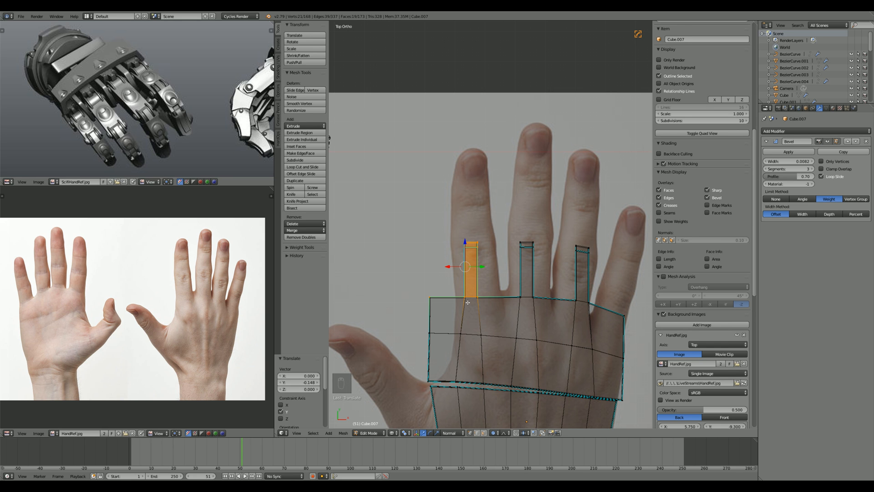
pyautogui.scroll(-5, 467, 303)
pyautogui.press('Tab')
pyautogui.press('z')
pyautogui.moveTo(475, 311); pyautogui.dragTo(458, 286, button='middle')
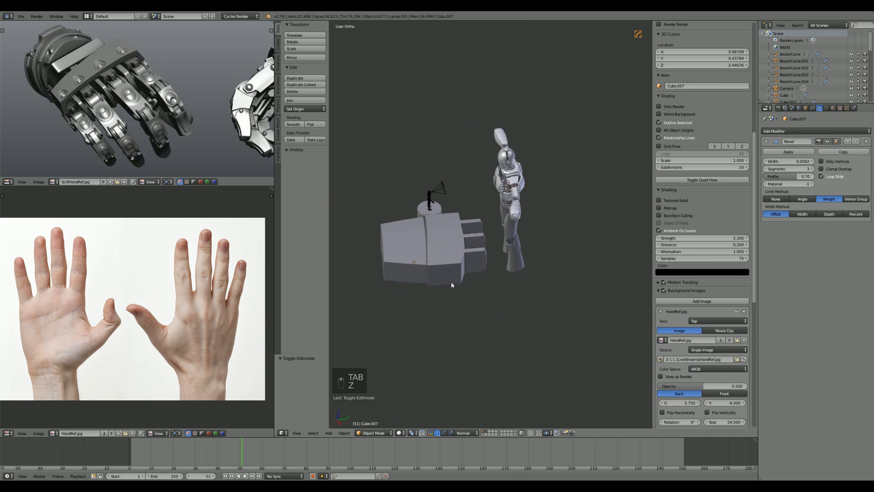
# Step: Add a cube as the base for a finger block, working in top view with wireframe display
pyautogui.press('KP_7')
pyautogui.hotkey('shift', 'a')
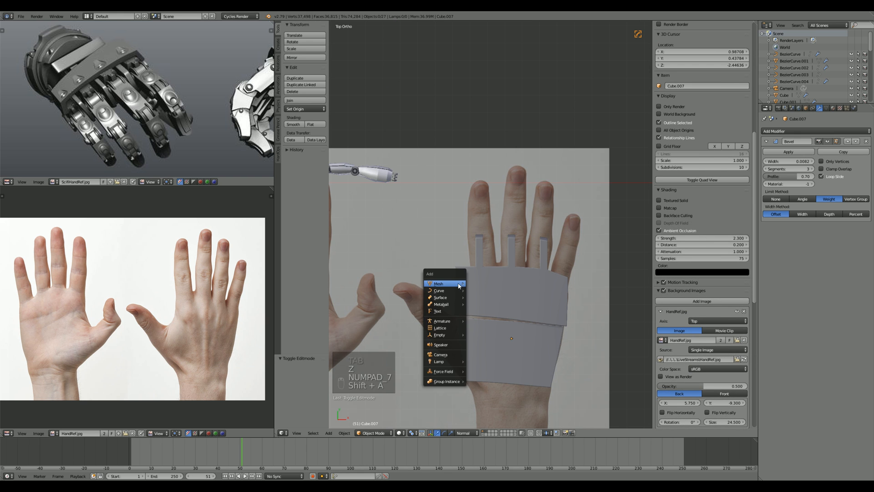
pyautogui.moveTo(458, 283)
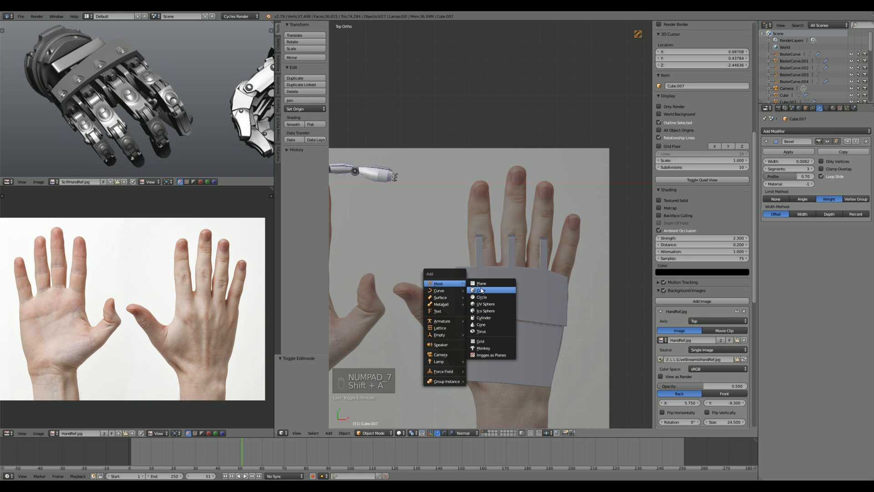
pyautogui.click(482, 290)
pyautogui.press('z')
pyautogui.scroll(-5, 484, 273)
pyautogui.scroll(8, 489, 259)
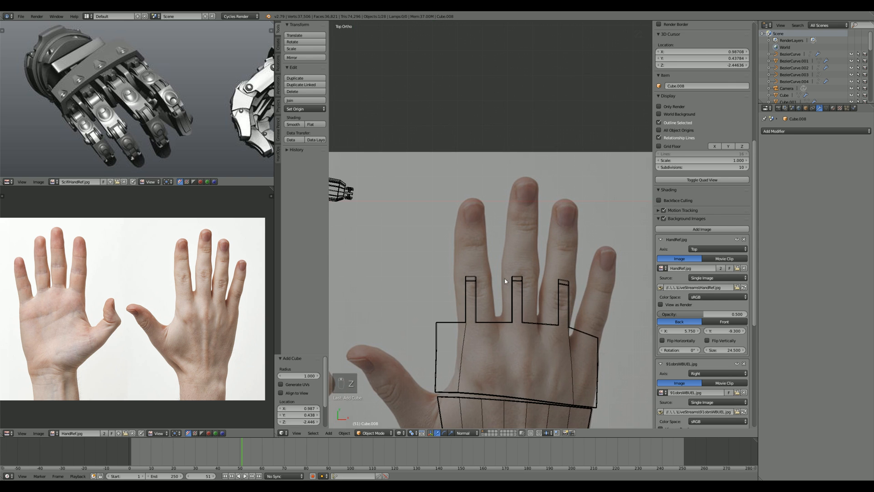
pyautogui.scroll(-6, 439, 224)
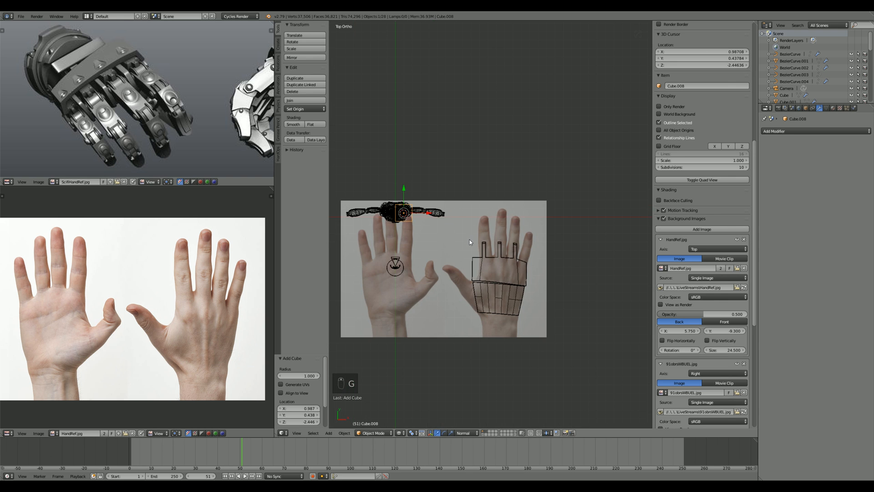
# Step: Scale the new cube to 0.693 and place it beside the thumb-side finger stub
pyautogui.scroll(3, 469, 240)
pyautogui.press('g')
pyautogui.click(551, 269)
pyautogui.press('s')
pyautogui.click(513, 259)
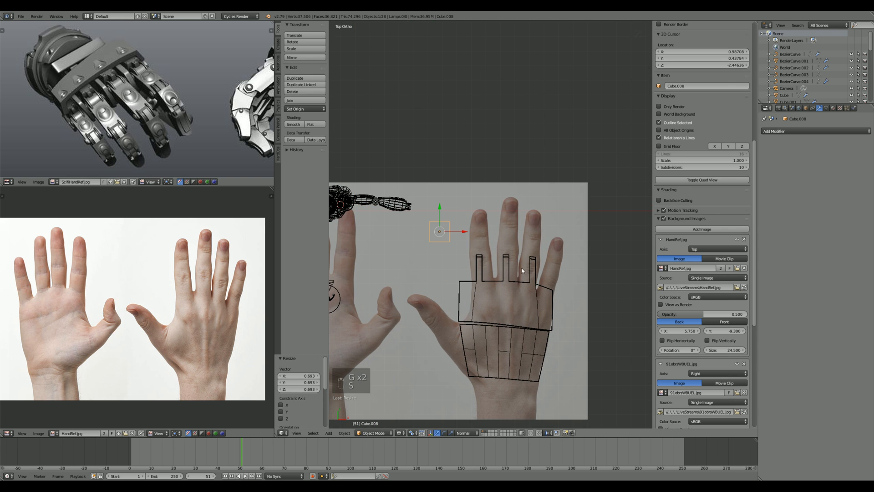
pyautogui.press('g')
pyautogui.click(549, 303)
# Step: Stretch the cube along Y to finger length and shift it 1.368 along Y towards the fingertips
pyautogui.press('s')
pyautogui.press('y')
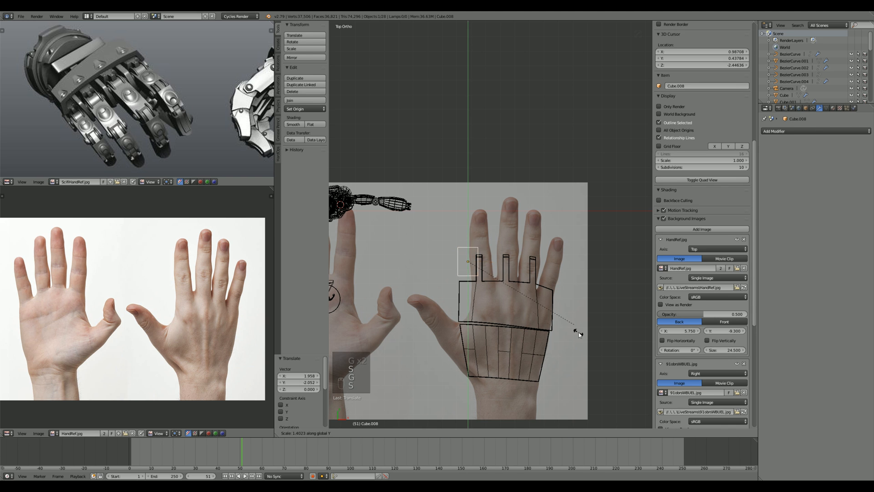
pyautogui.click(336, 101)
pyautogui.press('g')
pyautogui.press('y')
pyautogui.click(337, 82)
pyautogui.press('s')
pyautogui.press('y')
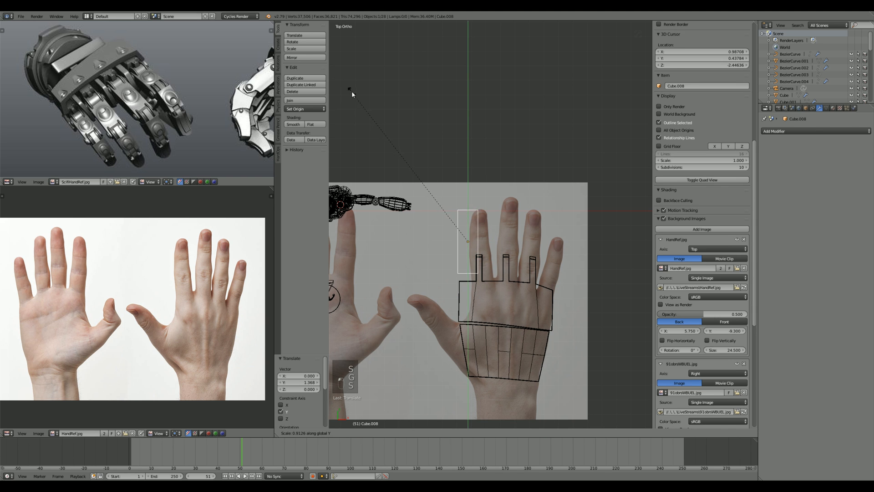
pyautogui.click(641, 69)
# Step: Fine-tune the first finger block's length and position along Y so its base meets the palm's front edge
pyautogui.press('g')
pyautogui.press('y')
pyautogui.click(609, 80)
pyautogui.press('s')
pyautogui.press('y')
pyautogui.click(607, 76)
pyautogui.press('g')
pyautogui.press('y')
pyautogui.click(604, 77)
pyautogui.scroll(3, 552, 143)
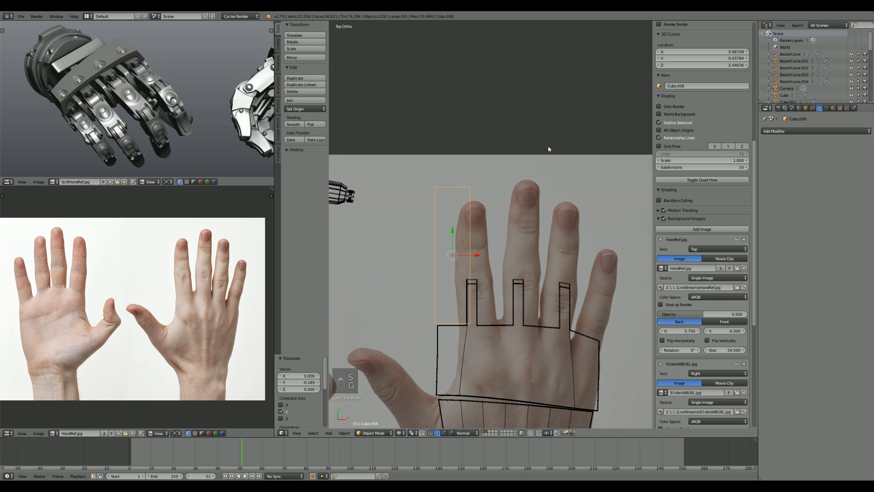
# Step: Duplicate the first finger block 1.72 along X into the gap between the first two stubs
pyautogui.hotkey('shift', 'd')
pyautogui.press('x')
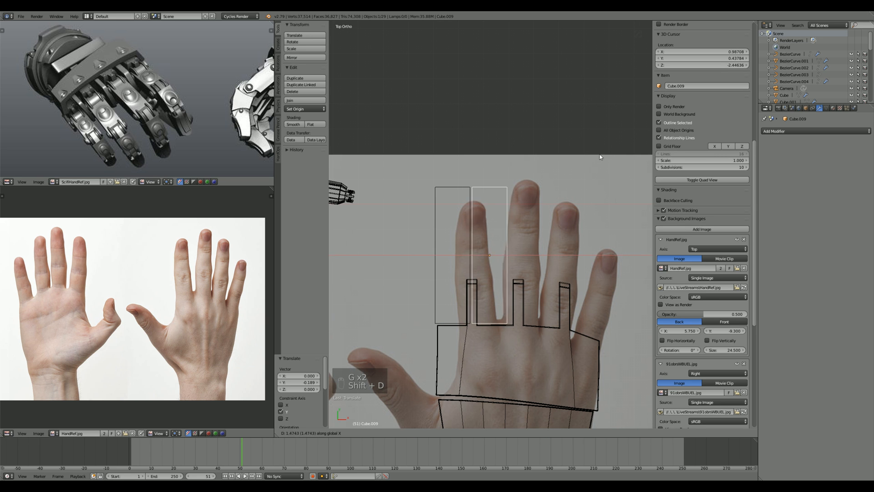
pyautogui.click(605, 156)
# Step: Lengthen the second finger block along Y beyond the first one and align its base with the palm's front edge
pyautogui.press('s')
pyautogui.press('y')
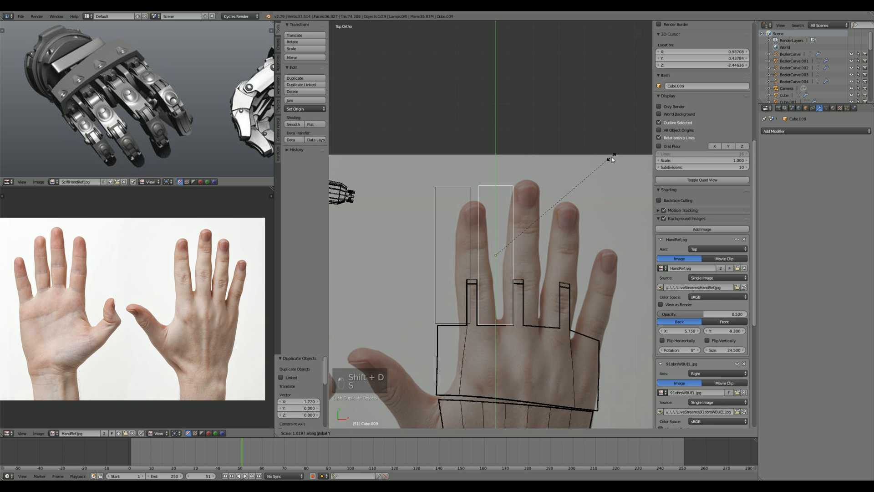
pyautogui.click(620, 159)
pyautogui.press('g')
pyautogui.press('y')
pyautogui.click(622, 157)
pyautogui.press('s')
pyautogui.press('y')
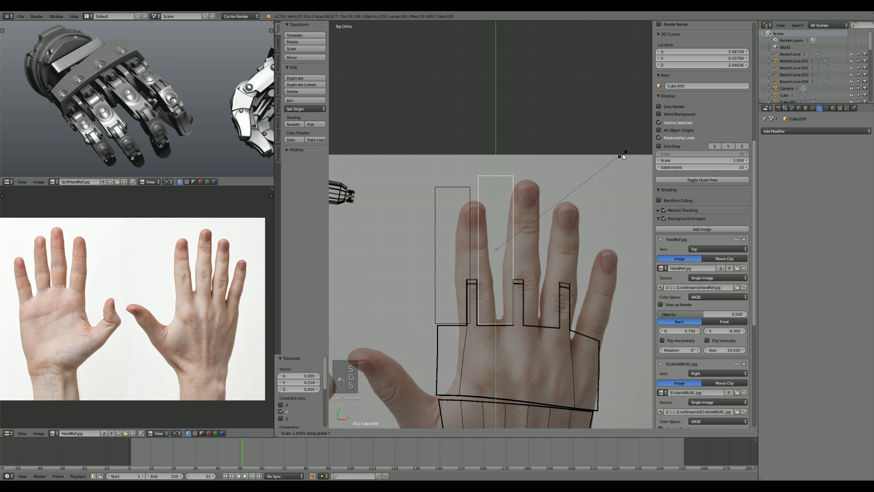
pyautogui.click(623, 155)
pyautogui.press('g')
pyautogui.press('y')
pyautogui.click(591, 162)
# Step: Duplicate the second finger block 1.761 along X into the gap between the last two stubs
pyautogui.hotkey('shift', 'd')
pyautogui.press('x')
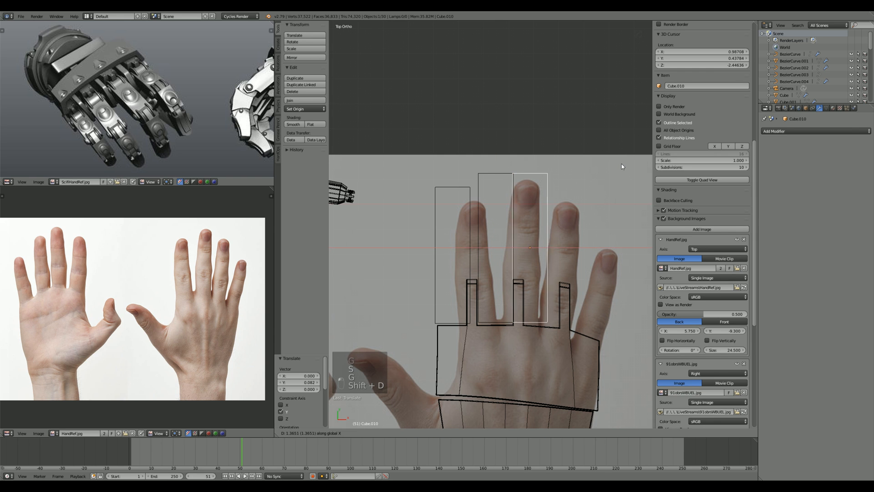
pyautogui.click(631, 162)
# Step: Shorten the third finger block along Y, starting with a scale of 0.899, and realign its base with the palm
pyautogui.press('s')
pyautogui.press('y')
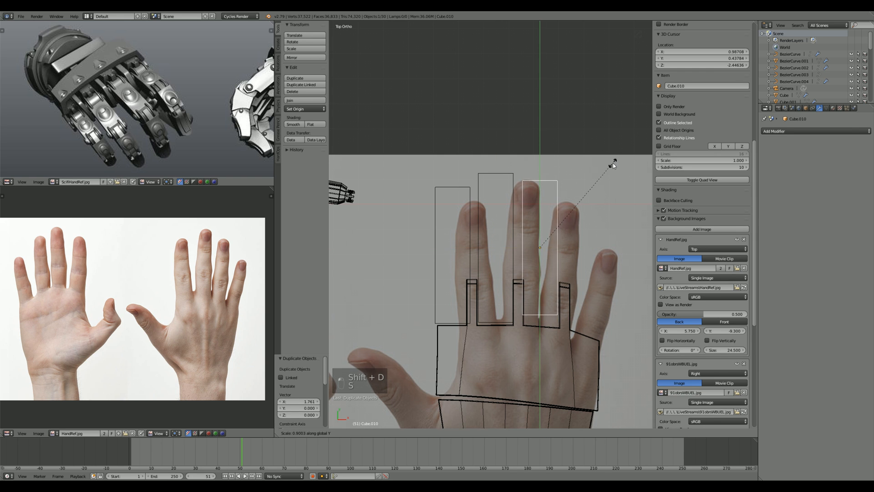
pyautogui.click(613, 163)
pyautogui.press('g')
pyautogui.press('y')
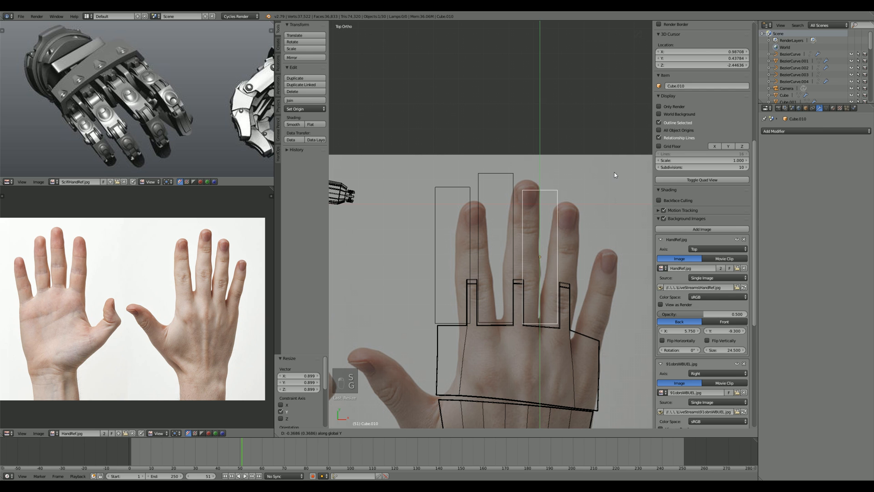
pyautogui.click(614, 172)
pyautogui.press('s')
pyautogui.press('y')
pyautogui.click(606, 173)
pyautogui.press('g')
pyautogui.click(607, 176)
# Step: Duplicate the third finger block to the little-finger side of the last stub and shift the copy -0.205 along Y
pyautogui.hotkey('shift', 'd')
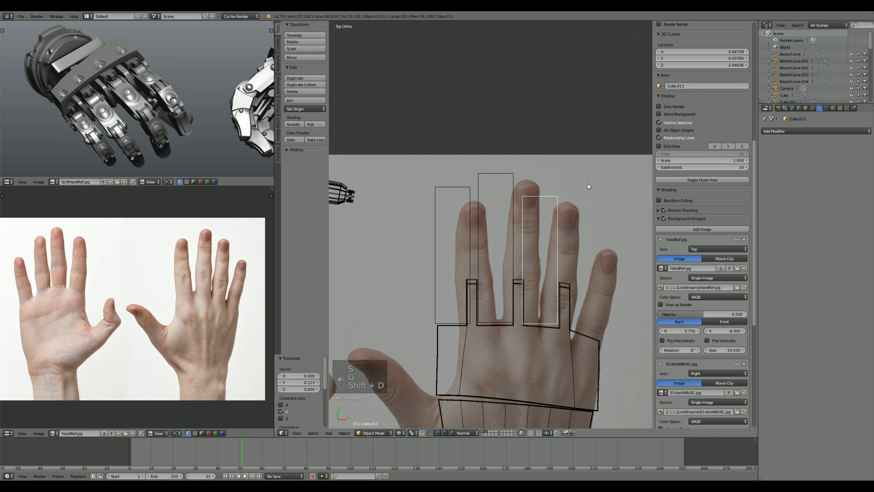
pyautogui.click(634, 184)
pyautogui.press('g')
pyautogui.press('y')
pyautogui.click(632, 194)
# Step: Scale the little finger block to 0.773 along Y and move it about 0.64 towards the wrist
pyautogui.press('s')
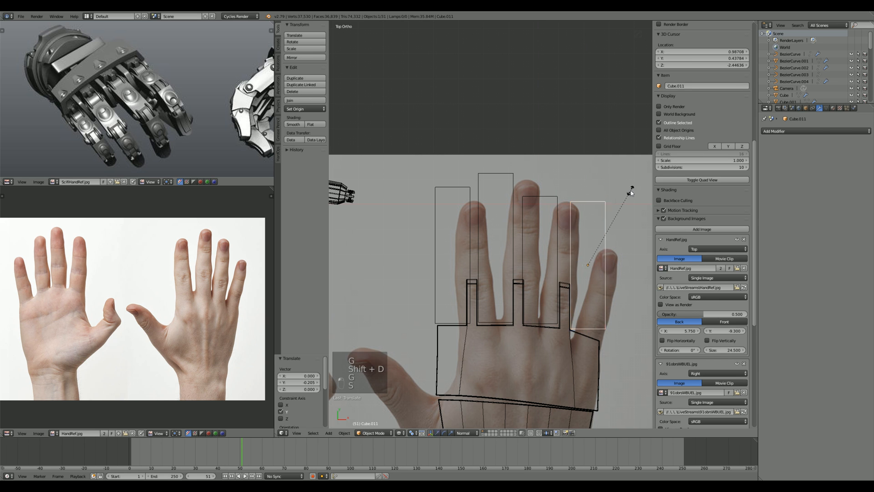
pyautogui.press('y')
pyautogui.click(602, 203)
pyautogui.press('g')
pyautogui.press('y')
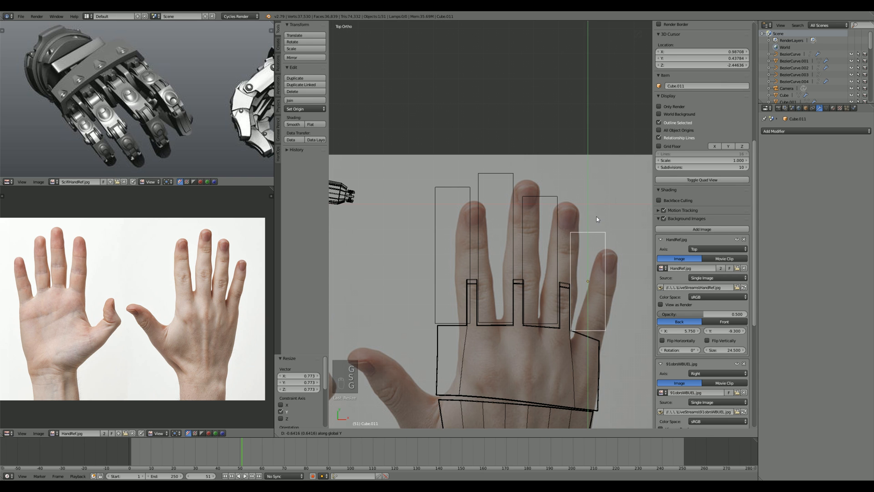
pyautogui.click(597, 217)
# Step: Refine the little finger block's length and position along Y so its base meets the palm's slanted front edge
pyautogui.press('s')
pyautogui.press('y')
pyautogui.click(604, 214)
pyautogui.press('g')
pyautogui.press('y')
pyautogui.click(604, 212)
pyautogui.press('s')
pyautogui.press('y')
pyautogui.click(608, 209)
pyautogui.press('g')
pyautogui.press('y')
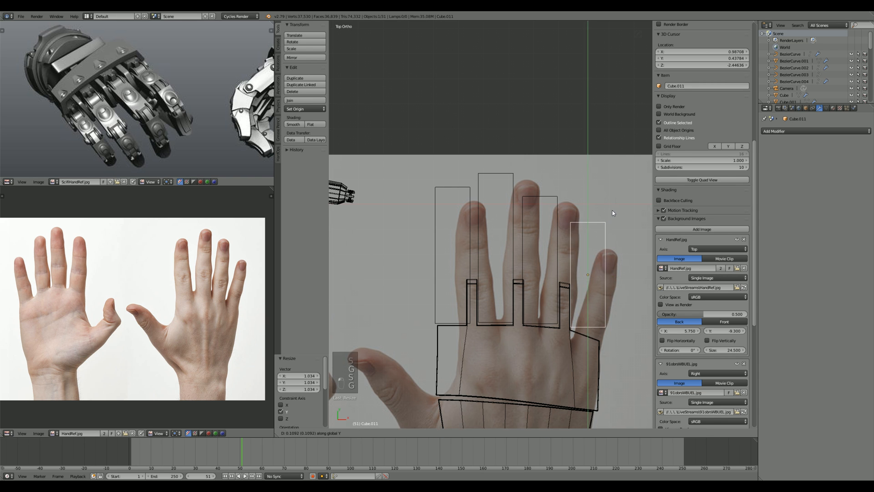
pyautogui.click(623, 212)
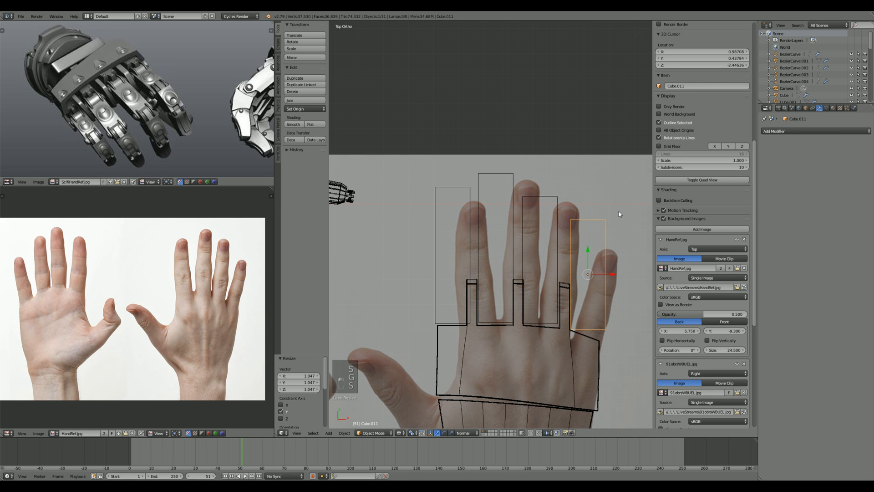
# Step: Select all four finger blocks in solid display and raise them about 3.59 along Z to the palm's height
pyautogui.scroll(-2, 606, 218)
pyautogui.press('z')
pyautogui.press('a')
pyautogui.moveTo(596, 228); pyautogui.dragTo(478, 175, button='middle')
pyautogui.rightClick(500, 282)
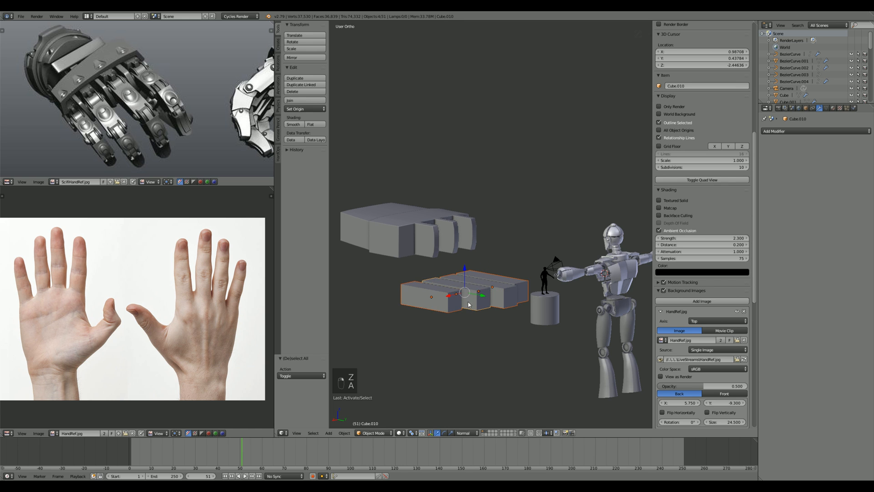
pyautogui.press('g')
pyautogui.press('z')
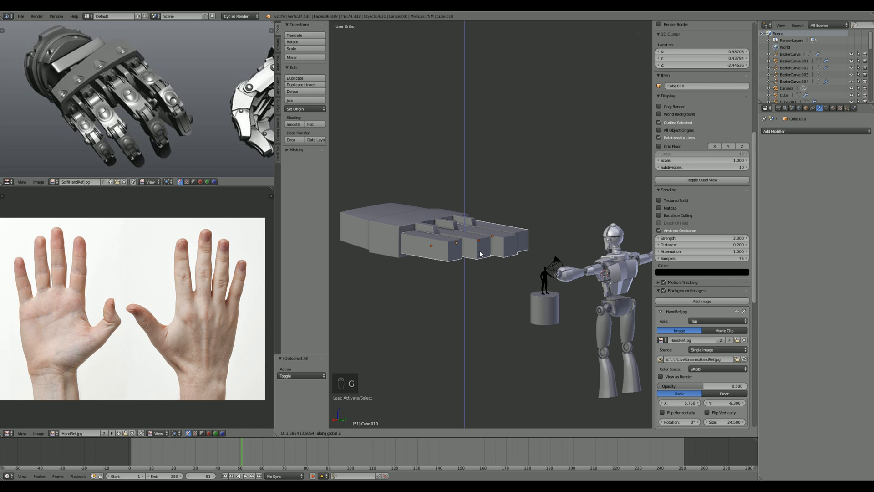
pyautogui.click(479, 251)
# Step: Scale the third finger block to 1.127 along Y in wireframe top view, then shift it along Y towards the fingertips
pyautogui.press('a')
pyautogui.moveTo(480, 252); pyautogui.dragTo(586, 293, button='middle')
pyautogui.scroll(-5, 480, 285)
pyautogui.press('KP_7')
pyautogui.scroll(5, 556, 295)
pyautogui.rightClick(534, 267)
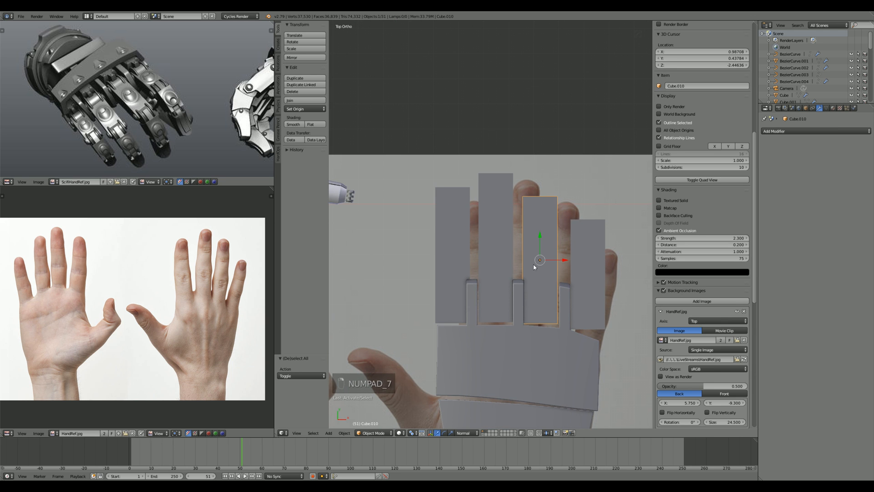
pyautogui.press('z')
pyautogui.press('s')
pyautogui.press('y')
pyautogui.click(591, 259)
pyautogui.press('g')
pyautogui.press('y')
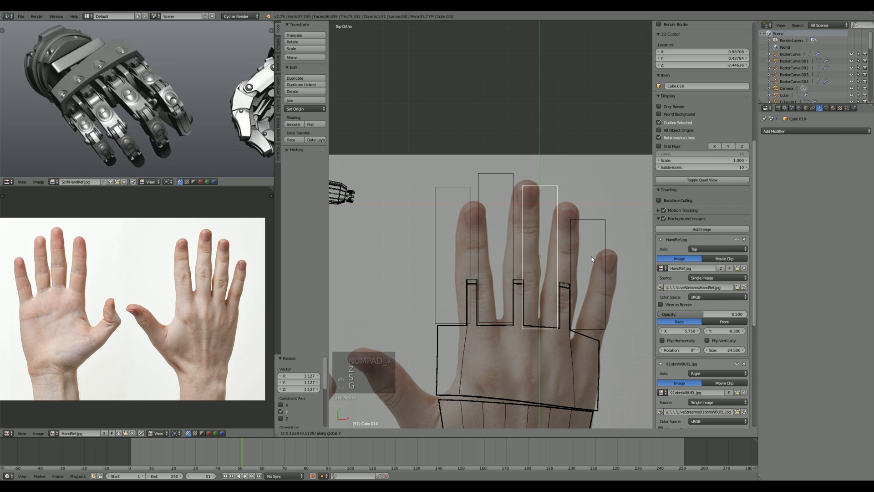
pyautogui.click(591, 257)
# Step: Refine the third finger block's Y length with a 0.947 scale and further small adjustments so its base meets the palm edge
pyautogui.press('s')
pyautogui.press('y')
pyautogui.rightClick(585, 258)
pyautogui.press('s')
pyautogui.press('y')
pyautogui.click(583, 258)
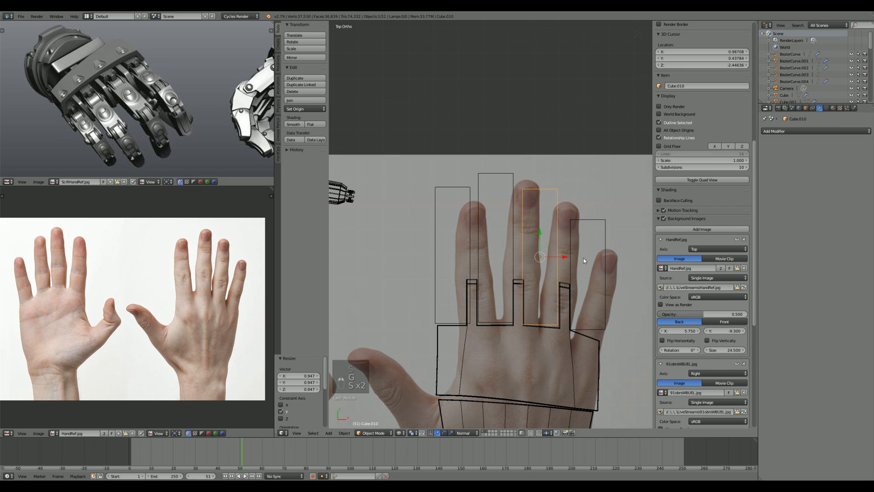
pyautogui.press('s')
pyautogui.press('y')
pyautogui.click(583, 259)
pyautogui.press('a')
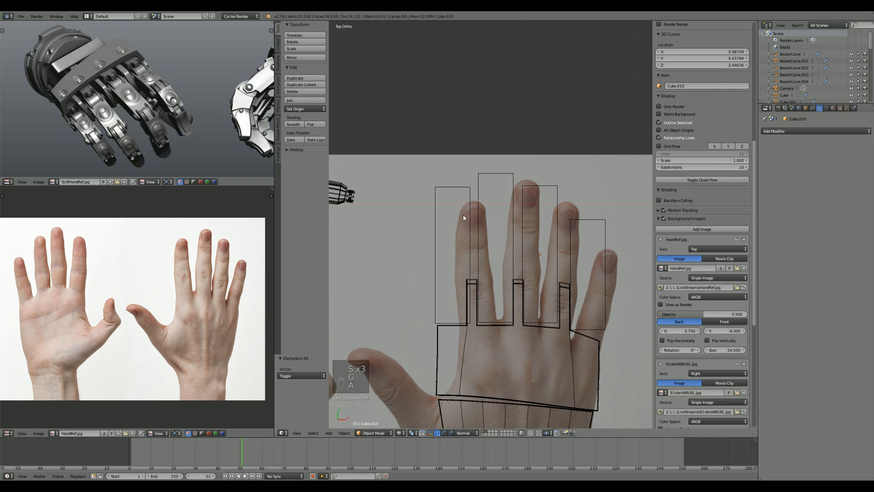
# Step: Scale the index finger block to 1.017 along Y and move it about 0.03 along Y
pyautogui.rightClick(481, 220)
pyautogui.rightClick(473, 221)
pyautogui.press('s')
pyautogui.press('y')
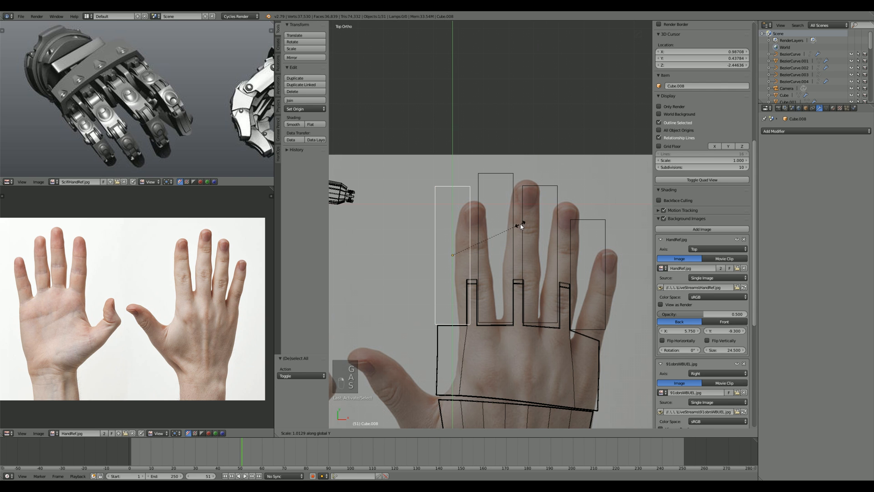
pyautogui.click(522, 226)
pyautogui.press('g')
pyautogui.press('y')
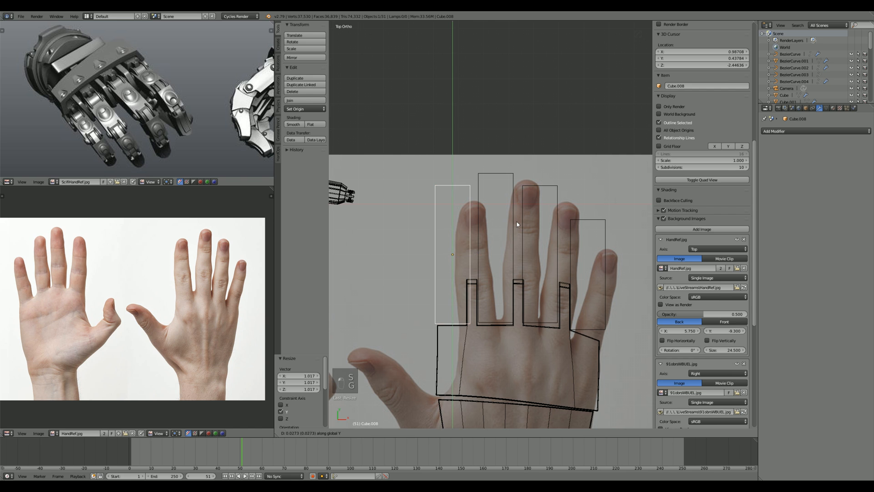
pyautogui.click(518, 223)
pyautogui.moveTo(418, 242)
pyautogui.keyDown('shift'); pyautogui.mouseDown(button='middle')
pyautogui.moveTo(431, 225)
pyautogui.moveTo(431, 233)
pyautogui.mouseUp(button='middle'); pyautogui.keyUp('shift')
pyautogui.press('a')
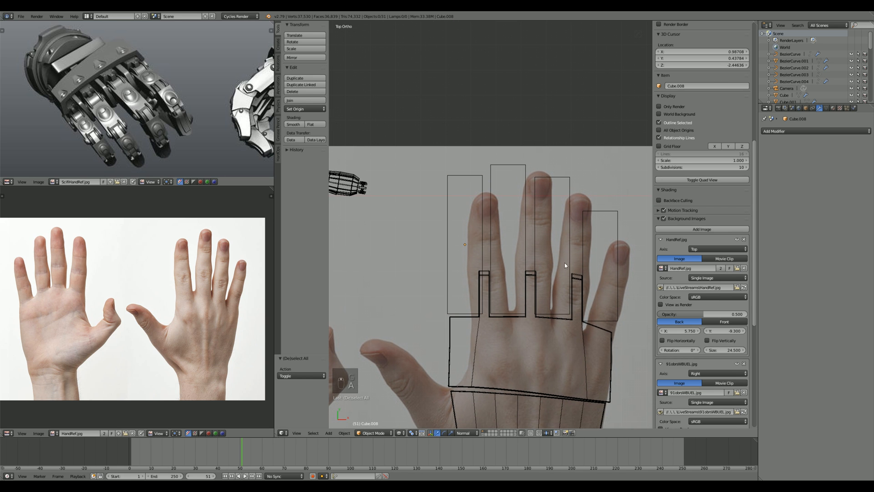
# Step: Scale the little finger block to 1.063 along Y and move it about 0.18 along Y
pyautogui.rightClick(619, 261)
pyautogui.press('s')
pyautogui.press('y')
pyautogui.click(619, 261)
pyautogui.press('g')
pyautogui.press('y')
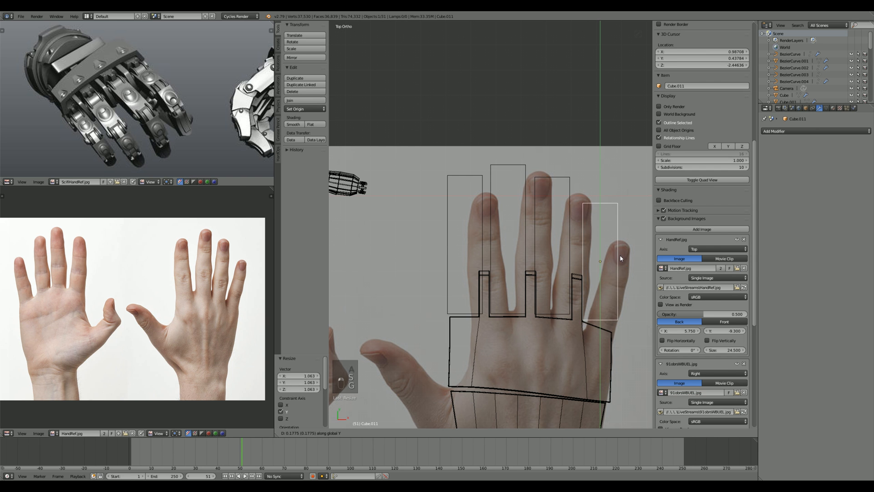
pyautogui.click(620, 258)
pyautogui.press('a')
# Step: With proportional editing off, move the palm's front corner vertices on the little-finger side 0.182 along Y
pyautogui.press('z')
pyautogui.moveTo(621, 260)
pyautogui.mouseDown(button='middle')
pyautogui.moveTo(416, 280)
pyautogui.moveTo(462, 295)
pyautogui.moveTo(651, 272)
pyautogui.moveTo(622, 316)
pyautogui.moveTo(624, 308)
pyautogui.moveTo(589, 299)
pyautogui.moveTo(536, 256)
pyautogui.mouseUp(button='middle')
pyautogui.press('KP_7')
pyautogui.press('z')
pyautogui.rightClick(590, 304)
pyautogui.press('Tab')
pyautogui.scroll(2, 591, 304)
pyautogui.press('a')
pyautogui.press('b')
pyautogui.moveTo(522, 257); pyautogui.dragTo(561, 291)
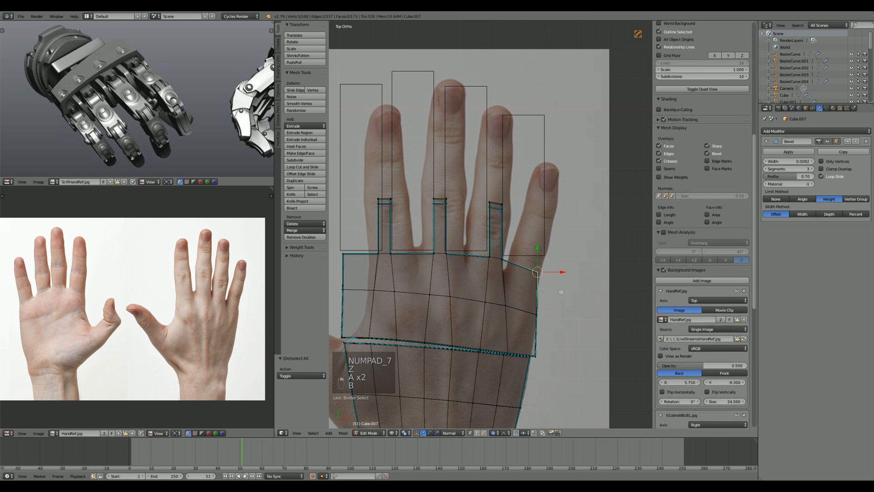
pyautogui.press('g')
pyautogui.press('o')
pyautogui.press('g')
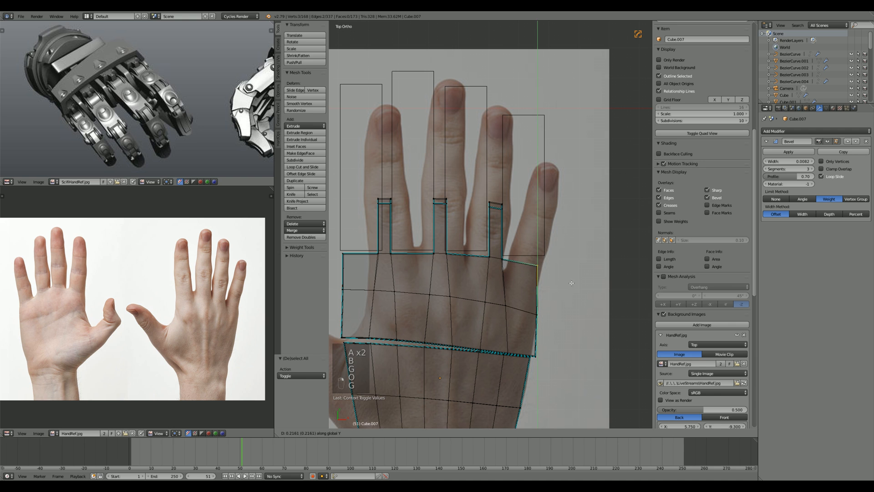
pyautogui.click(566, 285)
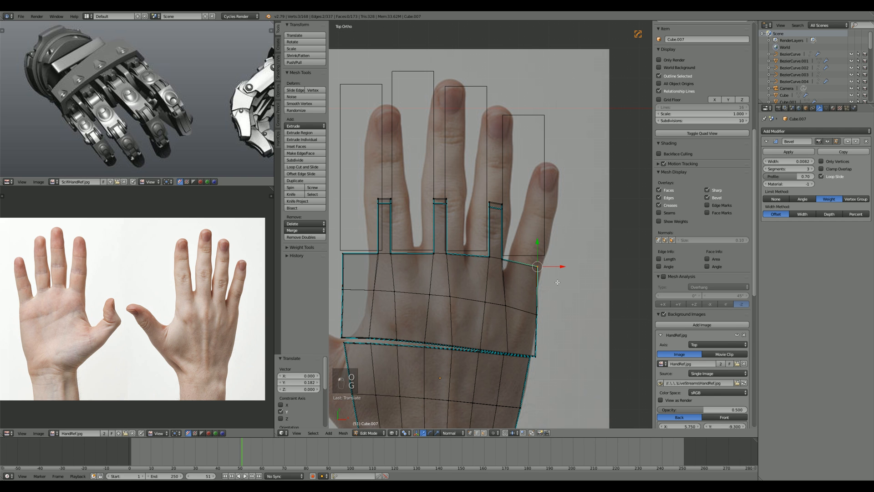
pyautogui.press('a')
# Step: Examine the finger joints and knuckles in the hand reference photo against the palm and finger blocks
pyautogui.keyDown('shift'); pyautogui.moveTo(532, 270); pyautogui.dragTo(540, 283, button='middle'); pyautogui.keyUp('shift')
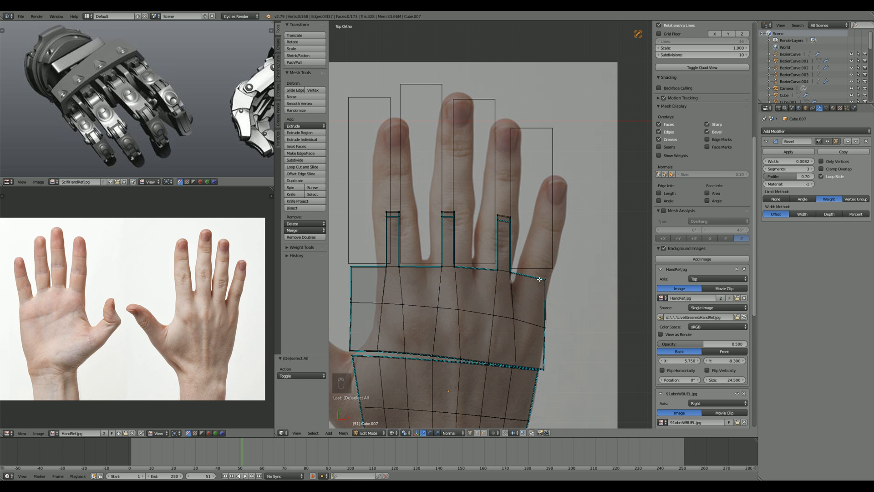
pyautogui.scroll(5, 190, 321)
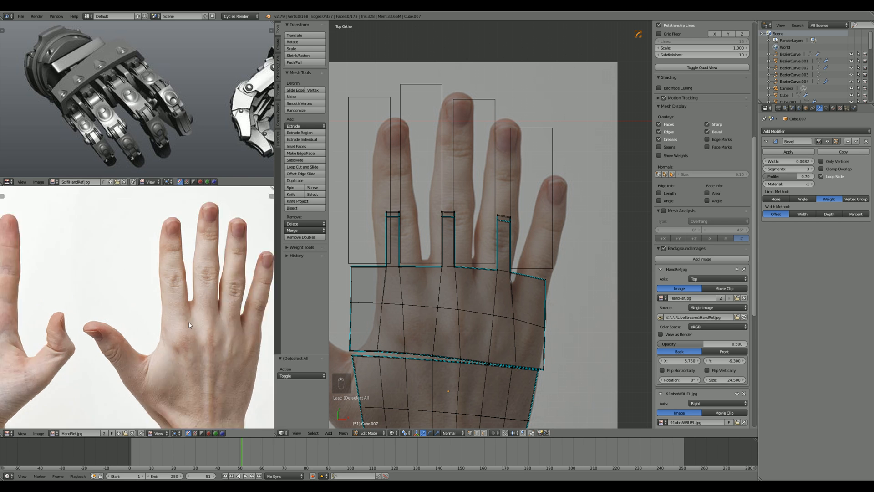
pyautogui.keyDown('shift'); pyautogui.moveTo(476, 273); pyautogui.dragTo(515, 289, button='middle'); pyautogui.keyUp('shift')
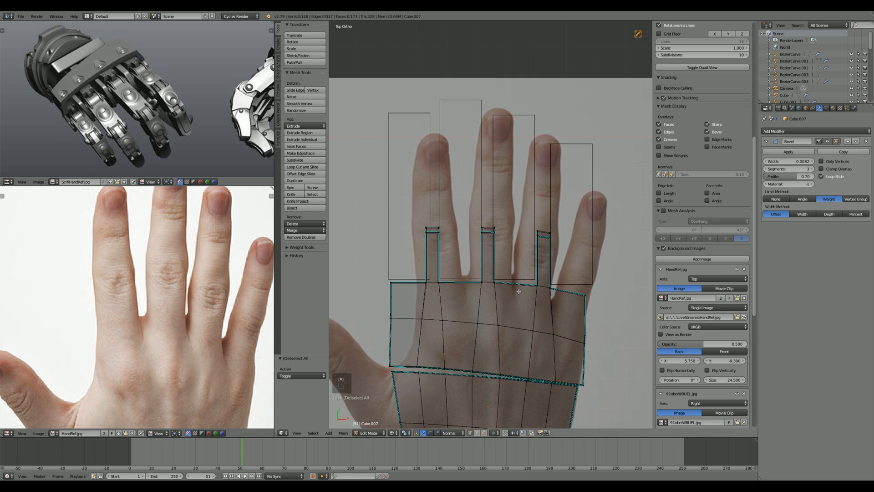
pyautogui.scroll(-2, 209, 335)
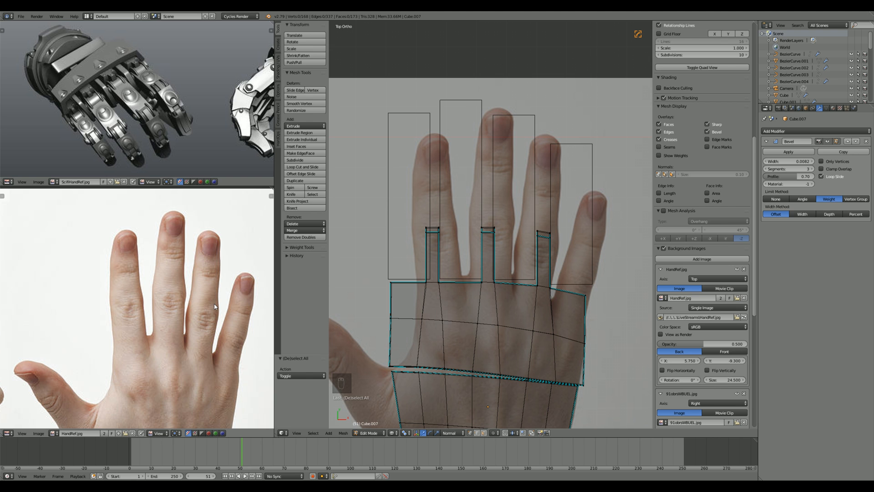
pyautogui.scroll(-1, 504, 284)
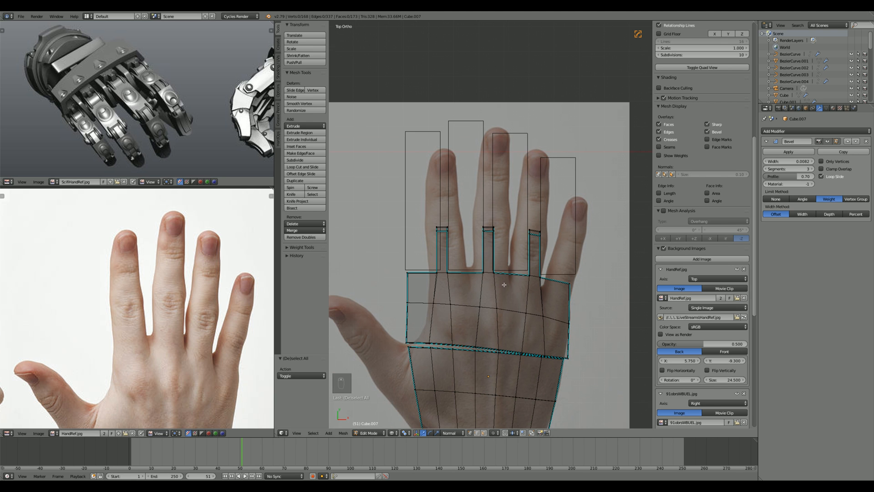
pyautogui.scroll(1, 504, 285)
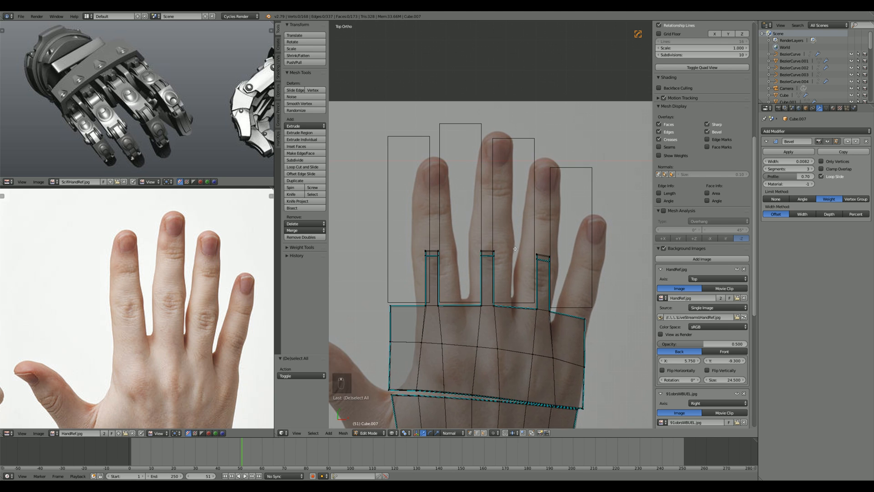
# Step: Shift the tip face of the third finger block -0.032 along Y, then a further -0.008
pyautogui.press('Tab')
pyautogui.rightClick(534, 239)
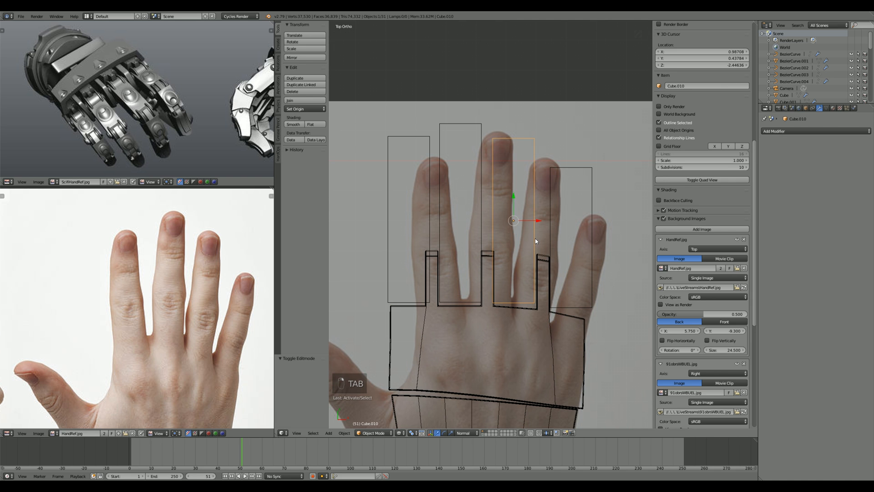
pyautogui.press('Tab')
pyautogui.press('a')
pyautogui.press('a')
pyautogui.press('a')
pyautogui.press('b')
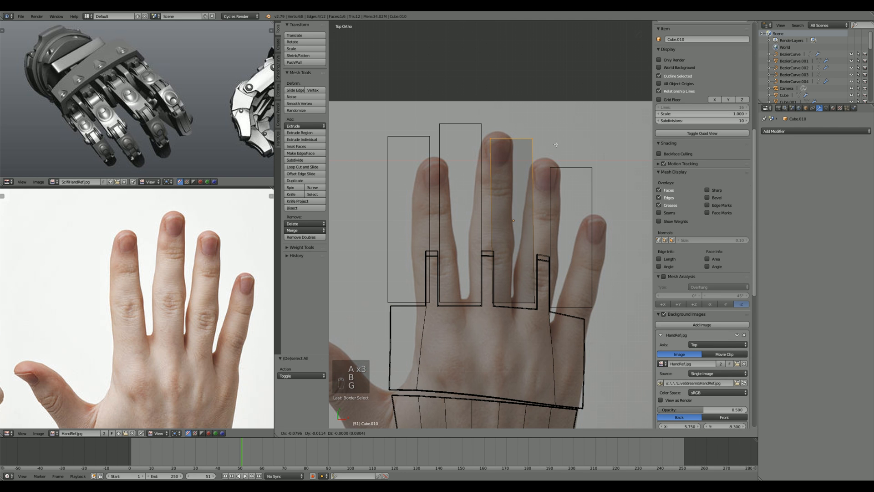
pyautogui.rightClick(559, 145)
pyautogui.press('g')
pyautogui.press('y')
pyautogui.click(561, 155)
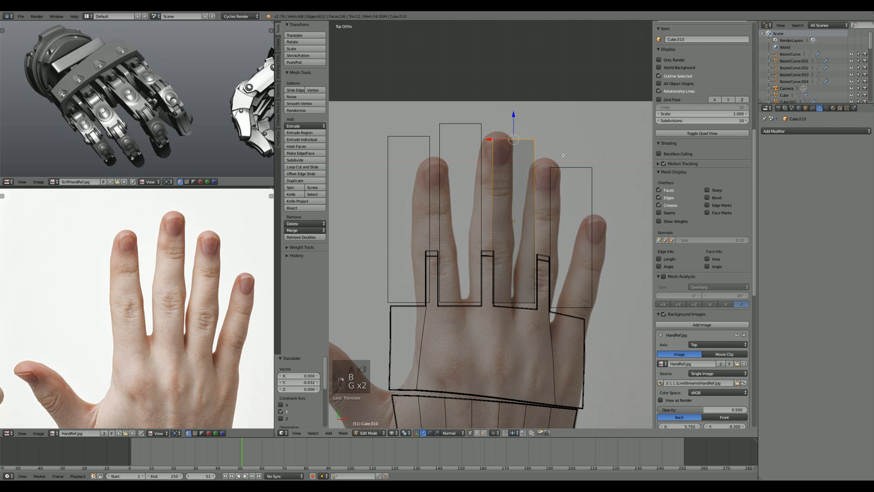
pyautogui.press('g')
pyautogui.press('y')
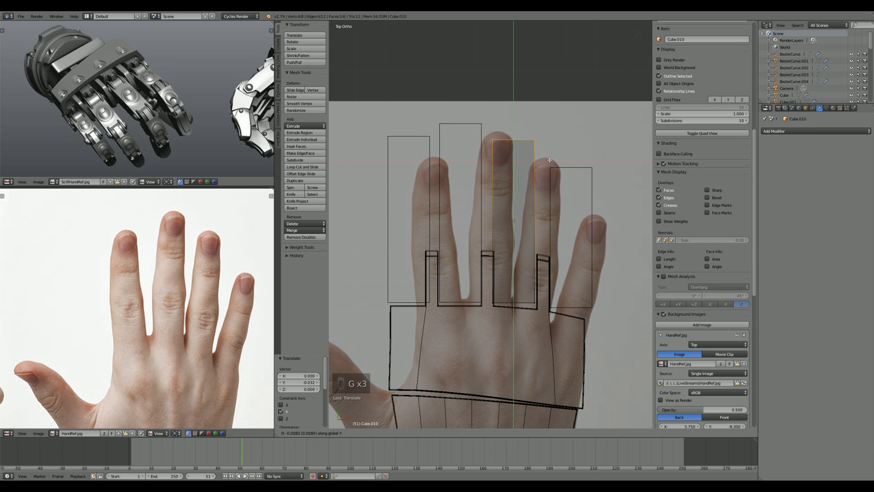
pyautogui.click(550, 160)
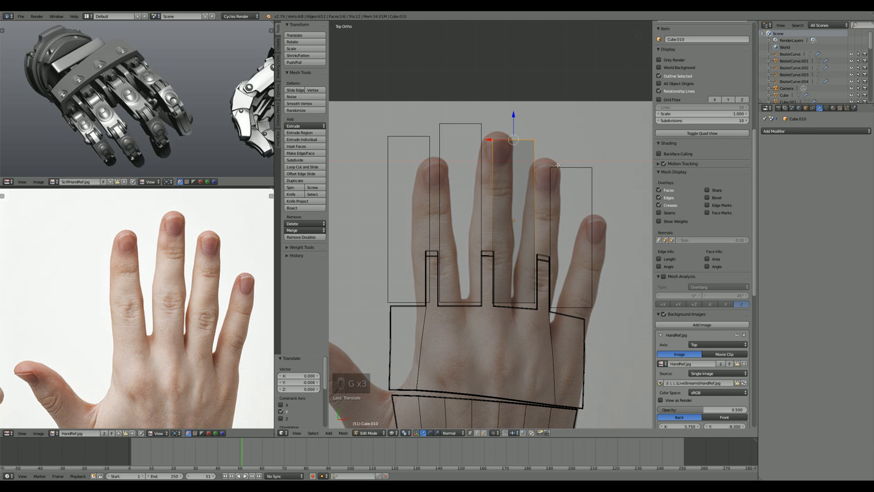
pyautogui.press('Tab')
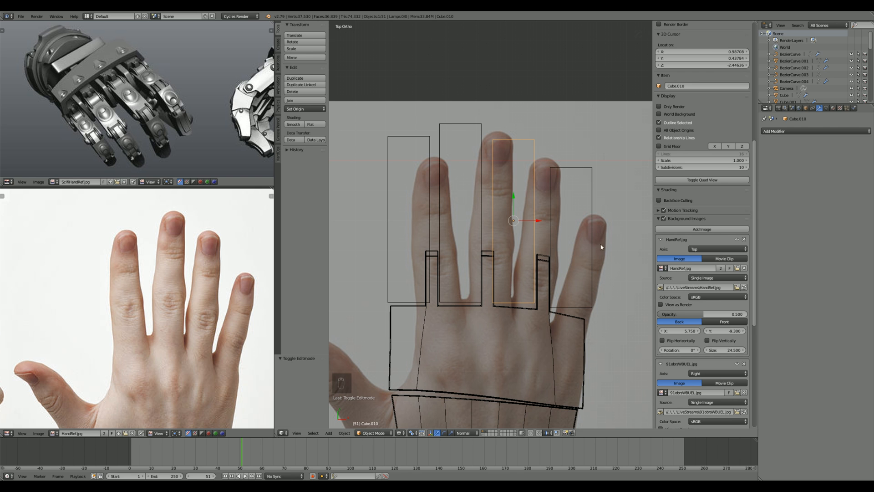
pyautogui.rightClick(581, 324)
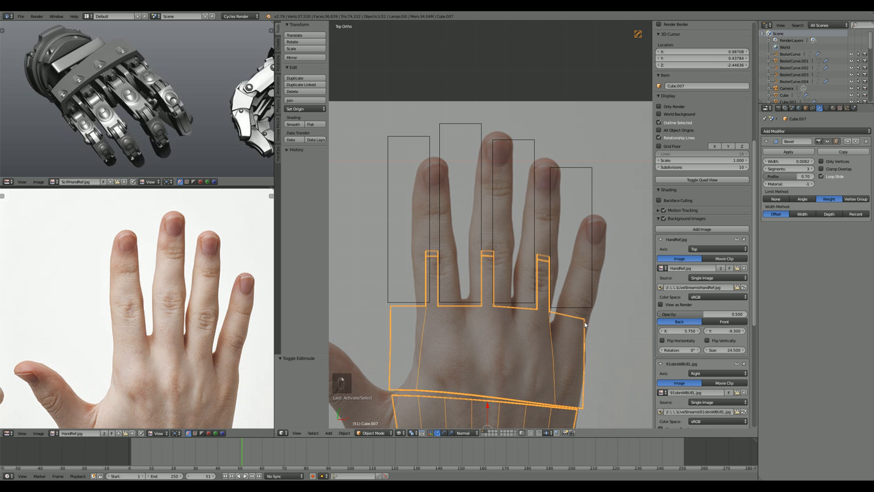
pyautogui.scroll(1, 552, 299)
pyautogui.rightClick(575, 291)
pyautogui.press('Tab')
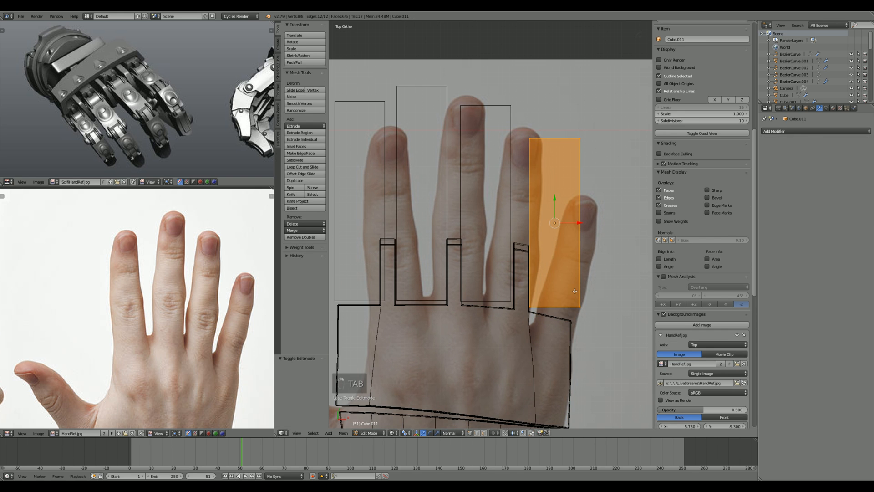
pyautogui.press('a')
pyautogui.press('Tab')
# Step: Shorten the palm's three finger stubs by moving their tip vertices about 0.5 along Y towards the wrist
pyautogui.rightClick(533, 269)
pyautogui.press('Tab')
pyautogui.keyDown('shift'); pyautogui.moveTo(533, 268); pyautogui.dragTo(570, 268, button='middle'); pyautogui.keyUp('shift')
pyautogui.scroll(-1, 564, 266)
pyautogui.press('a')
pyautogui.press('a')
pyautogui.press('a')
pyautogui.press('a')
pyautogui.press('a')
pyautogui.press('a')
pyautogui.press('a')
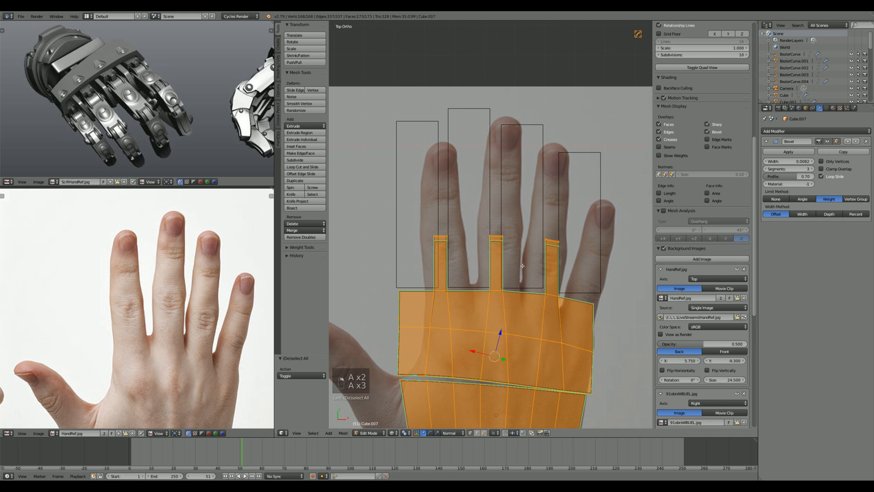
pyautogui.press('b')
pyautogui.moveTo(396, 211); pyautogui.dragTo(568, 269)
pyautogui.press('g')
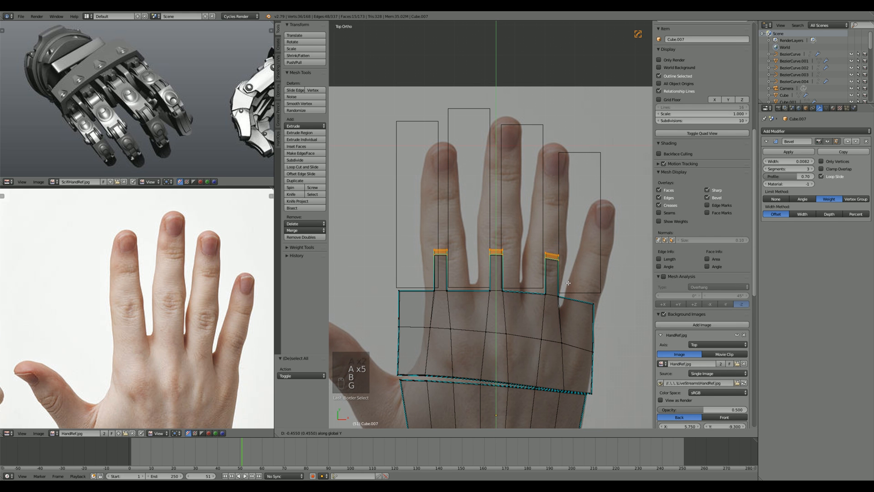
pyautogui.click(568, 284)
pyautogui.press('Tab')
# Step: Add a loop cut across the little finger block and slide it towards the base, near the stub tips
pyautogui.rightClick(575, 292)
pyautogui.press('Tab')
pyautogui.keyDown('shift'); pyautogui.moveTo(576, 295); pyautogui.dragTo(552, 281, button='middle'); pyautogui.keyUp('shift')
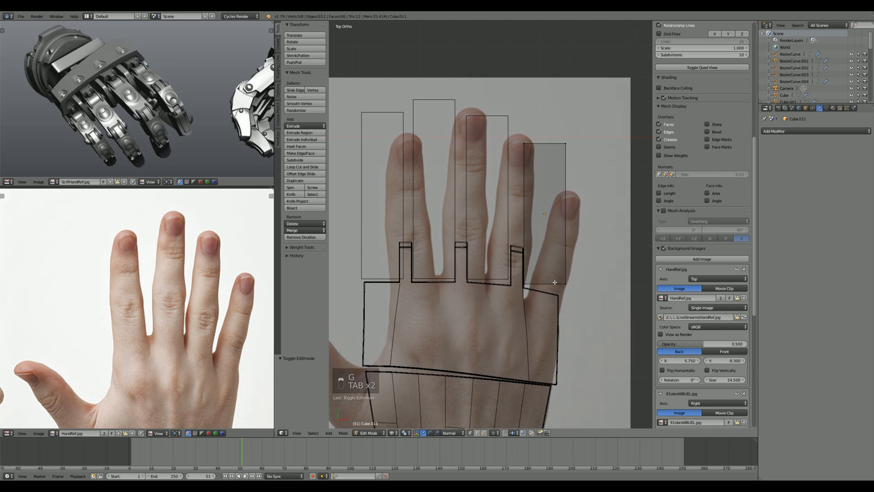
pyautogui.scroll(2, 552, 281)
pyautogui.press('a')
pyautogui.press('a')
pyautogui.press('a')
pyautogui.press('a')
pyautogui.press('a')
pyautogui.hotkey('ctrl', 'r')
pyautogui.click(551, 291)
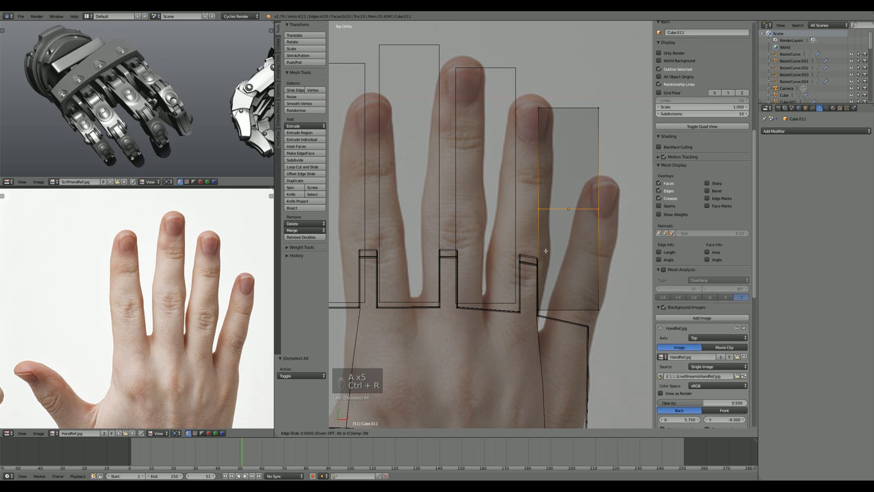
pyautogui.click(551, 295)
pyautogui.press('Tab')
# Step: Add a loop cut across the third finger block and slide it towards the base, near the stub tips
pyautogui.rightClick(518, 240)
pyautogui.press('Tab')
pyautogui.hotkey('ctrl', 'r')
pyautogui.click(516, 228)
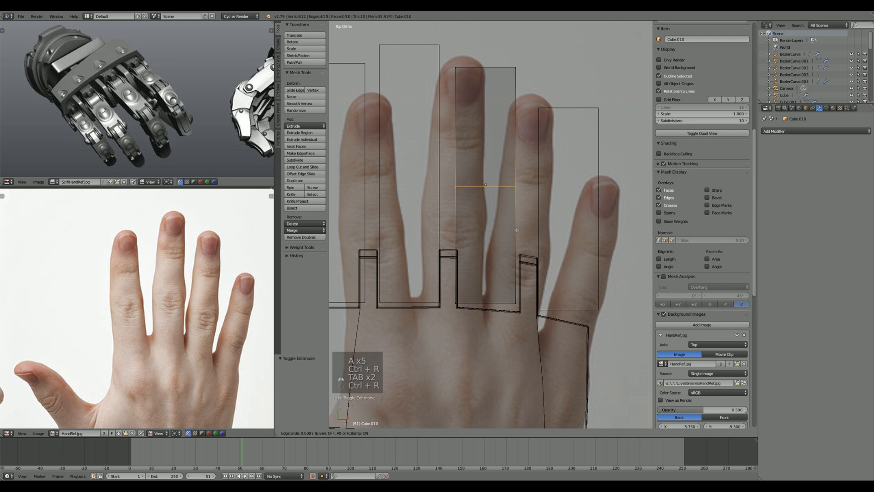
pyautogui.click(512, 283)
pyautogui.press('Tab')
# Step: Select all four finger blocks and join them into one object, with the middle finger block active
pyautogui.scroll(-2, 520, 291)
pyautogui.keyDown('shift'); pyautogui.moveTo(519, 291); pyautogui.dragTo(592, 289, button='middle'); pyautogui.keyUp('shift')
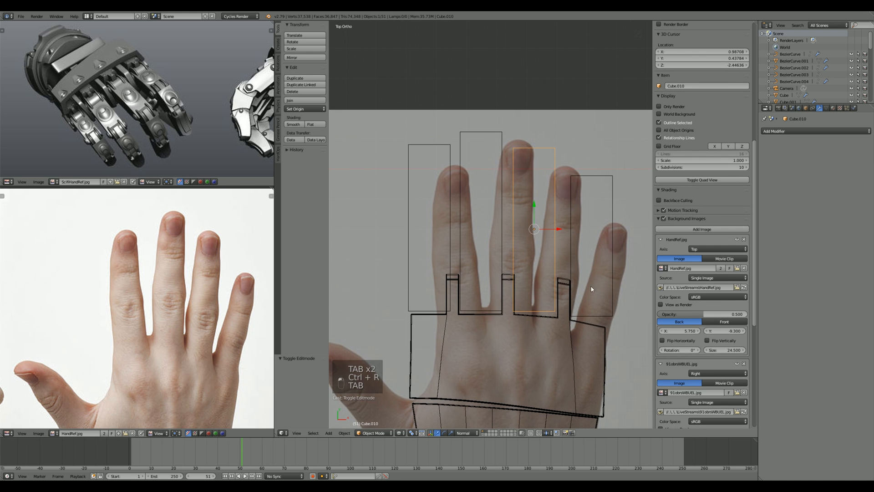
pyautogui.keyDown('shift'); pyautogui.rightClick(506, 241); pyautogui.keyUp('shift')
pyautogui.keyDown('shift'); pyautogui.rightClick(456, 236); pyautogui.keyUp('shift')
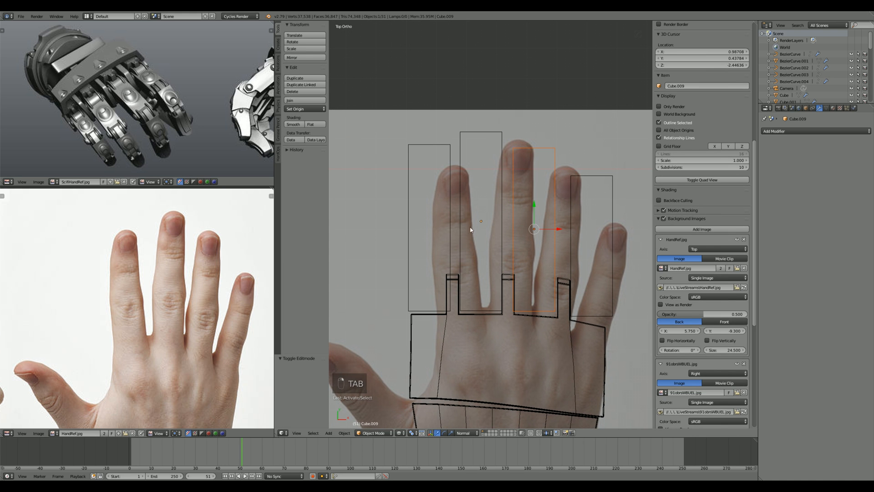
pyautogui.keyDown('shift'); pyautogui.rightClick(433, 219); pyautogui.keyUp('shift')
pyautogui.keyDown('shift'); pyautogui.rightClick(590, 232); pyautogui.keyUp('shift')
pyautogui.keyDown('shift'); pyautogui.rightClick(462, 187); pyautogui.keyUp('shift')
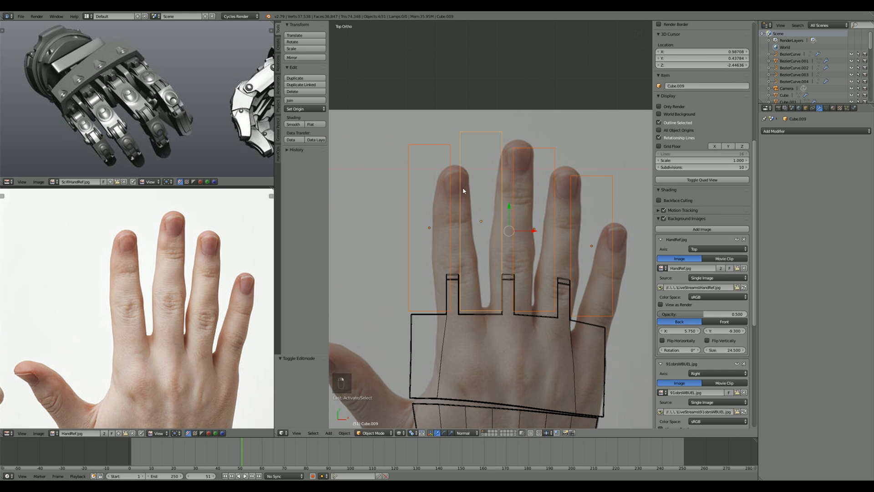
pyautogui.hotkey('ctrl', 'j')
# Step: Add a loop cut across the middle finger block and slide it level with the third finger's cut
pyautogui.press('Tab')
pyautogui.press('a')
pyautogui.press('a')
pyautogui.scroll(3, 473, 257)
pyautogui.hotkey('ctrl', 'r')
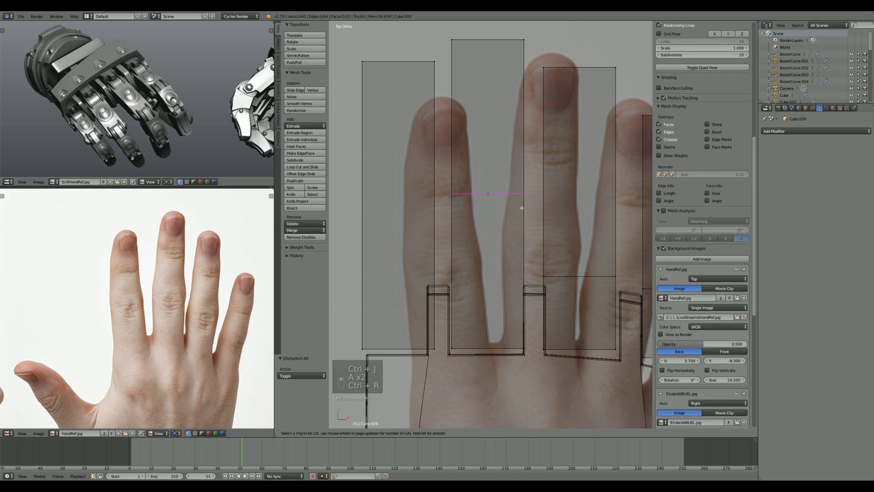
pyautogui.click(522, 207)
pyautogui.click(523, 289)
# Step: Add a loop cut across the index finger block and slide it towards the base, level with the neighbouring block's cut
pyautogui.hotkey('ctrl', 'r')
pyautogui.click(435, 209)
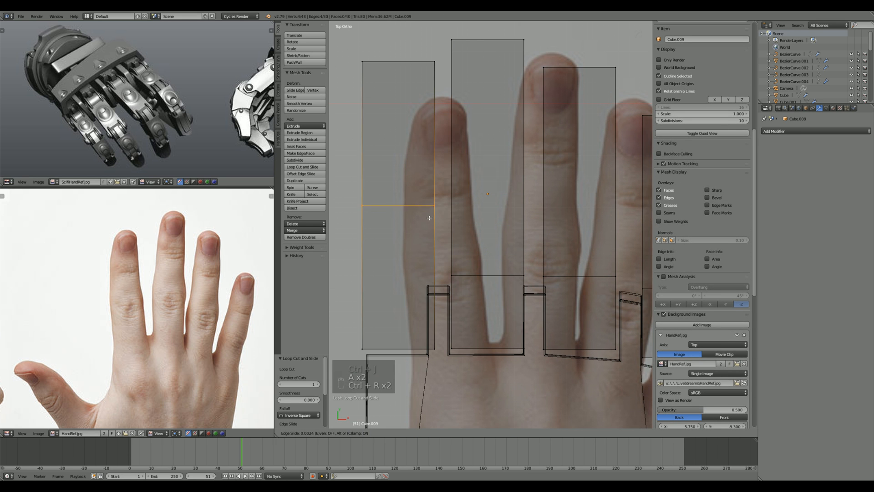
pyautogui.click(435, 286)
# Step: Select the base cuts of the index, middle and third finger blocks and flatten them into line by scaling to 0 along Y
pyautogui.keyDown('alt'); pyautogui.keyDown('shift'); pyautogui.rightClick(505, 275); pyautogui.keyUp('shift'); pyautogui.keyUp('alt')
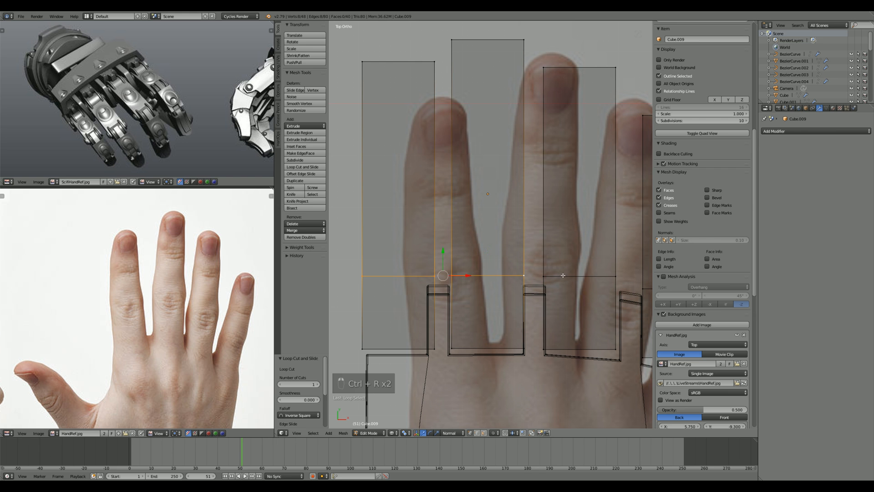
pyautogui.keyDown('alt'); pyautogui.keyDown('shift'); pyautogui.rightClick(570, 275); pyautogui.keyUp('shift'); pyautogui.keyUp('alt')
pyautogui.press('s')
pyautogui.press('y')
pyautogui.press('0')
pyautogui.click(572, 275)
pyautogui.scroll(-5, 572, 275)
pyautogui.press('a')
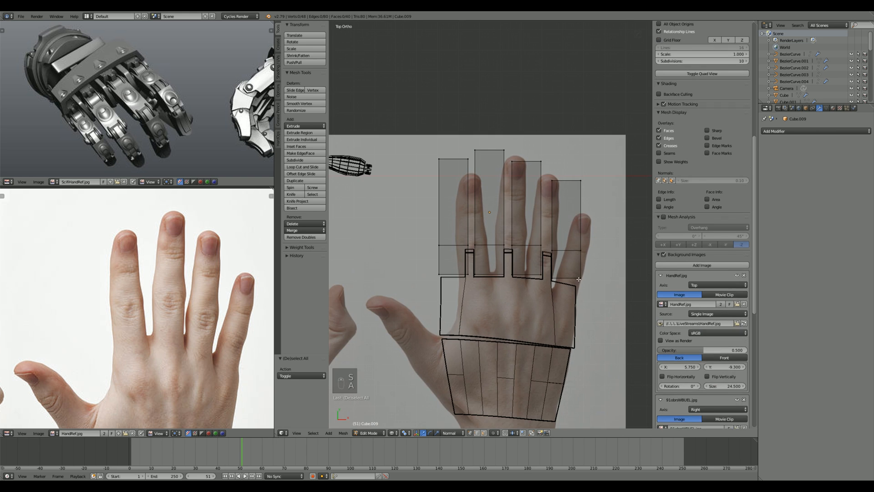
# Step: Inspect the base cuts across the four finger blocks in wireframe and solid shading
pyautogui.scroll(3, 592, 287)
pyautogui.keyDown('shift'); pyautogui.moveTo(613, 293); pyautogui.dragTo(540, 267, button='middle'); pyautogui.keyUp('shift')
pyautogui.scroll(1, 540, 267)
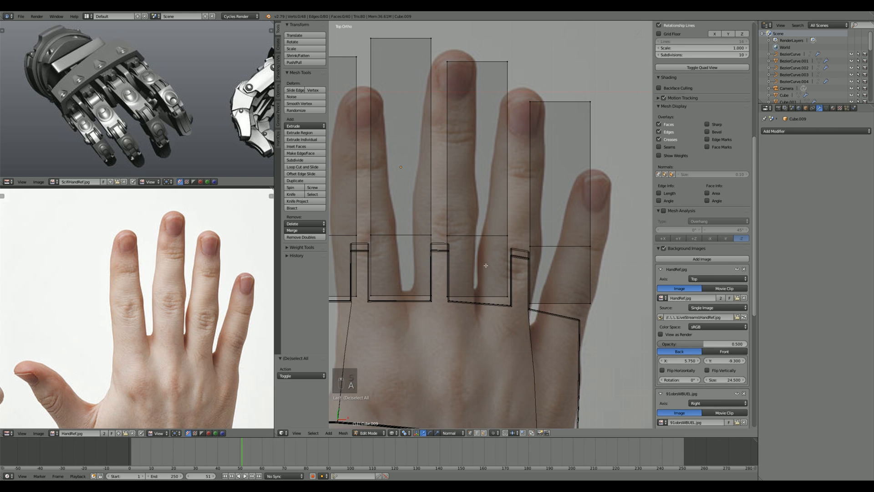
pyautogui.keyDown('shift'); pyautogui.moveTo(486, 265); pyautogui.dragTo(585, 292, button='middle'); pyautogui.keyUp('shift')
pyautogui.scroll(2, 455, 278)
pyautogui.keyDown('alt'); pyautogui.rightClick(416, 275); pyautogui.keyUp('alt')
pyautogui.scroll(-3, 430, 276)
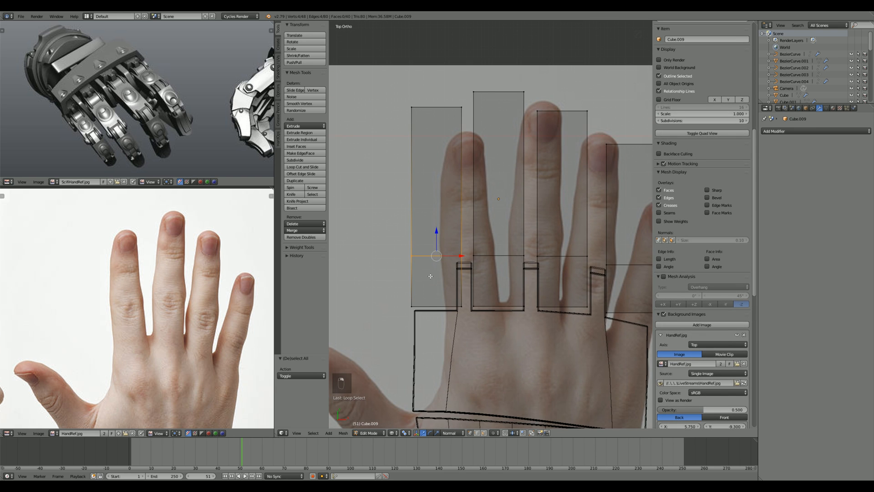
pyautogui.press('a')
pyautogui.scroll(-3, 464, 269)
pyautogui.press('z')
pyautogui.scroll(5, 512, 266)
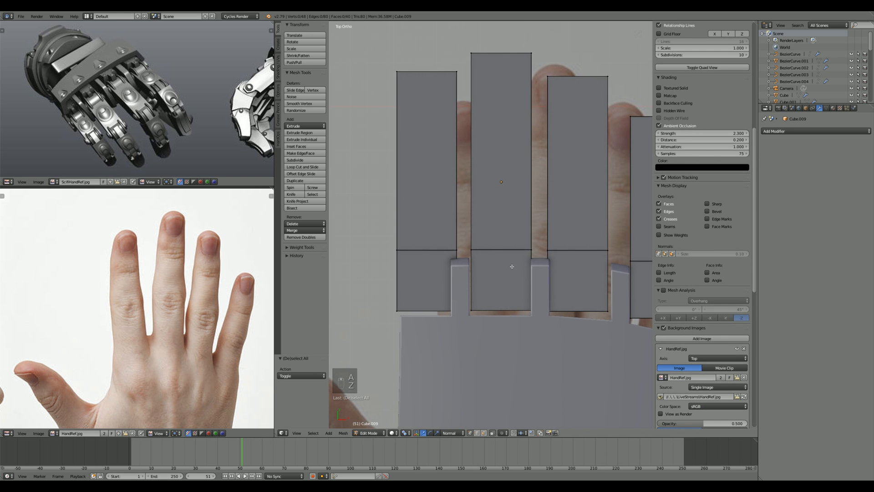
pyautogui.hotkey('ctrl', 'r')
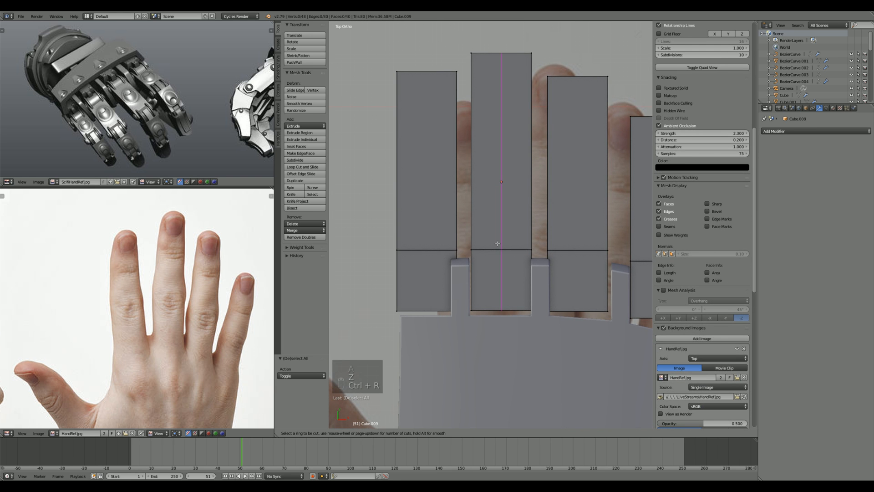
pyautogui.rightClick(499, 244)
pyautogui.scroll(-2, 510, 242)
pyautogui.keyDown('shift'); pyautogui.moveTo(519, 241); pyautogui.dragTo(522, 267, button='middle'); pyautogui.keyUp('shift')
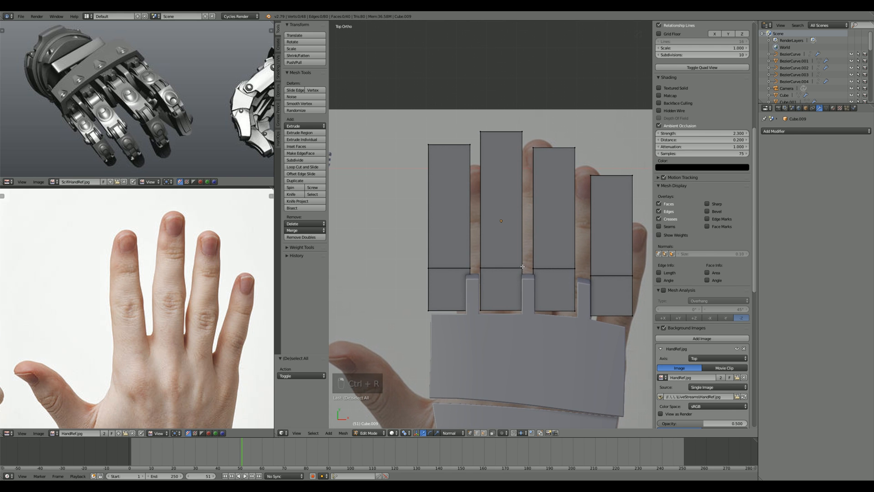
pyautogui.press('z')
pyautogui.scroll(1, 523, 267)
# Step: Add a centred loop cut across the upper section of the index, middle and third finger blocks
pyautogui.hotkey('ctrl', 'r')
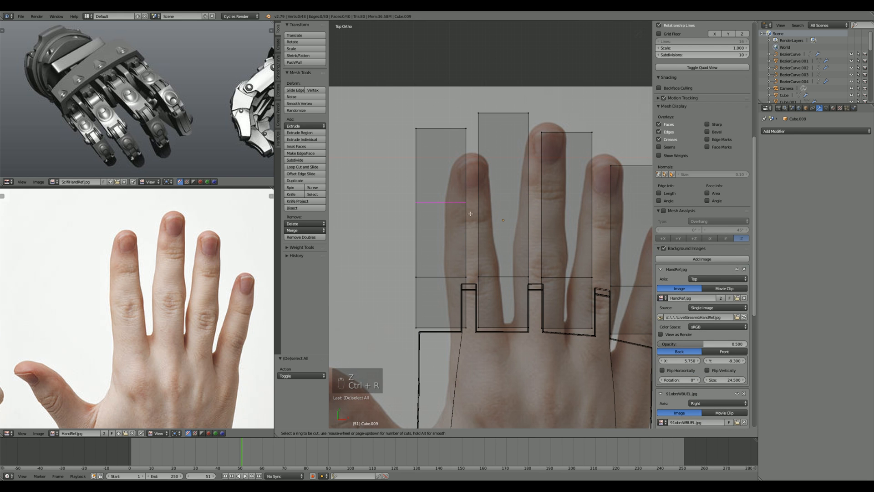
pyautogui.click(458, 211)
pyautogui.rightClick(458, 210)
pyautogui.hotkey('ctrl', 'r')
pyautogui.click(520, 210)
pyautogui.rightClick(521, 210)
pyautogui.hotkey('ctrl', 'r')
pyautogui.click(585, 209)
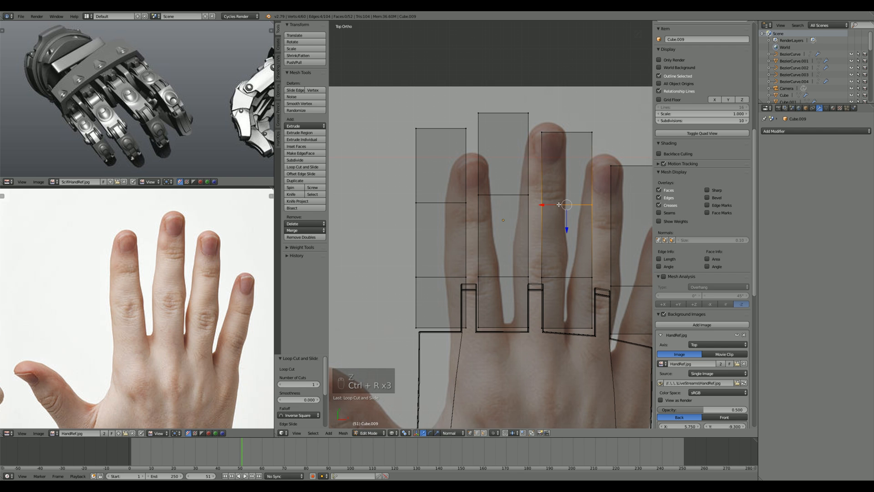
# Step: Add a loop cut across the little finger block's upper section and move it about 0.16 along Y towards the tip
pyautogui.keyDown('shift'); pyautogui.moveTo(606, 207); pyautogui.dragTo(550, 214, button='middle'); pyautogui.keyUp('shift')
pyautogui.hotkey('ctrl', 'r')
pyautogui.click(561, 223)
pyautogui.rightClick(564, 226)
pyautogui.press('g')
pyautogui.press('y')
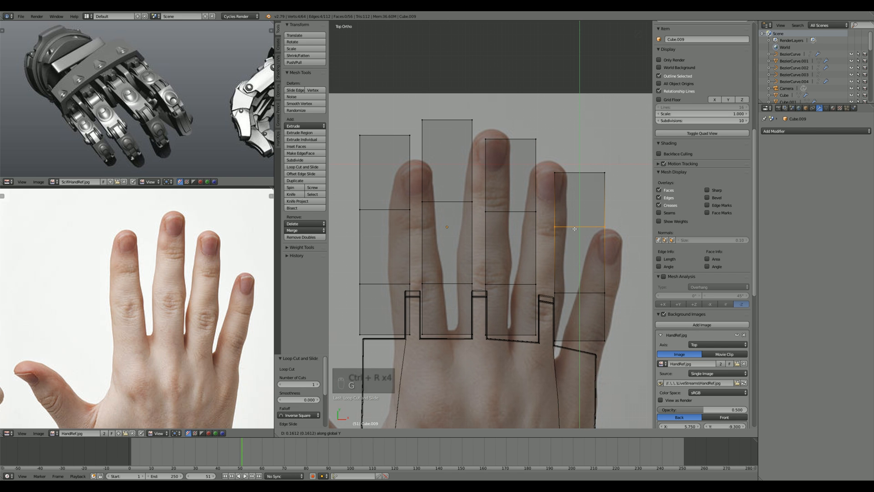
pyautogui.click(575, 228)
pyautogui.press('a')
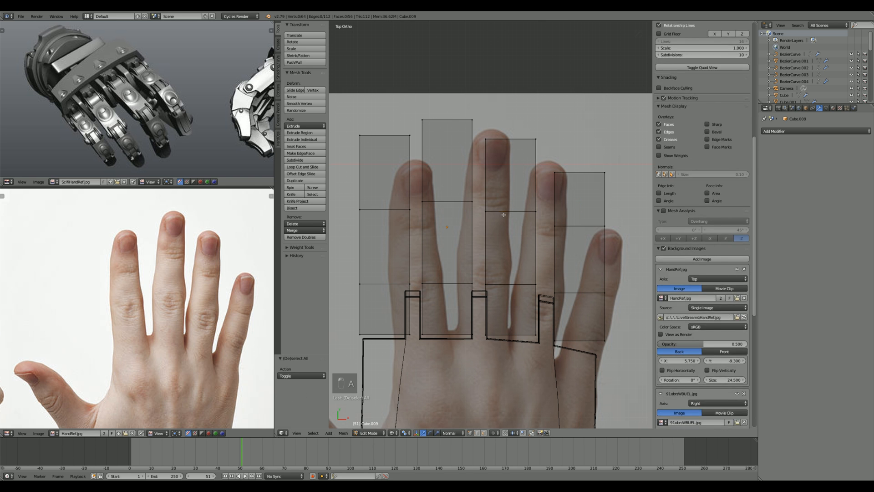
pyautogui.rightClick(503, 212)
pyautogui.press('g')
pyautogui.press('y')
pyautogui.rightClick(506, 212)
# Step: Move the third finger block's upper cut about 0.11 along Y towards the tip
pyautogui.keyDown('alt'); pyautogui.rightClick(521, 212); pyautogui.keyUp('alt')
pyautogui.press('g')
pyautogui.press('y')
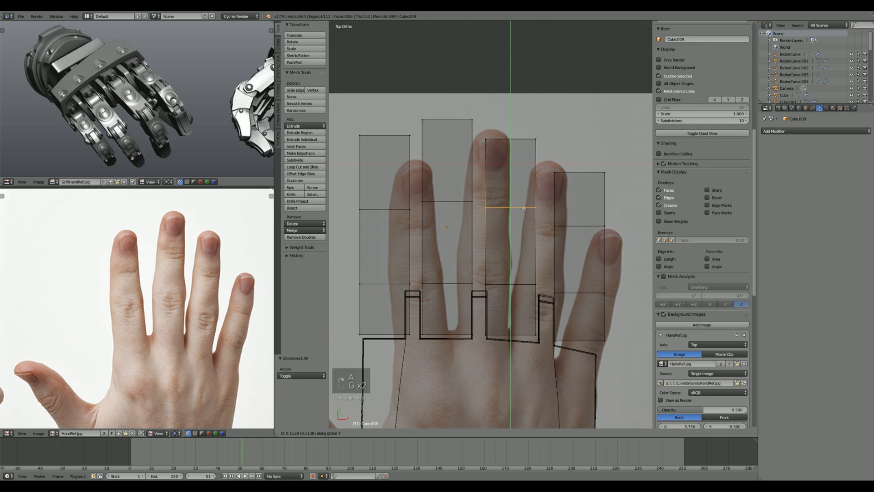
pyautogui.click(523, 208)
pyautogui.press('a')
# Step: Move the middle finger block's upper cut slightly along Y towards the tip in two small adjustments
pyautogui.keyDown('shift'); pyautogui.moveTo(442, 206); pyautogui.dragTo(521, 223, button='middle'); pyautogui.keyUp('shift')
pyautogui.keyDown('alt'); pyautogui.rightClick(521, 220); pyautogui.keyUp('alt')
pyautogui.press('g')
pyautogui.press('y')
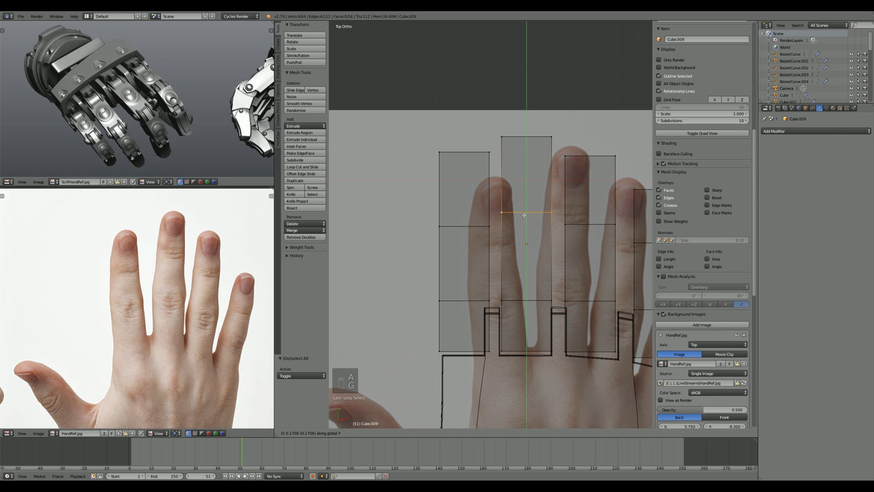
pyautogui.click(524, 215)
pyautogui.press('a')
pyautogui.keyDown('alt'); pyautogui.rightClick(522, 209); pyautogui.keyUp('alt')
pyautogui.press('g')
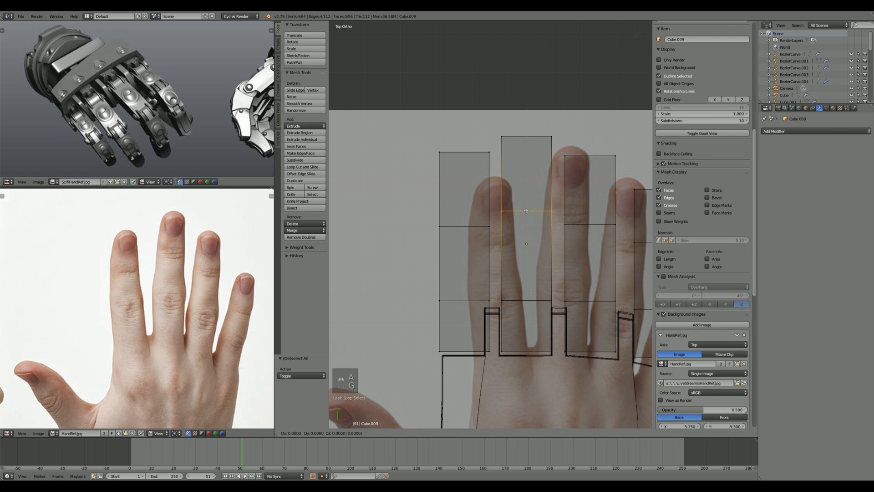
pyautogui.press('y')
pyautogui.click(522, 205)
pyautogui.press('a')
# Step: Move the index finger block's upper cut about 0.123 along Y towards the tip
pyautogui.keyDown('alt'); pyautogui.rightClick(468, 221); pyautogui.keyUp('alt')
pyautogui.press('g')
pyautogui.press('y')
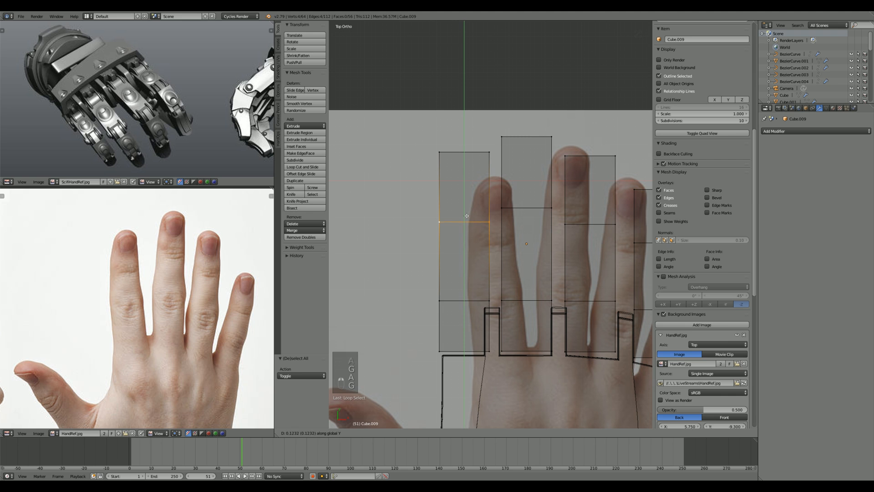
pyautogui.click(467, 216)
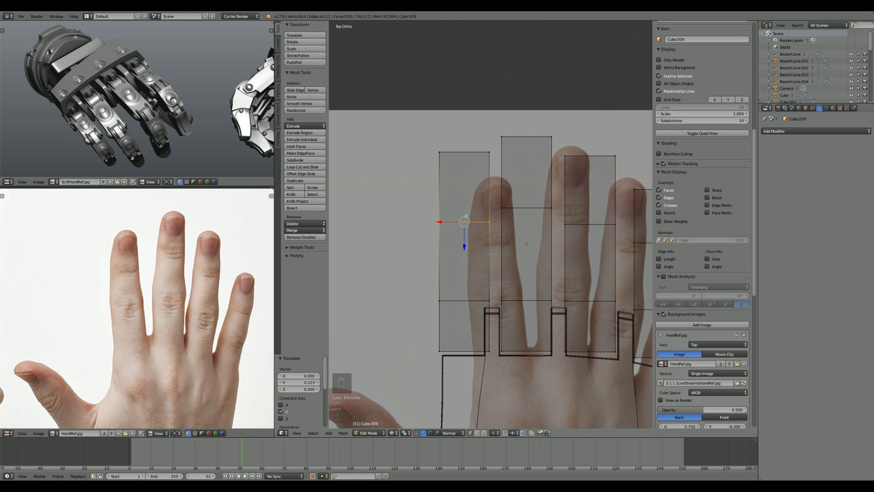
# Step: Compare the cut positions on the finger blocks with the finger joints in the robotic hand reference image
pyautogui.scroll(-3, 497, 256)
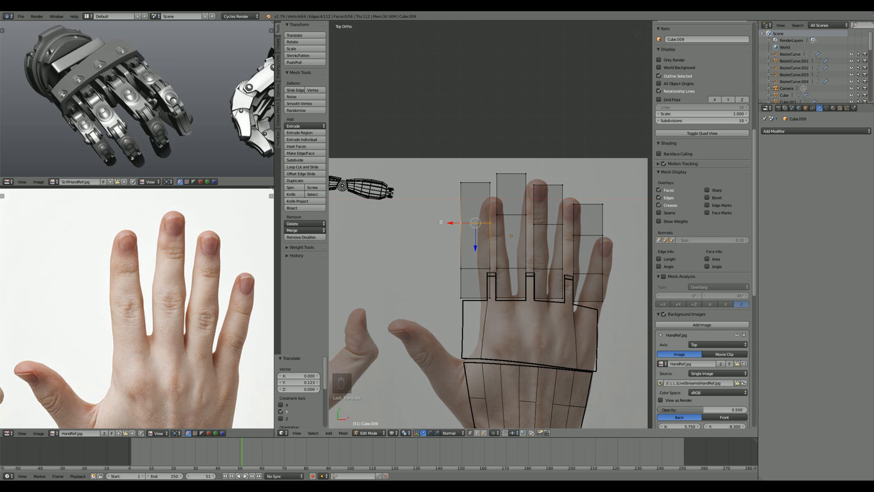
pyautogui.scroll(5, 520, 209)
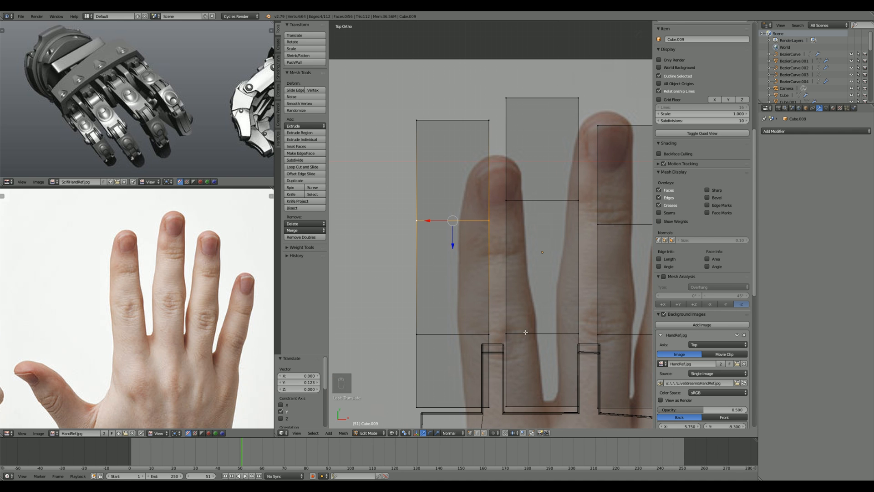
pyautogui.scroll(-1, 527, 330)
pyautogui.press('a')
pyautogui.keyDown('alt'); pyautogui.click(480, 316); pyautogui.keyUp('alt')
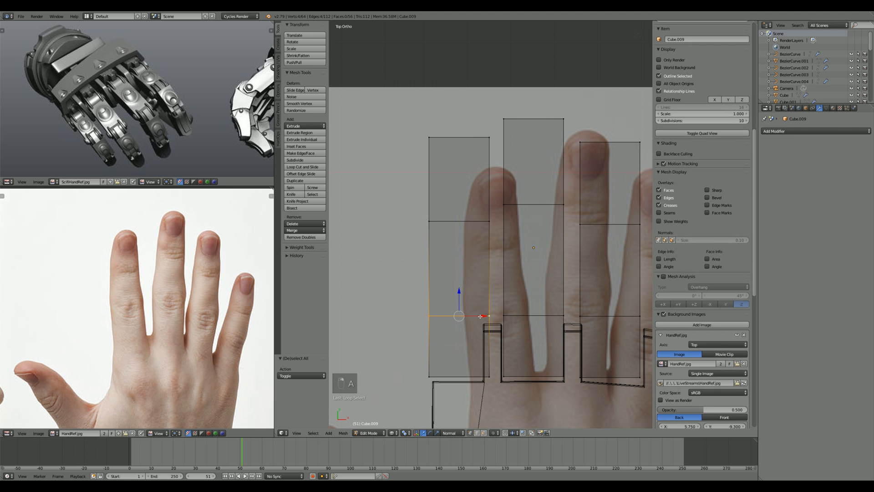
pyautogui.scroll(-2, 481, 316)
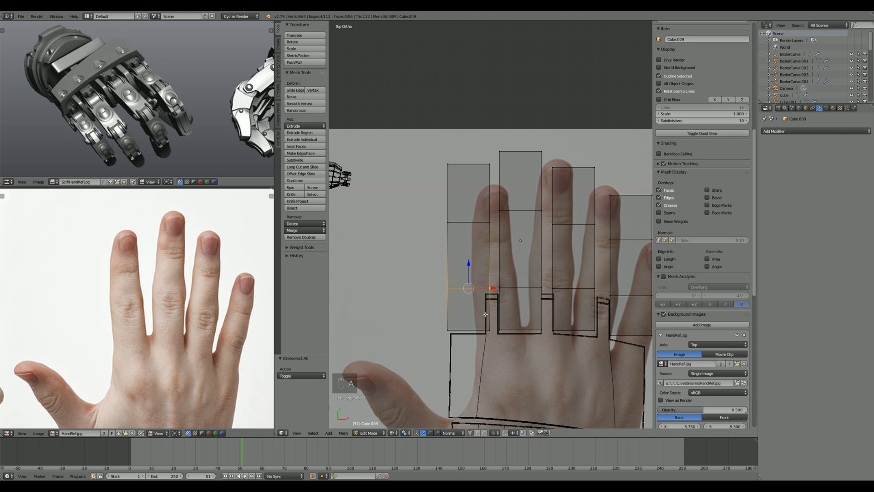
pyautogui.moveTo(69, 81); pyautogui.dragTo(85, 67, button='middle')
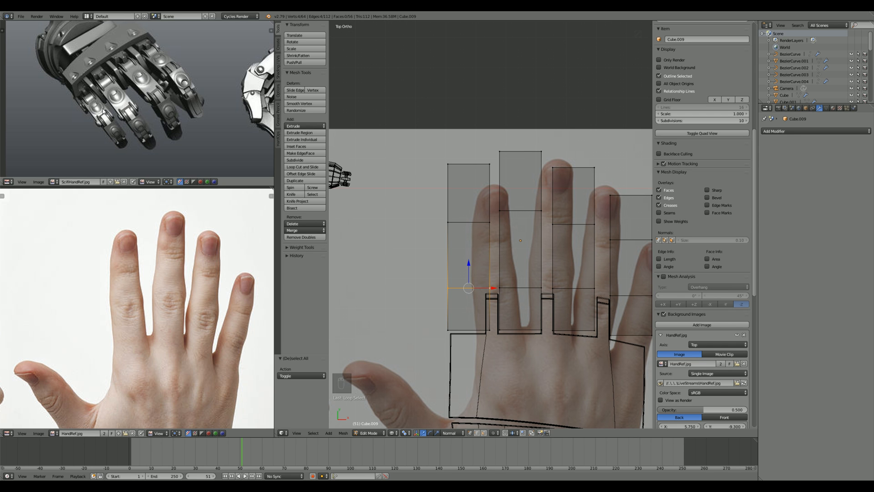
pyautogui.scroll(-2, 513, 263)
pyautogui.scroll(5, 513, 263)
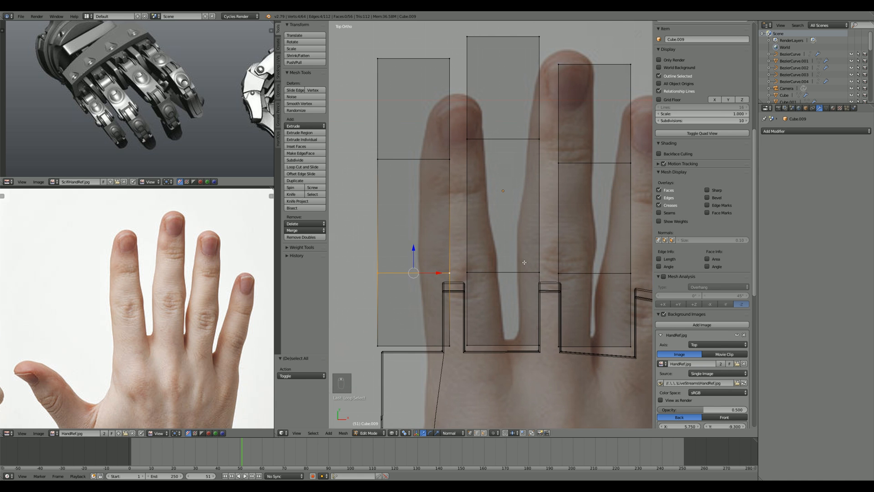
pyautogui.press('a')
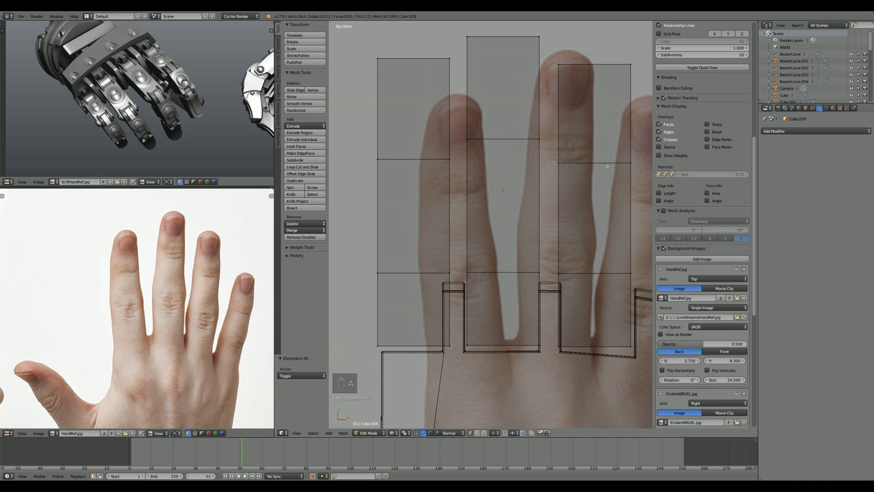
# Step: Examine the segment proportions of the four finger blocks against the hand photo and the palm stubs
pyautogui.scroll(-2, 491, 224)
pyautogui.keyDown('shift'); pyautogui.moveTo(490, 224); pyautogui.dragTo(485, 228, button='middle'); pyautogui.keyUp('shift')
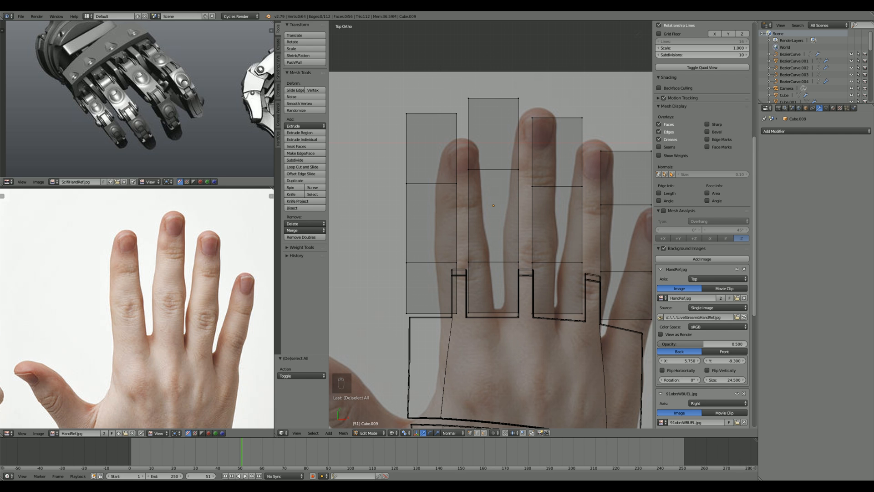
pyautogui.scroll(-3, 517, 262)
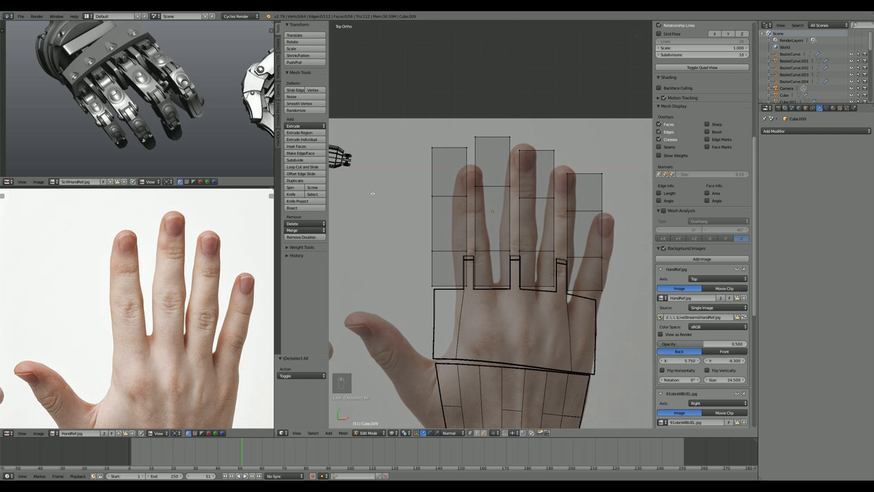
pyautogui.scroll(3, 518, 263)
pyautogui.scroll(1, 515, 271)
pyautogui.scroll(-2, 514, 271)
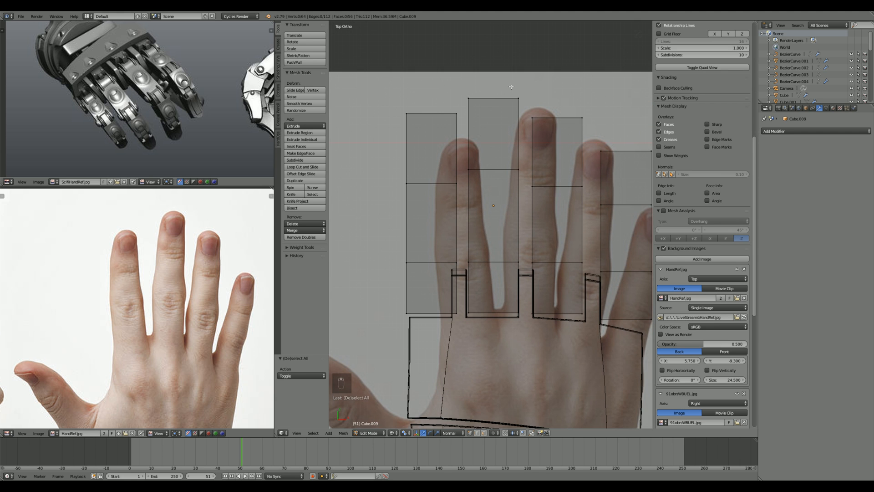
pyautogui.scroll(-1, 509, 266)
pyautogui.scroll(1, 510, 265)
pyautogui.scroll(-2, 476, 135)
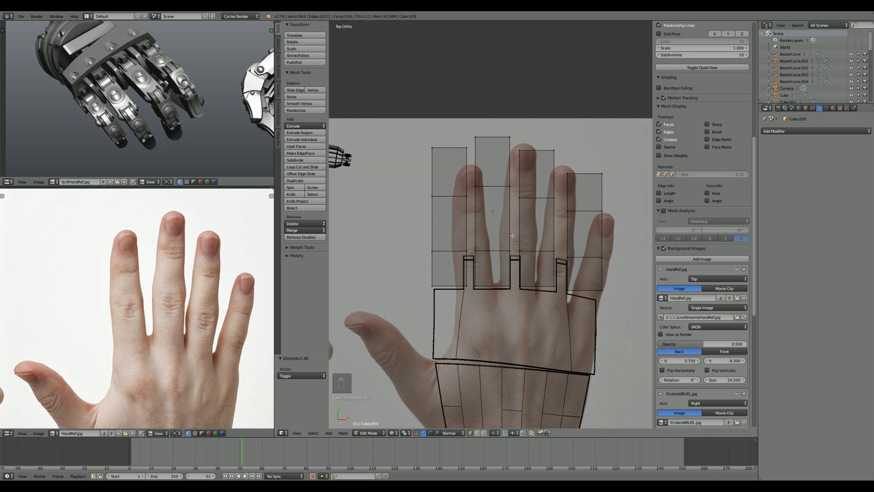
pyautogui.scroll(3, 460, 200)
pyautogui.press('a')
pyautogui.keyDown('shift'); pyautogui.moveTo(416, 297); pyautogui.dragTo(447, 275, button='middle'); pyautogui.keyUp('shift')
pyautogui.press('a')
pyautogui.scroll(3, 447, 275)
pyautogui.scroll(-5, 702, 273)
pyautogui.scroll(-2, 463, 287)
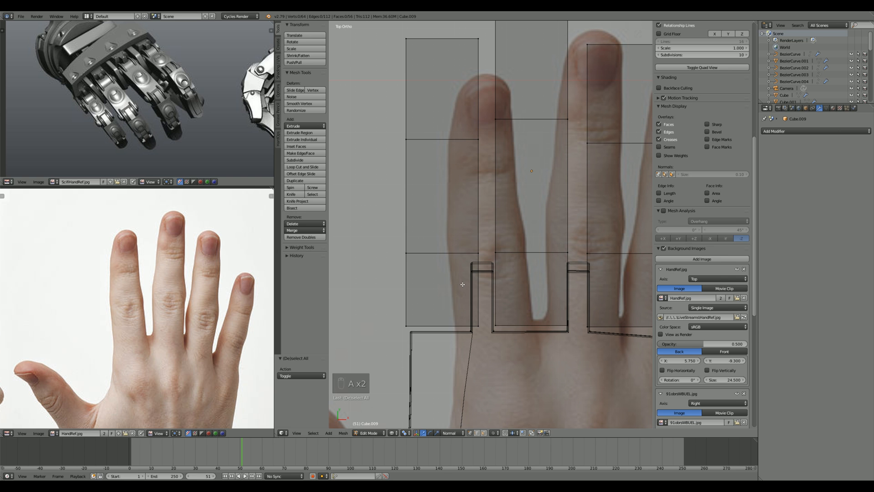
pyautogui.scroll(-8, 461, 284)
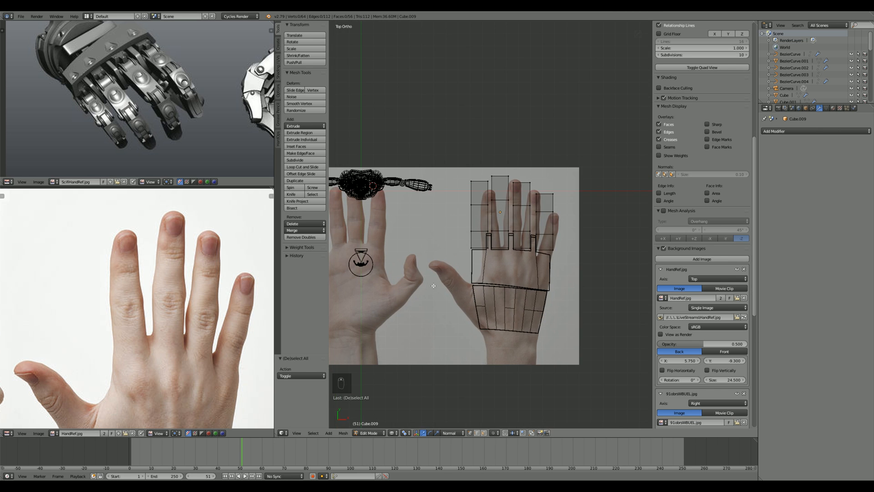
pyautogui.scroll(8, 373, 270)
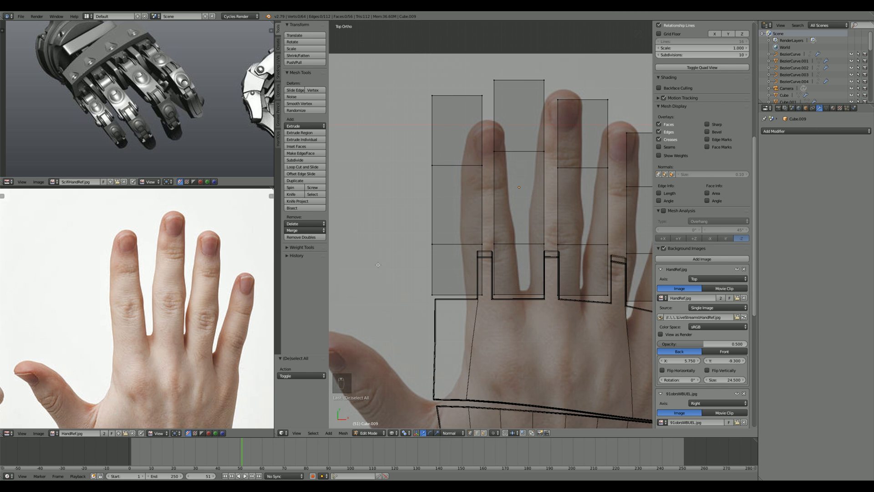
pyautogui.press('a')
pyautogui.scroll(2, 426, 268)
pyautogui.press('a')
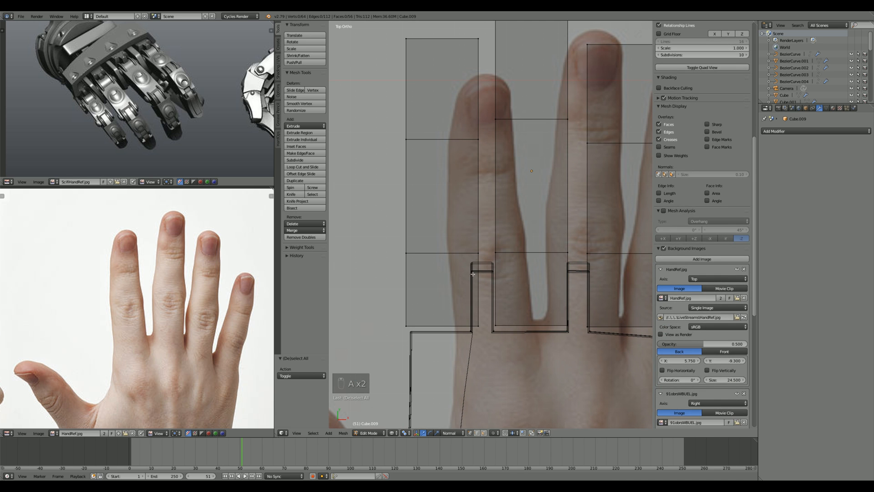
pyautogui.hotkey('ctrl', 'r')
pyautogui.scroll(1, 448, 262)
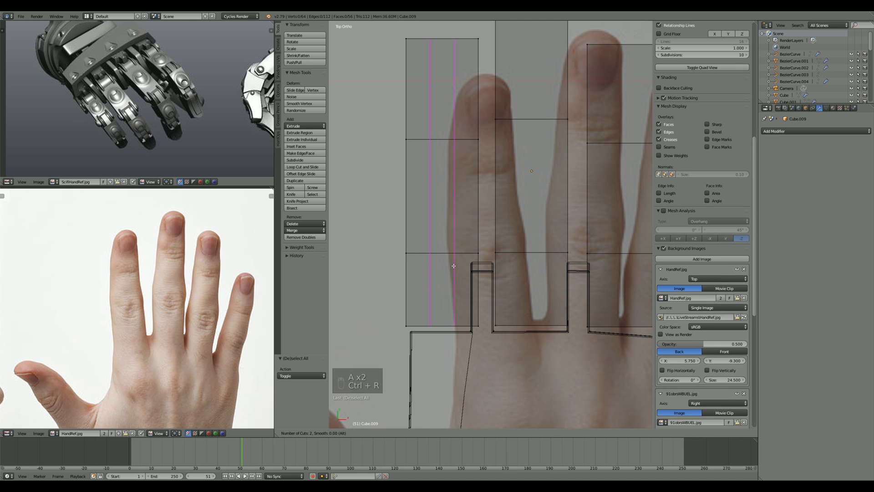
pyautogui.rightClick(452, 264)
# Step: Delete the faces of the lowest segment, nearest the palm, on all four finger blocks
pyautogui.hotkey('ctrl', 'Tab')
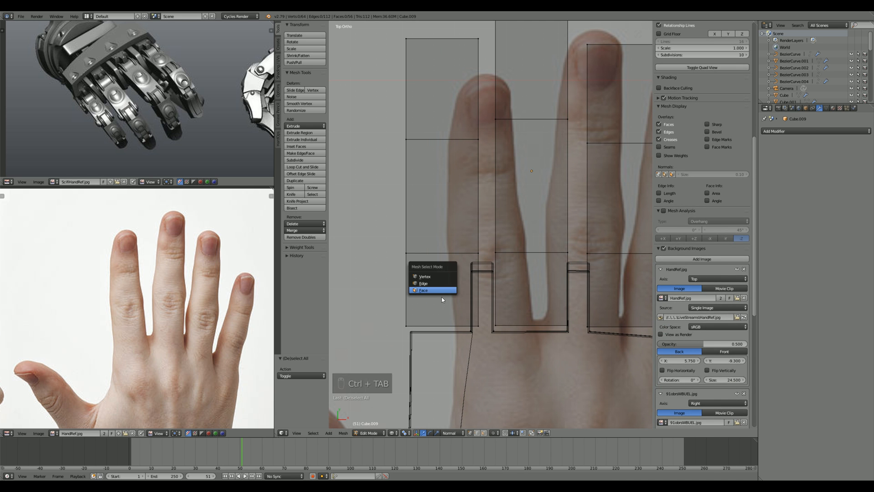
pyautogui.click(440, 296)
pyautogui.press('a')
pyautogui.press('Tab')
pyautogui.press('Tab')
pyautogui.hotkey('ctrl', 'Tab')
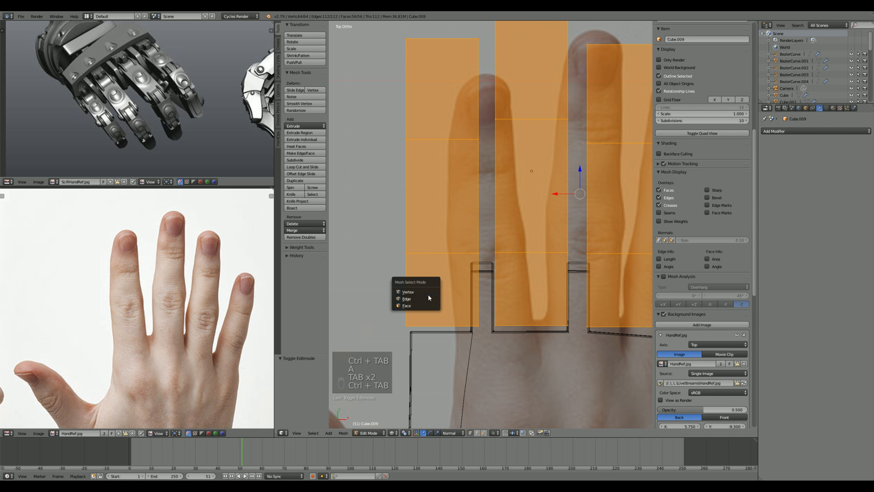
pyautogui.click(434, 291)
pyautogui.press('a')
pyautogui.scroll(-2, 433, 297)
pyautogui.press('b')
pyautogui.moveTo(435, 236); pyautogui.dragTo(648, 291)
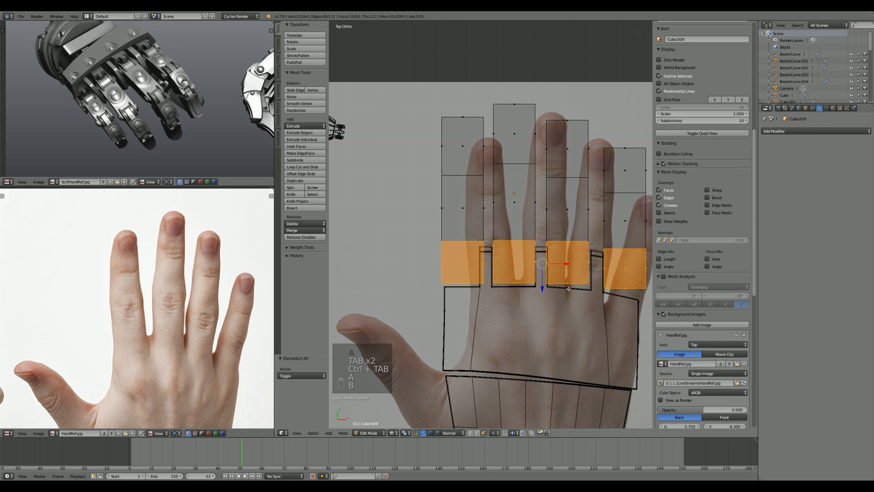
pyautogui.press('Delete')
pyautogui.click(545, 298)
# Step: Fill the open palm-side ends of the four finger blocks with faces and check the caps in solid view
pyautogui.hotkey('ctrl', 'Tab')
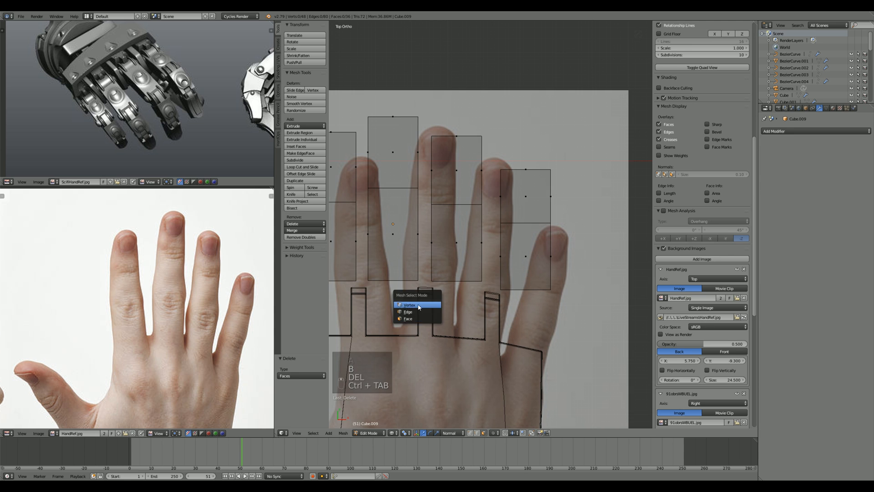
pyautogui.click(421, 300)
pyautogui.scroll(1, 421, 303)
pyautogui.press('b')
pyautogui.moveTo(363, 263); pyautogui.dragTo(650, 313)
pyautogui.press('f')
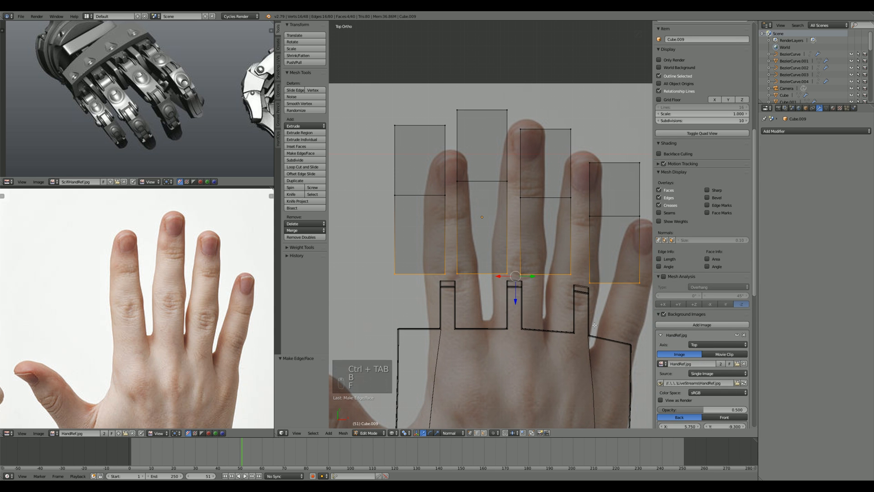
pyautogui.press('z')
pyautogui.moveTo(584, 339)
pyautogui.mouseDown(button='middle')
pyautogui.moveTo(555, 289)
pyautogui.moveTo(548, 300)
pyautogui.moveTo(527, 303)
pyautogui.mouseUp(button='middle')
pyautogui.press('a')
pyautogui.hotkey('ctrl', 'Tab')
pyautogui.click(535, 307)
pyautogui.press('KP_7')
pyautogui.press('z')
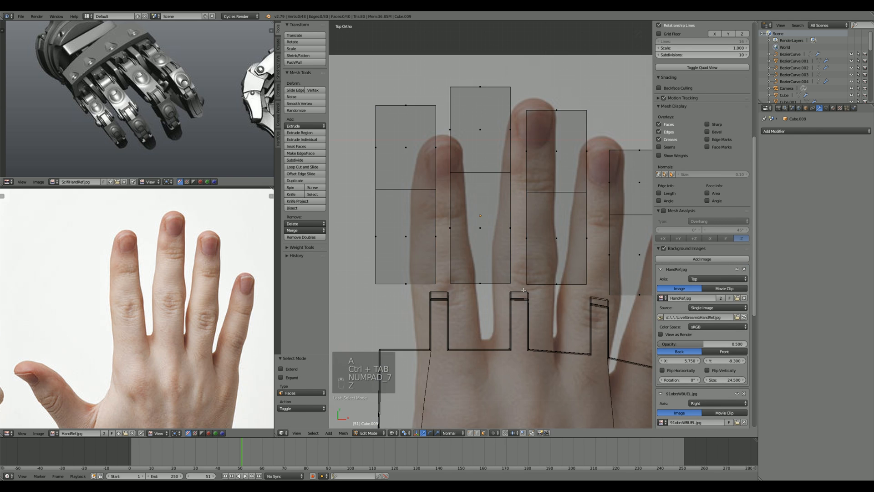
# Step: Select the remaining cut loop on each of the four finger blocks and separate the segments there with Edge Split
pyautogui.scroll(5, 503, 235)
pyautogui.hotkey('ctrl', 'Tab')
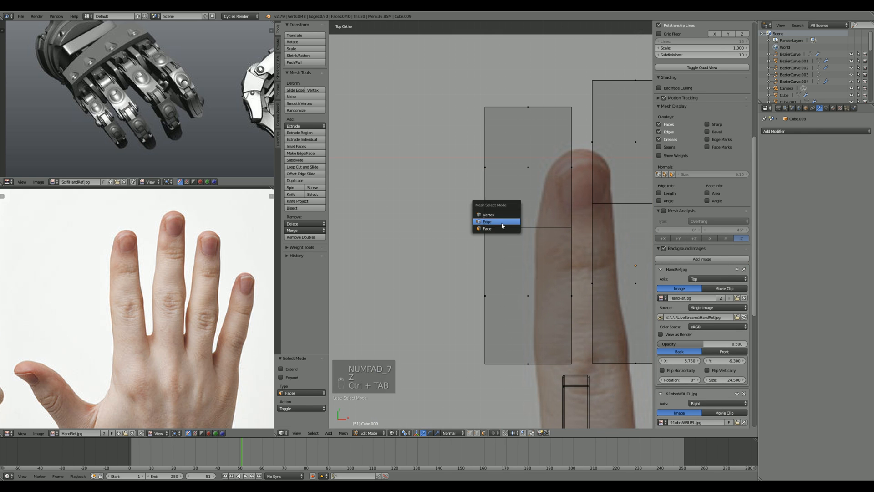
pyautogui.click(501, 224)
pyautogui.keyDown('alt'); pyautogui.rightClick(504, 227); pyautogui.keyUp('alt')
pyautogui.keyDown('shift'); pyautogui.moveTo(570, 253); pyautogui.dragTo(438, 270, button='middle'); pyautogui.keyUp('shift')
pyautogui.keyDown('alt'); pyautogui.keyDown('shift'); pyautogui.rightClick(506, 223); pyautogui.keyUp('shift'); pyautogui.keyUp('alt')
pyautogui.keyDown('shift'); pyautogui.moveTo(567, 234); pyautogui.dragTo(461, 223, button='middle'); pyautogui.keyUp('shift')
pyautogui.keyDown('alt'); pyautogui.keyDown('shift'); pyautogui.rightClick(494, 241); pyautogui.keyUp('shift'); pyautogui.keyUp('alt')
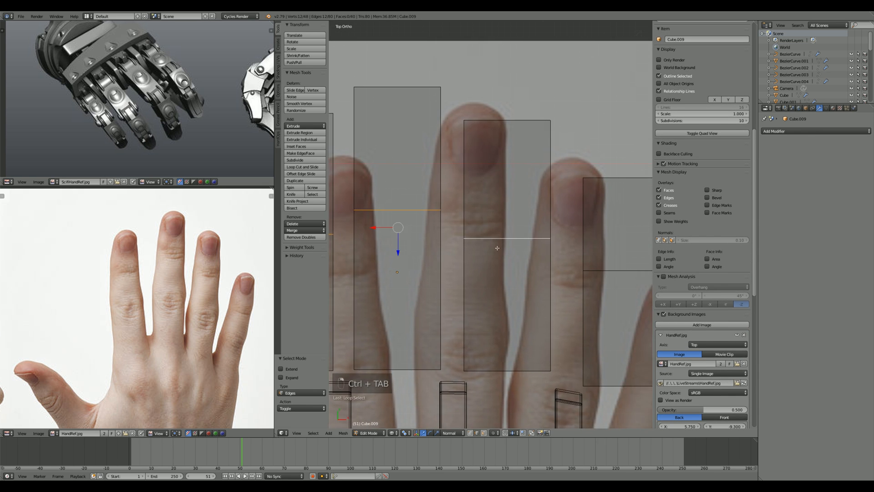
pyautogui.keyDown('shift'); pyautogui.moveTo(502, 257); pyautogui.dragTo(456, 250, button='middle'); pyautogui.keyUp('shift')
pyautogui.press('space')
pyautogui.write('edge split')
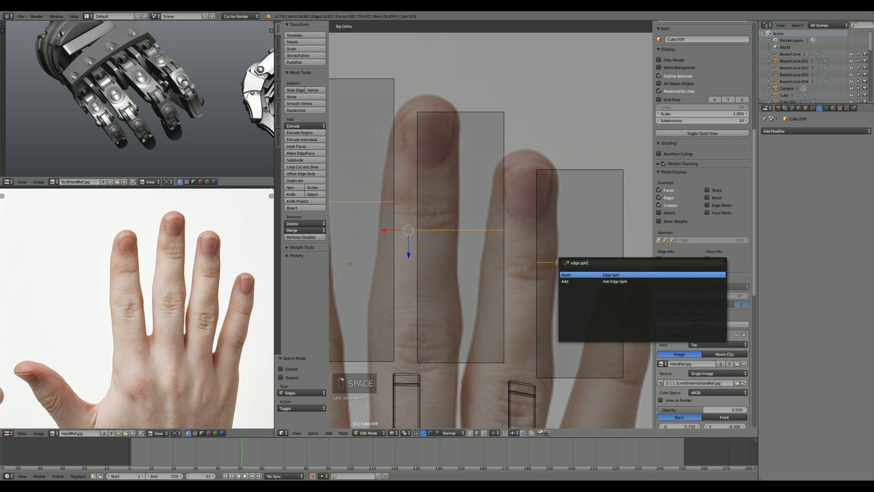
pyautogui.press('Return')
# Step: Isolate the four lower finger segments by hiding the tip segments
pyautogui.scroll(-3, 557, 262)
pyautogui.keyDown('shift'); pyautogui.moveTo(449, 272); pyautogui.dragTo(544, 273, button='middle'); pyautogui.keyUp('shift')
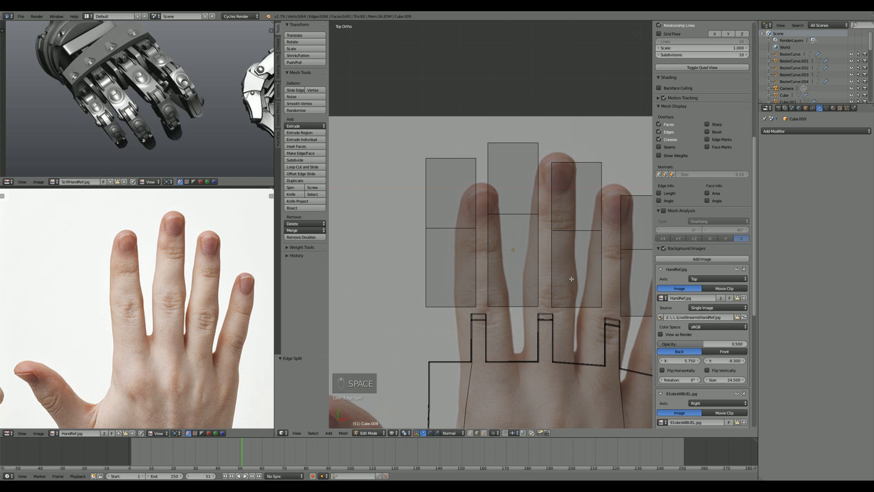
pyautogui.hotkey('ctrl', 'Tab')
pyautogui.click(555, 282)
pyautogui.scroll(-1, 457, 261)
pyautogui.press('b')
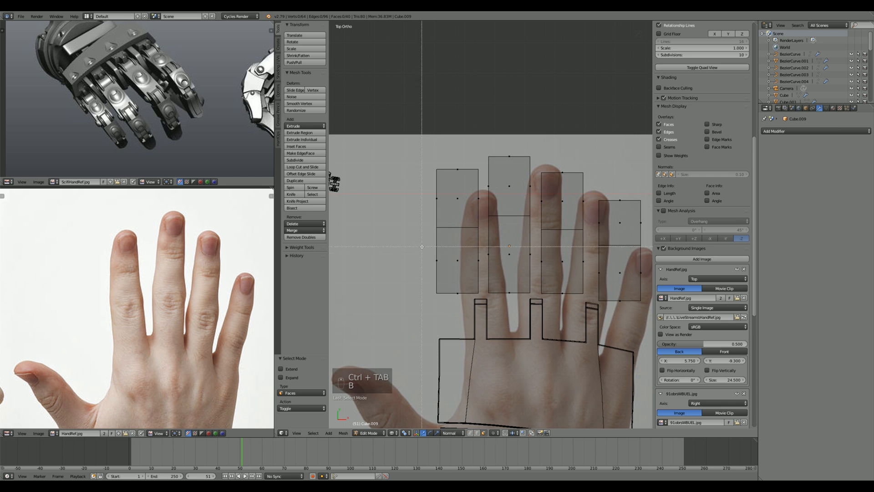
pyautogui.moveTo(414, 244); pyautogui.dragTo(637, 323)
pyautogui.press('b')
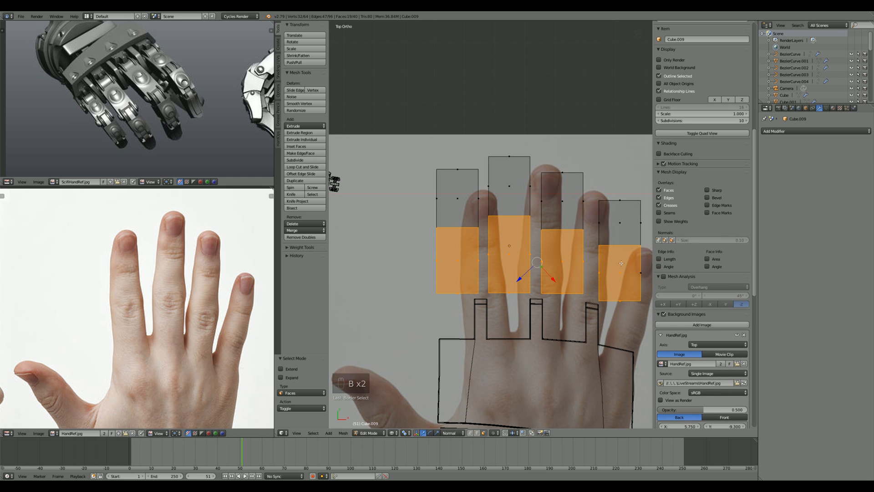
pyautogui.press('a')
pyautogui.press('b')
pyautogui.moveTo(412, 251); pyautogui.dragTo(646, 330)
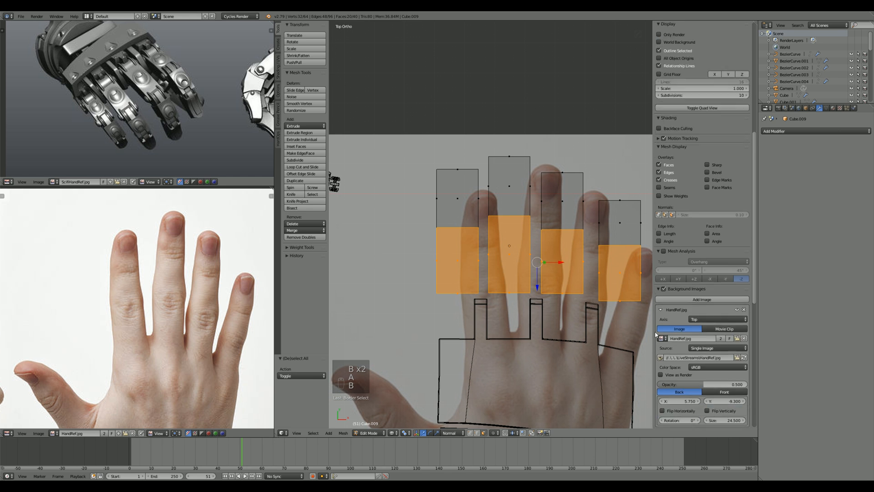
pyautogui.hotkey('shift', 'h')
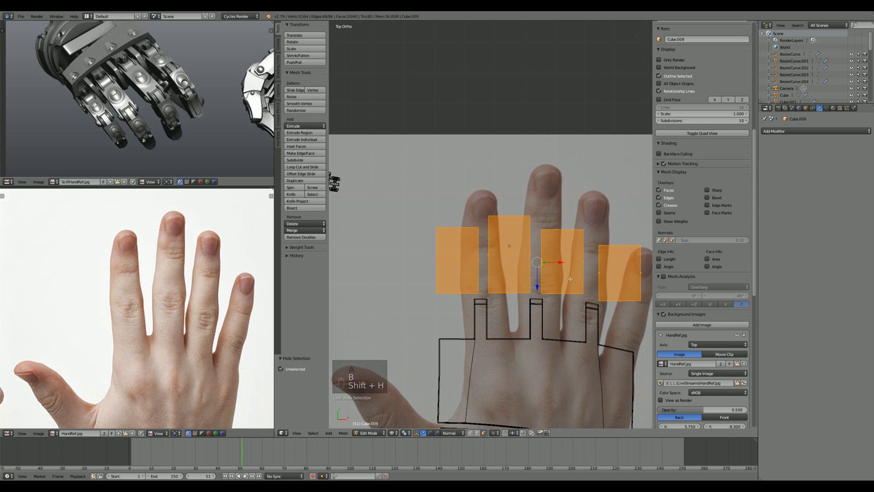
# Step: Cap the open tip-side ends of the four lower finger segments with faces
pyautogui.press('a')
pyautogui.moveTo(592, 310); pyautogui.dragTo(496, 259, button='middle')
pyautogui.press('z')
pyautogui.hotkey('ctrl', 'Tab')
pyautogui.click(482, 256)
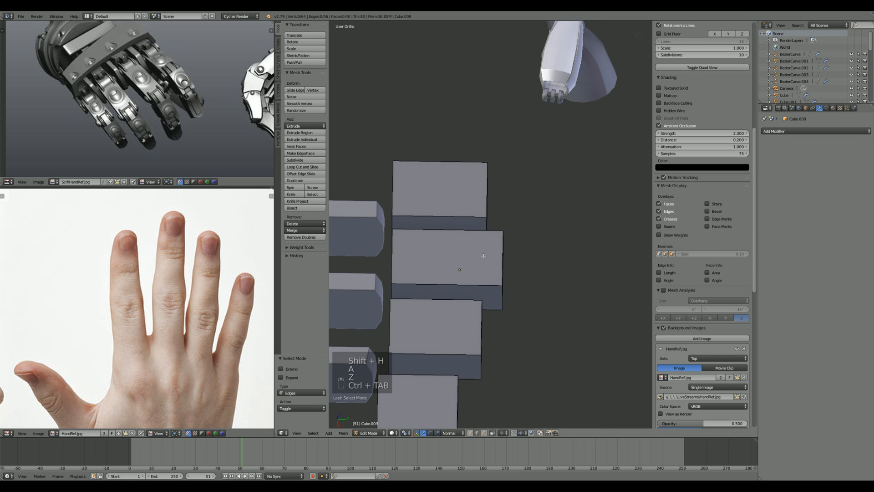
pyautogui.press('KP_7')
pyautogui.press('z')
pyautogui.press('b')
pyautogui.hotkey('ctrl', 'Tab')
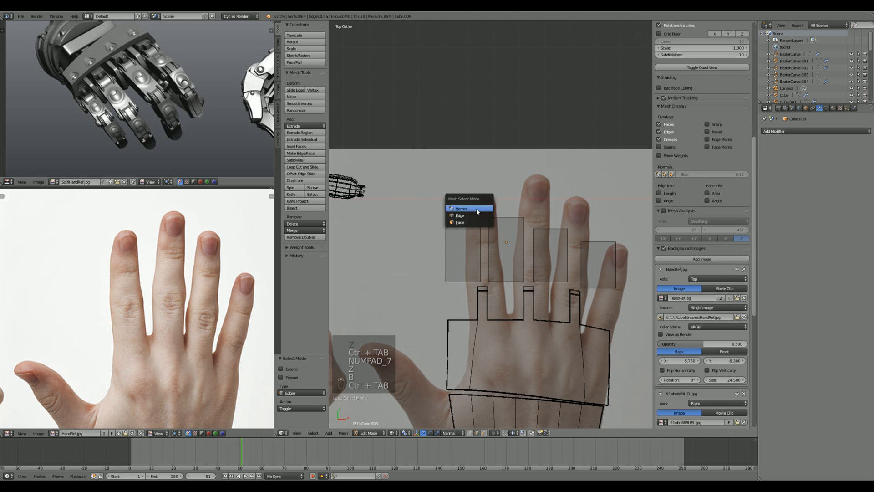
pyautogui.click(473, 205)
pyautogui.press('b')
pyautogui.moveTo(445, 202); pyautogui.dragTo(631, 257)
pyautogui.press('f')
pyautogui.press('a')
# Step: Reveal the hidden geometry and isolate the four fingertip segments
pyautogui.hotkey('alt', 'h')
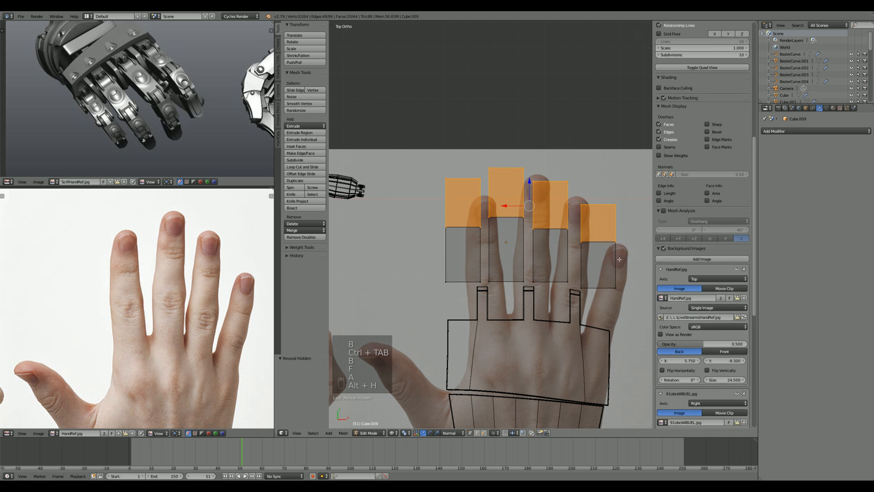
pyautogui.press('a')
pyautogui.press('l')
pyautogui.press('l')
pyautogui.press('l')
pyautogui.press('l')
pyautogui.press('l')
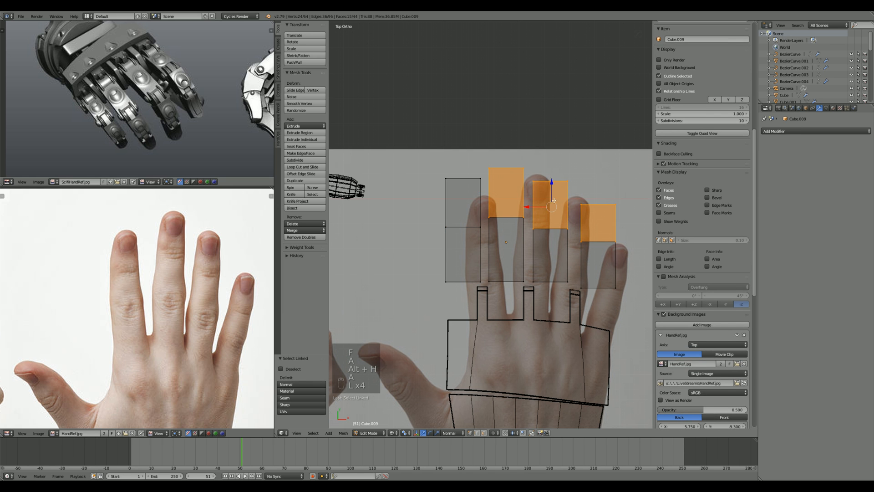
pyautogui.hotkey('shift', 'h')
# Step: Cap the open lower ends of the four fingertip segments with faces and reveal the hidden segments again
pyautogui.press('a')
pyautogui.press('b')
pyautogui.moveTo(411, 221); pyautogui.dragTo(626, 281)
pyautogui.press('b')
pyautogui.rightClick(434, 217)
pyautogui.press('f')
pyautogui.press('a')
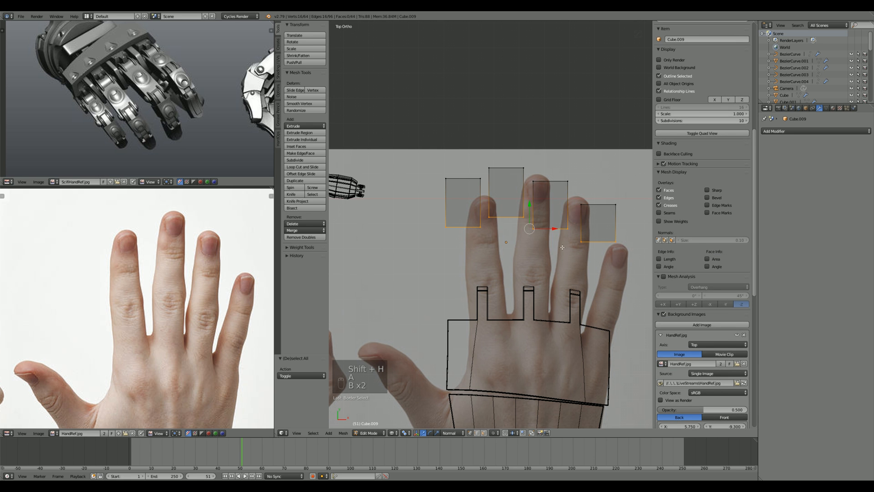
pyautogui.moveTo(434, 217); pyautogui.dragTo(541, 243, button='middle')
pyautogui.press('z')
pyautogui.hotkey('alt', 'h')
pyautogui.press('a')
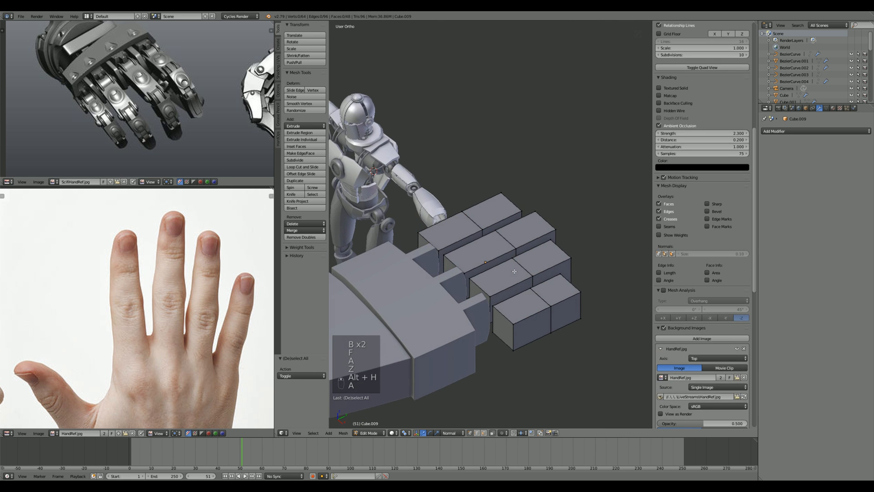
# Step: Leave mesh editing and apply CSharpen to the finger segments object
pyautogui.press('KP_7')
pyautogui.press('Tab')
pyautogui.press('q')
pyautogui.click(512, 269)
pyautogui.scroll(5, 548, 274)
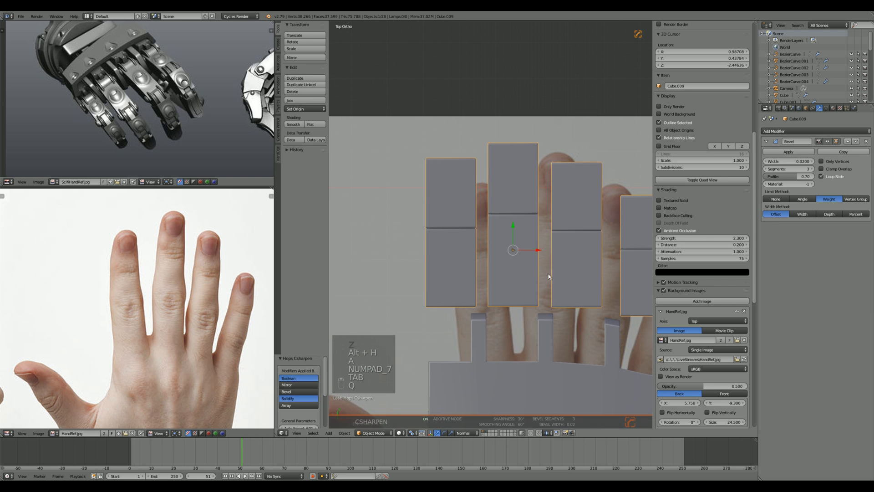
# Step: Adjust the finger segments' bevel to a width of about 0.032
pyautogui.press('q')
pyautogui.click(553, 309)
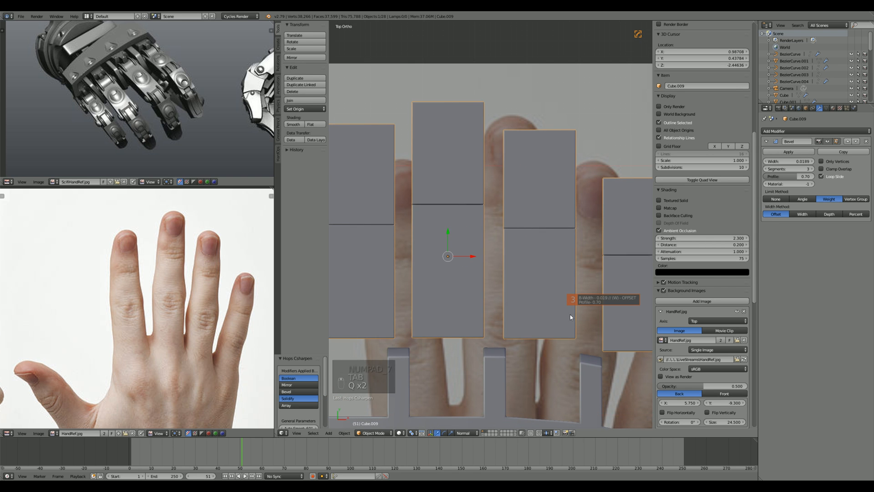
pyautogui.click(529, 288)
pyautogui.moveTo(535, 293)
pyautogui.mouseDown(button='middle')
pyautogui.moveTo(499, 272)
pyautogui.moveTo(509, 283)
pyautogui.moveTo(505, 264)
pyautogui.moveTo(481, 280)
pyautogui.moveTo(476, 299)
pyautogui.moveTo(550, 270)
pyautogui.moveTo(547, 294)
pyautogui.mouseUp(button='middle')
pyautogui.press('KP_7')
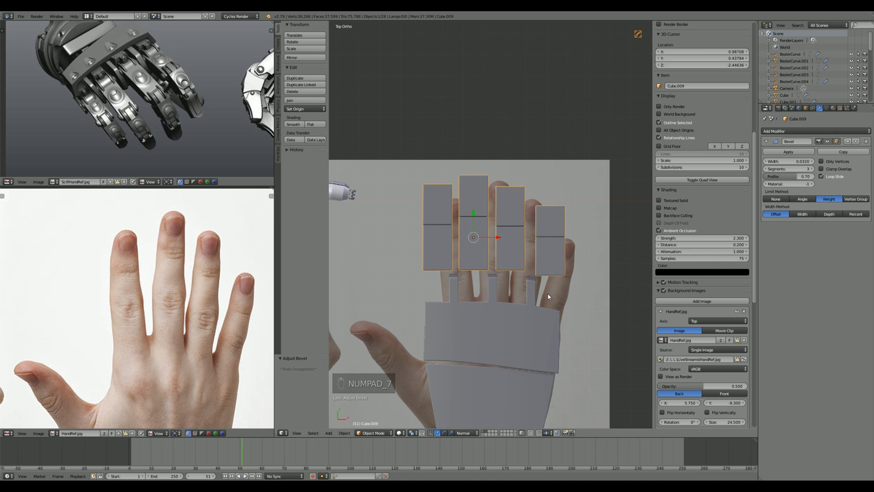
# Step: Add a 16-vertex cylinder and move it about 8.118 in X and -4.416 in Y, near the base of the index finger block
pyautogui.scroll(2, 547, 293)
pyautogui.scroll(2, 521, 245)
pyautogui.keyDown('shift'); pyautogui.moveTo(475, 295); pyautogui.dragTo(534, 265, button='middle'); pyautogui.keyUp('shift')
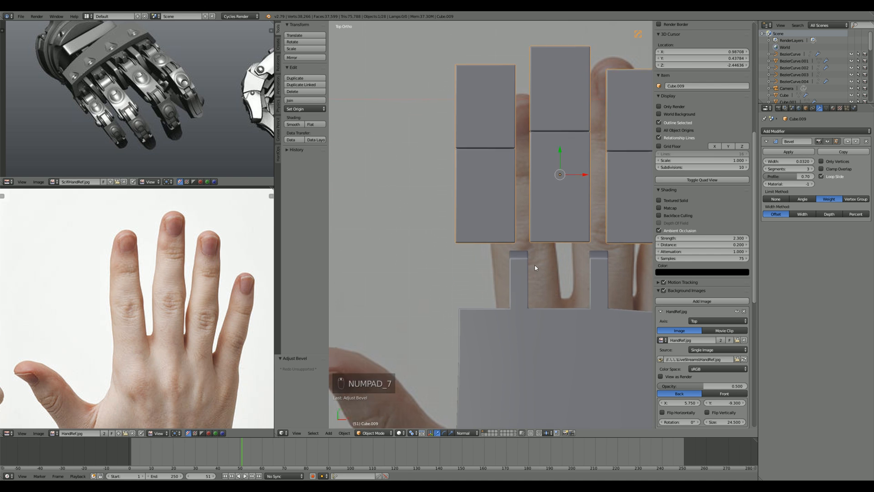
pyautogui.scroll(1, 535, 267)
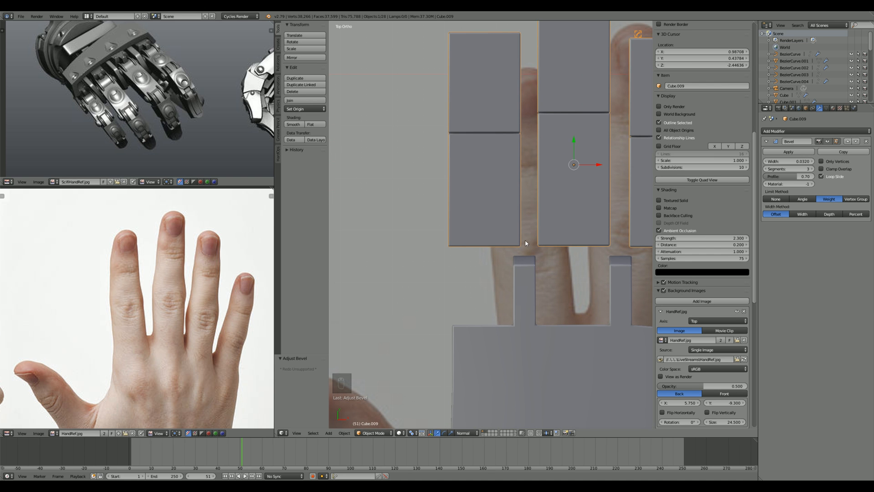
pyautogui.scroll(-2, 526, 243)
pyautogui.hotkey('shift', 'a')
pyautogui.moveTo(510, 262)
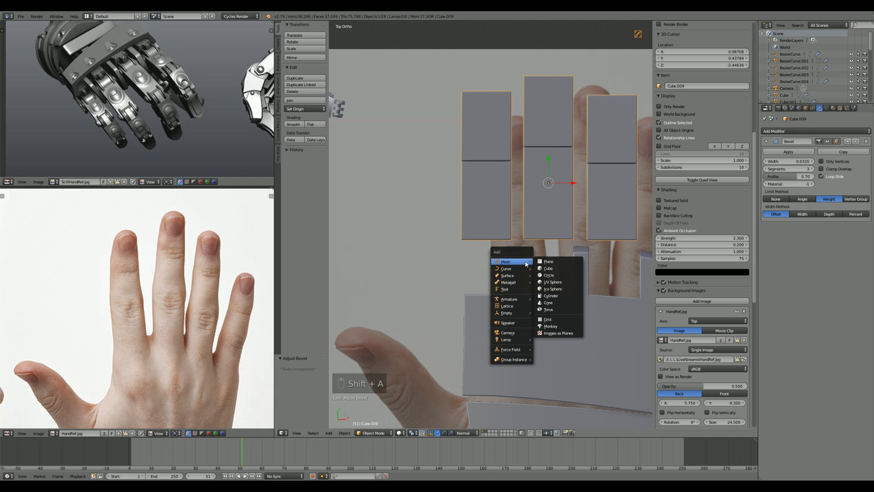
pyautogui.click(550, 295)
pyautogui.press('z')
pyautogui.scroll(-4, 535, 266)
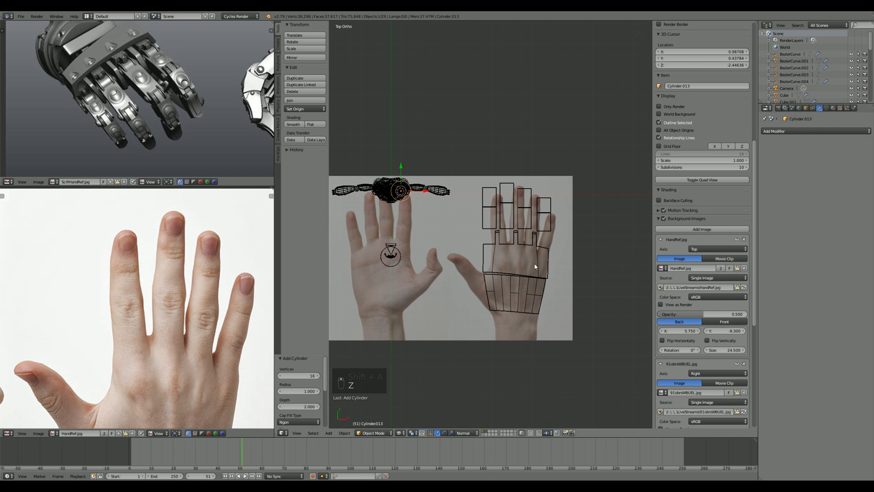
pyautogui.press('g')
pyautogui.click(527, 273)
# Step: Rotate the cylinder 90° about Y and scale it down to roughly the width of the index finger block
pyautogui.scroll(6, 530, 277)
pyautogui.press('r')
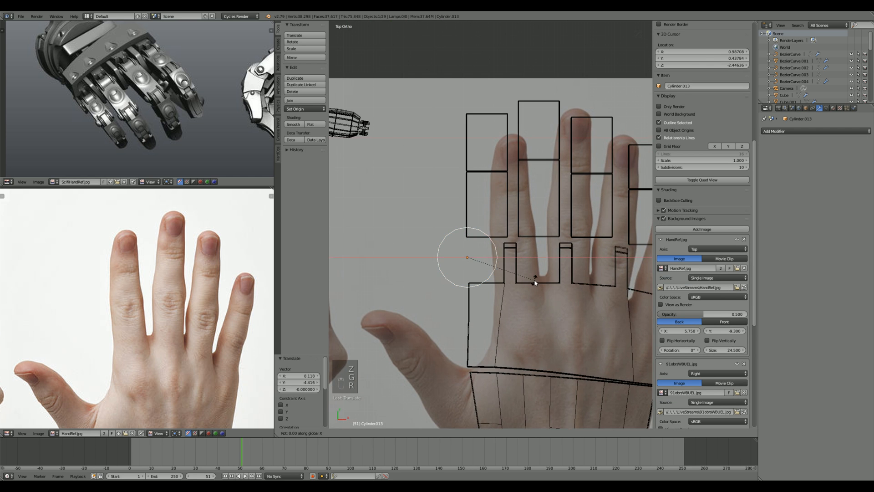
pyautogui.press('y')
pyautogui.press('9')
pyautogui.press('0')
pyautogui.press('Return')
pyautogui.scroll(4, 534, 280)
pyautogui.press('s')
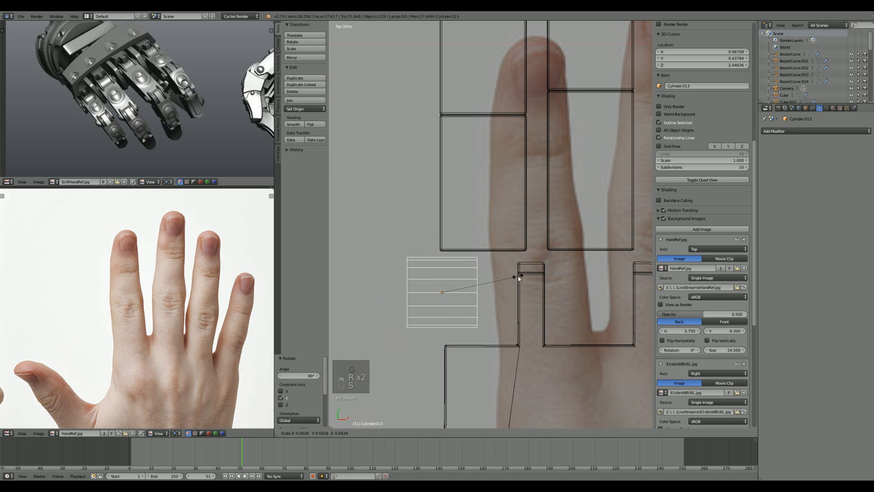
pyautogui.click(519, 277)
# Step: Place the cylinder between the index finger block and the palm, fitting its X length and position beside the first palm stub
pyautogui.press('g')
pyautogui.click(556, 289)
pyautogui.press('s')
pyautogui.press('x')
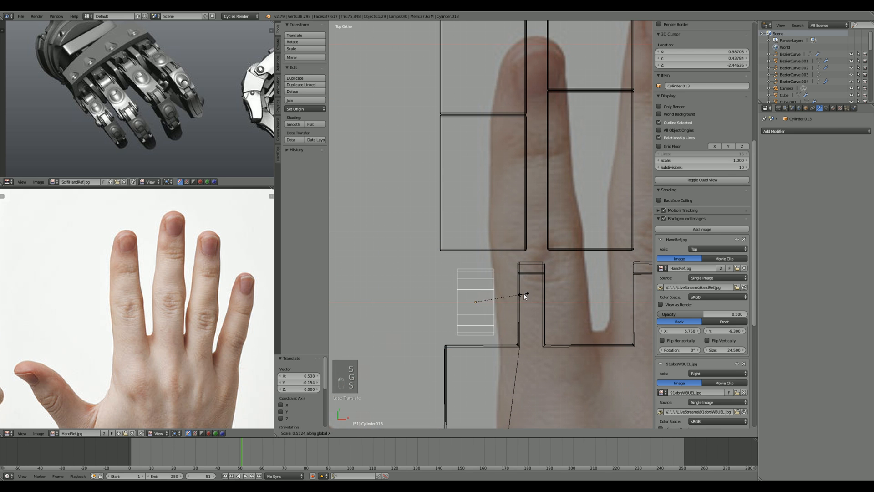
pyautogui.click(524, 296)
pyautogui.press('g')
pyautogui.press('x')
pyautogui.click(531, 293)
pyautogui.press('s')
pyautogui.click(566, 297)
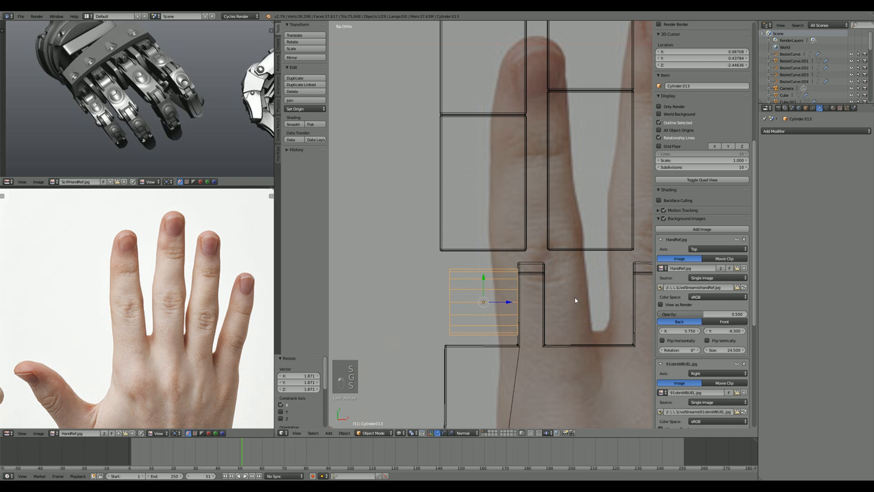
pyautogui.press('g')
pyautogui.press('x')
pyautogui.click(571, 301)
# Step: Try a duplicate of the cylinder about 1.753 along X below the middle finger block, and delete the copy
pyautogui.keyDown('shift'); pyautogui.moveTo(571, 300); pyautogui.dragTo(472, 296, button='middle'); pyautogui.keyUp('shift')
pyautogui.hotkey('shift', 'd')
pyautogui.press('x')
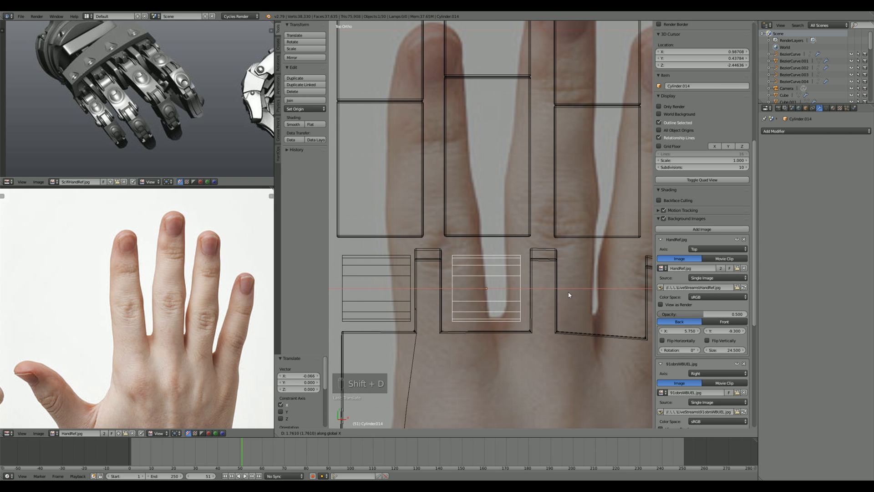
pyautogui.click(561, 293)
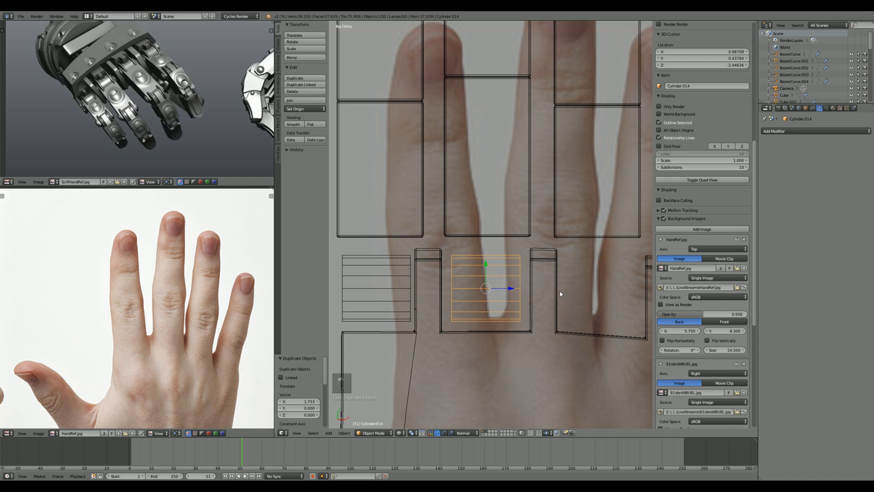
pyautogui.press('Delete')
# Step: Cut two evenly spaced edge loops around the cylinder beside the first palm stub, leaving them unslid
pyautogui.rightClick(401, 294)
pyautogui.press('Tab')
pyautogui.keyDown('shift'); pyautogui.moveTo(412, 294); pyautogui.dragTo(547, 290, button='middle'); pyautogui.keyUp('shift')
pyautogui.scroll(3, 548, 291)
pyautogui.press('a')
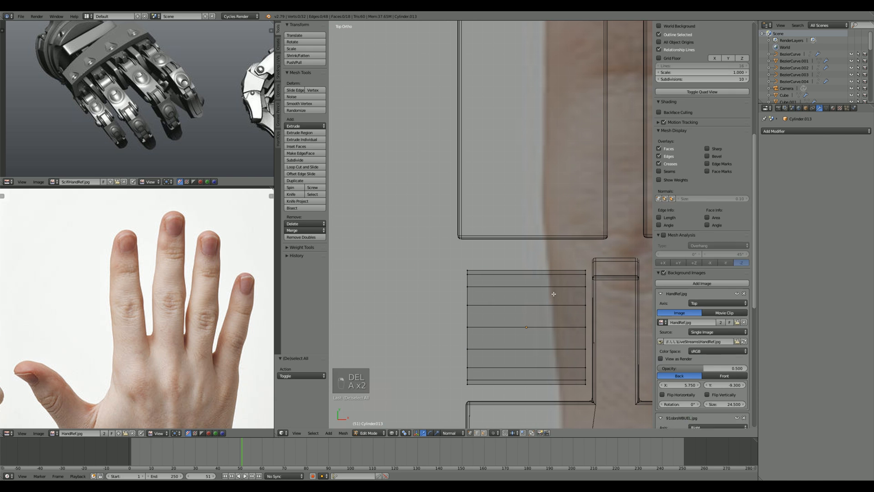
pyautogui.hotkey('ctrl', 'r')
pyautogui.scroll(1, 534, 276)
pyautogui.click(535, 277)
pyautogui.rightClick(536, 277)
# Step: Spread the two new edge loops along X toward the cylinder's ends by 2.391, then bring them closer by 0.865
pyautogui.press('s')
pyautogui.press('x')
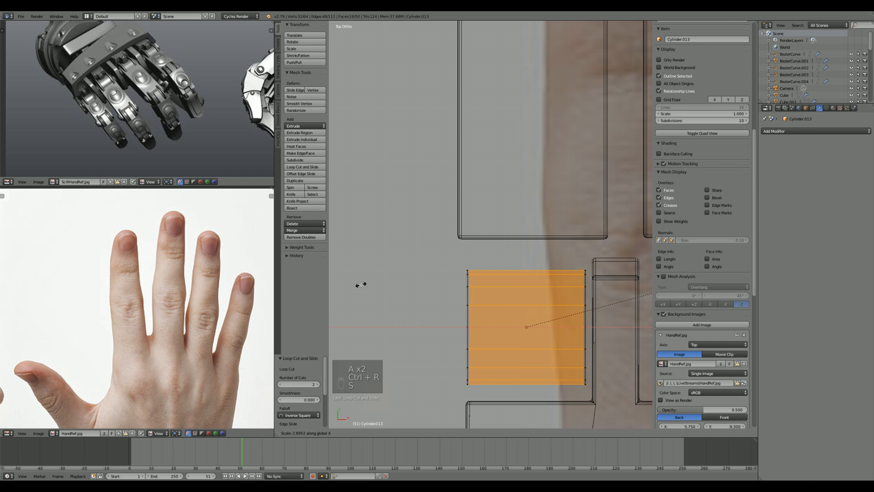
pyautogui.click(333, 287)
pyautogui.scroll(-3, 624, 301)
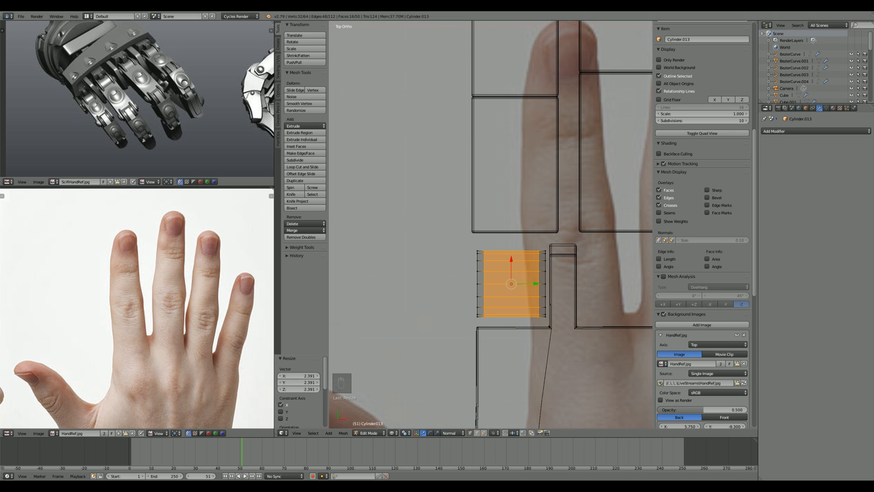
pyautogui.scroll(2, 536, 275)
pyautogui.press('s')
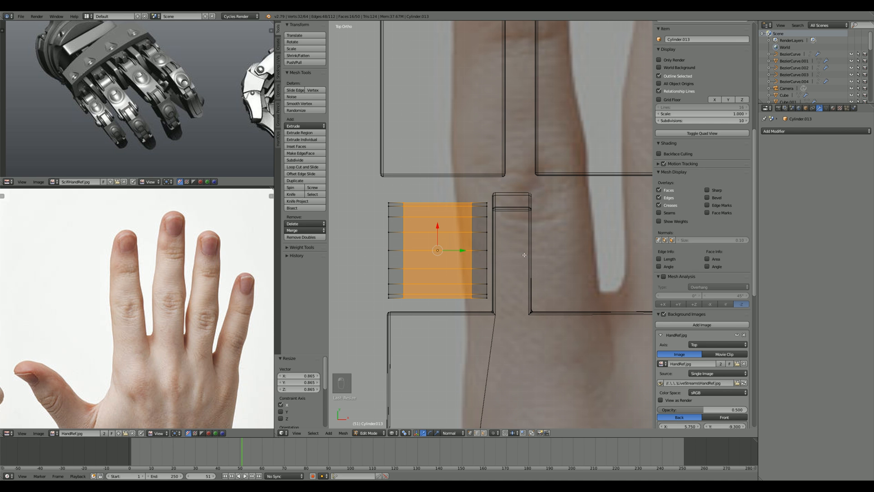
pyautogui.scroll(-3, 518, 251)
pyautogui.scroll(3, 514, 263)
# Step: Taper both ends of the knuckle cylinder by scaling the end rims to 0.673 in Y and Z only
pyautogui.press('a')
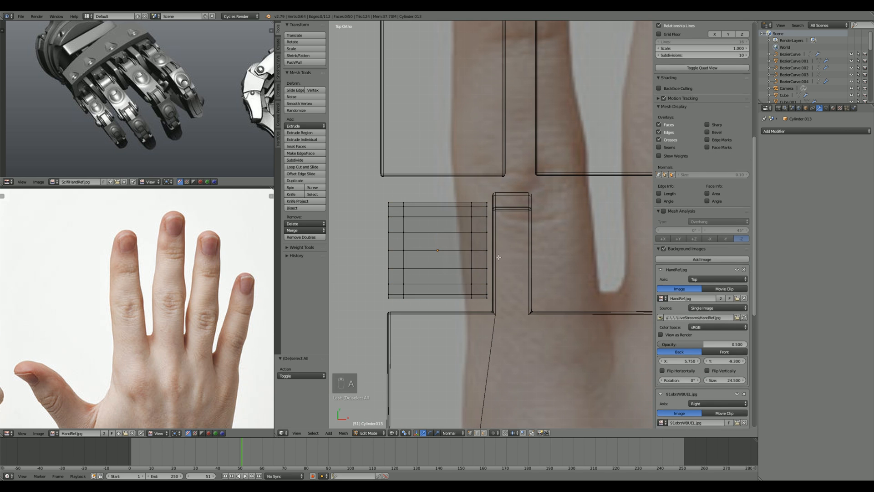
pyautogui.keyDown('shift'); pyautogui.moveTo(484, 257); pyautogui.dragTo(410, 242, button='middle'); pyautogui.keyUp('shift')
pyautogui.scroll(2, 410, 243)
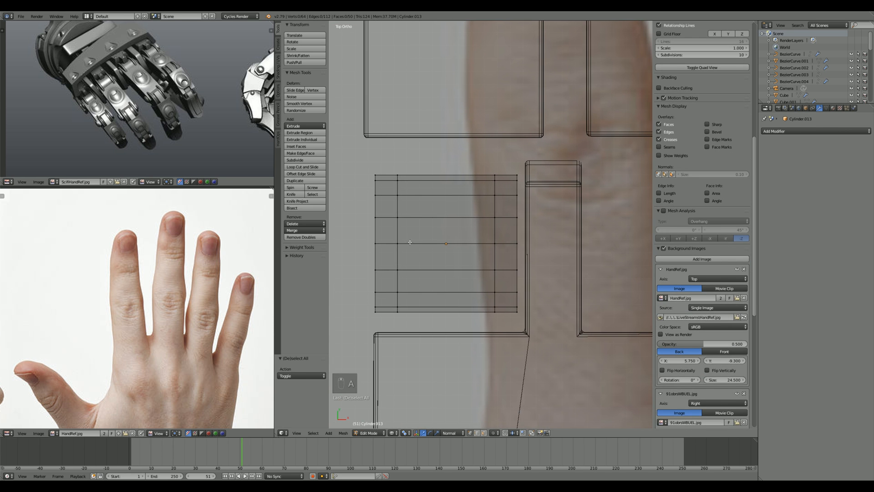
pyautogui.keyDown('alt'); pyautogui.rightClick(376, 234); pyautogui.keyUp('alt')
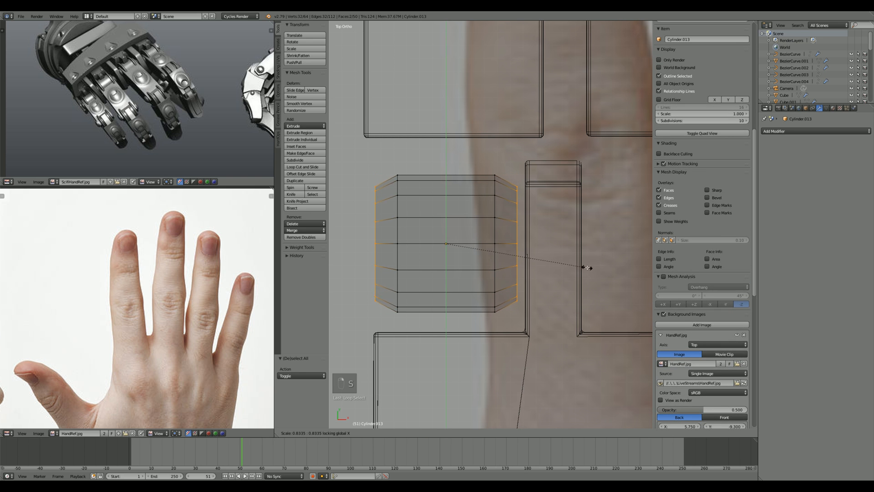
pyautogui.click(562, 267)
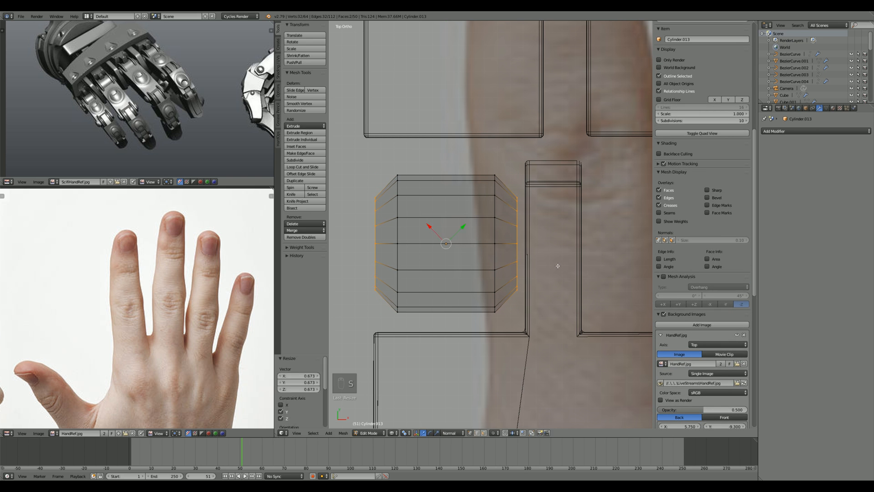
# Step: Cut four evenly spaced edge loops through the knuckle cylinder's straight middle section
pyautogui.press('a')
pyautogui.hotkey('ctrl', 'r')
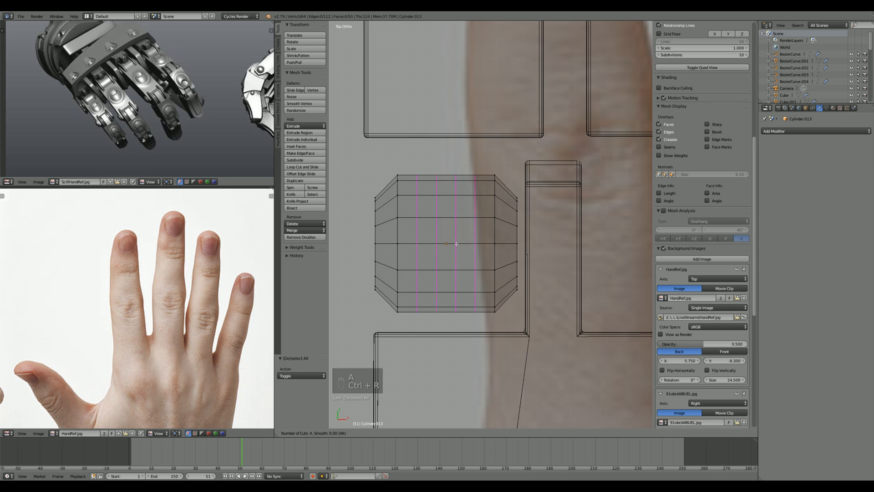
pyautogui.click(456, 243)
# Step: Extrude two alternating face bands of the knuckle and scale them inward in Y and Z to about 0.78, forming grooves
pyautogui.hotkey('ctrl', 'Tab')
pyautogui.click(440, 269)
pyautogui.keyDown('alt'); pyautogui.rightClick(428, 269); pyautogui.keyUp('alt')
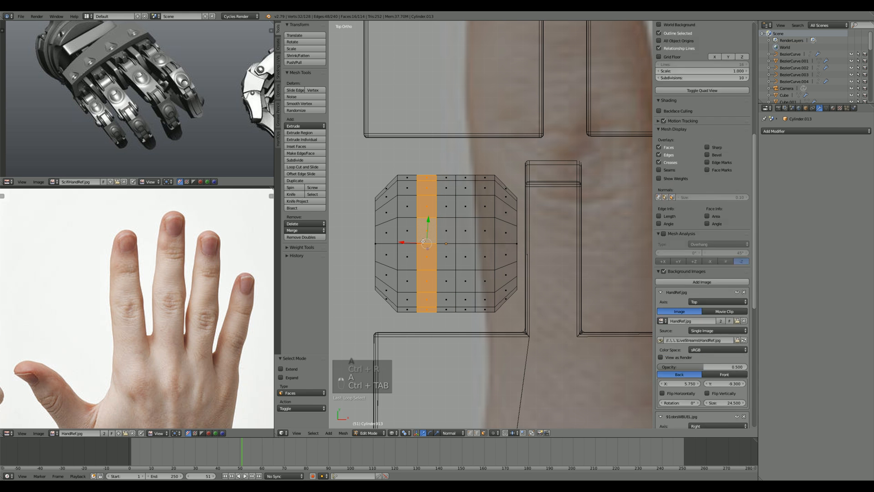
pyautogui.keyDown('alt'); pyautogui.keyDown('shift'); pyautogui.rightClick(462, 249); pyautogui.keyUp('shift'); pyautogui.keyUp('alt')
pyautogui.press('e')
pyautogui.press('s')
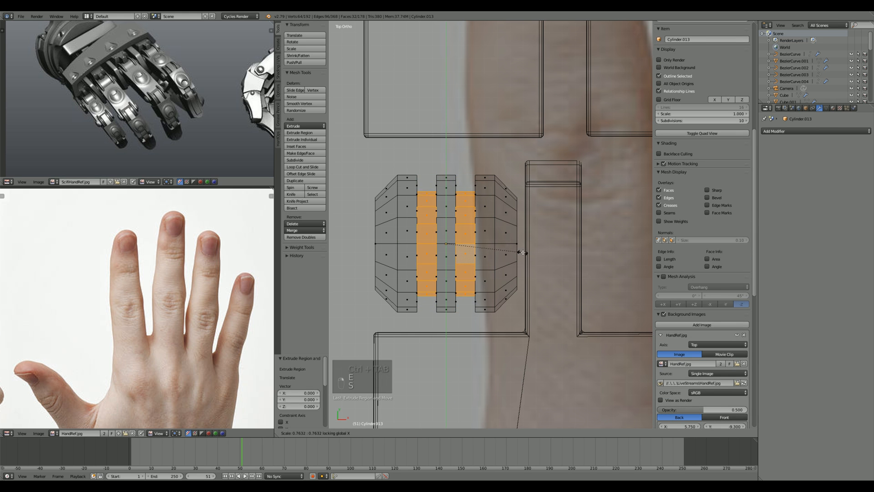
pyautogui.click(521, 251)
pyautogui.press('a')
pyautogui.press('z')
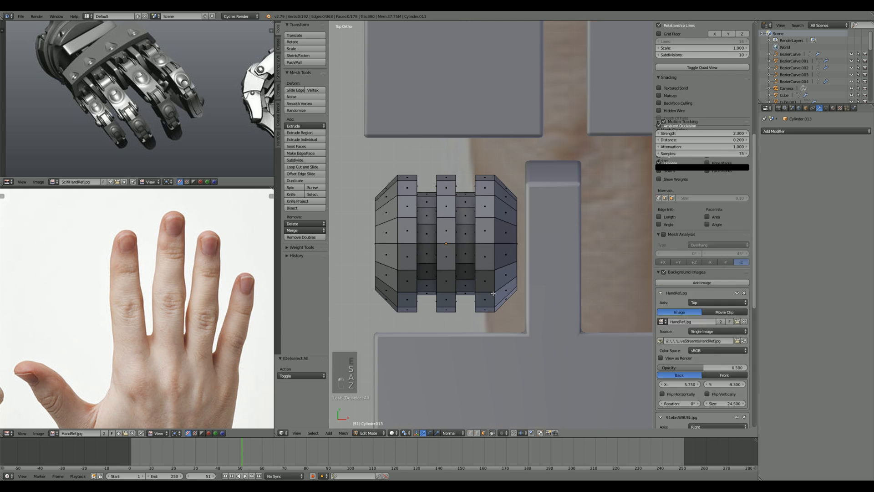
# Step: Move the grooved knuckle cylinder vertically along Z to the level of the finger blocks and palm
pyautogui.moveTo(503, 309)
pyautogui.mouseDown(button='middle')
pyautogui.moveTo(449, 256)
pyautogui.moveTo(546, 277)
pyautogui.mouseUp(button='middle')
pyautogui.scroll(-7, 537, 286)
pyautogui.press('a')
pyautogui.press('Tab')
pyautogui.press('g')
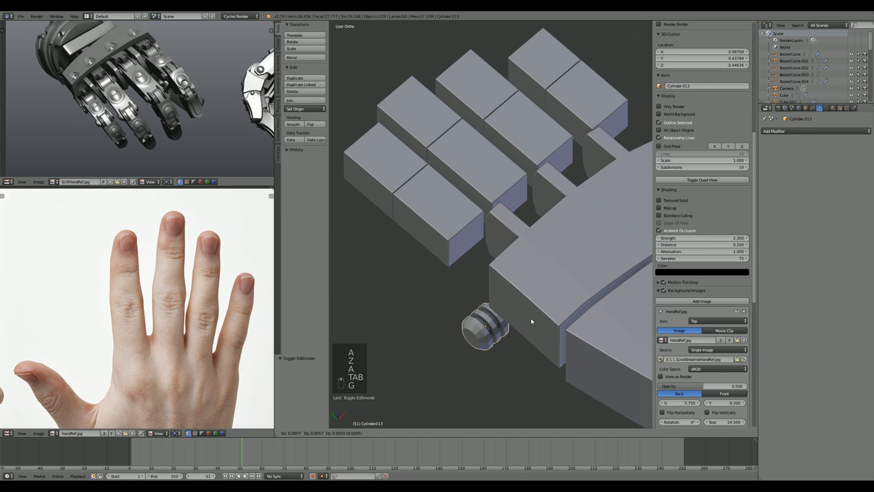
pyautogui.press('z')
pyautogui.click(511, 249)
# Step: Enlarge the whole knuckle mesh by 1.363 in Y and Z, keeping its X length, to fill the gap between finger and palm
pyautogui.moveTo(511, 249); pyautogui.dragTo(558, 269, button='middle')
pyautogui.scroll(2, 558, 268)
pyautogui.press('Tab')
pyautogui.press('KP_7')
pyautogui.press('a')
pyautogui.press('a')
pyautogui.press('a')
pyautogui.press('a')
pyautogui.scroll(1, 541, 249)
pyautogui.press('s')
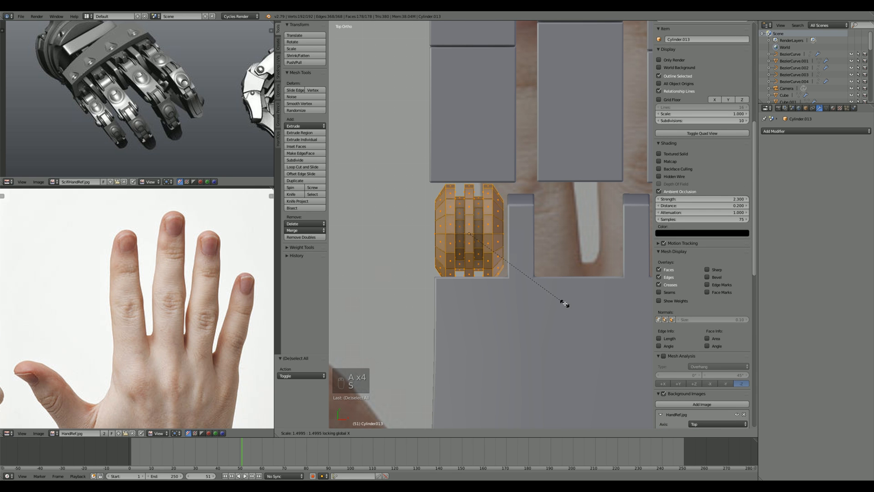
pyautogui.click(520, 271)
pyautogui.click(545, 295)
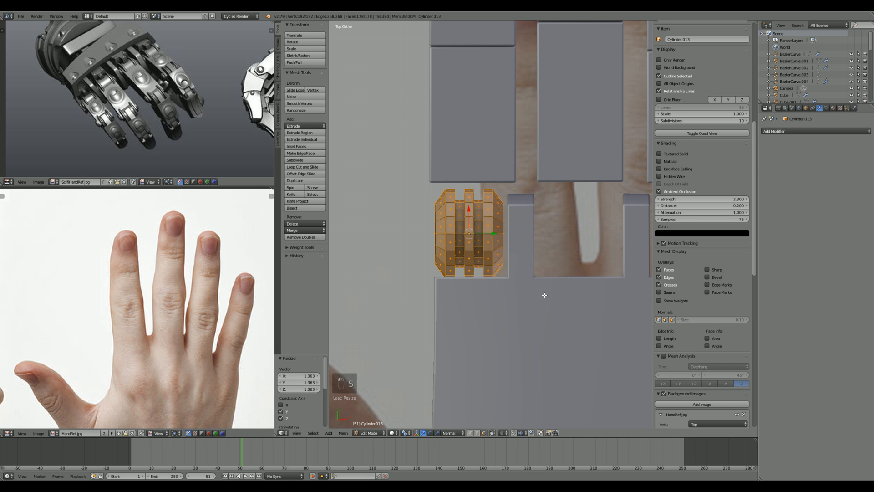
# Step: Check the knuckle from the side and scale its mesh by about 1.067 in Y and Z only
pyautogui.moveTo(552, 305); pyautogui.dragTo(591, 240, button='middle')
pyautogui.press('Tab')
pyautogui.press('Tab')
pyautogui.press('s')
pyautogui.press('x')
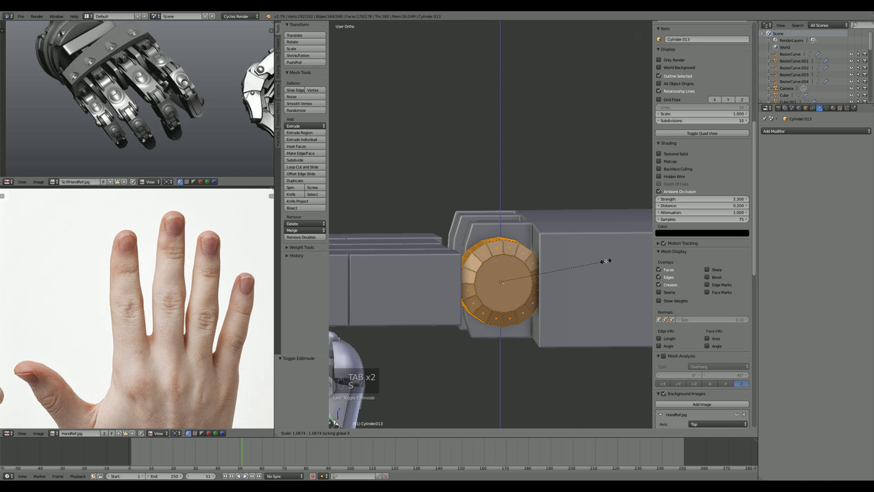
pyautogui.click(605, 261)
pyautogui.press('Tab')
# Step: Open the palm mesh for editing and clear its selection
pyautogui.rightClick(566, 264)
pyautogui.press('Tab')
pyautogui.press('KP_3')
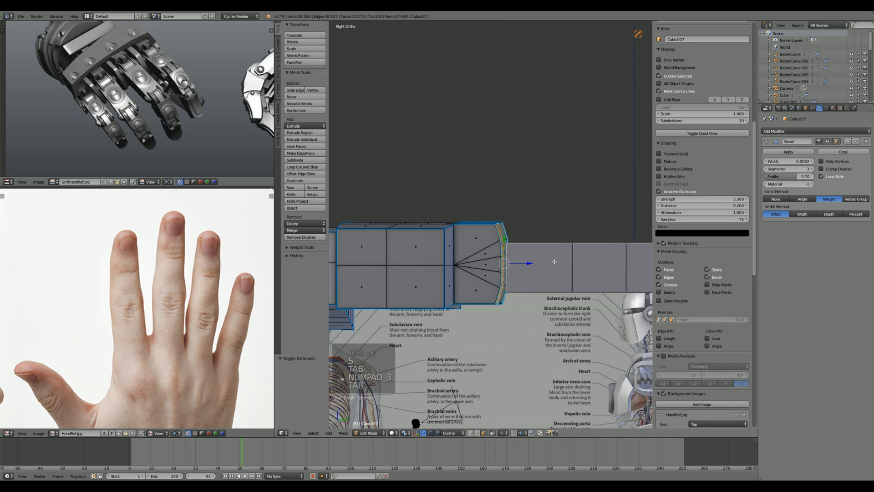
pyautogui.press('a')
pyautogui.press('a')
pyautogui.press('a')
pyautogui.press('a')
pyautogui.press('a')
pyautogui.moveTo(543, 249); pyautogui.dragTo(517, 235, button='middle')
pyautogui.rightClick(513, 231)
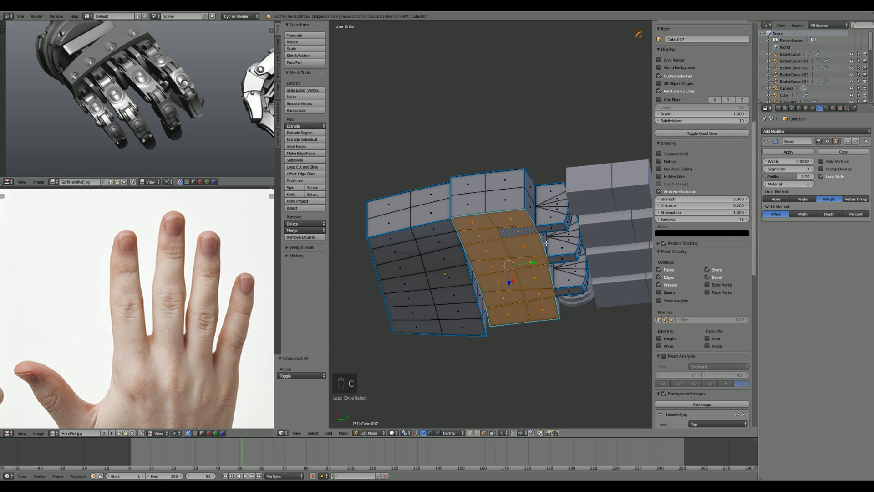
pyautogui.scroll(2, 518, 238)
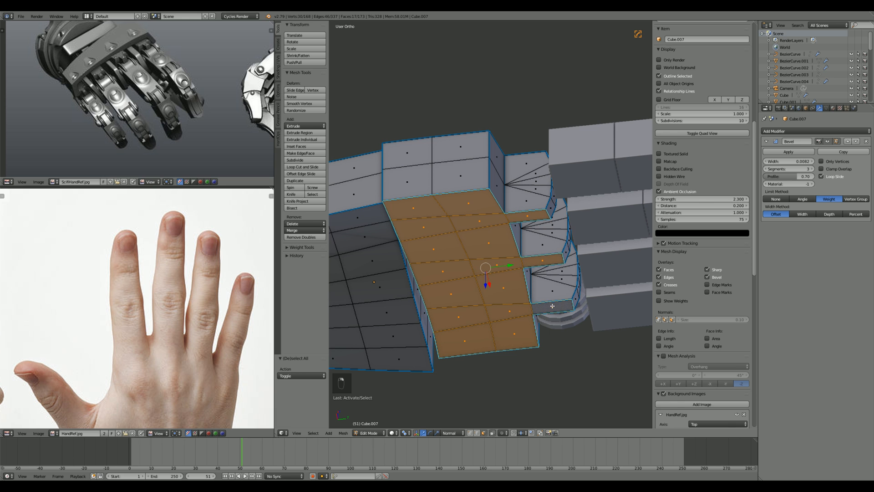
pyautogui.press('g')
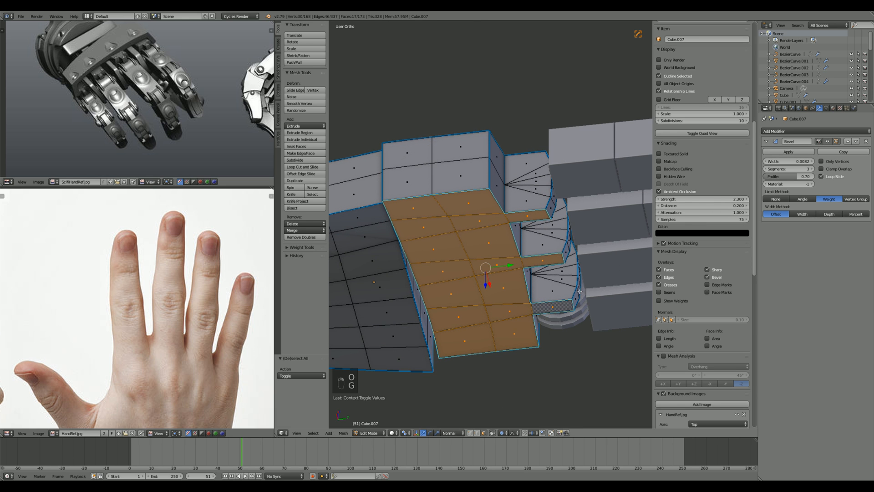
pyautogui.rightClick(513, 265)
# Step: Isolate the front palm block with the knuckle stubs by hiding the rest of the palm mesh
pyautogui.press('l')
pyautogui.hotkey('shift', 'h')
pyautogui.press('a')
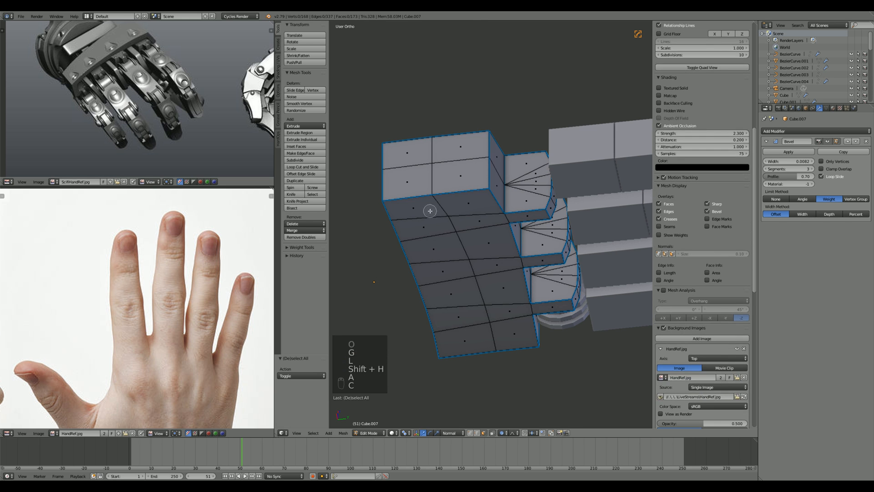
# Step: Raise the underside faces of the palm block and stubs by 0.223 along Z with smooth proportional editing
pyautogui.moveTo(430, 211)
pyautogui.mouseDown()
pyautogui.moveTo(460, 337)
pyautogui.moveTo(485, 200)
pyautogui.mouseUp()
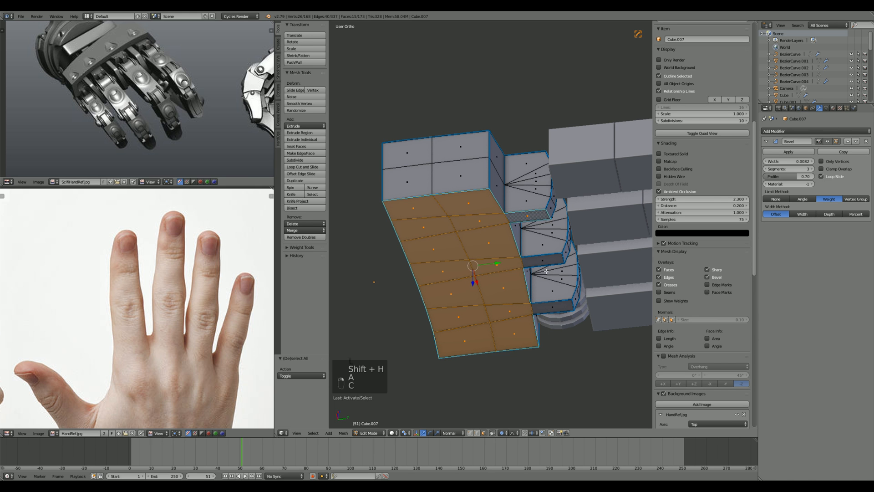
pyautogui.press('g')
pyautogui.press('g')
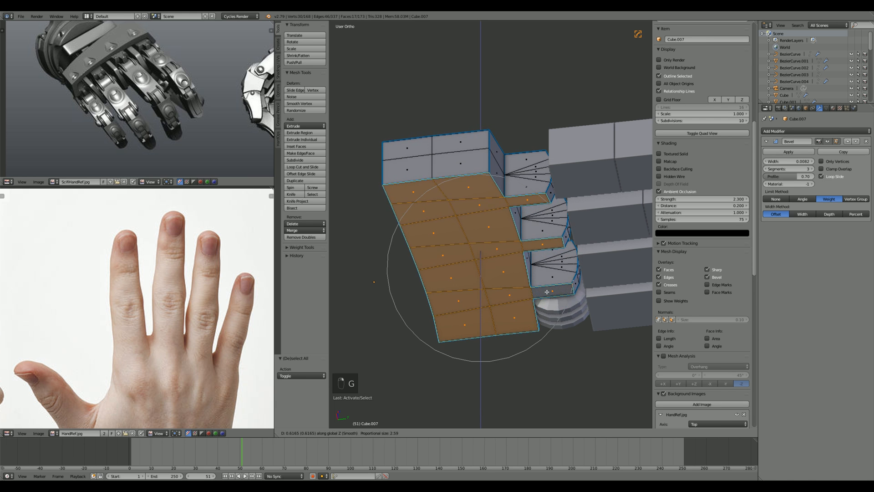
pyautogui.press('g')
pyautogui.click(541, 264)
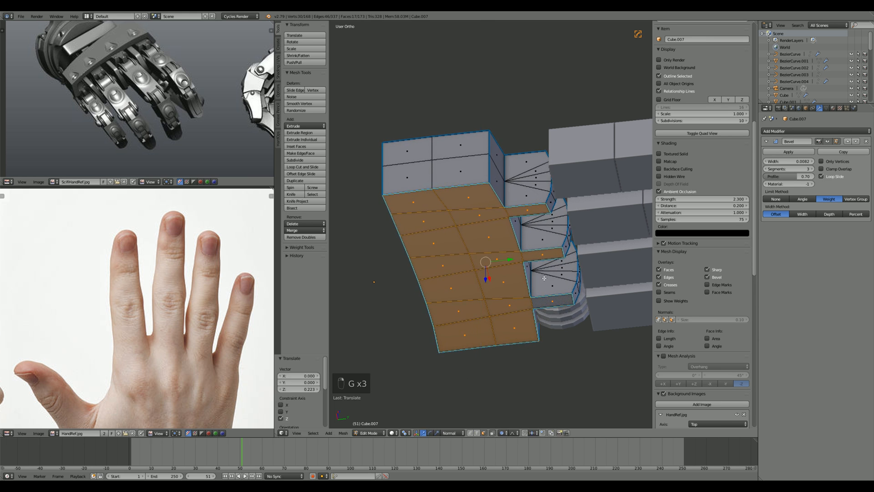
# Step: Lower the top faces of the palm block and stubs by 0.170 along Z with smooth proportional editing
pyautogui.moveTo(539, 214); pyautogui.dragTo(530, 253, button='middle')
pyautogui.scroll(-3, 530, 253)
pyautogui.press('a')
pyautogui.press('c')
pyautogui.moveTo(531, 253)
pyautogui.mouseDown()
pyautogui.moveTo(537, 273)
pyautogui.moveTo(493, 258)
pyautogui.mouseUp()
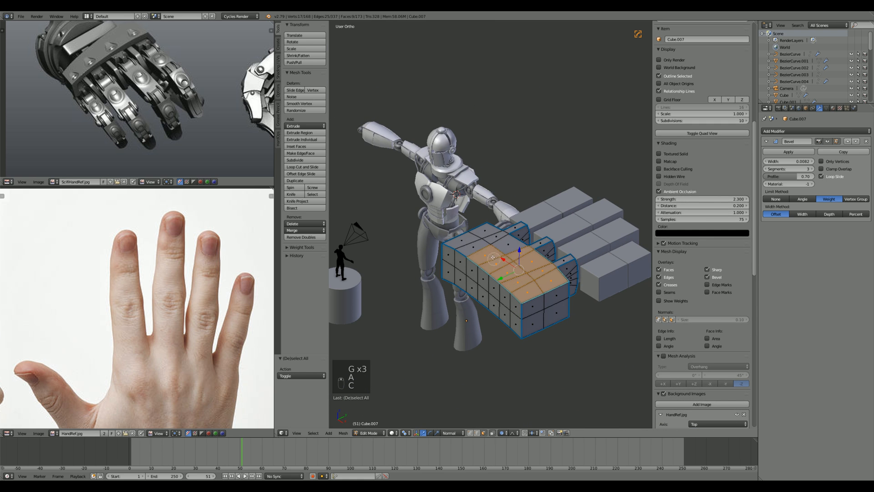
pyautogui.scroll(4, 513, 258)
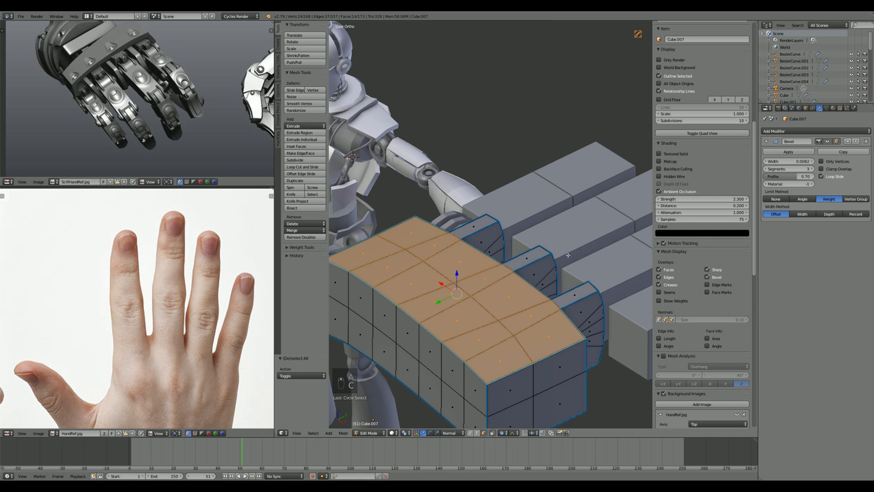
pyautogui.press('z')
pyautogui.scroll(1, 473, 234)
pyautogui.rightClick(476, 236)
pyautogui.press('g')
pyautogui.press('z')
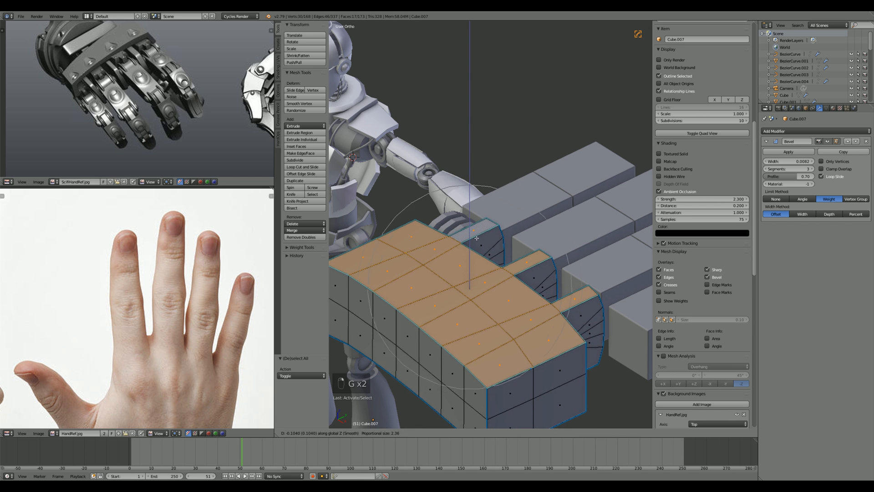
pyautogui.rightClick(476, 238)
pyautogui.press('g')
pyautogui.press('z')
pyautogui.click(487, 239)
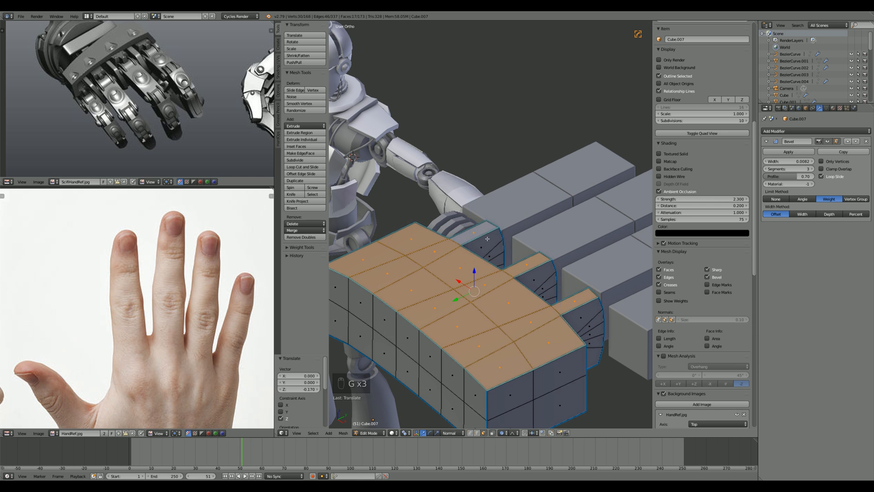
# Step: Finish editing the palm mesh and reveal any hidden objects
pyautogui.scroll(-4, 487, 239)
pyautogui.press('a')
pyautogui.moveTo(525, 242); pyautogui.dragTo(594, 286, button='middle')
pyautogui.press('Tab')
pyautogui.press('KP_7')
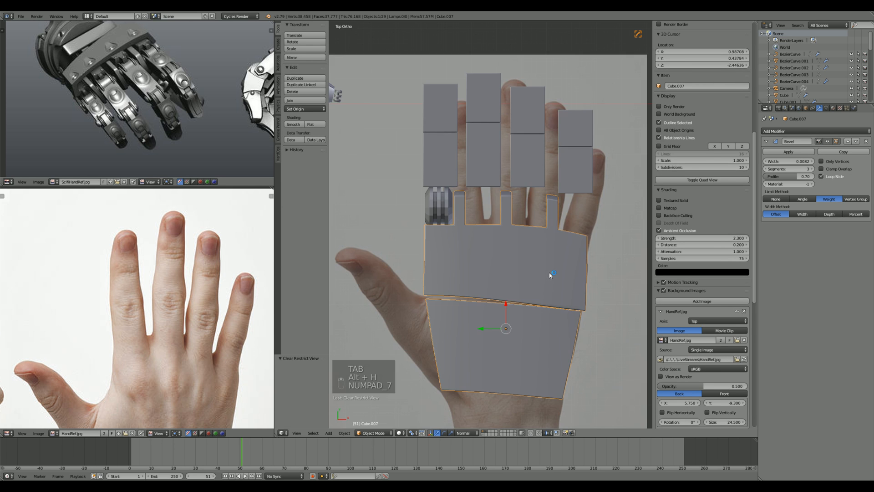
# Step: Apply CSharpen to the knuckle cylinder with 30° sharpness, bevel width 0.02 and 3 segments
pyautogui.scroll(6, 489, 299)
pyautogui.rightClick(485, 298)
pyautogui.press('q')
pyautogui.click(455, 297)
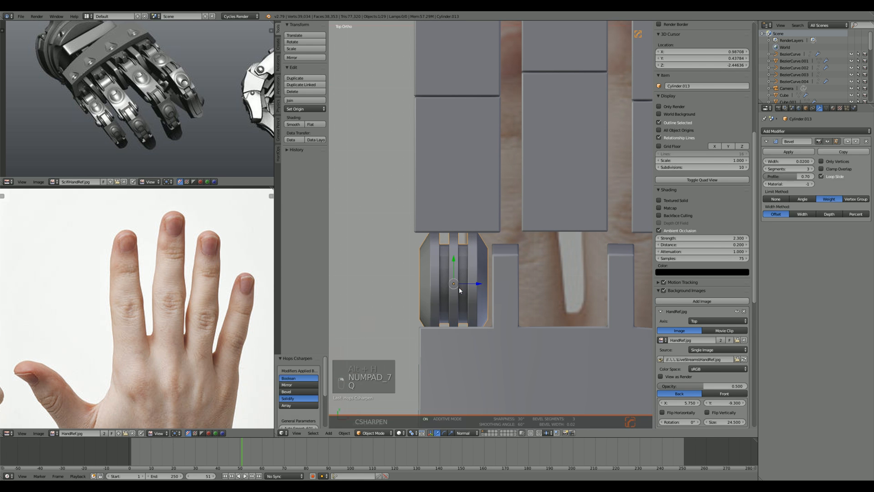
# Step: Mark the edge loops where the knuckle's tapered ends meet its outer bands as sharp, bevelled edges
pyautogui.moveTo(464, 289)
pyautogui.mouseDown(button='middle')
pyautogui.moveTo(536, 244)
pyautogui.moveTo(557, 279)
pyautogui.moveTo(586, 275)
pyautogui.mouseUp(button='middle')
pyautogui.press('Tab')
pyautogui.scroll(3, 536, 245)
pyautogui.hotkey('ctrl', 'Tab')
pyautogui.press('a')
pyautogui.press('z')
pyautogui.keyDown('alt'); pyautogui.rightClick(540, 270); pyautogui.keyUp('alt')
pyautogui.press('z')
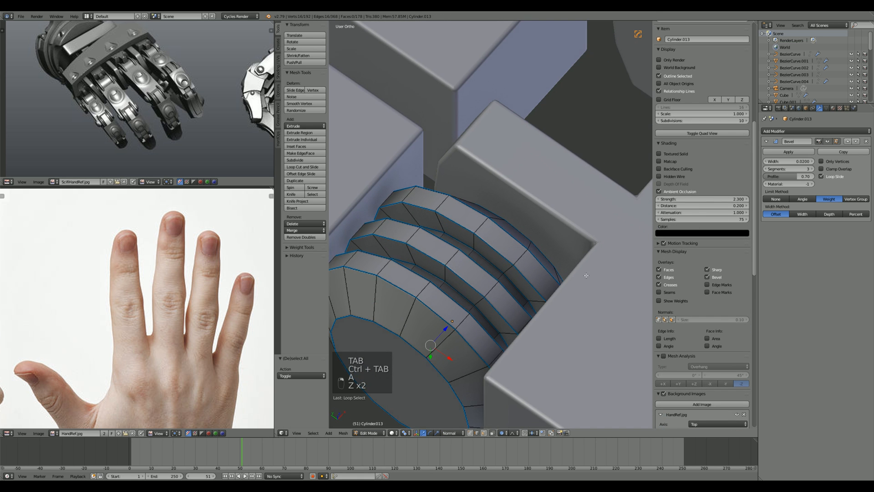
pyautogui.keyDown('alt'); pyautogui.keyDown('shift'); pyautogui.rightClick(491, 256); pyautogui.keyUp('shift'); pyautogui.keyUp('alt')
pyautogui.moveTo(491, 256); pyautogui.dragTo(400, 273, button='middle')
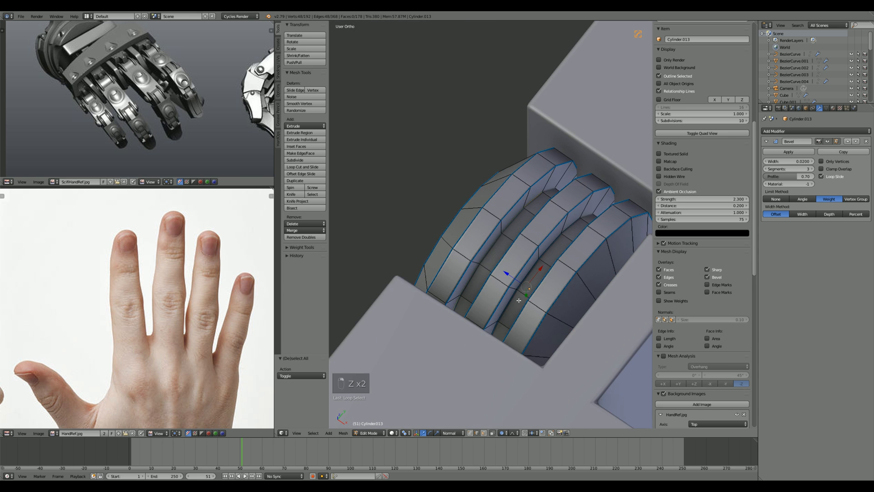
pyautogui.press('q')
pyautogui.click(524, 281)
pyautogui.press('Tab')
# Step: Inset the knuckle's flat circular end face by about 0.229
pyautogui.scroll(-5, 541, 283)
pyautogui.moveTo(558, 286); pyautogui.dragTo(593, 242, button='middle')
pyautogui.scroll(-2, 569, 282)
pyautogui.scroll(3, 569, 252)
pyautogui.press('Tab')
pyautogui.scroll(2, 542, 261)
pyautogui.hotkey('ctrl', 'Tab')
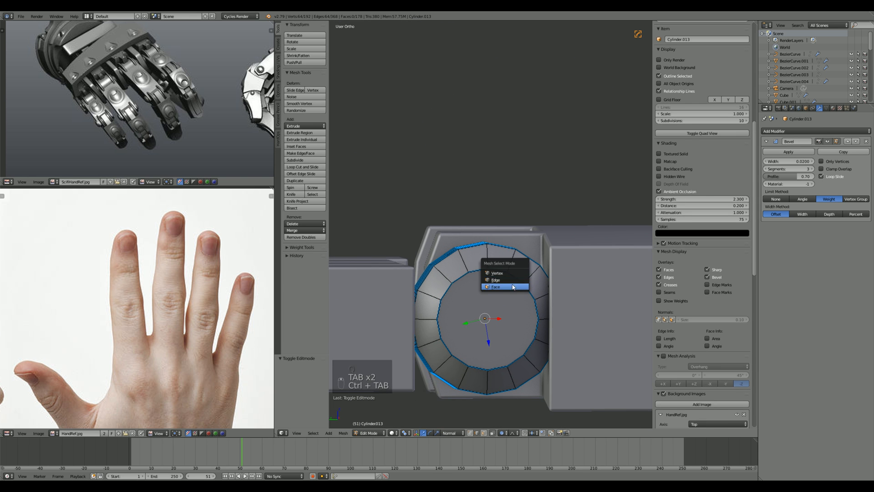
pyautogui.click(511, 287)
pyautogui.rightClick(493, 304)
pyautogui.keyDown('shift'); pyautogui.moveTo(493, 305); pyautogui.dragTo(497, 235, button='middle'); pyautogui.keyUp('shift')
pyautogui.scroll(1, 499, 234)
pyautogui.press('i')
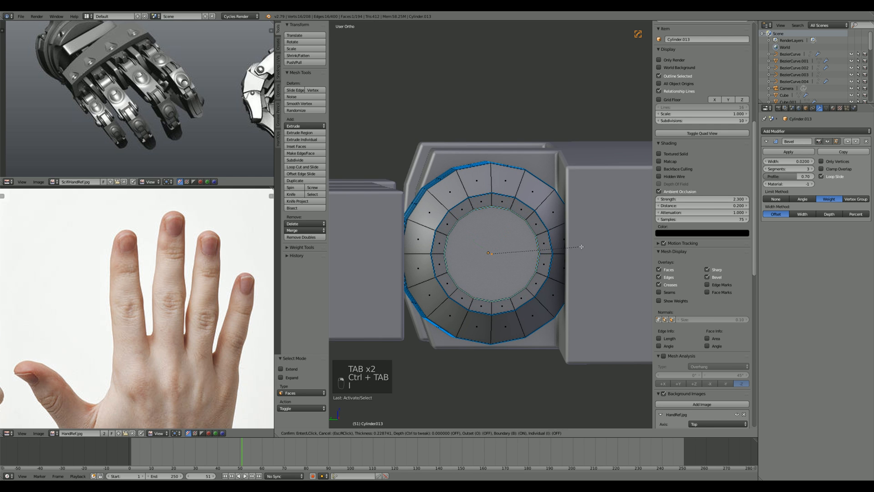
pyautogui.click(581, 246)
# Step: Extrude the knuckle's inset end face three times into a stepped recess and scale the innermost face to about 0.75 without proportional editing
pyautogui.moveTo(581, 246); pyautogui.dragTo(521, 271, button='middle')
pyautogui.scroll(2, 518, 271)
pyautogui.press('e')
pyautogui.click(525, 270)
pyautogui.press('e')
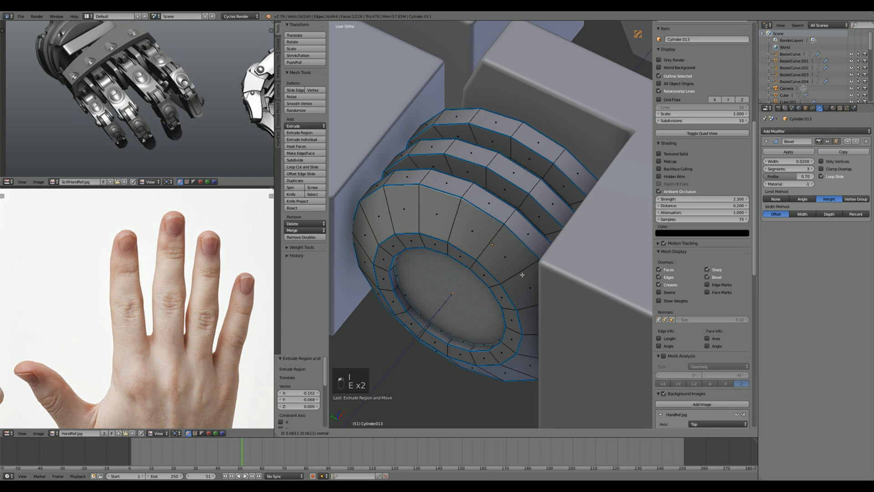
pyautogui.click(548, 275)
pyautogui.press('e')
pyautogui.click(540, 286)
pyautogui.press('s')
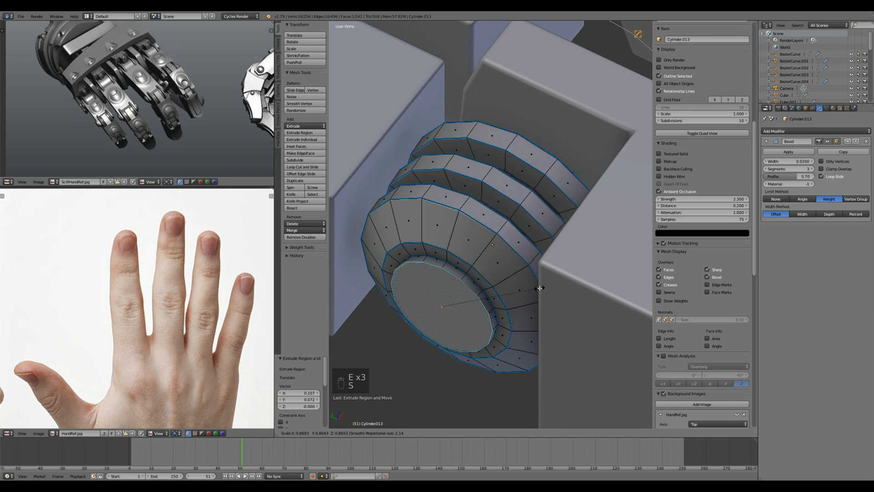
pyautogui.rightClick(540, 286)
pyautogui.press('s')
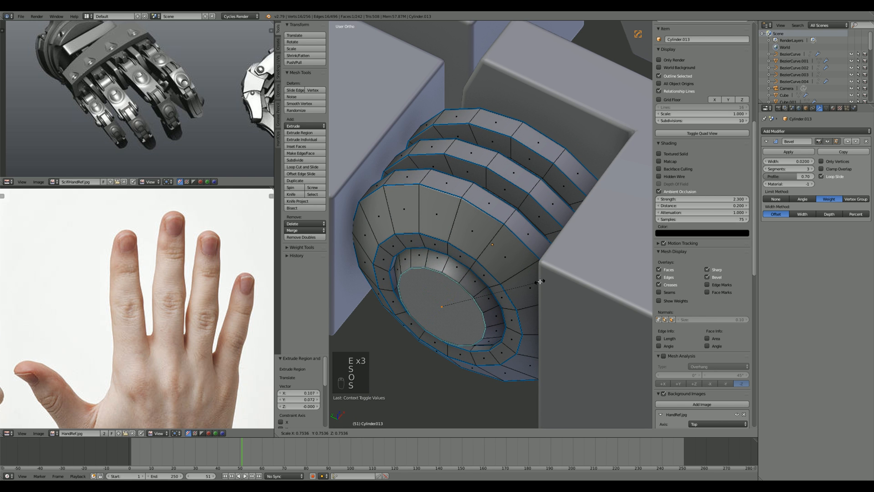
pyautogui.click(534, 281)
# Step: Slide the edge loop inside the knuckle's end recess onto its neighbouring loop
pyautogui.moveTo(534, 282); pyautogui.dragTo(509, 243, button='middle')
pyautogui.scroll(4, 519, 240)
pyautogui.hotkey('ctrl', 'Tab')
pyautogui.click(509, 223)
pyautogui.press('z')
pyautogui.press('z')
pyautogui.press('g')
pyautogui.press('g')
pyautogui.click(458, 282)
# Step: Merge the overlapping vertices of the whole knuckle mesh with Remove Doubles and finish editing it
pyautogui.moveTo(458, 282); pyautogui.dragTo(514, 238, button='middle')
pyautogui.press('a')
pyautogui.press('a')
pyautogui.press('a')
pyautogui.press('space')
pyautogui.write('remove doub')
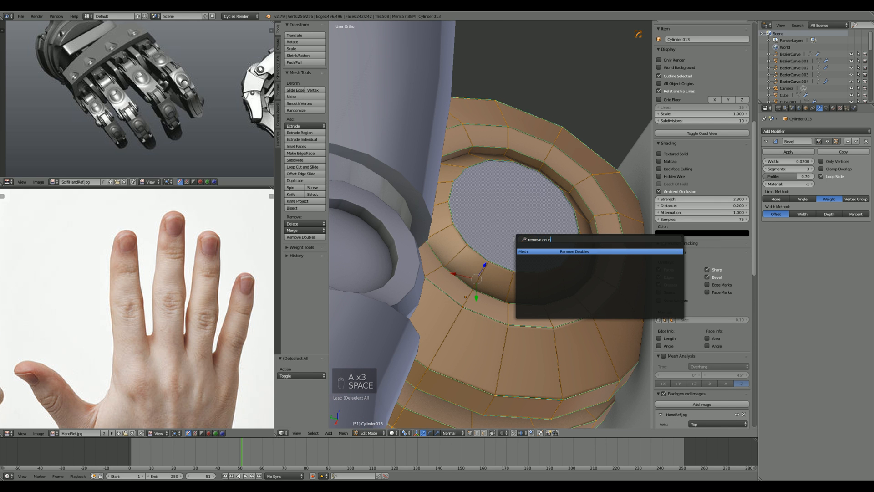
pyautogui.press('Return')
pyautogui.press('a')
pyautogui.press('z')
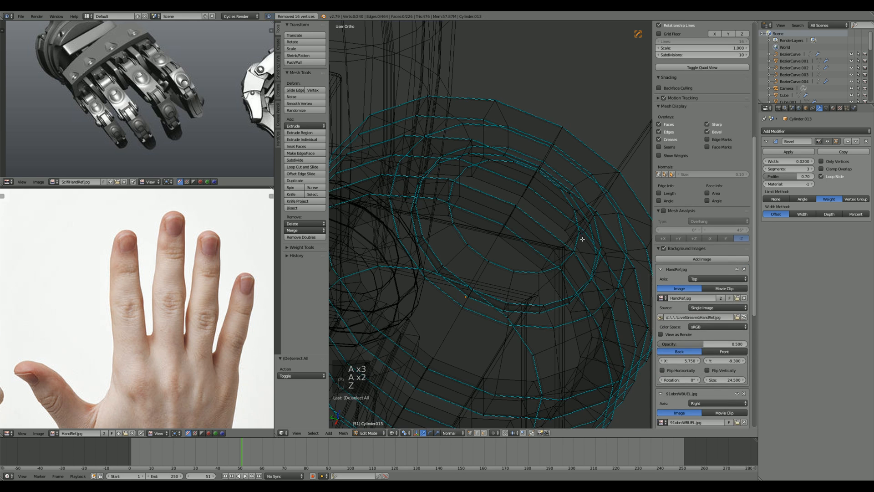
pyautogui.moveTo(581, 238)
pyautogui.mouseDown(button='middle')
pyautogui.moveTo(517, 294)
pyautogui.moveTo(502, 330)
pyautogui.moveTo(499, 242)
pyautogui.moveTo(526, 231)
pyautogui.moveTo(549, 235)
pyautogui.mouseUp(button='middle')
pyautogui.scroll(-4, 503, 274)
pyautogui.press('z')
pyautogui.press('Tab')
pyautogui.scroll(-4, 549, 235)
pyautogui.scroll(-3, 549, 235)
pyautogui.moveTo(519, 262); pyautogui.dragTo(495, 299, button='middle')
pyautogui.press('KP_7')
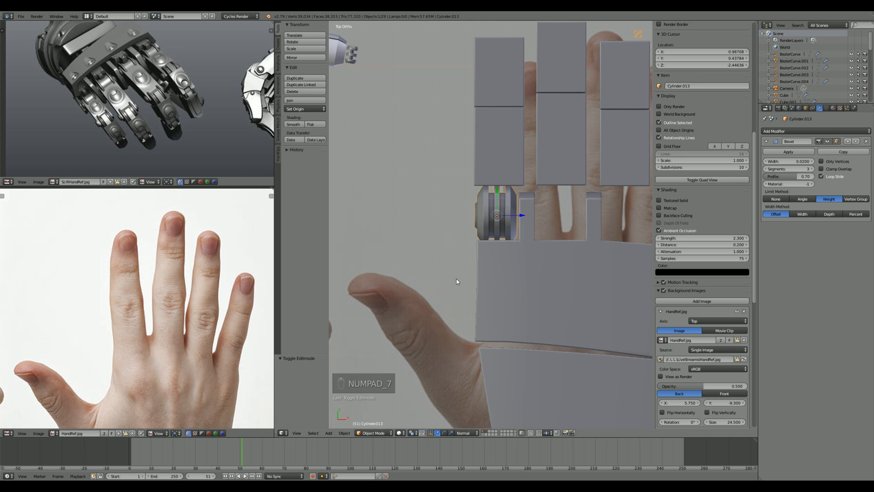
# Step: Scale the groove-side face loops of the knuckle's two outer bands apart along X about the median point, thinning those bands
pyautogui.press('Tab')
pyautogui.scroll(5, 456, 278)
pyautogui.hotkey('ctrl', 'Tab')
pyautogui.click(472, 314)
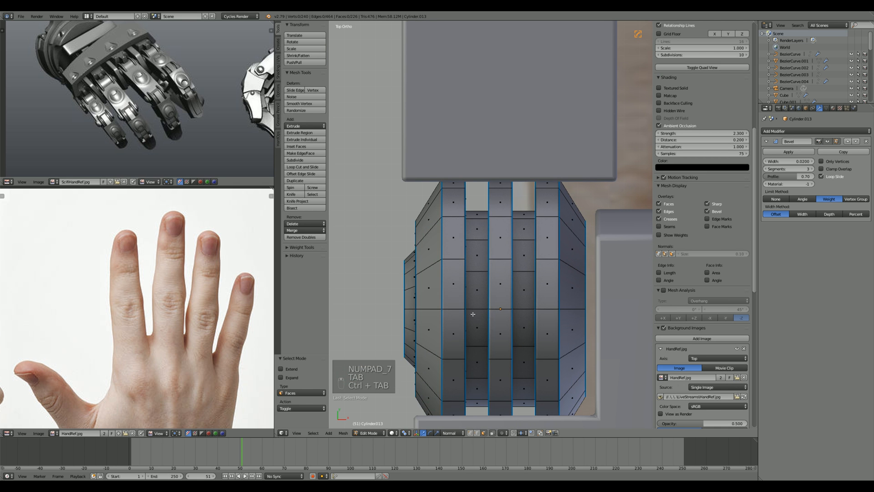
pyautogui.moveTo(485, 308); pyautogui.dragTo(415, 265, button='middle')
pyautogui.keyDown('alt'); pyautogui.rightClick(486, 198); pyautogui.keyUp('alt')
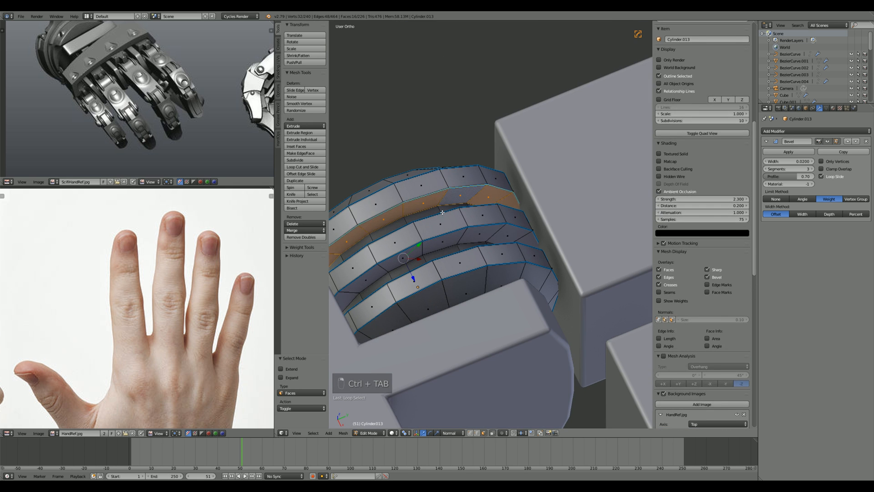
pyautogui.moveTo(487, 198); pyautogui.dragTo(527, 222, button='middle')
pyautogui.keyDown('alt'); pyautogui.keyDown('shift'); pyautogui.rightClick(542, 205); pyautogui.keyUp('shift'); pyautogui.keyUp('alt')
pyautogui.press('s')
pyautogui.press('x')
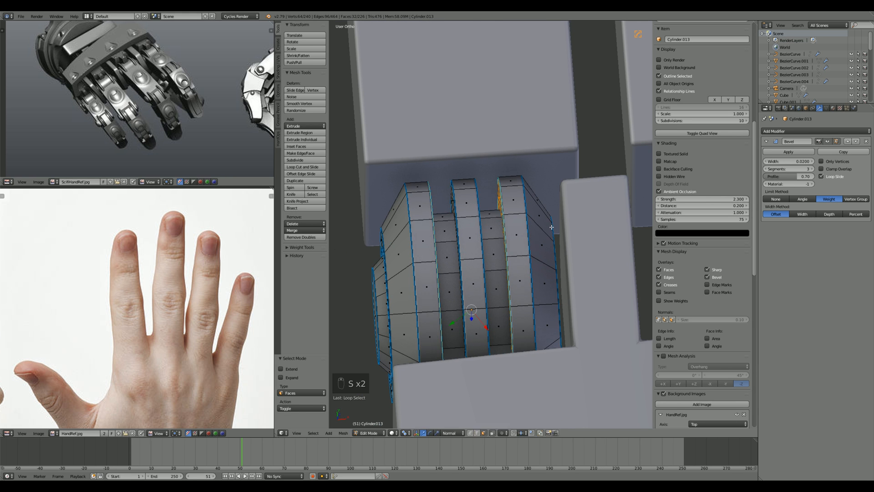
pyautogui.click(407, 433)
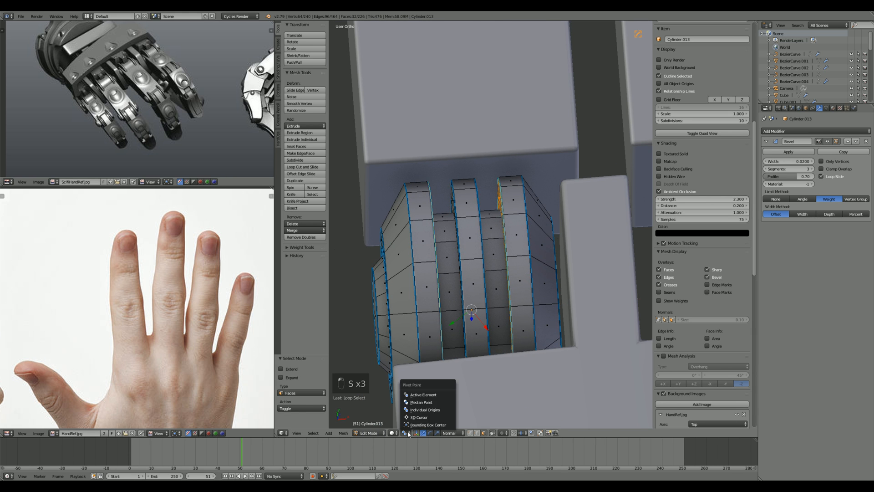
pyautogui.click(426, 402)
pyautogui.press('s')
pyautogui.press('x')
pyautogui.click(553, 343)
pyautogui.press('a')
# Step: Scale the two side face loops of the knuckle's centre band apart along X to widen the band
pyautogui.moveTo(541, 332); pyautogui.dragTo(574, 306, button='middle')
pyautogui.keyDown('alt'); pyautogui.rightClick(455, 244); pyautogui.keyUp('alt')
pyautogui.moveTo(507, 249); pyautogui.dragTo(449, 254, button='middle')
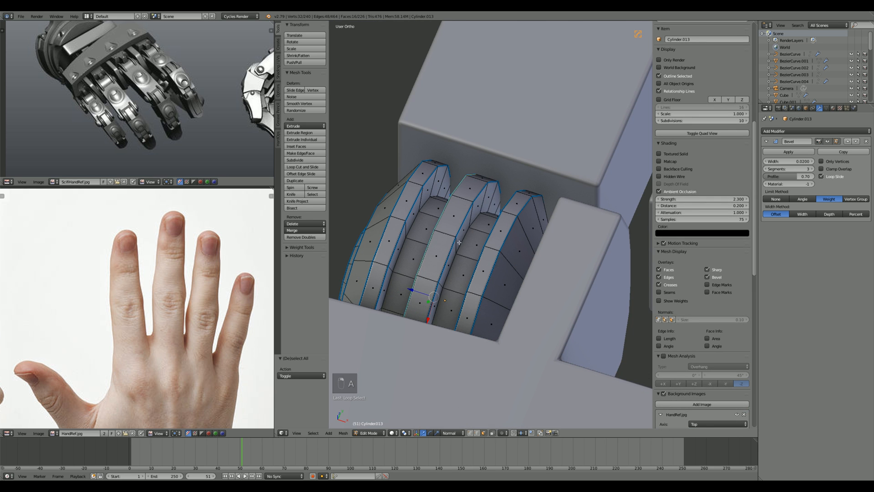
pyautogui.rightClick(591, 267)
pyautogui.press('s')
pyautogui.press('x')
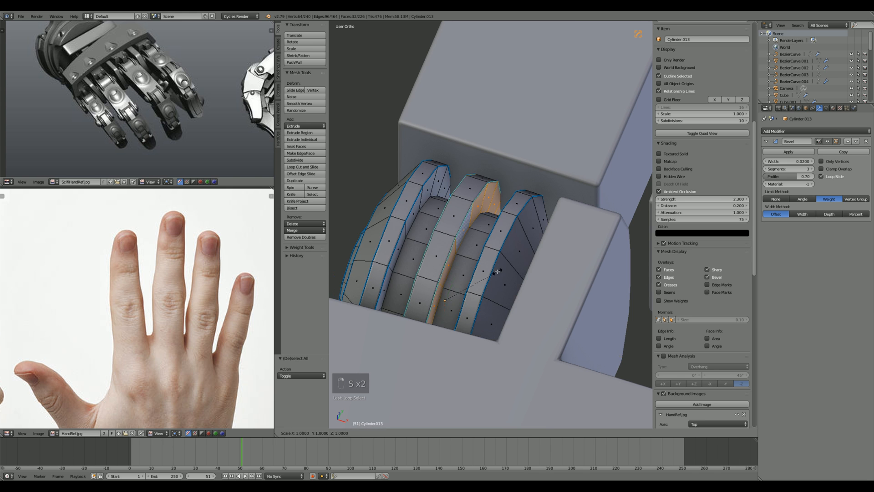
pyautogui.click(552, 277)
pyautogui.press('Tab')
pyautogui.moveTo(552, 277); pyautogui.dragTo(517, 298, button='middle')
pyautogui.scroll(-8, 517, 299)
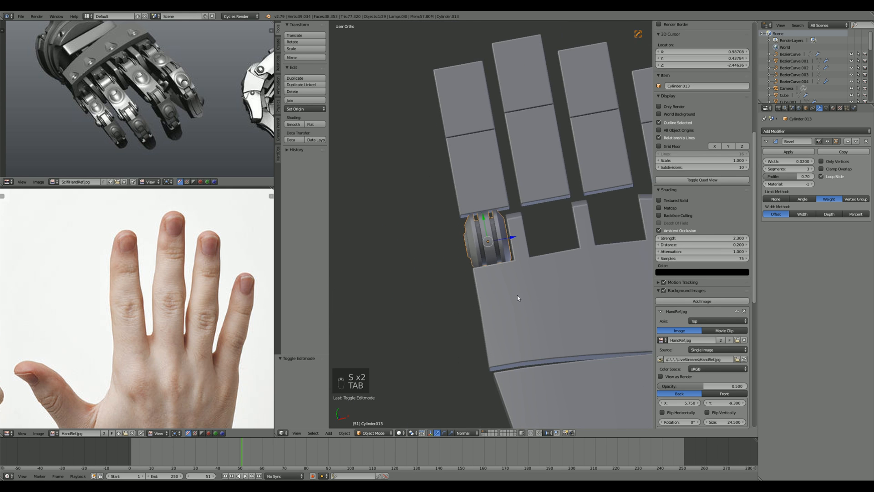
# Step: Scale the centre band's outer face loop up by about 1.12 in Y and Z, excluding X, so it stands proud
pyautogui.scroll(6, 497, 291)
pyautogui.press('Tab')
pyautogui.press('s')
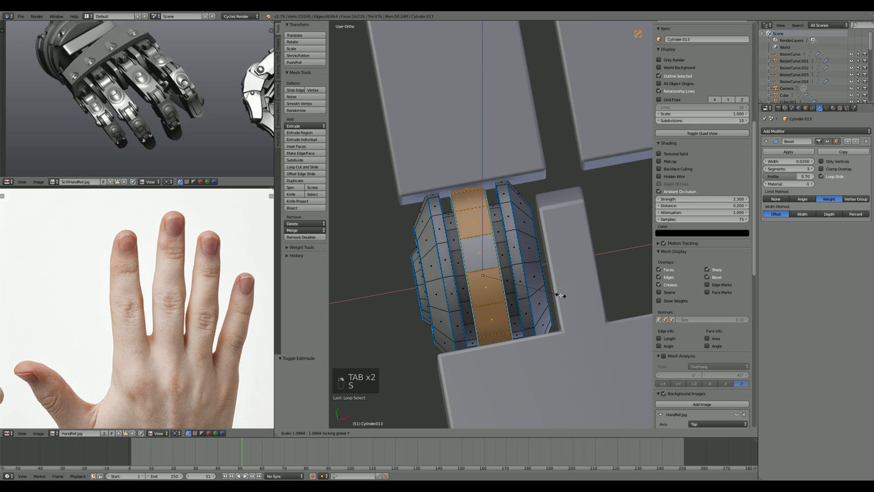
pyautogui.press('s')
pyautogui.click(572, 307)
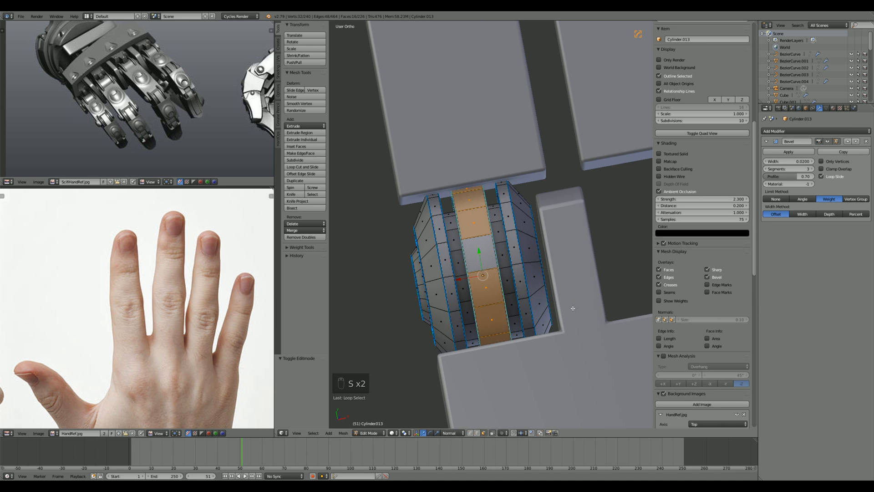
pyautogui.press('KP_1')
pyautogui.press('KP_2')
pyautogui.press('KP_3')
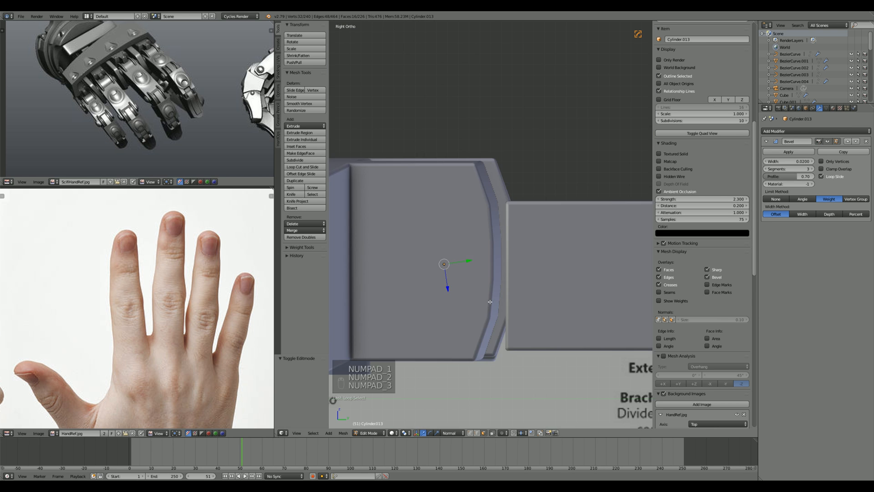
pyautogui.press('z')
pyautogui.scroll(3, 536, 269)
pyautogui.press('s')
pyautogui.hotkey('shift', 'x')
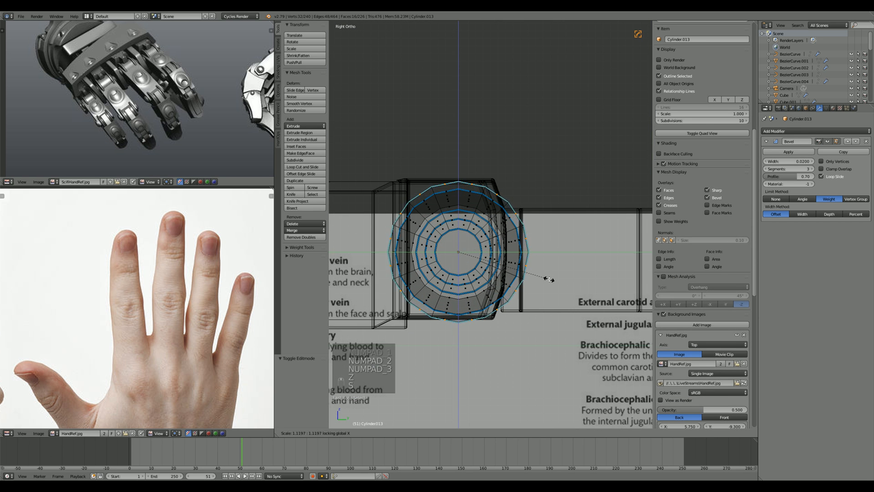
pyautogui.click(548, 280)
pyautogui.press('z')
# Step: Scale the rim face loops of the two outer bands down in Y and Z, excluding X
pyautogui.moveTo(548, 280)
pyautogui.mouseDown(button='middle')
pyautogui.moveTo(559, 181)
pyautogui.moveTo(614, 175)
pyautogui.mouseUp(button='middle')
pyautogui.press('a')
pyautogui.press('s')
pyautogui.hotkey('shift', 'x')
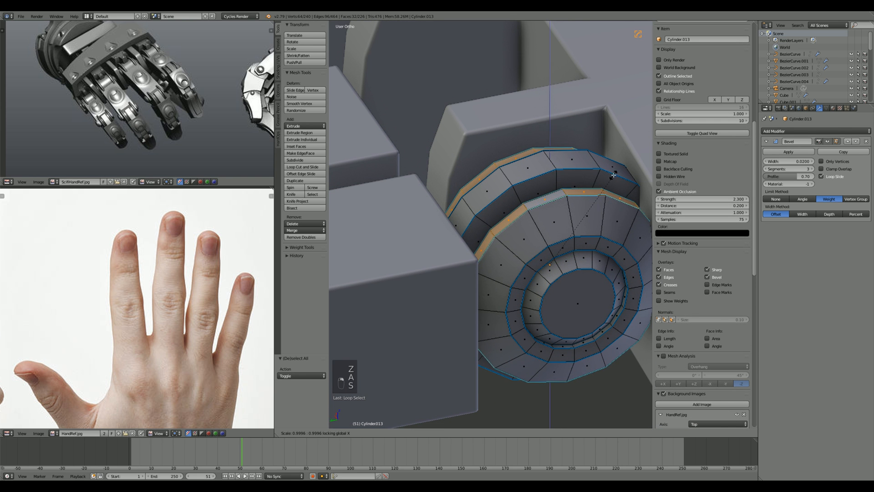
pyautogui.rightClick(605, 186)
pyautogui.press('s')
pyautogui.hotkey('shift', 'x')
pyautogui.click(595, 194)
pyautogui.press('Tab')
pyautogui.scroll(-7, 595, 208)
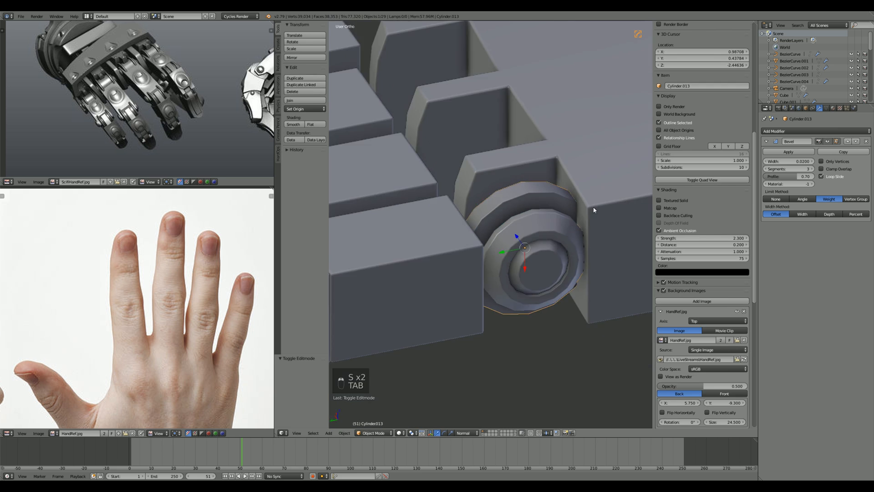
pyautogui.moveTo(595, 209); pyautogui.dragTo(505, 270, button='middle')
pyautogui.scroll(-4, 502, 230)
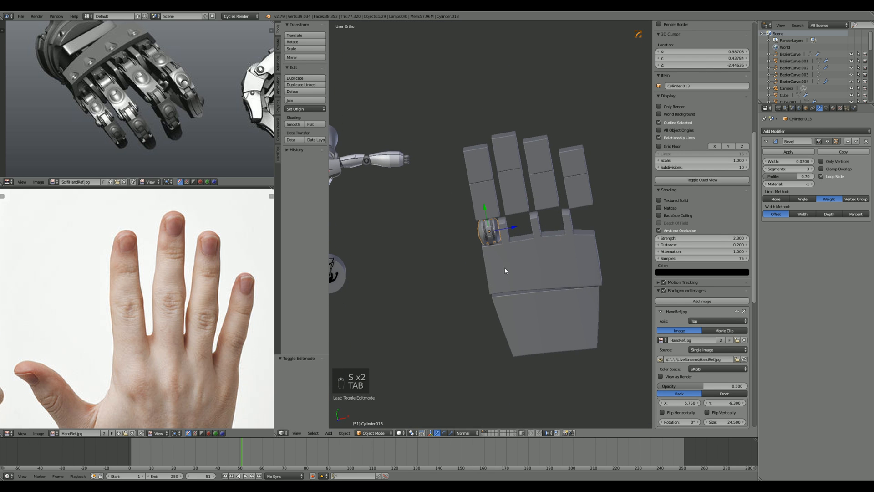
pyautogui.press('KP_7')
pyautogui.scroll(5, 494, 269)
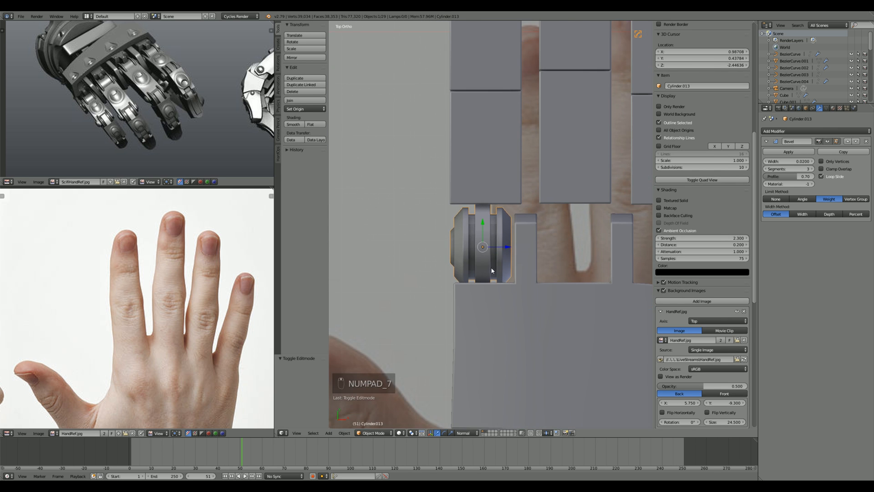
pyautogui.keyDown('shift'); pyautogui.moveTo(513, 275); pyautogui.dragTo(458, 273, button='middle'); pyautogui.keyUp('shift')
pyautogui.scroll(2, 473, 274)
pyautogui.hotkey('shift', 'd')
pyautogui.press('x')
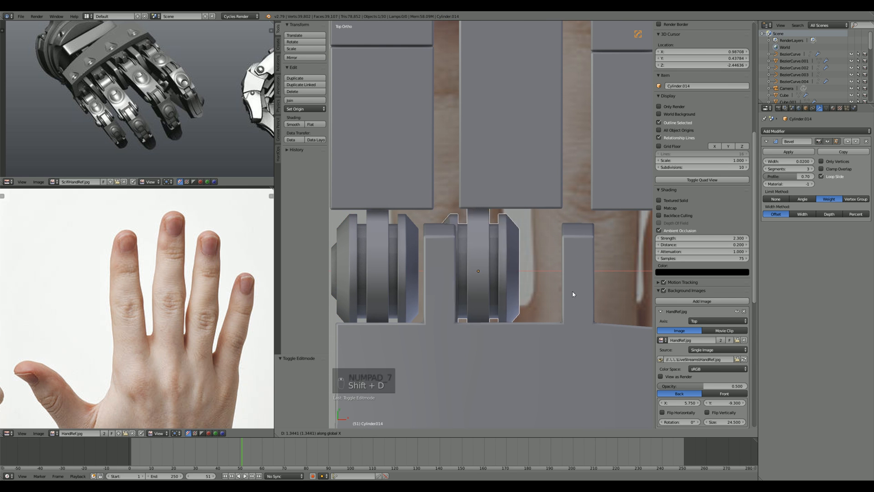
pyautogui.click(592, 296)
pyautogui.press('Delete')
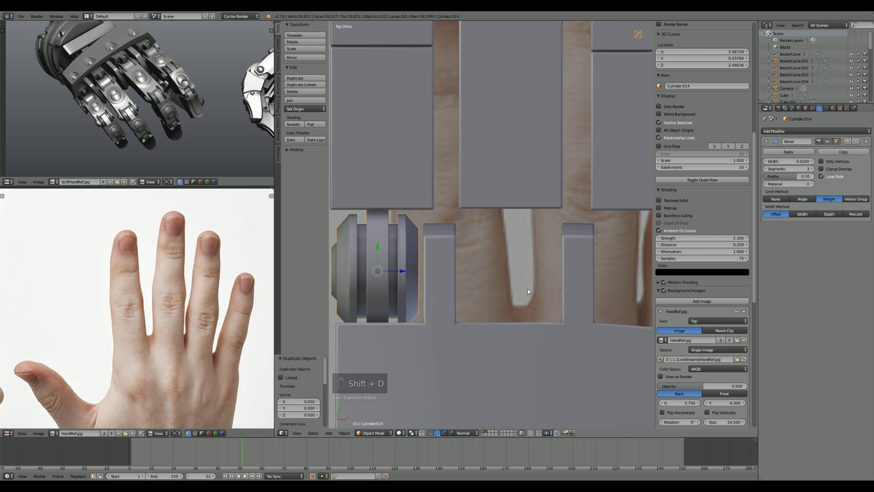
# Step: Add one centred edge loop around the middle of the knuckle's centre band
pyautogui.rightClick(380, 270)
pyautogui.press('Tab')
pyautogui.scroll(-1, 380, 270)
pyautogui.keyDown('shift'); pyautogui.moveTo(380, 270); pyautogui.dragTo(451, 271, button='middle'); pyautogui.keyUp('shift')
pyautogui.scroll(2, 451, 271)
pyautogui.hotkey('ctrl', 'r')
pyautogui.click(448, 253)
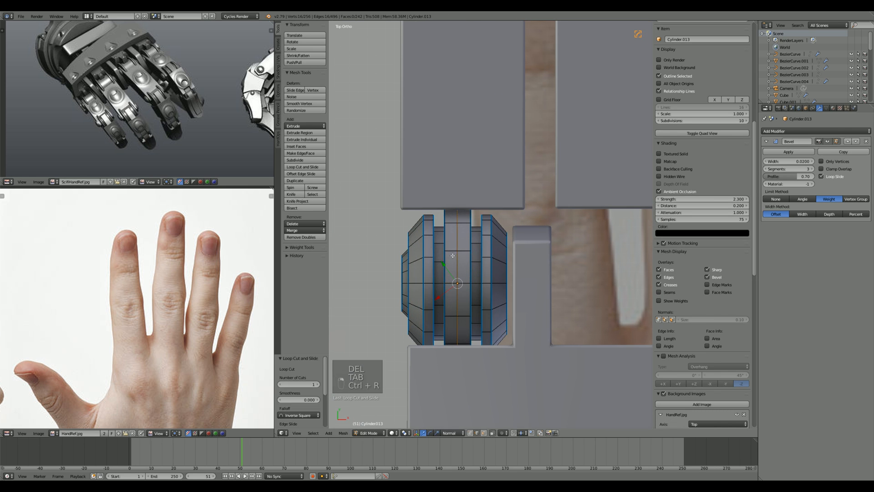
# Step: Delete all vertices of the knuckle half on the plain-ended side of the centre loop
pyautogui.hotkey('ctrl', 'Tab')
pyautogui.click(440, 241)
pyautogui.press('z')
pyautogui.press('a')
pyautogui.press('a')
pyautogui.press('a')
pyautogui.press('a')
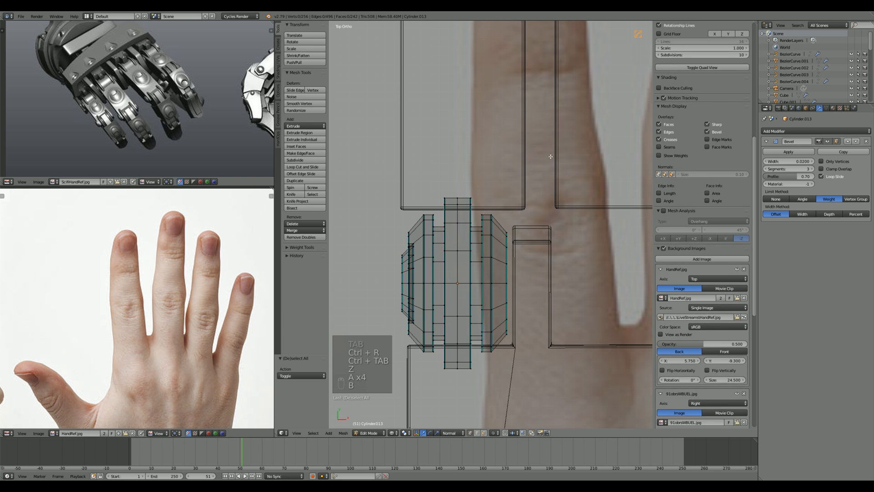
pyautogui.press('b')
pyautogui.moveTo(550, 154); pyautogui.dragTo(470, 408)
pyautogui.press('Delete')
pyautogui.click(449, 393)
pyautogui.press('Tab')
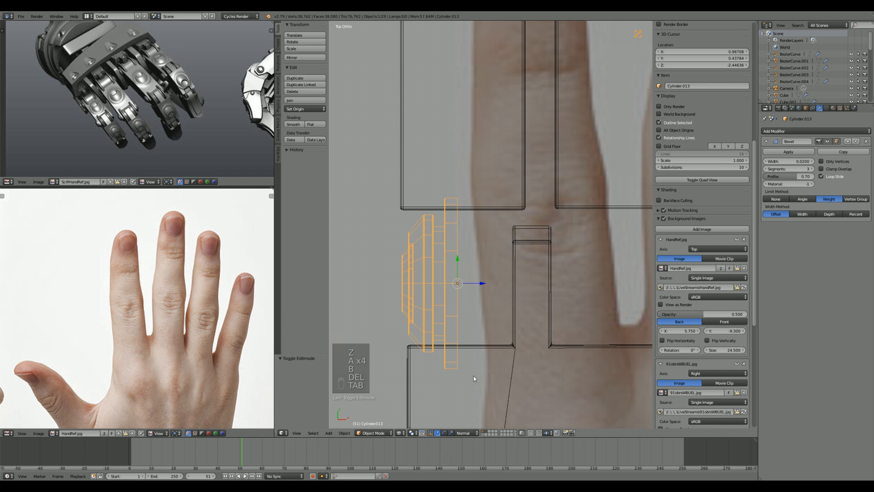
# Step: Add a Mirror modifier to the half knuckle, mirroring across Z instead of X, and apply it
pyautogui.click(770, 131)
pyautogui.click(730, 199)
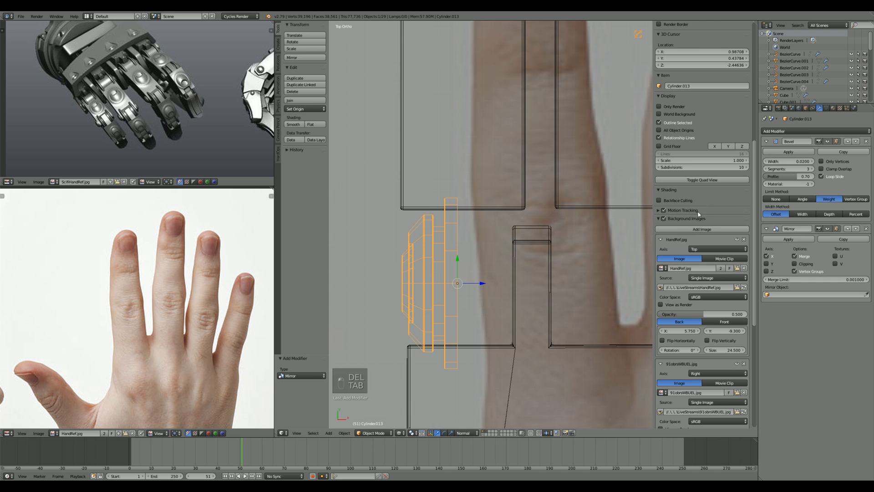
pyautogui.click(766, 271)
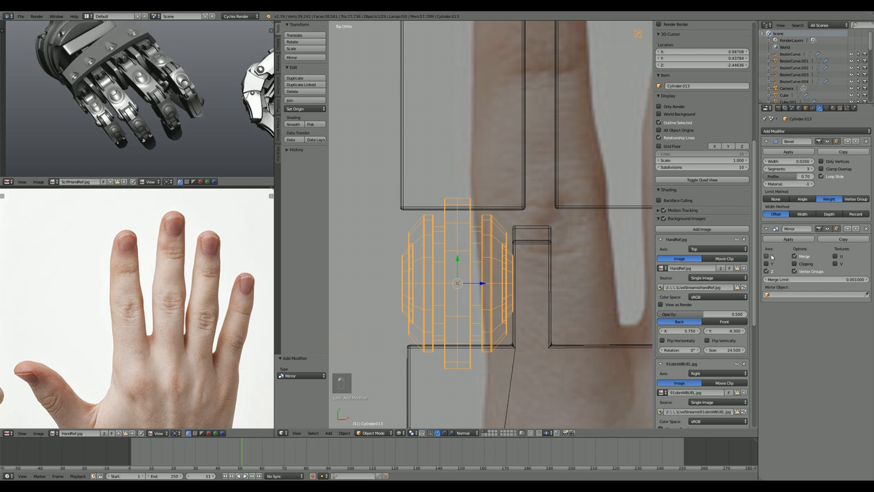
pyautogui.click(793, 241)
pyautogui.scroll(-2, 519, 269)
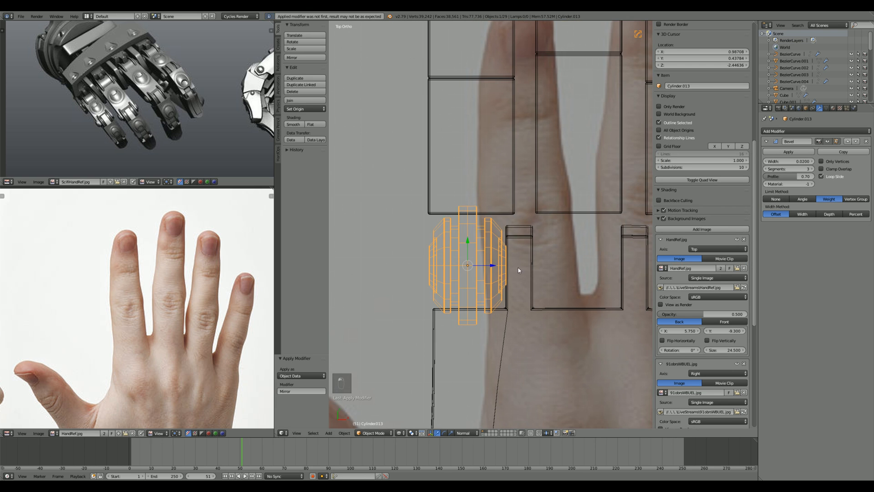
# Step: Remove the centre edge loop from the mirrored knuckle with Delete Edge Loop and finish editing the mesh
pyautogui.keyDown('shift'); pyautogui.moveTo(562, 269); pyautogui.dragTo(446, 283, button='middle'); pyautogui.keyUp('shift')
pyautogui.press('Tab')
pyautogui.scroll(2, 445, 283)
pyautogui.press('z')
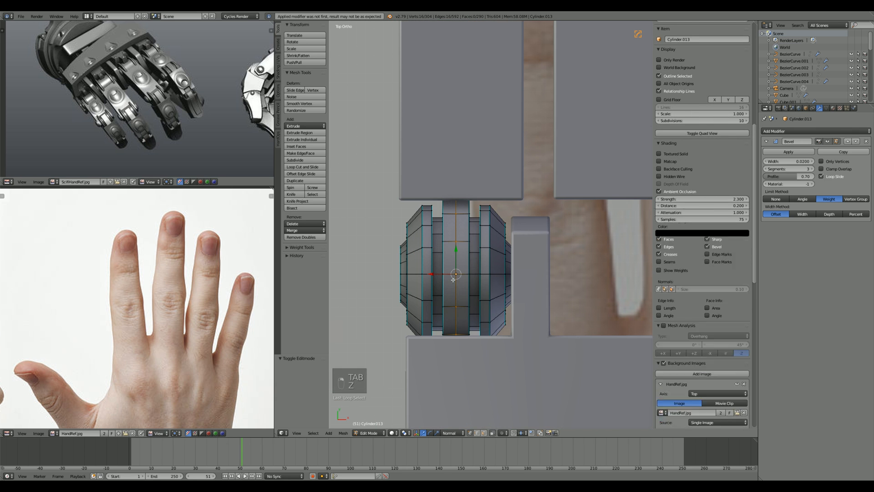
pyautogui.keyDown('alt'); pyautogui.click(456, 273); pyautogui.keyUp('alt')
pyautogui.press('space')
pyautogui.write('delete edge')
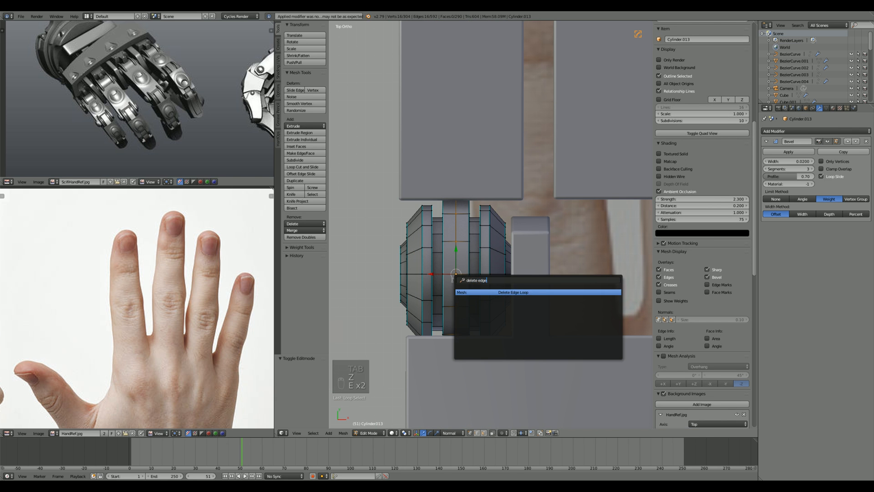
pyautogui.press('Return')
pyautogui.press('a')
pyautogui.press('Tab')
# Step: Duplicate the knuckle about 1.757 along X into the palm gap under the second finger
pyautogui.scroll(-2, 442, 287)
pyautogui.hotkey('shift', 'd')
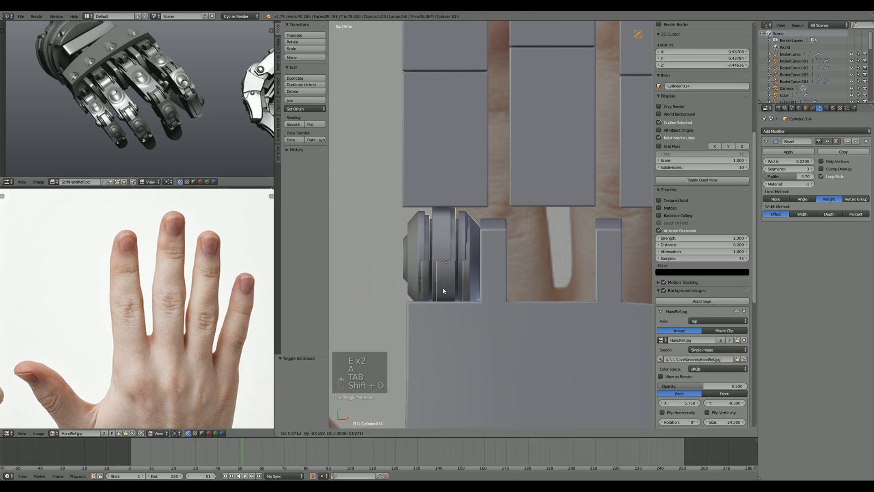
pyautogui.press('x')
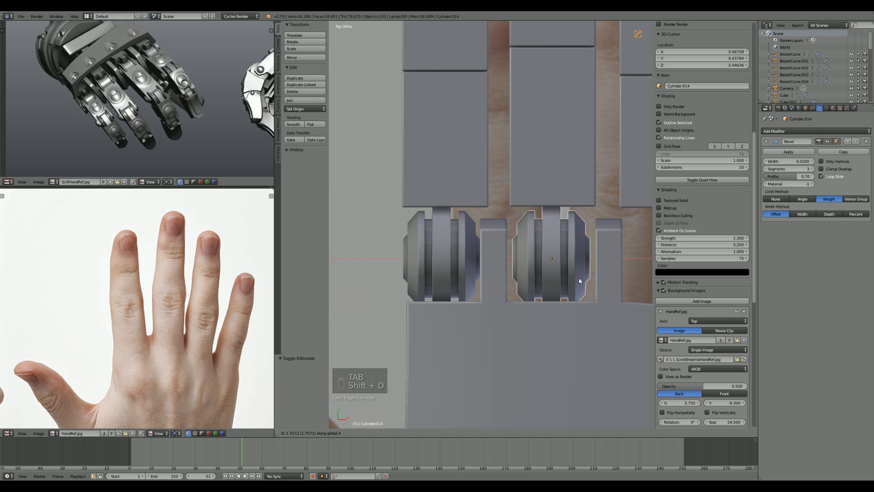
pyautogui.click(581, 281)
# Step: Duplicate the knuckle about 1.838 along X for the third finger and about 1.817 further for the fourth, lowering the last copy about 0.28 along Y
pyautogui.scroll(-3, 491, 254)
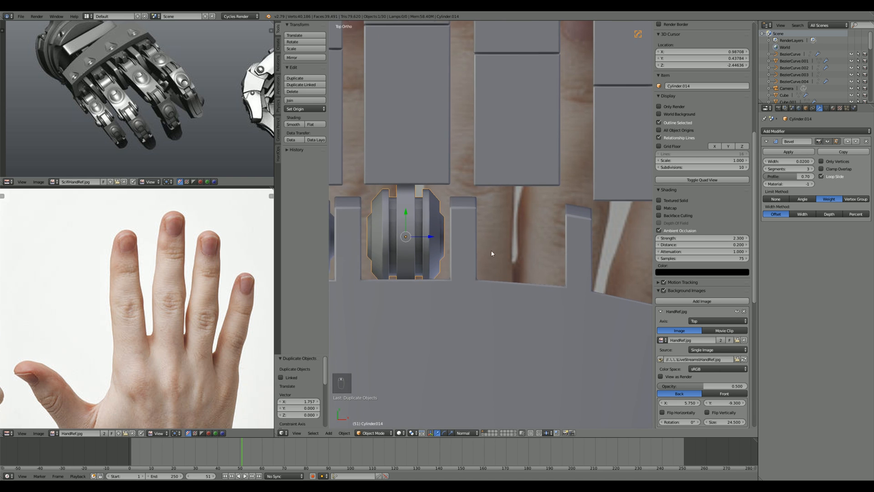
pyautogui.hotkey('shift', 'd')
pyautogui.press('x')
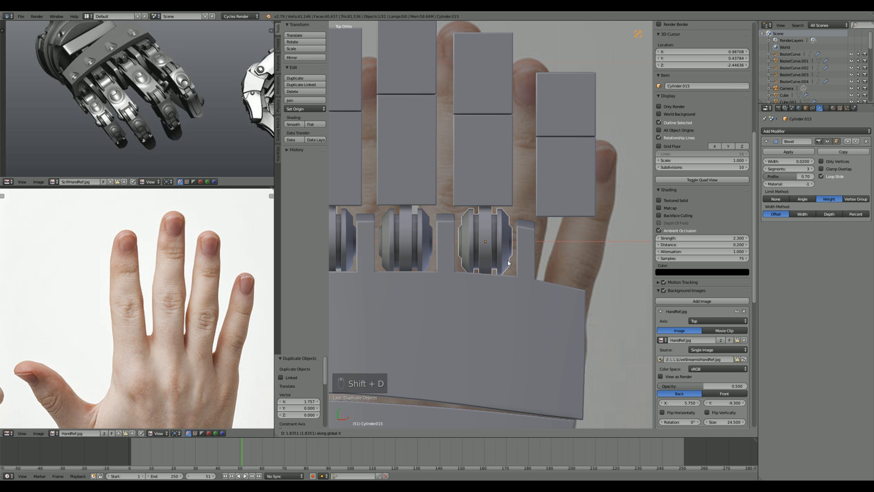
pyautogui.press('x')
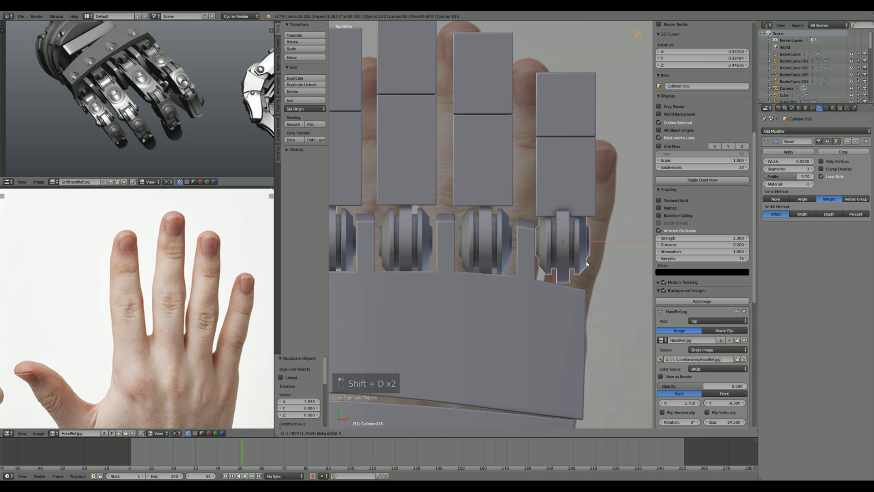
pyautogui.click(587, 263)
pyautogui.press('g')
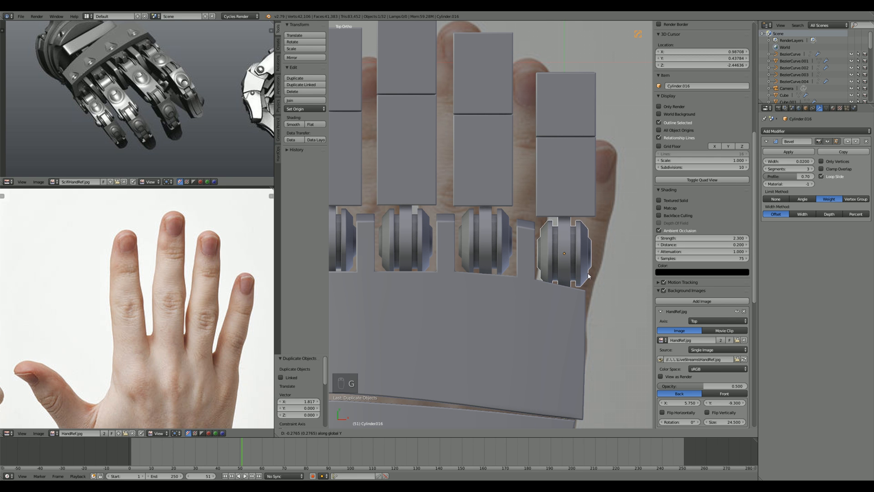
# Step: Bevel the front corner edges of the three palm dividers between the knuckles, using 3 segments
pyautogui.scroll(-5, 588, 271)
pyautogui.moveTo(588, 271); pyautogui.dragTo(370, 224, button='middle')
pyautogui.scroll(5, 451, 229)
pyautogui.rightClick(452, 230)
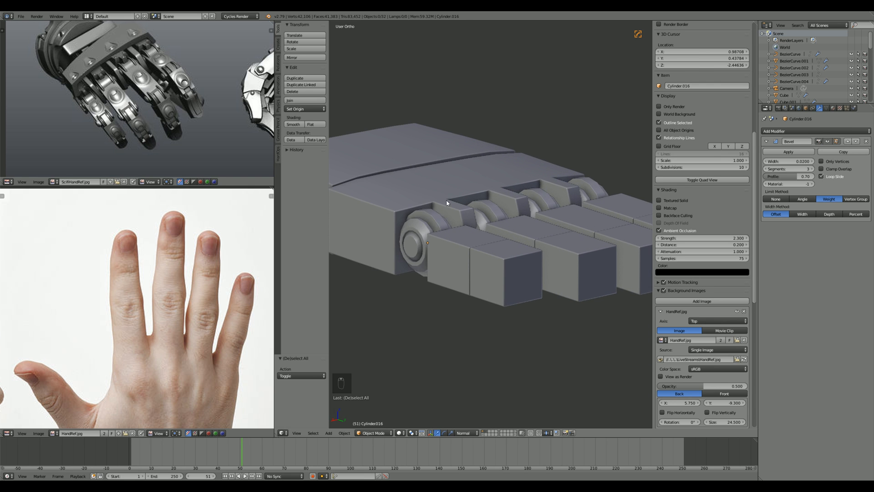
pyautogui.press('Tab')
pyautogui.press('Tab')
pyautogui.press('Tab')
pyautogui.scroll(3, 443, 213)
pyautogui.hotkey('ctrl', 'Tab')
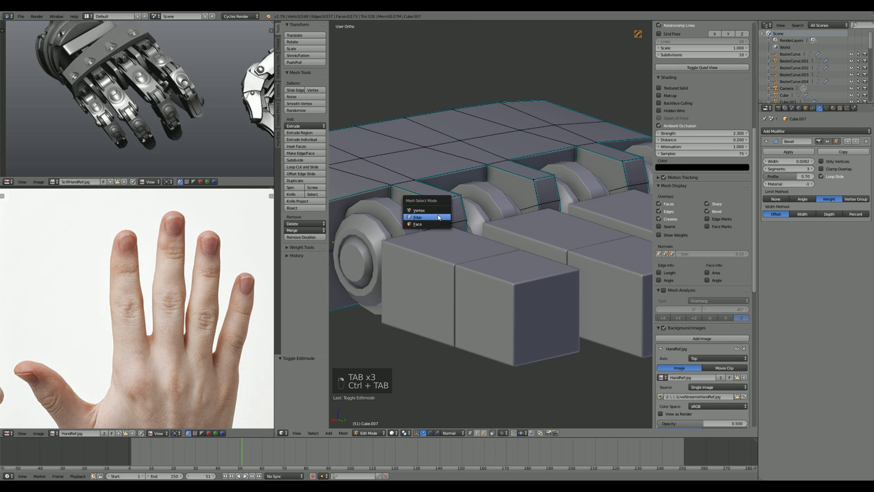
pyautogui.click(439, 218)
pyautogui.rightClick(454, 196)
pyautogui.moveTo(598, 176); pyautogui.dragTo(520, 184, button='middle')
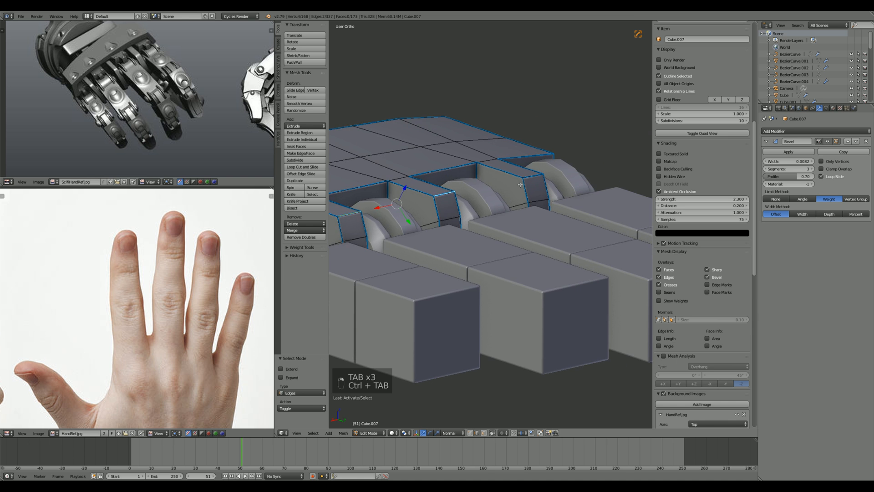
pyautogui.moveTo(513, 215); pyautogui.dragTo(375, 229, button='middle')
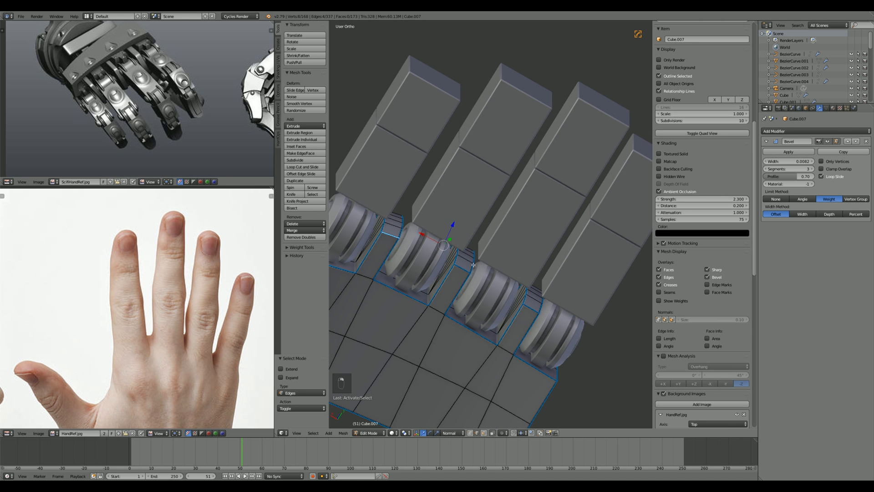
pyautogui.moveTo(535, 312); pyautogui.dragTo(530, 236, button='middle')
pyautogui.hotkey('ctrl', 'b')
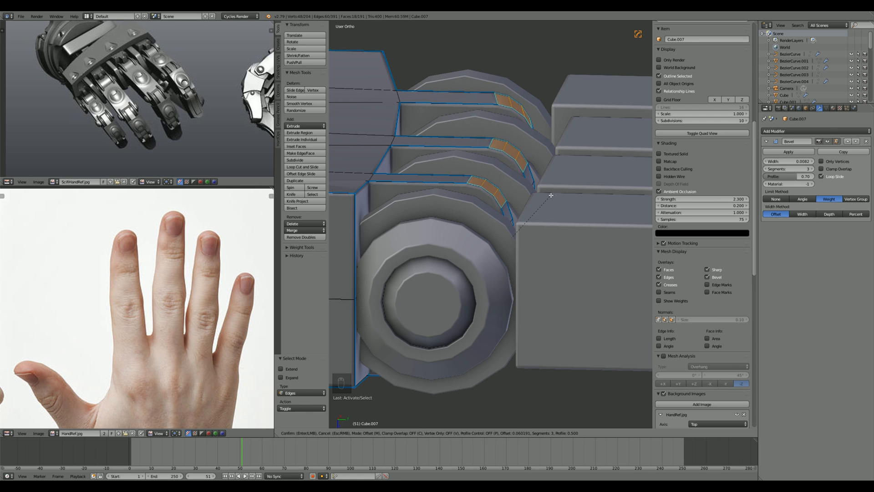
pyautogui.click(551, 195)
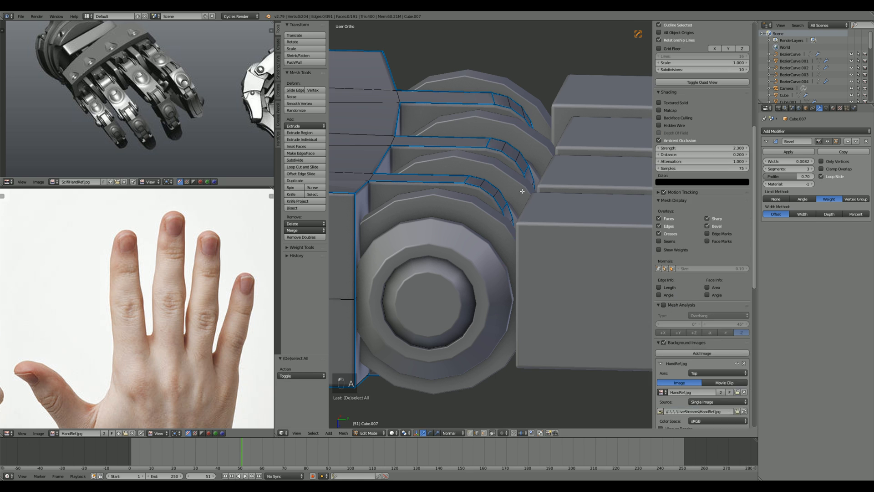
# Step: Select the boundary edges of the new bevels on all three palm dividers and apply the Hard Ops Set SSharp operation
pyautogui.press('a')
pyautogui.hotkey('ctrl', 'Tab')
pyautogui.rightClick(462, 173)
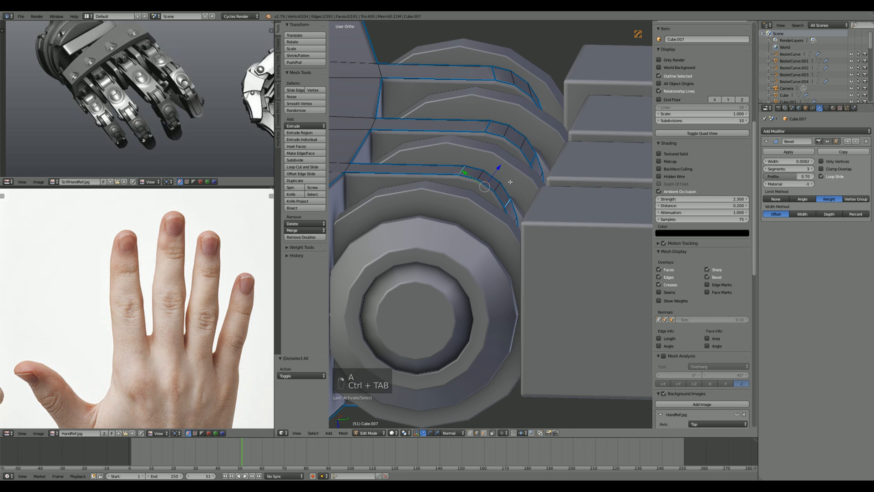
pyautogui.keyDown('shift'); pyautogui.moveTo(482, 110); pyautogui.dragTo(472, 204, button='middle'); pyautogui.keyUp('shift')
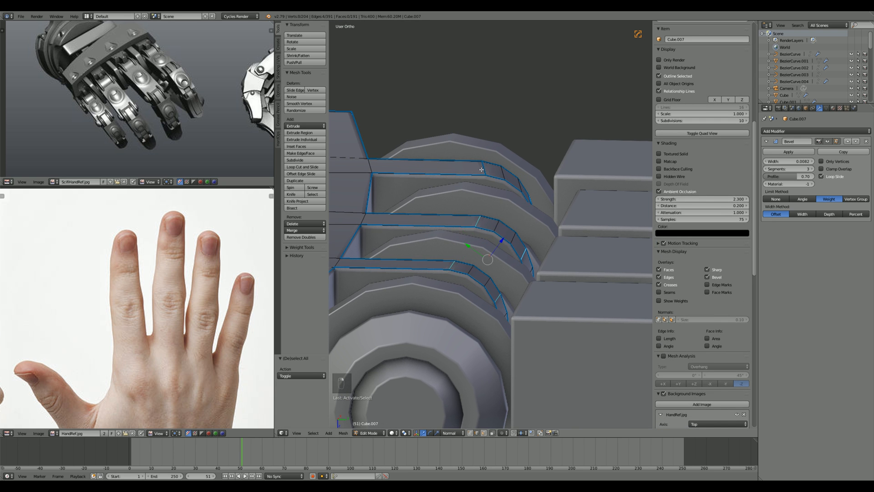
pyautogui.moveTo(481, 169); pyautogui.dragTo(471, 228, button='middle')
pyautogui.keyDown('shift'); pyautogui.rightClick(471, 227); pyautogui.keyUp('shift')
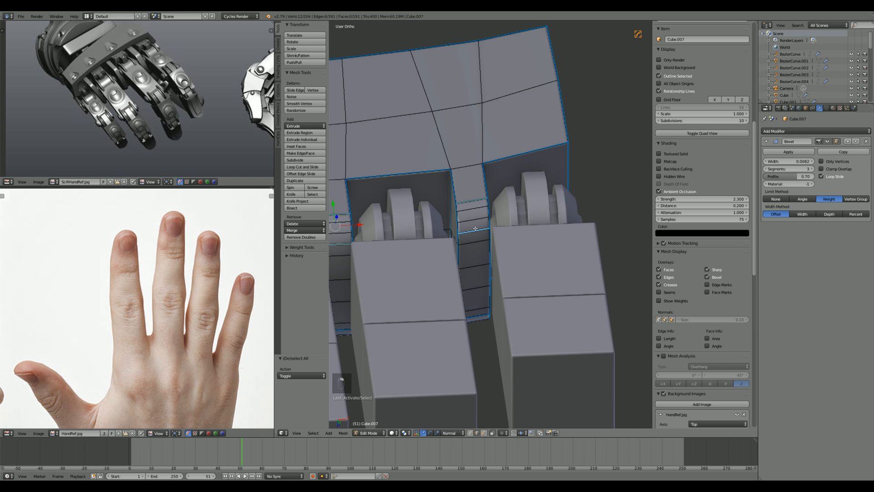
pyautogui.press('q')
pyautogui.click(476, 229)
# Step: Reselect two cross edges near the tip of each palm divider, apply Set SSharp to them, and finish editing the mesh
pyautogui.press('a')
pyautogui.scroll(-4, 532, 231)
pyautogui.keyDown('shift'); pyautogui.moveTo(441, 273); pyautogui.dragTo(474, 203, button='middle'); pyautogui.keyUp('shift')
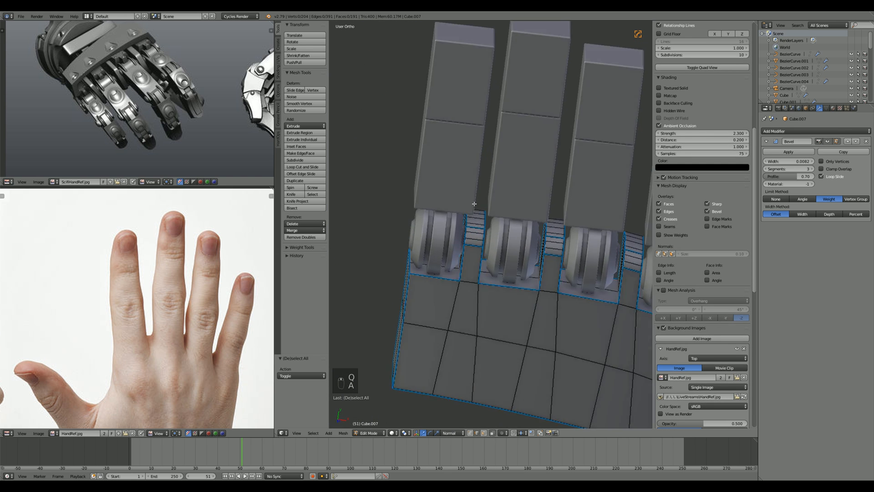
pyautogui.scroll(3, 475, 204)
pyautogui.rightClick(469, 201)
pyautogui.keyDown('shift'); pyautogui.rightClick(469, 199); pyautogui.keyUp('shift')
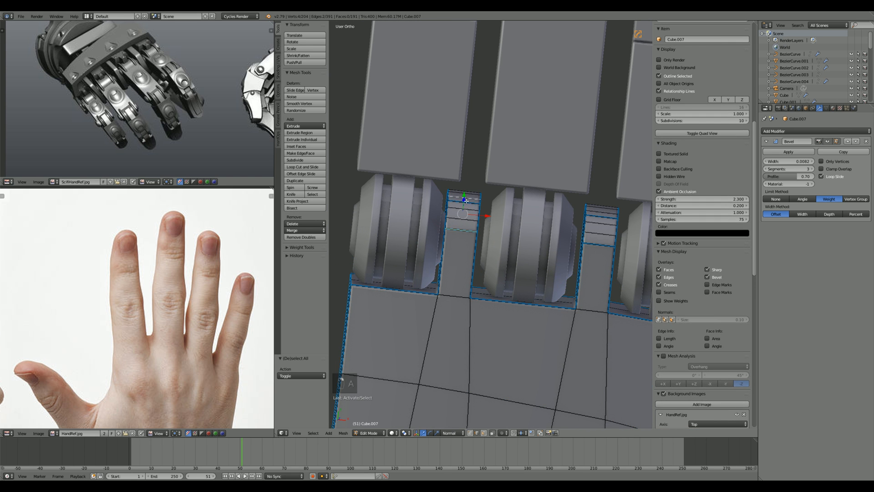
pyautogui.keyDown('shift'); pyautogui.moveTo(617, 249); pyautogui.dragTo(491, 244, button='middle'); pyautogui.keyUp('shift')
pyautogui.press('q')
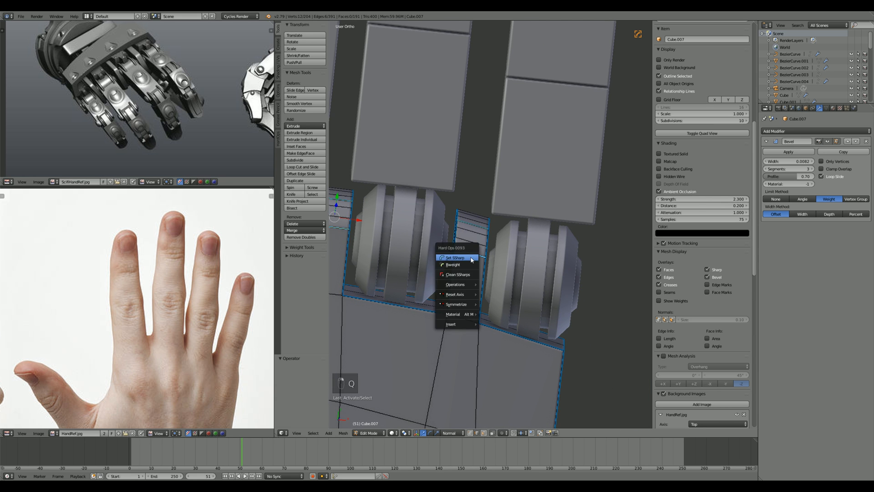
pyautogui.click(472, 258)
pyautogui.press('Tab')
# Step: Add a test cube, clear its location to the origin, and raise it about 4.771 along Z
pyautogui.scroll(-3, 546, 355)
pyautogui.moveTo(378, 362); pyautogui.dragTo(528, 302, button='middle')
pyautogui.scroll(-3, 503, 356)
pyautogui.hotkey('shift', 'a')
pyautogui.click(540, 309)
pyautogui.scroll(-4, 529, 276)
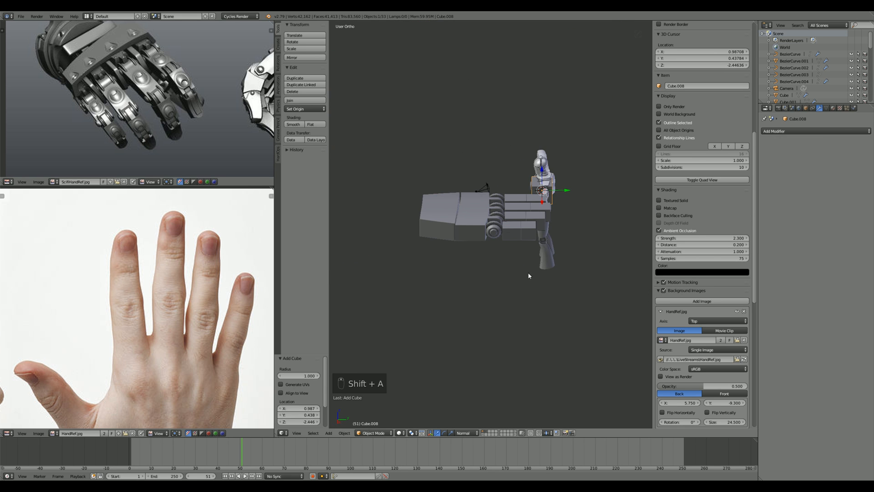
pyautogui.hotkey('alt', 'g')
pyautogui.keyDown('shift'); pyautogui.moveTo(553, 235); pyautogui.dragTo(463, 304, button='middle'); pyautogui.keyUp('shift')
pyautogui.scroll(8, 468, 254)
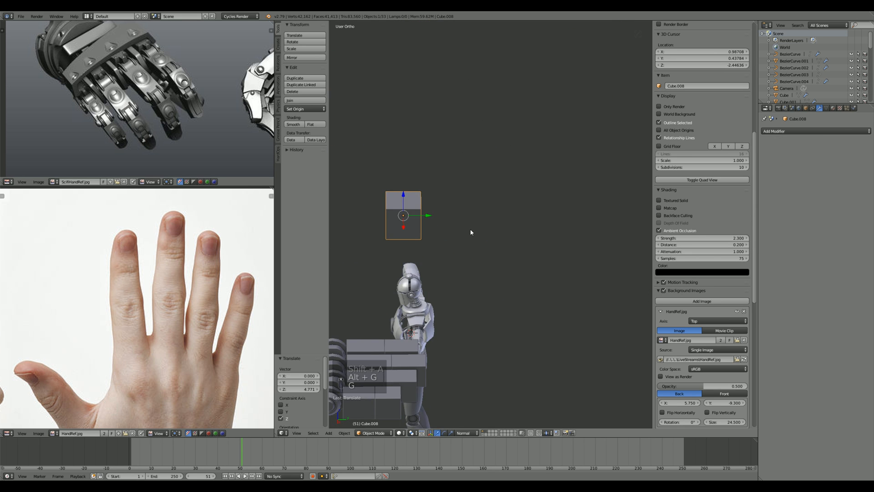
pyautogui.press('g')
# Step: Apply Csharpen to the test cube and adjust its bevel width to 0.059
pyautogui.press('q')
pyautogui.click(505, 259)
pyautogui.moveTo(505, 259); pyautogui.dragTo(579, 258, button='middle')
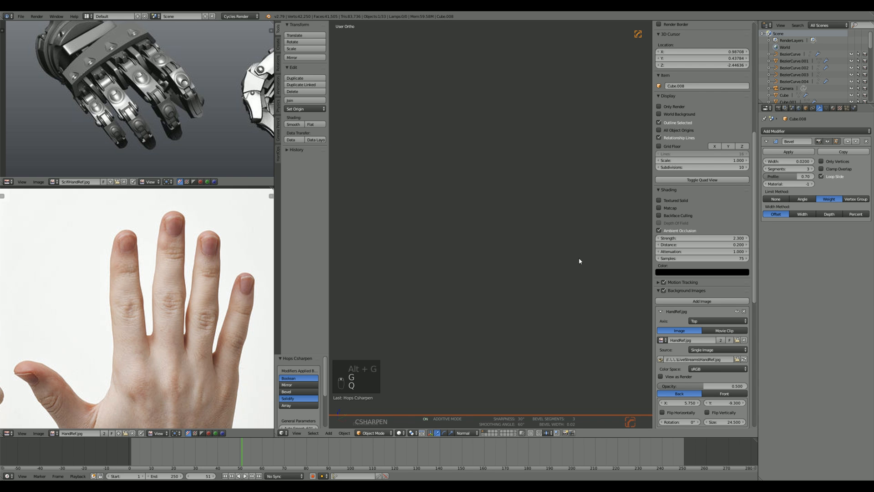
pyautogui.press('KP_Decimal')
pyautogui.press('q')
pyautogui.click(537, 261)
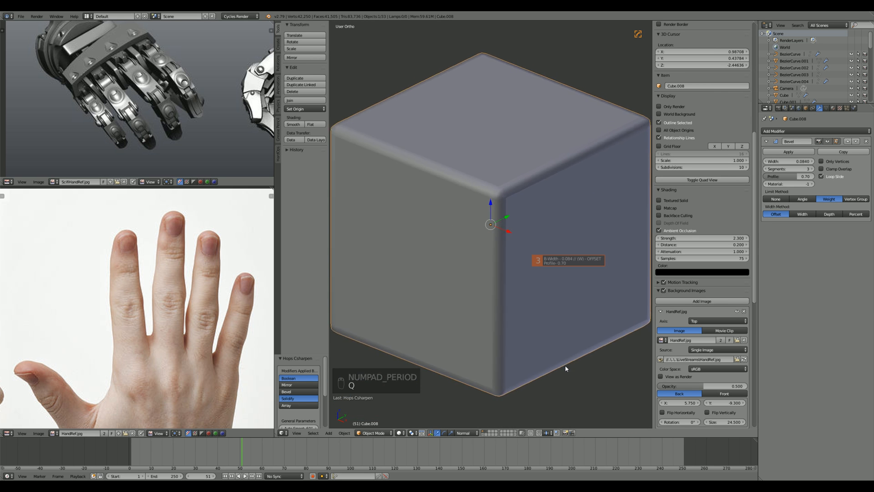
pyautogui.click(557, 362)
pyautogui.scroll(-4, 491, 241)
pyautogui.moveTo(490, 242); pyautogui.dragTo(496, 262, button='middle')
# Step: Duplicate the test cube so it overlaps one corner and use the copy to Slash the original cube
pyautogui.hotkey('shift', 'd')
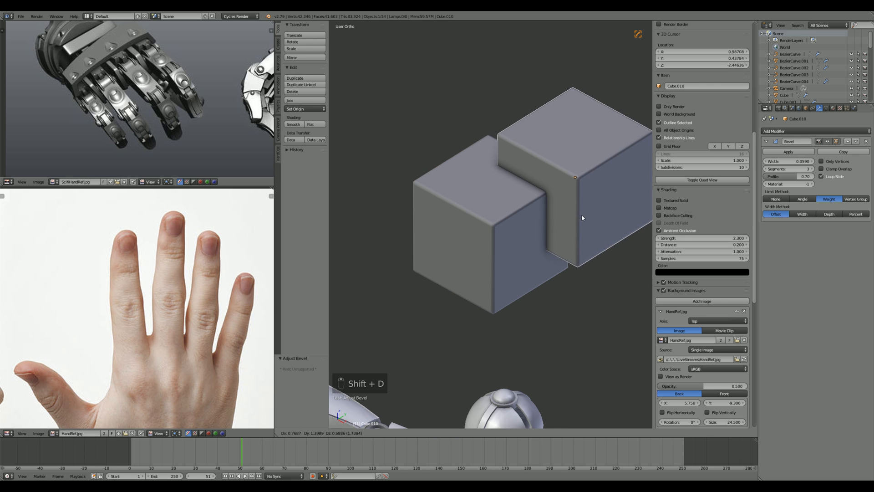
pyautogui.click(582, 218)
pyautogui.keyDown('shift'); pyautogui.rightClick(477, 202); pyautogui.keyUp('shift')
pyautogui.press('q')
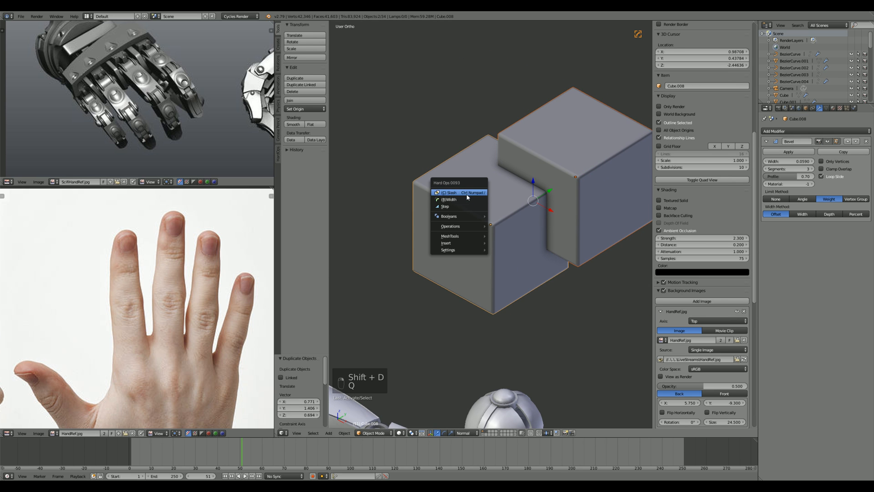
pyautogui.click(479, 199)
pyautogui.press('a')
# Step: Delete the wireframe cutter cube and the sliced-off corner piece
pyautogui.rightClick(585, 178)
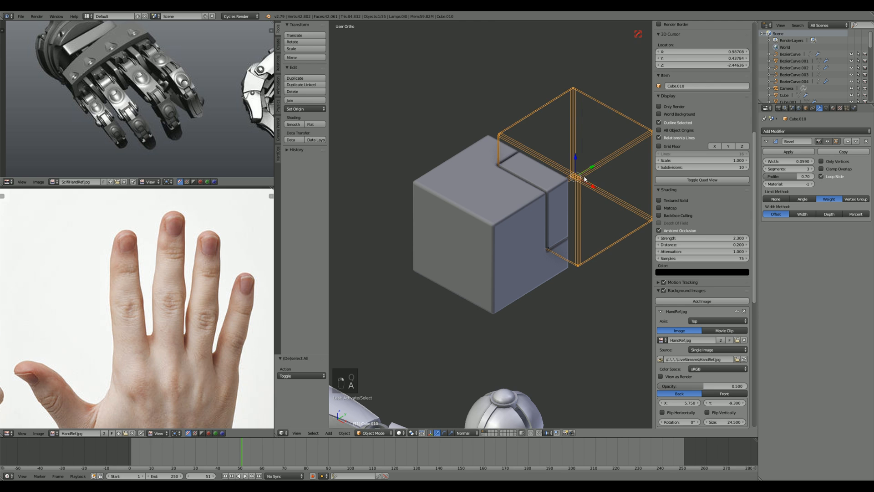
pyautogui.press('Delete')
pyautogui.click(582, 177)
pyautogui.rightClick(553, 185)
pyautogui.press('Delete')
pyautogui.click(542, 183)
# Step: Adjust the notched test cube's bevel width to 0.033
pyautogui.moveTo(551, 184); pyautogui.dragTo(447, 200, button='middle')
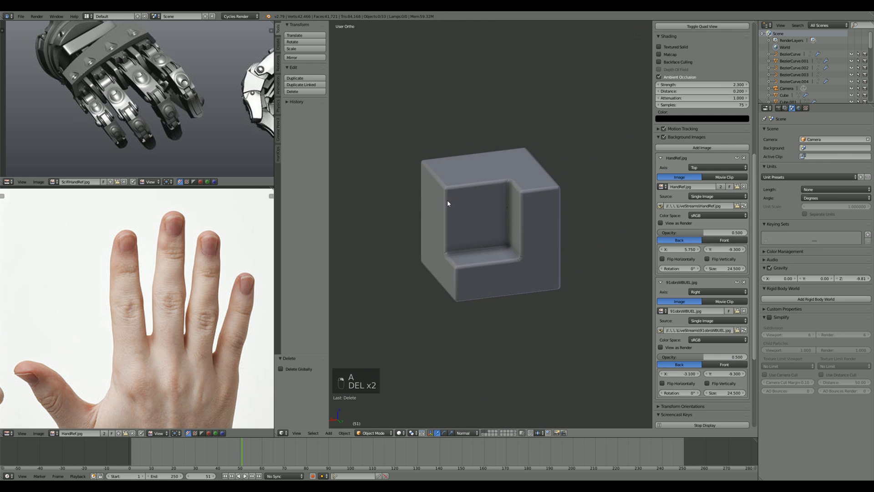
pyautogui.rightClick(547, 289)
pyautogui.scroll(3, 547, 289)
pyautogui.press('q')
pyautogui.click(561, 330)
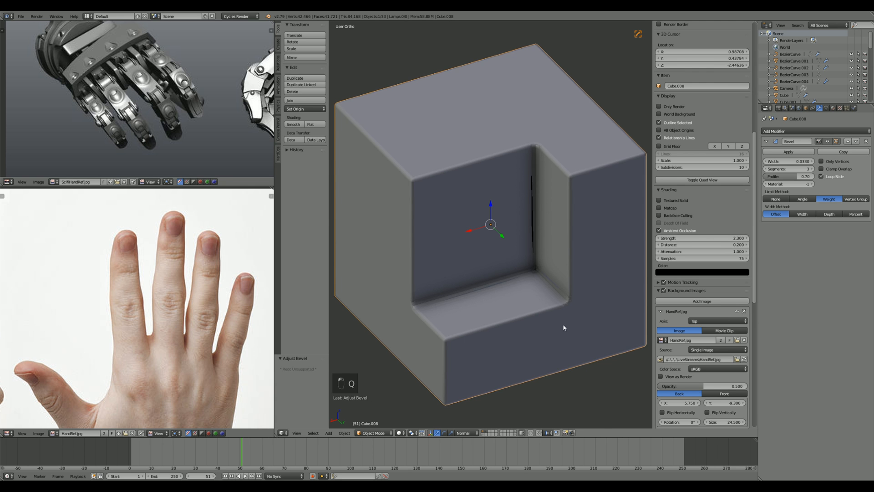
# Step: Delete the notched test cube
pyautogui.scroll(-4, 563, 325)
pyautogui.moveTo(511, 293); pyautogui.dragTo(455, 273, button='middle')
pyautogui.press('Delete')
# Step: Open the palm mesh for editing, reveal its hidden lower geometry, and set the selection mode to vertices
pyautogui.keyDown('shift'); pyautogui.moveTo(456, 273); pyautogui.dragTo(569, 301, button='middle'); pyautogui.keyUp('shift')
pyautogui.scroll(4, 545, 259)
pyautogui.keyDown('shift'); pyautogui.moveTo(569, 301); pyautogui.dragTo(502, 280, button='middle'); pyautogui.keyUp('shift')
pyautogui.press('Tab')
pyautogui.scroll(2, 502, 280)
pyautogui.press('Tab')
pyautogui.rightClick(544, 243)
pyautogui.press('Tab')
pyautogui.keyDown('shift'); pyautogui.moveTo(578, 252); pyautogui.dragTo(549, 257, button='middle'); pyautogui.keyUp('shift')
pyautogui.scroll(1, 548, 257)
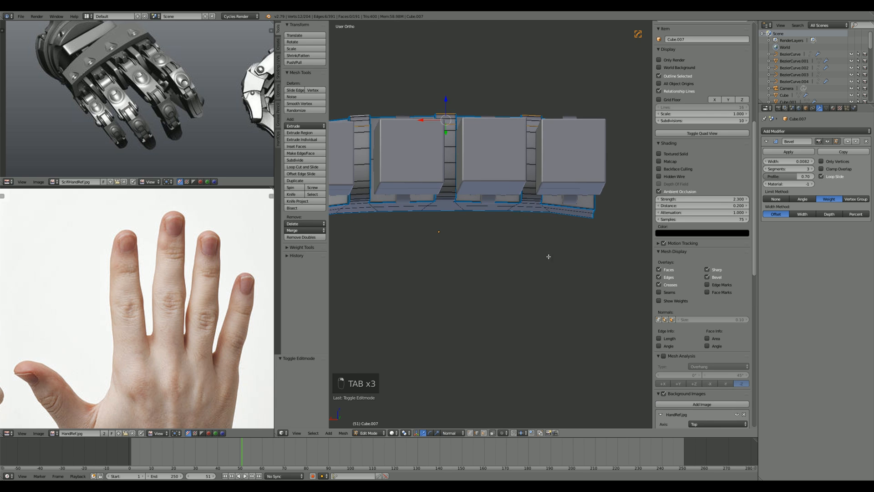
pyautogui.hotkey('alt', 'h')
pyautogui.hotkey('ctrl', 'Tab')
pyautogui.click(543, 246)
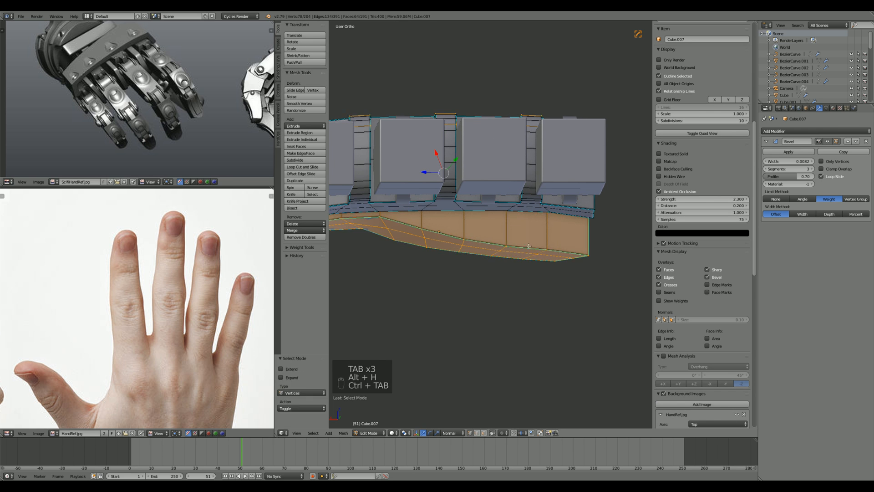
# Step: Move two neighbouring vertices on the palm's lower front edge slightly up along Z, and finish editing the mesh
pyautogui.press('a')
pyautogui.rightClick(546, 248)
pyautogui.press('g')
pyautogui.rightClick(546, 247)
pyautogui.keyDown('shift'); pyautogui.rightClick(538, 255); pyautogui.keyUp('shift')
pyautogui.press('g')
pyautogui.press('z')
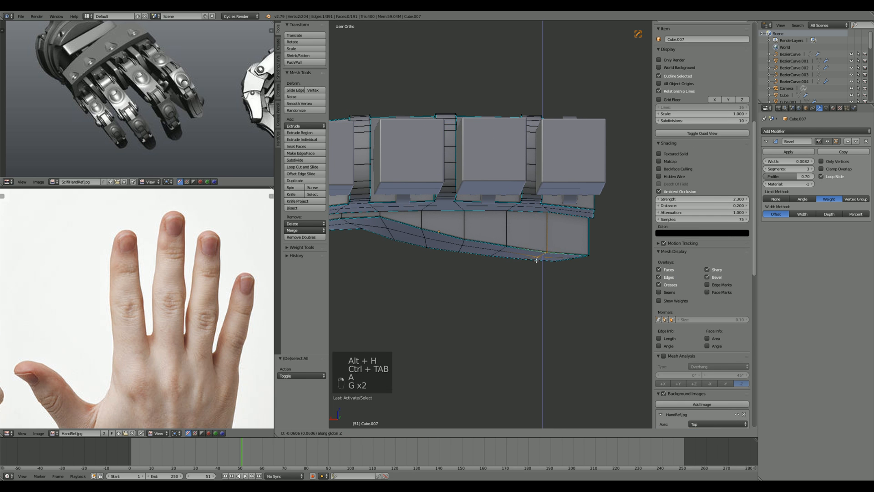
pyautogui.click(535, 250)
pyautogui.press('Tab')
# Step: Duplicate the first finger's knuckle about 2.986 along Y onto the seam between its blocks, and shift the copy about 0.05 along X
pyautogui.moveTo(540, 252); pyautogui.dragTo(631, 275, button='middle')
pyautogui.scroll(-3, 478, 284)
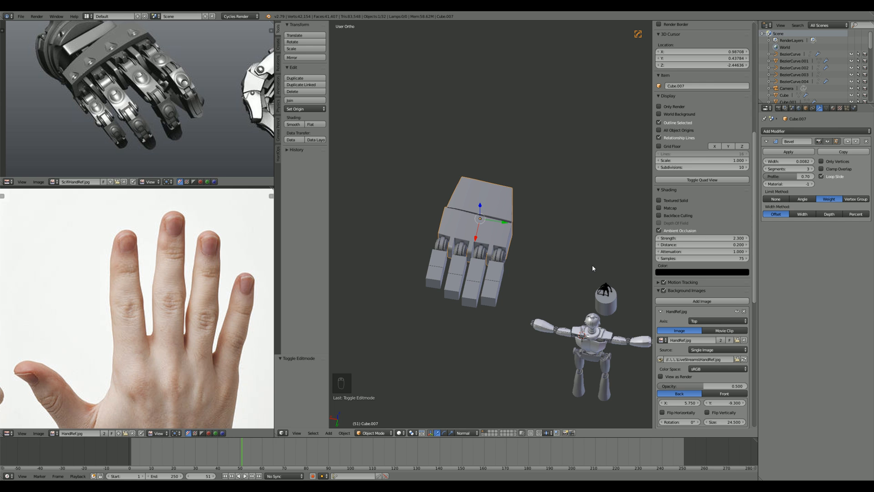
pyautogui.press('KP_7')
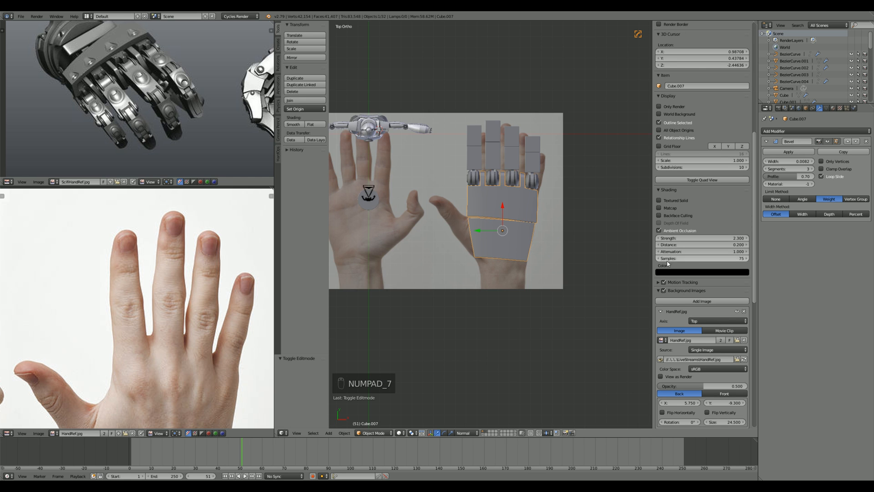
pyautogui.scroll(6, 545, 304)
pyautogui.scroll(2, 545, 304)
pyautogui.rightClick(501, 304)
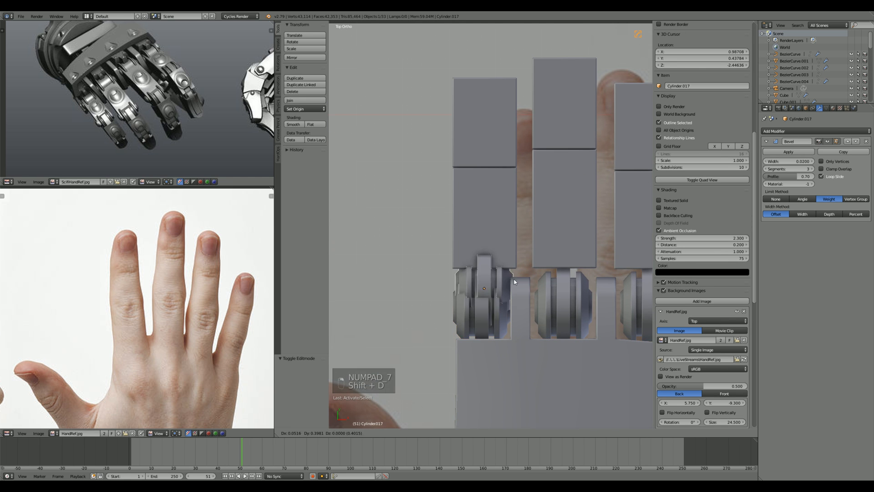
pyautogui.hotkey('shift', 'd')
pyautogui.click(522, 173)
pyautogui.keyDown('shift'); pyautogui.moveTo(538, 188); pyautogui.dragTo(510, 227, button='middle'); pyautogui.keyUp('shift')
pyautogui.press('g')
pyautogui.press('x')
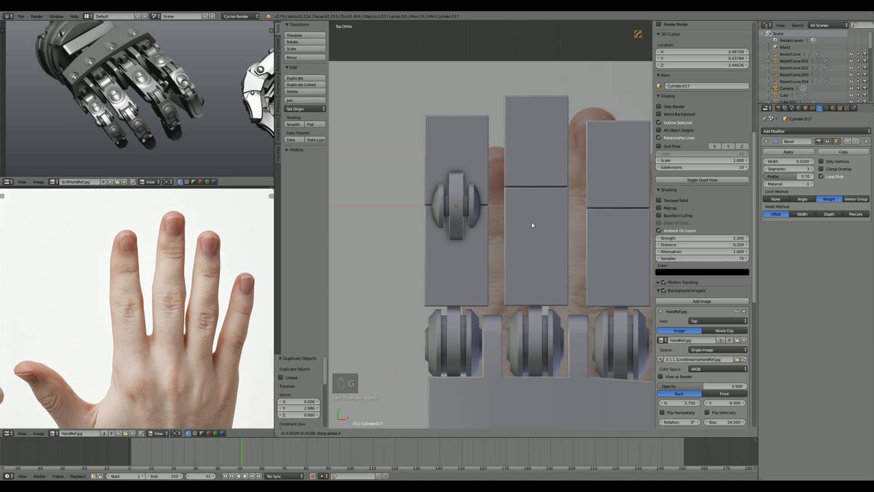
pyautogui.click(532, 222)
# Step: Edit the finger mesh in wireframe, box-select the first finger's two blocks, and move them about -0.069 along X over the knuckle
pyautogui.keyDown('shift'); pyautogui.rightClick(471, 167); pyautogui.keyUp('shift')
pyautogui.press('Tab')
pyautogui.press('a')
pyautogui.press('a')
pyautogui.press('a')
pyautogui.press('a')
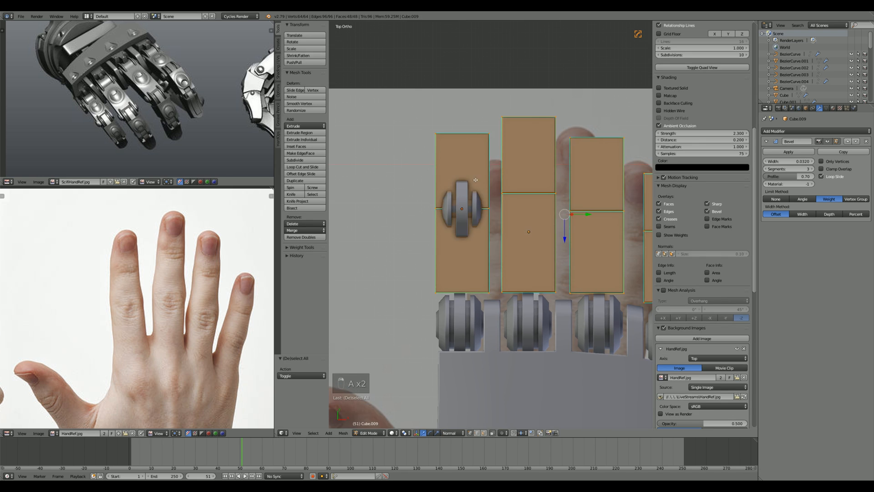
pyautogui.press('z')
pyautogui.press('b')
pyautogui.moveTo(407, 118); pyautogui.dragTo(422, 146)
pyautogui.moveTo(492, 338); pyautogui.dragTo(492, 338)
pyautogui.press('g')
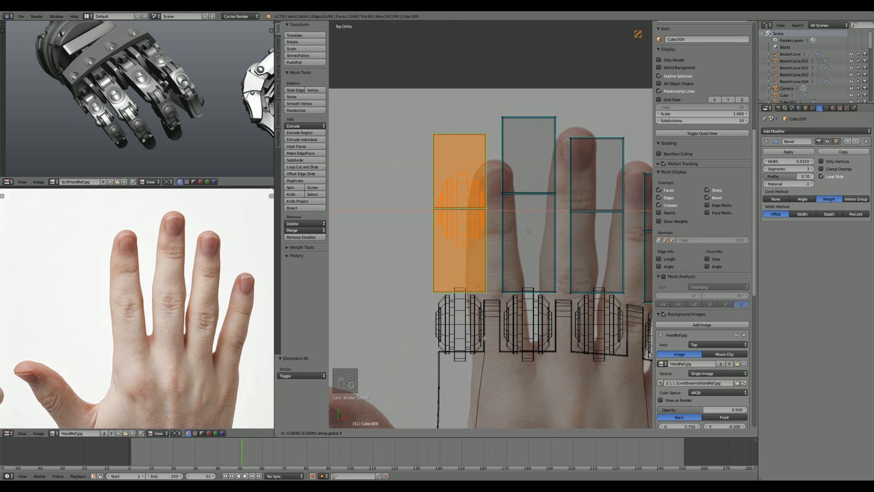
pyautogui.click(483, 338)
# Step: Scale the first finger's two selected blocks by about 1.011 along X
pyautogui.press('s')
pyautogui.press('x')
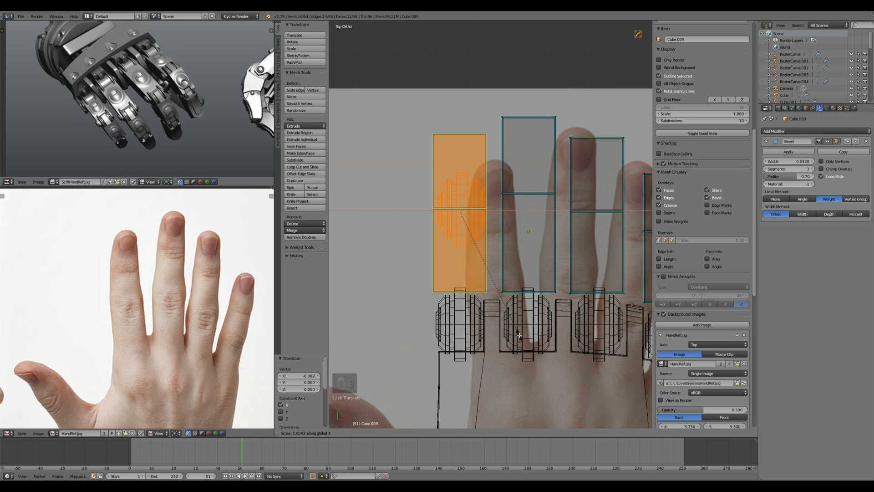
pyautogui.click(521, 334)
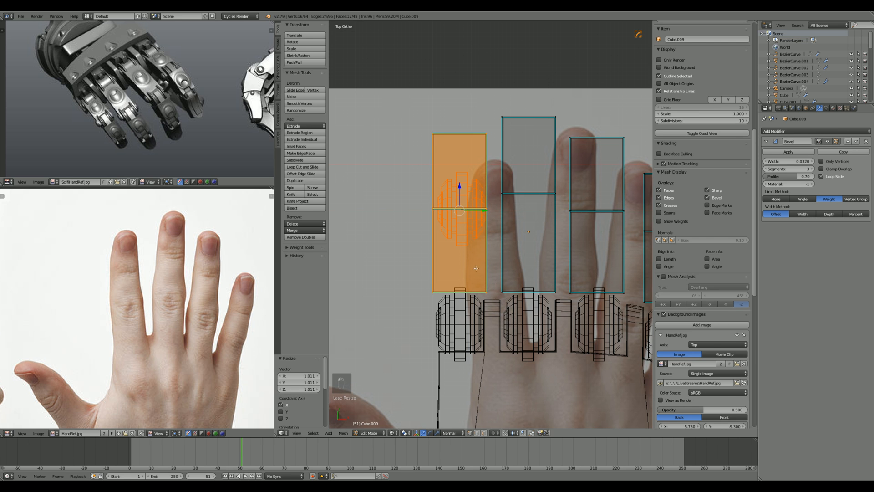
# Step: Open a gap between the first finger's blocks, moving the lower block's facing face about -0.135 along Y and the upper block's face the opposite way
pyautogui.scroll(2, 461, 185)
pyautogui.press('a')
pyautogui.hotkey('ctrl', 'Tab')
pyautogui.click(480, 281)
pyautogui.rightClick(461, 242)
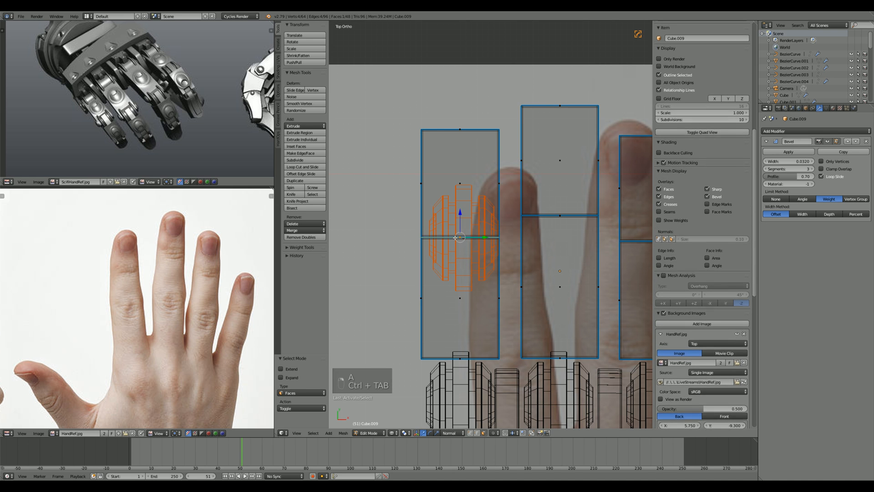
pyautogui.press('g')
pyautogui.rightClick(466, 250)
pyautogui.press('g')
pyautogui.click(463, 237)
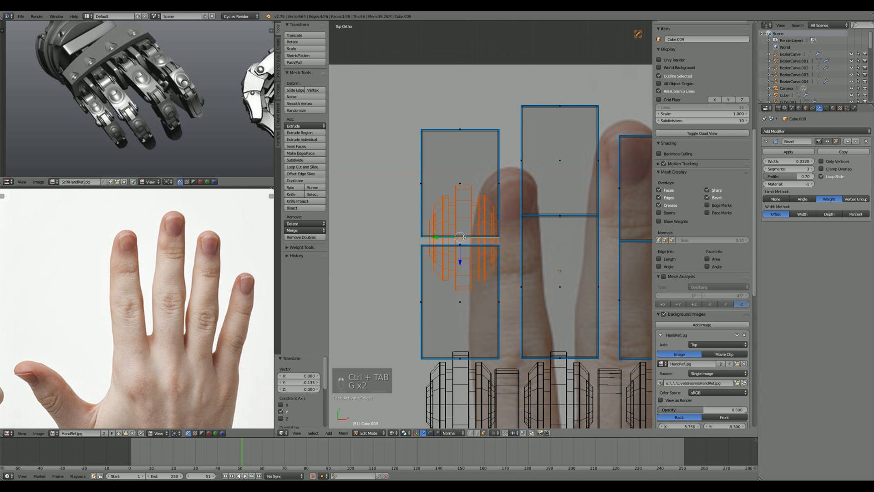
pyautogui.click(463, 228)
pyautogui.press('Tab')
# Step: Edit the small knuckle between the first finger's blocks and scale its whole mesh to about 0.765 in Y and Z, excluding X
pyautogui.rightClick(466, 235)
pyautogui.press('z')
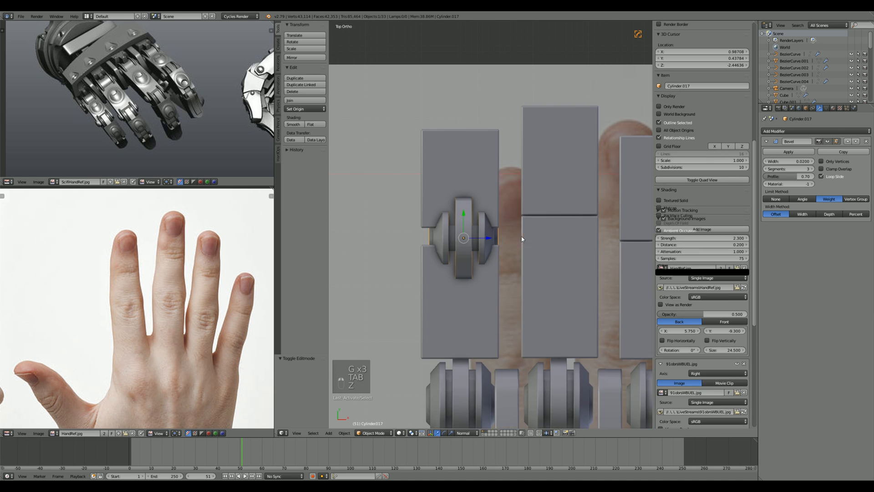
pyautogui.press('Tab')
pyautogui.press('a')
pyautogui.press('a')
pyautogui.press('a')
pyautogui.press('a')
pyautogui.press('a')
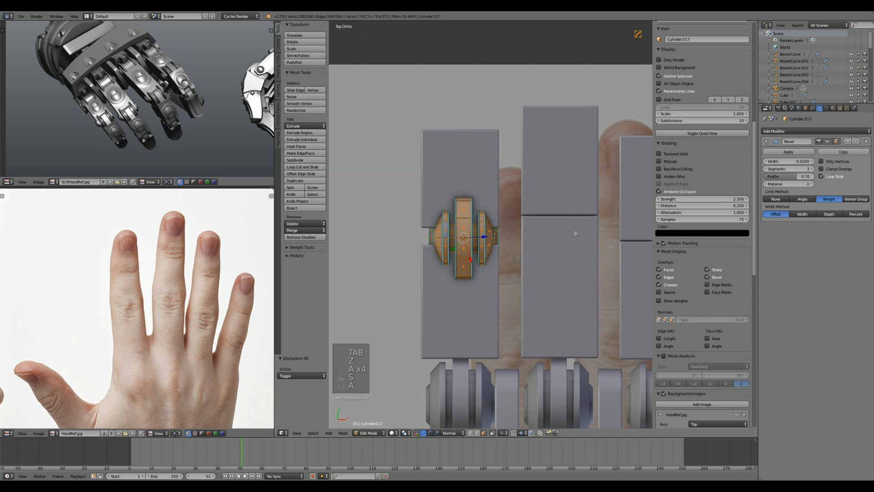
pyautogui.press('s')
pyautogui.press('x')
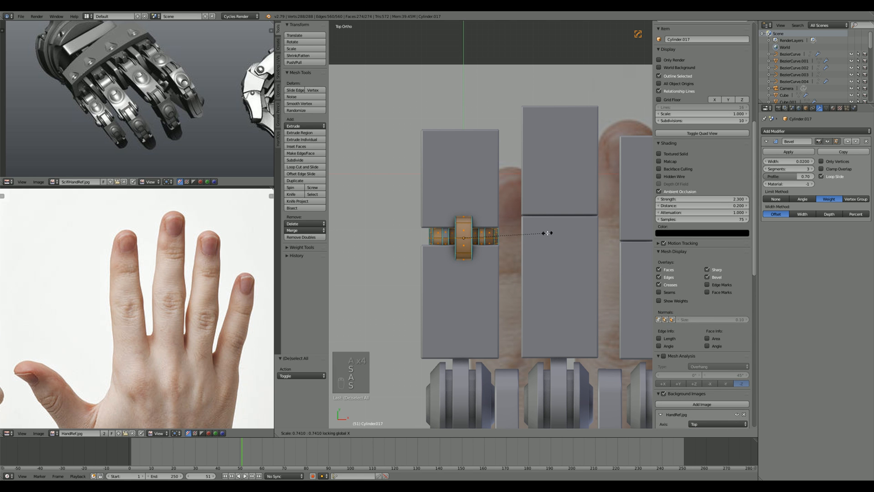
pyautogui.click(550, 234)
# Step: Shift the small knuckle's mesh about -0.066 along X to centre it on the first finger, and finish editing it
pyautogui.press('g')
pyautogui.press('x')
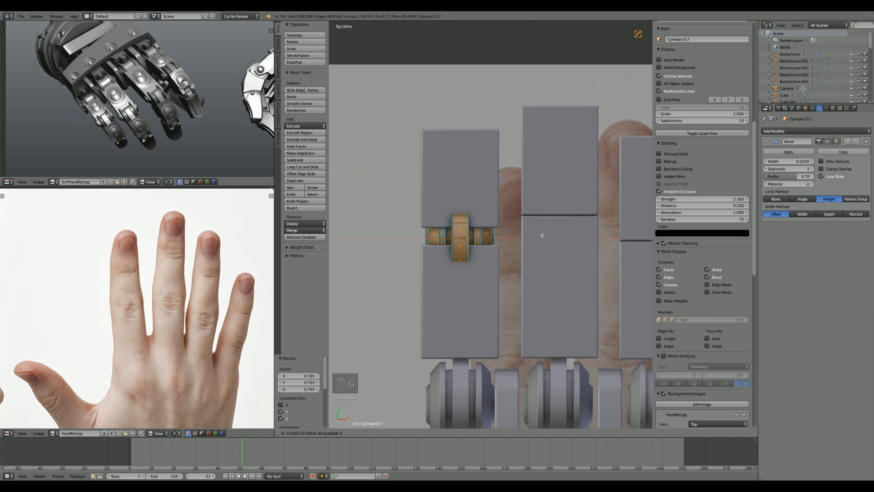
pyautogui.click(542, 235)
pyautogui.press('Tab')
# Step: Try to lower the small knuckle's mesh about -0.1 along Z in the right-side wireframe view
pyautogui.scroll(-4, 449, 312)
pyautogui.moveTo(449, 312); pyautogui.dragTo(542, 235, button='middle')
pyautogui.scroll(1, 542, 235)
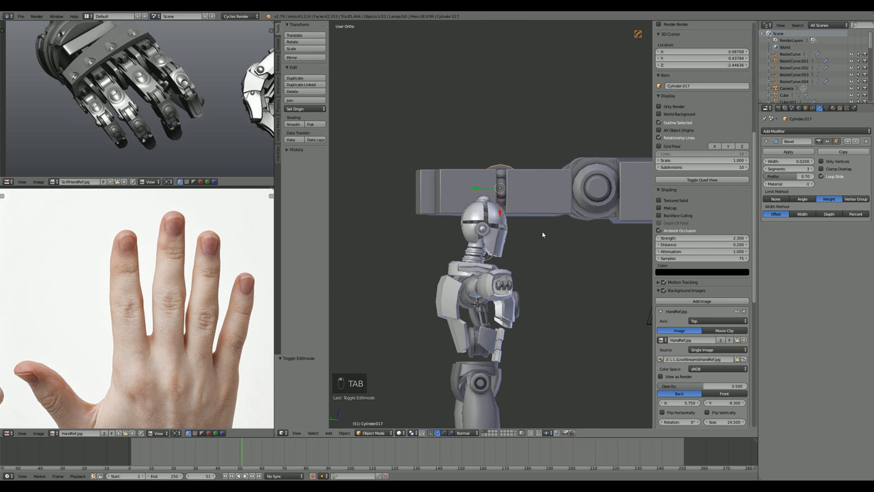
pyautogui.press('KP_1')
pyautogui.press('z')
pyautogui.press('KP_3')
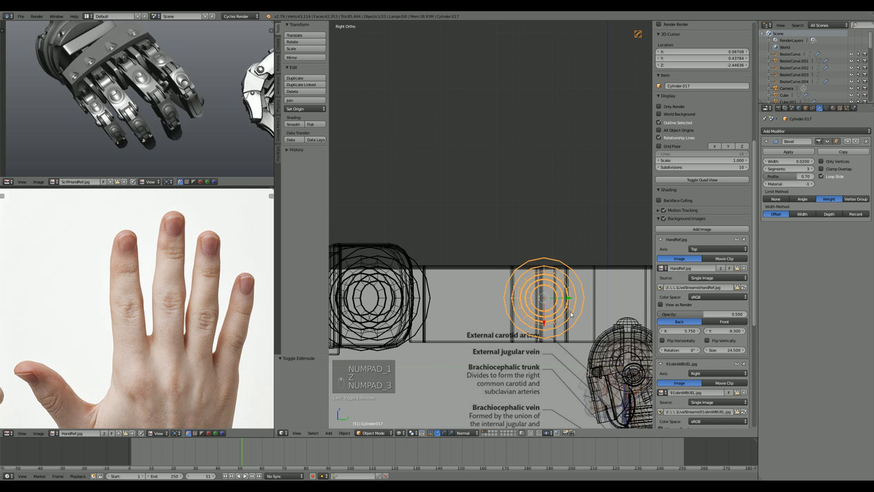
pyautogui.press('Tab')
pyautogui.press('z')
pyautogui.press('z')
pyautogui.press('g')
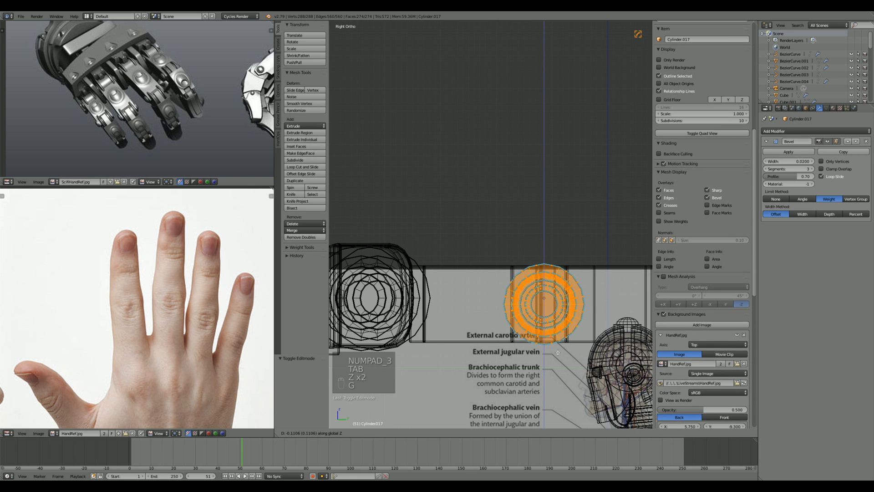
pyautogui.click(558, 346)
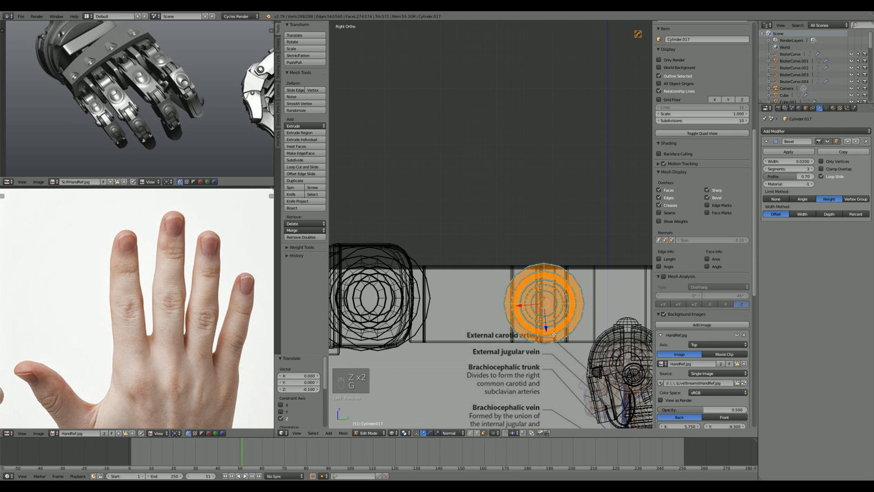
# Step: Check the lowered knuckle from an angle and the left side, undo its Z move, and leave mesh editing
pyautogui.press('Tab')
pyautogui.scroll(-5, 509, 310)
pyautogui.moveTo(523, 274); pyautogui.dragTo(492, 286, button='middle')
pyautogui.press('Tab')
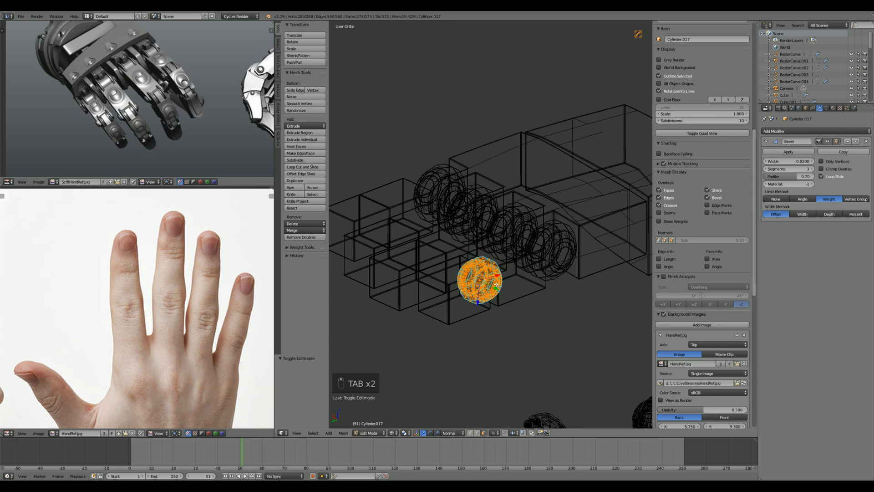
pyautogui.press('KP_3')
pyautogui.press('ctrl+KP_3')
pyautogui.scroll(2, 501, 283)
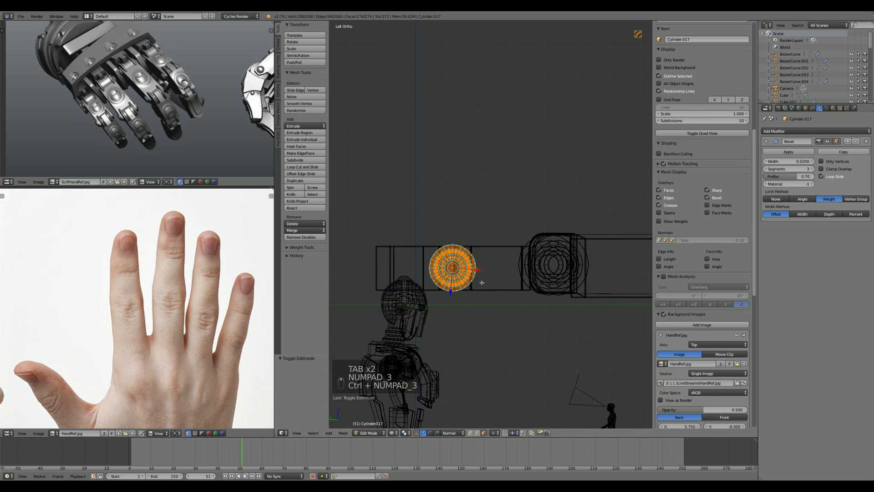
pyautogui.hotkey('ctrl', 'z')
pyautogui.hotkey('ctrl', 'z')
pyautogui.hotkey('ctrl', 'z')
pyautogui.press('Tab')
# Step: Select the finger blocks object and move it slightly up along Z to line up with the knuckles
pyautogui.rightClick(498, 253)
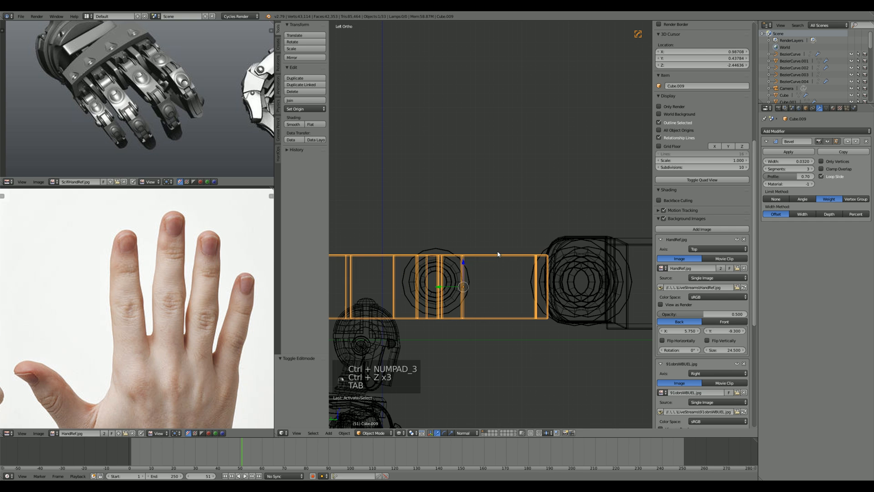
pyautogui.press('Tab')
pyautogui.press('g')
pyautogui.press('z')
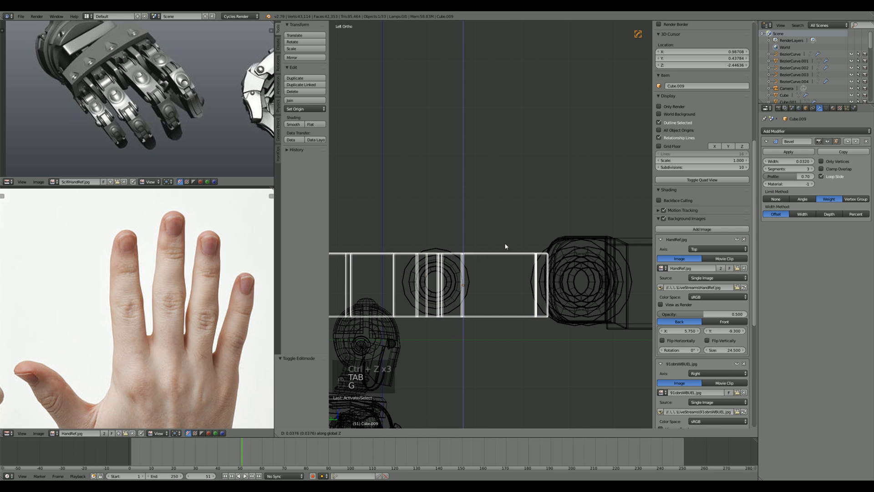
pyautogui.click(510, 215)
pyautogui.press('a')
pyautogui.press('z')
pyautogui.scroll(-5, 513, 216)
pyautogui.moveTo(513, 216); pyautogui.dragTo(578, 251, button='middle')
pyautogui.scroll(-3, 515, 250)
pyautogui.scroll(4, 578, 251)
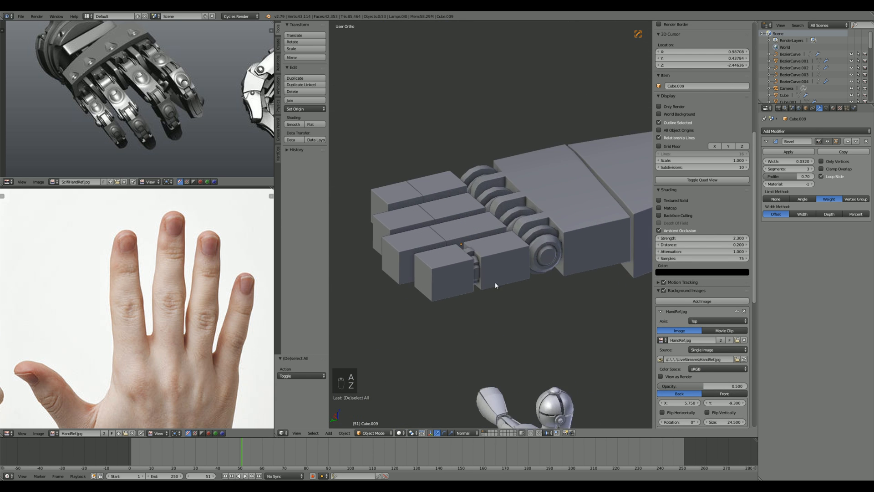
# Step: Select the lower front edges of the four fingertip blocks and raise them along Z to taper the fingertips
pyautogui.press('Tab')
pyautogui.keyDown('shift'); pyautogui.moveTo(433, 301); pyautogui.dragTo(528, 276, button='middle'); pyautogui.keyUp('shift')
pyautogui.scroll(2, 513, 293)
pyautogui.hotkey('ctrl', 'Tab')
pyautogui.click(491, 281)
pyautogui.rightClick(517, 285)
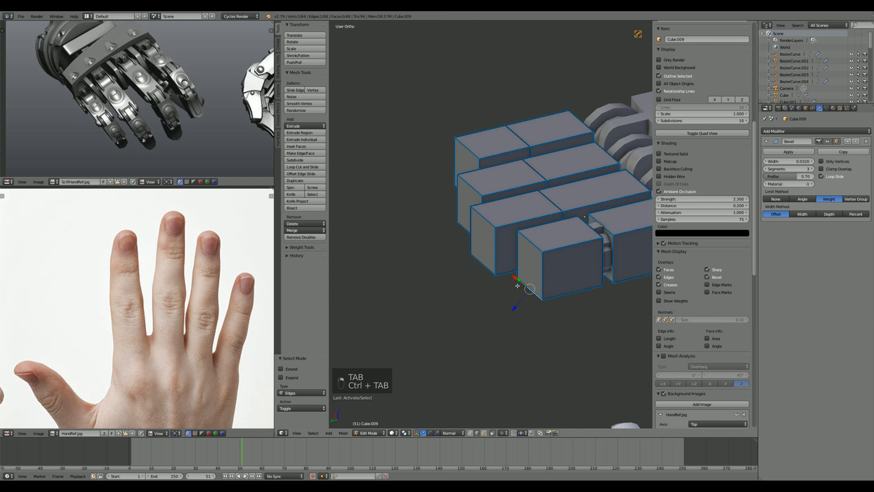
pyautogui.hotkey('ctrl', 'z')
pyautogui.moveTo(428, 209); pyautogui.dragTo(388, 222, button='middle')
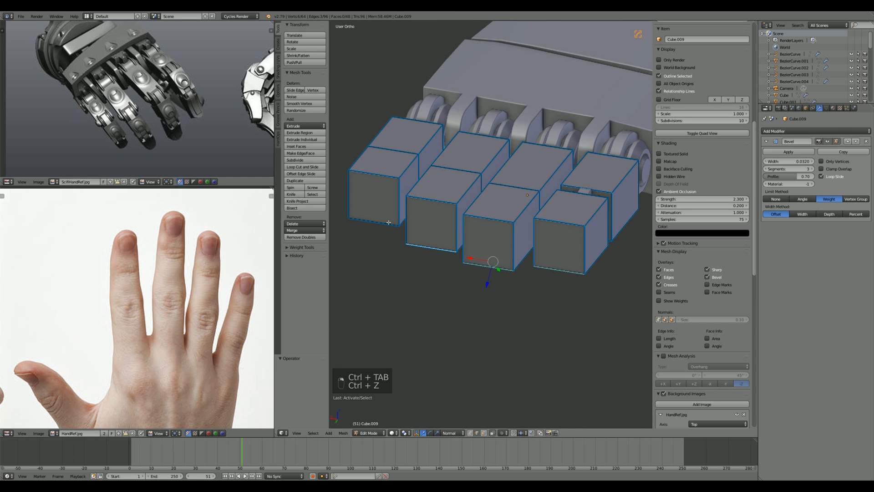
pyautogui.press('z')
pyautogui.click(502, 213)
pyautogui.moveTo(546, 238)
pyautogui.mouseDown(button='middle')
pyautogui.moveTo(472, 210)
pyautogui.moveTo(560, 281)
pyautogui.moveTo(547, 297)
pyautogui.moveTo(565, 304)
pyautogui.moveTo(519, 308)
pyautogui.moveTo(513, 296)
pyautogui.moveTo(492, 294)
pyautogui.moveTo(548, 307)
pyautogui.moveTo(523, 324)
pyautogui.mouseUp(button='middle')
pyautogui.press('g')
pyautogui.press('z')
pyautogui.click(485, 224)
pyautogui.press('a')
pyautogui.press('z')
pyautogui.press('z')
pyautogui.scroll(3, 509, 295)
pyautogui.hotkey('ctrl', 'r')
pyautogui.rightClick(489, 279)
pyautogui.scroll(-4, 489, 279)
# Step: Open a gap between the second finger's blocks, moving the upper block's facing face about 0.085 and the lower block's about -0.2 along Y
pyautogui.press('KP_7')
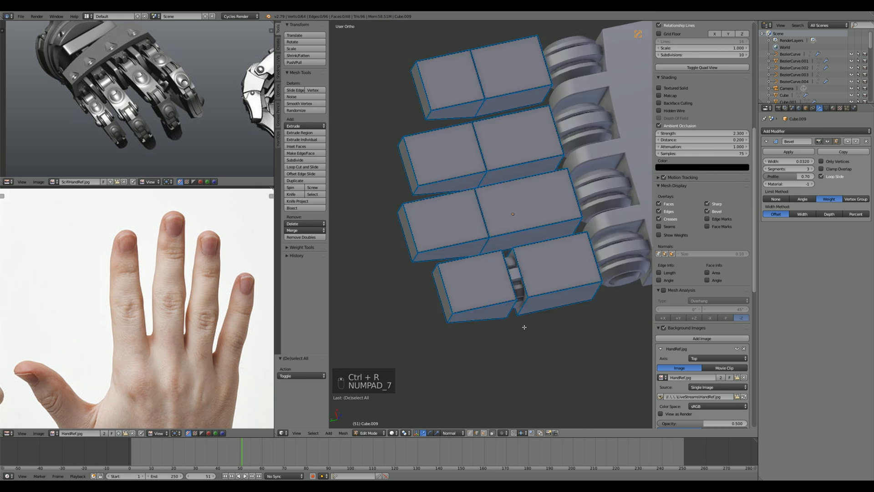
pyautogui.scroll(4, 532, 261)
pyautogui.hotkey('ctrl', 'Tab')
pyautogui.click(490, 316)
pyautogui.press('z')
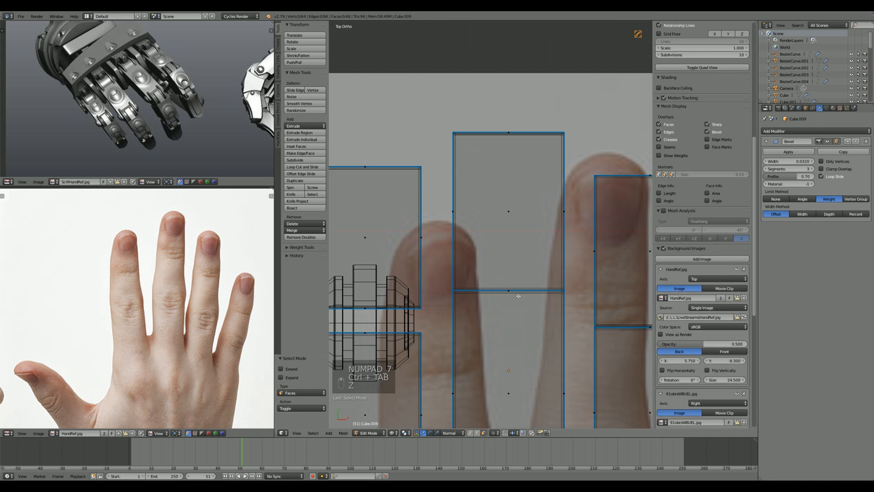
pyautogui.rightClick(510, 296)
pyautogui.press('z')
pyautogui.press('g')
pyautogui.press('g')
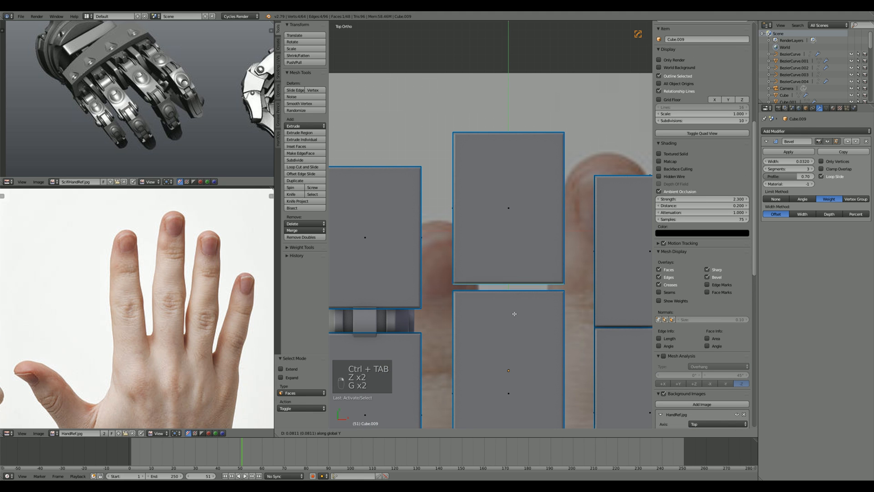
pyautogui.click(509, 297)
pyautogui.press('z')
pyautogui.press('z')
pyautogui.press('g')
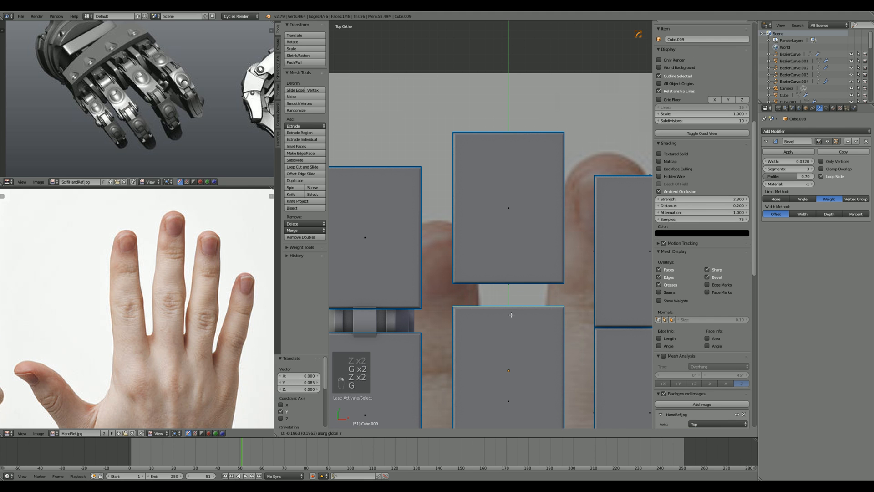
pyautogui.click(508, 314)
# Step: Open a gap between the third finger's blocks, raising the upper block's facing face along Y and moving the lower block's about -0.145
pyautogui.scroll(-2, 508, 314)
pyautogui.keyDown('shift'); pyautogui.moveTo(507, 314); pyautogui.dragTo(425, 299, button='middle'); pyautogui.keyUp('shift')
pyautogui.scroll(2, 501, 314)
pyautogui.press('a')
pyautogui.press('z')
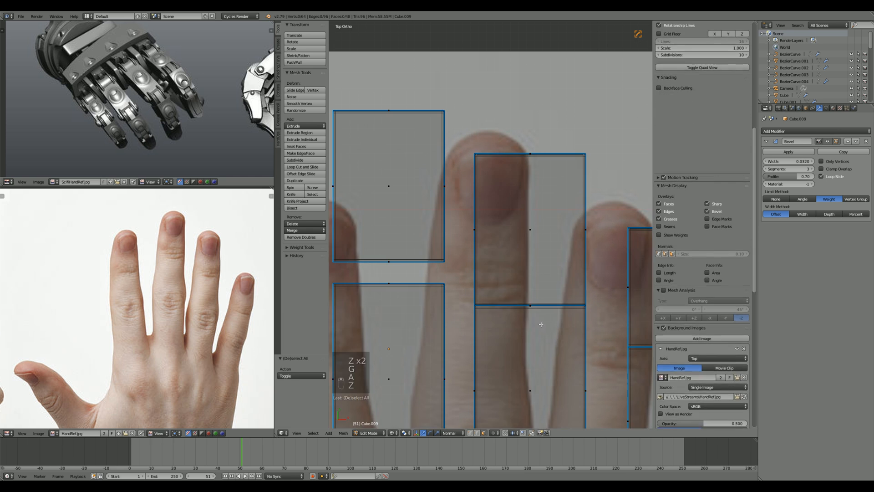
pyautogui.rightClick(533, 317)
pyautogui.press('z')
pyautogui.press('g')
pyautogui.click(533, 309)
pyautogui.press('a')
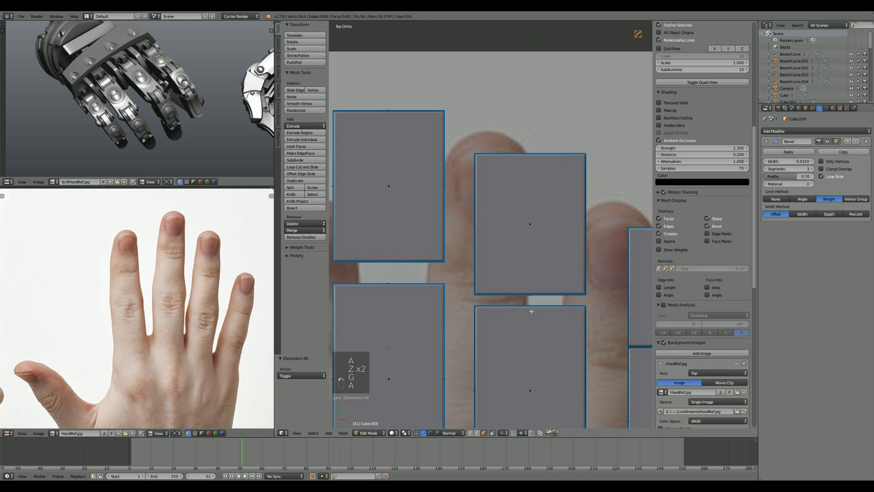
pyautogui.press('z')
pyautogui.rightClick(529, 308)
pyautogui.rightClick(528, 303)
pyautogui.press('z')
pyautogui.press('g')
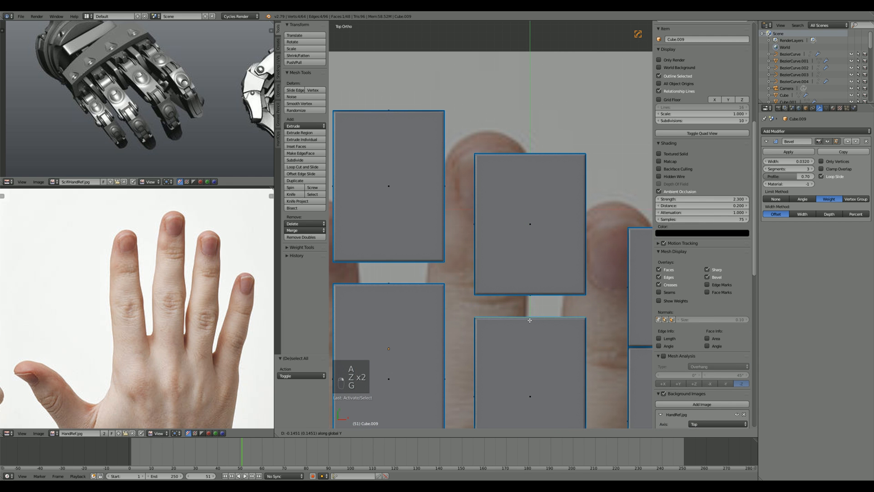
pyautogui.click(529, 320)
# Step: Open a gap between the fourth finger's blocks, moving the lower block's facing face about -0.166 along Y and raising the upper block's face
pyautogui.scroll(-2, 534, 319)
pyautogui.keyDown('shift'); pyautogui.moveTo(550, 318); pyautogui.dragTo(413, 293, button='middle'); pyautogui.keyUp('shift')
pyautogui.scroll(2, 455, 291)
pyautogui.press('a')
pyautogui.press('z')
pyautogui.rightClick(491, 313)
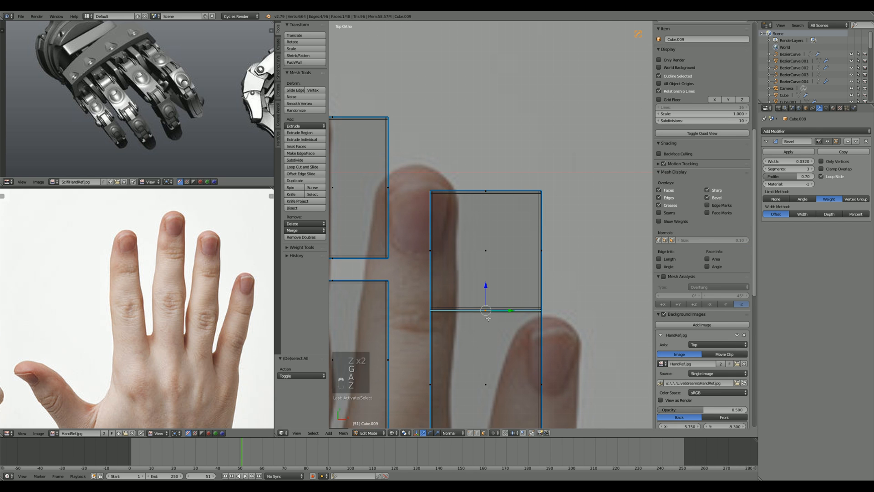
pyautogui.press('g')
pyautogui.rightClick(494, 311)
pyautogui.press('g')
pyautogui.press('y')
pyautogui.click(489, 324)
pyautogui.rightClick(483, 307)
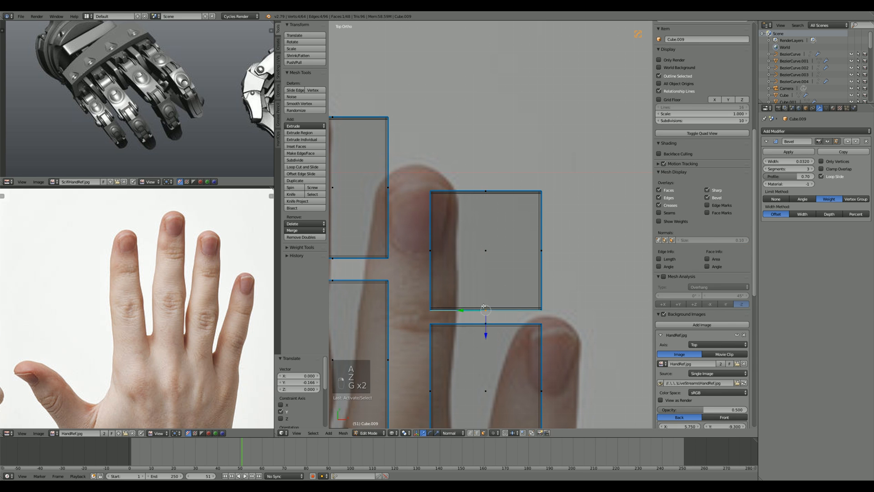
pyautogui.press('g')
pyautogui.press('y')
pyautogui.click(481, 297)
pyautogui.press('a')
pyautogui.press('z')
pyautogui.scroll(-6, 482, 297)
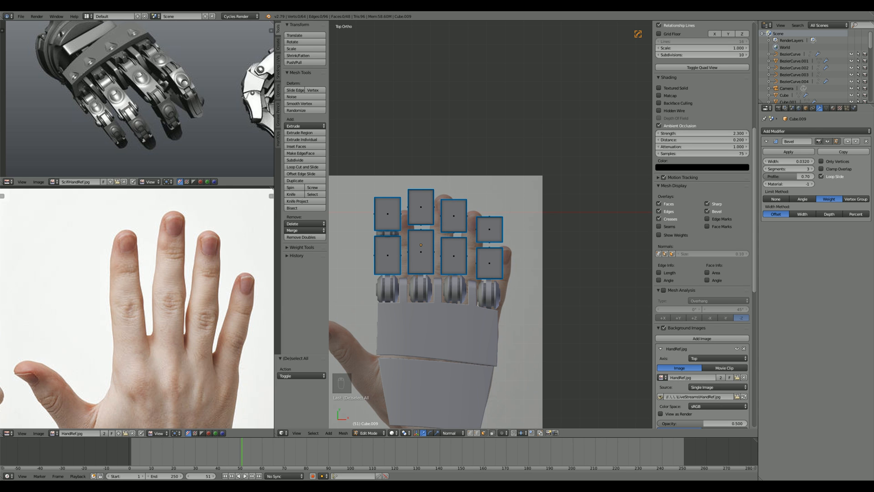
# Step: Examine the separated finger blocks and their knuckles from the side and above, and finish editing the finger mesh
pyautogui.scroll(-3, 481, 297)
pyautogui.press('Tab')
pyautogui.moveTo(483, 296); pyautogui.dragTo(422, 241, button='middle')
pyautogui.scroll(6, 422, 241)
pyautogui.press('Tab')
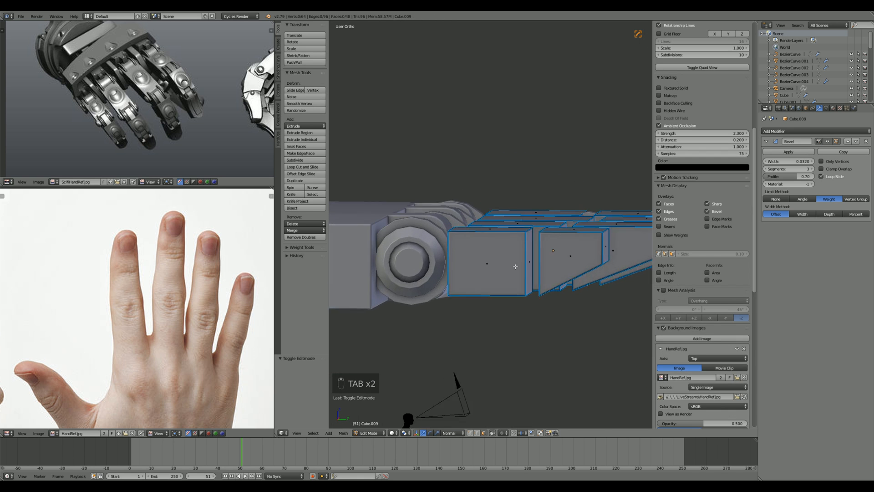
pyautogui.press('a')
pyautogui.press('a')
pyautogui.press('a')
pyautogui.press('a')
pyautogui.moveTo(489, 268); pyautogui.dragTo(503, 302, button='middle')
pyautogui.scroll(-3, 458, 263)
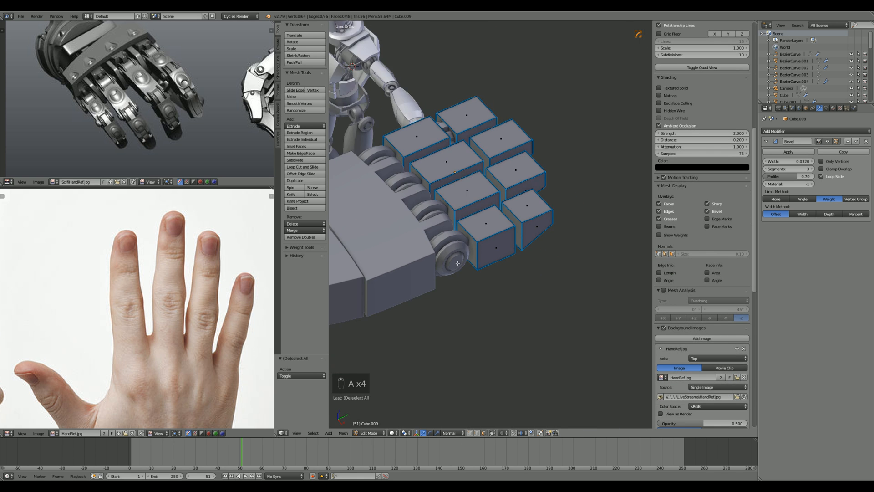
pyautogui.press('KP_7')
pyautogui.keyDown('shift'); pyautogui.moveTo(458, 263); pyautogui.dragTo(516, 325, button='middle'); pyautogui.keyUp('shift')
pyautogui.press('Tab')
# Step: Try duplicating the second finger's large knuckle along Y into the gap between its blocks, and delete the copy
pyautogui.rightClick(477, 306)
pyautogui.scroll(2, 517, 324)
pyautogui.hotkey('shift', 'd')
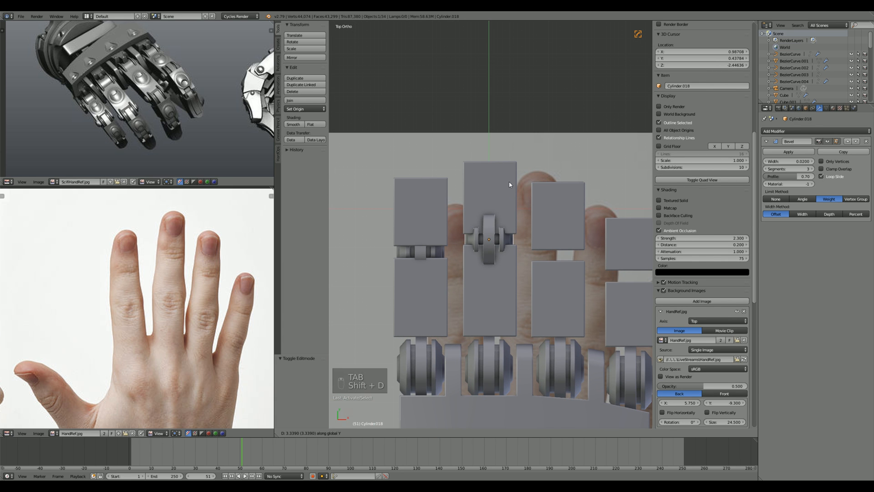
pyautogui.rightClick(508, 191)
pyautogui.press('Delete')
pyautogui.click(507, 194)
# Step: Duplicate the first finger's small knuckle into the second finger's gap, about 1.798 along X and 0.356 along Y
pyautogui.scroll(4, 486, 209)
pyautogui.rightClick(392, 280)
pyautogui.keyDown('shift'); pyautogui.moveTo(392, 282); pyautogui.dragTo(472, 285, button='middle'); pyautogui.keyUp('shift')
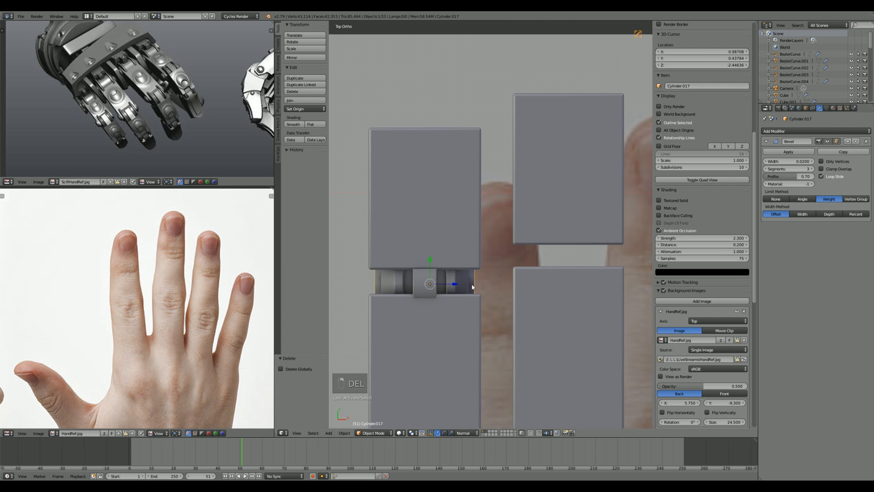
pyautogui.hotkey('shift', 'd')
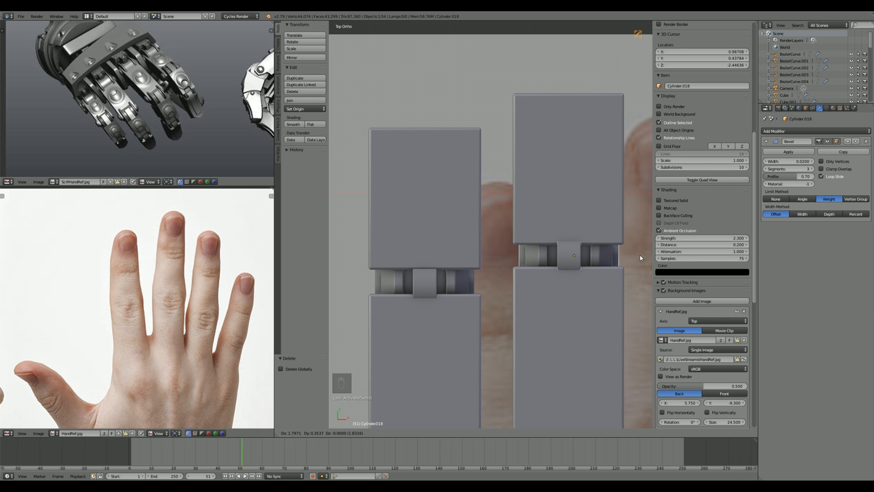
pyautogui.click(640, 258)
# Step: Duplicate the second finger's small knuckle into the third finger's gap, about 1.757 along X and -0.408 along Y
pyautogui.scroll(2, 540, 272)
pyautogui.hotkey('shift', 'd')
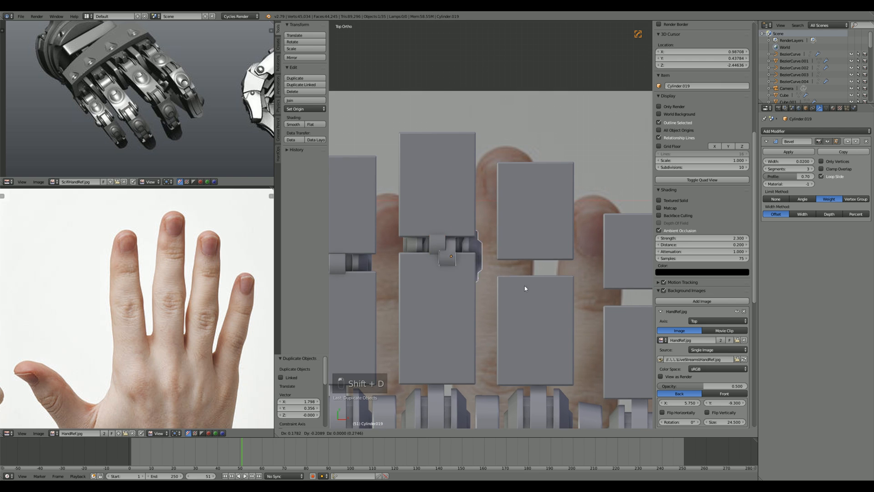
pyautogui.click(573, 230)
# Step: Duplicate the third finger's small knuckle into the fourth finger's gap, about 1.89 along X and -0.5 along Y, and clear the selection
pyautogui.keyDown('shift'); pyautogui.moveTo(573, 294); pyautogui.dragTo(419, 235, button='middle'); pyautogui.keyUp('shift')
pyautogui.scroll(-1, 451, 256)
pyautogui.scroll(2, 453, 261)
pyautogui.hotkey('shift', 'd')
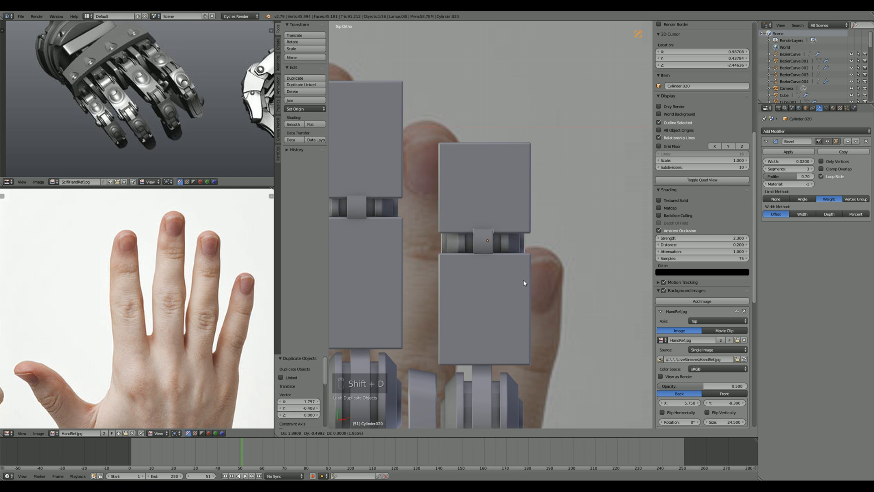
pyautogui.click(537, 307)
pyautogui.scroll(-2, 536, 308)
pyautogui.press('a')
# Step: Examine the four jointed fingers from the side and compare them with the sci-fi hand reference
pyautogui.moveTo(533, 321); pyautogui.dragTo(503, 267, button='middle')
pyautogui.scroll(3, 496, 262)
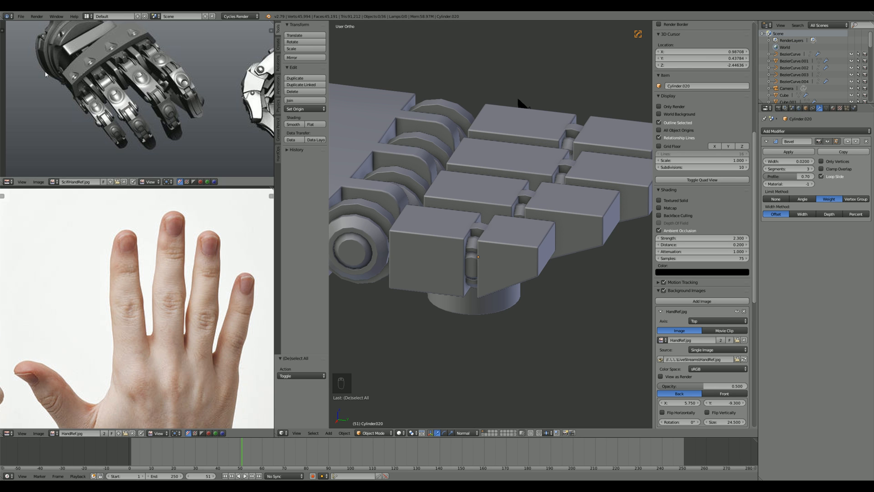
pyautogui.scroll(-2, 9, 58)
pyautogui.scroll(-4, 561, 154)
pyautogui.moveTo(563, 154); pyautogui.dragTo(552, 169, button='middle')
pyautogui.keyDown('shift'); pyautogui.moveTo(471, 190); pyautogui.dragTo(536, 263, button='middle'); pyautogui.keyUp('shift')
pyautogui.scroll(3, 502, 243)
# Step: Separate the second, third and fourth fingers' blocks from the finger mesh into their own object
pyautogui.press('Tab')
pyautogui.scroll(3, 503, 245)
pyautogui.press('a')
pyautogui.press('a')
pyautogui.press('a')
pyautogui.scroll(-2, 511, 224)
pyautogui.press('KP_7')
pyautogui.scroll(-4, 511, 225)
pyautogui.scroll(2, 536, 263)
pyautogui.keyDown('shift'); pyautogui.moveTo(451, 268); pyautogui.dragTo(516, 284, button='middle'); pyautogui.keyUp('shift')
pyautogui.scroll(1, 484, 269)
pyautogui.scroll(-2, 512, 240)
pyautogui.keyDown('shift'); pyautogui.moveTo(464, 266); pyautogui.dragTo(360, 273, button='middle'); pyautogui.keyUp('shift')
pyautogui.scroll(-1, 359, 273)
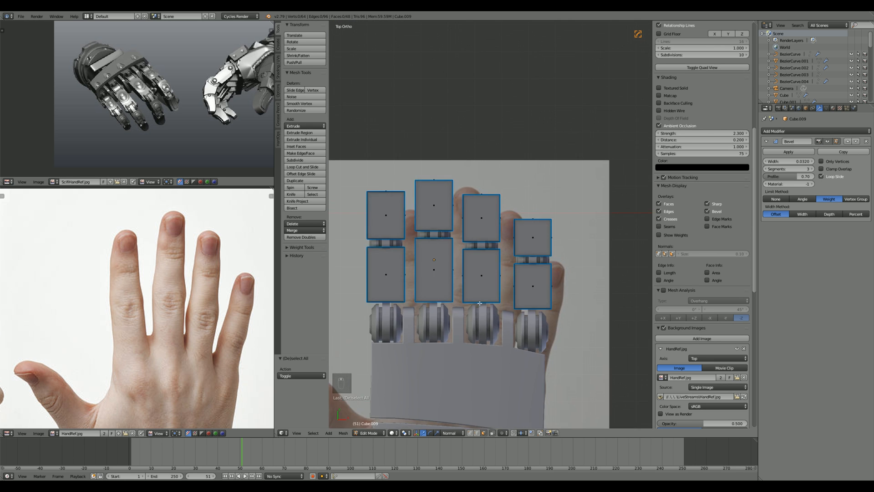
pyautogui.press('a')
pyautogui.press('a')
pyautogui.press('a')
pyautogui.press('z')
pyautogui.press('b')
pyautogui.moveTo(589, 166); pyautogui.dragTo(406, 367)
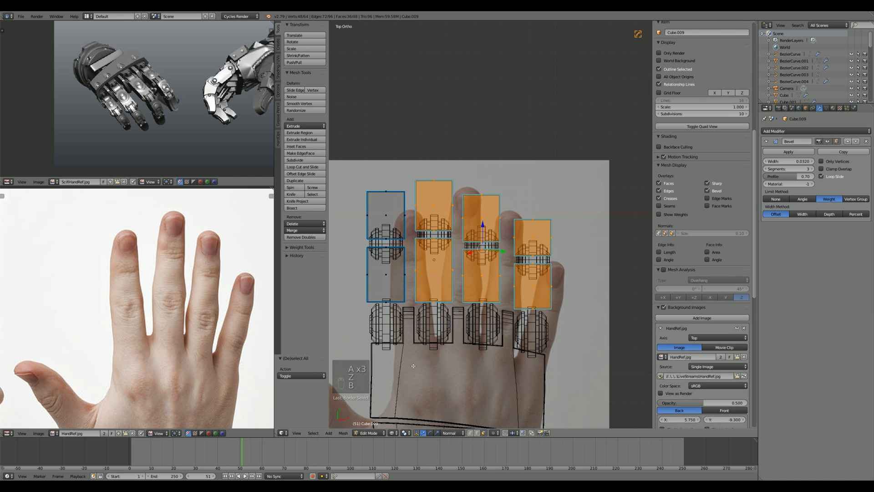
pyautogui.press('p')
pyautogui.click(485, 272)
pyautogui.press('Tab')
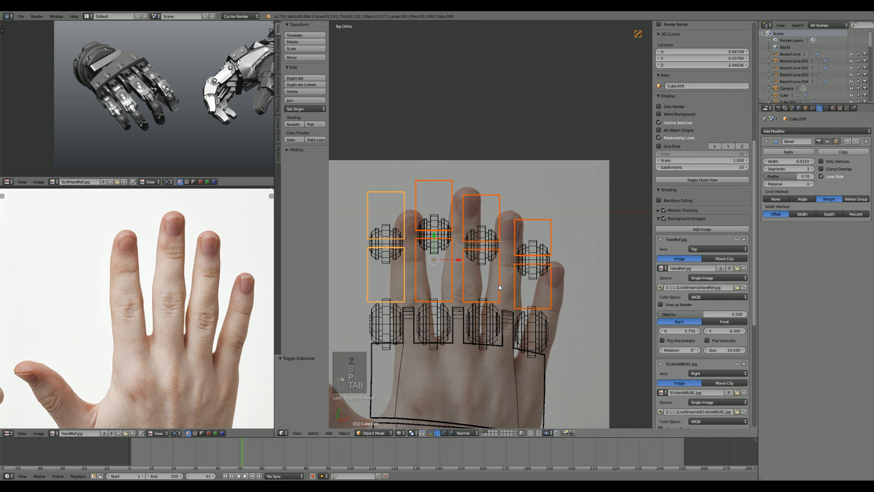
# Step: Move the separated blocks of the second to fourth fingers to a hidden layer
pyautogui.rightClick(498, 287)
pyautogui.press('m')
pyautogui.click(589, 303)
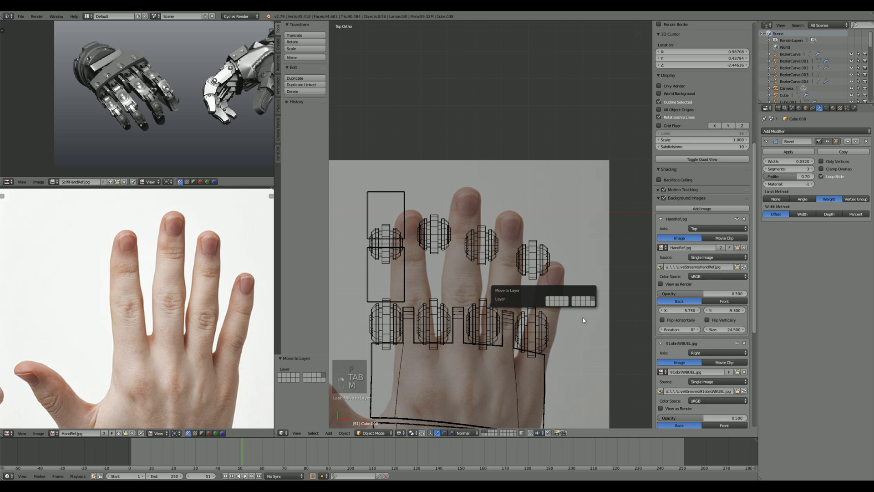
# Step: Move the small knuckles of the second, third and fourth fingers to a hidden layer
pyautogui.rightClick(493, 253)
pyautogui.keyDown('shift'); pyautogui.rightClick(430, 238); pyautogui.keyUp('shift')
pyautogui.keyDown('shift'); pyautogui.rightClick(532, 260); pyautogui.keyUp('shift')
pyautogui.keyDown('shift'); pyautogui.rightClick(531, 330); pyautogui.keyUp('shift')
pyautogui.keyDown('shift'); pyautogui.rightClick(443, 320); pyautogui.keyUp('shift')
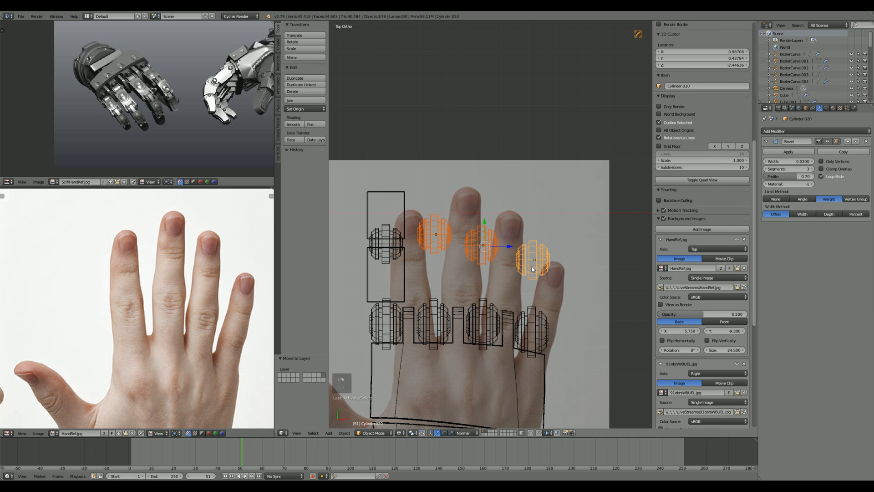
pyautogui.press('m')
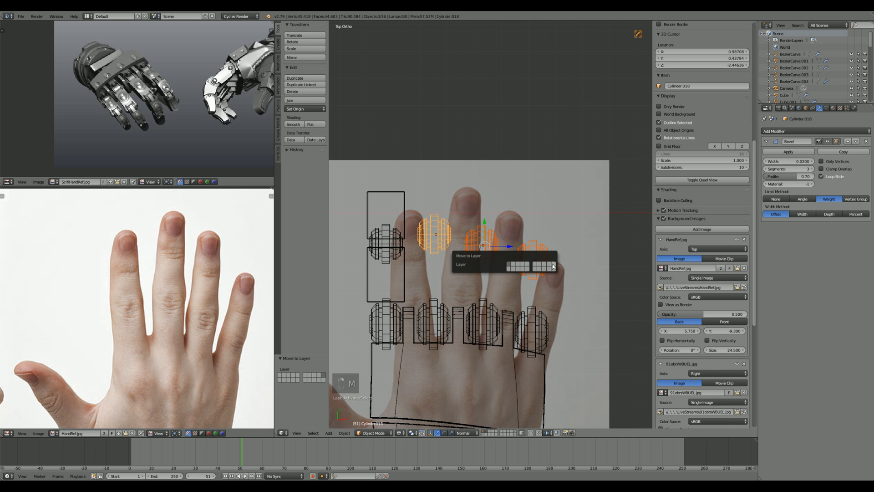
pyautogui.click(553, 266)
# Step: Check the contents of another layer in solid shading, and return to the layer holding the hand
pyautogui.scroll(6, 568, 289)
pyautogui.press('z')
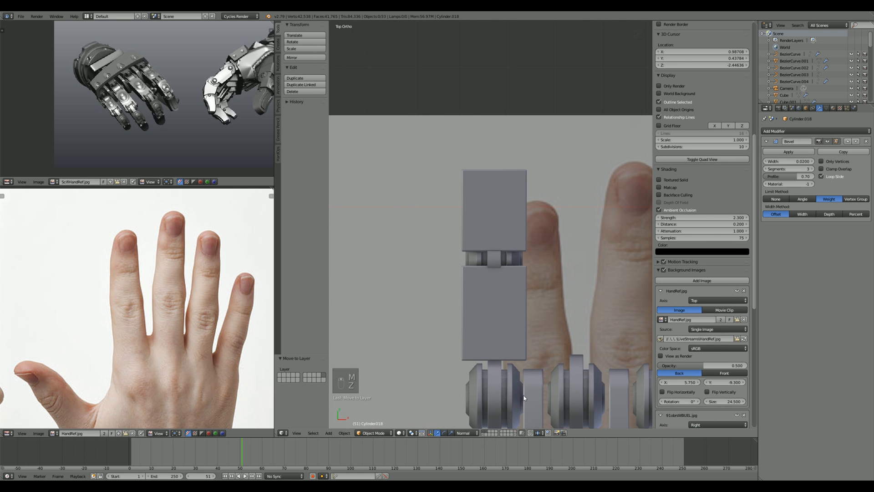
pyautogui.click(515, 433)
pyautogui.scroll(-4, 548, 354)
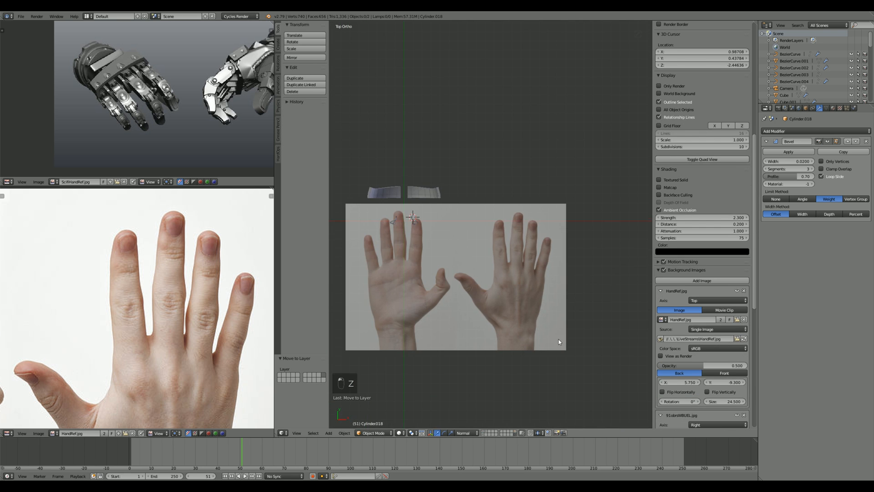
pyautogui.click(517, 433)
pyautogui.click(485, 434)
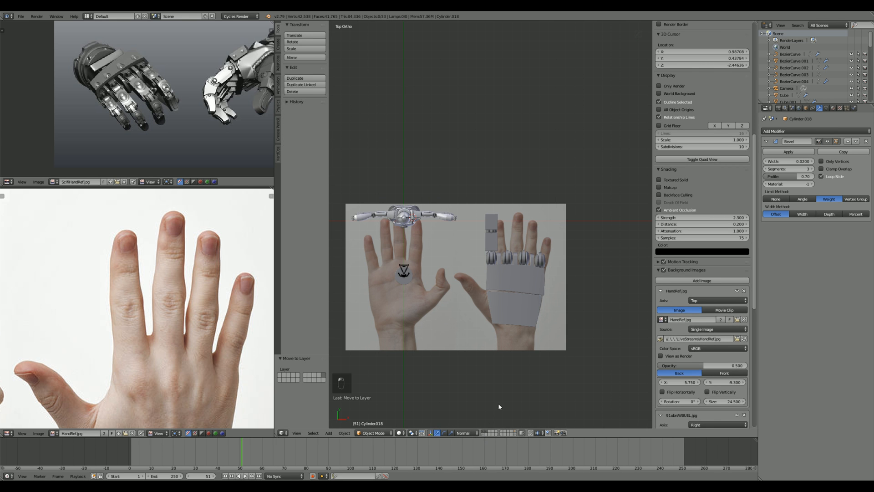
pyautogui.scroll(4, 498, 406)
pyautogui.scroll(3, 530, 291)
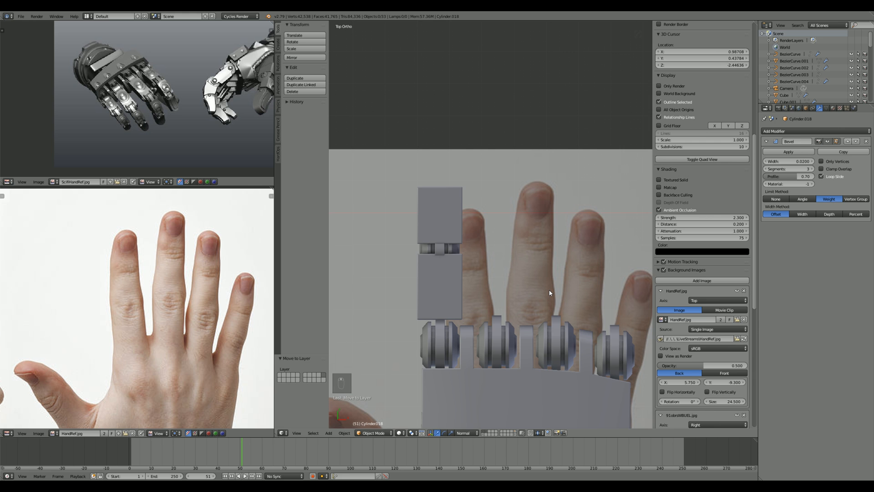
# Step: Add three evenly spaced lengthwise loop cuts to the first finger's lower block
pyautogui.press('KP_3')
pyautogui.keyDown('shift'); pyautogui.moveTo(375, 287); pyautogui.dragTo(473, 339, button='middle'); pyautogui.keyUp('shift')
pyautogui.scroll(2, 474, 329)
pyautogui.rightClick(569, 324)
pyautogui.press('Tab')
pyautogui.moveTo(569, 324); pyautogui.dragTo(538, 355, button='middle')
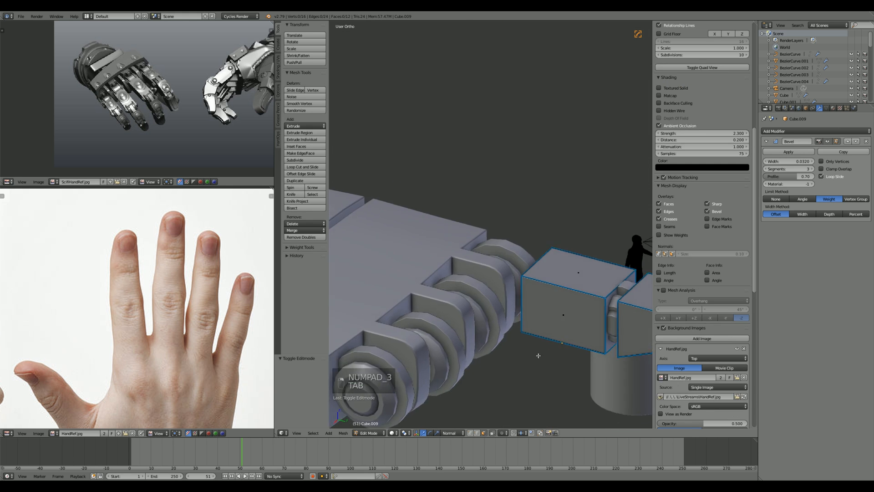
pyautogui.scroll(-2, 538, 355)
pyautogui.press('a')
pyautogui.press('a')
pyautogui.press('a')
pyautogui.press('a')
pyautogui.moveTo(552, 290); pyautogui.dragTo(543, 293, button='middle')
pyautogui.scroll(2, 543, 293)
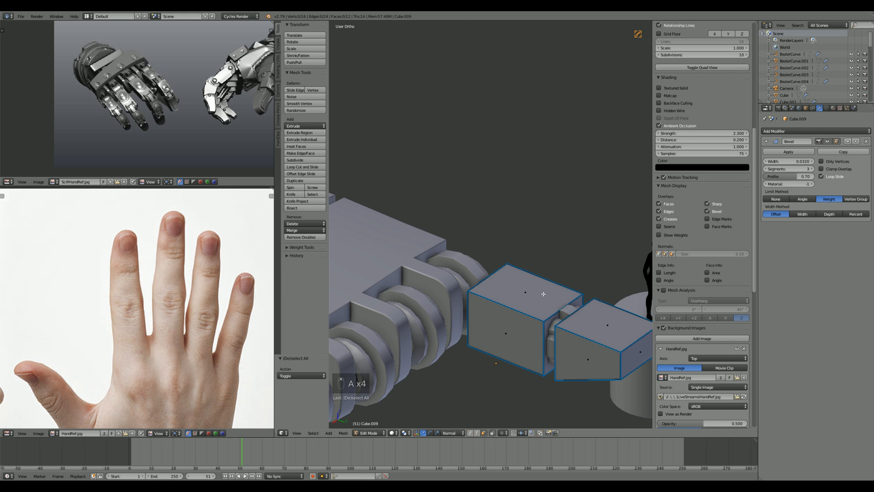
pyautogui.hotkey('ctrl', 'r')
pyautogui.scroll(1, 557, 306)
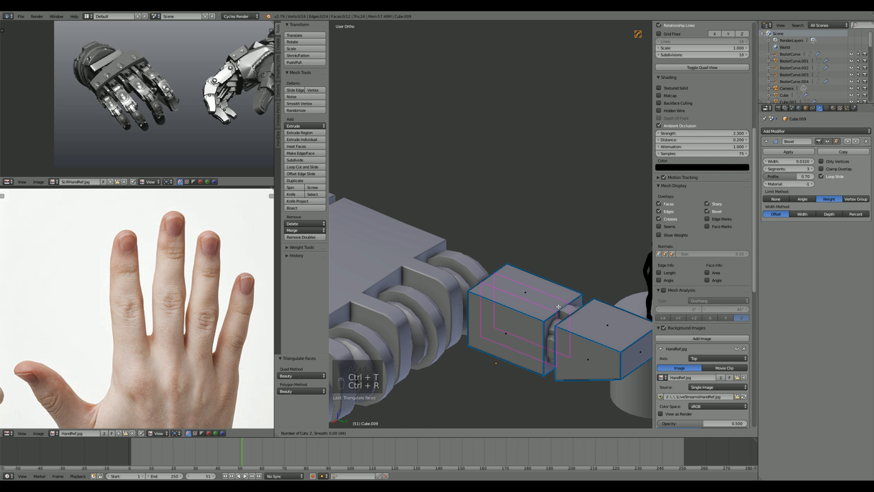
pyautogui.scroll(1, 558, 307)
pyautogui.click(558, 306)
pyautogui.rightClick(558, 307)
# Step: Try scaling a lengthwise loop of the lower block along Z
pyautogui.press('a')
pyautogui.keyDown('alt'); pyautogui.rightClick(533, 293); pyautogui.keyUp('alt')
pyautogui.press('s')
pyautogui.press('z')
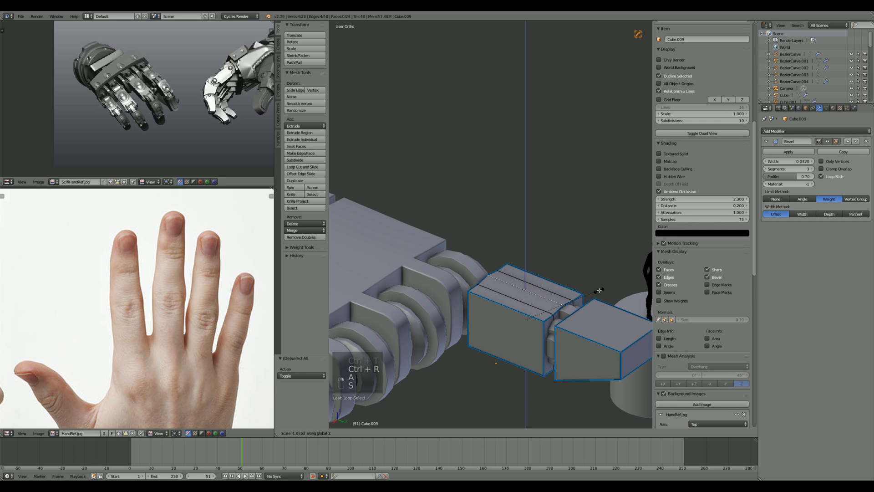
pyautogui.click(599, 290)
# Step: Isolate the first finger's lower block by hiding the rest of its mesh, and switch to face selection
pyautogui.press('l')
pyautogui.hotkey('shift', 'h')
pyautogui.press('a')
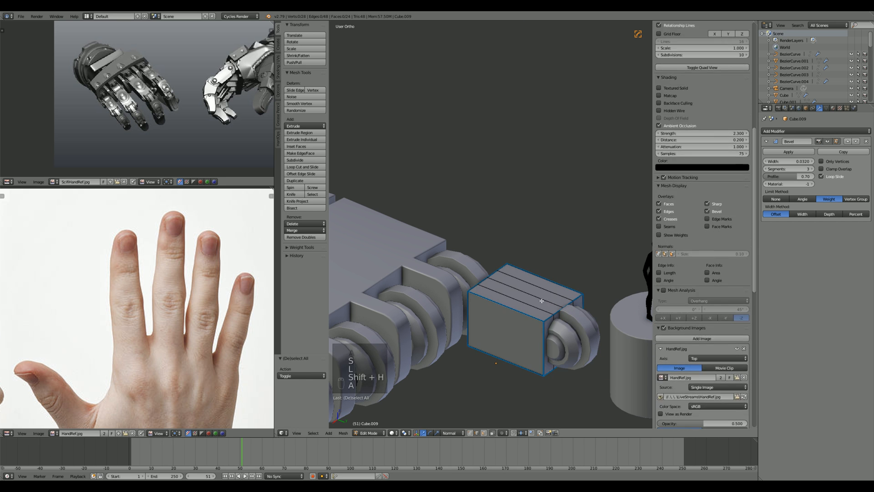
pyautogui.scroll(2, 532, 286)
pyautogui.hotkey('ctrl', 'Tab')
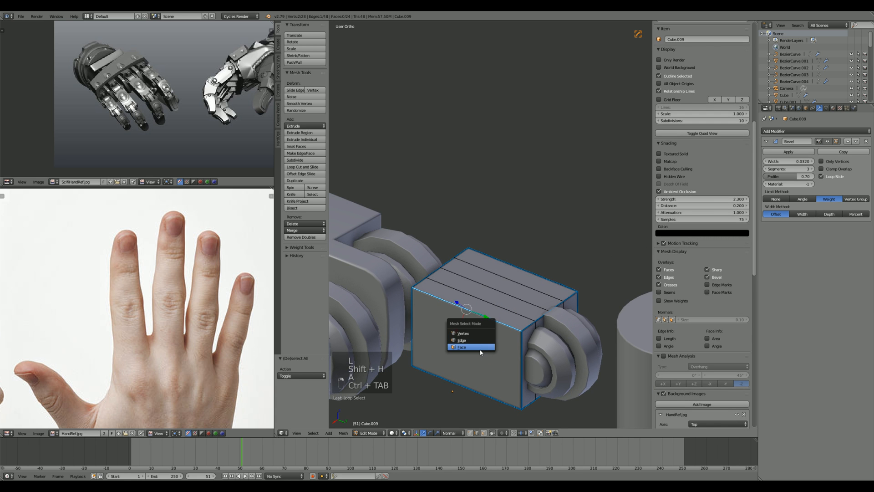
pyautogui.click(486, 347)
# Step: Scale the lower block's two side faces to about 0.84 along Z, using proportional editing with Sharp falloff
pyautogui.scroll(-3, 493, 276)
pyautogui.scroll(5, 493, 276)
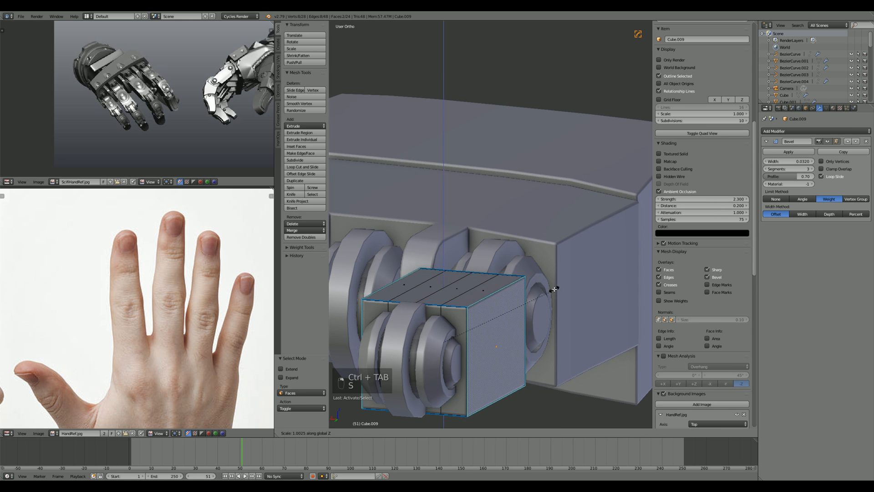
pyautogui.press('s')
pyautogui.press('s')
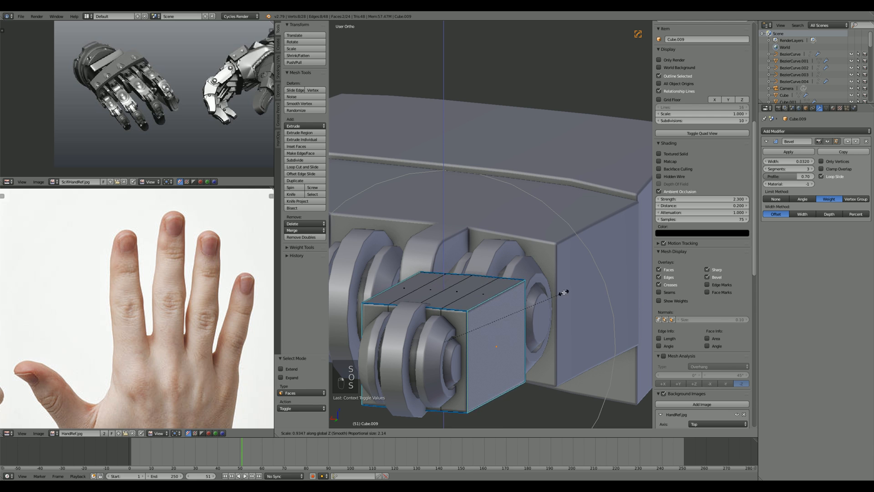
pyautogui.click(520, 431)
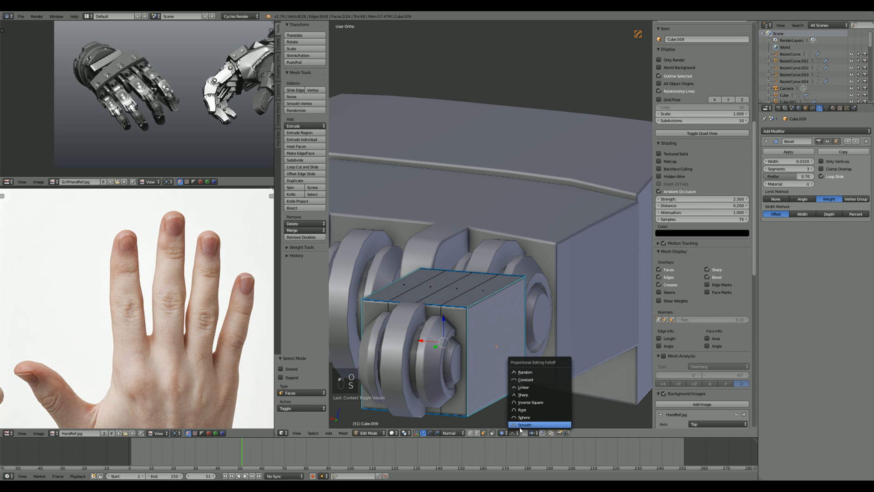
pyautogui.click(523, 394)
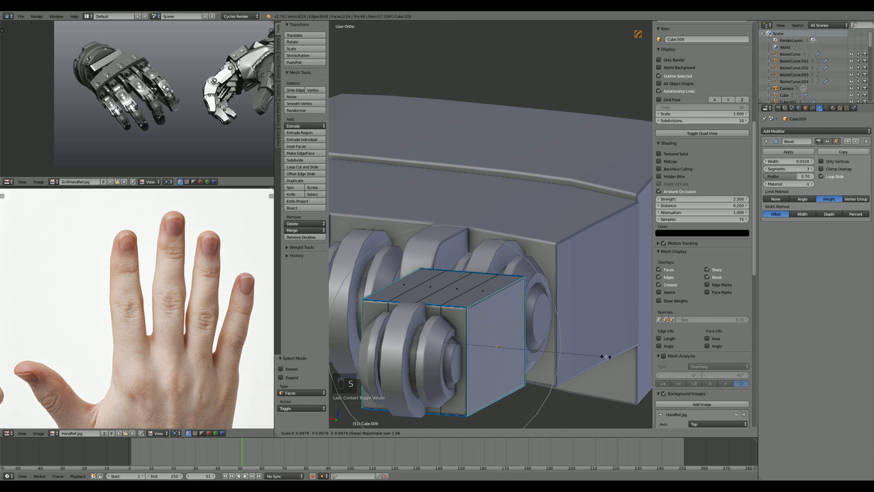
pyautogui.press('s')
pyautogui.press('z')
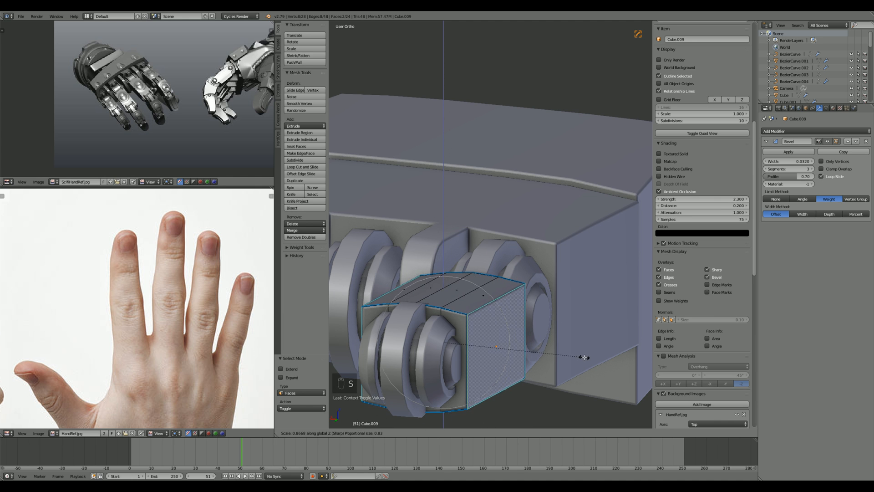
pyautogui.press('s')
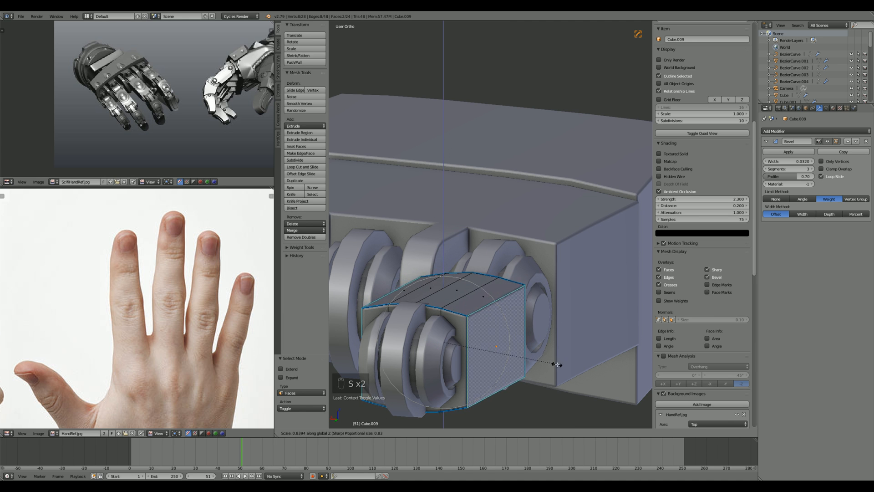
pyautogui.click(552, 365)
pyautogui.press('a')
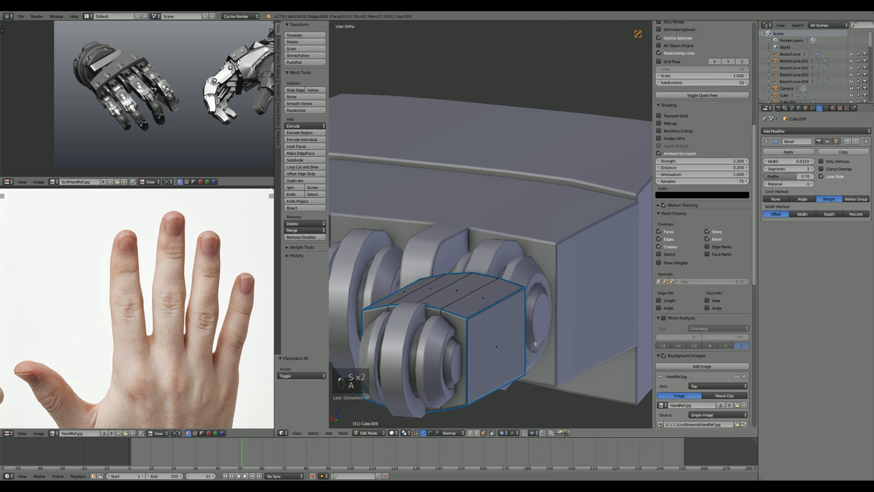
# Step: Move the lower block's fingertip-side end about -0.2 along Y to clear the small knuckle
pyautogui.press('KP_7')
pyautogui.press('z')
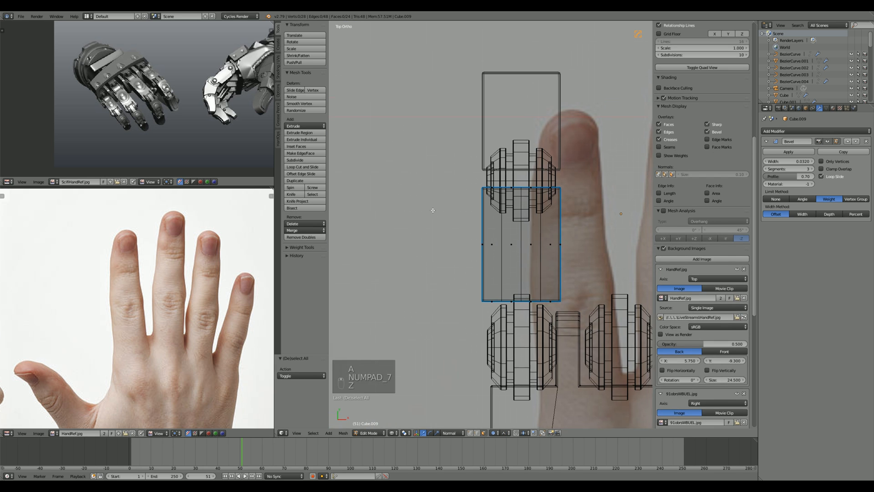
pyautogui.press('b')
pyautogui.moveTo(462, 214); pyautogui.dragTo(576, 241)
pyautogui.press('g')
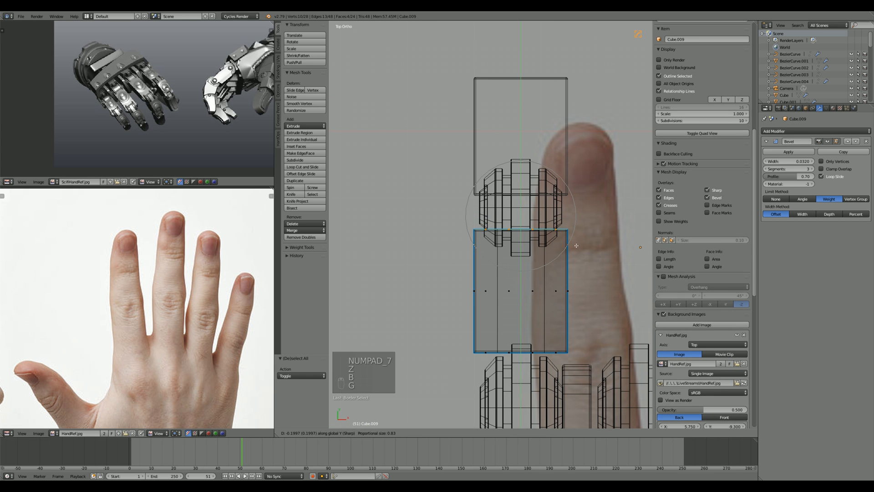
pyautogui.click(576, 246)
pyautogui.press('z')
pyautogui.press('g')
pyautogui.click(576, 245)
pyautogui.press('a')
# Step: Move the lower block's palm-side end about -0.138 along Y toward the large knuckle
pyautogui.press('z')
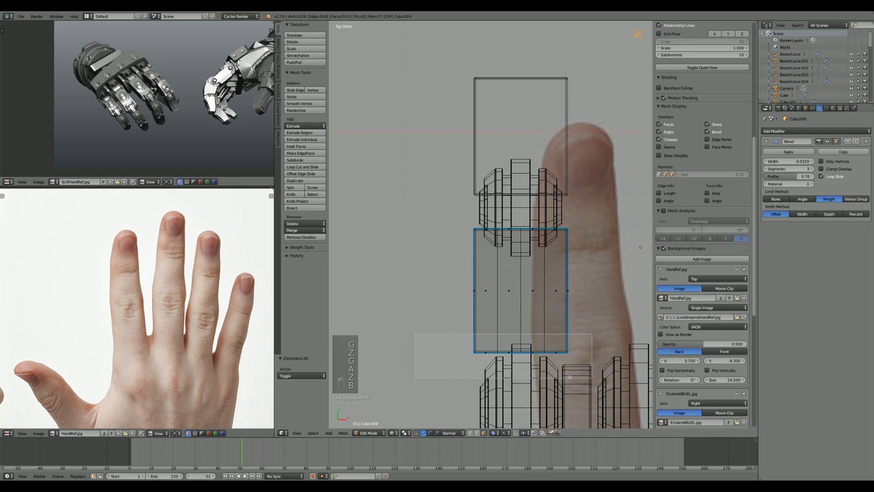
pyautogui.moveTo(570, 377); pyautogui.dragTo(572, 378)
pyautogui.press('z')
pyautogui.press('g')
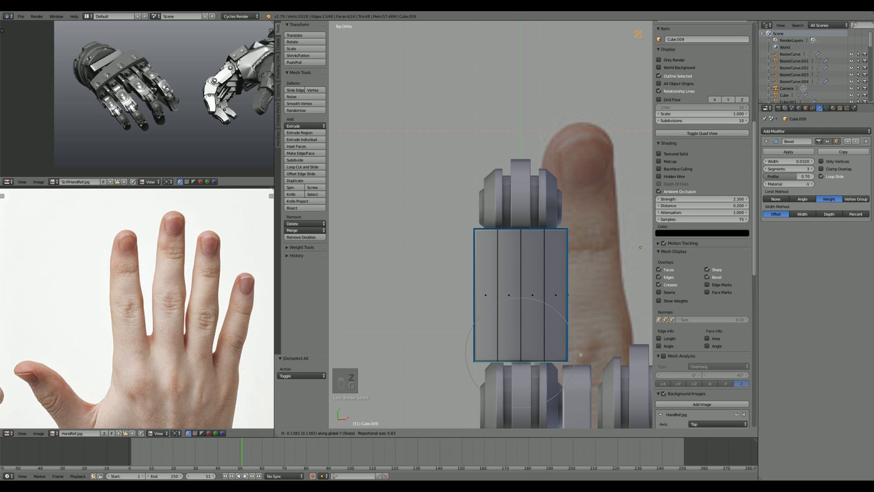
pyautogui.click(580, 355)
# Step: Reveal the hidden fingertip block in the finger mesh and clear the selection
pyautogui.press('Tab')
pyautogui.scroll(-3, 578, 351)
pyautogui.moveTo(510, 332); pyautogui.dragTo(442, 277, button='middle')
pyautogui.press('Tab')
pyautogui.hotkey('alt', 'h')
pyautogui.press('a')
# Step: Try five lengthwise loop cuts on the fingertip block, and undo them
pyautogui.hotkey('ctrl', 'r')
pyautogui.click(439, 276)
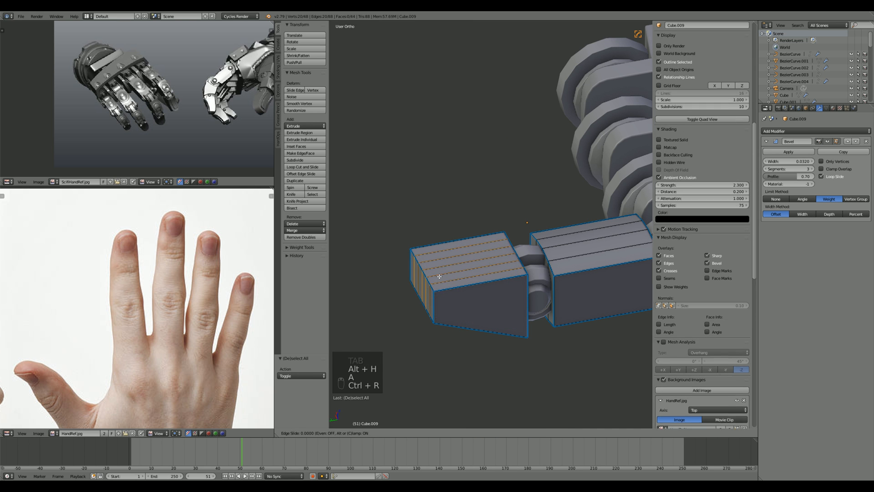
pyautogui.click(432, 276)
pyautogui.hotkey('ctrl', 'z')
# Step: Add three lengthwise loop cuts to the first finger's fingertip block
pyautogui.hotkey('ctrl', 'r')
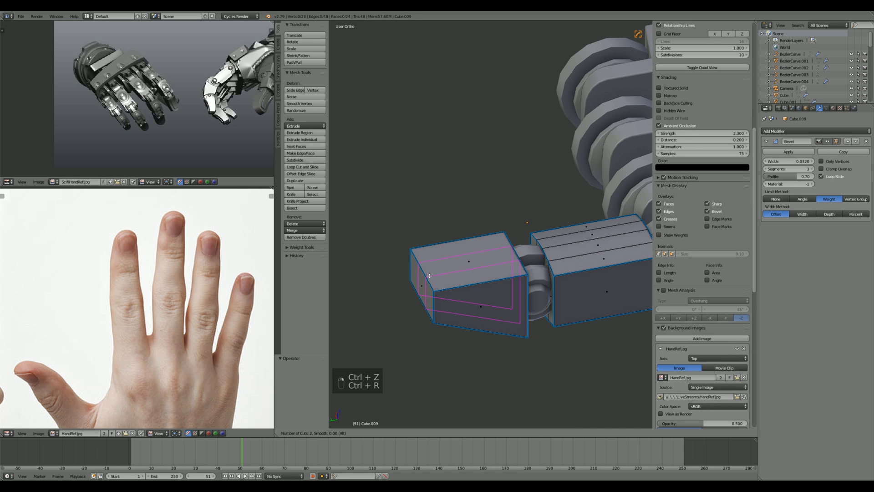
pyautogui.click(430, 275)
pyautogui.press('a')
# Step: Try to lower the fingertip block's two outer lengthwise edges on the back-of-hand side along Z
pyautogui.hotkey('ctrl', 'Tab')
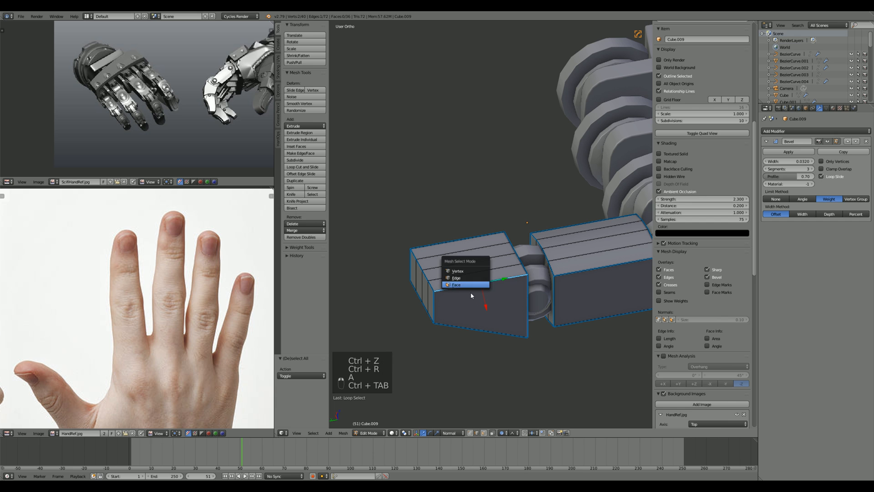
pyautogui.click(470, 296)
pyautogui.click(461, 300)
pyautogui.hotkey('ctrl', 'Tab')
pyautogui.click(464, 280)
pyautogui.rightClick(464, 285)
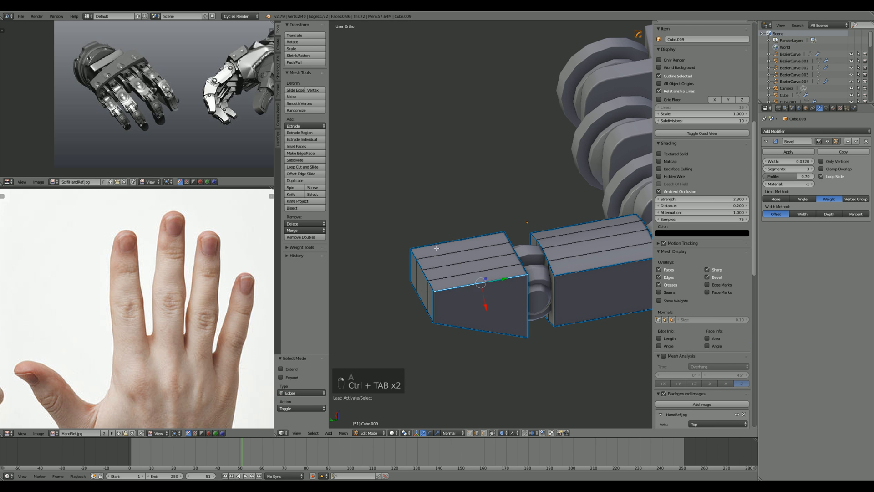
pyautogui.keyDown('shift'); pyautogui.rightClick(433, 246); pyautogui.keyUp('shift')
pyautogui.moveTo(443, 246); pyautogui.dragTo(494, 236, button='middle')
pyautogui.press('g')
pyautogui.press('z')
pyautogui.rightClick(496, 241)
pyautogui.press('g')
pyautogui.press('z')
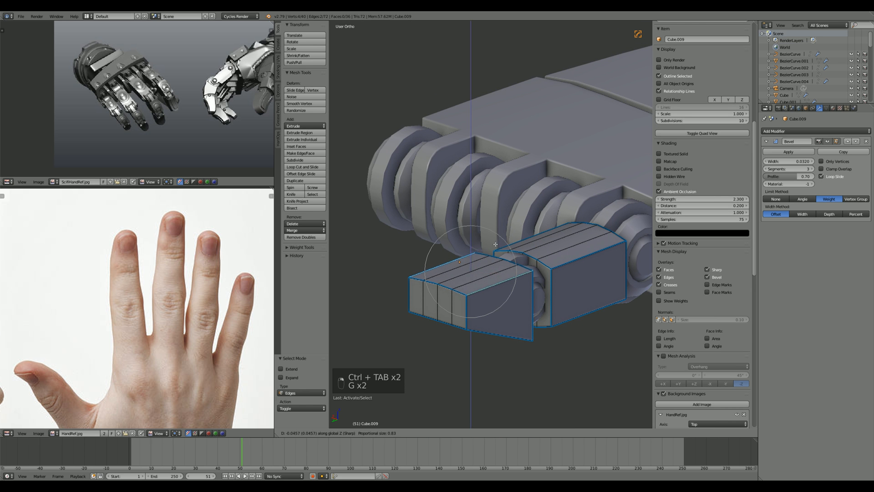
pyautogui.rightClick(494, 244)
# Step: Isolate the fingertip block and lower its two outer lengthwise edges on the back-of-hand side along Z to round that surface
pyautogui.press('l')
pyautogui.hotkey('shift', 'h')
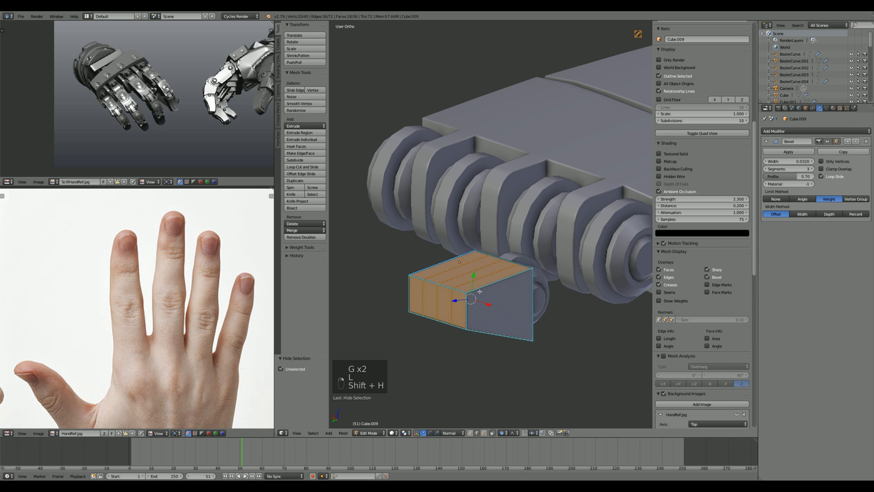
pyautogui.press('a')
pyautogui.rightClick(494, 284)
pyautogui.keyDown('shift'); pyautogui.rightClick(446, 257); pyautogui.keyUp('shift')
pyautogui.press('g')
pyautogui.press('z')
pyautogui.click(444, 260)
pyautogui.press('a')
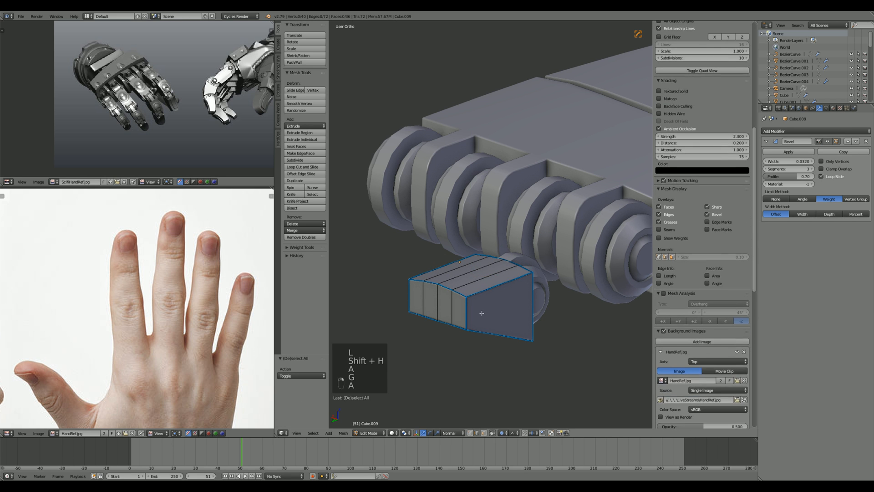
# Step: Raise the fingertip block's two outer palm-side lengthwise edges along Z to round the underside
pyautogui.rightClick(481, 324)
pyautogui.moveTo(400, 316); pyautogui.dragTo(481, 312, button='middle')
pyautogui.keyDown('shift'); pyautogui.rightClick(491, 318); pyautogui.keyUp('shift')
pyautogui.press('g')
pyautogui.press('z')
pyautogui.click(486, 293)
pyautogui.press('a')
# Step: Add three evenly spaced crosswise loop cuts to the fingertip block
pyautogui.hotkey('ctrl', 'r')
pyautogui.click(479, 309)
pyautogui.rightClick(479, 309)
pyautogui.press('a')
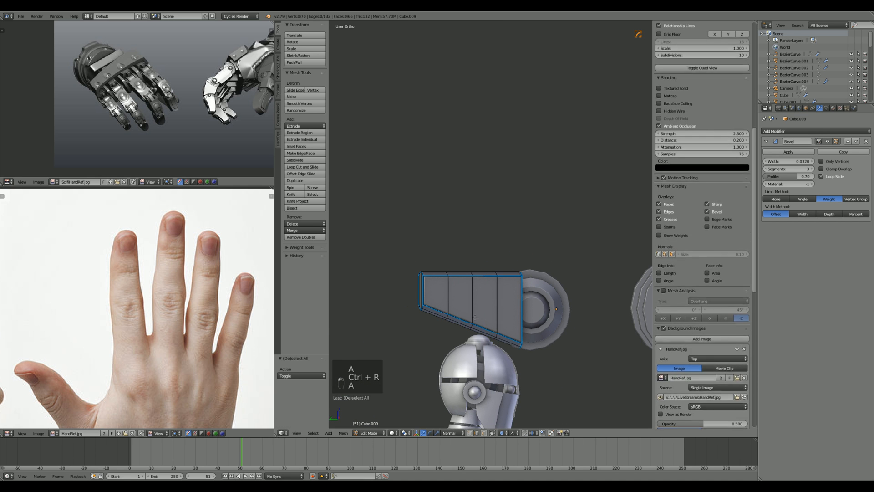
# Step: Try to move the fingertip block's middle crosswise underside edges along Z
pyautogui.press('z')
pyautogui.press('b')
pyautogui.moveTo(465, 313); pyautogui.dragTo(479, 344)
pyautogui.press('z')
pyautogui.press('g')
pyautogui.press('z')
pyautogui.rightClick(476, 353)
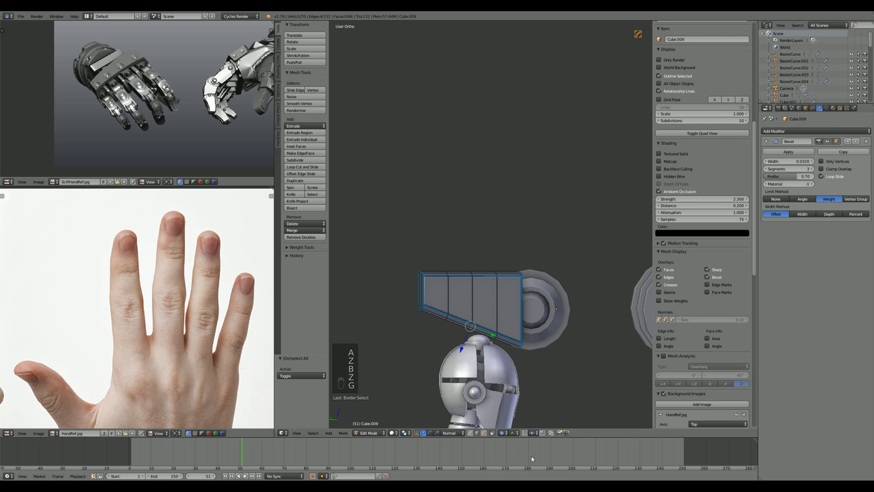
# Step: Set the proportional editing falloff to Smooth and try lowering the middle underside edges again
pyautogui.click(513, 432)
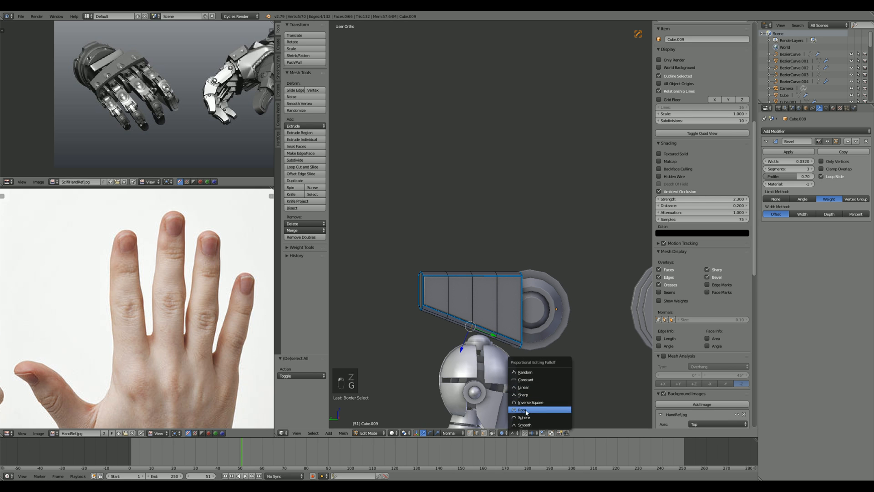
pyautogui.click(529, 425)
pyautogui.press('g')
pyautogui.press('z')
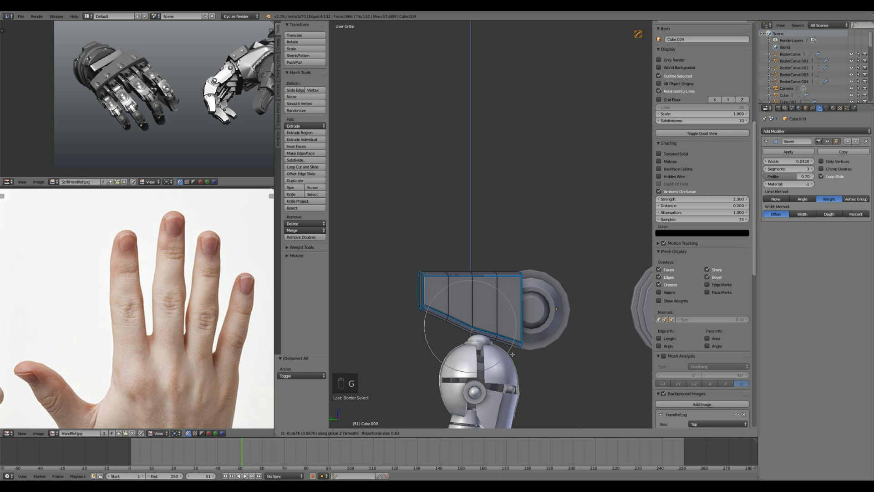
pyautogui.scroll(-7, 513, 354)
pyautogui.rightClick(509, 349)
# Step: Hide the fingertip block's upper geometry so only its underside remains editable
pyautogui.press('a')
pyautogui.press('z')
pyautogui.press('b')
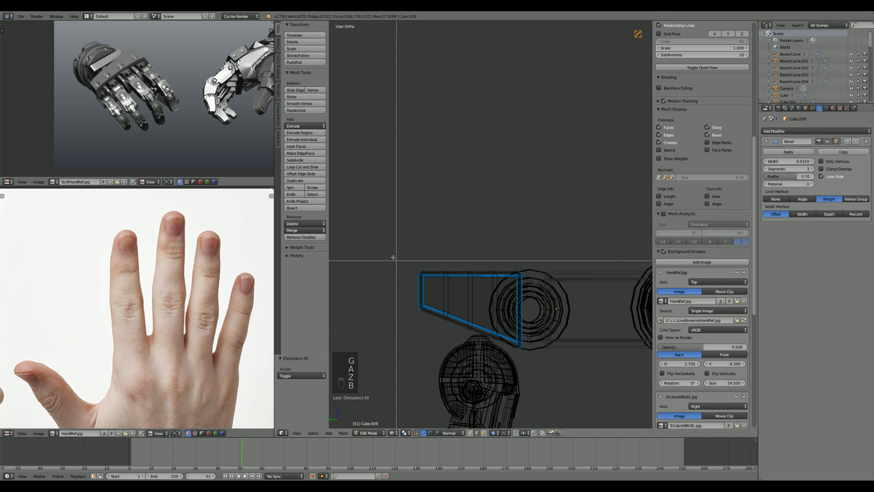
pyautogui.moveTo(376, 245); pyautogui.dragTo(543, 287)
pyautogui.hotkey('ctrl', 'Tab')
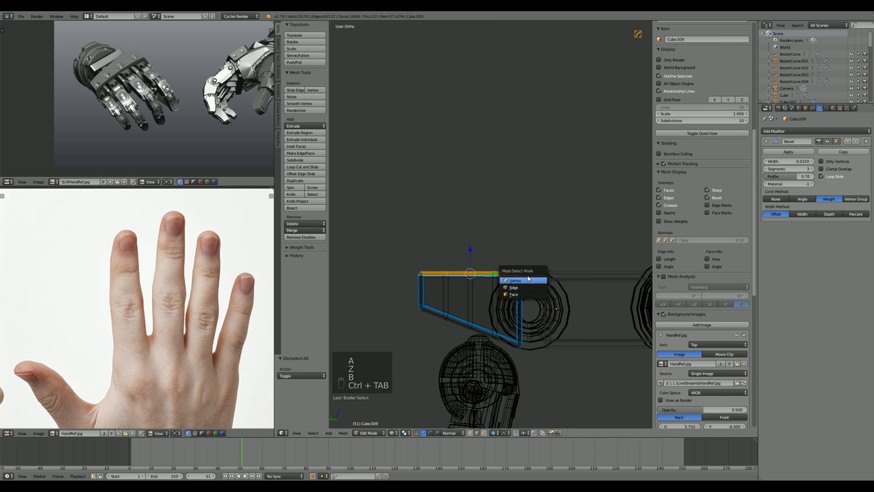
pyautogui.press('h')
# Step: Move the middle crosswise edges of the fingertip underside about -0.104 along Z with proportional falloff
pyautogui.press('z')
pyautogui.press('z')
pyautogui.press('b')
pyautogui.moveTo(459, 310); pyautogui.dragTo(486, 344)
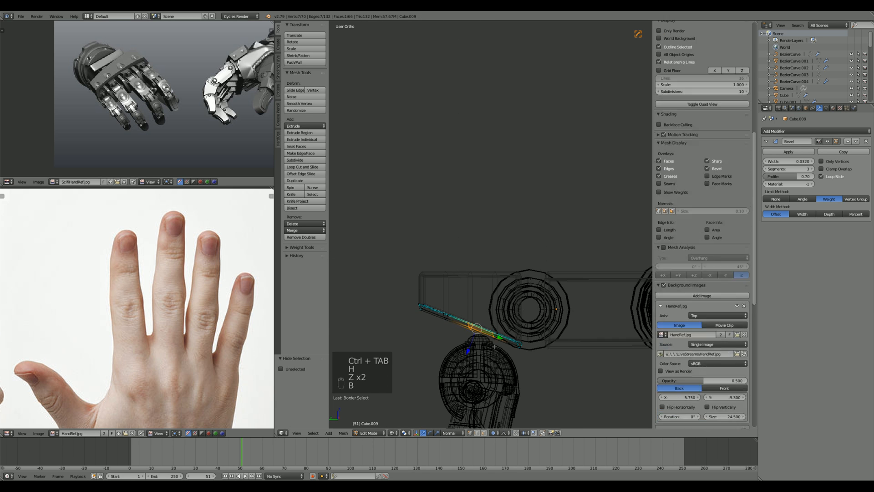
pyautogui.press('a')
pyautogui.press('b')
pyautogui.moveTo(459, 309); pyautogui.dragTo(483, 343)
pyautogui.press('g')
pyautogui.press('z')
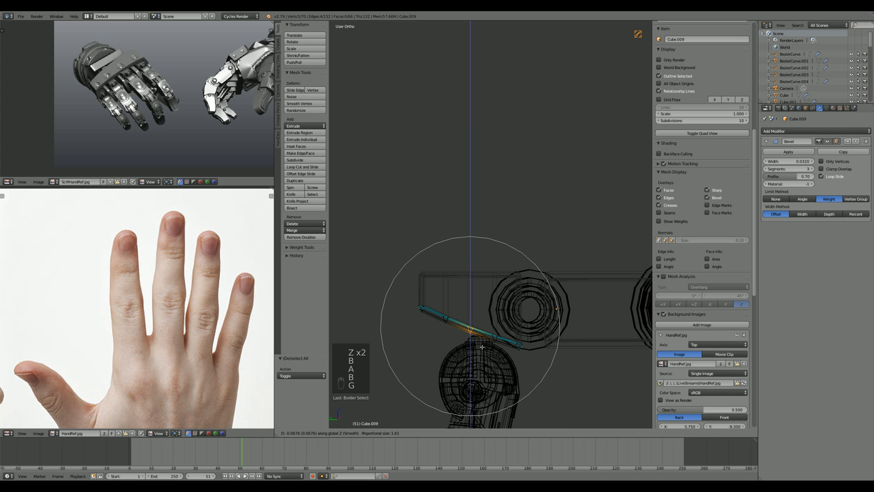
pyautogui.scroll(3, 482, 347)
pyautogui.click(479, 348)
# Step: From the left orthographic view, readjust the underside's middle edges about 0.049 along Z with a retuned falloff radius
pyautogui.press('KP_3')
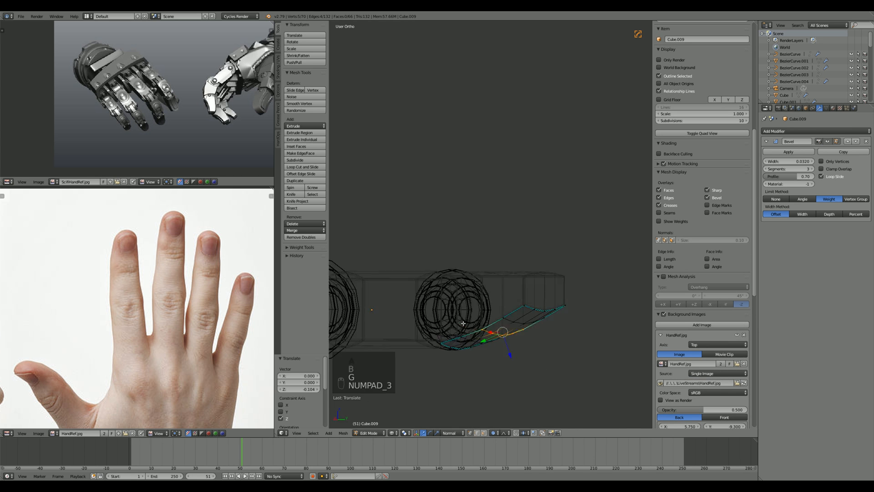
pyautogui.press('ctrl+KP_3')
pyautogui.press('g')
pyautogui.press('z')
pyautogui.rightClick(456, 325)
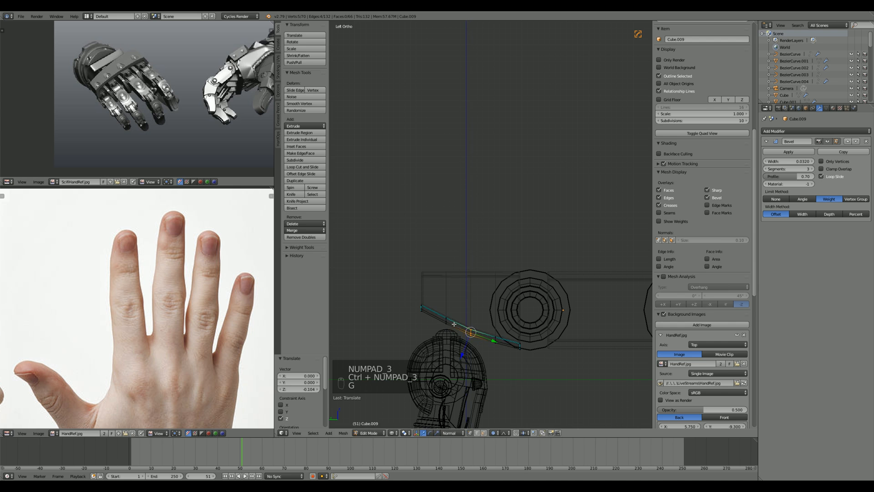
pyautogui.press('g')
pyautogui.press('z')
pyautogui.scroll(2, 456, 329)
pyautogui.scroll(-3, 457, 329)
pyautogui.scroll(-3, 456, 329)
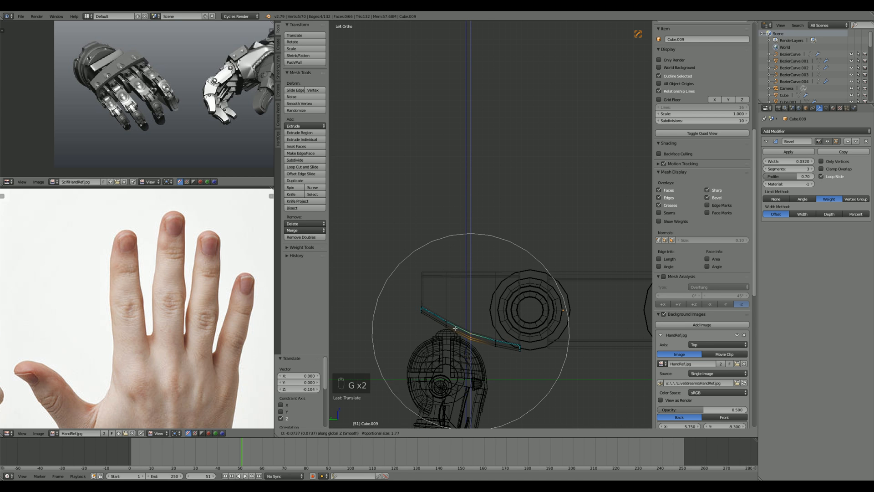
pyautogui.press('g')
pyautogui.click(450, 335)
# Step: Select the whole fingertip underside, return to solid shading and leave mesh editing
pyautogui.press('a')
pyautogui.press('b')
pyautogui.moveTo(397, 287); pyautogui.dragTo(600, 400)
pyautogui.press('g')
pyautogui.click(597, 400)
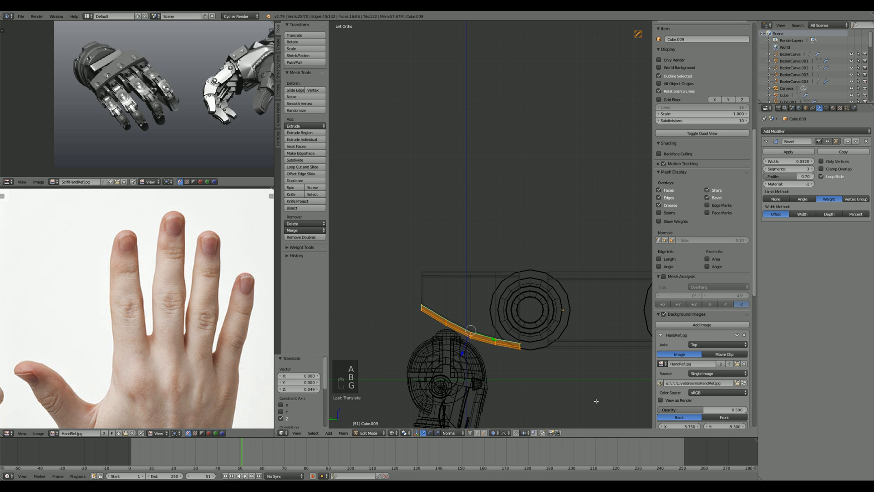
pyautogui.press('z')
pyautogui.scroll(-4, 523, 328)
pyautogui.press('Tab')
# Step: Examine the fingertip's curved underside from several angles against the rest of the finger and hand
pyautogui.moveTo(482, 314)
pyautogui.mouseDown(button='middle')
pyautogui.moveTo(518, 339)
pyautogui.moveTo(605, 353)
pyautogui.moveTo(336, 343)
pyautogui.moveTo(588, 348)
pyautogui.mouseUp(button='middle')
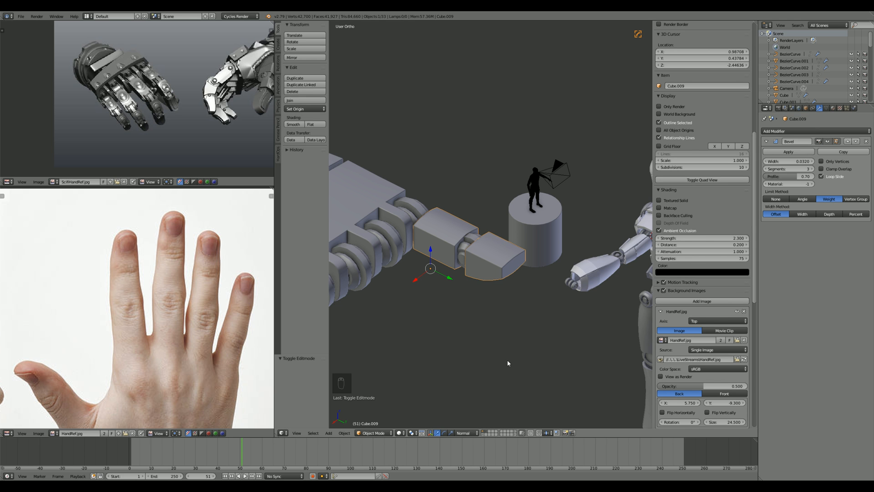
pyautogui.moveTo(508, 361); pyautogui.dragTo(470, 310, button='middle')
pyautogui.scroll(4, 487, 311)
pyautogui.scroll(-3, 487, 313)
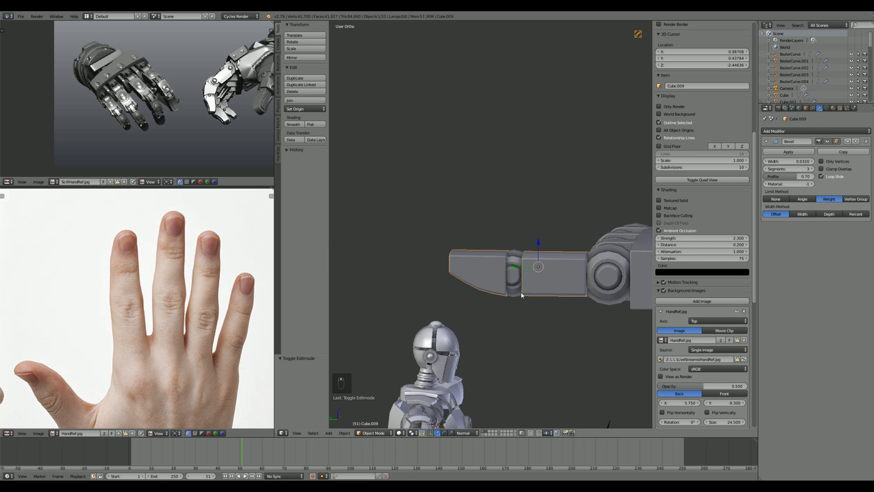
pyautogui.moveTo(521, 292); pyautogui.dragTo(486, 194, button='middle')
pyautogui.scroll(-2, 471, 323)
pyautogui.scroll(4, 495, 253)
pyautogui.moveTo(495, 253)
pyautogui.mouseDown(button='middle')
pyautogui.moveTo(555, 247)
pyautogui.moveTo(502, 197)
pyautogui.moveTo(463, 242)
pyautogui.moveTo(517, 254)
pyautogui.moveTo(405, 285)
pyautogui.moveTo(398, 324)
pyautogui.moveTo(538, 255)
pyautogui.moveTo(497, 228)
pyautogui.moveTo(489, 242)
pyautogui.moveTo(498, 242)
pyautogui.mouseUp(button='middle')
# Step: Reveal the hidden finger geometry and add three crosswise loop cuts to the lower block between the knuckles
pyautogui.press('Tab')
pyautogui.scroll(-4, 502, 197)
pyautogui.hotkey('alt', 'h')
pyautogui.press('a')
pyautogui.scroll(4, 457, 292)
pyautogui.hotkey('ctrl', 'r')
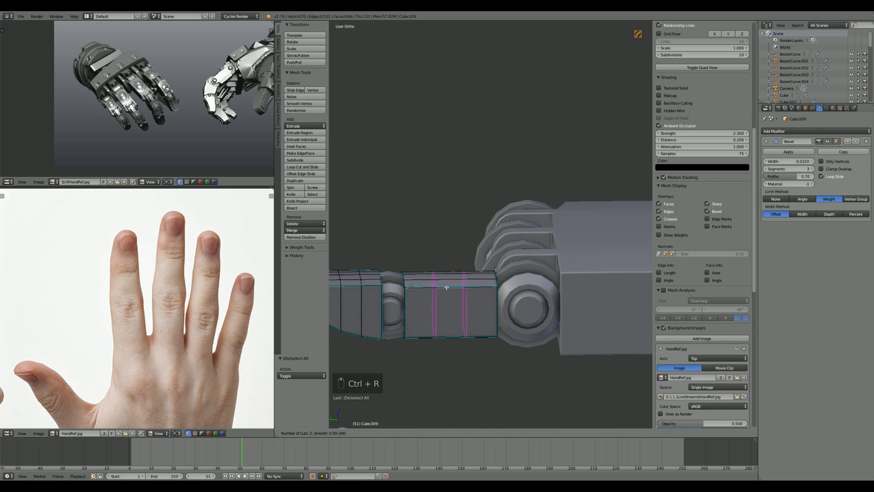
pyautogui.click(447, 286)
pyautogui.rightClick(447, 286)
pyautogui.press('a')
pyautogui.keyDown('alt'); pyautogui.rightClick(453, 313); pyautogui.keyUp('alt')
pyautogui.press('s')
pyautogui.rightClick(517, 311)
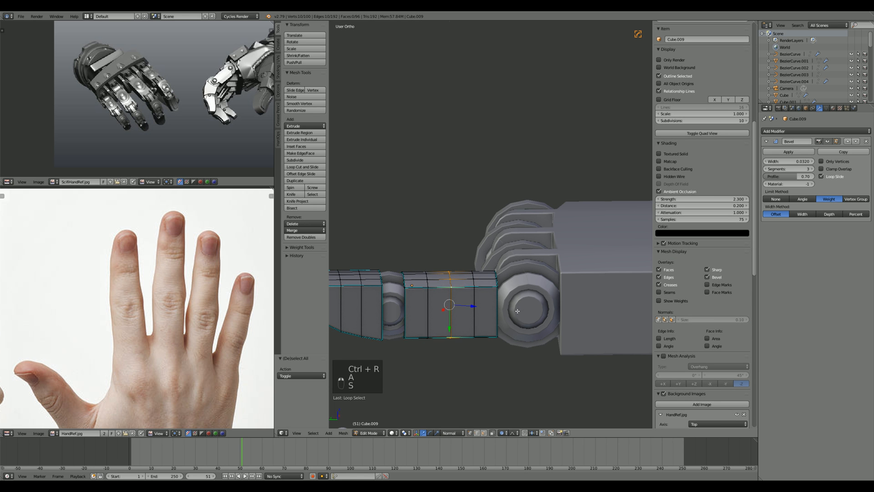
# Step: Isolate the lower finger block and scale its middle edge loop 1.027 along Z with proportional editing on
pyautogui.press('a')
pyautogui.press('l')
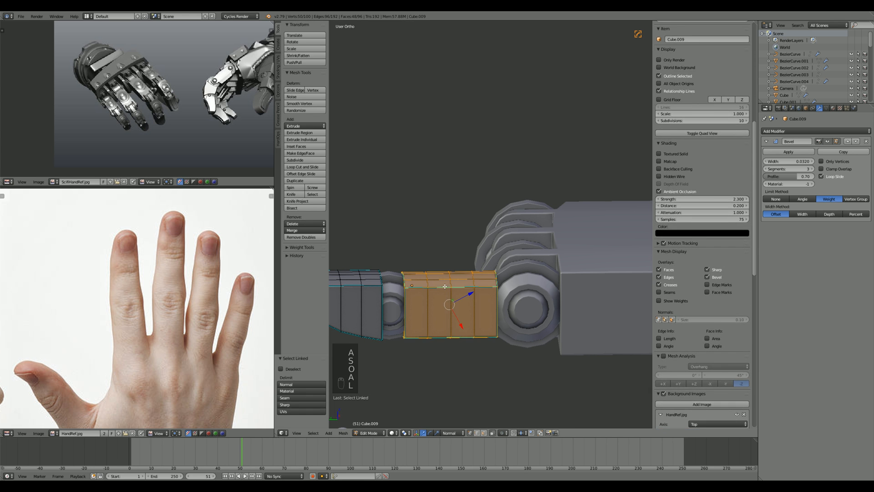
pyautogui.hotkey('shift', 'h')
pyautogui.press('a')
pyautogui.keyDown('alt'); pyautogui.rightClick(450, 314); pyautogui.keyUp('alt')
pyautogui.press('s')
pyautogui.rightClick(544, 313)
pyautogui.hotkey('ctrl', 'z')
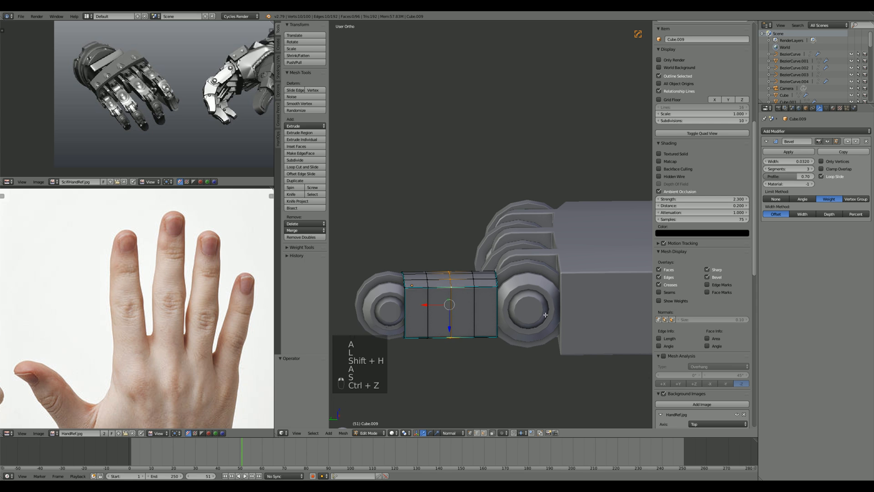
pyautogui.press('s')
pyautogui.press('z')
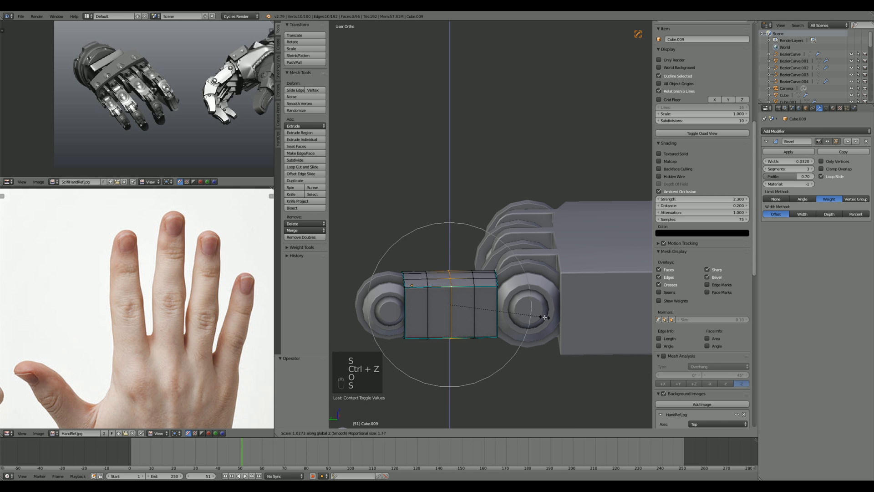
pyautogui.click(544, 316)
# Step: From the left orthographic view, scale the lower block's middle loop about 1.05 along Z with a 1.21 proportional radius
pyautogui.press('g')
pyautogui.press('KP_3')
pyautogui.press('ctrl+KP_3')
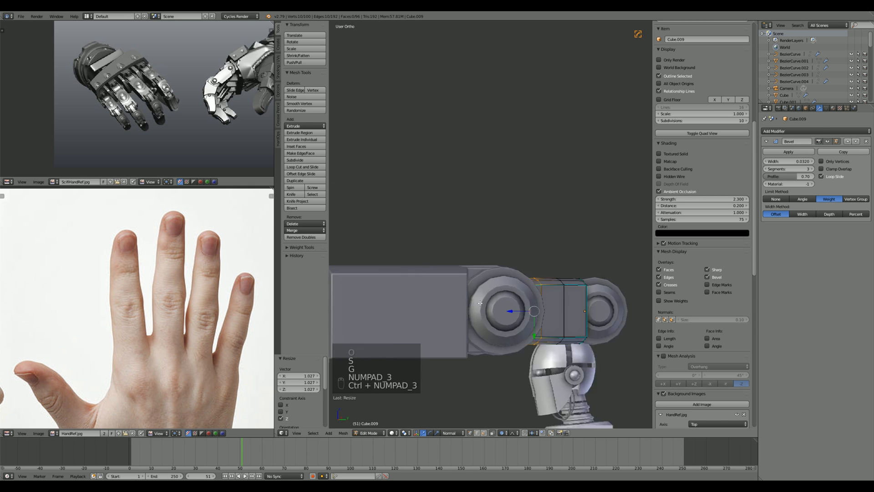
pyautogui.scroll(6, 480, 302)
pyautogui.press('s')
pyautogui.press('z')
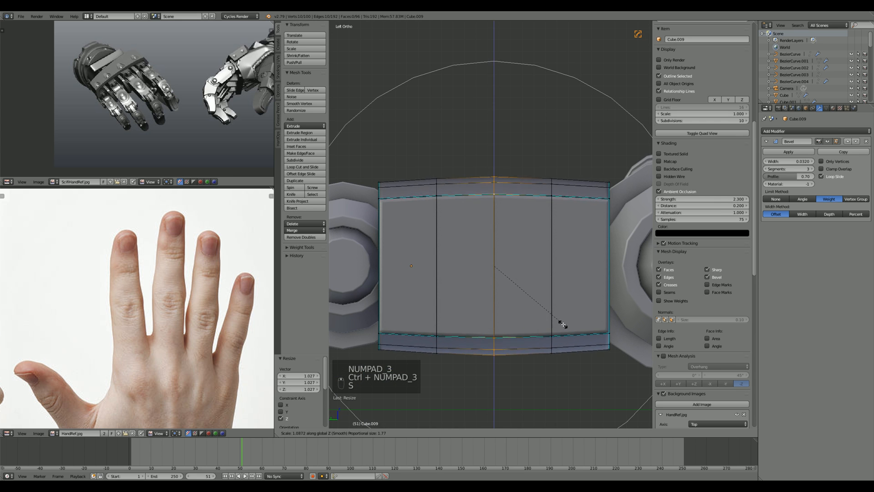
pyautogui.rightClick(562, 324)
pyautogui.press('s')
pyautogui.middleClick(556, 324)
pyautogui.scroll(4, 556, 324)
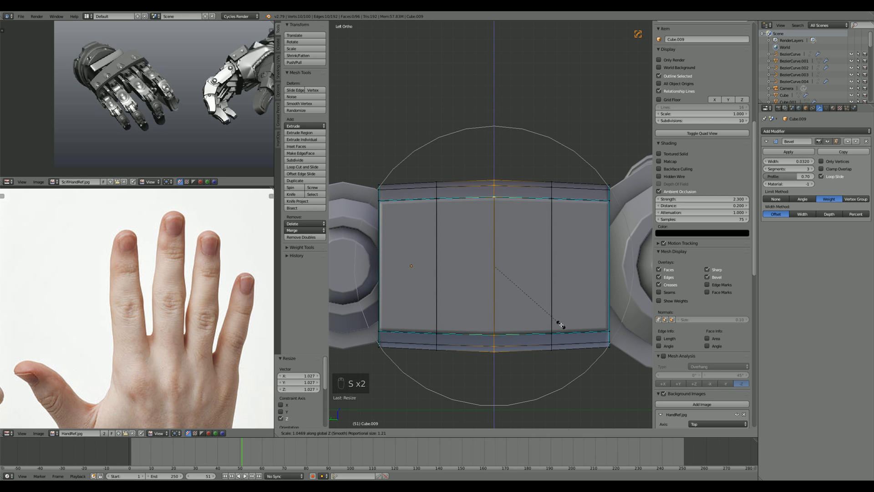
pyautogui.click(560, 324)
# Step: Shift the lower block's middle loop toward the palm along Z and leave mesh editing
pyautogui.press('g')
pyautogui.press('z')
pyautogui.click(559, 329)
pyautogui.press('Tab')
pyautogui.scroll(-7, 535, 328)
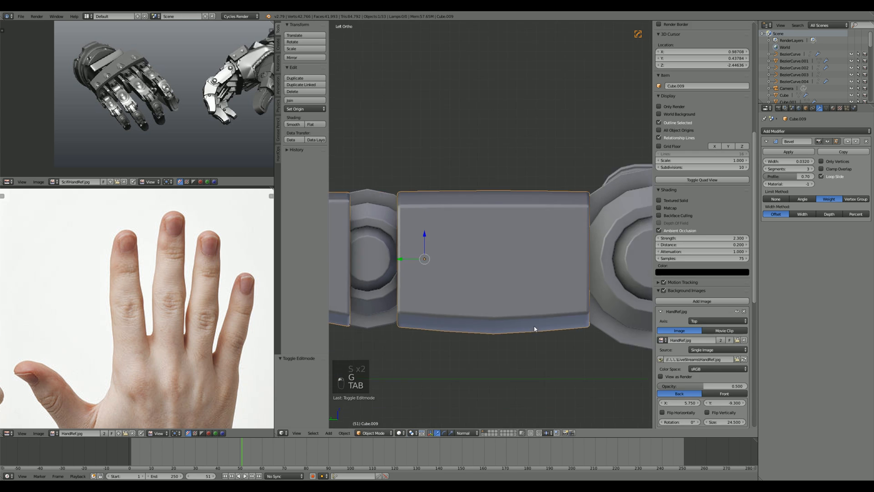
# Step: Show the finger mesh in wireframe and add one lengthwise loop cut at the lower block's mid-height
pyautogui.scroll(3, 473, 293)
pyautogui.press('Tab')
pyautogui.keyDown('shift'); pyautogui.moveTo(446, 298); pyautogui.dragTo(513, 290, button='middle'); pyautogui.keyUp('shift')
pyautogui.scroll(2, 513, 290)
pyautogui.press('a')
pyautogui.press('a')
pyautogui.press('a')
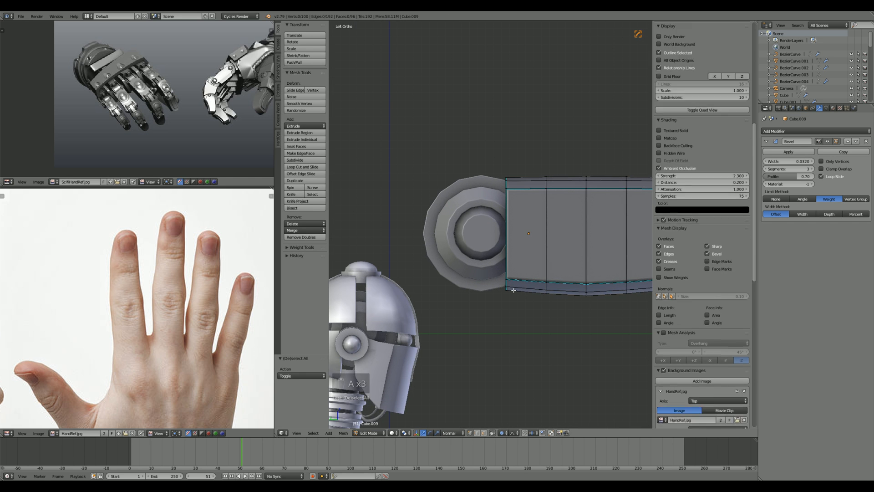
pyautogui.press('z')
pyautogui.hotkey('ctrl', 'r')
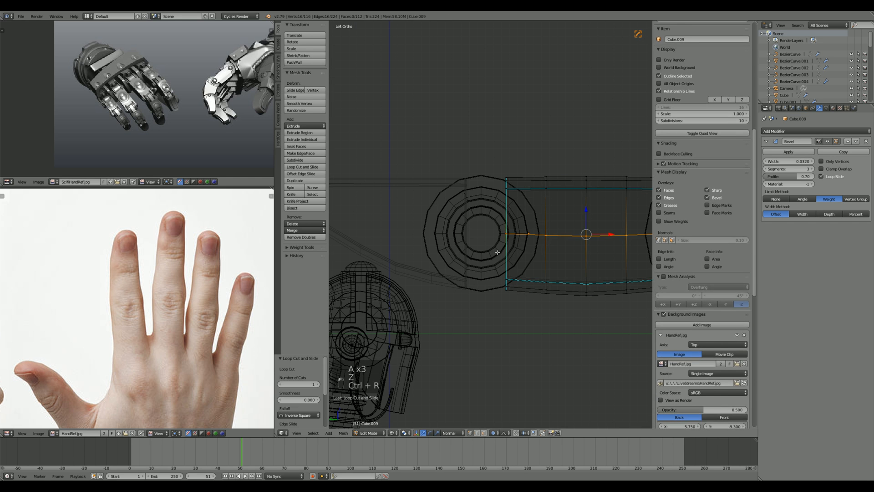
# Step: Reveal the hidden fingertip block, clear the selection and add one lengthwise loop cut at its mid-height
pyautogui.press('Tab')
pyautogui.press('Tab')
pyautogui.hotkey('alt', 'h')
pyautogui.press('a')
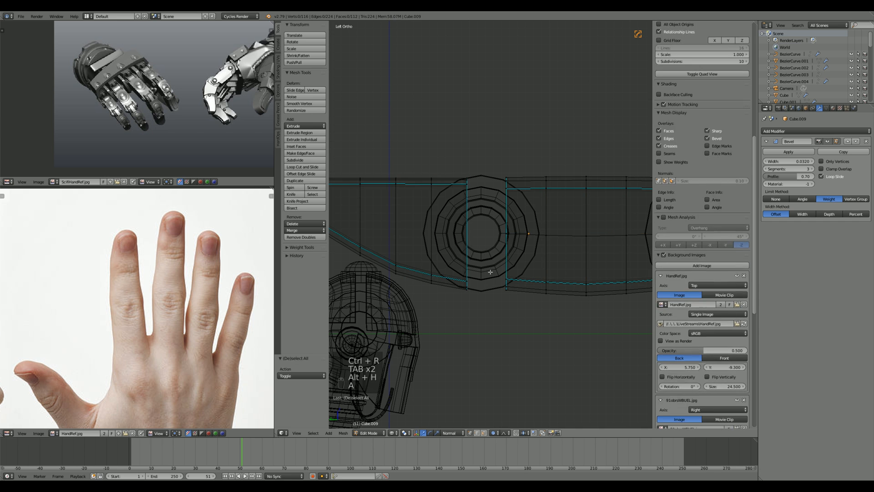
pyautogui.hotkey('ctrl', 'r')
pyautogui.press('a')
# Step: Edge-slide the fingertip block's lower corner edges beside the knuckle away from the joint to angle that end
pyautogui.hotkey('ctrl', 'Tab')
pyautogui.click(460, 261)
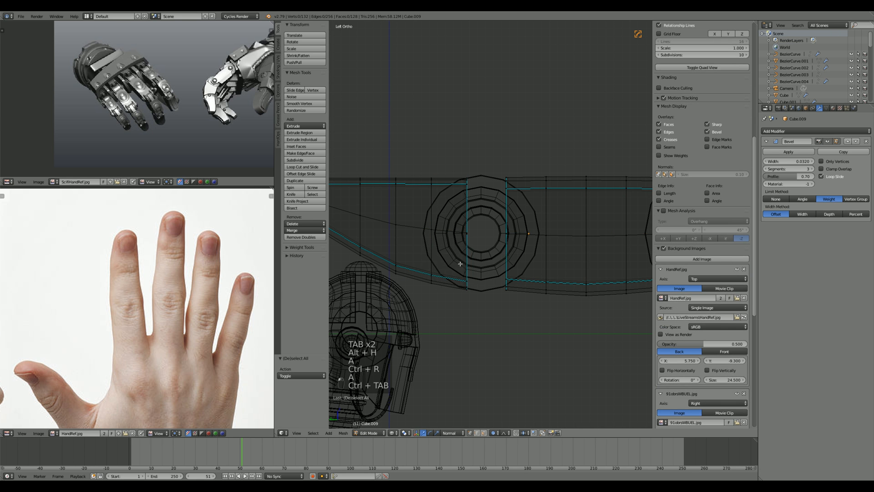
pyautogui.press('a')
pyautogui.press('a')
pyautogui.press('a')
pyautogui.press('b')
pyautogui.moveTo(455, 269); pyautogui.dragTo(493, 322)
pyautogui.press('g')
pyautogui.press('g')
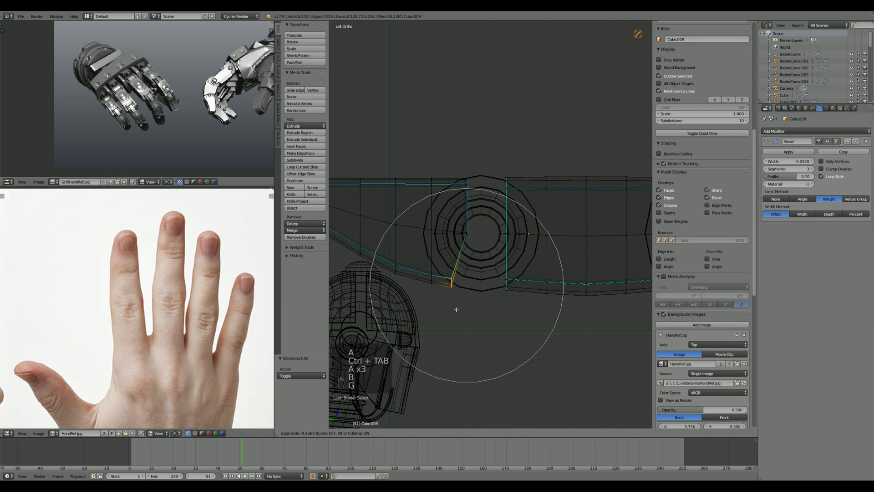
pyautogui.click(426, 304)
# Step: Edge-slide the lower block's facing bottom corner away from the same knuckle, restore solid shading and leave mesh editing
pyautogui.press('a')
pyautogui.press('b')
pyautogui.moveTo(480, 262); pyautogui.dragTo(554, 309)
pyautogui.moveTo(524, 317); pyautogui.dragTo(524, 317)
pyautogui.press('g')
pyautogui.press('g')
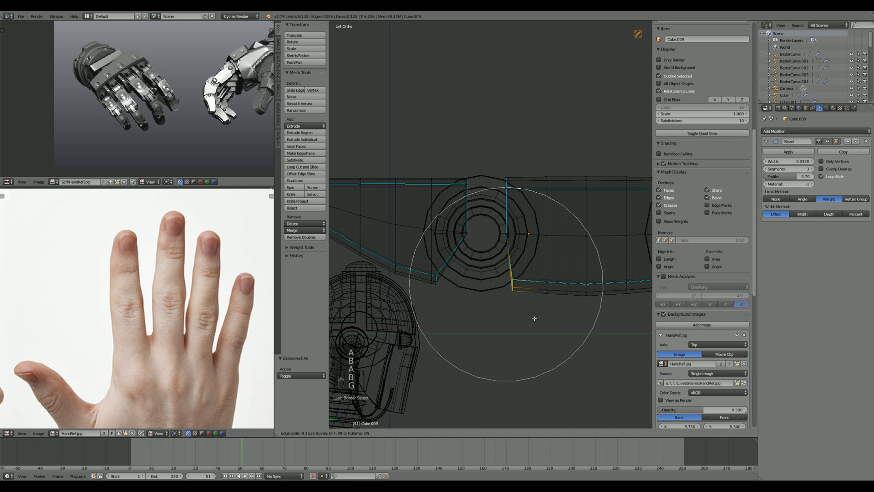
pyautogui.click(565, 325)
pyautogui.press('z')
pyautogui.press('Tab')
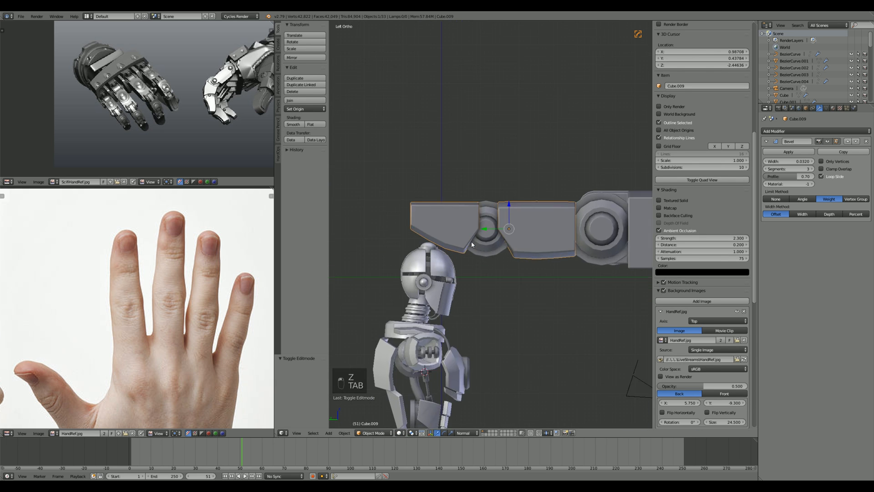
# Step: Snap the 3D cursor to the centre face of the knuckle cylinder between the fingertip and lower blocks
pyautogui.press('Tab')
pyautogui.press('Tab')
pyautogui.scroll(5, 488, 229)
pyautogui.rightClick(487, 229)
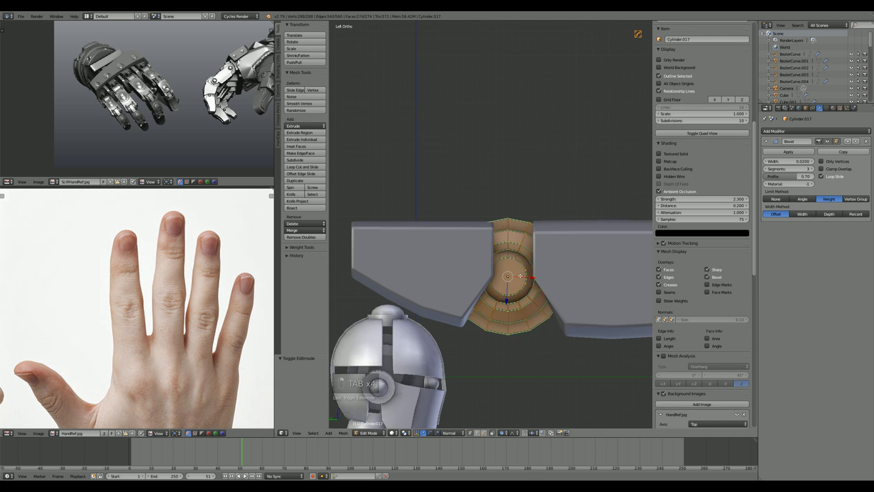
pyautogui.press('Tab')
pyautogui.press('a')
pyautogui.press('a')
pyautogui.press('a')
pyautogui.press('a')
pyautogui.press('a')
pyautogui.hotkey('ctrl', 'Tab')
pyautogui.click(505, 322)
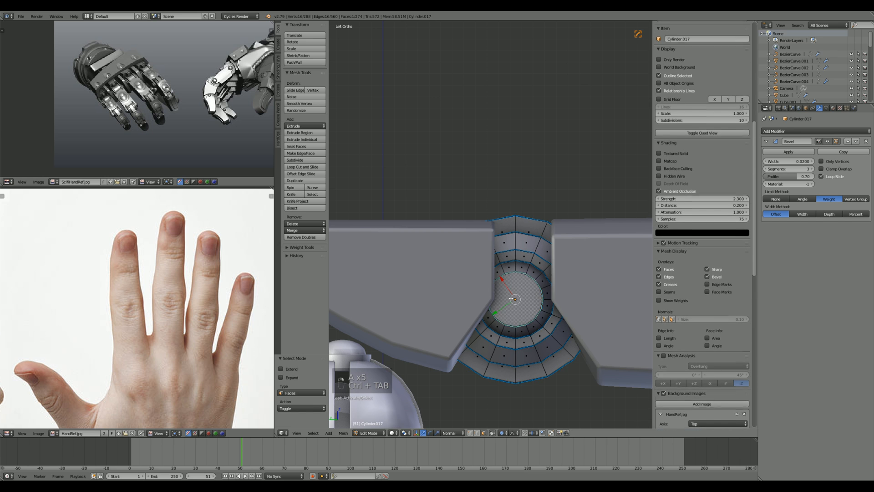
pyautogui.press('space')
pyautogui.press('Down')
pyautogui.press('Down')
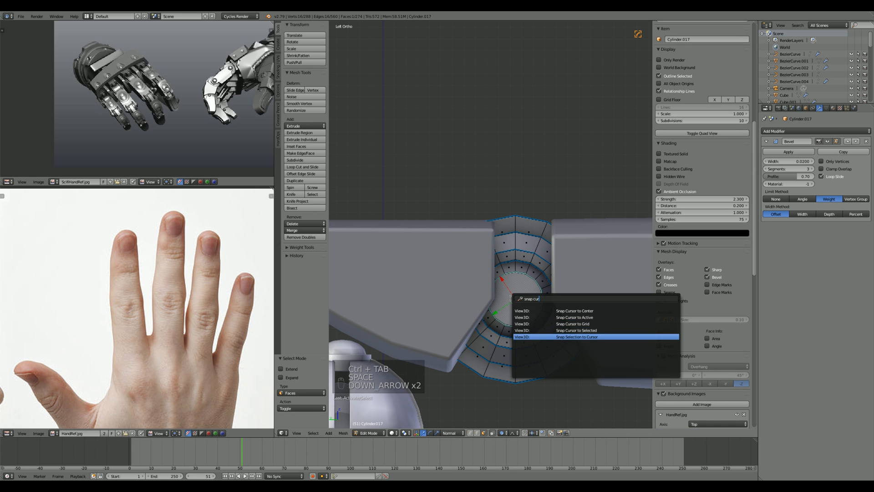
pyautogui.press('Return')
pyautogui.press('Tab')
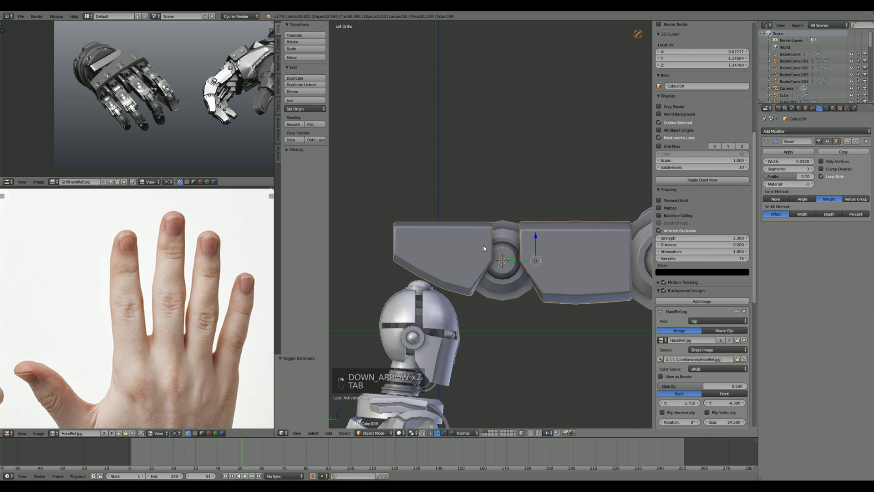
# Step: Select the linked fingertip block, set the pivot point to the 3D cursor and turn off proportional editing
pyautogui.press('Tab')
pyautogui.press('a')
pyautogui.press('a')
pyautogui.press('a')
pyautogui.press('a')
pyautogui.press('a')
pyautogui.press('a')
pyautogui.press('l')
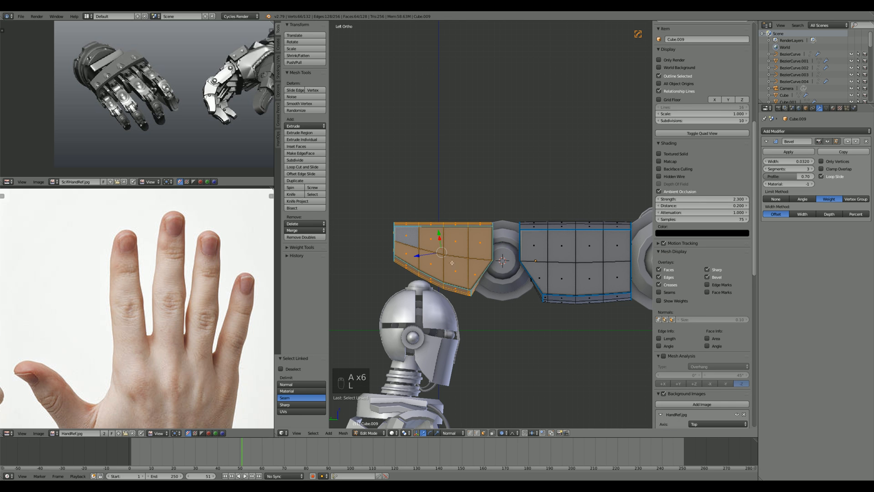
pyautogui.click(403, 432)
pyautogui.click(419, 417)
pyautogui.press('r')
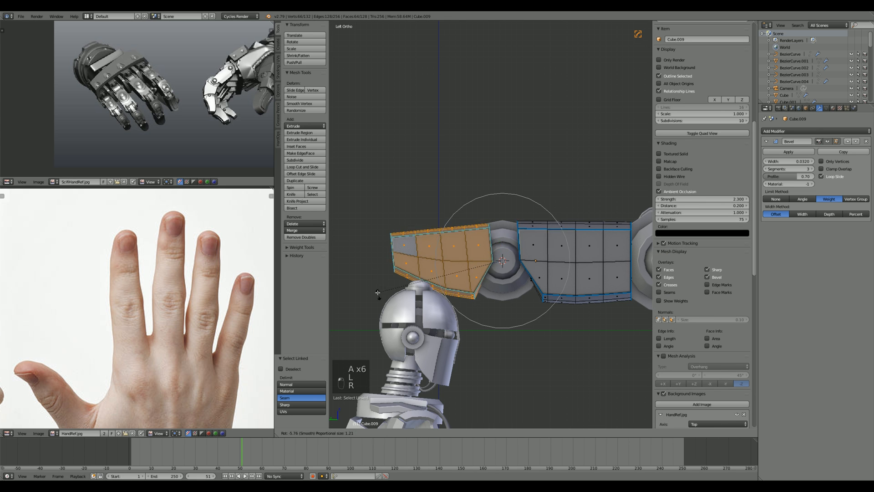
pyautogui.press('Escape')
pyautogui.press('o')
# Step: Try bending the fingertip block downward around its knuckle, then inspect the joint and restore the left orthographic view
pyautogui.press('r')
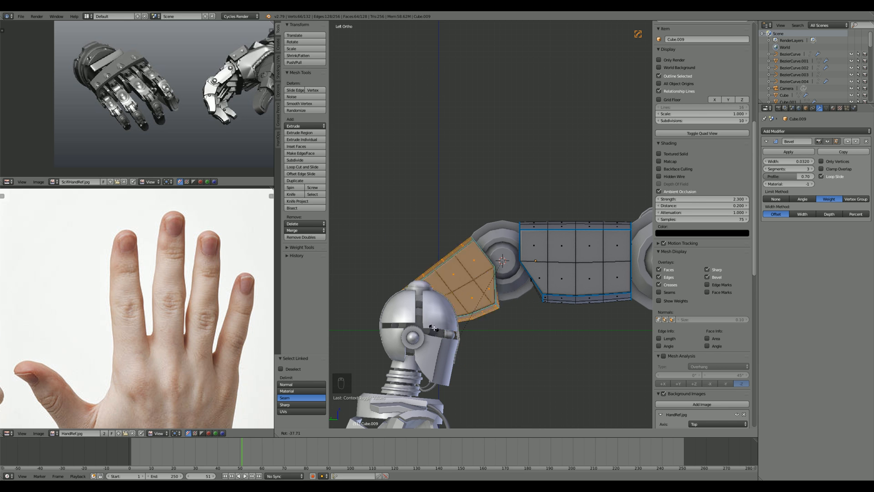
pyautogui.click(521, 314)
pyautogui.press('Tab')
pyautogui.moveTo(521, 314); pyautogui.dragTo(550, 304, button='middle')
pyautogui.scroll(4, 550, 304)
pyautogui.press('KP_3')
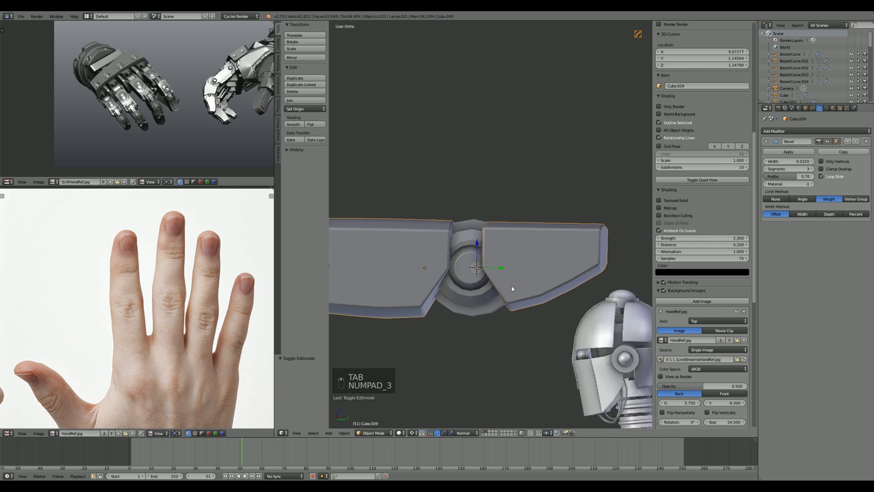
pyautogui.press('KP_1')
pyautogui.press('KP_3')
pyautogui.press('ctrl+KP_3')
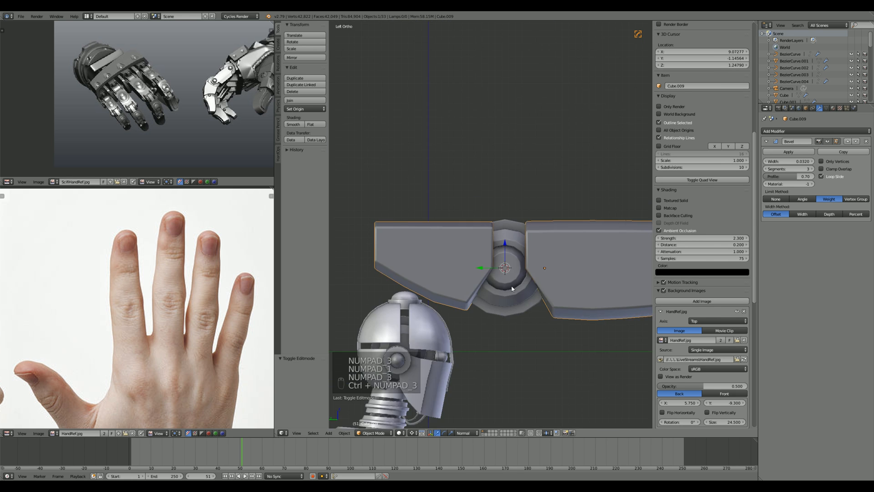
# Step: Edge-slide the lower block's bottom corner edges beside the larger knuckle inward by about 0.73 and leave mesh editing
pyautogui.press('Tab')
pyautogui.scroll(3, 520, 276)
pyautogui.press('a')
pyautogui.press('a')
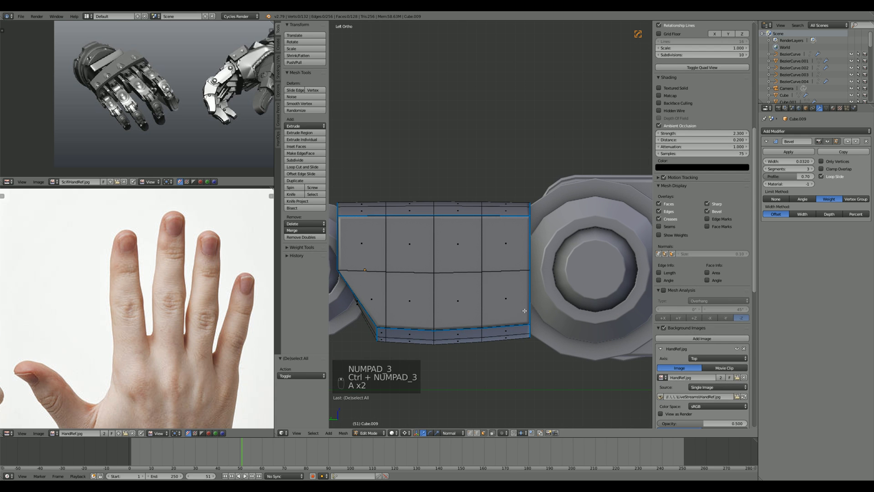
pyautogui.hotkey('ctrl', 'Tab')
pyautogui.click(533, 301)
pyautogui.press('a')
pyautogui.press('a')
pyautogui.scroll(-3, 532, 300)
pyautogui.press('z')
pyautogui.press('b')
pyautogui.moveTo(500, 272); pyautogui.dragTo(532, 317)
pyautogui.press('z')
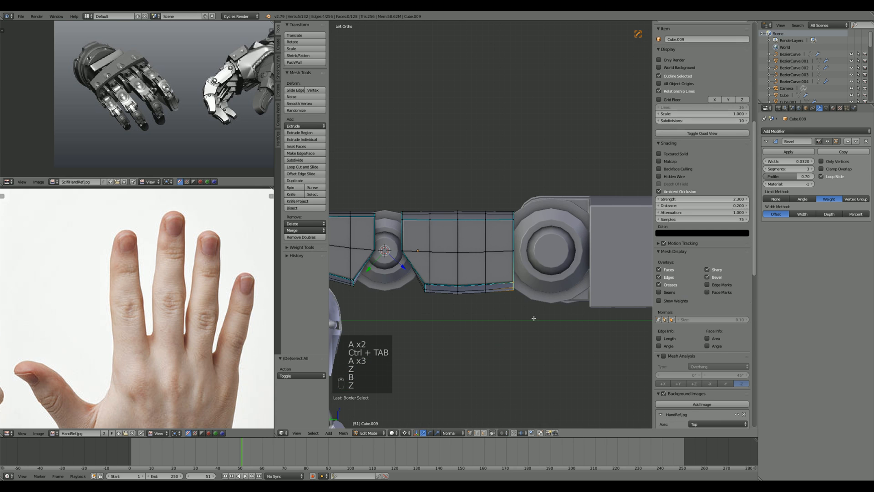
pyautogui.press('g')
pyautogui.press('g')
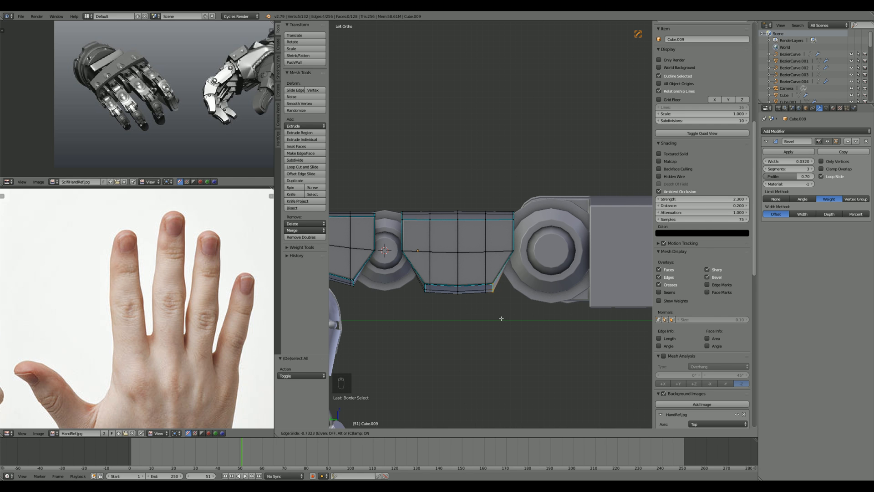
pyautogui.click(501, 318)
pyautogui.press('a')
pyautogui.press('Tab')
# Step: Snap the 3D cursor to the centre face of the larger knuckle cylinder at the finger's base
pyautogui.scroll(2, 546, 287)
pyautogui.rightClick(580, 272)
pyautogui.press('Tab')
pyautogui.scroll(1, 591, 274)
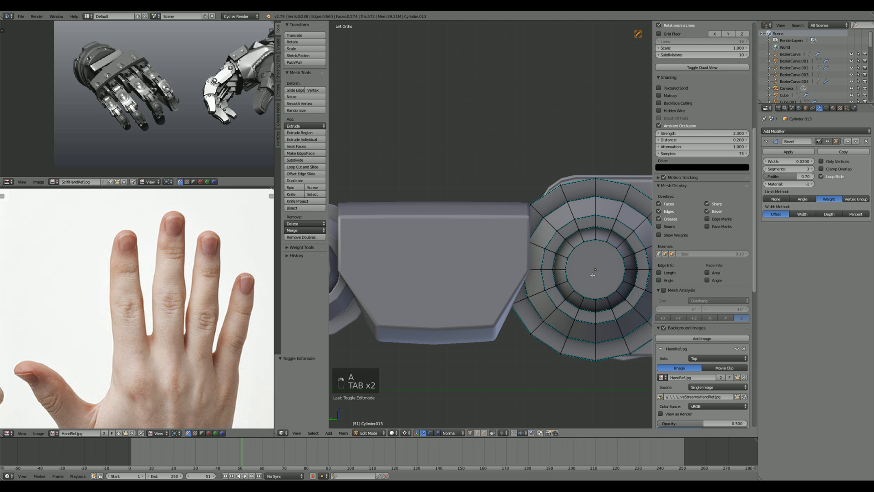
pyautogui.hotkey('ctrl', 'Tab')
pyautogui.click(585, 296)
pyautogui.rightClick(591, 276)
pyautogui.scroll(-3, 590, 276)
pyautogui.press('space')
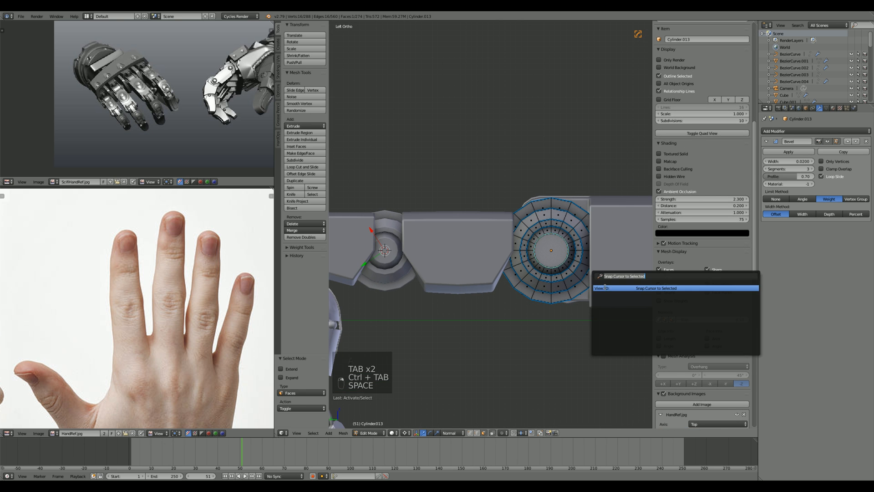
pyautogui.click(605, 287)
pyautogui.keyDown('shift'); pyautogui.moveTo(587, 289); pyautogui.dragTo(546, 288, button='middle'); pyautogui.keyUp('shift')
pyautogui.scroll(2, 546, 288)
pyautogui.press('Tab')
# Step: Select the finger block object again and open its mesh for editing
pyautogui.rightClick(442, 291)
pyautogui.scroll(-2, 437, 289)
pyautogui.press('Tab')
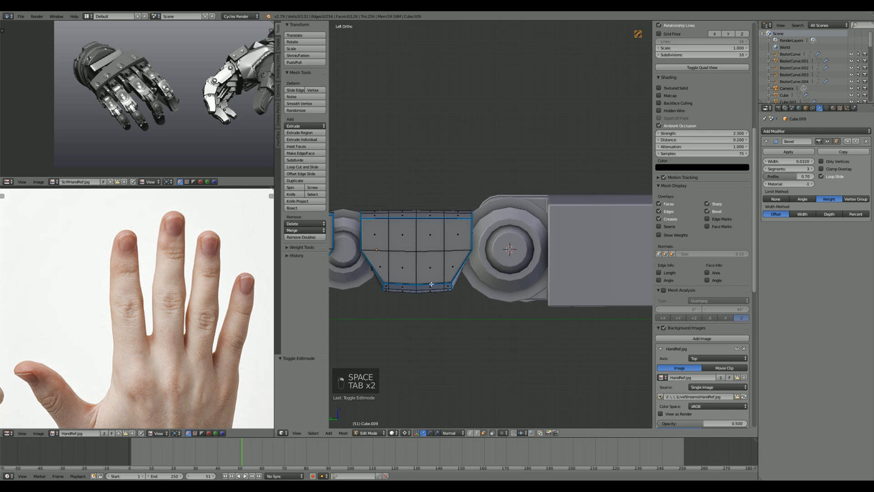
# Step: Try rotating both finger segments together about the knuckle joint
pyautogui.keyDown('shift'); pyautogui.moveTo(432, 284); pyautogui.dragTo(531, 289, button='middle'); pyautogui.keyUp('shift')
pyautogui.press('a')
pyautogui.press('a')
pyautogui.press('l')
pyautogui.press('l')
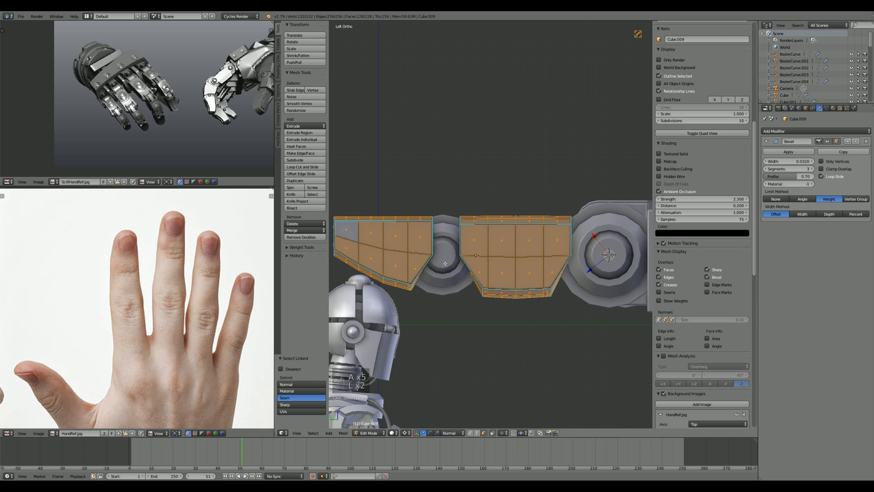
pyautogui.scroll(-2, 446, 263)
pyautogui.press('r')
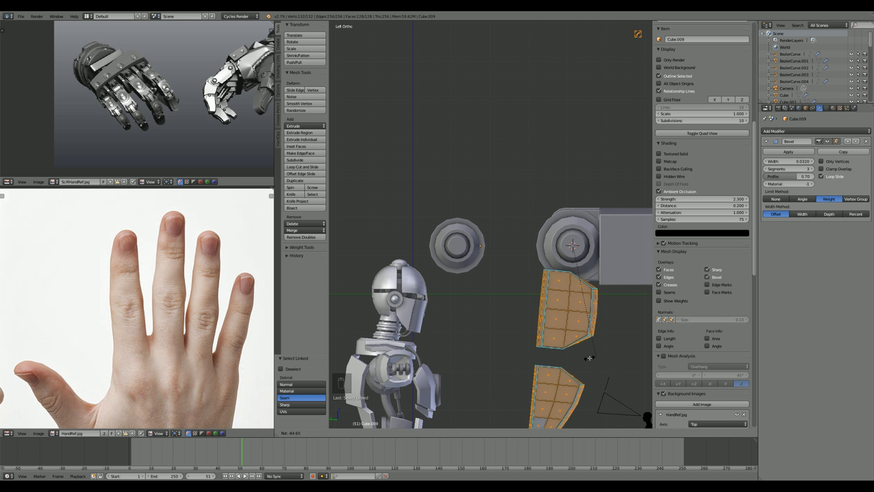
pyautogui.click(448, 283)
pyautogui.press('a')
# Step: Delete the end faces of the two finger segments that face the joint between them
pyautogui.scroll(-2, 448, 282)
pyautogui.moveTo(447, 280); pyautogui.dragTo(469, 273, button='middle')
pyautogui.press('KP_7')
pyautogui.scroll(5, 477, 269)
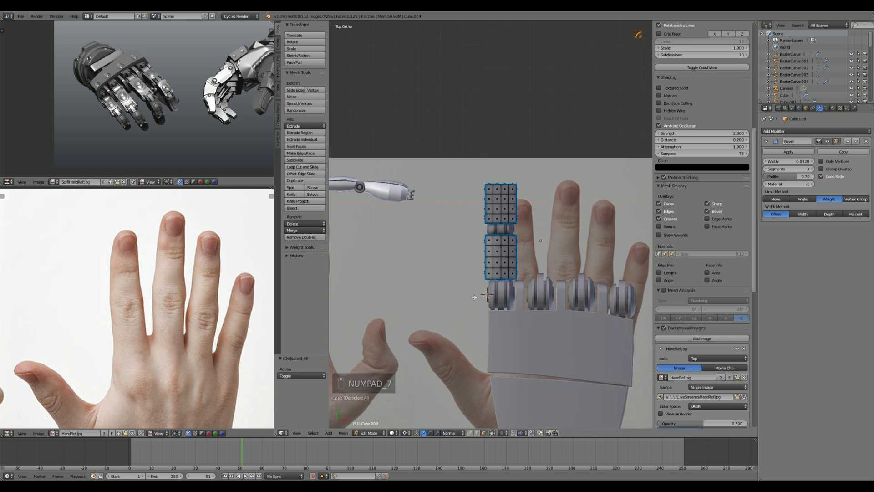
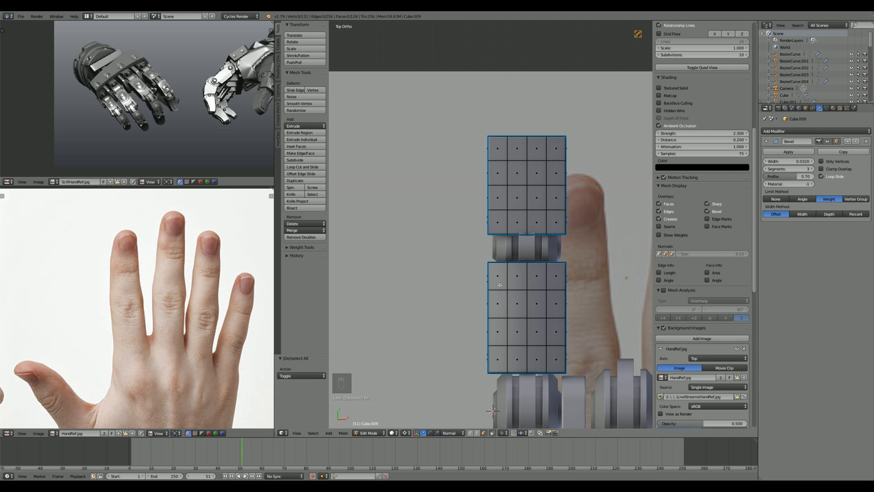
pyautogui.scroll(-4, 499, 285)
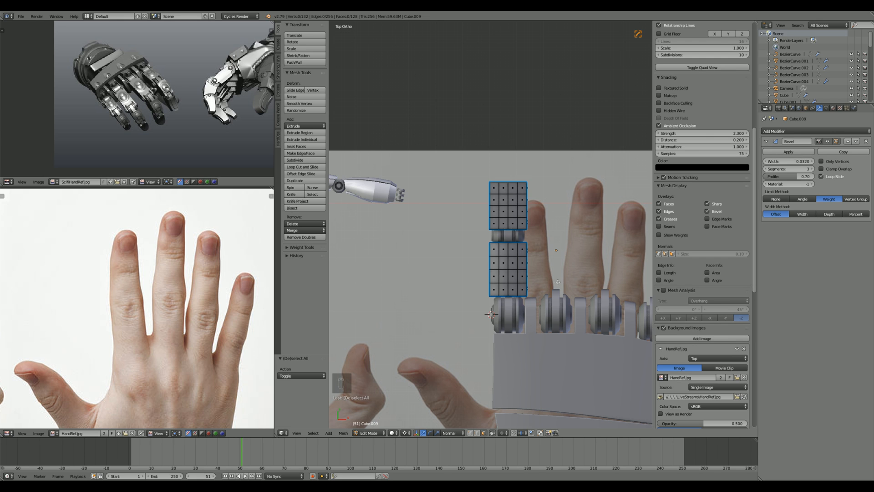
pyautogui.moveTo(555, 291); pyautogui.dragTo(545, 254, button='middle')
pyautogui.scroll(1, 461, 263)
pyautogui.hotkey('ctrl', 'Tab')
pyautogui.press('a')
pyautogui.press('a')
pyautogui.press('a')
pyautogui.rightClick(459, 127)
pyautogui.scroll(2, 546, 254)
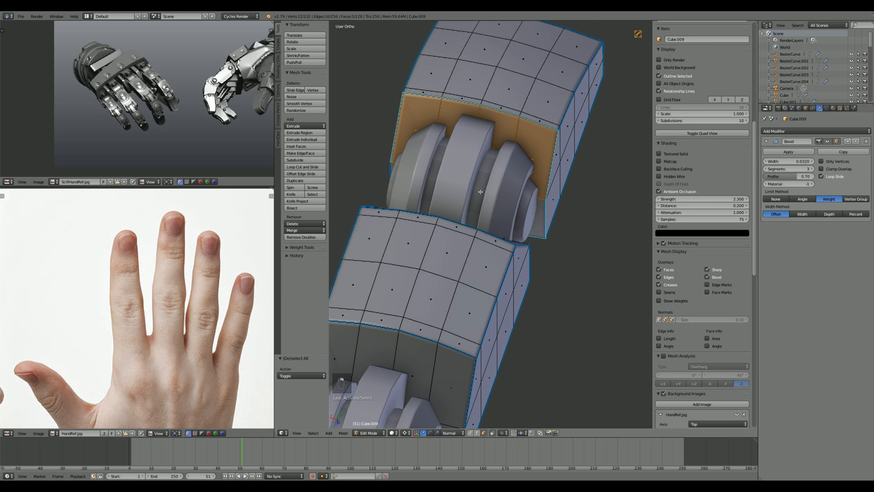
pyautogui.press('z')
pyautogui.moveTo(468, 194); pyautogui.dragTo(503, 212, button='middle')
pyautogui.press('z')
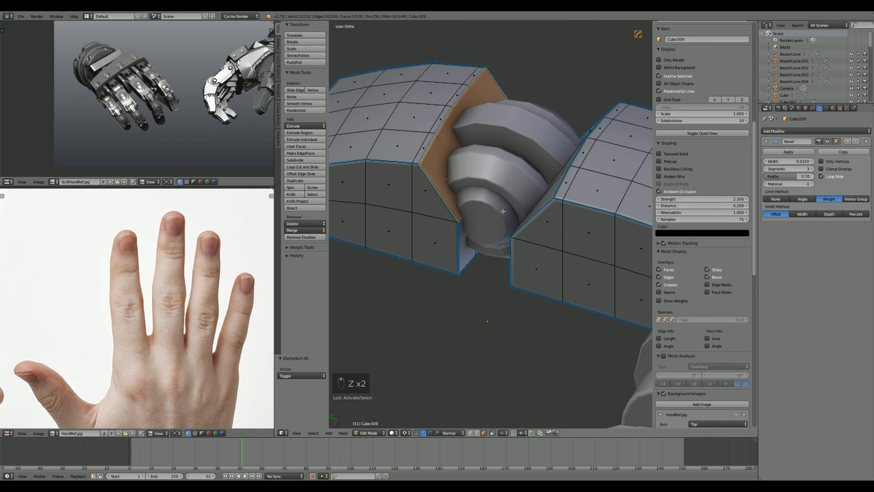
pyautogui.press('z')
pyautogui.press('z')
pyautogui.keyDown('shift'); pyautogui.rightClick(484, 219); pyautogui.keyUp('shift')
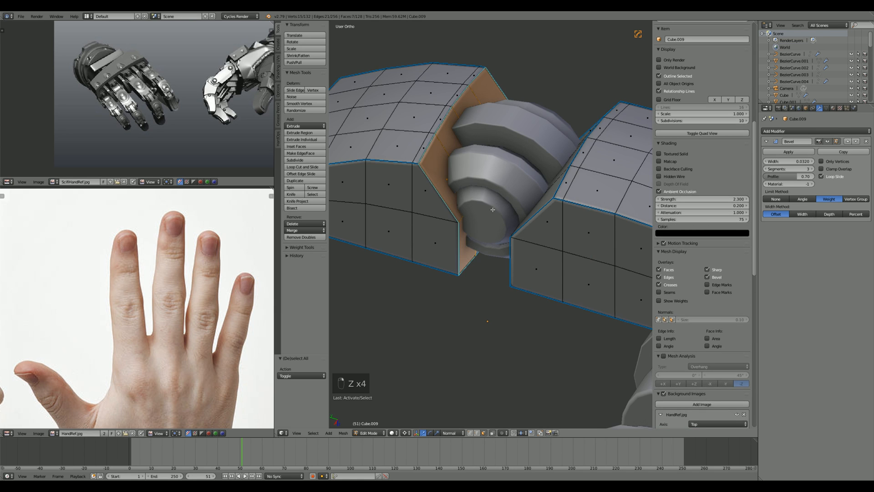
pyautogui.press('z')
pyautogui.keyDown('shift'); pyautogui.rightClick(502, 195); pyautogui.keyUp('shift')
pyautogui.press('z')
pyautogui.press('z')
pyautogui.moveTo(502, 194)
pyautogui.mouseDown(button='middle')
pyautogui.moveTo(455, 196)
pyautogui.moveTo(422, 210)
pyautogui.moveTo(419, 240)
pyautogui.moveTo(485, 220)
pyautogui.mouseUp(button='middle')
pyautogui.scroll(-2, 455, 196)
pyautogui.press('z')
pyautogui.scroll(2, 485, 220)
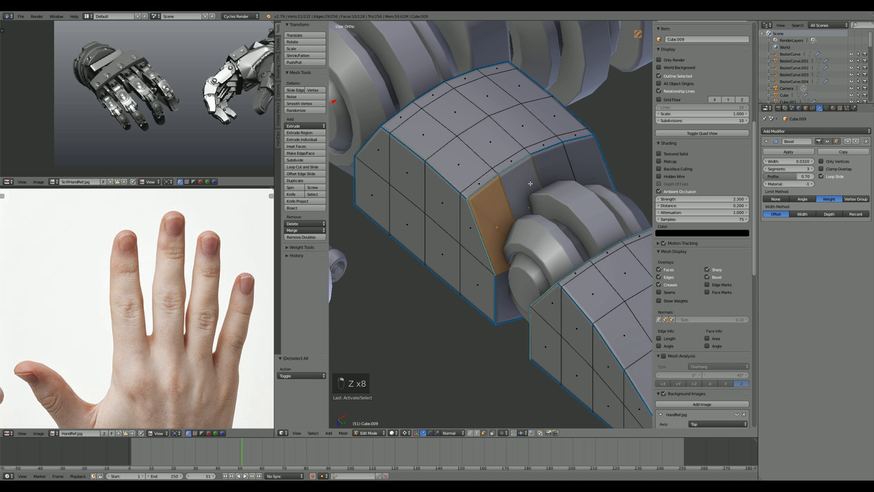
pyautogui.press('z')
pyautogui.moveTo(511, 292)
pyautogui.mouseDown(button='middle')
pyautogui.moveTo(642, 342)
pyautogui.moveTo(467, 339)
pyautogui.moveTo(456, 289)
pyautogui.mouseUp(button='middle')
pyautogui.moveTo(429, 274); pyautogui.dragTo(480, 318)
pyautogui.press('b')
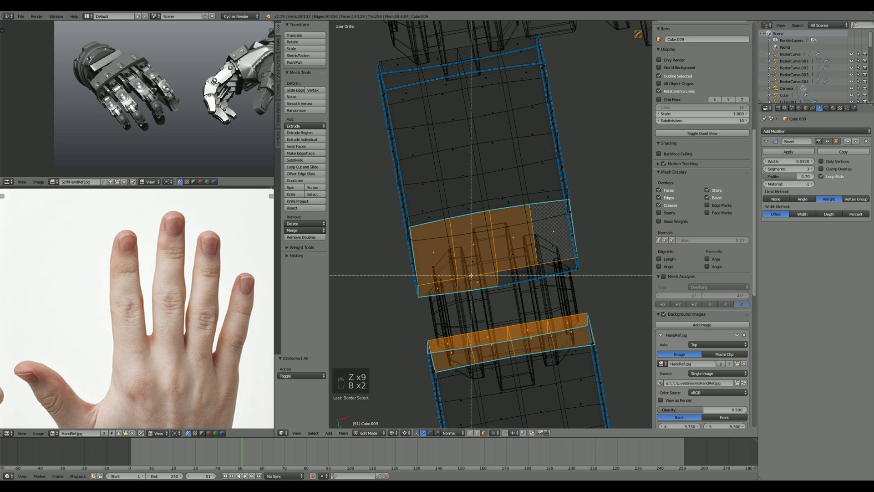
pyautogui.moveTo(472, 274); pyautogui.dragTo(539, 310)
pyautogui.press('z')
pyautogui.scroll(-4, 576, 290)
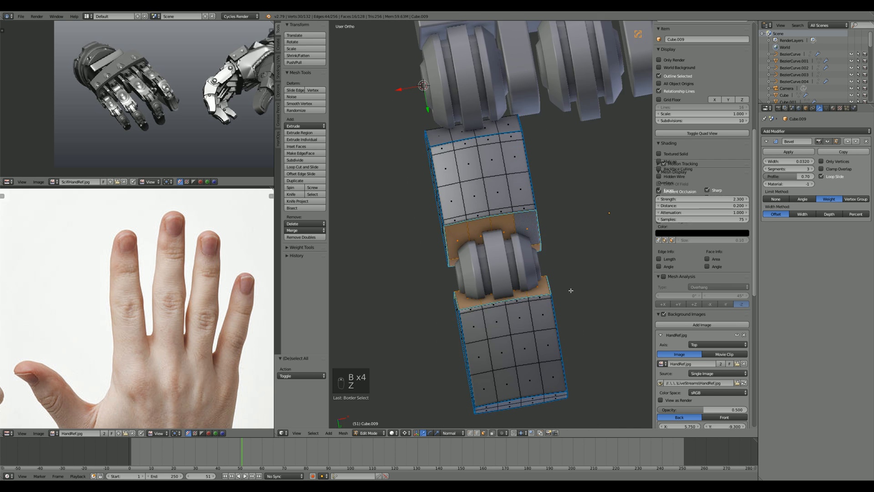
pyautogui.press('Delete')
pyautogui.click(545, 306)
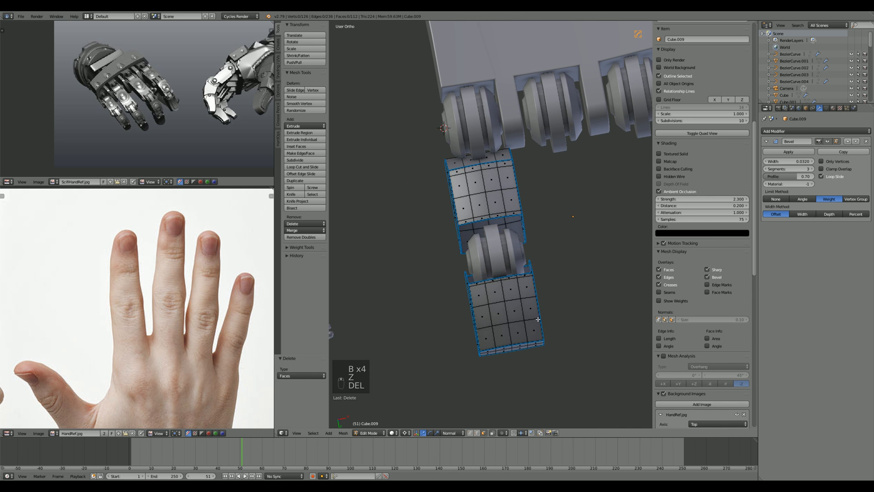
# Step: Add a Solidify modifier to the finger segment shells
pyautogui.moveTo(546, 307); pyautogui.dragTo(575, 348, button='middle')
pyautogui.press('Tab')
pyautogui.scroll(3, 517, 249)
pyautogui.scroll(3, 572, 322)
pyautogui.click(841, 132)
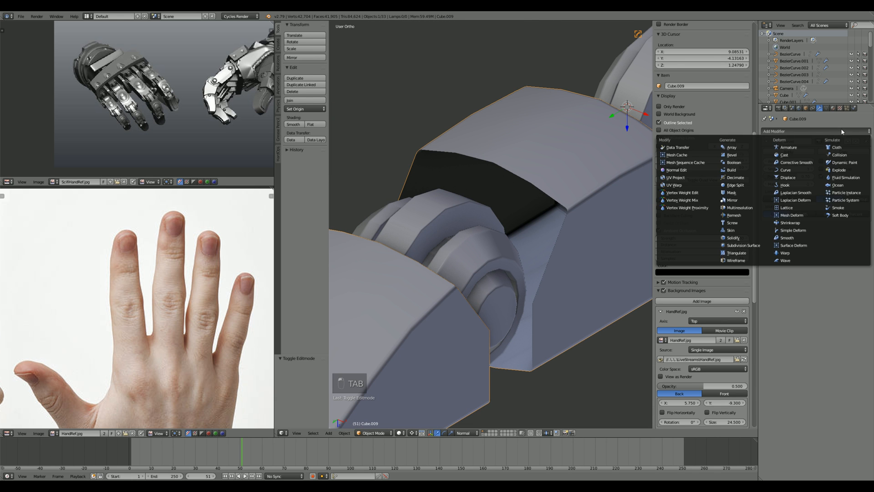
pyautogui.click(736, 239)
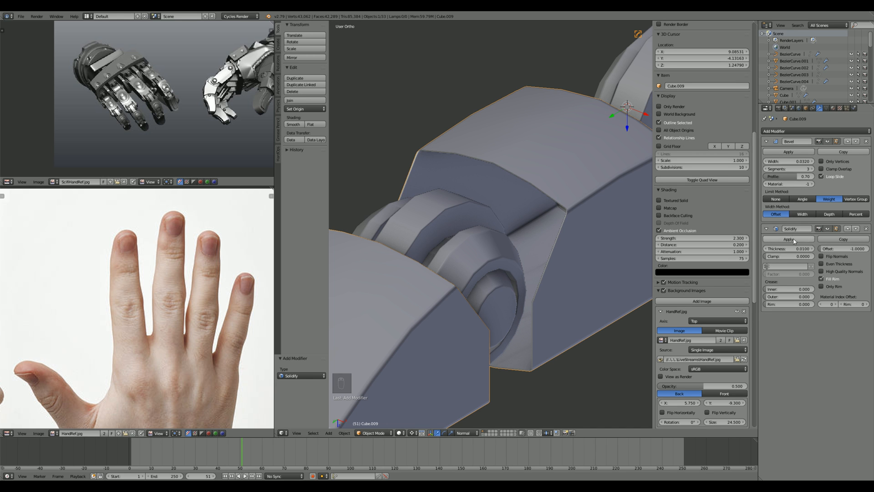
# Step: Apply the finger shells' scale and set the Solidify thickness to 0.13
pyautogui.hotkey('ctrl', 'a')
pyautogui.click(606, 215)
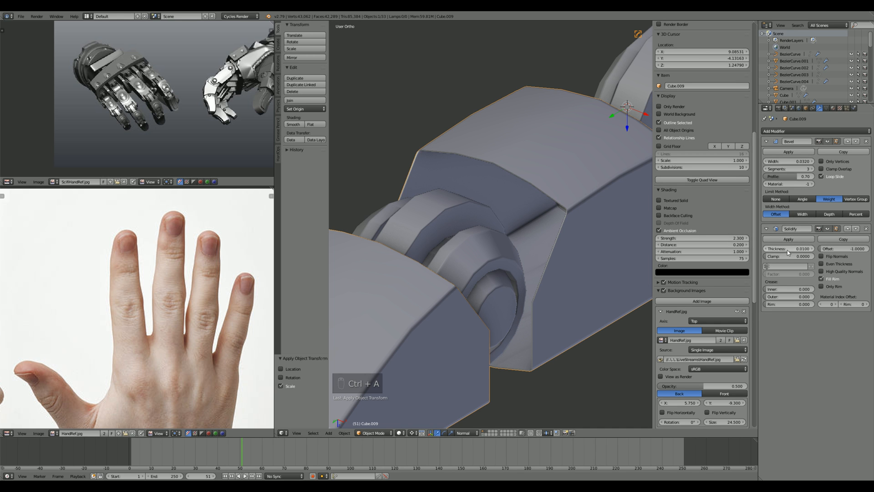
pyautogui.moveTo(788, 252); pyautogui.dragTo(808, 252)
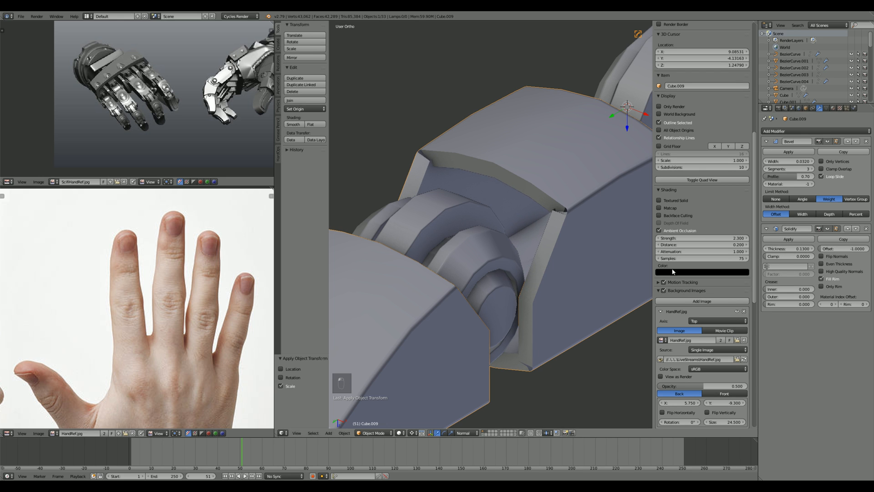
# Step: Move the Solidify modifier above the Bevel modifier in the finger shells' modifier stack
pyautogui.scroll(-3, 581, 273)
pyautogui.press('Tab')
pyautogui.moveTo(581, 273); pyautogui.dragTo(514, 250, button='middle')
pyautogui.scroll(2, 602, 257)
pyautogui.press('Tab')
pyautogui.scroll(3, 514, 250)
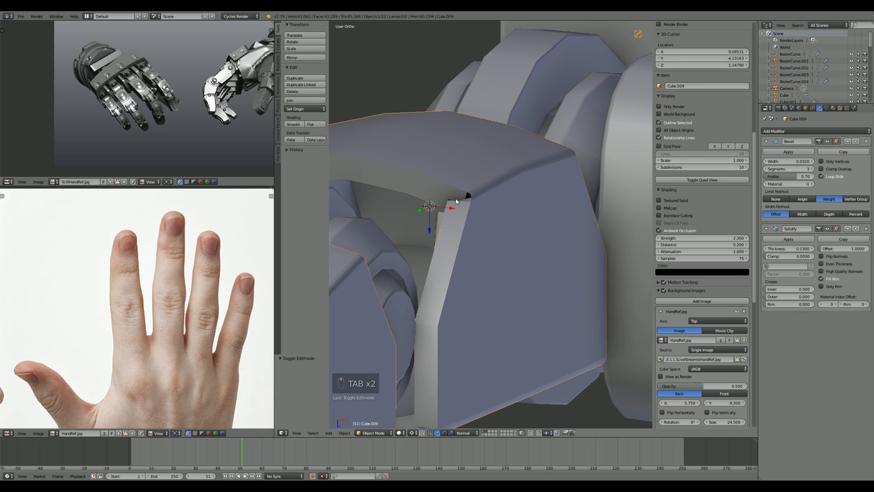
pyautogui.click(847, 229)
# Step: Change the pivot point and scale the outer face loop of the finger joint's central disc by about 1.164, excluding X
pyautogui.moveTo(581, 246); pyautogui.dragTo(530, 188, button='middle')
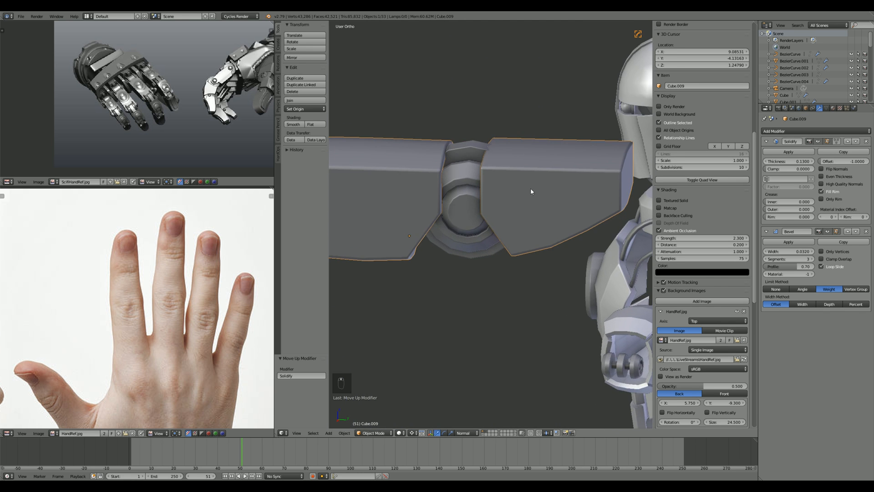
pyautogui.rightClick(462, 145)
pyautogui.press('Tab')
pyautogui.scroll(2, 463, 144)
pyautogui.keyDown('shift'); pyautogui.moveTo(462, 144); pyautogui.dragTo(465, 169, button='middle'); pyautogui.keyUp('shift')
pyautogui.press('a')
pyautogui.press('a')
pyautogui.press('a')
pyautogui.press('a')
pyautogui.press('a')
pyautogui.keyDown('alt'); pyautogui.rightClick(508, 172); pyautogui.keyUp('alt')
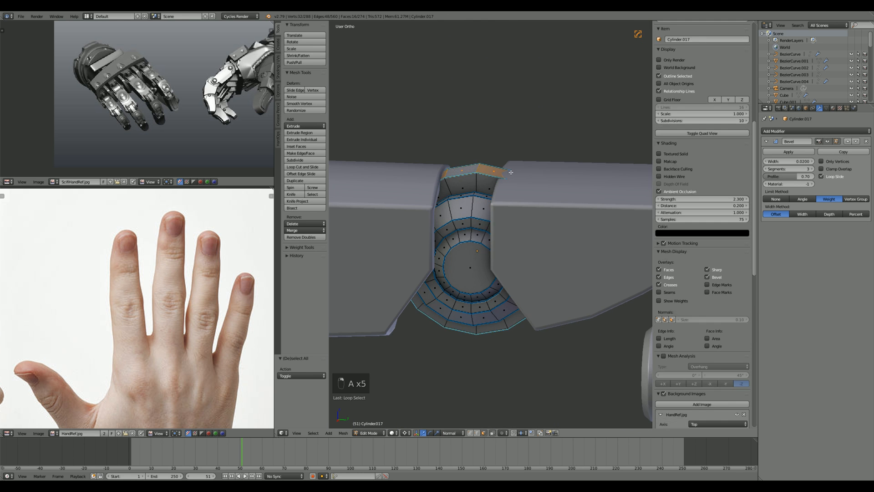
pyautogui.keyDown('shift'); pyautogui.moveTo(538, 183); pyautogui.dragTo(532, 219, button='middle'); pyautogui.keyUp('shift')
pyautogui.click(547, 219)
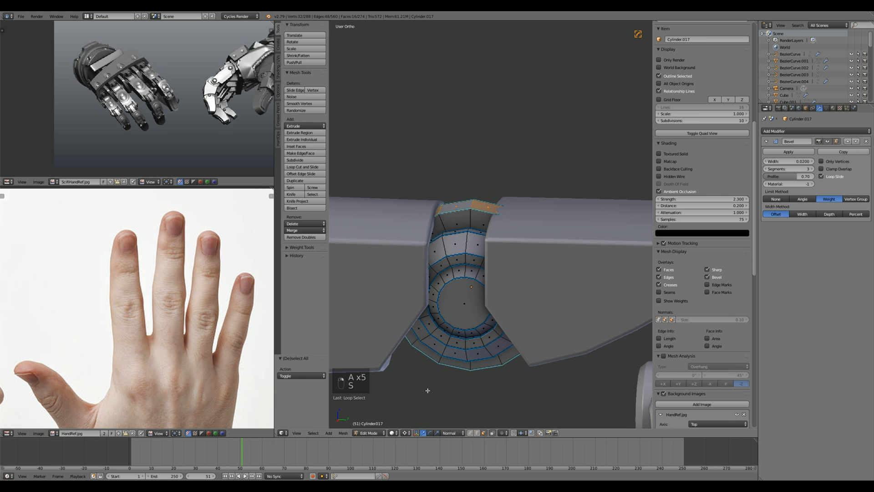
pyautogui.click(404, 432)
pyautogui.click(419, 402)
pyautogui.press('s')
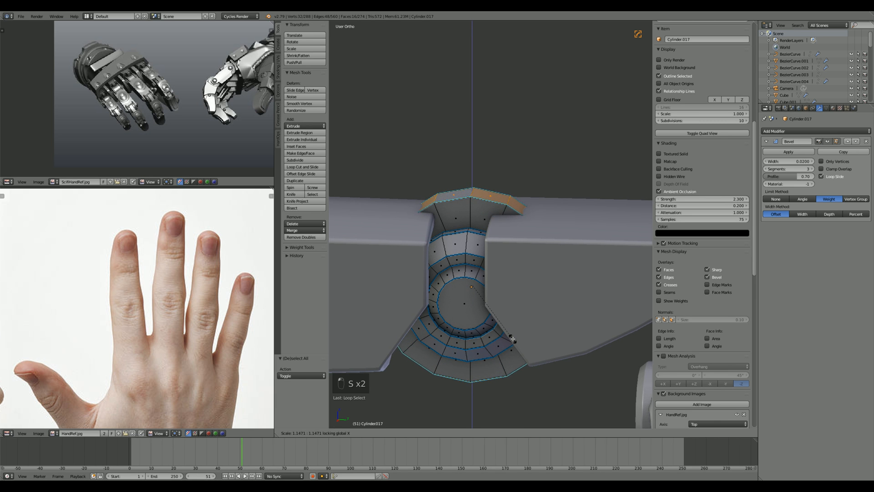
pyautogui.click(512, 339)
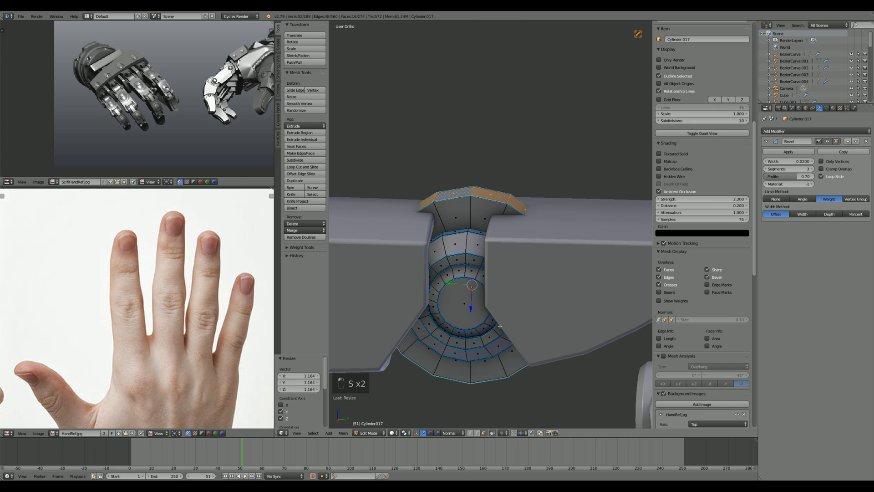
# Step: Add two lengthwise loop cuts to each finger segment, one on either side of the centre line beside the joint disc
pyautogui.press('KP_7')
pyautogui.press('Tab')
pyautogui.rightClick(575, 180)
pyautogui.press('z')
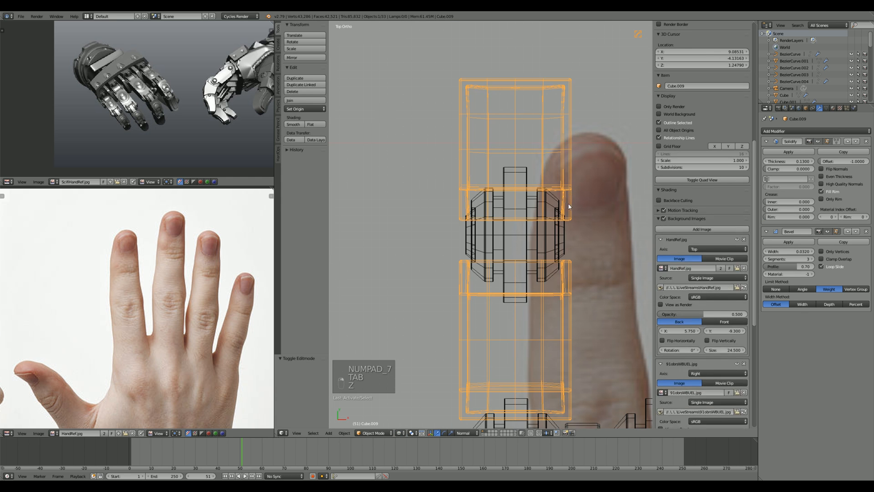
pyautogui.press('Tab')
pyautogui.press('z')
pyautogui.hotkey('ctrl', 'r')
pyautogui.doubleClick(517, 218)
pyautogui.hotkey('ctrl', 'r')
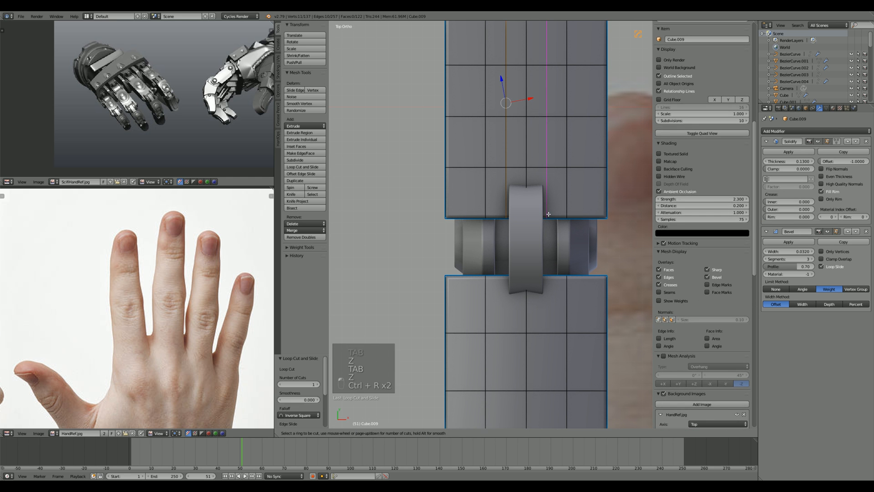
pyautogui.doubleClick(552, 214)
pyautogui.hotkey('ctrl', 'r')
pyautogui.doubleClick(548, 279)
pyautogui.hotkey('ctrl', 'r')
pyautogui.doubleClick(504, 281)
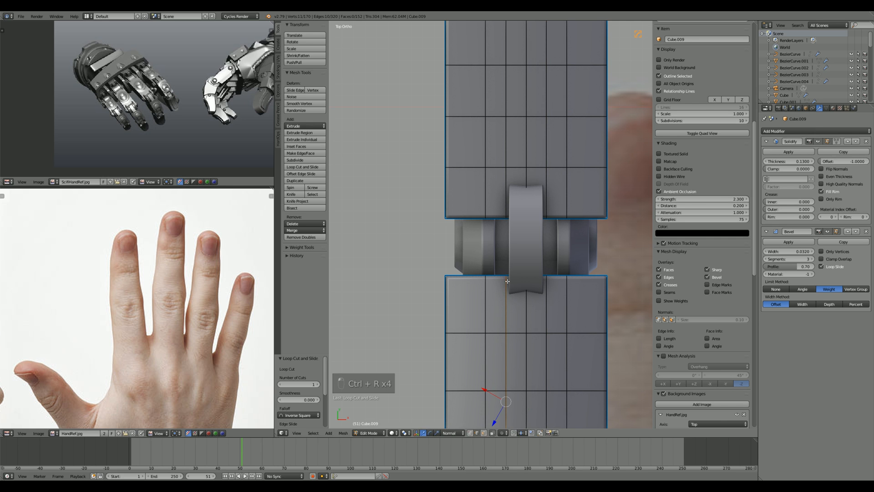
# Step: Add a crosswise loop cut near the joint end of each finger segment, sliding the outer segment's cut by about 0.56
pyautogui.doubleClick(517, 300)
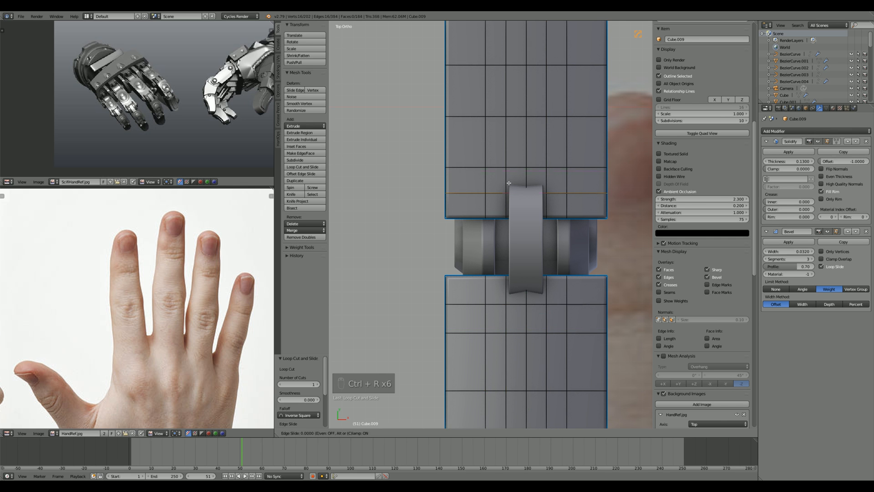
pyautogui.hotkey('ctrl', 'z')
pyautogui.hotkey('ctrl', 'r')
pyautogui.click(531, 181)
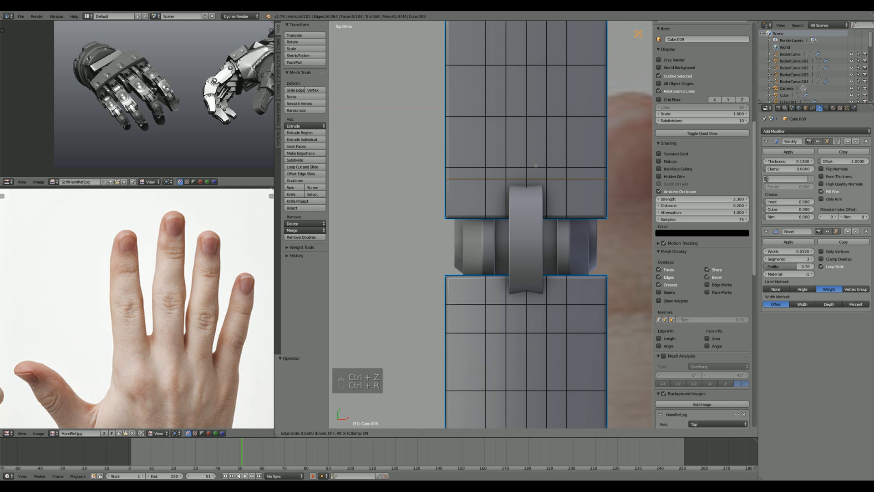
pyautogui.click(536, 165)
# Step: Delete the two central faces at the outer finger segment's joint end to make a notch for the disc
pyautogui.hotkey('ctrl', 'Tab')
pyautogui.click(519, 186)
pyautogui.press('a')
pyautogui.press('a')
pyautogui.press('a')
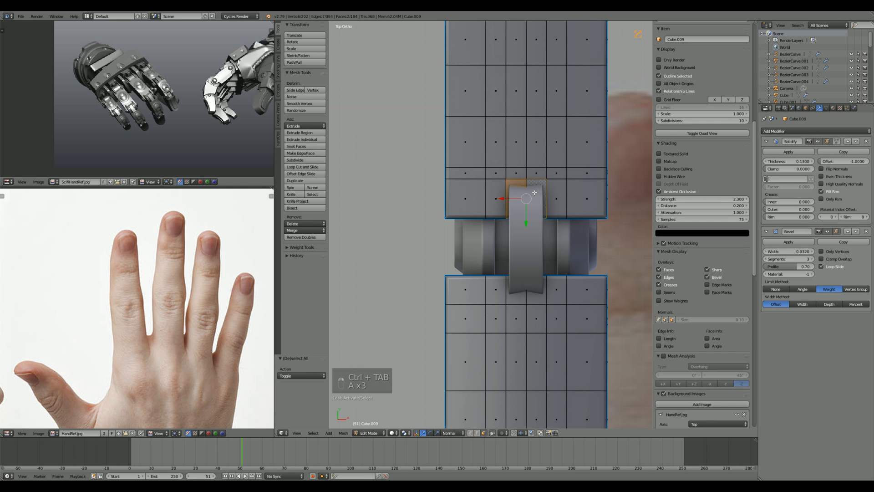
pyautogui.press('Delete')
pyautogui.click(535, 196)
pyautogui.scroll(-1, 532, 265)
pyautogui.scroll(2, 528, 268)
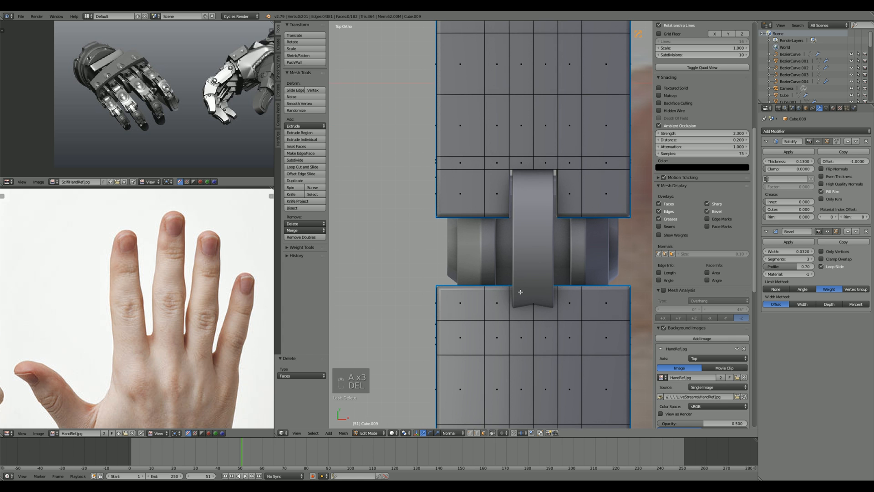
# Step: Delete the two central faces at the inner finger segment's joint end to make a matching notch
pyautogui.rightClick(521, 293)
pyautogui.keyDown('shift'); pyautogui.rightClick(542, 299); pyautogui.keyUp('shift')
pyautogui.press('Delete')
pyautogui.click(546, 303)
# Step: Examine the notched finger segments around the joint disc from several angles, with and without the mesh displayed
pyautogui.scroll(-2, 563, 312)
pyautogui.press('Tab')
pyautogui.moveTo(566, 314); pyautogui.dragTo(492, 182, button='middle')
pyautogui.scroll(-4, 497, 280)
pyautogui.scroll(3, 487, 219)
pyautogui.press('Tab')
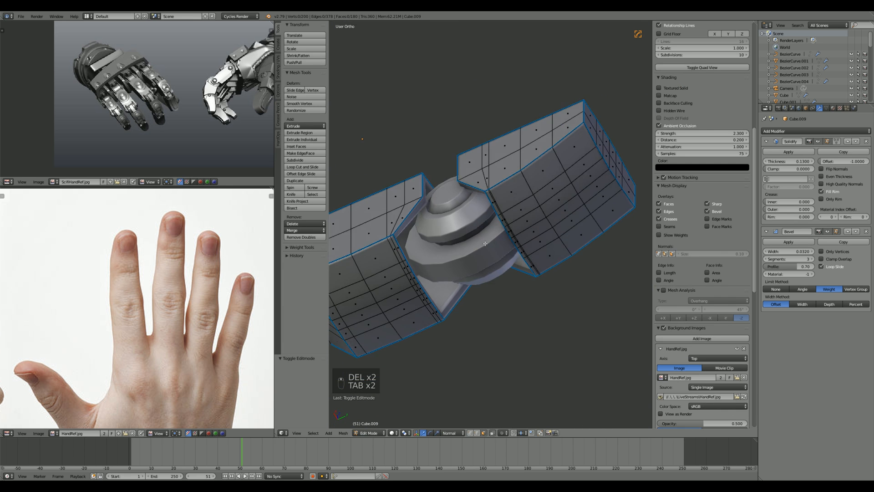
pyautogui.moveTo(485, 244); pyautogui.dragTo(506, 235, button='middle')
pyautogui.scroll(2, 529, 214)
pyautogui.scroll(2, 481, 252)
pyautogui.scroll(-4, 482, 254)
pyautogui.scroll(3, 504, 255)
pyautogui.moveTo(501, 294); pyautogui.dragTo(493, 182, button='middle')
pyautogui.scroll(-3, 499, 266)
pyautogui.scroll(-2, 487, 282)
pyautogui.press('Tab')
pyautogui.scroll(2, 494, 285)
pyautogui.press('Tab')
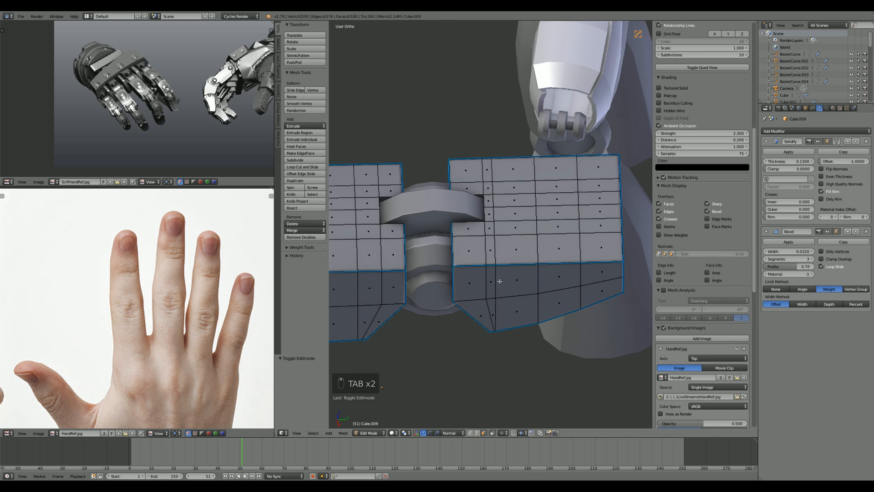
# Step: Slide the outer finger segment's crosswise edge loop away from the joint by about 0.37
pyautogui.moveTo(499, 282); pyautogui.dragTo(495, 236, button='middle')
pyautogui.hotkey('ctrl', 'Tab')
pyautogui.click(486, 223)
pyautogui.keyDown('alt'); pyautogui.rightClick(490, 225); pyautogui.keyUp('alt')
pyautogui.press('g')
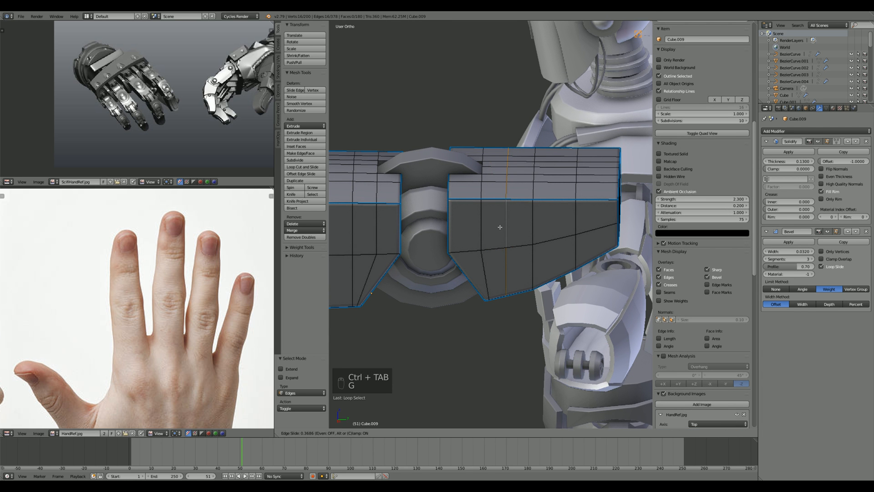
pyautogui.click(500, 227)
# Step: Slide the inner finger segment's two crosswise edge loops nearest the joint away from it to even out their spacing
pyautogui.keyDown('shift'); pyautogui.moveTo(437, 235); pyautogui.dragTo(499, 244, button='middle'); pyautogui.keyUp('shift')
pyautogui.press('a')
pyautogui.keyDown('shift'); pyautogui.moveTo(405, 251); pyautogui.dragTo(488, 255, button='middle'); pyautogui.keyUp('shift')
pyautogui.keyDown('alt'); pyautogui.rightClick(500, 240); pyautogui.keyUp('alt')
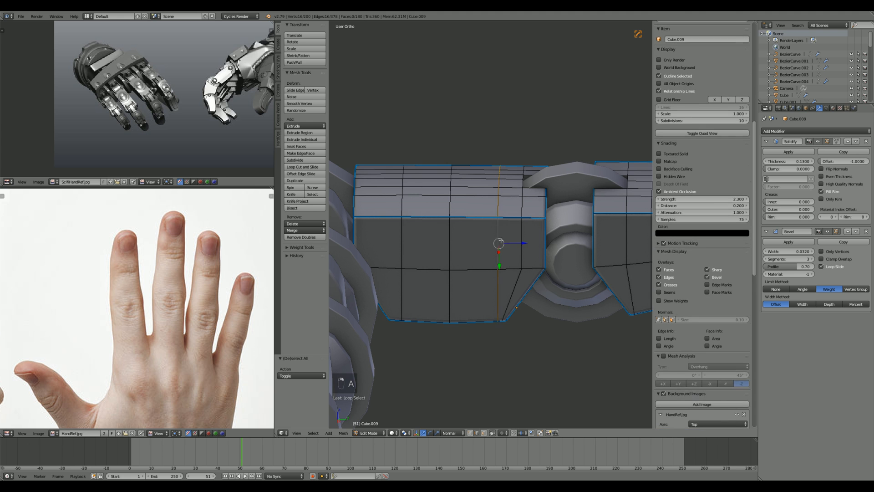
pyautogui.click(486, 242)
pyautogui.press('a')
pyautogui.keyDown('alt'); pyautogui.rightClick(521, 244); pyautogui.keyUp('alt')
pyautogui.press('g')
pyautogui.press('g')
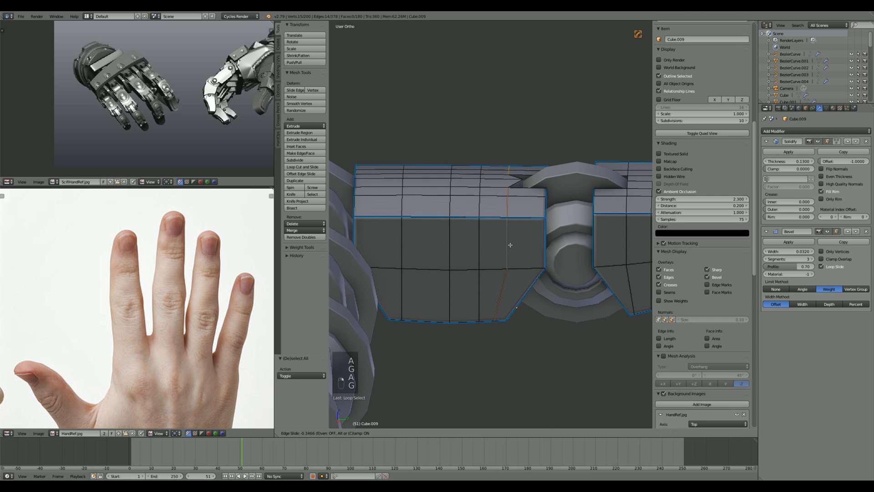
# Step: Slide the edges on the inner finger segment's underside closest to the joint end, and clear the selection
pyautogui.press('a')
pyautogui.moveTo(502, 309); pyautogui.dragTo(493, 255, button='middle')
pyautogui.rightClick(490, 211)
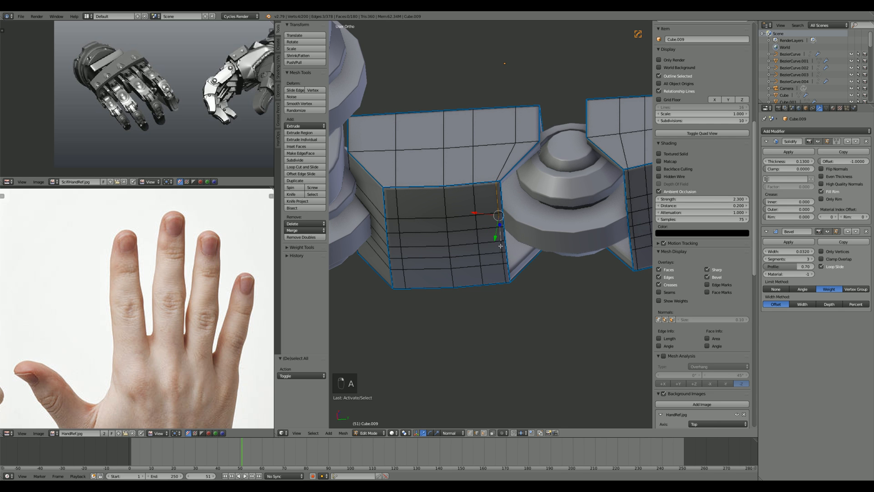
pyautogui.click(497, 276)
pyautogui.press('a')
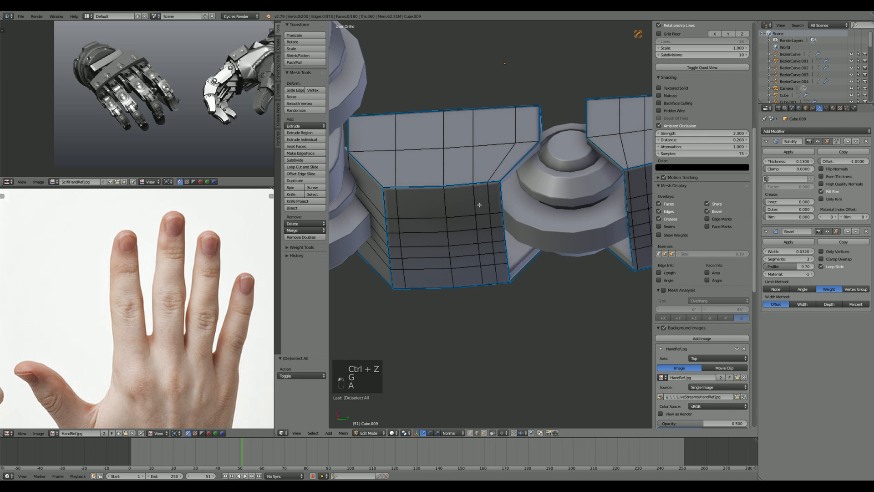
# Step: Examine the whole finger with and without its mesh displayed, ending in the top view
pyautogui.scroll(-6, 480, 204)
pyautogui.moveTo(482, 207); pyautogui.dragTo(629, 326, button='middle')
pyautogui.press('Tab')
pyautogui.scroll(-2, 524, 234)
pyautogui.press('Tab')
pyautogui.press('Tab')
pyautogui.scroll(5, 627, 321)
pyautogui.press('KP_7')
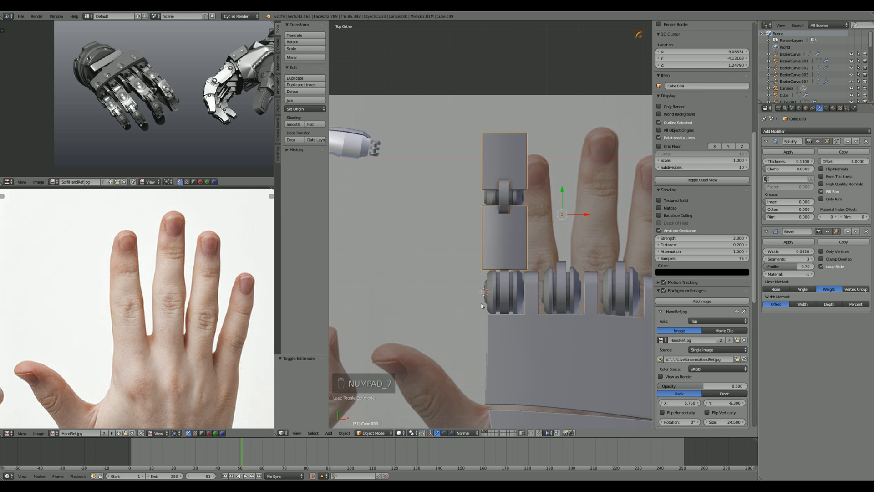
# Step: Select the row of faces at the inner finger segment's knuckle end, including those hidden underneath
pyautogui.press('Tab')
pyautogui.press('a')
pyautogui.press('a')
pyautogui.press('a')
pyautogui.press('a')
pyautogui.press('z')
pyautogui.press('b')
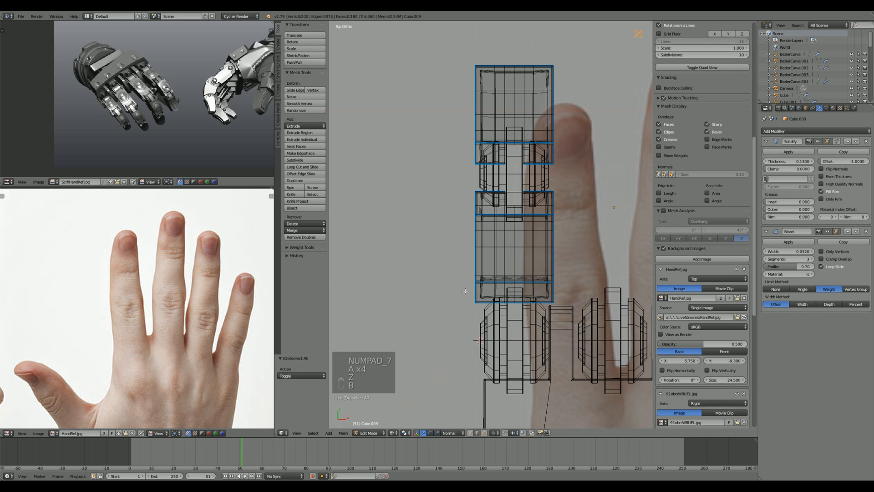
pyautogui.hotkey('ctrl', 'Tab')
pyautogui.click(465, 288)
pyautogui.press('a')
pyautogui.press('a')
pyautogui.press('a')
pyautogui.press('b')
pyautogui.moveTo(469, 273); pyautogui.dragTo(537, 301)
pyautogui.press('z')
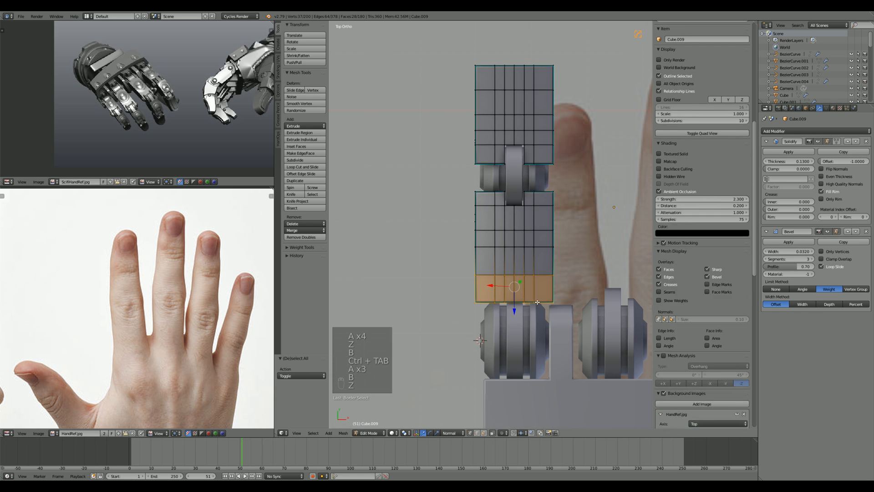
# Step: Widen the central disc of the first finger's knuckle joint by scaling its rim faces about 1.18 along X
pyautogui.press('Tab')
pyautogui.rightClick(522, 322)
pyautogui.press('Tab')
pyautogui.scroll(1, 522, 322)
pyautogui.hotkey('ctrl', 'Tab')
pyautogui.click(524, 348)
pyautogui.keyDown('shift'); pyautogui.moveTo(527, 350); pyautogui.dragTo(532, 247, button='middle'); pyautogui.keyUp('shift')
pyautogui.keyDown('alt'); pyautogui.rightClick(531, 236); pyautogui.keyUp('alt')
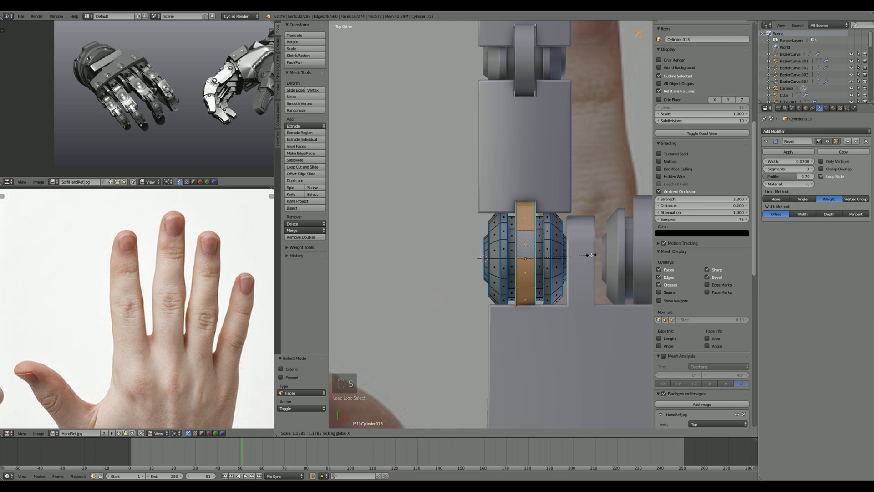
pyautogui.click(591, 255)
# Step: Add a crosswise edge loop to the inner finger segment's knuckle end, just beyond the knuckle disc's edge
pyautogui.press('Tab')
pyautogui.rightClick(563, 189)
pyautogui.scroll(3, 572, 213)
pyautogui.press('a')
pyautogui.press('a')
pyautogui.press('a')
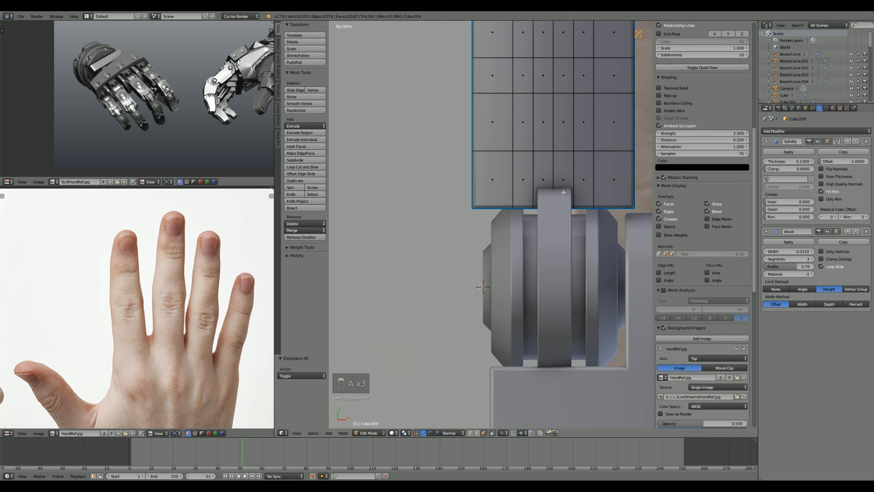
pyautogui.hotkey('ctrl', 'r')
pyautogui.click(566, 184)
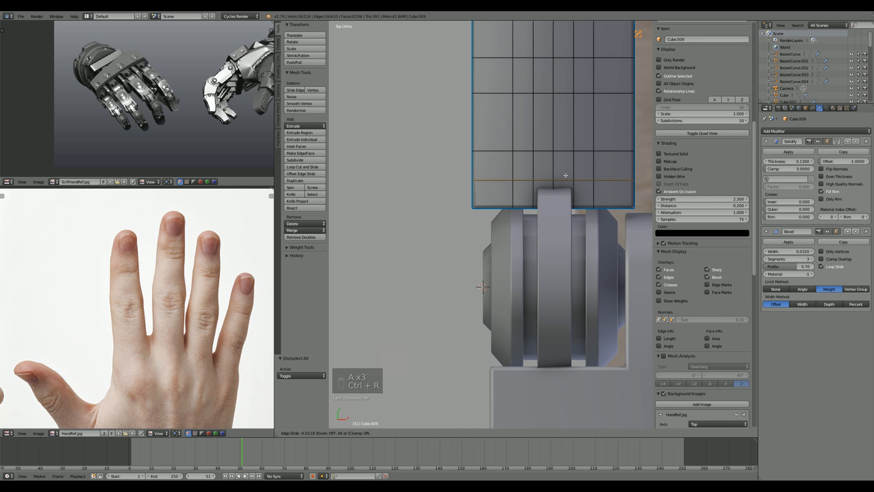
pyautogui.click(565, 174)
# Step: Delete the two central faces at the inner finger segment's knuckle end to make a notch for the disc
pyautogui.hotkey('ctrl', 'Tab')
pyautogui.click(564, 181)
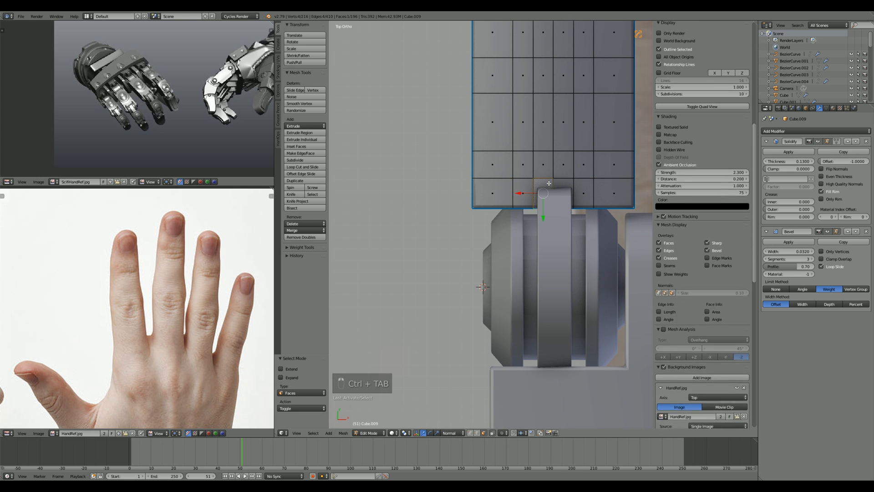
pyautogui.press('Delete')
pyautogui.click(559, 187)
pyautogui.press('Tab')
pyautogui.scroll(-5, 597, 206)
pyautogui.moveTo(592, 269); pyautogui.dragTo(453, 289, button='middle')
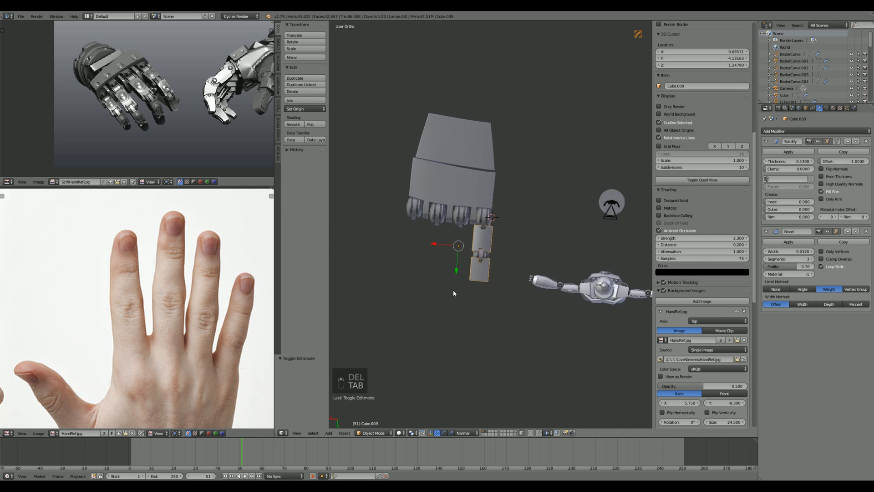
# Step: Mark the three edges around the new knuckle notch with bevel weight
pyautogui.press('Tab')
pyautogui.scroll(5, 453, 290)
pyautogui.hotkey('ctrl', 'Tab')
pyautogui.click(431, 271)
pyautogui.rightClick(410, 304)
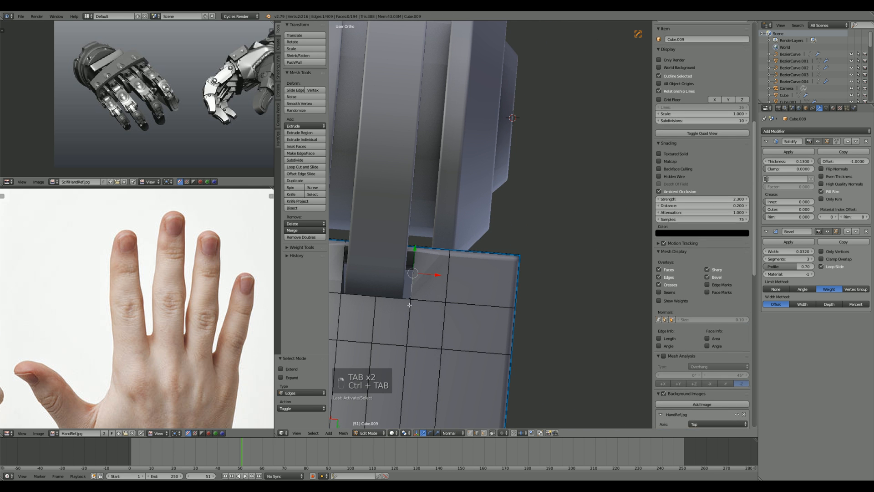
pyautogui.hotkey('ctrl', 'z')
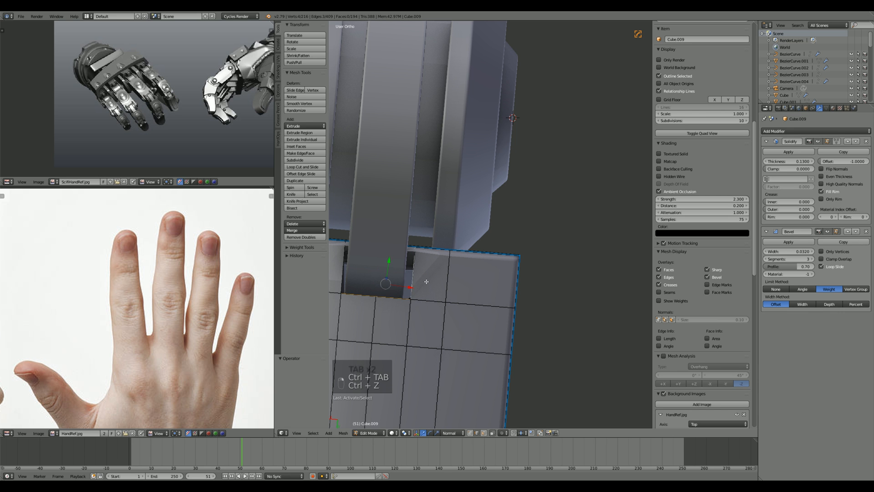
pyautogui.press('q')
# Step: Mark the edges of both facing notches at the middle joint disc with bevel weight
pyautogui.press('Tab')
pyautogui.scroll(-4, 438, 302)
pyautogui.moveTo(439, 302)
pyautogui.mouseDown(button='middle')
pyautogui.moveTo(523, 304)
pyautogui.moveTo(442, 303)
pyautogui.mouseUp(button='middle')
pyautogui.press('Tab')
pyautogui.scroll(5, 477, 321)
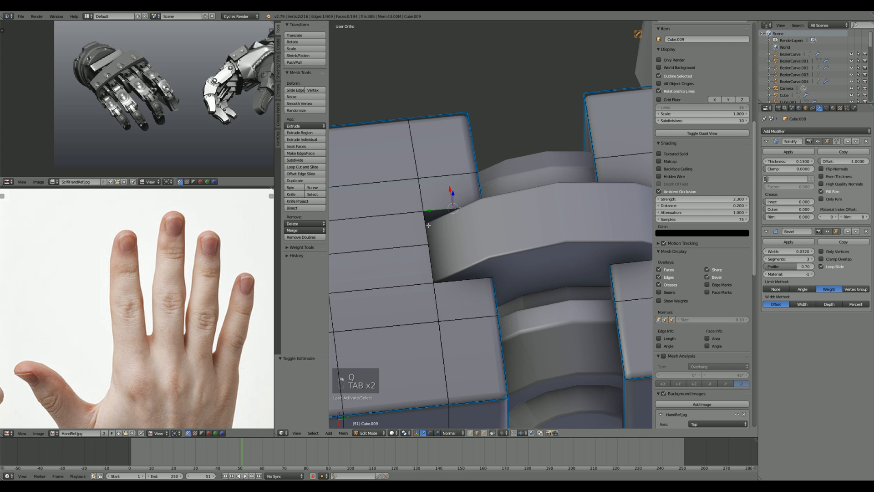
pyautogui.moveTo(446, 284); pyautogui.dragTo(565, 200, button='middle')
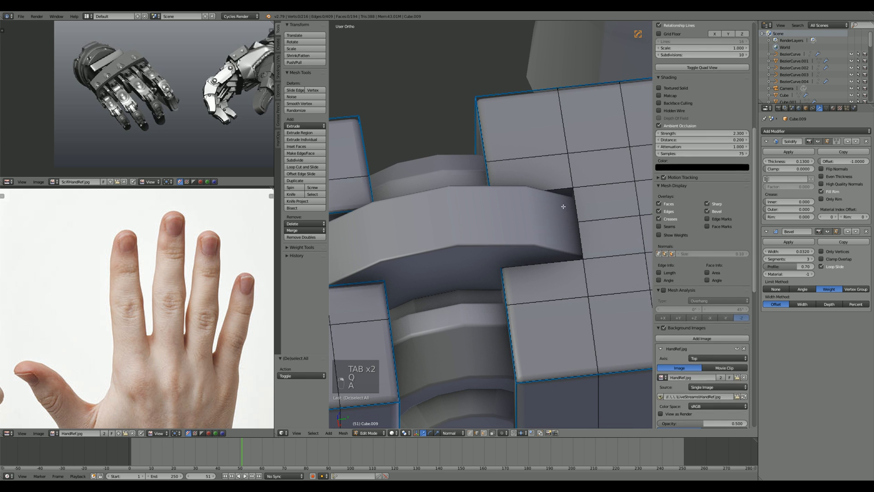
pyautogui.press('q')
pyautogui.press('a')
pyautogui.hotkey('ctrl', 'z')
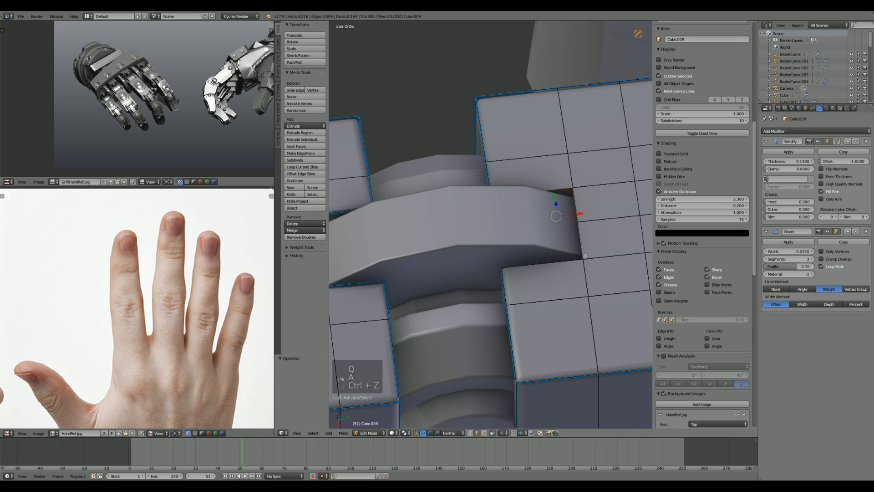
pyautogui.press('q')
pyautogui.press('Tab')
# Step: Open the palm plates' mesh for editing in the top view
pyautogui.scroll(-8, 561, 265)
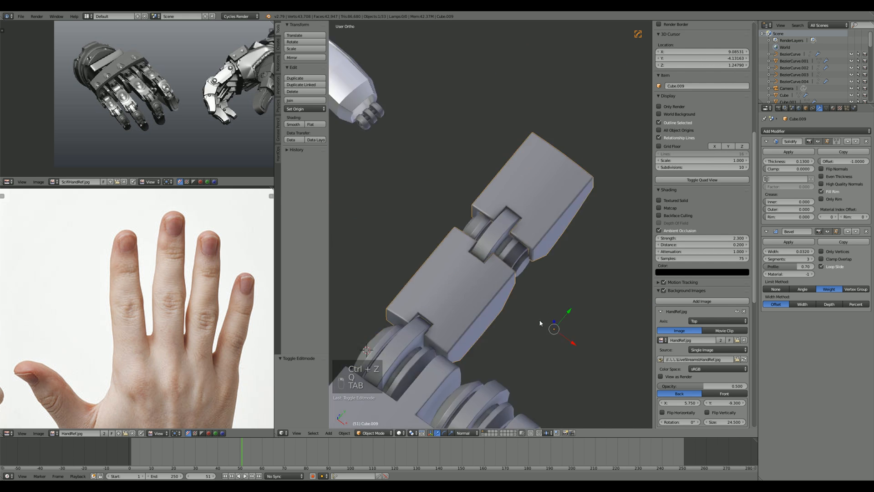
pyautogui.moveTo(515, 317); pyautogui.dragTo(632, 291, button='middle')
pyautogui.scroll(-3, 562, 314)
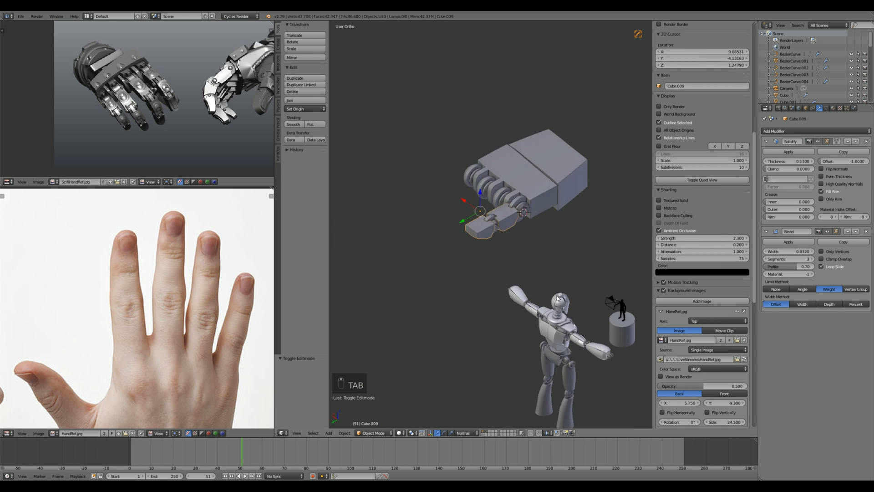
pyautogui.moveTo(562, 314); pyautogui.dragTo(606, 318, button='middle')
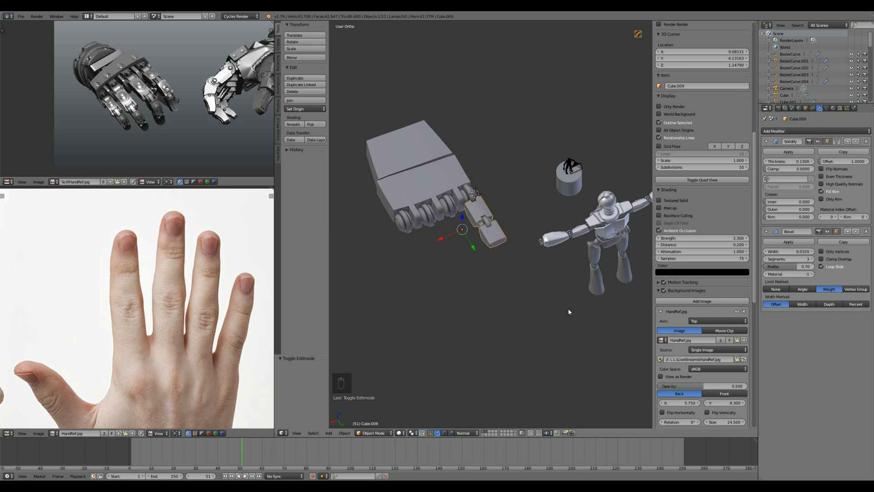
pyautogui.press('KP_7')
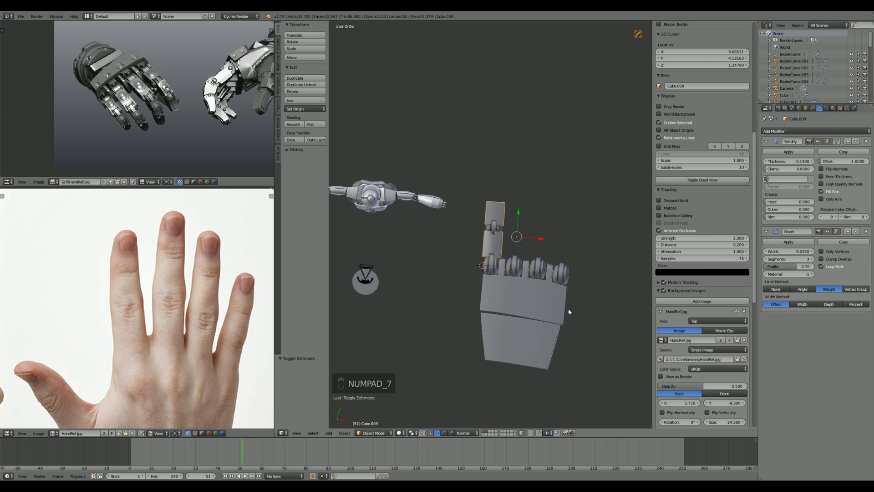
pyautogui.scroll(5, 566, 346)
pyautogui.rightClick(566, 371)
pyautogui.press('Tab')
pyautogui.keyDown('shift'); pyautogui.moveTo(566, 371); pyautogui.dragTo(533, 308, button='middle'); pyautogui.keyUp('shift')
# Step: Flatten the palm's wrist-end row into a straight edge by scaling it to 0 along Y with proportional editing enabled
pyautogui.press('a')
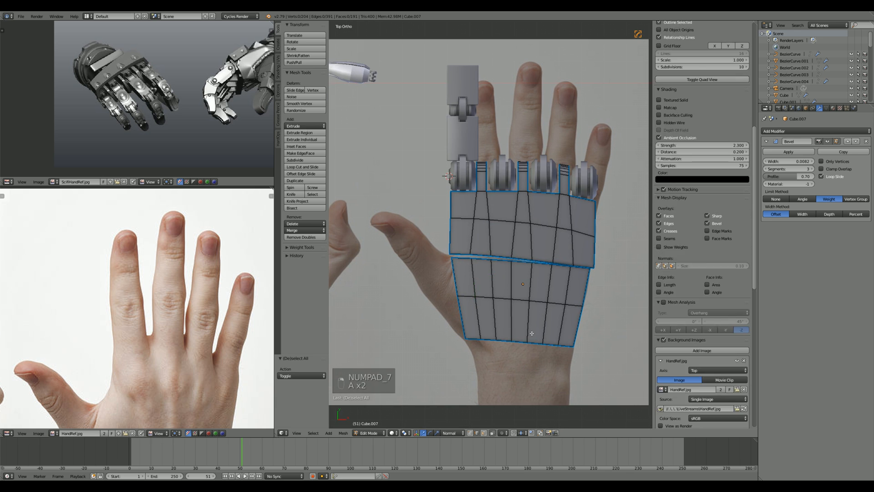
pyautogui.press('z')
pyautogui.scroll(1, 554, 316)
pyautogui.scroll(-1, 463, 328)
pyautogui.press('a')
pyautogui.press('a')
pyautogui.press('a')
pyautogui.press('b')
pyautogui.moveTo(451, 325); pyautogui.dragTo(608, 364)
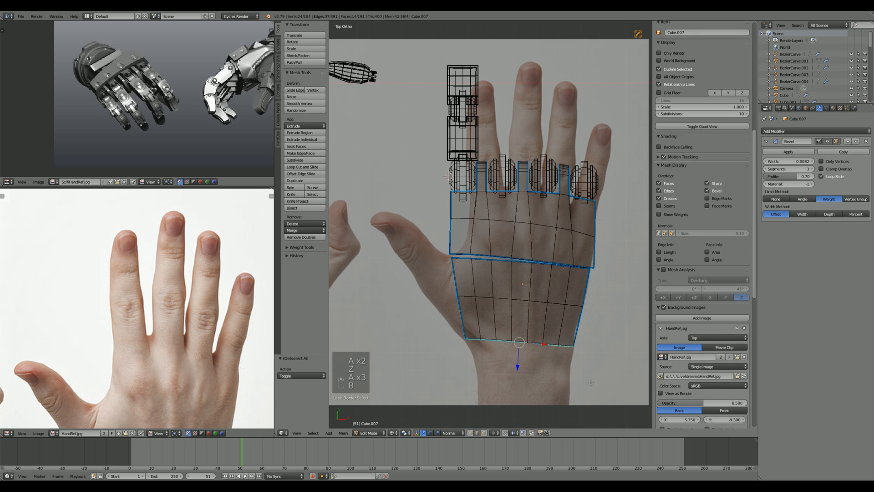
pyautogui.press('o')
pyautogui.press('g')
pyautogui.press('s')
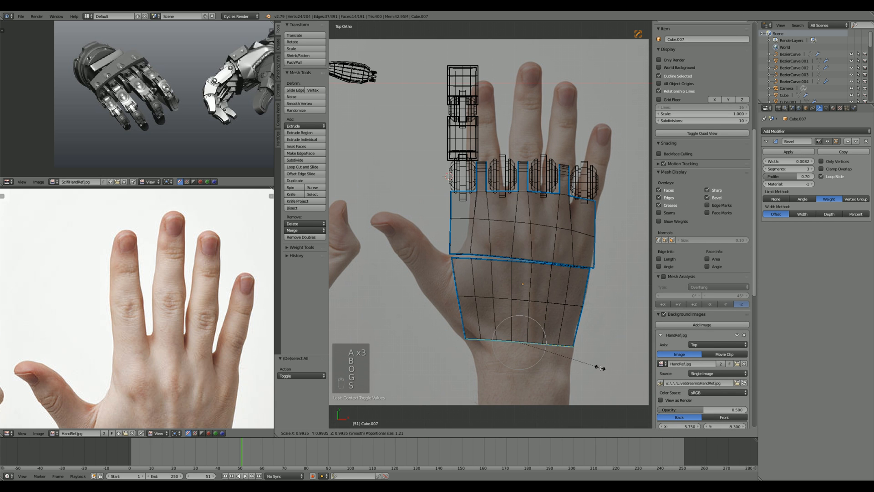
pyautogui.click(602, 370)
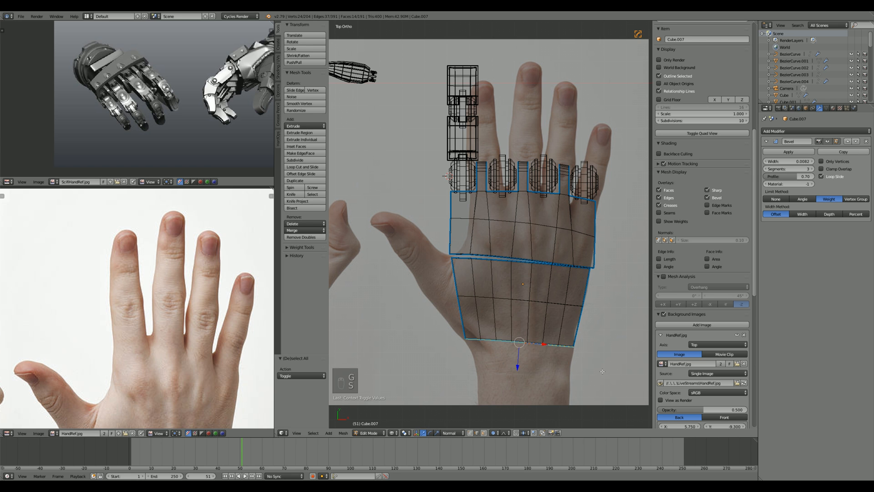
pyautogui.scroll(-2, 602, 371)
pyautogui.press('s')
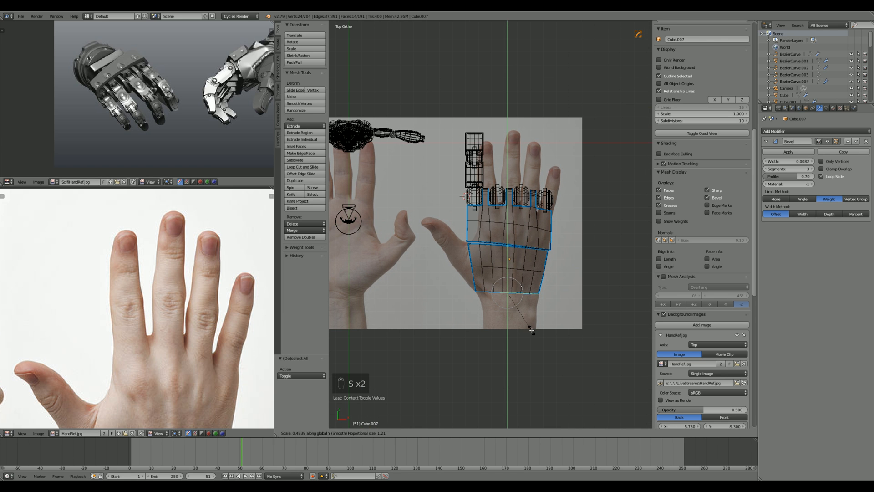
pyautogui.click(531, 329)
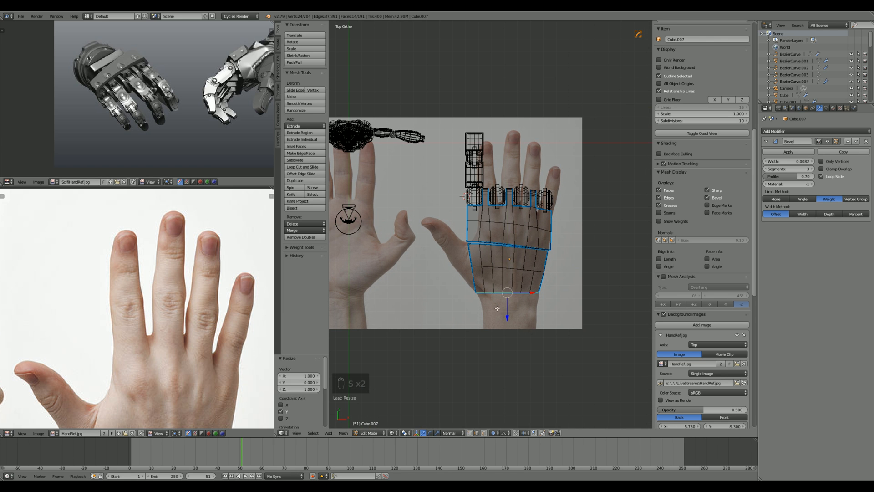
# Step: Compare the palm plates' outline and straightened wrist edge with the hand reference in wireframe and solid display
pyautogui.keyDown('shift'); pyautogui.moveTo(497, 309); pyautogui.dragTo(531, 334, button='middle'); pyautogui.keyUp('shift')
pyautogui.scroll(4, 531, 335)
pyautogui.keyDown('shift'); pyautogui.moveTo(443, 148); pyautogui.dragTo(535, 278, button='middle'); pyautogui.keyUp('shift')
pyautogui.scroll(5, 536, 278)
pyautogui.scroll(-7, 565, 229)
pyautogui.keyDown('shift'); pyautogui.moveTo(647, 419); pyautogui.dragTo(515, 276, button='middle'); pyautogui.keyUp('shift')
pyautogui.keyDown('shift'); pyautogui.moveTo(493, 304); pyautogui.dragTo(488, 297, button='middle'); pyautogui.keyUp('shift')
pyautogui.scroll(2, 500, 295)
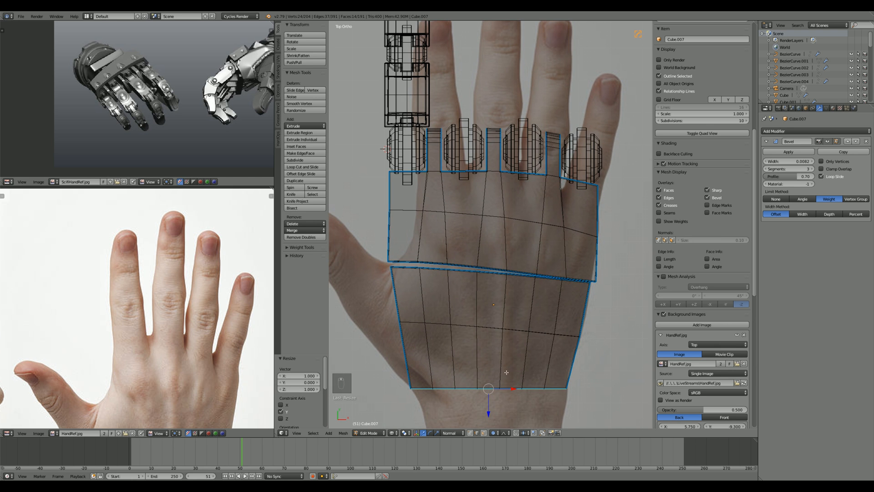
pyautogui.scroll(-4, 541, 248)
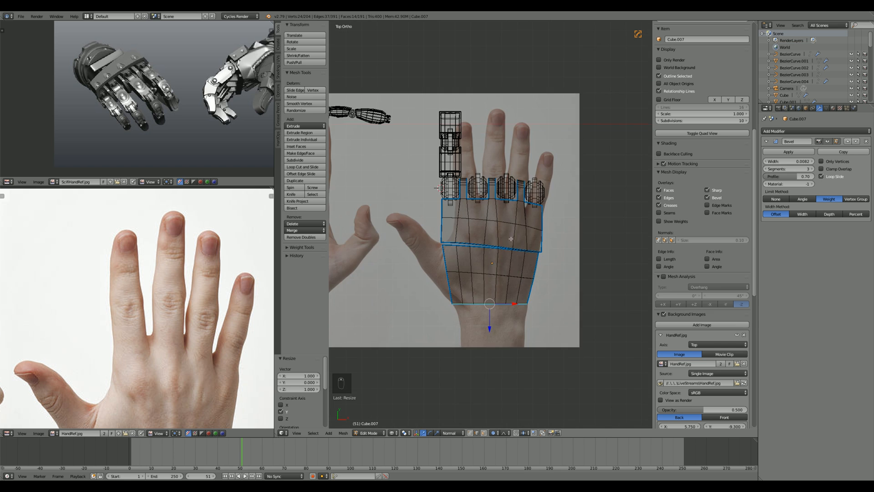
pyautogui.scroll(3, 515, 252)
pyautogui.keyDown('shift'); pyautogui.moveTo(504, 263); pyautogui.dragTo(473, 240, button='middle'); pyautogui.keyUp('shift')
pyautogui.press('Tab')
pyautogui.press('z')
pyautogui.scroll(-4, 542, 269)
pyautogui.press('KP_7')
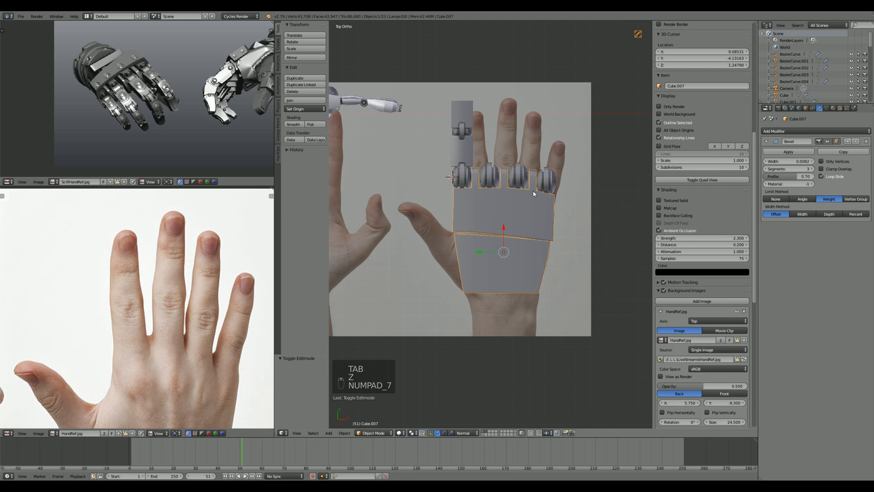
pyautogui.scroll(4, 483, 184)
pyautogui.click(483, 184)
pyautogui.press('Tab')
pyautogui.press('z')
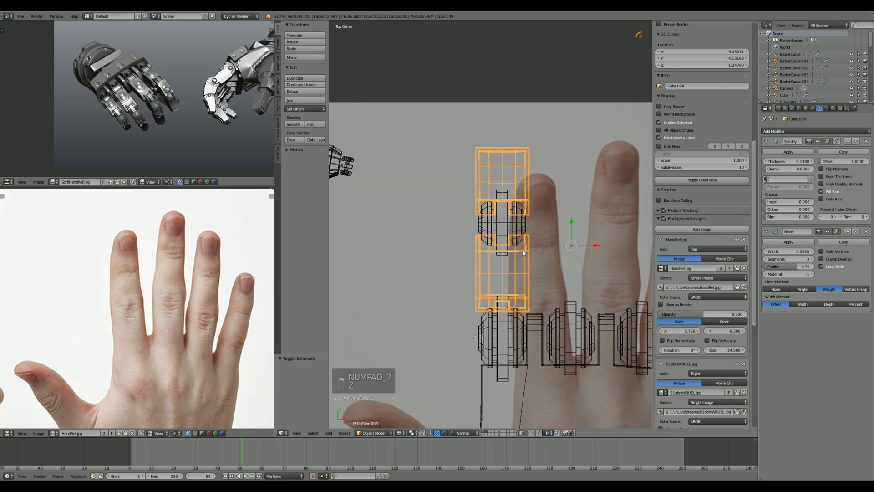
pyautogui.press('a')
pyautogui.press('a')
pyautogui.press('a')
pyautogui.press('a')
pyautogui.press('a')
pyautogui.keyDown('shift'); pyautogui.moveTo(466, 145); pyautogui.dragTo(478, 183, button='middle'); pyautogui.keyUp('shift')
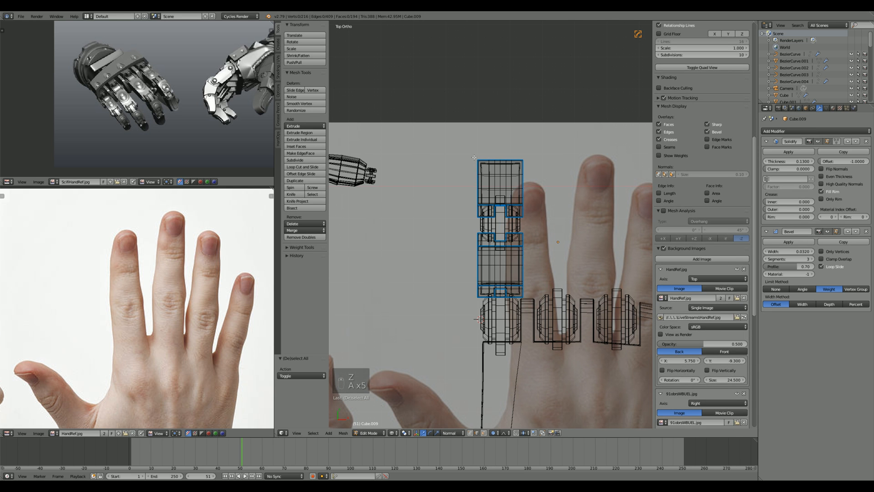
pyautogui.hotkey('ctrl', 'Tab')
pyautogui.press('a')
pyautogui.press('a')
pyautogui.press('a')
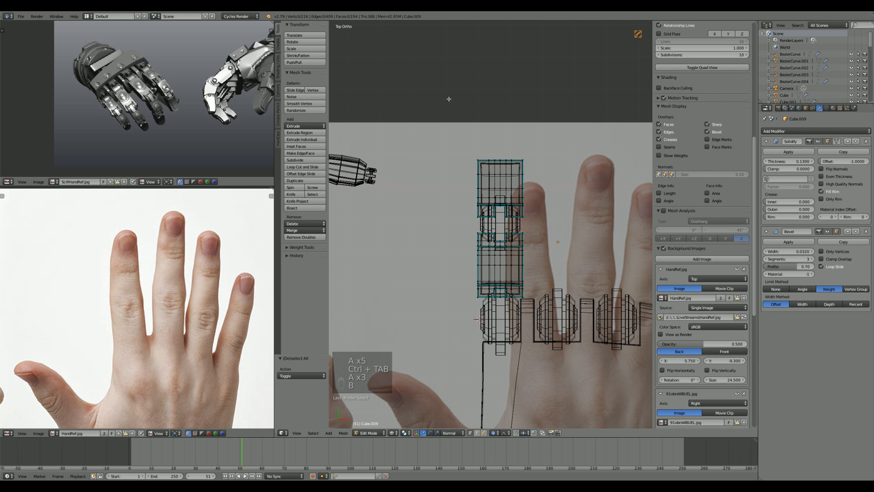
pyautogui.press('Tab')
pyautogui.press('z')
# Step: Try to duplicate the finger shell and its middle joint about 1.75 along X onto the second knuckle
pyautogui.scroll(-3, 513, 198)
pyautogui.scroll(3, 513, 197)
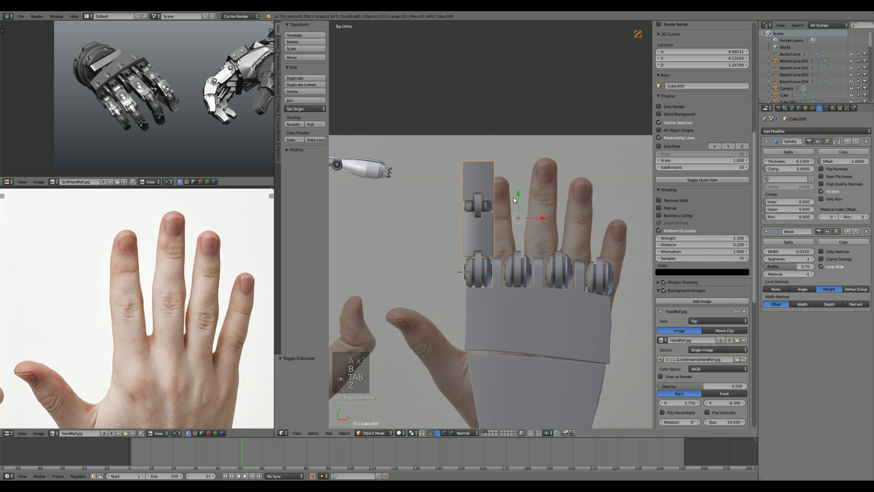
pyautogui.scroll(2, 515, 200)
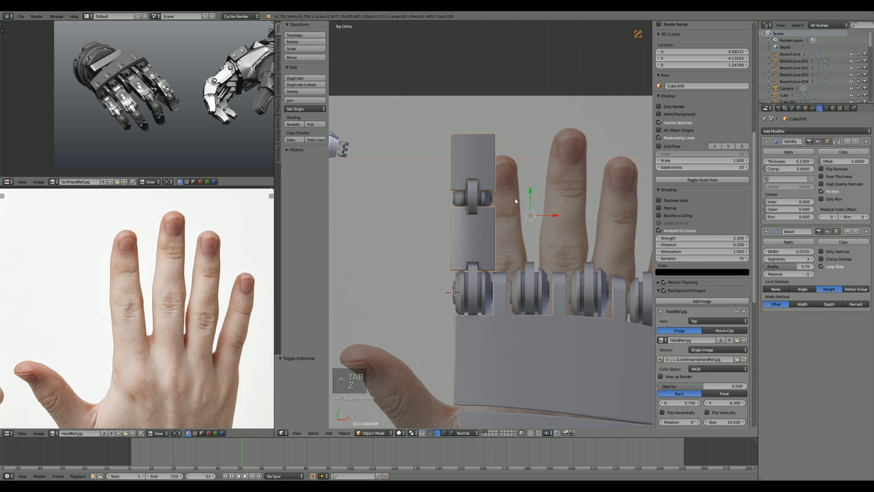
pyautogui.keyDown('shift'); pyautogui.rightClick(473, 201); pyautogui.keyUp('shift')
pyautogui.keyDown('ctrl'); pyautogui.scroll(-2, 473, 201); pyautogui.keyUp('ctrl')
pyautogui.hotkey('shift', 'd')
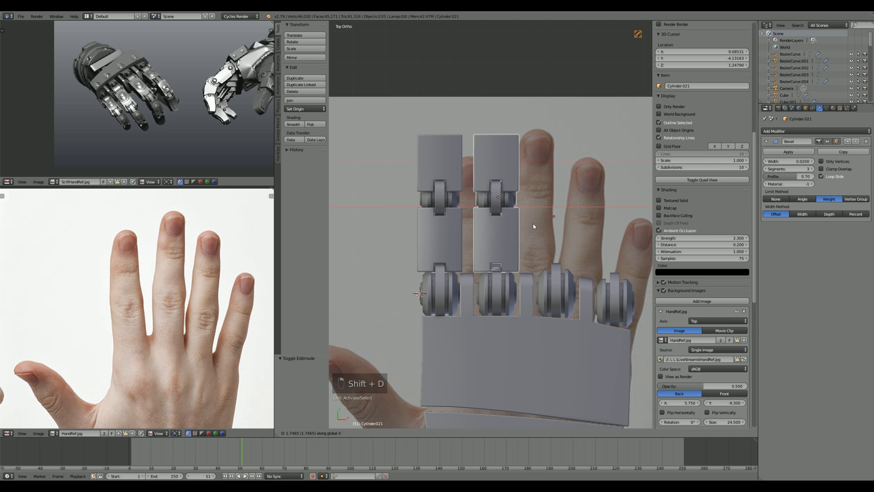
pyautogui.rightClick(534, 226)
pyautogui.hotkey('ctrl', 'z')
# Step: Open the finger shell's mesh for editing and hide everything except the segment nearest the knuckle
pyautogui.moveTo(451, 255); pyautogui.dragTo(497, 209, button='middle')
pyautogui.scroll(2, 497, 209)
pyautogui.rightClick(455, 243)
pyautogui.press('Tab')
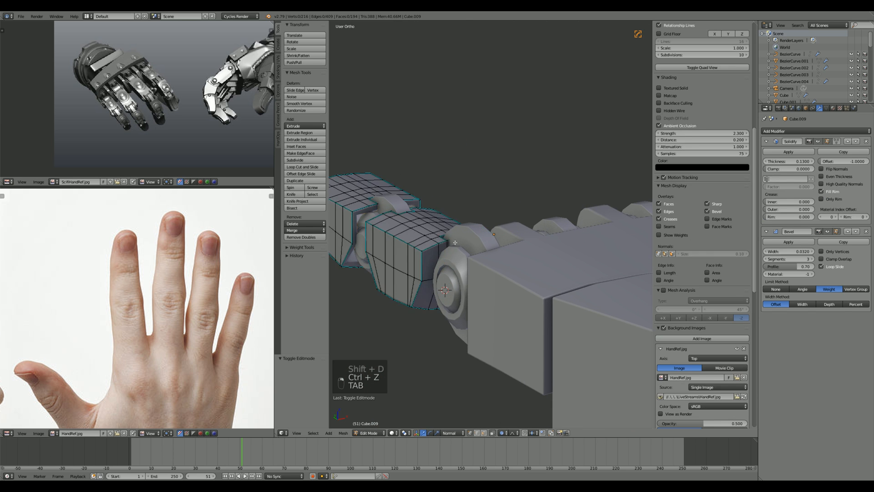
pyautogui.moveTo(454, 242)
pyautogui.mouseDown(button='middle')
pyautogui.moveTo(476, 191)
pyautogui.moveTo(476, 235)
pyautogui.mouseUp(button='middle')
pyautogui.press('z')
pyautogui.press('z')
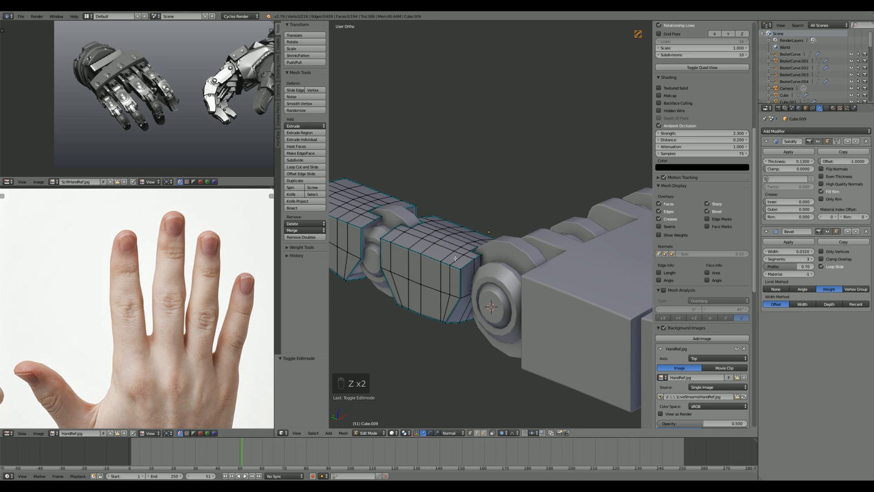
pyautogui.press('l')
pyautogui.hotkey('shift', 'y')
pyautogui.hotkey('shift', 'h')
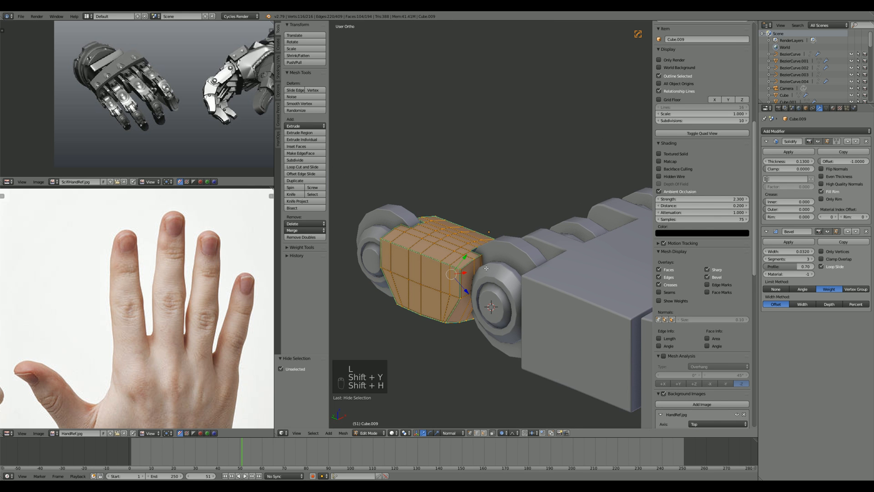
# Step: Isolate the finger shell by hiding all other objects, and set its mesh editing to face selection
pyautogui.press('Tab')
pyautogui.hotkey('shift', 'h')
pyautogui.press('Tab')
pyautogui.hotkey('ctrl', 'Tab')
pyautogui.click(462, 265)
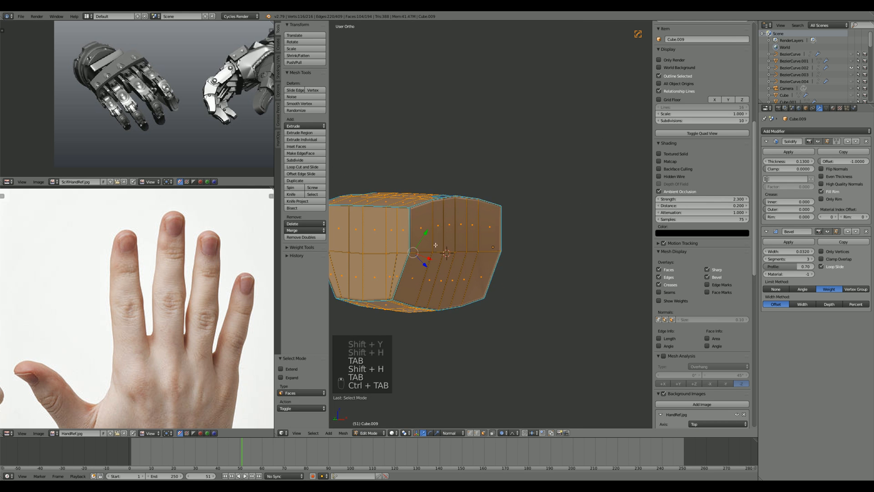
# Step: Delete the faces that close off the knuckle-side end of the lower finger segment
pyautogui.press('a')
pyautogui.press('c')
pyautogui.moveTo(411, 252); pyautogui.dragTo(478, 255)
pyautogui.rightClick(478, 255)
pyautogui.press('Delete')
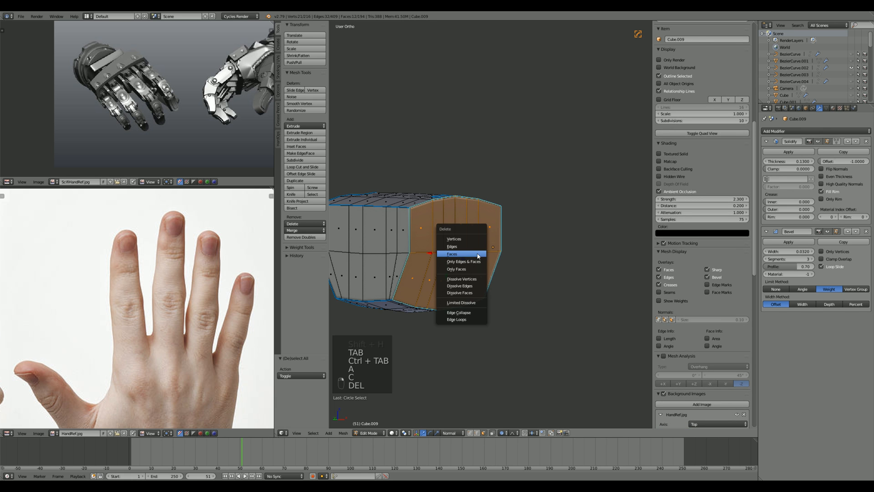
pyautogui.click(478, 254)
# Step: Restore the hidden objects and the finger shell's hidden mesh parts, viewed from the top
pyautogui.press('Tab')
pyautogui.moveTo(471, 250); pyautogui.dragTo(492, 250, button='middle')
pyautogui.hotkey('alt', 'h')
pyautogui.press('KP_7')
pyautogui.press('Tab')
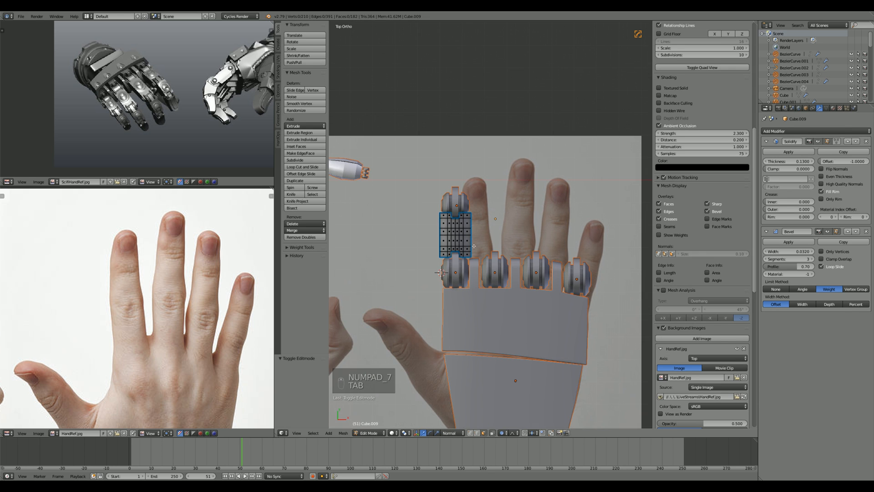
pyautogui.hotkey('alt', 'h')
pyautogui.scroll(2, 459, 239)
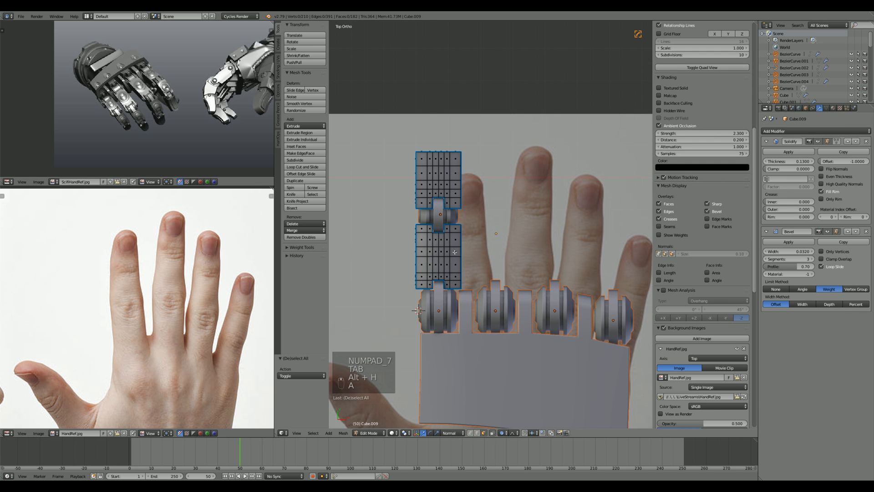
# Step: Finish editing the finger shell and duplicate it with its middle joint about 1.758 along X onto the second knuckle
pyautogui.press('a')
pyautogui.press('l')
pyautogui.press('l')
pyautogui.keyDown('shift'); pyautogui.moveTo(455, 200); pyautogui.dragTo(415, 199, button='middle'); pyautogui.keyUp('shift')
pyautogui.press('Tab')
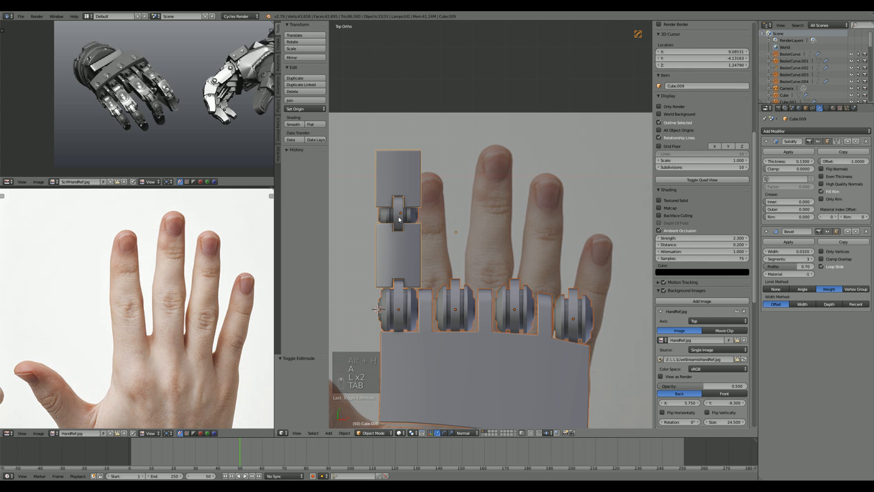
pyautogui.keyDown('shift'); pyautogui.rightClick(415, 219); pyautogui.keyUp('shift')
pyautogui.keyDown('shift'); pyautogui.rightClick(407, 206); pyautogui.keyUp('shift')
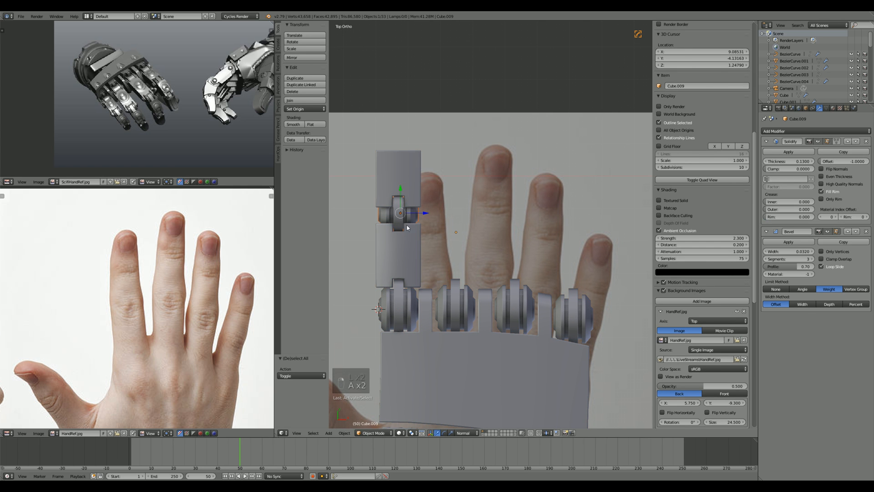
pyautogui.hotkey('shift', 'd')
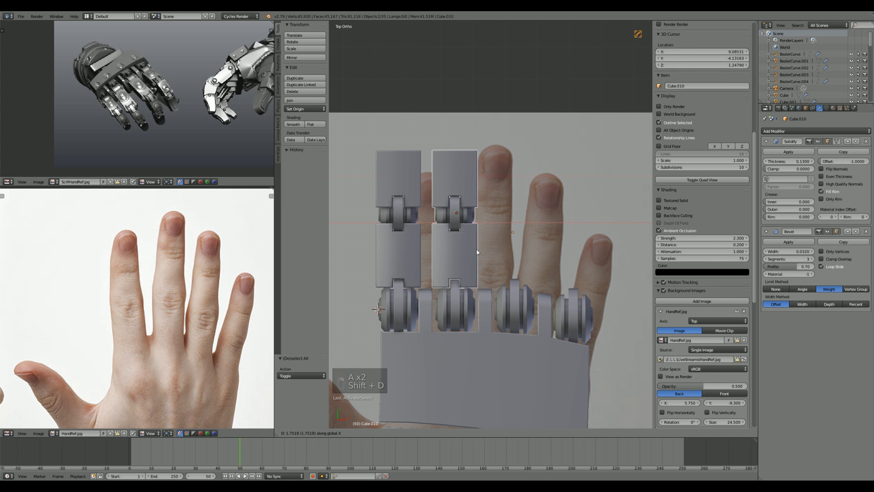
pyautogui.click(478, 249)
# Step: Duplicate the finger another 1.843 along X onto the third knuckle and a further 1.820 onto the fourth
pyautogui.hotkey('shift', 'd')
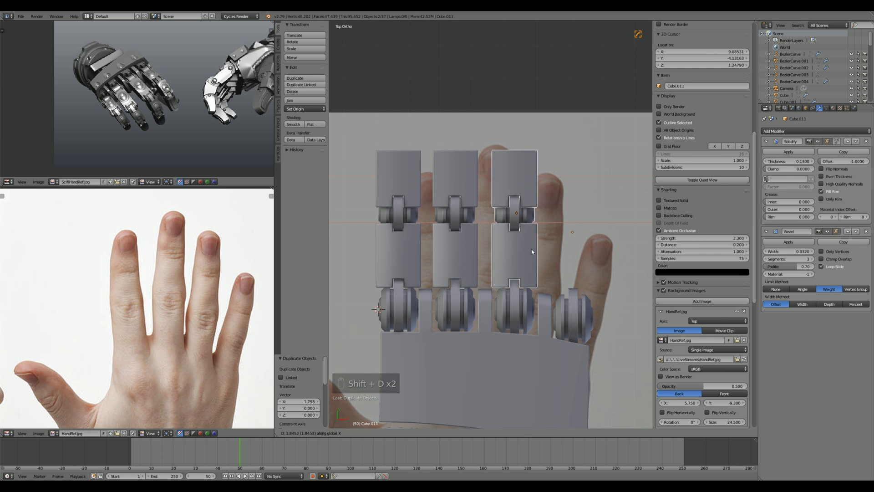
pyautogui.click(532, 255)
pyautogui.keyDown('ctrl'); pyautogui.scroll(-3, 534, 257); pyautogui.keyUp('ctrl')
pyautogui.hotkey('shift', 'd')
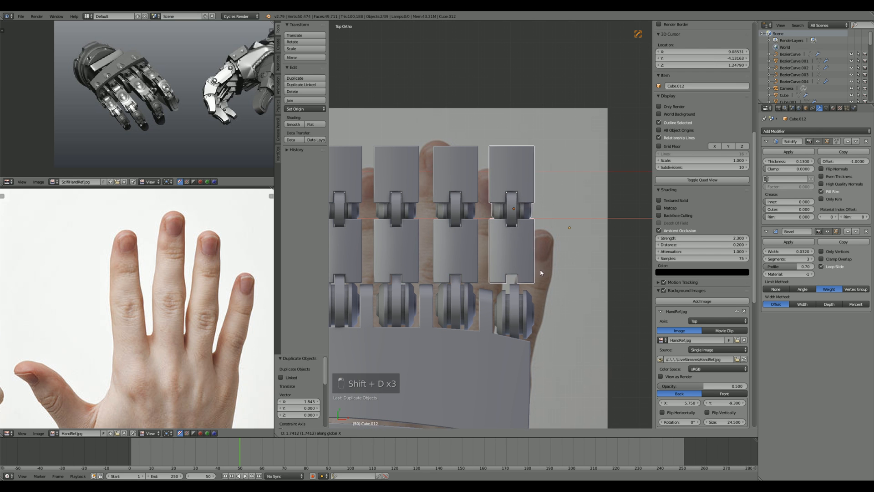
pyautogui.click(558, 272)
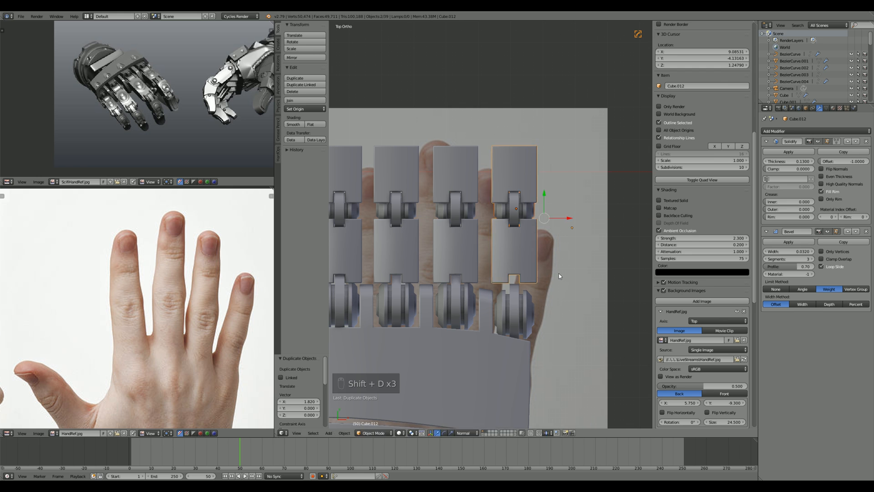
# Step: Move the fourth finger about 0.27 toward the palm along Y and nudge it along X to line up with its knuckle
pyautogui.press('g')
pyautogui.press('y')
pyautogui.click(558, 286)
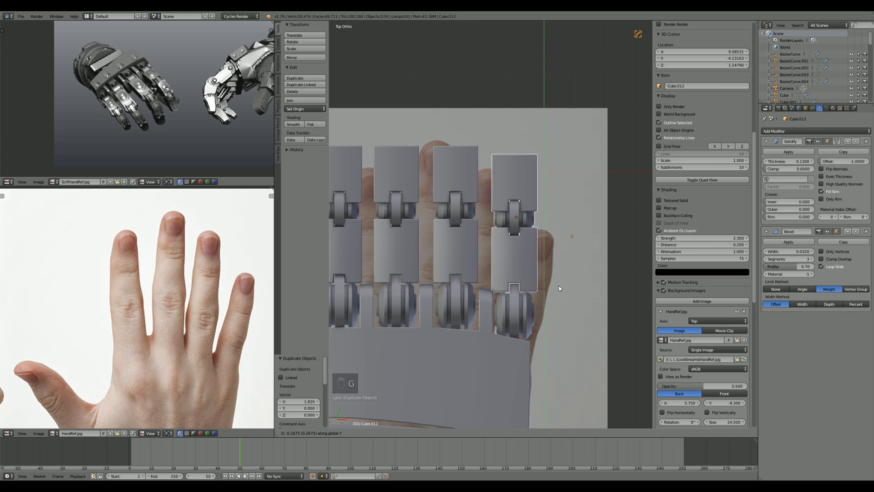
pyautogui.press('g')
pyautogui.press('x')
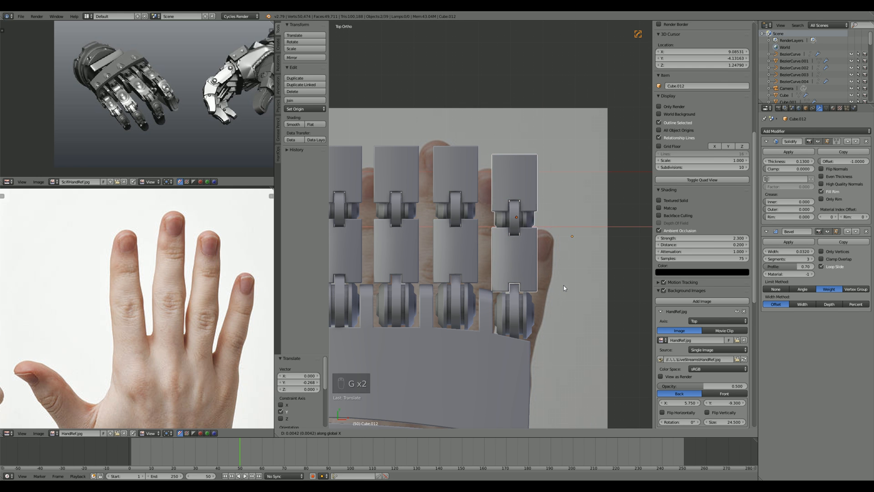
pyautogui.click(564, 288)
pyautogui.press('a')
pyautogui.moveTo(564, 288); pyautogui.dragTo(436, 266, button='middle')
pyautogui.scroll(2, 404, 261)
pyautogui.scroll(1, 436, 267)
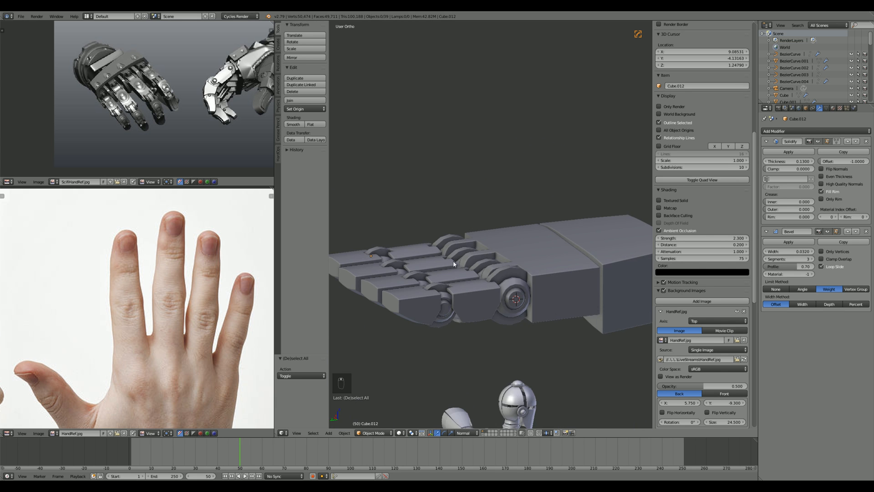
# Step: Open the palm plates' mesh in edge selection and select the upper edges along the knuckle side
pyautogui.rightClick(511, 254)
pyautogui.press('Tab')
pyautogui.scroll(2, 509, 253)
pyautogui.scroll(1, 508, 253)
pyautogui.hotkey('ctrl', 'Tab')
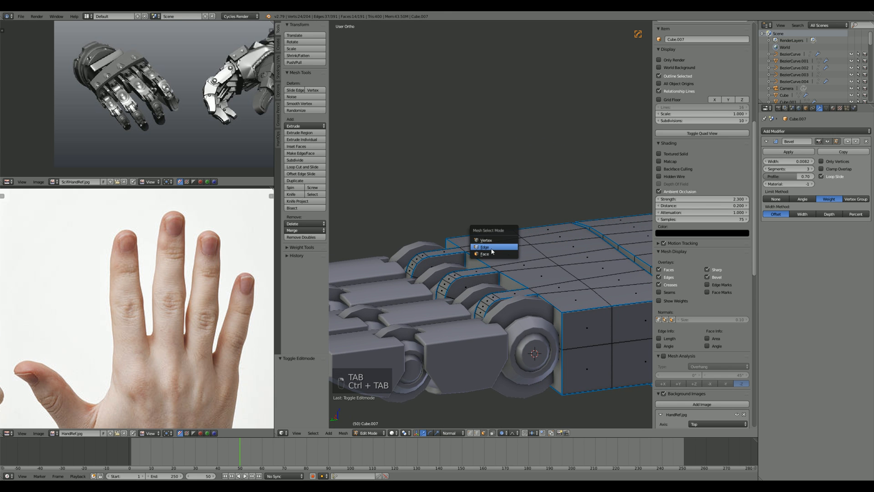
pyautogui.click(492, 251)
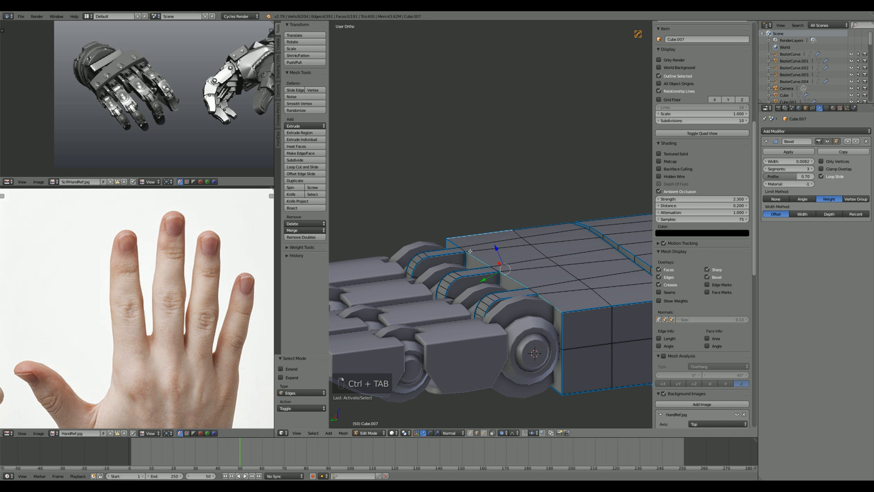
pyautogui.hotkey('ctrl', 'z')
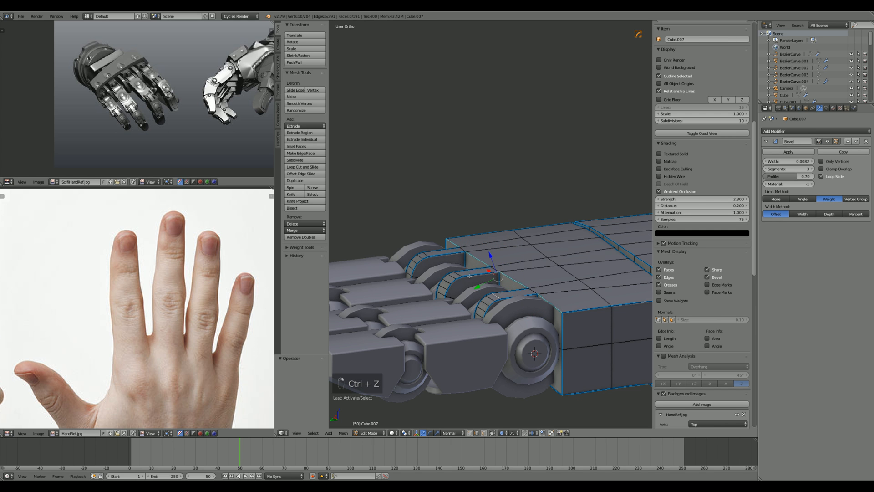
# Step: Lower the palm's upper knuckle-side edges about 0.23 along Z using smooth proportional editing at size 1.77
pyautogui.press('g')
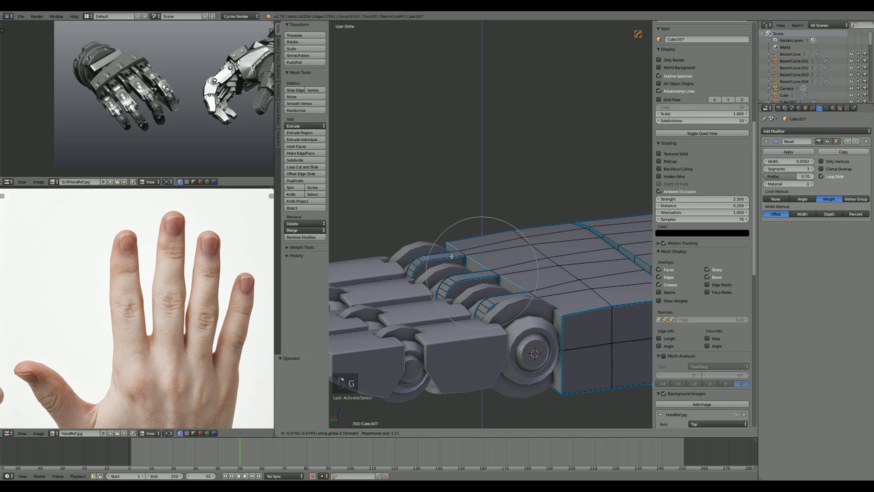
pyautogui.scroll(1, 452, 256)
pyautogui.rightClick(448, 261)
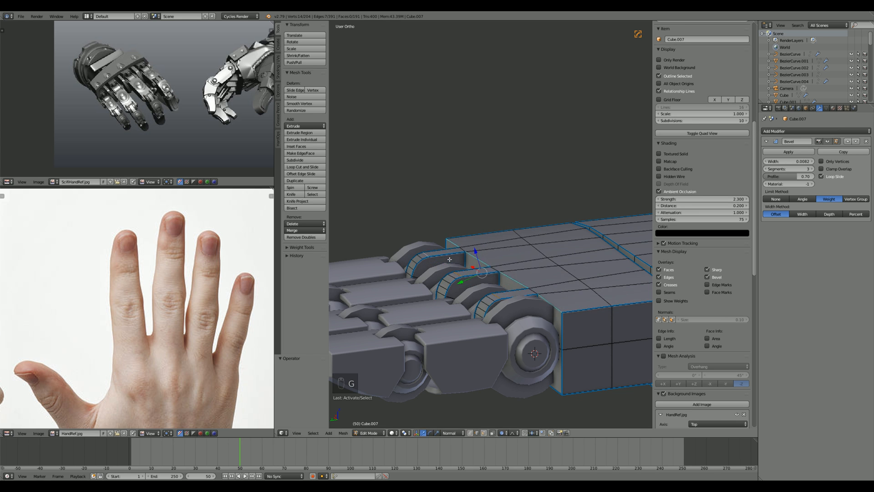
pyautogui.press('g')
pyautogui.press('z')
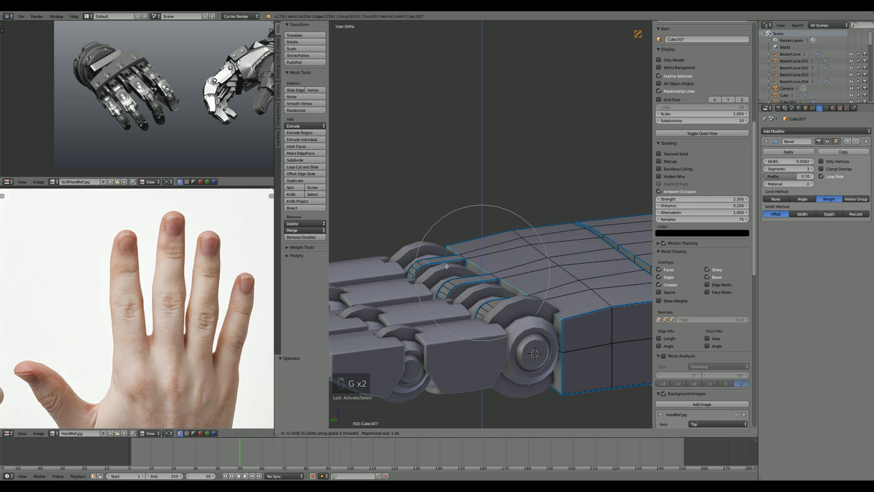
pyautogui.press('g')
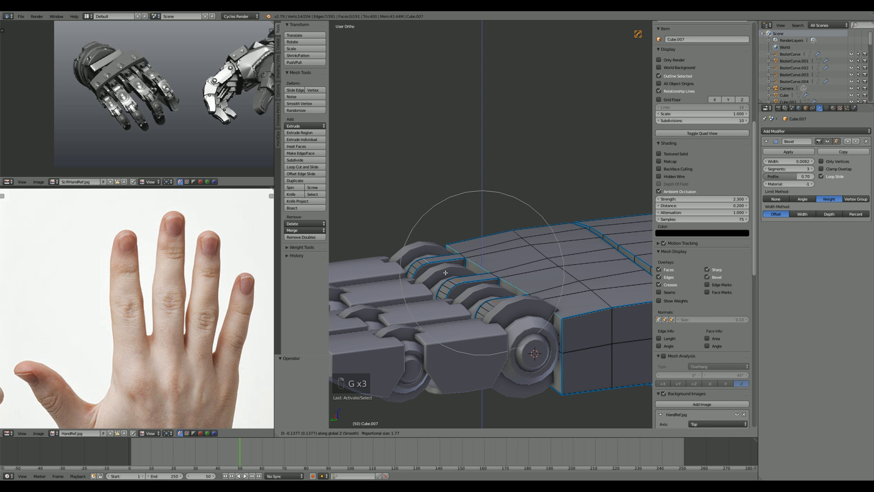
pyautogui.press('g')
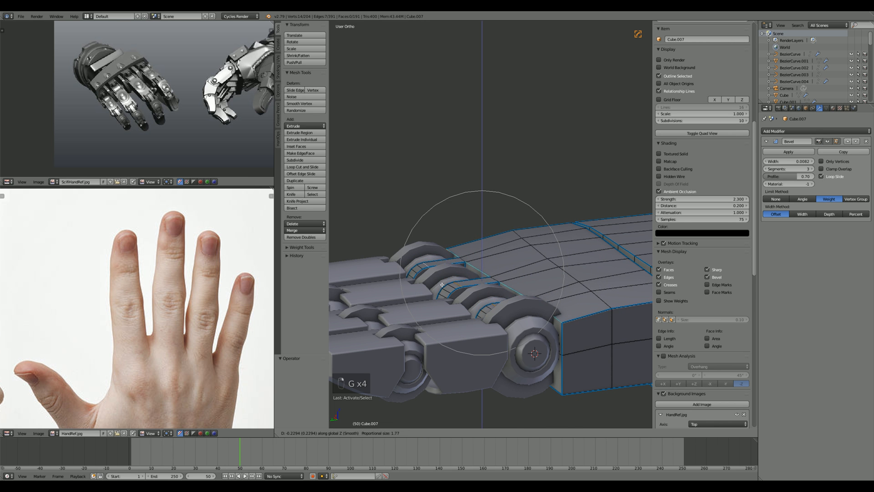
pyautogui.click(442, 284)
# Step: Move the middle cross row of edges on the palm's underside about 0.09 down along Z with proportional editing
pyautogui.press('a')
pyautogui.moveTo(442, 284); pyautogui.dragTo(458, 241, button='middle')
pyautogui.scroll(2, 458, 241)
pyautogui.rightClick(458, 241)
pyautogui.press('Tab')
pyautogui.scroll(-3, 492, 234)
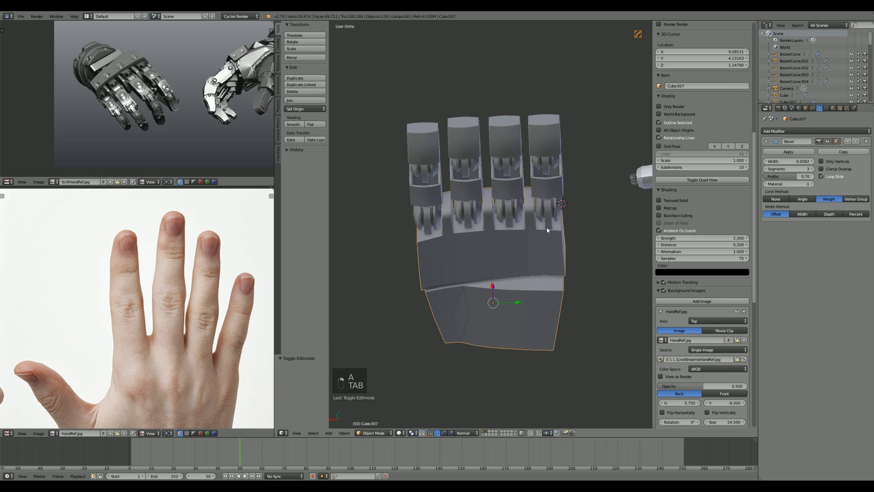
pyautogui.moveTo(537, 224); pyautogui.dragTo(481, 223, button='middle')
pyautogui.press('Tab')
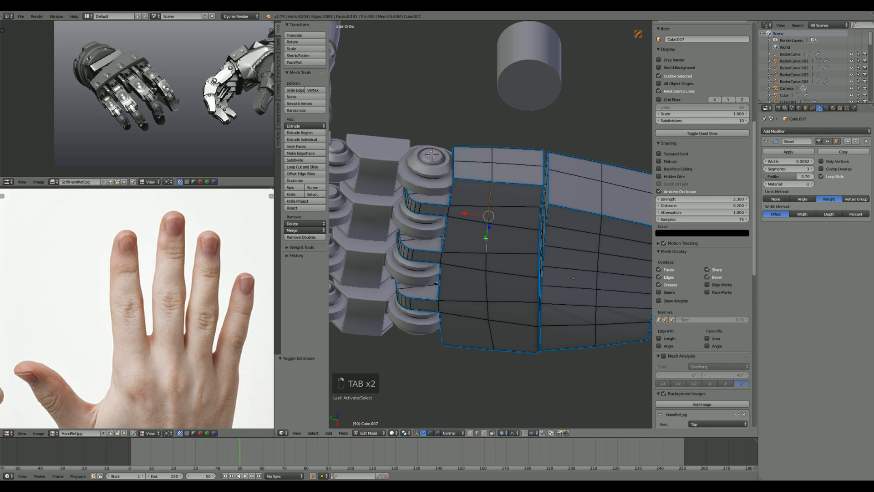
pyautogui.press('g')
pyautogui.press('z')
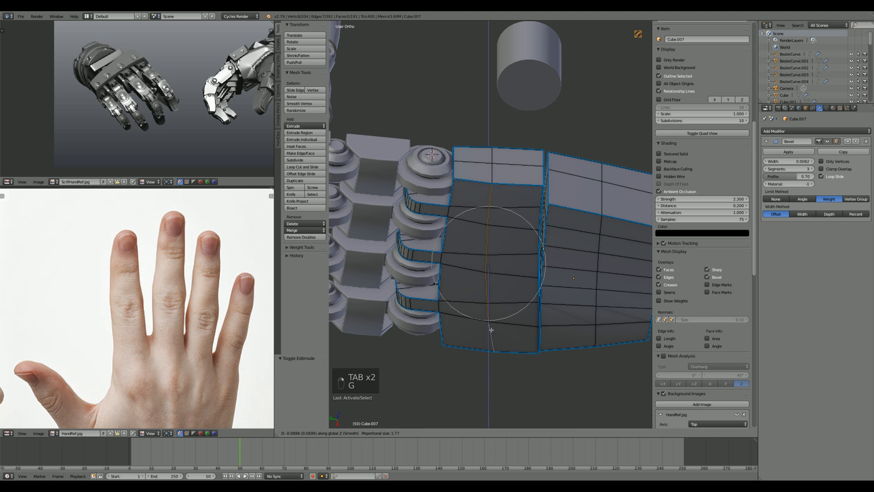
pyautogui.click(491, 331)
# Step: Refine the height of the palm underside's middle edge row along Z and clear the selection
pyautogui.moveTo(491, 232); pyautogui.dragTo(522, 219, button='middle')
pyautogui.press('g')
pyautogui.press('z')
pyautogui.click(488, 320)
pyautogui.press('a')
pyautogui.scroll(3, 506, 246)
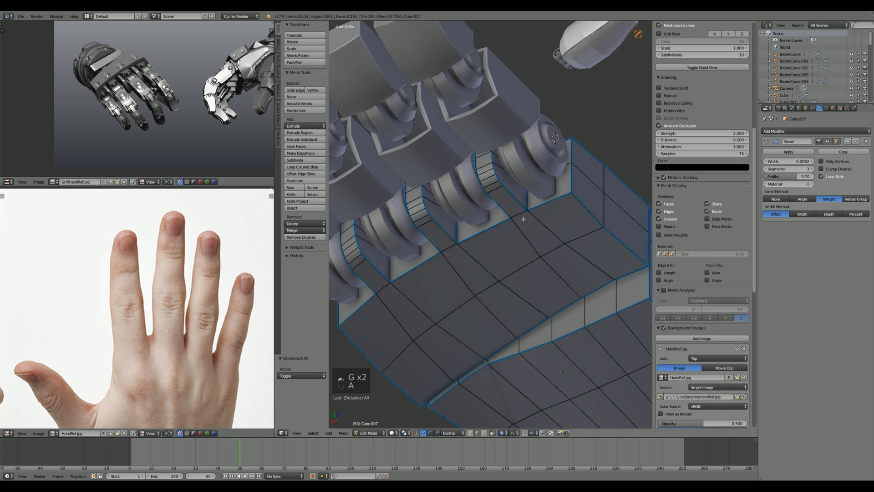
# Step: Raise the knuckle-side edges of the palm's underside 0.199 along Z using proportional size 1.77
pyautogui.rightClick(542, 205)
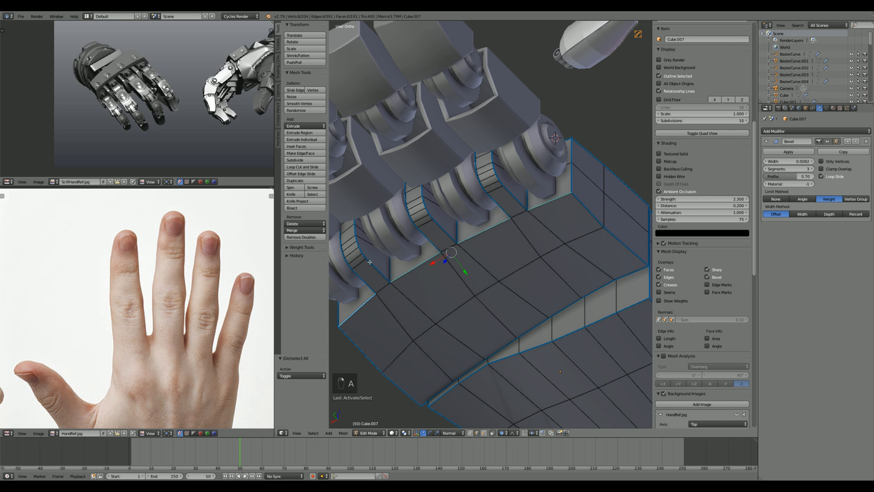
pyautogui.press('g')
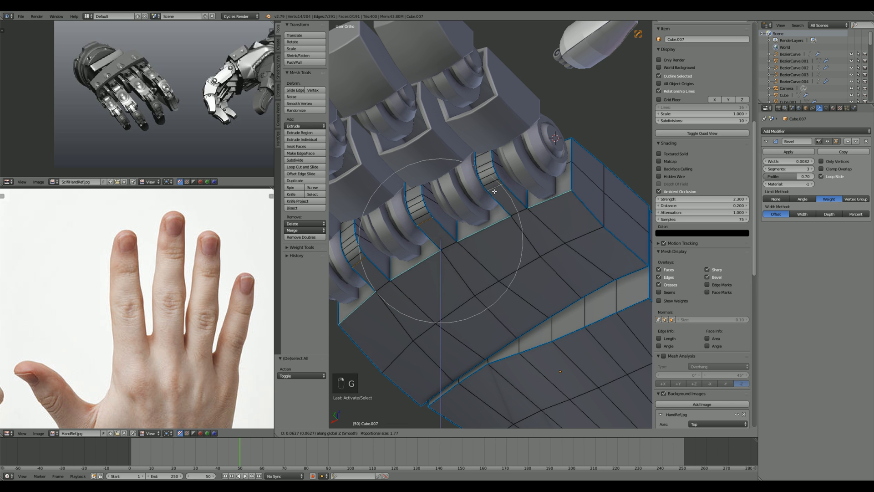
pyautogui.press('z')
pyautogui.click(494, 186)
pyautogui.moveTo(494, 186); pyautogui.dragTo(465, 161, button='middle')
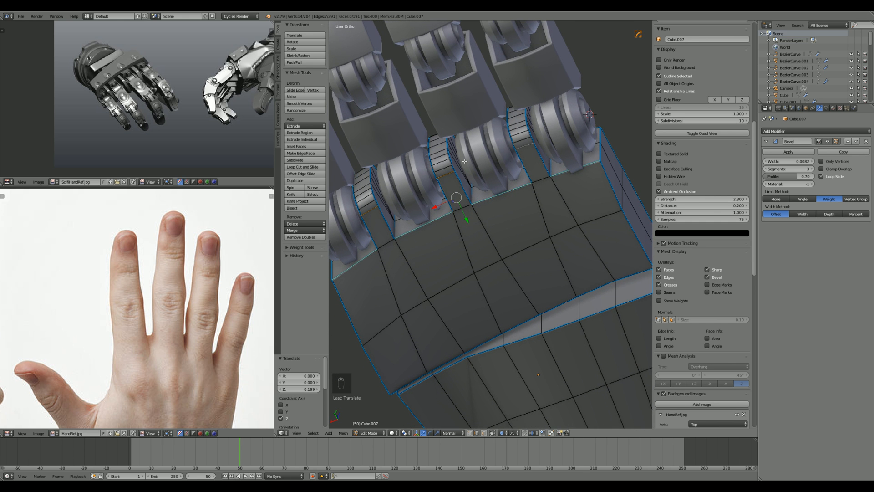
# Step: Raise the palm underside's knuckle-side edges another 0.059 along Z, judged from the side
pyautogui.moveTo(423, 180); pyautogui.dragTo(434, 234, button='middle')
pyautogui.press('g')
pyautogui.press('z')
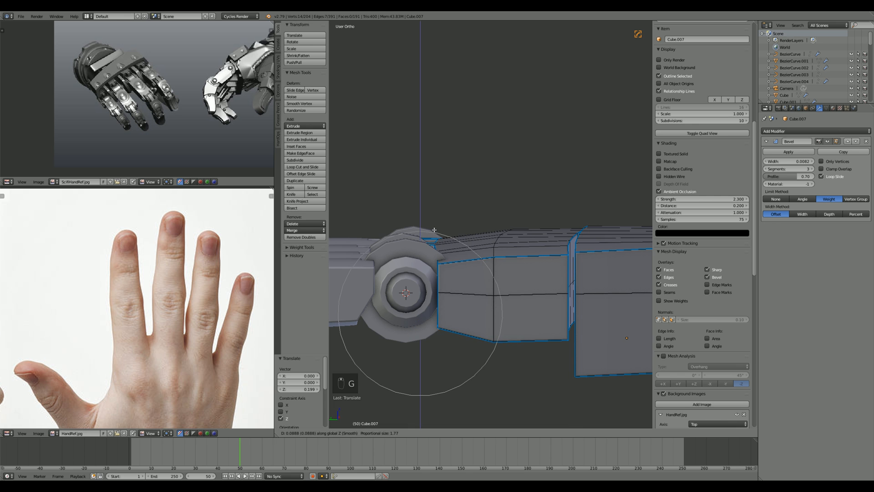
pyautogui.click(434, 231)
# Step: Fine-tune the height of the palm underside's knuckle-side edges along Z, finish editing the mesh and clear the selection
pyautogui.press('KP_3')
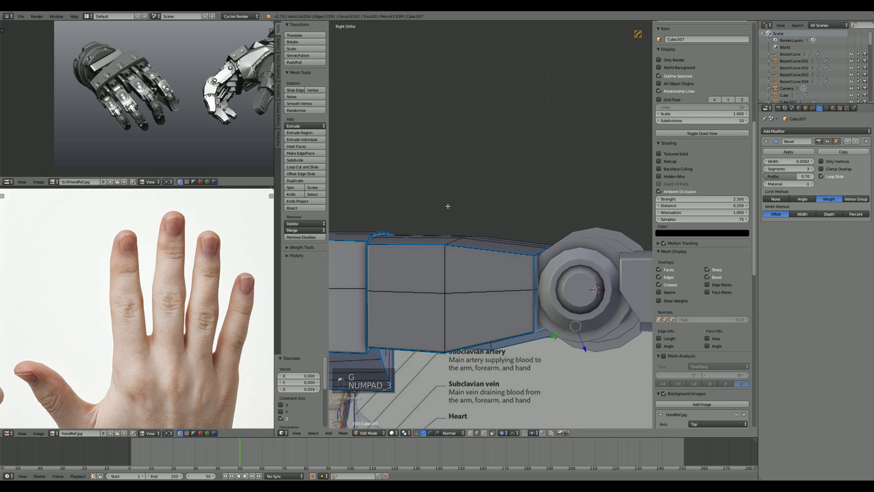
pyautogui.scroll(1, 489, 239)
pyautogui.press('g')
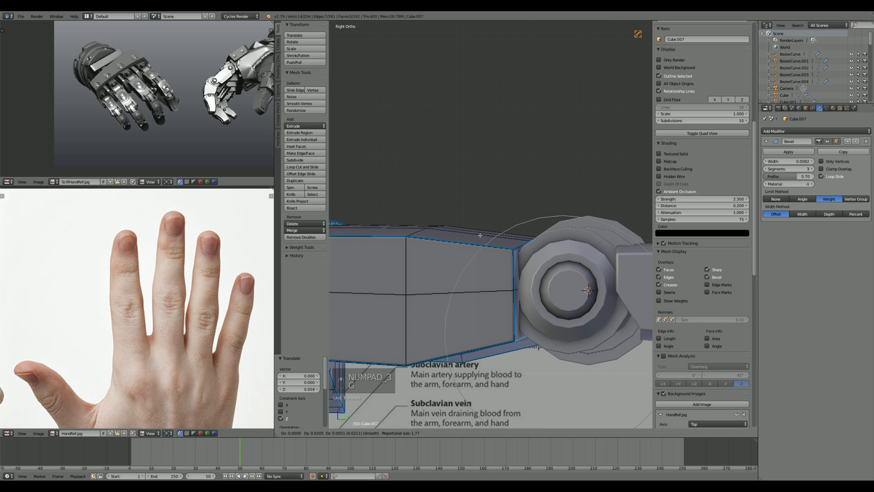
pyautogui.press('z')
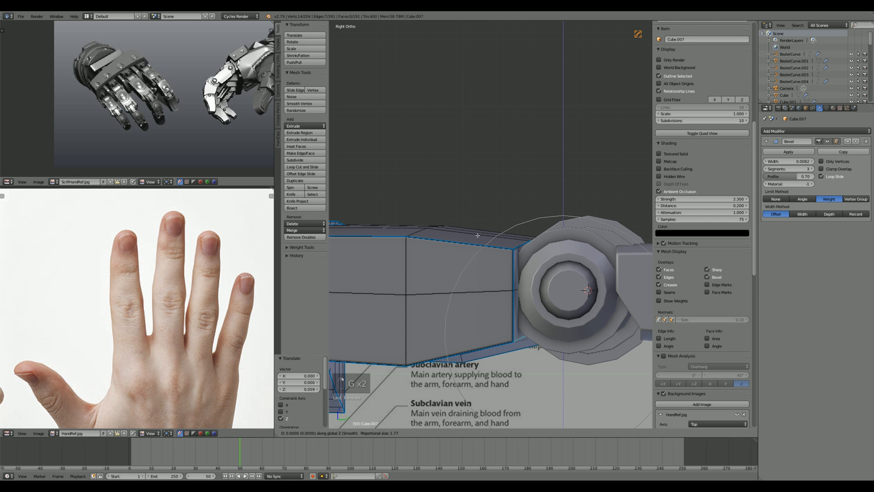
pyautogui.click(474, 231)
pyautogui.press('Tab')
pyautogui.scroll(-7, 503, 215)
pyautogui.moveTo(503, 215); pyautogui.dragTo(479, 271, button='middle')
pyautogui.press('a')
pyautogui.press('KP_7')
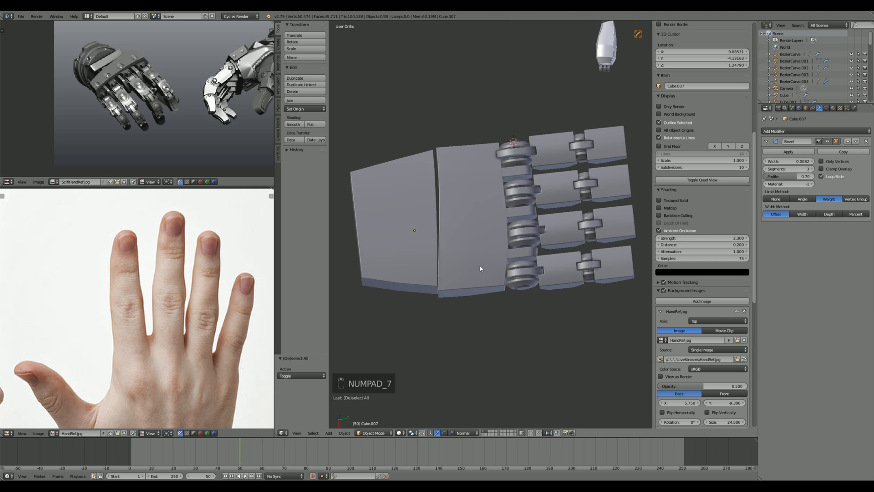
# Step: Move the middle finger's linked fingertip plate about 0.69 outward along Y with proportional editing disabled
pyautogui.scroll(3, 539, 141)
pyautogui.rightClick(529, 195)
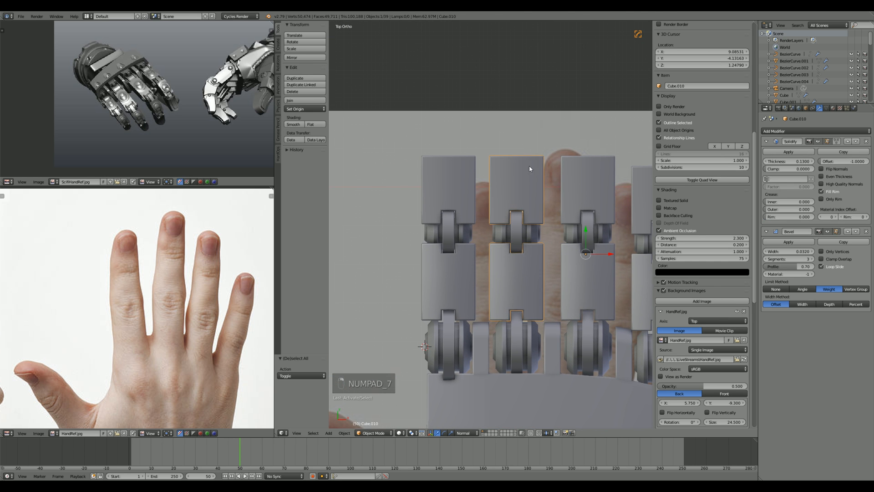
pyautogui.press('Tab')
pyautogui.press('a')
pyautogui.press('a')
pyautogui.press('l')
pyautogui.scroll(1, 531, 209)
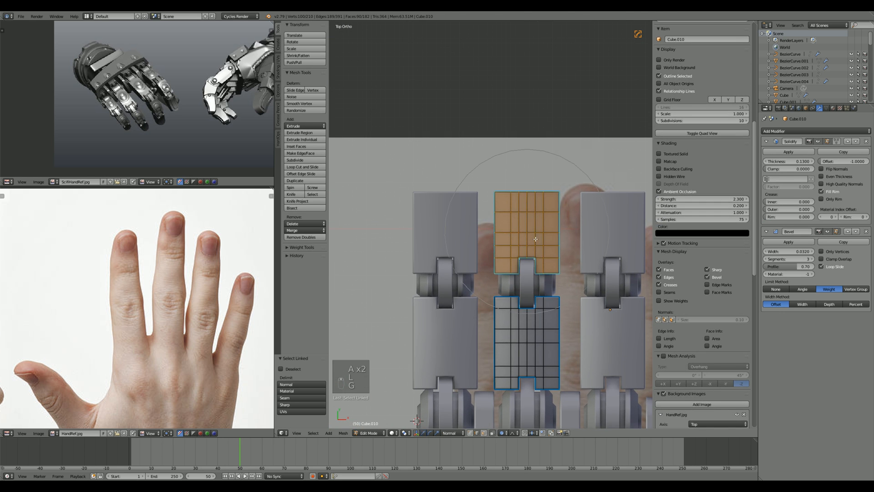
pyautogui.press('g')
pyautogui.press('g')
pyautogui.press('y')
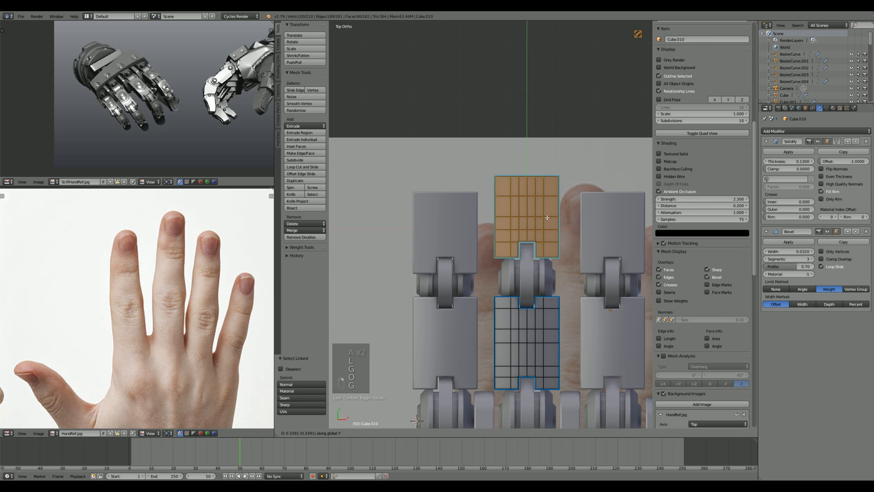
pyautogui.rightClick(548, 216)
pyautogui.press('g')
pyautogui.press('y')
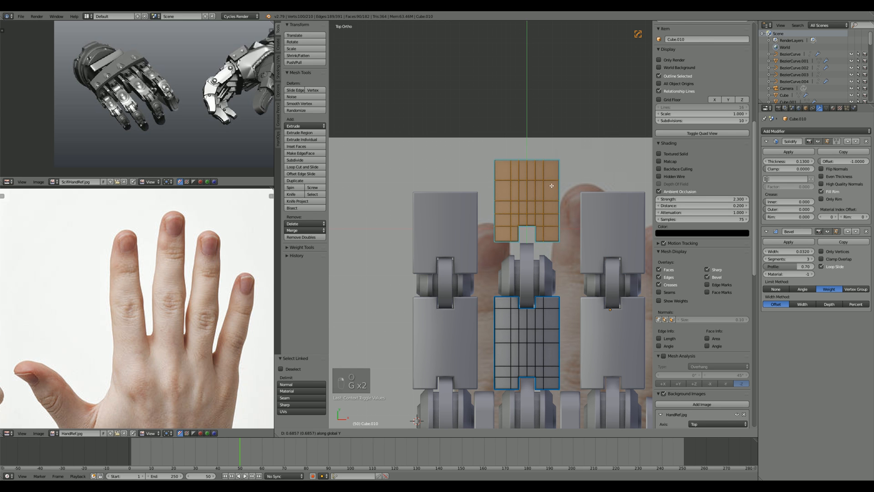
pyautogui.click(551, 186)
pyautogui.press('Tab')
# Step: Move the middle finger's upper joint about 0.49 along Y toward the fingertip plate, and refine it by 0.021 along Y
pyautogui.rightClick(535, 269)
pyautogui.press('g')
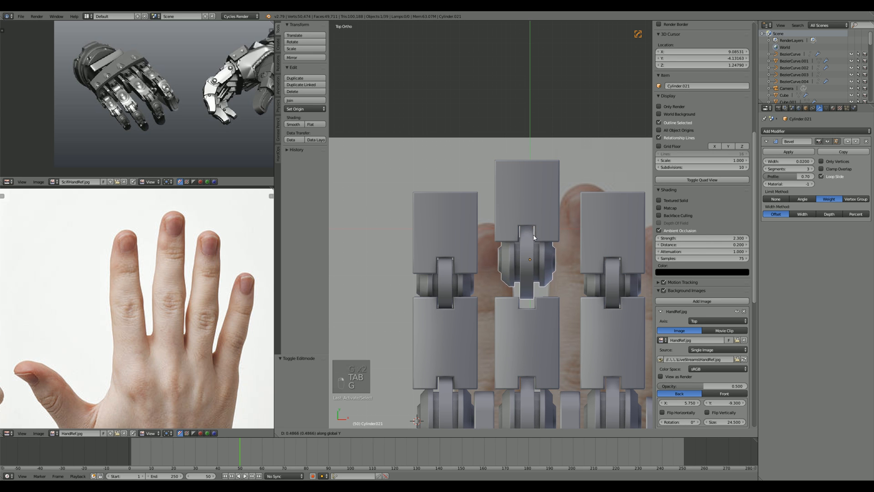
pyautogui.click(530, 234)
pyautogui.moveTo(530, 234); pyautogui.dragTo(463, 197, button='middle')
pyautogui.press('g')
pyautogui.press('y')
pyautogui.click(465, 197)
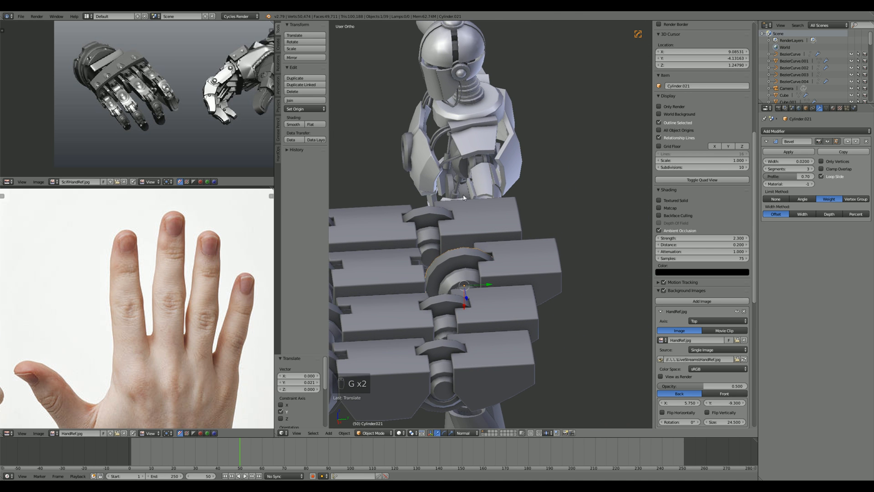
# Step: Open the middle finger's plates for mesh editing in the top view
pyautogui.rightClick(384, 278)
pyautogui.press('KP_7')
pyautogui.press('Tab')
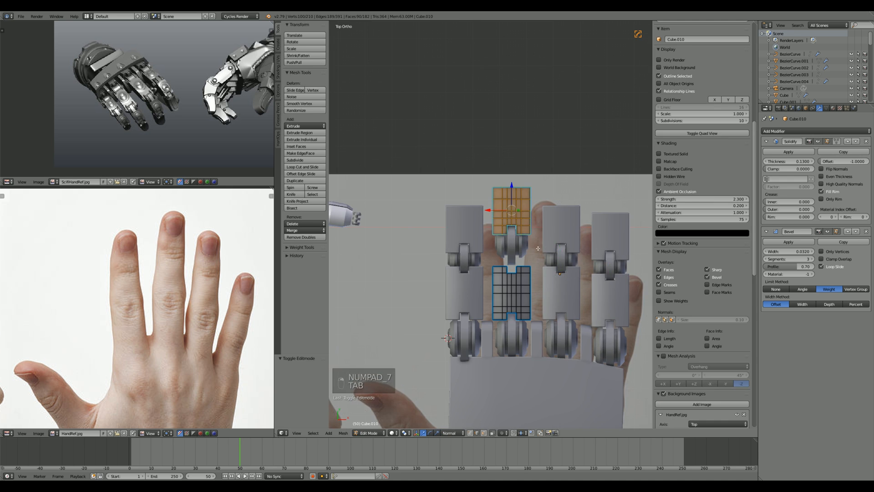
pyautogui.scroll(4, 459, 201)
pyautogui.press('a')
pyautogui.press('a')
pyautogui.press('z')
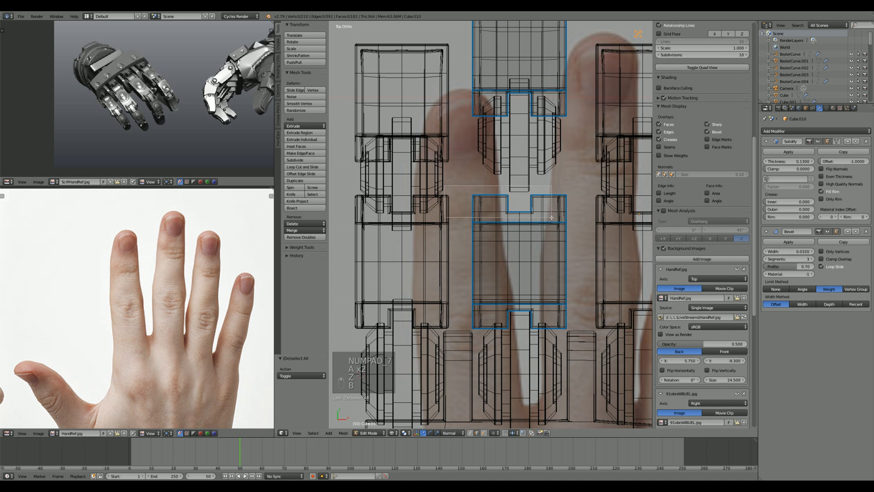
pyautogui.moveTo(551, 217); pyautogui.dragTo(576, 220)
pyautogui.press('z')
pyautogui.press('g')
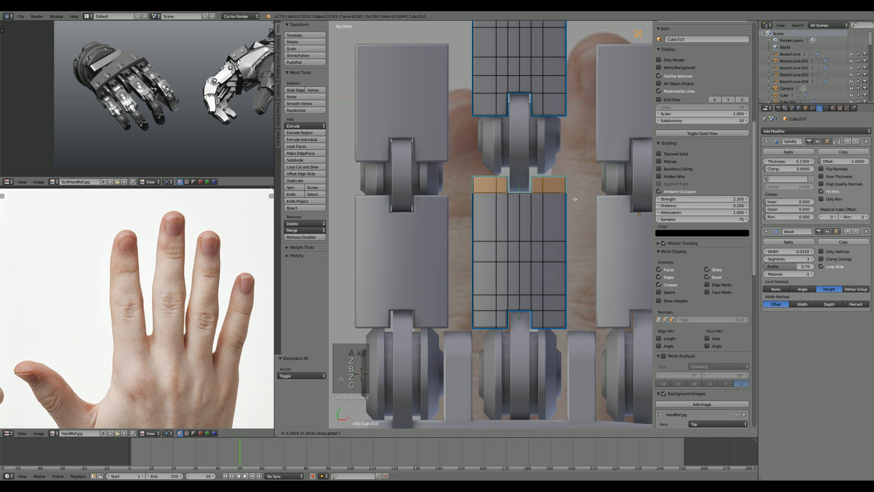
pyautogui.rightClick(546, 226)
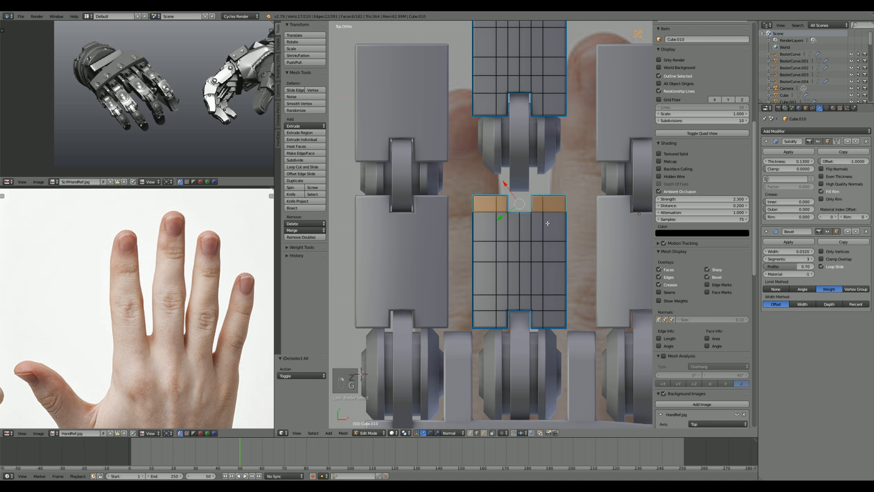
# Step: Isolate the middle finger's lower plate by hiding the unselected rest of its mesh
pyautogui.press('a')
pyautogui.press('l')
pyautogui.hotkey('shift', 'h')
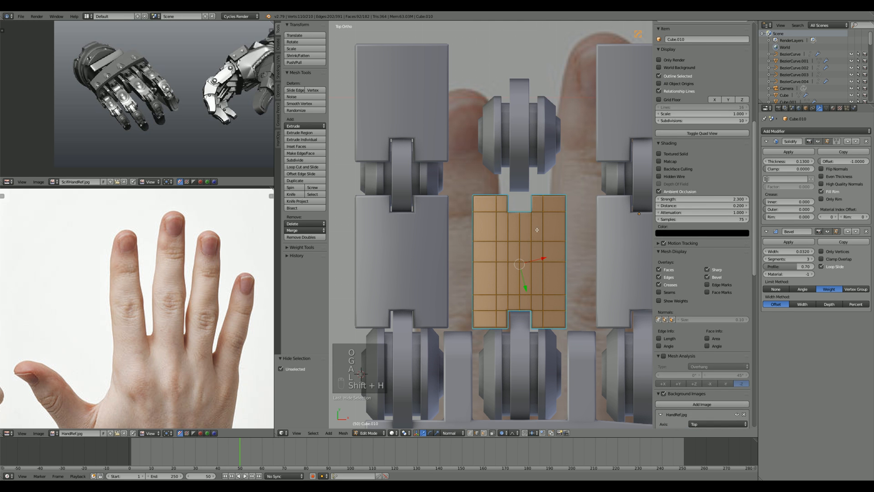
# Step: Stretch the fingertip-side end of the middle finger's lower plate about 0.56 along Y using proportional size 1.77
pyautogui.press('a')
pyautogui.press('z')
pyautogui.press('b')
pyautogui.moveTo(450, 193); pyautogui.dragTo(571, 228)
pyautogui.press('z')
pyautogui.press('z')
pyautogui.press('b')
pyautogui.press('z')
pyautogui.press('g')
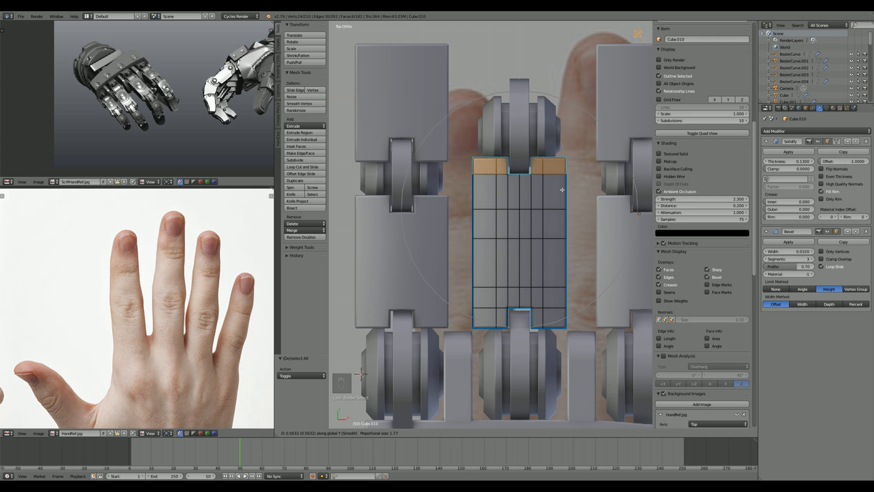
pyautogui.click(561, 190)
pyautogui.press('Tab')
# Step: Examine the fit at the middle finger's knuckle joint and the proportions of the whole hand
pyautogui.scroll(-2, 510, 278)
pyautogui.keyDown('shift'); pyautogui.moveTo(493, 309); pyautogui.dragTo(494, 233, button='middle'); pyautogui.keyUp('shift')
pyautogui.scroll(2, 486, 238)
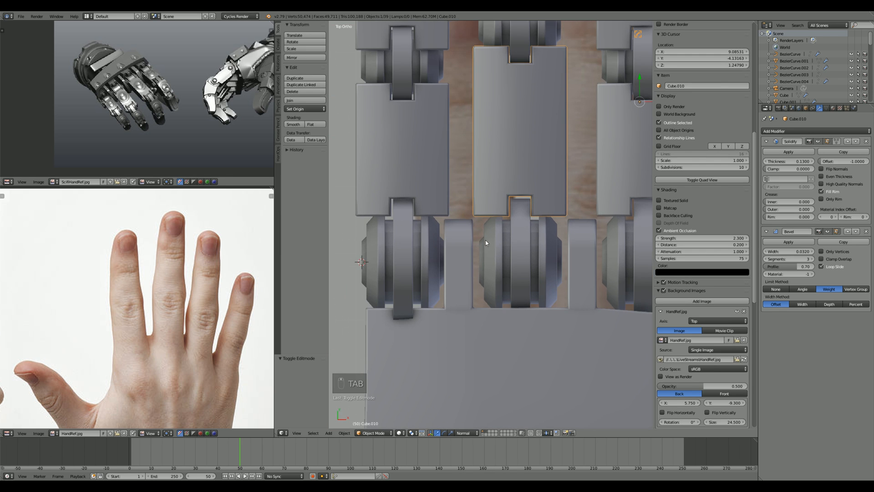
pyautogui.rightClick(488, 243)
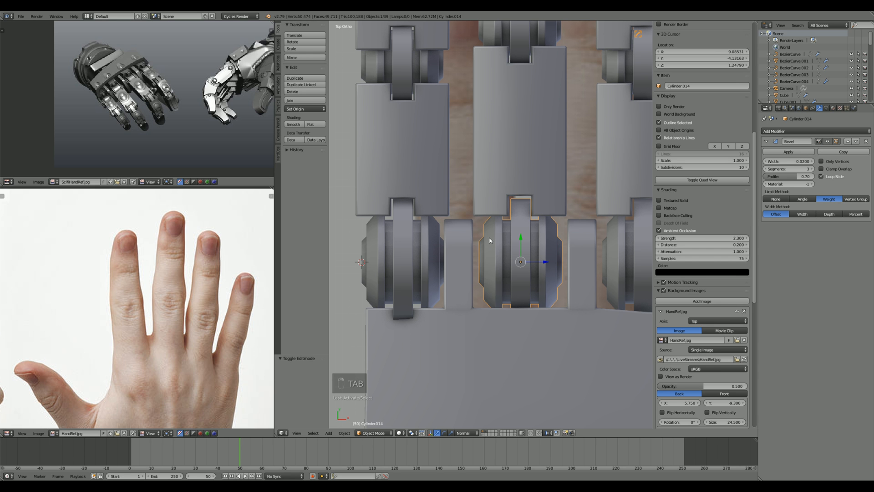
pyautogui.scroll(-3, 489, 240)
pyautogui.press('a')
pyautogui.press('a')
pyautogui.moveTo(548, 250); pyautogui.dragTo(466, 250, button='middle')
pyautogui.moveTo(471, 237); pyautogui.dragTo(436, 275, button='middle')
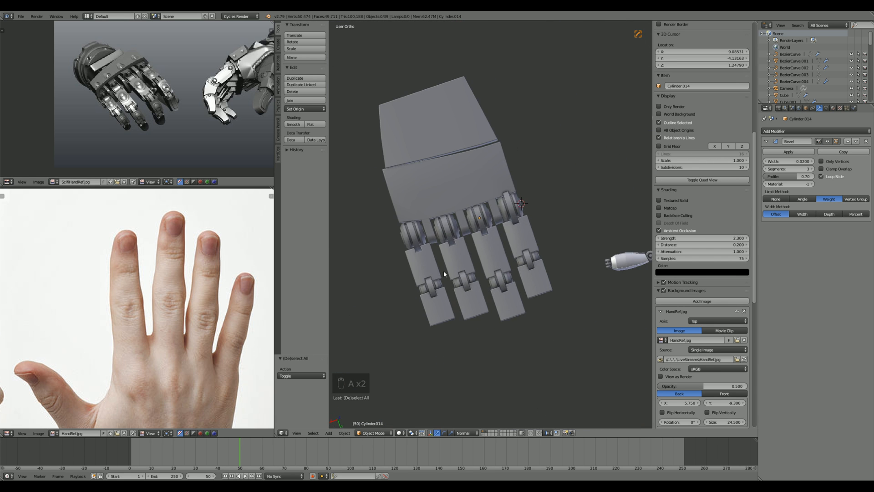
# Step: Move the little finger's two plates about 0.3 along Y toward the knuckle
pyautogui.press('KP_7')
pyautogui.scroll(3, 443, 270)
pyautogui.scroll(1, 541, 262)
pyautogui.rightClick(568, 260)
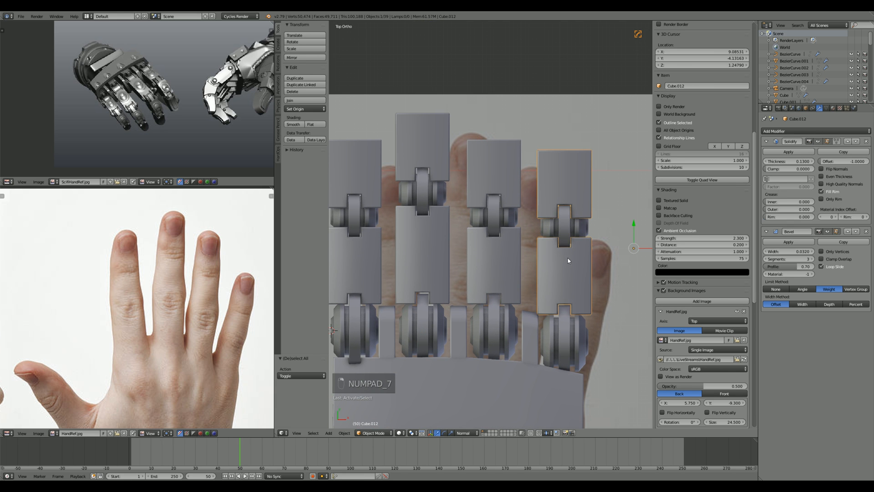
pyautogui.press('Tab')
pyautogui.press('Tab')
pyautogui.press('Tab')
pyautogui.press('Tab')
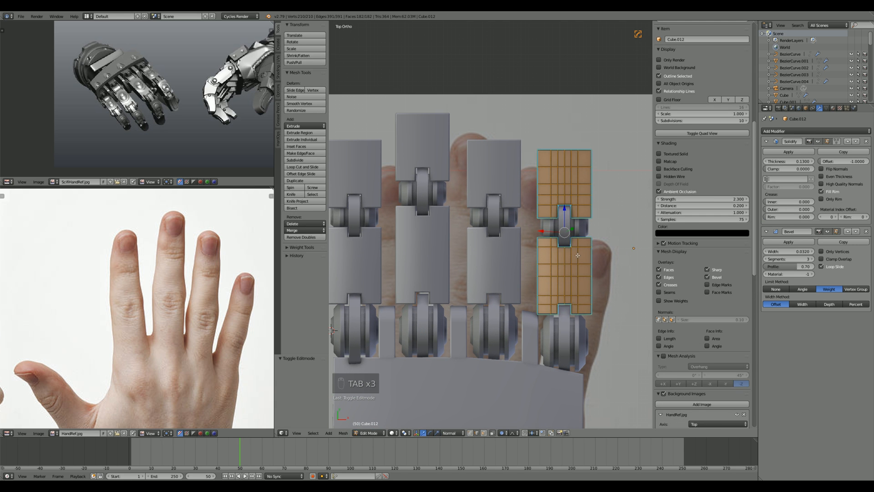
pyautogui.press('g')
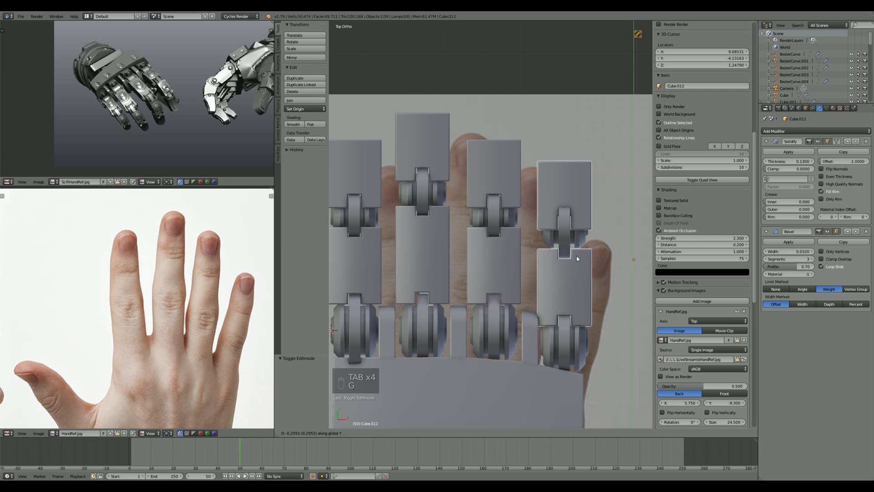
pyautogui.click(572, 240)
# Step: Shift the ring-finger-side faces of the little finger's plates about 0.055 along X using proportional size 1.77
pyautogui.press('Tab')
pyautogui.press('a')
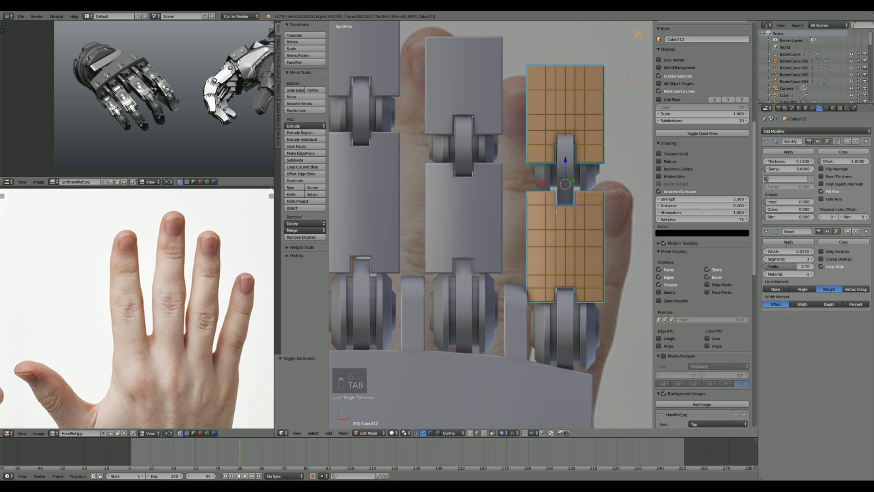
pyautogui.press('a')
pyautogui.press('z')
pyautogui.hotkey('ctrl', 'Tab')
pyautogui.press('a')
pyautogui.press('a')
pyautogui.press('b')
pyautogui.moveTo(485, 32); pyautogui.dragTo(516, 265)
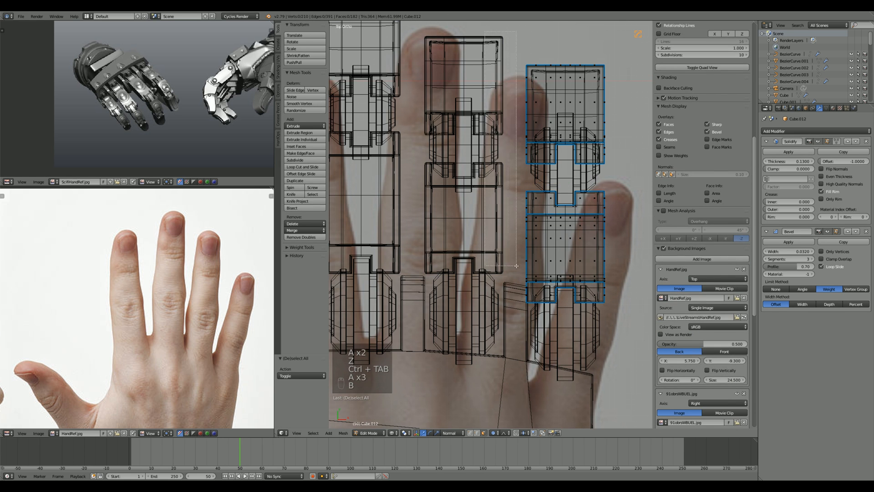
pyautogui.moveTo(526, 350); pyautogui.dragTo(526, 350)
pyautogui.press('z')
pyautogui.press('g')
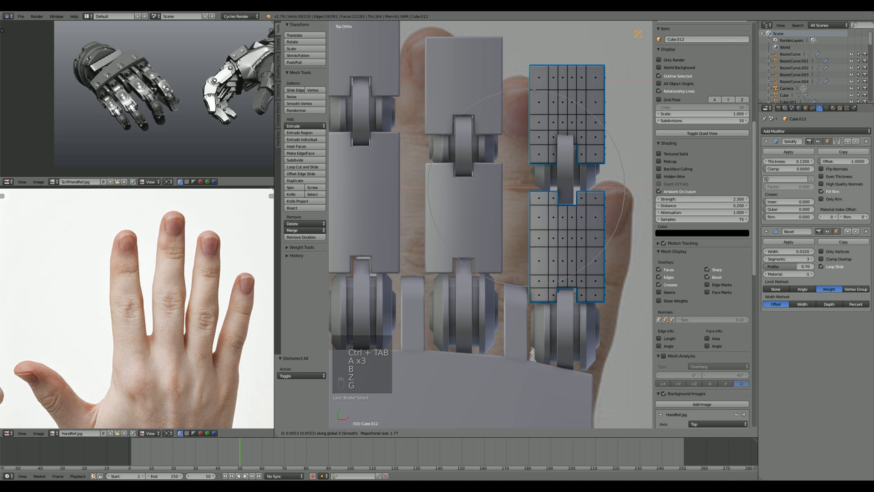
pyautogui.click(531, 352)
pyautogui.press('Tab')
# Step: Center the little finger's upper joint between its plates by moving it 0.031 along X and about -0.30 along Y
pyautogui.keyDown('shift'); pyautogui.moveTo(535, 210); pyautogui.dragTo(508, 256, button='middle'); pyautogui.keyUp('shift')
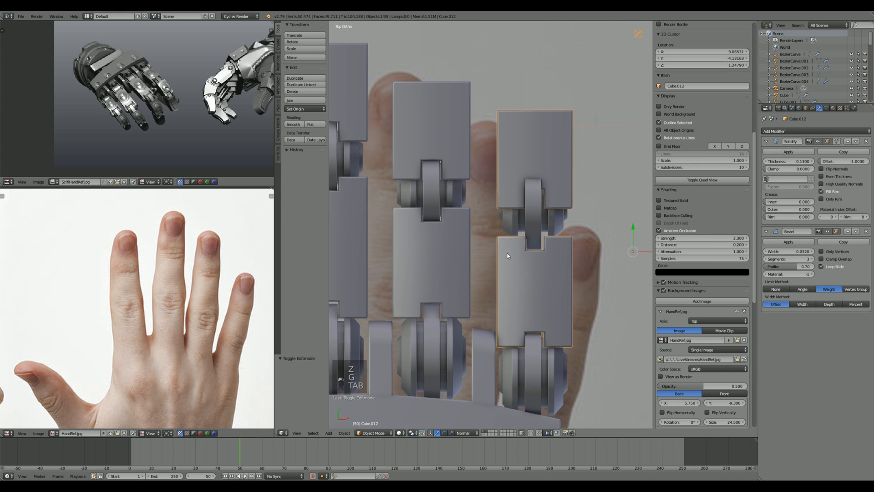
pyautogui.scroll(1, 512, 250)
pyautogui.rightClick(541, 223)
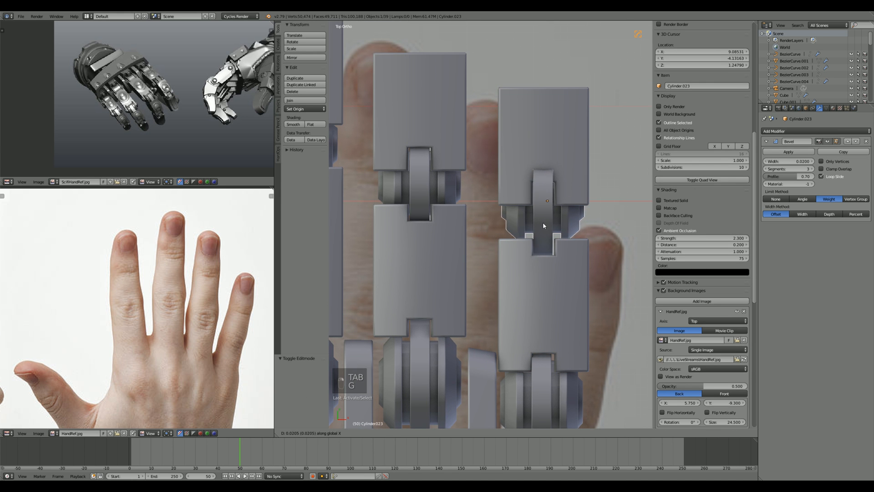
pyautogui.click(544, 224)
pyautogui.press('g')
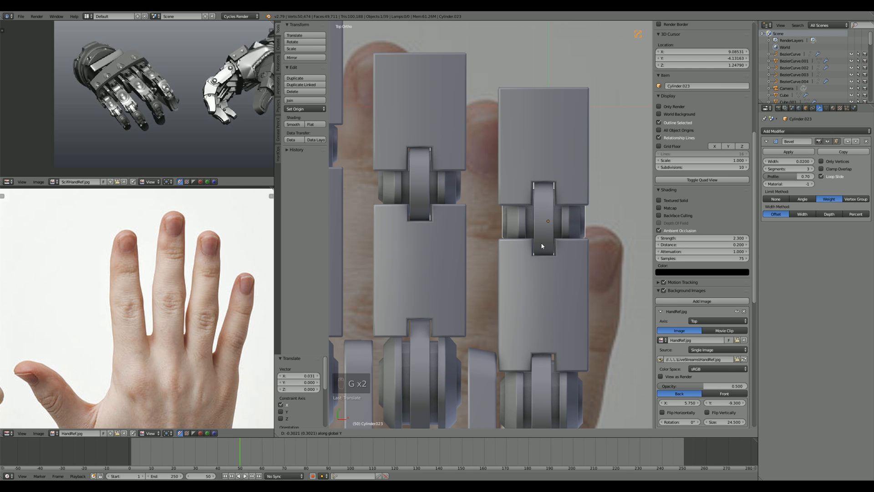
pyautogui.click(537, 241)
pyautogui.keyDown('shift'); pyautogui.moveTo(537, 242); pyautogui.dragTo(531, 150, button='middle'); pyautogui.keyUp('shift')
pyautogui.press('a')
pyautogui.rightClick(541, 326)
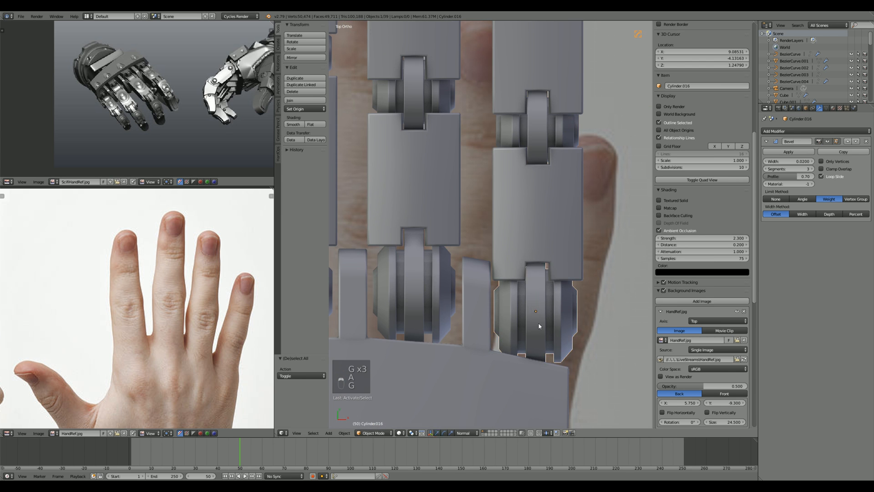
pyautogui.press('g')
pyautogui.rightClick(540, 323)
pyautogui.press('a')
pyautogui.scroll(-10, 542, 320)
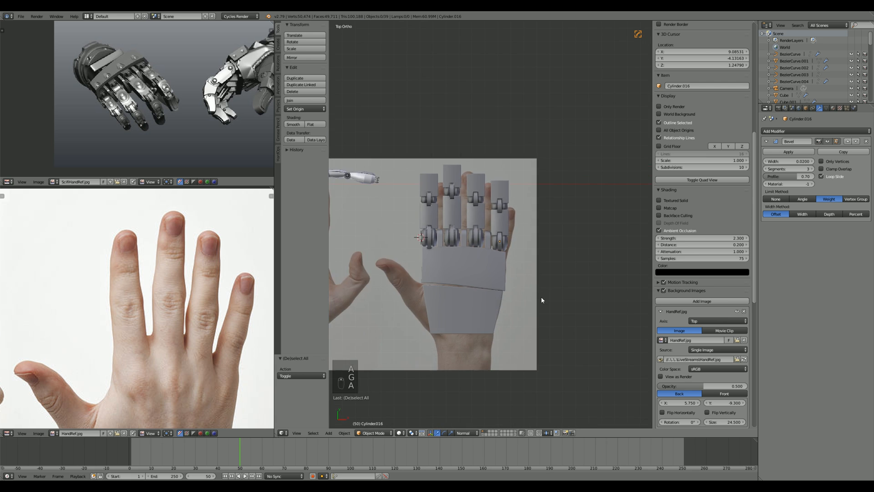
pyautogui.moveTo(541, 296); pyautogui.dragTo(593, 307, button='middle')
pyautogui.scroll(4, 558, 298)
pyautogui.press('KP_7')
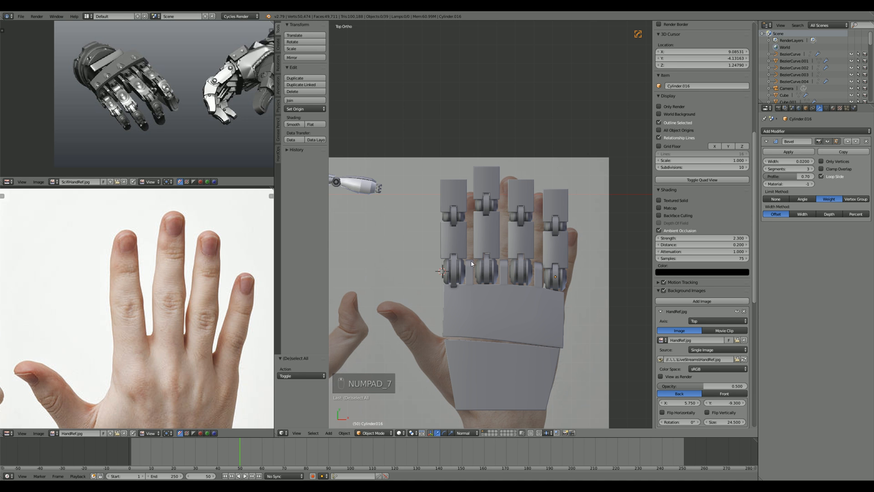
# Step: Bow the end of the index fingertip plate outward by moving its middle edges about 0.066 along Y with proportional size 1.00
pyautogui.scroll(2, 533, 304)
pyautogui.scroll(2, 534, 303)
pyautogui.rightClick(489, 235)
pyautogui.press('Tab')
pyautogui.scroll(1, 489, 233)
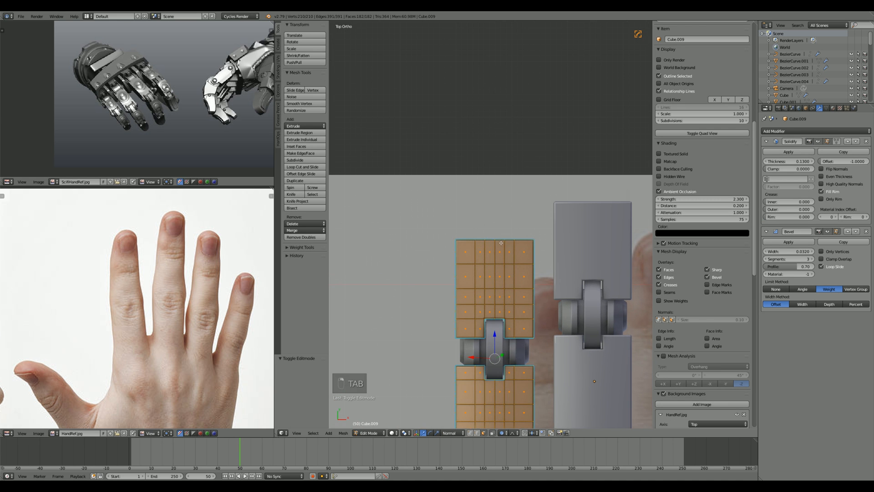
pyautogui.hotkey('ctrl', 'Tab')
pyautogui.click(489, 232)
pyautogui.press('a')
pyautogui.press('z')
pyautogui.press('b')
pyautogui.moveTo(489, 235); pyautogui.dragTo(500, 242)
pyautogui.press('z')
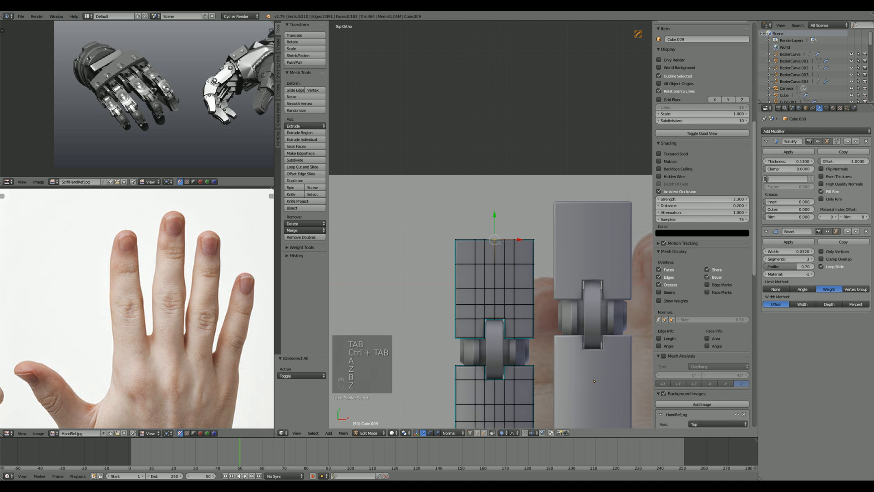
pyautogui.scroll(-1, 501, 243)
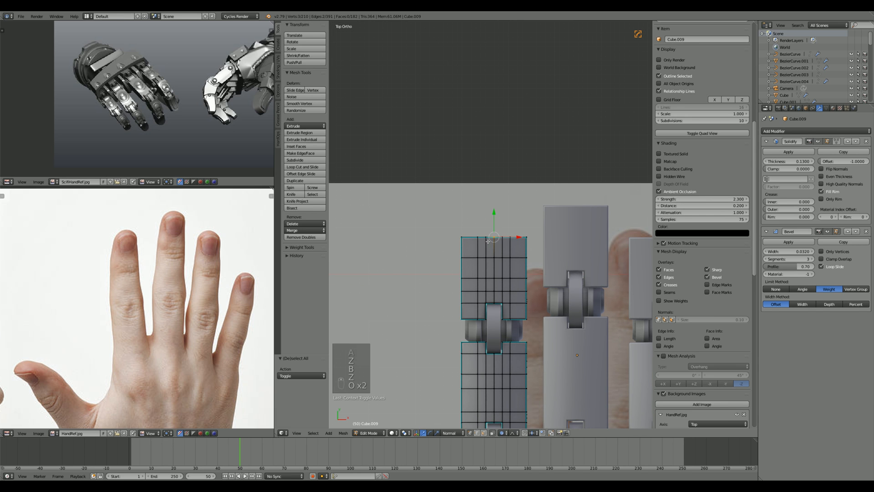
pyautogui.press('g')
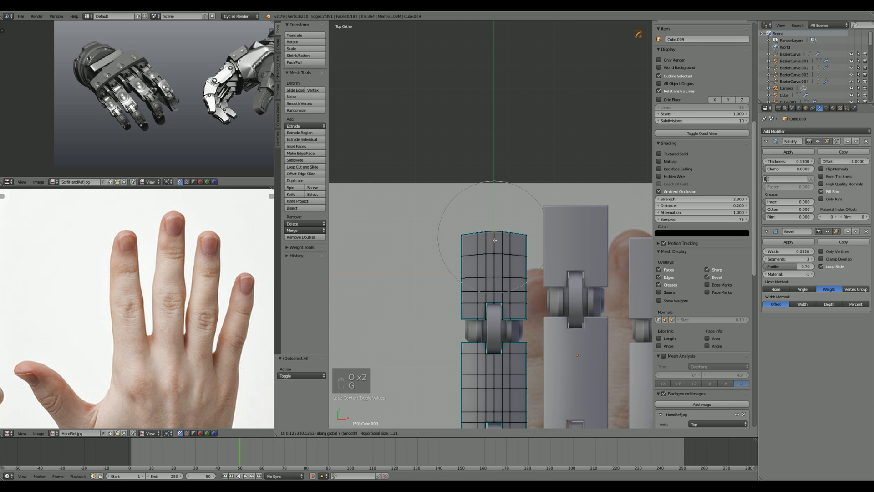
pyautogui.rightClick(495, 240)
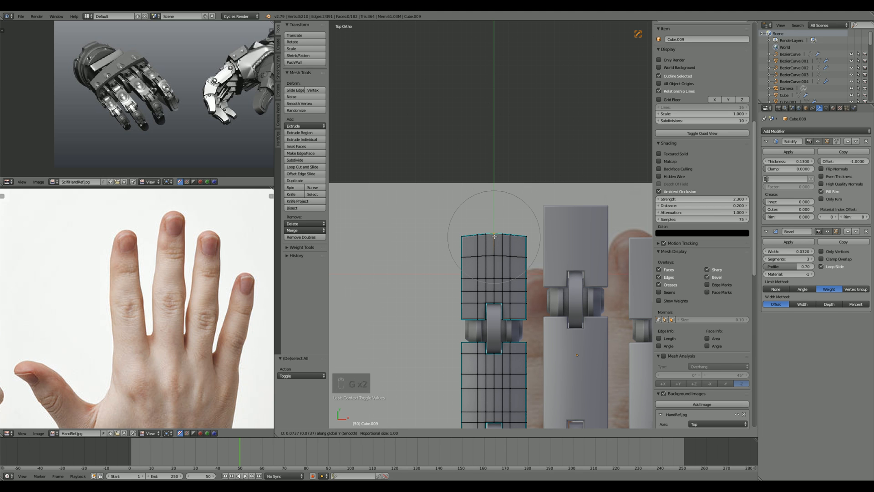
pyautogui.rightClick(494, 236)
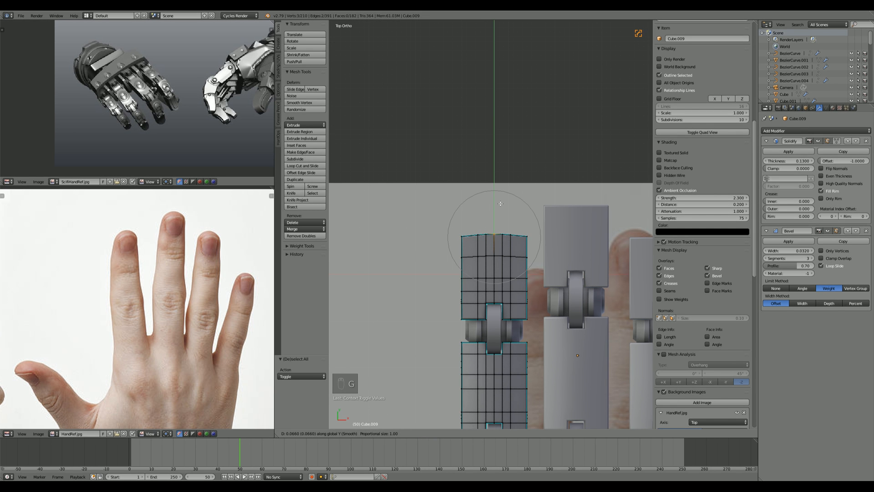
pyautogui.click(499, 202)
pyautogui.press('Tab')
pyautogui.moveTo(499, 204); pyautogui.dragTo(542, 216, button='middle')
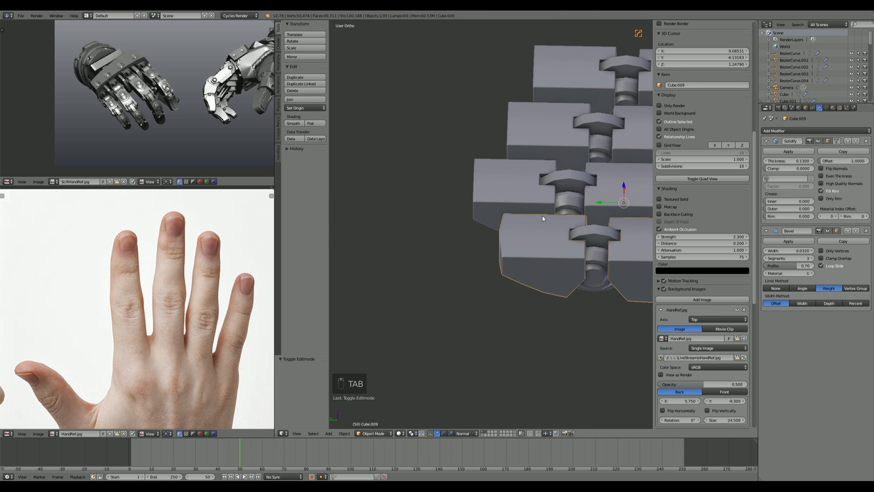
# Step: Shift the middle edges at the index fingertip's end slightly farther outward along Y with proportional editing
pyautogui.press('KP_7')
pyautogui.press('Tab')
pyautogui.press('Tab')
pyautogui.scroll(3, 523, 241)
pyautogui.press('Tab')
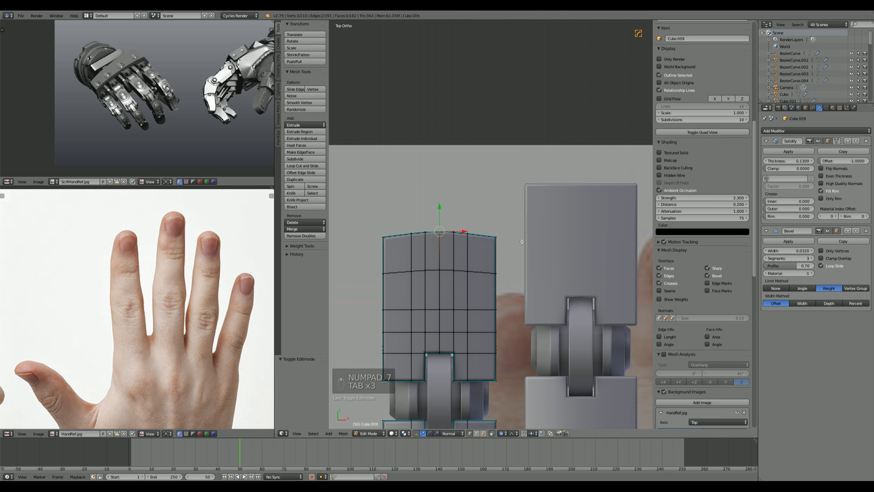
pyautogui.press('g')
pyautogui.click(515, 241)
pyautogui.press('Tab')
# Step: Round the middle fingertip plate's end by moving its middle edges about 0.085 along Y with proportional size 1.00
pyautogui.rightClick(541, 204)
pyautogui.press('Tab')
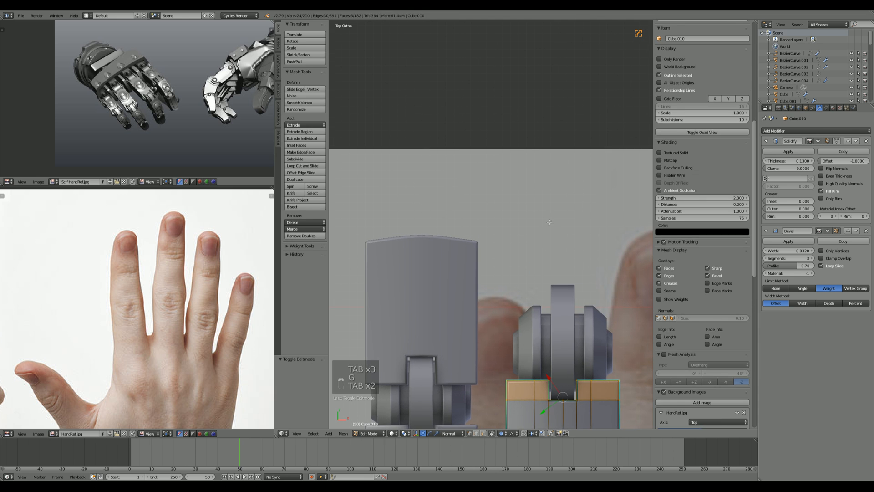
pyautogui.hotkey('alt', 'h')
pyautogui.press('a')
pyautogui.moveTo(557, 182); pyautogui.dragTo(567, 198)
pyautogui.press('g')
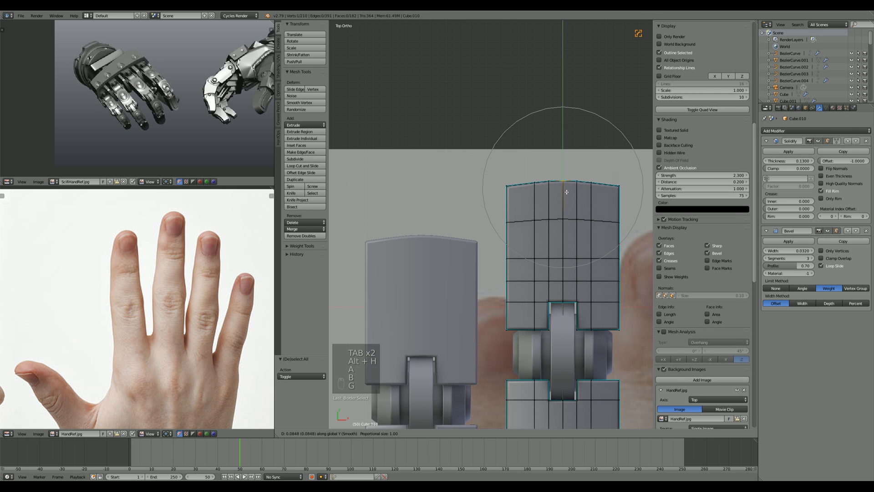
pyautogui.click(567, 190)
pyautogui.press('Tab')
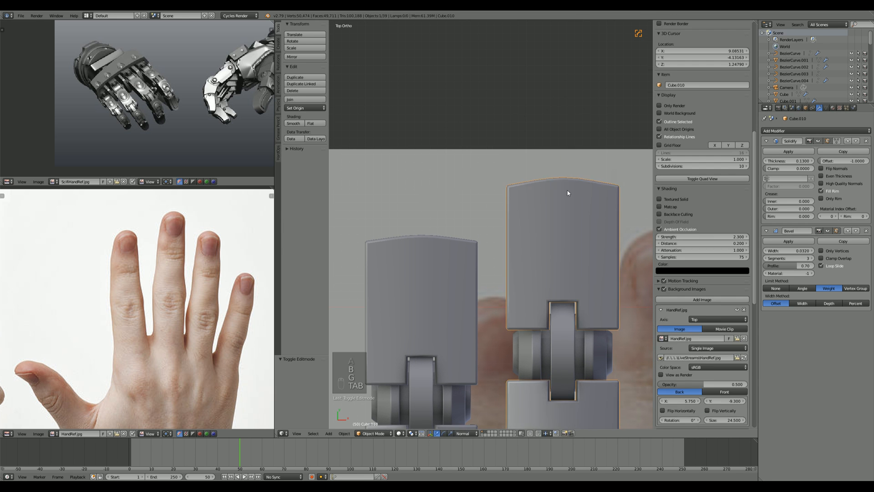
# Step: Round the ring fingertip plate's end by moving its middle edges 0.092 along Y with proportional size 1.00
pyautogui.scroll(-1, 578, 200)
pyautogui.keyDown('shift'); pyautogui.moveTo(602, 222); pyautogui.dragTo(484, 216, button='middle'); pyautogui.keyUp('shift')
pyautogui.rightClick(542, 246)
pyautogui.press('Tab')
pyautogui.press('a')
pyautogui.press('a')
pyautogui.press('a')
pyautogui.press('b')
pyautogui.press('g')
pyautogui.moveTo(550, 225); pyautogui.dragTo(572, 239)
pyautogui.press('z')
pyautogui.press('b')
pyautogui.press('z')
pyautogui.press('g')
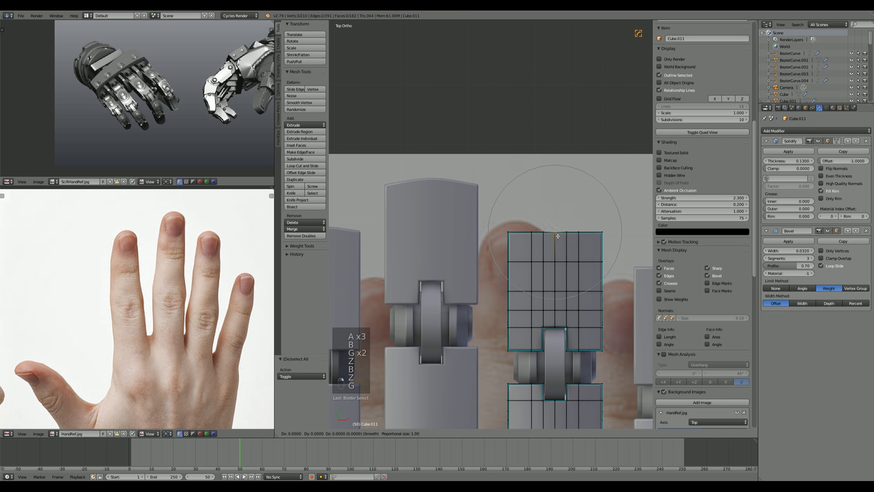
pyautogui.click(555, 229)
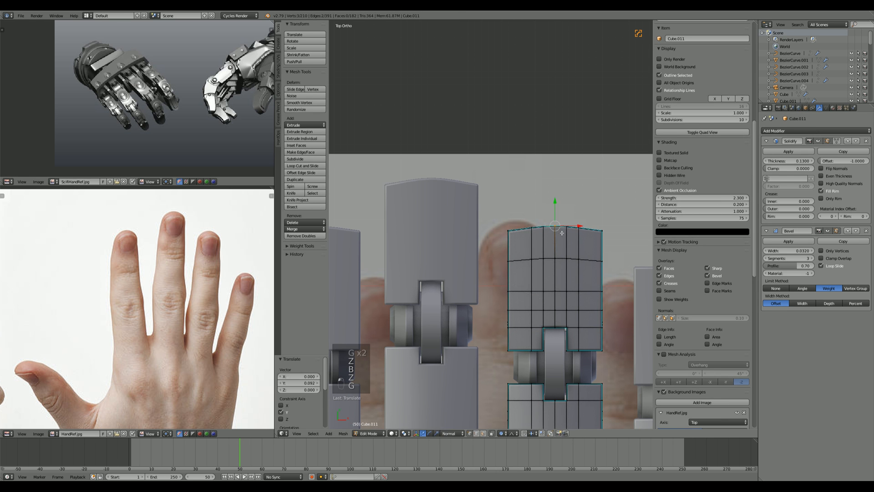
pyautogui.keyDown('shift'); pyautogui.moveTo(606, 246); pyautogui.dragTo(493, 234, button='middle'); pyautogui.keyUp('shift')
pyautogui.press('Tab')
# Step: Round the little fingertip plate's end by moving its middle edges about 0.112 along Y with proportional size 1.00
pyautogui.rightClick(569, 281)
pyautogui.press('Tab')
pyautogui.press('z')
pyautogui.press('a')
pyautogui.press('b')
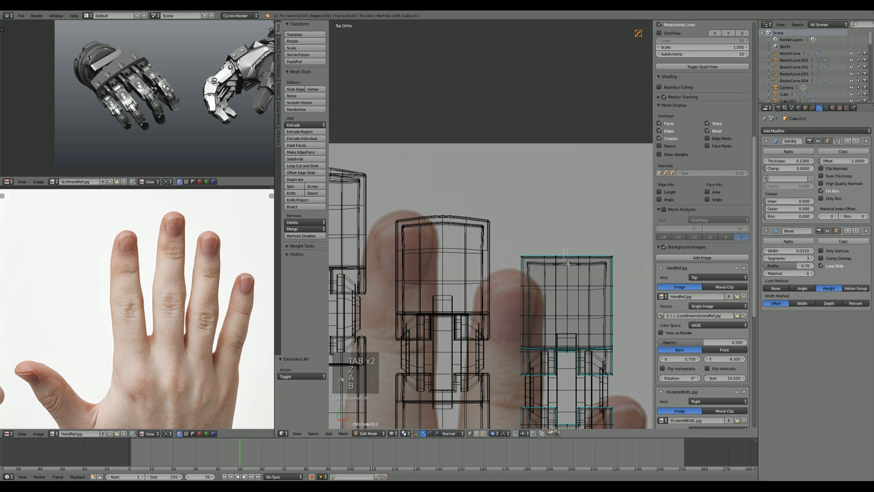
pyautogui.moveTo(548, 245); pyautogui.dragTo(584, 257)
pyautogui.press('z')
pyautogui.press('g')
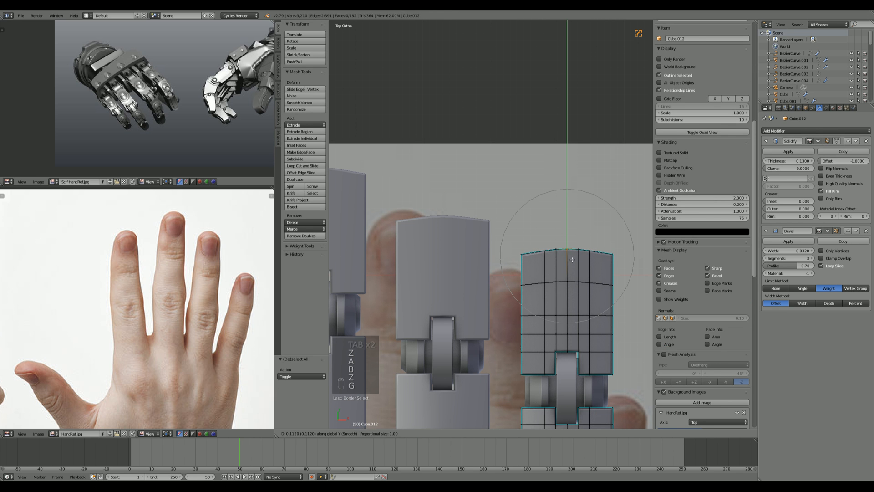
pyautogui.click(572, 259)
pyautogui.press('Tab')
pyautogui.scroll(-9, 570, 266)
pyautogui.press('a')
pyautogui.press('a')
pyautogui.moveTo(580, 267); pyautogui.dragTo(540, 278, button='middle')
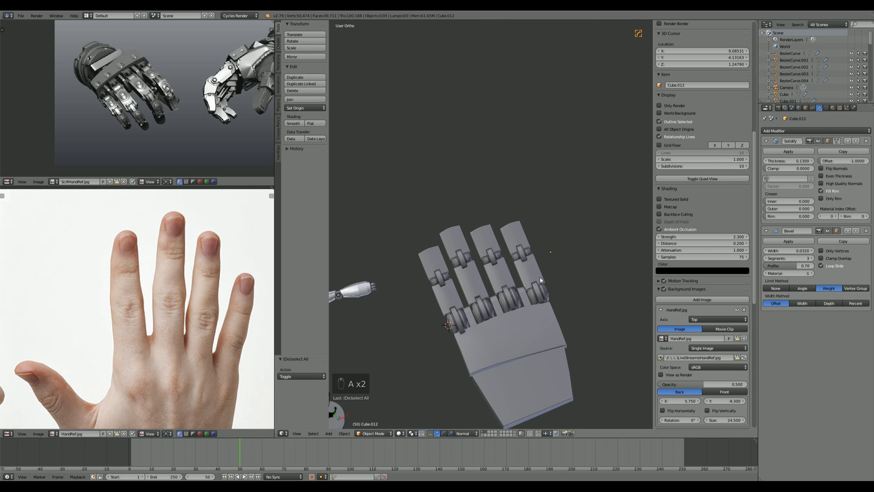
# Step: Move the index finger's whole fingertip plate 0.140 along Y with proportional size 2.36, stretching the lower plate with it
pyautogui.press('KP_7')
pyautogui.keyDown('shift'); pyautogui.moveTo(465, 270); pyautogui.dragTo(606, 284, button='middle'); pyautogui.keyUp('shift')
pyautogui.scroll(4, 580, 254)
pyautogui.rightClick(578, 252)
pyautogui.press('Tab')
pyautogui.keyDown('shift'); pyautogui.moveTo(578, 252); pyautogui.dragTo(538, 237, button='middle'); pyautogui.keyUp('shift')
pyautogui.scroll(1, 531, 230)
pyautogui.press('a')
pyautogui.press('a')
pyautogui.scroll(2, 528, 226)
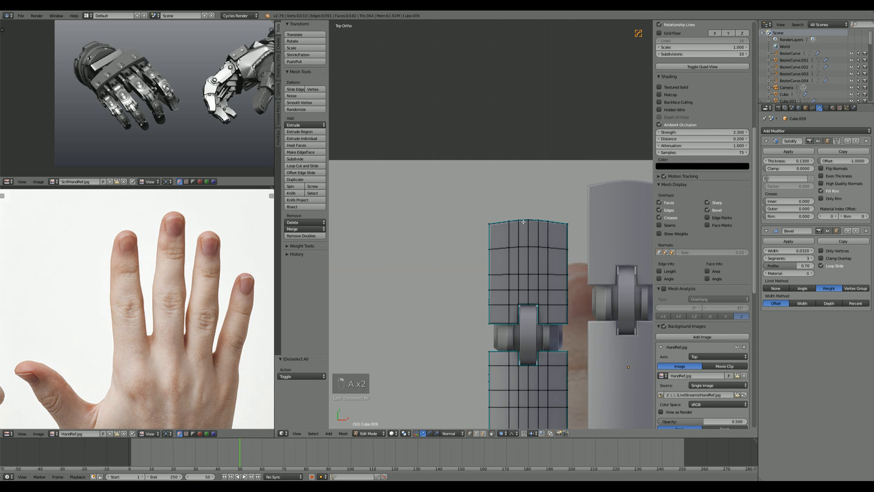
pyautogui.press('z')
pyautogui.press('l')
pyautogui.press('z')
pyautogui.press('g')
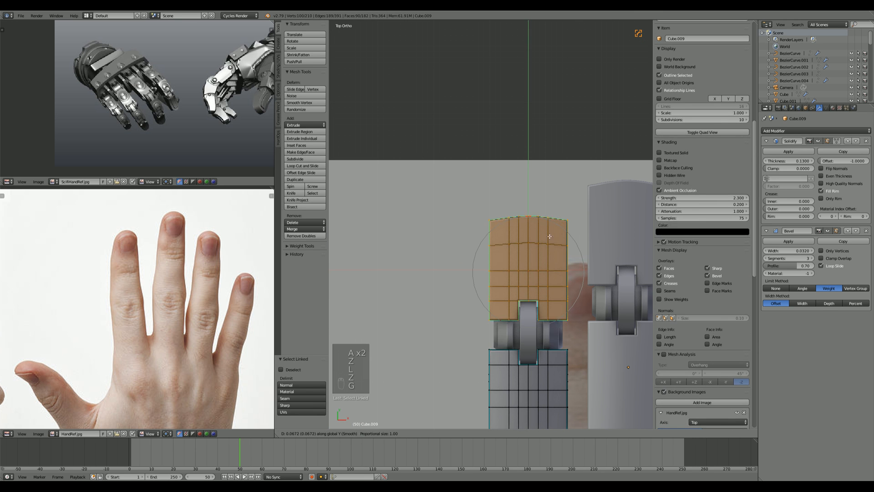
pyautogui.press('g')
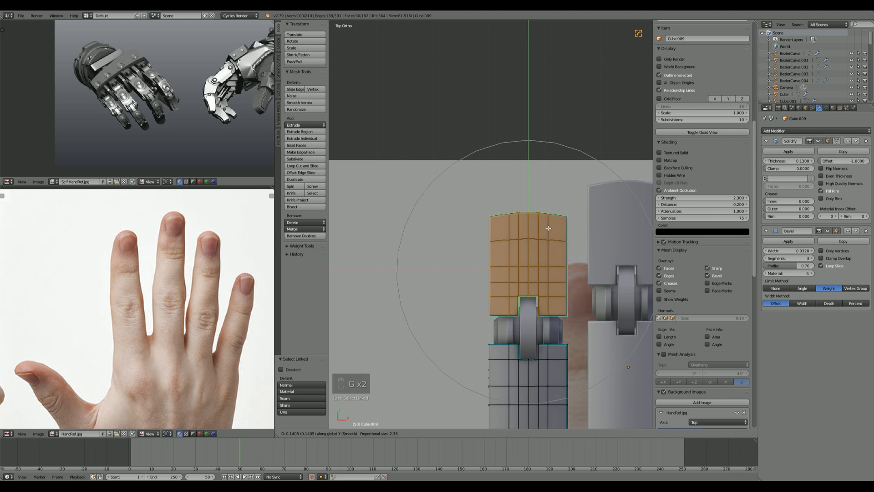
pyautogui.click(549, 228)
# Step: Move the index fingertip plate about 0.07 farther along Y with proportional size 2.36
pyautogui.scroll(-1, 549, 228)
pyautogui.keyDown('shift'); pyautogui.moveTo(551, 232); pyautogui.dragTo(504, 226, button='middle'); pyautogui.keyUp('shift')
pyautogui.scroll(-1, 508, 227)
pyautogui.press('g')
pyautogui.middleClick(523, 229)
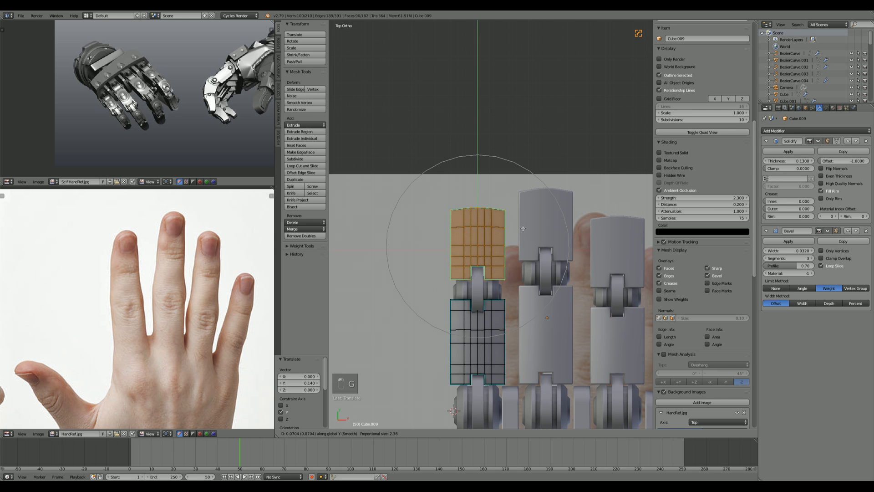
pyautogui.click(523, 228)
pyautogui.press('Tab')
# Step: Move the index finger's upper joint 0.183 along Y into the gap between its plates and check the fit
pyautogui.rightClick(492, 291)
pyautogui.scroll(3, 492, 292)
pyautogui.press('g')
pyautogui.middleClick(490, 291)
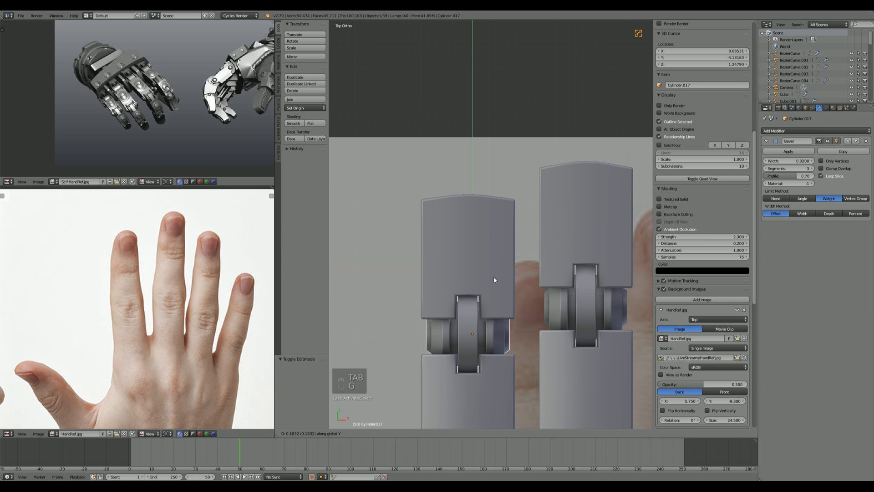
pyautogui.click(493, 277)
pyautogui.moveTo(493, 277); pyautogui.dragTo(501, 299, button='middle')
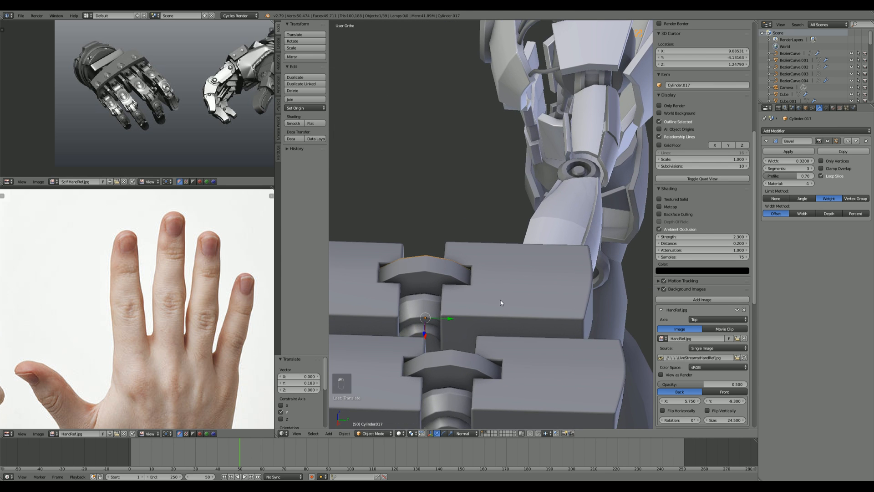
pyautogui.scroll(-4, 508, 278)
pyautogui.press('a')
pyautogui.scroll(-3, 516, 241)
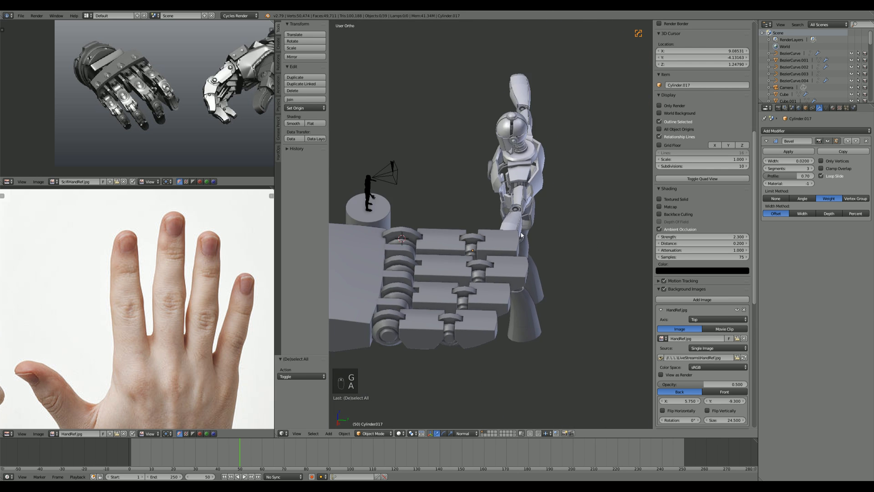
pyautogui.moveTo(521, 235); pyautogui.dragTo(474, 288, button='middle')
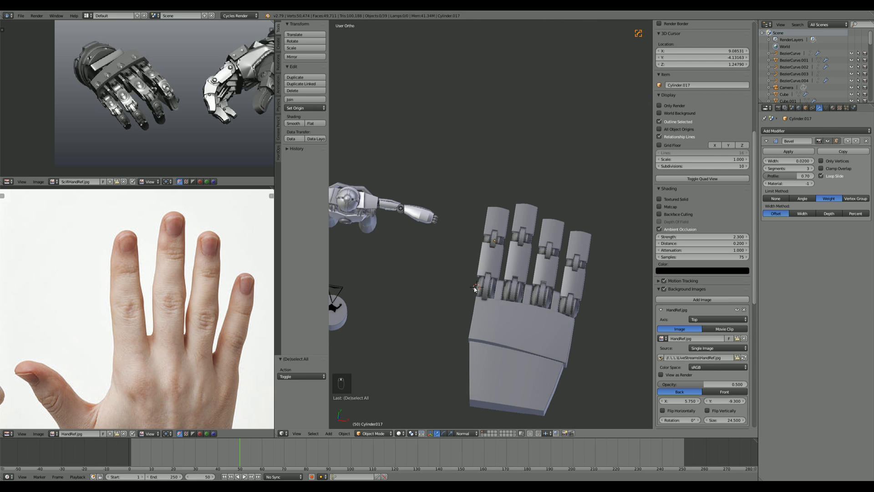
# Step: Lengthen the ring fingertip plate by moving its end edges 0.110 along Y with proportional editing
pyautogui.press('KP_7')
pyautogui.scroll(6, 446, 296)
pyautogui.rightClick(533, 251)
pyautogui.press('Tab')
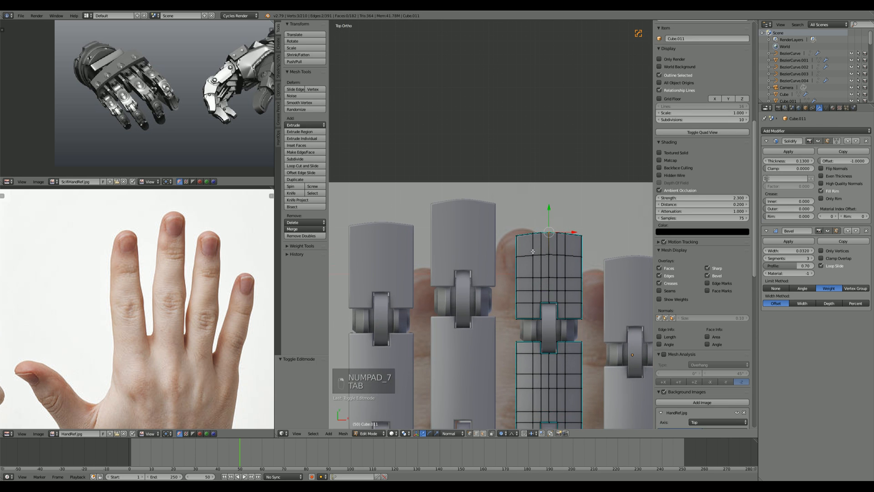
pyautogui.press('a')
pyautogui.press('a')
pyautogui.press('z')
pyautogui.press('z')
pyautogui.press('g')
pyautogui.press('y')
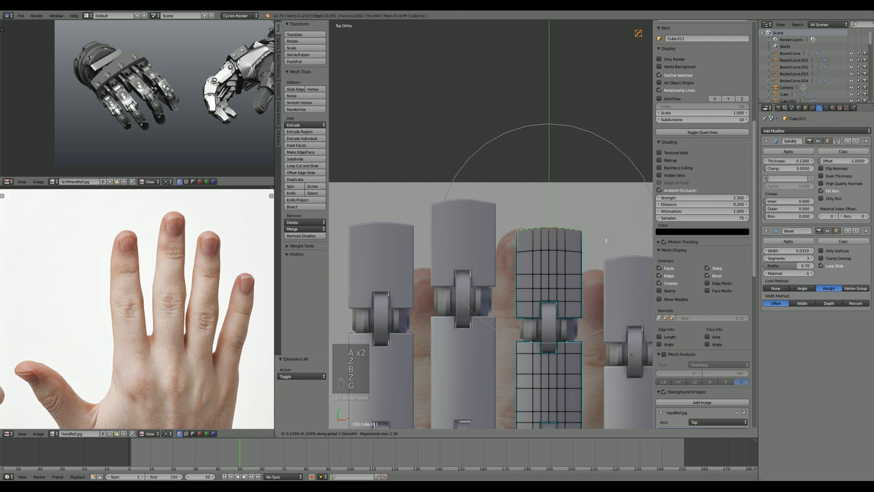
pyautogui.scroll(-3, 607, 242)
pyautogui.scroll(2, 605, 240)
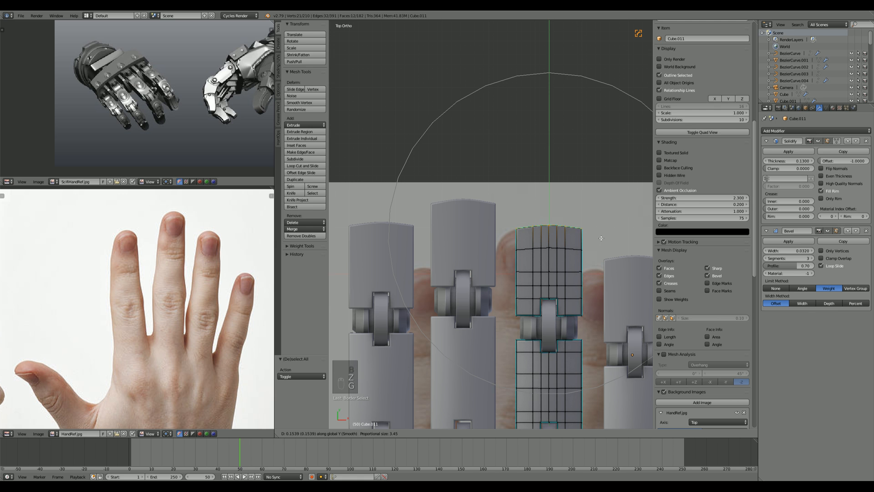
pyautogui.click(600, 237)
pyautogui.press('Tab')
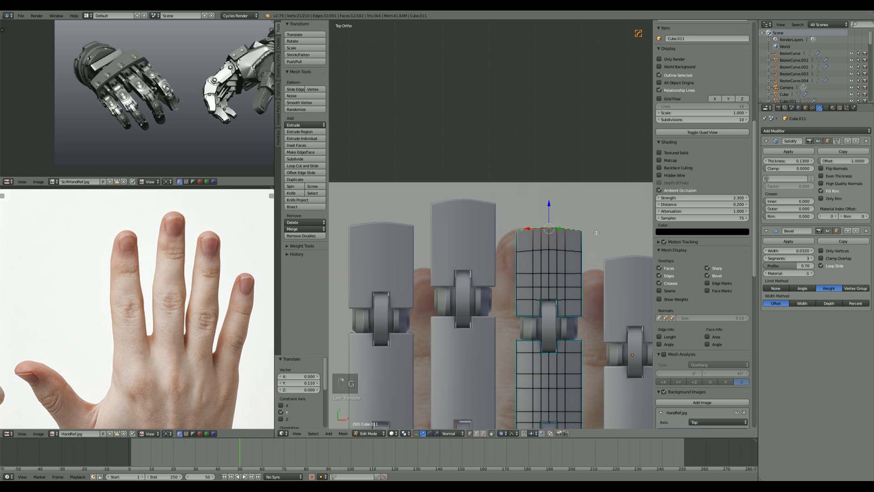
# Step: Lengthen the index fingertip plate by moving its end edges about 0.2 along Y with proportional size 3.45
pyautogui.rightClick(372, 237)
pyautogui.press('Tab')
pyautogui.press('a')
pyautogui.press('a')
pyautogui.press('a')
pyautogui.press('z')
pyautogui.press('b')
pyautogui.moveTo(339, 211); pyautogui.dragTo(423, 230)
pyautogui.press('z')
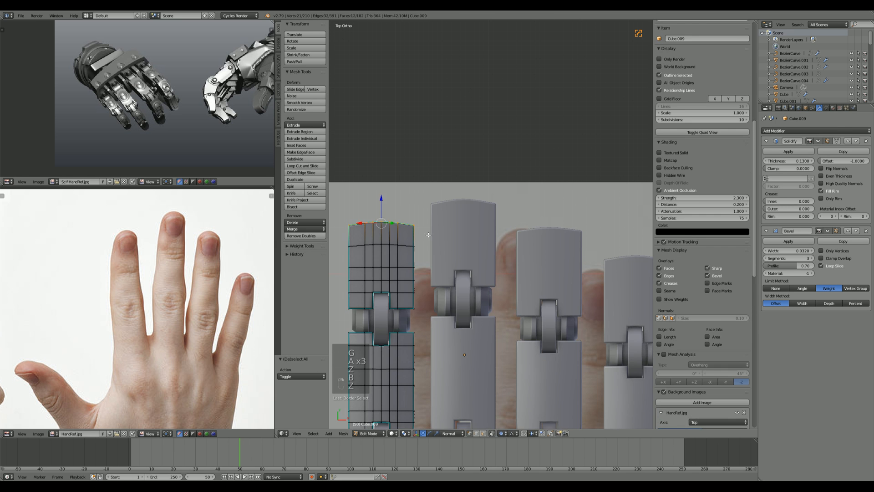
pyautogui.press('g')
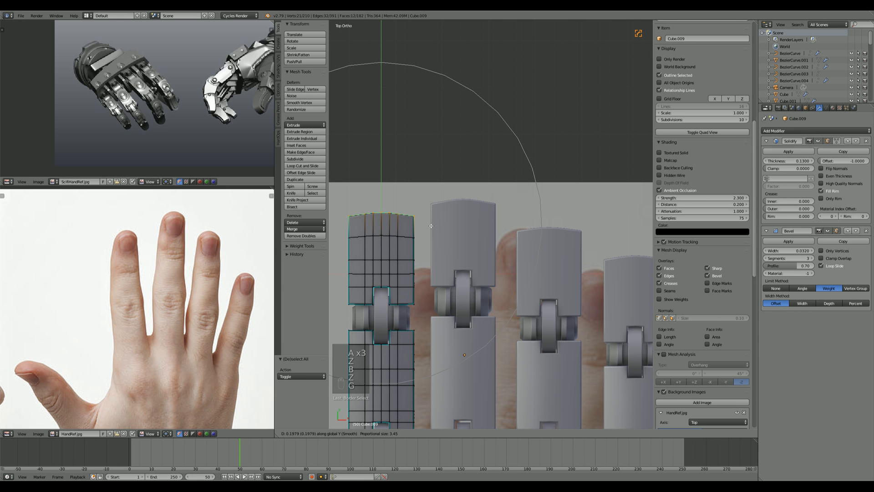
pyautogui.click(431, 227)
pyautogui.press('Tab')
# Step: Move the index finger's upper joint 0.054 along Y and fine-tune its fit between the plates
pyautogui.keyDown('shift'); pyautogui.moveTo(389, 307); pyautogui.dragTo(463, 238, button='middle'); pyautogui.keyUp('shift')
pyautogui.rightClick(450, 254)
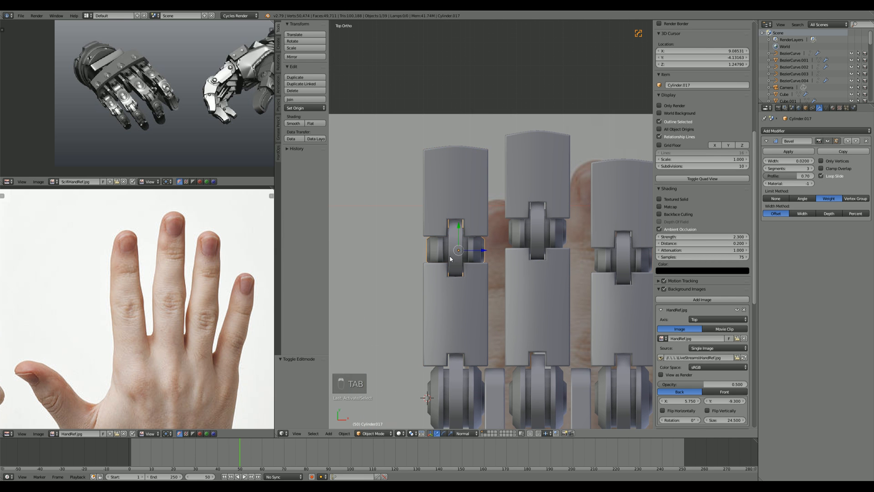
pyautogui.press('g')
pyautogui.middleClick(451, 249)
pyautogui.click(453, 246)
pyautogui.moveTo(564, 277); pyautogui.dragTo(523, 233, button='middle')
pyautogui.scroll(3, 528, 234)
pyautogui.press('g')
pyautogui.middleClick(523, 234)
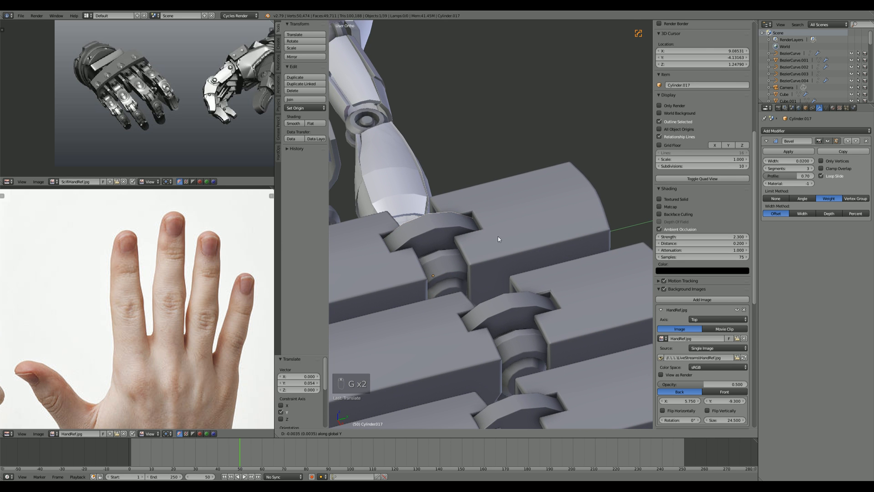
pyautogui.click(500, 236)
pyautogui.press('a')
# Step: Nudge the middle finger's upper joint slightly along Y to center it between its plates
pyautogui.scroll(-6, 485, 268)
pyautogui.moveTo(444, 299); pyautogui.dragTo(469, 292, button='middle')
pyautogui.scroll(4, 457, 292)
pyautogui.rightClick(487, 294)
pyautogui.press('g')
pyautogui.middleClick(487, 294)
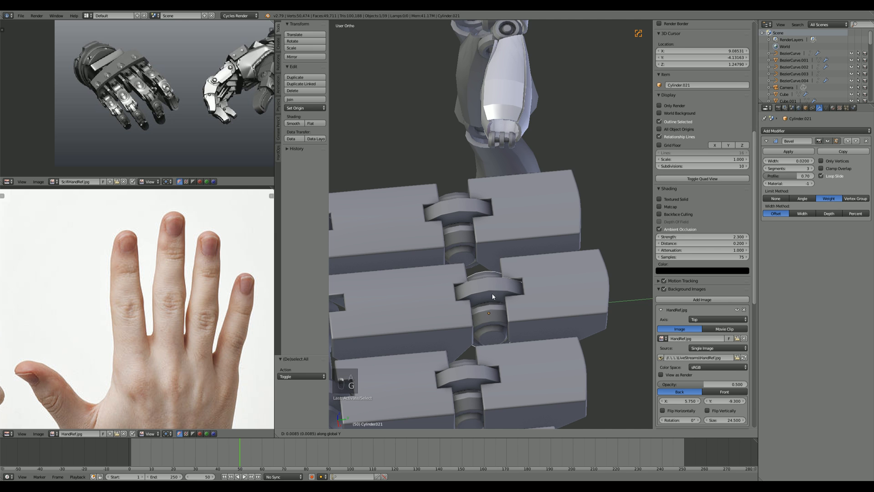
pyautogui.click(491, 294)
pyautogui.press('a')
# Step: Nudge the ring finger's upper joint along Y to center it between its plates, and check the whole hand from above
pyautogui.keyDown('shift'); pyautogui.moveTo(473, 372); pyautogui.dragTo(458, 269, button='middle'); pyautogui.keyUp('shift')
pyautogui.rightClick(499, 281)
pyautogui.press('g')
pyautogui.middleClick(500, 282)
pyautogui.click(503, 284)
pyautogui.press('a')
pyautogui.scroll(-7, 502, 282)
pyautogui.scroll(4, 458, 274)
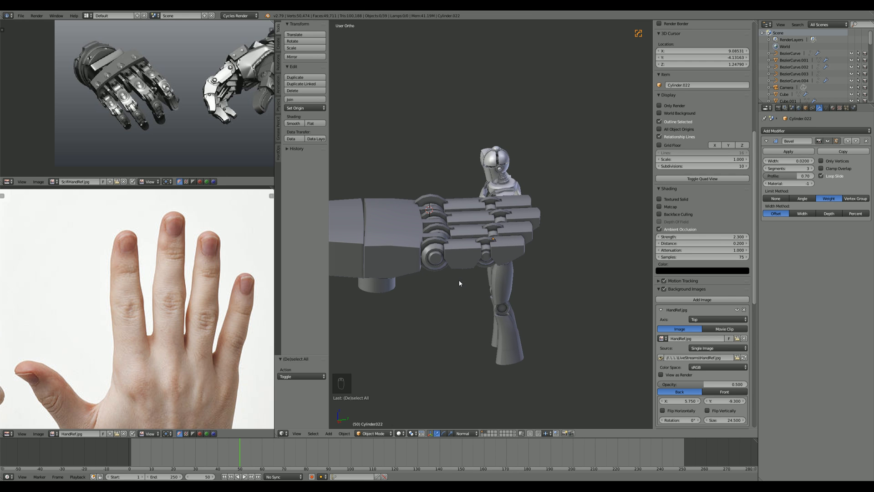
pyautogui.press('KP_7')
pyautogui.keyDown('shift'); pyautogui.moveTo(478, 283); pyautogui.dragTo(559, 256, button='middle'); pyautogui.keyUp('shift')
pyautogui.scroll(-3, 553, 253)
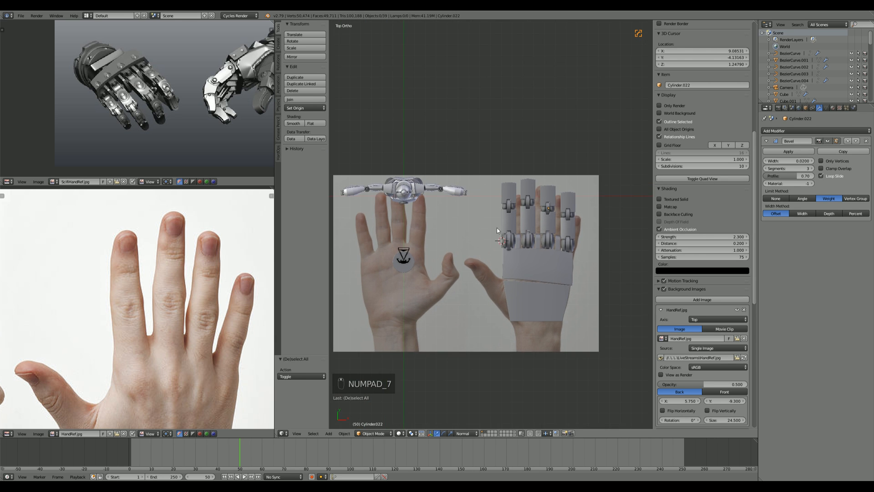
# Step: Select both palm plates and the knuckle joints at the finger bases in wireframe display
pyautogui.scroll(2, 497, 230)
pyautogui.press('z')
pyautogui.rightClick(570, 312)
pyautogui.keyDown('shift'); pyautogui.rightClick(553, 280); pyautogui.keyUp('shift')
pyautogui.keyDown('shift'); pyautogui.rightClick(519, 274); pyautogui.keyUp('shift')
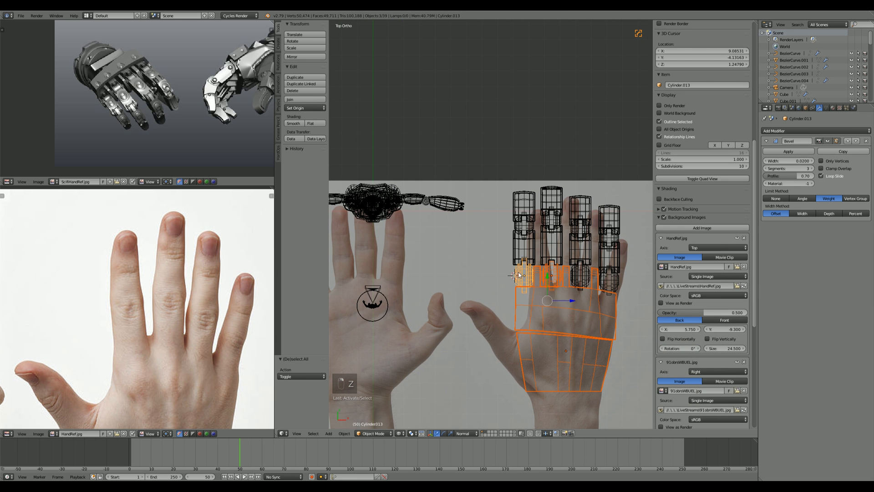
pyautogui.keyDown('shift'); pyautogui.rightClick(606, 275); pyautogui.keyUp('shift')
pyautogui.keyDown('shift'); pyautogui.rightClick(606, 275); pyautogui.keyUp('shift')
pyautogui.keyDown('shift'); pyautogui.rightClick(607, 280); pyautogui.keyUp('shift')
# Step: Add the plates and joints of all four fingers to the selection and group the whole hand as Group
pyautogui.keyDown('shift'); pyautogui.rightClick(612, 239); pyautogui.keyUp('shift')
pyautogui.keyDown('shift'); pyautogui.rightClick(605, 259); pyautogui.keyUp('shift')
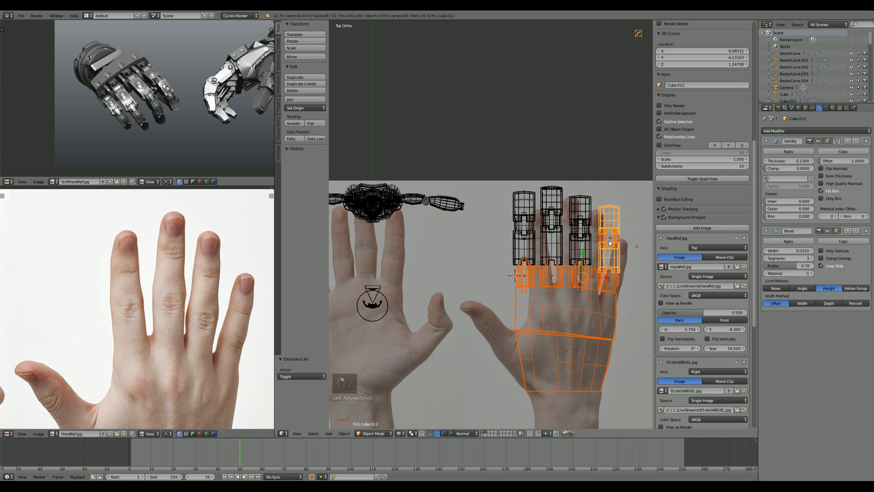
pyautogui.keyDown('shift'); pyautogui.rightClick(581, 229); pyautogui.keyUp('shift')
pyautogui.keyDown('shift'); pyautogui.rightClick(580, 249); pyautogui.keyUp('shift')
pyautogui.keyDown('shift'); pyautogui.rightClick(552, 246); pyautogui.keyUp('shift')
pyautogui.keyDown('shift'); pyautogui.rightClick(549, 221); pyautogui.keyUp('shift')
pyautogui.keyDown('shift'); pyautogui.rightClick(524, 226); pyautogui.keyUp('shift')
pyautogui.keyDown('shift'); pyautogui.rightClick(526, 212); pyautogui.keyUp('shift')
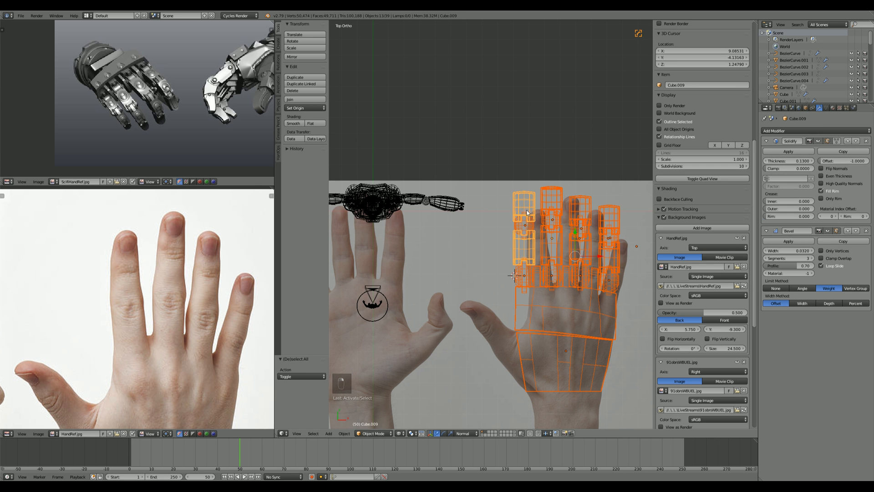
pyautogui.scroll(-1, 519, 260)
pyautogui.keyDown('shift'); pyautogui.moveTo(518, 260); pyautogui.dragTo(536, 250, button='middle'); pyautogui.keyUp('shift')
pyautogui.scroll(-1, 537, 252)
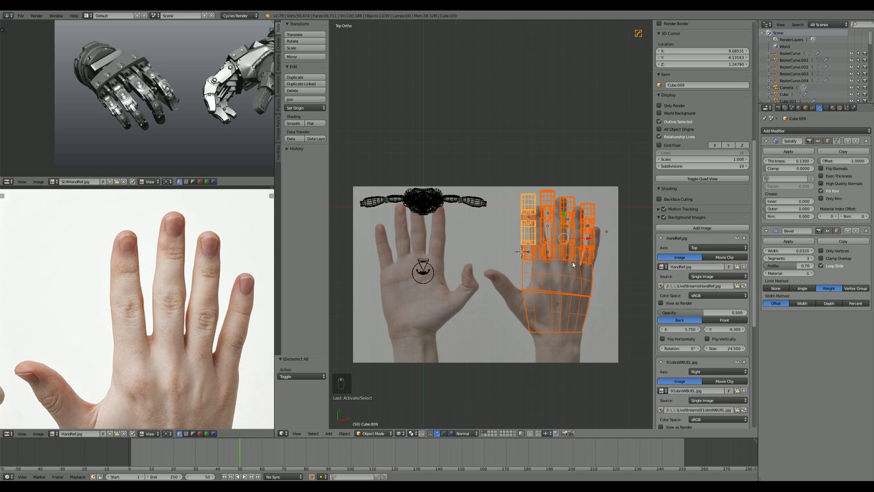
# Step: Move the grouped hand about −12.291 in X and 7.816 in Y, and send it to the third layer
pyautogui.press('g')
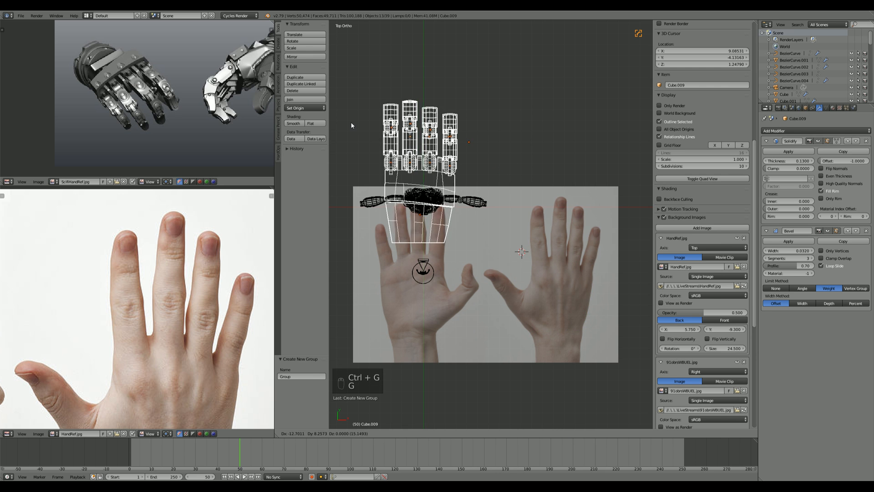
pyautogui.click(427, 192)
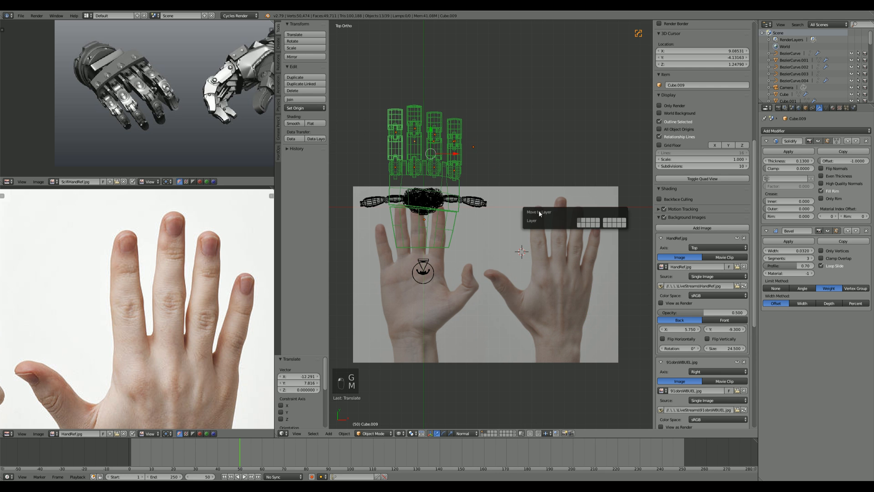
pyautogui.click(587, 222)
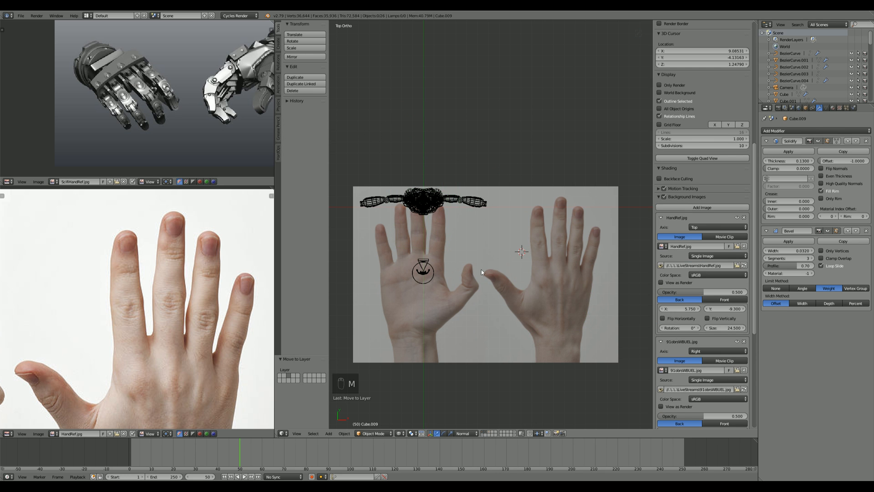
# Step: Show the third layer alongside the first and shift the hand along Z by −5.545 and back up by 4.465
pyautogui.keyDown('shift'); pyautogui.click(491, 434); pyautogui.keyUp('shift')
pyautogui.press('KP_3')
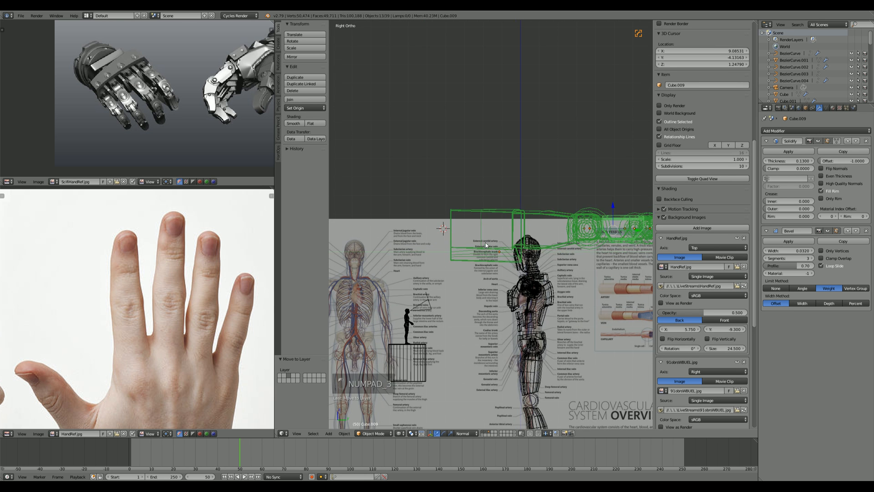
pyautogui.press('g')
pyautogui.click(504, 308)
pyautogui.scroll(-3, 486, 258)
pyautogui.scroll(5, 485, 259)
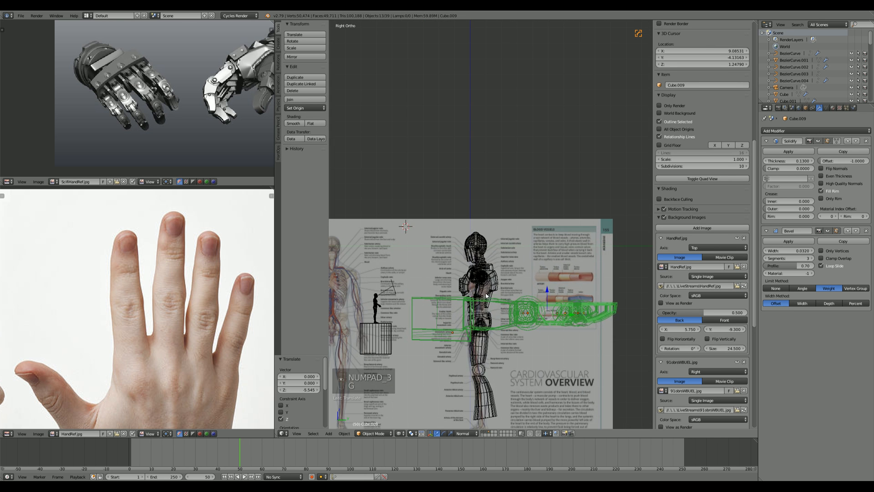
pyautogui.press('g')
pyautogui.click(501, 228)
# Step: Return to a solid top view, hide the third layer, and add an instance of the hand group at the 3D cursor
pyautogui.press('KP_7')
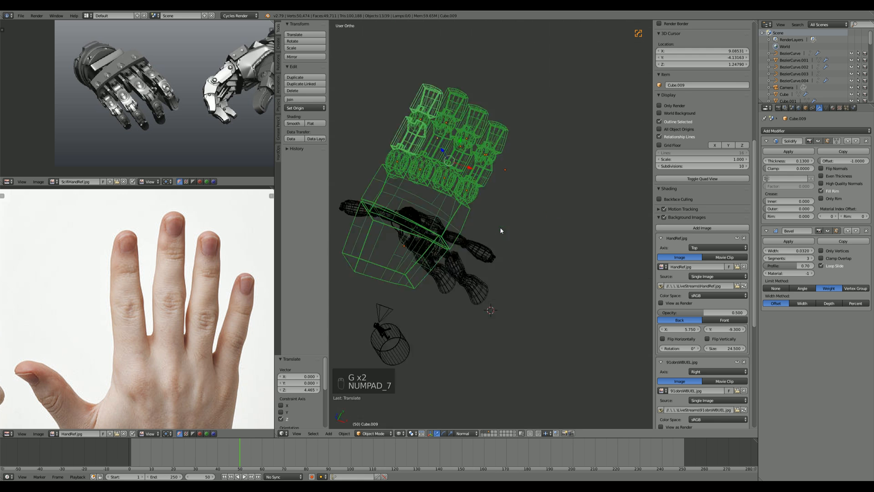
pyautogui.press('z')
pyautogui.keyDown('shift'); pyautogui.moveTo(354, 277); pyautogui.dragTo(483, 277, button='middle'); pyautogui.keyUp('shift')
pyautogui.scroll(2, 482, 277)
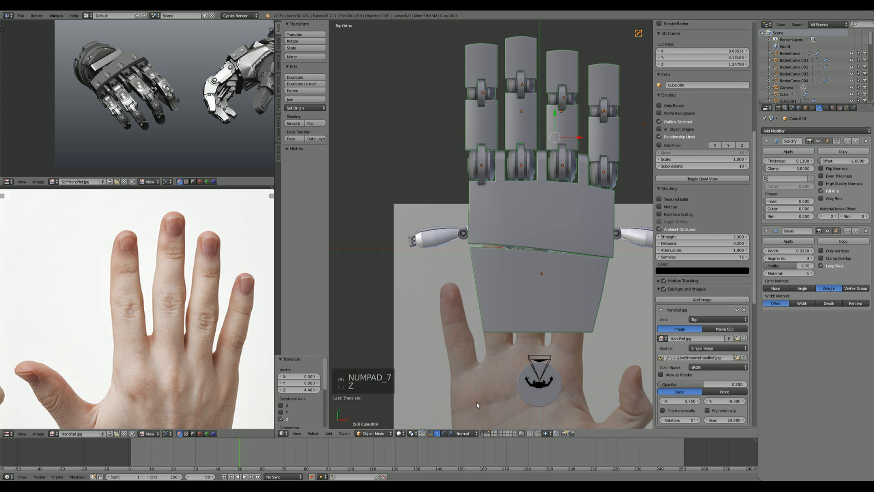
pyautogui.keyDown('shift'); pyautogui.click(490, 433); pyautogui.keyUp('shift')
pyautogui.keyDown('shift'); pyautogui.moveTo(545, 313); pyautogui.dragTo(500, 288, button='middle'); pyautogui.keyUp('shift')
pyautogui.hotkey('shift', 'a')
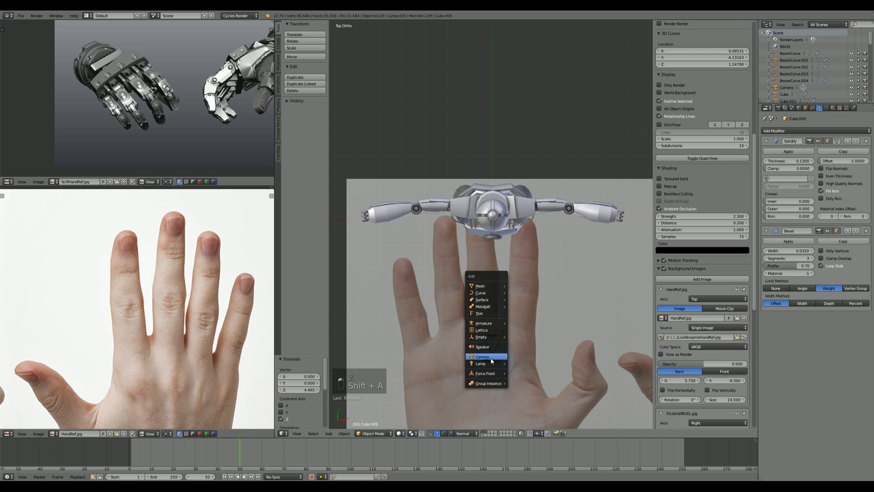
pyautogui.click(523, 382)
pyautogui.scroll(-3, 464, 256)
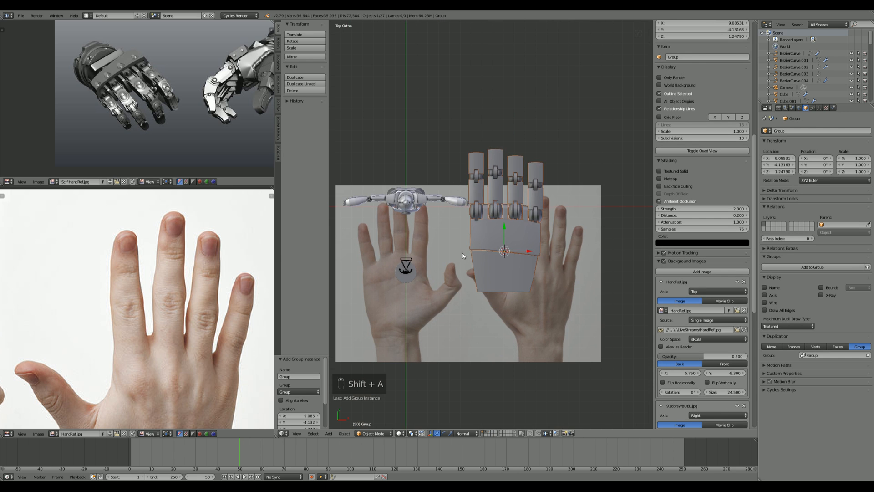
# Step: Scale the hand instance to about 0.252 and move it to about X −0.143, Y −7.342
pyautogui.press('s')
pyautogui.click(511, 277)
pyautogui.scroll(3, 541, 275)
pyautogui.press('g')
pyautogui.click(376, 335)
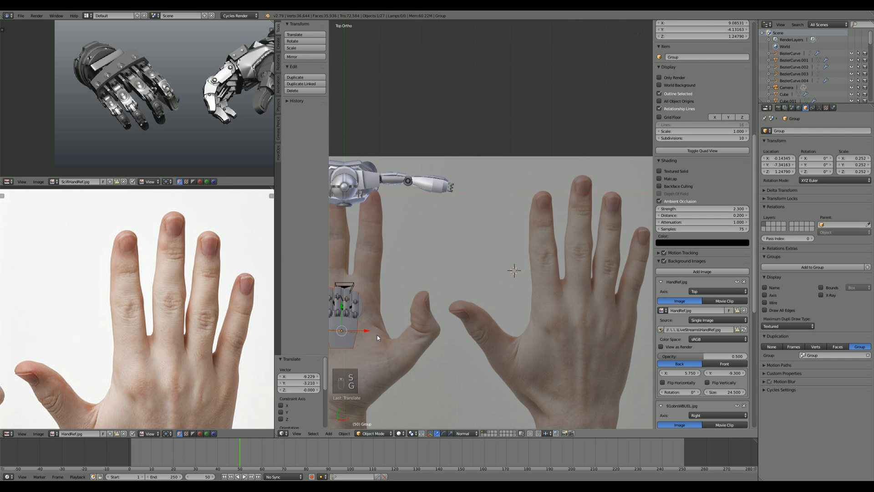
pyautogui.scroll(2, 523, 292)
pyautogui.keyDown('shift'); pyautogui.moveTo(377, 335); pyautogui.dragTo(416, 356, button='middle'); pyautogui.keyUp('shift')
# Step: Scale the hand instance to about 0.225 and move it beside the robot's wrist at about X 6.937, Y 0.207
pyautogui.press('g')
pyautogui.click(515, 274)
pyautogui.press('g')
pyautogui.click(507, 281)
pyautogui.press('s')
pyautogui.click(524, 277)
pyautogui.press('g')
pyautogui.click(522, 278)
pyautogui.press('g')
pyautogui.click(594, 189)
pyautogui.scroll(2, 530, 153)
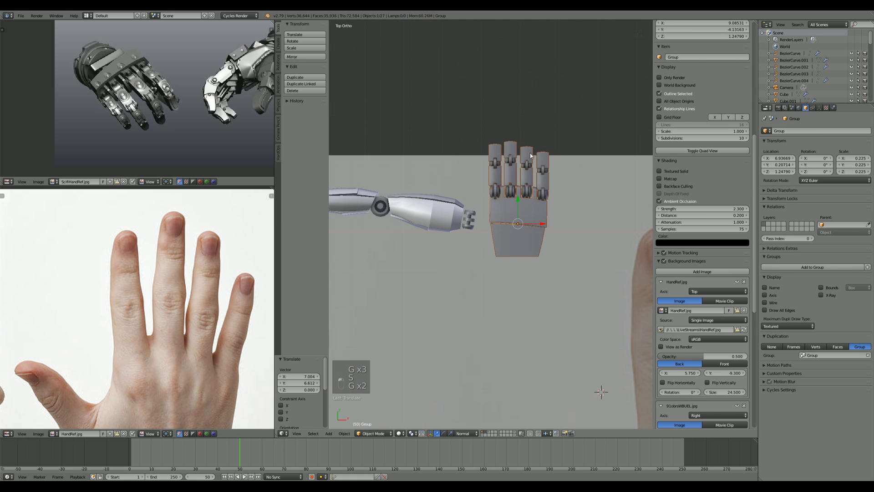
# Step: Rotate the hand instance to about −99.3° around Z and nudge it so the palm meets the robot's wrist
pyautogui.press('r')
pyautogui.click(594, 241)
pyautogui.press('g')
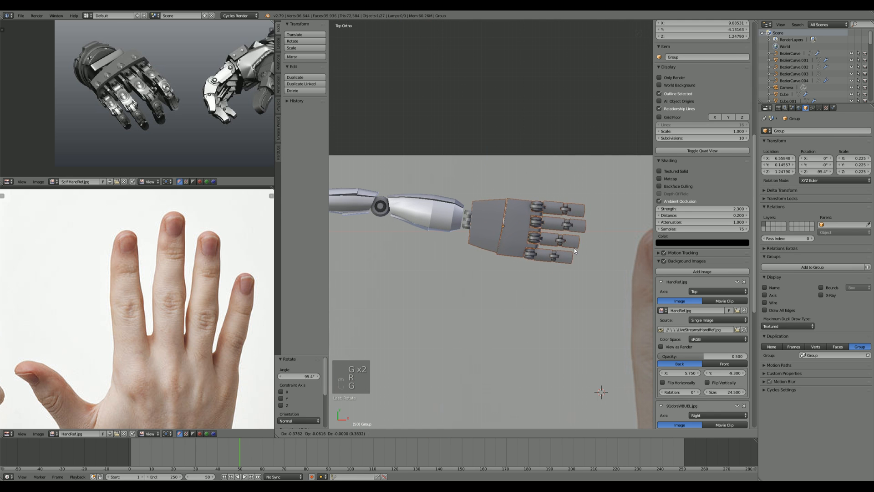
pyautogui.click(574, 247)
pyautogui.press('r')
pyautogui.click(579, 258)
pyautogui.press('g')
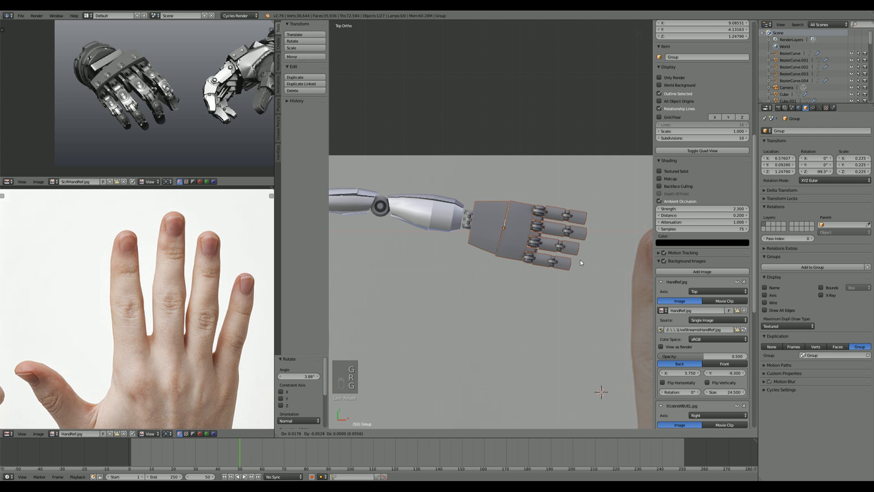
pyautogui.click(579, 259)
pyautogui.press('g')
pyautogui.click(580, 261)
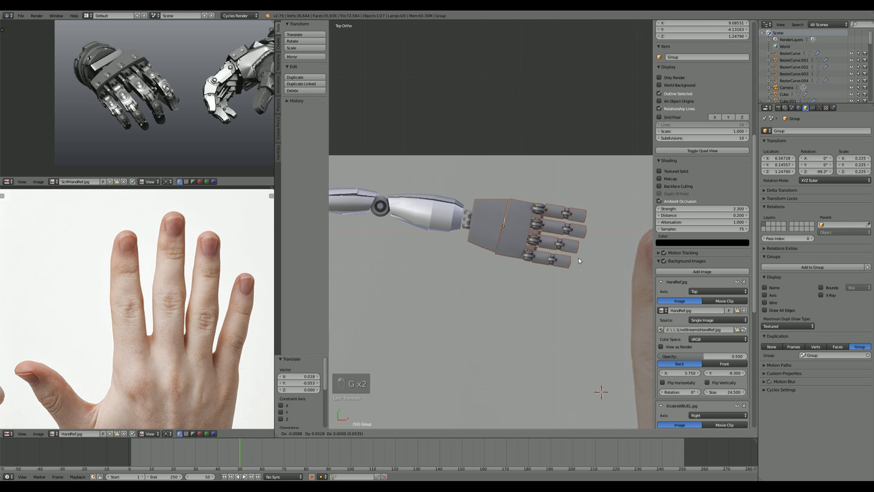
# Step: Lower the hand instance along Z to about −1.906, level with the robot's arm, and check the fit
pyautogui.scroll(-3, 569, 267)
pyautogui.moveTo(567, 269); pyautogui.dragTo(517, 215, button='middle')
pyautogui.press('a')
pyautogui.rightClick(506, 228)
pyautogui.press('g')
pyautogui.press('z')
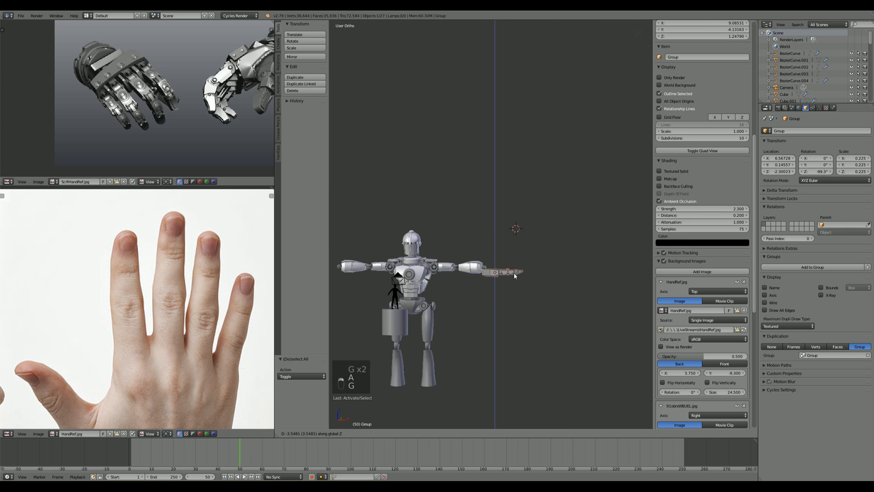
pyautogui.click(516, 270)
pyautogui.moveTo(496, 279); pyautogui.dragTo(531, 322, button='middle')
pyautogui.press('a')
pyautogui.scroll(3, 535, 266)
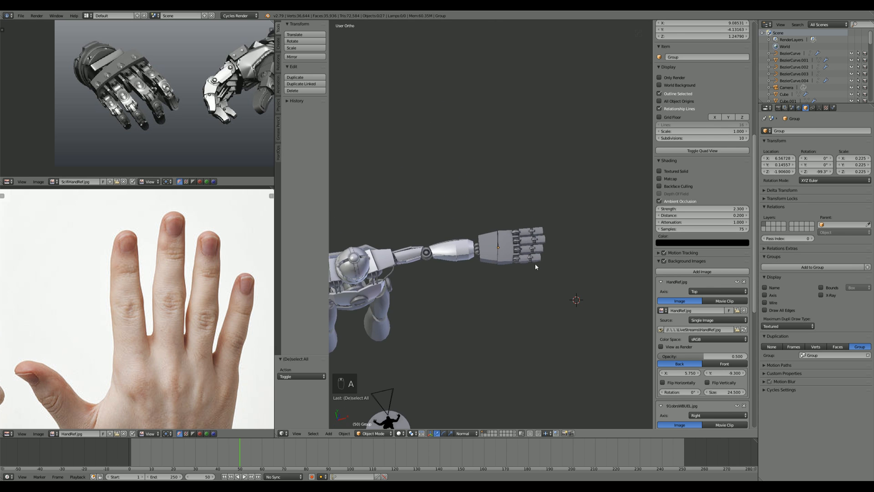
# Step: Turn the hand instance around in top view and move it to the robot's opposite forearm
pyautogui.press('KP_7')
pyautogui.scroll(-3, 511, 283)
pyautogui.press('r')
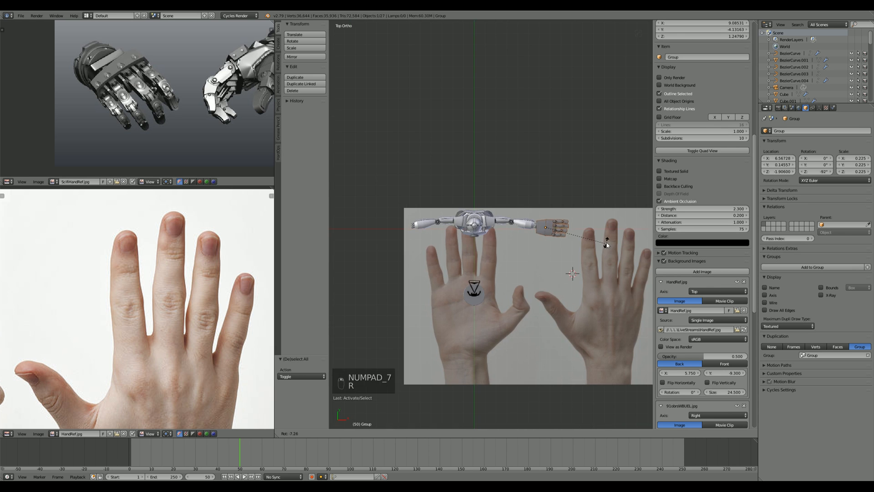
pyautogui.click(495, 221)
pyautogui.press('g')
pyautogui.click(384, 217)
pyautogui.scroll(5, 499, 201)
pyautogui.keyDown('shift'); pyautogui.moveTo(394, 220); pyautogui.dragTo(459, 264, button='middle'); pyautogui.keyUp('shift')
pyautogui.press('g')
pyautogui.click(483, 215)
# Step: Rotate the hand instance to about 99.7° around Z and place its palm against the end of the opposite wrist
pyautogui.scroll(3, 458, 264)
pyautogui.press('r')
pyautogui.click(546, 216)
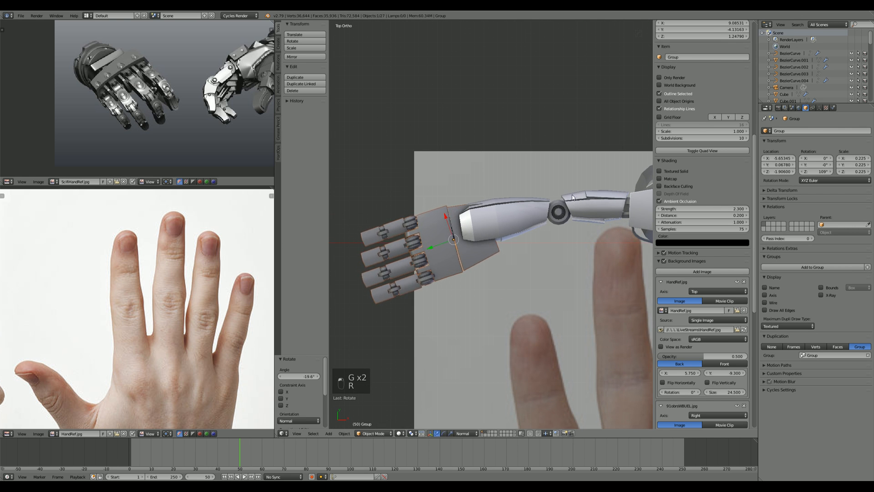
pyautogui.press('g')
pyautogui.click(506, 214)
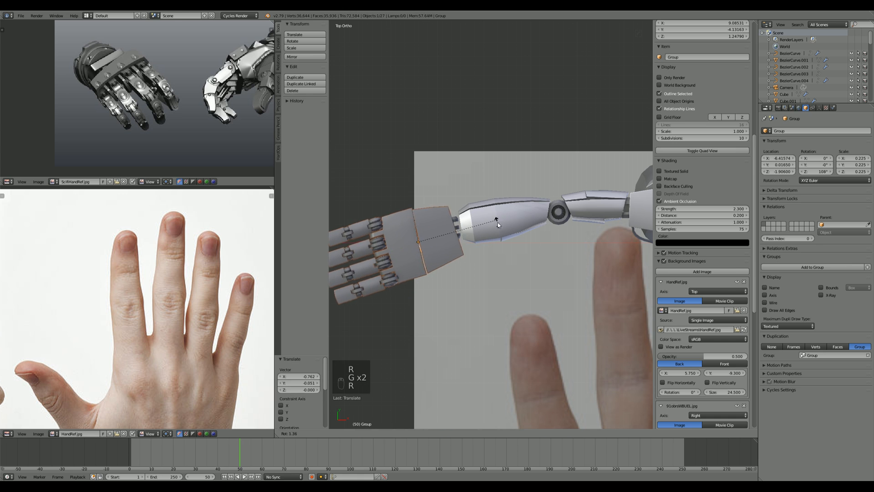
pyautogui.press('r')
pyautogui.click(499, 223)
pyautogui.press('g')
pyautogui.click(491, 218)
pyautogui.press('r')
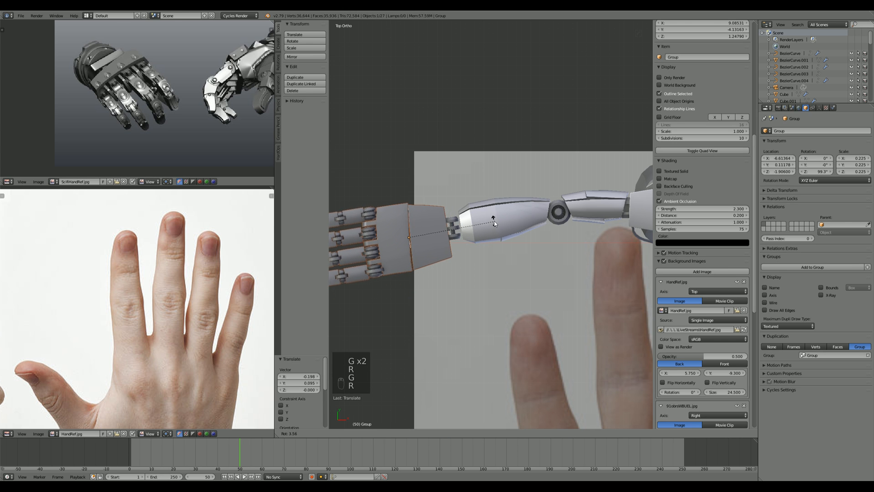
pyautogui.click(495, 222)
# Step: Scale the hand instance to about 0.233, rotate it to 98.2°, and fine-tune its position at the wrist
pyautogui.press('s')
pyautogui.click(496, 223)
pyautogui.press('g')
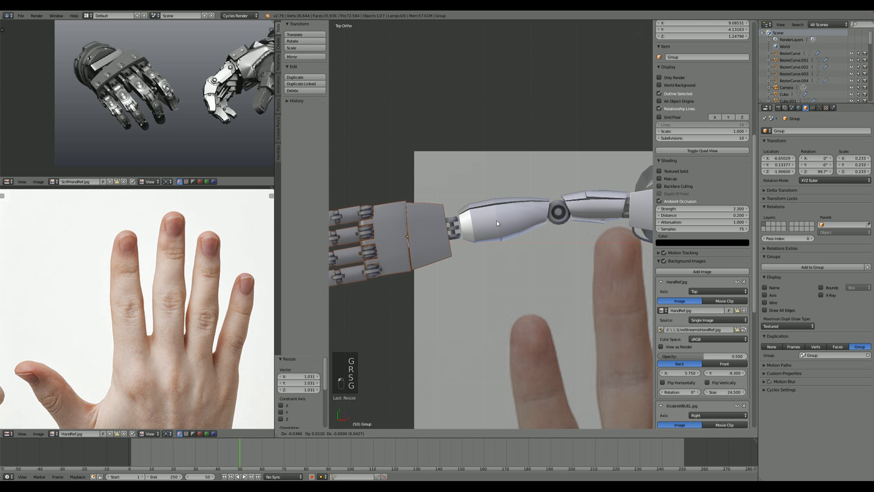
pyautogui.click(496, 220)
pyautogui.press('r')
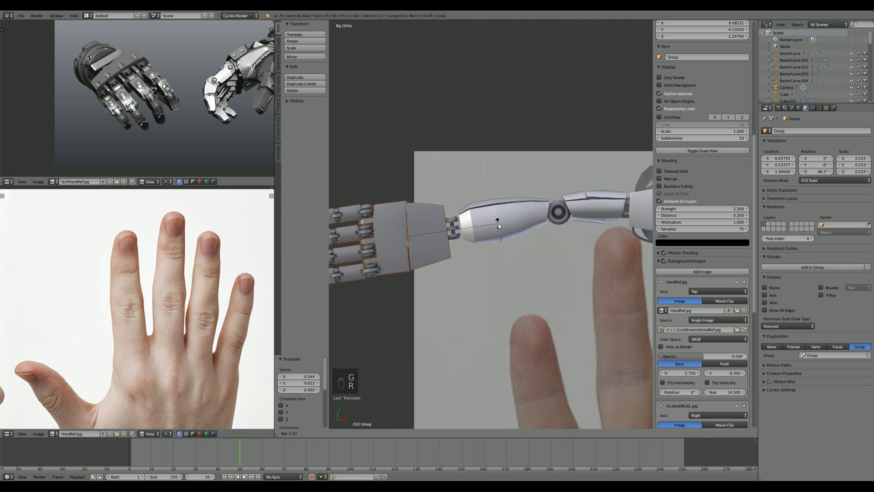
pyautogui.click(498, 223)
pyautogui.press('g')
pyautogui.click(500, 224)
pyautogui.press('a')
# Step: Examine the attached hand's size against the whole robot from the front and from above
pyautogui.scroll(-5, 501, 234)
pyautogui.moveTo(502, 319); pyautogui.dragTo(501, 293, button='middle')
pyautogui.scroll(-2, 510, 248)
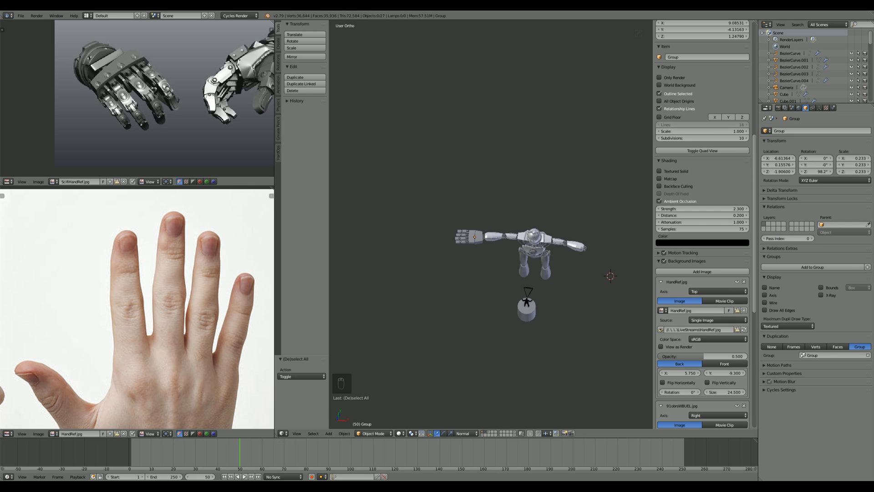
pyautogui.scroll(5, 492, 302)
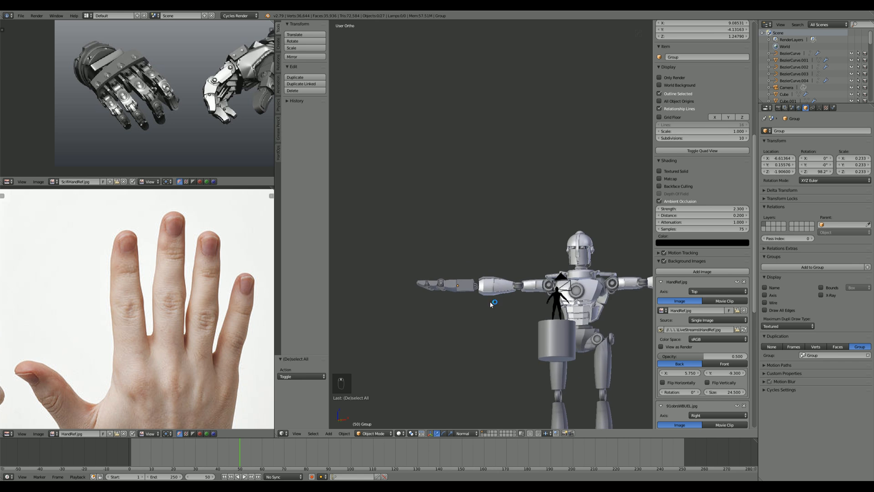
pyautogui.moveTo(492, 304); pyautogui.dragTo(493, 334, button='middle')
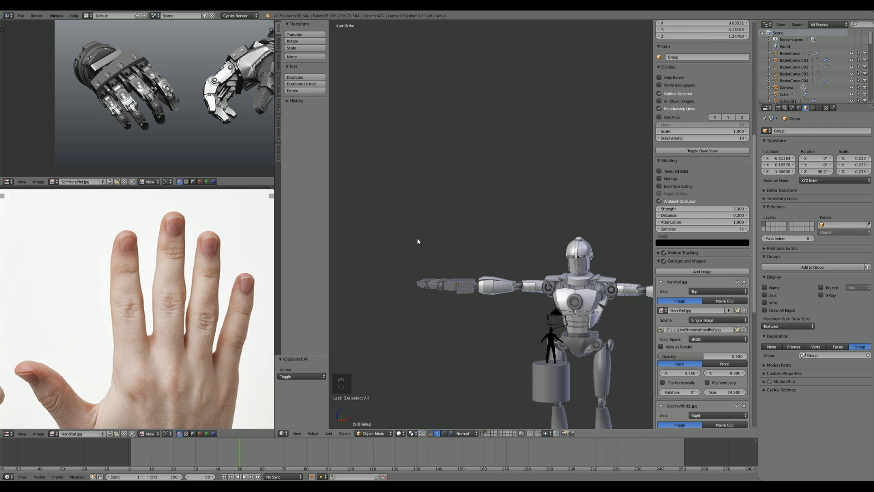
pyautogui.moveTo(417, 238); pyautogui.dragTo(425, 315, button='middle')
pyautogui.scroll(4, 487, 335)
pyautogui.press('KP_7')
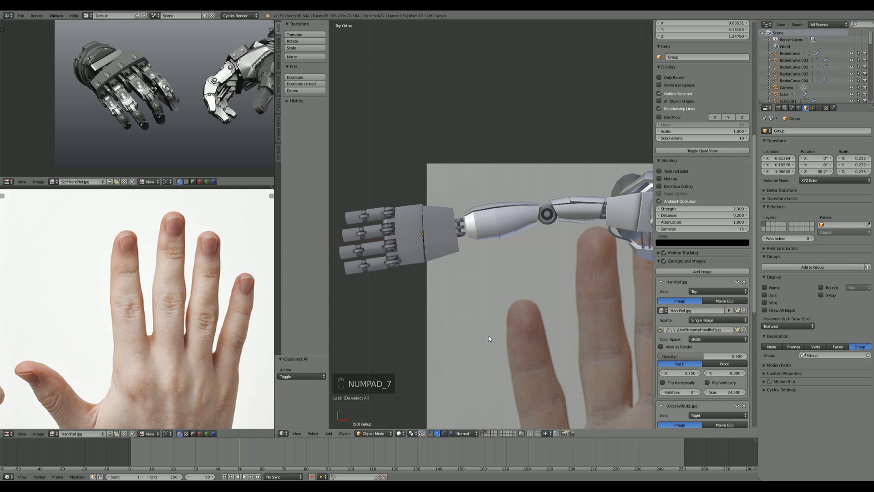
pyautogui.scroll(-4, 487, 333)
pyautogui.keyDown('shift'); pyautogui.moveTo(511, 307); pyautogui.dragTo(488, 313, button='middle'); pyautogui.keyUp('shift')
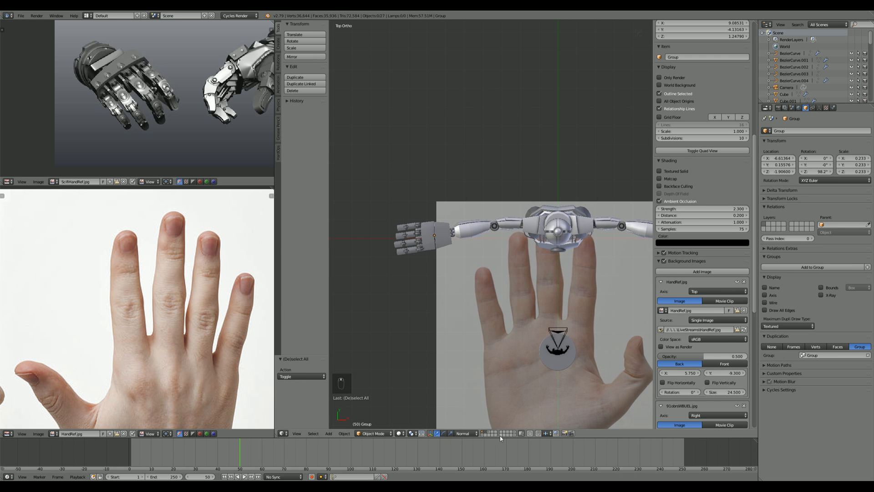
# Step: Show the layer holding the original hand model and display it as wireframe in top view
pyautogui.click(488, 432)
pyautogui.scroll(-4, 518, 356)
pyautogui.keyDown('shift'); pyautogui.moveTo(562, 298); pyautogui.dragTo(471, 287, button='middle'); pyautogui.keyUp('shift')
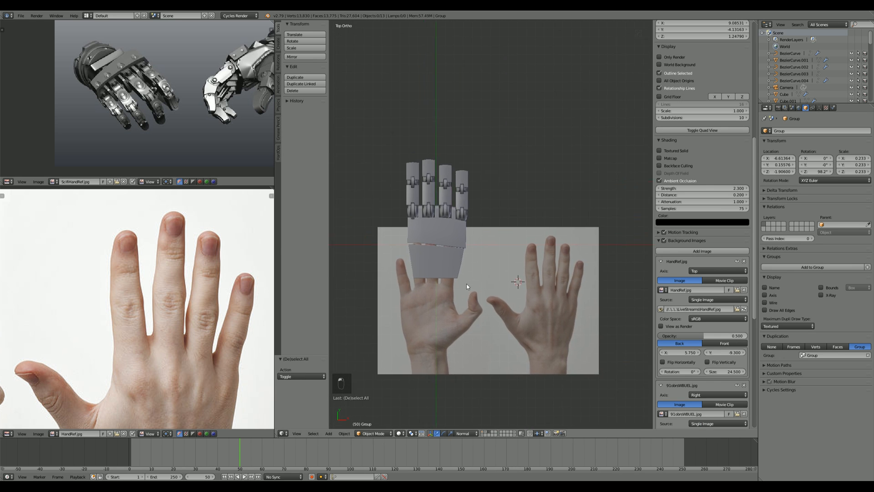
pyautogui.scroll(2, 472, 281)
pyautogui.scroll(-1, 447, 253)
pyautogui.press('z')
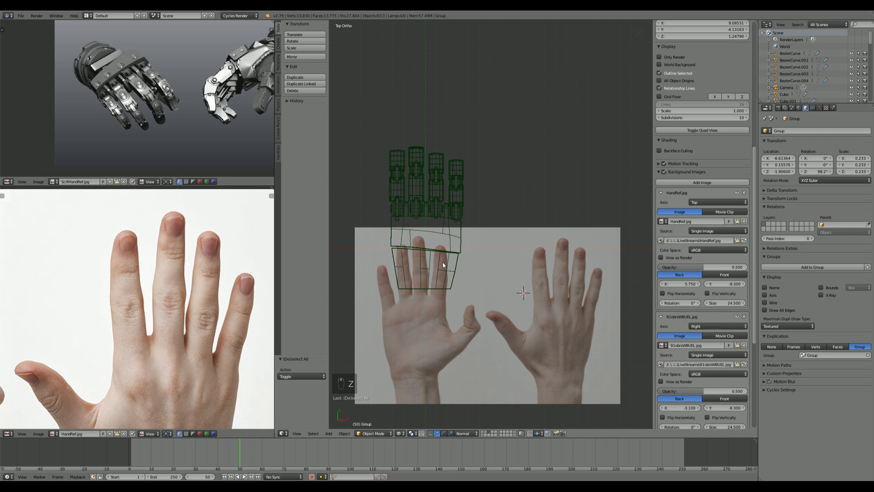
pyautogui.click(442, 263)
pyautogui.keyDown('shift'); pyautogui.click(456, 190); pyautogui.keyUp('shift')
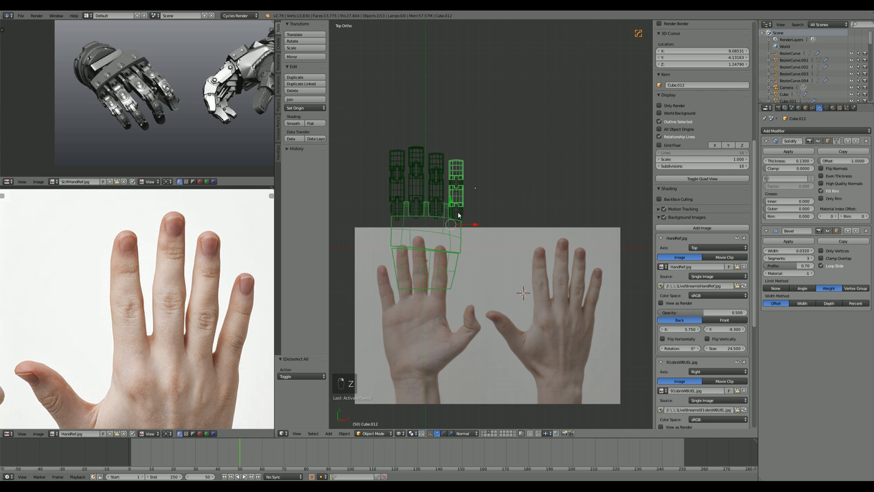
pyautogui.keyDown('shift'); pyautogui.rightClick(457, 183); pyautogui.keyUp('shift')
pyautogui.keyDown('shift'); pyautogui.rightClick(438, 191); pyautogui.keyUp('shift')
pyautogui.keyDown('shift'); pyautogui.rightClick(440, 205); pyautogui.keyUp('shift')
pyautogui.keyDown('shift'); pyautogui.moveTo(472, 268); pyautogui.dragTo(528, 274, button='middle'); pyautogui.keyUp('shift')
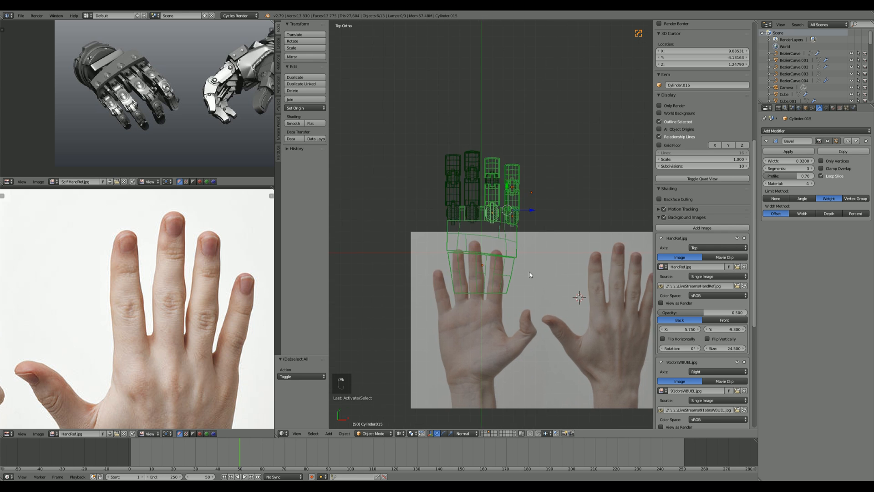
pyautogui.scroll(1, 532, 275)
pyautogui.press('a')
# Step: Offset the top-view hand reference image to X -6.550 and Y 2.000, aligning its back-of-hand photo with the model
pyautogui.moveTo(690, 329); pyautogui.dragTo(595, 330)
pyautogui.moveTo(733, 330); pyautogui.dragTo(817, 330)
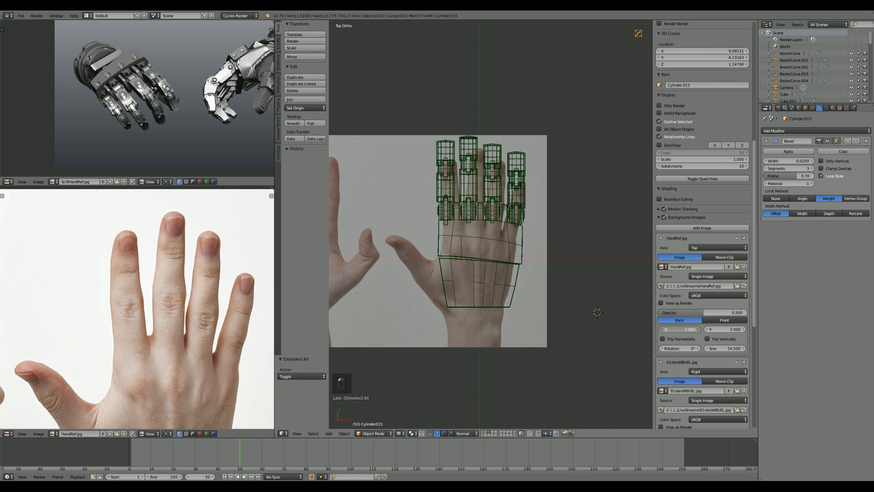
pyautogui.moveTo(679, 329); pyautogui.dragTo(682, 329)
pyautogui.keyDown('shift'); pyautogui.moveTo(503, 297); pyautogui.dragTo(554, 289, button='middle'); pyautogui.keyUp('shift')
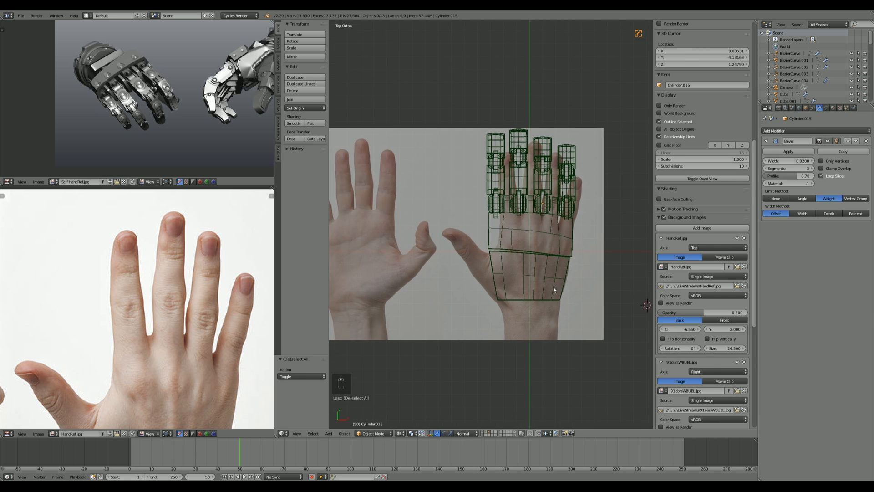
# Step: Edit the palm mesh and isolate the block nearest the wrist by hiding all other geometry
pyautogui.scroll(5, 494, 255)
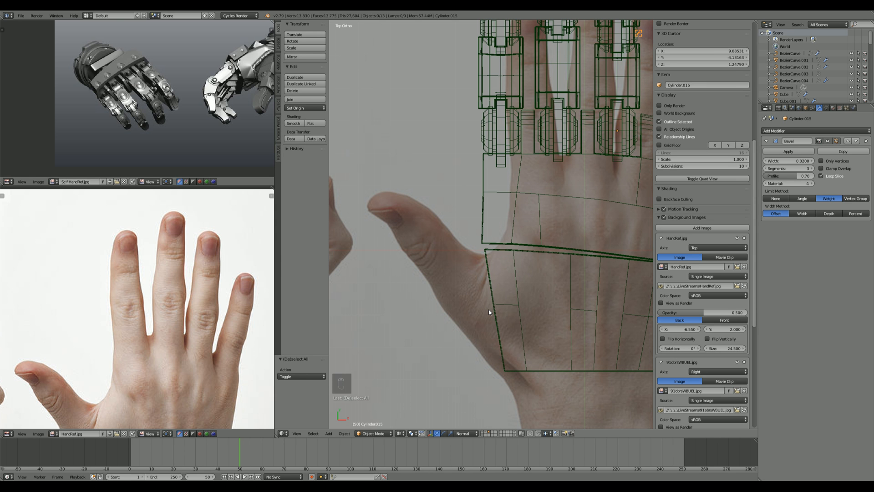
pyautogui.scroll(-4, 524, 271)
pyautogui.scroll(4, 533, 282)
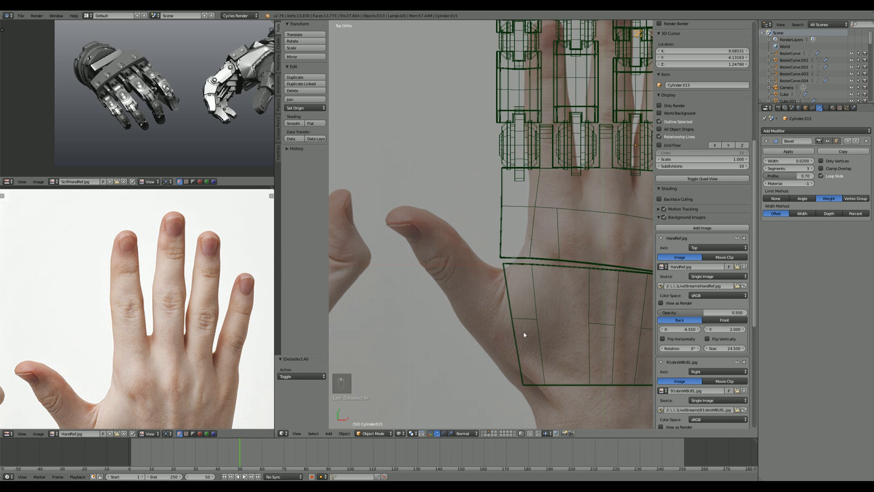
pyautogui.rightClick(524, 335)
pyautogui.press('Tab')
pyautogui.press('a')
pyautogui.press('a')
pyautogui.press('b')
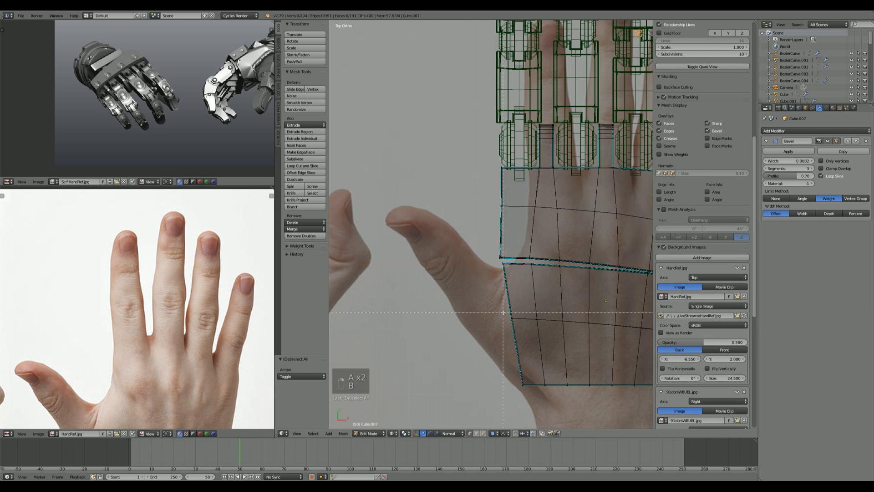
pyautogui.moveTo(503, 313); pyautogui.dragTo(532, 397)
pyautogui.press('a')
pyautogui.press('l')
pyautogui.keyDown('shift'); pyautogui.moveTo(525, 321); pyautogui.dragTo(481, 292, button='middle'); pyautogui.keyUp('shift')
pyautogui.press('a')
pyautogui.press('l')
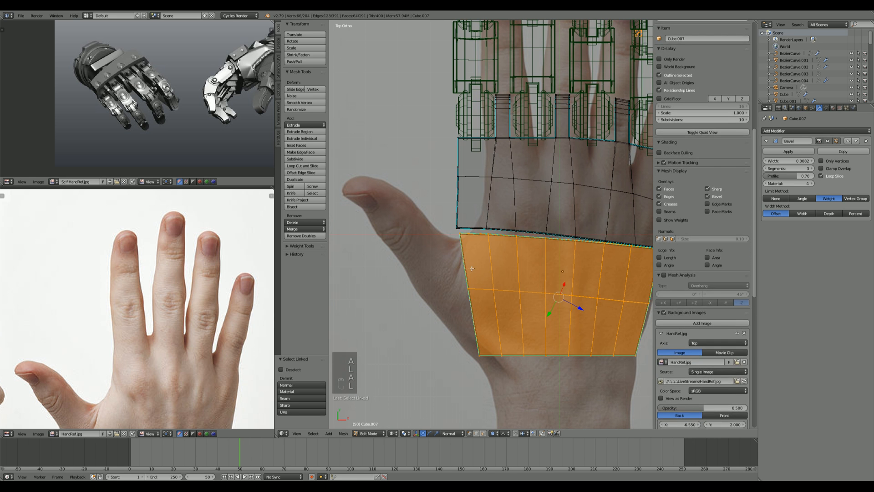
pyautogui.hotkey('shift', 'h')
# Step: Move the wrist block's thumb-side edge inward about 0.60 along X, using smooth proportional editing with size 5.56
pyautogui.press('a')
pyautogui.press('b')
pyautogui.moveTo(436, 207); pyautogui.dragTo(482, 419)
pyautogui.press('g')
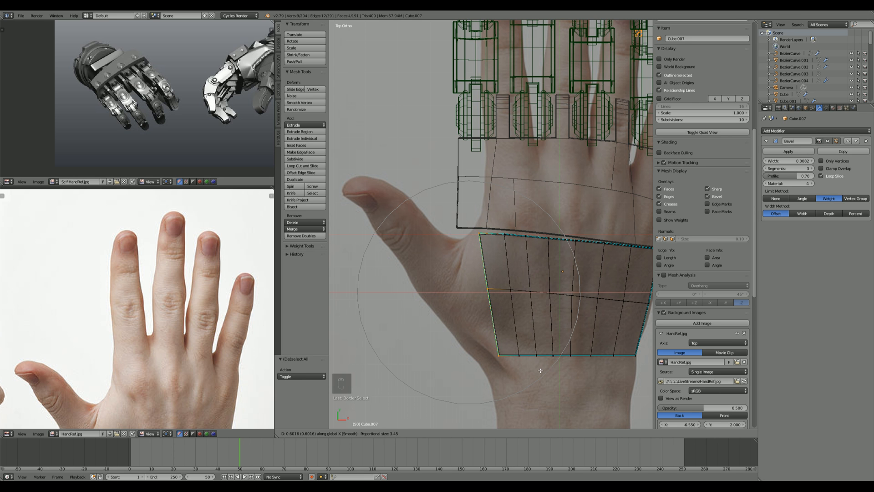
pyautogui.scroll(-5, 540, 371)
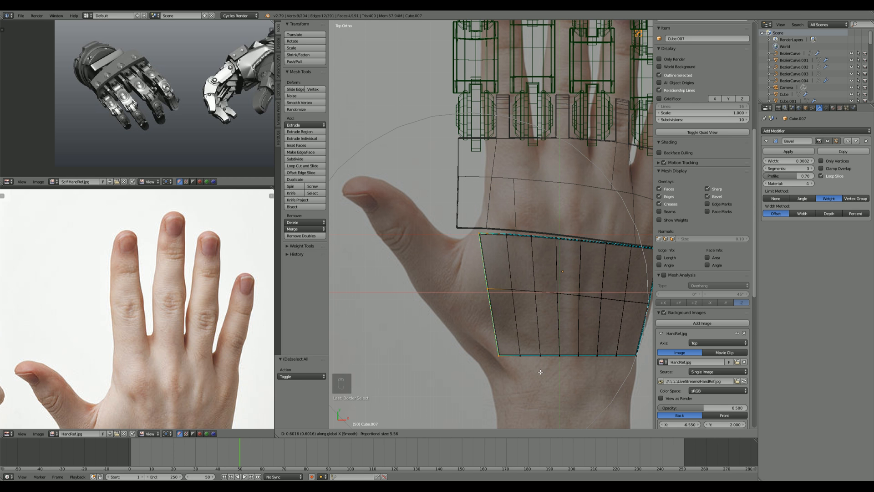
pyautogui.click(540, 372)
pyautogui.press('Tab')
# Step: Examine the narrowed palm in solid shading from several angles and compare it with the reference thumb from above
pyautogui.scroll(-6, 540, 372)
pyautogui.press('z')
pyautogui.moveTo(538, 371)
pyautogui.mouseDown(button='middle')
pyautogui.moveTo(544, 321)
pyautogui.moveTo(614, 322)
pyautogui.moveTo(578, 286)
pyautogui.moveTo(543, 274)
pyautogui.moveTo(498, 286)
pyautogui.moveTo(566, 315)
pyautogui.moveTo(549, 327)
pyautogui.mouseUp(button='middle')
pyautogui.press('Tab')
pyautogui.press('Tab')
pyautogui.scroll(2, 516, 287)
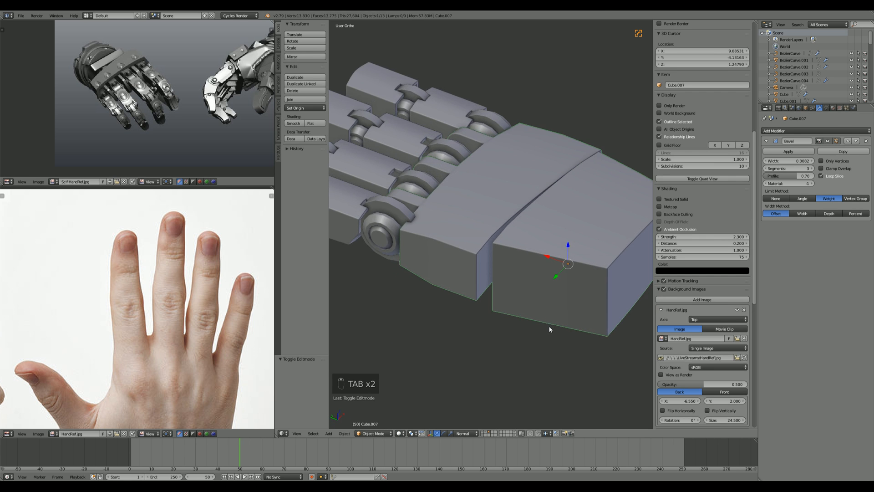
pyautogui.press('KP_7')
pyautogui.scroll(-5, 551, 325)
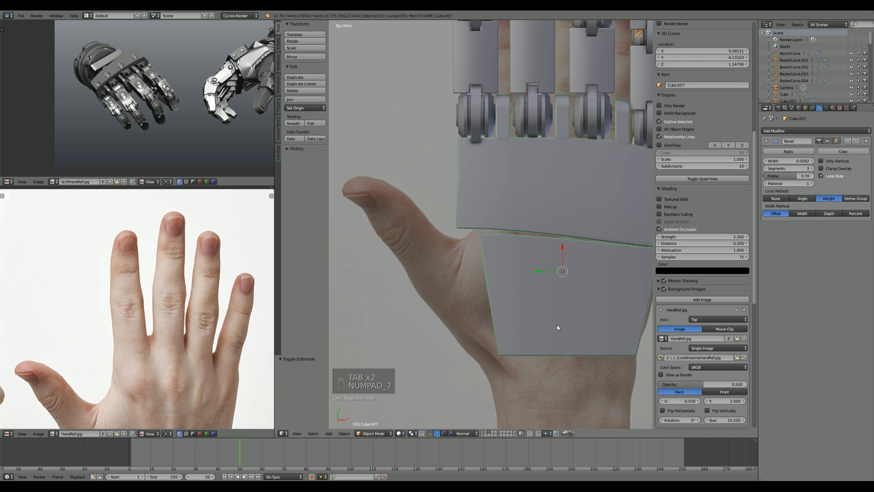
pyautogui.press('a')
pyautogui.press('a')
pyautogui.moveTo(490, 329); pyautogui.dragTo(465, 320, button='middle')
pyautogui.press('KP_7')
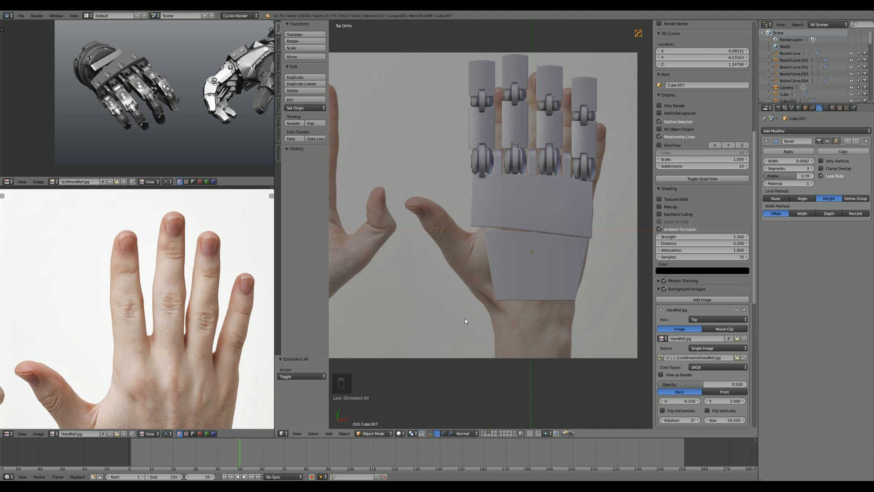
pyautogui.scroll(5, 509, 310)
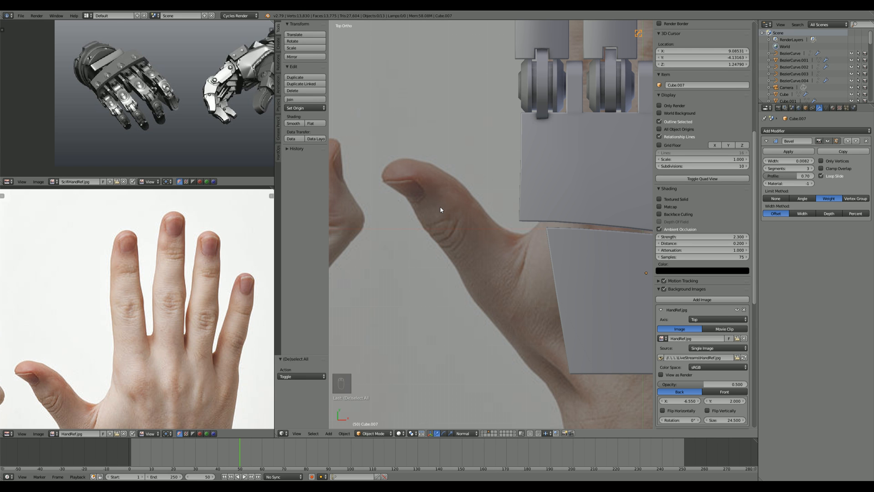
pyautogui.moveTo(510, 187); pyautogui.dragTo(577, 222, button='middle')
pyautogui.scroll(-6, 537, 172)
pyautogui.scroll(3, 540, 221)
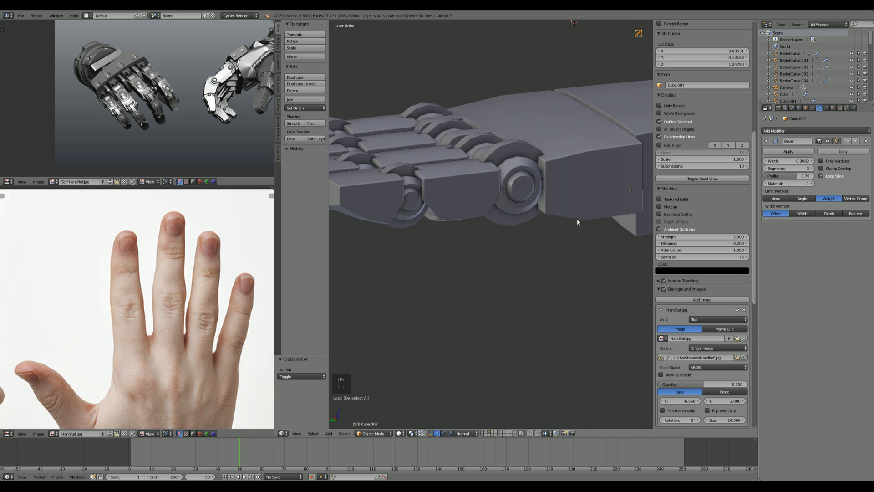
pyautogui.rightClick(489, 192)
pyautogui.press('Tab')
pyautogui.press('a')
pyautogui.press('a')
pyautogui.moveTo(487, 191); pyautogui.dragTo(468, 216, button='middle')
pyautogui.press('Tab')
# Step: Select the index finger's segments and joints together and lower them slightly along the Z axis
pyautogui.rightClick(468, 217)
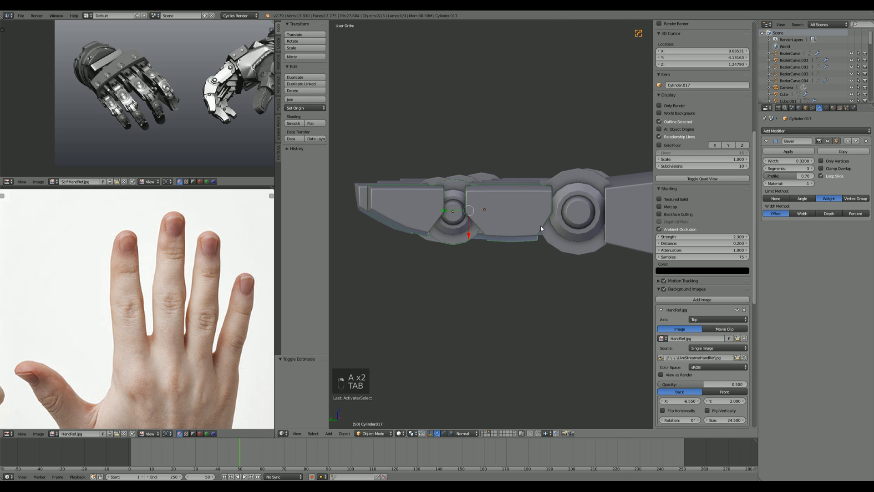
pyautogui.scroll(2, 537, 230)
pyautogui.press('KP_3')
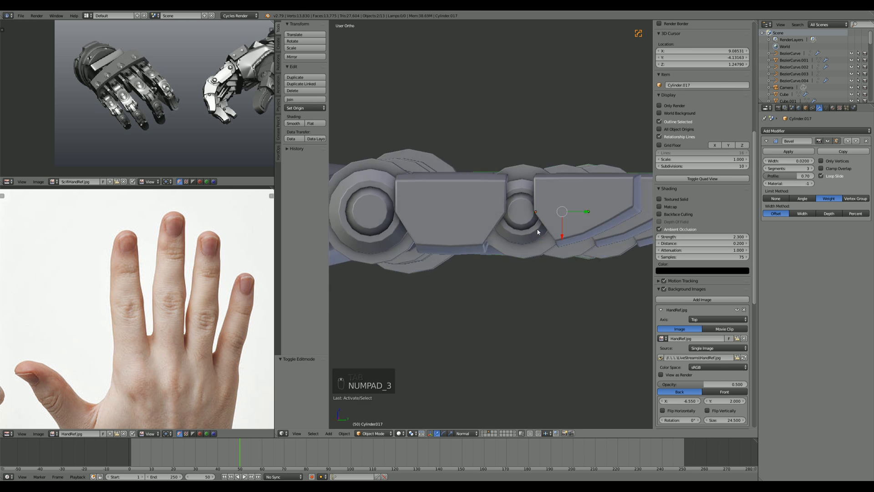
pyautogui.scroll(-4, 559, 210)
pyautogui.moveTo(559, 209); pyautogui.dragTo(458, 215, button='middle')
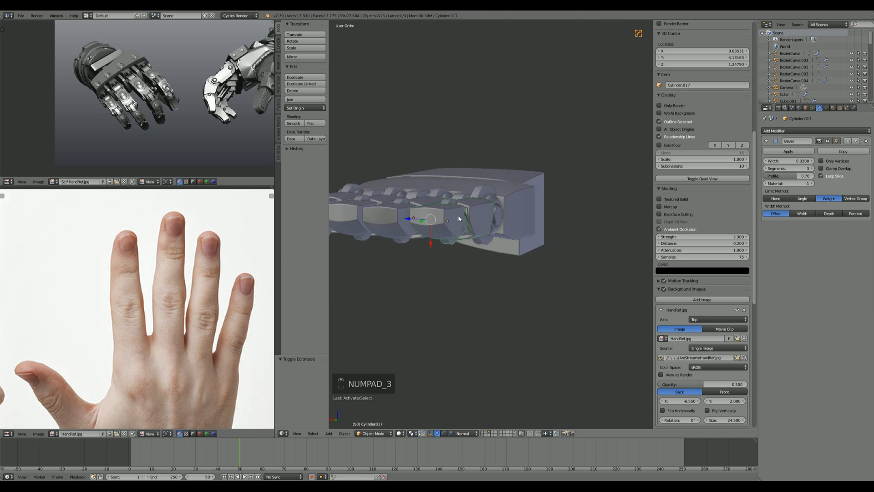
pyautogui.scroll(3, 510, 182)
pyautogui.keyDown('shift'); pyautogui.rightClick(500, 160); pyautogui.keyUp('shift')
pyautogui.press('z')
pyautogui.press('z')
pyautogui.press('g')
pyautogui.press('z')
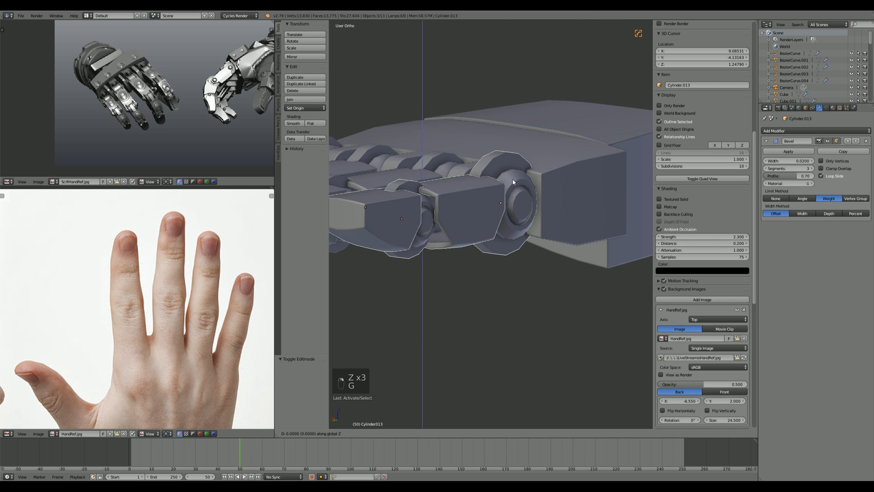
pyautogui.click(529, 246)
# Step: Select the little finger's parts and shift them slightly downward relative to the neighbouring fingers
pyautogui.moveTo(514, 218)
pyautogui.mouseDown(button='middle')
pyautogui.moveTo(501, 221)
pyautogui.moveTo(502, 260)
pyautogui.moveTo(544, 227)
pyautogui.moveTo(550, 200)
pyautogui.moveTo(523, 204)
pyautogui.mouseUp(button='middle')
pyautogui.scroll(-3, 514, 254)
pyautogui.press('a')
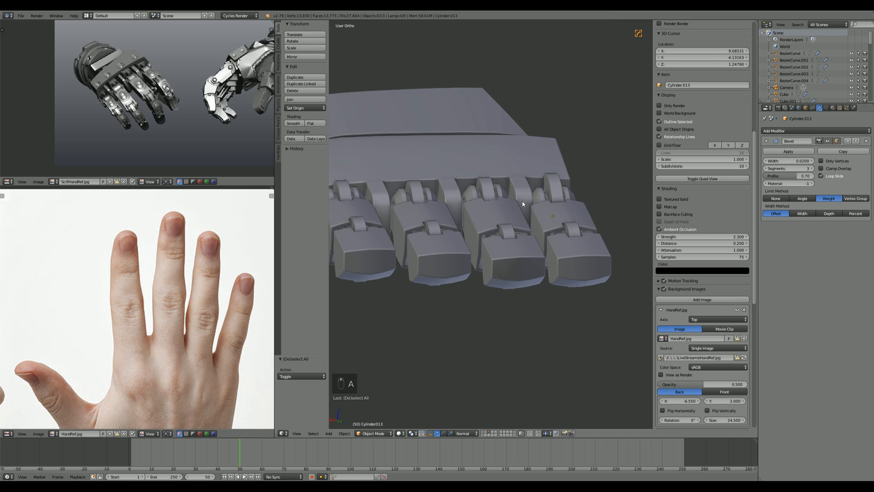
pyautogui.moveTo(424, 202); pyautogui.dragTo(482, 205, button='middle')
pyautogui.rightClick(483, 214)
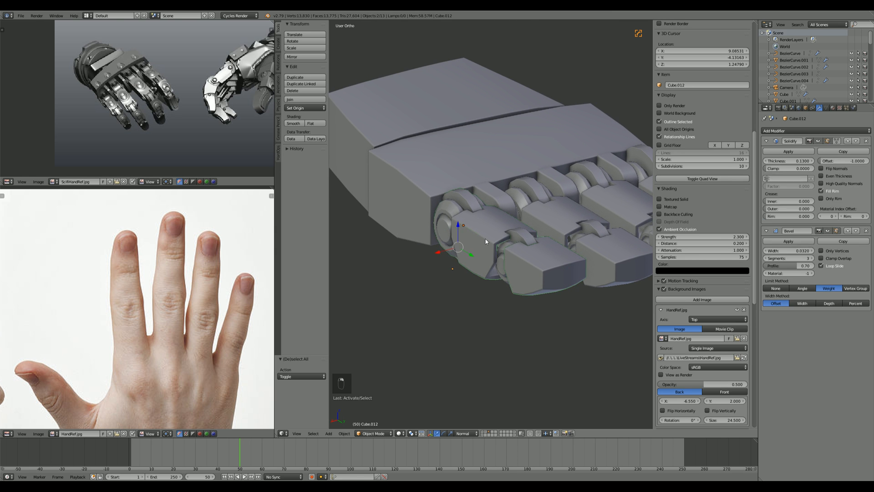
pyautogui.press('g')
pyautogui.click(533, 258)
pyautogui.moveTo(533, 258); pyautogui.dragTo(532, 202, button='middle')
pyautogui.press('g')
pyautogui.click(561, 235)
# Step: Select the middle finger's parts and raise them slightly along the Z axis
pyautogui.press('a')
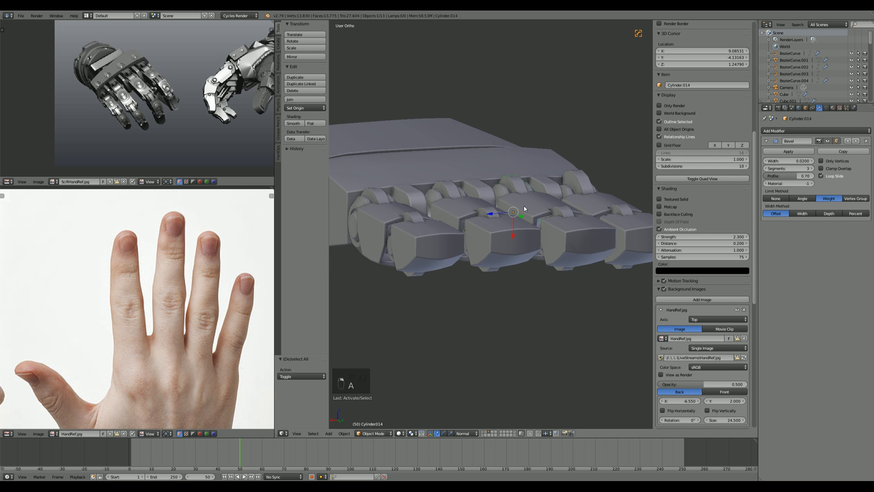
pyautogui.keyDown('shift'); pyautogui.rightClick(564, 216); pyautogui.keyUp('shift')
pyautogui.keyDown('shift'); pyautogui.rightClick(563, 215); pyautogui.keyUp('shift')
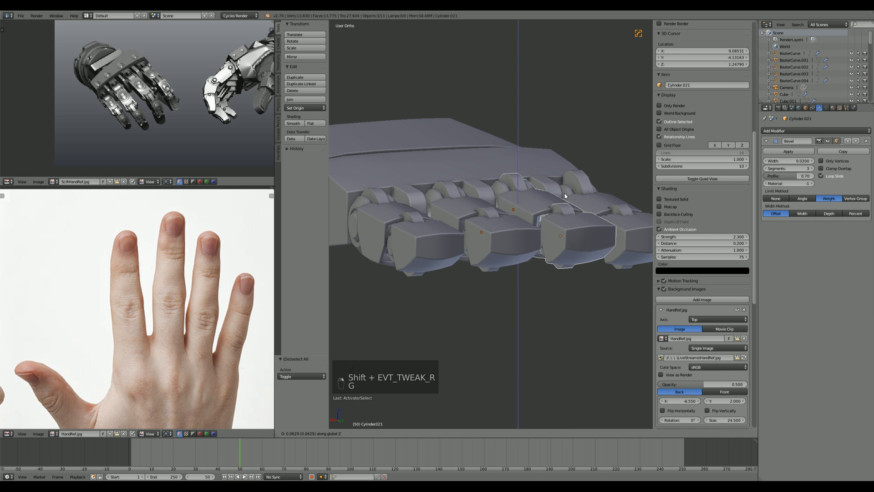
pyautogui.press('g')
pyautogui.click(574, 198)
# Step: Examine the finger heights from the front and the overall hand shape from above
pyautogui.scroll(-6, 523, 214)
pyautogui.moveTo(573, 198)
pyautogui.mouseDown(button='middle')
pyautogui.moveTo(523, 214)
pyautogui.moveTo(479, 266)
pyautogui.moveTo(571, 205)
pyautogui.moveTo(561, 206)
pyautogui.mouseUp(button='middle')
pyautogui.press('a')
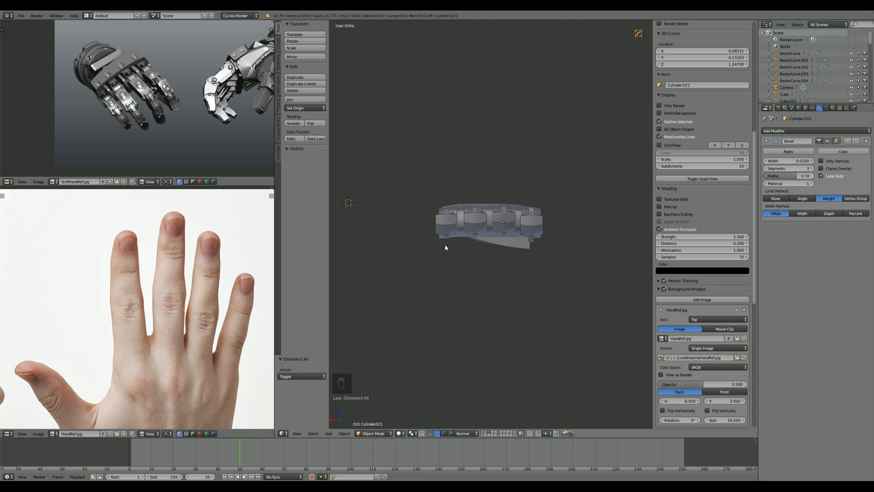
pyautogui.moveTo(558, 263); pyautogui.dragTo(533, 298, button='middle')
pyautogui.scroll(3, 533, 293)
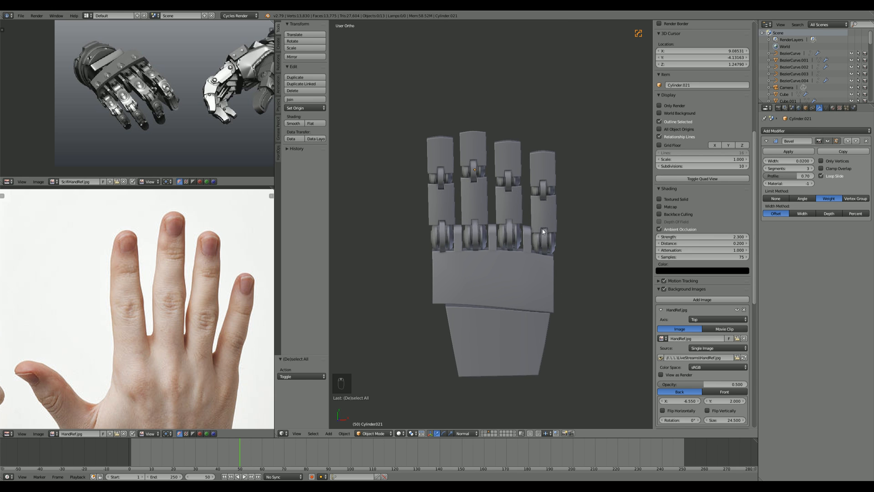
pyautogui.scroll(-3, 544, 234)
pyautogui.moveTo(542, 256); pyautogui.dragTo(496, 248, button='middle')
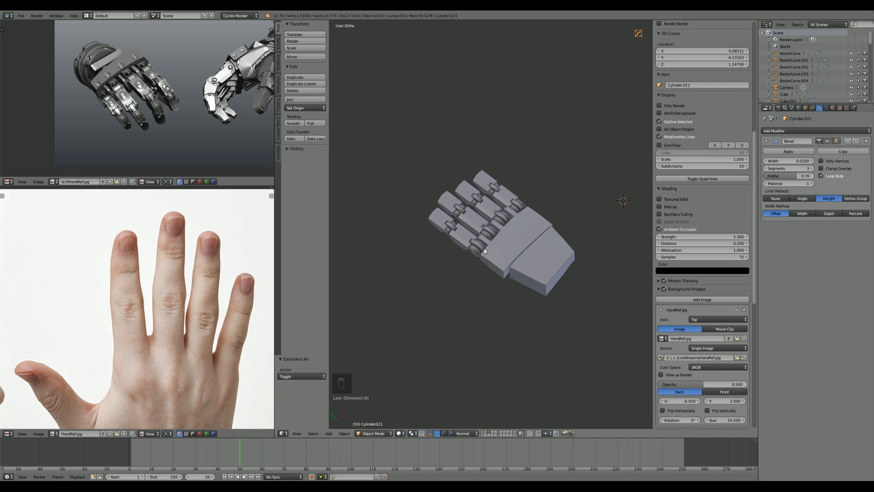
# Step: Add a cube for the thumb in top view, switch to wireframe, and place it over the reference thumb
pyautogui.press('KP_7')
pyautogui.scroll(8, 484, 252)
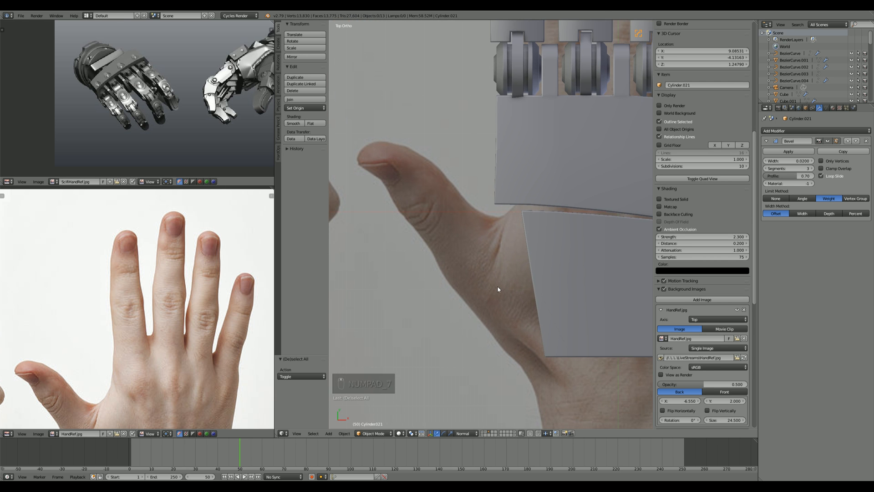
pyautogui.keyDown('shift'); pyautogui.moveTo(440, 261); pyautogui.dragTo(489, 269, button='middle'); pyautogui.keyUp('shift')
pyautogui.hotkey('shift', 'a')
pyautogui.moveTo(473, 173)
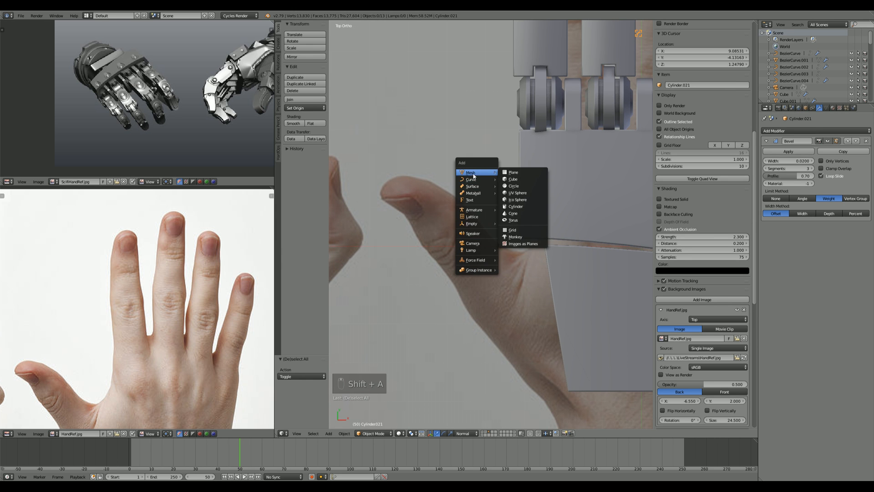
pyautogui.click(514, 180)
pyautogui.press('z')
pyautogui.scroll(-10, 512, 221)
pyautogui.press('g')
pyautogui.click(454, 229)
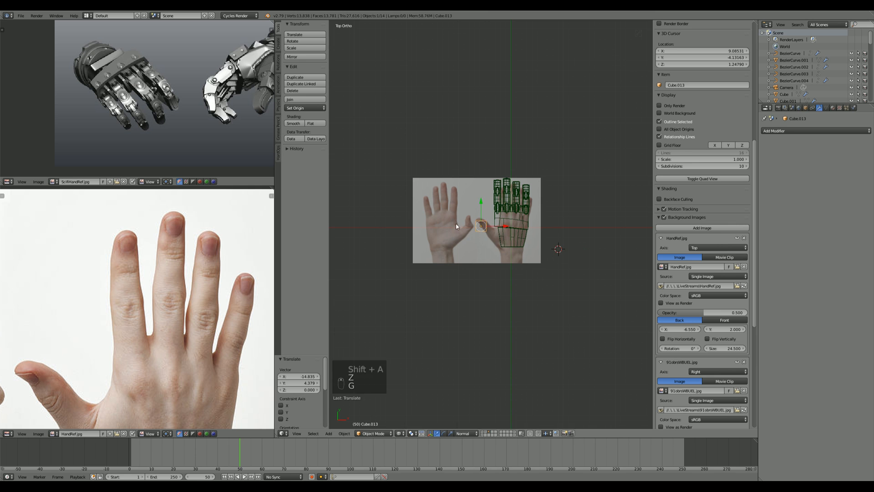
# Step: Rotate the thumb cube about 62° and stretch it along its local Y axis by a factor of 5.558
pyautogui.scroll(9, 455, 228)
pyautogui.press('r')
pyautogui.click(483, 177)
pyautogui.press('s')
pyautogui.rightClick(513, 178)
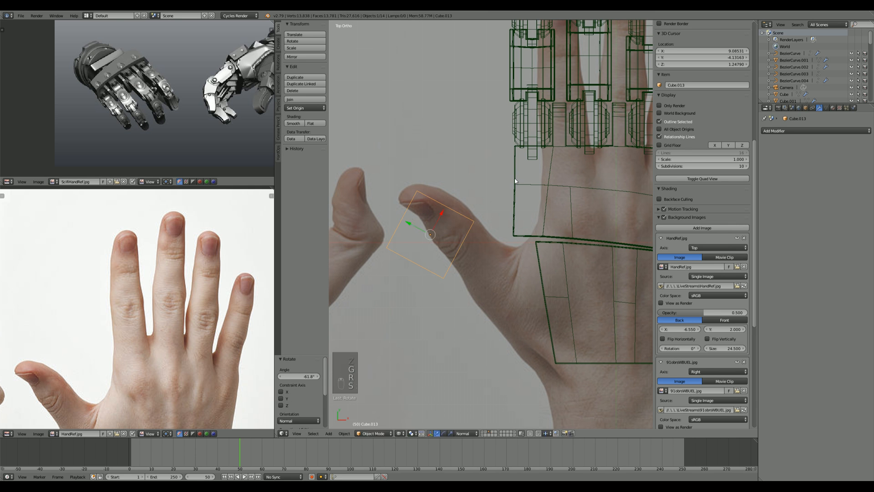
pyautogui.press('s')
pyautogui.press('y')
pyautogui.click(334, 205)
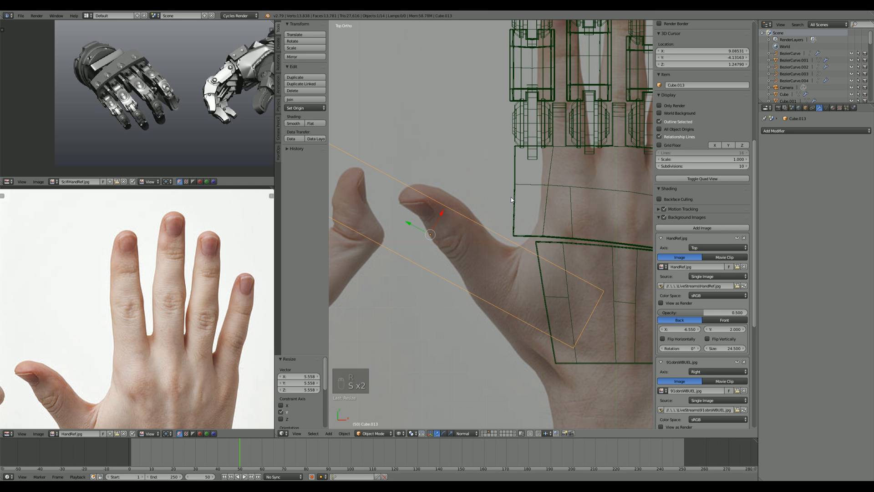
# Step: Shorten the thumb block to about twice its width, rotate it 22.3°, and shift it over the reference thumb
pyautogui.scroll(-3, 512, 200)
pyautogui.press('s')
pyautogui.click(512, 258)
pyautogui.press('r')
pyautogui.click(510, 286)
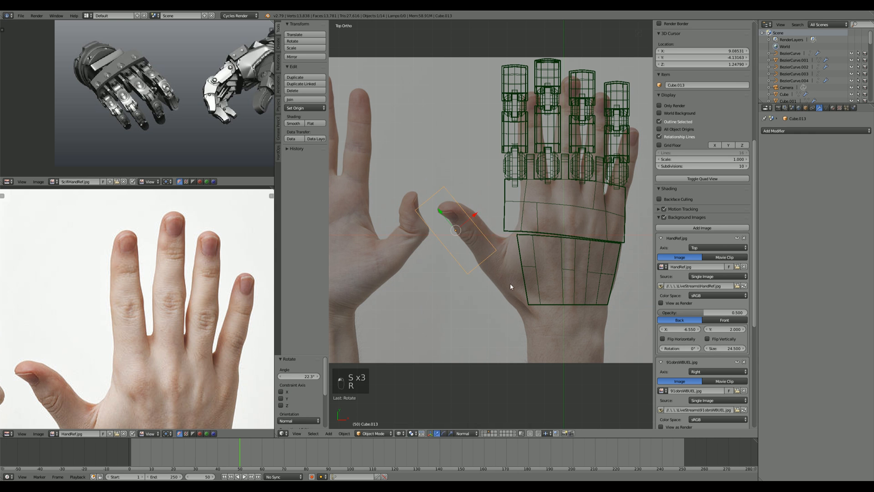
pyautogui.press('g')
pyautogui.click(522, 287)
pyautogui.scroll(2, 522, 286)
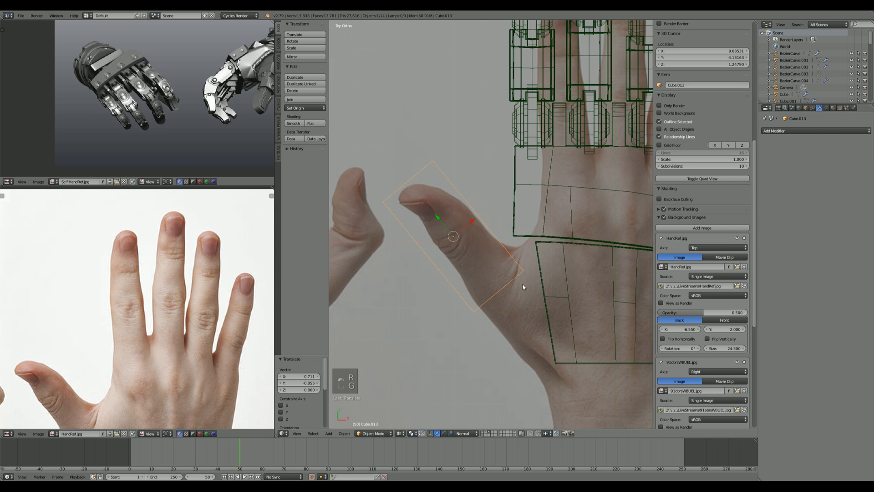
# Step: Add a centred loop cut running lengthwise through the thumb block
pyautogui.scroll(-2, 521, 285)
pyautogui.scroll(3, 498, 250)
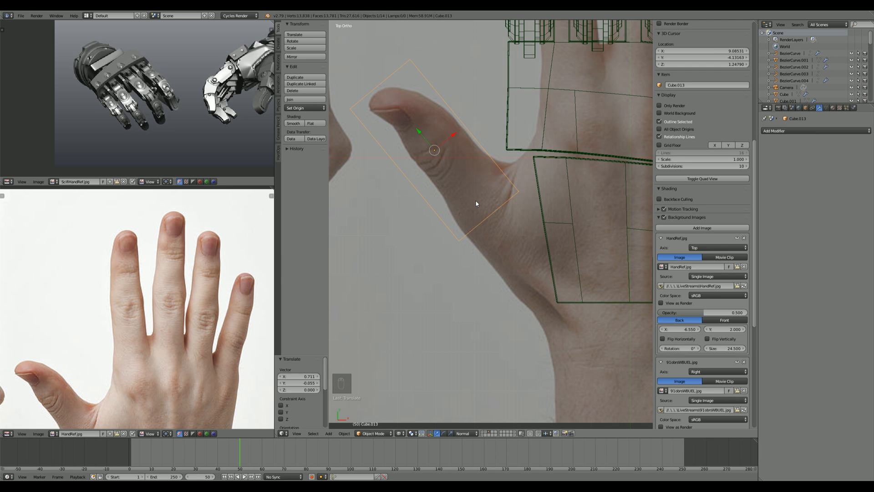
pyautogui.keyDown('shift'); pyautogui.moveTo(462, 156); pyautogui.dragTo(475, 165, button='middle'); pyautogui.keyUp('shift')
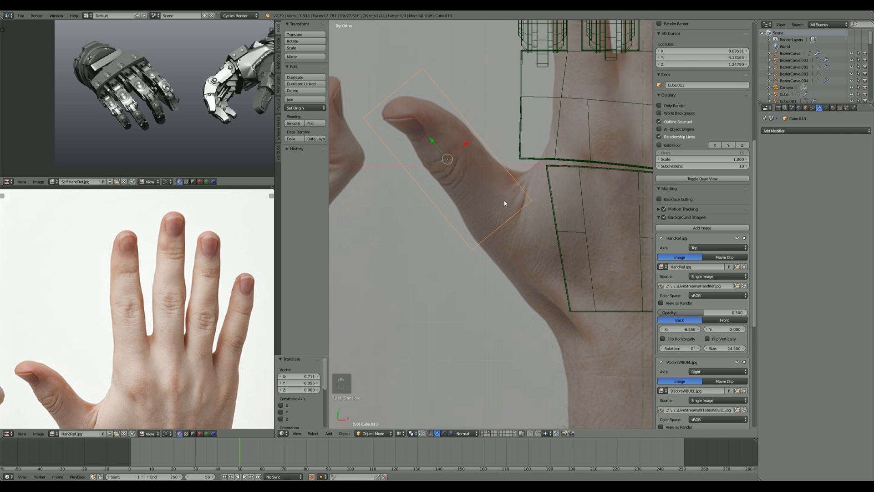
pyautogui.press('Tab')
pyautogui.hotkey('ctrl', 'r')
pyautogui.click(504, 221)
pyautogui.rightClick(504, 221)
pyautogui.press('a')
pyautogui.press('Tab')
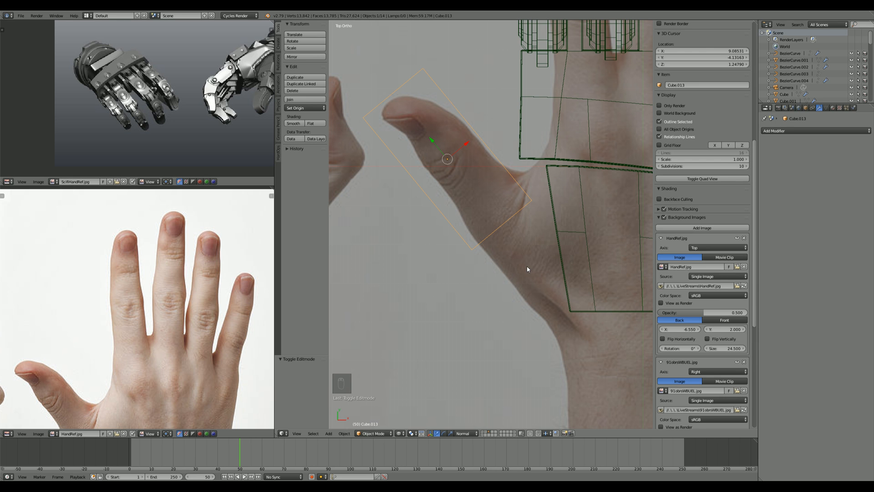
pyautogui.press('Tab')
pyautogui.scroll(3, 500, 218)
pyautogui.press('a')
pyautogui.press('a')
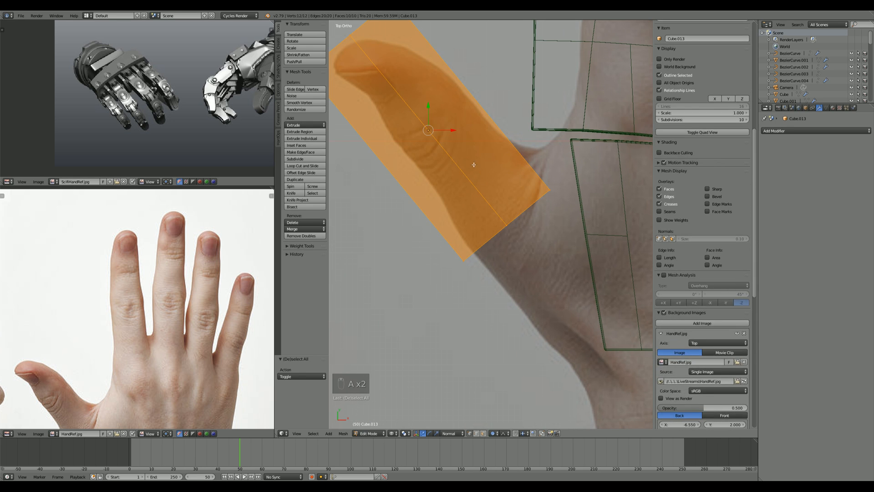
pyautogui.scroll(-6, 474, 164)
pyautogui.press('a')
pyautogui.press('Tab')
pyautogui.press('z')
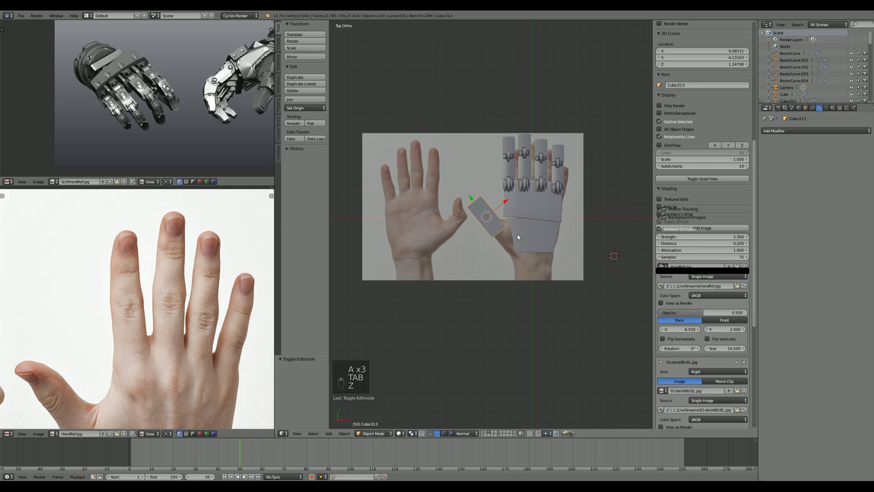
pyautogui.moveTo(517, 234); pyautogui.dragTo(610, 231, button='middle')
pyautogui.scroll(5, 536, 267)
pyautogui.press('Tab')
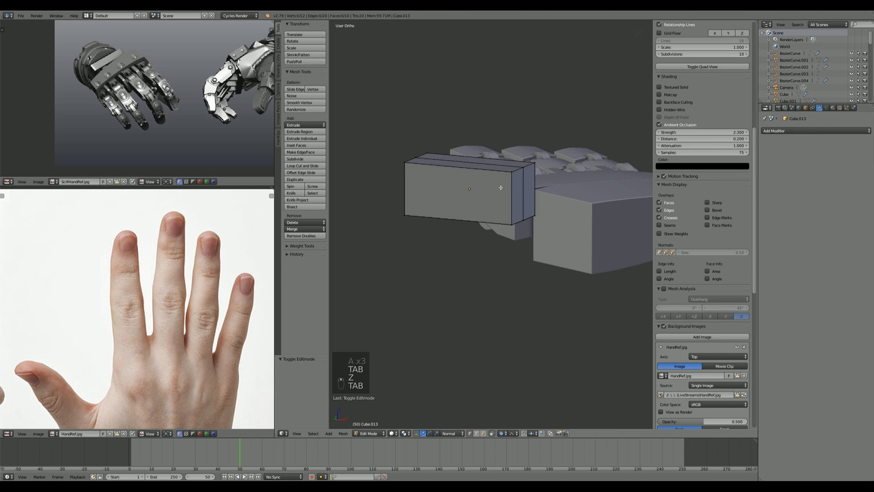
pyautogui.press('a')
pyautogui.press('a')
pyautogui.press('a')
pyautogui.press('a')
pyautogui.press('l')
pyautogui.press('g')
pyautogui.middleClick(498, 200)
pyautogui.rightClick(489, 276)
pyautogui.press('Tab')
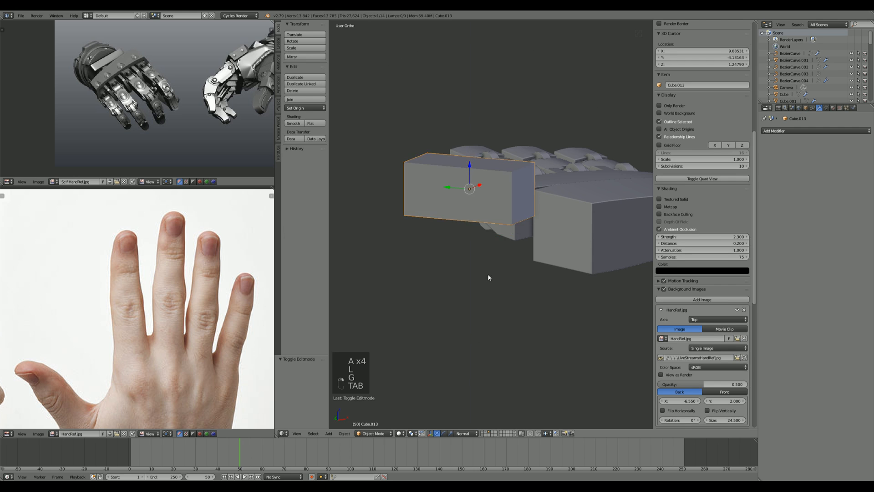
# Step: Examine the full robot on its own layer from the camera and several angles, comparing the hand with the body
pyautogui.scroll(-8, 487, 274)
pyautogui.click(483, 434)
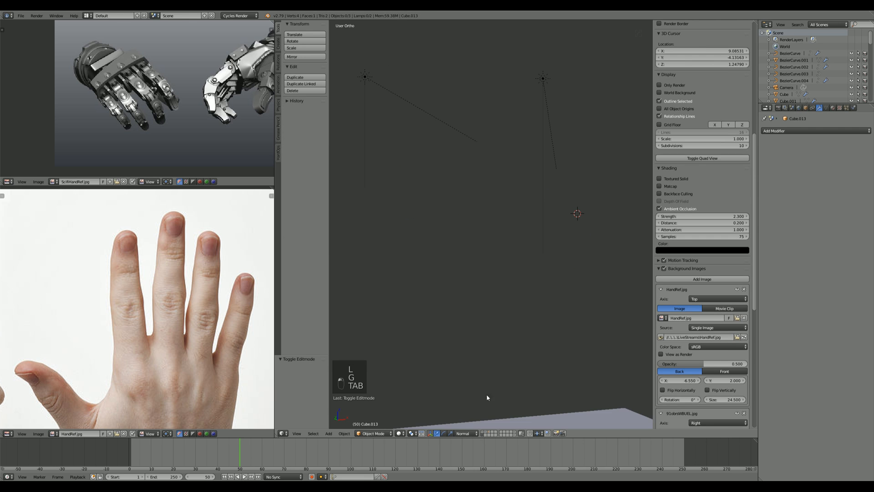
pyautogui.scroll(-5, 518, 307)
pyautogui.scroll(2, 501, 364)
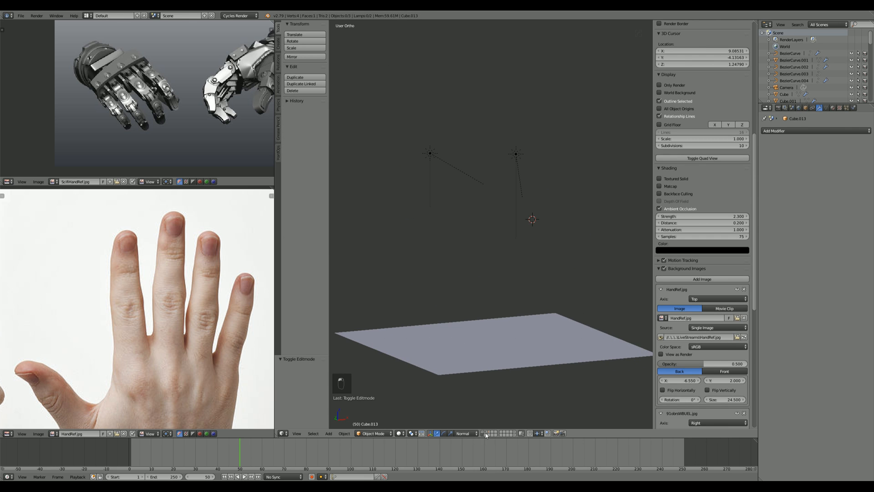
pyautogui.click(486, 435)
pyautogui.press('KP_0')
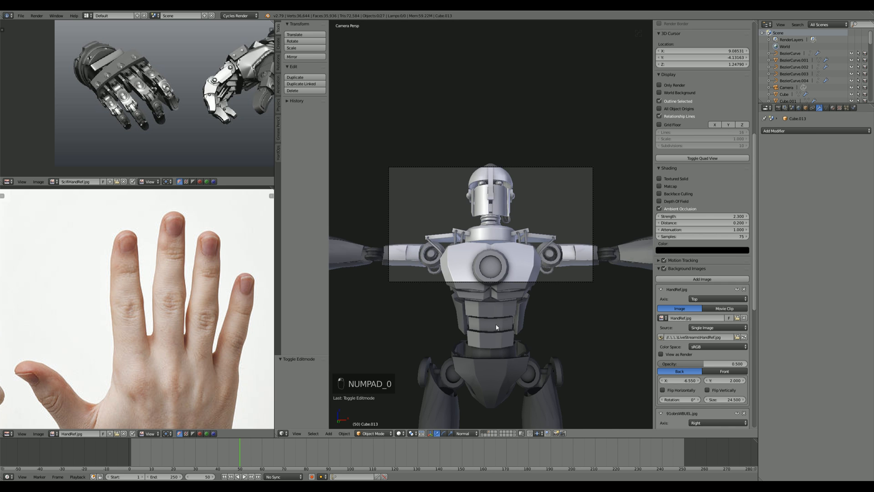
pyautogui.hotkey('shift', 'f')
pyautogui.press('w')
pyautogui.press('Escape')
pyautogui.moveTo(491, 224); pyautogui.dragTo(461, 251, button='middle')
pyautogui.scroll(-1, 467, 248)
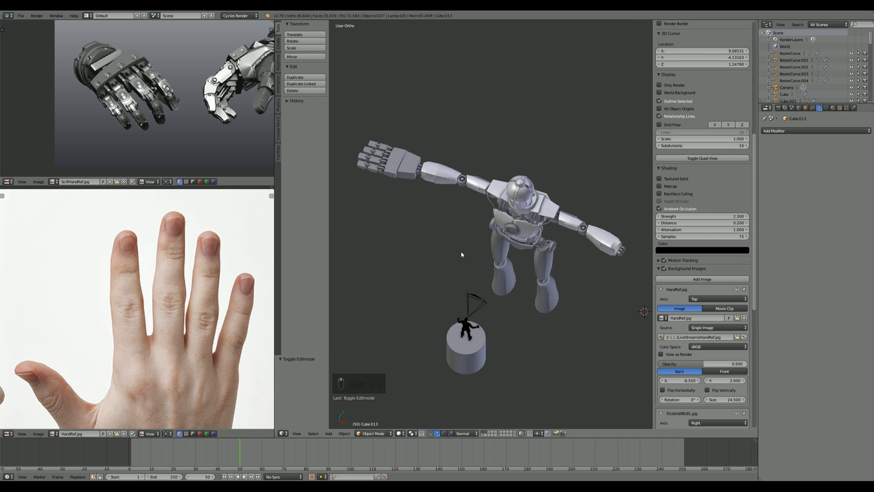
pyautogui.scroll(4, 501, 259)
pyautogui.scroll(-5, 527, 211)
pyautogui.scroll(2, 488, 187)
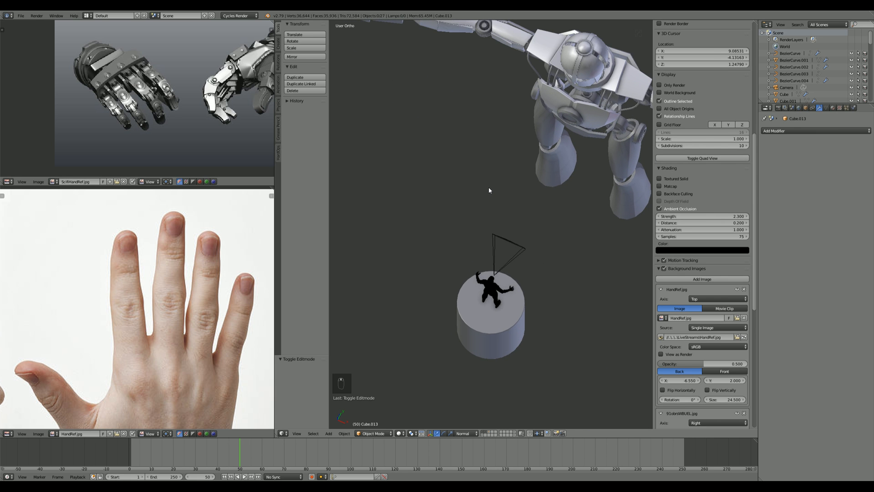
pyautogui.moveTo(489, 190); pyautogui.dragTo(502, 228, button='middle')
pyautogui.scroll(2, 508, 240)
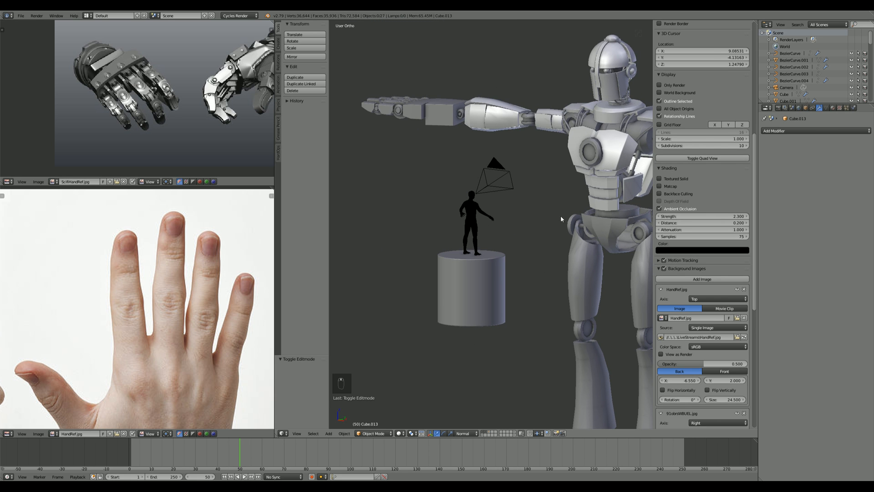
pyautogui.moveTo(561, 218); pyautogui.dragTo(575, 247, button='middle')
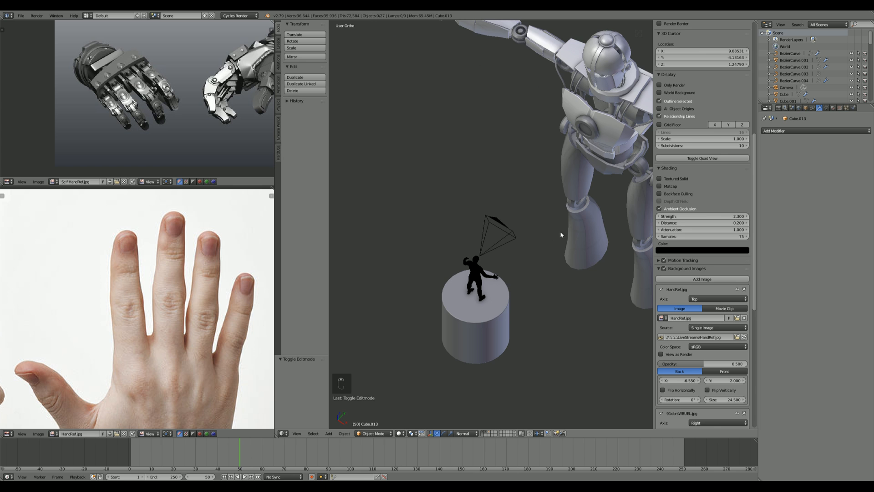
pyautogui.scroll(-1, 561, 235)
# Step: Return to the hand layer and show the thumb block in top wireframe view over the reference thumb
pyautogui.click(488, 431)
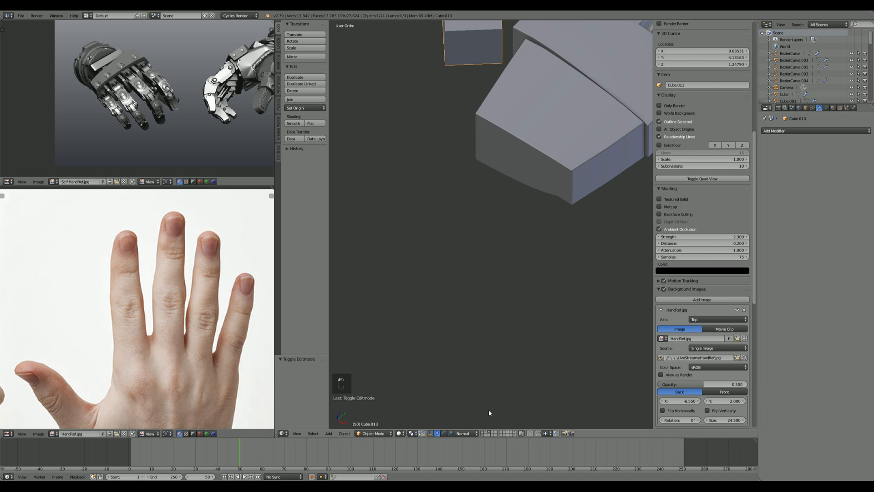
pyautogui.scroll(-5, 541, 234)
pyautogui.keyDown('shift'); pyautogui.moveTo(543, 230); pyautogui.dragTo(538, 289, button='middle'); pyautogui.keyUp('shift')
pyautogui.scroll(1, 503, 256)
pyautogui.press('KP_7')
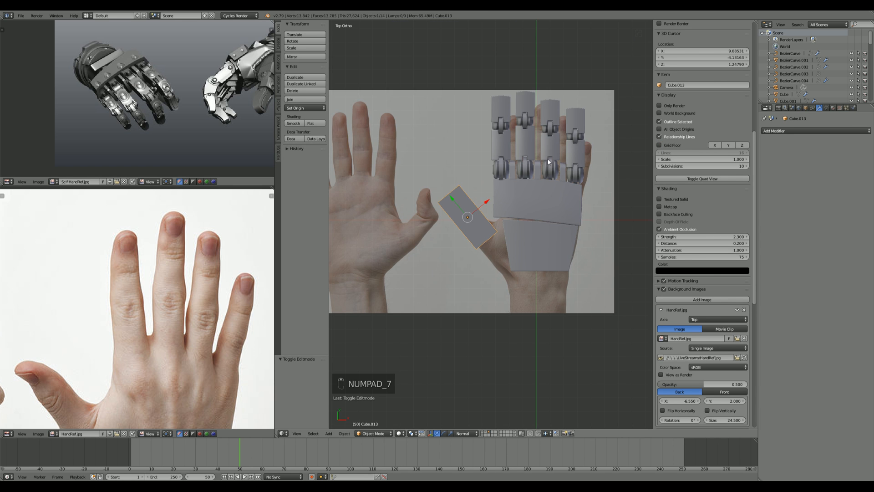
pyautogui.keyDown('shift'); pyautogui.moveTo(548, 162); pyautogui.dragTo(559, 224, button='middle'); pyautogui.keyUp('shift')
pyautogui.scroll(4, 570, 236)
pyautogui.scroll(1, 539, 213)
pyautogui.keyDown('shift'); pyautogui.moveTo(552, 263); pyautogui.dragTo(523, 257, button='middle'); pyautogui.keyUp('shift')
pyautogui.scroll(2, 522, 266)
pyautogui.scroll(-2, 522, 268)
pyautogui.keyDown('shift'); pyautogui.moveTo(463, 345); pyautogui.dragTo(489, 254, button='middle'); pyautogui.keyUp('shift')
pyautogui.scroll(1, 487, 254)
pyautogui.scroll(-2, 483, 258)
pyautogui.press('z')
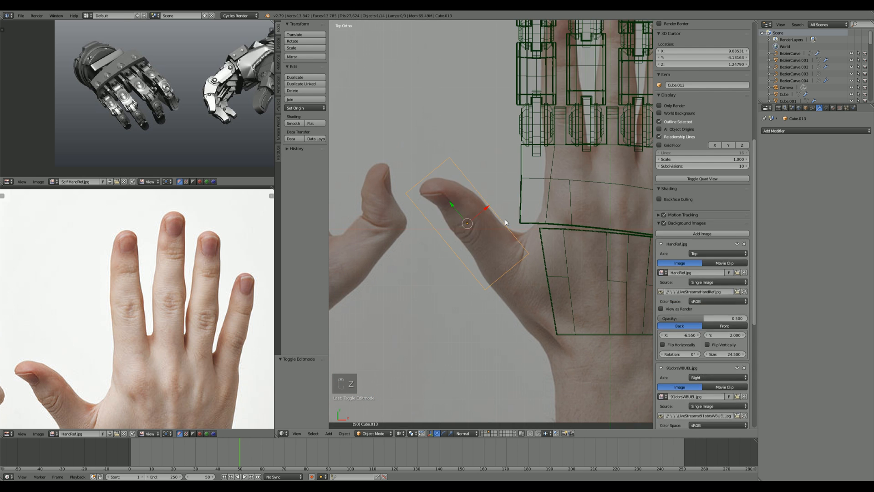
# Step: Add a centred loop cut across the middle of the thumb block
pyautogui.press('Tab')
pyautogui.hotkey('ctrl', 'r')
pyautogui.click(524, 263)
pyautogui.rightClick(524, 263)
pyautogui.press('a')
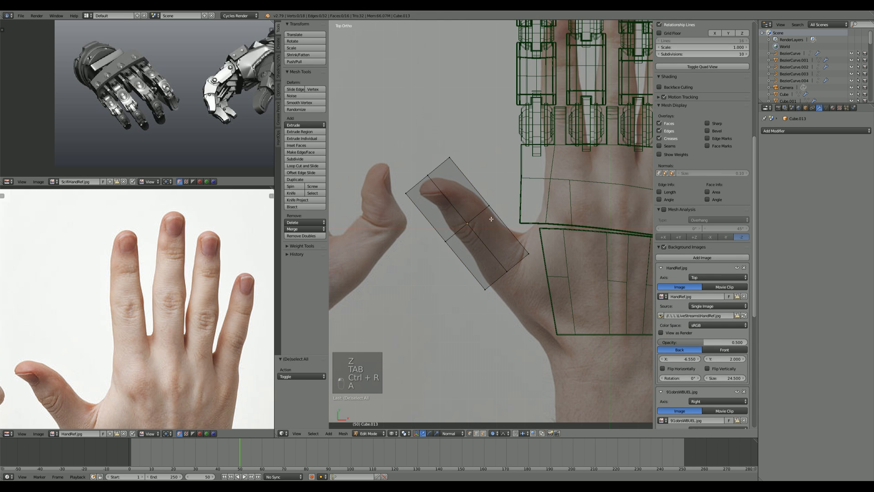
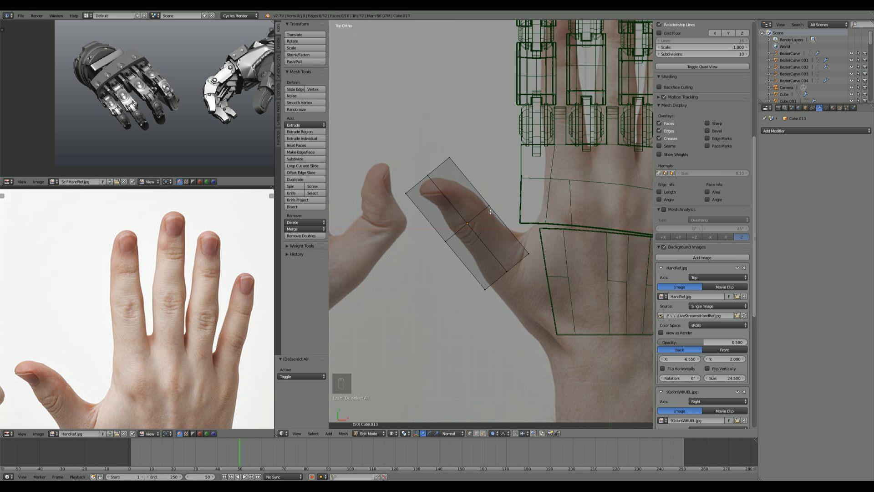
# Step: In solid display, select the crosswise middle loop of the thumb block and separate it with Edge Split
pyautogui.scroll(-4, 492, 212)
pyautogui.keyDown('shift'); pyautogui.moveTo(451, 210); pyautogui.dragTo(461, 230, button='middle'); pyautogui.keyUp('shift')
pyautogui.scroll(3, 471, 228)
pyautogui.scroll(-1, 478, 237)
pyautogui.moveTo(489, 277)
pyautogui.mouseDown(button='middle')
pyautogui.moveTo(532, 201)
pyautogui.moveTo(509, 234)
pyautogui.mouseUp(button='middle')
pyautogui.press('a')
pyautogui.press('z')
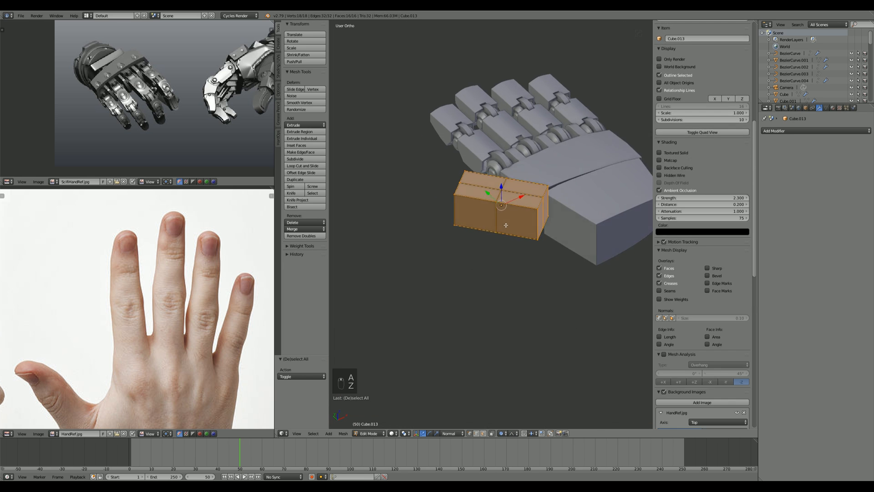
pyautogui.scroll(2, 509, 223)
pyautogui.press('a')
pyautogui.keyDown('alt'); pyautogui.rightClick(505, 220); pyautogui.keyUp('alt')
pyautogui.press('space')
pyautogui.write('edge split')
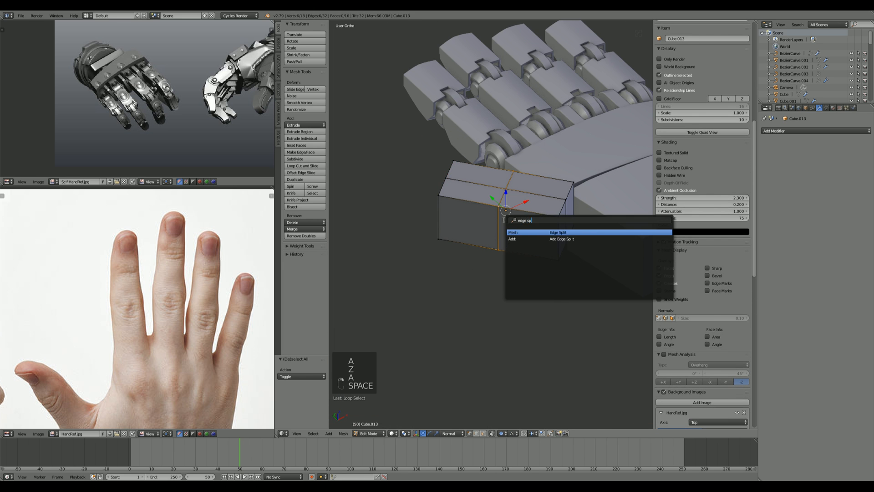
pyautogui.press('Return')
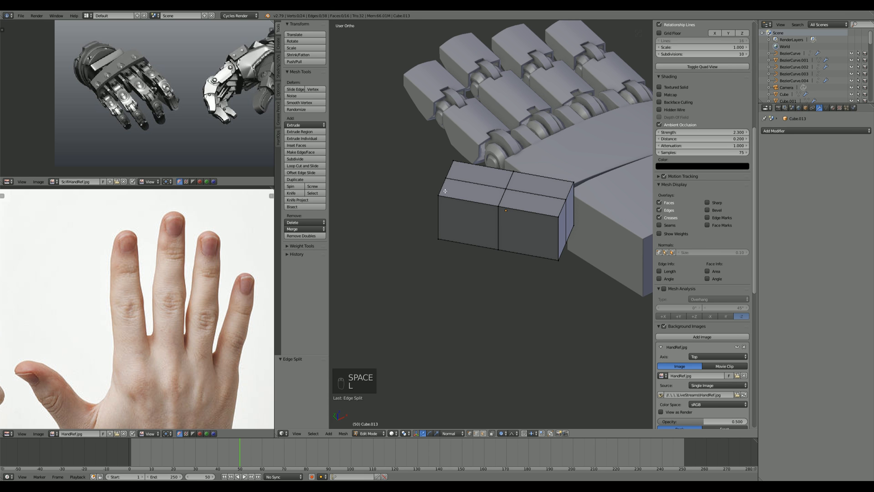
# Step: Isolate the tip half of the thumb block, cap its open end with a face, and connect that face's middle vertices
pyautogui.press('l')
pyautogui.press('l')
pyautogui.hotkey('shift', 'h')
pyautogui.moveTo(515, 203); pyautogui.dragTo(469, 203, button='middle')
pyautogui.scroll(2, 468, 204)
pyautogui.press('a')
pyautogui.keyDown('alt'); pyautogui.rightClick(455, 177); pyautogui.keyUp('alt')
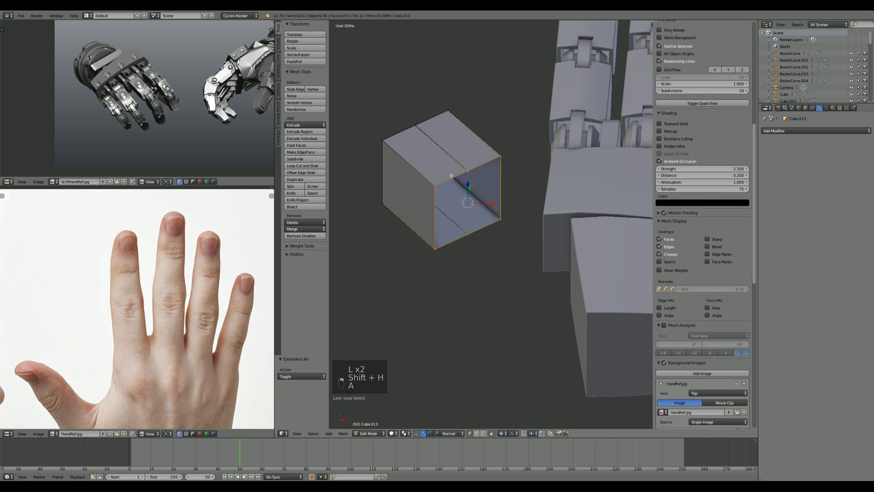
pyautogui.press('f')
pyautogui.rightClick(467, 170)
pyautogui.press('j')
# Step: Isolate the palm-side half, cap its open end, connect the cap's middle vertices, and reveal all the thumb geometry
pyautogui.moveTo(467, 237); pyautogui.dragTo(624, 214, button='middle')
pyautogui.hotkey('alt', 'h')
pyautogui.press('a')
pyautogui.press('l')
pyautogui.hotkey('shift', 'h')
pyautogui.press('a')
pyautogui.keyDown('alt'); pyautogui.rightClick(569, 110); pyautogui.keyUp('alt')
pyautogui.press('f')
pyautogui.press('a')
pyautogui.rightClick(558, 107)
pyautogui.keyDown('shift'); pyautogui.rightClick(555, 182); pyautogui.keyUp('shift')
pyautogui.press('j')
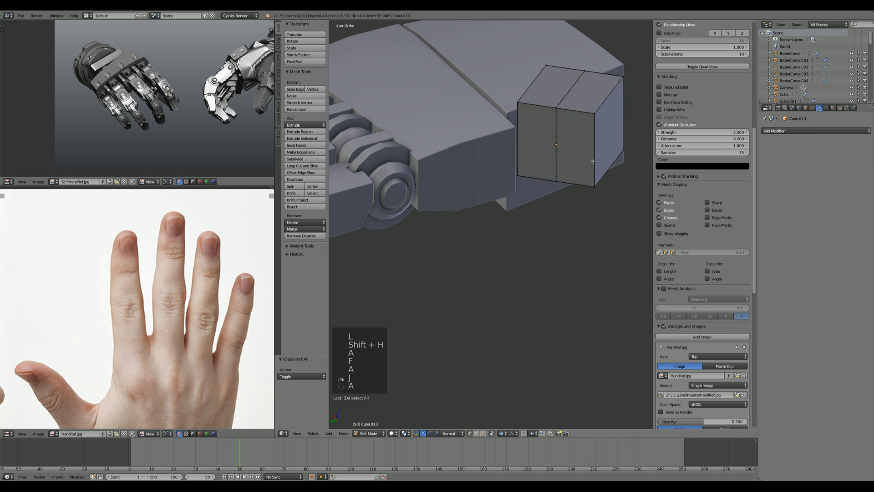
pyautogui.moveTo(556, 182); pyautogui.dragTo(510, 246, button='middle')
pyautogui.press('a')
pyautogui.hotkey('alt', 'h')
pyautogui.press('Tab')
pyautogui.press('q')
pyautogui.click(531, 182)
pyautogui.hotkey('ctrl', 'z')
# Step: Apply Csharpen to the thumb block and adjust its bevel width to 0.0520
pyautogui.press('q')
pyautogui.click(542, 233)
pyautogui.press('q')
pyautogui.click(523, 242)
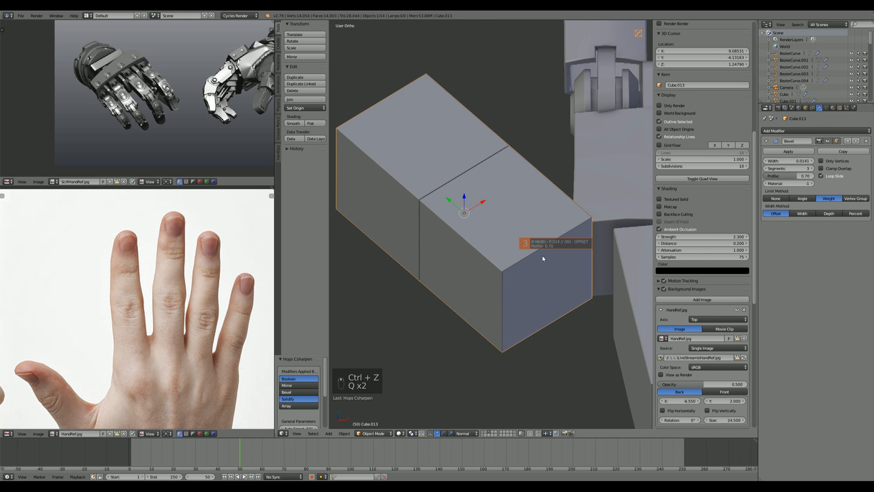
pyautogui.click(461, 216)
# Step: In top wireframe view, rotate the thumb block 1.72°, shift it slightly away from the palm, and rotate it -0.978°
pyautogui.scroll(-5, 531, 206)
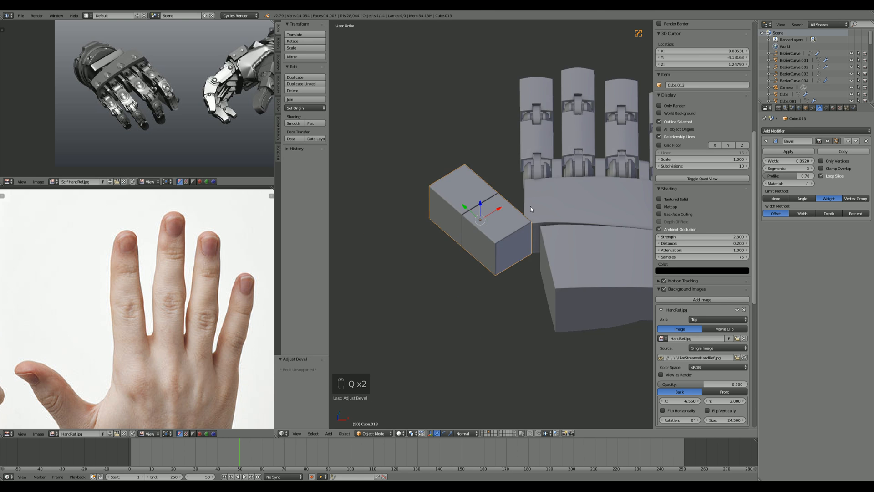
pyautogui.moveTo(531, 206); pyautogui.dragTo(527, 233, button='middle')
pyautogui.press('a')
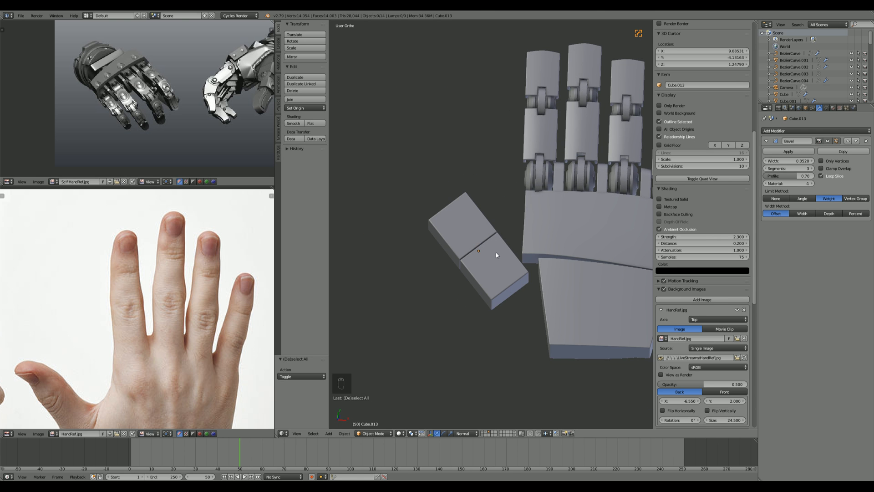
pyautogui.press('KP_7')
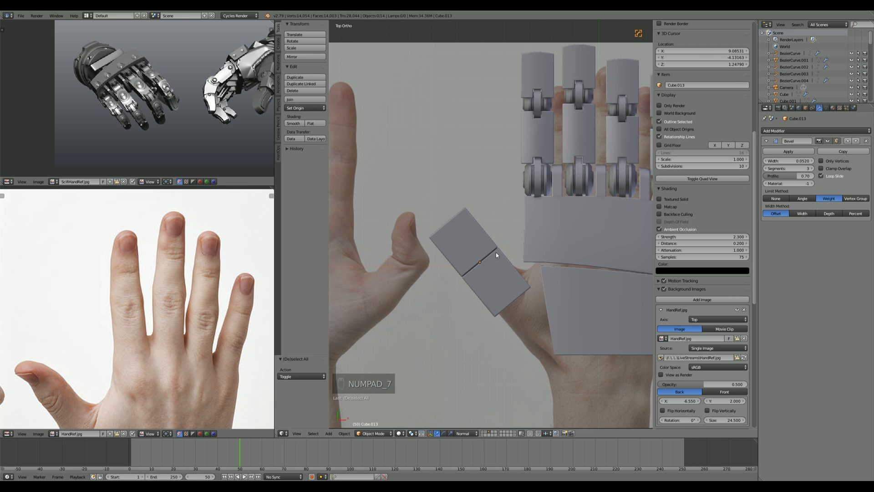
pyautogui.press('z')
pyautogui.keyDown('shift'); pyautogui.moveTo(492, 284); pyautogui.dragTo(493, 237, button='middle'); pyautogui.keyUp('shift')
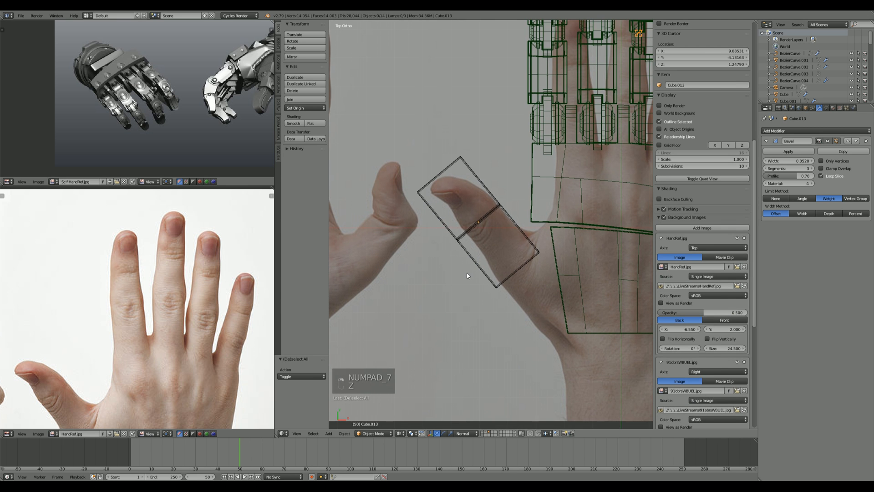
pyautogui.rightClick(490, 267)
pyautogui.press('r')
pyautogui.click(553, 287)
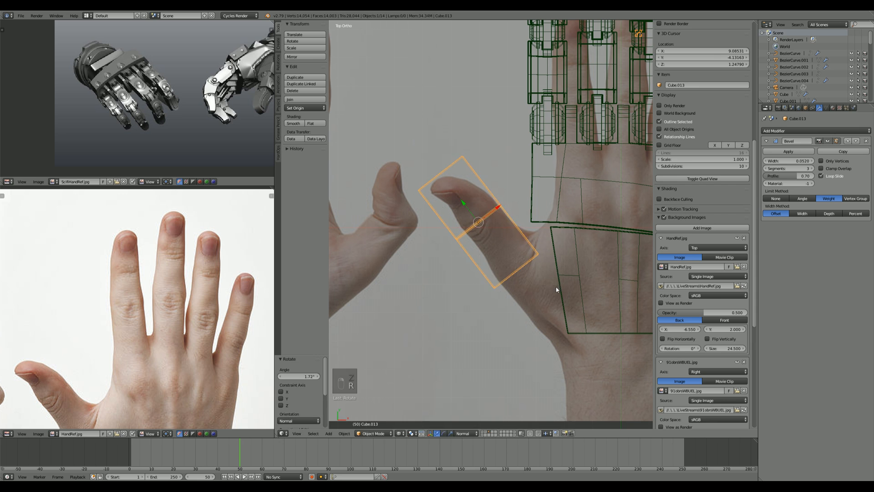
pyautogui.press('g')
pyautogui.click(551, 292)
pyautogui.press('r')
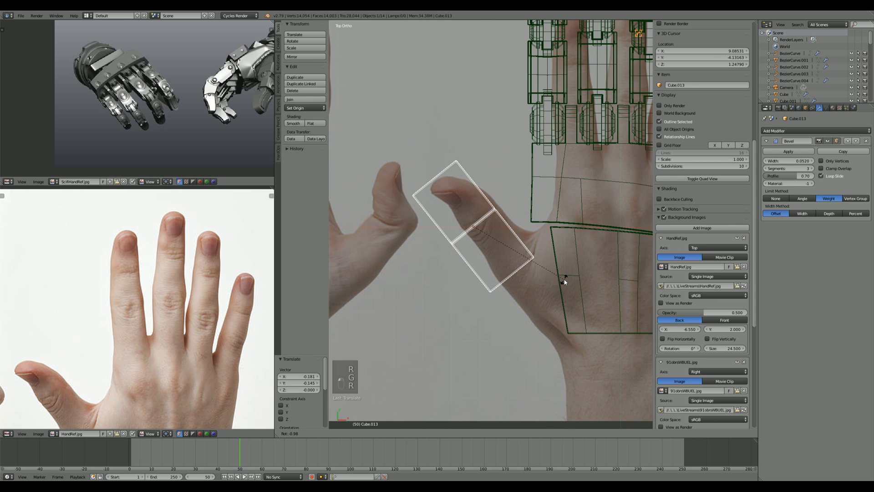
pyautogui.click(562, 282)
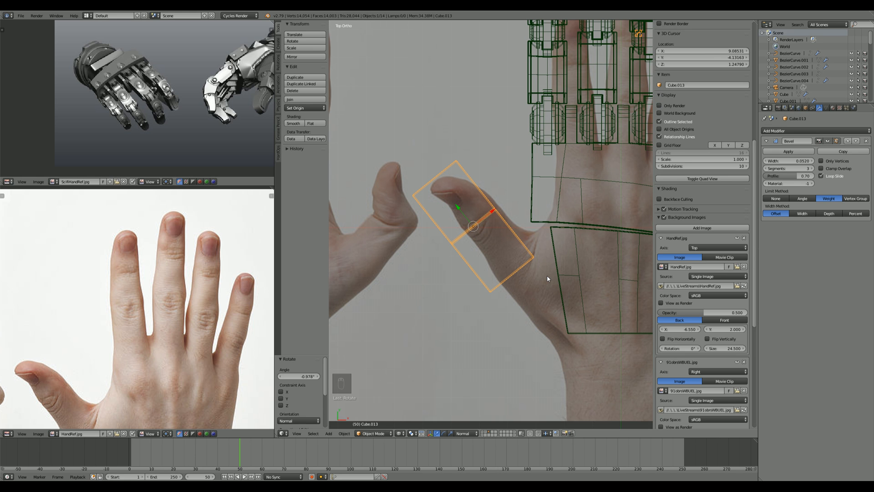
# Step: Examine the thumb joint up close in the sci-fi hand reference image
pyautogui.scroll(-1, 547, 275)
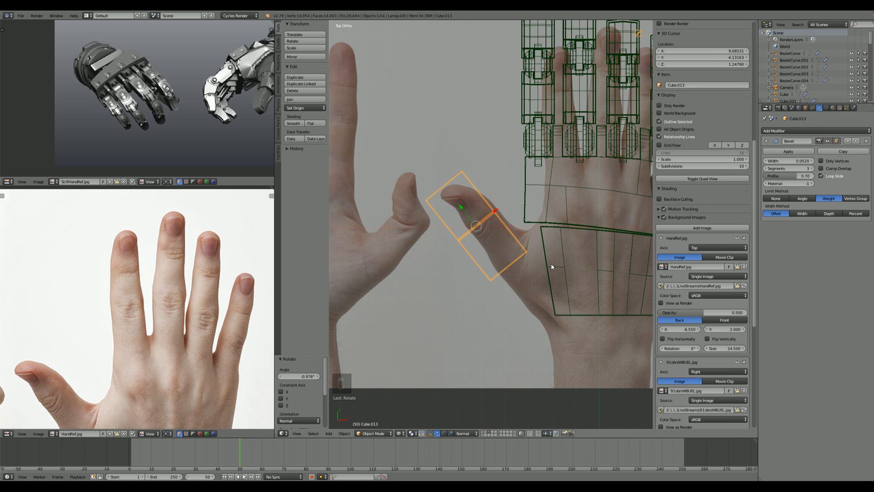
pyautogui.scroll(-3, 185, 102)
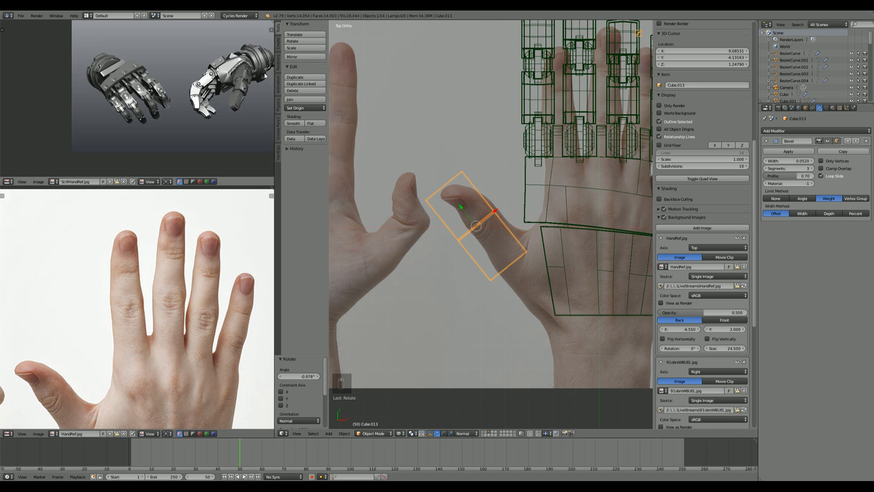
pyautogui.scroll(6, 185, 102)
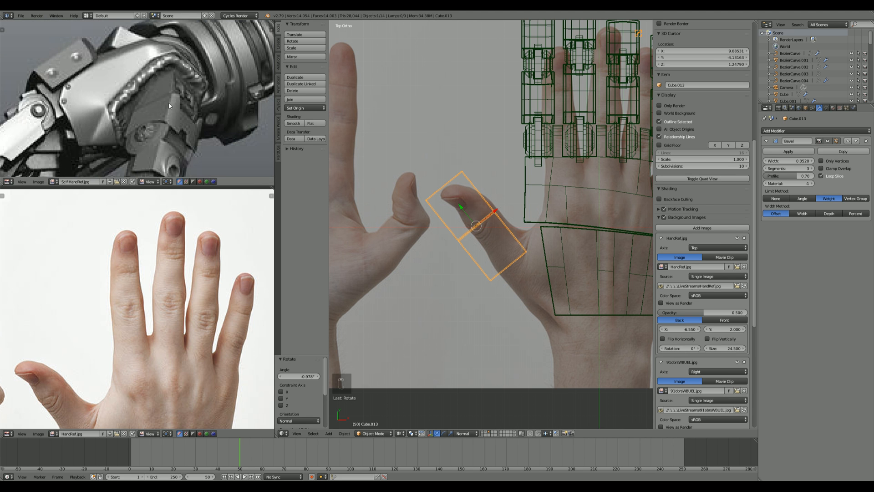
# Step: Compare the shaded thumb block with the thumb segments and joints in the sci-fi hand reference
pyautogui.scroll(-4, 145, 126)
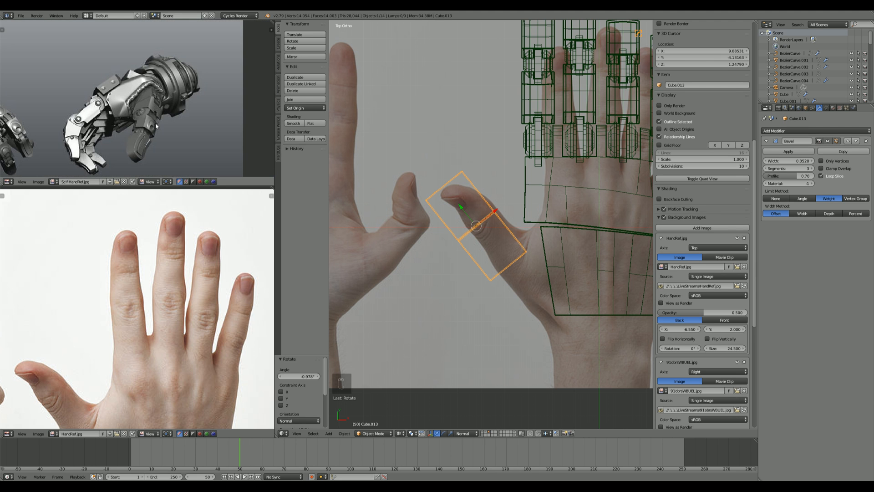
pyautogui.moveTo(174, 108); pyautogui.dragTo(196, 85, button='middle')
pyautogui.scroll(-2, 153, 118)
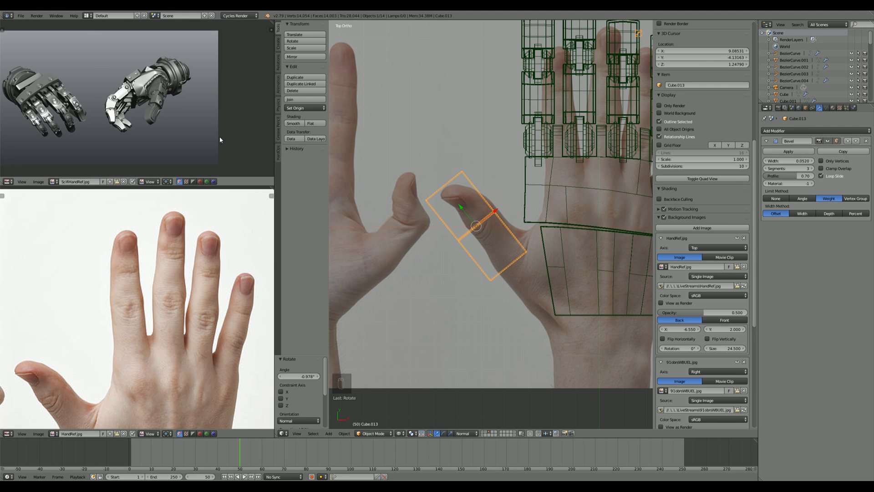
pyautogui.press('z')
pyautogui.moveTo(561, 163)
pyautogui.mouseDown(button='middle')
pyautogui.moveTo(459, 208)
pyautogui.moveTo(564, 201)
pyautogui.mouseUp(button='middle')
pyautogui.scroll(2, 561, 203)
pyautogui.moveTo(133, 98); pyautogui.dragTo(117, 108, button='middle')
pyautogui.scroll(5, 144, 97)
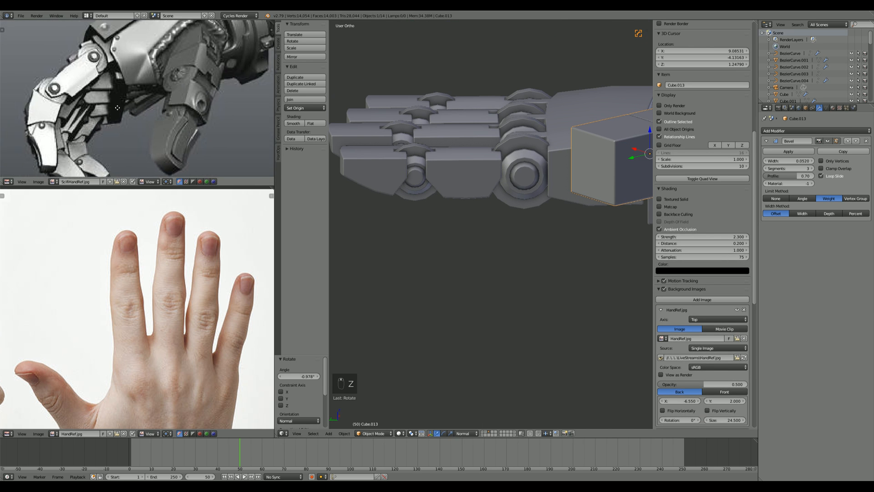
pyautogui.scroll(1, 217, 98)
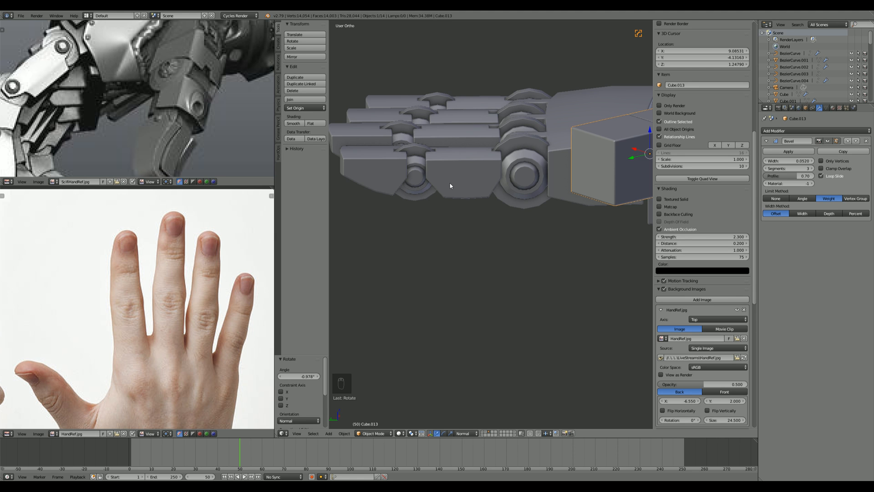
# Step: In front view, lower the thumb block along Z so it sits level with the side of the palm
pyautogui.scroll(-6, 450, 185)
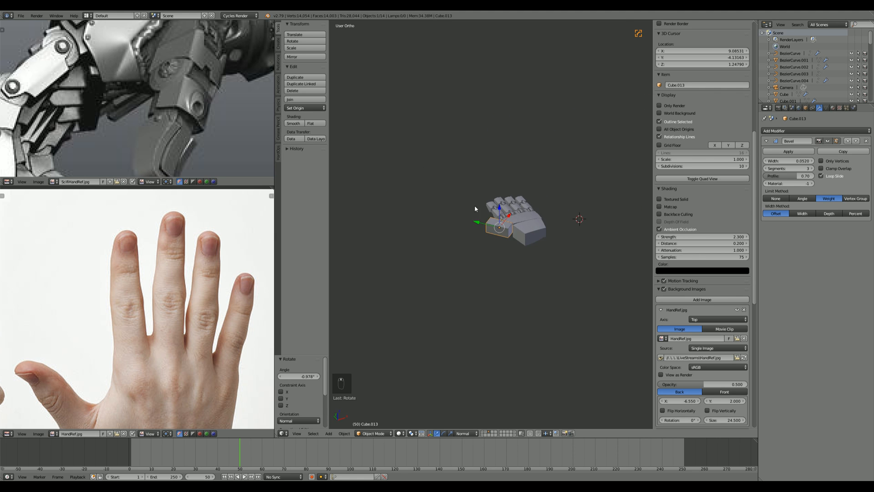
pyautogui.press('KP_1')
pyautogui.scroll(5, 490, 265)
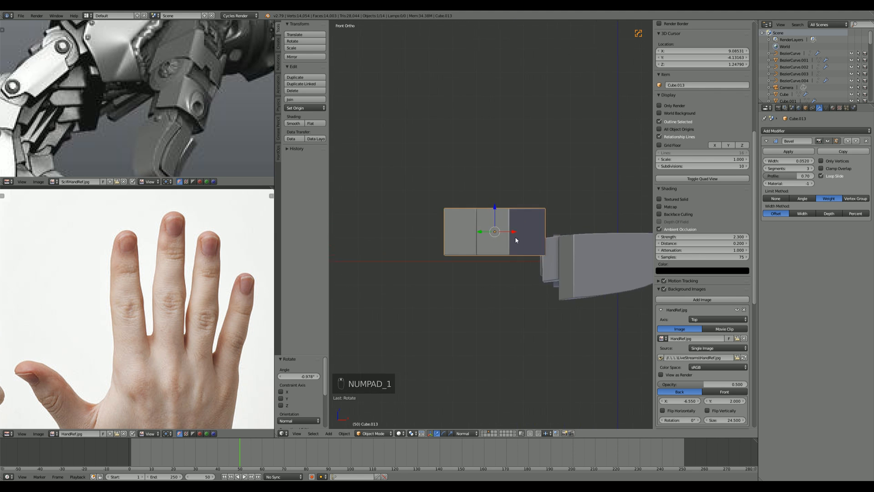
pyautogui.press('g')
pyautogui.press('z')
pyautogui.click(512, 270)
pyautogui.moveTo(512, 270)
pyautogui.mouseDown(button='middle')
pyautogui.moveTo(504, 277)
pyautogui.moveTo(537, 244)
pyautogui.moveTo(577, 250)
pyautogui.moveTo(505, 262)
pyautogui.mouseUp(button='middle')
# Step: Unhide and deselect all objects, and show the additional layers so the full robot body appears with the enlarged hand
pyautogui.scroll(-4, 518, 256)
pyautogui.hotkey('alt', 'h')
pyautogui.press('a')
pyautogui.scroll(4, 506, 262)
pyautogui.keyDown('shift'); pyautogui.moveTo(602, 269); pyautogui.dragTo(505, 300, button='middle'); pyautogui.keyUp('shift')
pyautogui.scroll(3, 505, 300)
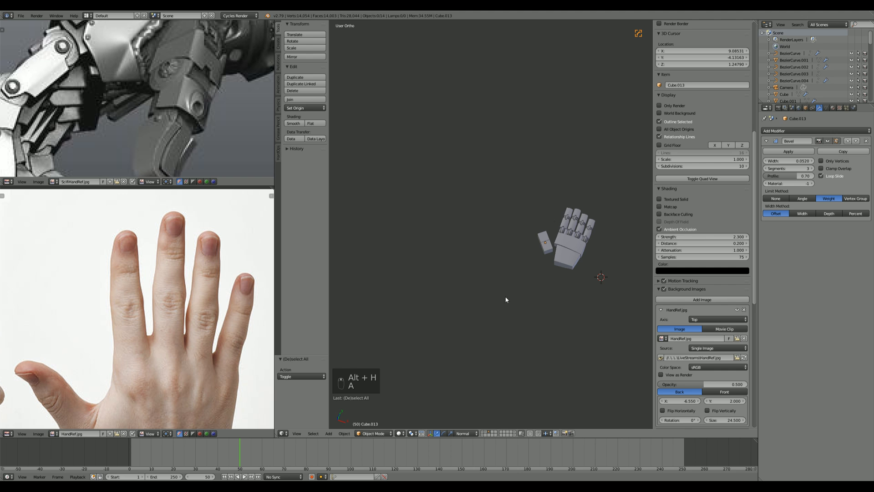
pyautogui.keyDown('shift'); pyautogui.click(484, 433); pyautogui.keyUp('shift')
pyautogui.moveTo(494, 277); pyautogui.dragTo(553, 217, button='middle')
pyautogui.scroll(4, 553, 219)
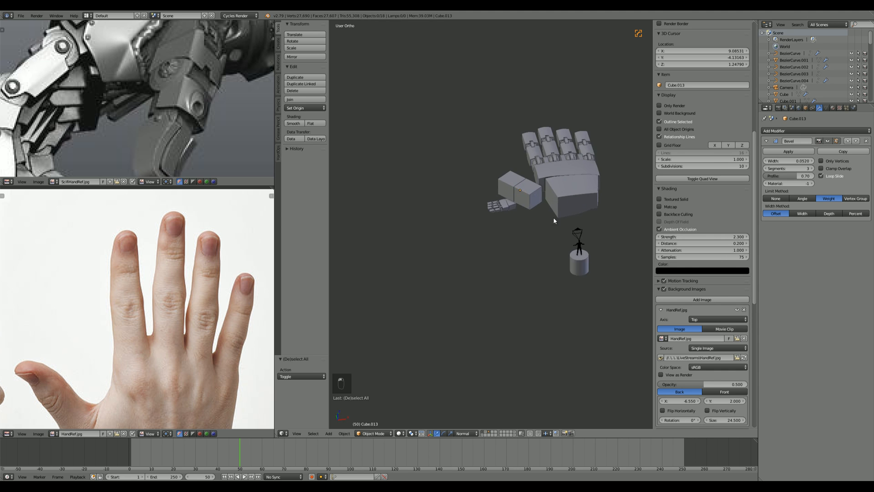
pyautogui.scroll(2, 553, 220)
pyautogui.keyDown('shift'); pyautogui.click(482, 432); pyautogui.keyUp('shift')
pyautogui.keyDown('shift'); pyautogui.click(486, 431); pyautogui.keyUp('shift')
pyautogui.keyDown('shift'); pyautogui.click(483, 432); pyautogui.keyUp('shift')
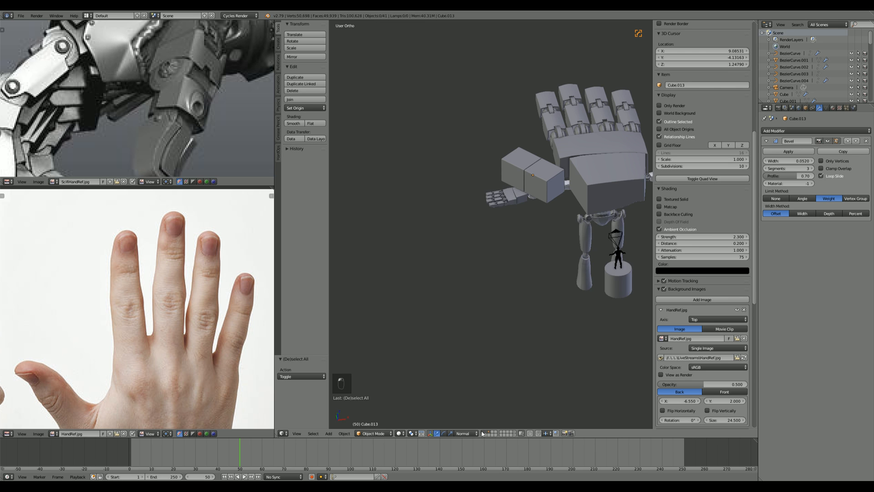
pyautogui.moveTo(480, 370); pyautogui.dragTo(462, 294, button='middle')
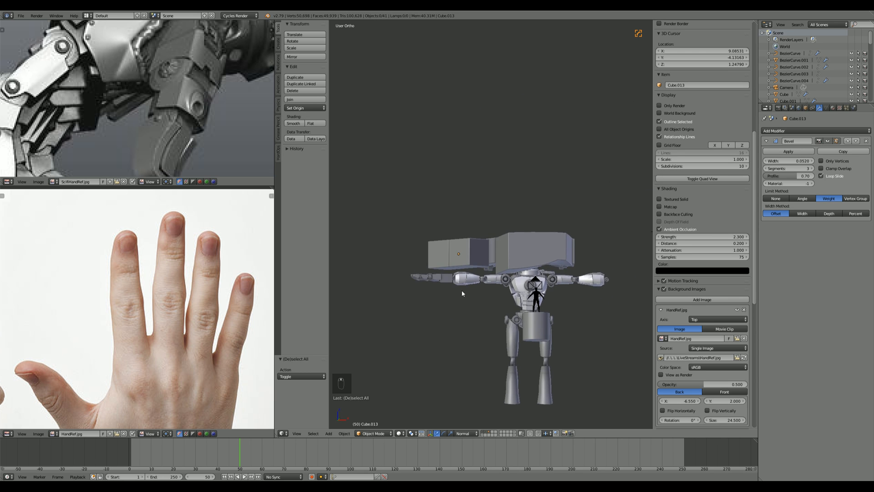
pyautogui.moveTo(490, 226); pyautogui.dragTo(535, 255, button='middle')
pyautogui.scroll(3, 535, 255)
pyautogui.rightClick(534, 209)
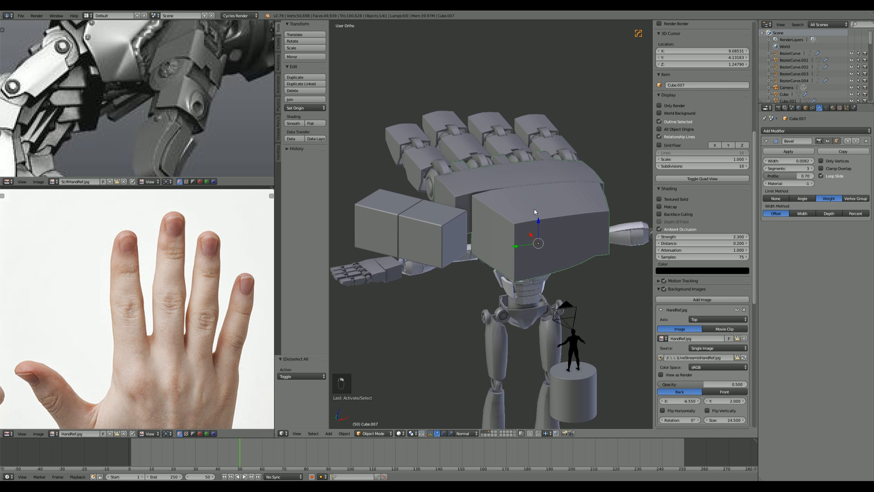
# Step: Open the thumb block's mesh for editing and try a loop cut on it
pyautogui.rightClick(422, 228)
pyautogui.press('Tab')
pyautogui.keyDown('shift'); pyautogui.moveTo(422, 228); pyautogui.dragTo(481, 229, button='middle'); pyautogui.keyUp('shift')
pyautogui.press('a')
pyautogui.press('a')
pyautogui.moveTo(438, 275); pyautogui.dragTo(501, 242, button='middle')
pyautogui.scroll(3, 501, 242)
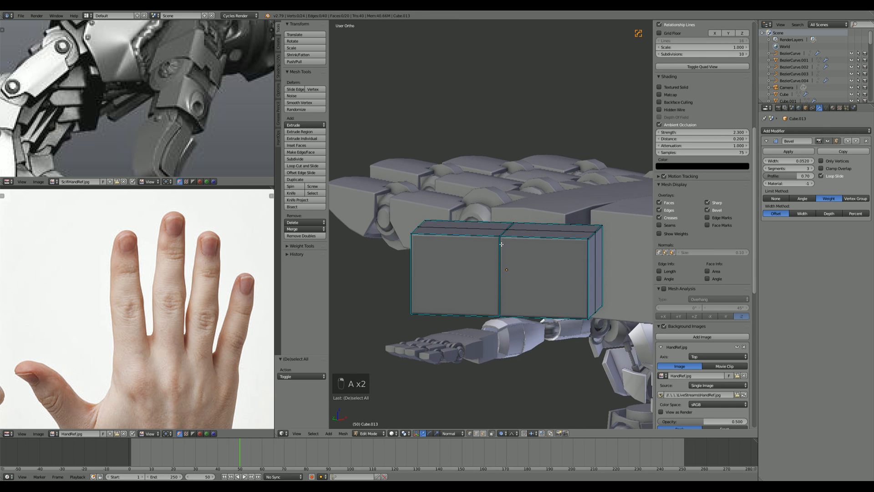
pyautogui.hotkey('ctrl', 'r')
pyautogui.rightClick(459, 234)
# Step: Select the thumb block's lower vertices, turn off proportional editing, and raise them along global Z to thin the block
pyautogui.press('a')
pyautogui.scroll(-4, 459, 234)
pyautogui.press('z')
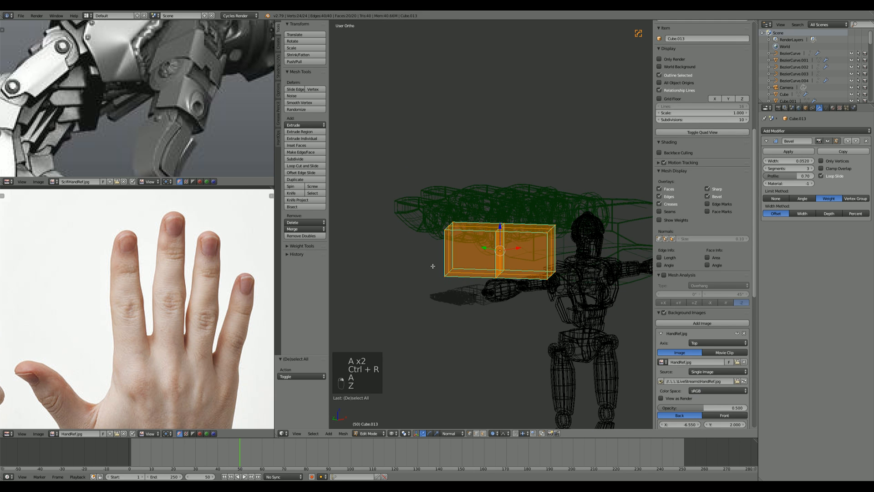
pyautogui.press('a')
pyautogui.press('b')
pyautogui.moveTo(433, 267); pyautogui.dragTo(585, 319)
pyautogui.press('z')
pyautogui.press('g')
pyautogui.press('o')
pyautogui.press('g')
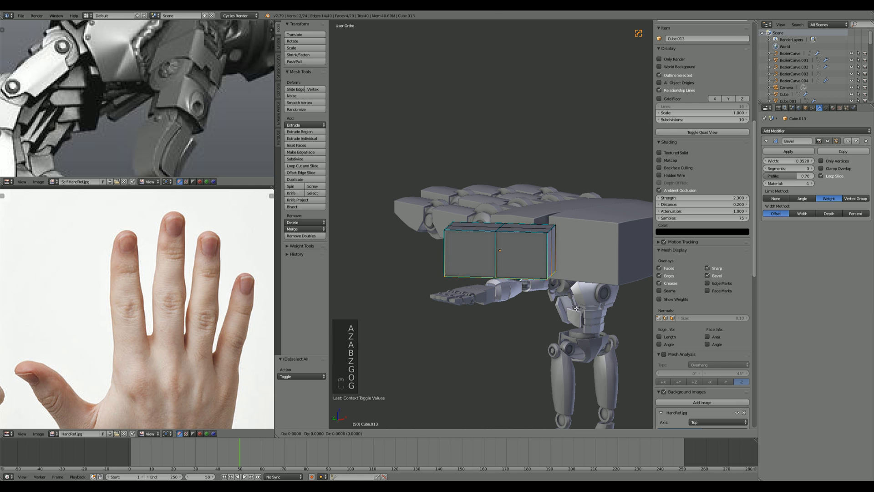
pyautogui.middleClick(576, 299)
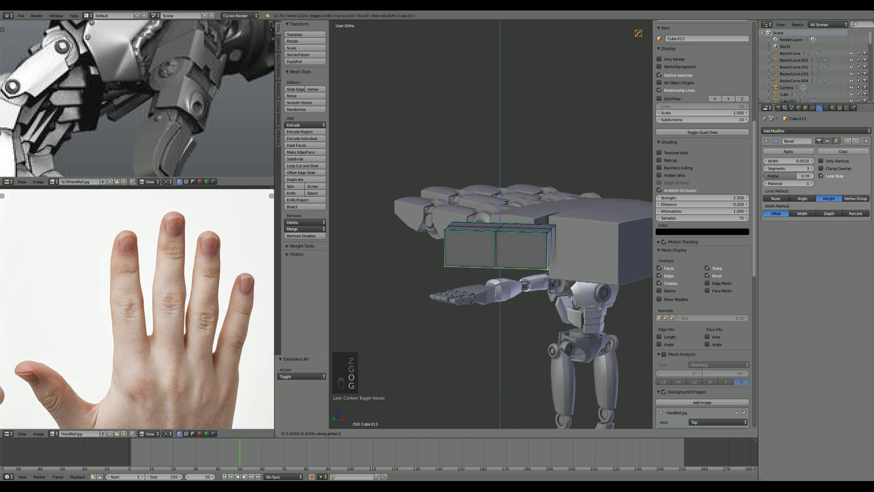
pyautogui.click(558, 298)
# Step: Leave mesh editing and add a 16-vertex cylinder in top view as a separate object for the thumb joint
pyautogui.press('KP_7')
pyautogui.press('a')
pyautogui.press('a')
pyautogui.scroll(4, 538, 295)
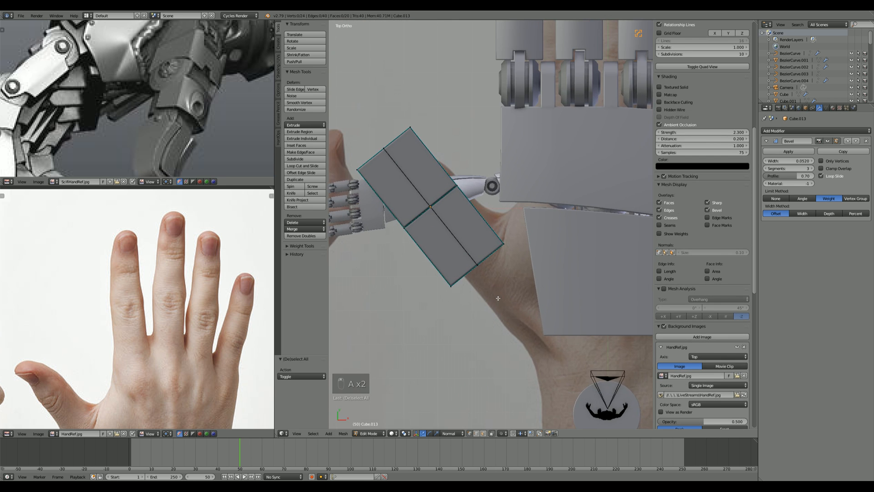
pyautogui.scroll(1, 511, 257)
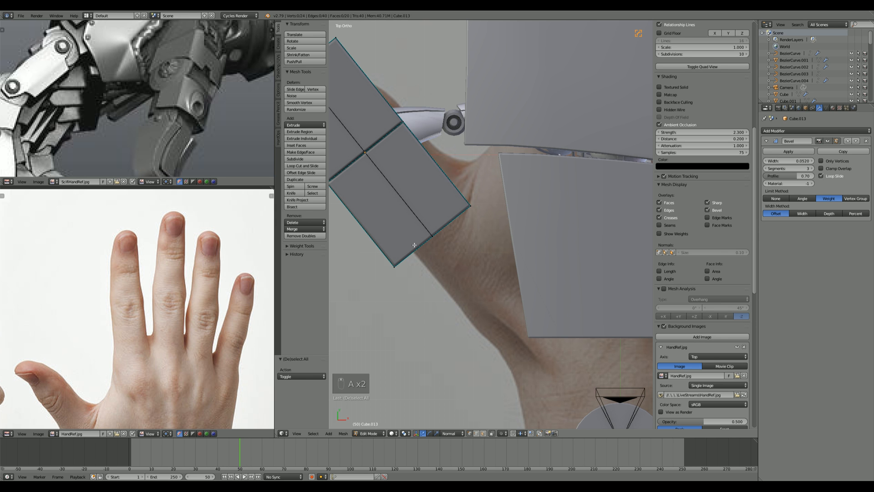
pyautogui.scroll(-4, 467, 233)
pyautogui.press('Tab')
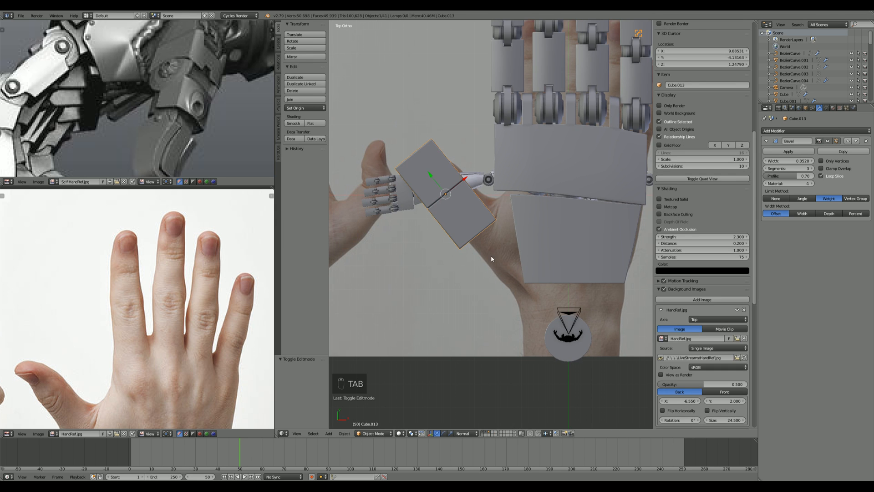
pyautogui.scroll(3, 492, 257)
pyautogui.press('Tab')
pyautogui.hotkey('shift', 'a')
pyautogui.press('Tab')
pyautogui.hotkey('shift', 'a')
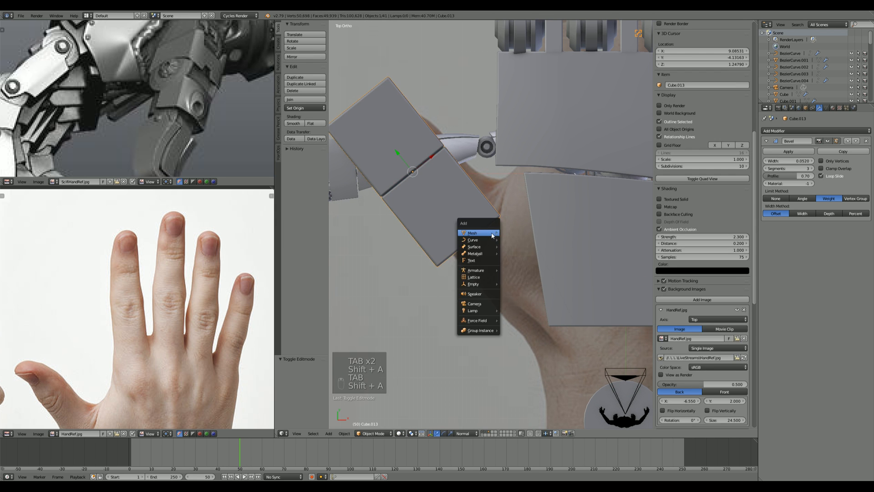
pyautogui.moveTo(491, 233)
pyautogui.click(518, 269)
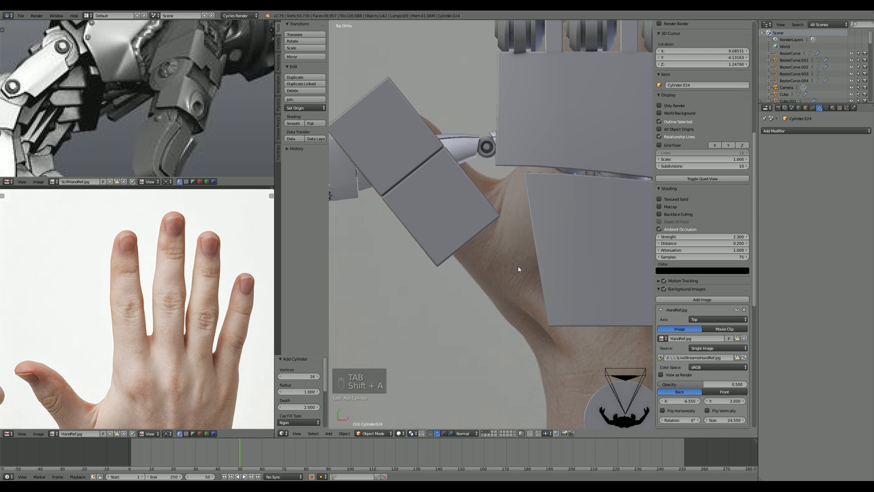
# Step: Move the cylinder near the thumb block's base and rotate it 90° about the X axis
pyautogui.scroll(-10, 518, 267)
pyautogui.scroll(2, 556, 234)
pyautogui.press('g')
pyautogui.click(449, 247)
pyautogui.write('rx')
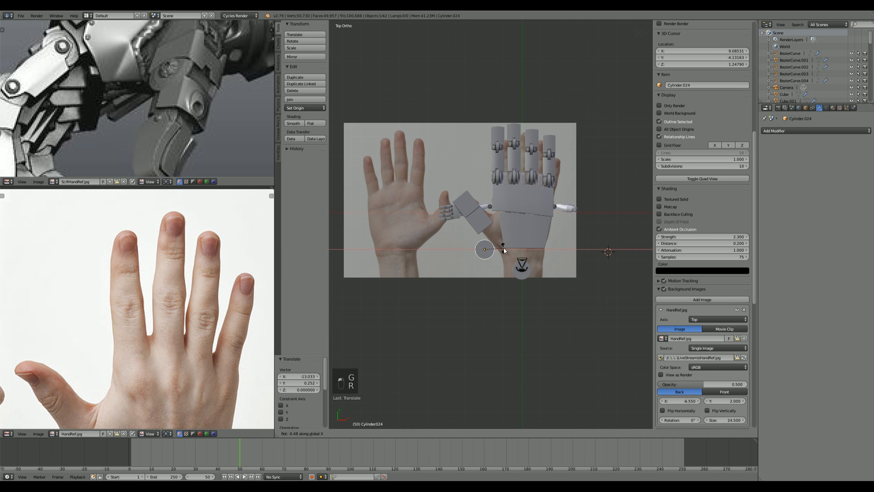
pyautogui.write('90')
pyautogui.press('Return')
# Step: Rotate the cylinder in top view to match the thumb's angle and move it onto the thumb's base end
pyautogui.scroll(4, 505, 251)
pyautogui.press('r')
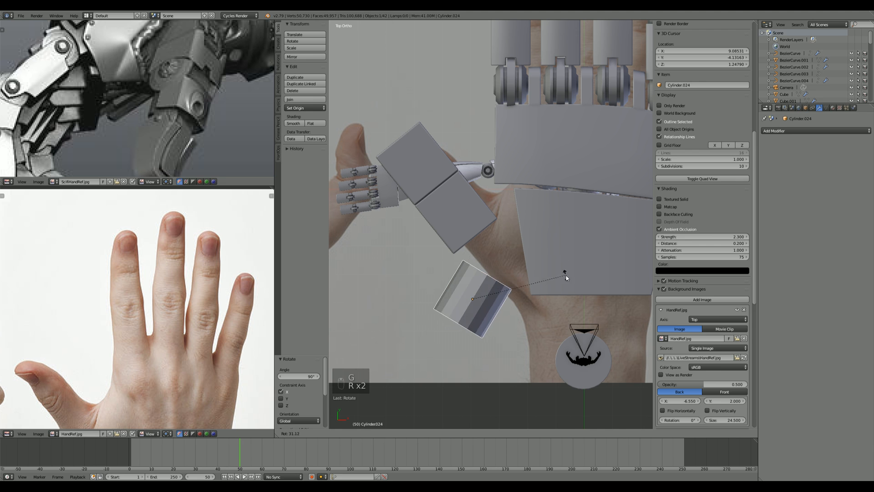
pyautogui.click(572, 281)
pyautogui.press('g')
pyautogui.click(578, 238)
# Step: Scale the cylinder to 0.394 along its local Z and 0.624 on its other axes, then tuck it further into the thumb base
pyautogui.press('s')
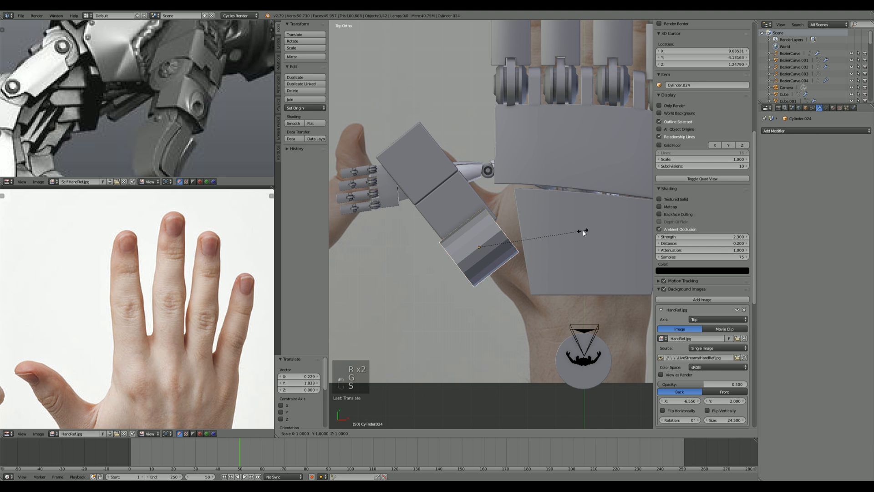
pyautogui.click(520, 245)
pyautogui.press('s')
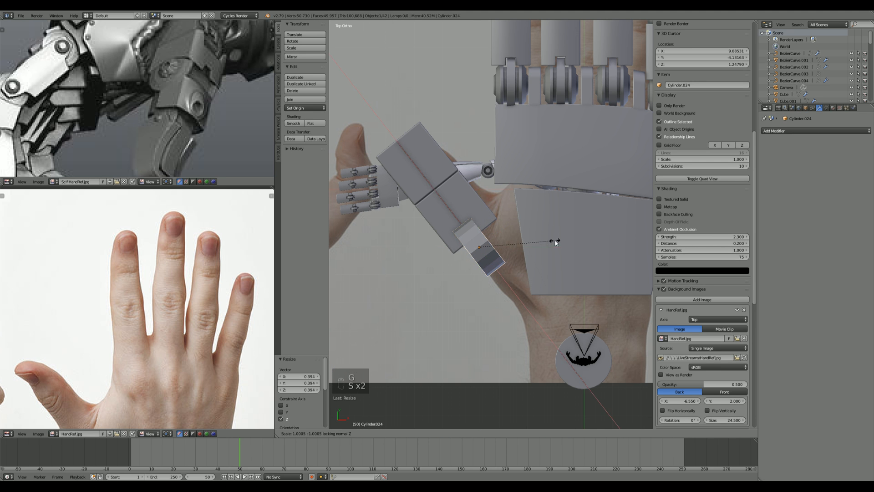
pyautogui.click(526, 240)
pyautogui.press('g')
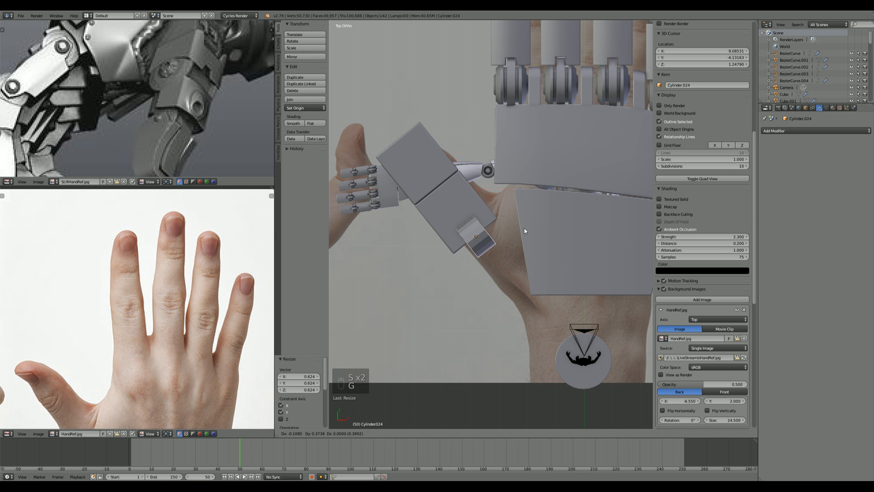
pyautogui.click(517, 223)
pyautogui.press('a')
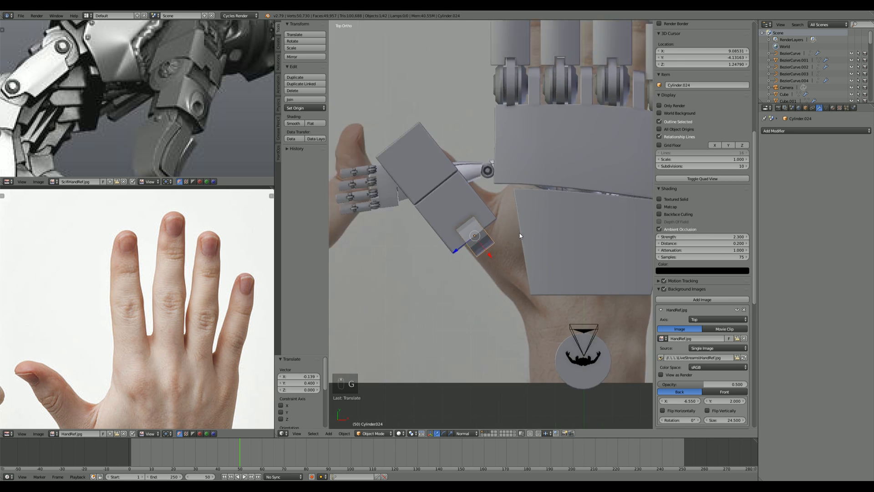
pyautogui.scroll(-3, 516, 228)
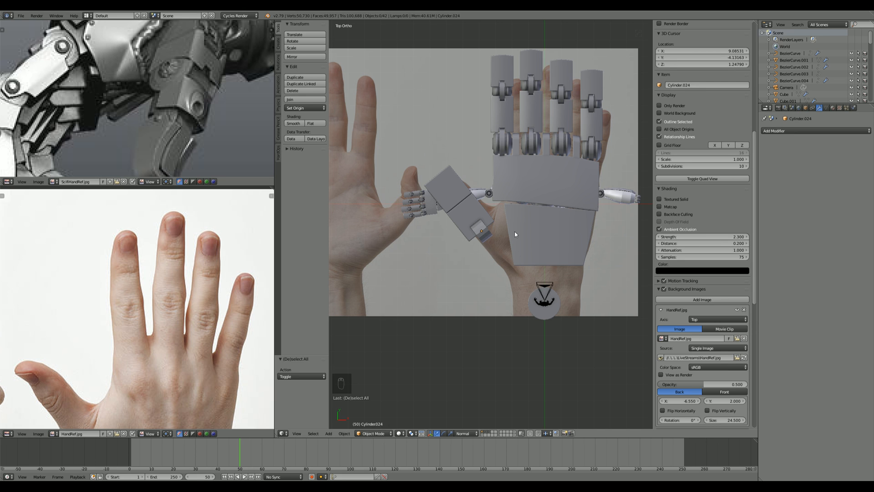
# Step: Move the cylinder -1.235 along global Z and scale it to 1.481 on its local X and Y axes
pyautogui.scroll(4, 513, 228)
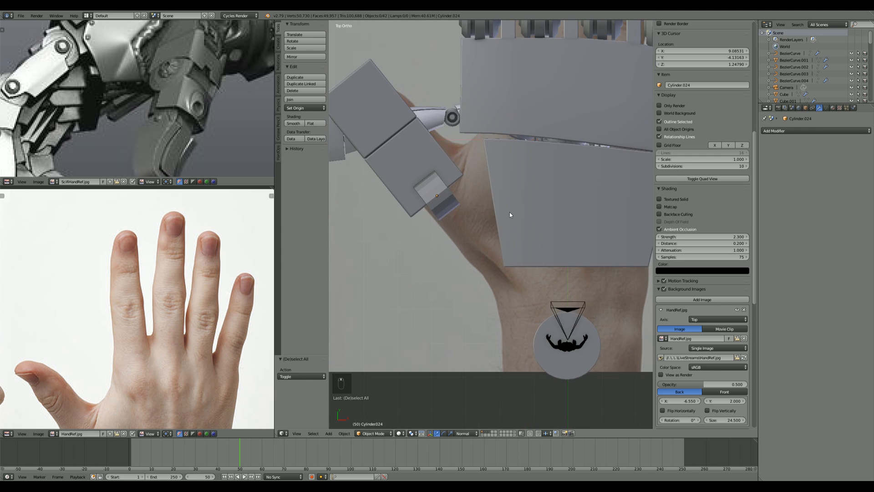
pyautogui.moveTo(509, 212); pyautogui.dragTo(440, 239, button='middle')
pyautogui.rightClick(439, 239)
pyautogui.press('g')
pyautogui.press('z')
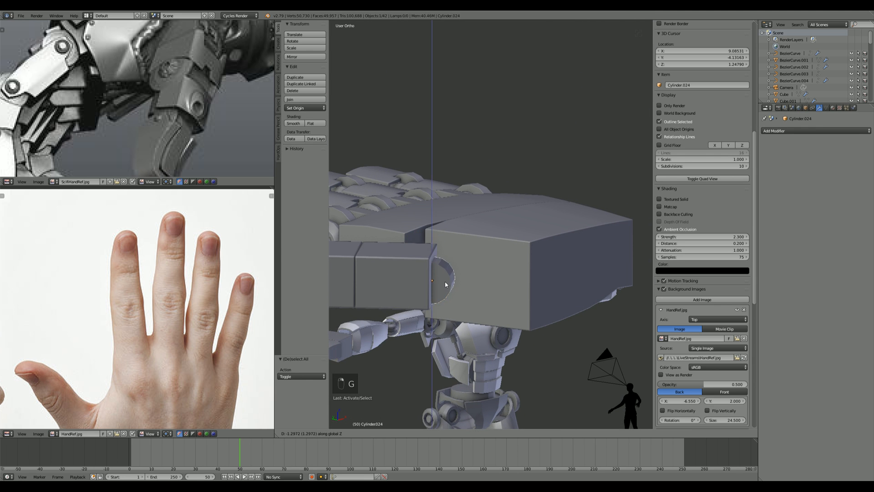
pyautogui.click(443, 279)
pyautogui.moveTo(443, 278); pyautogui.dragTo(479, 266, button='middle')
pyautogui.press('s')
pyautogui.hotkey('shift', 'z')
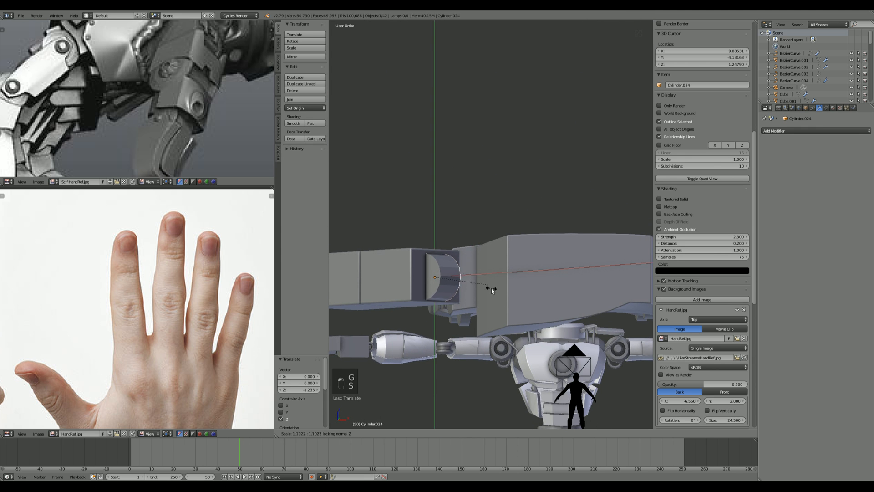
pyautogui.click(501, 311)
# Step: In top view, slide the cylinder -0.034 along its local X axis and rotate it -0.356°
pyautogui.press('KP_7')
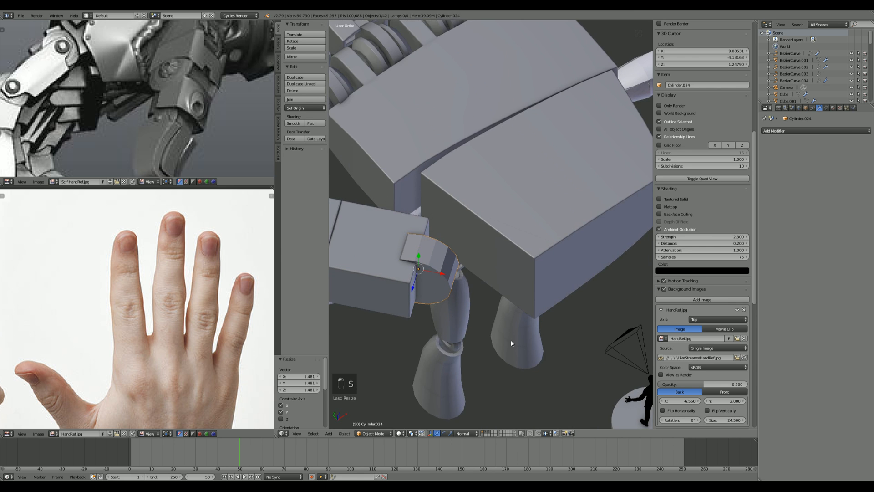
pyautogui.scroll(2, 435, 248)
pyautogui.press('g')
pyautogui.press('g')
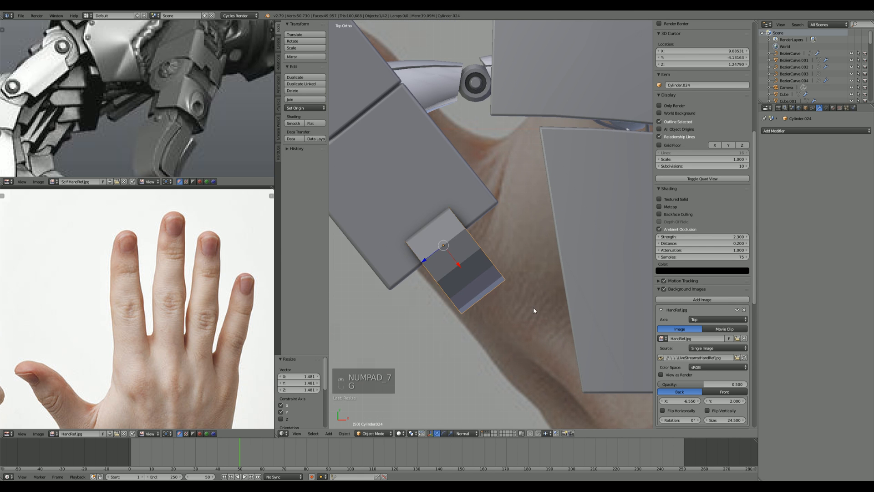
pyautogui.click(506, 296)
pyautogui.press('r')
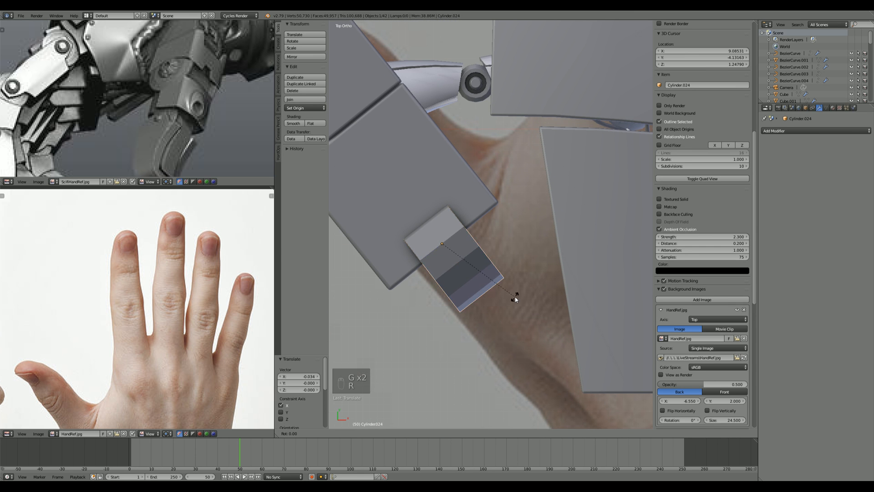
pyautogui.click(525, 282)
# Step: Duplicate the thumb joint cylinder and place the copy in the empty area below the thumb, offset about -0.683 in X and -2.423 in Y
pyautogui.scroll(-5, 513, 287)
pyautogui.press('z')
pyautogui.press('z')
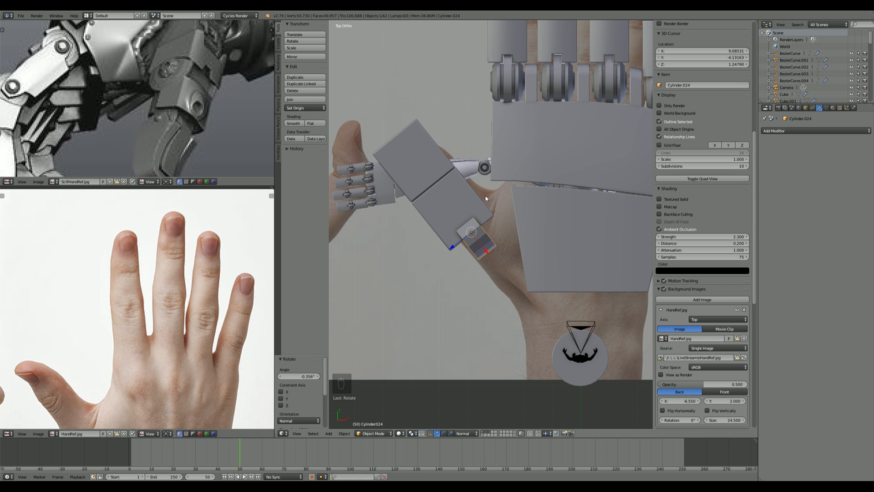
pyautogui.hotkey('shift', 'd')
pyautogui.click(476, 325)
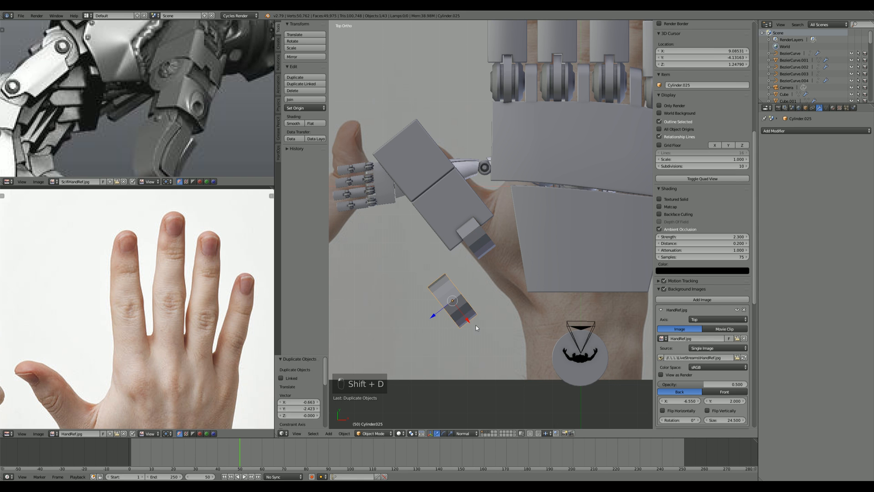
# Step: Clear the duplicated cylinder's rotation and move it about 1.99 in X and 0.81 in Y against the lower palm block's thumb-side corner
pyautogui.hotkey('alt', 'r')
pyautogui.press('g')
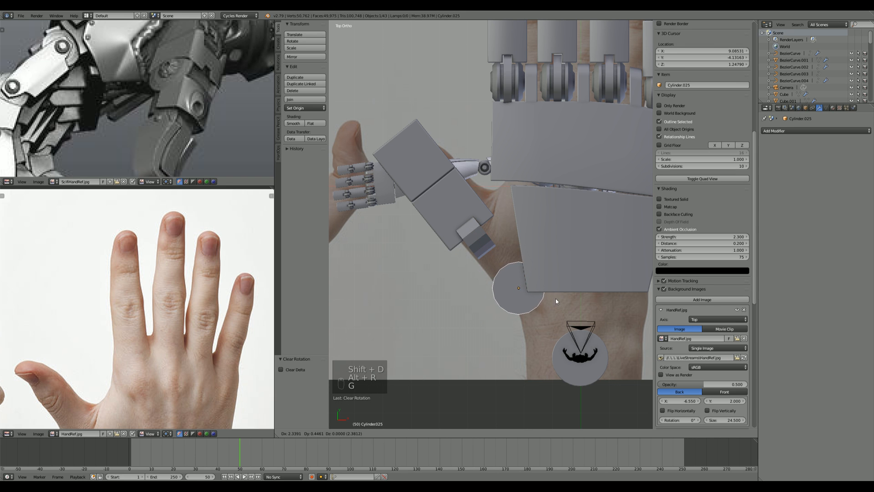
pyautogui.click(547, 295)
pyautogui.press('g')
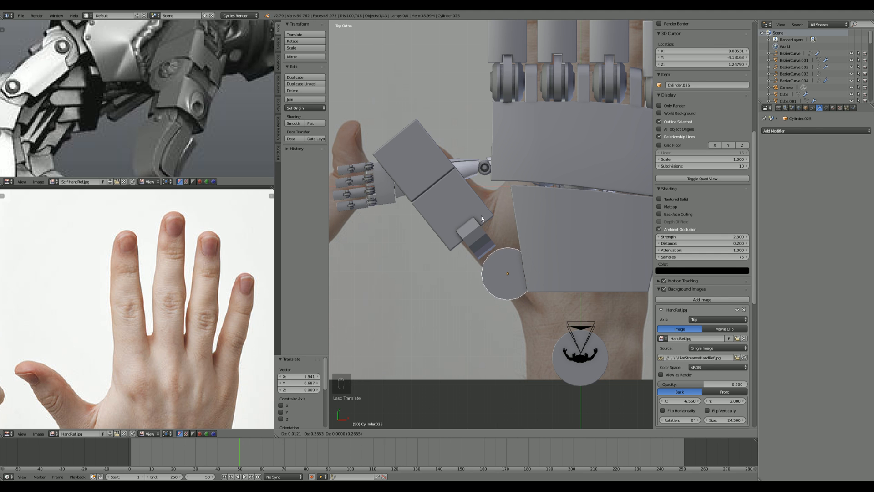
pyautogui.click(480, 220)
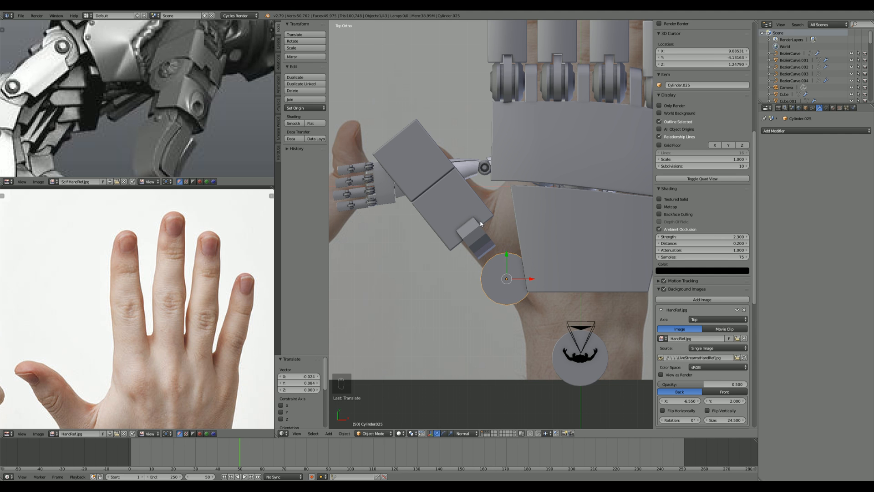
pyautogui.press('g')
pyautogui.click(476, 230)
pyautogui.moveTo(520, 235); pyautogui.dragTo(528, 254, button='middle')
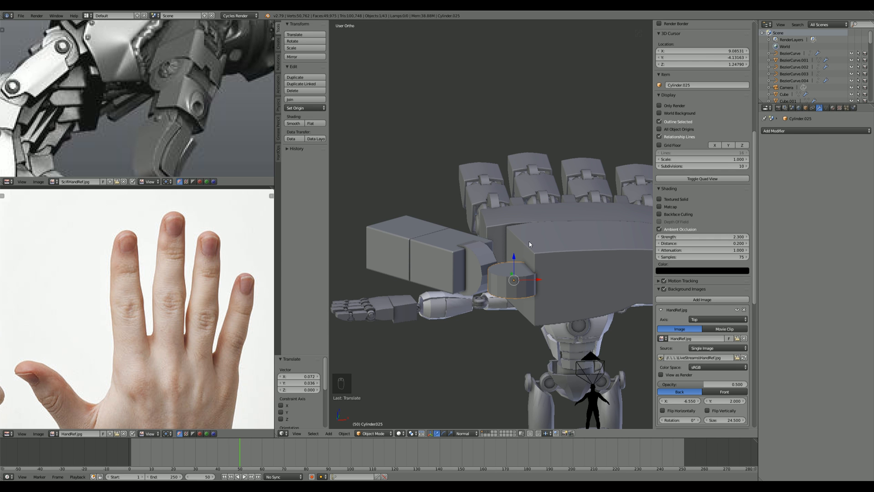
pyautogui.moveTo(529, 241); pyautogui.dragTo(546, 297, button='middle')
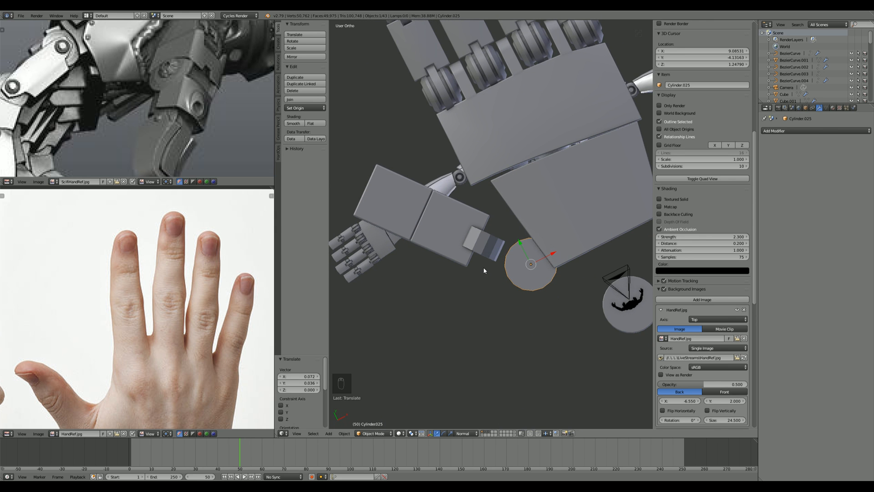
# Step: In top view, snap the 3D cursor to the upright cylinder, add the thumb parts to the selection and make the 3D cursor the pivot
pyautogui.press('KP_7')
pyautogui.press('space')
pyautogui.write('snap cu')
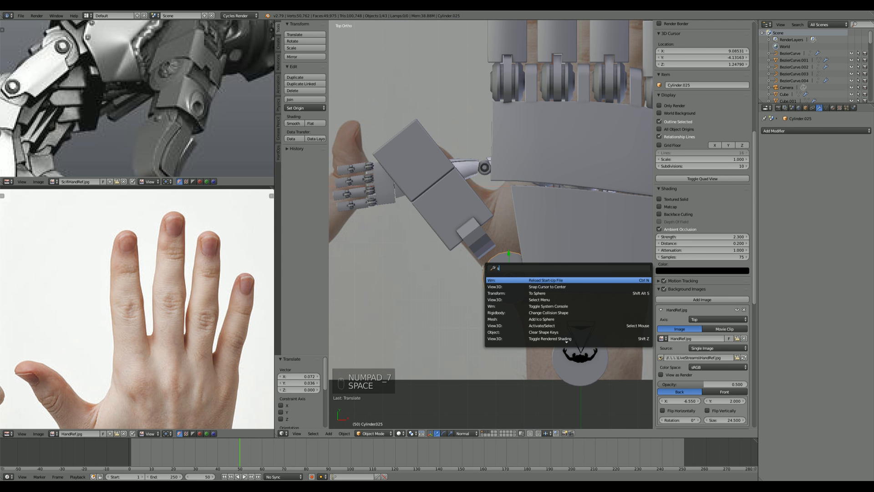
pyautogui.press('Down')
pyautogui.press('Down')
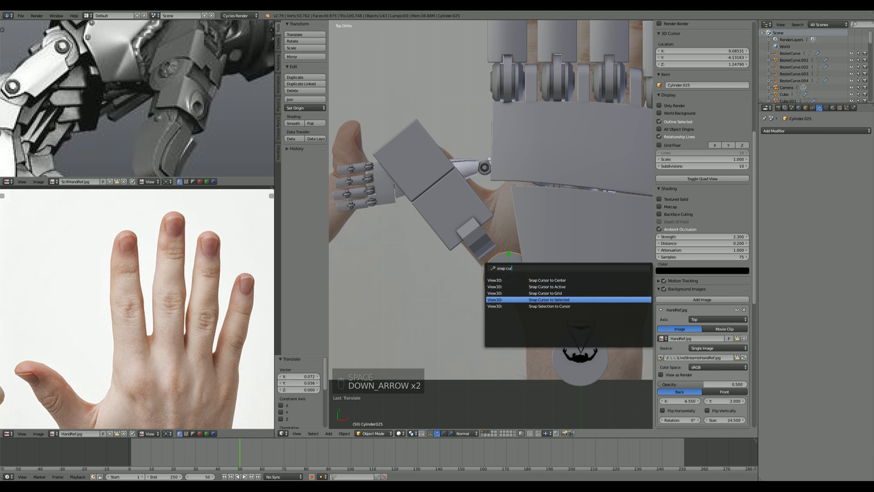
pyautogui.press('Return')
pyautogui.keyDown('shift'); pyautogui.rightClick(441, 216); pyautogui.keyUp('shift')
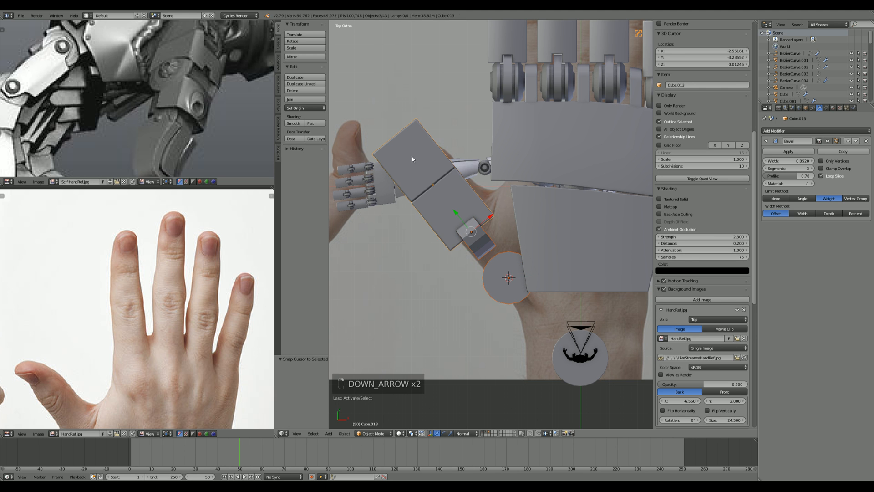
pyautogui.keyDown('shift'); pyautogui.moveTo(452, 244); pyautogui.dragTo(466, 224, button='middle'); pyautogui.keyUp('shift')
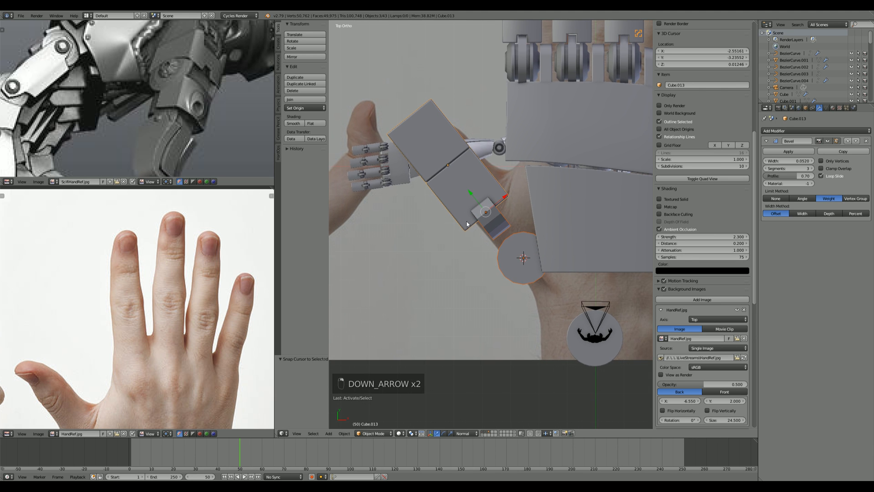
pyautogui.press('.')
pyautogui.click(420, 418)
# Step: Rotate the thumb assembly -21° about the upright cylinder, then snap the 3D cursor to the thumb joint cylinder
pyautogui.press('r')
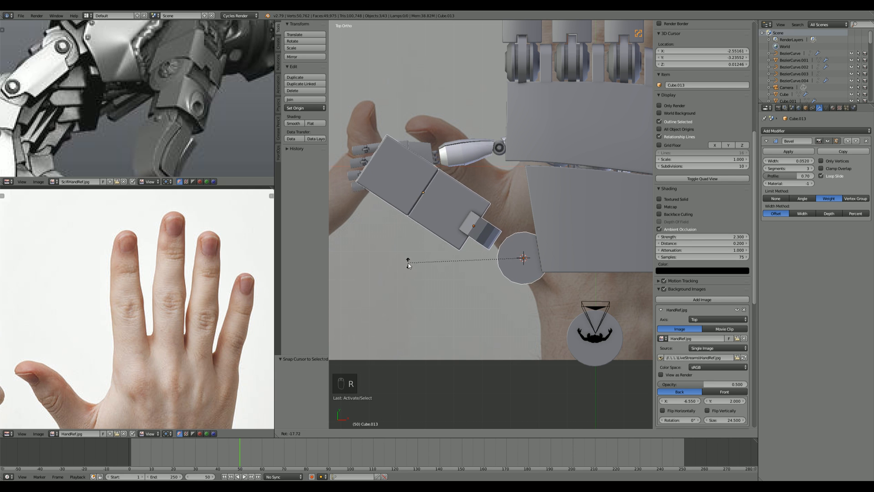
pyautogui.click(406, 270)
pyautogui.rightClick(479, 247)
pyautogui.moveTo(479, 247); pyautogui.dragTo(510, 233, button='middle')
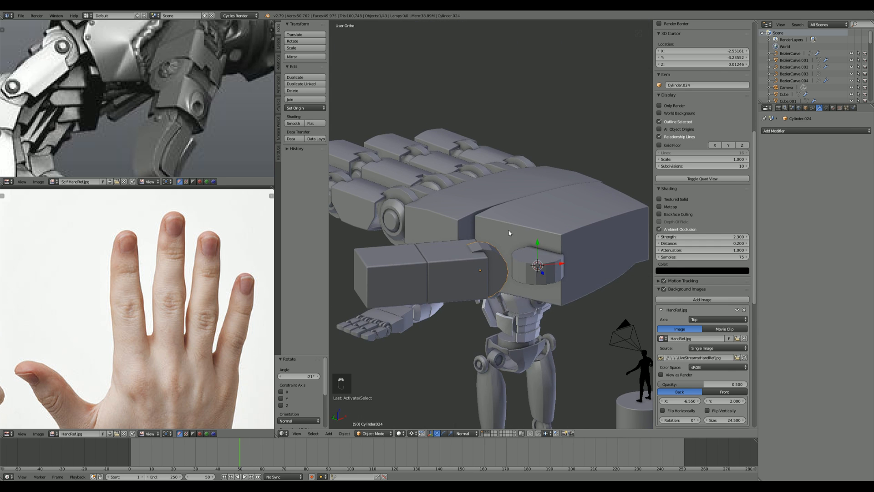
pyautogui.press('space')
pyautogui.click(518, 254)
# Step: Try rotating the thumb block and its joint cylinder around their local X axis about the 3D cursor
pyautogui.keyDown('shift'); pyautogui.rightClick(417, 269); pyautogui.keyUp('shift')
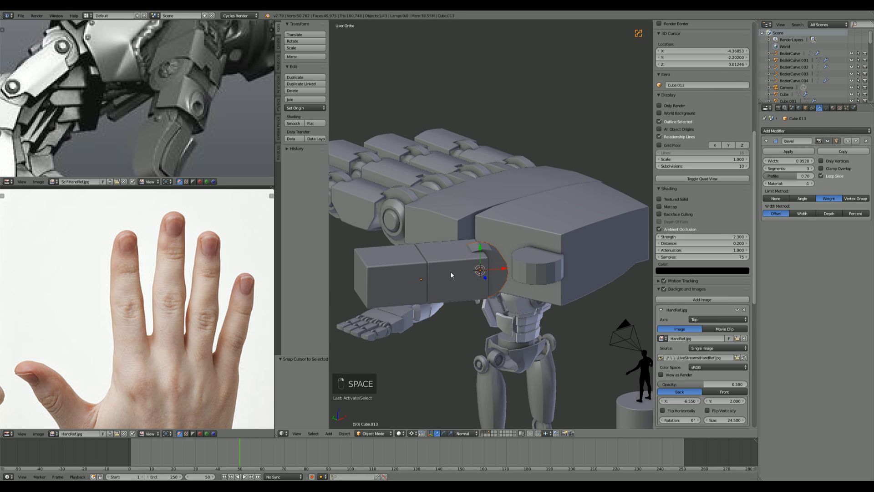
pyautogui.press('r')
pyautogui.press('x')
pyautogui.press('x')
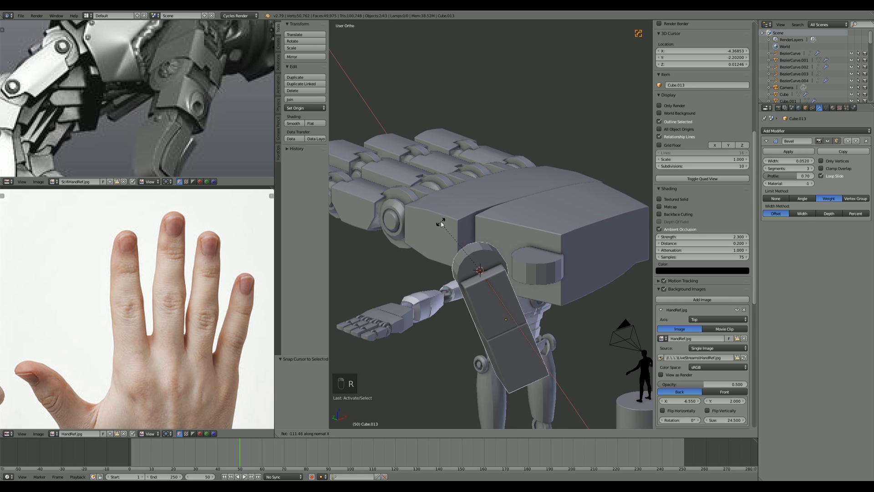
pyautogui.click(461, 223)
pyautogui.moveTo(521, 252); pyautogui.dragTo(487, 303, button='middle')
# Step: Undo the test rotations of the thumb block and its cylinders while viewing from the top
pyautogui.hotkey('ctrl', 'z')
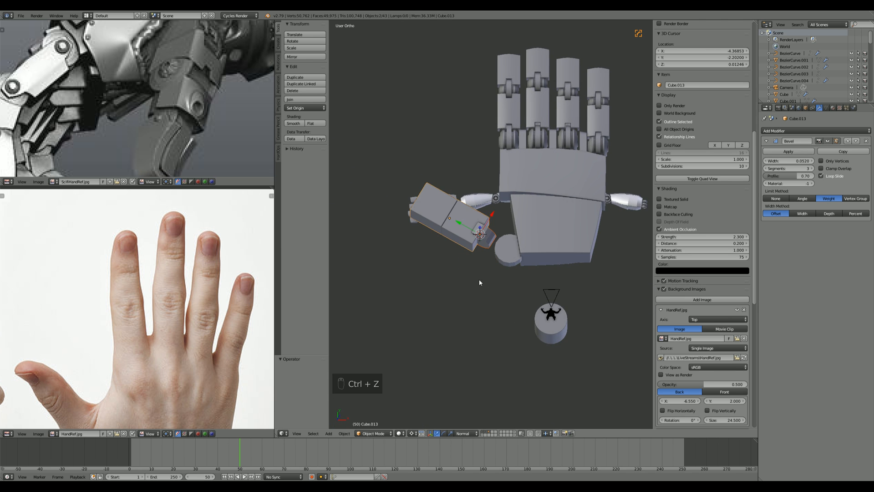
pyautogui.press('KP_7')
pyautogui.hotkey('ctrl', 'z')
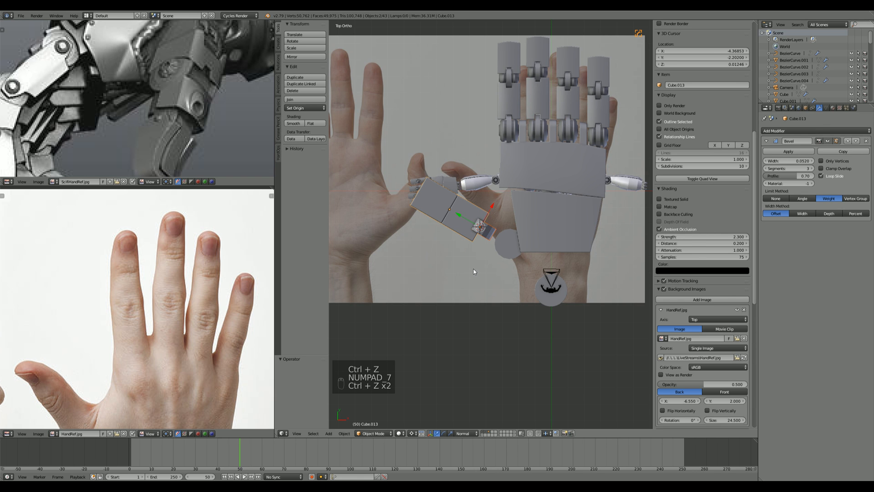
pyautogui.hotkey('ctrl', 'z')
pyautogui.hotkey('ctrl', 'z')
pyautogui.hotkey('ctrl', 'z')
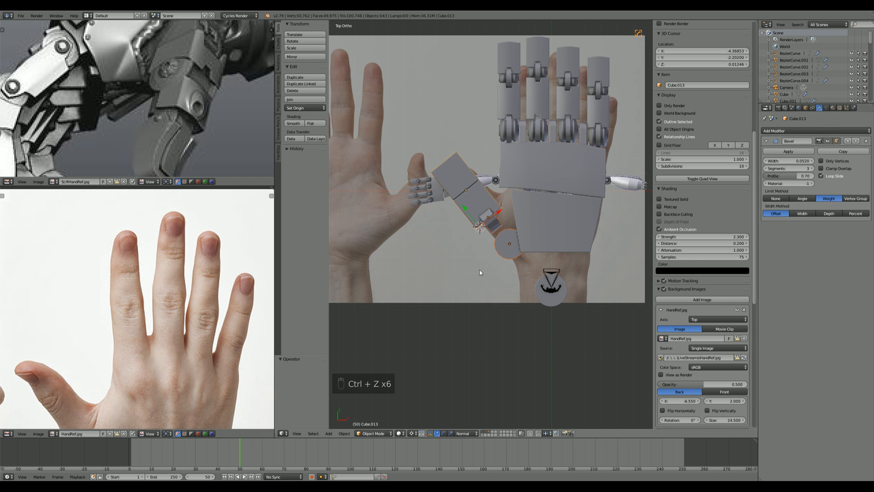
pyautogui.scroll(3, 480, 272)
pyautogui.press('a')
pyautogui.rightClick(479, 297)
pyautogui.rightClick(464, 264)
pyautogui.rightClick(443, 241)
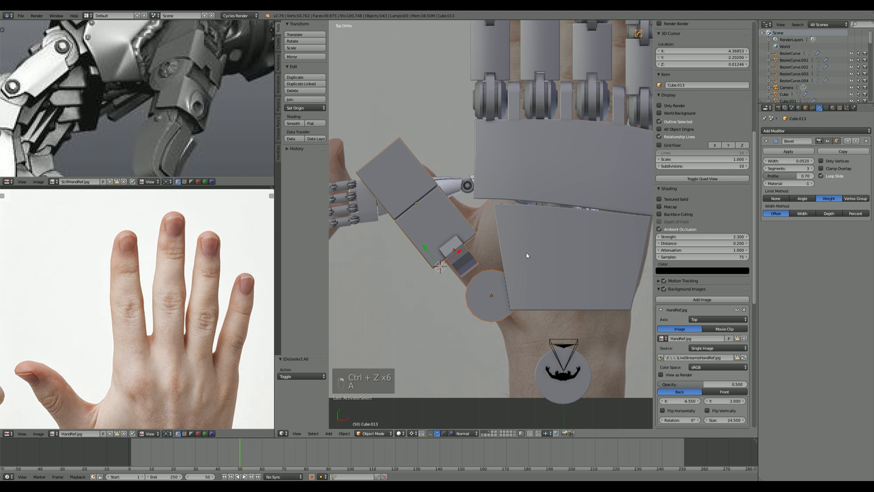
pyautogui.press('g')
pyautogui.rightClick(537, 251)
# Step: Move only the upright cylinder -0.245 in X and 1.139 in Y, placing it between the thumb joint and the lower palm block
pyautogui.press('a')
pyautogui.rightClick(495, 304)
pyautogui.press('g')
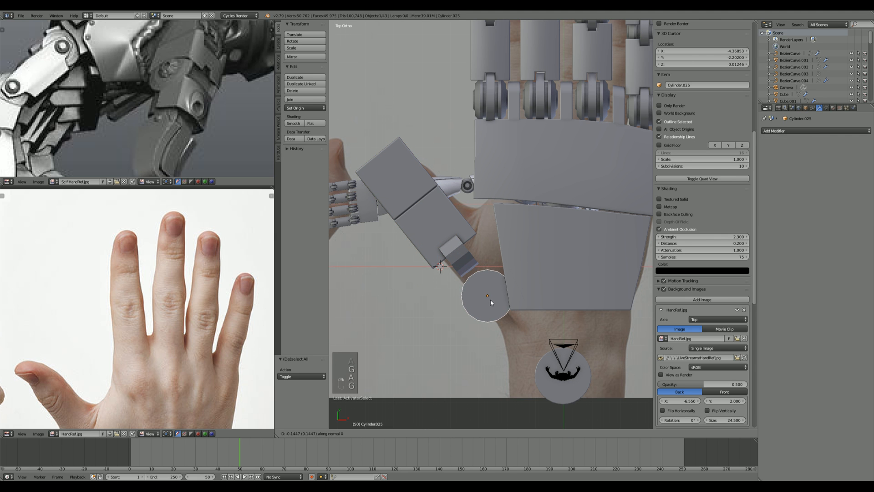
pyautogui.rightClick(490, 300)
pyautogui.press('g')
pyautogui.rightClick(483, 295)
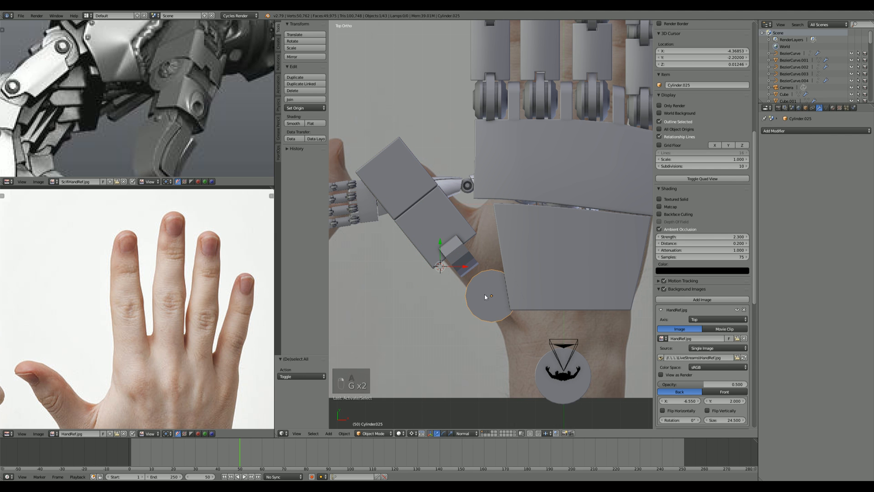
pyautogui.press('g')
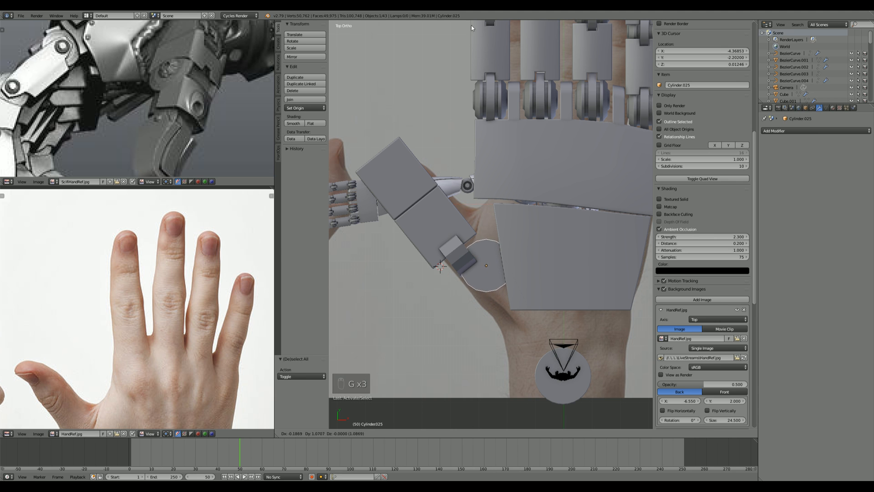
pyautogui.click(455, 416)
pyautogui.keyDown('shift'); pyautogui.moveTo(498, 189); pyautogui.dragTo(537, 242, button='middle'); pyautogui.keyUp('shift')
pyautogui.scroll(1, 498, 306)
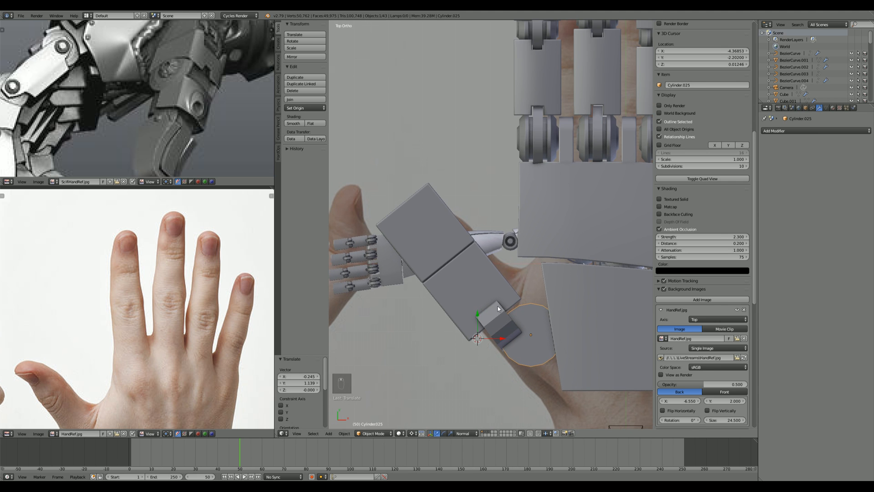
# Step: Move the thumb block together with its joint cylinder about 0.271 in X and 0.643 in Y toward the upright cylinder
pyautogui.rightClick(490, 327)
pyautogui.keyDown('shift'); pyautogui.rightClick(488, 291); pyautogui.keyUp('shift')
pyautogui.press('g')
pyautogui.click(545, 294)
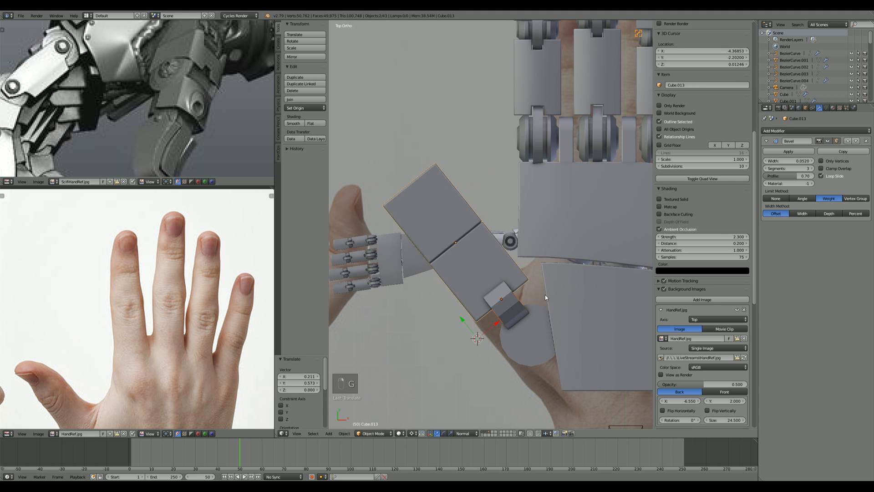
pyautogui.press('g')
pyautogui.click(560, 293)
pyautogui.press('r')
pyautogui.rightClick(556, 295)
# Step: Select the upright cylinder alone and snap the 3D cursor to it
pyautogui.rightClick(521, 335)
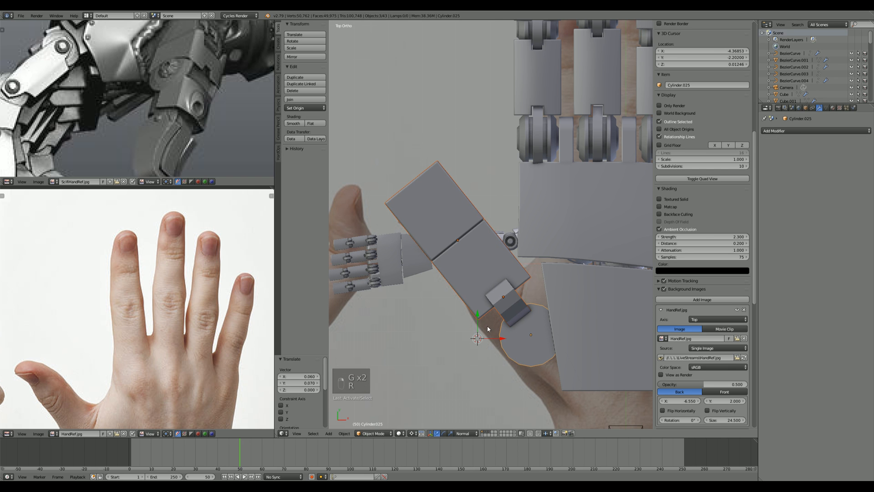
pyautogui.press('a')
pyautogui.rightClick(515, 342)
pyautogui.press('space')
pyautogui.click(535, 353)
# Step: Rotate the thumb block, joint cylinder and upright cylinder slightly outward from the palm around the 3D cursor, then deselect everything
pyautogui.keyDown('shift'); pyautogui.rightClick(504, 307); pyautogui.keyUp('shift')
pyautogui.keyDown('shift'); pyautogui.rightClick(472, 283); pyautogui.keyUp('shift')
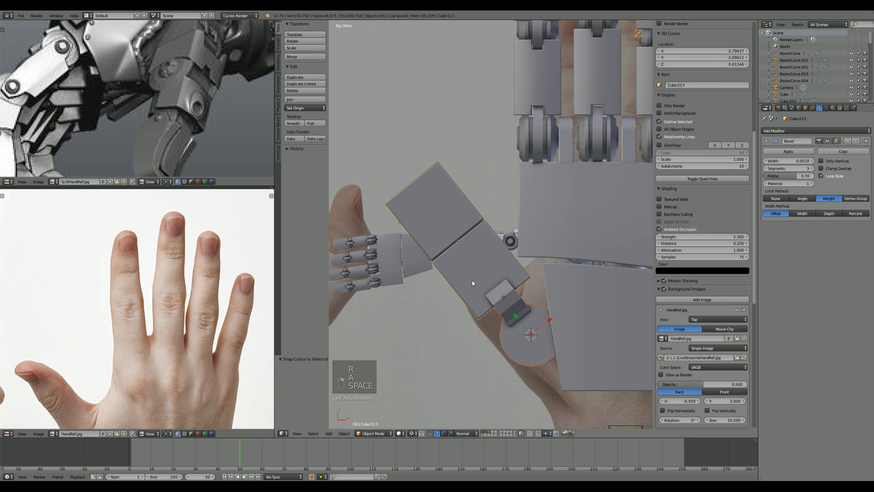
pyautogui.press('r')
pyautogui.press('r')
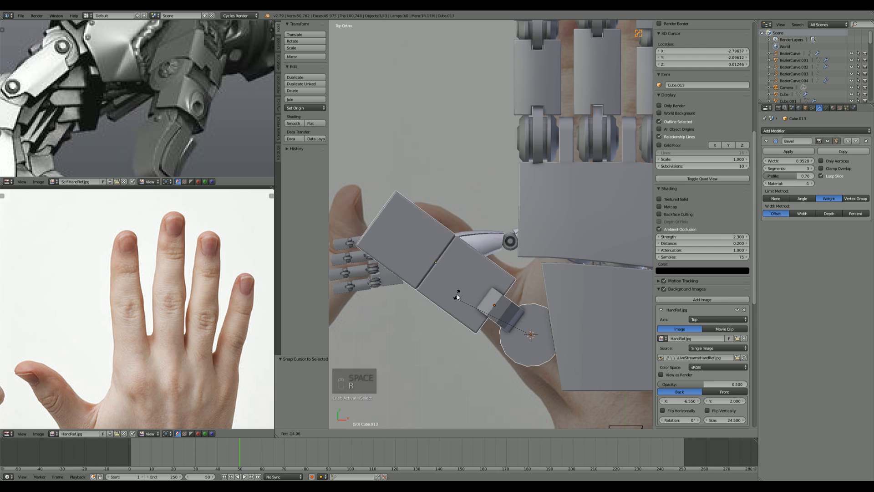
pyautogui.click(458, 301)
pyautogui.press('a')
# Step: Scale the upright cylinder to 1.067 on its local X and Y axes, keeping its height
pyautogui.scroll(-3, 473, 314)
pyautogui.moveTo(499, 369); pyautogui.dragTo(499, 324, button='middle')
pyautogui.scroll(-4, 515, 342)
pyautogui.scroll(5, 482, 327)
pyautogui.press('KP_7')
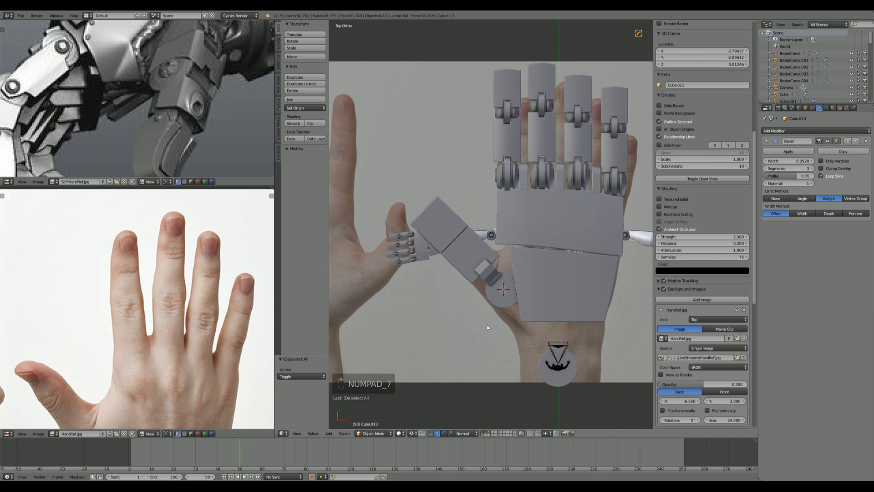
pyautogui.scroll(2, 484, 325)
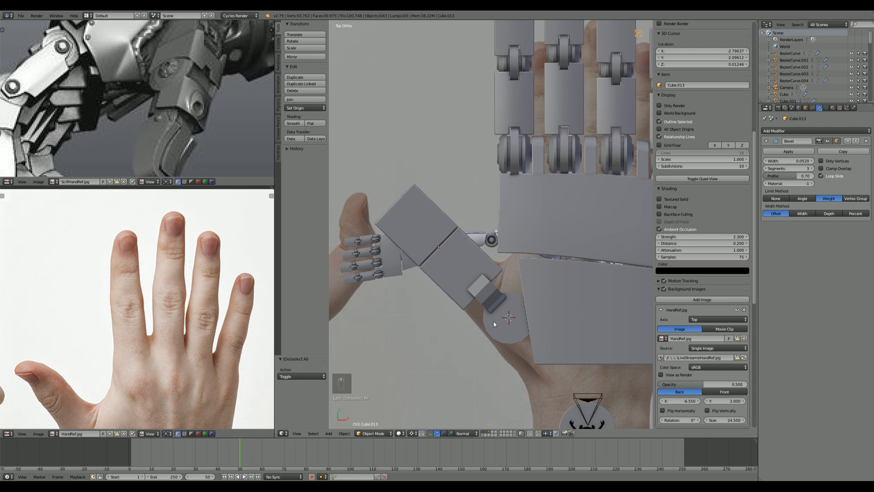
pyautogui.rightClick(514, 317)
pyautogui.scroll(1, 514, 317)
pyautogui.press('s')
pyautogui.press('s')
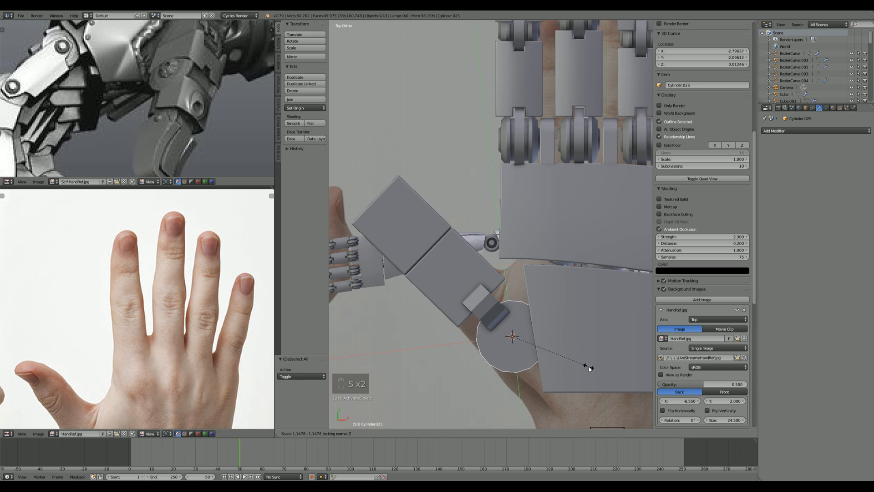
pyautogui.press('s')
pyautogui.click(592, 378)
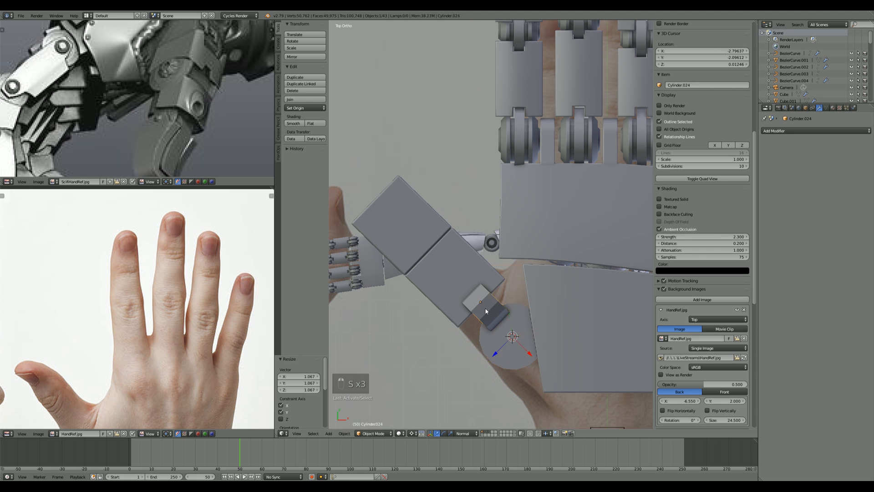
# Step: Nudge the thumb joint cylinder slightly in top view where it meets the upright cylinder, then clear the selection
pyautogui.press('z')
pyautogui.press('z')
pyautogui.scroll(2, 501, 319)
pyautogui.press('g')
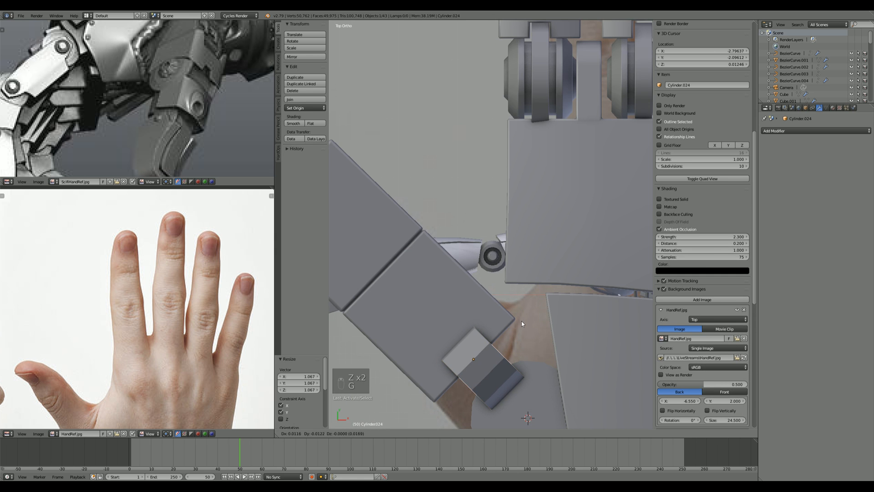
pyautogui.click(523, 321)
pyautogui.scroll(-5, 513, 341)
pyautogui.press('a')
# Step: Open the upright cylinder's mesh for editing and switch to face selection
pyautogui.scroll(-6, 497, 355)
pyautogui.moveTo(488, 342); pyautogui.dragTo(506, 293, button='middle')
pyautogui.scroll(6, 505, 294)
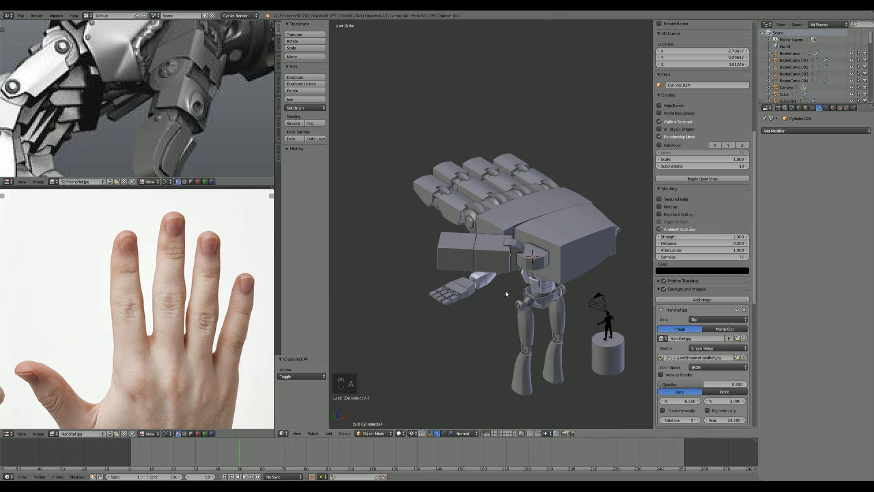
pyautogui.scroll(1, 506, 293)
pyautogui.rightClick(548, 271)
pyautogui.press('Tab')
pyautogui.scroll(5, 517, 291)
pyautogui.hotkey('ctrl', 'Tab')
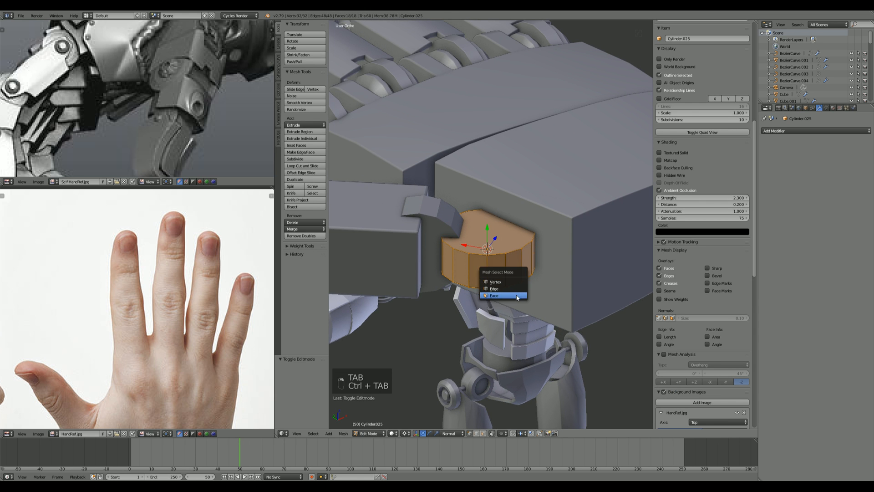
pyautogui.click(517, 297)
# Step: Select both end caps of the upright cylinder and inset them with a thickness of 0.4819
pyautogui.rightClick(501, 244)
pyautogui.moveTo(497, 300); pyautogui.dragTo(495, 226, button='middle')
pyautogui.keyDown('shift'); pyautogui.rightClick(477, 160); pyautogui.keyUp('shift')
pyautogui.hotkey('ctrl', 'z')
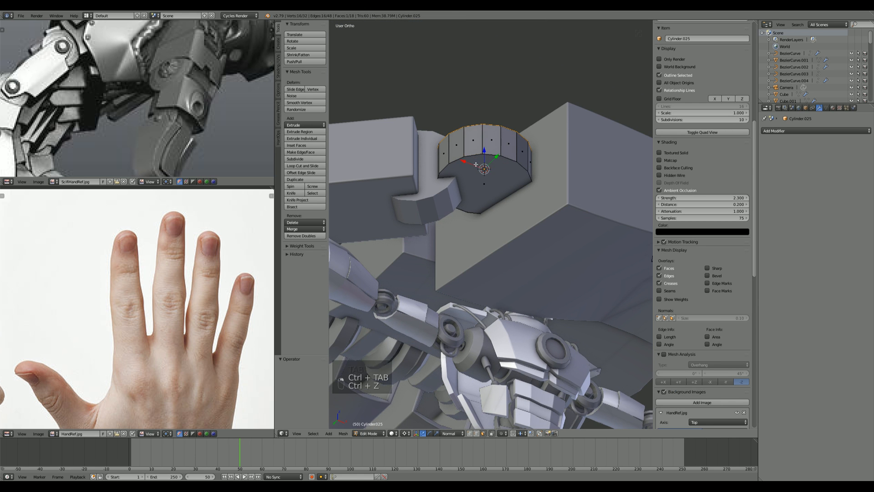
pyautogui.scroll(3, 476, 164)
pyautogui.press('i')
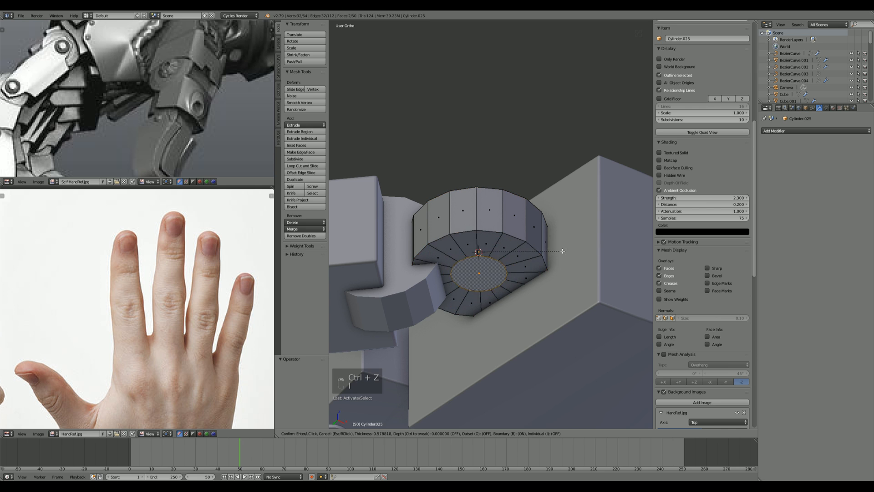
pyautogui.click(569, 252)
pyautogui.moveTo(568, 253); pyautogui.dragTo(562, 275, button='middle')
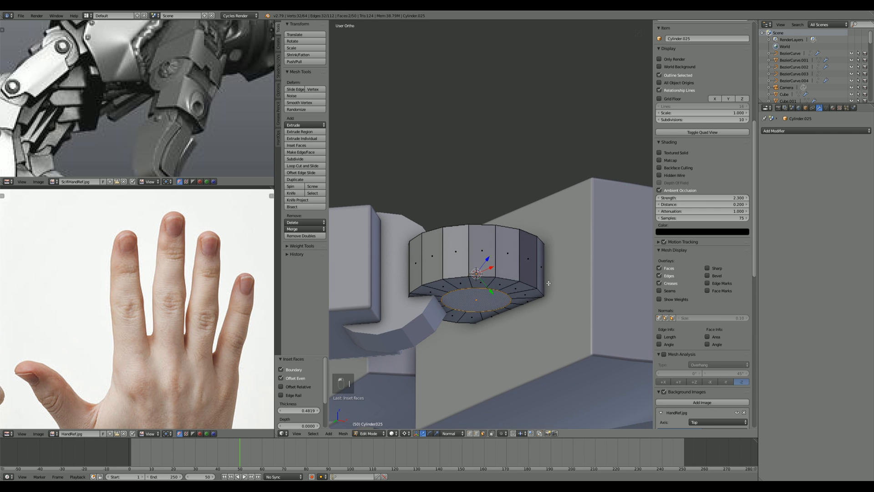
# Step: Add an edge loop to the inset ring of each end cap, slid close to the inner circle
pyautogui.press('a')
pyautogui.hotkey('ctrl', 'r')
pyautogui.click(496, 285)
pyautogui.click(485, 303)
pyautogui.moveTo(485, 303); pyautogui.dragTo(509, 282, button='middle')
pyautogui.hotkey('ctrl', 'r')
pyautogui.click(492, 295)
pyautogui.click(487, 276)
# Step: Select the outer ring faces on both caps and scale them to 0.265 along Z, forming a thin flange around the core
pyautogui.hotkey('ctrl', 'Tab')
pyautogui.click(486, 274)
pyautogui.keyDown('alt'); pyautogui.rightClick(503, 296); pyautogui.keyUp('alt')
pyautogui.scroll(1, 508, 282)
pyautogui.keyDown('alt'); pyautogui.keyDown('shift'); pyautogui.rightClick(503, 283); pyautogui.keyUp('shift'); pyautogui.keyUp('alt')
pyautogui.press('s')
pyautogui.press('z')
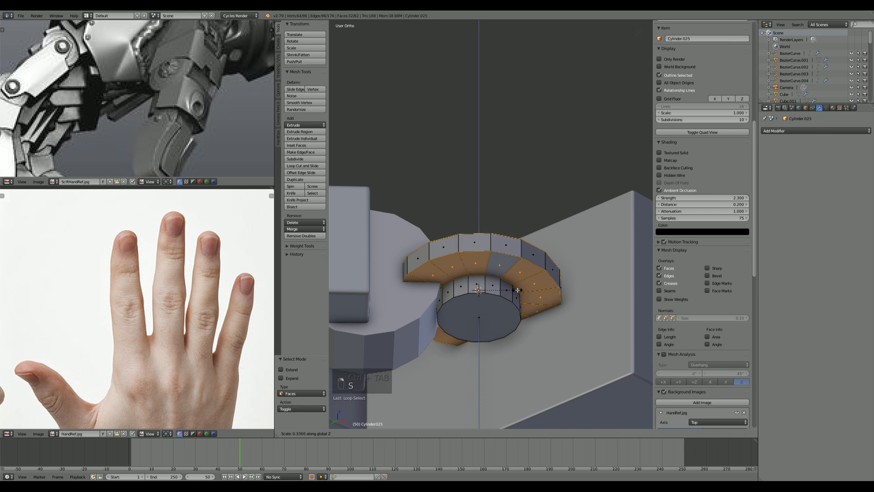
pyautogui.click(509, 288)
pyautogui.press('KP_7')
# Step: Select the edge loops around the core's cap and the flange's rim and mark them with Set SSharp
pyautogui.moveTo(510, 288); pyautogui.dragTo(523, 281, button='middle')
pyautogui.scroll(3, 506, 284)
pyautogui.hotkey('ctrl', 'Tab')
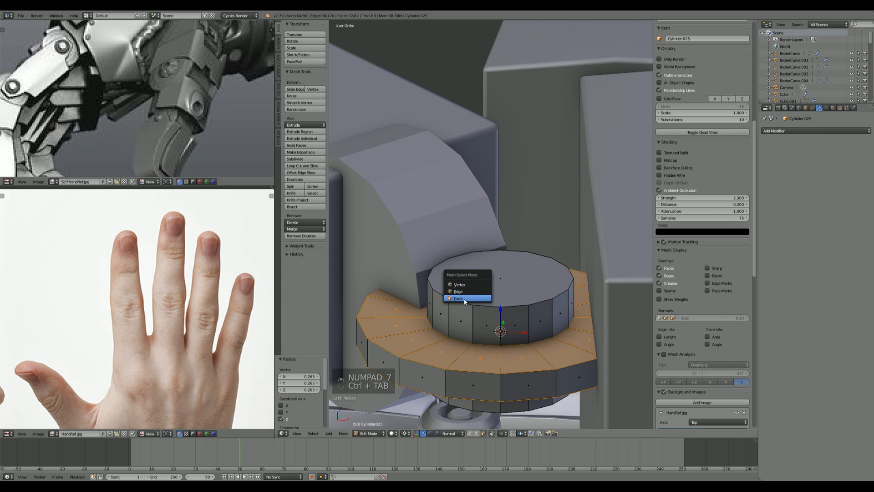
pyautogui.click(459, 292)
pyautogui.press('a')
pyautogui.keyDown('alt'); pyautogui.rightClick(478, 303); pyautogui.keyUp('alt')
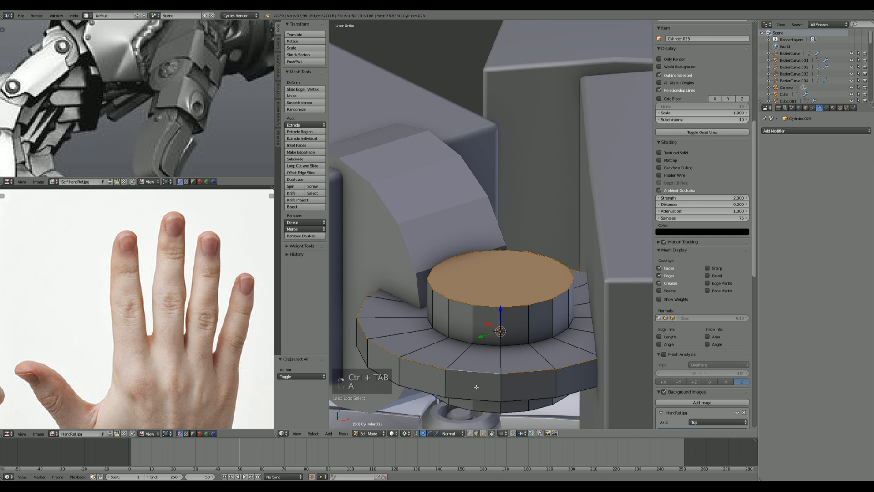
pyautogui.keyDown('alt'); pyautogui.keyDown('shift'); pyautogui.rightClick(483, 412); pyautogui.keyUp('shift'); pyautogui.keyUp('alt')
pyautogui.press('q')
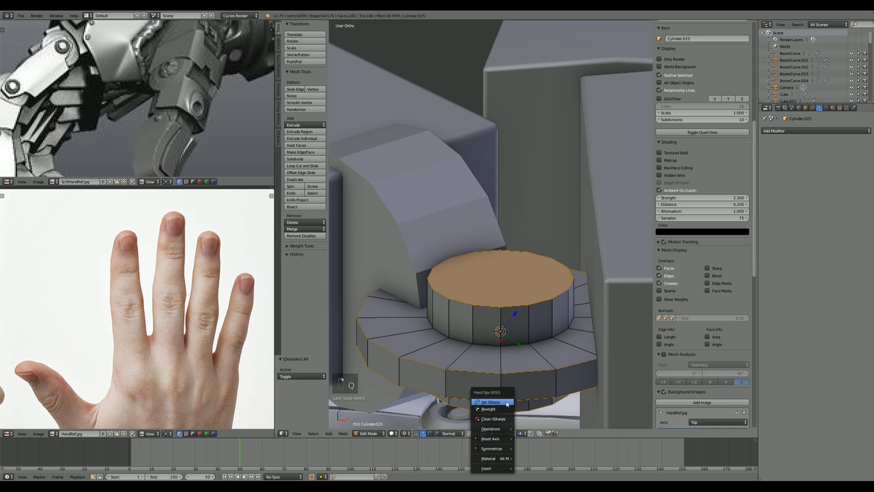
pyautogui.click(492, 402)
# Step: Clear the flanged cylinder's sharp edge markings and apply CSharpen to the whole object
pyautogui.scroll(-4, 498, 364)
pyautogui.press('Tab')
pyautogui.moveTo(499, 355); pyautogui.dragTo(522, 340, button='middle')
pyautogui.scroll(1, 523, 340)
pyautogui.press('Tab')
pyautogui.press('Tab')
pyautogui.press('q')
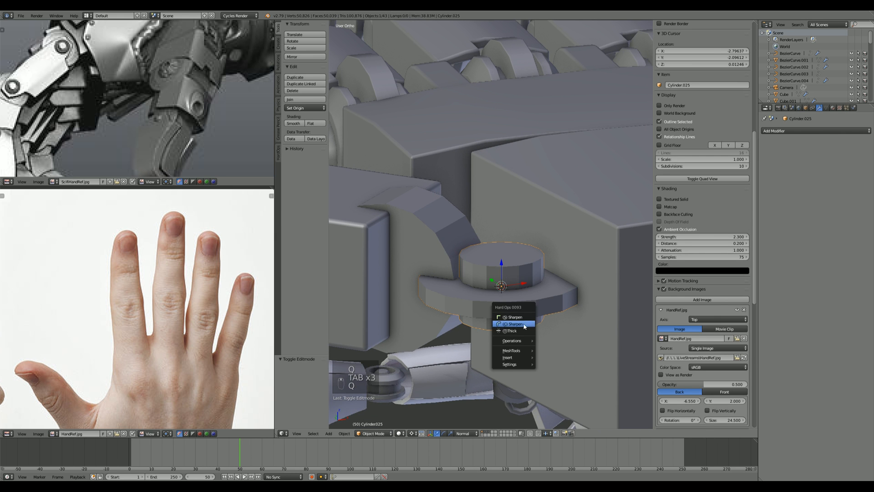
pyautogui.moveTo(525, 342)
pyautogui.click(559, 302)
pyautogui.press('q')
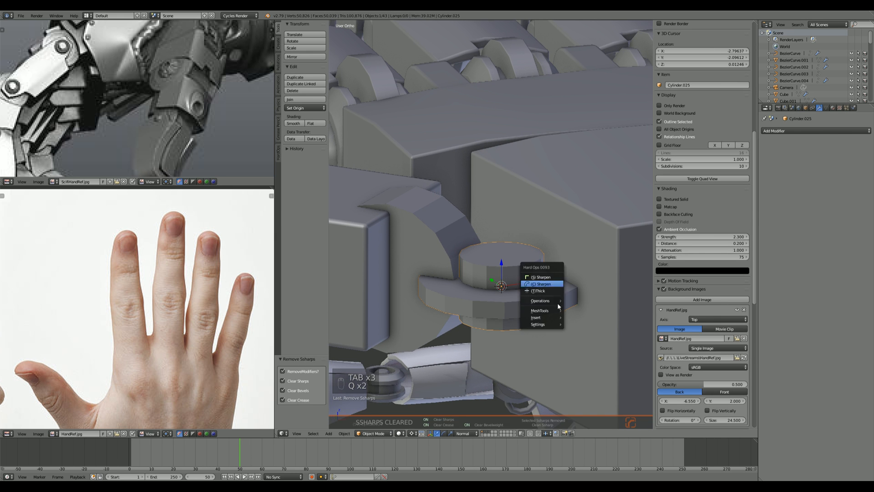
pyautogui.click(554, 284)
# Step: Set the flanged cylinder's bevel width to 0.0236 and clear the selection
pyautogui.scroll(-1, 554, 291)
pyautogui.moveTo(555, 296); pyautogui.dragTo(561, 347, button='middle')
pyautogui.scroll(3, 566, 309)
pyautogui.press('q')
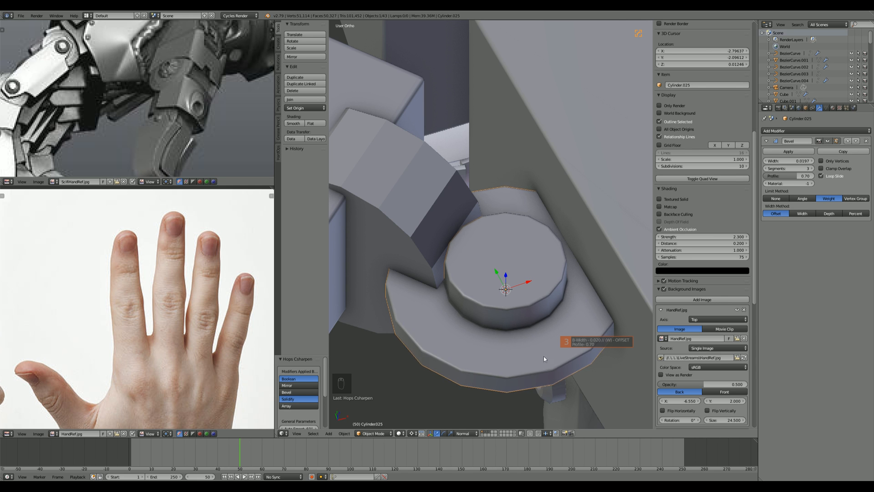
pyautogui.click(526, 342)
pyautogui.moveTo(526, 341)
pyautogui.mouseDown(button='middle')
pyautogui.moveTo(507, 372)
pyautogui.moveTo(527, 334)
pyautogui.mouseUp(button='middle')
pyautogui.press('a')
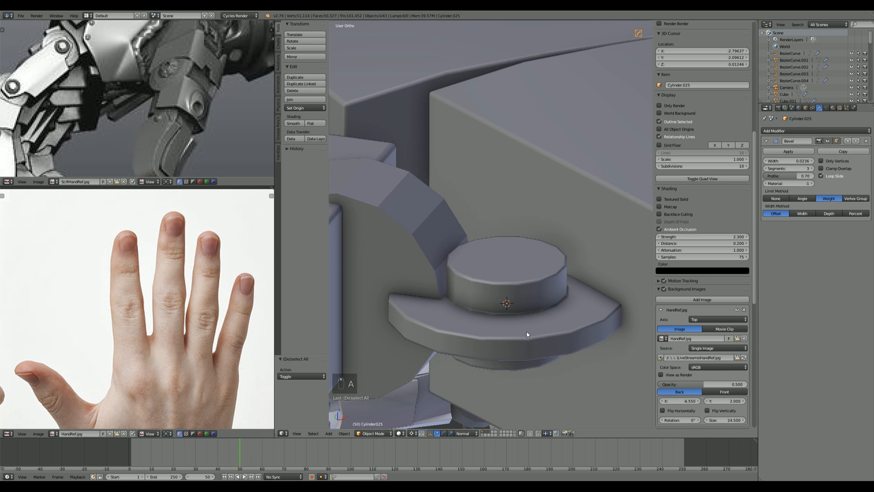
# Step: Select an edge loop around the cylinder's flange and apply the Hard Ops sharp-edge marking to it
pyautogui.press('Tab')
pyautogui.scroll(2, 526, 334)
pyautogui.press('a')
pyautogui.press('a')
pyautogui.keyDown('alt'); pyautogui.rightClick(507, 352); pyautogui.keyUp('alt')
pyautogui.moveTo(501, 395); pyautogui.dragTo(508, 323, button='middle')
pyautogui.press('z')
pyautogui.press('z')
pyautogui.press('q')
pyautogui.click(520, 262)
pyautogui.press('a')
pyautogui.press('Tab')
# Step: Open the rear palm block's mesh for editing and switch to face selection
pyautogui.moveTo(546, 264); pyautogui.dragTo(542, 137, button='middle')
pyautogui.scroll(-7, 536, 293)
pyautogui.press('a')
pyautogui.scroll(-6, 500, 324)
pyautogui.scroll(4, 545, 203)
pyautogui.rightClick(544, 203)
pyautogui.press('Tab')
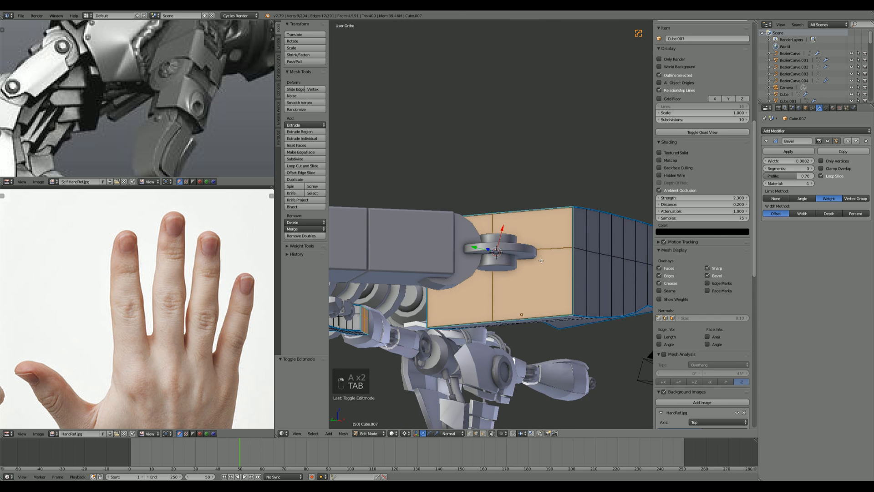
pyautogui.hotkey('ctrl', 'Tab')
pyautogui.click(542, 265)
# Step: Delete the four faces on the palm block's thumb side to open it around the joint cylinder
pyautogui.press('a')
pyautogui.rightClick(542, 285)
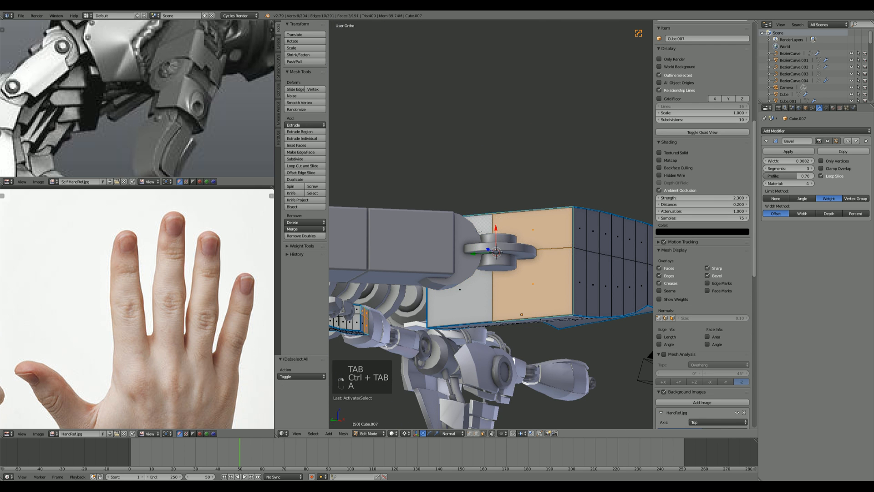
pyautogui.press('a')
pyautogui.moveTo(485, 283); pyautogui.dragTo(471, 293, button='middle')
pyautogui.rightClick(472, 292)
pyautogui.keyDown('shift'); pyautogui.rightClick(519, 284); pyautogui.keyUp('shift')
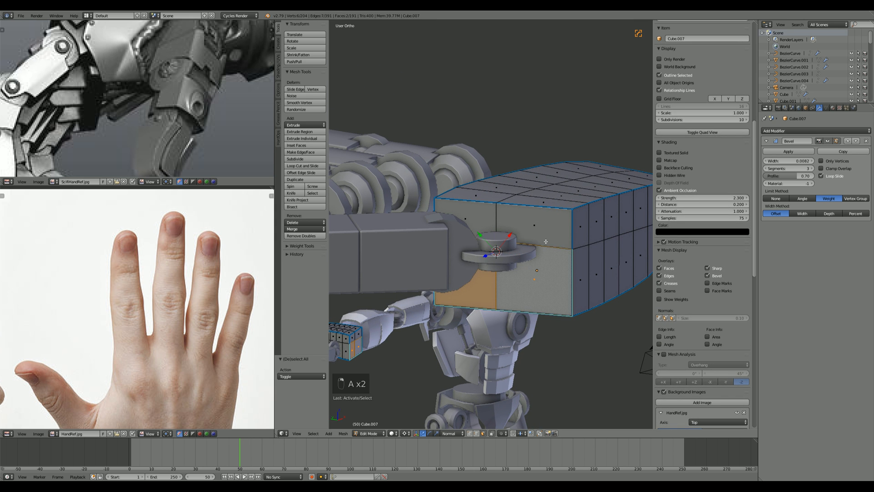
pyautogui.keyDown('shift'); pyautogui.rightClick(521, 225); pyautogui.keyUp('shift')
pyautogui.keyDown('shift'); pyautogui.rightClick(493, 216); pyautogui.keyUp('shift')
pyautogui.press('Delete')
pyautogui.click(496, 219)
pyautogui.press('Tab')
# Step: Add a Solidify modifier with a thickness of 0.0980 to the palm block and place it above the Bevel modifier
pyautogui.moveTo(584, 223); pyautogui.dragTo(550, 264, button='middle')
pyautogui.scroll(-3, 548, 263)
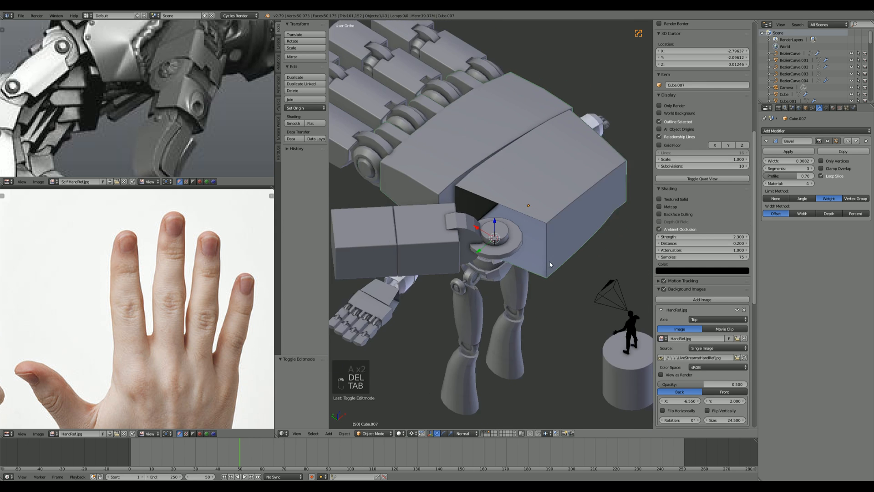
pyautogui.press('z')
pyautogui.scroll(2, 542, 259)
pyautogui.press('z')
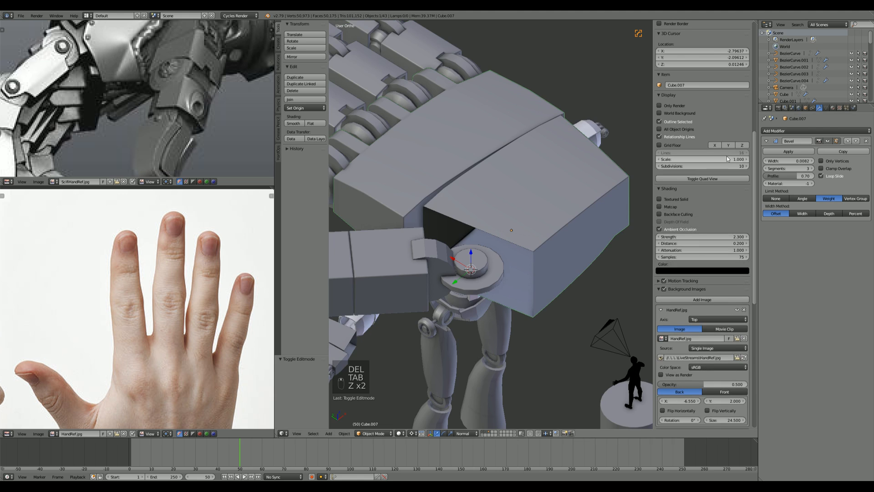
pyautogui.click(779, 131)
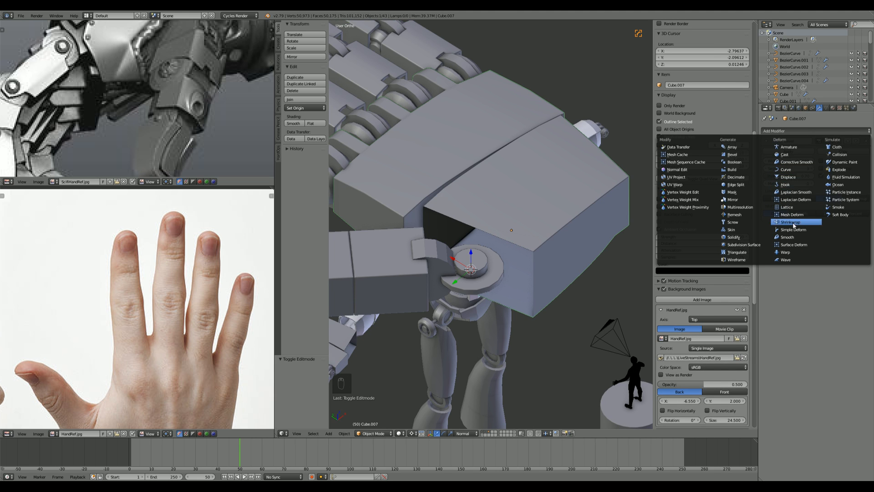
pyautogui.click(734, 238)
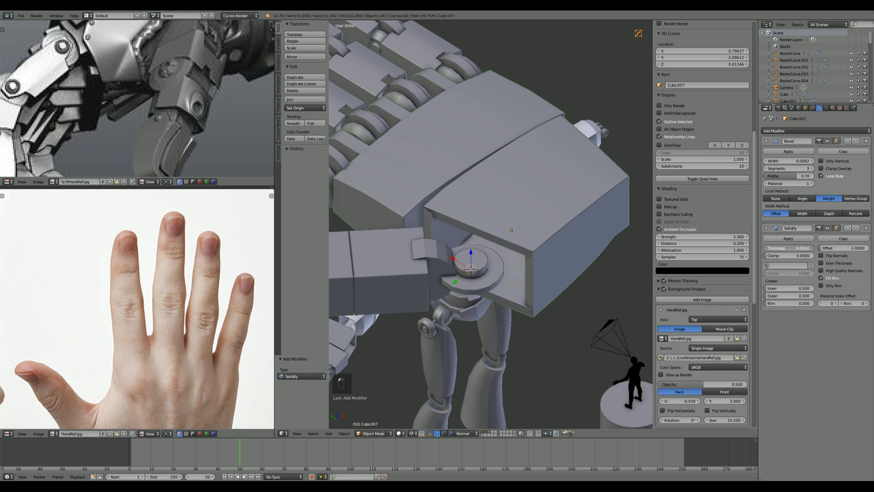
pyautogui.click(848, 228)
# Step: Enable Even Thickness on the palm block's Solidify modifier and open its mesh for editing
pyautogui.moveTo(569, 260); pyautogui.dragTo(608, 291, button='middle')
pyautogui.scroll(3, 621, 263)
pyautogui.press('Tab')
pyautogui.scroll(-2, 608, 296)
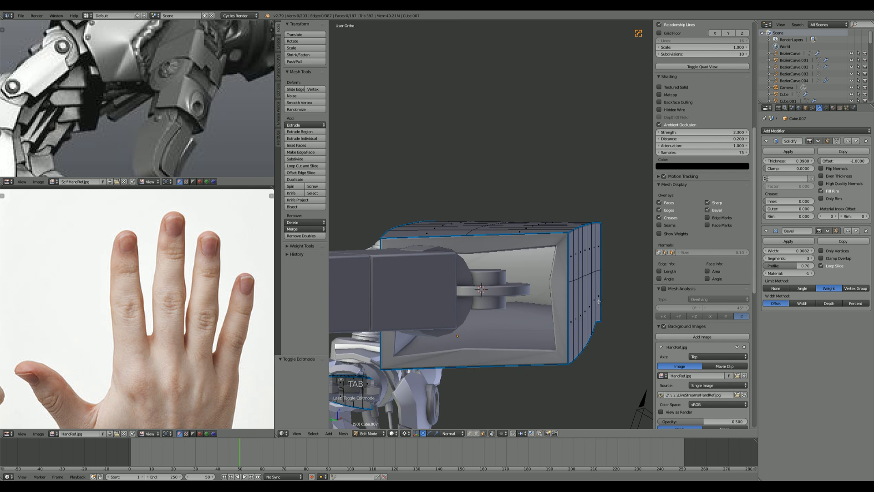
pyautogui.scroll(2, 592, 300)
pyautogui.press('Tab')
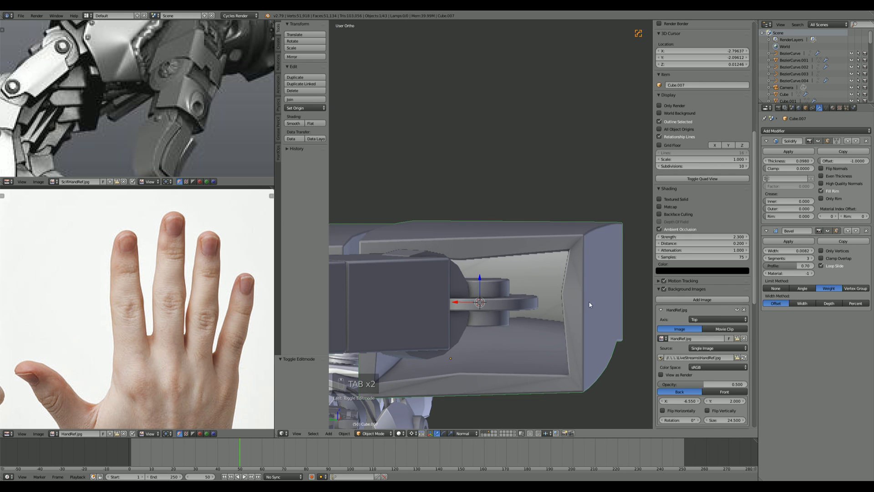
pyautogui.click(822, 176)
pyautogui.moveTo(558, 284); pyautogui.dragTo(509, 278, button='middle')
pyautogui.scroll(-5, 542, 325)
pyautogui.scroll(3, 534, 304)
pyautogui.press('Tab')
pyautogui.scroll(3, 510, 277)
pyautogui.moveTo(596, 292); pyautogui.dragTo(523, 254, button='middle')
pyautogui.scroll(2, 523, 254)
pyautogui.rightClick(522, 254)
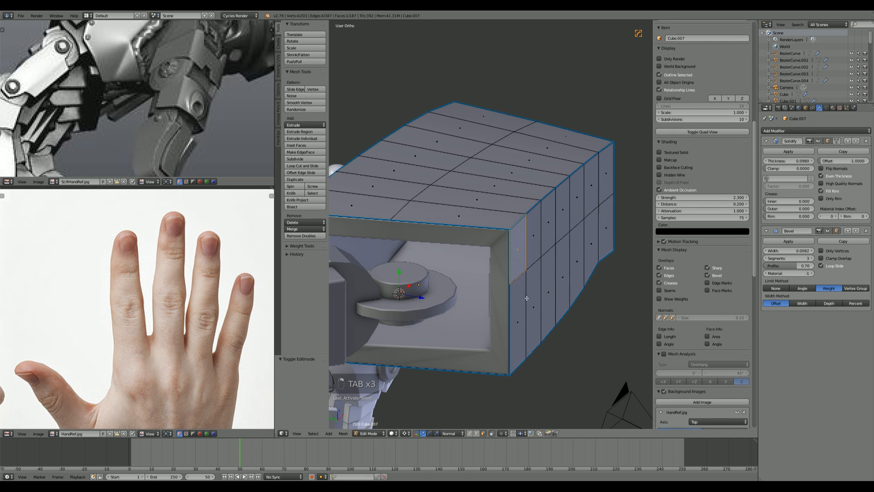
pyautogui.keyDown('shift'); pyautogui.rightClick(524, 298); pyautogui.keyUp('shift')
pyautogui.keyDown('shift'); pyautogui.rightClick(534, 292); pyautogui.keyUp('shift')
pyautogui.keyDown('shift'); pyautogui.rightClick(531, 247); pyautogui.keyUp('shift')
pyautogui.press('a')
# Step: Switch to edge selection and move the palm block's upper edge at the wrist end slightly downward
pyautogui.hotkey('ctrl', 'Tab')
pyautogui.click(518, 218)
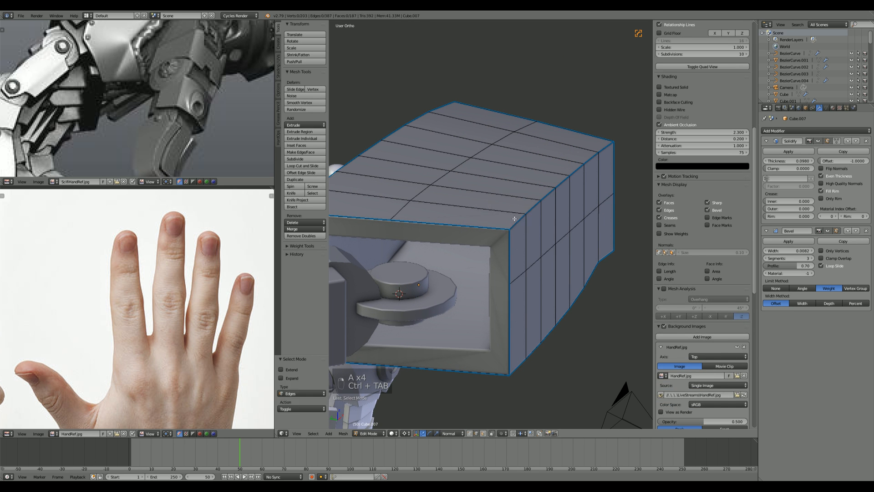
pyautogui.keyDown('alt'); pyautogui.rightClick(518, 222); pyautogui.keyUp('alt')
pyautogui.press('g')
pyautogui.click(520, 201)
pyautogui.press('a')
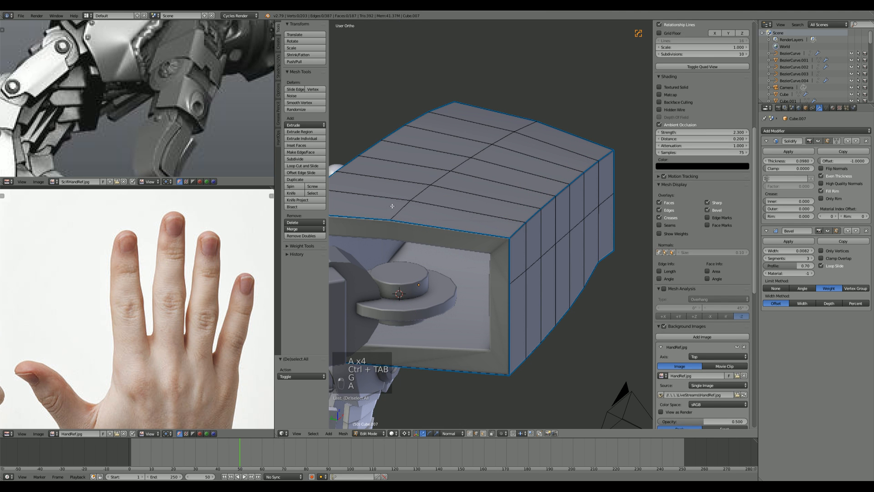
# Step: Bevel the central edge loop running across the palm block's width with two segments
pyautogui.hotkey('ctrl', 'b')
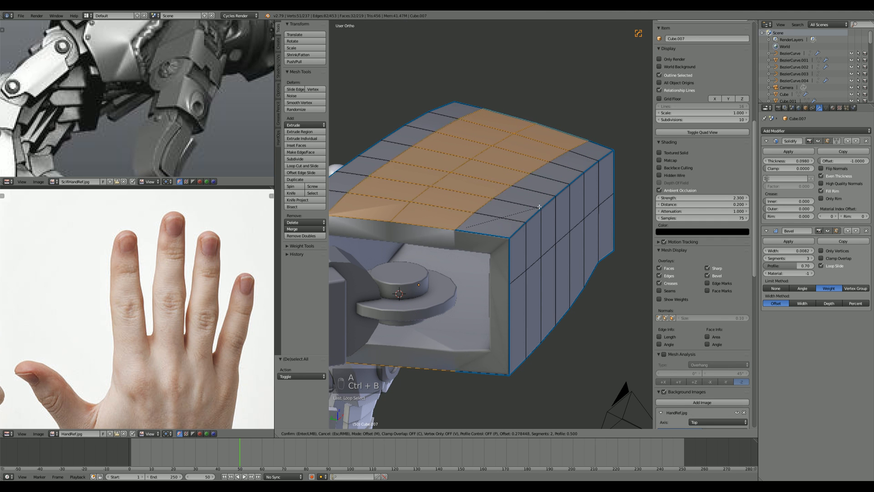
pyautogui.click(546, 209)
pyautogui.press('a')
# Step: Select the border edges of the palm block's thumb-side opening and mark them as sharp
pyautogui.keyDown('shift'); pyautogui.moveTo(422, 233); pyautogui.dragTo(474, 231, button='middle'); pyautogui.keyUp('shift')
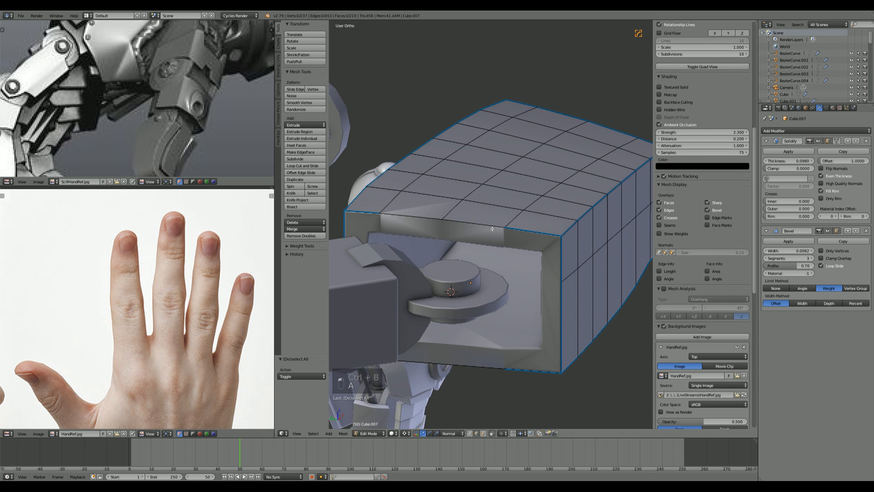
pyautogui.hotkey('ctrl', 'Tab')
pyautogui.click(474, 231)
pyautogui.keyDown('alt'); pyautogui.rightClick(474, 223); pyautogui.keyUp('alt')
pyautogui.press('q')
pyautogui.click(476, 221)
pyautogui.press('Tab')
pyautogui.scroll(-4, 518, 273)
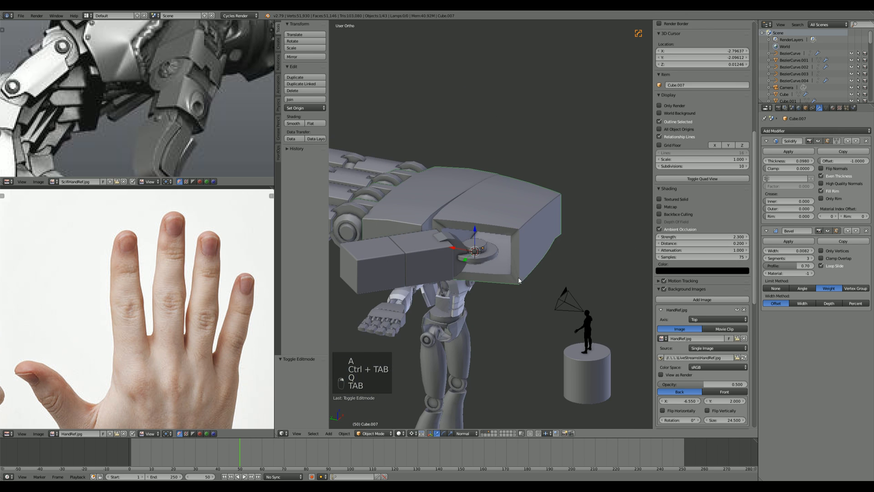
pyautogui.press('Tab')
pyautogui.press('q')
pyautogui.click(511, 257)
pyautogui.press('Tab')
# Step: Try to box-select the palm block's thumb-side wrist corner in top view wireframe and move it
pyautogui.scroll(-6, 529, 257)
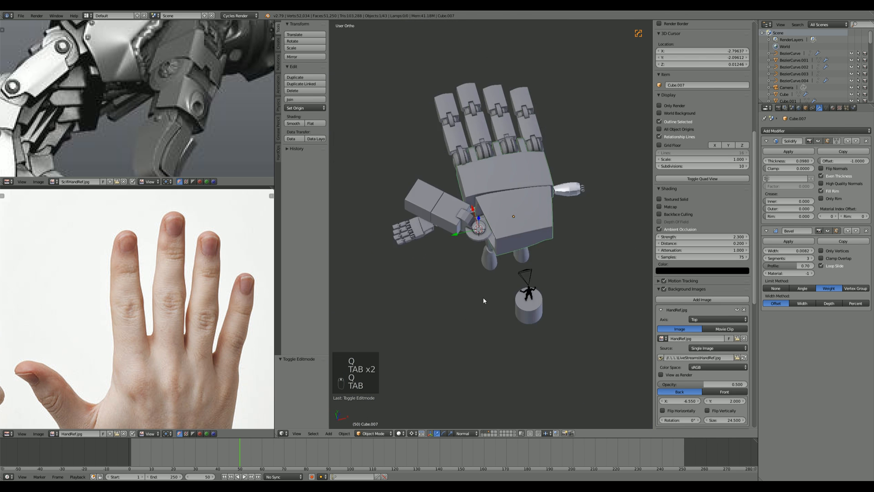
pyautogui.press('a')
pyautogui.press('a')
pyautogui.press('KP_7')
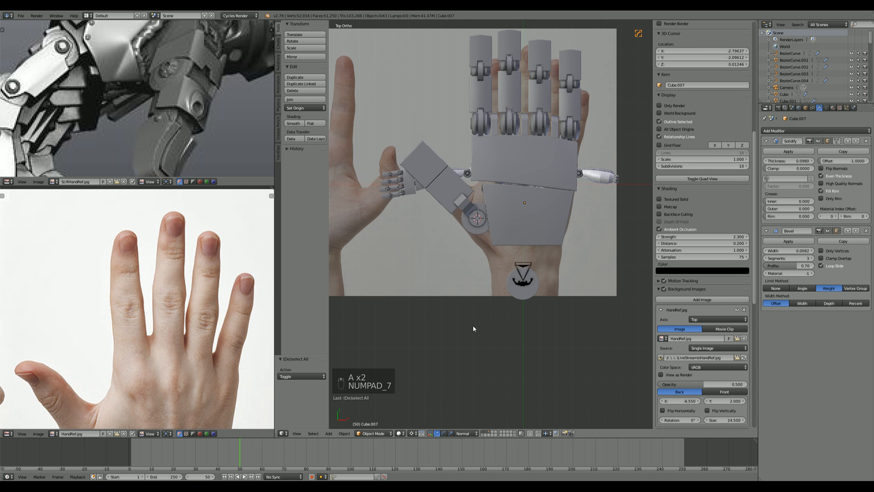
pyautogui.press('Tab')
pyautogui.press('a')
pyautogui.press('a')
pyautogui.scroll(5, 454, 326)
pyautogui.press('z')
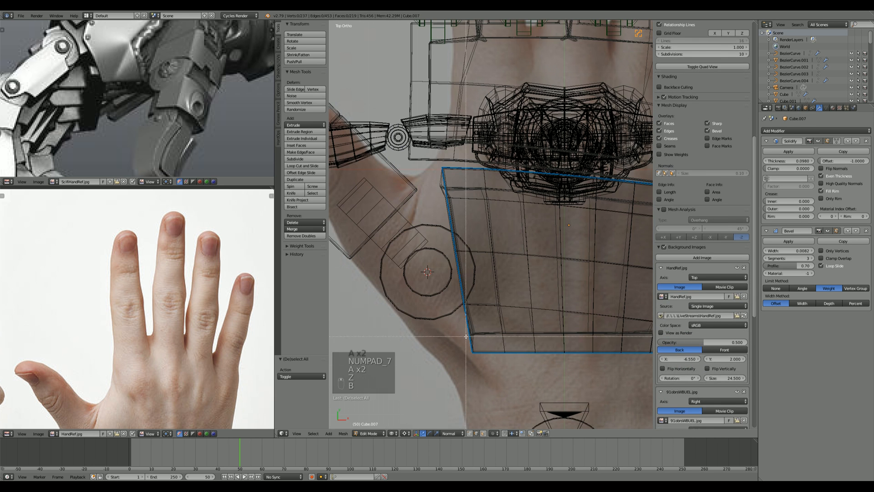
pyautogui.press('b')
pyautogui.press('z')
pyautogui.press('g')
# Step: Switch to vertex selection and try to slide the wrist corner's vertices inward along the edge
pyautogui.hotkey('ctrl', 'Tab')
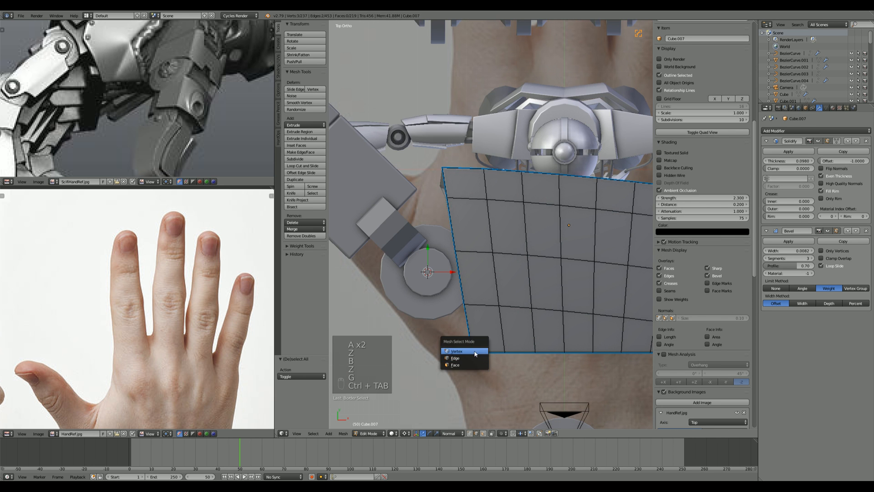
pyautogui.press('a')
pyautogui.press('z')
pyautogui.press('b')
pyautogui.moveTo(459, 332); pyautogui.dragTo(481, 370)
pyautogui.press('z')
pyautogui.press('g')
pyautogui.press('g')
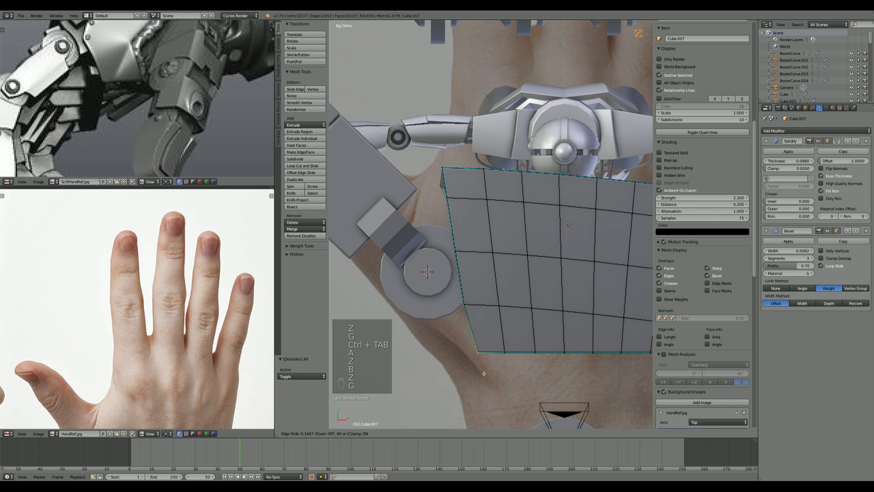
pyautogui.rightClick(481, 369)
pyautogui.press('o')
pyautogui.press('g')
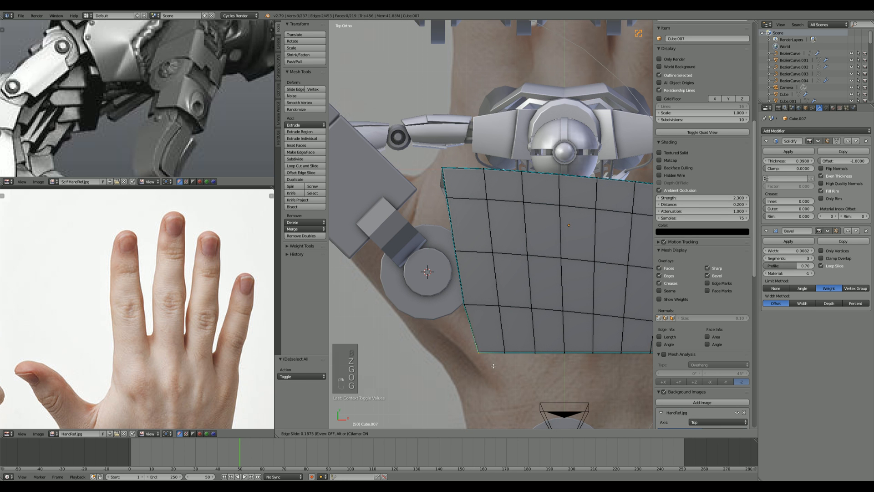
pyautogui.click(483, 348)
# Step: Try moving the wrist corner's vertices again in wireframe, undo the slide and leave mesh editing
pyautogui.press('z')
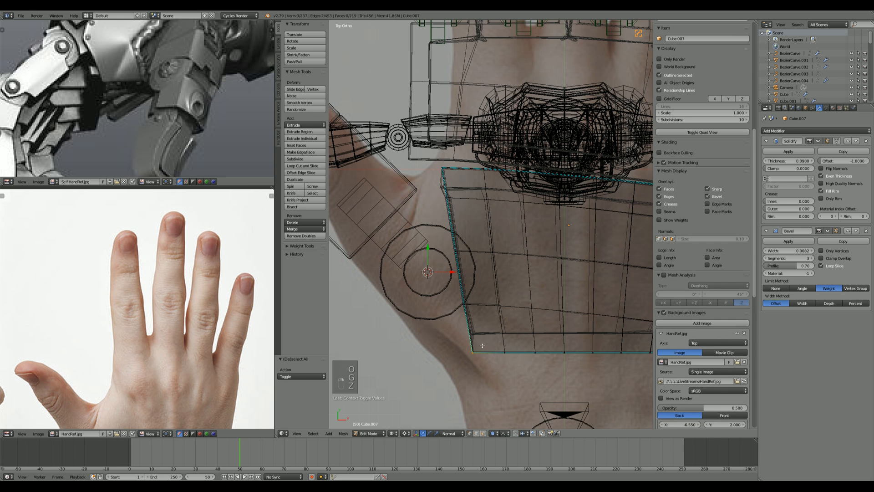
pyautogui.press('g')
pyautogui.rightClick(482, 345)
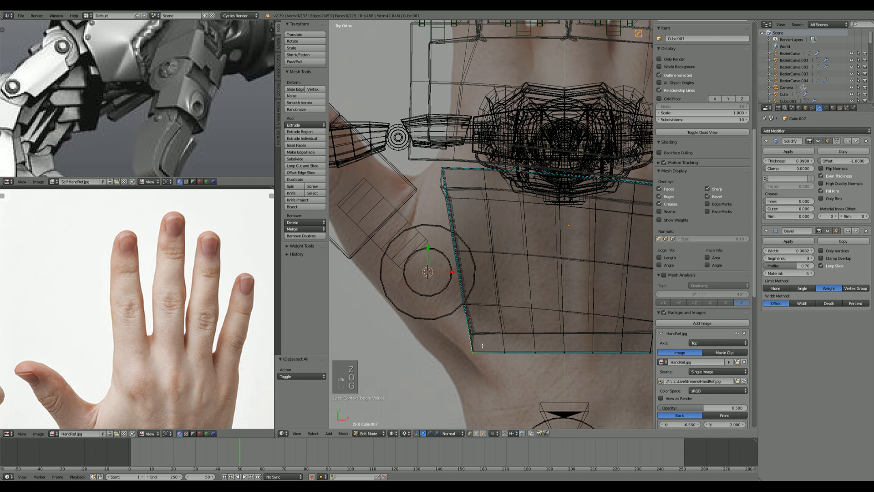
pyautogui.press('g')
pyautogui.press('g')
pyautogui.click(486, 348)
pyautogui.hotkey('ctrl', 'z')
pyautogui.press('Tab')
pyautogui.press('z')
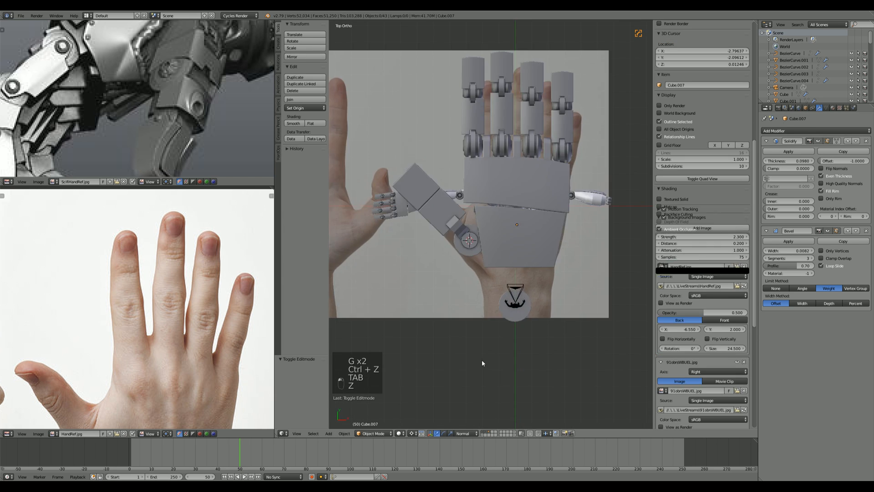
# Step: Examine the palm block and thumb from several angles and compare their proportions with the hand reference in top view
pyautogui.moveTo(482, 360); pyautogui.dragTo(497, 320, button='middle')
pyautogui.press('Tab')
pyautogui.press('KP_7')
pyautogui.scroll(-6, 521, 326)
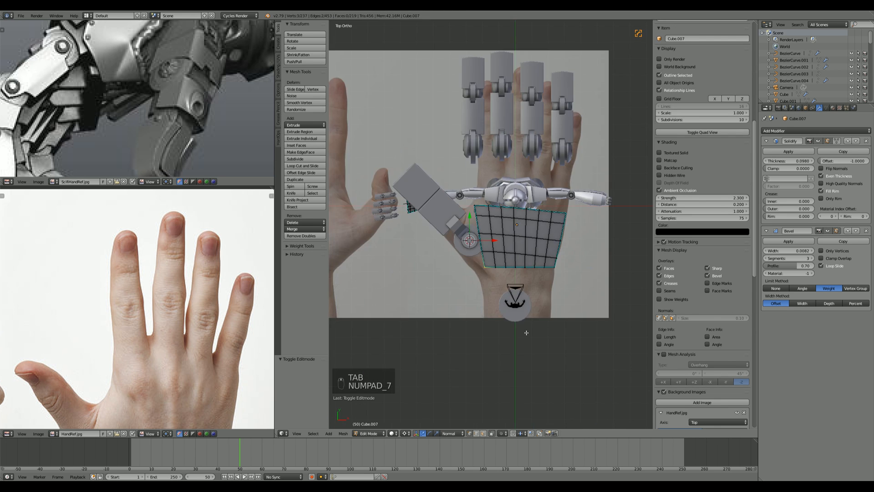
pyautogui.press('Tab')
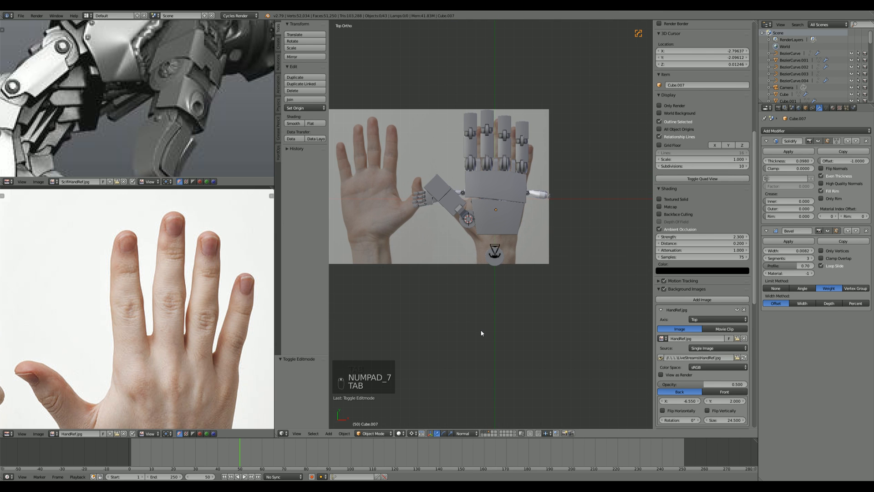
pyautogui.moveTo(482, 333); pyautogui.dragTo(583, 184, button='middle')
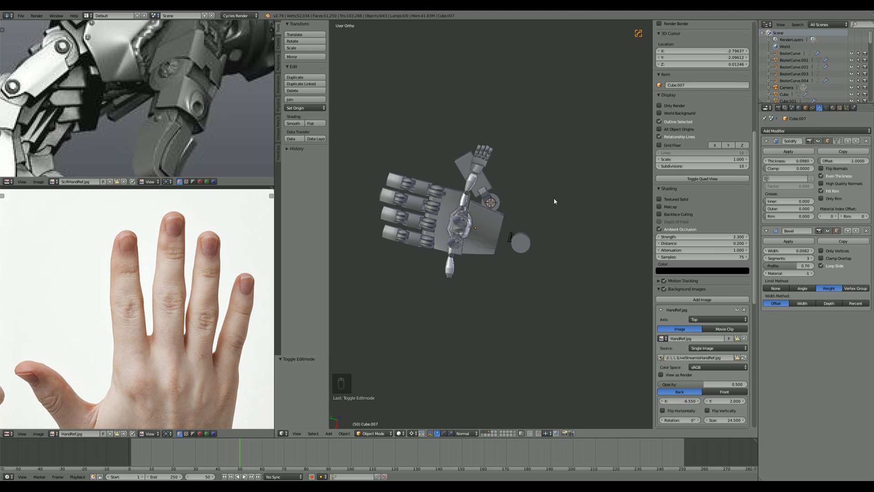
pyautogui.press('KP_7')
pyautogui.scroll(6, 494, 196)
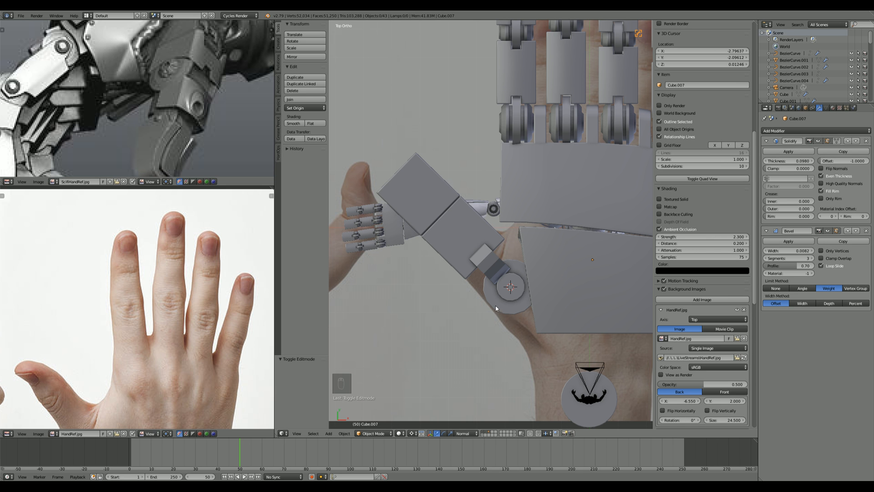
# Step: Edit the thumb block's mesh and raise the two lower edges of its fingertip end to taper the tip segment
pyautogui.moveTo(496, 304); pyautogui.dragTo(483, 250, button='middle')
pyautogui.rightClick(482, 250)
pyautogui.press('Tab')
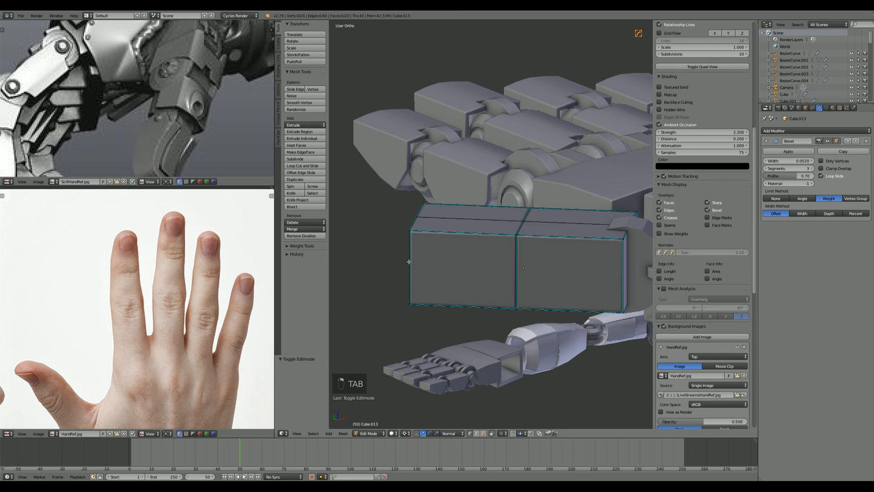
pyautogui.moveTo(408, 260); pyautogui.dragTo(456, 262, button='middle')
pyautogui.hotkey('ctrl', 'Tab')
pyautogui.click(446, 282)
pyautogui.rightClick(448, 288)
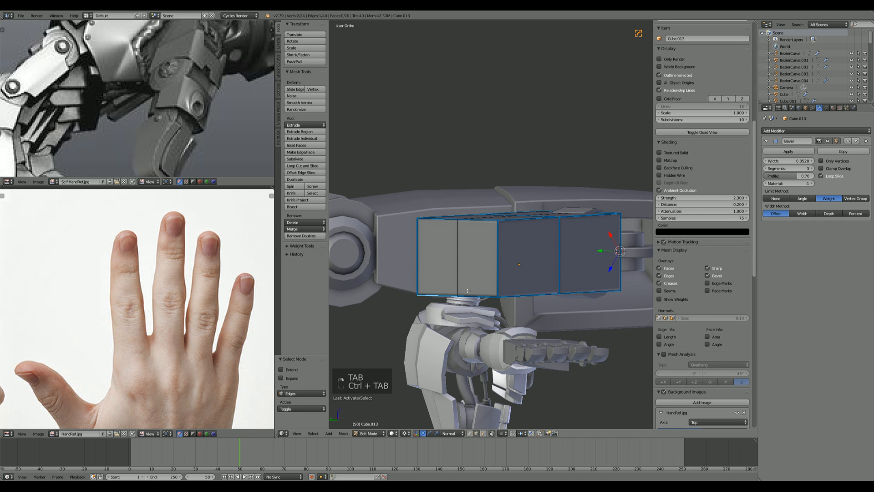
pyautogui.keyDown('shift'); pyautogui.rightClick(469, 289); pyautogui.keyUp('shift')
pyautogui.press('g')
pyautogui.middleClick(467, 279)
pyautogui.click(460, 267)
pyautogui.press('a')
# Step: Add three evenly spaced loop cuts across the thumb's tapered tip segment
pyautogui.moveTo(462, 266); pyautogui.dragTo(480, 217, button='middle')
pyautogui.hotkey('ctrl', 'r')
pyautogui.scroll(1, 486, 225)
pyautogui.click(486, 226)
pyautogui.rightClick(486, 225)
pyautogui.press('a')
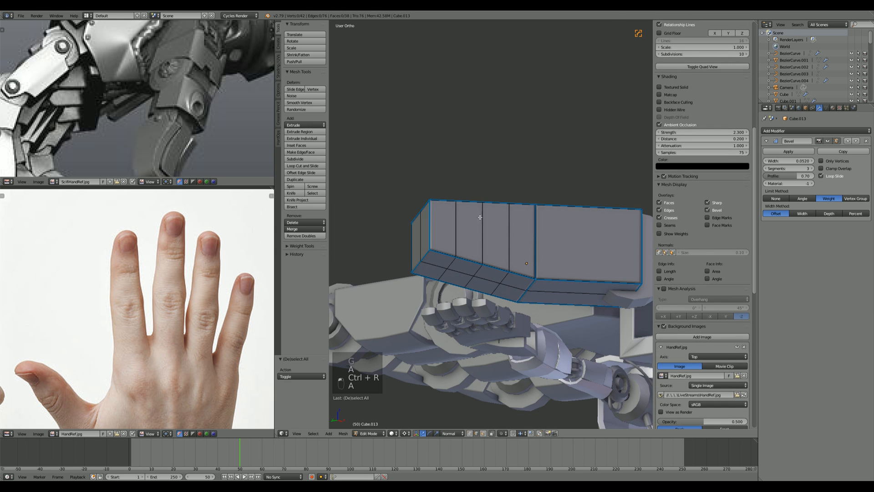
# Step: Enable proportional editing and isolate the thumb's tip segment by hiding the rest of the mesh
pyautogui.rightClick(473, 273)
pyautogui.press('g')
pyautogui.rightClick(498, 272)
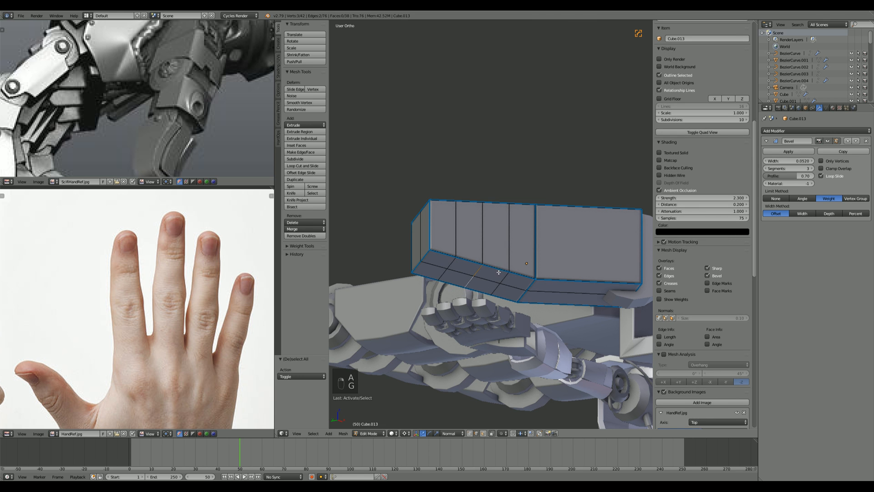
pyautogui.press('g')
pyautogui.rightClick(489, 260)
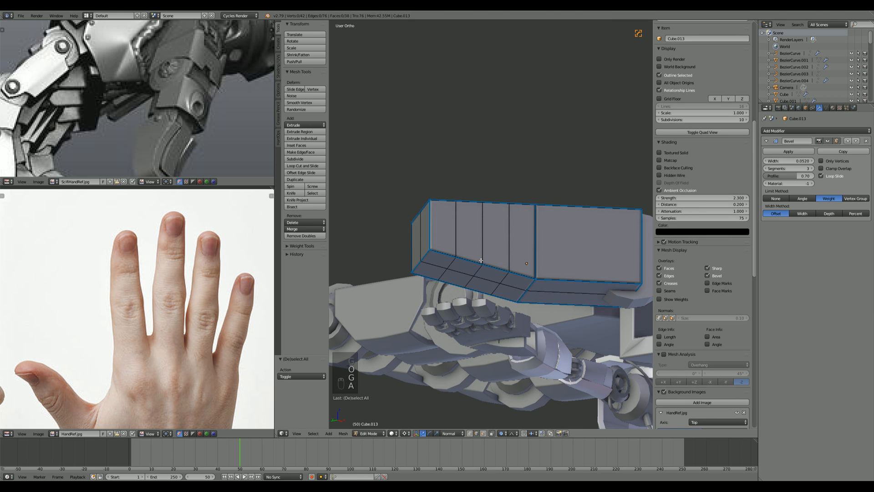
pyautogui.press('a')
pyautogui.press('l')
pyautogui.hotkey('shift', 'h')
# Step: Move the middle crossing edge on the tip segment's underside by -0.101 along Z with proportional falloff, and shift it further to bulge the underside
pyautogui.press('a')
pyautogui.rightClick(477, 273)
pyautogui.press('g')
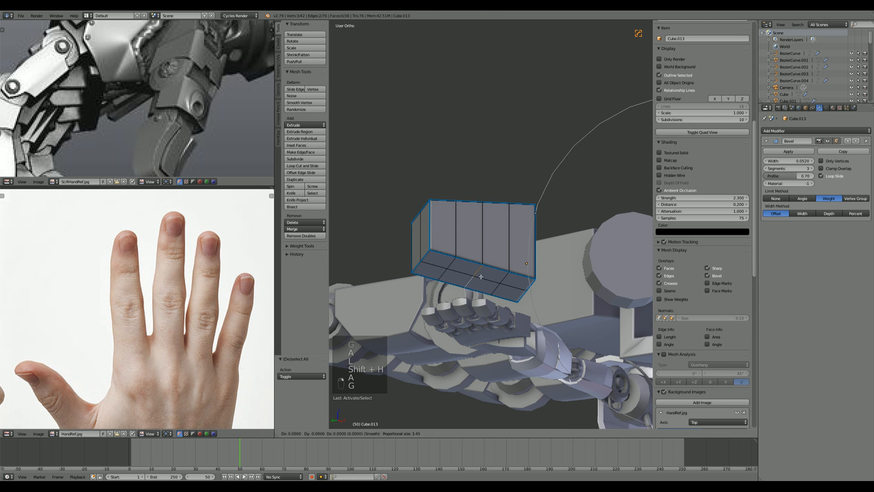
pyautogui.click(478, 287)
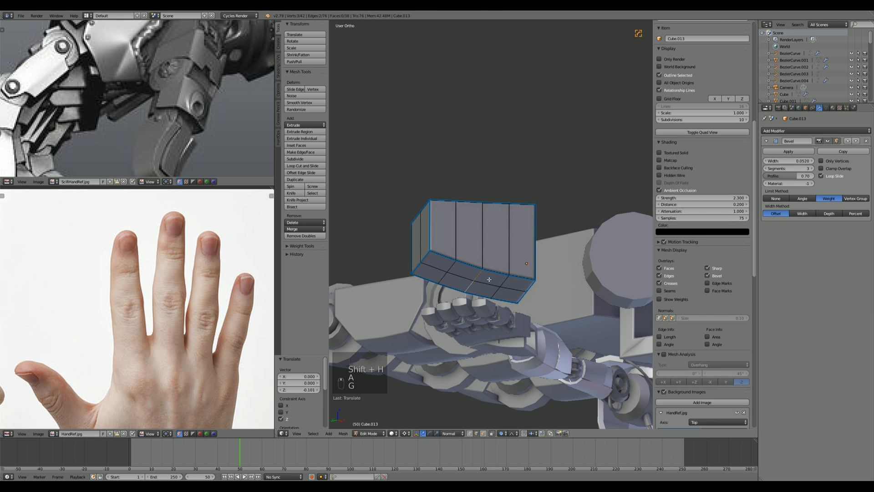
pyautogui.moveTo(478, 286); pyautogui.dragTo(509, 260, button='middle')
pyautogui.press('g')
pyautogui.click(482, 293)
# Step: Delete the two faces closing the tip segment's joint-side end and switch to edge selection
pyautogui.scroll(2, 476, 279)
pyautogui.press('a')
pyautogui.hotkey('ctrl', 'Tab')
pyautogui.click(474, 290)
pyautogui.rightClick(490, 284)
pyautogui.keyDown('shift'); pyautogui.rightClick(524, 273); pyautogui.keyUp('shift')
pyautogui.press('Delete')
pyautogui.click(524, 275)
pyautogui.hotkey('ctrl', 'Tab')
pyautogui.click(503, 265)
pyautogui.rightClick(526, 266)
pyautogui.keyDown('shift'); pyautogui.rightClick(546, 290); pyautogui.keyUp('shift')
pyautogui.press('g')
pyautogui.press('g')
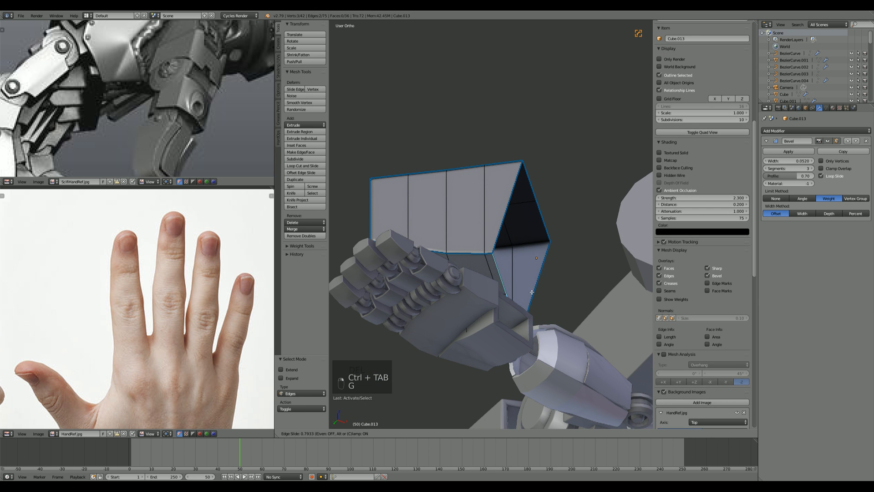
pyautogui.rightClick(528, 264)
# Step: Add one lengthwise loop cut around the thumb's tip segment at mid-height
pyautogui.hotkey('ctrl', 'r')
pyautogui.click(525, 225)
pyautogui.rightClick(524, 224)
pyautogui.press('a')
# Step: Slide the two lower edges of the tip segment's open end toward the fingertip to slant the lower half of the opening
pyautogui.rightClick(529, 276)
pyautogui.keyDown('shift'); pyautogui.rightClick(538, 303); pyautogui.keyUp('shift')
pyautogui.press('g')
pyautogui.press('g')
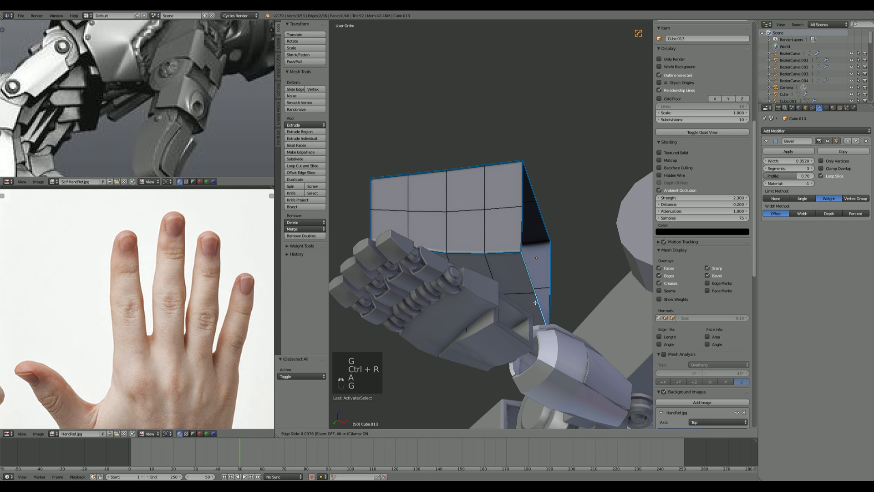
pyautogui.click(521, 307)
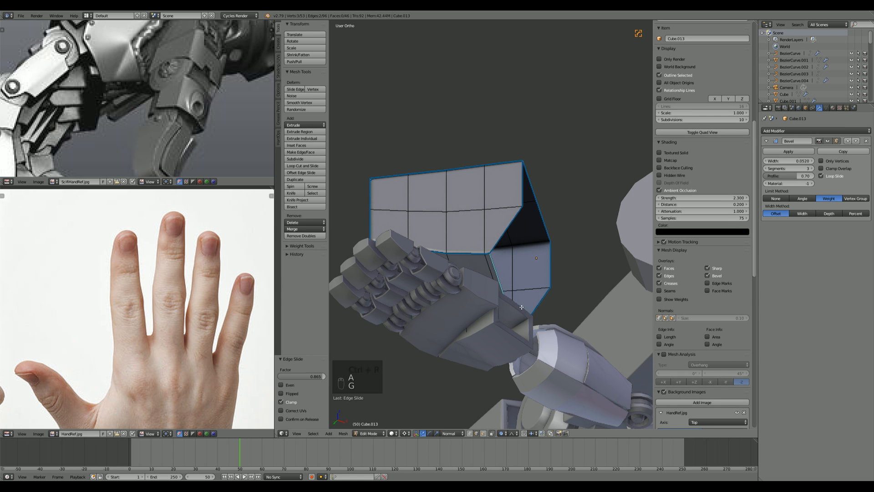
# Step: Slide the fingertip segment's lower rear edge along the underside to reshape its angled corner
pyautogui.moveTo(521, 306); pyautogui.dragTo(500, 323, button='middle')
pyautogui.keyDown('shift'); pyautogui.rightClick(500, 323); pyautogui.keyUp('shift')
pyautogui.press('g')
pyautogui.press('g')
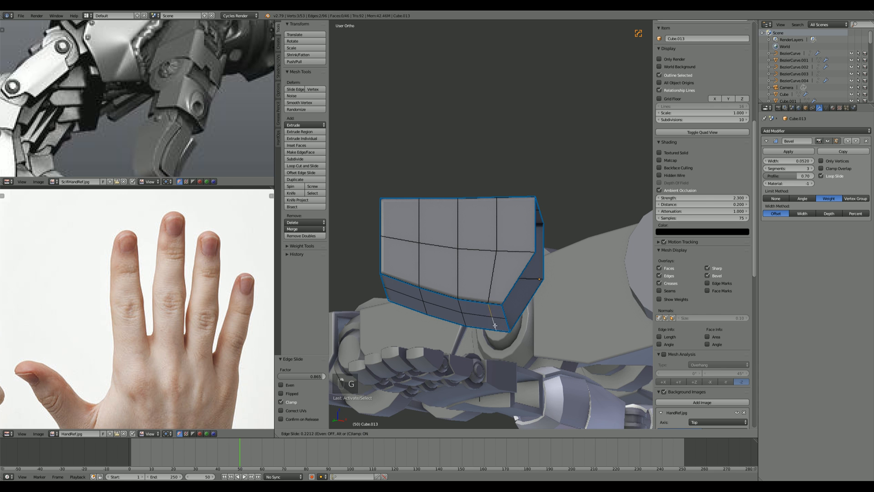
pyautogui.click(489, 324)
# Step: Reveal the hidden rear thumb segment and try deleting its front end face where it meets the fingertip segment
pyautogui.press('Tab')
pyautogui.scroll(-3, 507, 264)
pyautogui.moveTo(511, 254); pyautogui.dragTo(503, 273, button='middle')
pyautogui.press('Tab')
pyautogui.hotkey('alt', 'h')
pyautogui.press('a')
pyautogui.hotkey('ctrl', 'Tab')
pyautogui.click(517, 290)
pyautogui.rightClick(526, 280)
pyautogui.press('Delete')
pyautogui.click(533, 277)
# Step: Try adding a centred loop cut around the rear segment and sliding its lower front edge back to form a notch
pyautogui.scroll(1, 547, 273)
pyautogui.hotkey('ctrl', 'r')
pyautogui.click(503, 275)
pyautogui.rightClick(503, 274)
pyautogui.rightClick(490, 303)
pyautogui.press('g')
pyautogui.press('g')
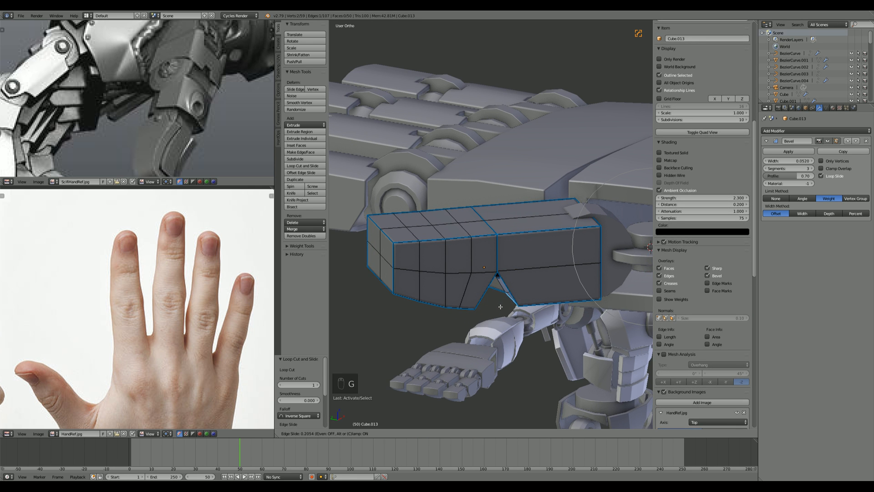
pyautogui.click(500, 306)
pyautogui.press('a')
# Step: Try sliding the fingertip segment's rear boundary edges away from the rear segment by a factor of about 0.203
pyautogui.scroll(-3, 544, 231)
pyautogui.moveTo(544, 232); pyautogui.dragTo(513, 267, button='middle')
pyautogui.scroll(3, 507, 258)
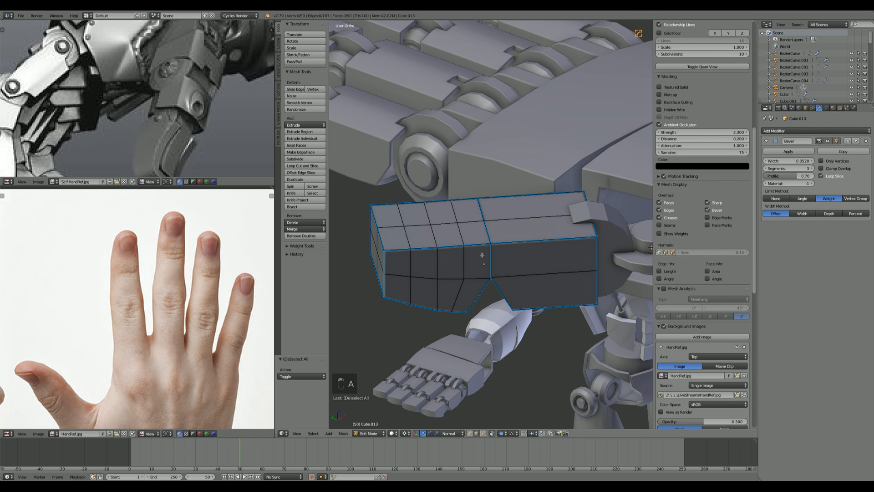
pyautogui.keyDown('alt'); pyautogui.rightClick(479, 294); pyautogui.keyUp('alt')
pyautogui.press('z')
pyautogui.moveTo(482, 297); pyautogui.dragTo(470, 284, button='middle')
pyautogui.press('c')
pyautogui.rightClick(469, 297)
pyautogui.press('z')
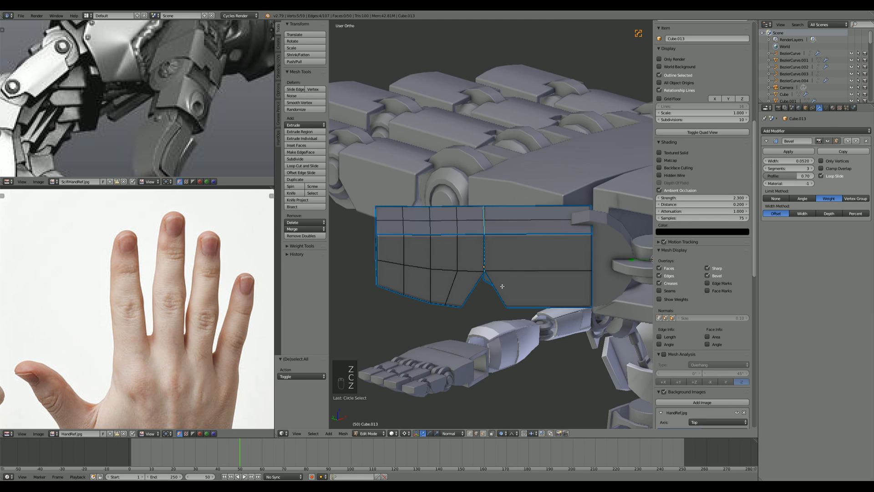
pyautogui.press('g')
pyautogui.press('g')
pyautogui.click(500, 287)
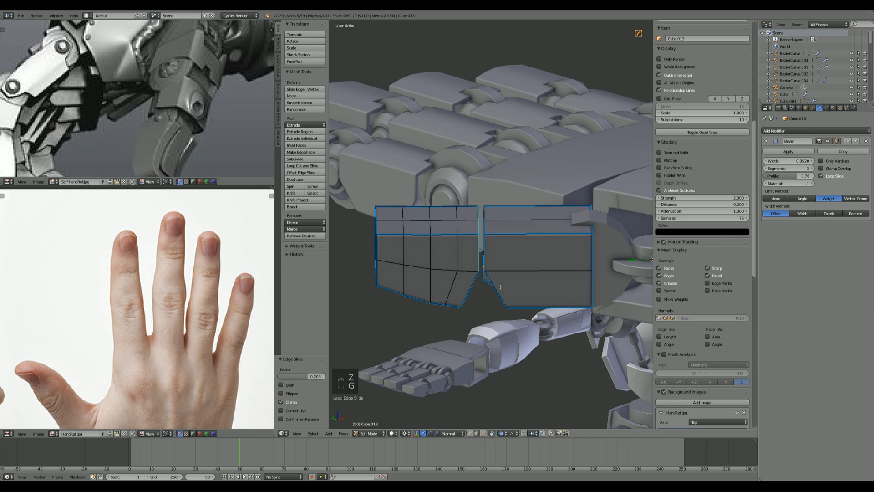
# Step: Try sliding the rear segment's front boundary edges back to widen the gap between the two segments
pyautogui.press('a')
pyautogui.keyDown('alt'); pyautogui.rightClick(494, 287); pyautogui.keyUp('alt')
pyautogui.moveTo(494, 288)
pyautogui.mouseDown(button='middle')
pyautogui.moveTo(514, 271)
pyautogui.moveTo(510, 284)
pyautogui.mouseUp(button='middle')
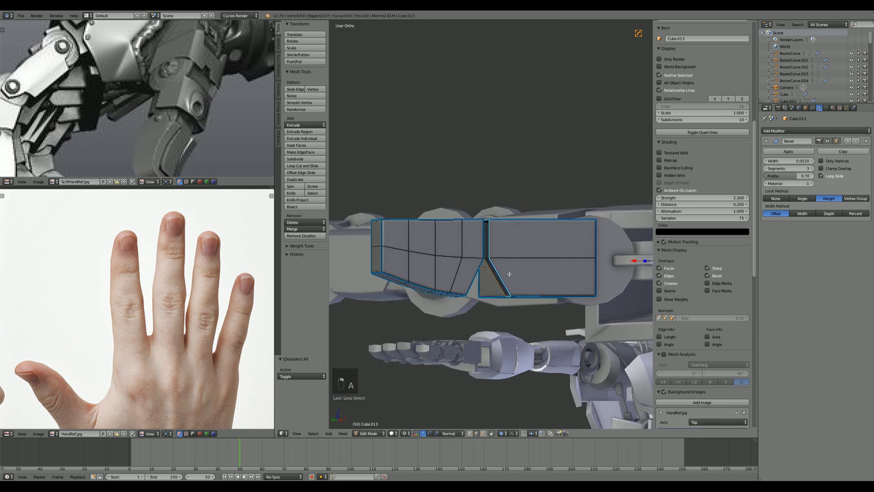
pyautogui.press('z')
pyautogui.press('c')
pyautogui.rightClick(501, 308)
pyautogui.press('z')
pyautogui.press('g')
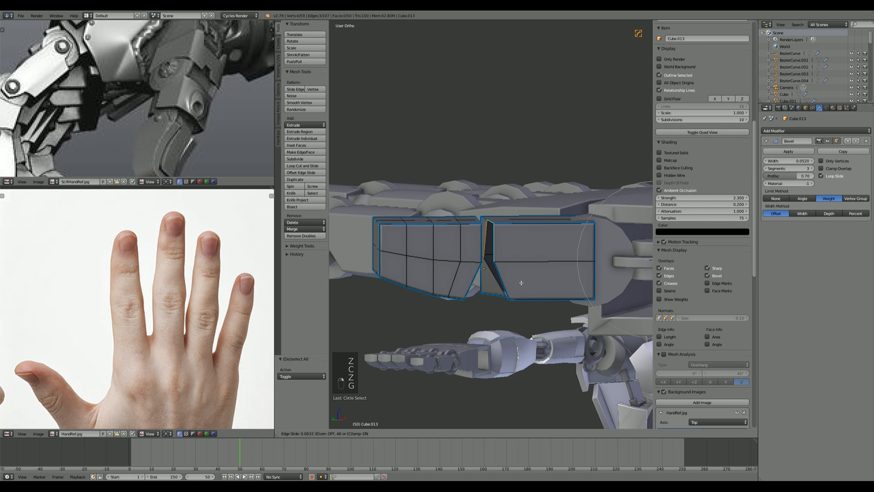
pyautogui.rightClick(519, 284)
# Step: Inspect the gap's faces, and undo the edits back to the state with only the fingertip segment shown
pyautogui.moveTo(519, 285)
pyautogui.mouseDown(button='middle')
pyautogui.moveTo(512, 296)
pyautogui.moveTo(486, 222)
pyautogui.moveTo(487, 173)
pyautogui.moveTo(487, 278)
pyautogui.mouseUp(button='middle')
pyautogui.hotkey('ctrl', 'Tab')
pyautogui.click(473, 218)
pyautogui.rightClick(487, 233)
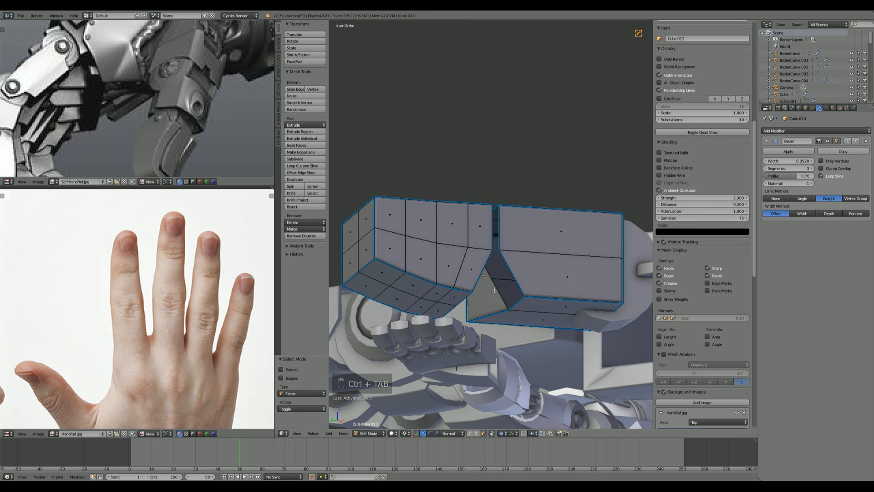
pyautogui.hotkey('ctrl', 'z')
pyautogui.hotkey('ctrl', 'z')
pyautogui.hotkey('ctrl', 'z')
pyautogui.press('Tab')
pyautogui.hotkey('ctrl', 'z')
pyautogui.press('Tab')
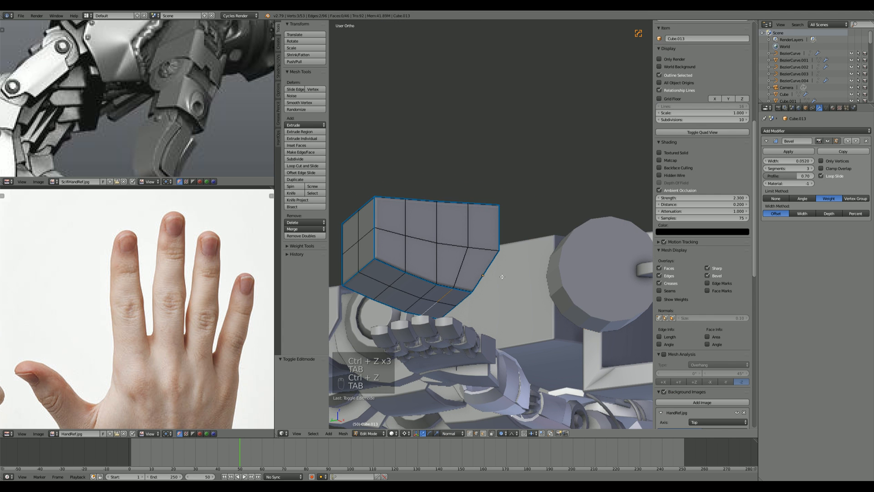
# Step: Reveal the hidden rear segment and delete its front end face at the junction with the fingertip segment
pyautogui.hotkey('alt', 'h')
pyautogui.press('a')
pyautogui.hotkey('ctrl', 'Tab')
pyautogui.click(485, 302)
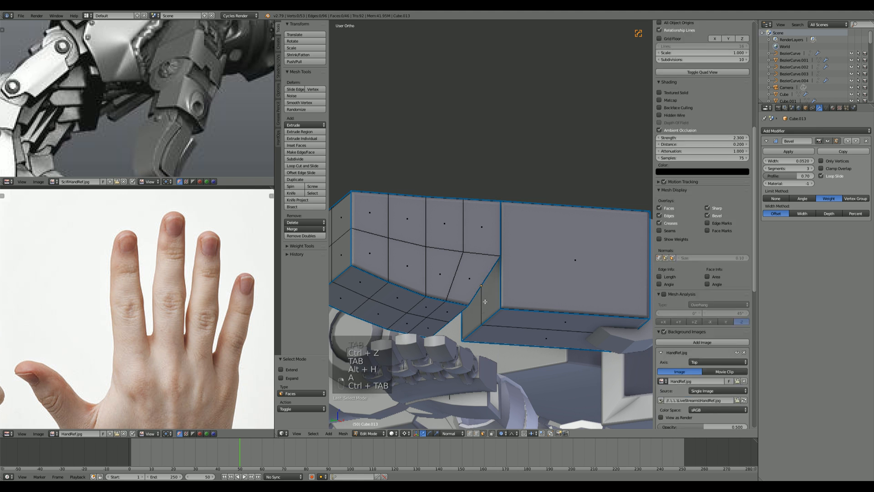
pyautogui.rightClick(485, 302)
pyautogui.press('Delete')
pyautogui.click(480, 308)
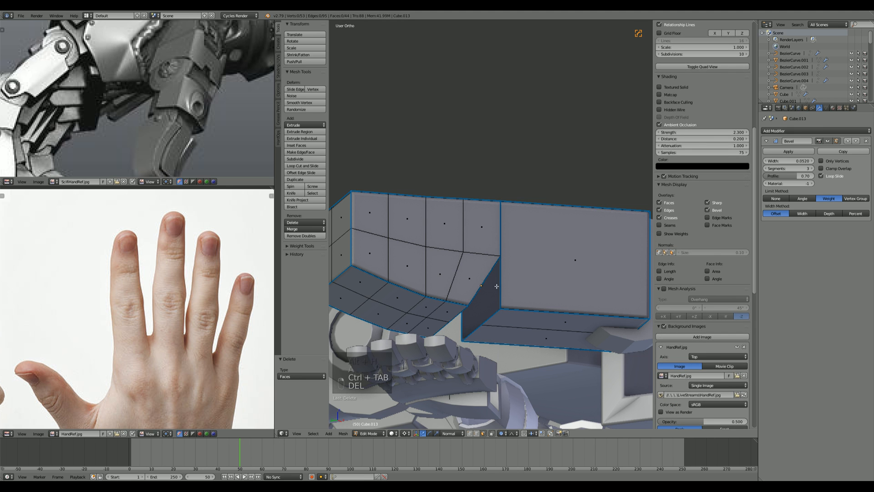
# Step: Add a centred lengthwise loop cut around the sides of the rear segment in edge select mode
pyautogui.hotkey('ctrl', 'Tab')
pyautogui.click(482, 281)
pyautogui.hotkey('ctrl', 'r')
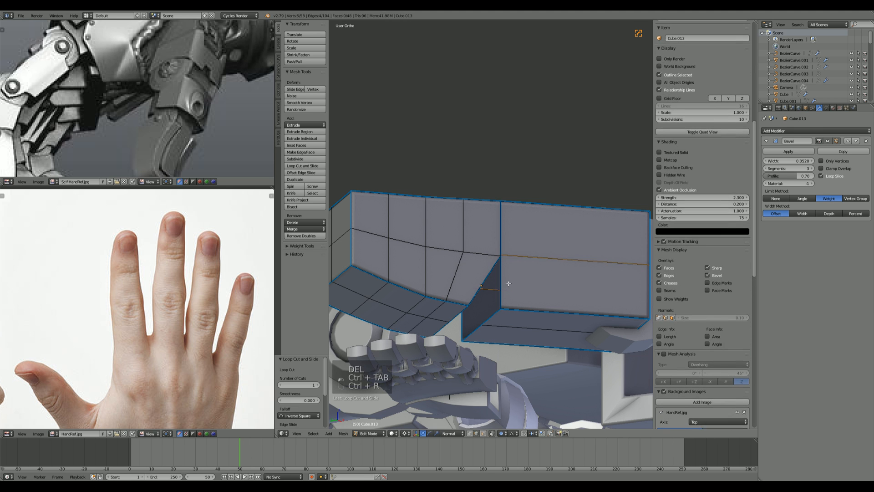
# Step: Slide the rear segment's lower front edge backward to open a V-shaped notch beneath the joint
pyautogui.click(494, 310)
pyautogui.press('g')
pyautogui.press('g')
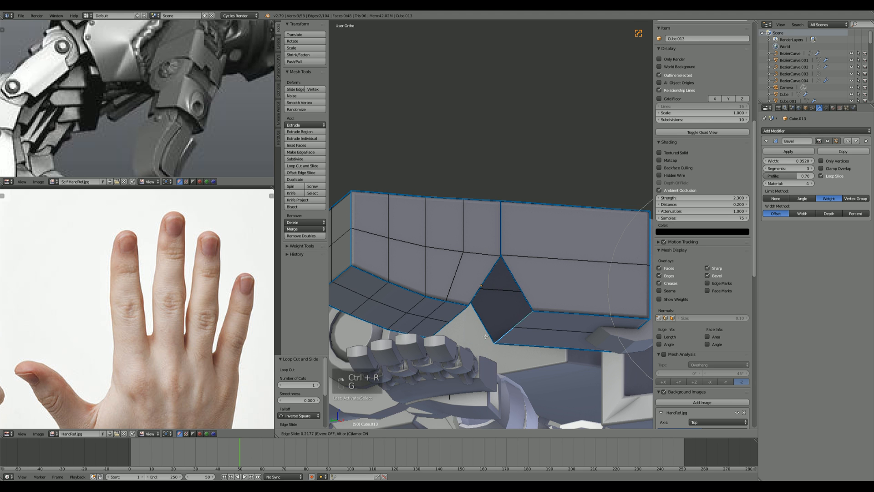
pyautogui.click(487, 336)
pyautogui.moveTo(525, 302); pyautogui.dragTo(506, 298, button='middle')
pyautogui.press('g')
pyautogui.press('g')
pyautogui.click(520, 309)
# Step: Slide the fingertip segment's lower rear edge forward to widen the notch on its side
pyautogui.press('a')
pyautogui.rightClick(447, 324)
pyautogui.press('a')
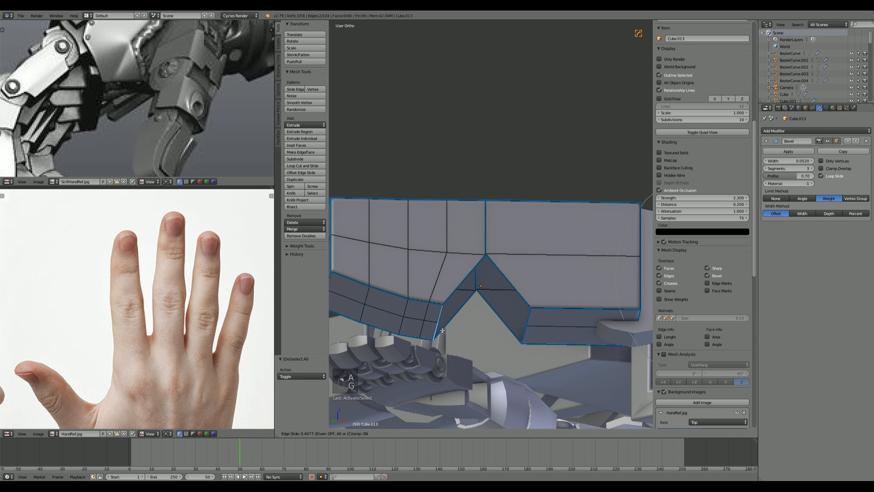
# Step: Slide the rear segment's front boundary edges backward by a factor of about 0.058 to open a gap between the segments
pyautogui.moveTo(448, 323); pyautogui.dragTo(455, 318, button='middle')
pyautogui.scroll(-5, 455, 318)
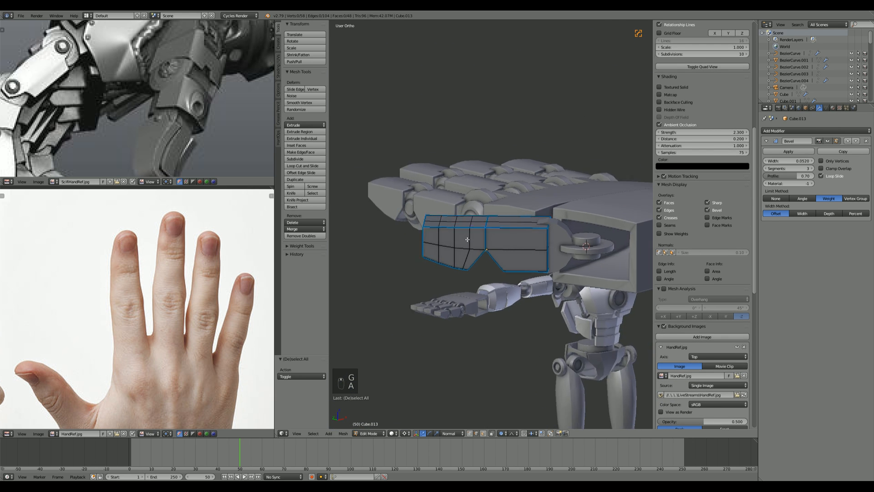
pyautogui.moveTo(455, 217); pyautogui.dragTo(498, 228, button='middle')
pyautogui.scroll(3, 454, 237)
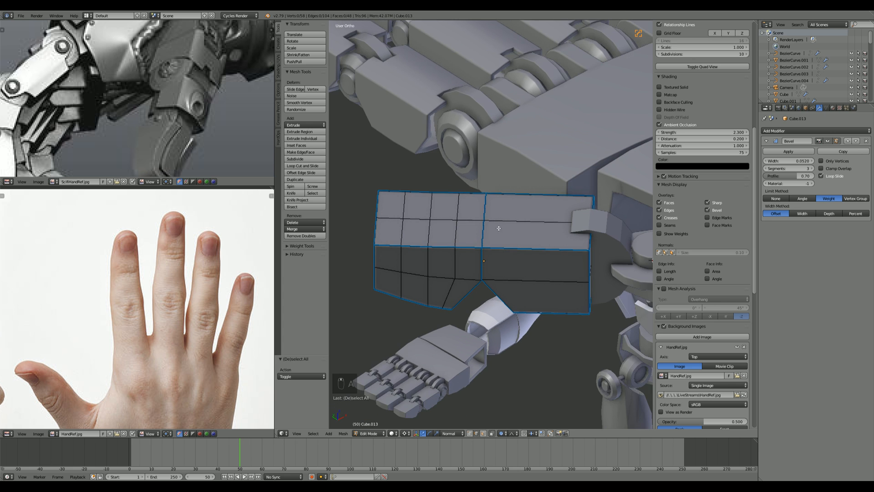
pyautogui.keyDown('alt'); pyautogui.click(497, 301); pyautogui.keyUp('alt')
pyautogui.press('z')
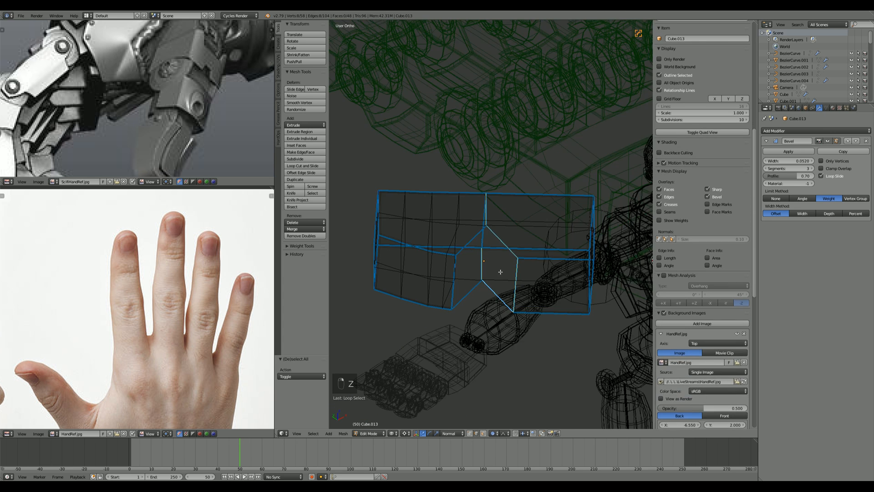
pyautogui.moveTo(496, 266); pyautogui.dragTo(511, 302, button='middle')
pyautogui.press('c')
pyautogui.rightClick(511, 302)
pyautogui.press('z')
pyautogui.press('g')
pyautogui.press('g')
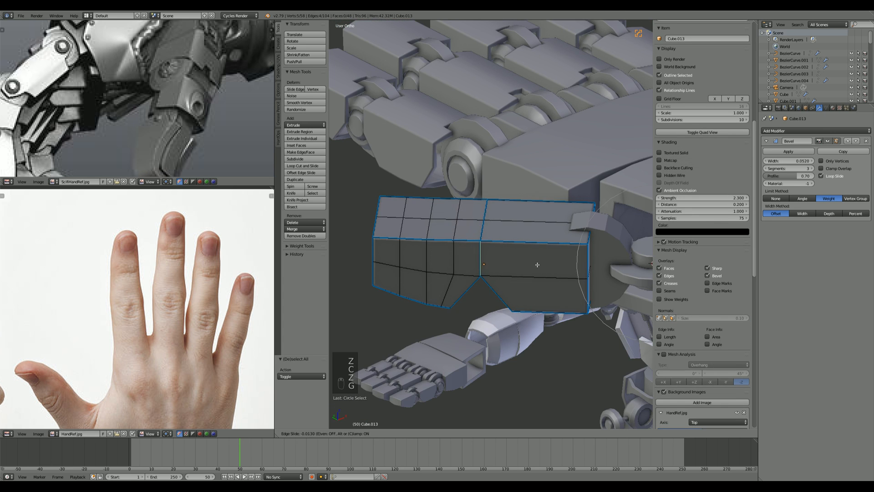
pyautogui.rightClick(542, 268)
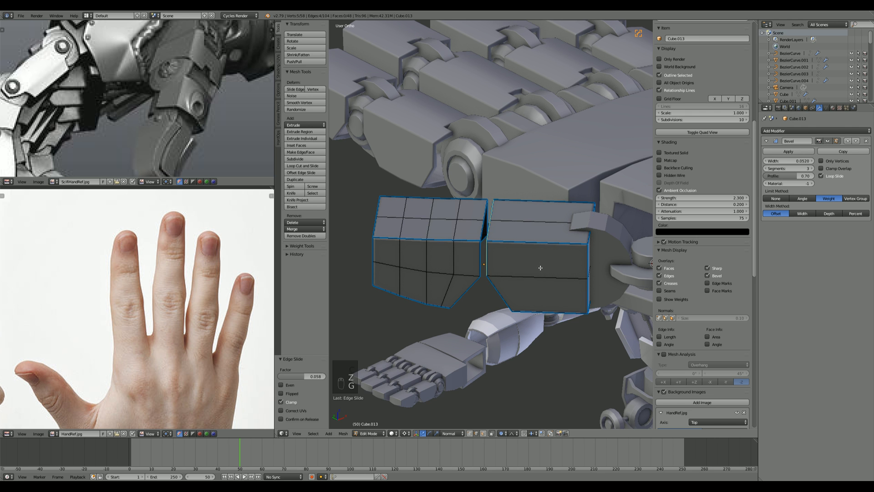
# Step: Slide the fingertip segment's rear boundary edges forward to widen the gap at the joint
pyautogui.keyDown('alt'); pyautogui.click(463, 282); pyautogui.keyUp('alt')
pyautogui.press('z')
pyautogui.press('c')
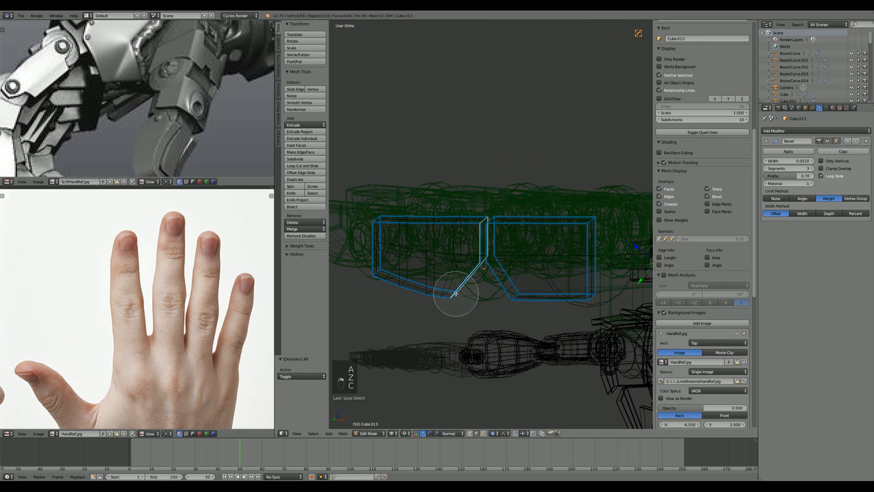
pyautogui.moveTo(453, 292); pyautogui.dragTo(460, 278, button='middle')
pyautogui.rightClick(460, 278)
pyautogui.press('z')
pyautogui.press('g')
pyautogui.press('g')
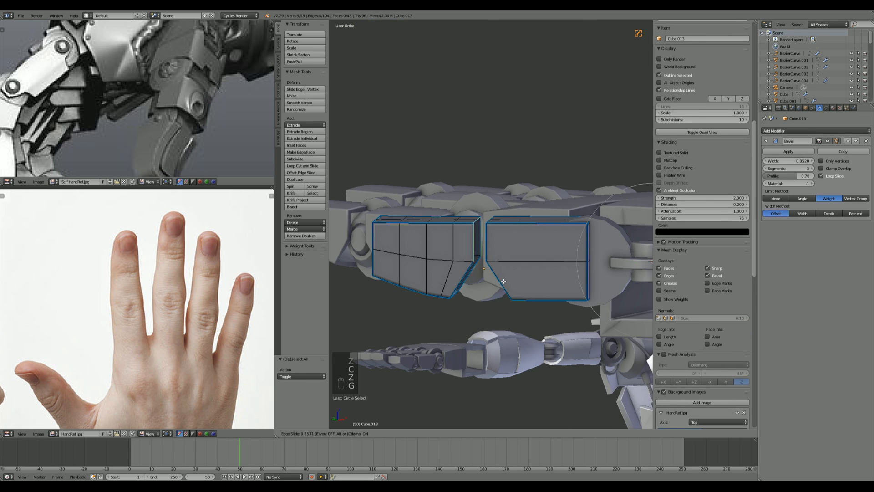
pyautogui.click(503, 282)
pyautogui.press('a')
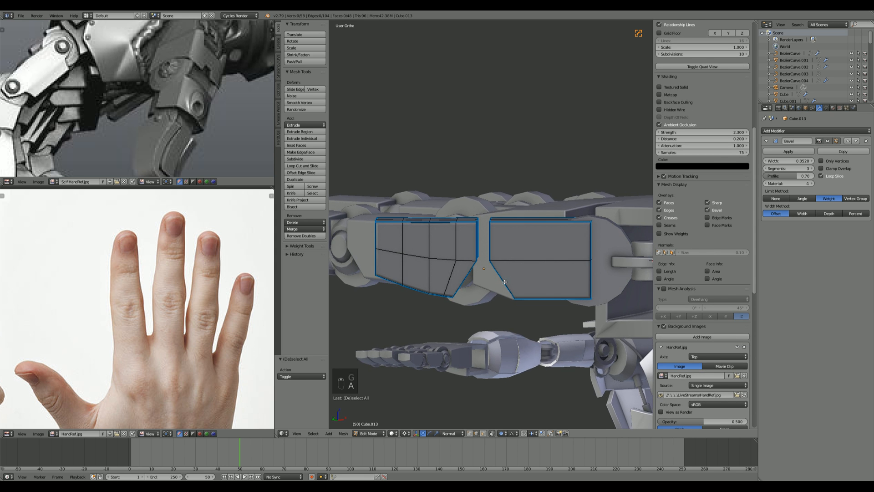
# Step: Add two lengthwise loop cuts to the fingertip segment from the top view, one on each side of its centre line
pyautogui.press('Tab')
pyautogui.moveTo(502, 281); pyautogui.dragTo(458, 241, button='middle')
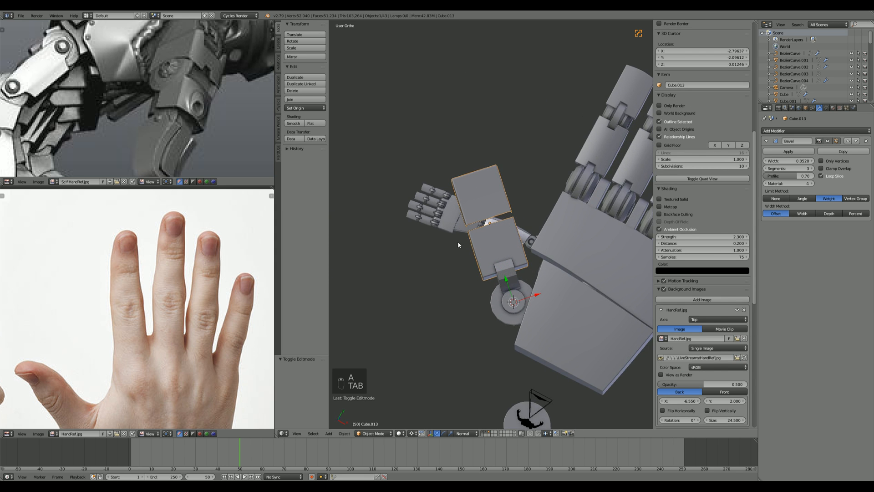
pyautogui.press('KP_7')
pyautogui.press('Tab')
pyautogui.scroll(4, 464, 177)
pyautogui.press('a')
pyautogui.press('a')
pyautogui.press('a')
pyautogui.press('a')
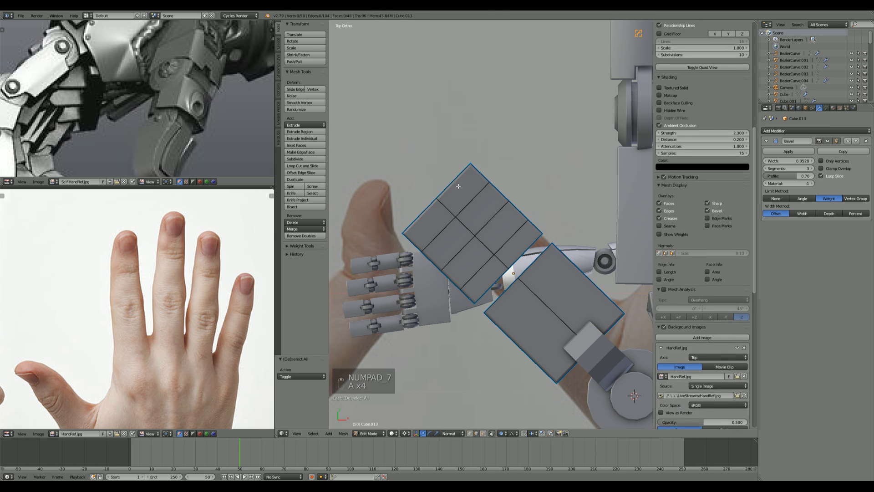
pyautogui.hotkey('ctrl', 'r')
pyautogui.click(456, 184)
pyautogui.rightClick(456, 184)
pyautogui.hotkey('ctrl', 'r')
pyautogui.click(424, 220)
pyautogui.rightClick(424, 220)
# Step: Select the middle vertices of the fingertip's front end through its full thickness in vertex select mode
pyautogui.hotkey('ctrl', 'Tab')
pyautogui.click(415, 213)
pyautogui.press('a')
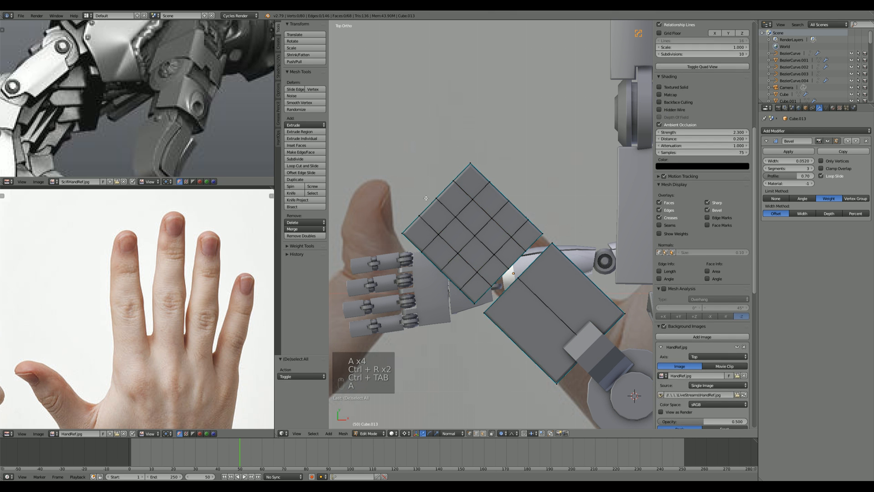
pyautogui.press('z')
pyautogui.press('b')
pyautogui.moveTo(428, 195); pyautogui.dragTo(446, 205)
pyautogui.press('z')
# Step: Change the pivot point from the 3D cursor to the selection
pyautogui.press('g')
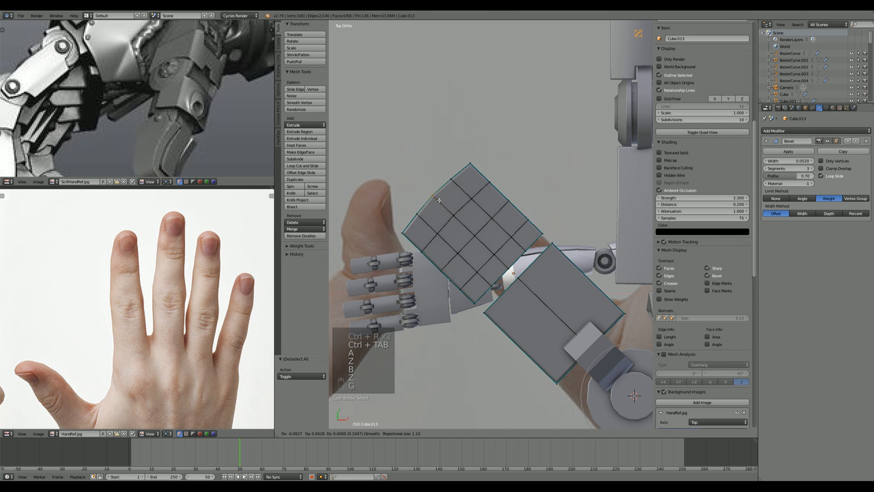
pyautogui.rightClick(426, 225)
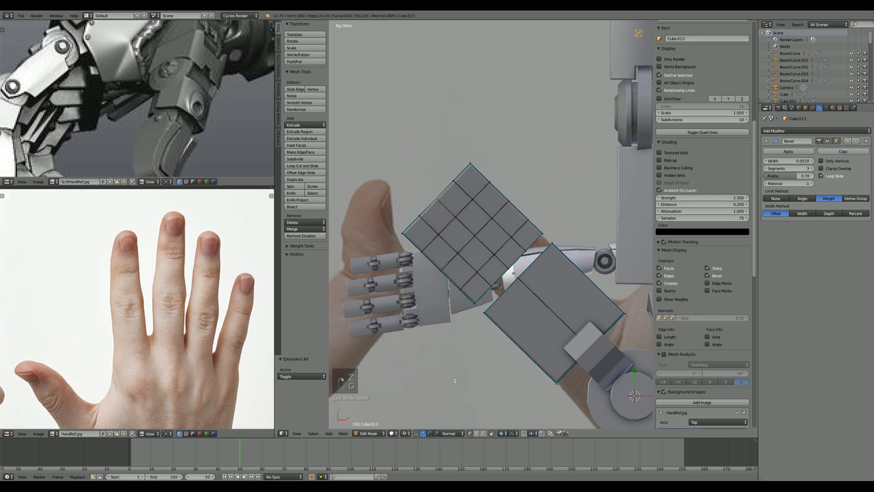
pyautogui.click(405, 435)
pyautogui.click(421, 404)
# Step: Move the front-end vertices outward about -0.214 in X and 0.197 in Y, using proportional editing with a size of 1.46
pyautogui.press('g')
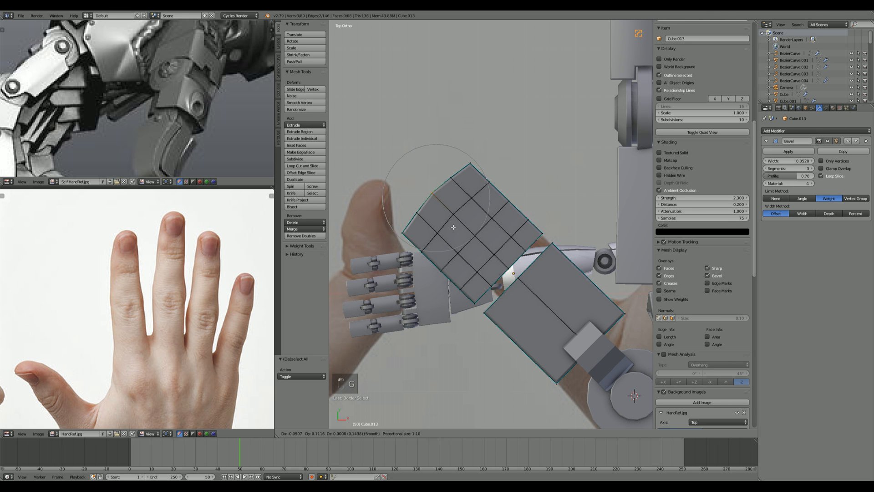
pyautogui.scroll(-3, 453, 226)
pyautogui.press('g')
pyautogui.press('g')
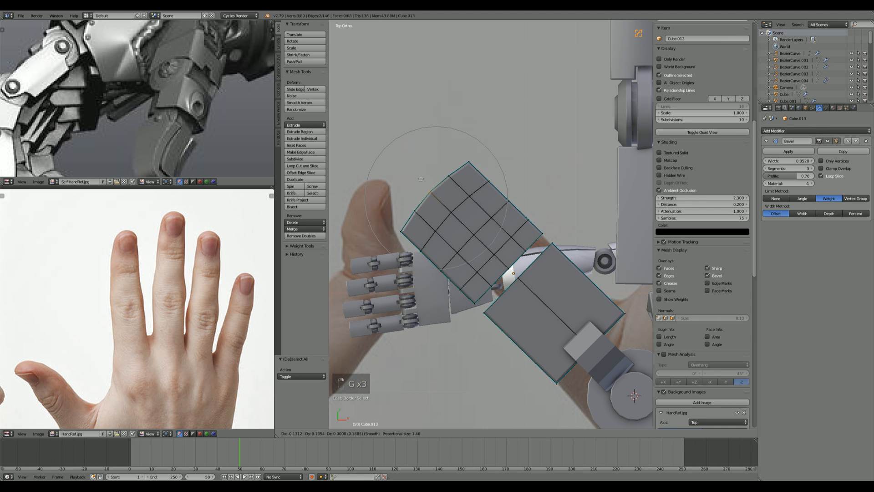
pyautogui.press('g')
pyautogui.rightClick(388, 161)
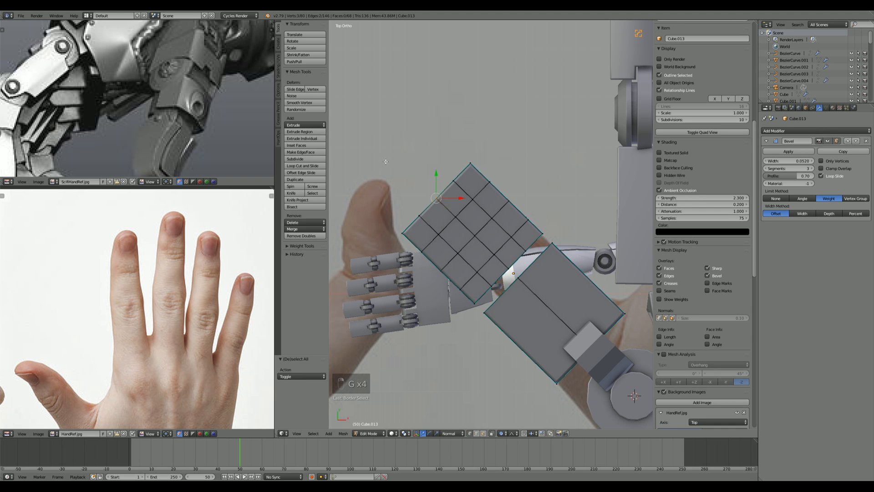
pyautogui.press('g')
pyautogui.press('z')
pyautogui.press('z')
pyautogui.rightClick(410, 169)
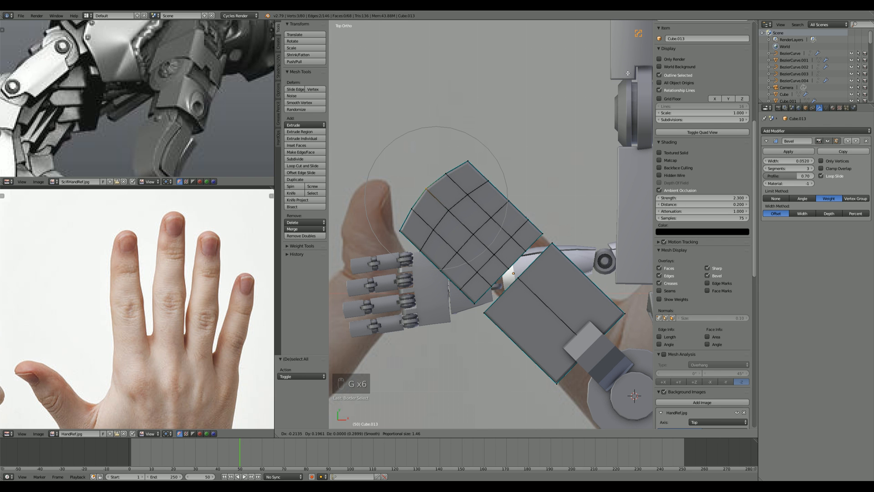
pyautogui.click(629, 74)
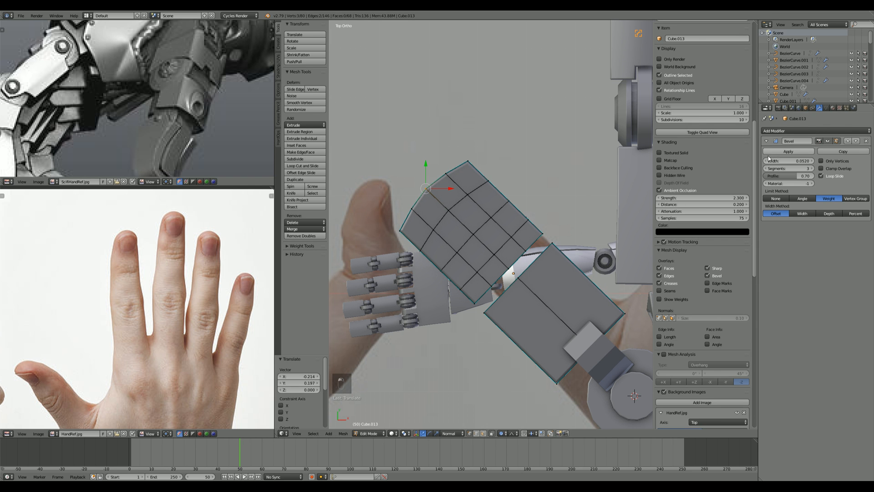
pyautogui.keyDown('shift'); pyautogui.moveTo(552, 267); pyautogui.dragTo(533, 239, button='middle'); pyautogui.keyUp('shift')
pyautogui.scroll(1, 533, 240)
pyautogui.press('a')
pyautogui.keyDown('alt'); pyautogui.rightClick(501, 234); pyautogui.keyUp('alt')
pyautogui.keyDown('alt'); pyautogui.keyDown('shift'); pyautogui.rightClick(519, 256); pyautogui.keyUp('shift'); pyautogui.keyUp('alt')
pyautogui.press('g')
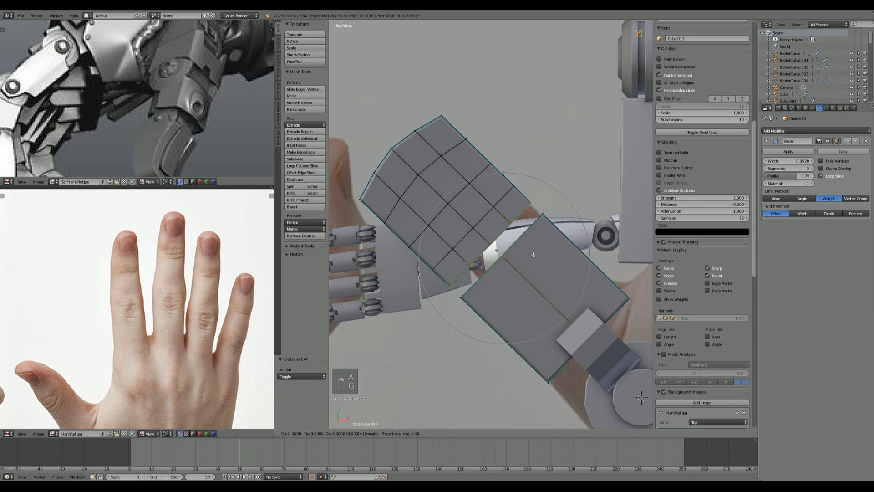
pyautogui.rightClick(522, 249)
# Step: Move the facing end loops of both thumb segments about -0.08 in X and 0.08 in Y, using proportional editing with a size of 1.79
pyautogui.keyDown('alt'); pyautogui.rightClick(509, 246); pyautogui.keyUp('alt')
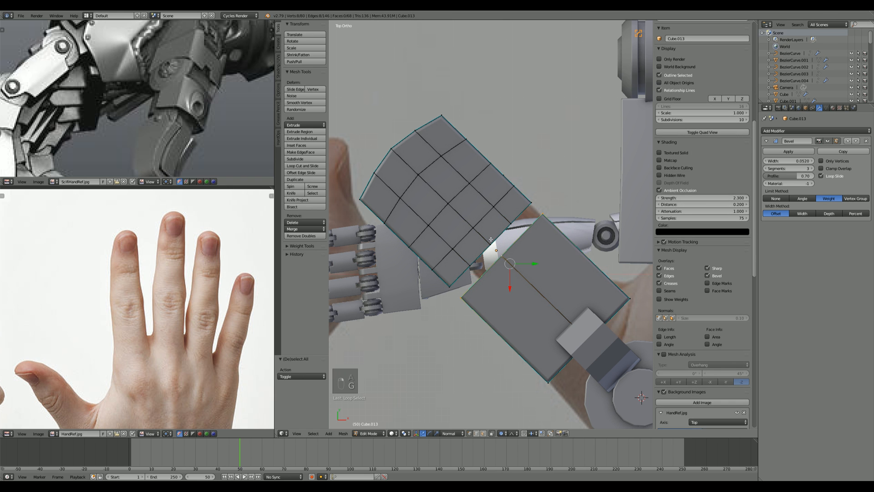
pyautogui.keyDown('alt'); pyautogui.keyDown('shift'); pyautogui.rightClick(490, 239); pyautogui.keyUp('shift'); pyautogui.keyUp('alt')
pyautogui.press('g')
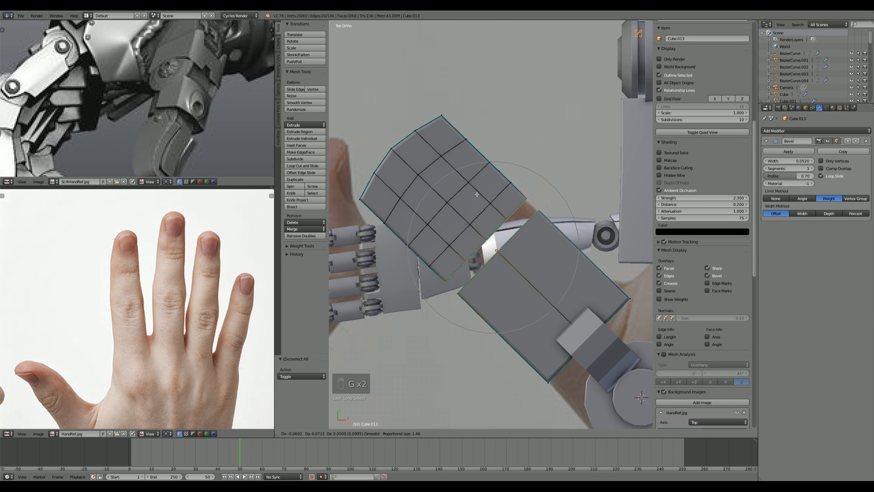
pyautogui.scroll(-2, 477, 194)
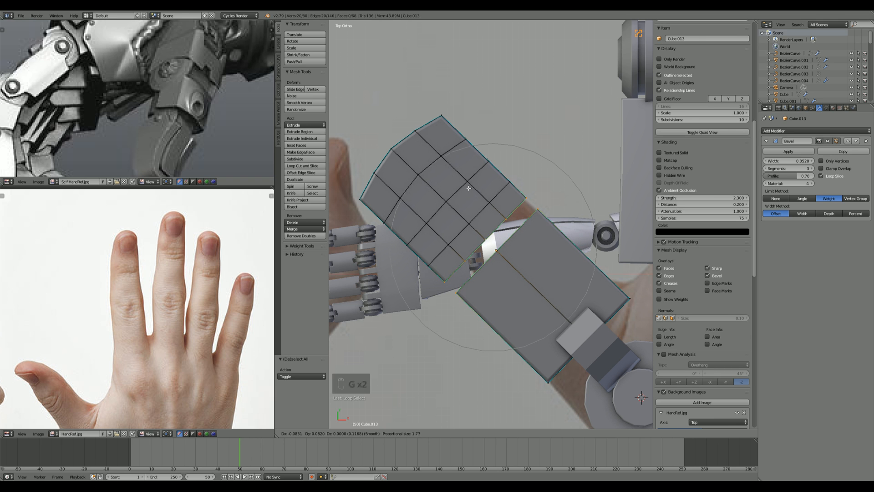
pyautogui.rightClick(456, 175)
pyautogui.press('g')
pyautogui.keyDown('shift'); pyautogui.scroll(-1, 446, 157); pyautogui.keyUp('shift')
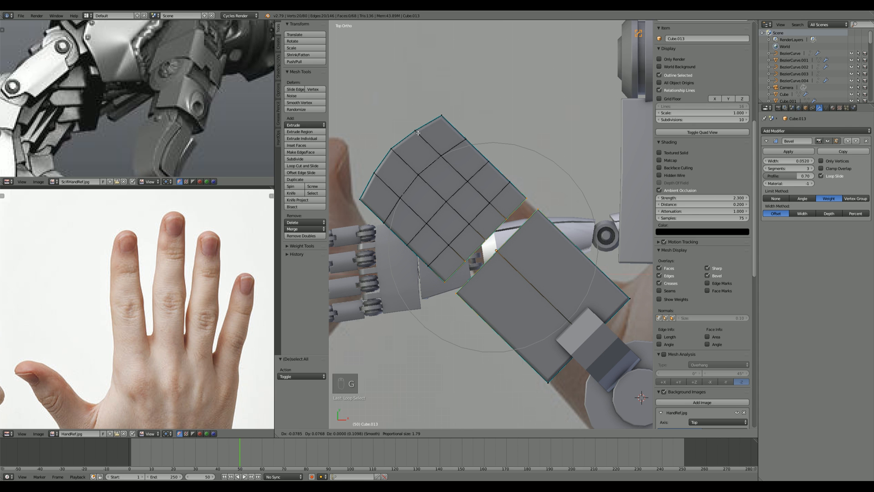
pyautogui.click(417, 132)
pyautogui.press('Tab')
# Step: Snap the 3D cursor to the thumb's connector piece and select the connector together with the thumb segments
pyautogui.scroll(-6, 508, 203)
pyautogui.moveTo(496, 218); pyautogui.dragTo(572, 237, button='middle')
pyautogui.scroll(3, 560, 200)
pyautogui.scroll(2, 572, 237)
pyautogui.rightClick(584, 224)
pyautogui.press('space')
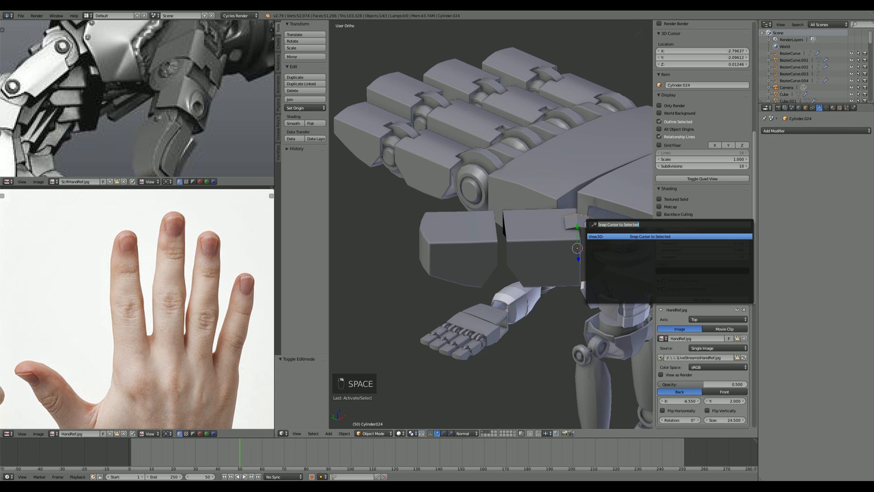
pyautogui.press('Return')
pyautogui.keyDown('shift'); pyautogui.rightClick(584, 226); pyautogui.keyUp('shift')
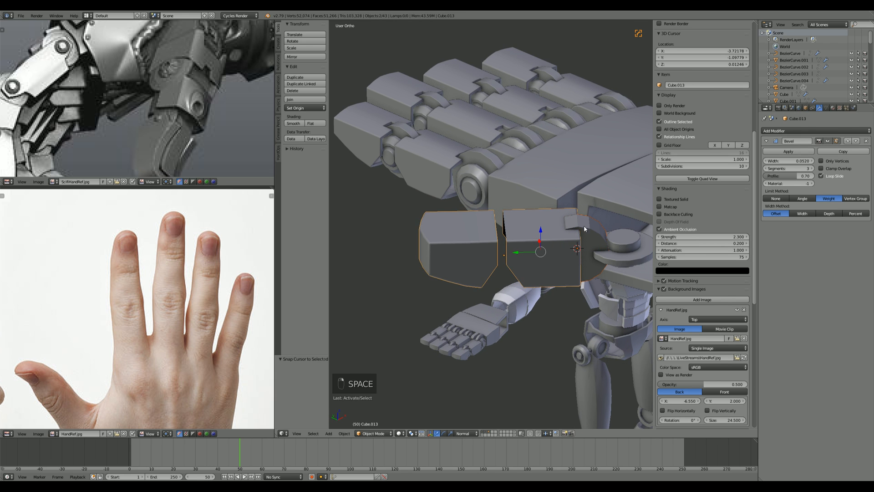
pyautogui.keyDown('shift'); pyautogui.rightClick(584, 228); pyautogui.keyUp('shift')
pyautogui.keyDown('shift'); pyautogui.moveTo(605, 229); pyautogui.dragTo(537, 235, button='middle'); pyautogui.keyUp('shift')
pyautogui.press('r')
pyautogui.rightClick(517, 206)
pyautogui.press('r')
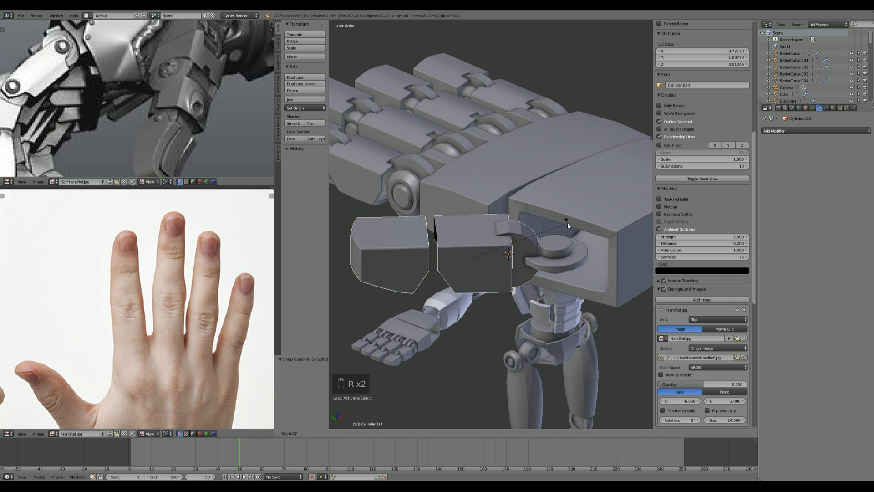
pyautogui.press('z')
pyautogui.rightClick(506, 213)
pyautogui.press('r')
pyautogui.press('z')
pyautogui.rightClick(517, 200)
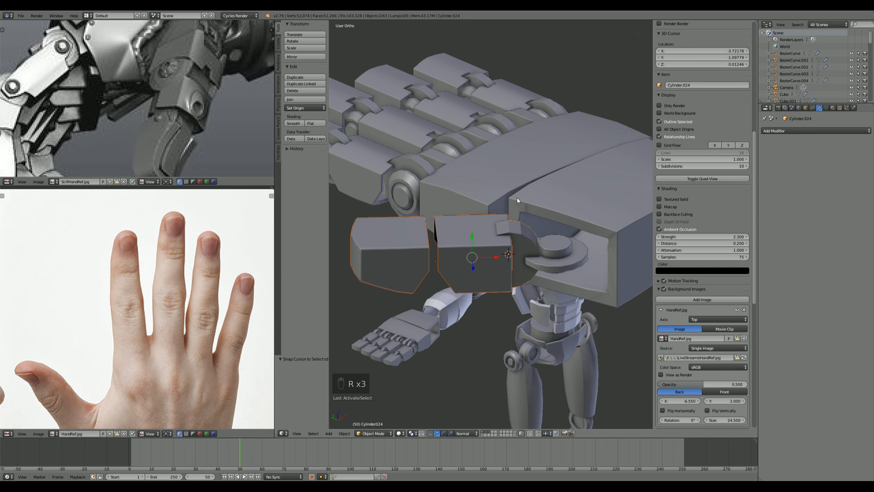
# Step: Change the pivot point to the 3D cursor
pyautogui.click(413, 433)
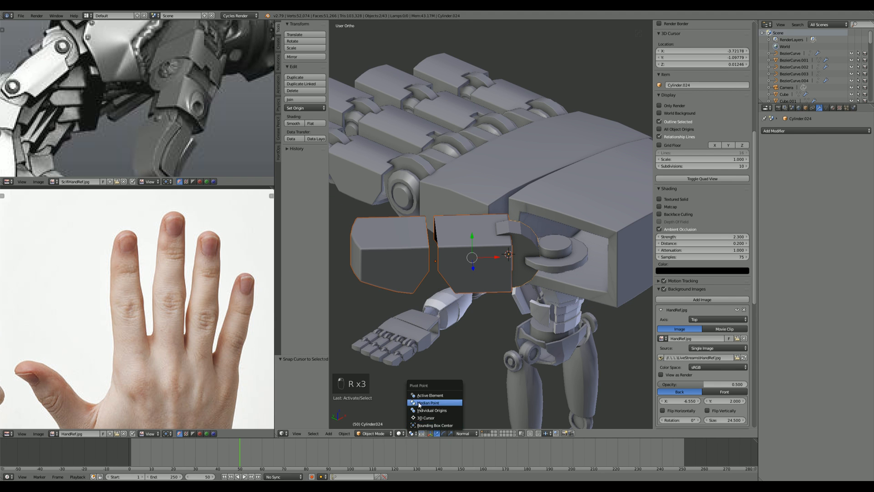
pyautogui.click(426, 418)
# Step: Rotate the thumb segments and connector 85.6° around the connector's normal Z axis
pyautogui.press('r')
pyautogui.press('z')
pyautogui.press('z')
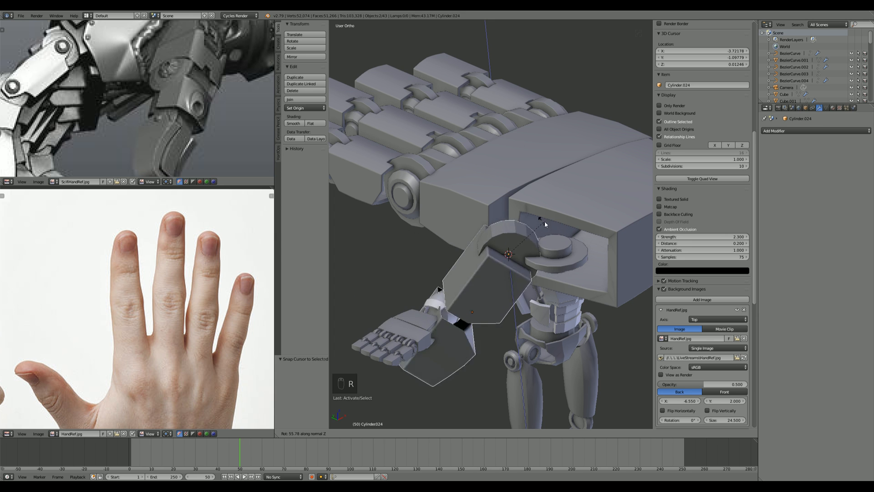
pyautogui.click(522, 215)
pyautogui.moveTo(522, 215); pyautogui.dragTo(501, 160, button='middle')
pyautogui.scroll(-3, 124, 70)
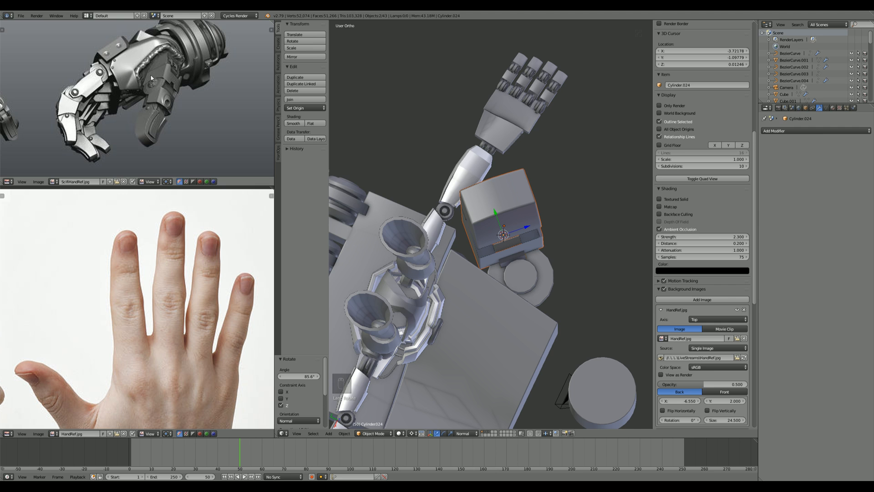
# Step: Snap the 3D cursor to the thumb's base disc and try to rotate the whole thumb around the global Z axis
pyautogui.moveTo(400, 191); pyautogui.dragTo(549, 354, button='middle')
pyautogui.rightClick(563, 227)
pyautogui.press('space')
pyautogui.press('Return')
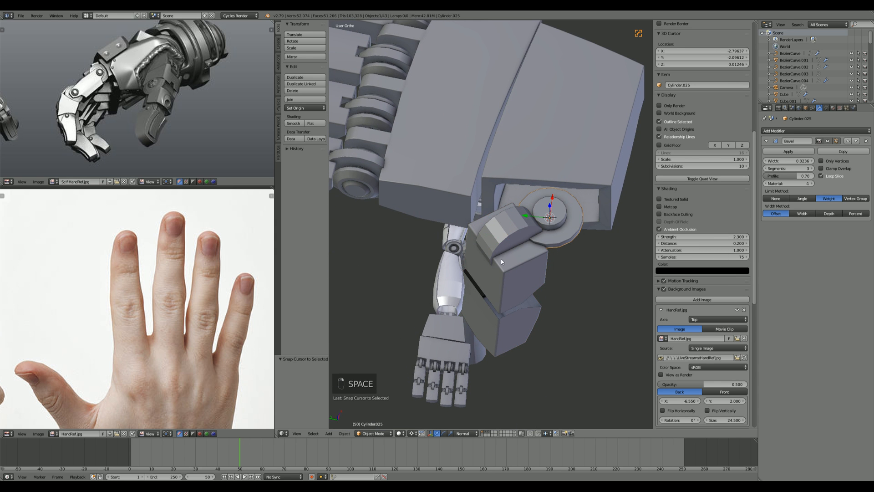
pyautogui.rightClick(503, 257)
pyautogui.press('r')
pyautogui.press('z')
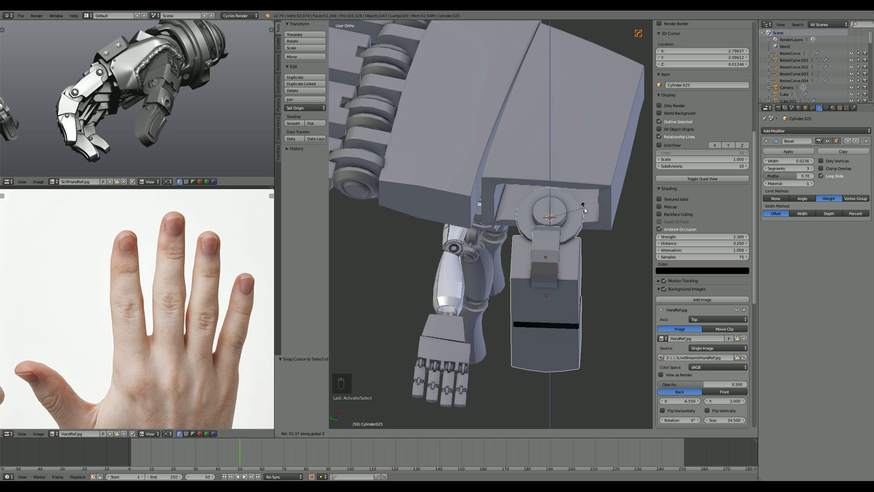
pyautogui.rightClick(606, 191)
# Step: Check the folded thumb's pose from several angles and undo the rotation of its segments and connector
pyautogui.moveTo(583, 194); pyautogui.dragTo(509, 265, button='middle')
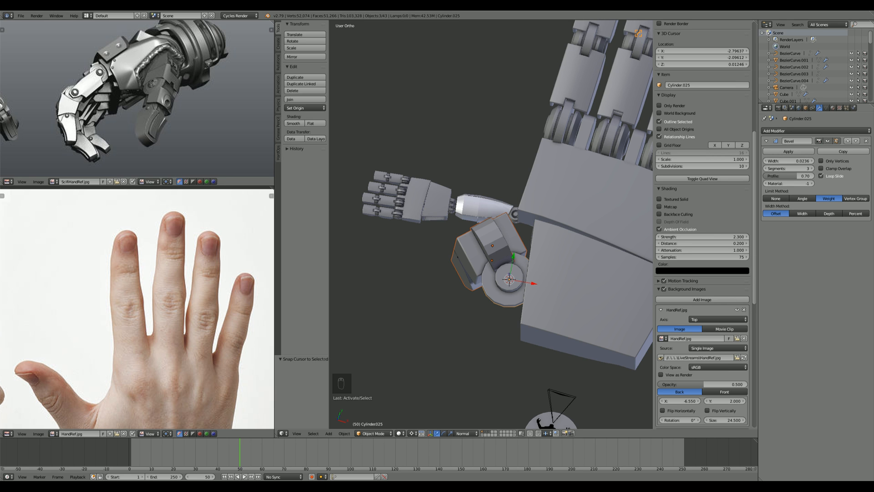
pyautogui.moveTo(492, 301); pyautogui.dragTo(533, 294, button='middle')
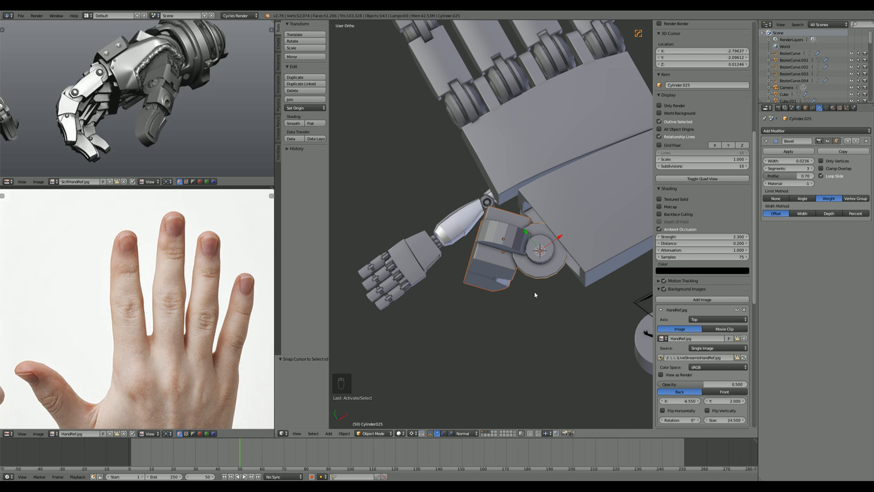
pyautogui.moveTo(534, 291); pyautogui.dragTo(549, 226, button='middle')
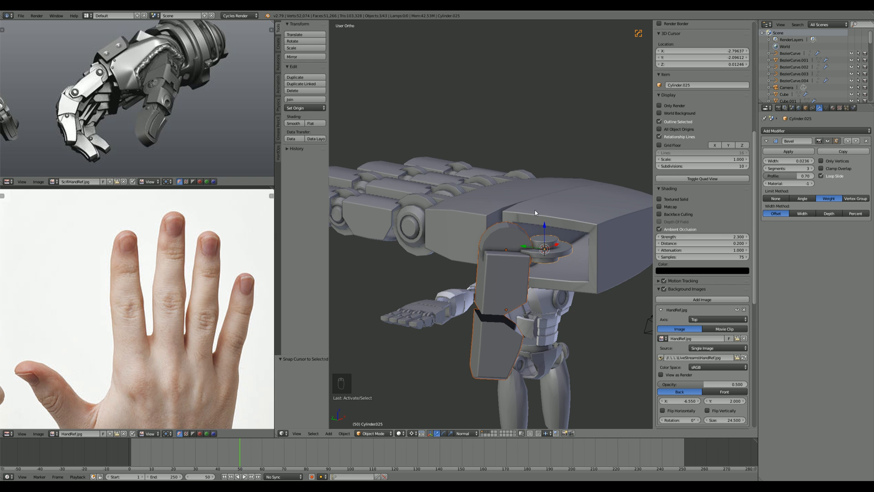
pyautogui.moveTo(535, 212); pyautogui.dragTo(529, 225, button='middle')
pyautogui.hotkey('ctrl', 'z')
pyautogui.hotkey('ctrl', 'z')
pyautogui.hotkey('ctrl', 'z')
pyautogui.hotkey('ctrl', 'z')
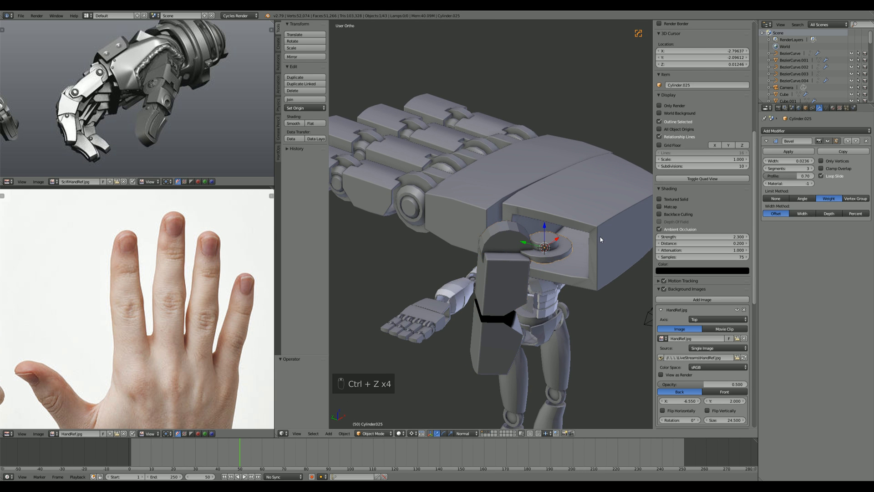
pyautogui.hotkey('ctrl', 'z')
pyautogui.hotkey('ctrl', 'z')
pyautogui.hotkey('ctrl', 'z')
pyautogui.hotkey('ctrl', 'z')
# Step: From the top view, move the base disc, connector and thumb segments together 0.145 in X and -0.087 in Y
pyautogui.moveTo(600, 239); pyautogui.dragTo(524, 282, button='middle')
pyautogui.press('a')
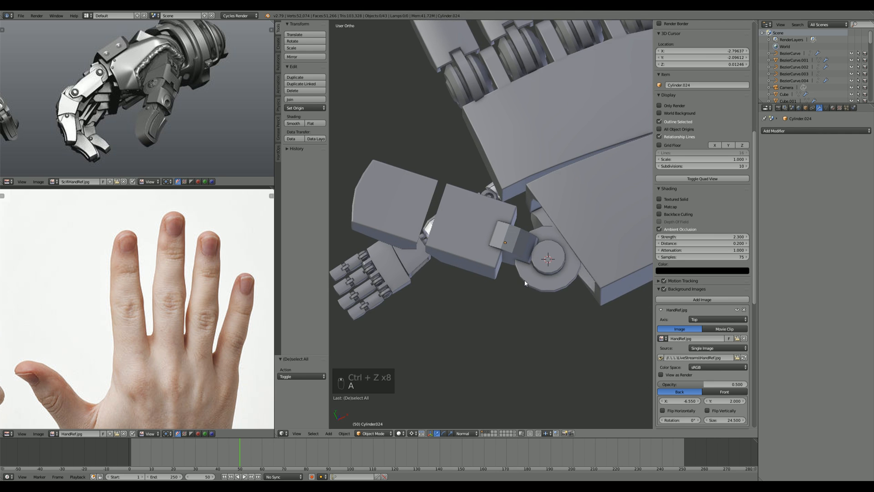
pyautogui.press('KP_7')
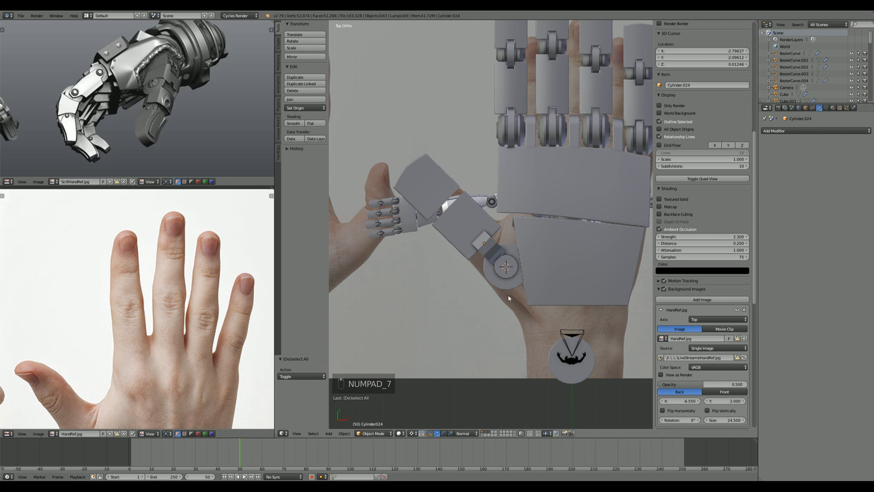
pyautogui.rightClick(509, 271)
pyautogui.keyDown('shift'); pyautogui.rightClick(488, 248); pyautogui.keyUp('shift')
pyautogui.keyDown('shift'); pyautogui.rightClick(471, 234); pyautogui.keyUp('shift')
pyautogui.press('g')
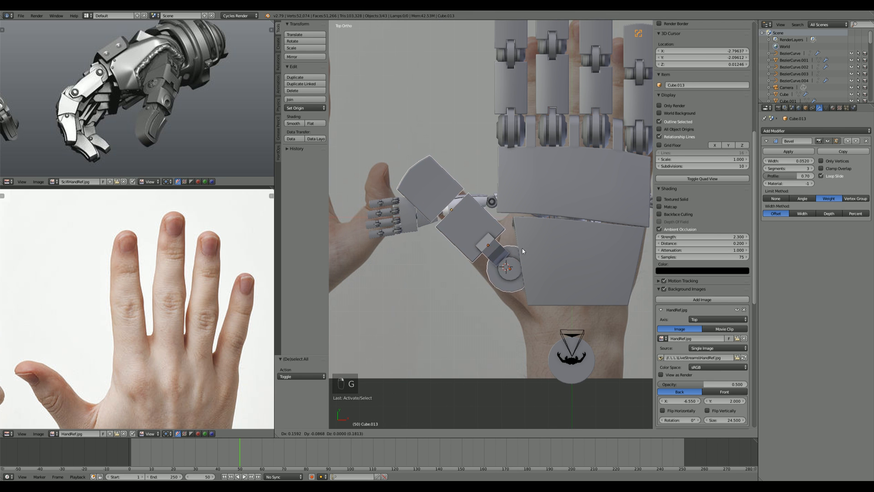
pyautogui.click(522, 248)
# Step: Enlarge the thumb's base disc in its plane by factors of 1.173 and 1.172, and shift it partly under the palm
pyautogui.rightClick(518, 267)
pyautogui.press('s')
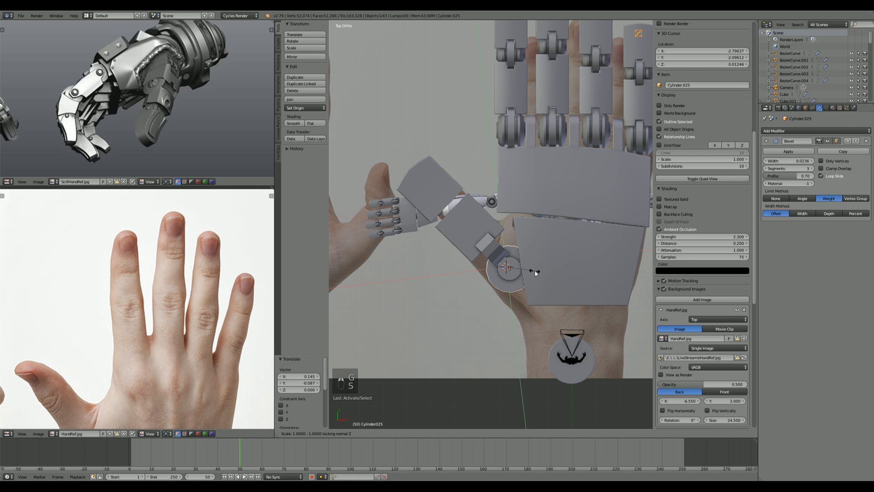
pyautogui.click(539, 272)
pyautogui.press('g')
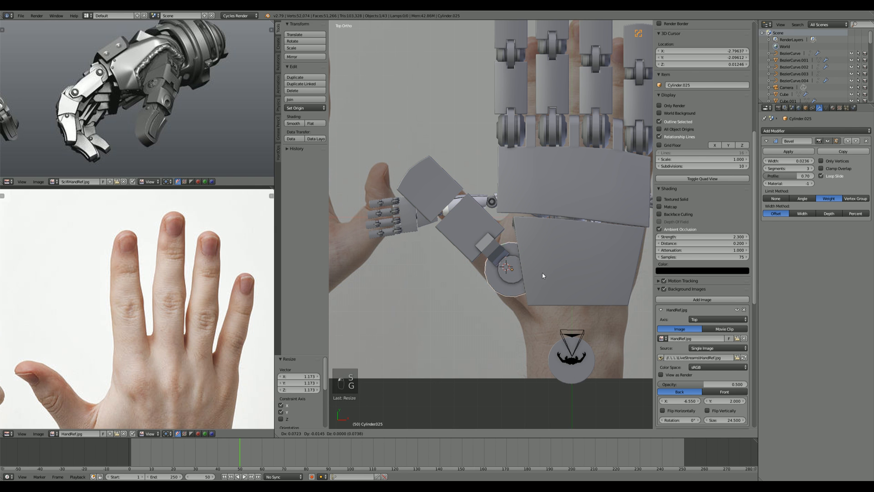
pyautogui.click(549, 274)
pyautogui.press('s')
pyautogui.click(557, 273)
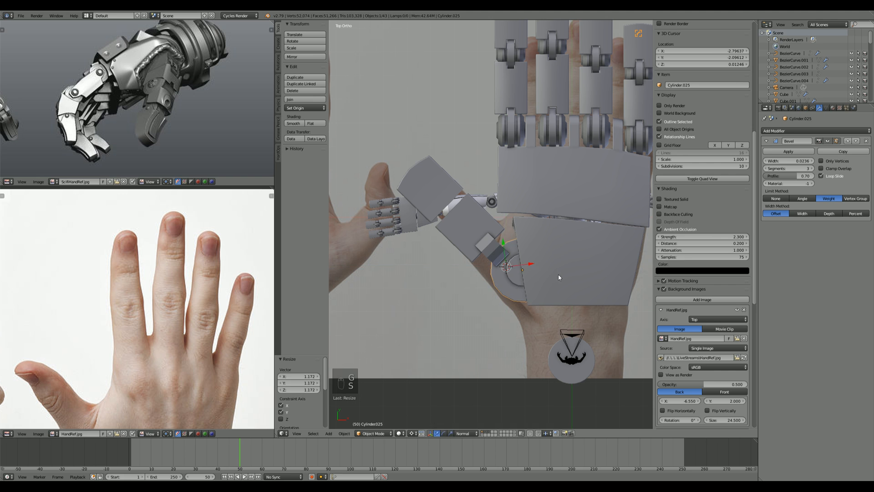
pyautogui.press('g')
pyautogui.click(557, 270)
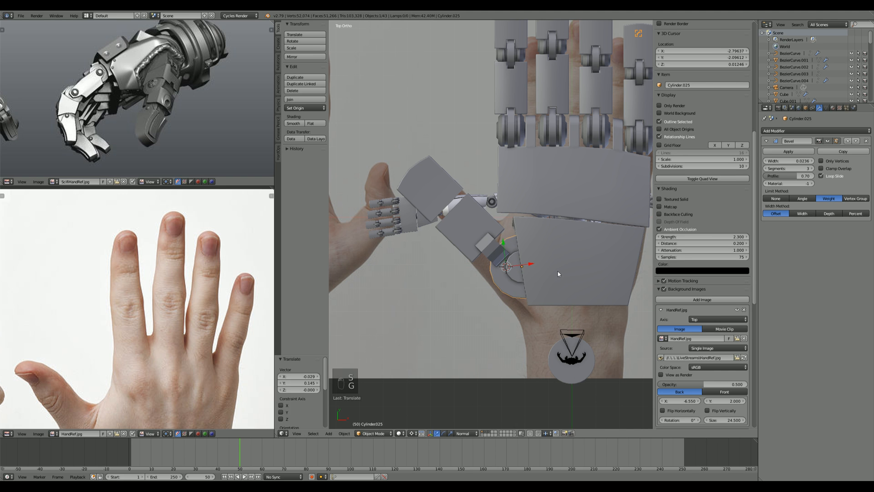
# Step: Move the connector and thumb segments 0.203 in X and 0.188 in Y, leaving the base disc in place
pyautogui.press('a')
pyautogui.rightClick(500, 252)
pyautogui.keyDown('shift'); pyautogui.rightClick(482, 233); pyautogui.keyUp('shift')
pyautogui.press('g')
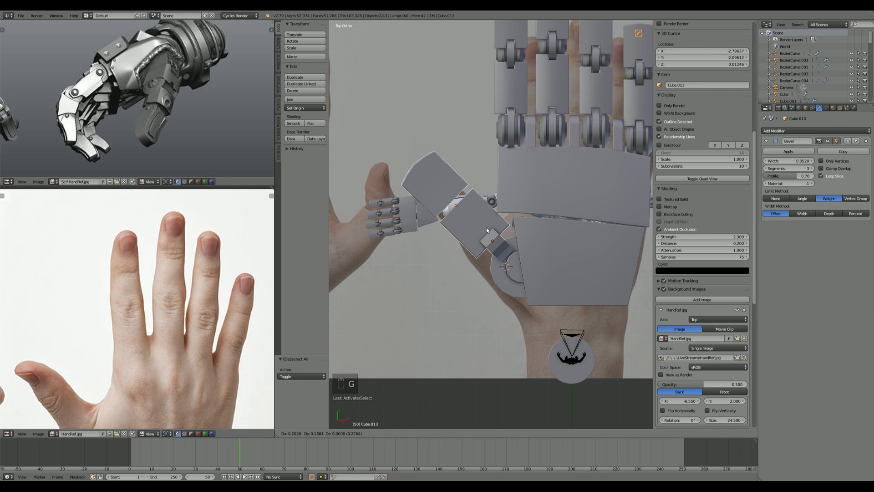
pyautogui.click(487, 227)
pyautogui.press('r')
pyautogui.rightClick(554, 211)
# Step: Select the base disc's central top face in face select mode and snap the 3D cursor to it
pyautogui.rightClick(501, 280)
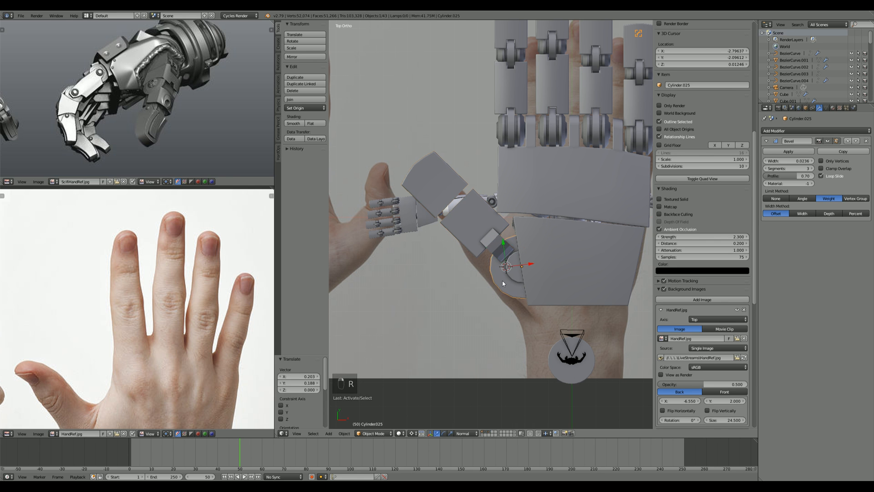
pyautogui.press('Tab')
pyautogui.scroll(1, 524, 271)
pyautogui.press('a')
pyautogui.press('a')
pyautogui.hotkey('ctrl', 'Tab')
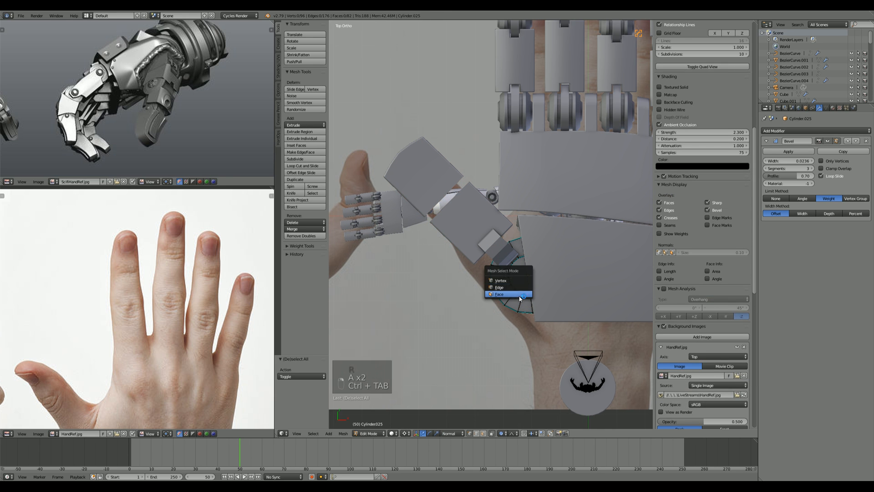
pyautogui.click(522, 295)
pyautogui.rightClick(521, 278)
pyautogui.press('space')
pyautogui.press('Tab')
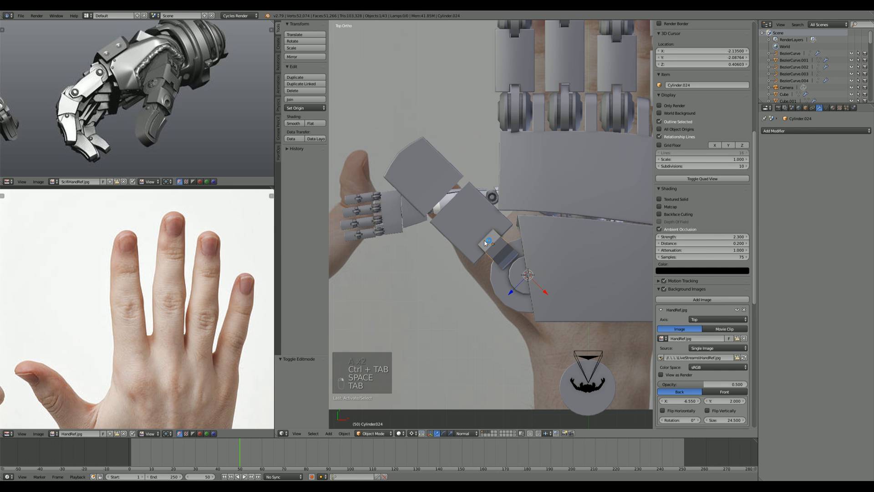
# Step: Rotate the connector and thumb segments -6.67° around the 3D cursor, and move them 0.052 in X and 0.051 in Y
pyautogui.rightClick(469, 232)
pyautogui.press('Tab')
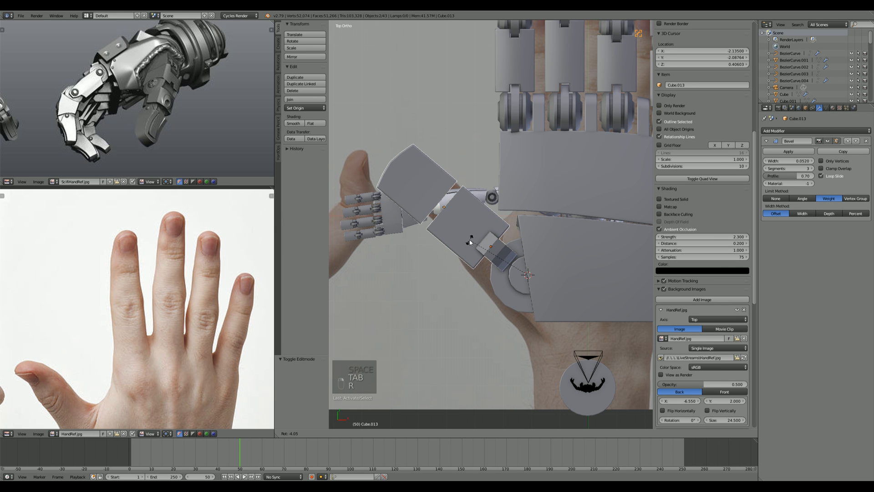
pyautogui.press('r')
pyautogui.click(466, 241)
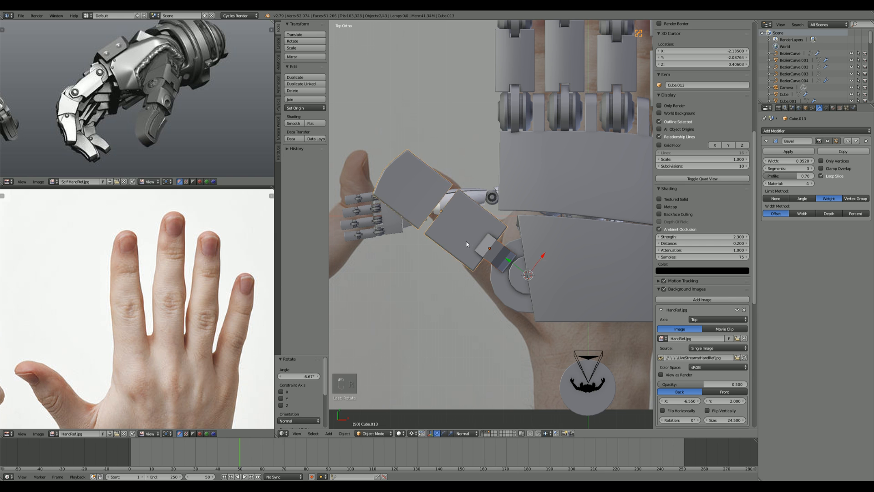
pyautogui.press('g')
pyautogui.click(482, 231)
pyautogui.scroll(-4, 481, 230)
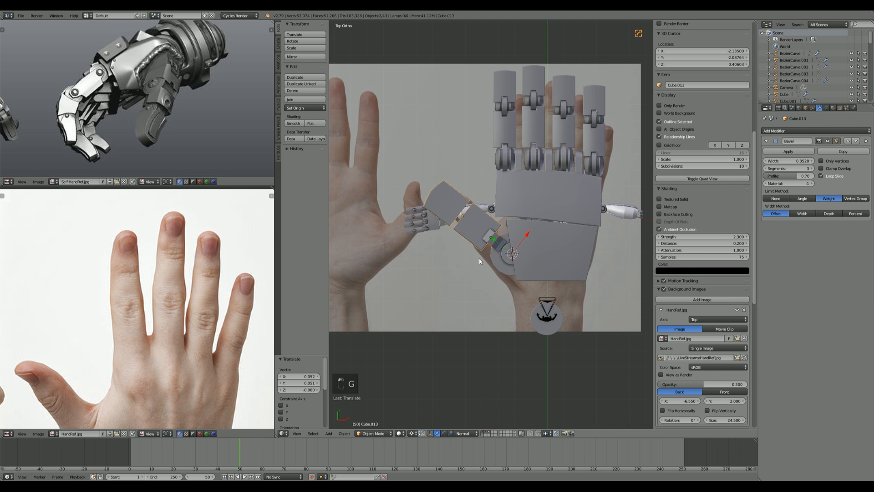
# Step: Open the palm mesh for editing, reveal its hidden geometry and switch to vertex select mode
pyautogui.rightClick(514, 208)
pyautogui.press('Tab')
pyautogui.scroll(3, 514, 207)
pyautogui.hotkey('alt', 'h')
pyautogui.press('a')
pyautogui.scroll(2, 501, 227)
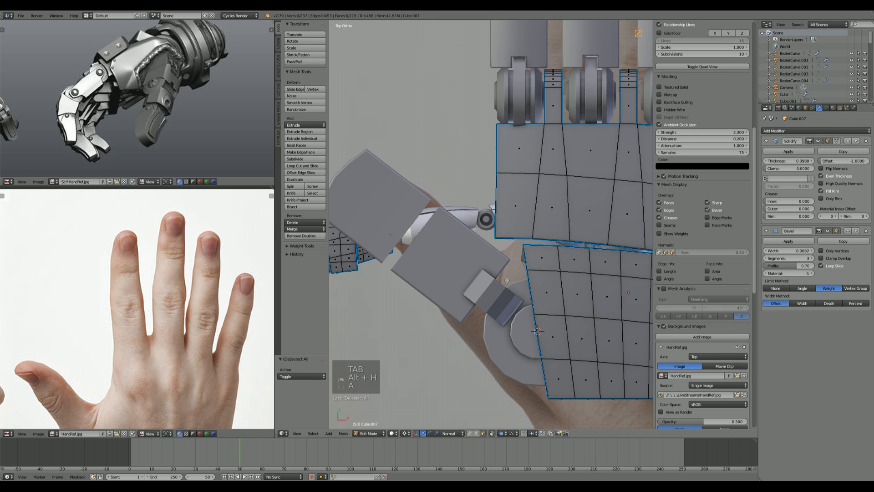
pyautogui.hotkey('ctrl', 'Tab')
pyautogui.click(494, 245)
# Step: Select the upper palm plate's thumb-side corner vertices through the mesh in wireframe and slide them inward along the plate's wrist-side edge
pyautogui.press('z')
pyautogui.press('a')
pyautogui.press('a')
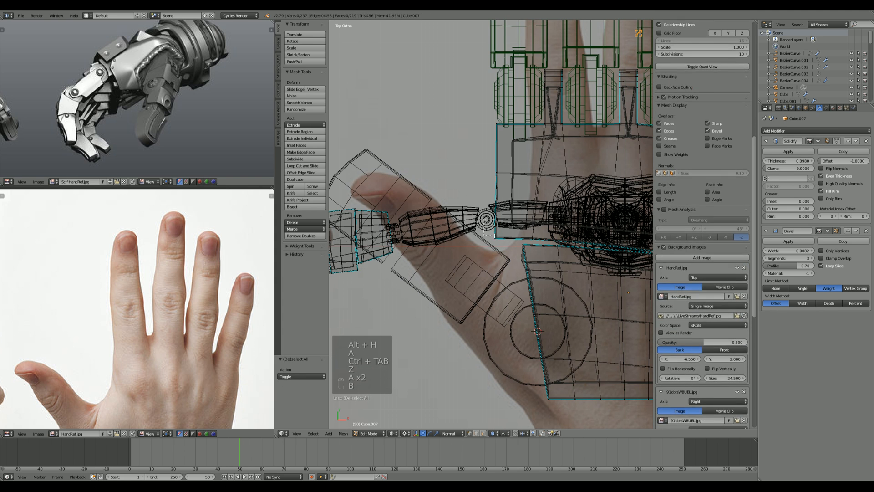
pyautogui.press('b')
pyautogui.moveTo(480, 187); pyautogui.dragTo(501, 245)
pyautogui.press('g')
pyautogui.press('g')
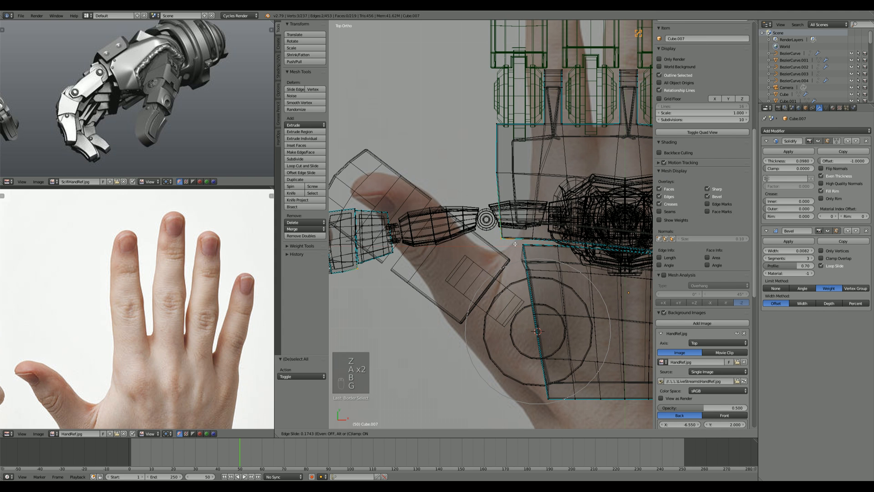
pyautogui.click(522, 244)
pyautogui.press('Tab')
pyautogui.scroll(-7, 519, 245)
pyautogui.press('z')
pyautogui.moveTo(428, 266)
pyautogui.mouseDown(button='middle')
pyautogui.moveTo(453, 232)
pyautogui.moveTo(496, 211)
pyautogui.moveTo(509, 215)
pyautogui.mouseUp(button='middle')
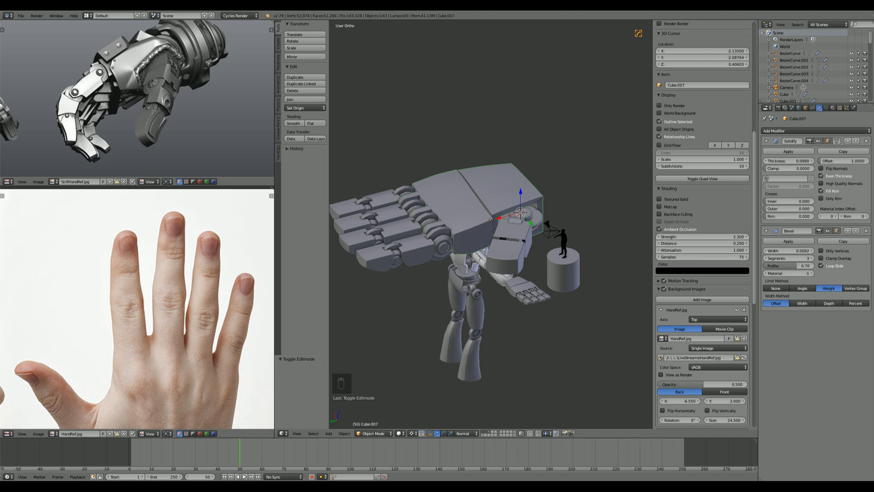
# Step: Examine how the thumb and its base disc fit against the palm from several angles with everything deselected
pyautogui.moveTo(510, 215); pyautogui.dragTo(449, 327, button='middle')
pyautogui.scroll(6, 485, 244)
pyautogui.moveTo(486, 244); pyautogui.dragTo(399, 339, button='middle')
pyautogui.scroll(-3, 430, 205)
pyautogui.rightClick(429, 224)
pyautogui.press('a')
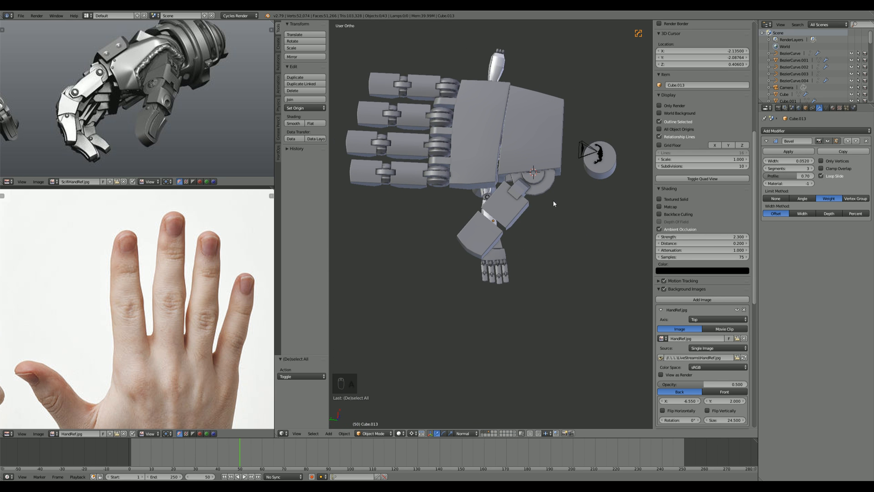
pyautogui.moveTo(542, 141); pyautogui.dragTo(474, 260, button='middle')
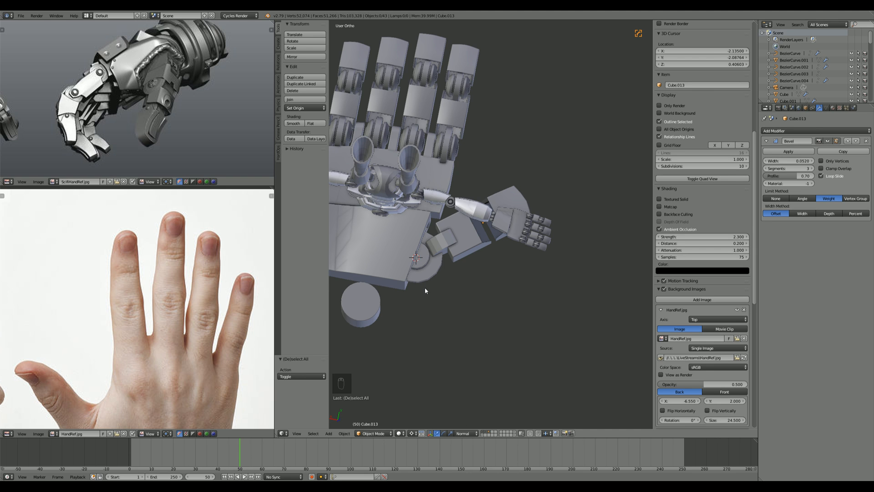
pyautogui.keyDown('shift'); pyautogui.moveTo(425, 290); pyautogui.dragTo(486, 305, button='middle'); pyautogui.keyUp('shift')
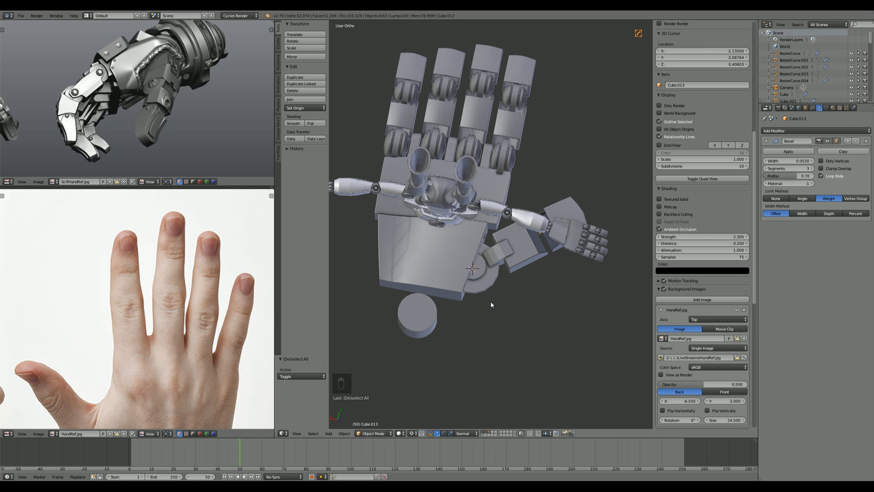
# Step: Select the thumb's base disc, connector and segments and move them -1.025 in X, away from the palm
pyautogui.rightClick(480, 282)
pyautogui.keyDown('shift'); pyautogui.rightClick(497, 255); pyautogui.keyUp('shift')
pyautogui.keyDown('shift'); pyautogui.rightClick(524, 247); pyautogui.keyUp('shift')
pyautogui.press('KP_7')
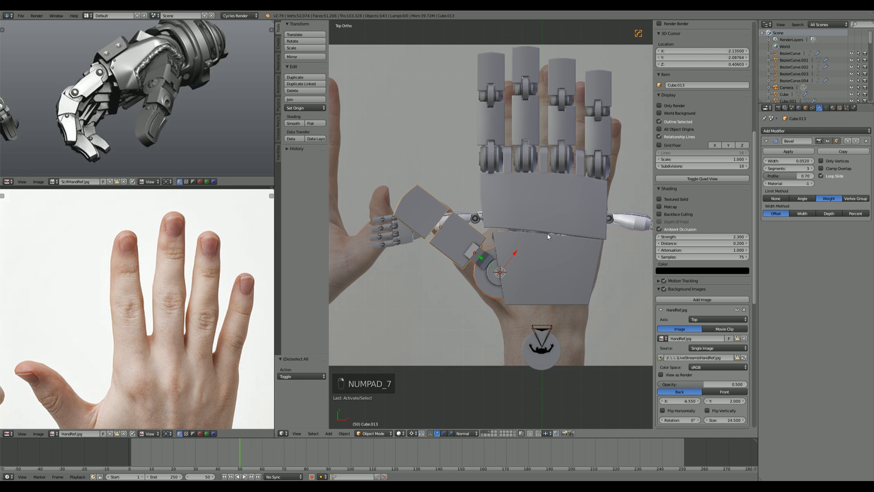
pyautogui.scroll(3, 545, 235)
pyautogui.press('g')
pyautogui.press('x')
pyautogui.click(520, 234)
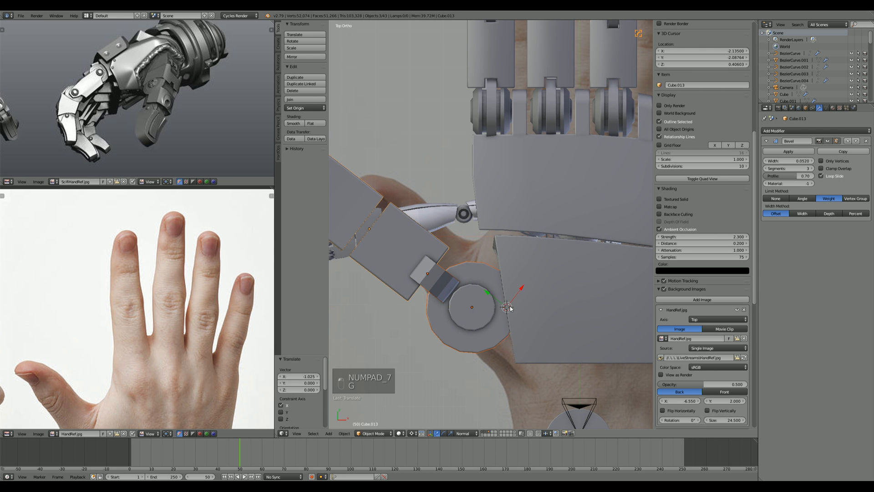
# Step: Add a cylinder at the 3D cursor, rotate it 90° around X, and move it about 0.89 in X and 0.23 in Y
pyautogui.hotkey('shift', 'a')
pyautogui.moveTo(509, 305)
pyautogui.click(535, 340)
pyautogui.write('zr')
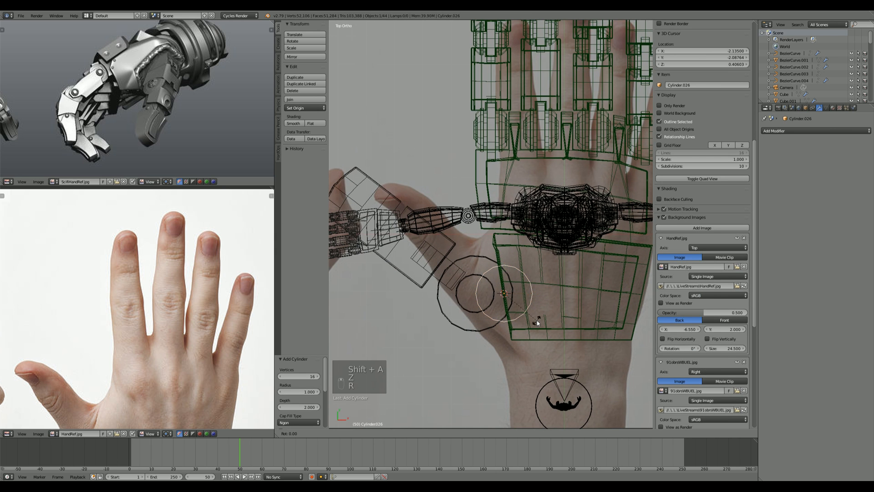
pyautogui.write('90')
pyautogui.press('Return')
pyautogui.press('g')
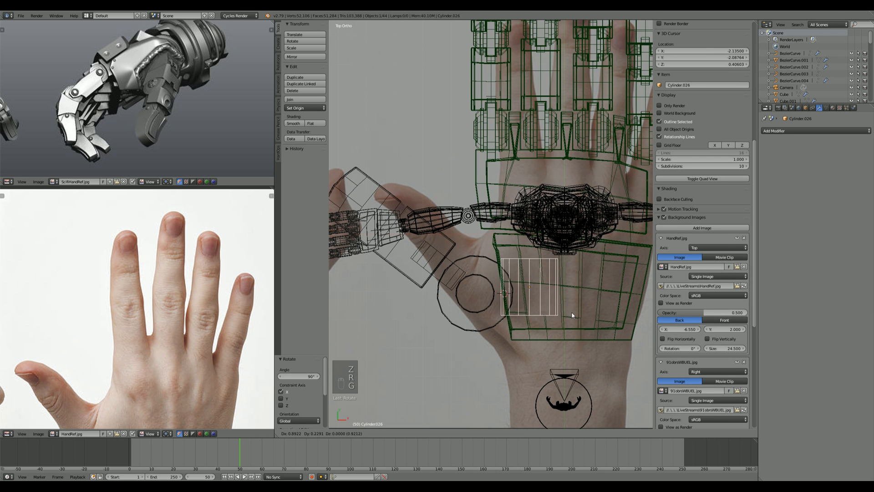
pyautogui.click(573, 314)
# Step: Scale the cylinder by 1.518 along Y and by 0.738 across its axis
pyautogui.press('s')
pyautogui.press('y')
pyautogui.click(598, 347)
pyautogui.press('s')
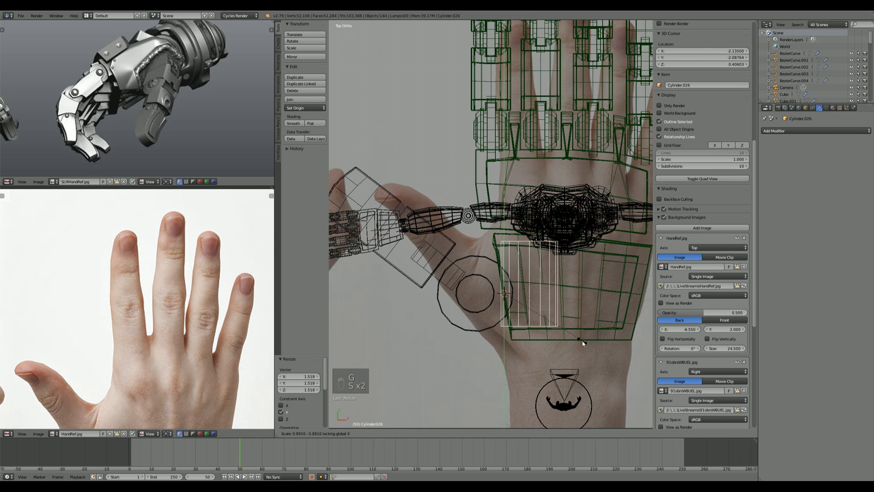
pyautogui.press('s')
pyautogui.hotkey('shift', 'z')
pyautogui.hotkey('shift', 'z')
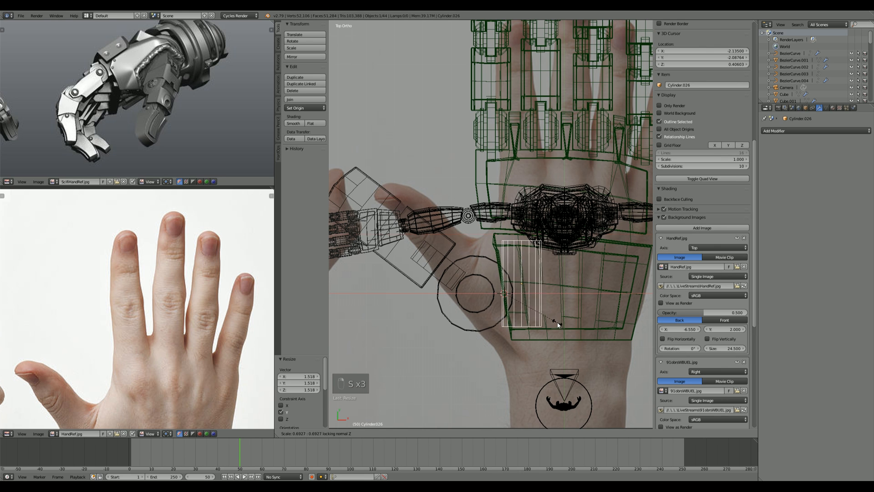
pyautogui.click(560, 326)
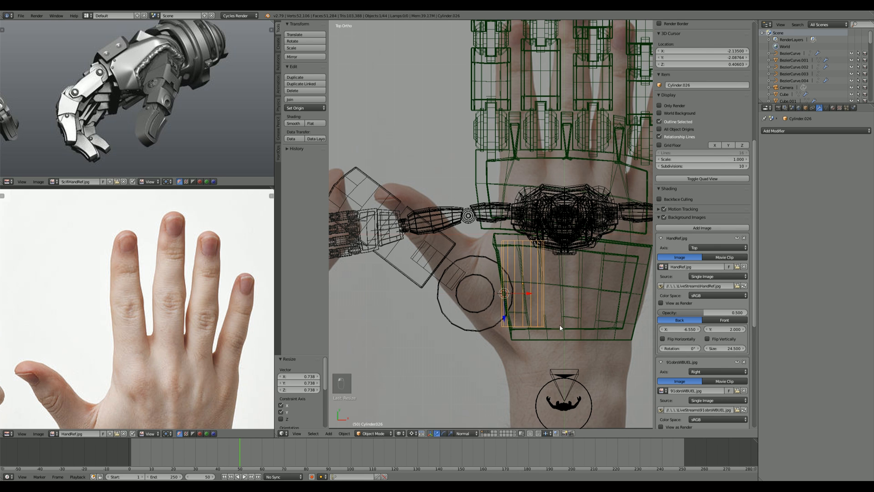
# Step: Shift the cylinder along the palm's thumb-side edge and scale it by 0.735 along Y
pyautogui.press('g')
pyautogui.click(552, 334)
pyautogui.press('s')
pyautogui.press('y')
pyautogui.click(538, 321)
# Step: Return to solid shading, move the cylinder into the palm's side opening and shift it -0.313 in Z
pyautogui.press('z')
pyautogui.press('g')
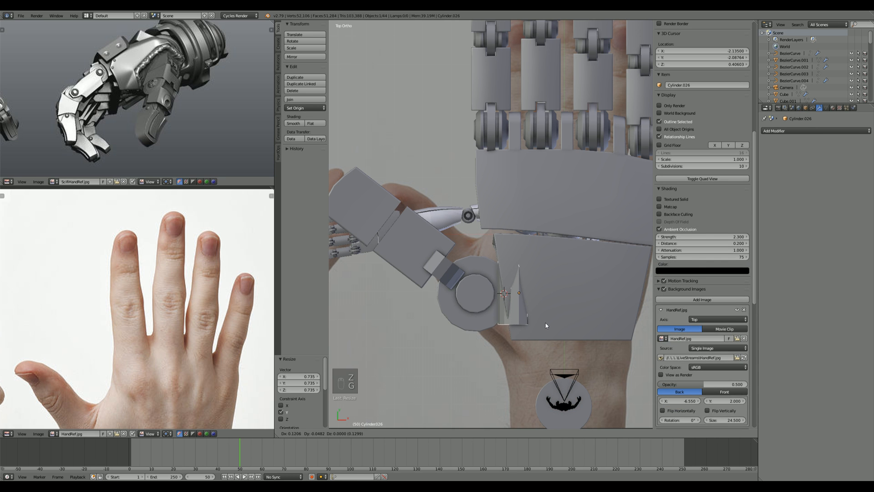
pyautogui.click(541, 327)
pyautogui.moveTo(545, 329); pyautogui.dragTo(527, 287, button='middle')
pyautogui.press('g')
pyautogui.press('z')
pyautogui.click(512, 276)
# Step: Add the base disc, connector and thumb segments to the selected cylinder, lower them together about 0.36 in Z, and deselect all
pyautogui.keyDown('shift'); pyautogui.rightClick(484, 256); pyautogui.keyUp('shift')
pyautogui.keyDown('shift'); pyautogui.rightClick(456, 231); pyautogui.keyUp('shift')
pyautogui.keyDown('shift'); pyautogui.rightClick(409, 243); pyautogui.keyUp('shift')
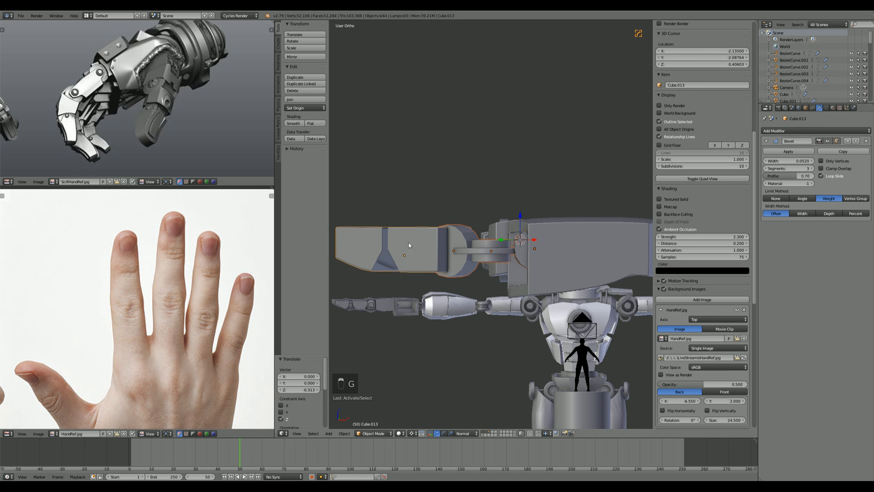
pyautogui.press('g')
pyautogui.press('z')
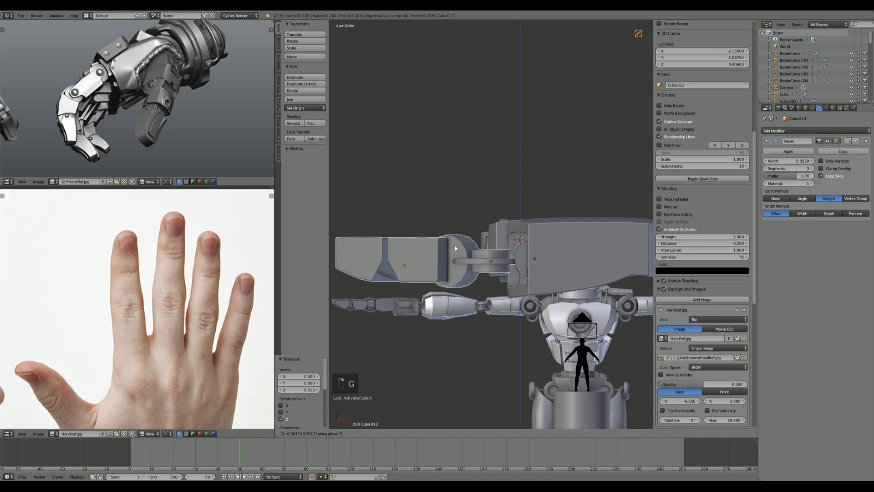
pyautogui.click(455, 248)
pyautogui.press('a')
# Step: Open the hinge cylinder for editing, divide its length with four evenly spaced loop cuts, and switch to face select mode
pyautogui.scroll(-8, 455, 248)
pyautogui.moveTo(455, 249); pyautogui.dragTo(523, 301, button='middle')
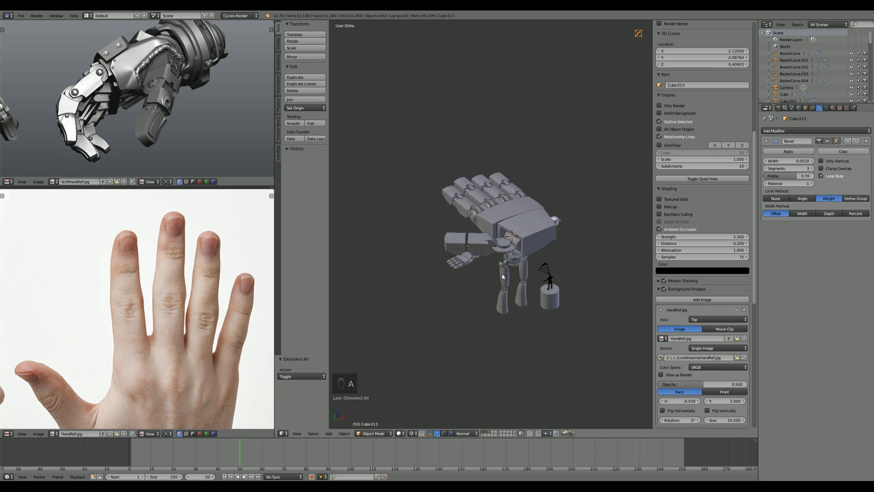
pyautogui.scroll(6, 541, 317)
pyautogui.scroll(1, 542, 317)
pyautogui.rightClick(578, 263)
pyautogui.moveTo(578, 262); pyautogui.dragTo(592, 242, button='middle')
pyautogui.scroll(1, 592, 243)
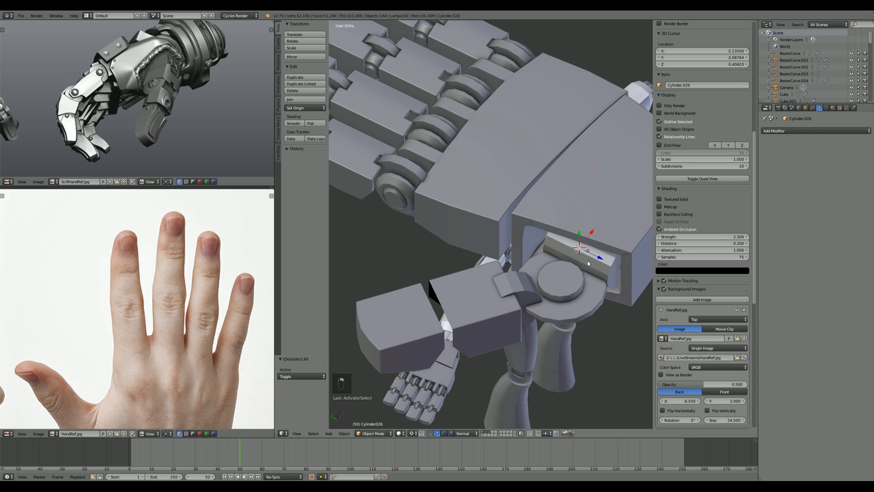
pyautogui.press('Tab')
pyautogui.keyDown('shift'); pyautogui.moveTo(631, 284); pyautogui.dragTo(523, 261, button='middle'); pyautogui.keyUp('shift')
pyautogui.press('a')
pyautogui.press('a')
pyautogui.hotkey('ctrl', 'r')
pyautogui.click(413, 261)
pyautogui.press('a')
pyautogui.scroll(1, 523, 261)
pyautogui.hotkey('ctrl', 'Tab')
pyautogui.click(523, 269)
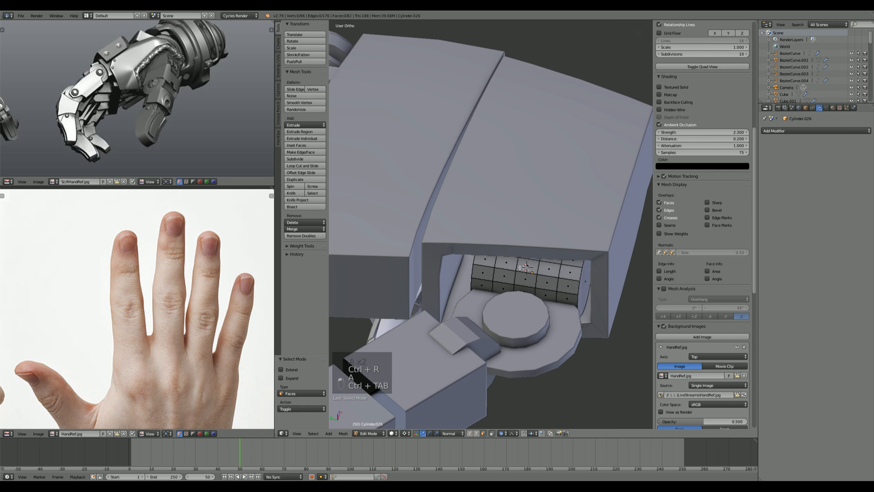
# Step: Select the second and fourth face rings around the hinge cylinder and extrude them in place
pyautogui.keyDown('alt'); pyautogui.rightClick(548, 274); pyautogui.keyUp('alt')
pyautogui.press('e')
pyautogui.rightClick(568, 266)
pyautogui.press('s')
pyautogui.moveTo(576, 270); pyautogui.dragTo(603, 290, button='middle')
pyautogui.rightClick(603, 289)
# Step: With the median point pivot and proportional editing off, scale the extruded rings across the cylinder's axis to roughly double size
pyautogui.click(407, 432)
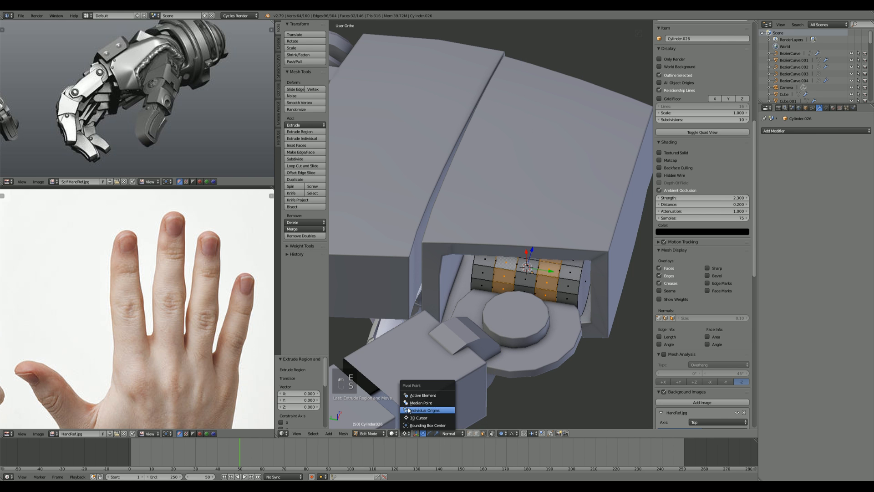
pyautogui.click(413, 403)
pyautogui.scroll(1, 554, 299)
pyautogui.keyDown('shift'); pyautogui.moveTo(636, 333); pyautogui.dragTo(572, 313, button='middle'); pyautogui.keyUp('shift')
pyautogui.press('s')
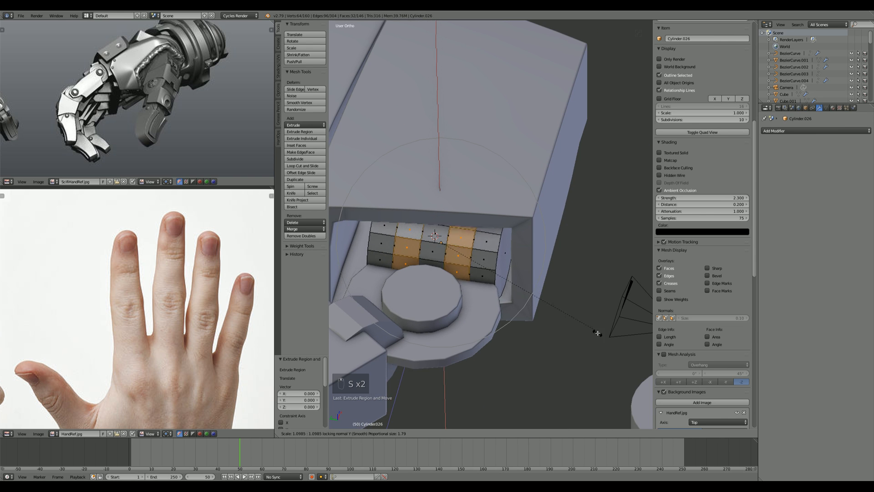
pyautogui.rightClick(587, 339)
pyautogui.press('o')
pyautogui.press('s')
pyautogui.keyDown('shift'); pyautogui.moveTo(487, 306); pyautogui.dragTo(493, 306, button='middle'); pyautogui.keyUp('shift')
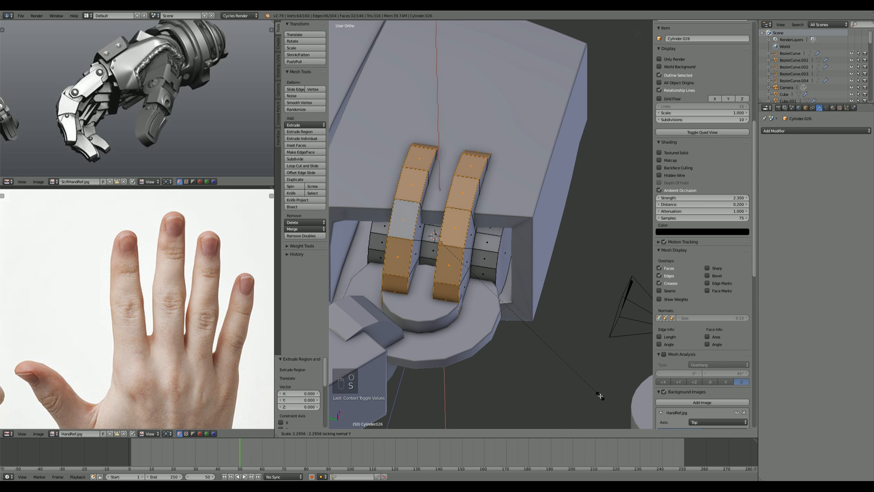
pyautogui.click(566, 389)
pyautogui.moveTo(560, 381); pyautogui.dragTo(553, 291, button='middle')
pyautogui.press('Tab')
pyautogui.scroll(-4, 481, 293)
pyautogui.rightClick(456, 276)
pyautogui.keyDown('shift'); pyautogui.rightClick(472, 273); pyautogui.keyUp('shift')
pyautogui.keyDown('shift'); pyautogui.rightClick(411, 267); pyautogui.keyUp('shift')
pyautogui.press('g')
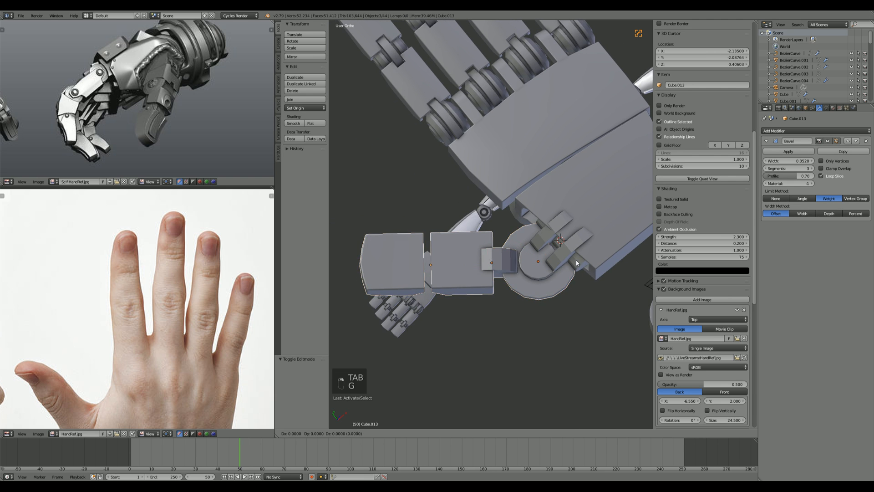
pyautogui.rightClick(541, 296)
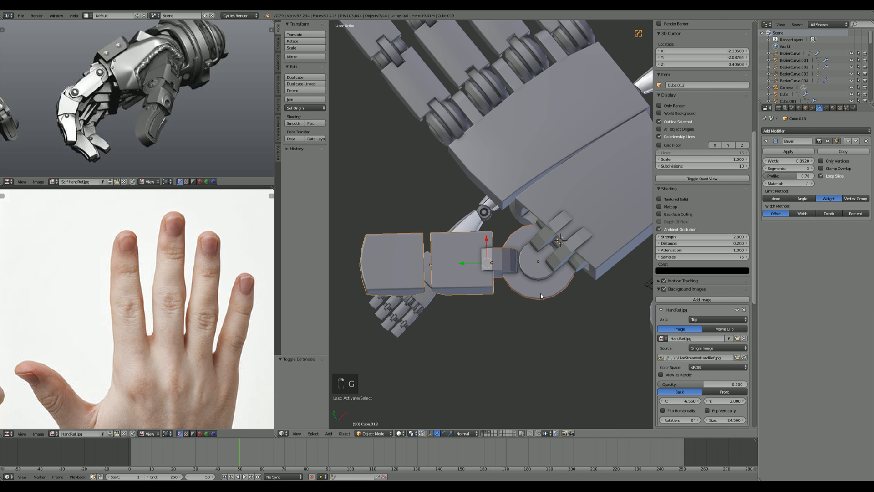
# Step: Scale the base disc by 0.839 in X and Y, and move it -0.123 in X and 0.068 in Y
pyautogui.press('s')
pyautogui.click(579, 294)
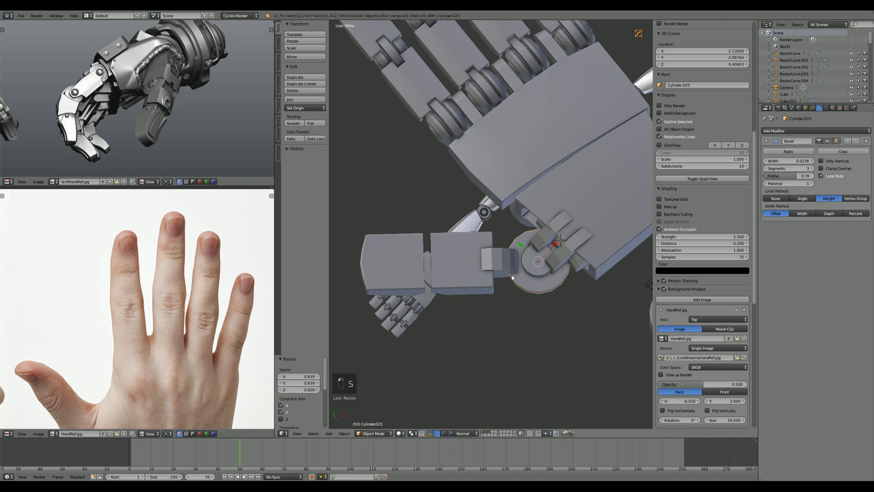
pyautogui.press('g')
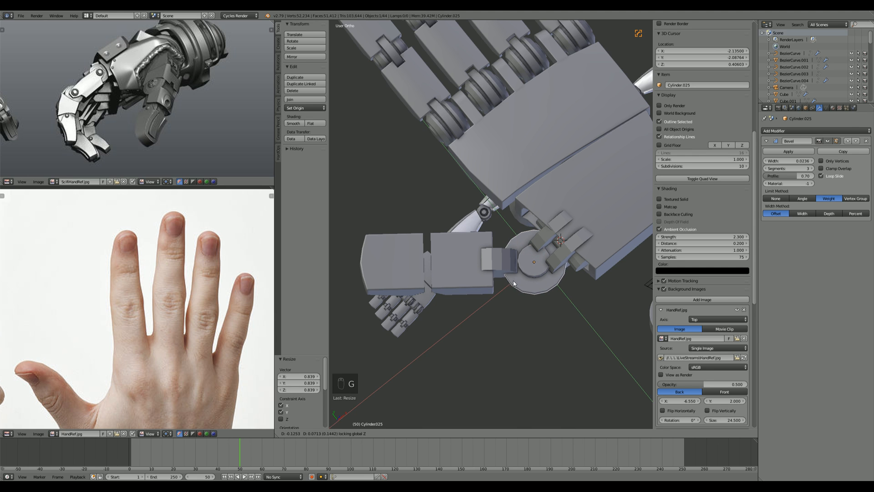
pyautogui.click(514, 283)
# Step: Add the connector and thumb segments to the disc selection, move them together slightly away from the hinge rings, and deselect all
pyautogui.keyDown('shift'); pyautogui.rightClick(500, 265); pyautogui.keyUp('shift')
pyautogui.keyDown('shift'); pyautogui.rightClick(459, 264); pyautogui.keyUp('shift')
pyautogui.press('g')
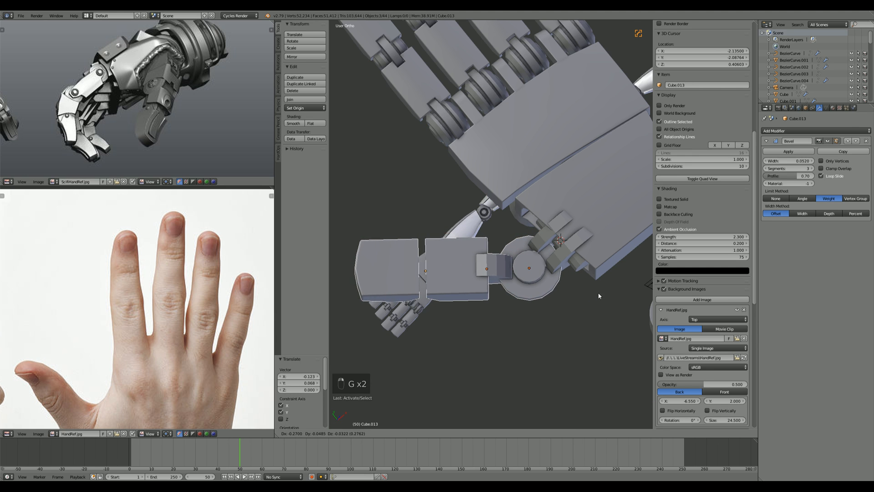
pyautogui.click(592, 314)
pyautogui.press('a')
# Step: Select the base disc, connector and thumb segments and raise them about 0.1 in Z using the front view
pyautogui.scroll(-2, 587, 321)
pyautogui.moveTo(559, 351); pyautogui.dragTo(531, 282, button='middle')
pyautogui.scroll(2, 545, 292)
pyautogui.keyDown('shift'); pyautogui.rightClick(478, 262); pyautogui.keyUp('shift')
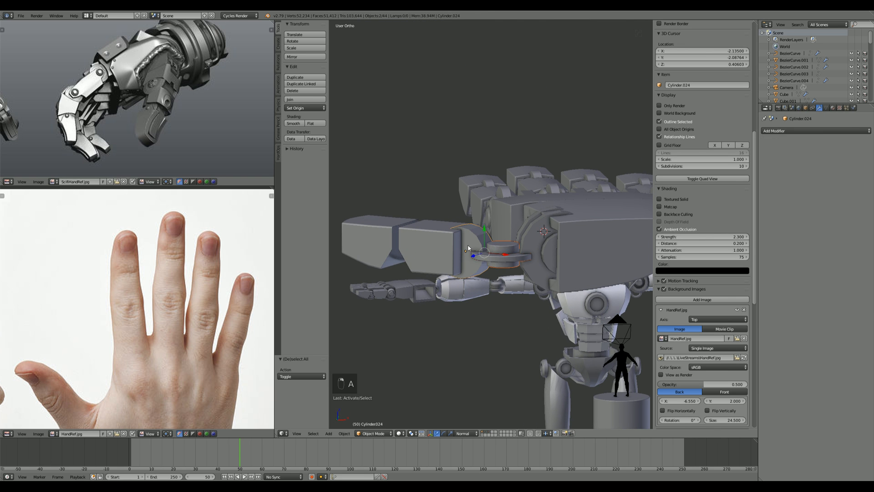
pyautogui.keyDown('shift'); pyautogui.rightClick(437, 255); pyautogui.keyUp('shift')
pyautogui.press('g')
pyautogui.press('z')
pyautogui.click(457, 229)
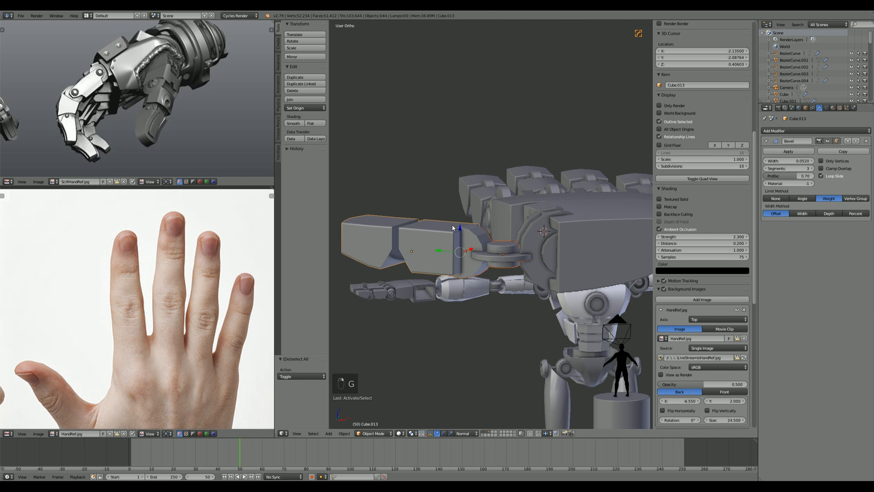
pyautogui.press('KP_1')
pyautogui.press('z')
pyautogui.scroll(1, 435, 230)
pyautogui.press('z')
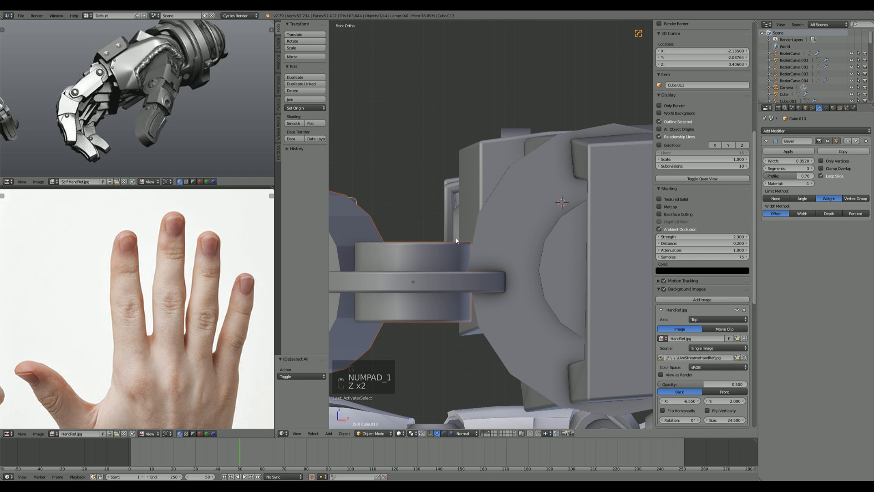
pyautogui.press('g')
pyautogui.press('z')
pyautogui.click(487, 139)
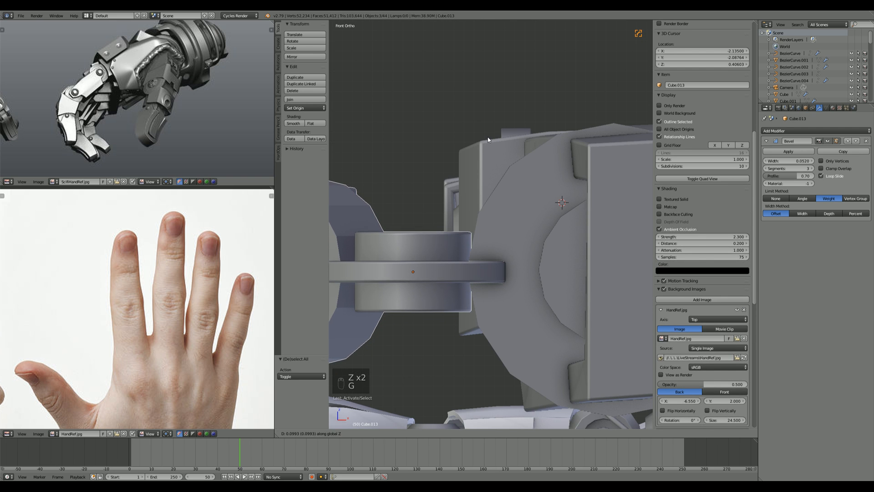
pyautogui.press('a')
# Step: Run the HardOps CSharpen operation on the ringed hinge cylinder
pyautogui.moveTo(496, 150); pyautogui.dragTo(455, 208, button='middle')
pyautogui.rightClick(586, 253)
pyautogui.press('q')
pyautogui.click(592, 256)
pyautogui.scroll(2, 455, 209)
pyautogui.press('q')
# Step: Apply the hinge cylinder's scale and adjust its bevel width to 0.0308
pyautogui.hotkey('ctrl', 'a')
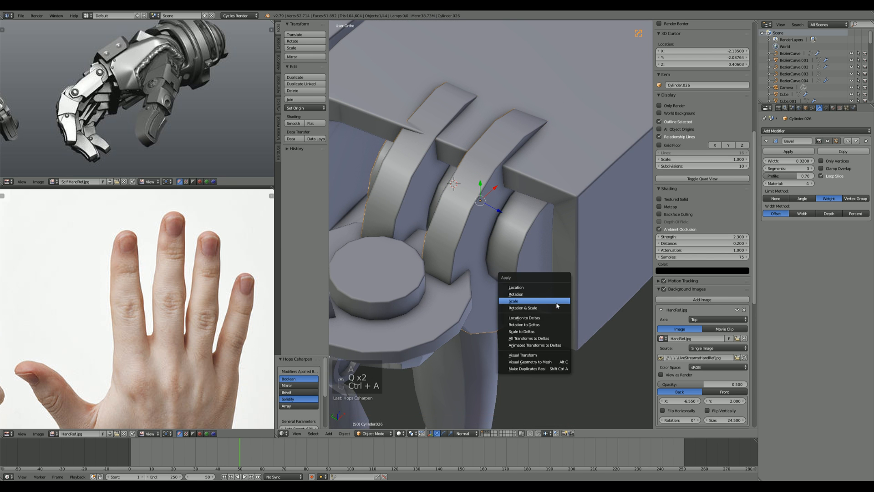
pyautogui.click(557, 304)
pyautogui.press('q')
pyautogui.click(557, 304)
pyautogui.click(502, 267)
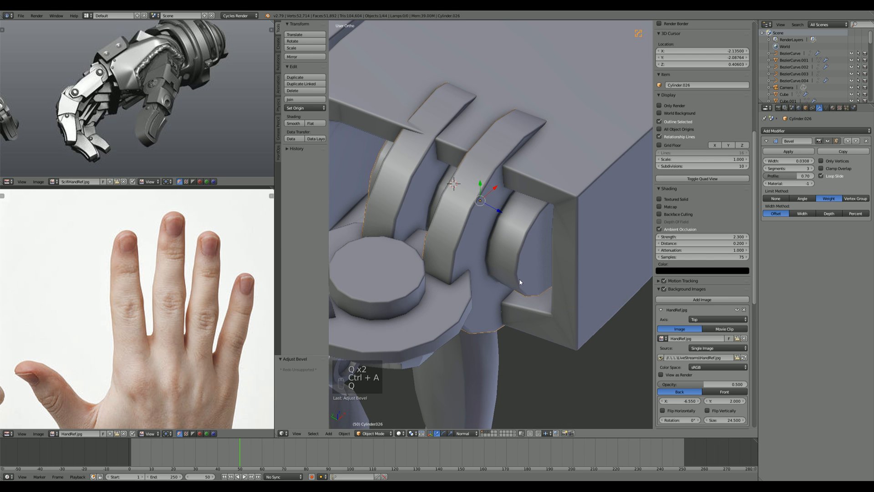
pyautogui.press('a')
# Step: Open the thumb segments' mesh for editing and separate the linked outer tip segment into its own object
pyautogui.scroll(-6, 501, 271)
pyautogui.moveTo(527, 288); pyautogui.dragTo(596, 346, button='middle')
pyautogui.scroll(3, 596, 346)
pyautogui.scroll(-2, 596, 346)
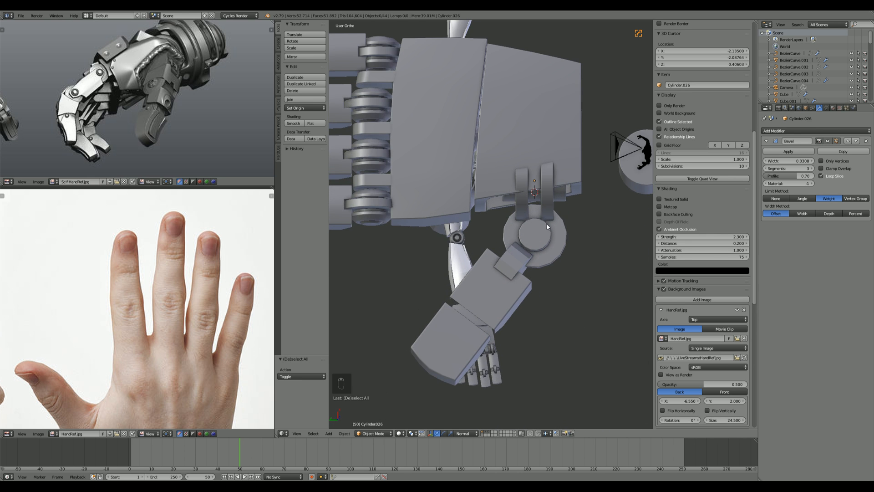
pyautogui.scroll(-2, 546, 228)
pyautogui.moveTo(546, 228); pyautogui.dragTo(473, 236, button='middle')
pyautogui.scroll(2, 461, 255)
pyautogui.rightClick(429, 268)
pyautogui.press('Tab')
pyautogui.keyDown('shift'); pyautogui.moveTo(421, 271); pyautogui.dragTo(538, 264, button='middle'); pyautogui.keyUp('shift')
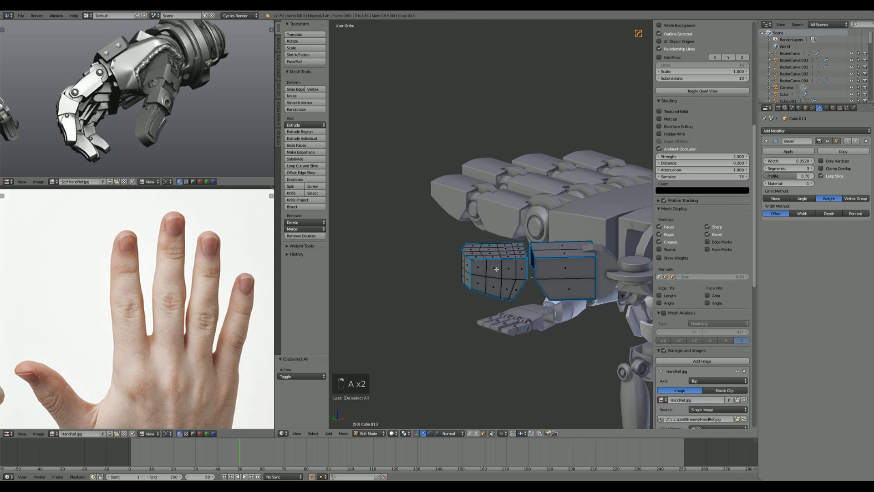
pyautogui.press('a')
pyautogui.press('a')
pyautogui.press('l')
pyautogui.press('p')
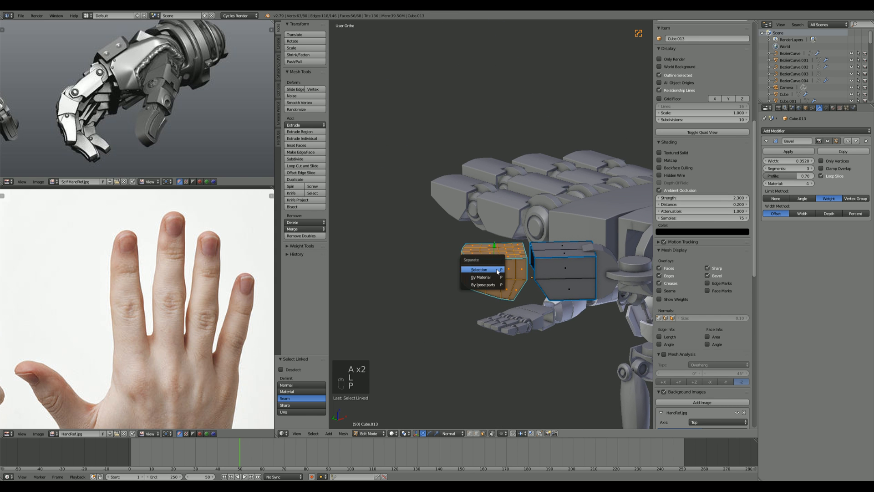
pyautogui.click(480, 270)
pyautogui.press('KP_7')
pyautogui.press('Tab')
# Step: Duplicate the thumb's base connector and place the copy at the joint between the two segments, about -1.78 in X and 1.35 in Y away
pyautogui.rightClick(555, 332)
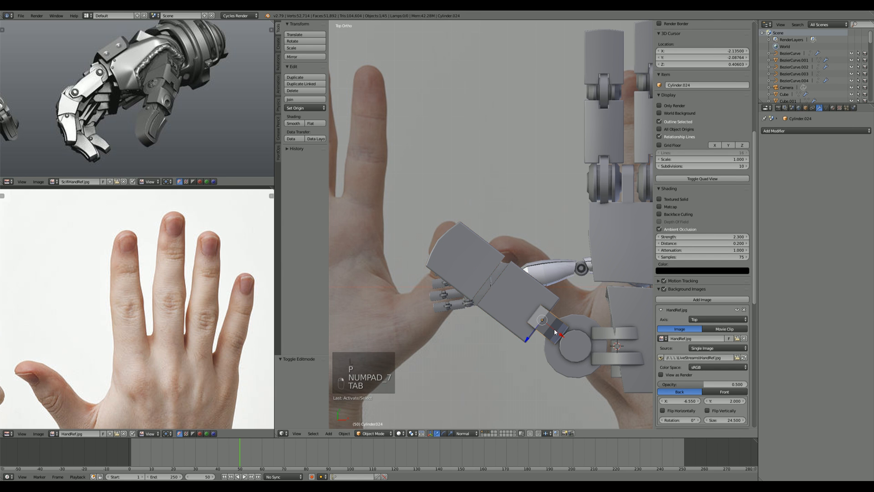
pyautogui.hotkey('shift', 'd')
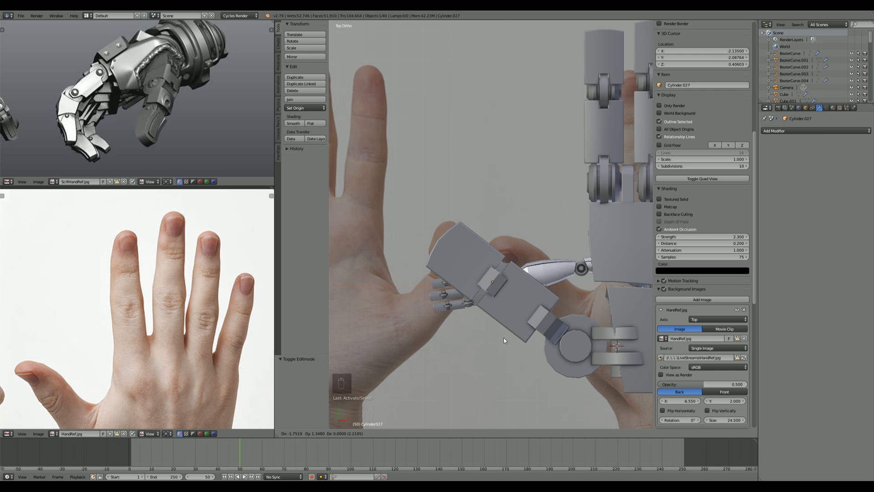
pyautogui.click(497, 336)
# Step: Parent the thumb's tip segment to the duplicated connector, and that connector to the inner thumb segment
pyautogui.rightClick(461, 255)
pyautogui.keyDown('shift'); pyautogui.rightClick(489, 278); pyautogui.keyUp('shift')
pyautogui.hotkey('ctrl', 'p')
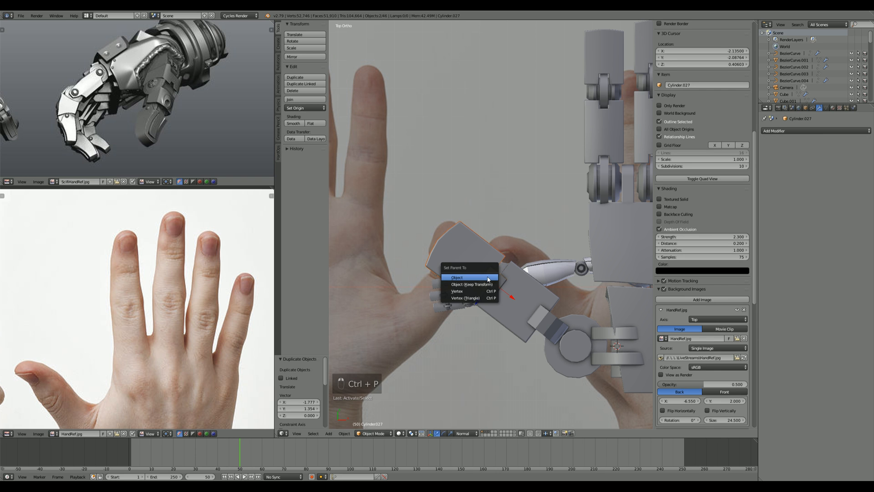
pyautogui.click(489, 277)
pyautogui.press('a')
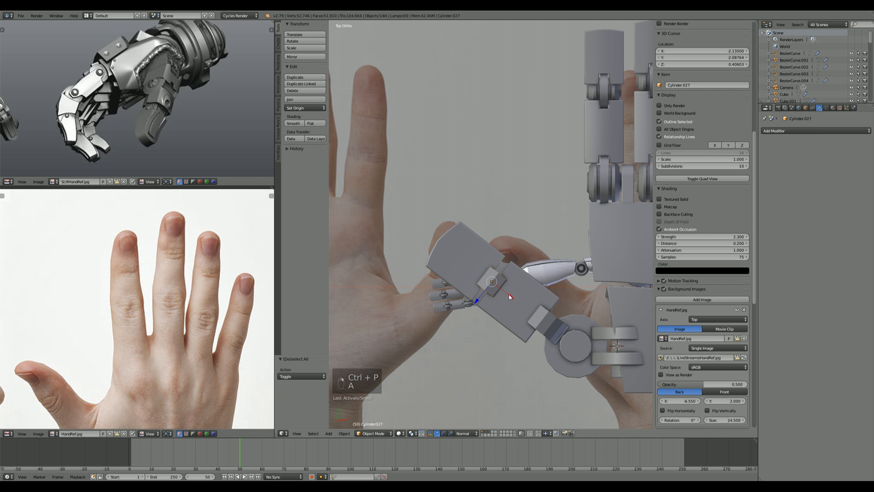
pyautogui.keyDown('shift'); pyautogui.rightClick(510, 309); pyautogui.keyUp('shift')
pyautogui.hotkey('ctrl', 'p')
pyautogui.click(498, 313)
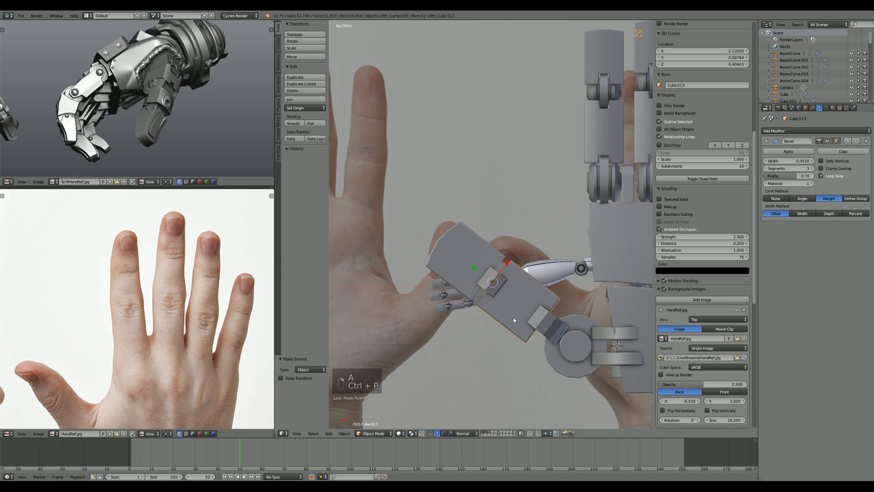
# Step: Parent the inner thumb segment to the base connector, and the base connector to the base disc
pyautogui.scroll(2, 513, 320)
pyautogui.keyDown('shift'); pyautogui.rightClick(533, 338); pyautogui.keyUp('shift')
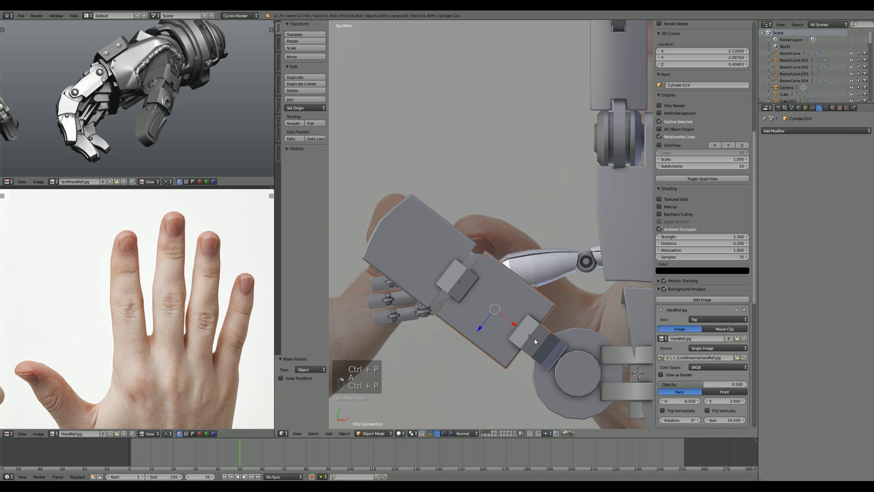
pyautogui.press('a')
pyautogui.scroll(1, 544, 346)
pyautogui.keyDown('shift'); pyautogui.moveTo(544, 346); pyautogui.dragTo(479, 250, button='middle'); pyautogui.keyUp('shift')
pyautogui.keyDown('shift'); pyautogui.rightClick(509, 307); pyautogui.keyUp('shift')
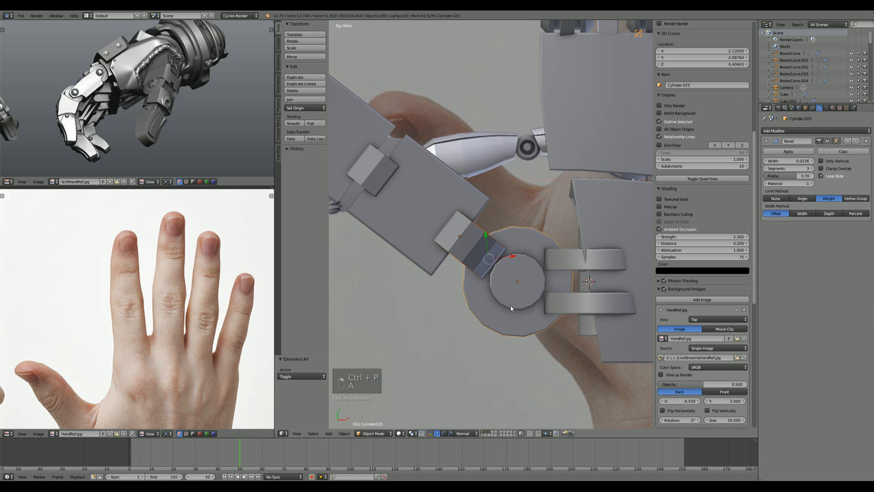
pyautogui.hotkey('ctrl', '[')
pyautogui.hotkey('ctrl', 'p')
pyautogui.click(509, 307)
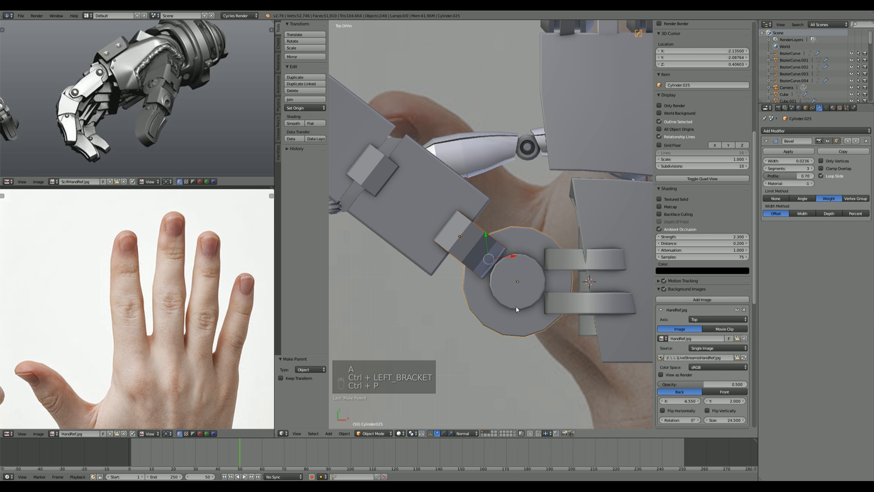
# Step: Parent the base disc to the ringed hinge cylinder in the palm
pyautogui.keyDown('shift'); pyautogui.moveTo(511, 308); pyautogui.dragTo(490, 295, button='middle'); pyautogui.keyUp('shift')
pyautogui.press('a')
pyautogui.rightClick(489, 295)
pyautogui.hotkey('ctrl', 'p')
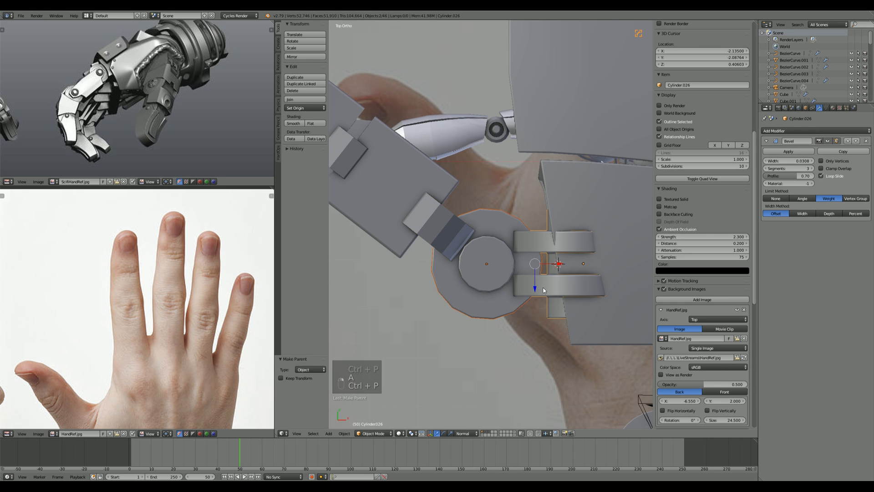
pyautogui.press('a')
# Step: Test the thumb's articulation by rotating the base disc, and rotate the base connector about 87° around its local Z axis
pyautogui.scroll(-2, 467, 283)
pyautogui.press('r')
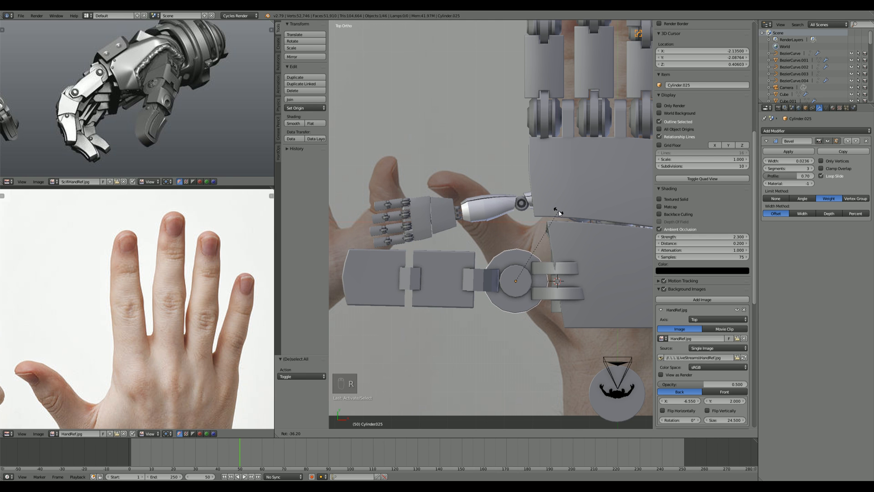
pyautogui.click(586, 200)
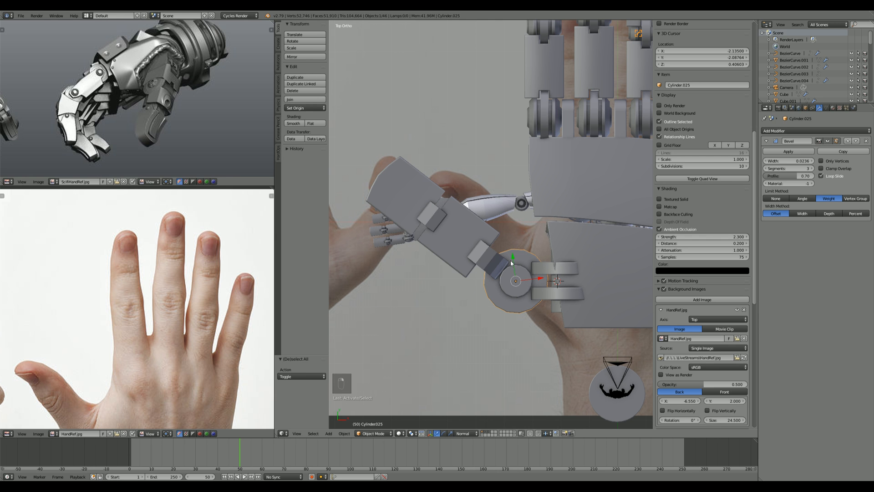
pyautogui.rightClick(477, 248)
pyautogui.moveTo(500, 291); pyautogui.dragTo(564, 257, button='middle')
pyautogui.press('r')
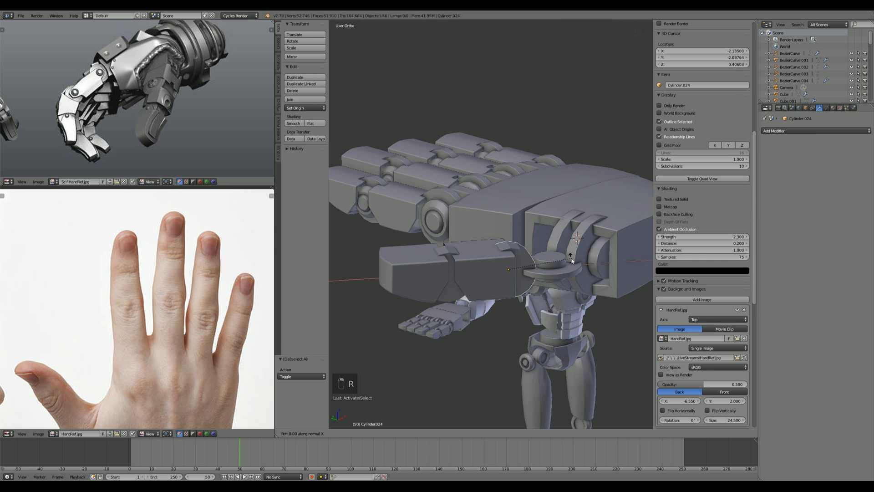
pyautogui.press('r')
pyautogui.click(517, 239)
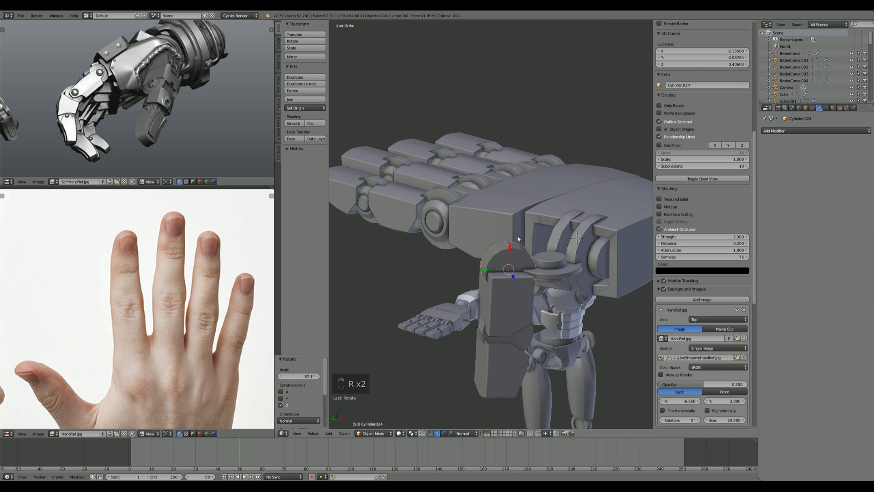
# Step: Test-rotate the connector between the segments about 82° and the ringed hinge cylinder about 80°, each around its local Z axis
pyautogui.rightClick(527, 336)
pyautogui.press('r')
pyautogui.press('z')
pyautogui.press('z')
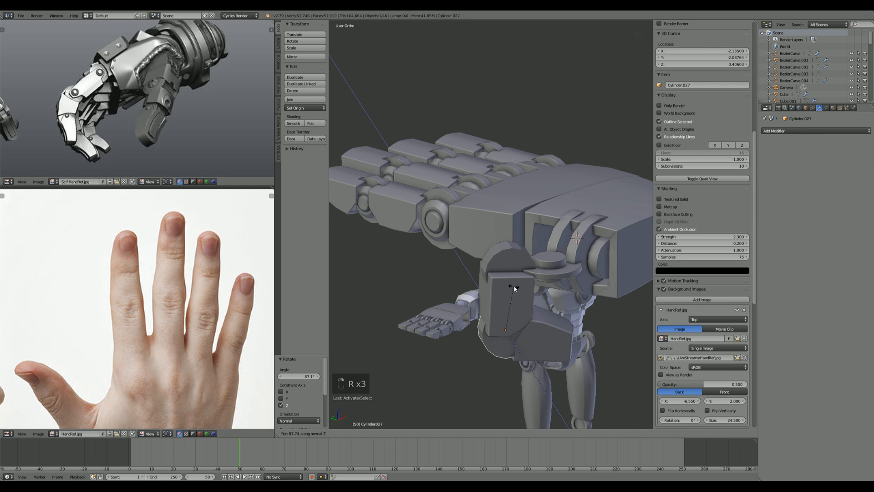
pyautogui.click(517, 289)
pyautogui.moveTo(517, 289)
pyautogui.mouseDown(button='middle')
pyautogui.moveTo(534, 298)
pyautogui.moveTo(523, 277)
pyautogui.mouseUp(button='middle')
pyautogui.rightClick(572, 292)
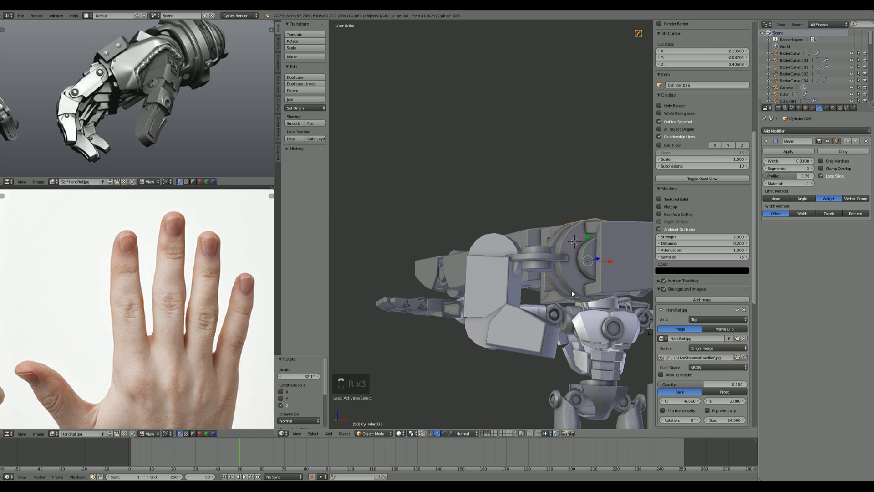
pyautogui.press('r')
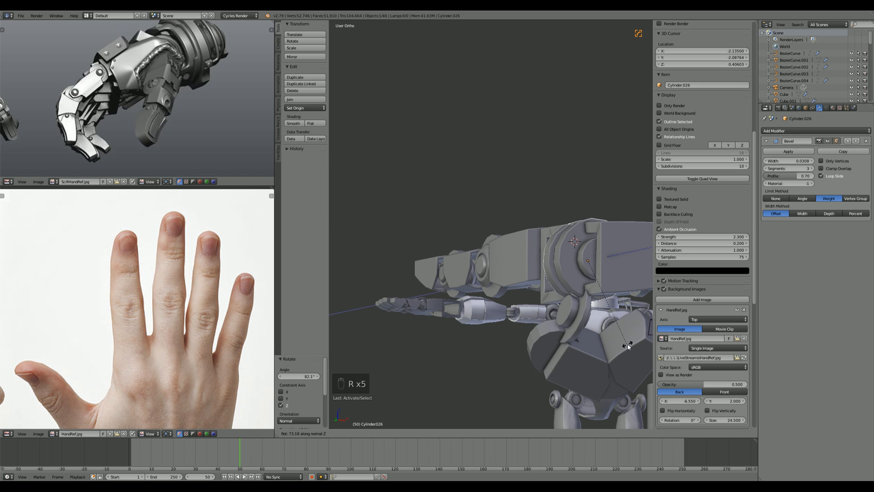
pyautogui.click(627, 345)
# Step: Test-rotate the base disc about -29° around global Z and turn the base connector around its local Z axis
pyautogui.moveTo(627, 345); pyautogui.dragTo(545, 231, button='middle')
pyautogui.rightClick(544, 228)
pyautogui.press('r')
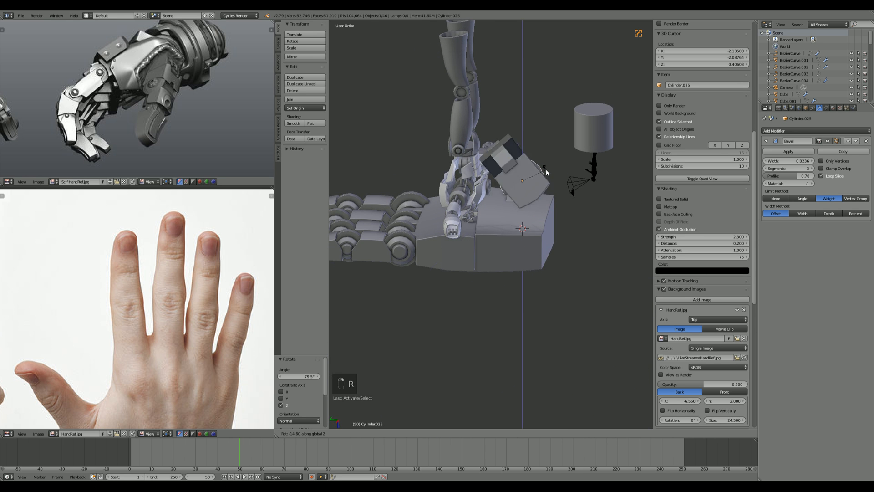
pyautogui.click(544, 182)
pyautogui.moveTo(544, 182); pyautogui.dragTo(458, 227, button='middle')
pyautogui.scroll(1, 459, 228)
pyautogui.rightClick(468, 206)
pyautogui.press('r')
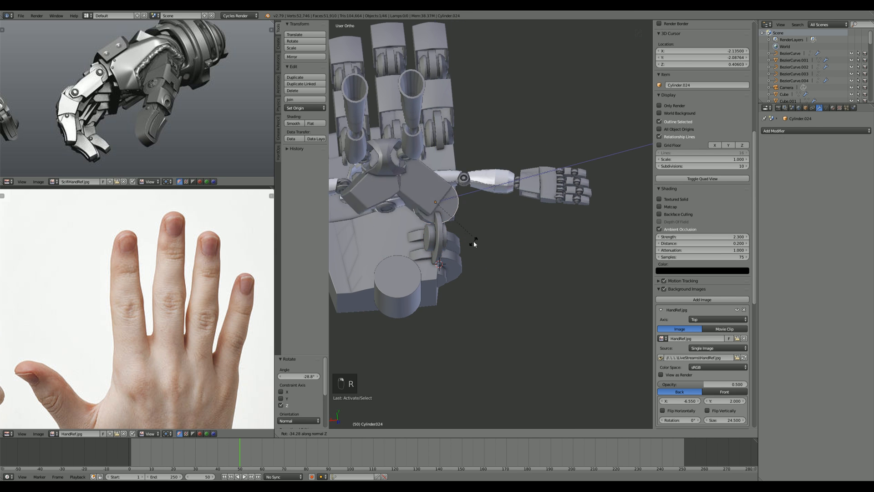
pyautogui.click(500, 244)
pyautogui.press('a')
# Step: Undo all the test rotations of the thumb joints
pyautogui.moveTo(500, 243); pyautogui.dragTo(599, 272, button='middle')
pyautogui.scroll(-3, 495, 222)
pyautogui.moveTo(543, 313); pyautogui.dragTo(519, 266, button='middle')
pyautogui.hotkey('ctrl', 'z')
pyautogui.hotkey('ctrl', 'z')
pyautogui.hotkey('ctrl', 'z')
pyautogui.hotkey('ctrl', 'z')
pyautogui.hotkey('ctrl', 'z')
pyautogui.hotkey('ctrl', 'z')
pyautogui.hotkey('ctrl', 'z')
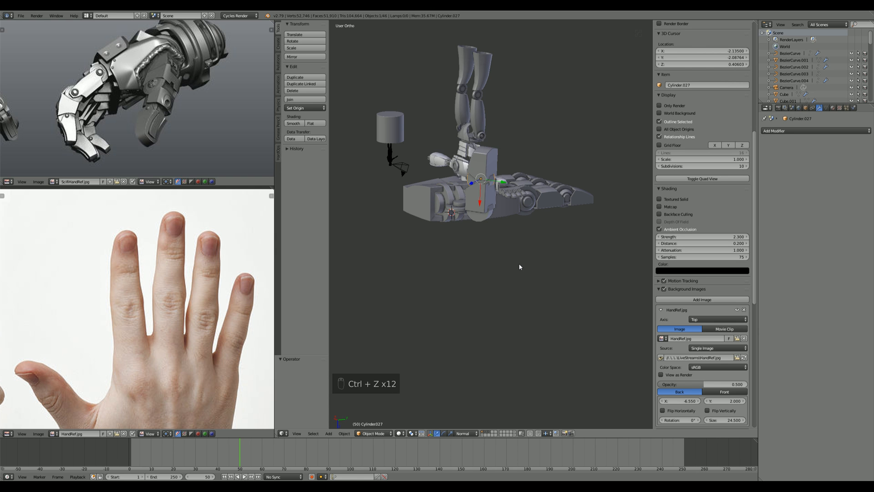
pyautogui.press('a')
# Step: Scale down the side faces of the base disc's central hub, above and below the plate, to make the hub narrower
pyautogui.moveTo(512, 301); pyautogui.dragTo(536, 306, button='middle')
pyautogui.scroll(3, 514, 324)
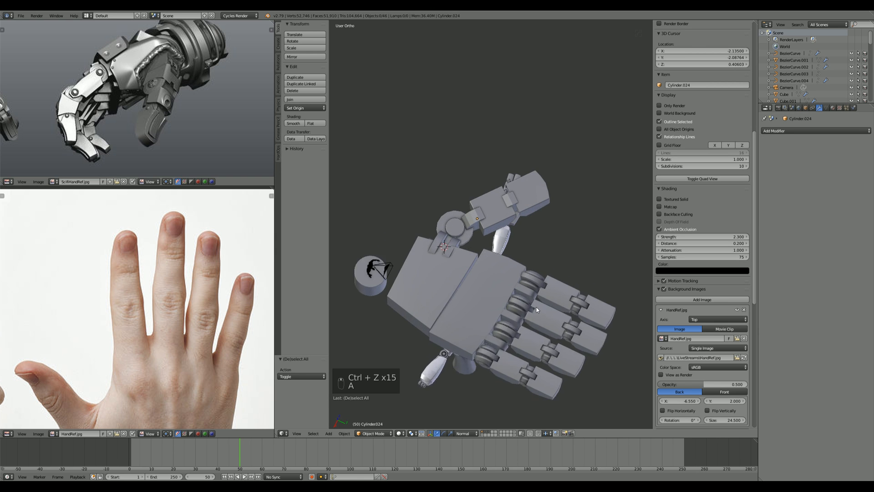
pyautogui.press('KP_7')
pyautogui.scroll(-2, 477, 322)
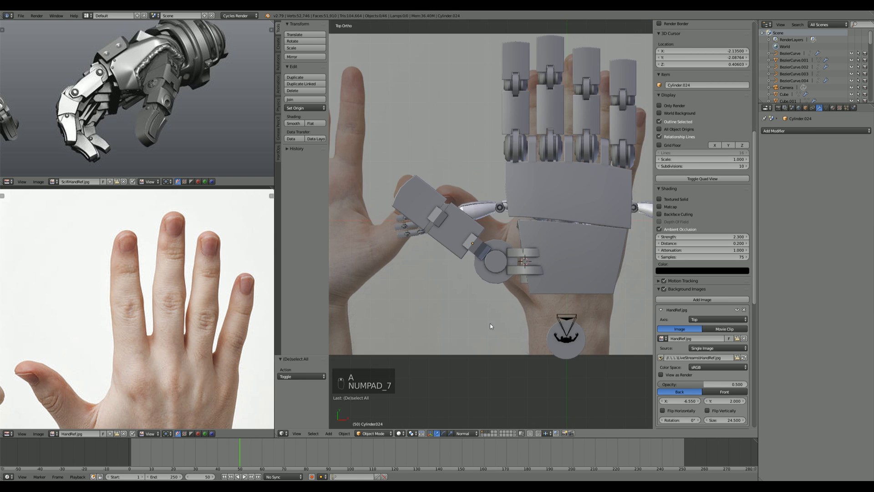
pyautogui.scroll(5, 490, 323)
pyautogui.rightClick(492, 328)
pyautogui.press('Tab')
pyautogui.scroll(2, 492, 327)
pyautogui.moveTo(493, 326); pyautogui.dragTo(503, 254, button='middle')
pyautogui.press('a')
pyautogui.press('a')
pyautogui.scroll(1, 500, 310)
pyautogui.keyDown('alt'); pyautogui.rightClick(503, 254); pyautogui.keyUp('alt')
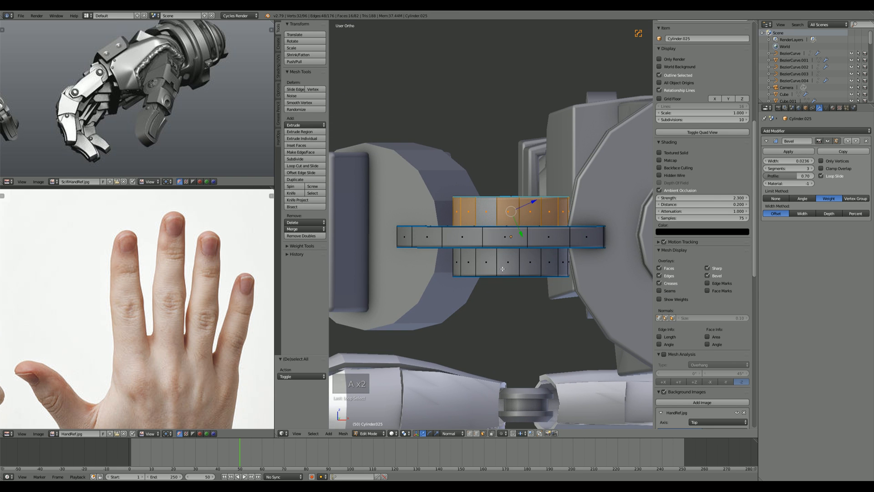
pyautogui.press('s')
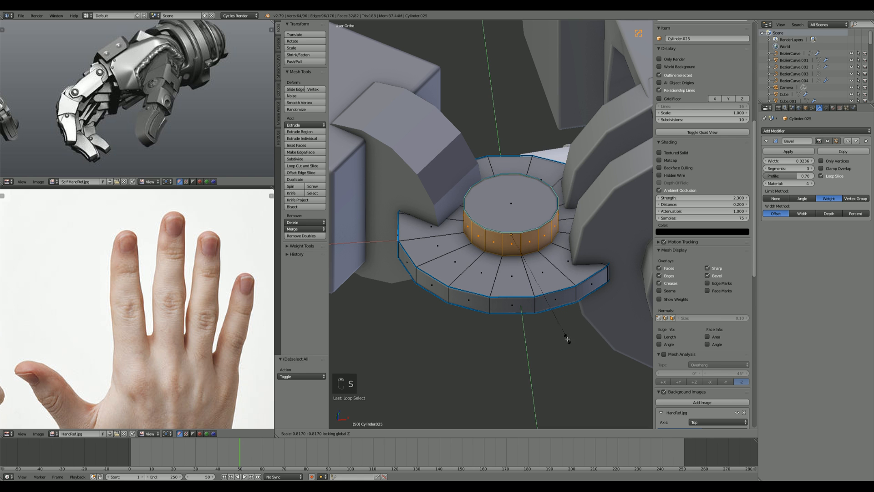
pyautogui.rightClick(570, 343)
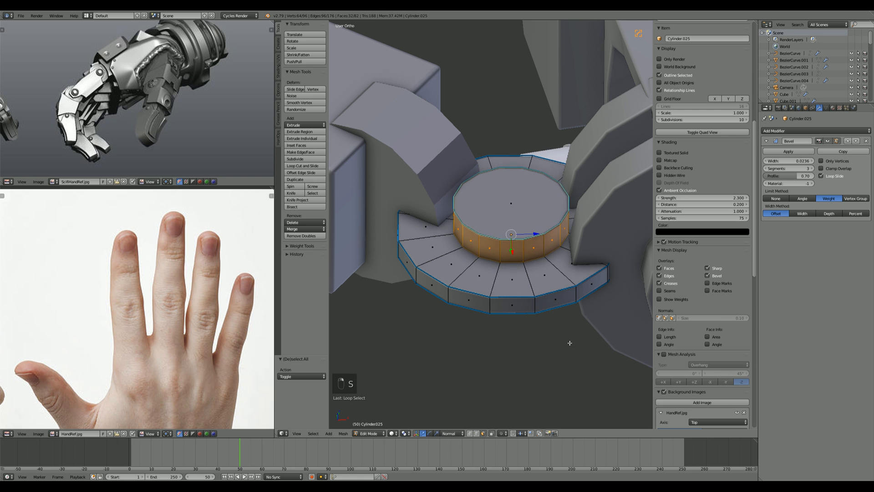
pyautogui.click(543, 324)
pyautogui.press('KP_7')
pyautogui.press('Tab')
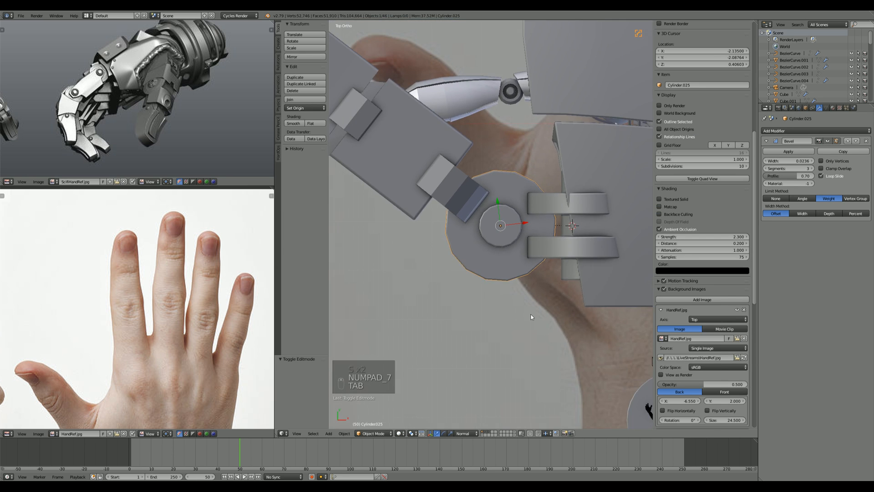
pyautogui.keyDown('shift'); pyautogui.rightClick(475, 255); pyautogui.keyUp('shift')
pyautogui.keyDown('shift'); pyautogui.rightClick(455, 237); pyautogui.keyUp('shift')
pyautogui.keyDown('shift'); pyautogui.rightClick(399, 196); pyautogui.keyUp('shift')
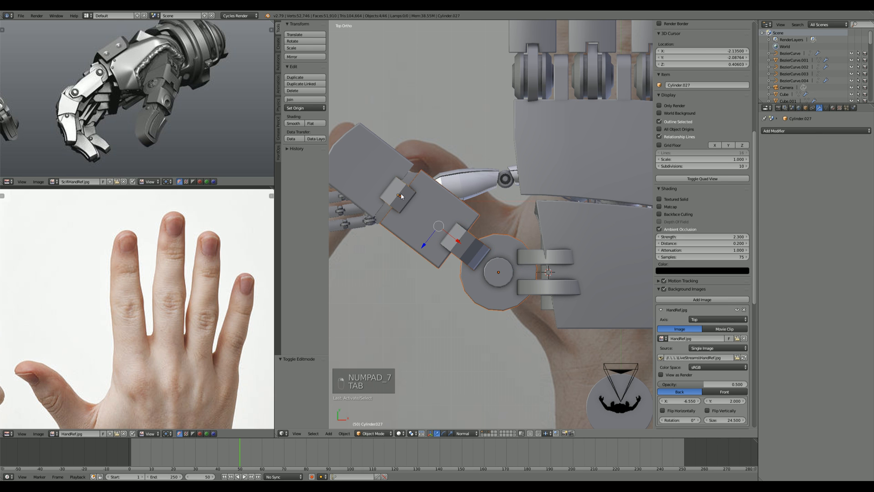
pyautogui.keyDown('shift'); pyautogui.rightClick(373, 159); pyautogui.keyUp('shift')
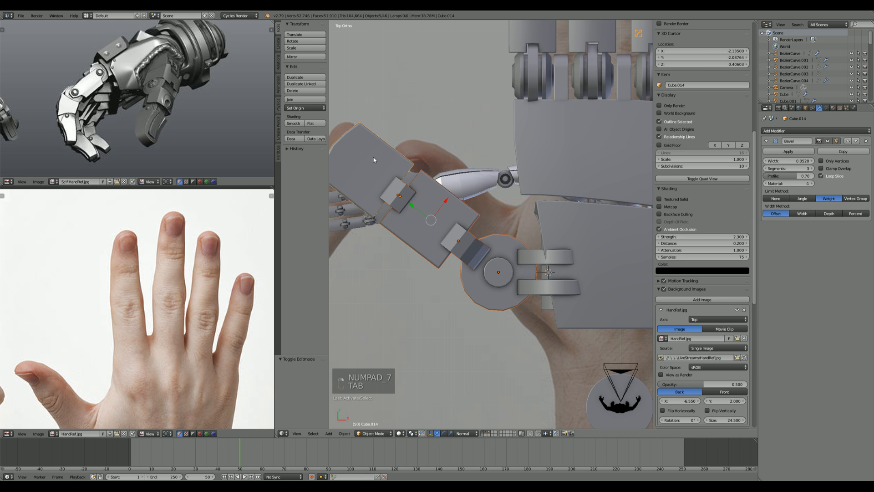
pyautogui.rightClick(549, 288)
# Step: Move the base disc with its parented thumb parts about 0.11 in X, closer to the palm hinge
pyautogui.rightClick(490, 296)
pyautogui.press('g')
pyautogui.rightClick(499, 296)
pyautogui.press('g')
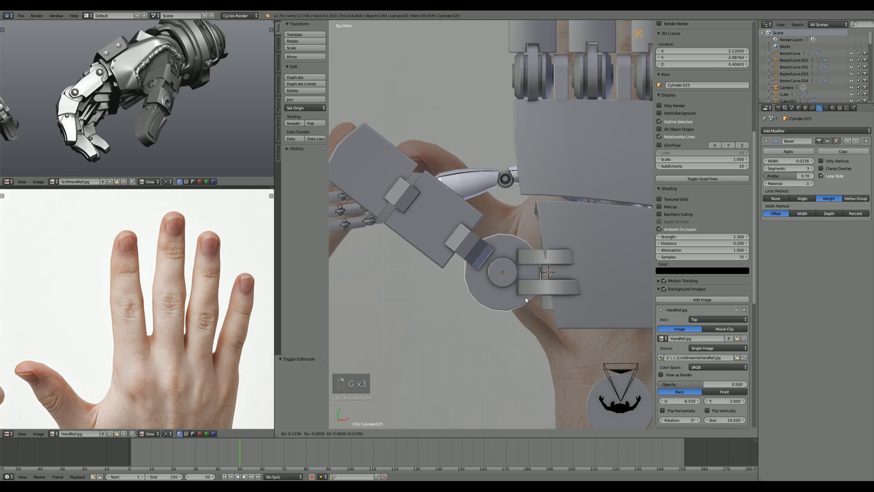
pyautogui.click(526, 299)
# Step: Scale down the selected ring faces of the hinge cylinder, excluding the local X axis
pyautogui.rightClick(538, 291)
pyautogui.press('Tab')
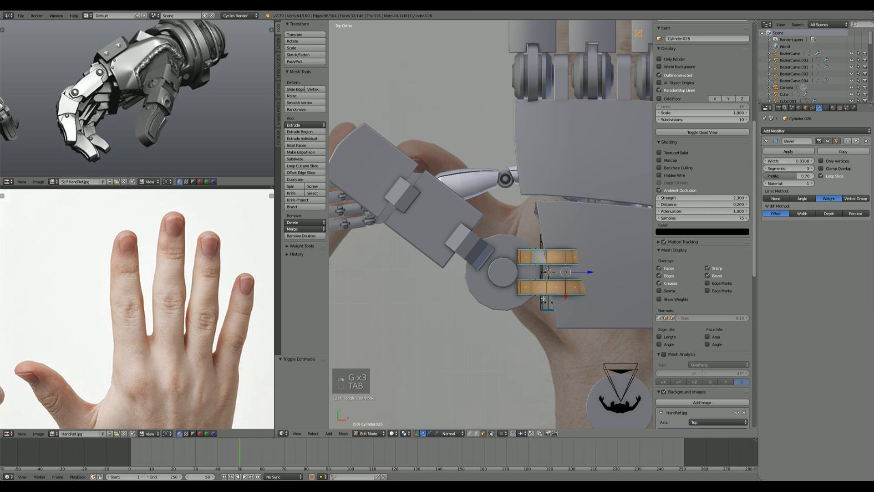
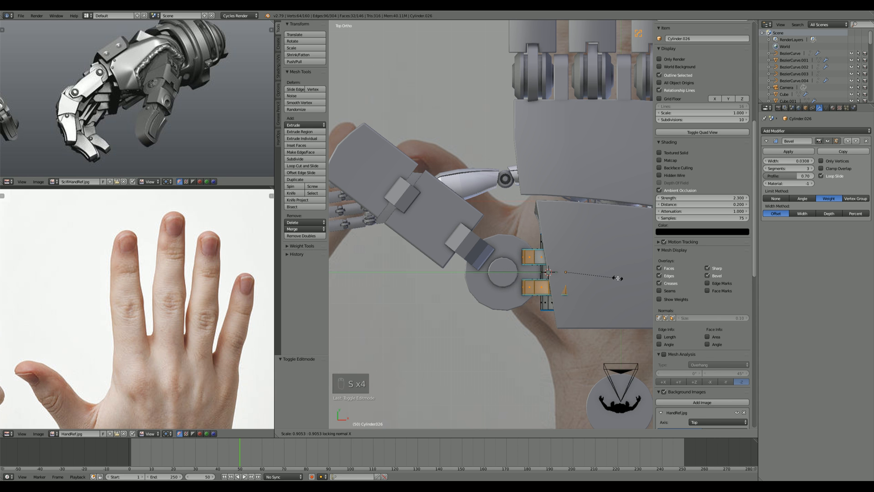
pyautogui.click(614, 277)
pyautogui.moveTo(587, 284); pyautogui.dragTo(626, 210, button='middle')
pyautogui.press('Tab')
# Step: Scale the edge loop around the palm's thumb opening to about 0.86 in Z and raise it 0.071 in Z
pyautogui.rightClick(567, 237)
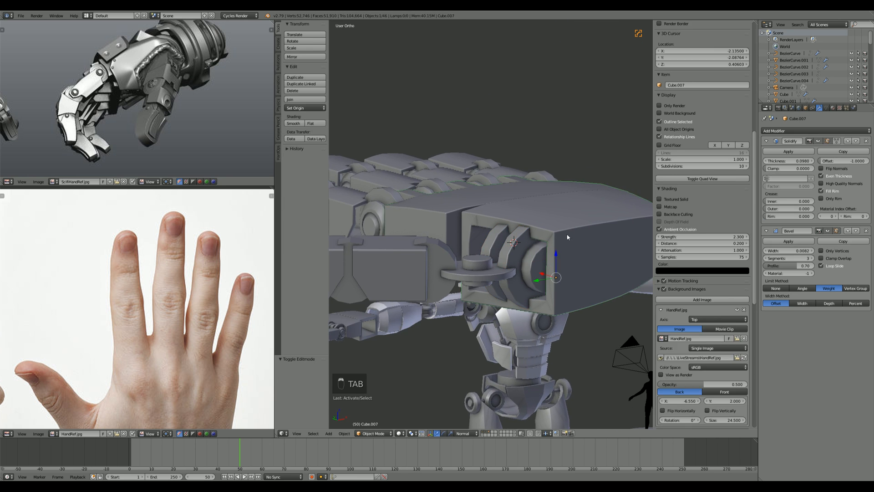
pyautogui.press('Tab')
pyautogui.scroll(3, 555, 230)
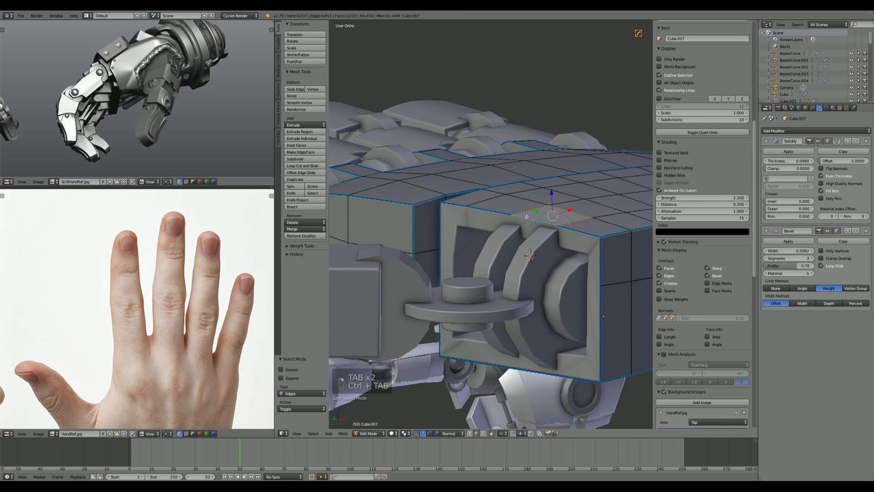
pyautogui.press('a')
pyautogui.press('s')
pyautogui.press('z')
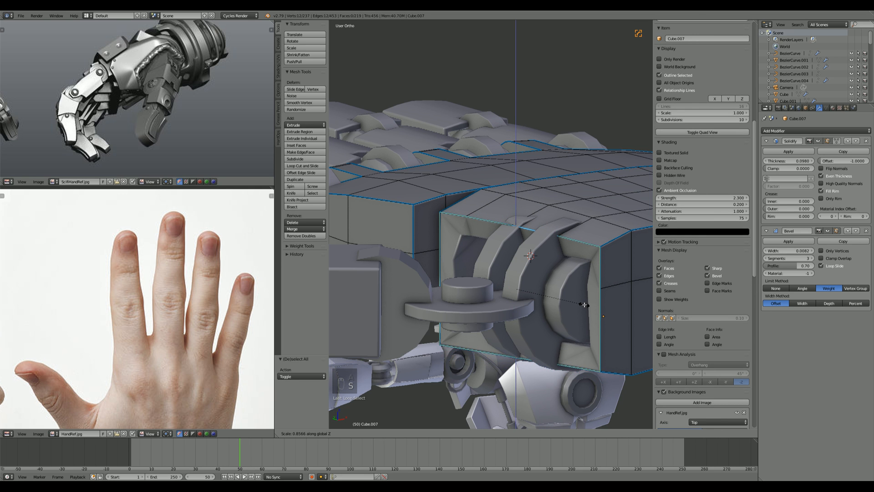
pyautogui.press('z')
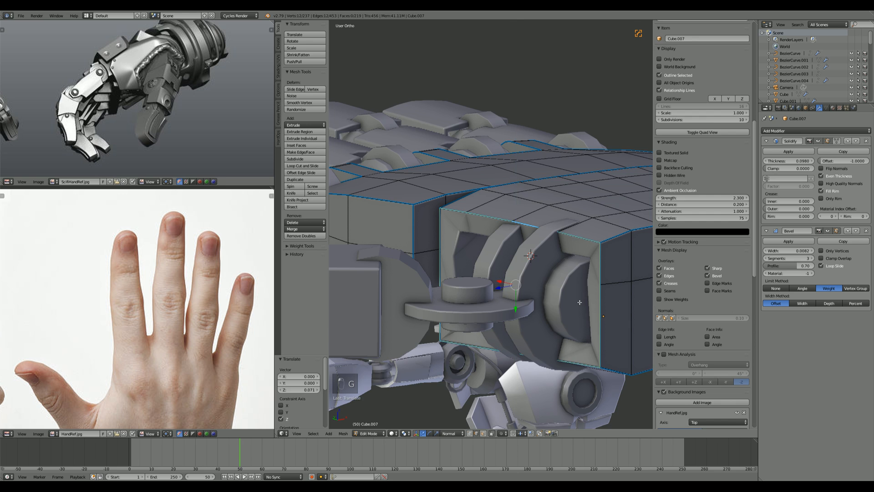
pyautogui.press('a')
pyautogui.scroll(-3, 579, 302)
pyautogui.moveTo(523, 287); pyautogui.dragTo(493, 320, button='middle')
pyautogui.press('Tab')
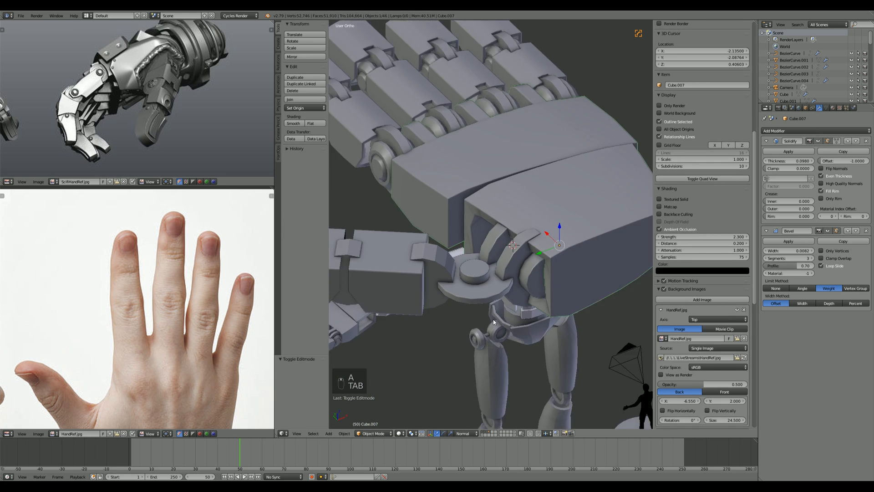
# Step: Reposition the thumb's base disc assembly and the palm hinge against the hand reference in the top view
pyautogui.scroll(-2, 493, 319)
pyautogui.press('KP_7')
pyautogui.scroll(5, 473, 338)
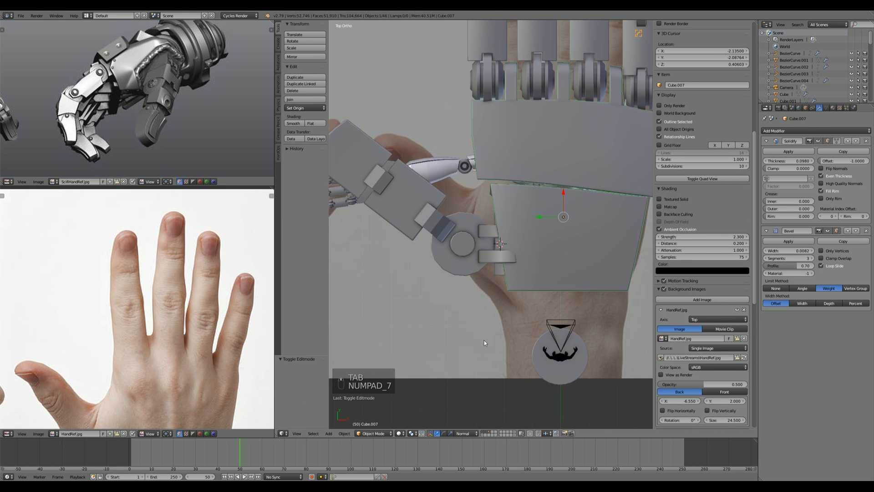
pyautogui.scroll(1, 428, 327)
pyautogui.keyDown('shift'); pyautogui.moveTo(395, 287); pyautogui.dragTo(441, 233, button='middle'); pyautogui.keyUp('shift')
pyautogui.rightClick(468, 312)
pyautogui.scroll(4, 482, 309)
pyautogui.press('g')
pyautogui.click(637, 289)
pyautogui.scroll(-1, 524, 305)
pyautogui.rightClick(512, 295)
pyautogui.press('g')
pyautogui.click(532, 302)
pyautogui.scroll(-6, 534, 319)
pyautogui.press('a')
# Step: Scale the end faces of the base disc's hub apart to about 1.262 along Z
pyautogui.scroll(4, 508, 265)
pyautogui.scroll(3, 502, 284)
pyautogui.scroll(1, 502, 284)
pyautogui.rightClick(548, 290)
pyautogui.press('Tab')
pyautogui.scroll(2, 429, 232)
pyautogui.press('a')
pyautogui.press('a')
pyautogui.rightClick(422, 225)
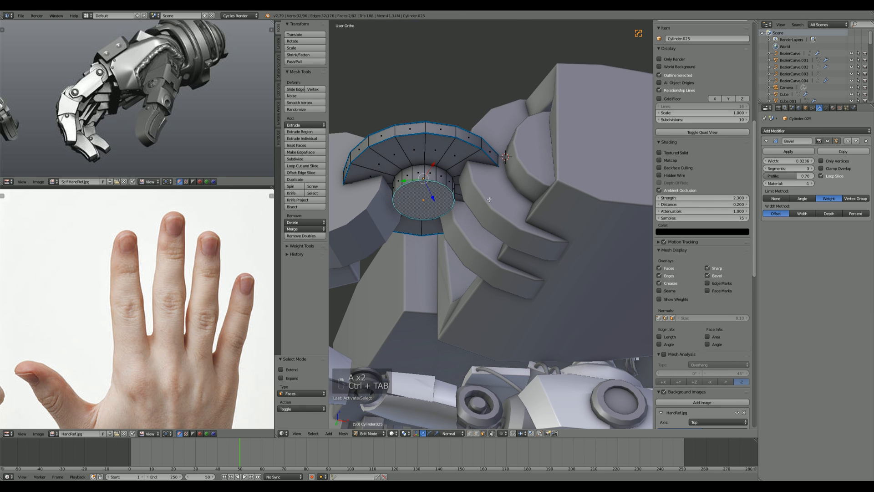
pyautogui.press('s')
pyautogui.press('z')
pyautogui.click(513, 242)
pyautogui.moveTo(513, 241); pyautogui.dragTo(503, 272, button='middle')
pyautogui.scroll(-2, 494, 254)
# Step: Refine the hub's height on the base disc by rescaling its end faces along Z
pyautogui.press('s')
pyautogui.press('z')
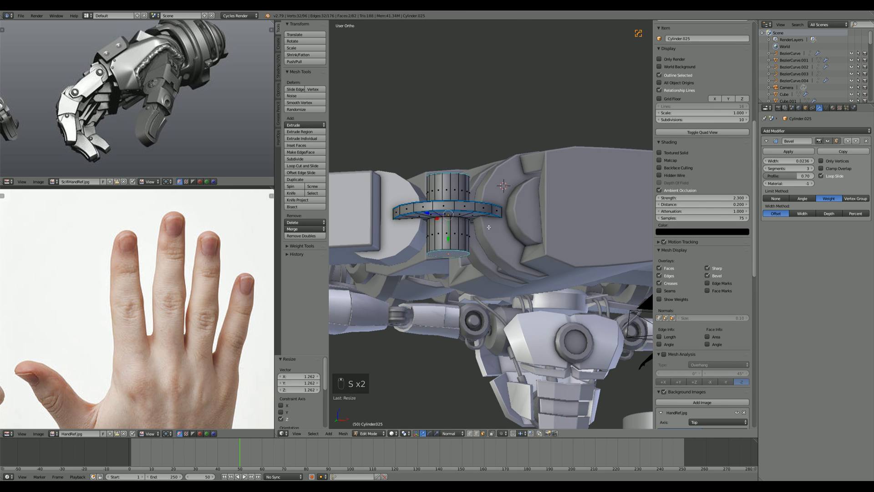
pyautogui.press('Tab')
pyautogui.scroll(-3, 485, 226)
pyautogui.moveTo(484, 226); pyautogui.dragTo(517, 250, button='middle')
pyautogui.scroll(3, 463, 244)
pyautogui.press('Tab')
pyautogui.scroll(4, 463, 244)
pyautogui.press('s')
pyautogui.press('z')
pyautogui.click(563, 254)
pyautogui.scroll(2, 517, 249)
pyautogui.press('a')
# Step: Add a loop cut around the hub's side both above and below the base disc's plate
pyautogui.hotkey('ctrl', 'r')
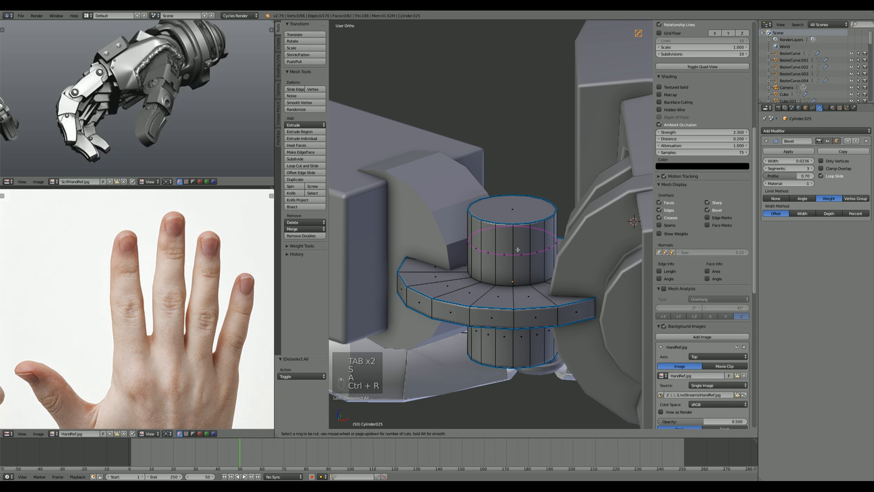
pyautogui.click(517, 250)
pyautogui.rightClick(518, 249)
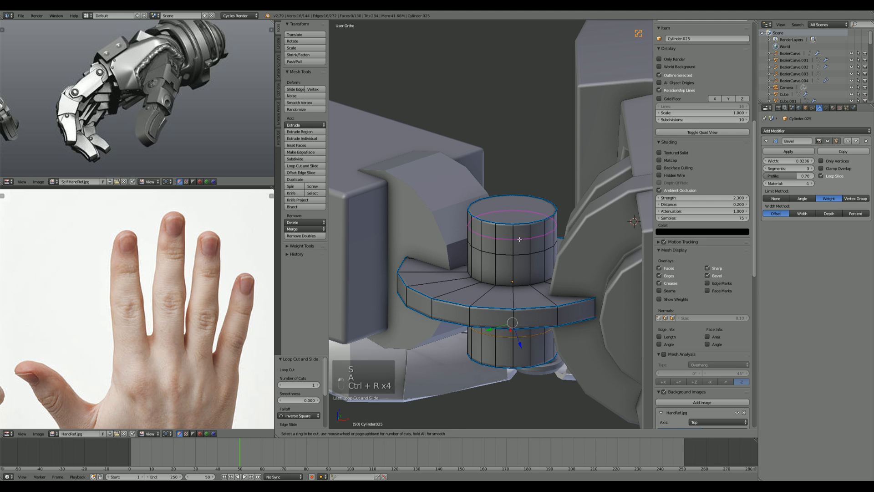
pyautogui.click(503, 313)
# Step: Scale the hub's outer ring faces inward excluding Z, and bring the end caps to about 0.81 along Z
pyautogui.keyDown('alt'); pyautogui.rightClick(515, 242); pyautogui.keyUp('alt')
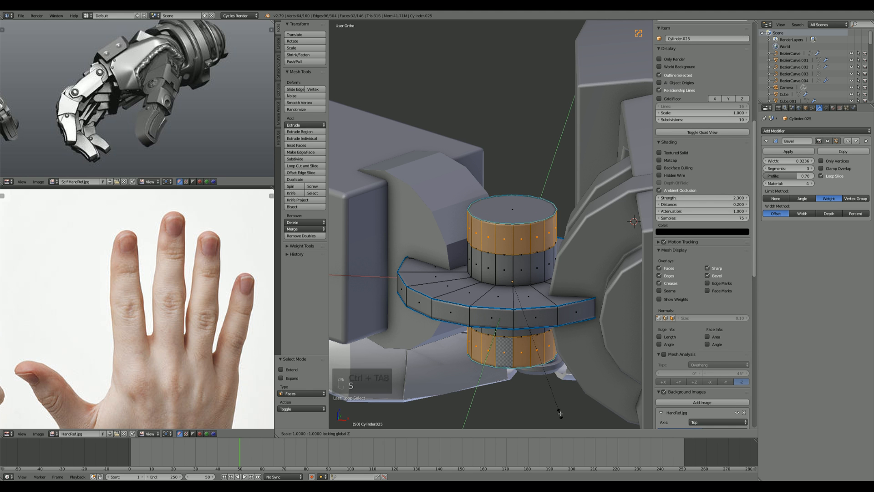
pyautogui.click(508, 355)
pyautogui.press('a')
pyautogui.moveTo(507, 355); pyautogui.dragTo(528, 371, button='middle')
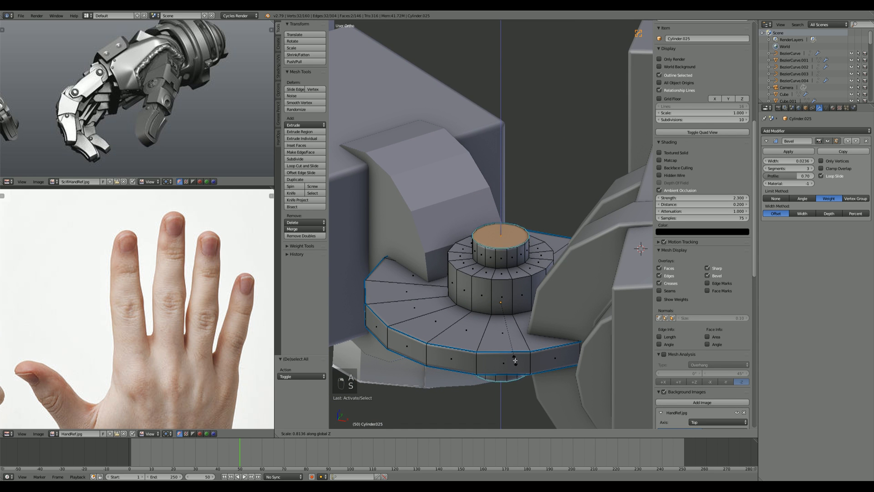
pyautogui.click(515, 360)
# Step: Add bevel weight to the edge loops of the hub's new steps
pyautogui.press('a')
pyautogui.hotkey('ctrl', 'Tab')
pyautogui.click(502, 272)
pyautogui.keyDown('alt'); pyautogui.rightClick(502, 248); pyautogui.keyUp('alt')
pyautogui.moveTo(502, 391); pyautogui.dragTo(523, 169, button='middle')
pyautogui.press('Tab')
pyautogui.scroll(-5, 514, 205)
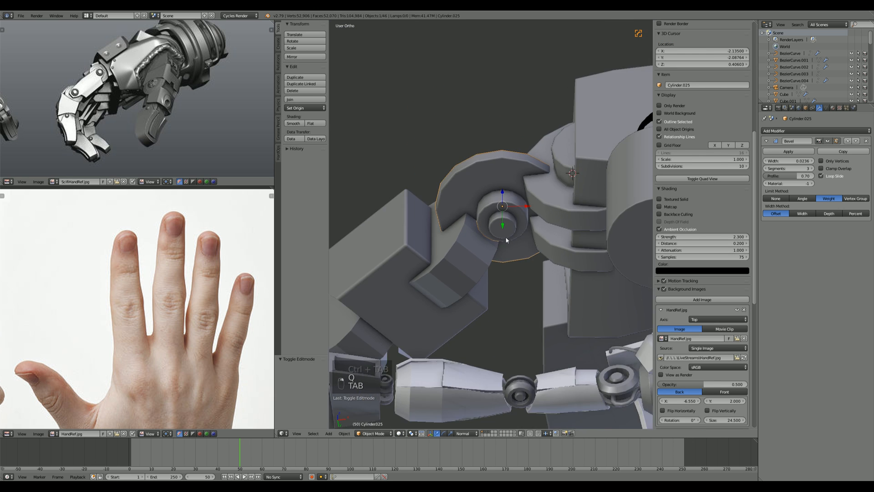
# Step: Delete the four end faces of the thumb's base segment that face the base disc
pyautogui.moveTo(505, 236); pyautogui.dragTo(476, 354, button='middle')
pyautogui.scroll(-3, 490, 281)
pyautogui.press('KP_7')
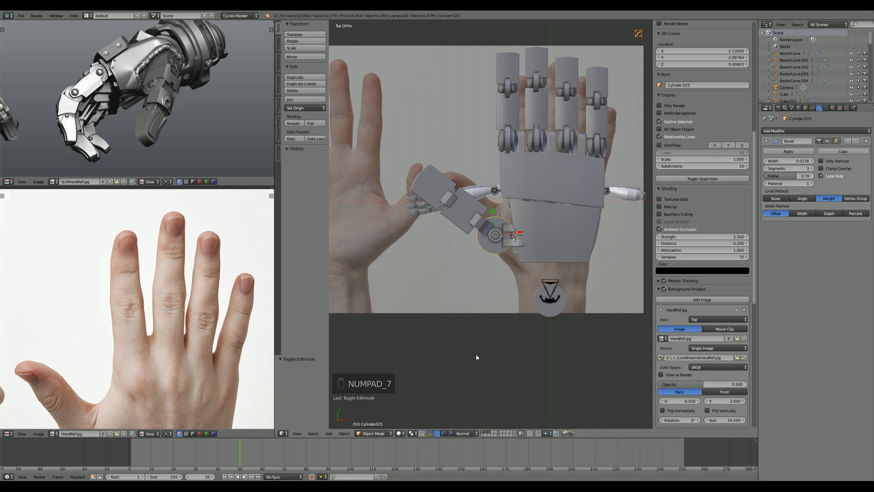
pyautogui.moveTo(453, 362); pyautogui.dragTo(455, 211, button='middle')
pyautogui.scroll(3, 437, 228)
pyautogui.rightClick(411, 247)
pyautogui.press('Tab')
pyautogui.keyDown('shift'); pyautogui.moveTo(411, 246); pyautogui.dragTo(471, 285, button='middle'); pyautogui.keyUp('shift')
pyautogui.scroll(3, 471, 286)
pyautogui.hotkey('ctrl', 'Tab')
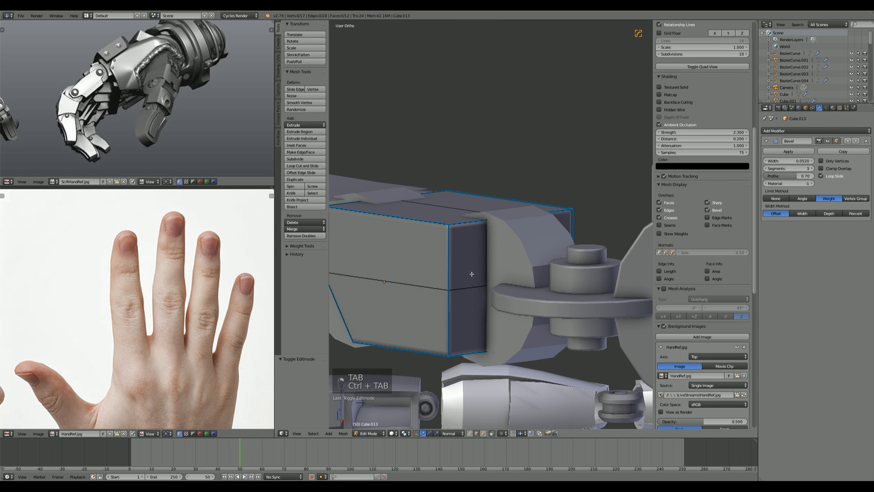
pyautogui.click(466, 292)
pyautogui.rightClick(469, 270)
pyautogui.keyDown('shift'); pyautogui.rightClick(472, 298); pyautogui.keyUp('shift')
pyautogui.moveTo(548, 247); pyautogui.dragTo(500, 273, button='middle')
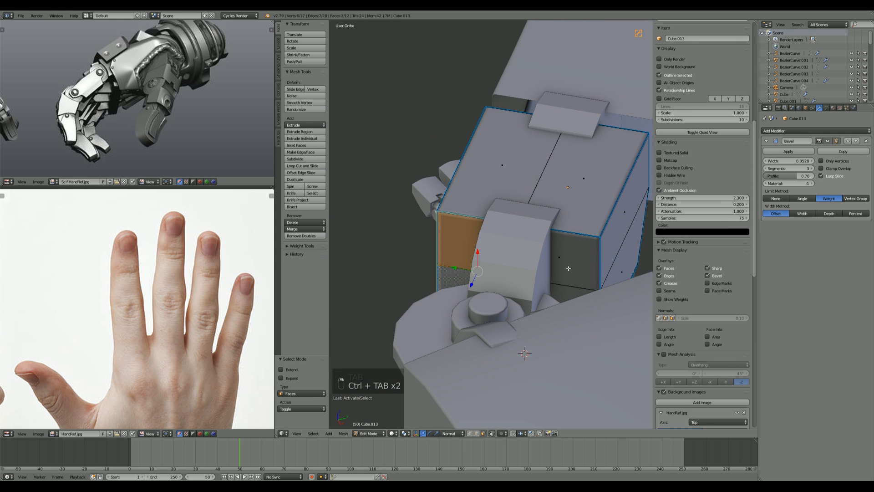
pyautogui.keyDown('shift'); pyautogui.rightClick(568, 268); pyautogui.keyUp('shift')
pyautogui.keyDown('shift'); pyautogui.rightClick(573, 288); pyautogui.keyUp('shift')
pyautogui.moveTo(573, 288); pyautogui.dragTo(416, 248, button='middle')
pyautogui.press('Delete')
pyautogui.click(559, 303)
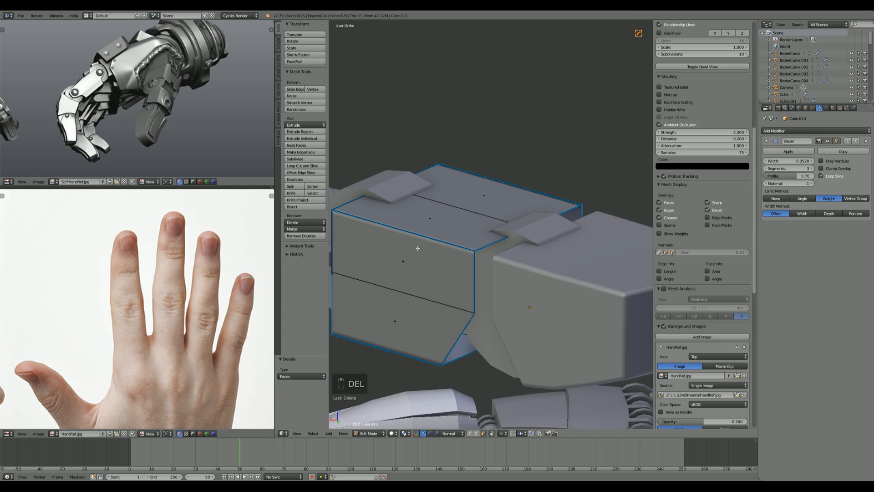
# Step: Duplicate a finger's knuckle joint and place the copy at the thumb's base joint, about -1.577 in X and -4.702 in Y
pyautogui.moveTo(444, 287); pyautogui.dragTo(513, 324, button='middle')
pyautogui.scroll(2, 559, 363)
pyautogui.scroll(-1, 516, 322)
pyautogui.press('KP_7')
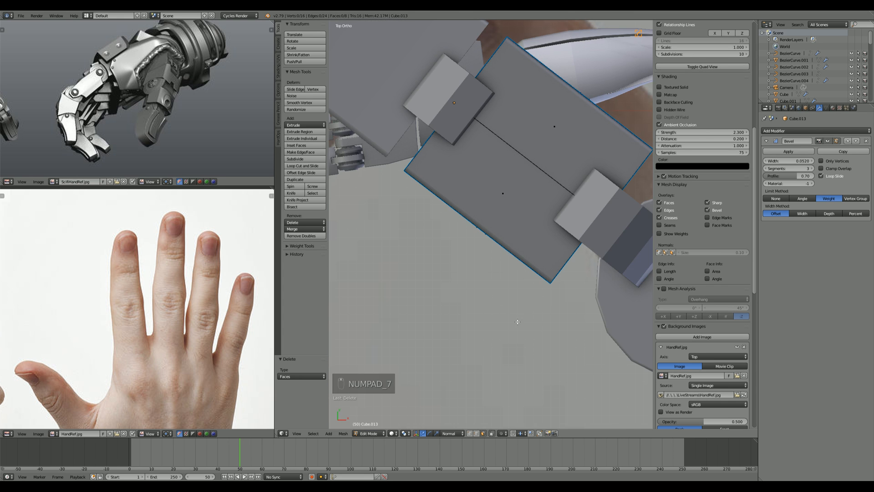
pyautogui.keyDown('shift'); pyautogui.moveTo(574, 206); pyautogui.dragTo(488, 271, button='middle'); pyautogui.keyUp('shift')
pyautogui.press('Tab')
pyautogui.scroll(-4, 542, 241)
pyautogui.scroll(-3, 487, 271)
pyautogui.keyDown('shift'); pyautogui.moveTo(550, 169); pyautogui.dragTo(558, 144, button='middle'); pyautogui.keyUp('shift')
pyautogui.scroll(2, 486, 278)
pyautogui.rightClick(453, 237)
pyautogui.hotkey('shift', 'd')
pyautogui.click(505, 304)
pyautogui.scroll(2, 545, 287)
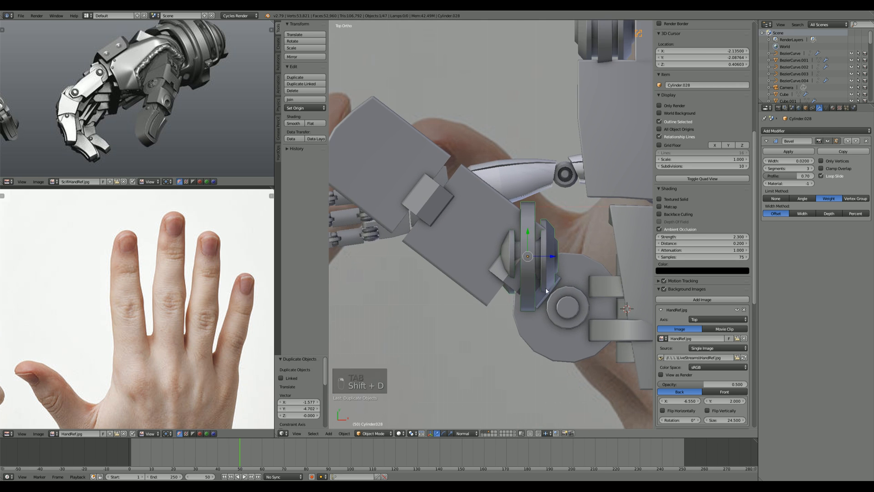
# Step: Rotate the copied joint about -53.7°, move it onto the base segment's open end, and turn it about 2.5° more
pyautogui.scroll(-3, 542, 288)
pyautogui.press('r')
pyautogui.click(585, 201)
pyautogui.scroll(5, 570, 227)
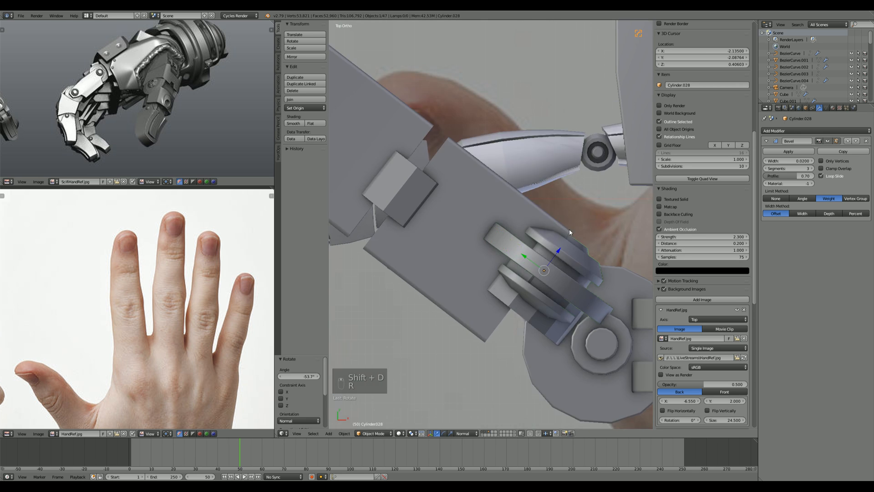
pyautogui.press('g')
pyautogui.click(553, 239)
pyautogui.press('r')
pyautogui.click(603, 232)
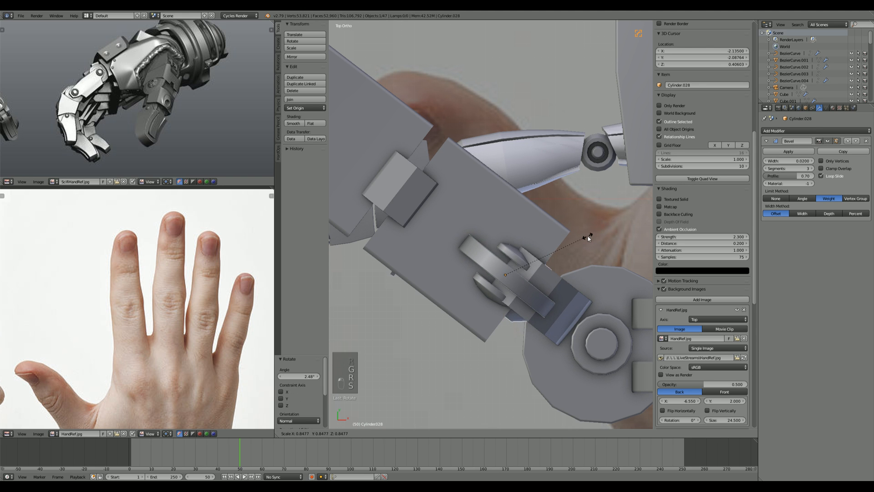
# Step: Scale the joint to about 0.83 excluding its local Z, move it 0.257 in X and -0.121 in Y, and rotate it -1.39°
pyautogui.press('s')
pyautogui.press('s')
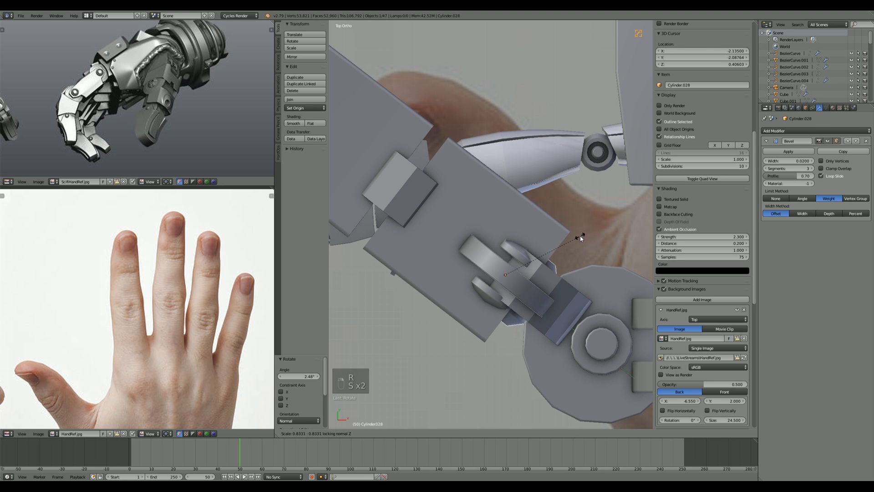
pyautogui.click(583, 235)
pyautogui.press('g')
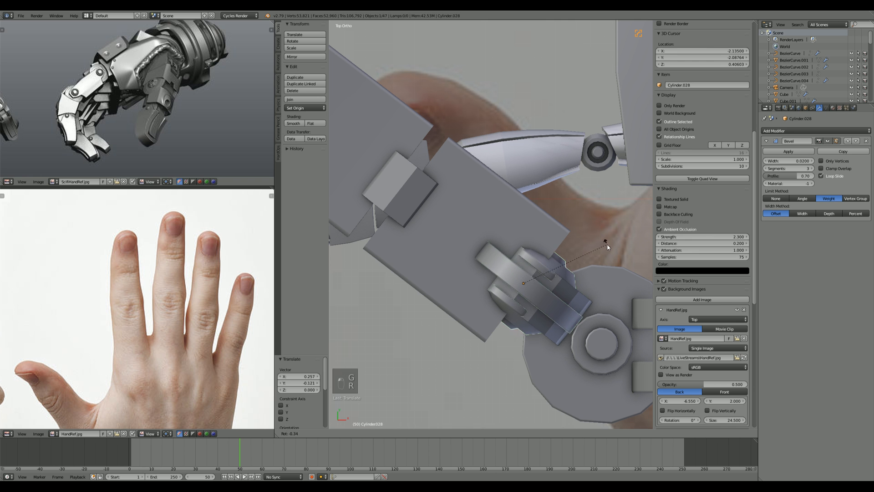
pyautogui.click(604, 237)
# Step: Nudge the joint onto the thumb segment's centre line using the wireframe display, and rotate it about 0.874°
pyautogui.scroll(6, 594, 223)
pyautogui.press('z')
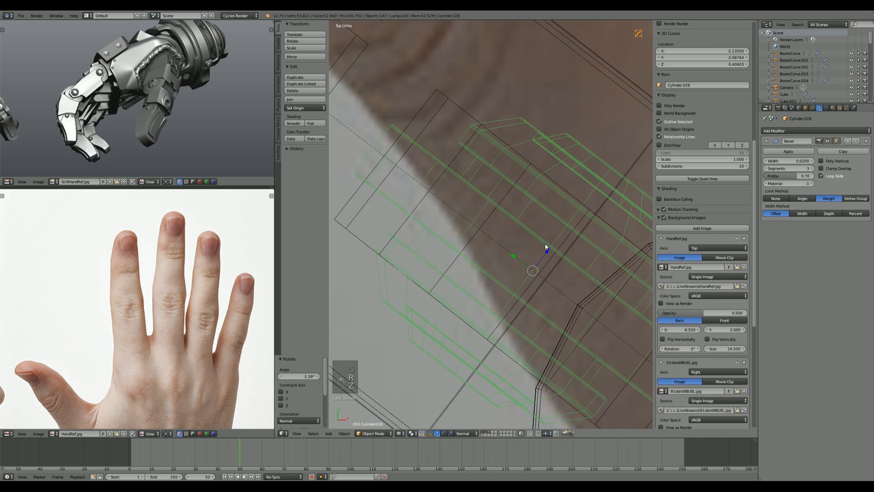
pyautogui.press('z')
pyautogui.scroll(-5, 511, 209)
pyautogui.press('g')
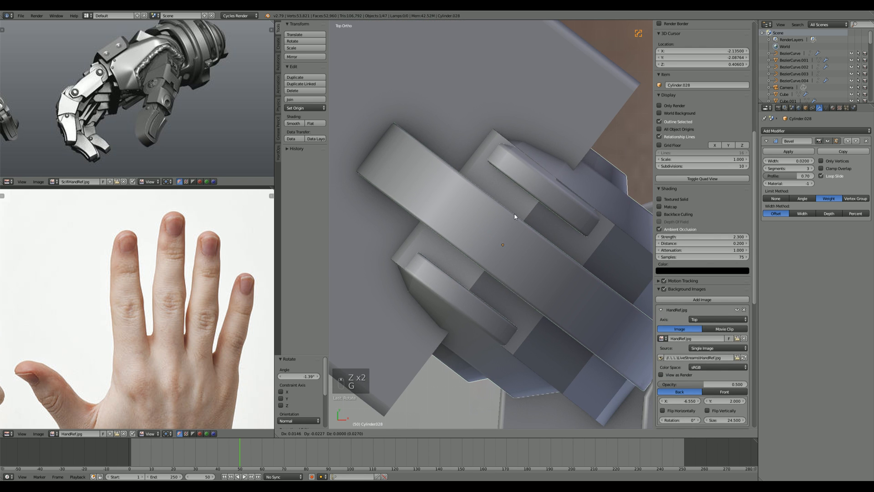
pyautogui.click(516, 216)
pyautogui.press('z')
pyautogui.scroll(8, 516, 218)
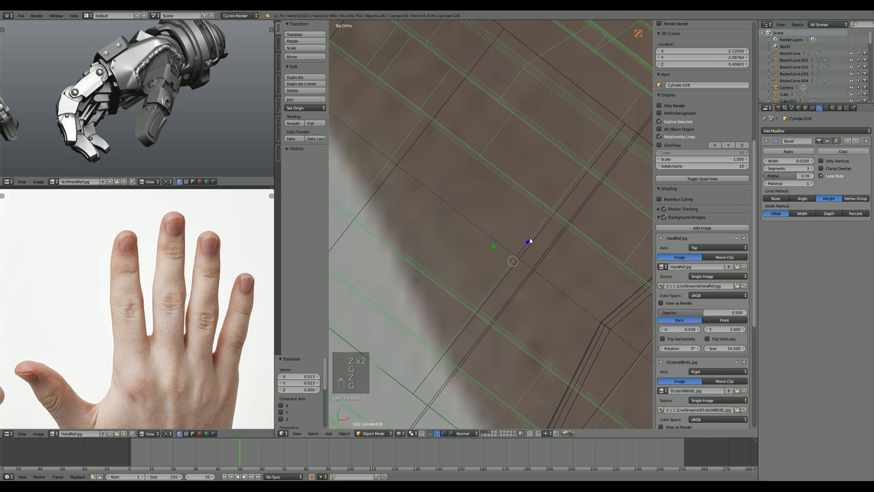
pyautogui.press('z')
pyautogui.press('z')
pyautogui.press('g')
pyautogui.click(535, 248)
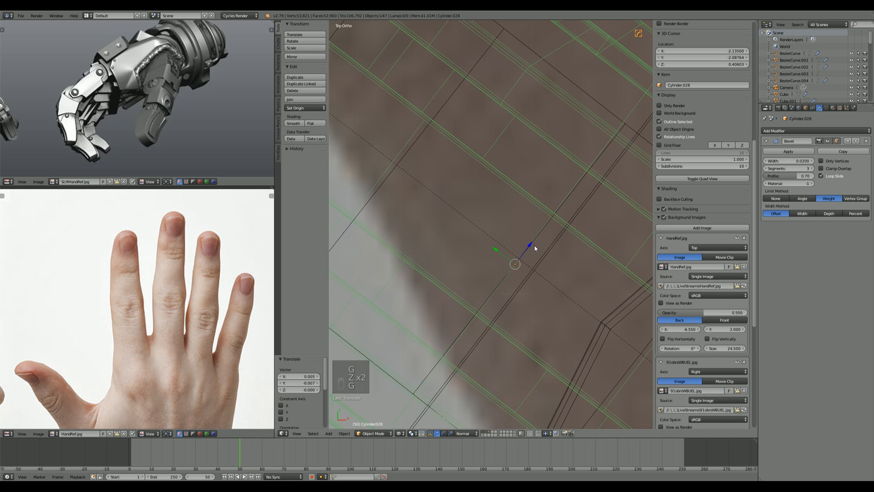
pyautogui.press('r')
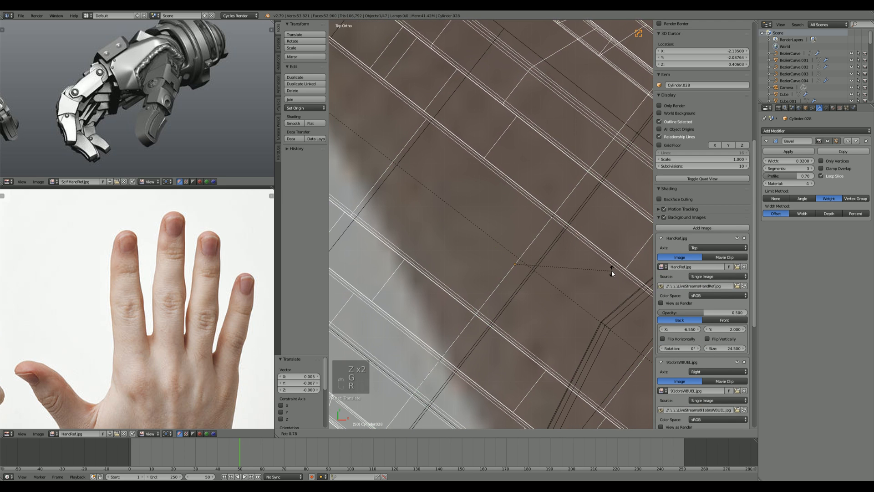
pyautogui.click(612, 277)
# Step: Scale the joint to about 0.946 excluding its local Z and lower it about 0.32 along global Z
pyautogui.scroll(-6, 605, 282)
pyautogui.press('z')
pyautogui.press('s')
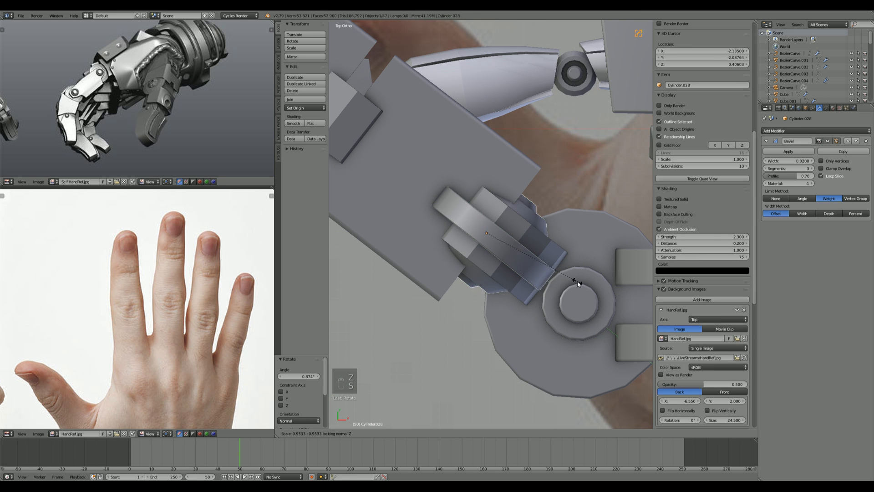
pyautogui.click(577, 282)
pyautogui.moveTo(577, 282); pyautogui.dragTo(559, 239, button='middle')
pyautogui.press('g')
pyautogui.press('z')
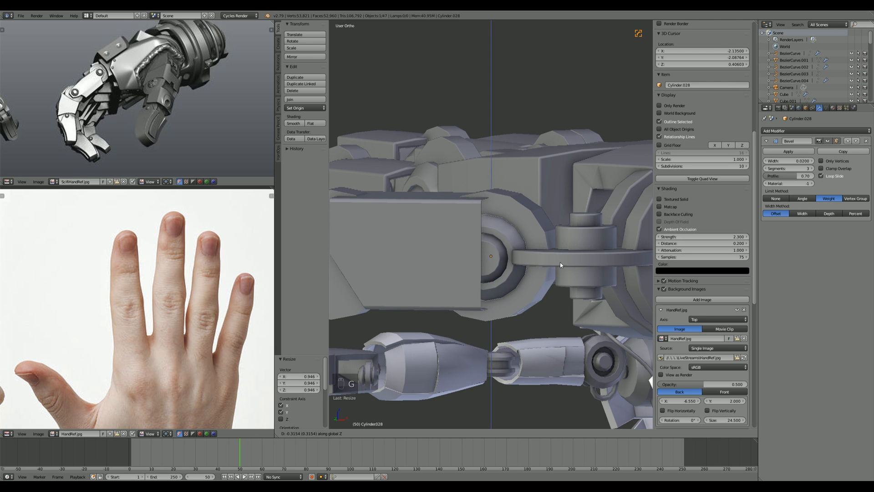
pyautogui.click(560, 262)
# Step: Try to delete the old block hinge between the thumb's base segment and the disc
pyautogui.press('a')
pyautogui.moveTo(560, 262); pyautogui.dragTo(493, 269, button='middle')
pyautogui.click(504, 221)
pyautogui.click(505, 221)
pyautogui.hotkey('ctrl', 'z')
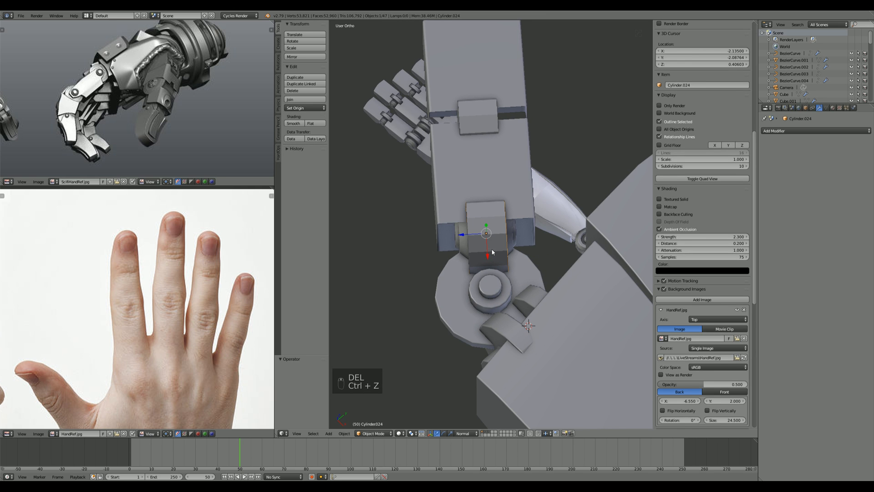
# Step: Clear the parent of both thumb segments while keeping their transformation
pyautogui.press('a')
pyautogui.click(436, 205)
pyautogui.moveTo(435, 203); pyautogui.dragTo(469, 258, button='middle')
pyautogui.hotkey('alt', 'p')
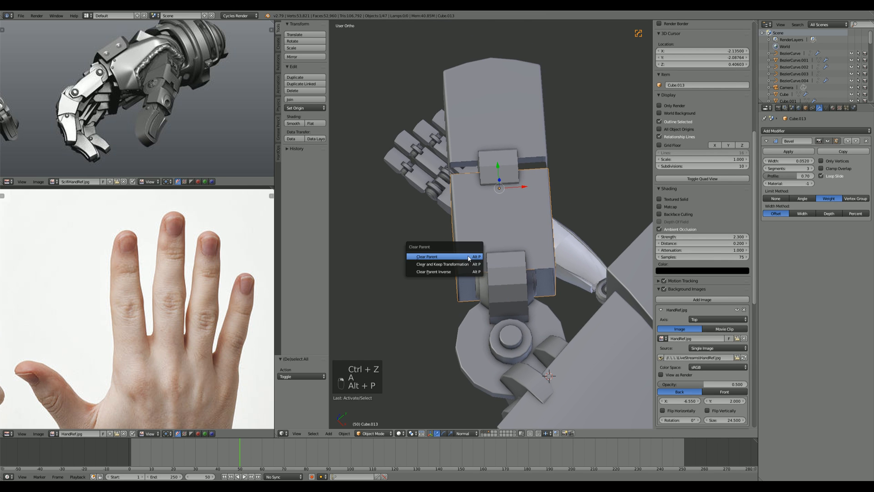
pyautogui.click(469, 258)
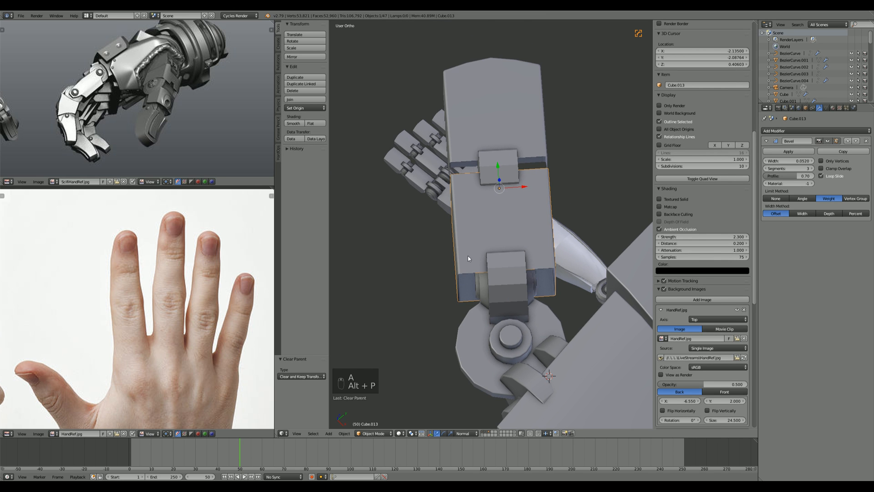
pyautogui.hotkey('alt', 'p')
pyautogui.click(444, 81)
pyautogui.keyDown('shift'); pyautogui.moveTo(444, 81); pyautogui.dragTo(380, 100, button='middle'); pyautogui.keyUp('shift')
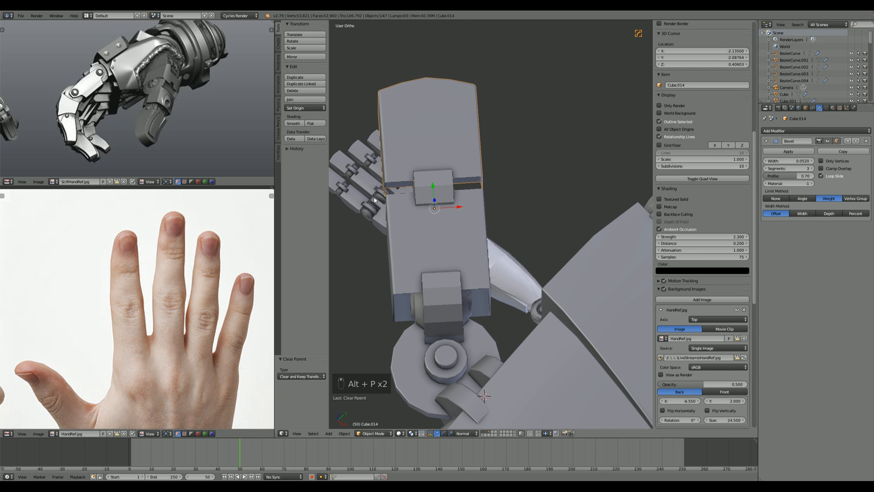
# Step: Delete the two old block hinges, between the thumb segments and at the thumb's base
pyautogui.press('Delete')
pyautogui.rightClick(435, 301)
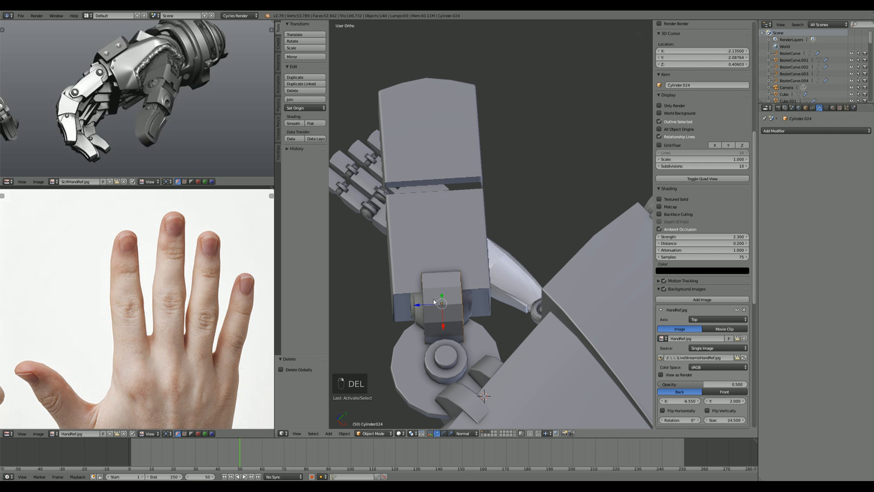
pyautogui.press('Delete')
pyautogui.press('KP_7')
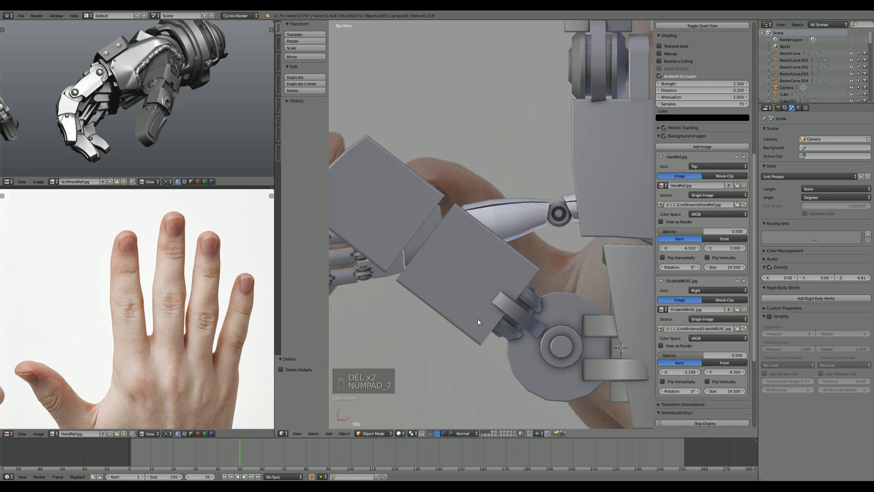
# Step: Duplicate the thumb's base joint into the gap between the two thumb segments, -1.783 in X and 1.427 in Y
pyautogui.rightClick(524, 323)
pyautogui.scroll(3, 512, 289)
pyautogui.keyDown('shift'); pyautogui.moveTo(512, 288); pyautogui.dragTo(565, 363, button='middle'); pyautogui.keyUp('shift')
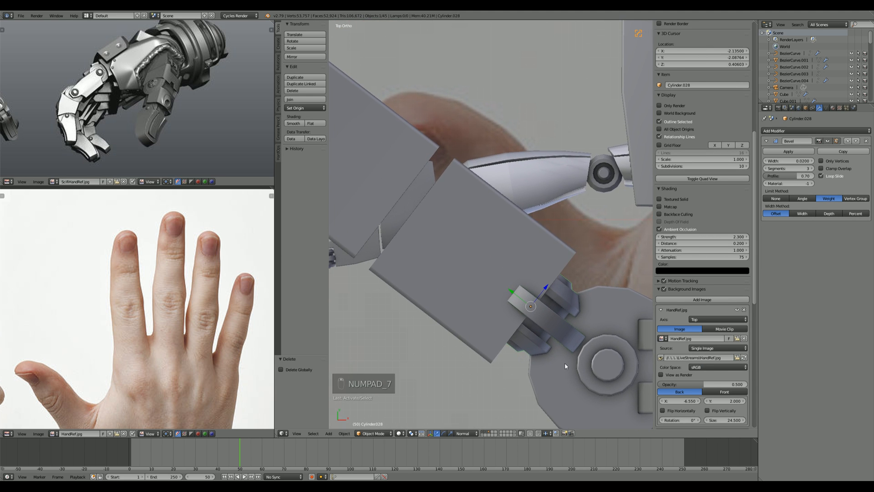
pyautogui.hotkey('shift', 'd')
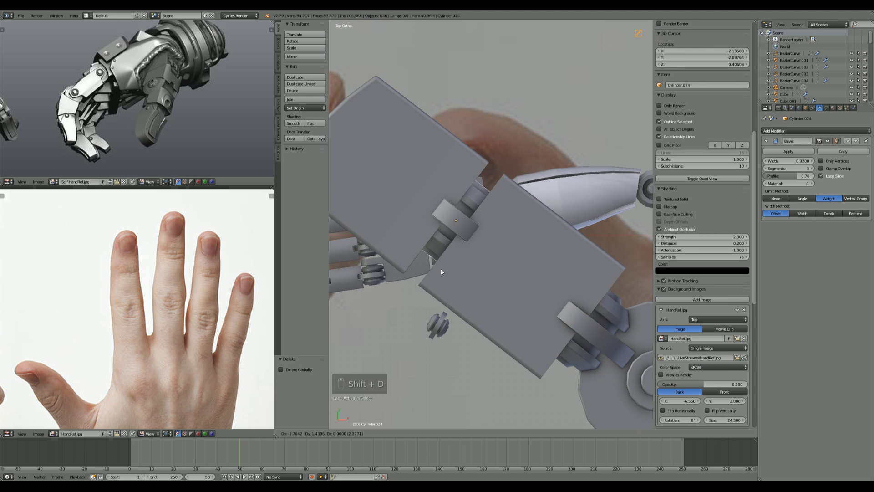
pyautogui.click(439, 269)
pyautogui.keyDown('shift'); pyautogui.moveTo(428, 278); pyautogui.dragTo(480, 292, button='middle'); pyautogui.keyUp('shift')
pyautogui.scroll(2, 505, 289)
pyautogui.press('z')
pyautogui.press('z')
# Step: Shift the duplicated joint between the two thumb segments by -0.012 along its local Z axis
pyautogui.press('g')
pyautogui.press('x')
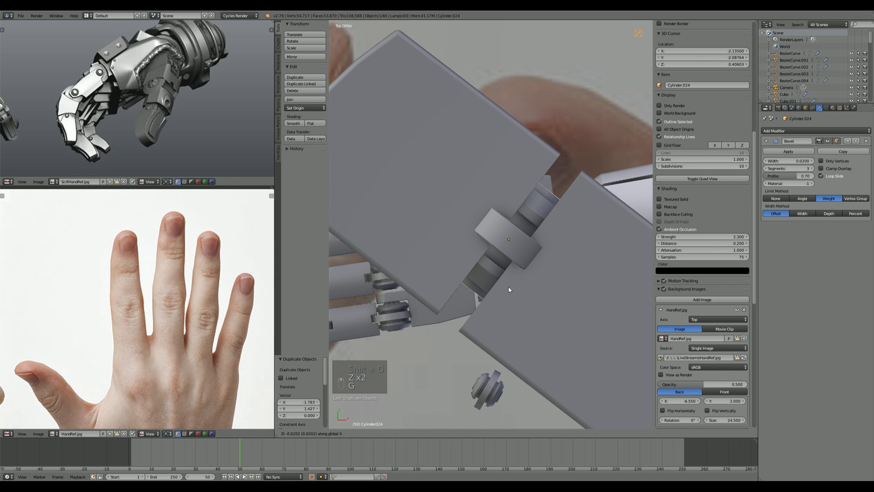
pyautogui.rightClick(509, 287)
pyautogui.press('g')
pyautogui.press('z')
pyautogui.press('z')
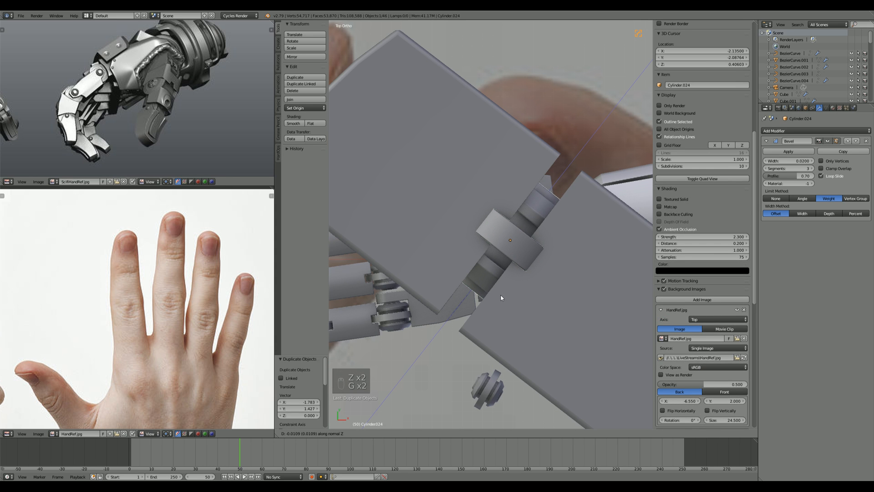
pyautogui.click(500, 298)
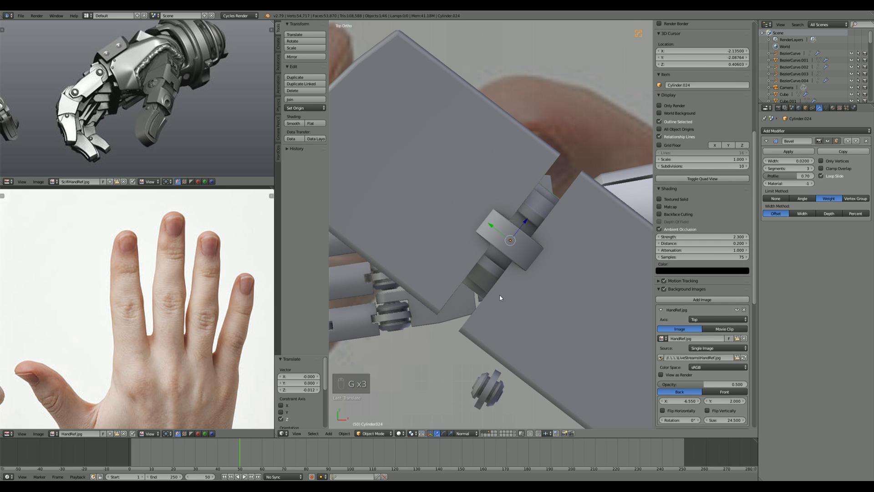
pyautogui.click(541, 329)
pyautogui.scroll(-8, 537, 330)
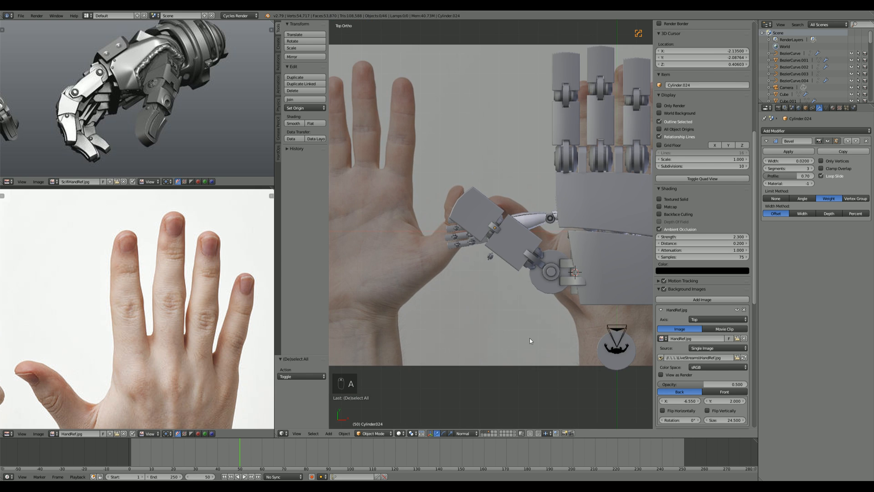
# Step: Join the thumb's two block segments into a single mesh object
pyautogui.moveTo(529, 338); pyautogui.dragTo(533, 246, button='middle')
pyautogui.press('a')
pyautogui.scroll(6, 532, 264)
pyautogui.rightClick(530, 283)
pyautogui.press('Tab')
pyautogui.press('Tab')
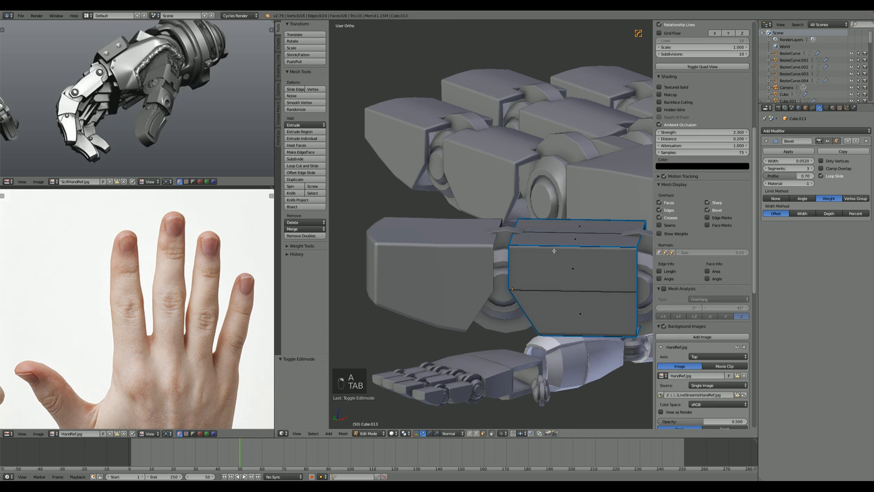
pyautogui.moveTo(529, 282); pyautogui.dragTo(578, 278, button='middle')
pyautogui.keyDown('shift'); pyautogui.rightClick(424, 240); pyautogui.keyUp('shift')
pyautogui.hotkey('ctrl', 'j')
pyautogui.moveTo(528, 244)
pyautogui.mouseDown(button='middle')
pyautogui.moveTo(540, 246)
pyautogui.moveTo(536, 254)
pyautogui.mouseUp(button='middle')
pyautogui.scroll(3, 547, 238)
# Step: Select the top faces of both segments in the joined thumb mesh
pyautogui.press('Tab')
pyautogui.press('Tab')
pyautogui.scroll(-2, 539, 255)
pyautogui.press('Tab')
pyautogui.scroll(1, 536, 254)
pyautogui.press('a')
pyautogui.press('a')
pyautogui.press('a')
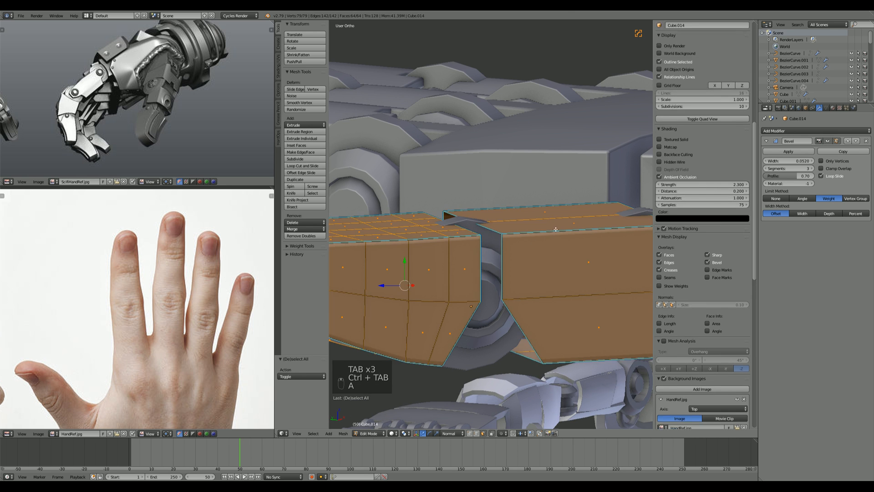
pyautogui.rightClick(536, 219)
pyautogui.moveTo(417, 220); pyautogui.dragTo(405, 200, button='middle')
pyautogui.press('z')
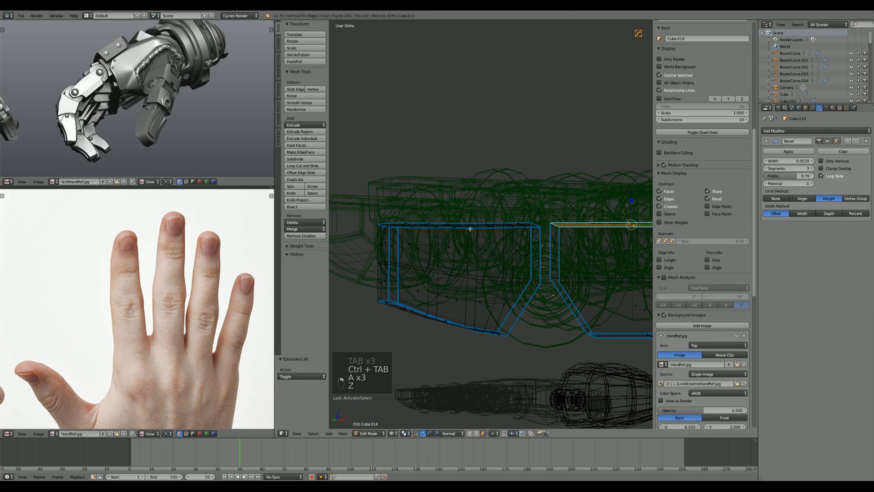
pyautogui.press('c')
pyautogui.moveTo(400, 210); pyautogui.dragTo(484, 199)
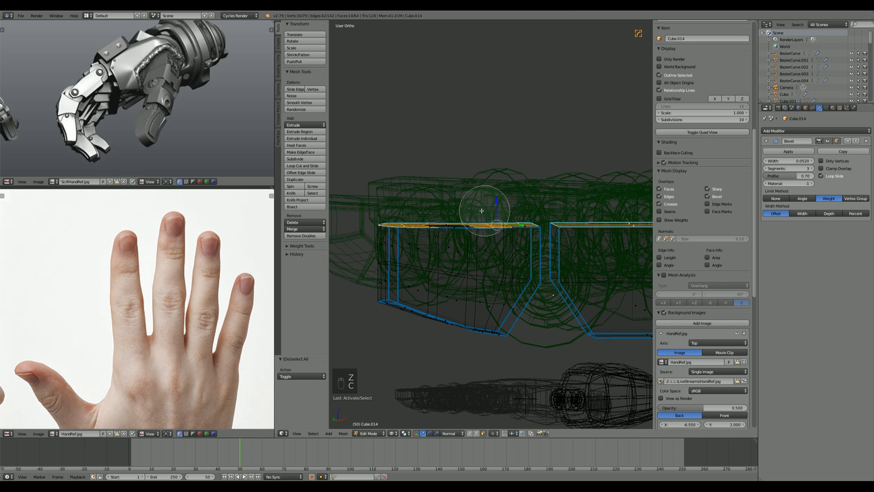
# Step: Try to lower the selected top faces of the thumb along the global Z axis
pyautogui.press('z')
pyautogui.press('g')
pyautogui.press('z')
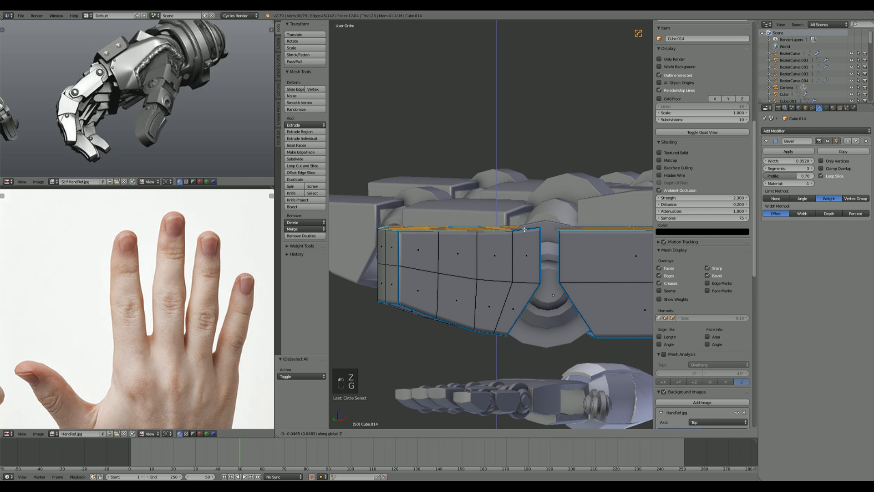
pyautogui.click(526, 237)
pyautogui.moveTo(489, 259)
pyautogui.keyDown('shift'); pyautogui.mouseDown(button='middle')
pyautogui.moveTo(552, 199)
pyautogui.moveTo(512, 248)
pyautogui.moveTo(495, 254)
pyautogui.mouseUp(button='middle'); pyautogui.keyUp('shift')
pyautogui.hotkey('ctrl', 'z')
# Step: Complete the selection of the thumb's top faces and move them down along the Z axis
pyautogui.press('z')
pyautogui.press('c')
pyautogui.press('z')
pyautogui.press('g')
pyautogui.press('z')
pyautogui.click(549, 205)
pyautogui.scroll(-2, 512, 248)
pyautogui.press('a')
pyautogui.keyDown('shift'); pyautogui.moveTo(495, 255); pyautogui.dragTo(500, 230, button='middle'); pyautogui.keyUp('shift')
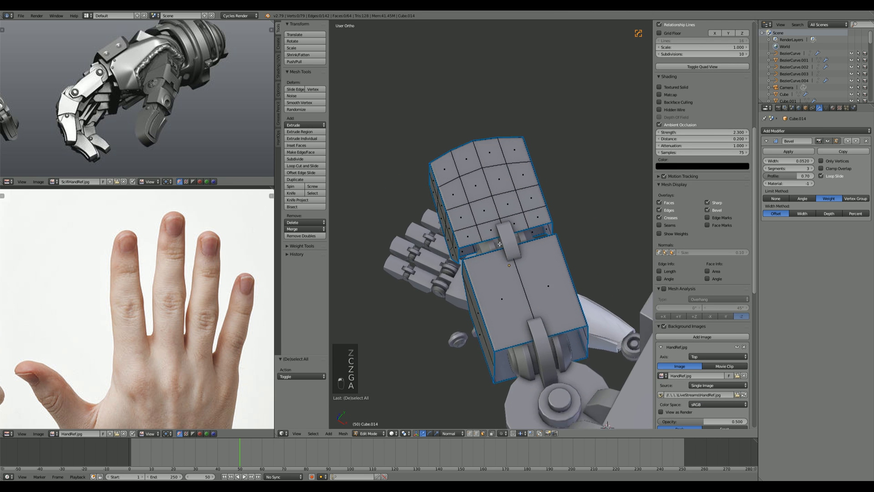
# Step: Add lengthwise loop cuts to the thumb's tip segment on both sides of the centre line, beside the joint ring
pyautogui.scroll(2, 500, 230)
pyautogui.hotkey('ctrl', 'r')
pyautogui.hotkey('ctrl', 'r')
pyautogui.click(521, 210)
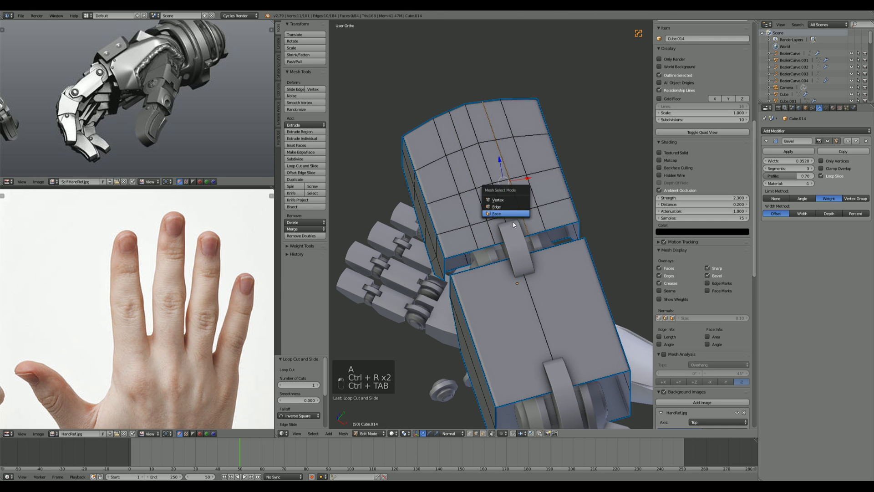
# Step: Delete the top faces of the tip segment around the joint ring to open a notch
pyautogui.click(505, 214)
pyautogui.rightClick(513, 220)
pyautogui.click(516, 222)
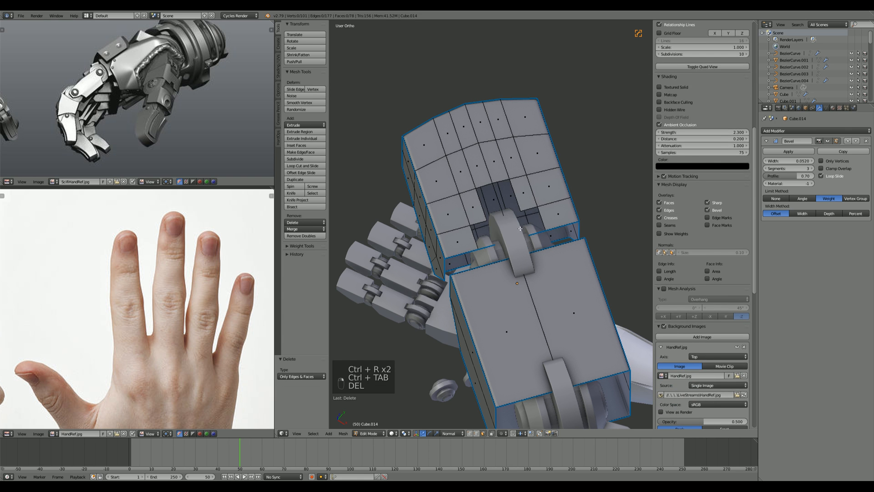
pyautogui.hotkey('ctrl', 'z')
pyautogui.press('Delete')
pyautogui.click(504, 222)
pyautogui.moveTo(504, 222); pyautogui.dragTo(524, 214, button='middle')
pyautogui.press('Tab')
pyautogui.press('Tab')
pyautogui.scroll(2, 524, 214)
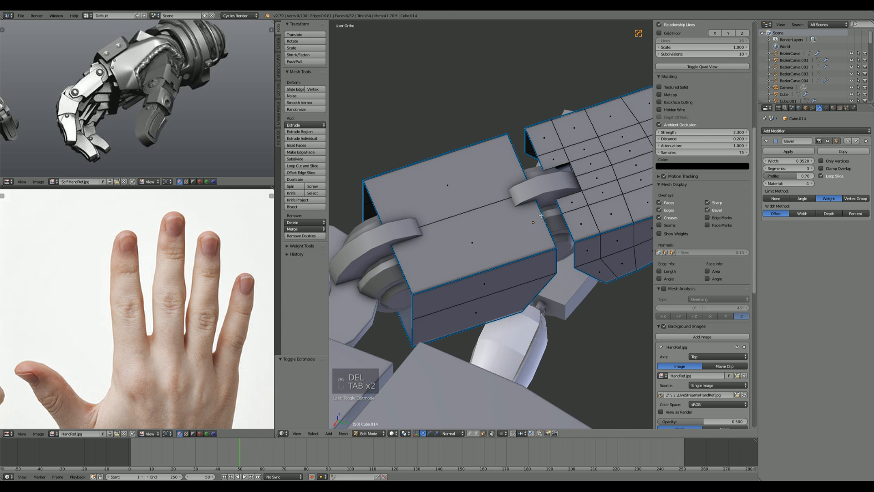
# Step: Try to add a lengthwise loop cut beside the centre line of the thumb's base segment
pyautogui.hotkey('ctrl', 'r')
pyautogui.click(532, 207)
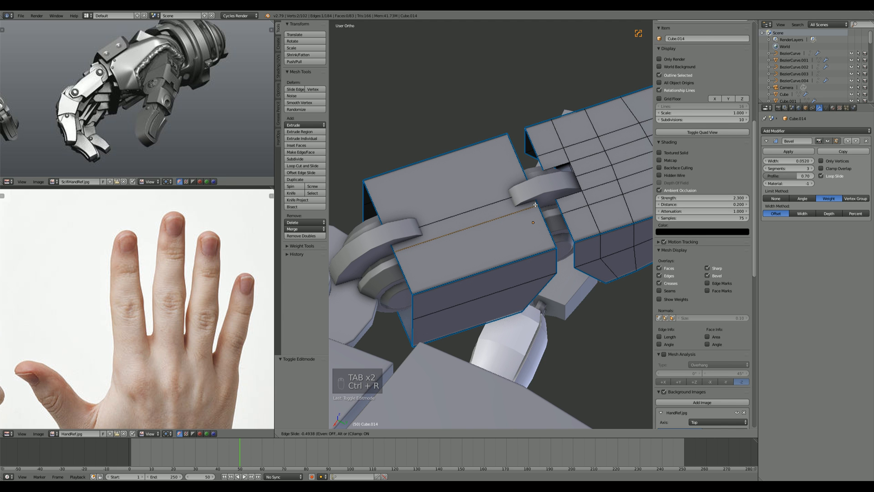
pyautogui.click(534, 205)
pyautogui.moveTo(534, 205); pyautogui.dragTo(470, 184, button='middle')
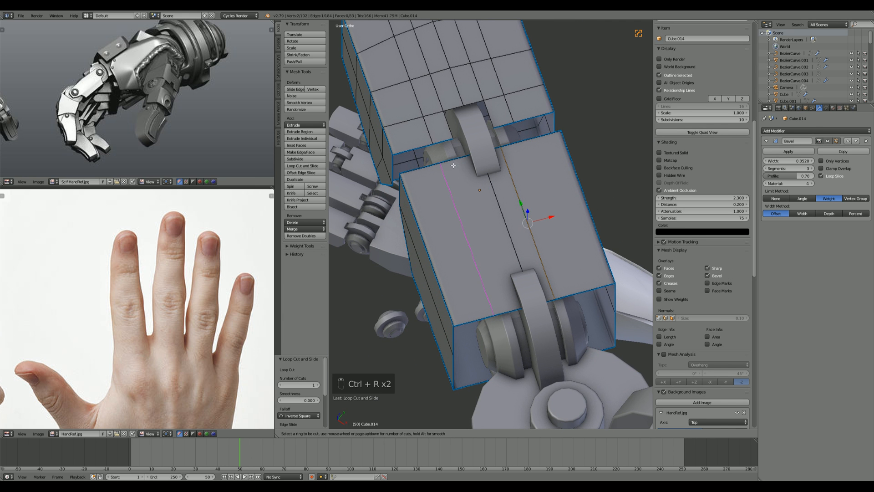
pyautogui.hotkey('ctrl', 'z')
pyautogui.hotkey('ctrl', 'z')
pyautogui.hotkey('ctrl', 'z')
# Step: Add one lengthwise loop cut on each side of the base segment's centre line, matching the joint ring's width
pyautogui.hotkey('ctrl', 'r')
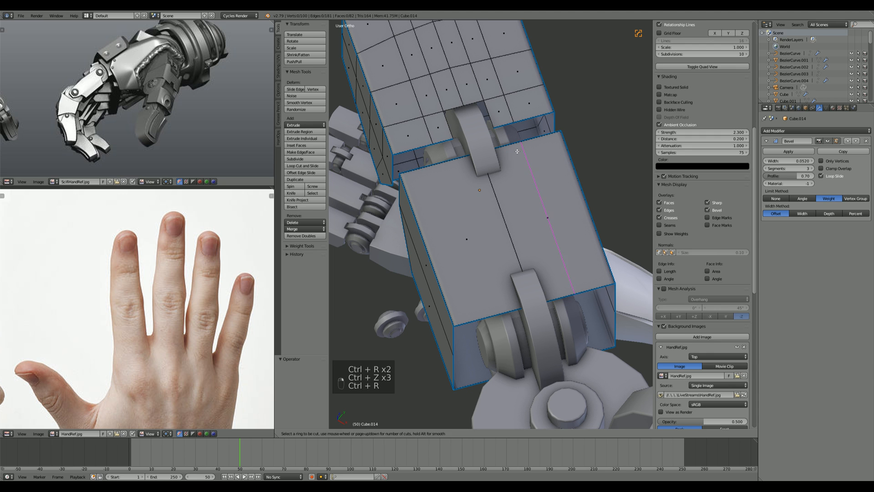
pyautogui.click(489, 164)
pyautogui.click(496, 164)
pyautogui.hotkey('ctrl', 'r')
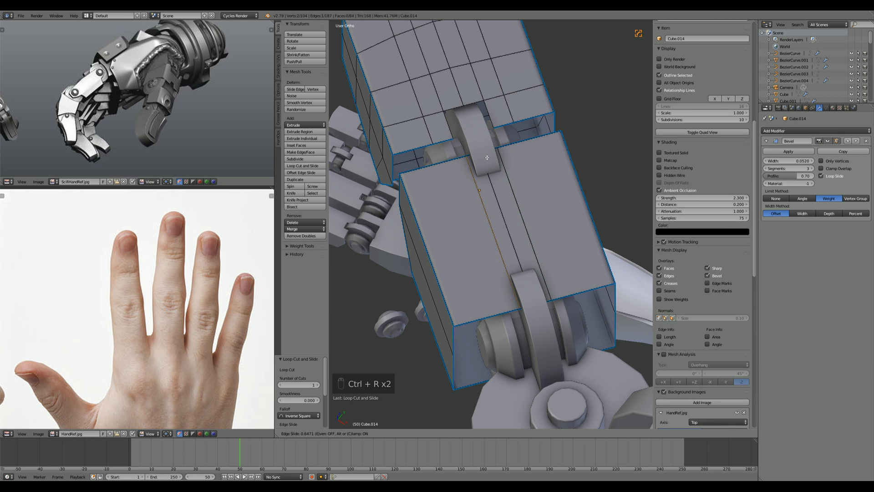
pyautogui.press('a')
# Step: Add a crosswise loop cut near the base segment's tip-side end and delete the faces overlapping the joint ring
pyautogui.hotkey('ctrl', 'r')
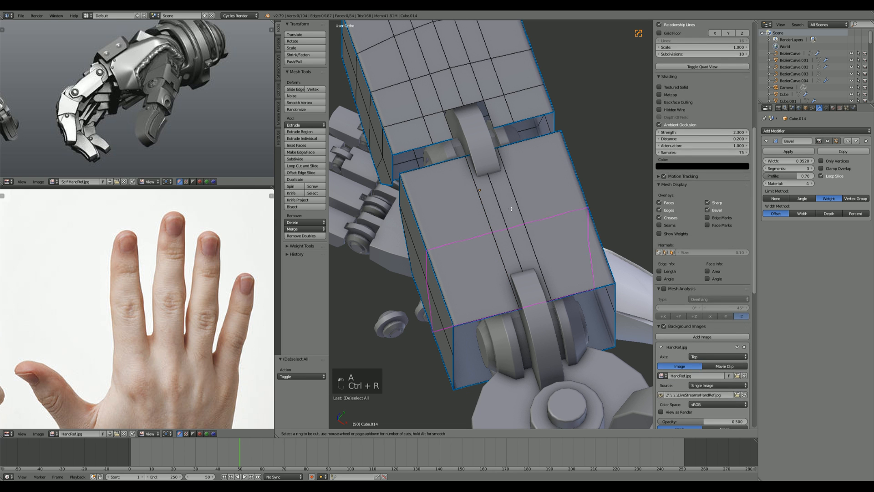
pyautogui.click(498, 169)
pyautogui.click(495, 158)
pyautogui.hotkey('ctrl', 'Tab')
pyautogui.click(497, 172)
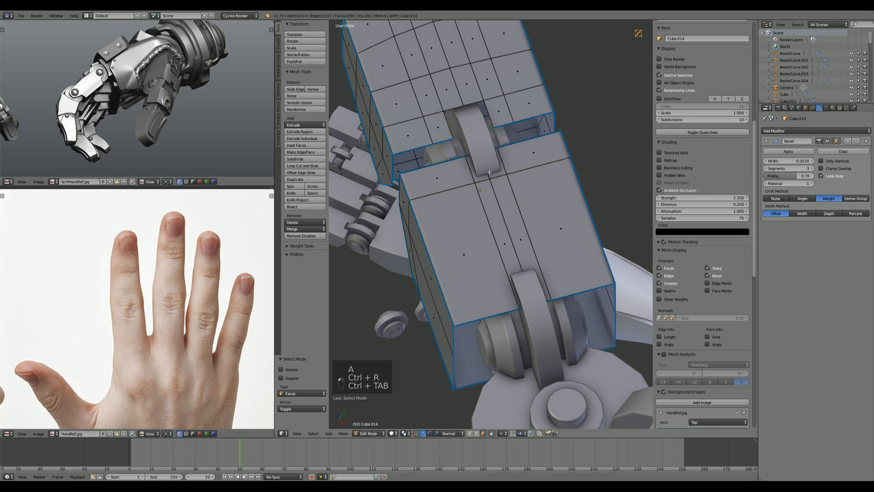
pyautogui.press('Delete')
pyautogui.click(496, 169)
pyautogui.press('Tab')
pyautogui.moveTo(496, 169); pyautogui.dragTo(477, 246, button='middle')
pyautogui.press('Tab')
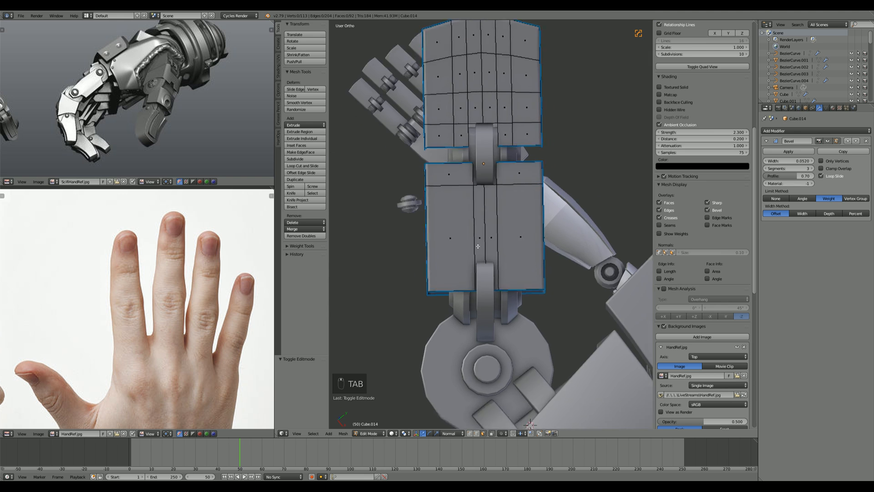
# Step: Add a crosswise loop cut to the base segment near the hub end of the joint ring
pyautogui.scroll(2, 478, 246)
pyautogui.press('a')
pyautogui.press('a')
pyautogui.hotkey('ctrl', 'r')
pyautogui.click(505, 287)
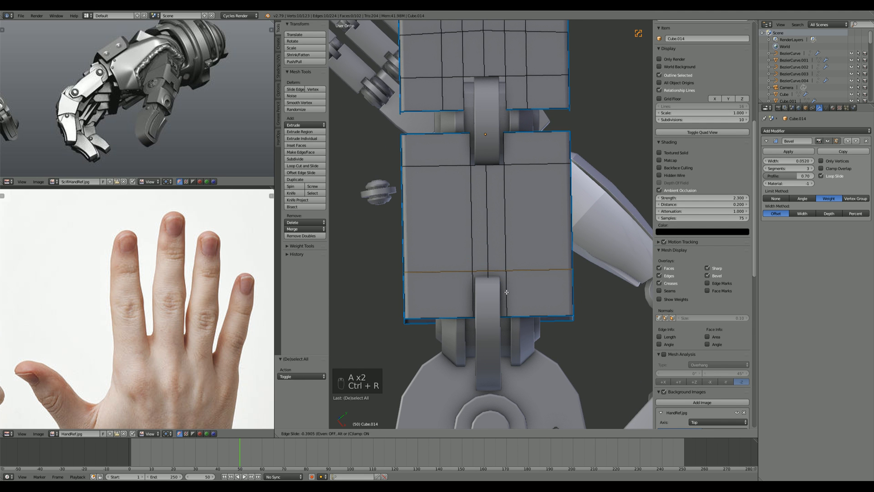
pyautogui.click(507, 292)
# Step: Delete the top faces of the base segment overlapping the hub-side joint ring to open a notch
pyautogui.hotkey('ctrl', 'Tab')
pyautogui.click(504, 293)
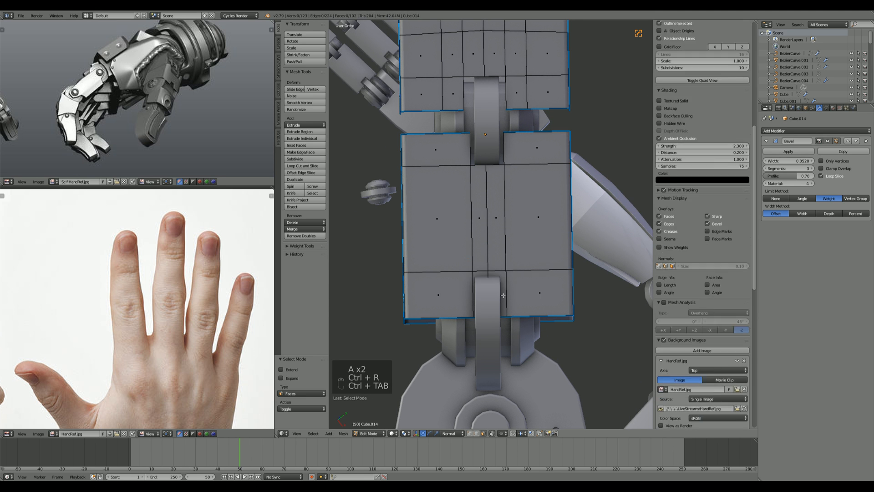
pyautogui.press('Delete')
pyautogui.click(473, 279)
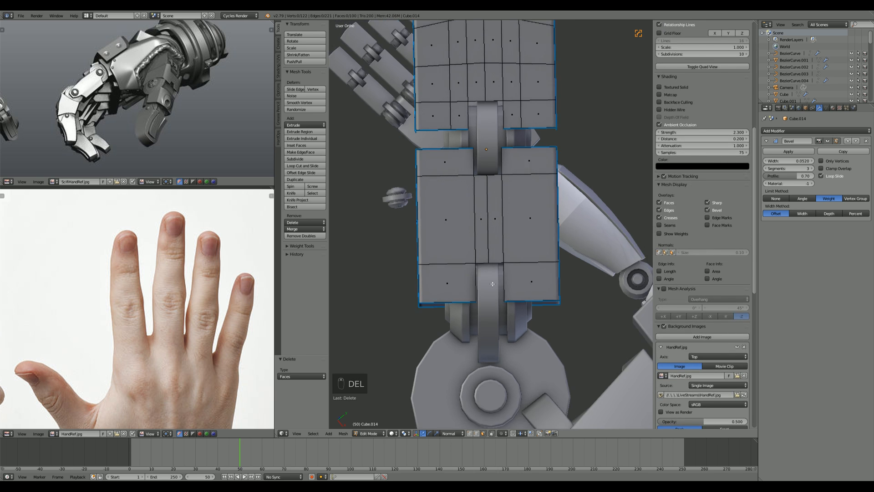
pyautogui.press('Tab')
pyautogui.moveTo(474, 279); pyautogui.dragTo(461, 223, button='middle')
pyautogui.scroll(3, 499, 164)
pyautogui.press('Tab')
pyautogui.scroll(-2, 495, 233)
pyautogui.scroll(4, 480, 205)
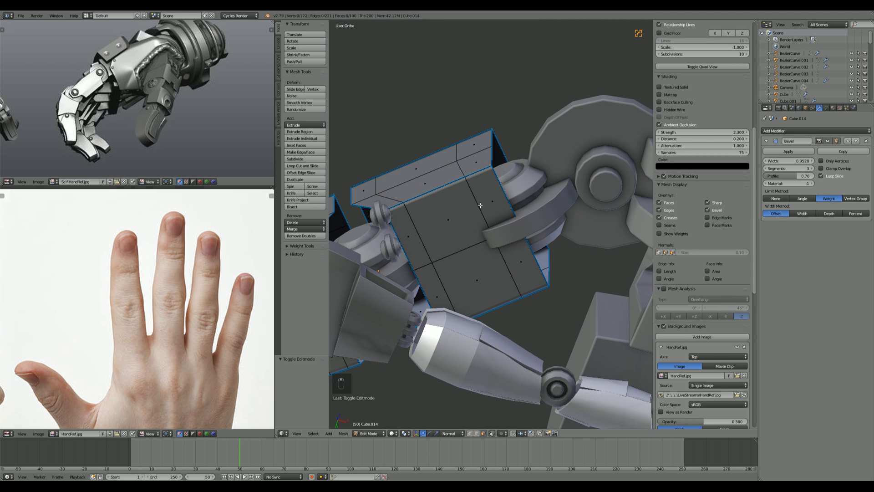
# Step: Slide the two hub-end edges on the base segment's underside back from the joint by a factor of about 0.79
pyautogui.hotkey('ctrl', 'Tab')
pyautogui.click(496, 184)
pyautogui.press('g')
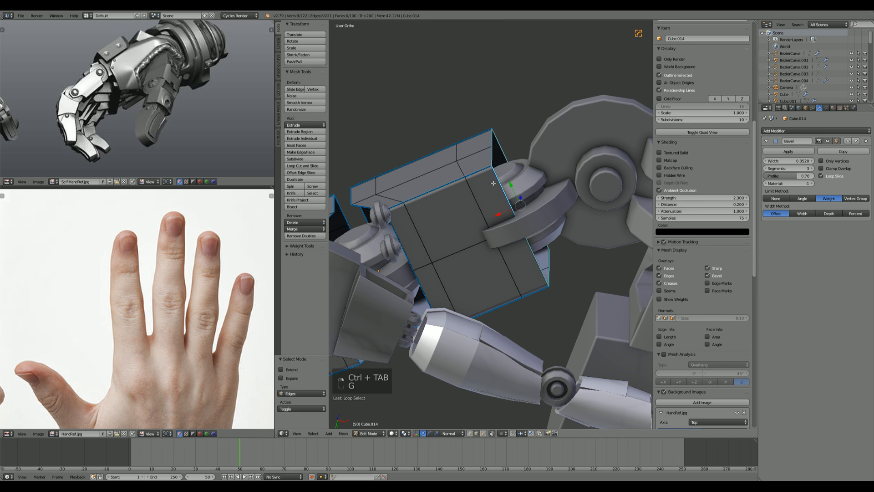
pyautogui.press('a')
pyautogui.rightClick(487, 192)
pyautogui.keyDown('shift'); pyautogui.rightClick(526, 252); pyautogui.keyUp('shift')
pyautogui.press('g')
pyautogui.press('g')
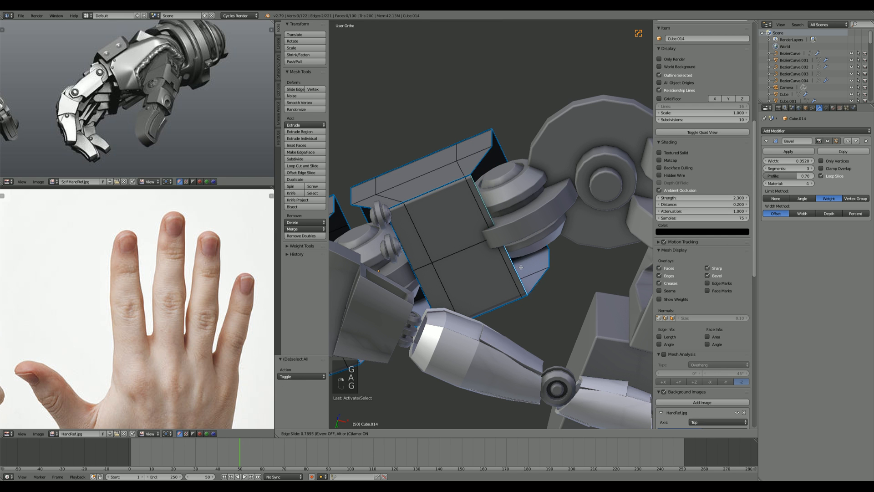
pyautogui.click(520, 266)
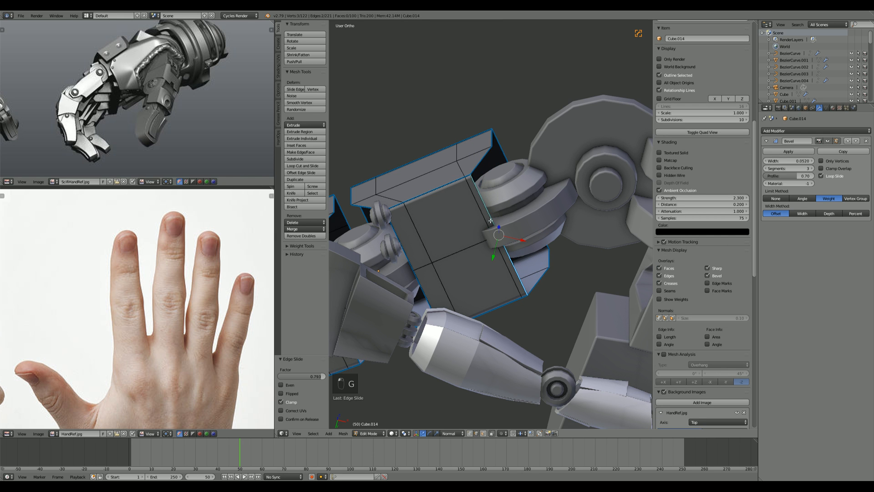
pyautogui.click(494, 264)
pyautogui.press('a')
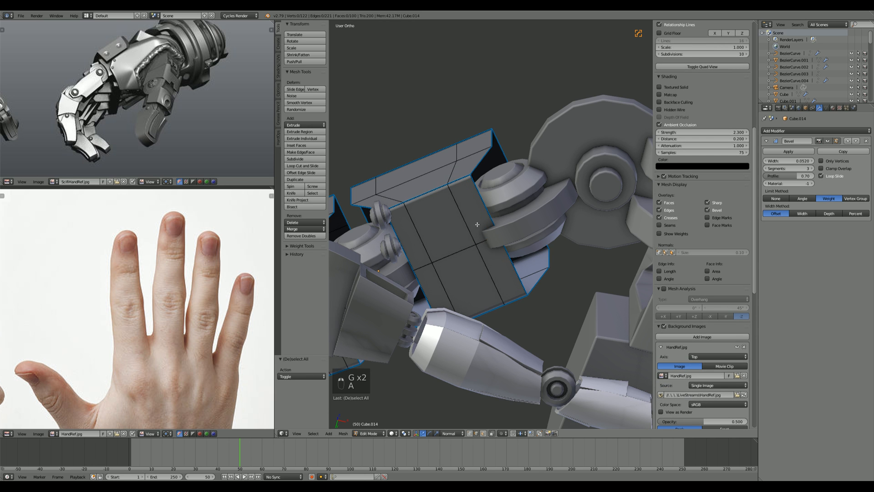
# Step: Add a lengthwise loop cut on each side of the centre line on the base segment's underside
pyautogui.moveTo(495, 264); pyautogui.dragTo(503, 253, button='middle')
pyautogui.hotkey('ctrl', 'r')
pyautogui.click(470, 222)
pyautogui.click(470, 222)
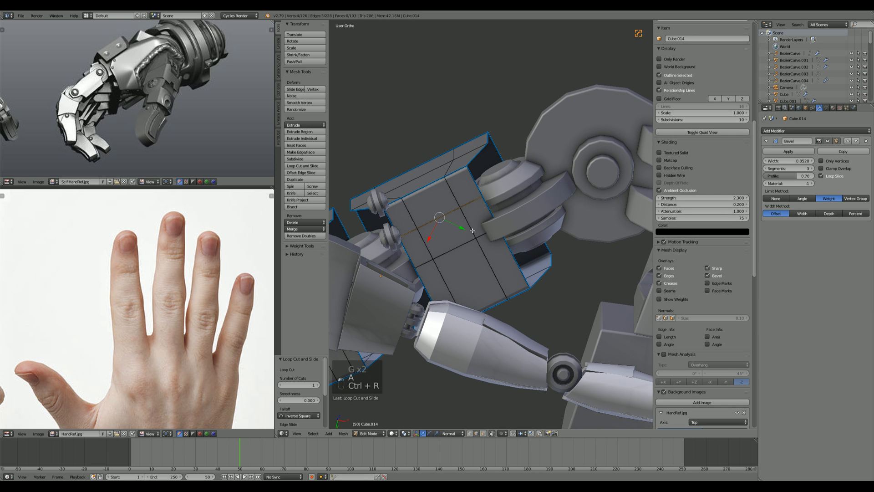
pyautogui.hotkey('ctrl', 'r')
# Step: Slide the underside's two lengthwise edge loops towards the centre line to frame the joint ring
pyautogui.press('g')
pyautogui.press('g')
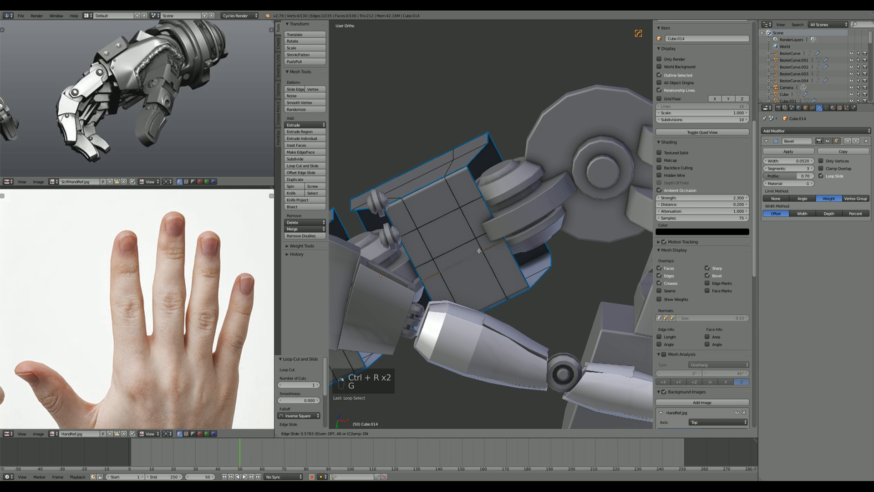
pyautogui.click(451, 218)
pyautogui.press('a')
pyautogui.press('g')
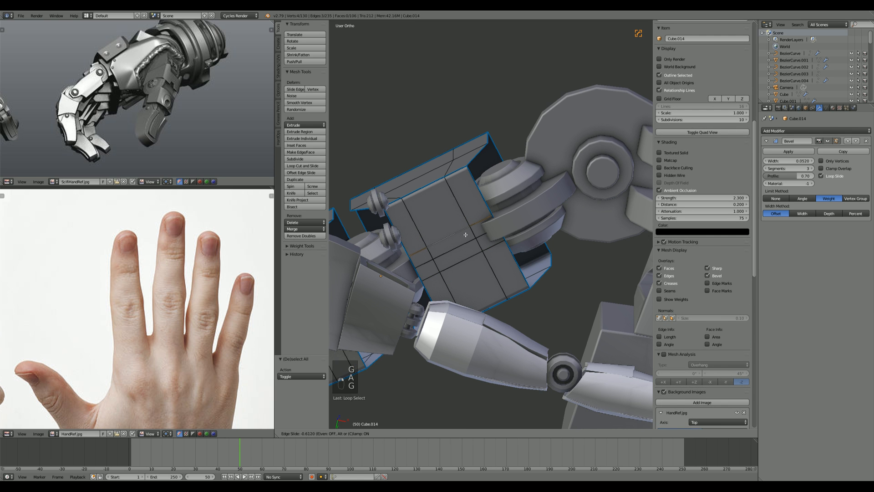
pyautogui.click(470, 249)
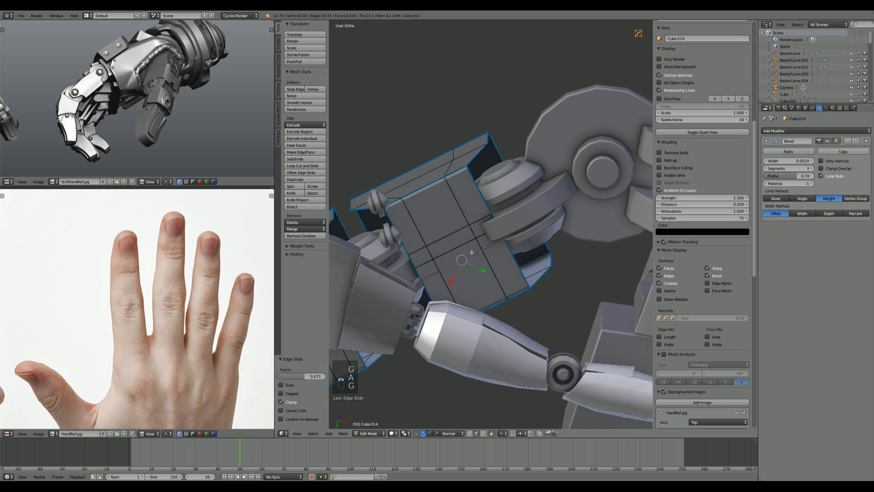
pyautogui.moveTo(471, 253); pyautogui.dragTo(473, 241, button='middle')
pyautogui.press('a')
# Step: Try to add a crosswise loop cut near the hub end of the base segment's underside
pyautogui.scroll(1, 481, 240)
pyautogui.hotkey('ctrl', 'Tab')
pyautogui.click(481, 248)
pyautogui.hotkey('ctrl', 'r')
pyautogui.click(475, 207)
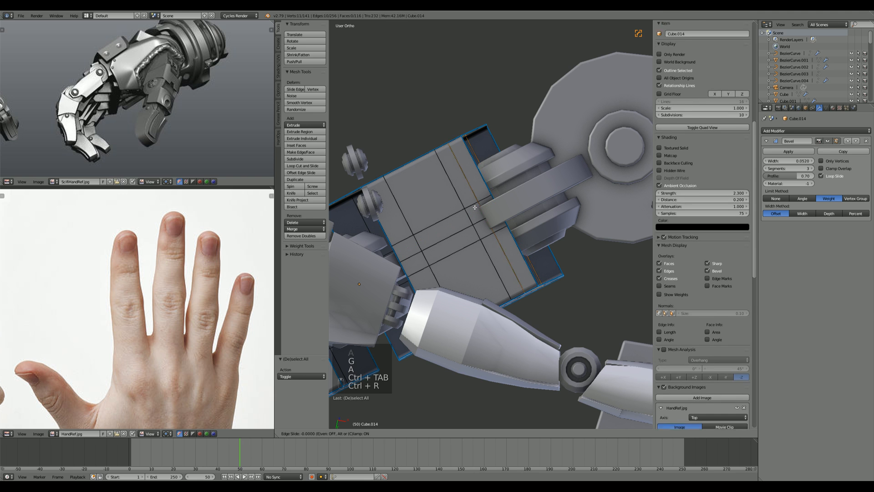
pyautogui.rightClick(474, 208)
pyautogui.hotkey('ctrl', 'z')
# Step: Slide the crosswise edges on the base segment's underside towards the hub end by a factor of 0.276
pyautogui.rightClick(468, 215)
pyautogui.keyDown('shift'); pyautogui.rightClick(475, 228); pyautogui.keyUp('shift')
pyautogui.keyDown('shift'); pyautogui.rightClick(489, 255); pyautogui.keyUp('shift')
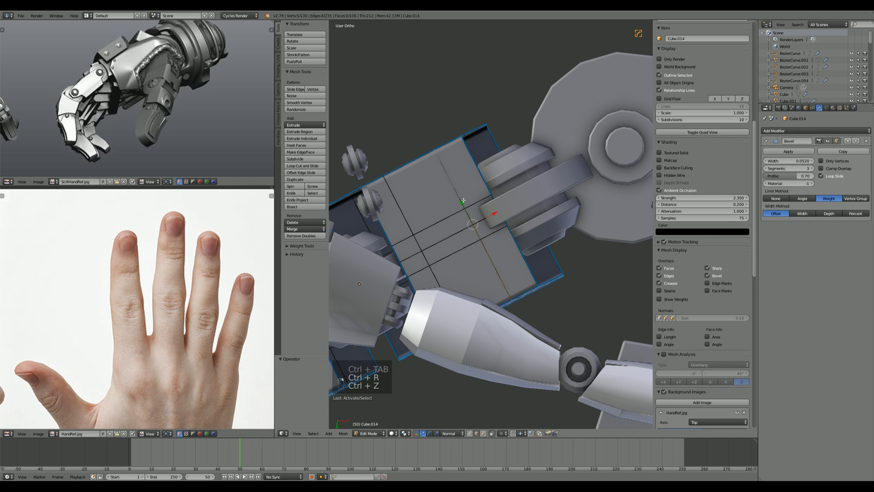
pyautogui.press('g')
pyautogui.press('g')
pyautogui.click(570, 169)
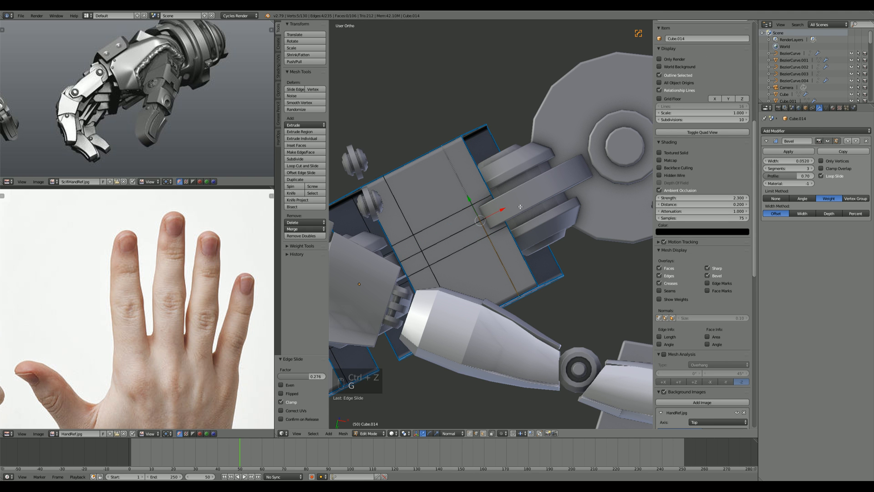
# Step: Delete the faces on the base segment's underside where the joint ring passes through, and leave mesh editing
pyautogui.hotkey('ctrl', 'Tab')
pyautogui.click(496, 214)
pyautogui.rightClick(491, 227)
pyautogui.keyDown('shift'); pyautogui.rightClick(482, 215); pyautogui.keyUp('shift')
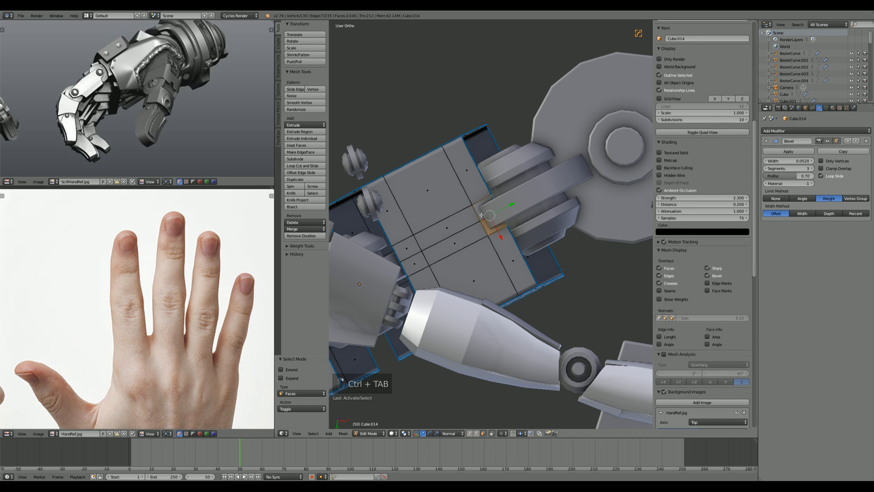
pyautogui.press('Delete')
pyautogui.click(481, 215)
pyautogui.press('Tab')
pyautogui.scroll(-3, 482, 215)
pyautogui.moveTo(483, 215)
pyautogui.mouseDown(button='middle')
pyautogui.moveTo(503, 210)
pyautogui.moveTo(489, 283)
pyautogui.moveTo(491, 225)
pyautogui.mouseUp(button='middle')
pyautogui.scroll(-3, 500, 256)
pyautogui.scroll(5, 506, 268)
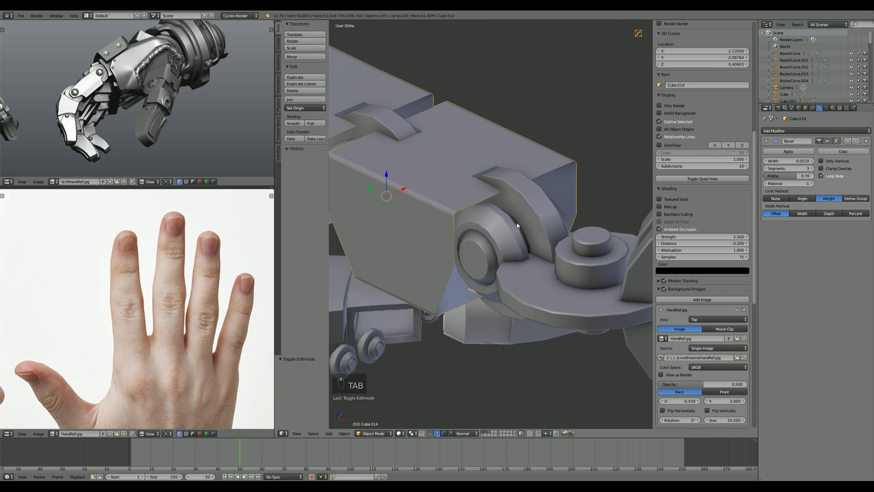
# Step: Add a Solidify modifier with a thickness of 0.137 to the thumb segments and place it above the Bevel modifier
pyautogui.click(819, 131)
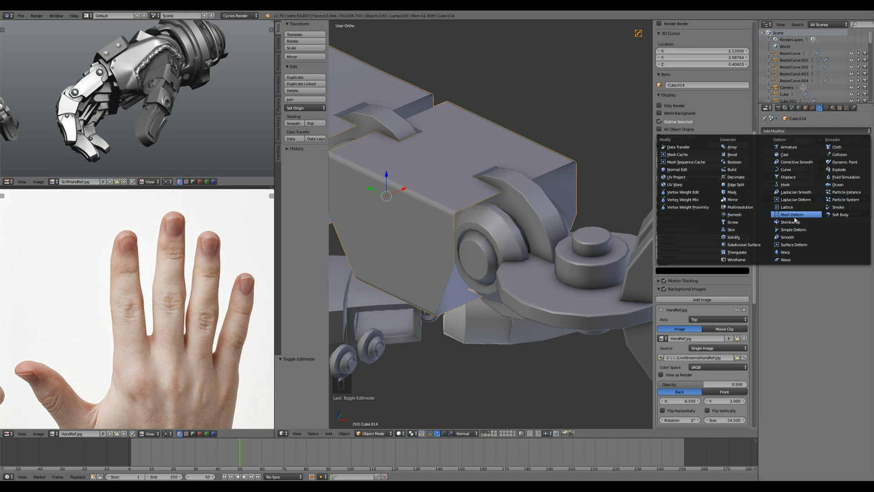
pyautogui.click(733, 237)
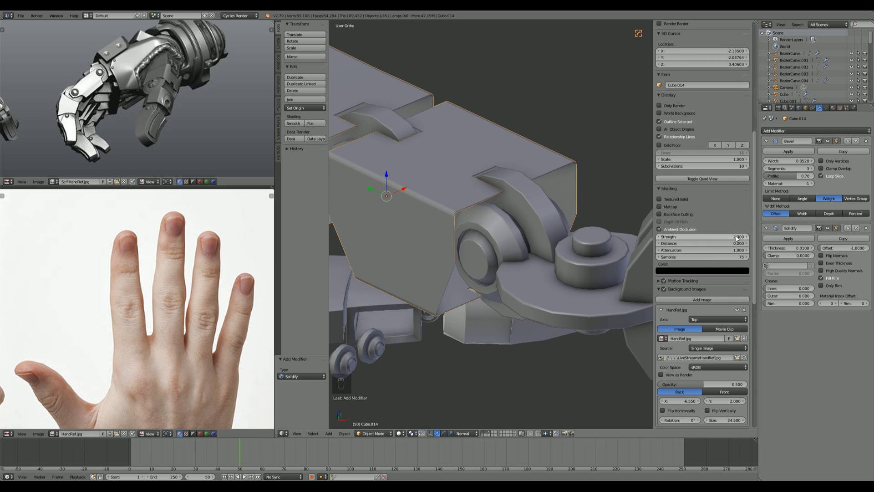
pyautogui.moveTo(765, 248); pyautogui.dragTo(785, 248)
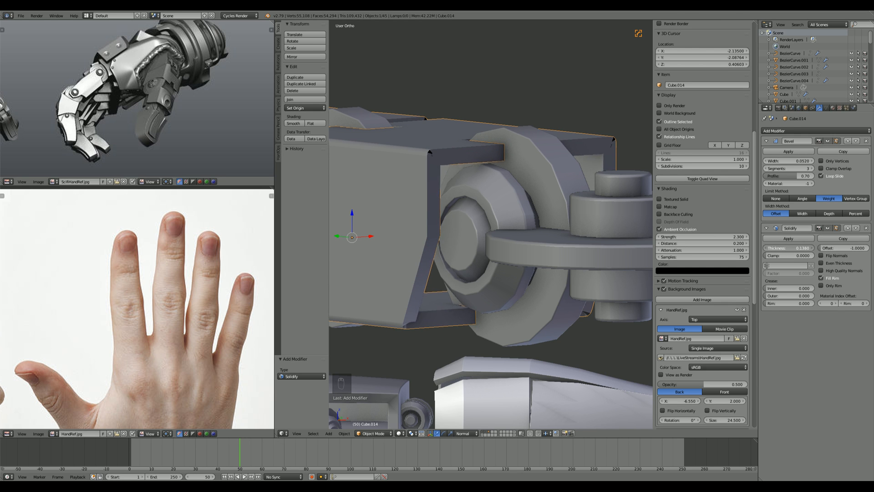
pyautogui.click(848, 229)
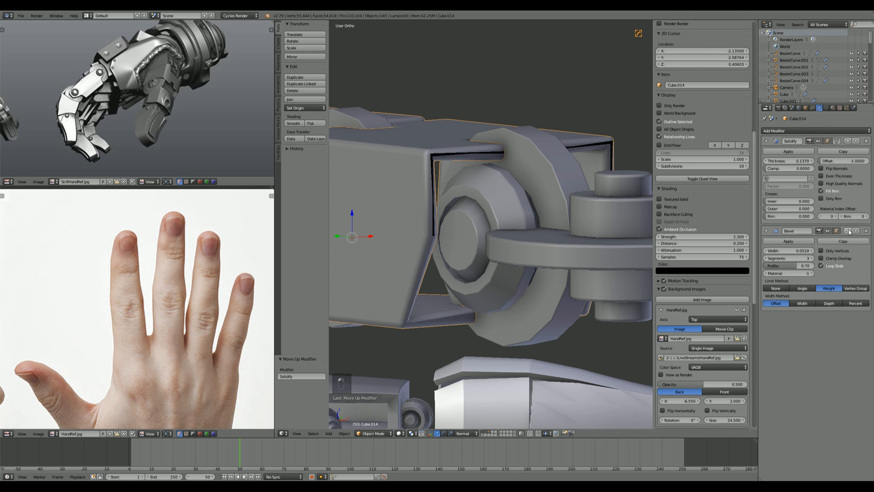
# Step: Set the thumb segments' bevel width to about 0.0237 and enable even thickness for the solidified walls
pyautogui.scroll(1, 551, 237)
pyautogui.press('q')
pyautogui.click(545, 231)
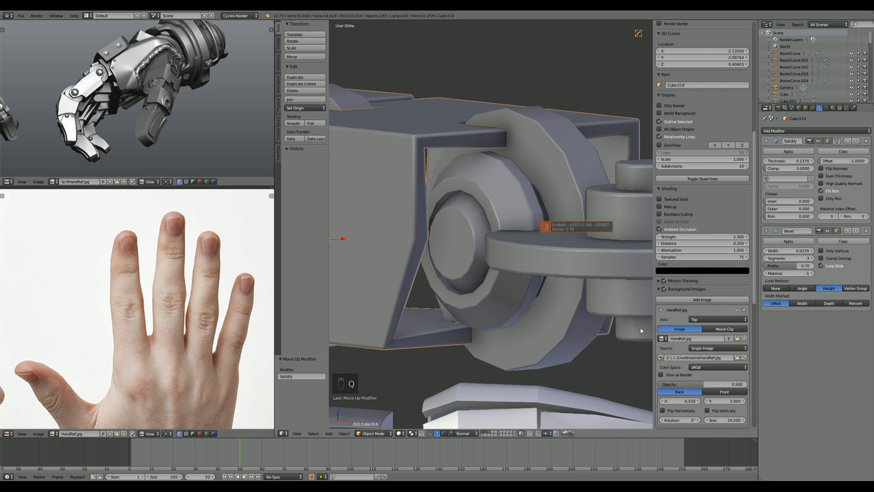
pyautogui.scroll(-4, 552, 205)
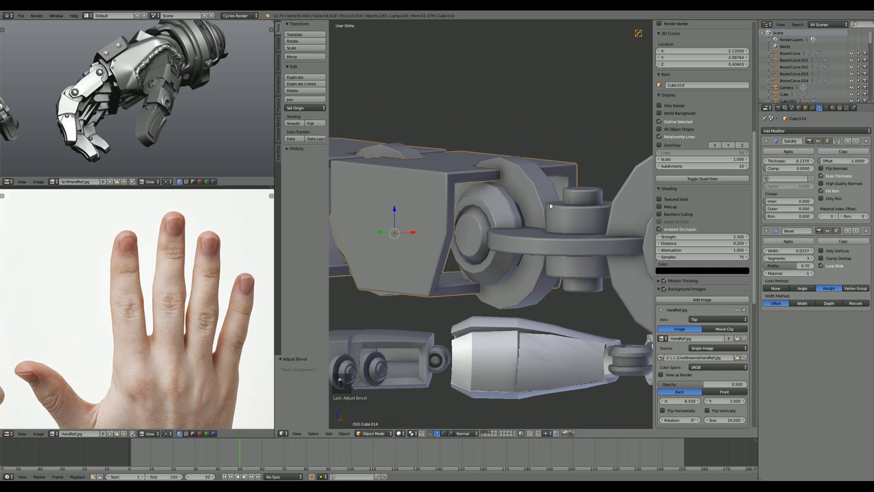
pyautogui.press('a')
# Step: Slide the lower palm plate's boundary vertices beside the thumb hinge along the rim to line up with the first hinge ring
pyautogui.scroll(-4, 552, 204)
pyautogui.moveTo(552, 205); pyautogui.dragTo(615, 308, button='middle')
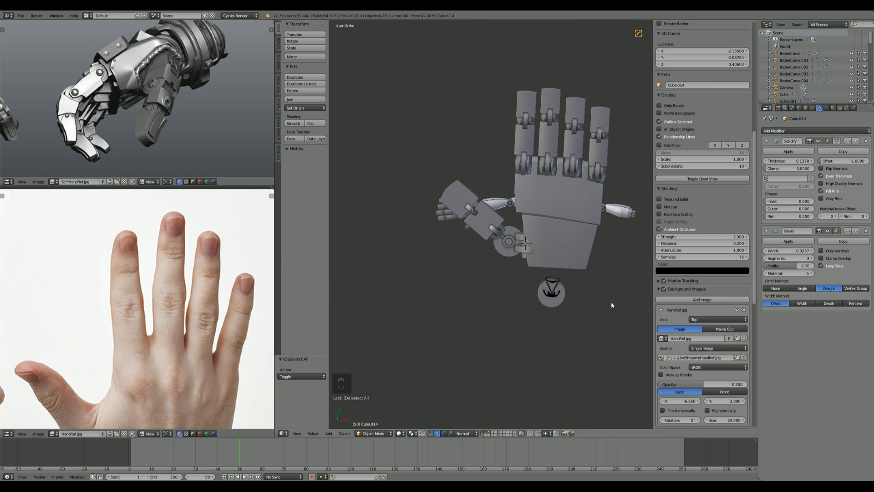
pyautogui.scroll(4, 611, 301)
pyautogui.rightClick(568, 291)
pyautogui.press('Tab')
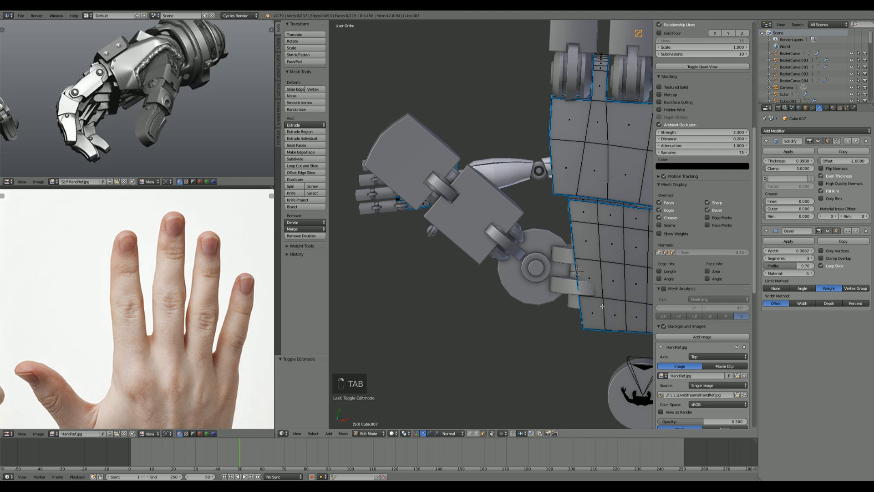
pyautogui.scroll(2, 612, 279)
pyautogui.moveTo(613, 279); pyautogui.dragTo(496, 296, button='middle')
pyautogui.scroll(2, 497, 296)
pyautogui.hotkey('ctrl', 'Tab')
pyautogui.click(457, 207)
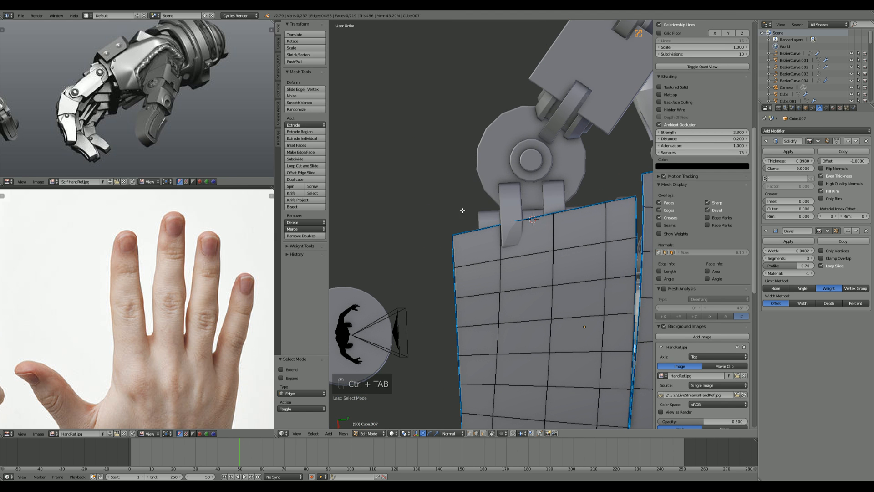
pyautogui.hotkey('ctrl', 'Tab')
pyautogui.click(471, 202)
pyautogui.press('a')
pyautogui.press('z')
pyautogui.press('a')
pyautogui.press('b')
pyautogui.moveTo(486, 206); pyautogui.dragTo(520, 249)
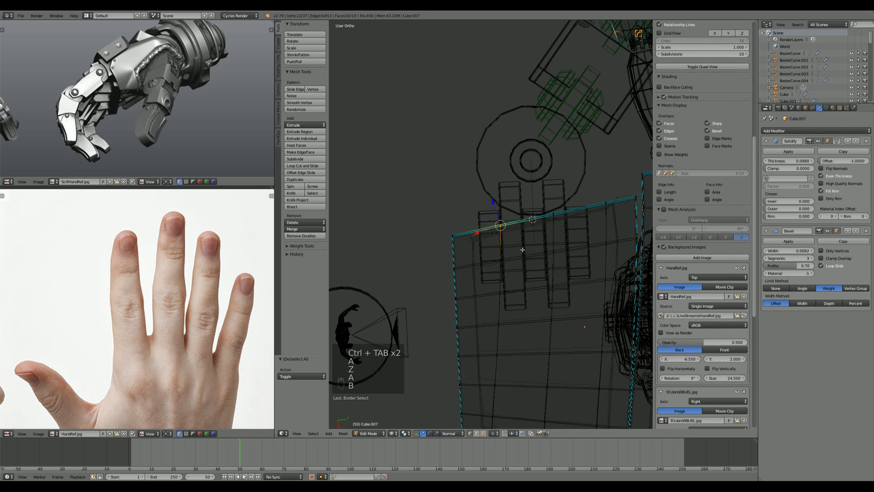
pyautogui.press('z')
pyautogui.press('g')
pyautogui.press('g')
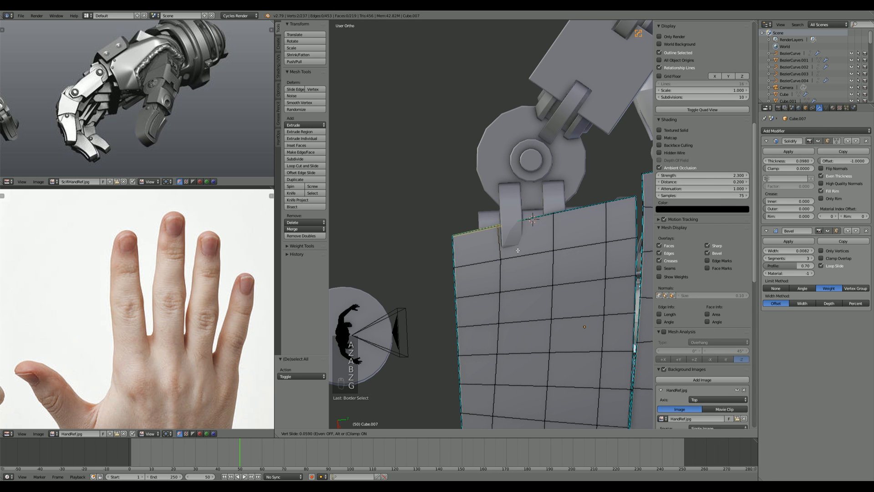
pyautogui.click(518, 250)
# Step: Slide the short lengthwise edges beside the first hinge ring outward so the future notch clears the ring
pyautogui.hotkey('ctrl', 'Tab')
pyautogui.press('a')
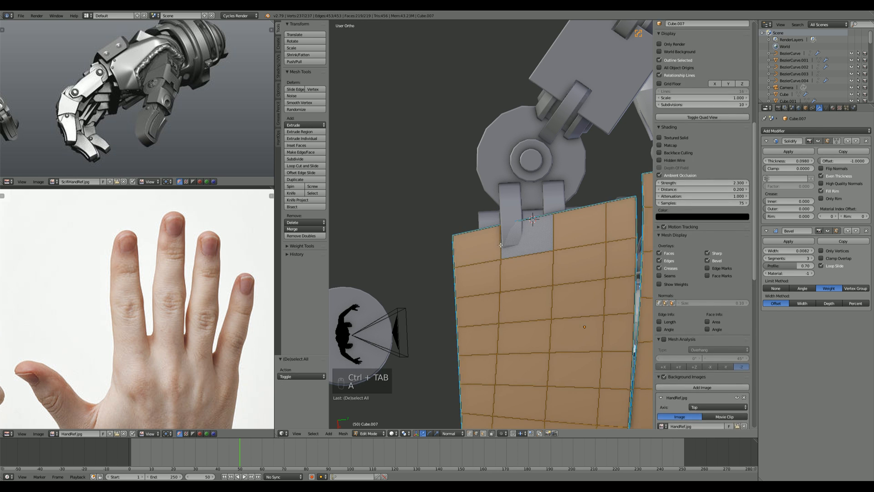
pyautogui.press('z')
pyautogui.press('a')
pyautogui.press('b')
pyautogui.moveTo(493, 239); pyautogui.dragTo(509, 248)
pyautogui.press('z')
pyautogui.press('g')
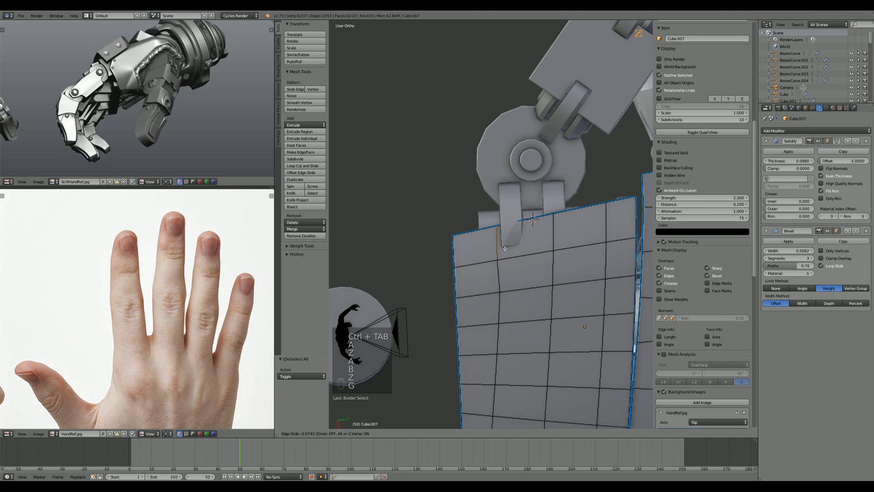
pyautogui.click(504, 248)
# Step: Fine-tune the rim vertices beside the first hinge ring by sliding them slightly along the palm plate's boundary
pyautogui.press('a')
pyautogui.hotkey('ctrl', 'Tab')
pyautogui.press('a')
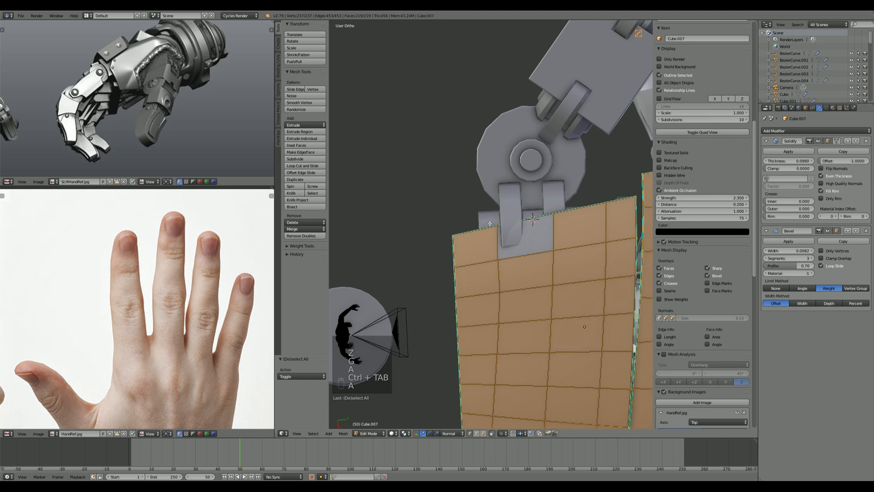
pyautogui.press('a')
pyautogui.press('z')
pyautogui.press('b')
pyautogui.moveTo(492, 221); pyautogui.dragTo(507, 234)
pyautogui.press('z')
pyautogui.press('g')
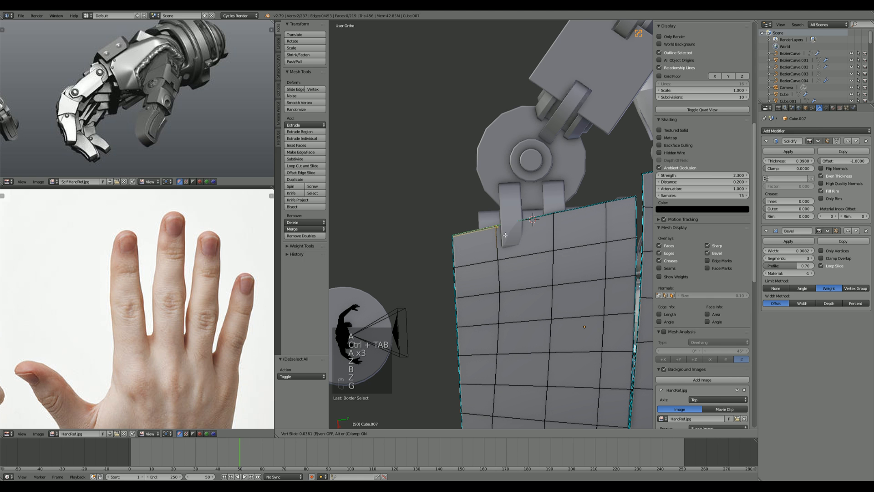
pyautogui.click(504, 235)
pyautogui.press('a')
# Step: Add a lengthwise loop cut on the lower palm plate along the inner side of the first hinge ring
pyautogui.keyDown('shift'); pyautogui.moveTo(522, 225); pyautogui.dragTo(508, 234, button='middle'); pyautogui.keyUp('shift')
pyautogui.scroll(2, 514, 232)
pyautogui.hotkey('ctrl', 'r')
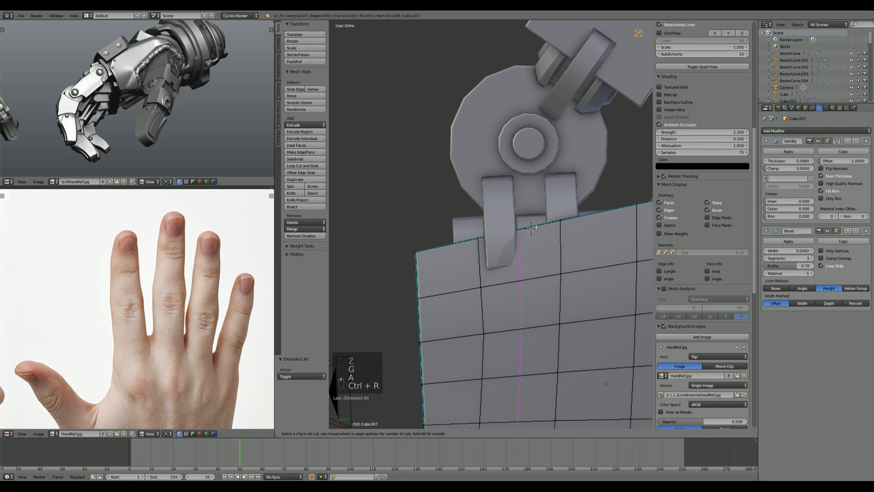
pyautogui.rightClick(536, 226)
pyautogui.click(535, 226)
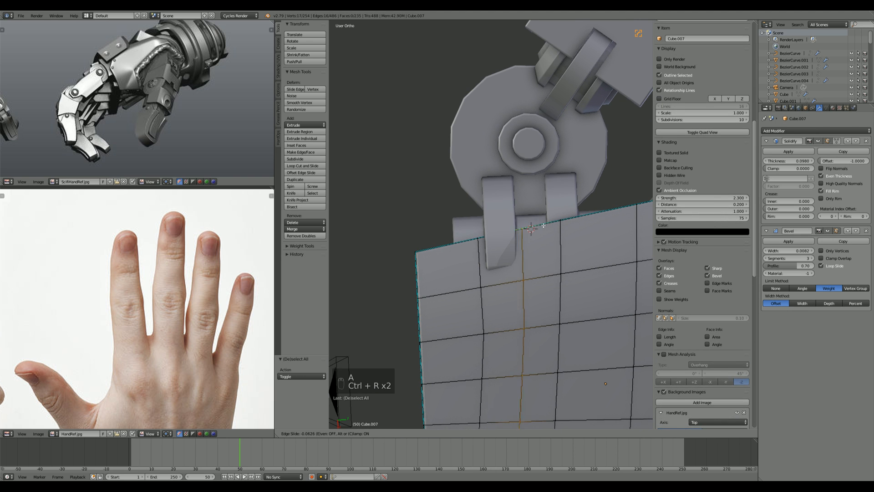
pyautogui.click(531, 228)
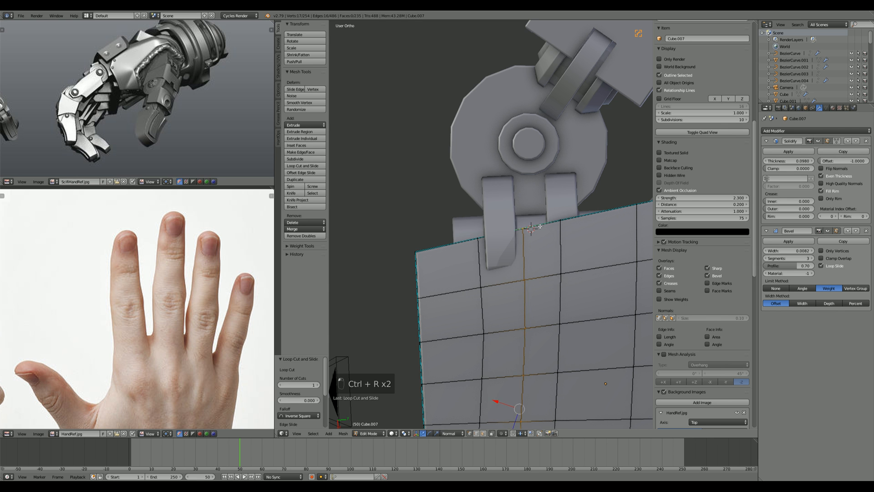
# Step: Delete the palm plate faces around the first hinge ring to open a notch, and leave mesh editing
pyautogui.moveTo(531, 227); pyautogui.dragTo(559, 339, button='middle')
pyautogui.hotkey('ctrl', 'Tab')
pyautogui.click(504, 257)
pyautogui.rightClick(503, 255)
pyautogui.press('Delete')
pyautogui.click(506, 254)
pyautogui.press('Tab')
# Step: Slide the palm plate's lengthwise edge loop between the two hinge rings closer to the first notch
pyautogui.scroll(-3, 522, 297)
pyautogui.scroll(-3, 522, 297)
pyautogui.scroll(4, 555, 291)
pyautogui.scroll(2, 542, 261)
pyautogui.press('Tab')
pyautogui.scroll(2, 541, 261)
pyautogui.scroll(1, 560, 340)
pyautogui.scroll(-1, 542, 309)
pyautogui.hotkey('ctrl', 'Tab')
pyautogui.click(507, 253)
pyautogui.rightClick(512, 252)
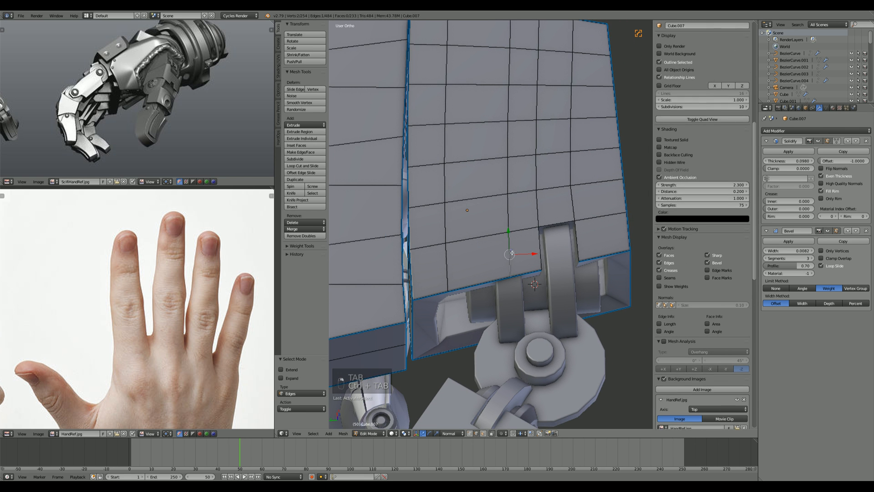
pyautogui.press('g')
pyautogui.press('g')
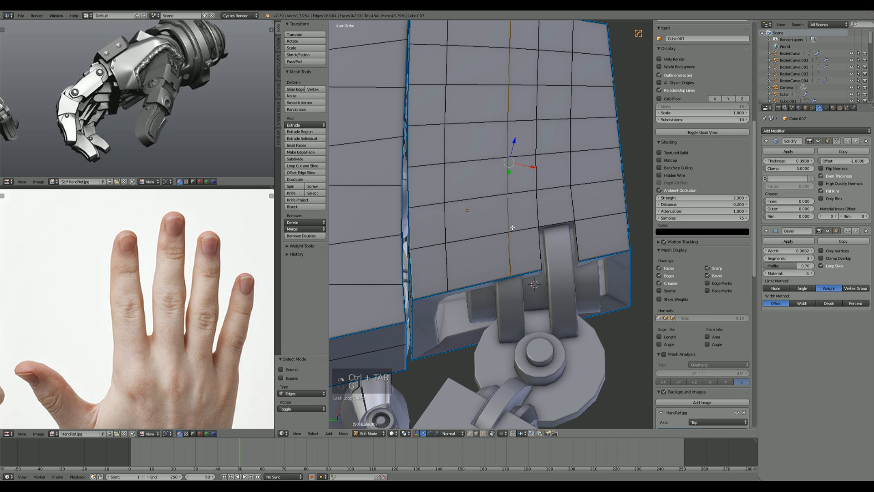
pyautogui.click(537, 227)
# Step: Add a lengthwise loop cut on the lower palm plate along the outer side of the second hinge ring
pyautogui.press('a')
pyautogui.hotkey('ctrl', 'r')
pyautogui.click(514, 231)
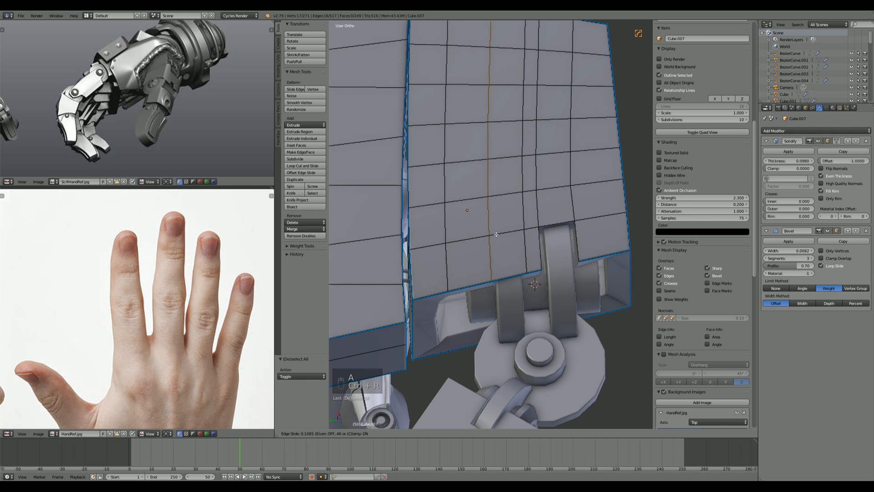
pyautogui.click(496, 235)
# Step: Delete the palm plate faces around the second hinge ring to open its notch, and leave mesh editing
pyautogui.press('a')
pyautogui.hotkey('ctrl', 'Tab')
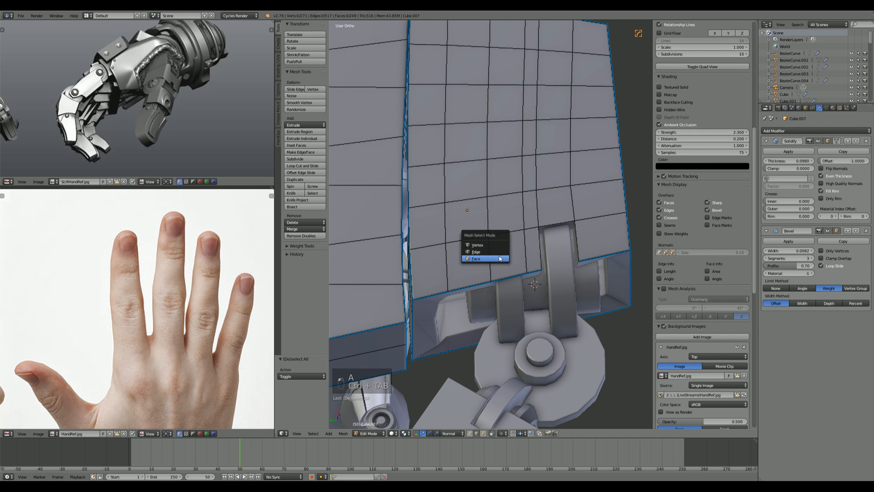
pyautogui.click(496, 258)
pyautogui.rightClick(505, 251)
pyautogui.moveTo(506, 346); pyautogui.dragTo(510, 283, button='middle')
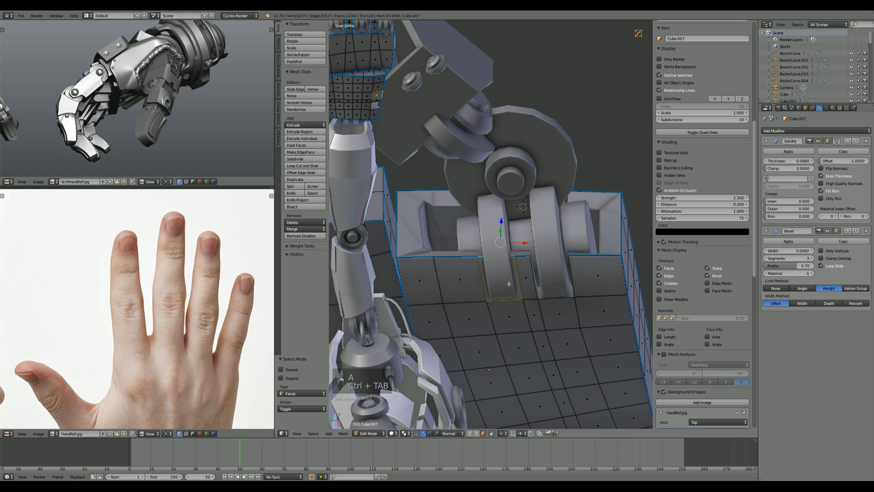
pyautogui.press('Delete')
pyautogui.click(509, 284)
pyautogui.press('Tab')
pyautogui.scroll(-6, 507, 285)
pyautogui.moveTo(504, 228); pyautogui.dragTo(590, 310, button='middle')
pyautogui.press('a')
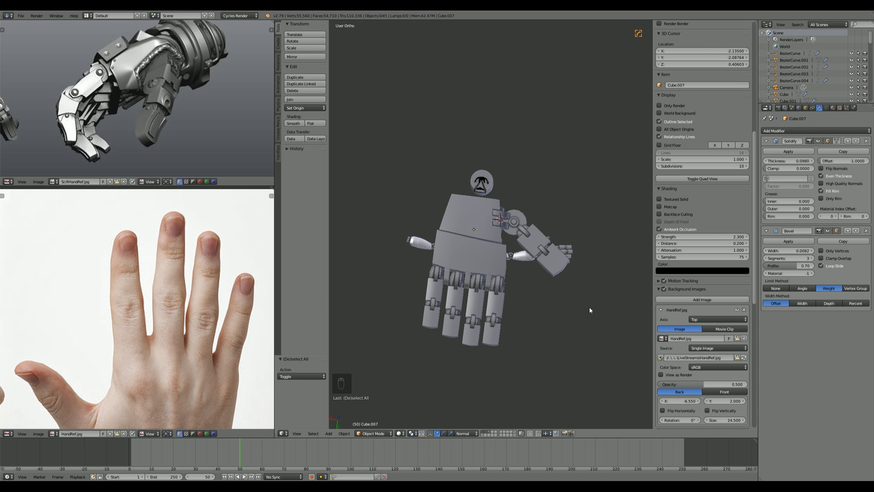
# Step: Slide the inner end edges of the palm's two hinge notches by a factor of 0.124 to deepen them
pyautogui.moveTo(578, 304); pyautogui.dragTo(439, 273, button='middle')
pyautogui.scroll(4, 438, 272)
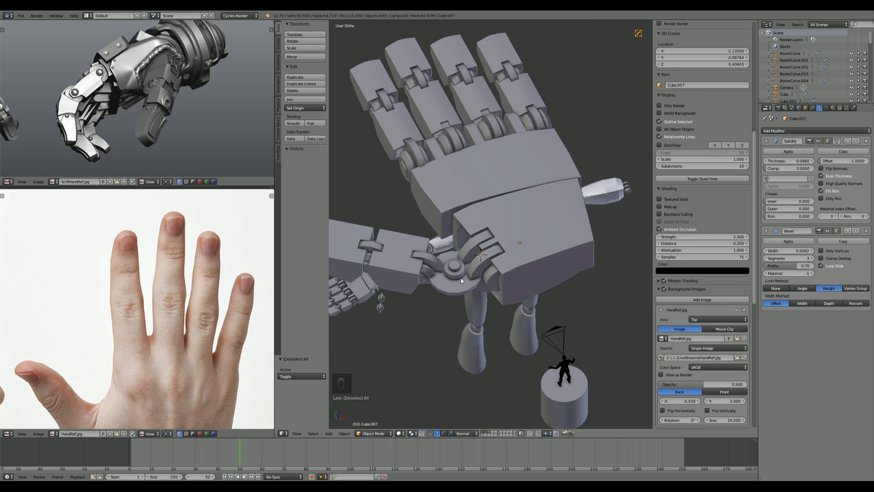
pyautogui.moveTo(472, 324); pyautogui.dragTo(536, 302, button='middle')
pyautogui.scroll(4, 540, 211)
pyautogui.press('Tab')
pyautogui.scroll(3, 522, 248)
pyautogui.hotkey('ctrl', 'Tab')
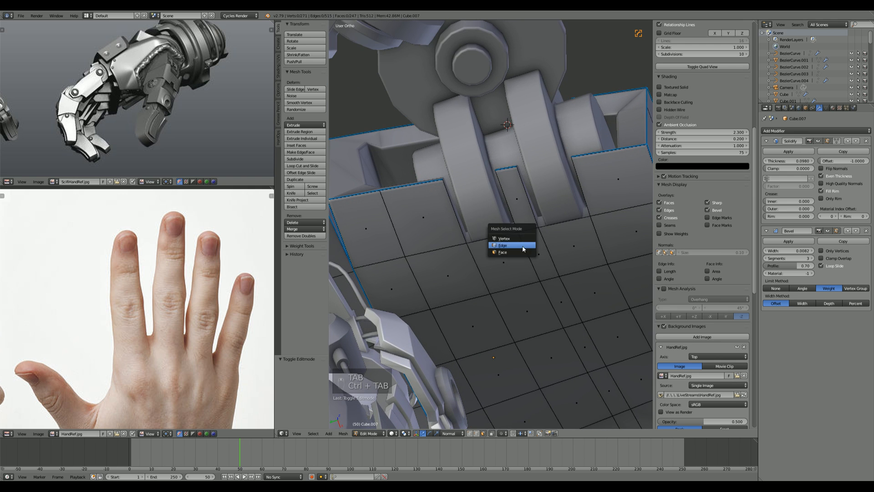
pyautogui.click(521, 249)
pyautogui.rightClick(492, 238)
pyautogui.press('g')
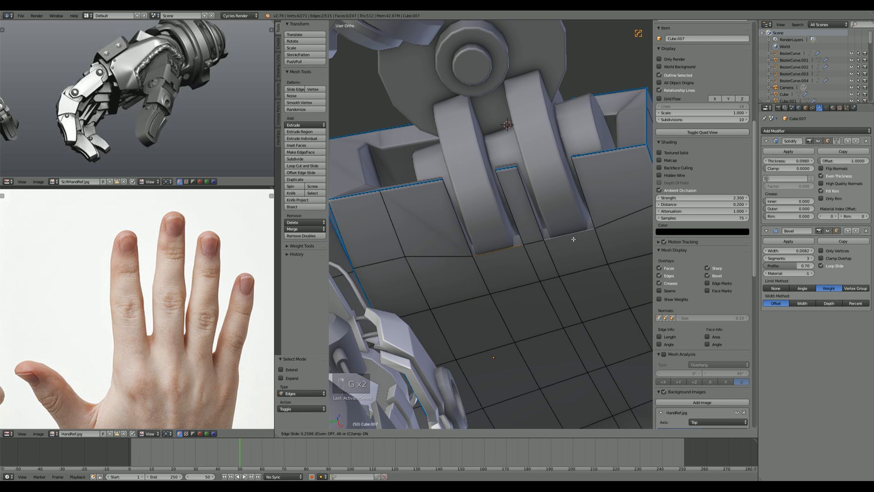
pyautogui.click(569, 236)
pyautogui.moveTo(569, 236); pyautogui.dragTo(424, 255, button='middle')
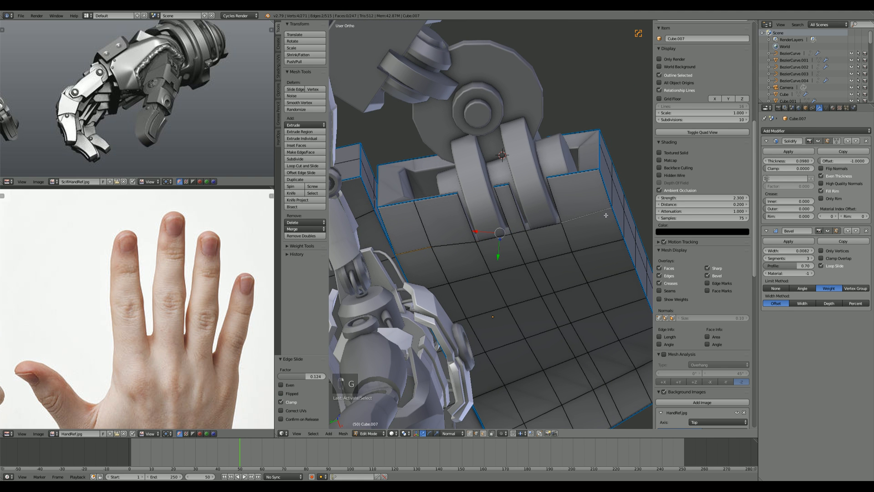
pyautogui.press('a')
pyautogui.rightClick(616, 169)
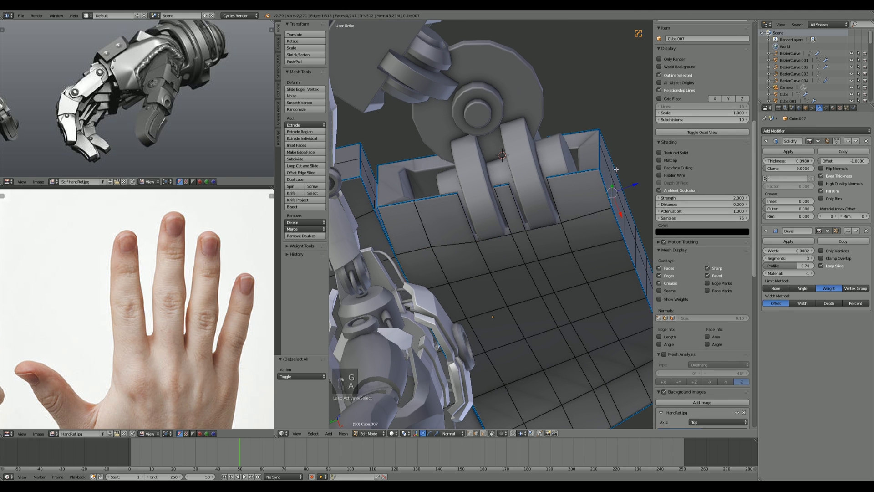
pyautogui.click(419, 258)
pyautogui.scroll(-4, 418, 257)
pyautogui.press('a')
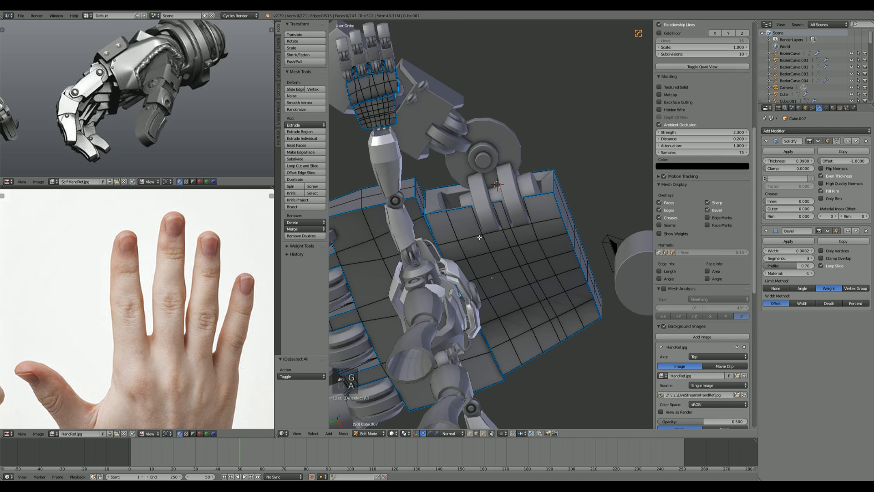
# Step: Bevel the edges at the inner ends of the palm plate's two hinge notches, and leave mesh editing
pyautogui.press('Tab')
pyautogui.moveTo(418, 257); pyautogui.dragTo(499, 227, button='middle')
pyautogui.scroll(5, 515, 268)
pyautogui.press('Tab')
pyautogui.moveTo(514, 267); pyautogui.dragTo(521, 269, button='middle')
pyautogui.hotkey('ctrl', 'Tab')
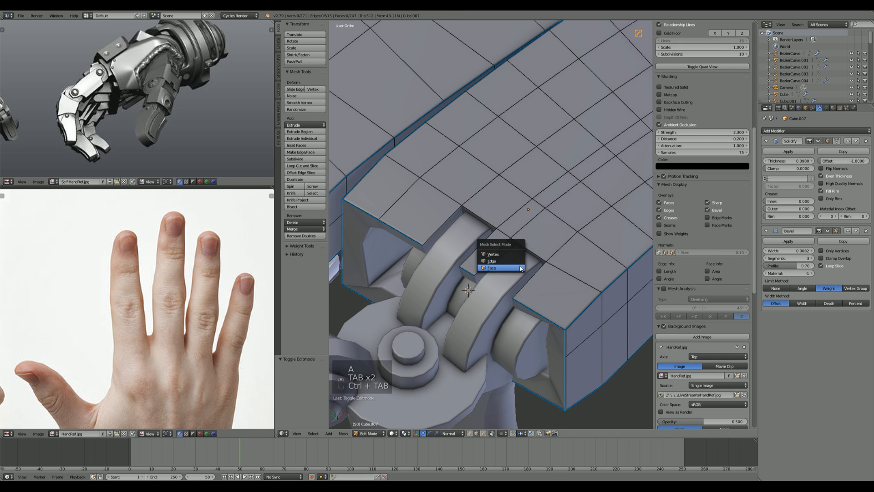
pyautogui.rightClick(540, 253)
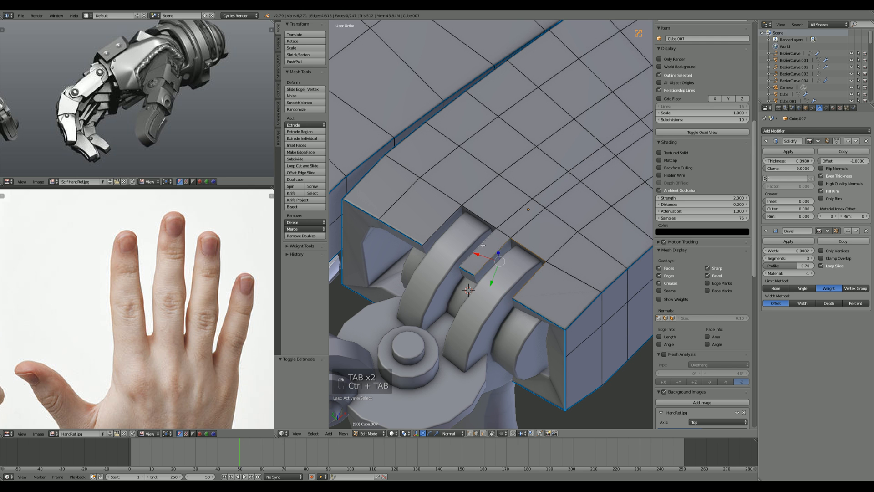
pyautogui.keyDown('shift'); pyautogui.rightClick(455, 216); pyautogui.keyUp('shift')
pyautogui.press('q')
pyautogui.click(456, 217)
pyautogui.press('Tab')
pyautogui.scroll(-2, 507, 321)
pyautogui.moveTo(507, 321); pyautogui.dragTo(510, 197, button='middle')
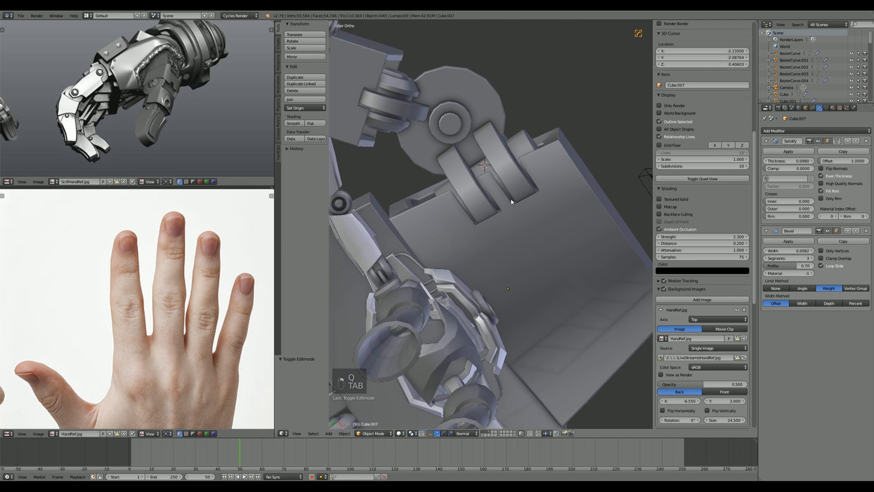
# Step: Mark the selected edges at the inner ends of the palm plate's hinge notches as sharp, and leave mesh editing
pyautogui.scroll(2, 521, 173)
pyautogui.press('Tab')
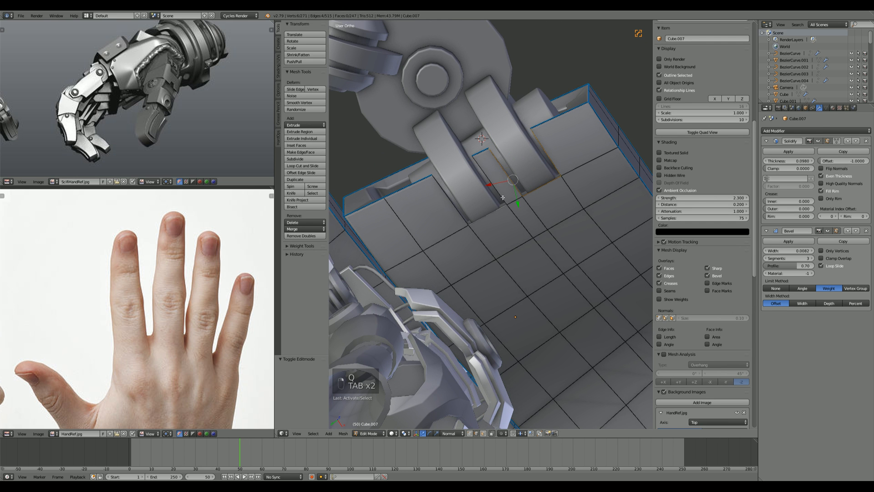
pyautogui.press('q')
pyautogui.click(457, 216)
pyautogui.press('Tab')
pyautogui.scroll(-6, 504, 269)
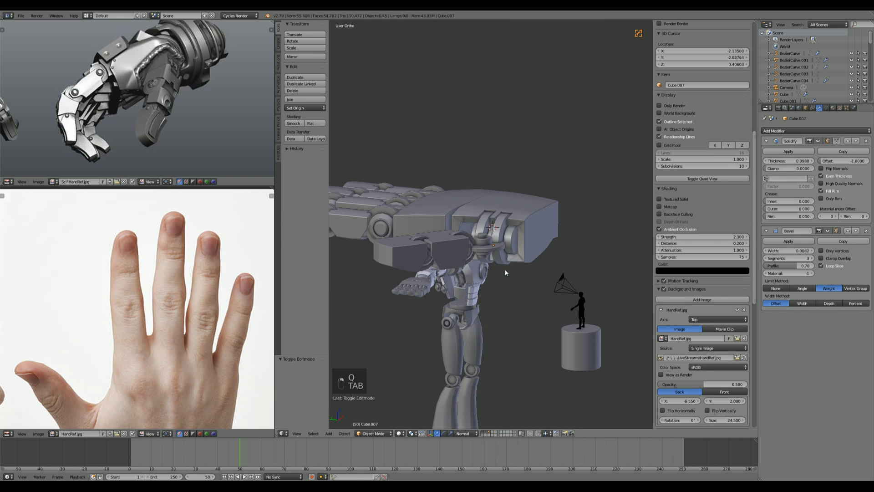
# Step: Add a plane at the 3D cursor beside the thumb's base hinge in the top view
pyautogui.moveTo(523, 299); pyautogui.dragTo(587, 328, button='middle')
pyautogui.scroll(3, 589, 318)
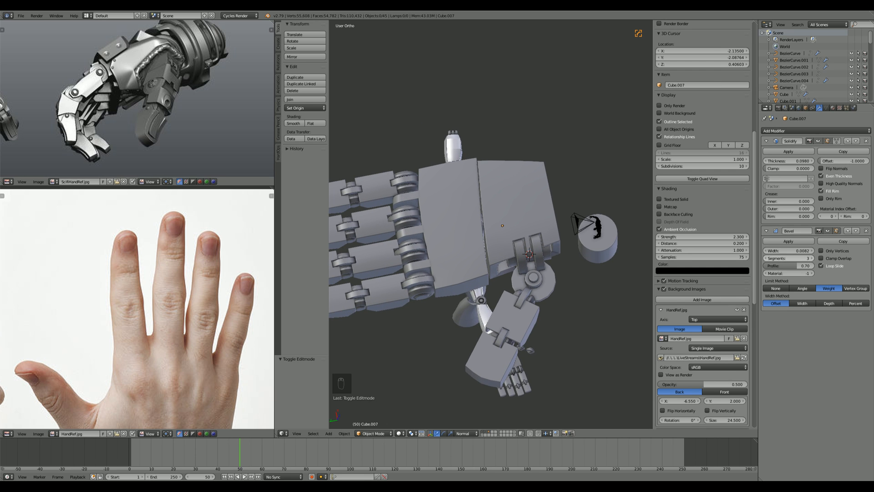
pyautogui.moveTo(496, 255); pyautogui.dragTo(529, 209, button='middle')
pyautogui.scroll(3, 504, 279)
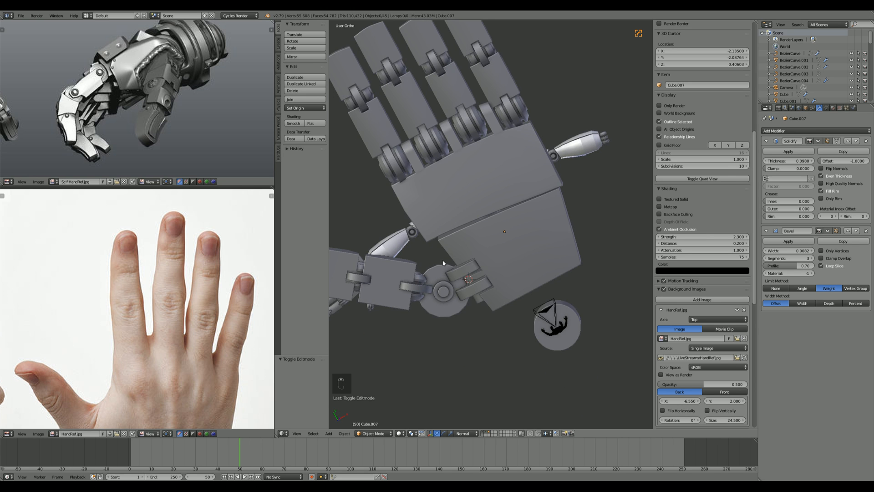
pyautogui.moveTo(443, 262); pyautogui.dragTo(455, 219, button='middle')
pyautogui.scroll(1, 457, 227)
pyautogui.press('KP_7')
pyautogui.keyDown('shift'); pyautogui.moveTo(416, 265); pyautogui.dragTo(529, 236, button='middle'); pyautogui.keyUp('shift')
pyautogui.scroll(2, 528, 236)
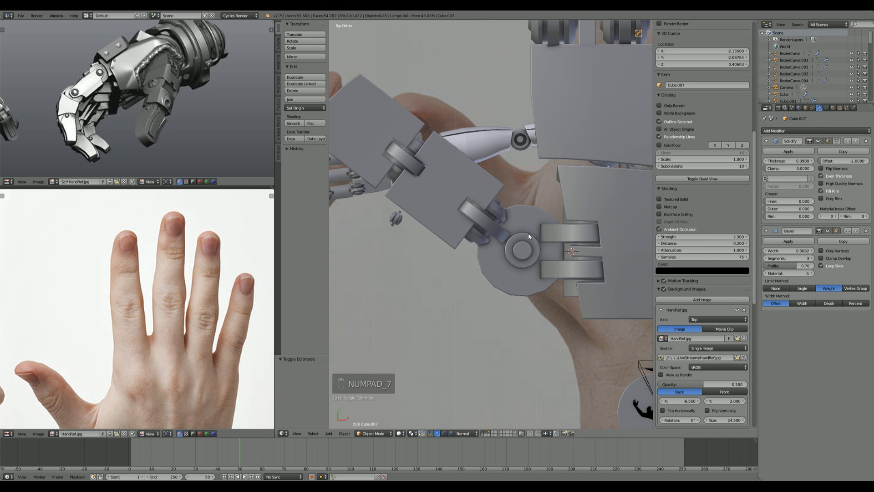
pyautogui.hotkey('shift', 'a')
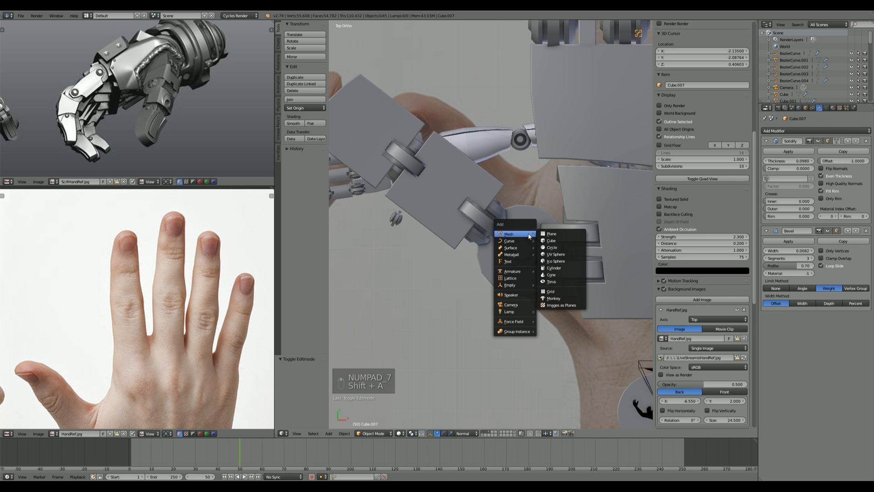
pyautogui.click(551, 233)
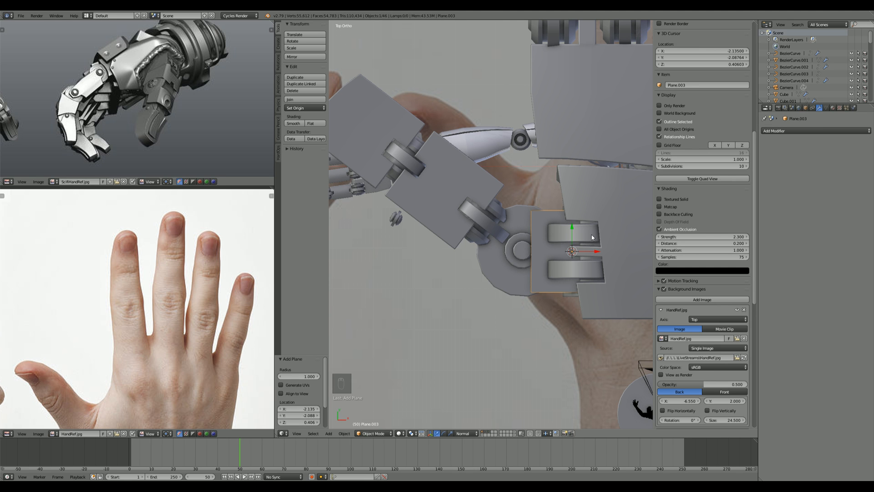
# Step: Move and rotate the plane so it slants across the round disc at the base of the thumb
pyautogui.press('g')
pyautogui.click(510, 270)
pyautogui.press('r')
pyautogui.click(592, 286)
pyautogui.press('g')
pyautogui.click(626, 263)
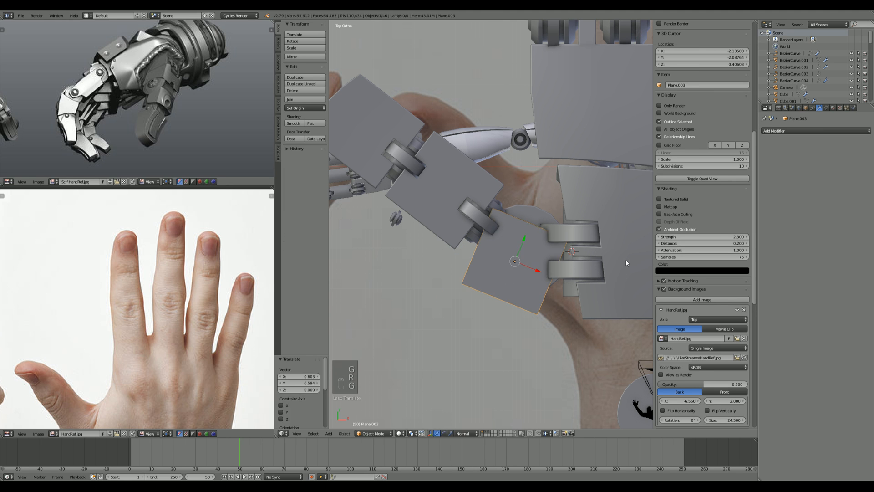
# Step: Scale the plane's inner edge by 0.213 and move it about 0.13 in Y to taper the plane over the disc
pyautogui.press('Tab')
pyautogui.hotkey('ctrl', 'Tab')
pyautogui.keyDown('shift'); pyautogui.rightClick(548, 227); pyautogui.keyUp('shift')
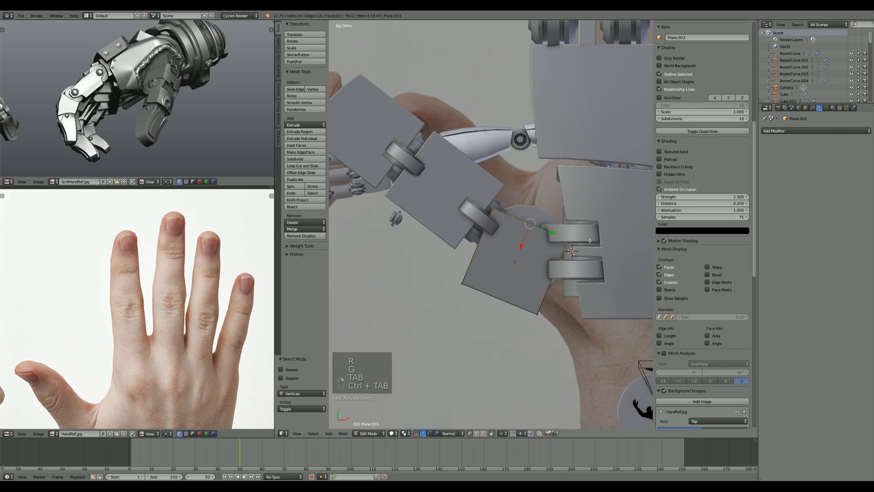
pyautogui.press('s')
pyautogui.click(541, 234)
pyautogui.press('g')
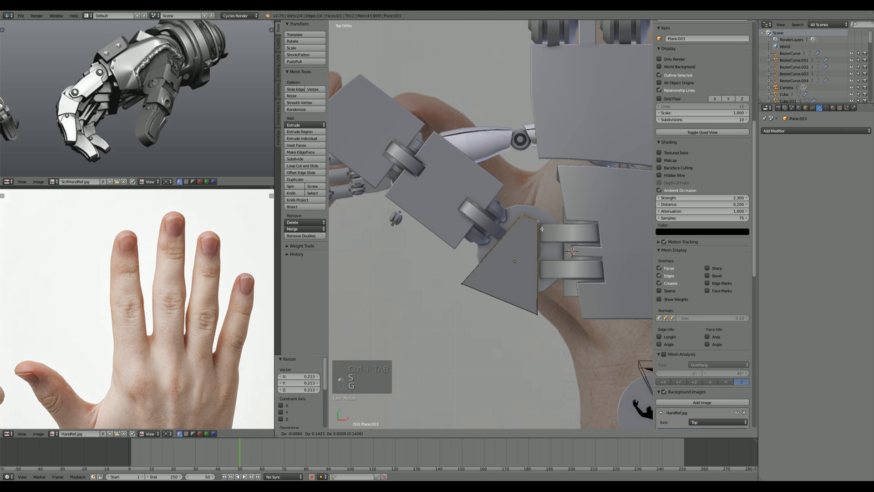
# Step: Rotate the plane's wide outer edge slightly and extrude it 1.358 downward along Z into a side wall
pyautogui.rightClick(463, 285)
pyautogui.keyDown('shift'); pyautogui.rightClick(538, 315); pyautogui.keyUp('shift')
pyautogui.press('r')
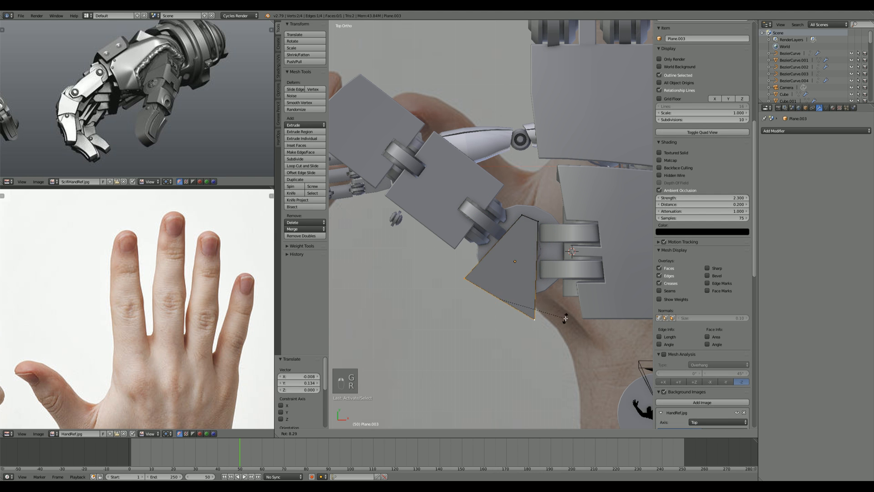
pyautogui.click(566, 314)
pyautogui.press('e')
pyautogui.moveTo(566, 313); pyautogui.dragTo(555, 263, button='middle')
pyautogui.click(563, 302)
pyautogui.moveTo(564, 303); pyautogui.dragTo(546, 306, button='middle')
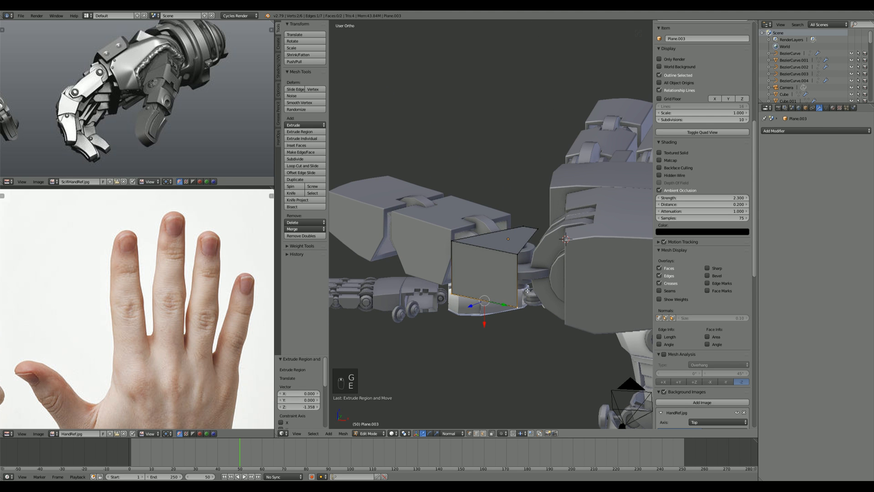
# Step: Lower the tapered top face along Z so it sits just below the top of the disc's pin
pyautogui.press('a')
pyautogui.rightClick(538, 228)
pyautogui.keyDown('shift'); pyautogui.rightClick(527, 225); pyautogui.keyUp('shift')
pyautogui.keyDown('shift'); pyautogui.rightClick(453, 241); pyautogui.keyUp('shift')
pyautogui.press('g')
pyautogui.press('z')
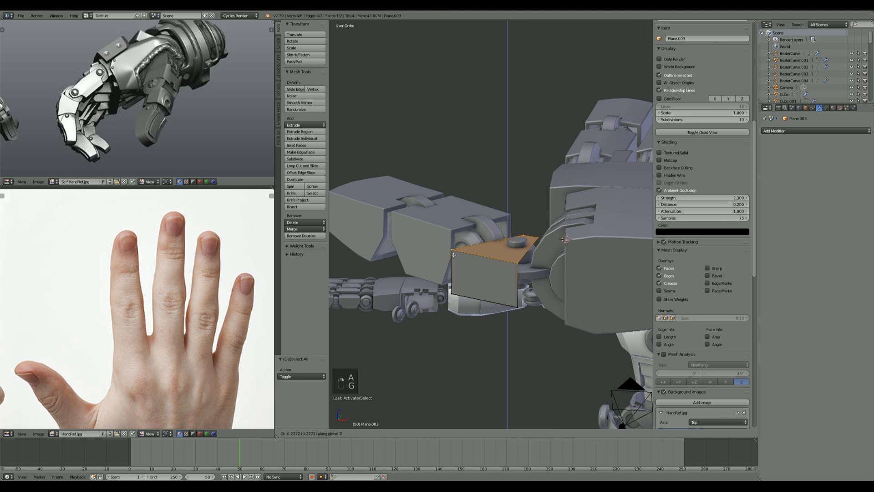
pyautogui.click(452, 250)
# Step: Extrude the side wall's lower edge, narrow it, and move it 0.805 in X and 1.547 in Y to form the bottom face
pyautogui.press('Tab')
pyautogui.moveTo(523, 264); pyautogui.dragTo(571, 195, button='middle')
pyautogui.press('Tab')
pyautogui.rightClick(526, 169)
pyautogui.press('e')
pyautogui.rightClick(574, 195)
pyautogui.press('s')
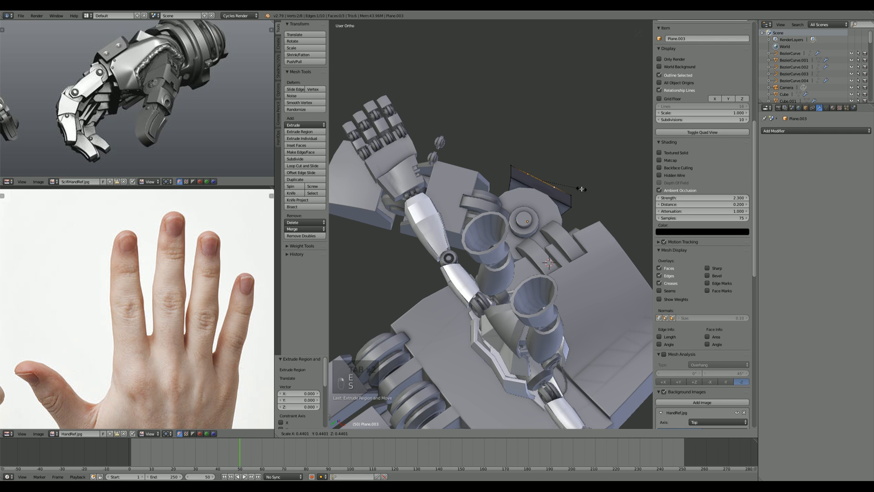
pyautogui.click(580, 188)
pyautogui.press('g')
pyautogui.click(555, 244)
# Step: Scale the bottom face's inner edge by 0.717 and align it over the disc in the bottom view
pyautogui.press('s')
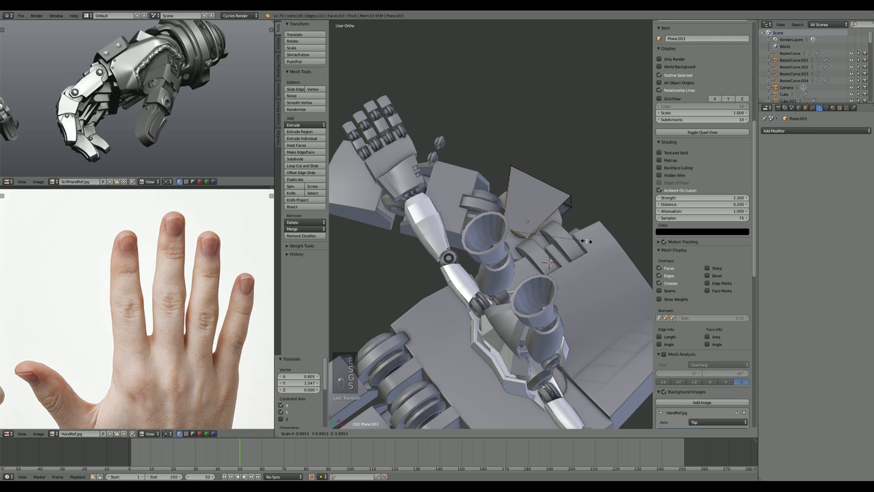
pyautogui.click(564, 230)
pyautogui.press('ctrl+KP_7')
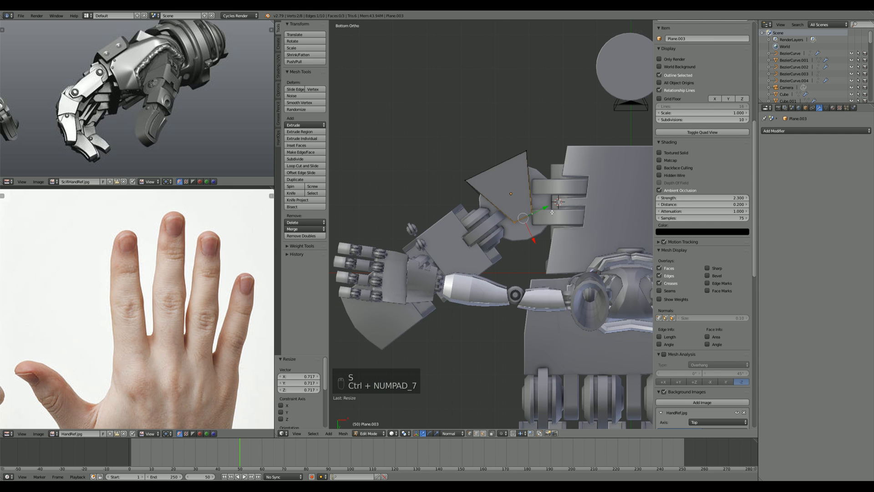
pyautogui.scroll(2, 537, 225)
pyautogui.press('g')
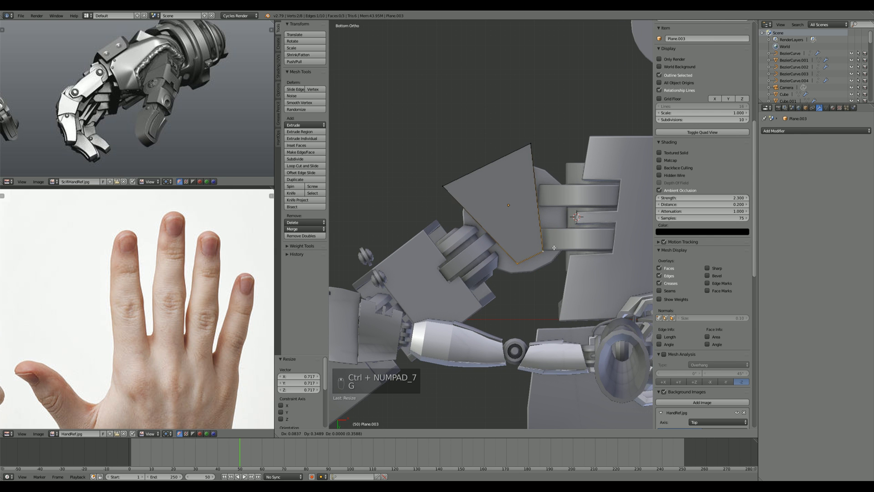
pyautogui.click(552, 245)
# Step: Raise the bottom face along Z to bring it closer to the underside of the disc, and clear the selection
pyautogui.moveTo(551, 244); pyautogui.dragTo(526, 270, button='middle')
pyautogui.hotkey('ctrl', 'Tab')
pyautogui.click(498, 289)
pyautogui.click(503, 286)
pyautogui.press('g')
pyautogui.press('z')
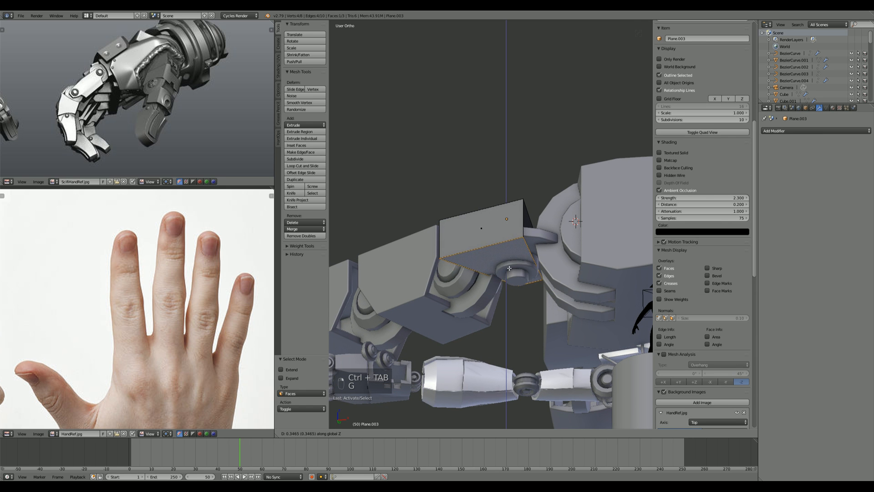
pyautogui.click(504, 277)
pyautogui.press('a')
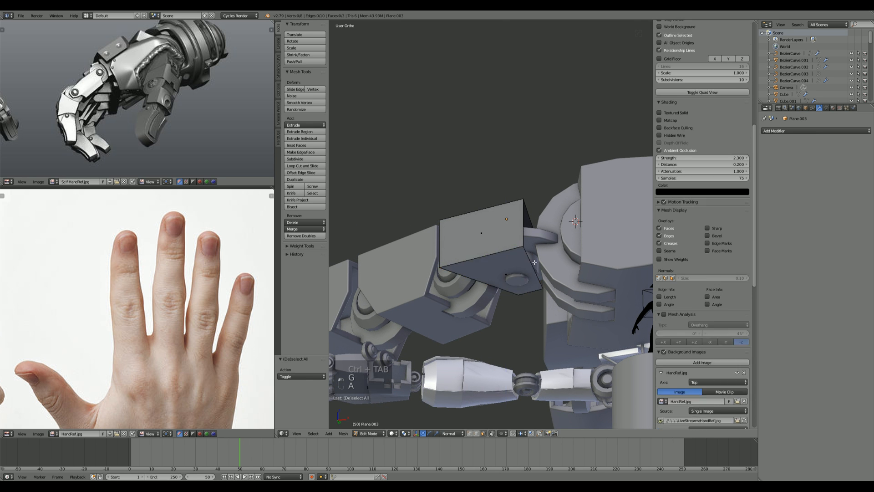
# Step: Add two loop cuts parallel to the side wall across each of the top and bottom faces
pyautogui.hotkey('ctrl', 'r')
pyautogui.moveTo(517, 265); pyautogui.dragTo(479, 234, button='middle')
pyautogui.click(498, 271)
pyautogui.click(488, 274)
pyautogui.hotkey('ctrl', 'r')
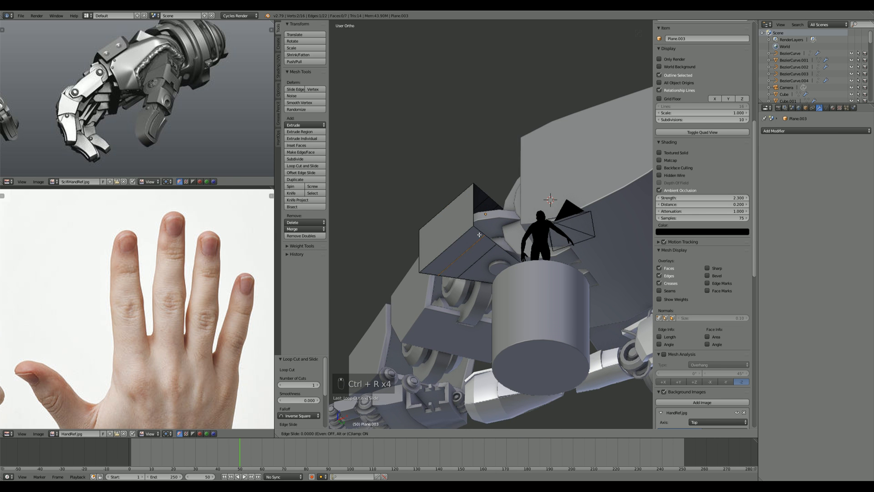
# Step: Scale the side wall and its adjoining outer top and bottom faces up along Z to step them outward
pyautogui.hotkey('ctrl', 'Tab')
pyautogui.click(476, 241)
pyautogui.rightClick(464, 230)
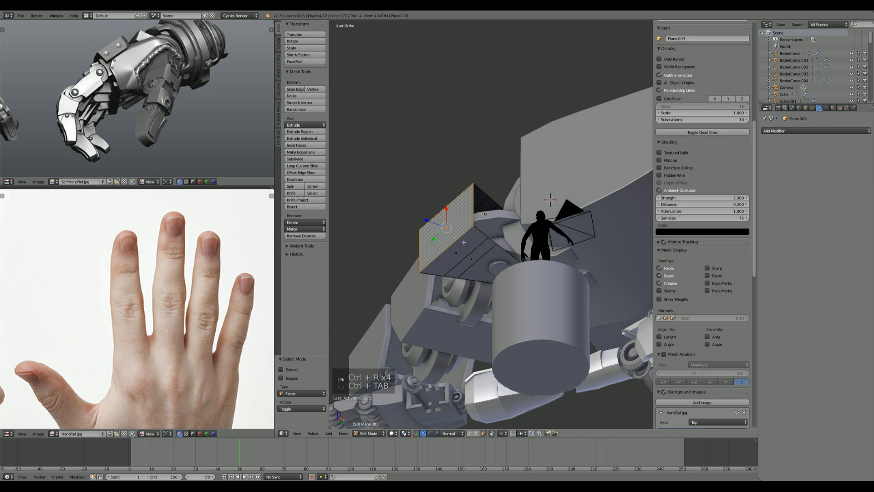
pyautogui.moveTo(460, 237); pyautogui.dragTo(482, 291, button='middle')
pyautogui.keyDown('shift'); pyautogui.rightClick(489, 250); pyautogui.keyUp('shift')
pyautogui.press('s')
pyautogui.press('z')
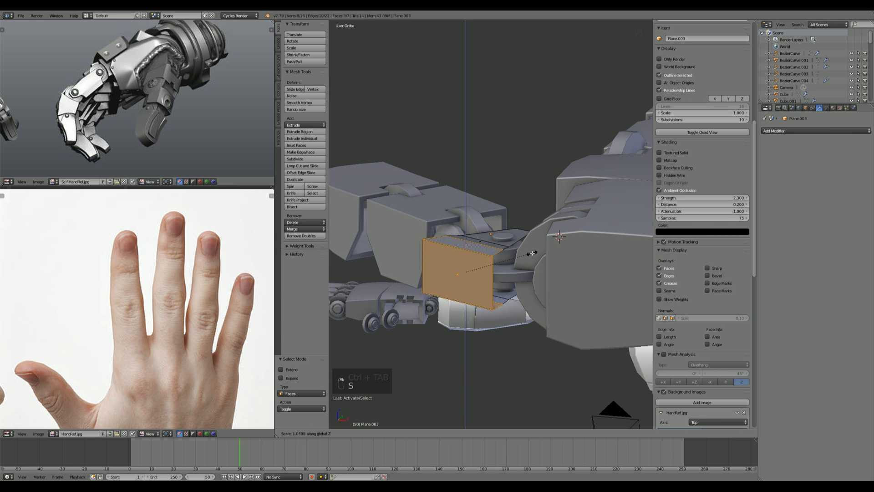
pyautogui.click(554, 265)
# Step: Add three evenly spaced lengthwise loop cuts along the side wall of the new shell
pyautogui.press('Tab')
pyautogui.moveTo(554, 265); pyautogui.dragTo(519, 214, button='middle')
pyautogui.scroll(-3, 582, 263)
pyautogui.press('Tab')
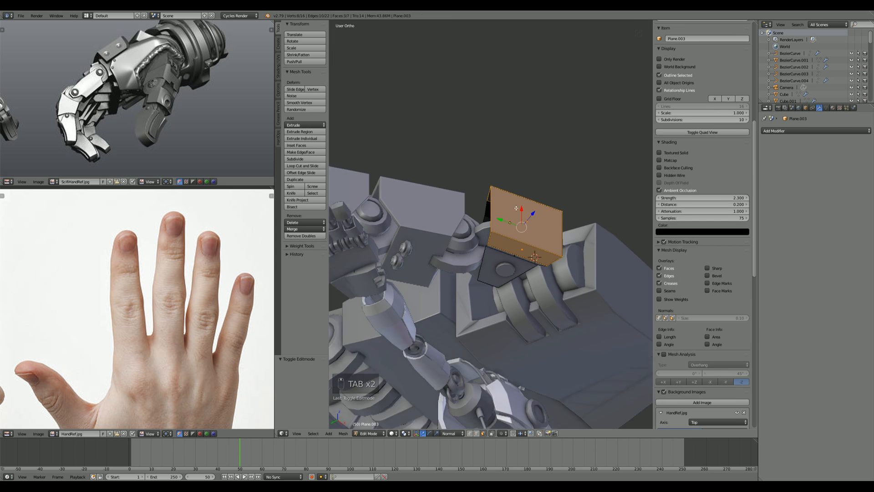
pyautogui.scroll(1, 518, 212)
pyautogui.hotkey('ctrl', 'Tab')
pyautogui.click(512, 208)
pyautogui.hotkey('ctrl', 'r')
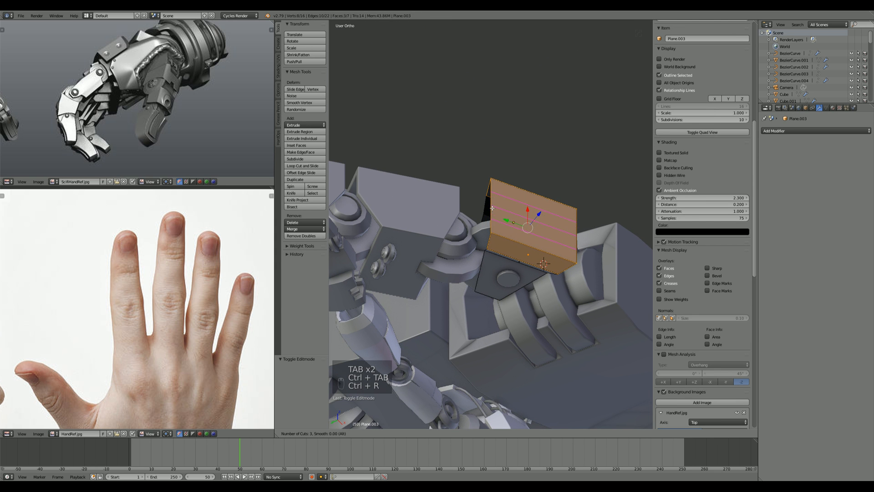
pyautogui.click(492, 208)
pyautogui.rightClick(493, 208)
# Step: Move the side wall's middle edge outward by about 0.27 with proportional editing in the top view
pyautogui.press('a')
pyautogui.rightClick(529, 216)
pyautogui.moveTo(530, 217)
pyautogui.mouseDown(button='middle')
pyautogui.moveTo(548, 234)
pyautogui.moveTo(533, 233)
pyautogui.mouseUp(button='middle')
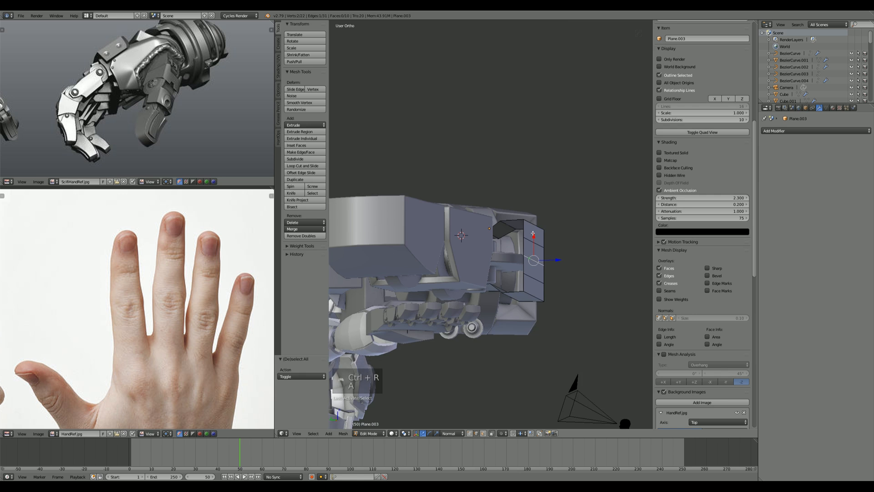
pyautogui.press('KP_7')
pyautogui.press('g')
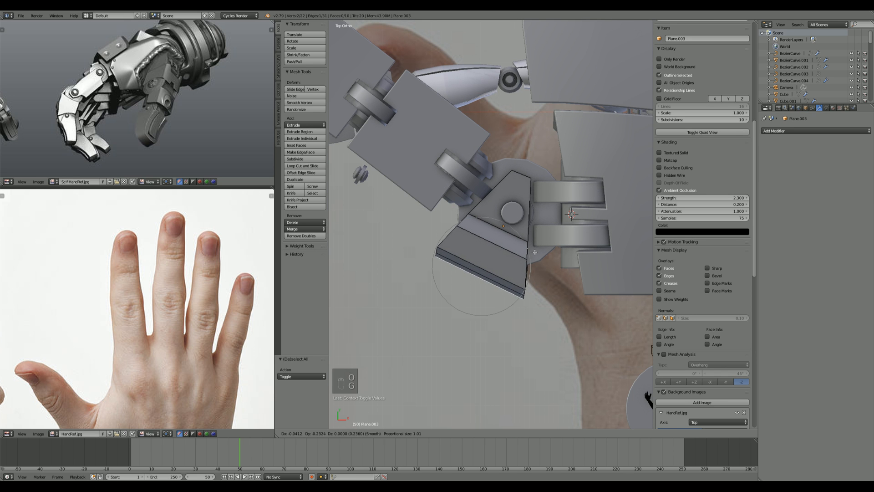
pyautogui.click(527, 269)
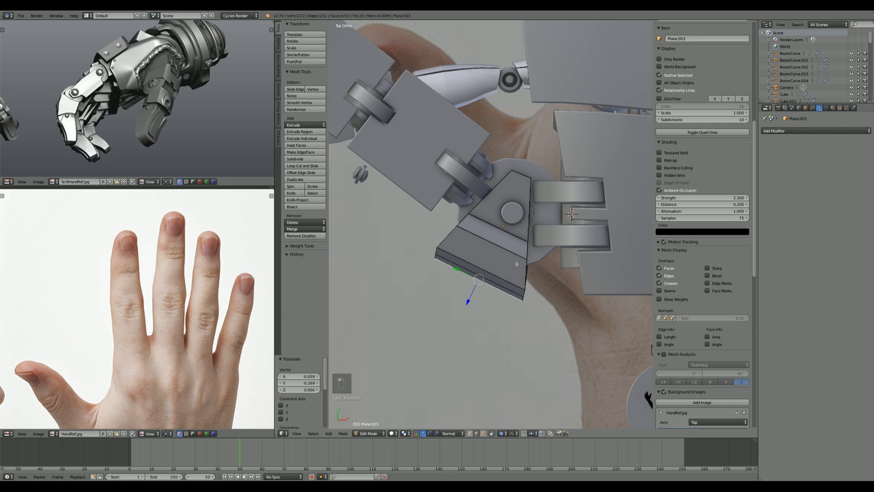
# Step: Add three evenly spaced loop cuts running across the shell's top, side wall and bottom
pyautogui.press('a')
pyautogui.hotkey('ctrl', 'r')
pyautogui.click(487, 267)
pyautogui.press('a')
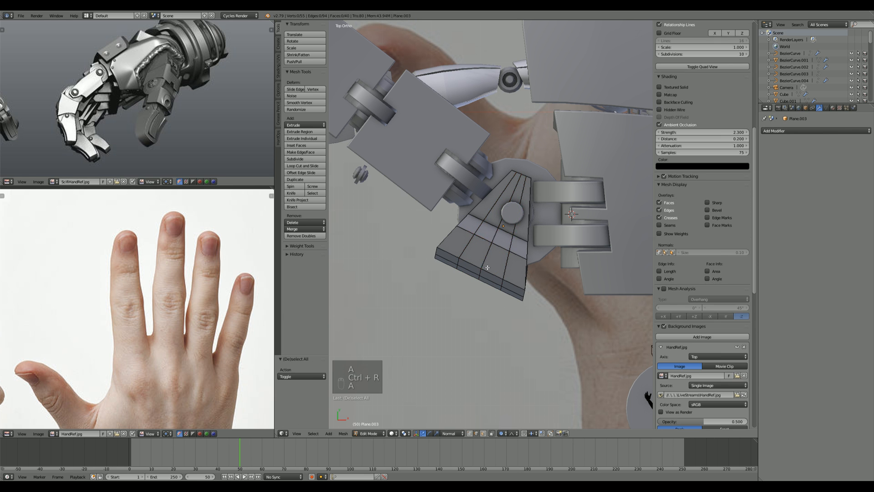
# Step: Set the proportional falloff to Sharp and pull the wall's palm-side corner vertices inward about 0.28 to curve that end
pyautogui.scroll(1, 488, 272)
pyautogui.hotkey('ctrl', 'Tab')
pyautogui.click(532, 292)
pyautogui.press('z')
pyautogui.press('b')
pyautogui.moveTo(521, 275); pyautogui.dragTo(544, 318)
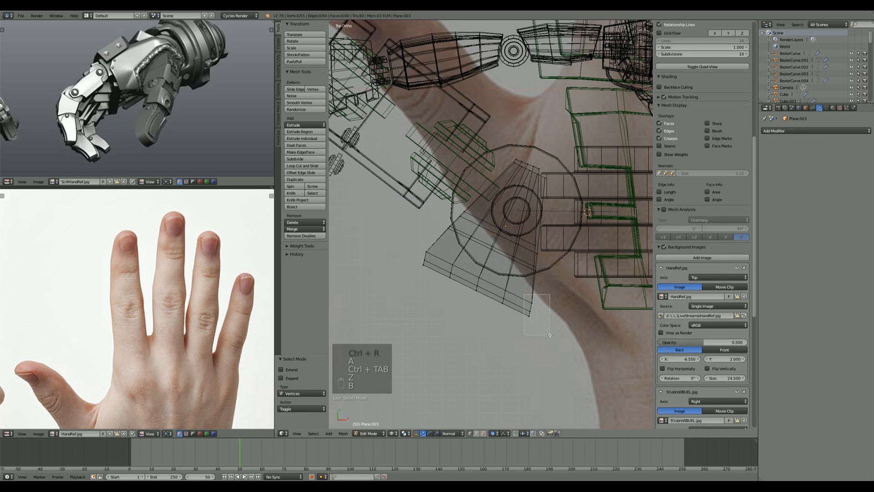
pyautogui.press('z')
pyautogui.press('g')
pyautogui.click(553, 326)
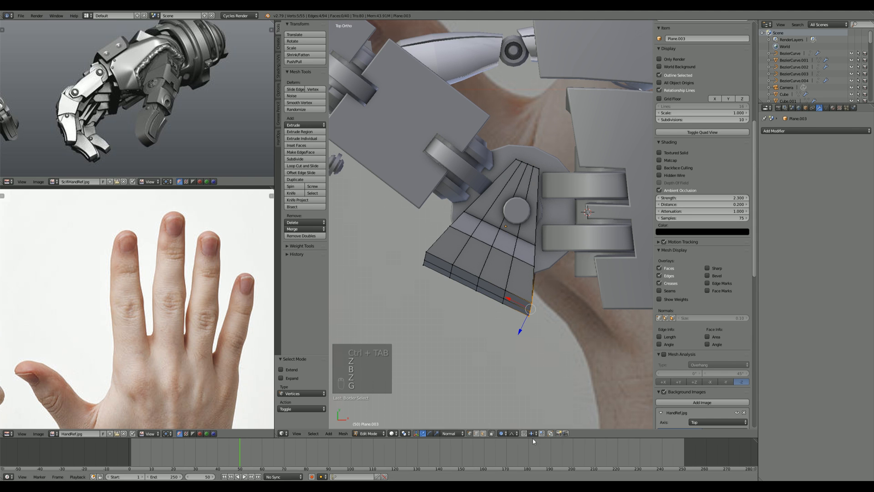
pyautogui.click(515, 433)
pyautogui.click(520, 395)
pyautogui.press('g')
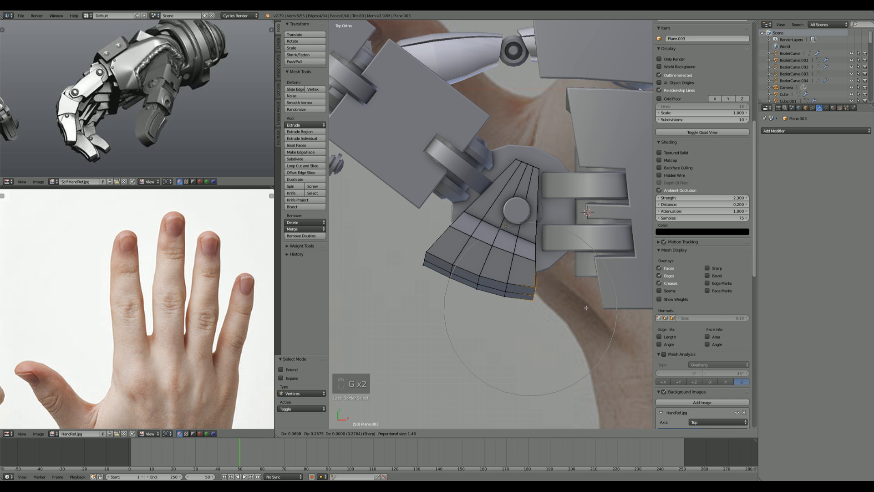
pyautogui.click(586, 307)
# Step: Pull the wall's thumb-side corner vertices inward about 0.35 with proportional editing to round the opposite end
pyautogui.press('a')
pyautogui.press('z')
pyautogui.press('b')
pyautogui.moveTo(404, 248); pyautogui.dragTo(438, 273)
pyautogui.press('z')
pyautogui.press('g')
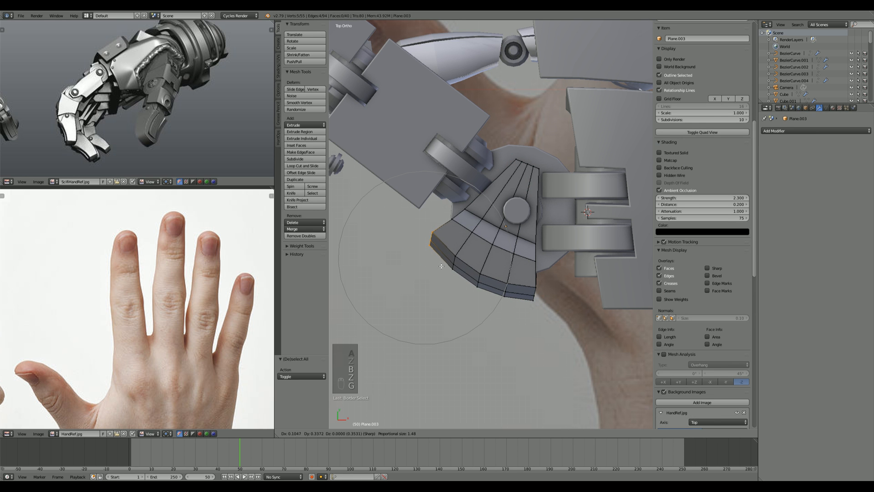
pyautogui.click(441, 266)
# Step: Shift the palm-side corner vertices a further 0.08 or so toward the palm with proportional editing
pyautogui.press('a')
pyautogui.press('z')
pyautogui.press('b')
pyautogui.moveTo(522, 275); pyautogui.dragTo(551, 316)
pyautogui.press('z')
pyautogui.press('g')
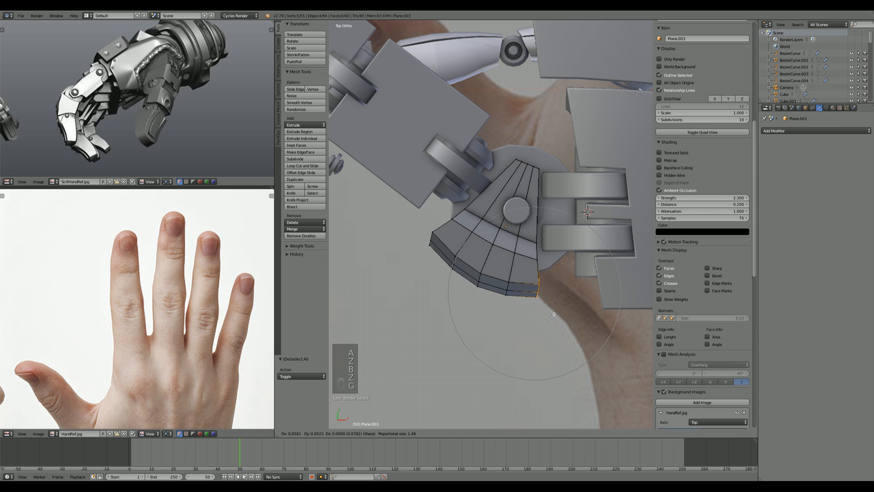
pyautogui.click(554, 314)
# Step: Leave mesh editing and apply the Hard Ops CSharpen operation to the curved thumb-base shell
pyautogui.press('Tab')
pyautogui.moveTo(554, 314); pyautogui.dragTo(518, 252, button='middle')
pyautogui.press('q')
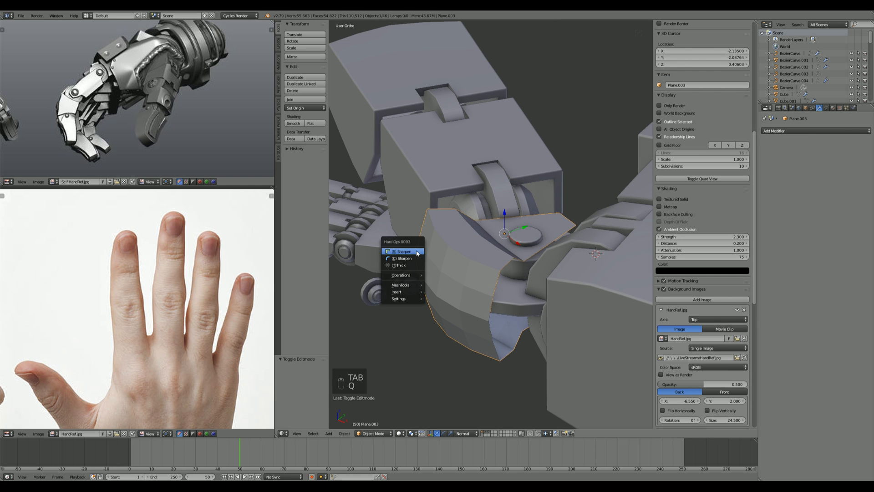
pyautogui.click(399, 248)
# Step: Add a Solidify modifier to the curved thumb-base shell with thickness 0.1480, offset -0.5245 and Even Thickness, and move it above the Bevel
pyautogui.scroll(2, 410, 255)
pyautogui.click(782, 131)
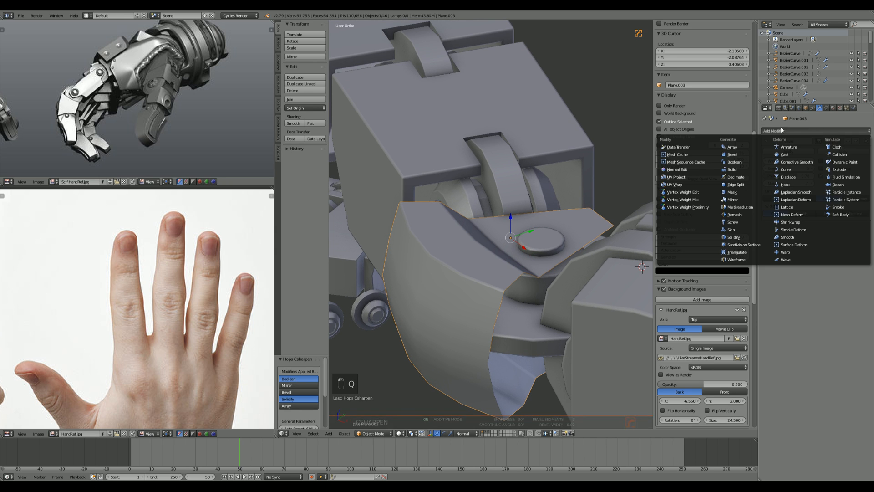
pyautogui.click(732, 237)
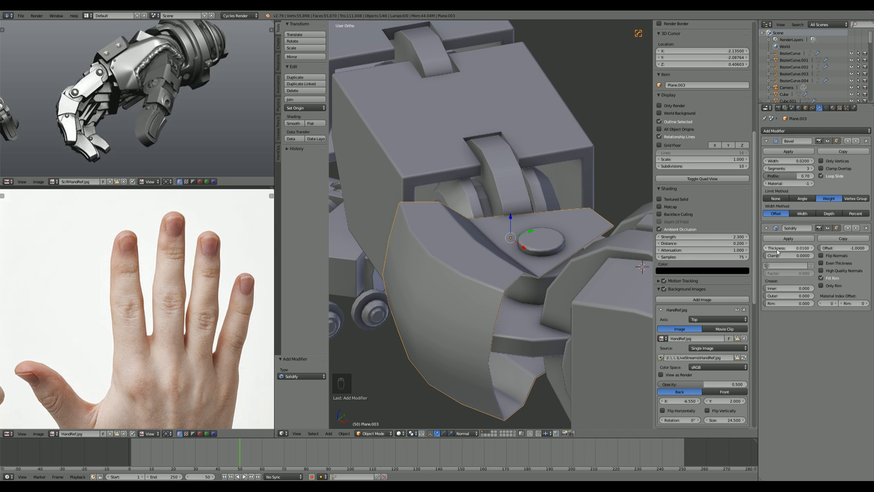
pyautogui.moveTo(789, 248); pyautogui.dragTo(817, 248)
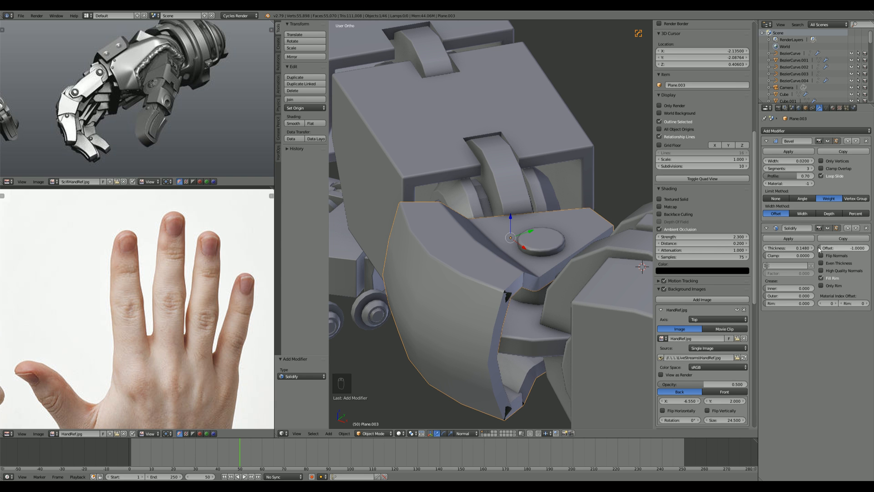
pyautogui.moveTo(844, 248); pyautogui.dragTo(855, 248)
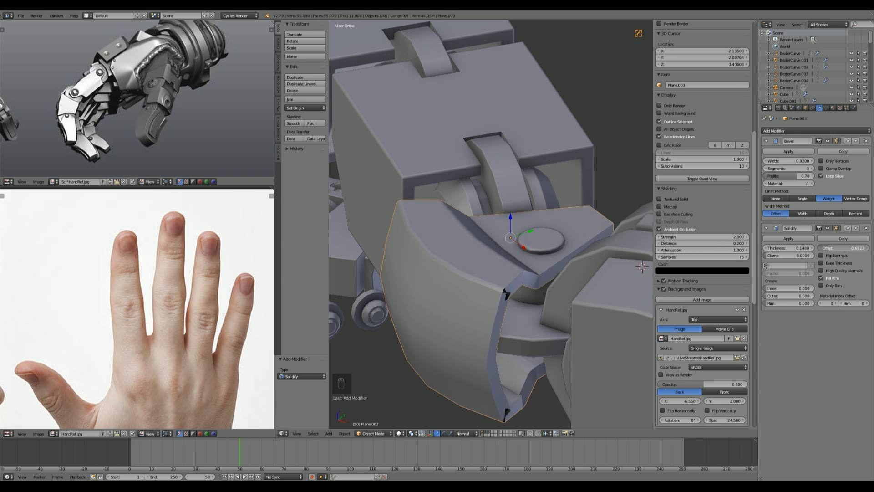
pyautogui.click(848, 228)
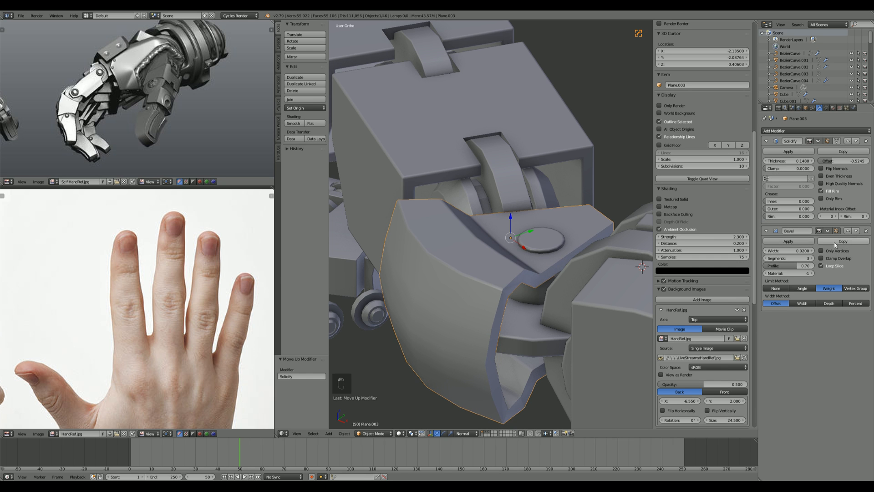
pyautogui.click(827, 176)
# Step: Select the open border edge loops of the thumb-base shell and mark them sharp with Hard Ops
pyautogui.press('Tab')
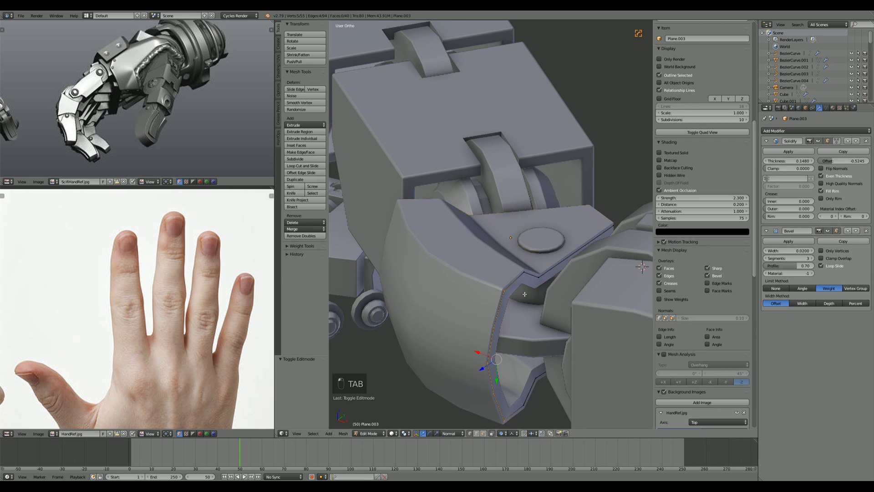
pyautogui.hotkey('ctrl', 'Tab')
pyautogui.press('a')
pyautogui.press('z')
pyautogui.keyDown('alt'); pyautogui.rightClick(517, 283); pyautogui.keyUp('alt')
pyautogui.moveTo(517, 283); pyautogui.dragTo(497, 314, button='middle')
pyautogui.press('z')
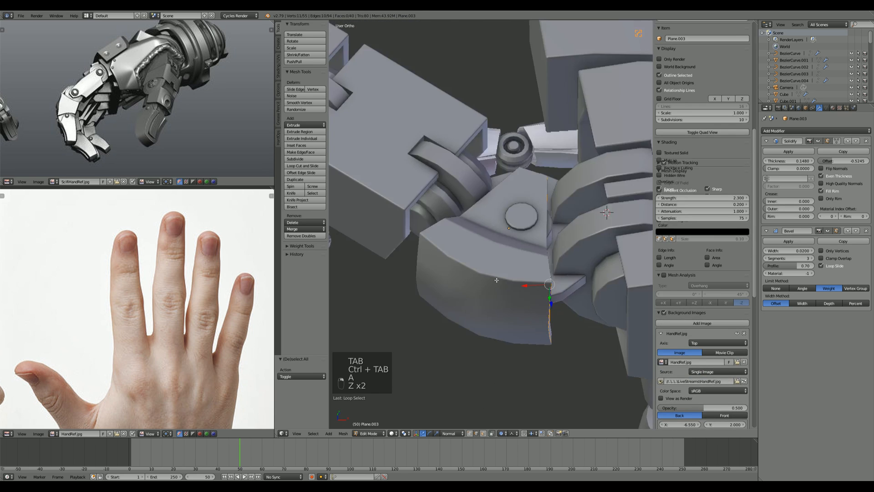
pyautogui.press('z')
pyautogui.keyDown('alt'); pyautogui.keyDown('shift'); pyautogui.rightClick(437, 221); pyautogui.keyUp('shift'); pyautogui.keyUp('alt')
pyautogui.moveTo(436, 221)
pyautogui.mouseDown(button='middle')
pyautogui.moveTo(444, 254)
pyautogui.moveTo(507, 209)
pyautogui.mouseUp(button='middle')
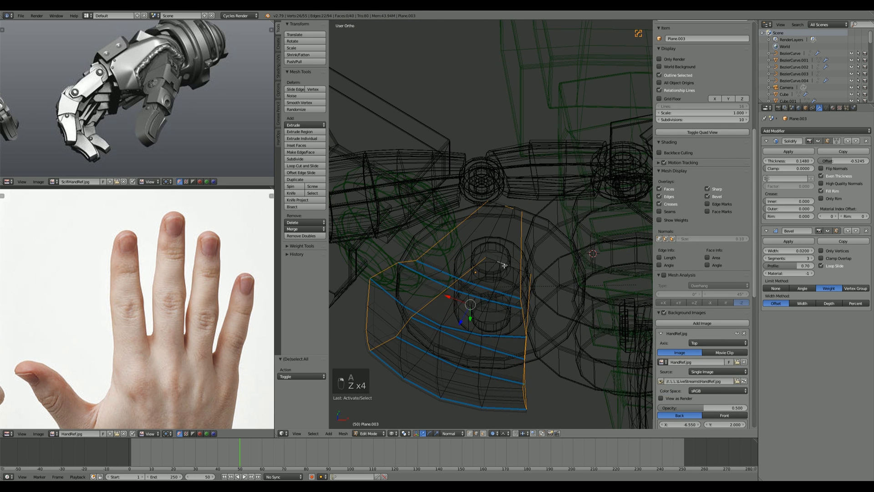
pyautogui.press('q')
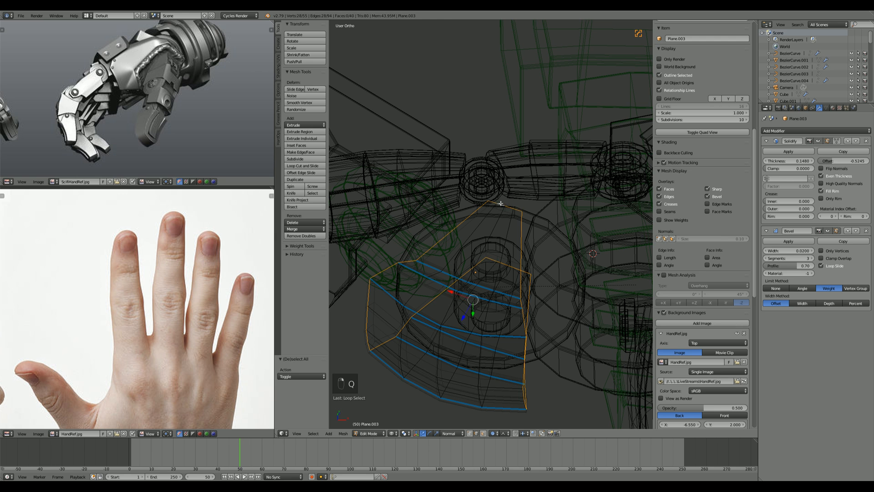
pyautogui.press('q')
pyautogui.click(504, 203)
pyautogui.press('Tab')
pyautogui.press('z')
pyautogui.moveTo(506, 204)
pyautogui.mouseDown(button='middle')
pyautogui.moveTo(535, 253)
pyautogui.moveTo(391, 296)
pyautogui.moveTo(527, 319)
pyautogui.moveTo(611, 323)
pyautogui.mouseUp(button='middle')
pyautogui.scroll(-3, 532, 255)
pyautogui.press('a')
# Step: Nudge the thumb-base shell toward the palm hinge in top view and rotate it about 0.8°
pyautogui.scroll(-4, 568, 269)
pyautogui.moveTo(567, 269); pyautogui.dragTo(503, 313, button='middle')
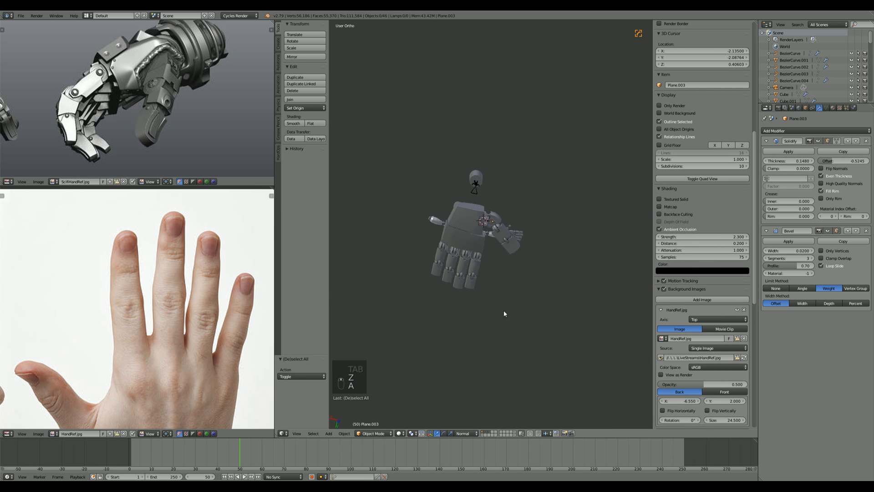
pyautogui.scroll(2, 504, 313)
pyautogui.press('KP_7')
pyautogui.scroll(8, 486, 303)
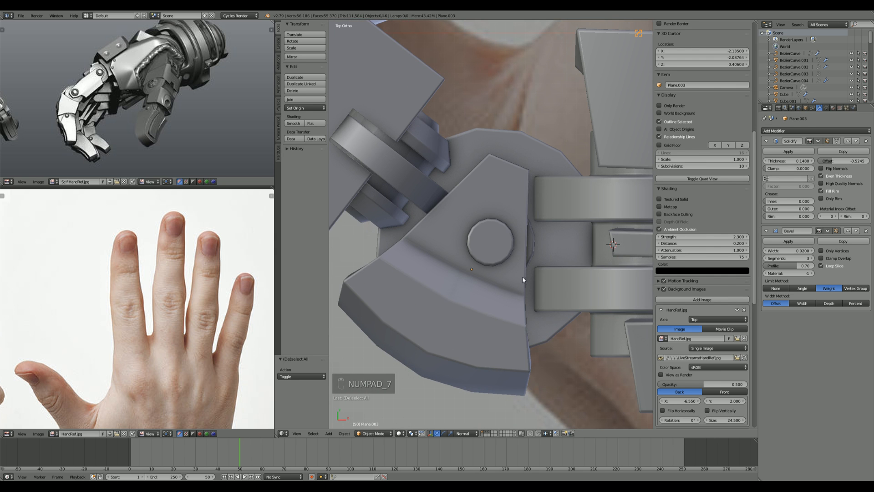
pyautogui.press('Tab')
pyautogui.scroll(-2, 517, 287)
pyautogui.press('Tab')
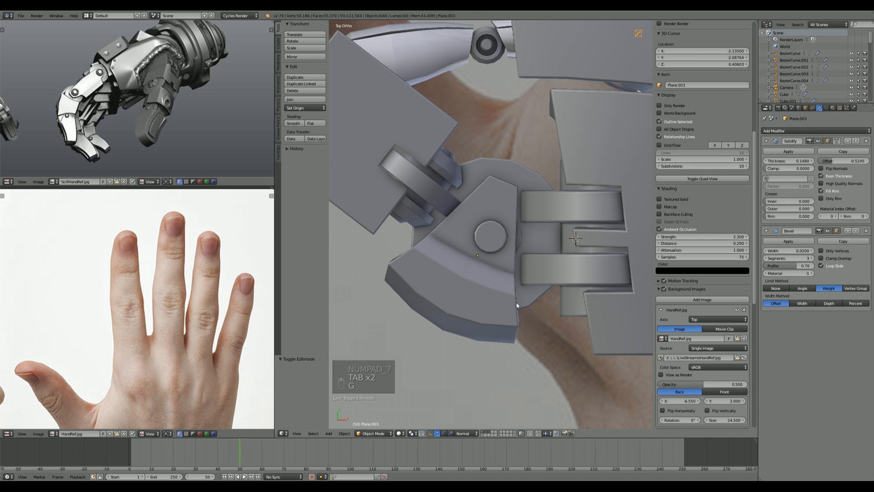
pyautogui.press('z')
pyautogui.press('z')
pyautogui.press('z')
pyautogui.press('g')
pyautogui.click(524, 336)
pyautogui.press('r')
pyautogui.click(563, 329)
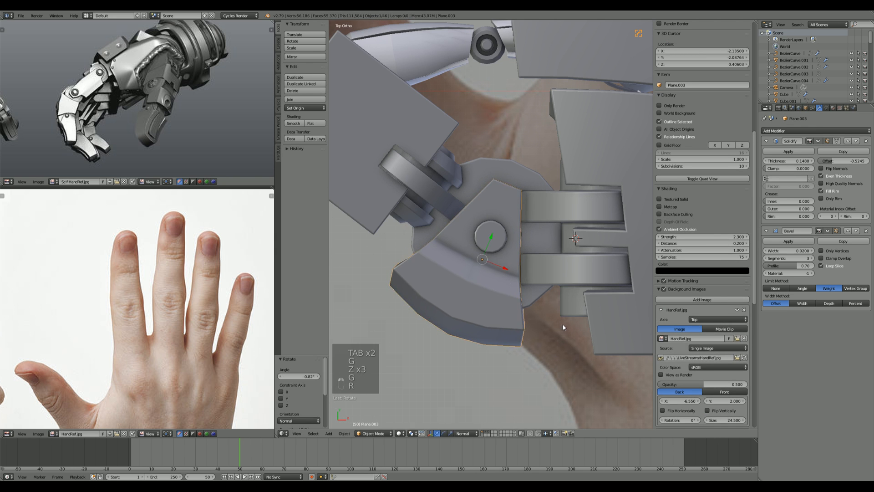
# Step: Shift the shell about 0.024 in X and -0.097 in Y, and fine-tune its rotation and position against the palm hinge
pyautogui.press('g')
pyautogui.click(564, 334)
pyautogui.press('r')
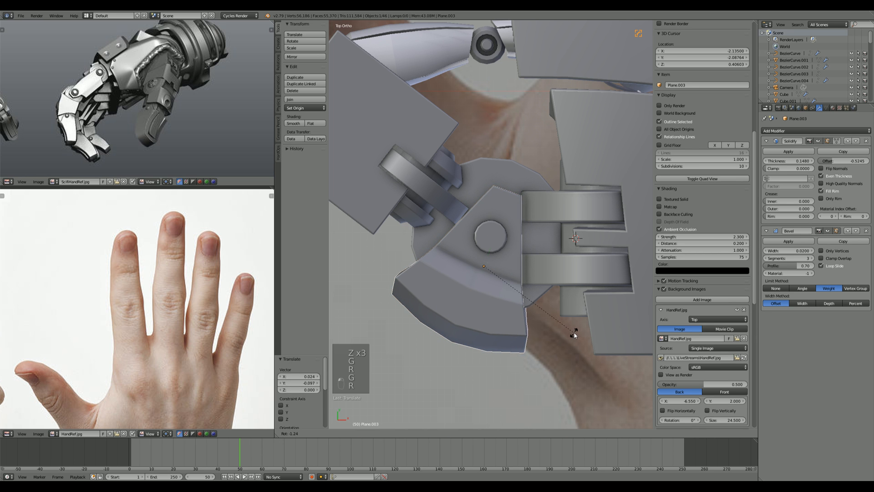
pyautogui.click(574, 332)
pyautogui.press('r')
pyautogui.click(576, 334)
pyautogui.press('g')
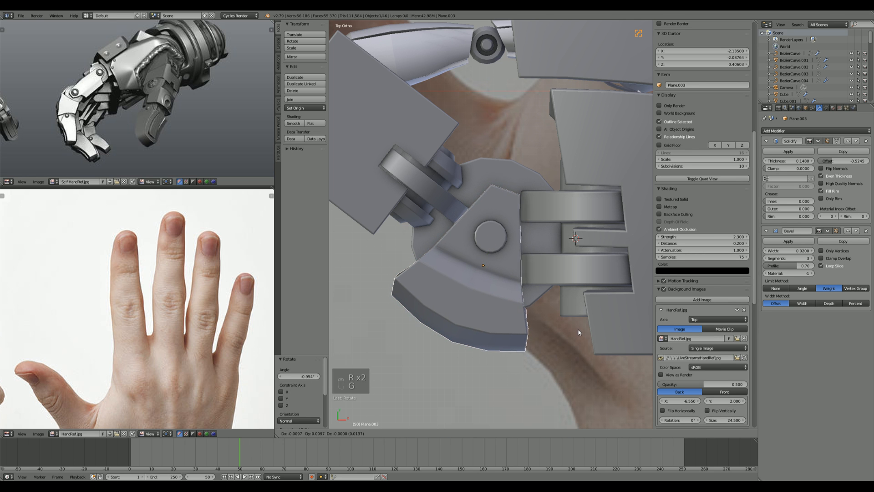
pyautogui.click(578, 330)
pyautogui.press('a')
# Step: Slide the ring linking the thumb to its base joint about 0.026 along the ring's own Z axis
pyautogui.scroll(-7, 546, 316)
pyautogui.moveTo(484, 304); pyautogui.dragTo(528, 299, button='middle')
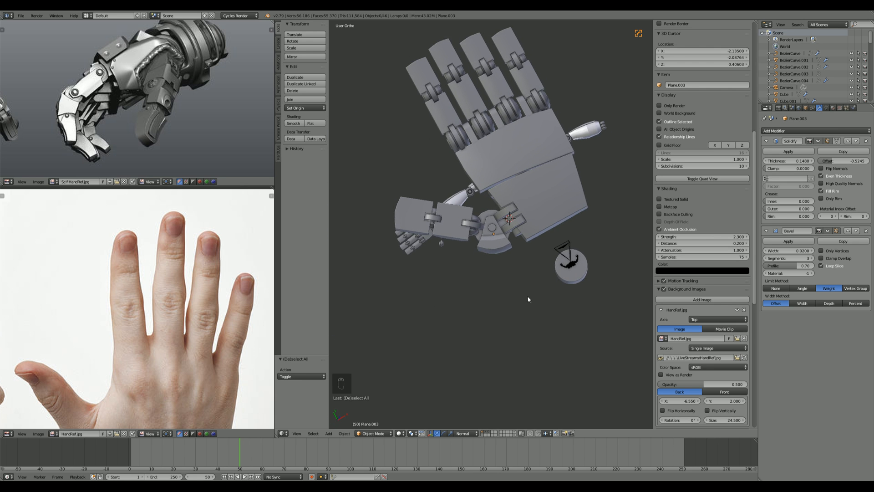
pyautogui.scroll(1, 528, 299)
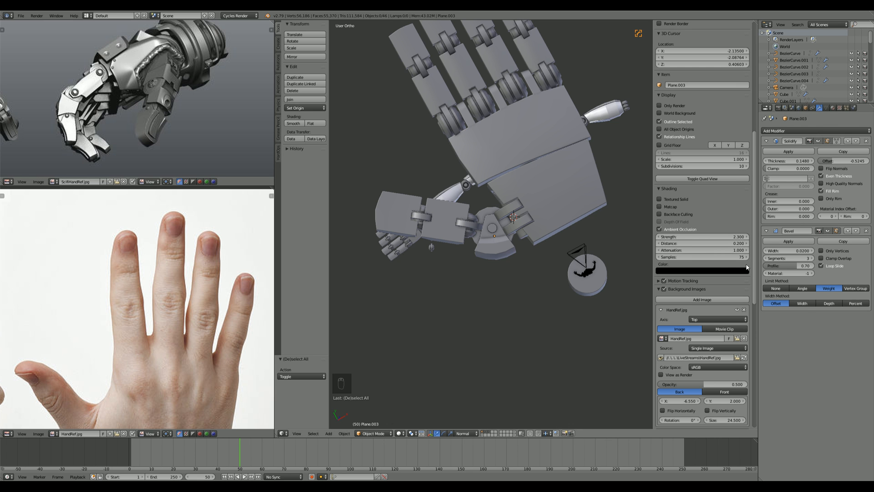
pyautogui.moveTo(631, 283); pyautogui.dragTo(523, 315, button='middle')
pyautogui.scroll(4, 538, 314)
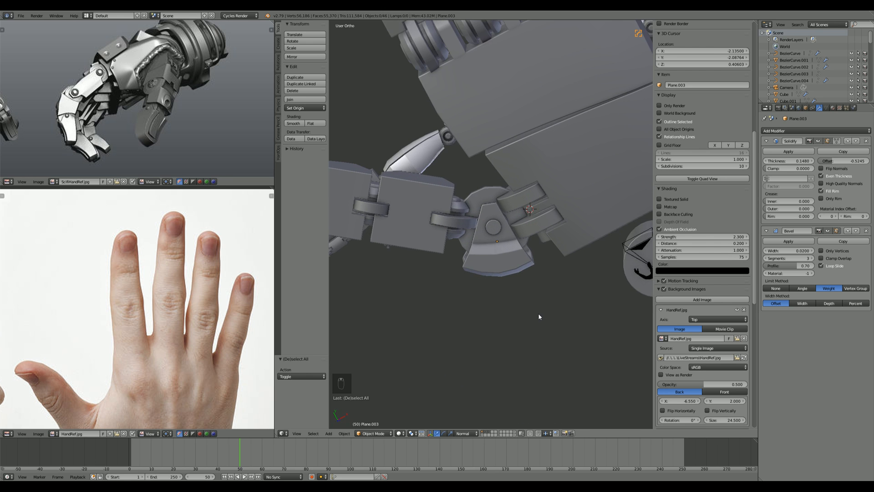
pyautogui.press('KP_7')
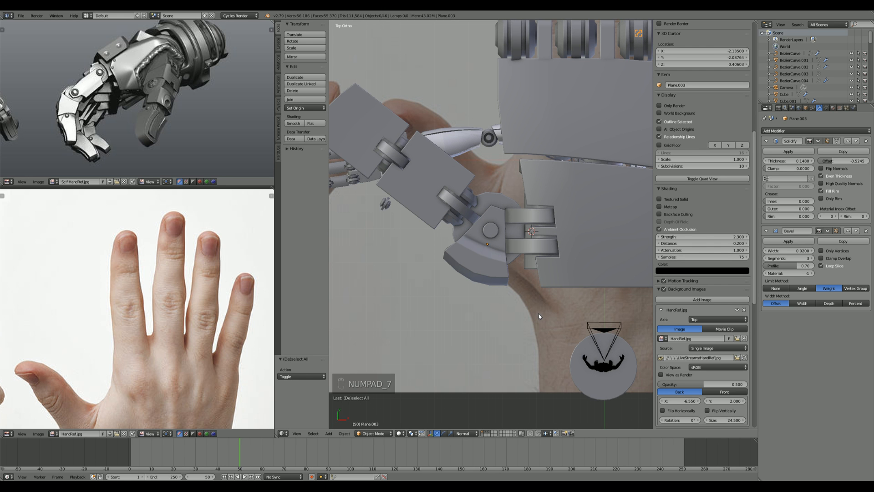
pyautogui.scroll(5, 488, 284)
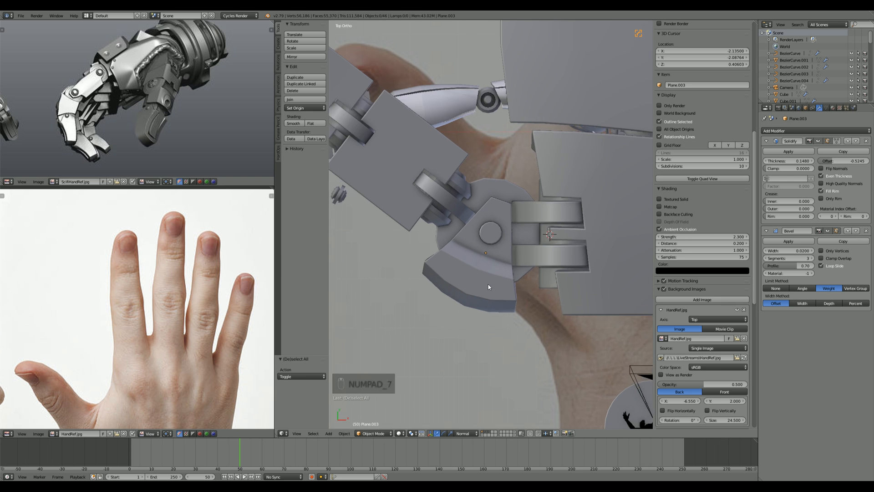
pyautogui.rightClick(509, 272)
pyautogui.press('g')
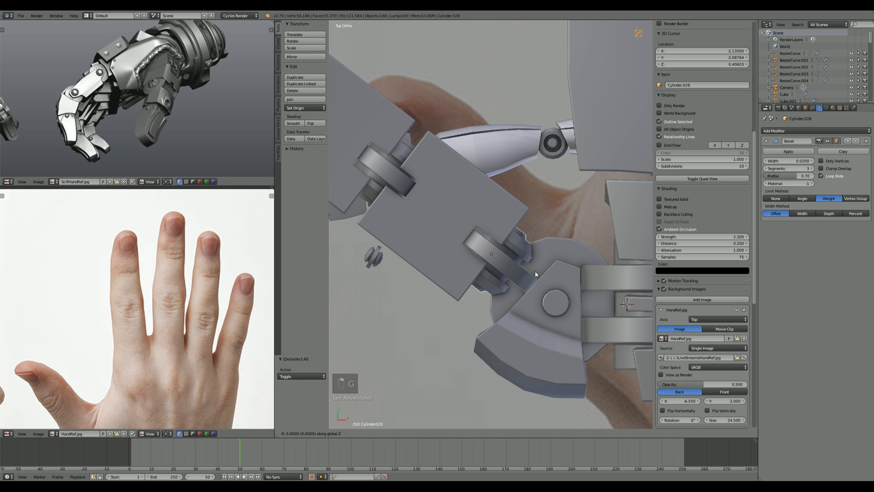
pyautogui.click(550, 265)
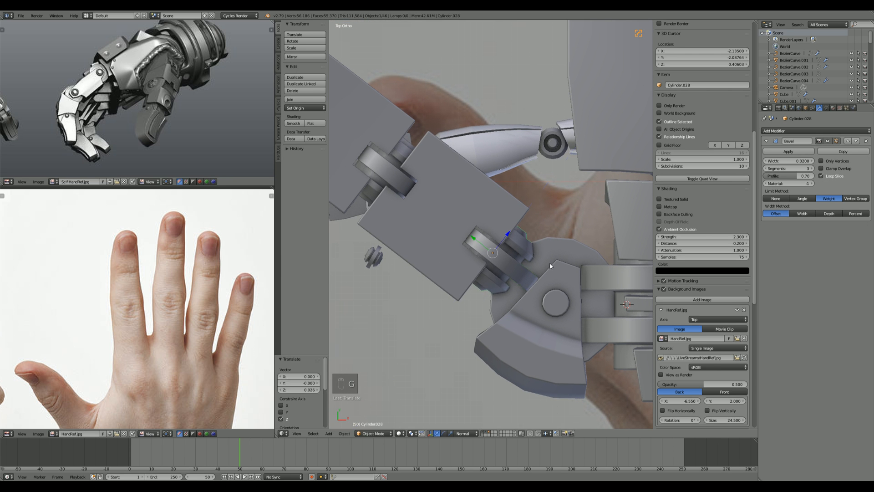
pyautogui.press('a')
# Step: Open the thumb segments' mesh for editing in edge selection and select the long upper side edges of both segments
pyautogui.scroll(-4, 537, 291)
pyautogui.moveTo(522, 314); pyautogui.dragTo(483, 255, button='middle')
pyautogui.rightClick(483, 255)
pyautogui.press('Tab')
pyautogui.scroll(6, 483, 255)
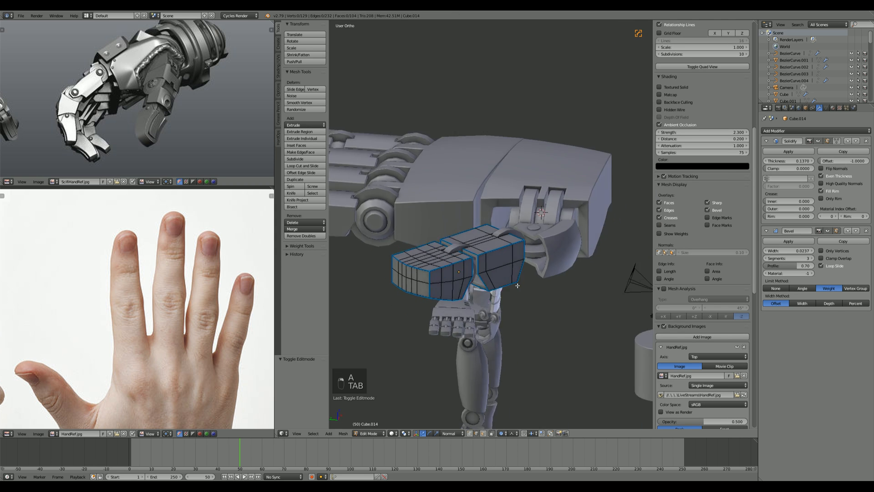
pyautogui.hotkey('ctrl', 'Tab')
pyautogui.click(525, 276)
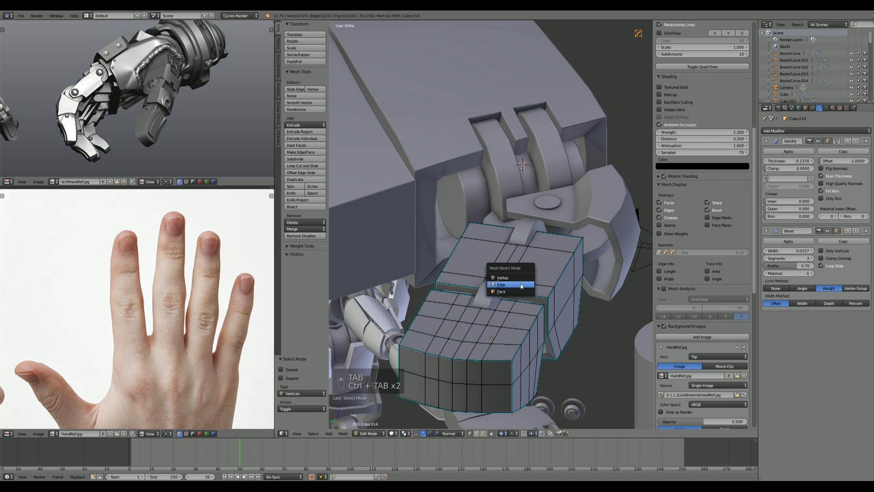
pyautogui.click(521, 286)
pyautogui.keyDown('alt'); pyautogui.rightClick(558, 278); pyautogui.keyUp('alt')
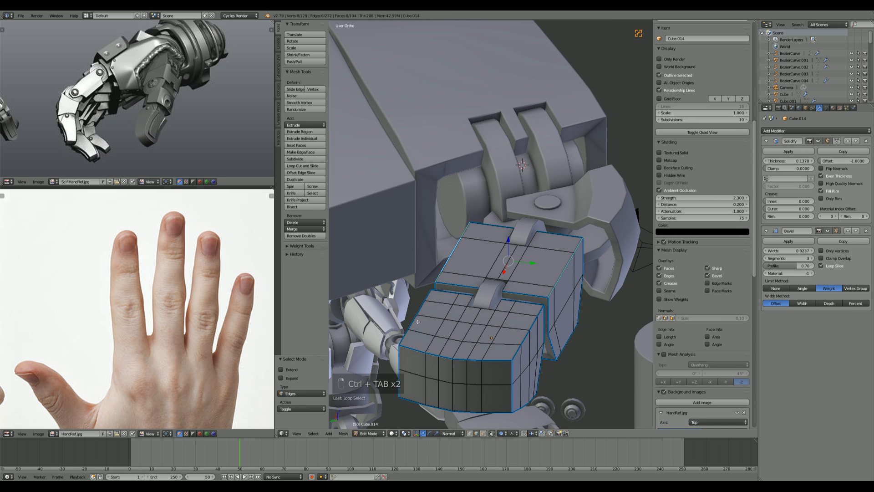
pyautogui.press('g')
pyautogui.press('z')
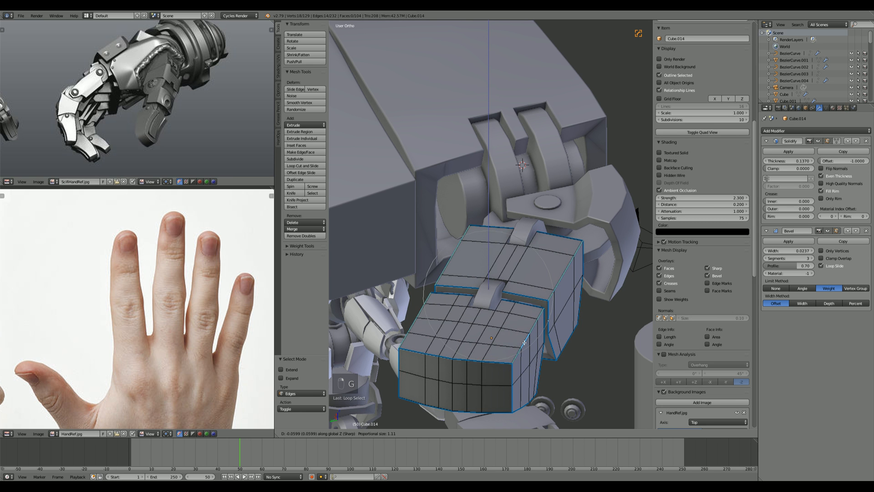
pyautogui.rightClick(504, 384)
pyautogui.press('g')
pyautogui.rightClick(505, 386)
# Step: Lower the upper side edges of both thumb segments about 0.12 along Z with Sharp proportional editing
pyautogui.moveTo(506, 386); pyautogui.dragTo(562, 324, button='middle')
pyautogui.press('g')
pyautogui.press('z')
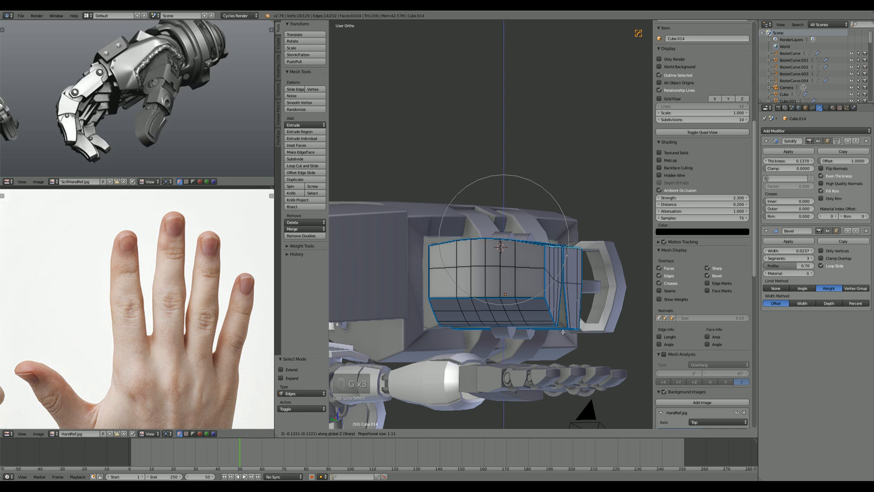
pyautogui.click(562, 332)
# Step: Replace the edge selection with the long underside edges on both sides of the two thumb segments
pyautogui.press('a')
pyautogui.keyDown('alt'); pyautogui.rightClick(550, 312); pyautogui.keyUp('alt')
pyautogui.keyDown('alt'); pyautogui.keyDown('shift'); pyautogui.rightClick(434, 313); pyautogui.keyUp('shift'); pyautogui.keyUp('alt')
pyautogui.keyDown('shift'); pyautogui.moveTo(517, 311); pyautogui.dragTo(507, 257, button='middle'); pyautogui.keyUp('shift')
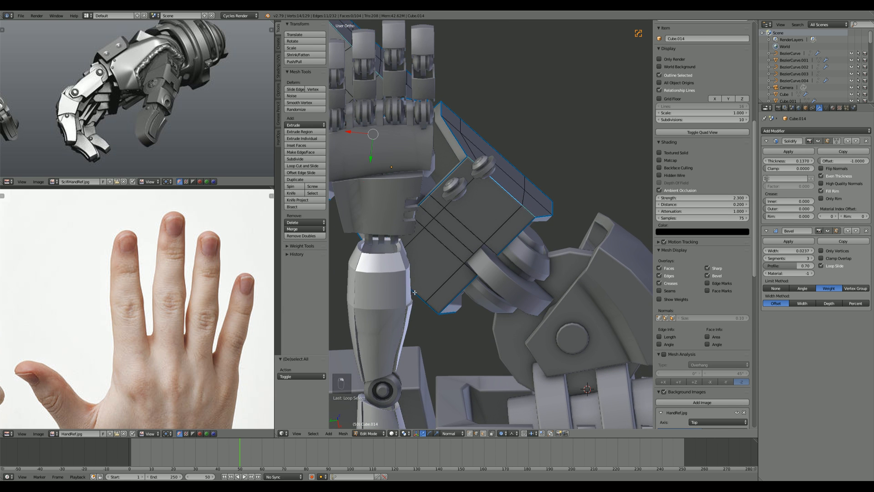
pyautogui.keyDown('alt'); pyautogui.keyDown('shift'); pyautogui.rightClick(414, 292); pyautogui.keyUp('shift'); pyautogui.keyUp('alt')
pyautogui.moveTo(414, 293); pyautogui.dragTo(458, 246, button='middle')
pyautogui.press('g')
pyautogui.rightClick(511, 275)
pyautogui.press('g')
pyautogui.press('z')
pyautogui.scroll(2, 461, 247)
pyautogui.rightClick(461, 246)
pyautogui.press('g')
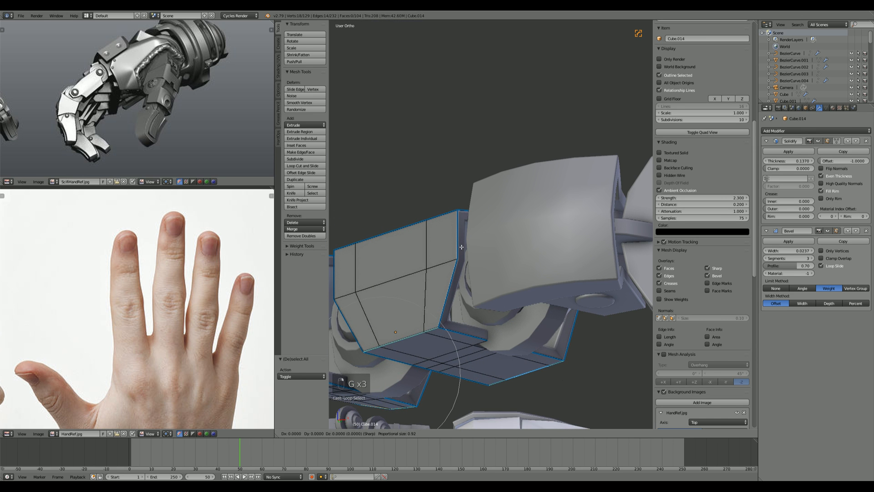
pyautogui.press('z')
pyautogui.scroll(2, 462, 246)
pyautogui.rightClick(465, 240)
pyautogui.press('g')
pyautogui.press('z')
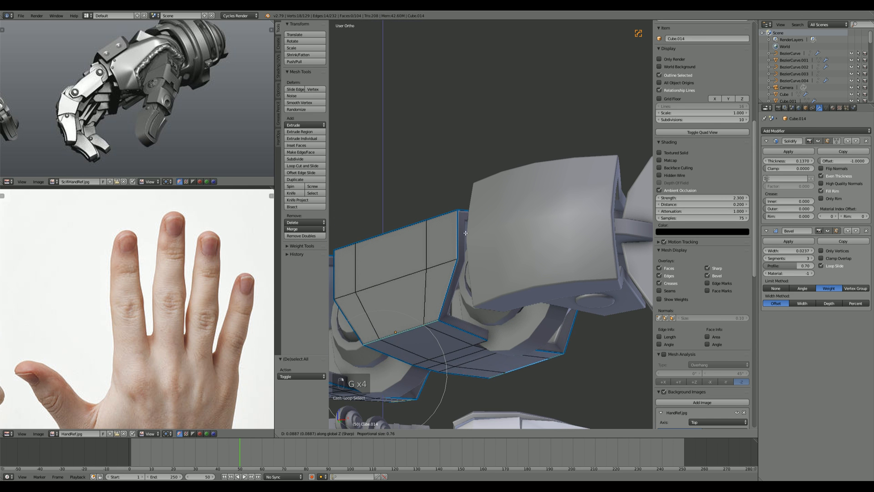
pyautogui.rightClick(467, 235)
# Step: Move the underside edges of the thumb segments along Z with proportional editing to round the underside, and leave mesh editing
pyautogui.moveTo(467, 238); pyautogui.dragTo(550, 311, button='middle')
pyautogui.press('g')
pyautogui.press('z')
pyautogui.scroll(-1, 479, 239)
pyautogui.click(478, 236)
pyautogui.press('Tab')
# Step: Add the thumb segments object to the existing object group named Group
pyautogui.scroll(-4, 478, 237)
pyautogui.scroll(-2, 501, 295)
pyautogui.scroll(1, 552, 308)
pyautogui.press('z')
pyautogui.press('z')
pyautogui.press('z')
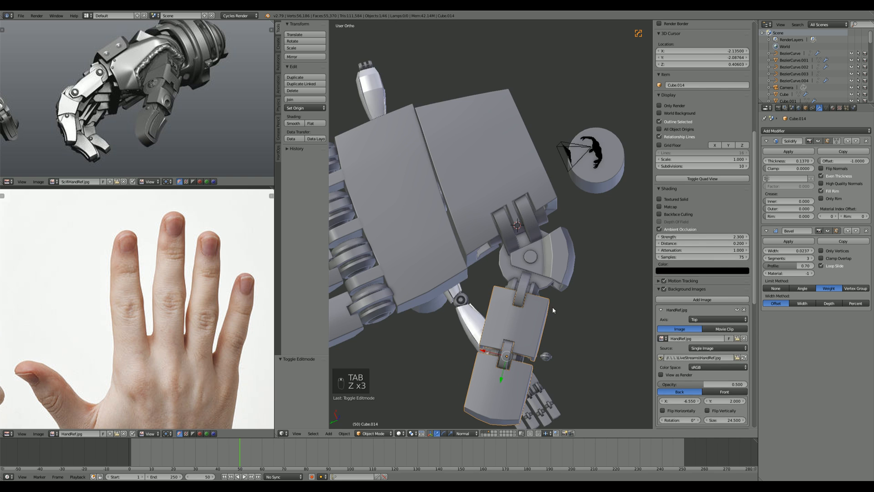
pyautogui.click(805, 109)
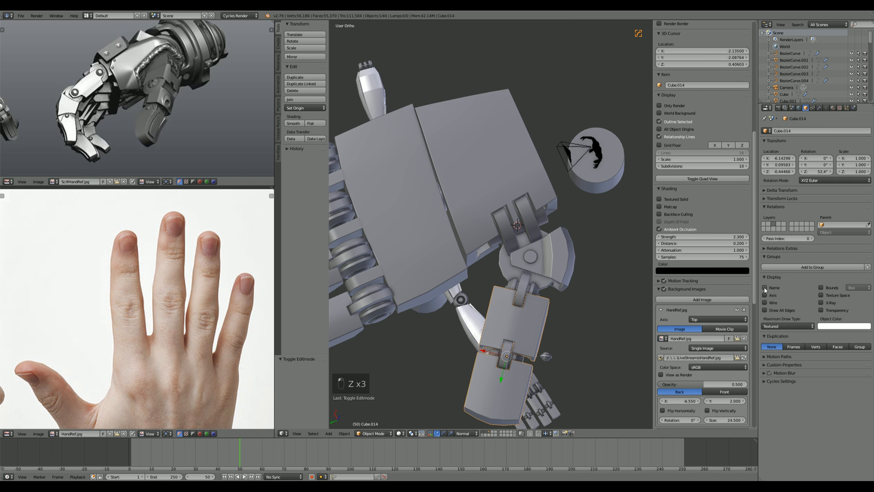
pyautogui.click(796, 268)
pyautogui.click(796, 281)
# Step: Select the curved thumb-base shell and add it to the object group named Group
pyautogui.scroll(-2, 577, 312)
pyautogui.moveTo(577, 311); pyautogui.dragTo(509, 281, button='middle')
pyautogui.scroll(4, 510, 282)
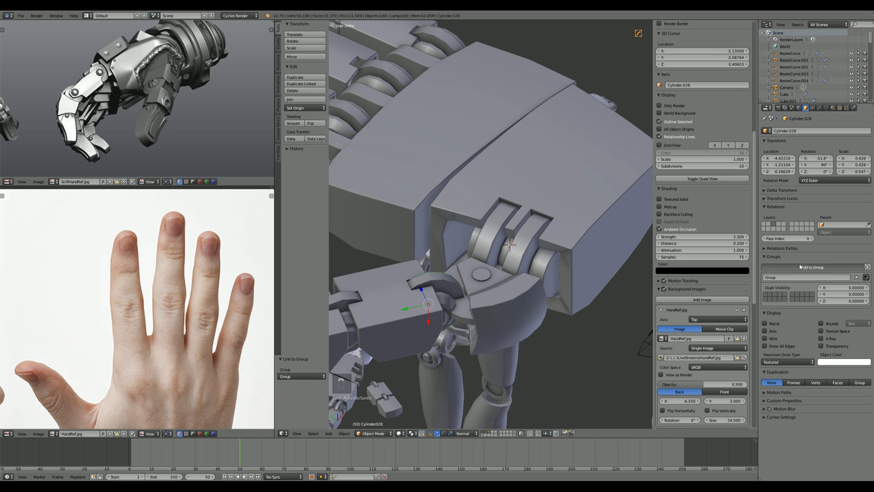
pyautogui.press('z')
pyautogui.press('z')
pyautogui.press('z')
pyautogui.rightClick(494, 308)
pyautogui.press('z')
pyautogui.press('z')
pyautogui.press('z')
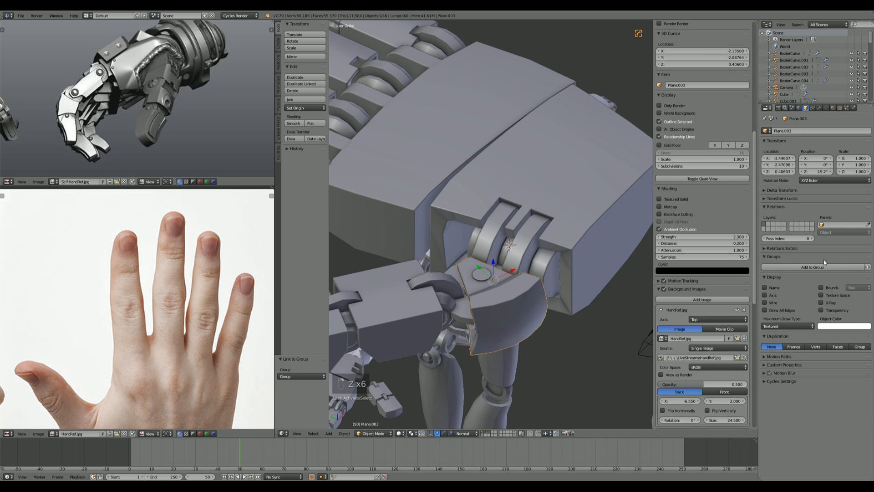
pyautogui.click(812, 267)
pyautogui.click(810, 276)
# Step: Add the thumb-base pivot cylinder and the knuckle hinge object to the existing object group named Group
pyautogui.rightClick(462, 315)
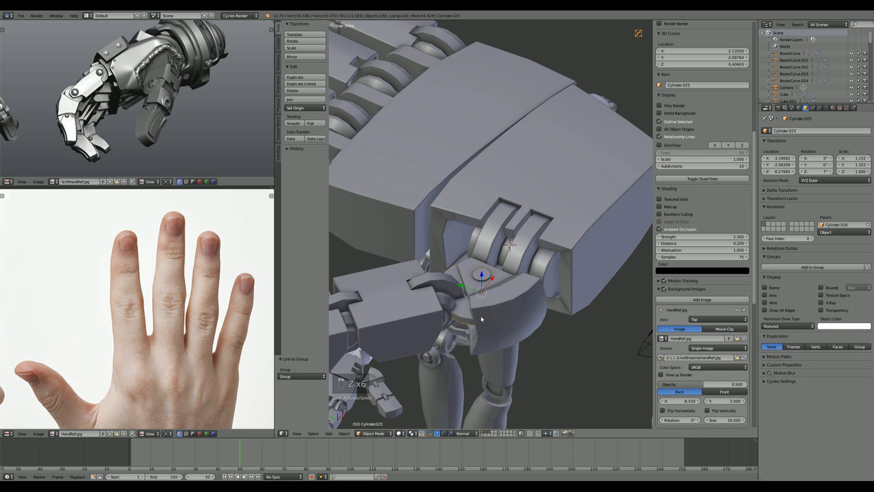
pyautogui.click(821, 266)
pyautogui.click(817, 276)
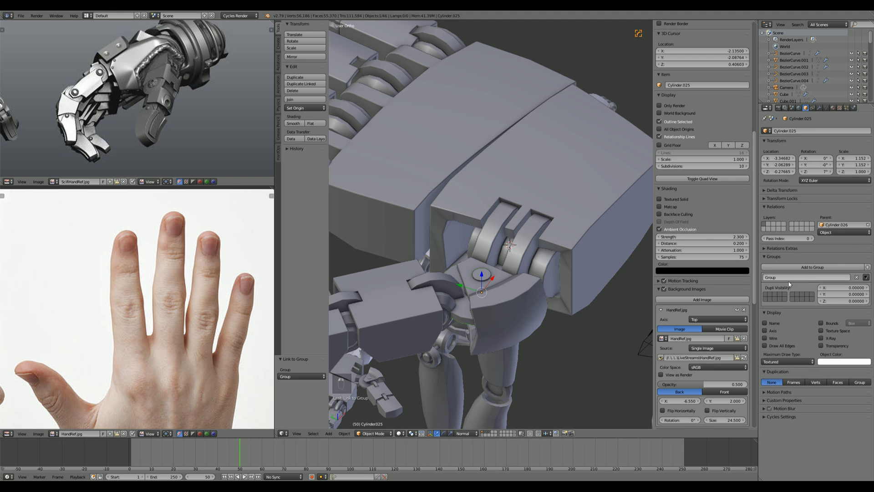
pyautogui.rightClick(525, 254)
pyautogui.click(813, 267)
pyautogui.click(812, 275)
# Step: In top view, scale the small grouped hand at the robot's wrist down to about 0.205 and shift it toward the forearm
pyautogui.scroll(-10, 506, 305)
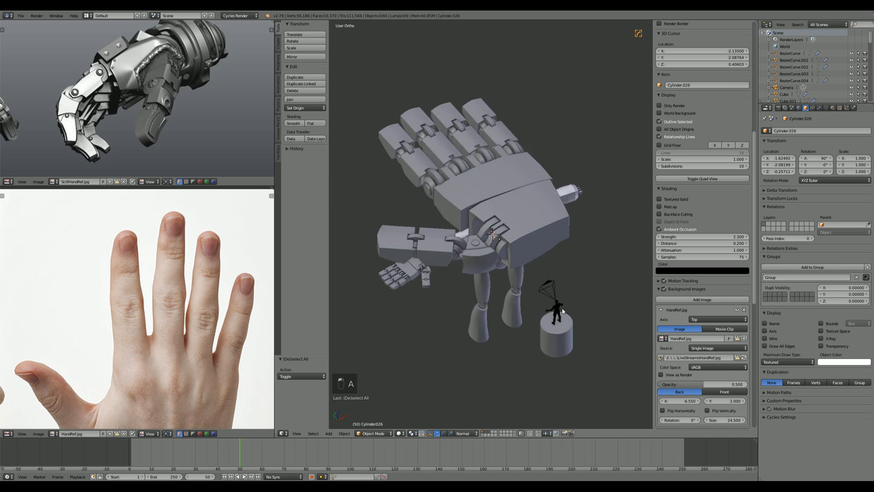
pyautogui.press('a')
pyautogui.moveTo(490, 427); pyautogui.dragTo(446, 272, button='middle')
pyautogui.scroll(3, 449, 275)
pyautogui.press('KP_7')
pyautogui.scroll(3, 515, 284)
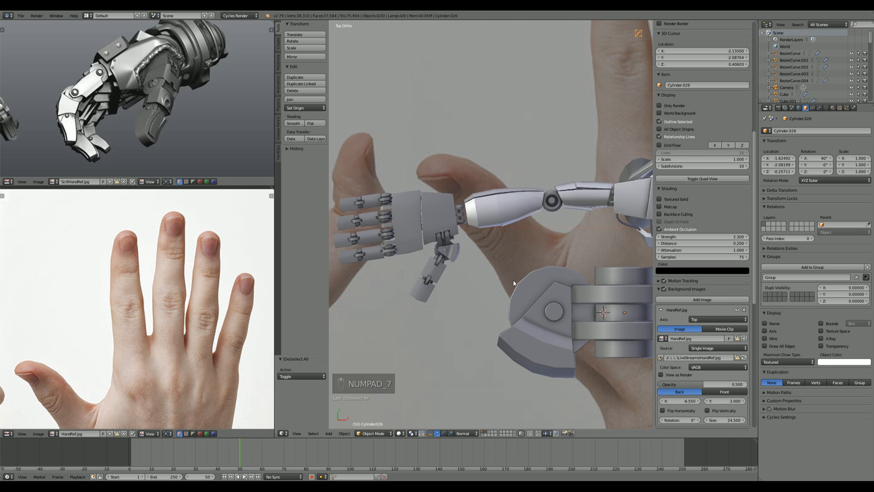
pyautogui.rightClick(497, 273)
pyautogui.press('z')
pyautogui.press('s')
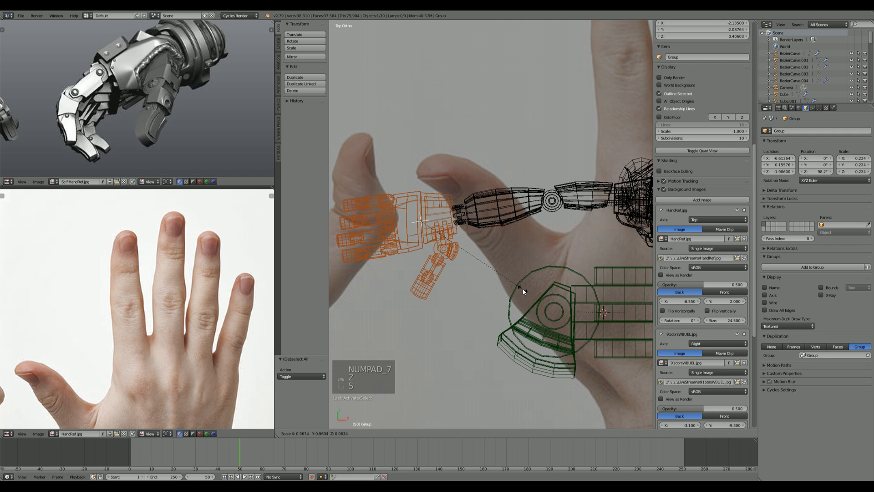
pyautogui.click(517, 287)
pyautogui.press('g')
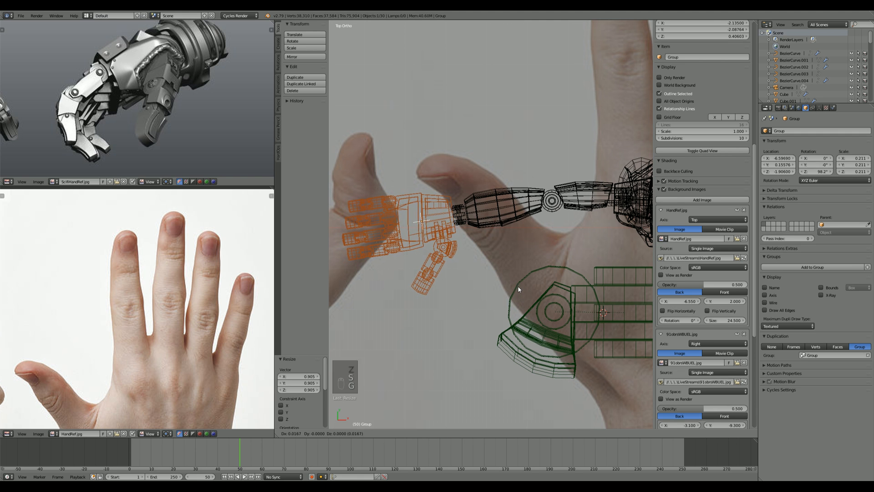
pyautogui.click(519, 288)
pyautogui.press('s')
pyautogui.click(519, 288)
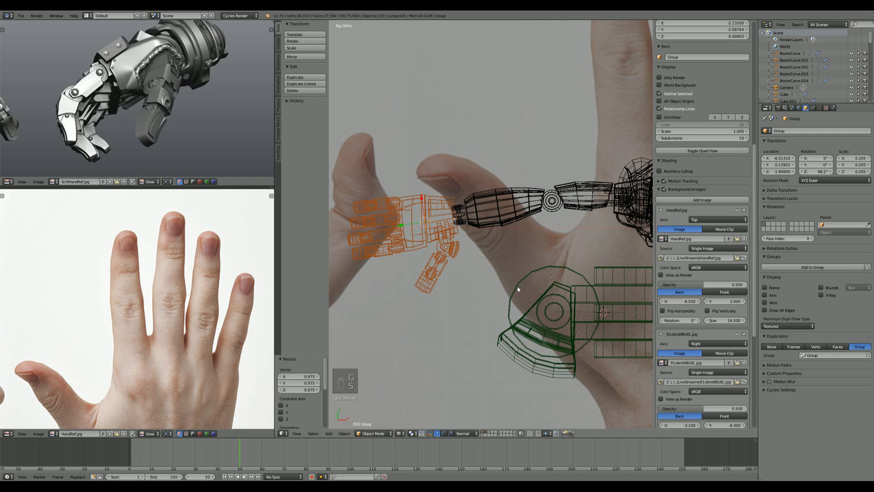
# Step: Refine the grouped hand's fit at the wrist by moving it and scaling it to 0.201, and clear the selection
pyautogui.press('g')
pyautogui.click(518, 288)
pyautogui.press('s')
pyautogui.click(518, 285)
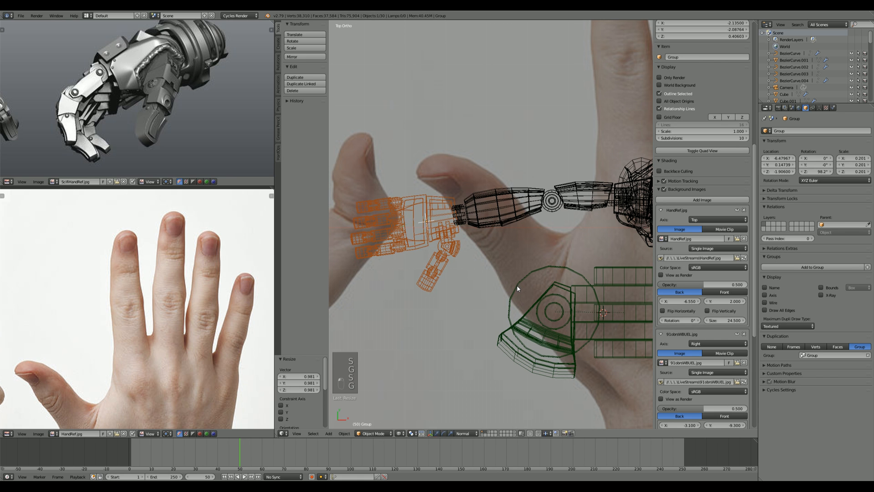
pyautogui.press('g')
pyautogui.click(517, 286)
pyautogui.press('z')
pyautogui.scroll(-5, 518, 285)
pyautogui.press('a')
# Step: Open the robot's arm shell mesh for editing, reveal its hidden geometry and clear the selection in a wireframe top view
pyautogui.moveTo(500, 373)
pyautogui.mouseDown(button='middle')
pyautogui.moveTo(492, 299)
pyautogui.moveTo(623, 276)
pyautogui.moveTo(331, 275)
pyautogui.moveTo(477, 267)
pyautogui.moveTo(483, 254)
pyautogui.moveTo(586, 202)
pyautogui.moveTo(631, 244)
pyautogui.moveTo(506, 301)
pyautogui.mouseUp(button='middle')
pyautogui.scroll(4, 506, 300)
pyautogui.scroll(2, 506, 301)
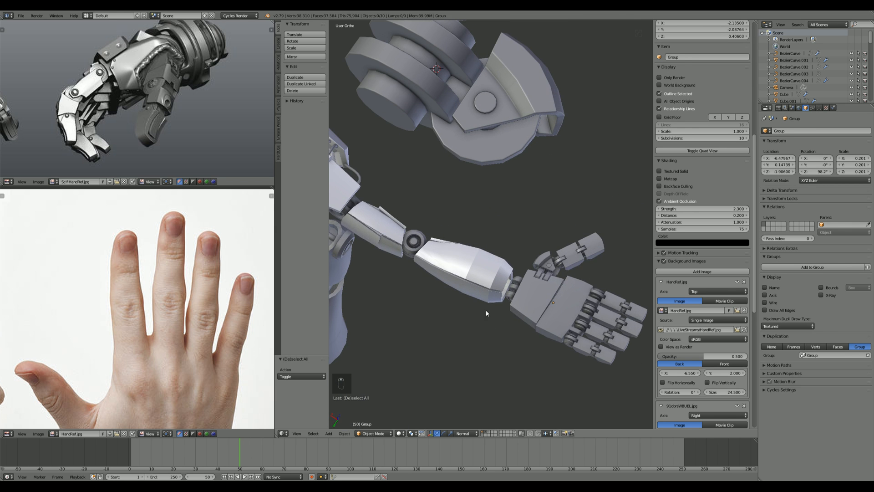
pyautogui.rightClick(486, 309)
pyautogui.press('Tab')
pyautogui.press('KP_7')
pyautogui.hotkey('alt', 'h')
pyautogui.scroll(2, 492, 292)
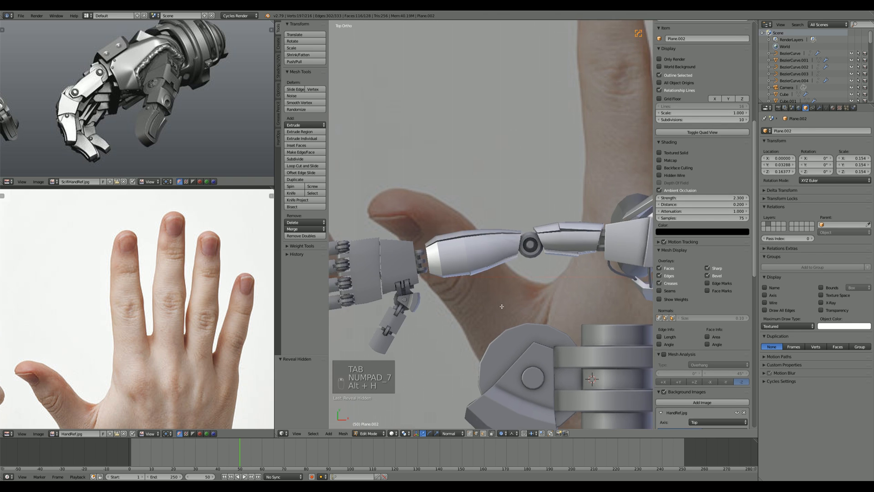
pyautogui.press('z')
pyautogui.scroll(3, 432, 240)
pyautogui.keyDown('shift'); pyautogui.moveTo(552, 265); pyautogui.dragTo(463, 260, button='middle'); pyautogui.keyUp('shift')
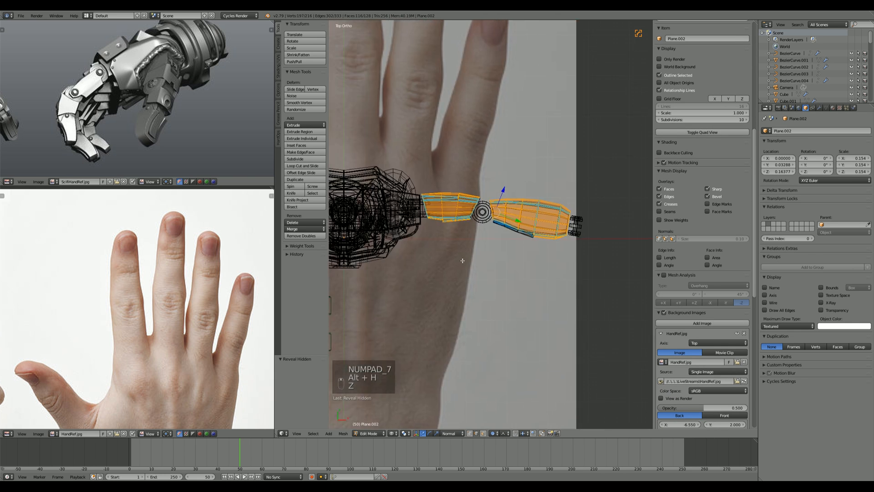
pyautogui.press('a')
pyautogui.scroll(3, 462, 260)
pyautogui.keyDown('shift'); pyautogui.moveTo(665, 273); pyautogui.dragTo(598, 207, button='middle'); pyautogui.keyUp('shift')
pyautogui.scroll(2, 545, 226)
pyautogui.keyDown('shift'); pyautogui.moveTo(546, 227); pyautogui.dragTo(515, 254, button='middle'); pyautogui.keyUp('shift')
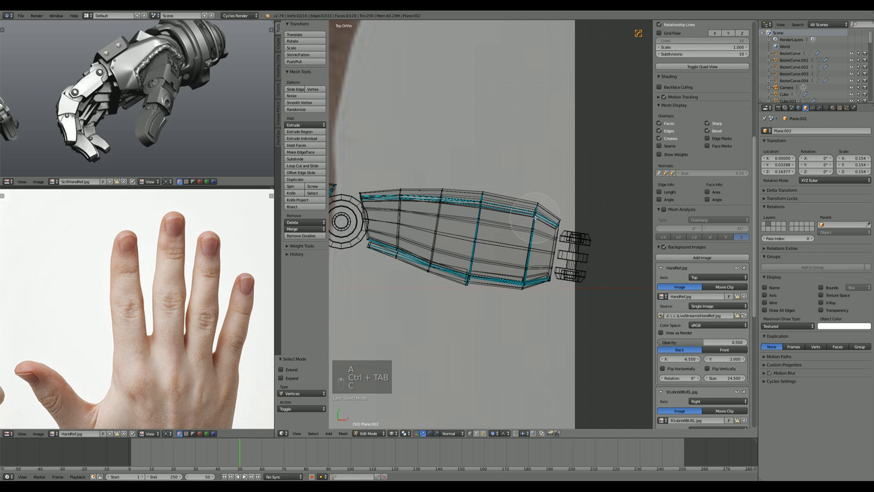
pyautogui.moveTo(510, 206); pyautogui.dragTo(491, 253)
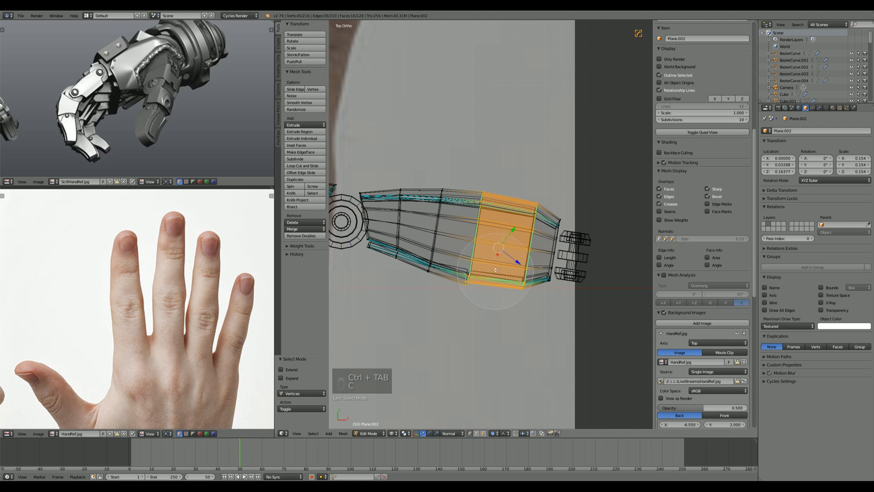
pyautogui.press('s')
pyautogui.rightClick(535, 278)
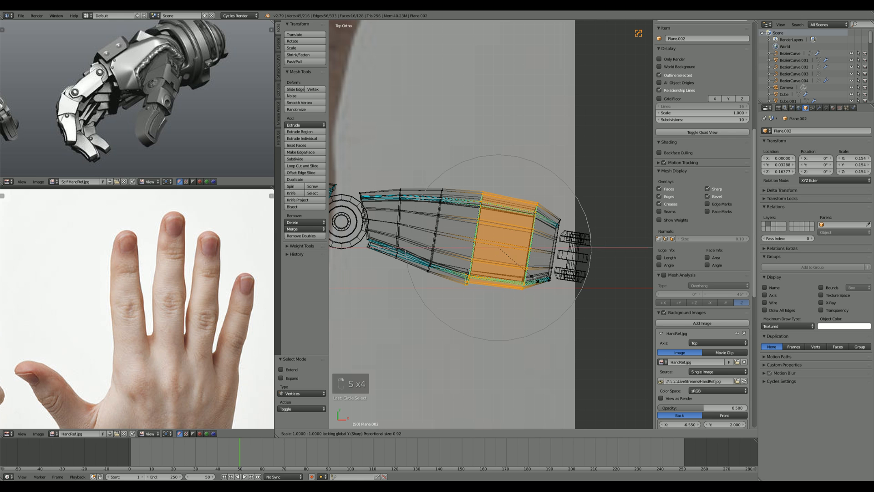
pyautogui.press('s')
pyautogui.rightClick(535, 278)
pyautogui.press('a')
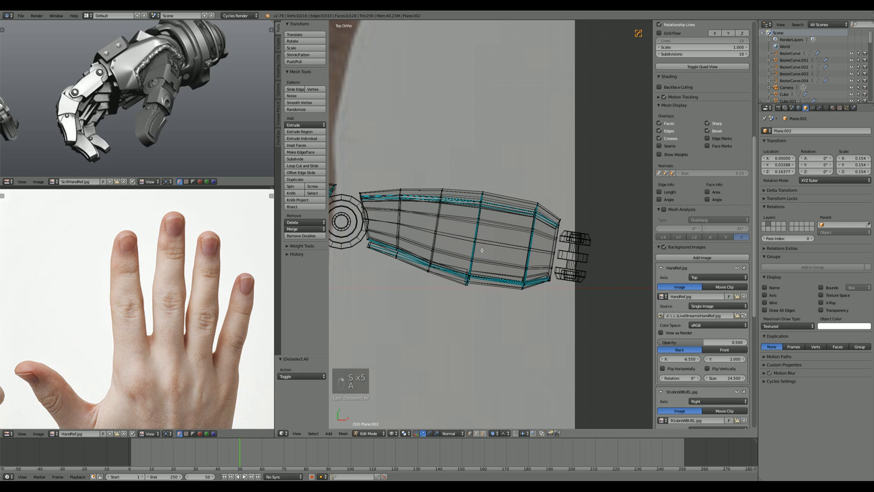
# Step: Scale up the forearm's creased middle edge loop with proportional editing off to widen the forearm there
pyautogui.keyDown('alt'); pyautogui.rightClick(480, 272); pyautogui.keyUp('alt')
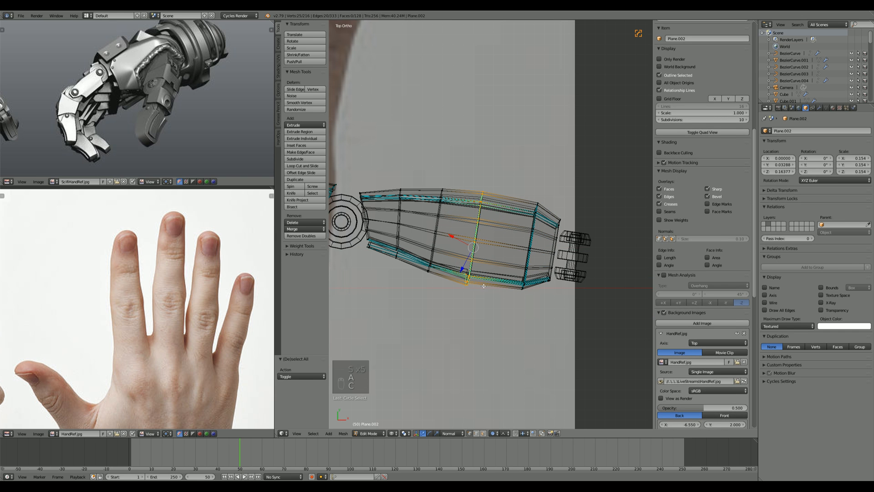
pyautogui.press('s')
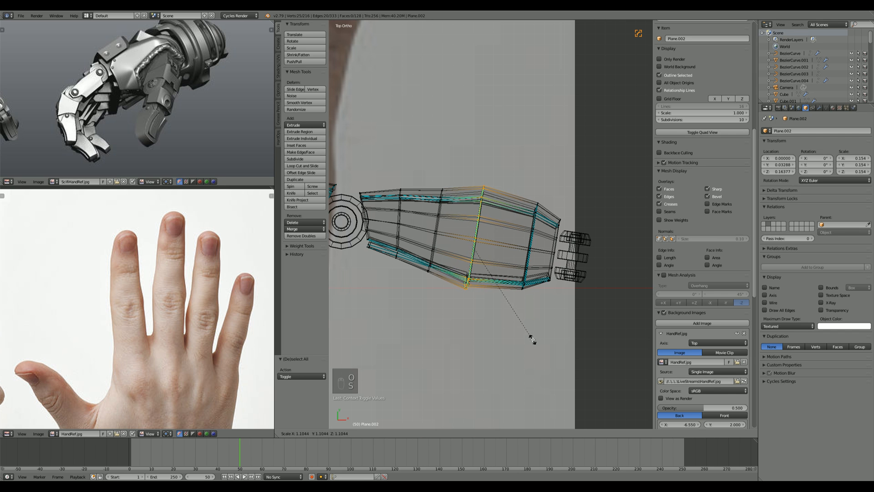
pyautogui.click(535, 343)
pyautogui.press('a')
# Step: Select the forearm's edge loop nearest the wrist cuff and scale it up to widen that end
pyautogui.press('c')
pyautogui.moveTo(530, 202); pyautogui.dragTo(517, 285)
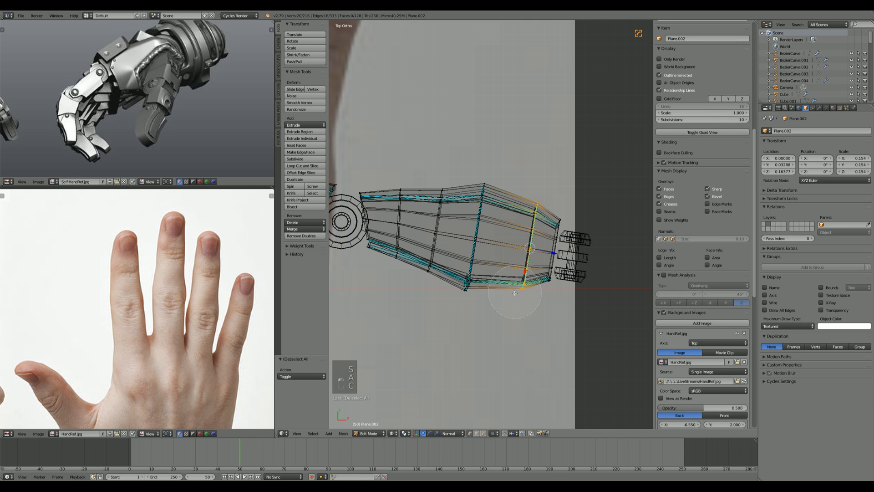
pyautogui.rightClick(518, 289)
pyautogui.press('s')
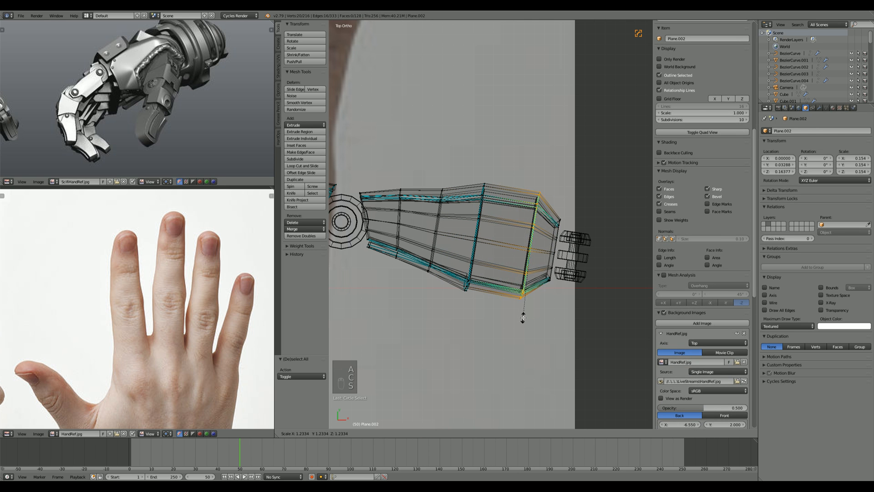
pyautogui.click(572, 304)
pyautogui.press('a')
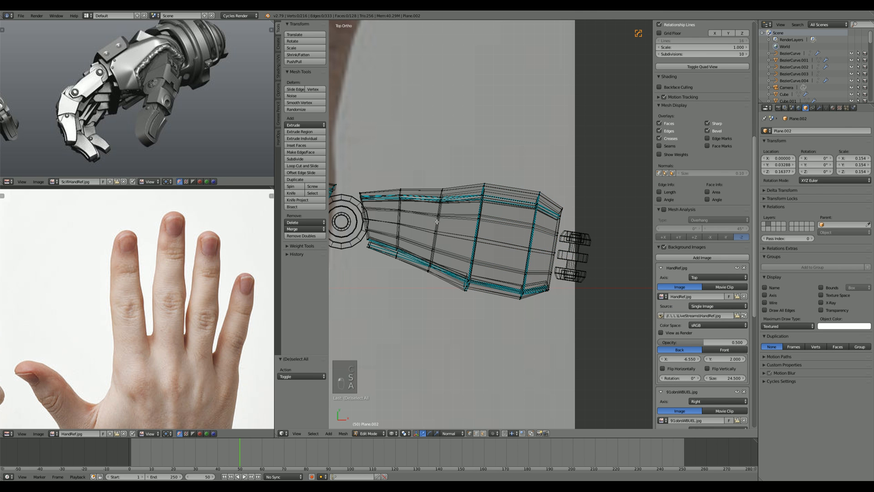
# Step: Select the forearm loop just on the elbow side of the middle one and scale it up by about 1.09
pyautogui.moveTo(441, 197); pyautogui.dragTo(430, 273)
pyautogui.rightClick(432, 274)
pyautogui.press('s')
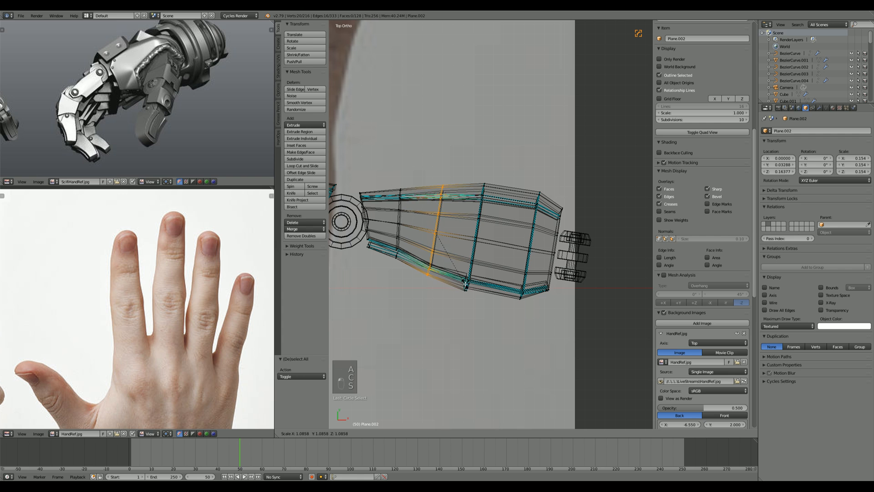
pyautogui.click(465, 284)
pyautogui.press('a')
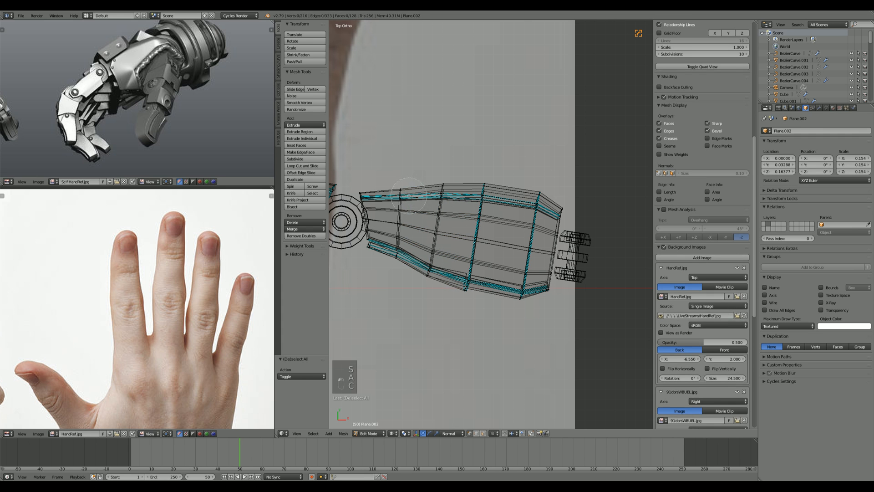
# Step: Scale up the forearm loop closest to the elbow by about 1.1, leave mesh editing and deselect the arm
pyautogui.moveTo(408, 196); pyautogui.dragTo(403, 263)
pyautogui.press('s')
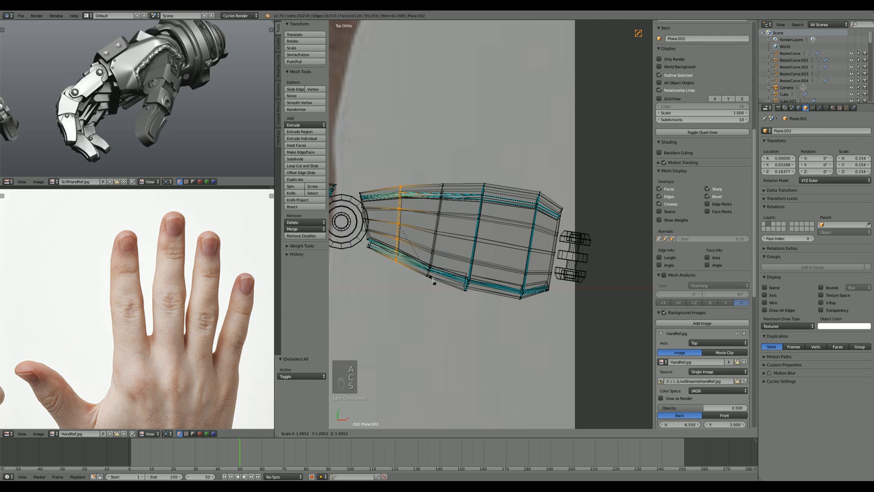
pyautogui.click(432, 279)
pyautogui.press('Tab')
pyautogui.press('z')
pyautogui.scroll(-5, 455, 278)
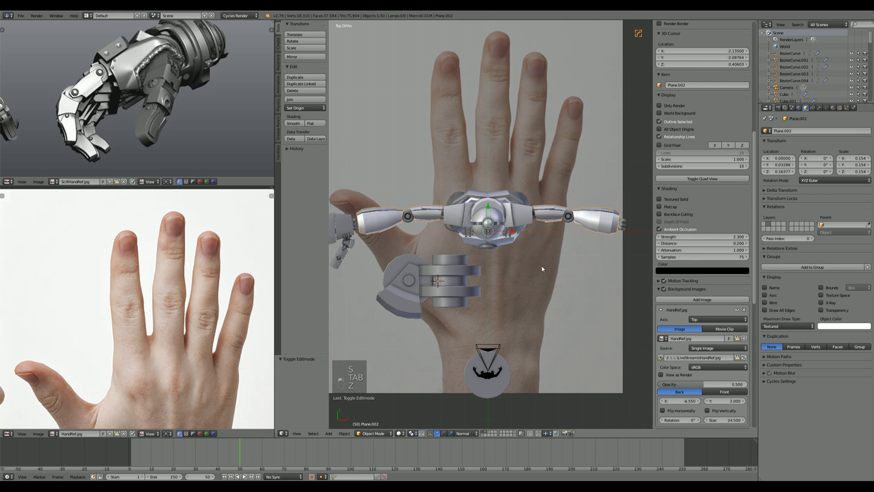
pyautogui.keyDown('shift'); pyautogui.moveTo(410, 261); pyautogui.dragTo(628, 246, button='middle'); pyautogui.keyUp('shift')
pyautogui.press('a')
pyautogui.scroll(-3, 498, 219)
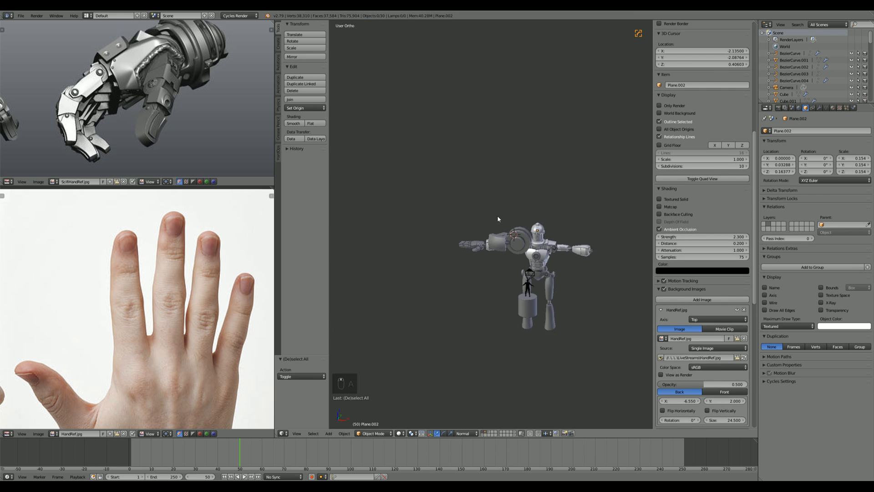
# Step: Try moving the grouped hand in front of the robot beside the small reference figure and rotating it to point forward
pyautogui.moveTo(498, 219); pyautogui.dragTo(438, 193, button='middle')
pyautogui.rightClick(470, 235)
pyautogui.press('KP_7')
pyautogui.press('z')
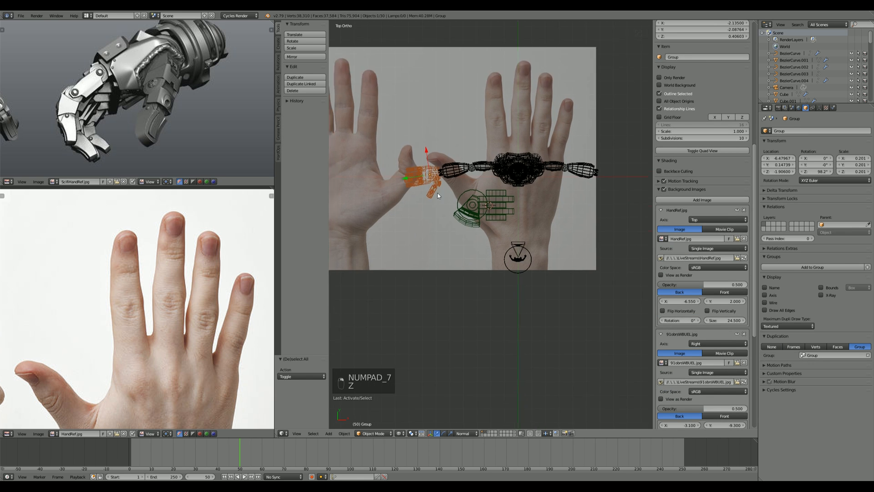
pyautogui.scroll(1, 437, 193)
pyautogui.press('g')
pyautogui.click(570, 282)
pyautogui.press('r')
pyautogui.click(555, 235)
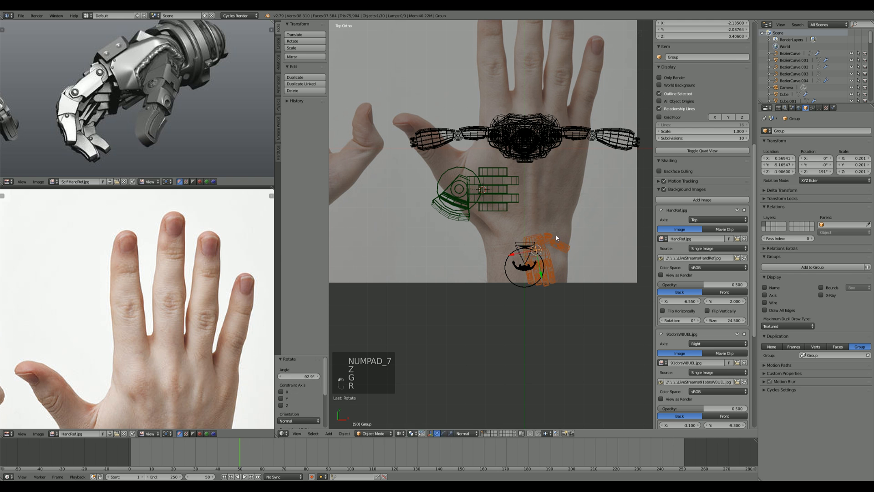
pyautogui.press('g')
pyautogui.click(545, 233)
pyautogui.press('r')
pyautogui.click(555, 237)
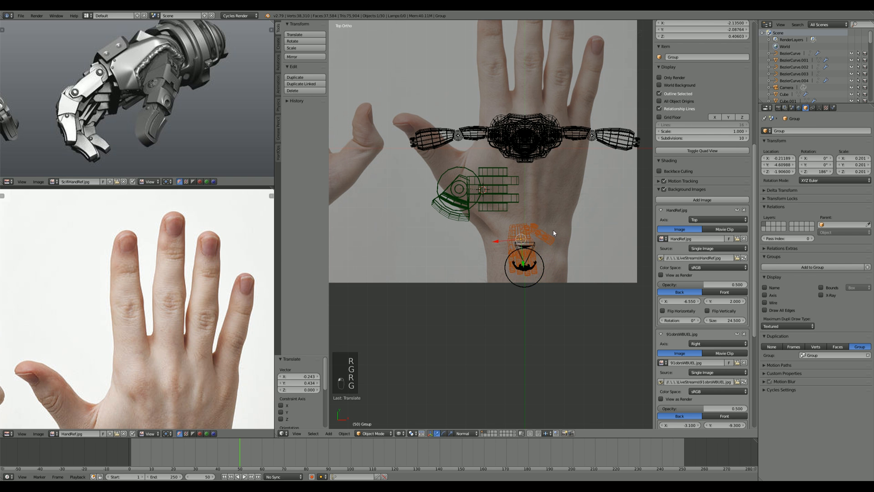
# Step: Try lowering the grouped hand beside the reference figure in side view, and undo its moves and rotations
pyautogui.press('z')
pyautogui.press('KP_3')
pyautogui.press('g')
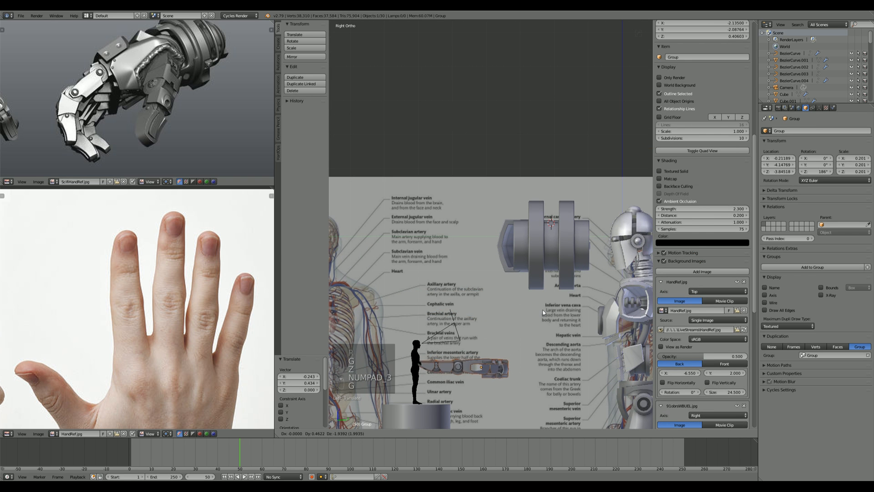
pyautogui.hotkey('ctrl', 'z')
pyautogui.moveTo(395, 307); pyautogui.dragTo(490, 290, button='middle')
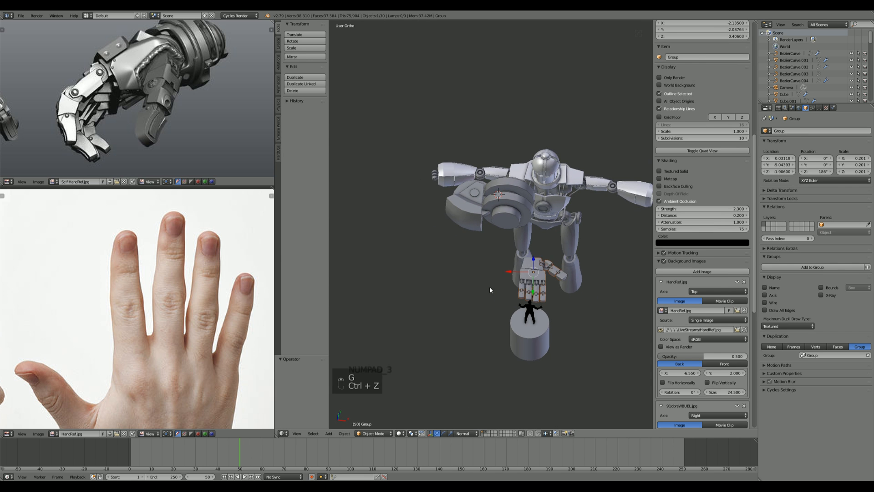
pyautogui.hotkey('ctrl', 'z')
pyautogui.hotkey('ctrl', 'z')
pyautogui.hotkey('ctrl', 'z')
# Step: Select the large thumb-base shell, pivot cylinder and knuckle hinge and move them to another layer
pyautogui.press('a')
pyautogui.moveTo(498, 258); pyautogui.dragTo(599, 269, button='middle')
pyautogui.keyDown('shift'); pyautogui.moveTo(459, 321); pyautogui.dragTo(466, 266, button='middle'); pyautogui.keyUp('shift')
pyautogui.rightClick(471, 272)
pyautogui.keyDown('shift'); pyautogui.rightClick(451, 266); pyautogui.keyUp('shift')
pyautogui.press('z')
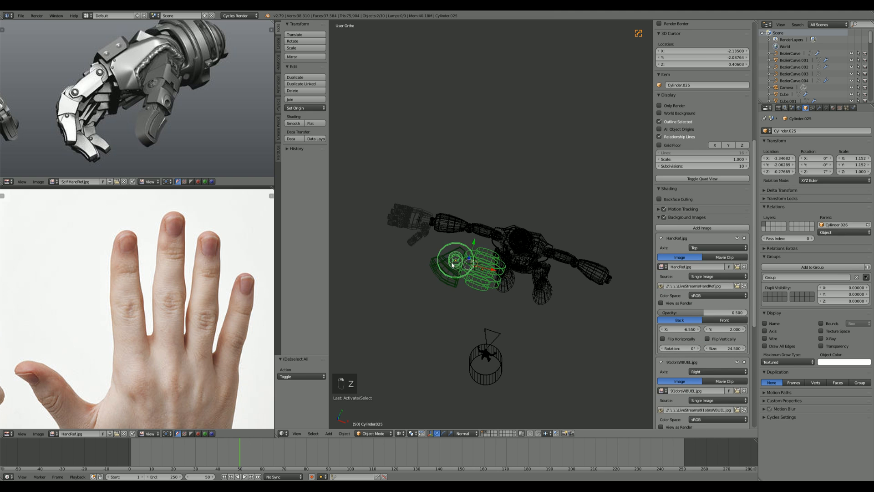
pyautogui.press('m')
pyautogui.click(517, 288)
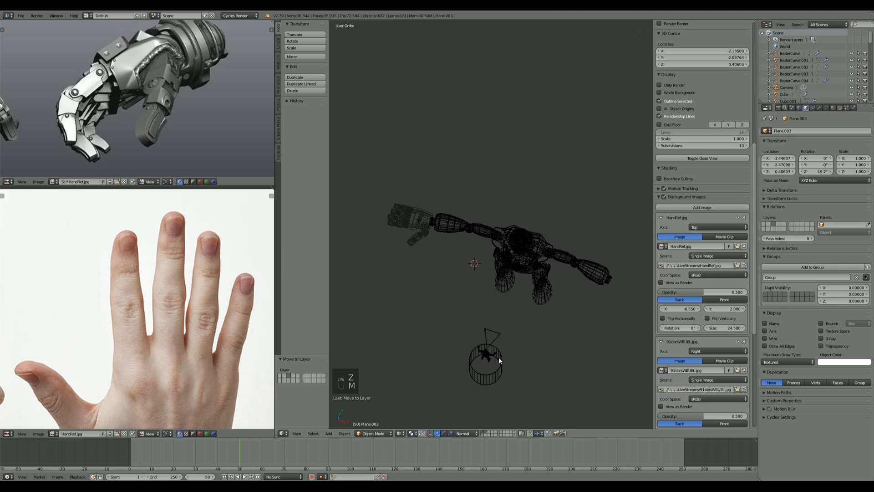
# Step: Duplicate the grouped hand in top view, place the copy at the opposite arm and mirror it along X
pyautogui.press('z')
pyautogui.moveTo(499, 359); pyautogui.dragTo(529, 323, button='middle')
pyautogui.rightClick(446, 254)
pyautogui.press('KP_7')
pyautogui.hotkey('shift', 'd')
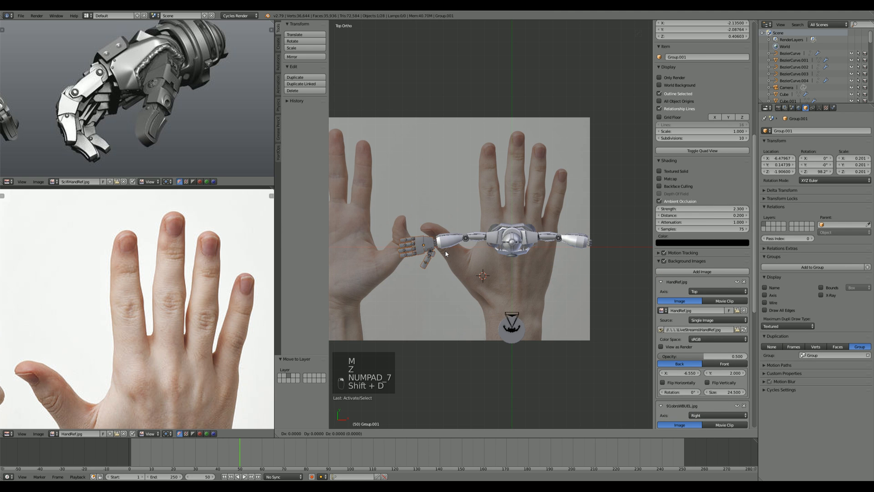
pyautogui.click(580, 263)
pyautogui.hotkey('ctrl', 'm')
pyautogui.press('x')
pyautogui.click(586, 265)
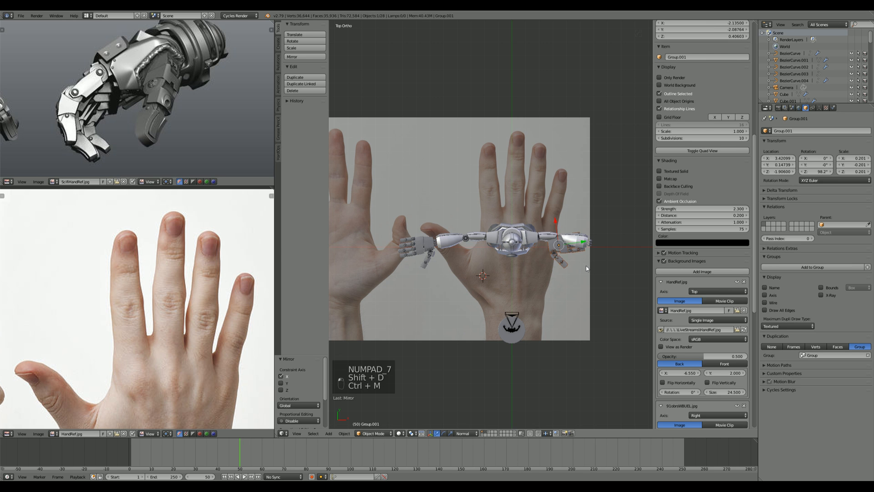
# Step: Rotate the mirrored hand copy in top view and move it outward to the wrist end of the opposite forearm
pyautogui.keyDown('shift'); pyautogui.moveTo(586, 266); pyautogui.dragTo(477, 276, button='middle'); pyautogui.keyUp('shift')
pyautogui.scroll(3, 482, 273)
pyautogui.press('r')
pyautogui.click(518, 291)
pyautogui.press('g')
pyautogui.click(583, 296)
# Step: Fine-tune the mirrored hand's rotation and position so its wrist meets the forearm end and the fingers angle slightly backward
pyautogui.press('r')
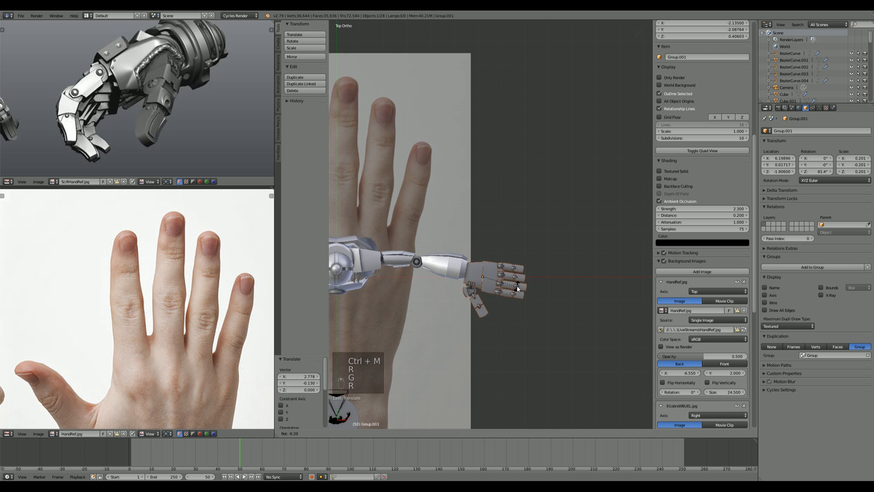
pyautogui.click(519, 292)
pyautogui.press('g')
pyautogui.click(527, 293)
pyautogui.press('r')
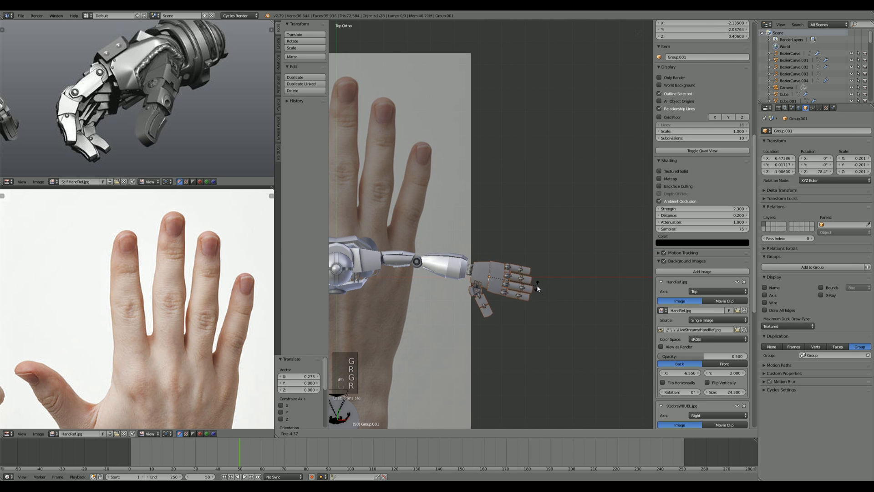
pyautogui.click(537, 284)
pyautogui.press('g')
pyautogui.click(542, 316)
# Step: Nudge the mirrored hand along X and slightly off-axis to match the other hand's placement, then deselect it
pyautogui.scroll(-5, 465, 336)
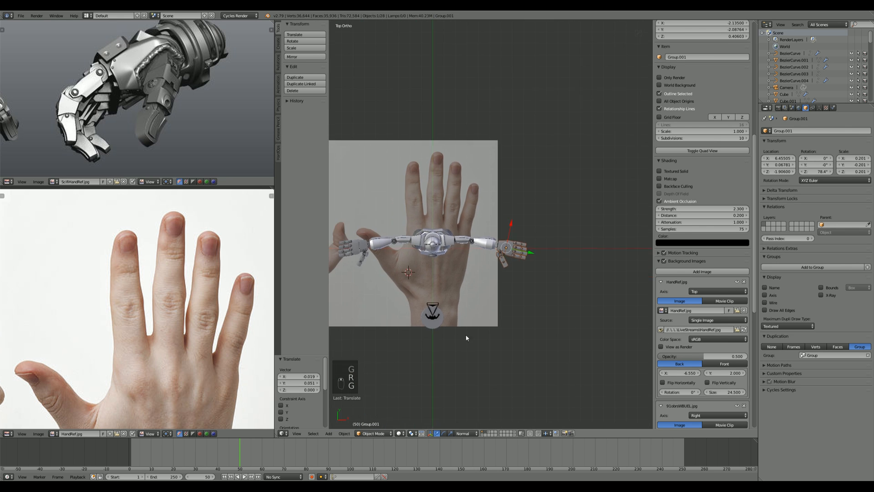
pyautogui.scroll(2, 526, 341)
pyautogui.scroll(3, 525, 342)
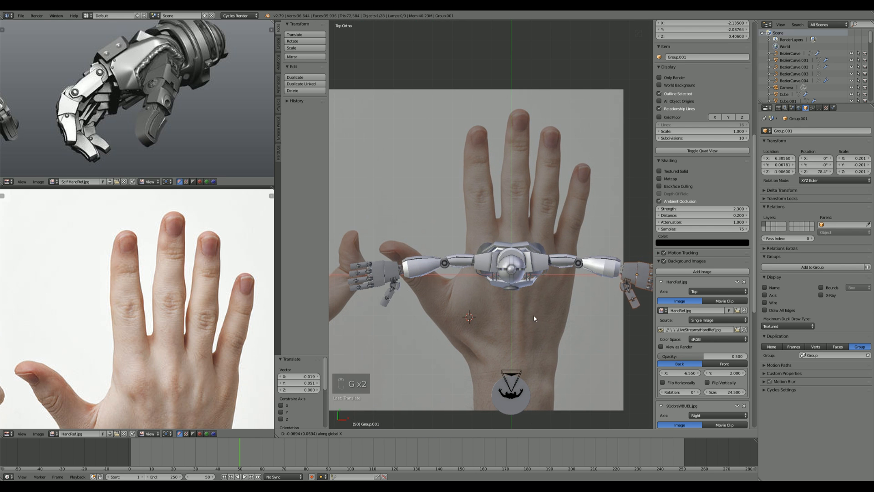
pyautogui.click(546, 311)
pyautogui.press('g')
pyautogui.middleClick(547, 310)
pyautogui.click(547, 309)
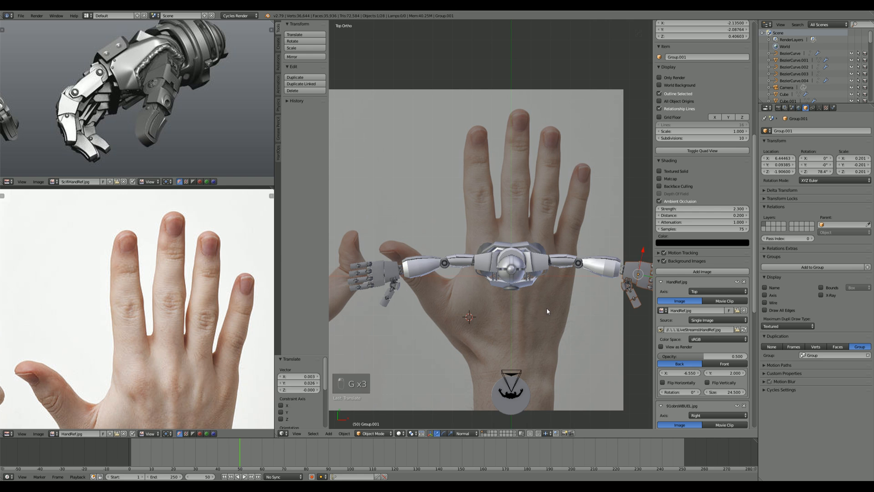
pyautogui.press('a')
# Step: Scale up the vertex ring on the shoulder side of the upper-arm shell's middle section
pyautogui.scroll(-3, 545, 314)
pyautogui.moveTo(534, 330); pyautogui.dragTo(505, 259, button='middle')
pyautogui.scroll(6, 502, 260)
pyautogui.rightClick(515, 274)
pyautogui.press('Tab')
pyautogui.scroll(3, 511, 274)
pyautogui.press('a')
pyautogui.press('a')
pyautogui.press('a')
pyautogui.press('a')
pyautogui.press('a')
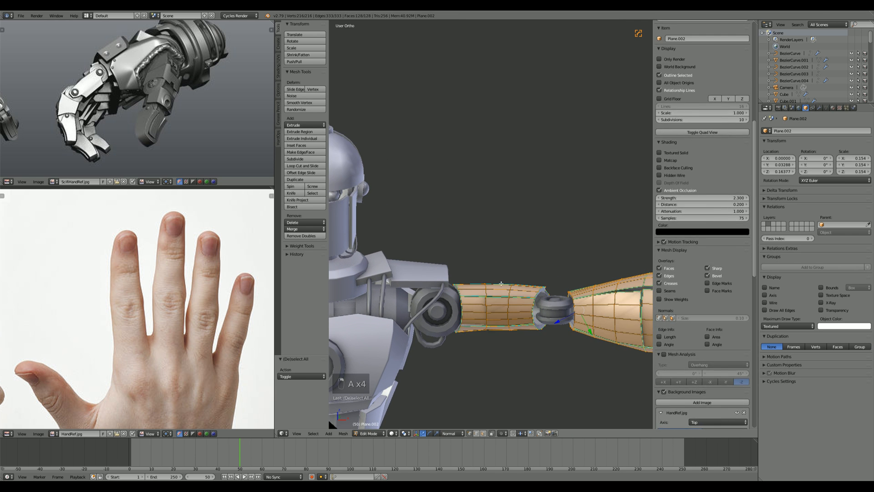
pyautogui.keyDown('alt'); pyautogui.rightClick(487, 291); pyautogui.keyUp('alt')
pyautogui.press('a')
pyautogui.press('z')
pyautogui.press('b')
pyautogui.moveTo(472, 266); pyautogui.dragTo(495, 366)
pyautogui.press('z')
pyautogui.press('s')
pyautogui.click(521, 375)
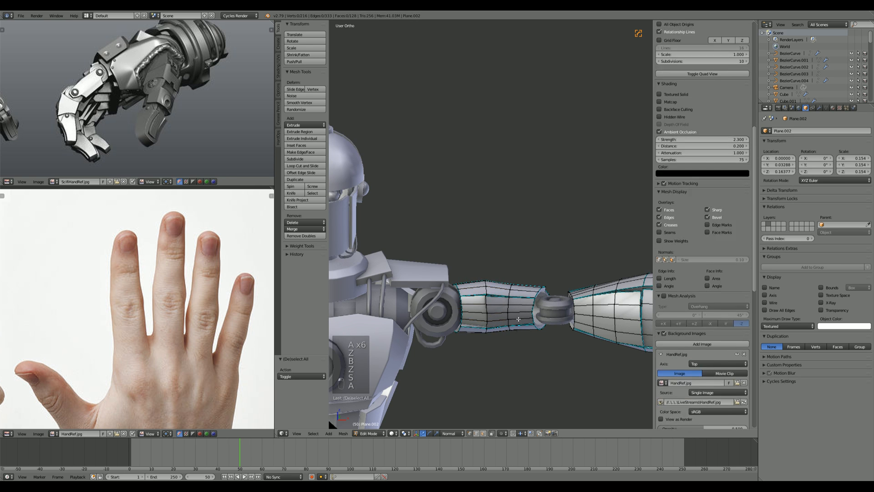
# Step: Scale up the vertex ring on the elbow side of the upper-arm shell's middle section to about 1.17
pyautogui.press('a')
pyautogui.press('z')
pyautogui.press('b')
pyautogui.moveTo(518, 364); pyautogui.dragTo(519, 365)
pyautogui.press('z')
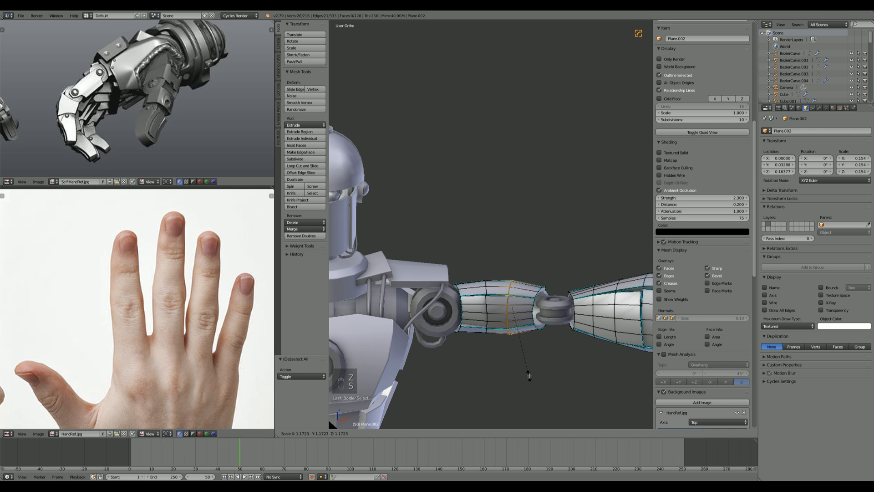
pyautogui.click(529, 375)
# Step: Enlarge the upper-arm shell's shoulder-side middle ring by about 1.03 and leave mesh editing
pyautogui.press('a')
pyautogui.press('z')
pyautogui.press('b')
pyautogui.moveTo(475, 264); pyautogui.dragTo(491, 327)
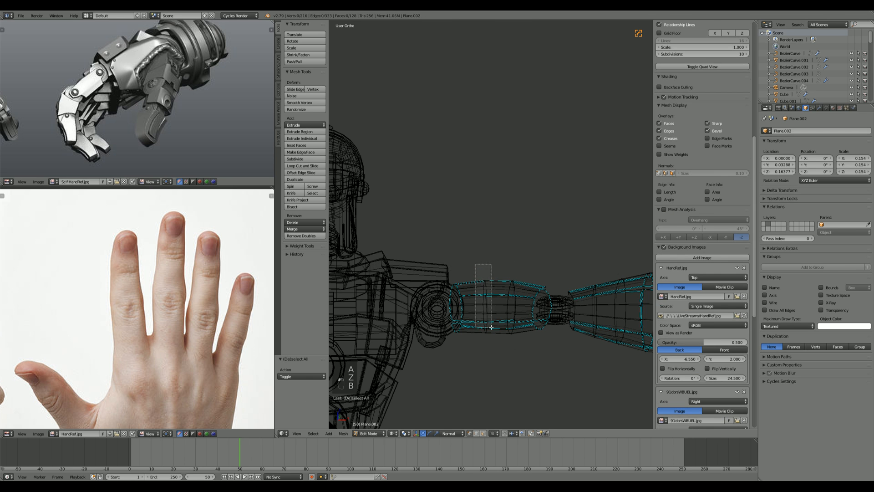
pyautogui.moveTo(494, 362); pyautogui.dragTo(493, 362)
pyautogui.press('z')
pyautogui.press('s')
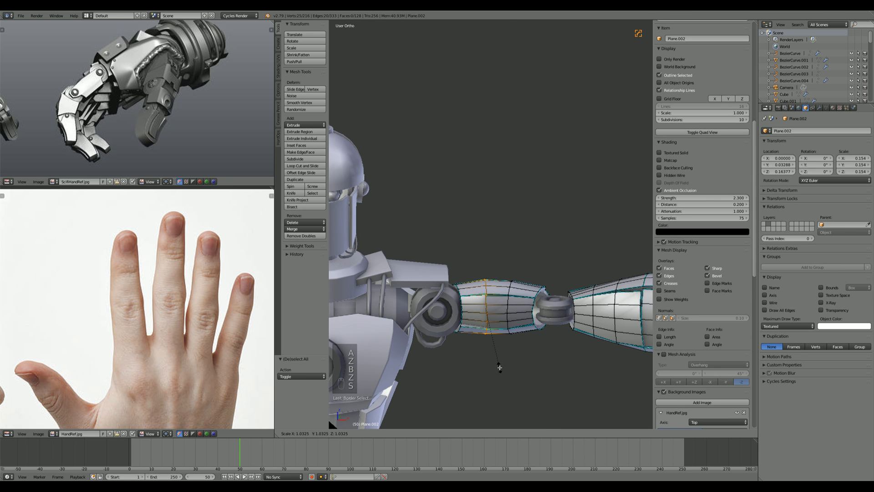
pyautogui.click(501, 367)
pyautogui.press('Tab')
# Step: Add a loop cut around the neck collar's side wall, just below its upper rim
pyautogui.scroll(-3, 507, 354)
pyautogui.moveTo(501, 364); pyautogui.dragTo(547, 303, button='middle')
pyautogui.scroll(-2, 492, 322)
pyautogui.scroll(-1, 547, 304)
pyautogui.scroll(-2, 574, 291)
pyautogui.scroll(4, 526, 306)
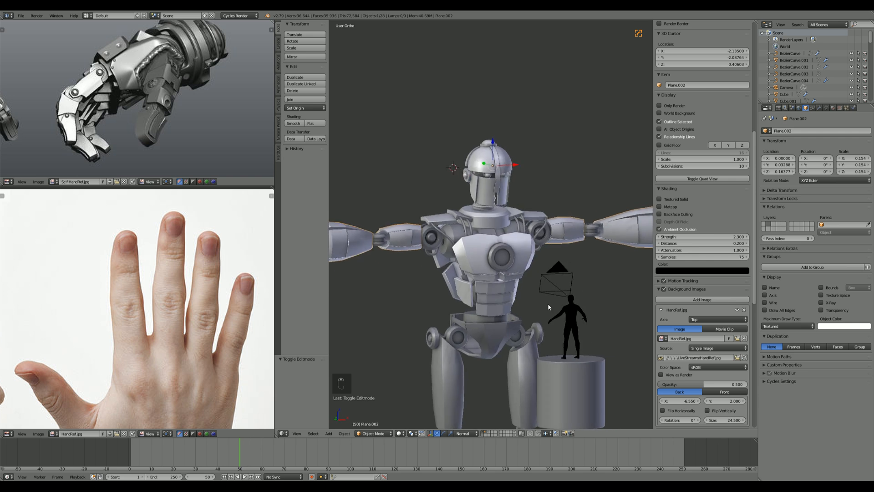
pyautogui.scroll(4, 494, 206)
pyautogui.rightClick(491, 213)
pyautogui.press('Tab')
pyautogui.scroll(2, 511, 252)
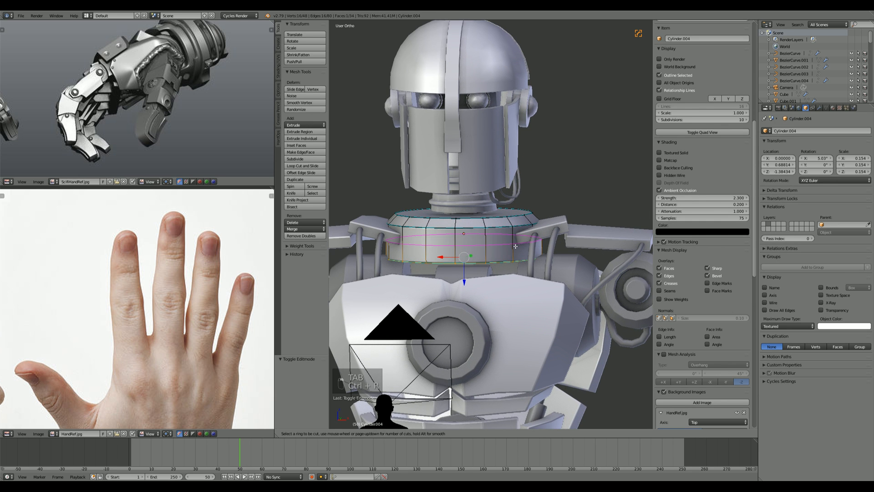
pyautogui.click(521, 233)
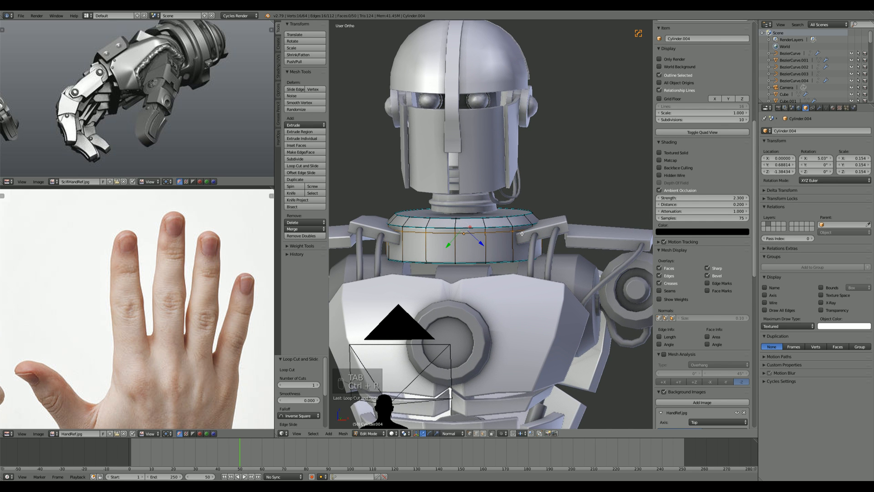
# Step: Extrude the collar's middle face ring in place and scale it inward to form a recessed groove
pyautogui.hotkey('ctrl', 'Tab')
pyautogui.click(510, 274)
pyautogui.keyDown('alt'); pyautogui.rightClick(511, 242); pyautogui.keyUp('alt')
pyautogui.press('e')
pyautogui.rightClick(586, 261)
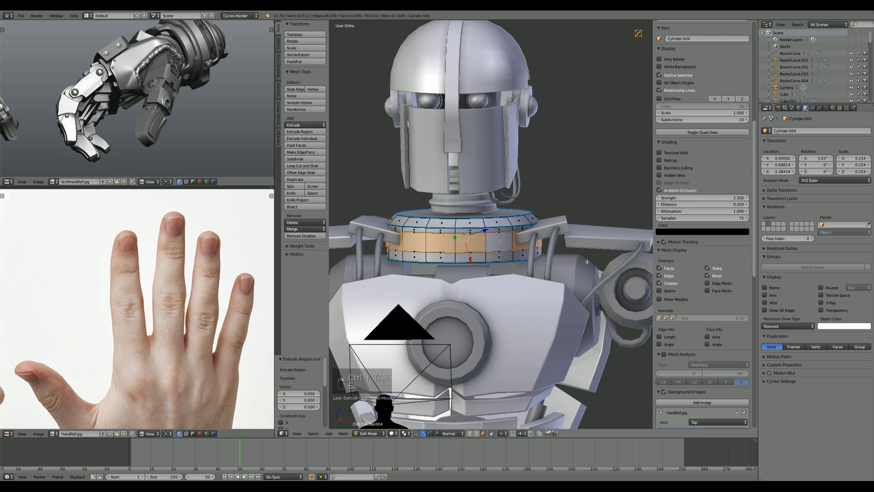
pyautogui.click(562, 264)
# Step: Move the collar groove's lower ledge ring up along Z to narrow the groove
pyautogui.scroll(2, 559, 267)
pyautogui.moveTo(556, 269); pyautogui.dragTo(538, 267, button='middle')
pyautogui.press('a')
pyautogui.keyDown('alt'); pyautogui.rightClick(520, 304); pyautogui.keyUp('alt')
pyautogui.press('g')
pyautogui.press('z')
pyautogui.click(532, 275)
# Step: Shift the collar groove's upper ledge ring slightly along Z and leave mesh editing
pyautogui.press('a')
pyautogui.keyDown('shift'); pyautogui.moveTo(550, 237); pyautogui.dragTo(538, 259, button='middle'); pyautogui.keyUp('shift')
pyautogui.scroll(4, 539, 259)
pyautogui.keyDown('alt'); pyautogui.rightClick(539, 259); pyautogui.keyUp('alt')
pyautogui.press('g')
pyautogui.press('z')
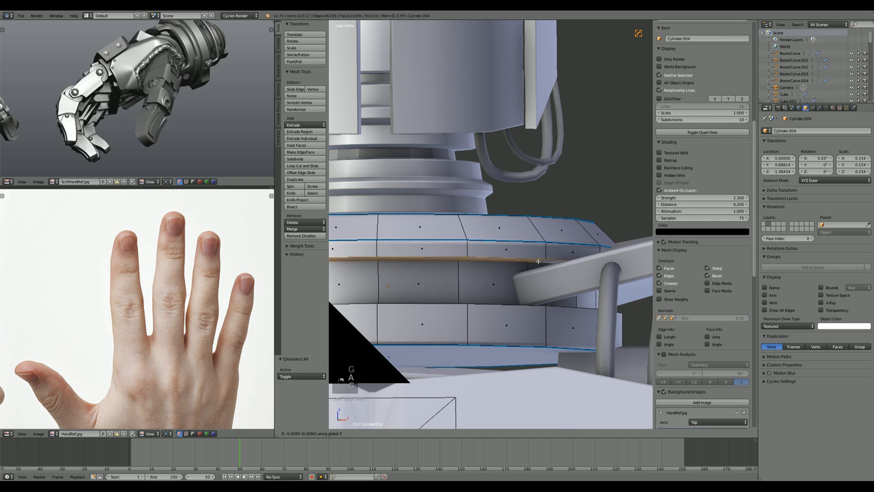
pyautogui.click(540, 263)
pyautogui.press('Tab')
pyautogui.scroll(-8, 517, 281)
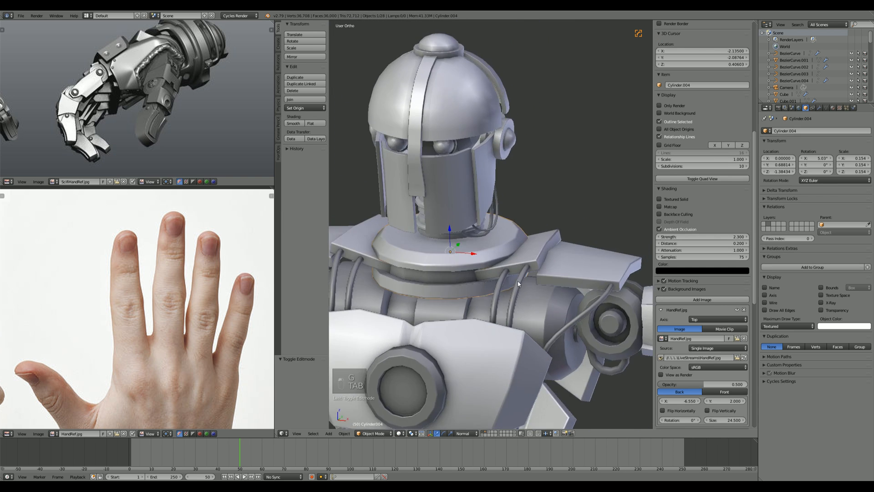
# Step: Readjust the selected groove ring on the collar along Z and check its proportions against the whole robot
pyautogui.moveTo(556, 272); pyautogui.dragTo(517, 297, button='middle')
pyautogui.scroll(5, 449, 261)
pyautogui.scroll(3, 521, 265)
pyautogui.press('Tab')
pyautogui.click(474, 268)
pyautogui.press('g')
pyautogui.press('z')
pyautogui.press('Tab')
pyautogui.scroll(-4, 479, 285)
pyautogui.scroll(-4, 514, 285)
pyautogui.scroll(7, 516, 296)
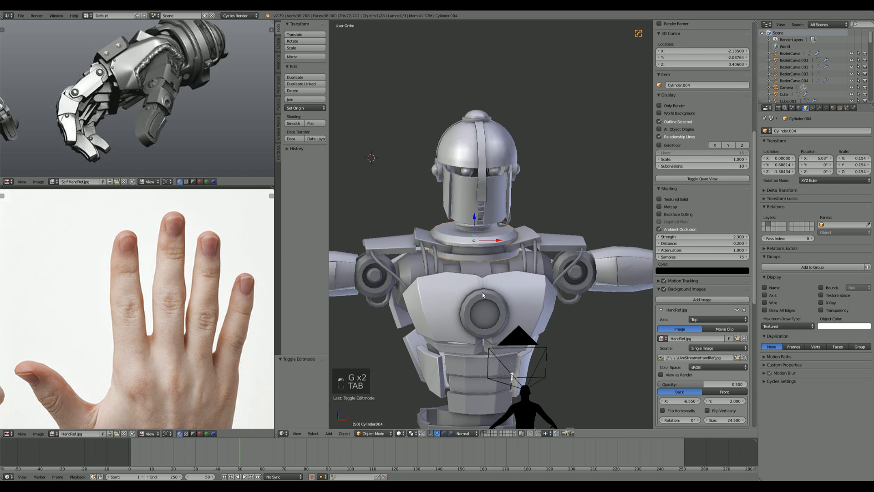
# Step: Select the collar groove's outer edge loops in edge mode and mark them sharp with HardOps
pyautogui.press('Tab')
pyautogui.scroll(3, 517, 297)
pyautogui.hotkey('ctrl', 'Tab')
pyautogui.click(521, 303)
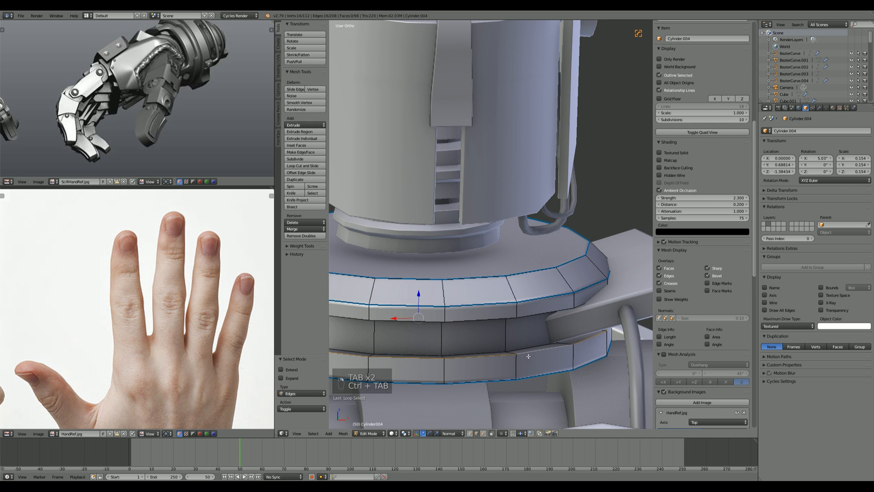
pyautogui.press('Tab')
pyautogui.scroll(-6, 528, 308)
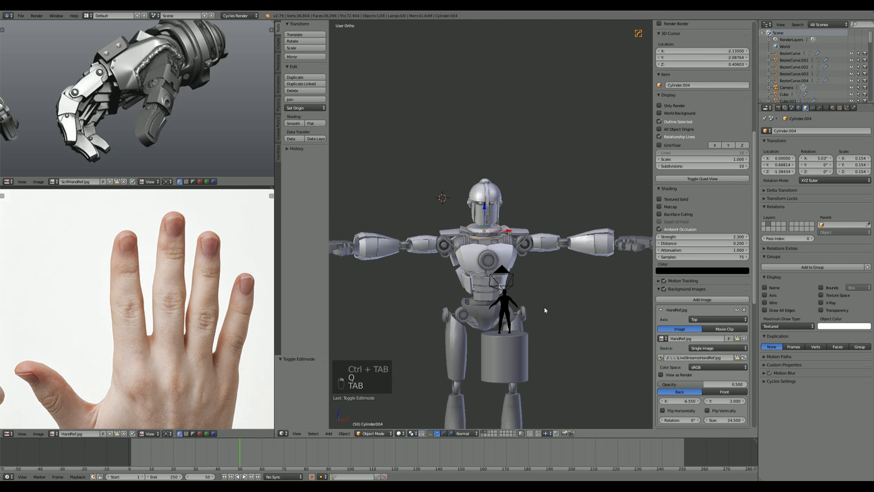
# Step: Sharpen the whole collar with HardOps and adjust its bevel width
pyautogui.scroll(4, 545, 307)
pyautogui.press('q')
pyautogui.scroll(3, 544, 307)
pyautogui.keyDown('shift'); pyautogui.moveTo(587, 306); pyautogui.dragTo(567, 277, button='middle'); pyautogui.keyUp('shift')
pyautogui.scroll(6, 568, 276)
pyautogui.press('q')
pyautogui.click(569, 275)
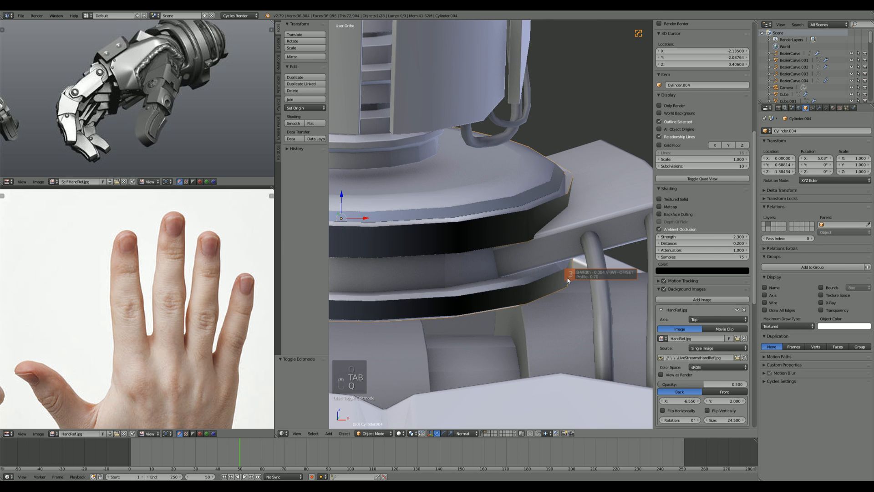
pyautogui.click(599, 315)
pyautogui.press('q')
pyautogui.click(568, 254)
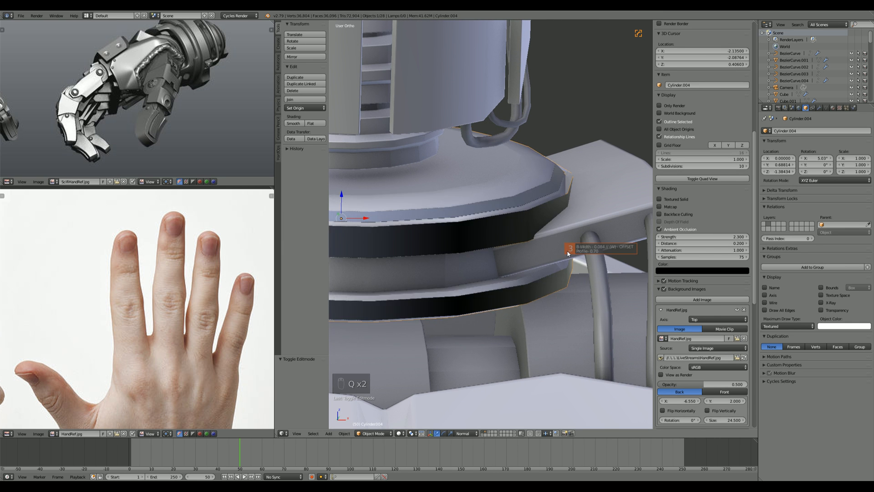
pyautogui.click(537, 69)
# Step: Deselect the collar and inspect the robot's overall proportions from the side, below and front, including the arms and hands
pyautogui.scroll(-8, 528, 100)
pyautogui.press('a')
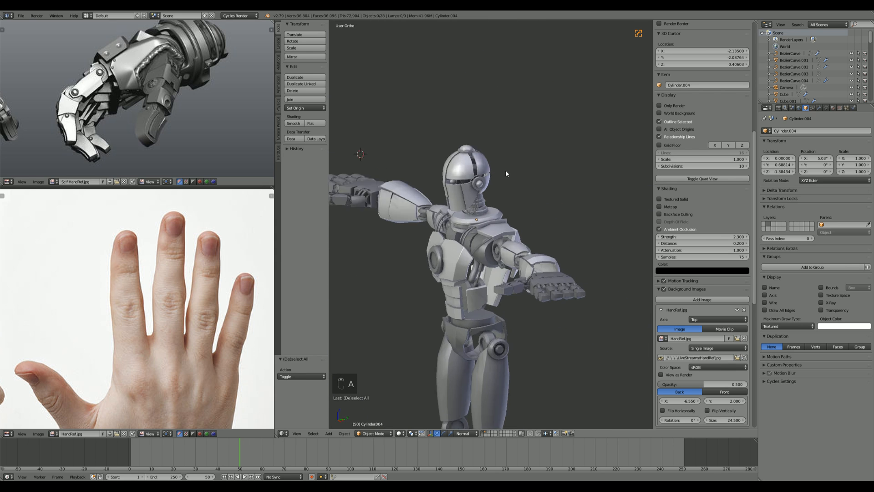
pyautogui.moveTo(506, 173); pyautogui.dragTo(544, 305, button='middle')
pyautogui.scroll(3, 537, 344)
pyautogui.scroll(-3, 522, 339)
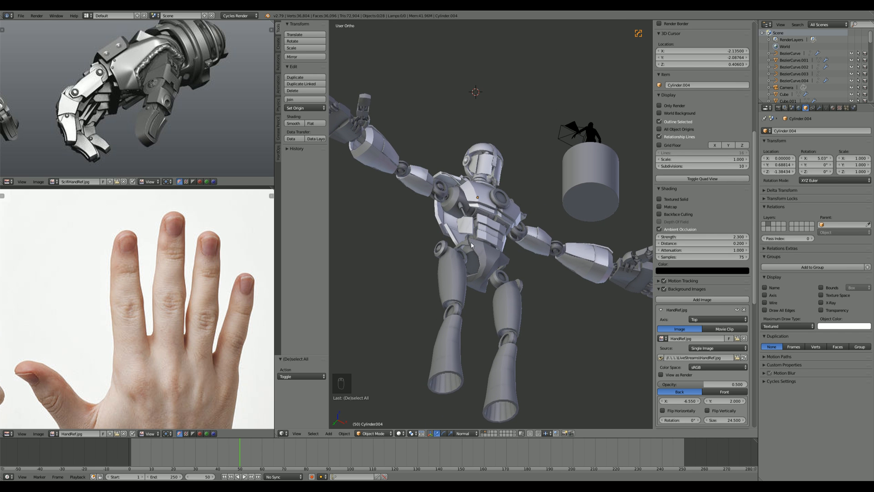
pyautogui.moveTo(471, 245); pyautogui.dragTo(564, 273, button='middle')
pyautogui.scroll(4, 487, 277)
pyautogui.press('Tab')
pyautogui.keyDown('shift'); pyautogui.moveTo(564, 273); pyautogui.dragTo(447, 301, button='middle'); pyautogui.keyUp('shift')
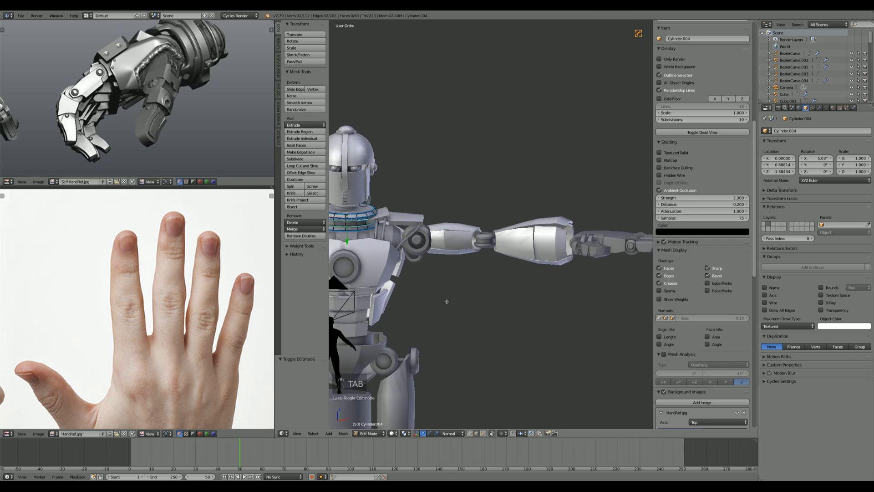
# Step: Scale the upper-arm shell's shoulder-side middle ring up further to give the shell a rounder bulge
pyautogui.scroll(4, 446, 292)
pyautogui.press('Tab')
pyautogui.rightClick(448, 244)
pyautogui.press('Tab')
pyautogui.keyDown('shift'); pyautogui.moveTo(448, 243); pyautogui.dragTo(542, 261, button='middle'); pyautogui.keyUp('shift')
pyautogui.press('a')
pyautogui.press('z')
pyautogui.press('b')
pyautogui.moveTo(458, 208); pyautogui.dragTo(489, 344)
pyautogui.press('z')
pyautogui.press('s')
pyautogui.click(525, 225)
# Step: Scale the upper-arm shell's elbow-side middle ring up by about 1.13
pyautogui.press('a')
pyautogui.press('z')
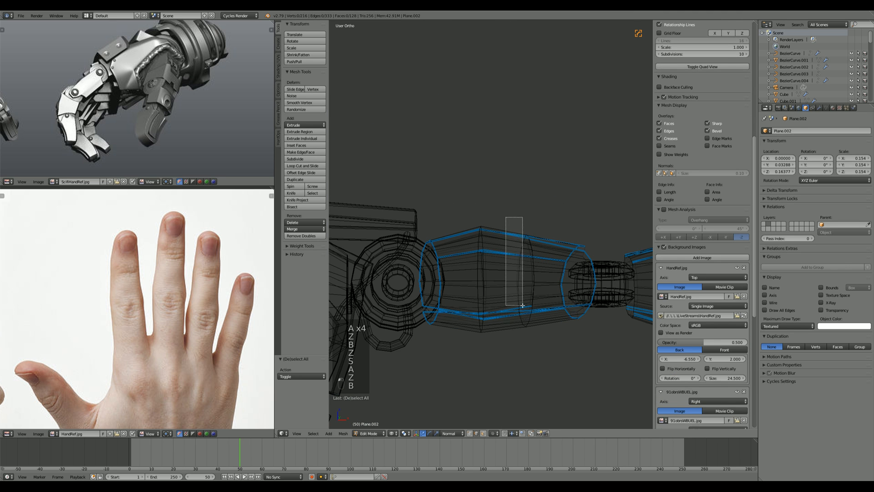
pyautogui.moveTo(522, 305); pyautogui.dragTo(523, 305)
pyautogui.press('z')
pyautogui.press('s')
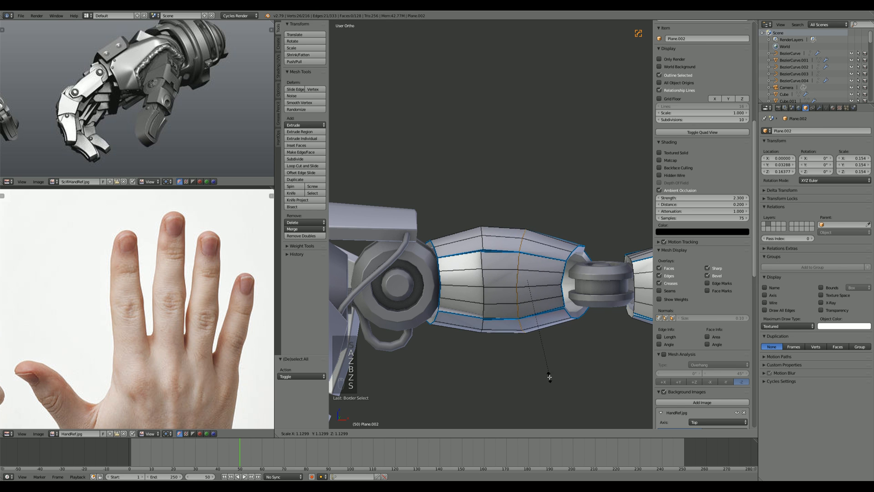
pyautogui.click(550, 376)
# Step: Scale the upper-arm shell's open end ring at the elbow up by about 1.15
pyautogui.press('a')
pyautogui.press('z')
pyautogui.press('b')
pyautogui.moveTo(549, 219)
pyautogui.mouseDown()
pyautogui.moveTo(602, 273)
pyautogui.moveTo(602, 351)
pyautogui.mouseUp()
pyautogui.press('z')
pyautogui.press('s')
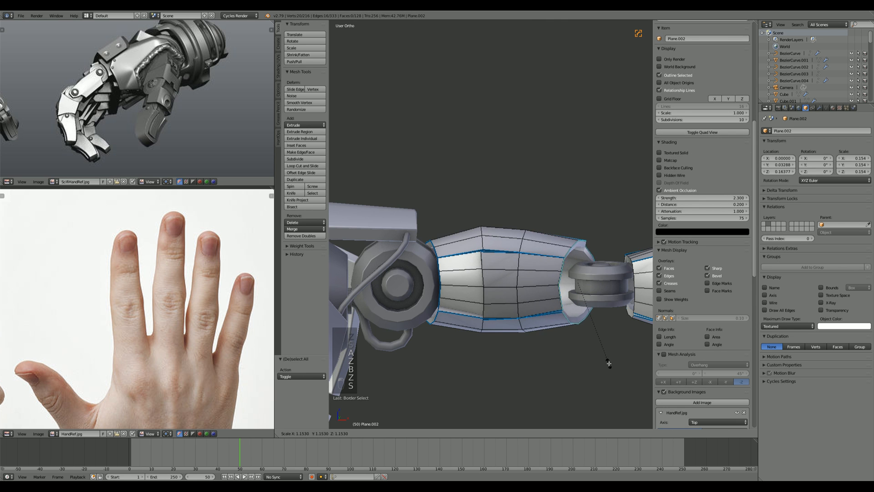
pyautogui.click(608, 363)
# Step: Scale the upper-arm shell's open end ring at the shoulder up by about 1.2 and clear the selection
pyautogui.press('a')
pyautogui.press('z')
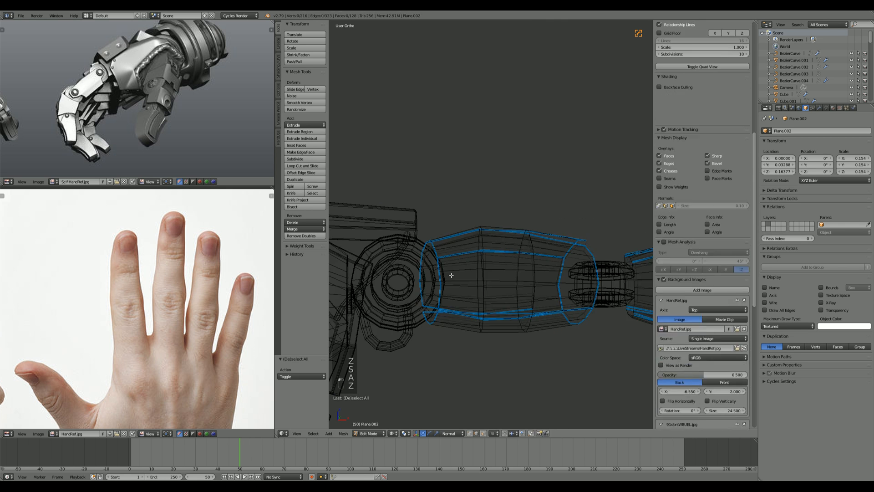
pyautogui.press('b')
pyautogui.moveTo(411, 220); pyautogui.dragTo(460, 367)
pyautogui.press('z')
pyautogui.press('s')
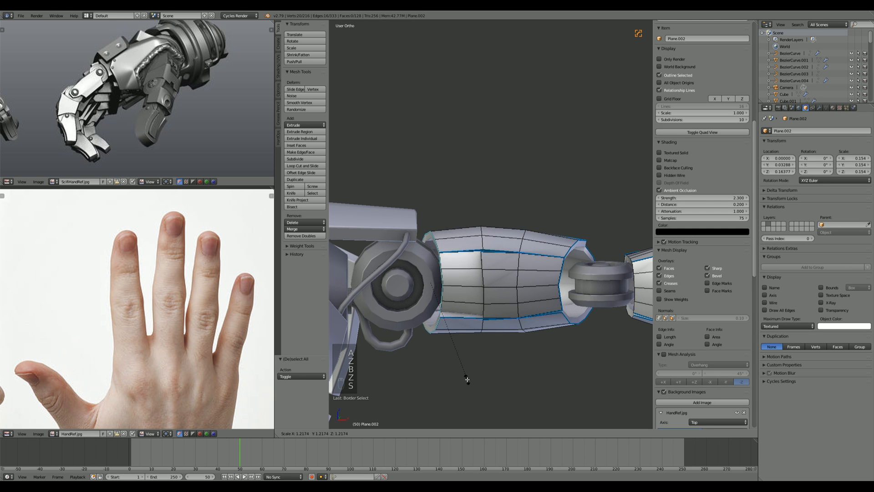
pyautogui.click(465, 378)
pyautogui.press('a')
pyautogui.press('z')
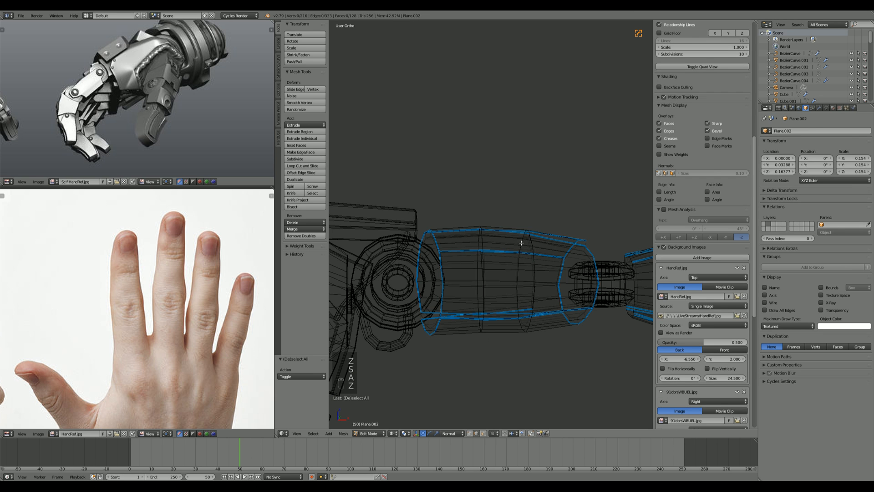
# Step: Scale the upper-arm shell's elbow-side middle ring up slightly once more and clear the selection
pyautogui.press('b')
pyautogui.moveTo(502, 202)
pyautogui.mouseDown()
pyautogui.moveTo(536, 312)
pyautogui.moveTo(541, 376)
pyautogui.mouseUp()
pyautogui.press('z')
pyautogui.click(542, 381)
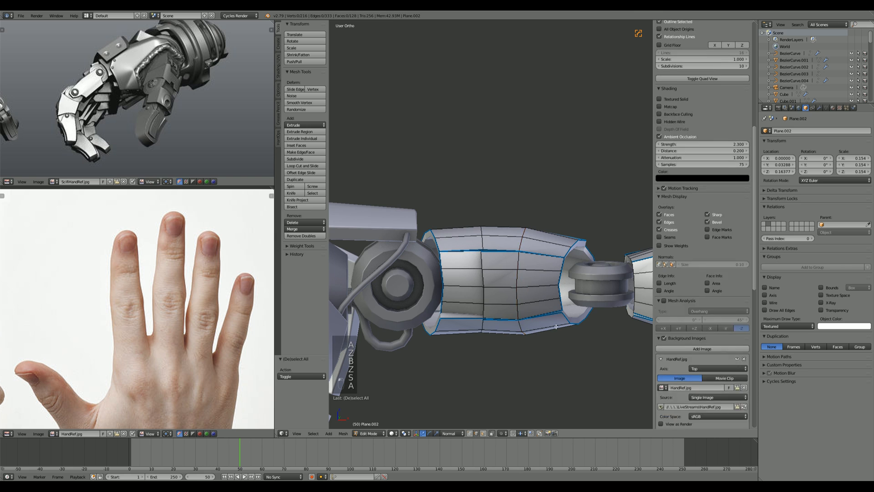
pyautogui.press('a')
# Step: Scale the upper-arm shell's open end ring at the elbow up by about 1.06 and finish editing the shell
pyautogui.press('z')
pyautogui.press('b')
pyautogui.moveTo(550, 220); pyautogui.dragTo(607, 368)
pyautogui.press('z')
pyautogui.press('s')
pyautogui.click(608, 371)
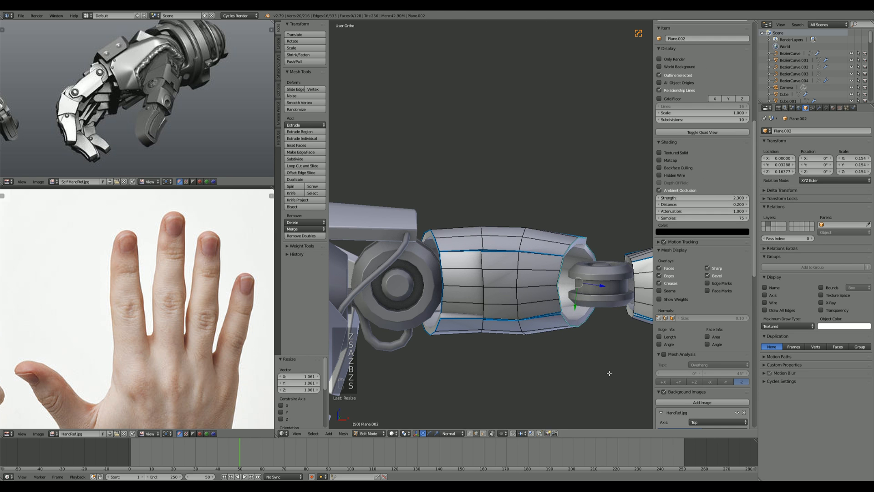
pyautogui.press('Tab')
pyautogui.scroll(-5, 504, 278)
pyautogui.scroll(-3, 500, 278)
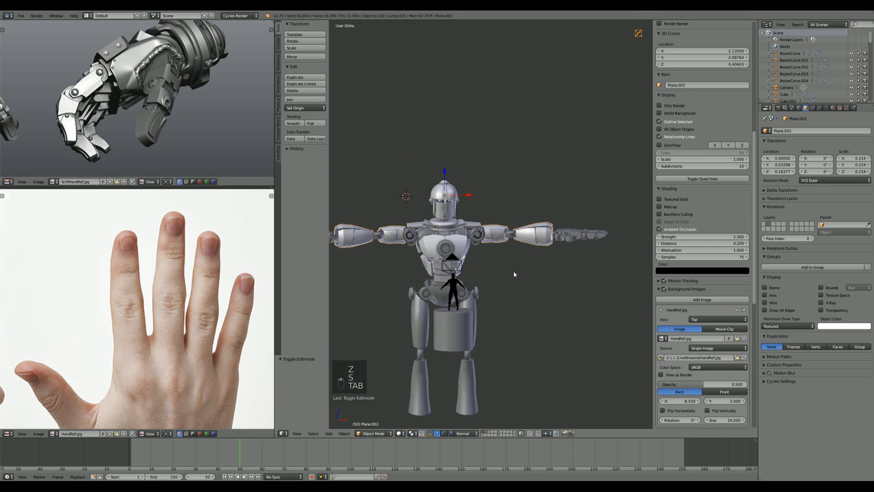
# Step: In front view, move the shoulder plate's outer end about 0.11 outward and 0.15 up, and finish editing the torso mesh
pyautogui.moveTo(523, 259); pyautogui.dragTo(493, 267, button='middle')
pyautogui.scroll(5, 478, 258)
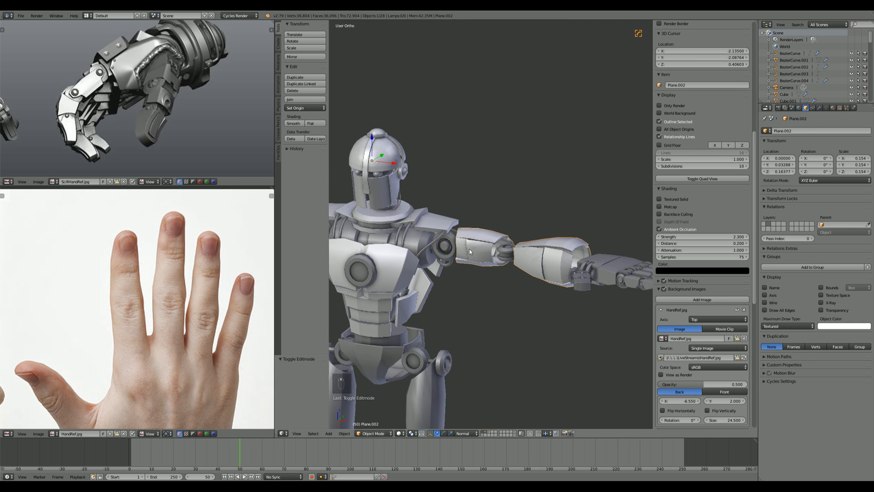
pyautogui.press('KP_1')
pyautogui.scroll(5, 438, 223)
pyautogui.press('Tab')
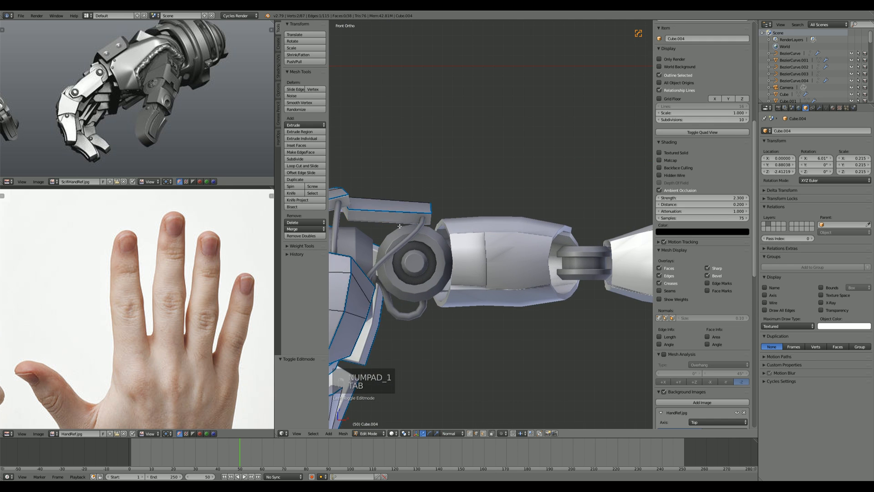
pyautogui.press('a')
pyautogui.press('a')
pyautogui.press('z')
pyautogui.press('b')
pyautogui.moveTo(519, 196); pyautogui.dragTo(568, 248)
pyautogui.press('z')
pyautogui.press('g')
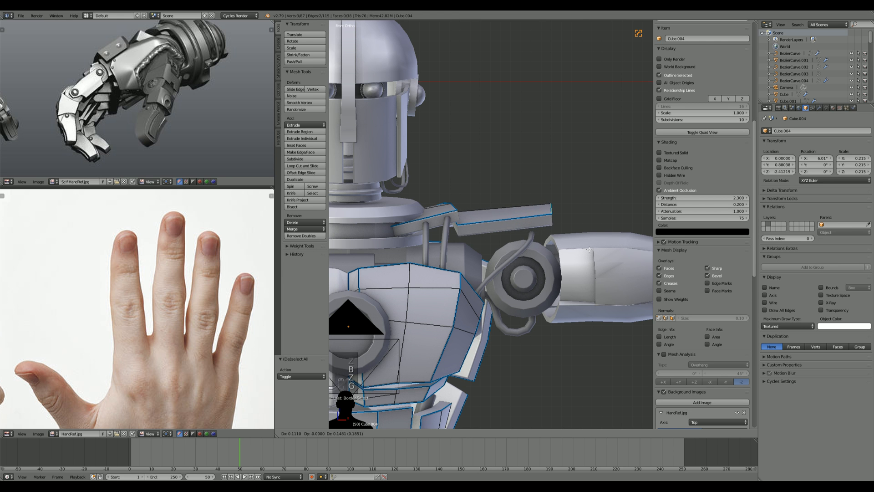
pyautogui.click(587, 250)
pyautogui.press('Tab')
# Step: Move the shoulder cable's upper end point about 0.125 up and 0.094 along X to meet the raised shoulder plate
pyautogui.rightClick(532, 246)
pyautogui.press('Tab')
pyautogui.moveTo(549, 238); pyautogui.dragTo(509, 244, button='middle')
pyautogui.scroll(2, 508, 244)
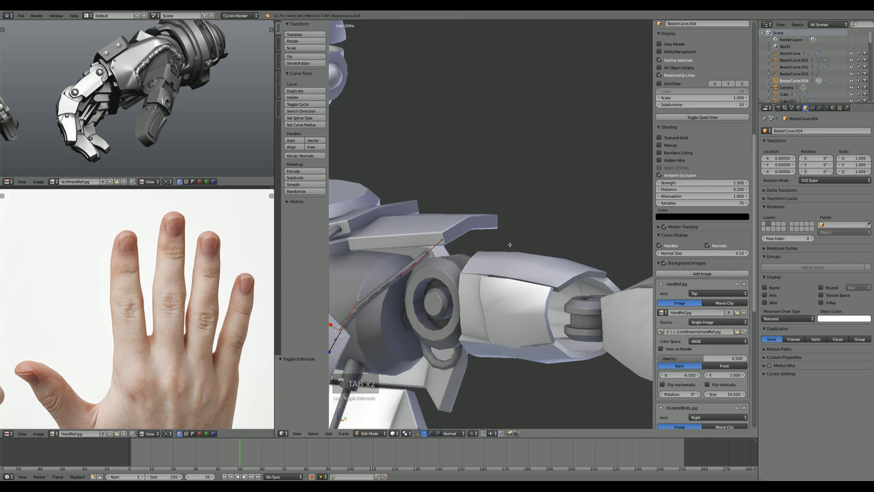
pyautogui.rightClick(408, 259)
pyautogui.press('g')
pyautogui.press('z')
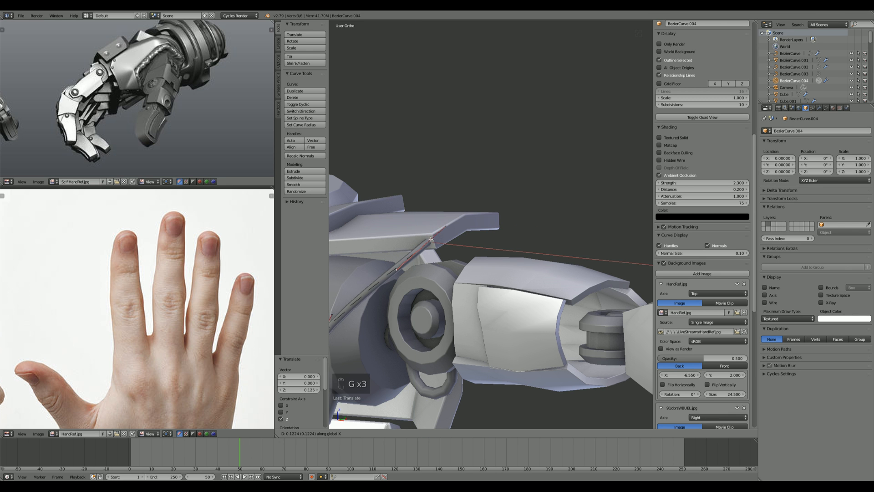
pyautogui.press('KP_Decimal')
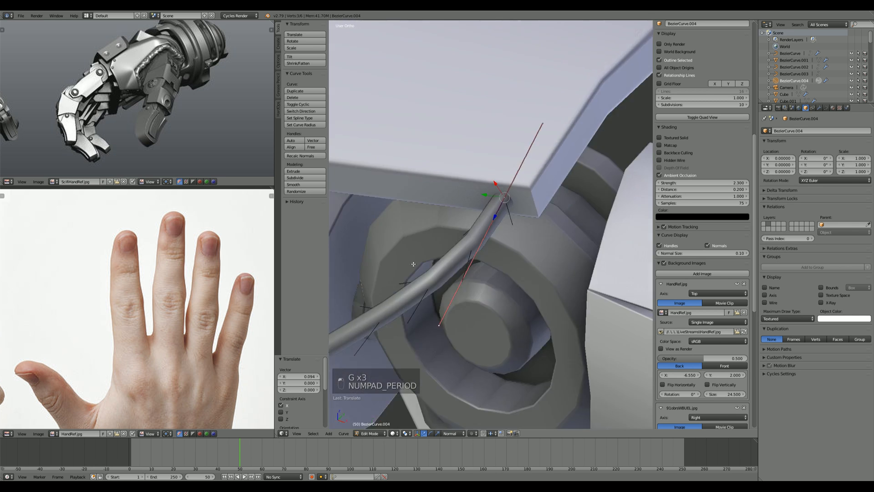
# Step: Adjust the cable end point's height under the shoulder plate and rotate it about 7.93° around Z
pyautogui.moveTo(404, 267); pyautogui.dragTo(524, 289, button='middle')
pyautogui.press('g')
pyautogui.press('z')
pyautogui.click(430, 236)
pyautogui.press('r')
pyautogui.press('z')
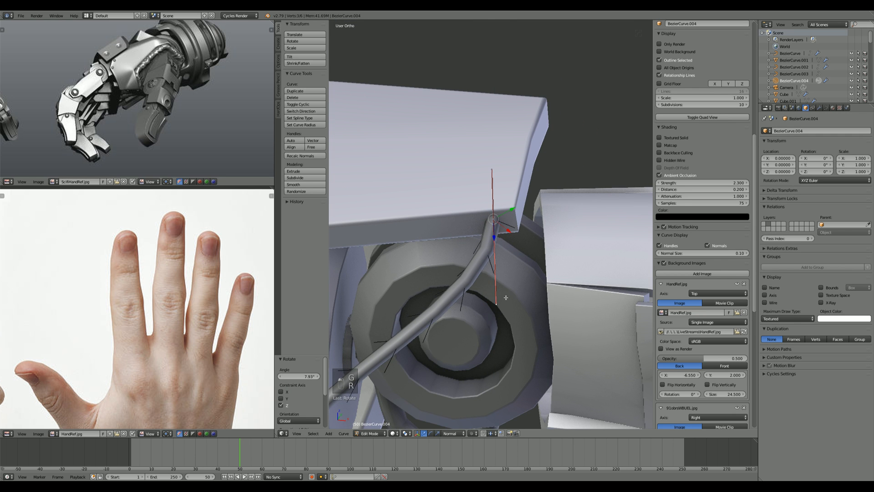
# Step: Scale the lower handle of the cable's end point to refine its bend, and finish editing the curve
pyautogui.rightClick(497, 303)
pyautogui.press('s')
pyautogui.click(500, 338)
pyautogui.press('Tab')
# Step: Deselect all objects with the whole robot in view and save the file
pyautogui.scroll(-11, 516, 307)
pyautogui.moveTo(517, 305); pyautogui.dragTo(556, 292, button='middle')
pyautogui.press('a')
pyautogui.press('a')
pyautogui.hotkey('ctrl', 's')
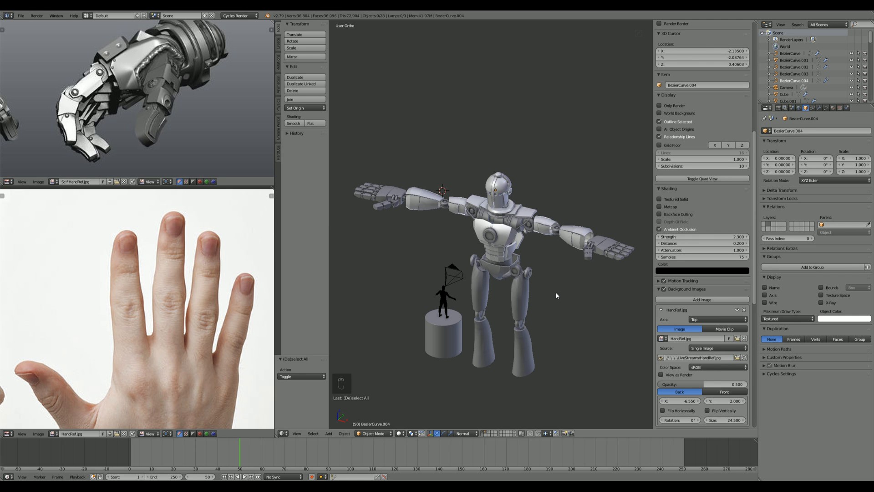
# Step: Check the full robot's proportions from another angle and save the file again
pyautogui.moveTo(530, 298); pyautogui.dragTo(547, 219, button='middle')
pyautogui.keyDown('shift'); pyautogui.moveTo(535, 238); pyautogui.dragTo(495, 317, button='middle'); pyautogui.keyUp('shift')
pyautogui.scroll(8, 512, 228)
pyautogui.scroll(-4, 503, 235)
pyautogui.hotkey('ctrl', 's')
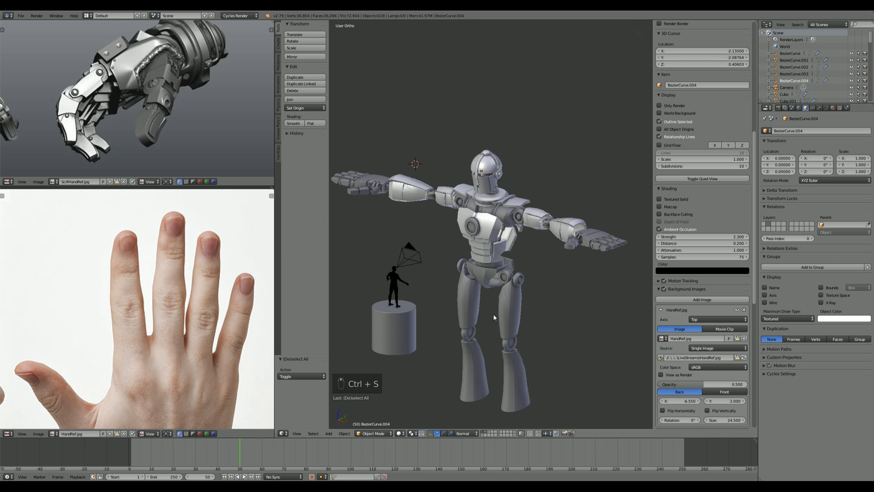